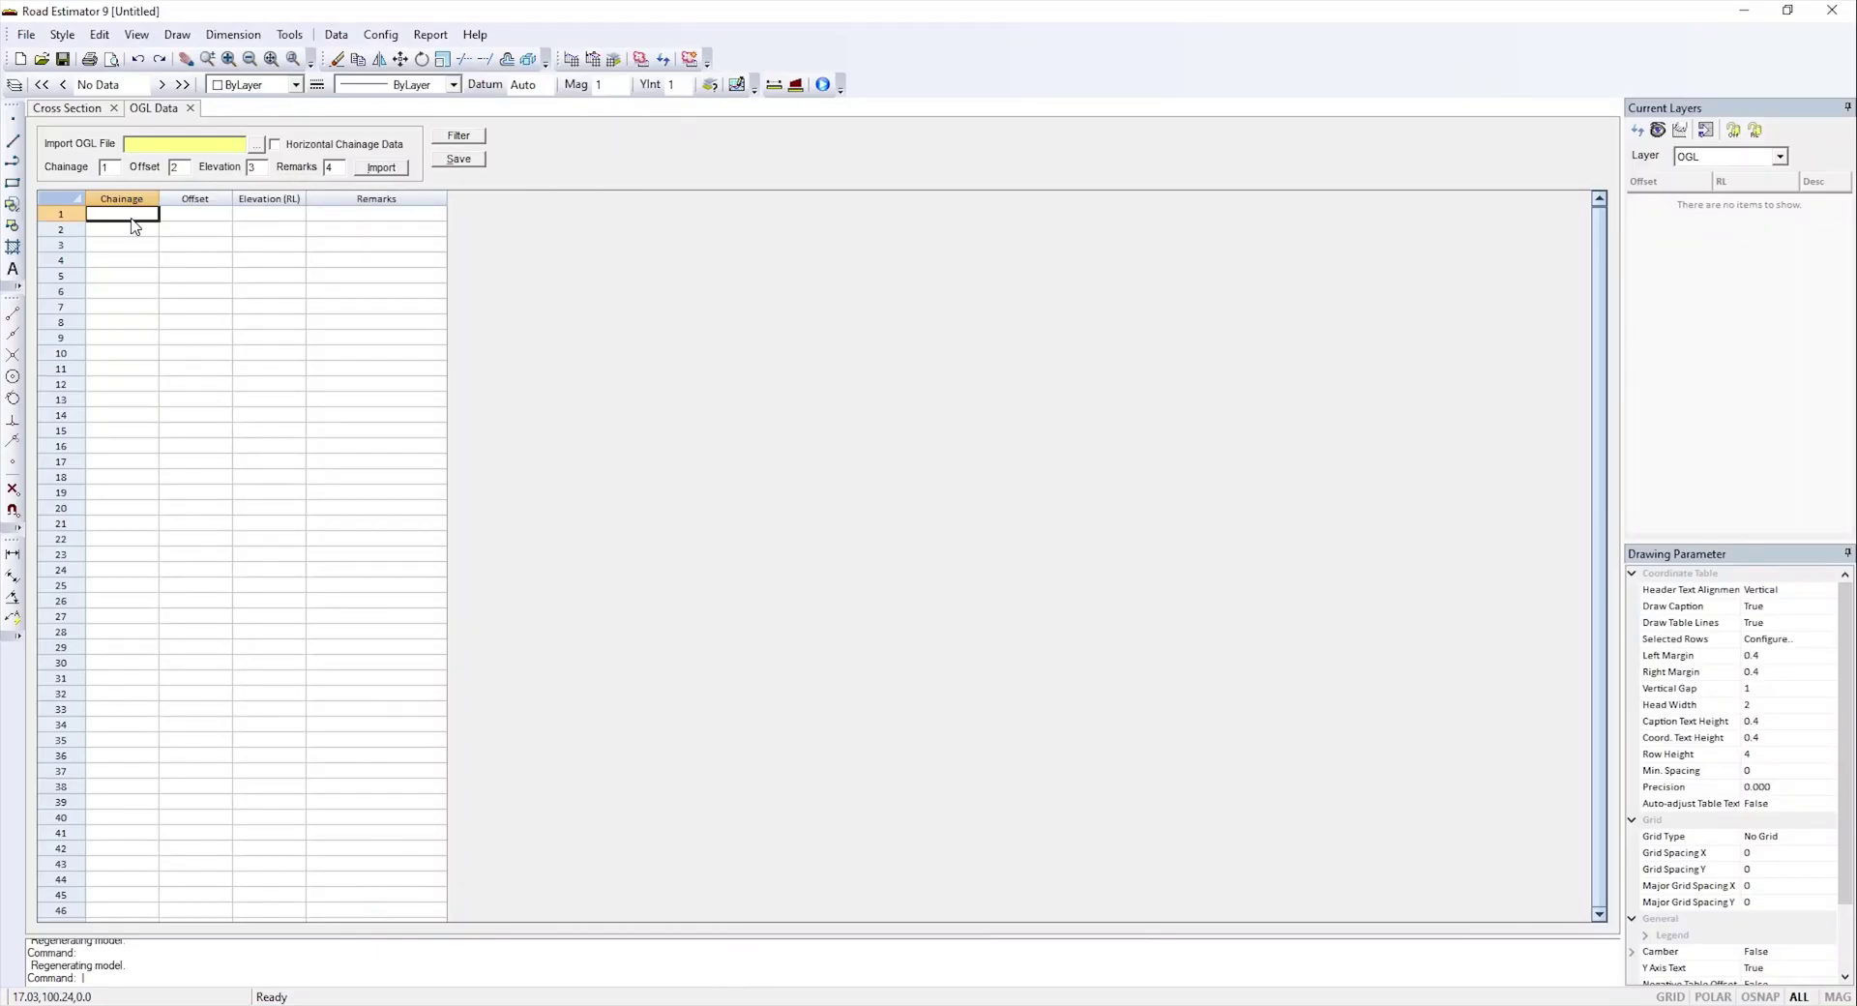
- Paste the copied chainage 1000 ground level data into the OGL table and save it
key(ctrl+v)
click(458, 158)
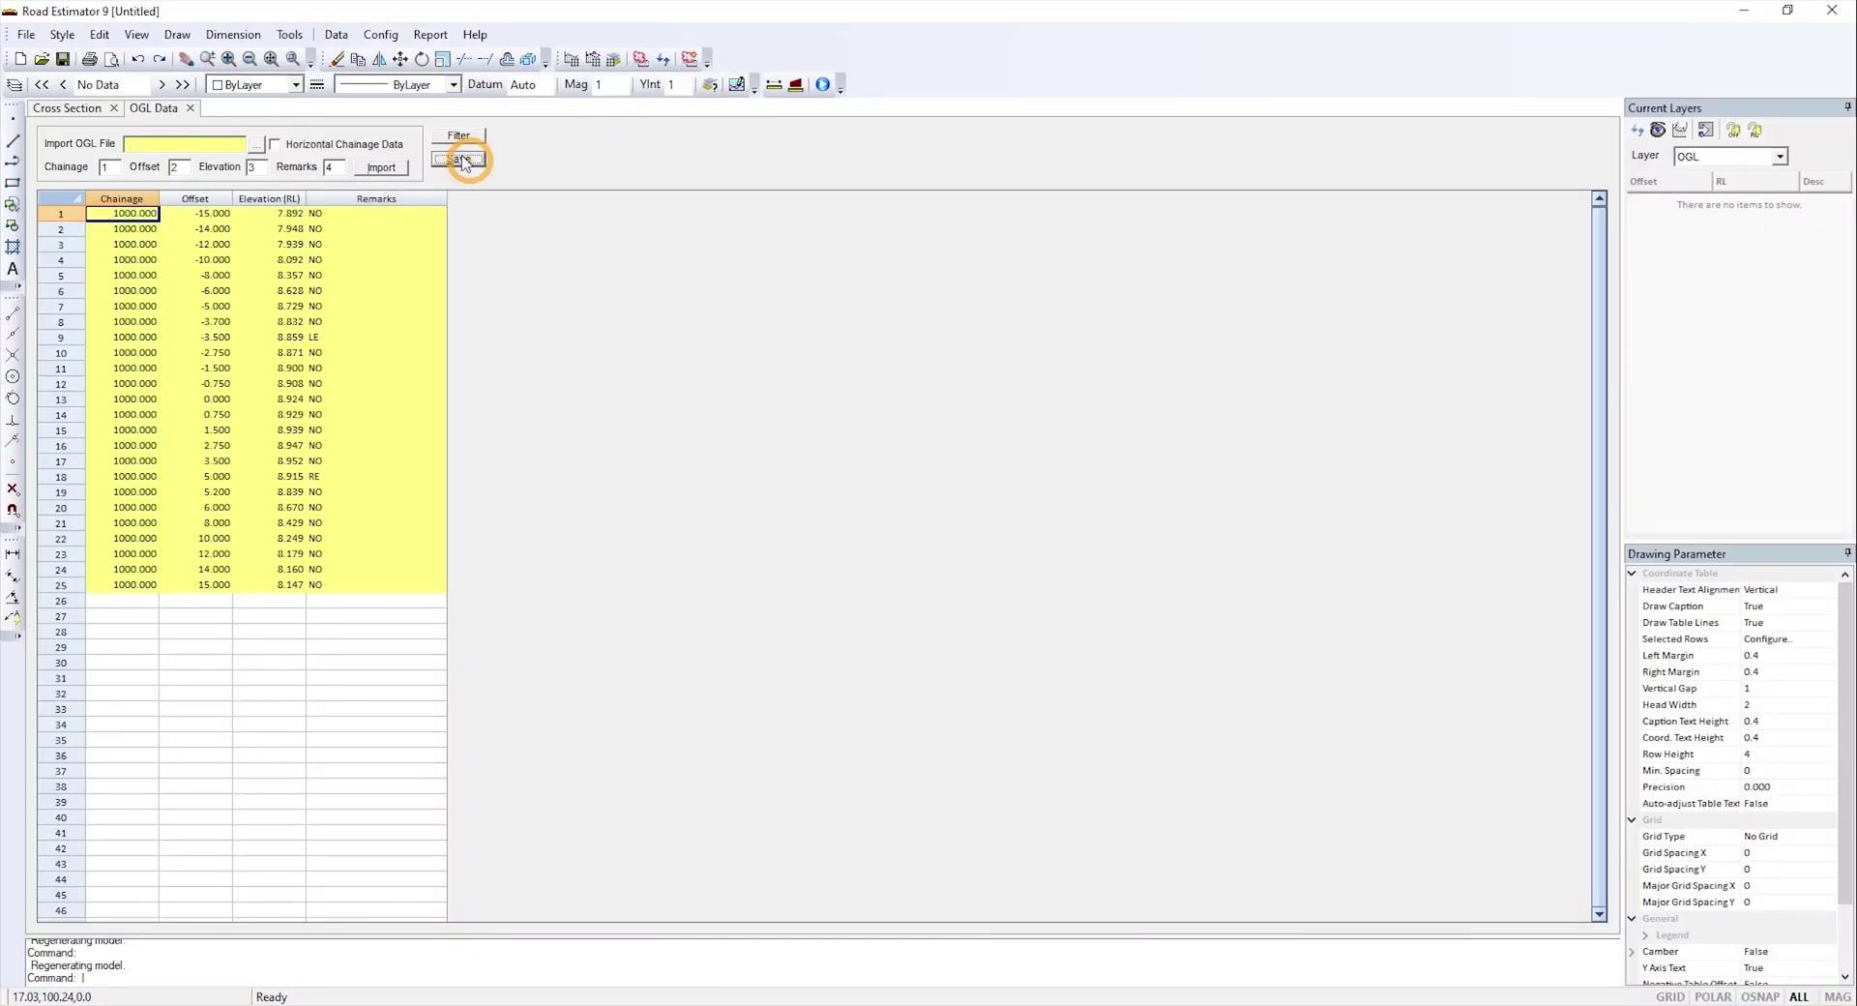
- Enter the Main Carriageway proposed level 9.574 at chainage 1000 with distance 0, mirror it to the other side, and save
click(336, 34)
click(387, 78)
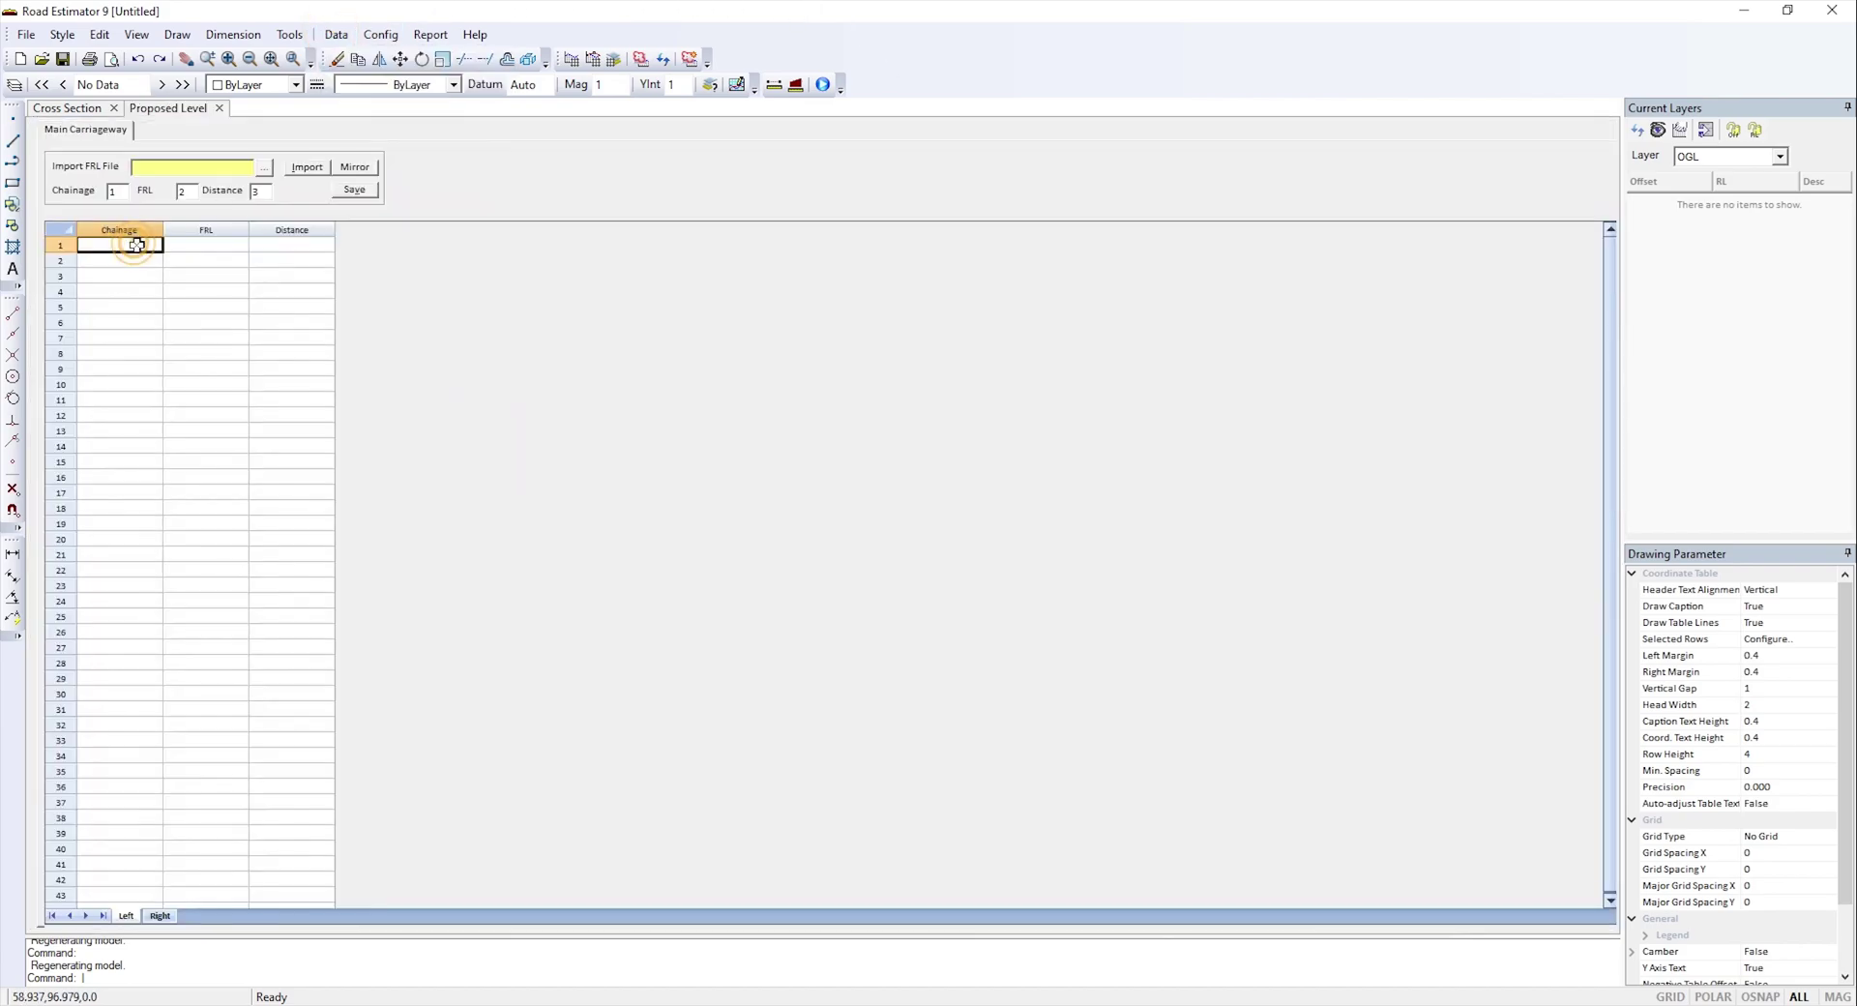
key(alt+Tab)
click(596, 548)
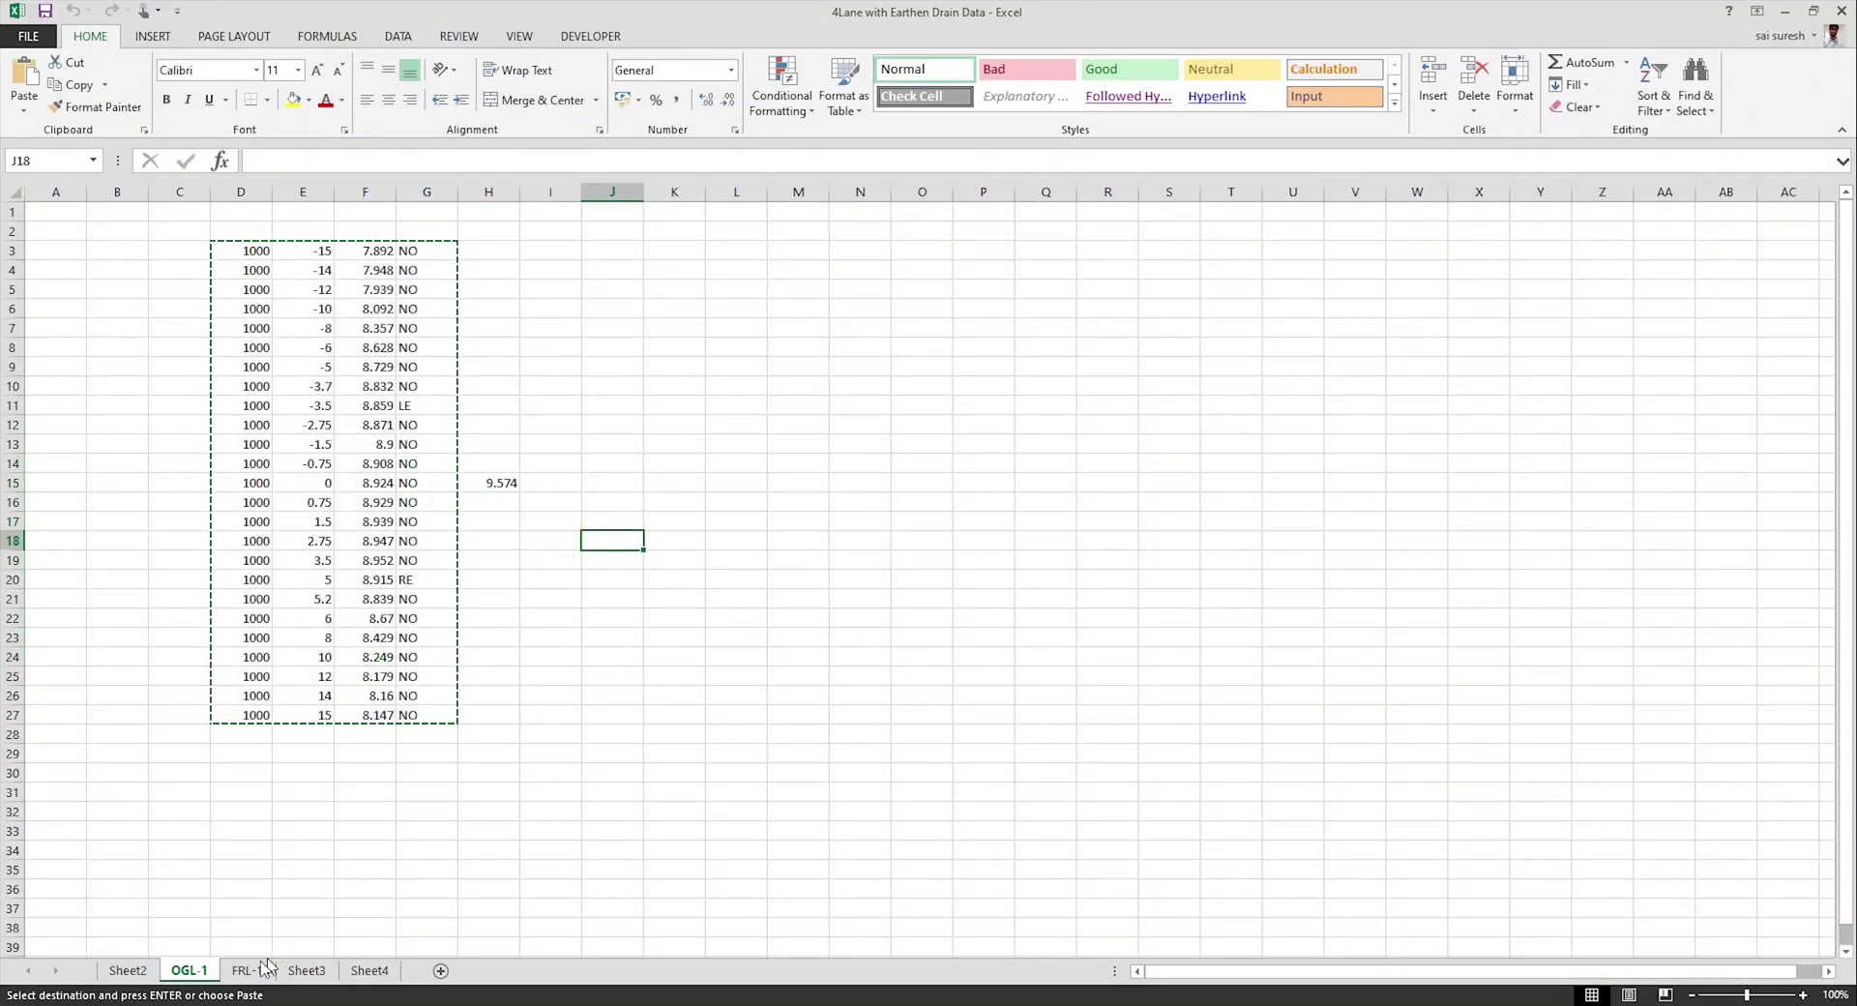
key(alt+Tab)
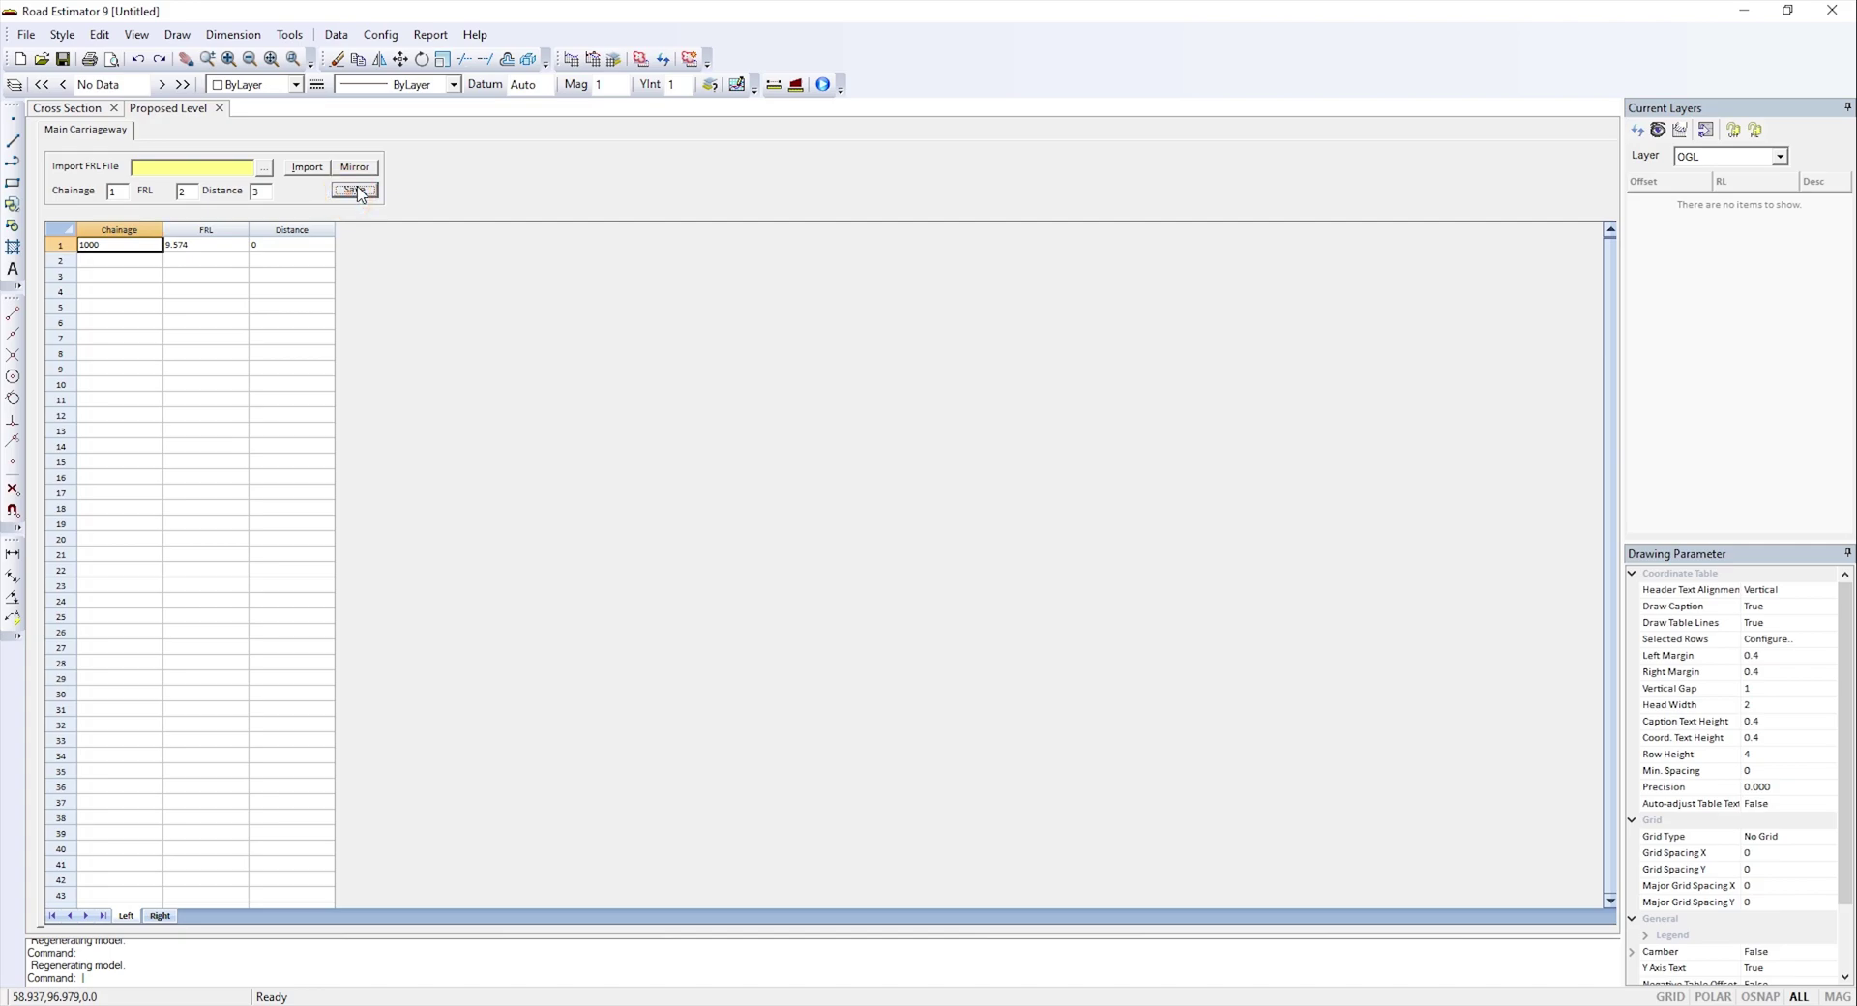
click(359, 169)
click(355, 189)
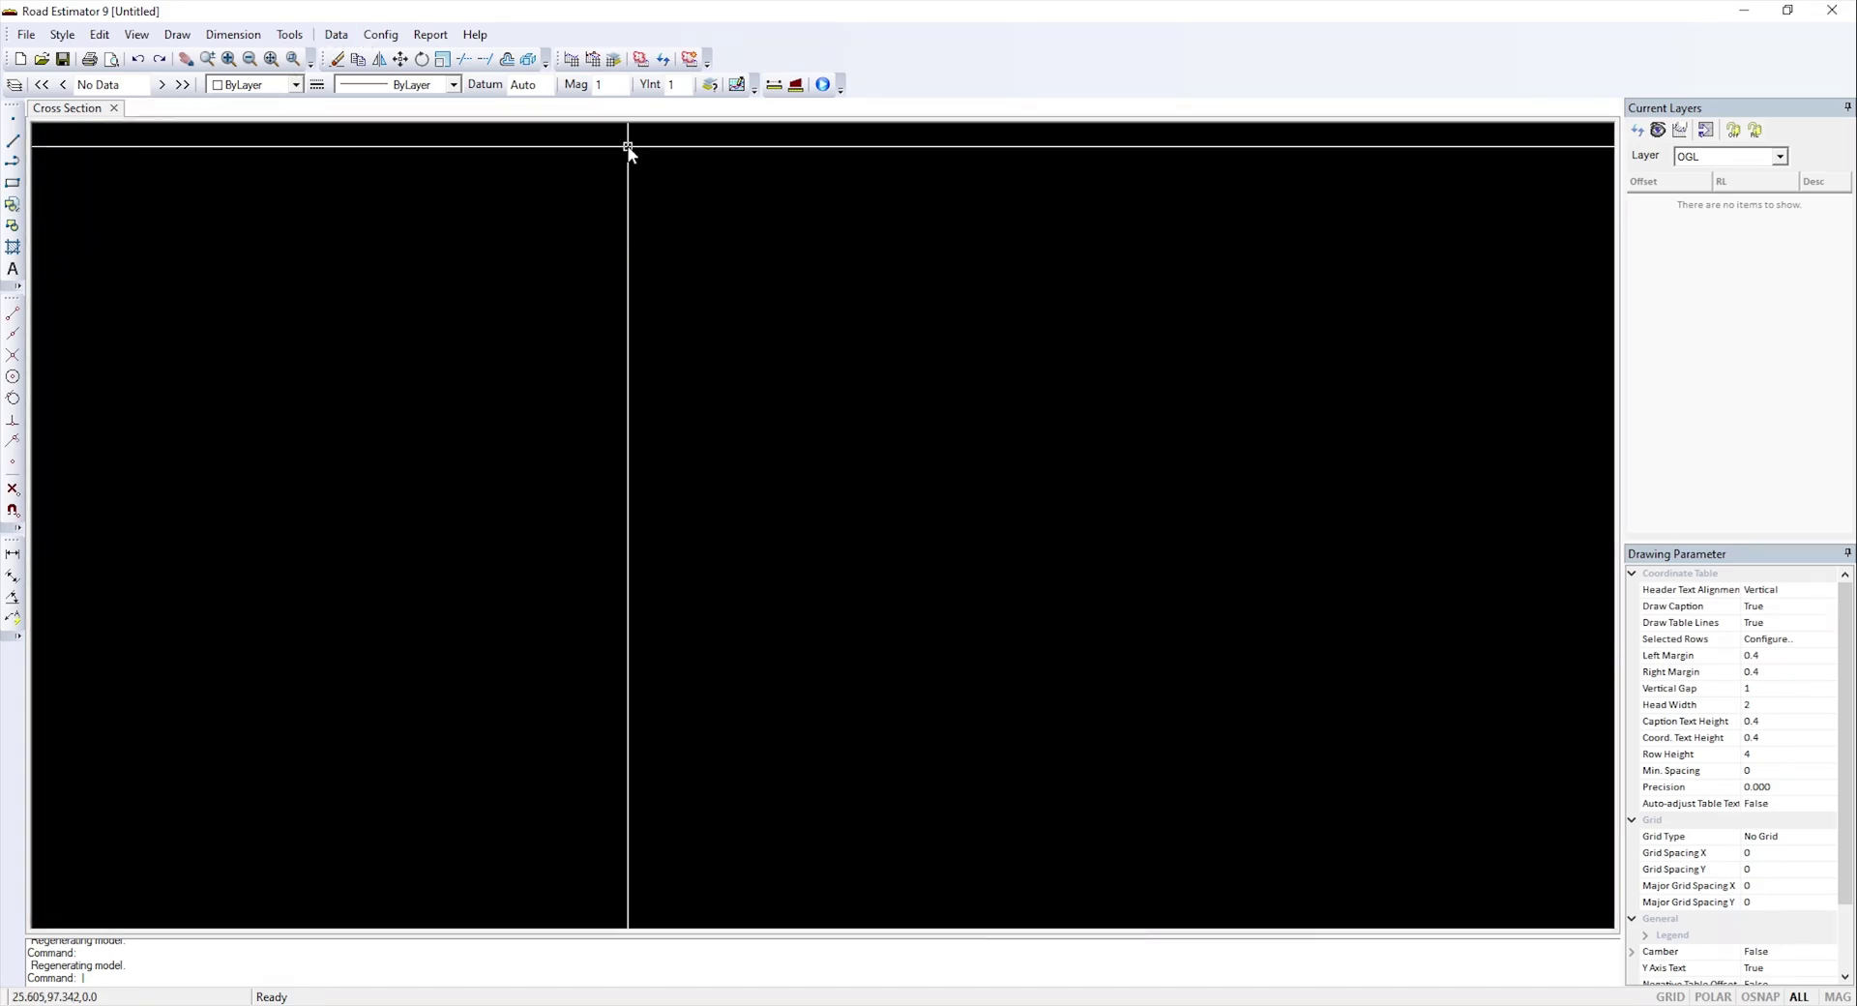
- In the Main Carriageway template configuration, exclude the paved shoulders and the separators after paved shoulder on both sides
click(381, 34)
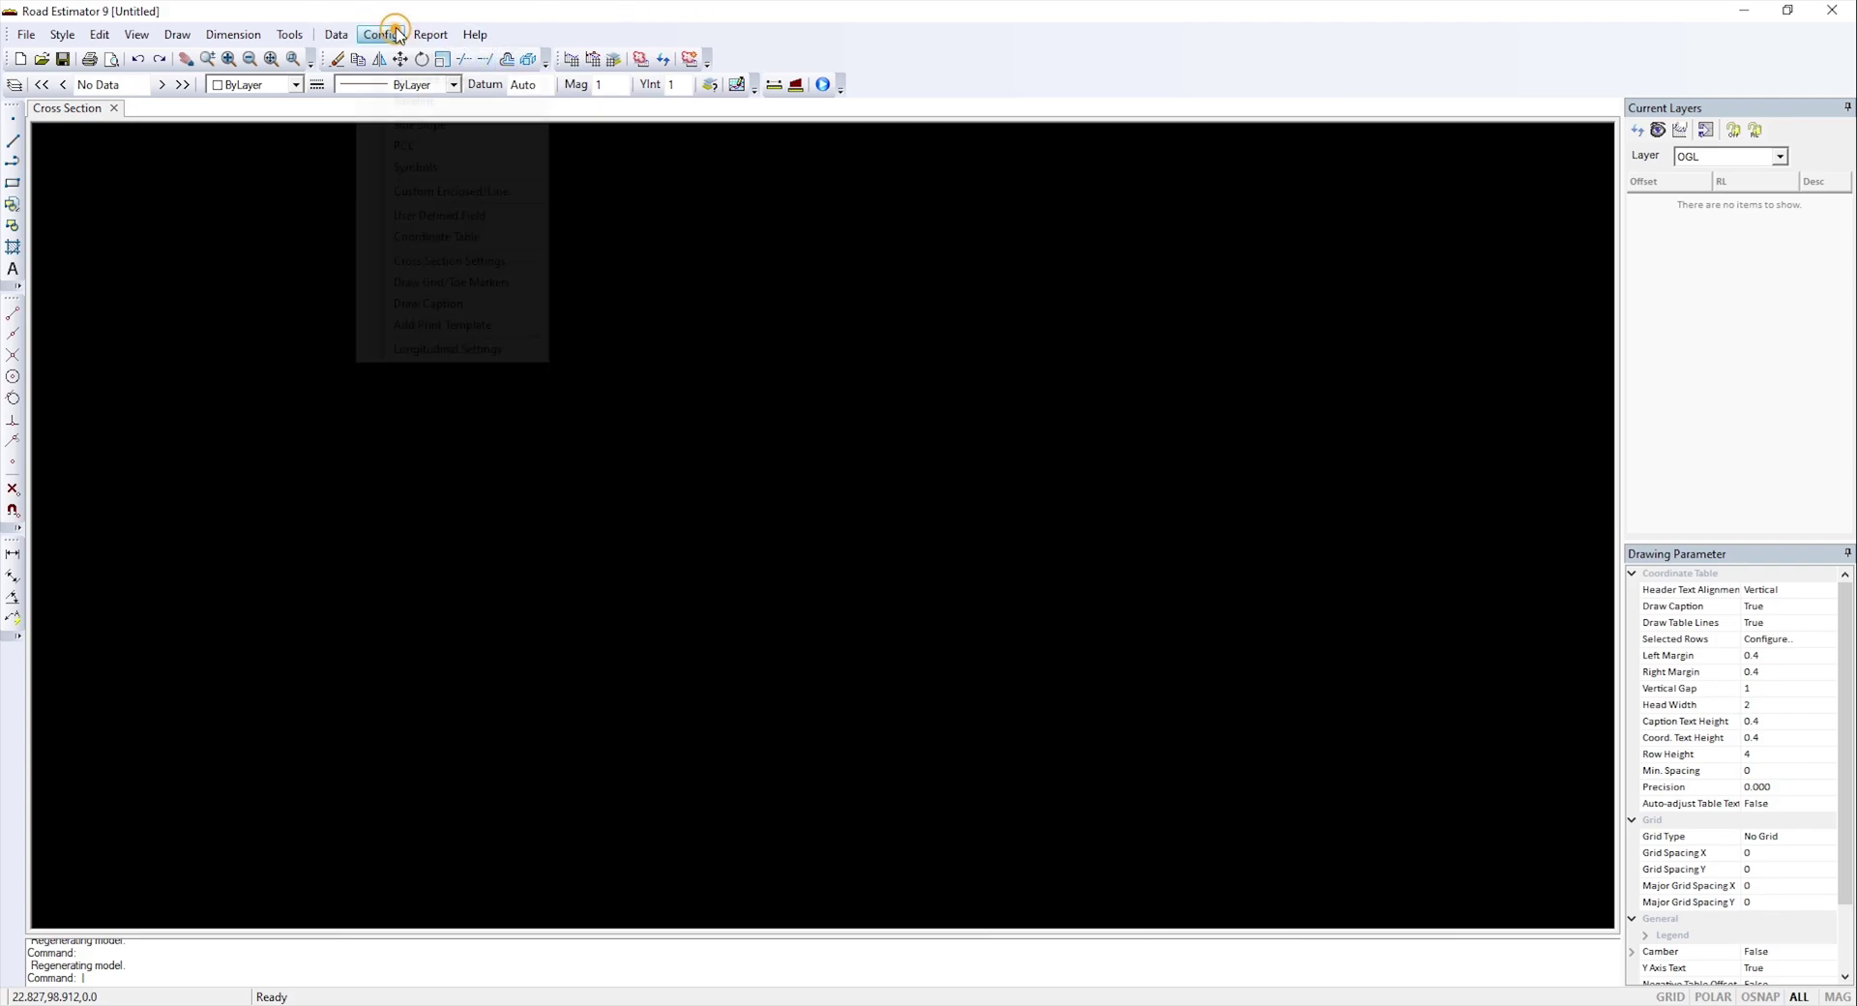
click(416, 56)
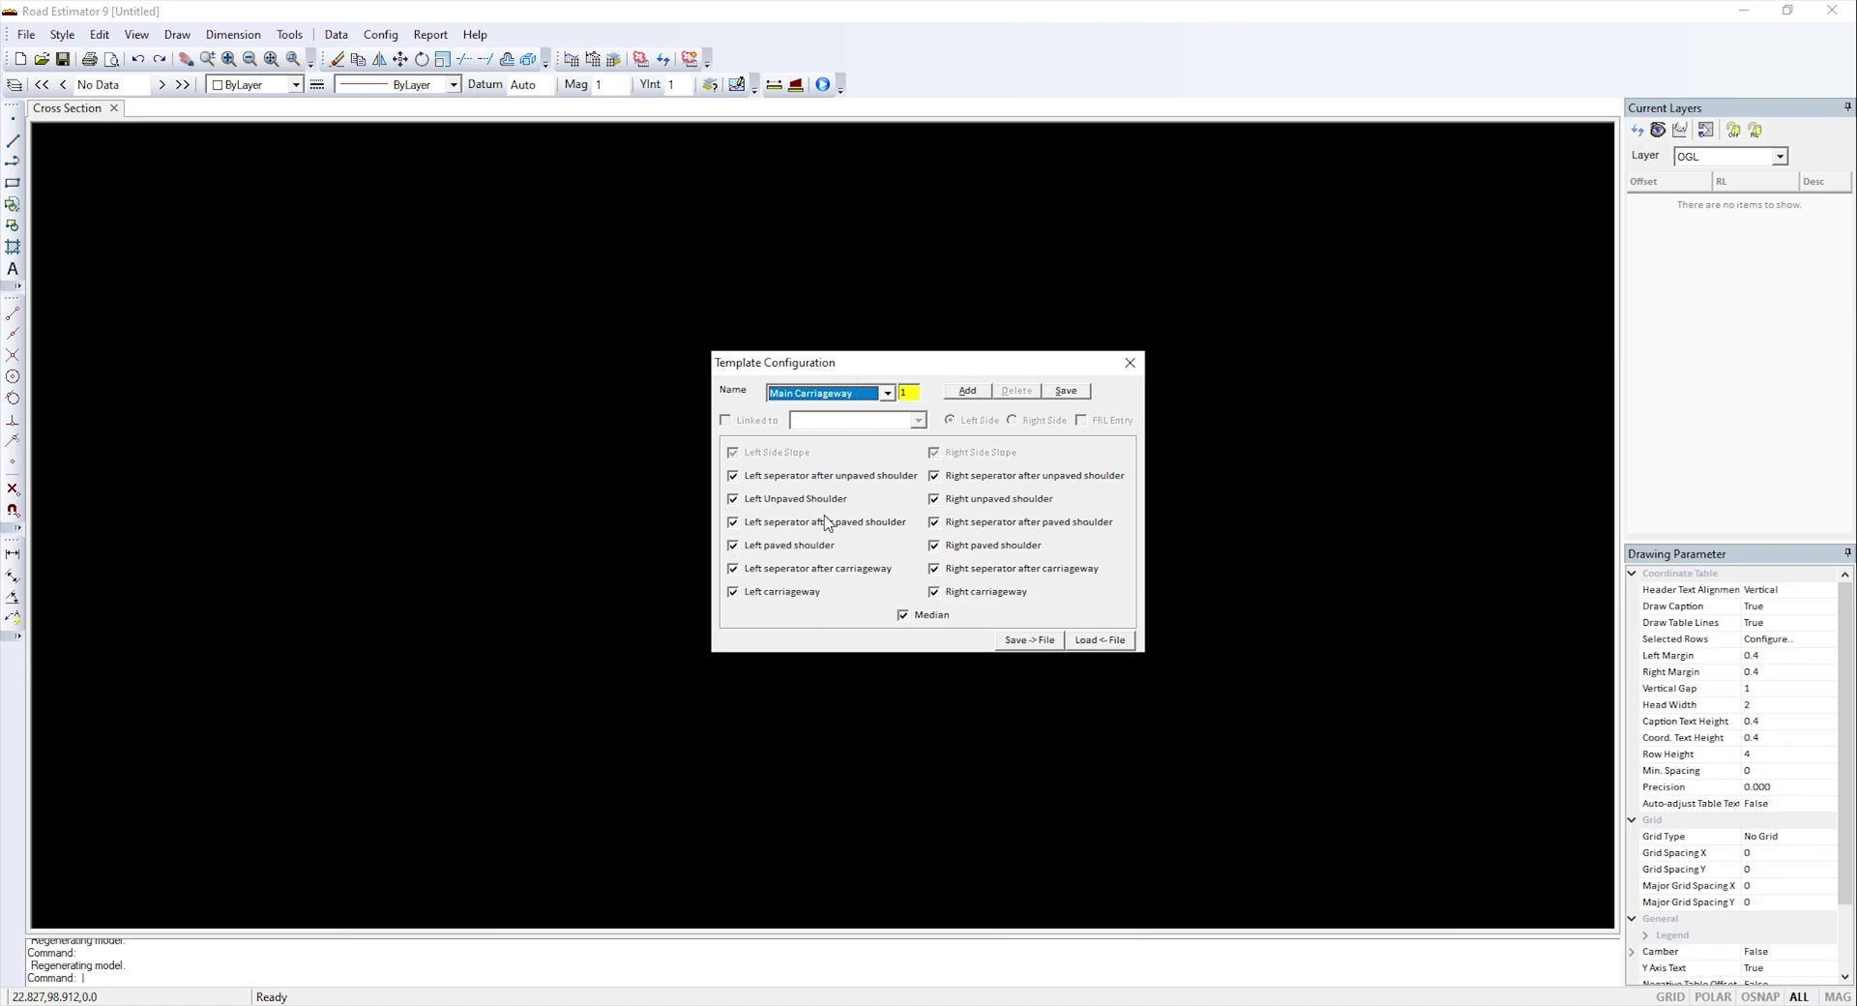
drag(863, 368, 750, 289)
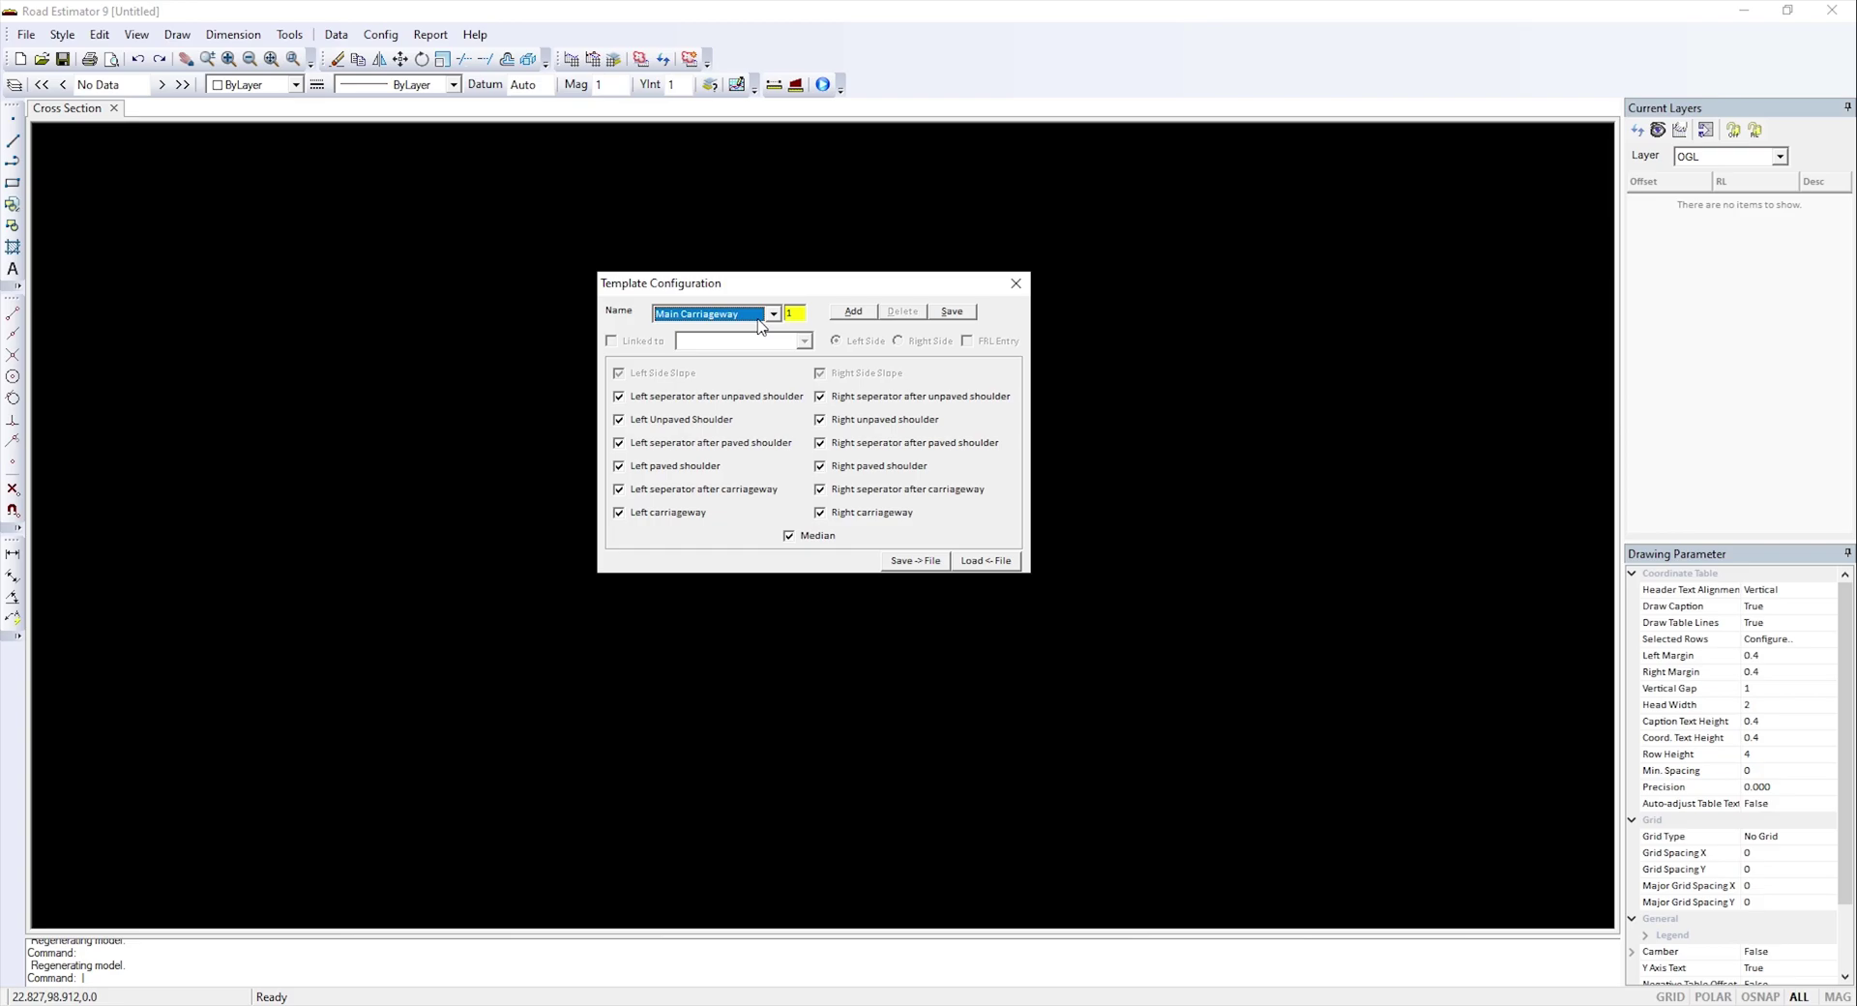
click(677, 468)
click(859, 470)
click(677, 444)
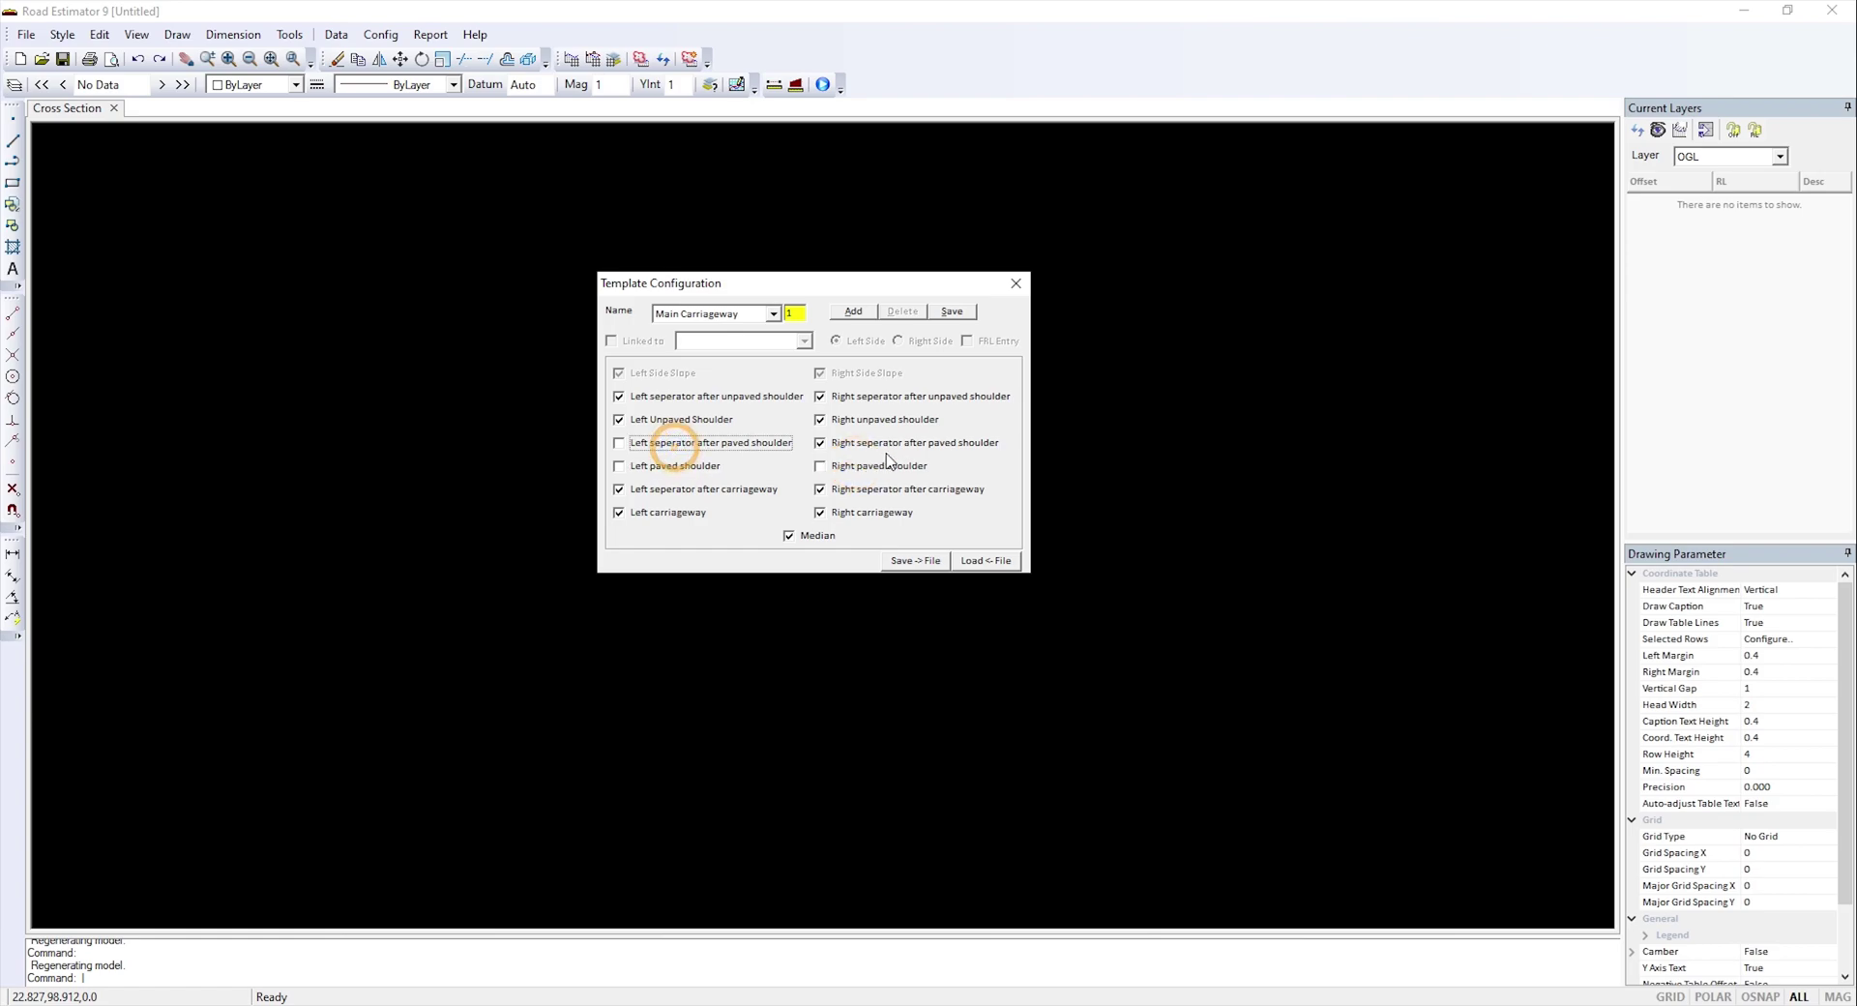
click(891, 447)
- Exclude the unpaved shoulders and the separators after unpaved shoulder on both sides, and save the Main Carriageway template
click(711, 421)
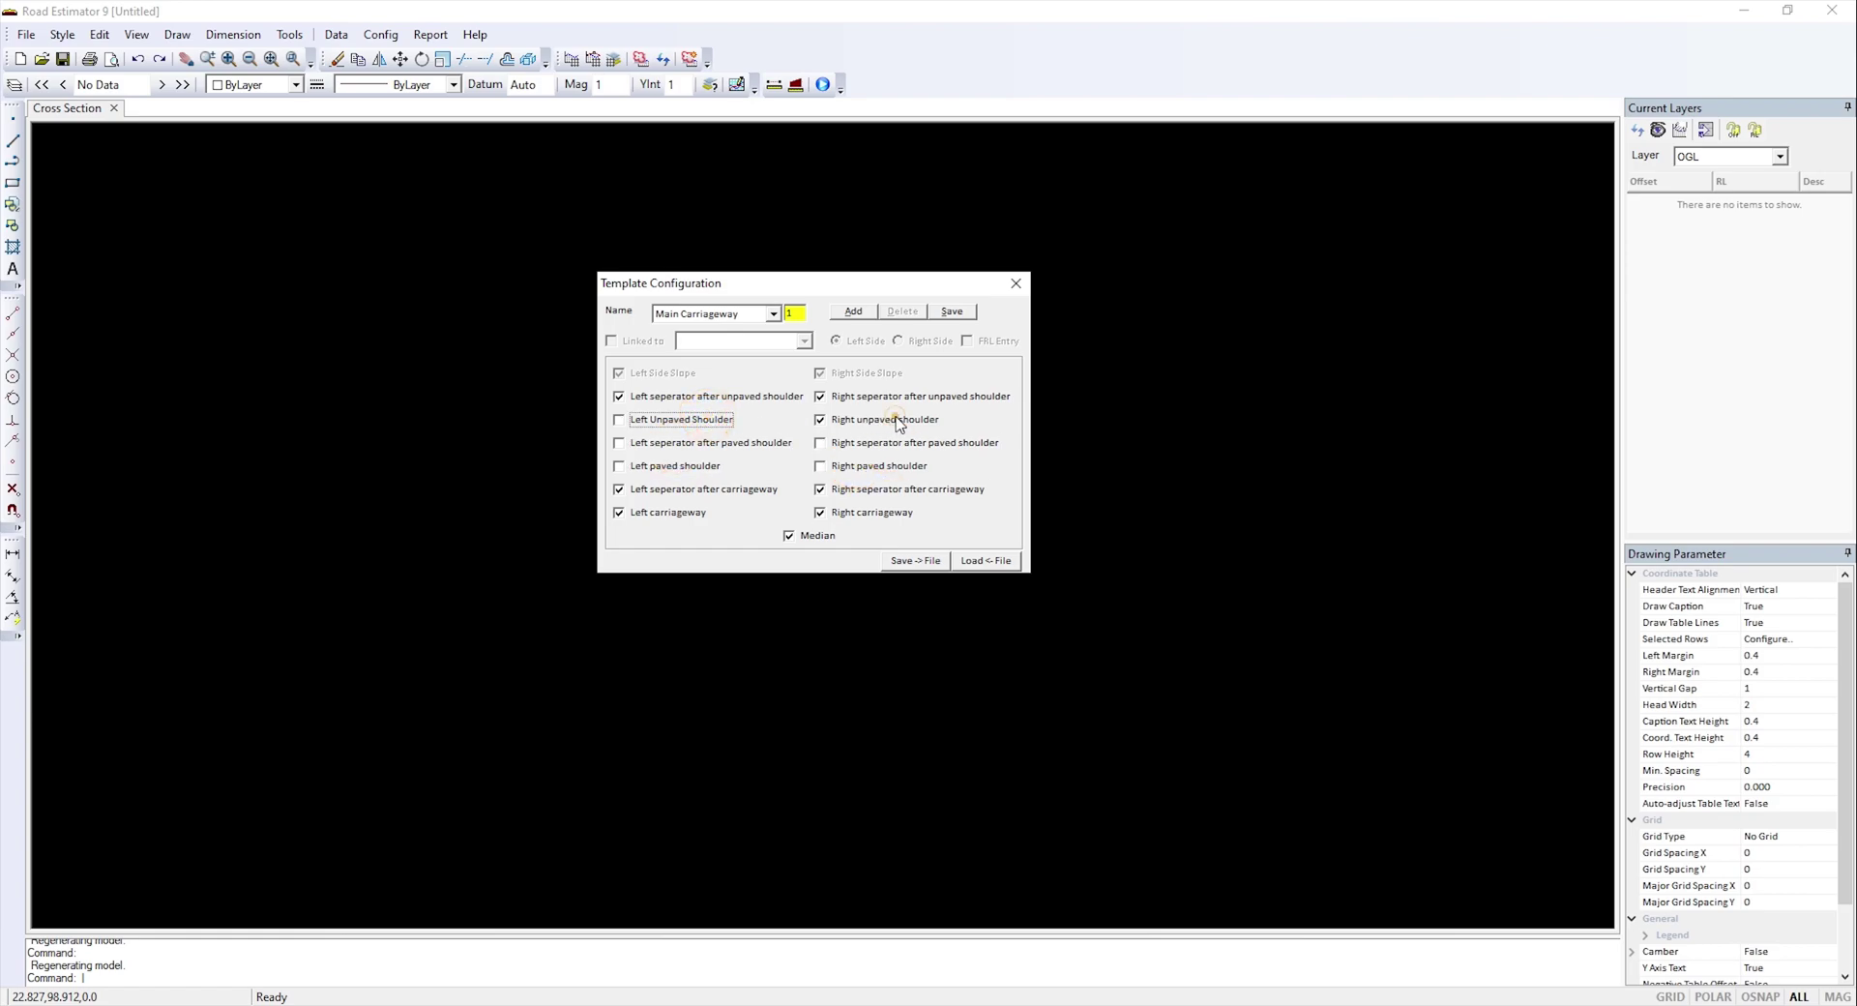
click(897, 421)
click(754, 398)
click(851, 398)
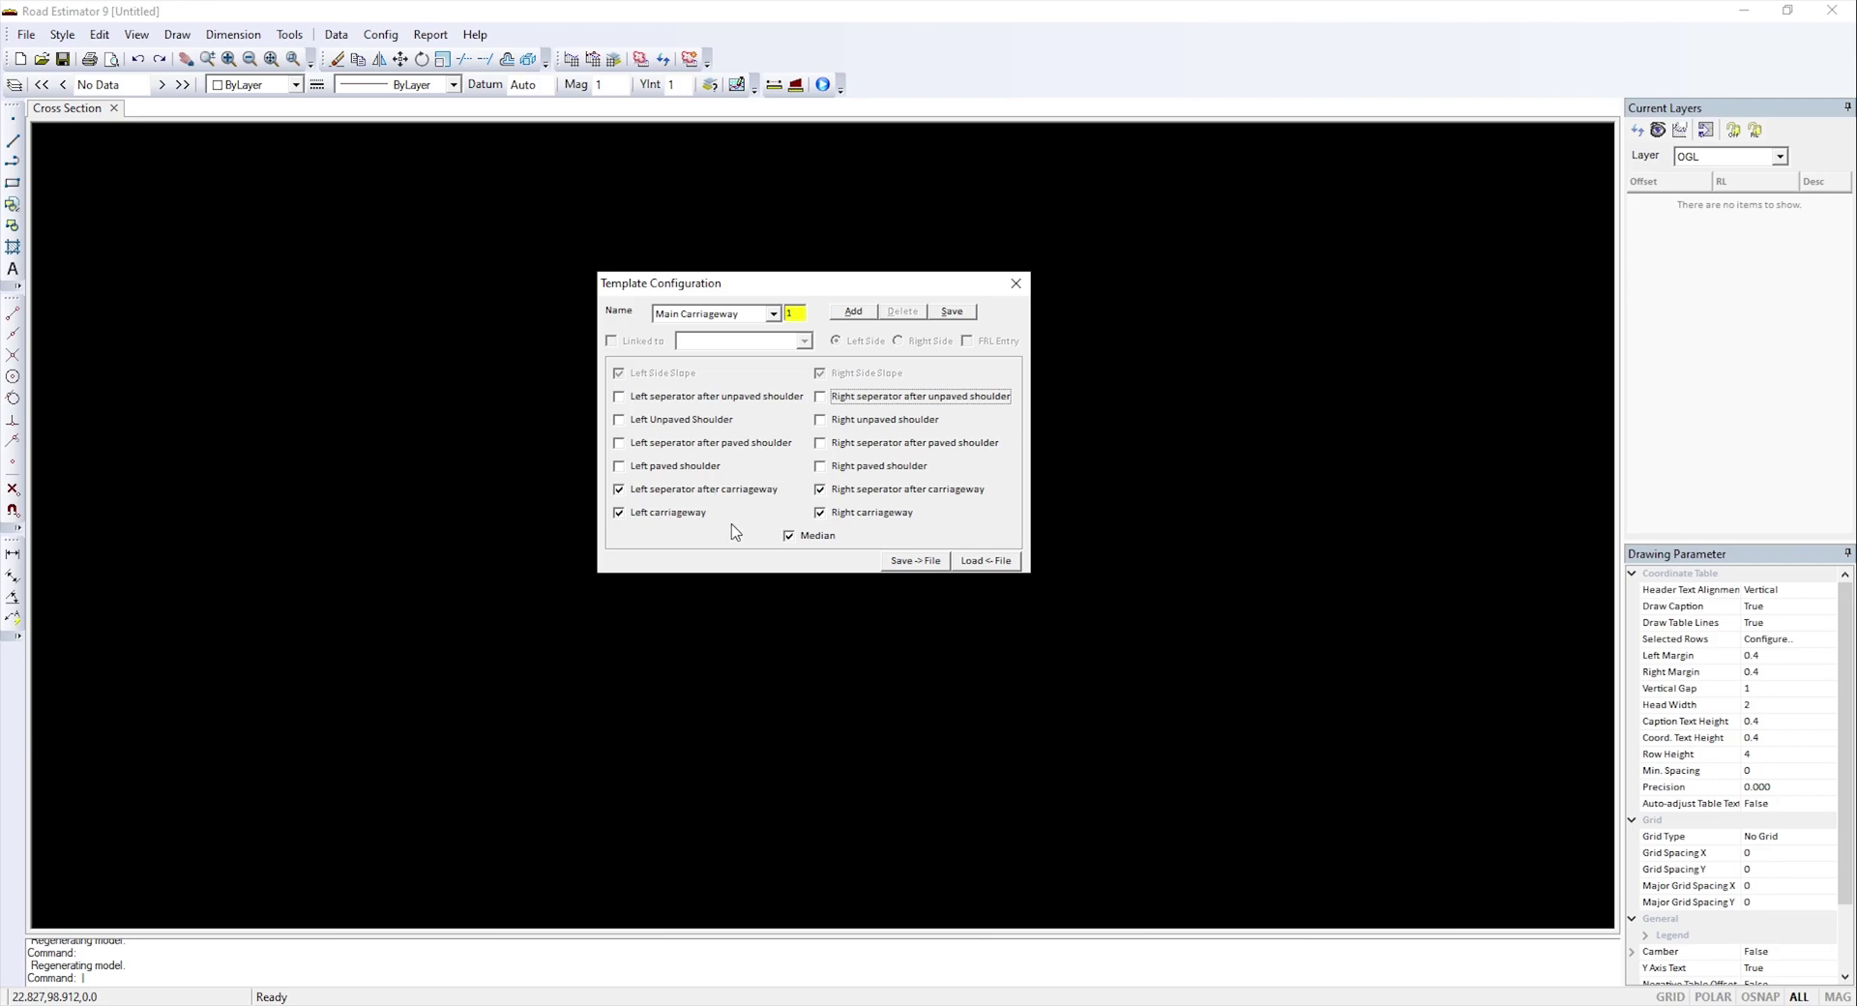
click(959, 314)
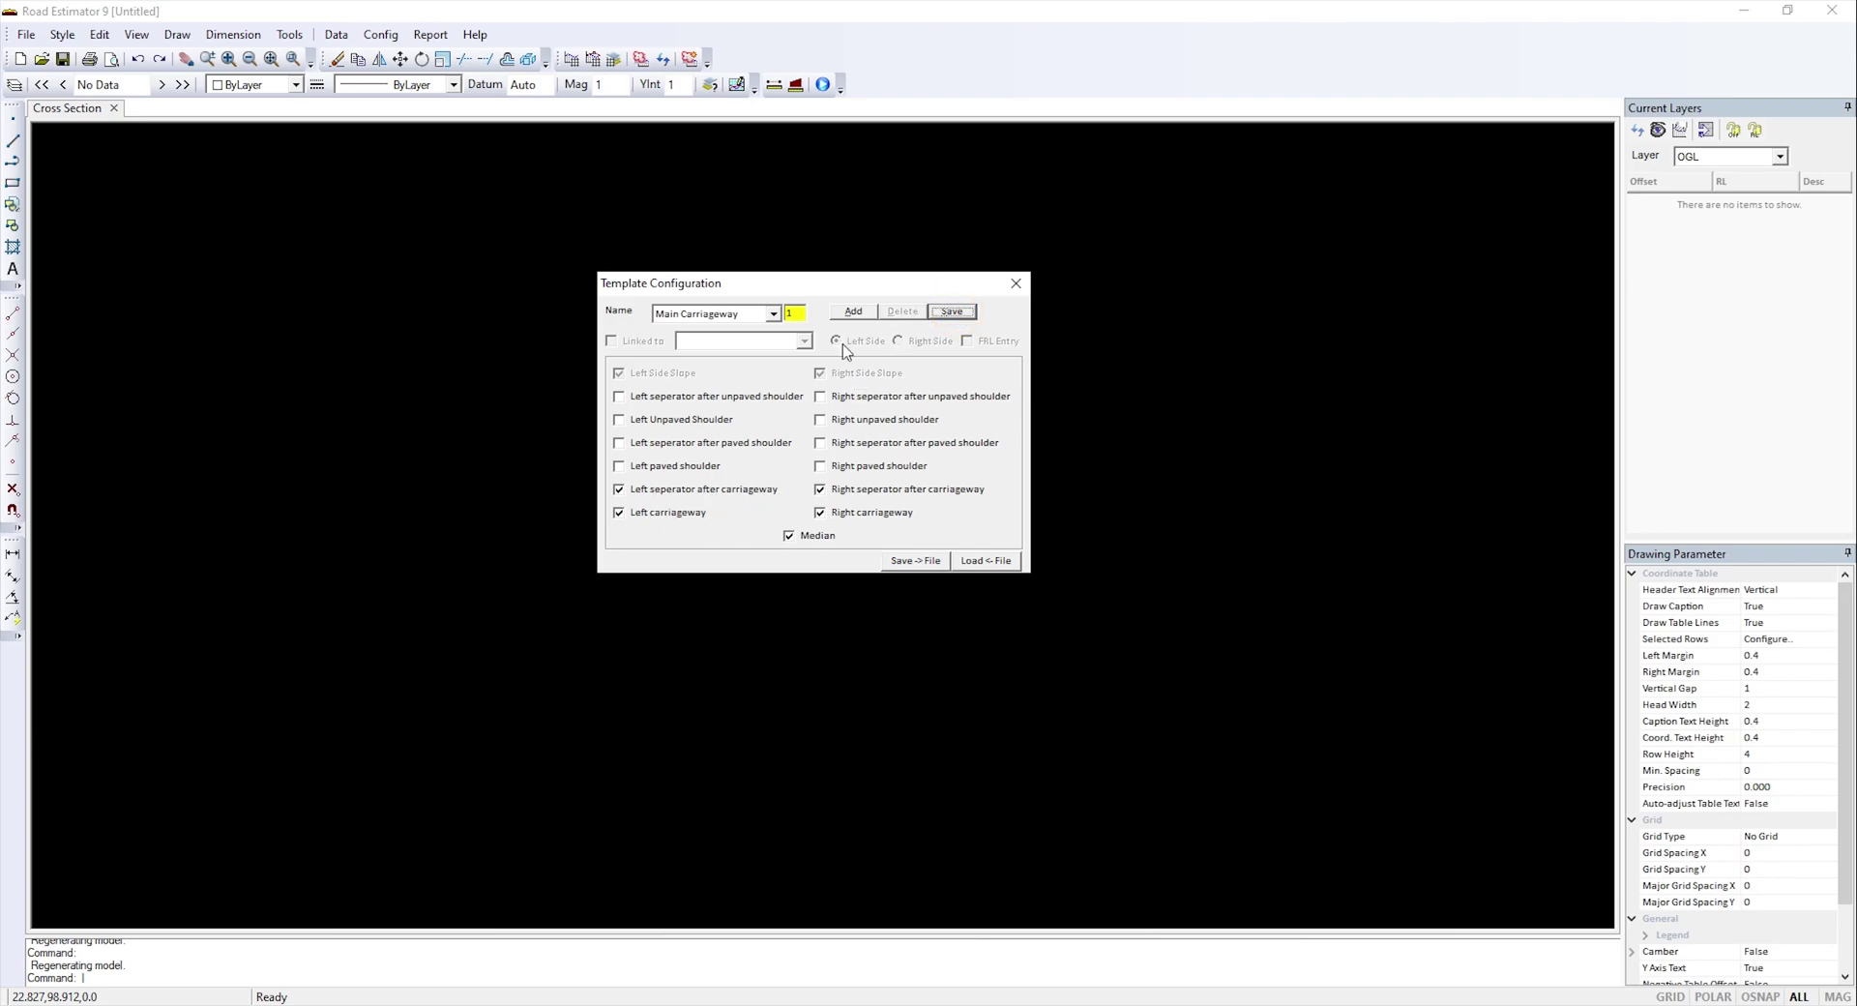
- Add a template named LHS SERVICE ROAD and link it to the Main Carriageway
click(854, 312)
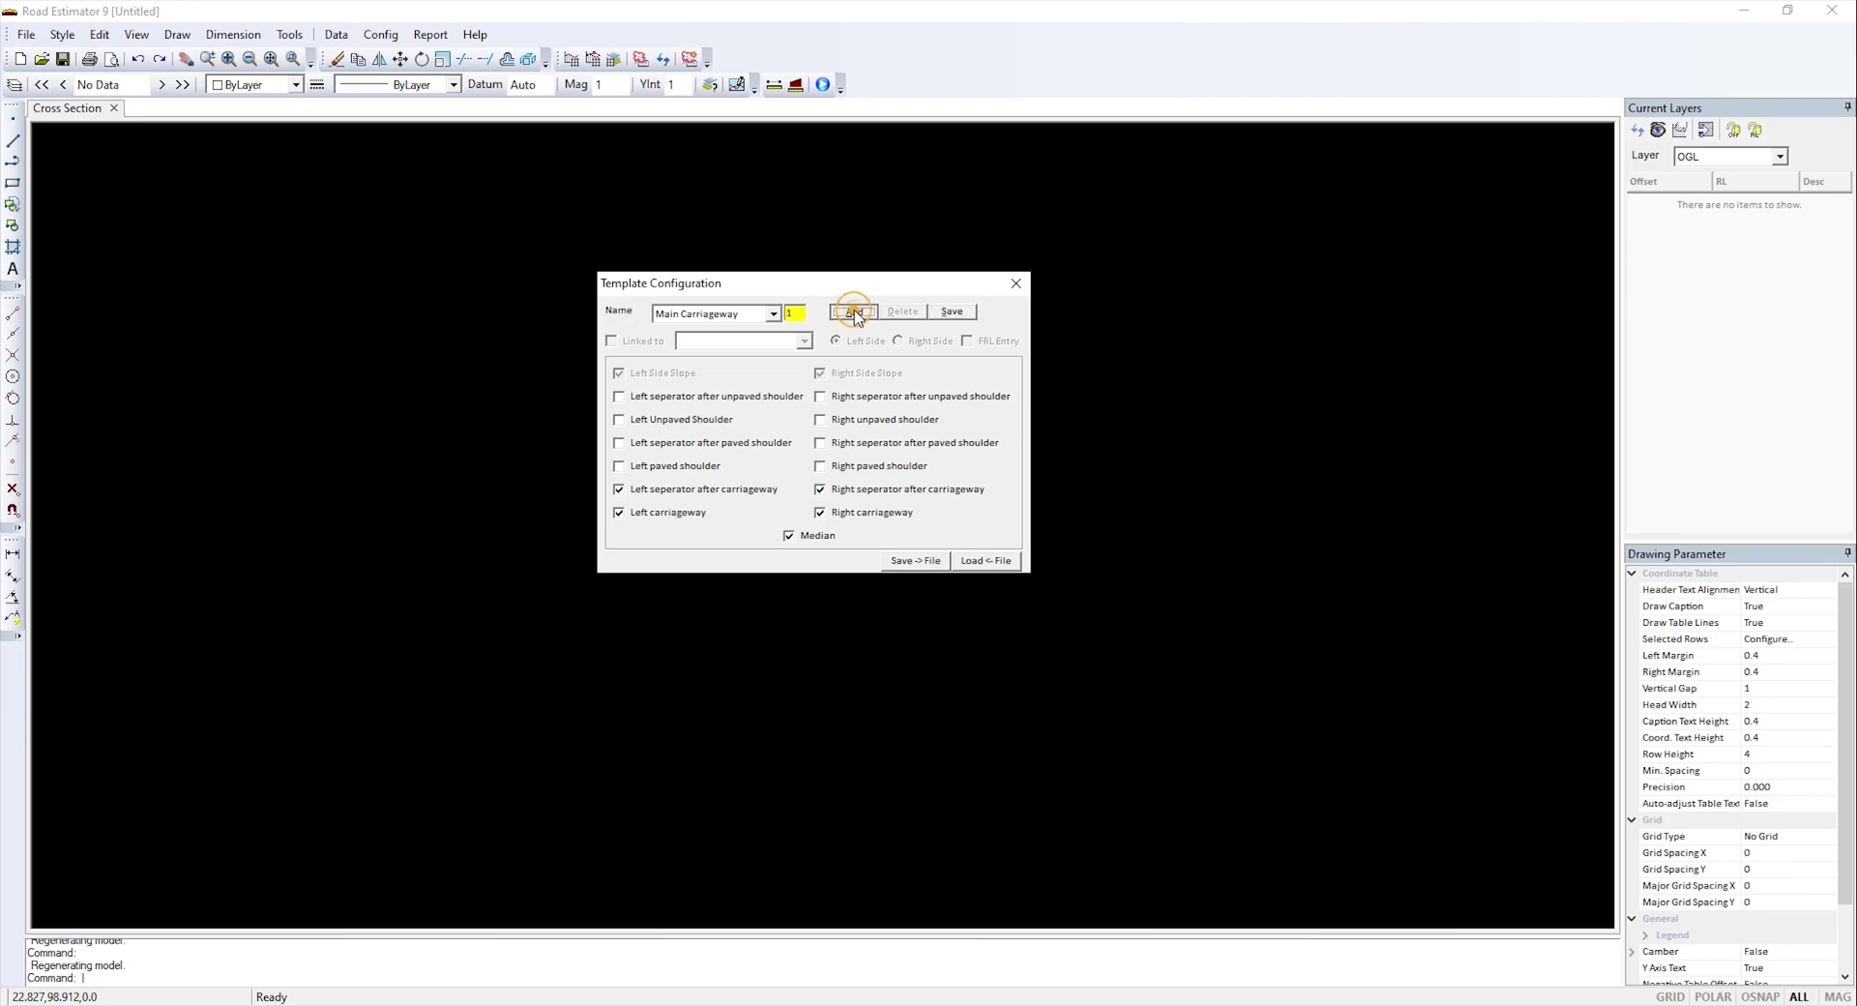
click(677, 317)
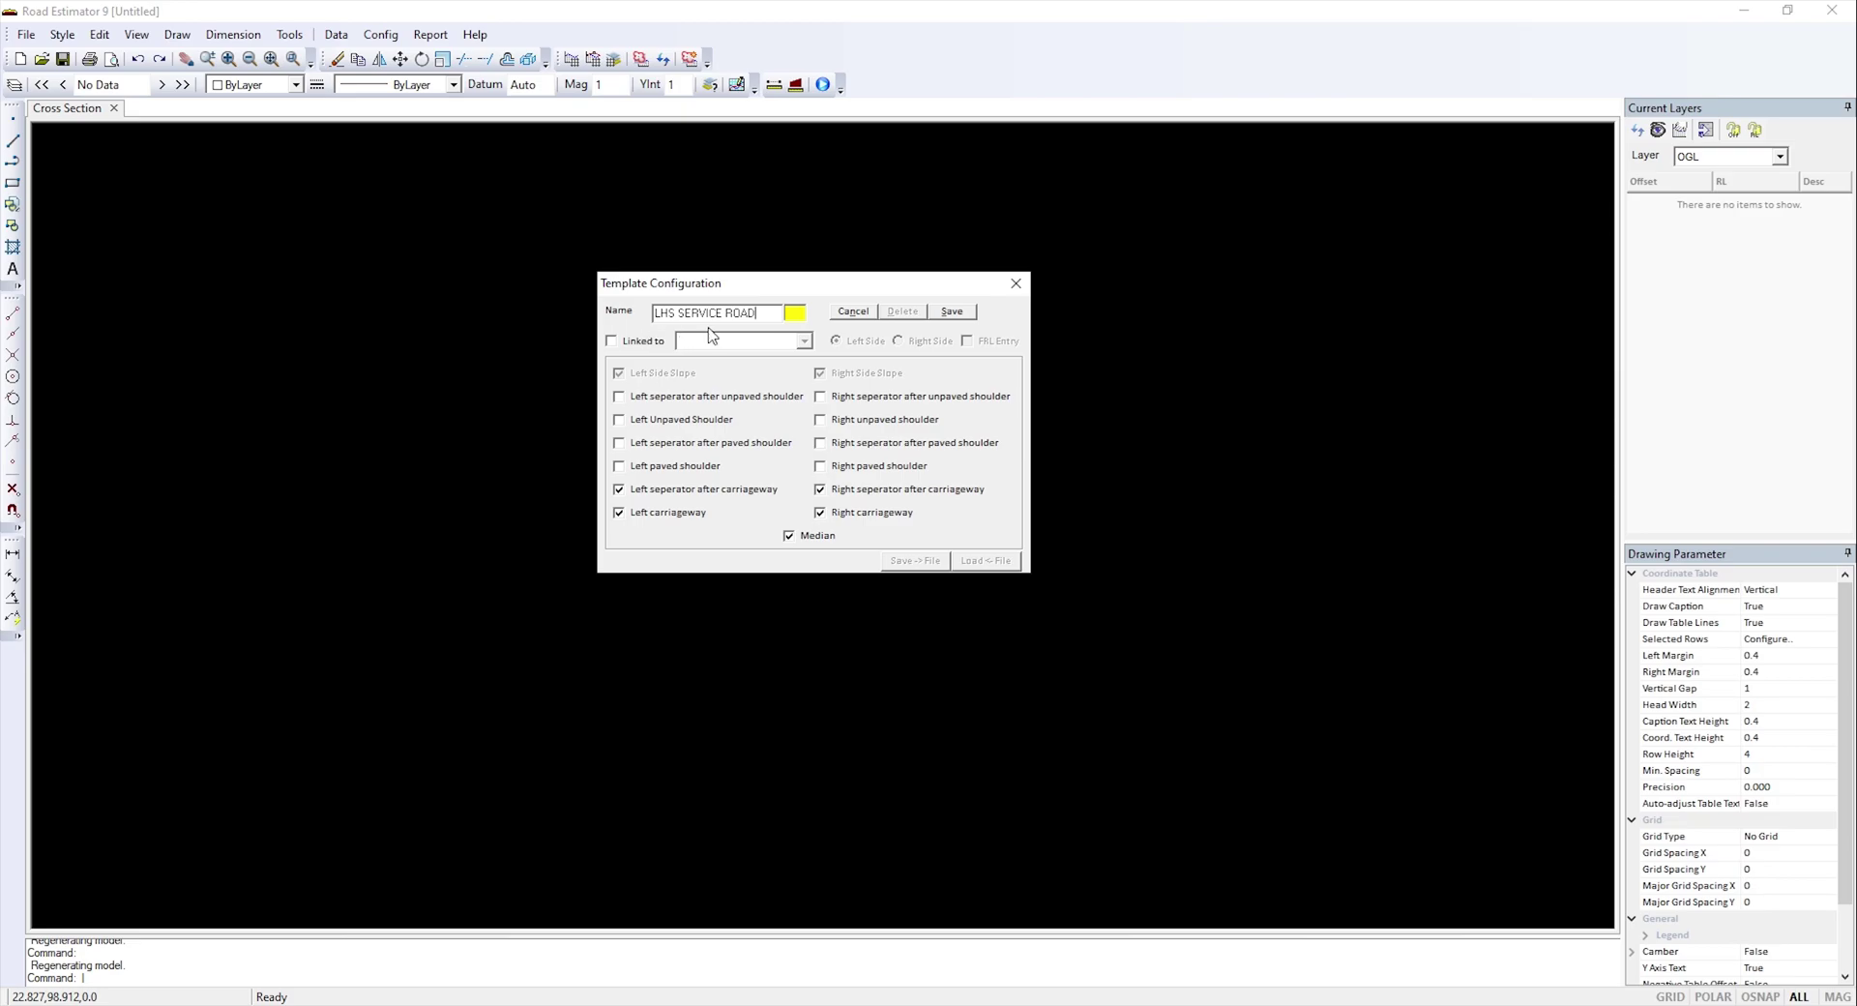
click(611, 341)
click(747, 342)
click(748, 360)
- Limit the LHS SERVICE ROAD template to the left carriageway and left unpaved shoulder, and save it
click(790, 535)
click(822, 512)
click(844, 489)
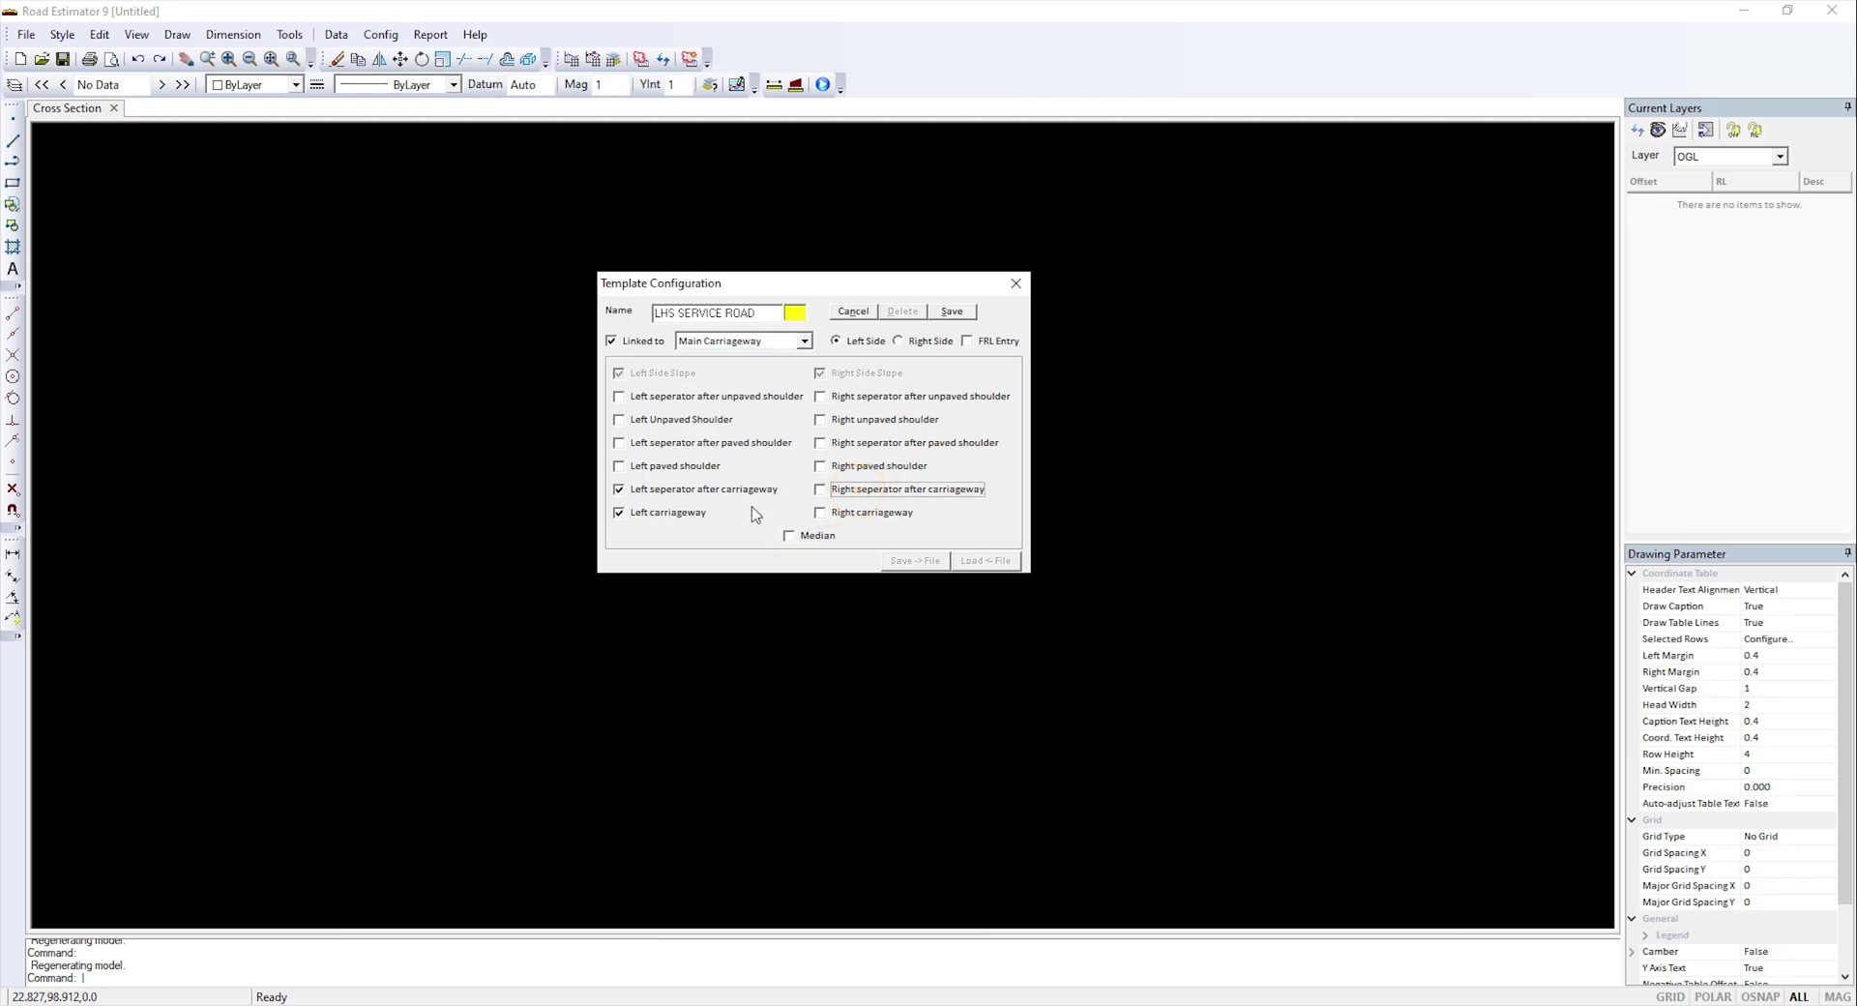
click(654, 492)
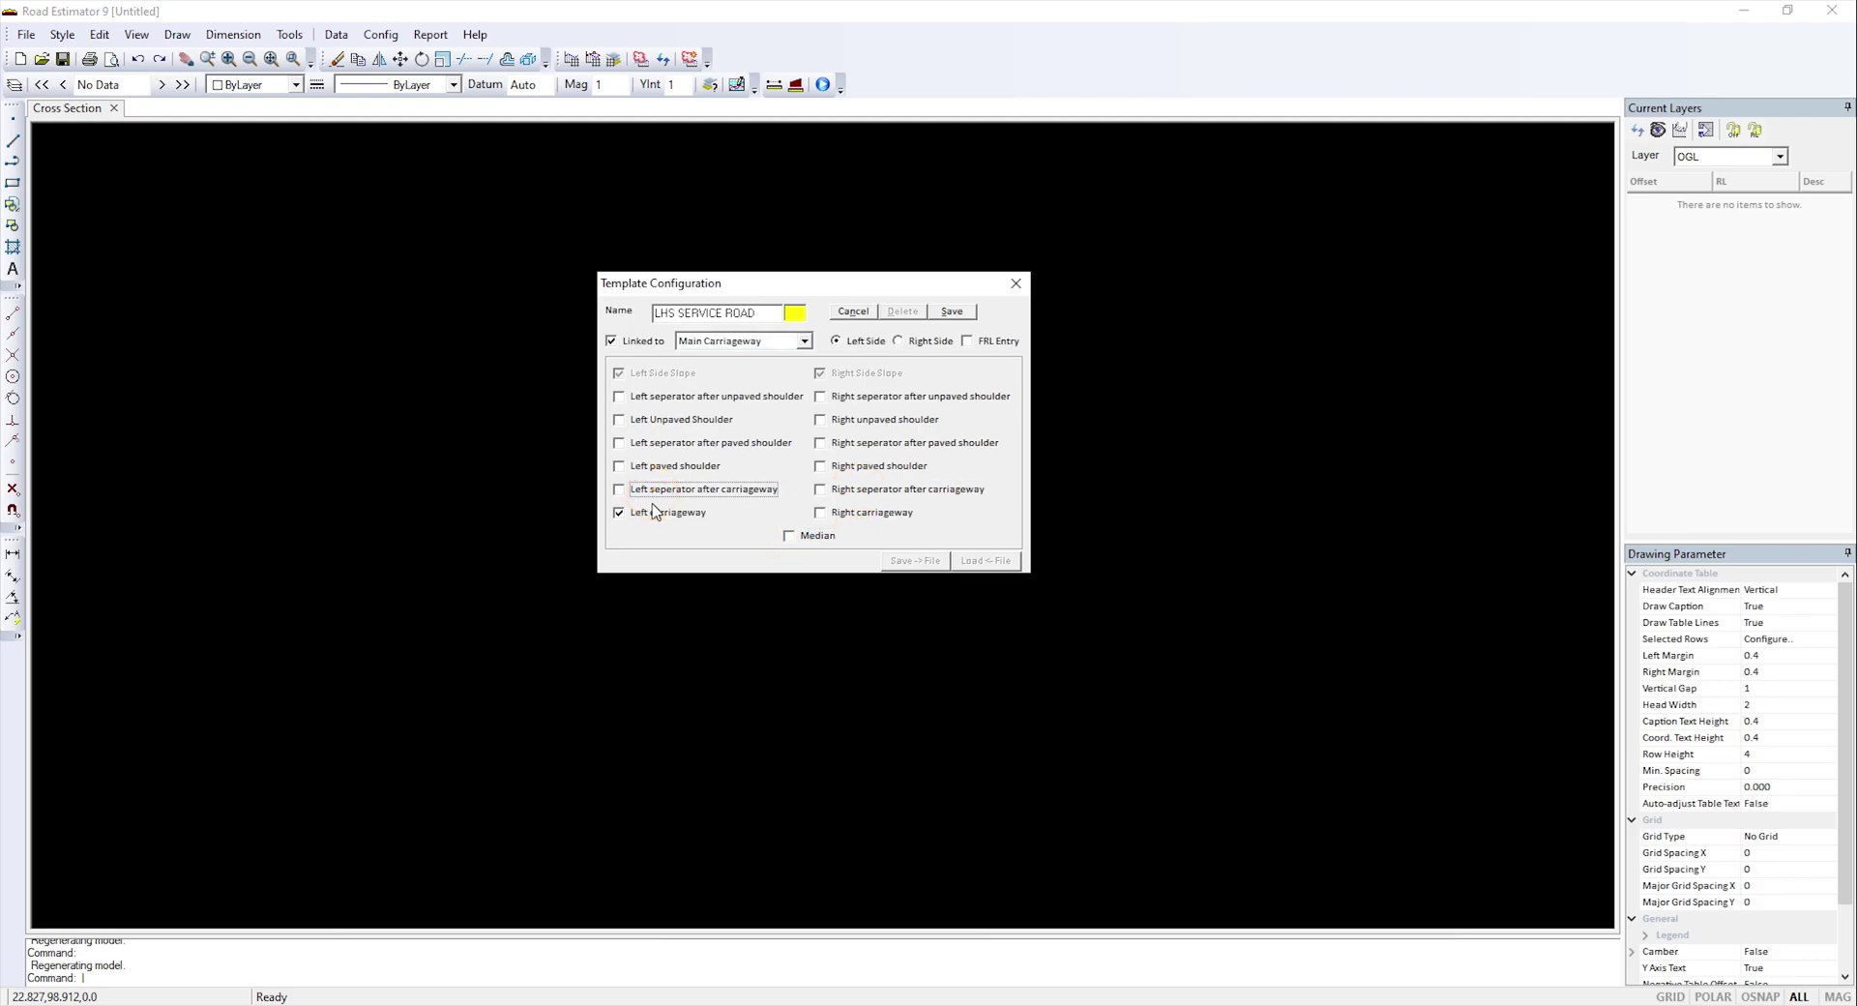
click(646, 424)
click(953, 313)
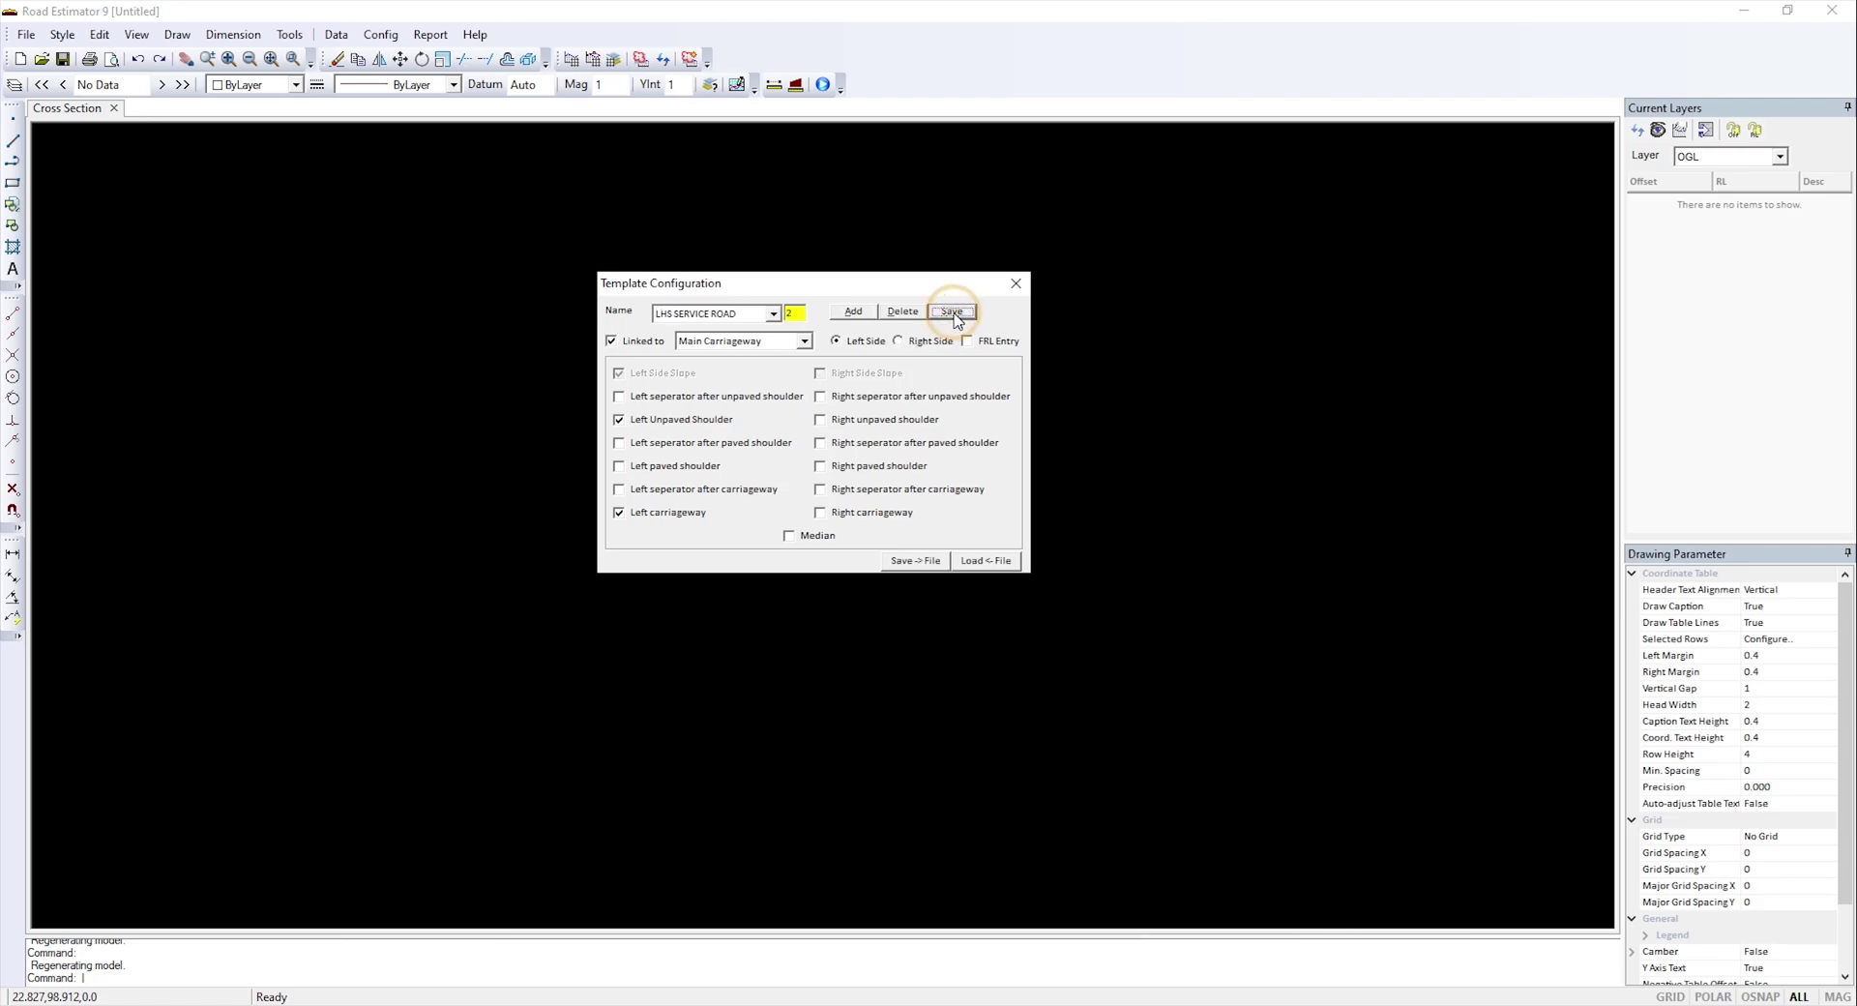
- Add a template named RHS SERVICE ROAD linked to the right side of the Main Carriageway
click(853, 312)
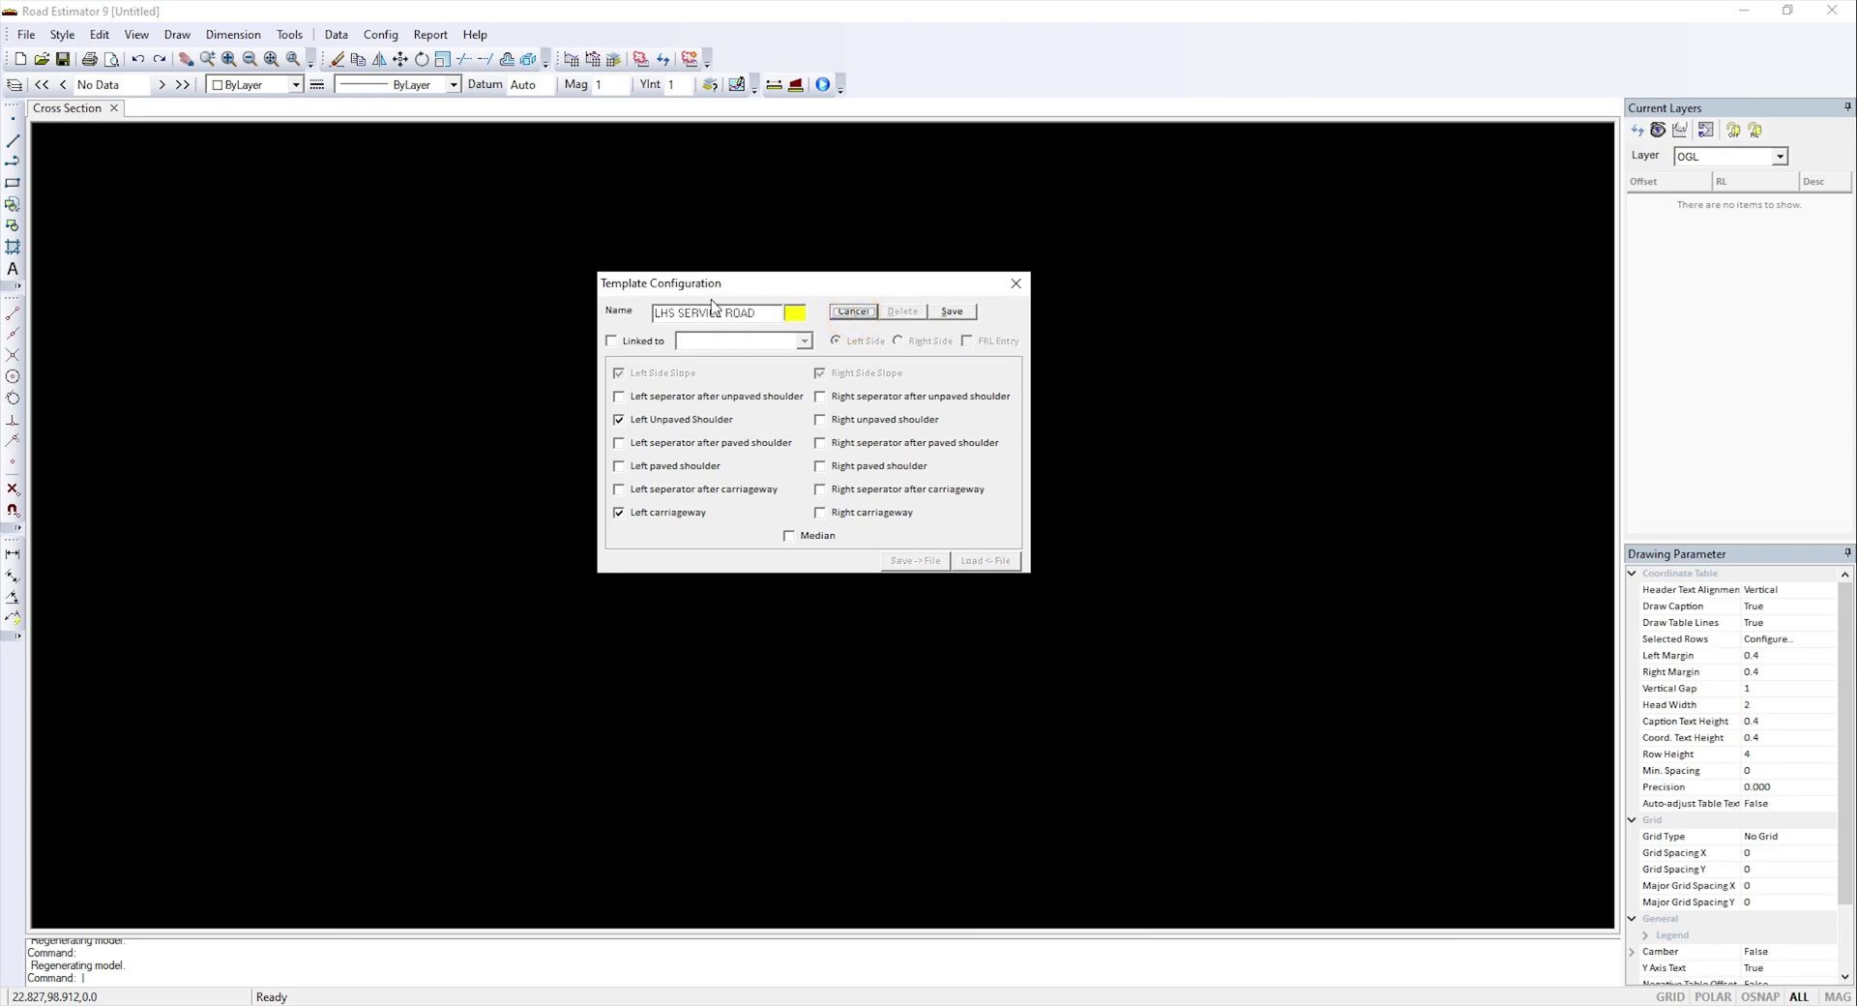
click(662, 314)
key(Delete)
text(R)
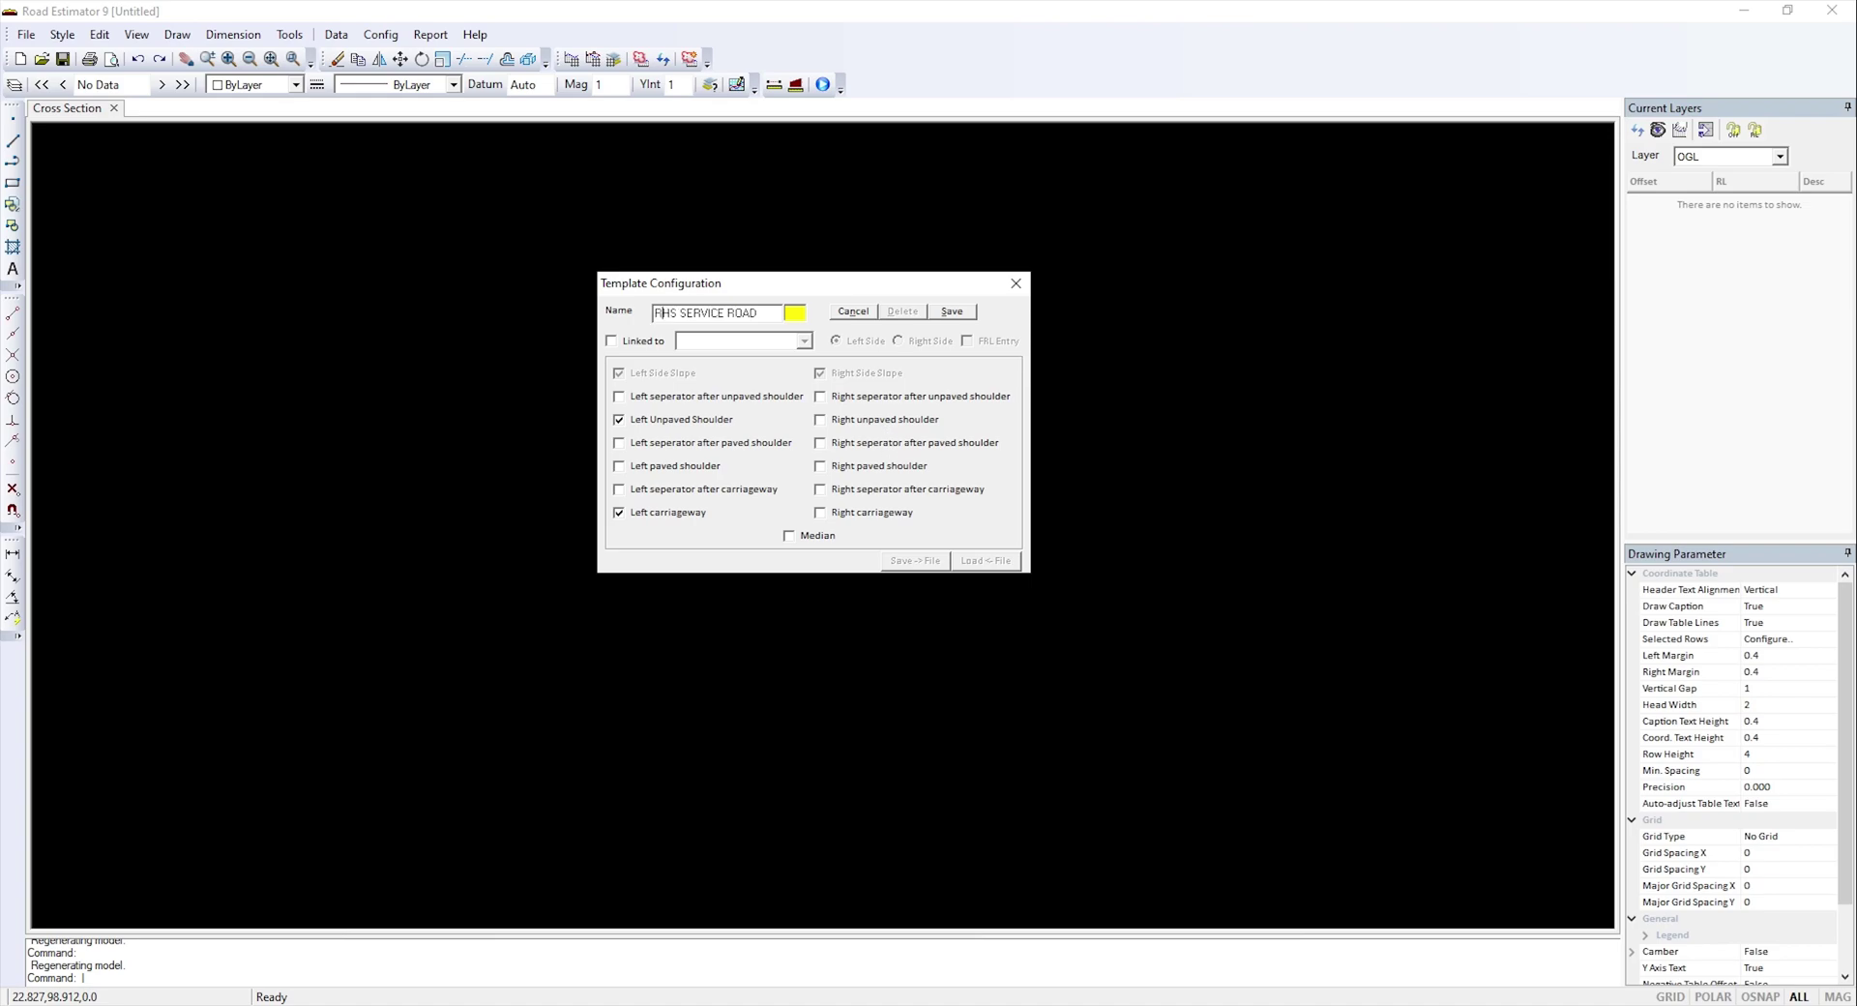
click(612, 343)
click(751, 343)
click(752, 360)
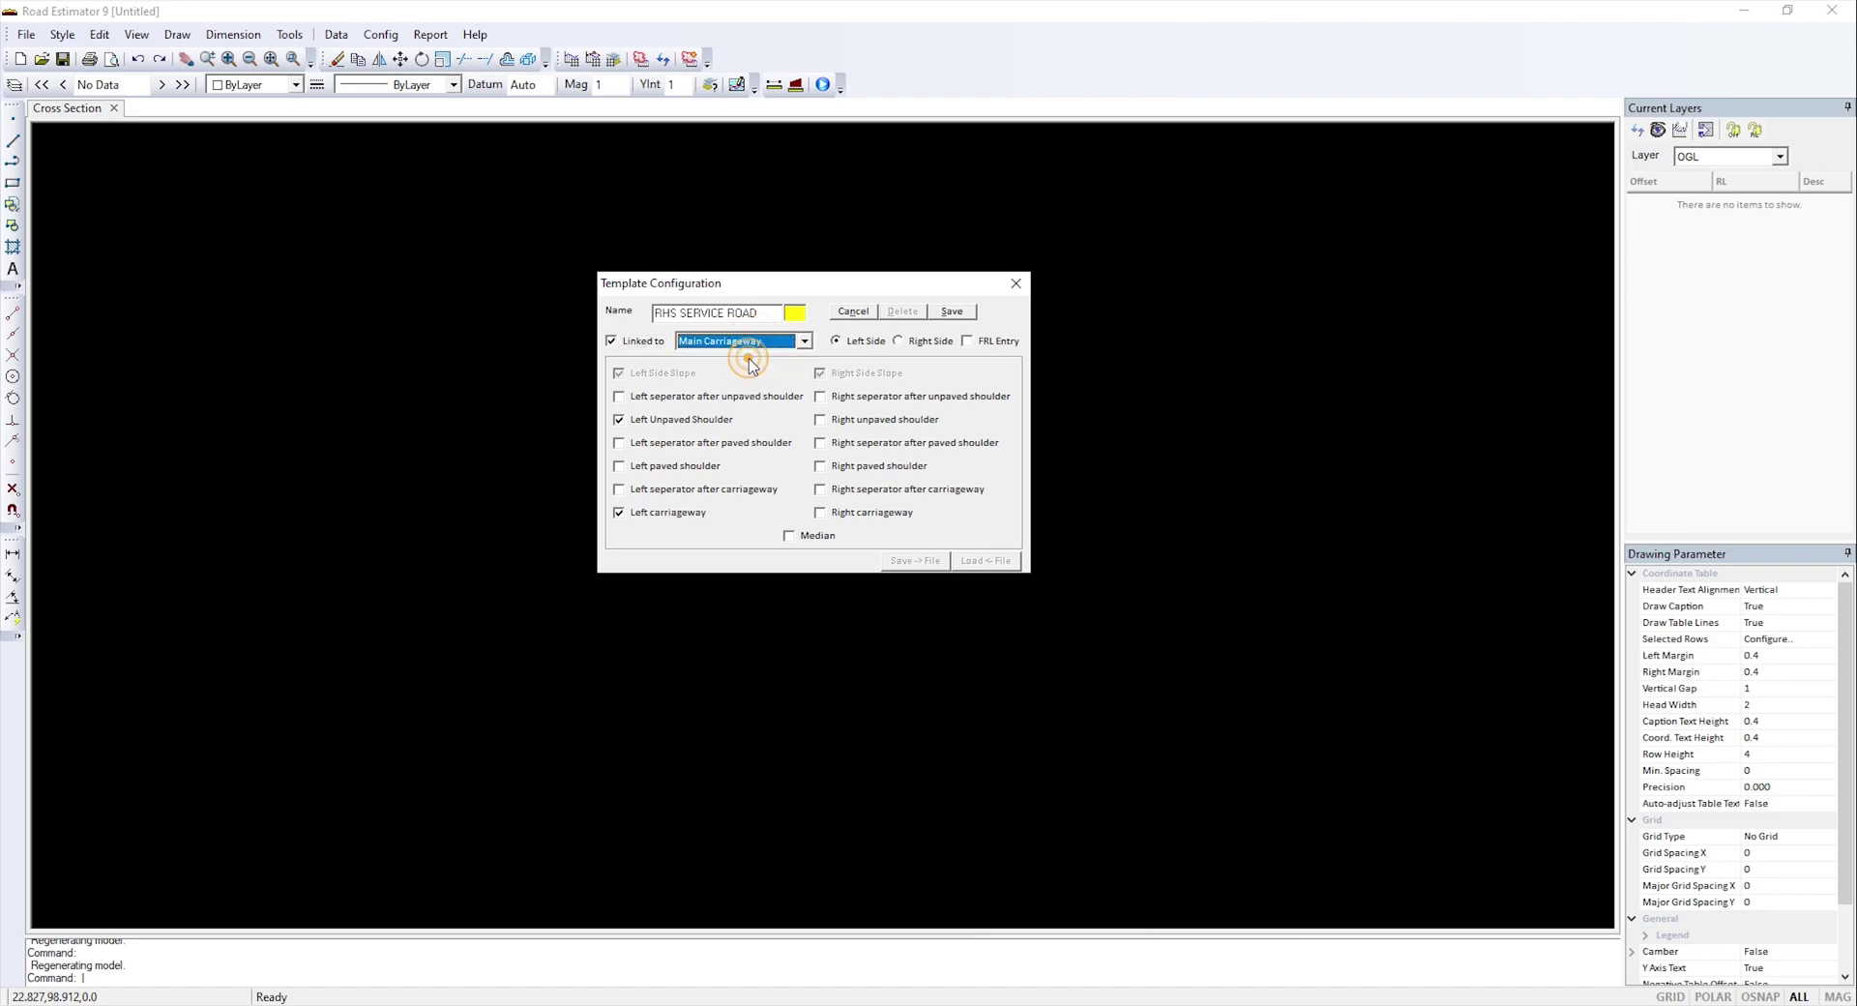
click(914, 343)
- Replace the left carriageway and unpaved shoulder with the right ones in RHS SERVICE ROAD, save it, and close the configuration
click(622, 513)
click(841, 513)
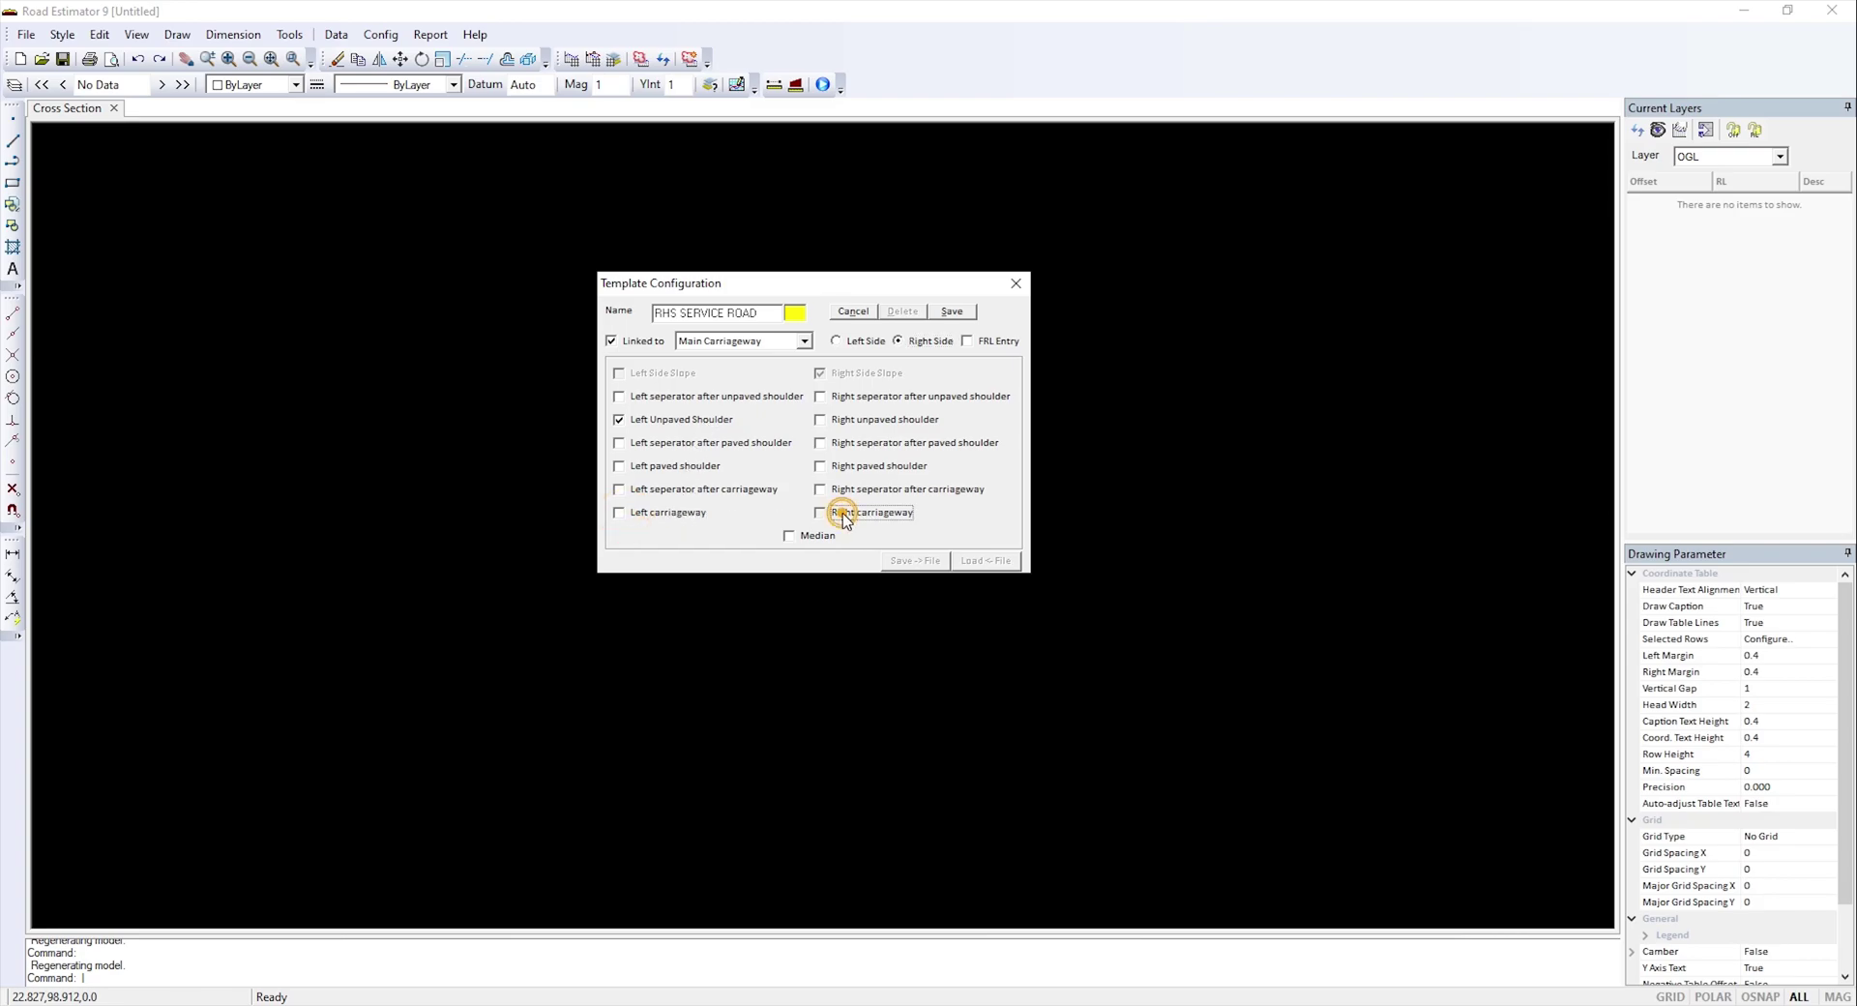
click(638, 419)
click(836, 419)
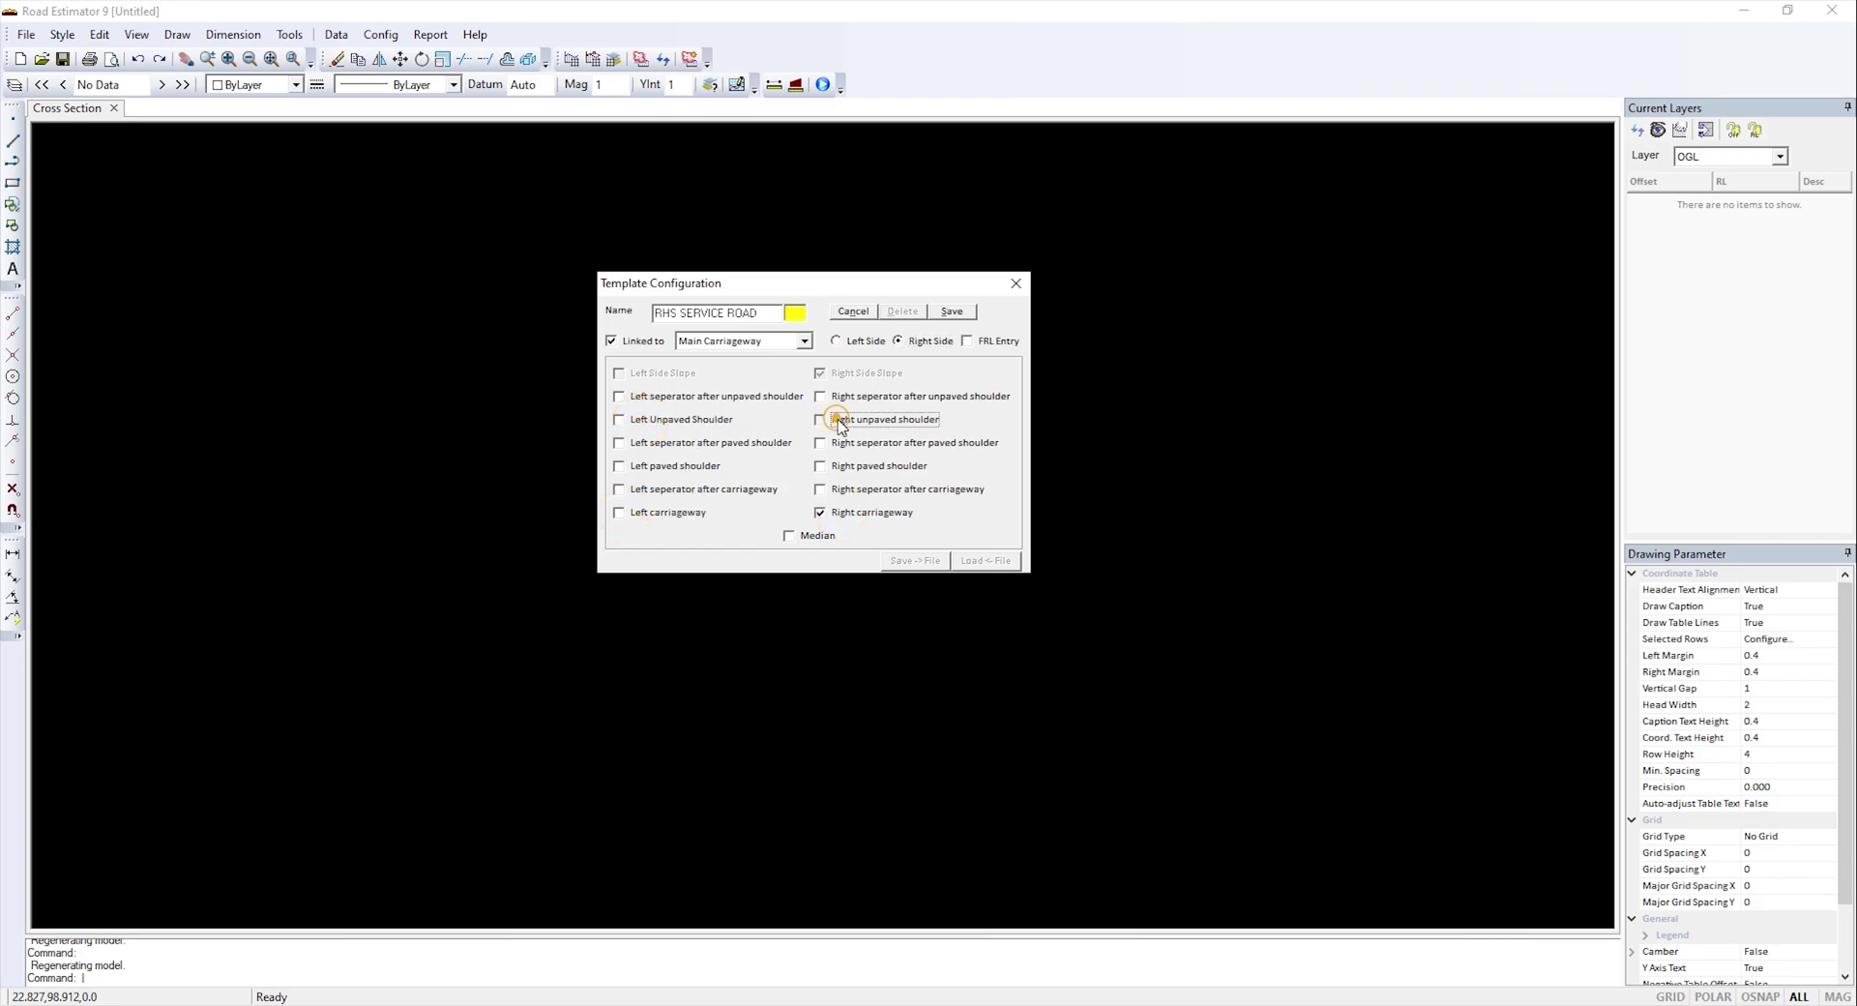
click(954, 310)
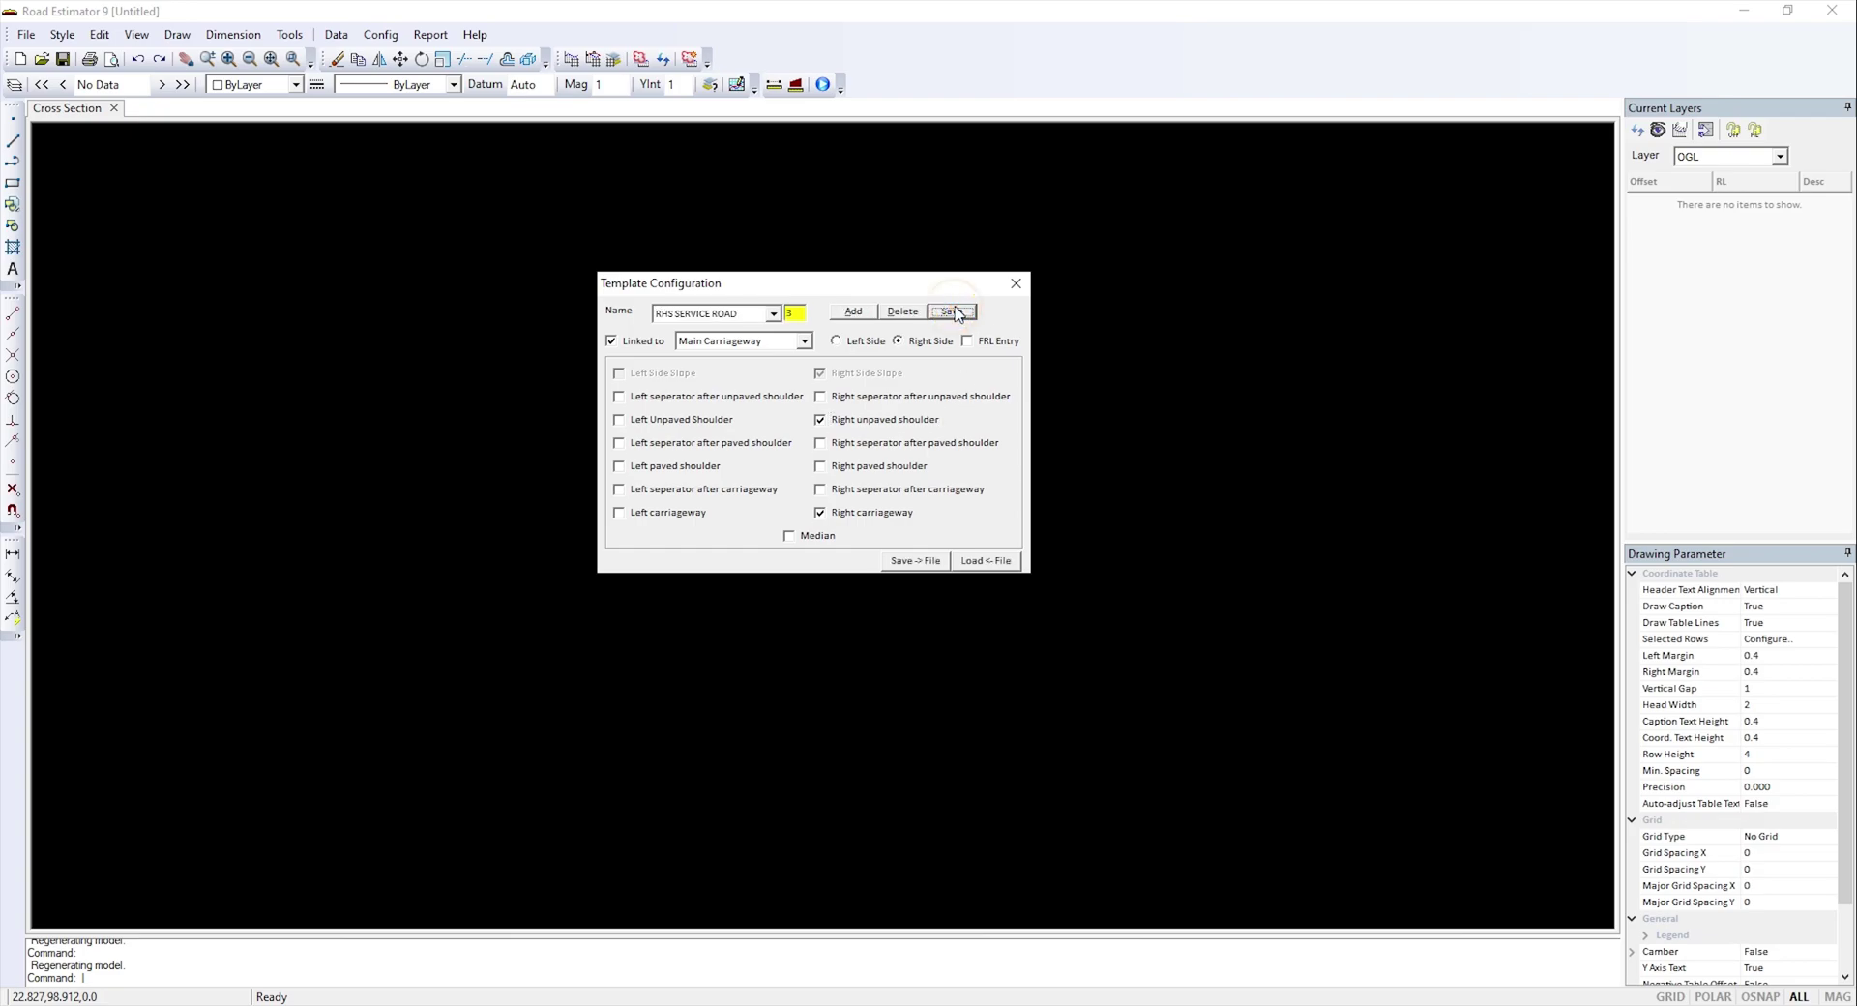
click(1018, 285)
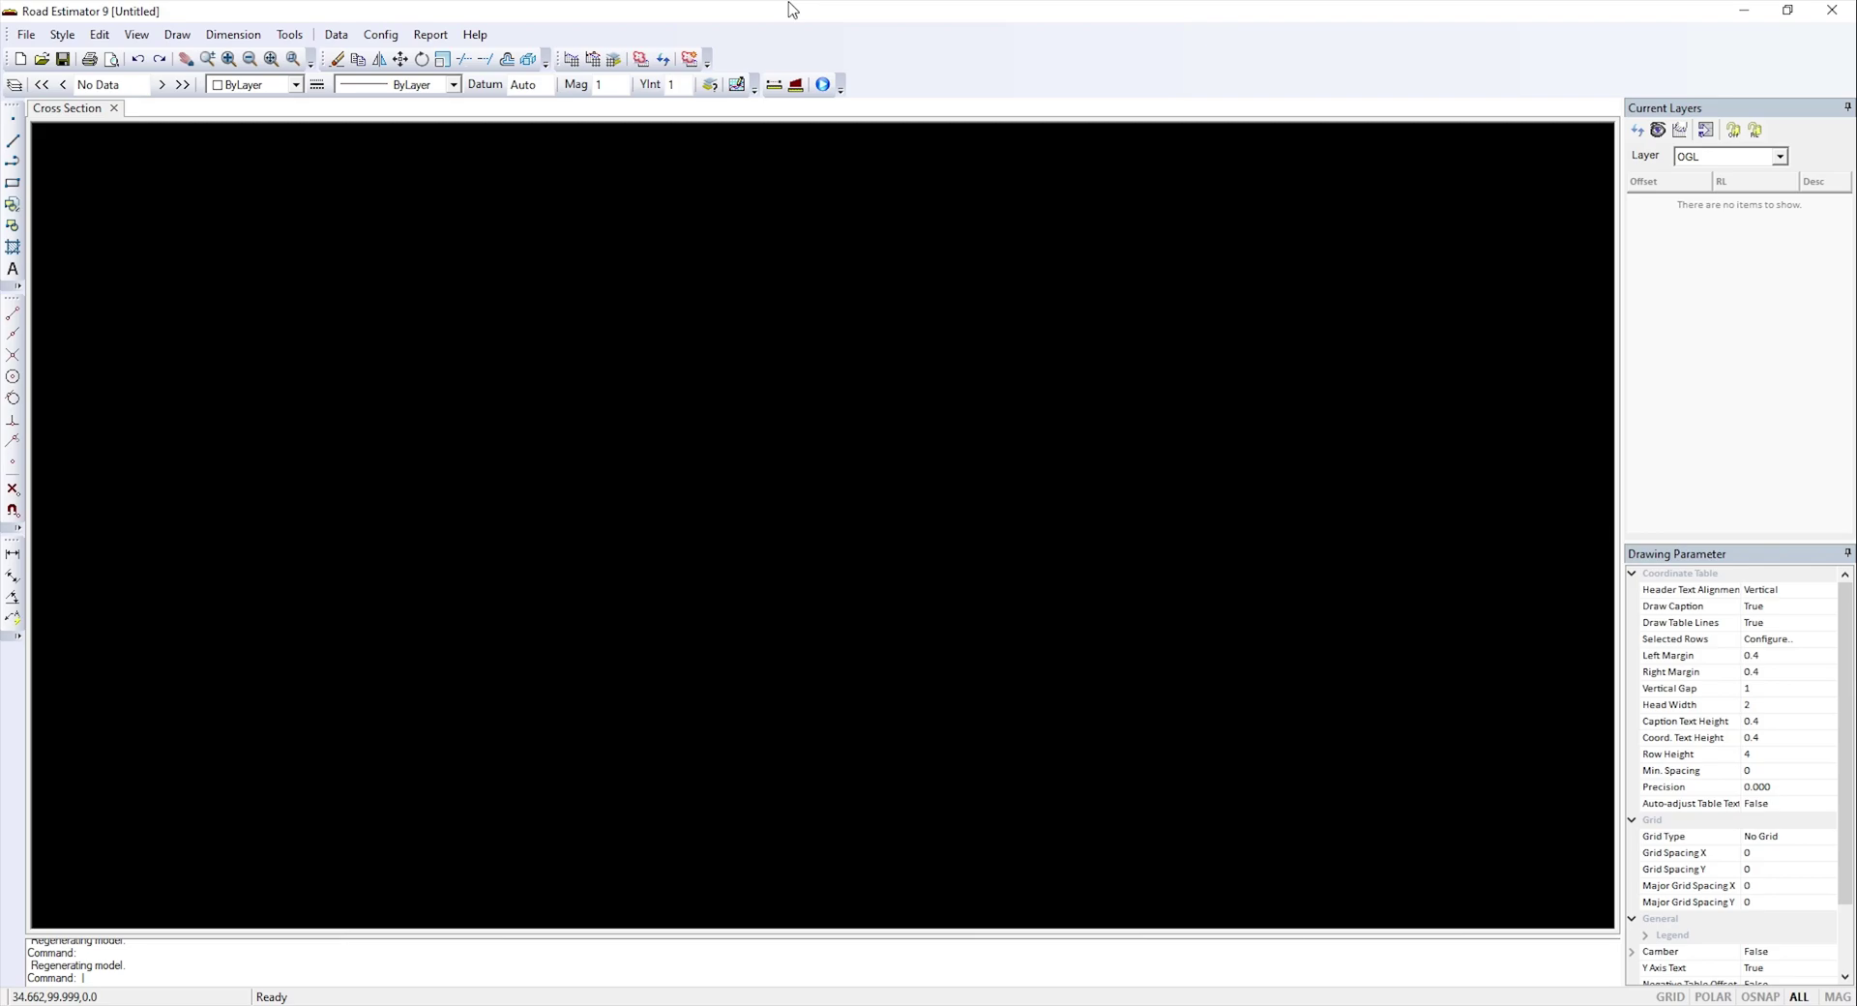
- In the Main Carriageway template details, add a central median entry at chainage 1000 with a left width of 0.75
click(335, 34)
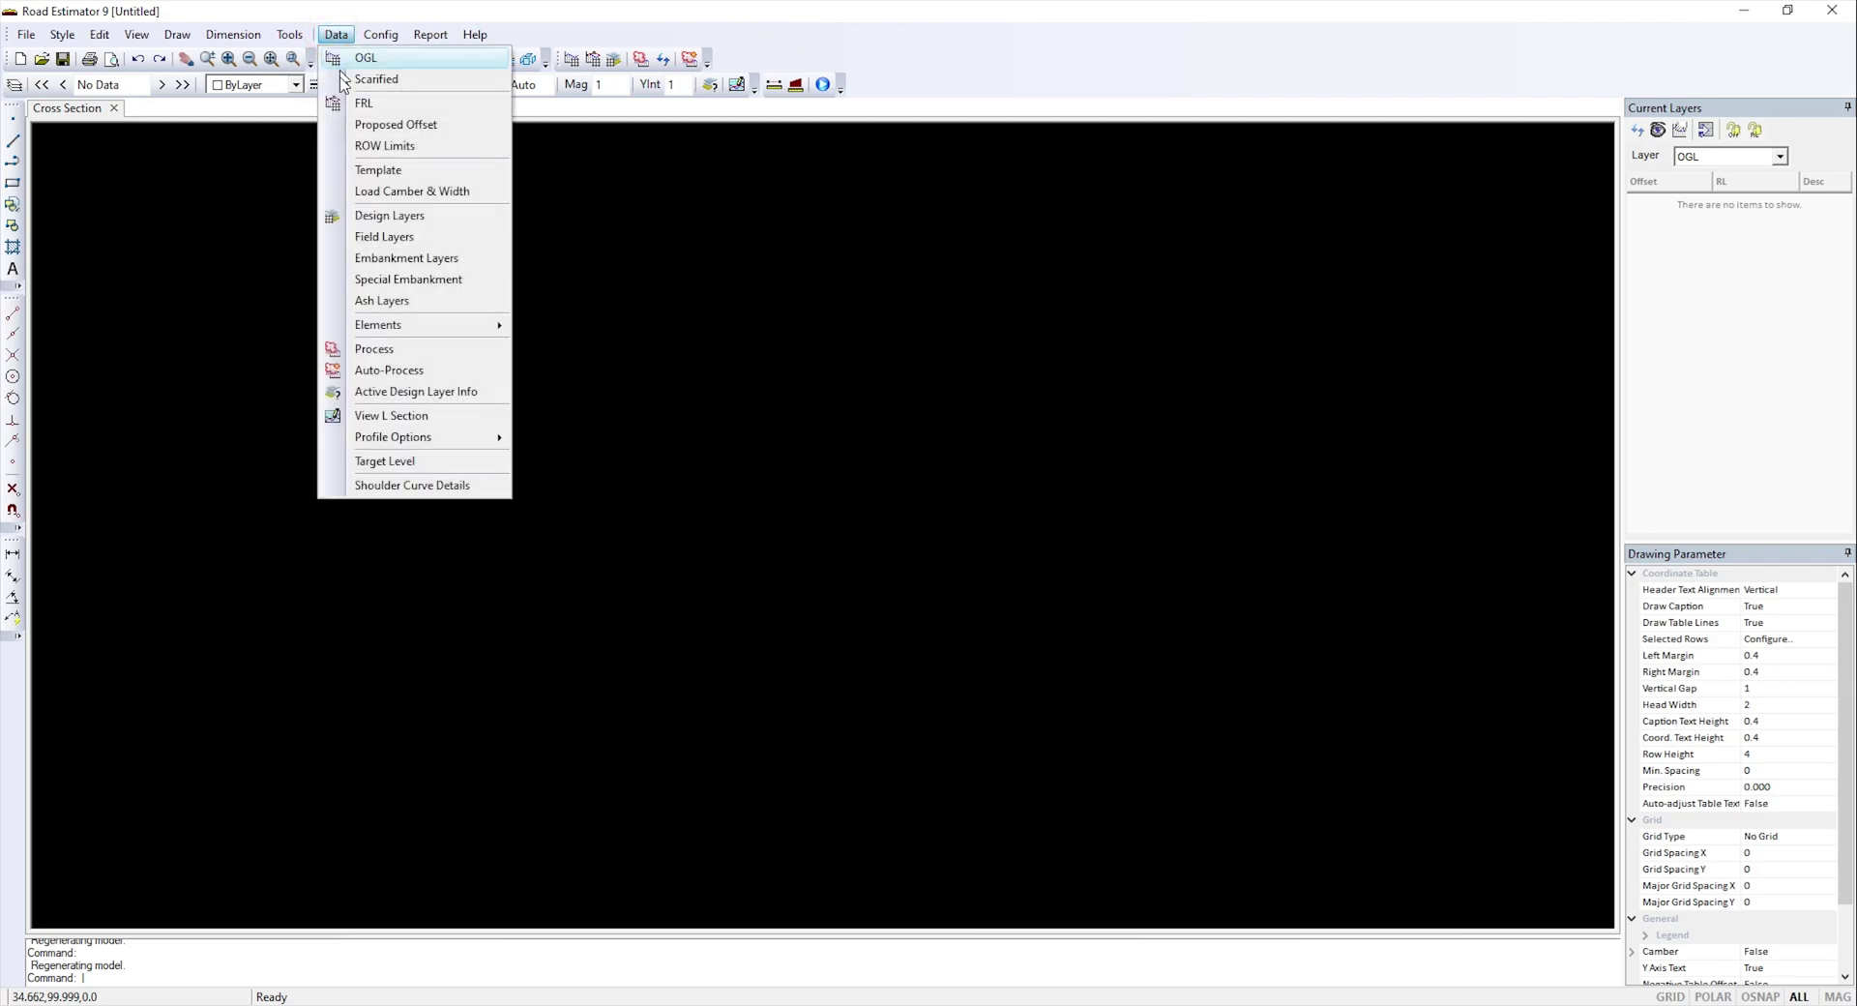
click(354, 171)
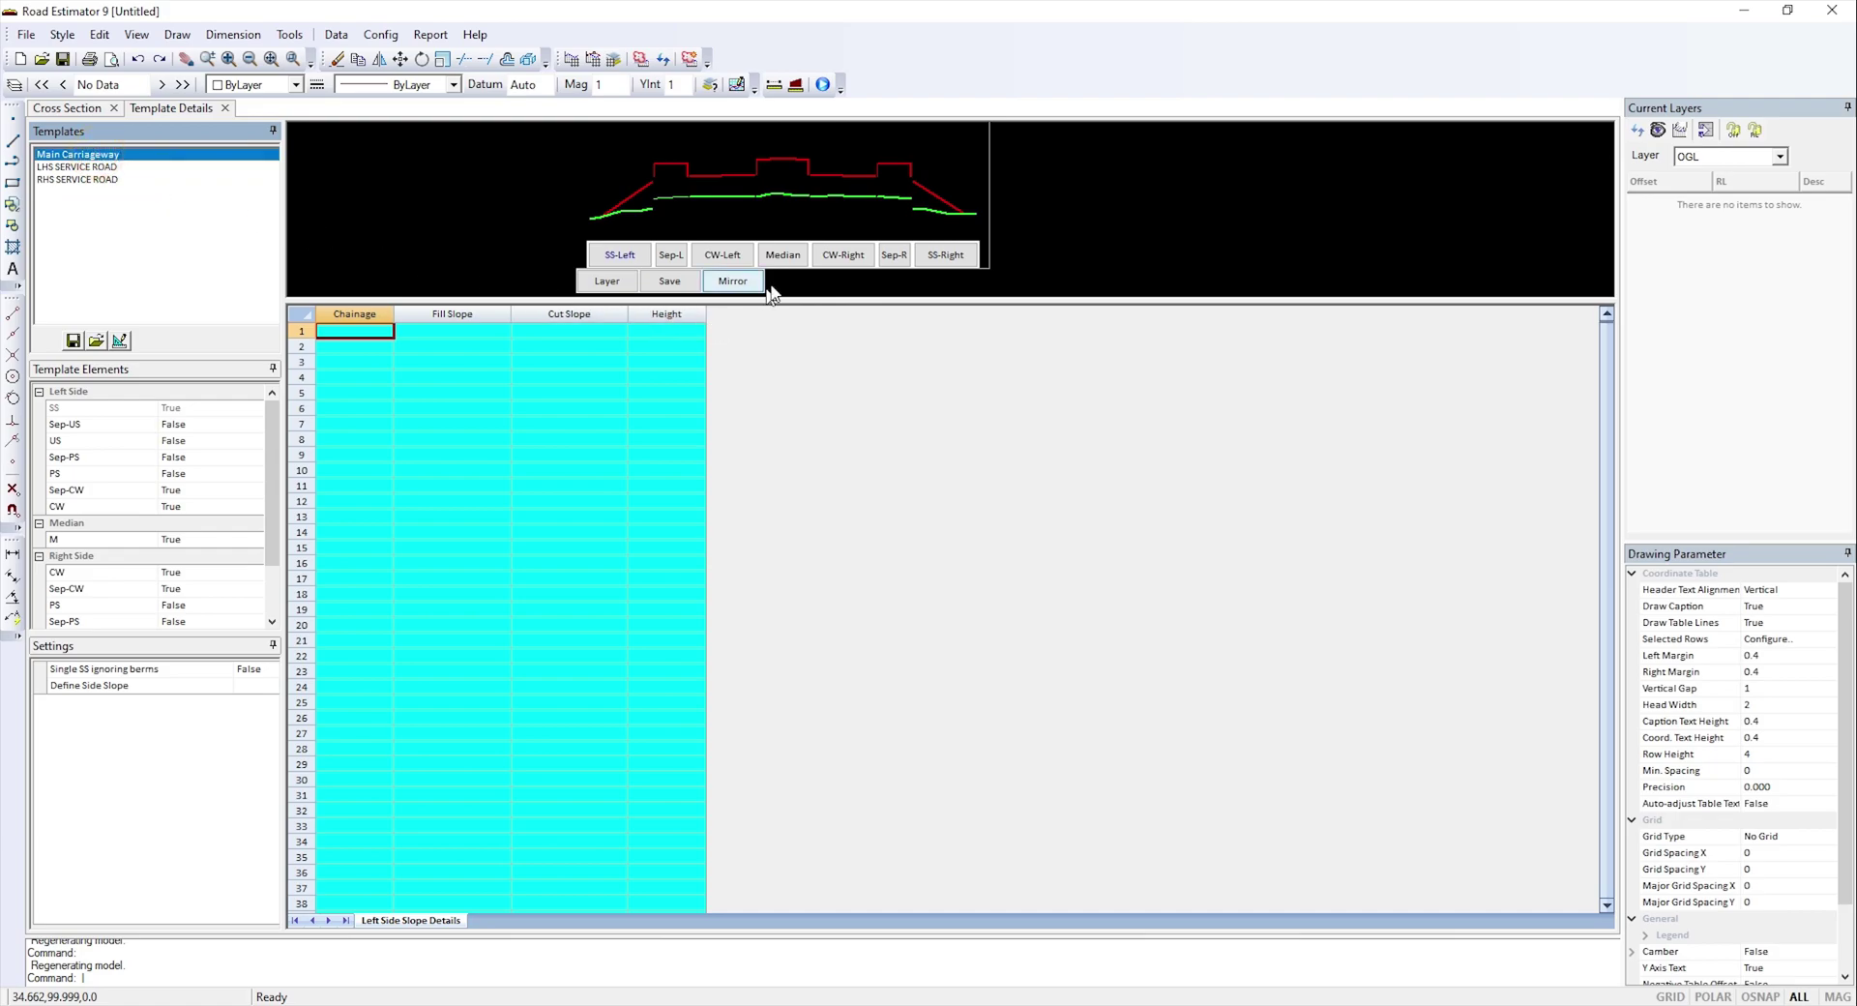
click(790, 258)
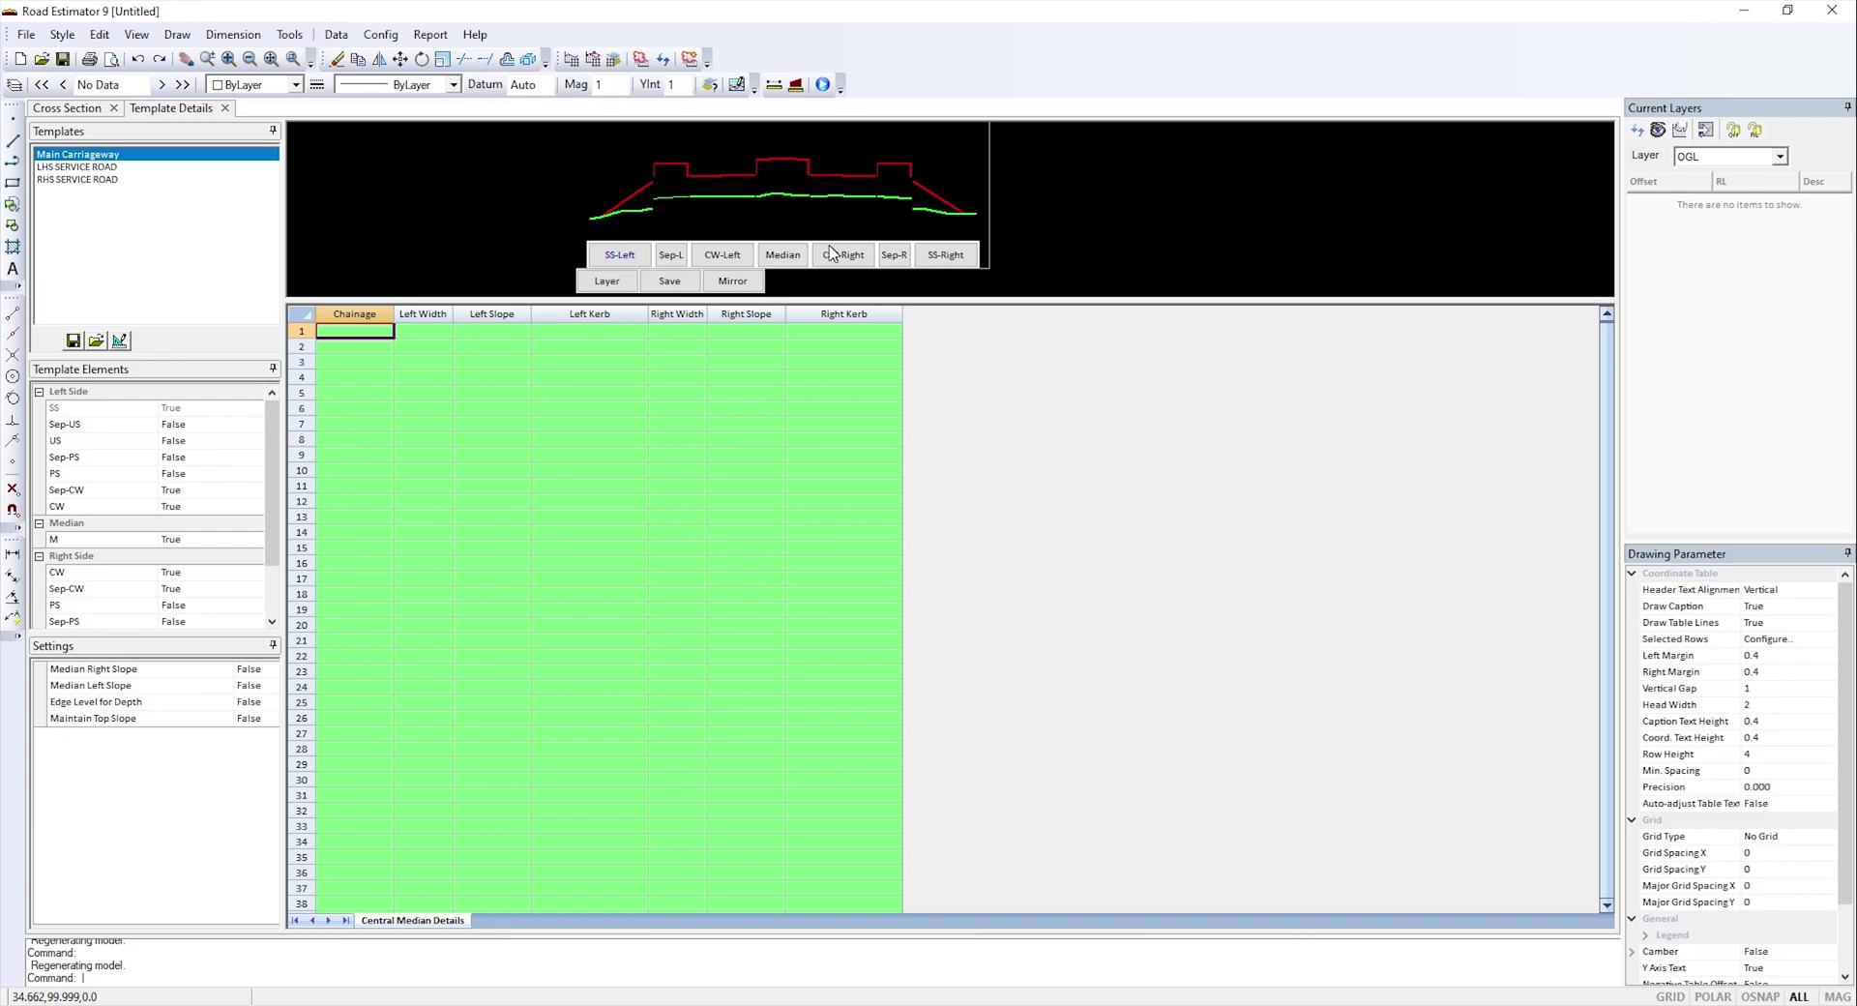
click(785, 256)
text(100)
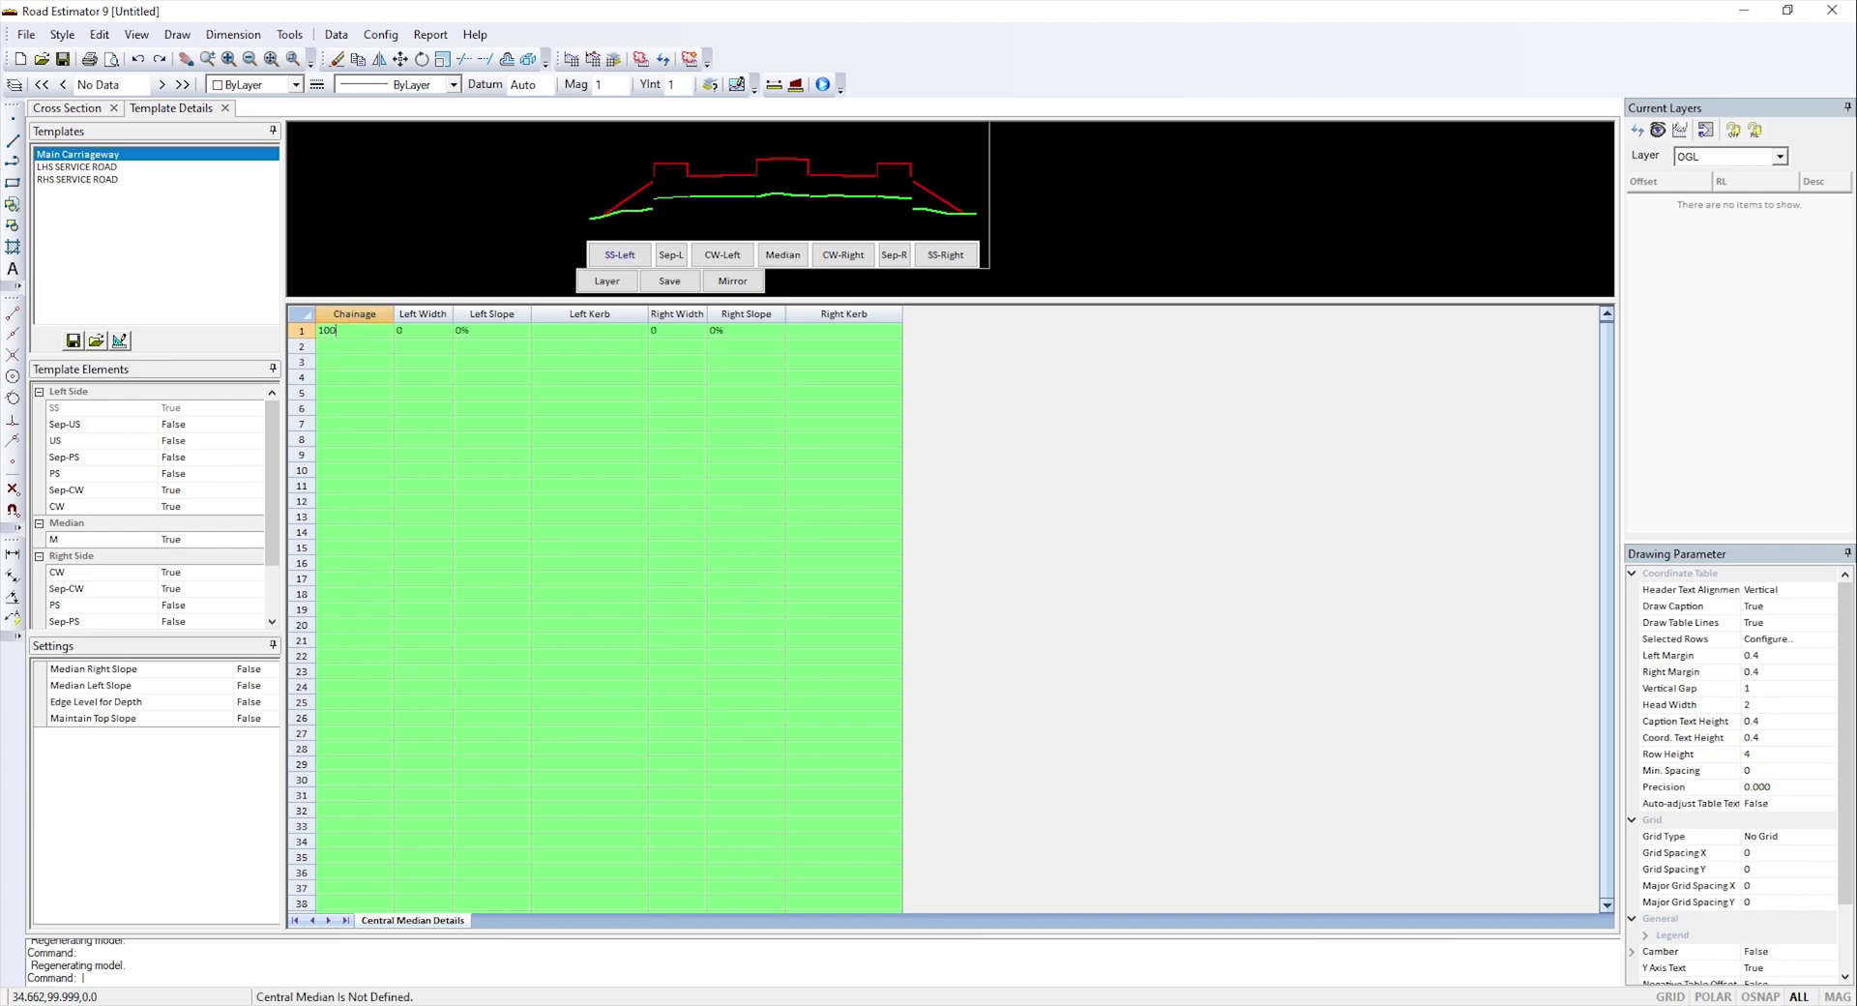
text(0)
key(Tab)
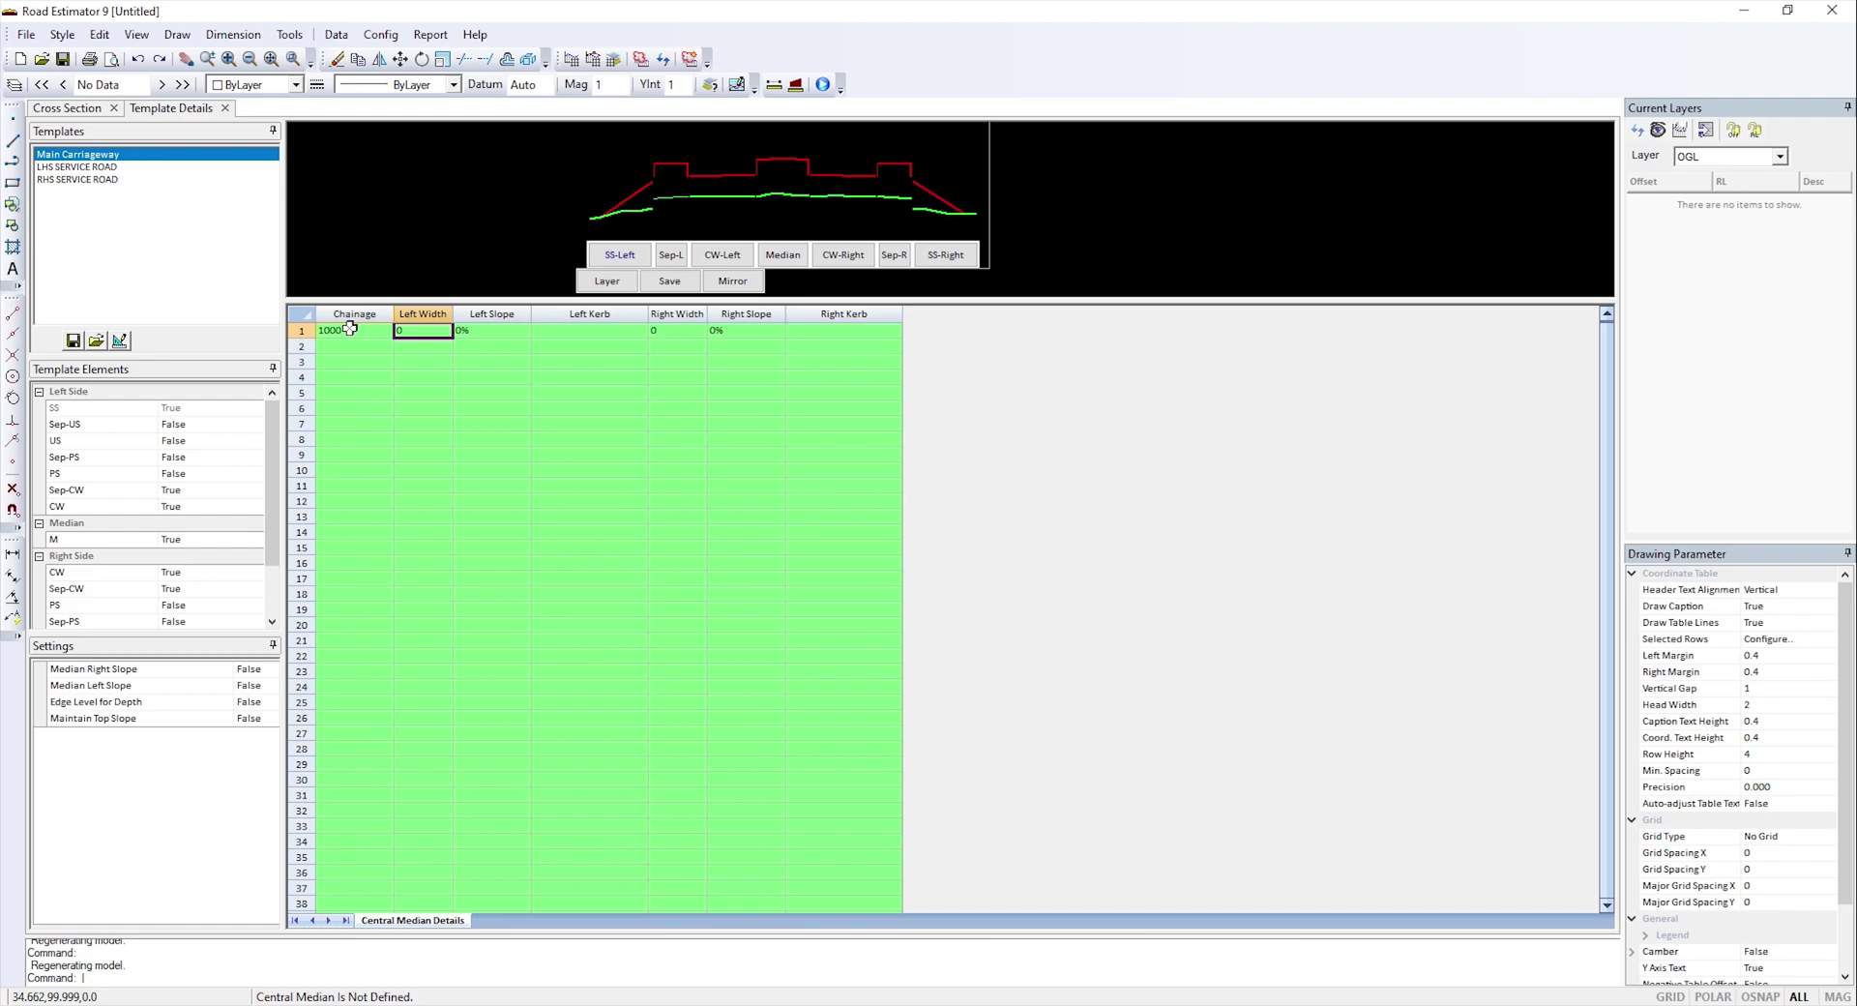
text(0.75)
key(Tab)
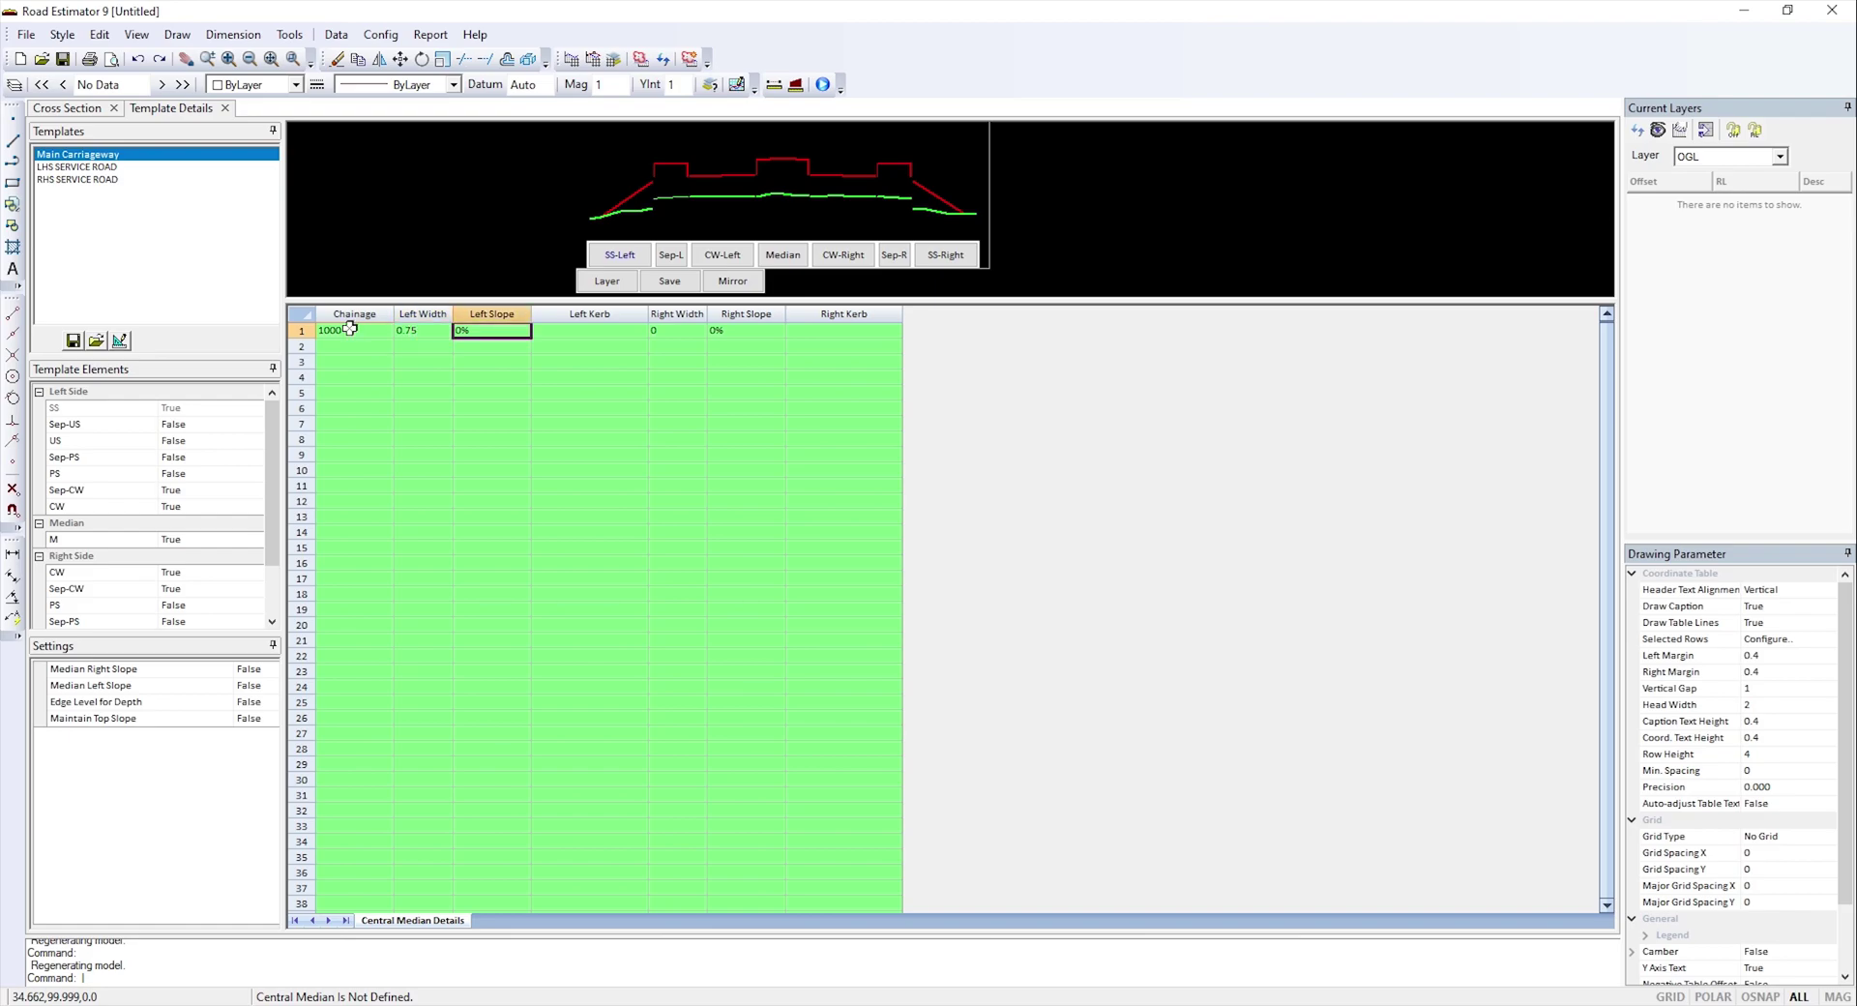
- Keep the median's left slope at 0% and assign Kerb-L as its left kerb
key(Tab)
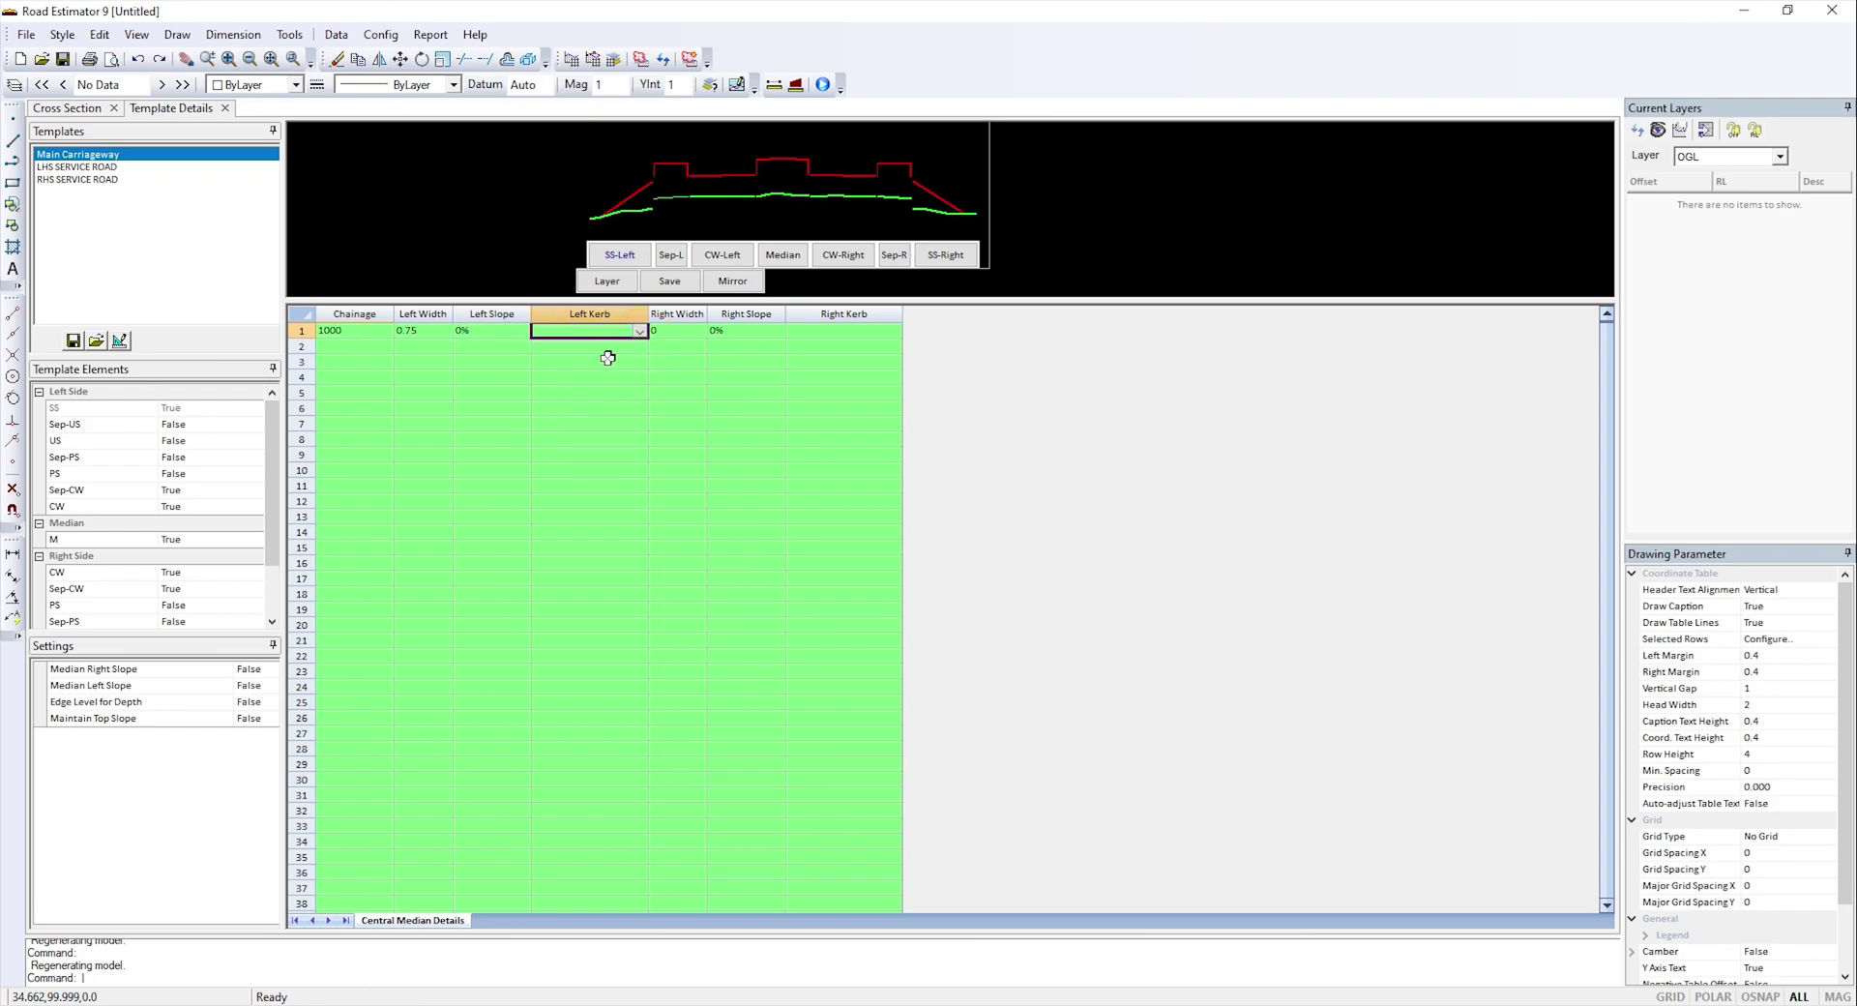
click(639, 330)
drag(642, 372, 644, 387)
click(639, 347)
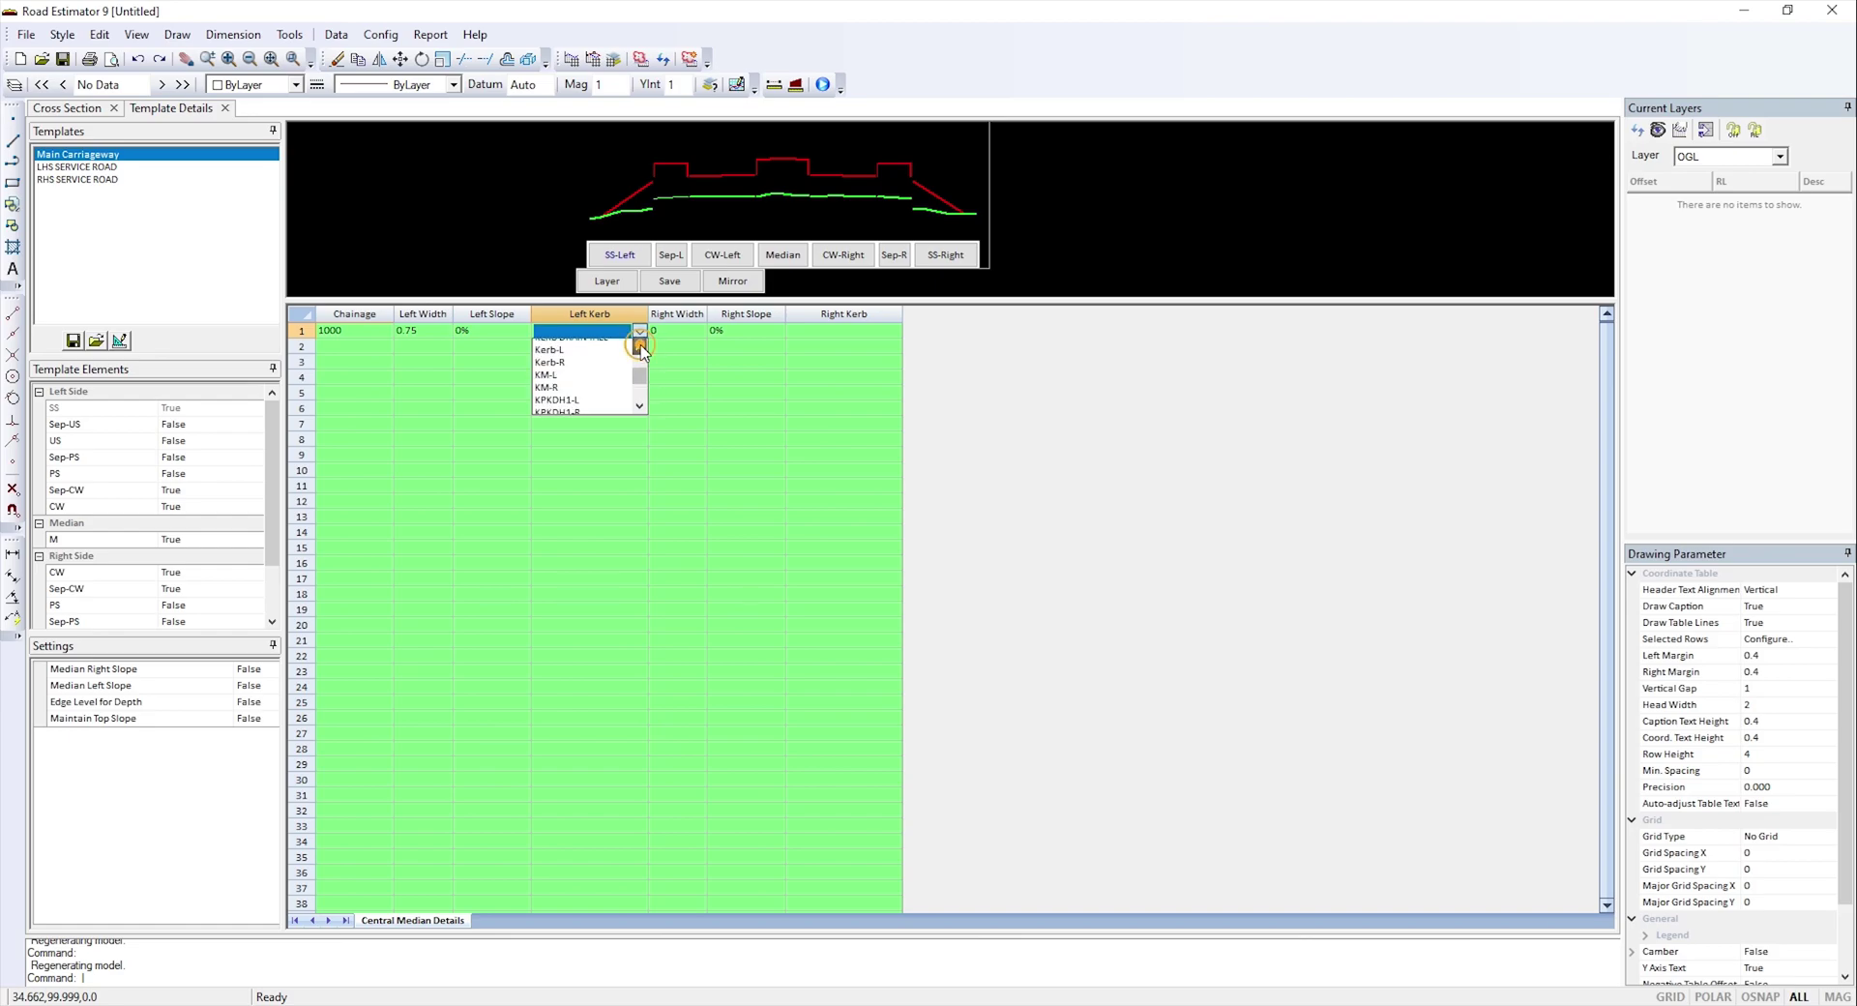
click(562, 372)
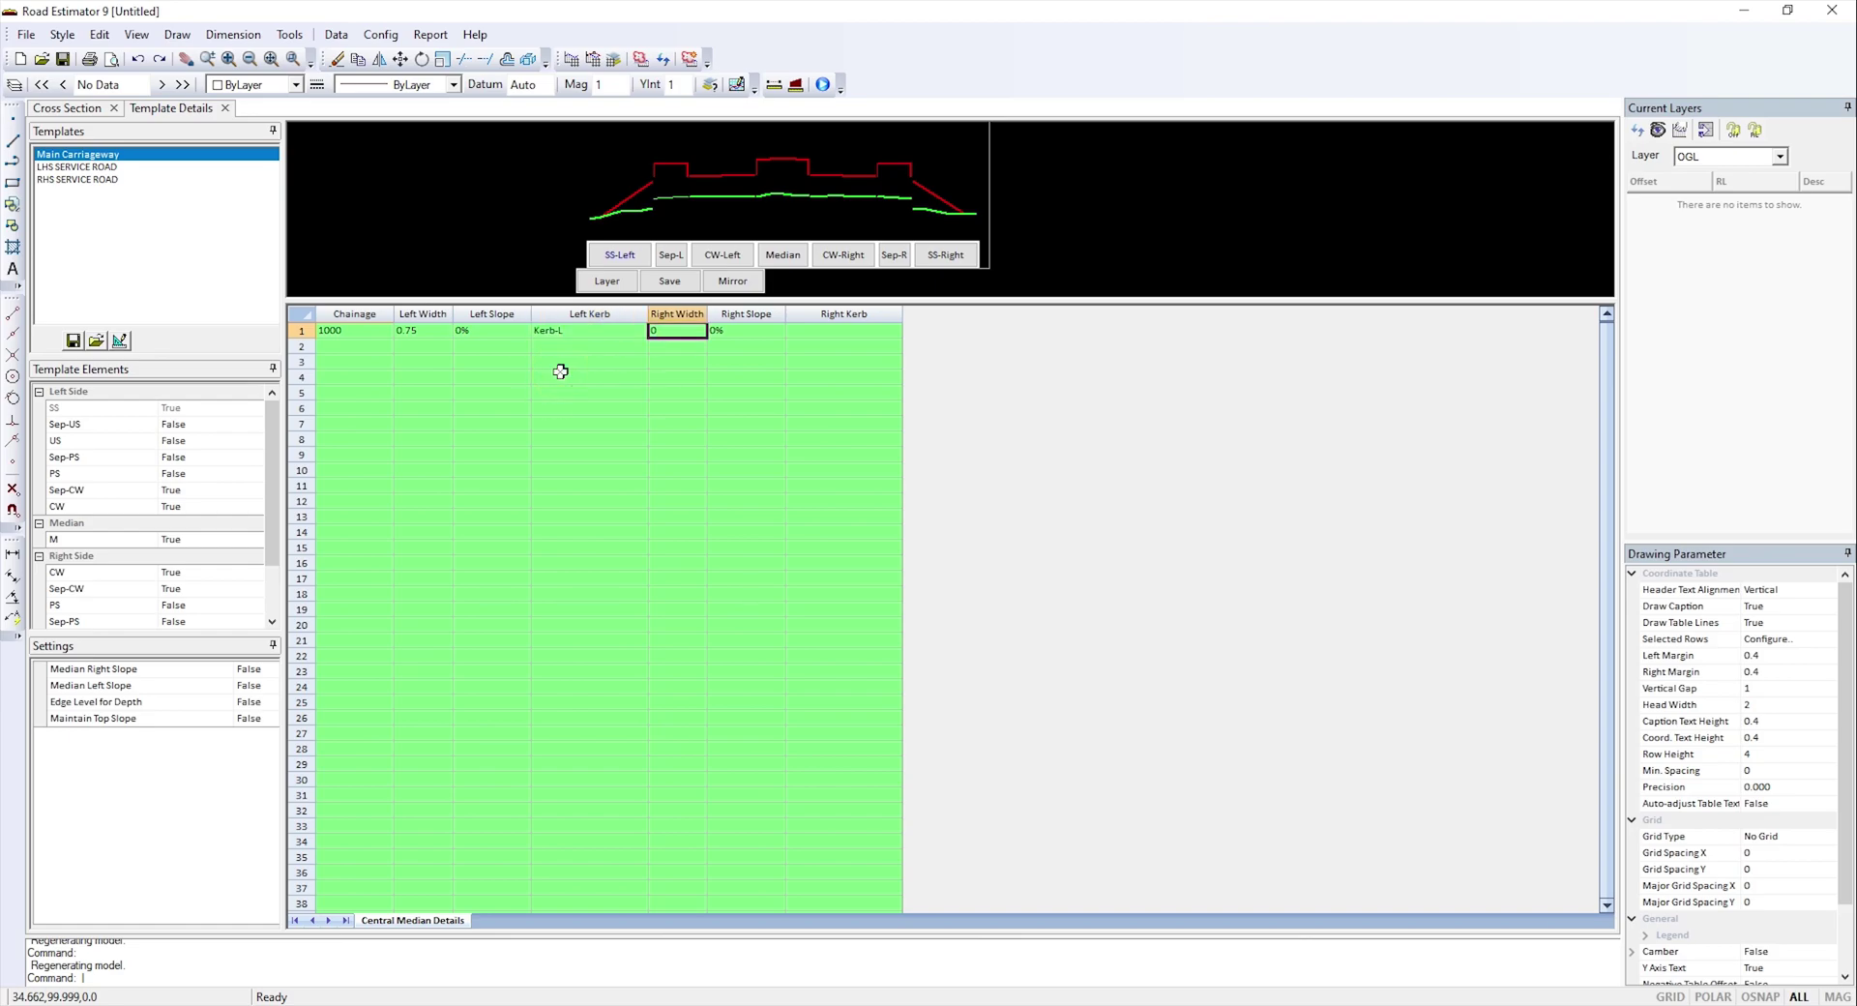
- Set the median's right width to 0.75, keep the right slope at 0%, assign Kerb-R as the right kerb, and save
text(0)
key(Tab)
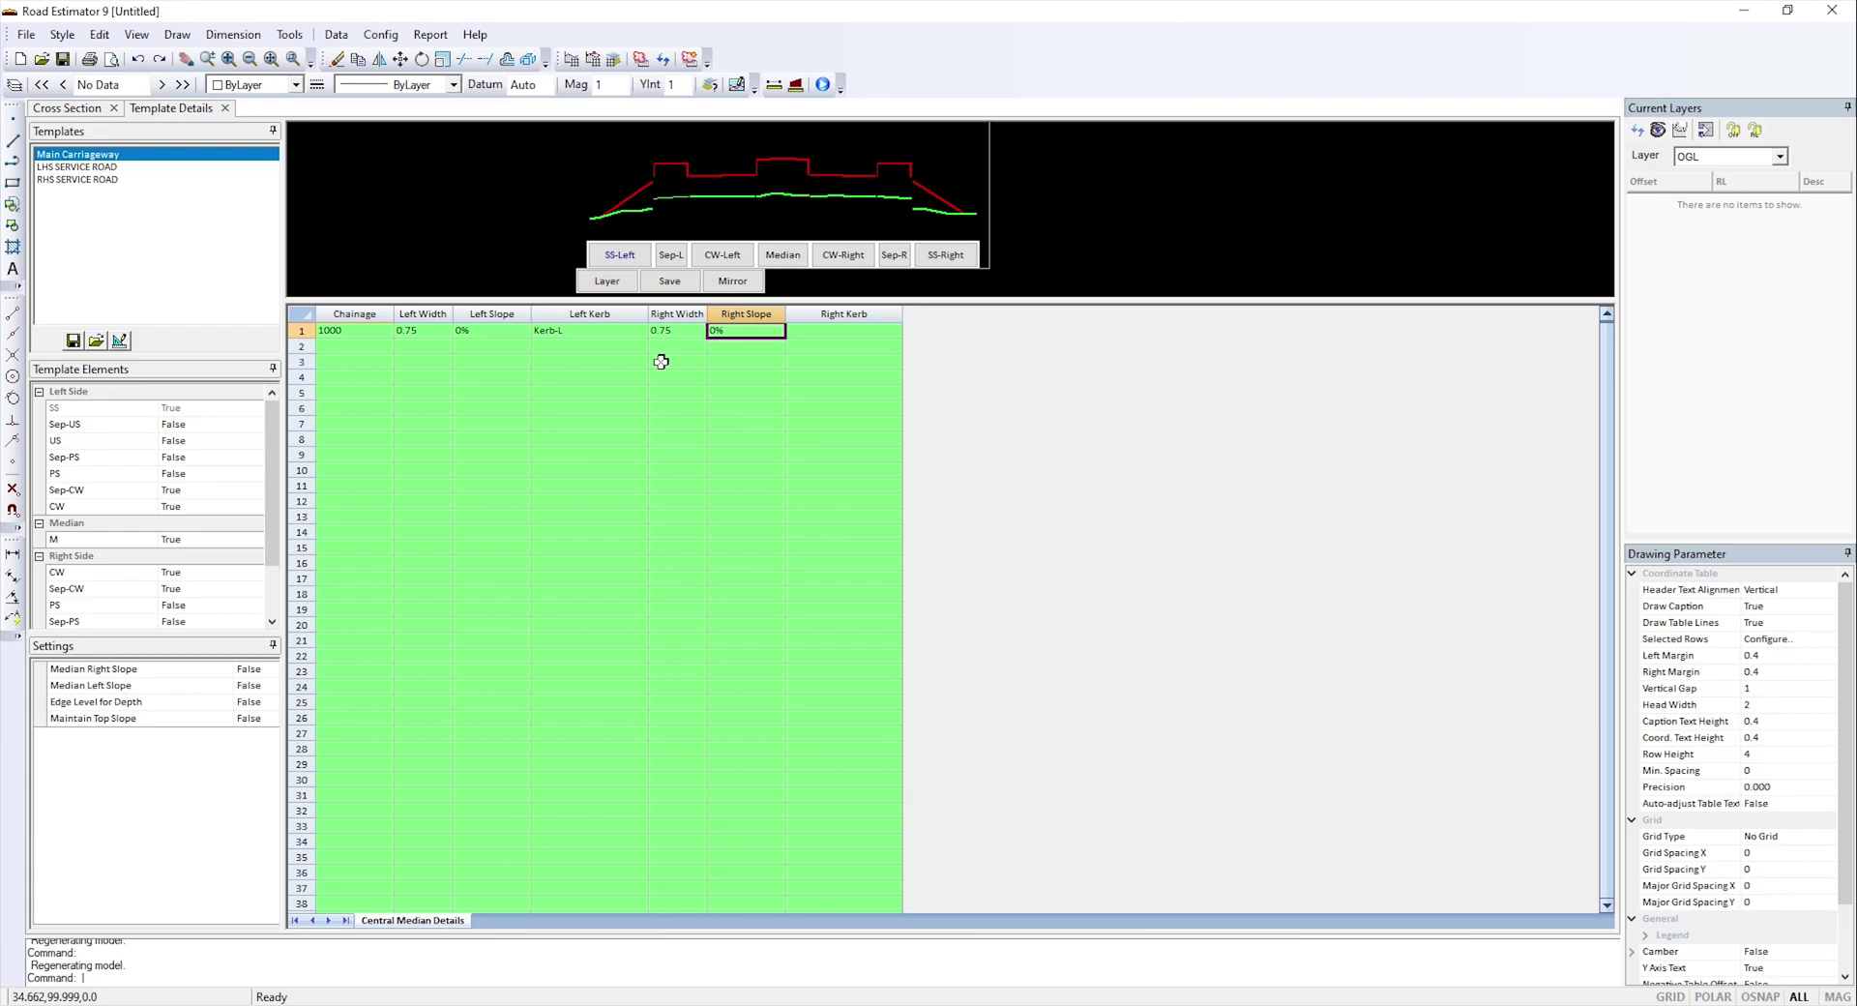
key(Tab)
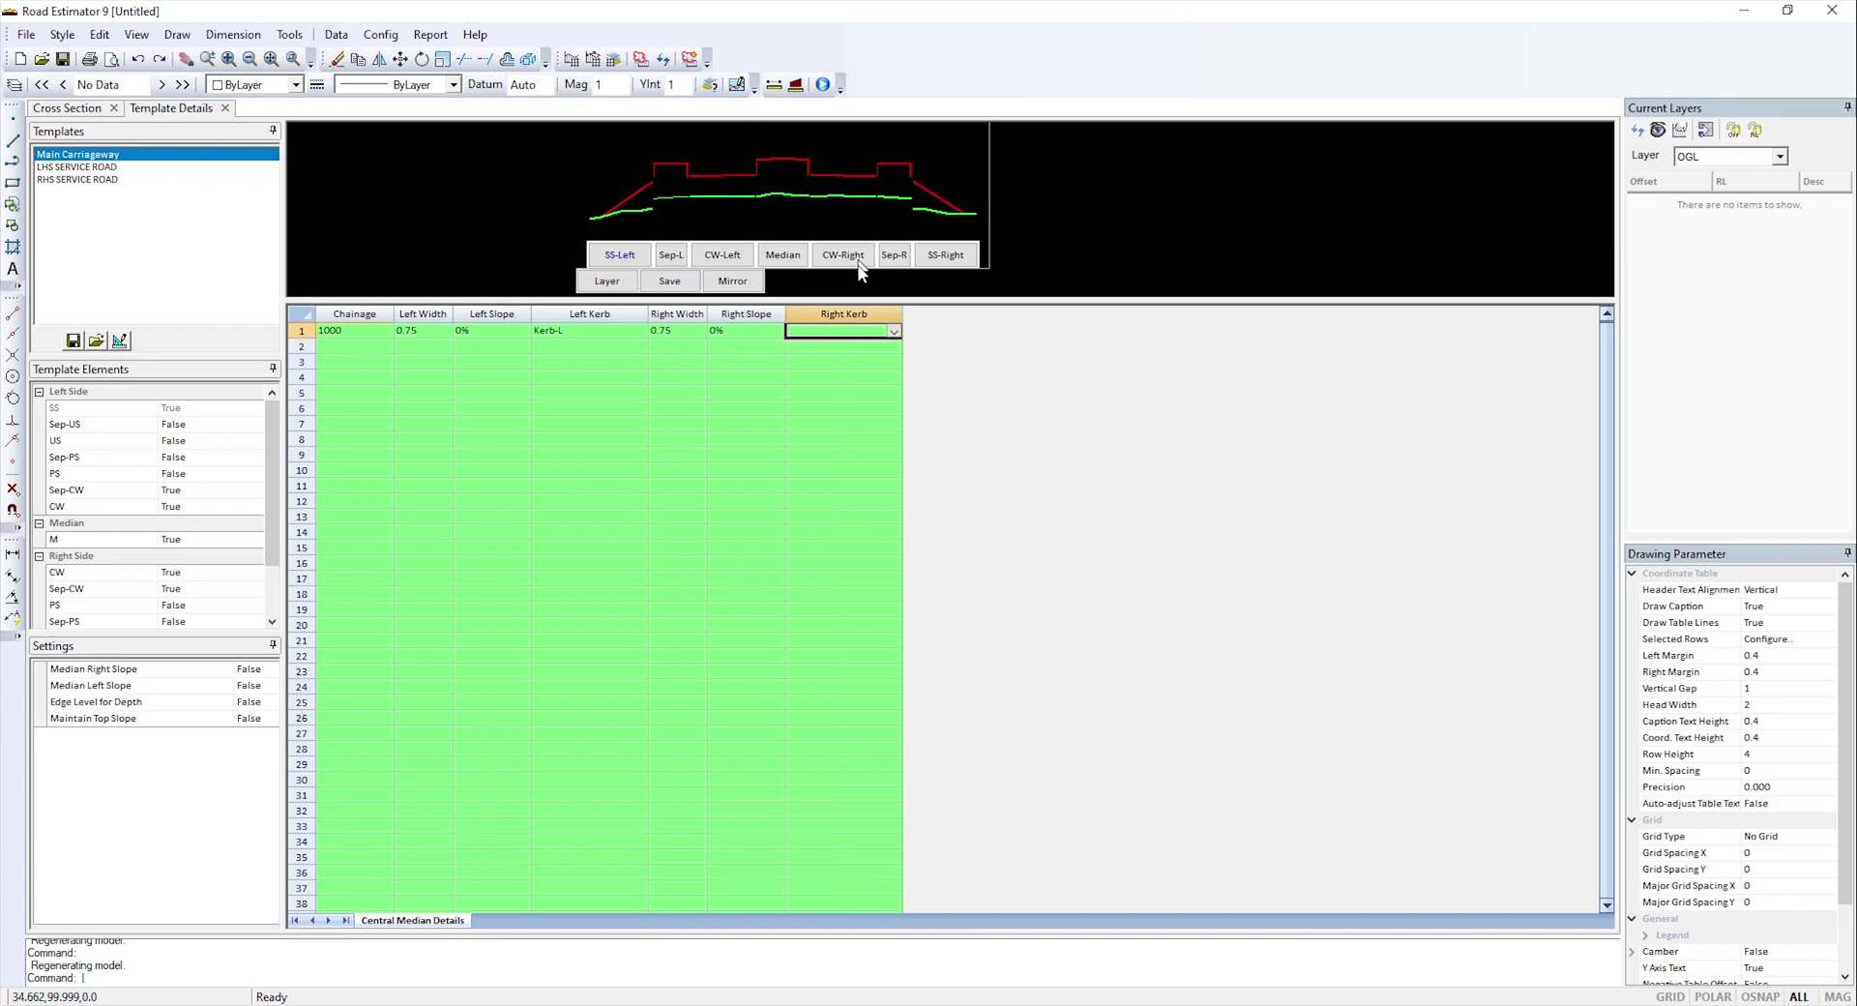
click(880, 335)
scroll(815, 405, down, 3)
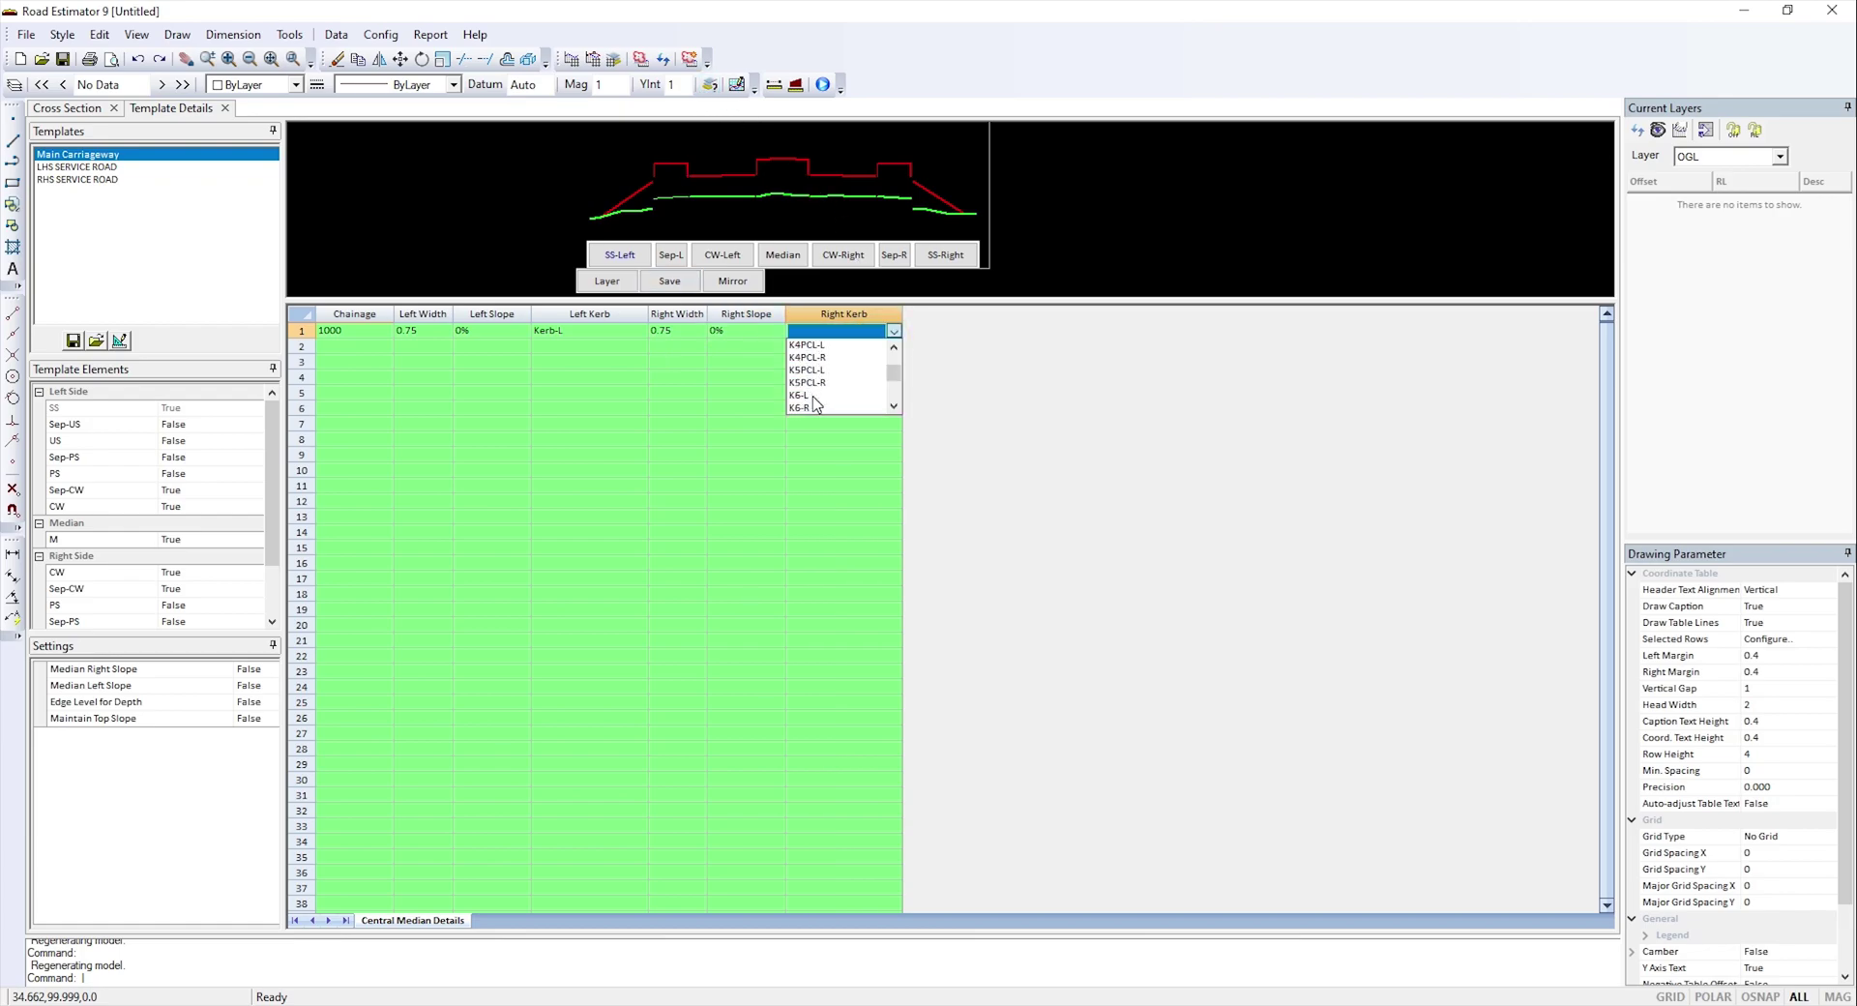
scroll(817, 391, down, 2)
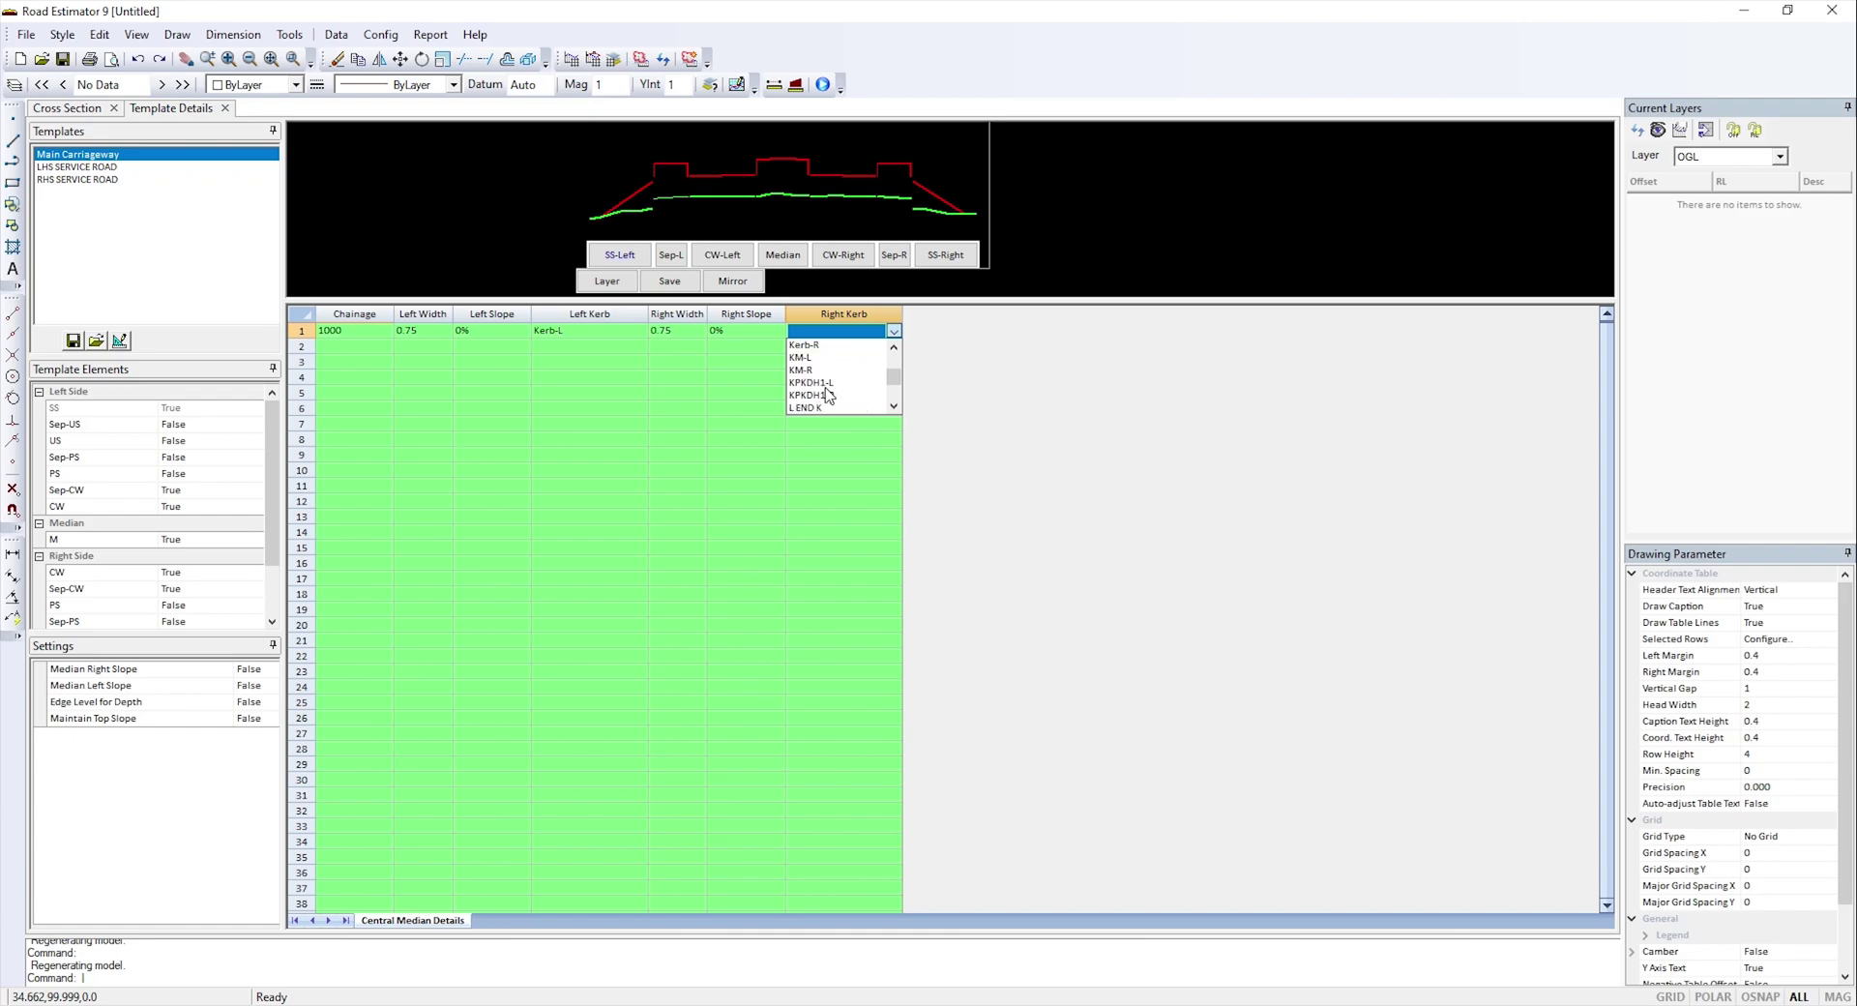
click(811, 348)
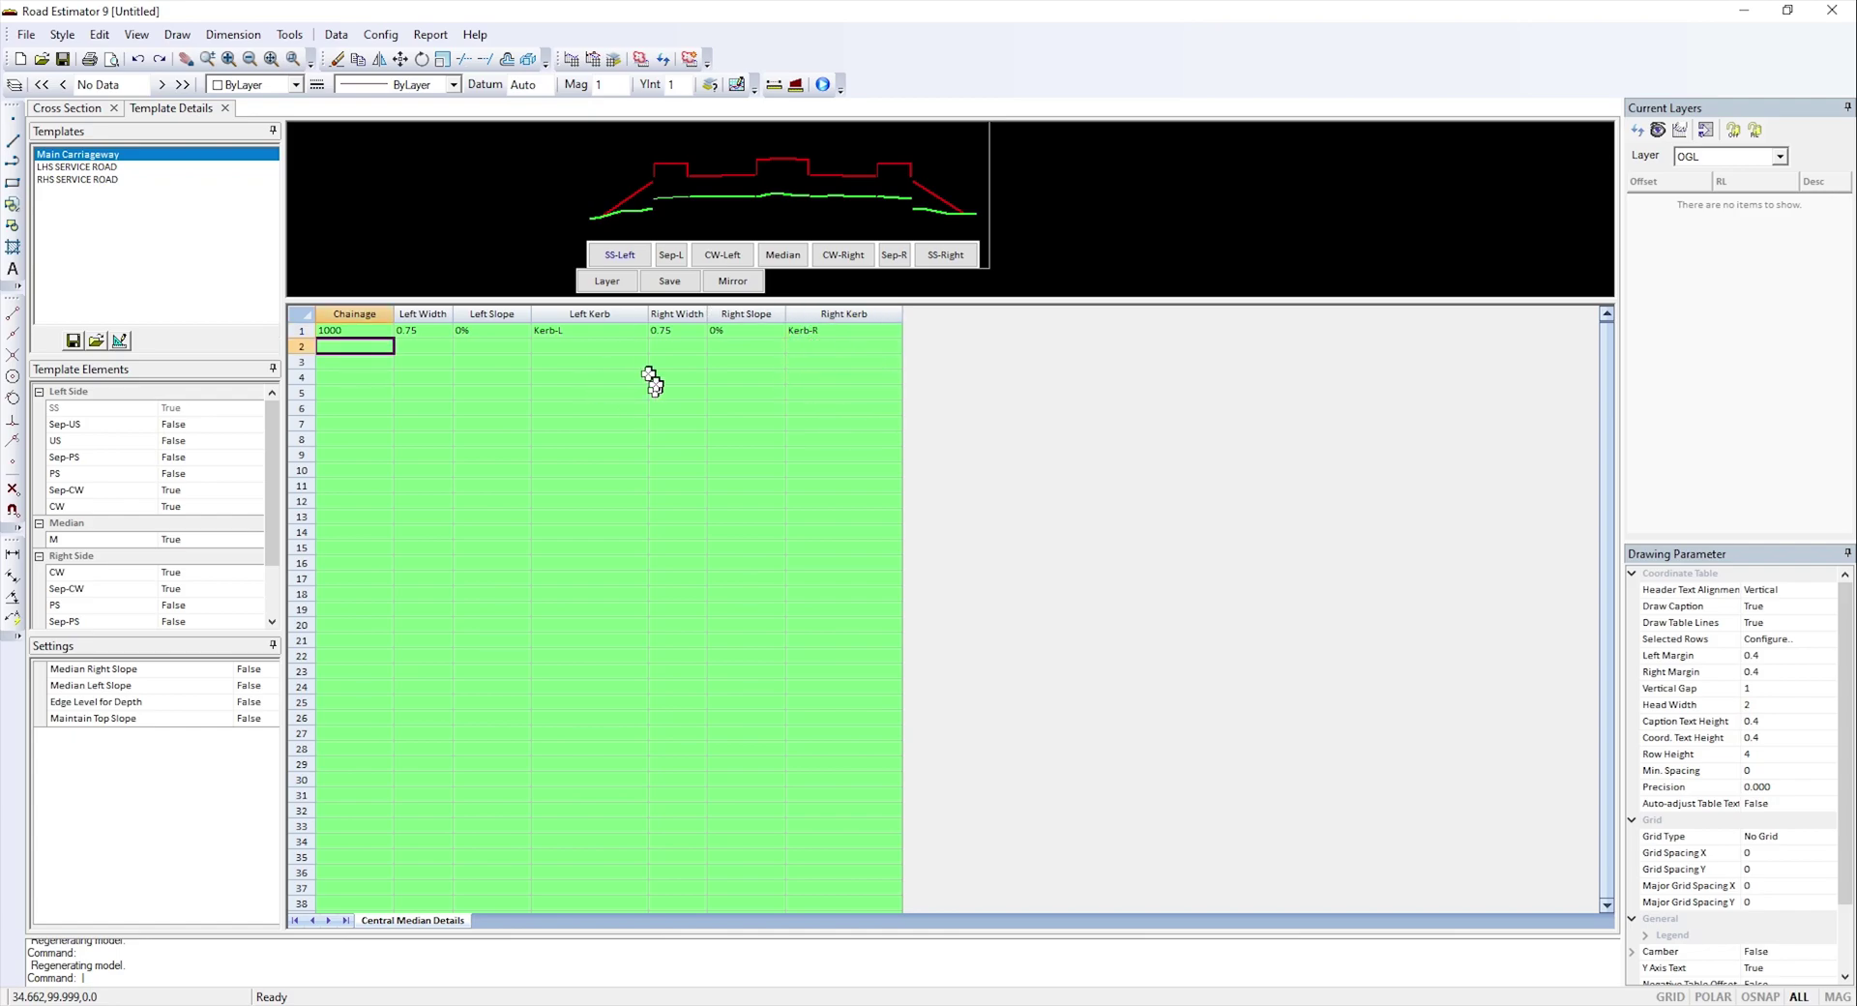
click(684, 289)
- Add a left carriageway entry at chainage 1000 with width 7.5 and slope 2.5%, and save it
click(721, 254)
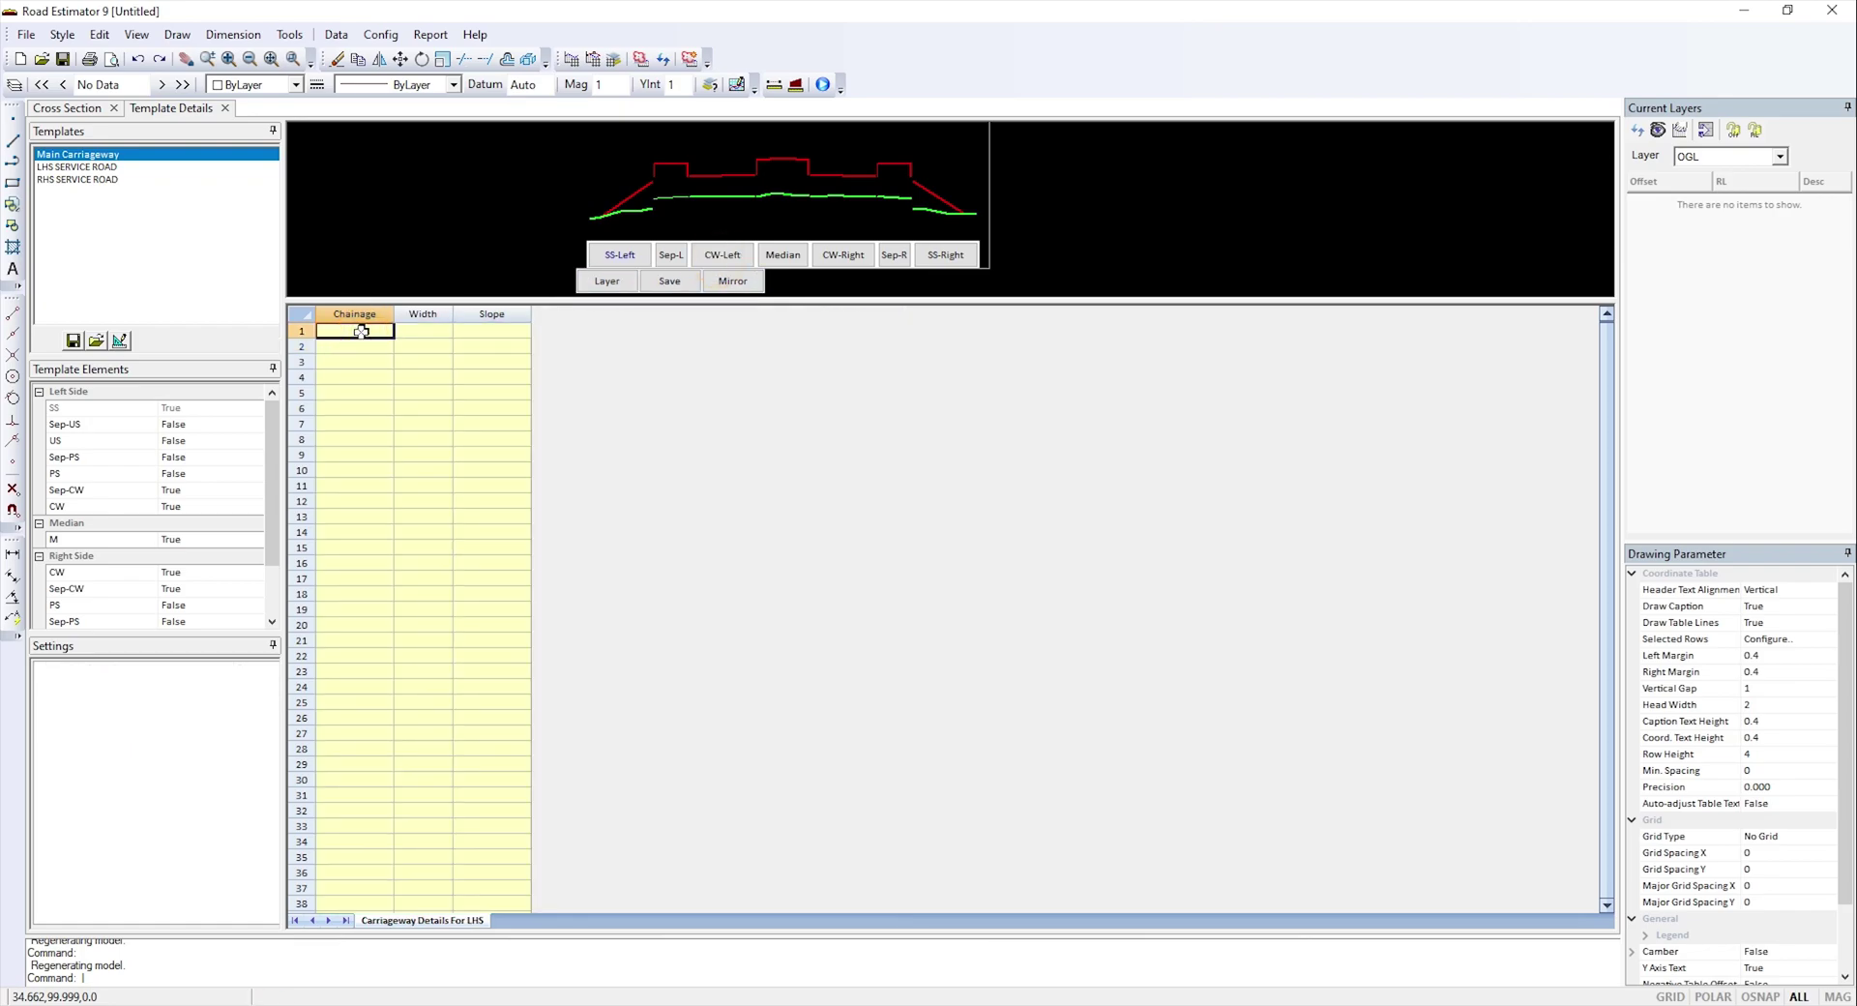
text(1000)
key(Tab)
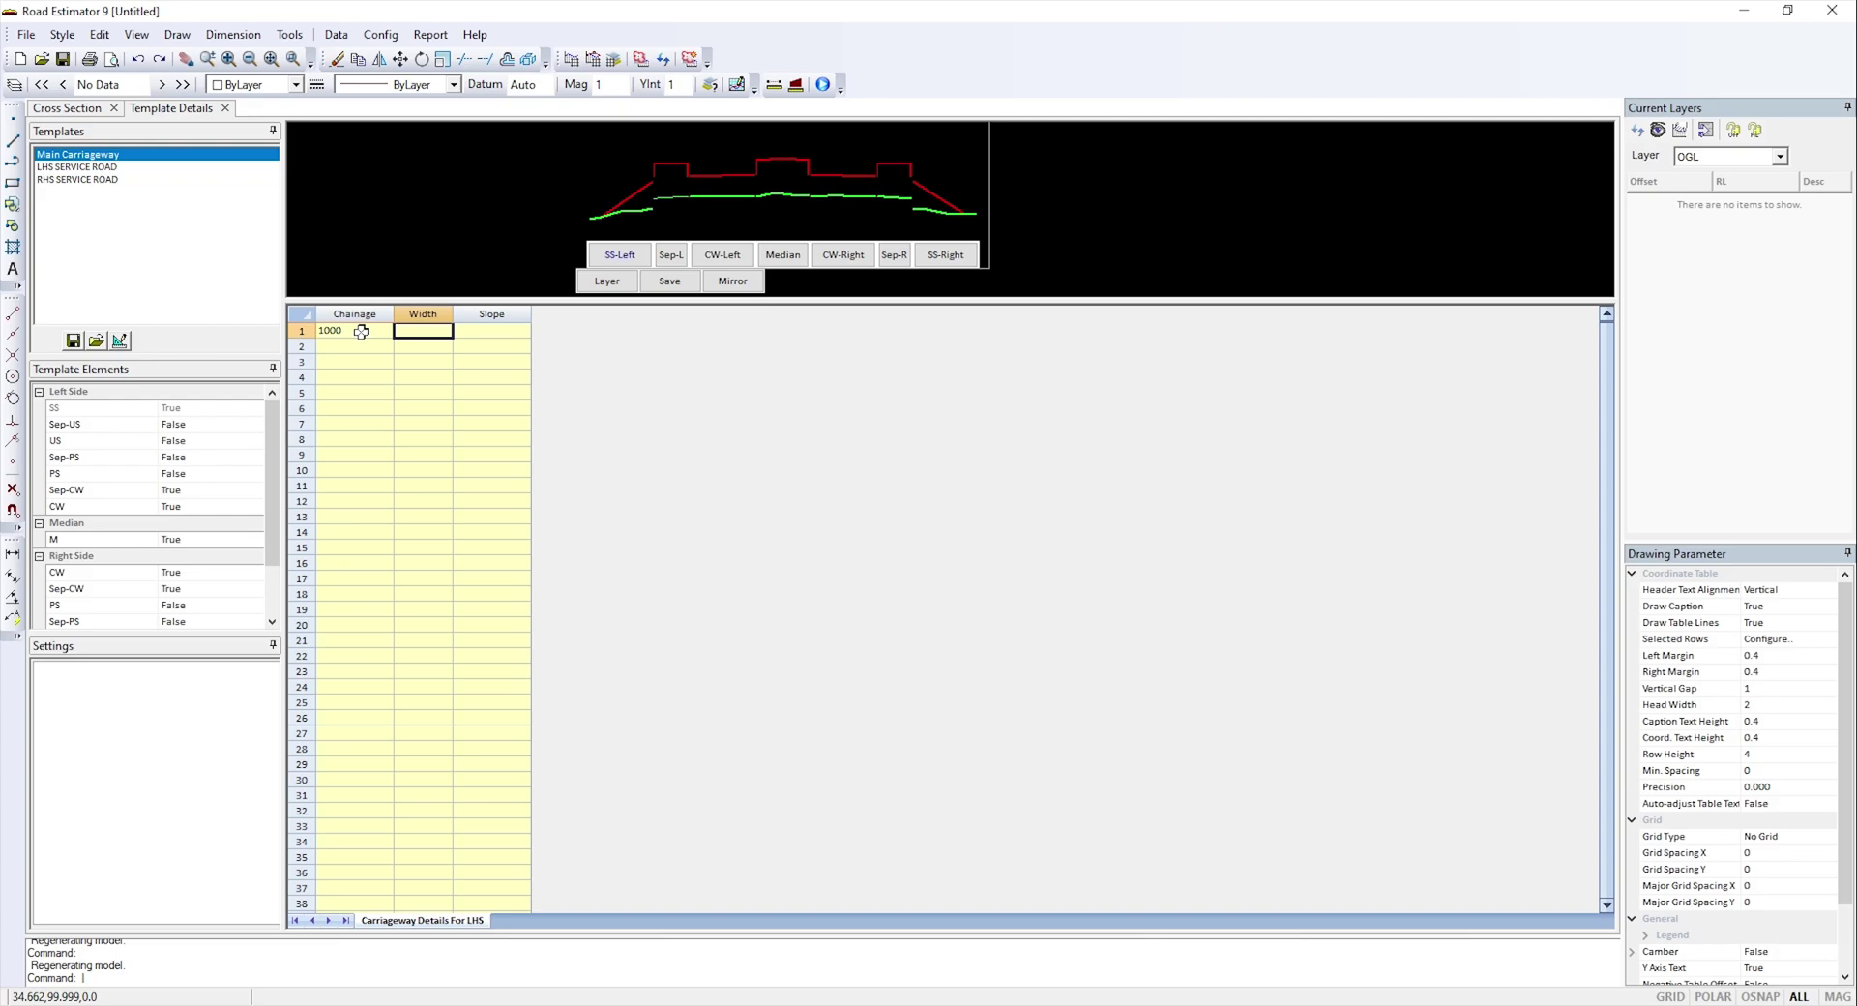
text(7.5)
key(Tab)
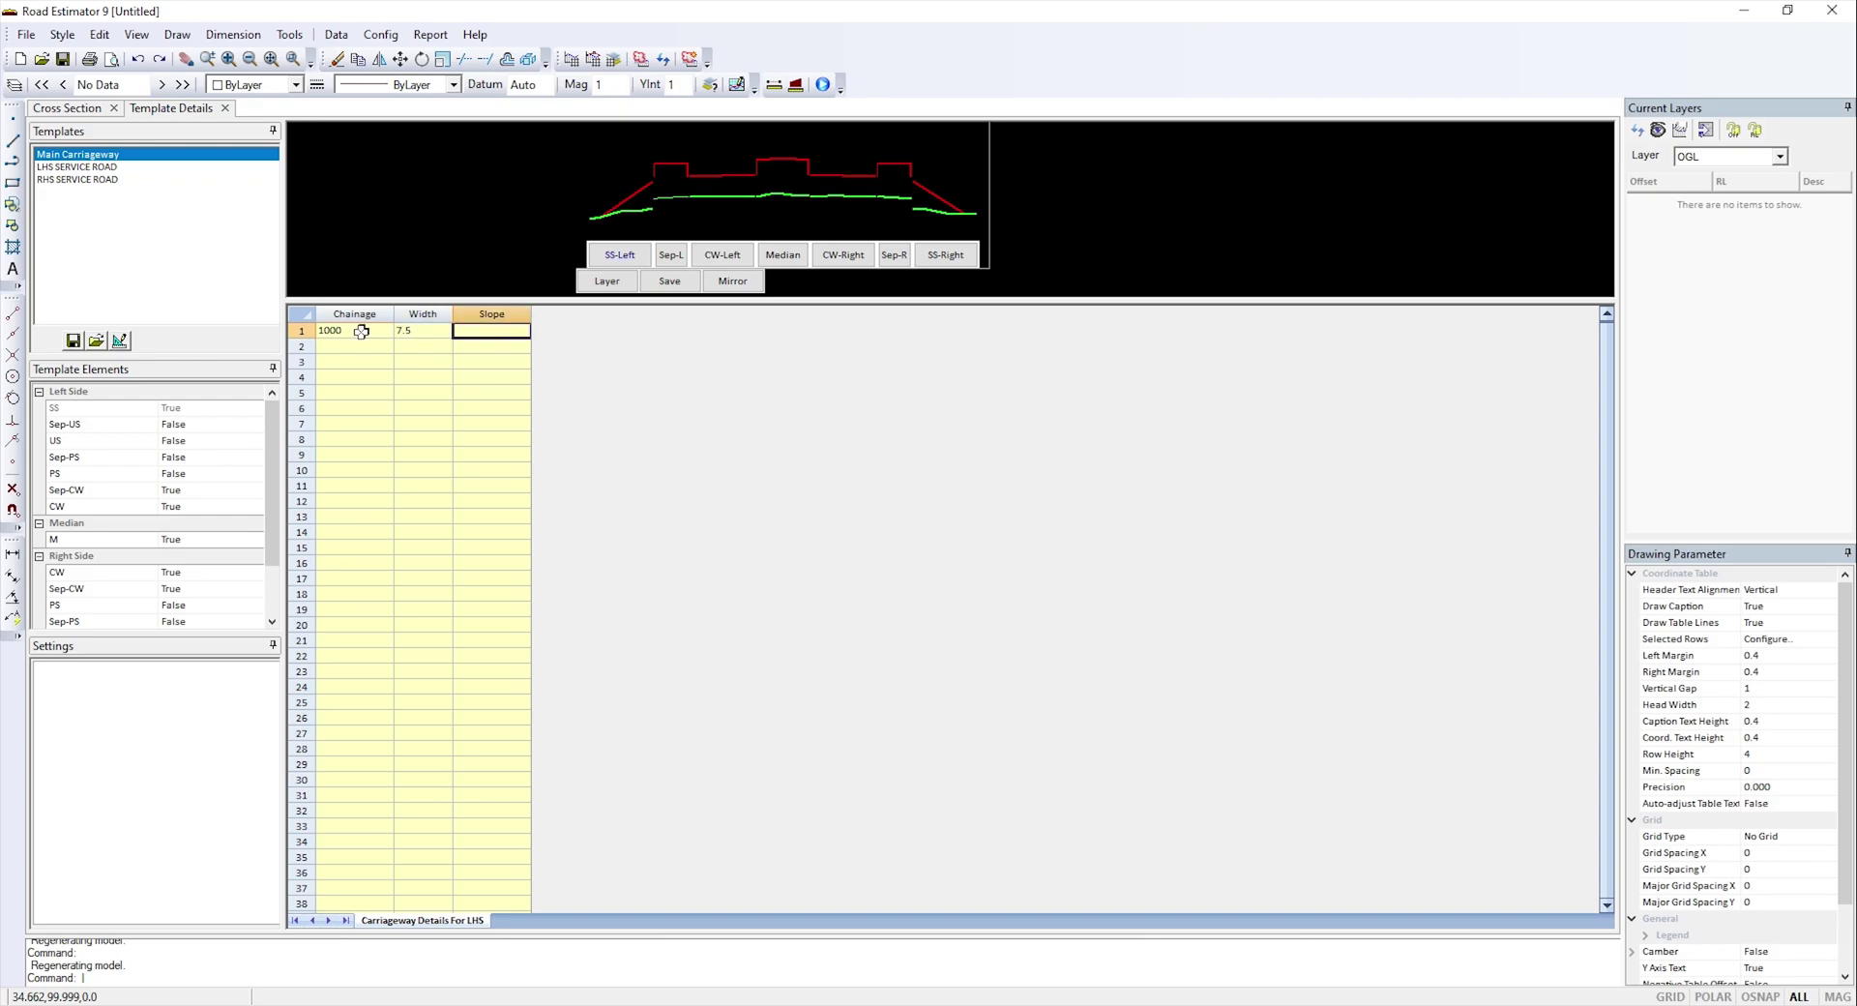
text(2.5)
key(Return)
click(669, 281)
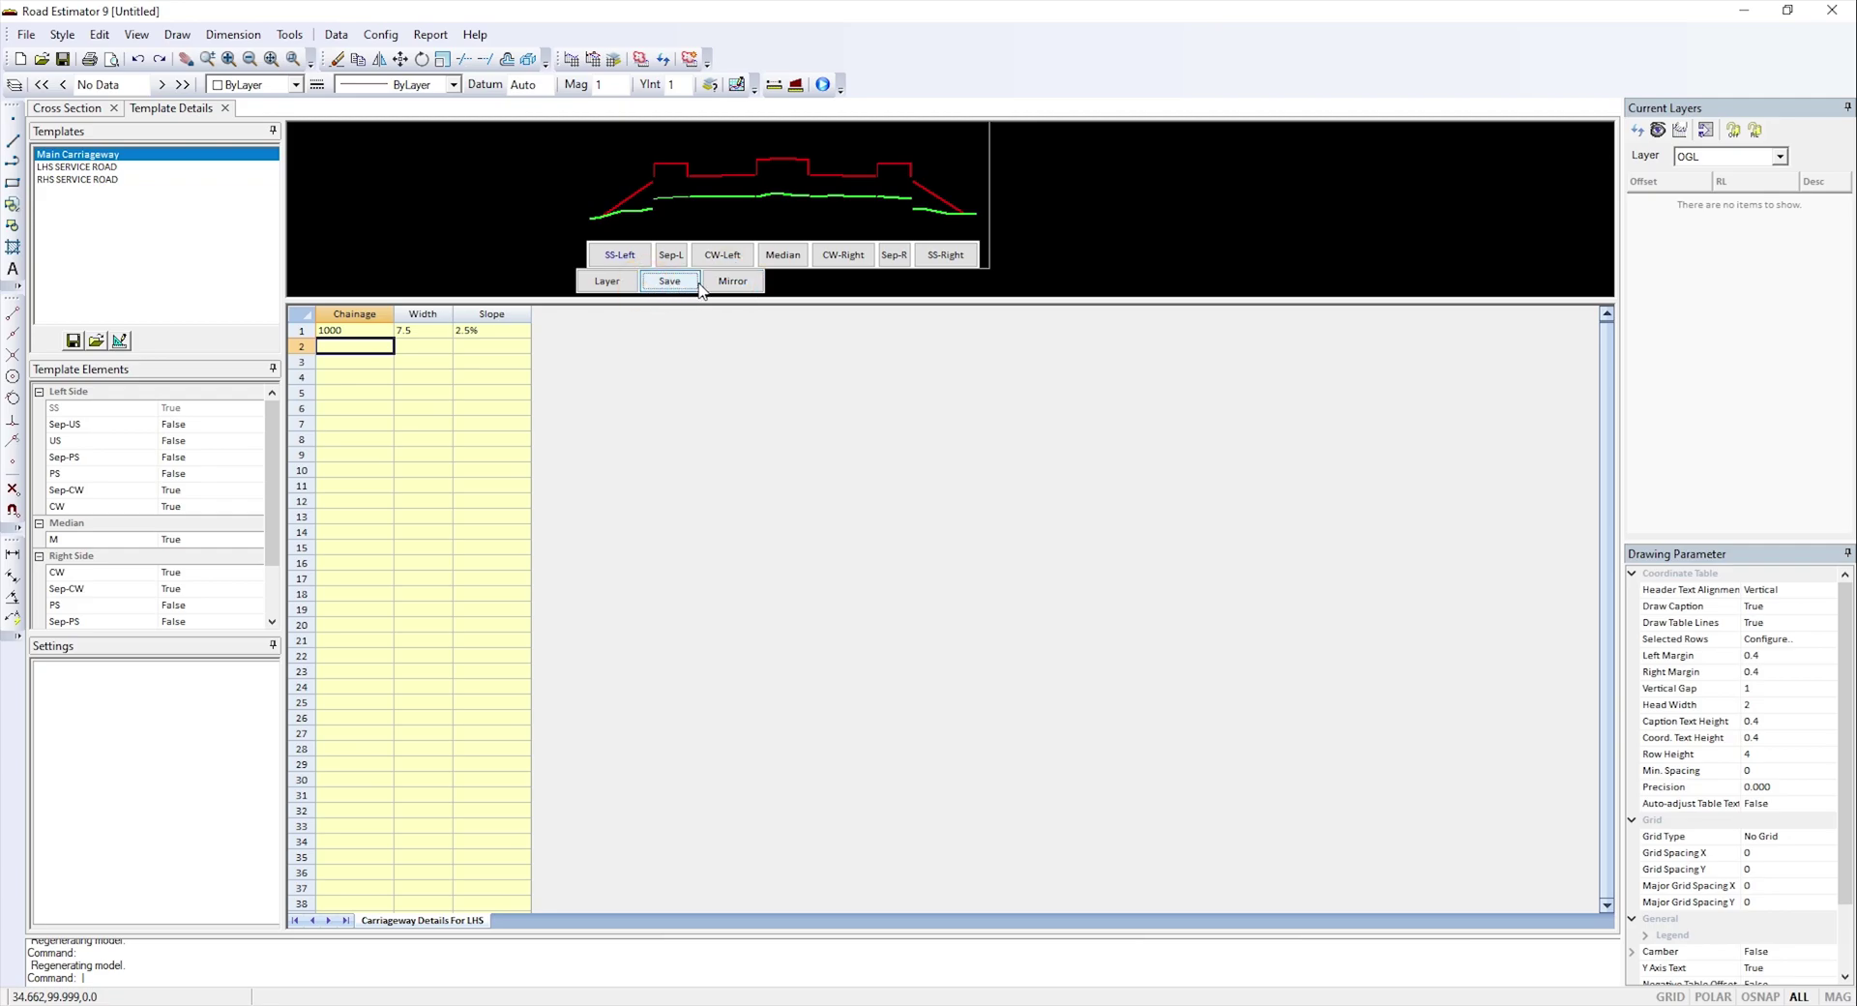
- Add a left separator entry at chainage 1000 with width 2.5 and slope 2.5%
click(675, 257)
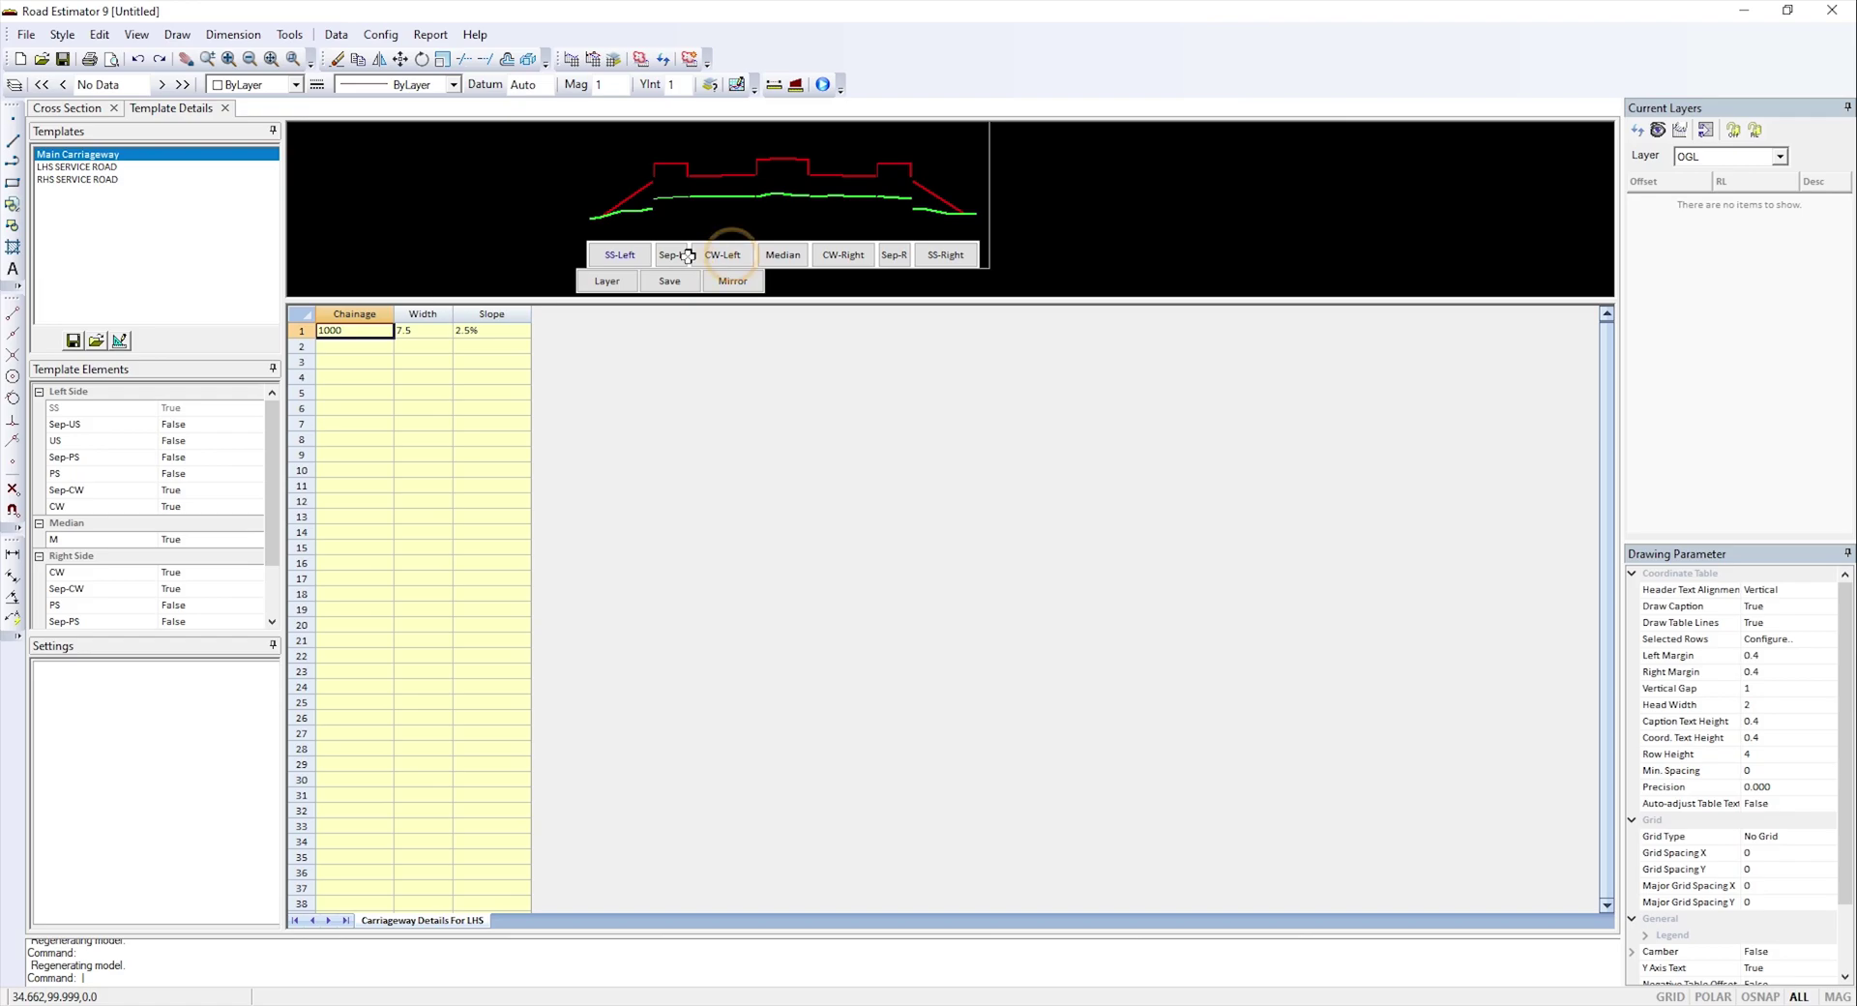
click(675, 260)
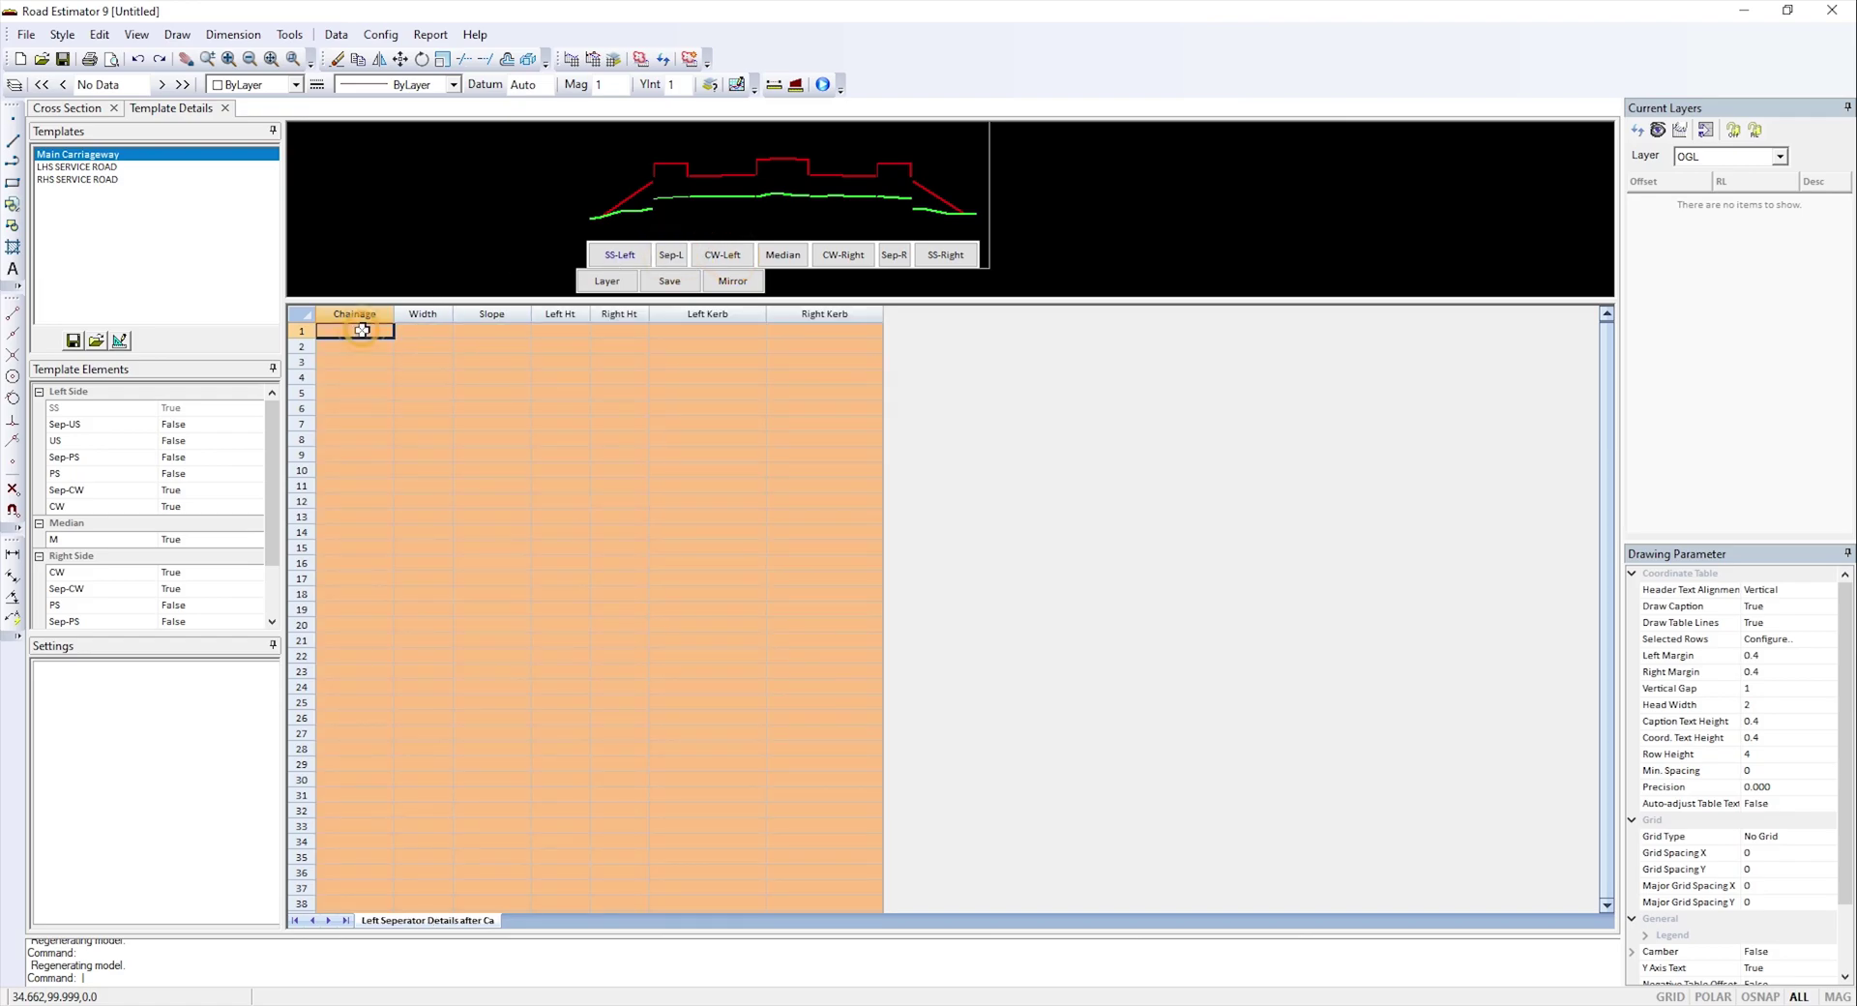
text(1000)
key(Tab)
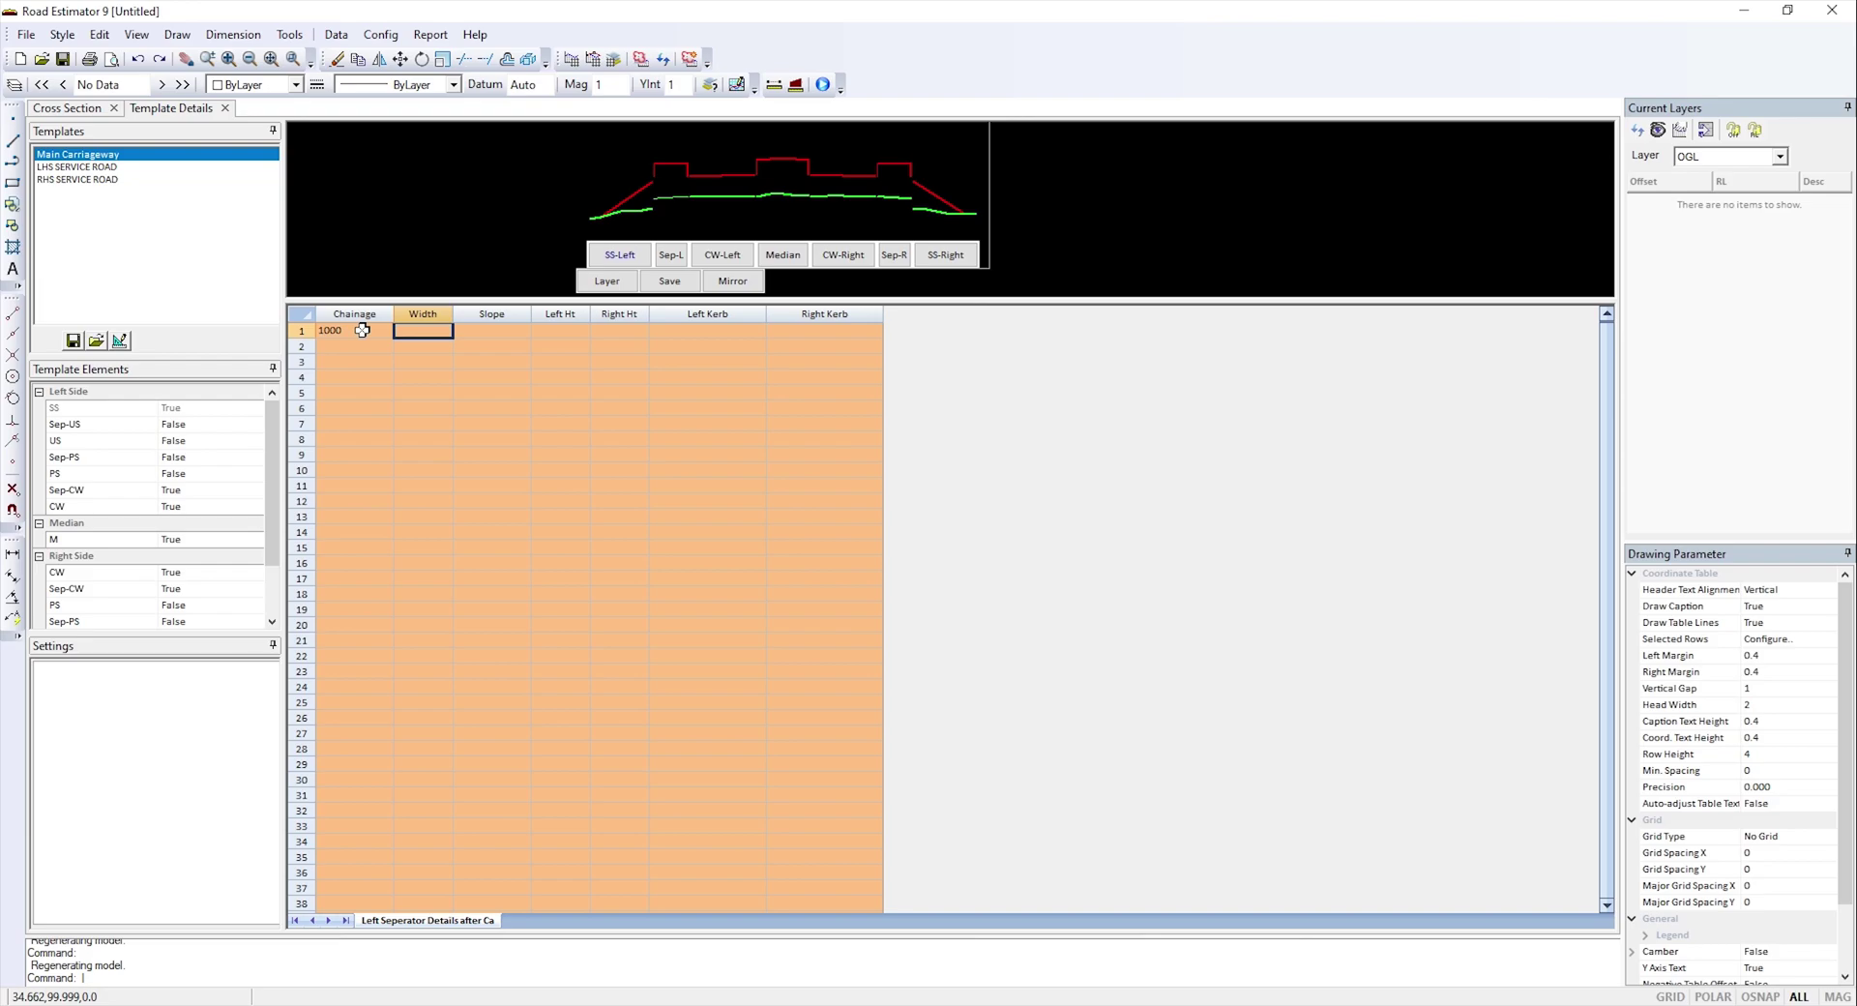
text(1.)
key(Tab)
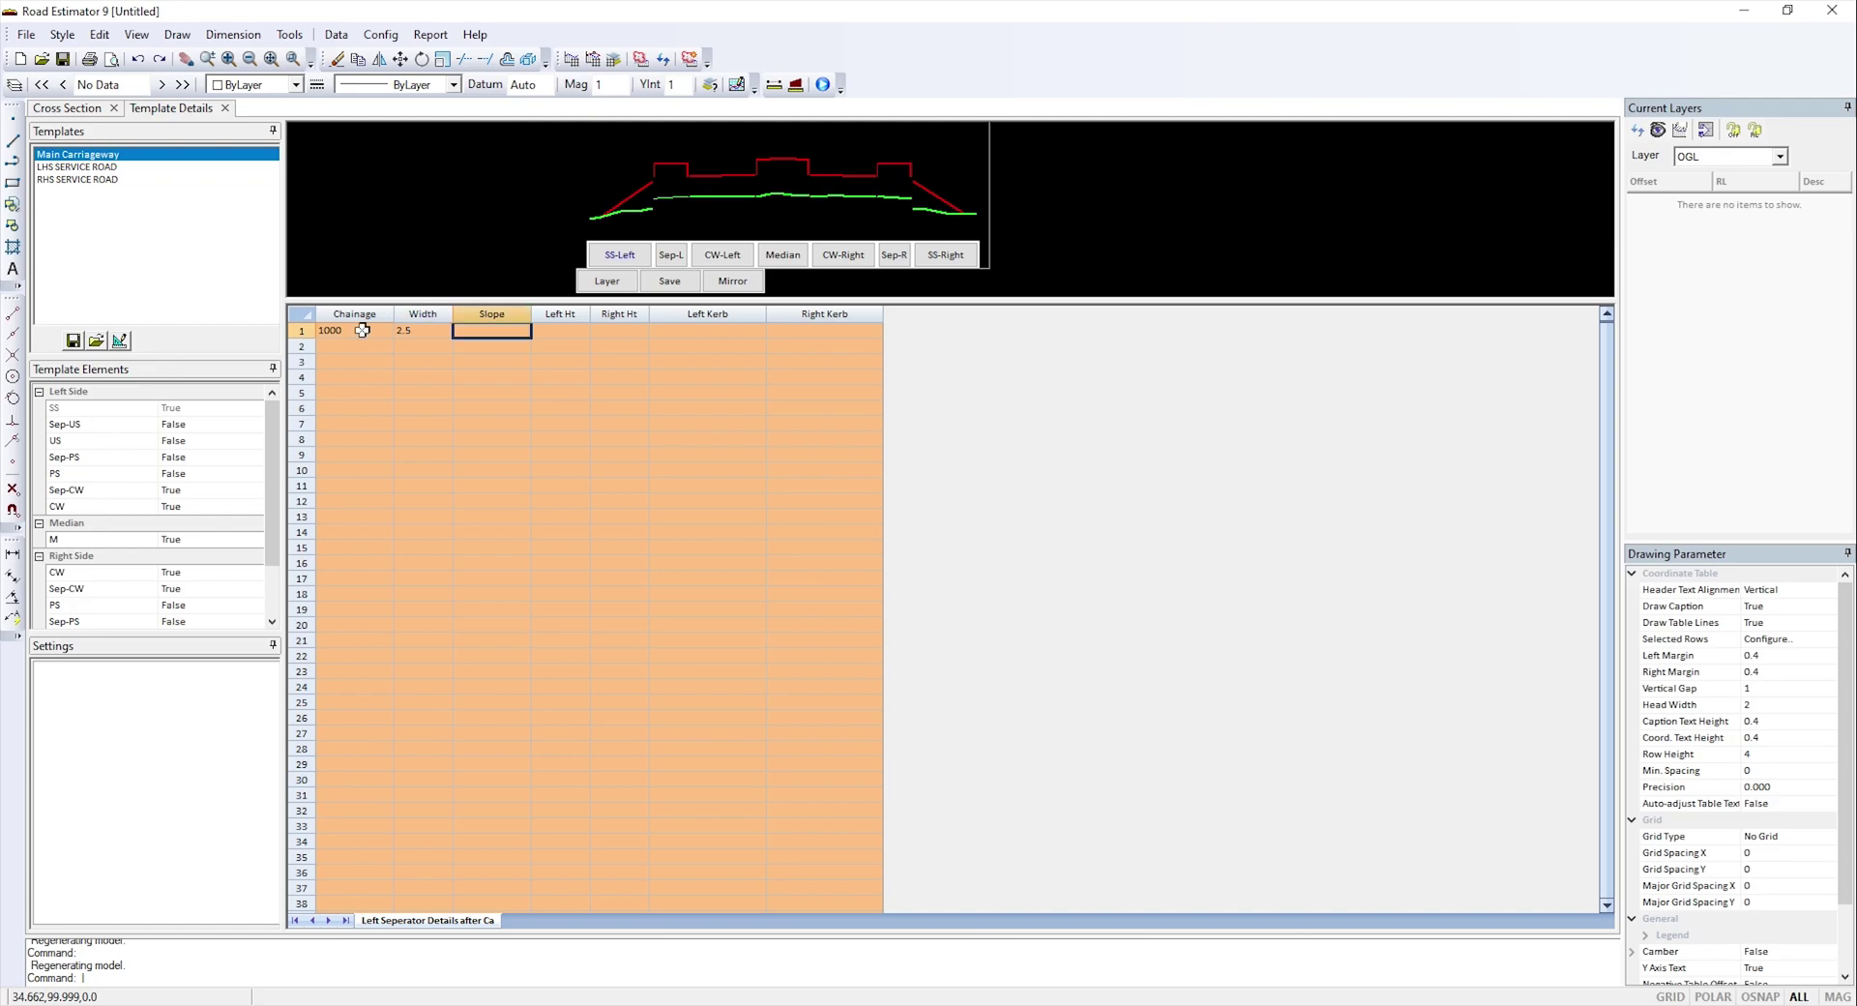
text(2.5)
key(Tab)
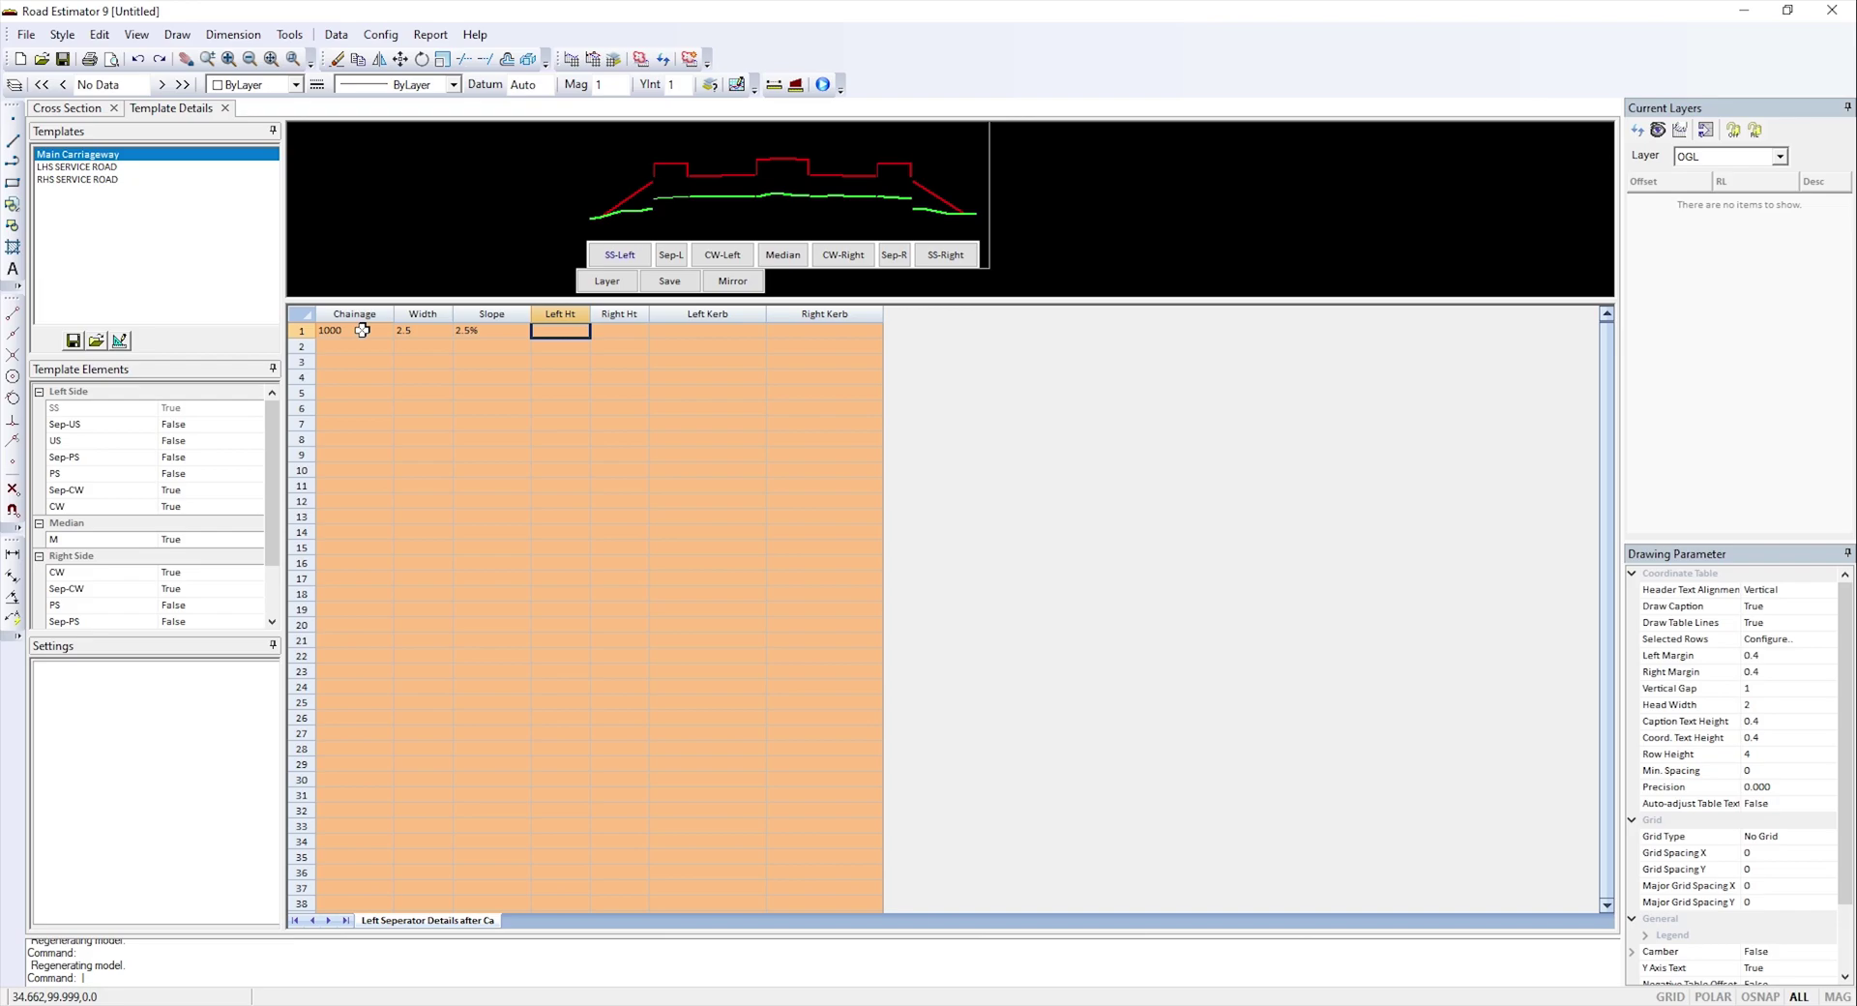
- Set both the left and right heights of the left separator to 0.25
text(0.25)
key(Tab)
text(0.25)
key(Tab)
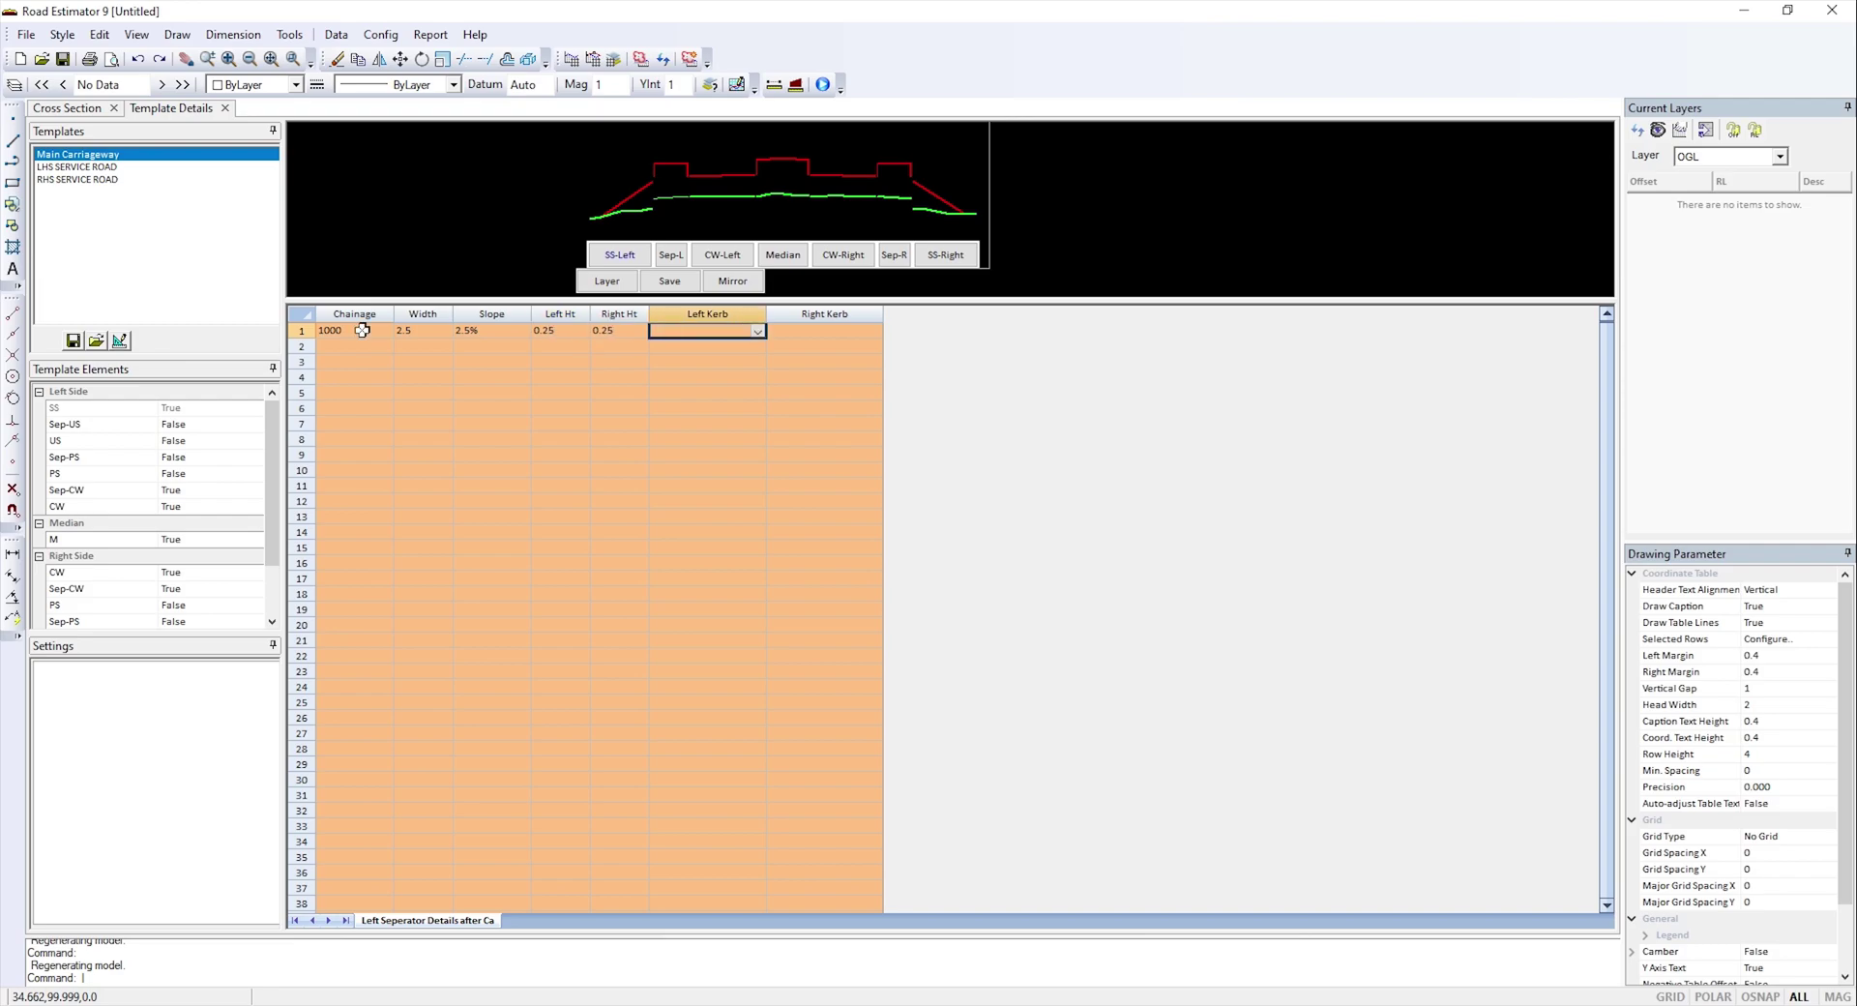
- Assign Soma_KL as the separator's left kerb and Soma_KR as its right kerb, and save the separator details
click(757, 331)
scroll(703, 375, down, 3)
scroll(704, 376, down, 2)
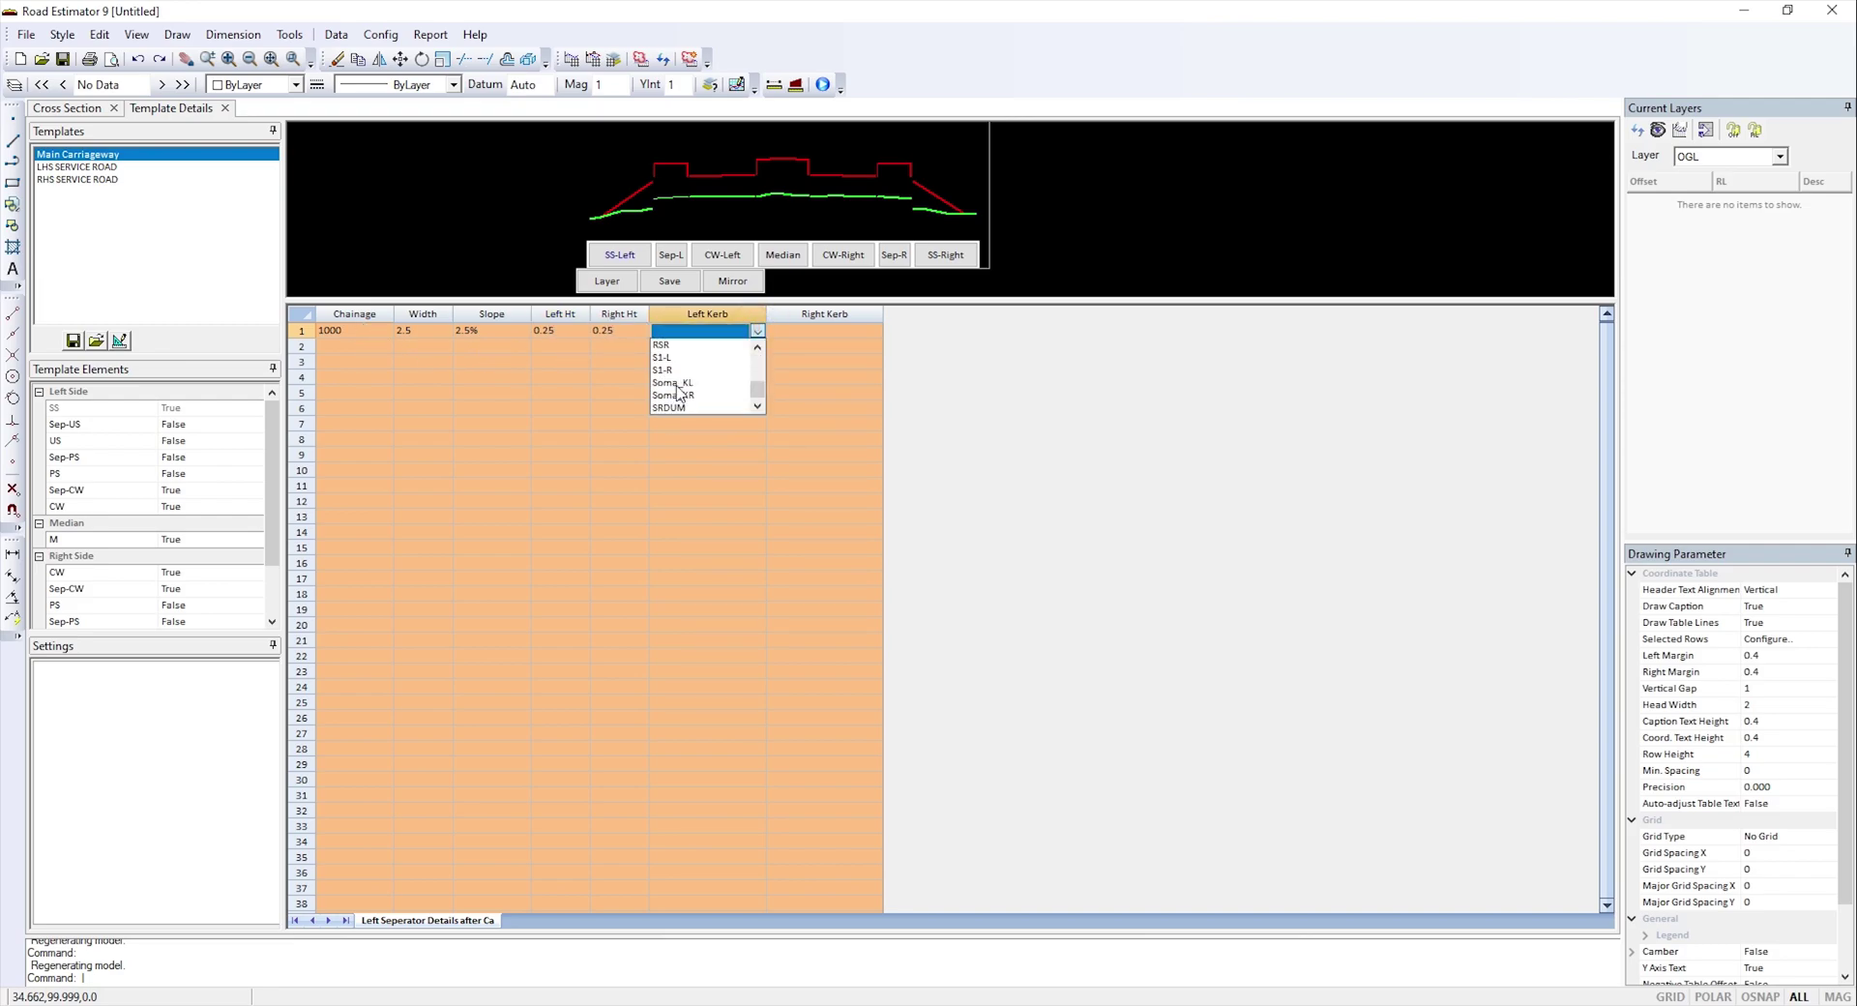
click(669, 383)
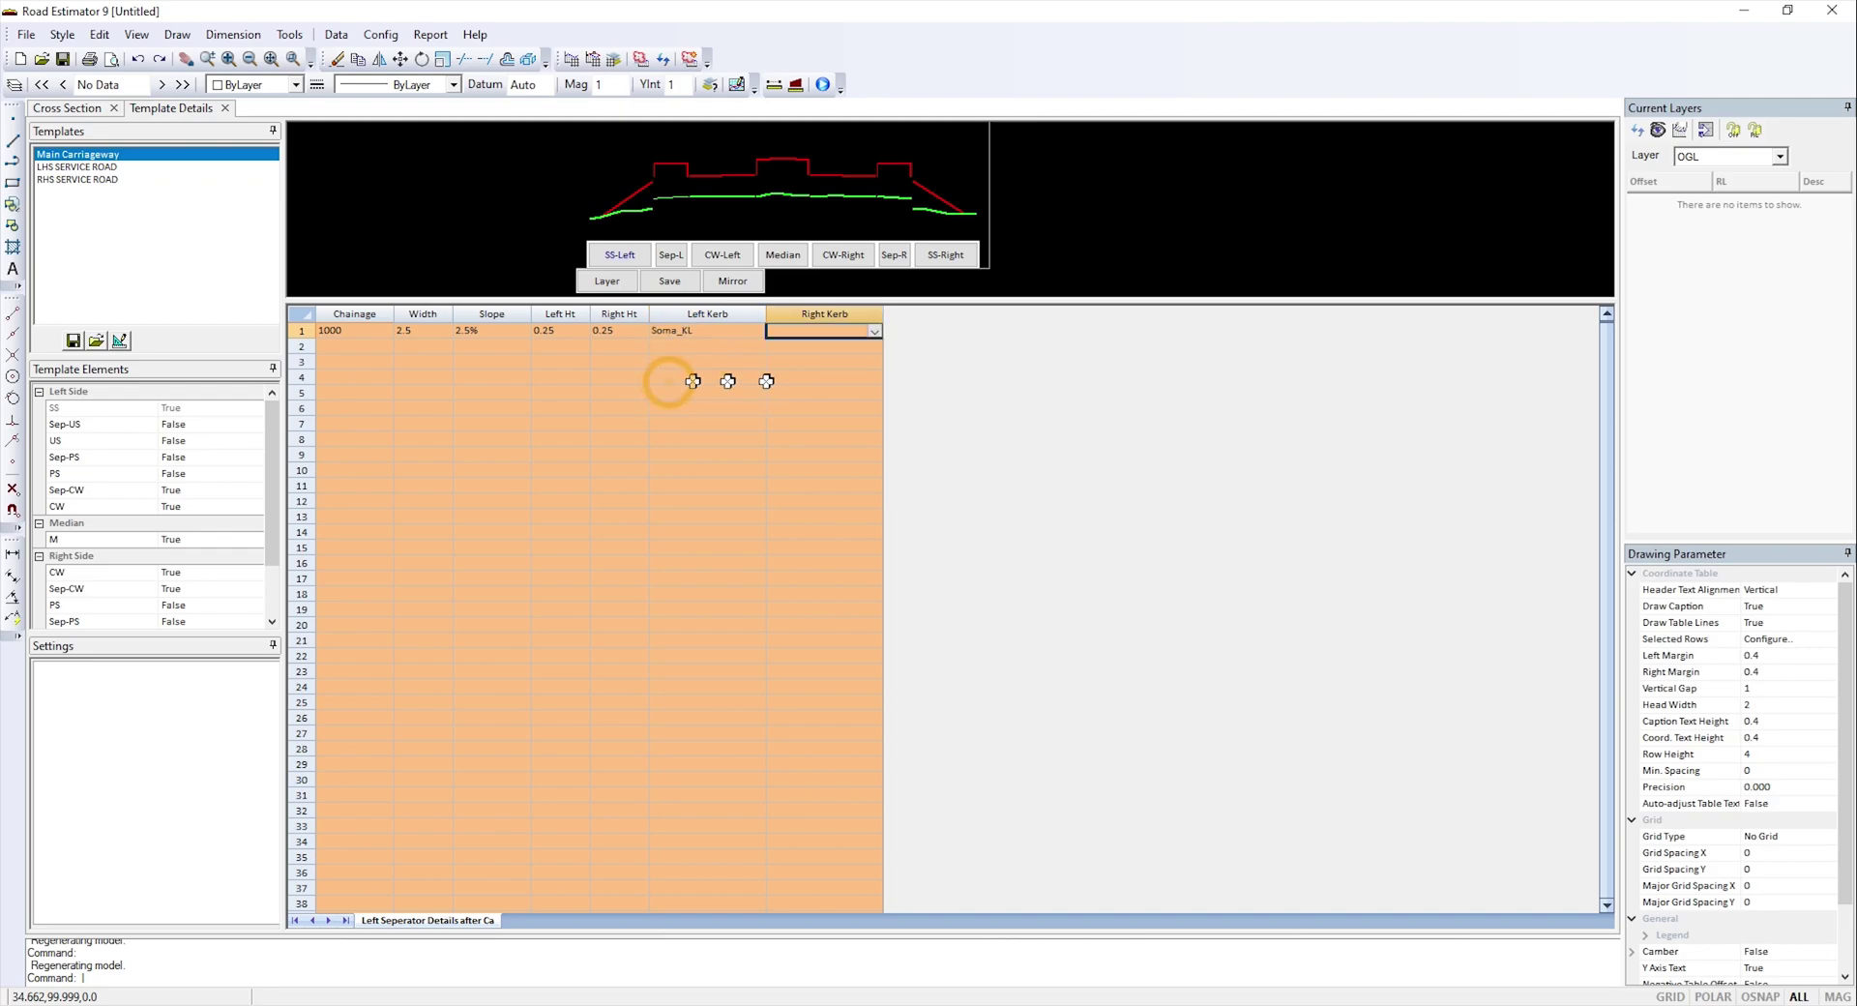
click(875, 331)
scroll(813, 395, down, 3)
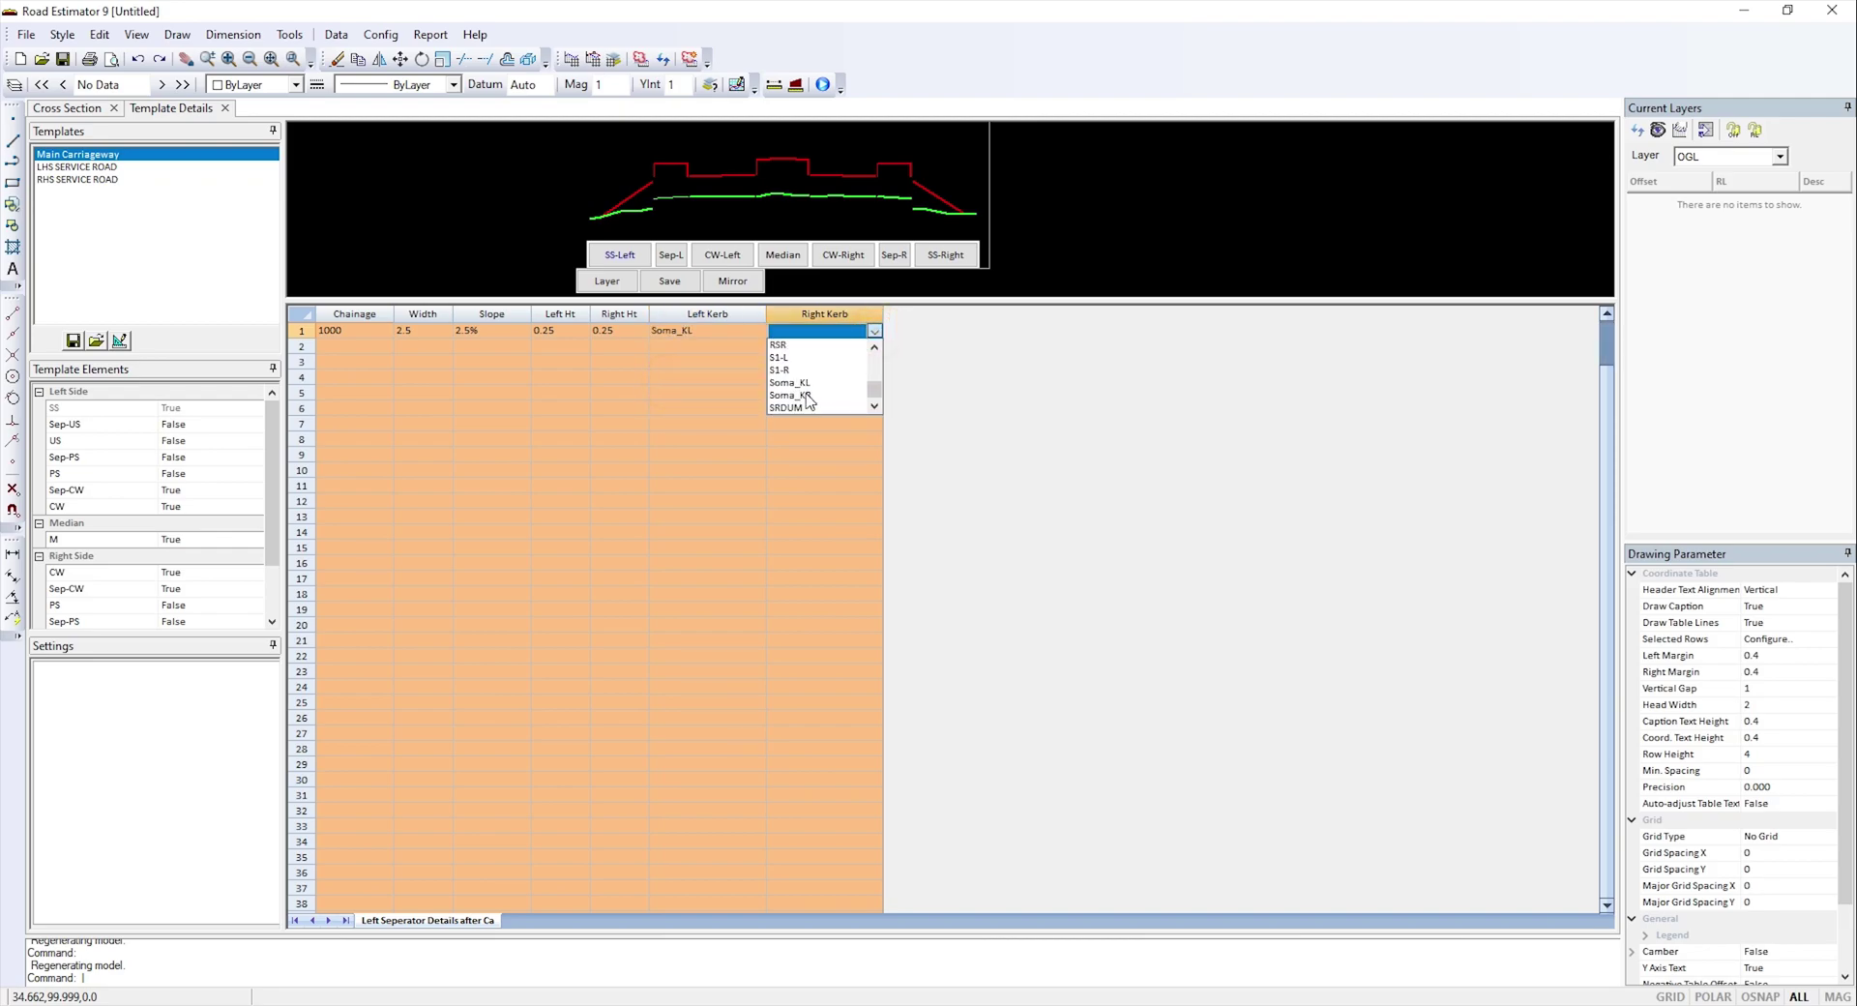
click(807, 396)
click(674, 287)
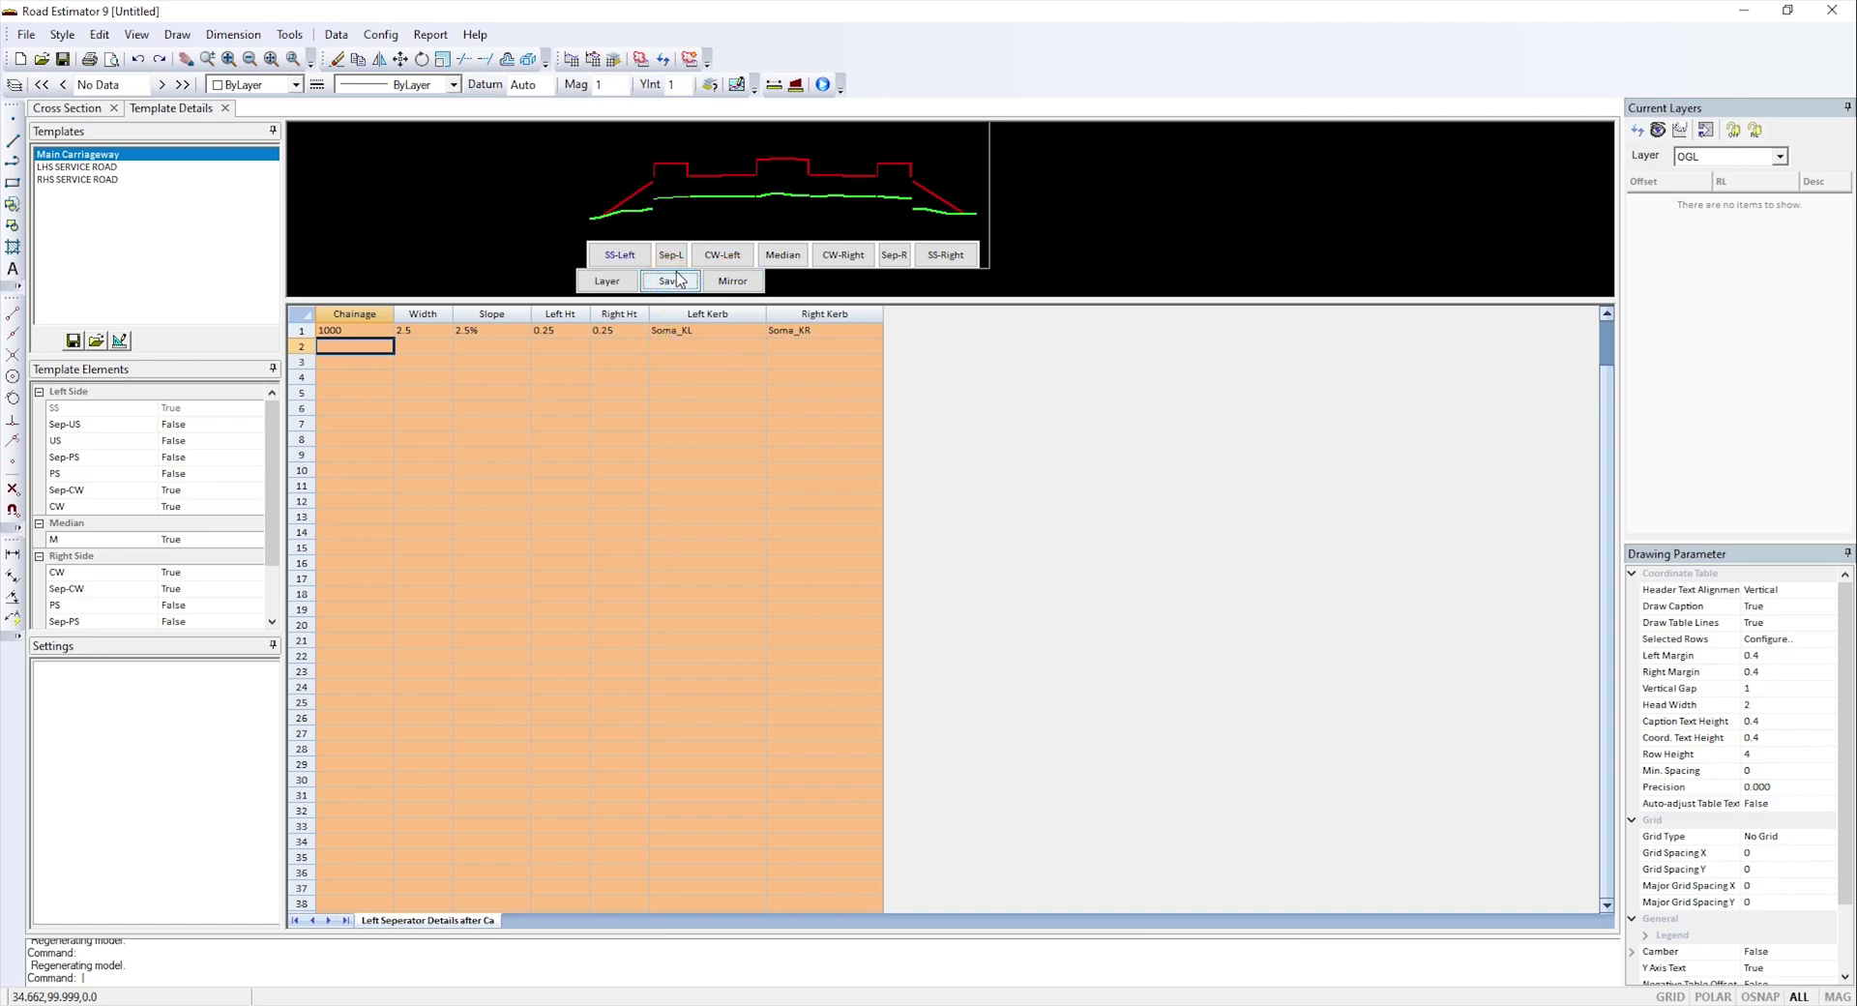
- Set the left side slope entry to chainage 1000, keep Vertical Fill and Vertical Cut, and save it
click(618, 255)
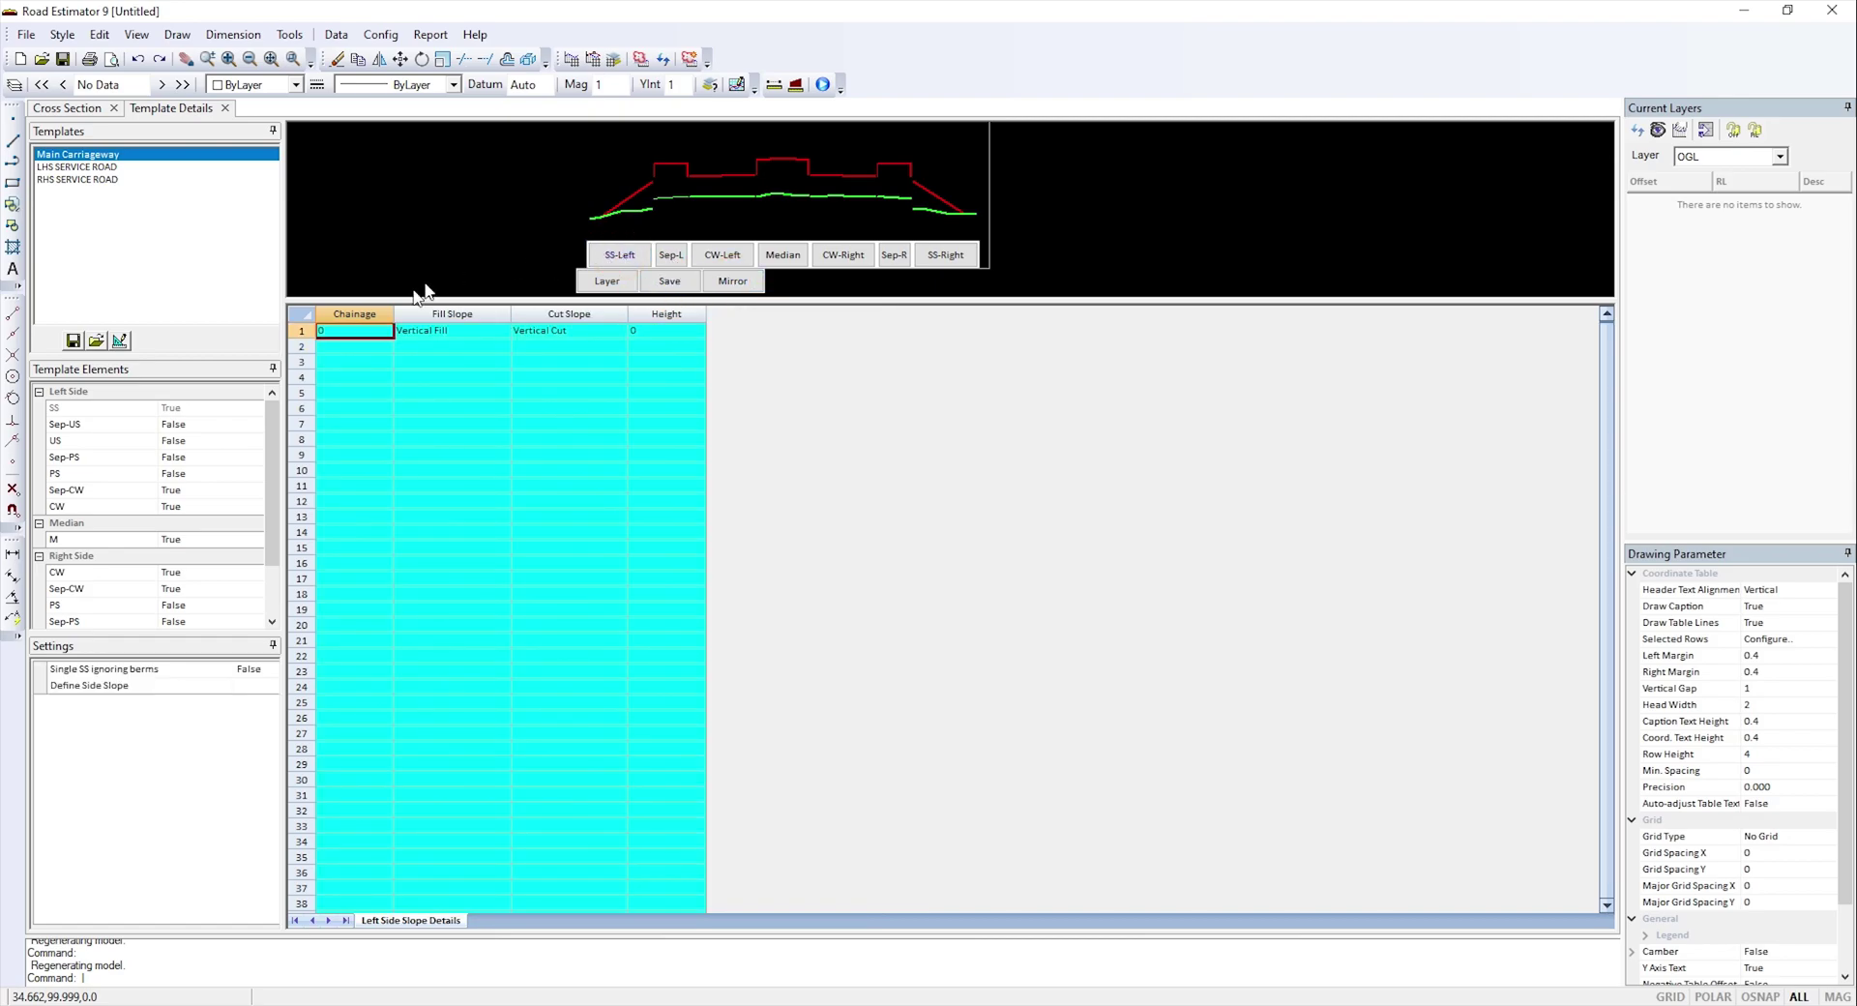
click(363, 336)
text(1000)
key(Tab)
click(502, 331)
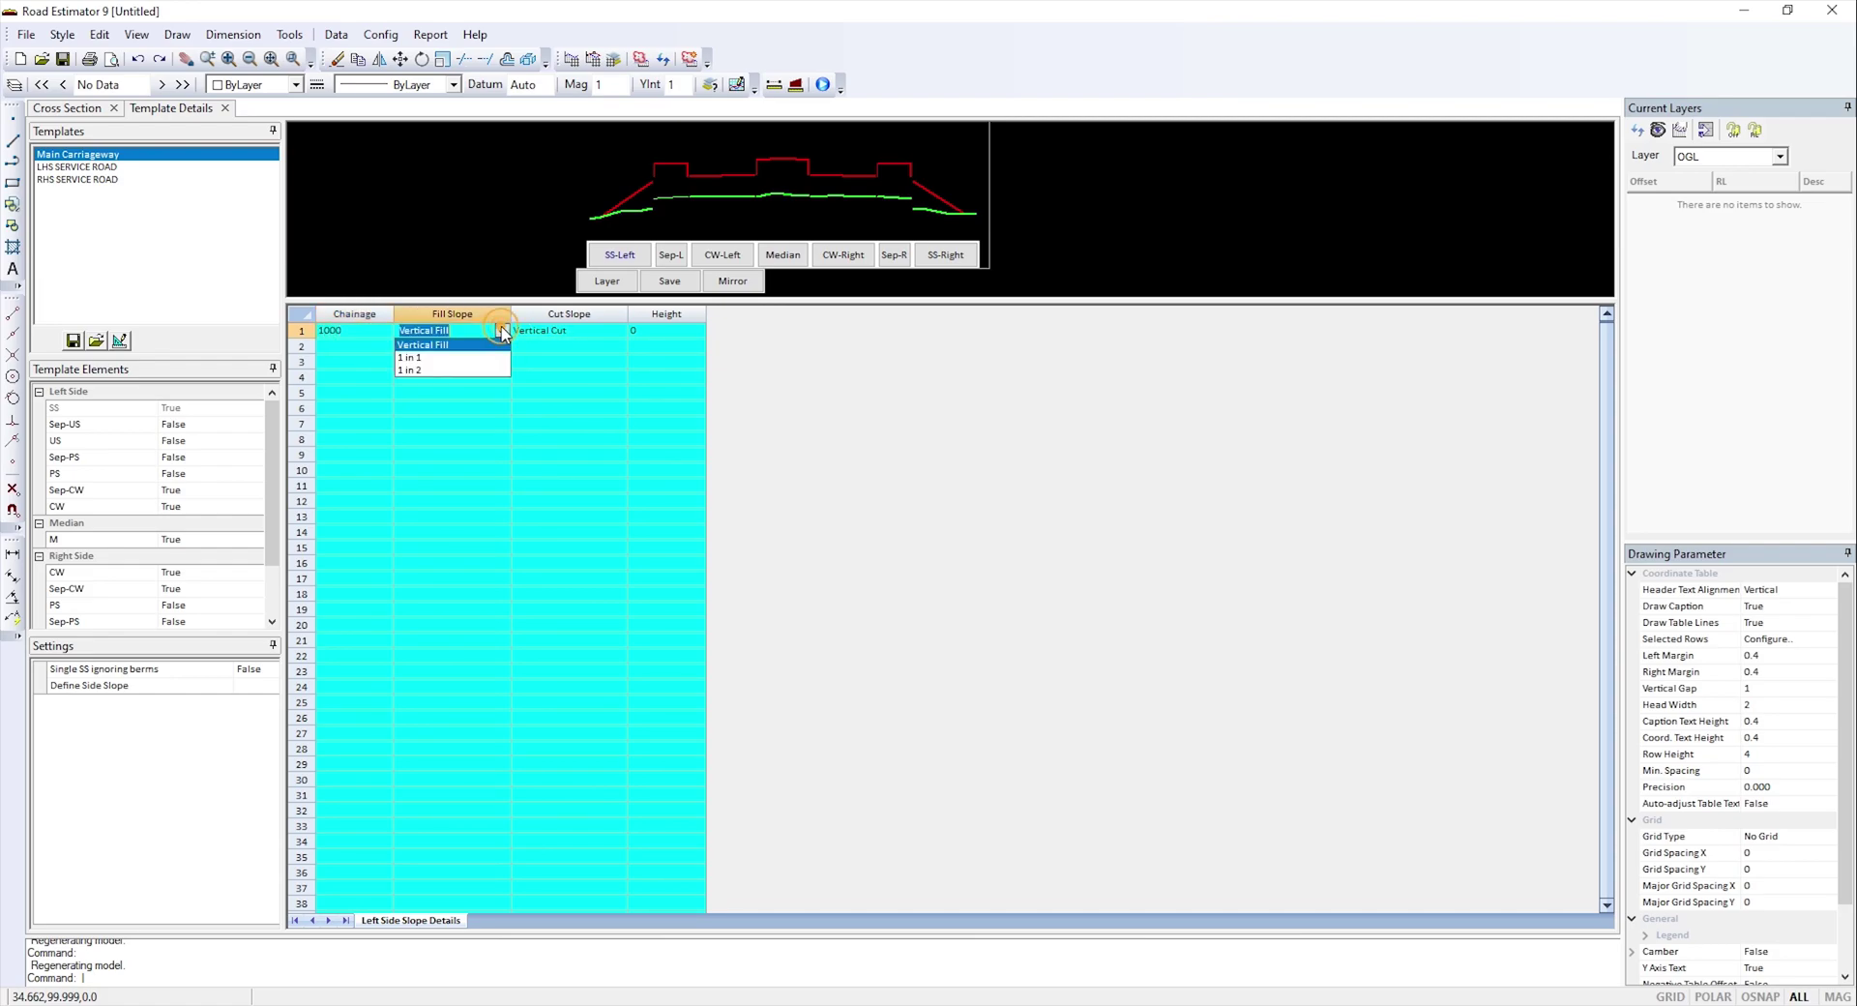
click(534, 334)
click(619, 331)
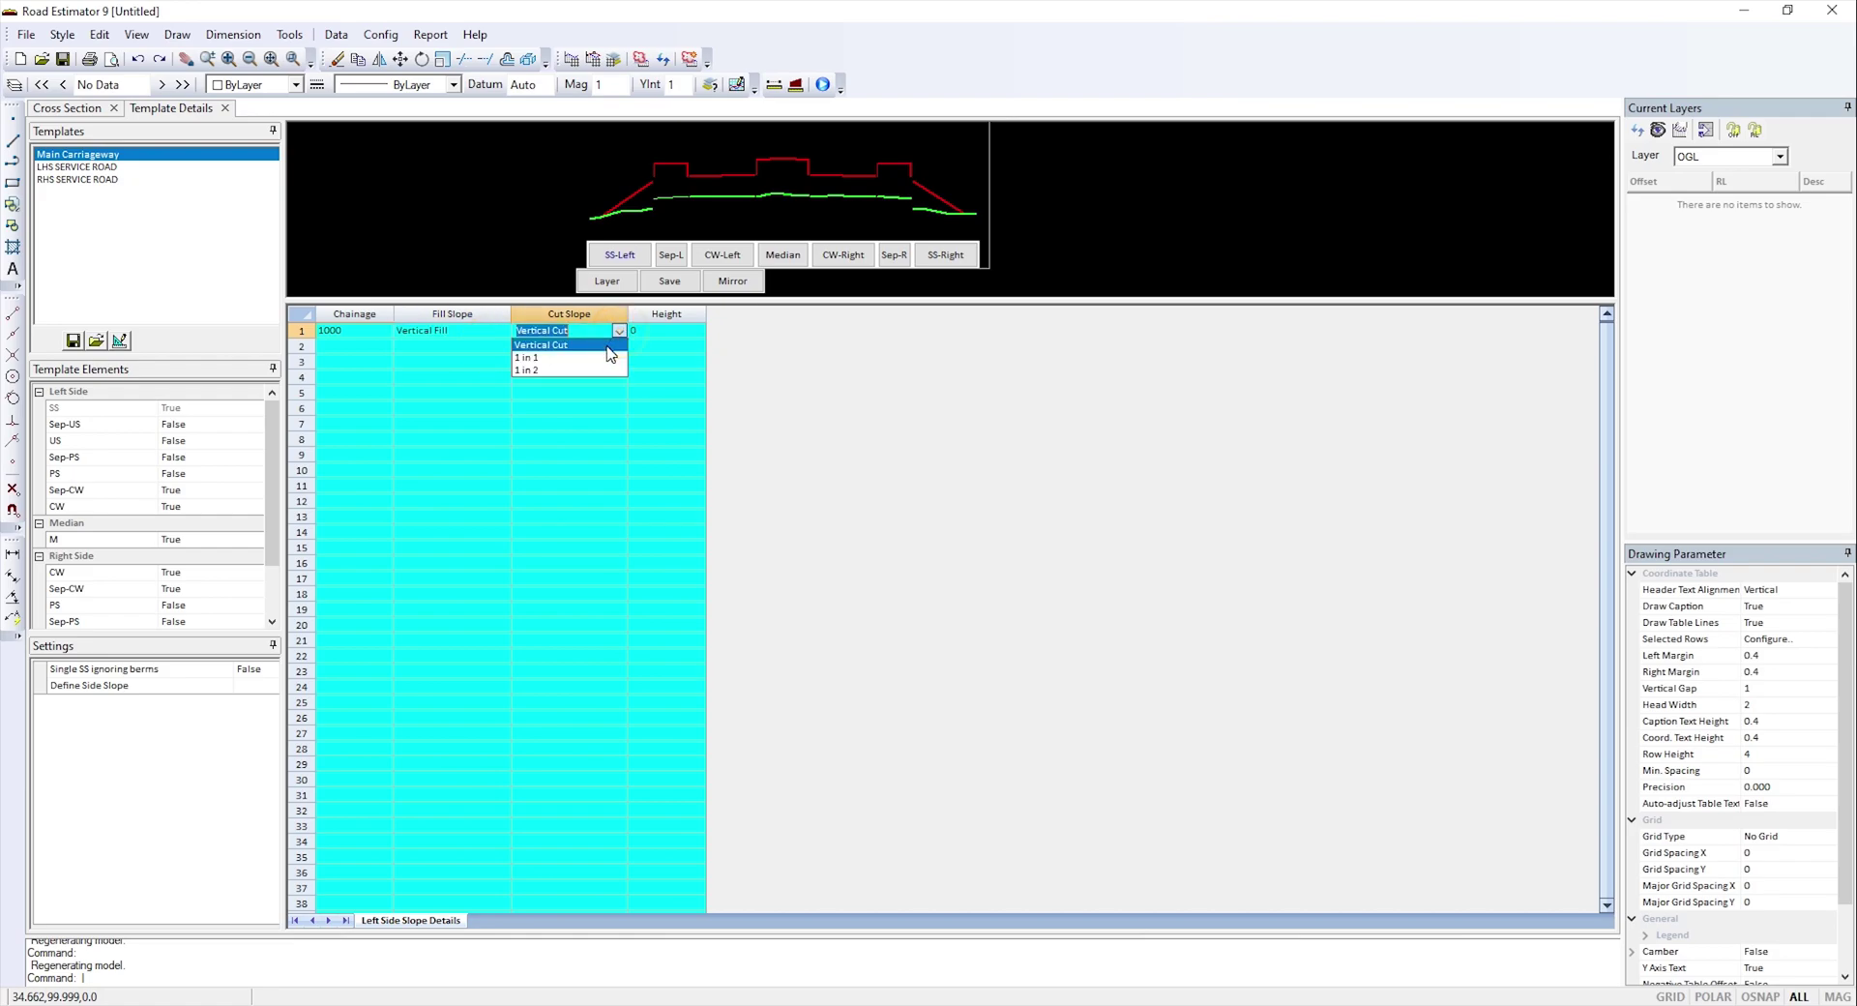
click(607, 346)
key(Tab)
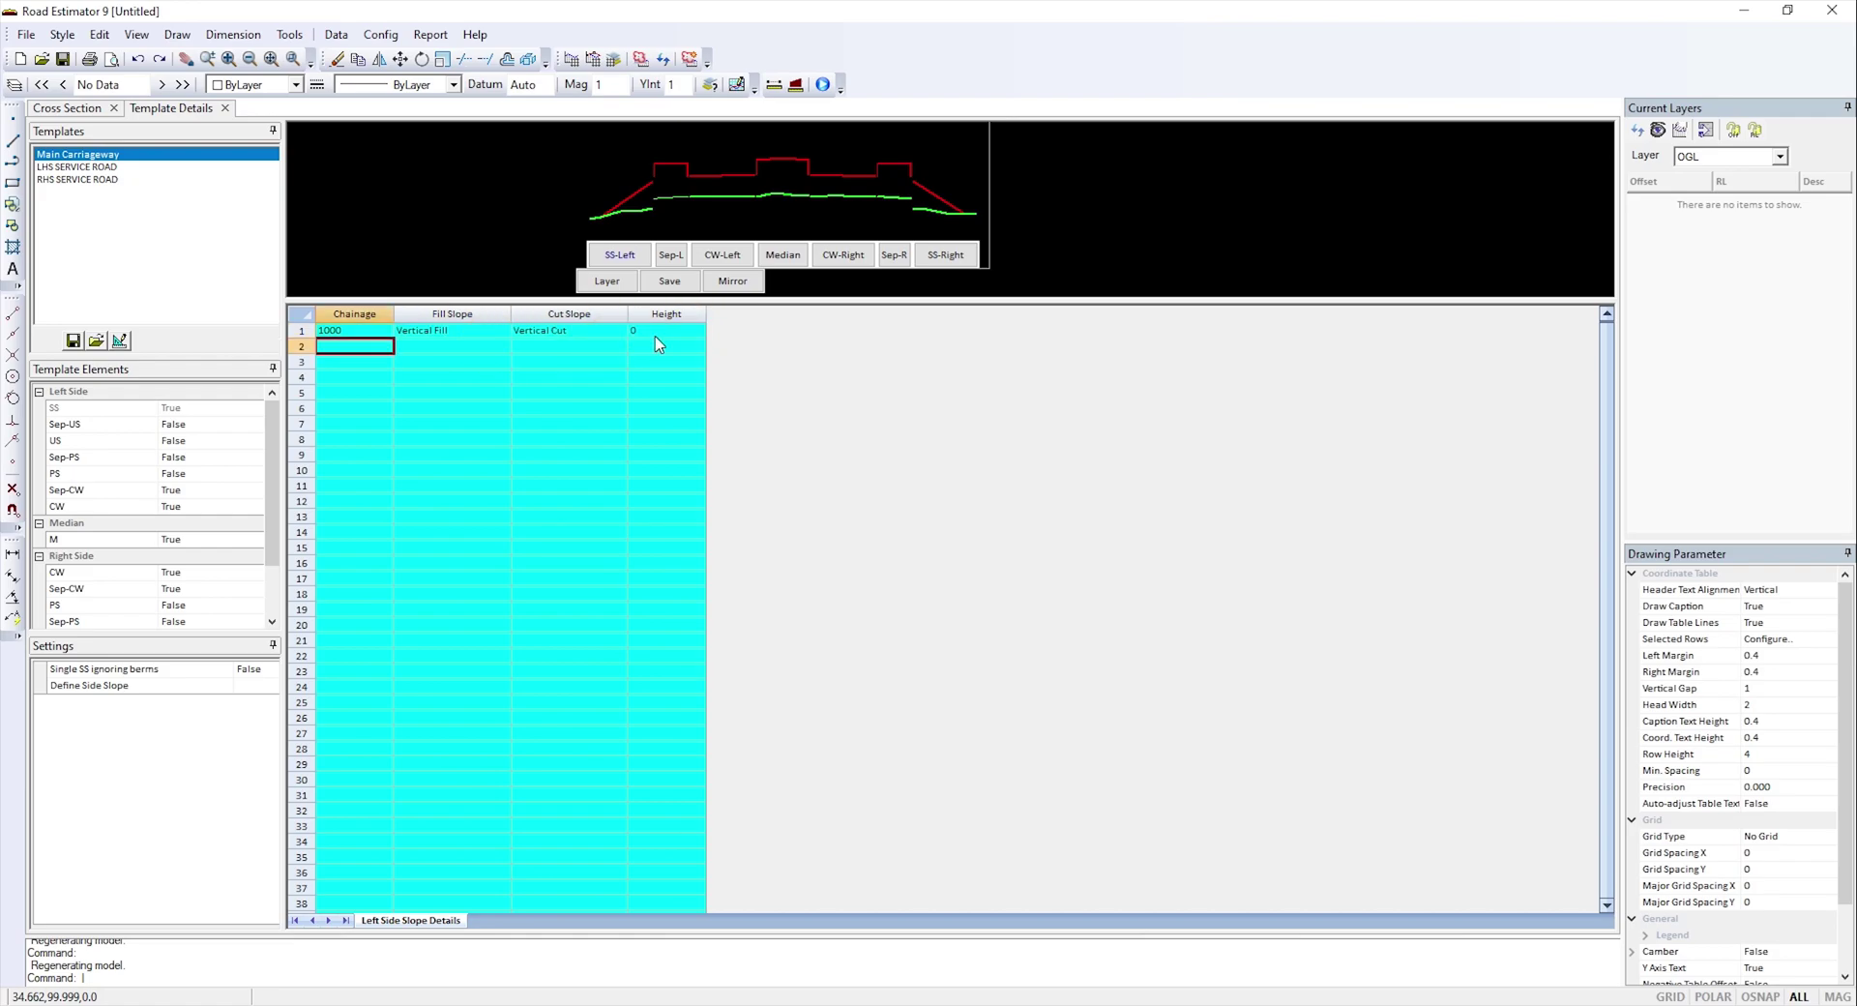
click(669, 284)
- Mirror the left-side Main Carriageway details to the right side, save them, and open the layer groups table
click(735, 282)
click(683, 292)
click(609, 285)
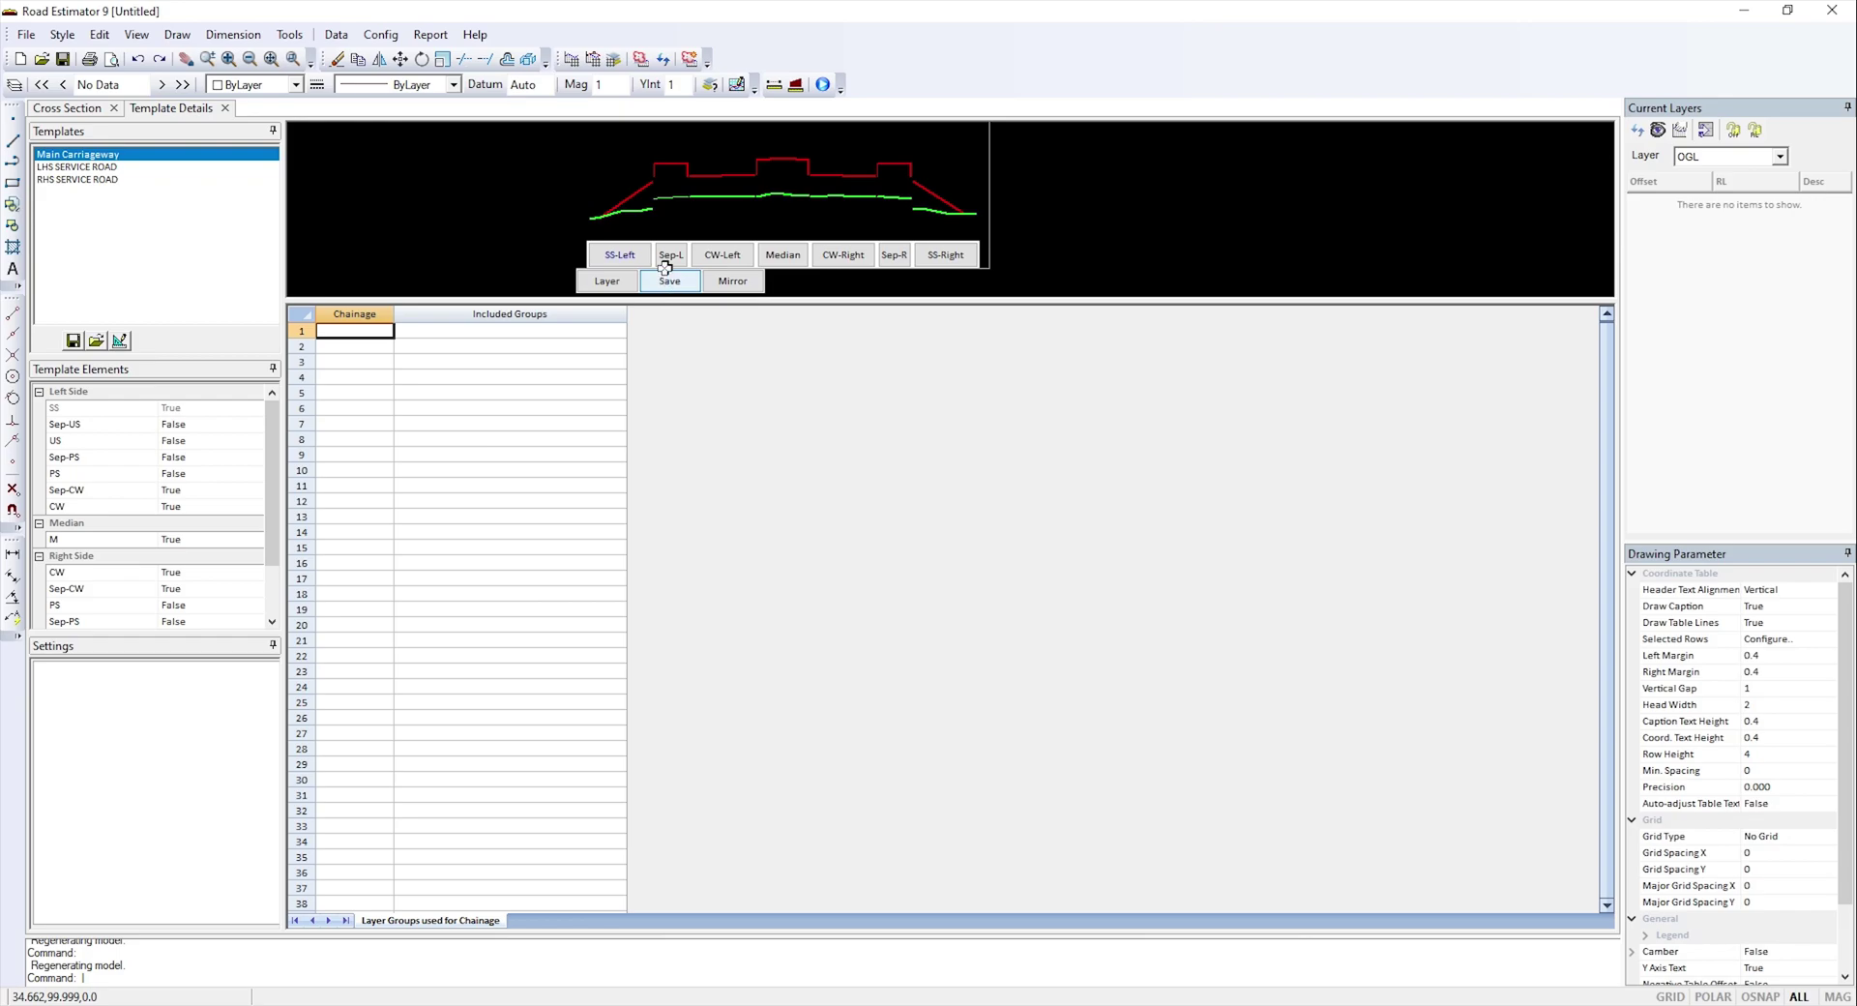
- In the LHS SERVICE ROAD template, add a carriageway entry at chainage 1000 with width 3.75 and slope 2.5%, and save it
click(89, 171)
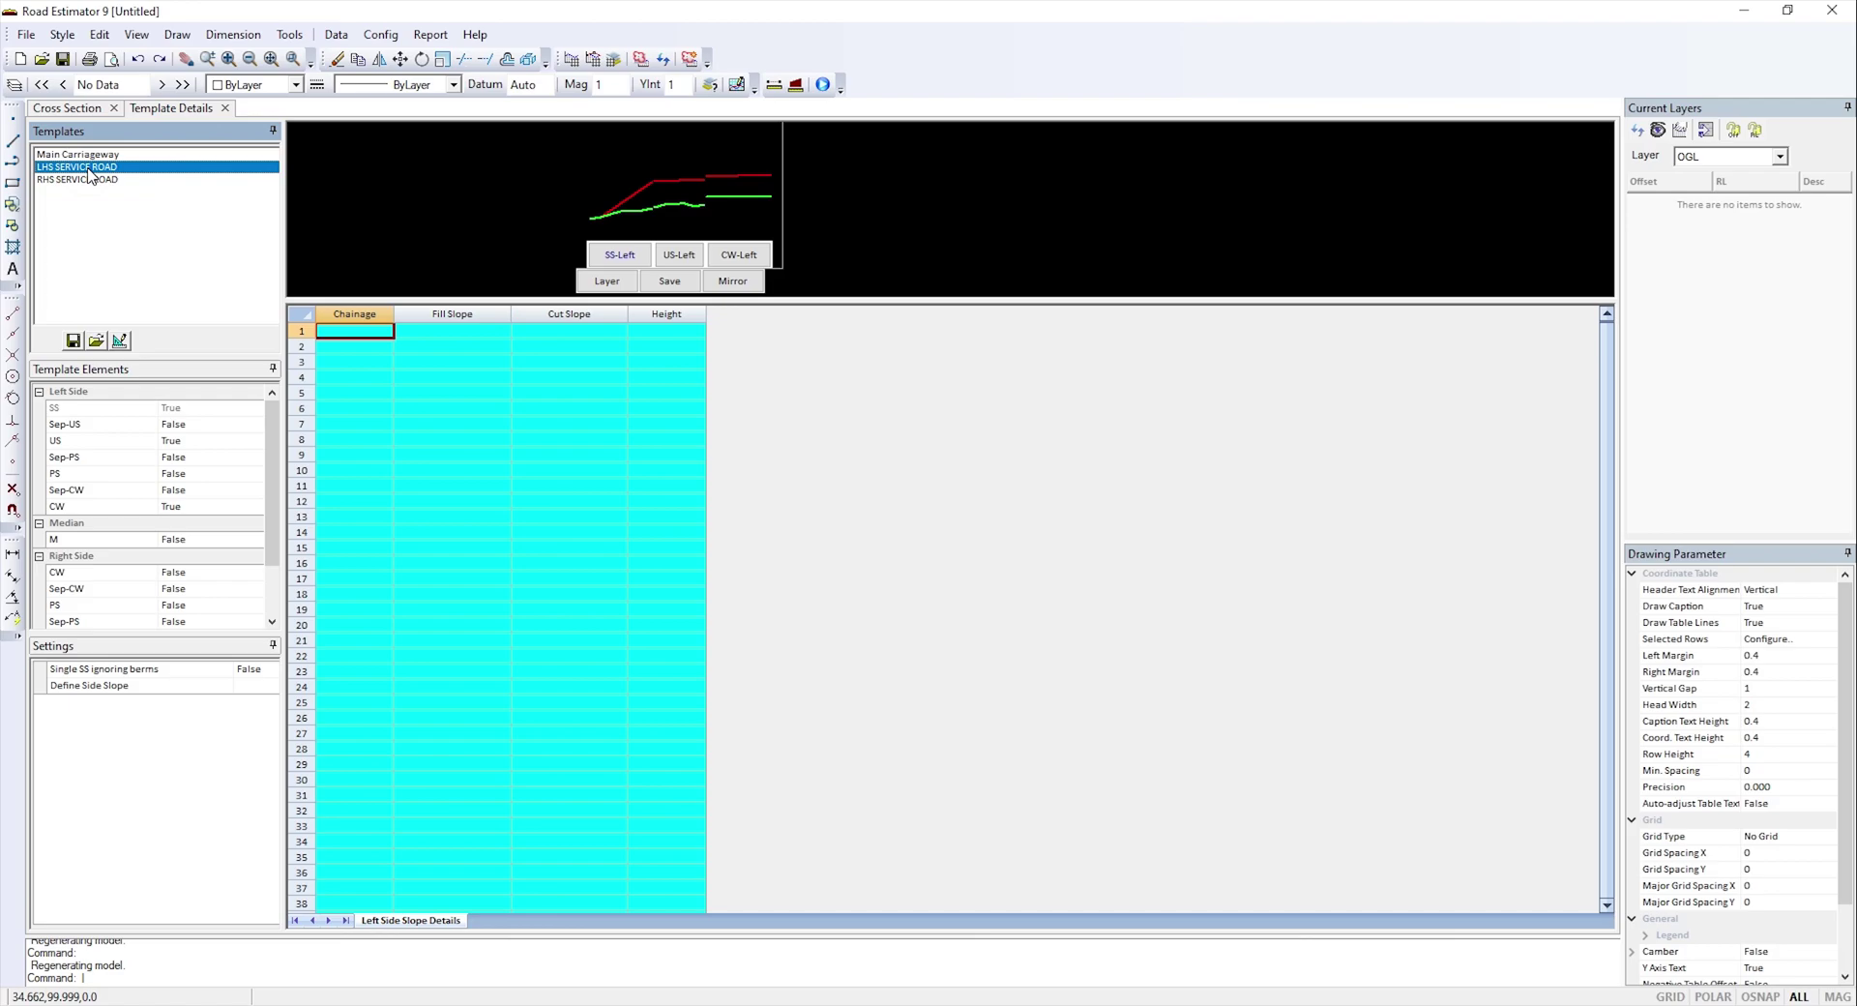
click(733, 255)
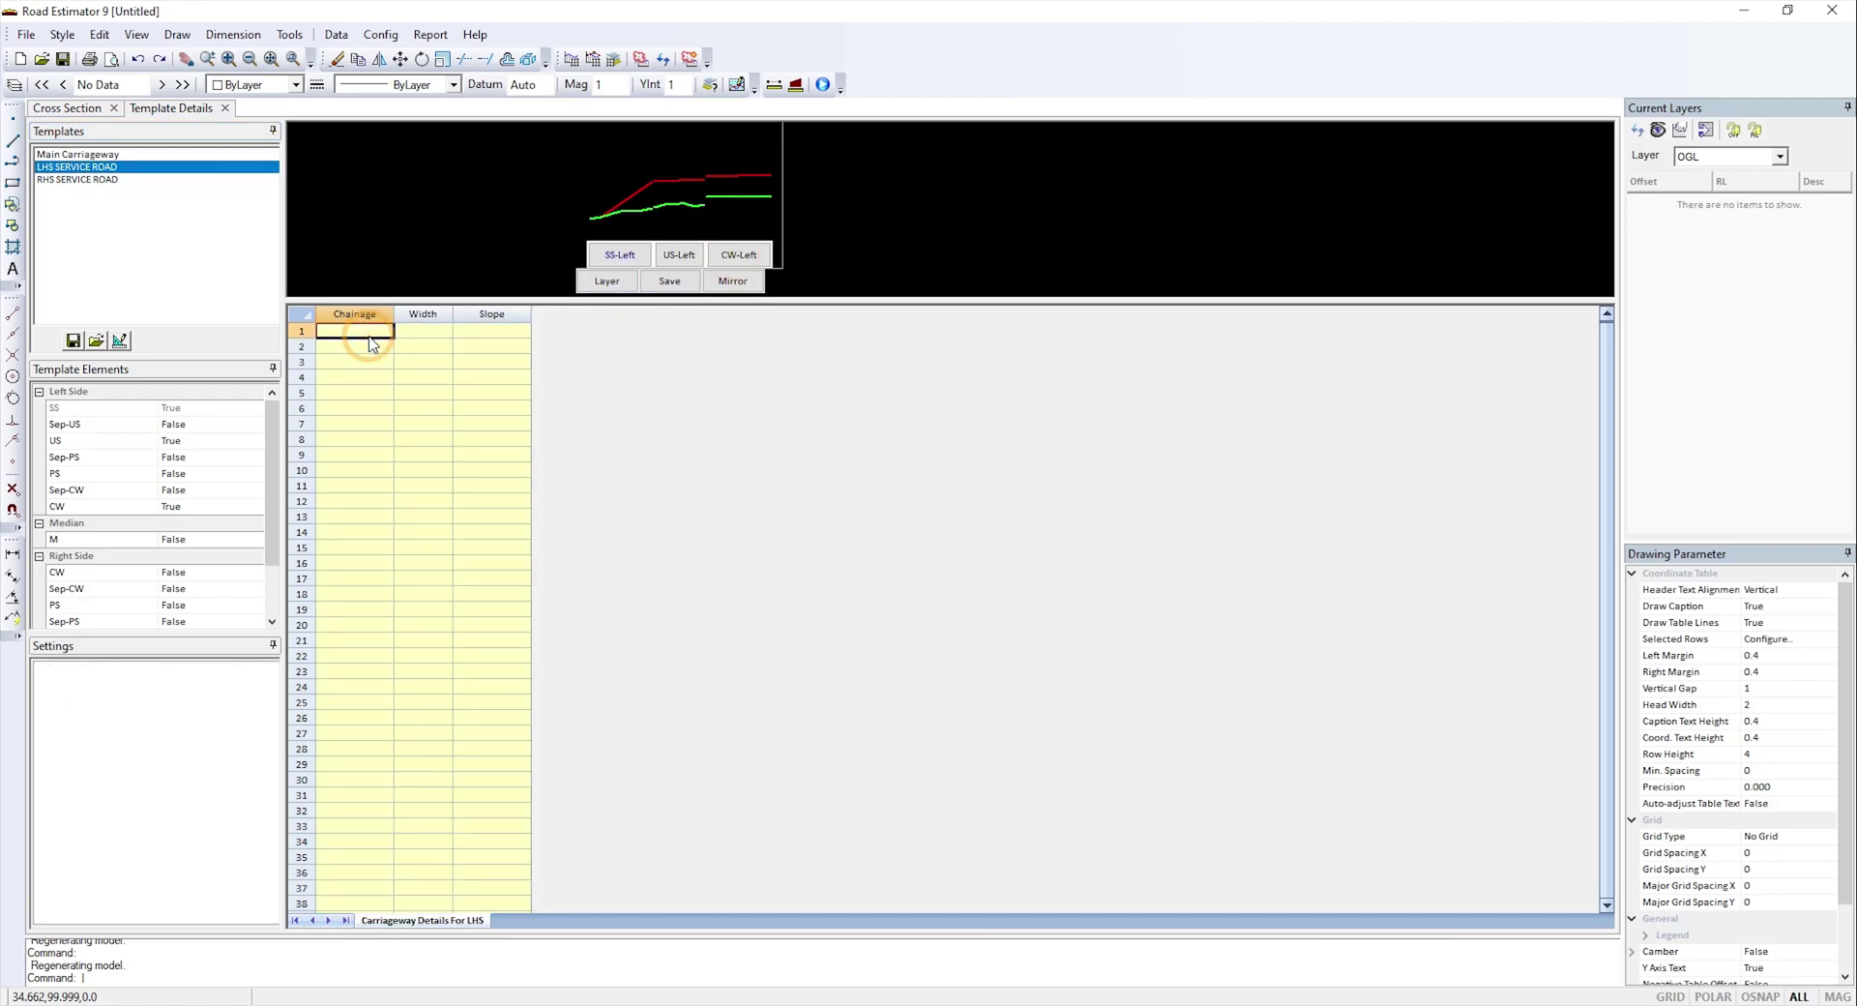
text(1000)
click(414, 332)
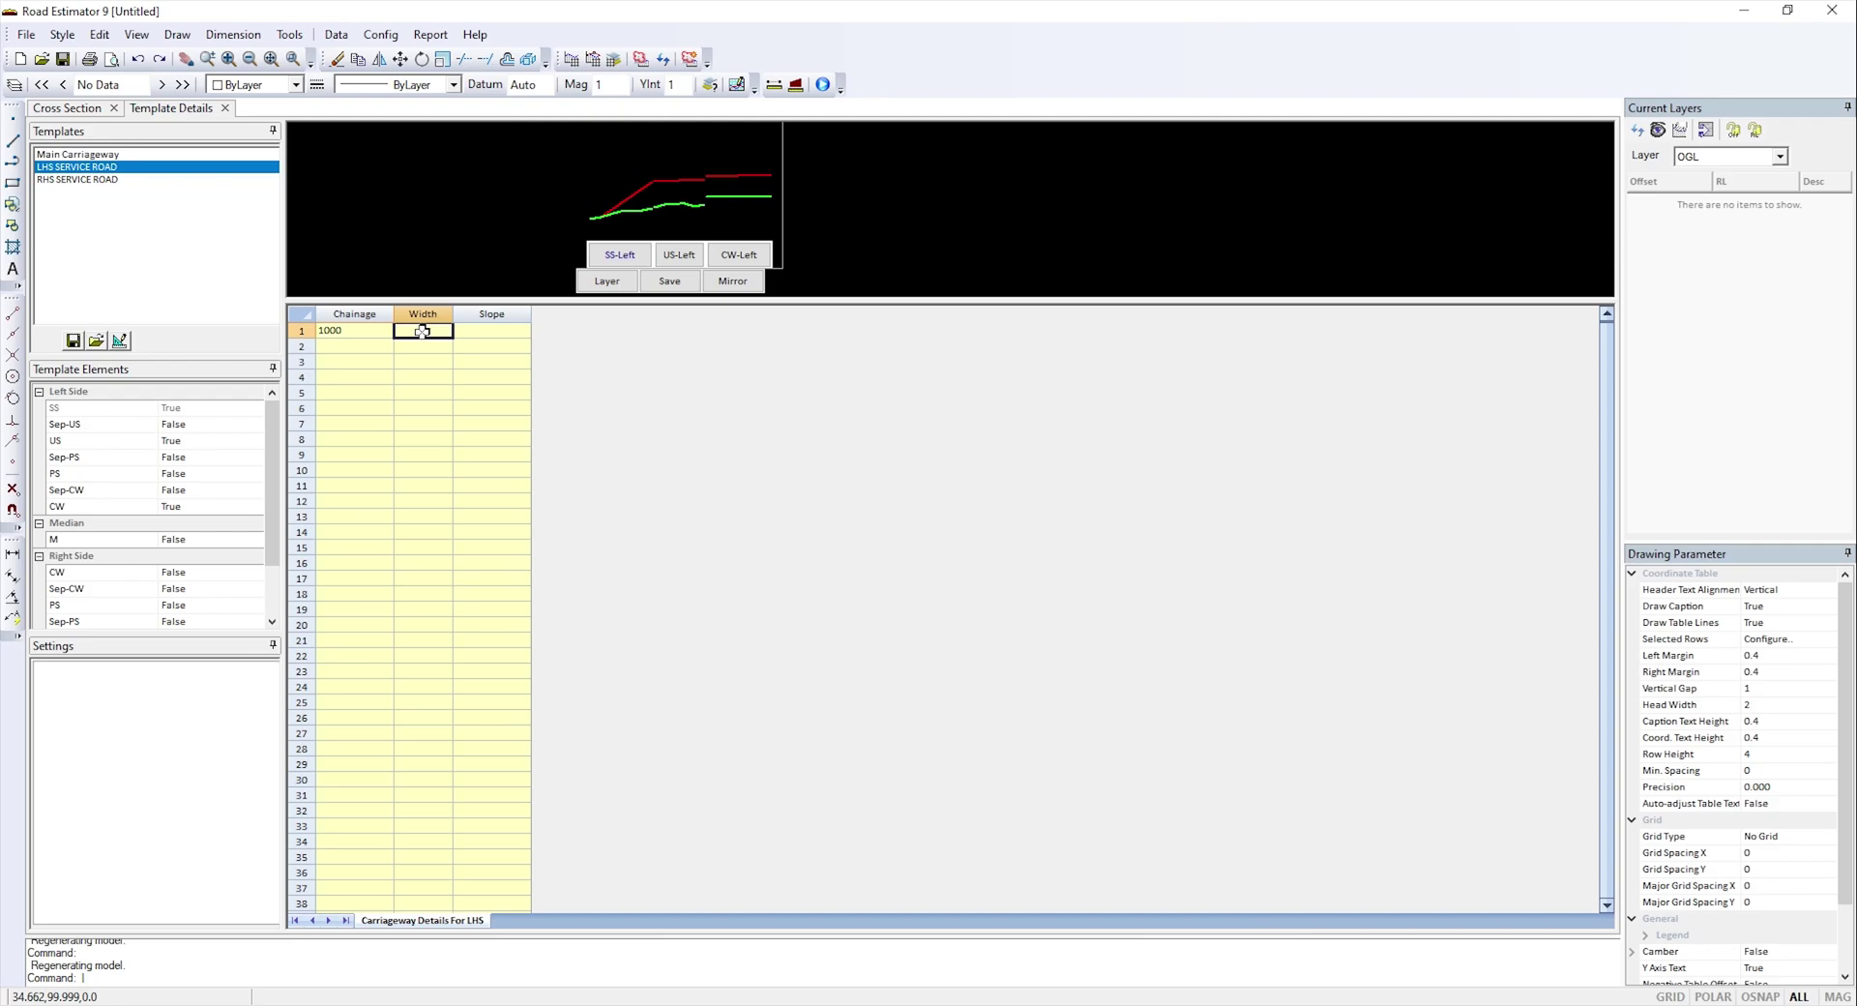
text(3.75)
key(Tab)
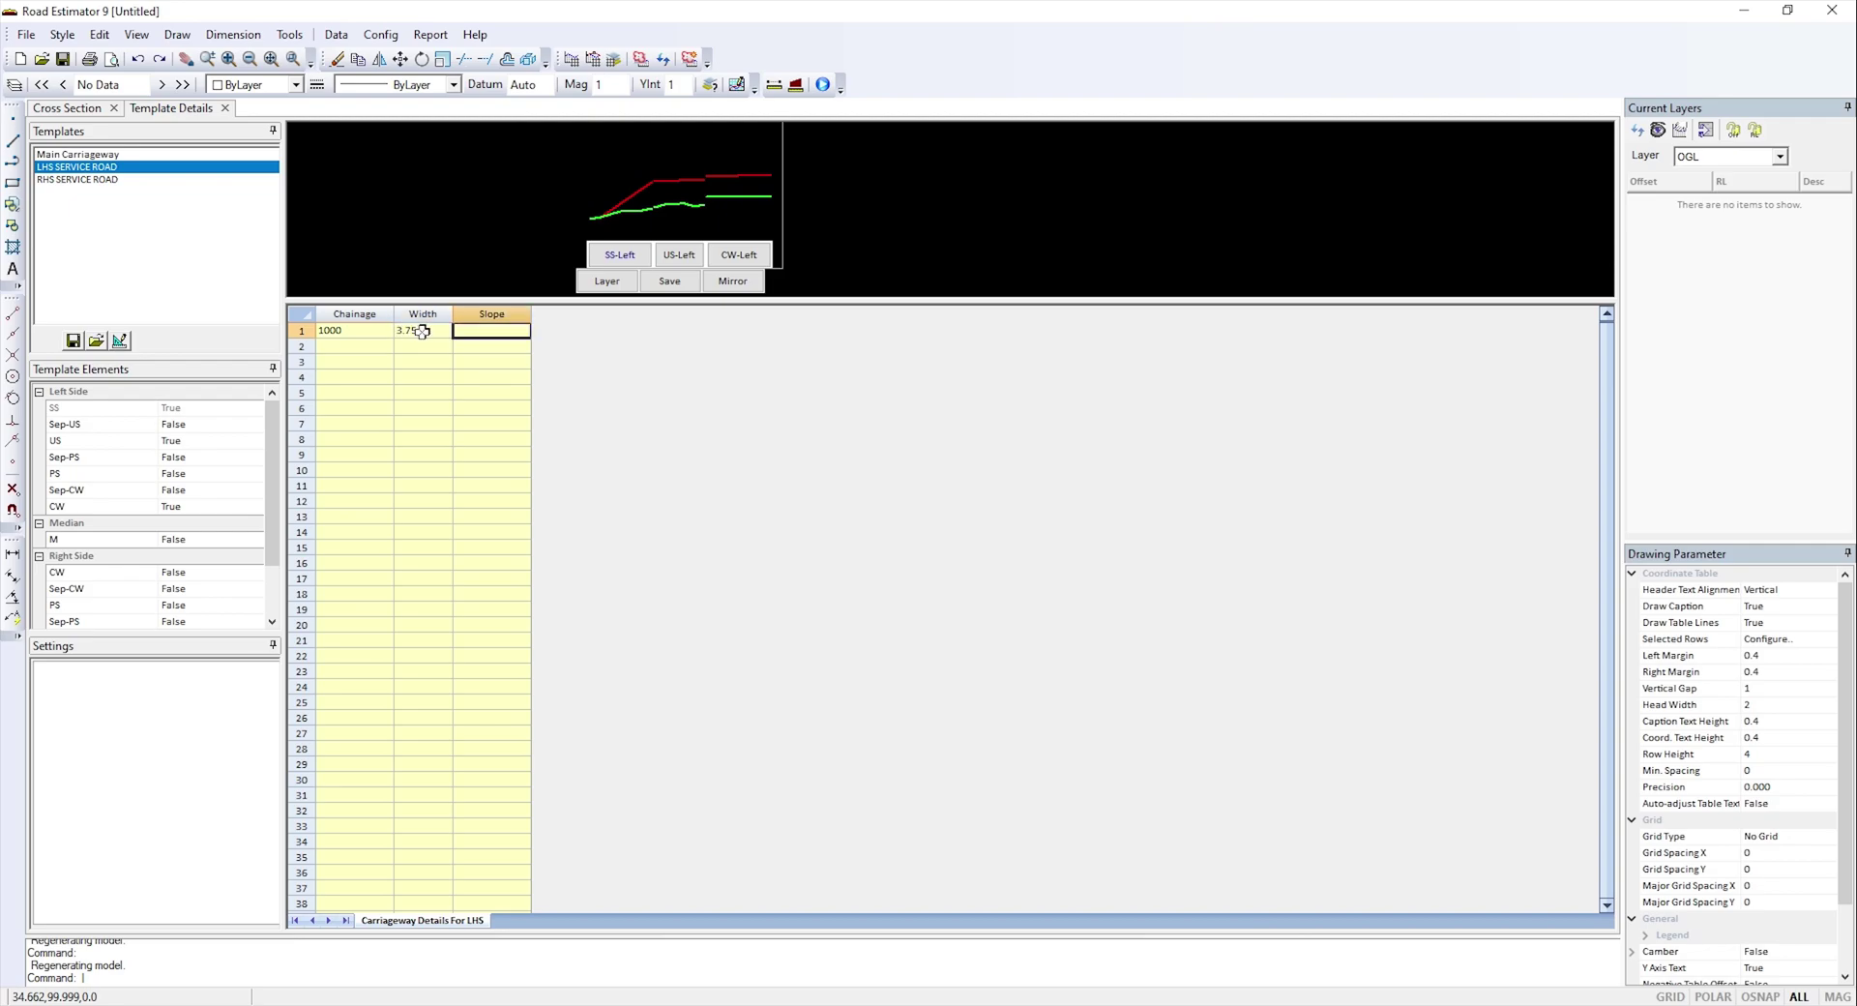
text(2.5)
key(Return)
click(672, 280)
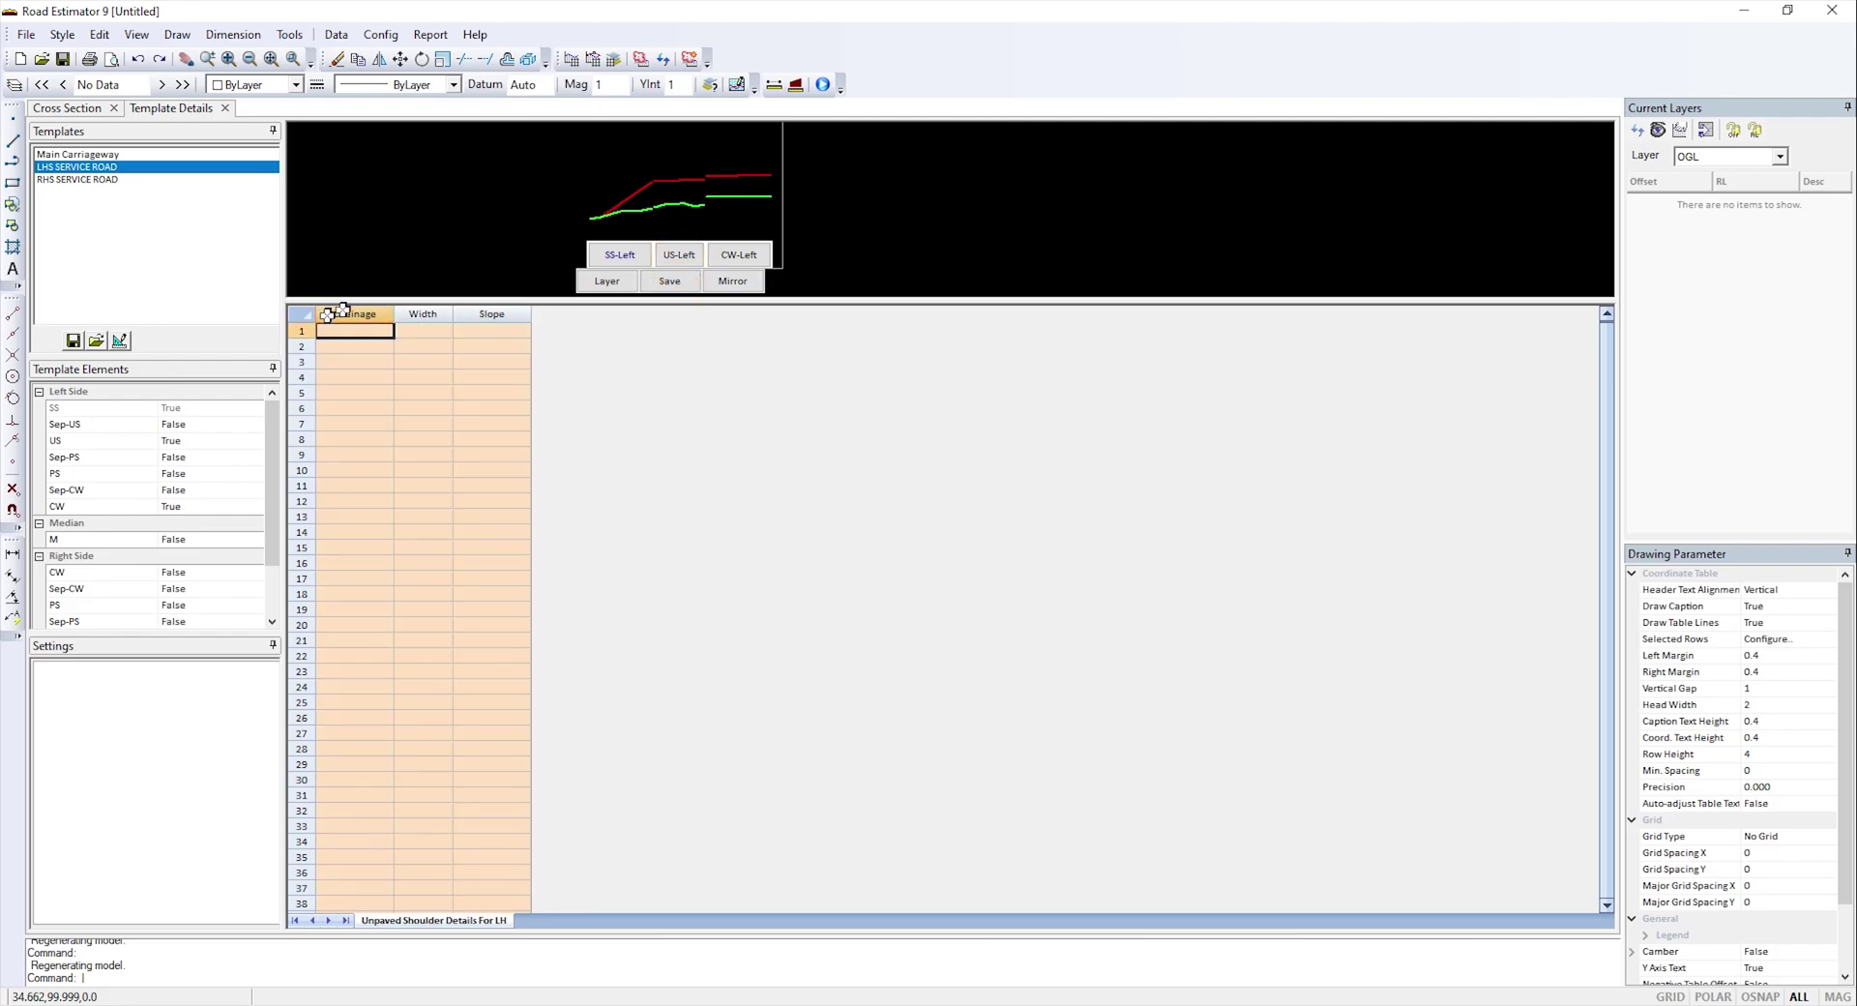
- Add an unpaved shoulder entry for LHS SERVICE ROAD at chainage 1000 with width 1.5 and slope 3.0%
text(1000)
key(Tab)
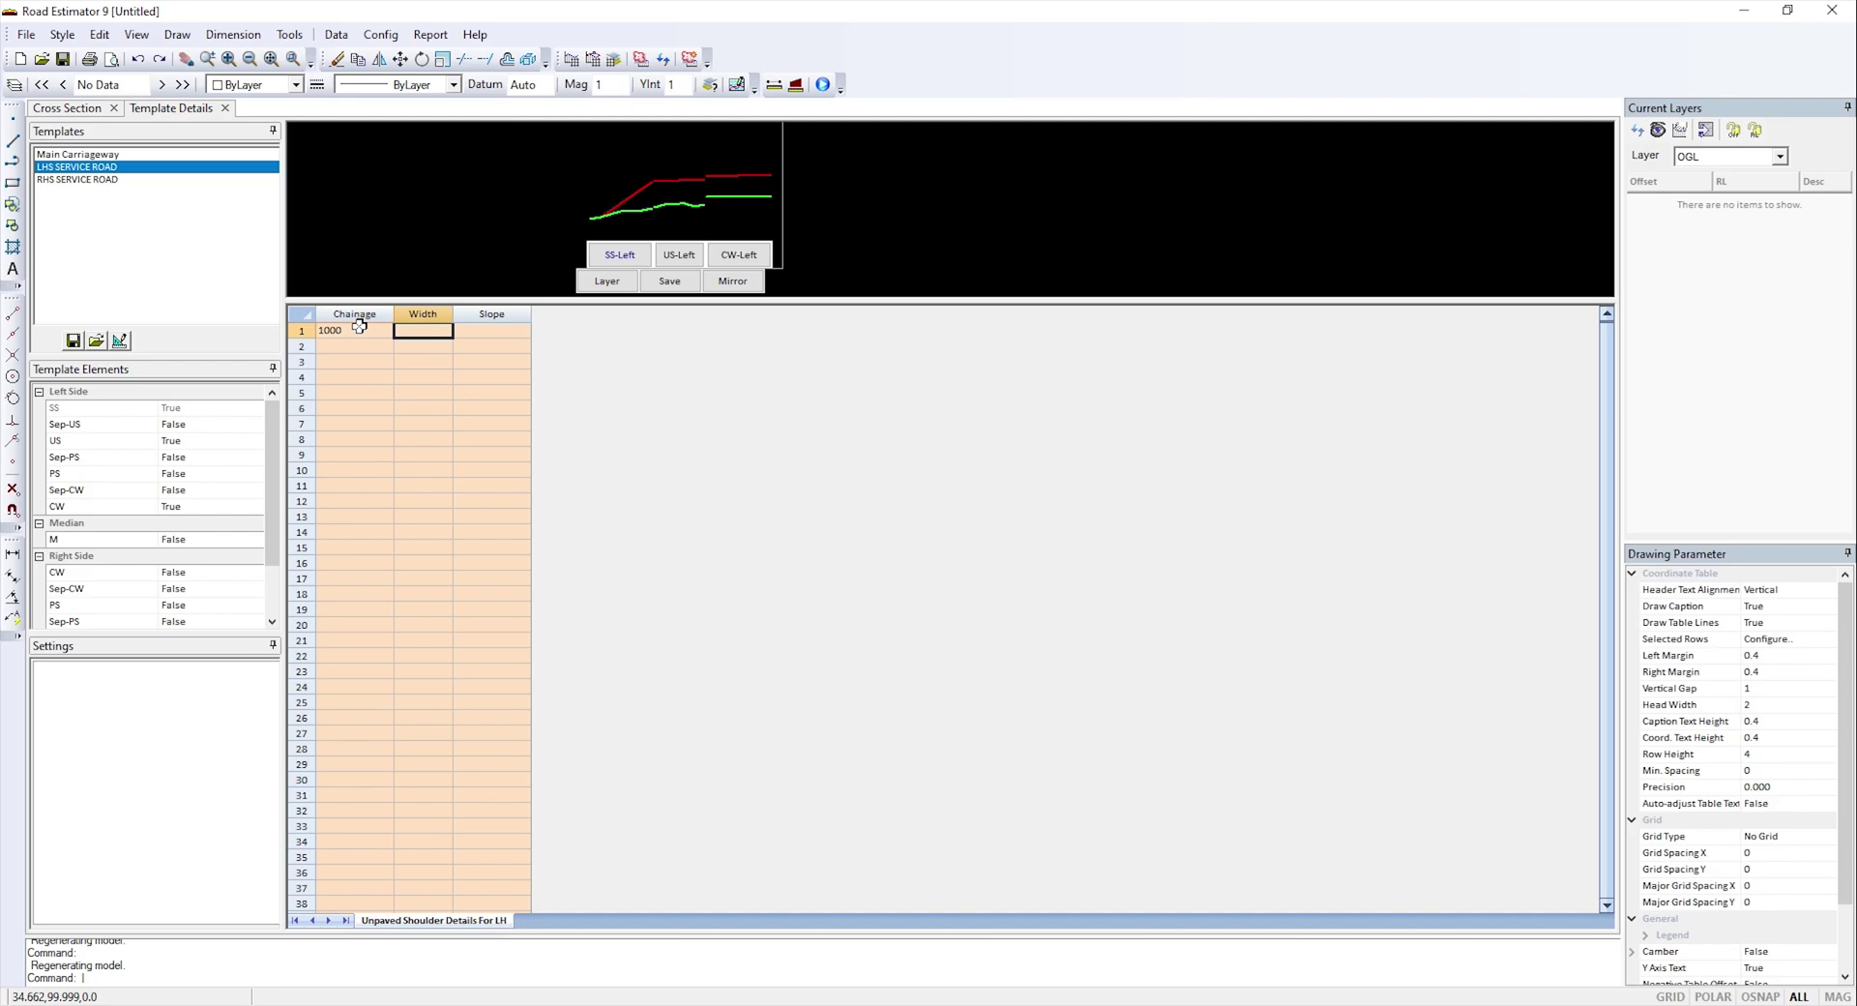
text(1.5)
key(Tab)
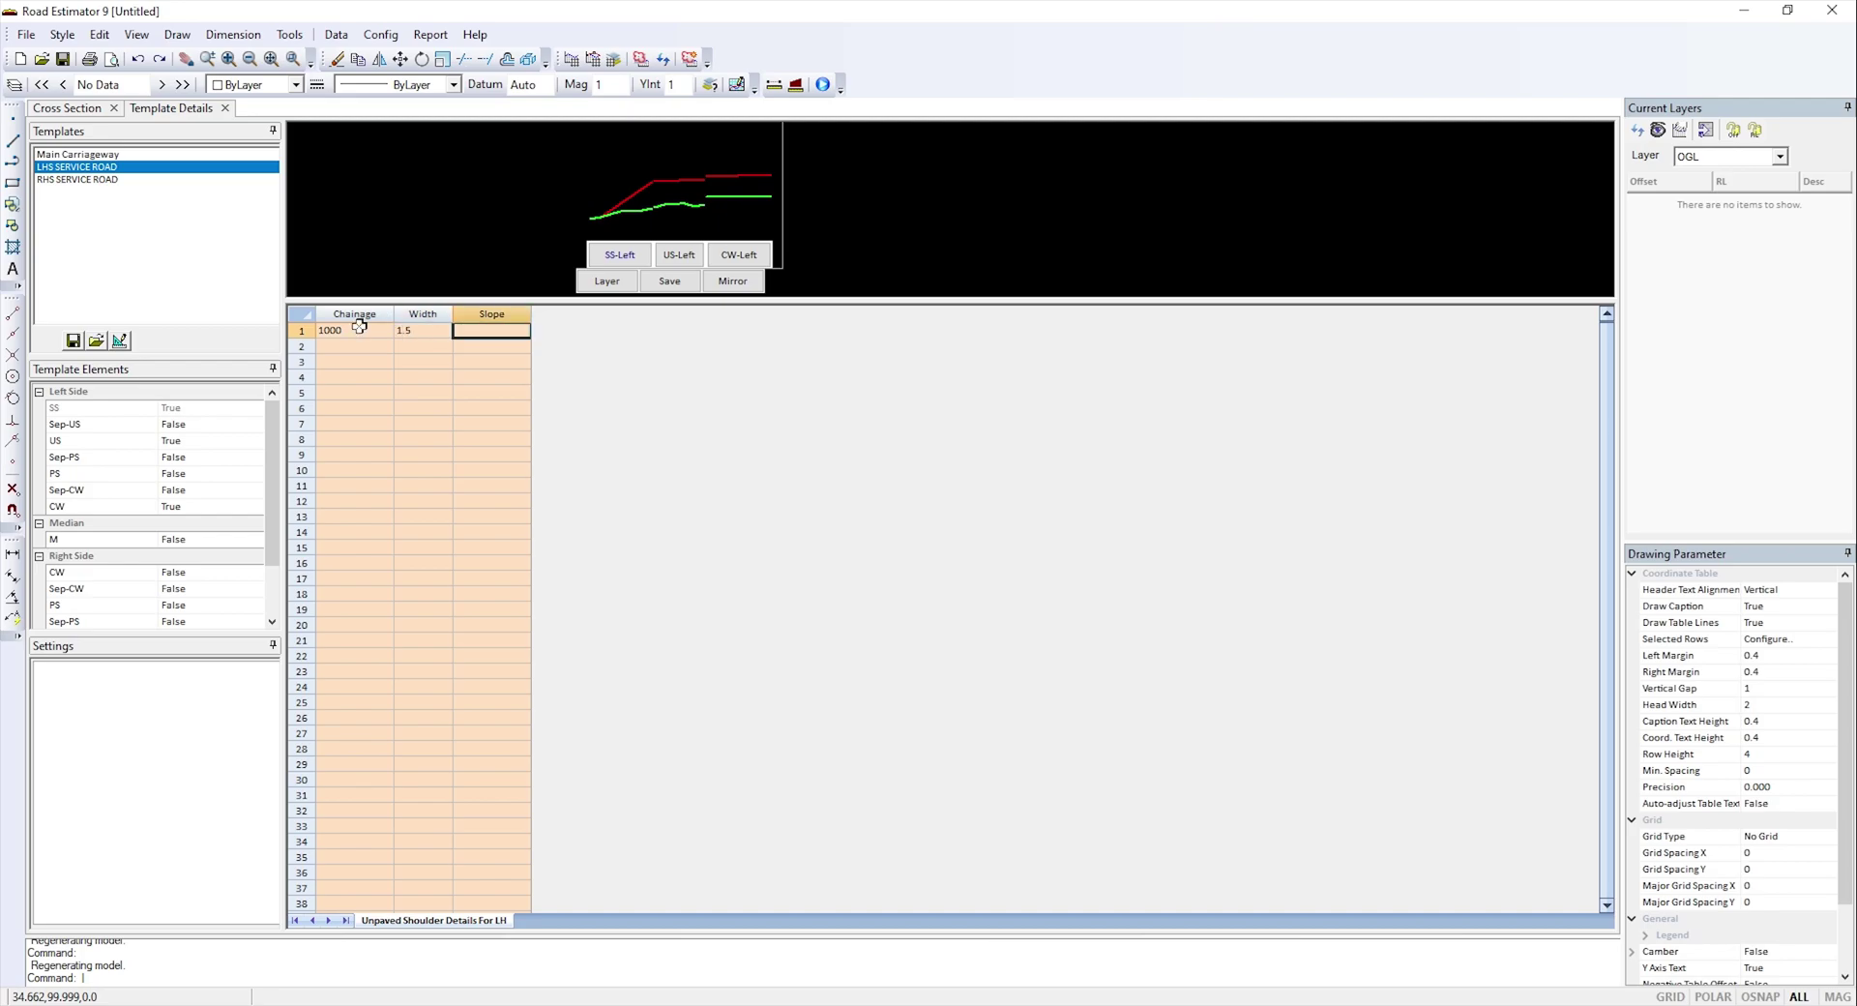
text(3.0)
- Add a left side slope entry for LHS SERVICE ROAD at chainage 1000 with fill and cut slopes of 1 in 2, and view its layer groups
click(628, 261)
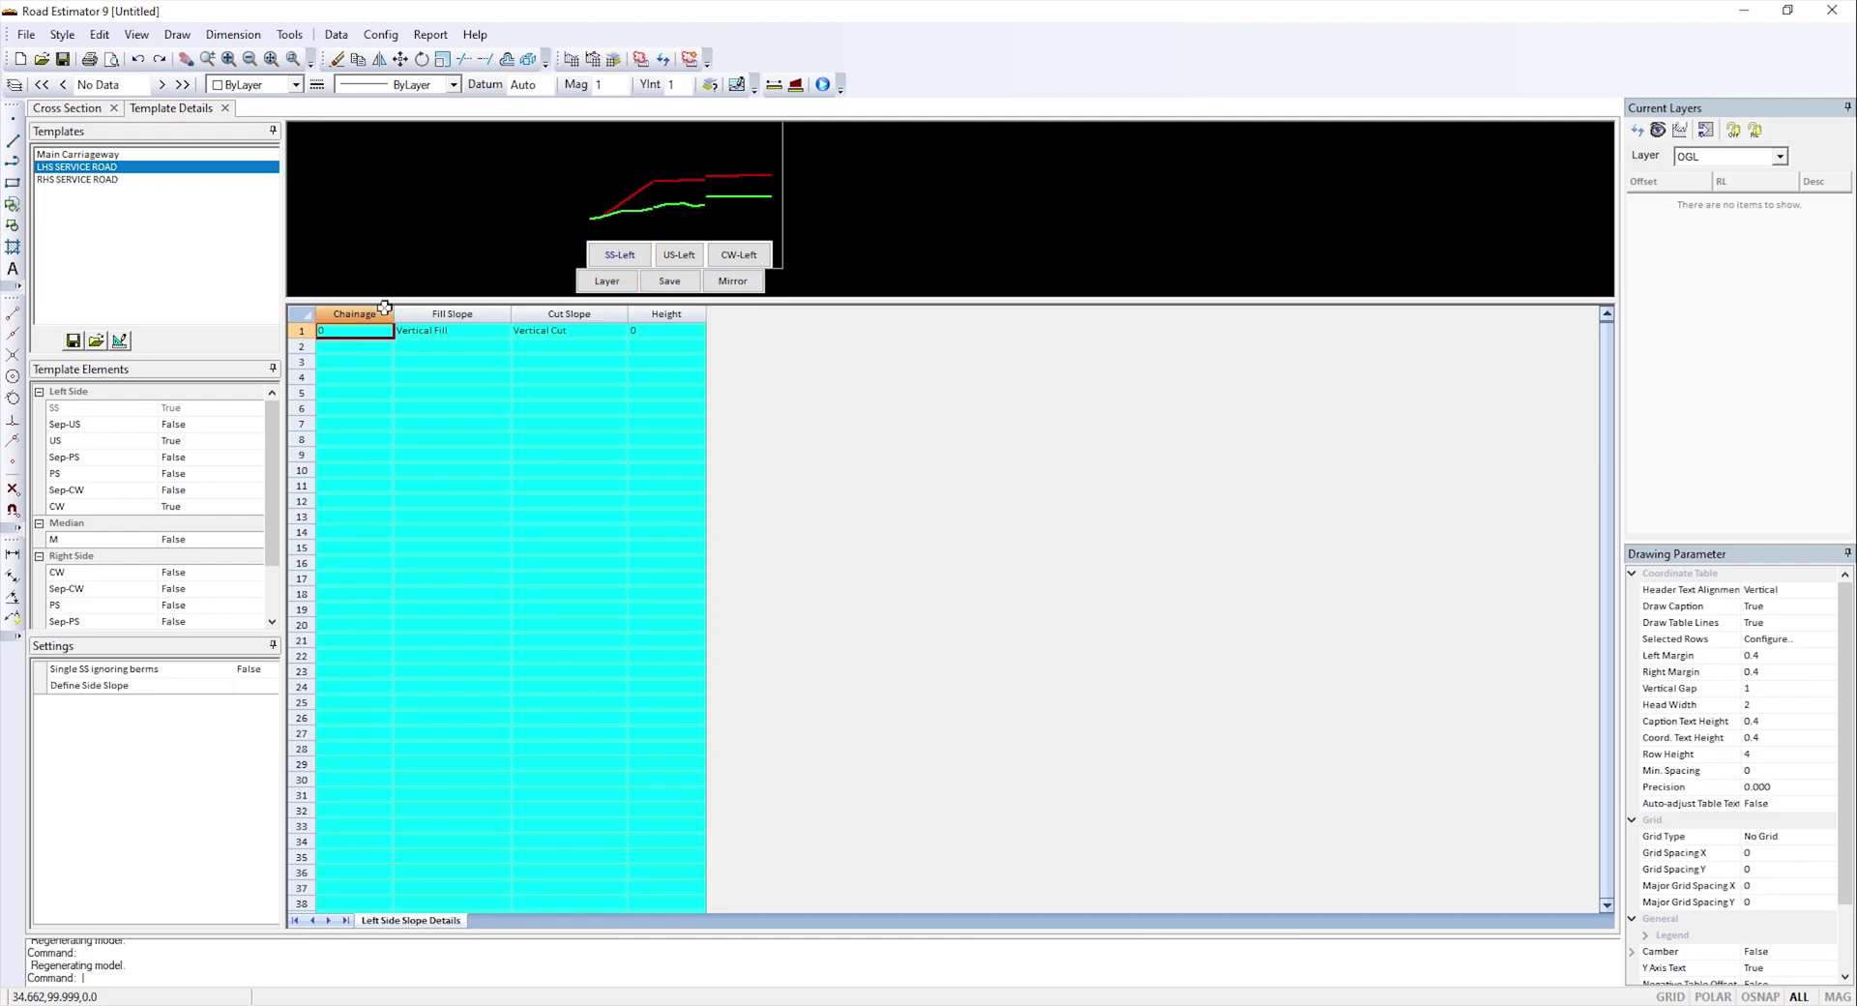
text(1000)
key(Tab)
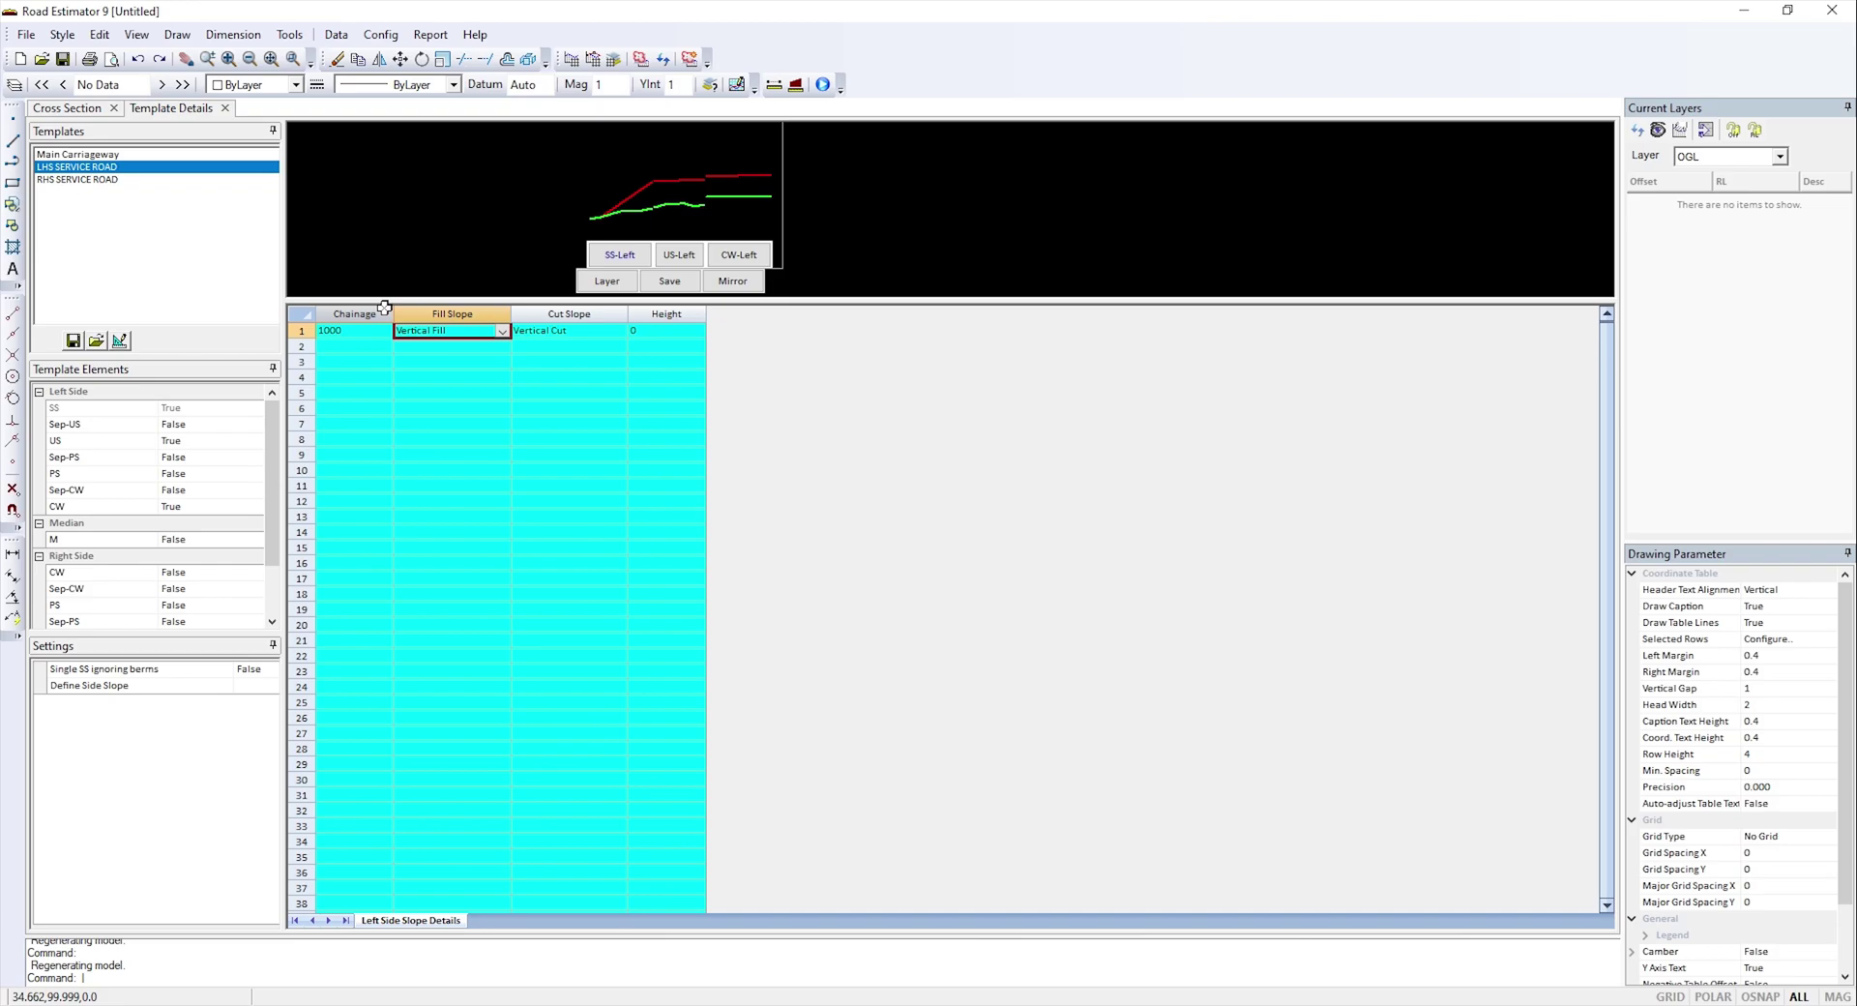
click(503, 332)
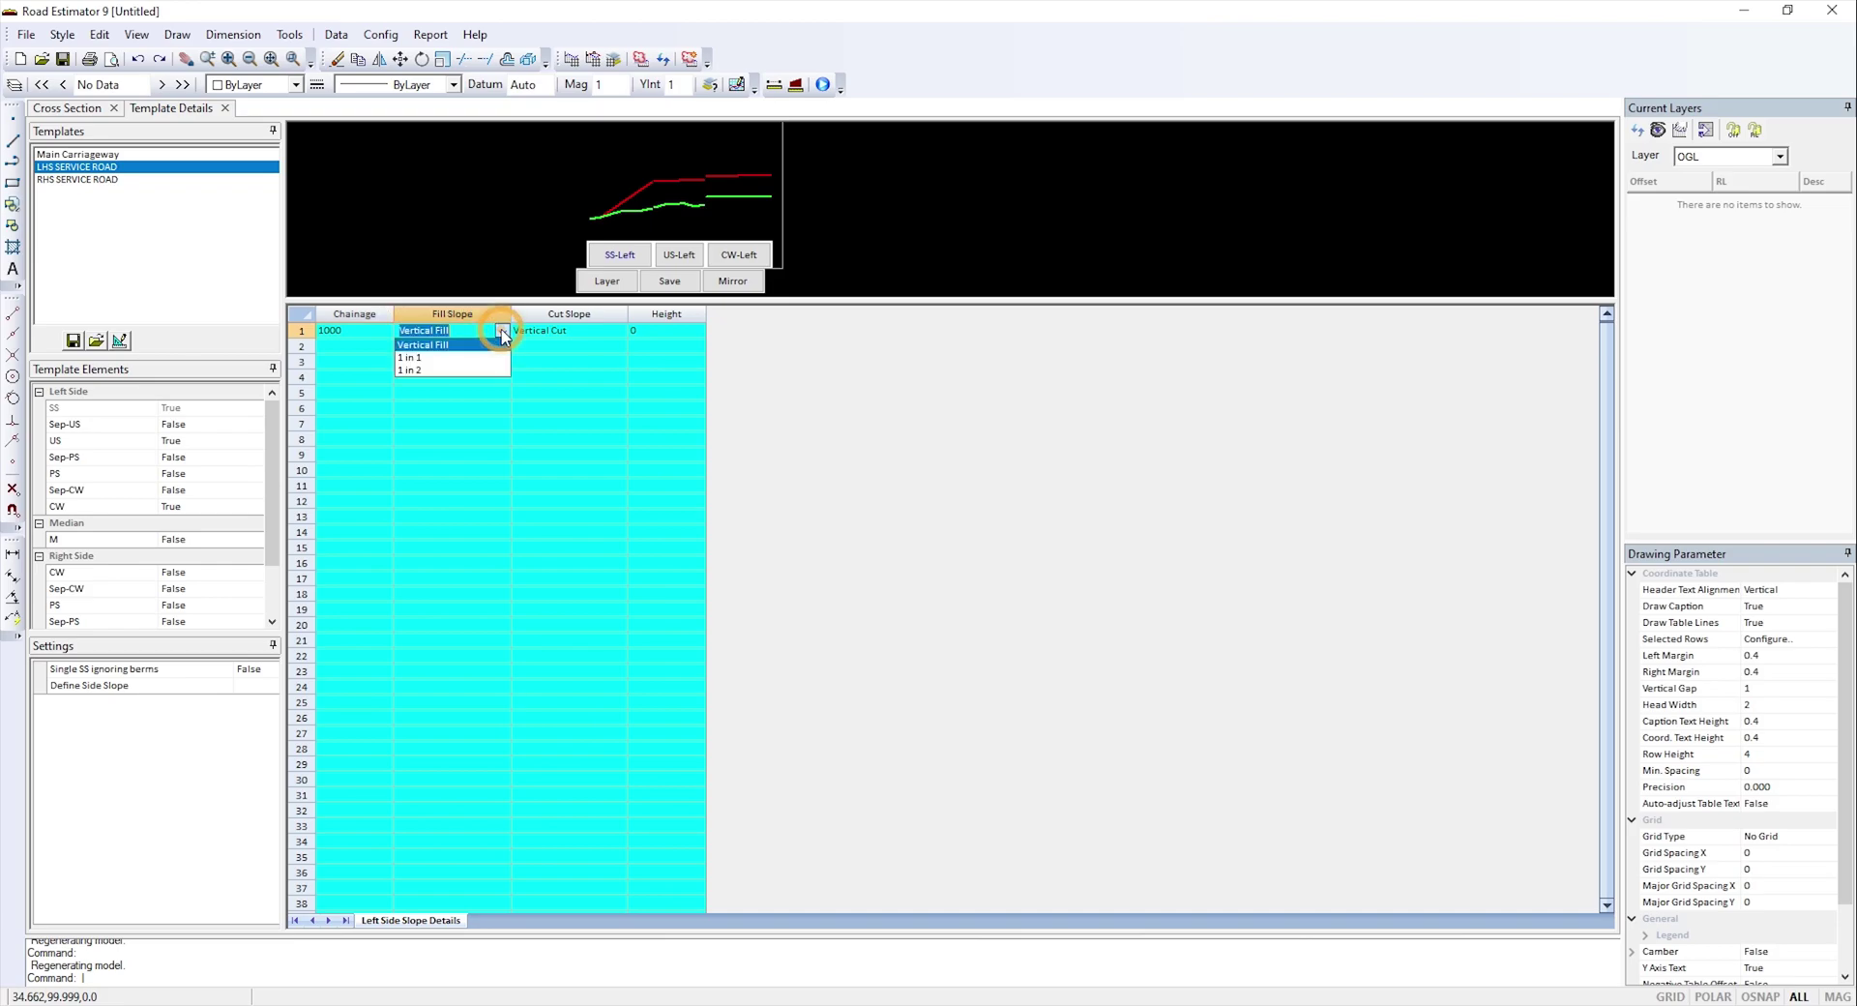
click(454, 370)
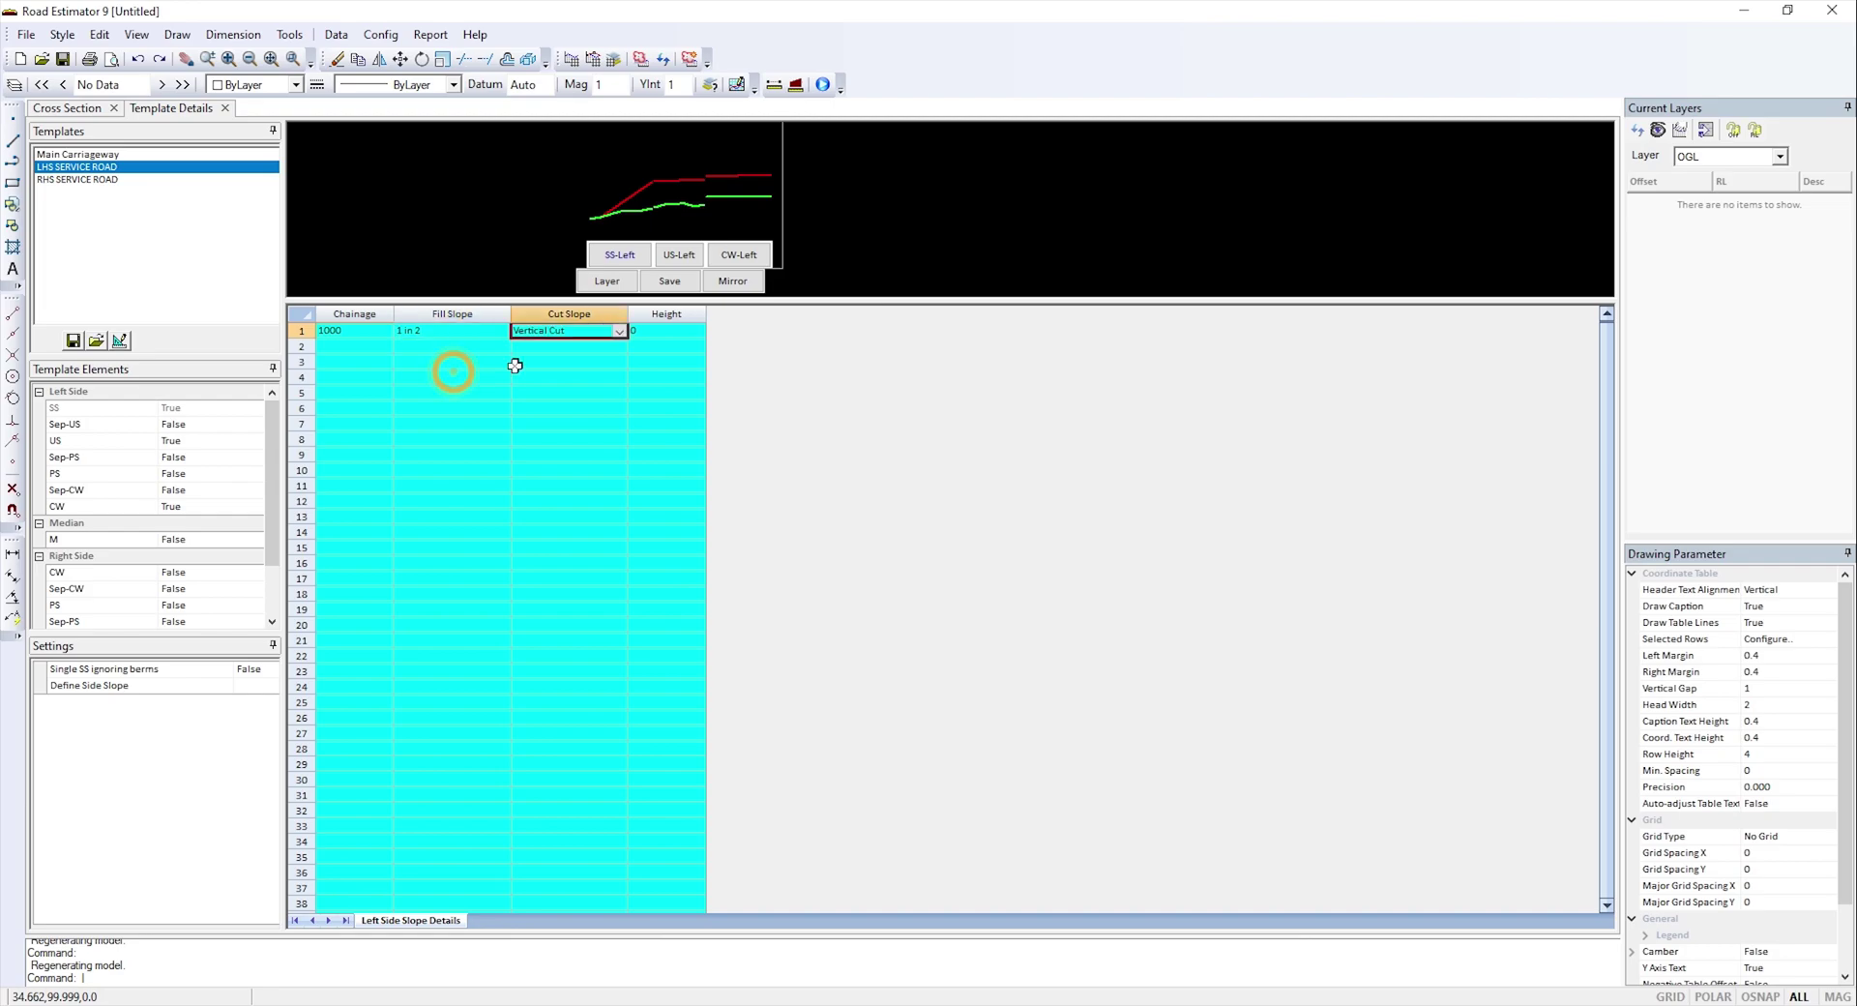
click(622, 331)
click(594, 368)
key(Tab)
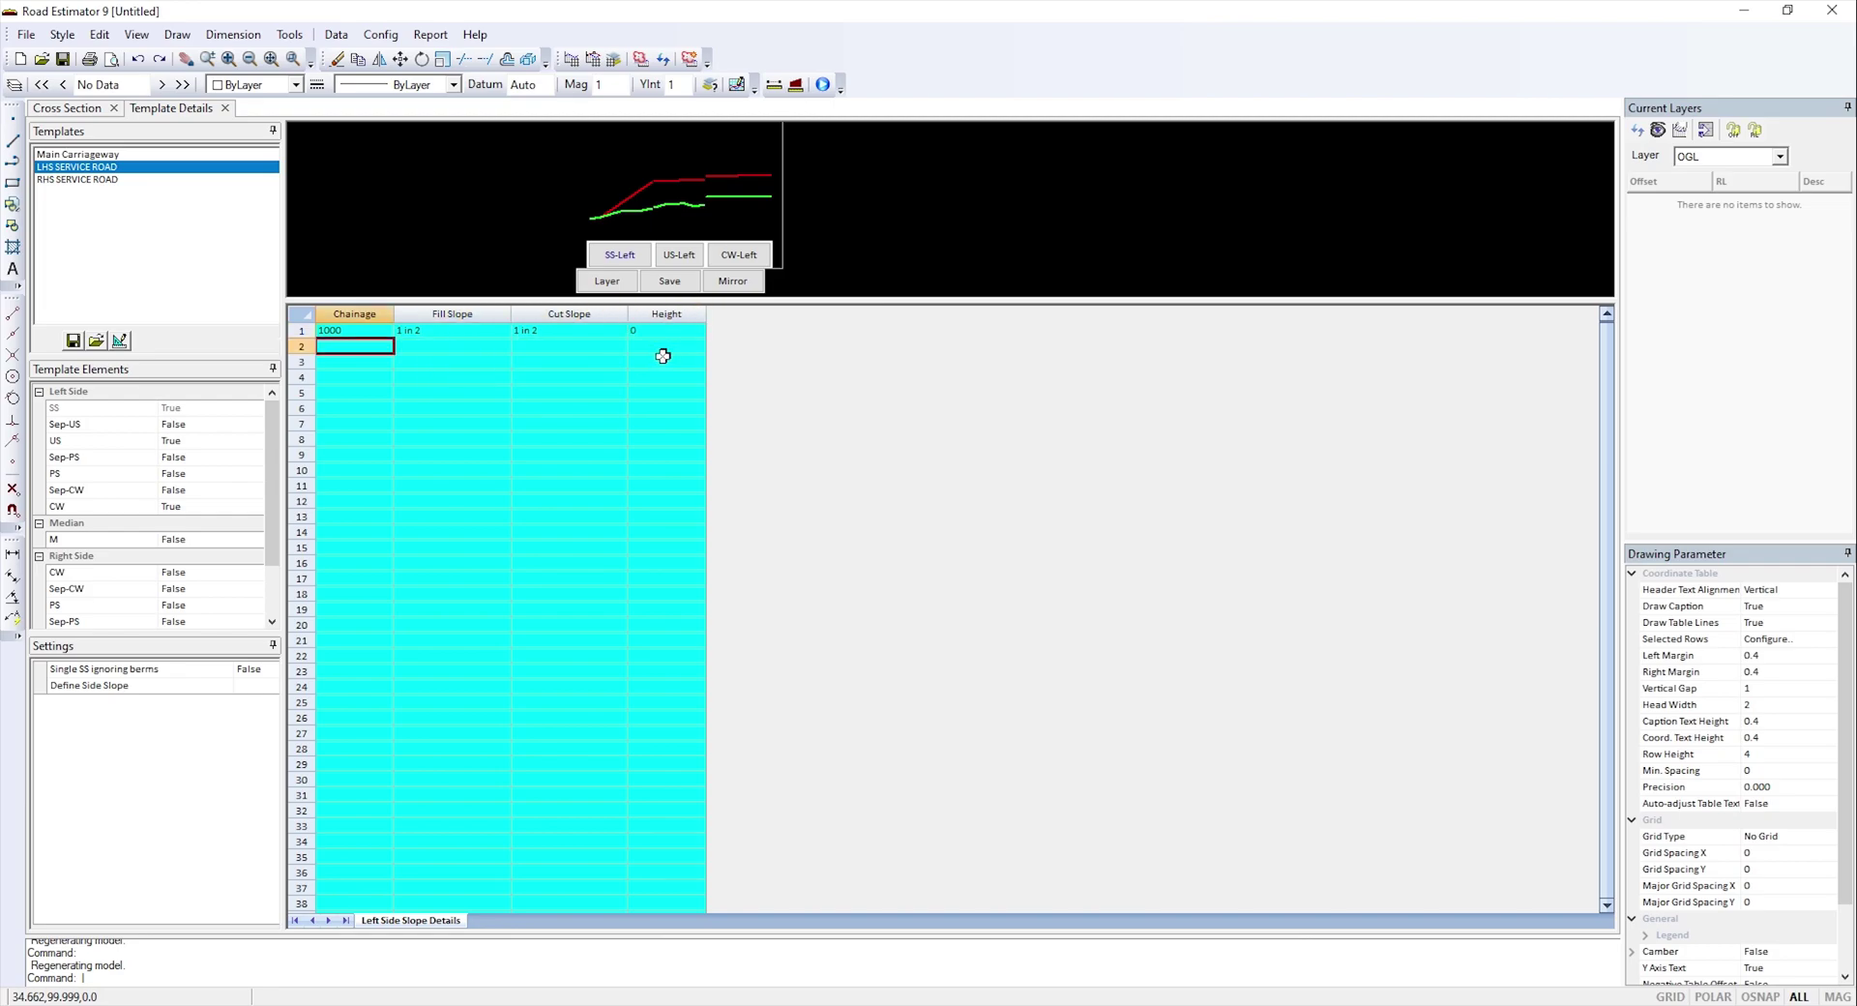
click(606, 281)
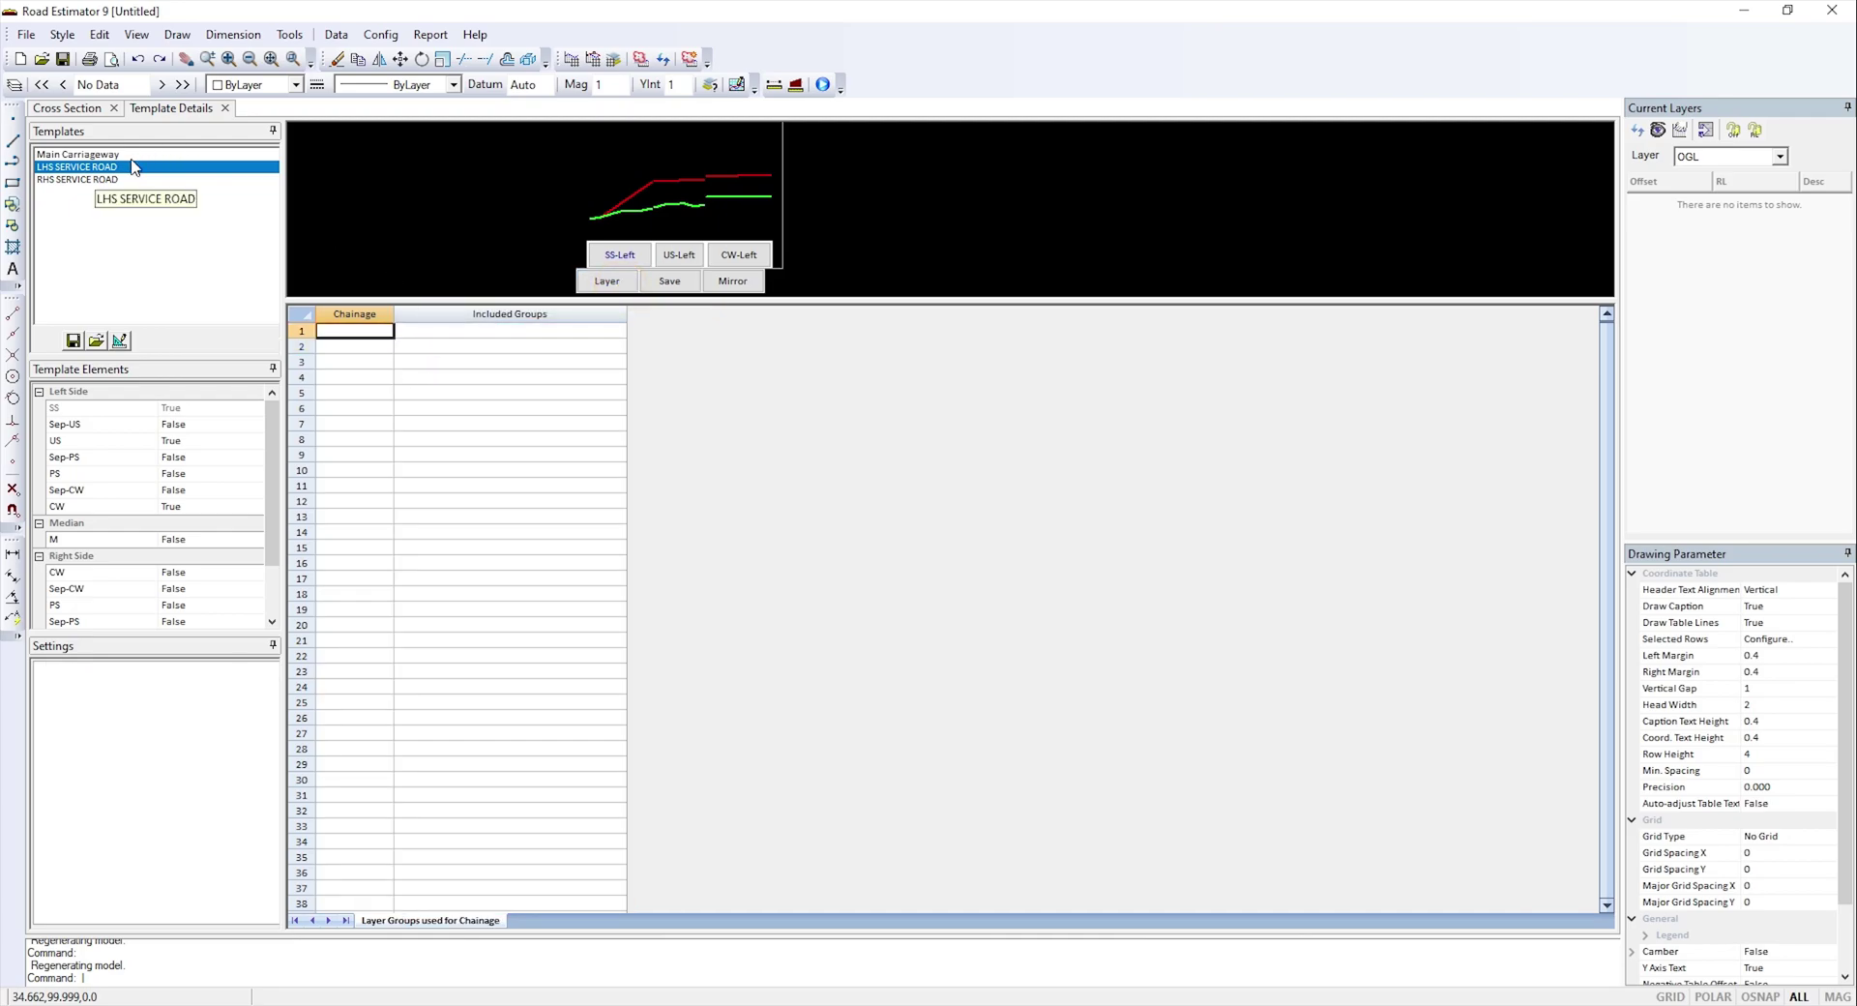
- In the RHS SERVICE ROAD template, add a carriageway entry at chainage 1000 with width 3.75 and slope 2.5%
click(107, 180)
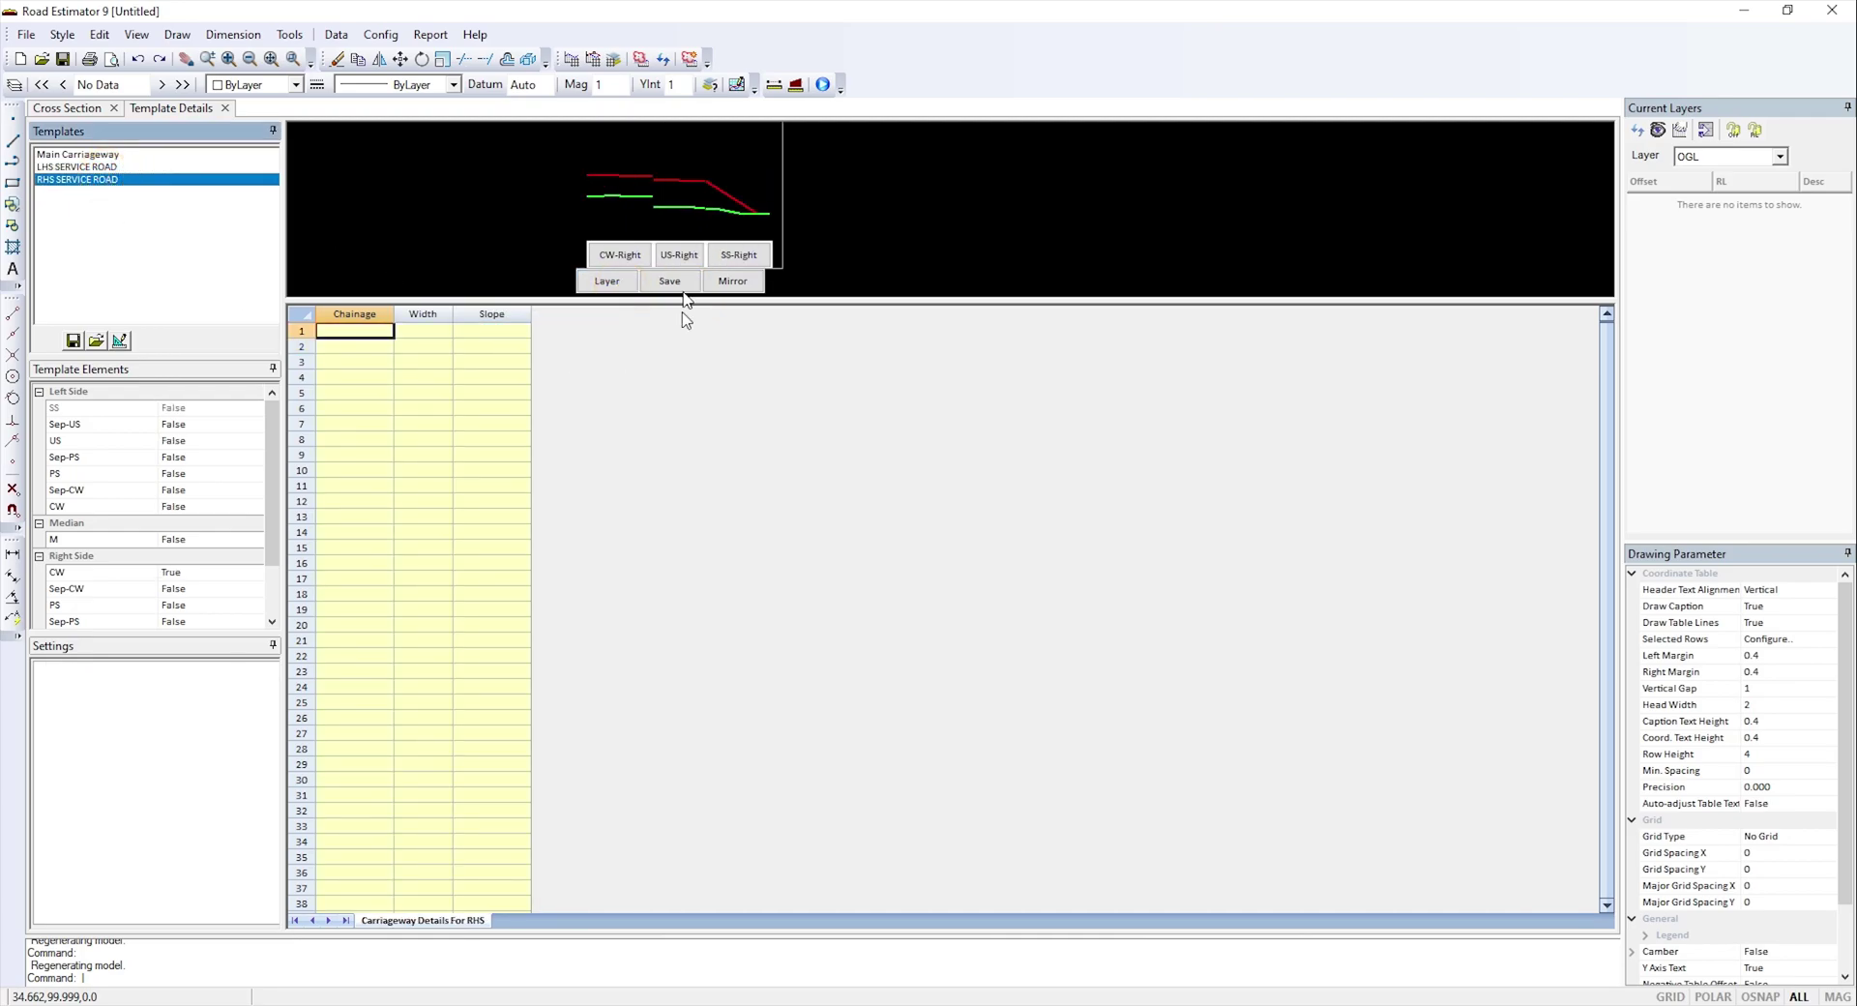
click(607, 256)
click(367, 332)
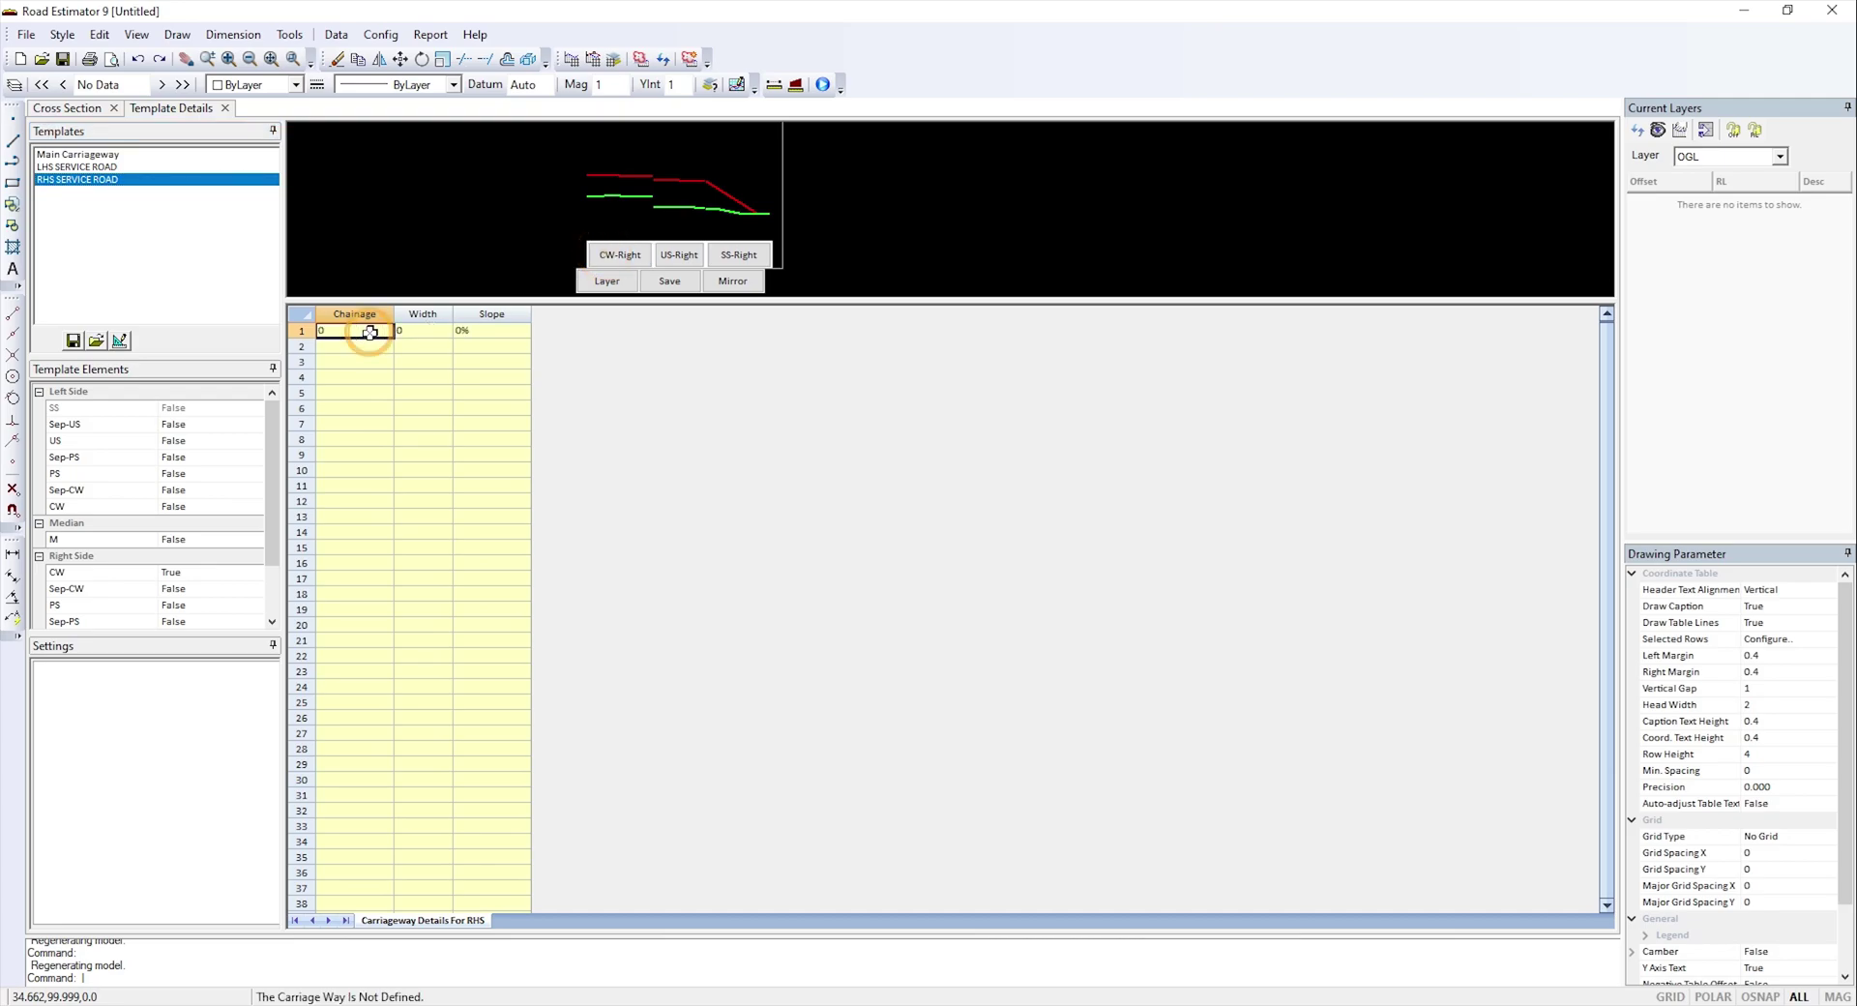
text(1000)
key(Tab)
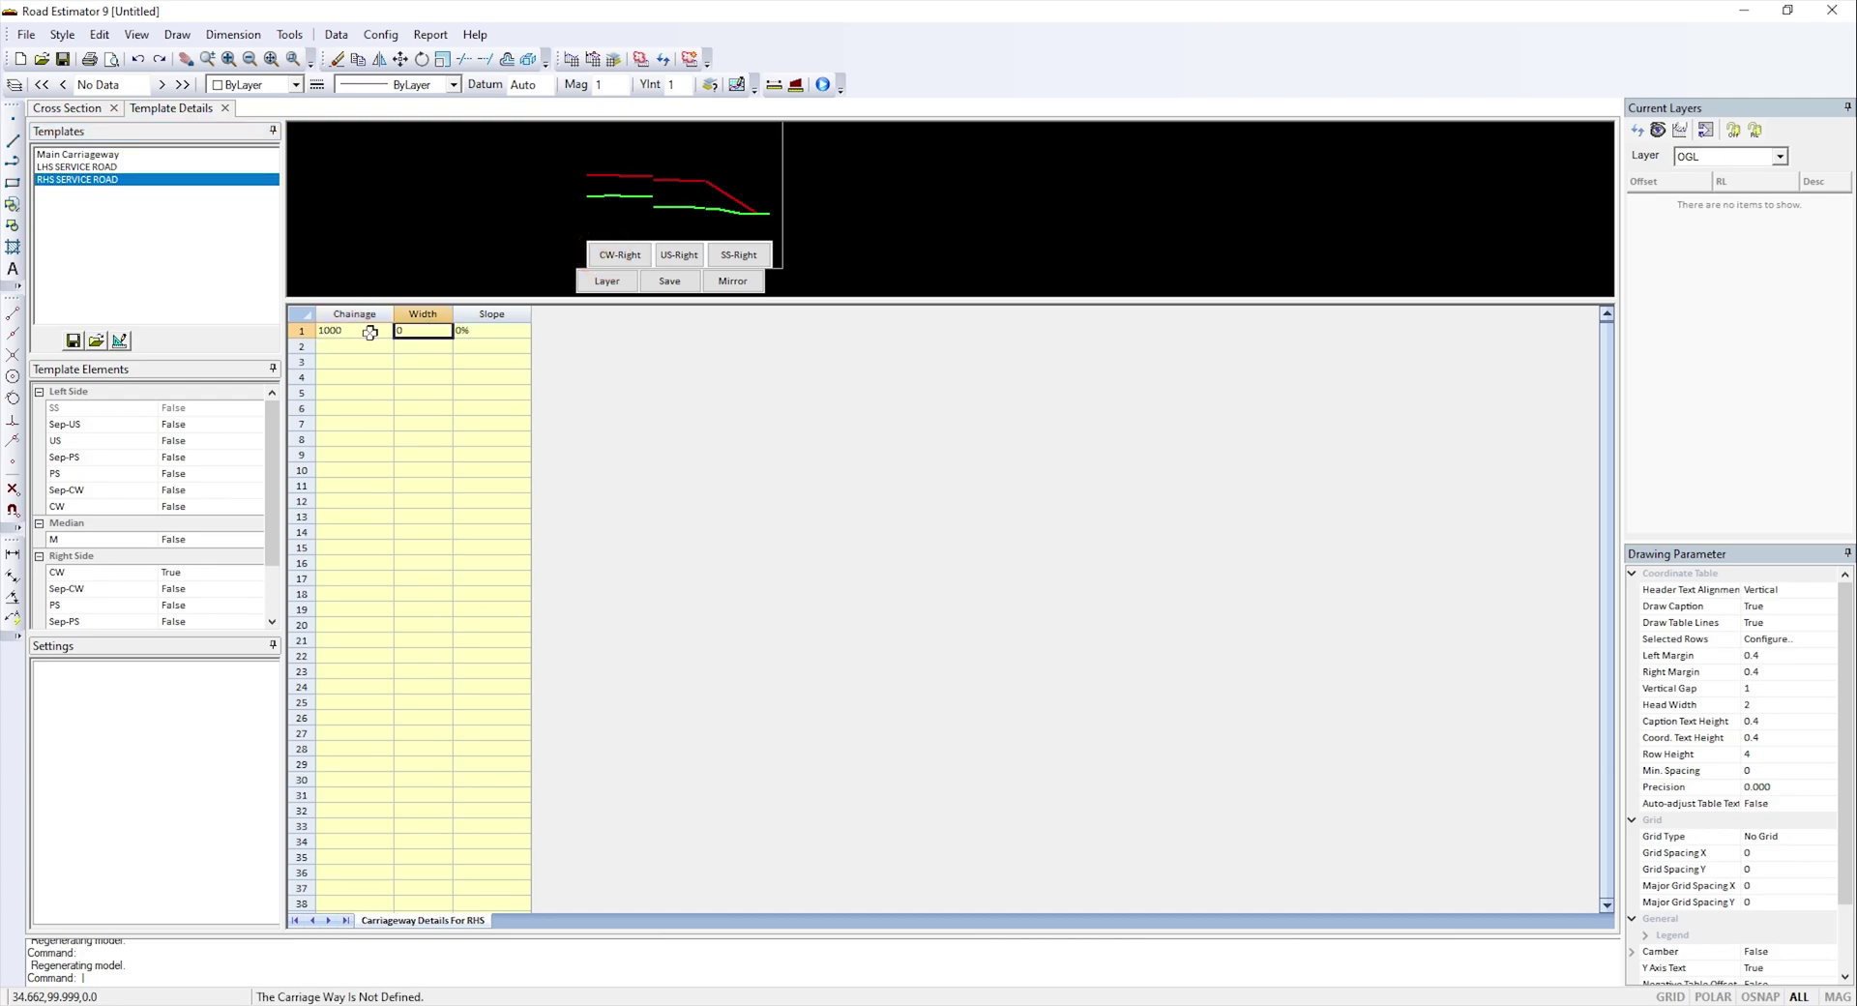
text(3.75)
key(Tab)
text(2.5)
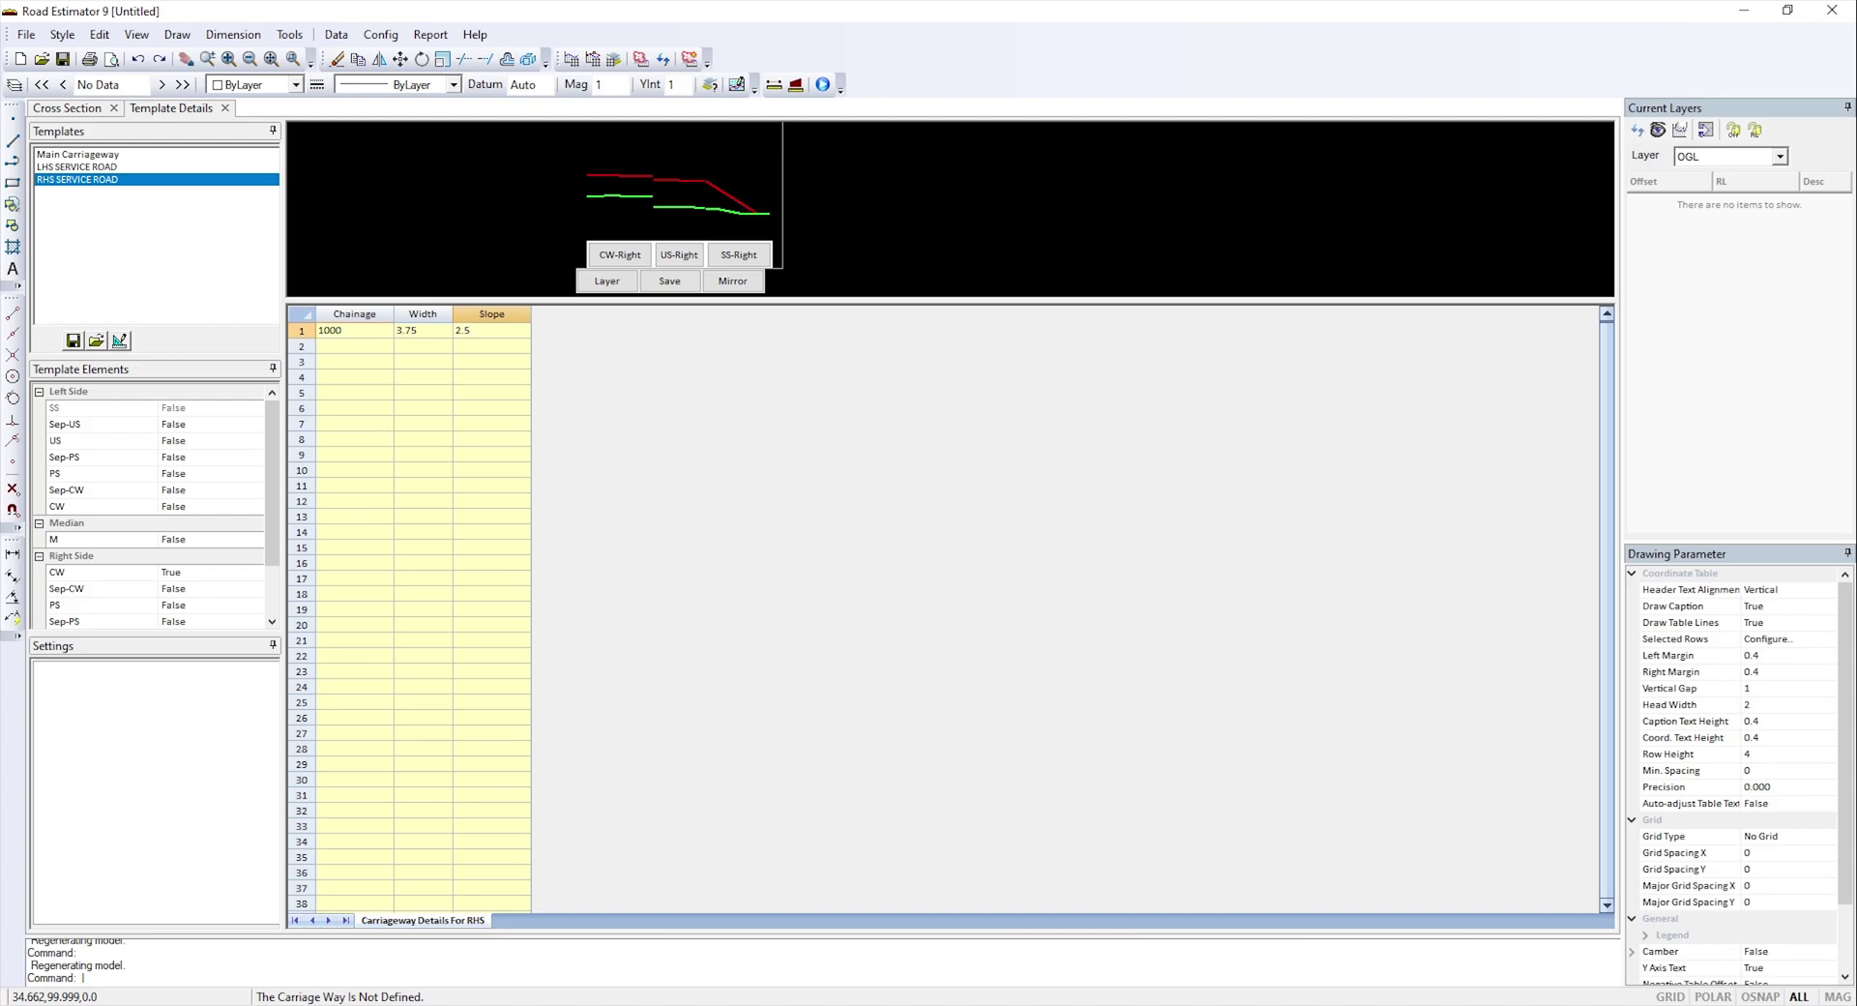
key(Tab)
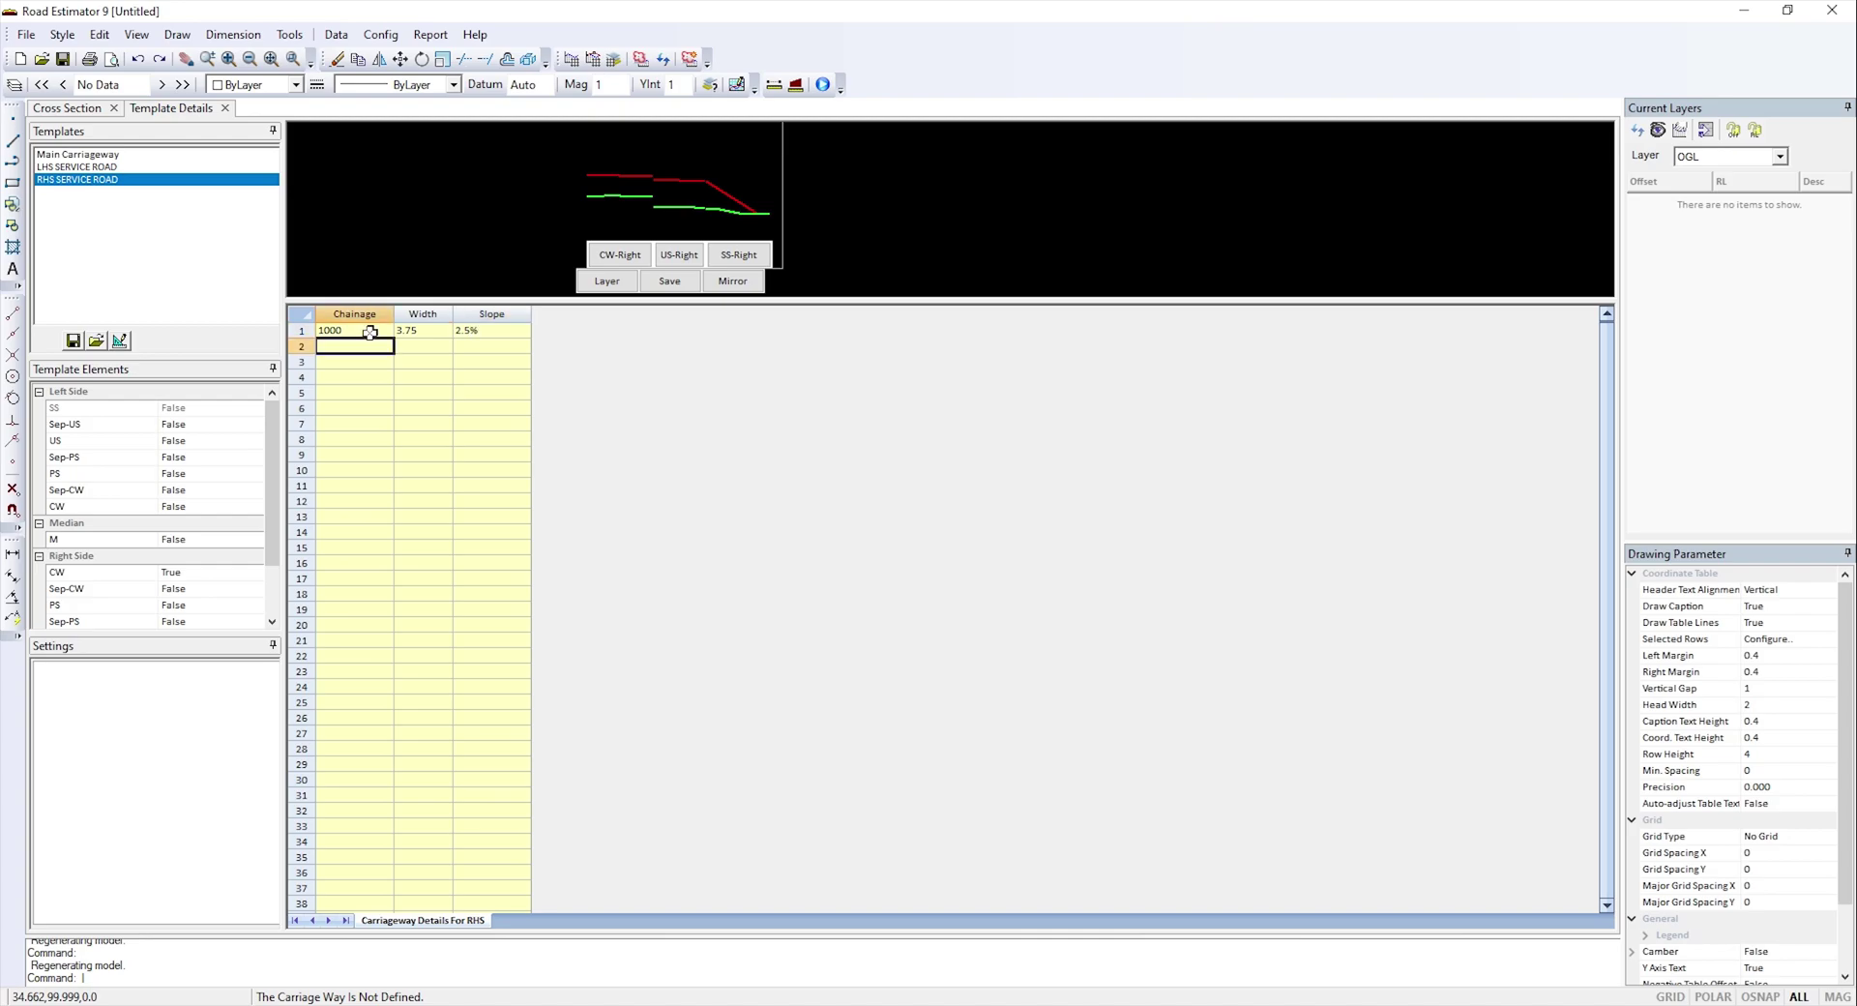
- Add an unpaved shoulder entry for RHS SERVICE ROAD at chainage 1000 with width 1.5 and slope 3.0
click(678, 255)
click(383, 330)
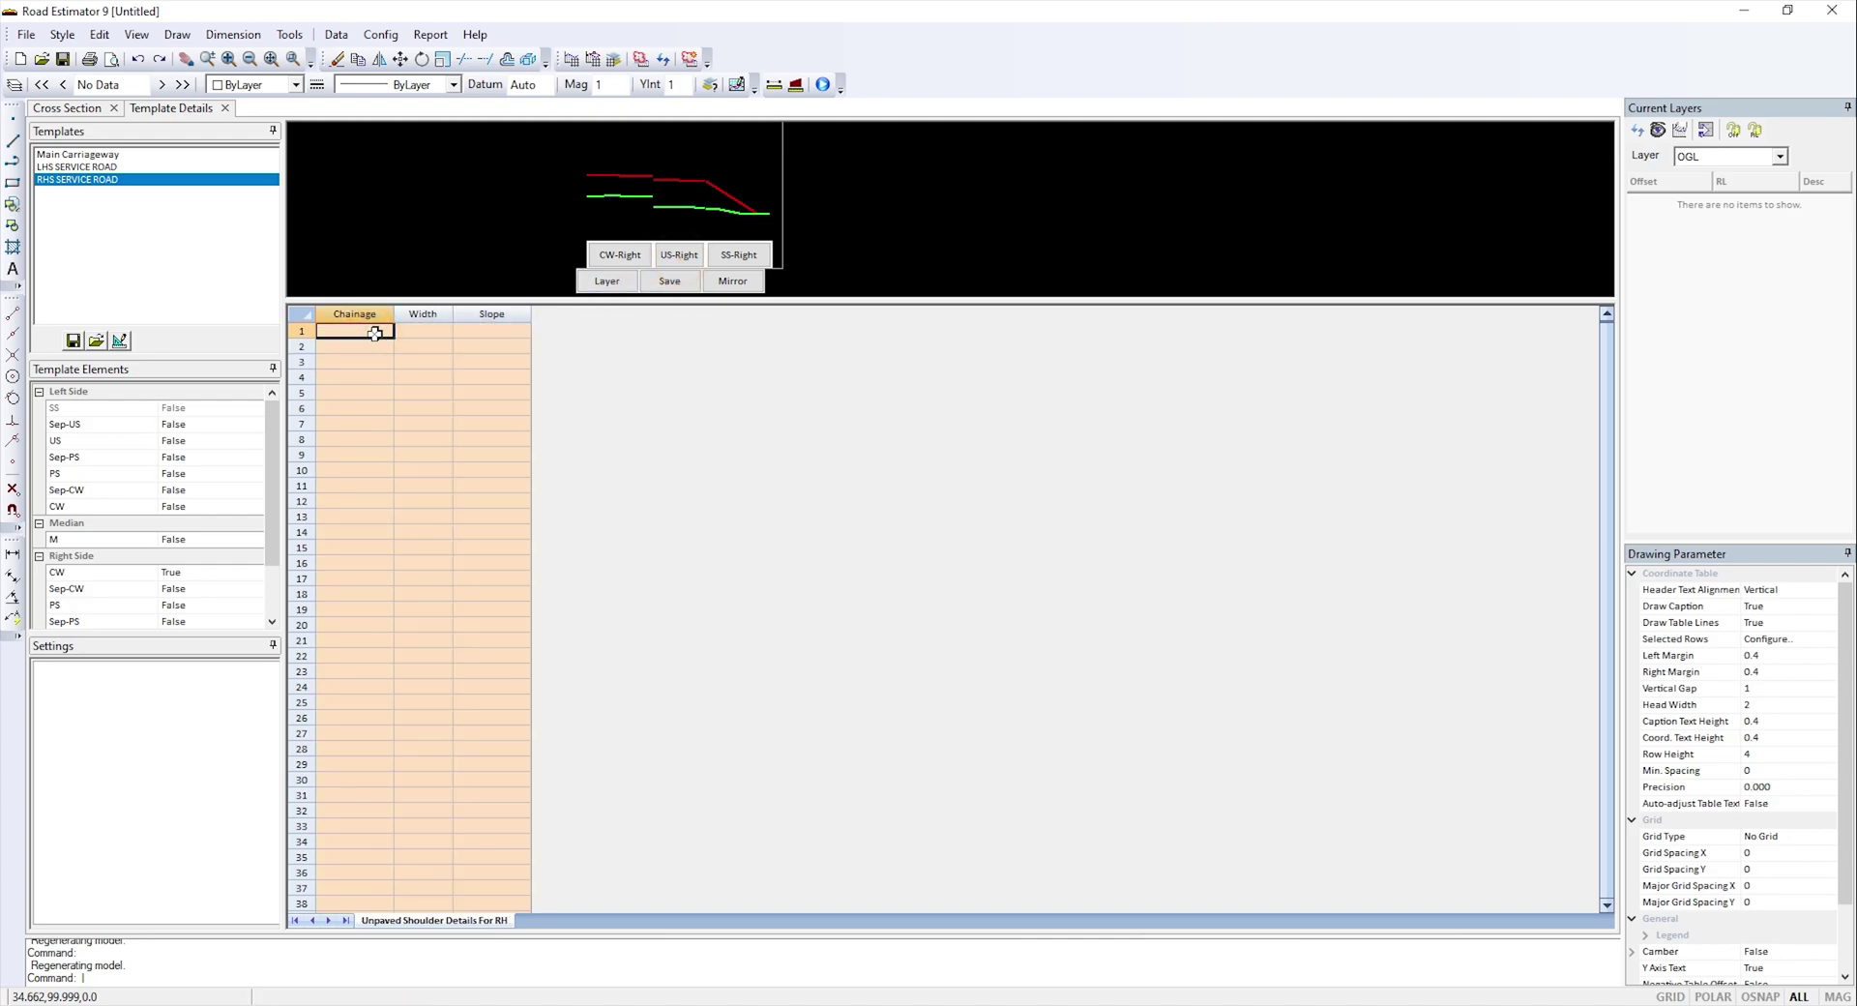
text(1000)
key(Tab)
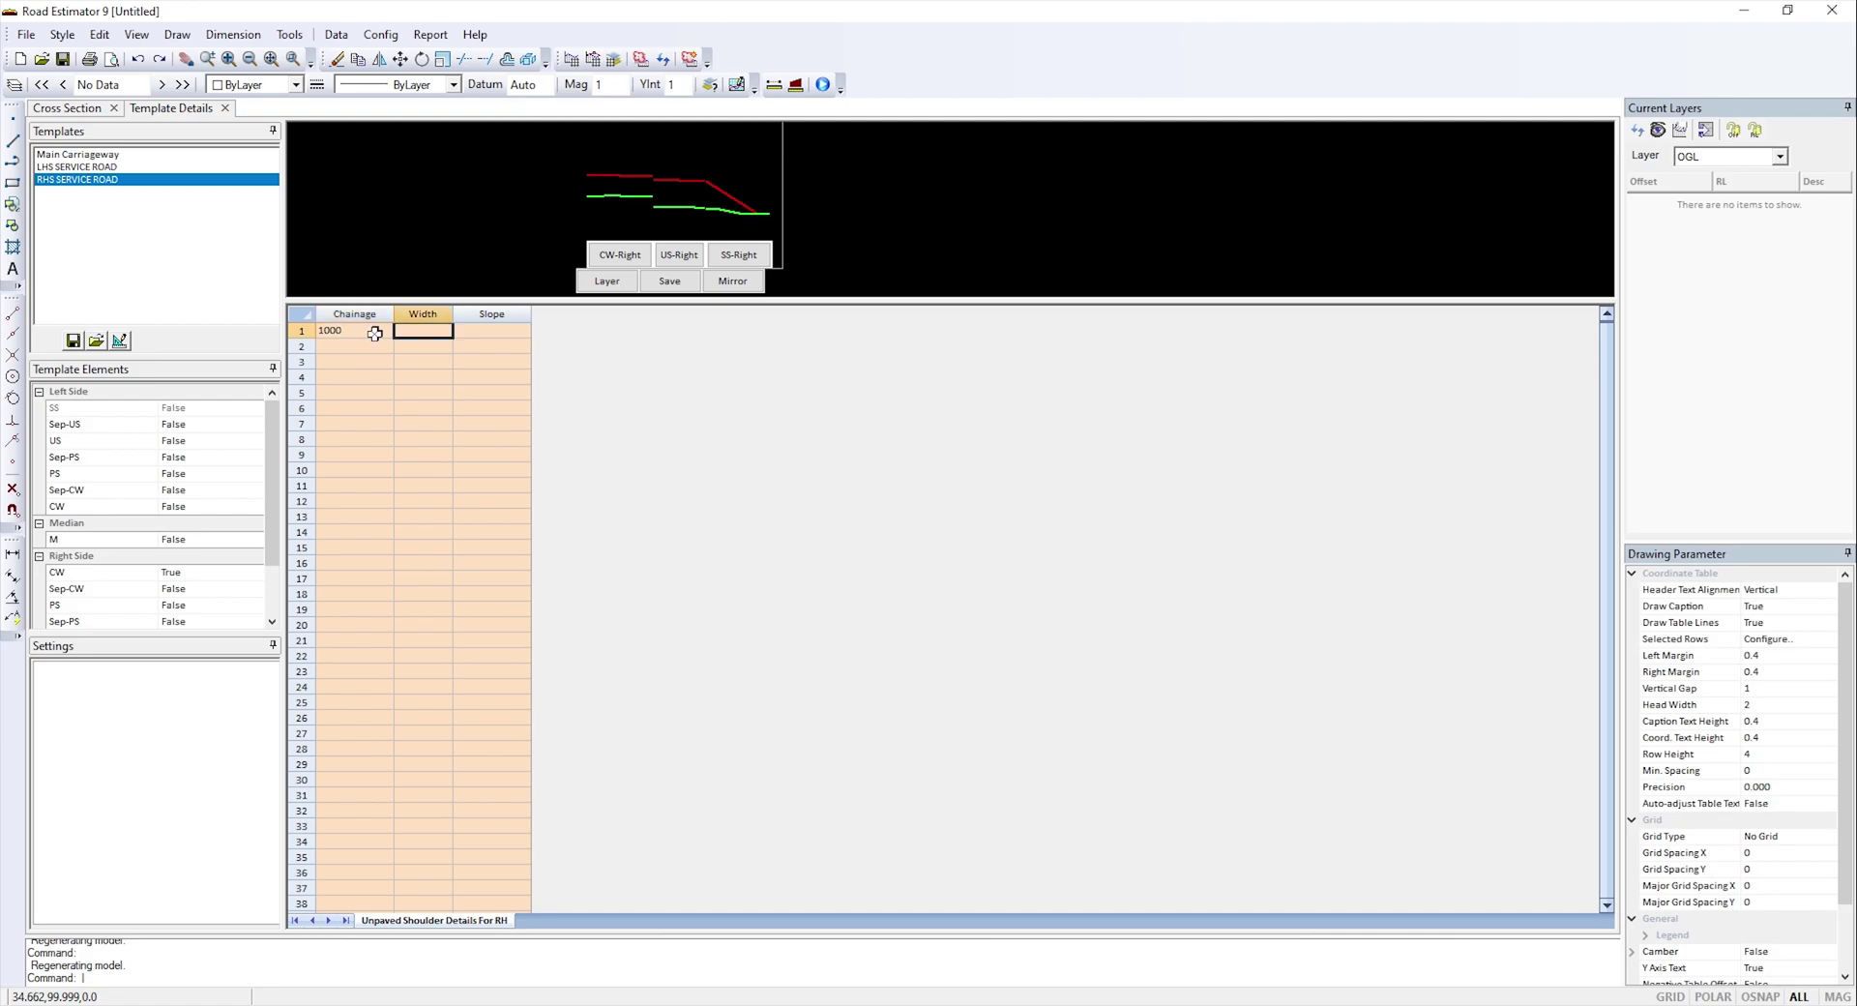
text(1.5)
key(Tab)
text(3.0)
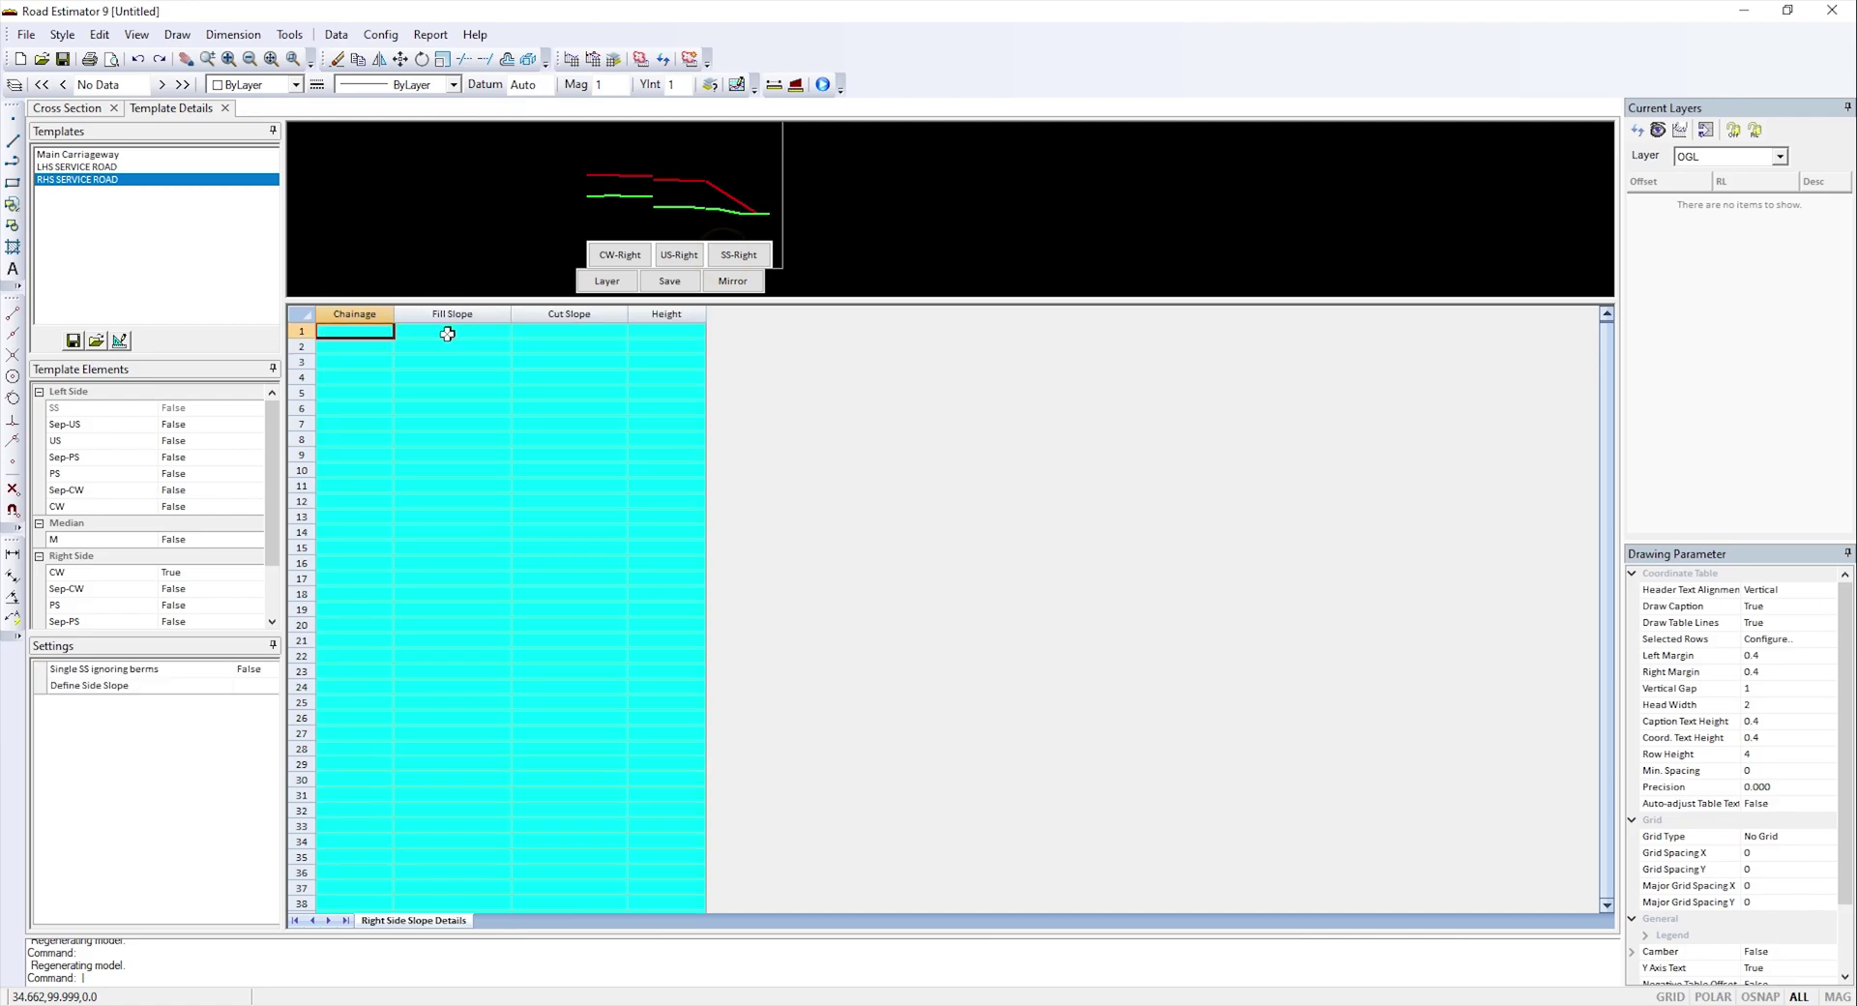
- Add a right side slope entry at chainage 1000 with 1 in 2 fill and cut slopes and height 0, save it, and close the template details
click(376, 334)
text(1000)
key(Tab)
click(503, 330)
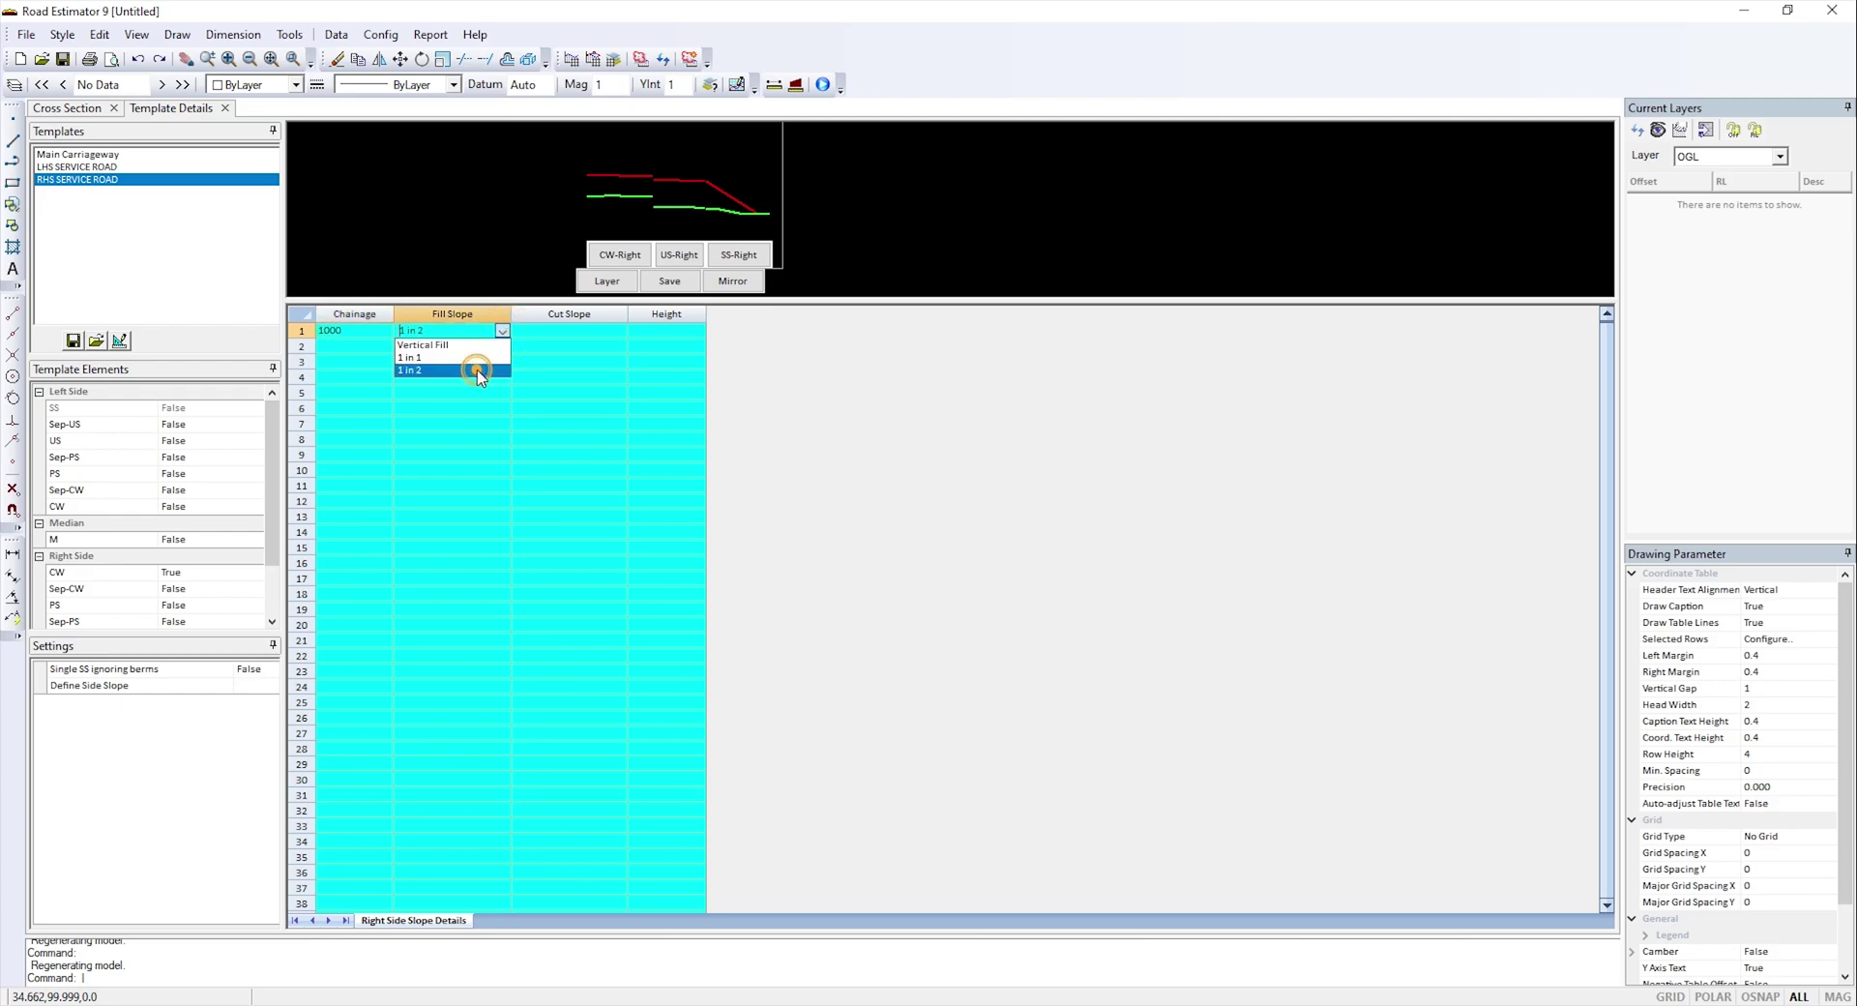
click(479, 362)
click(607, 339)
click(602, 361)
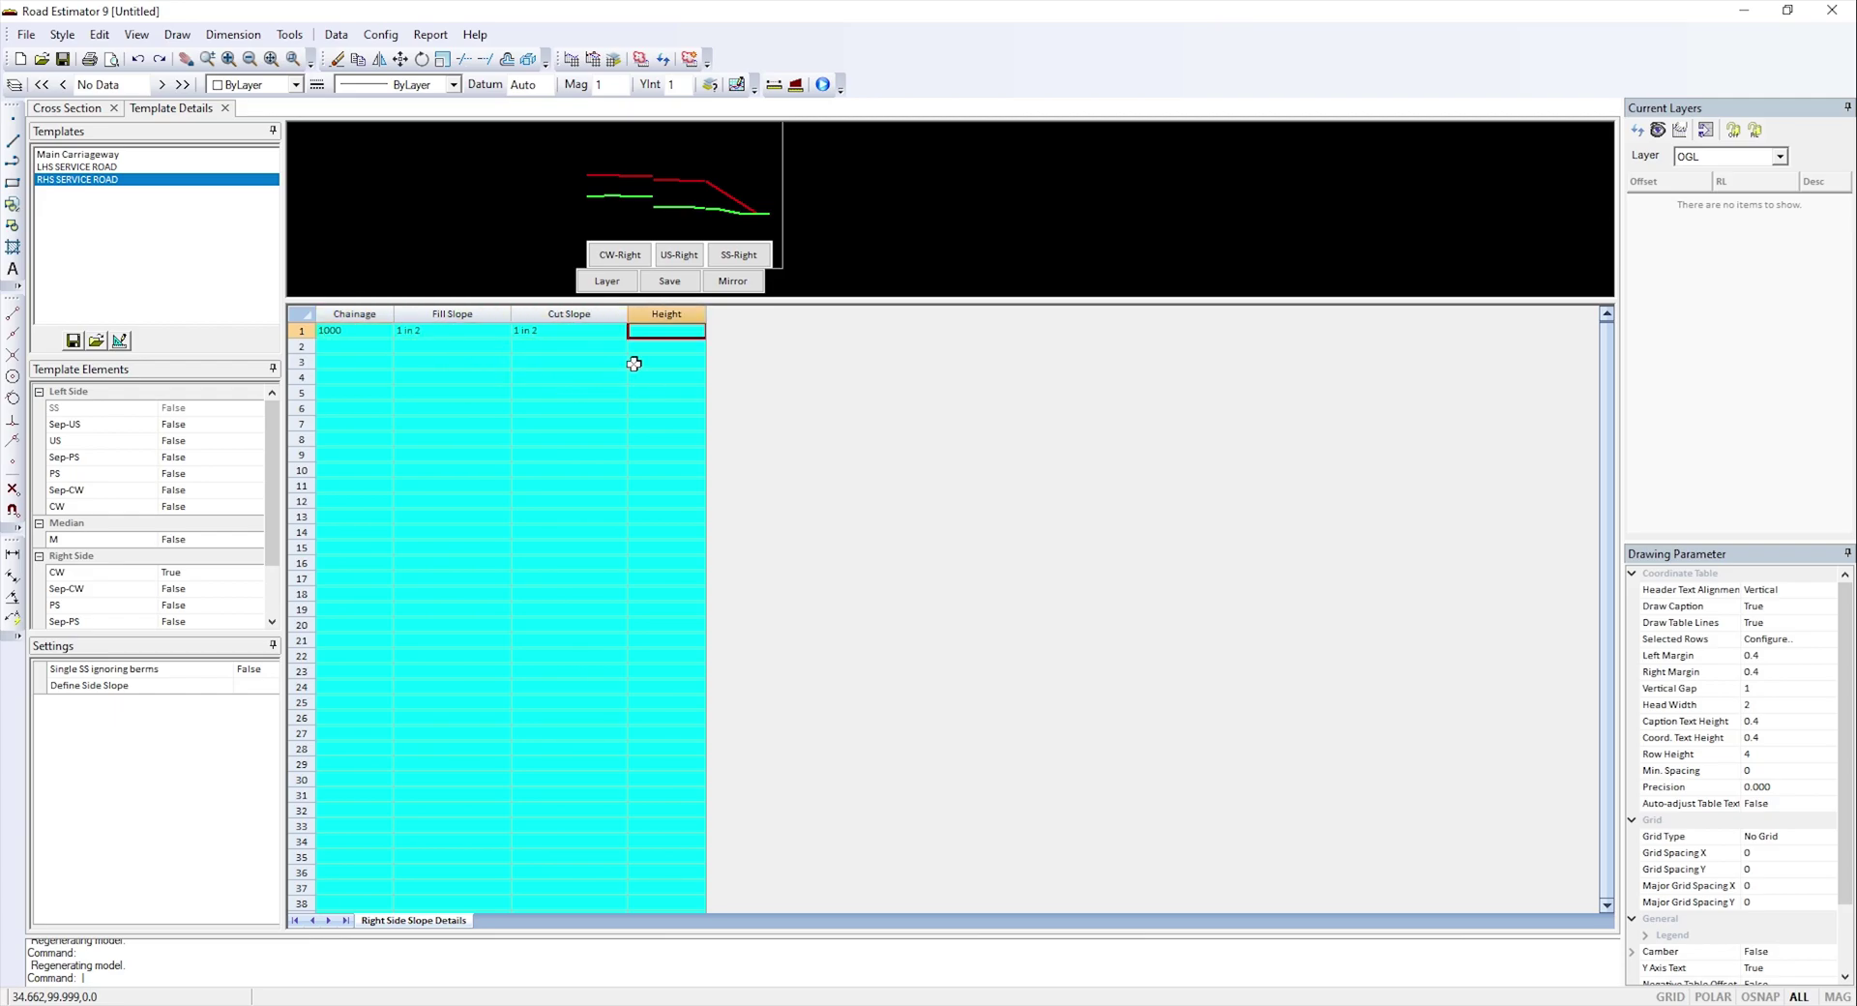
text(0)
key(Tab)
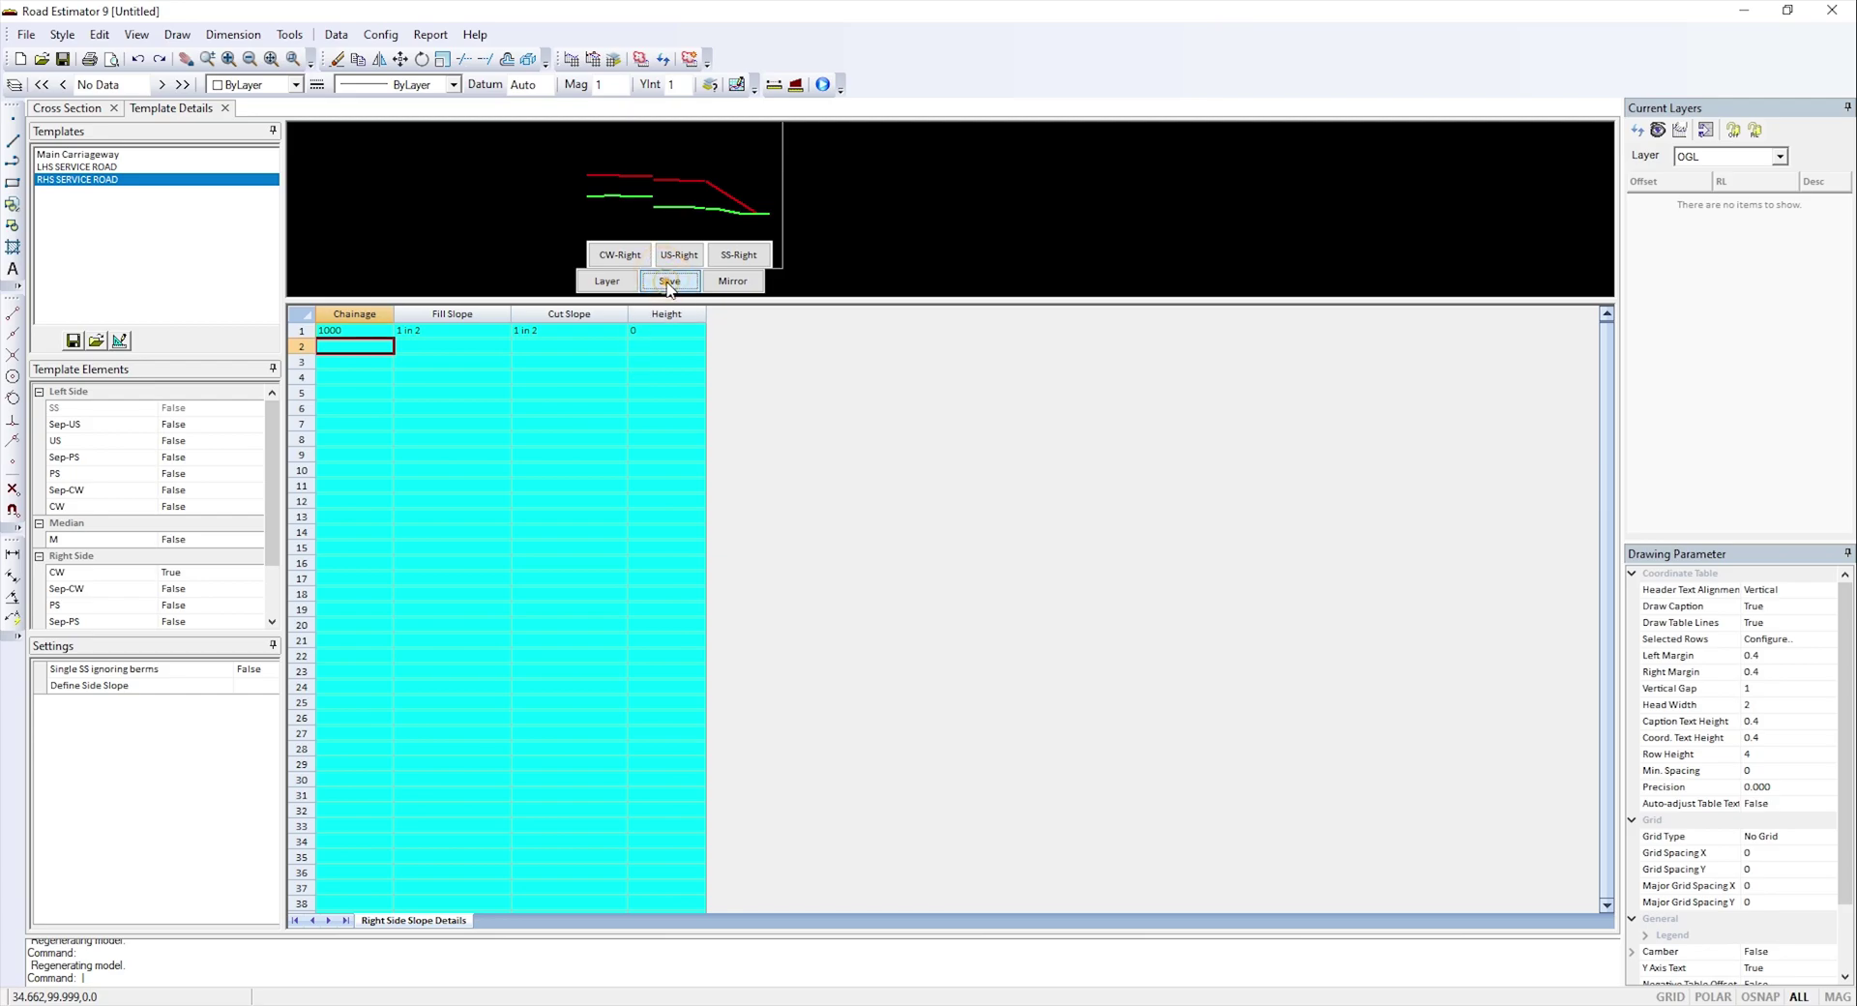
click(225, 108)
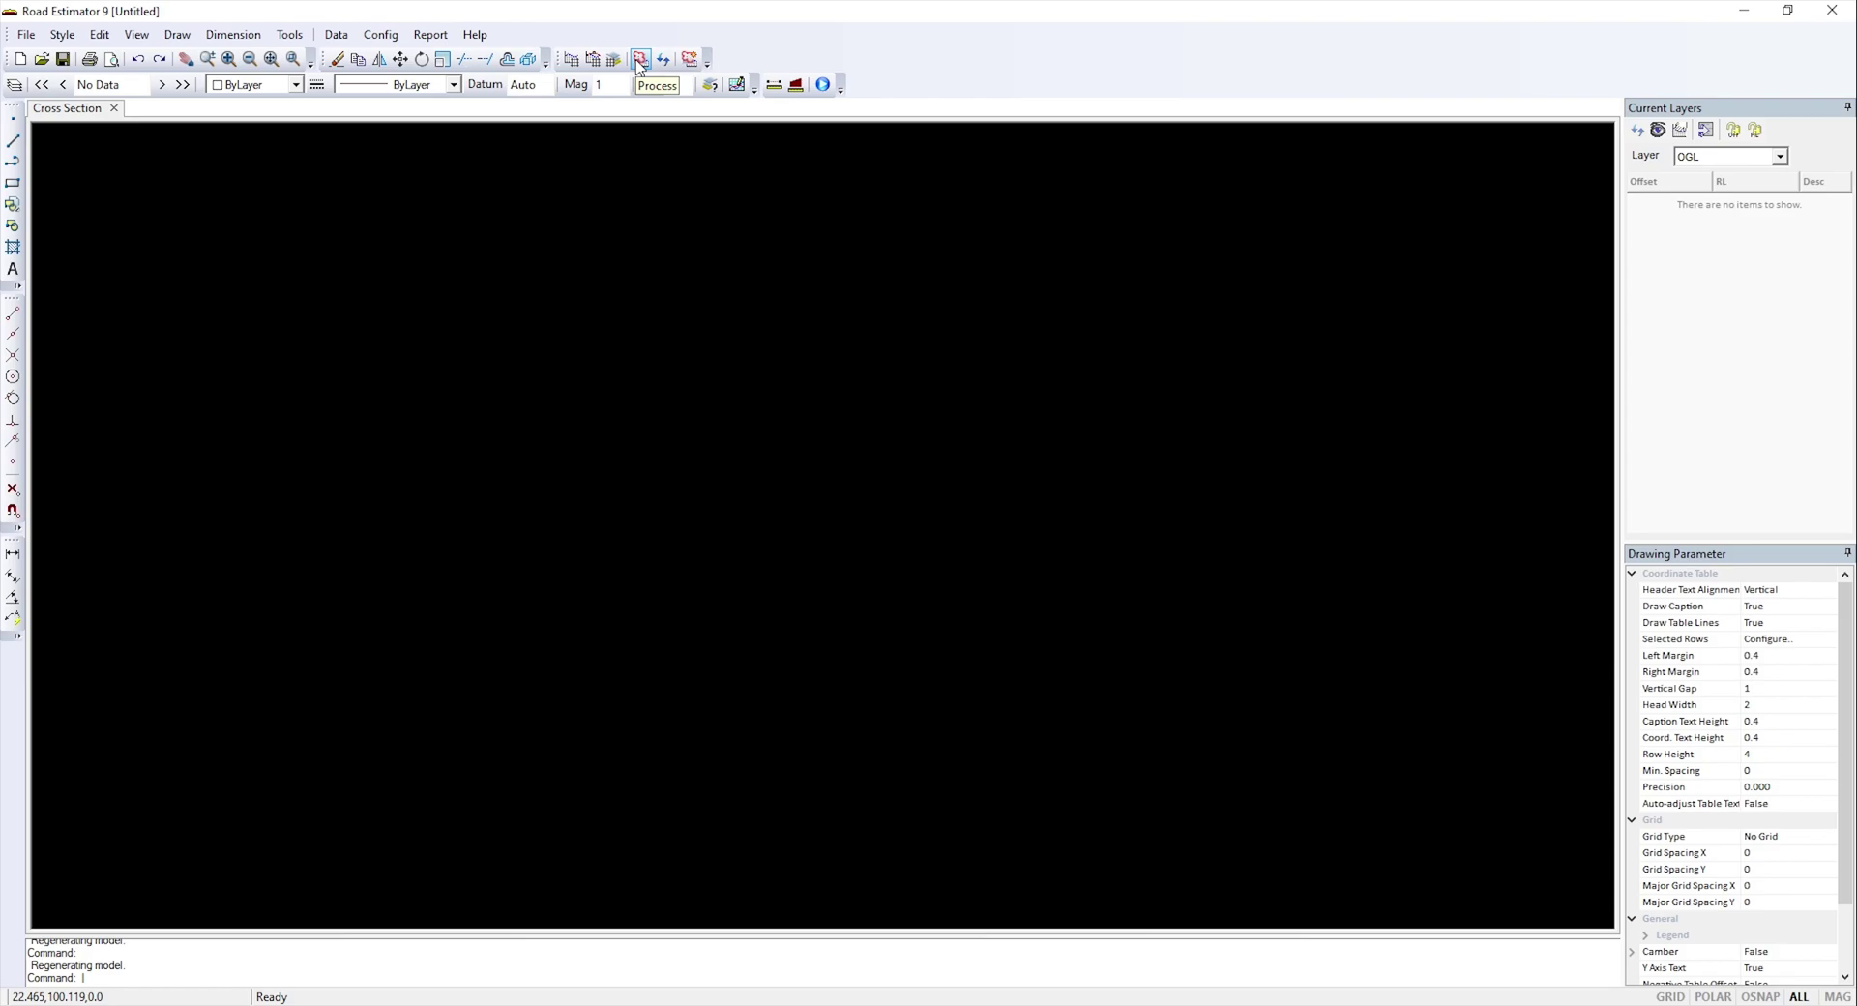
- Process the data without inserting the existing road or drains to generate the cross section, and close the processing dialog
click(337, 36)
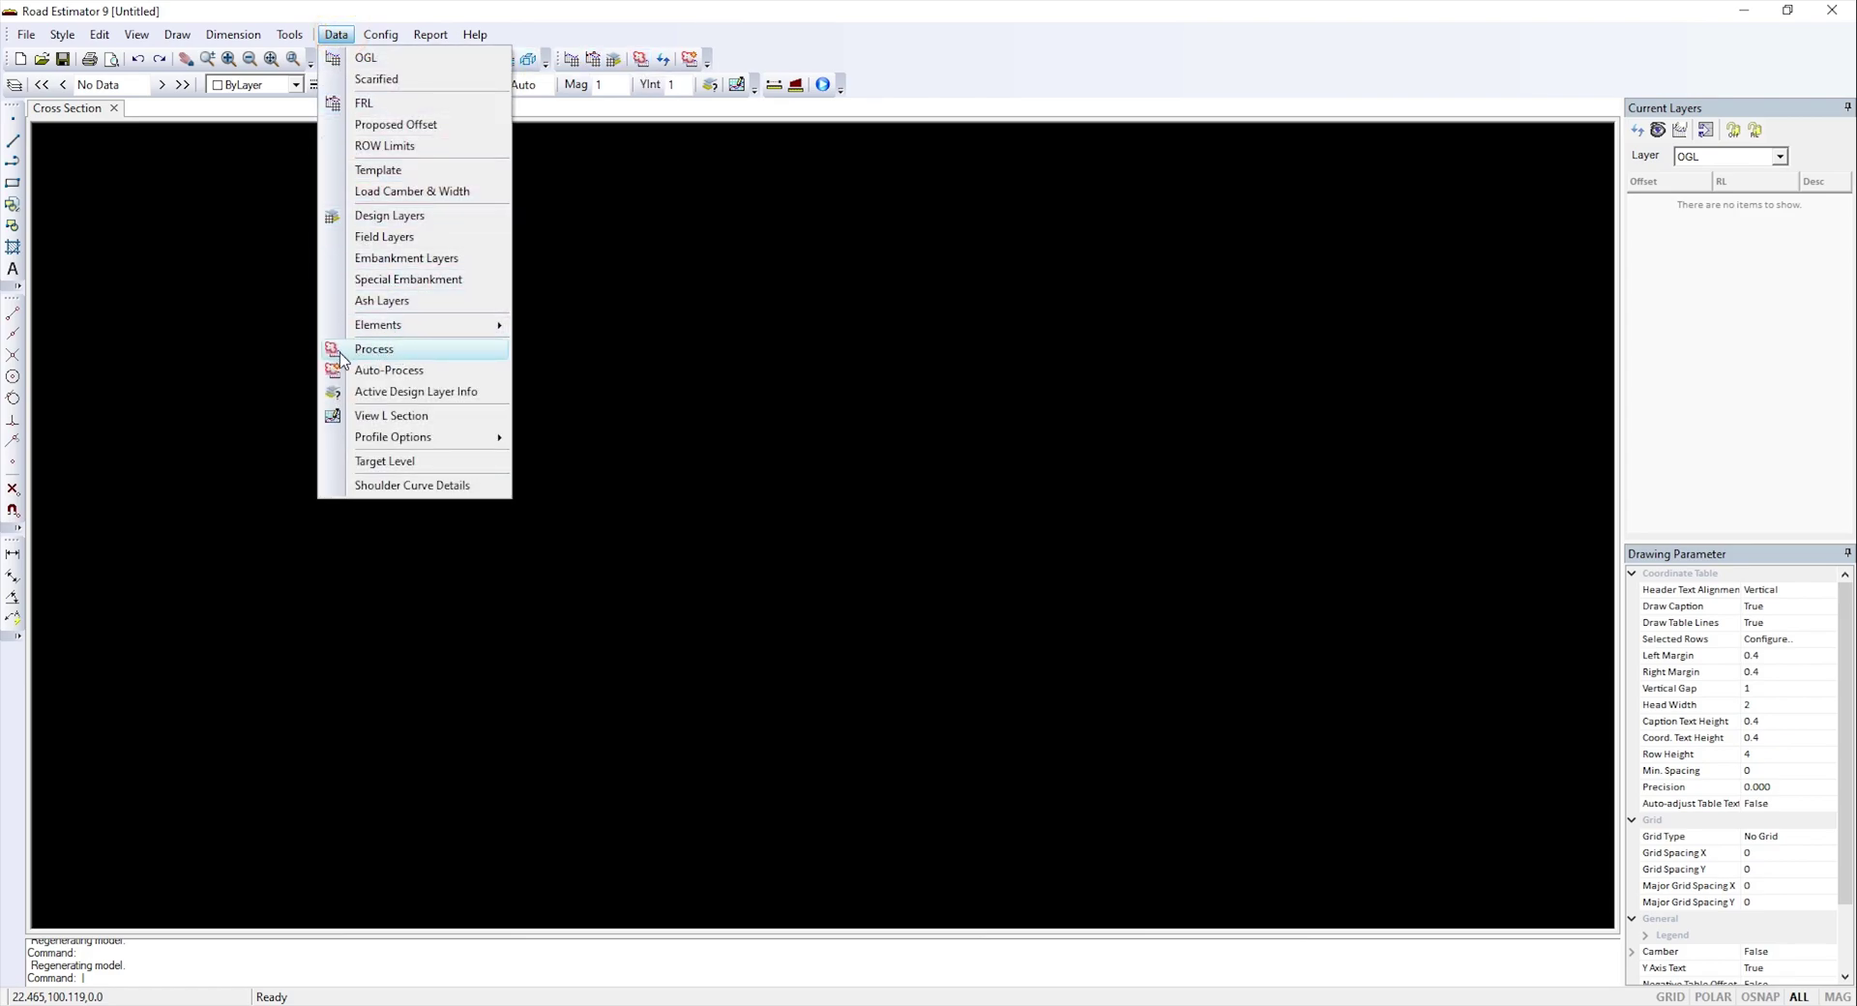
click(795, 62)
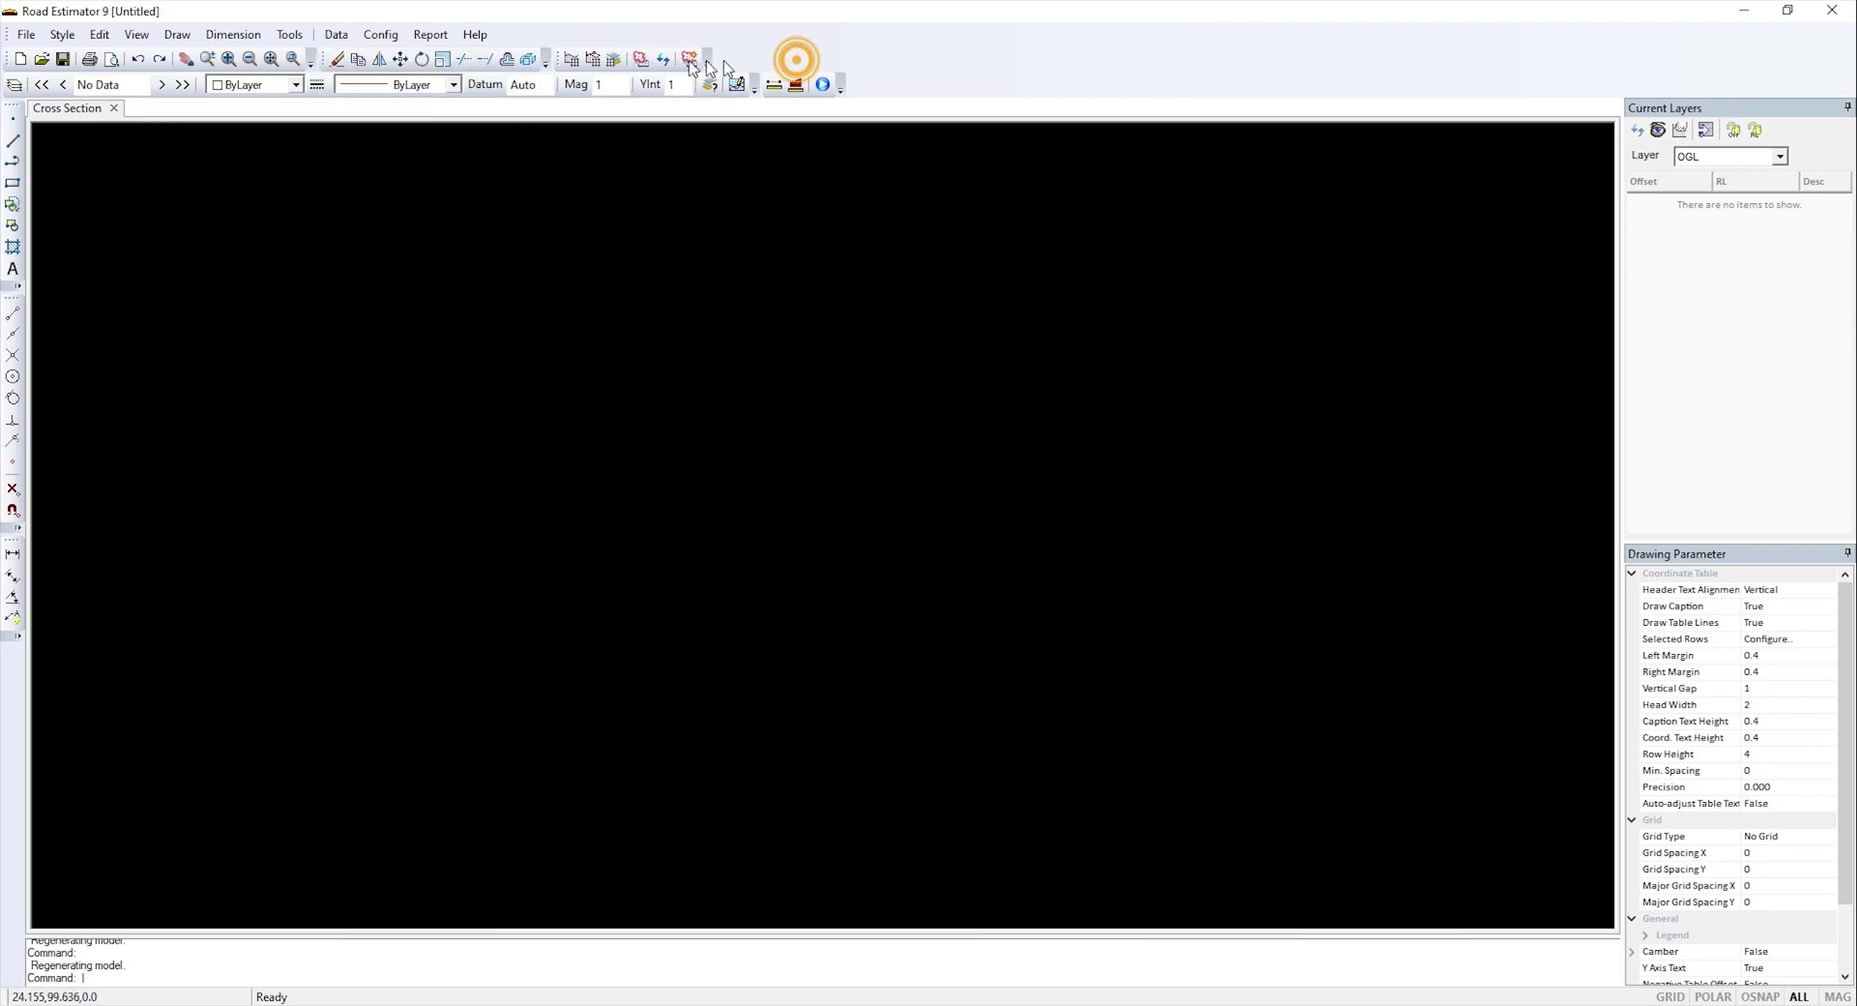
click(639, 60)
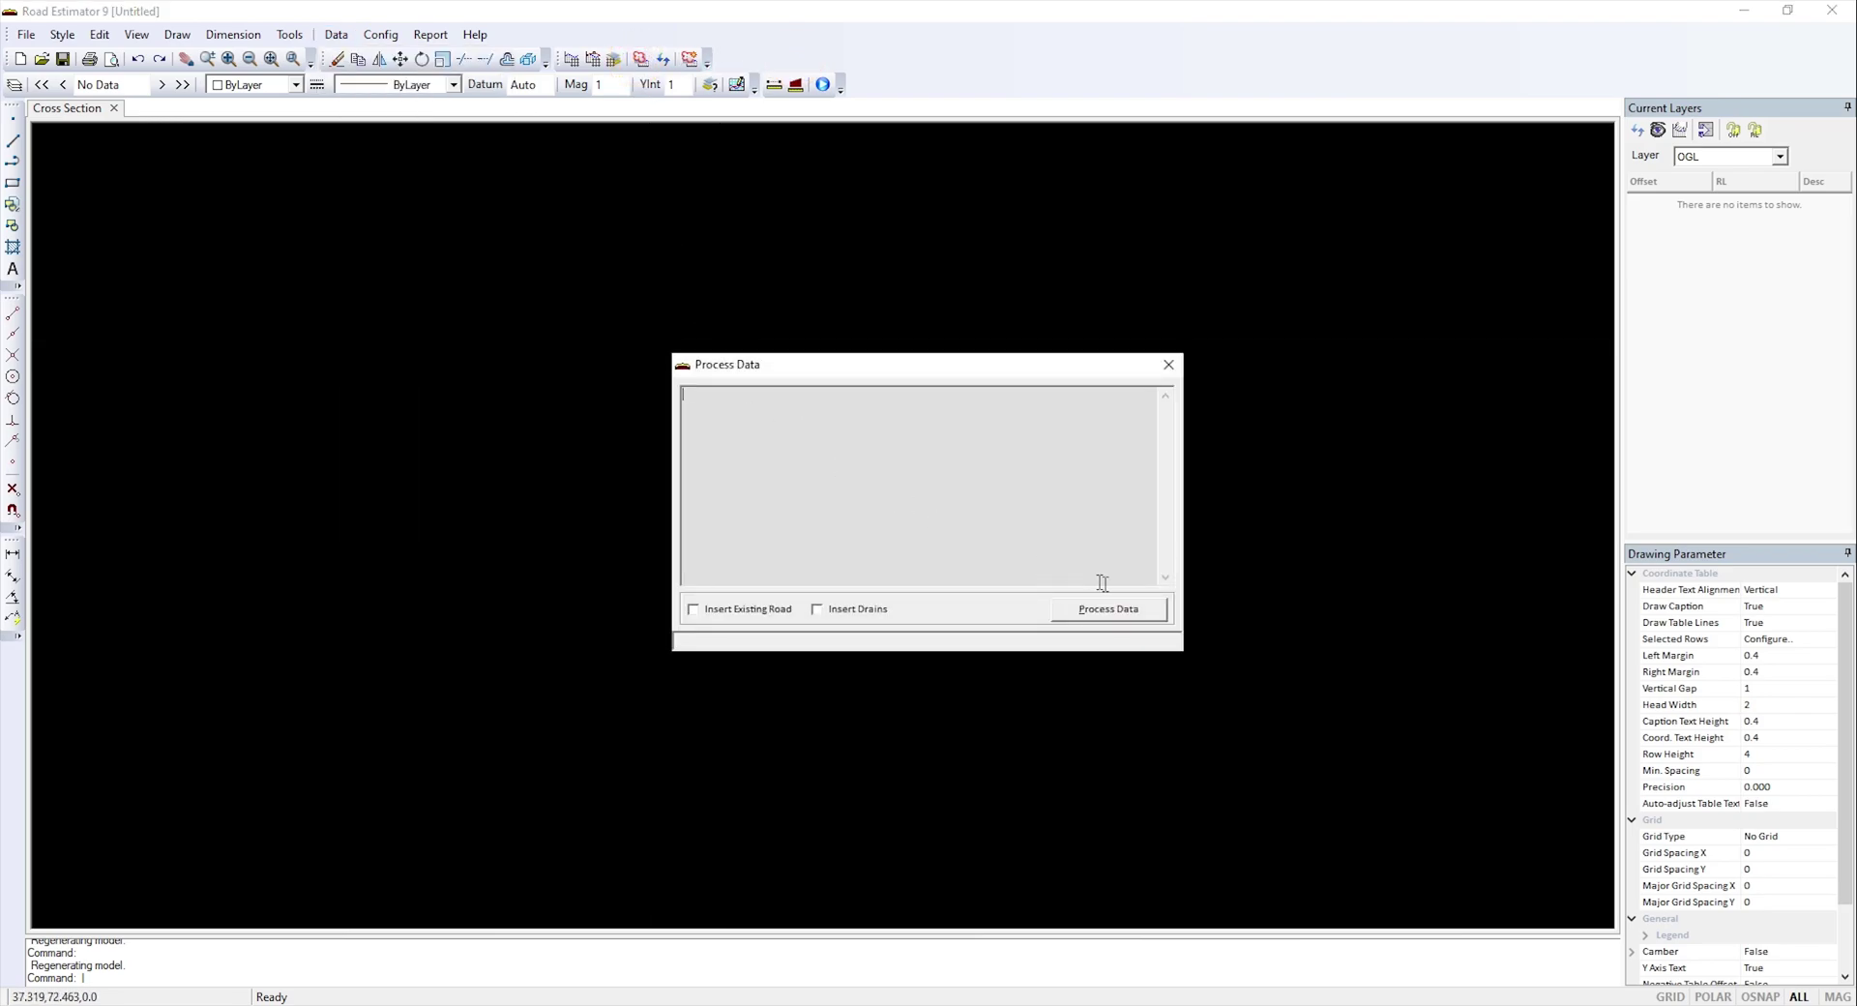
click(1141, 610)
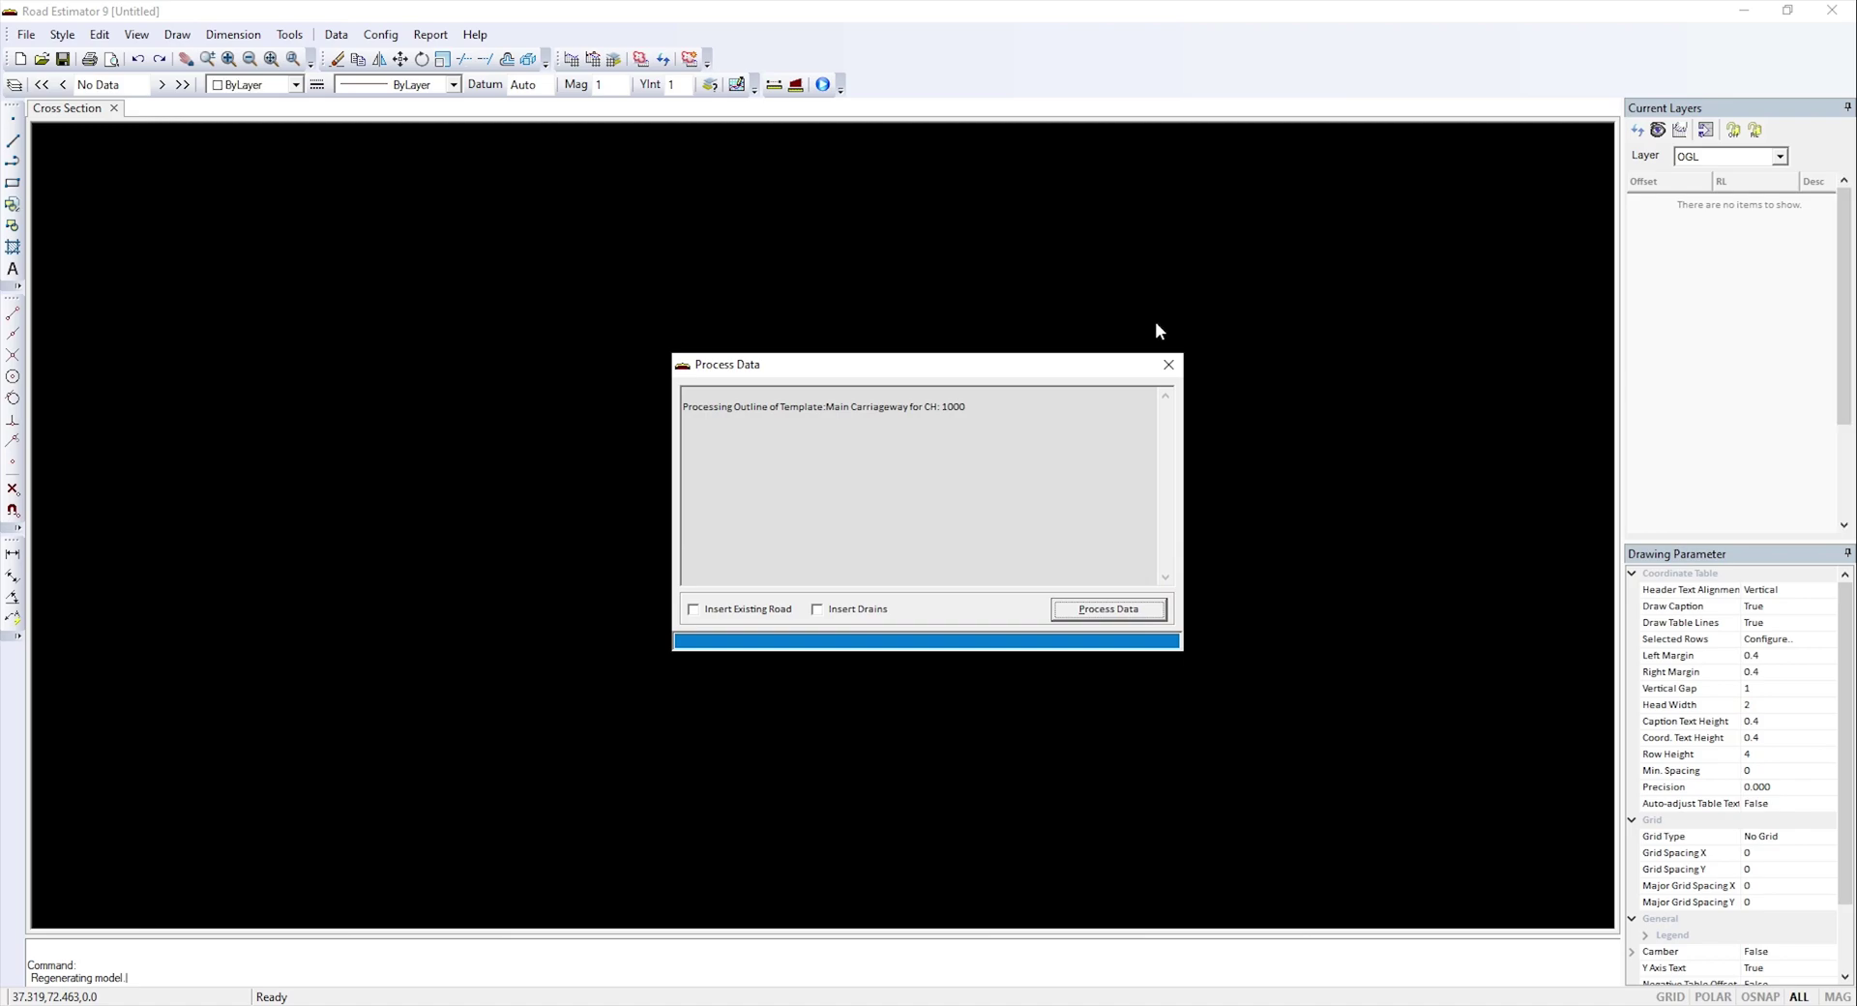
click(1168, 366)
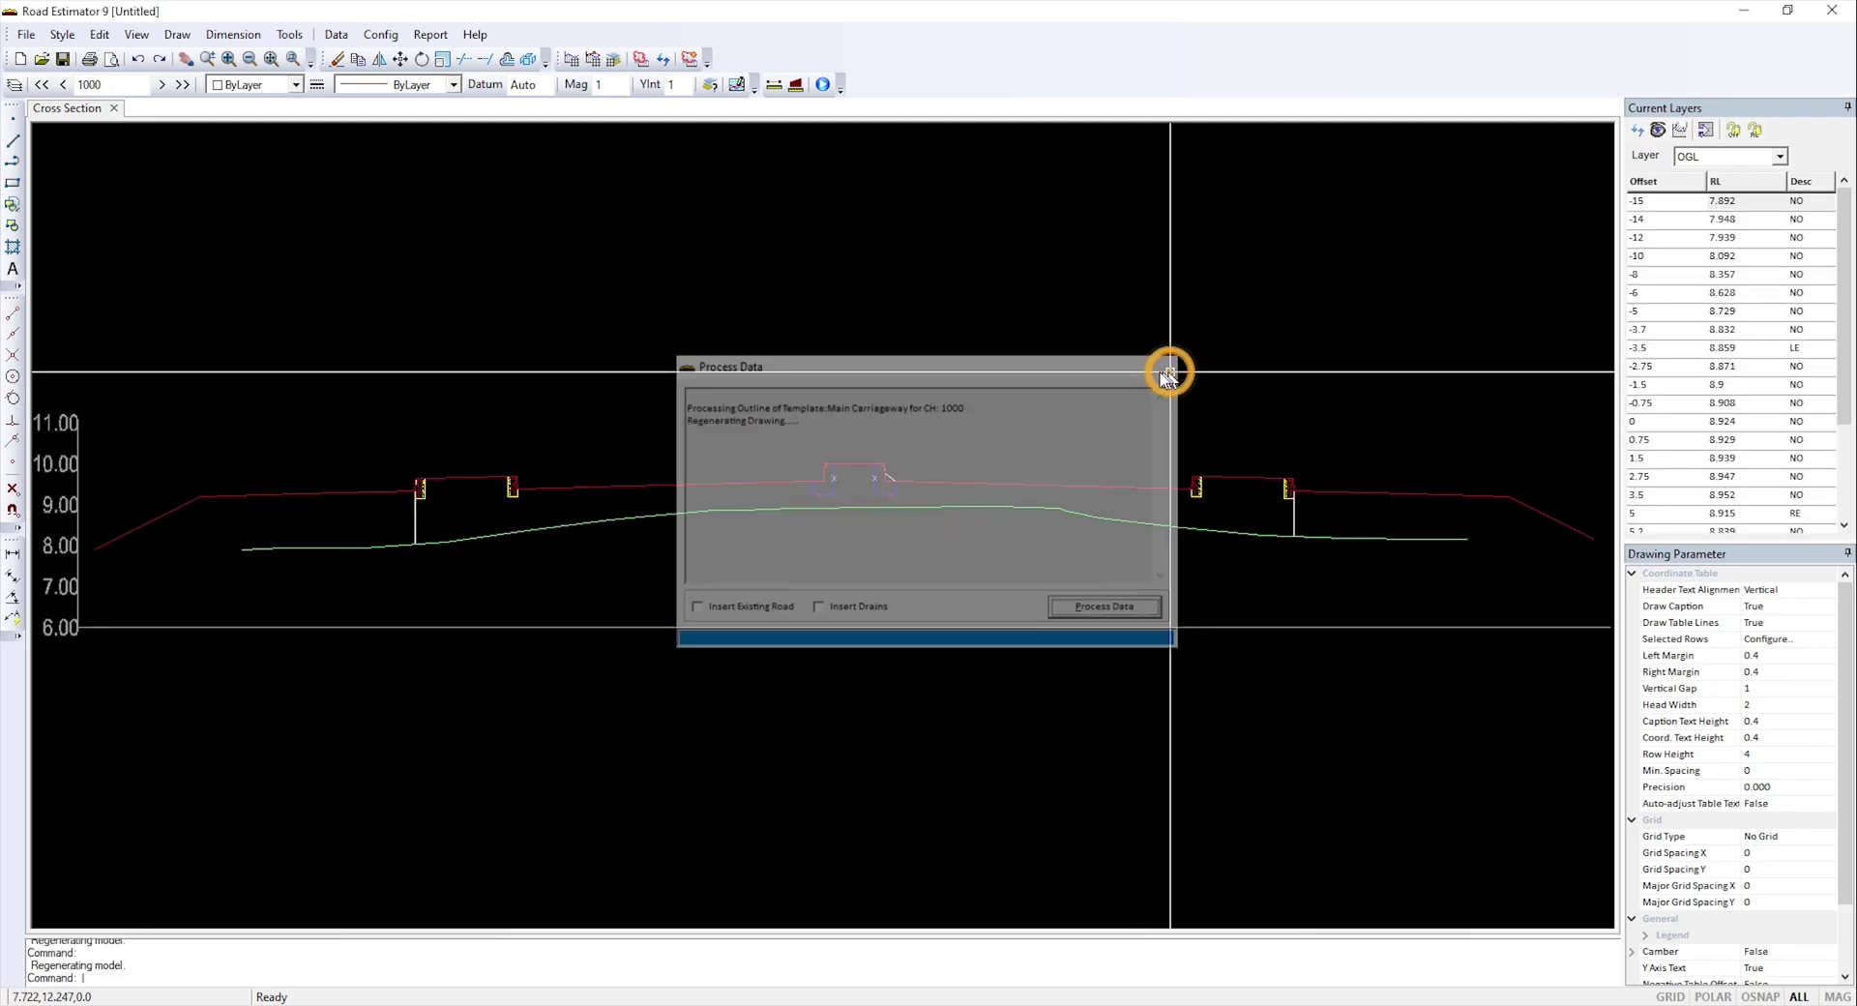
- Examine the processed cross section at chainage 1000, checking the left raised separator, the central median and the overall outline
scroll(395, 464, up, 5)
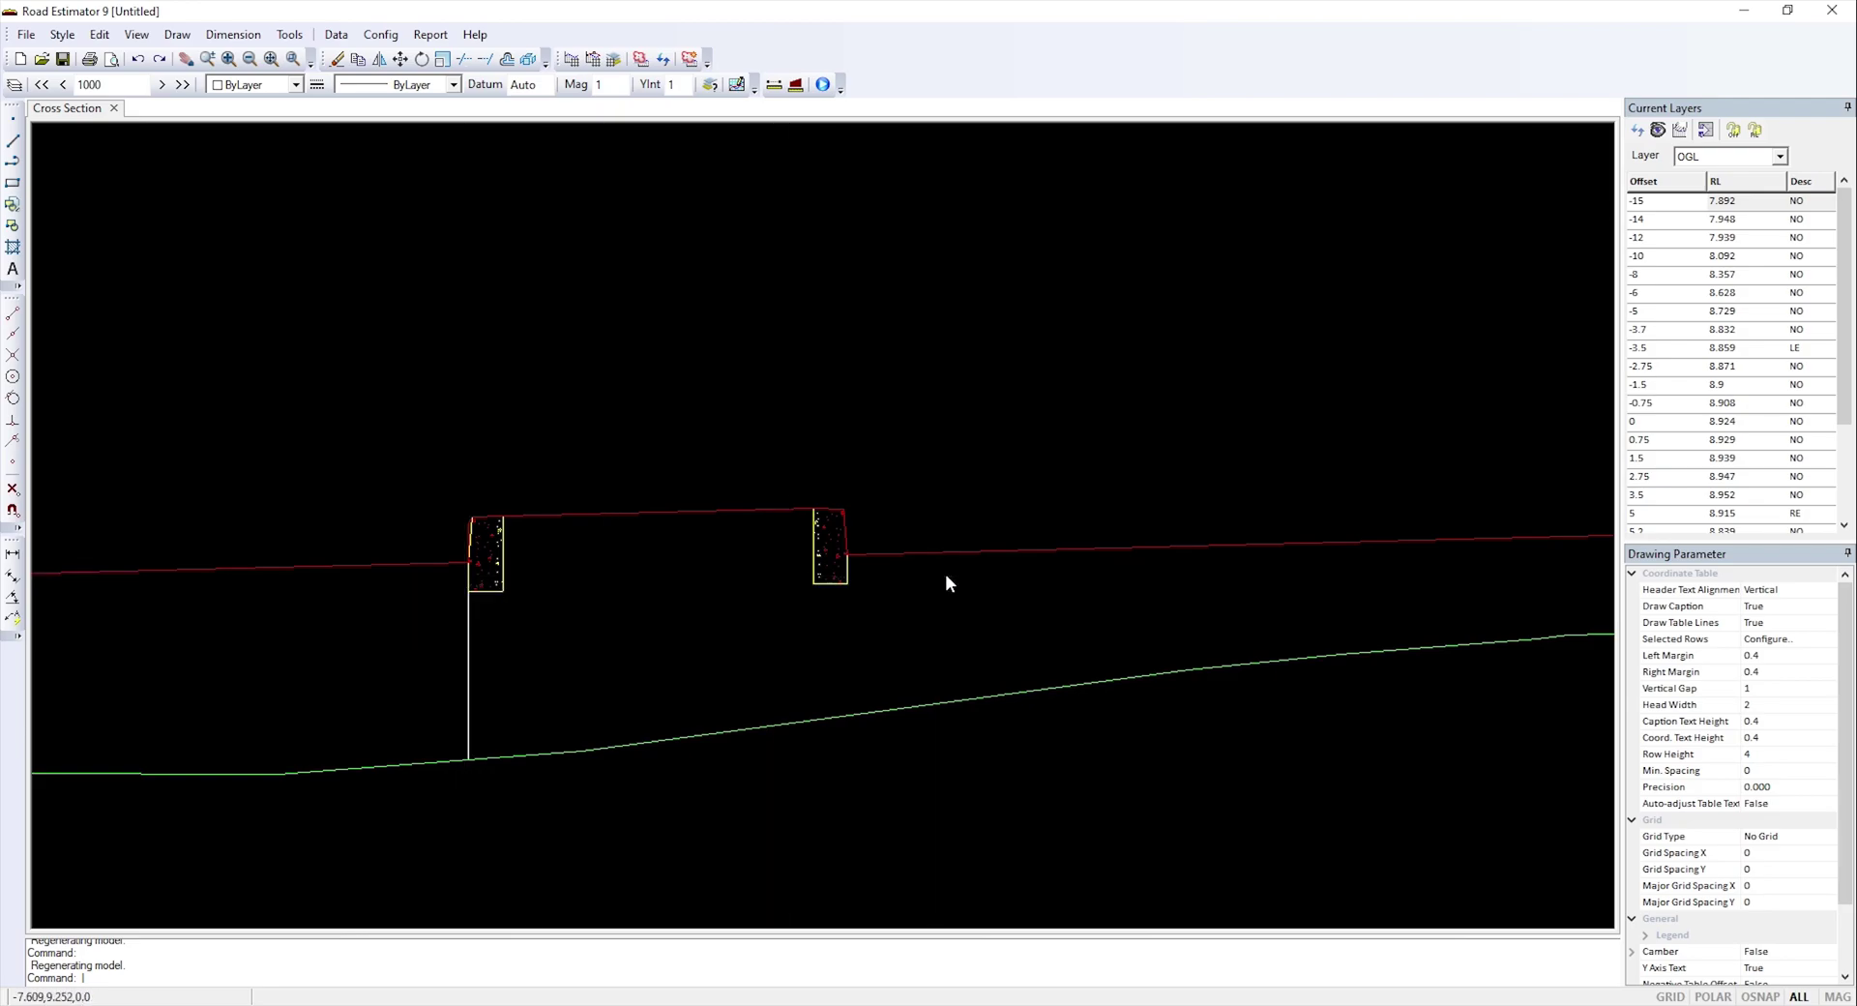
scroll(489, 593, down, 5)
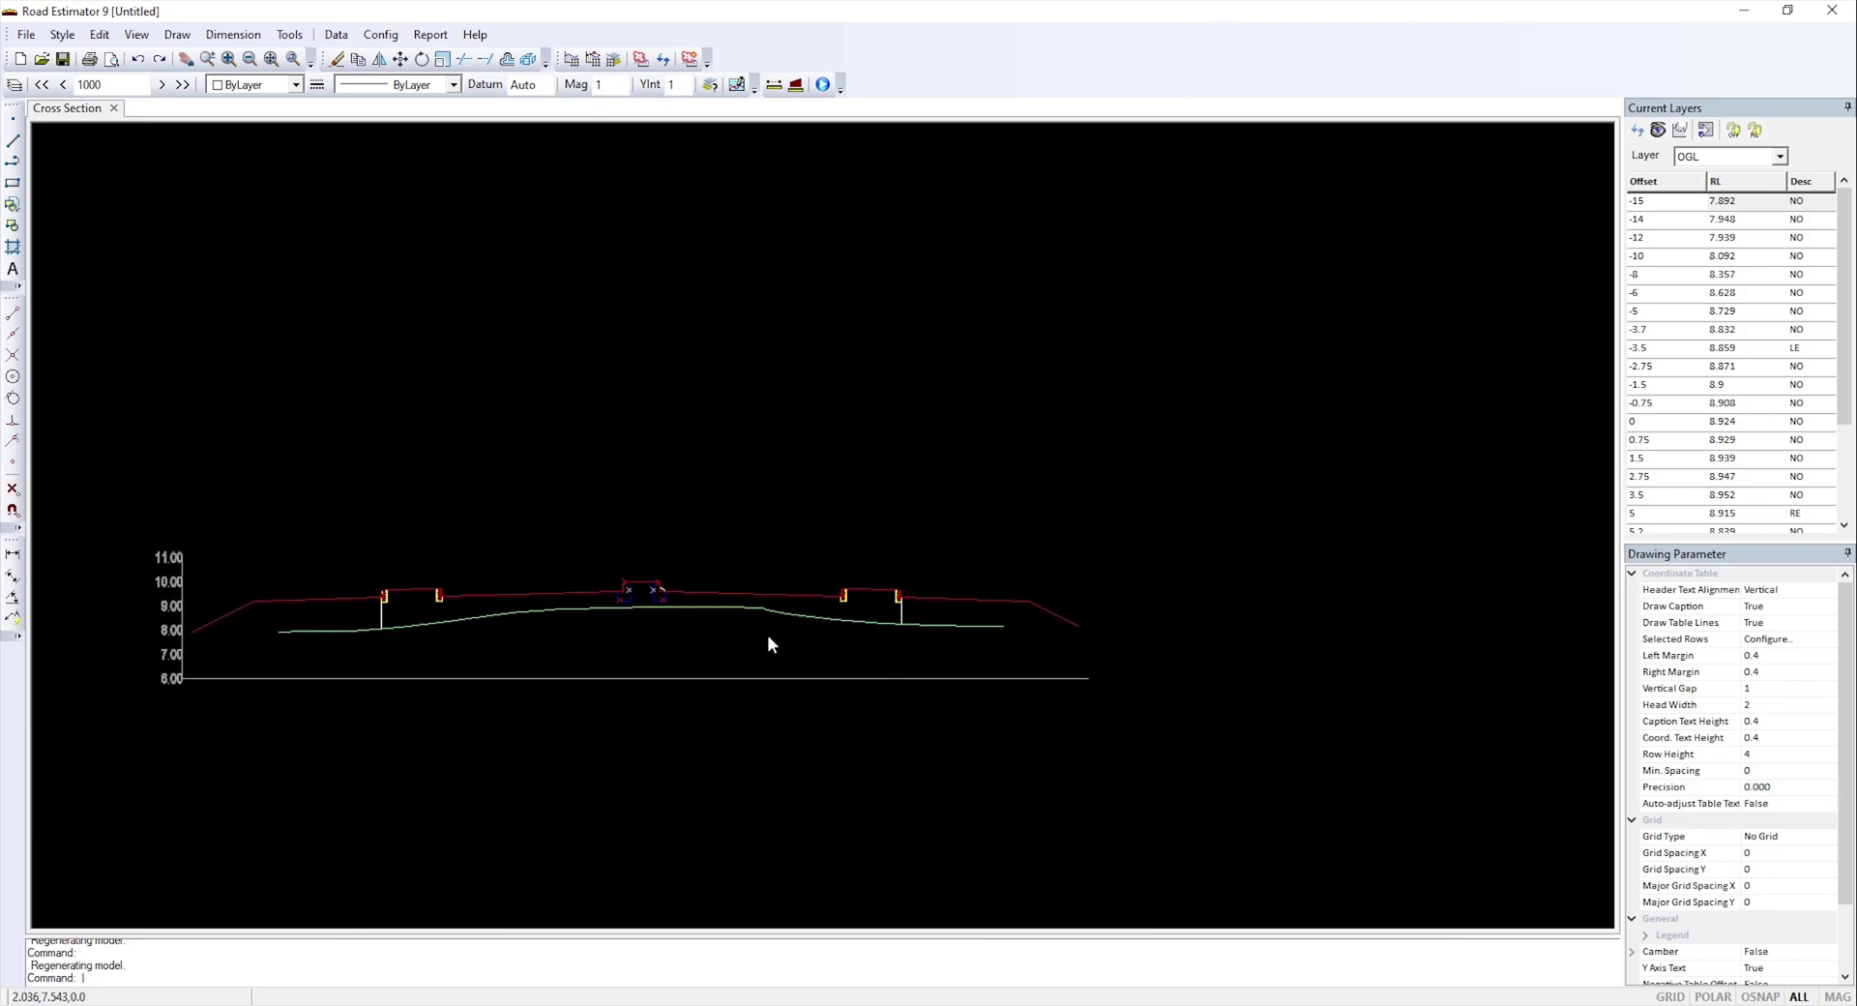
scroll(619, 594, up, 6)
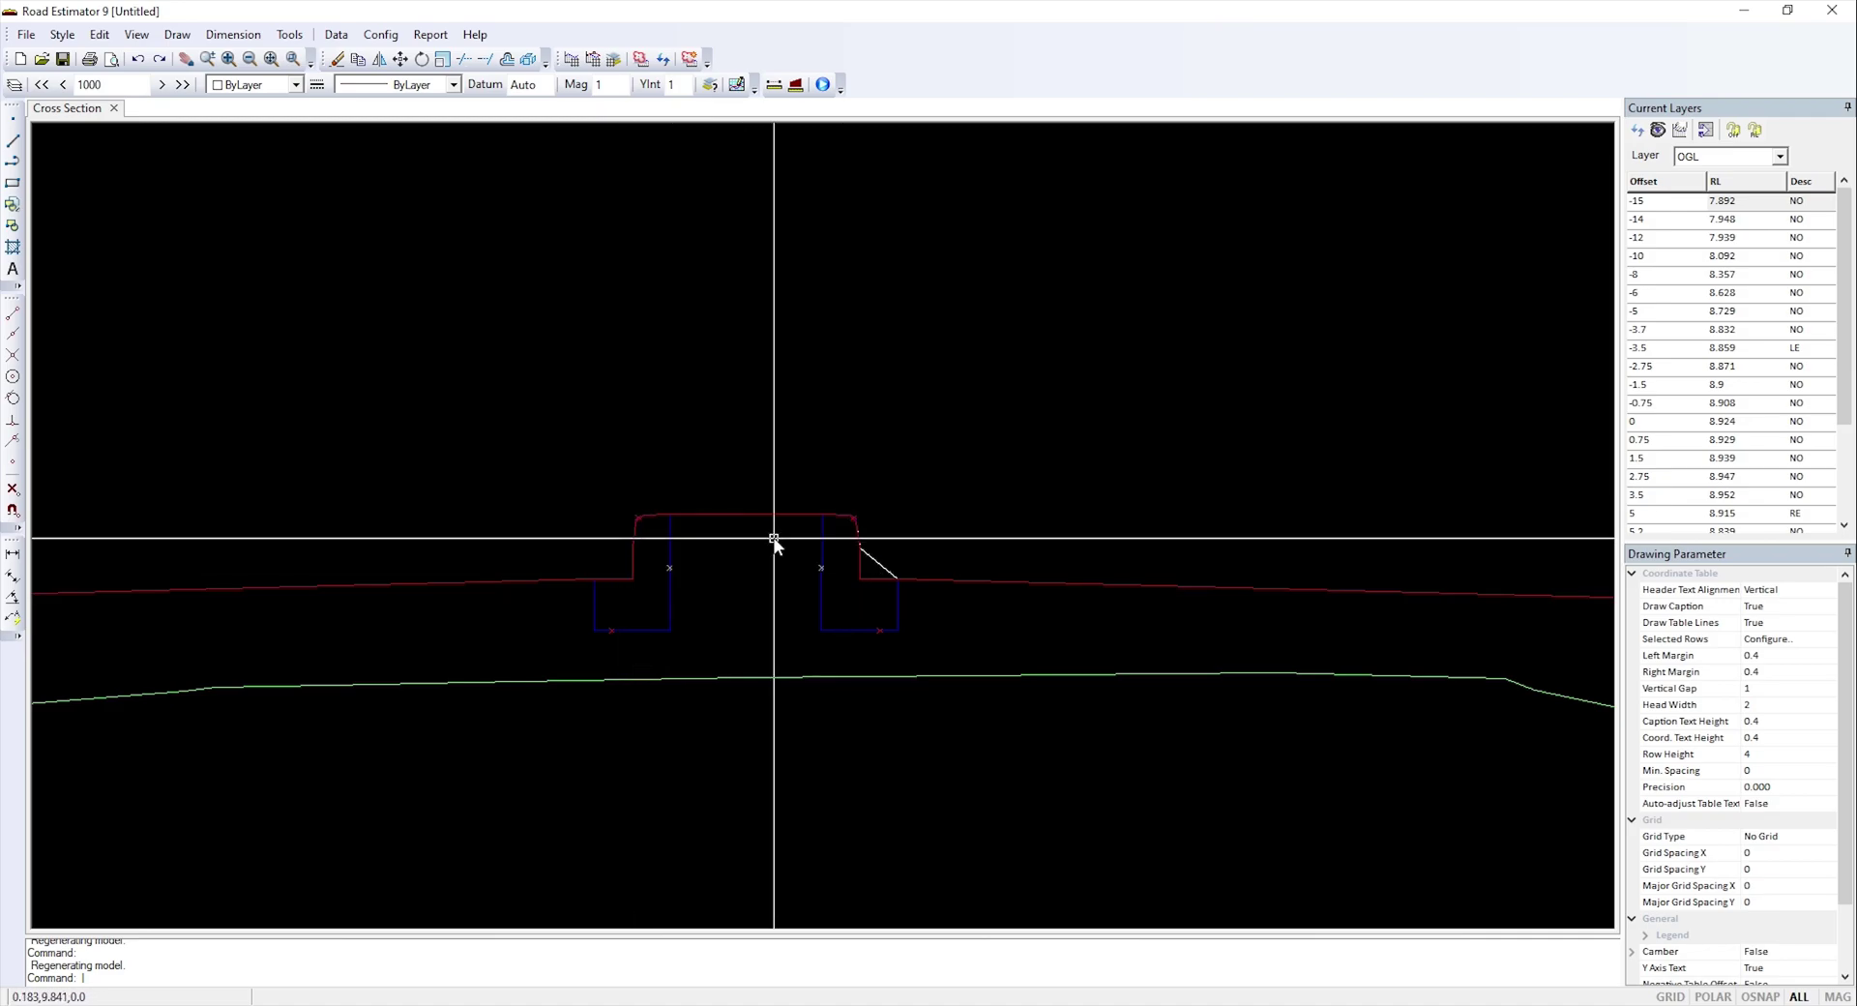
scroll(759, 532, up, 3)
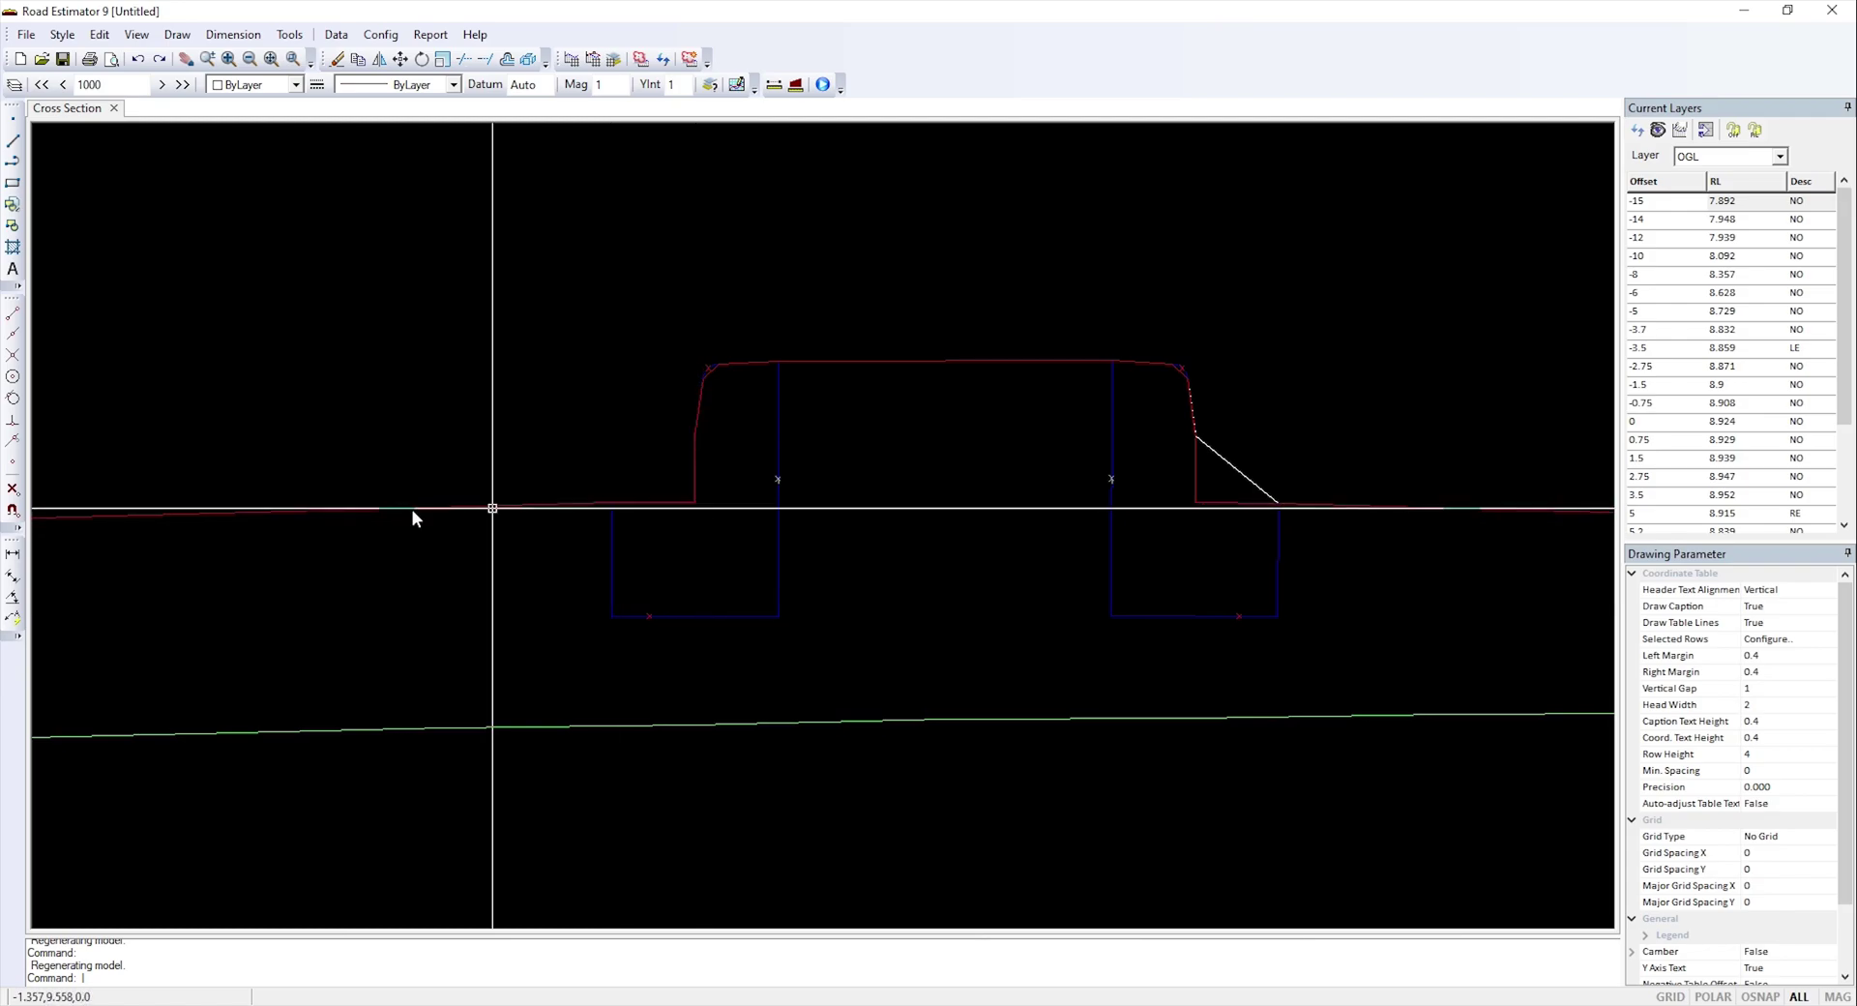
scroll(837, 542, down, 5)
scroll(842, 544, down, 3)
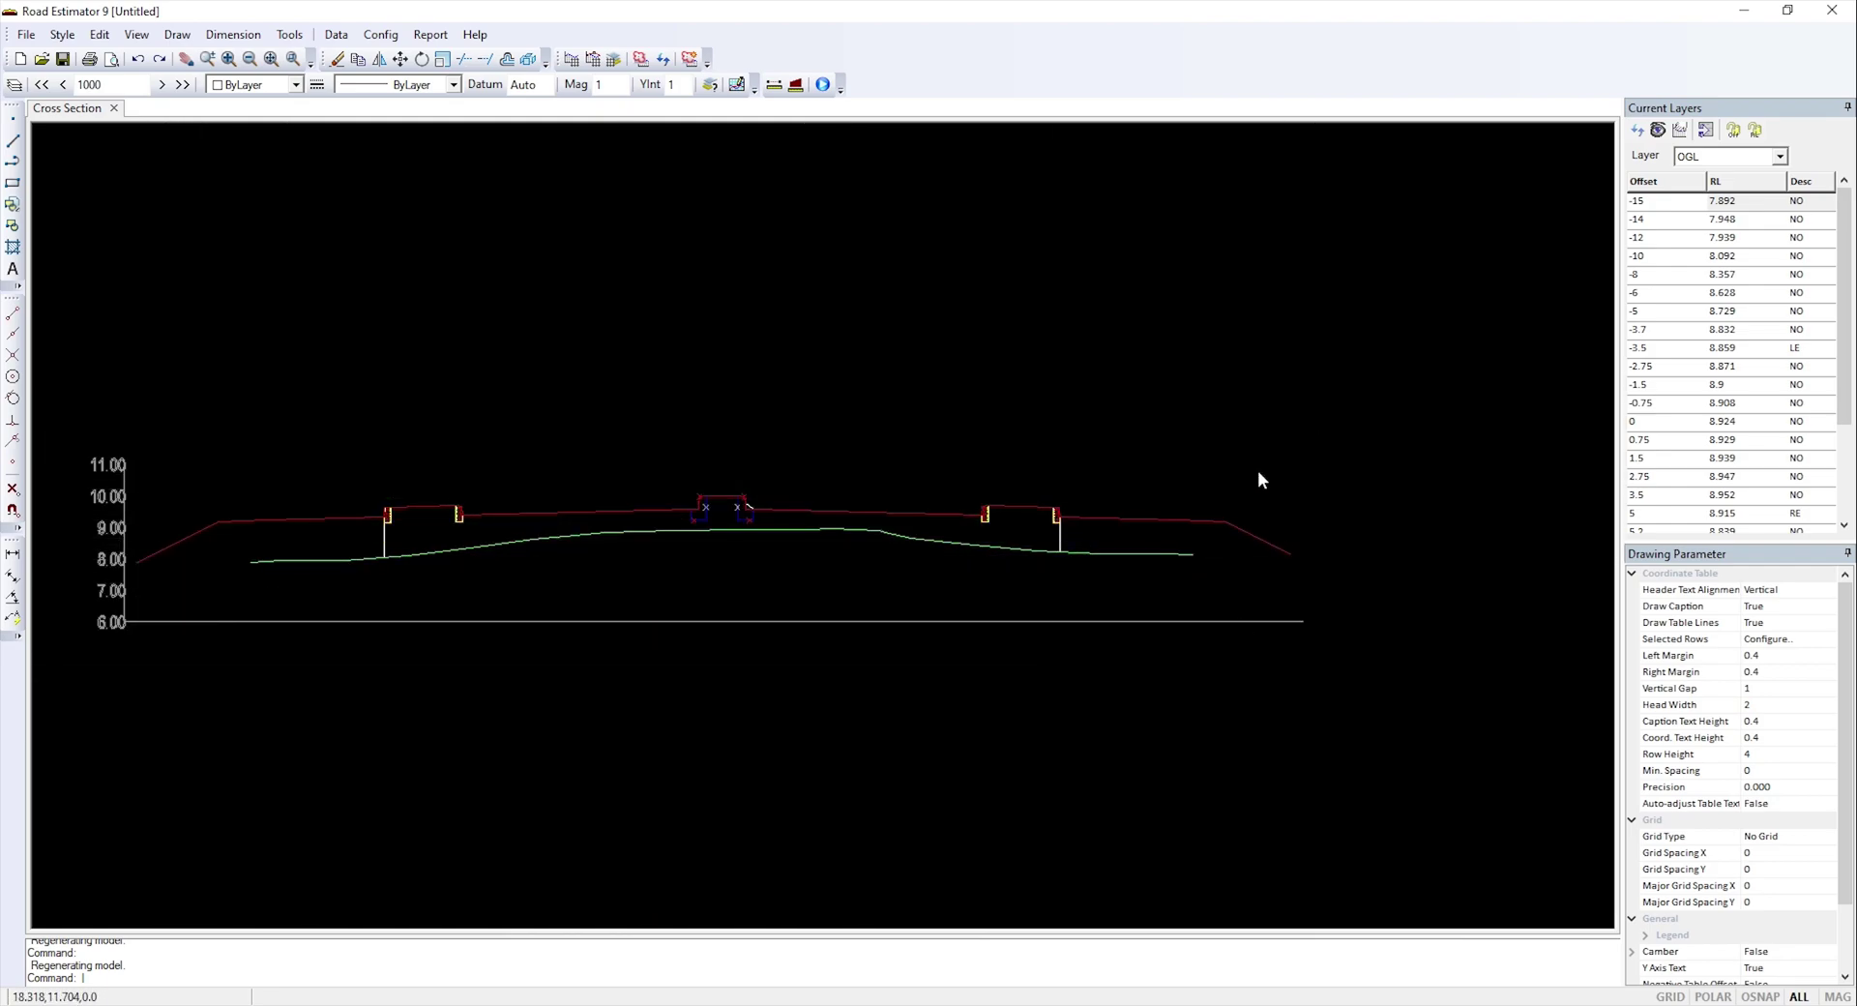
scroll(382, 544, up, 5)
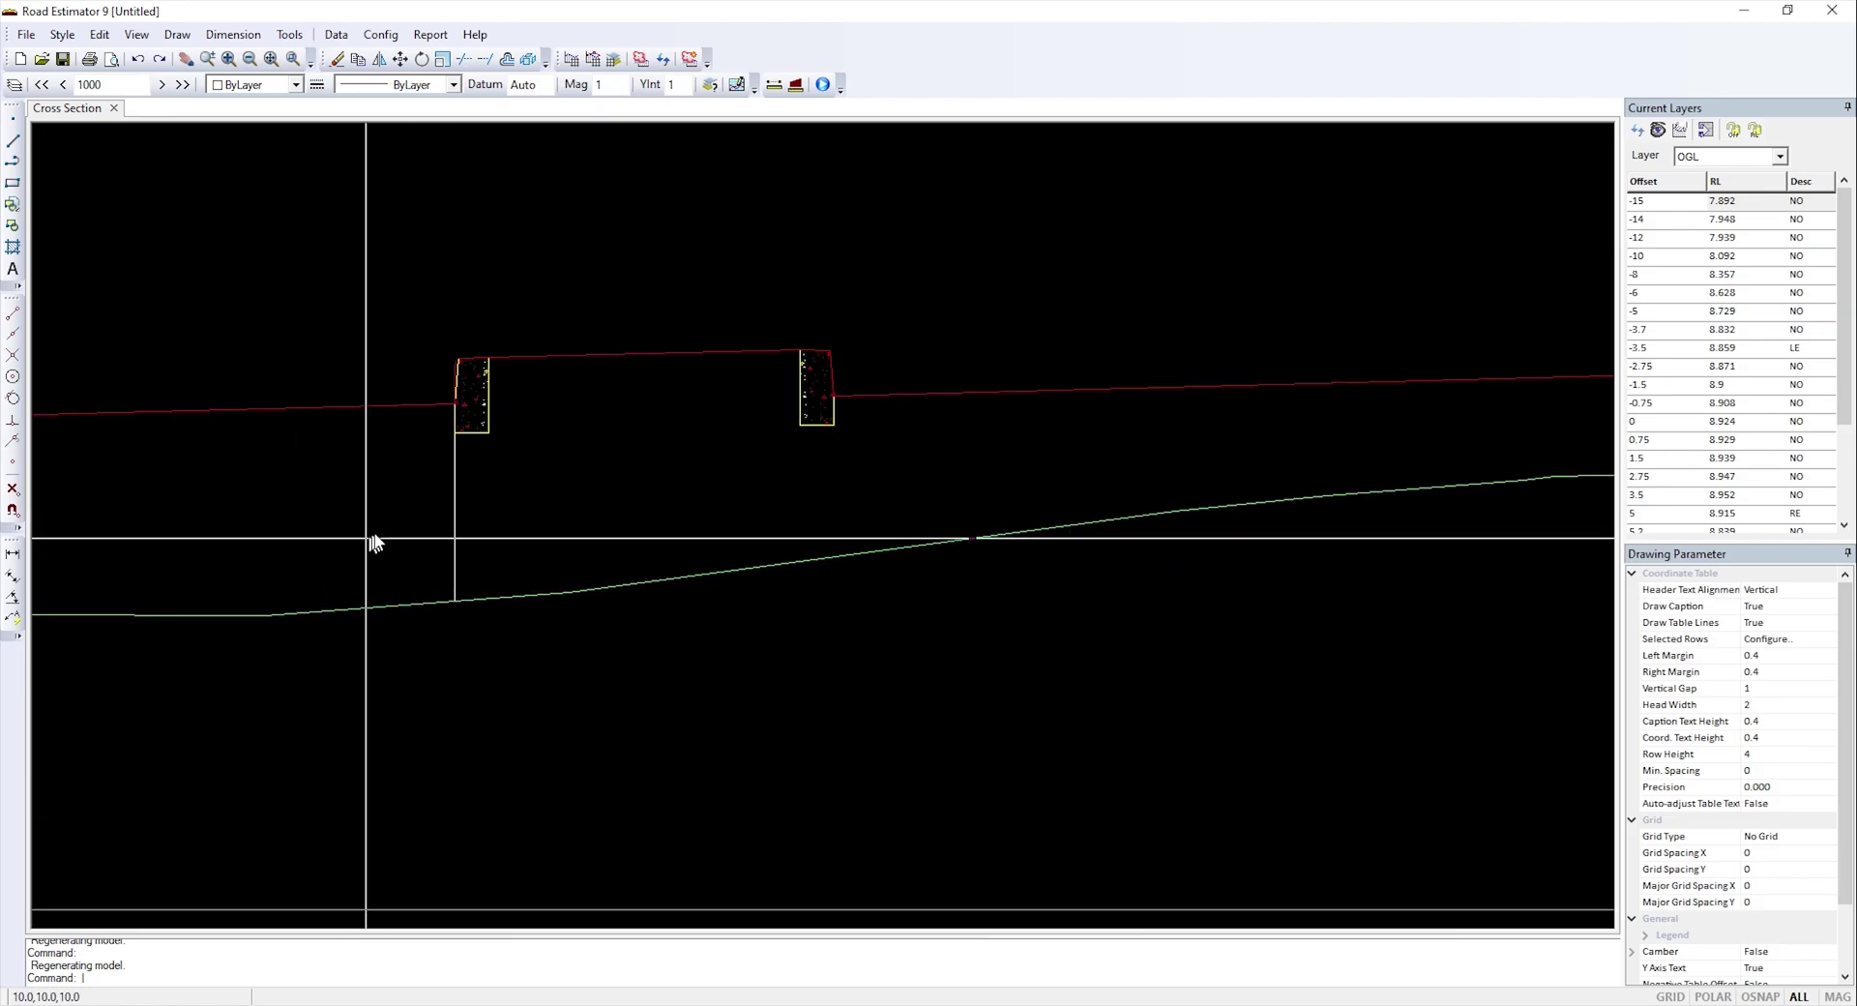
scroll(499, 542, down, 1)
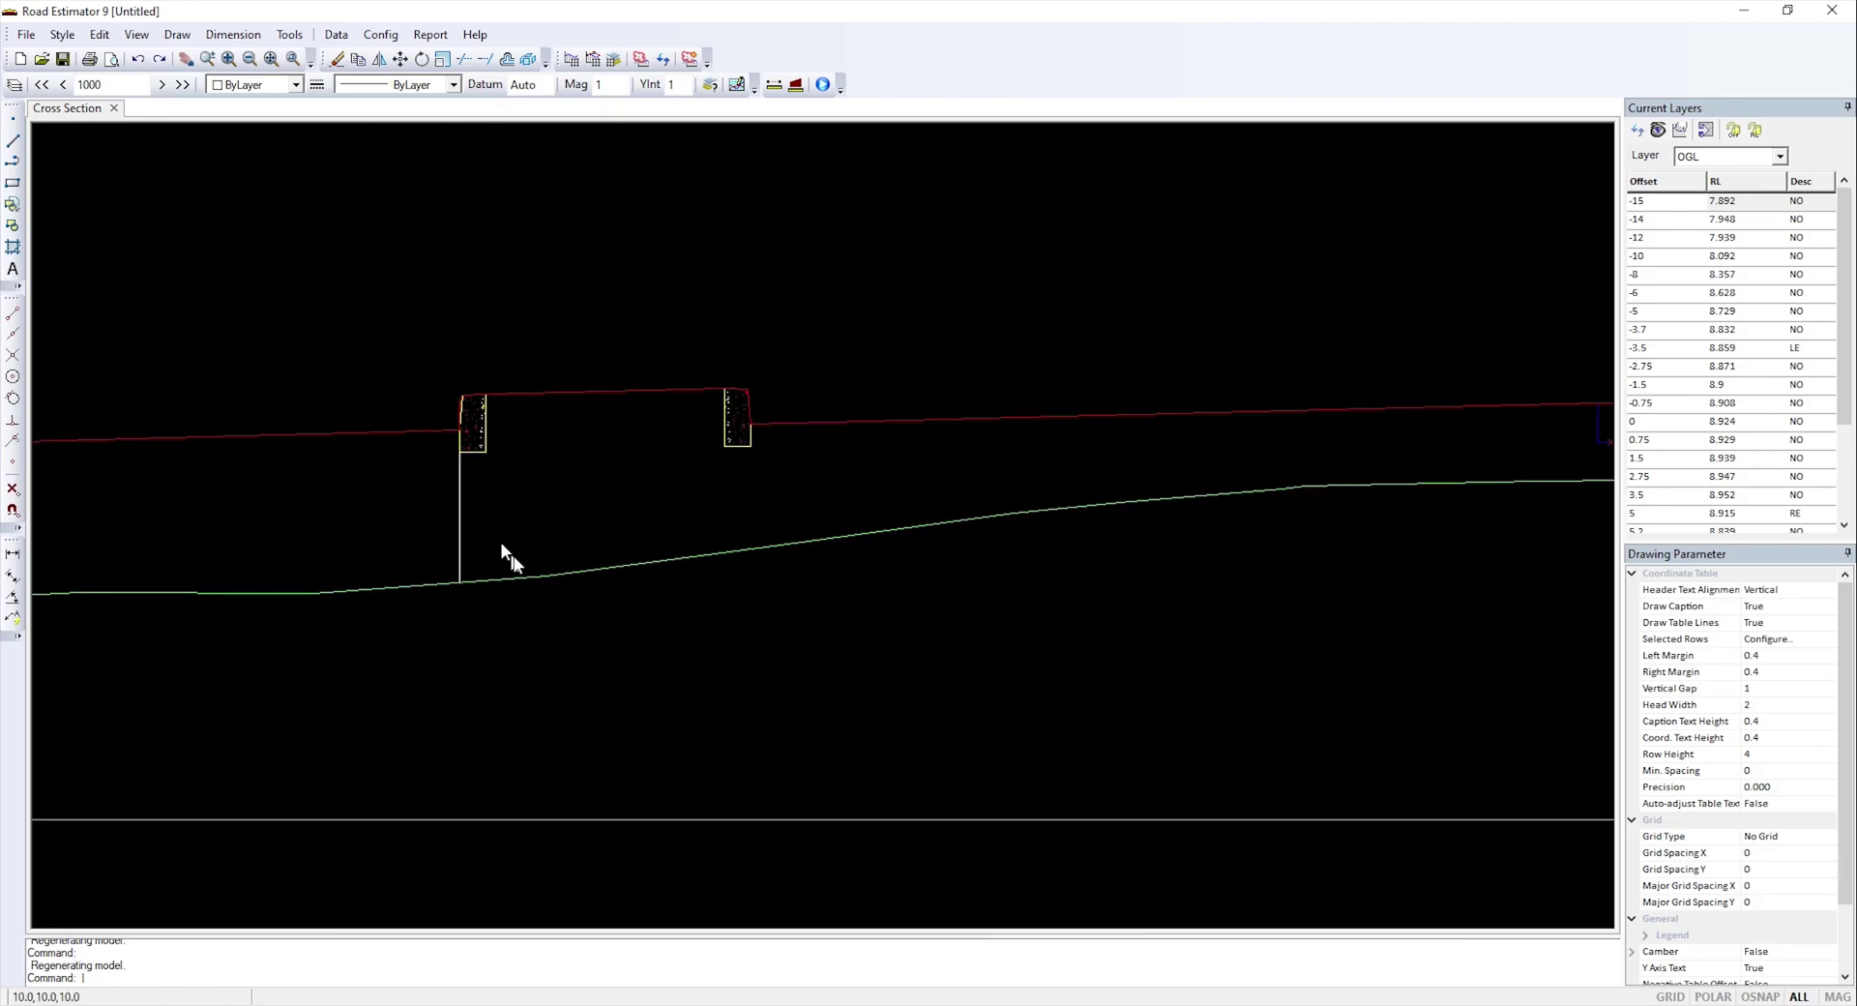
scroll(522, 570, down, 4)
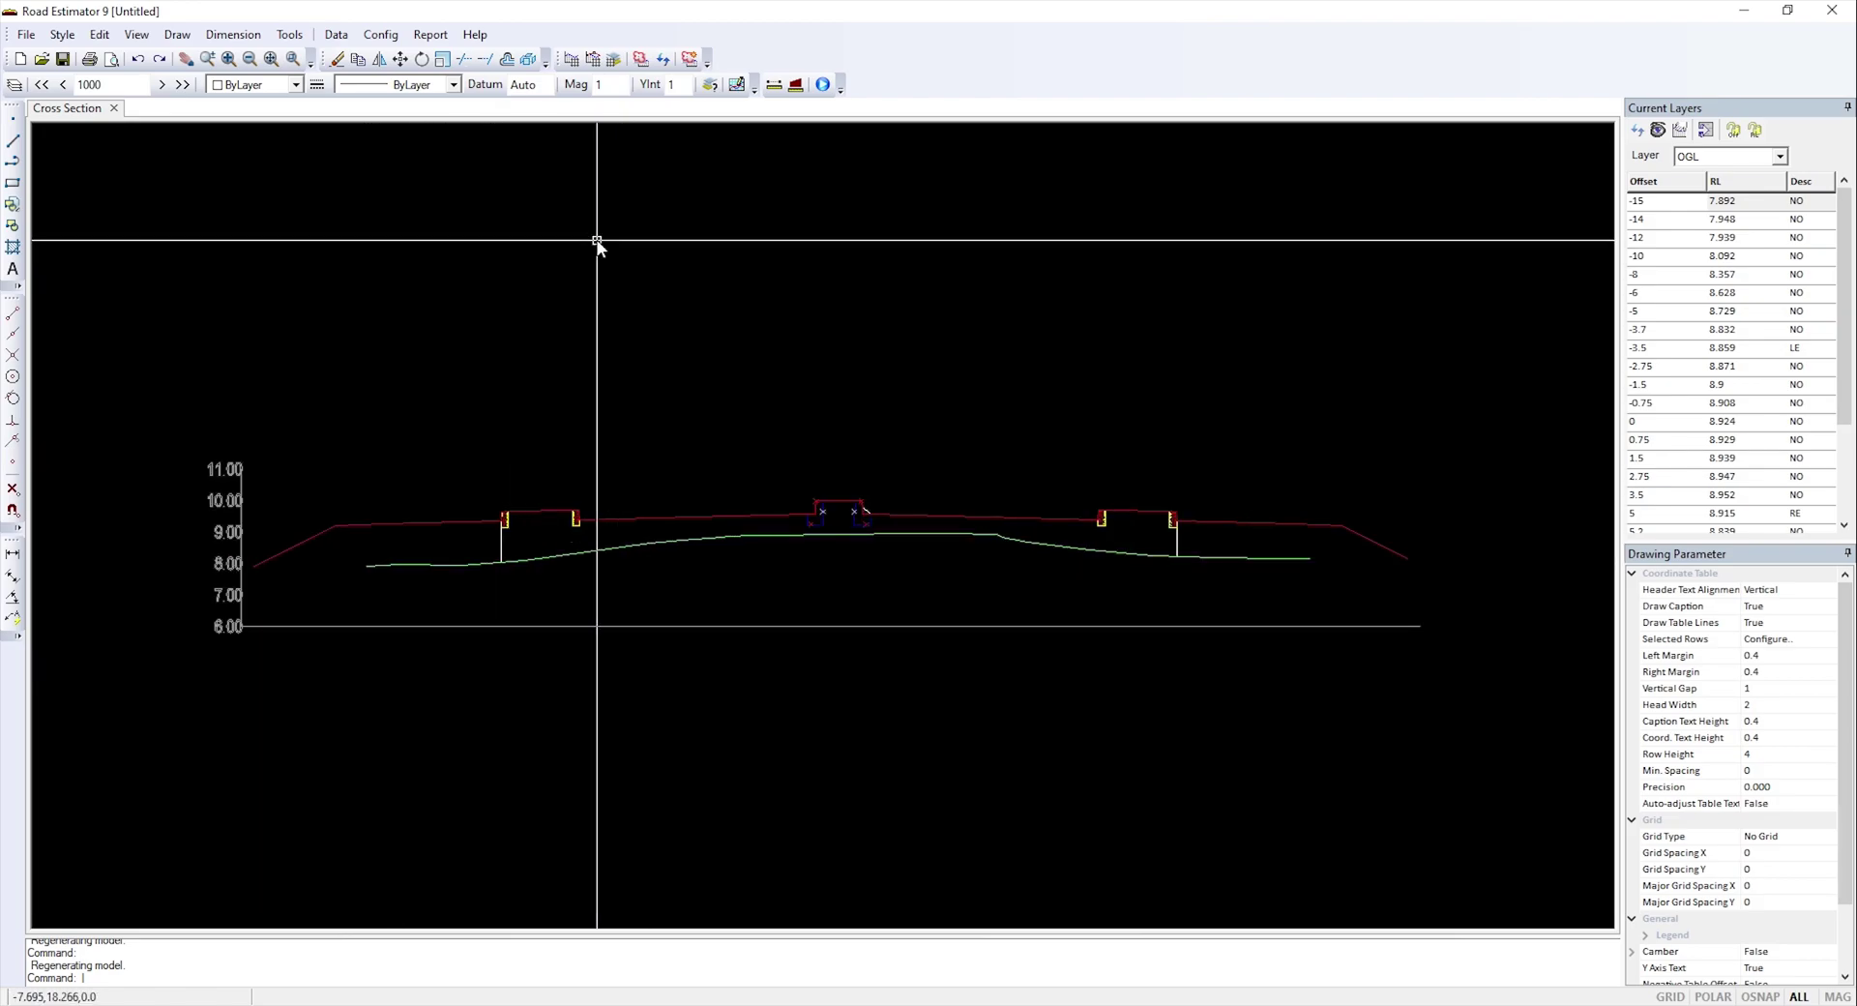
- Open the design layers and add a group LHS to the Main Carriageway template, anchored at Central Median Left edge with depth 0
click(336, 34)
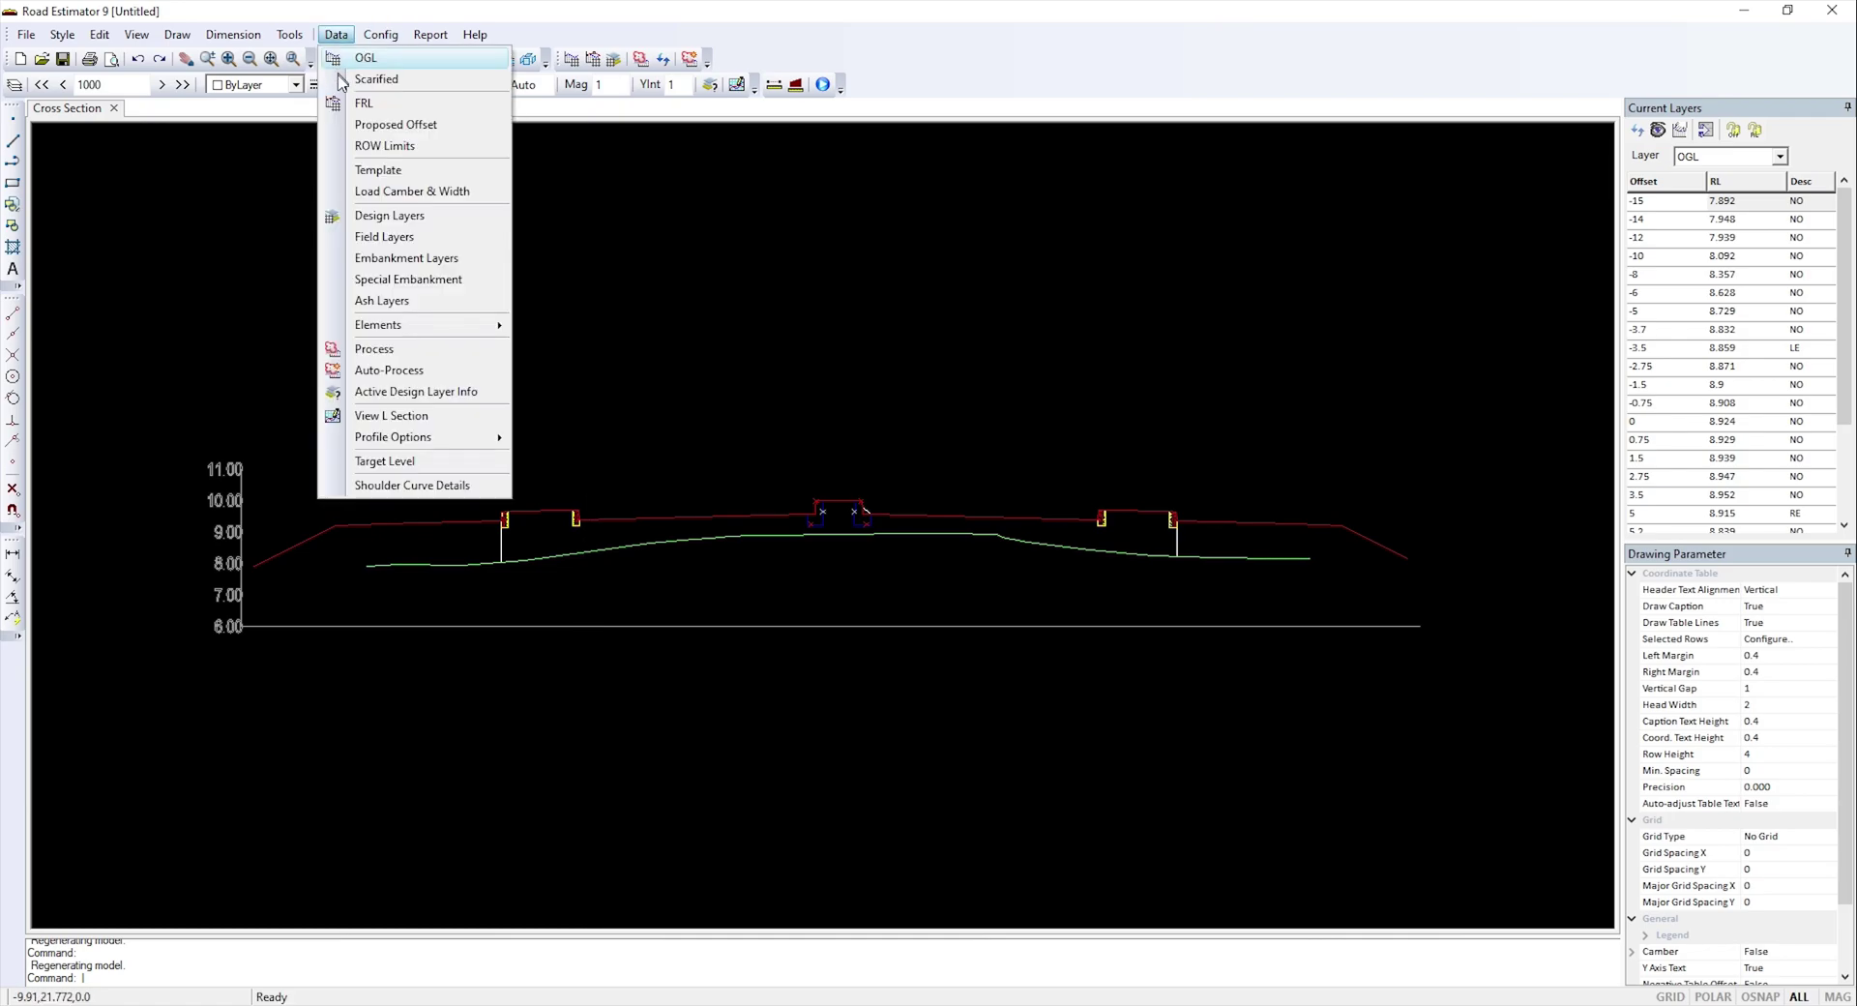
click(367, 217)
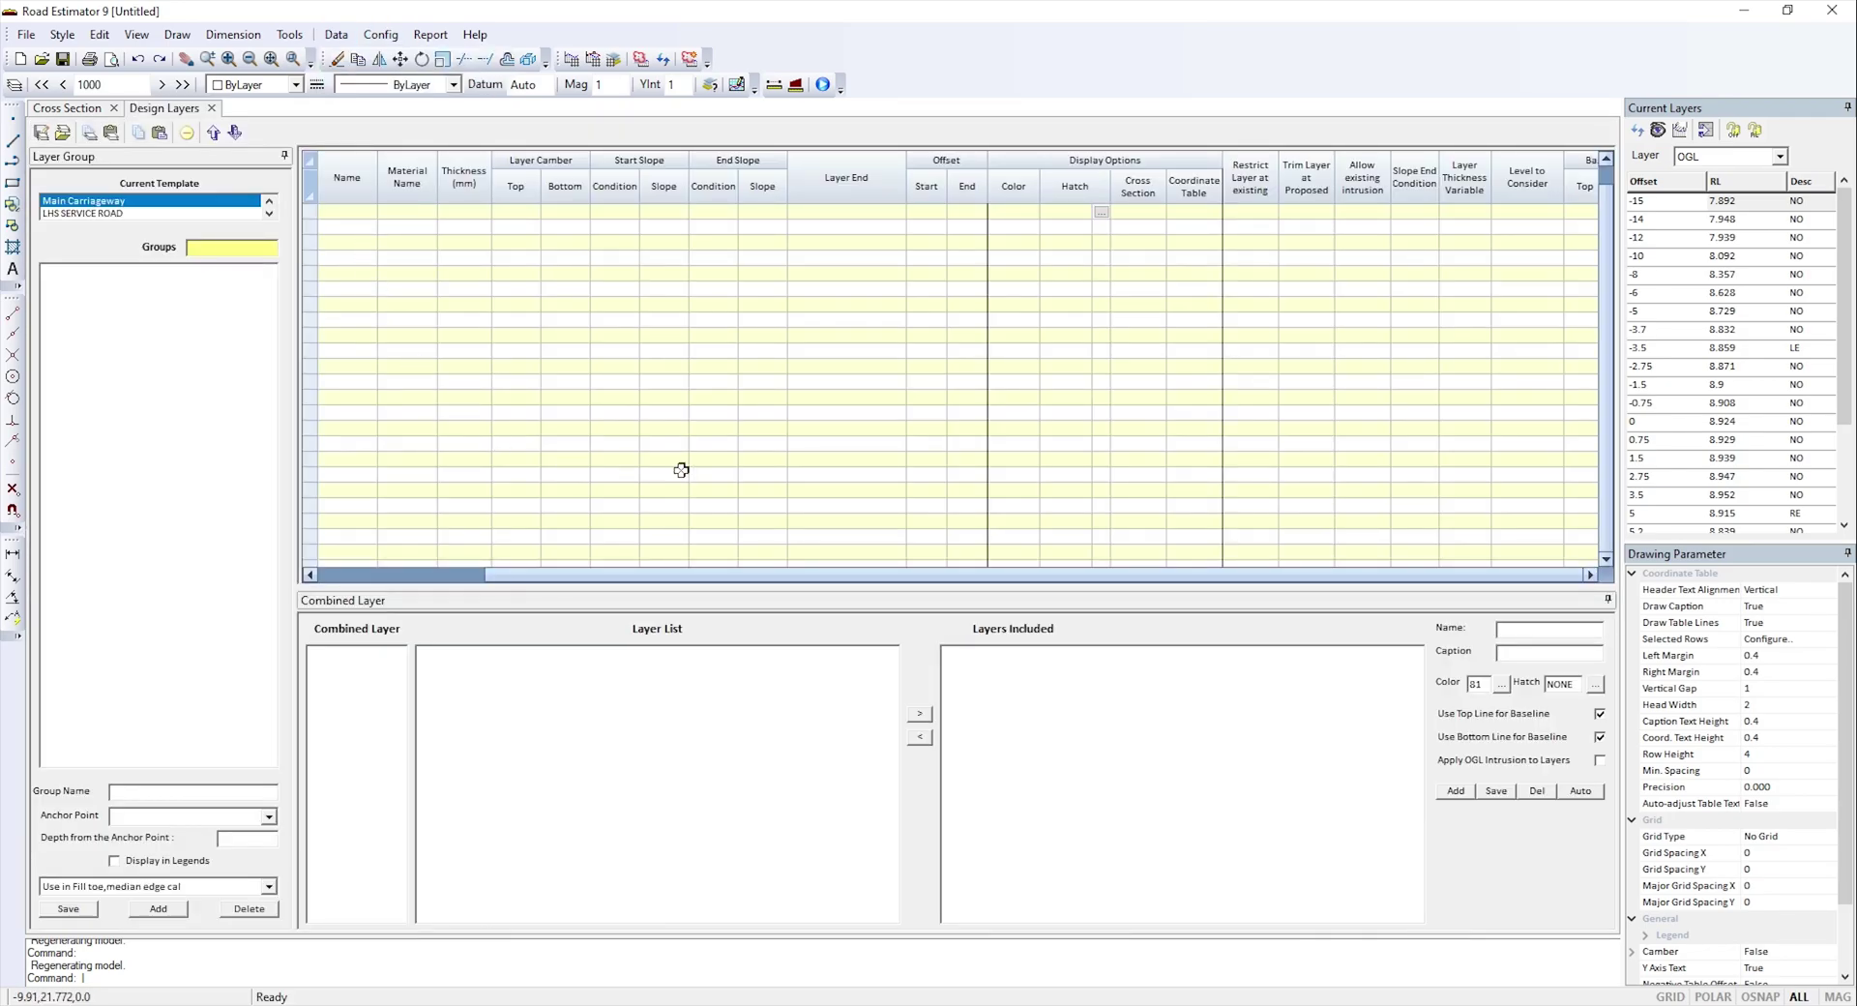
click(106, 201)
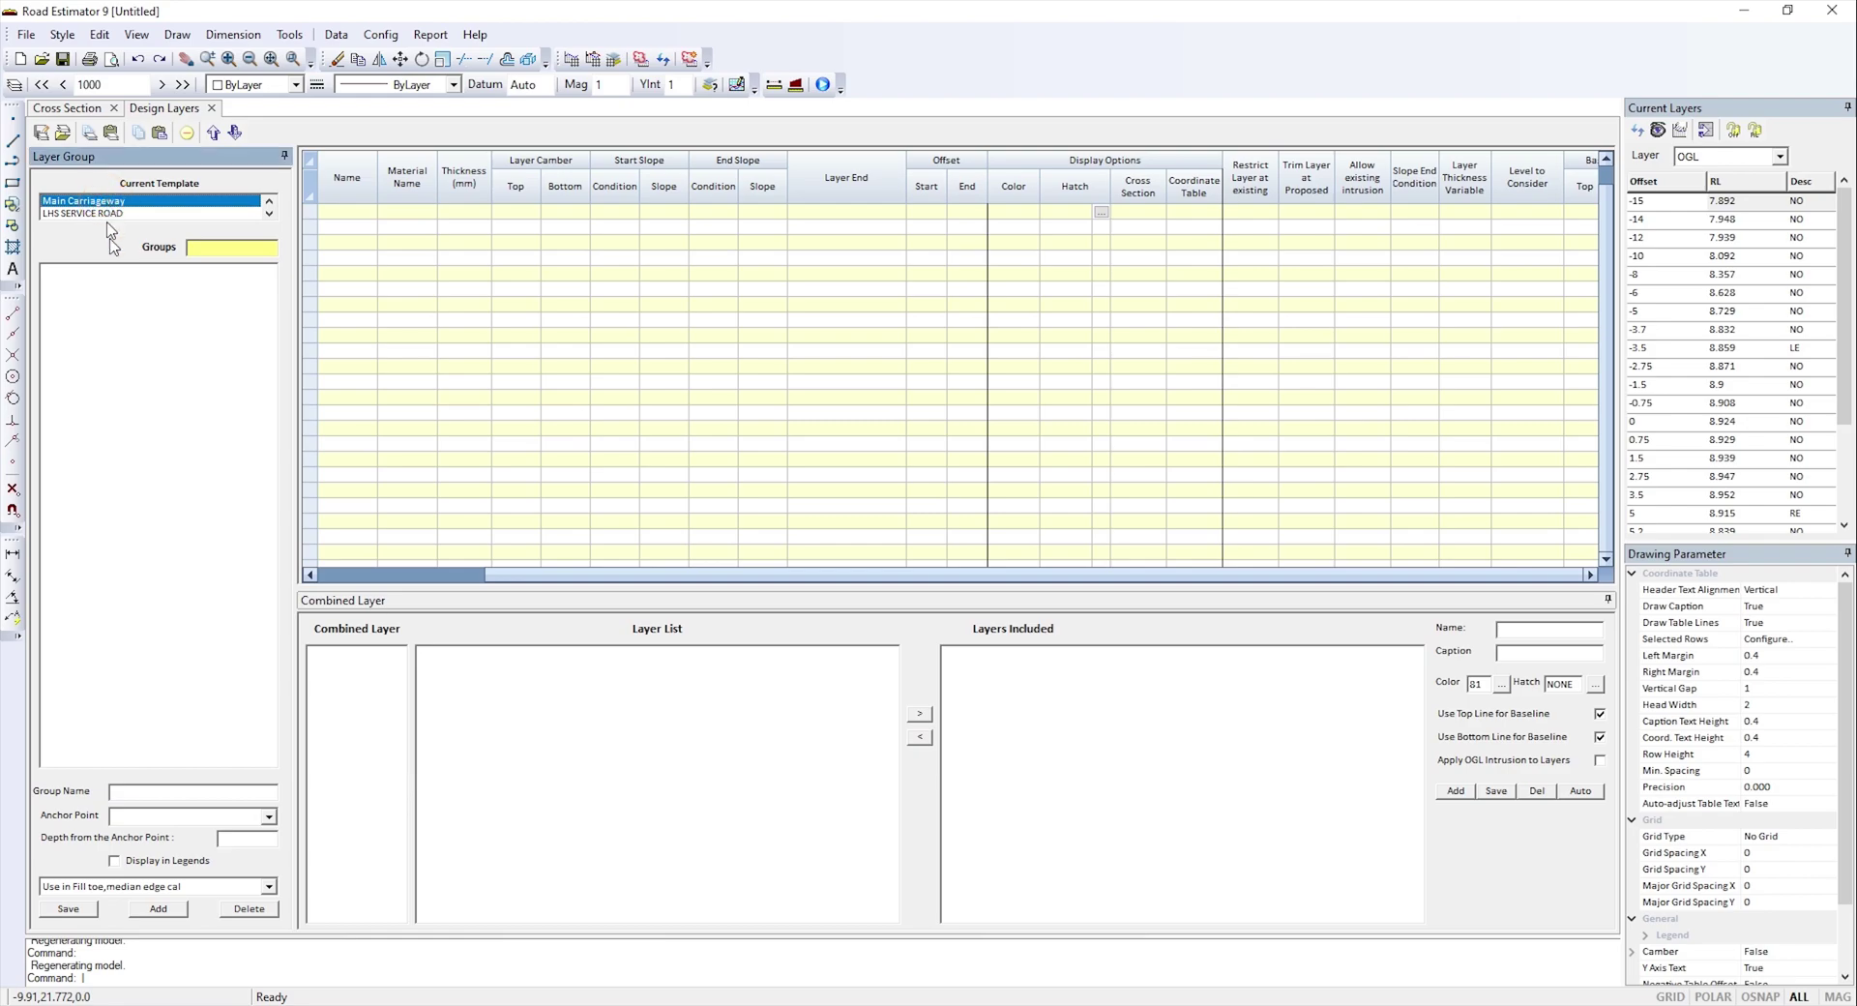
click(159, 909)
text(LHS)
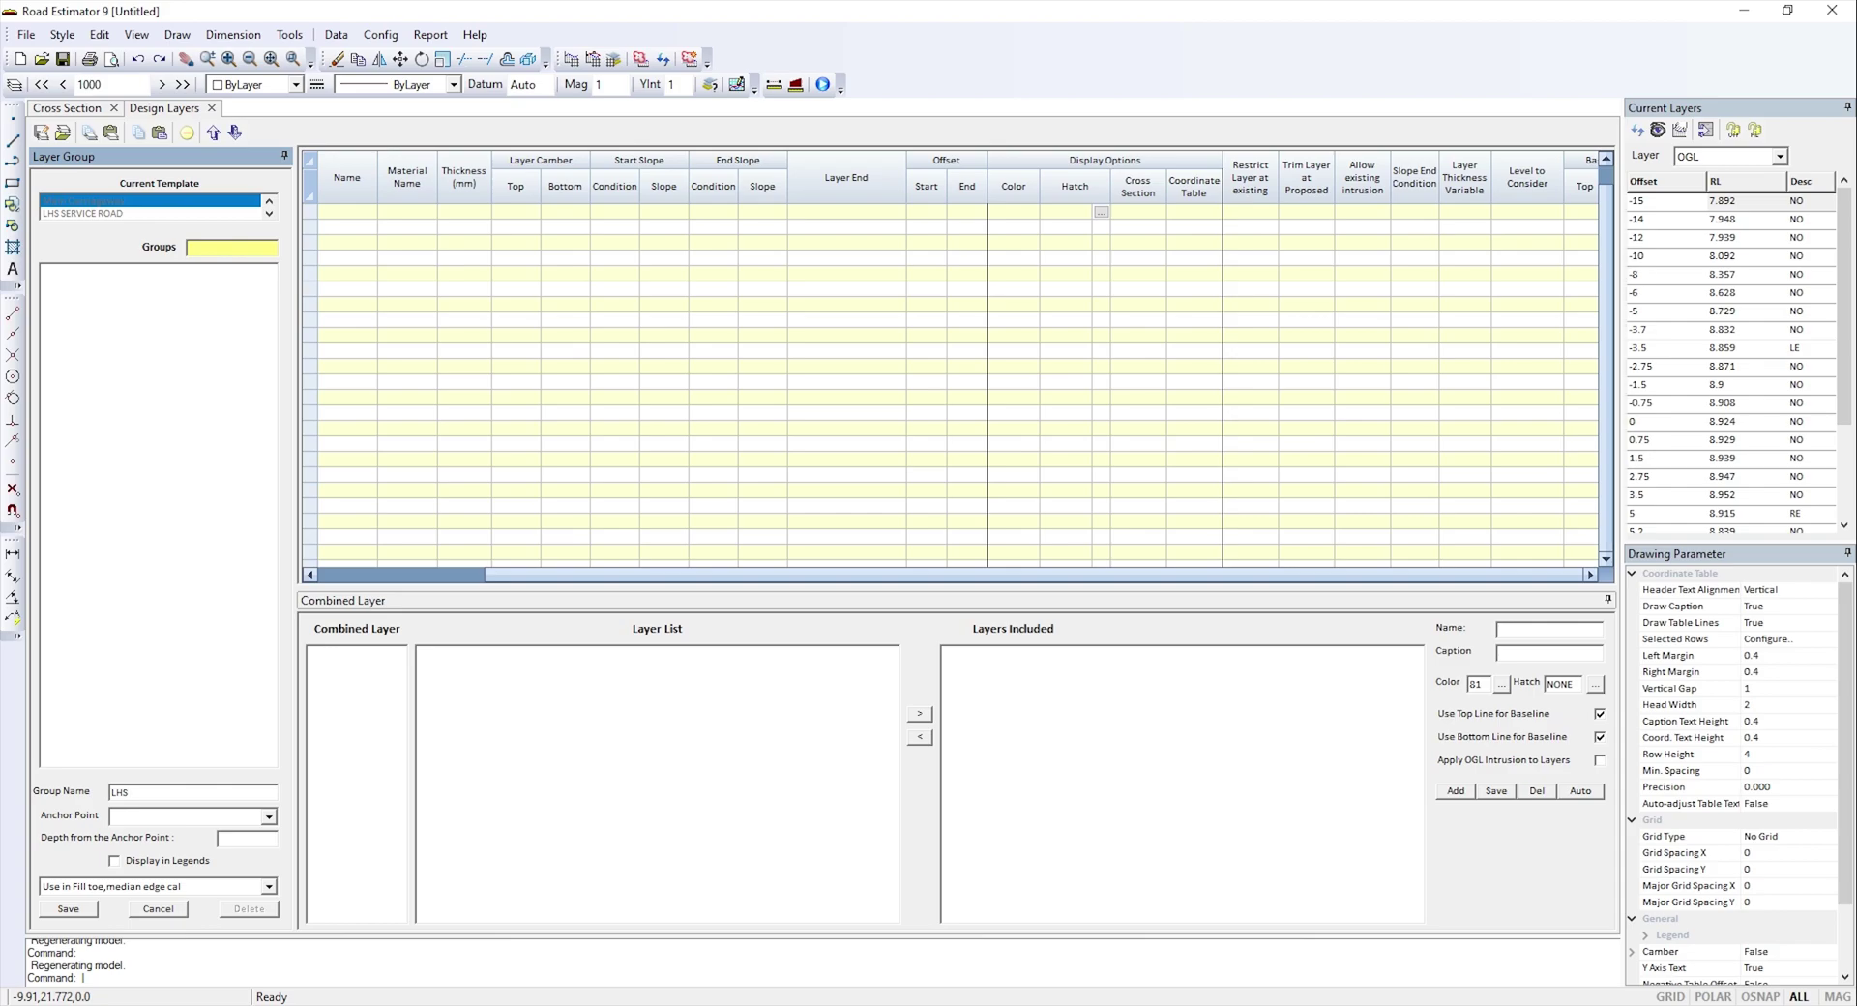
click(170, 816)
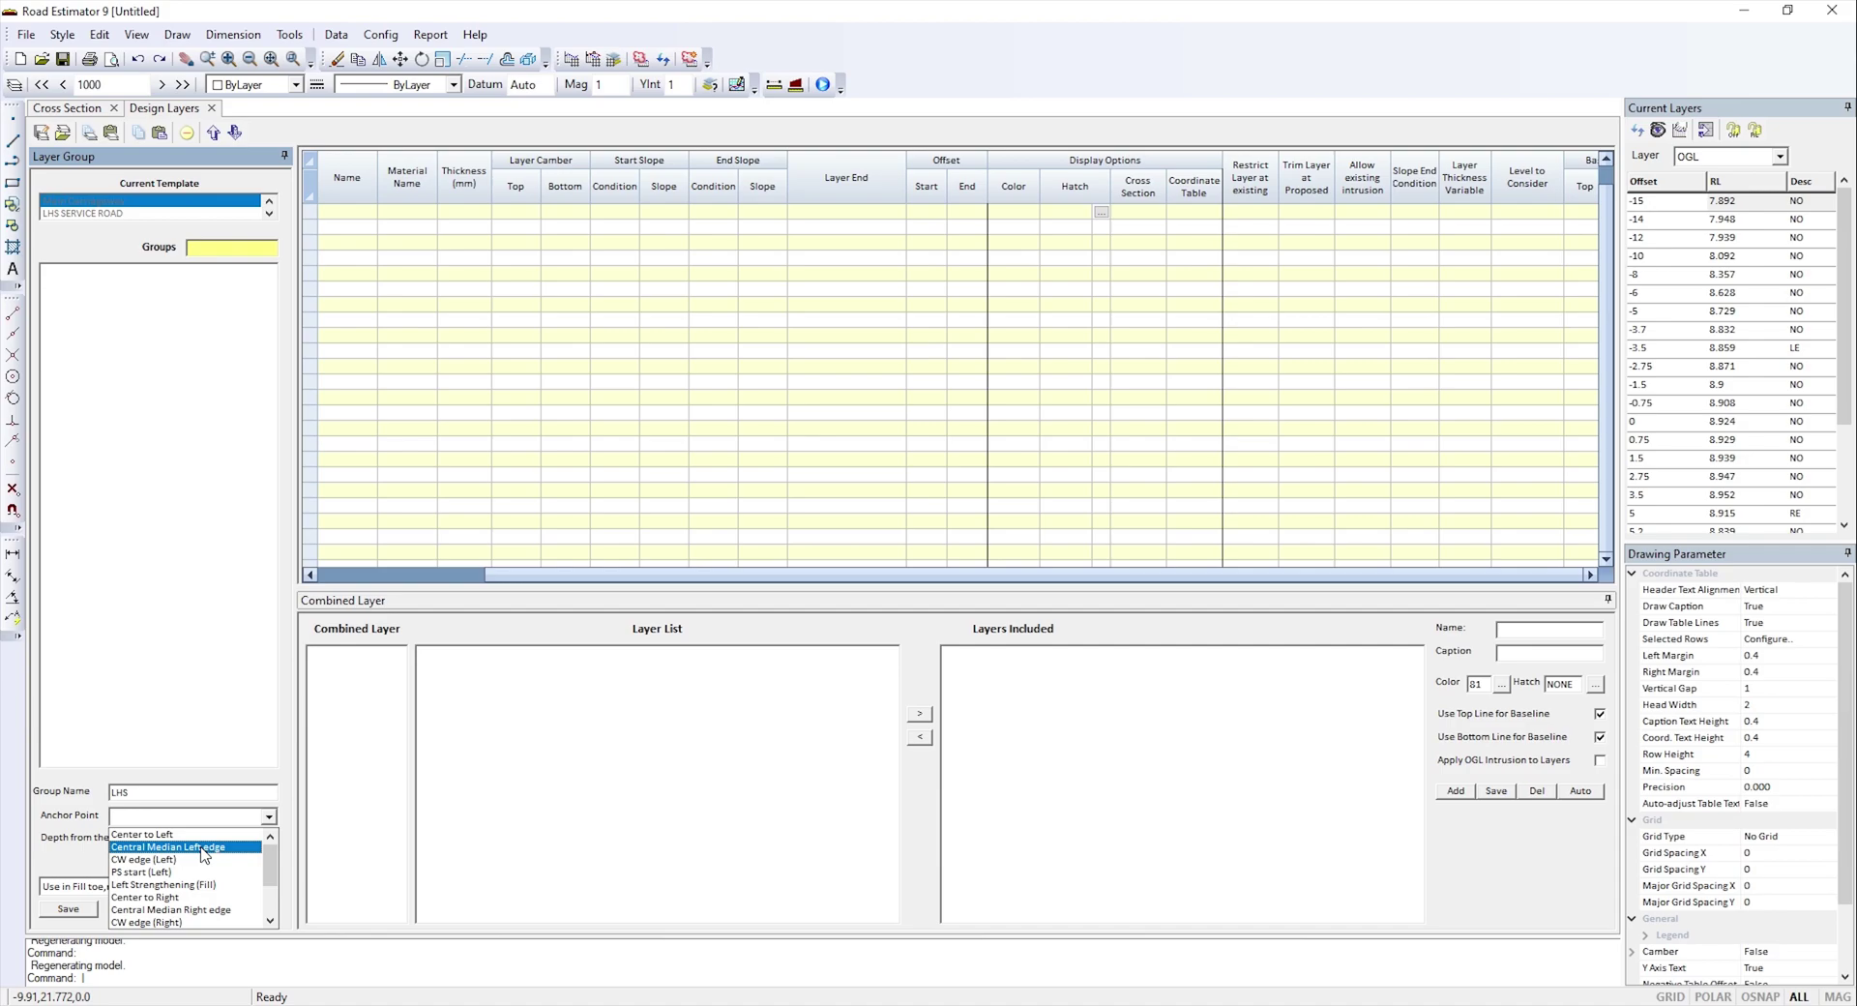
click(203, 848)
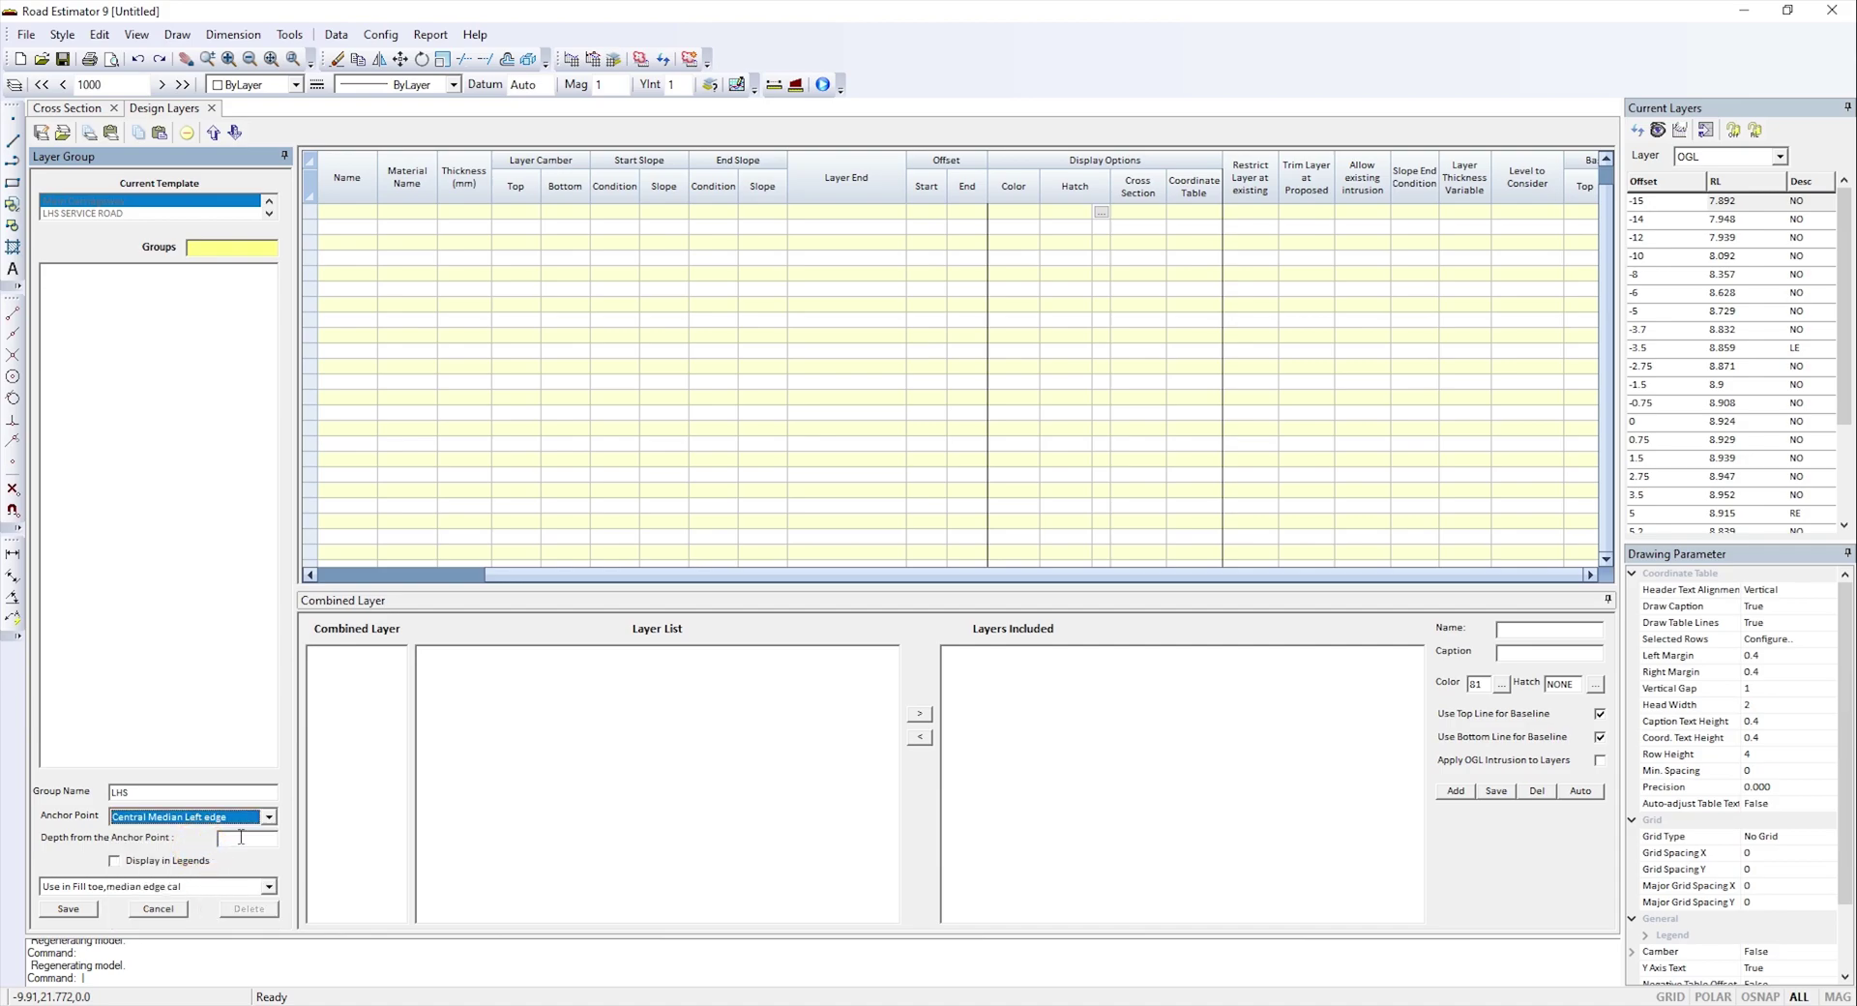
click(241, 837)
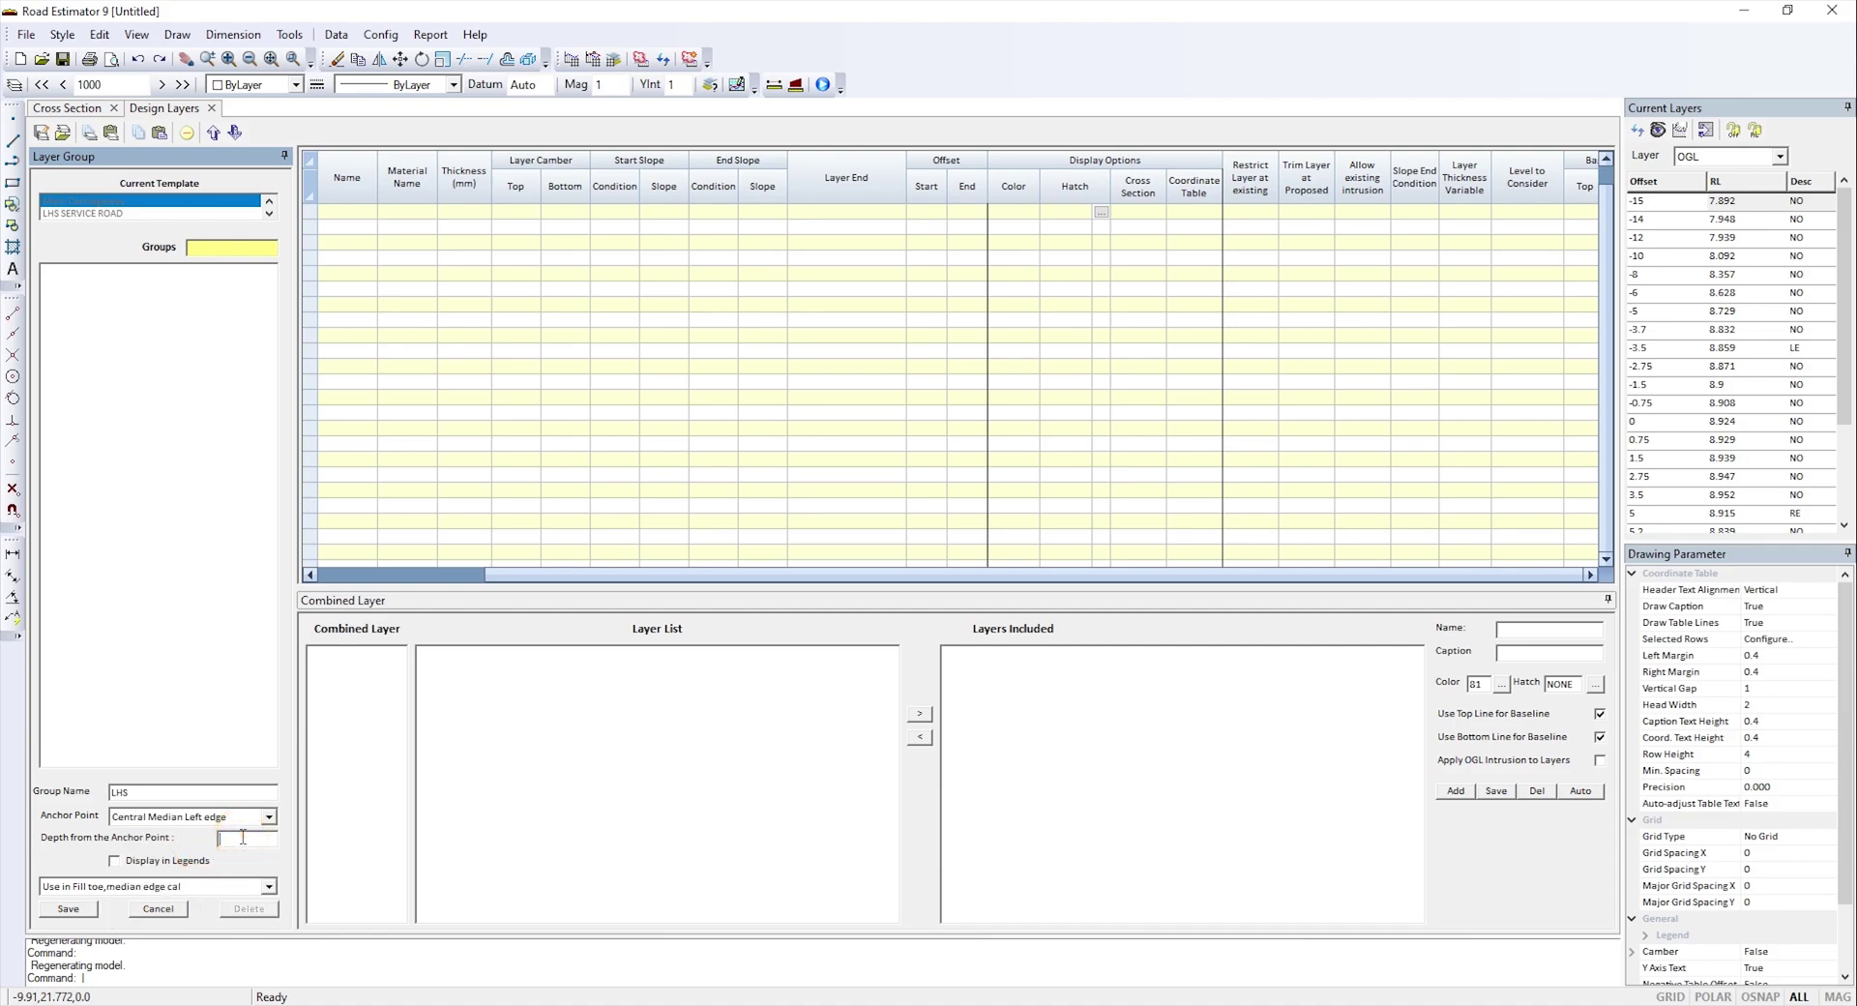
text(0)
click(69, 909)
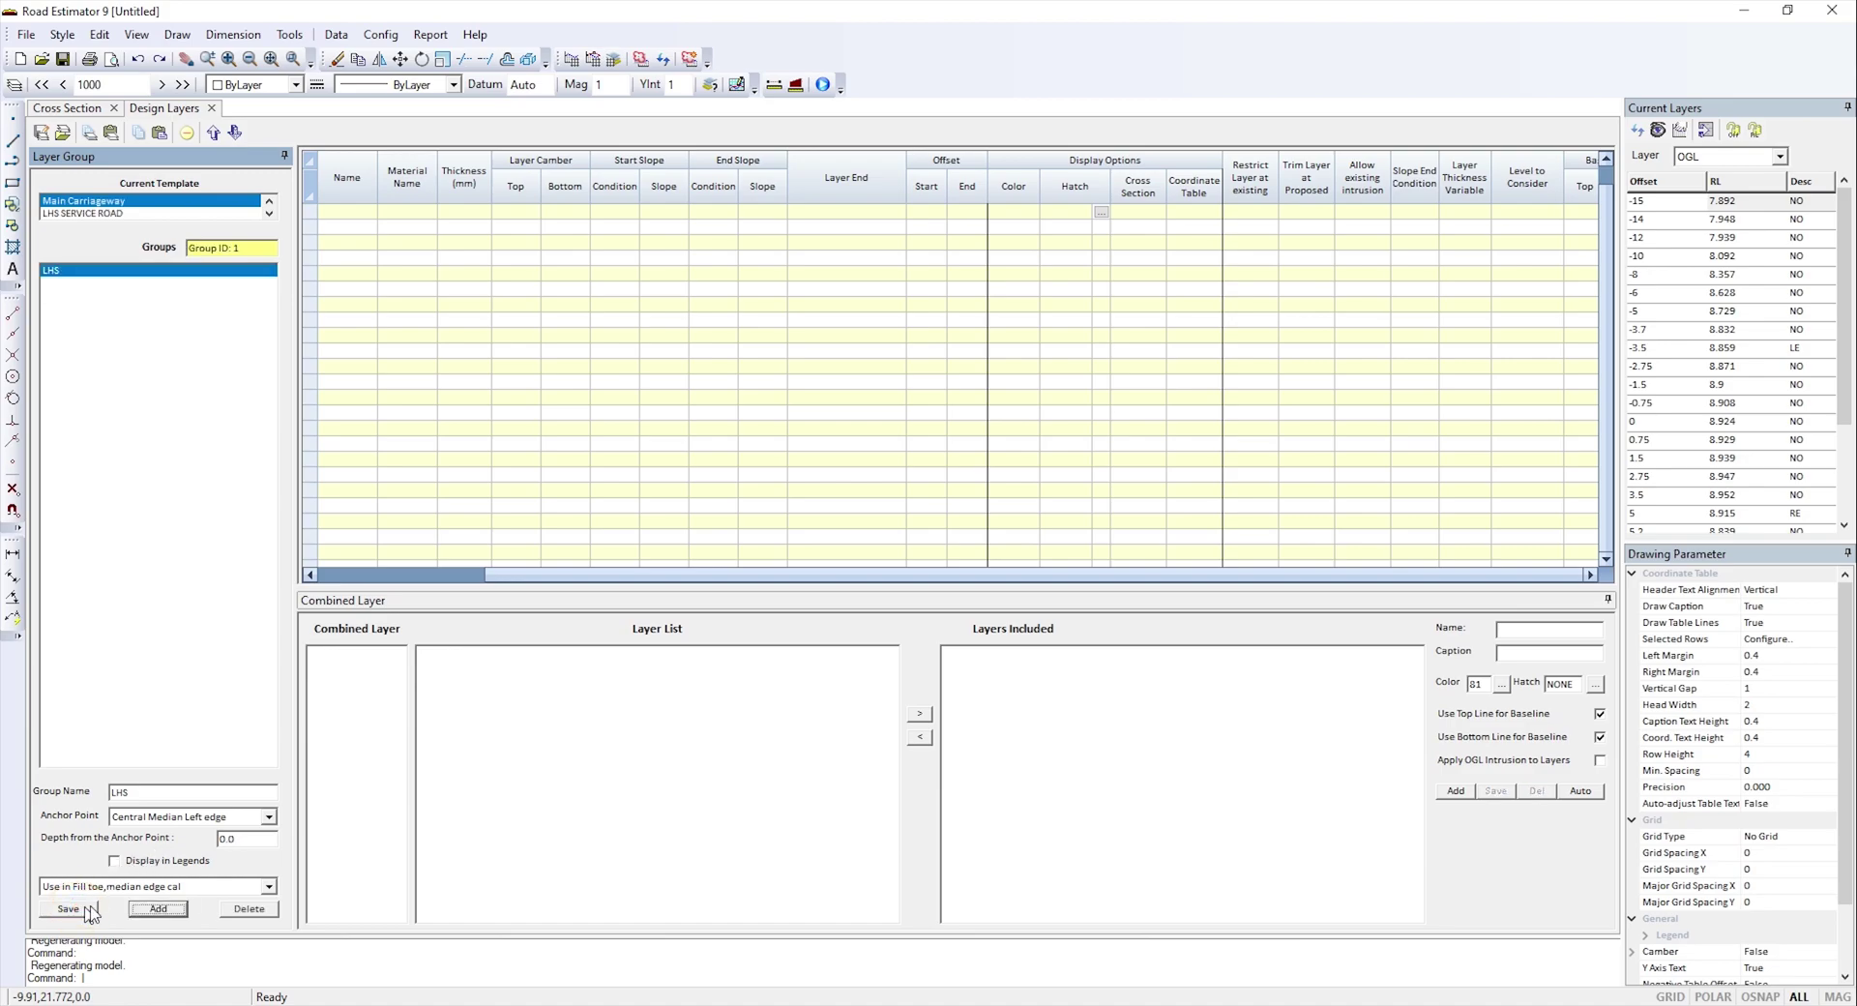
- Add a second Main Carriageway layer group named RHS, anchored at Central Median Right edge with depth 0
click(160, 909)
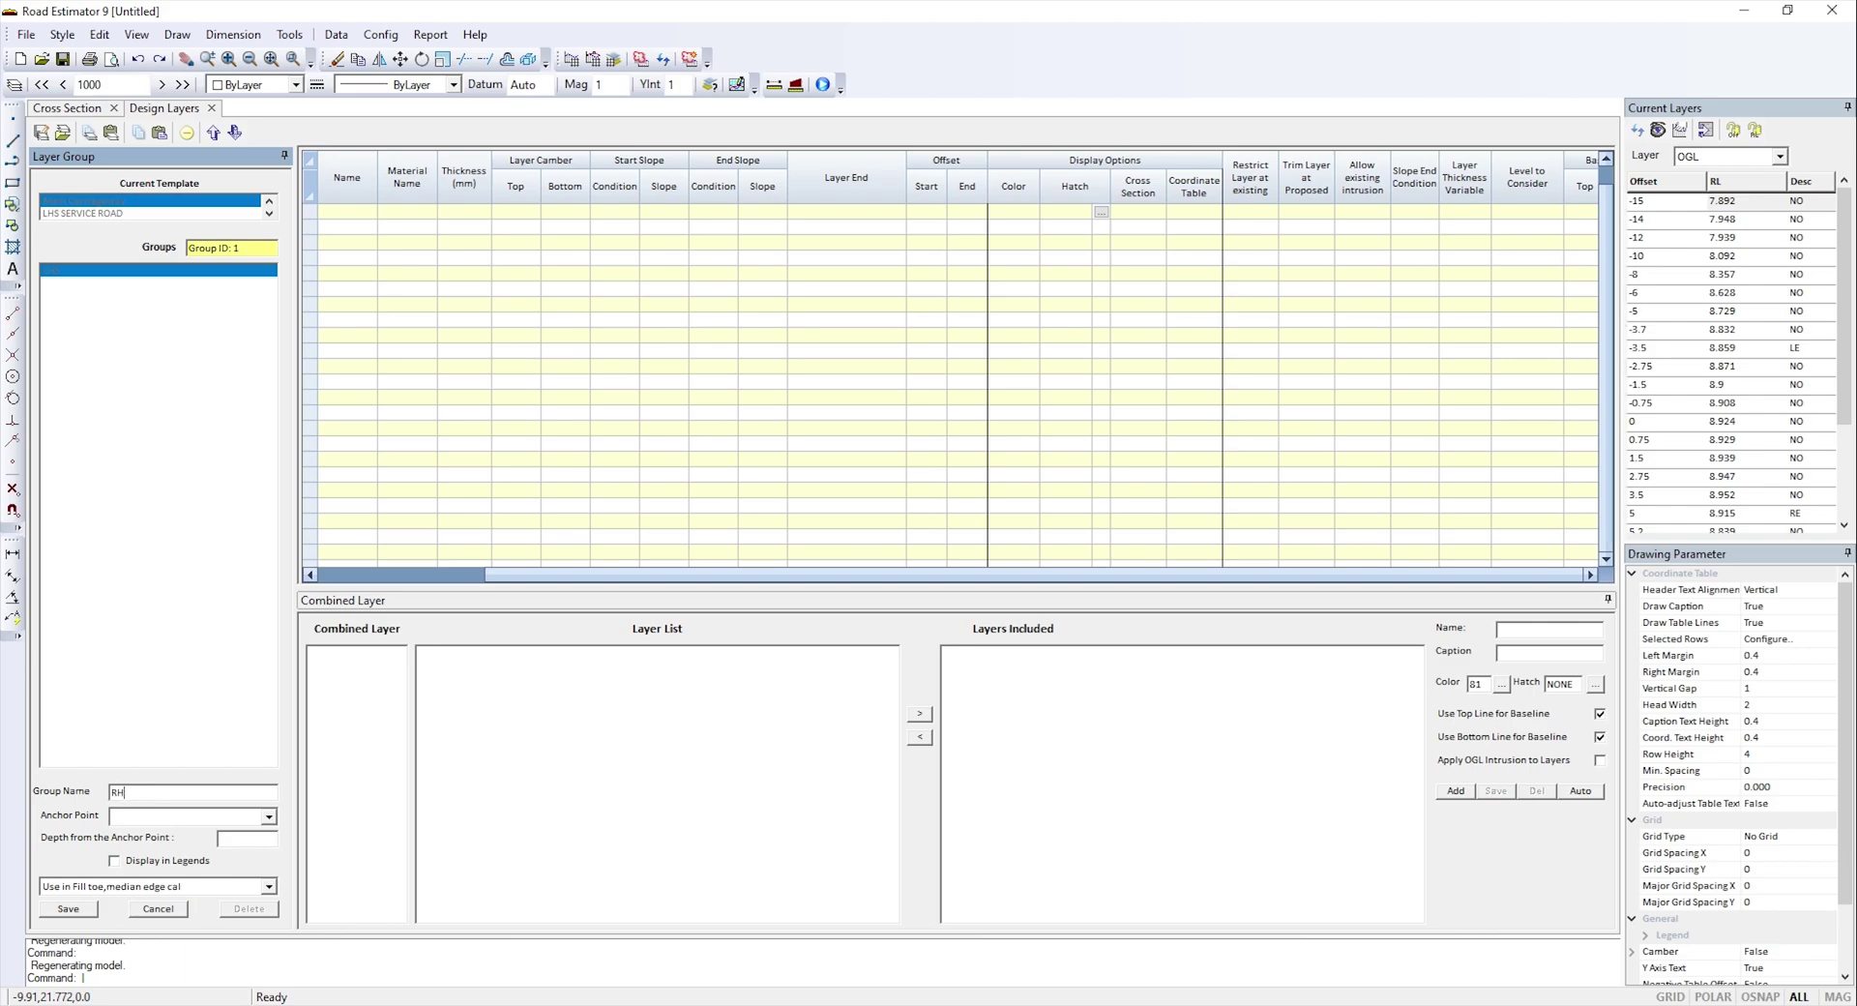
click(152, 818)
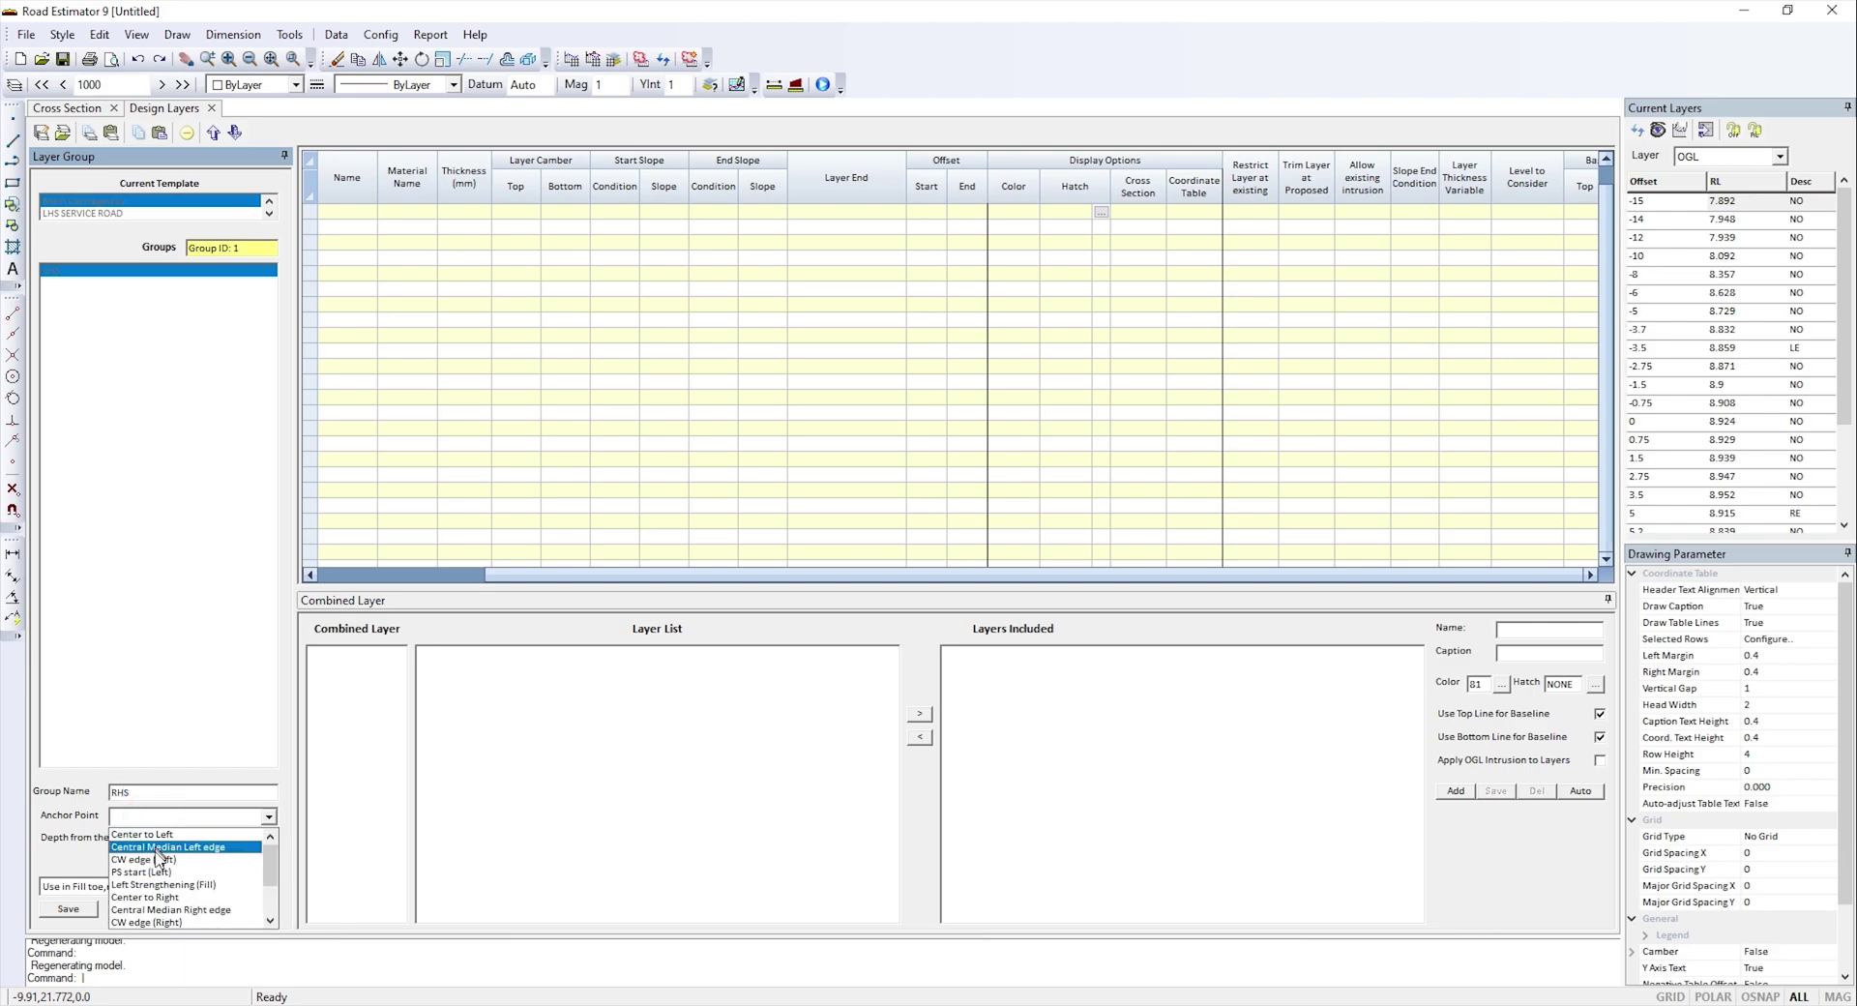
click(160, 910)
click(238, 841)
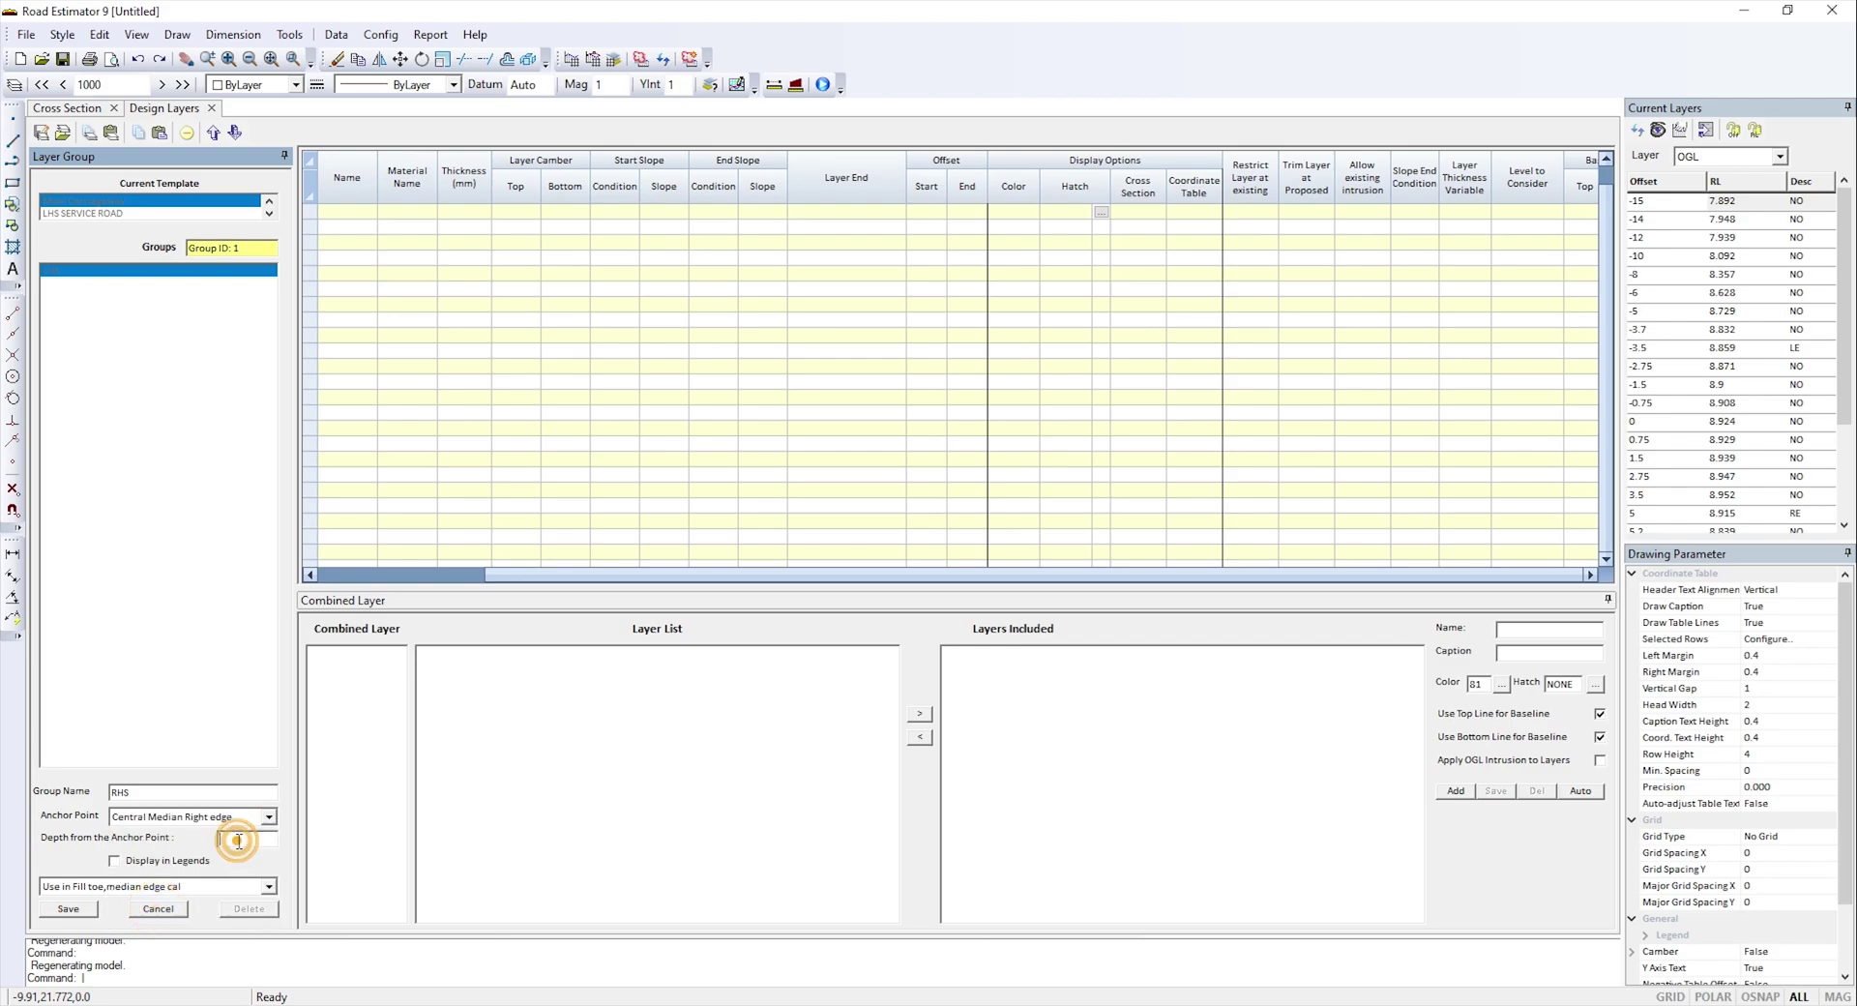
click(74, 911)
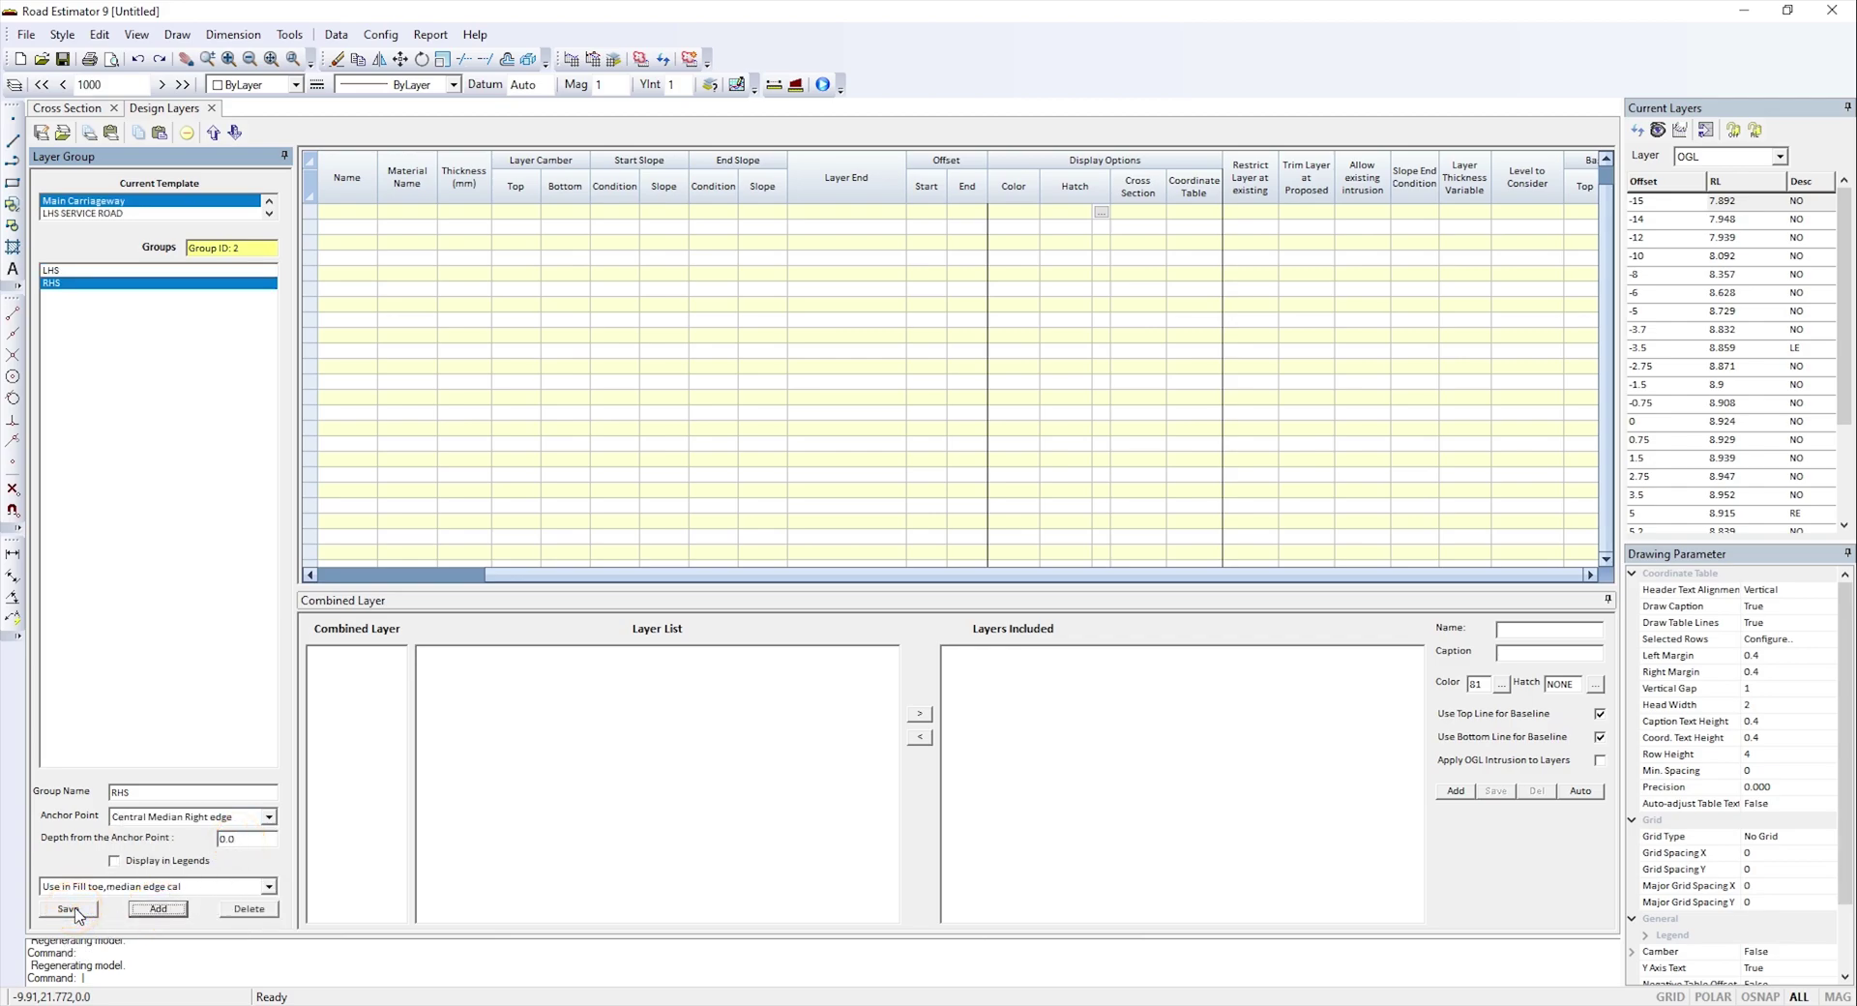
- Start a BC layer in the LHS group with material BC, thickness 50 mm, and top and bottom camber CW
click(145, 271)
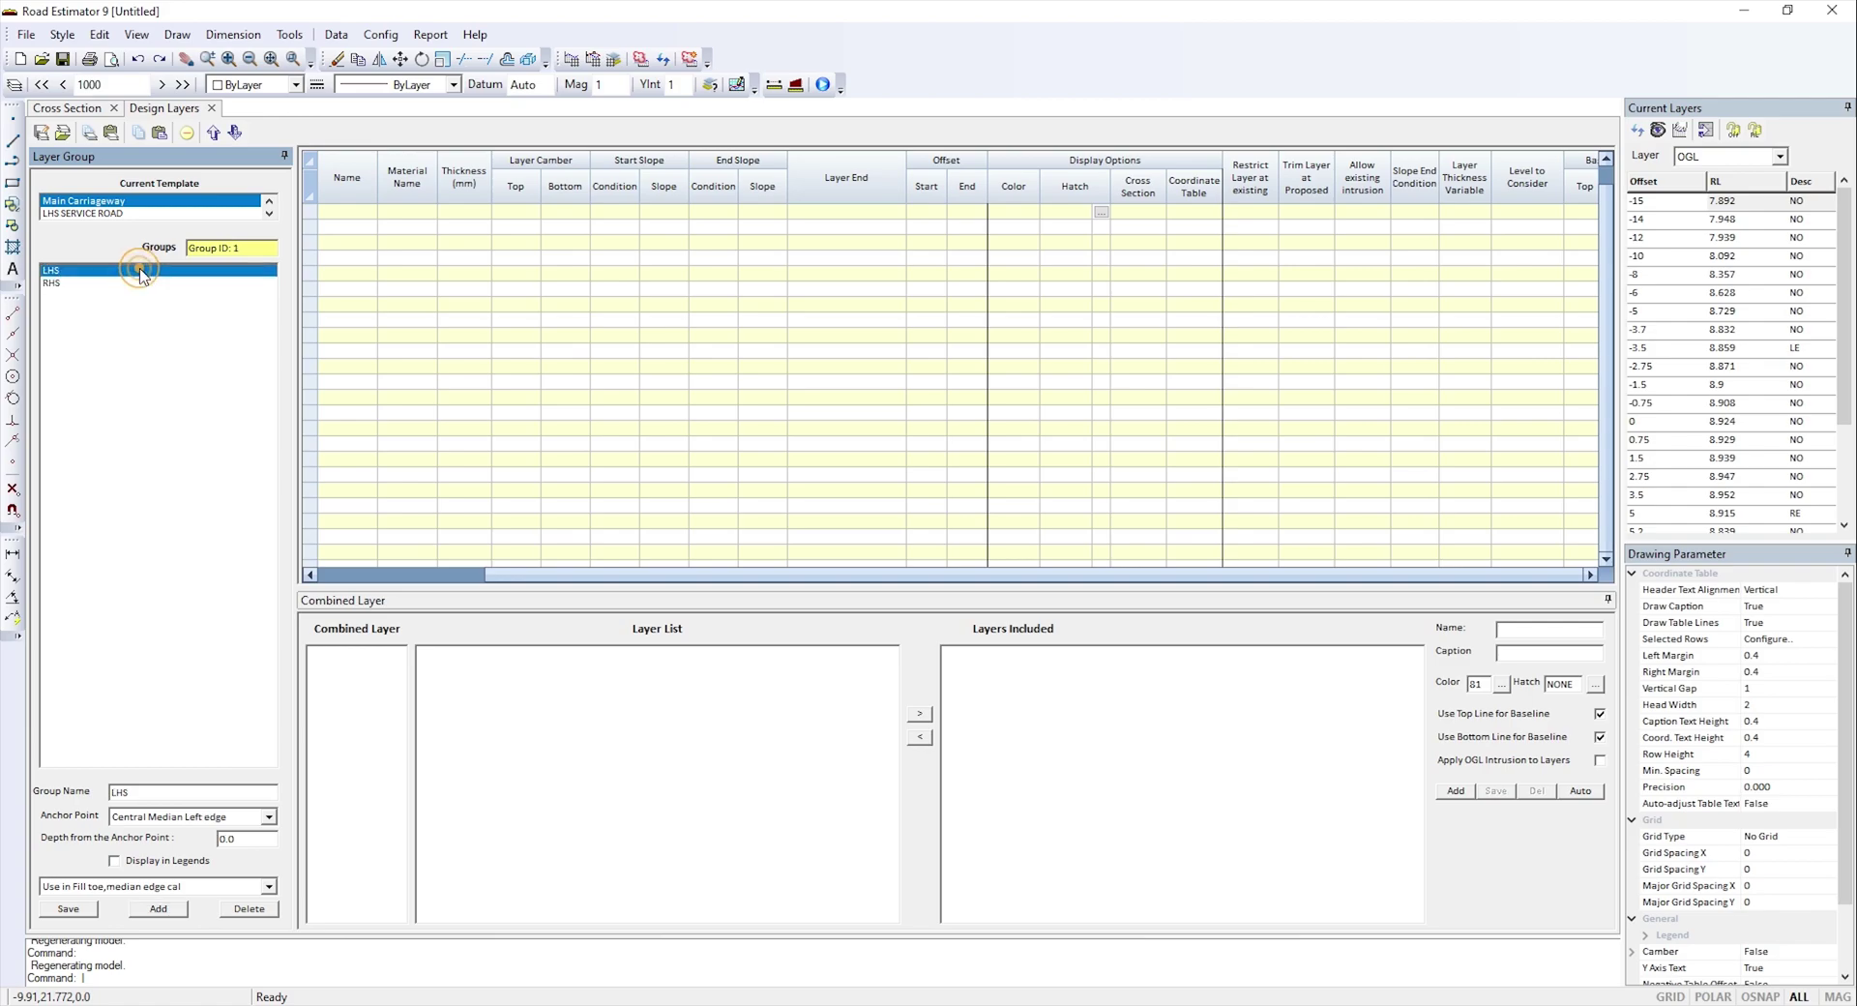
click(339, 211)
text(BC)
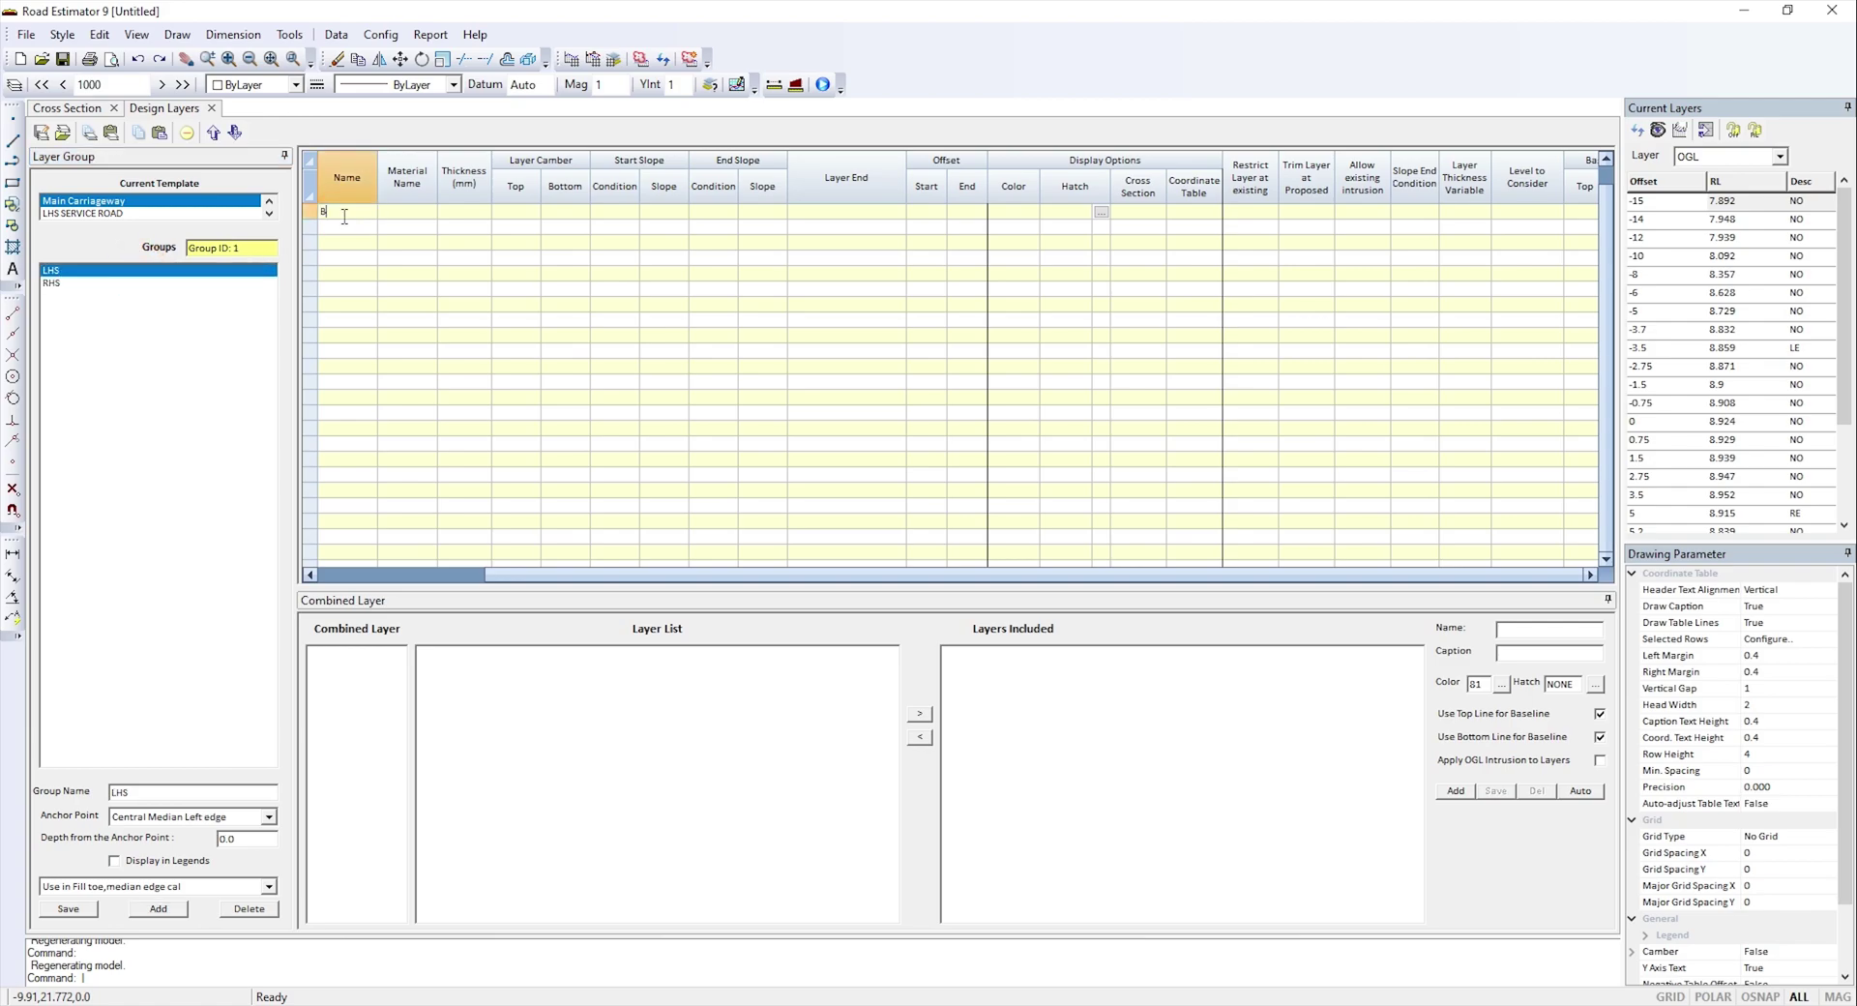
key(Tab)
text(BC)
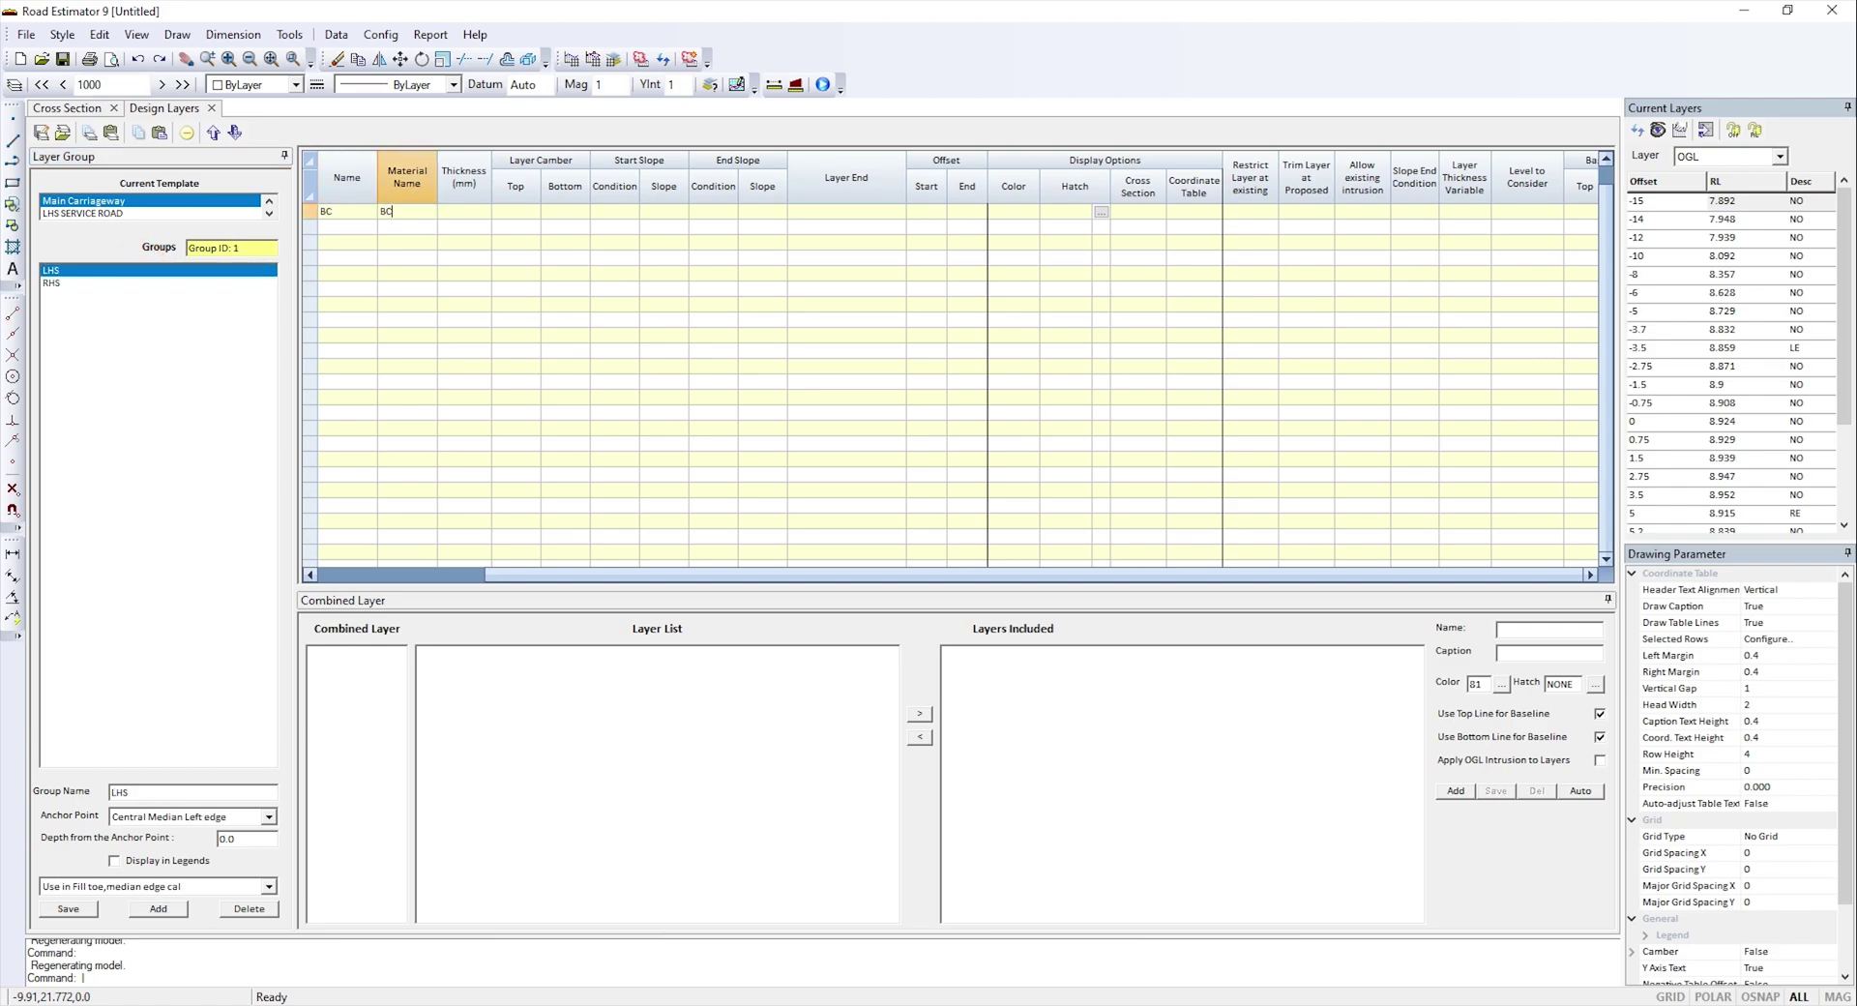
key(Tab)
text(50)
key(Tab)
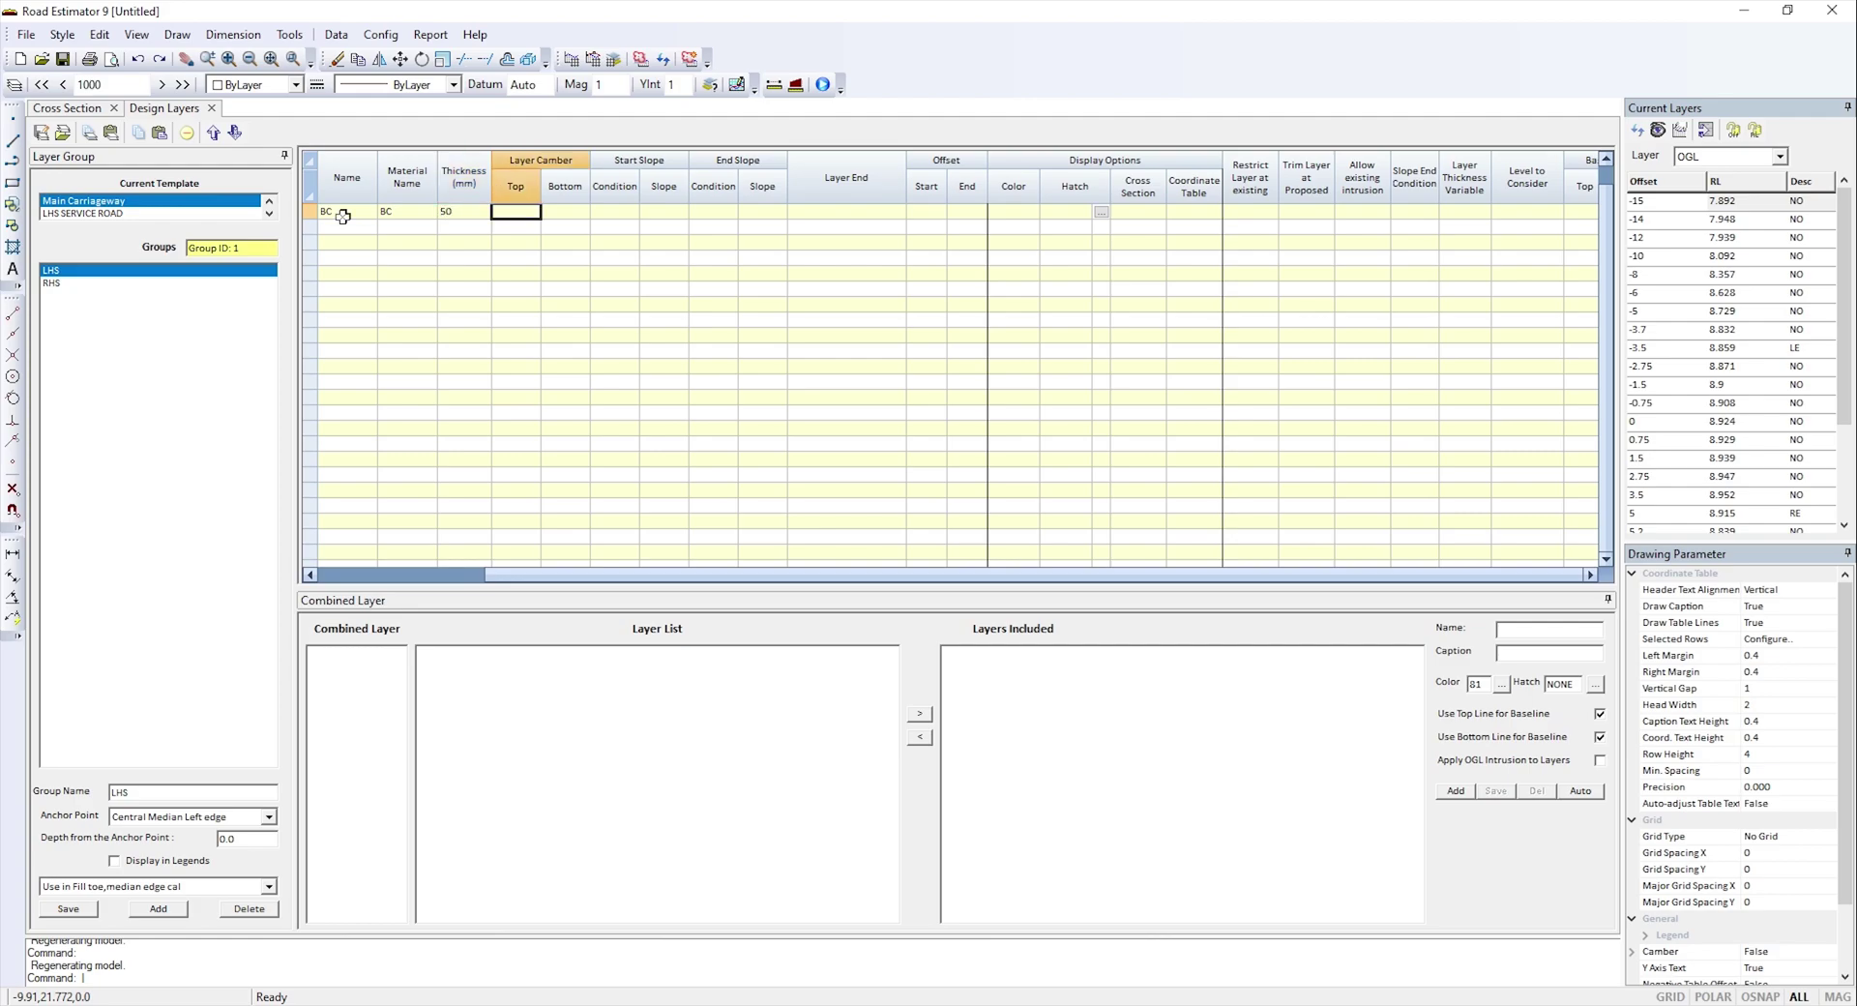
text(CW)
key(Tab)
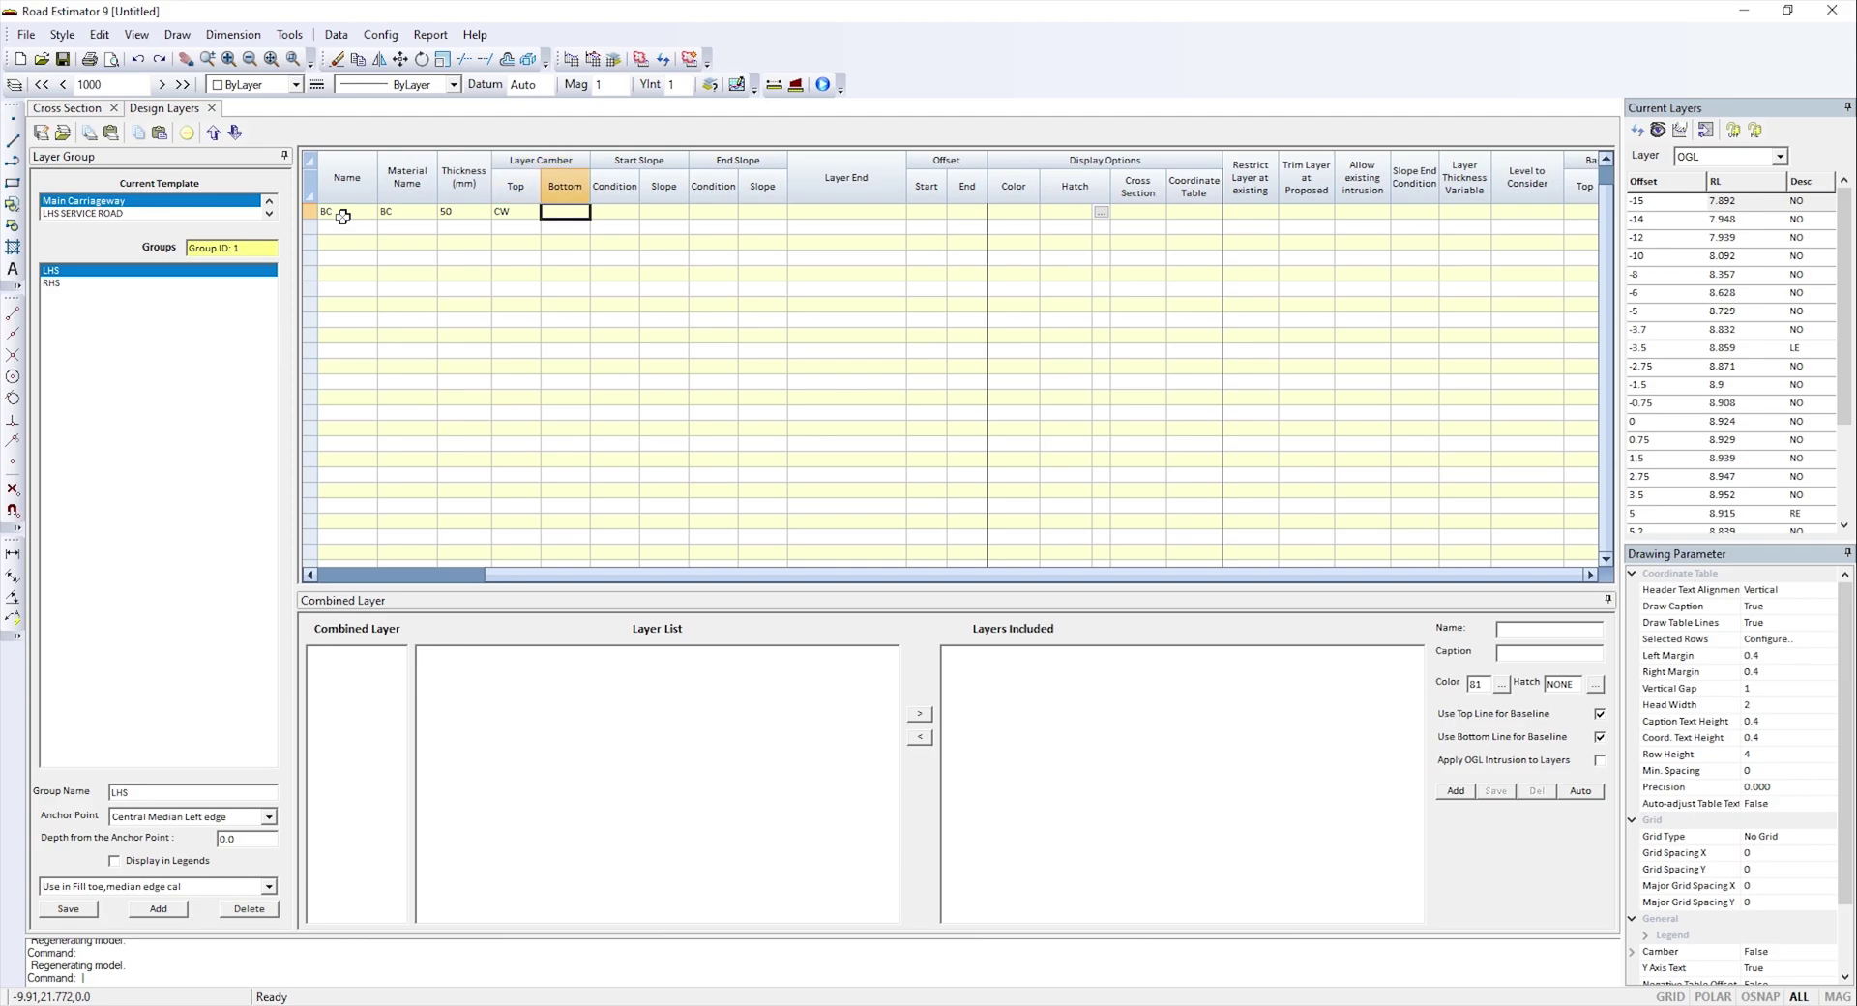
text(CW)
key(Tab)
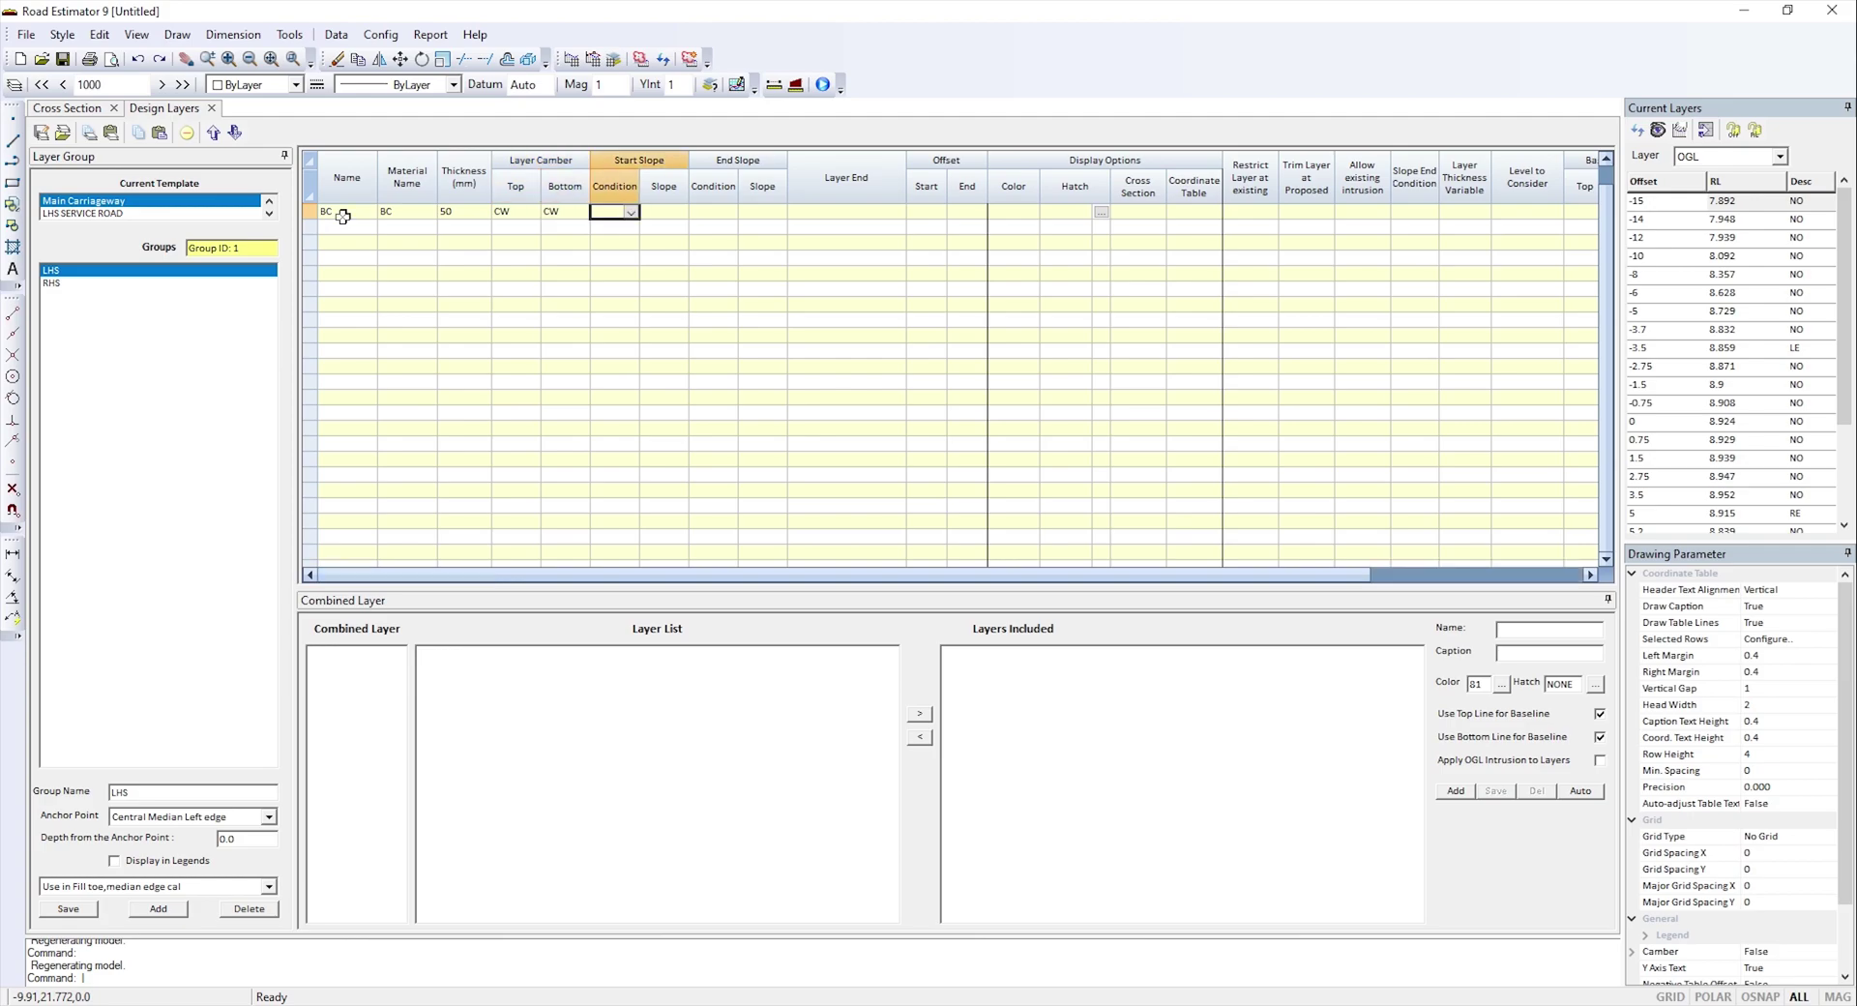
- Set the BC layer's start and end slope conditions to Vertical, each with slope 90
text(Vertical)
key(Tab)
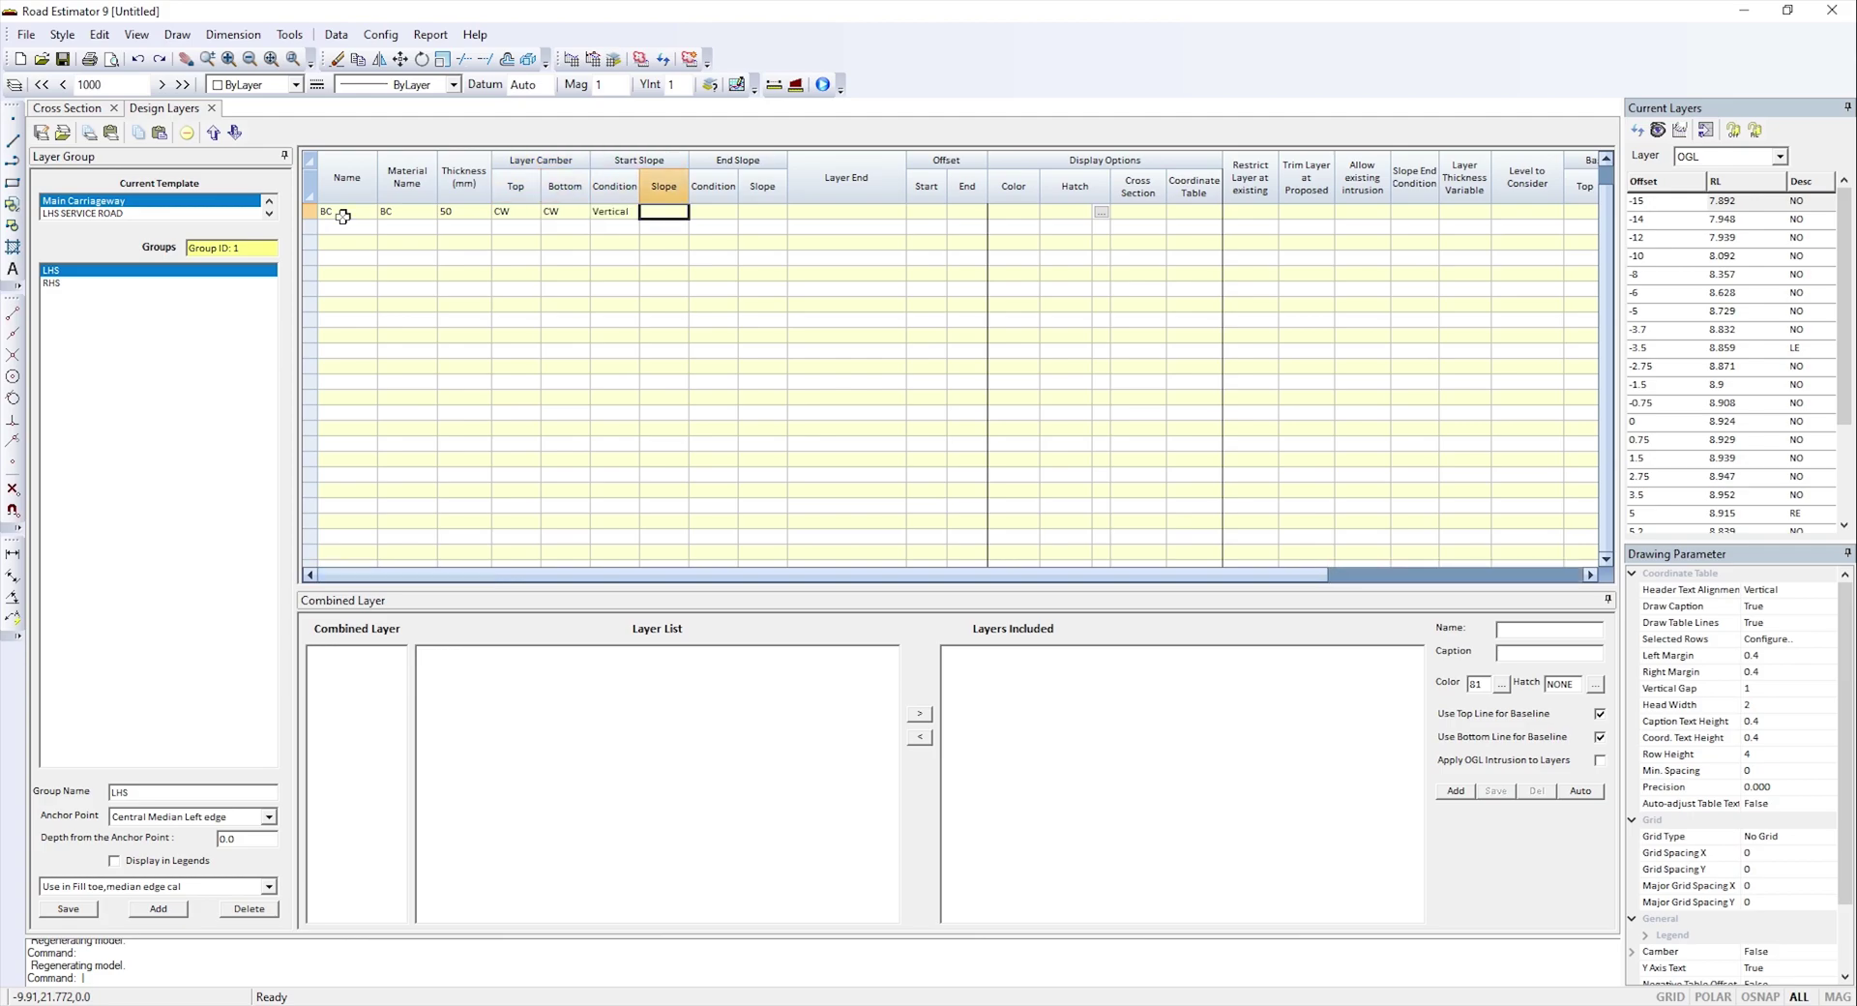
text(90)
key(Tab)
text(Vertical)
key(Tab)
text(90)
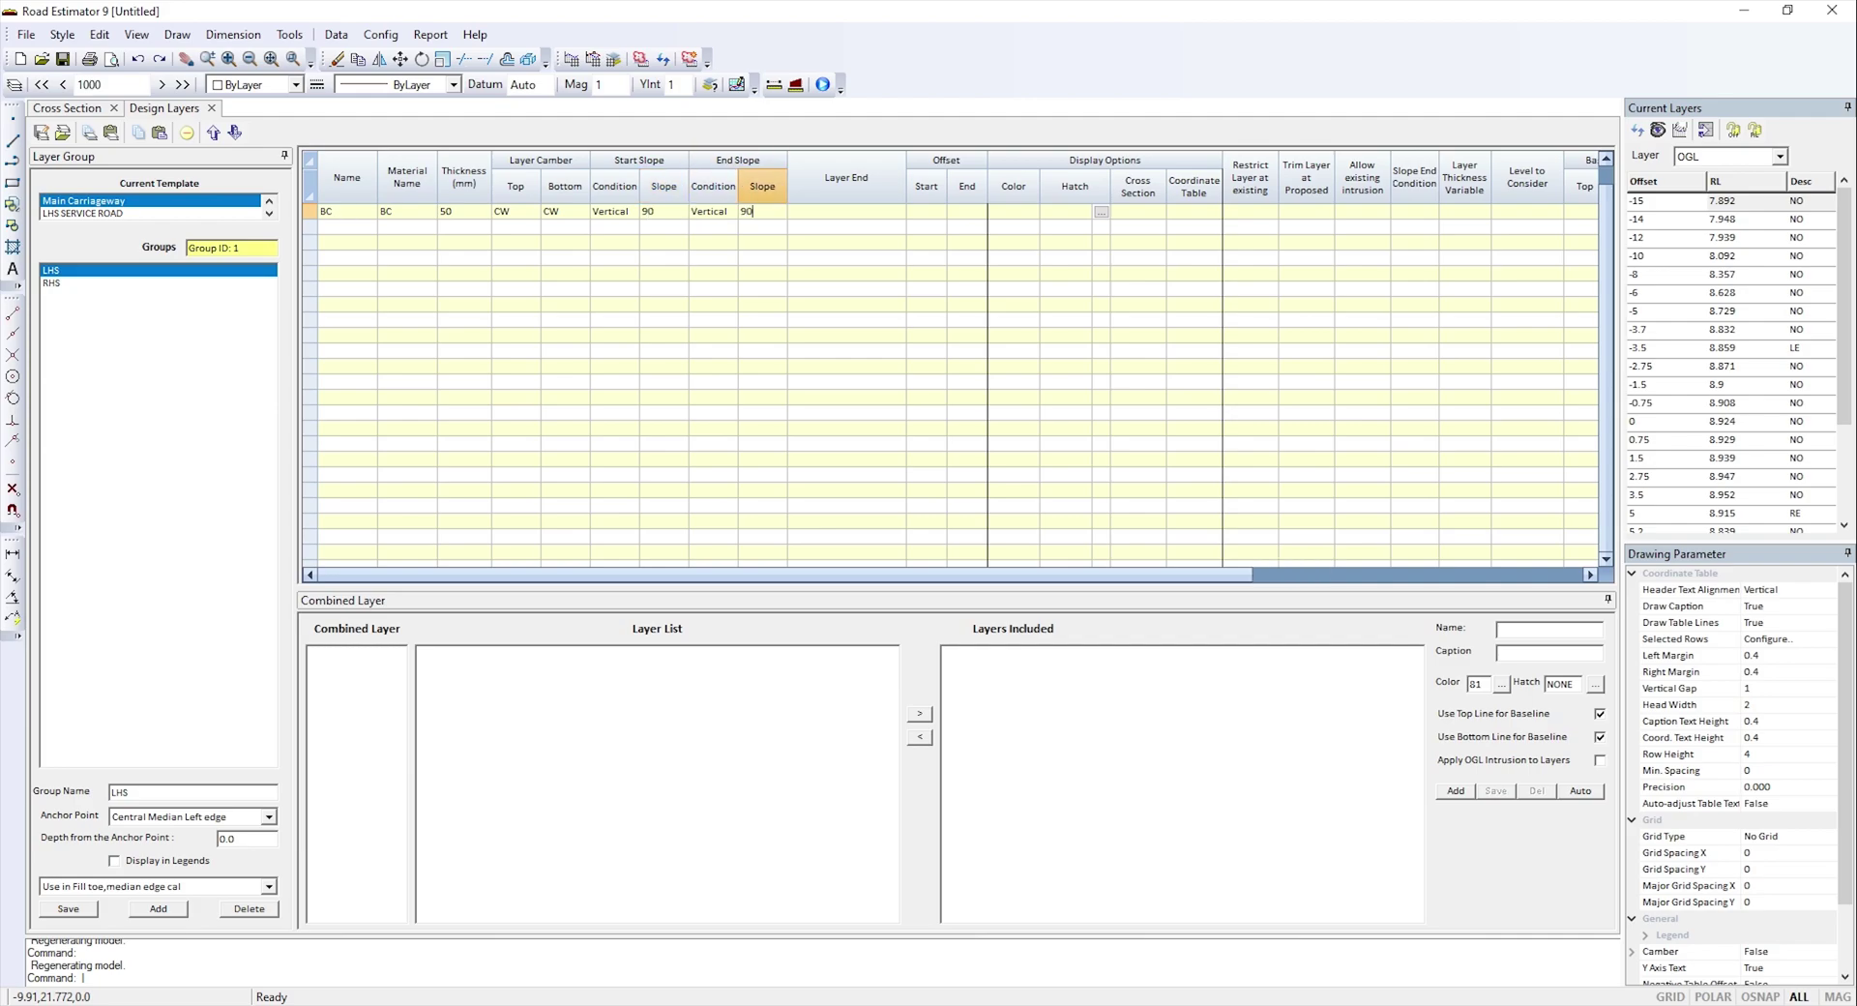
key(Tab)
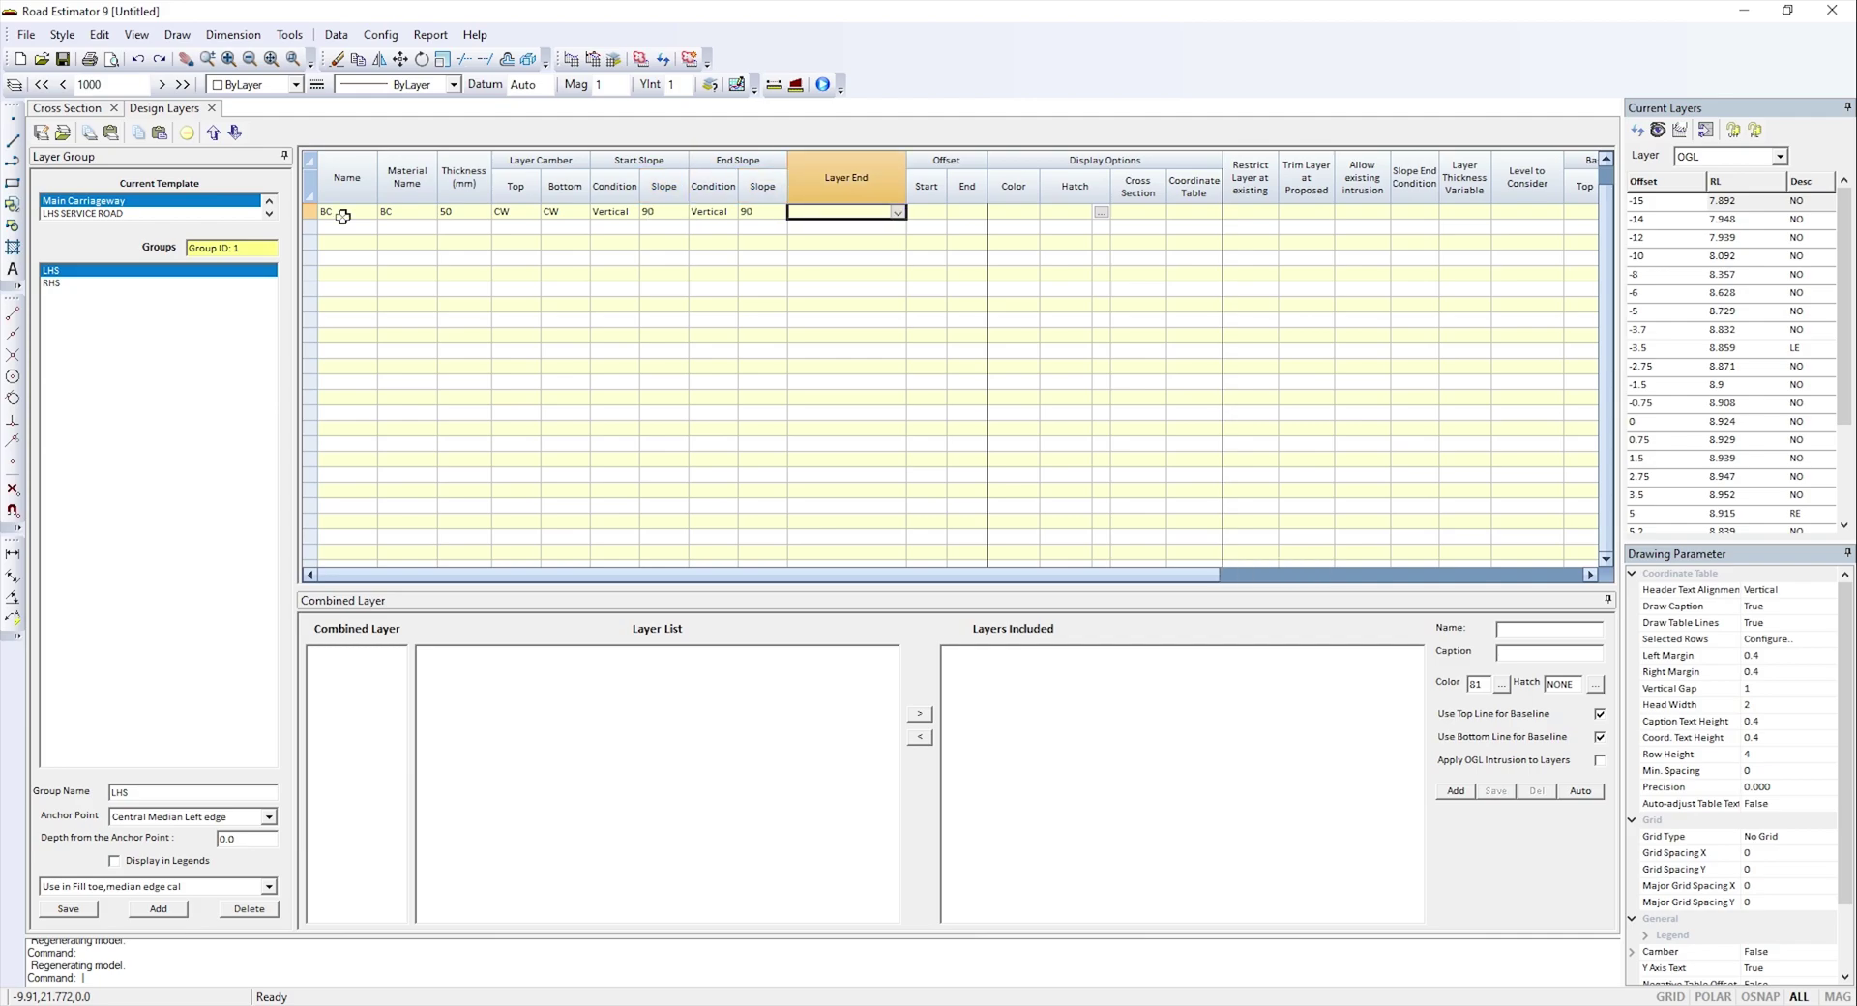
- End the BC layer at CW edge (Left) with start and end offsets of 0
key(c)
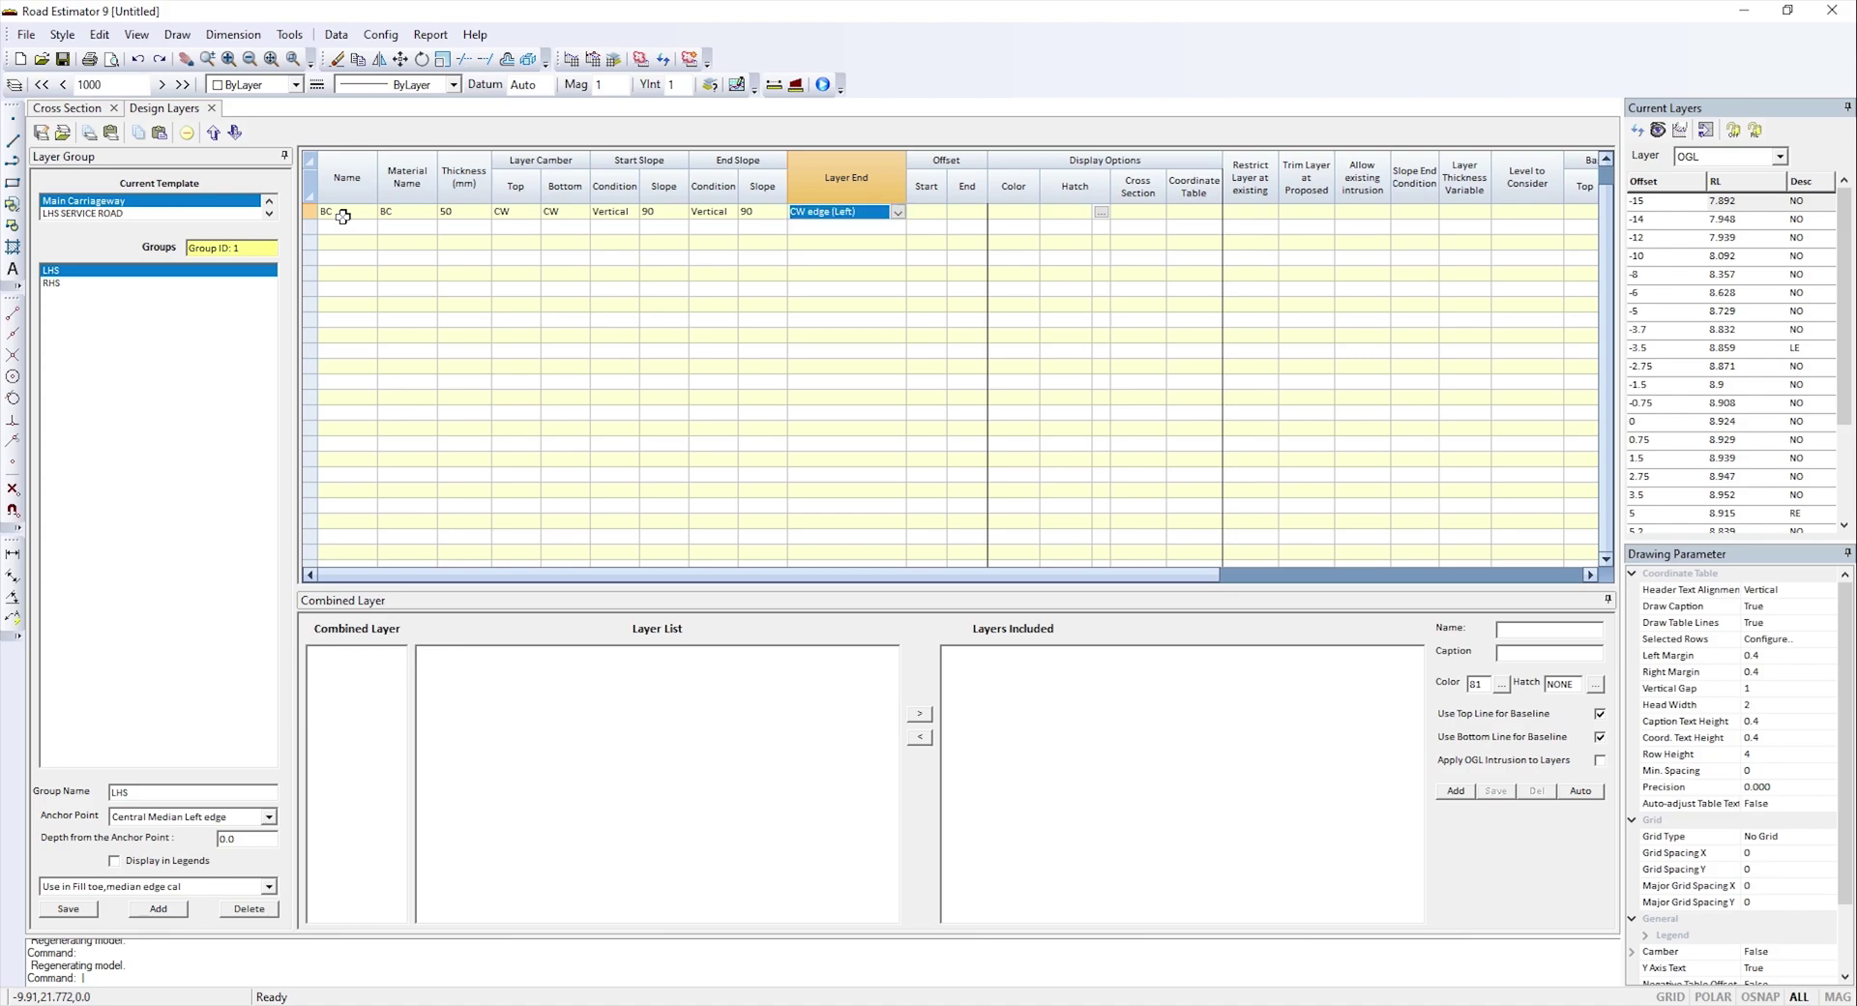
key(Tab)
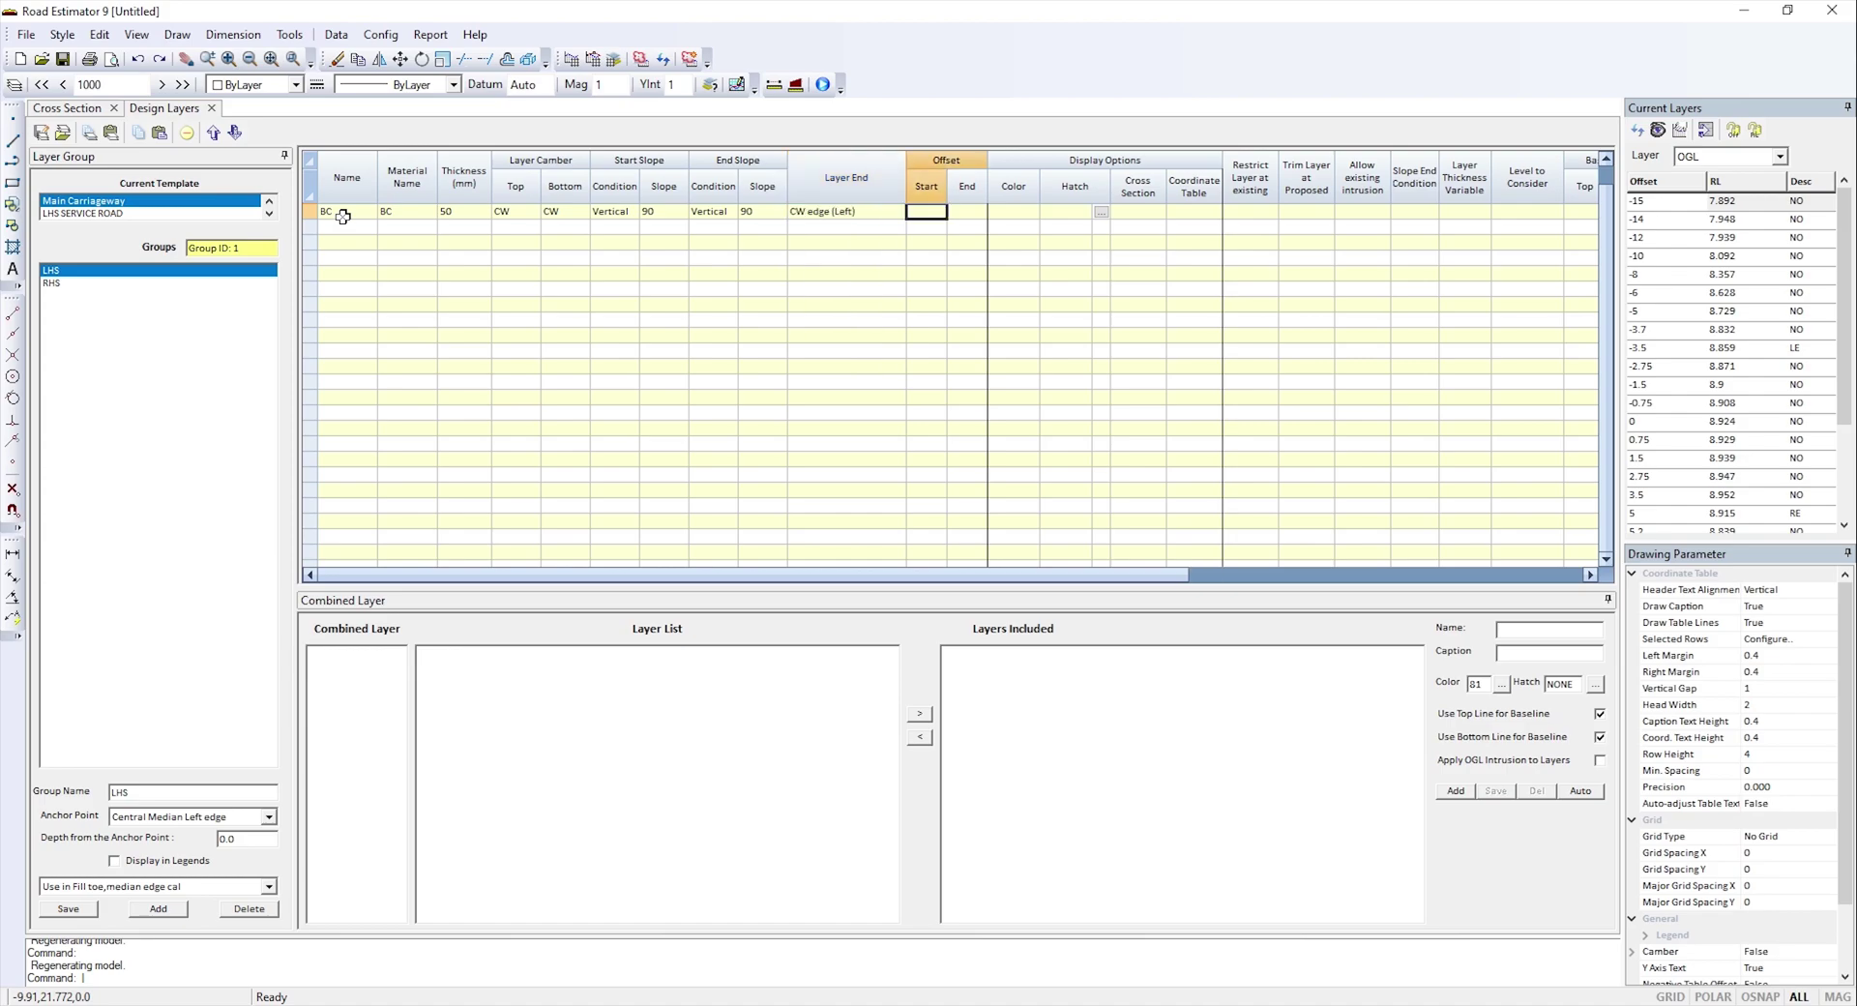
text(0)
key(Tab)
text(0)
key(Tab)
- Set the BC layer's display options to color Red, hatch None, and Yes for both cross section and coordinate table
key(r)
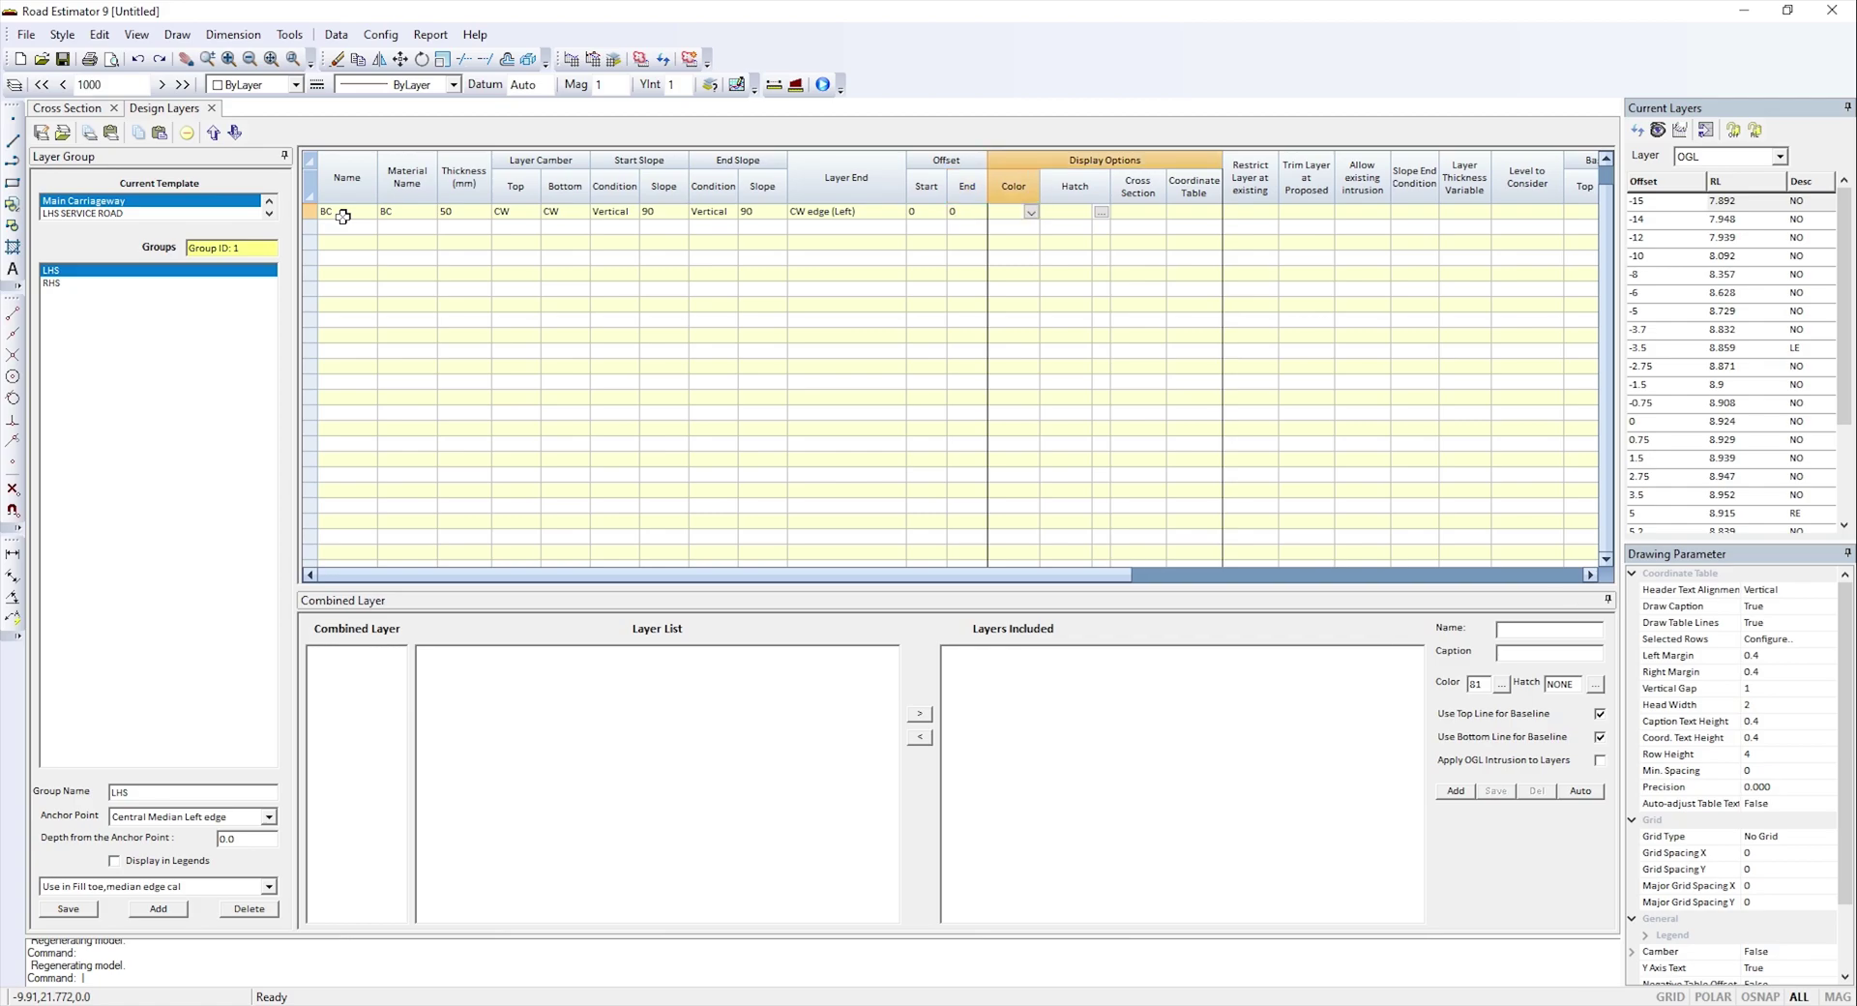
key(Tab)
key(Tab)
key(space)
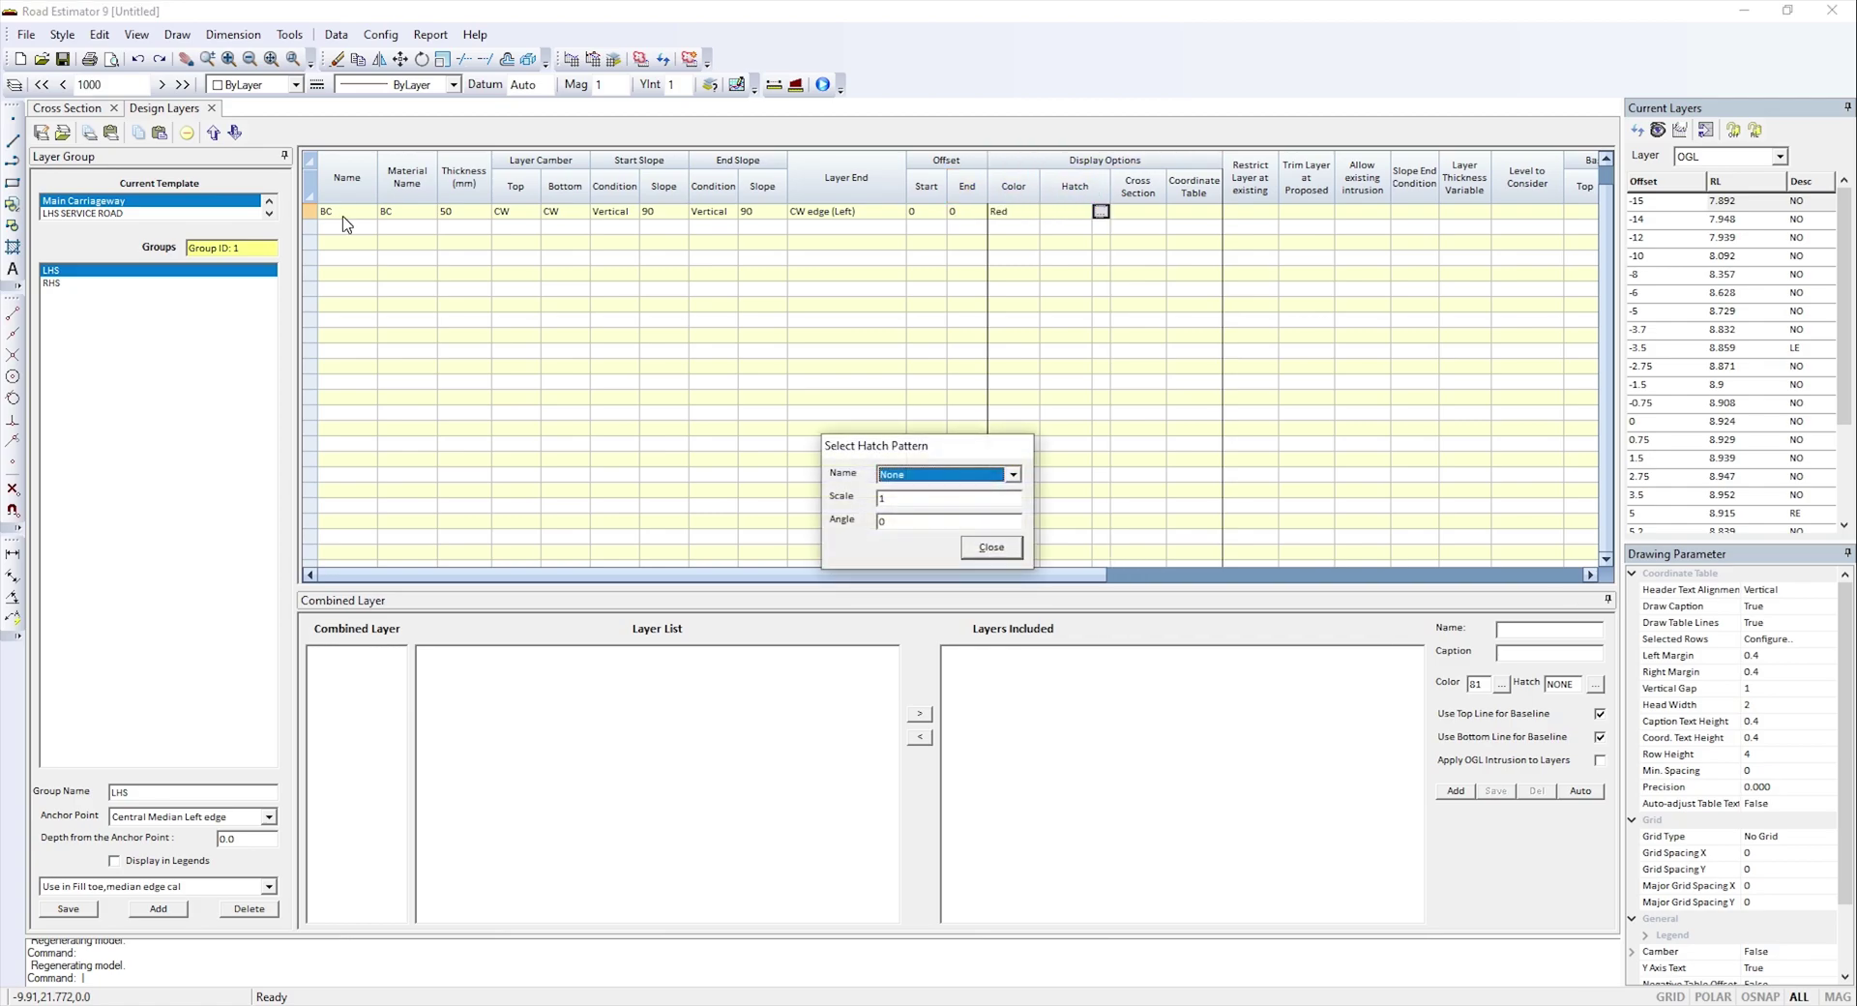
key(Return)
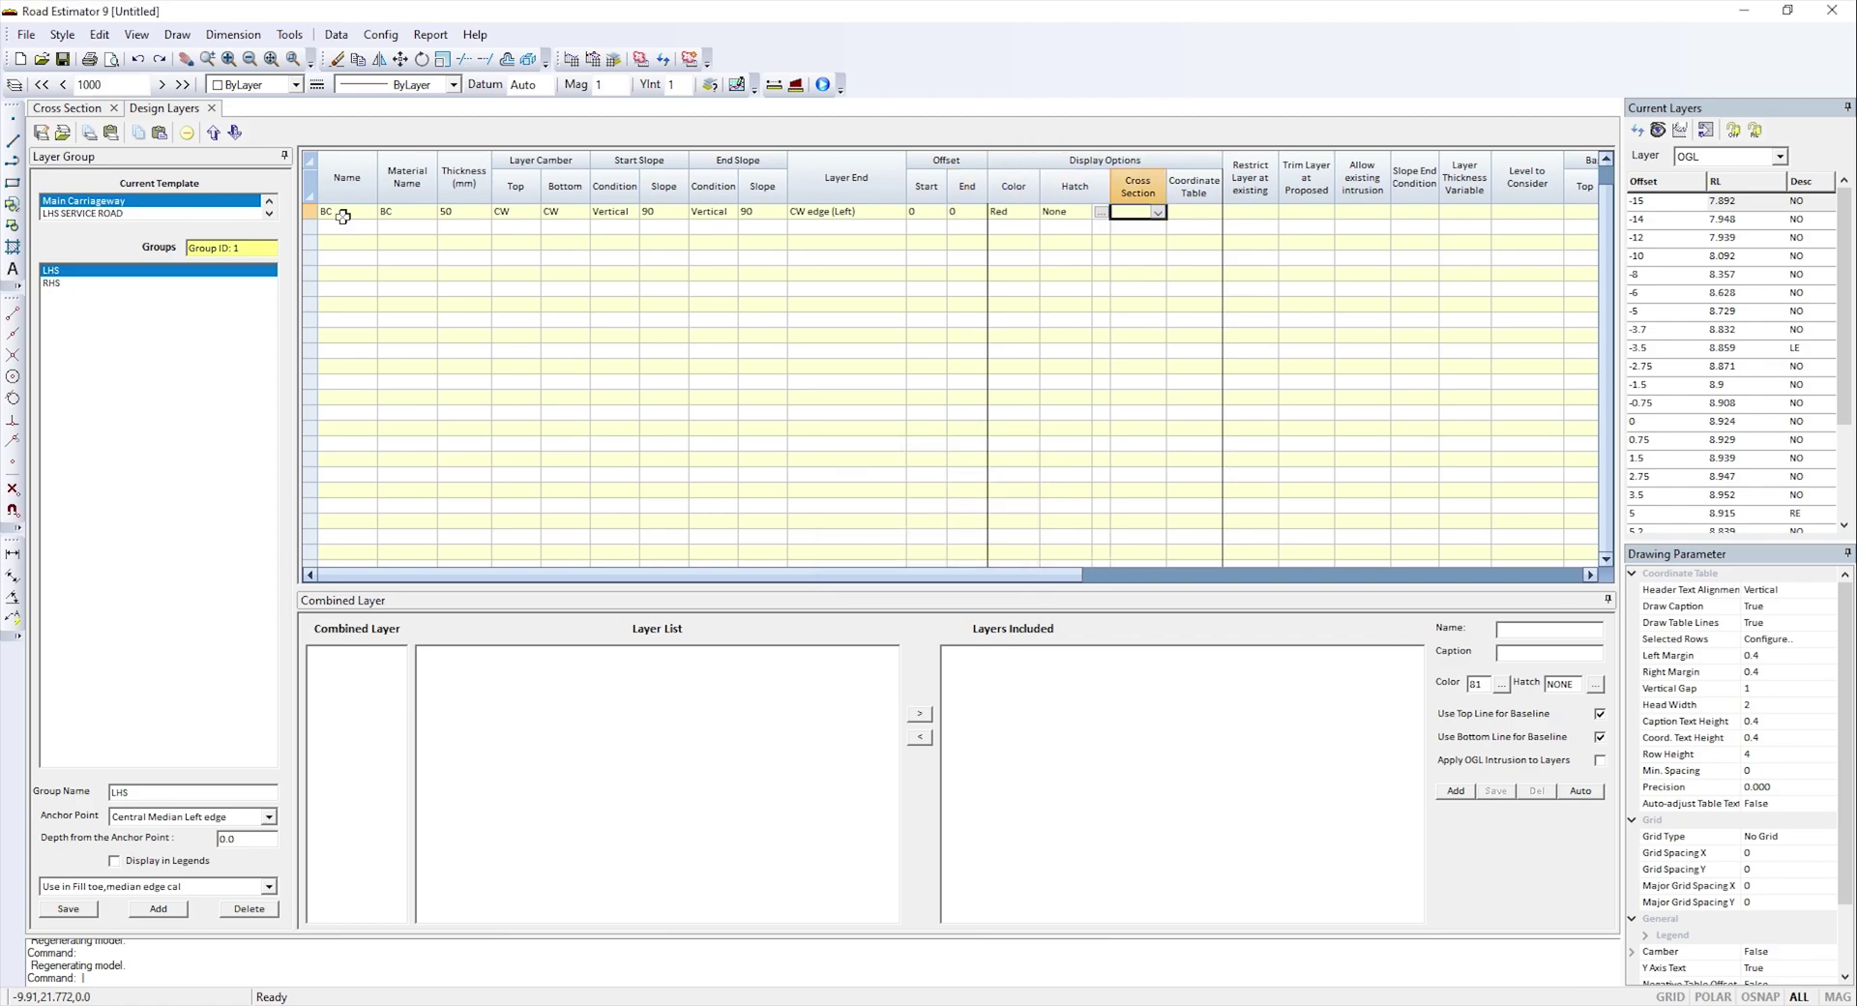
key(y)
key(Tab)
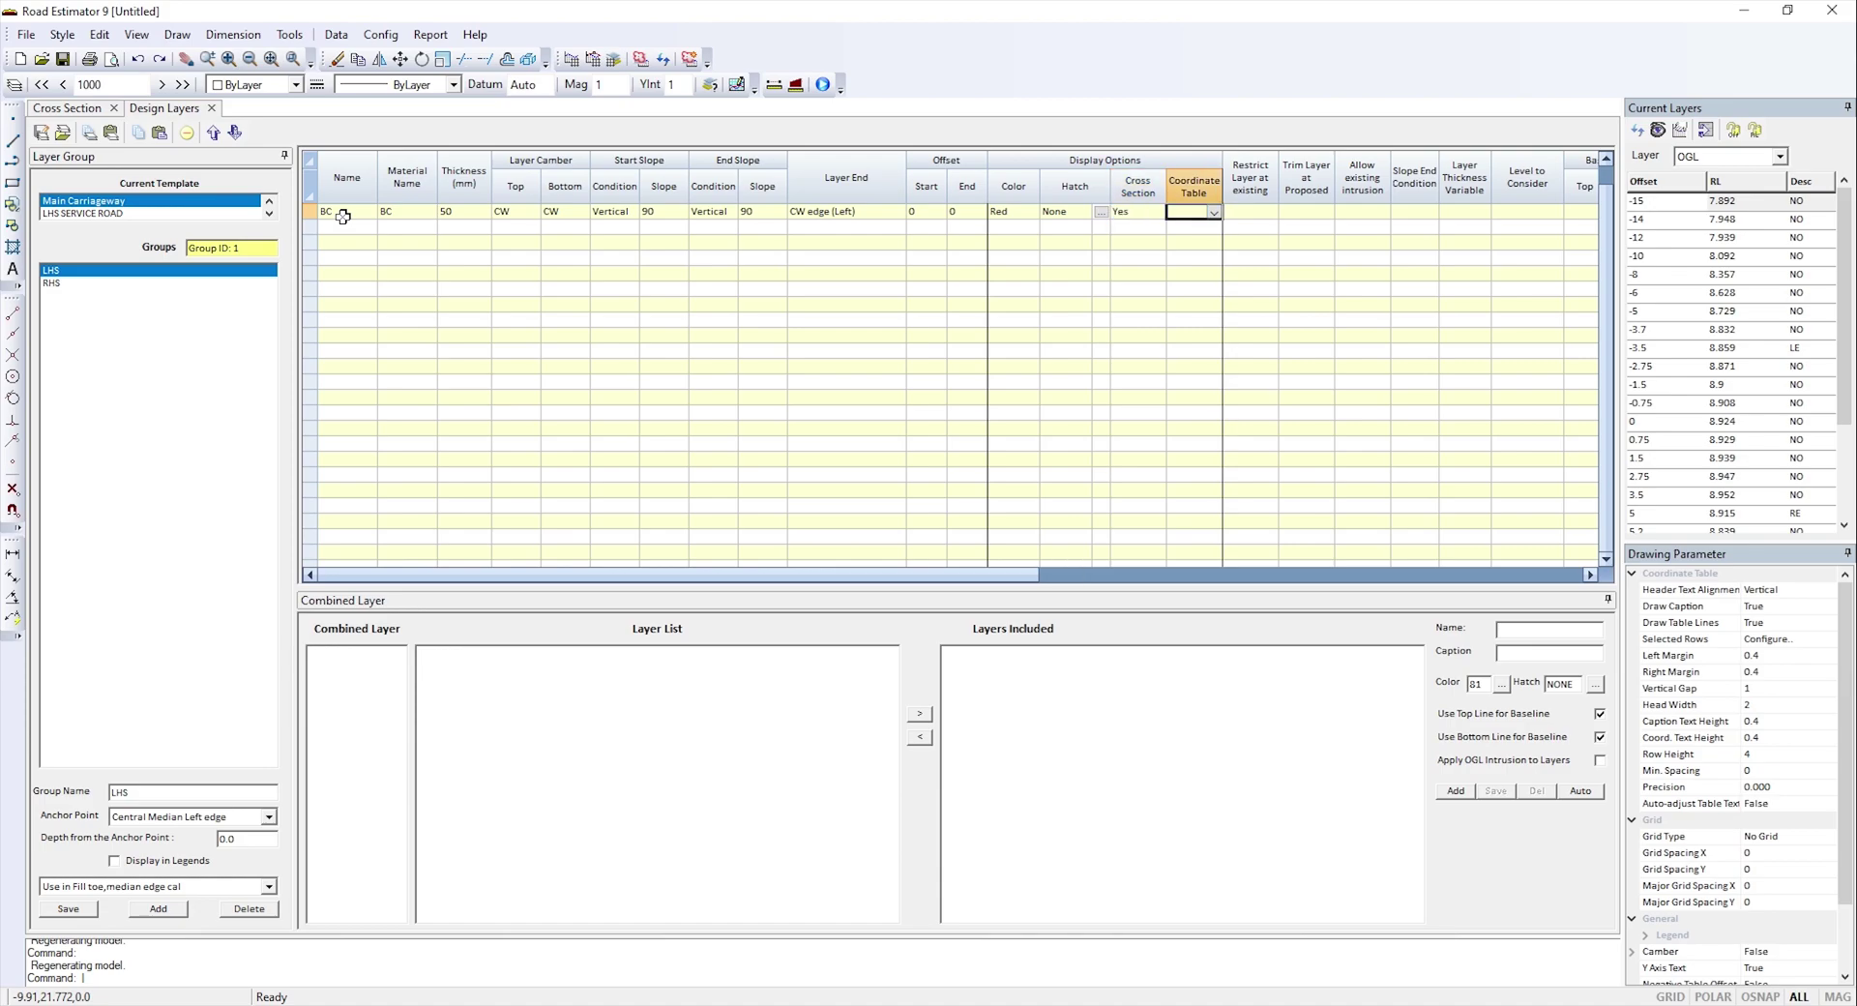
key(y)
key(Tab)
- Set the BC layer's restrict at existing, trim at proposed and allow existing intrusion options to No
key(n)
key(Tab)
key(n)
key(Tab)
key(n)
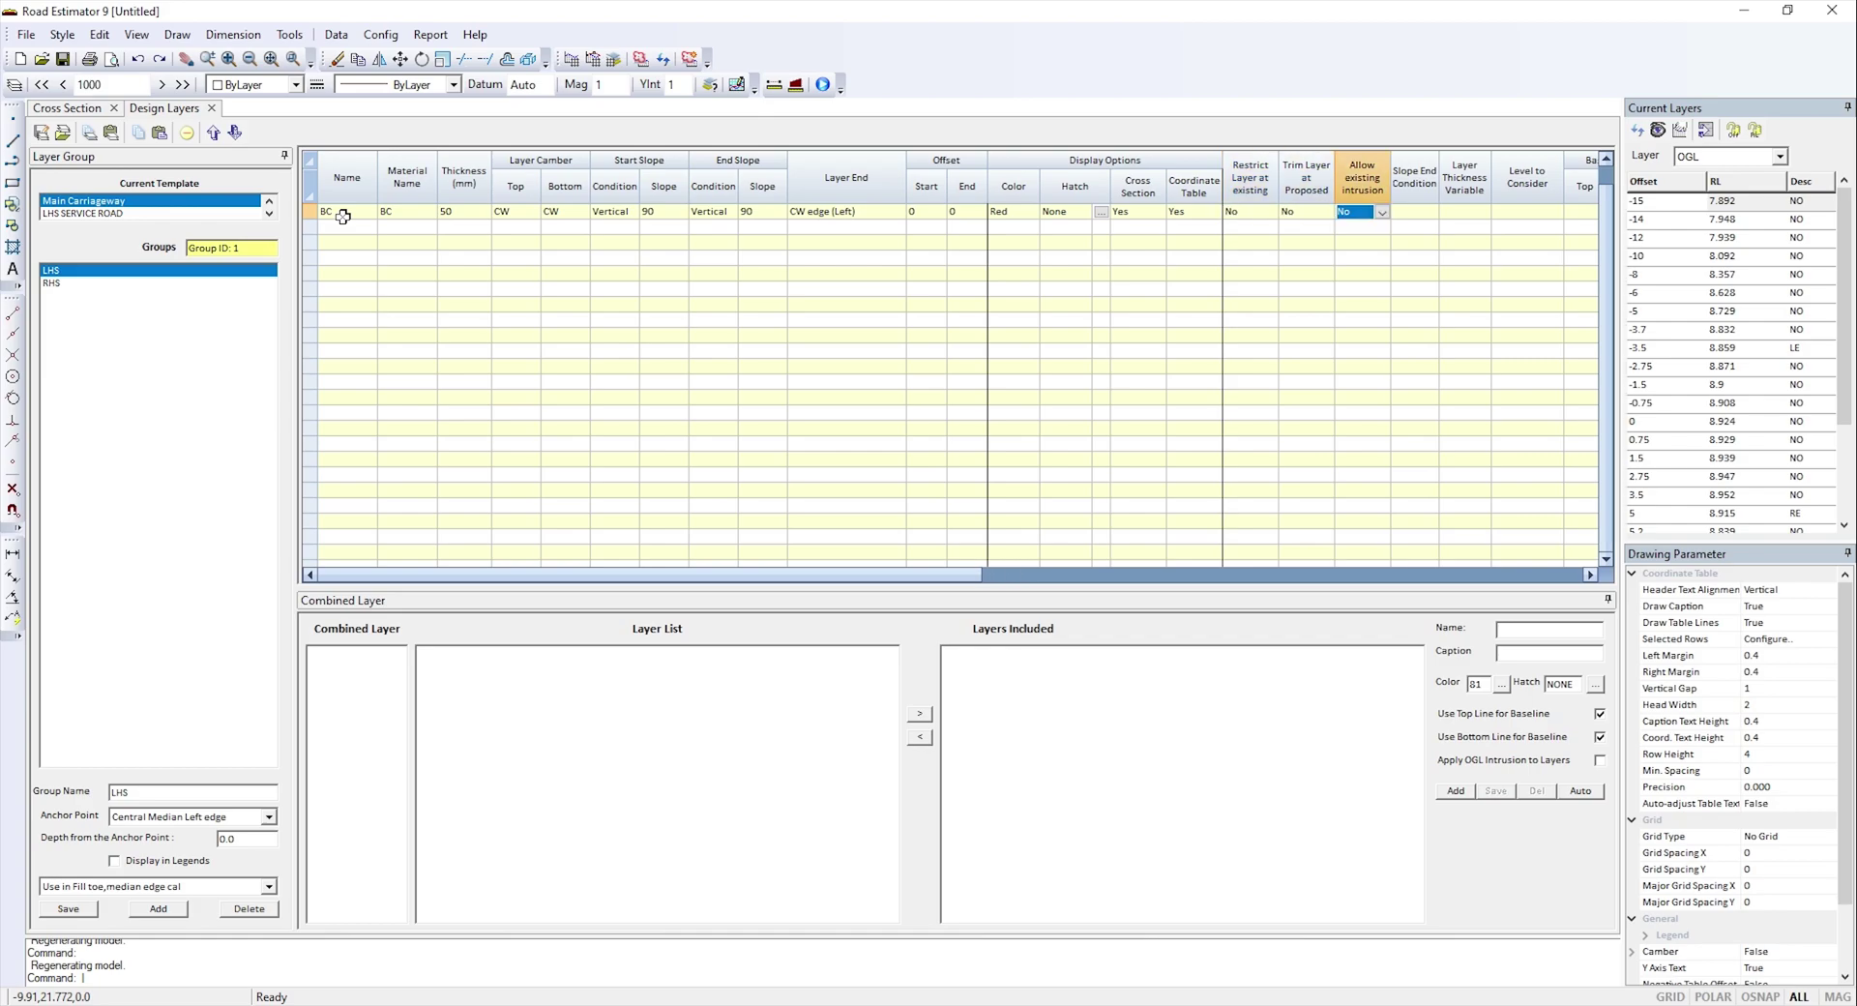
key(Tab)
- Complete the BC layer with slope end condition None, variable thickness No, the maximum level option, and top and bottom base lines No
key(n)
key(Tab)
key(n)
key(Tab)
key(m)
key(Tab)
key(n)
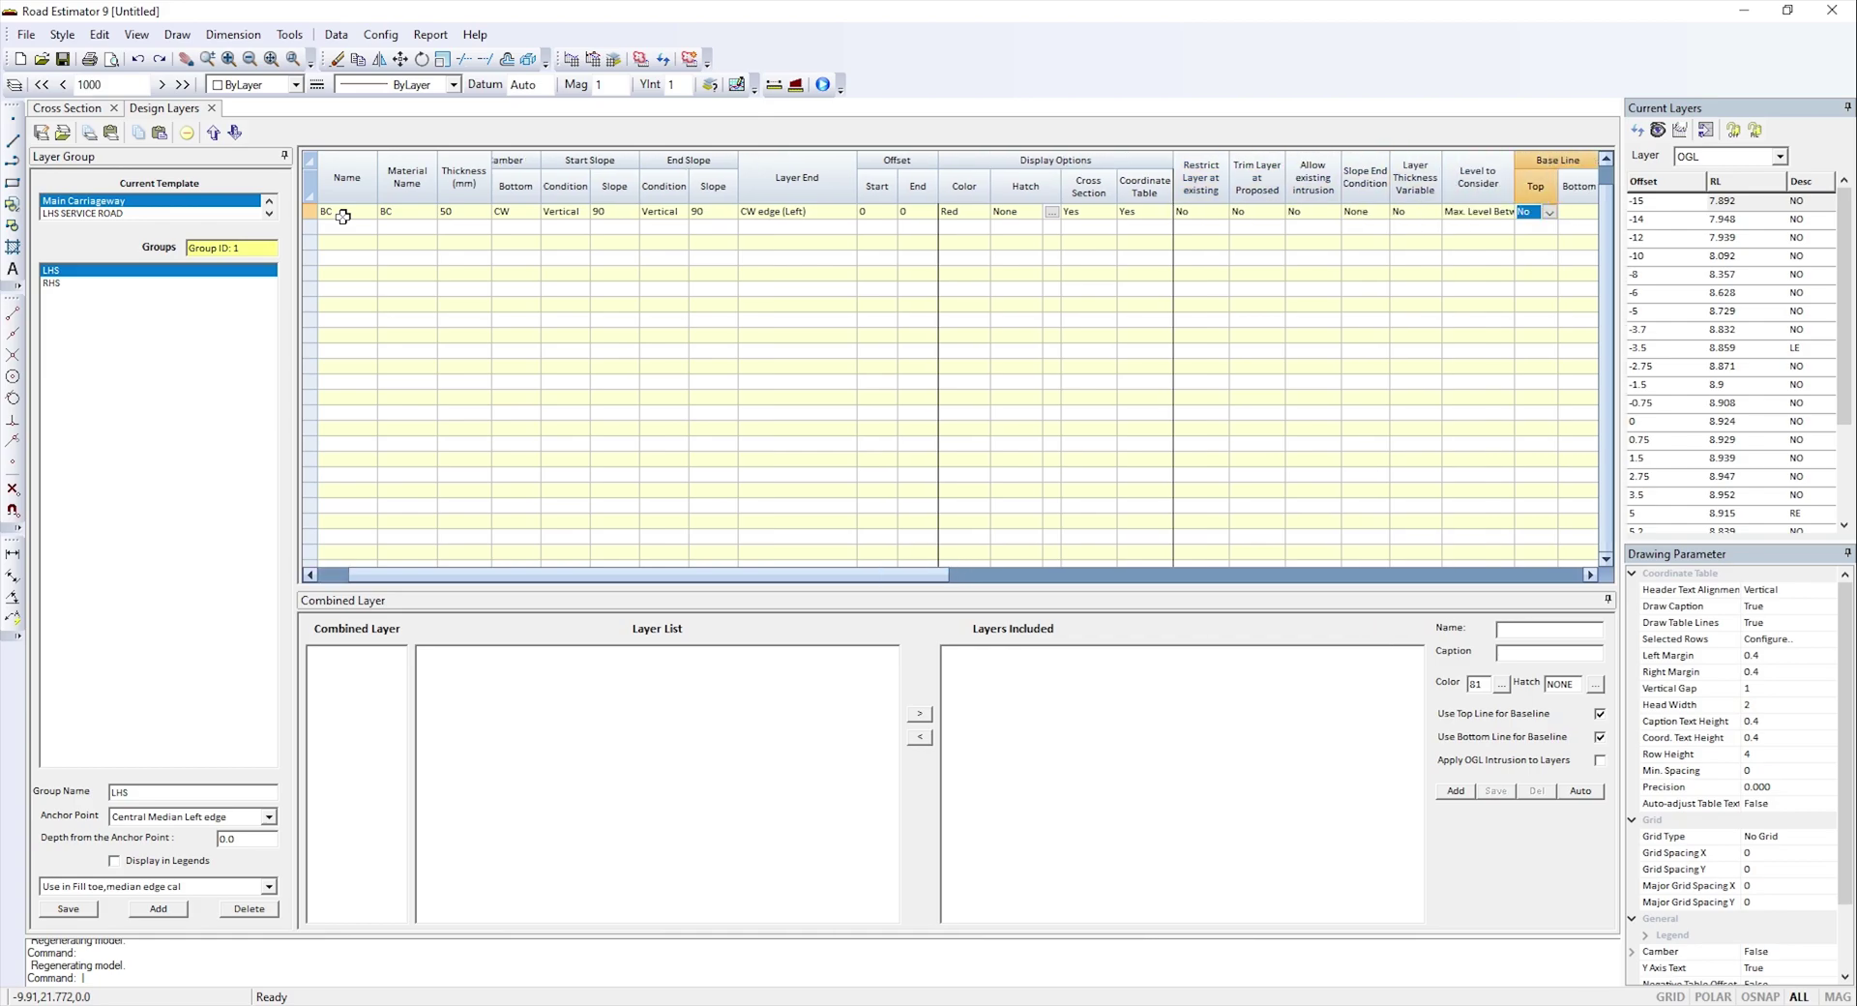
key(Tab)
key(n)
key(Tab)
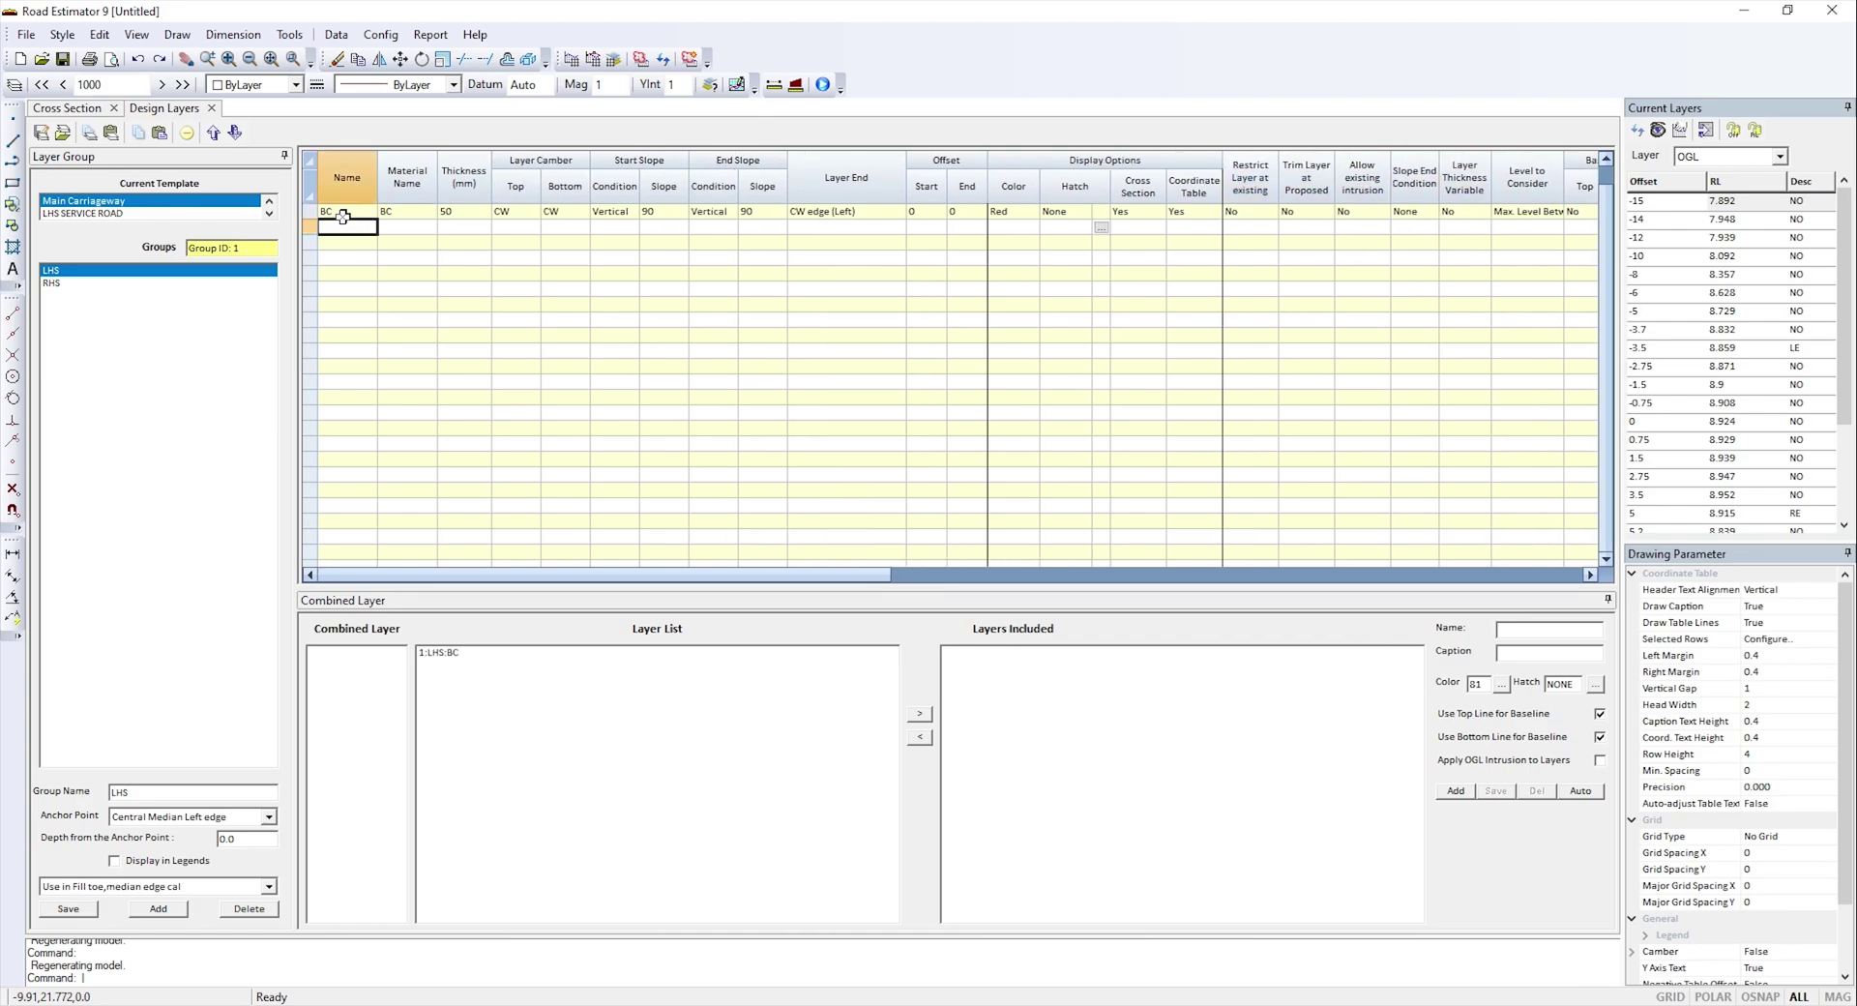
- Start a DBM layer below BC with material DBM, thickness 90 mm, and top and bottom camber CW
text(DBM,)
key(Tab)
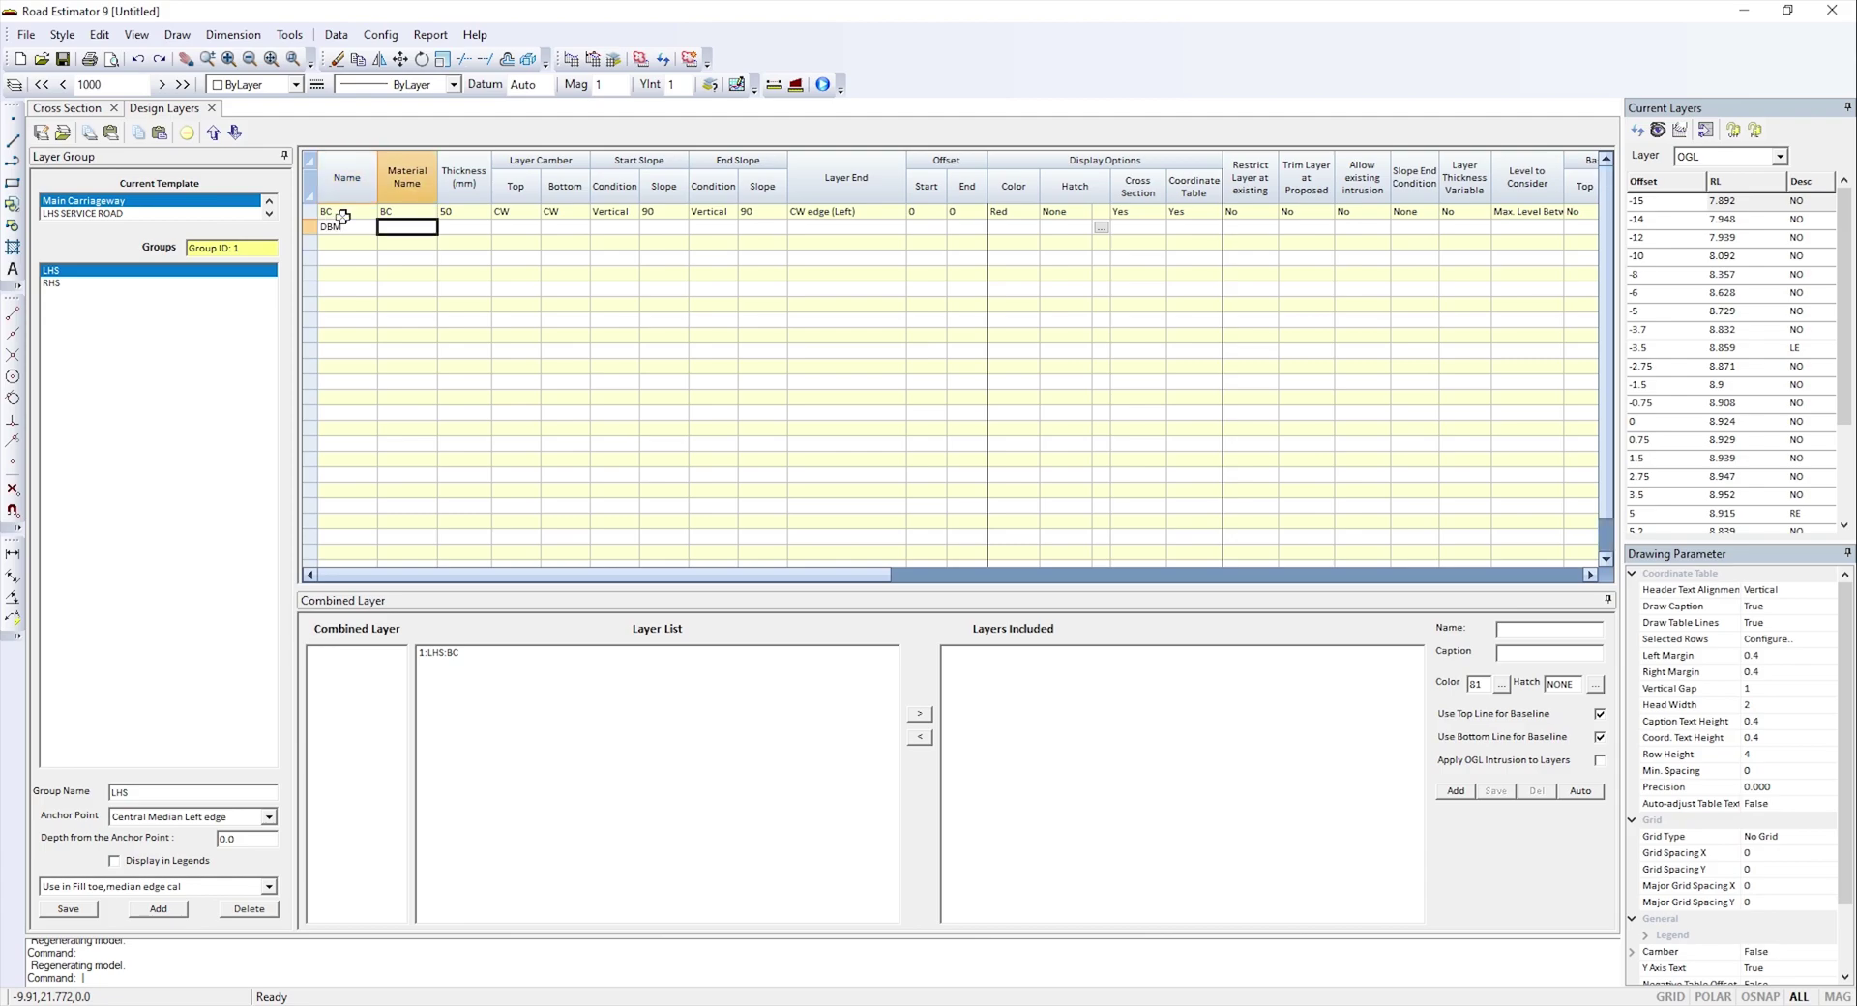
key(Tab)
text(90)
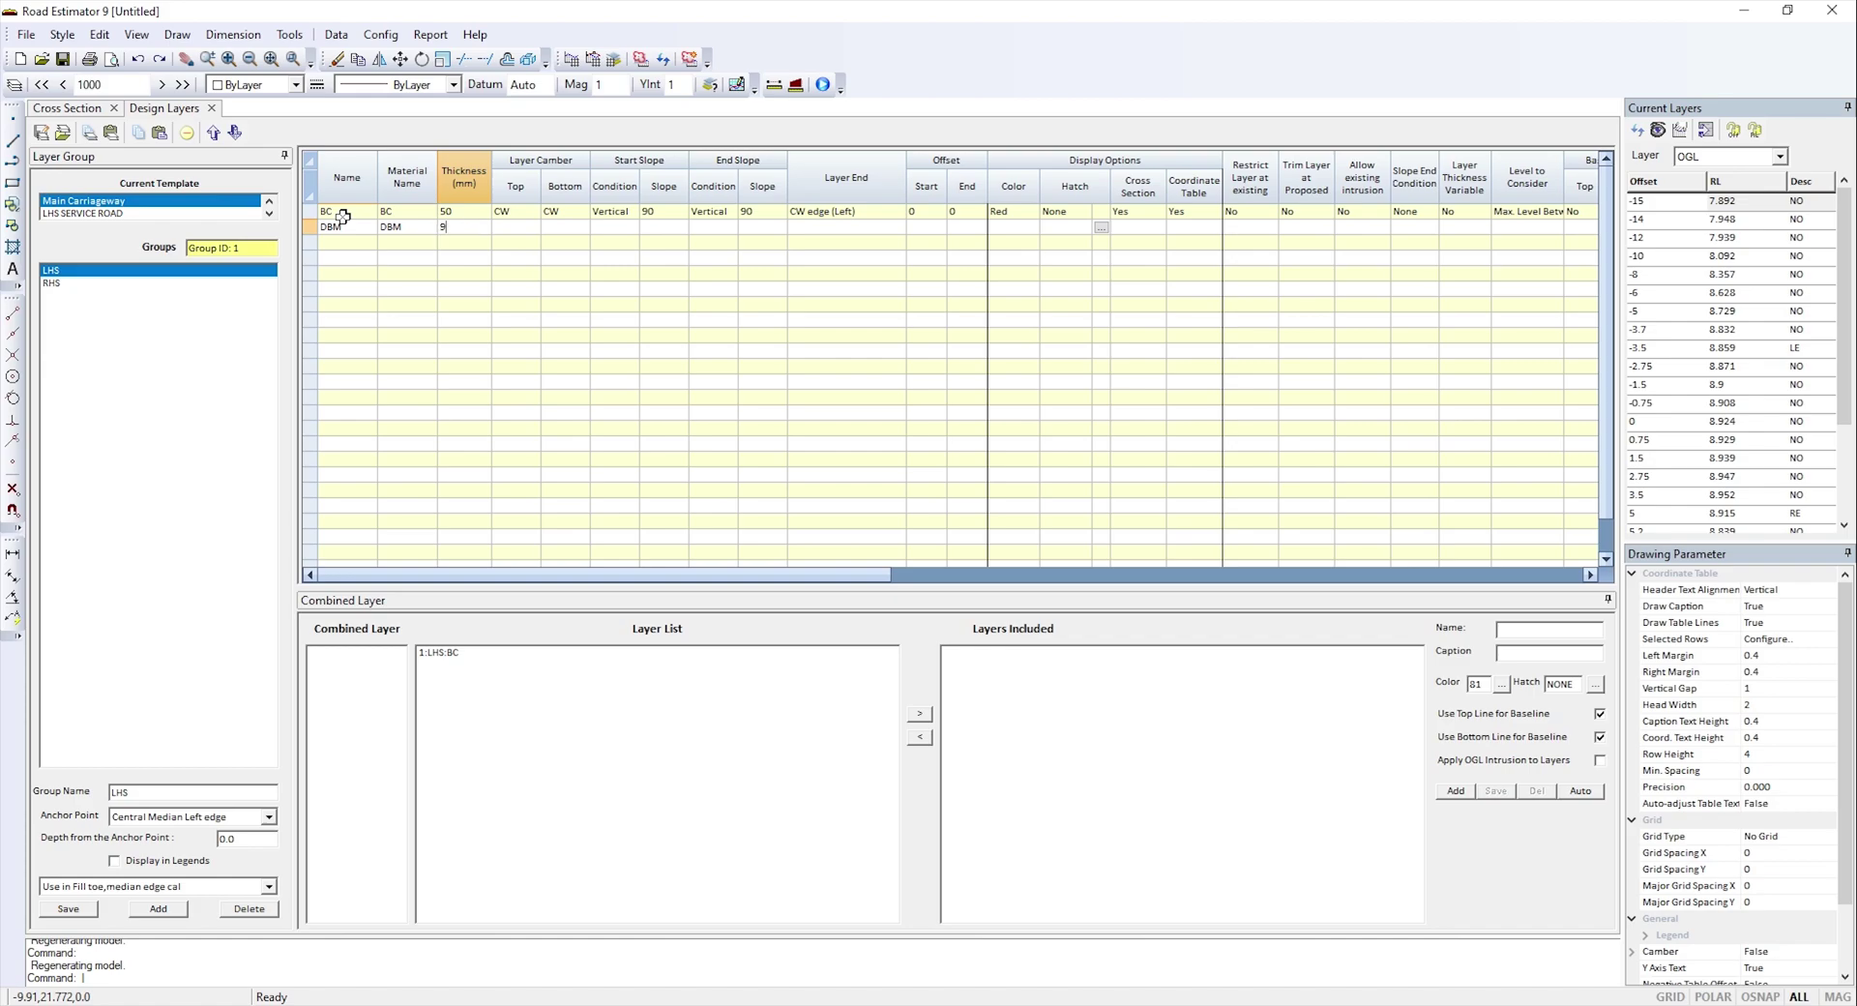
key(Tab)
key(Tab)
key(Tab)
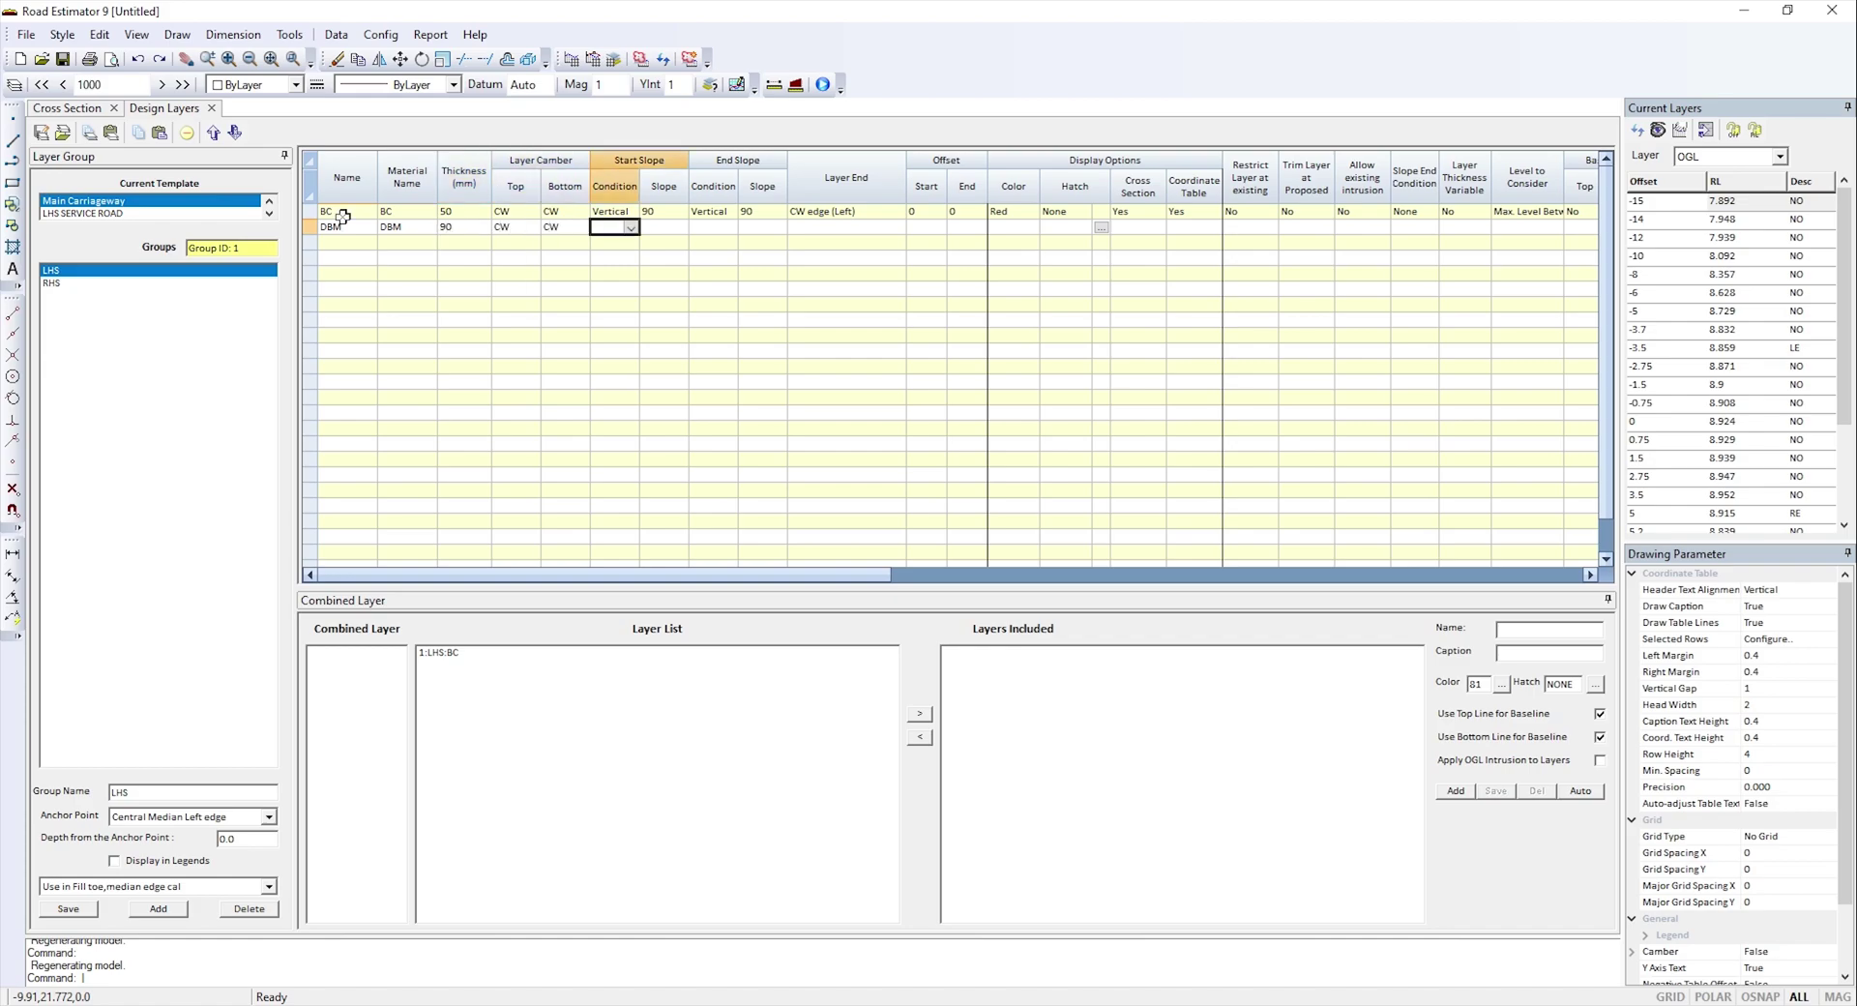
- Give the DBM layer Vertical start and end slopes of 90, layer end CW edge (Left) and offsets of 0
key(Tab)
key(Tab)
key(Tab)
key(Tab)
key(Tab)
key(Tab)
key(Tab)
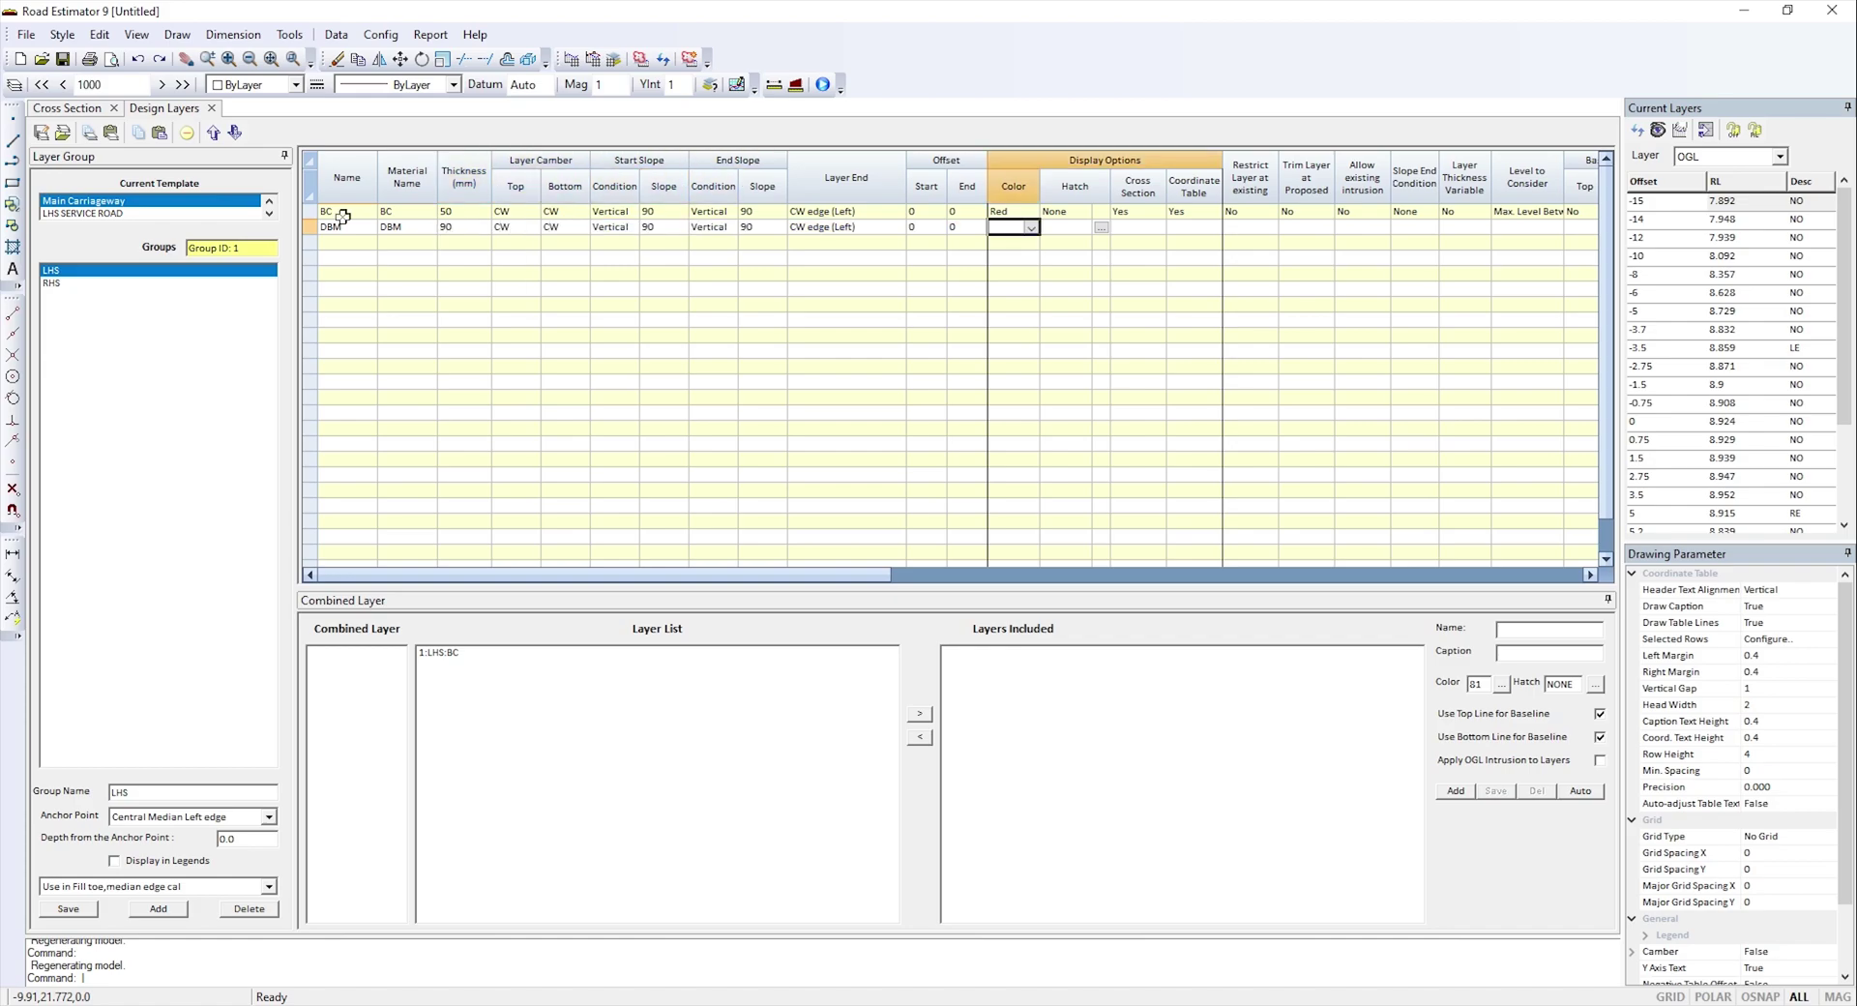
- Finish the DBM layer with display color Green, hatch None, cross section and coordinate table Yes, and BC's restriction, slope end and base line settings
text(g)
key(Tab)
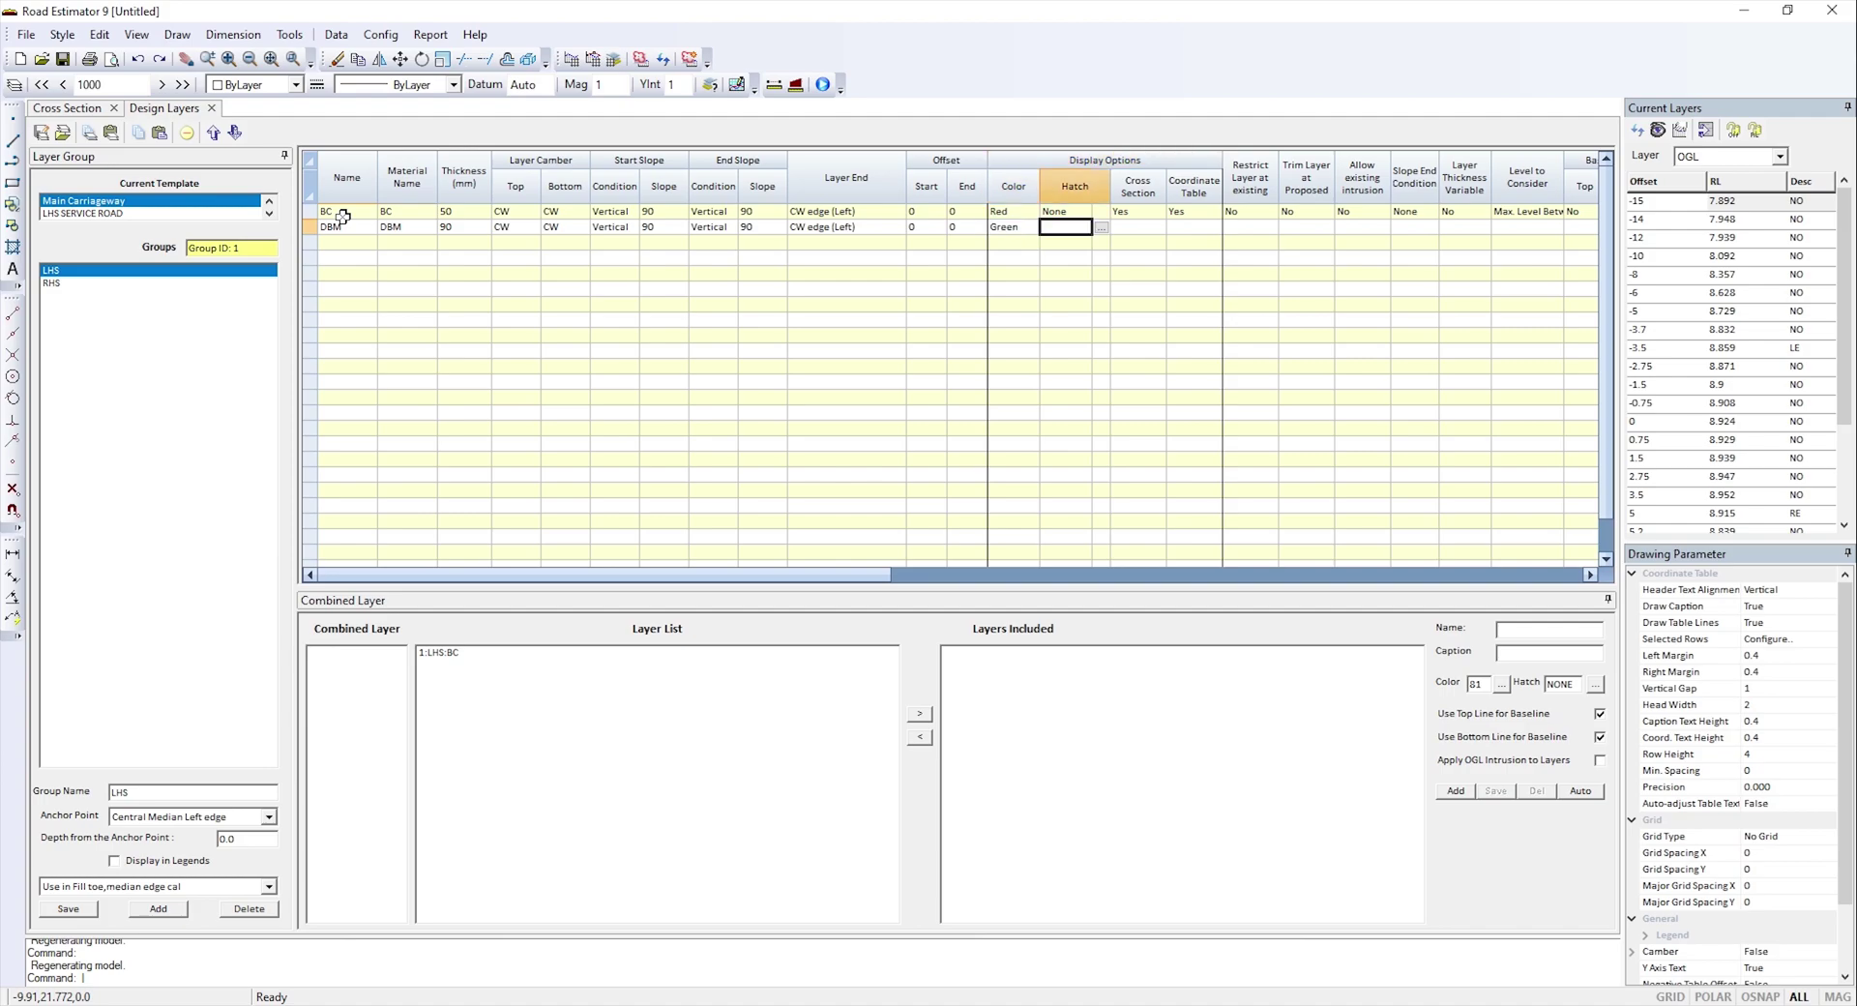
key(Return)
- Start a WMM 2 layer below DBM with material WMM 2 and thickness 125 mm
text(WMM)
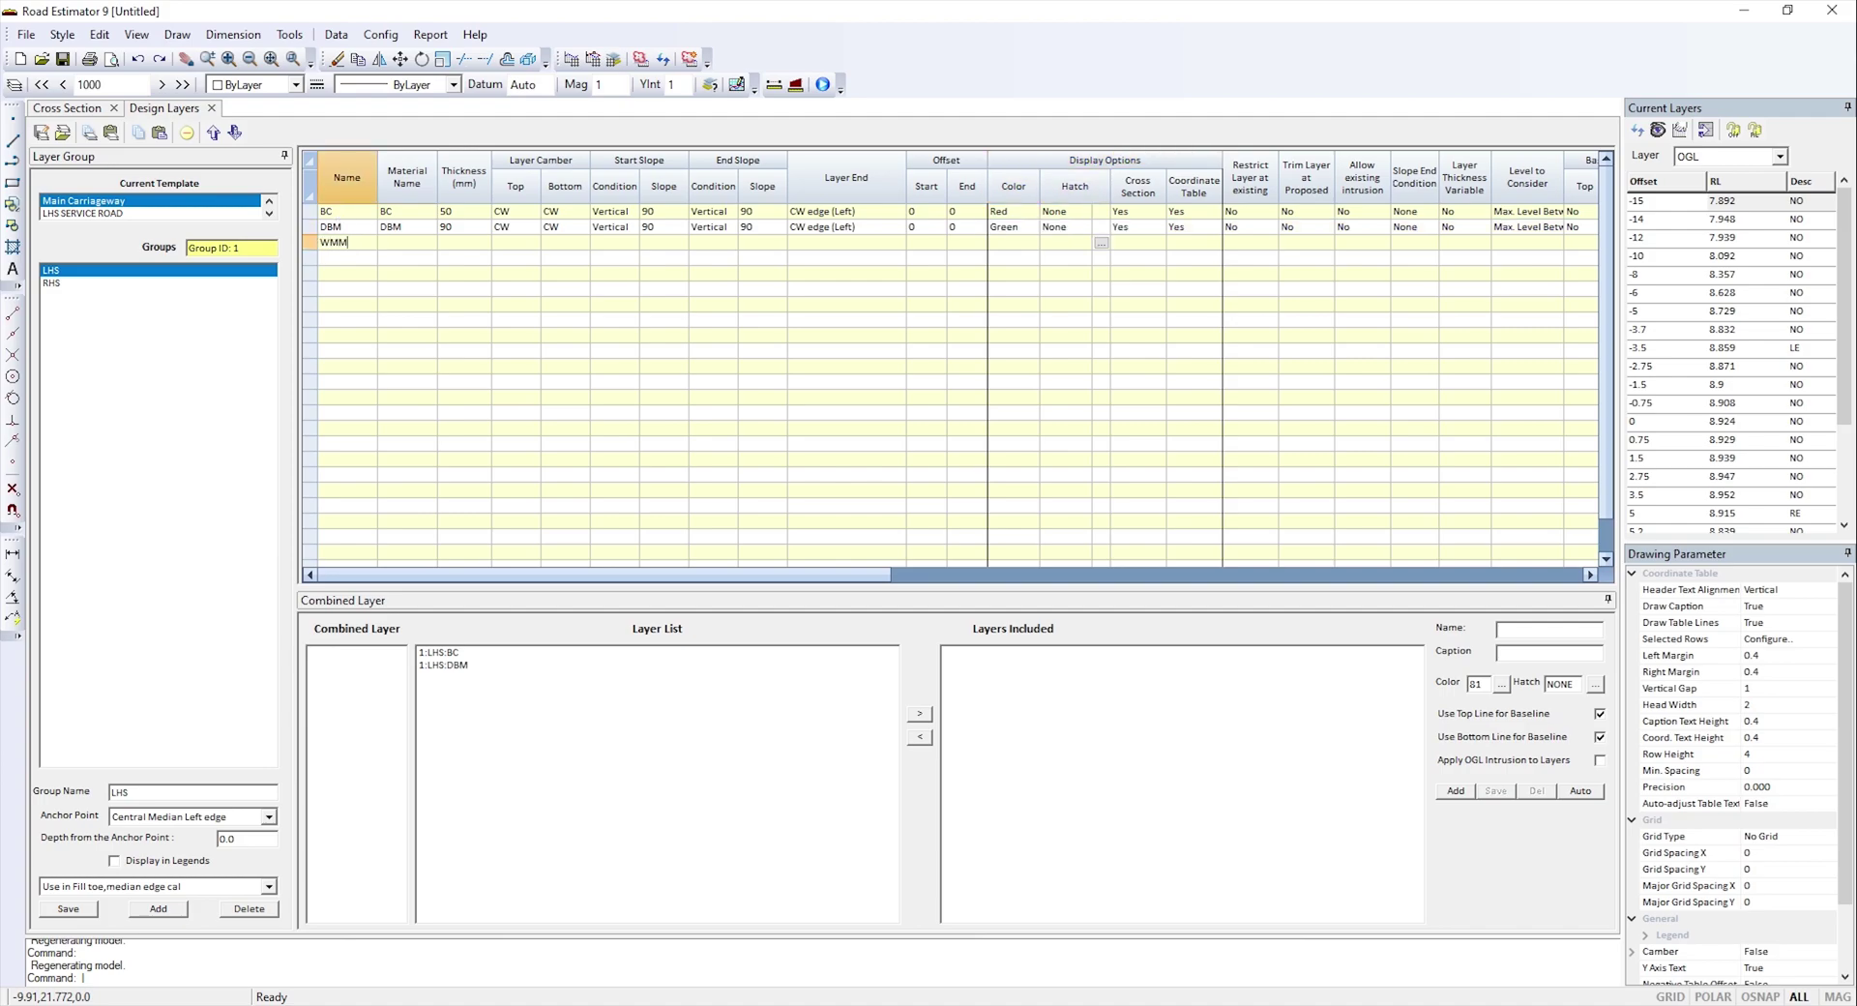
text( 2)
key(Tab)
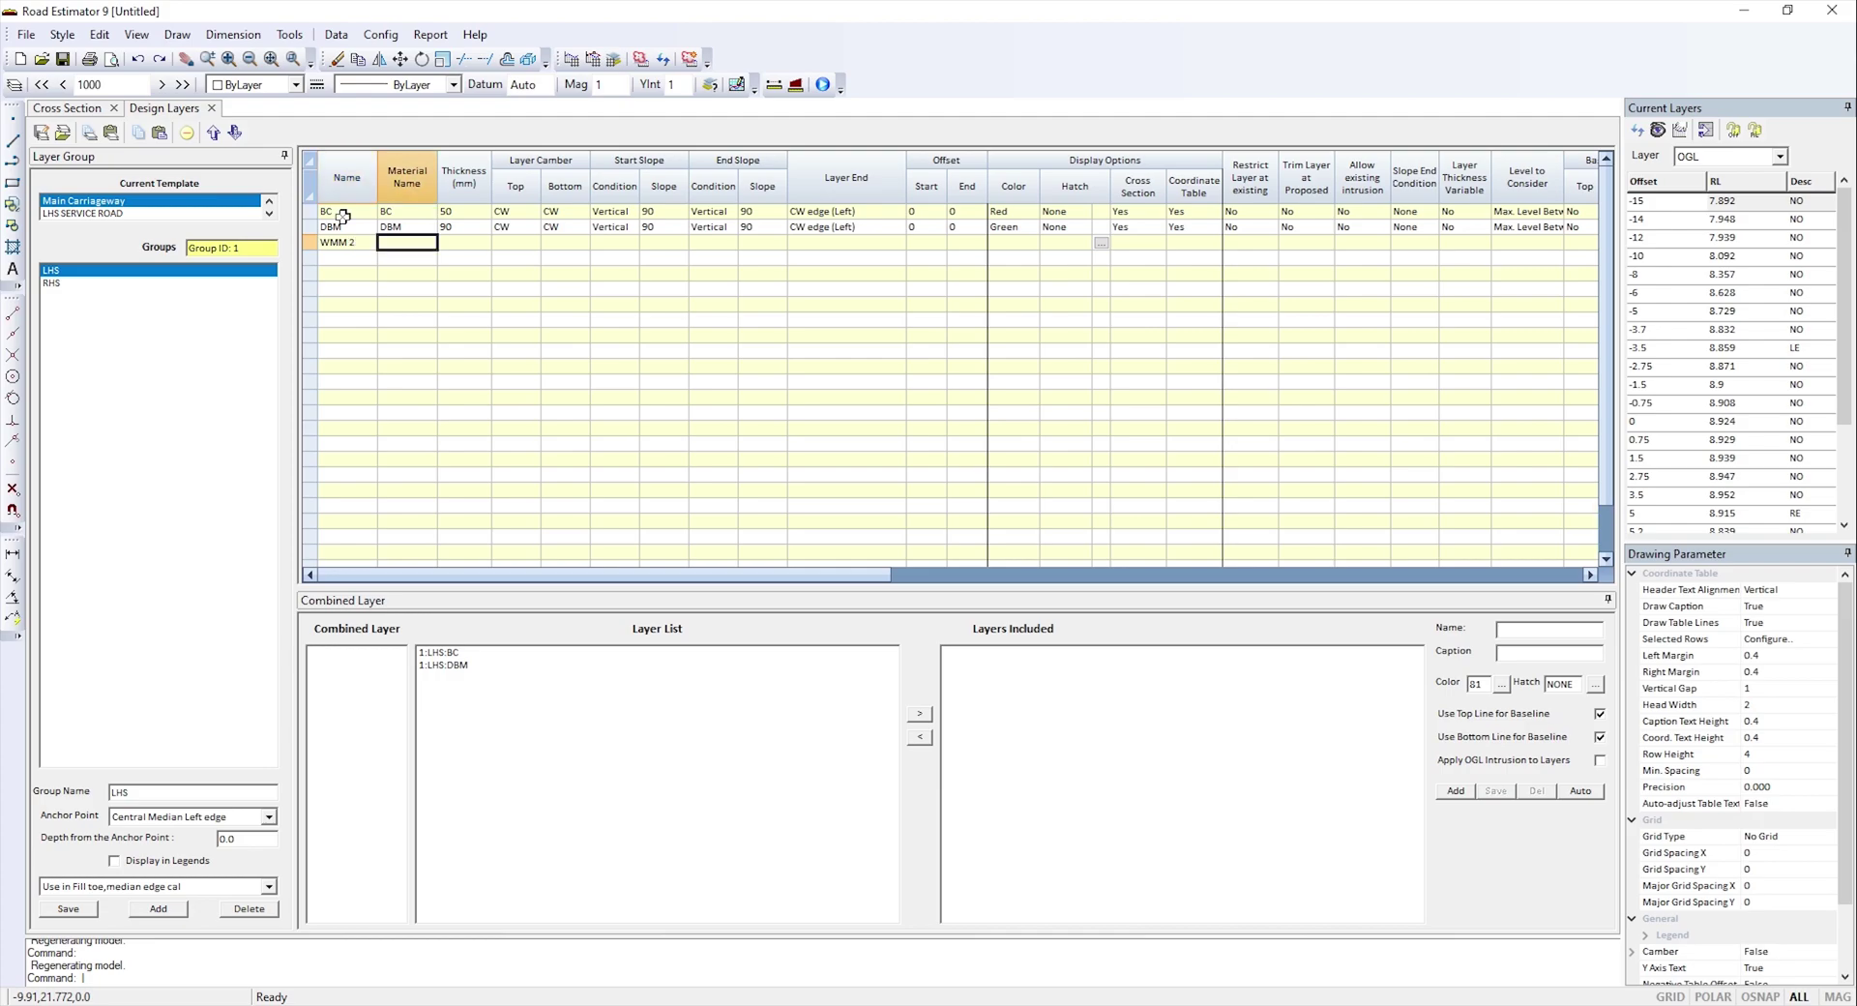
text(WMM 2)
key(Tab)
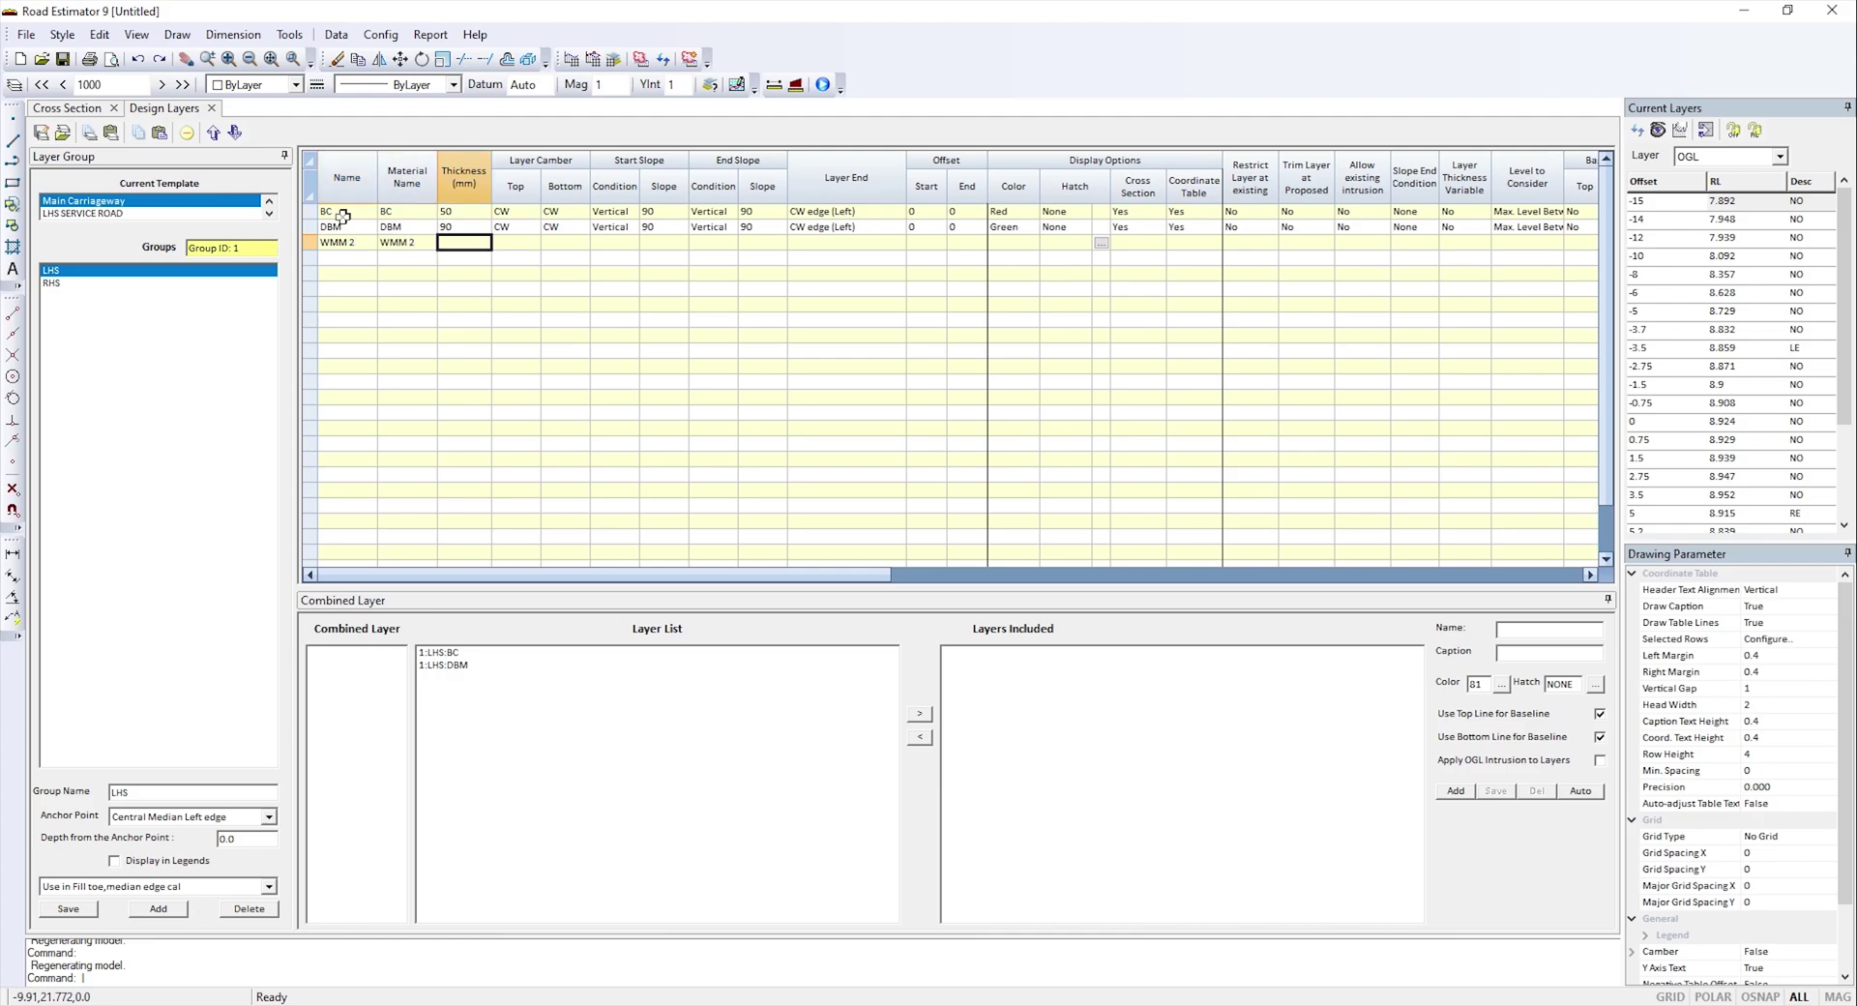
text(125)
key(Tab)
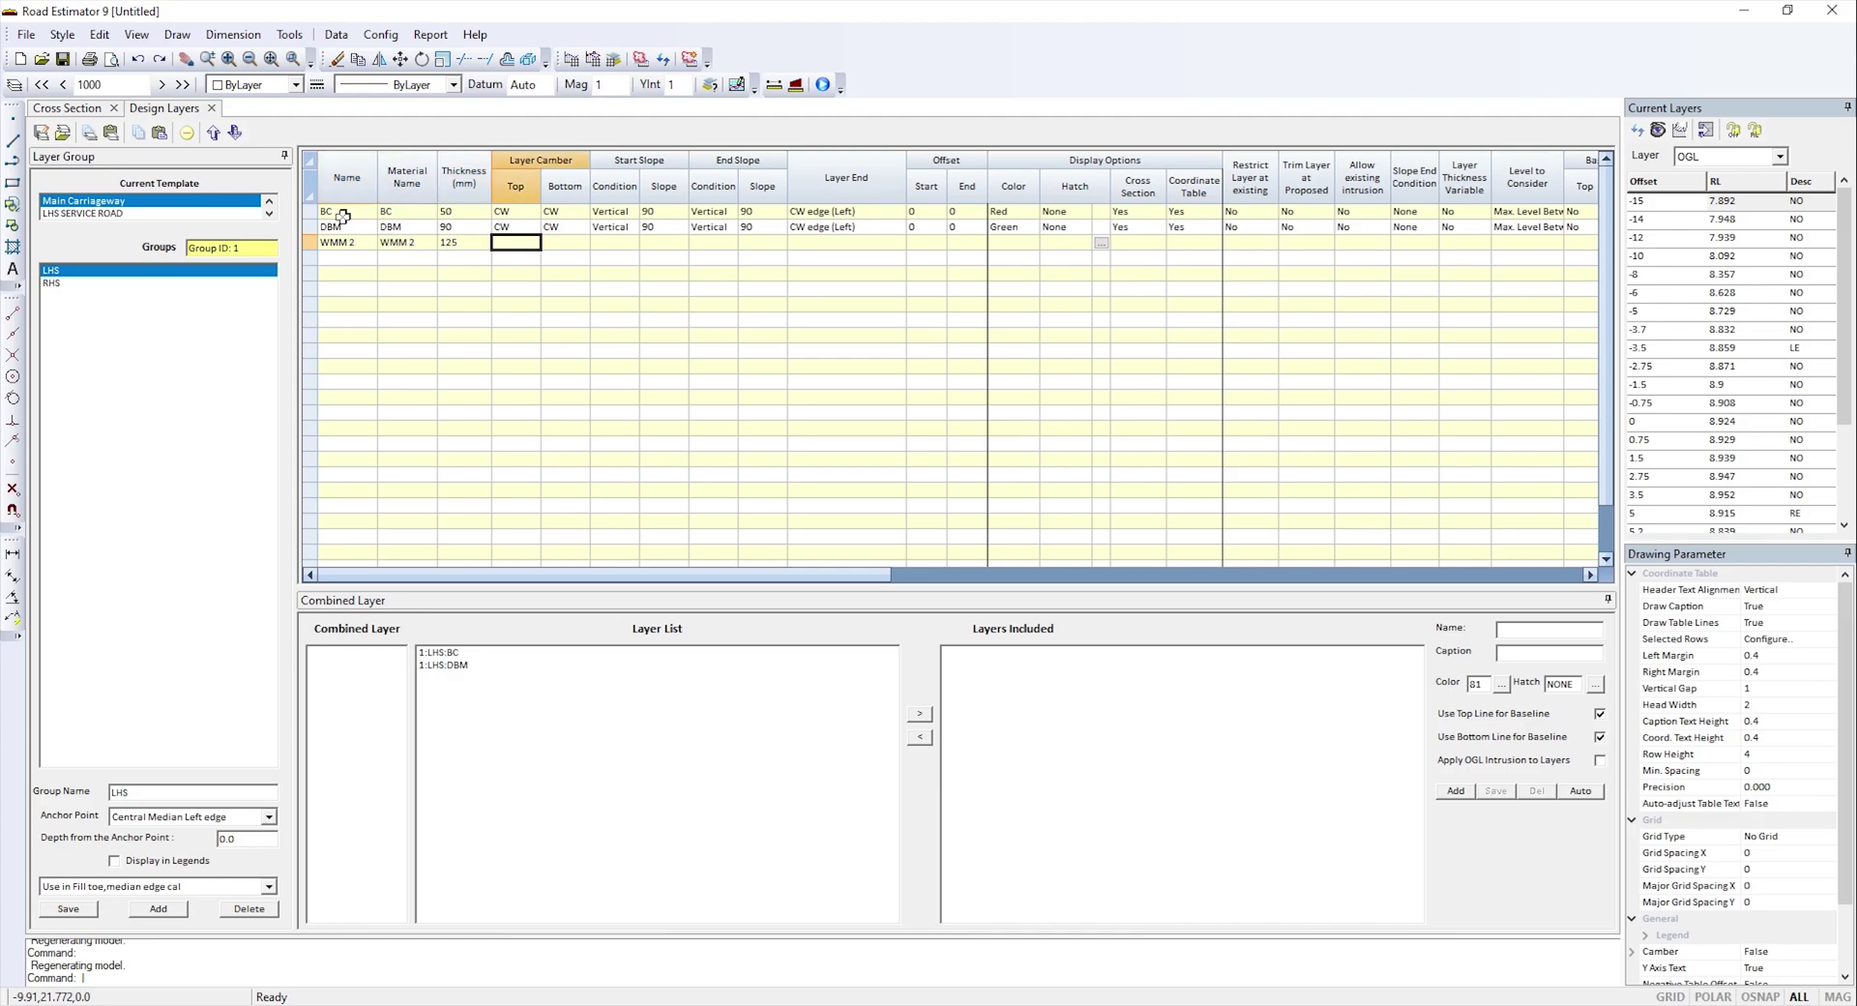
- Give the WMM 2 layer CW cambers, Vertical start and end slopes of 90, layer end CW edge (Left) and offsets of 0
key(Tab)
key(Tab)
key(Tab)
key(Tab)
key(Tab)
key(Tab)
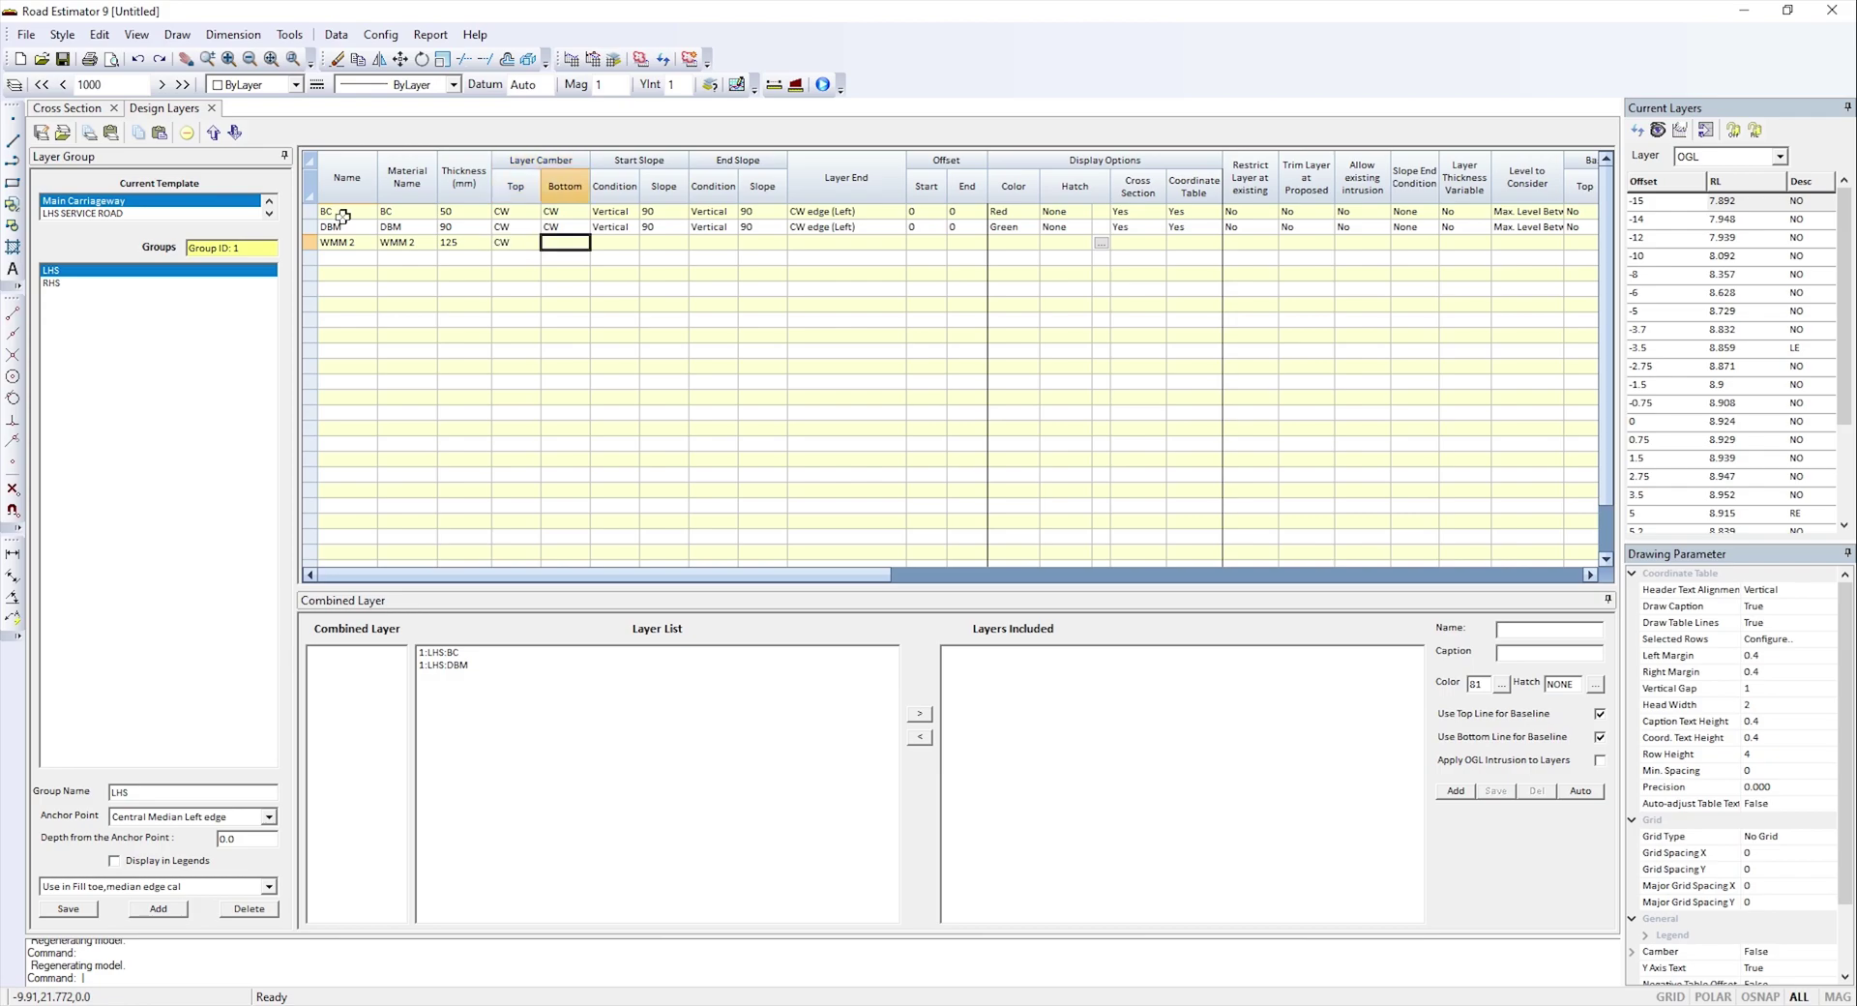
key(Tab)
key(Tab)
key(Tab)
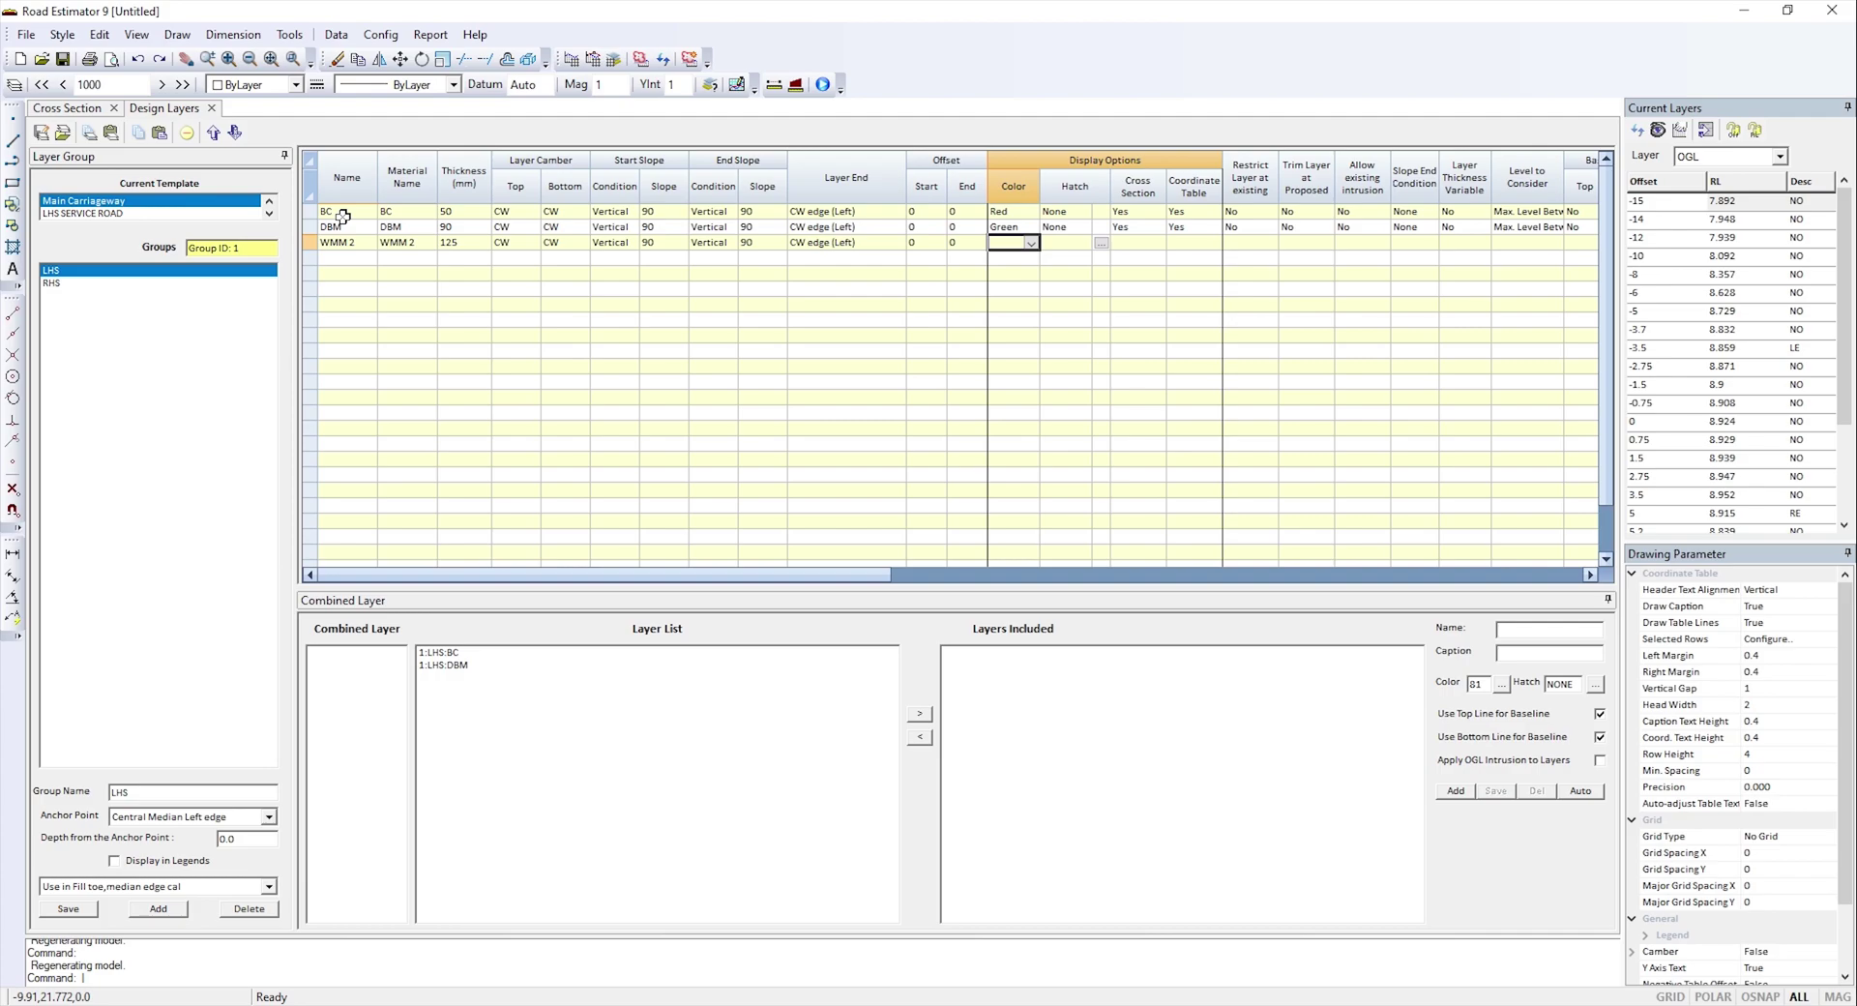
- Set the WMM 2 layer's display color to Cyan, hatch to None, and cross section and coordinate table display to Yes
key(Tab)
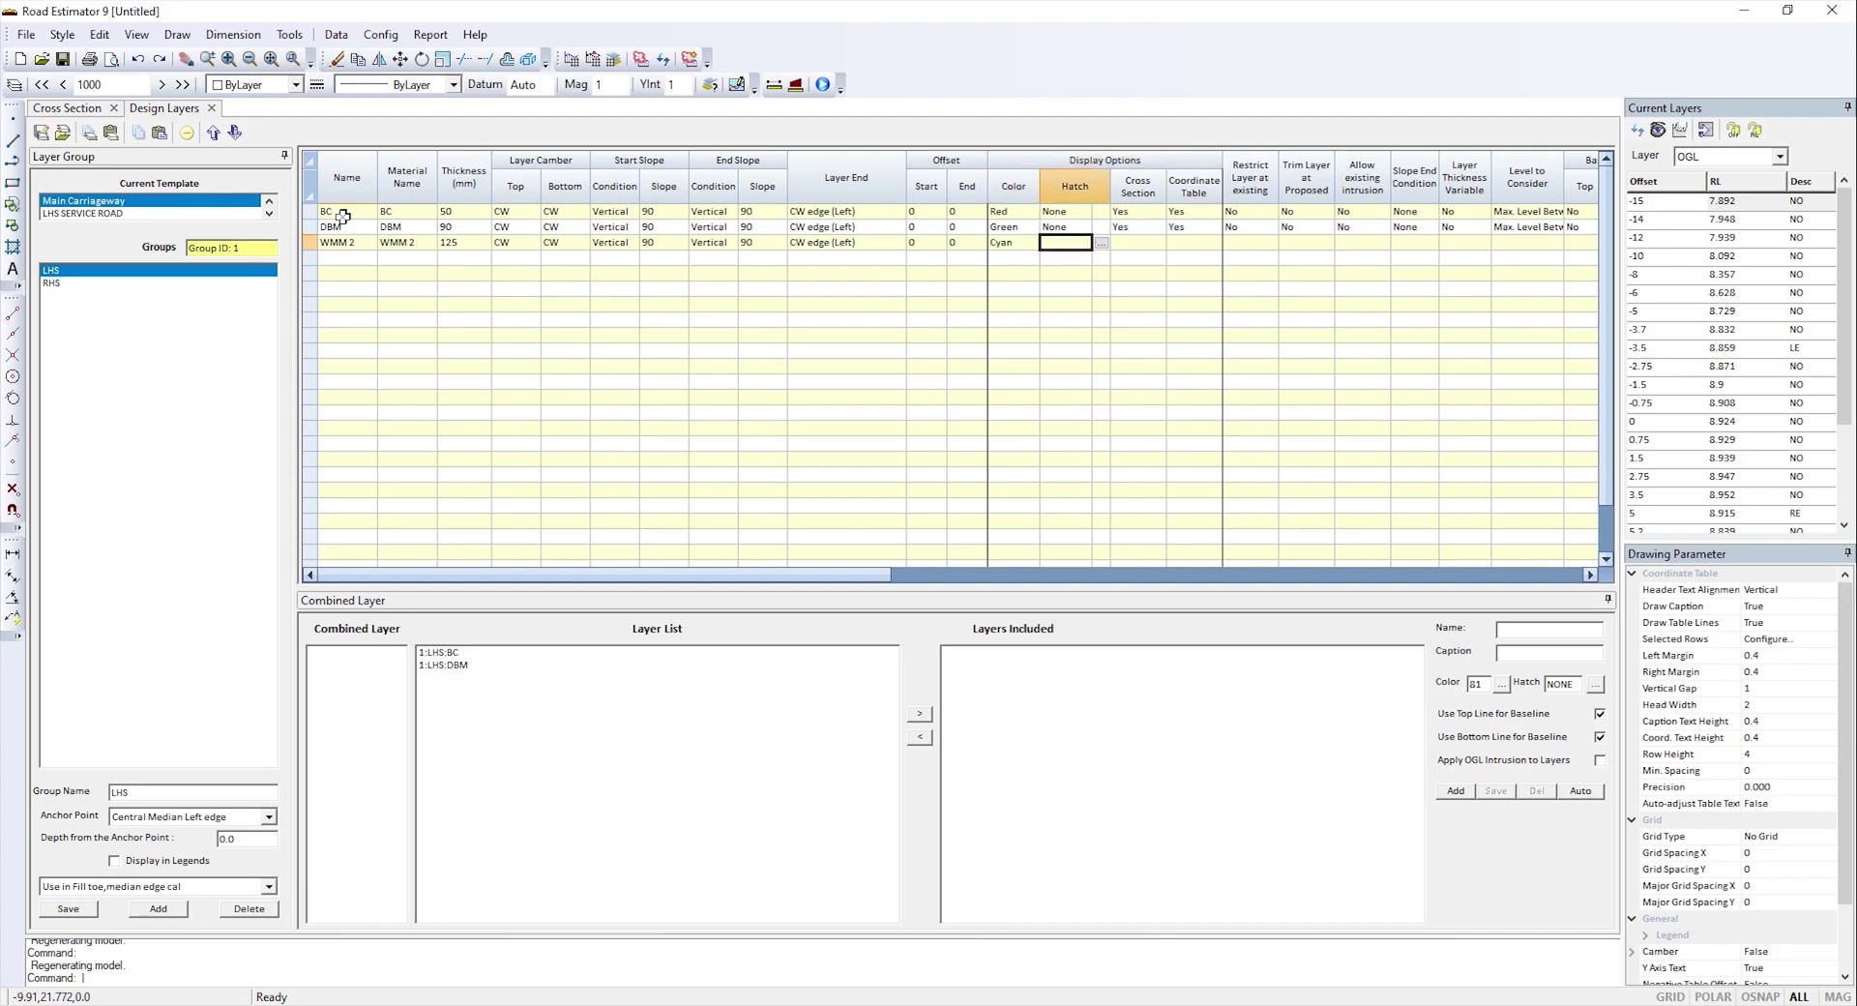
key(Tab)
key(space)
key(Return)
key(Tab)
text(y)
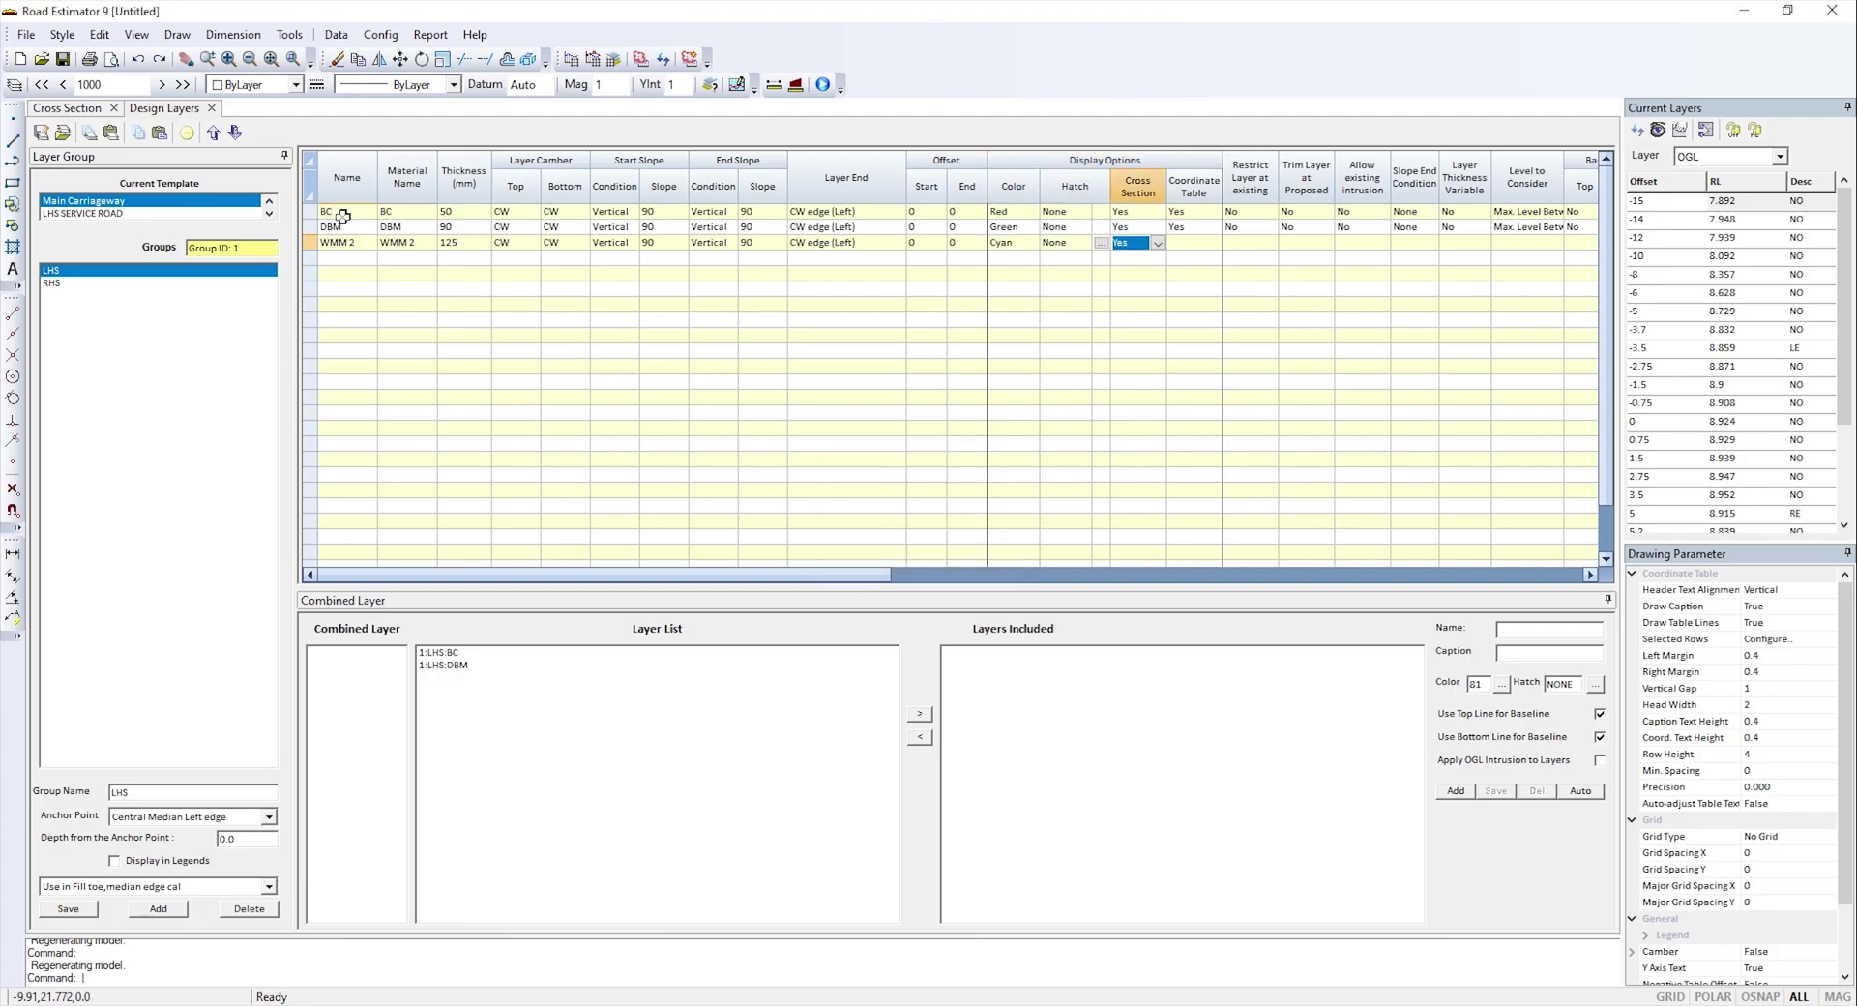
key(Tab)
text(y)
- Complete WMM 2 with restrict, trim, intrusion and variable thickness No, slope end condition None, the maximum level option and both base lines No
key(Tab)
key(Tab)
key(Tab)
key(Tab)
key(Tab)
key(Tab)
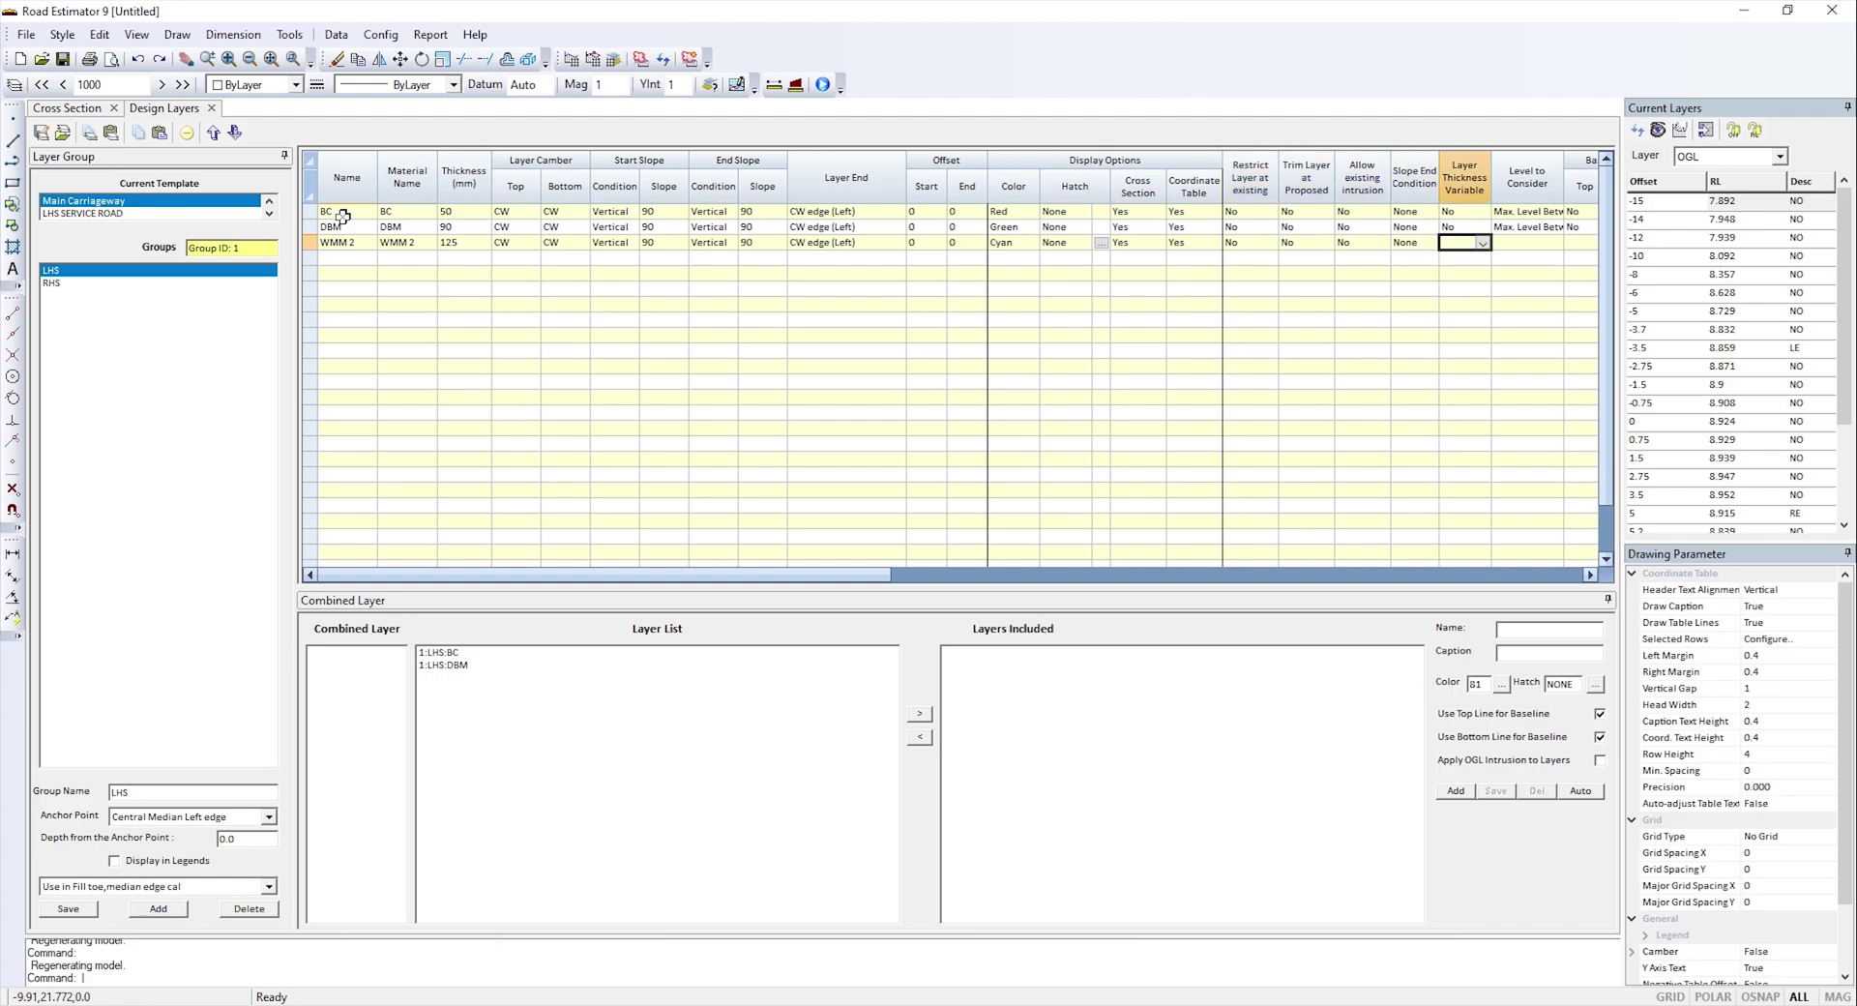
key(Tab)
key(Tab)
key(Tab)
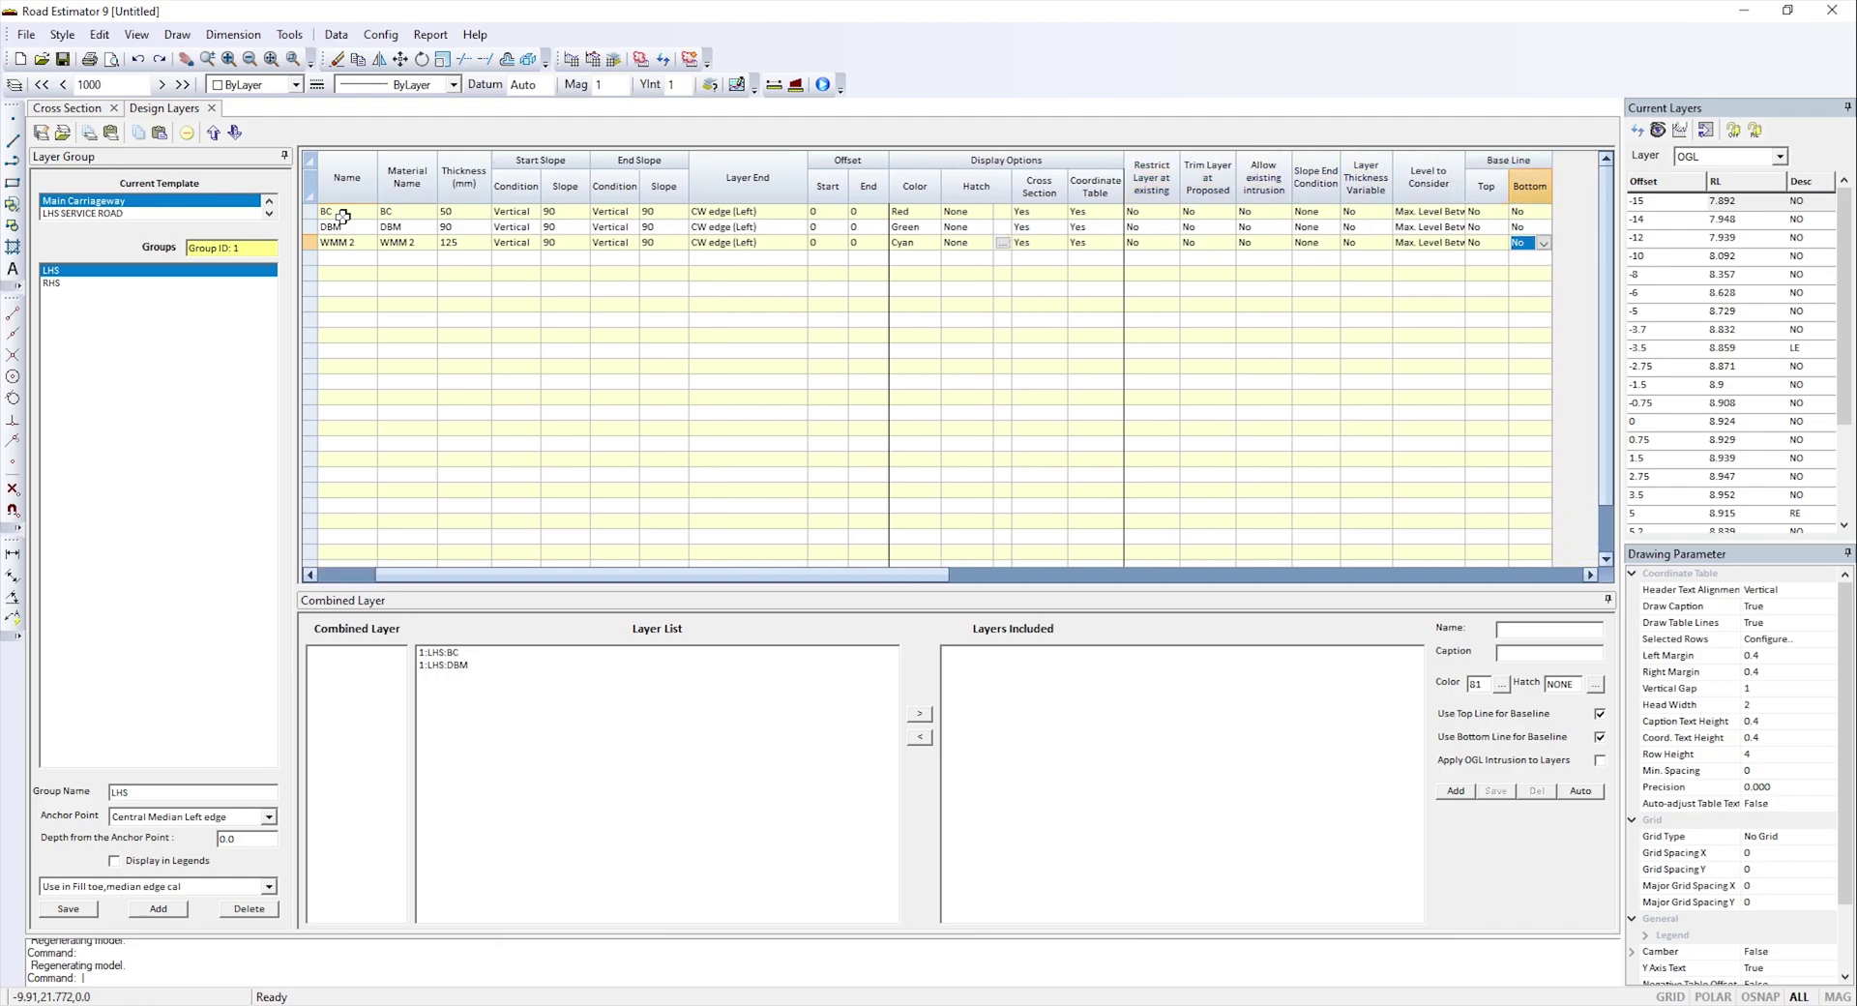
- Start a WMM 1 layer below WMM 2 with material WMM 1, thickness 125 mm, and top and bottom camber CW
text(WMM)
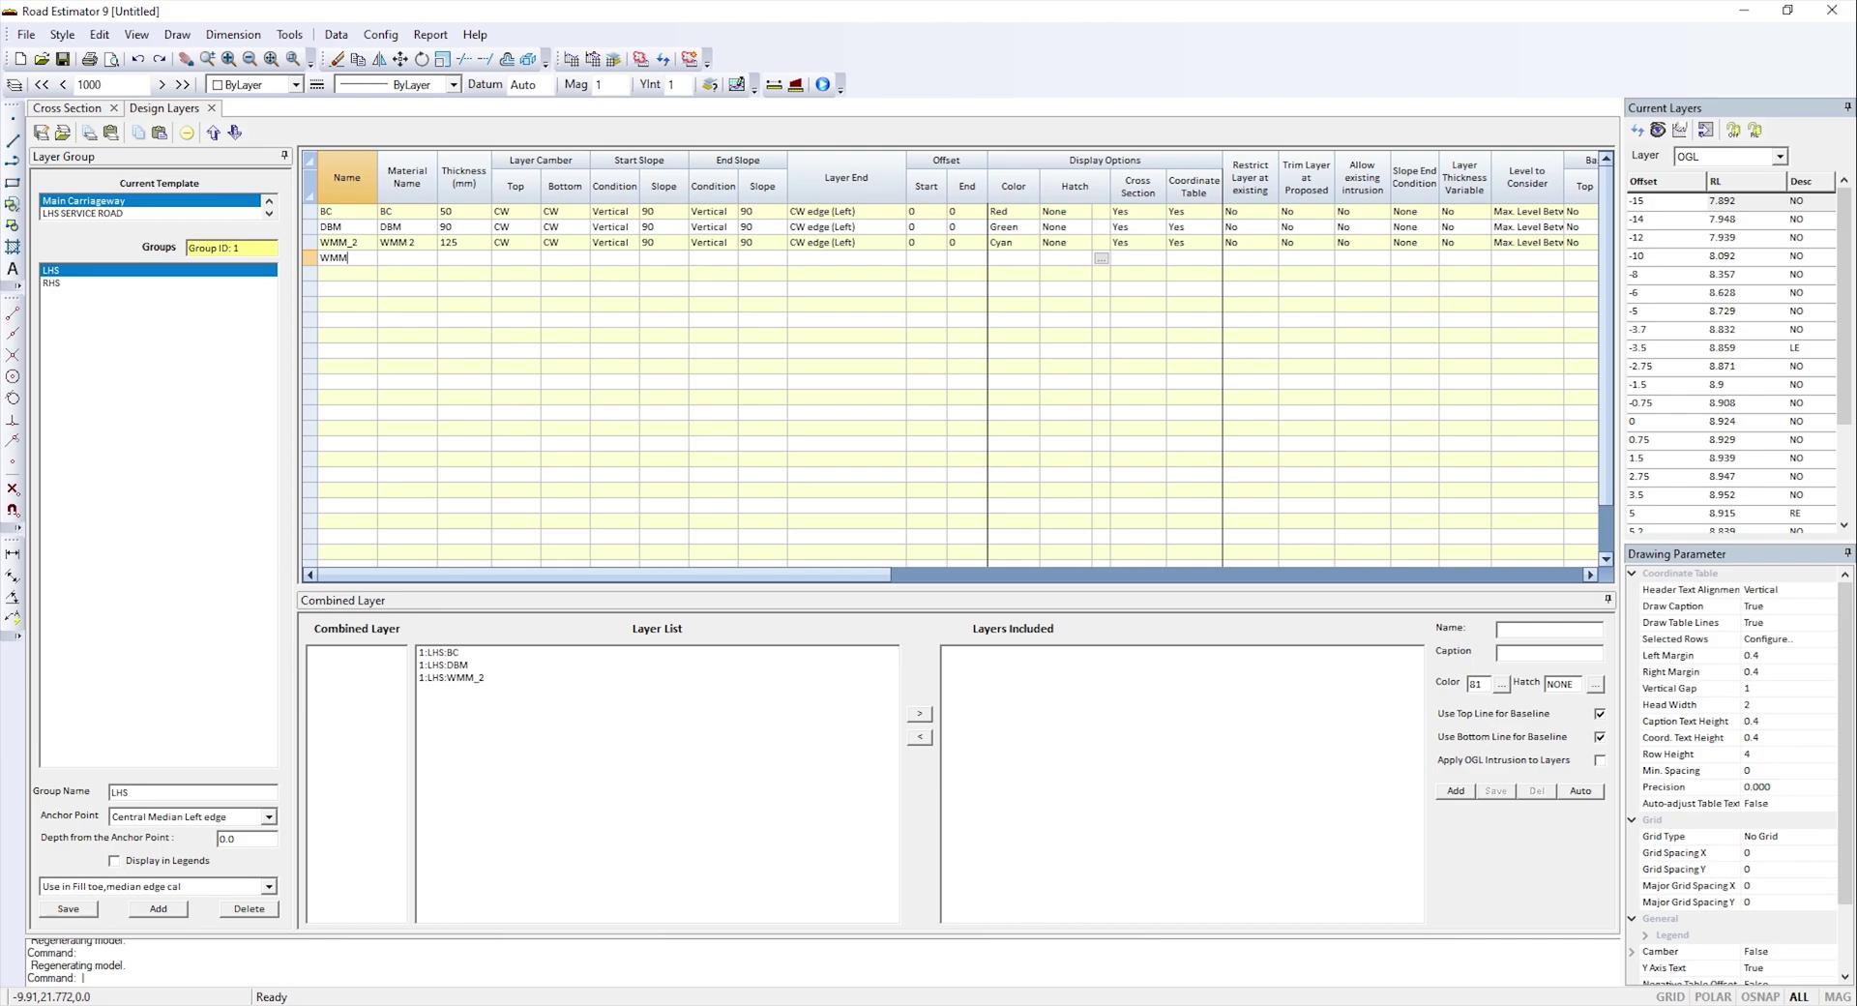
text( 1)
key(Tab)
text(W)
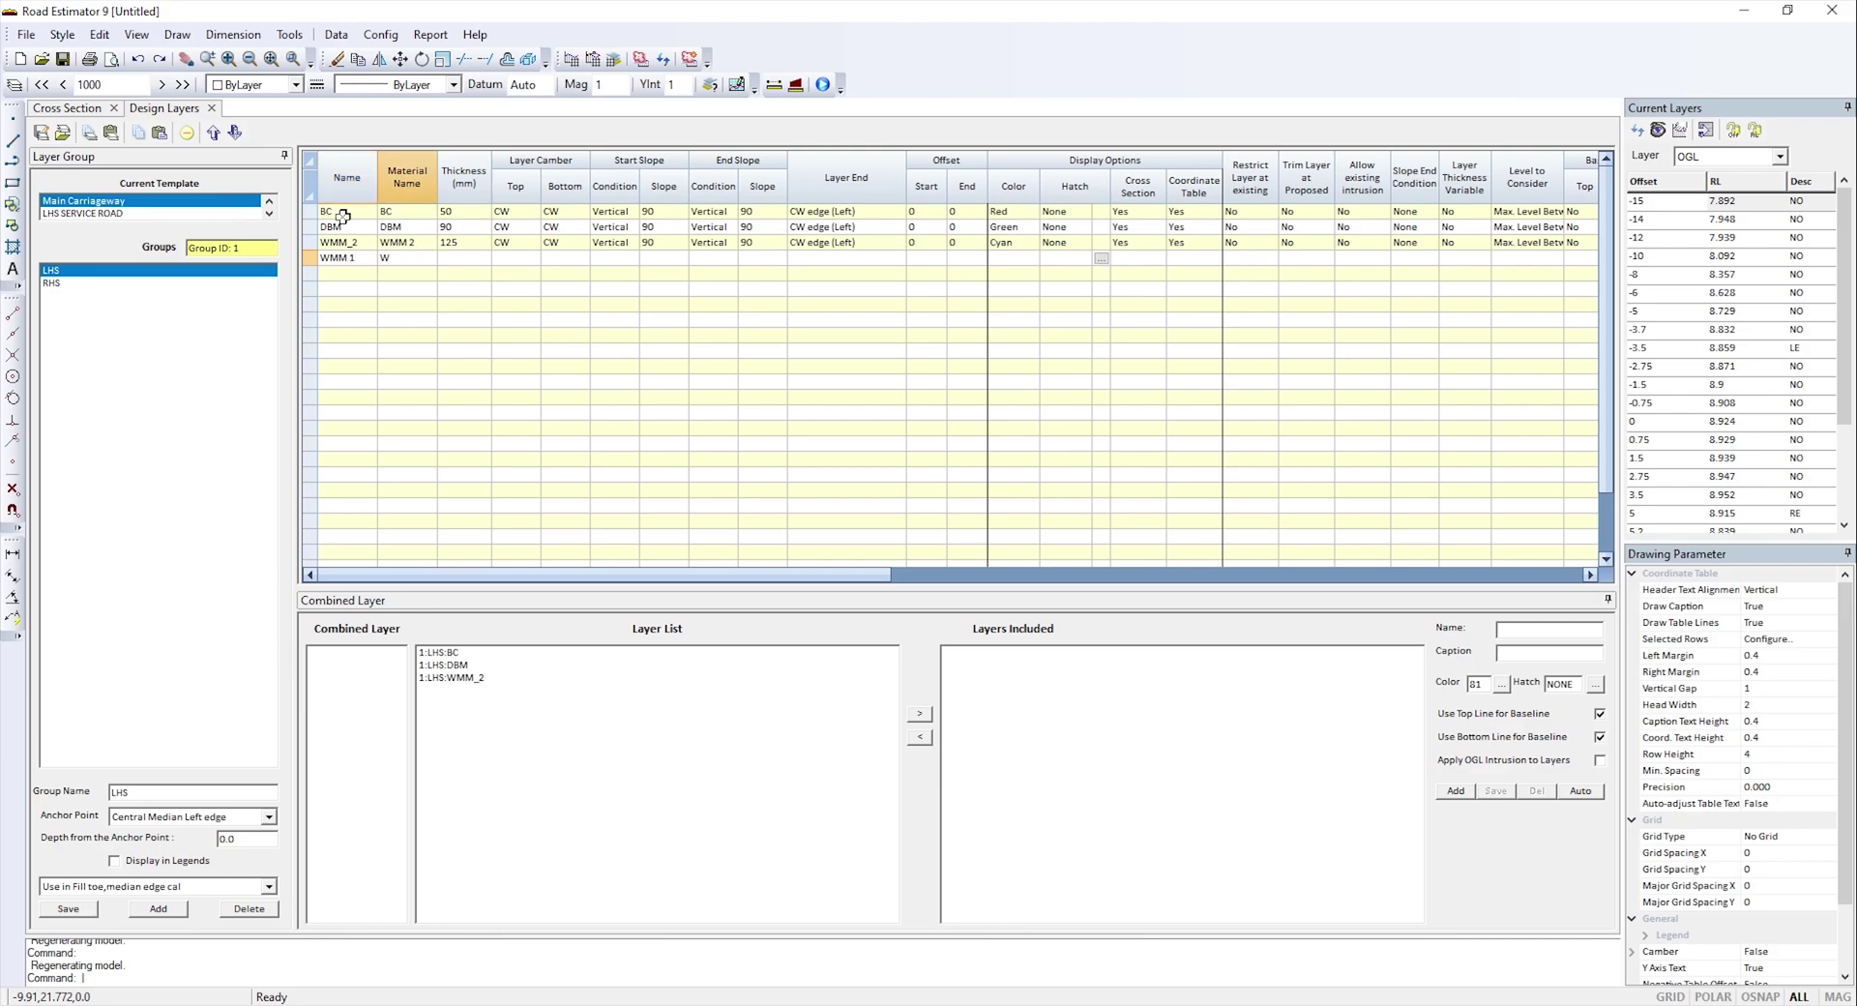
text(MM 1)
key(Tab)
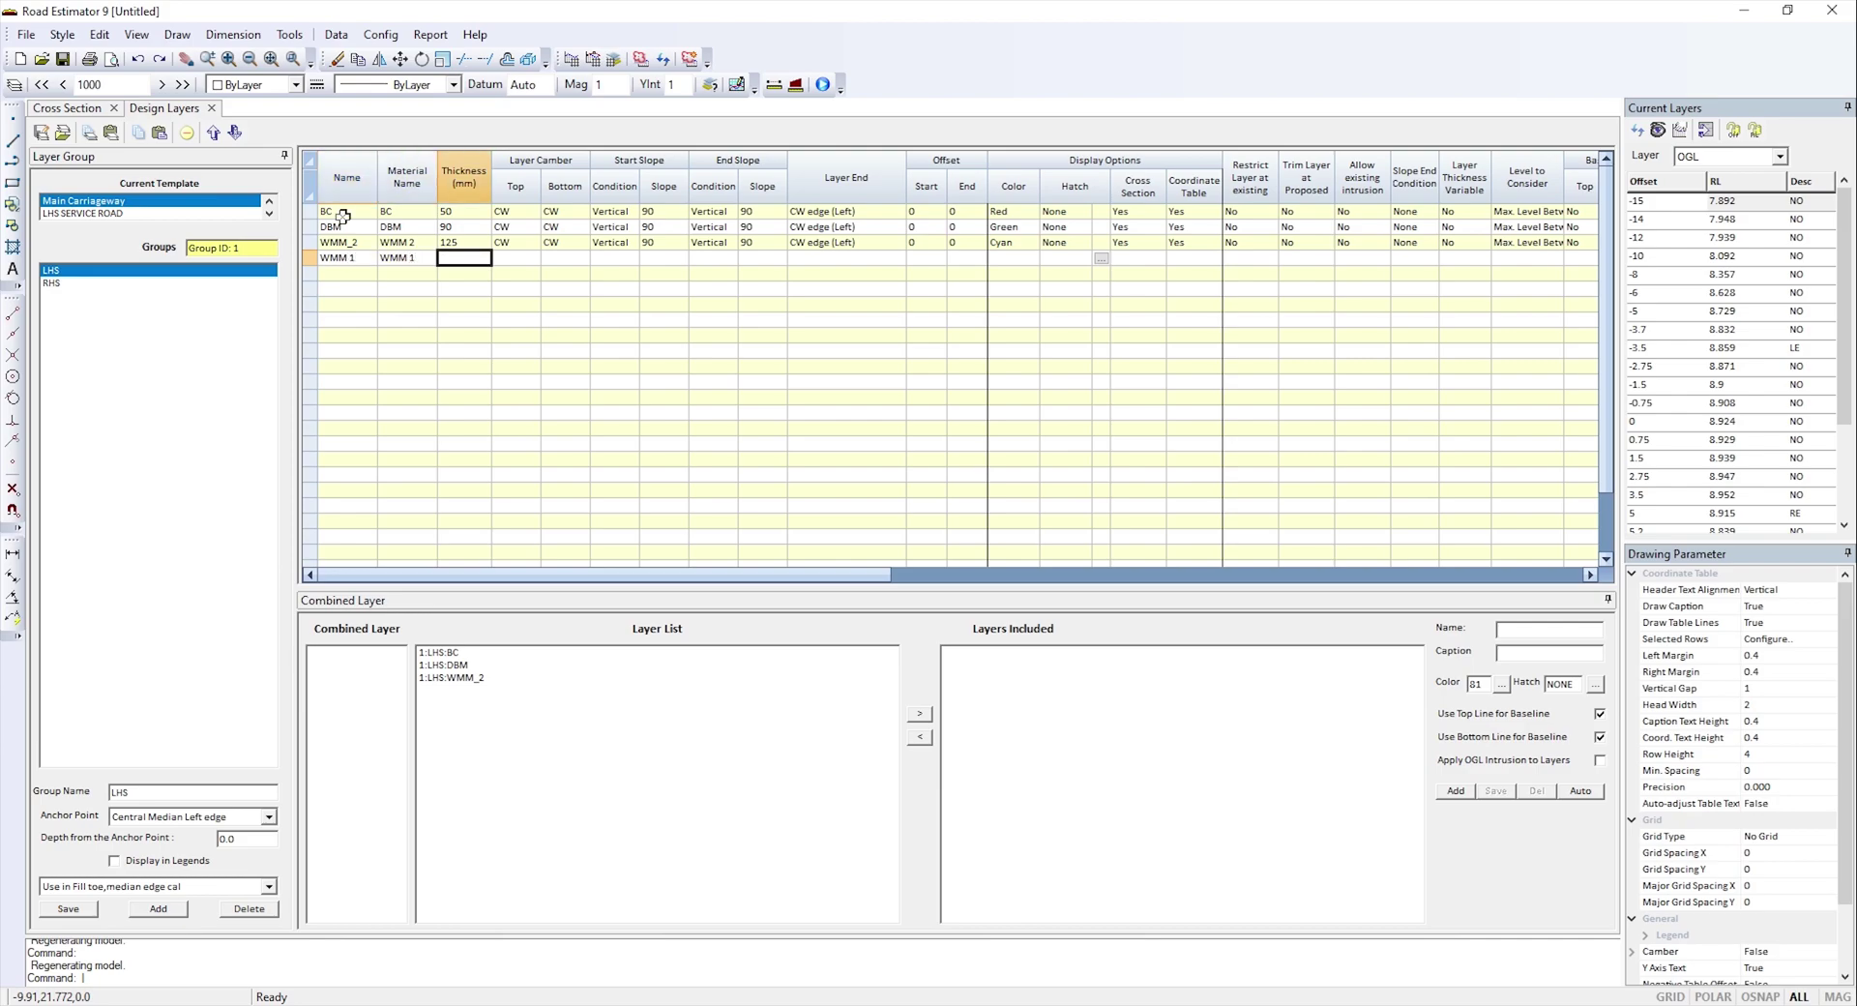
text(125)
key(Tab)
text(CW)
key(Tab)
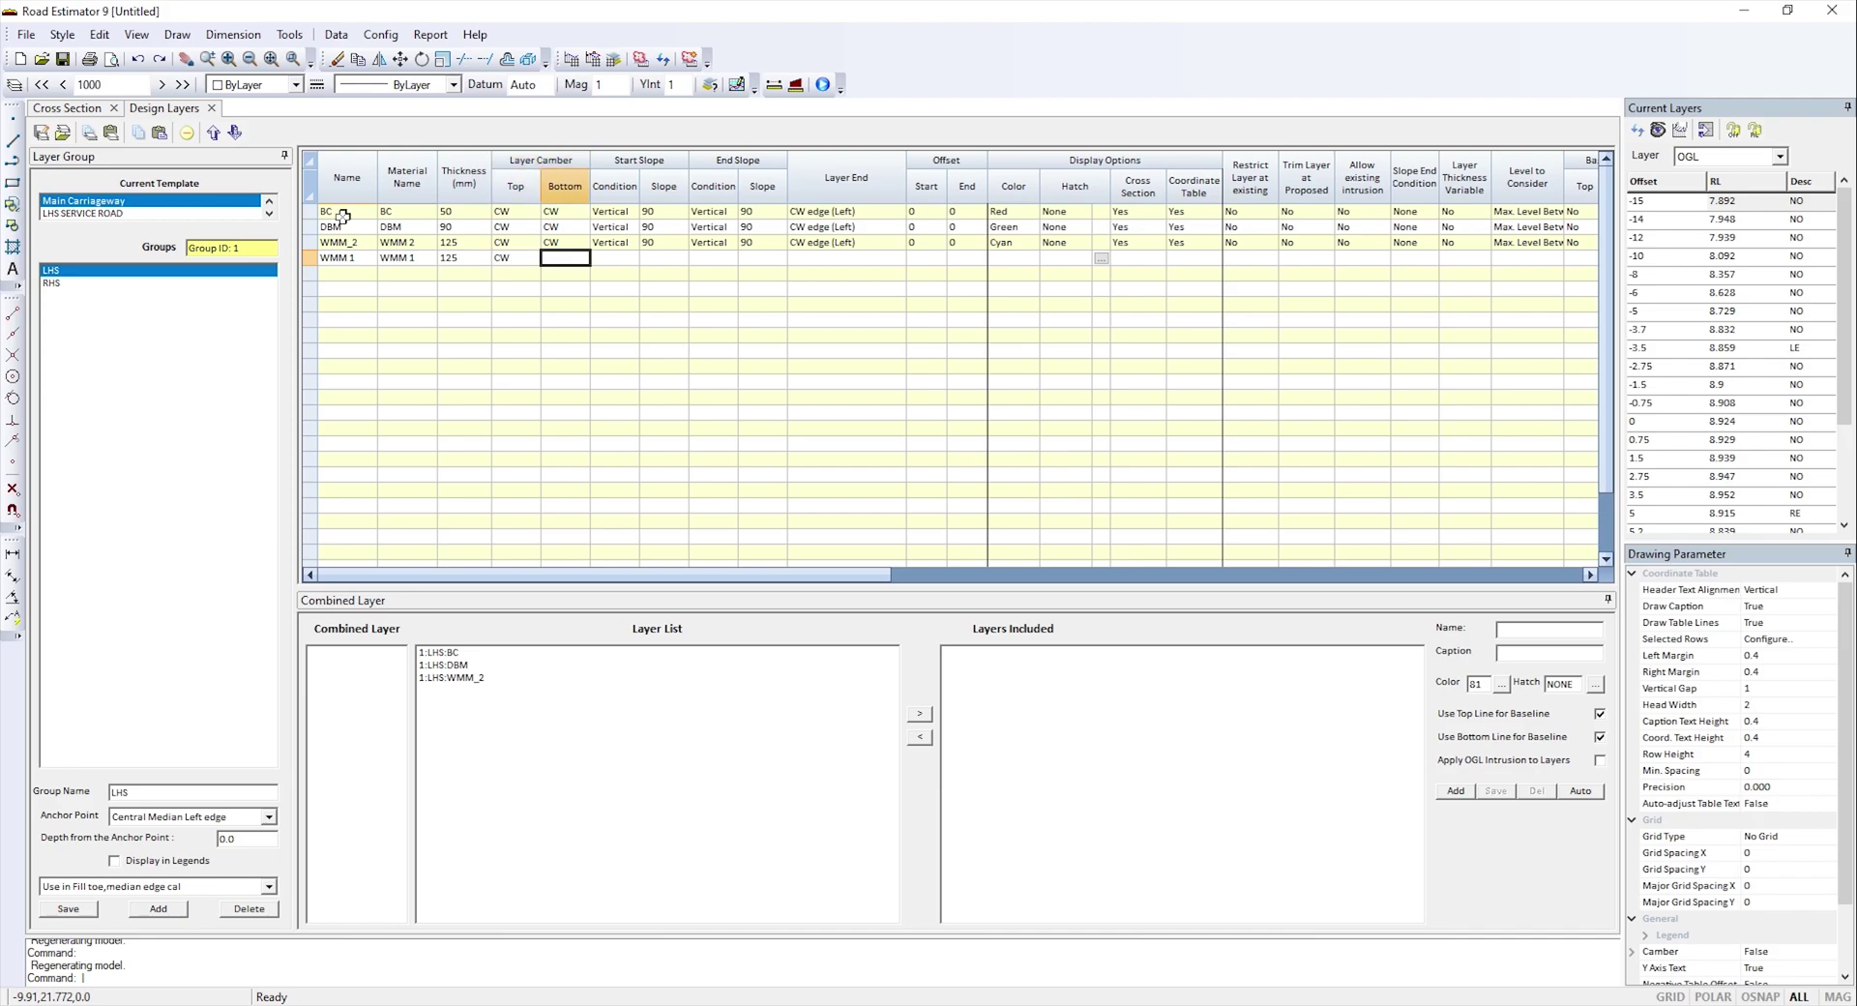
text(CW)
key(Tab)
- Set the WMM 1 layer's start and end slope conditions to Vertical with a slope of 90 each
text(Vertical)
key(Tab)
text(90)
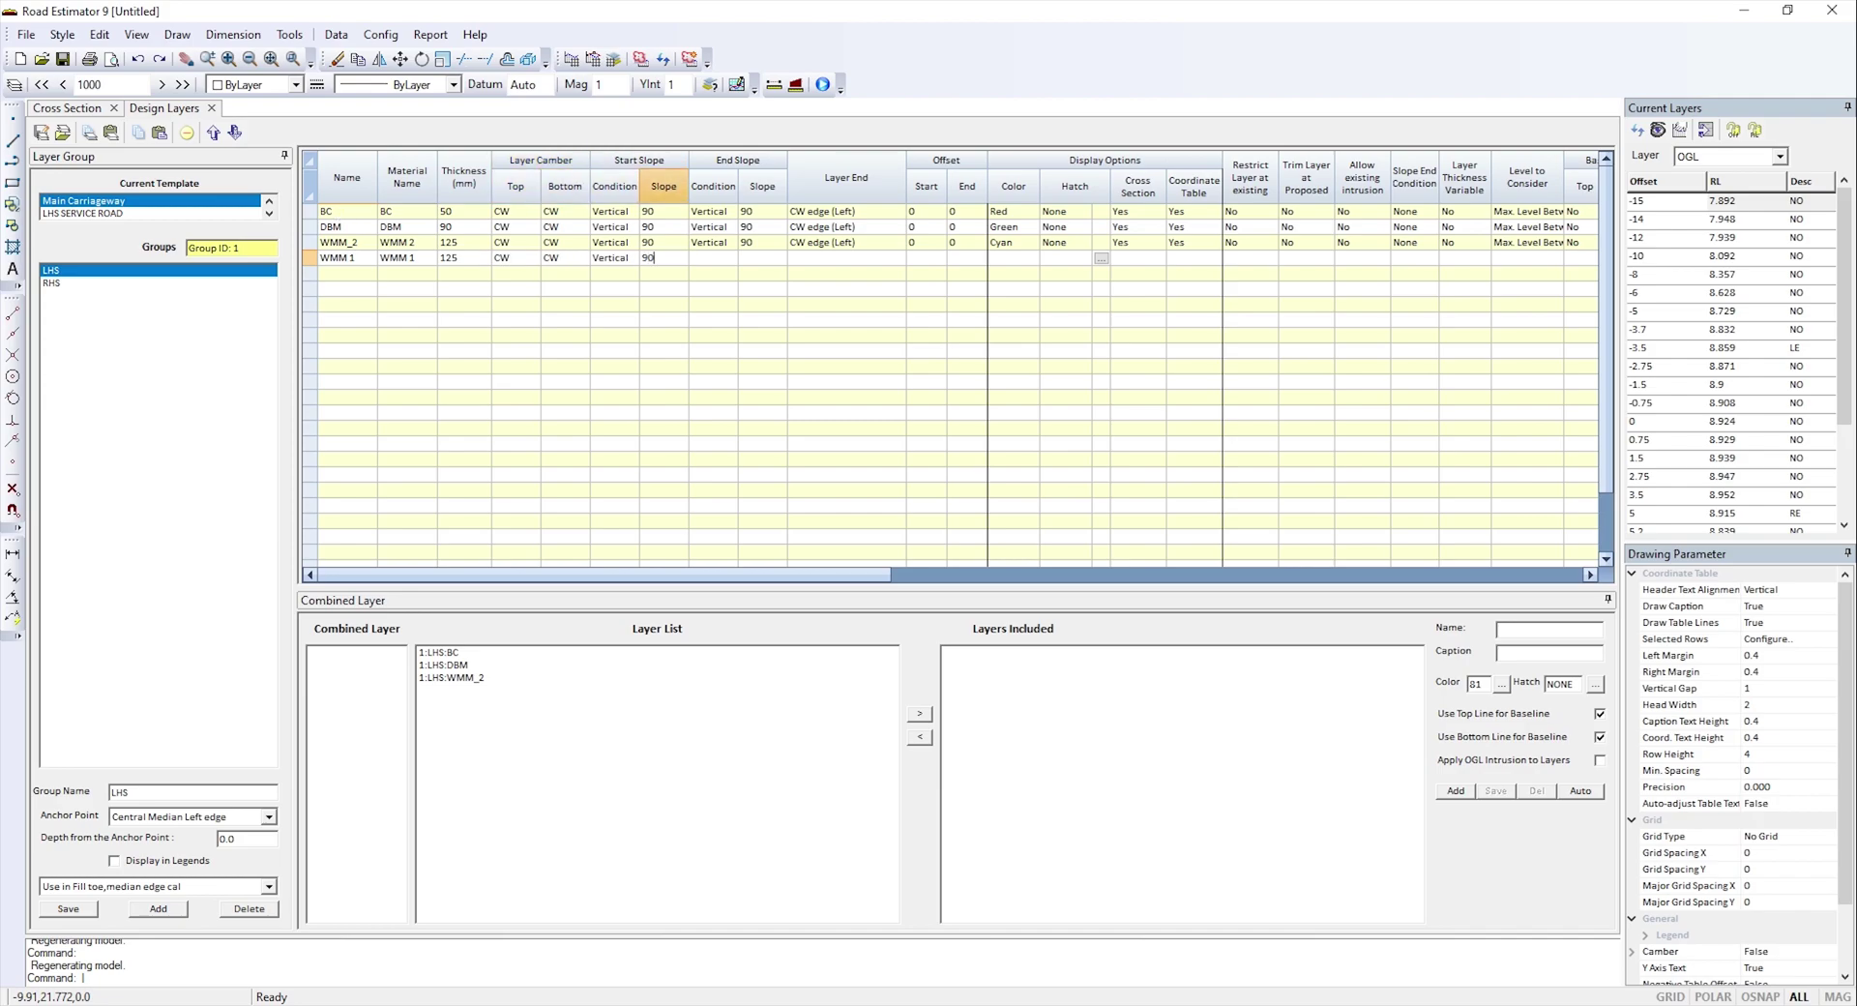
key(Tab)
text(Vertical)
key(Tab)
text(90)
key(Tab)
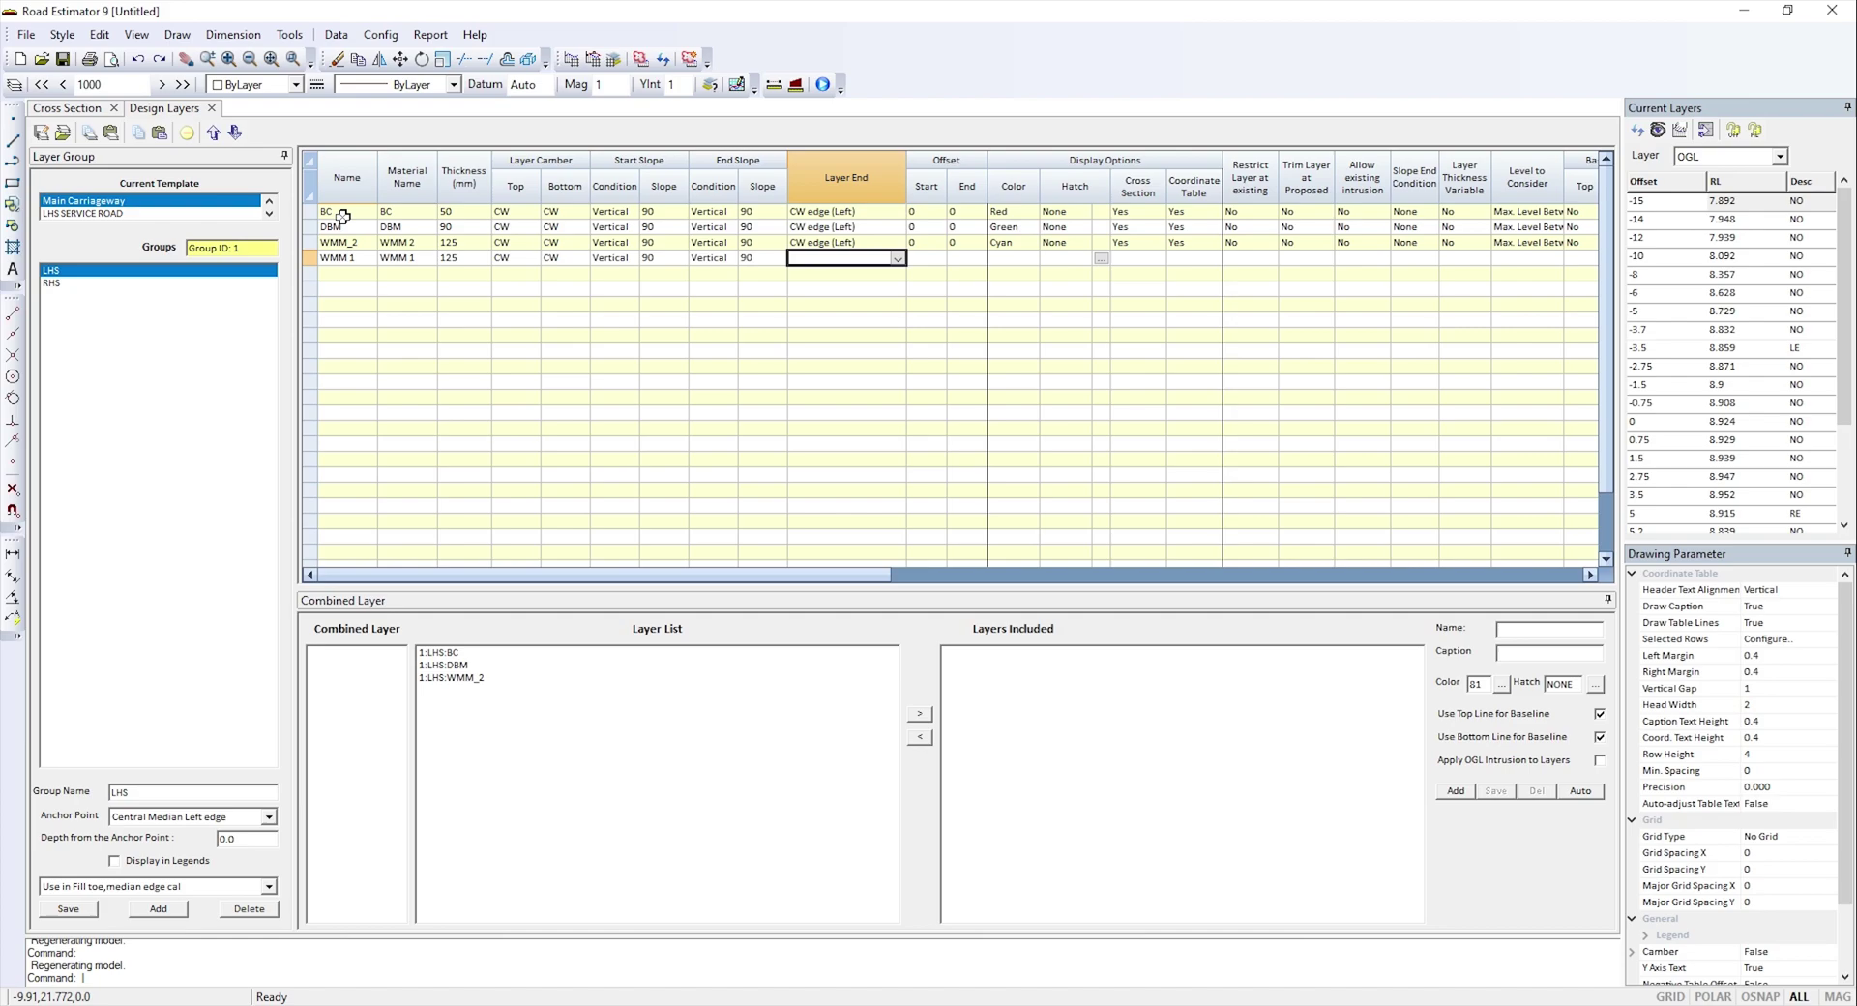
- Set the WMM 1 layer end to CW edge (Left) with start and end offsets of 0
key(c)
key(Tab)
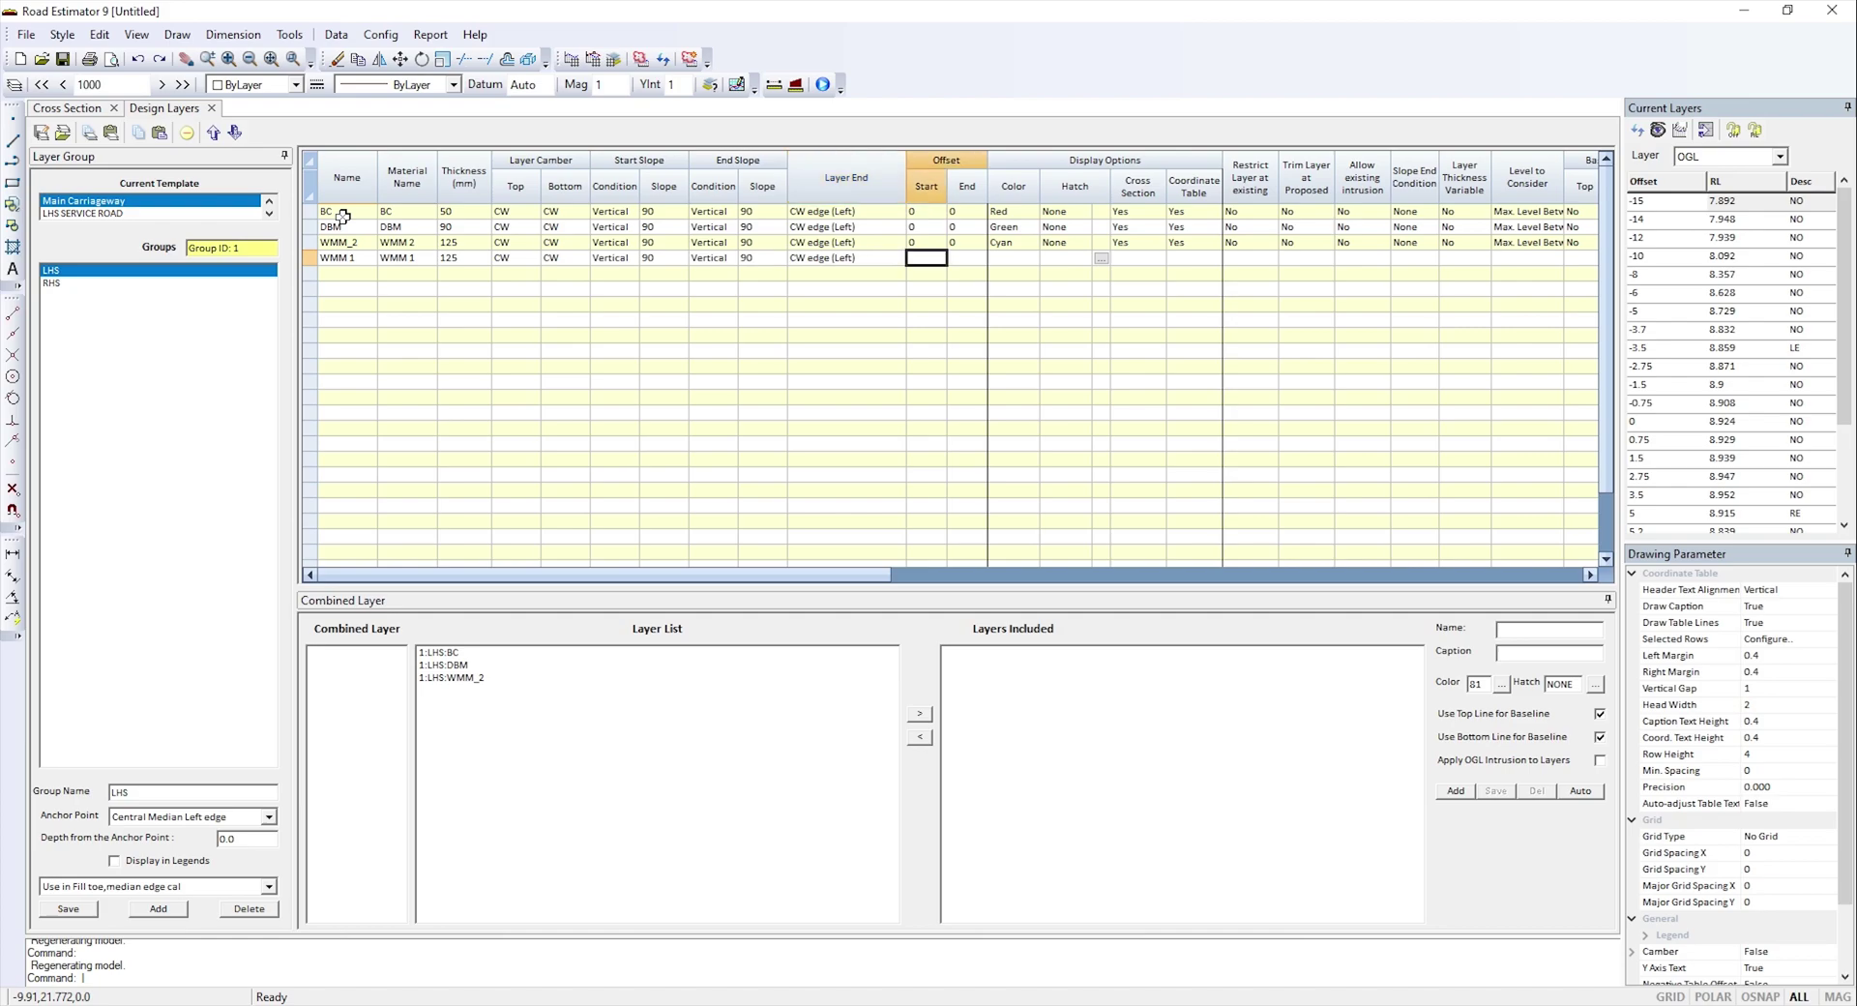
text(0)
key(Tab)
text(0)
key(Tab)
- Set the WMM 1 layer's display color to Cyan, hatch to None, and cross section and coordinate table display to Yes
key(c)
key(Tab)
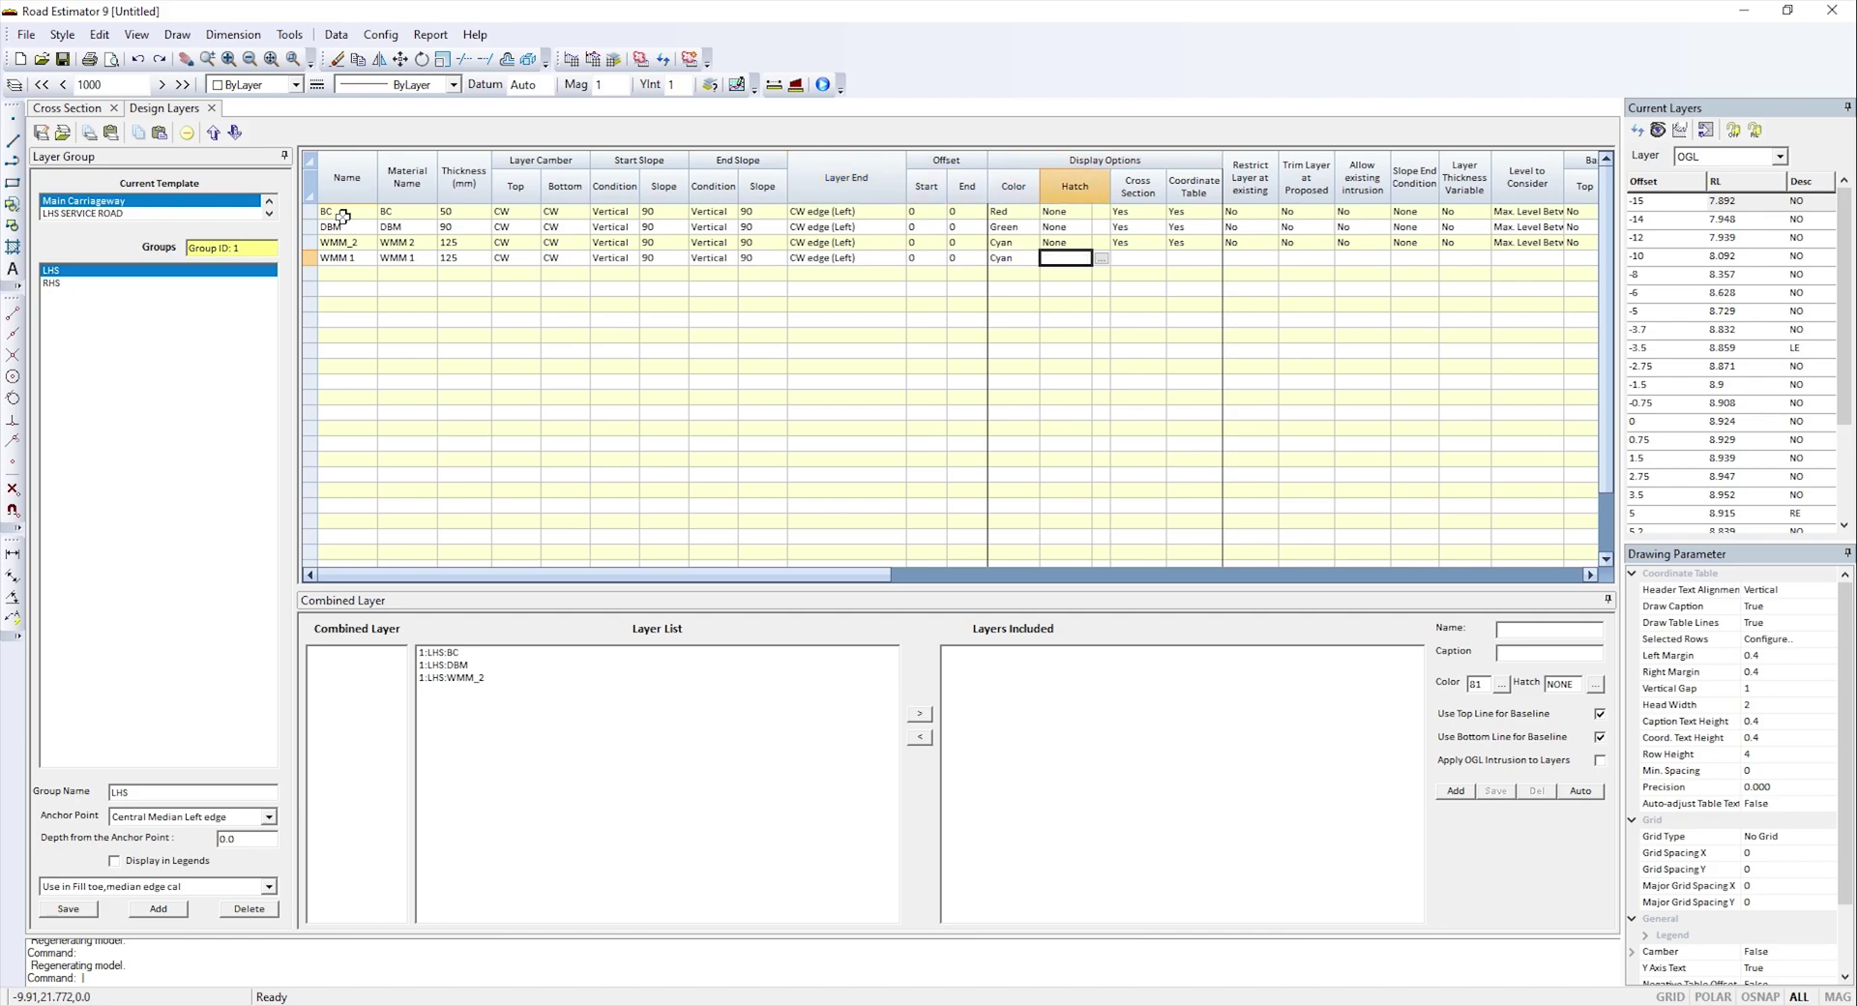
key(Tab)
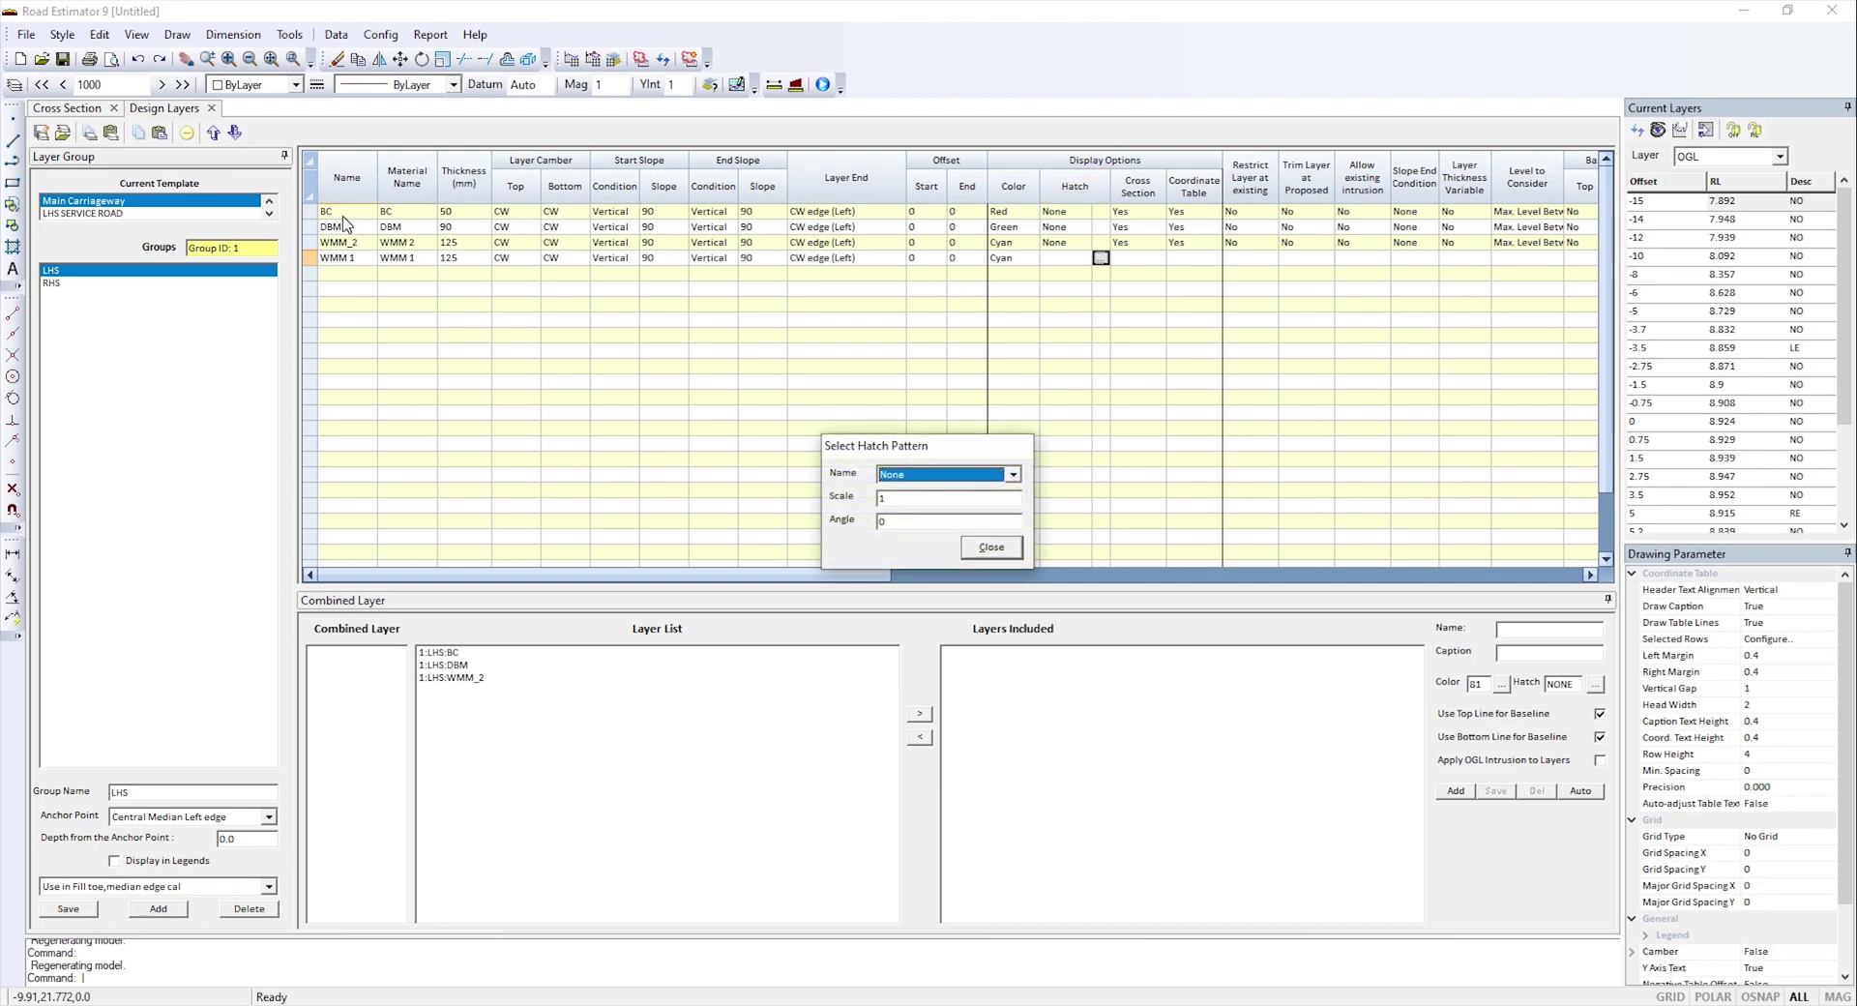
key(Return)
key(Tab)
key(Tab)
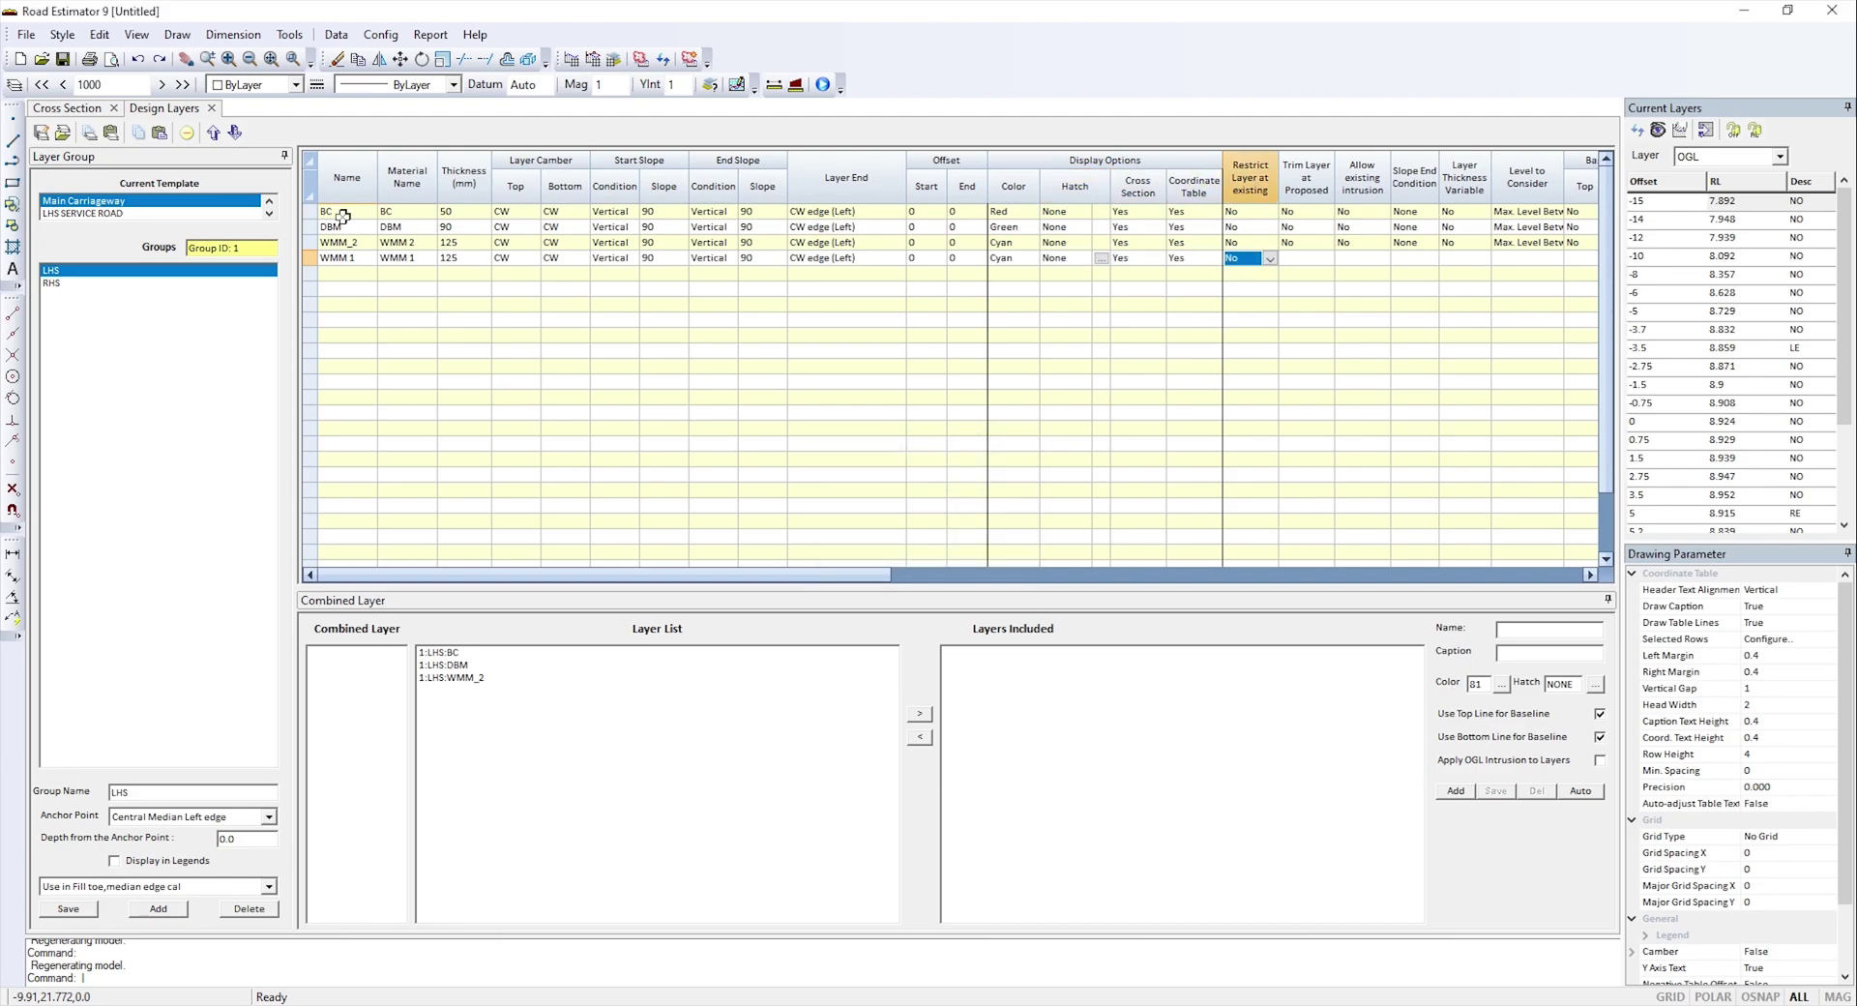
- Complete WMM 1 with restrict, trim, intrusion and variable thickness No, slope end condition None, the maximum level option and both base lines No
key(Tab)
key(Tab)
key(Tab)
key(Tab)
key(Tab)
key(Tab)
key(Tab)
key(Tab)
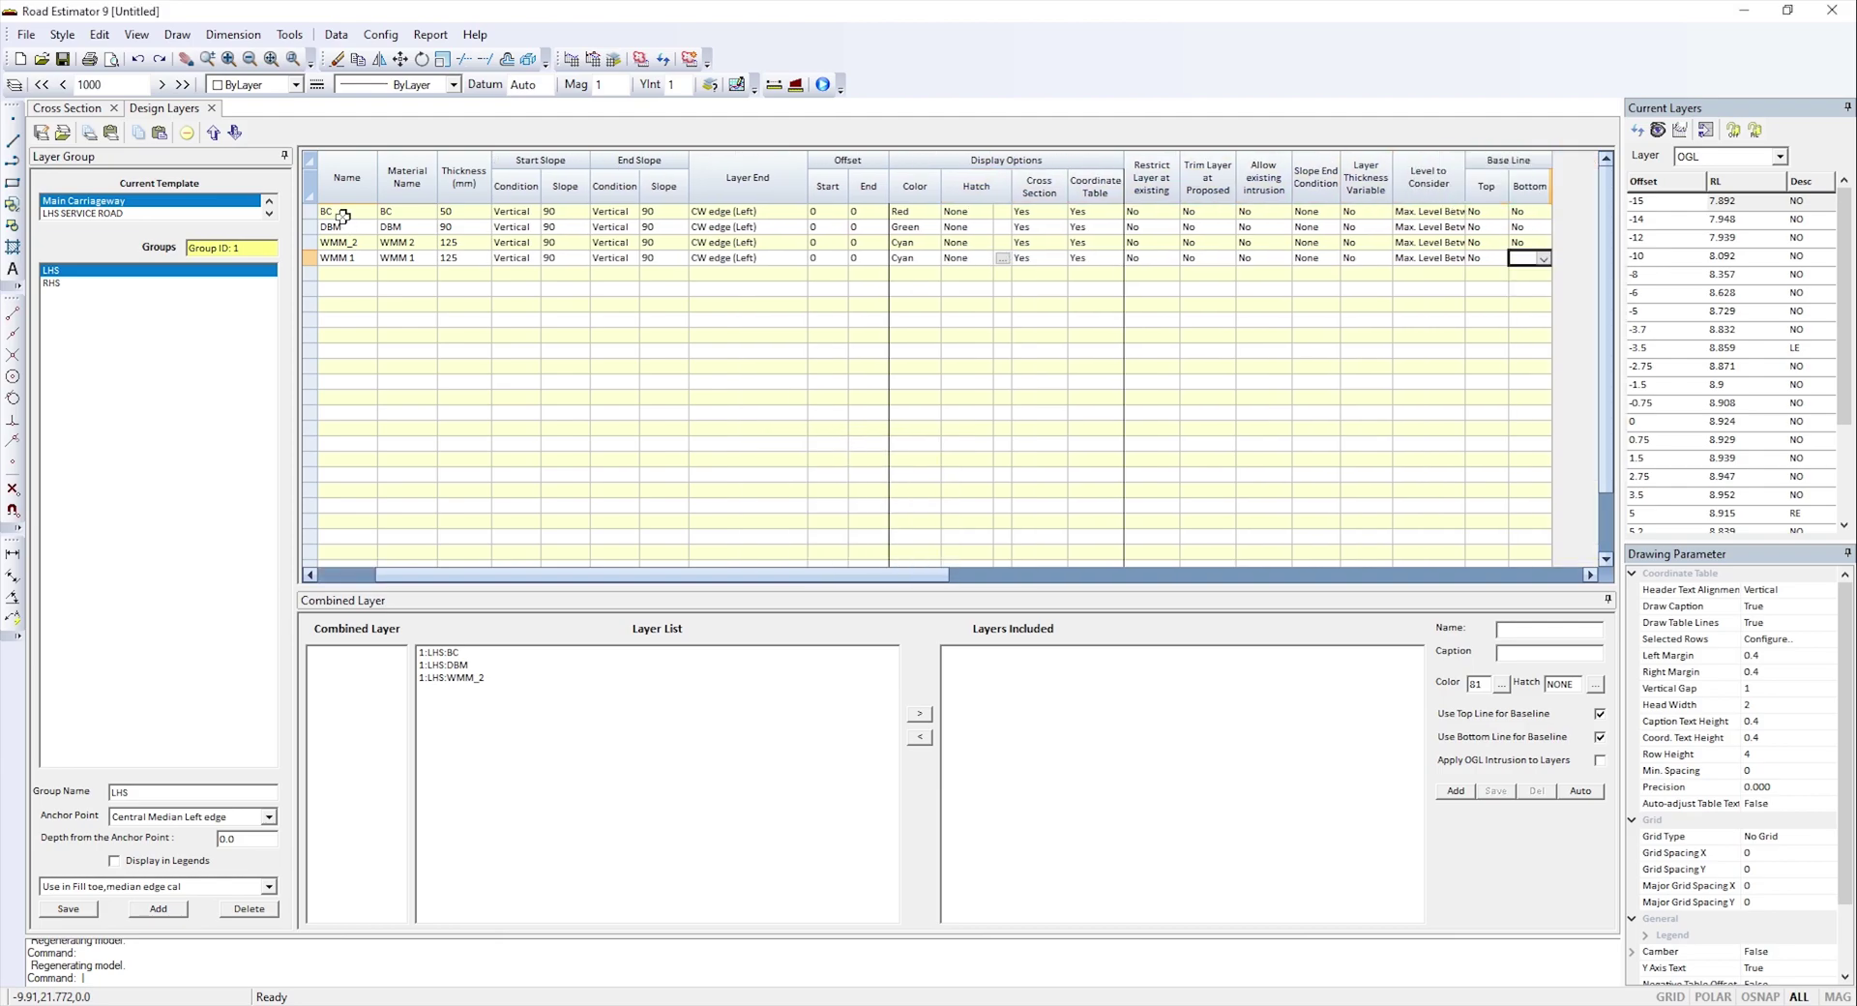
- Start a GSB layer below WMM 1 with material GSB, thickness 250 mm, and top and bottom camber CW
text(GSB)
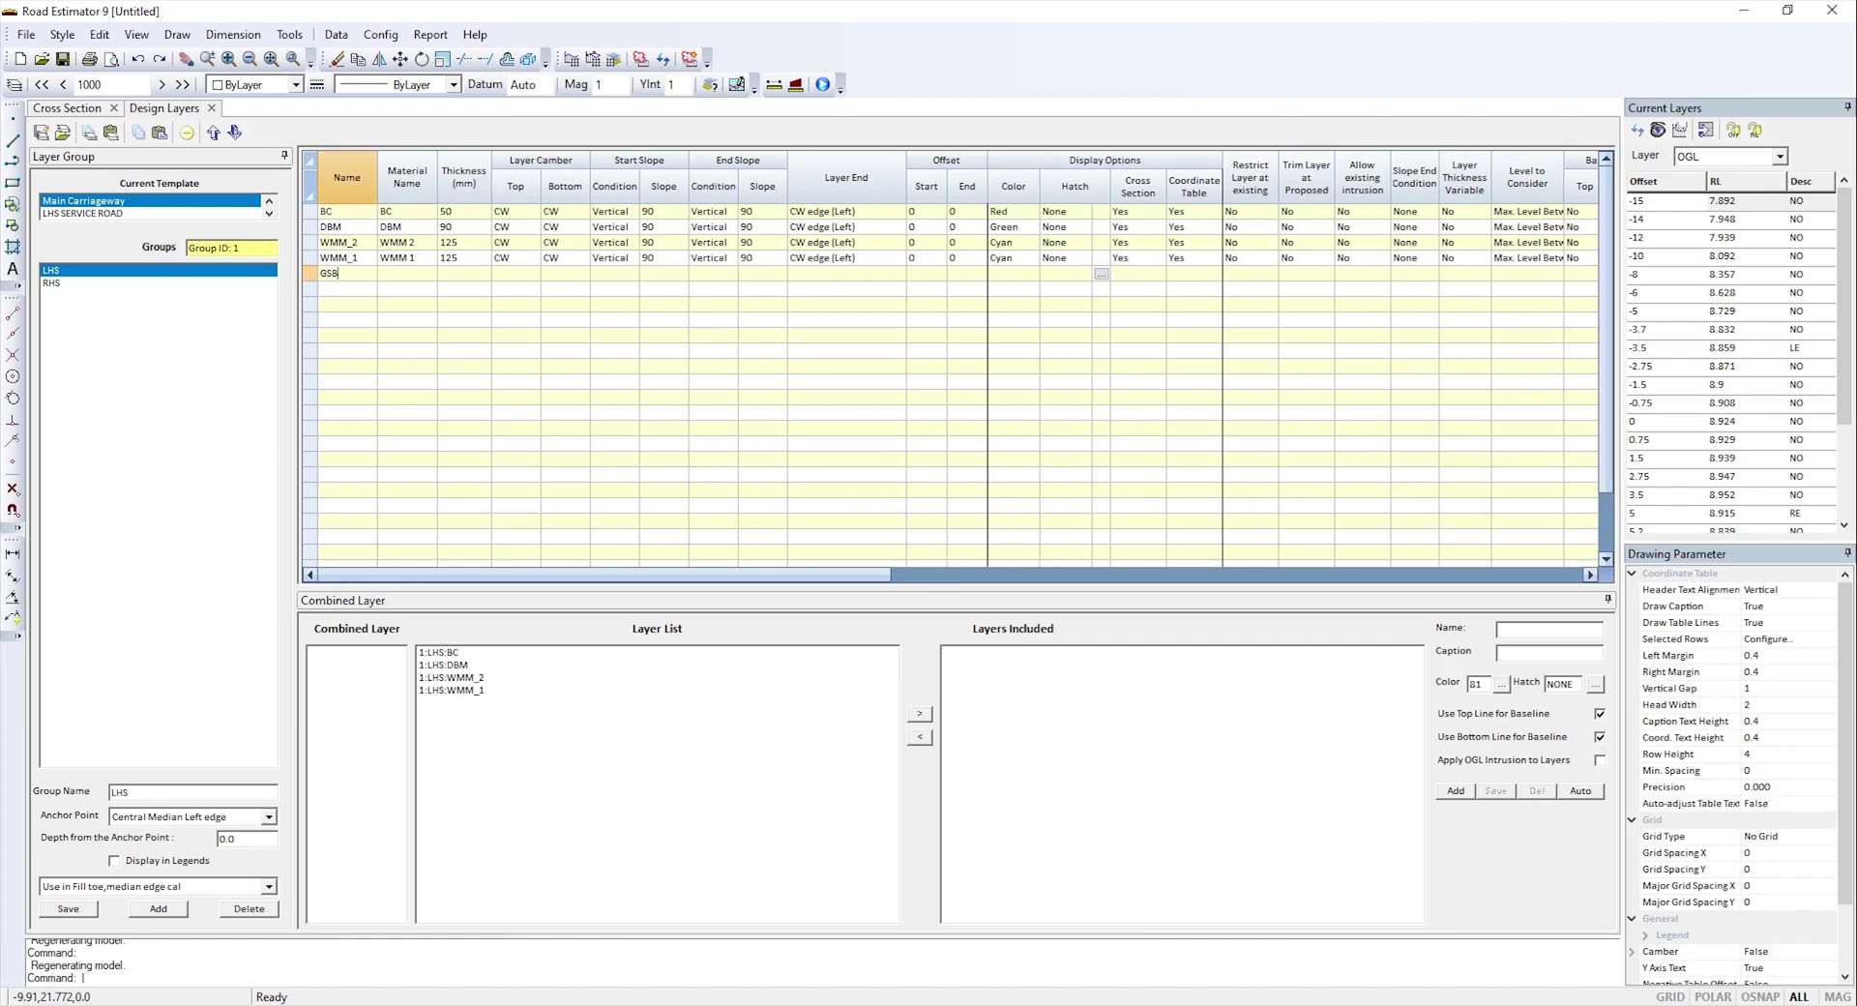
key(Tab)
text(GSB)
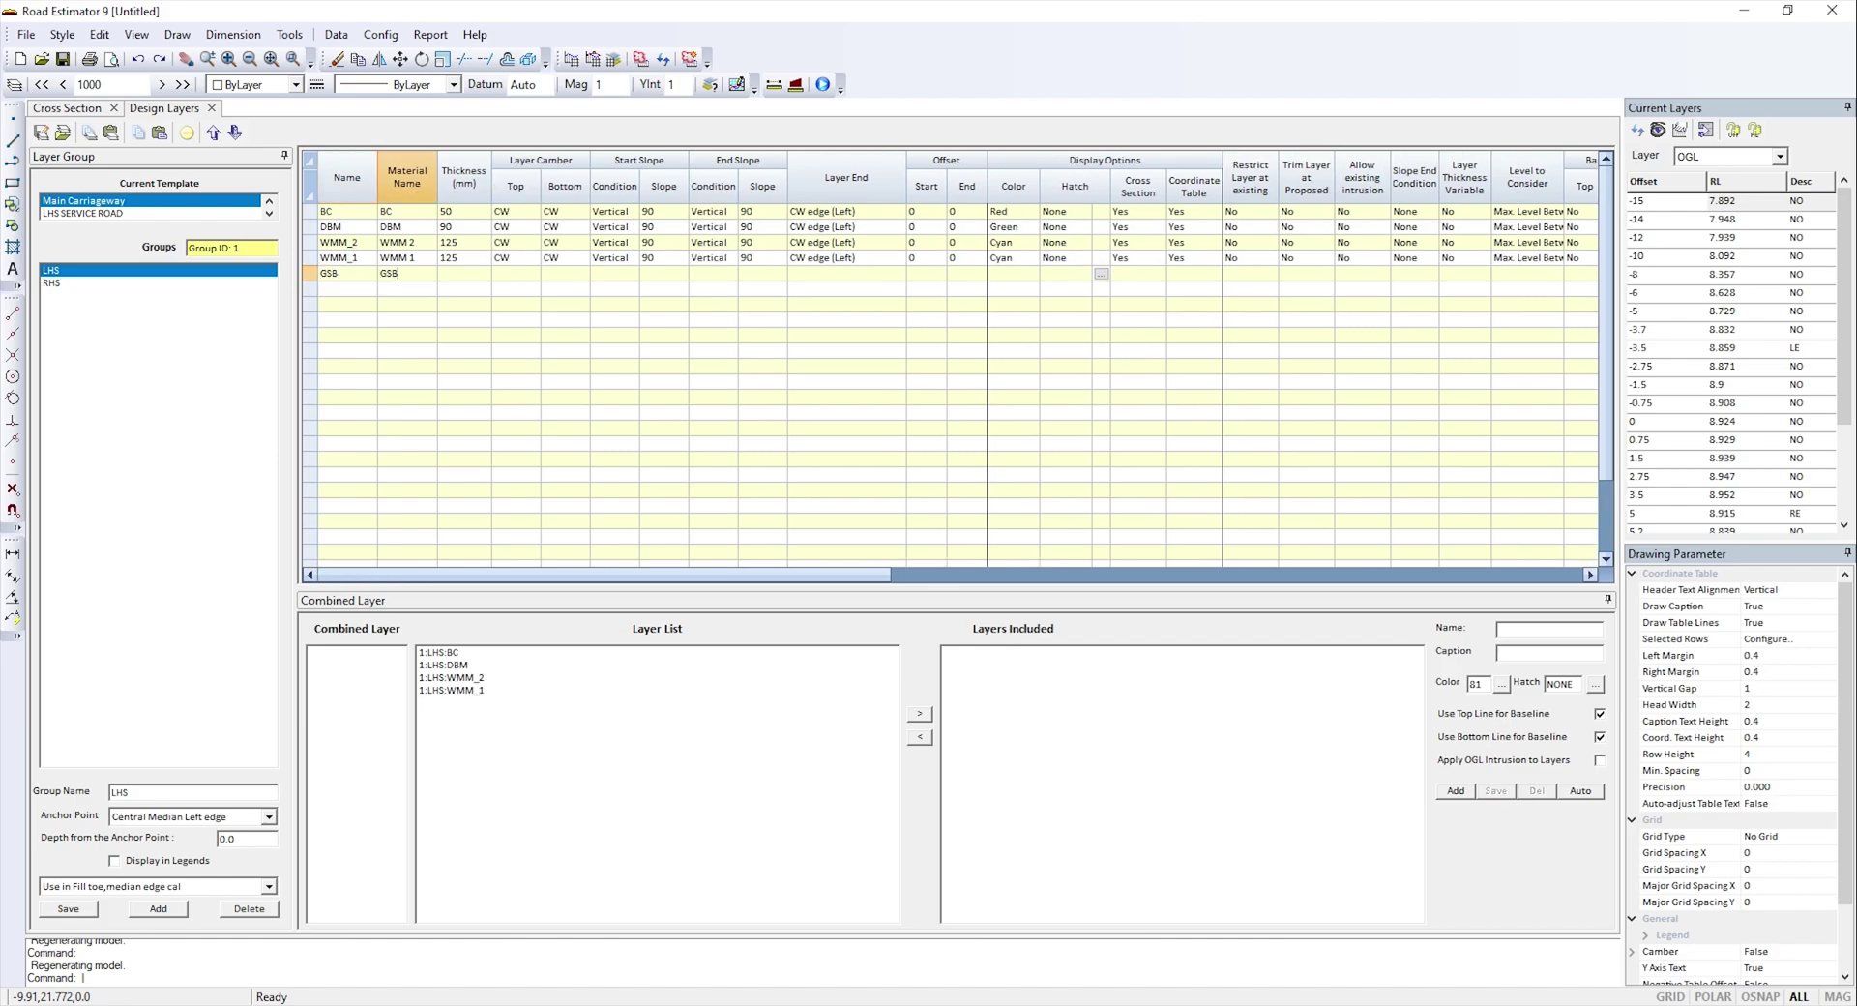
key(Tab)
text(250)
key(Tab)
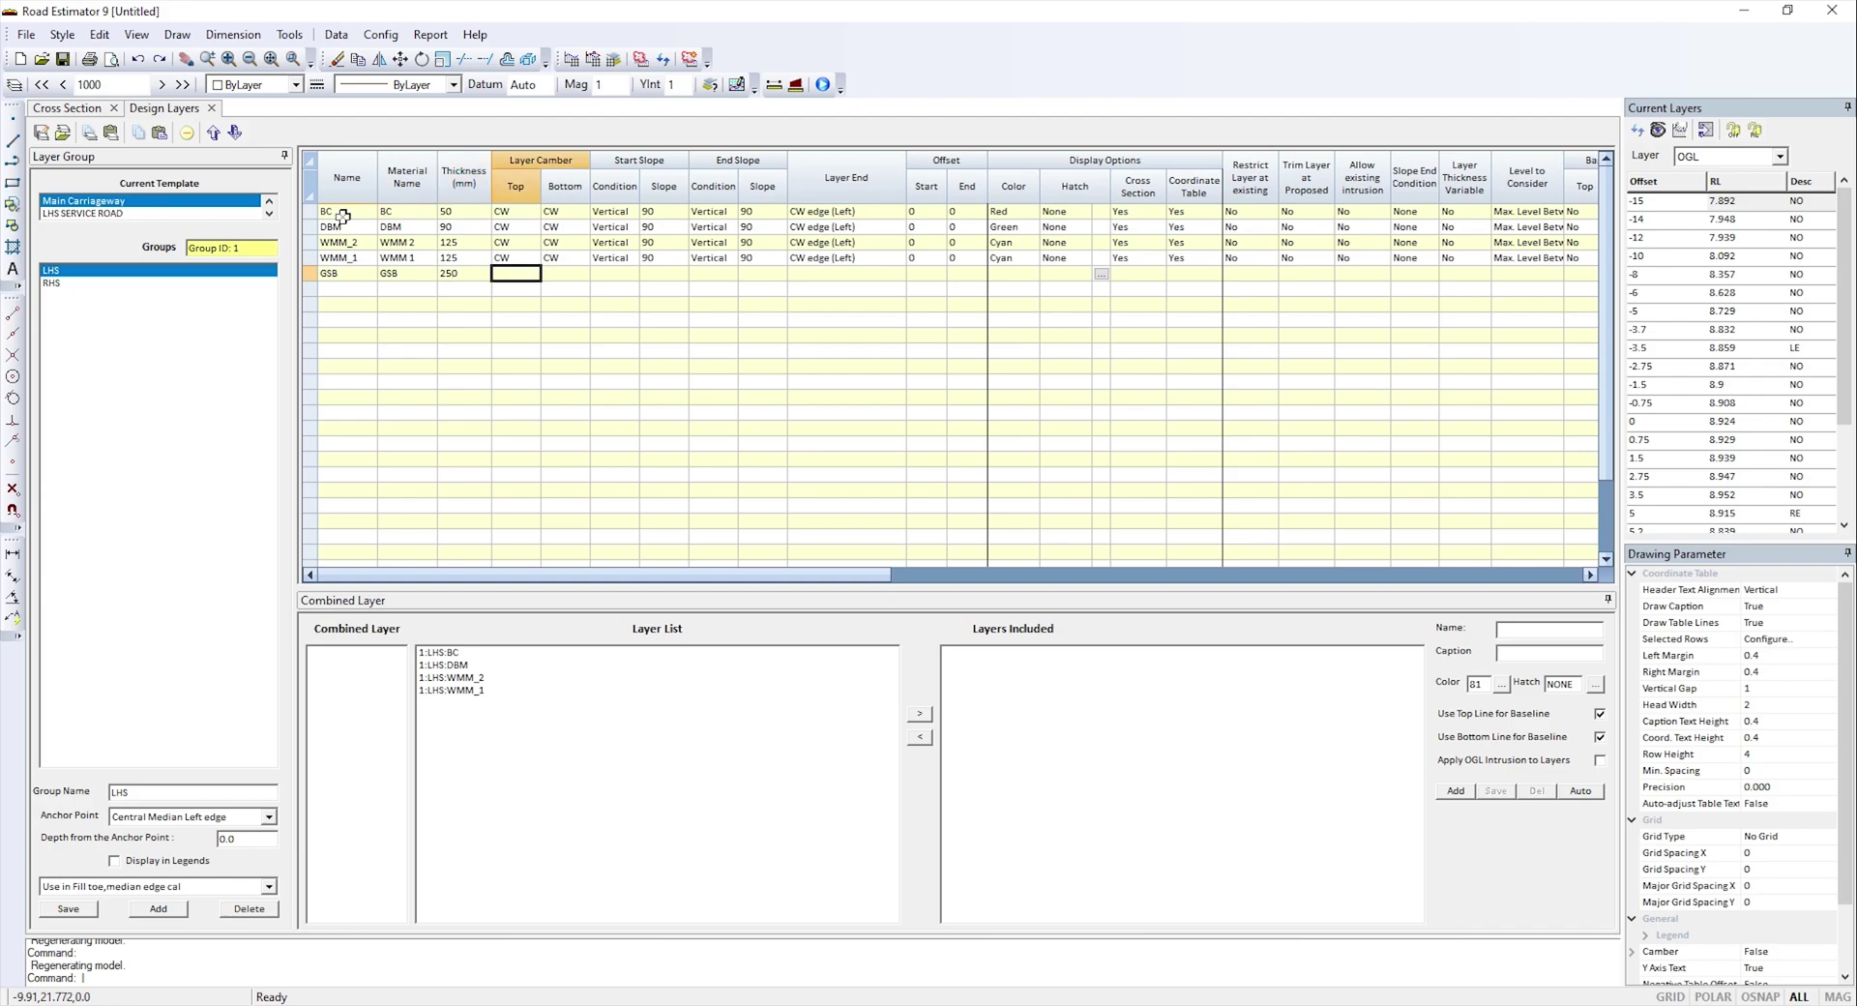
text(CW)
key(Tab)
text(CW)
key(Tab)
- Give the GSB layer Vertical start and end slopes of 90 and layer end Side Slope (Left)
text(Vertical)
key(Tab)
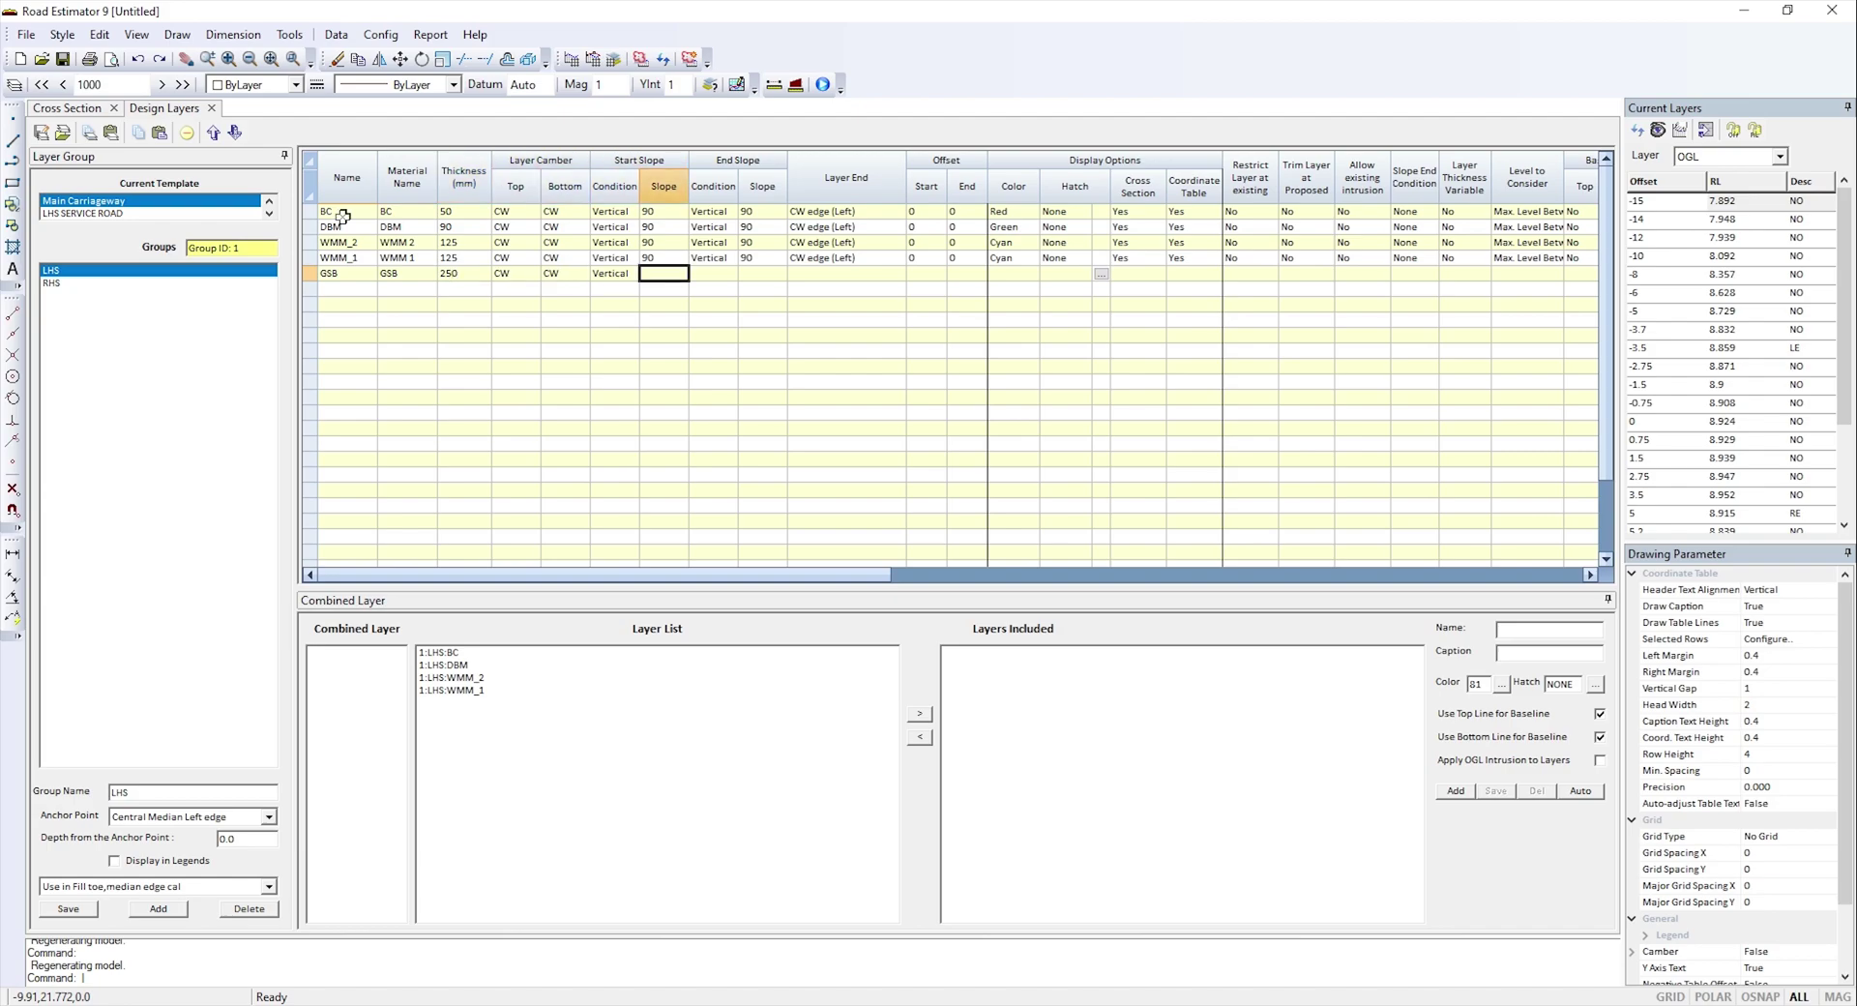
text(90)
key(Tab)
text(Vertical)
key(Tab)
text(90)
key(Tab)
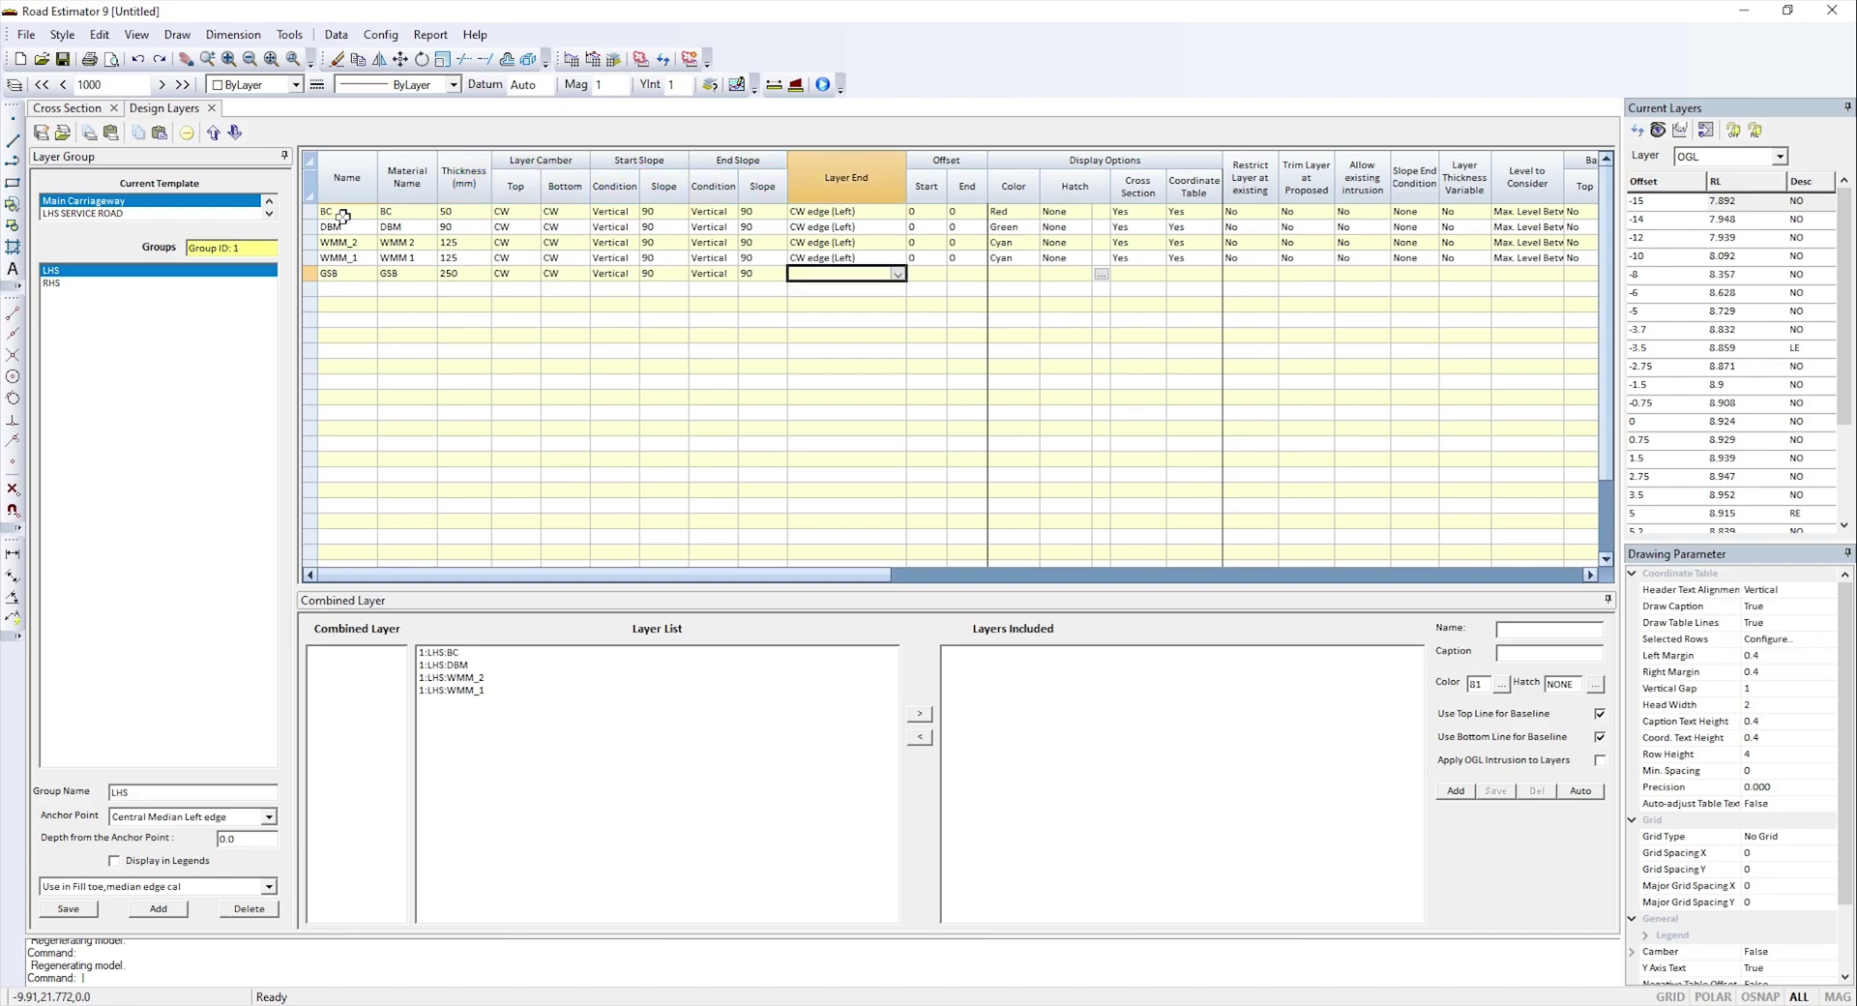
key(s)
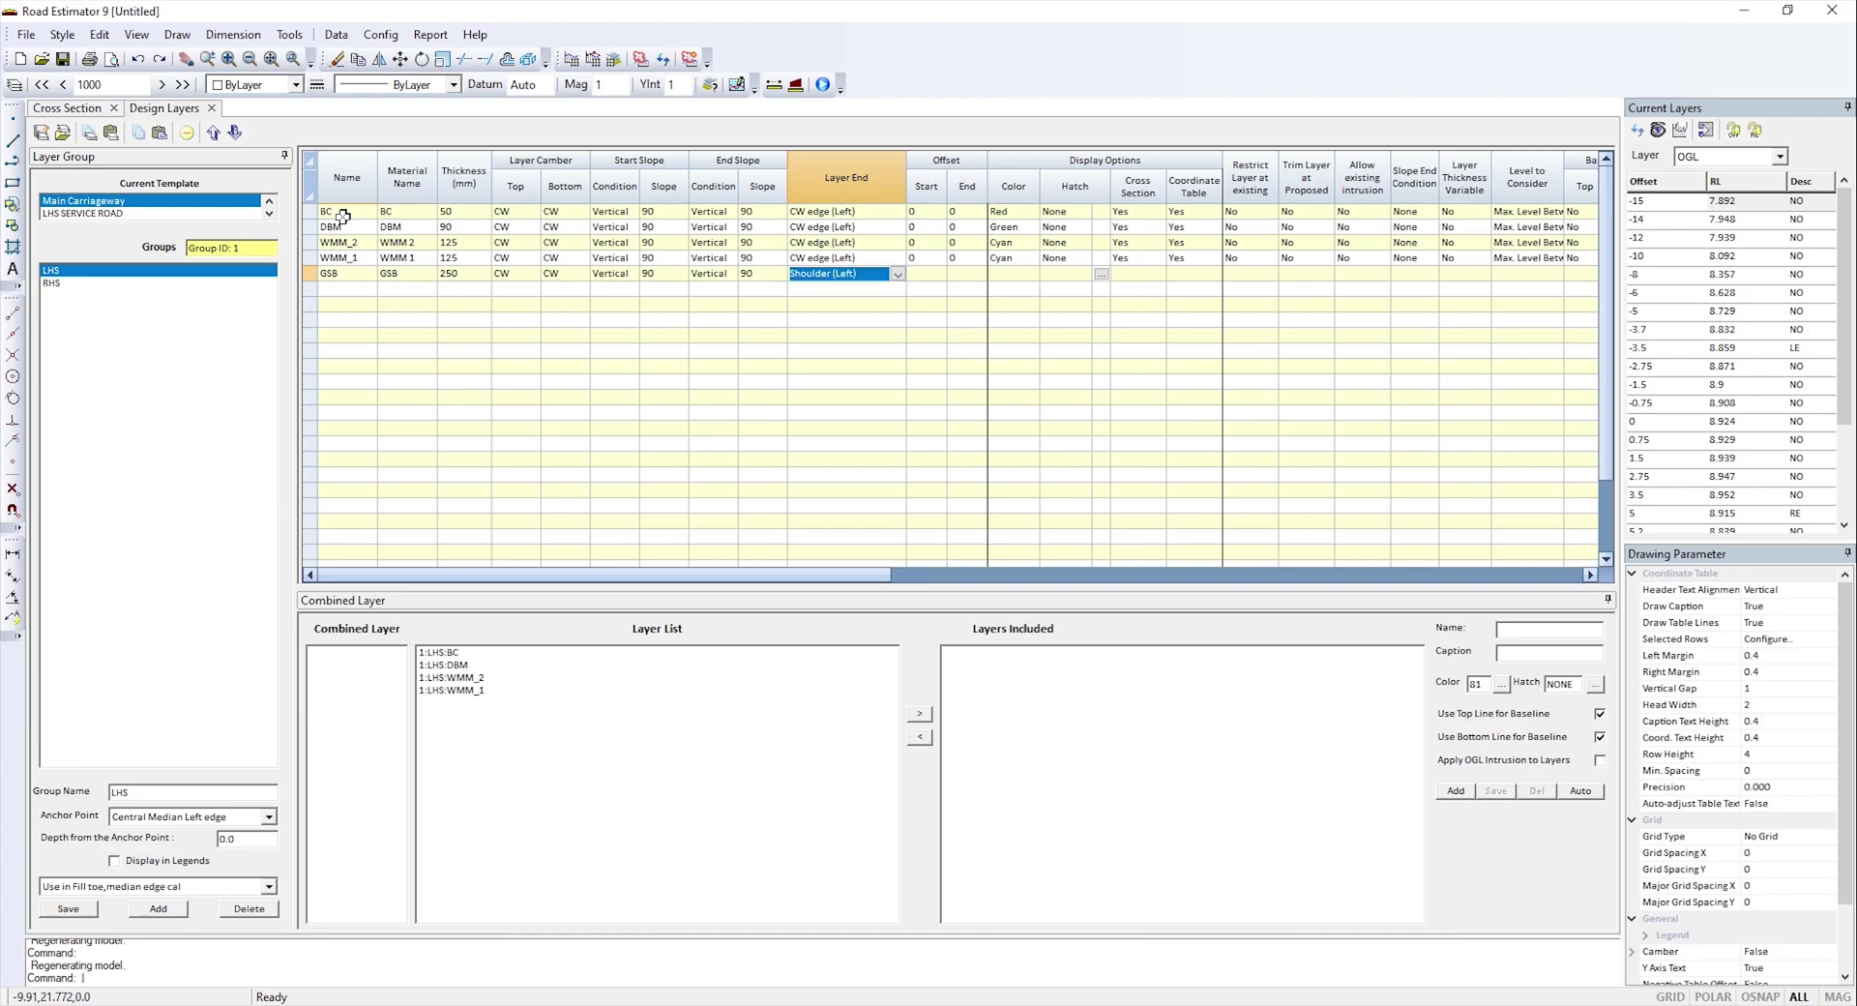
key(s)
key(Tab)
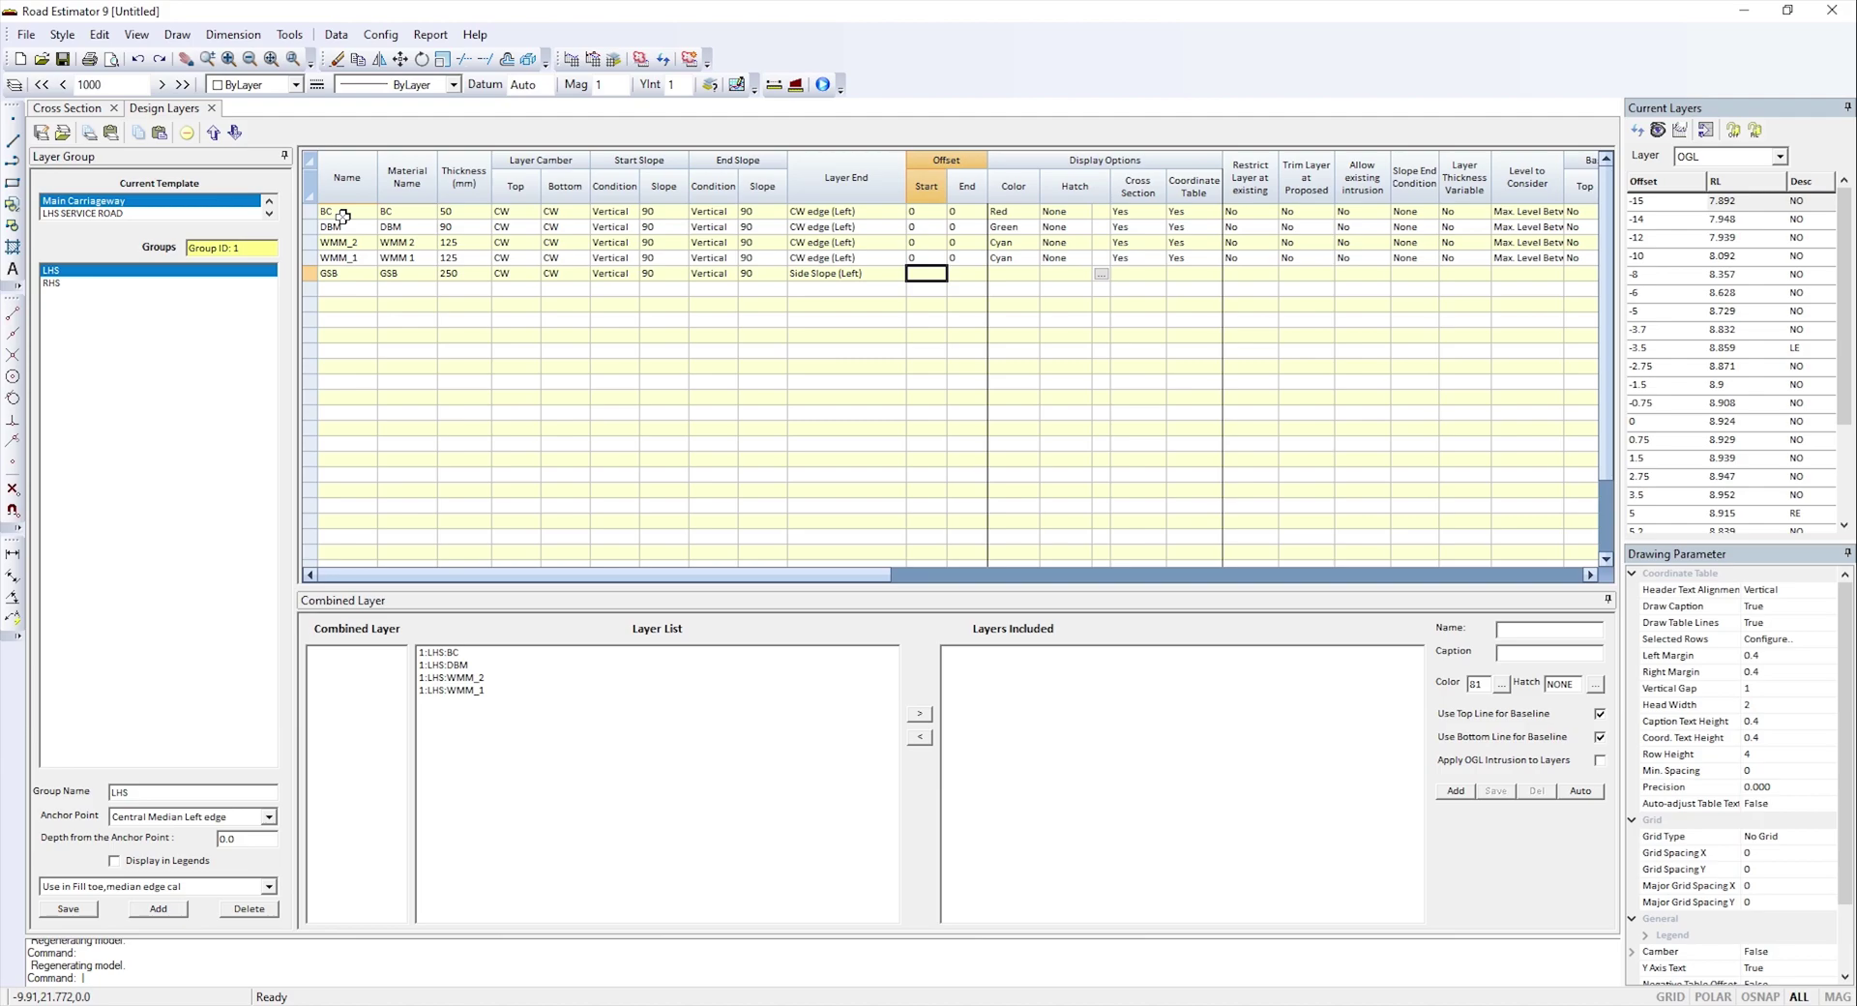
- Examine the central median and its kerb edges in the cross section drawing against the GSB layer's start offset entry
click(66, 107)
scroll(842, 537, up, 5)
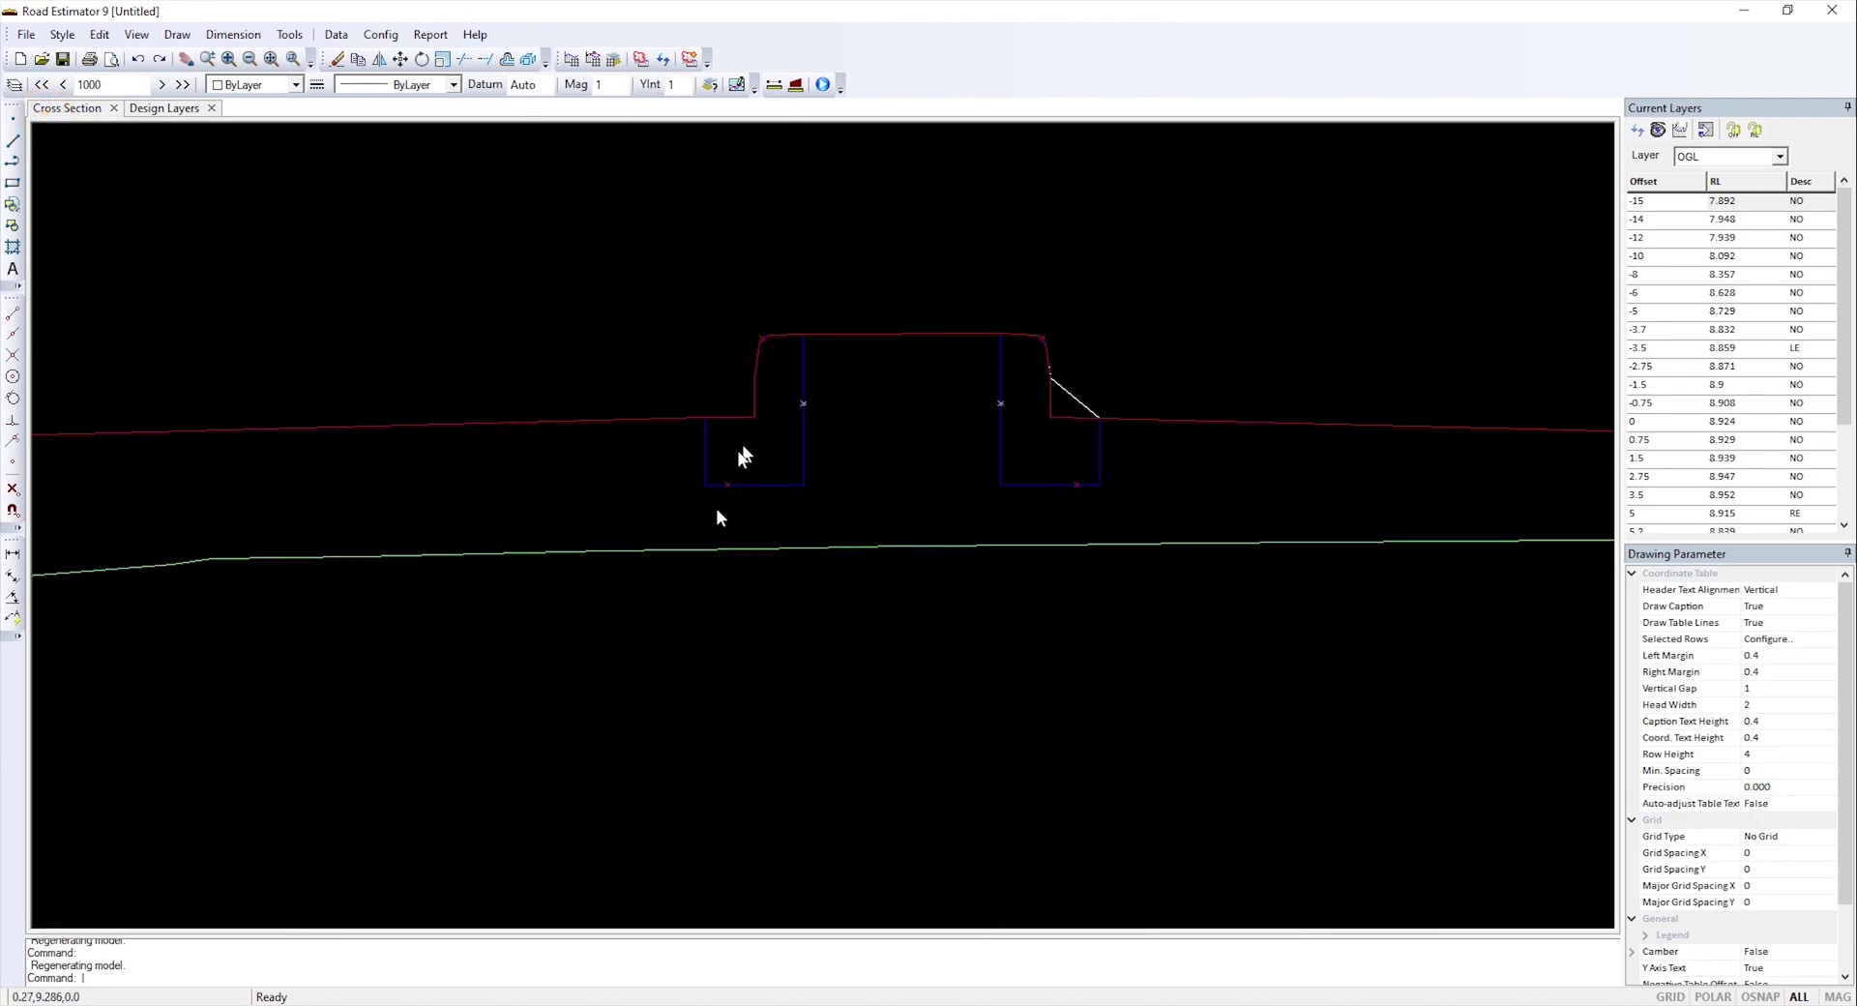
click(160, 108)
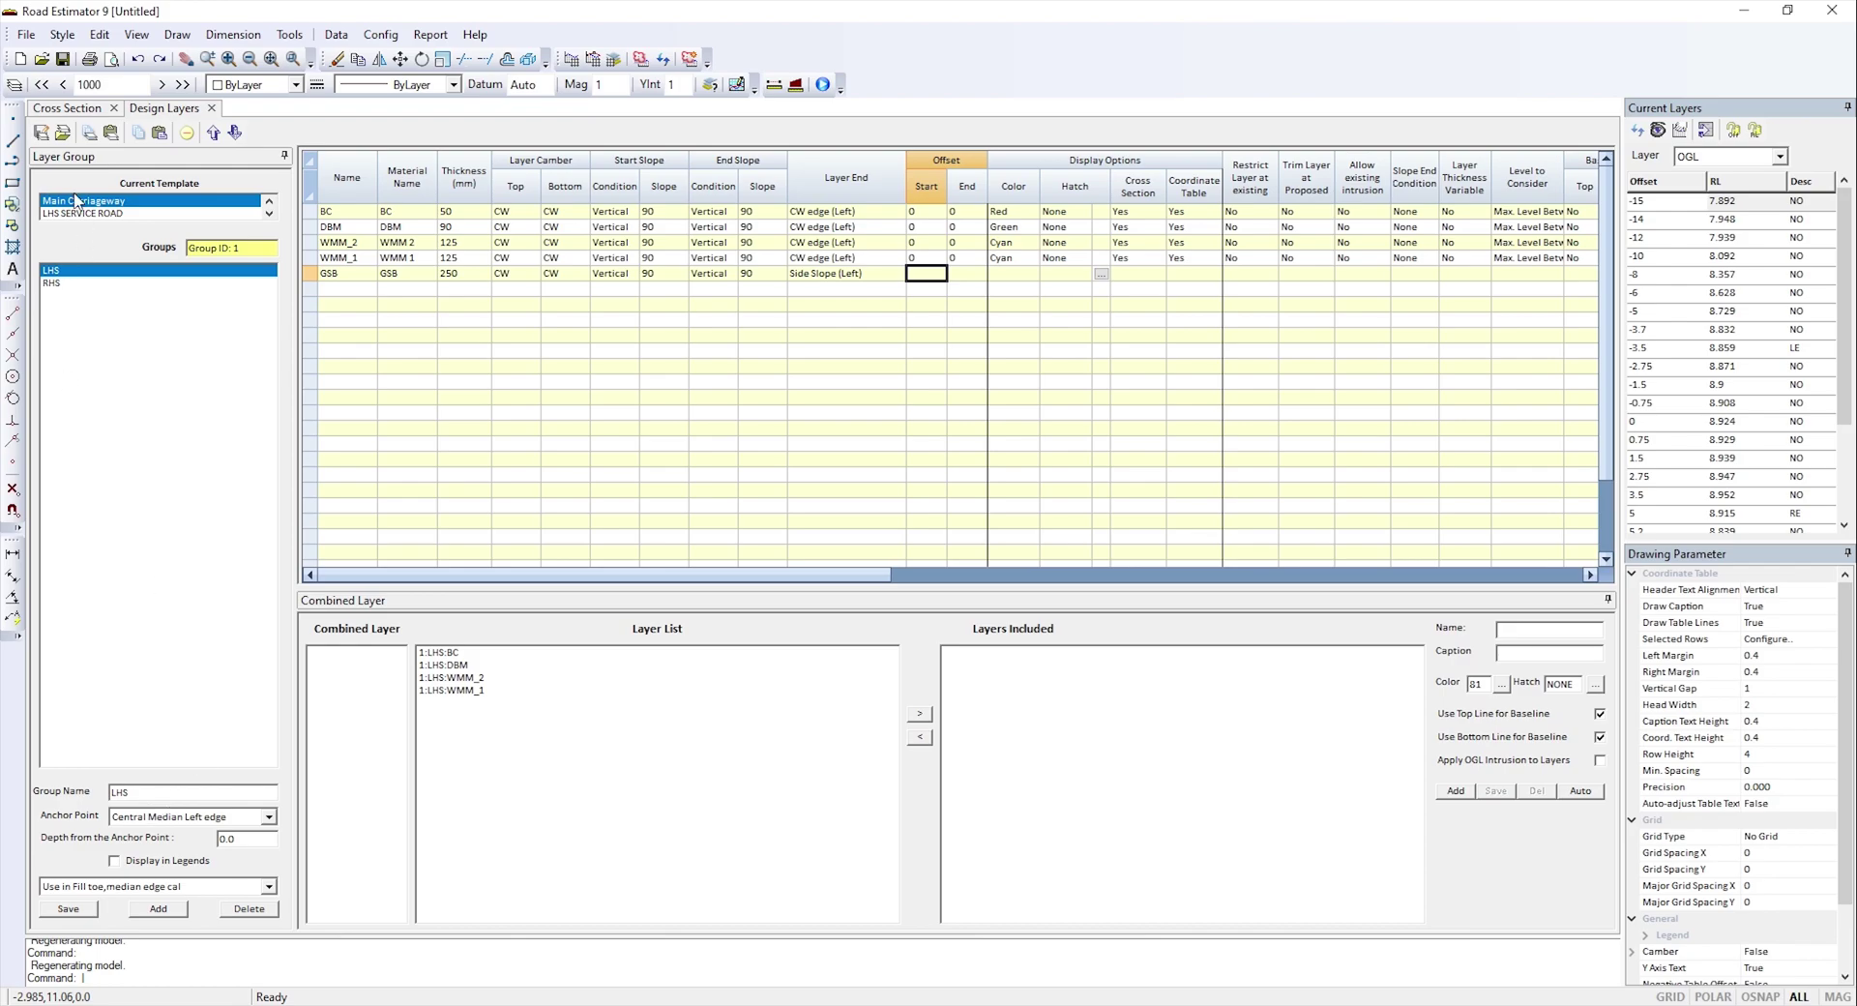
click(68, 109)
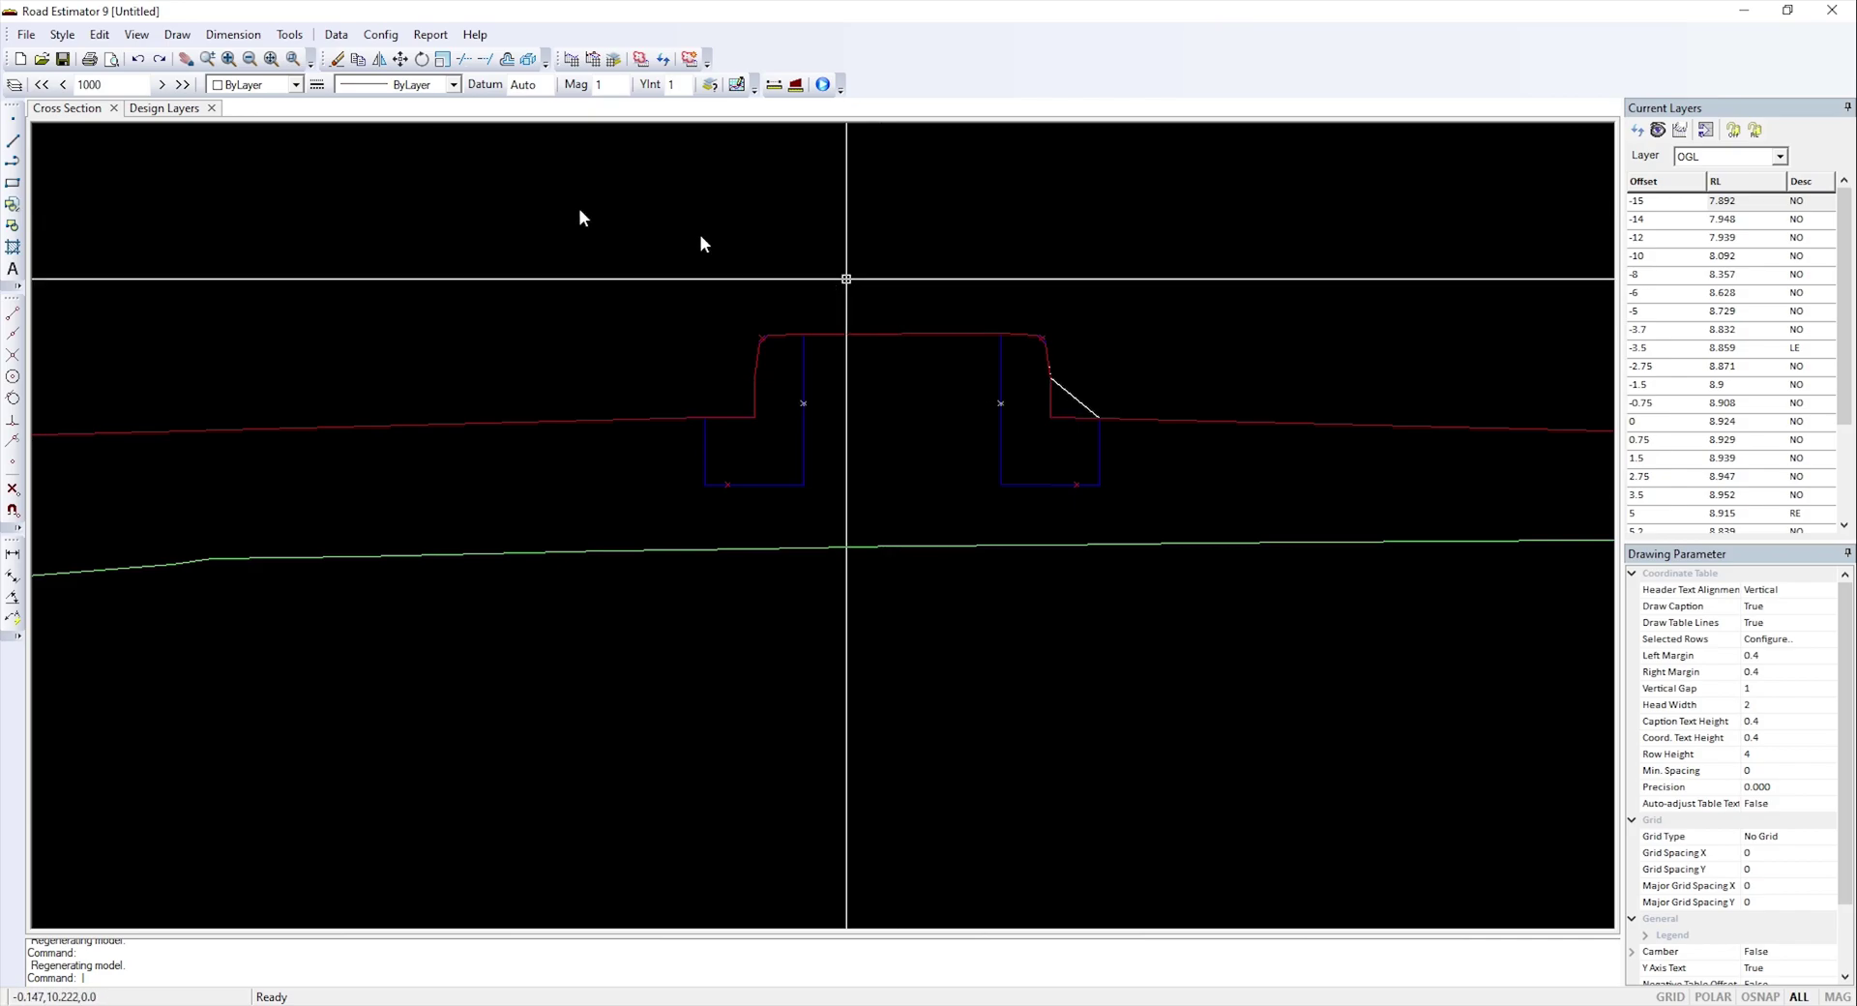
click(156, 108)
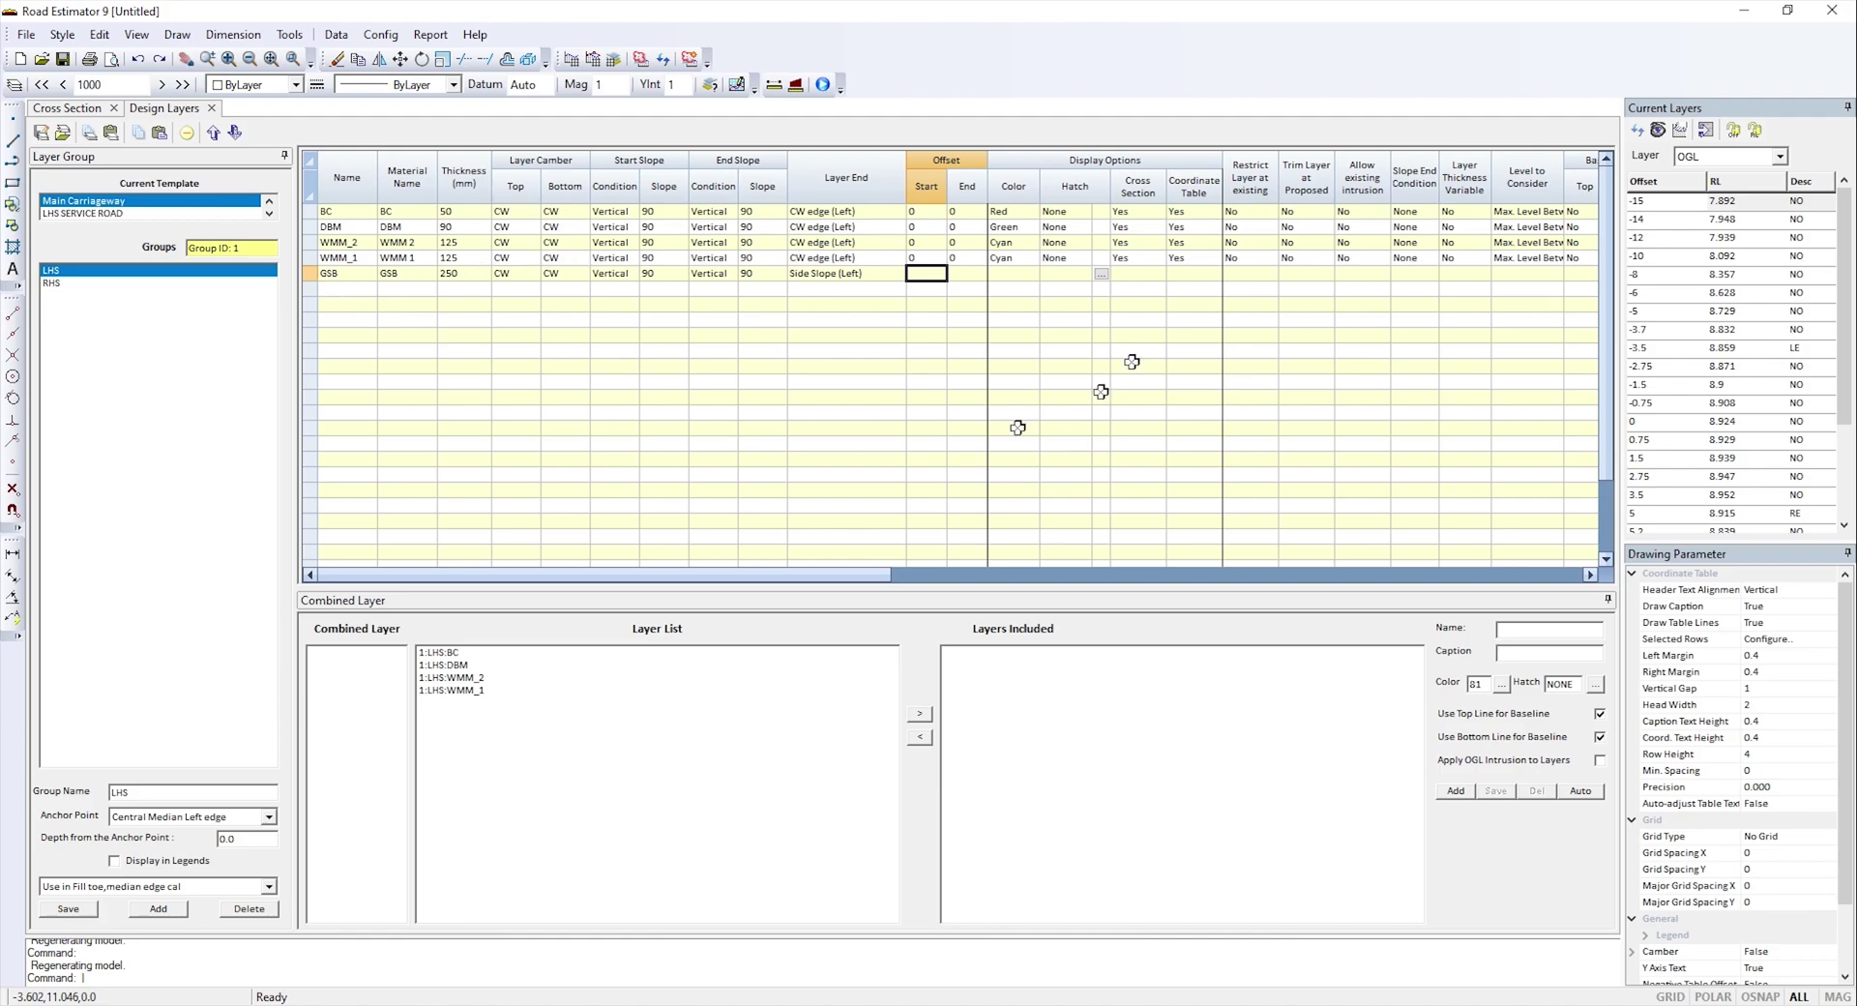
click(68, 108)
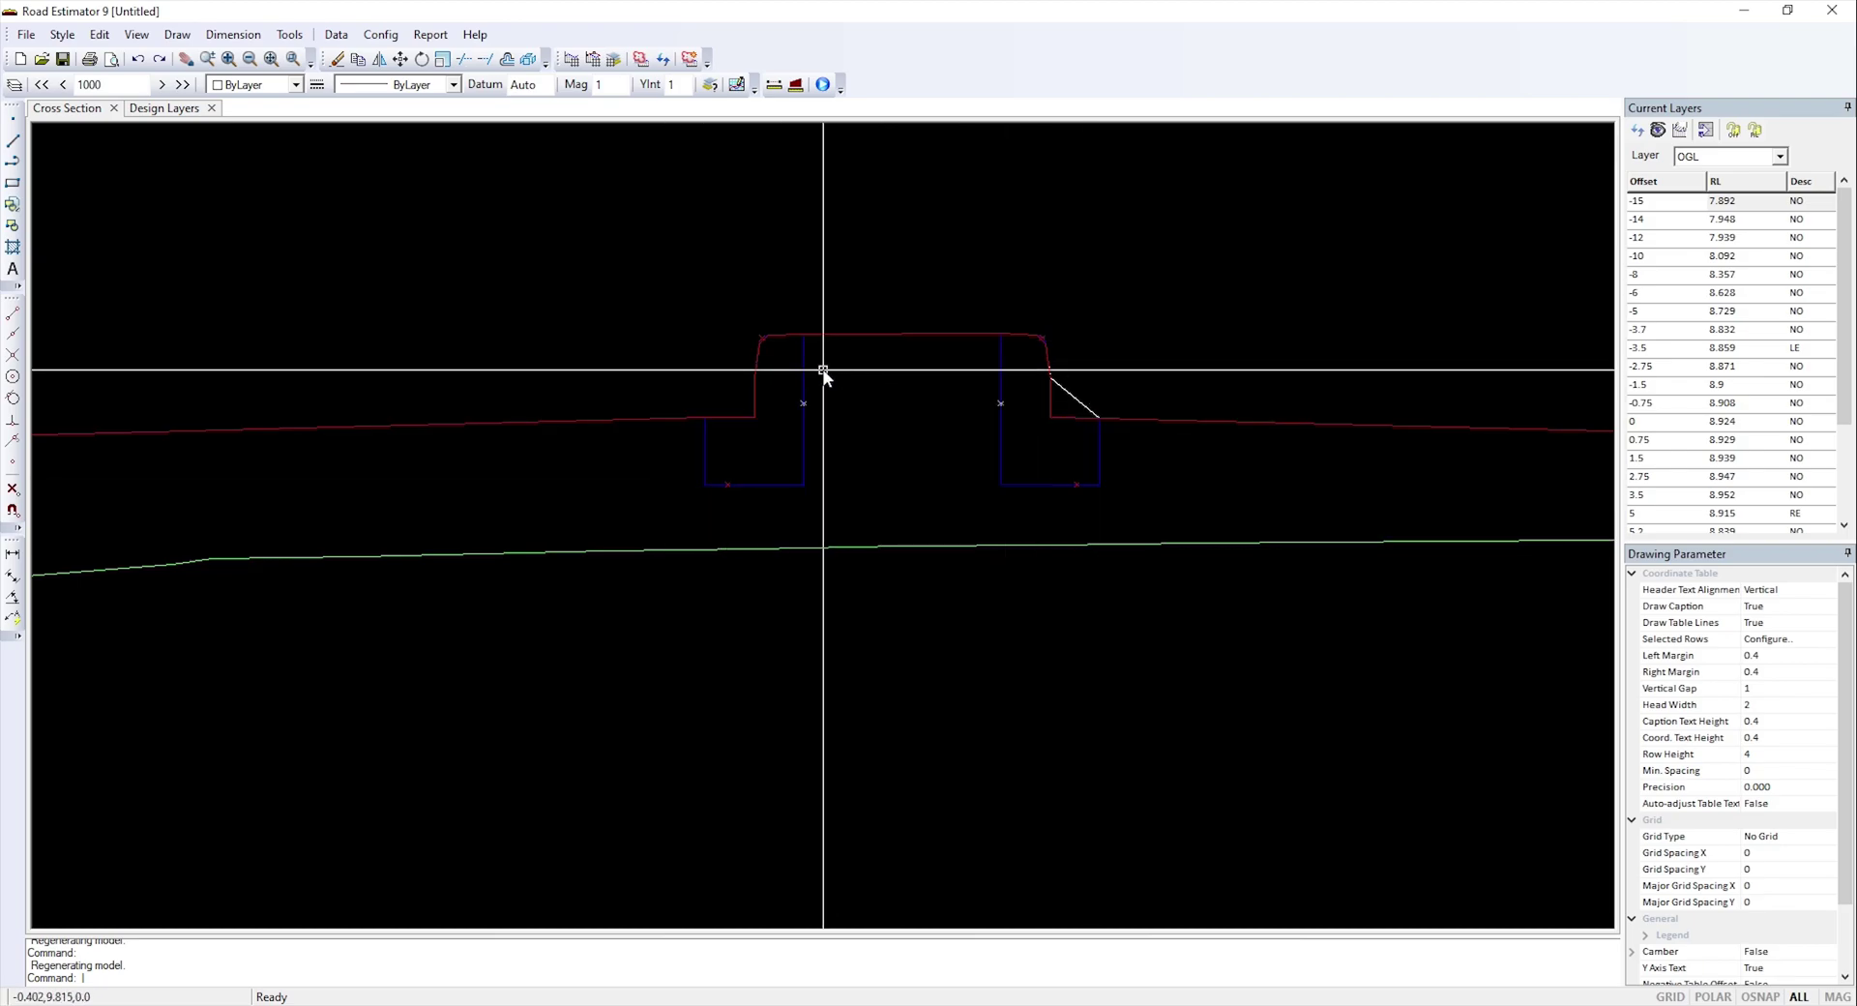
click(147, 108)
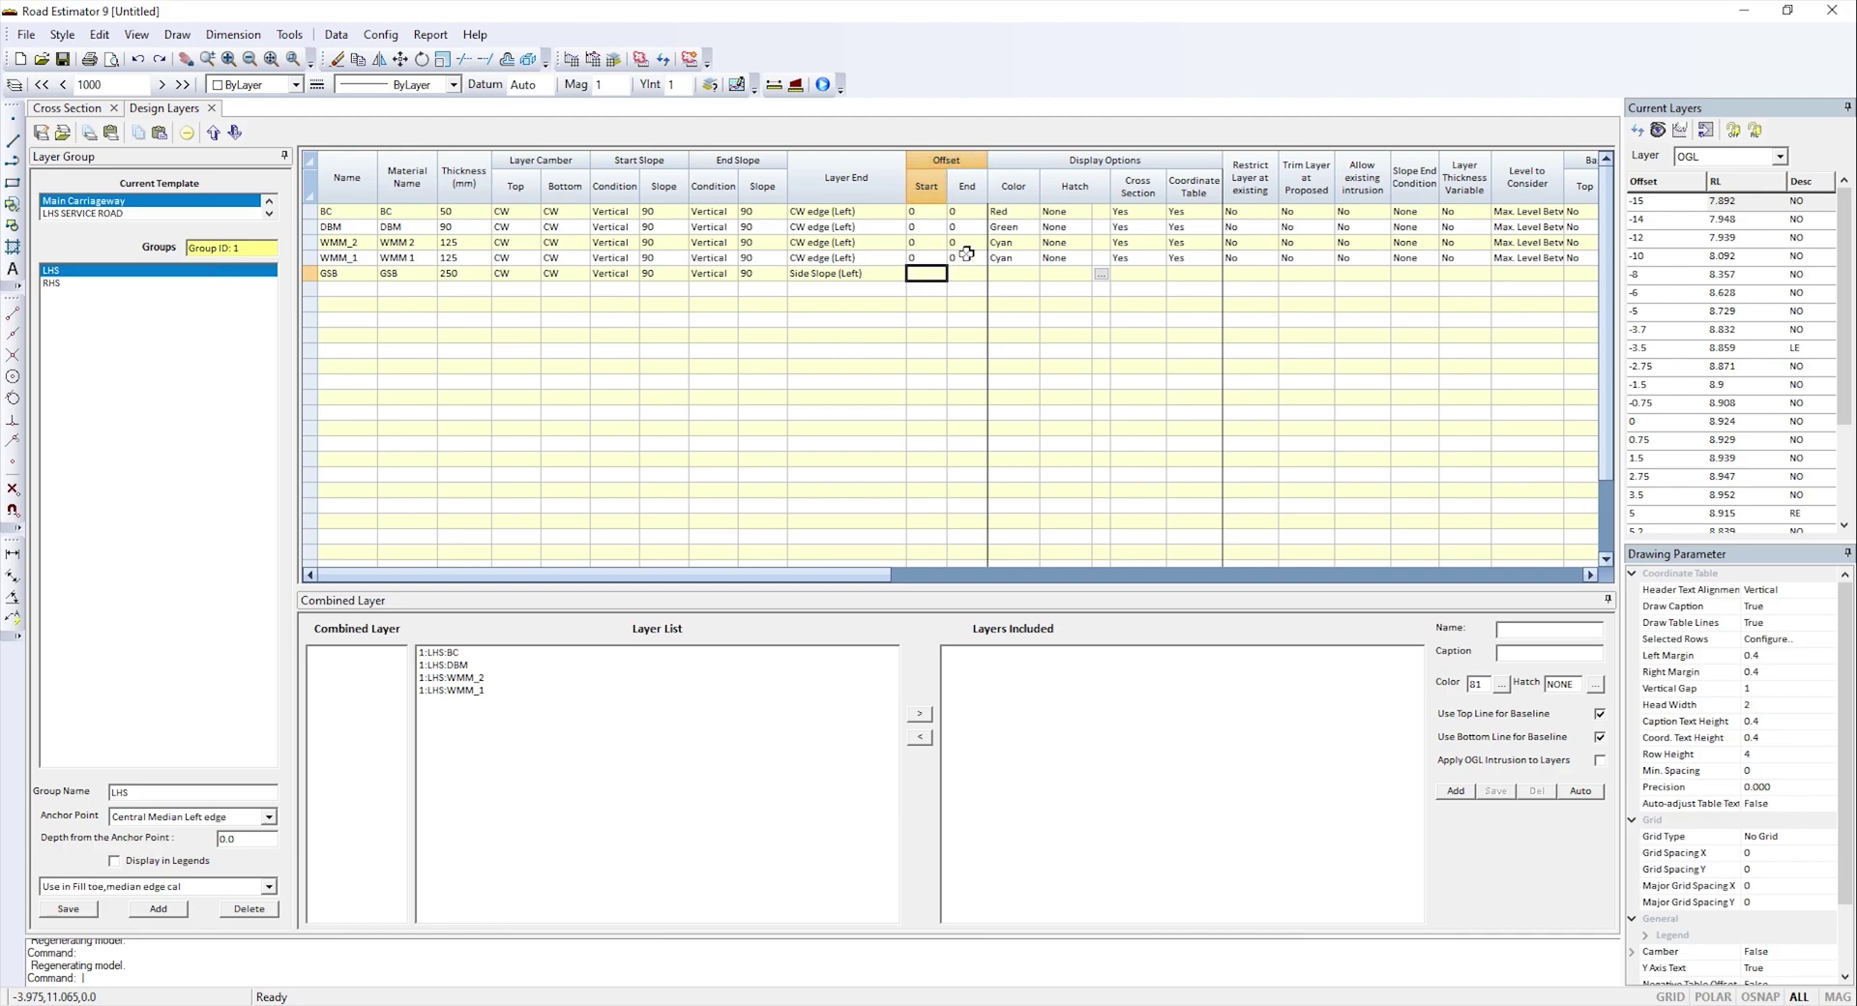
- Set the GSB layer's start offset to 0.75, end offset to 0 and colour to Magenta
text(0.75)
key(Tab)
text(0)
key(Tab)
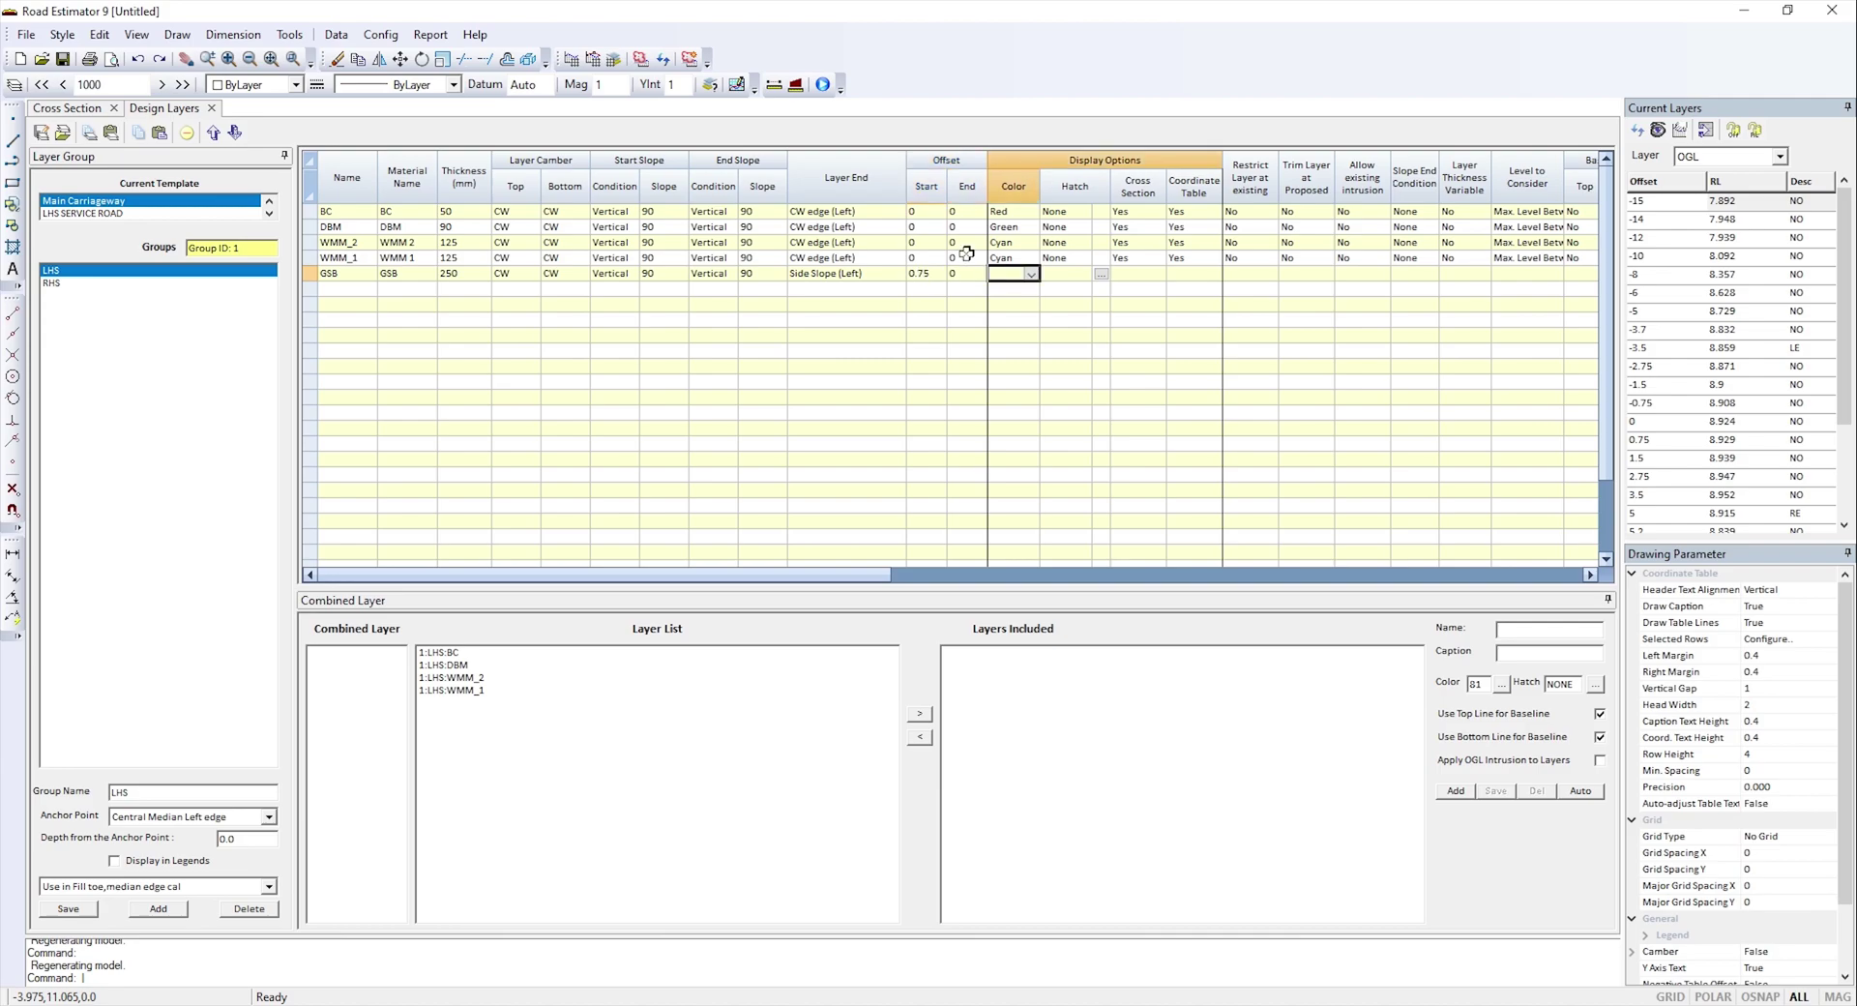
key(m)
key(Tab)
key(Tab)
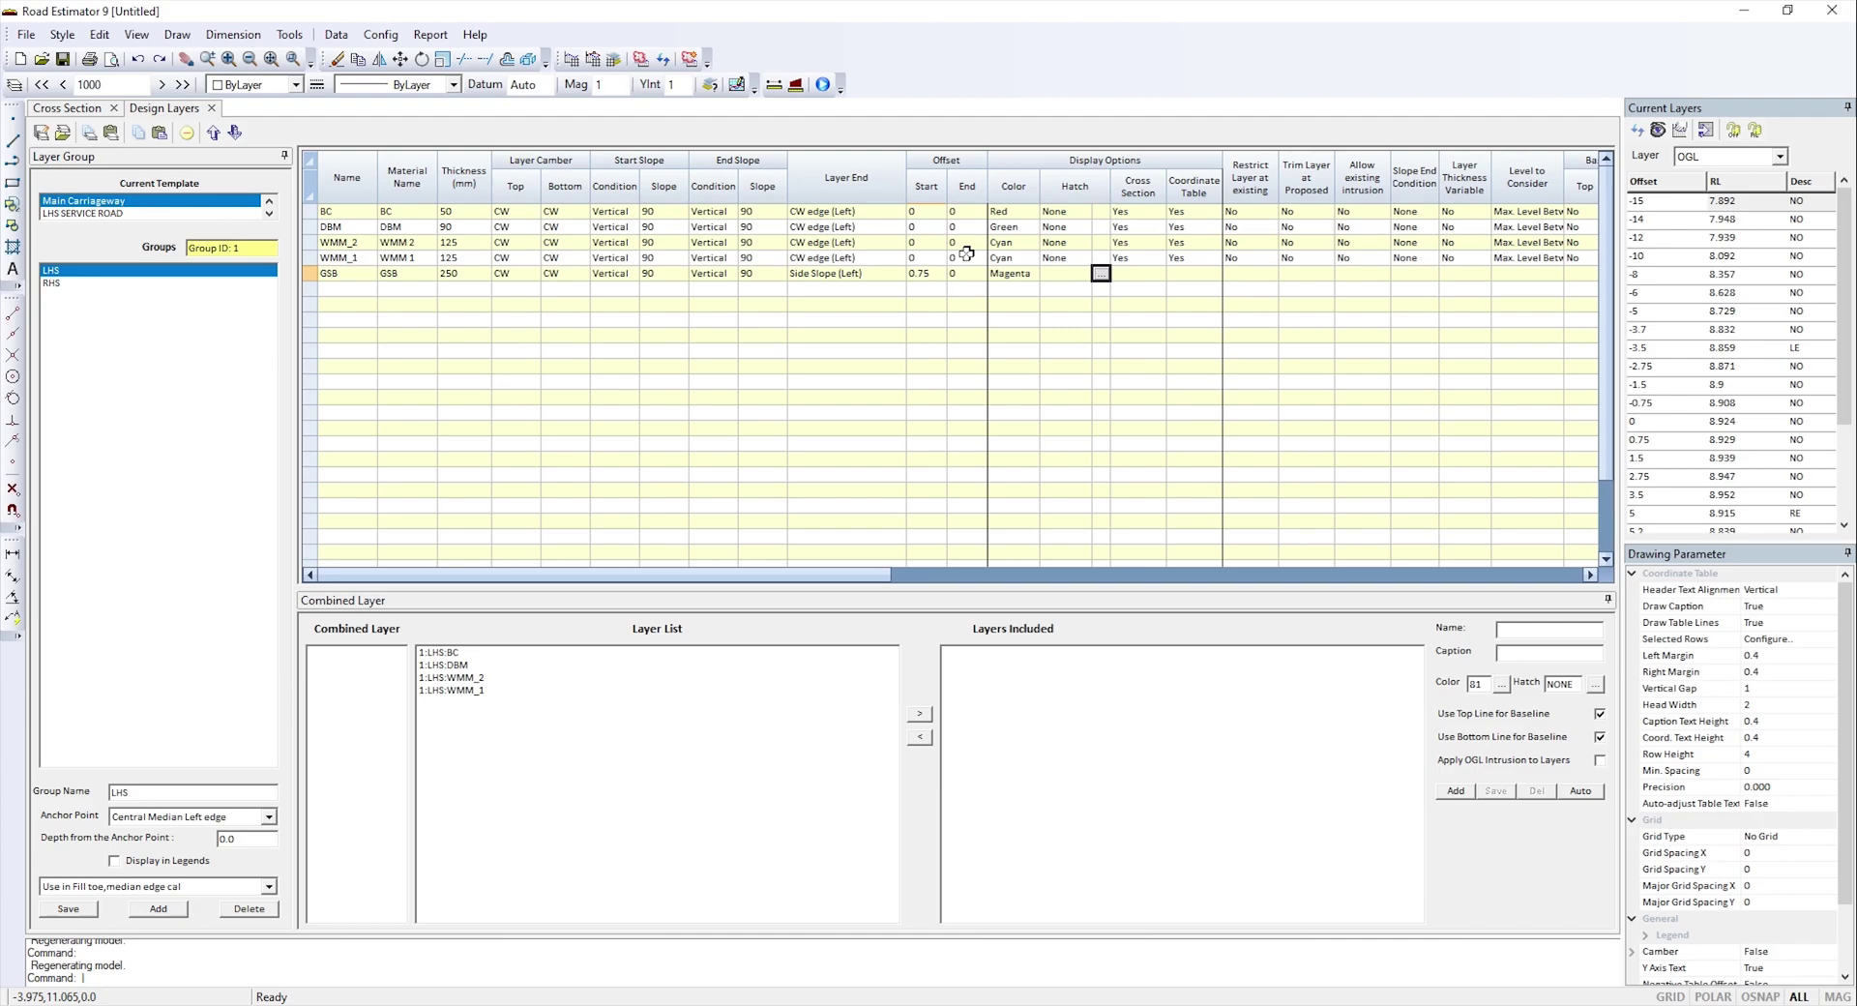
- Give the GSB layer hatch None and show it in both the cross section and the coordinate table
key(space)
key(Return)
key(Tab)
key(y)
key(Tab)
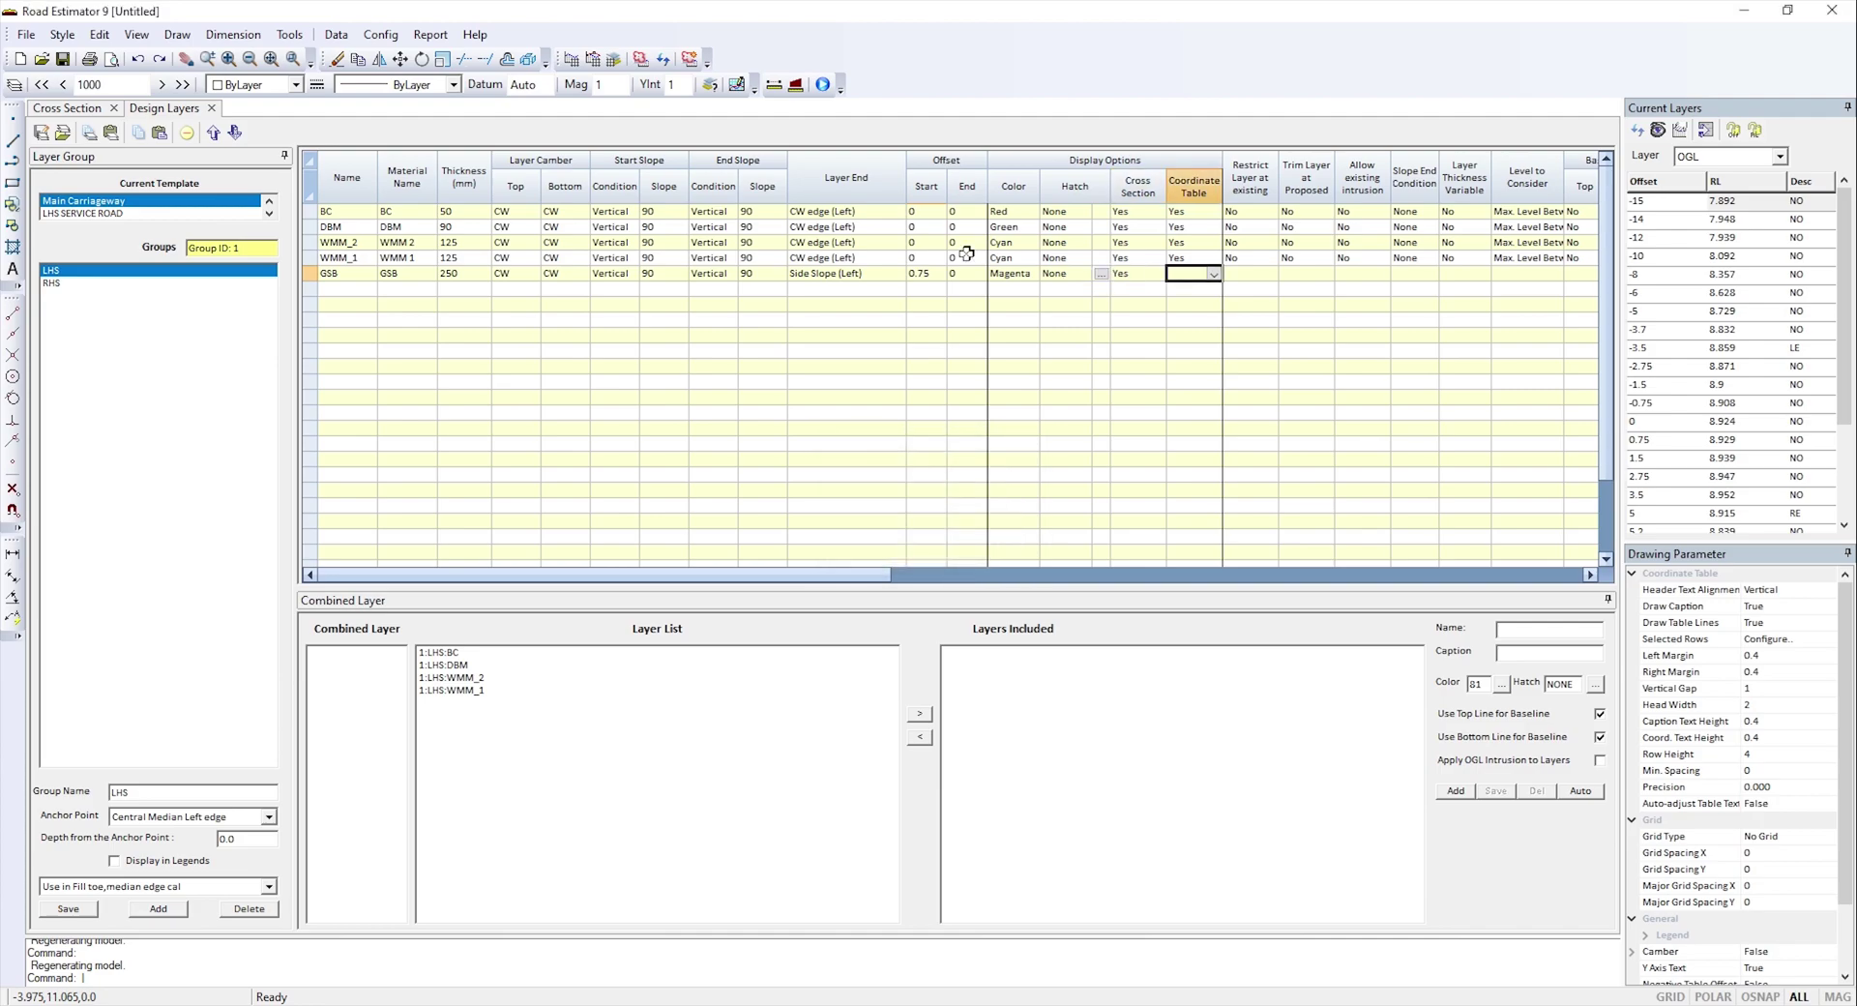
key(y)
key(Tab)
- Set the GSB layer's restrict, trim, intrusion and variable thickness options to No, with slope end condition None
key(n)
key(Tab)
key(n)
key(Tab)
key(n)
key(Tab)
key(n)
key(Tab)
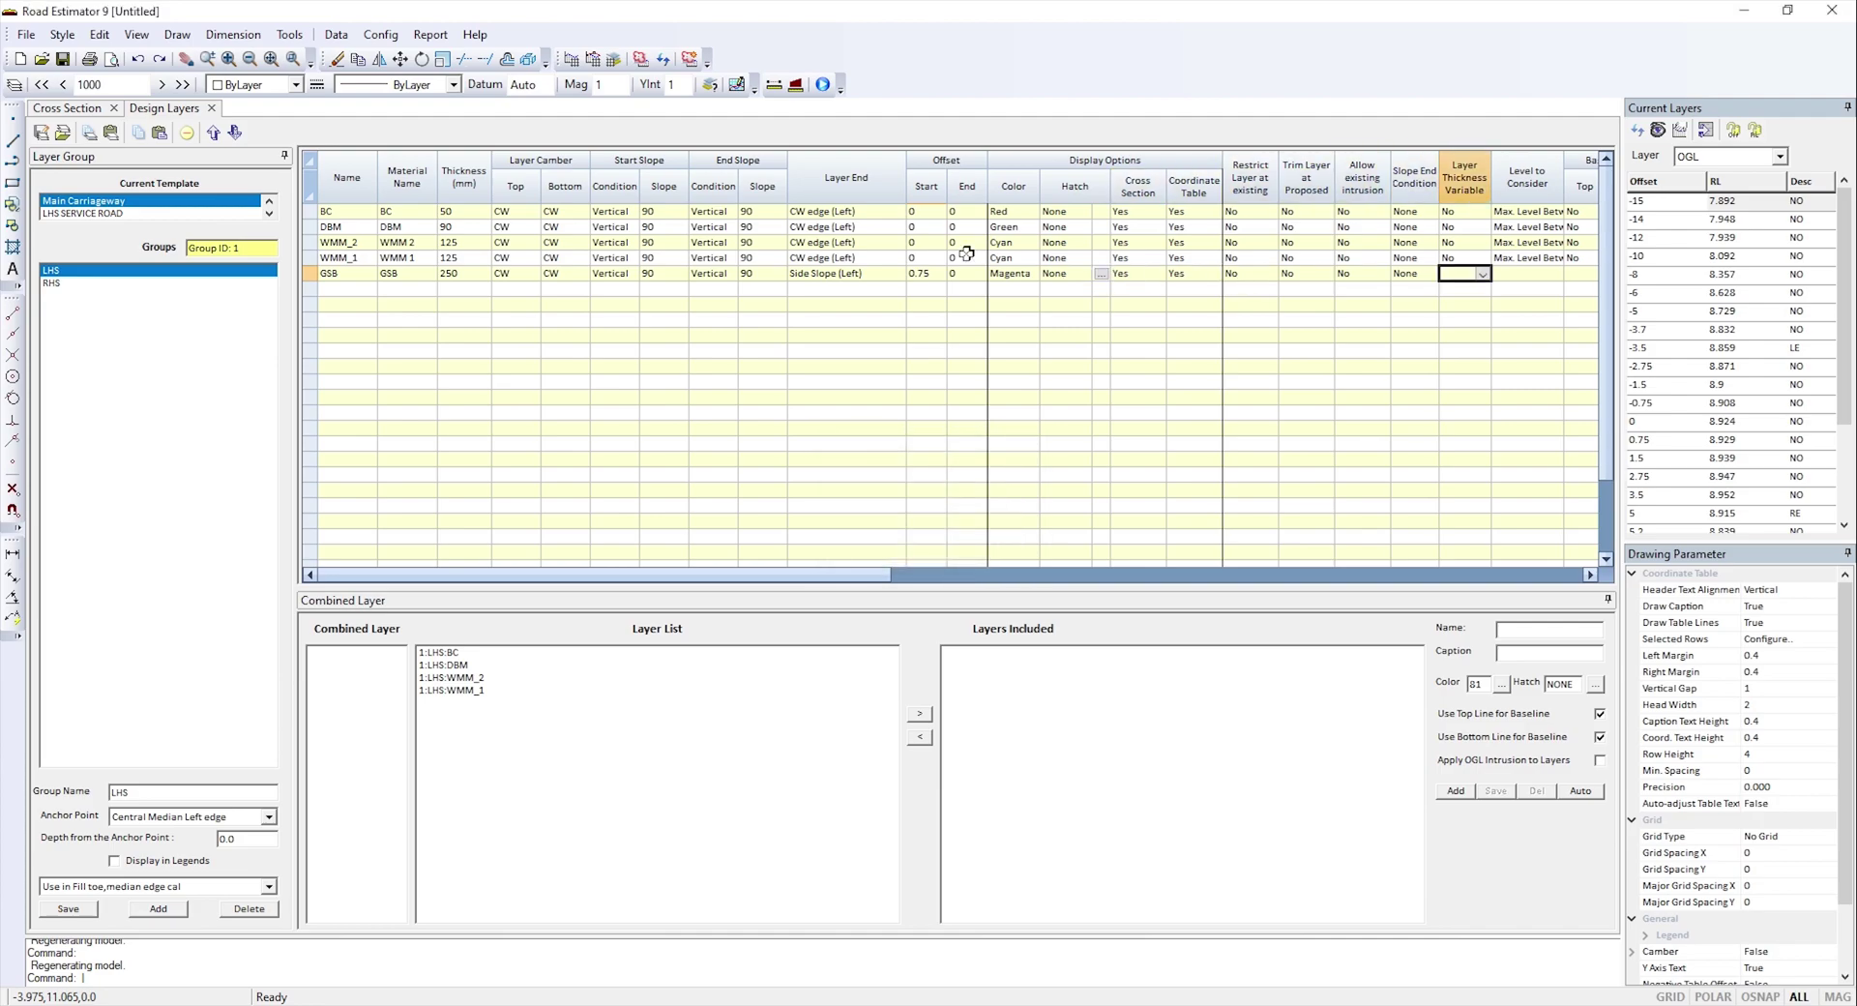
key(n)
key(Tab)
- Complete the GSB layer with the maximum level option and both top and bottom base lines No
key(m)
key(Tab)
key(n)
key(Tab)
key(n)
key(Tab)
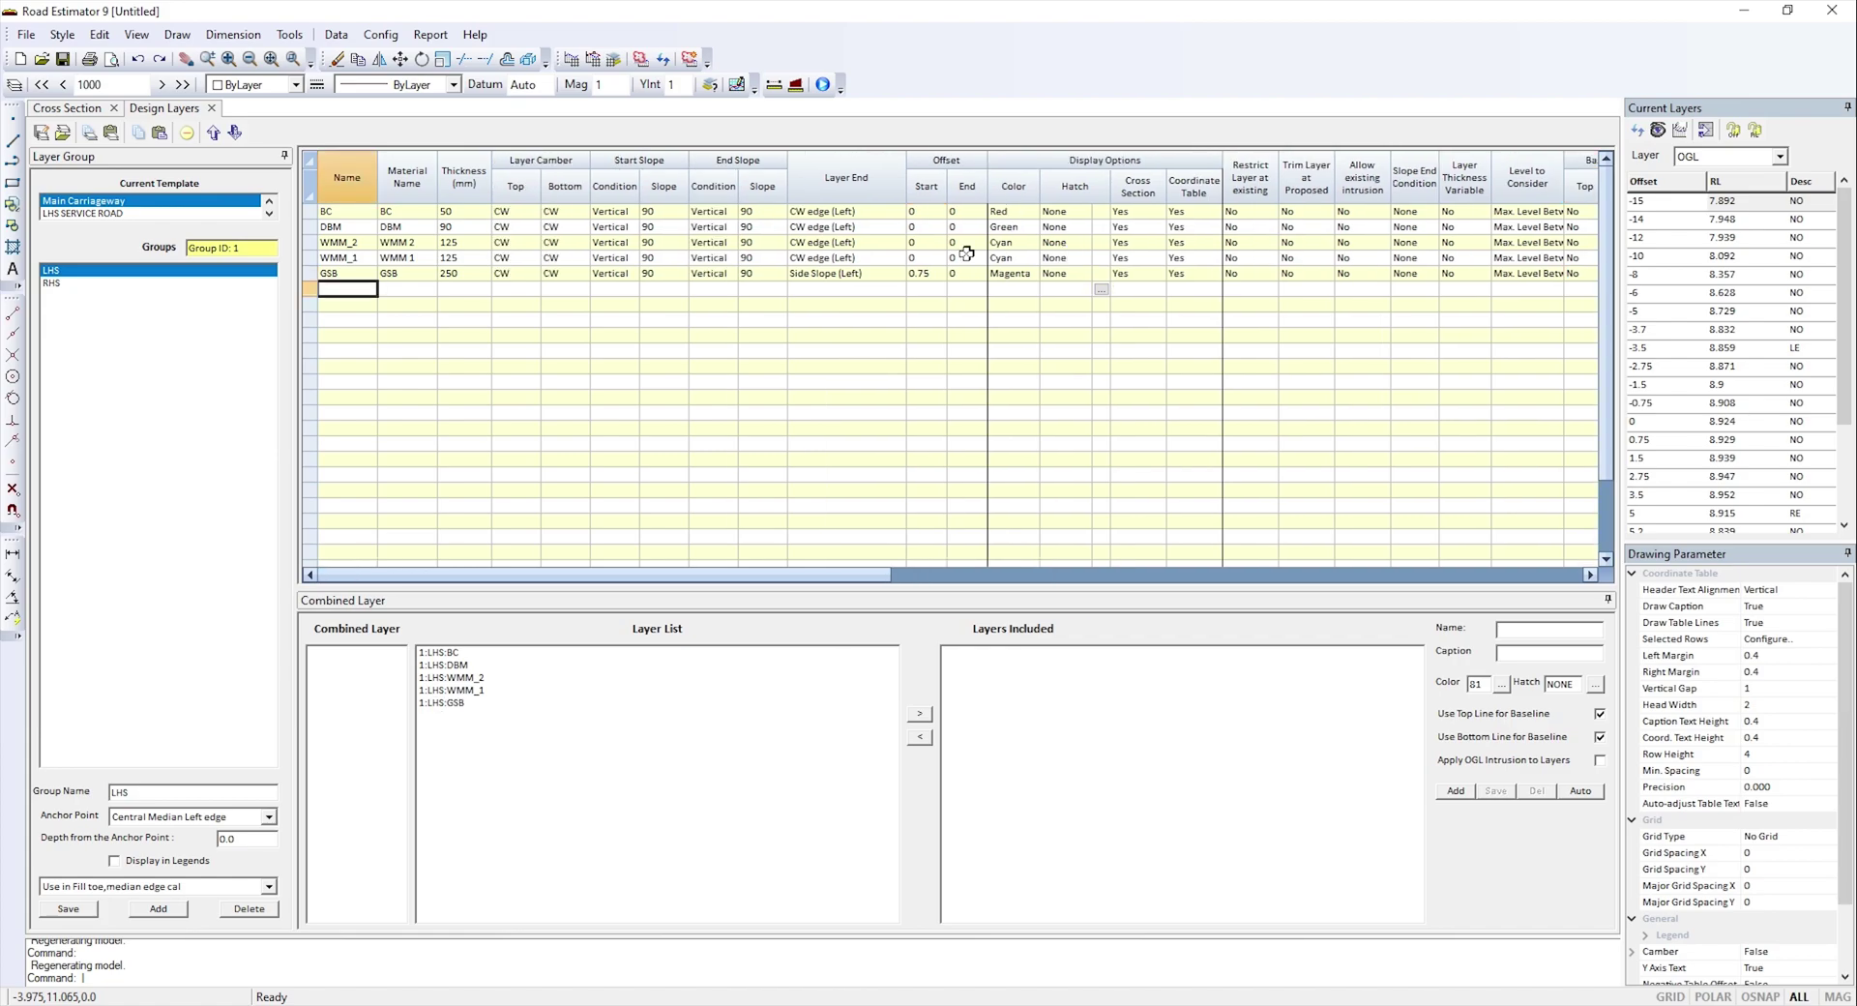
- Start an SG layer below GSB with material SG, thickness 500 mm, and top and bottom camber CW
text(SG)
key(Tab)
key(Tab)
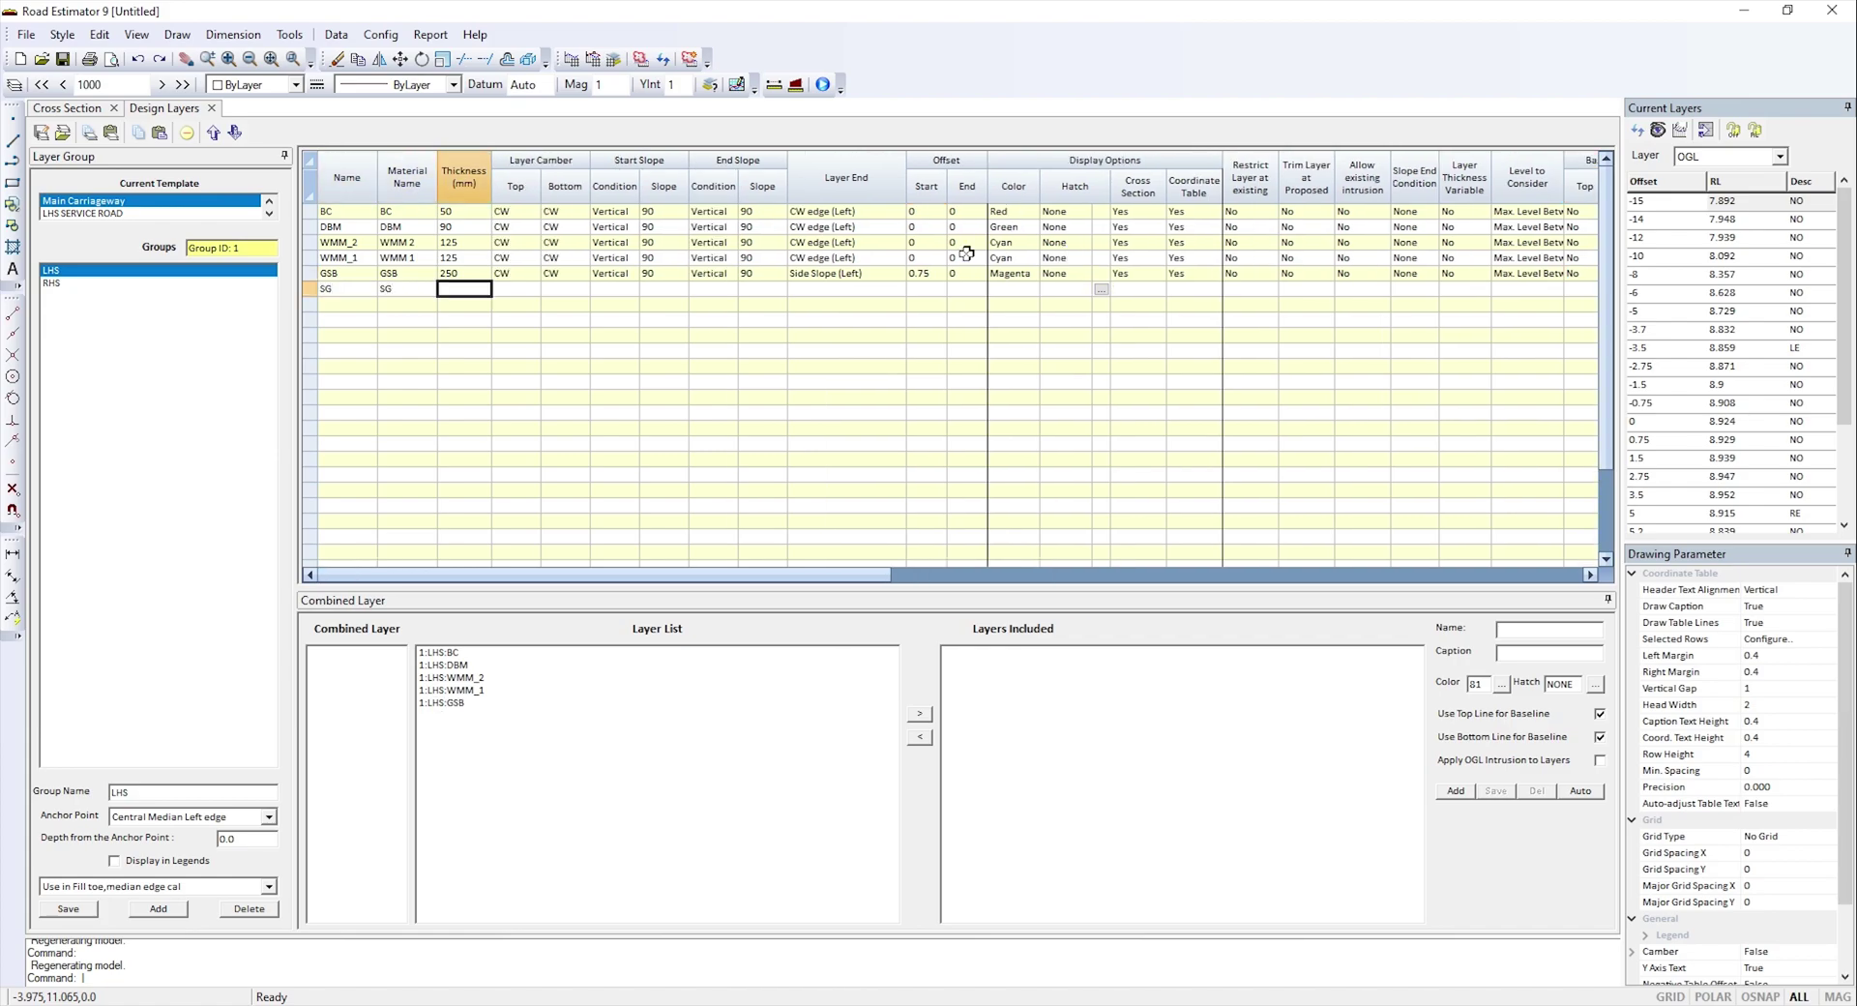
text(50)
key(Tab)
key(shift+Tab)
text(500)
key(Tab)
key(Tab)
key(Tab)
key(Tab)
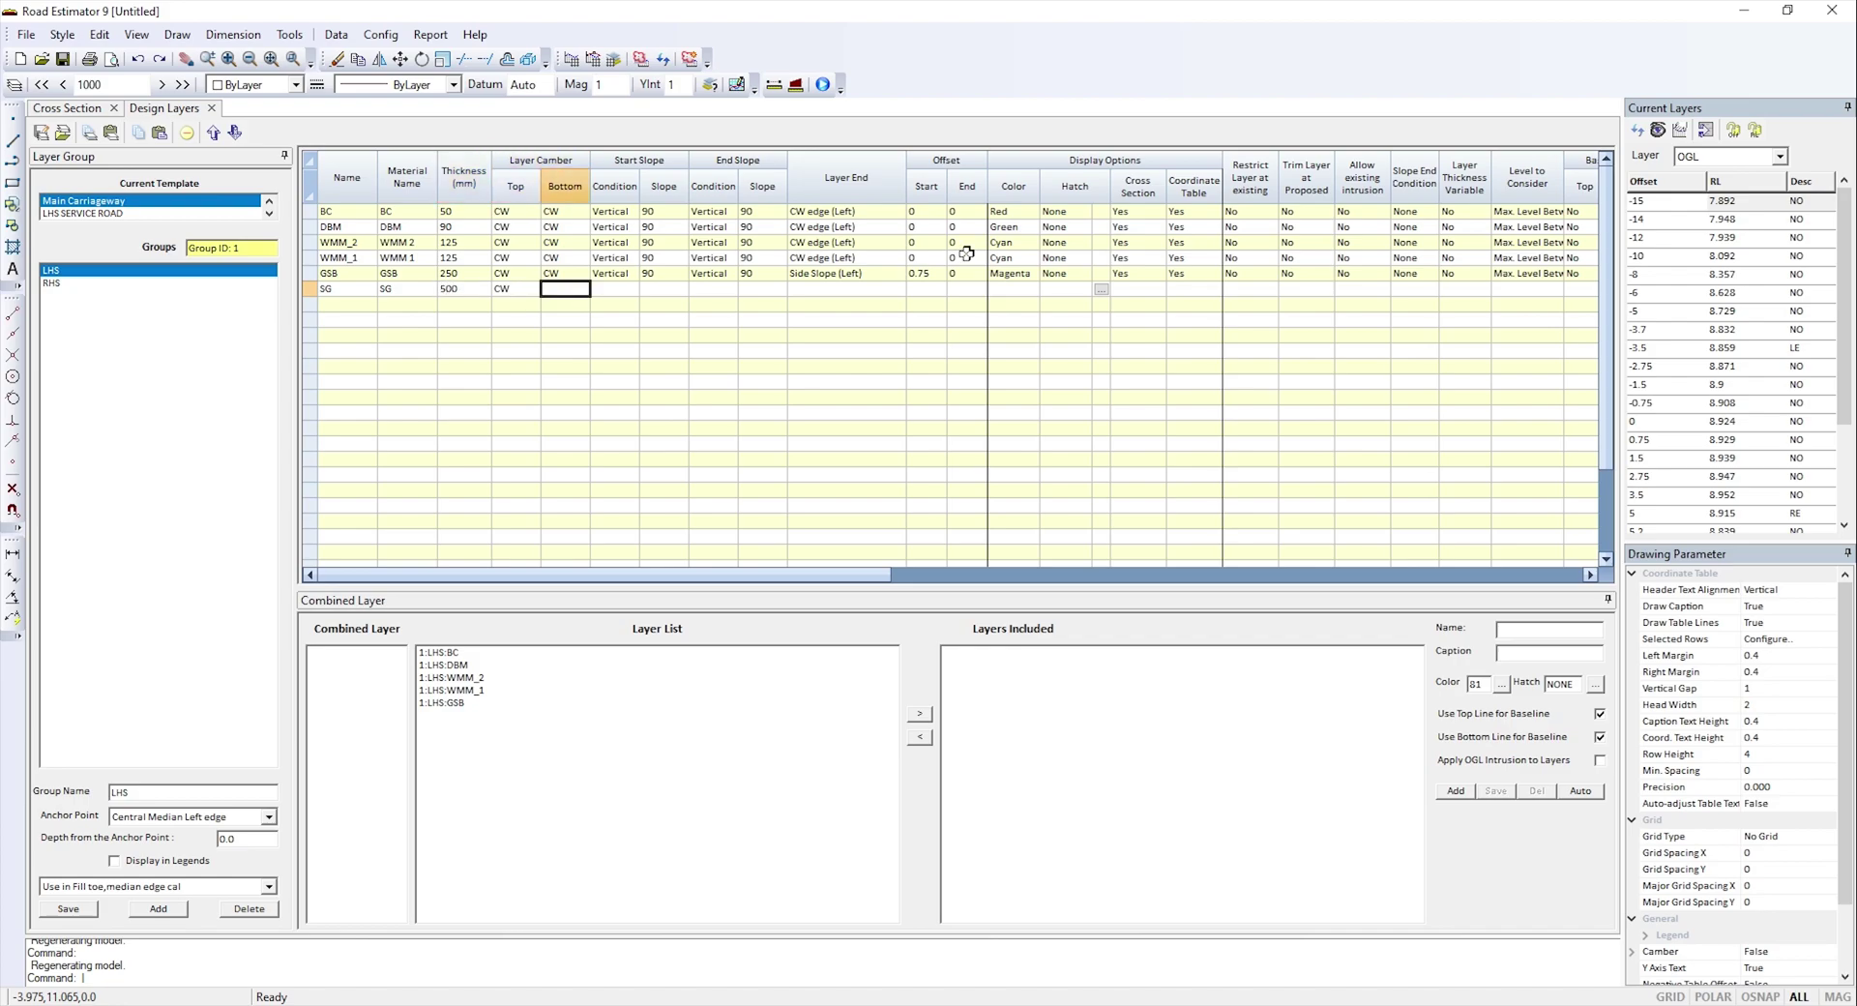
key(Tab)
- Give the SG layer Vertical start and end slopes of 90 and layer end Side Slope (Left)
key(Tab)
key(Tab)
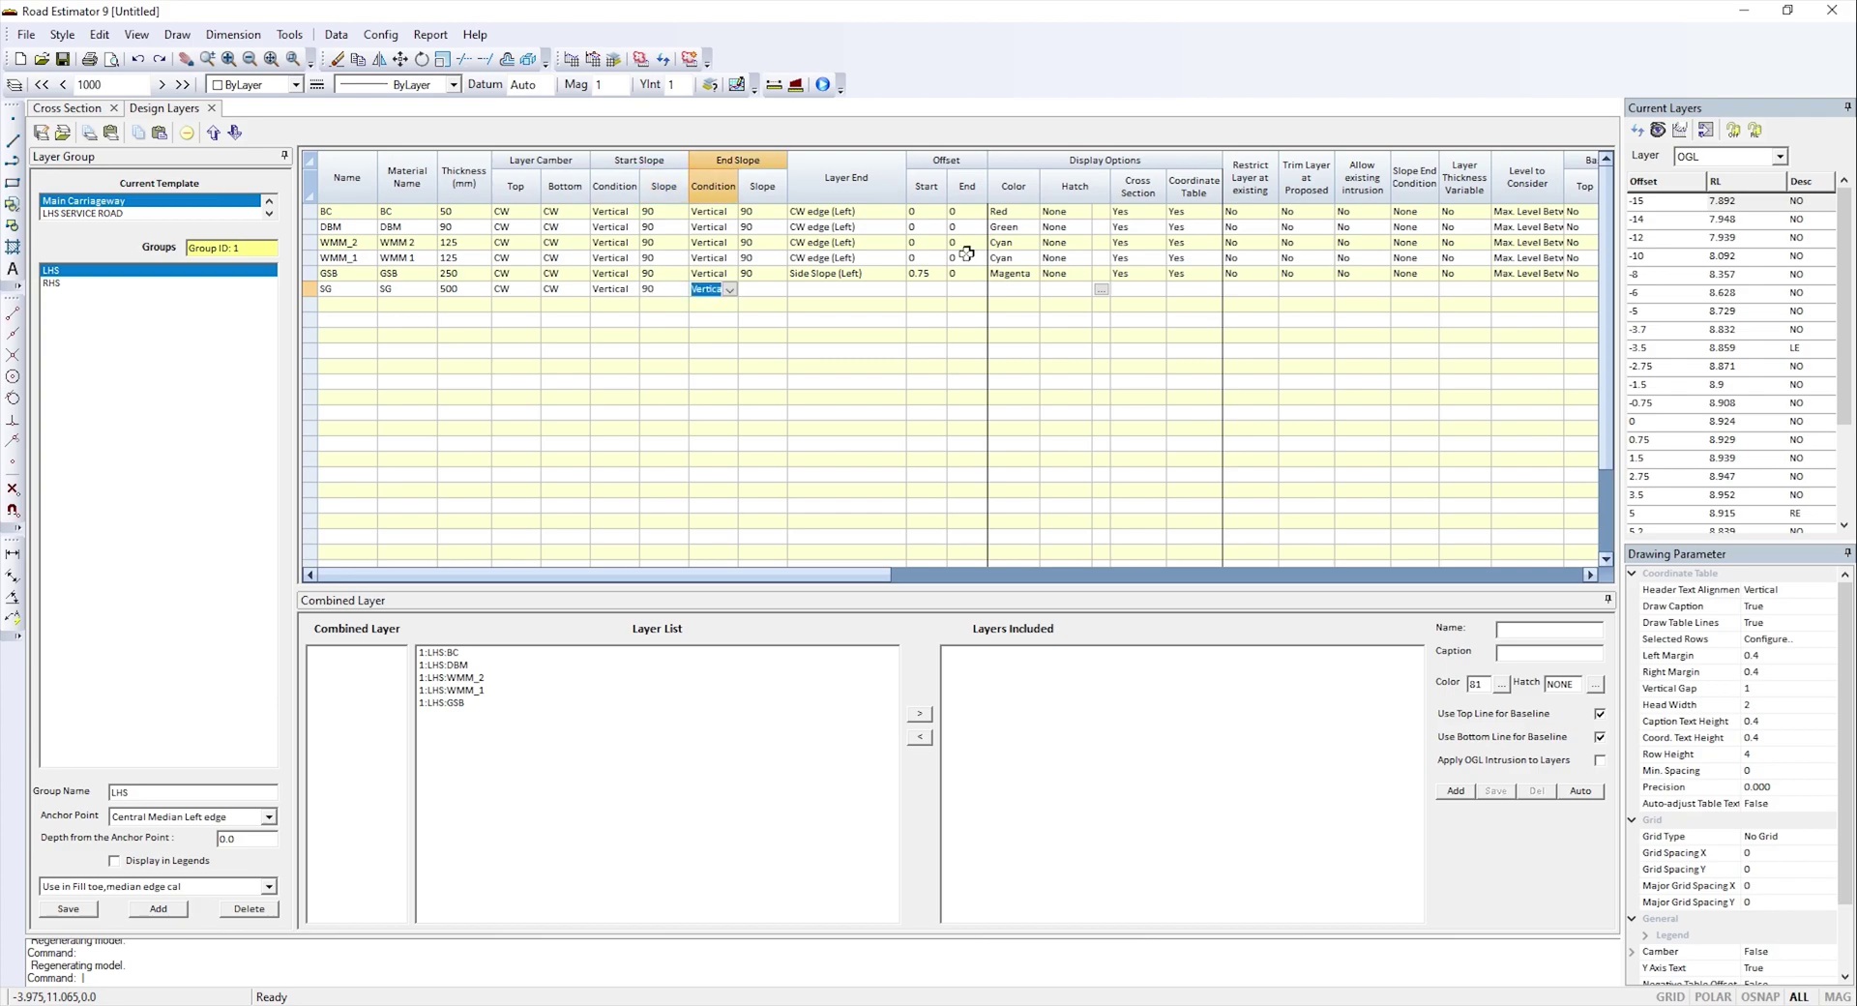
key(Tab)
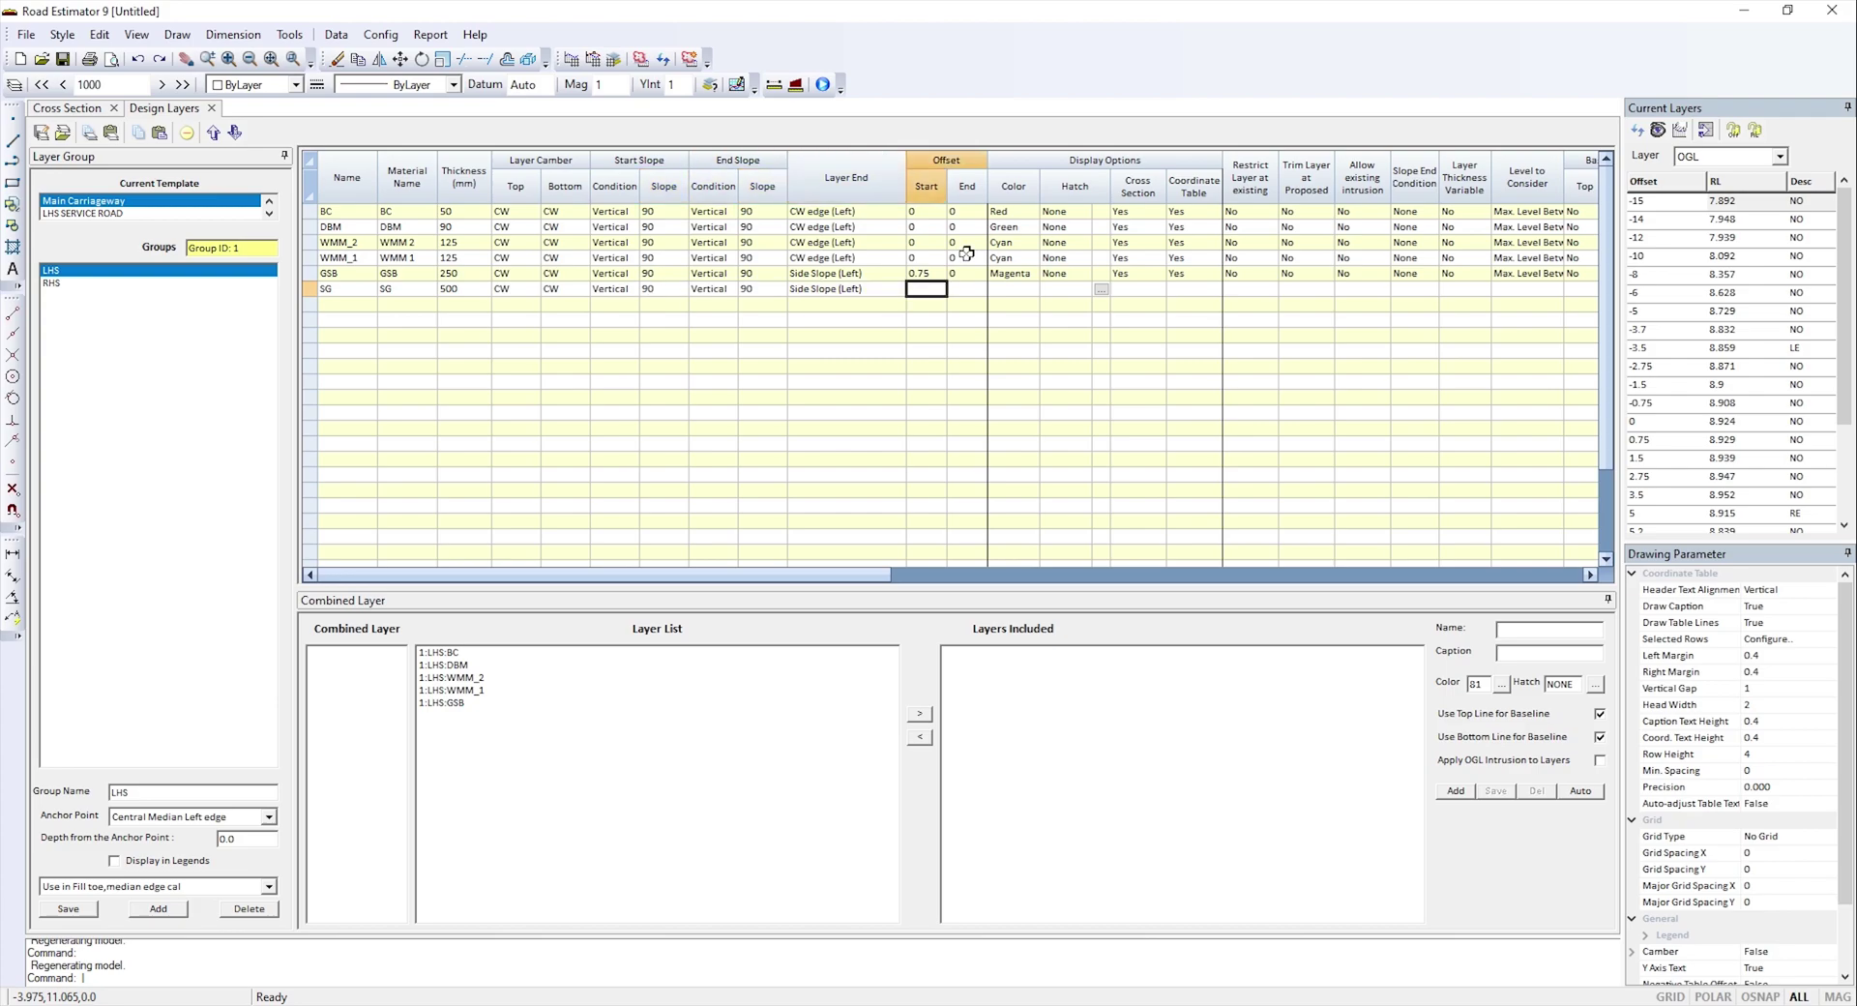
- Set the SG layer's offsets to 0.75 start and 0 end, colour White, hatch None, and cross section and coordinate table display Yes
text(0.75)
key(Tab)
text(0)
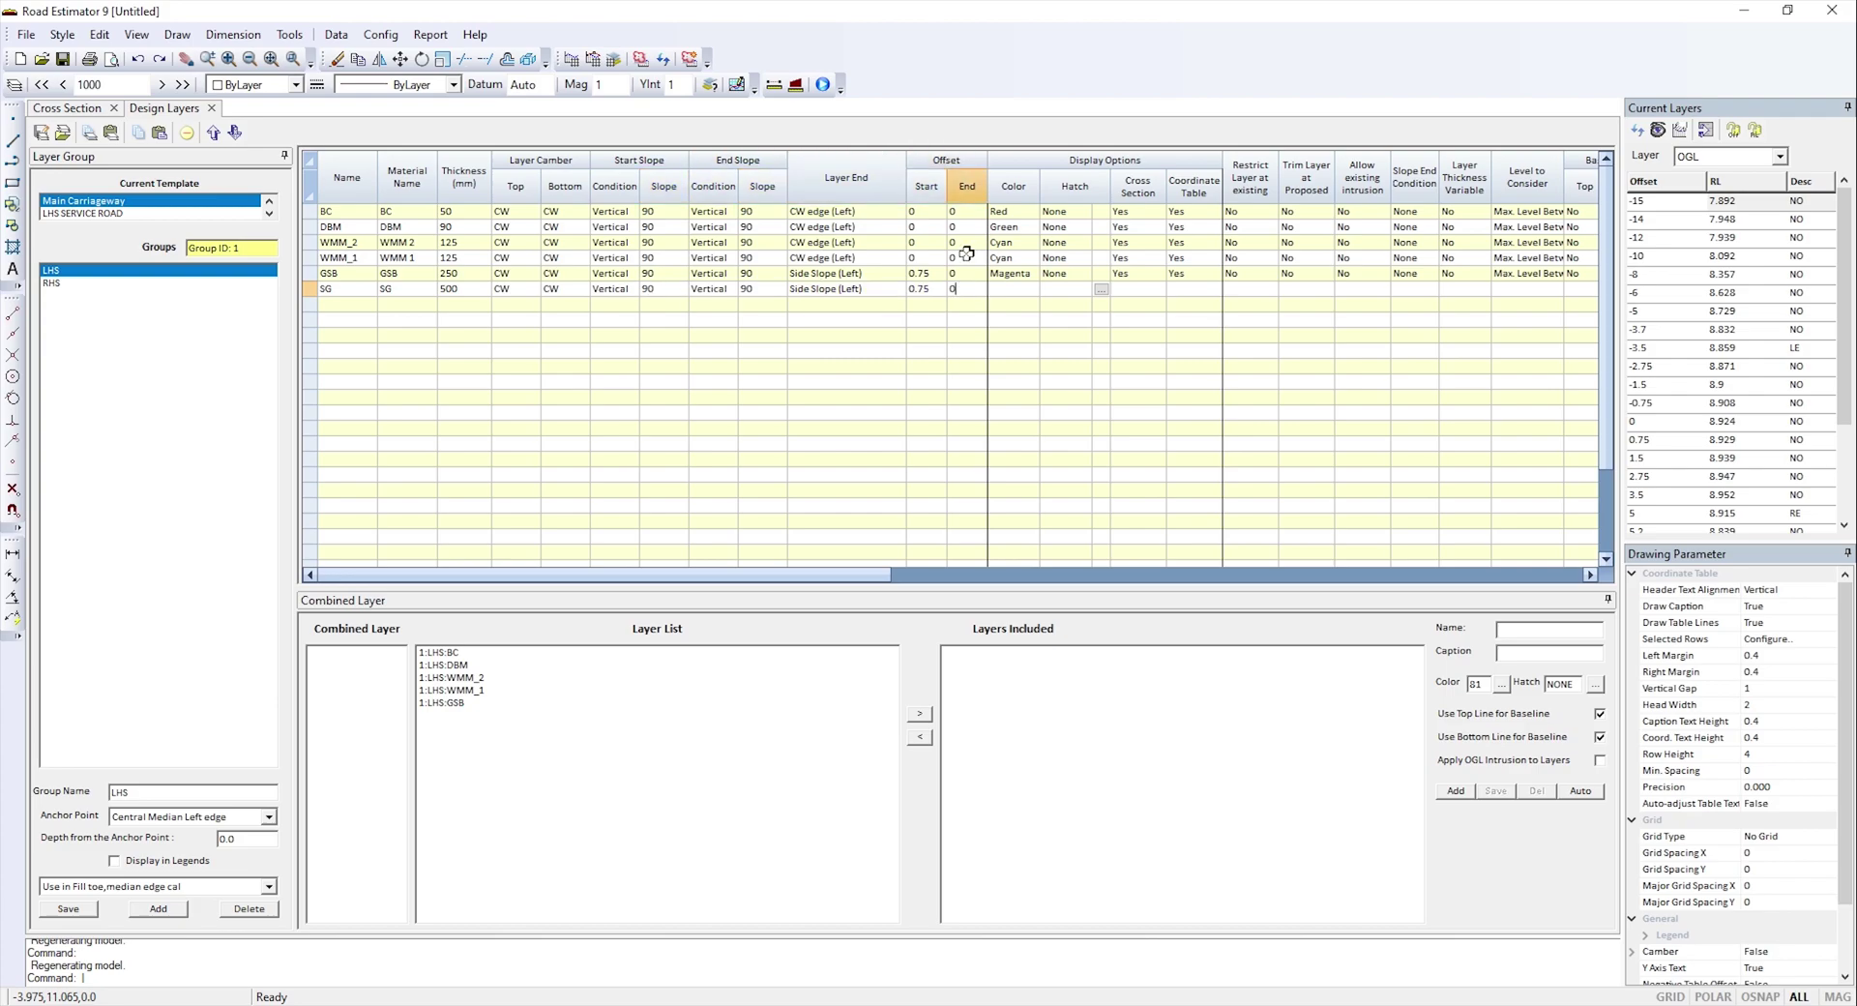
key(Tab)
key(Tab)
key(Tab)
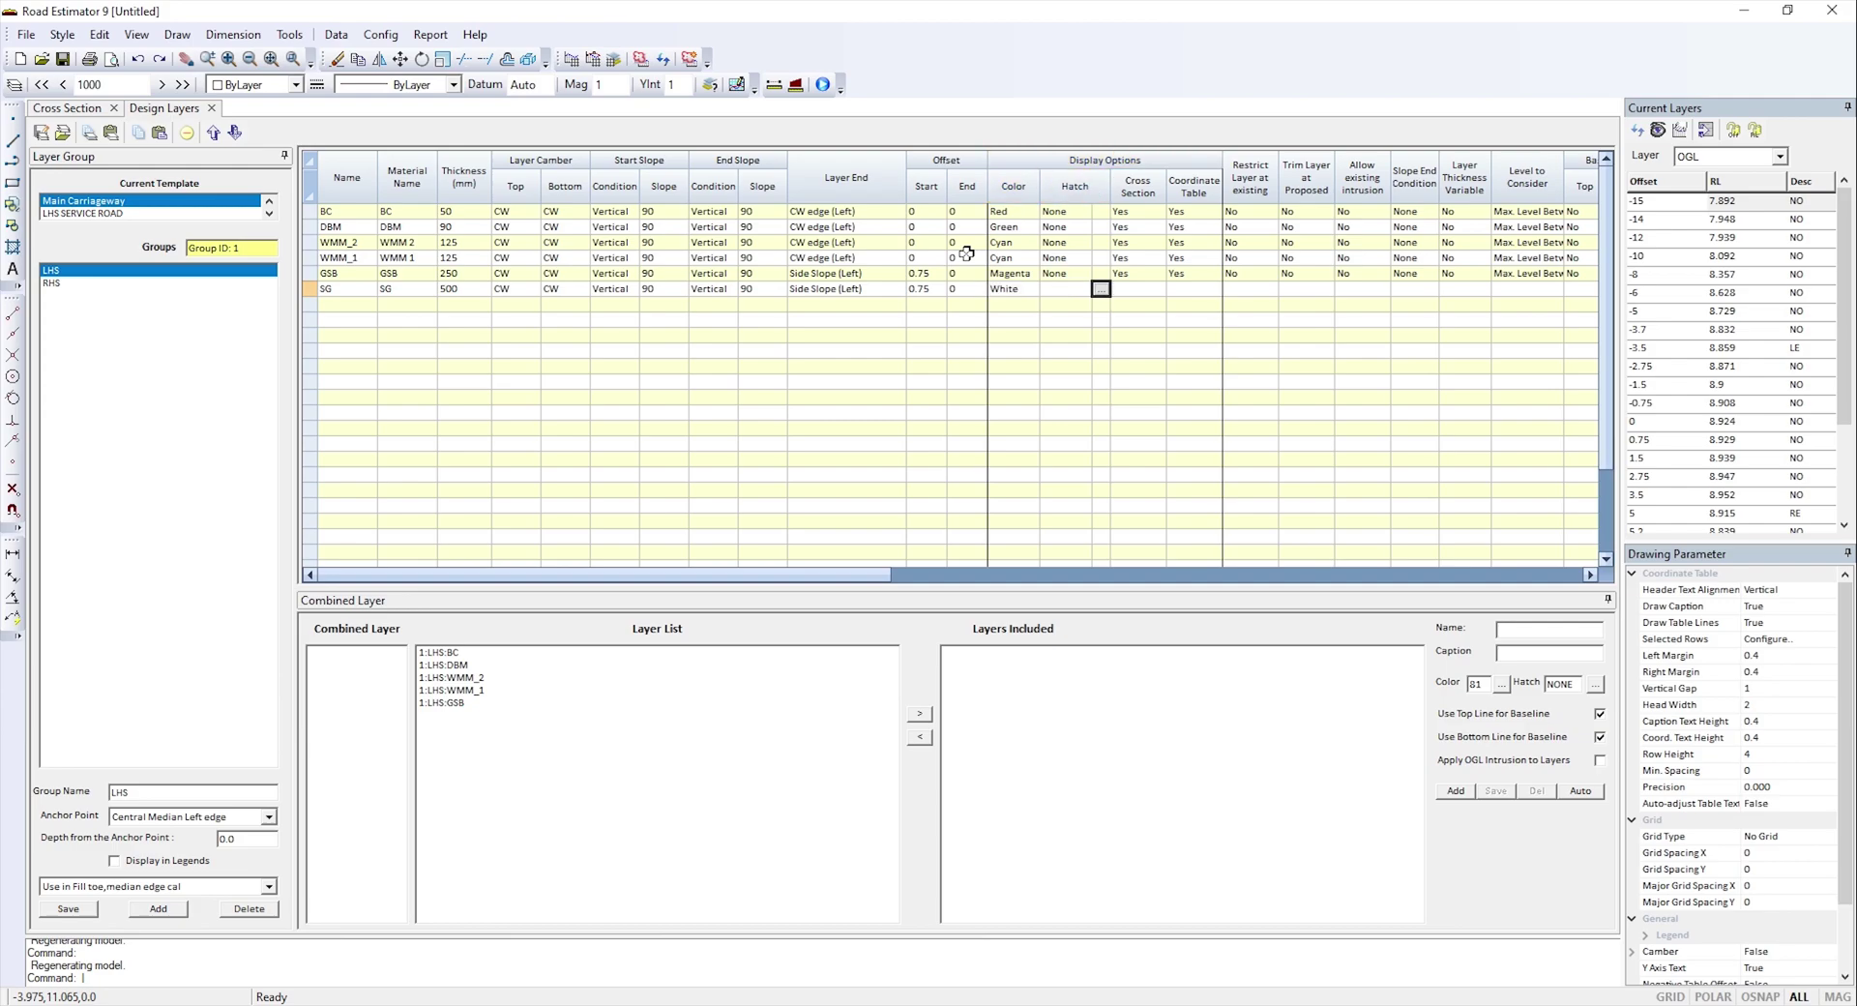
key(Tab)
key(Tab)
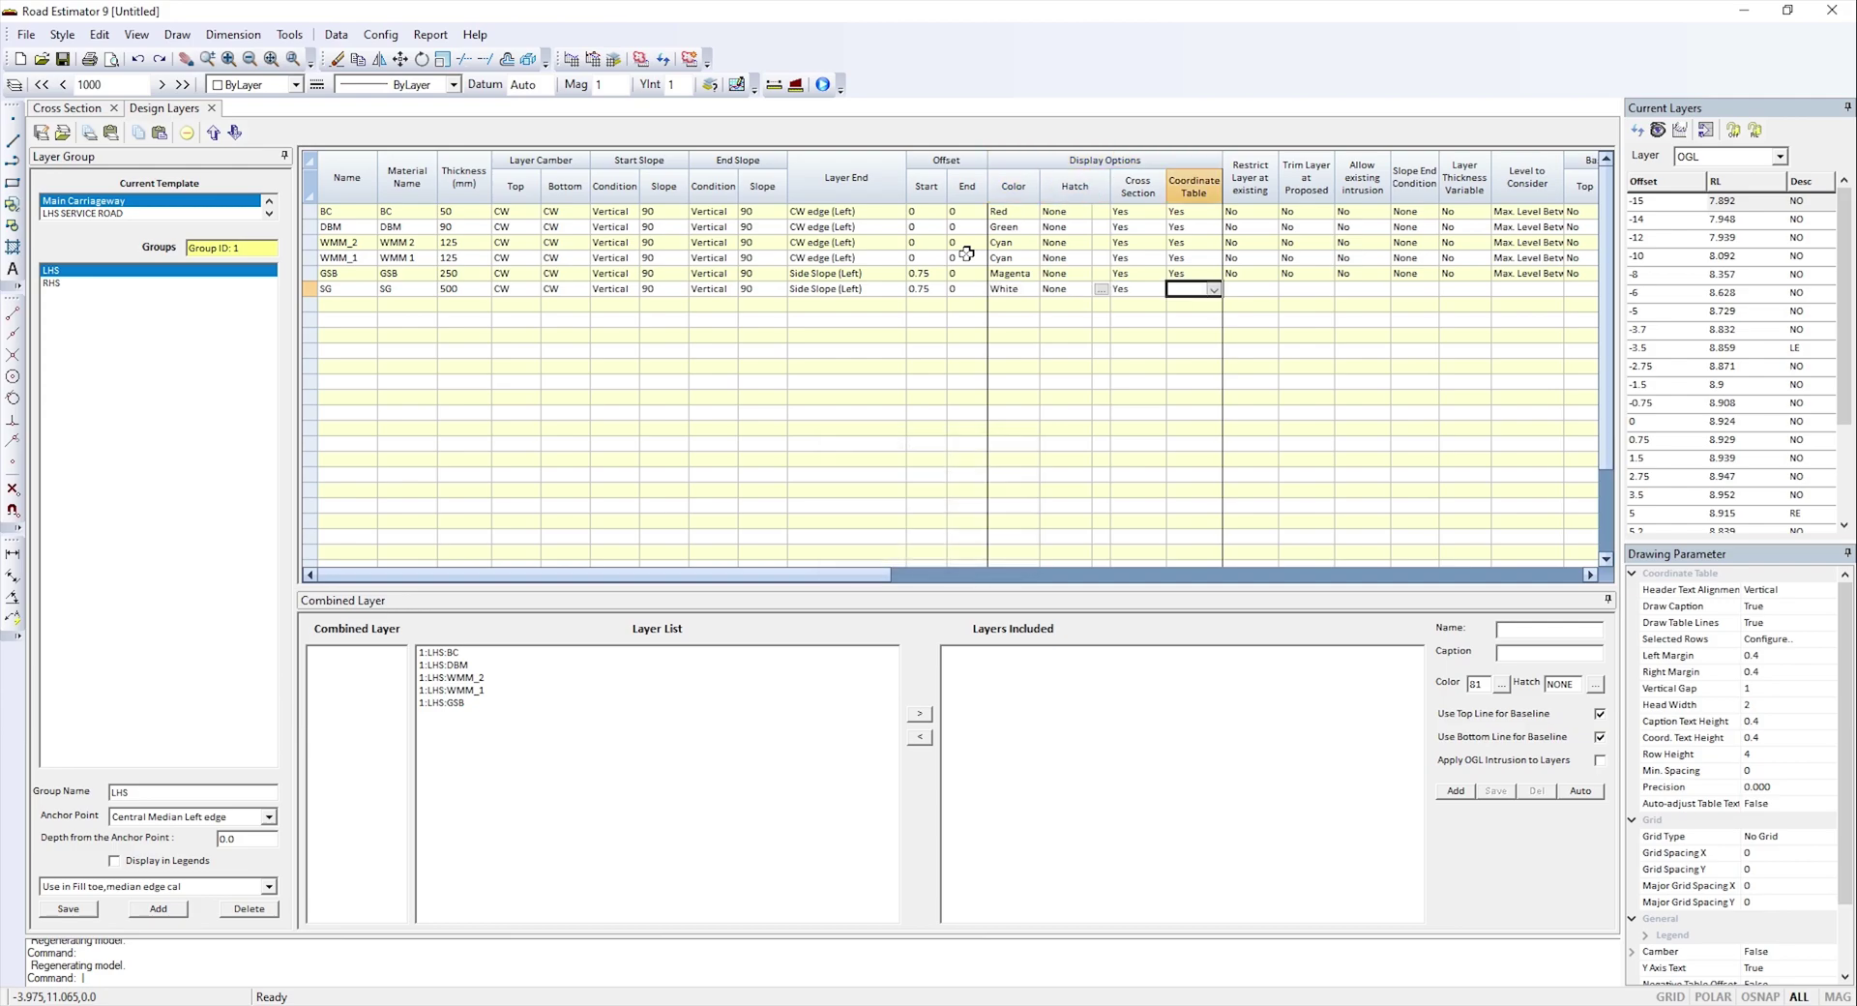
key(Tab)
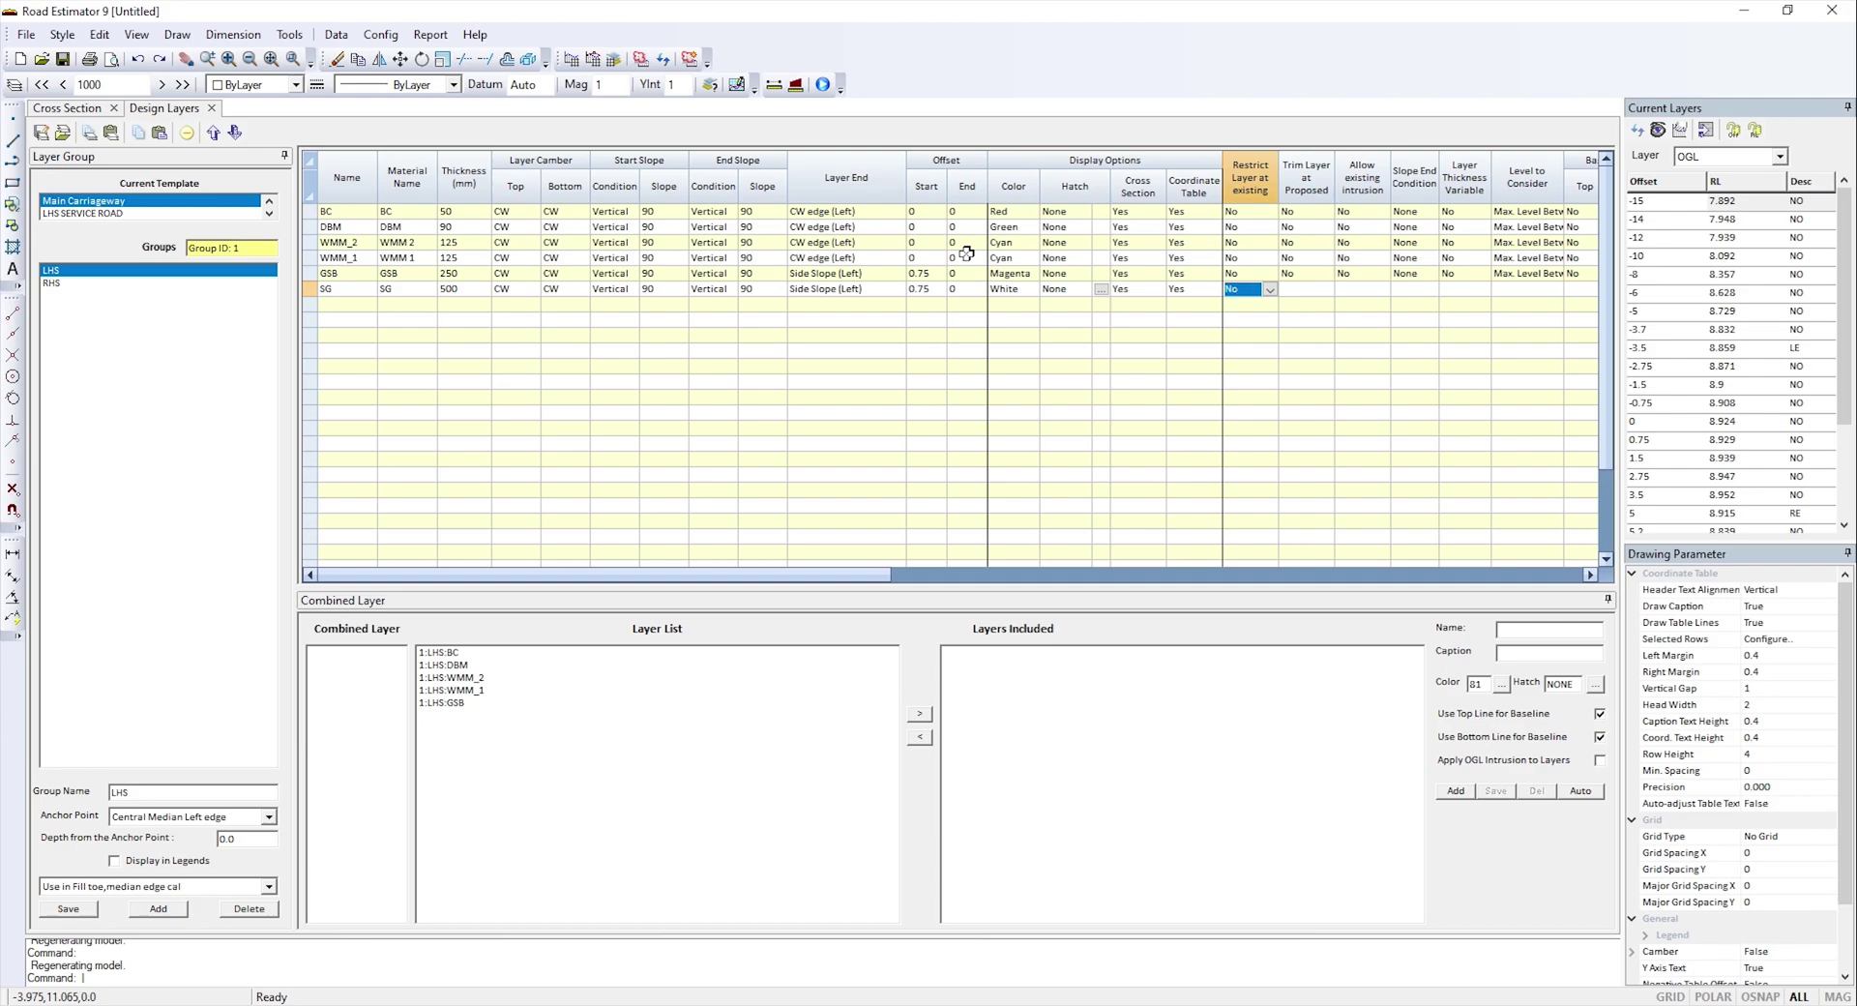
- Complete SG with restrict, trim, intrusion, variable thickness and base lines No, slope end condition None and maximum level, and save the LHS group
key(Tab)
key(Tab)
key(Tab)
key(Tab)
key(Tab)
key(Tab)
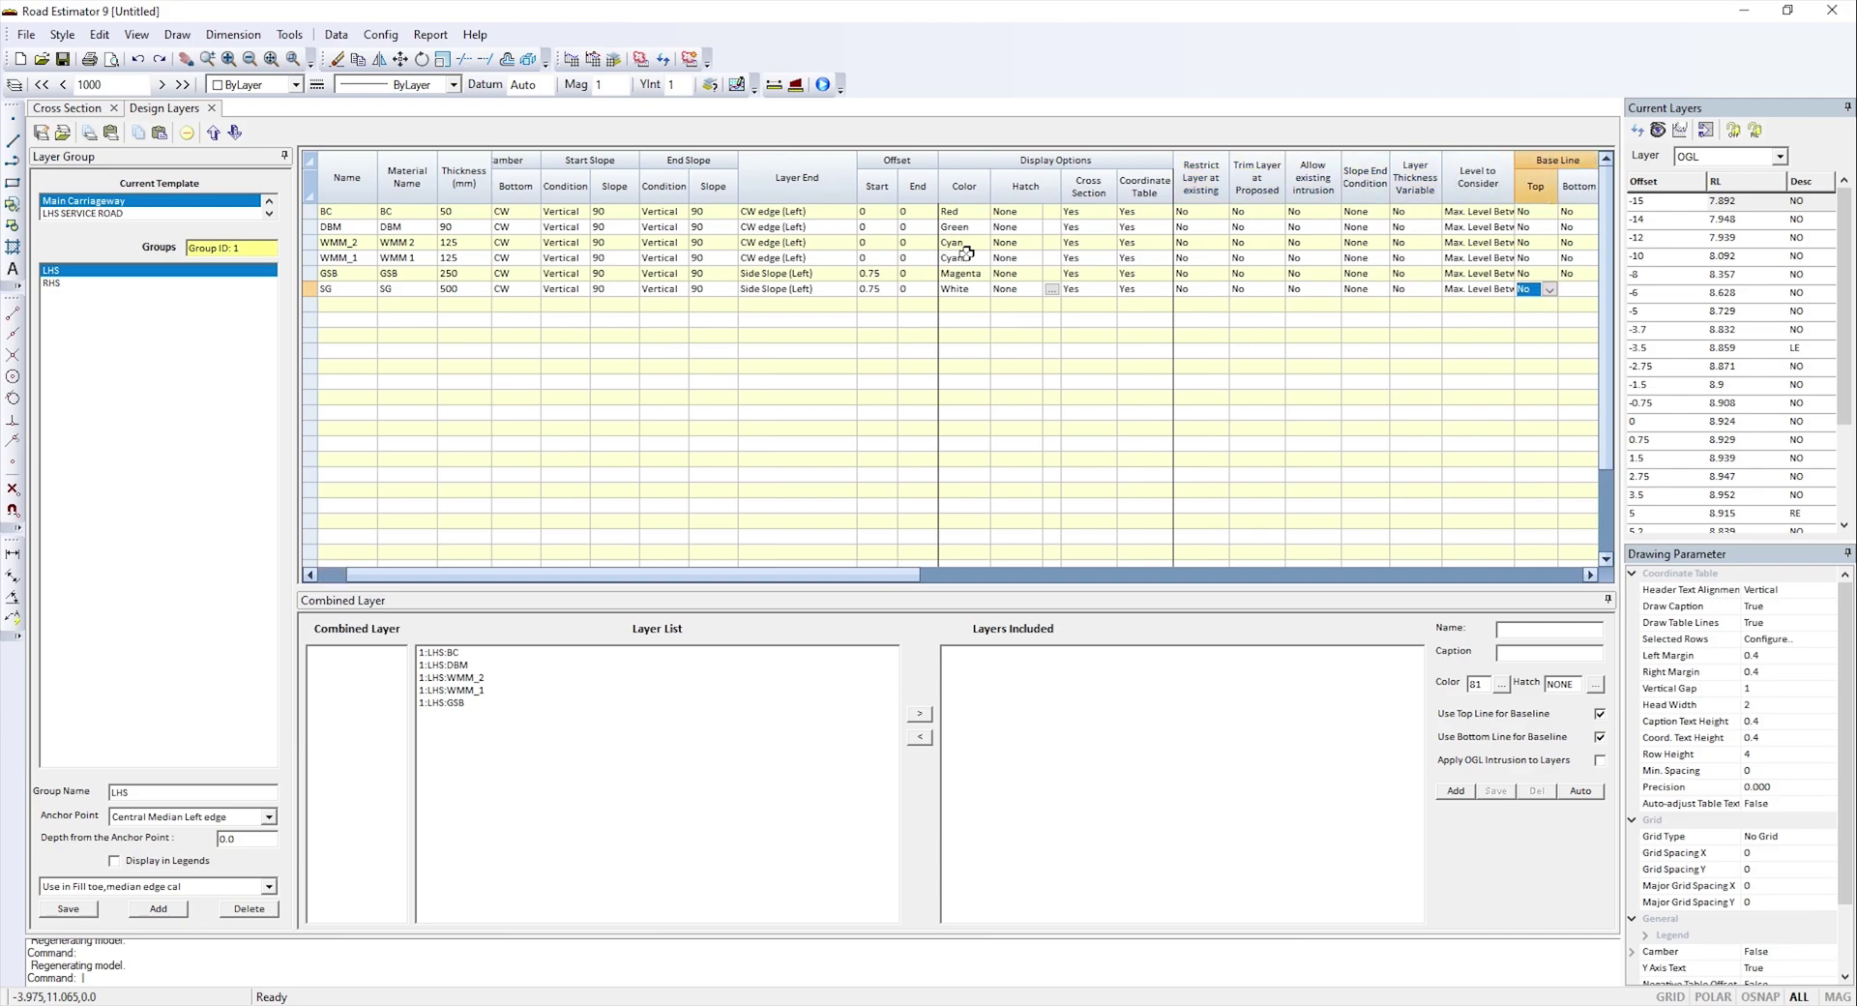
key(Tab)
key(Tab)
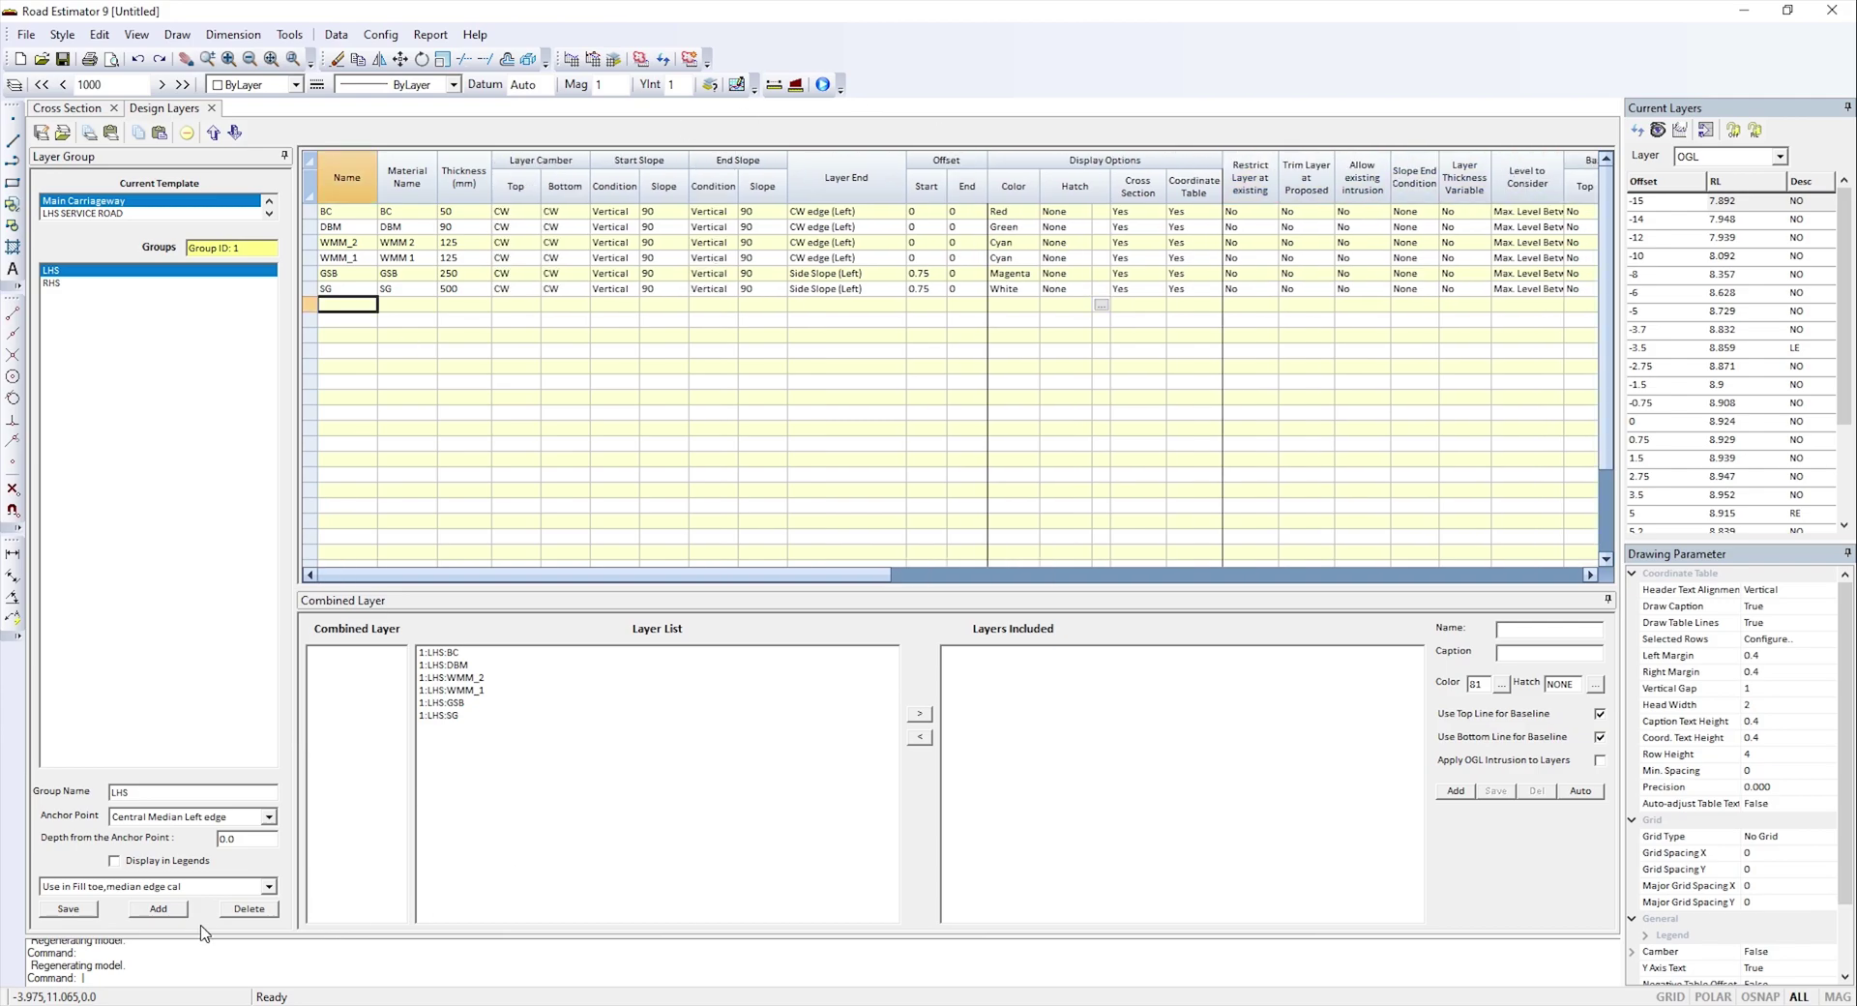
click(70, 909)
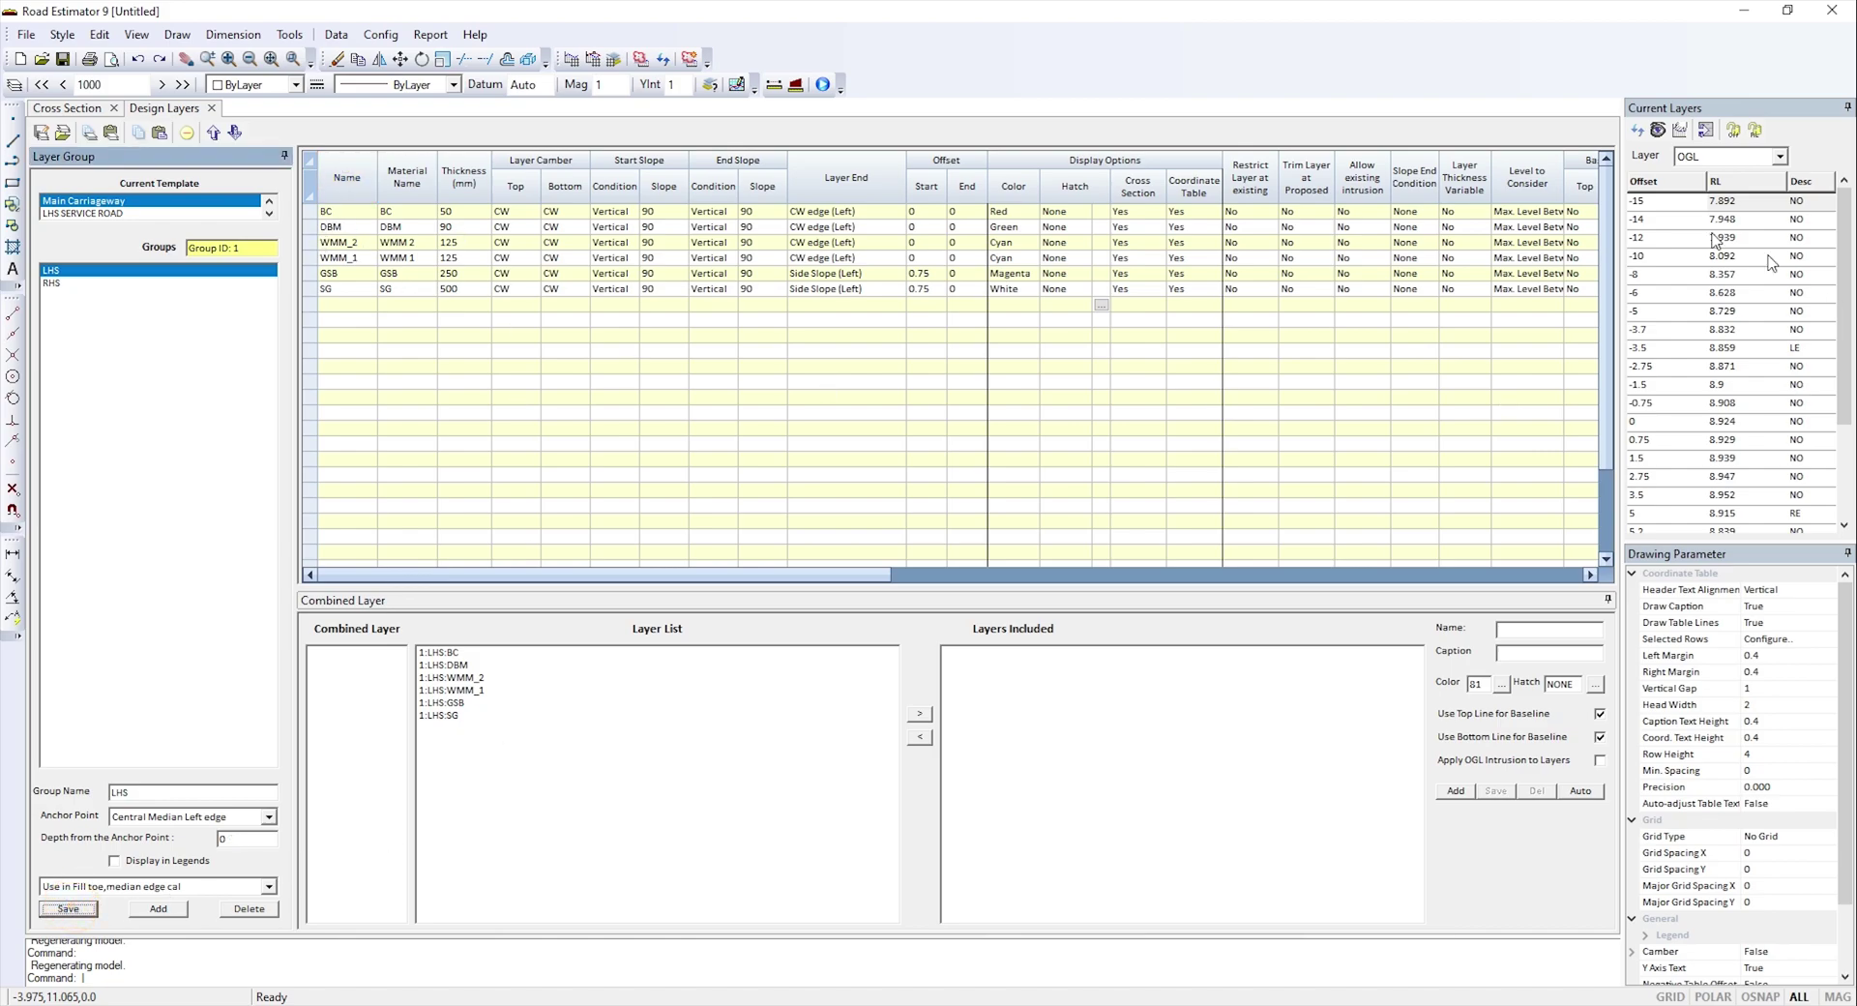
- Review the start offsets of the LHS layers and compare the layer definitions of the LHS and RHS groups
click(933, 277)
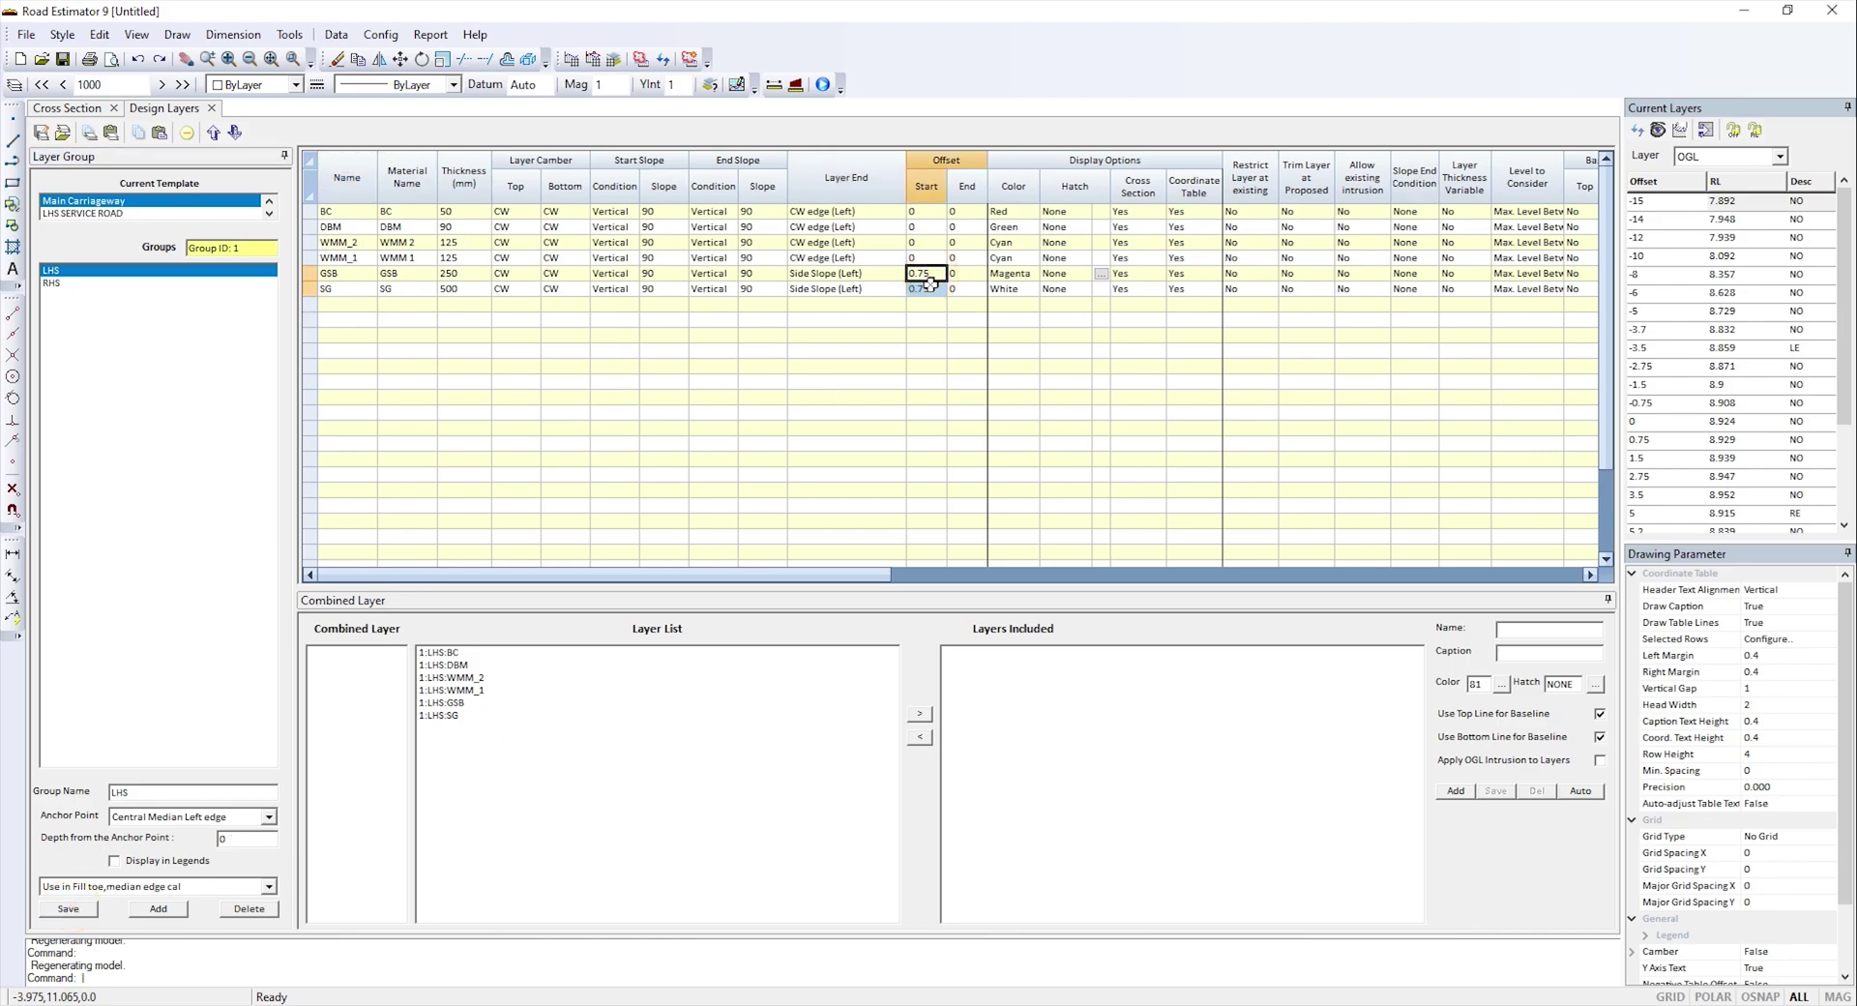
click(929, 247)
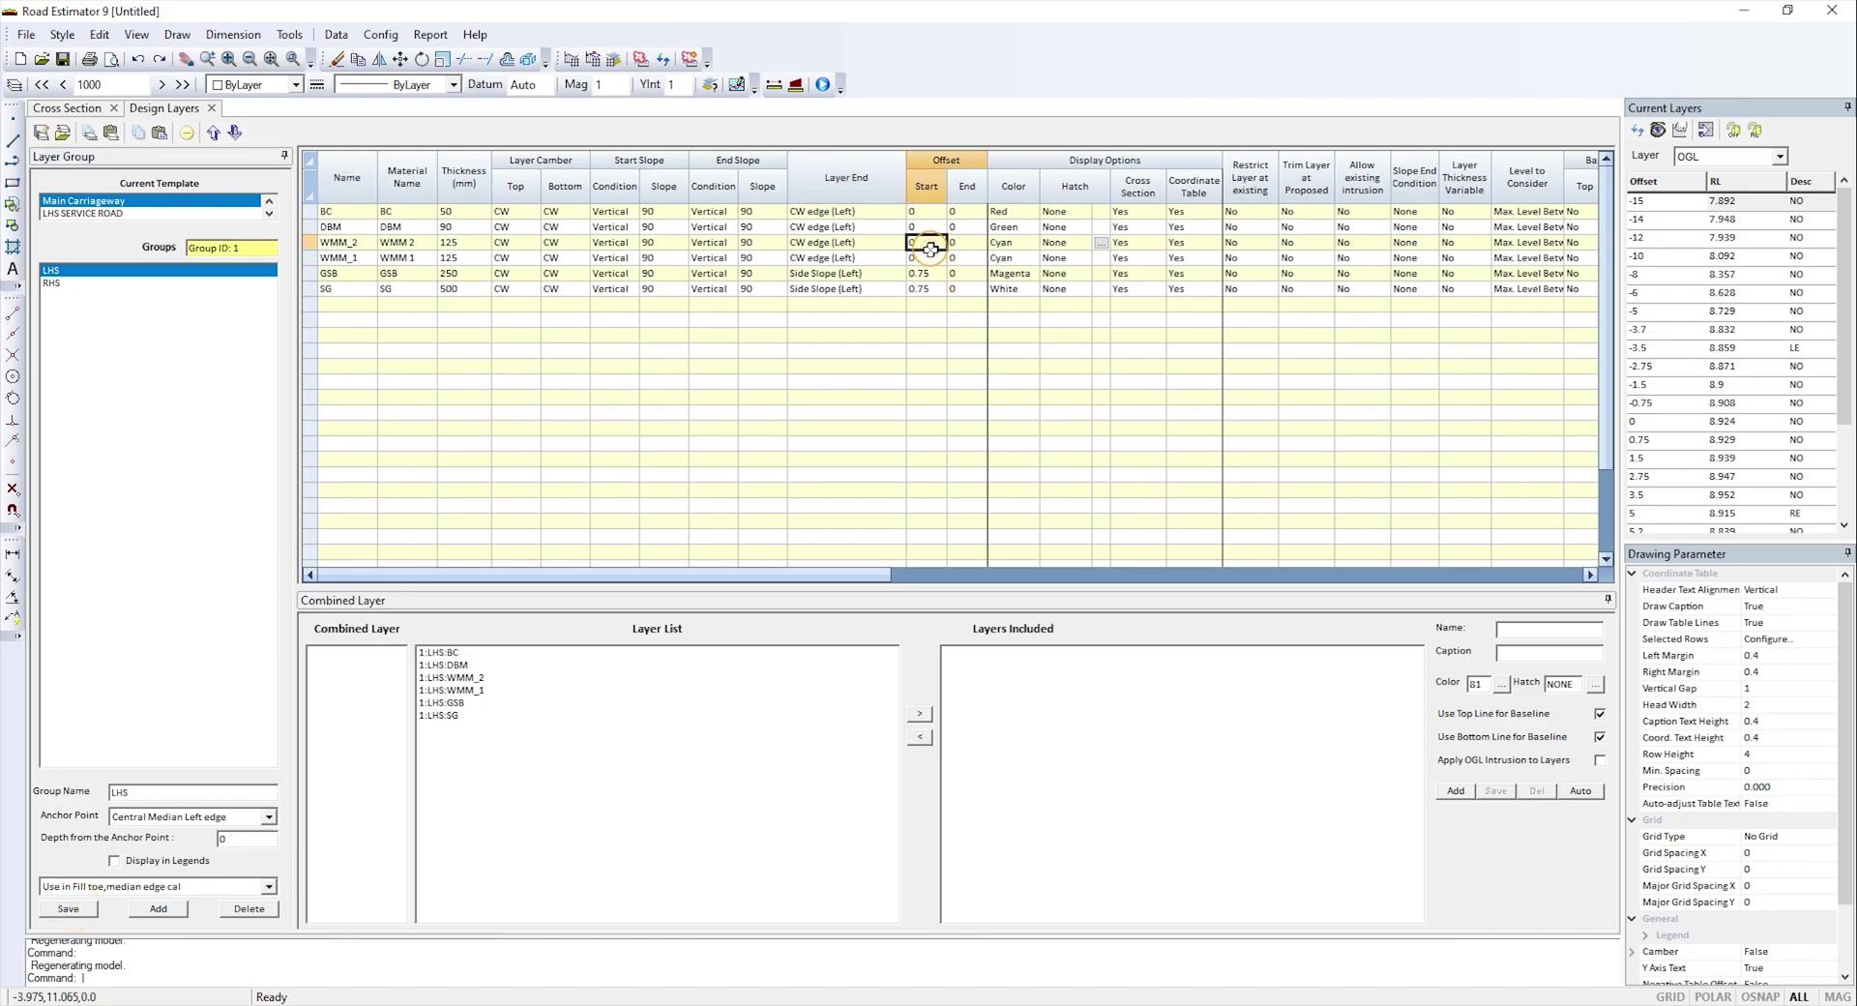
click(376, 315)
click(343, 306)
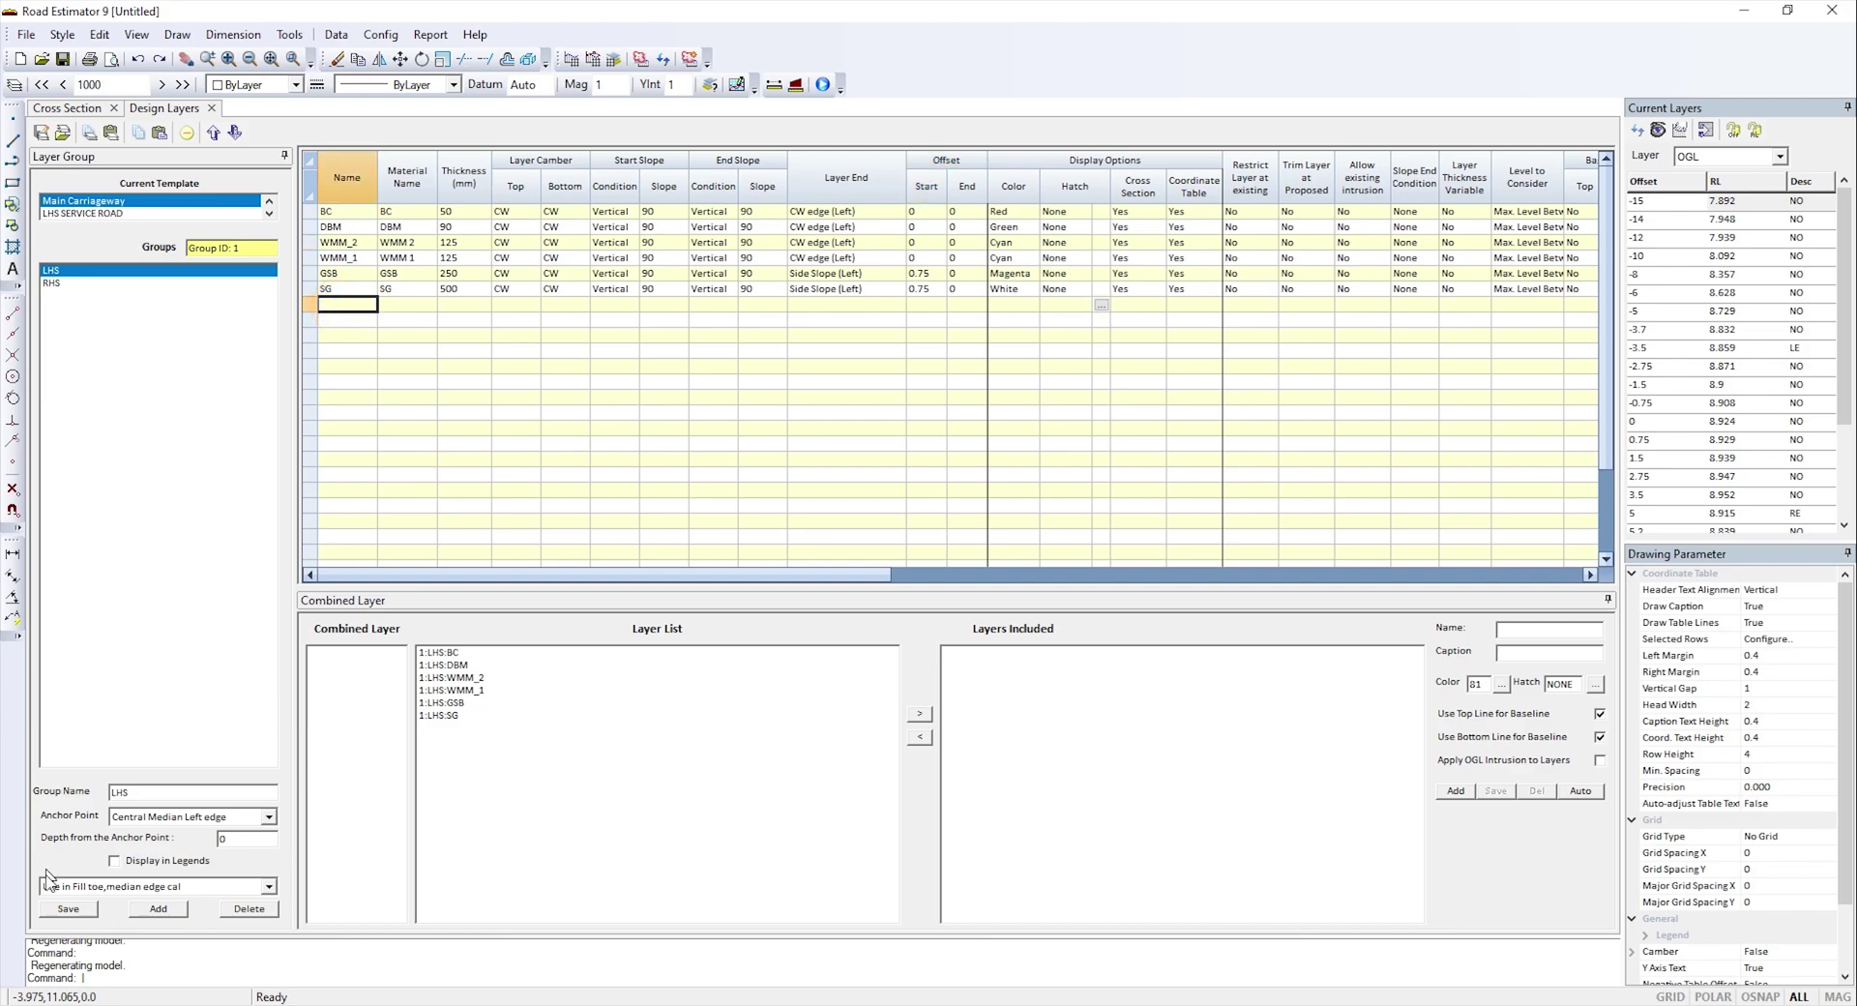
click(50, 283)
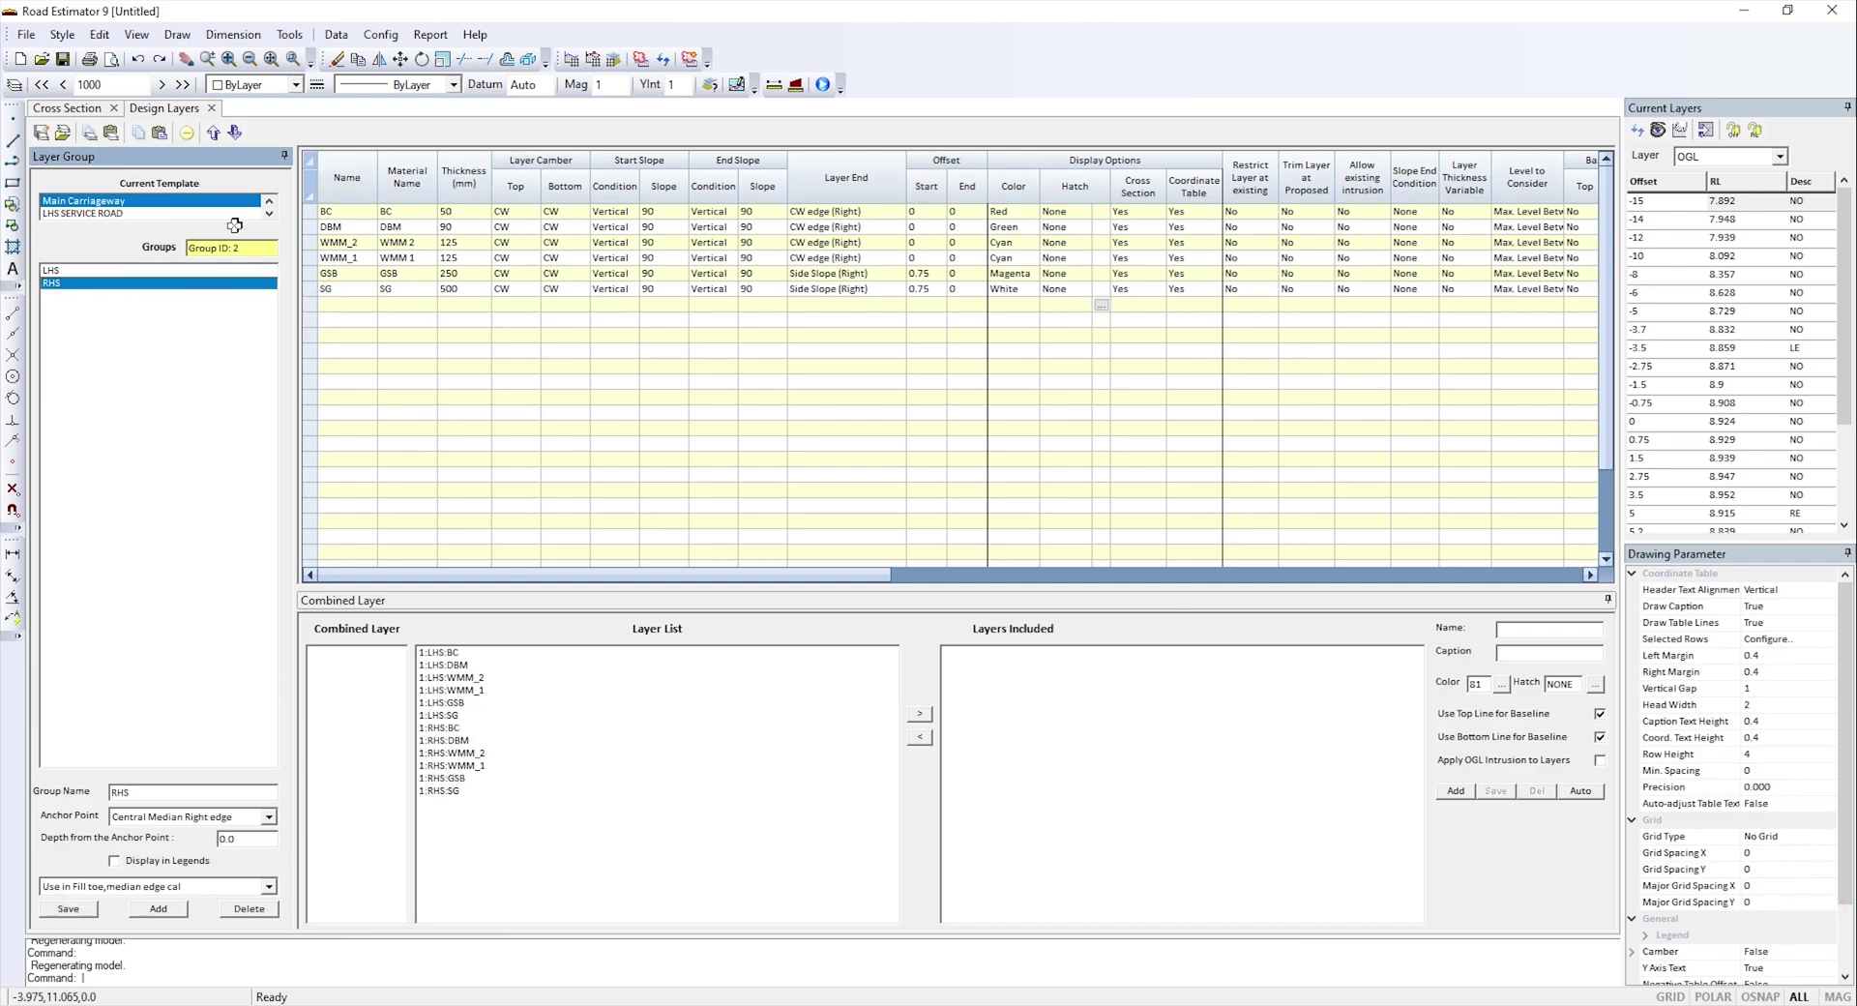
click(92, 271)
click(63, 285)
- Start a new layer group named LHS SERVICE ROAD under the LHS SERVICE ROAD template
click(75, 214)
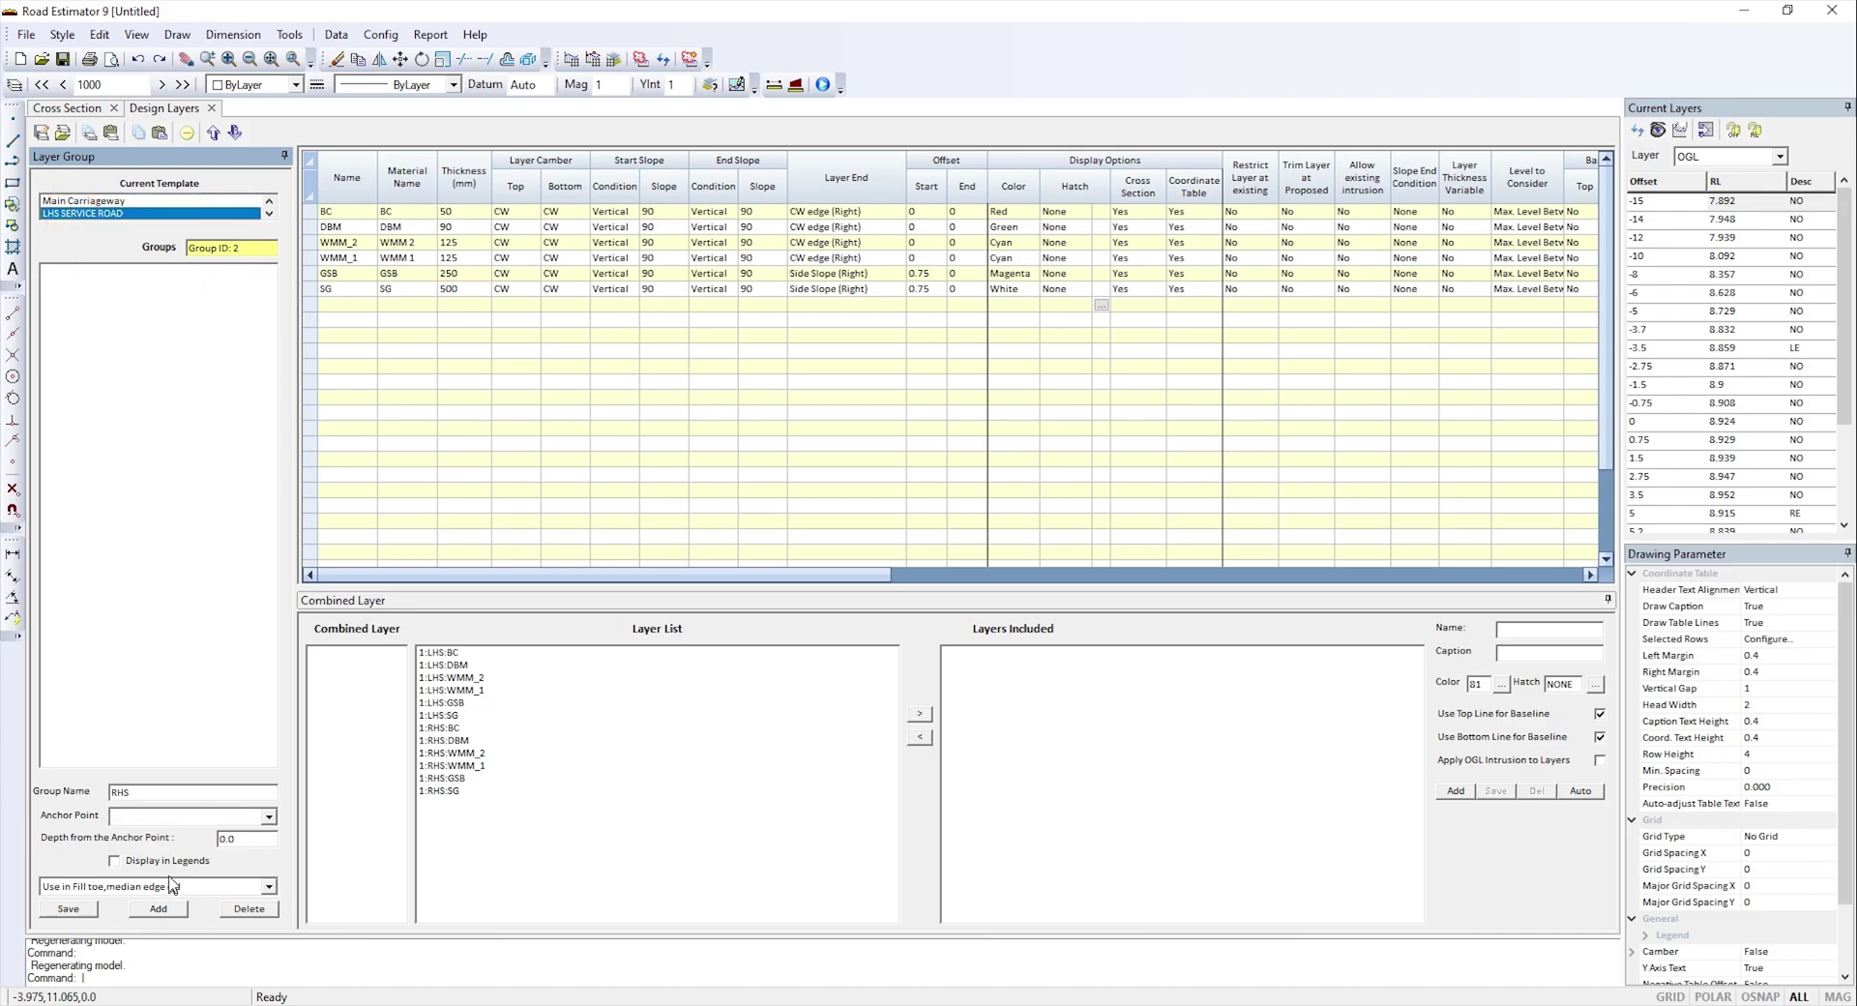
click(93, 201)
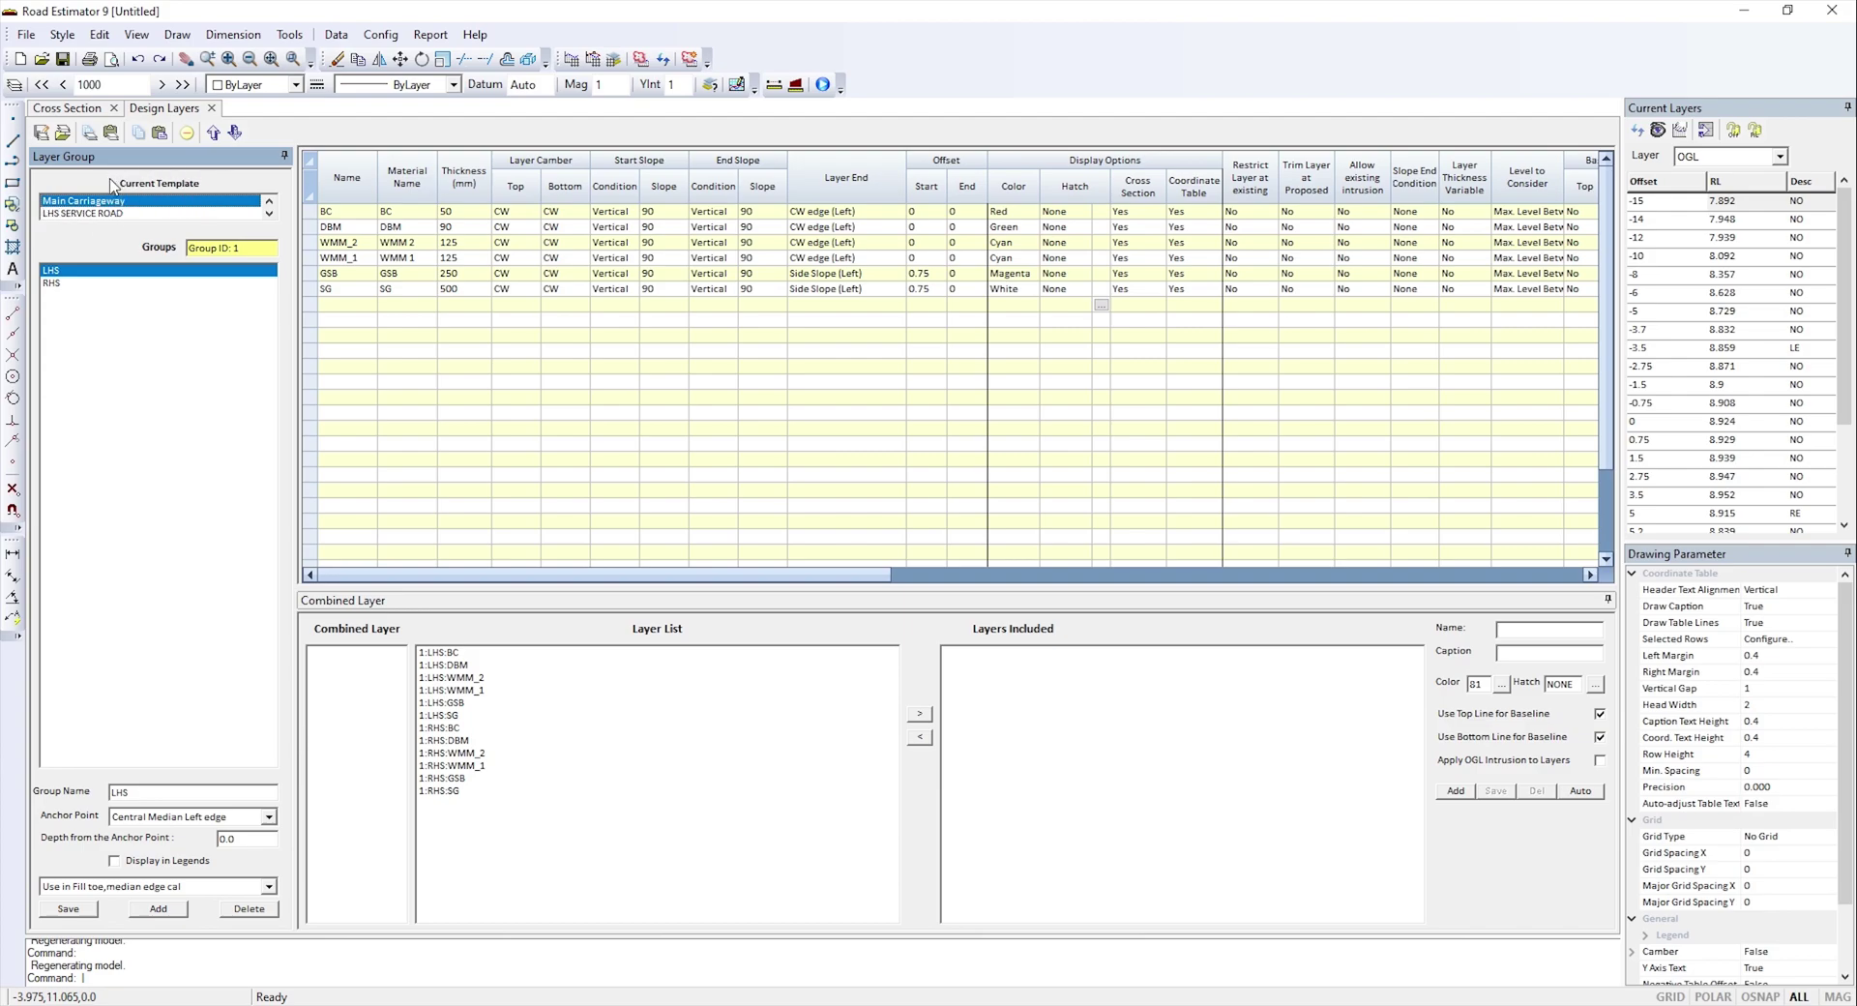
click(269, 214)
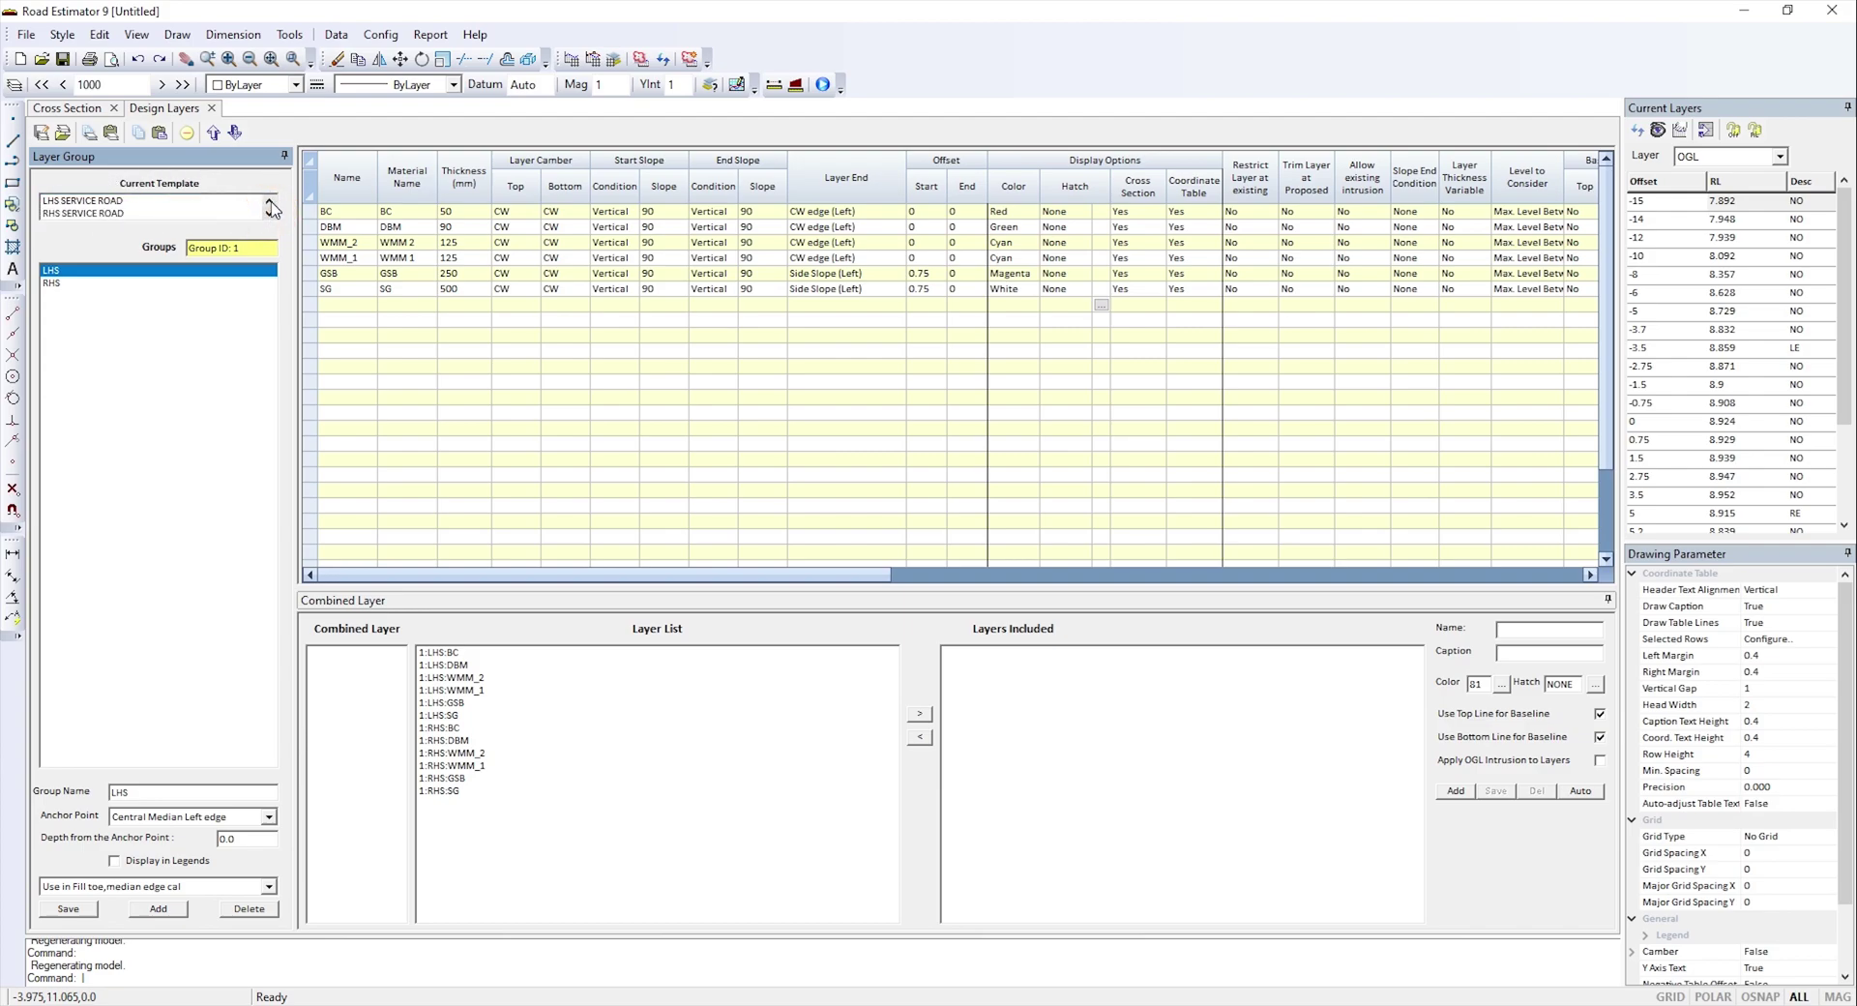
click(269, 201)
click(270, 214)
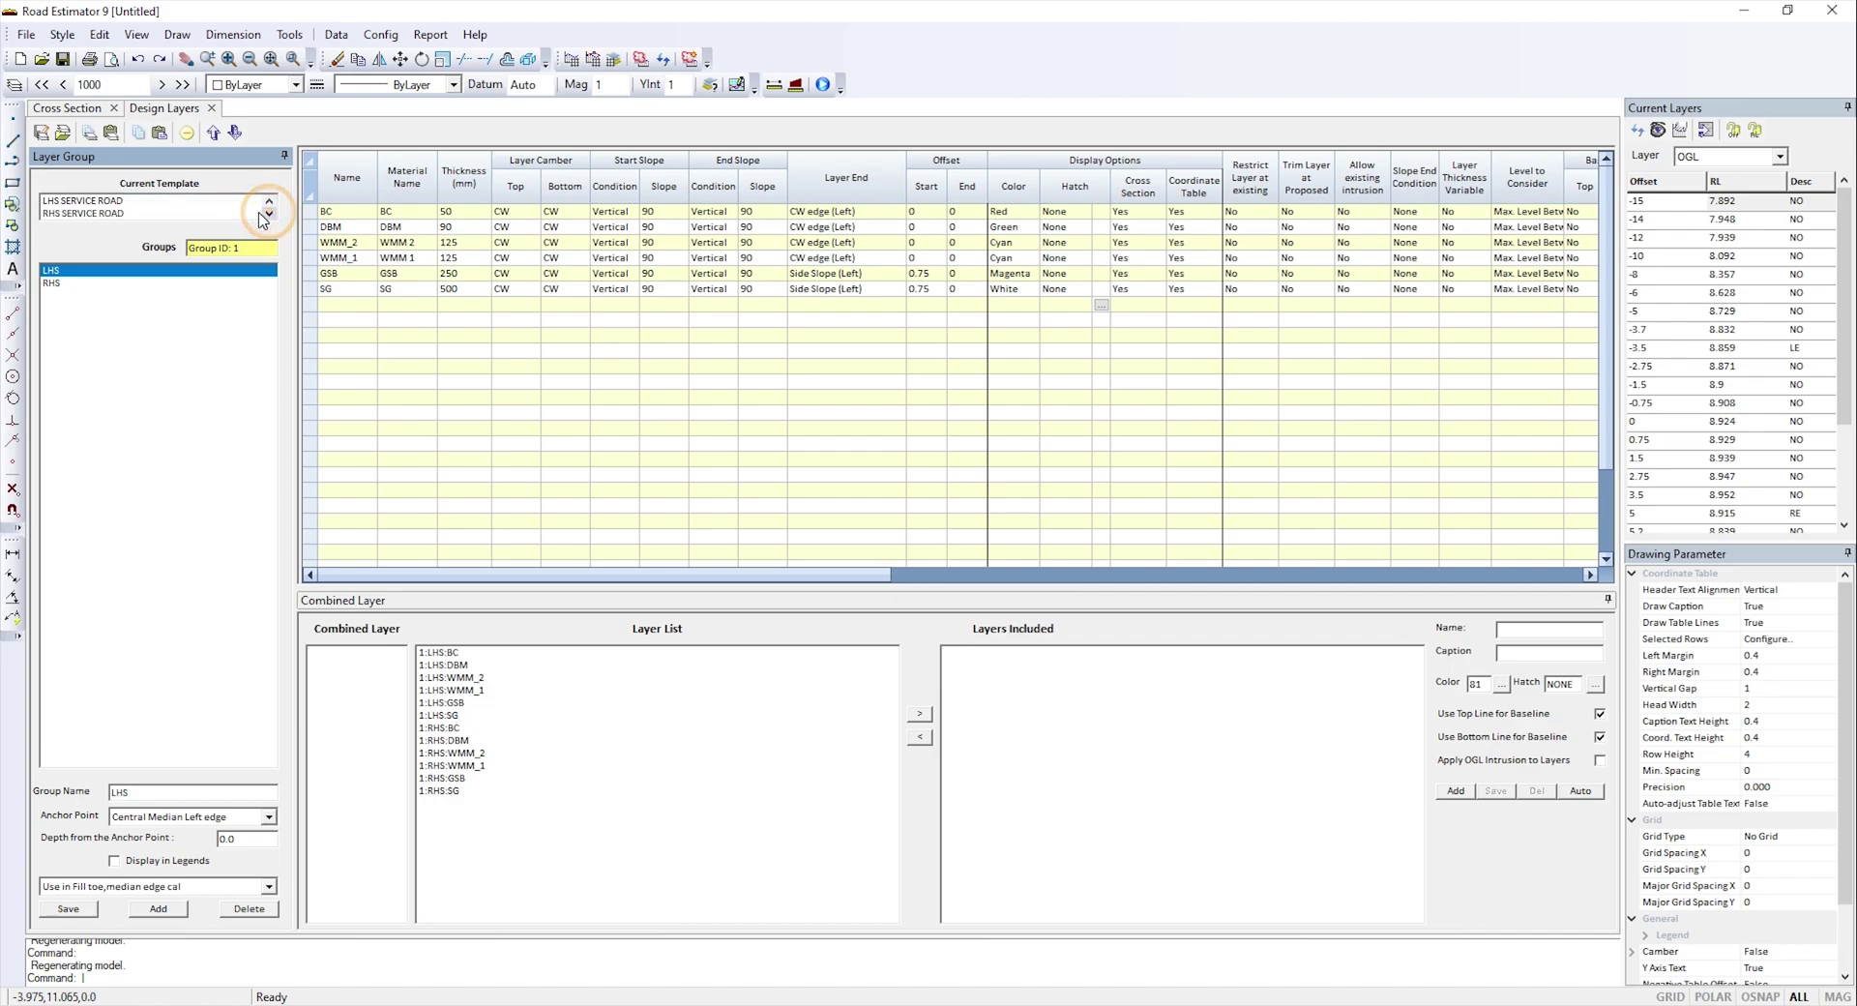
click(89, 202)
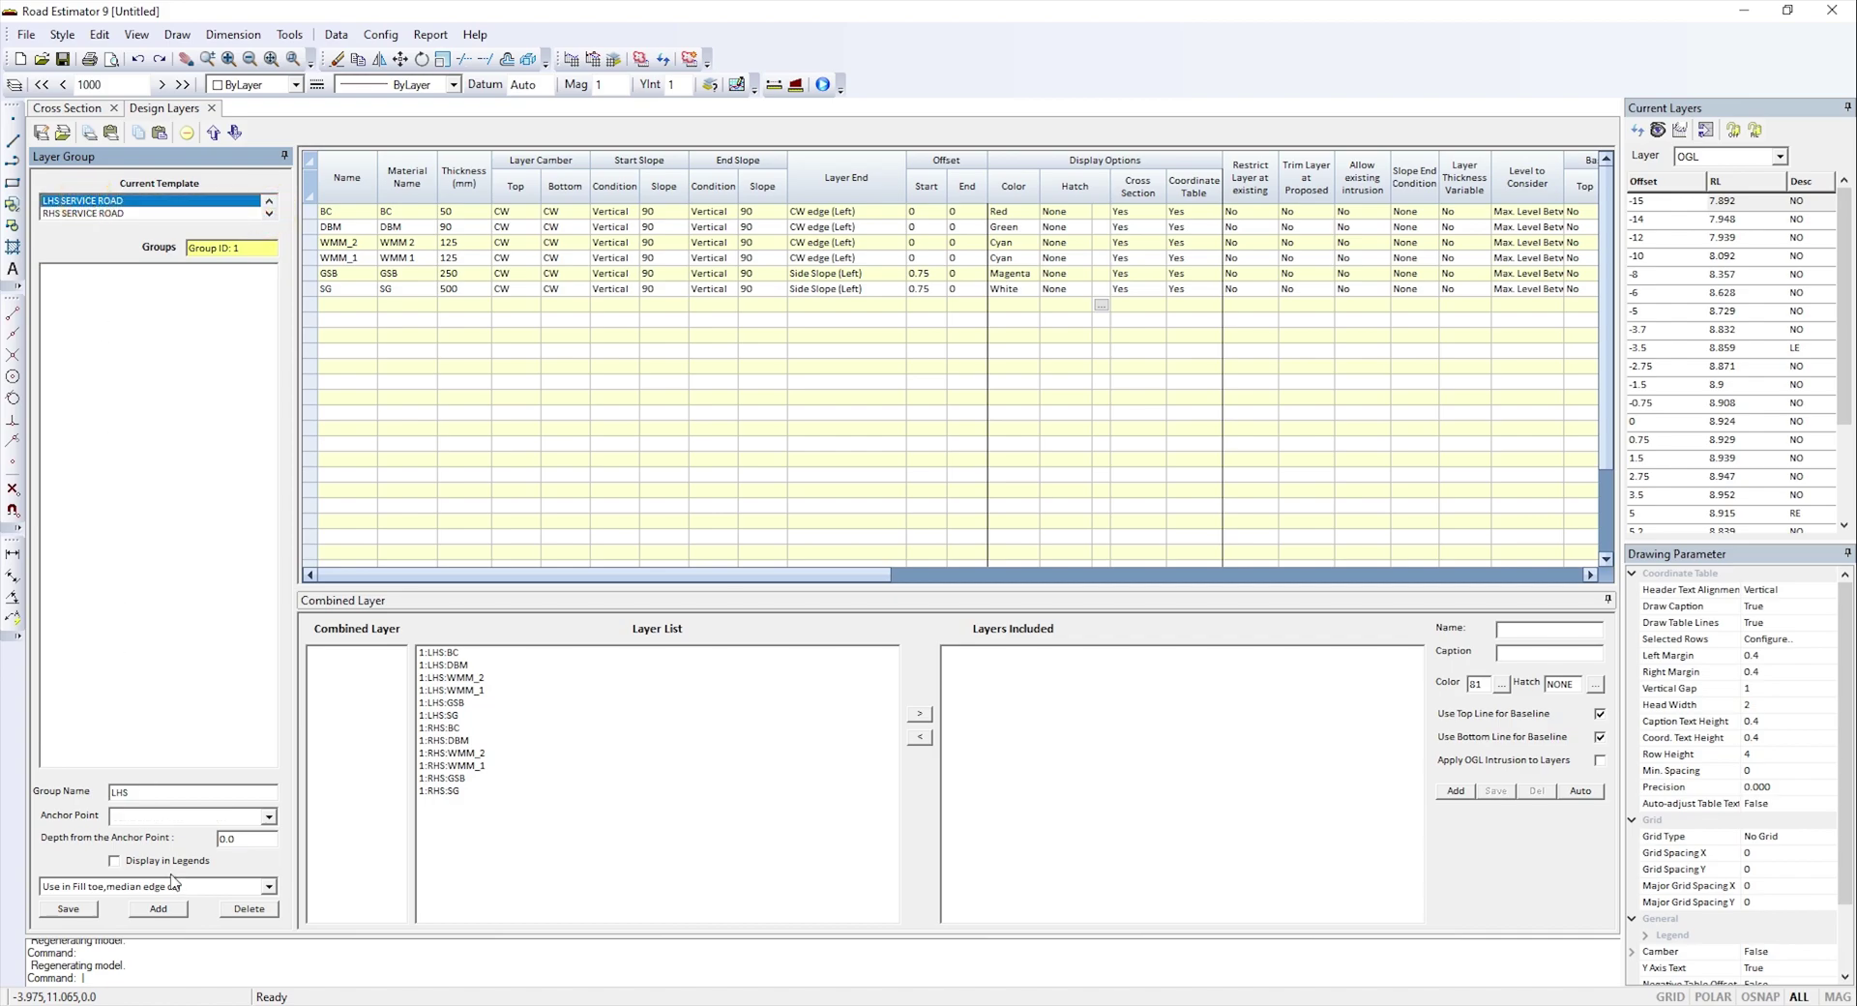
click(160, 913)
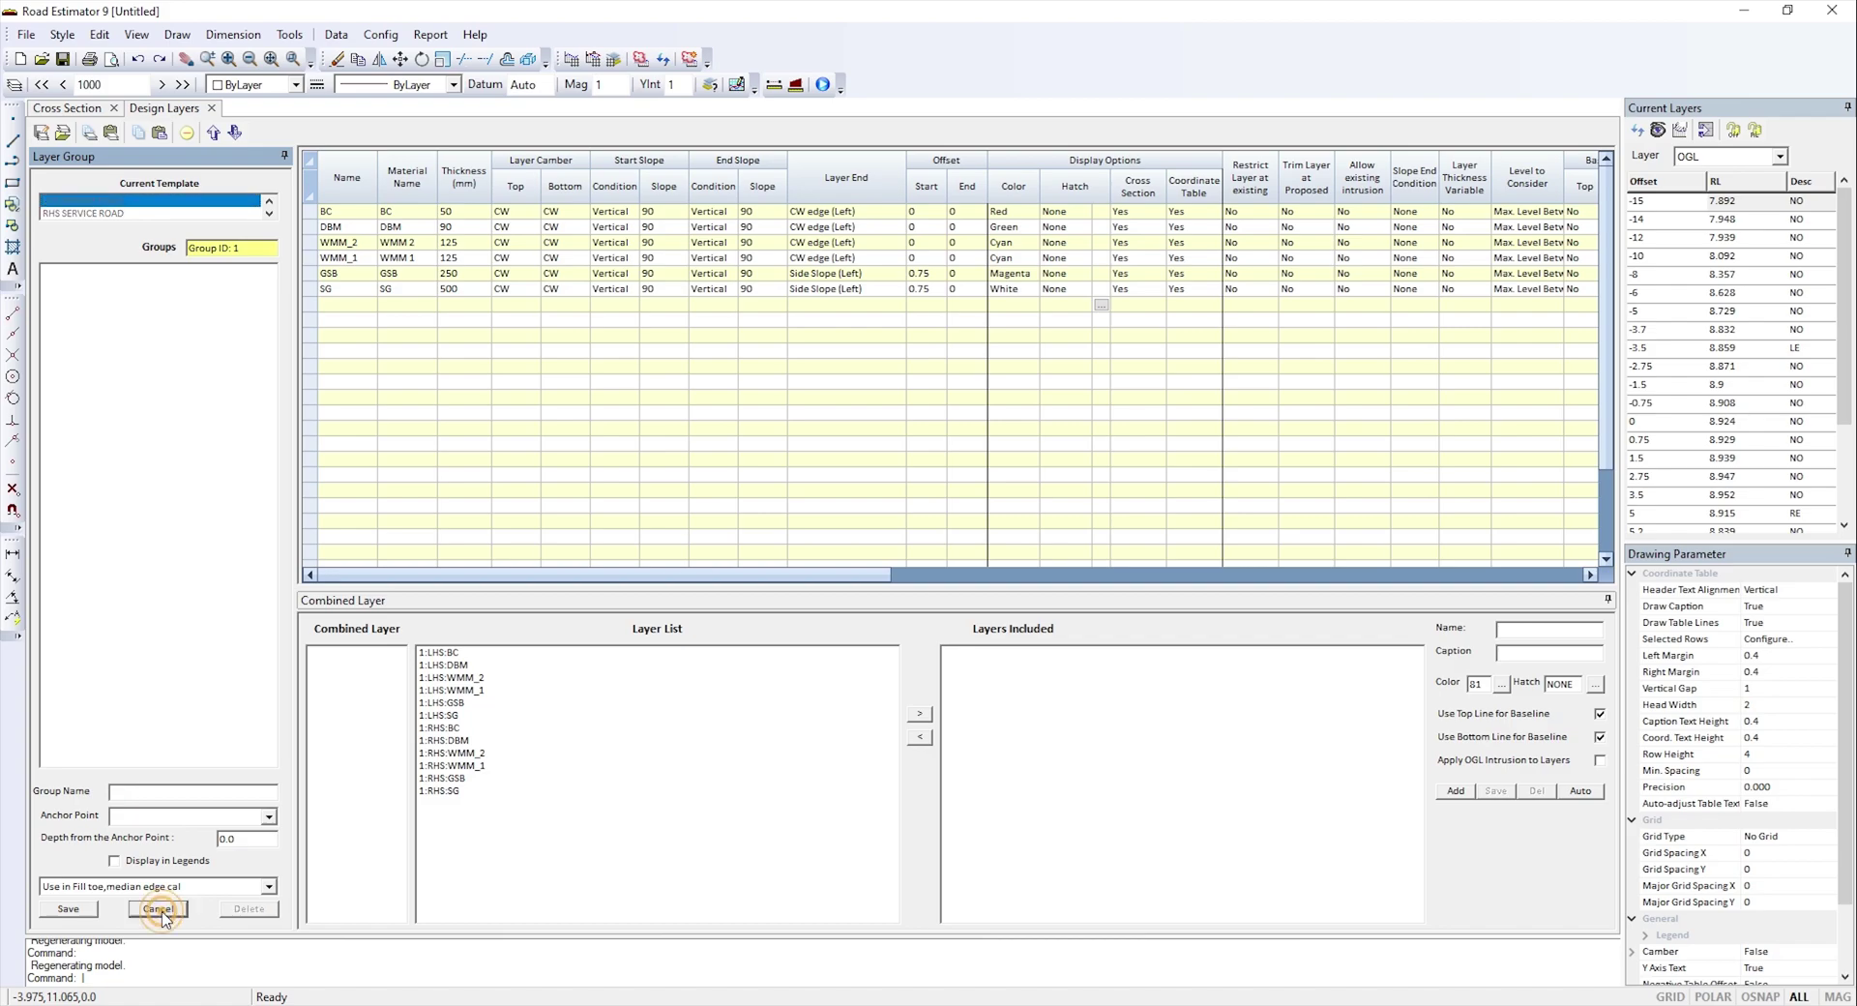
click(156, 799)
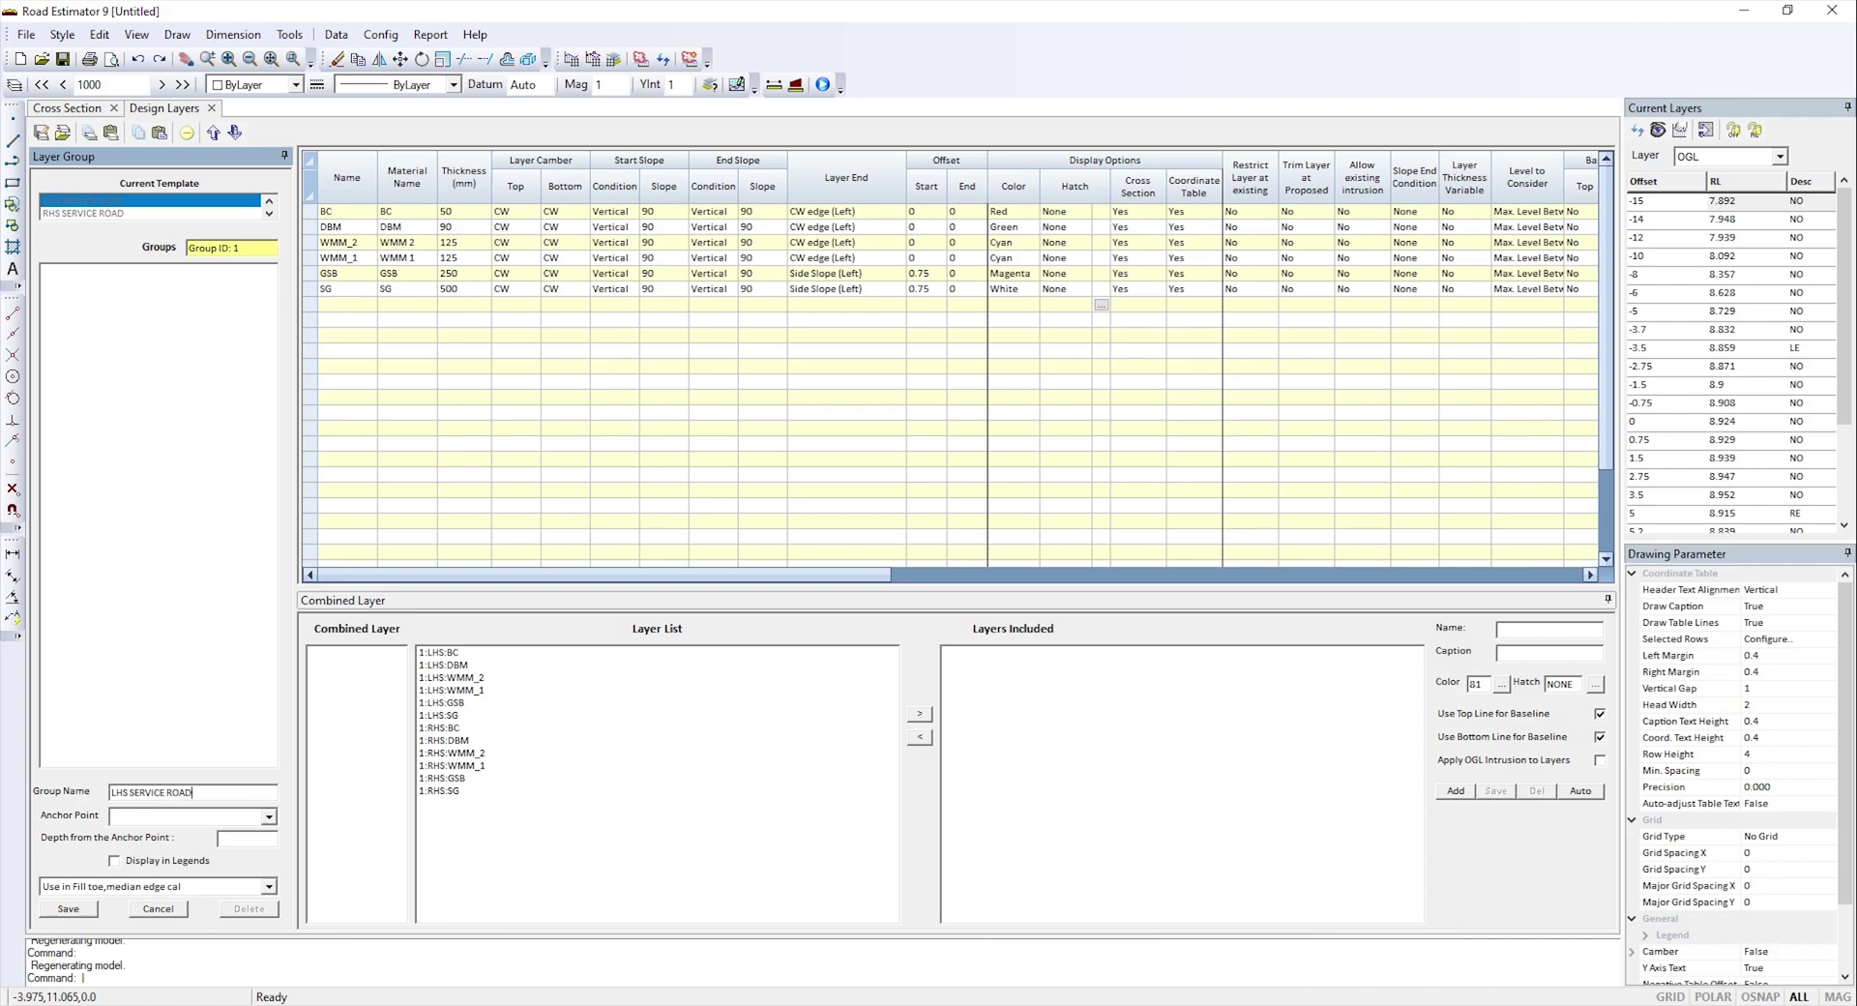
- Set the new group's anchor point to Center to Left with depth 0, and save the group
click(161, 819)
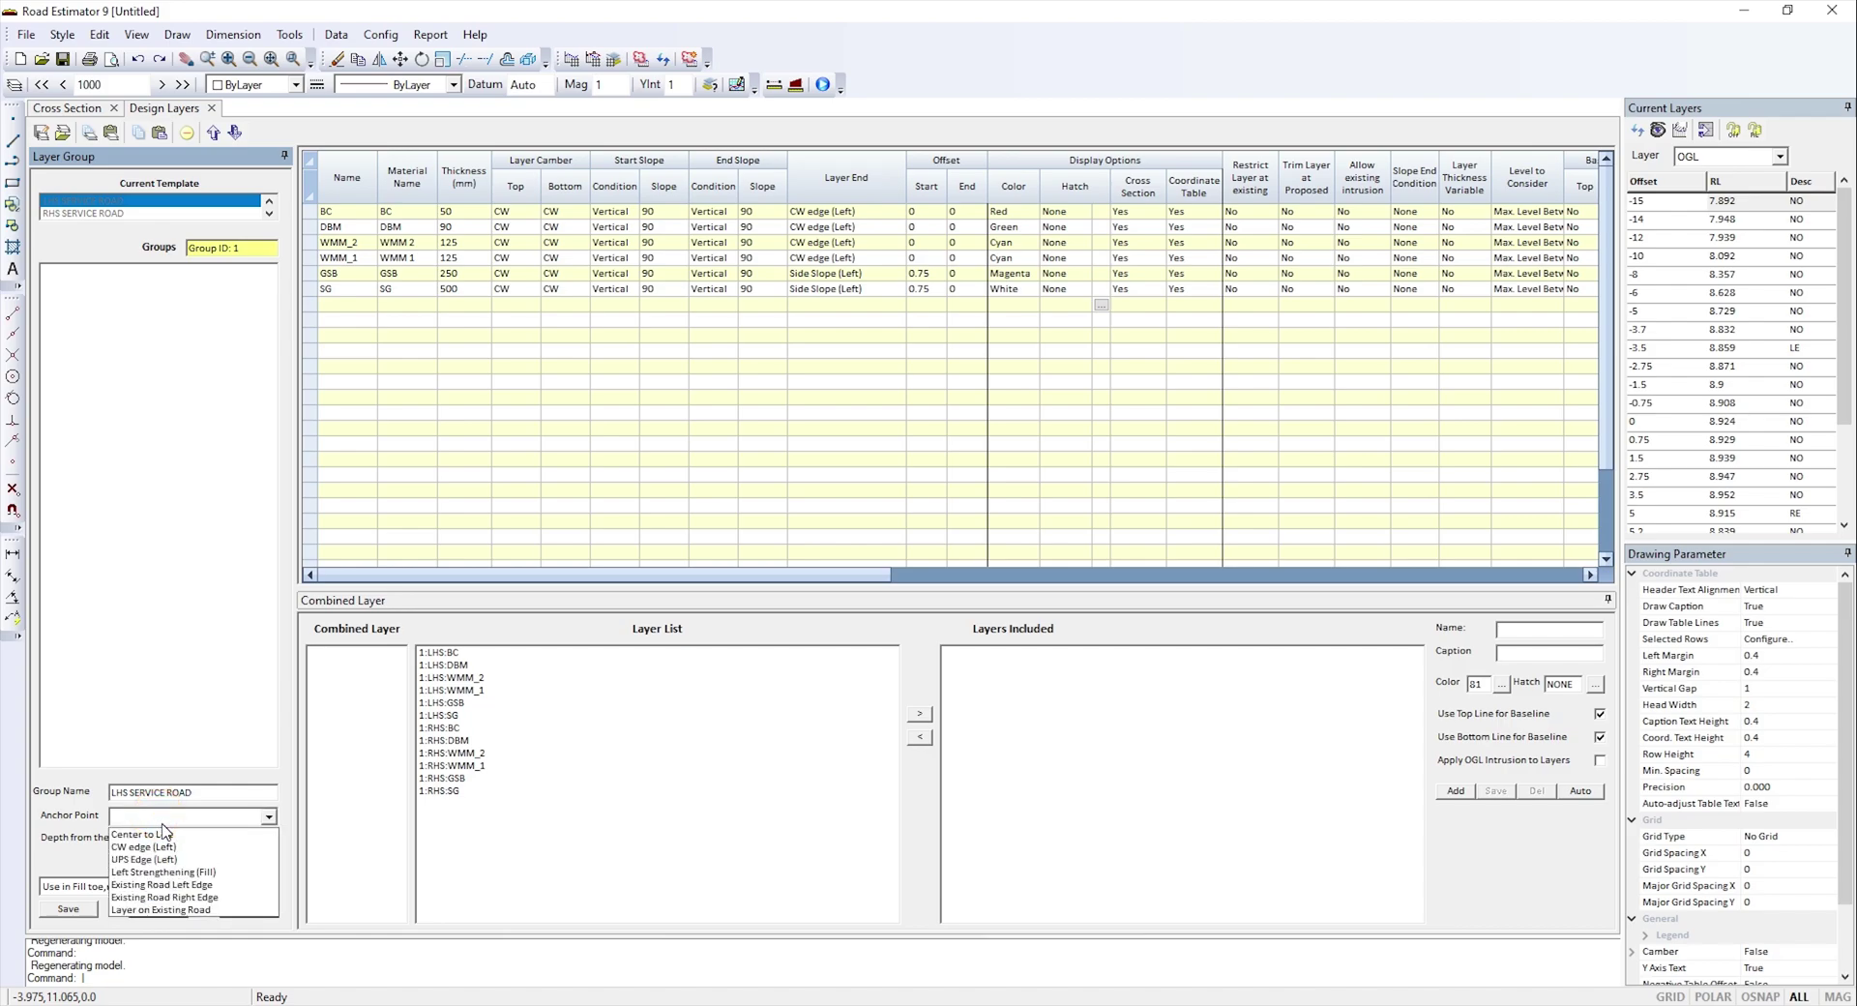
click(164, 832)
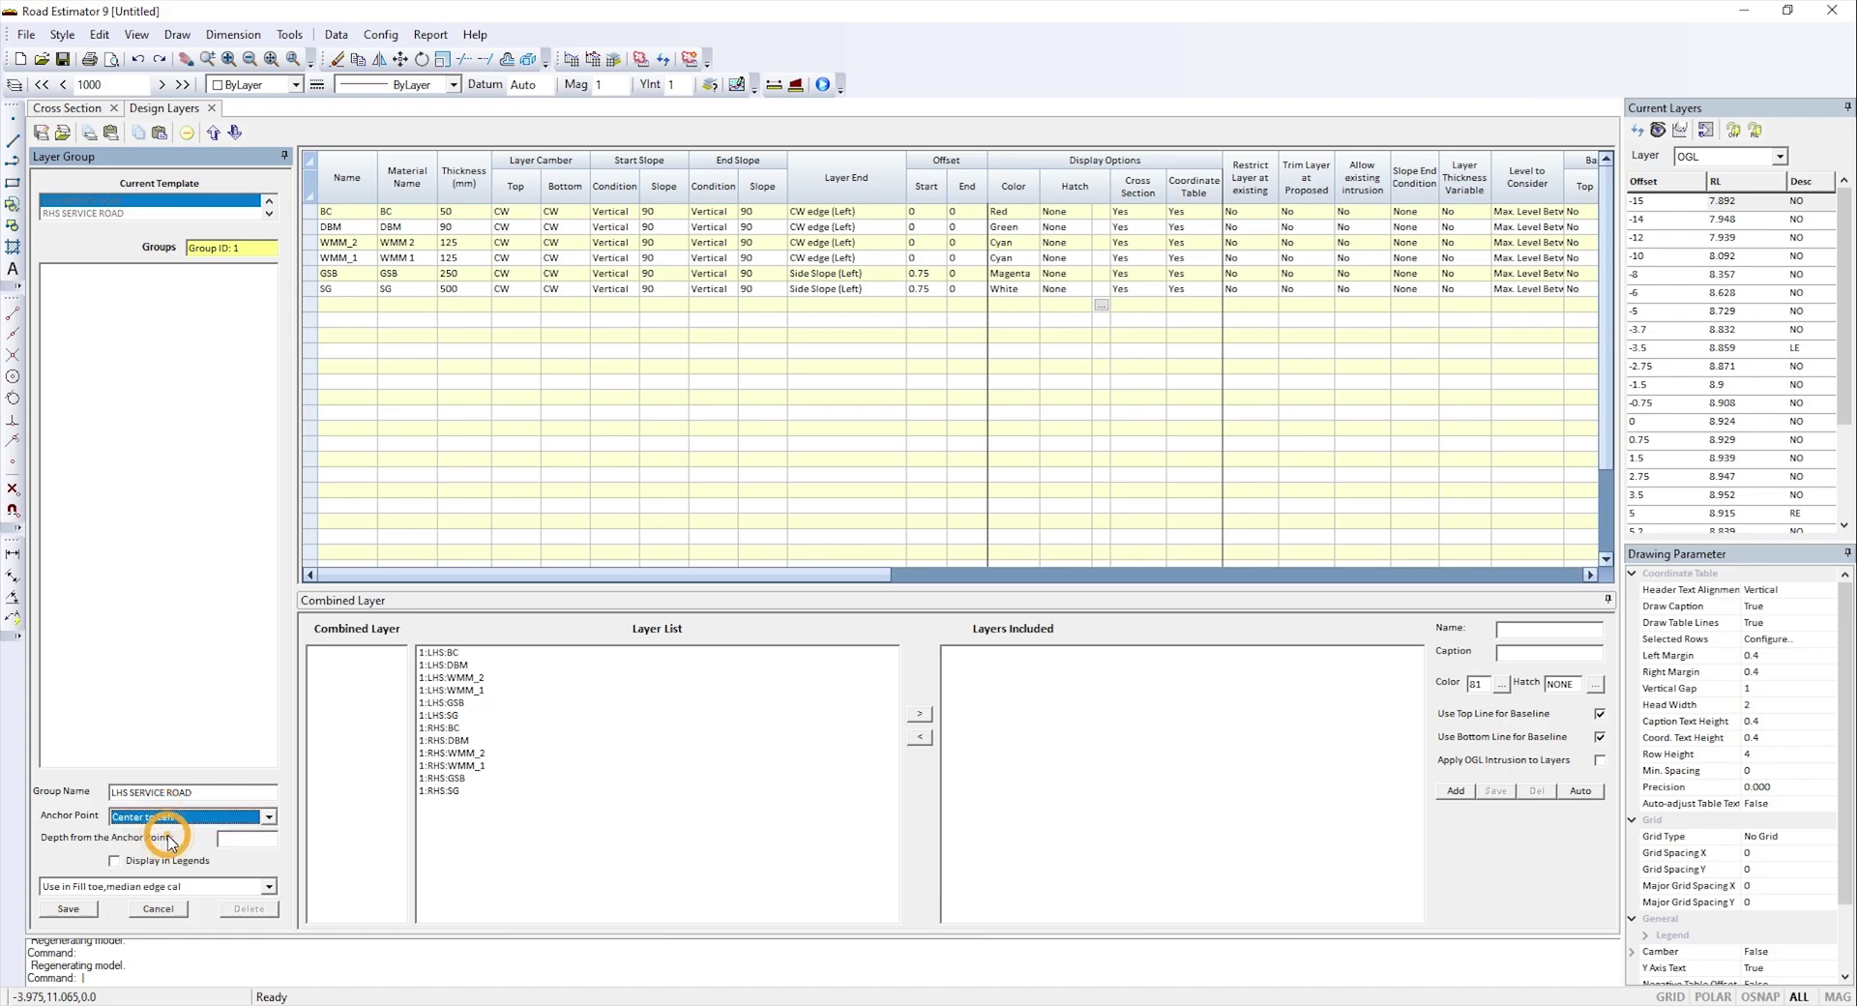
click(247, 838)
text(0)
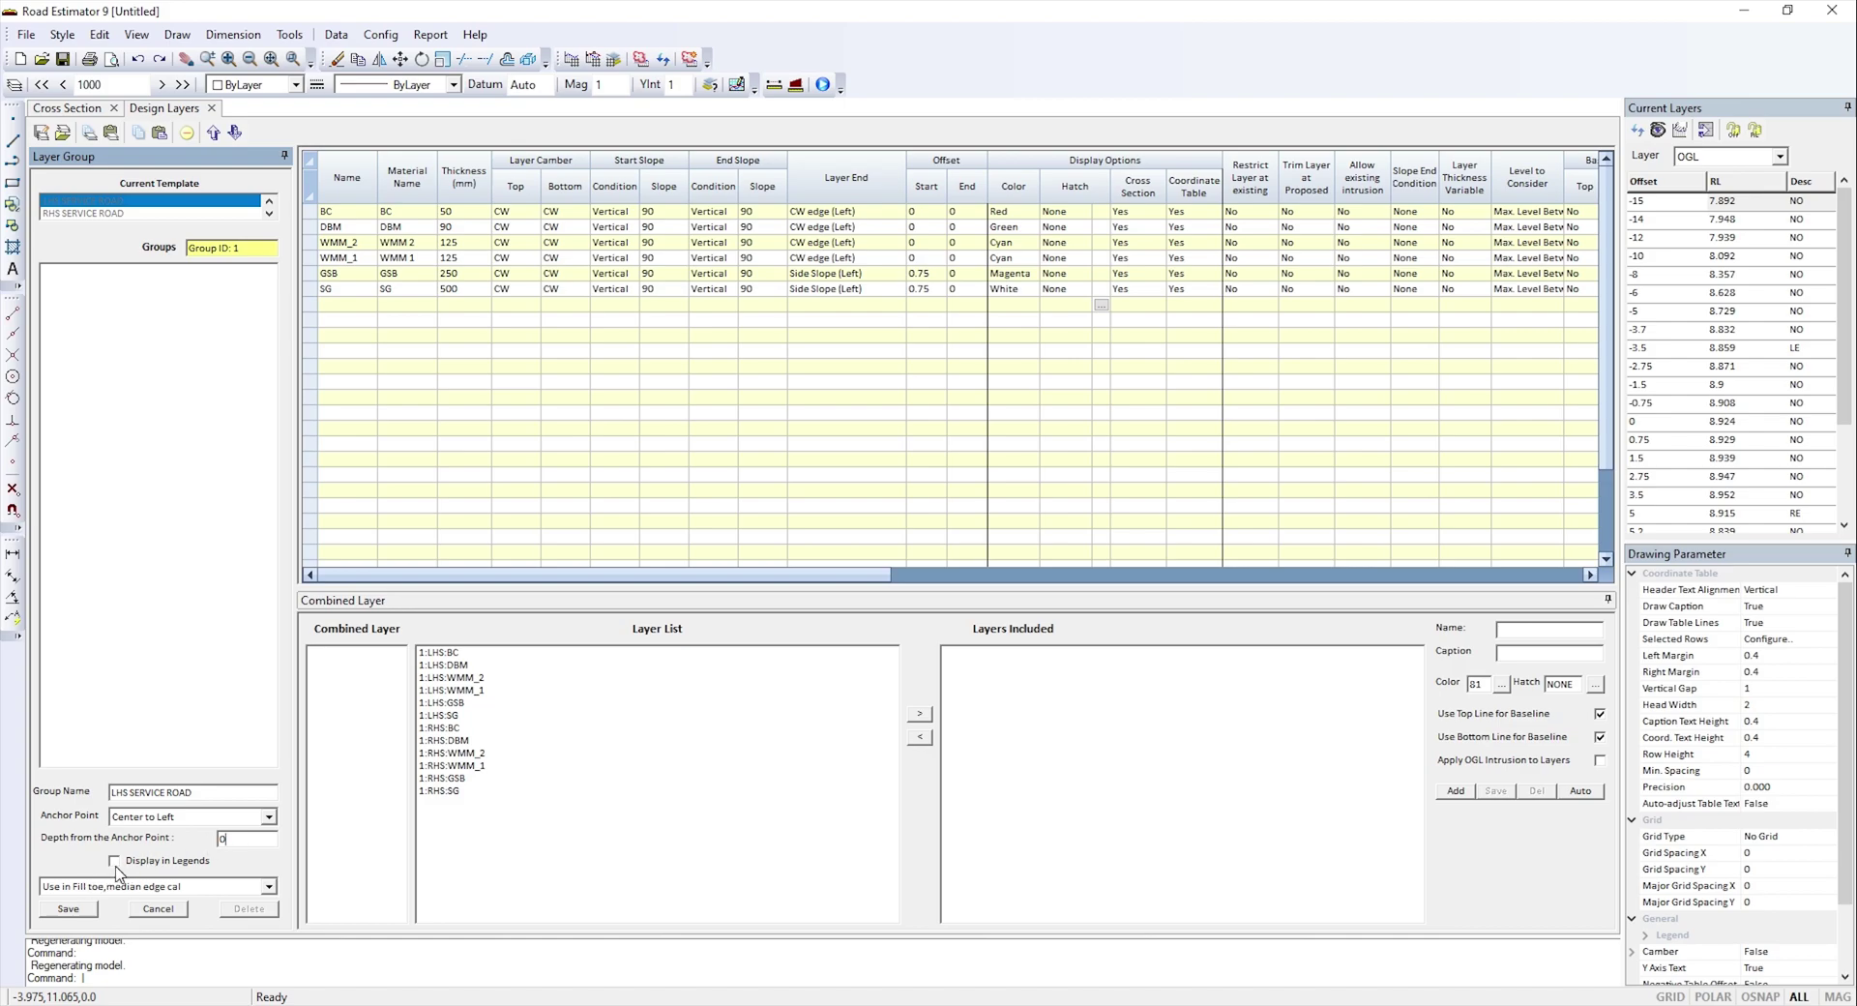
click(70, 909)
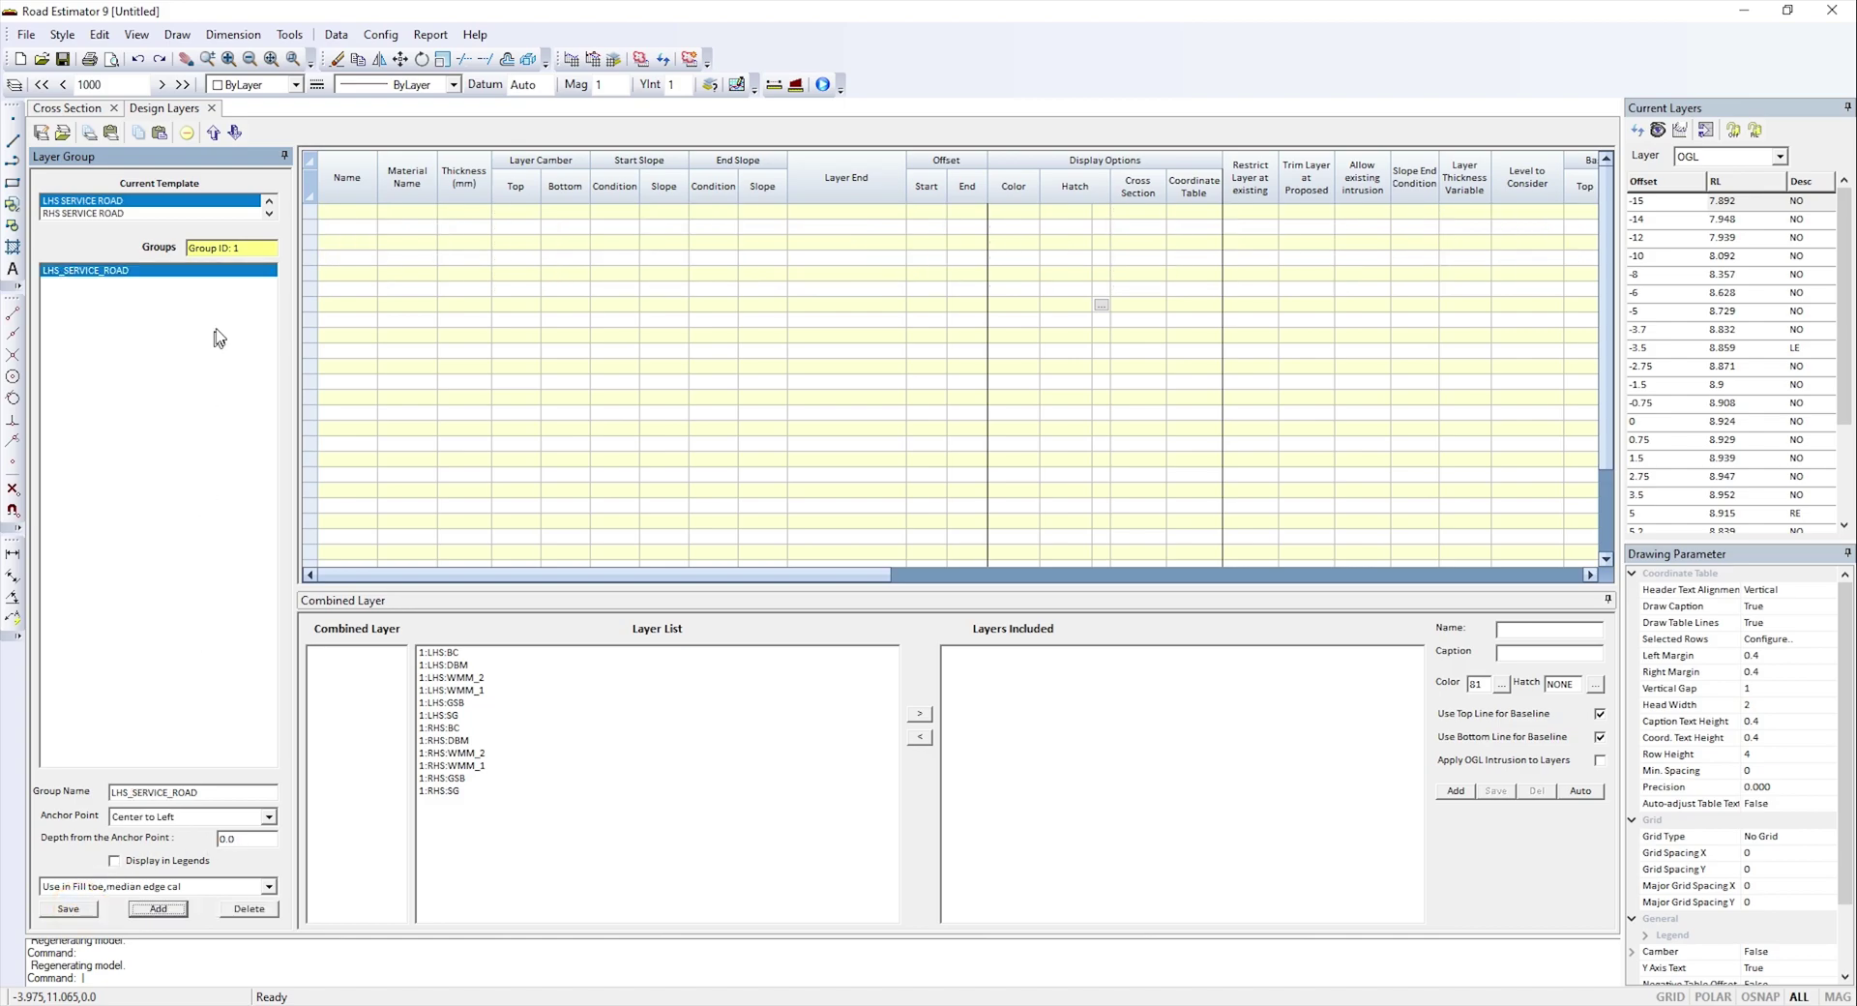
- Fill the LHS_SERVICE_ROAD group with the same BC, DBM, WMM_2, WMM_1, GSB and SG layers as the main carriageway's LHS group, and save it
click(346, 209)
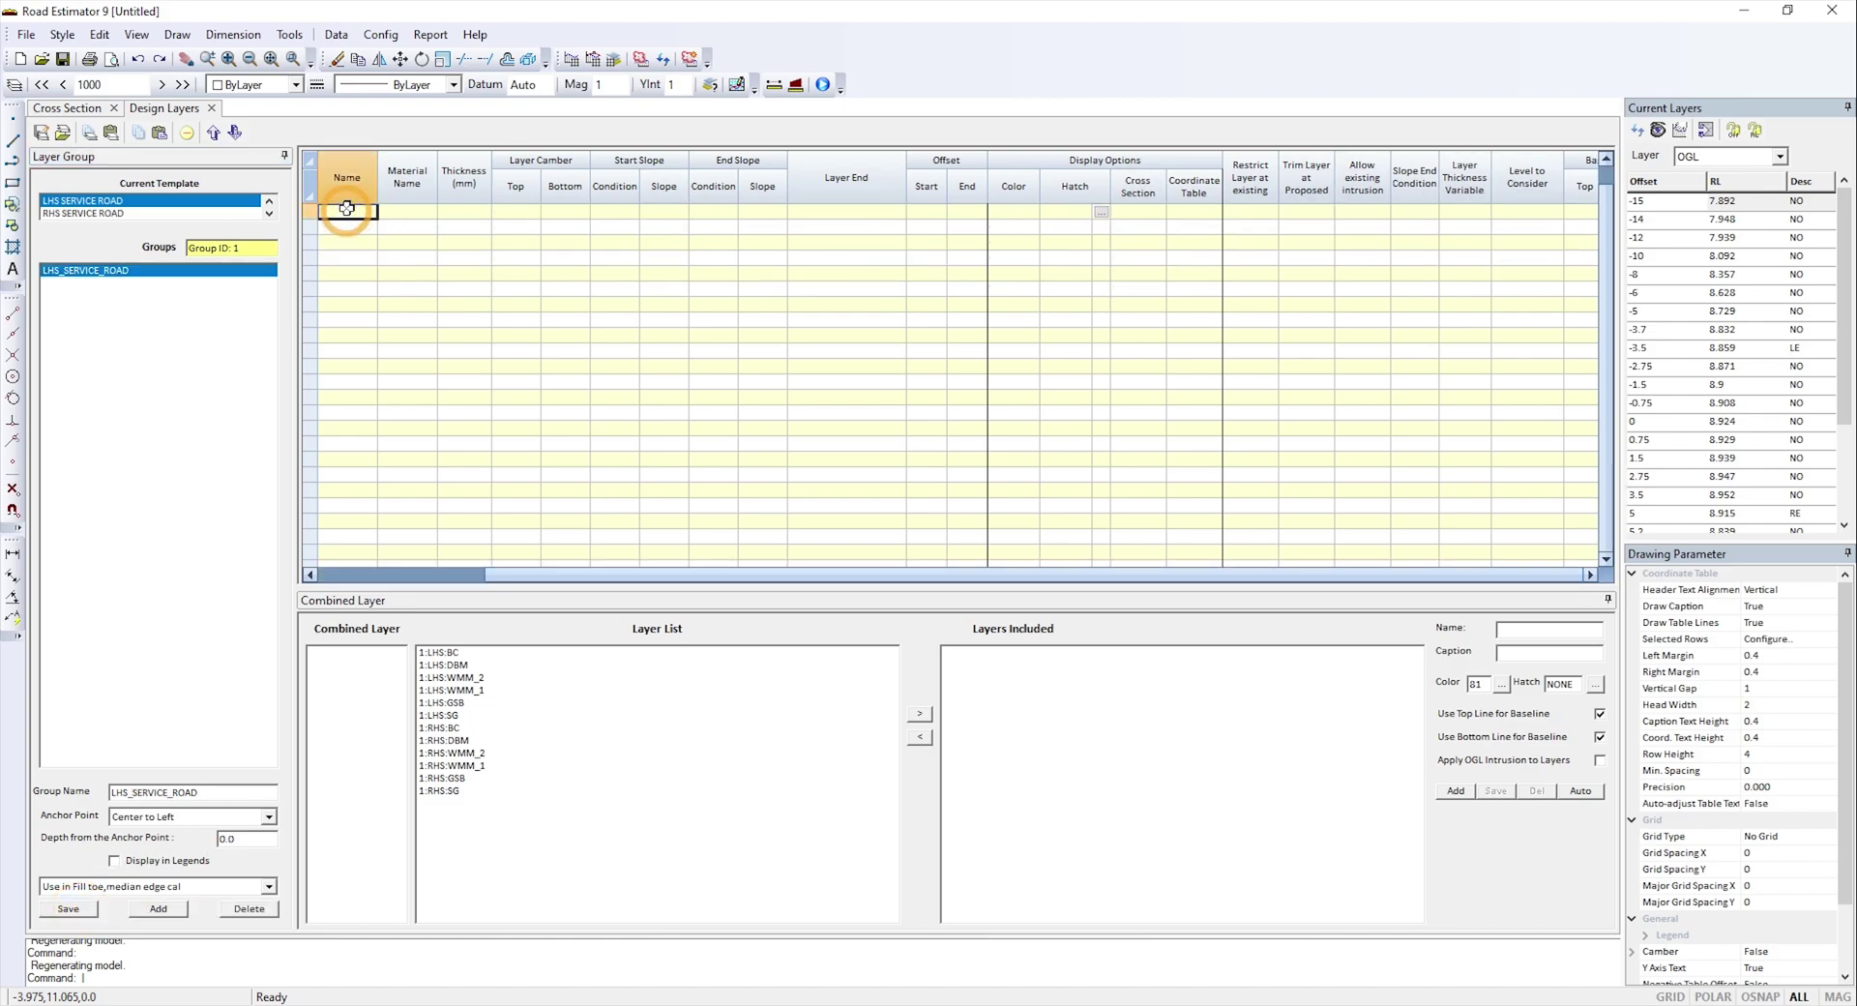
text(BC)
key(Tab)
text(CB)
key(Tab)
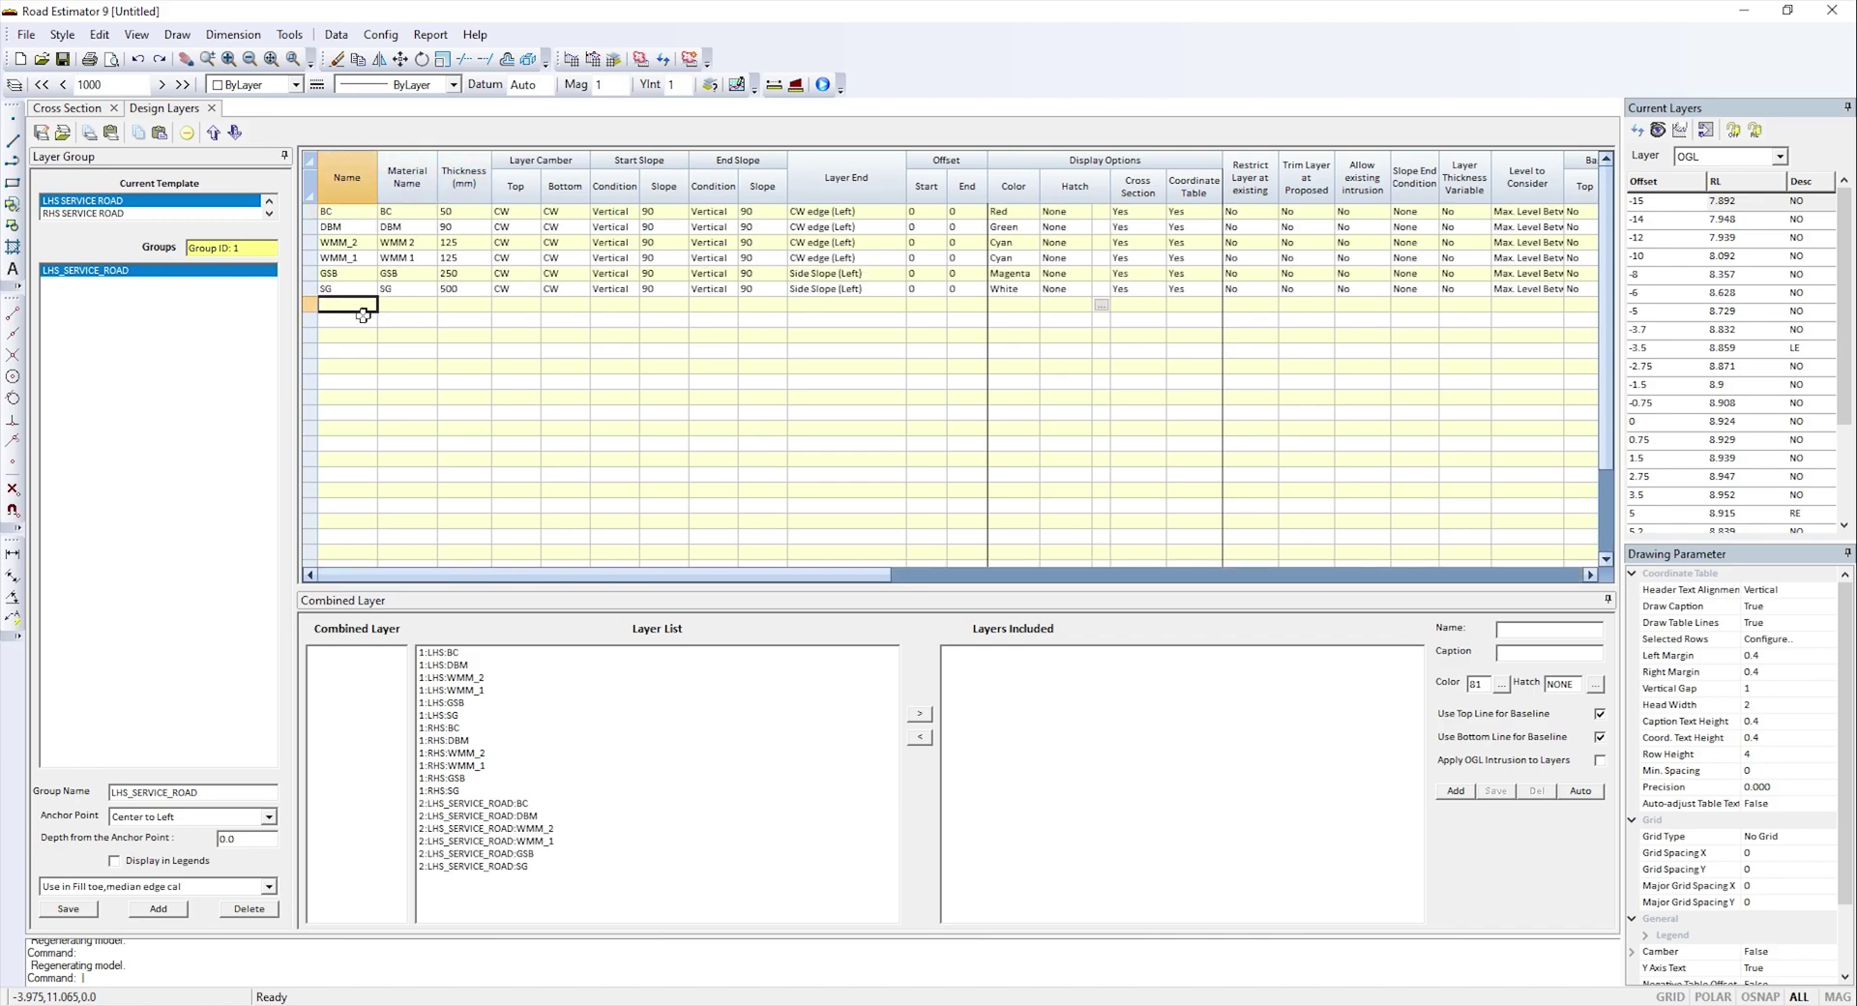
click(346, 304)
click(68, 910)
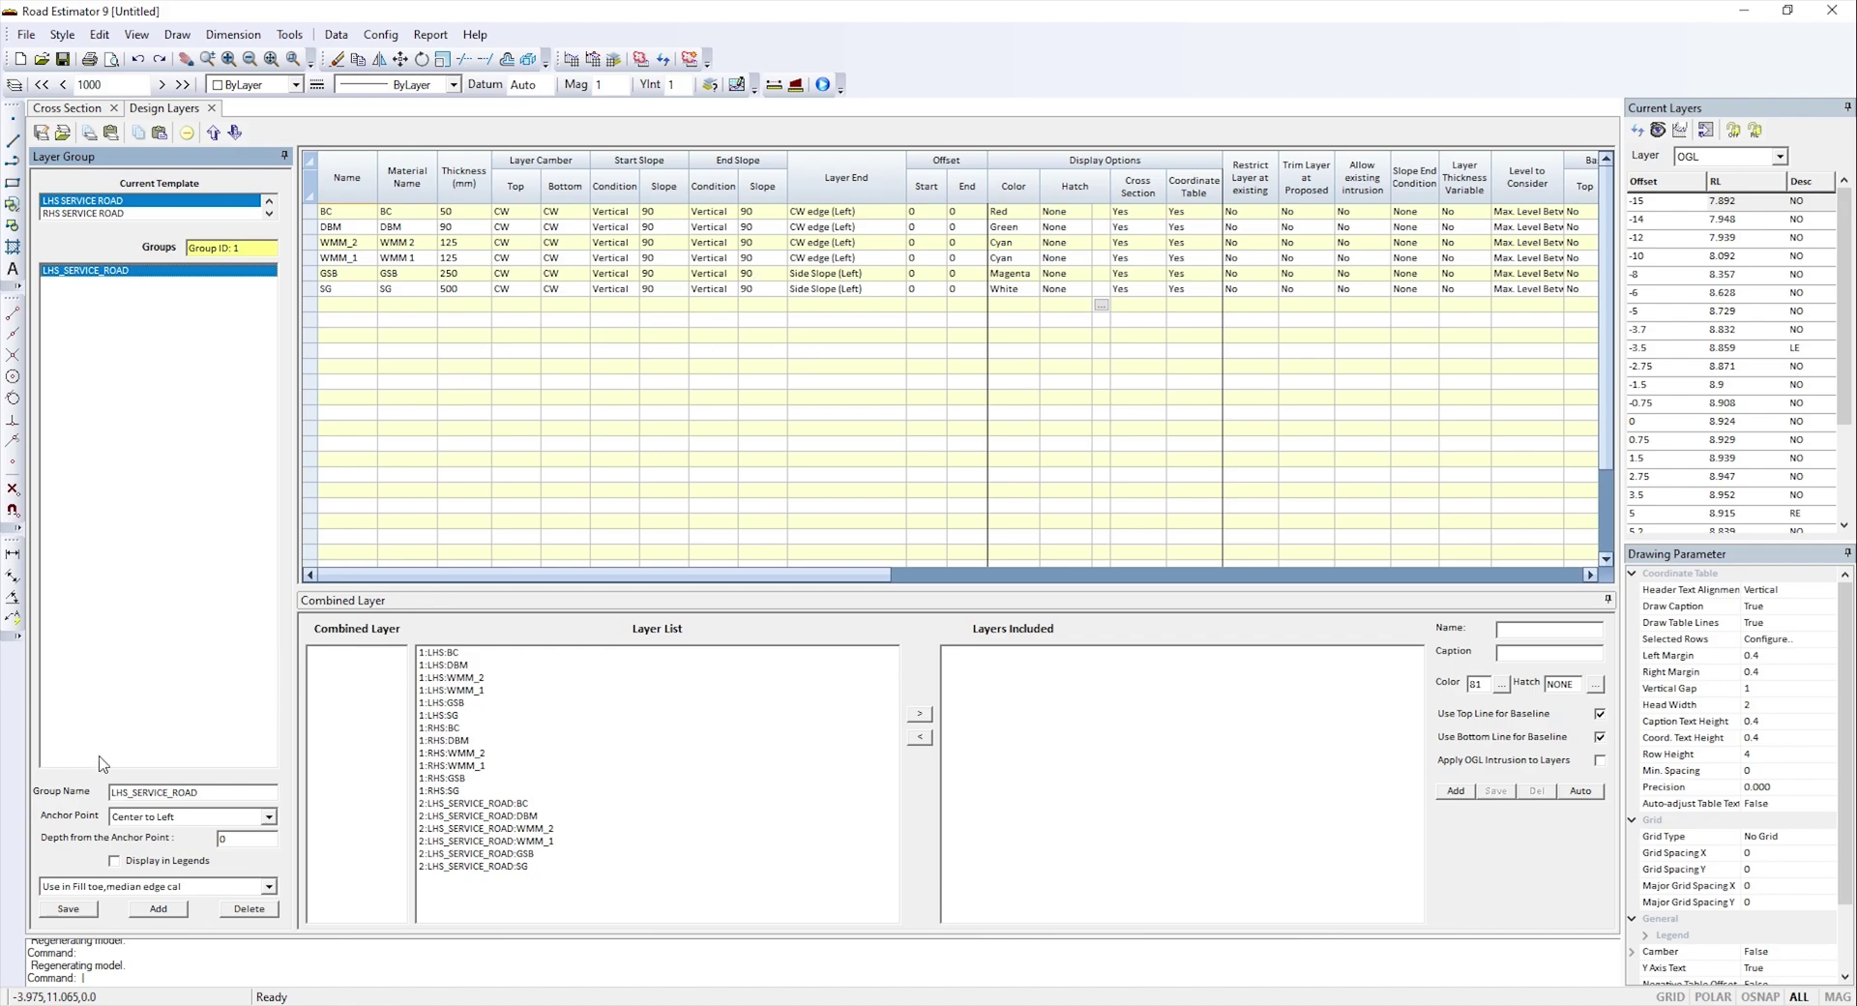
- Add a layer group named RHS SERVICE ROAD under the RHS SERVICE ROAD template, anchored Center to Right at depth 0, and save it
click(98, 214)
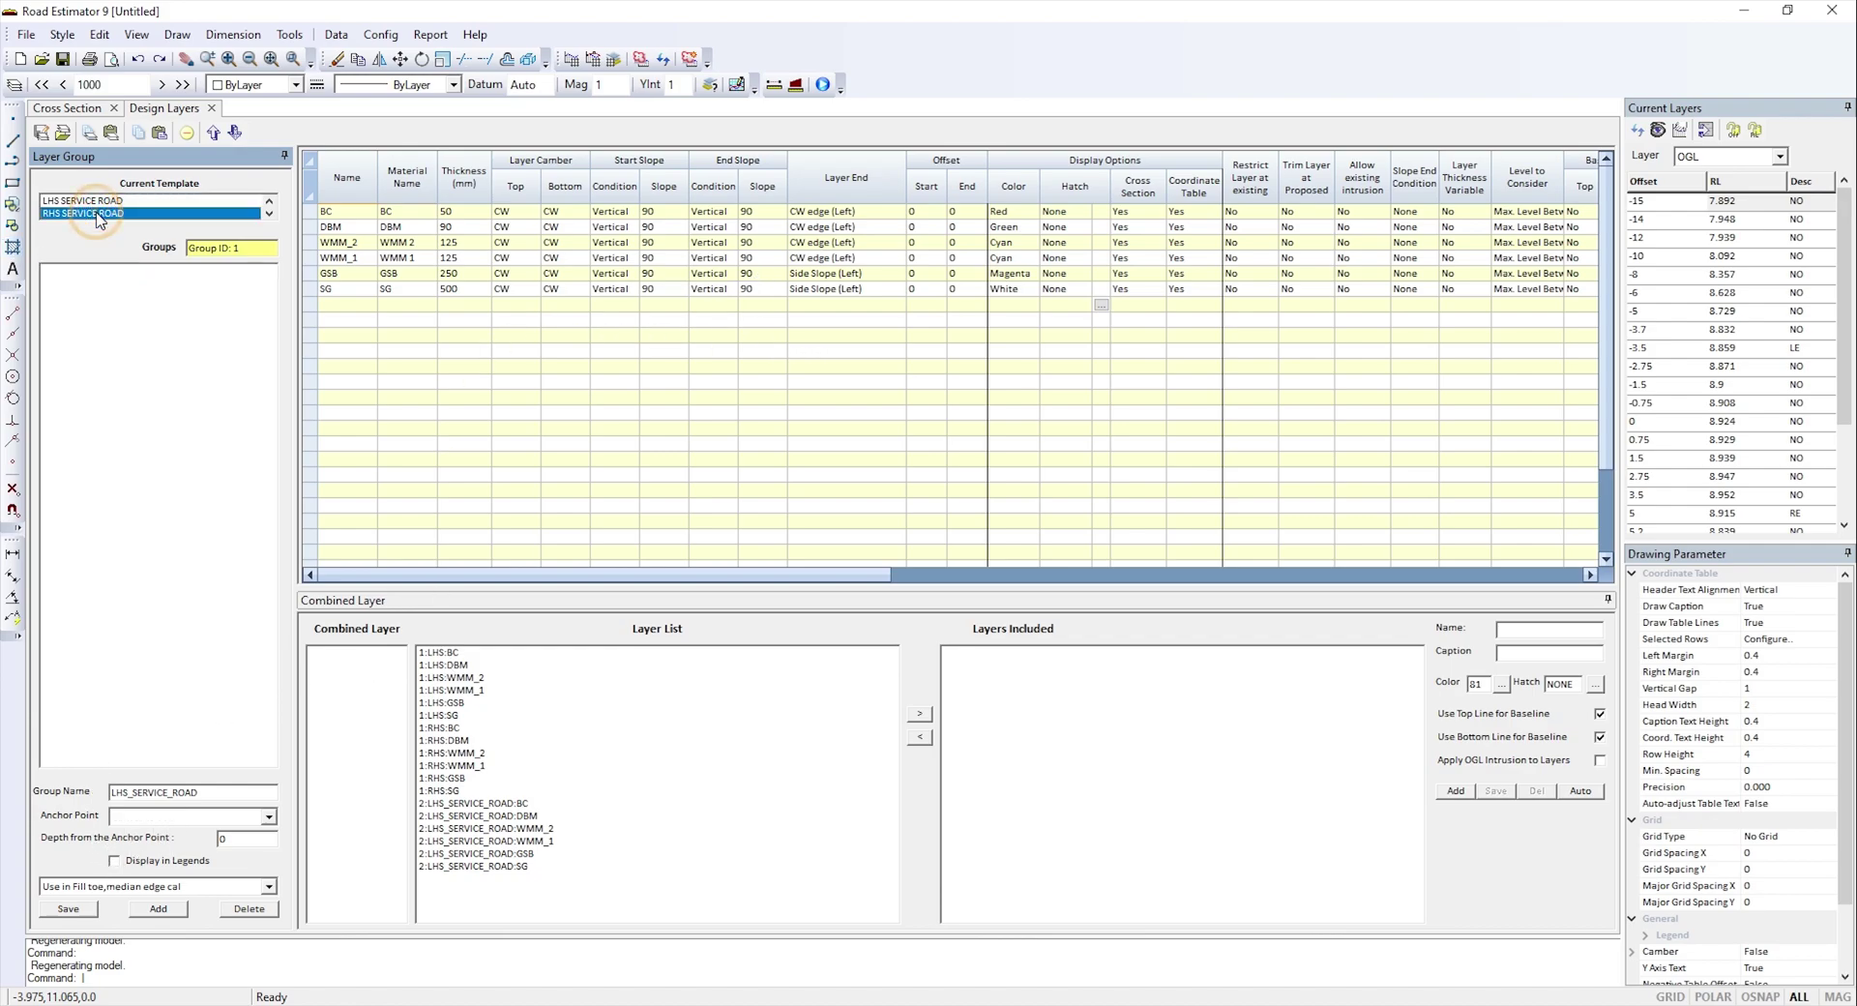
click(158, 909)
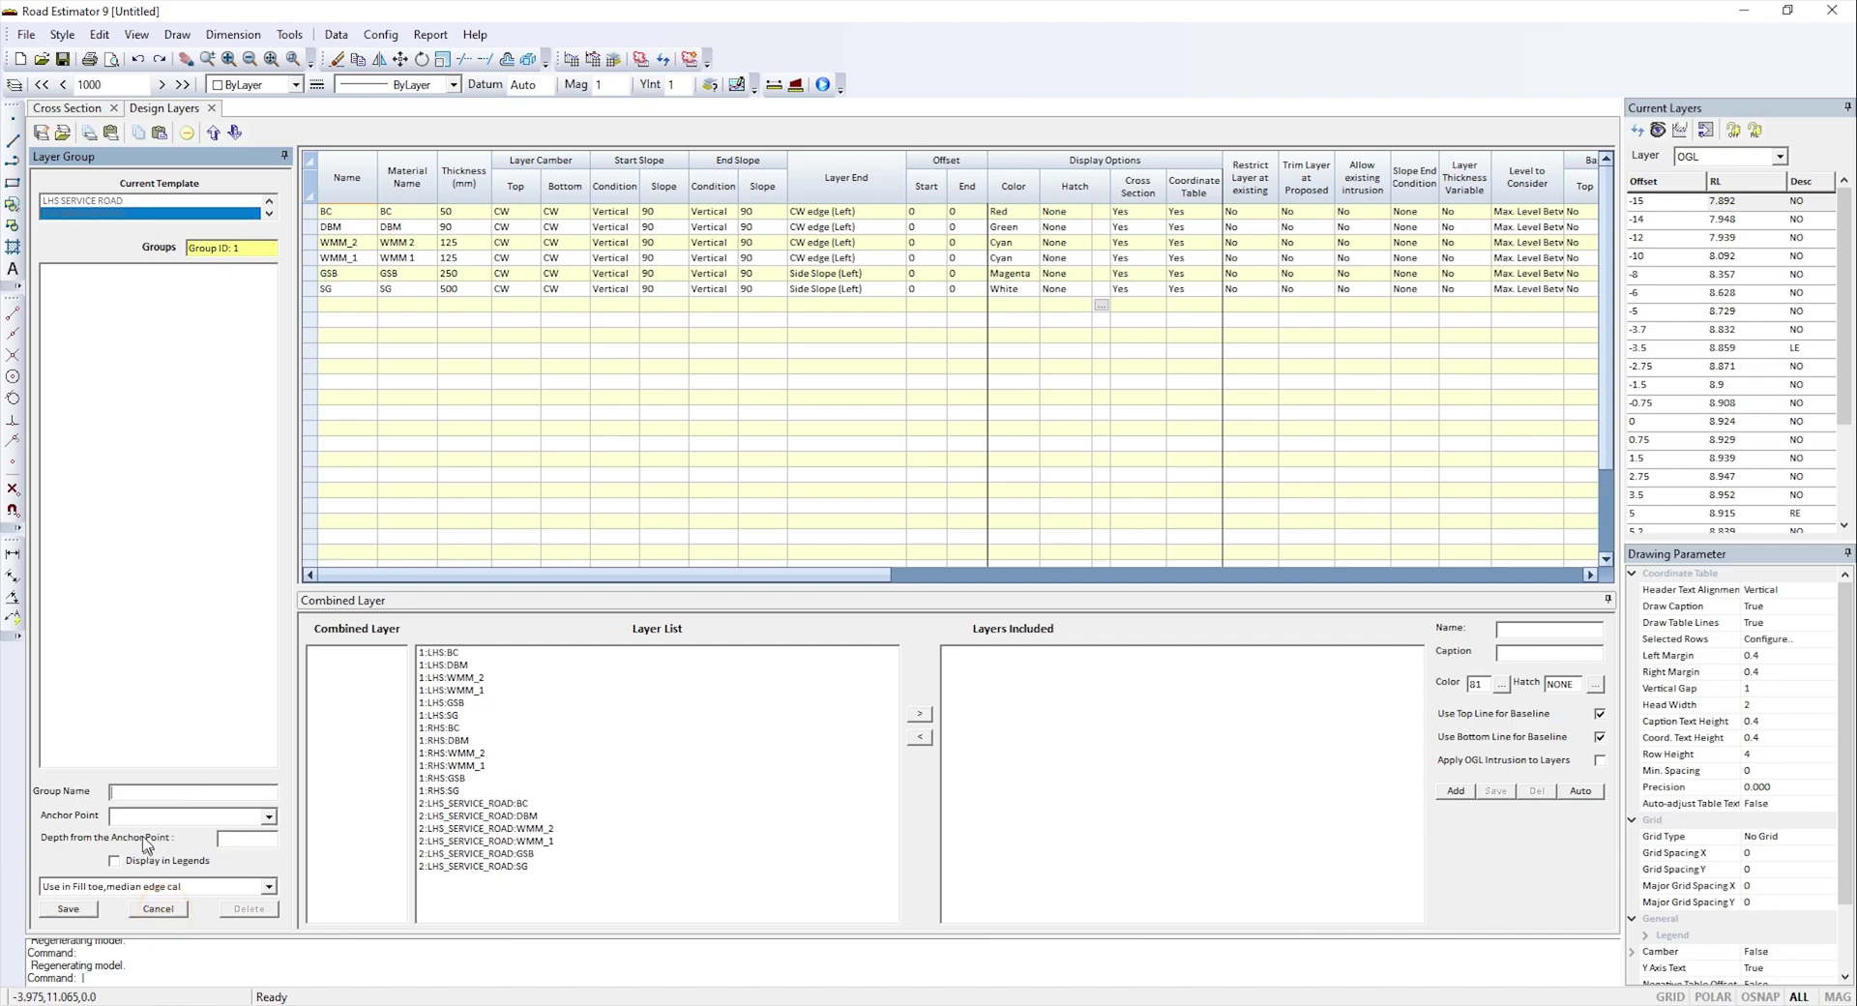
click(173, 794)
click(180, 819)
click(182, 841)
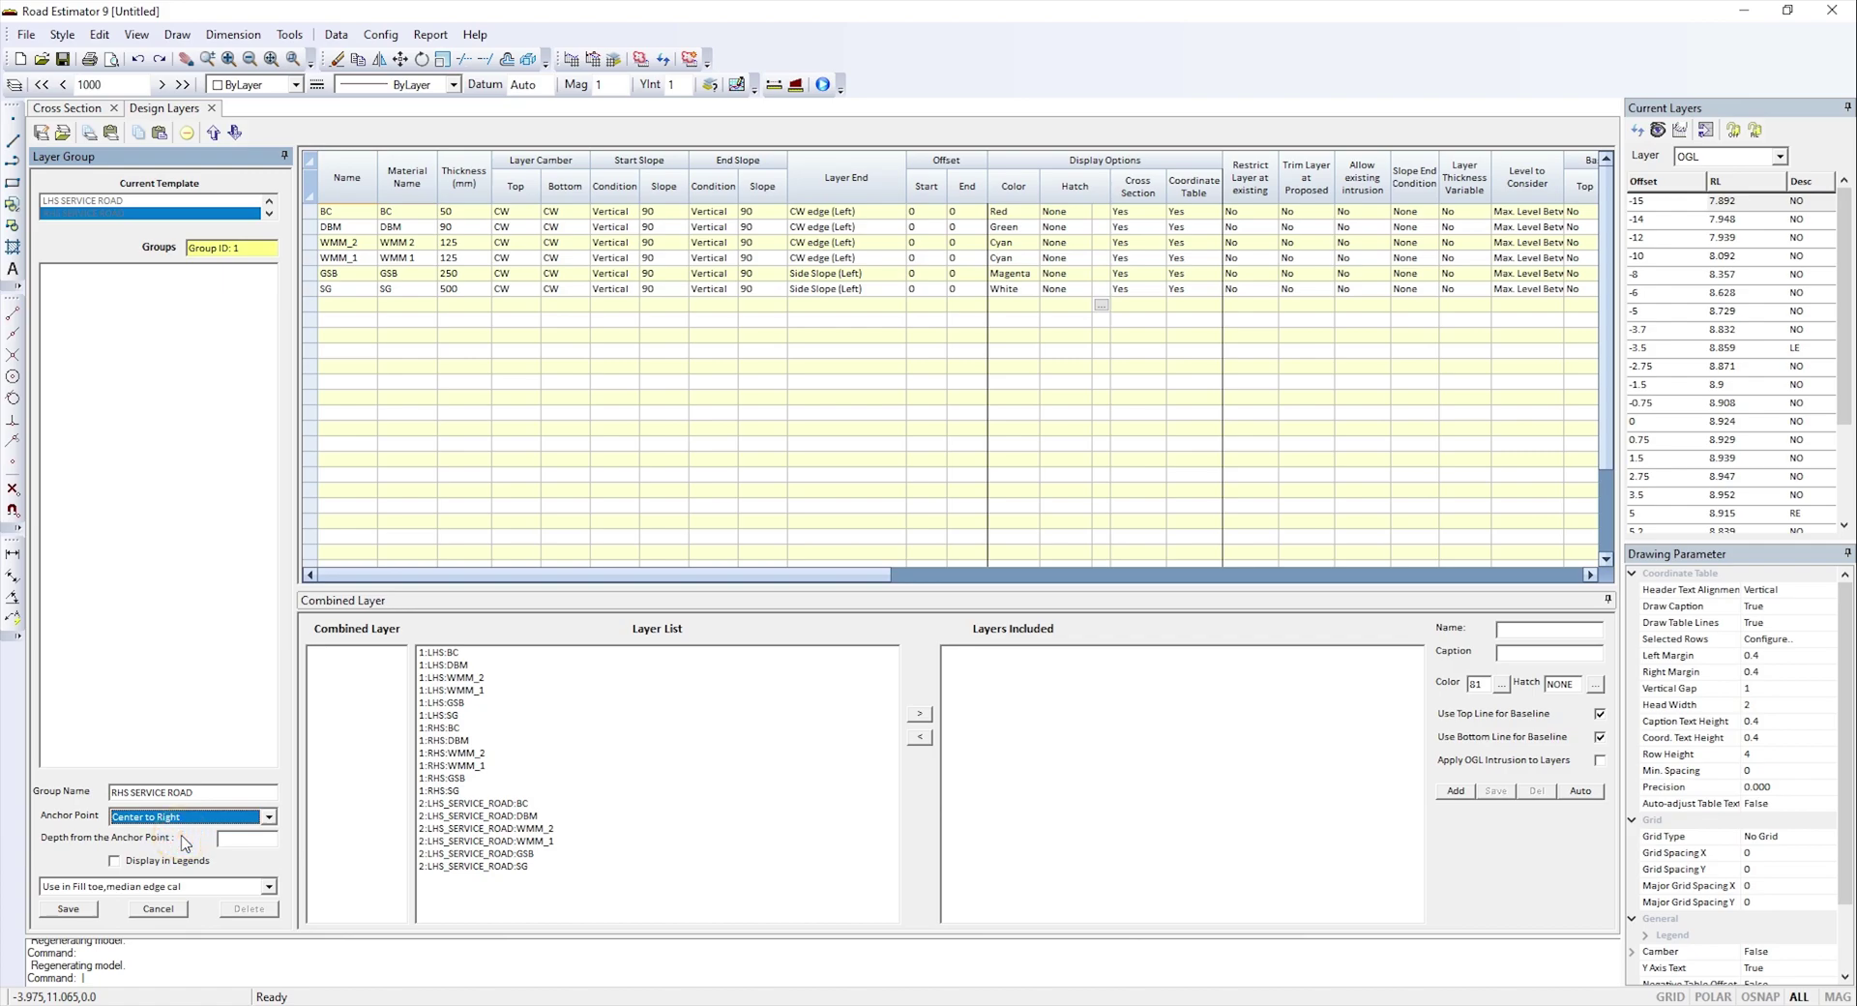
click(247, 836)
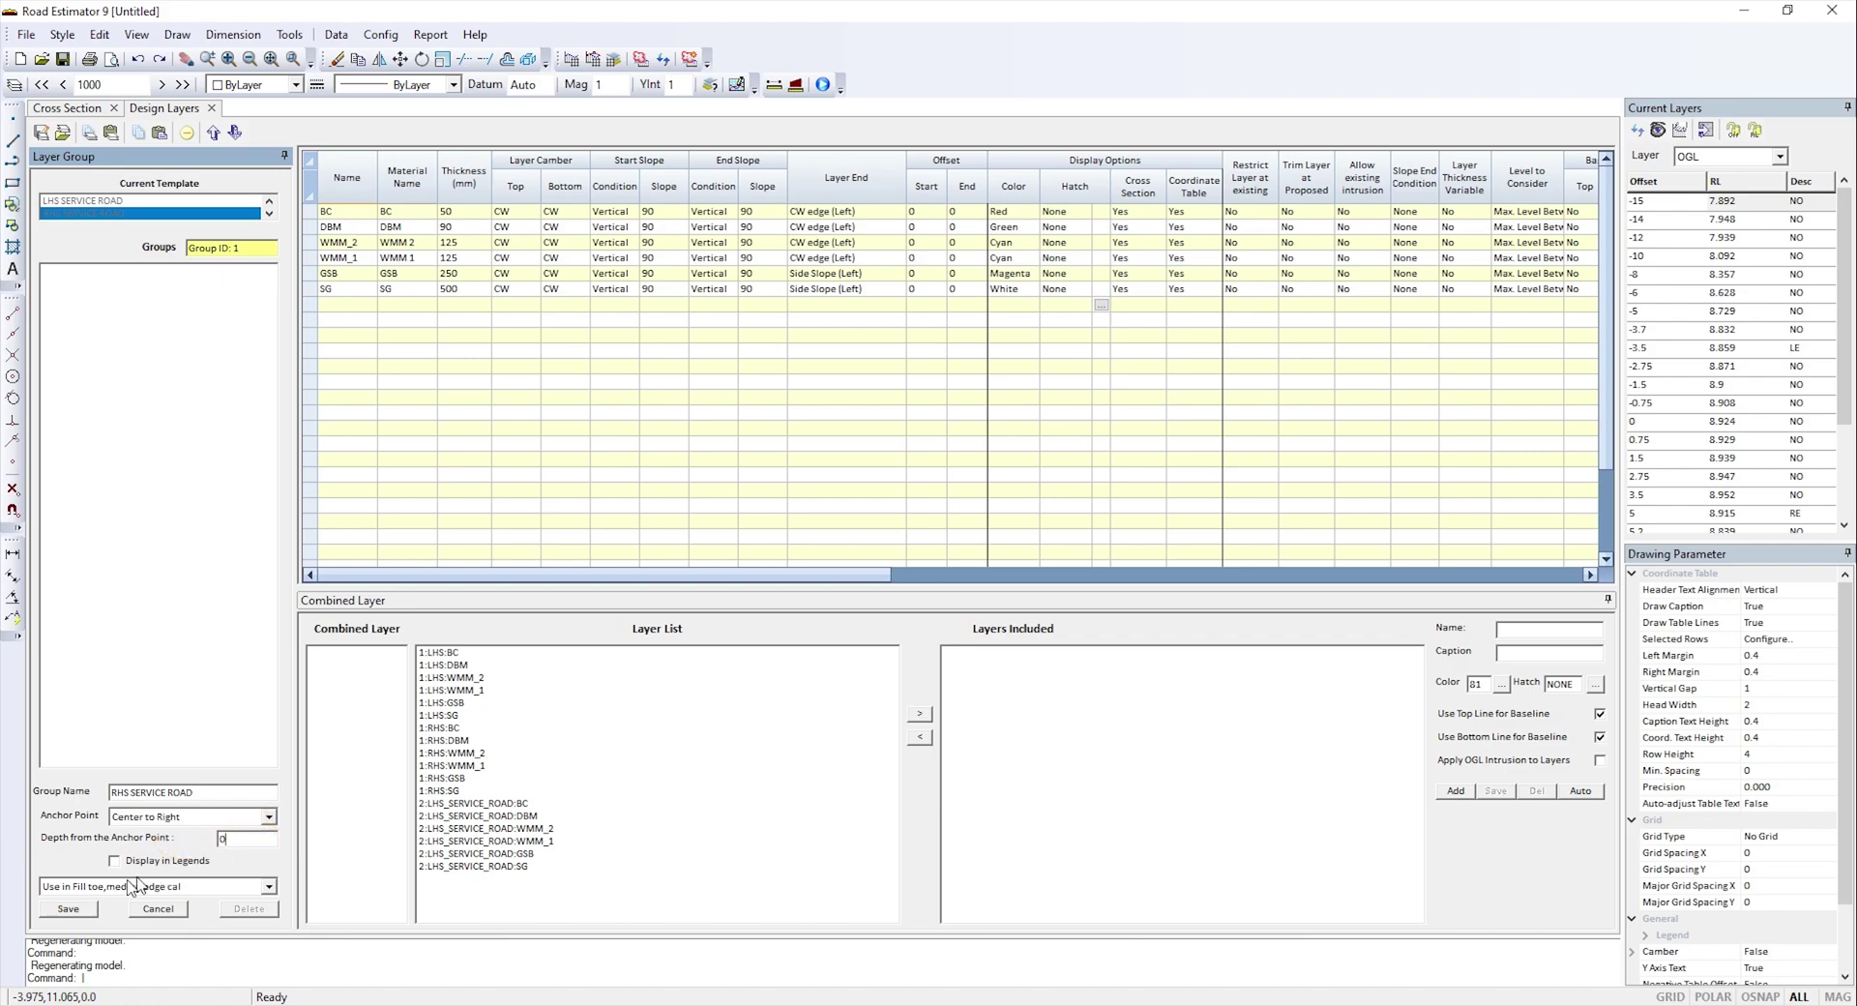
click(68, 910)
- Paste the copied BC, DBM, WMM_2, WMM_1, GSB and SG layers into the RHS_SERVICE_ROAD group, save it, and close the layer design
click(337, 213)
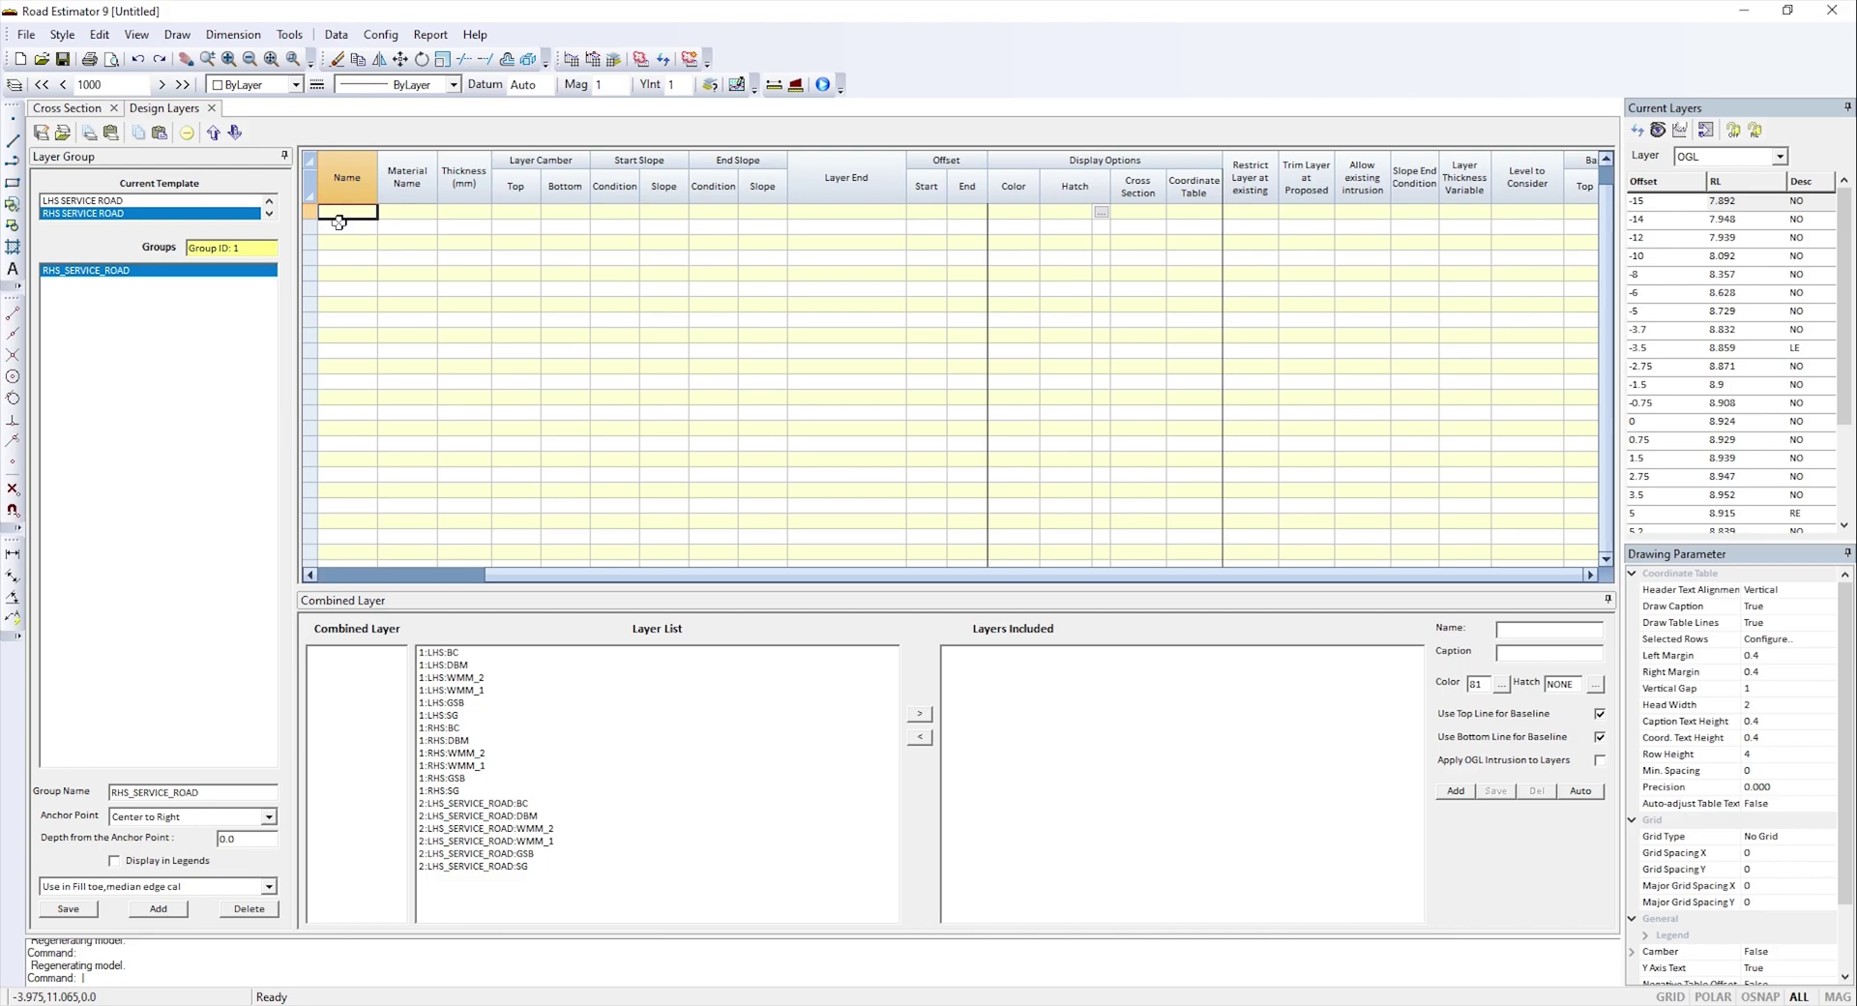
key(ctrl+v)
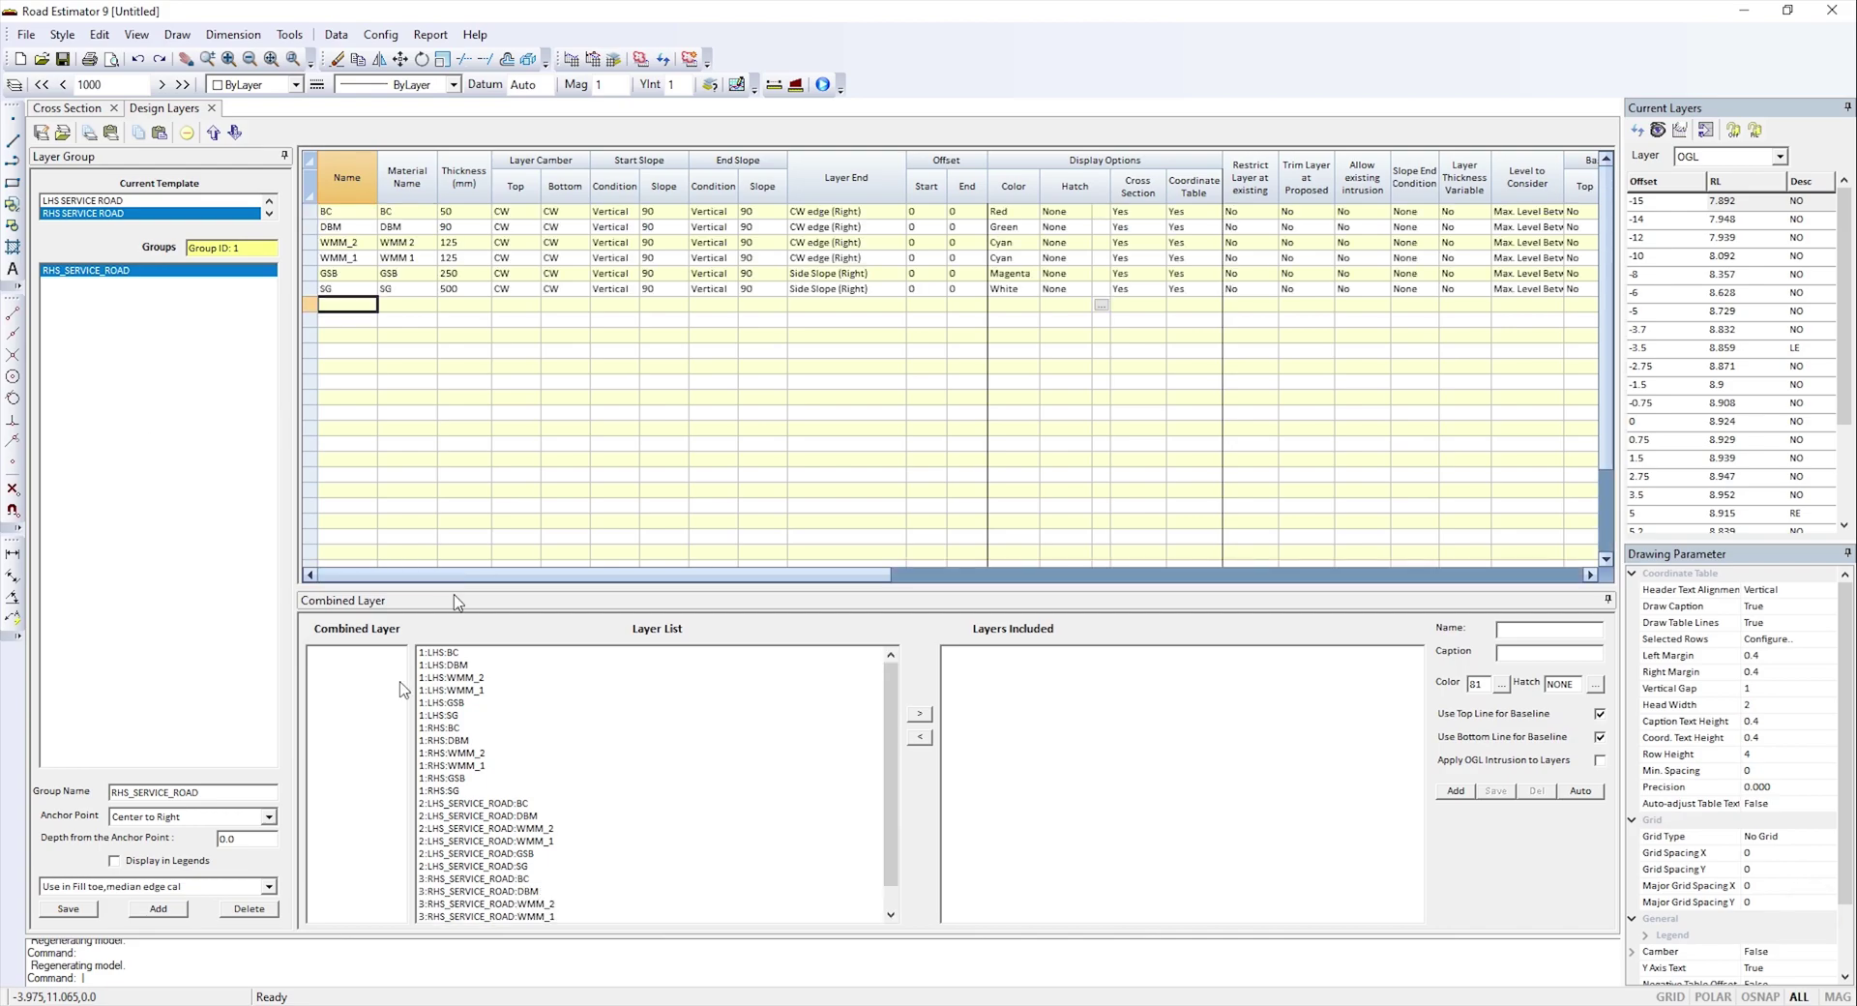
click(67, 909)
click(390, 288)
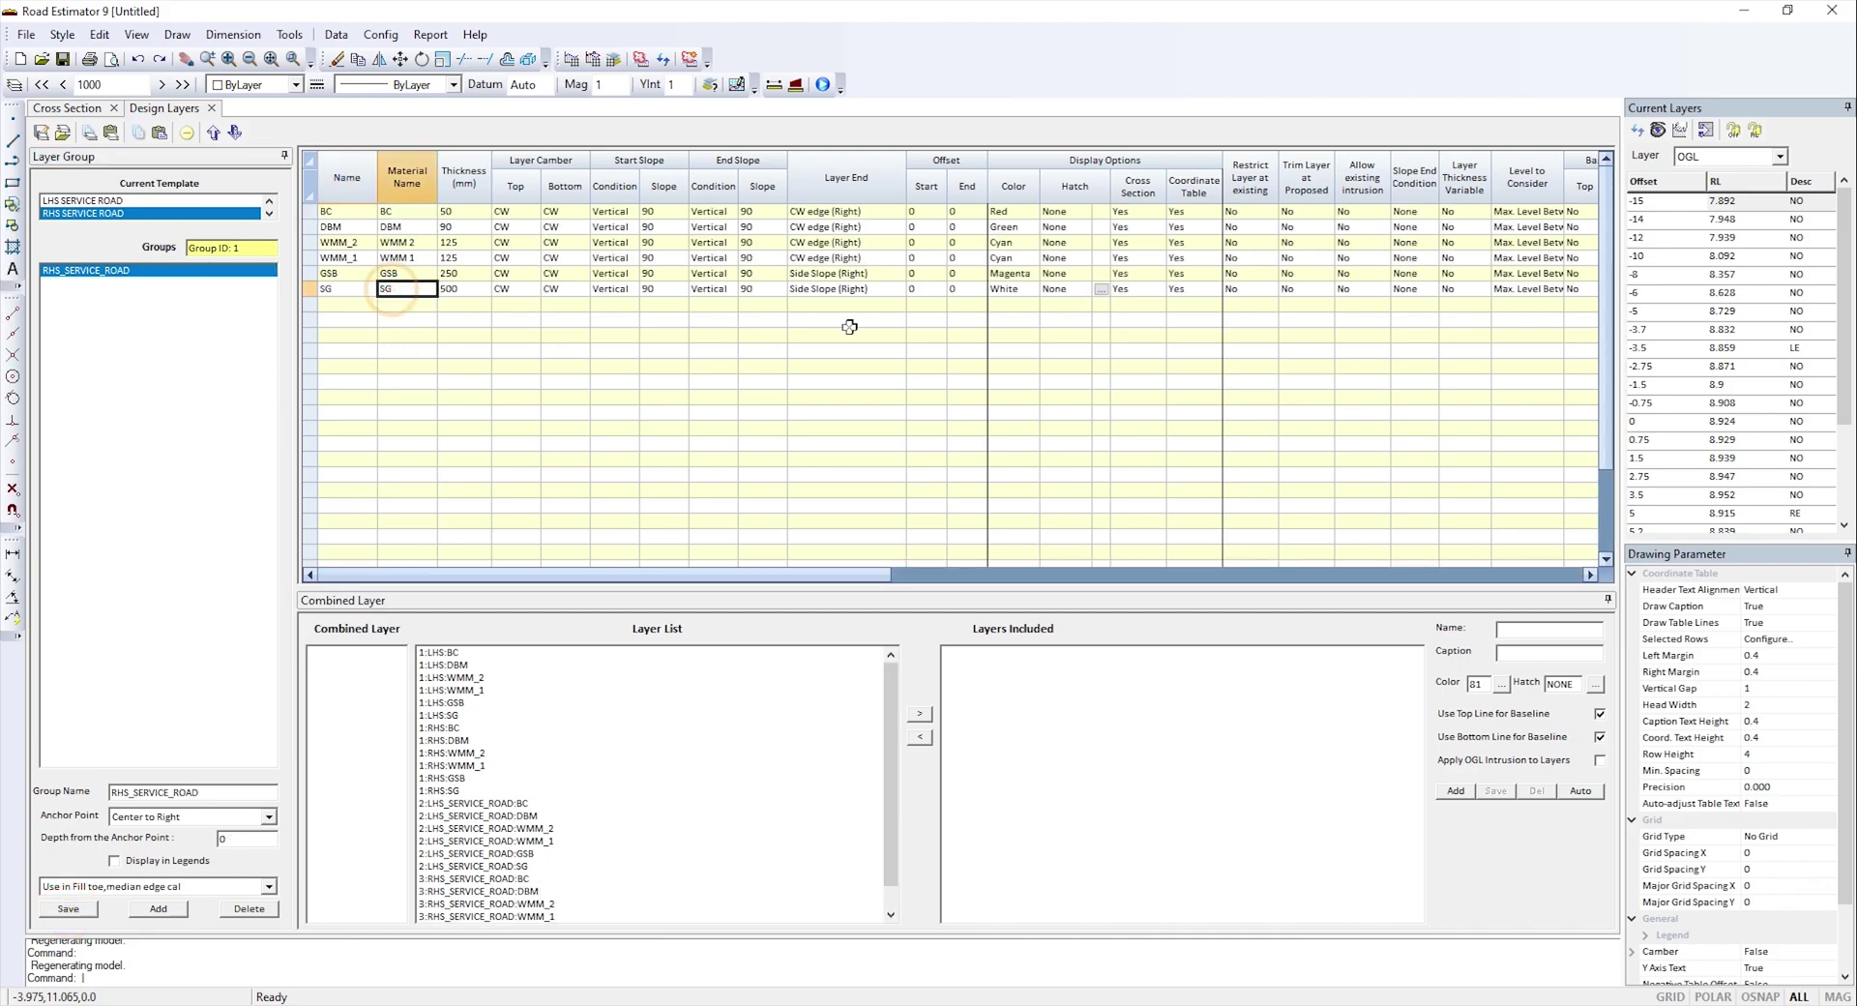
click(923, 272)
click(901, 241)
click(474, 227)
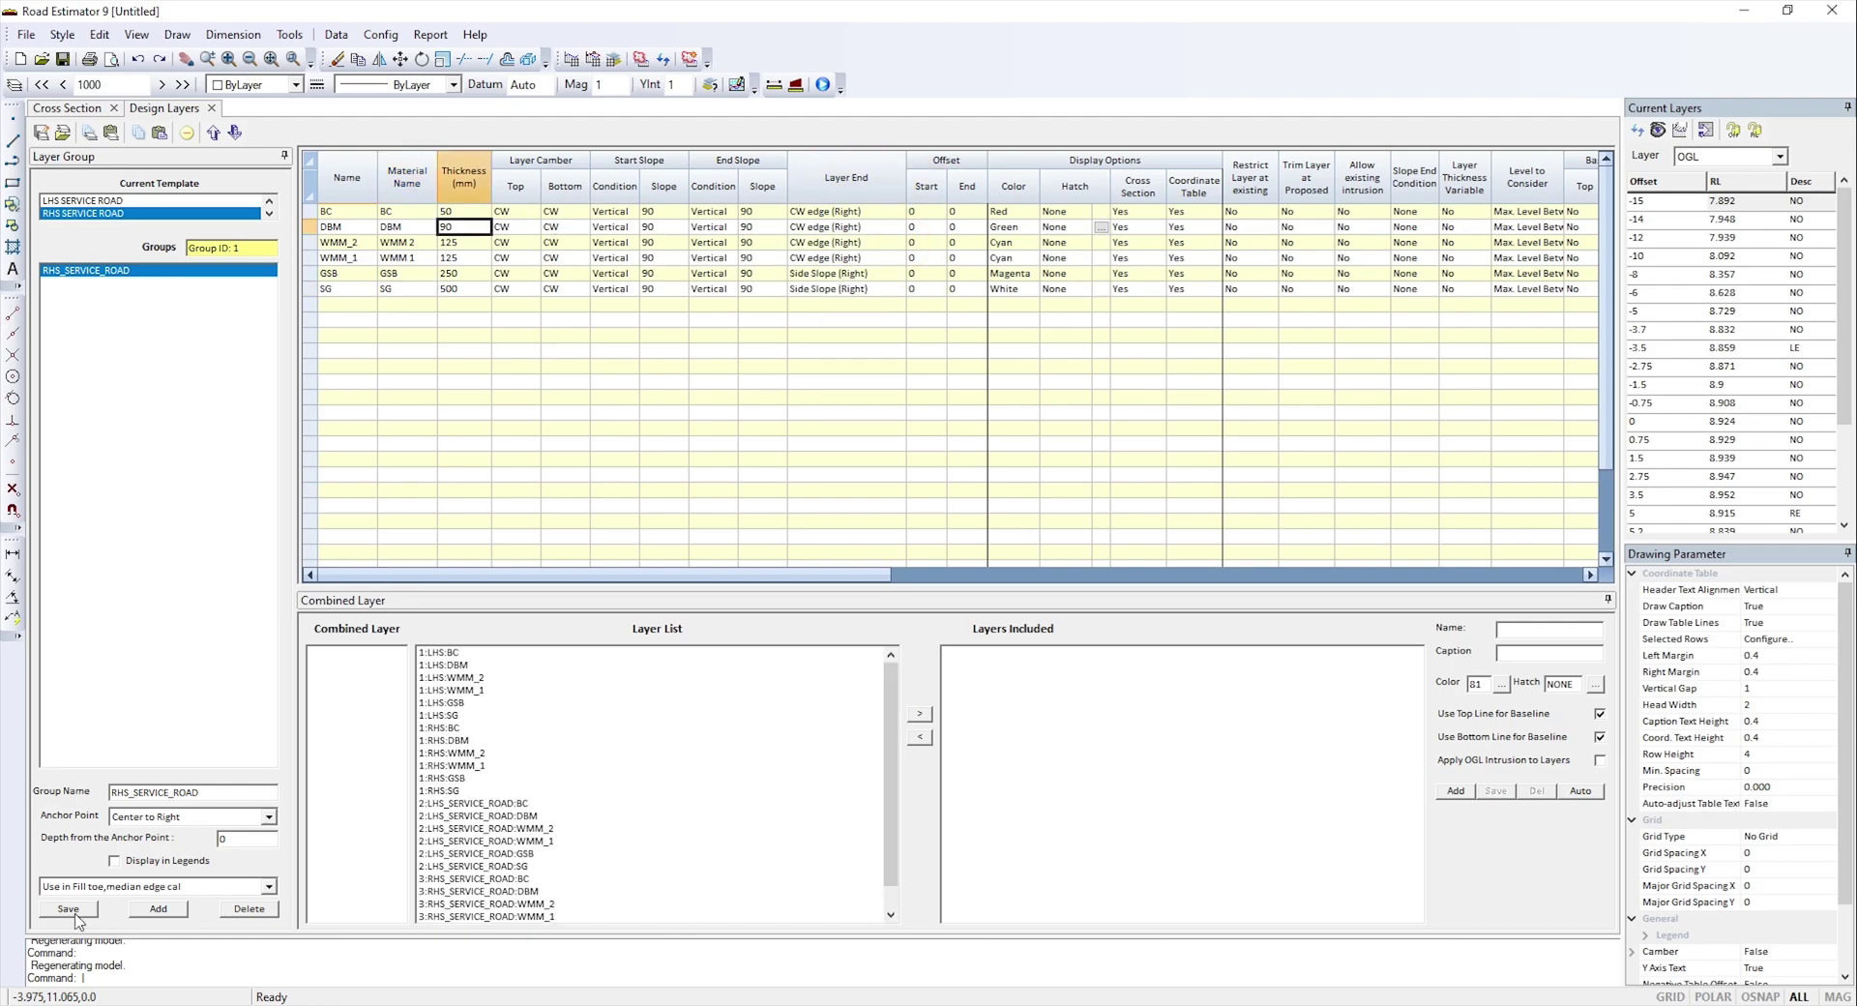
click(75, 913)
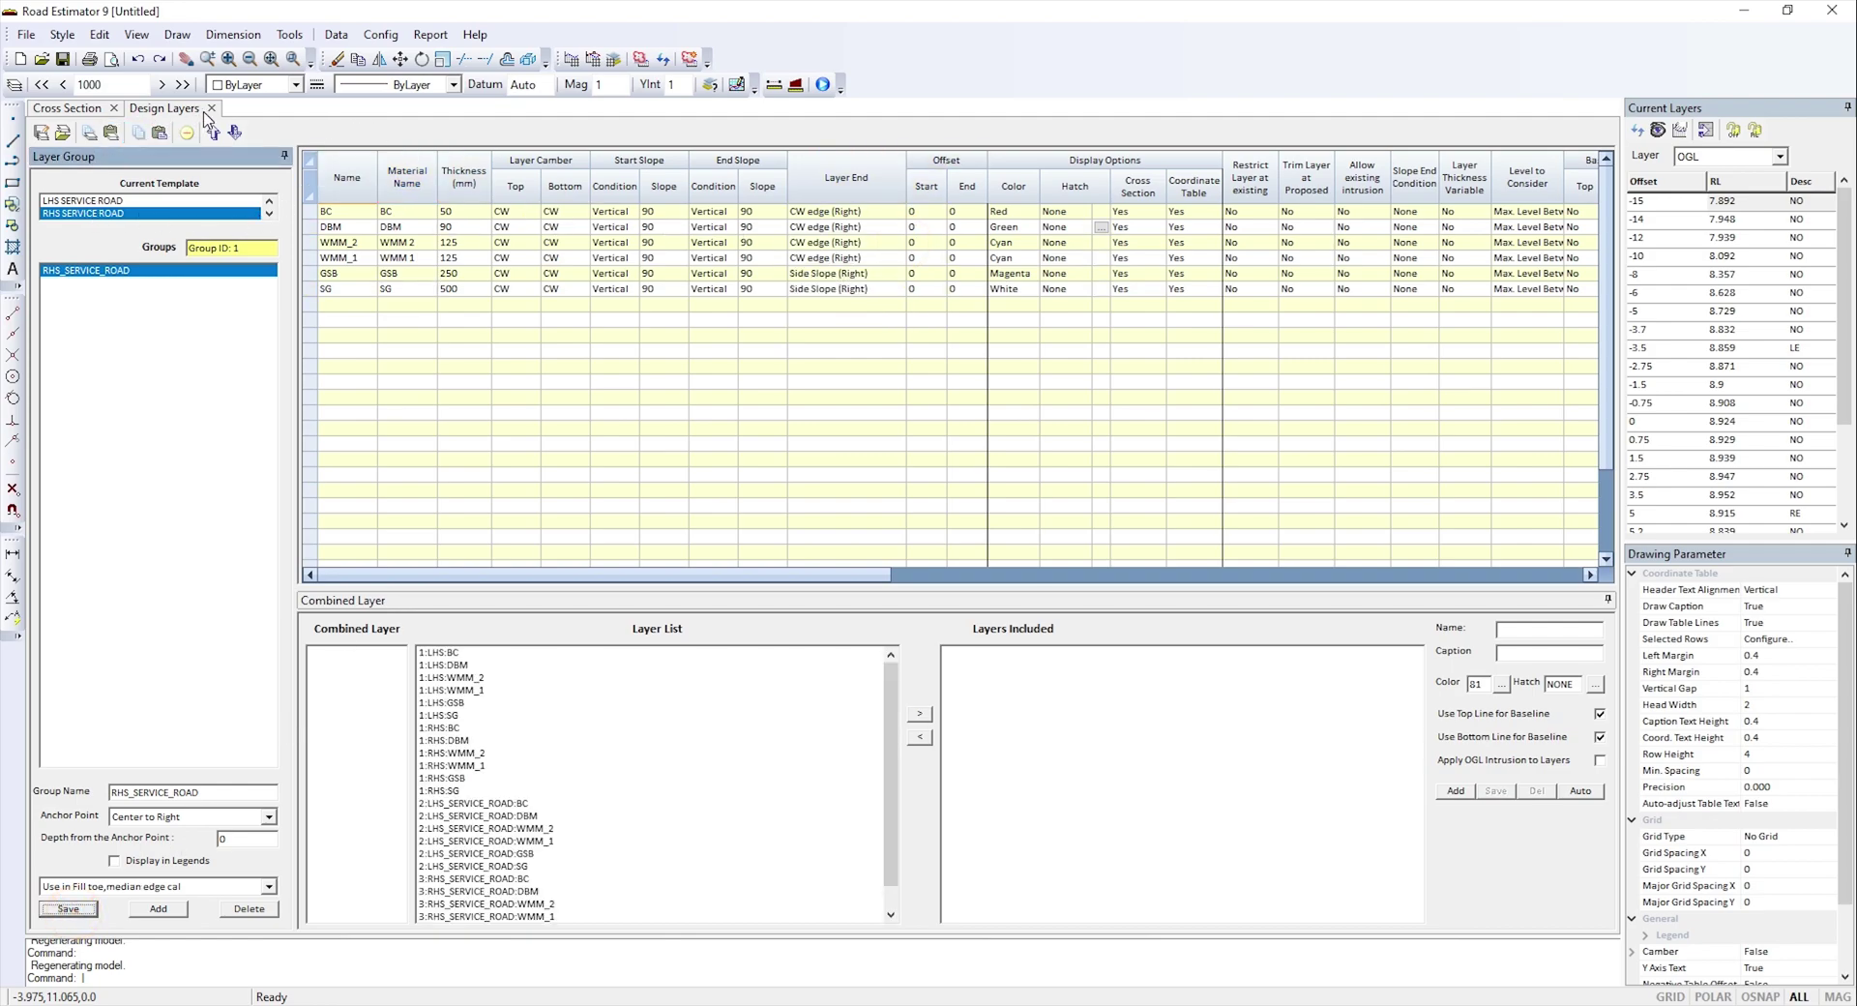
click(213, 109)
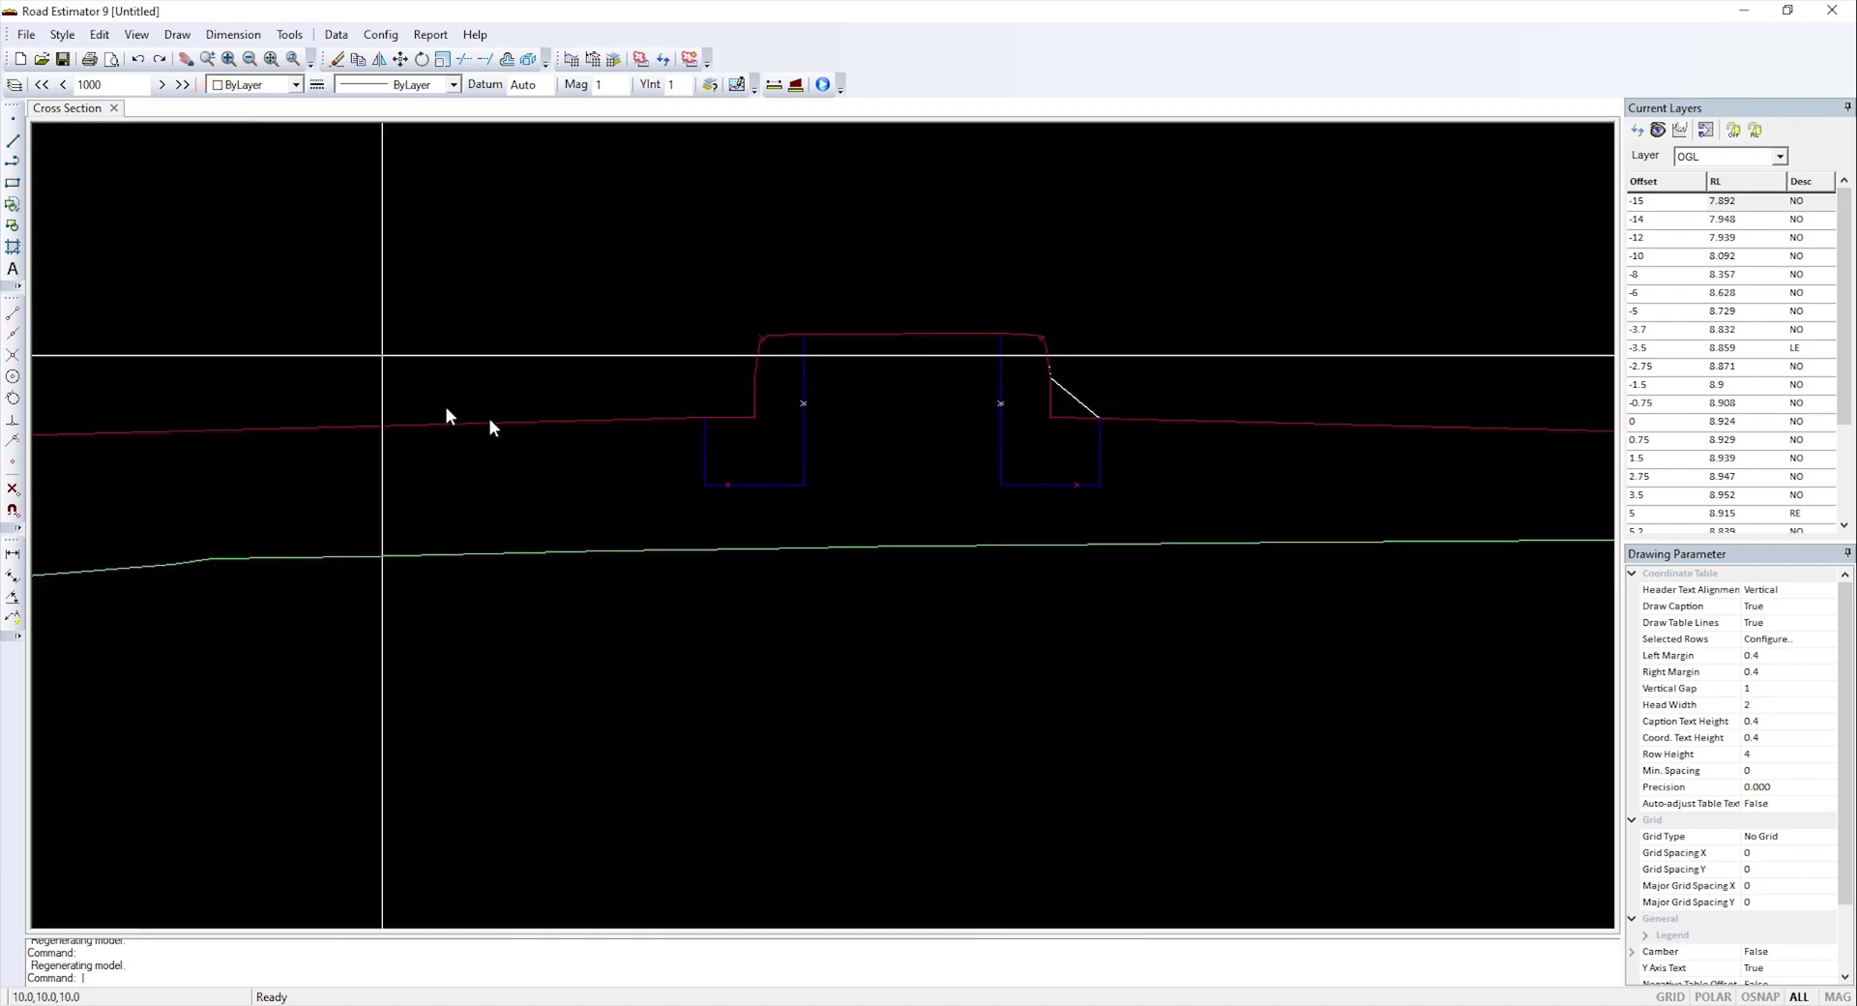
- In the Main Carriageway template, add a layer entry at chainage 1000 that includes the LHS and RHS groups, and save
click(336, 34)
click(377, 171)
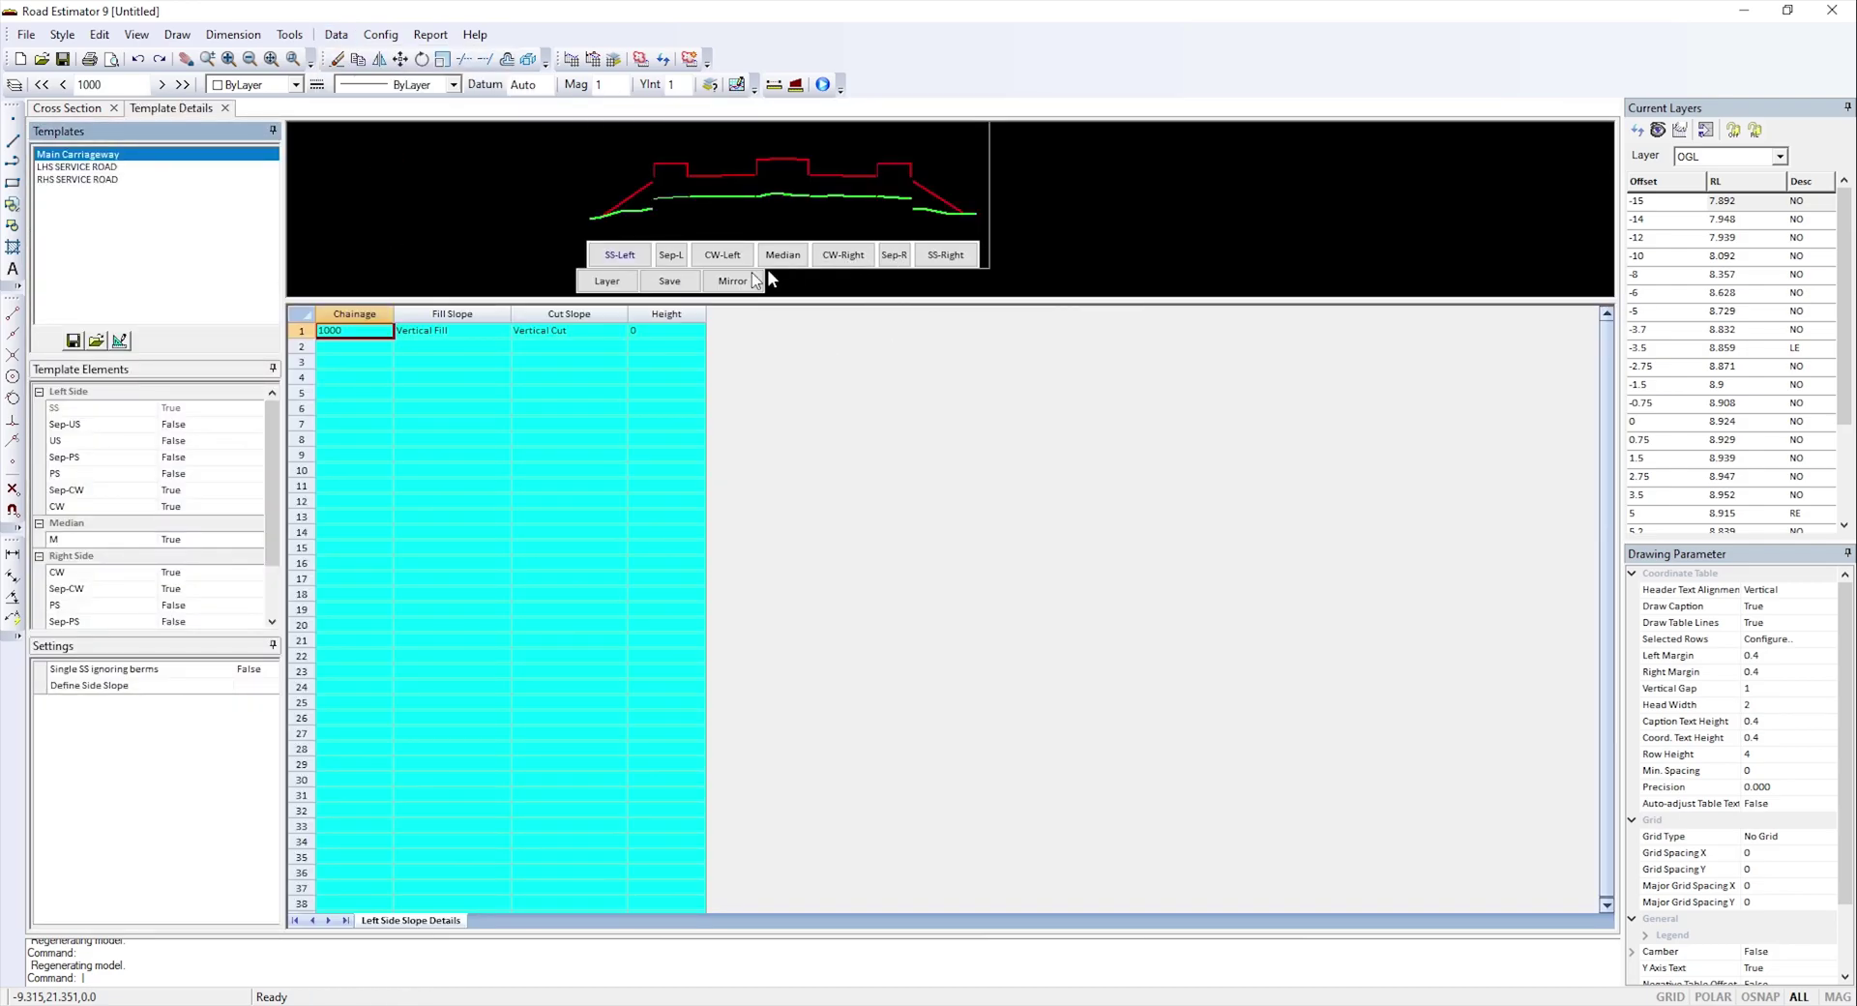
click(77, 155)
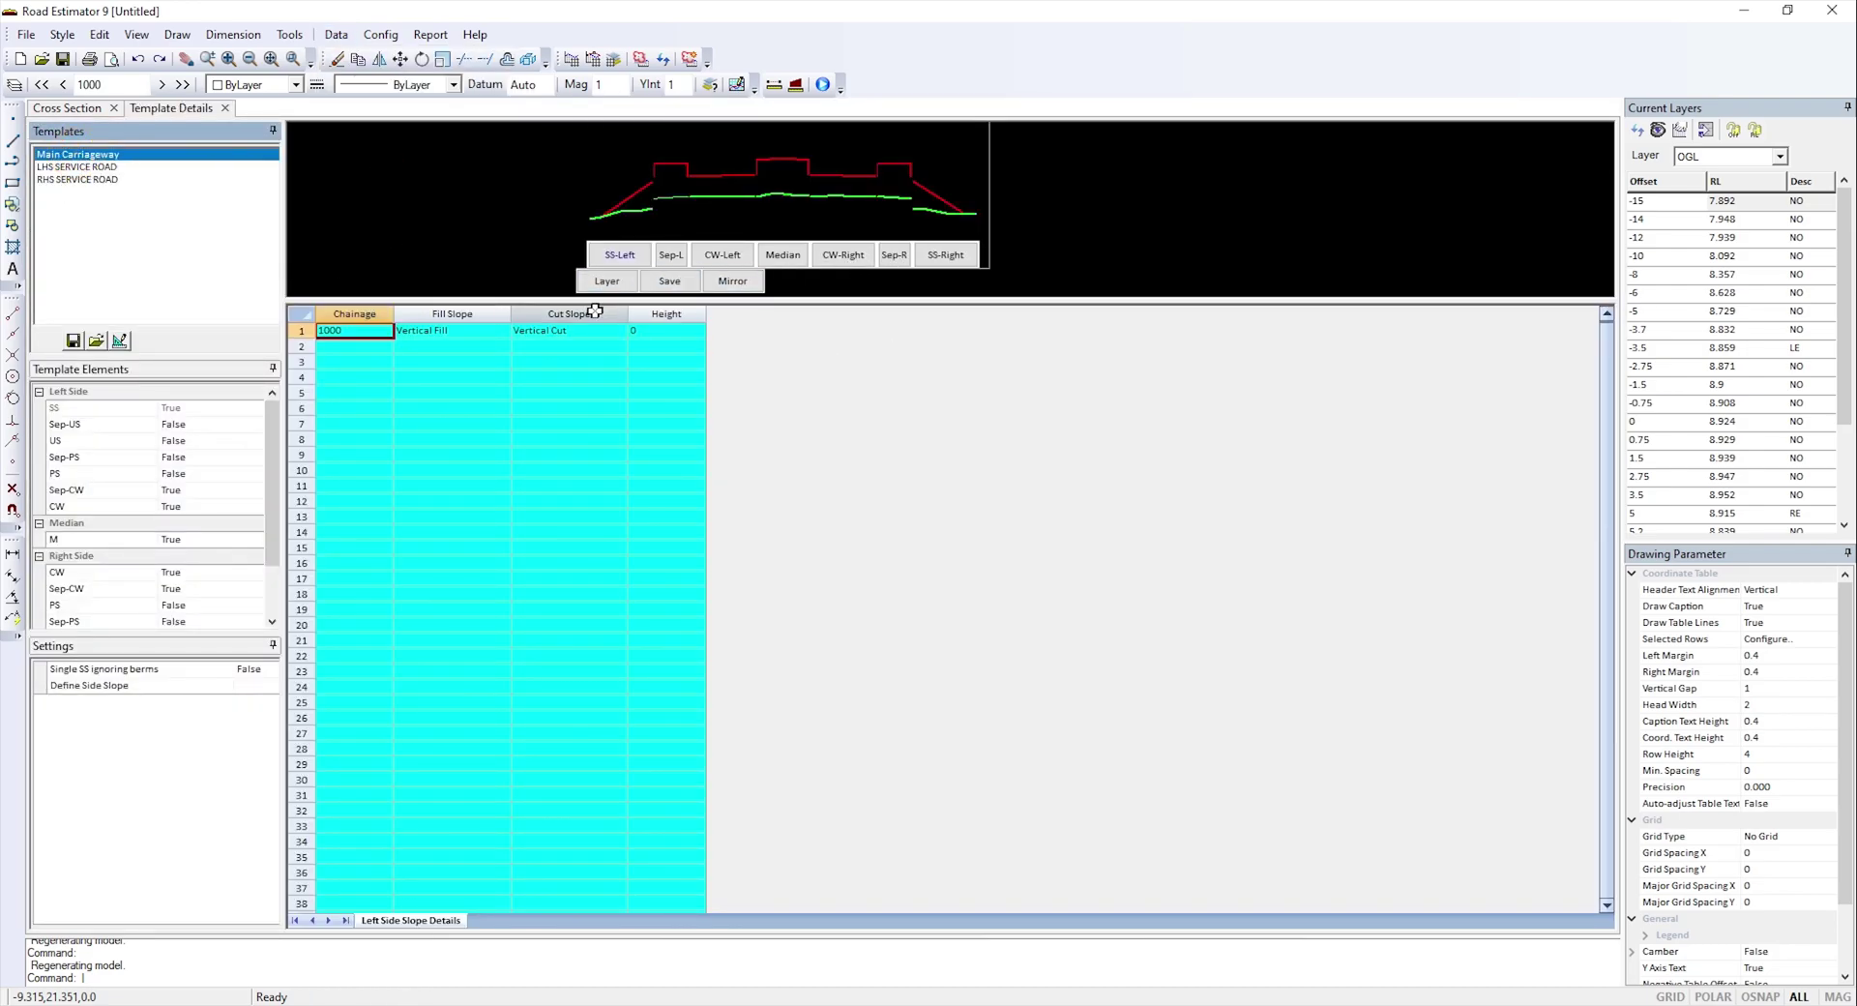
click(607, 280)
click(352, 334)
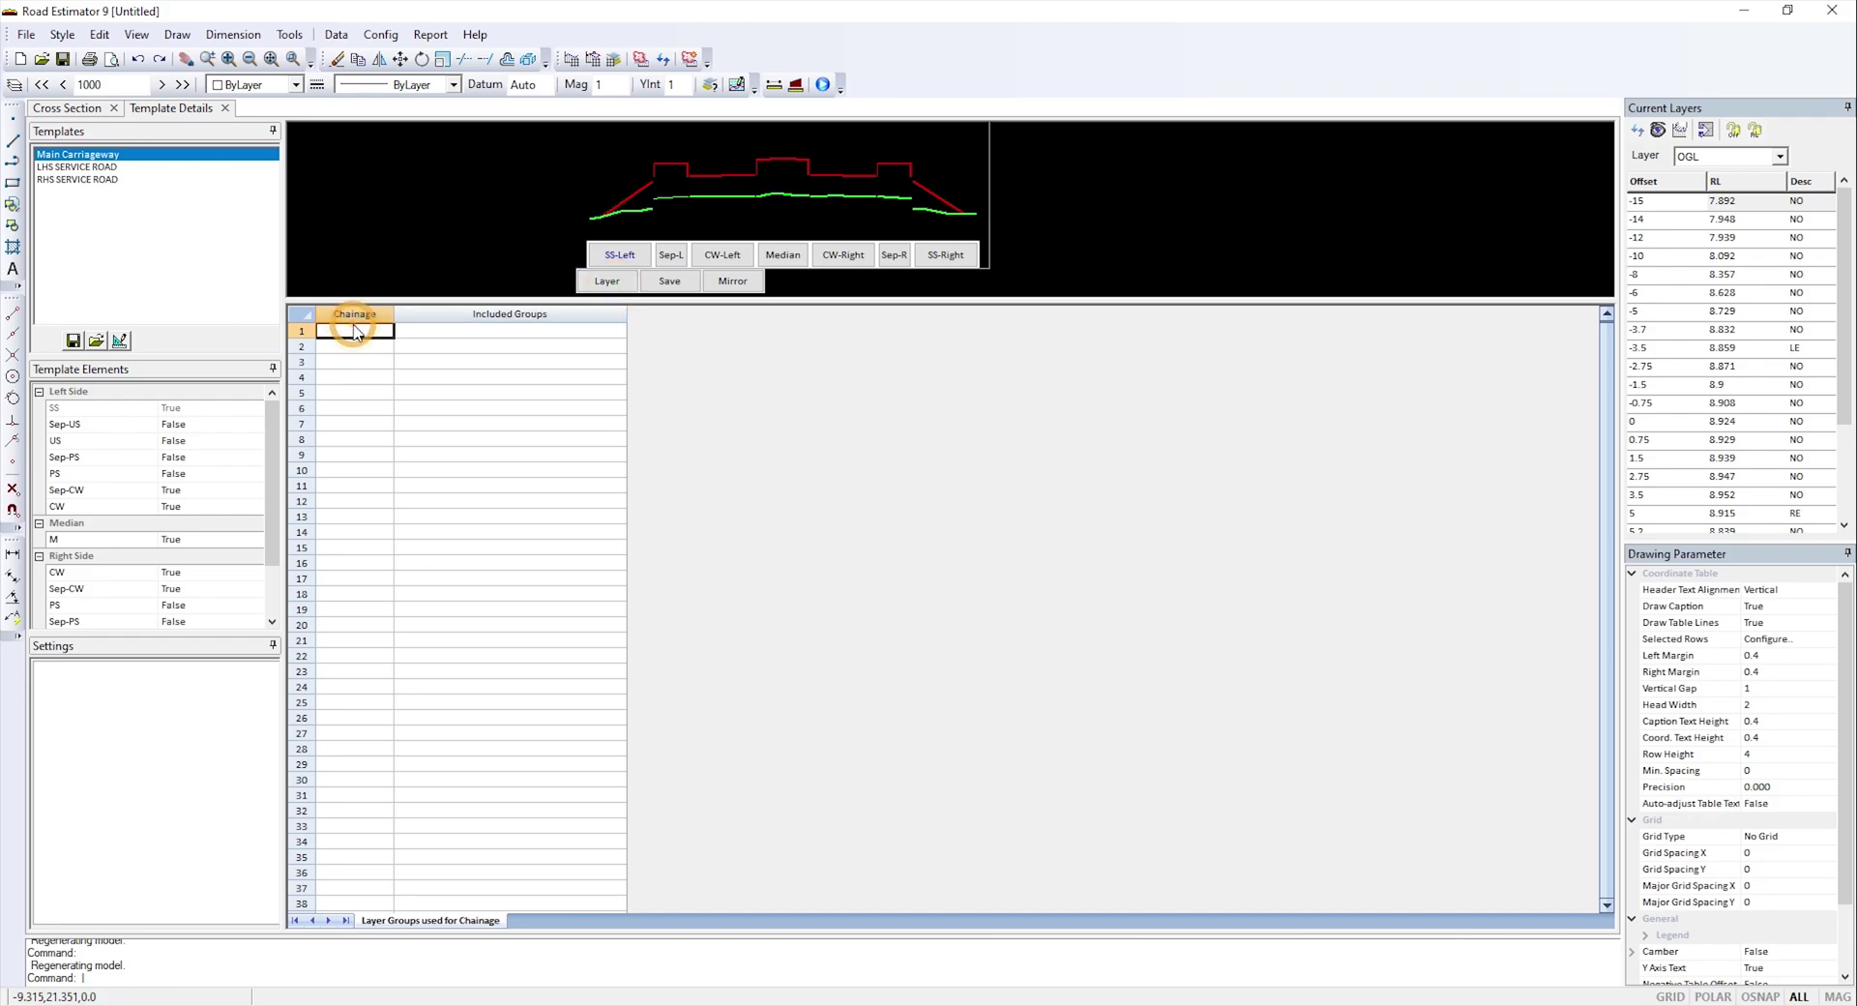
text(1000)
key(Tab)
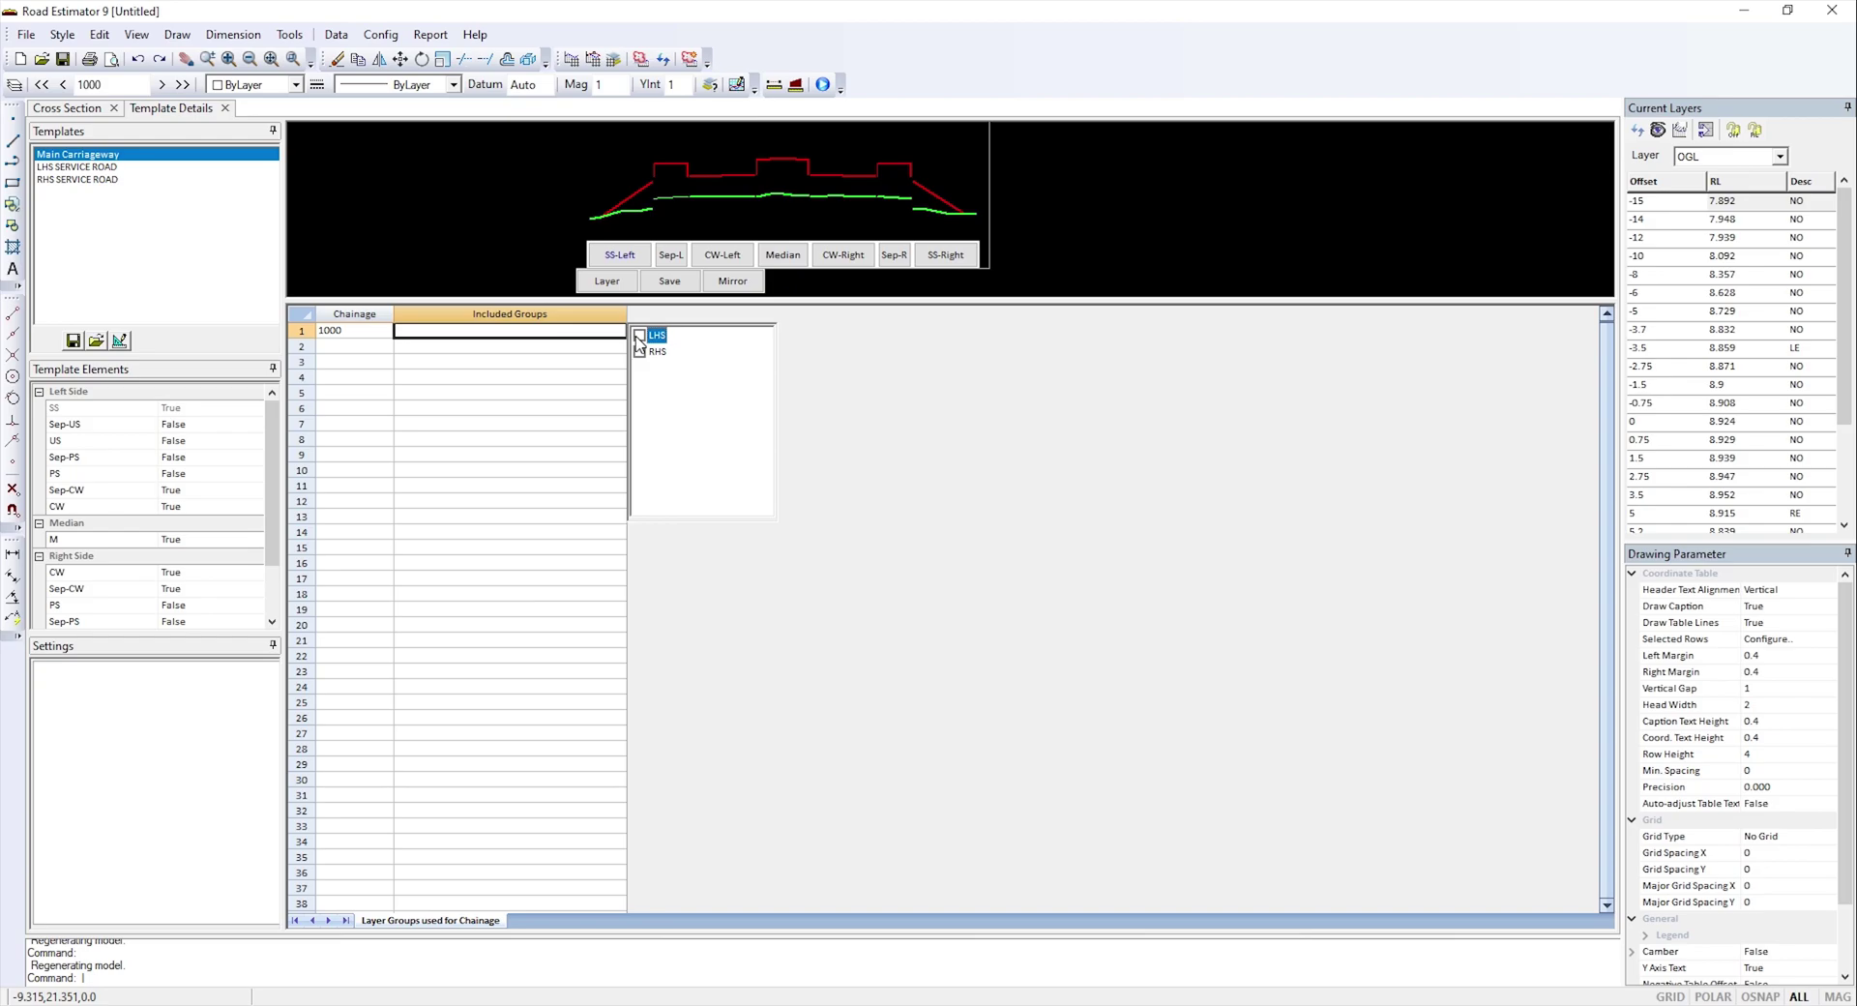
click(639, 336)
click(641, 353)
click(670, 281)
click(355, 342)
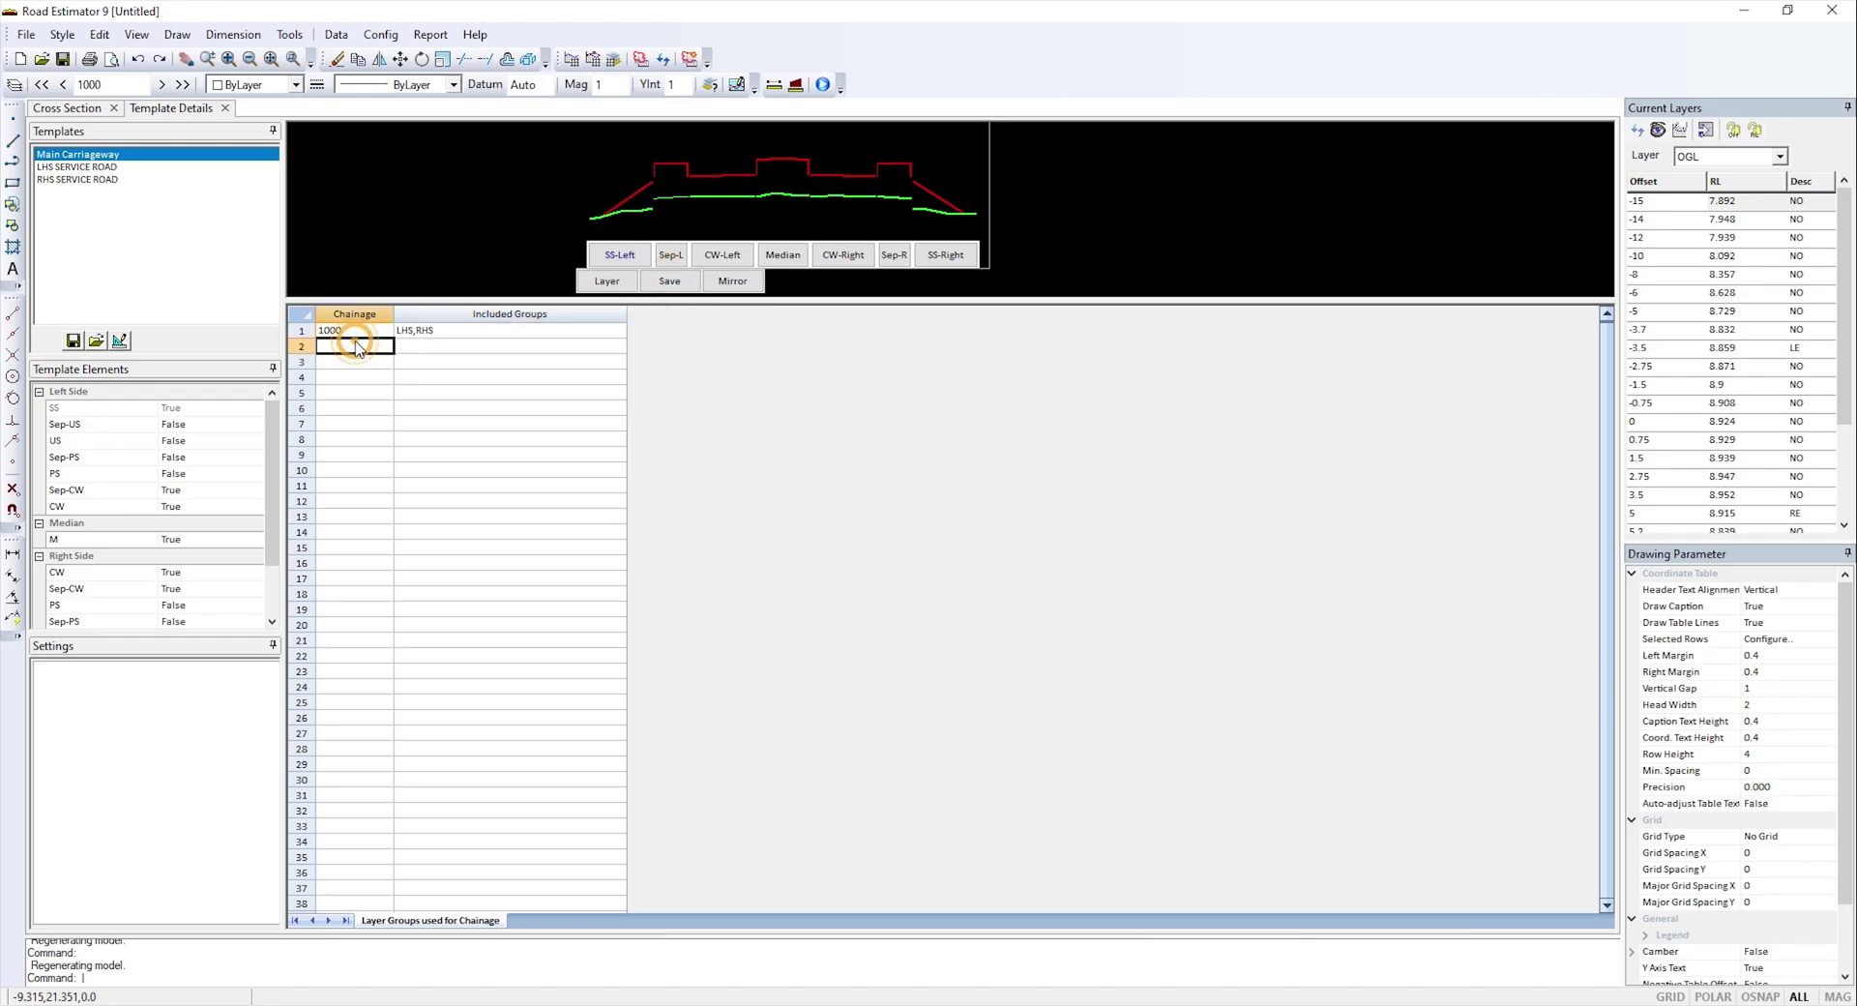
- Assign the LHS_SERVICE_ROAD layer group to the LHS SERVICE ROAD template at chainage 1000 and save
click(87, 176)
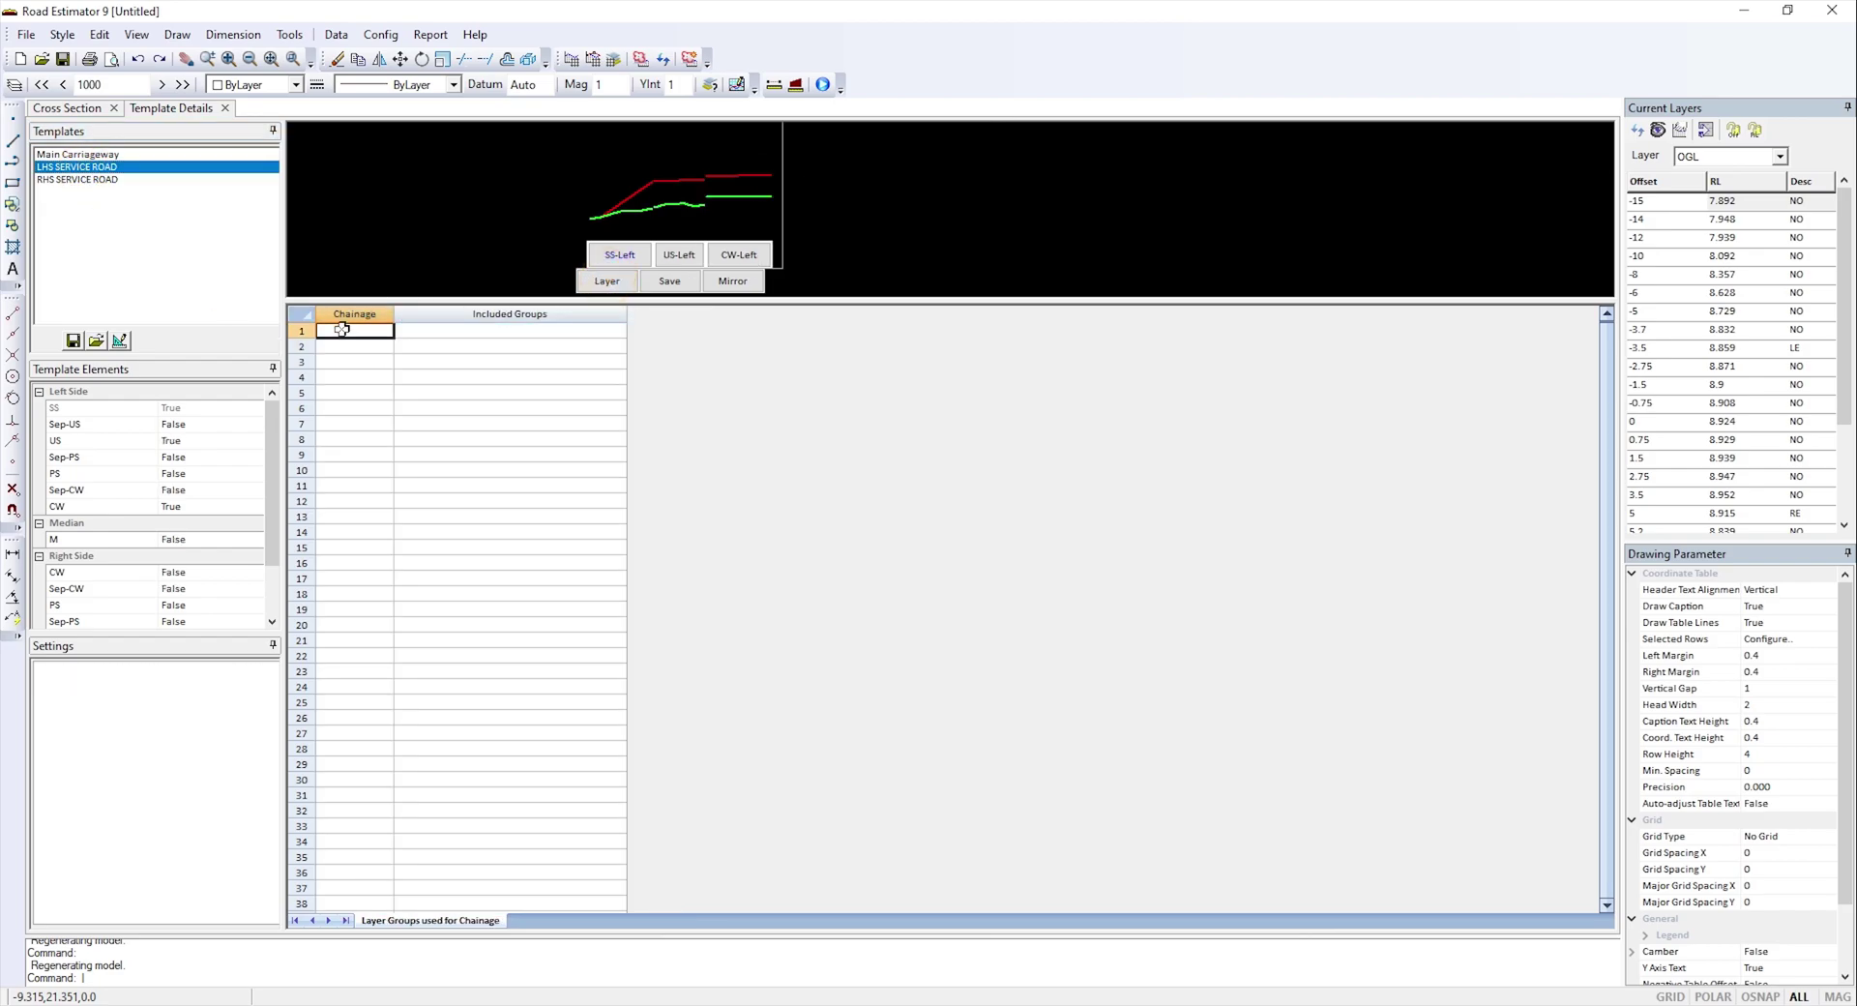
text(1000)
key(Tab)
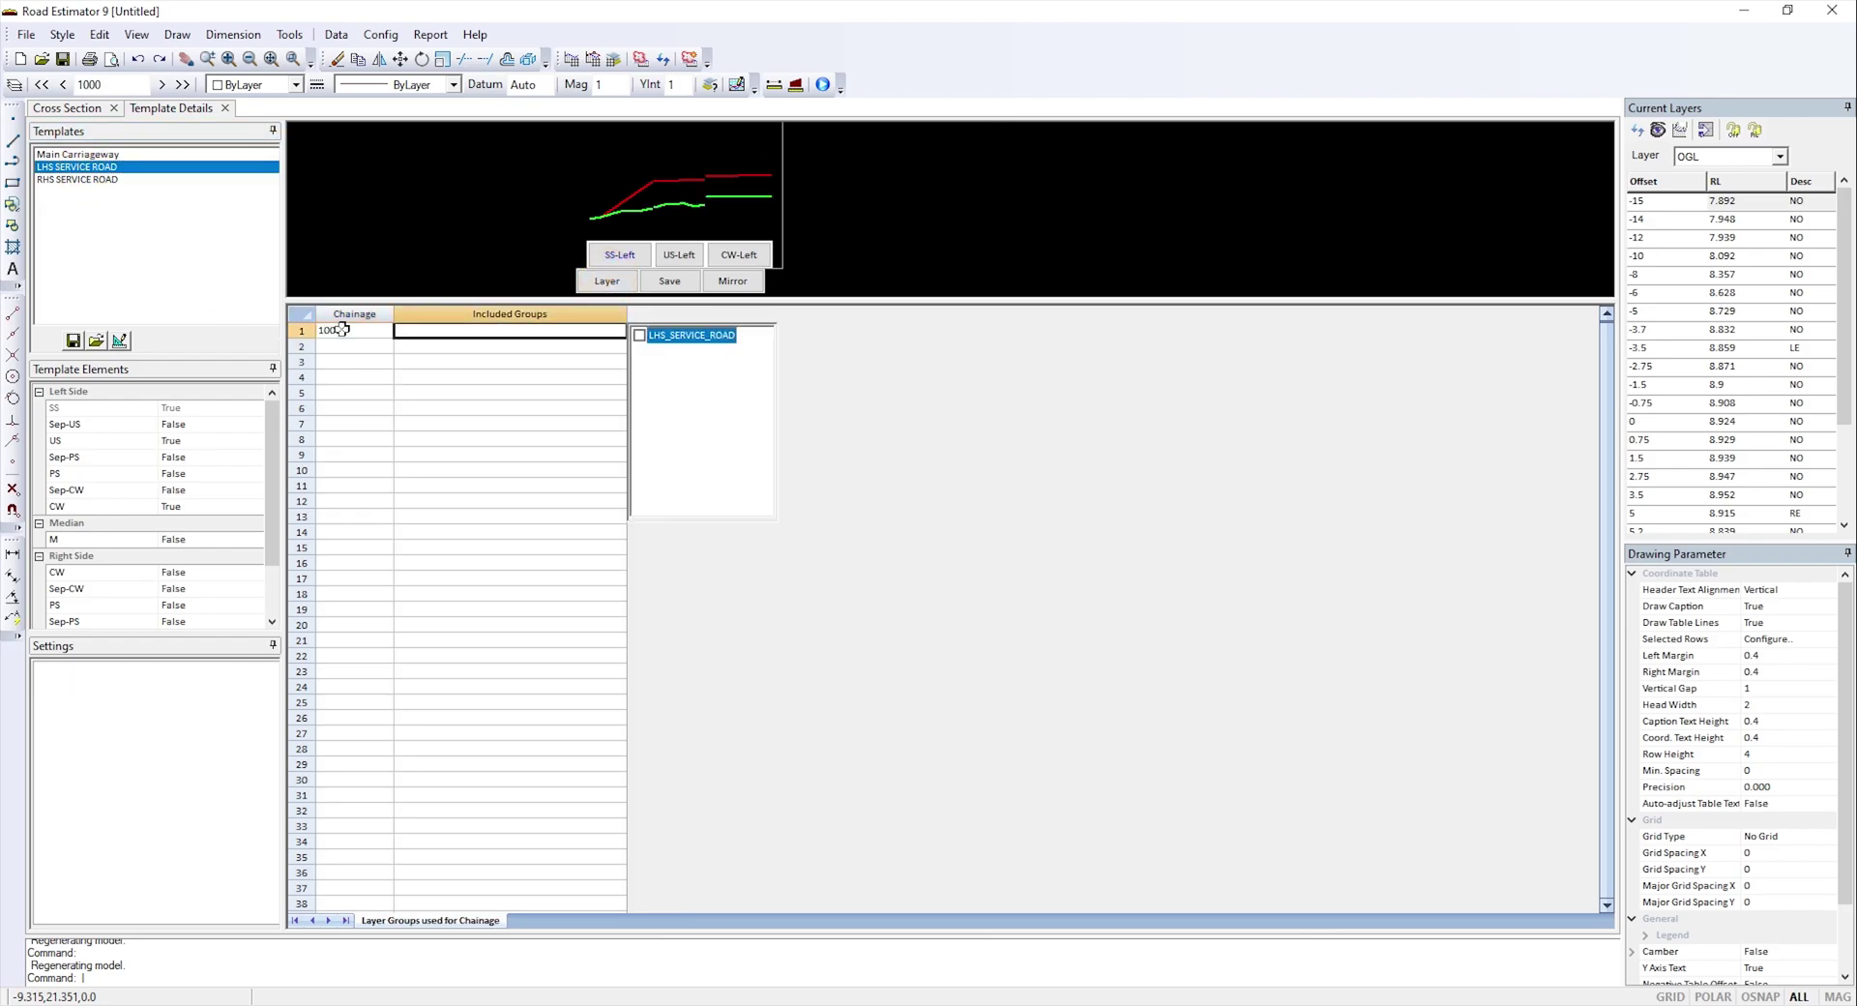
click(640, 336)
click(336, 347)
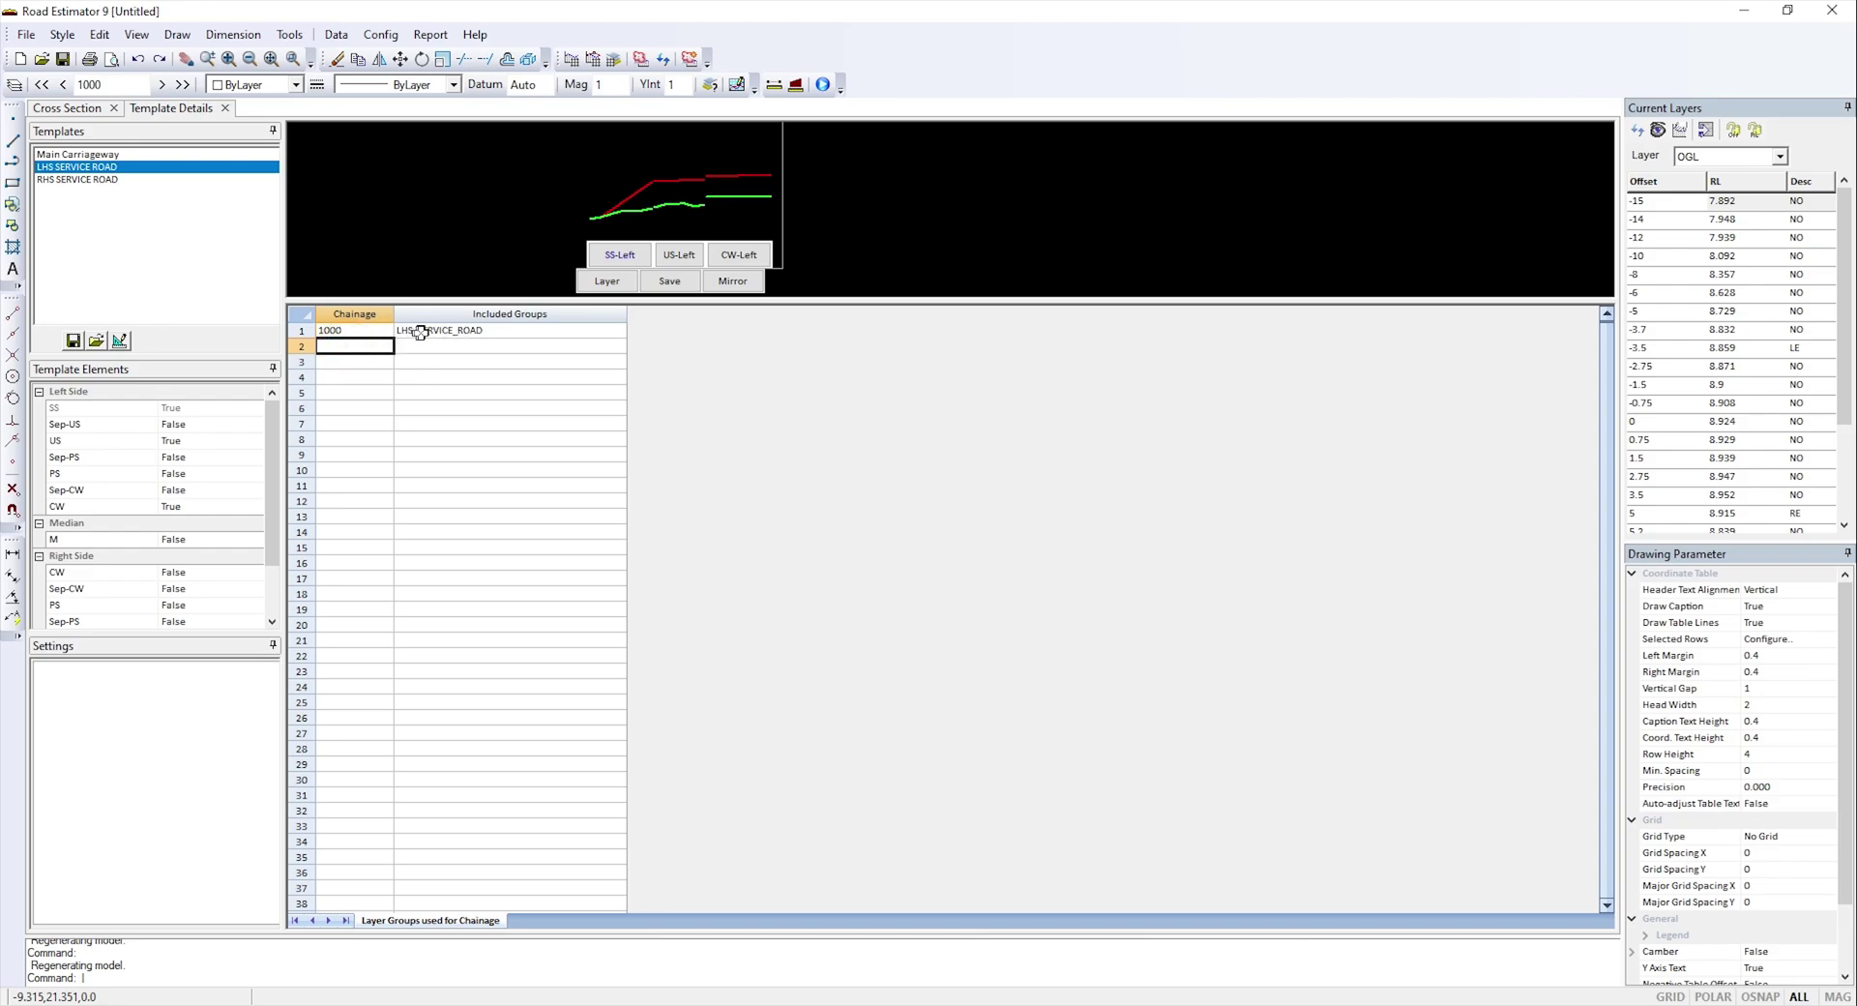
click(669, 280)
- Assign the RHS_SERVICE_ROAD layer group to the RHS SERVICE ROAD template at chainage 1000 and save
click(116, 180)
click(607, 281)
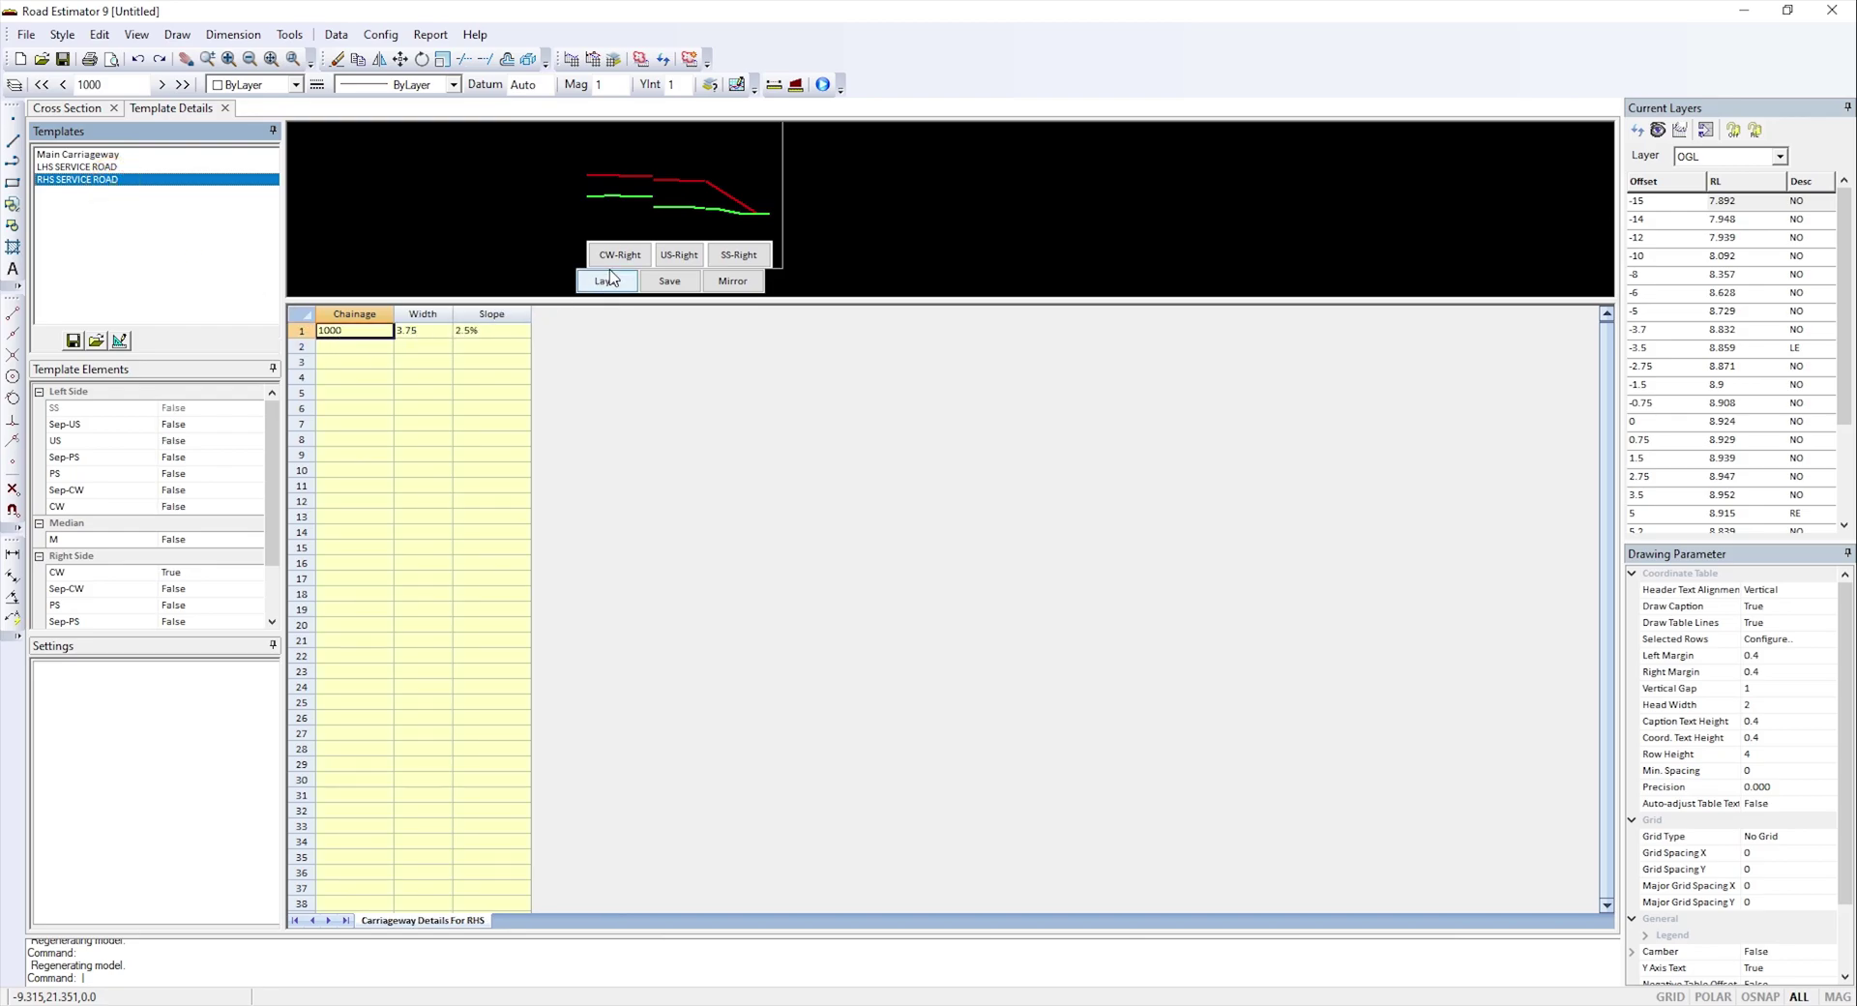
click(358, 330)
text(1000)
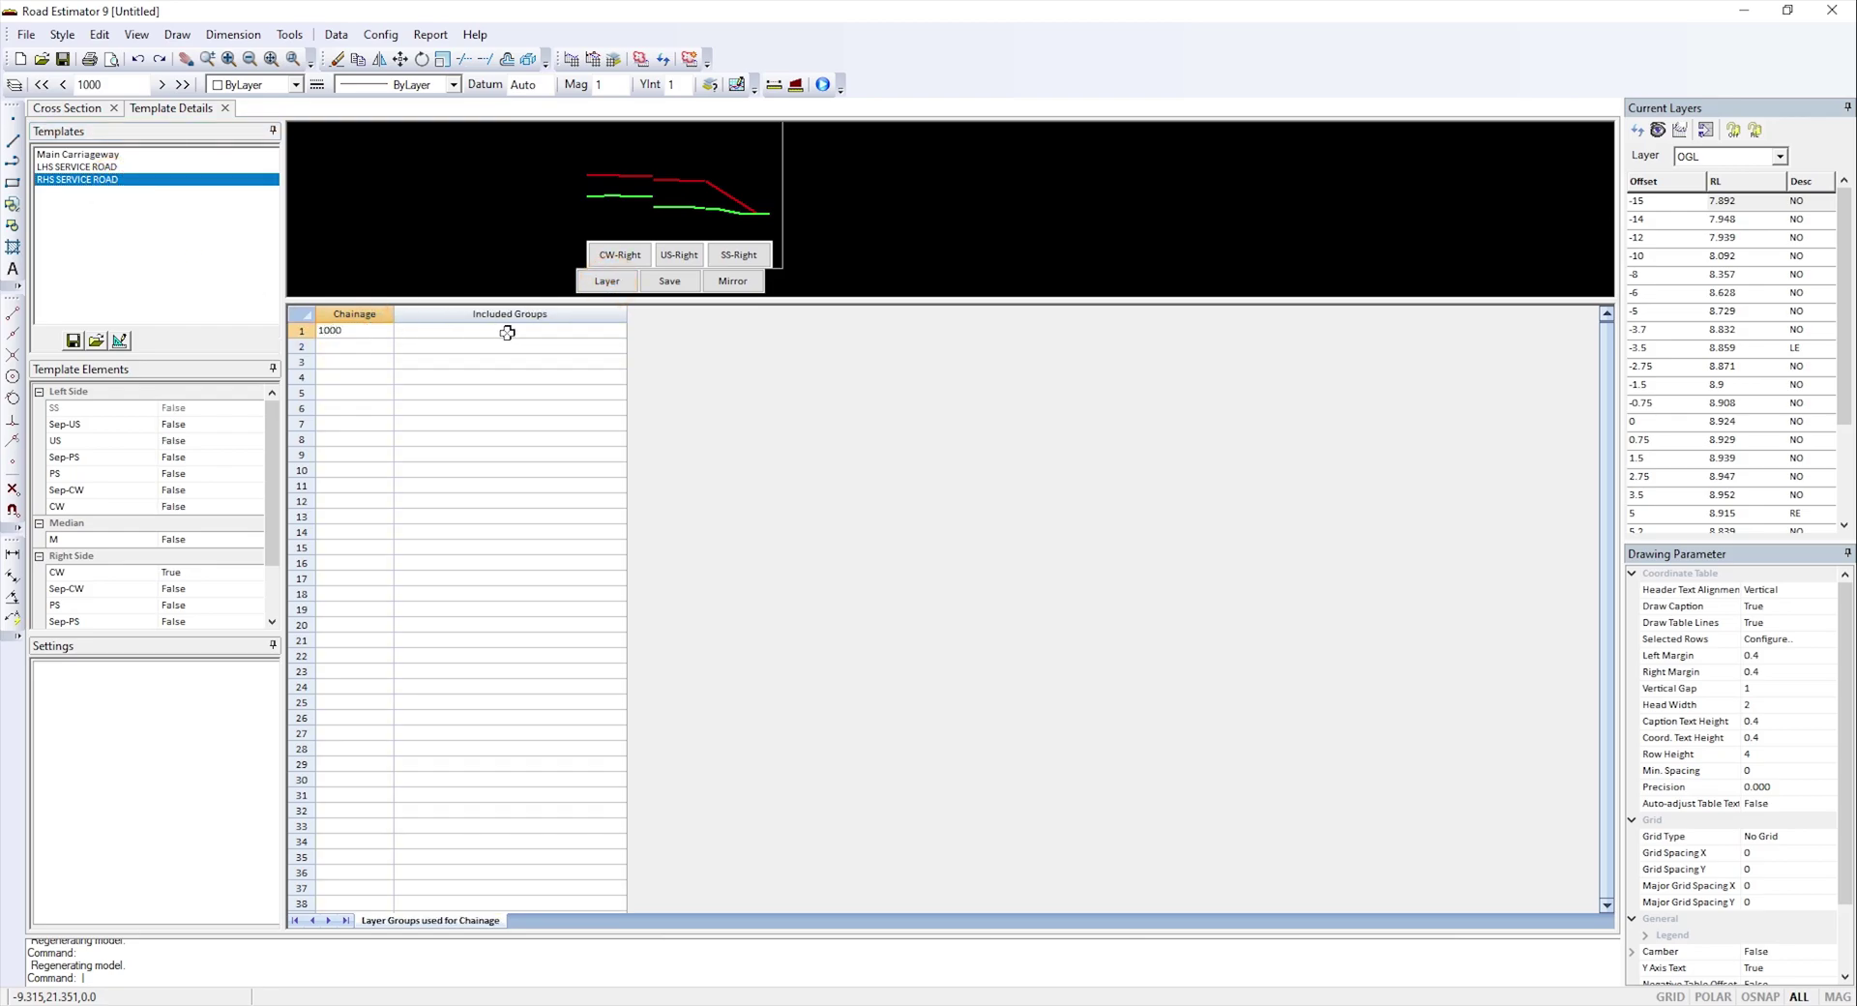
click(608, 331)
click(641, 339)
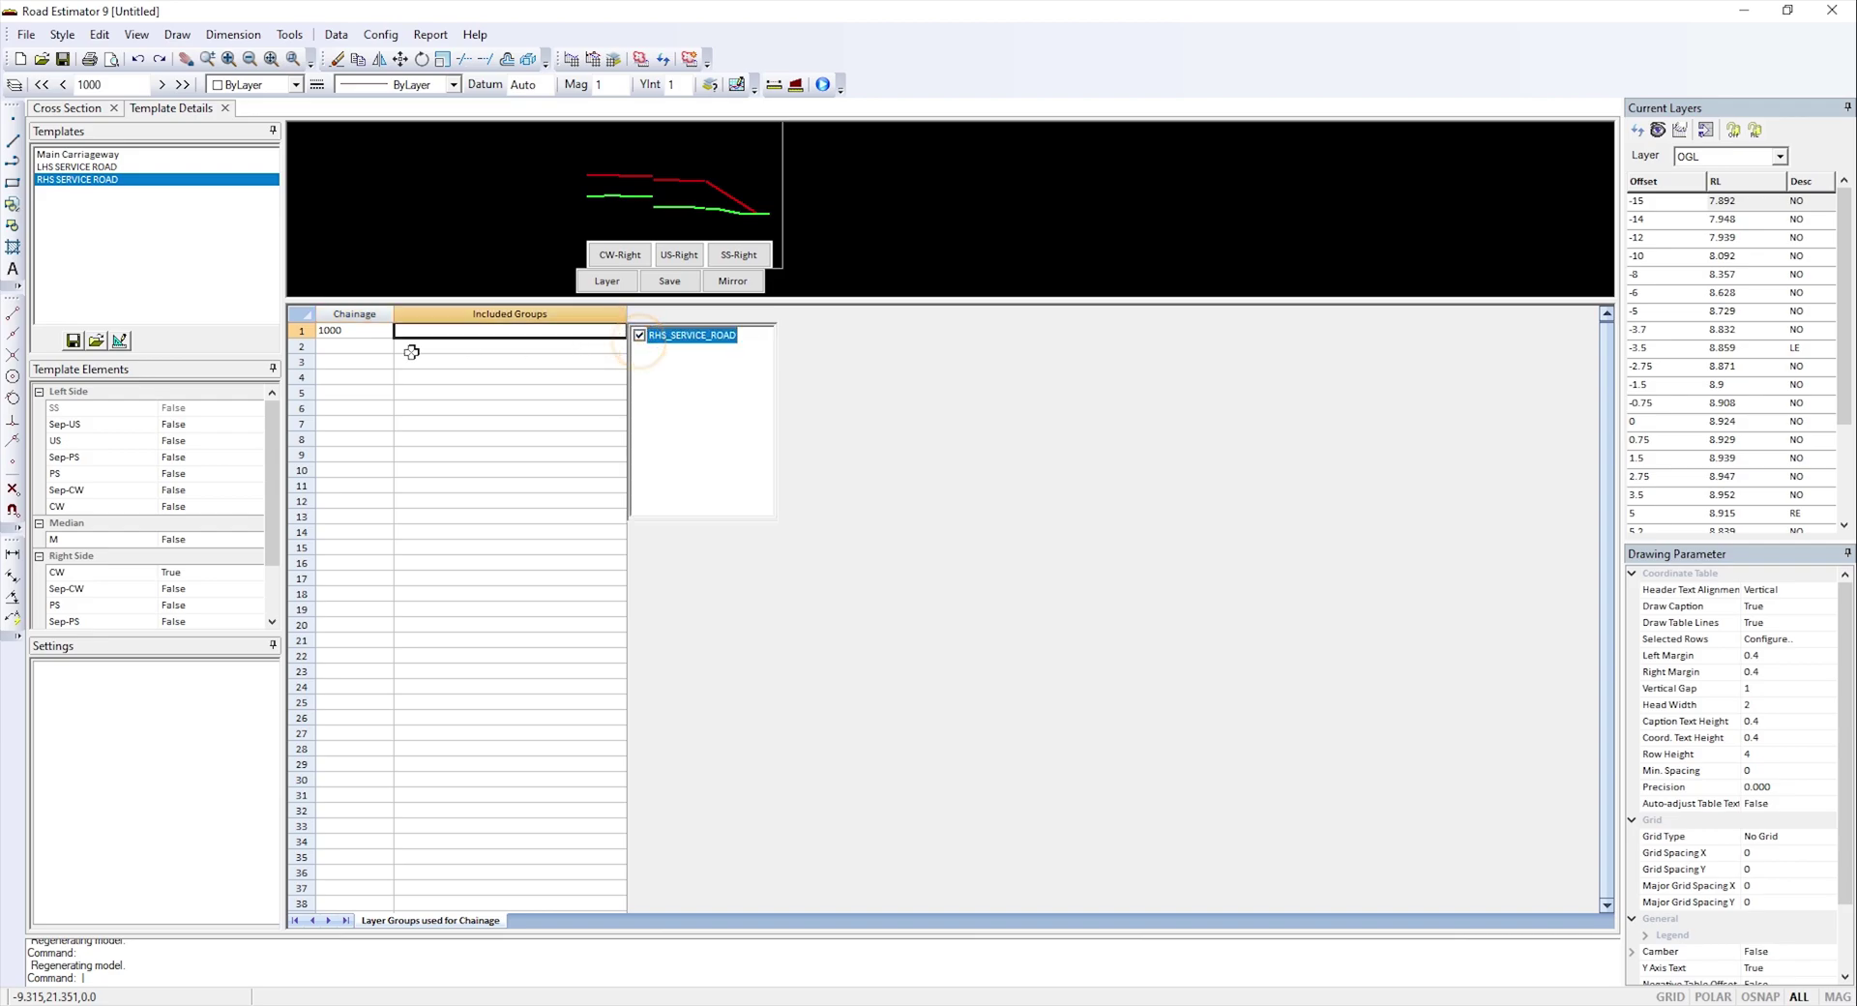
click(337, 345)
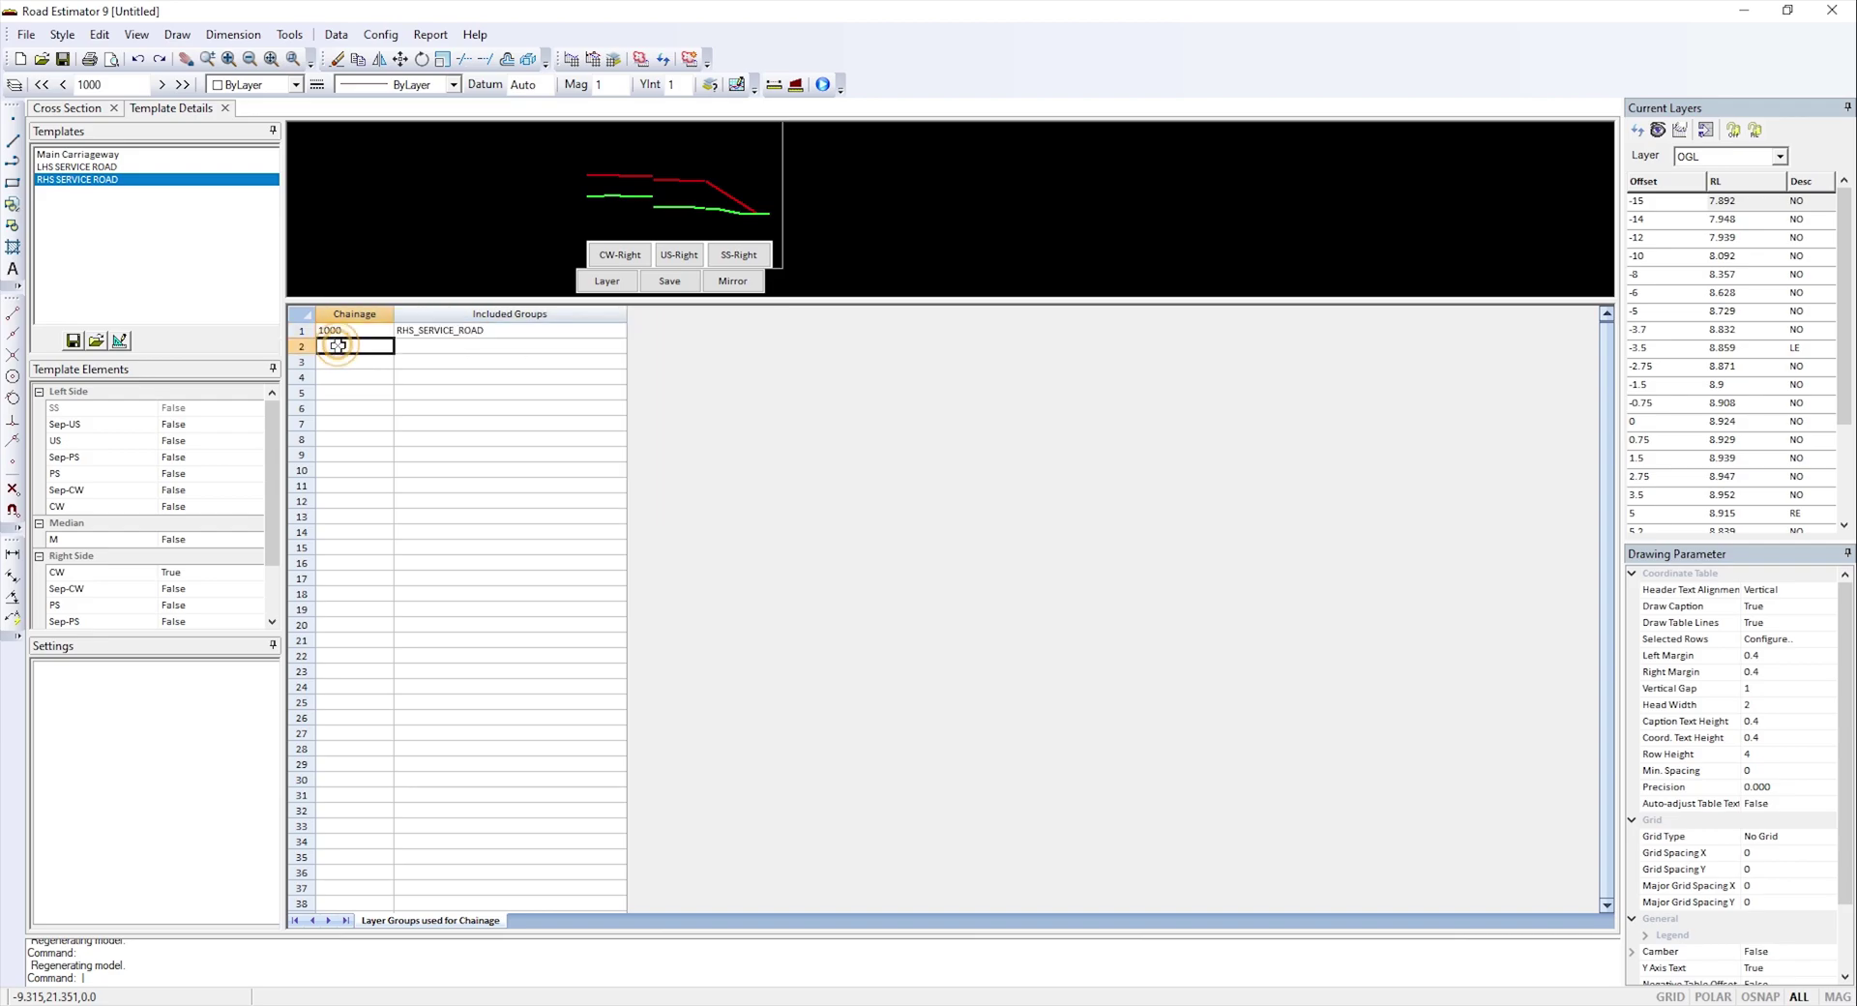
click(669, 281)
- Close the template details, process the data for the cross section, and inspect the layers drawn across the road
click(68, 109)
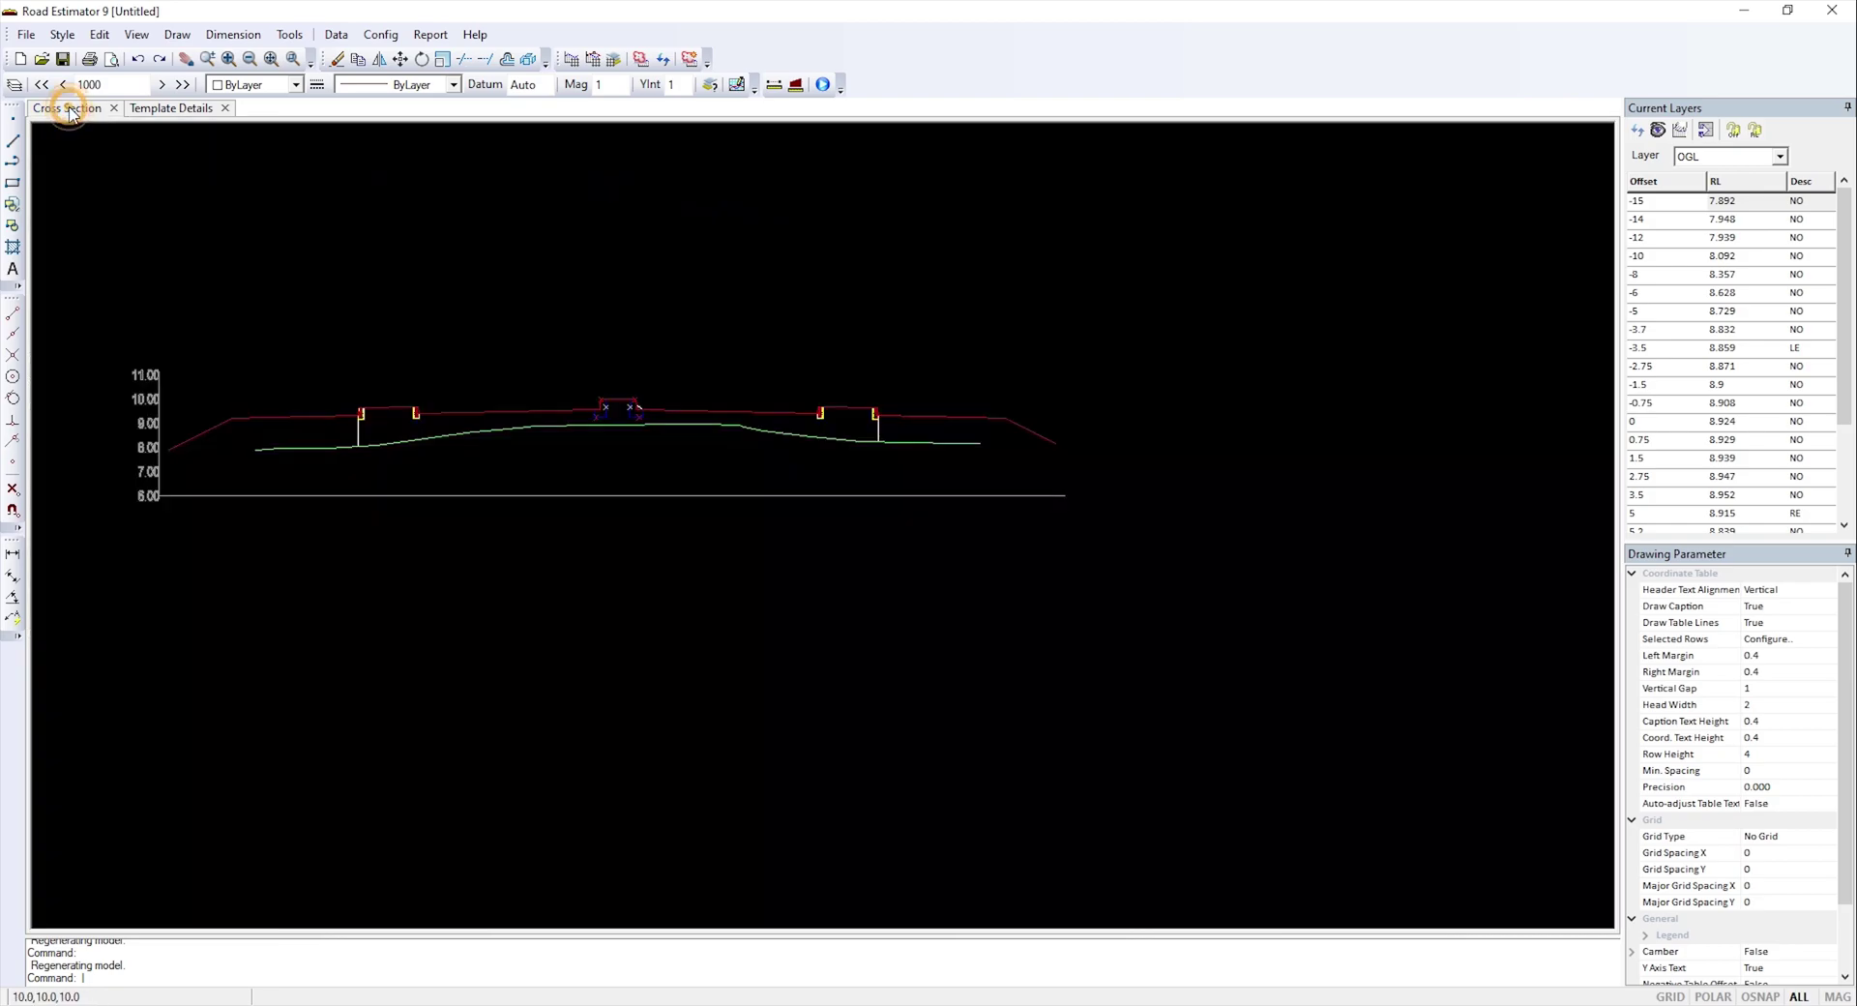
click(224, 108)
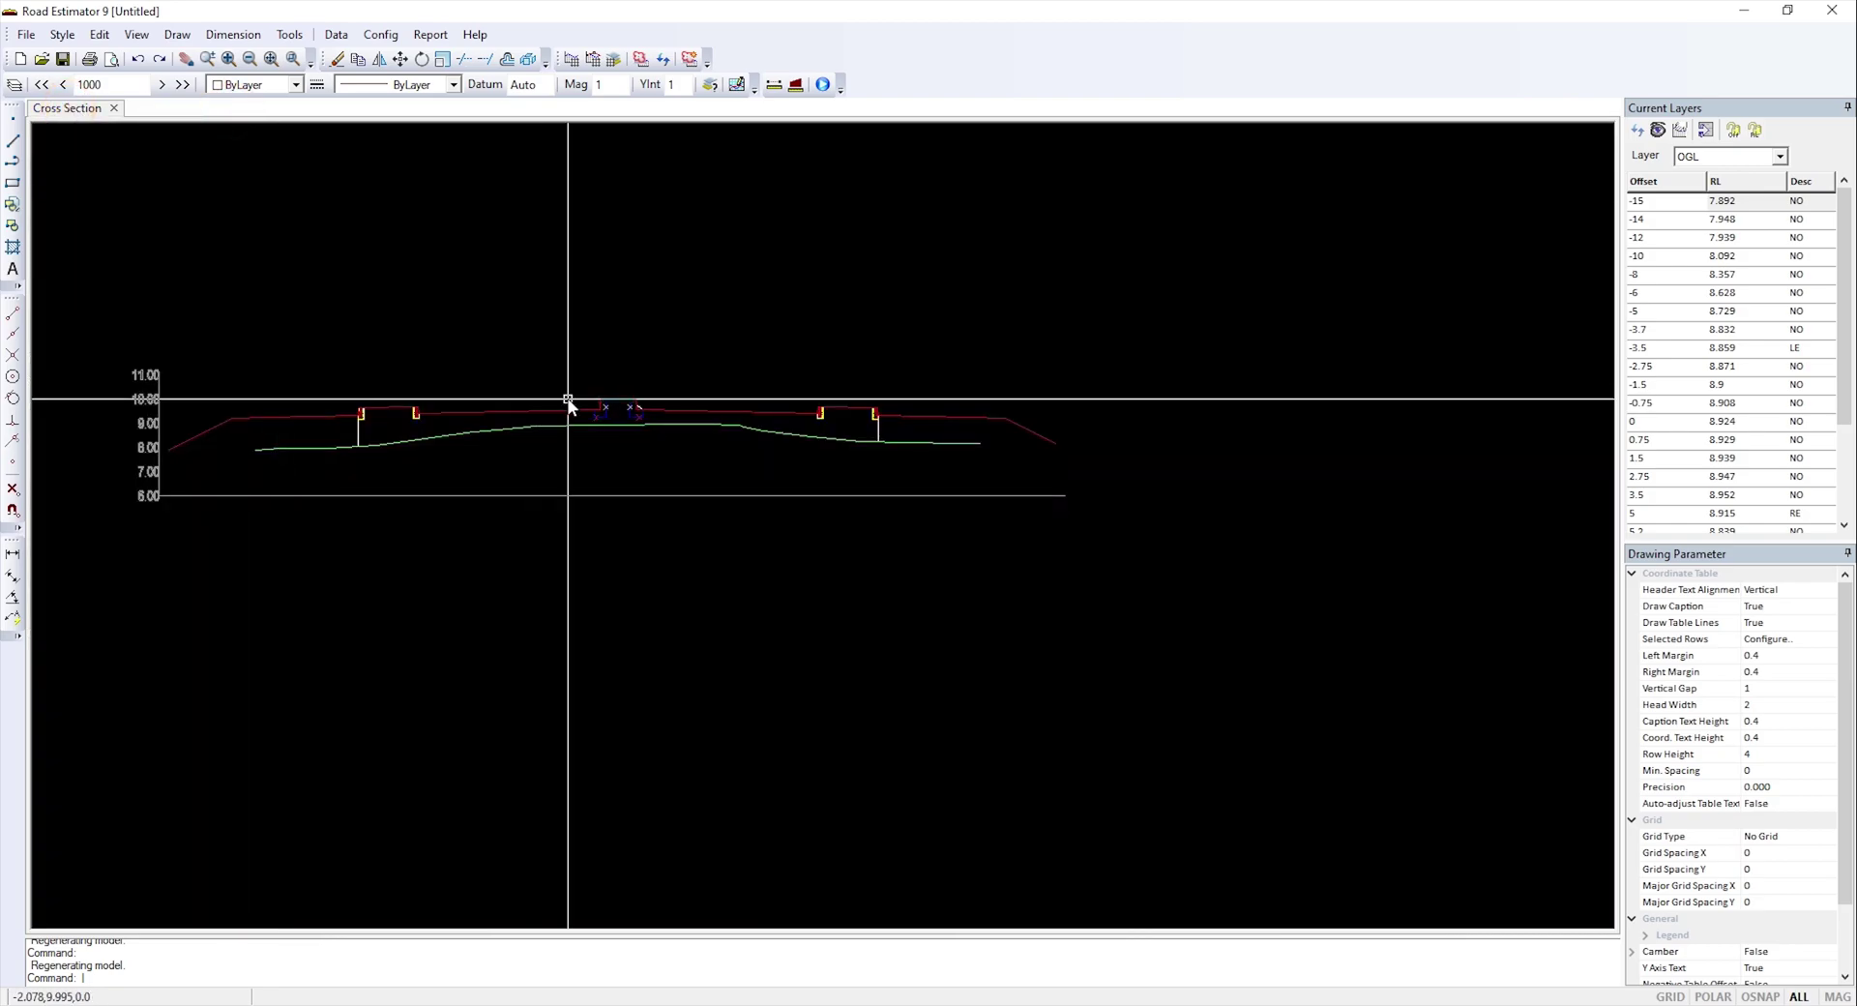
scroll(559, 434, up, 1)
scroll(583, 446, down, 1)
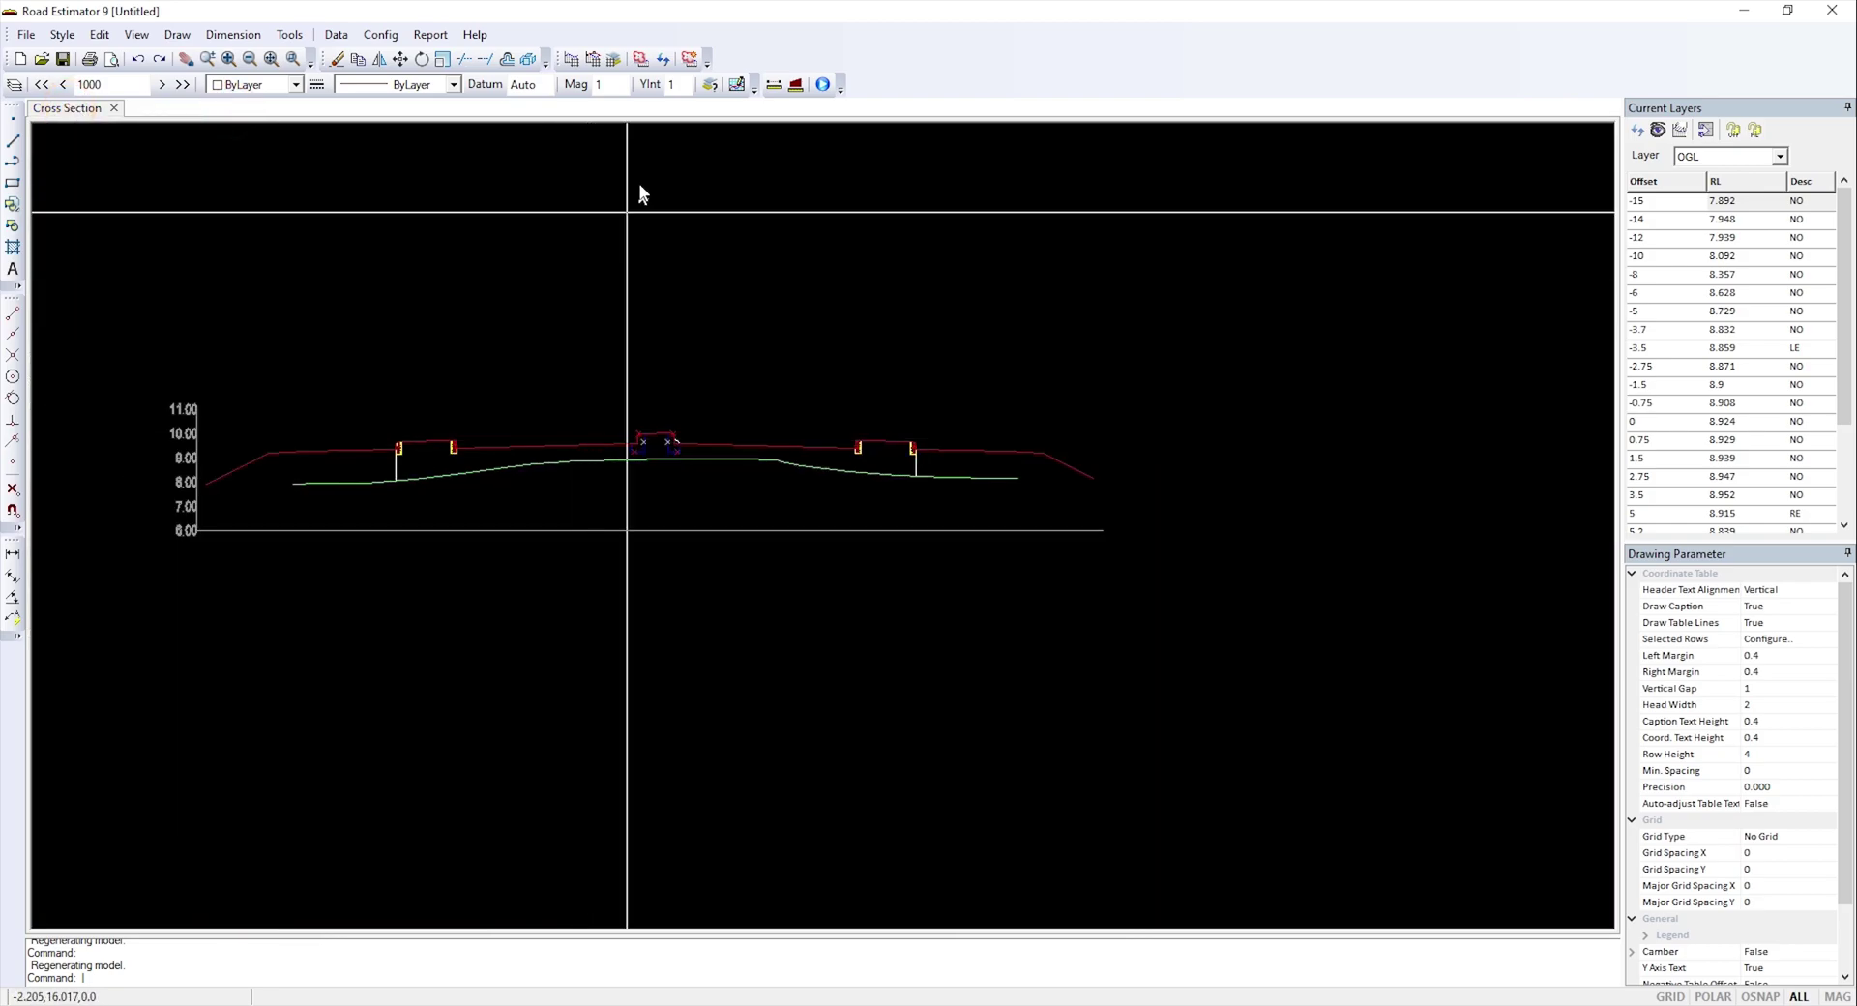
click(639, 60)
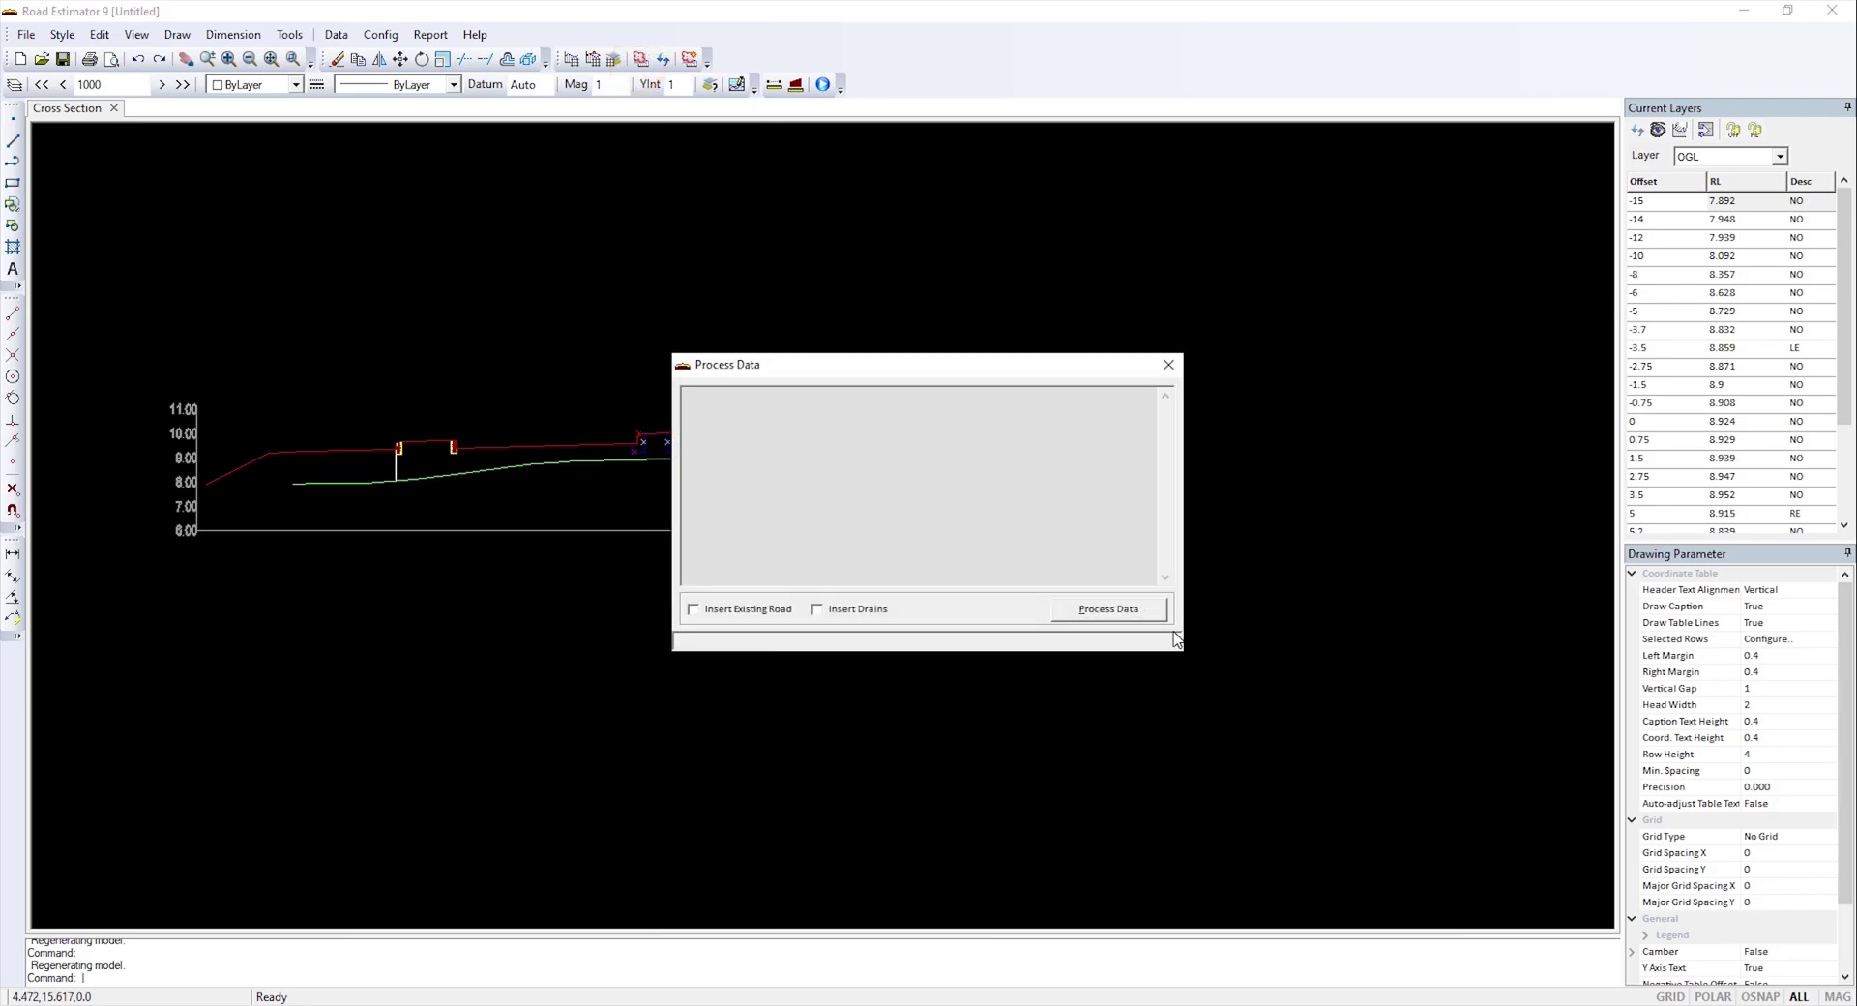
click(1122, 617)
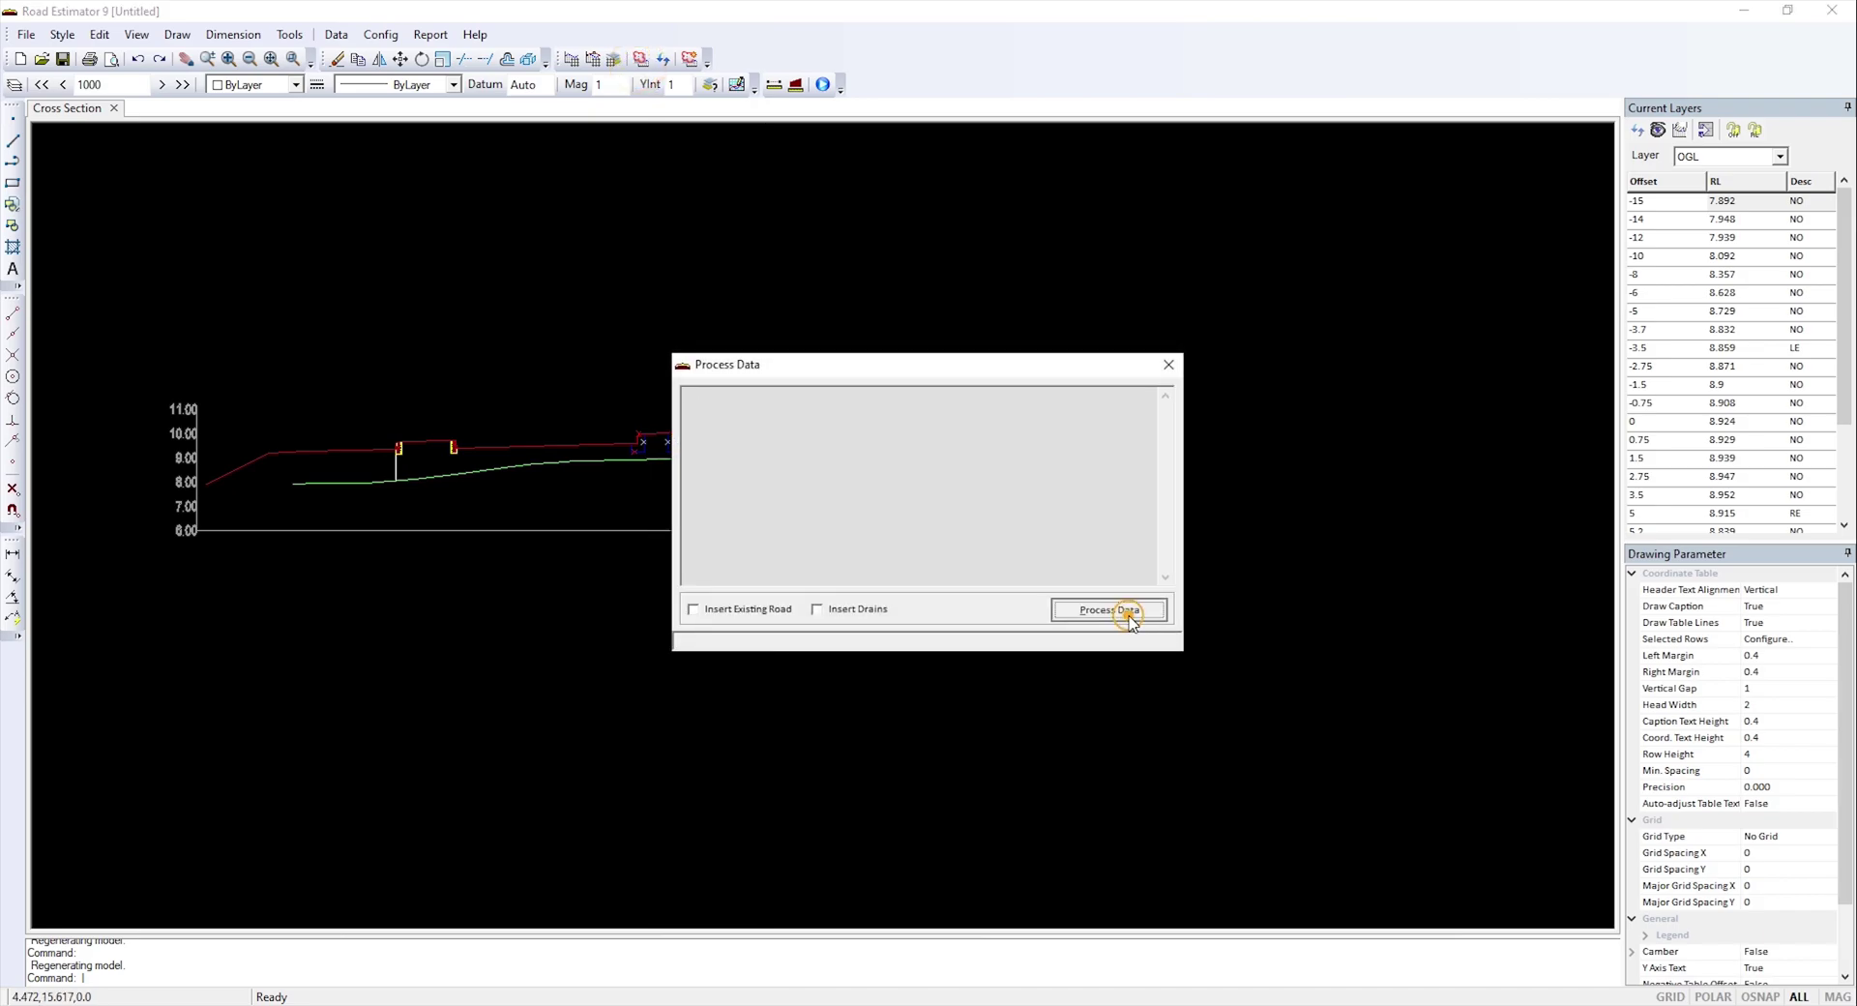
click(1168, 365)
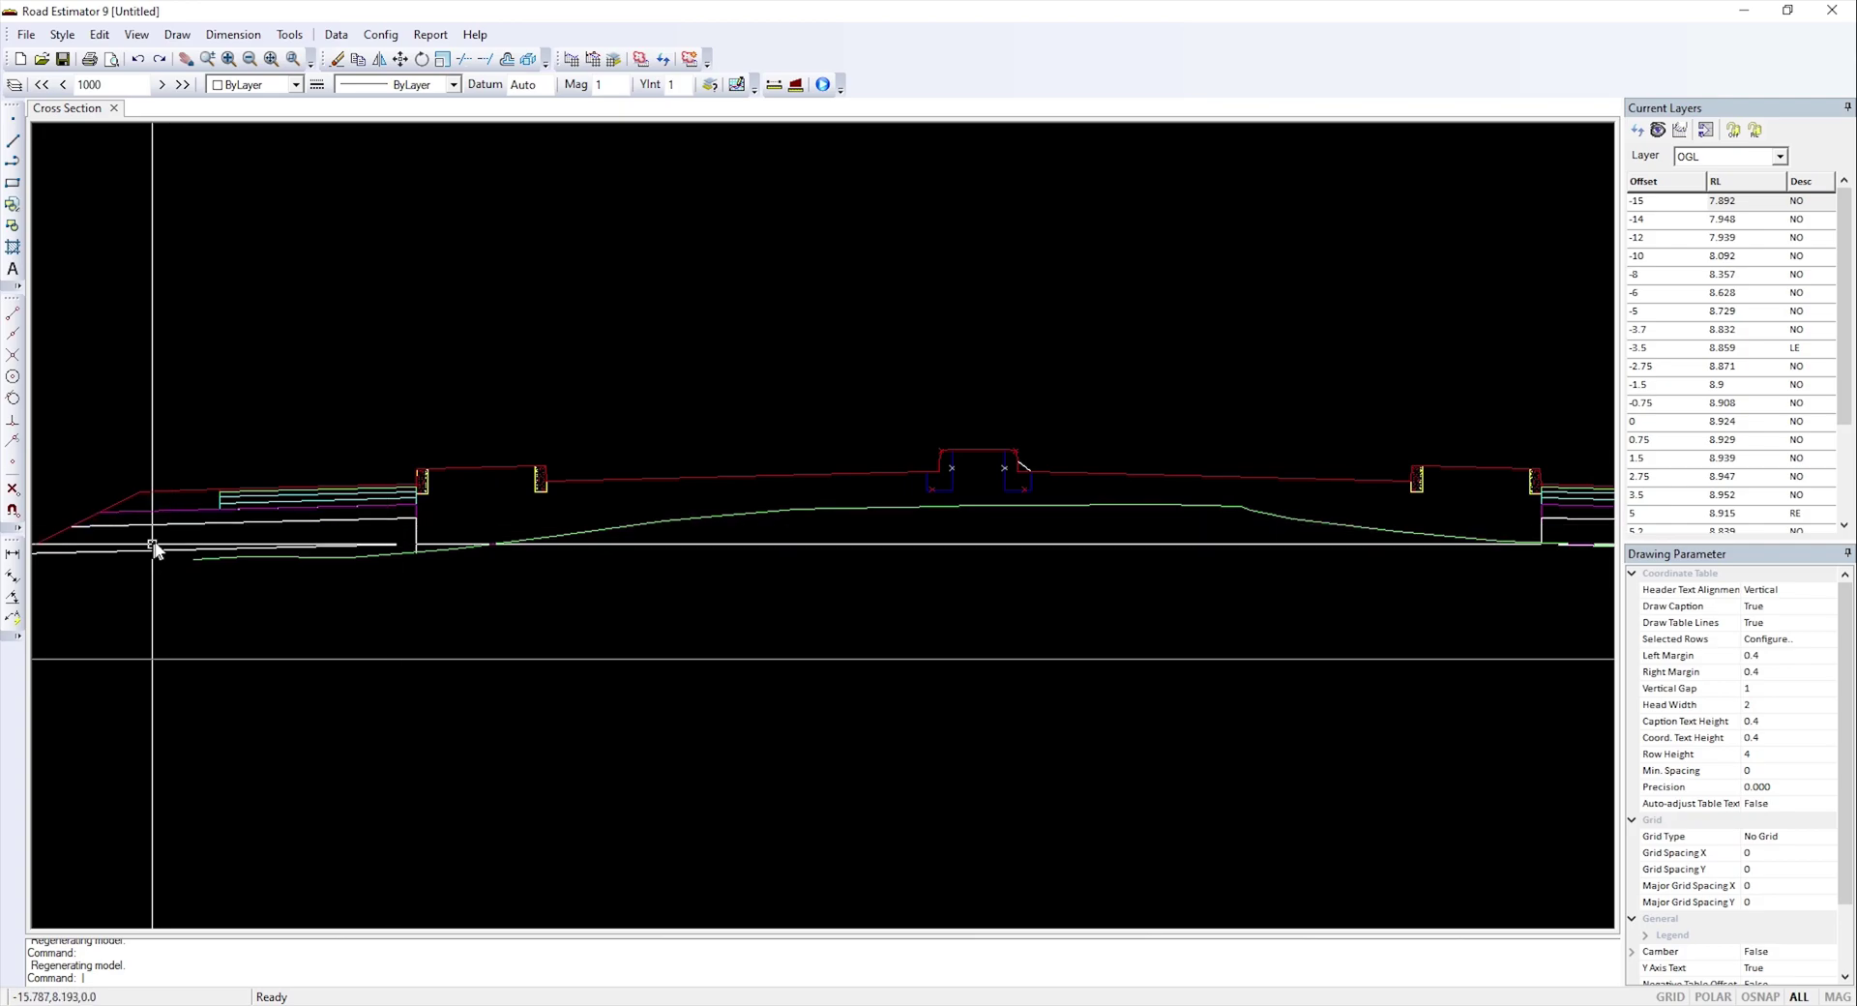
drag(1402, 530, 1109, 540)
scroll(796, 543, down, 2)
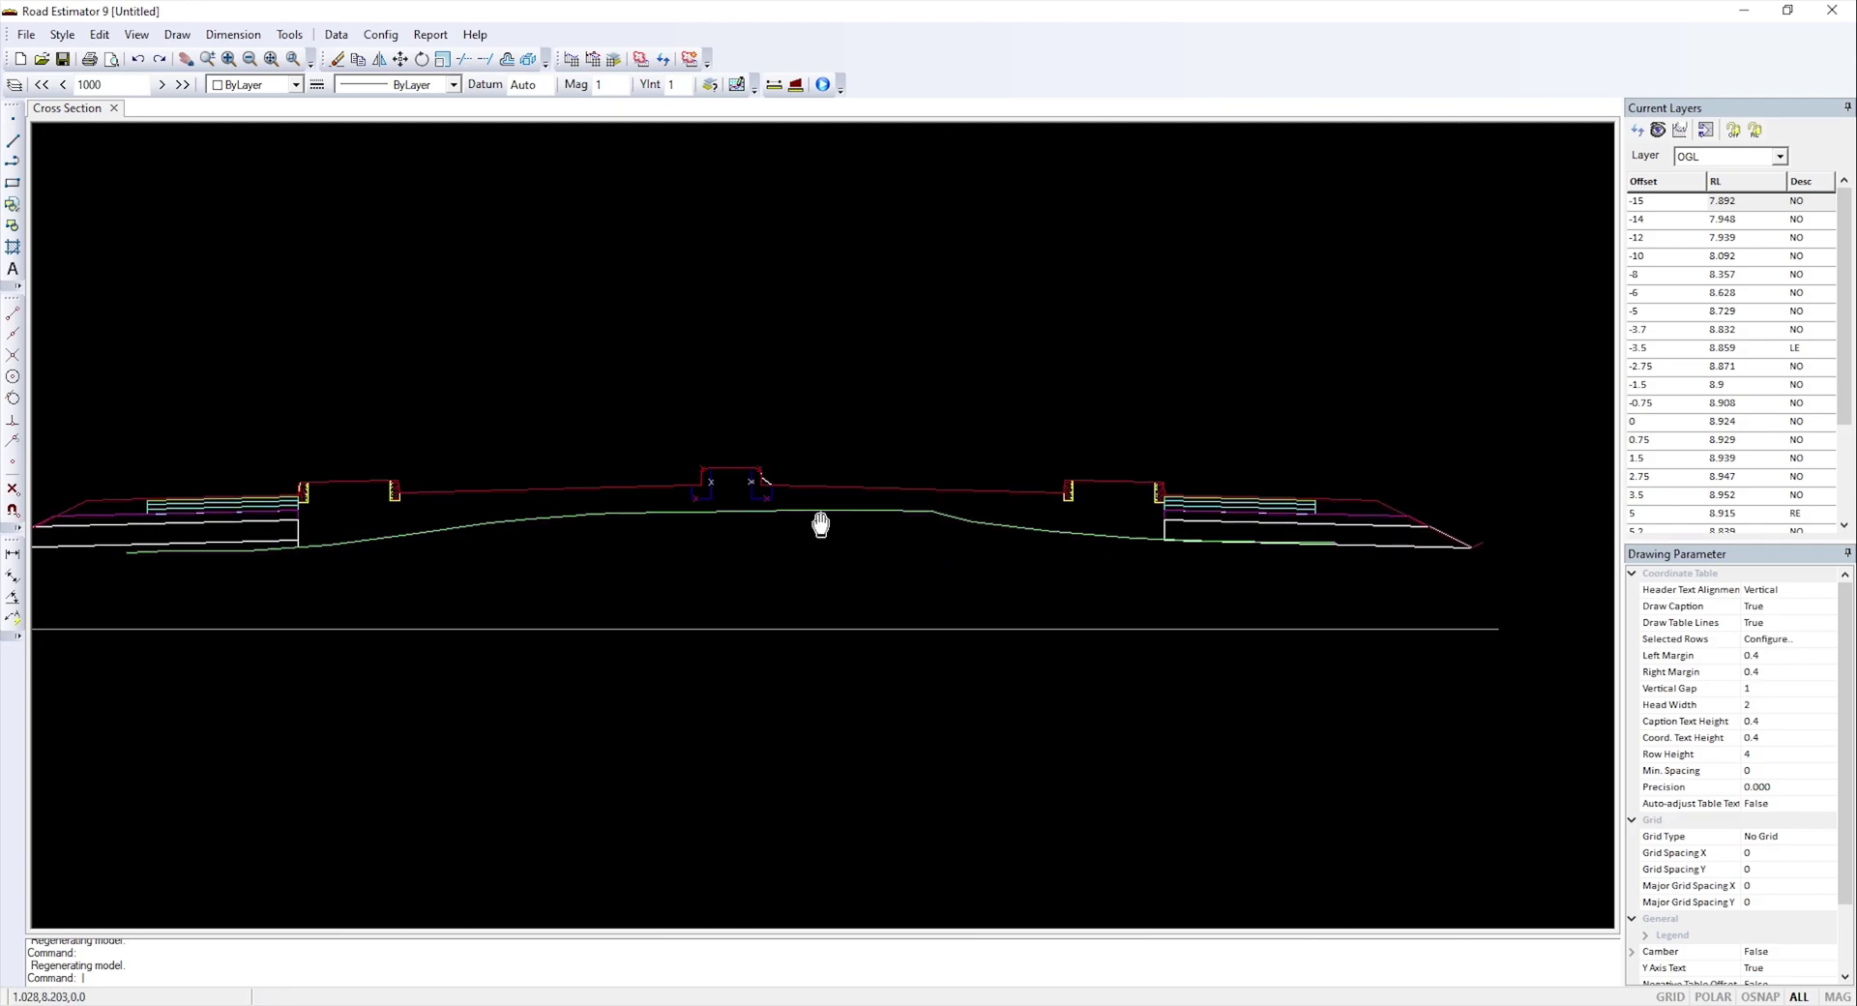
- Reopen the Main Carriageway template's layer assignment, include the LHS and RHS groups at chainage 1000, and save
click(336, 33)
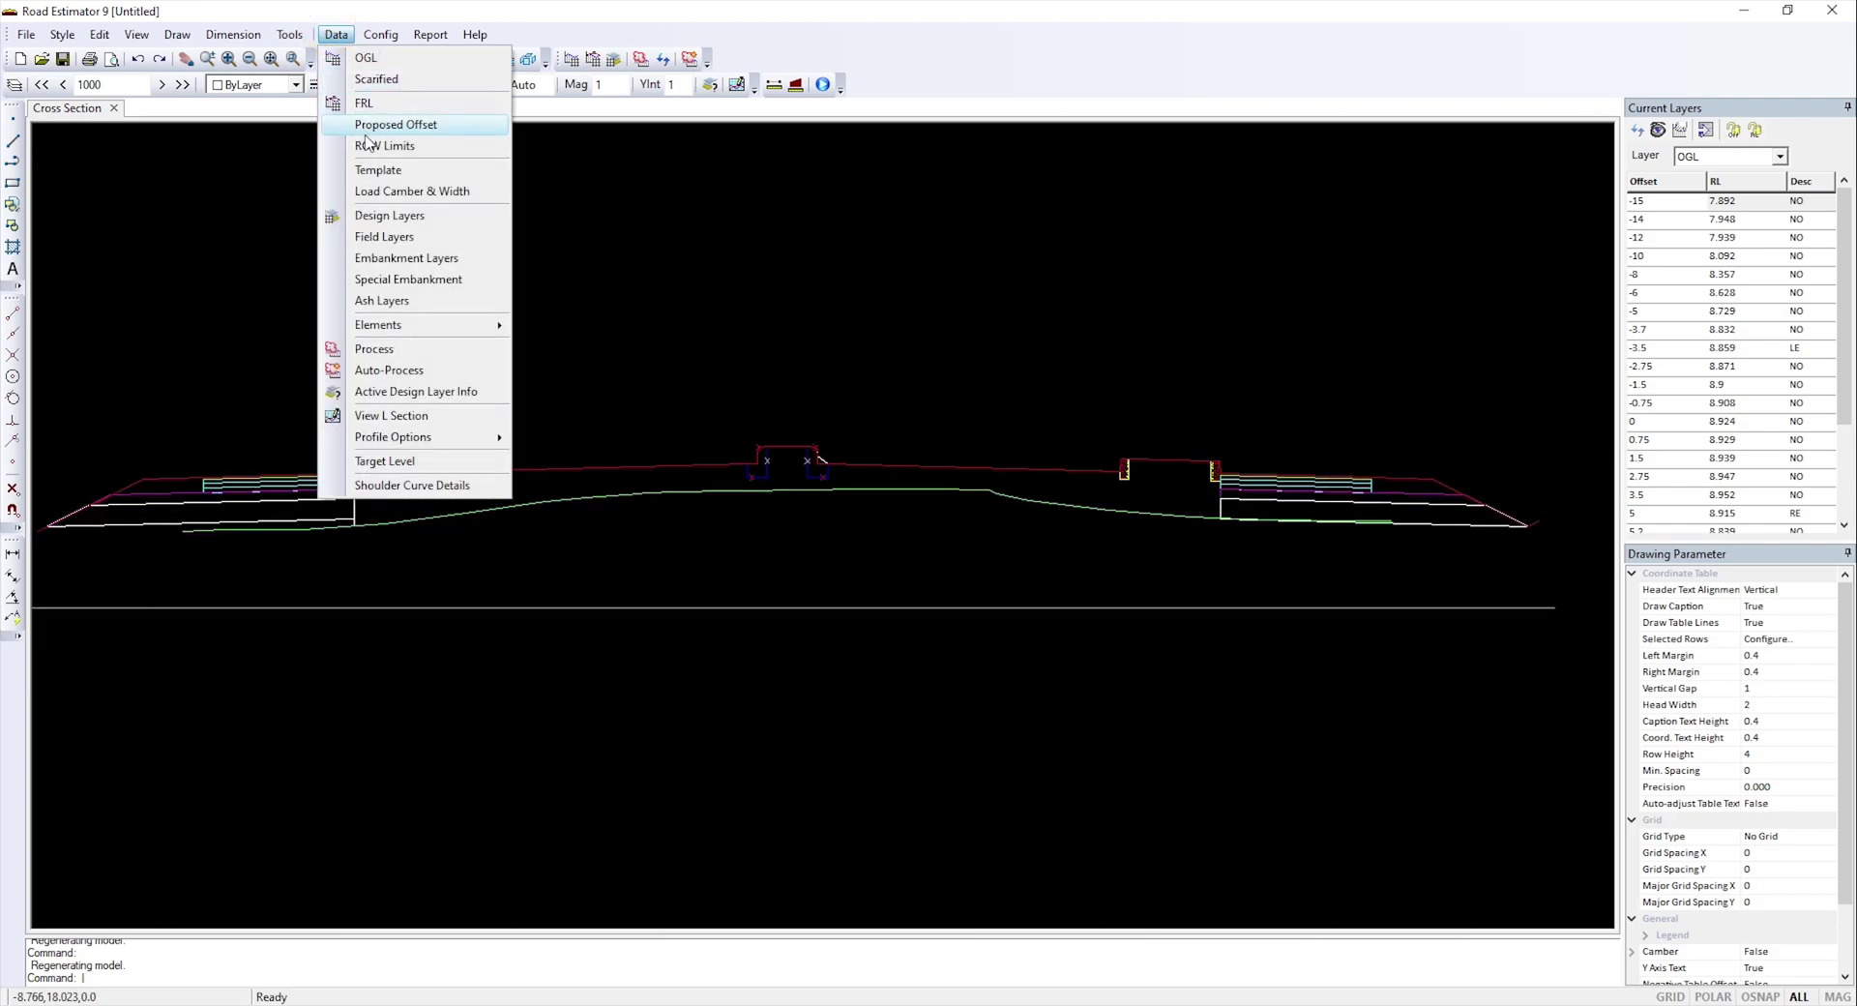
click(377, 170)
click(599, 282)
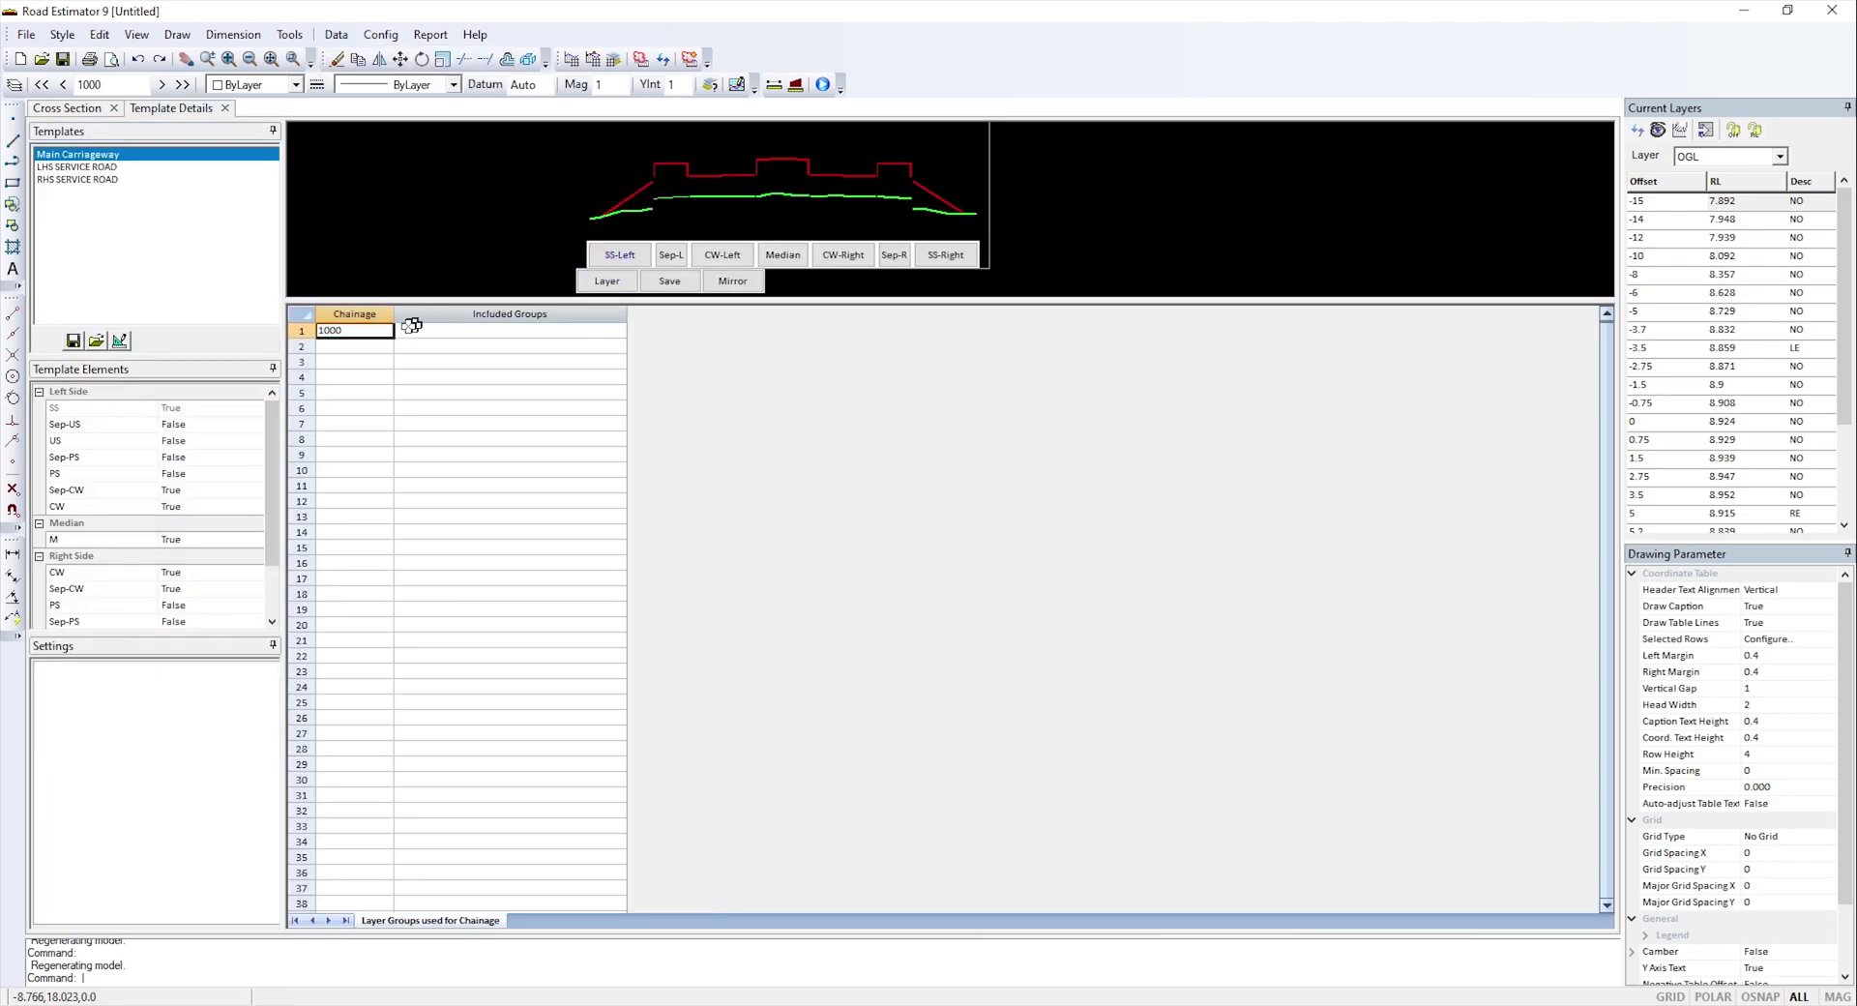
click(451, 335)
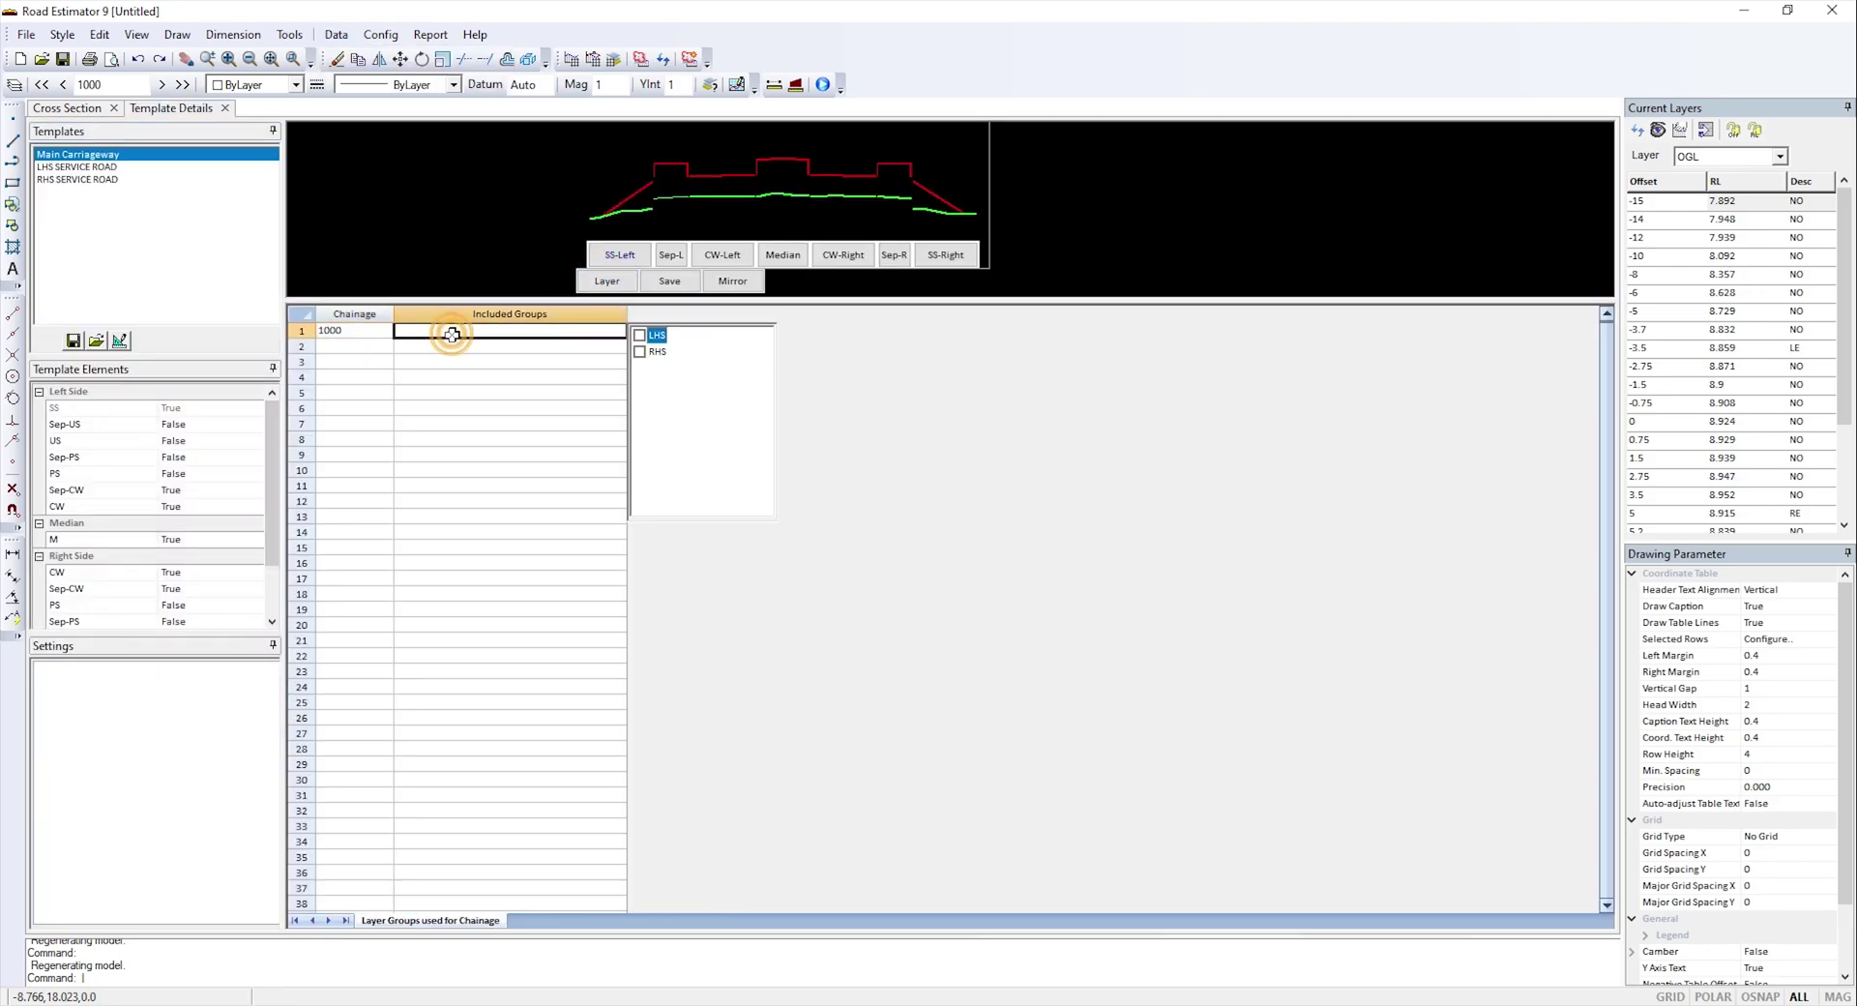
click(640, 335)
click(639, 352)
click(343, 346)
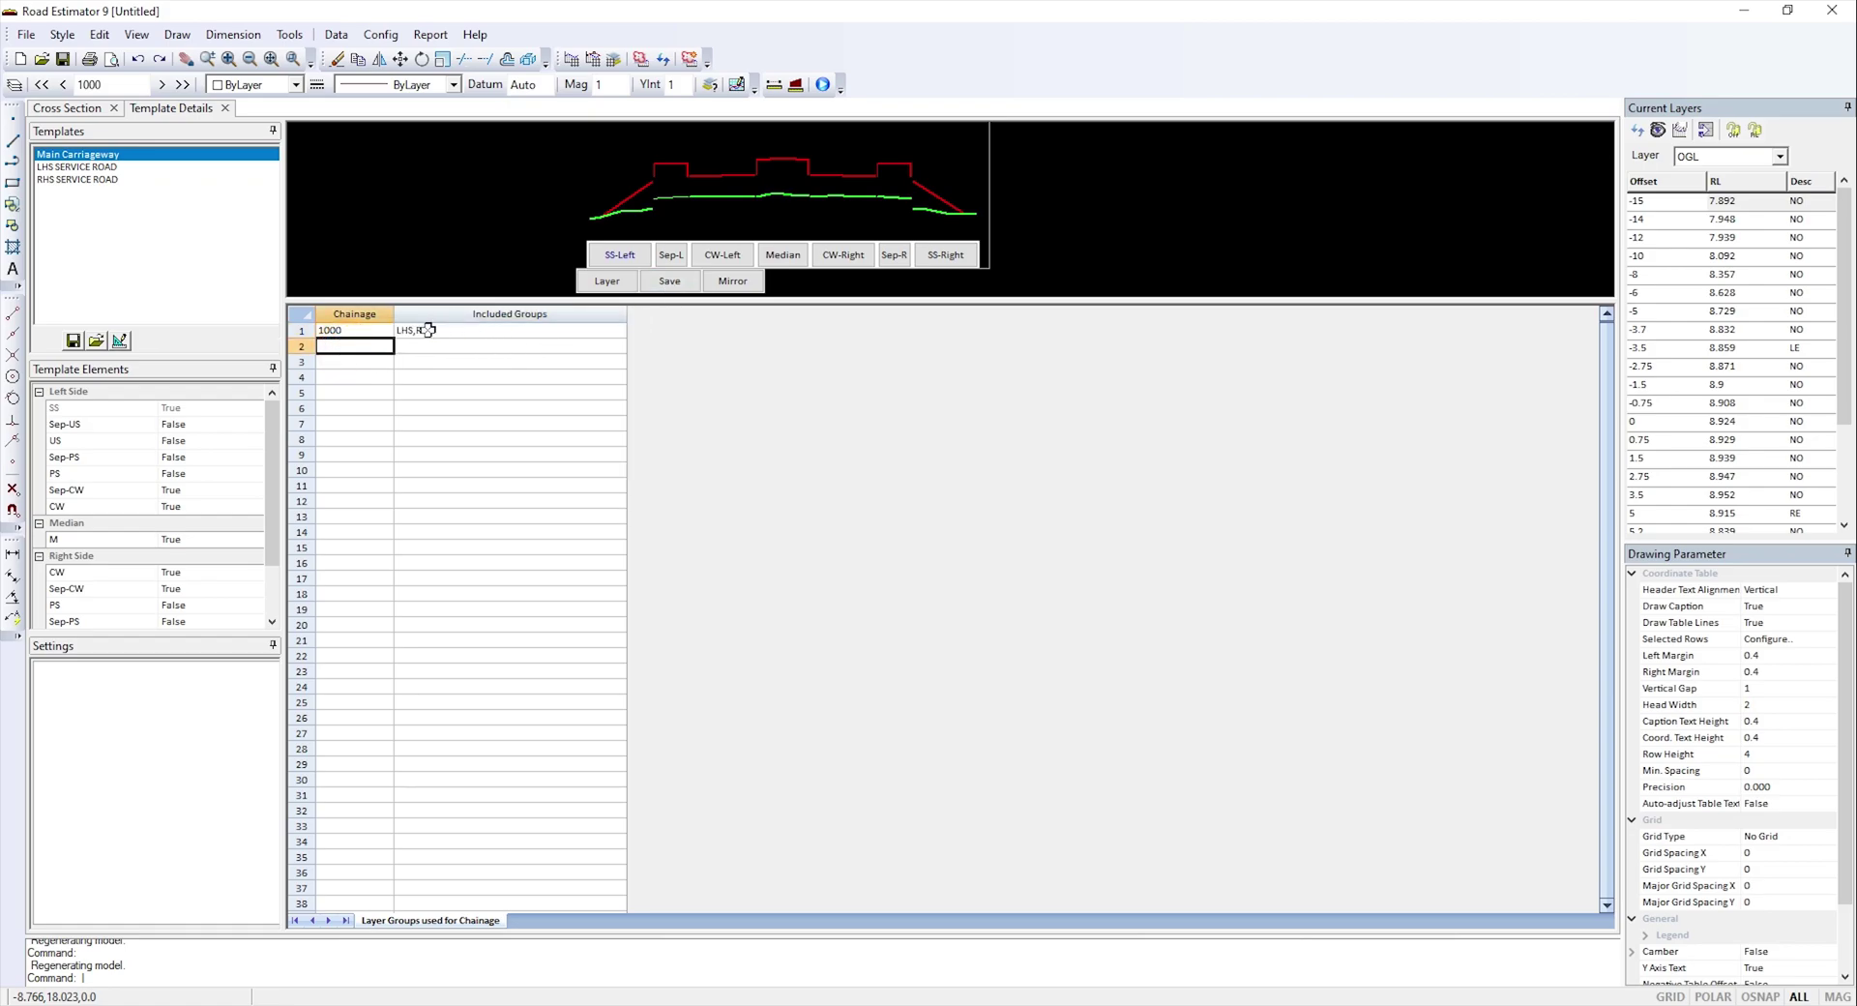
click(669, 280)
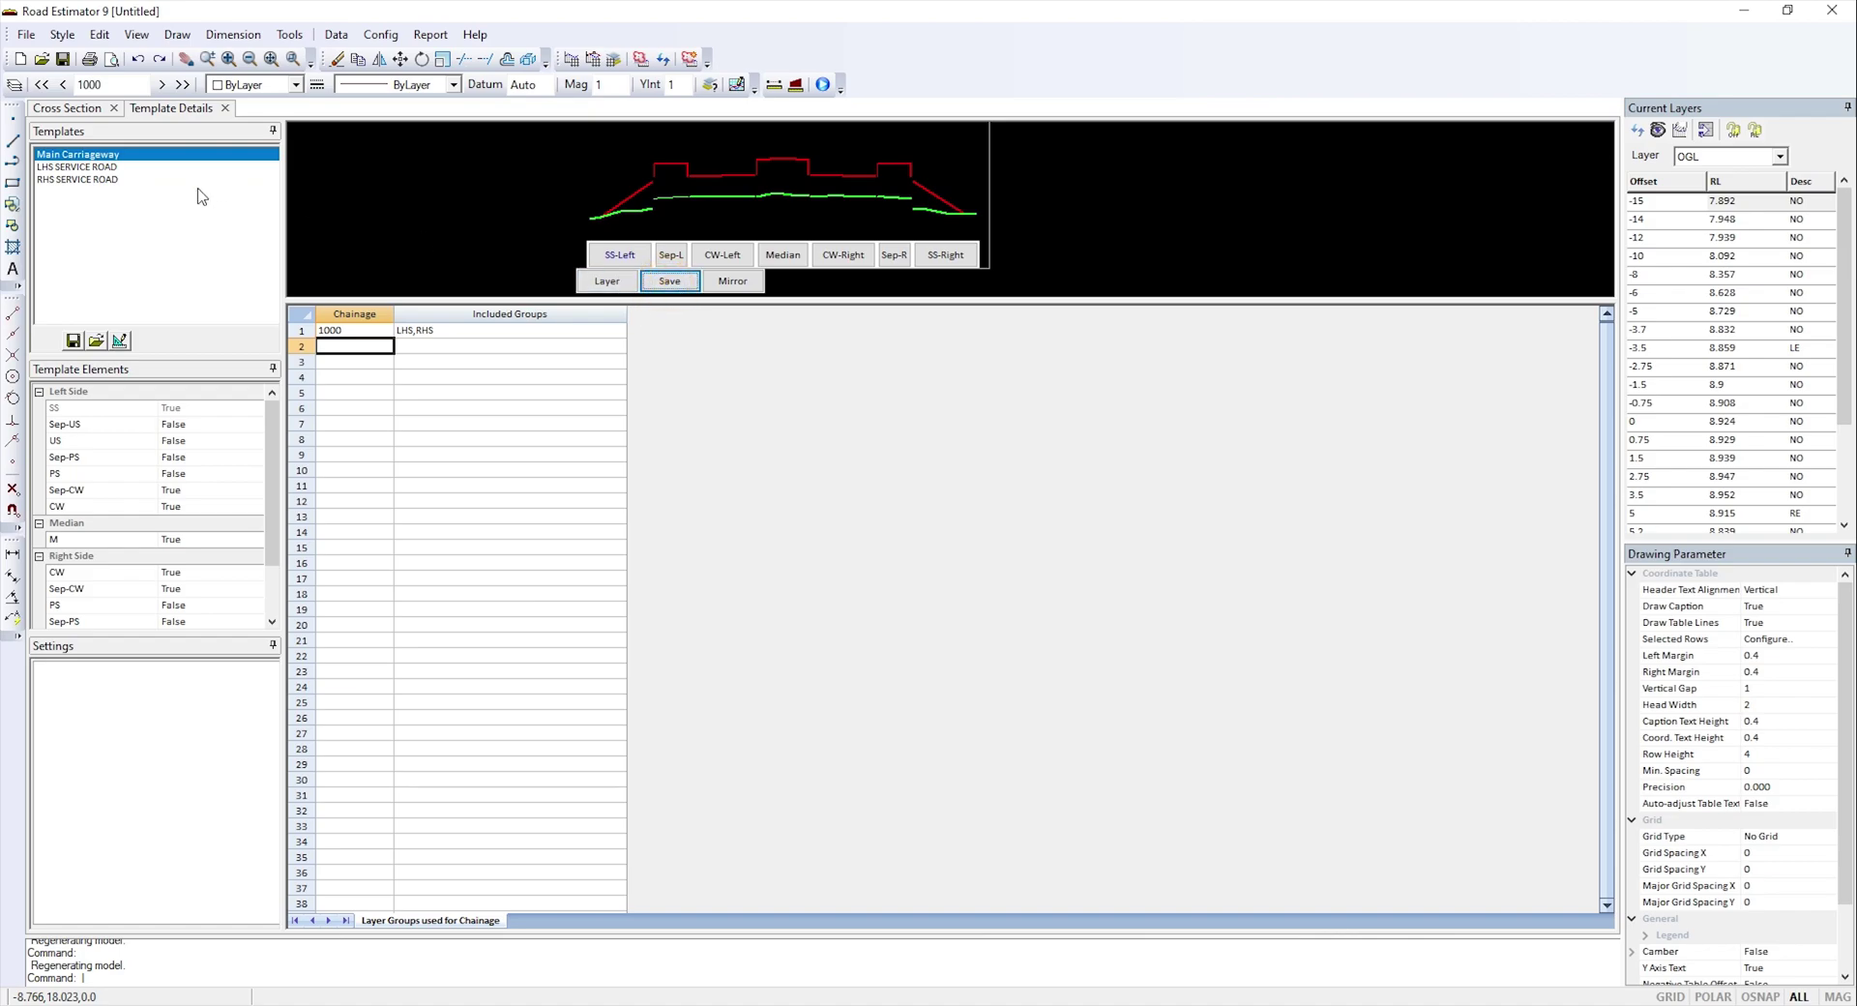
- Return to the cross section at chainage 1000 and process the data to redraw the pavement layers
click(69, 108)
click(674, 86)
text(1)
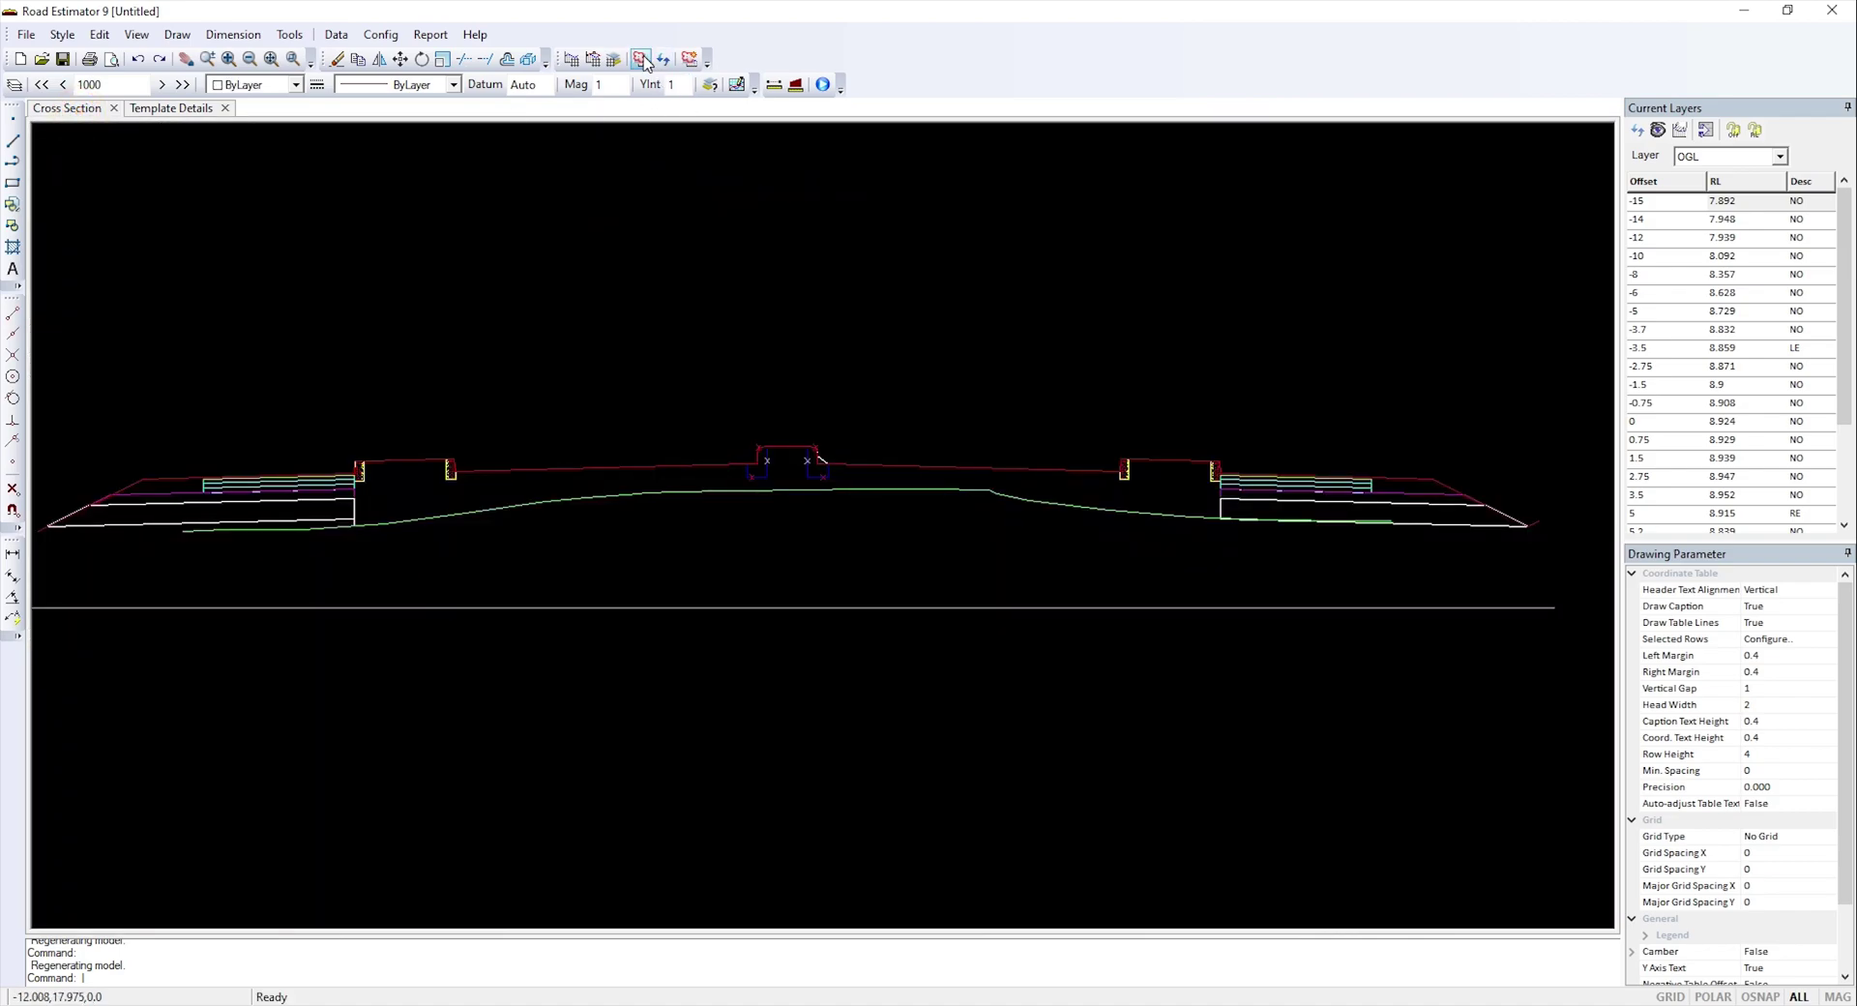
key(Return)
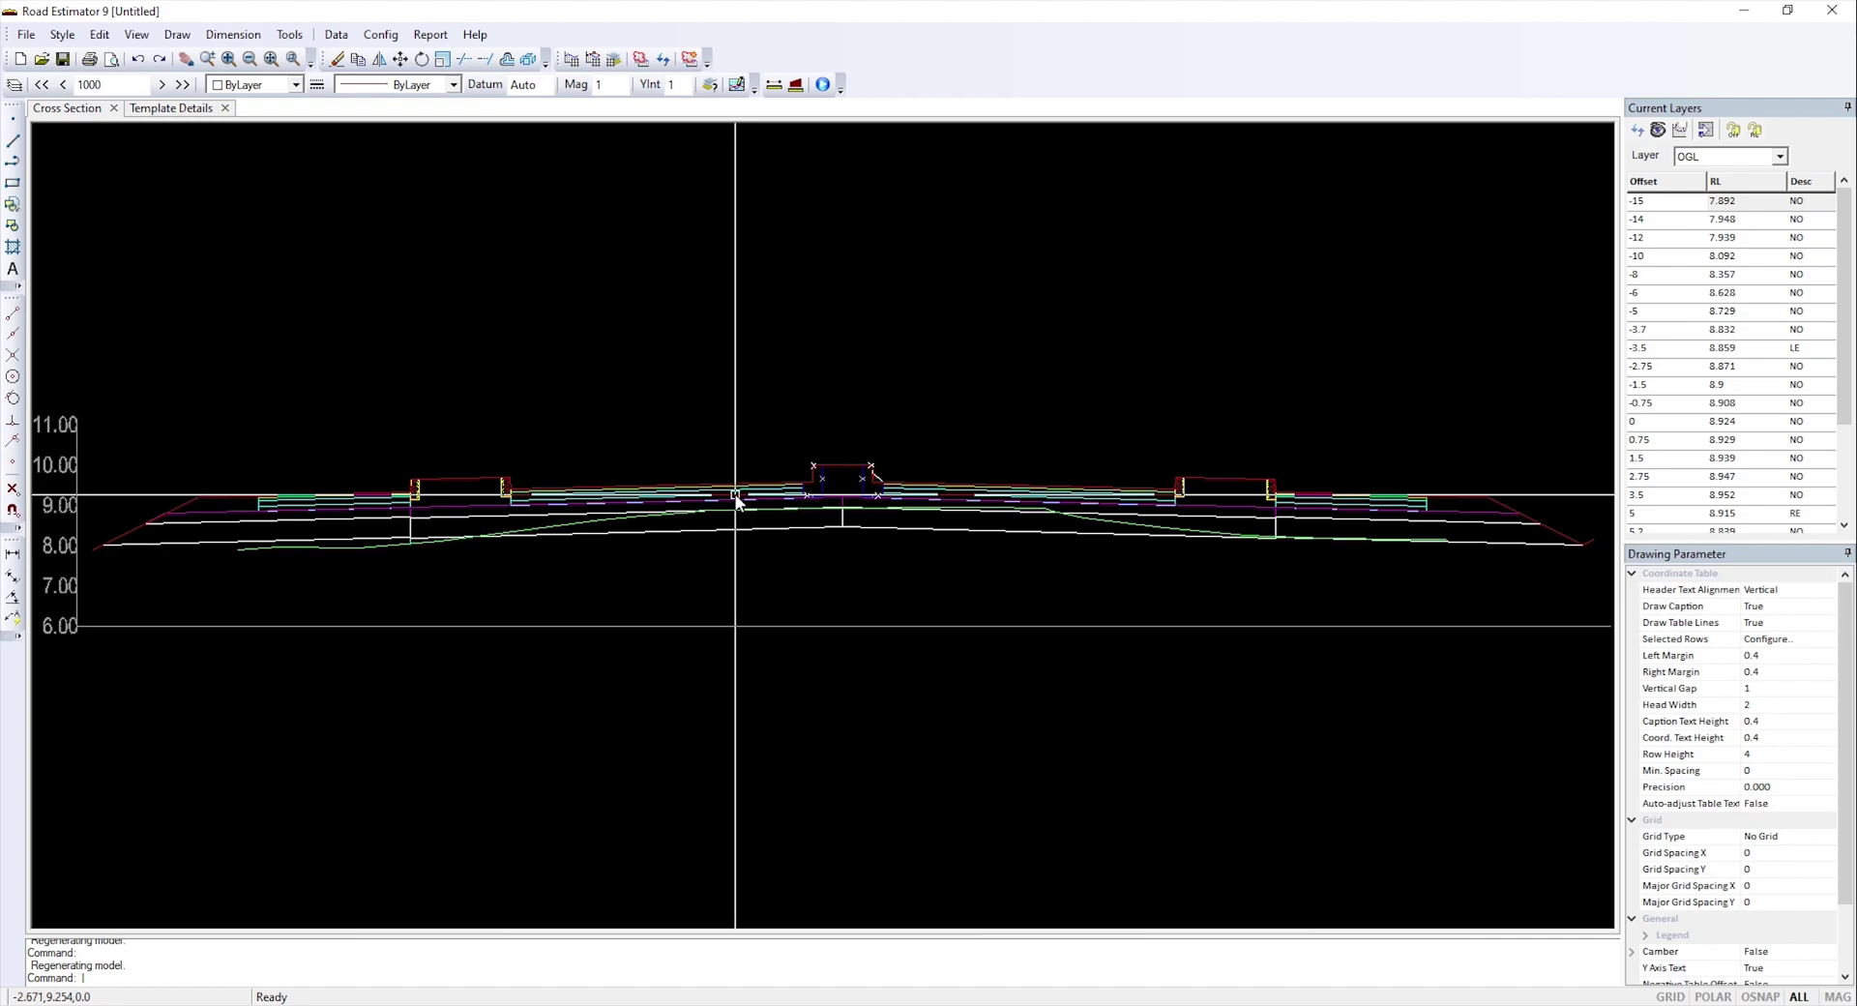
- Examine the pavement layers of the main carriageway where they meet the median and its kerbs
scroll(851, 528, up, 5)
scroll(810, 554, down, 3)
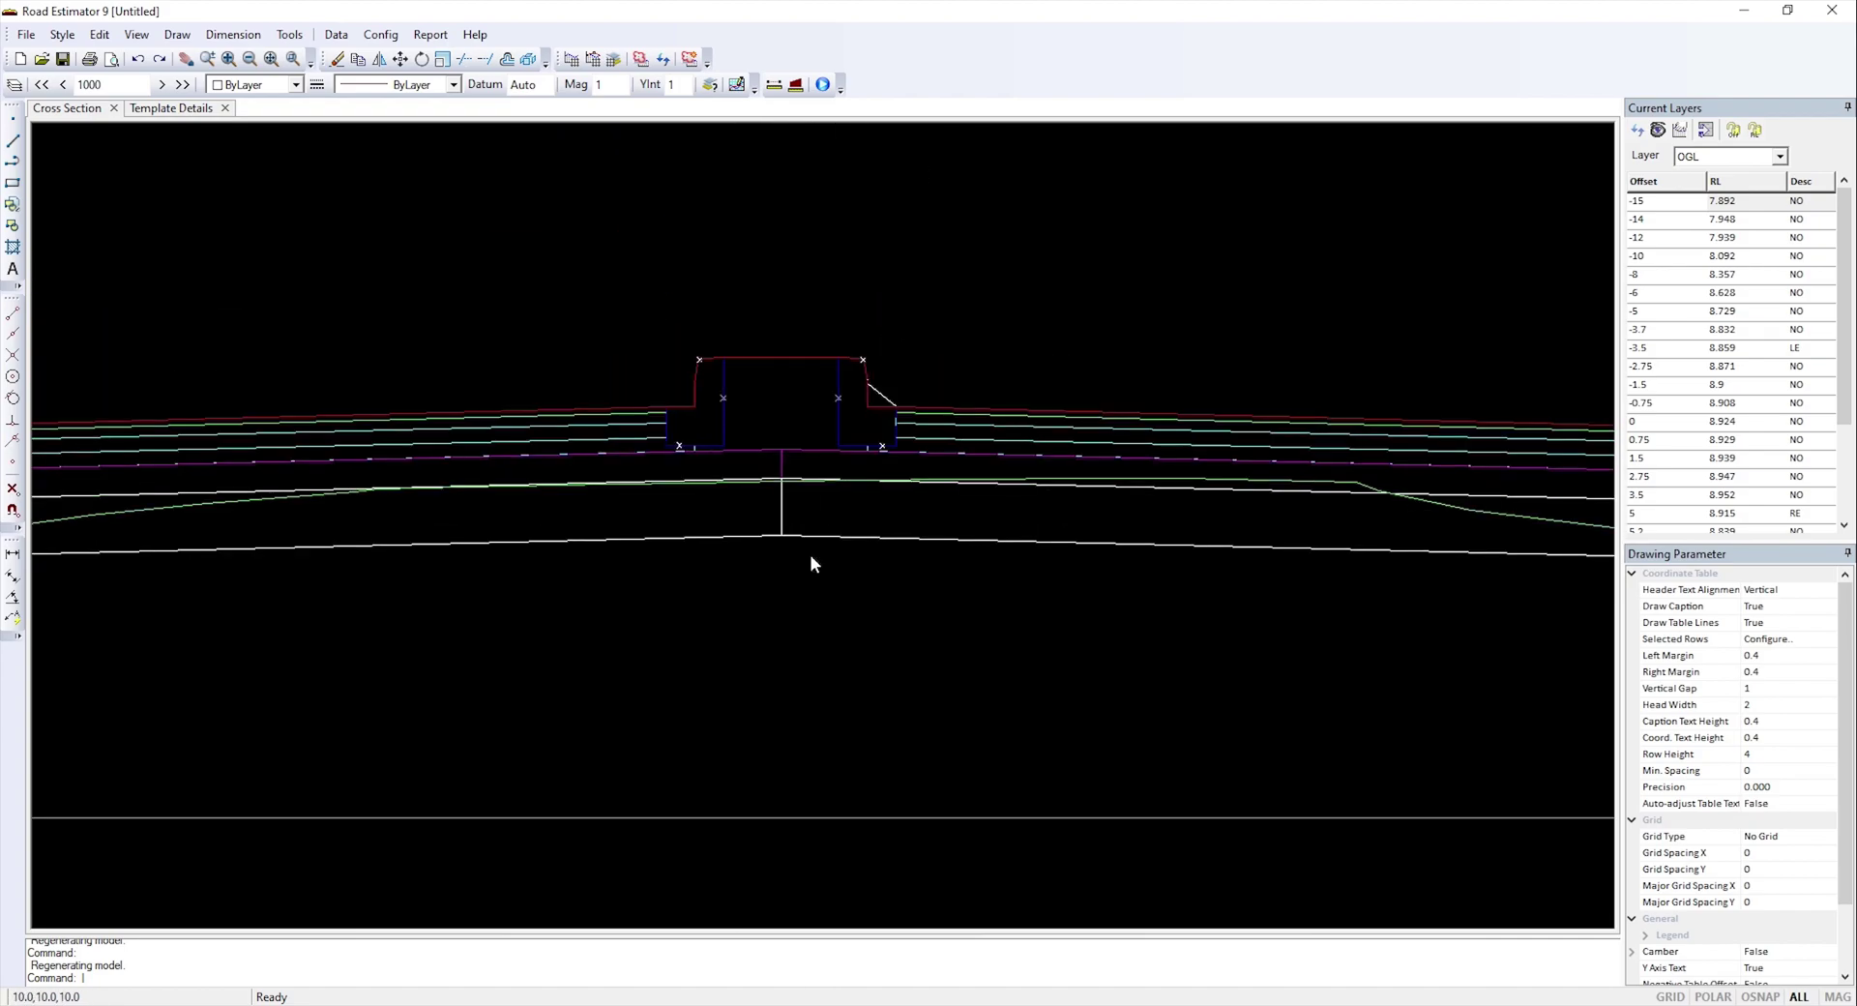
mouse_move(798, 504)
mouse_down()
mouse_move(832, 584)
mouse_move(798, 537)
mouse_up()
scroll(779, 573, up, 7)
scroll(875, 546, down, 3)
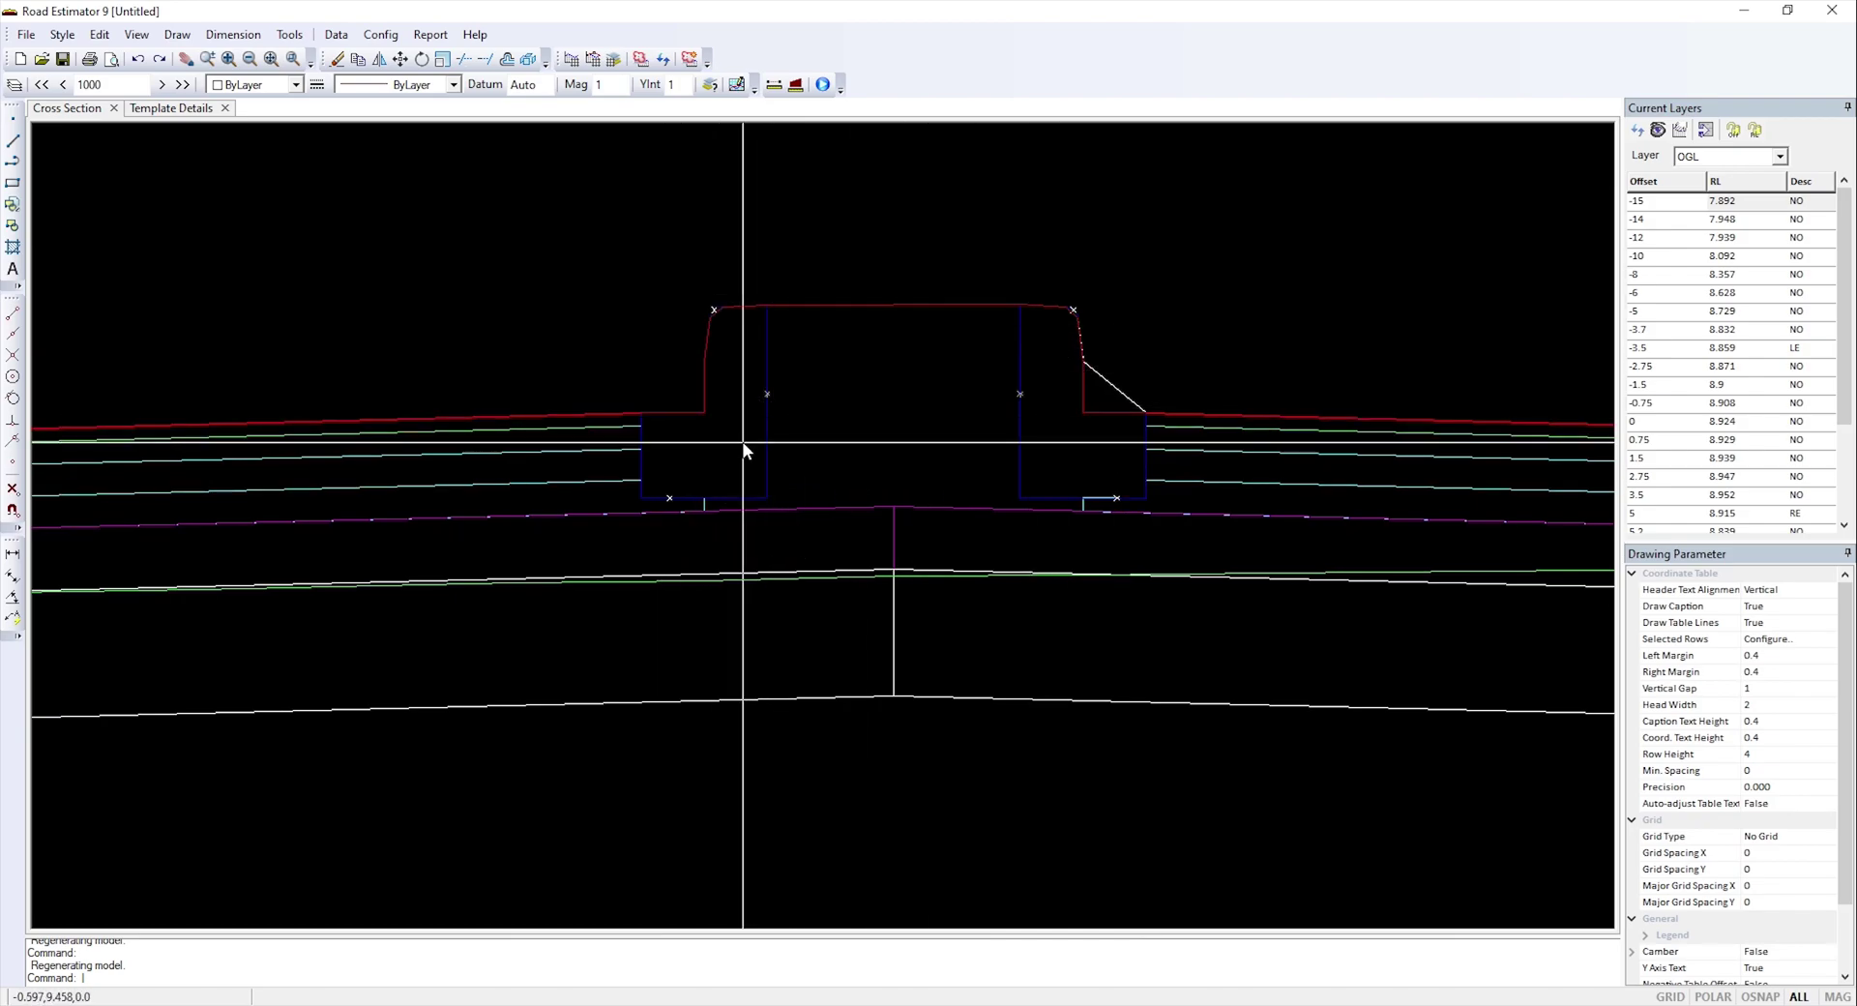
scroll(1012, 426, down, 3)
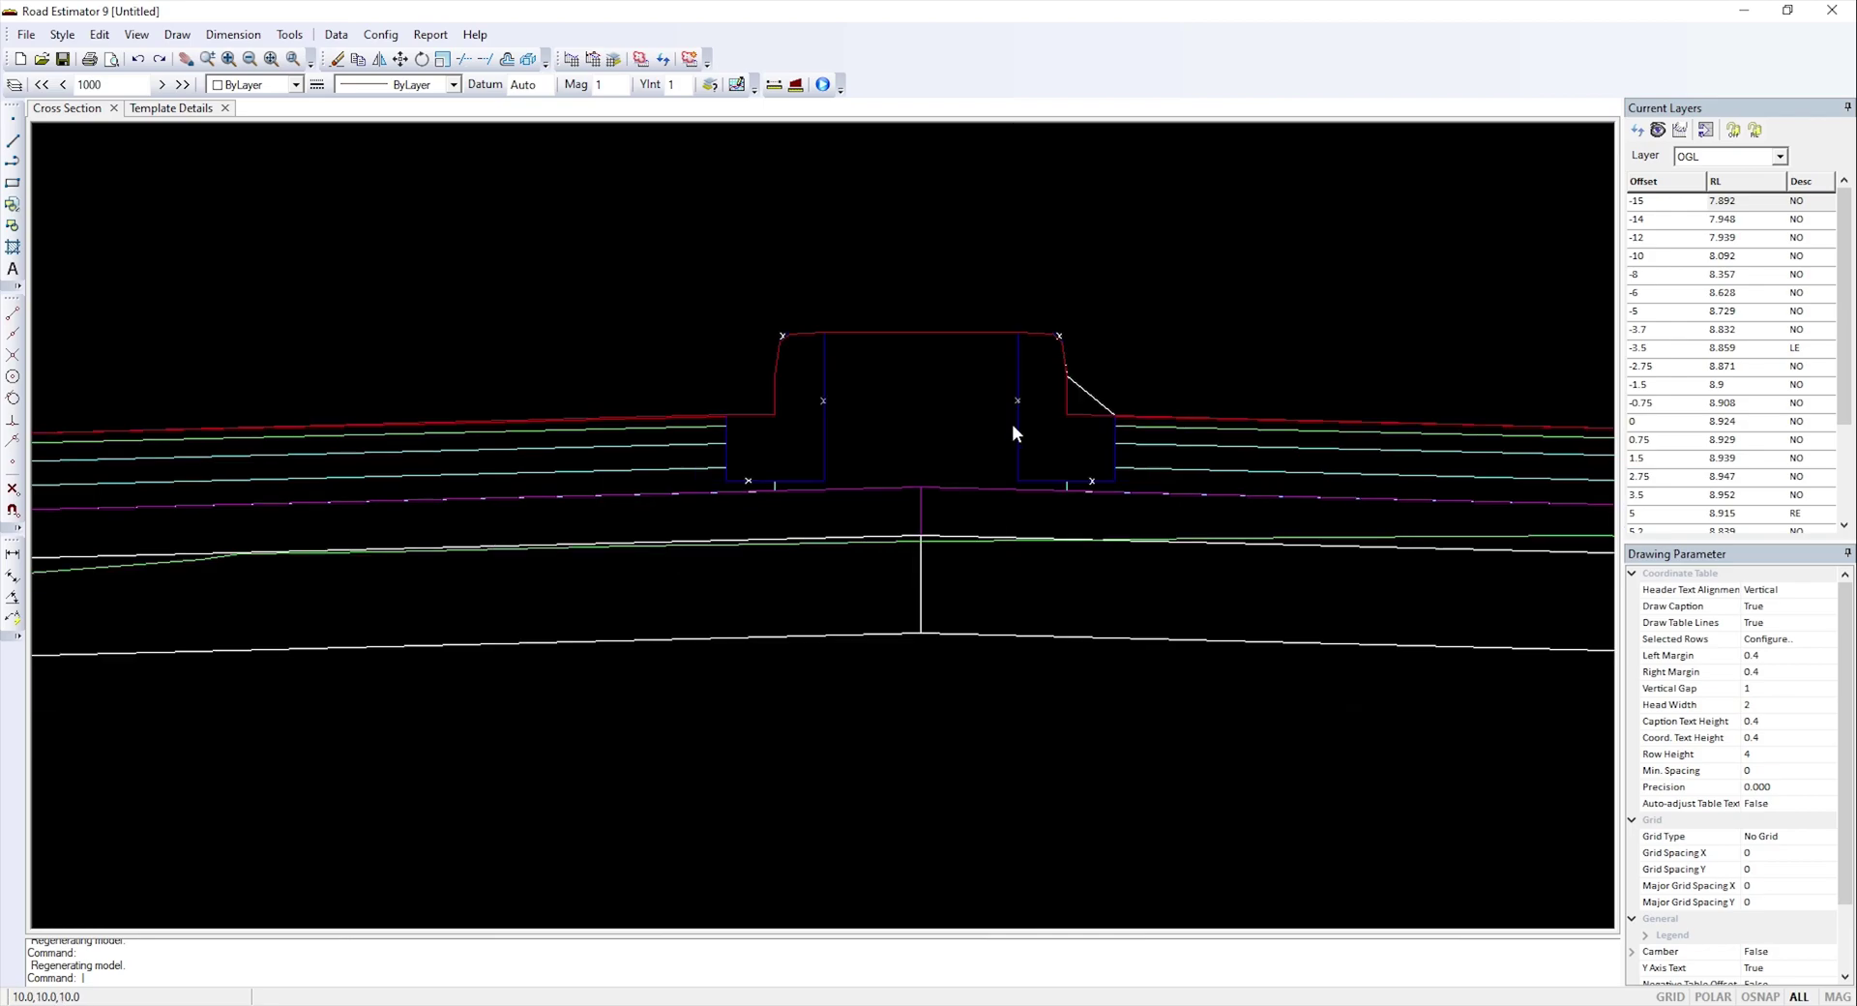
scroll(917, 544, up, 5)
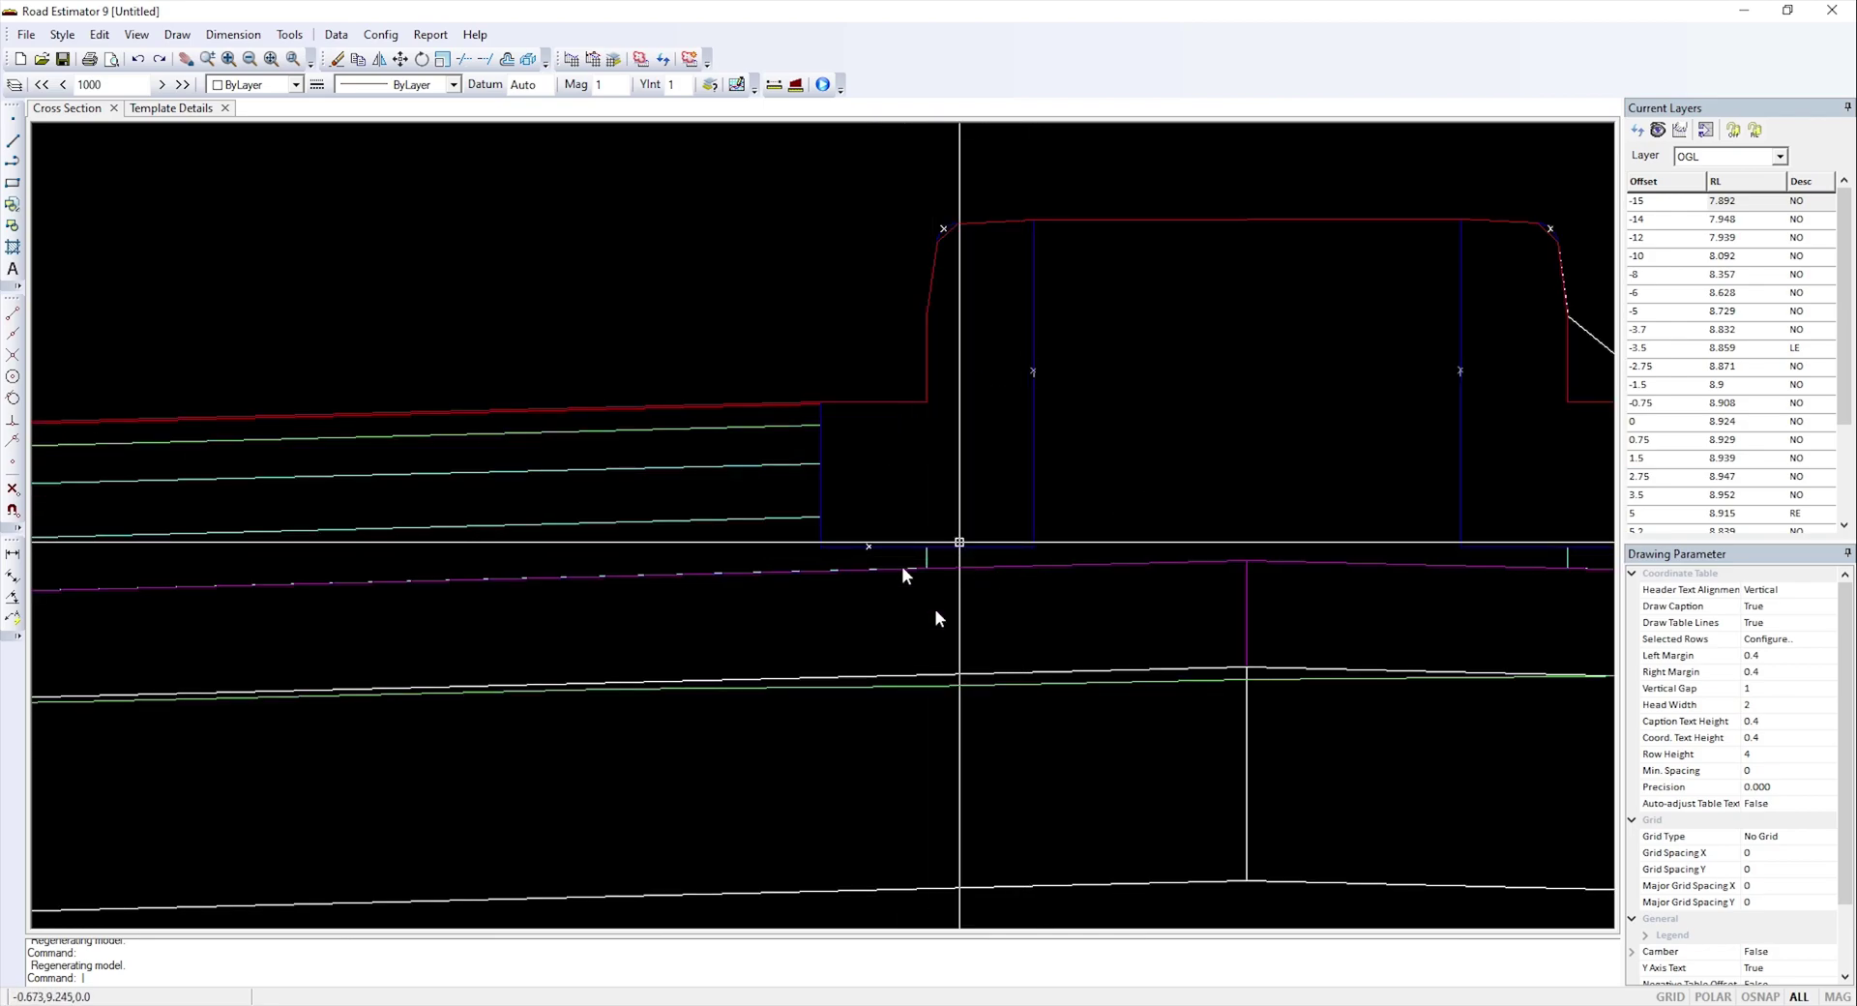
scroll(960, 542, down, 5)
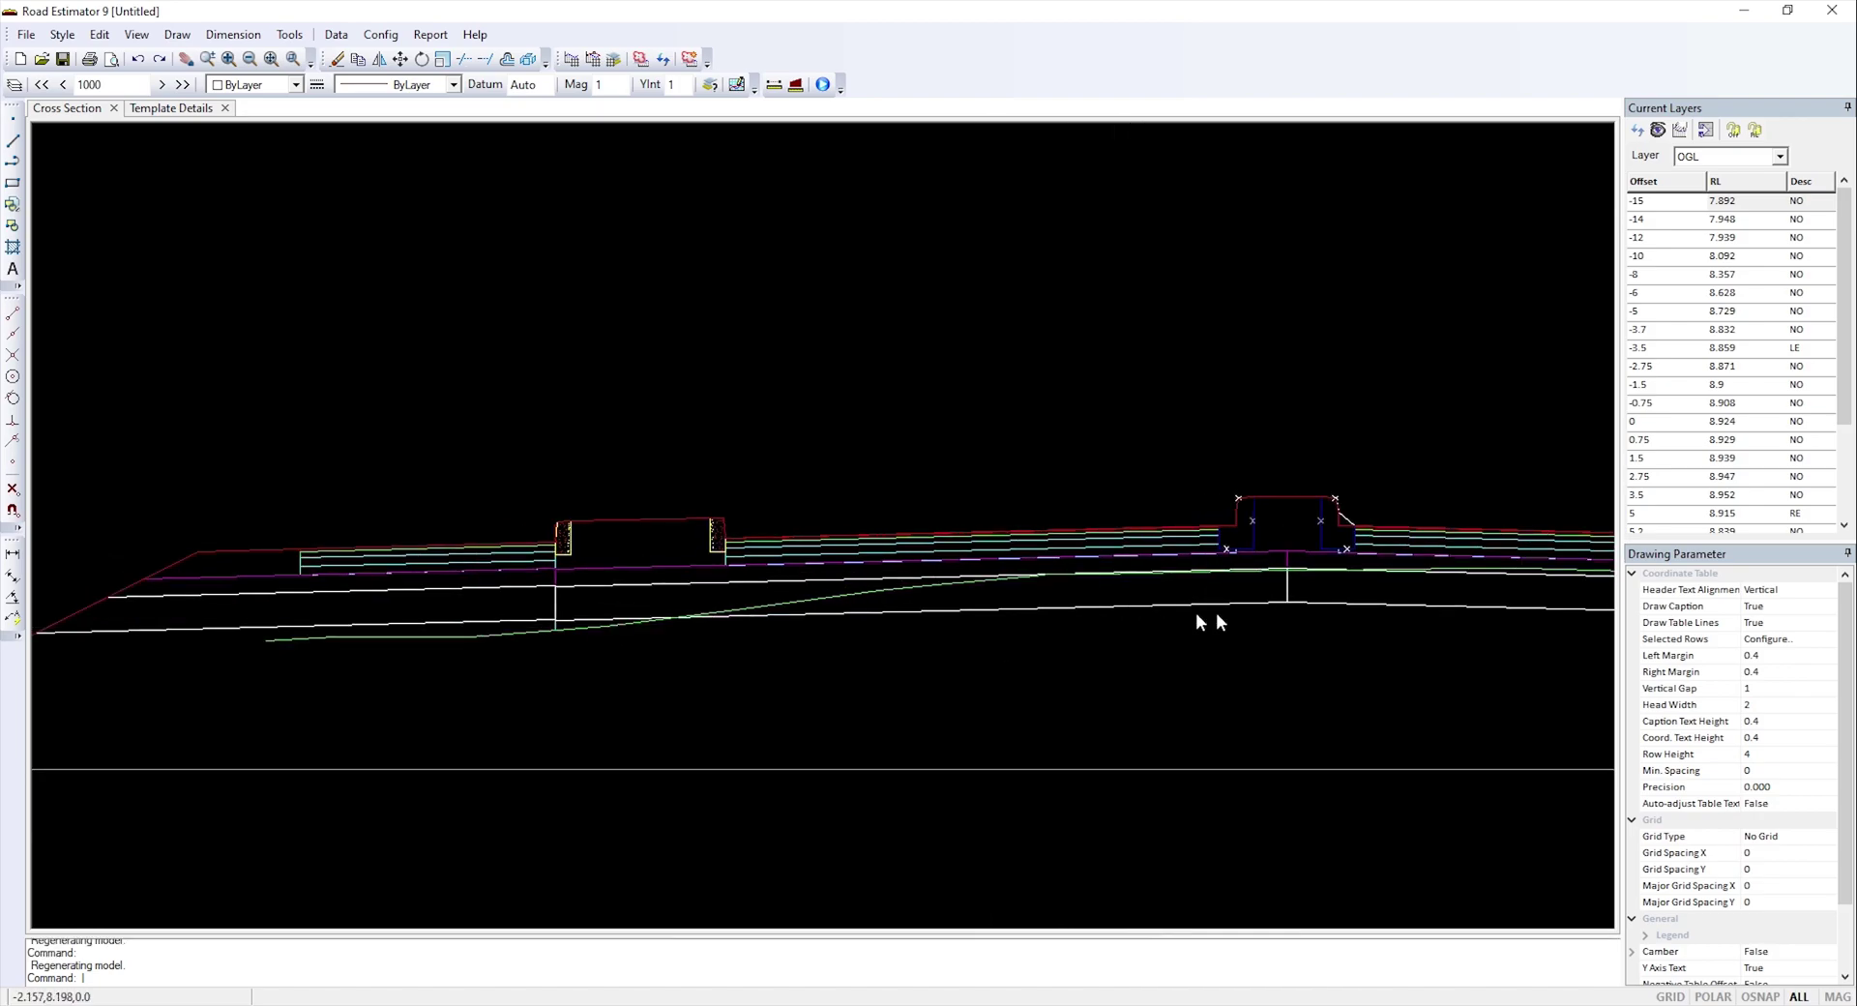
scroll(1216, 620, up, 4)
scroll(1264, 642, down, 3)
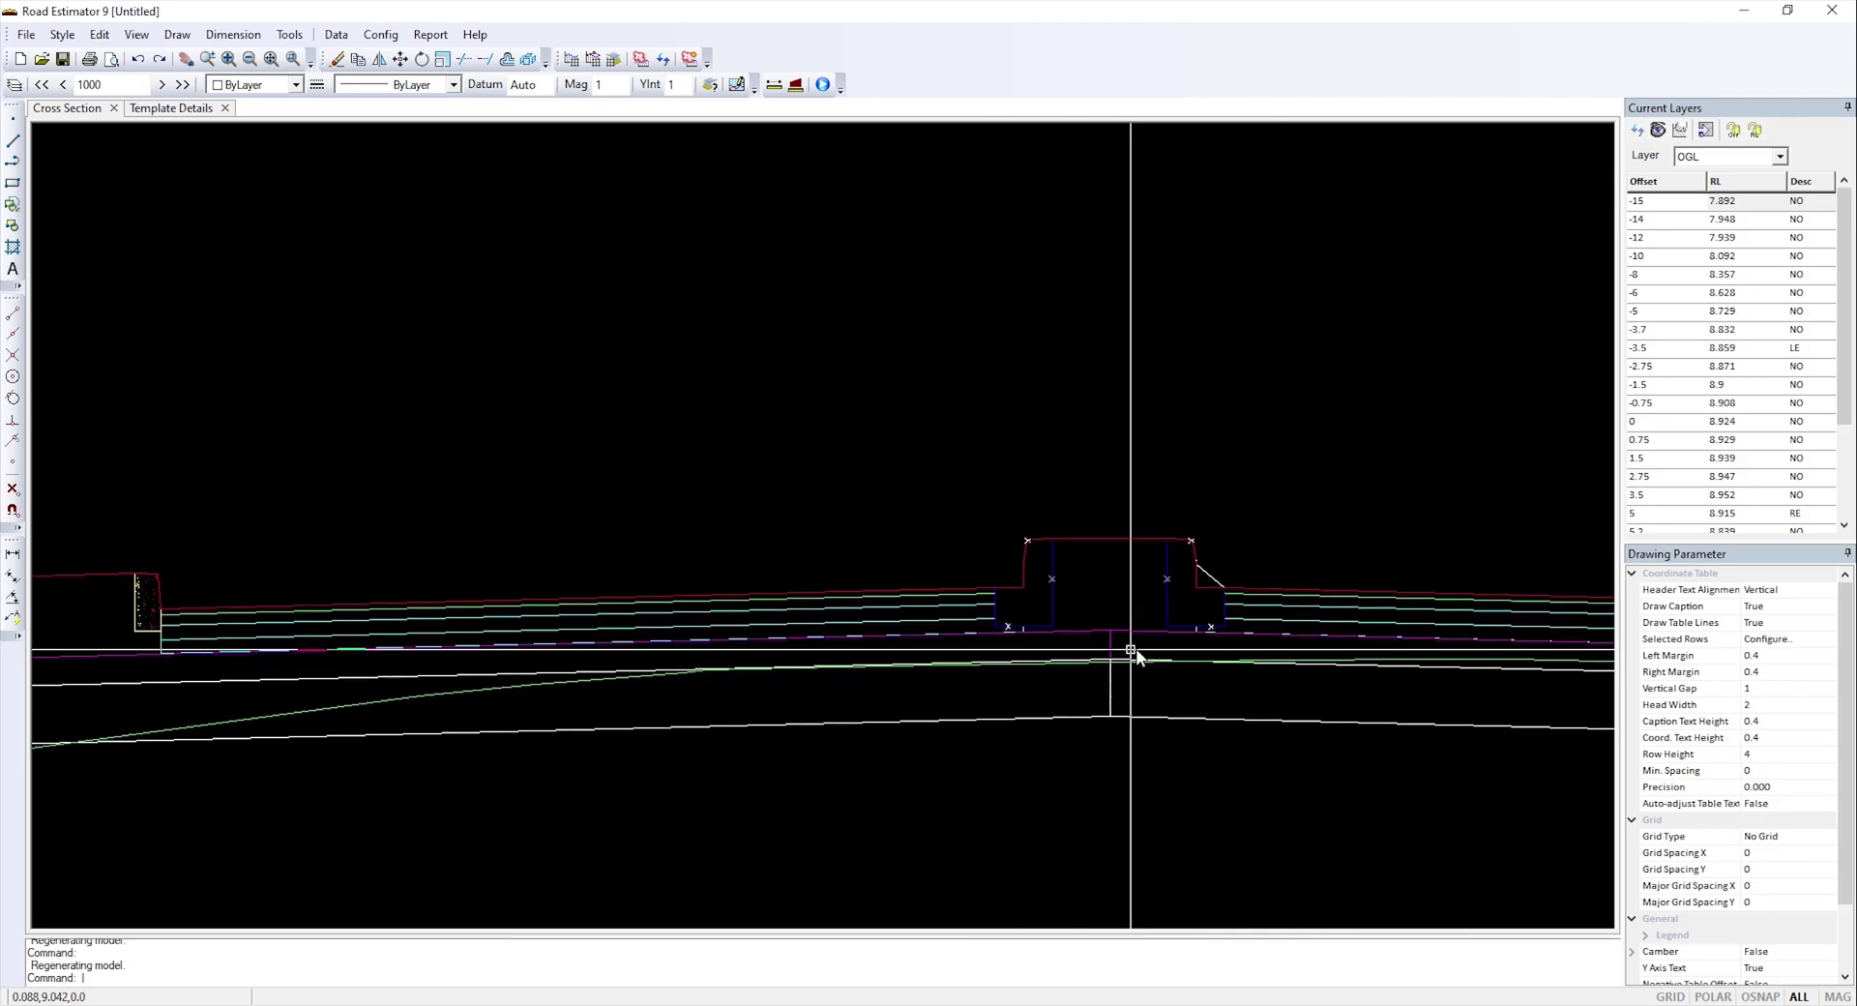
scroll(1130, 650, down, 1)
- Examine how the layers continue beneath the left separator and the left service road out to the side slope
drag(651, 652, 951, 586)
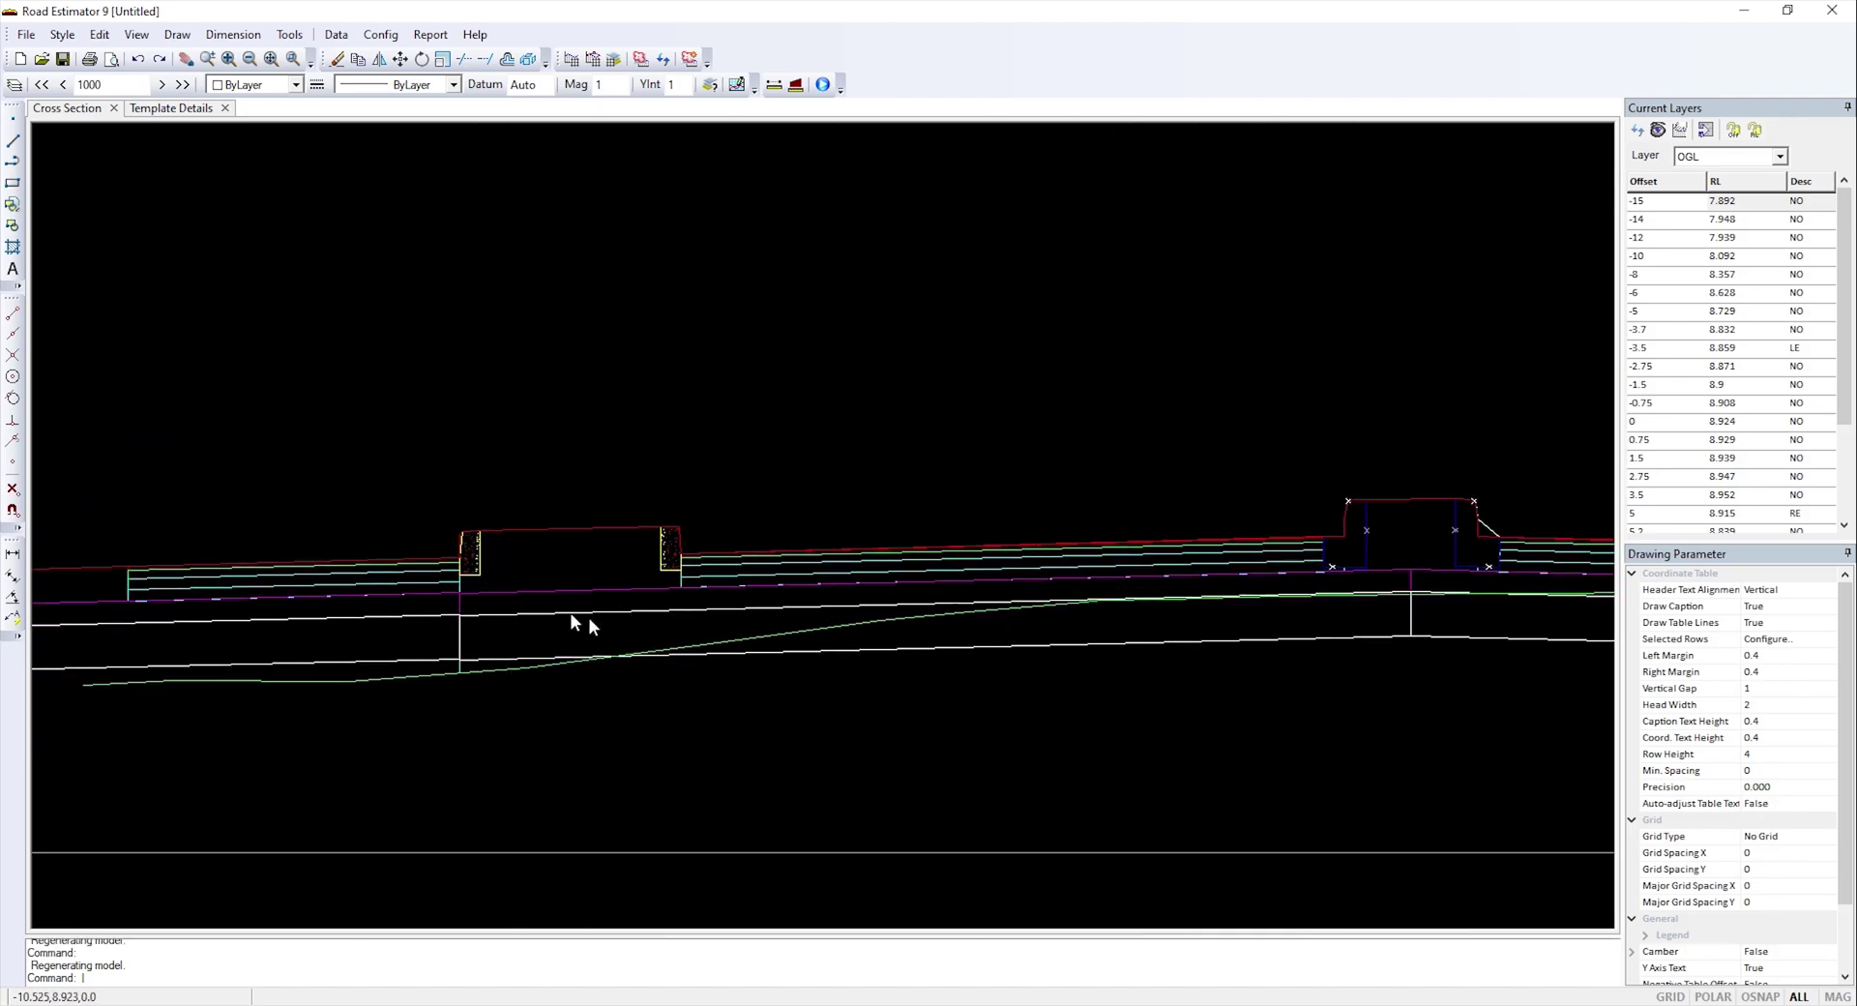
scroll(1199, 604, up, 4)
scroll(1377, 530, down, 5)
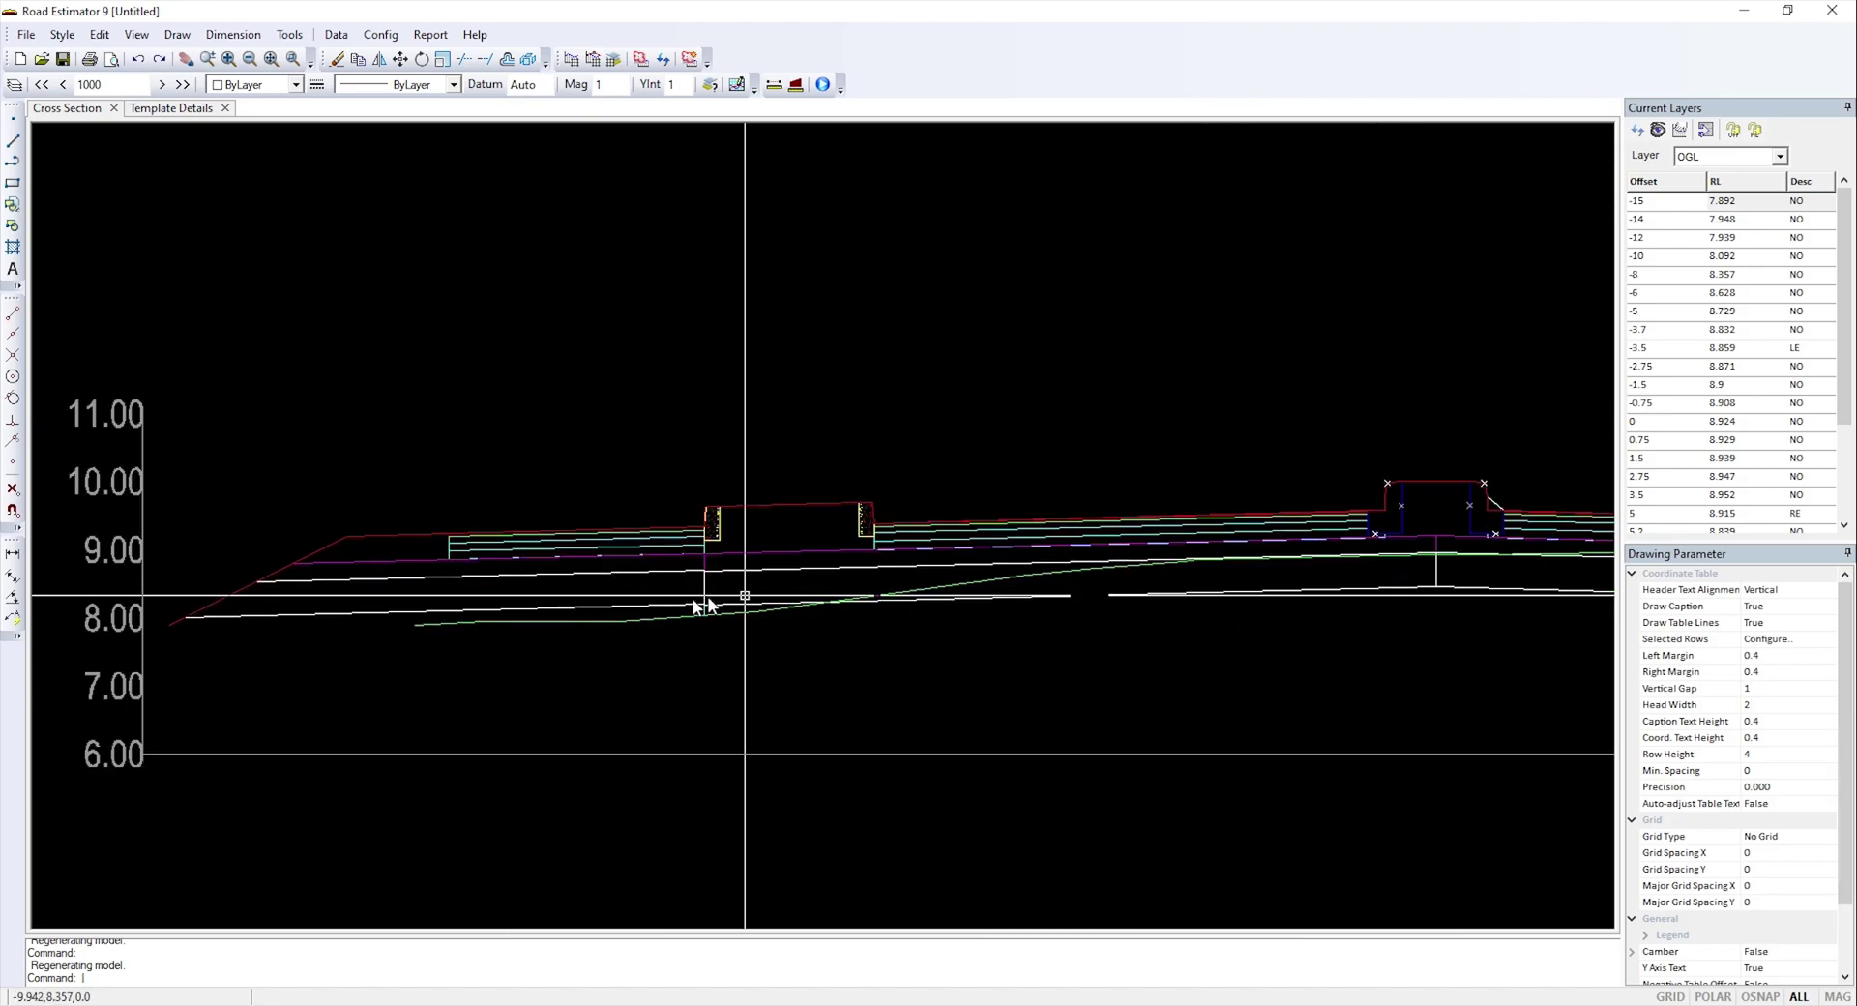
scroll(970, 571, down, 1)
scroll(1064, 531, up, 5)
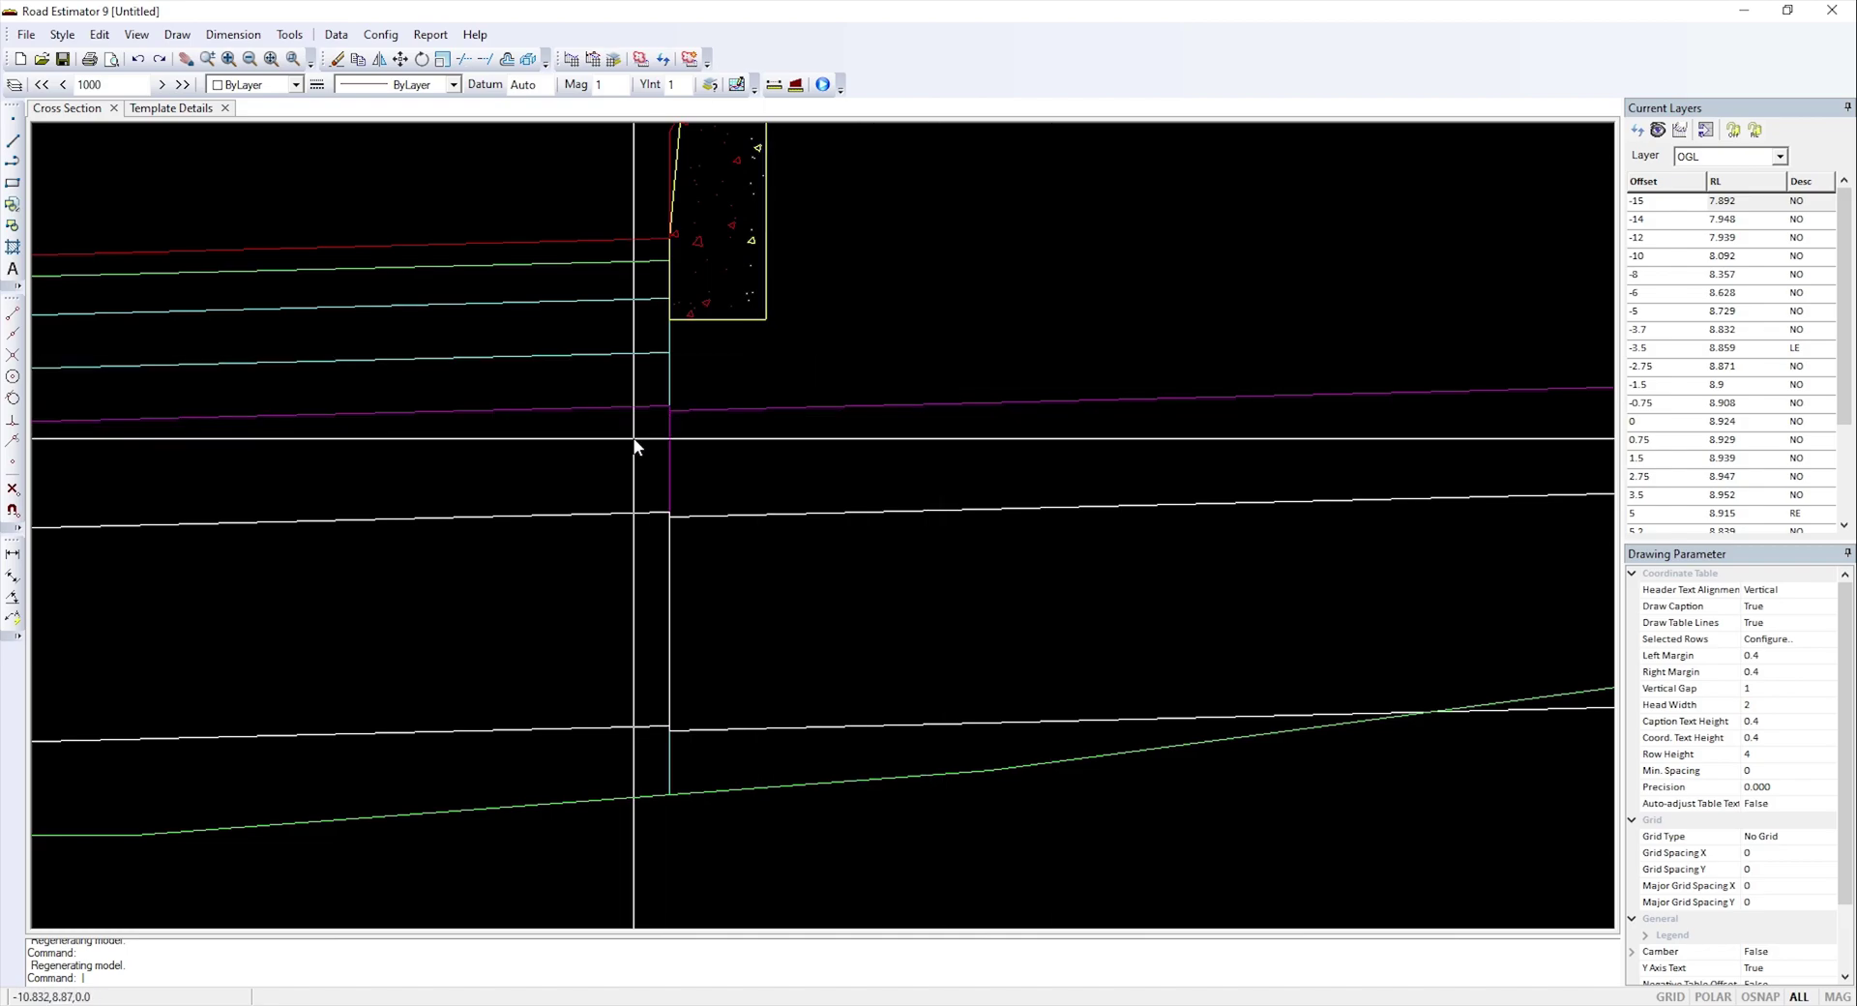
scroll(916, 506, down, 5)
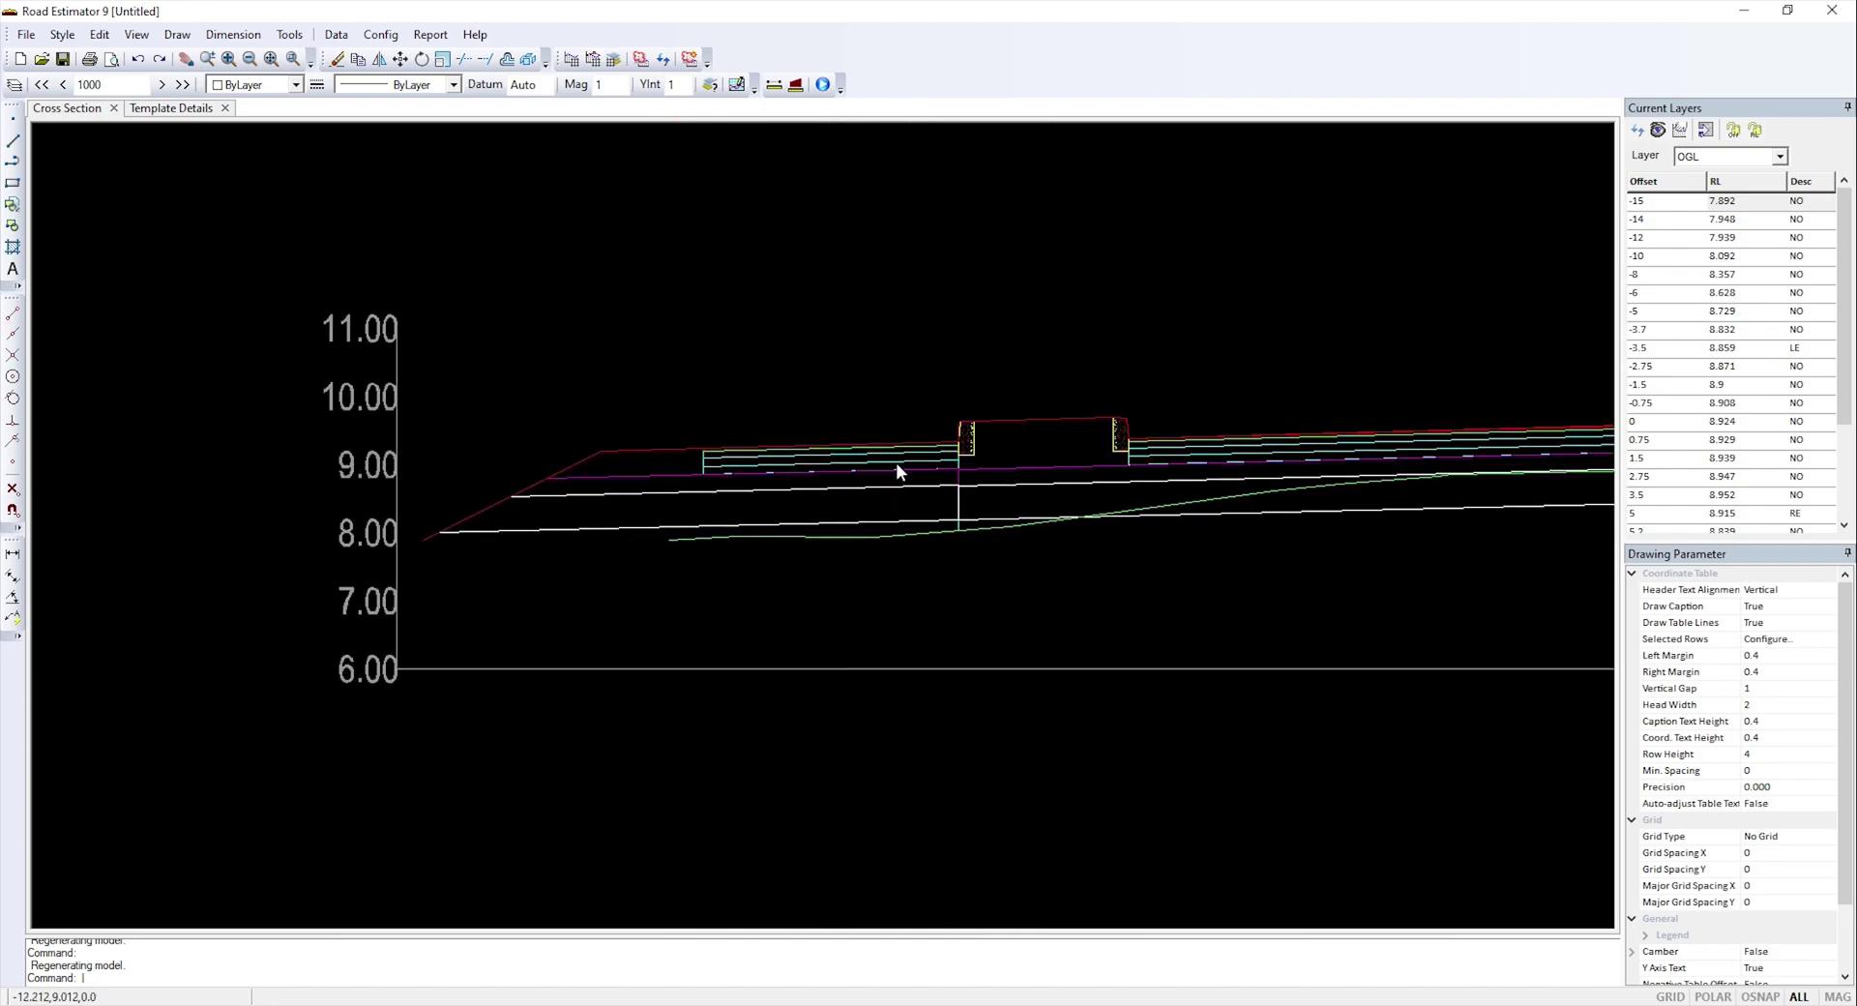
scroll(1015, 471, up, 5)
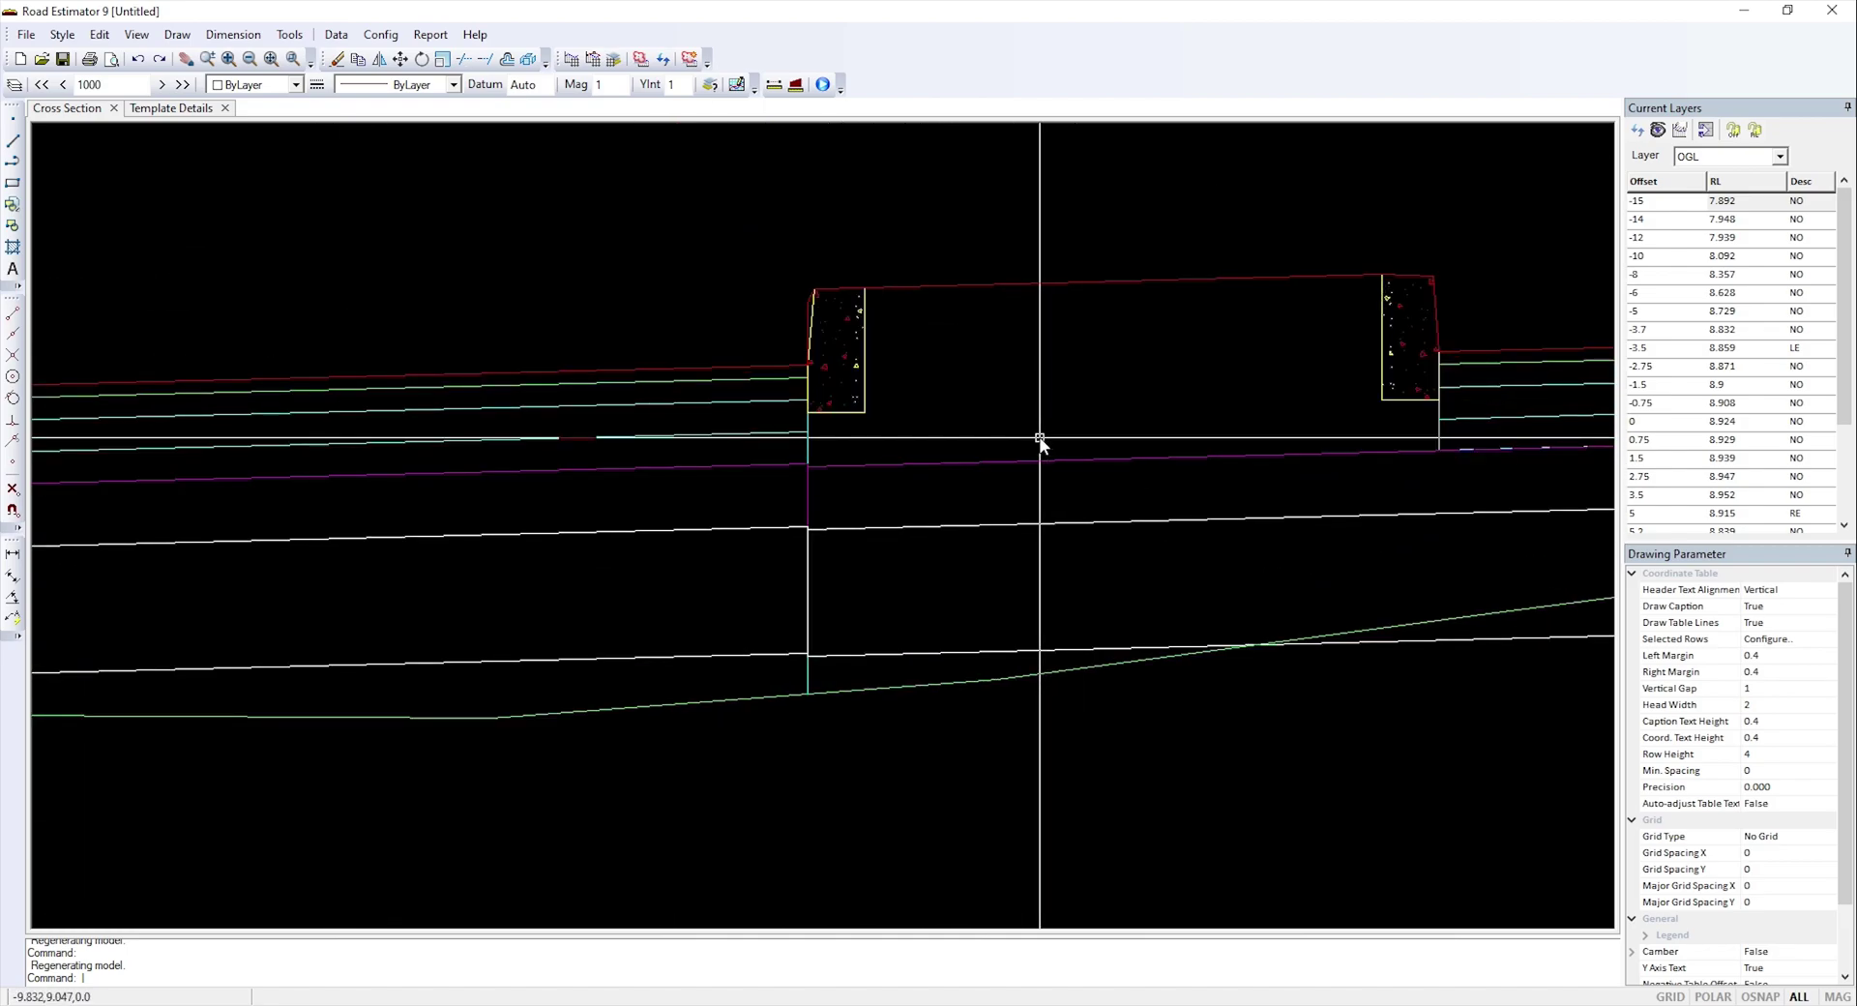
scroll(1006, 455, down, 5)
scroll(610, 532, down, 2)
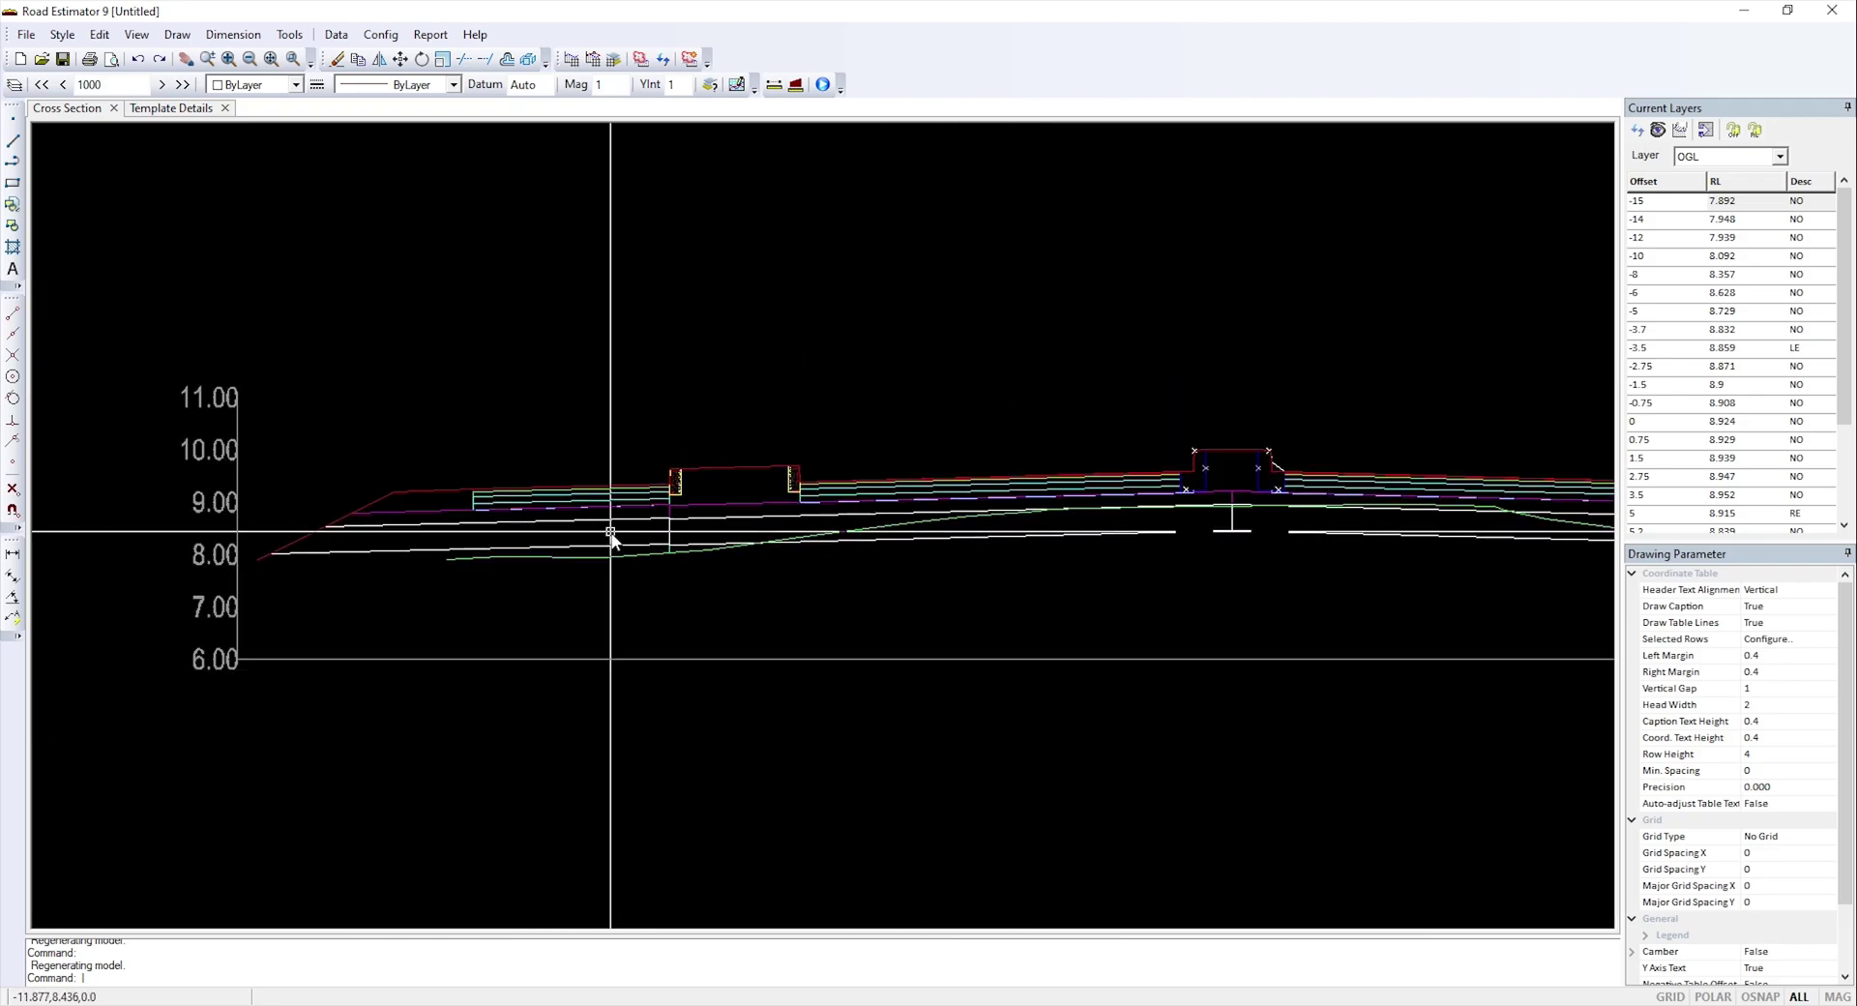
scroll(610, 531, down, 3)
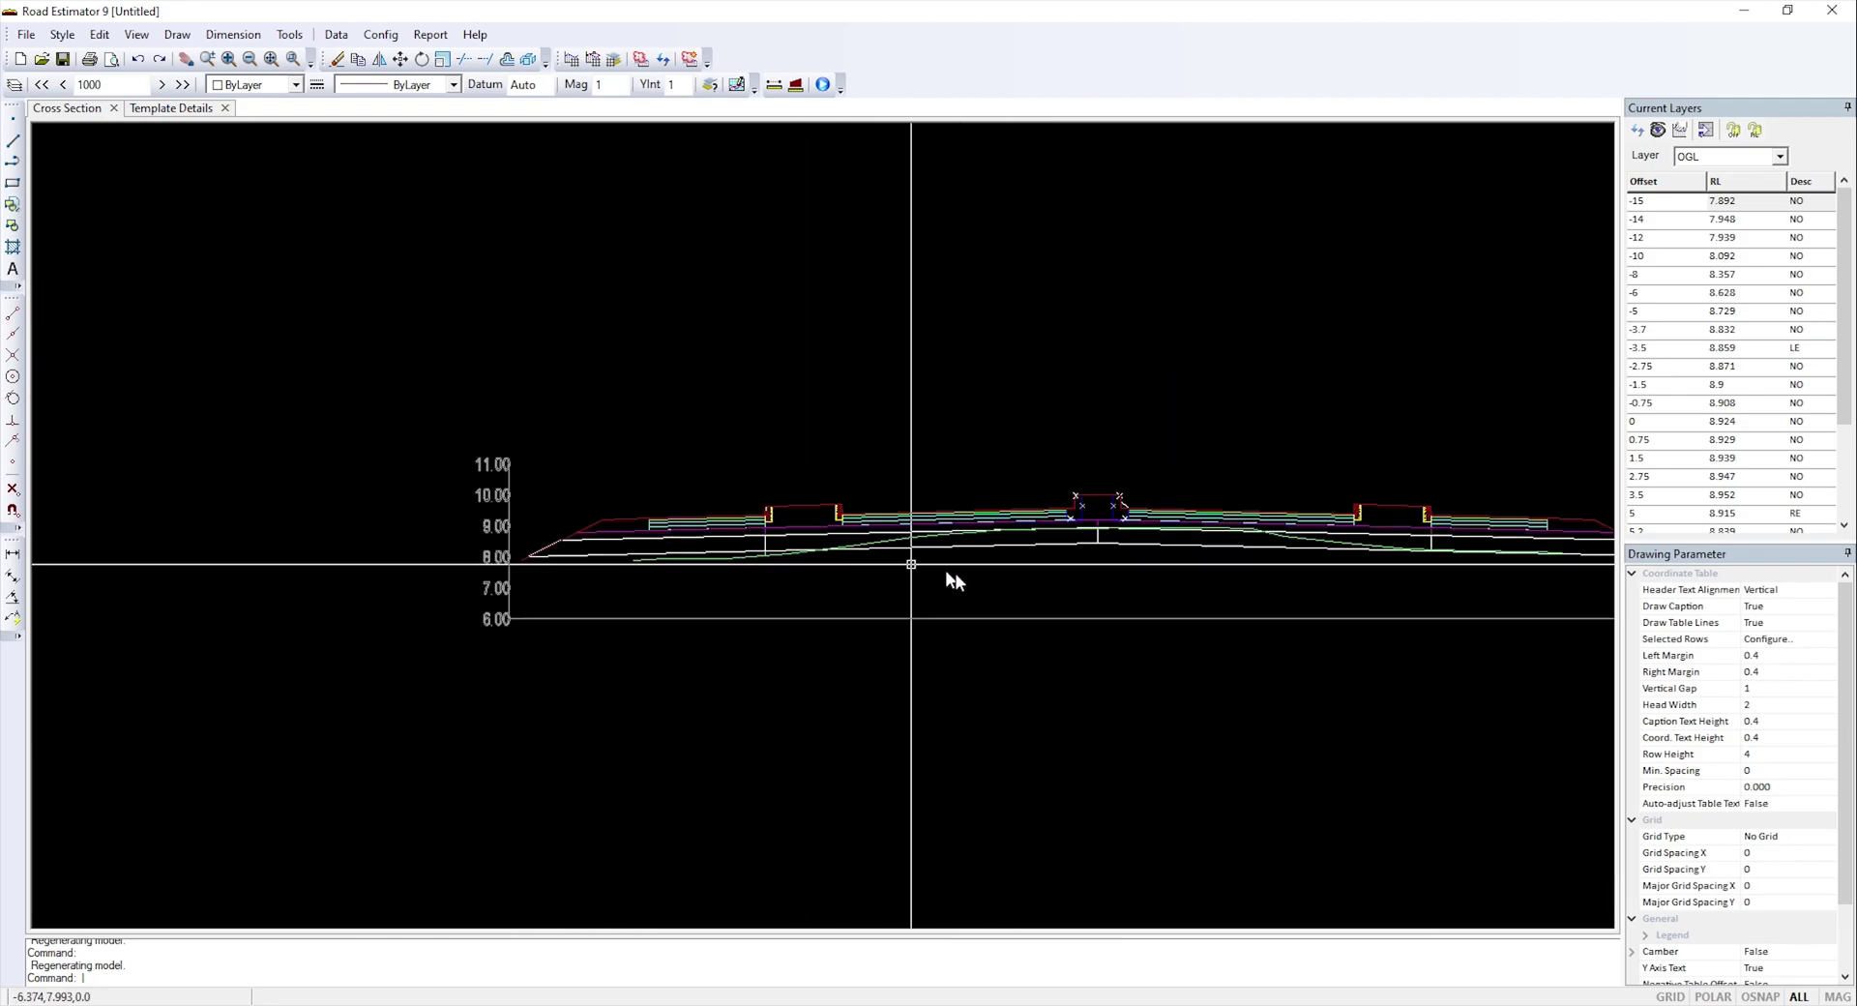
- Close the template details and open the drain element details
click(225, 108)
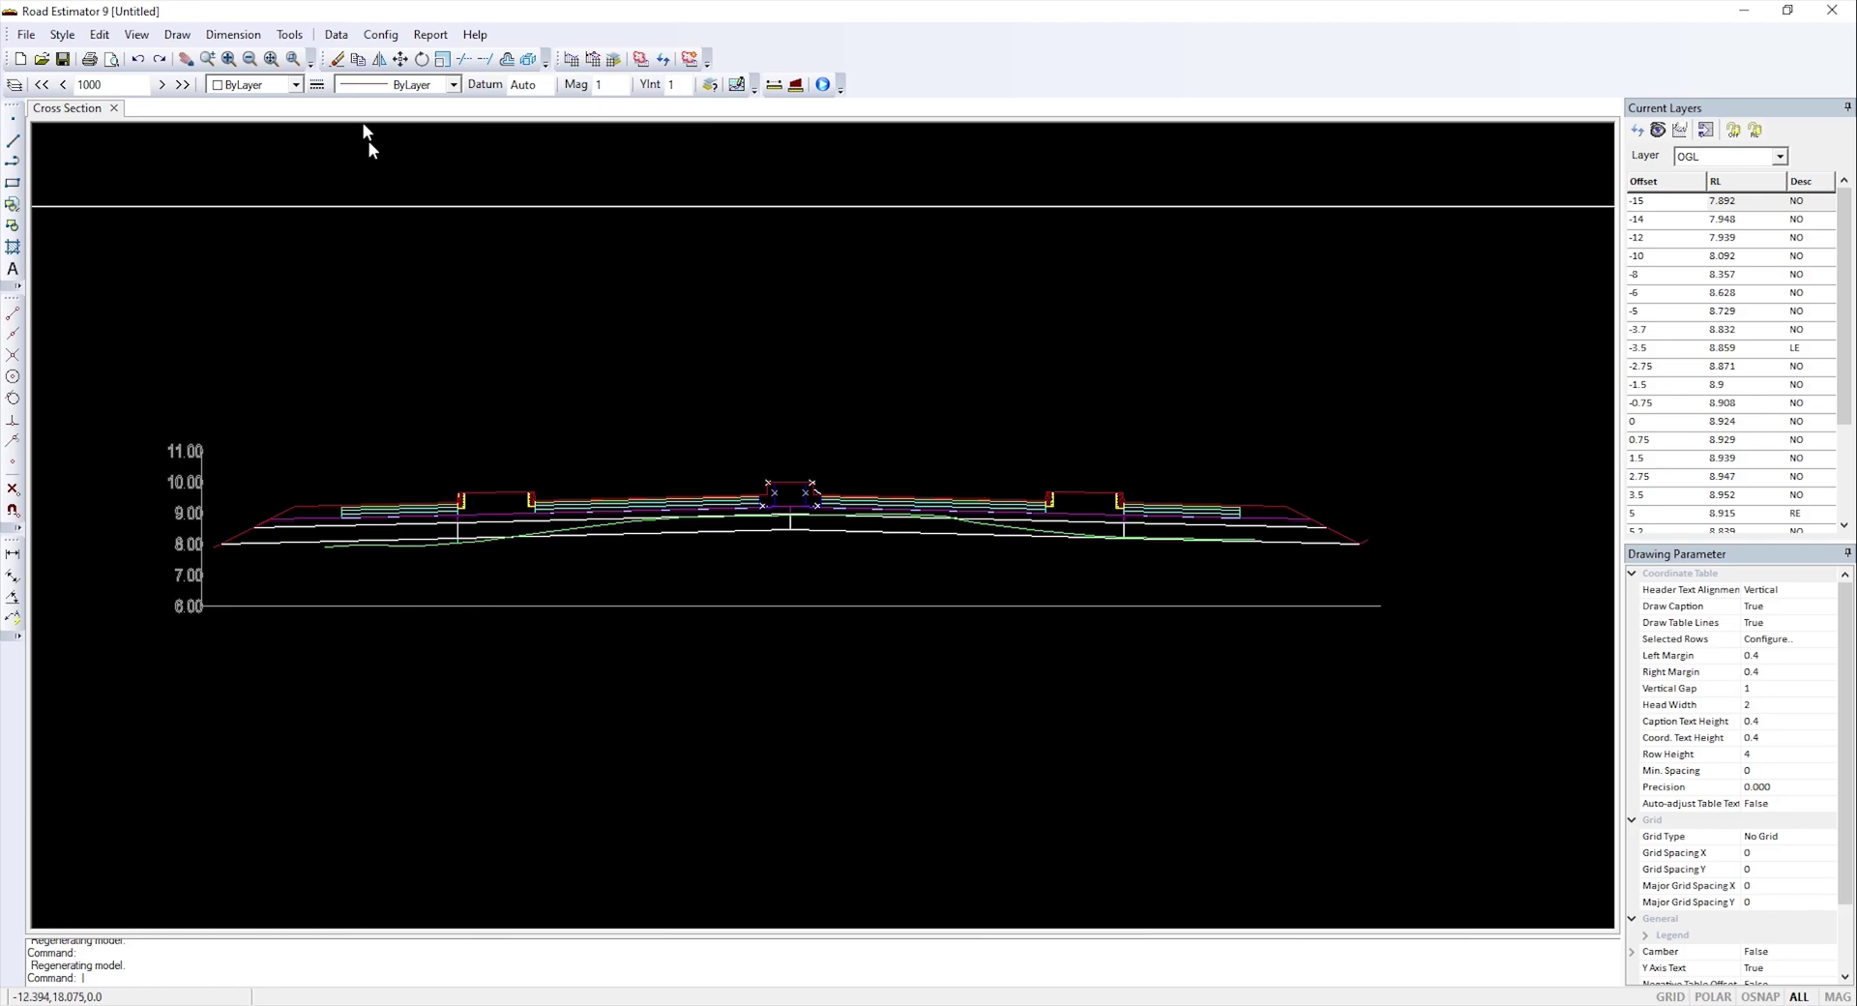
click(336, 34)
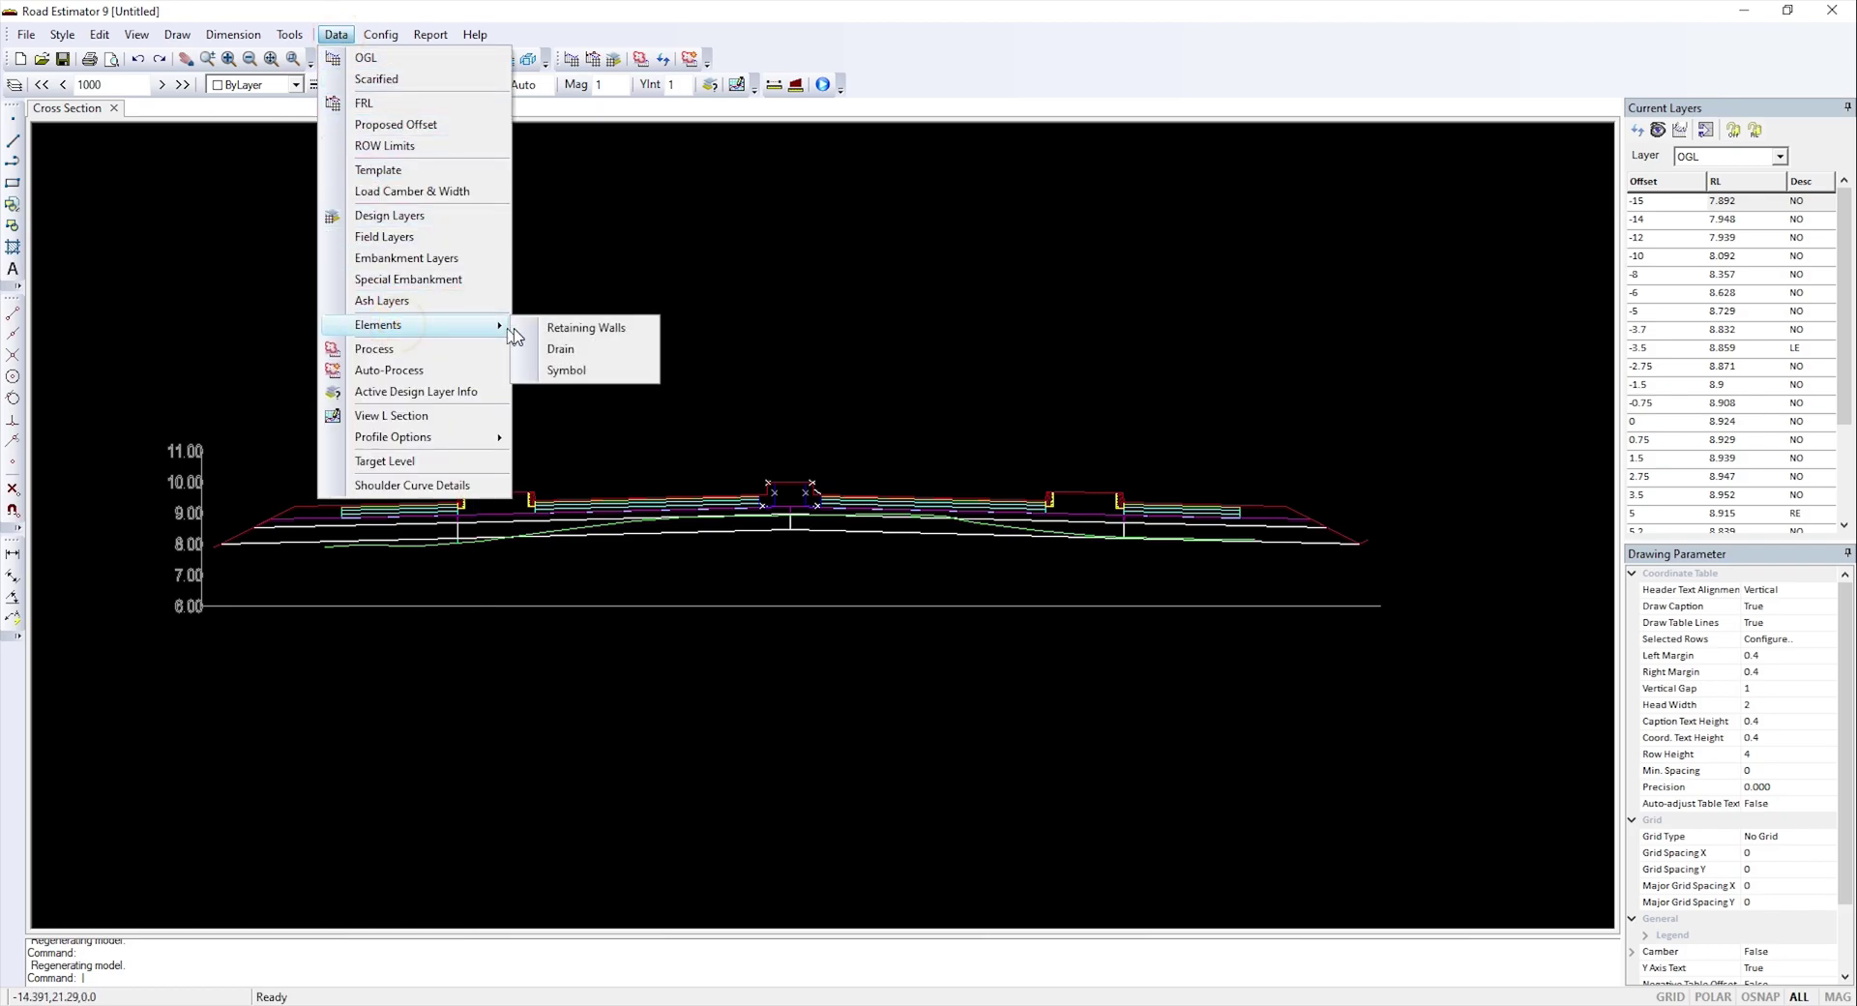
click(559, 349)
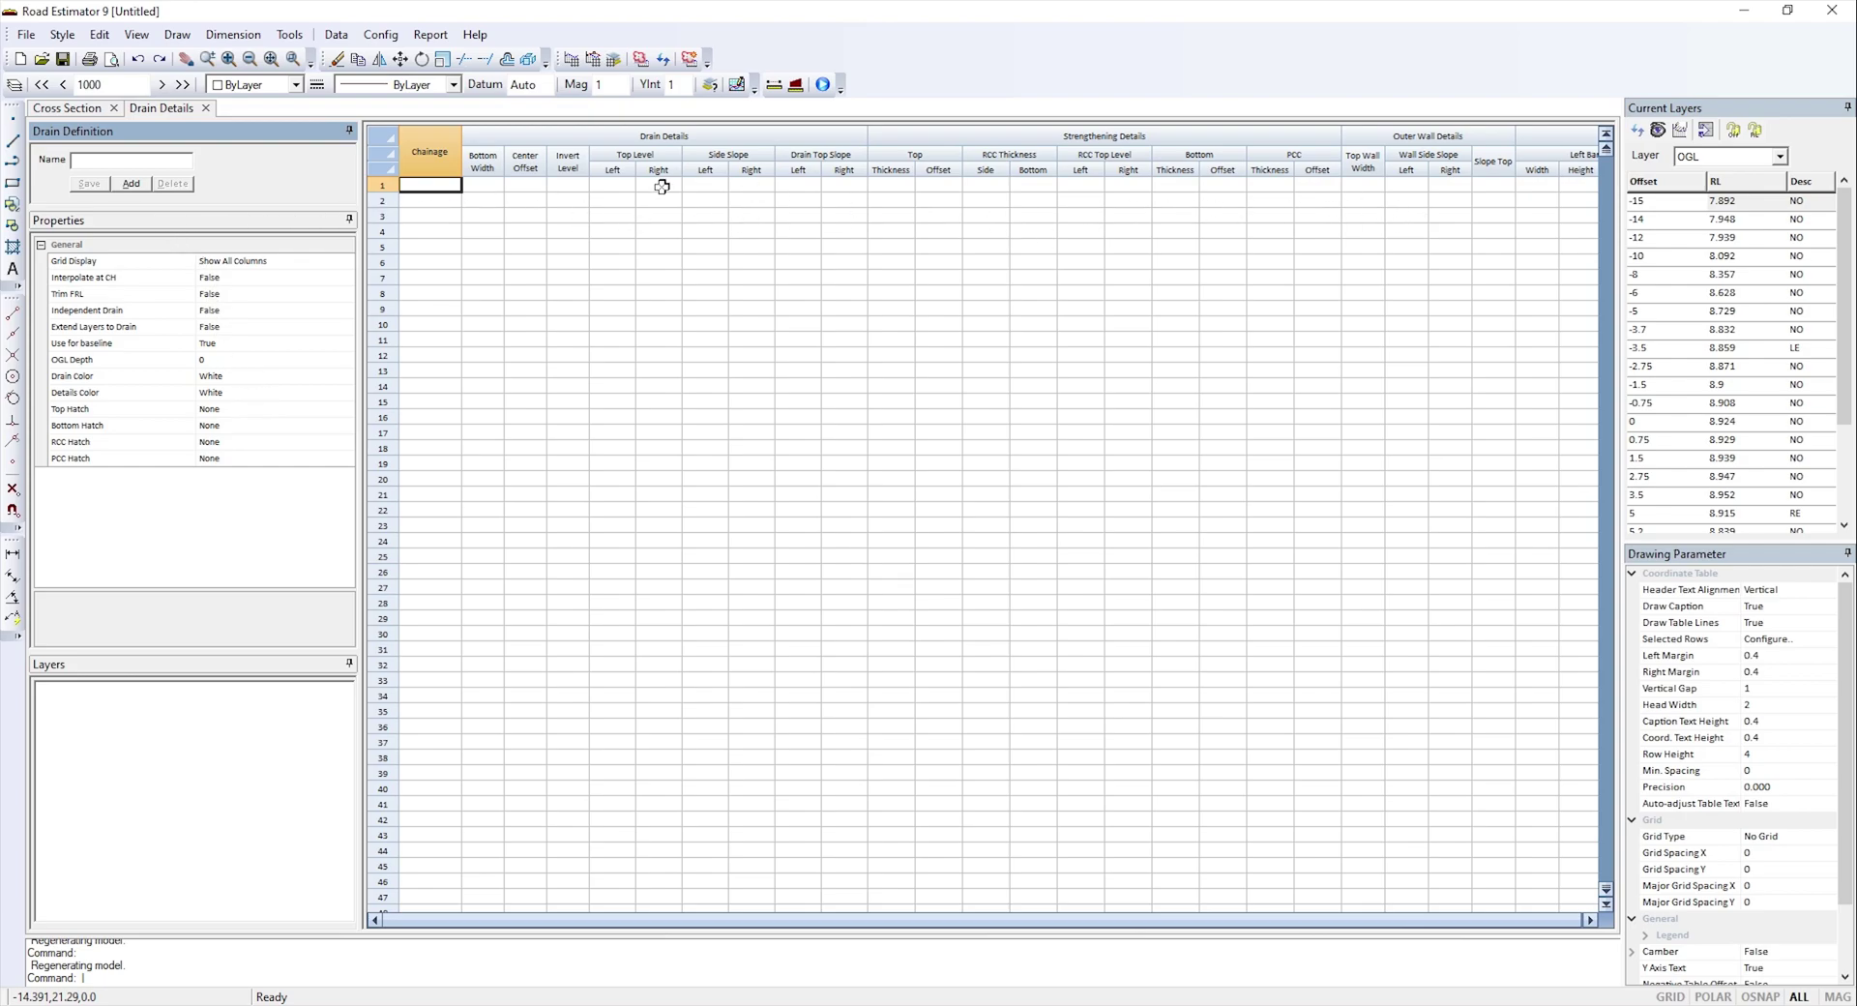
- Add a drain definition named LHS DRAIN with Interpolate at CH set to True
click(131, 184)
text(LHS DRAIN)
click(321, 280)
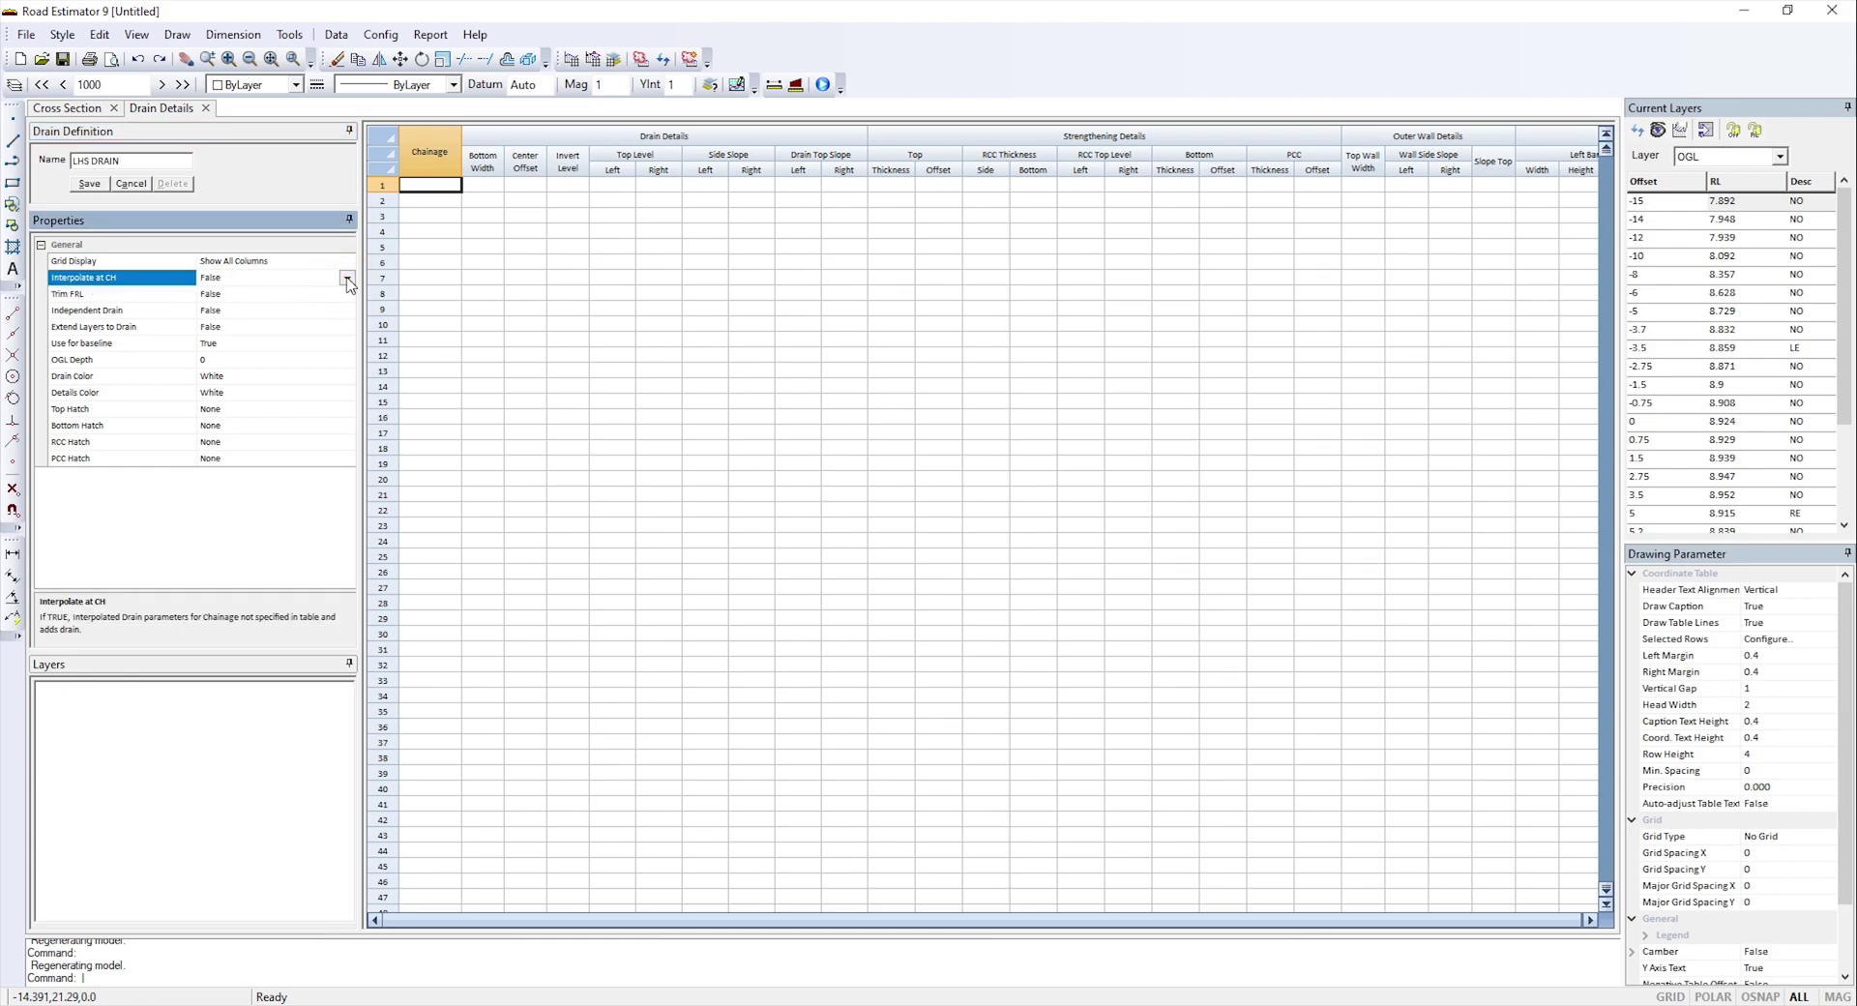
click(347, 278)
click(320, 305)
- Enter chainage 1000 with a bottom width of 0.5 for LHS DRAIN and save the definition
click(428, 190)
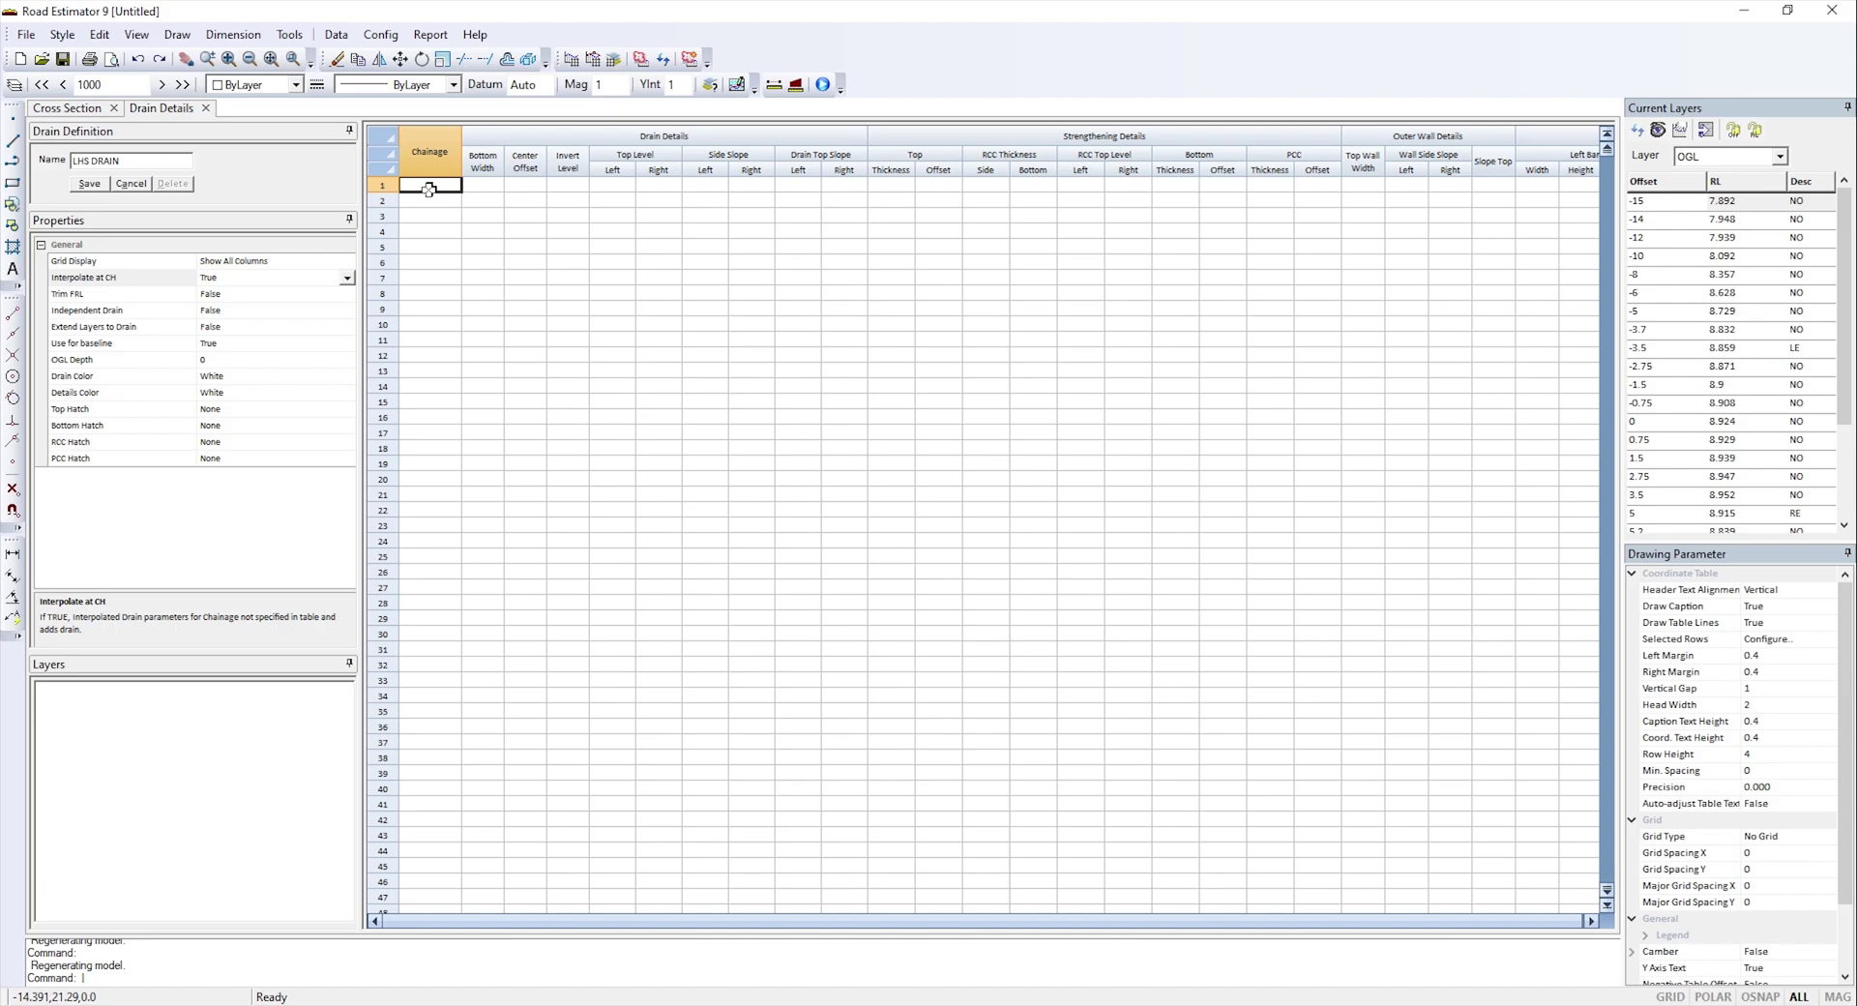
double_click(428, 190)
text(1000)
key(Tab)
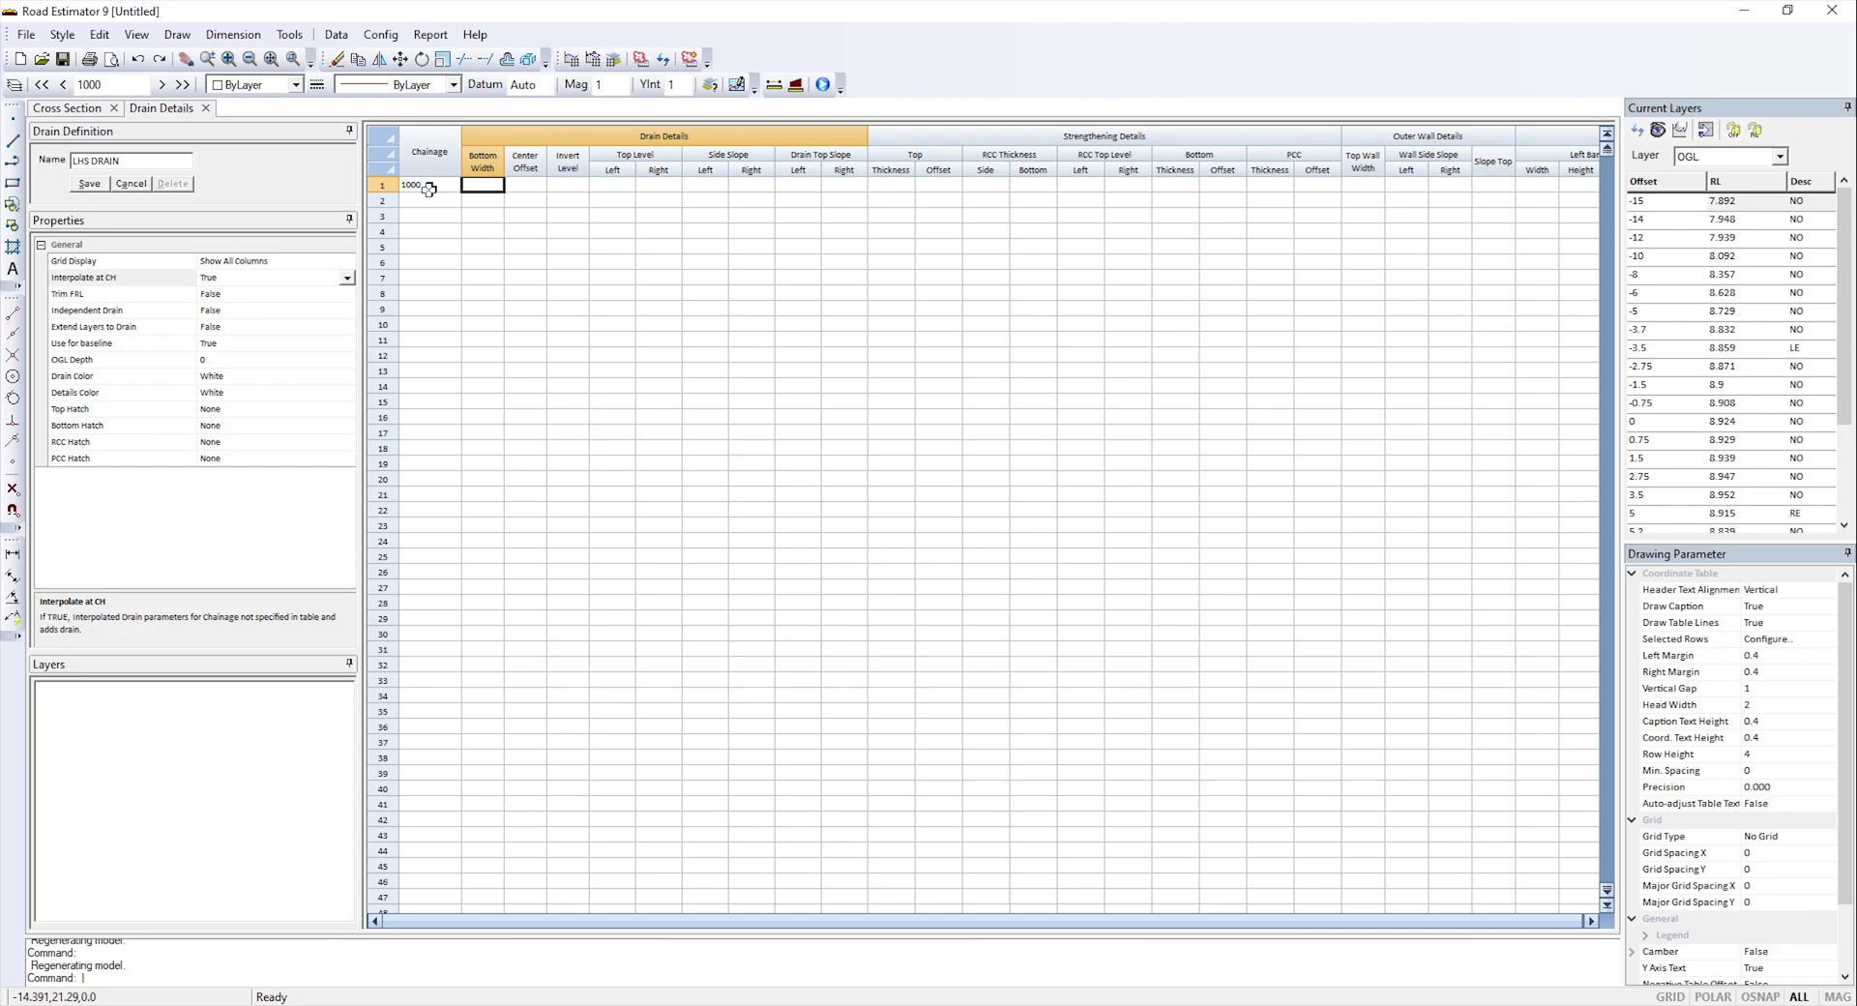
text(0.5)
key(Tab)
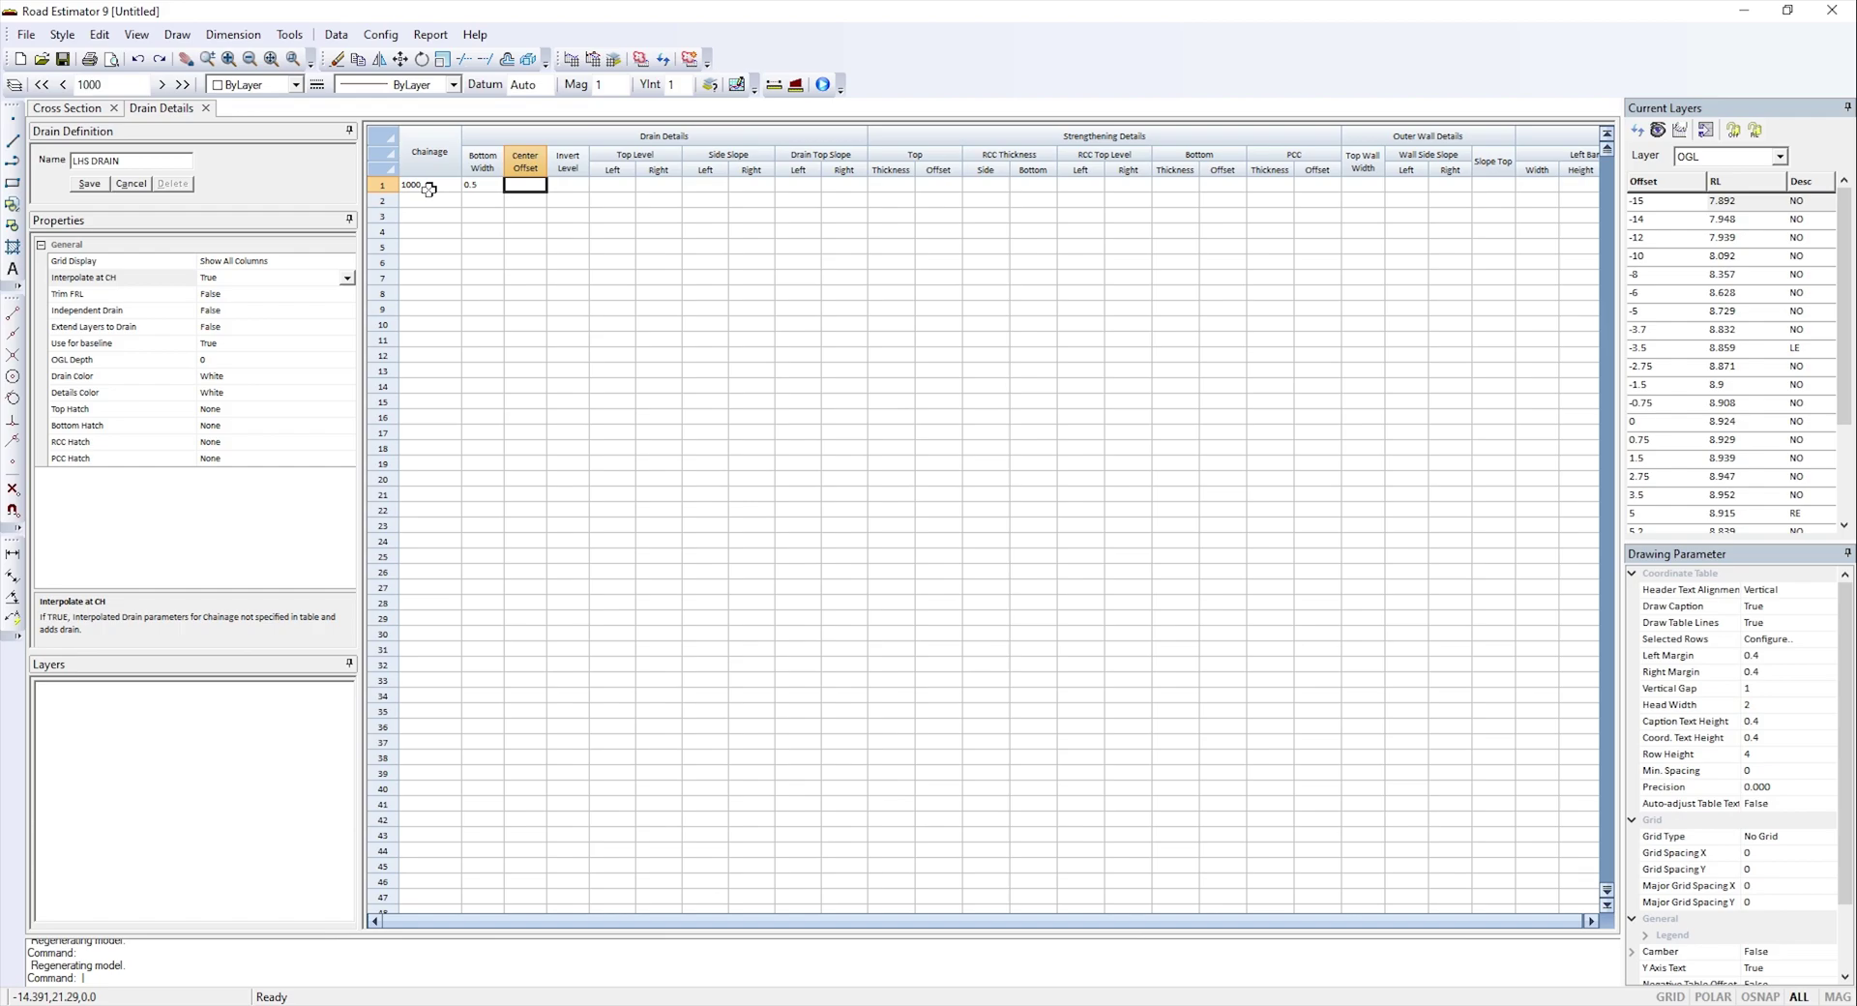
click(429, 189)
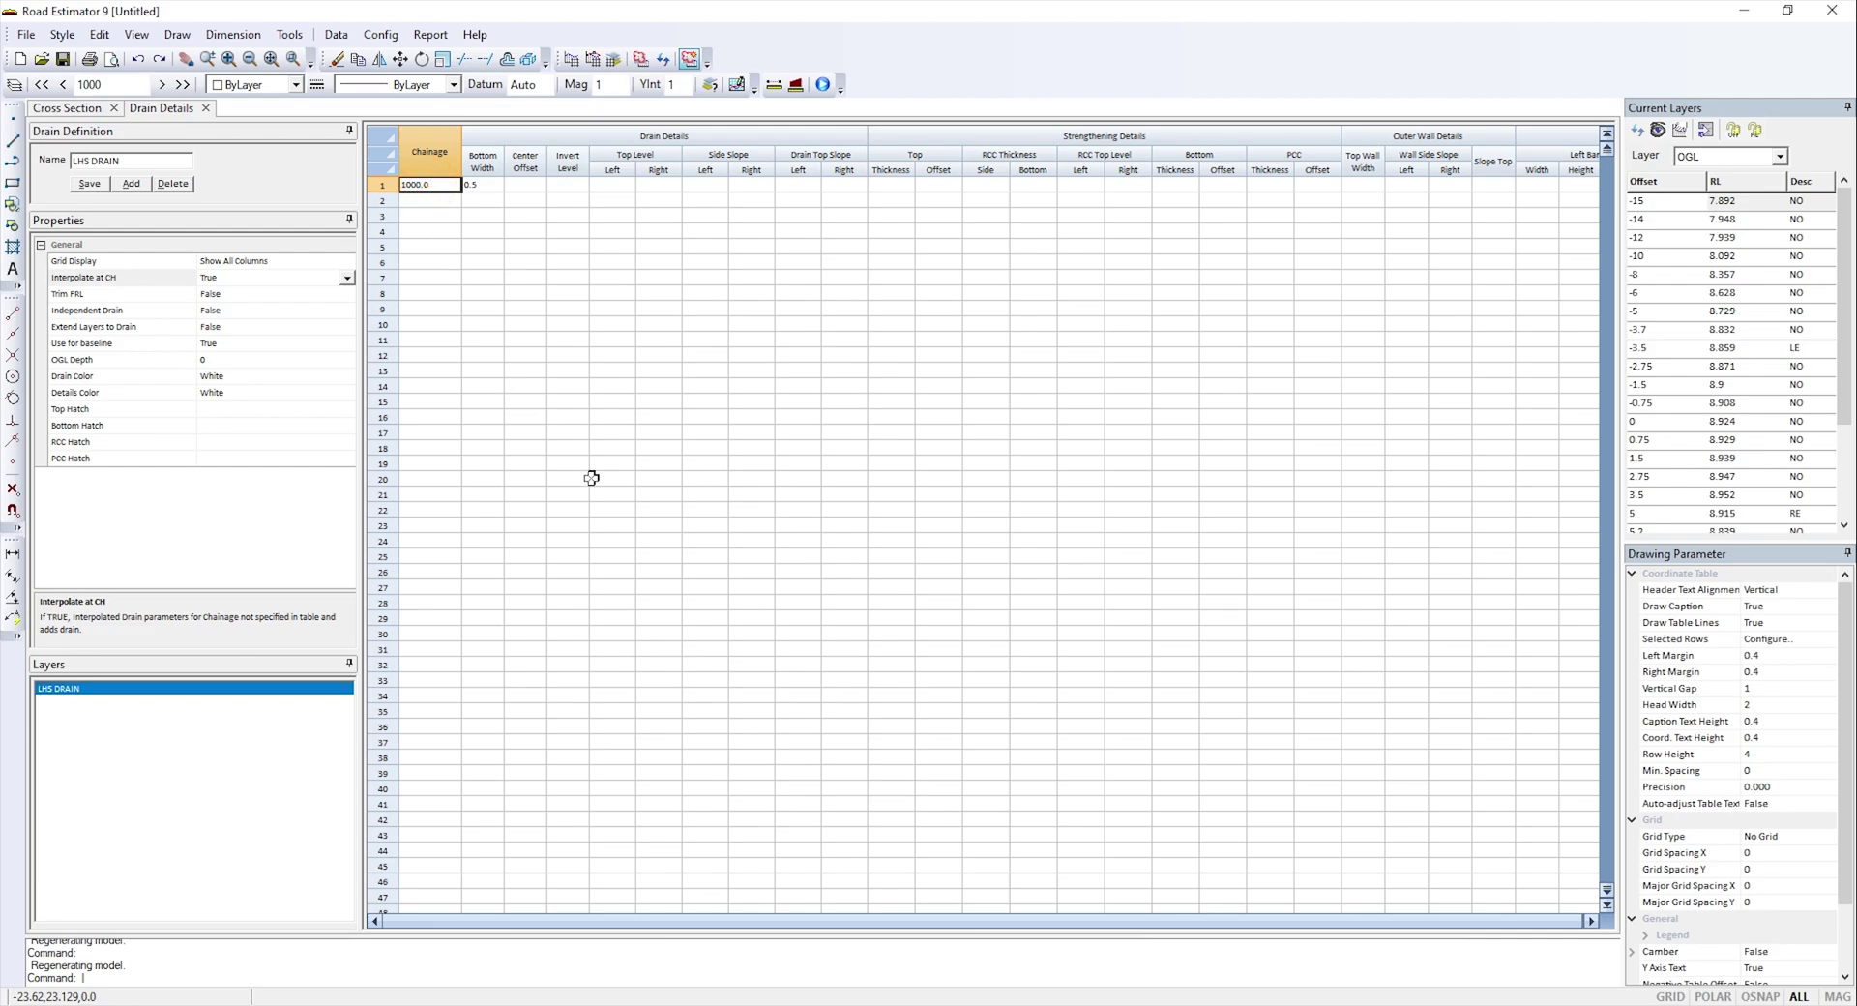
- Check the embankment toe in the cross section, and set the drain's center offset to the left dynamic toe anchor as LTLF1-8.5
key(Tab)
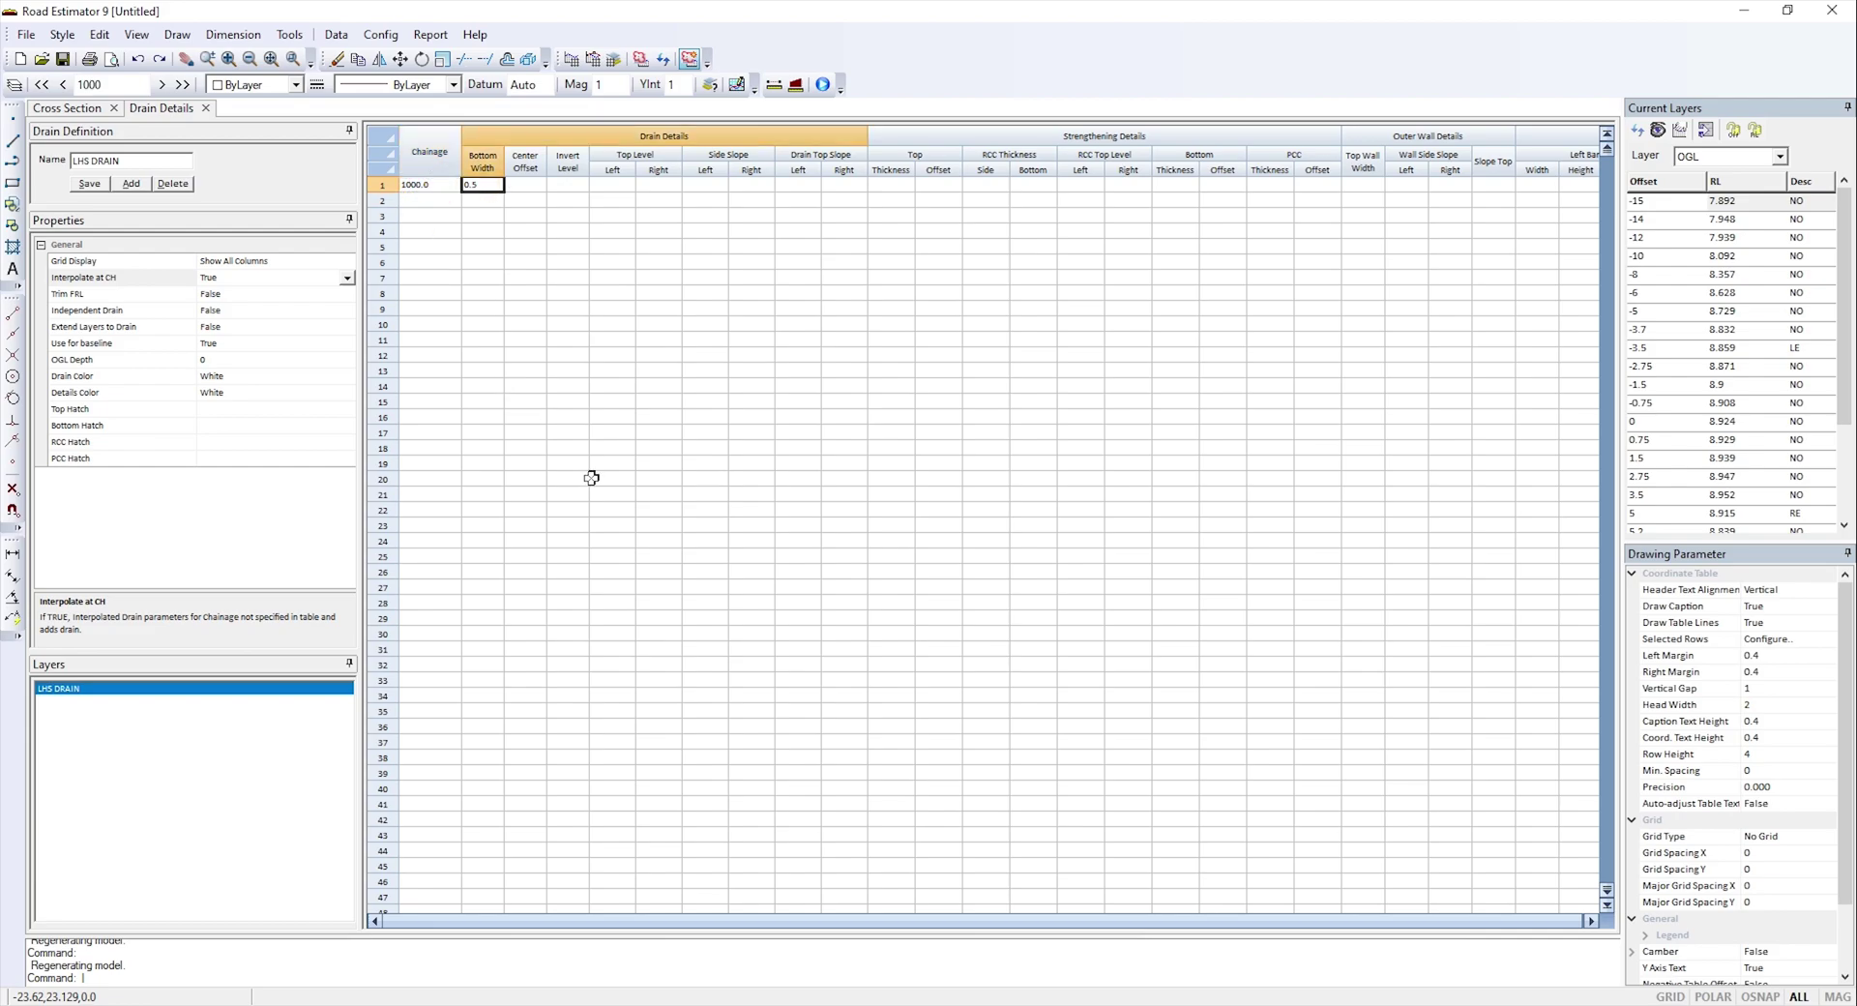
key(Tab)
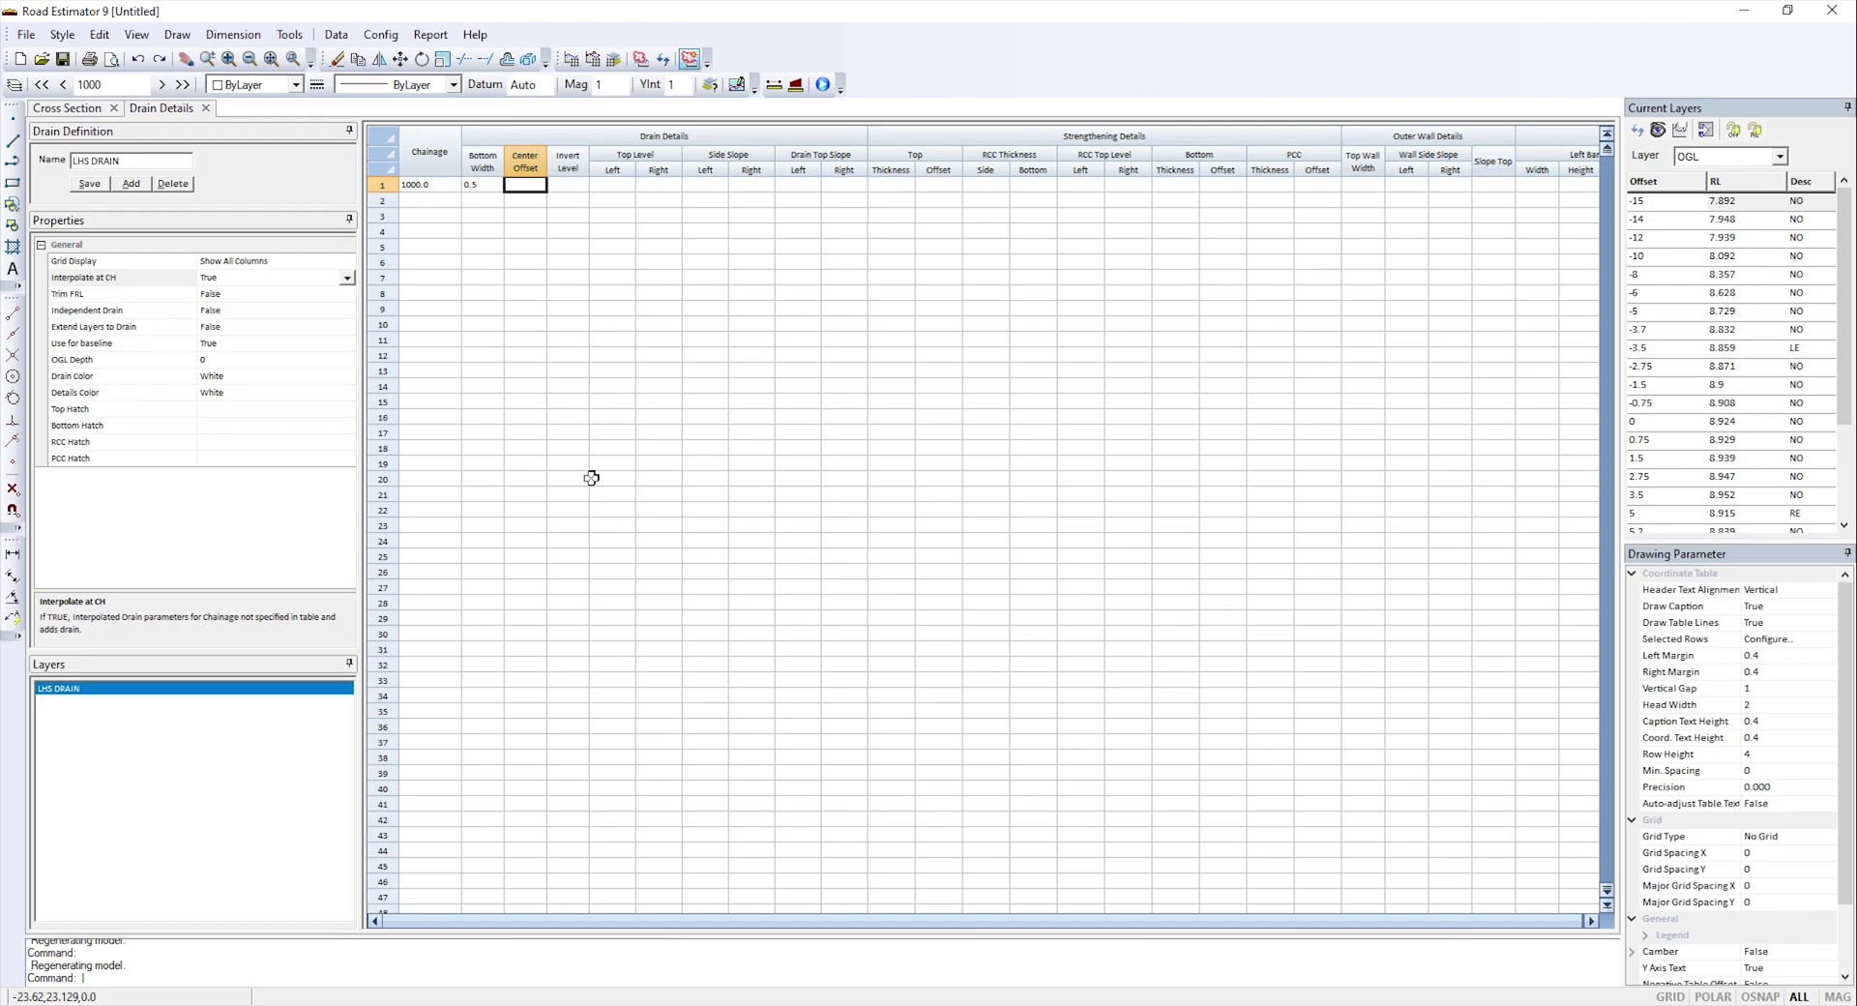
click(65, 108)
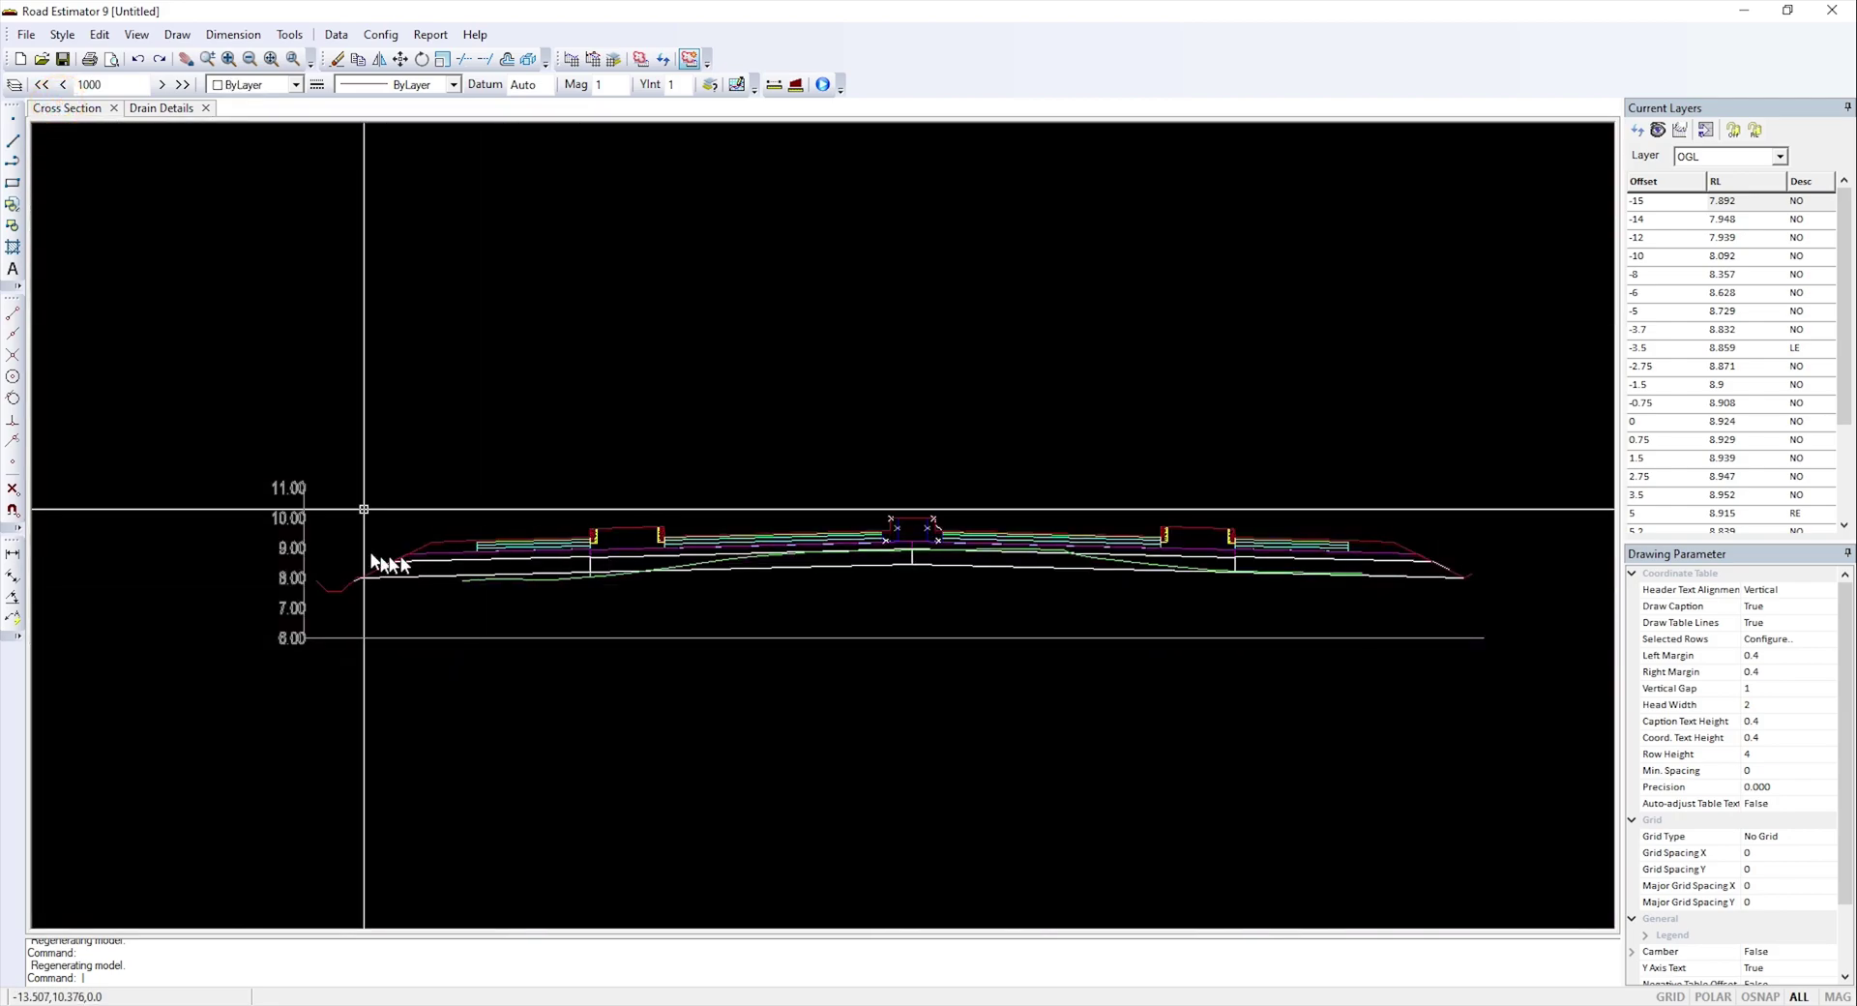
click(160, 108)
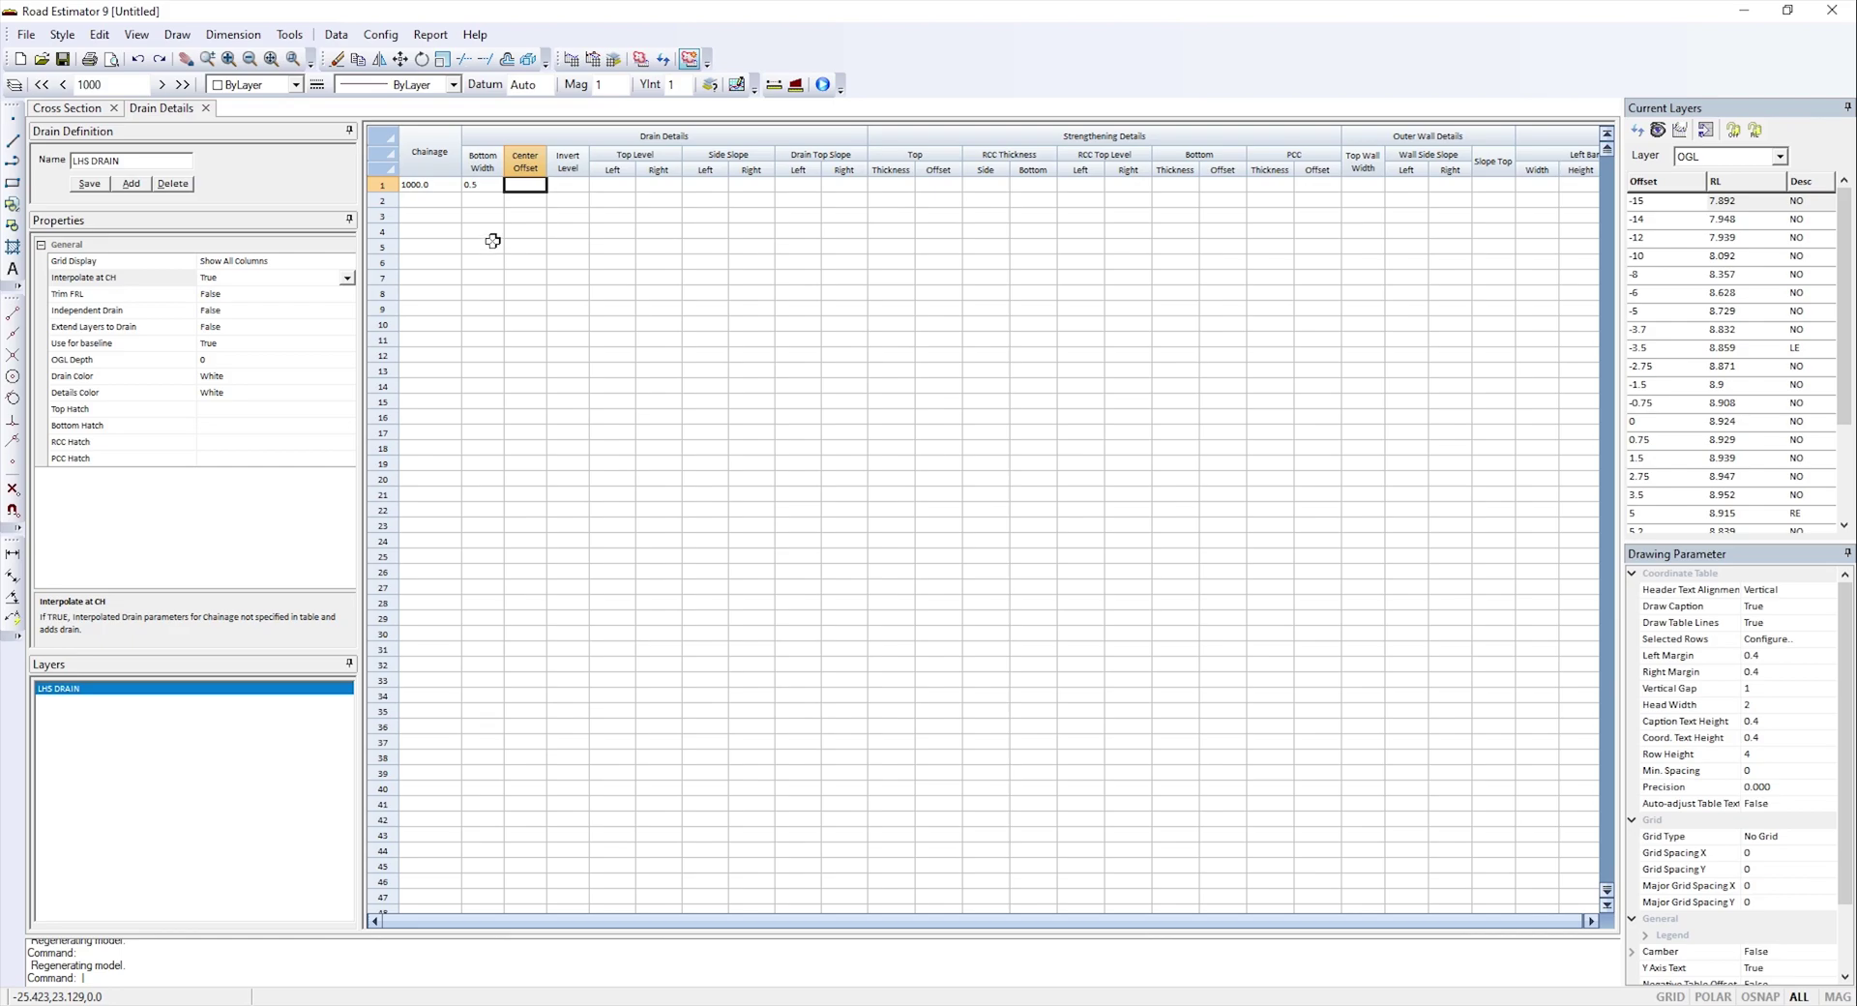
click(525, 187)
click(522, 190)
key(F2)
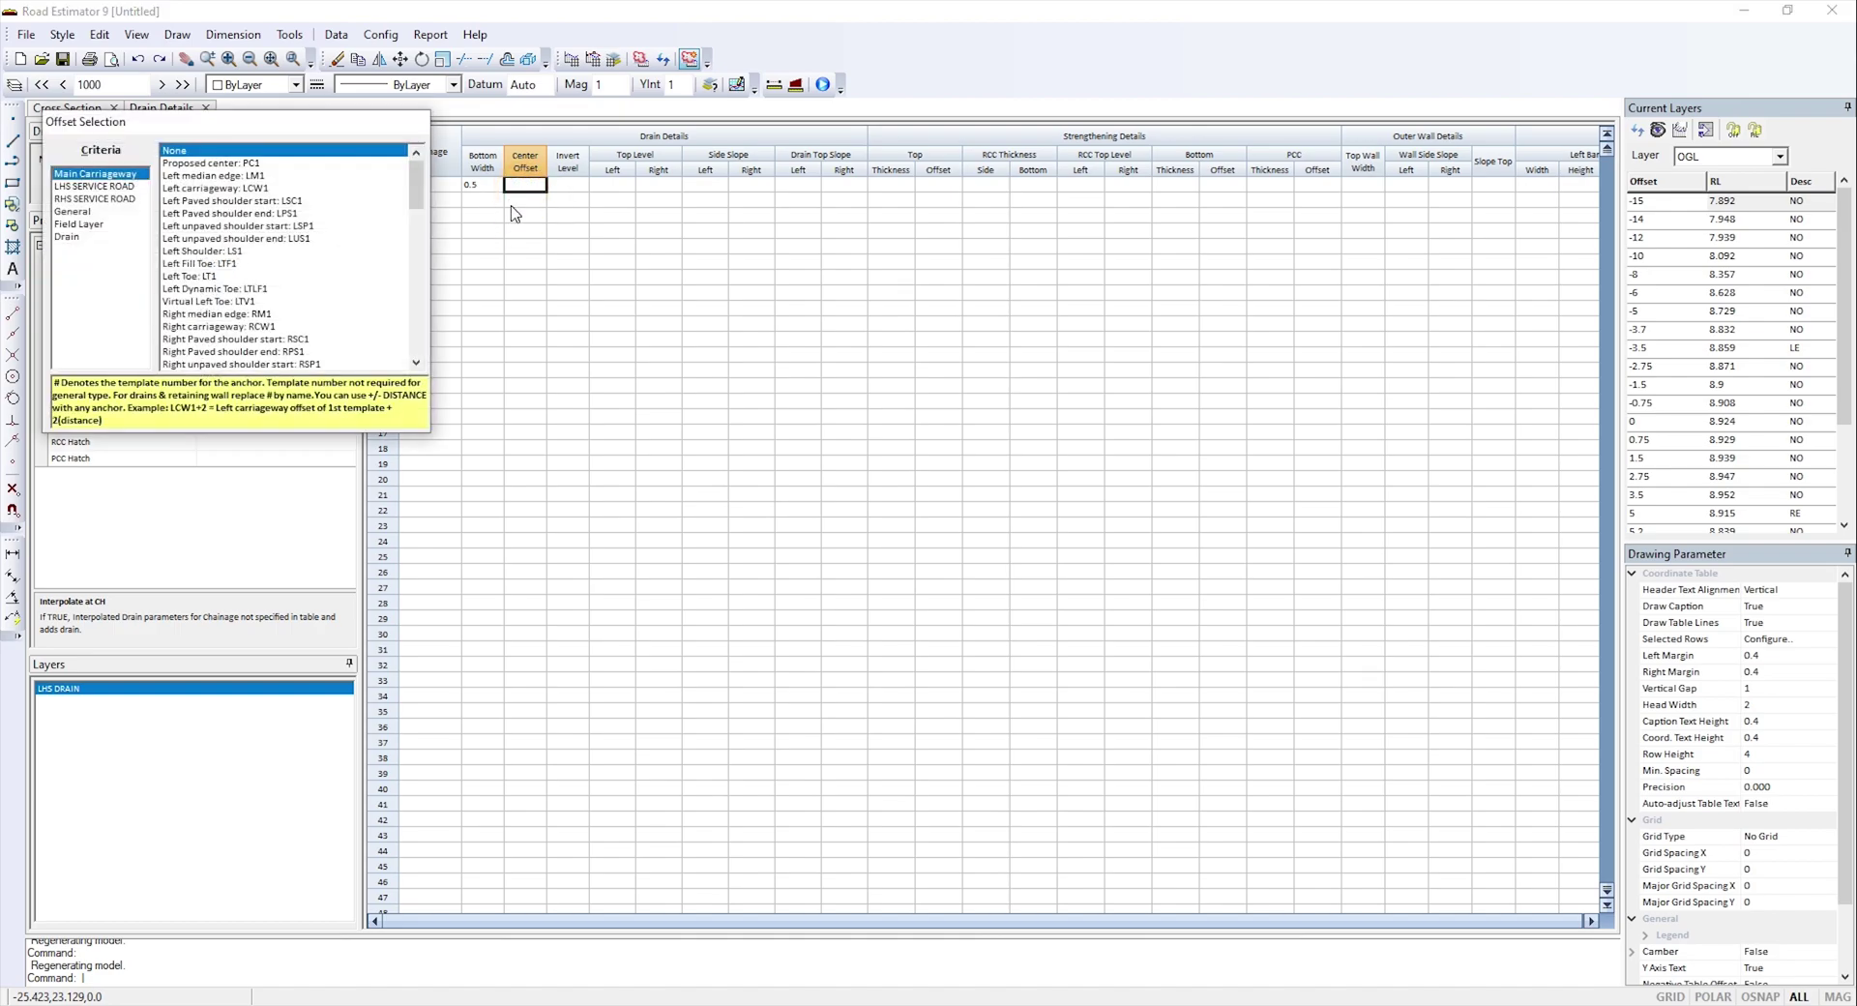
double_click(250, 288)
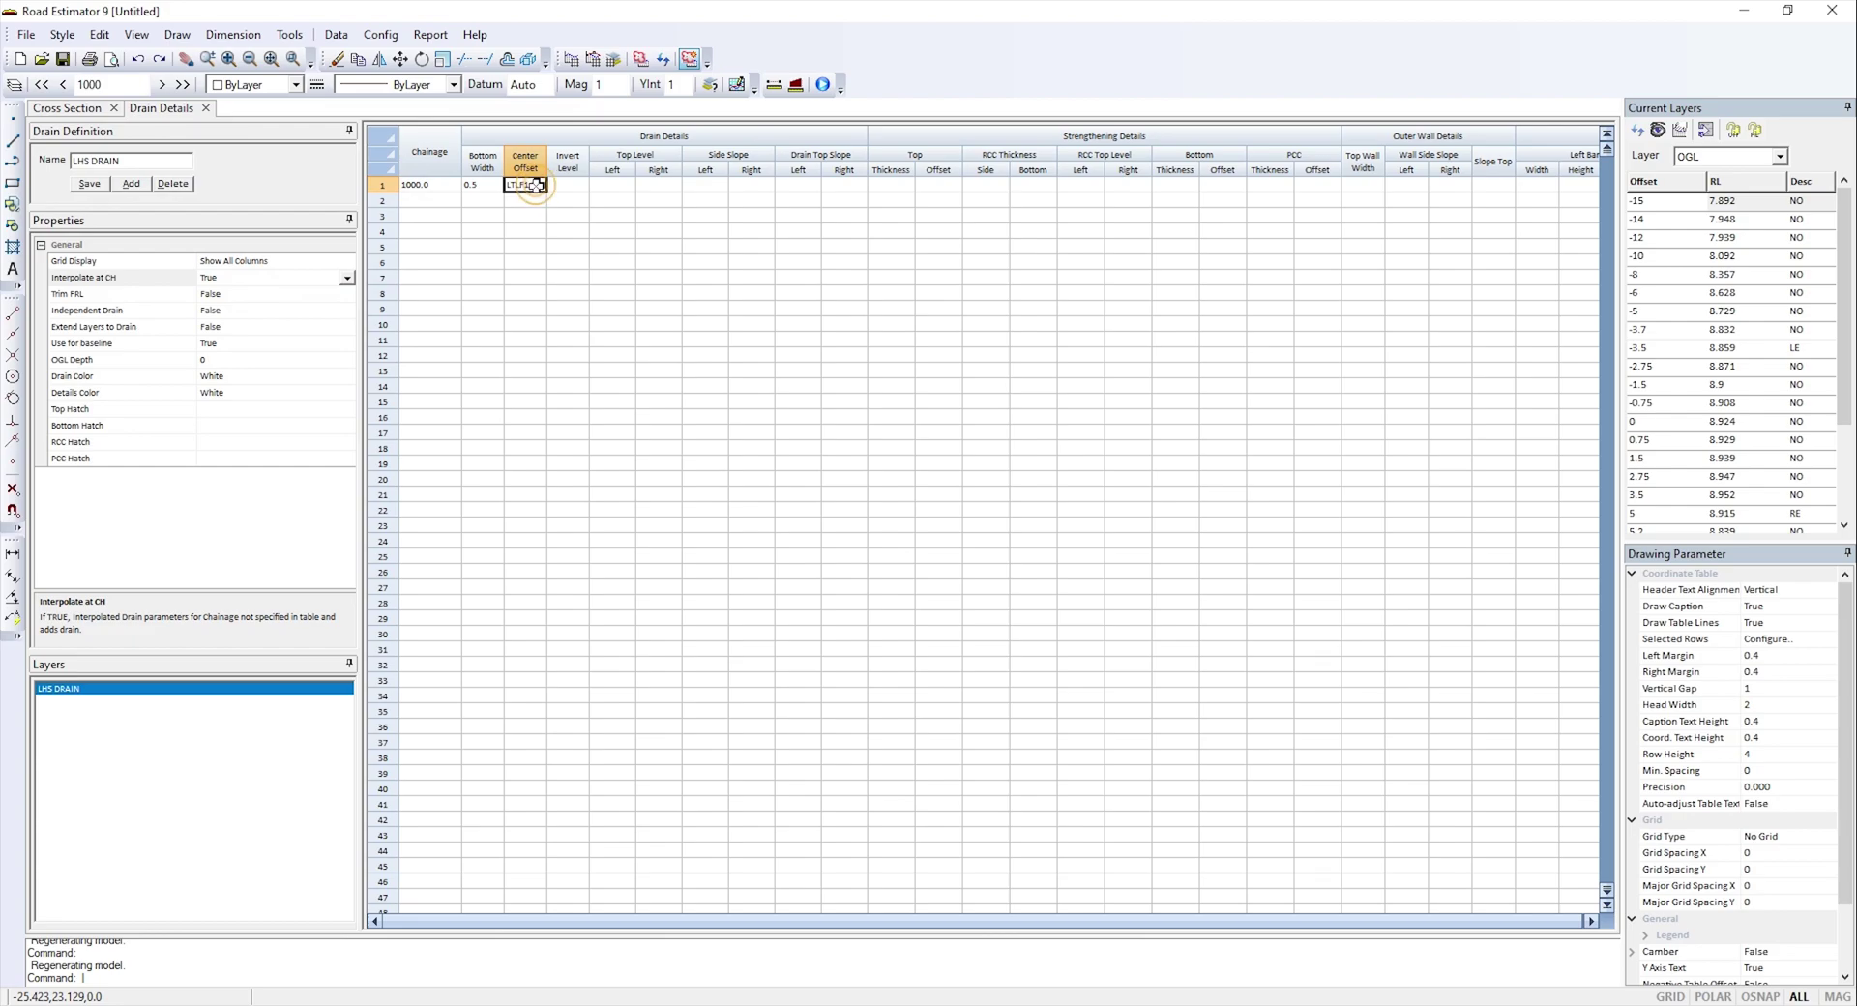
click(537, 184)
text(-8.5)
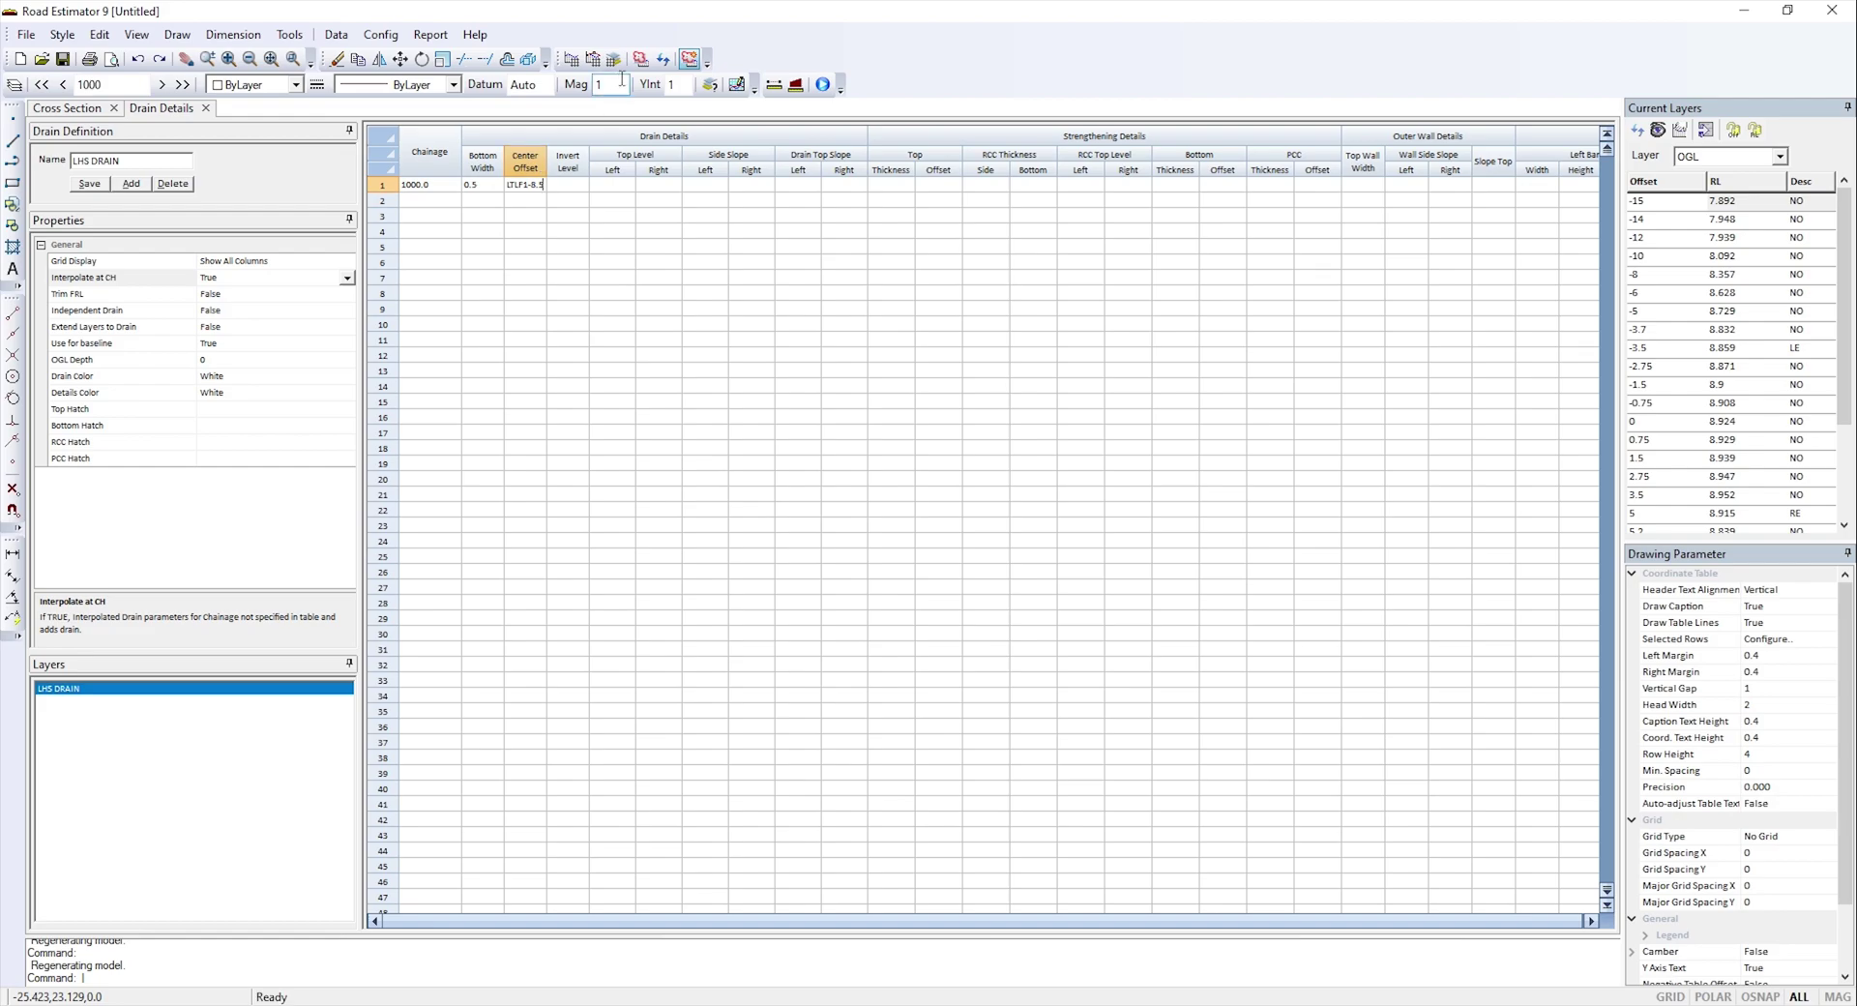
key(Tab)
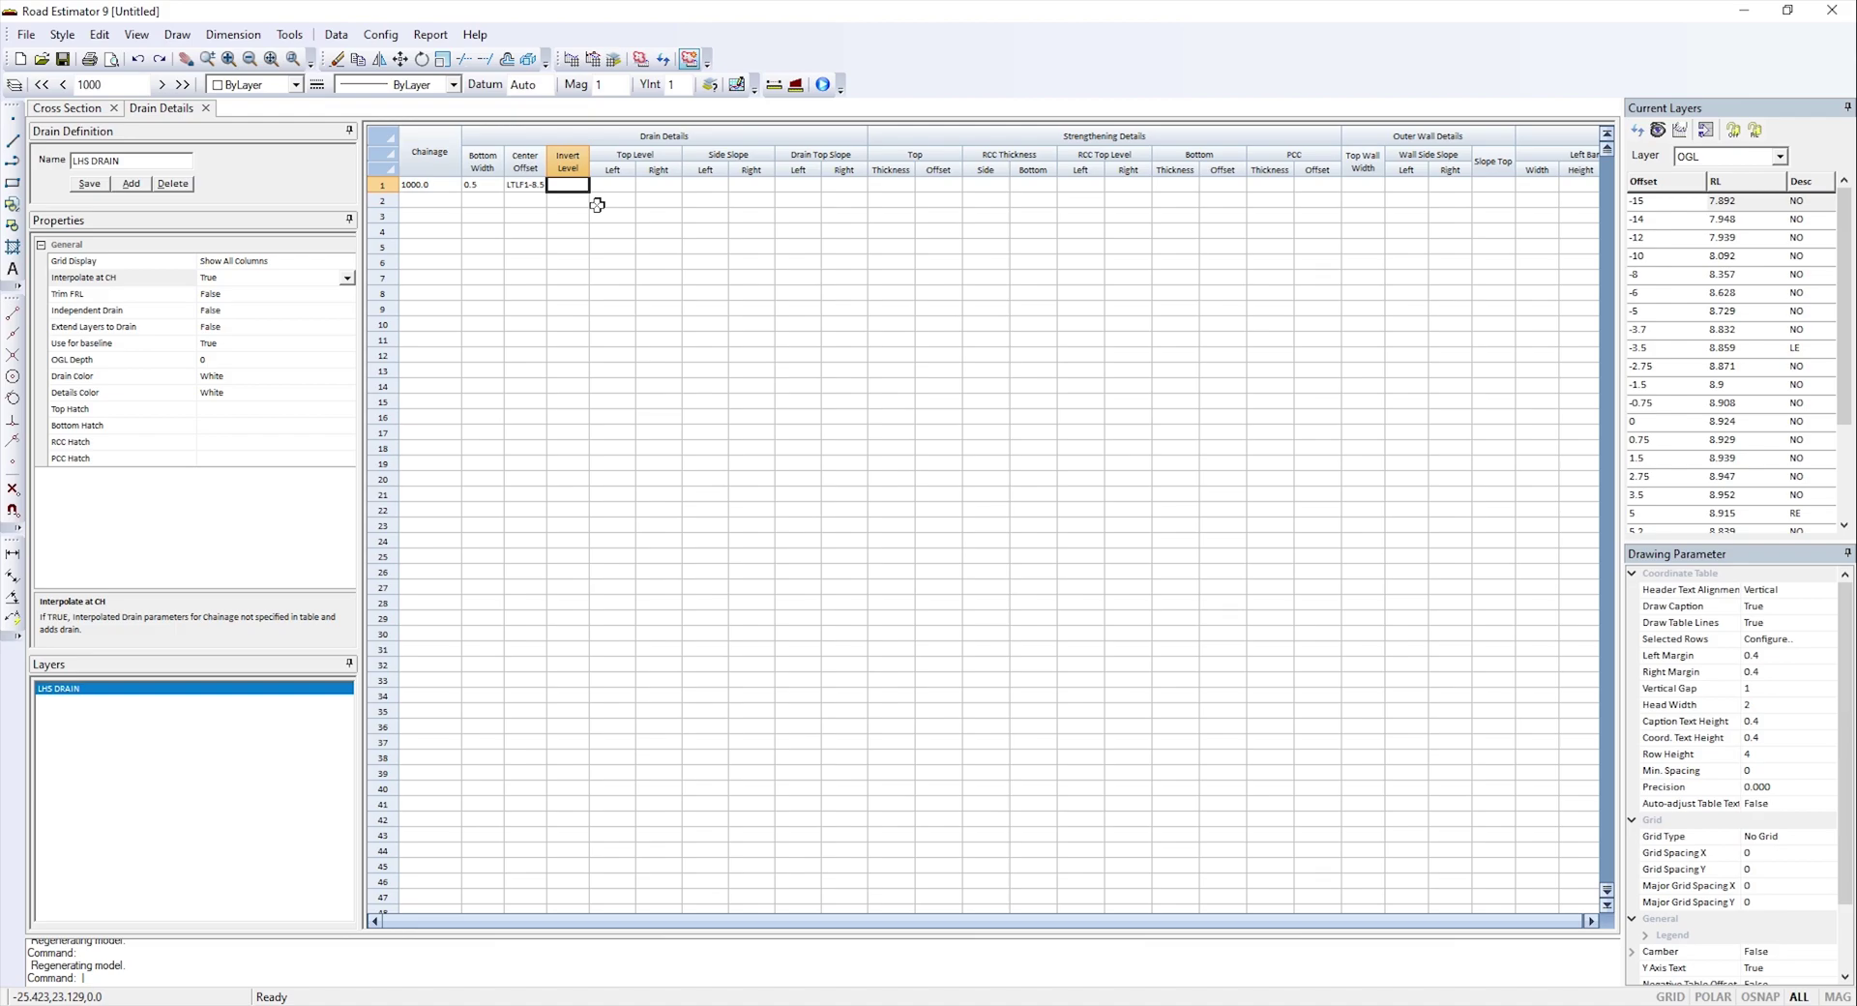
- Check the cross section again and set the drain's invert level to LTLF1-0.5
click(69, 110)
click(157, 109)
click(569, 192)
text(LTLF1-0.5)
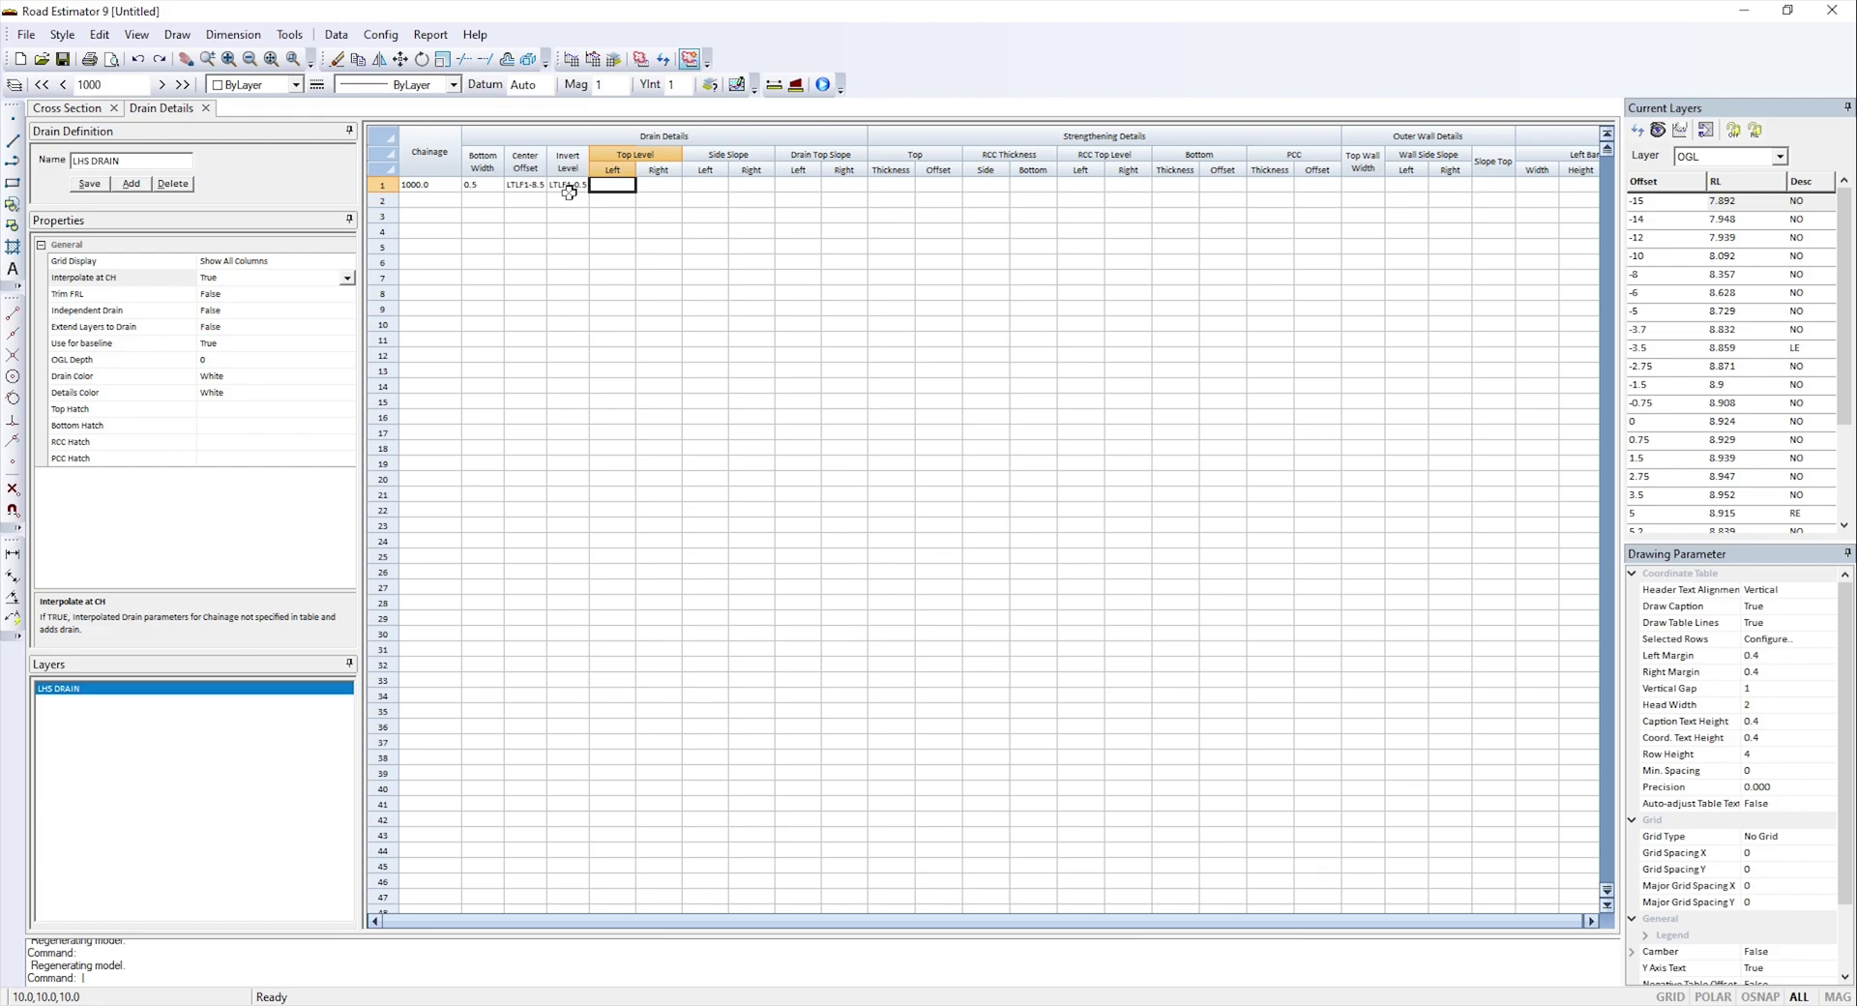
- Set LHS DRAIN's left and right top levels to IL+0.5 and both of its side slopes to 1in1
text(IL+0.5)
key(Tab)
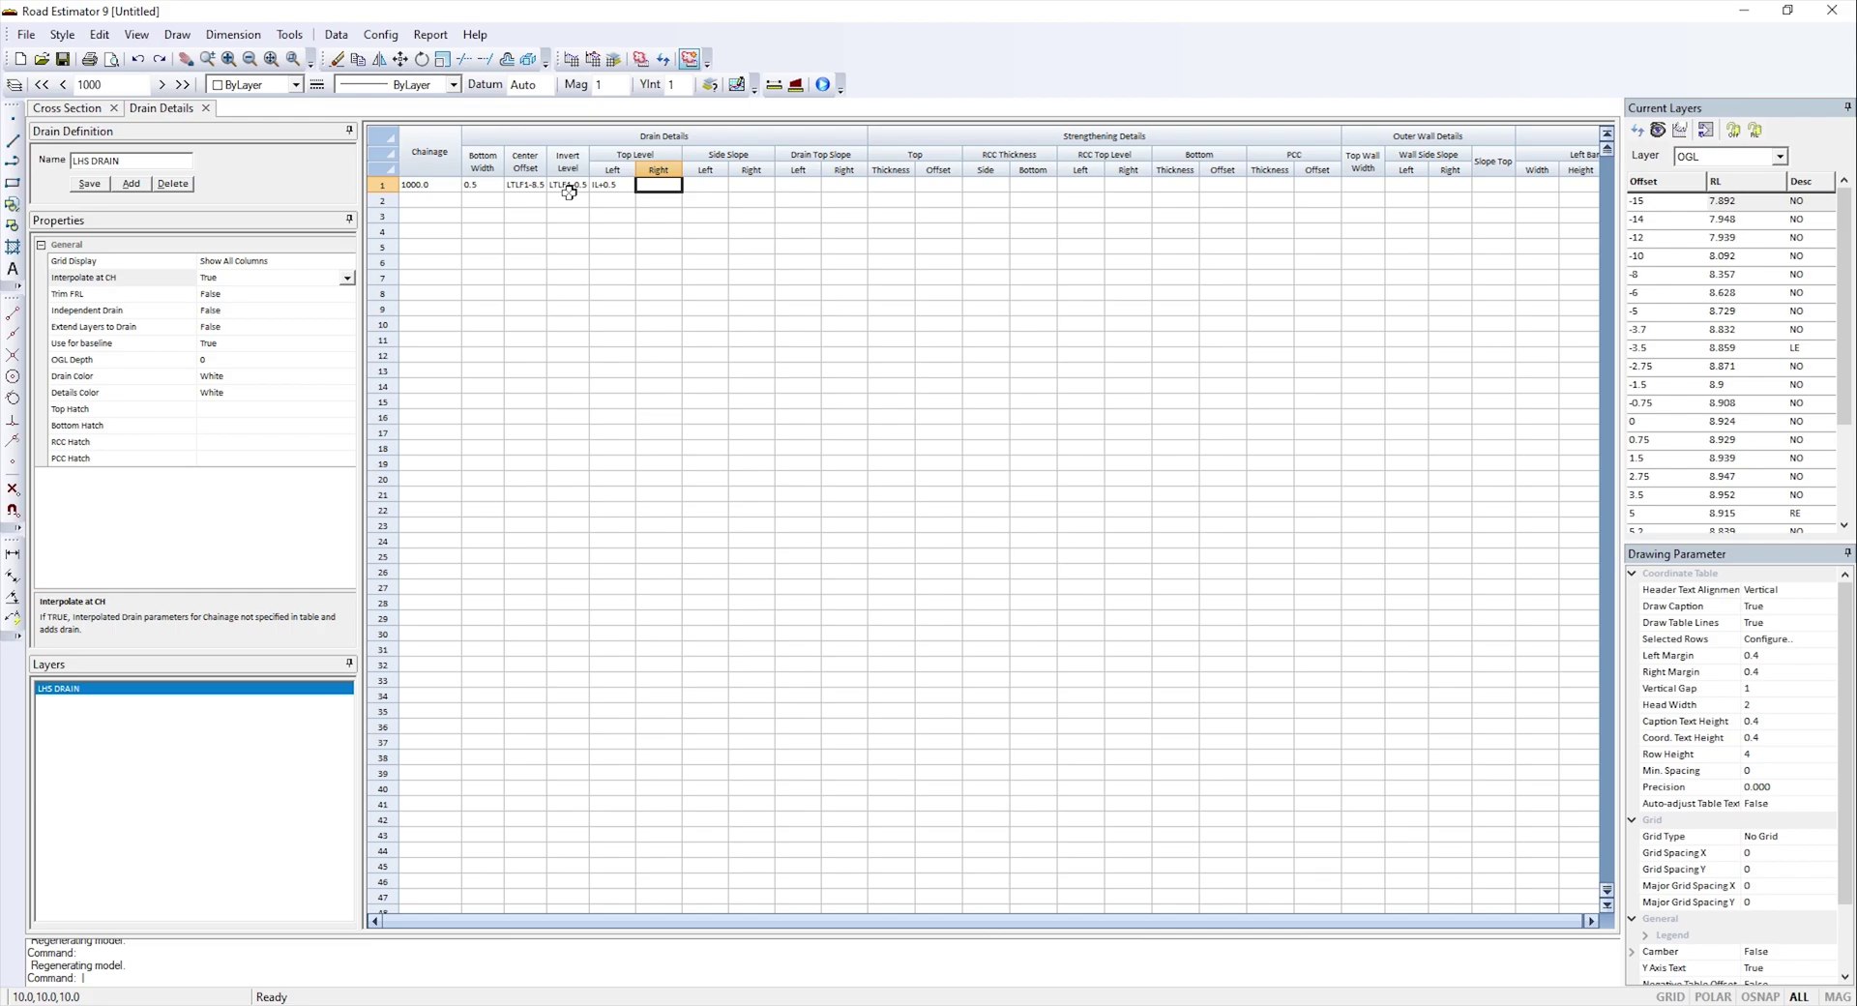
text(IL+0.5)
key(Tab)
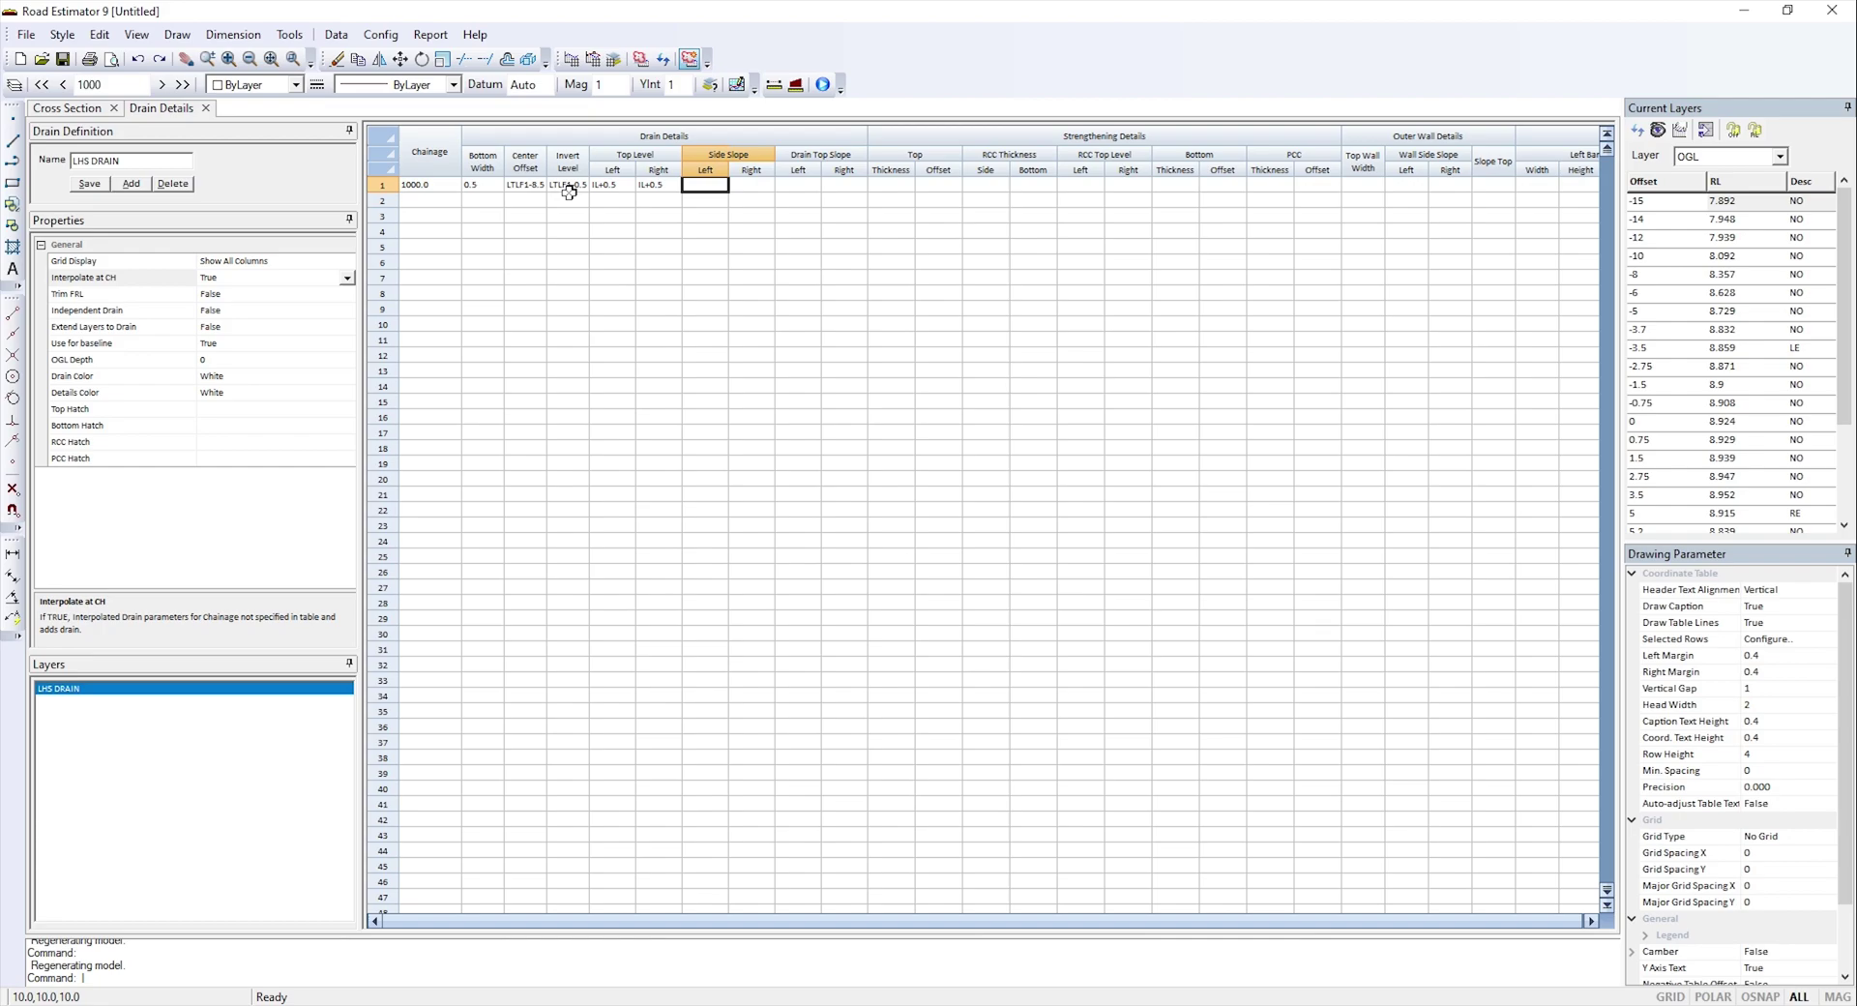
text(1in1)
key(Tab)
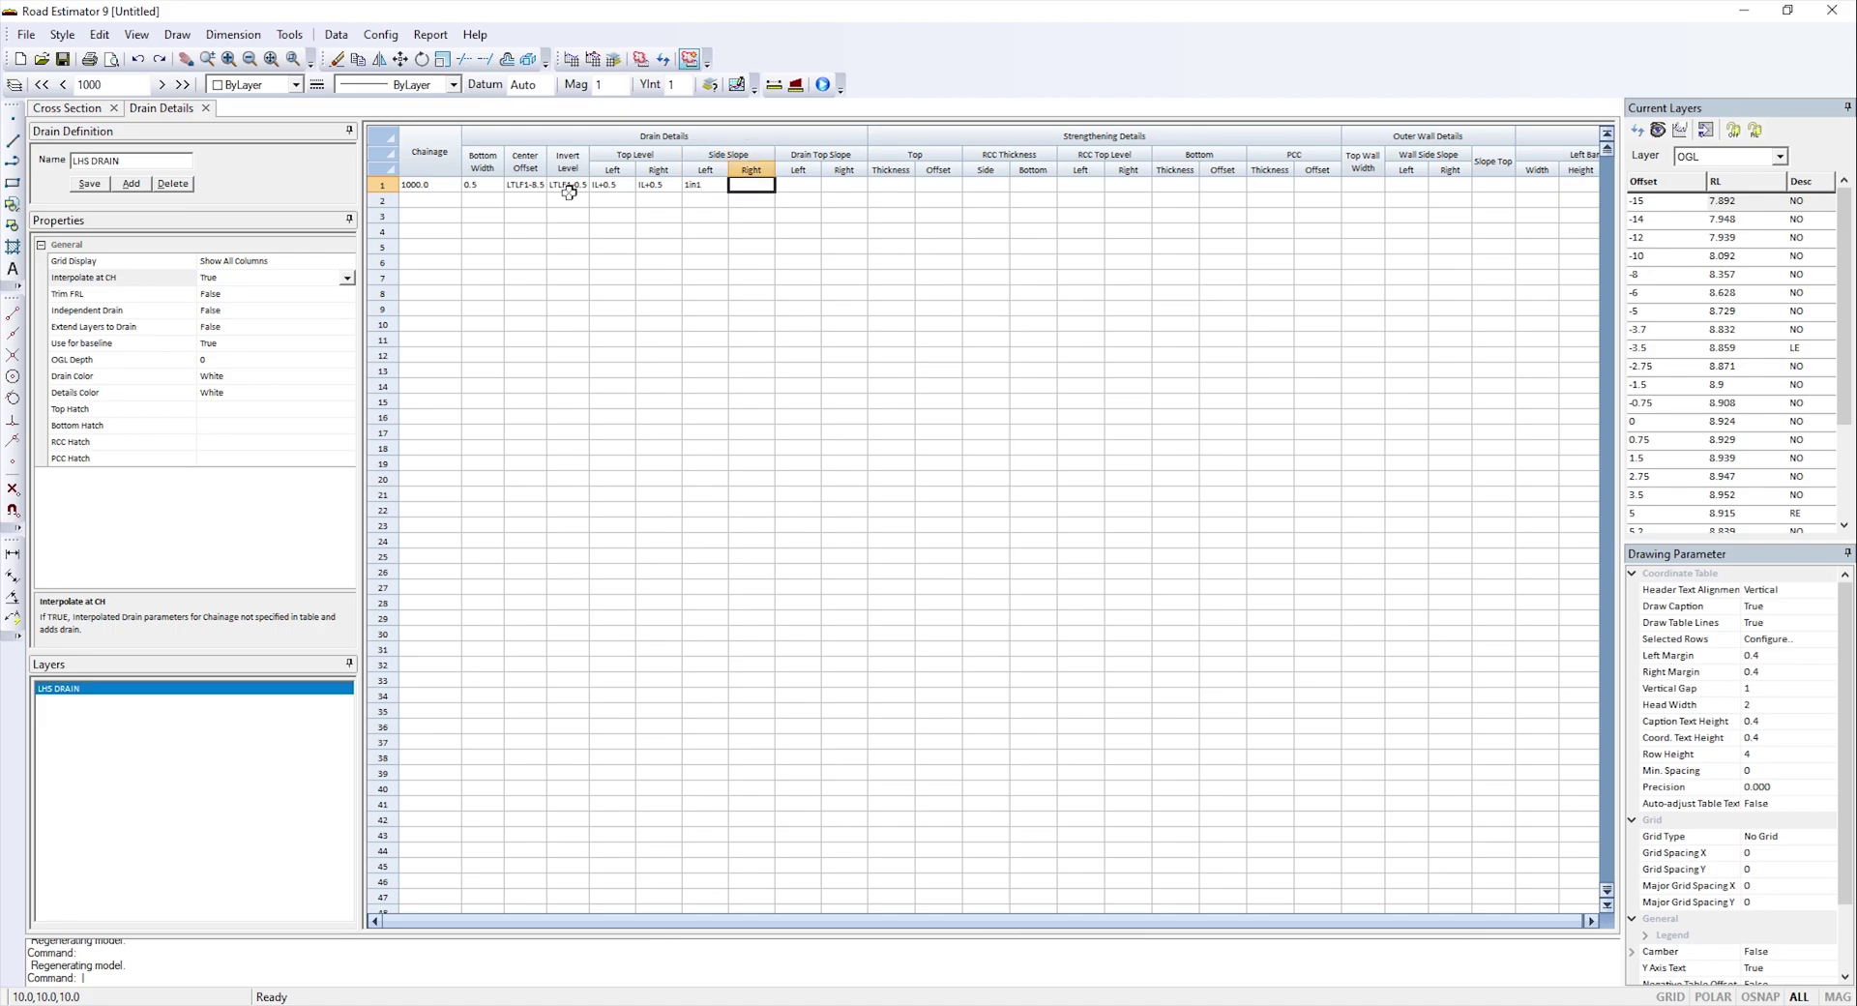
text(1in1)
key(Tab)
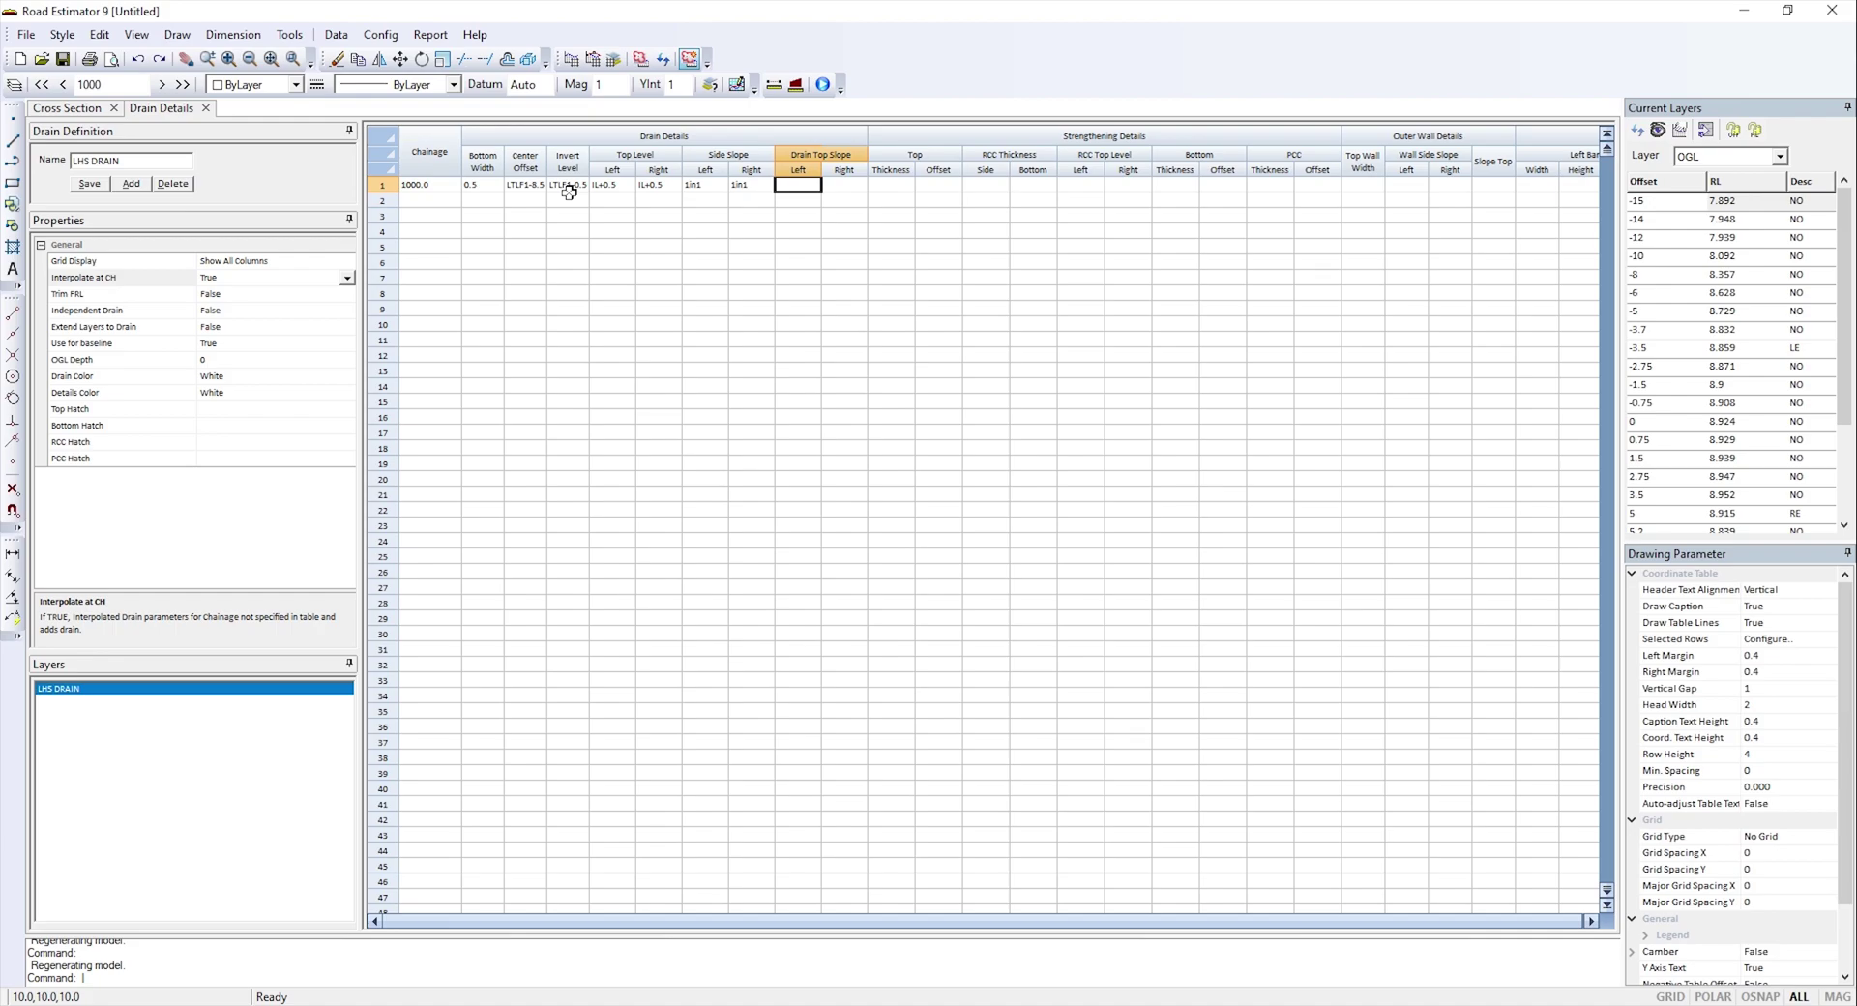
- Set LHS DRAIN's left and right drain top slopes to 0, and its top strengthening thickness and offset to 0
text(0)
key(Tab)
text(0)
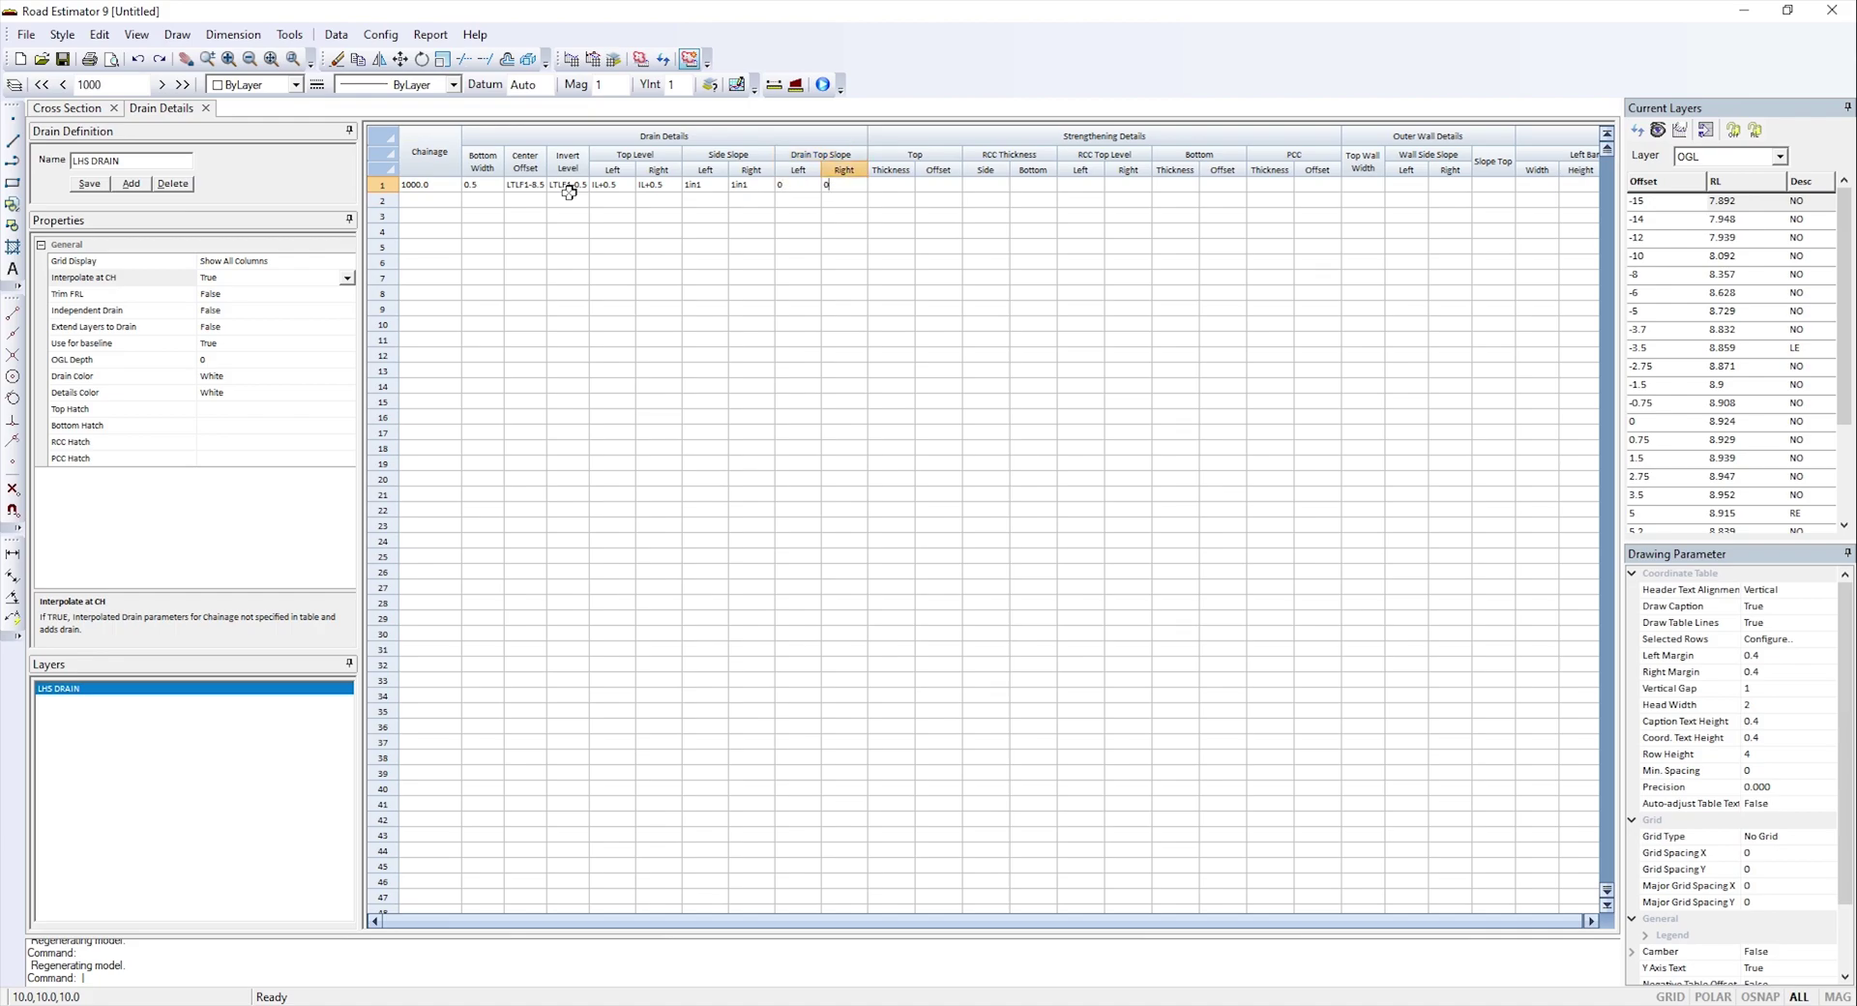
key(Tab)
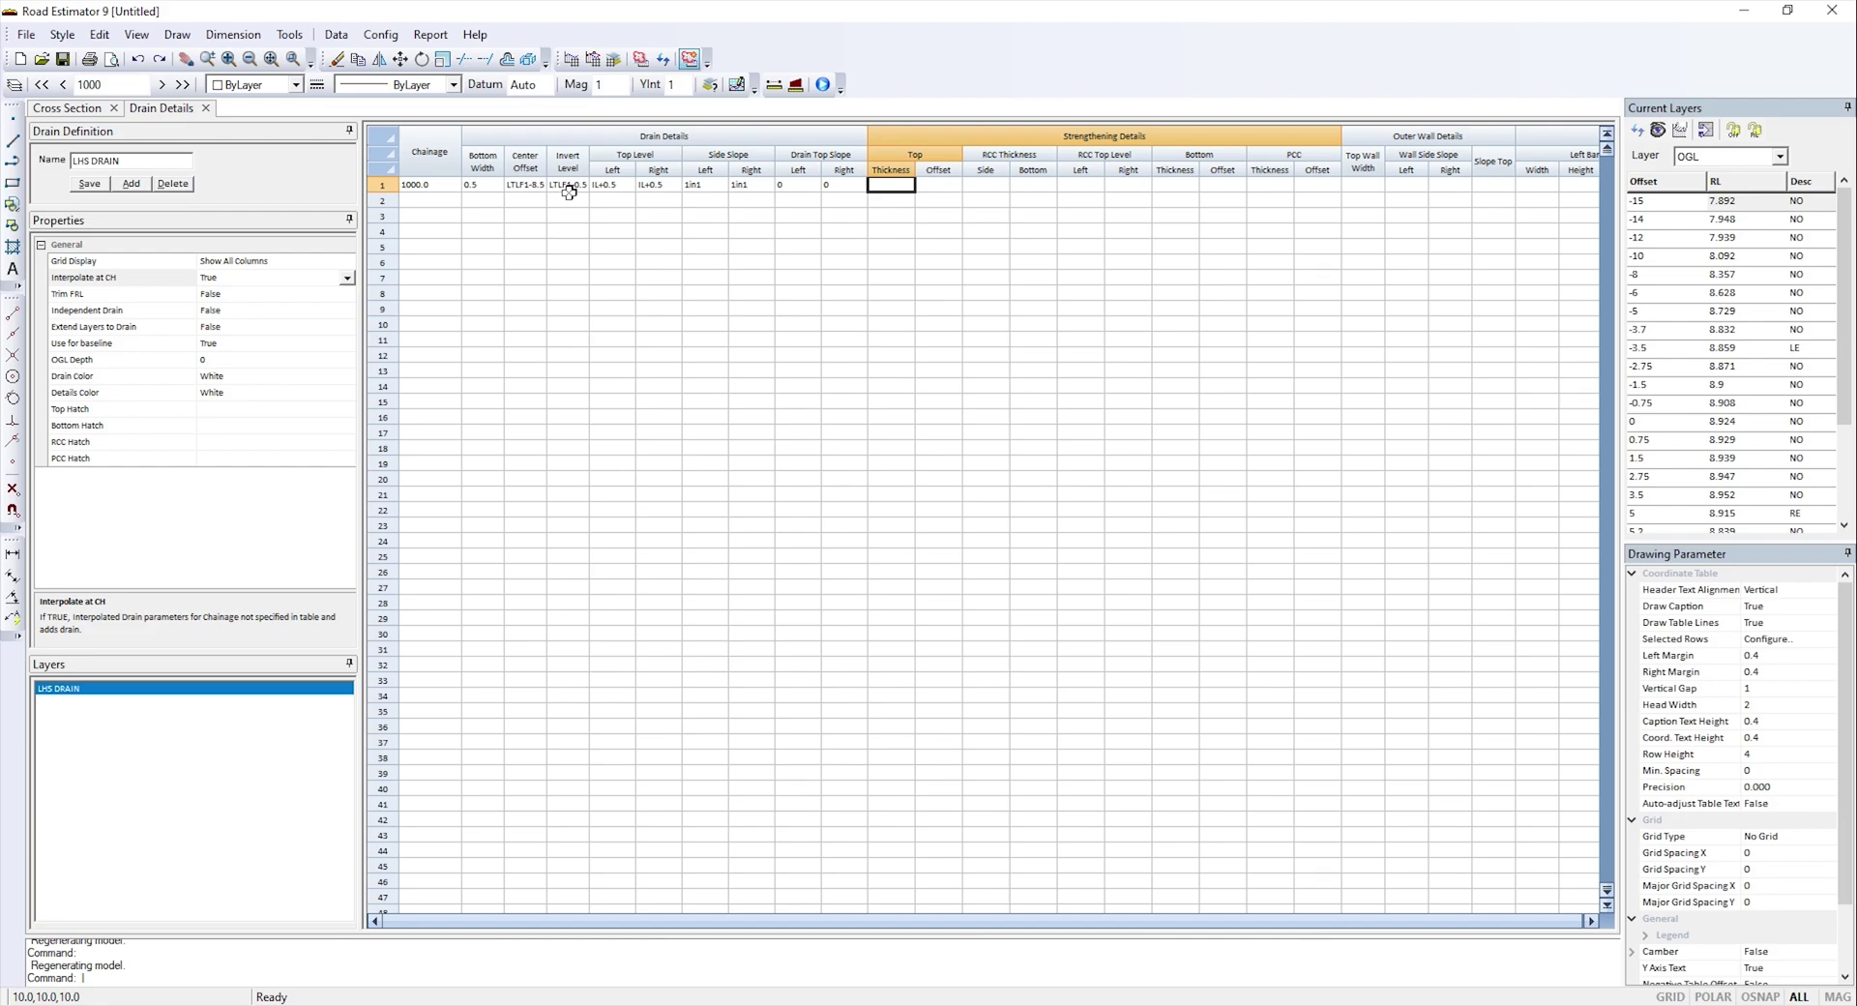
text(0)
key(Tab)
text(0)
key(Tab)
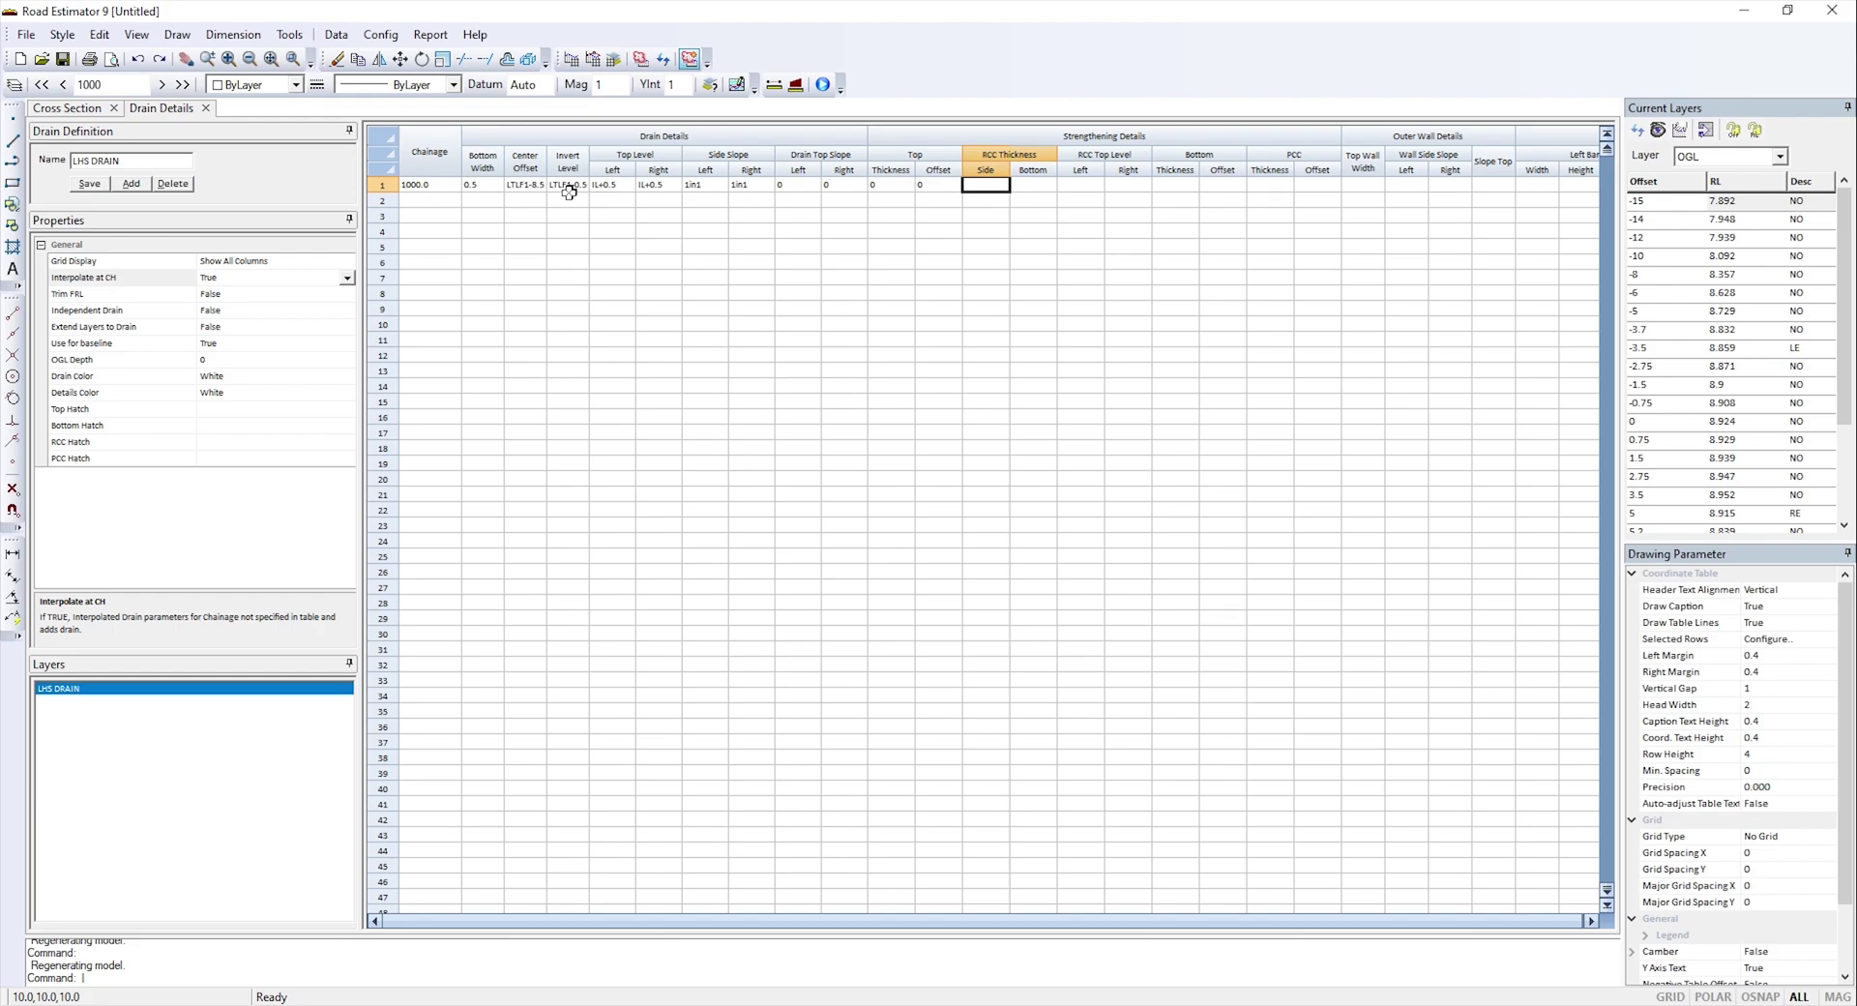
- Set LHS DRAIN's side and bottom RCC thickness to 0, with RCC top levels LTL on the left and RTL on the right
text(0)
key(Tab)
text(0)
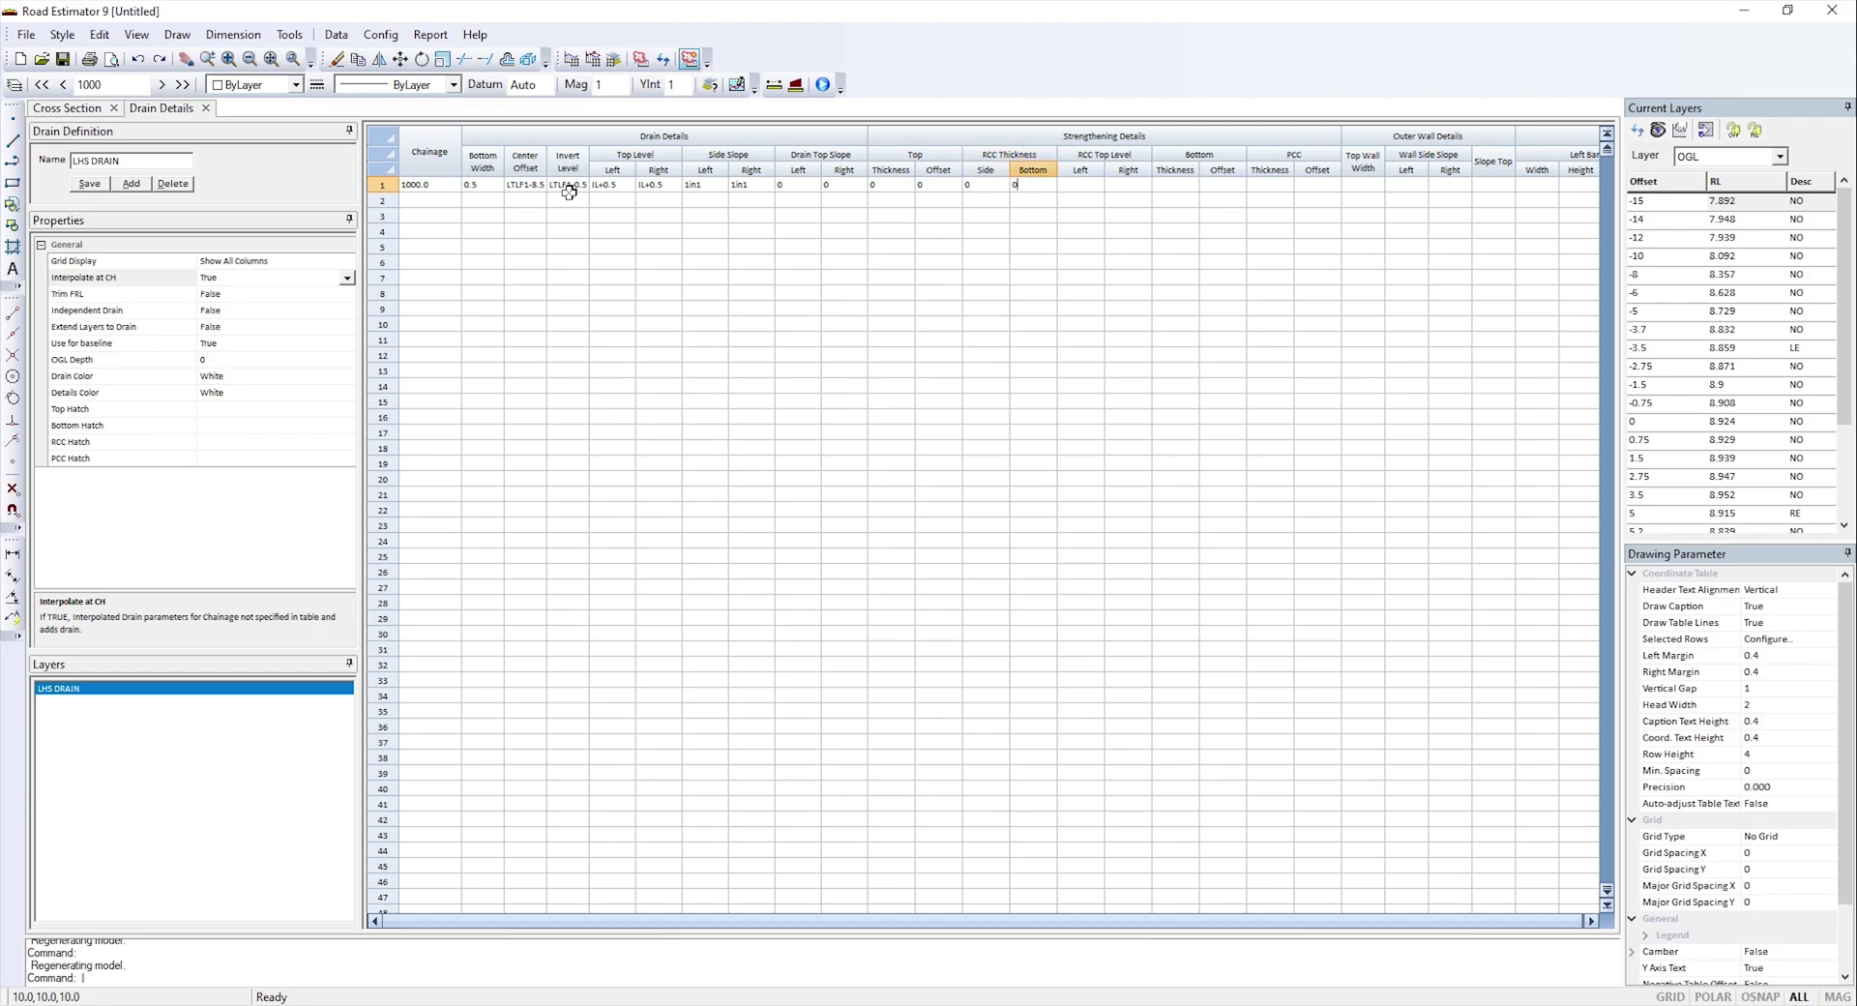
key(Tab)
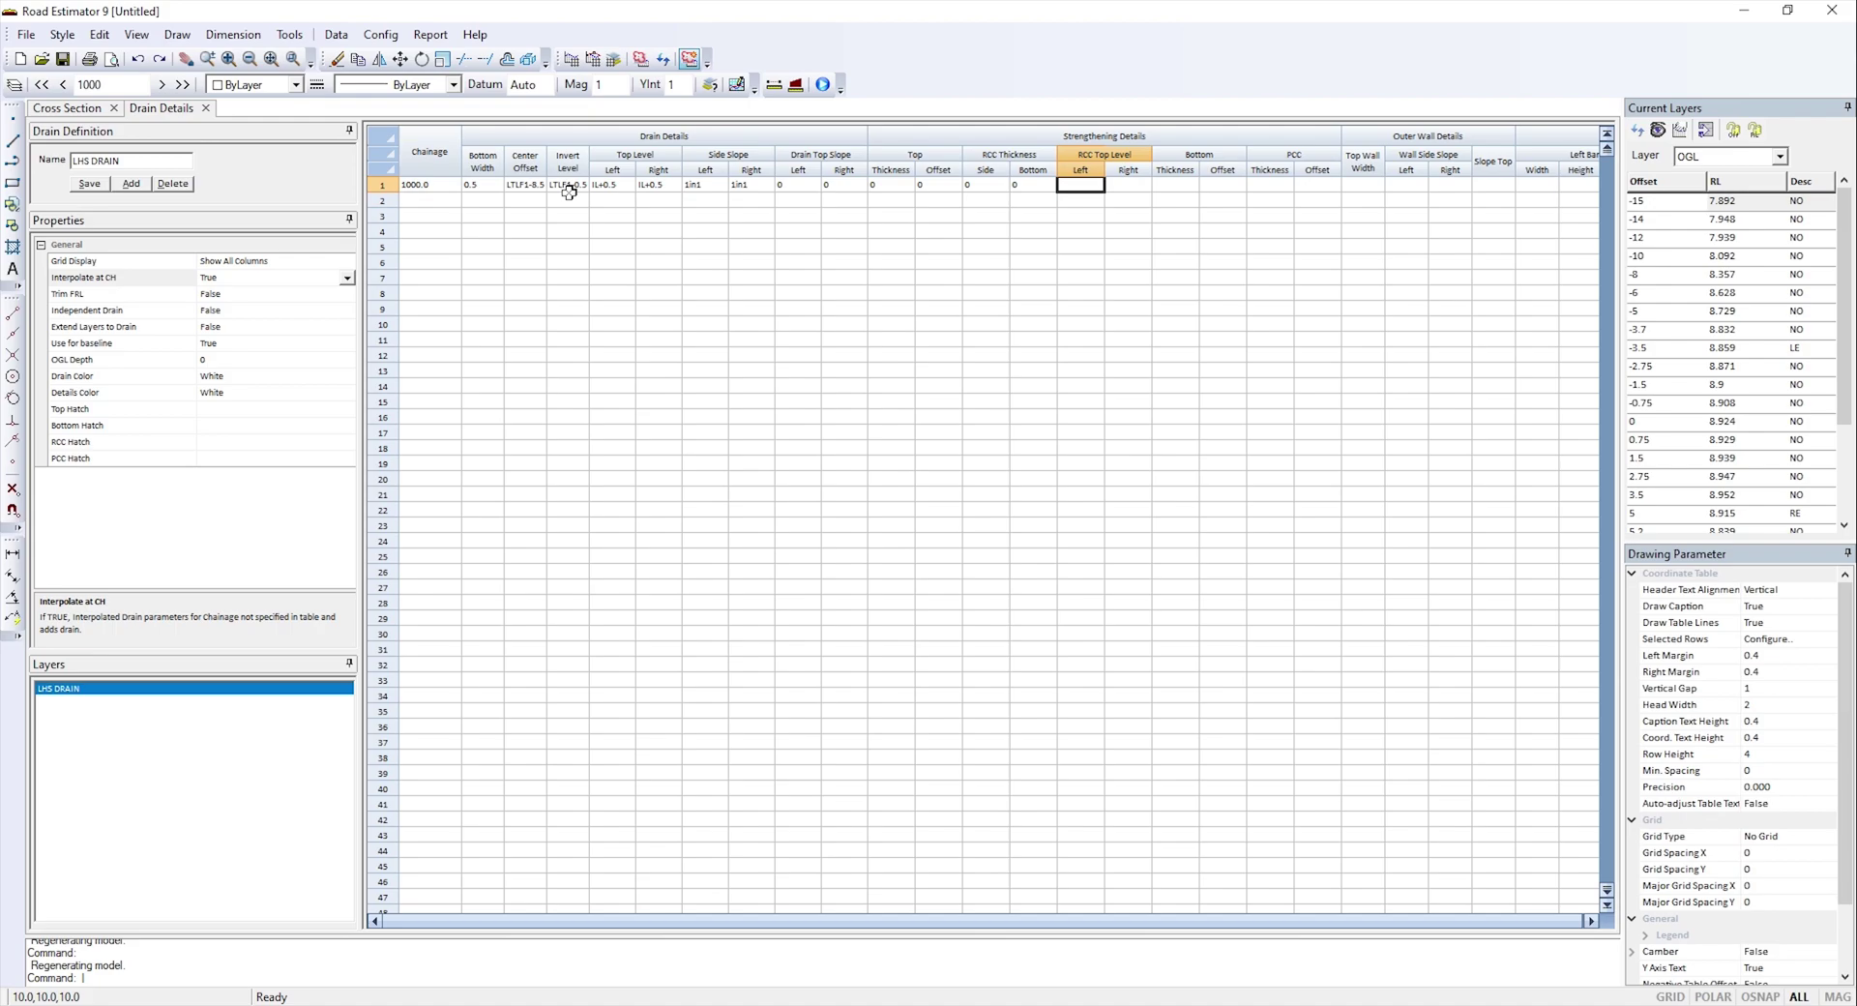
text(LTL)
key(Tab)
text(RTL)
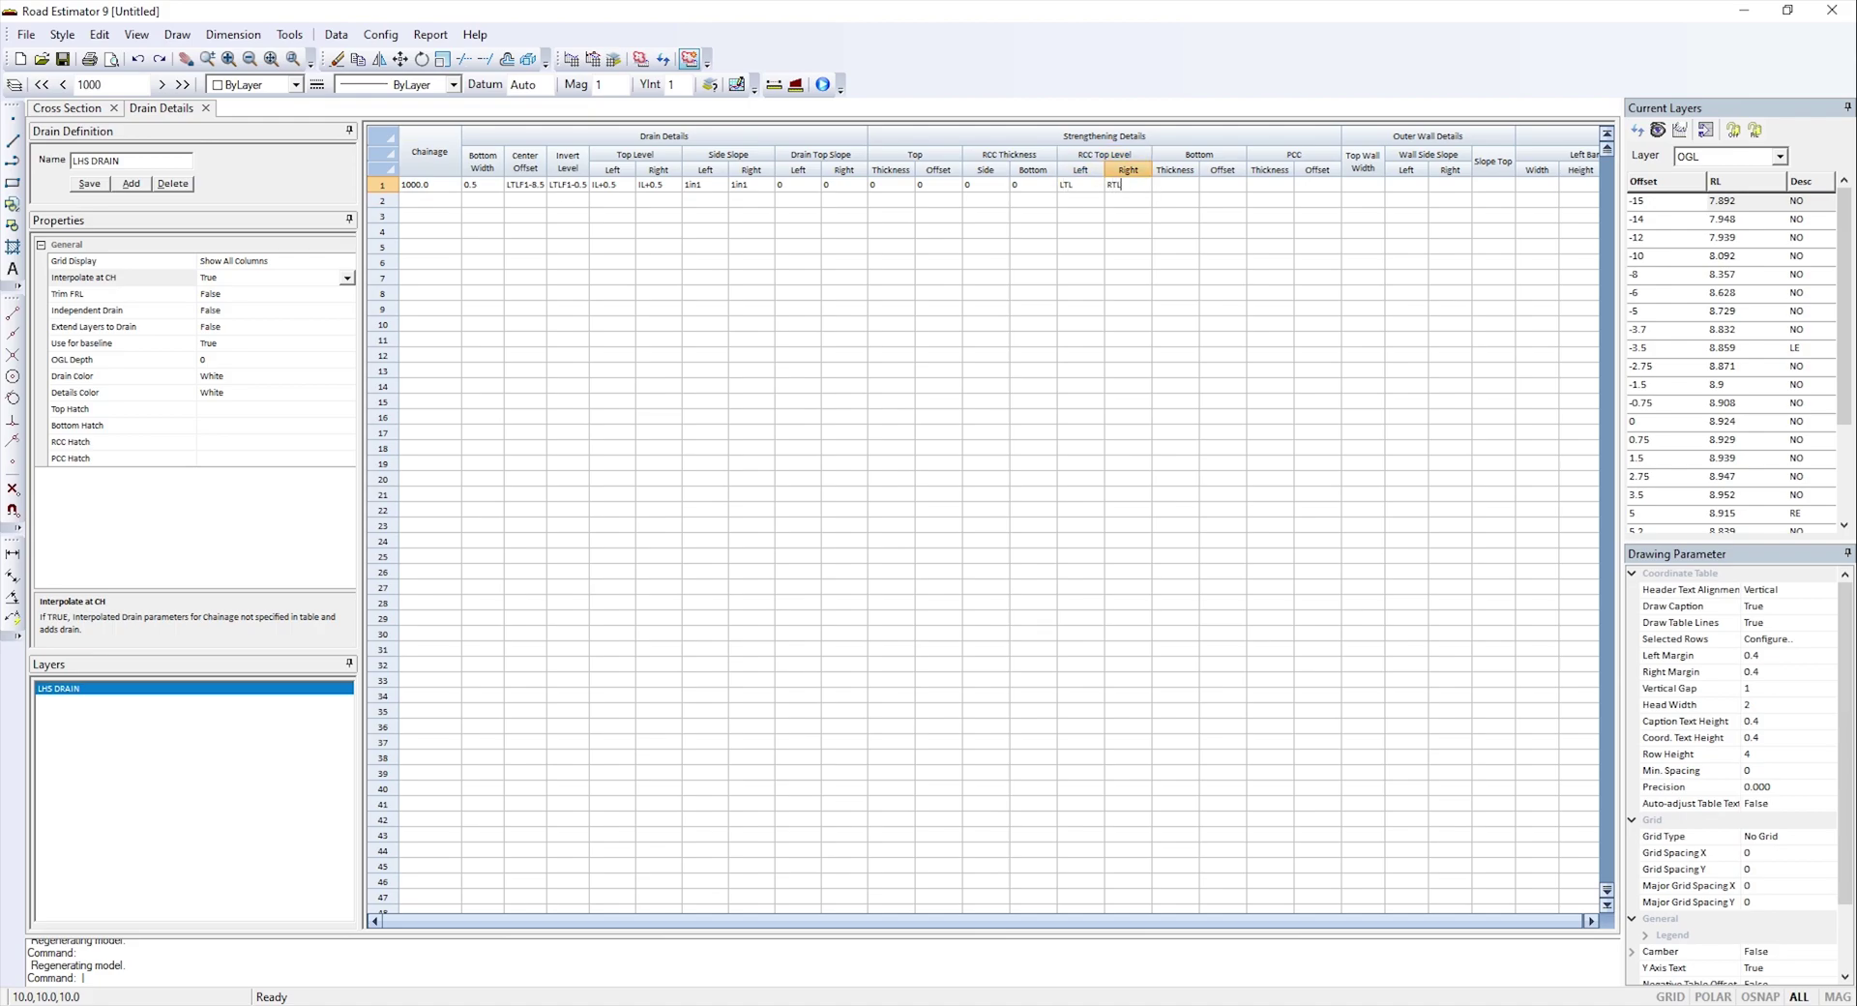
key(Tab)
- Set the thickness and offset of both the bottom and PCC strengthening to 0 for LHS DRAIN
text(0)
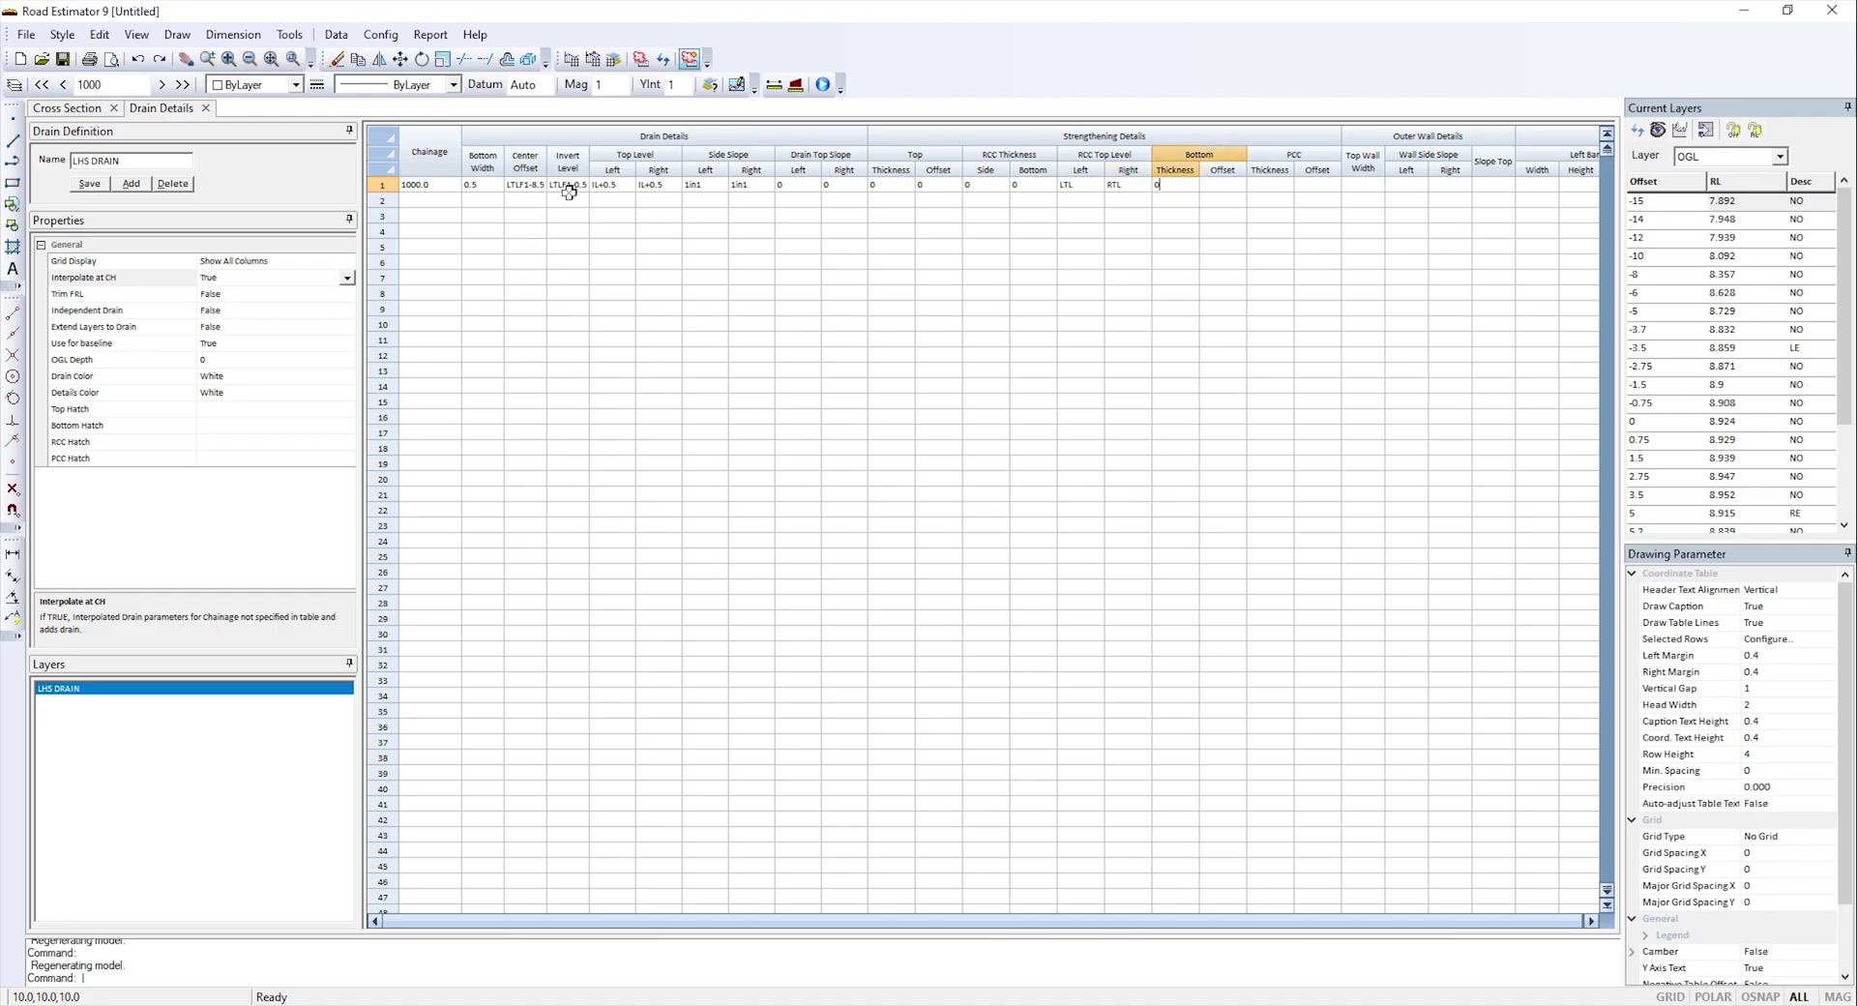
key(Tab)
text(0)
key(Tab)
text(0)
key(Tab)
text(0)
key(Tab)
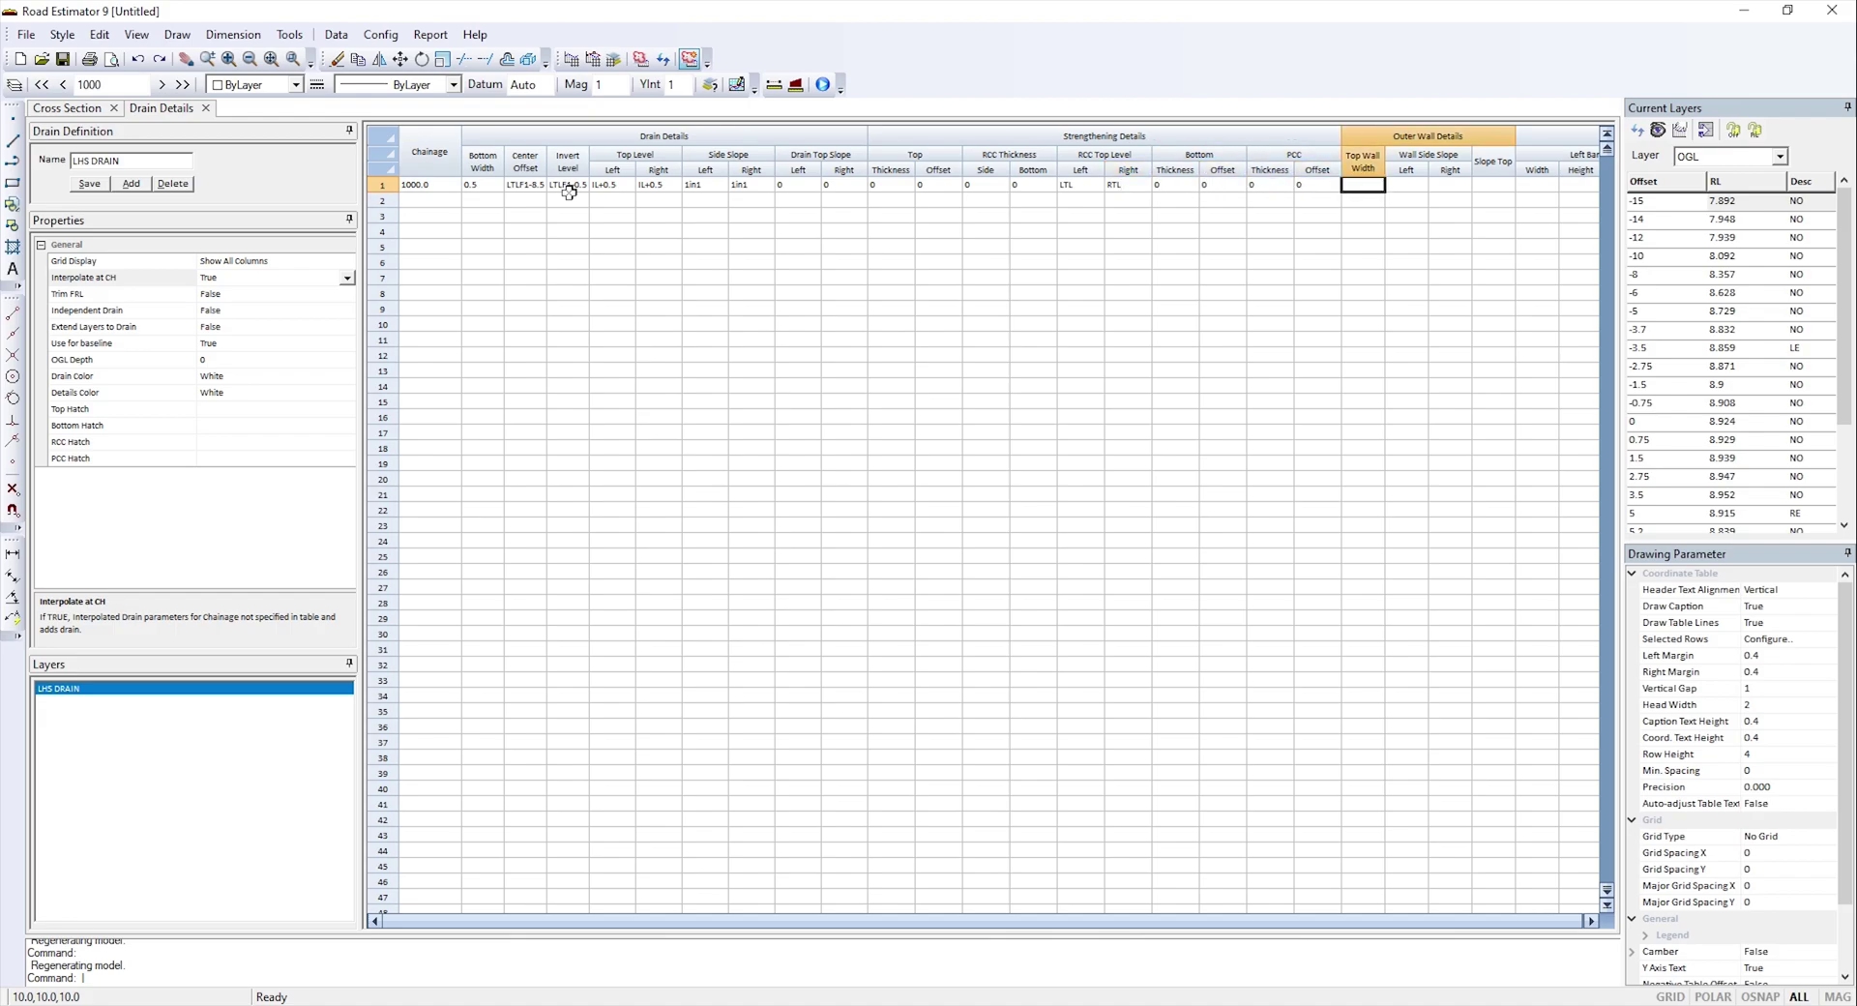
- Fill in LHS DRAIN's outer wall details with top wall width 0, left and right wall side slopes 90, and slope top IL+0.5
text(0)
key(Tab)
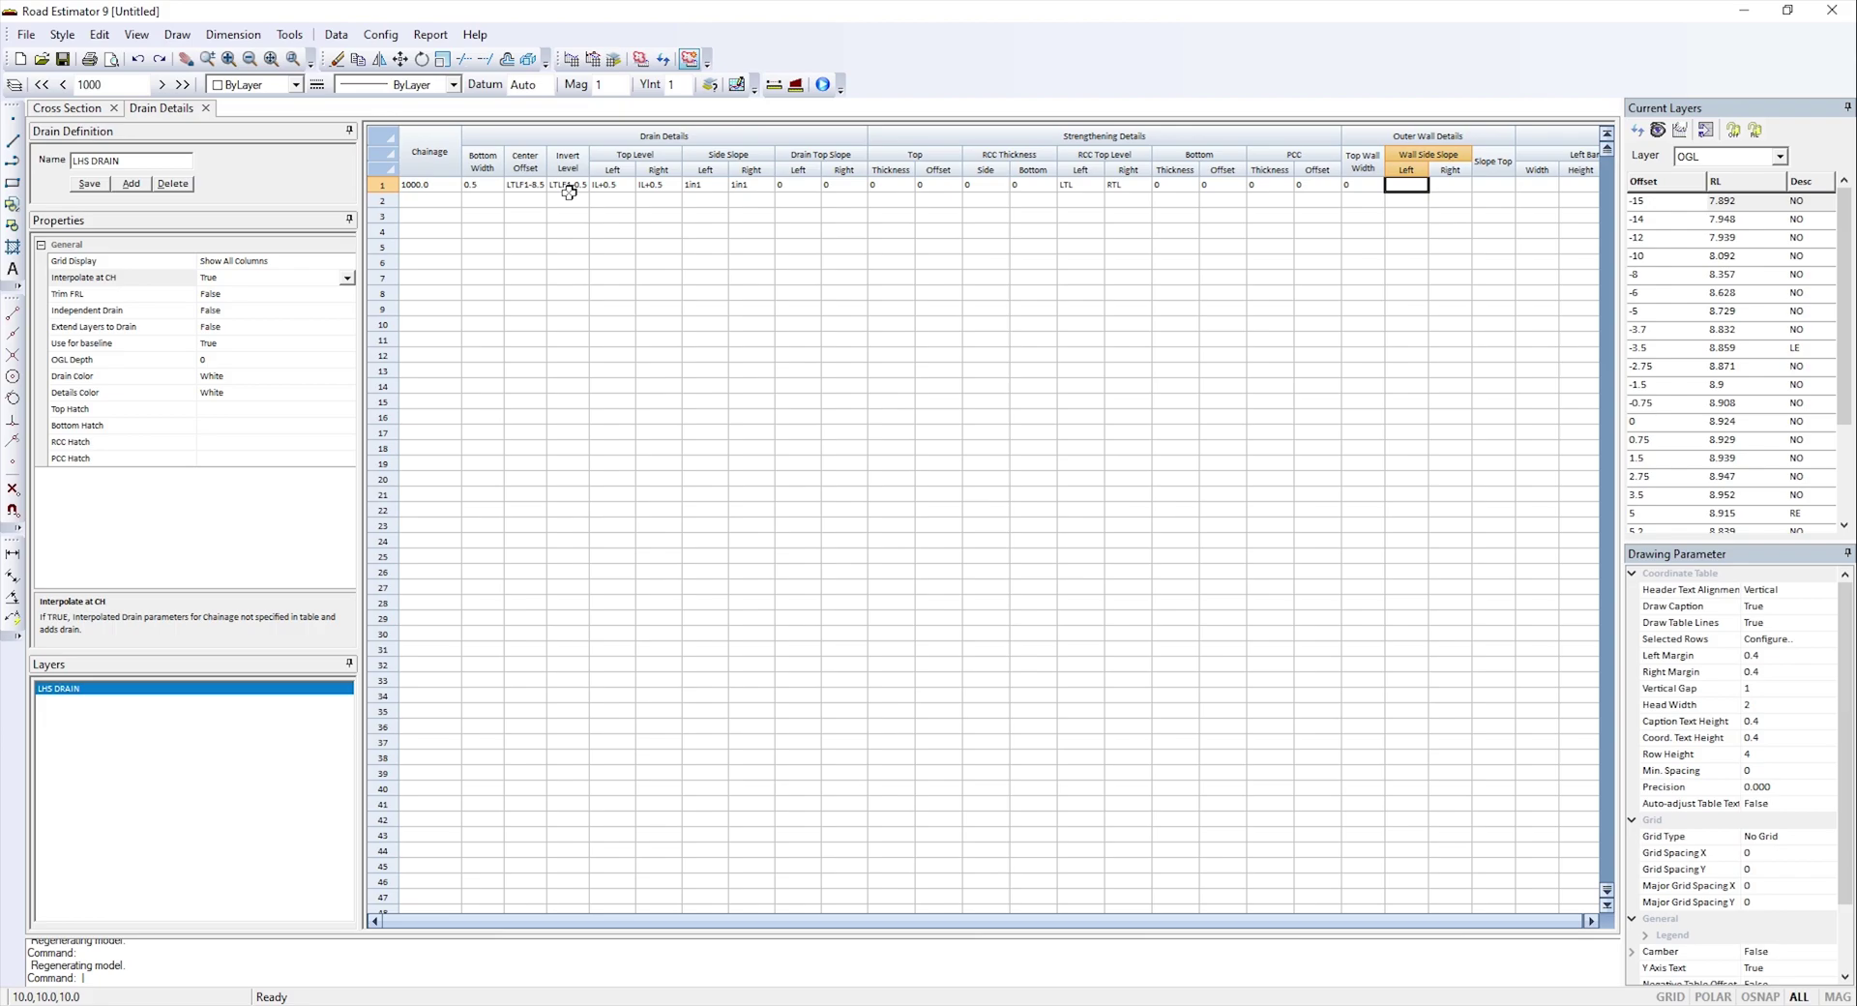
text(90)
key(Tab)
text(90)
key(Tab)
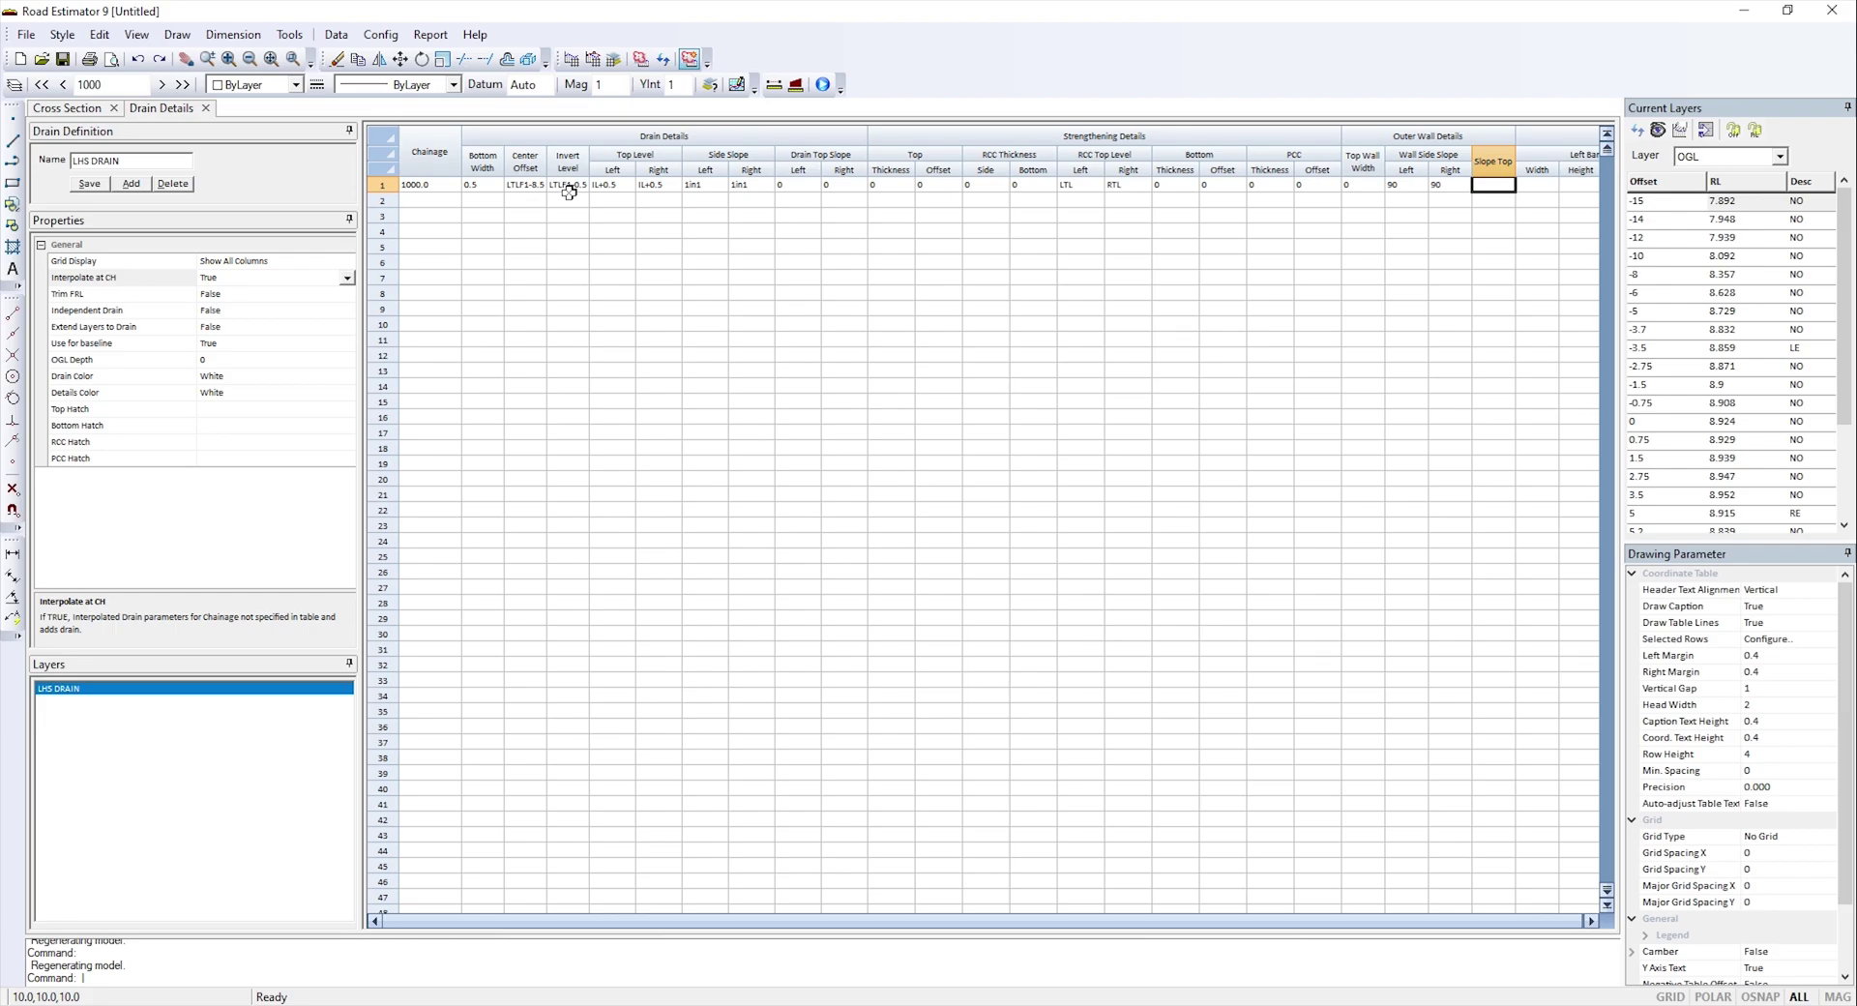
text(IL+0.5)
key(Tab)
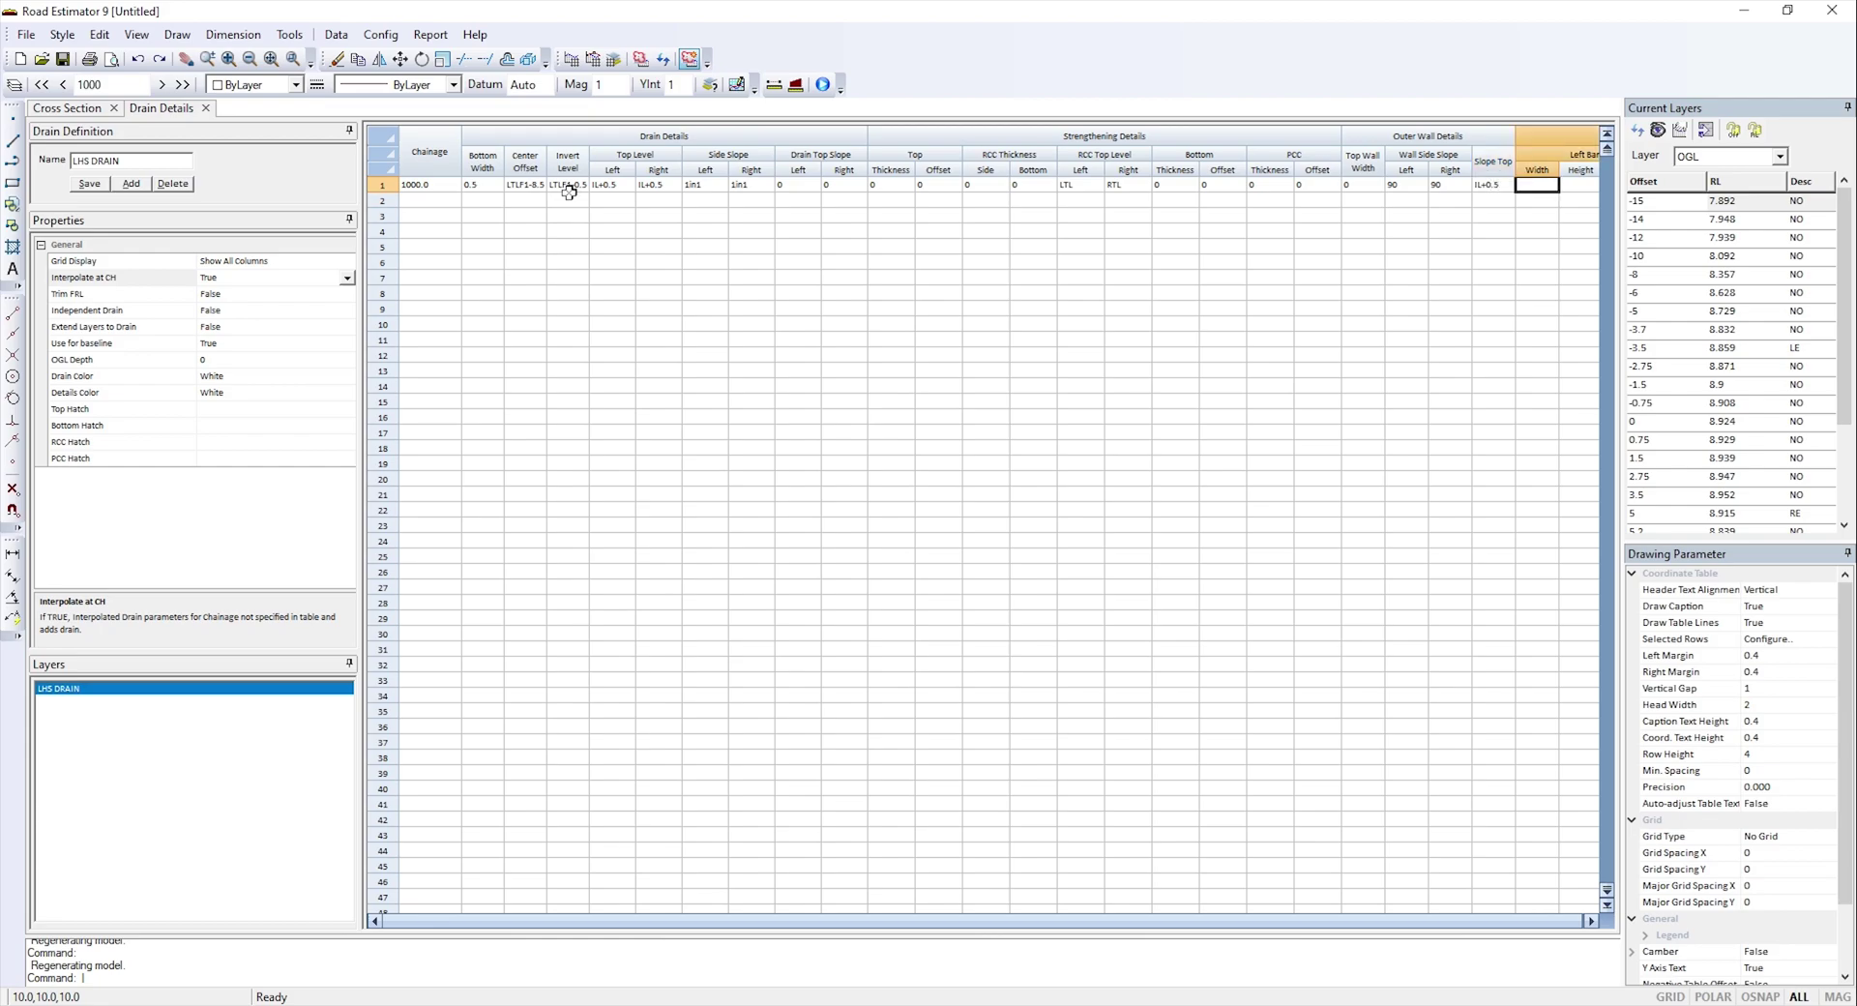
- Complete LHS DRAIN's bank details with width and height 0 for both banks and left bank side slopes 90, and save the definition
text(0)
key(Tab)
text(0)
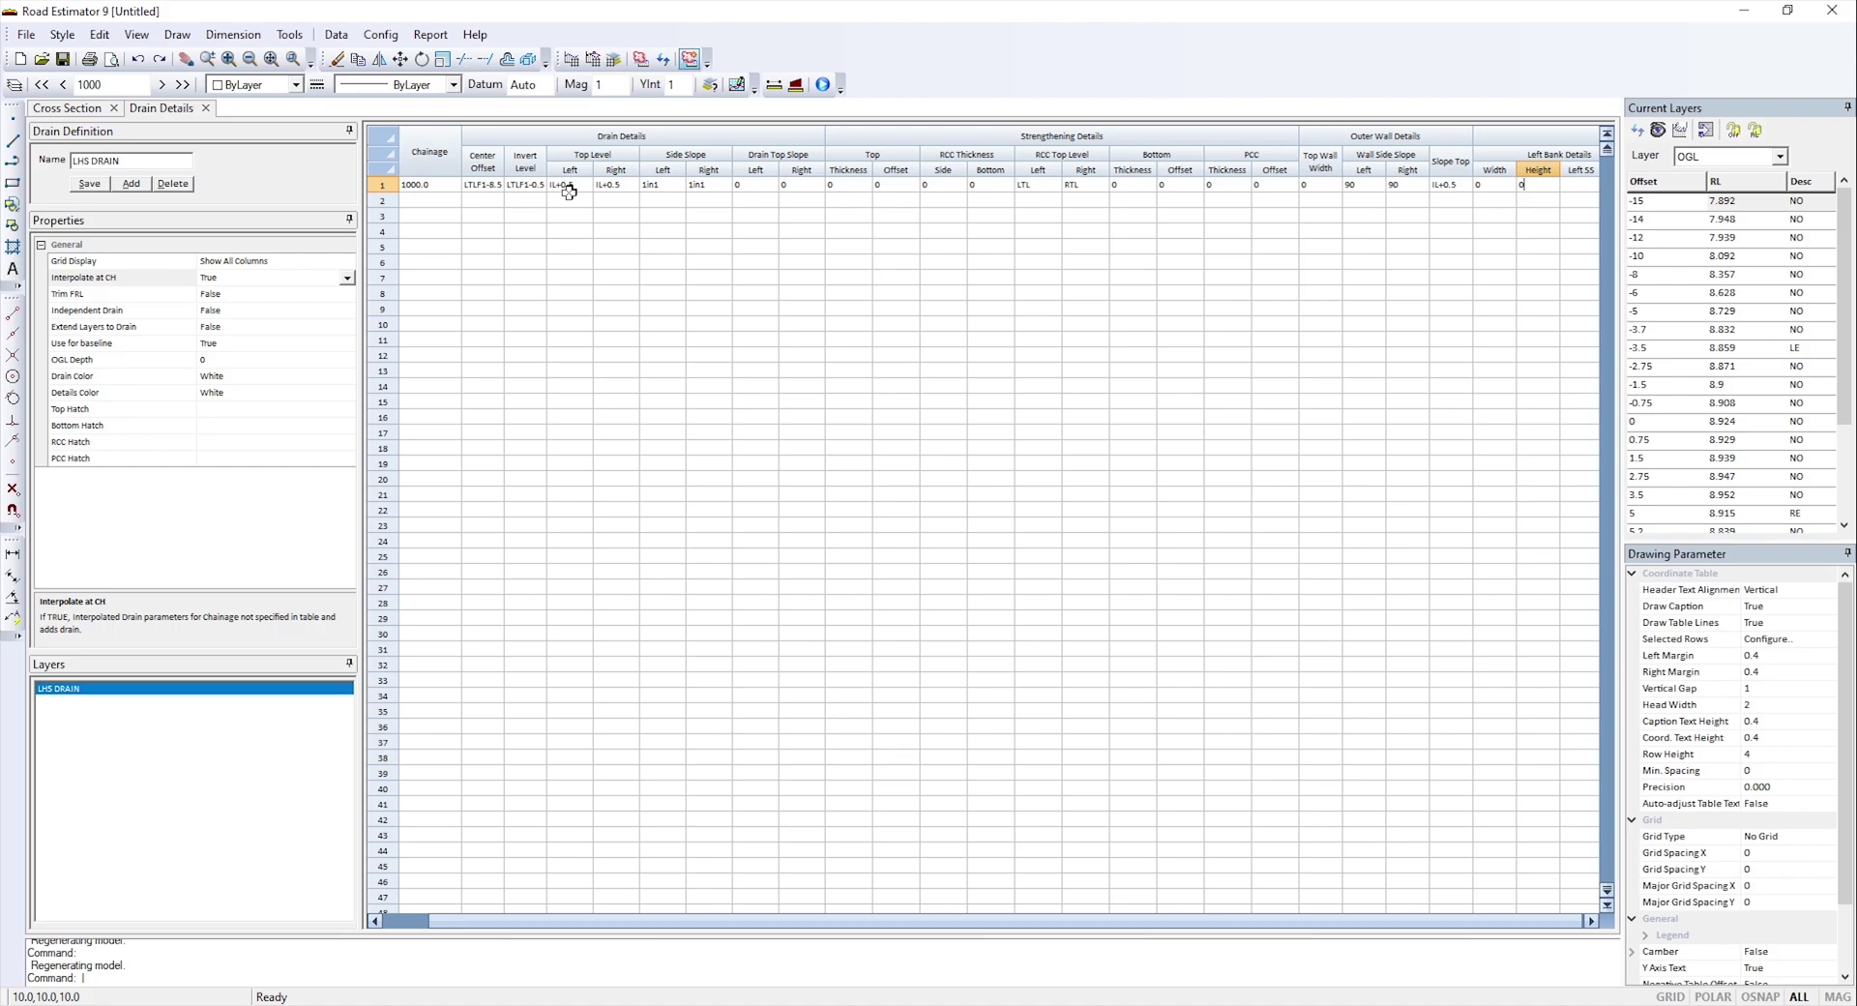
key(Tab)
key(Tab)
key(Tab)
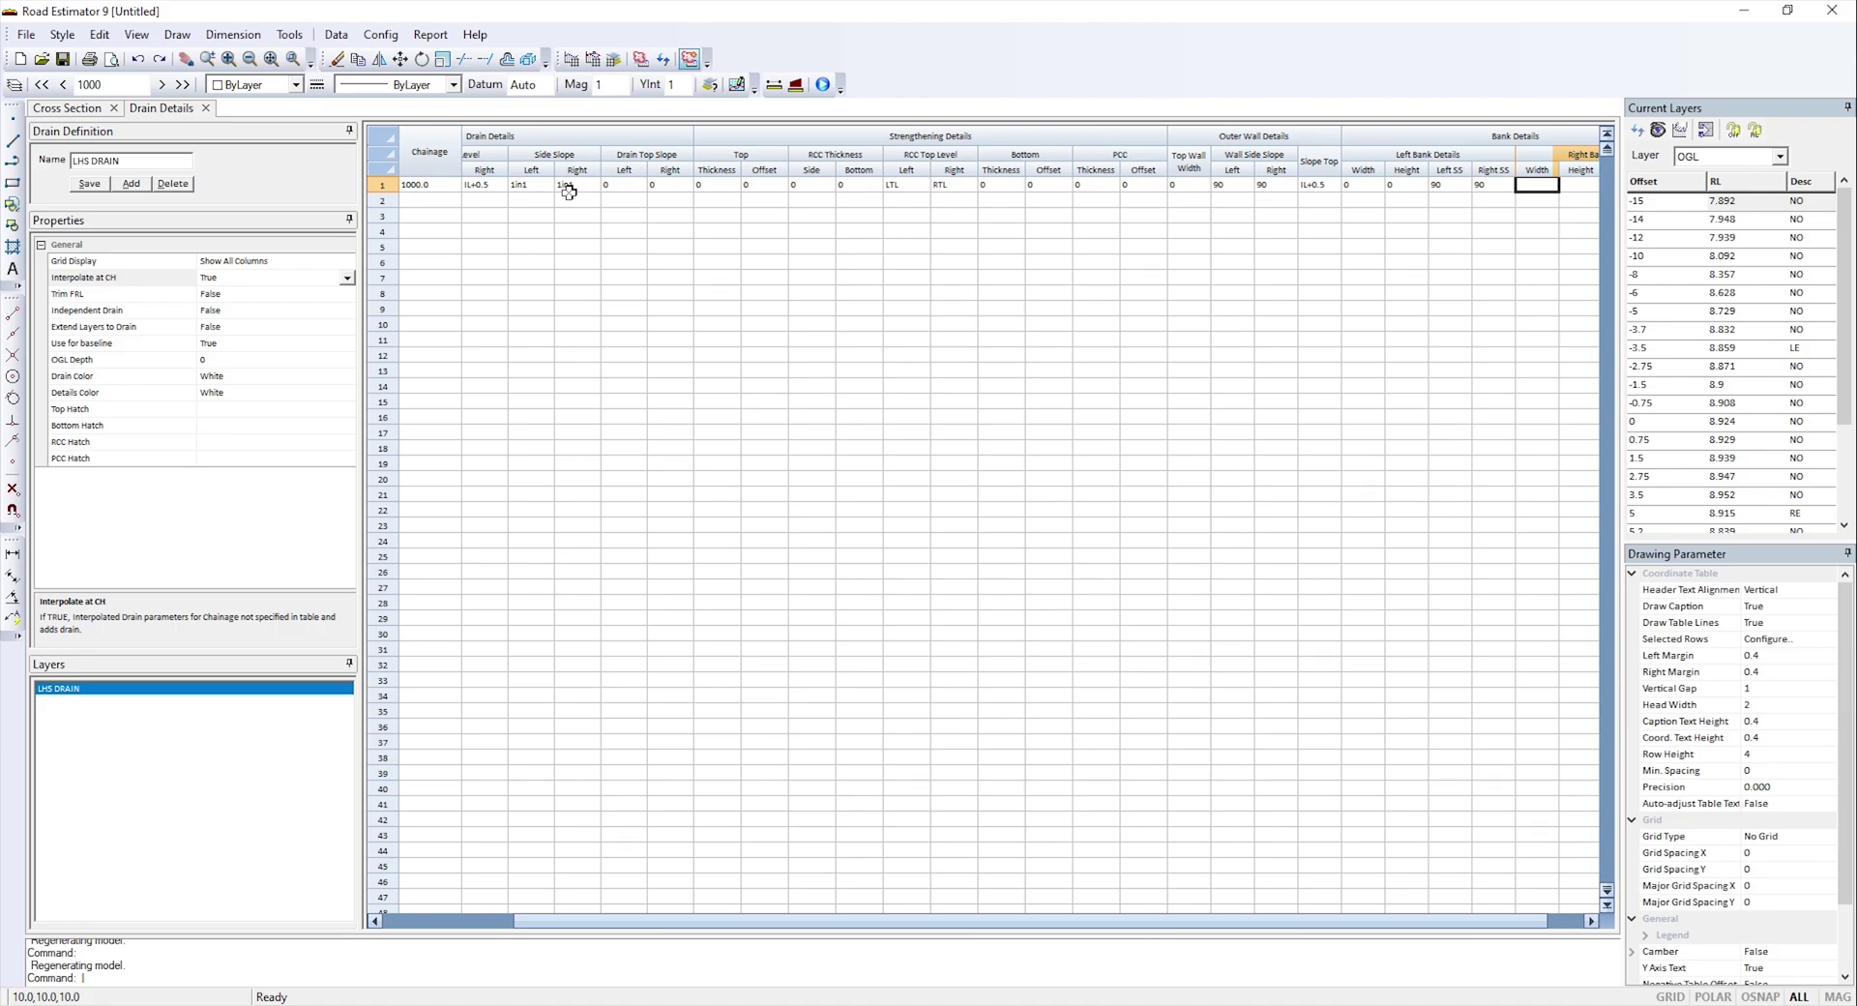
key(Tab)
key(Tab)
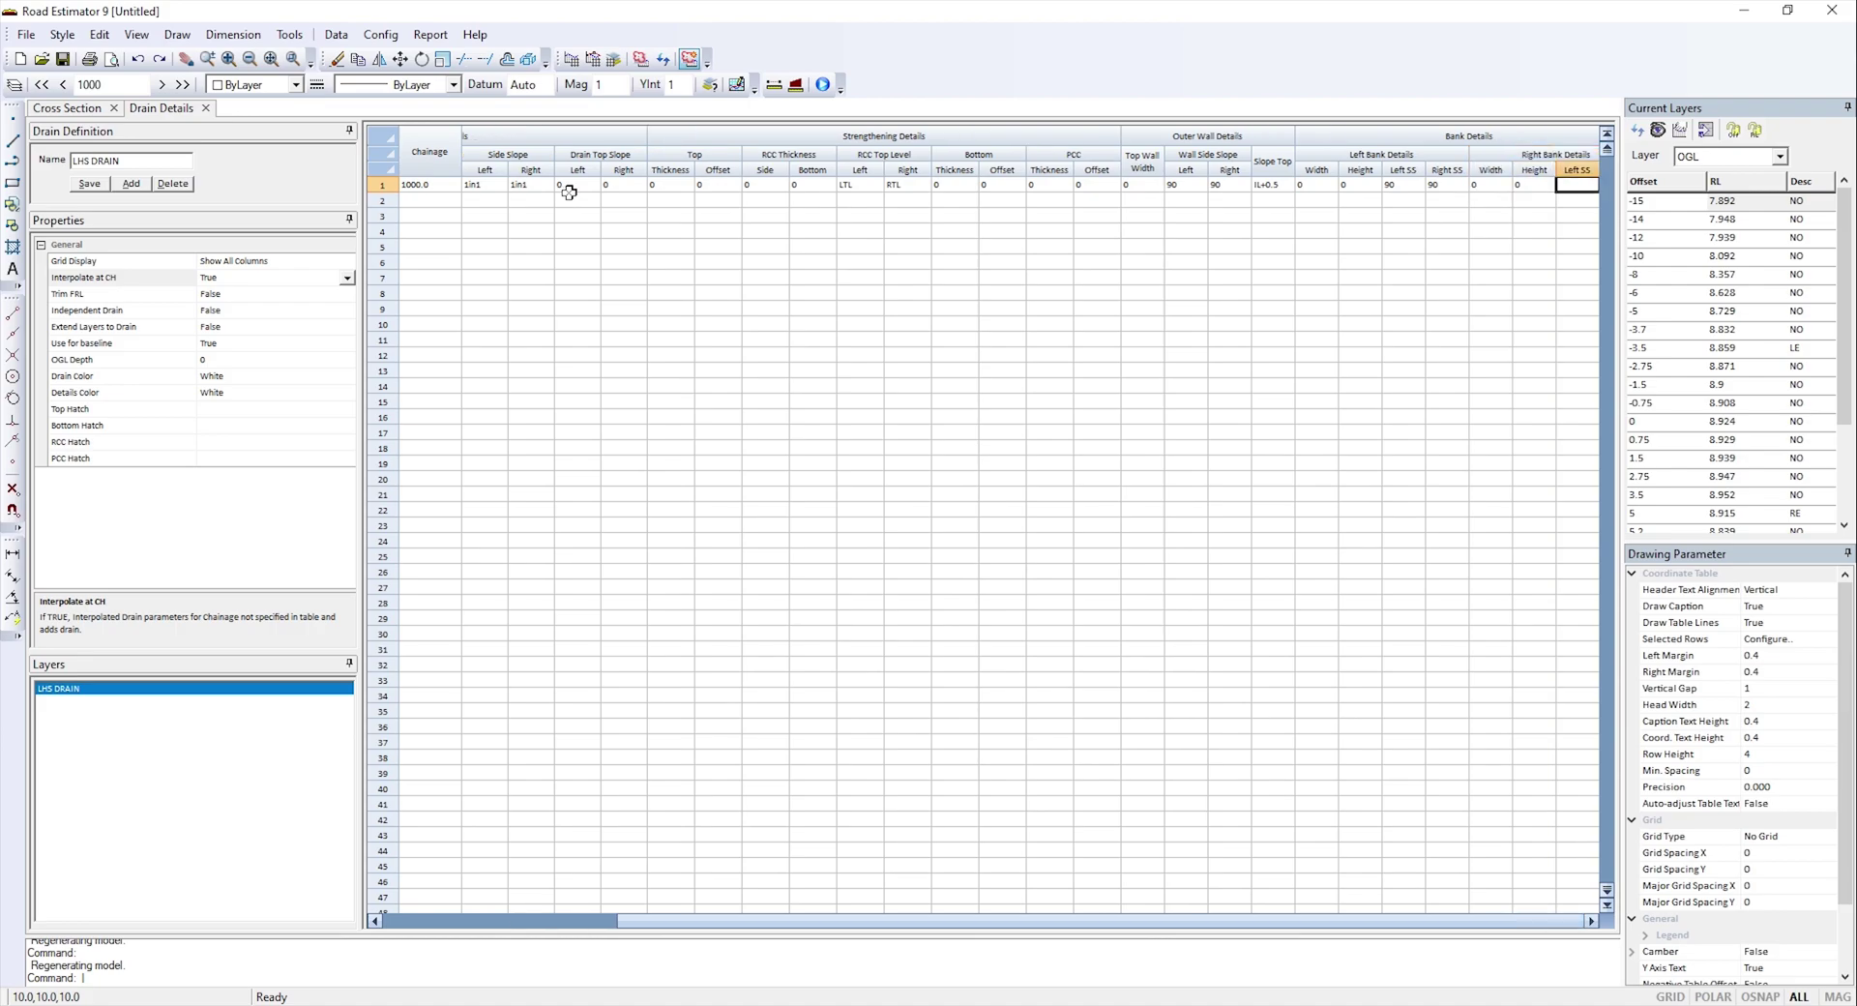
key(Tab)
key(Tab)
key(Tab)
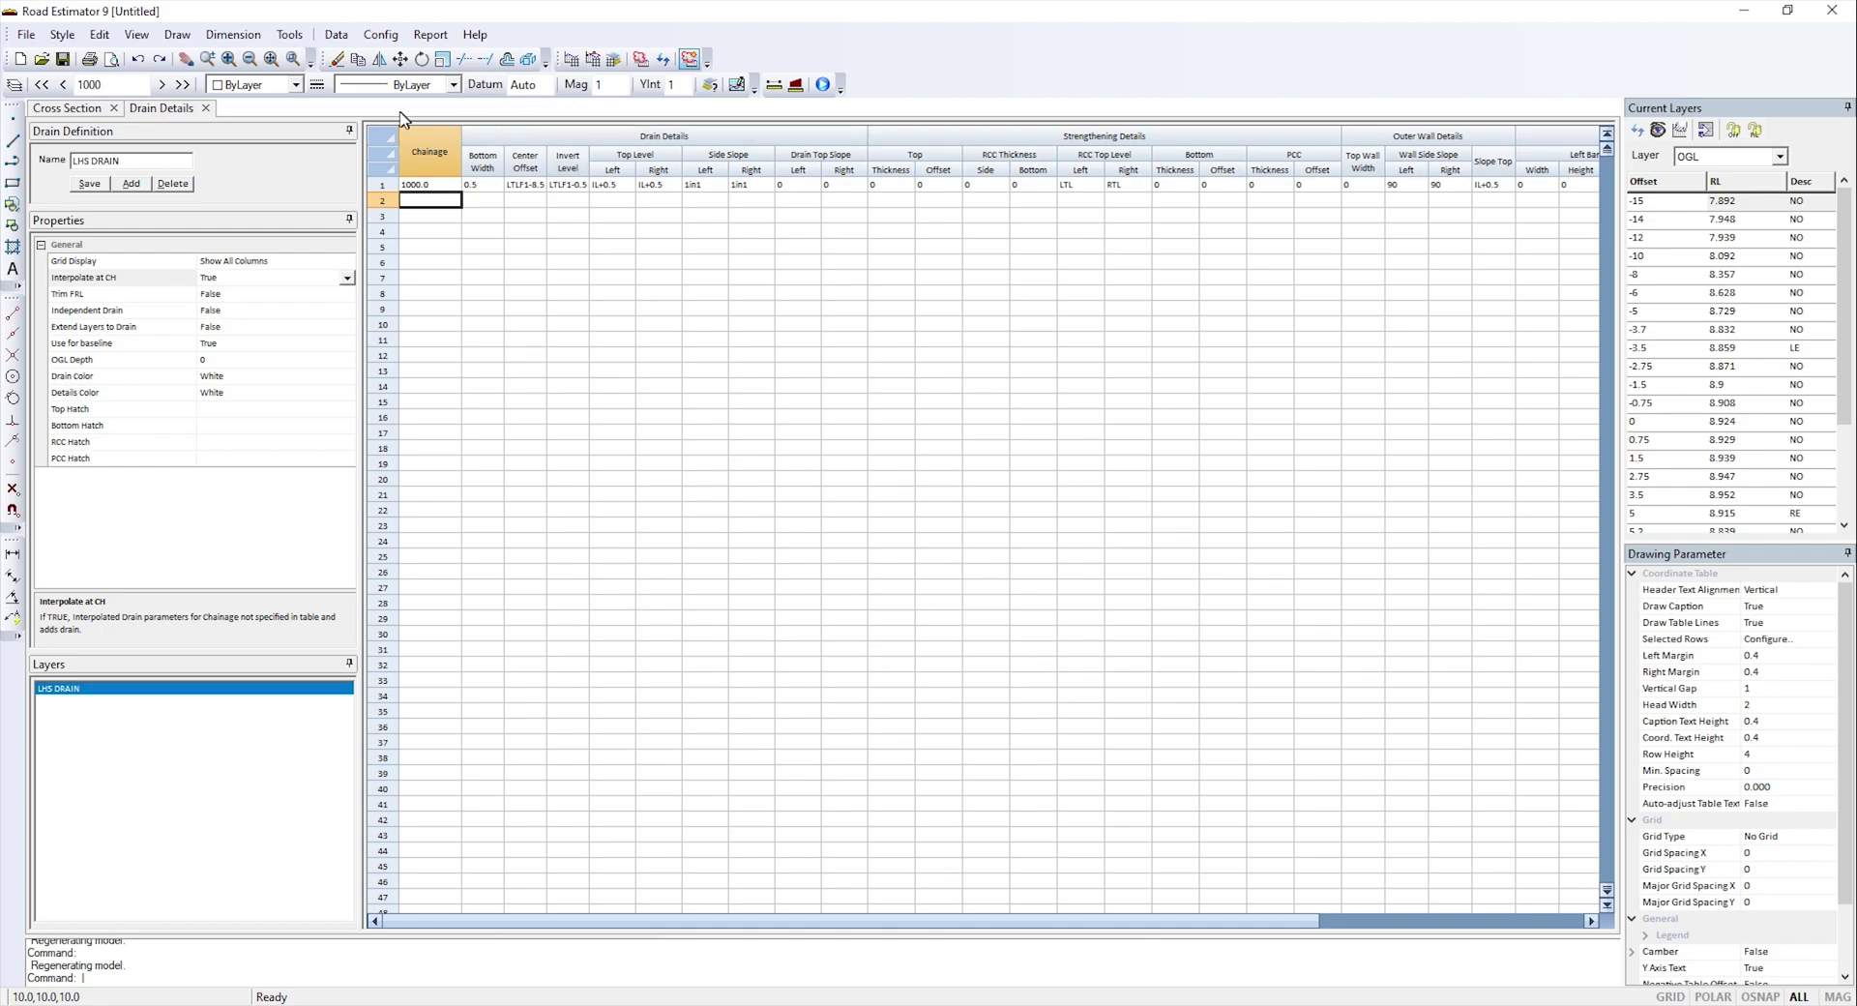
click(89, 185)
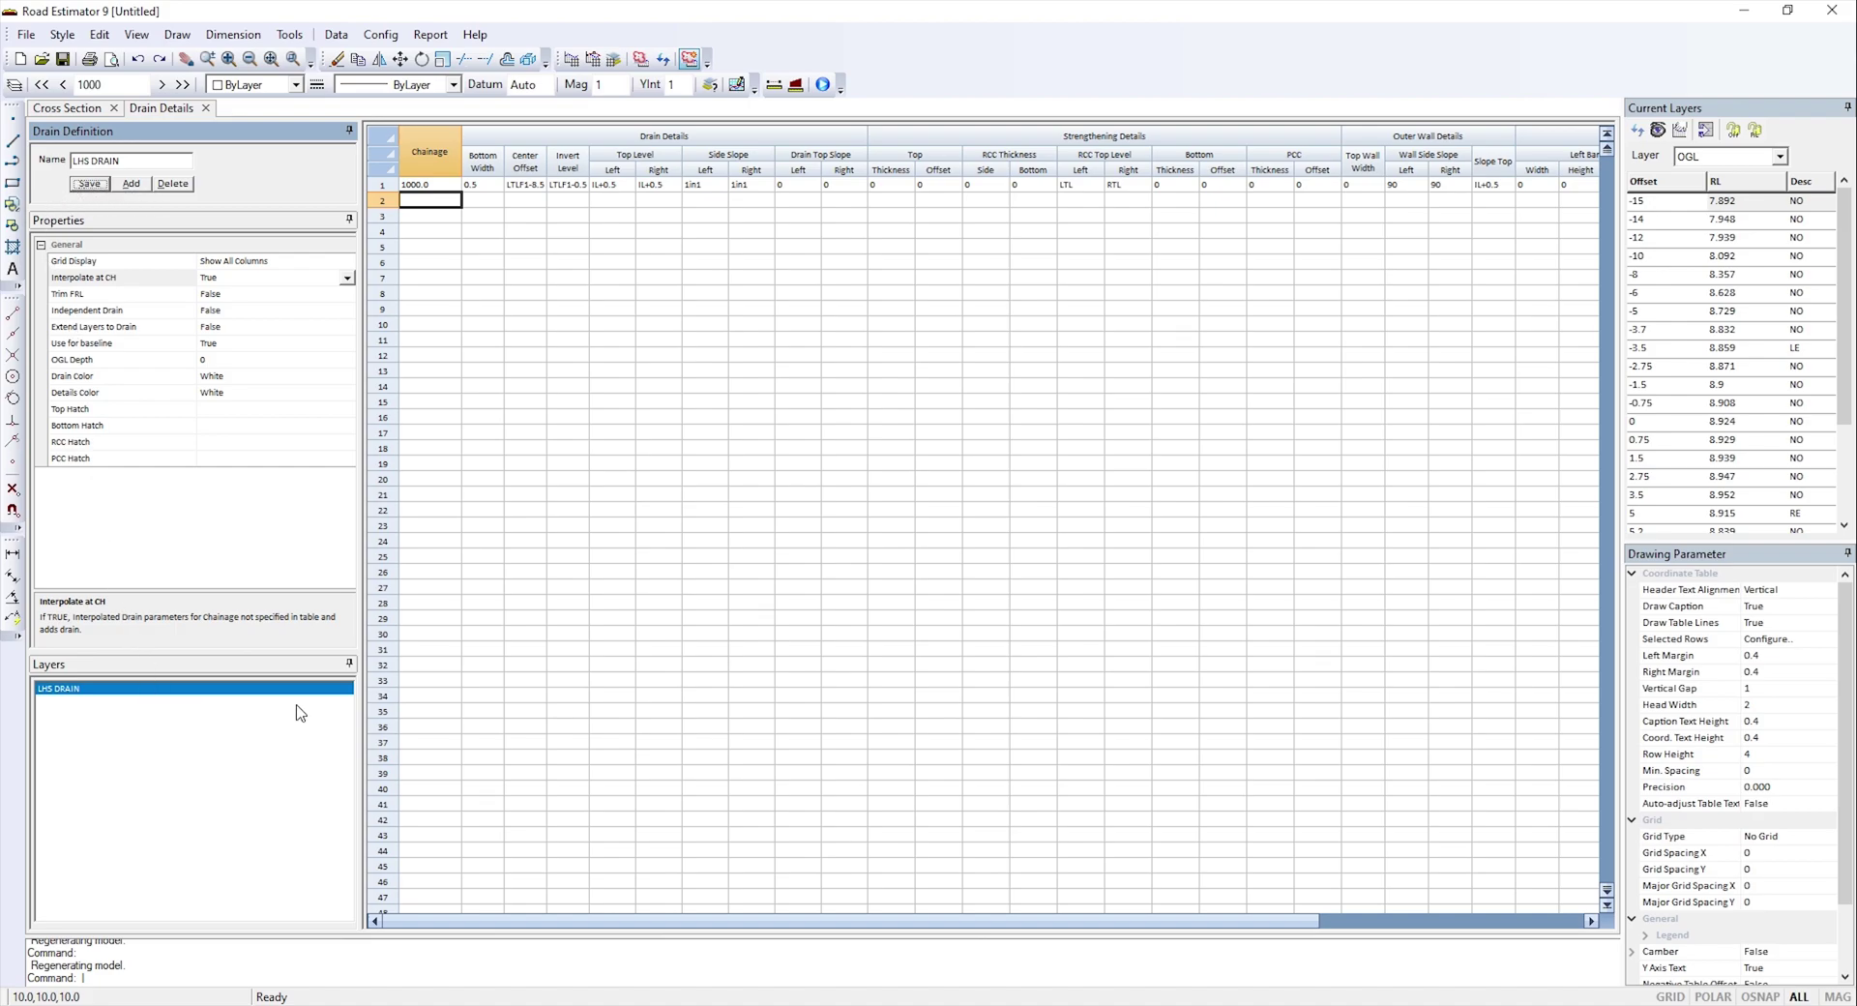
- Add a drain definition named RHS DRAIN with Interpolate at CH set to True
click(133, 190)
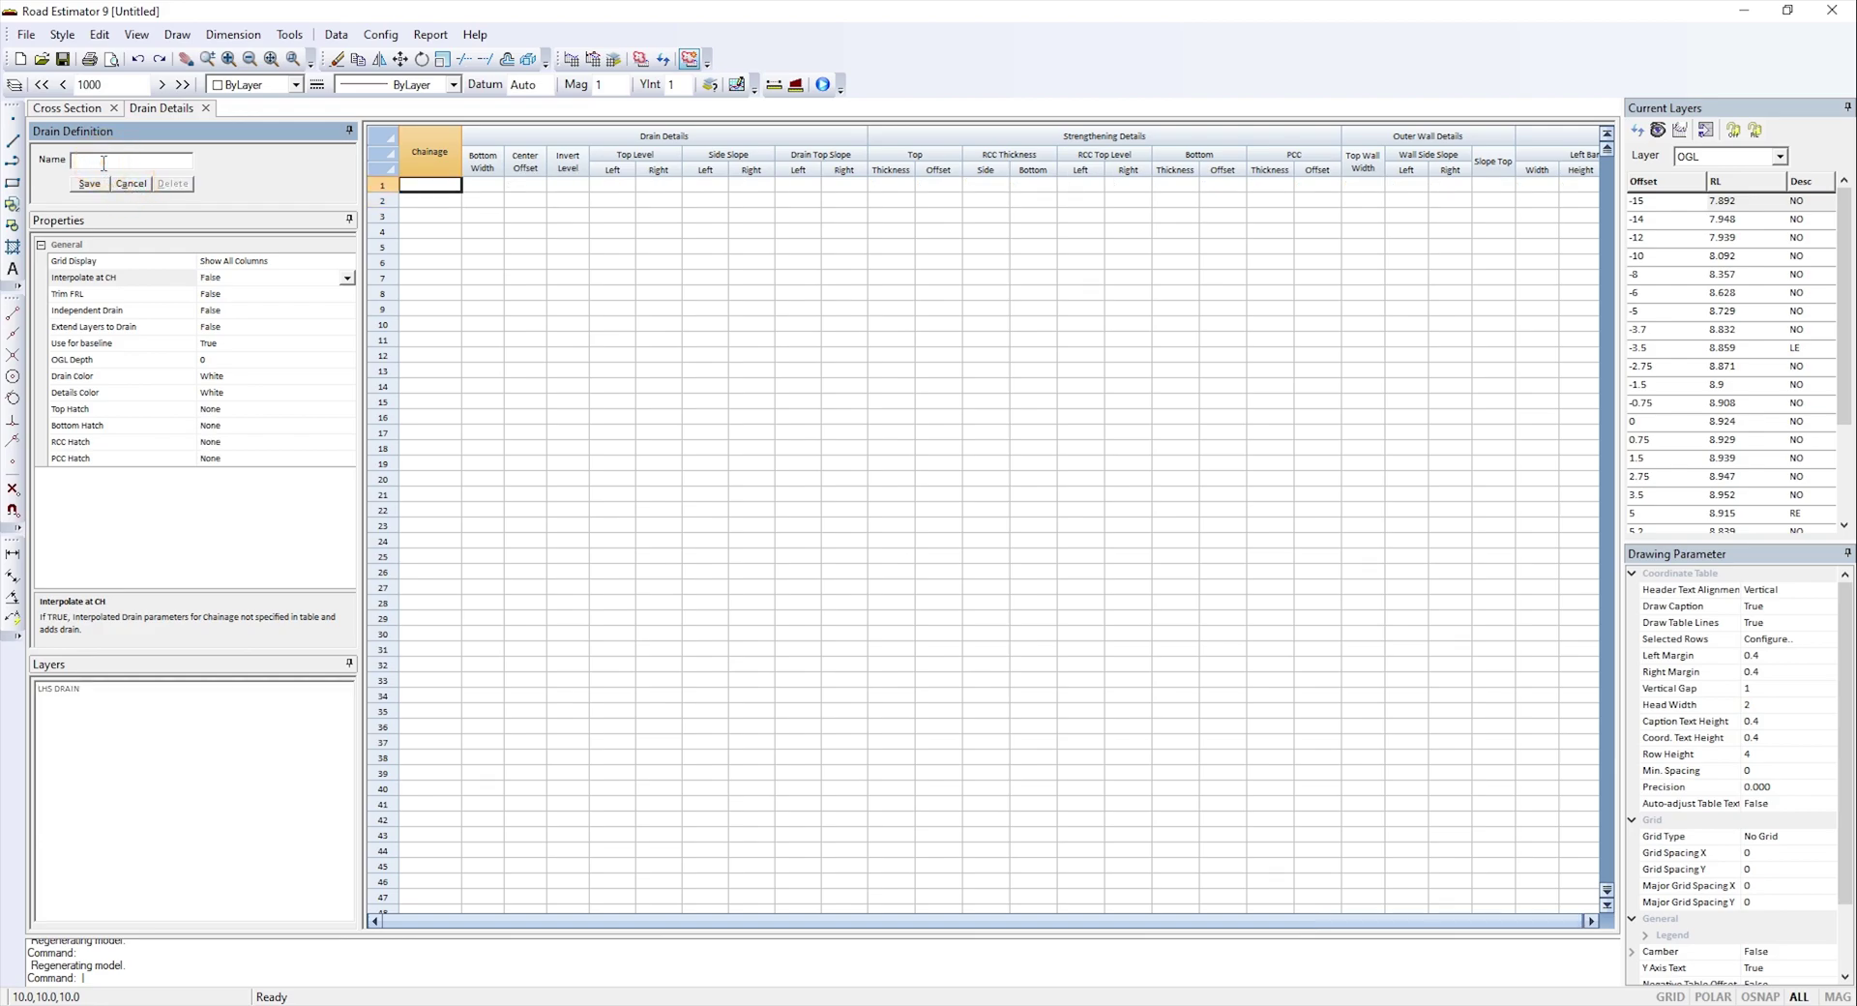
text(RHS DRAIN)
click(433, 199)
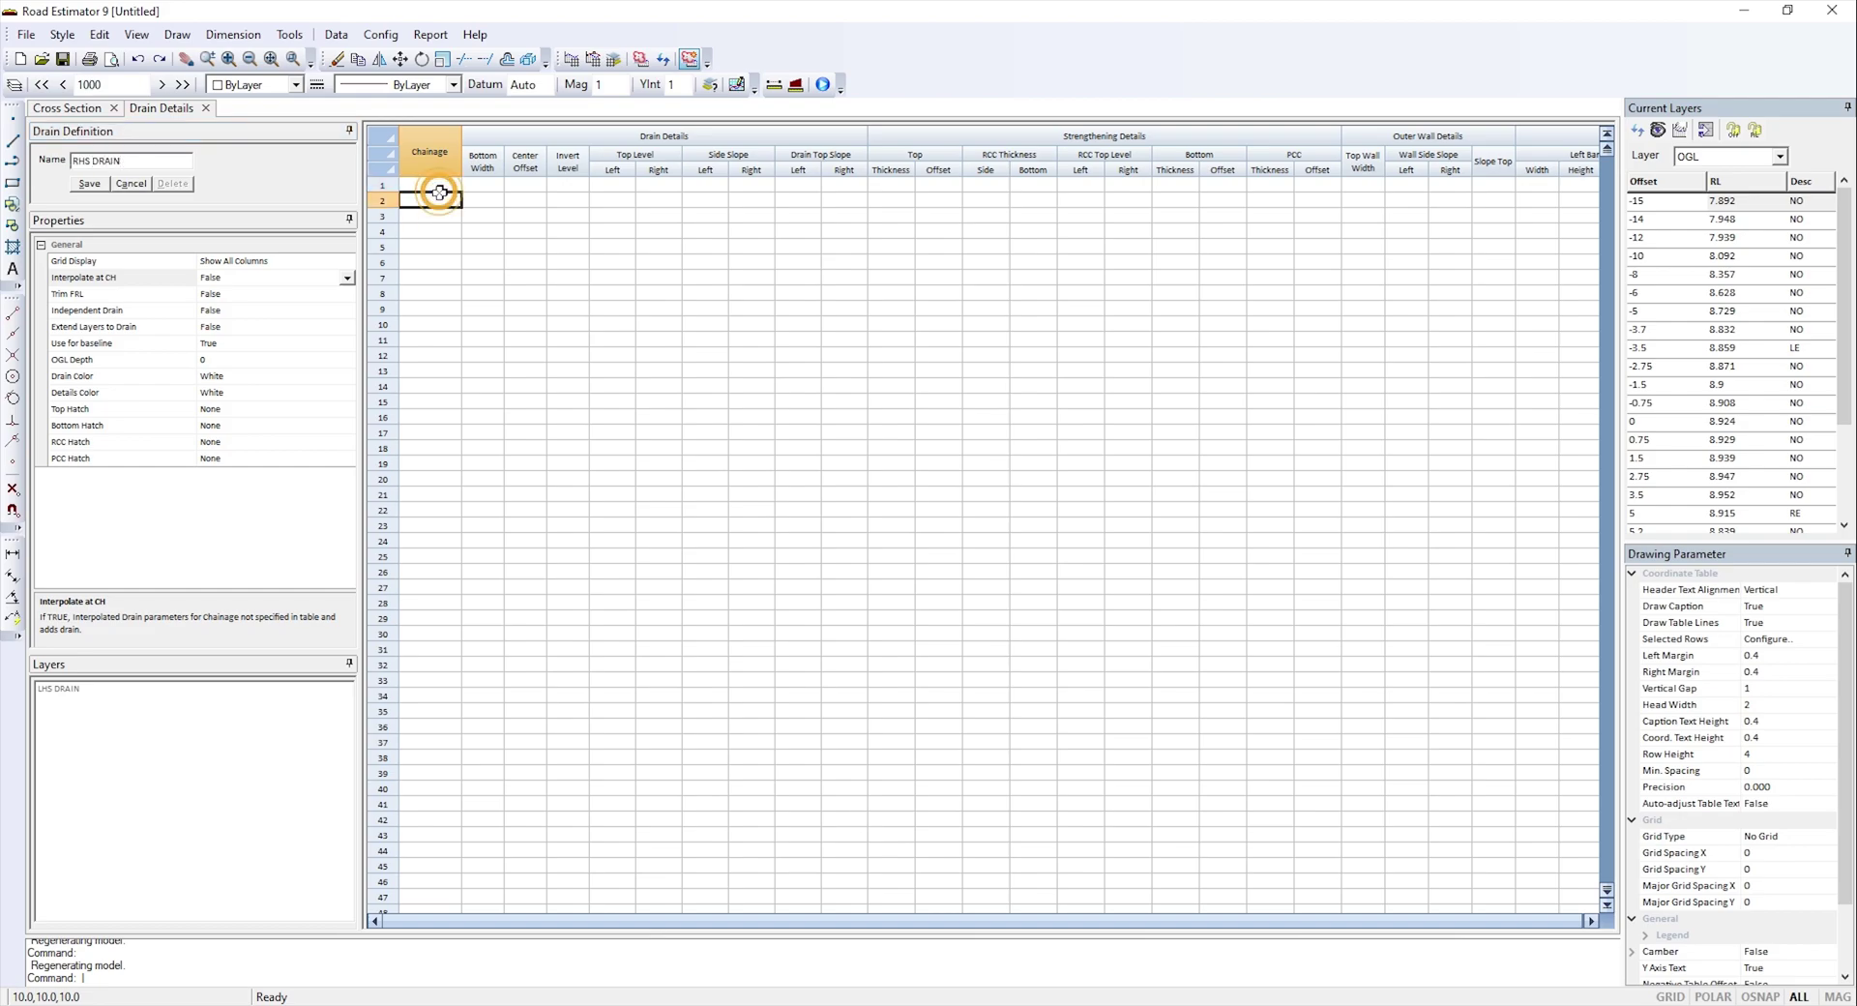
click(337, 281)
click(295, 295)
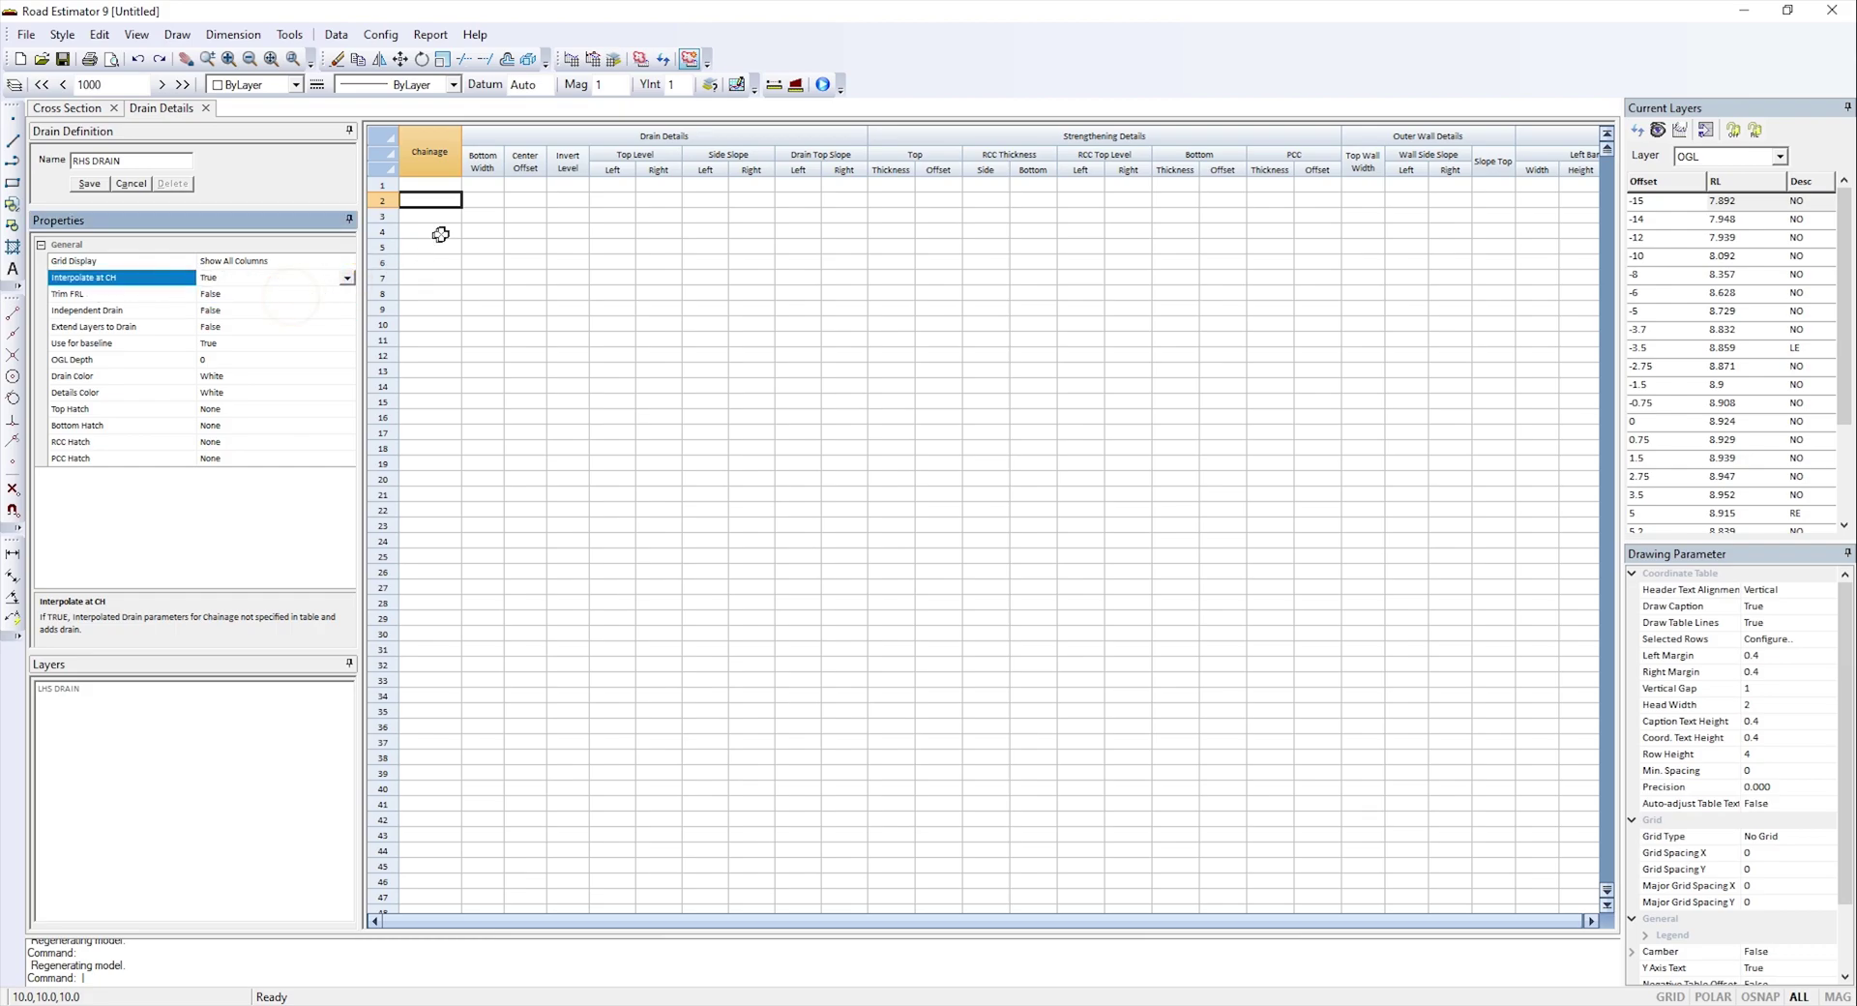
- Enter chainage 1000 with a bottom width of 0.5 for RHS DRAIN
click(437, 186)
text(1000)
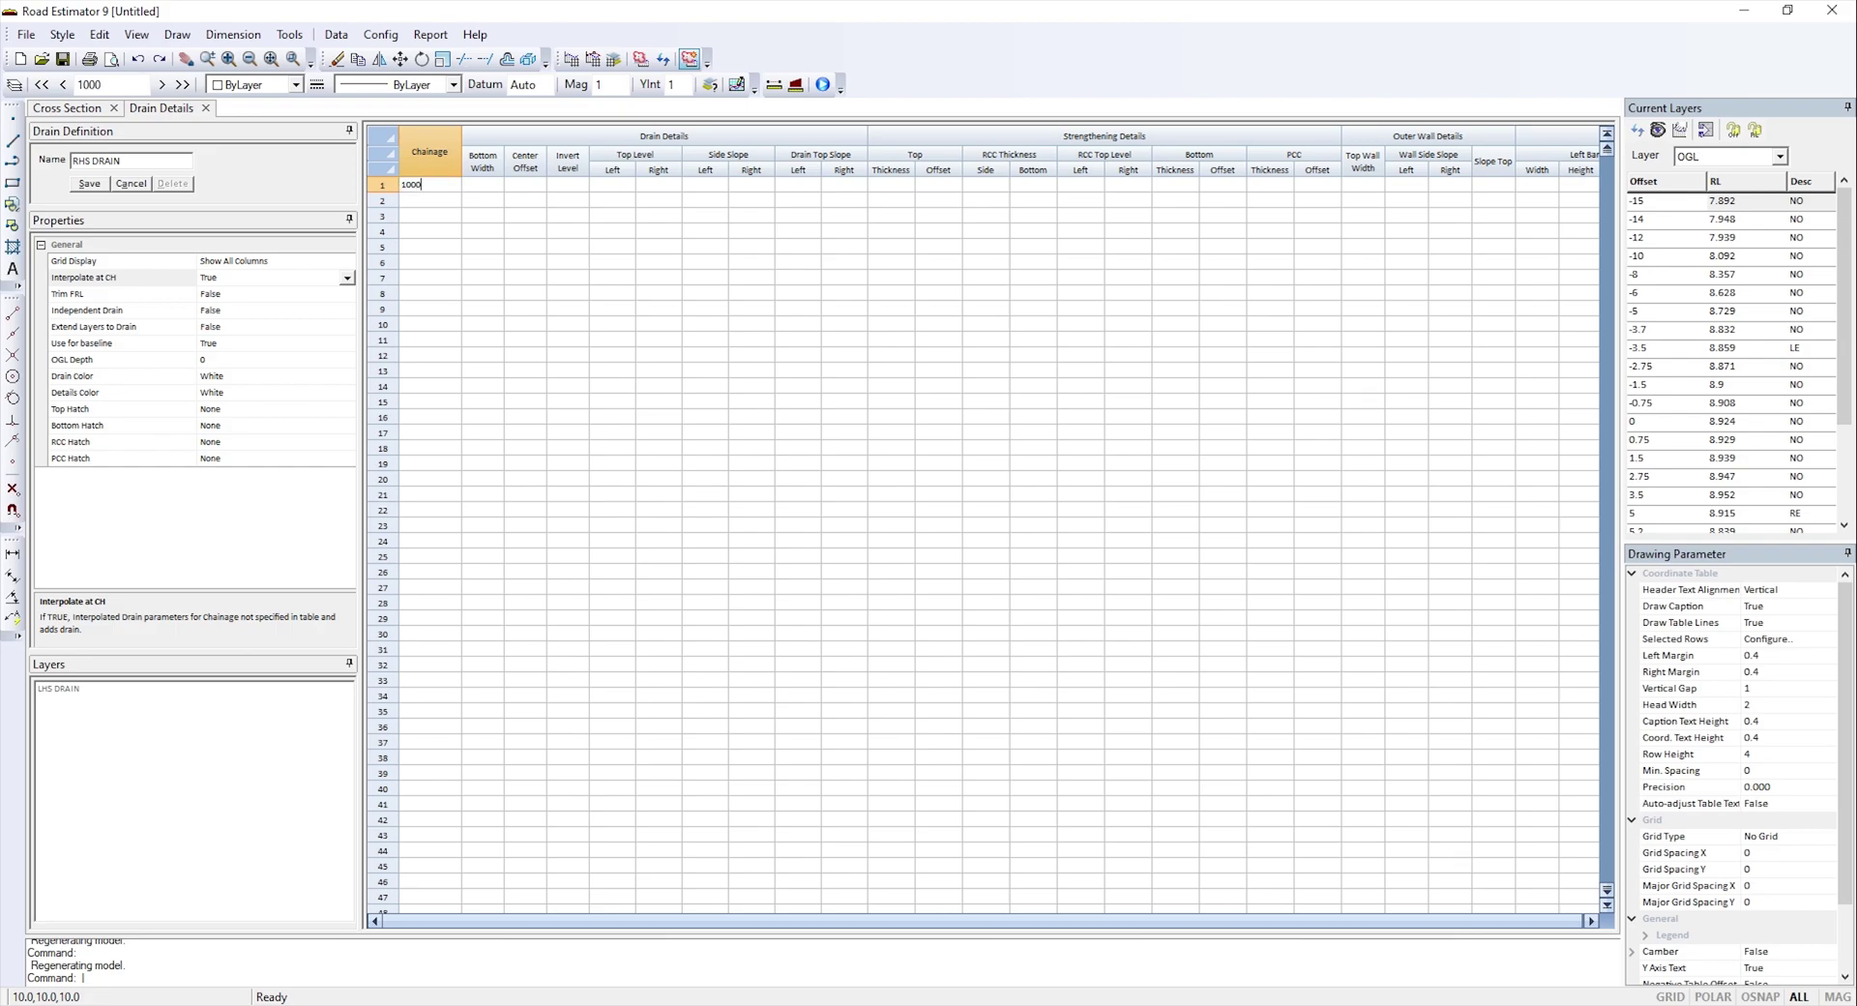
key(Tab)
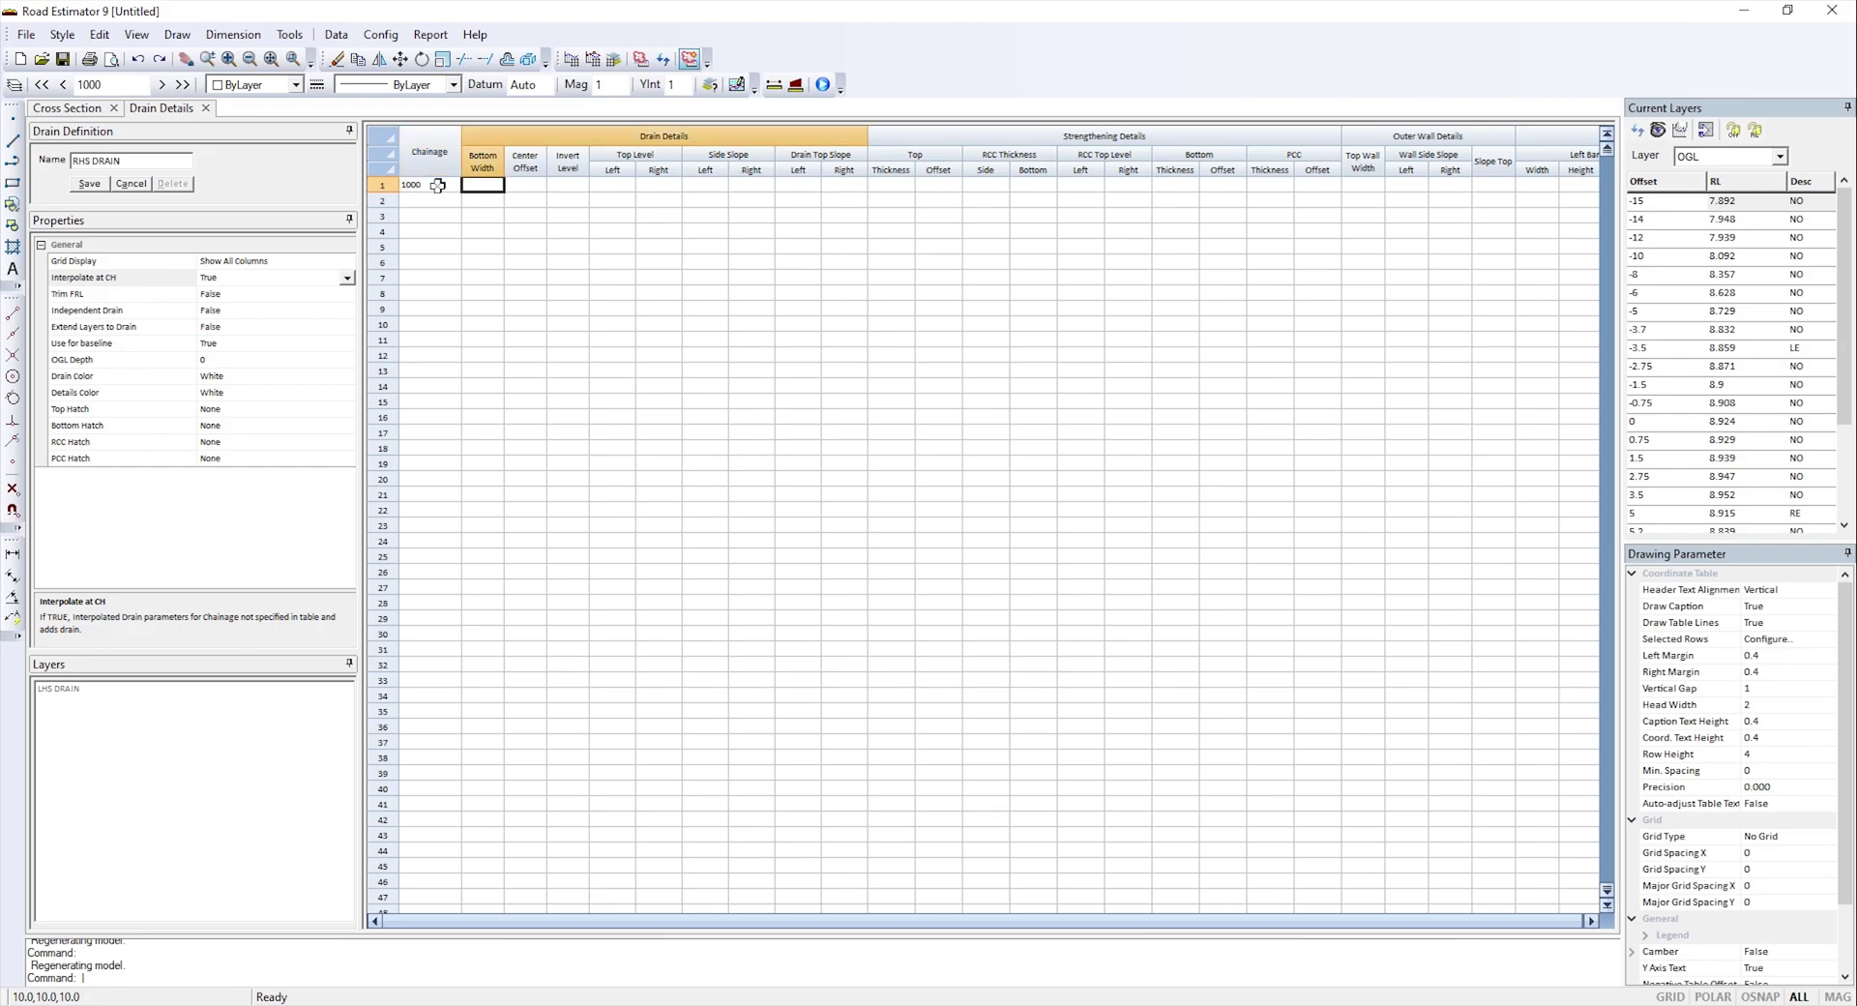
text(0.5)
key(Tab)
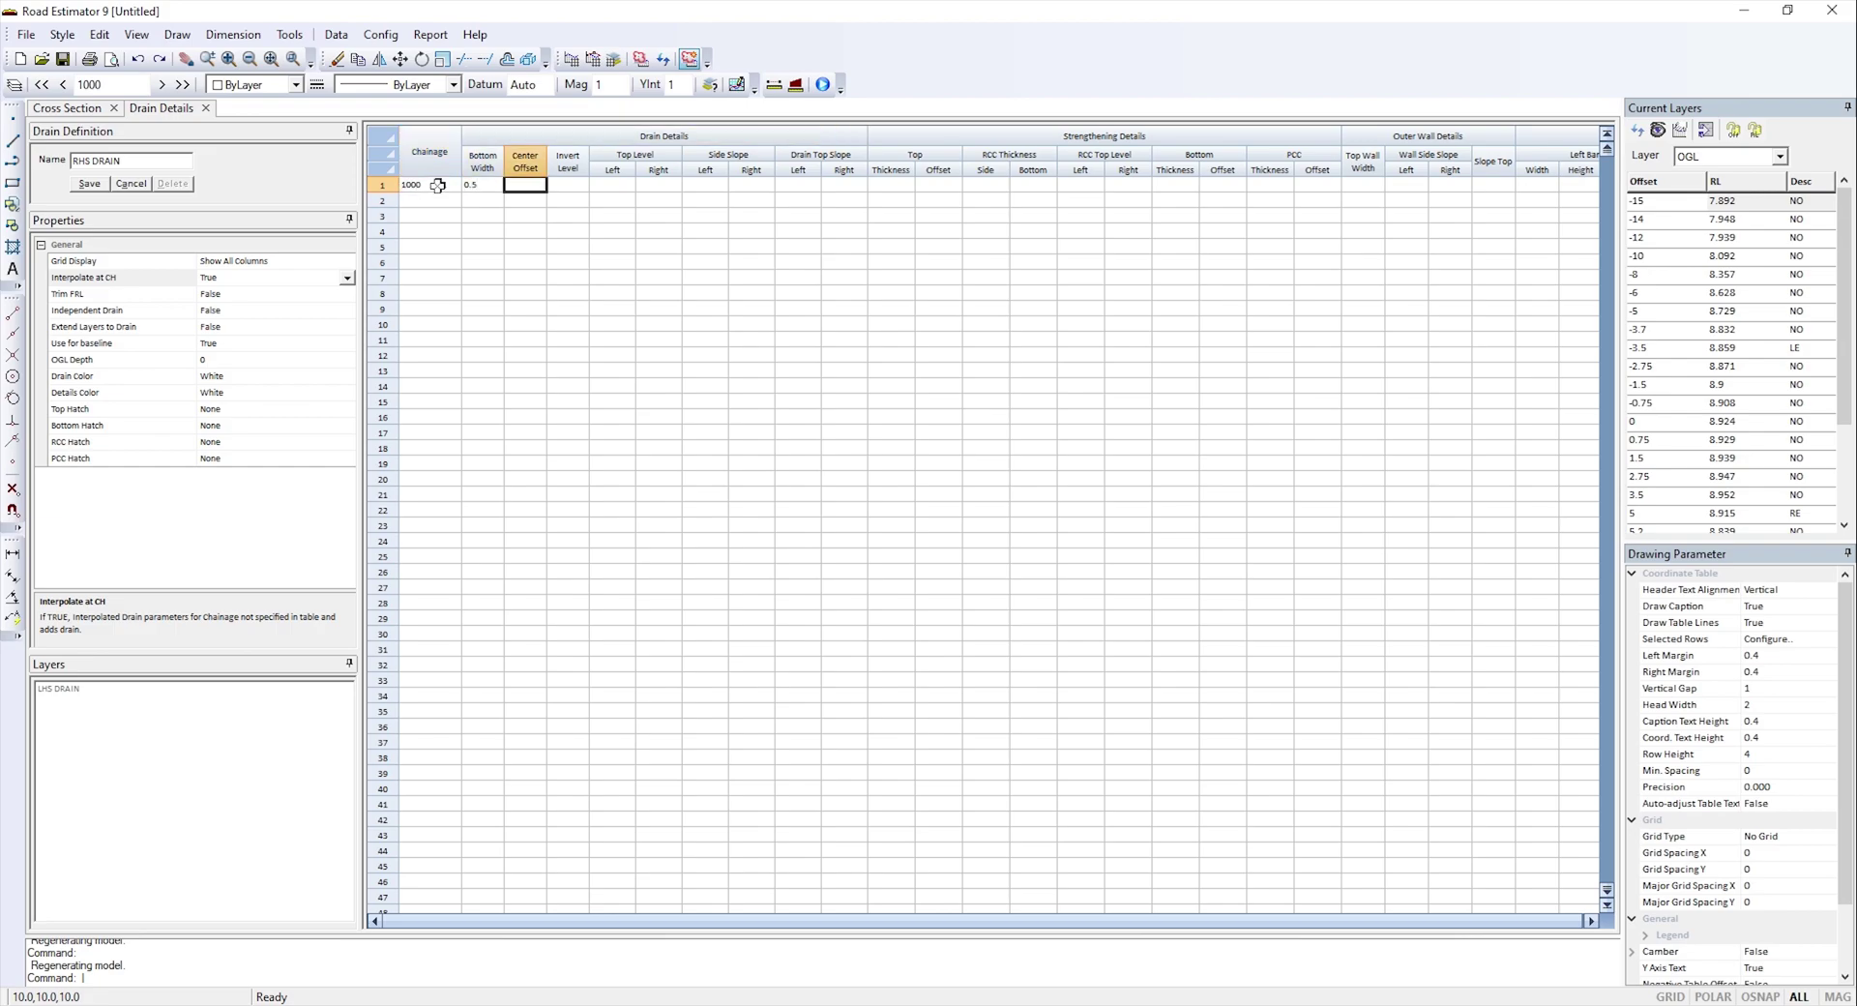
- Set RHS DRAIN's center offset to the main carriageway's right dynamic toe anchor as RTRF1+8.5
key(F2)
scroll(285, 282, down, 2)
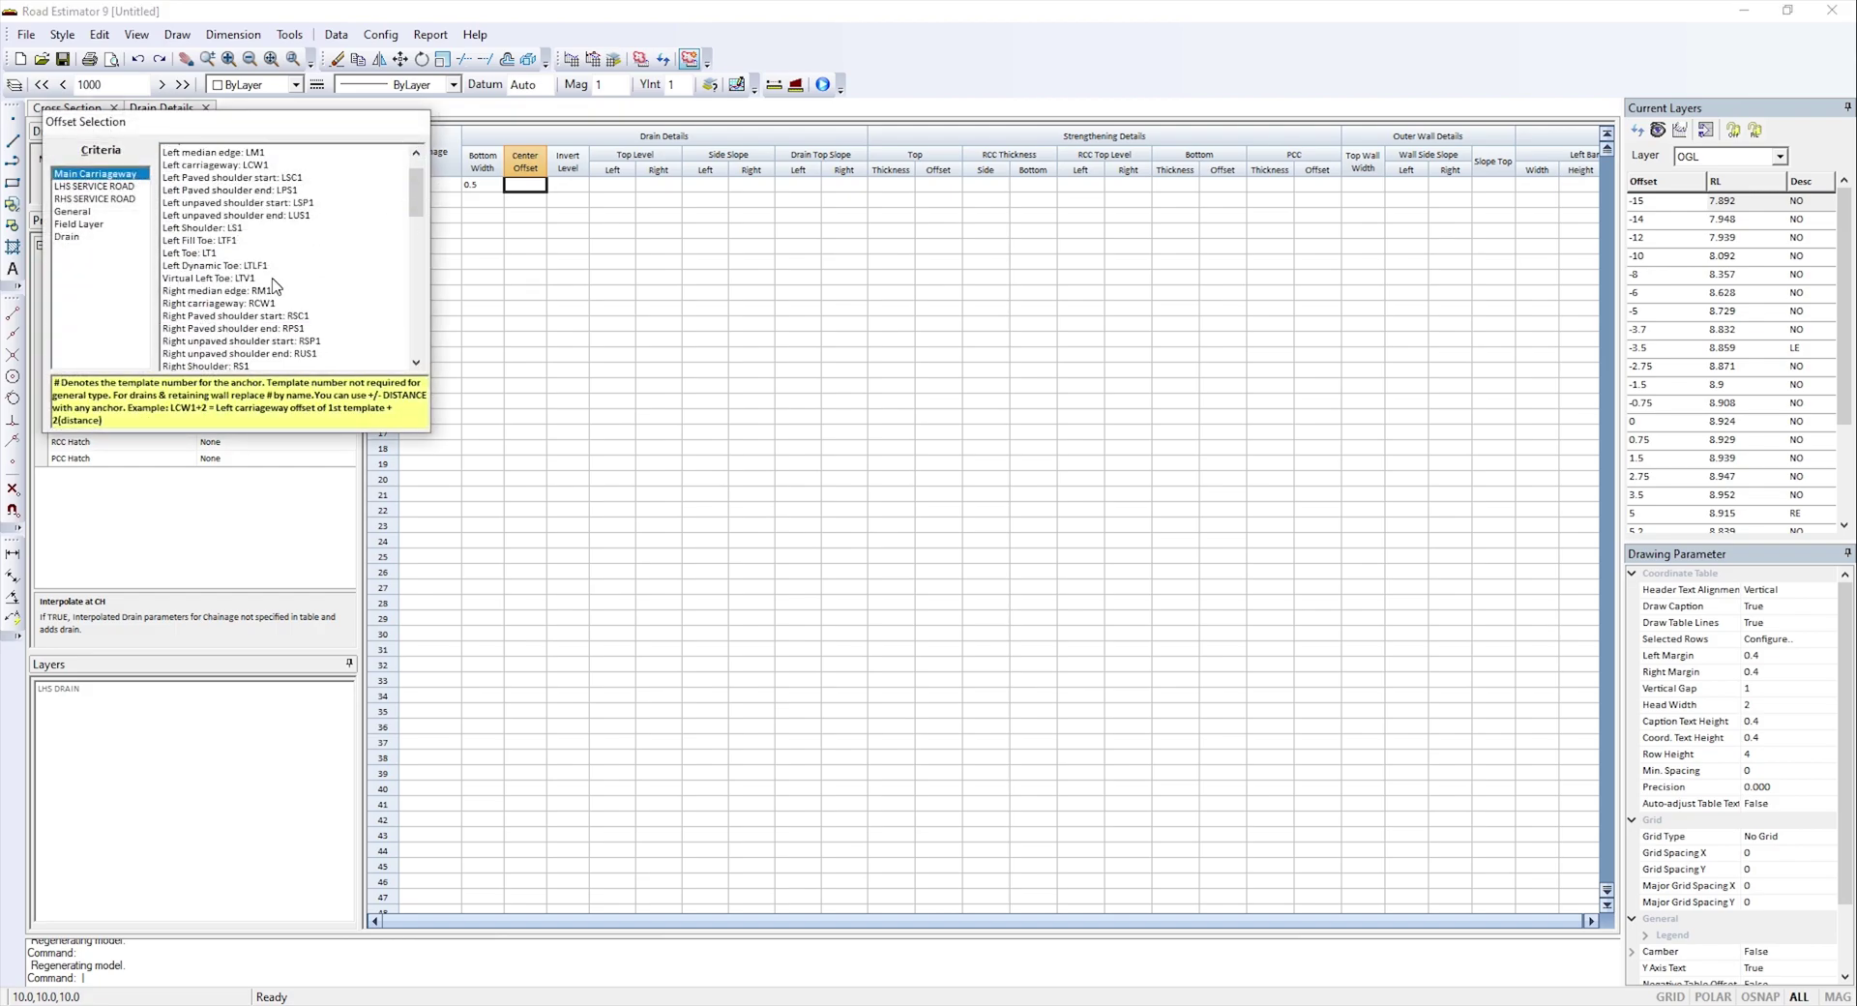
scroll(203, 371, down, 2)
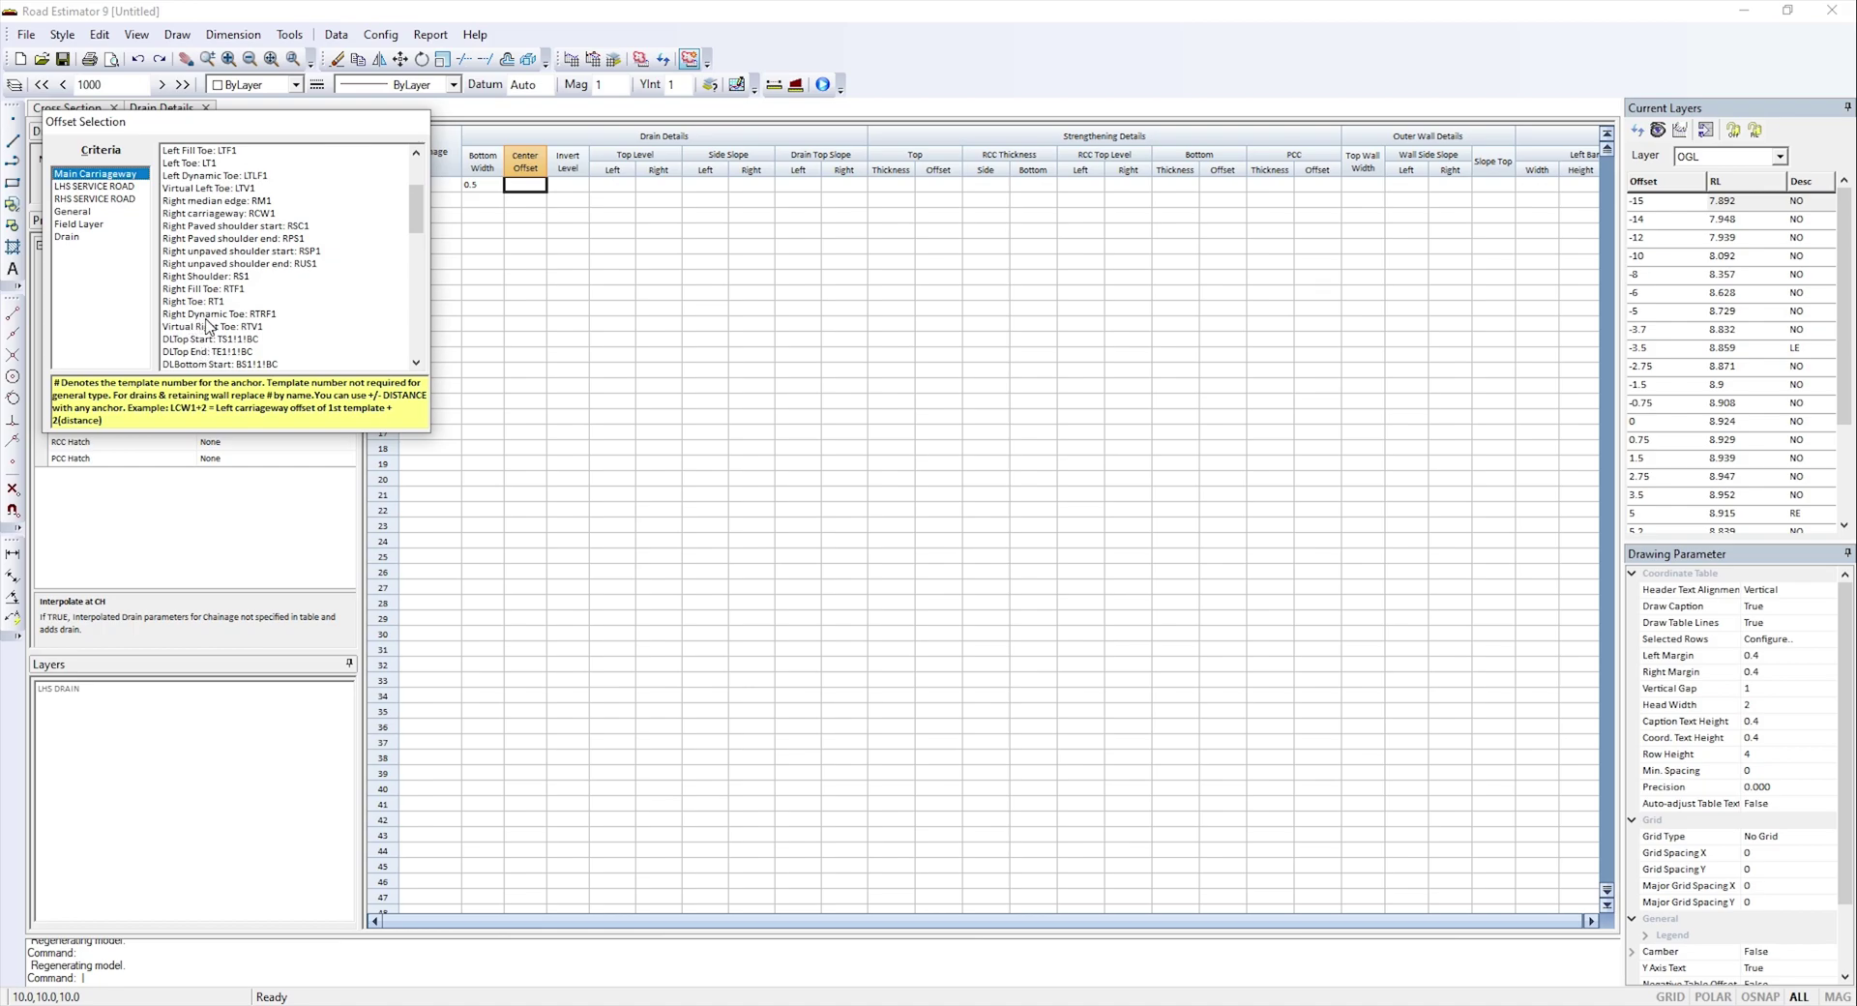
click(265, 316)
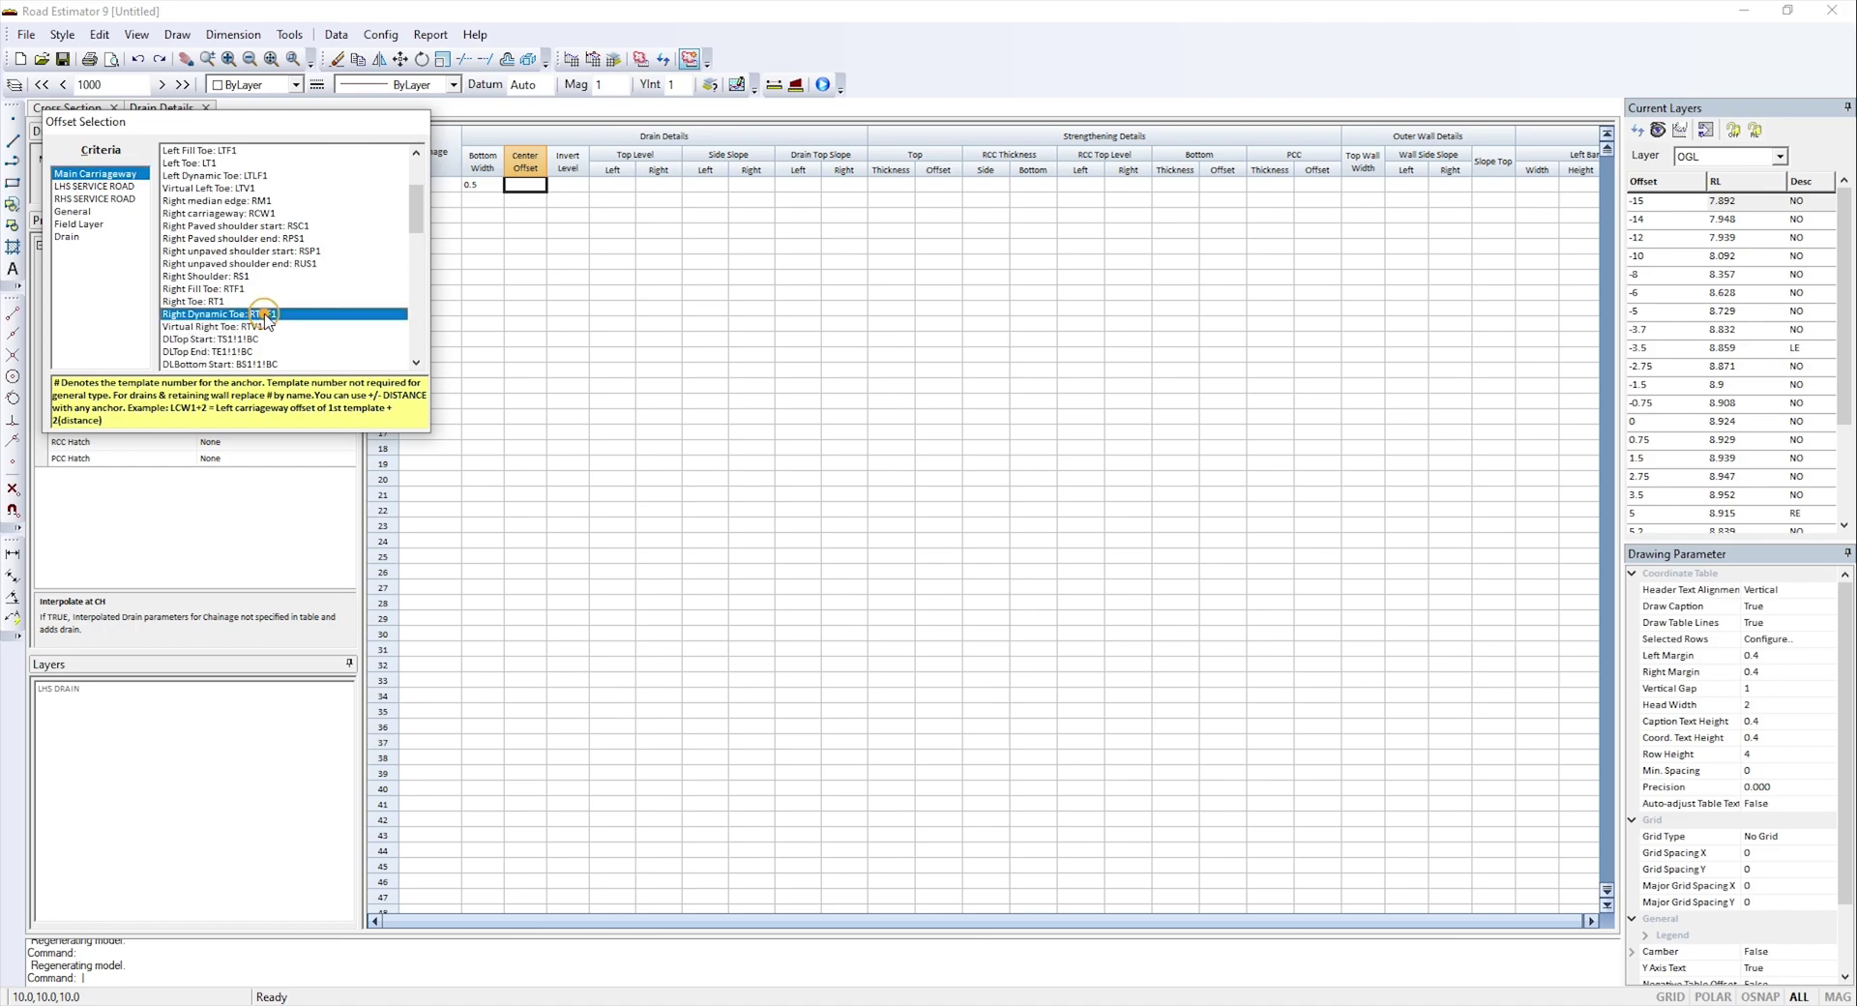
click(540, 185)
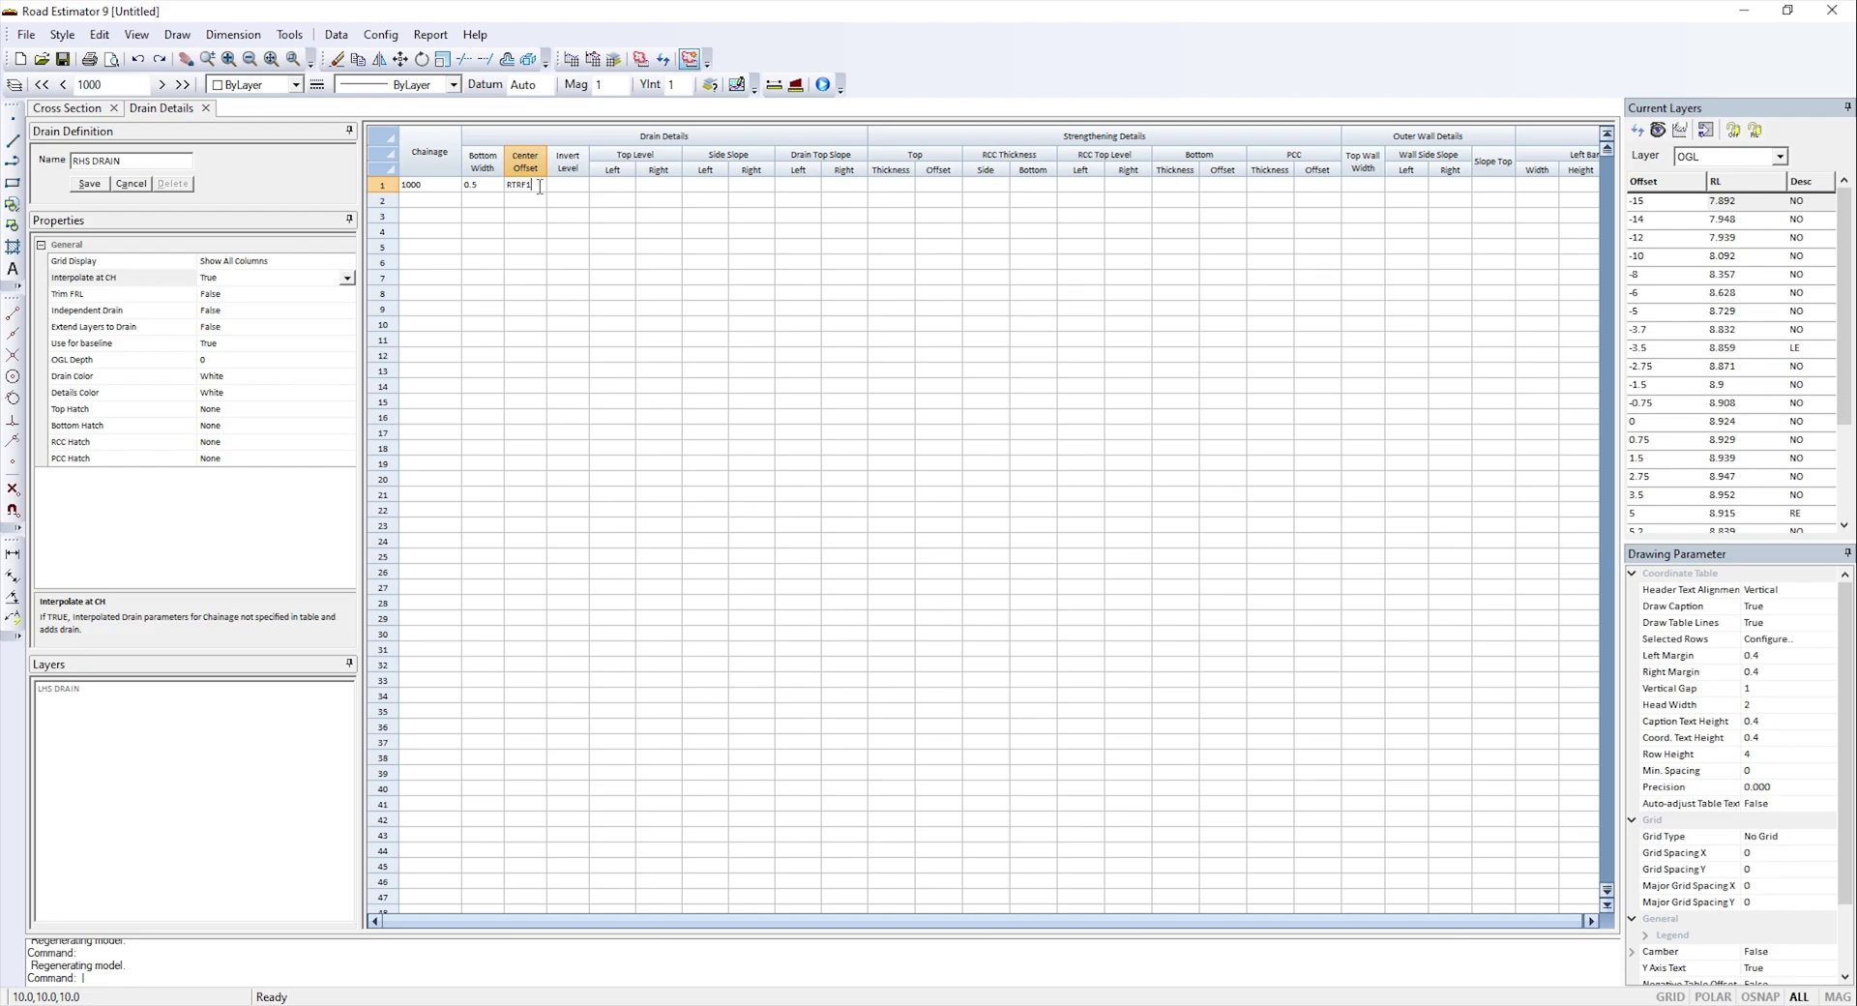
text(+8.5)
key(Tab)
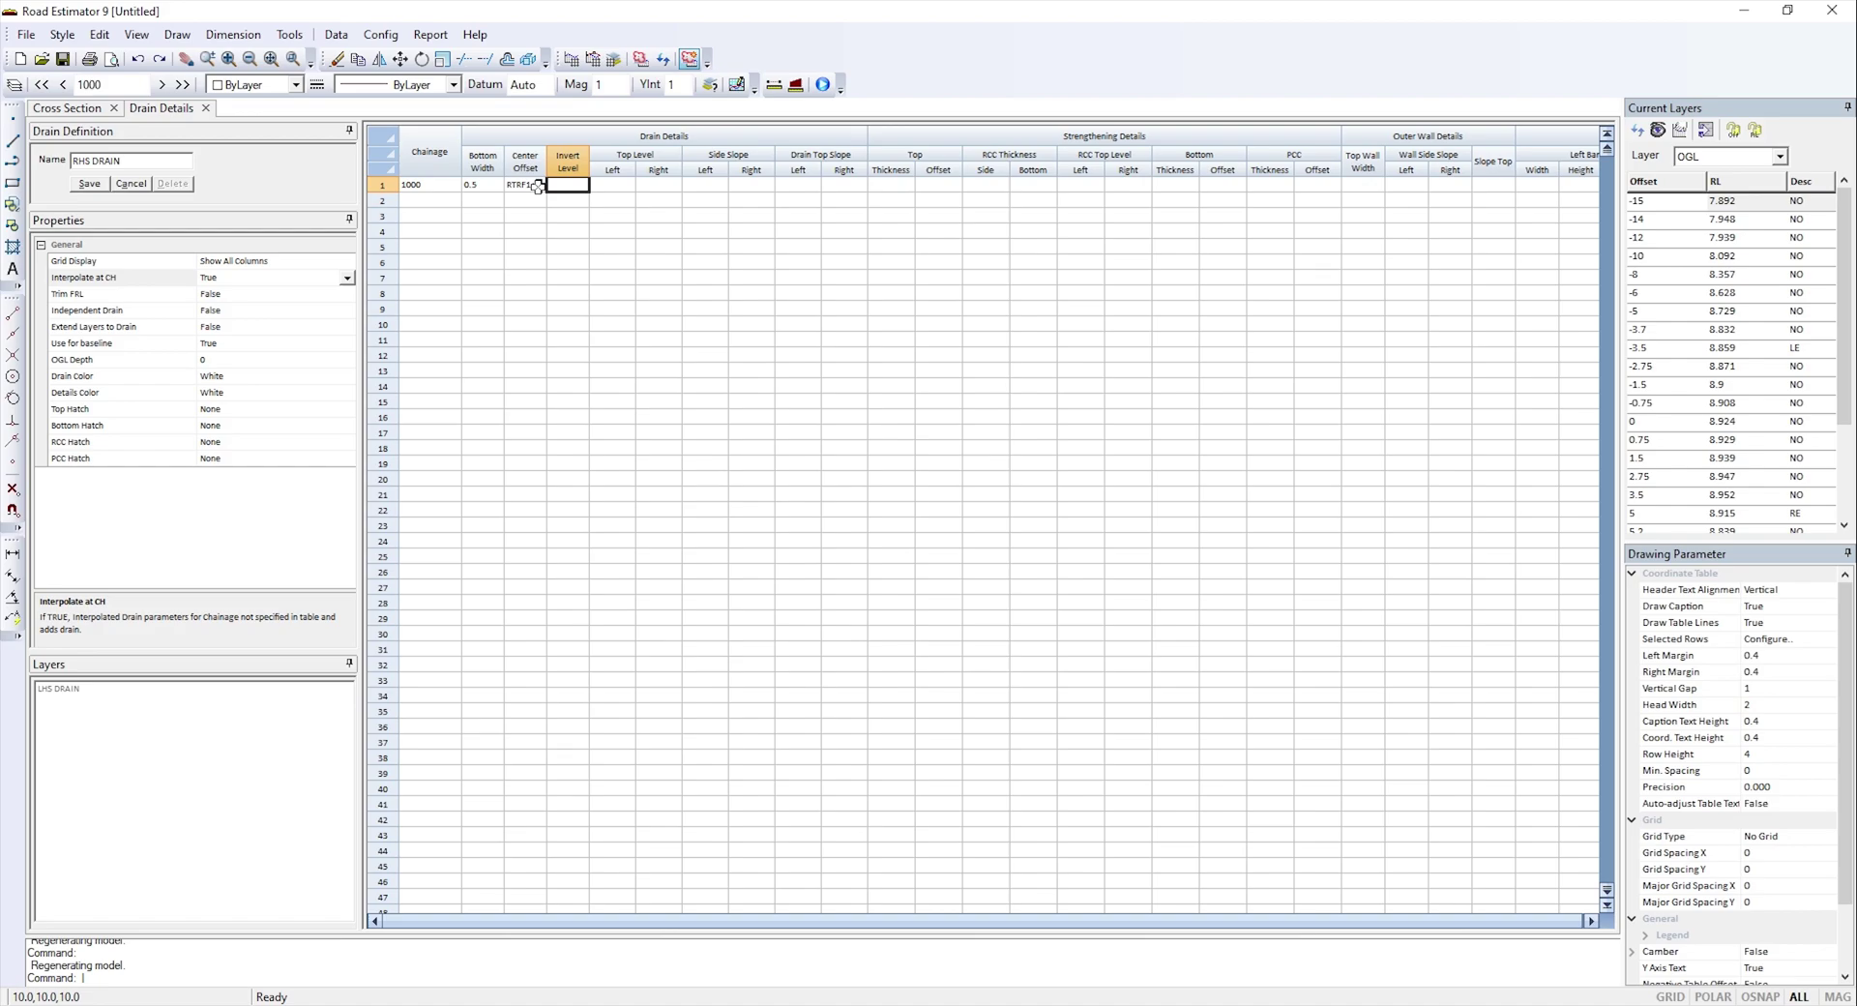
- Set RHS DRAIN's invert level to RTRF1-0.5 and its left and right top levels to IL+0.5
text(RTRF1-0.5)
key(Tab)
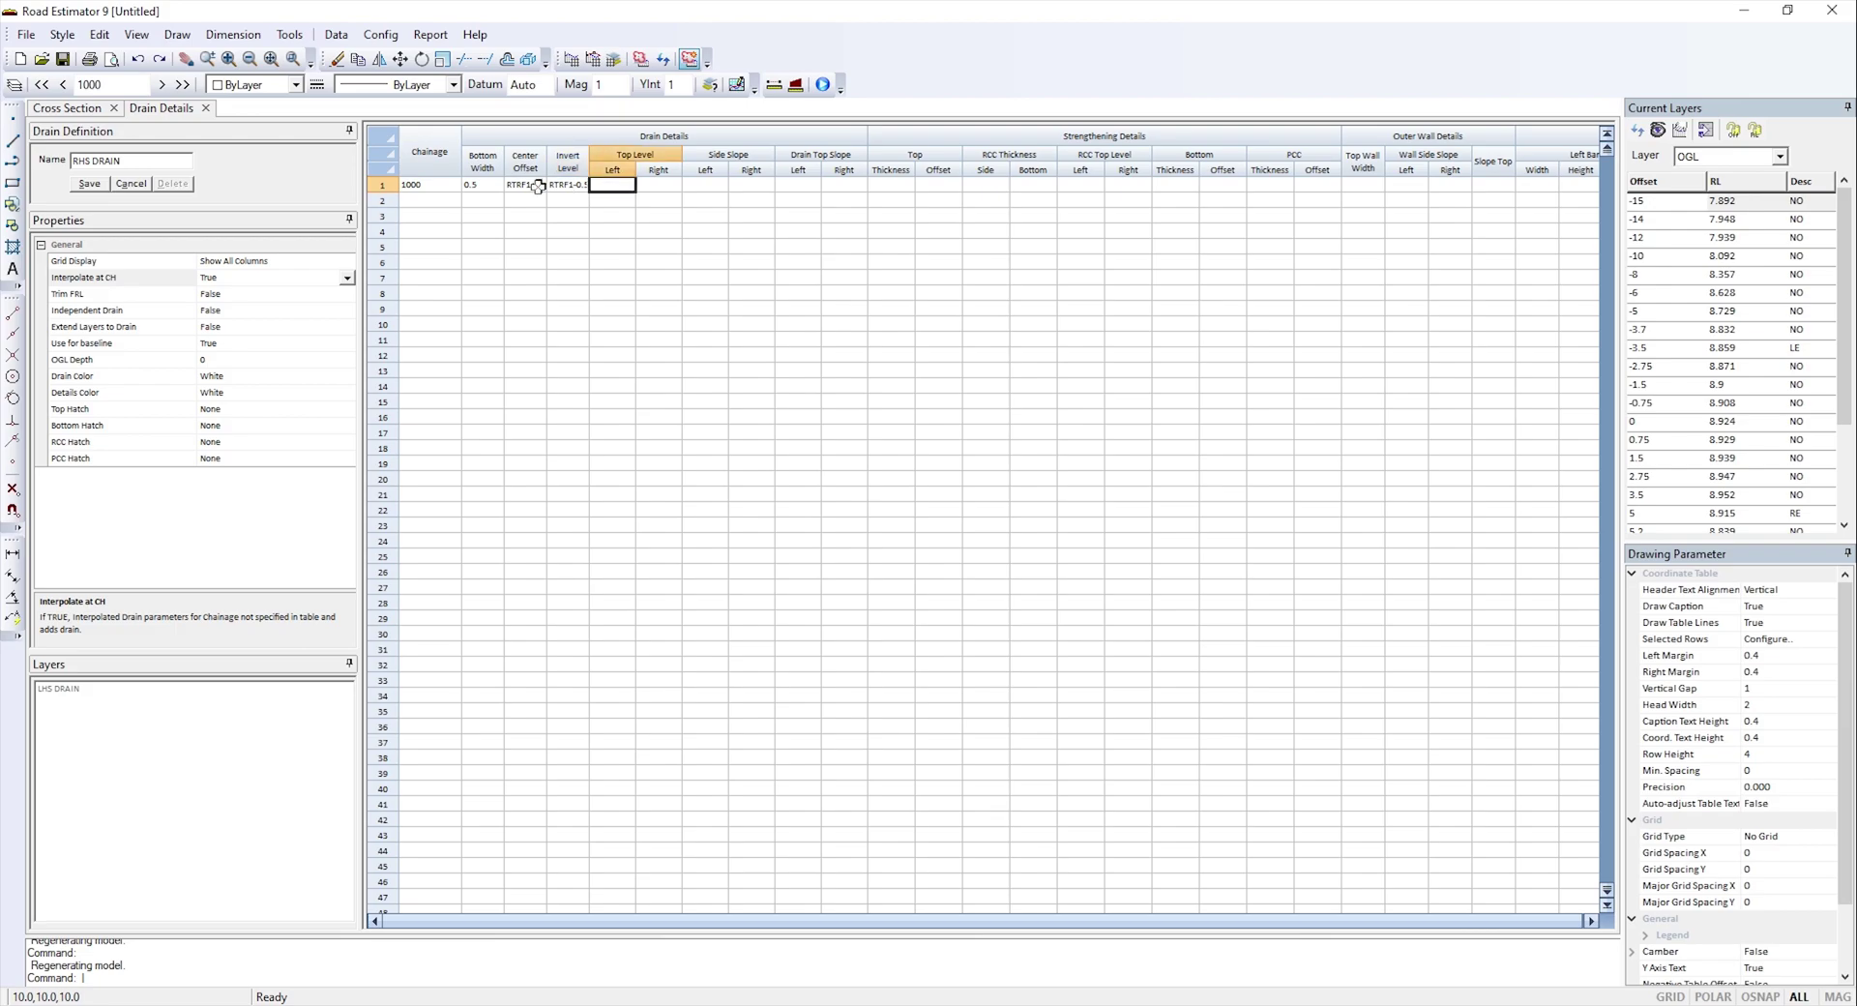
text(IL+0.5)
key(Tab)
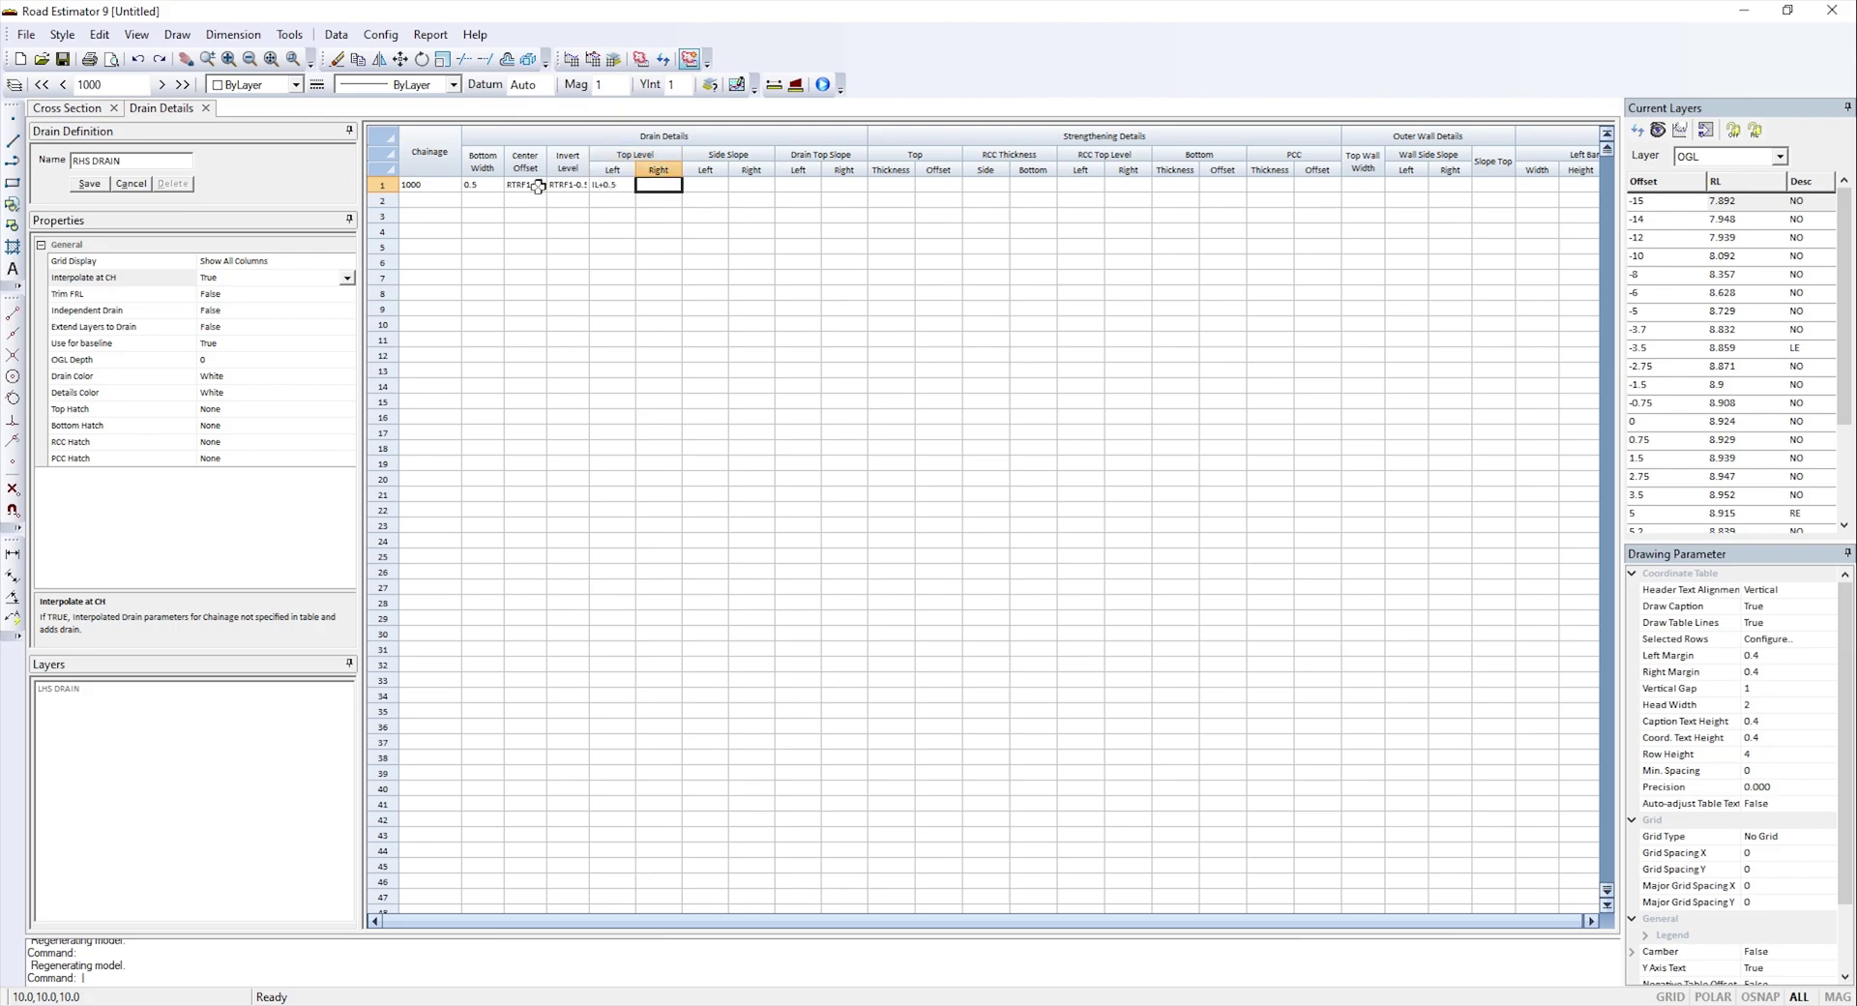
text(IL+0.5)
key(Tab)
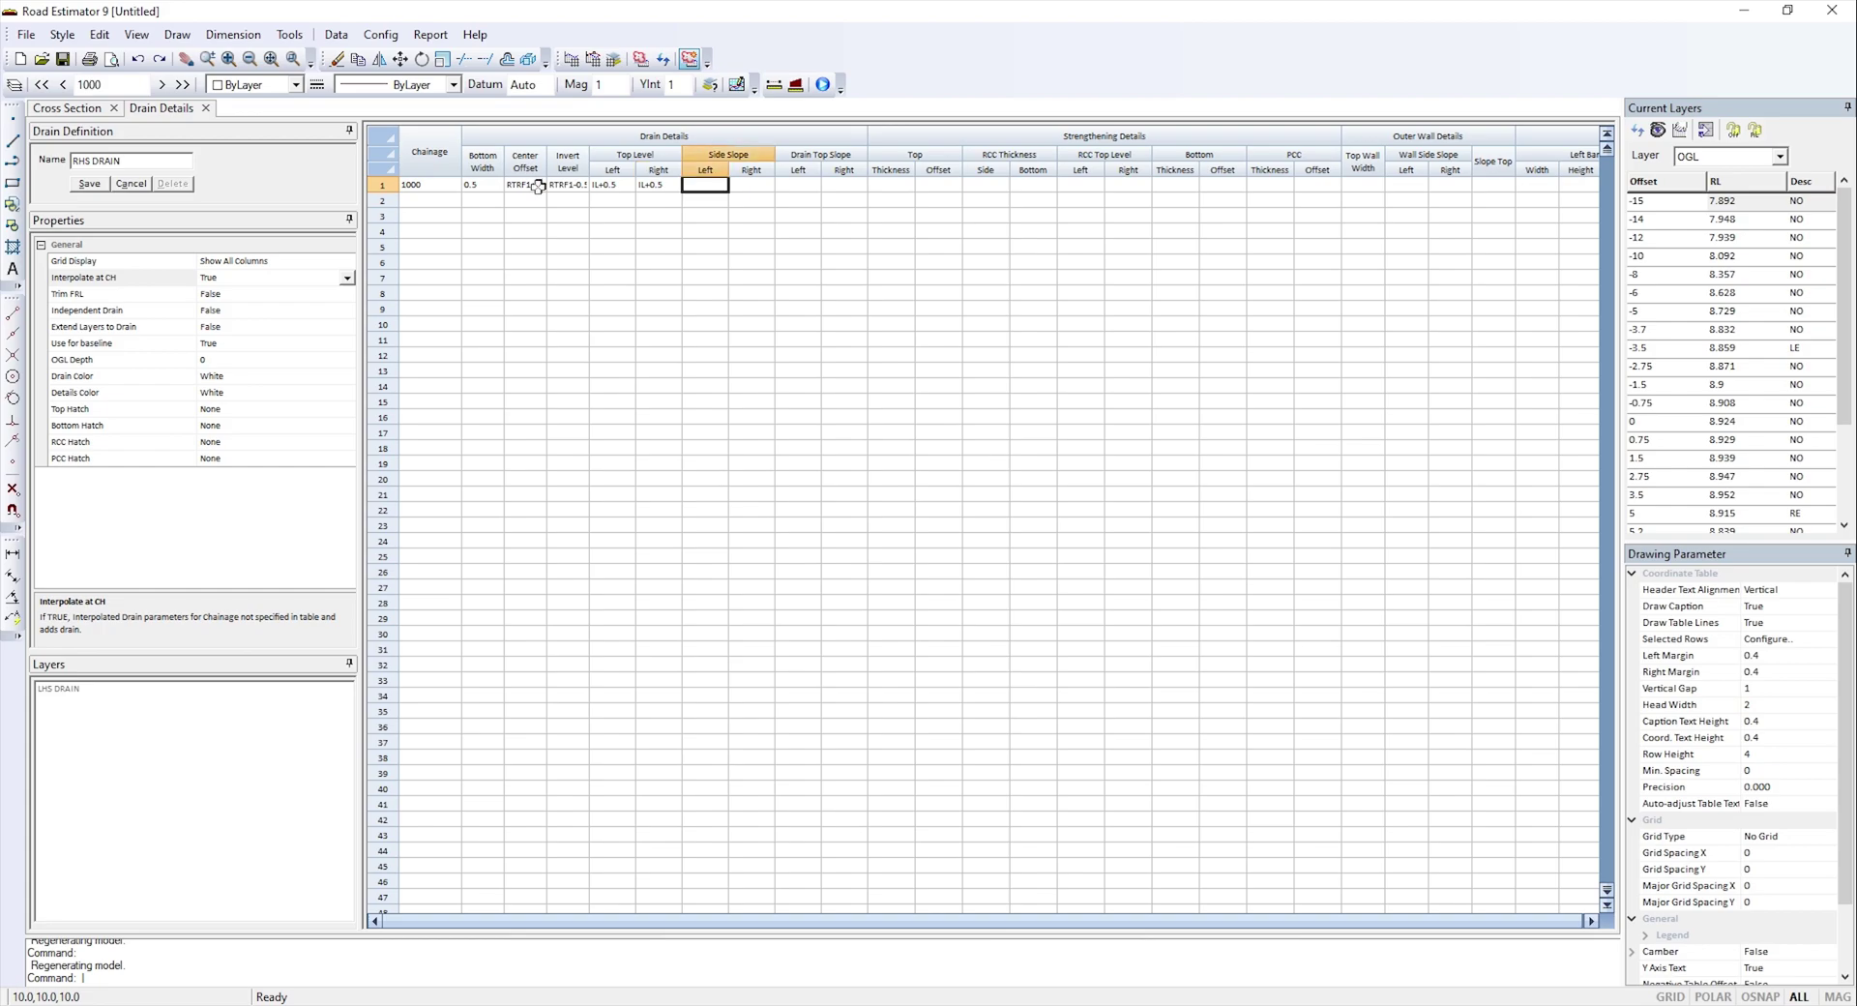
- Set RHS DRAIN's left and right side slopes to 1in1
text(1in1)
key(Tab)
text(1)
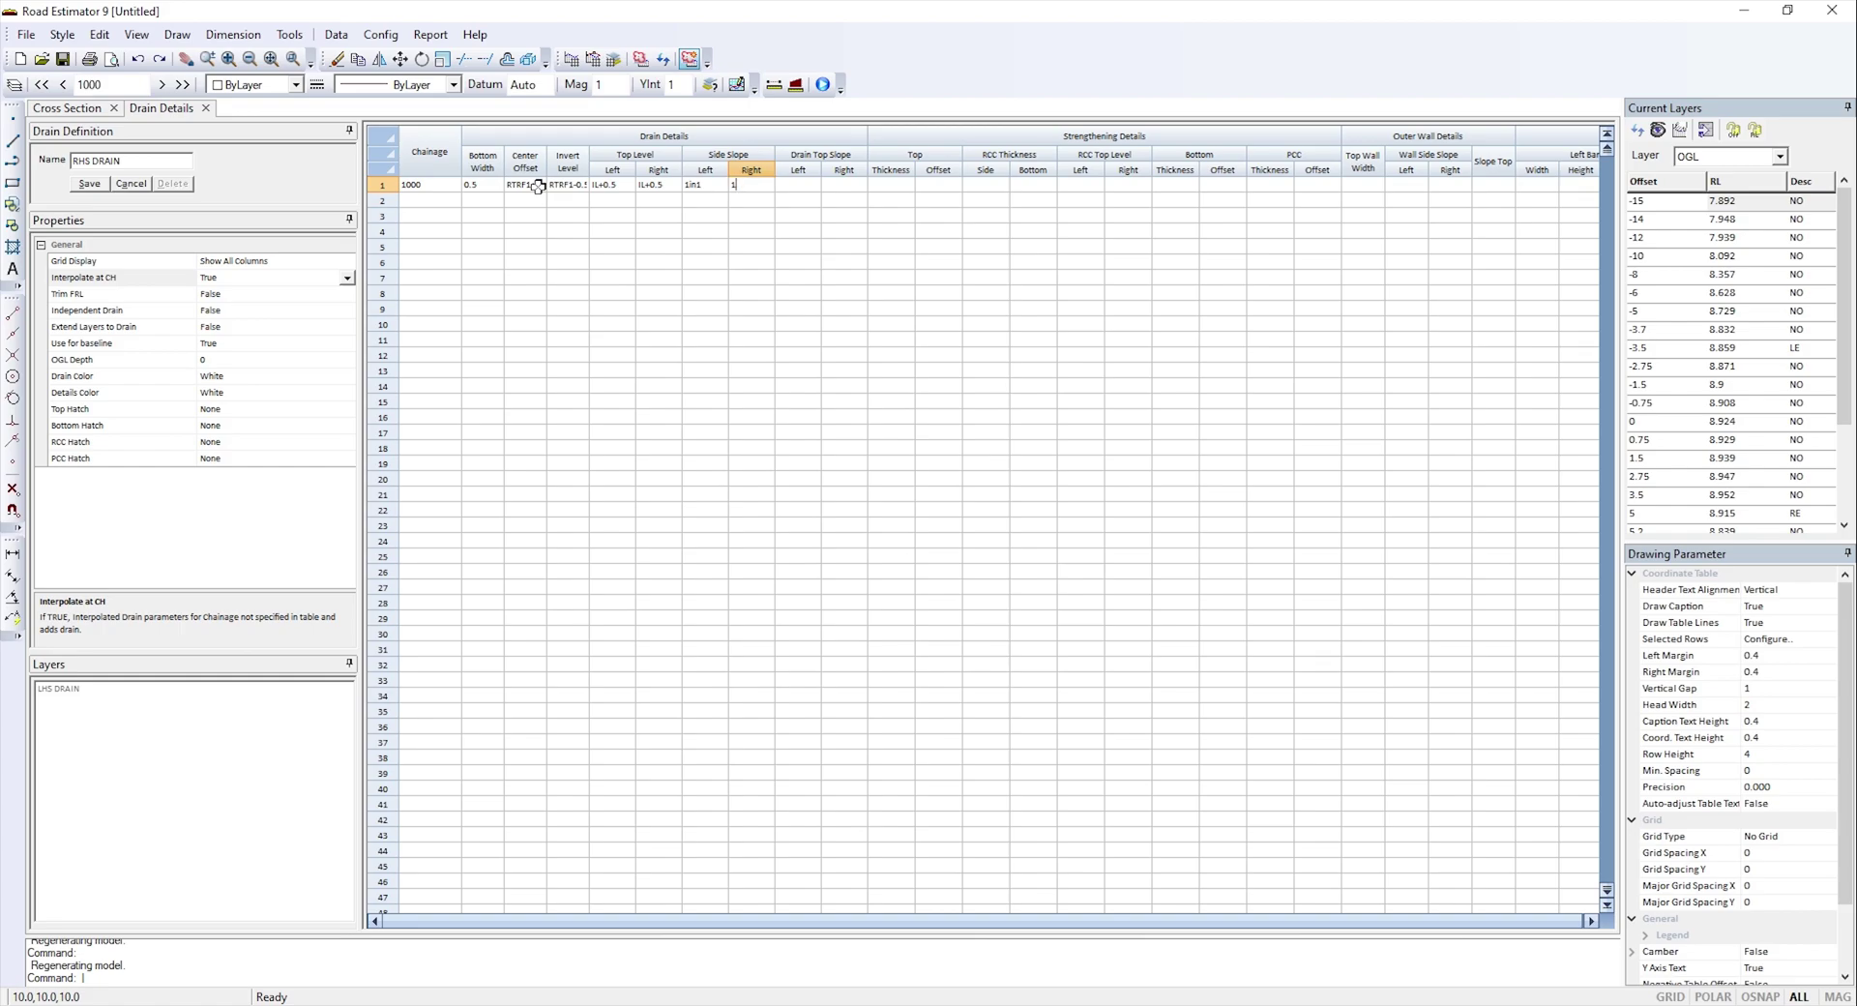
text(inm1)
key(BackSpace)
key(BackSpace)
key(BackSpace)
text(n1)
key(Tab)
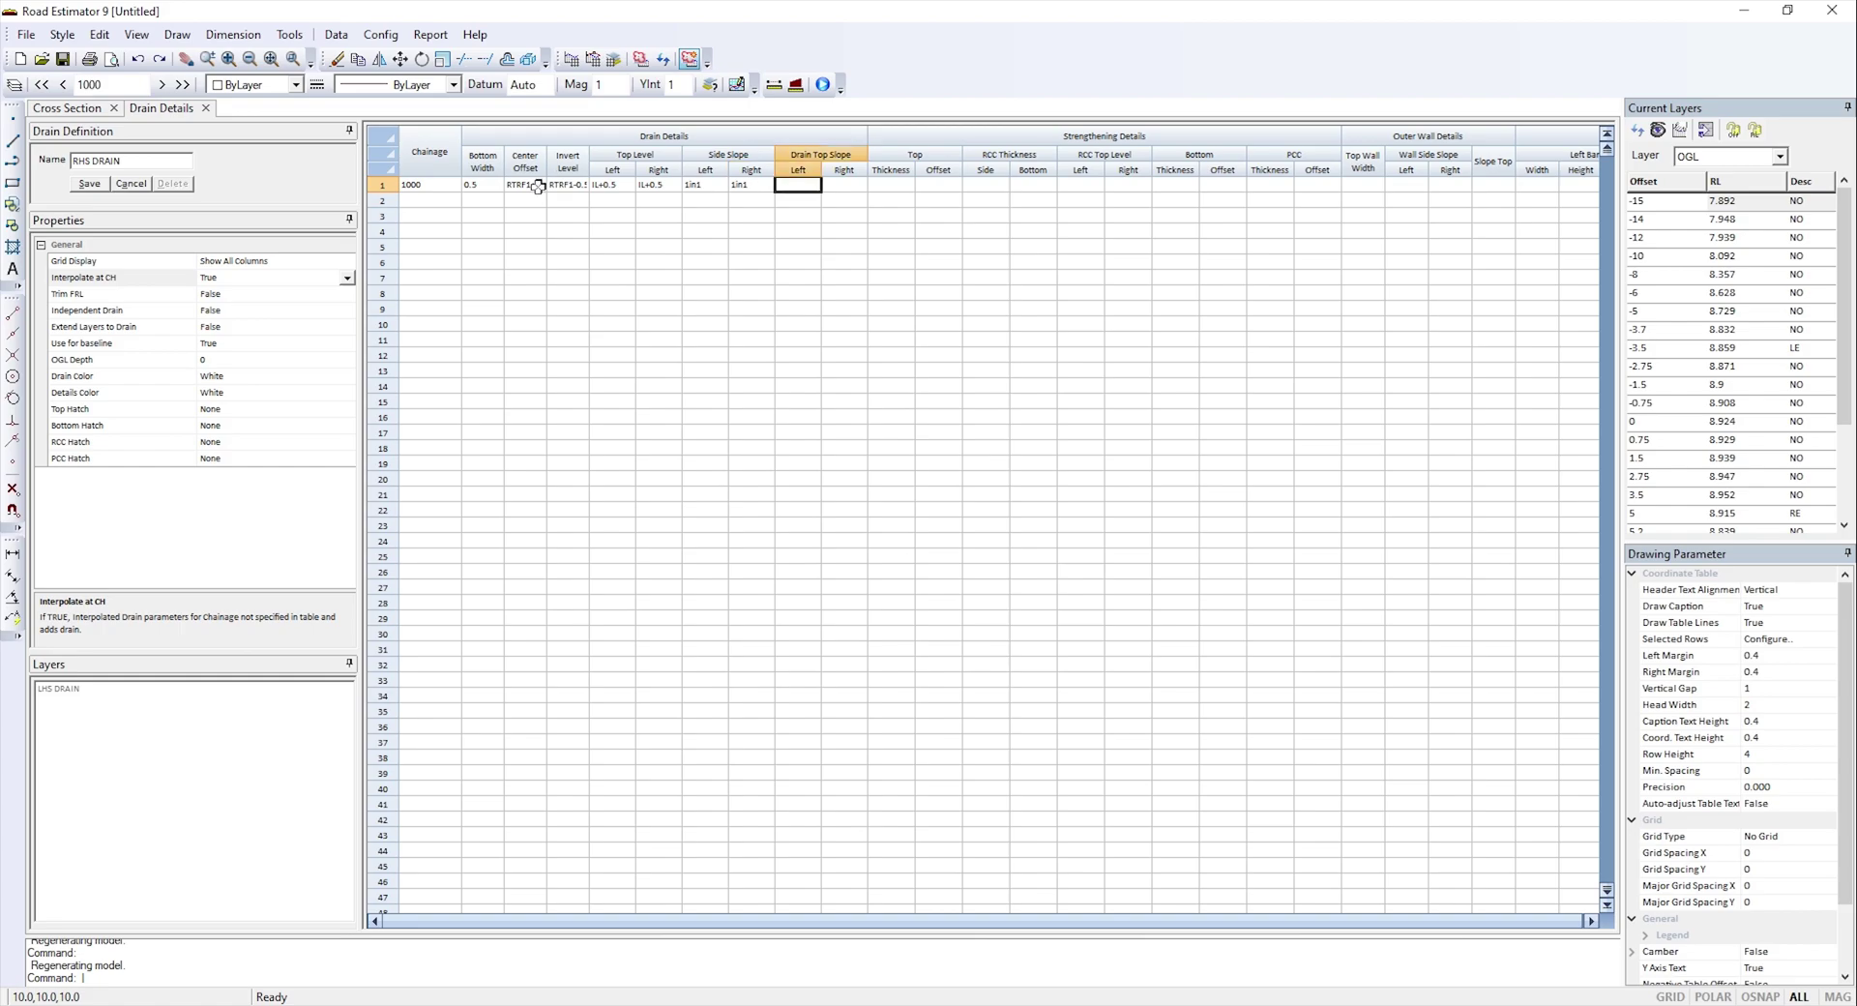
- Set RHS DRAIN's left and right drain top slopes to 0
text(0)
key(Tab)
text(0)
key(Tab)
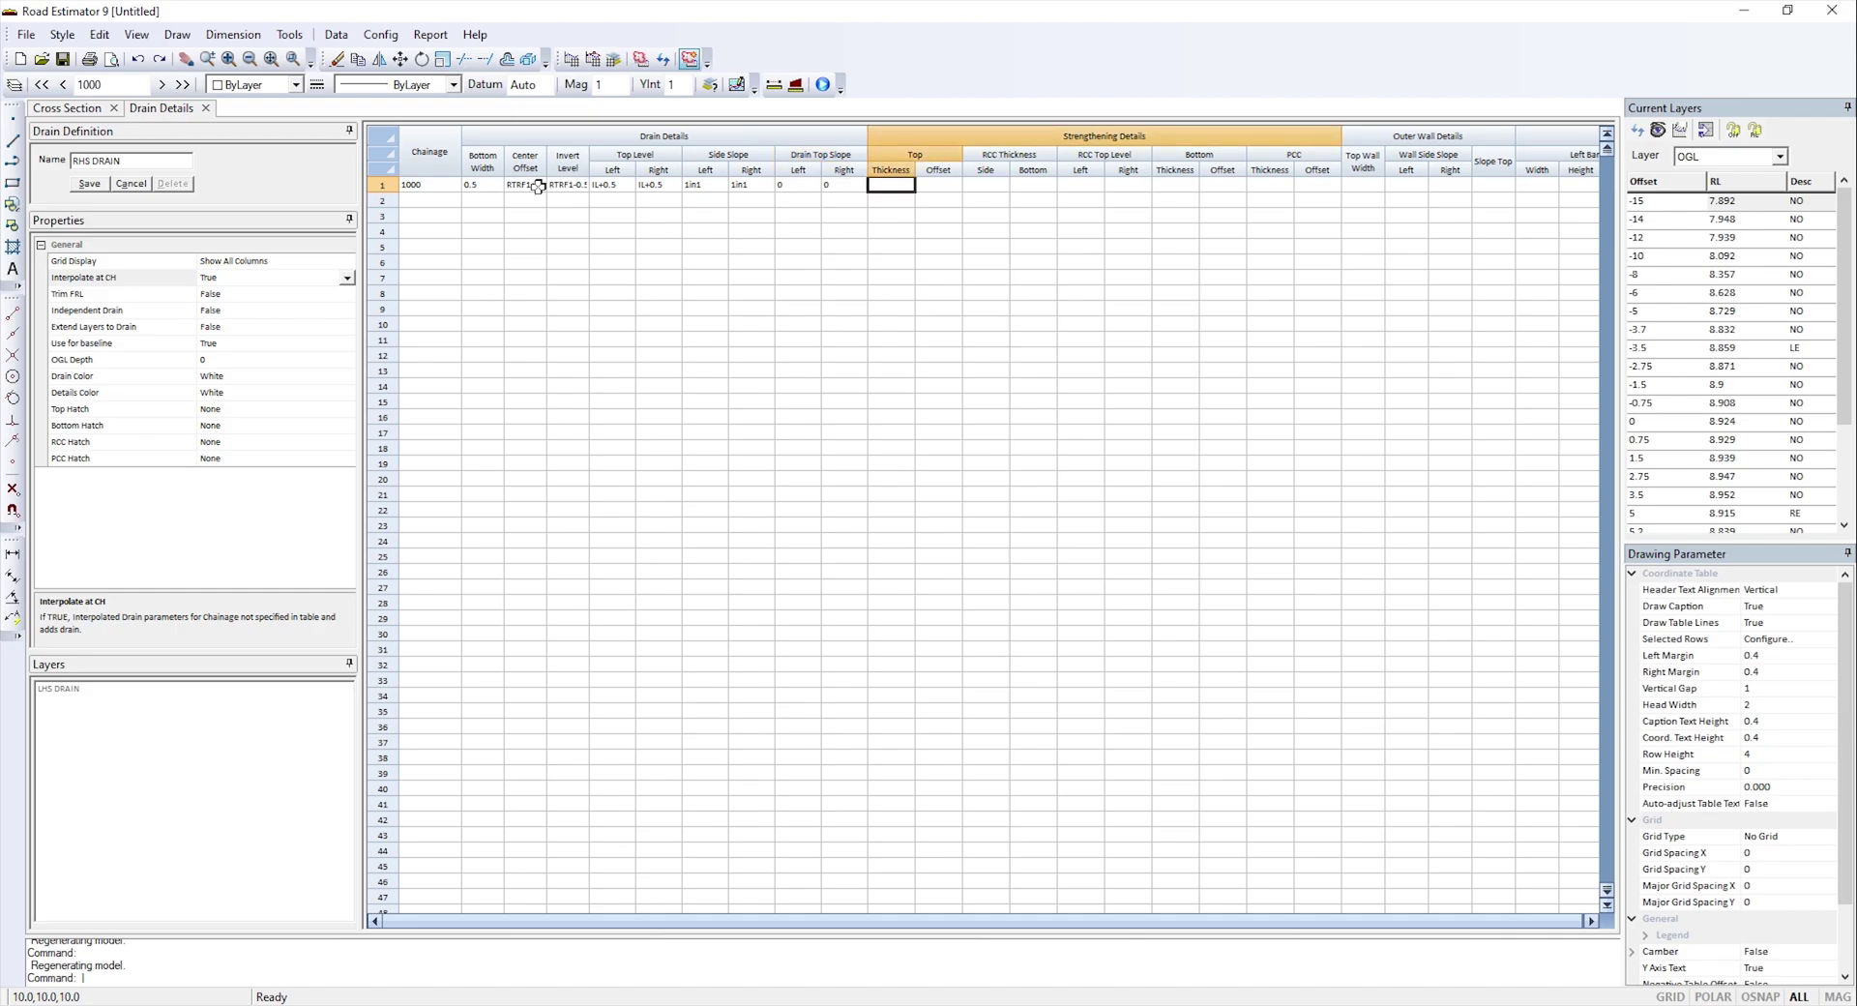
- Set RHS DRAIN's top strengthening thickness and offset and its side and bottom RCC thicknesses to 0
text(0)
key(Tab)
text(0)
key(Tab)
text(0)
key(Tab)
text(0)
key(Tab)
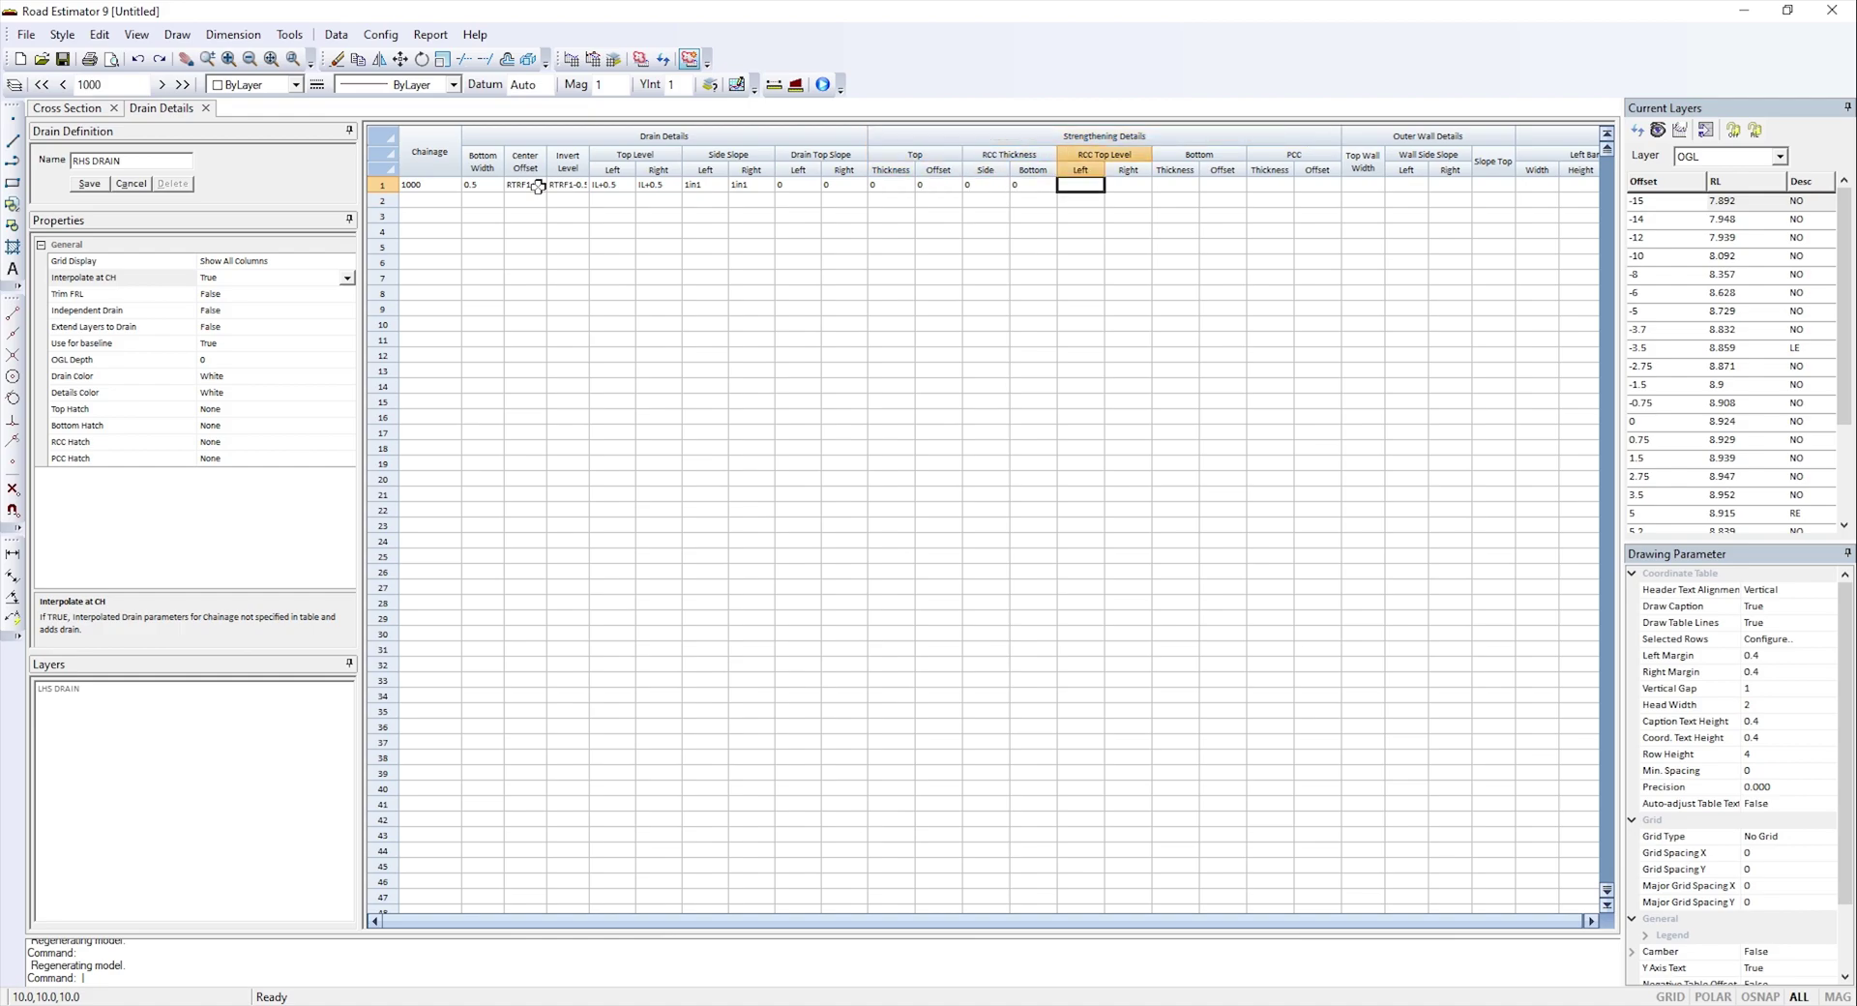
- Set RHS DRAIN's RCC top levels to LTL on the left and RTL on the right
text(LTL)
key(Tab)
text(RTL)
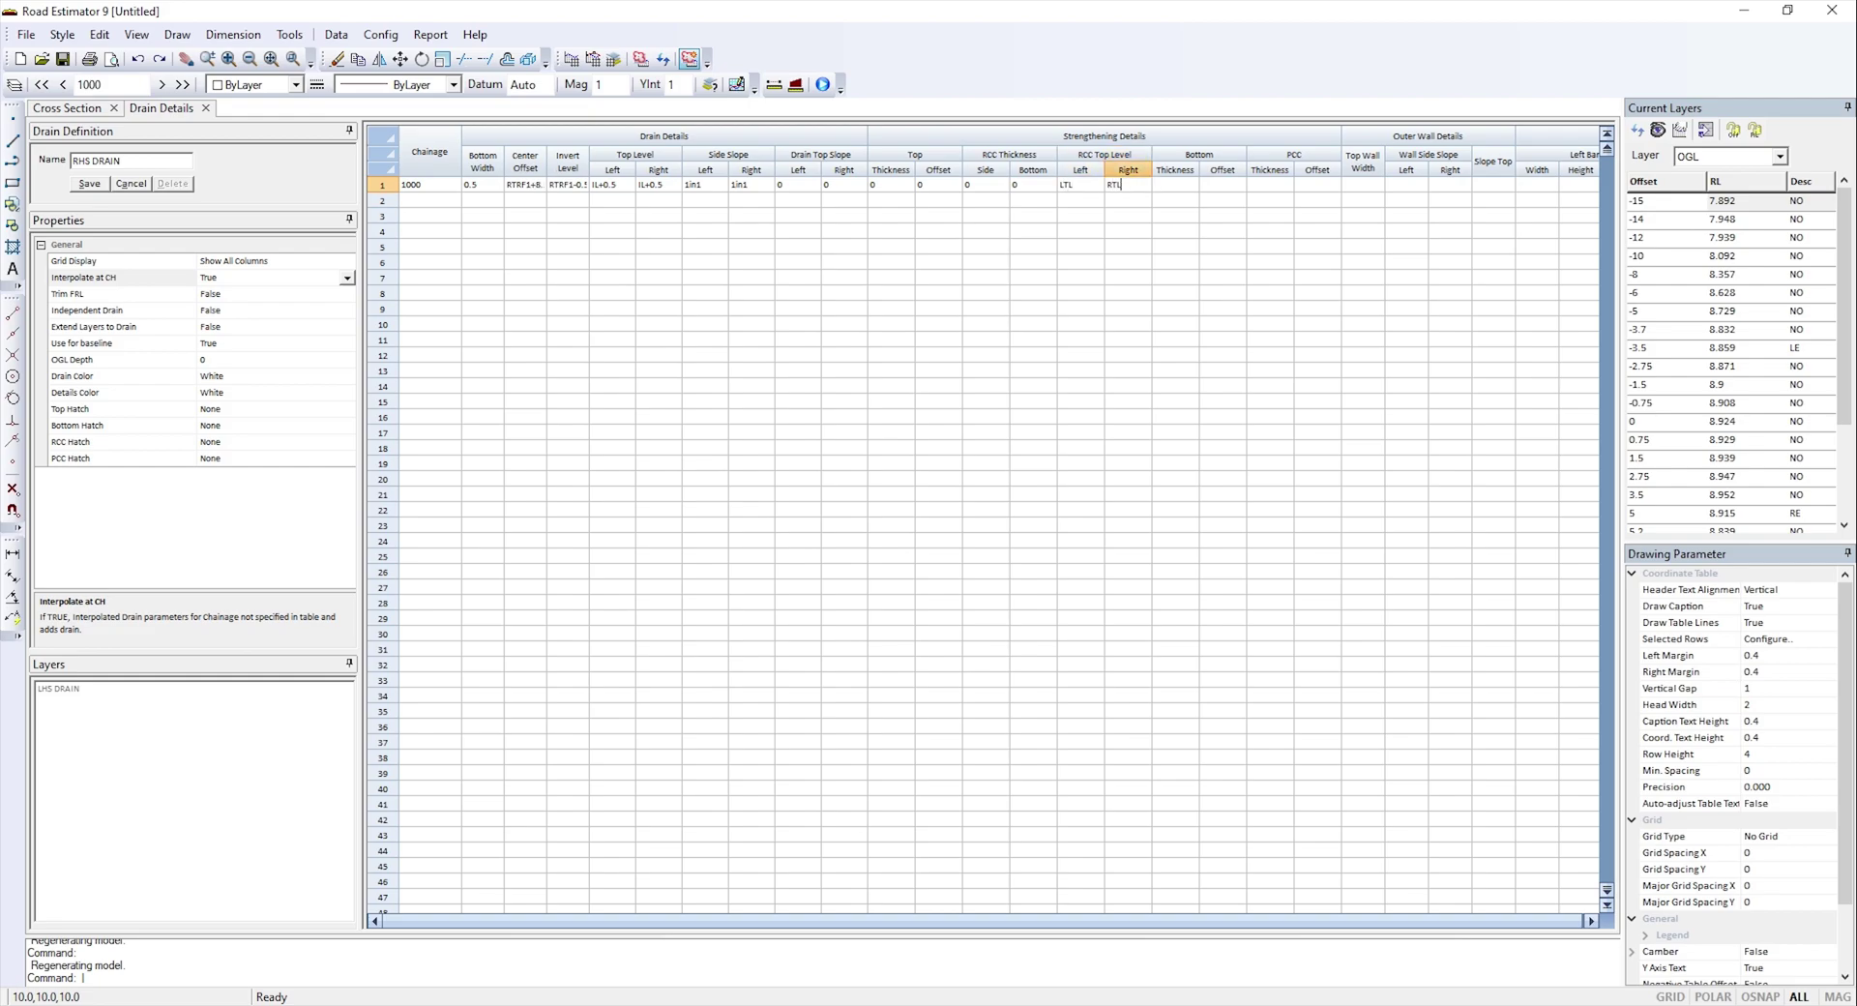
key(Tab)
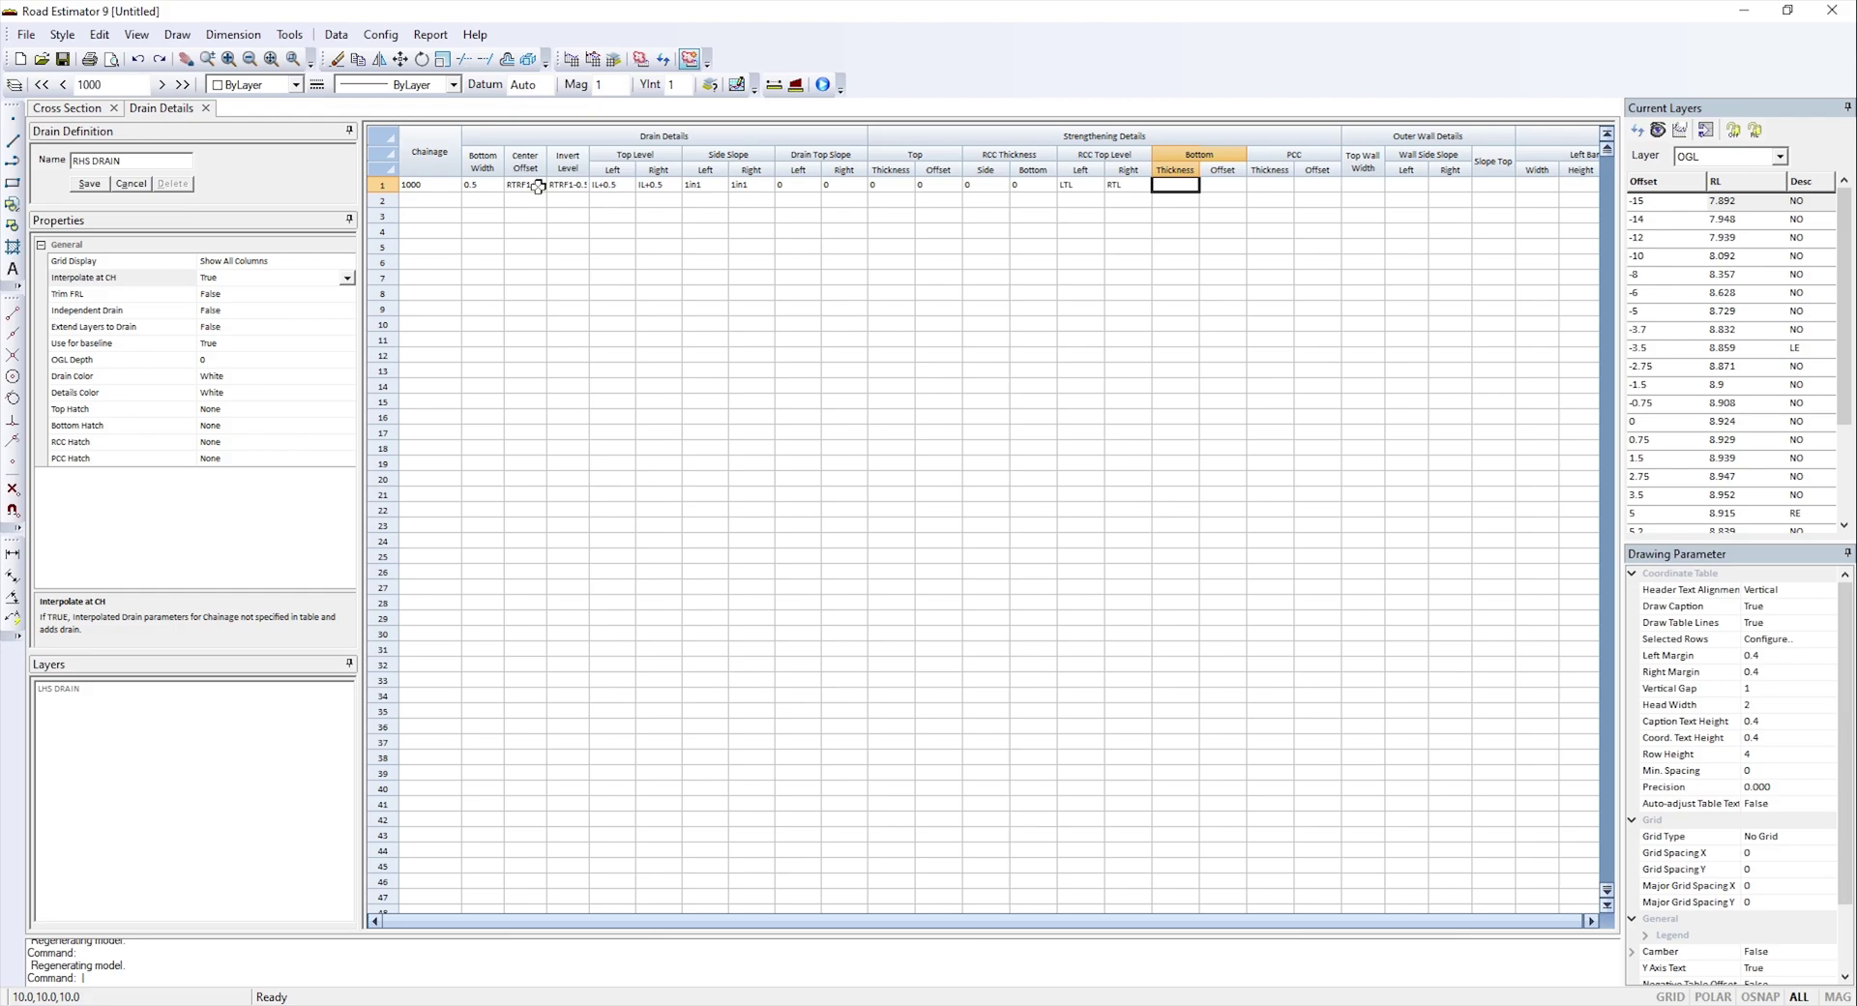
- Set the thickness and offset of RHS DRAIN's bottom strengthening and PCC to 0
text(0)
key(Tab)
text(0)
key(Tab)
text(0)
key(Tab)
text(0)
key(Tab)
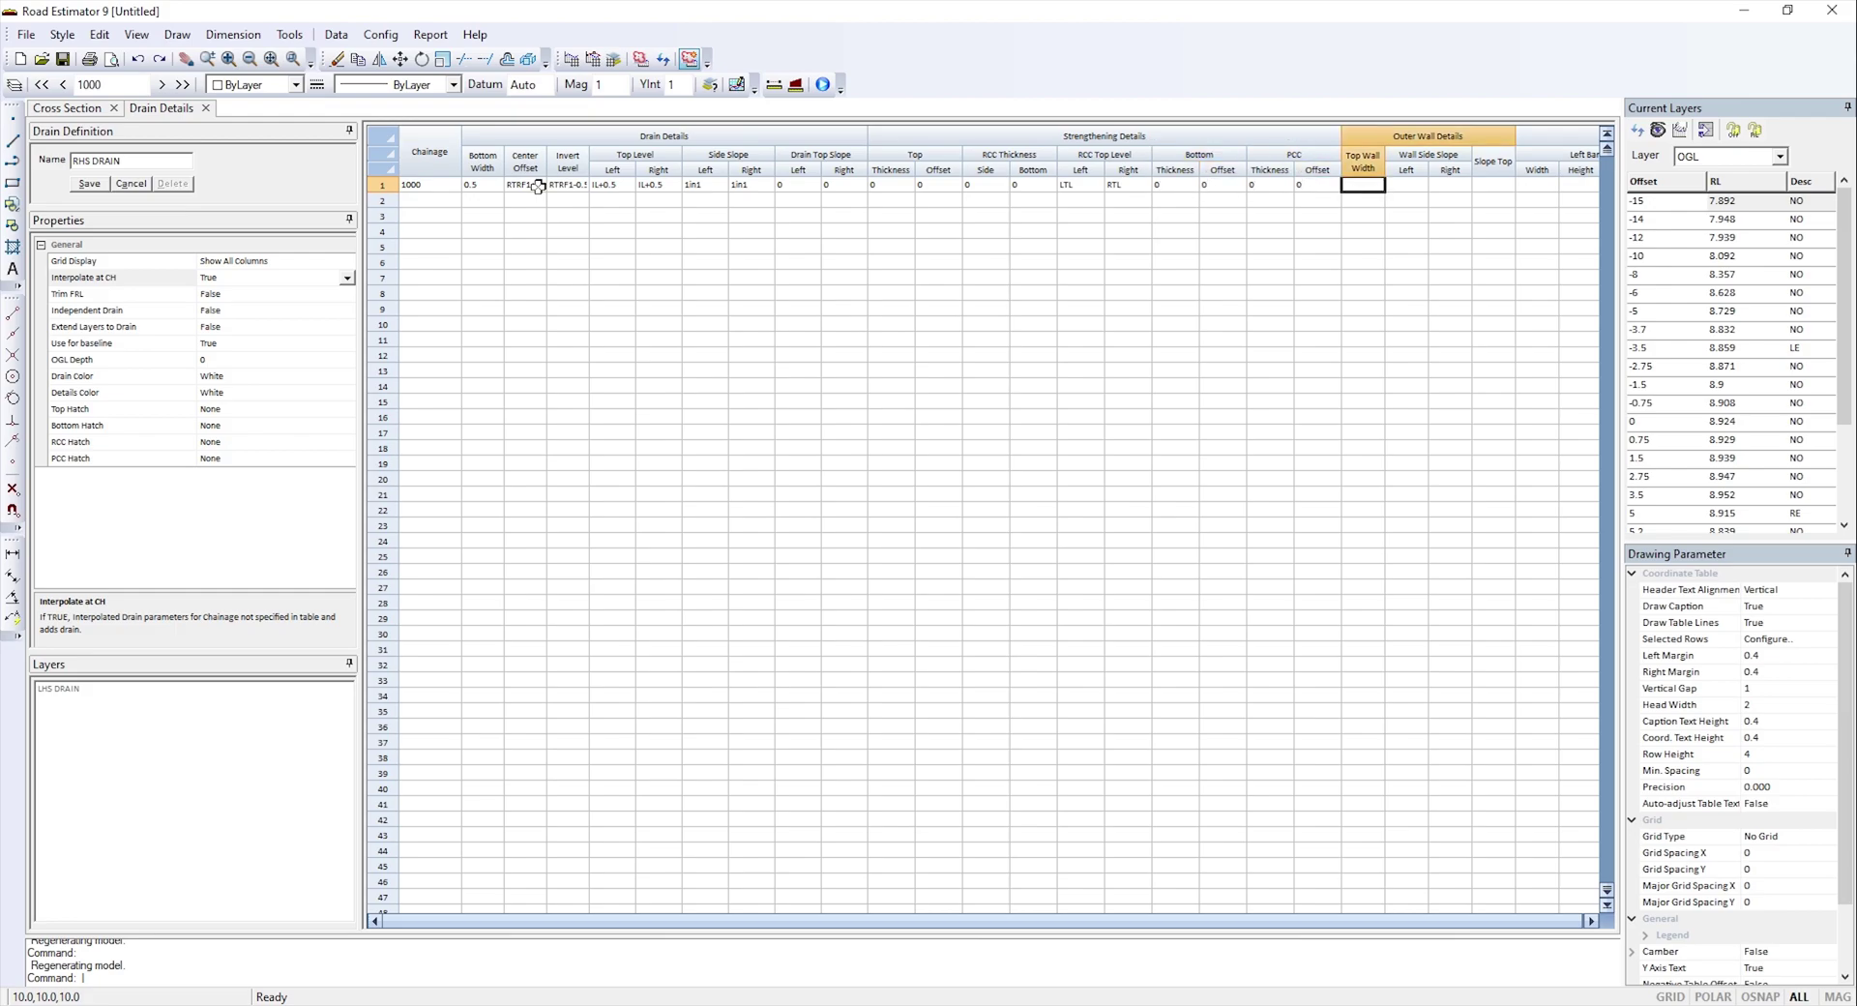
- Set RHS DRAIN's top wall width to 0, both wall side slopes to 90 and the slope top to IL+0.5
text(0)
key(Tab)
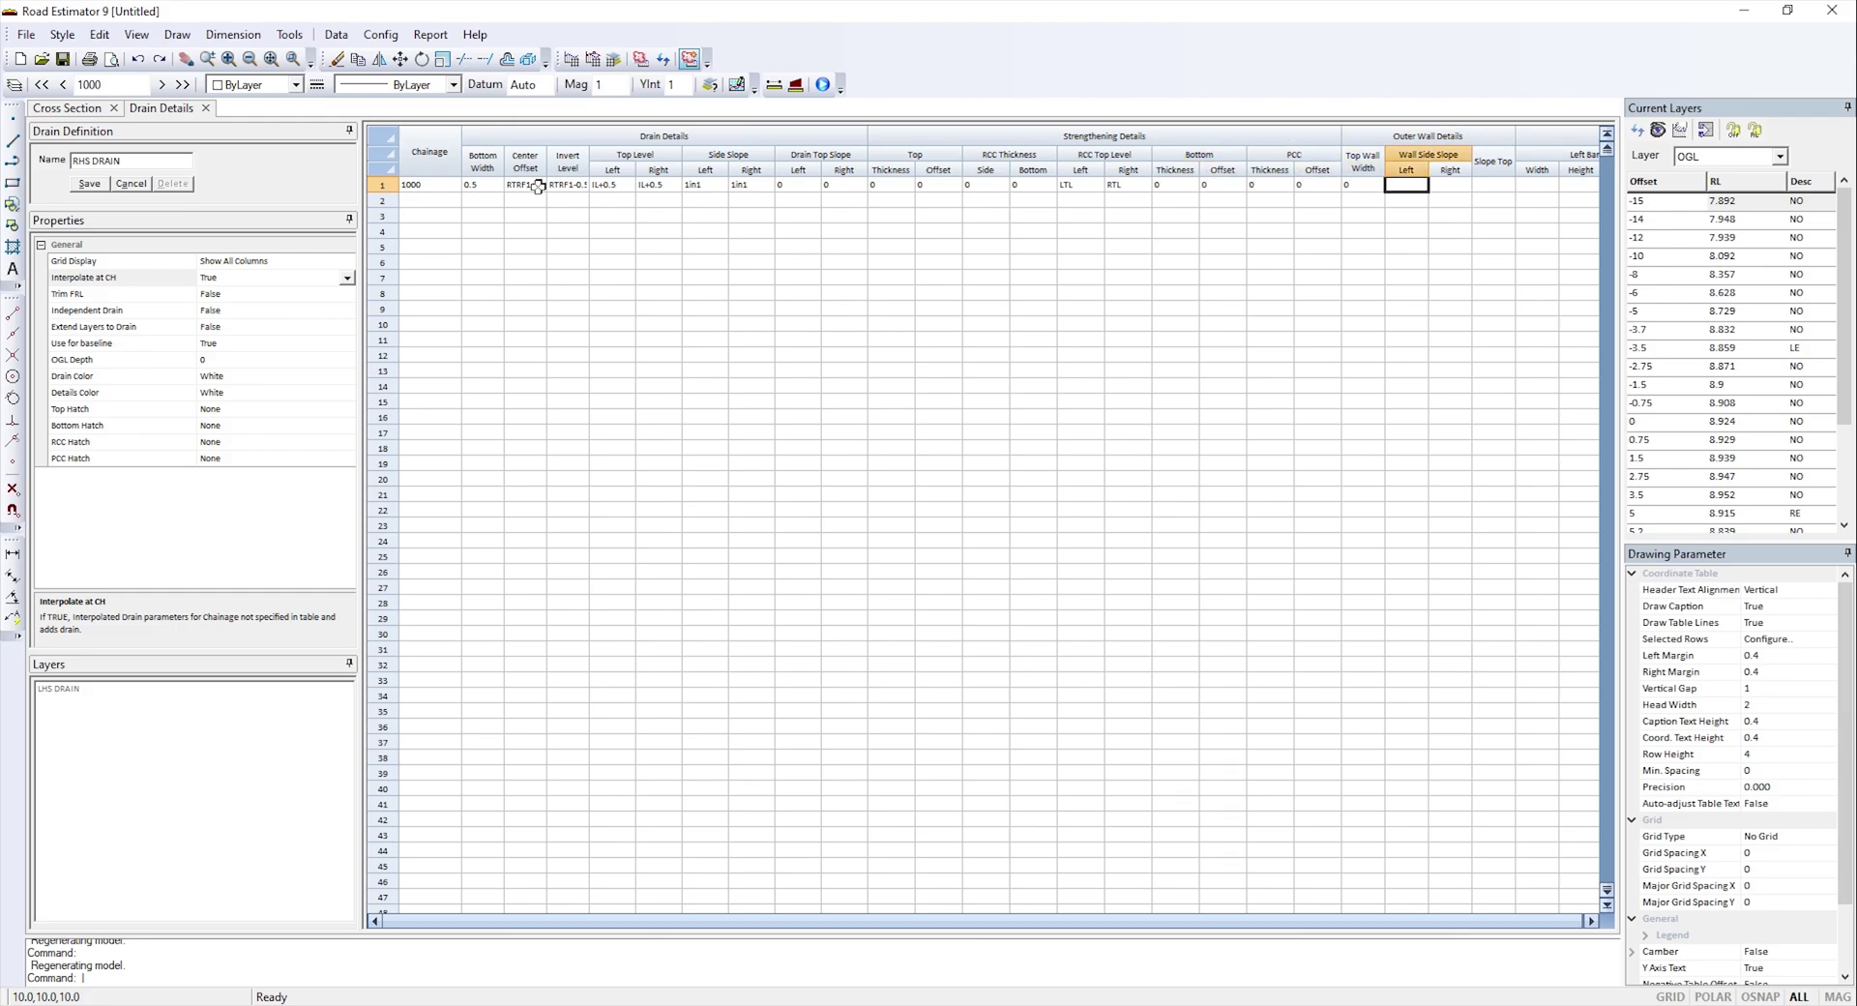
text(90)
key(Tab)
text(90)
key(Tab)
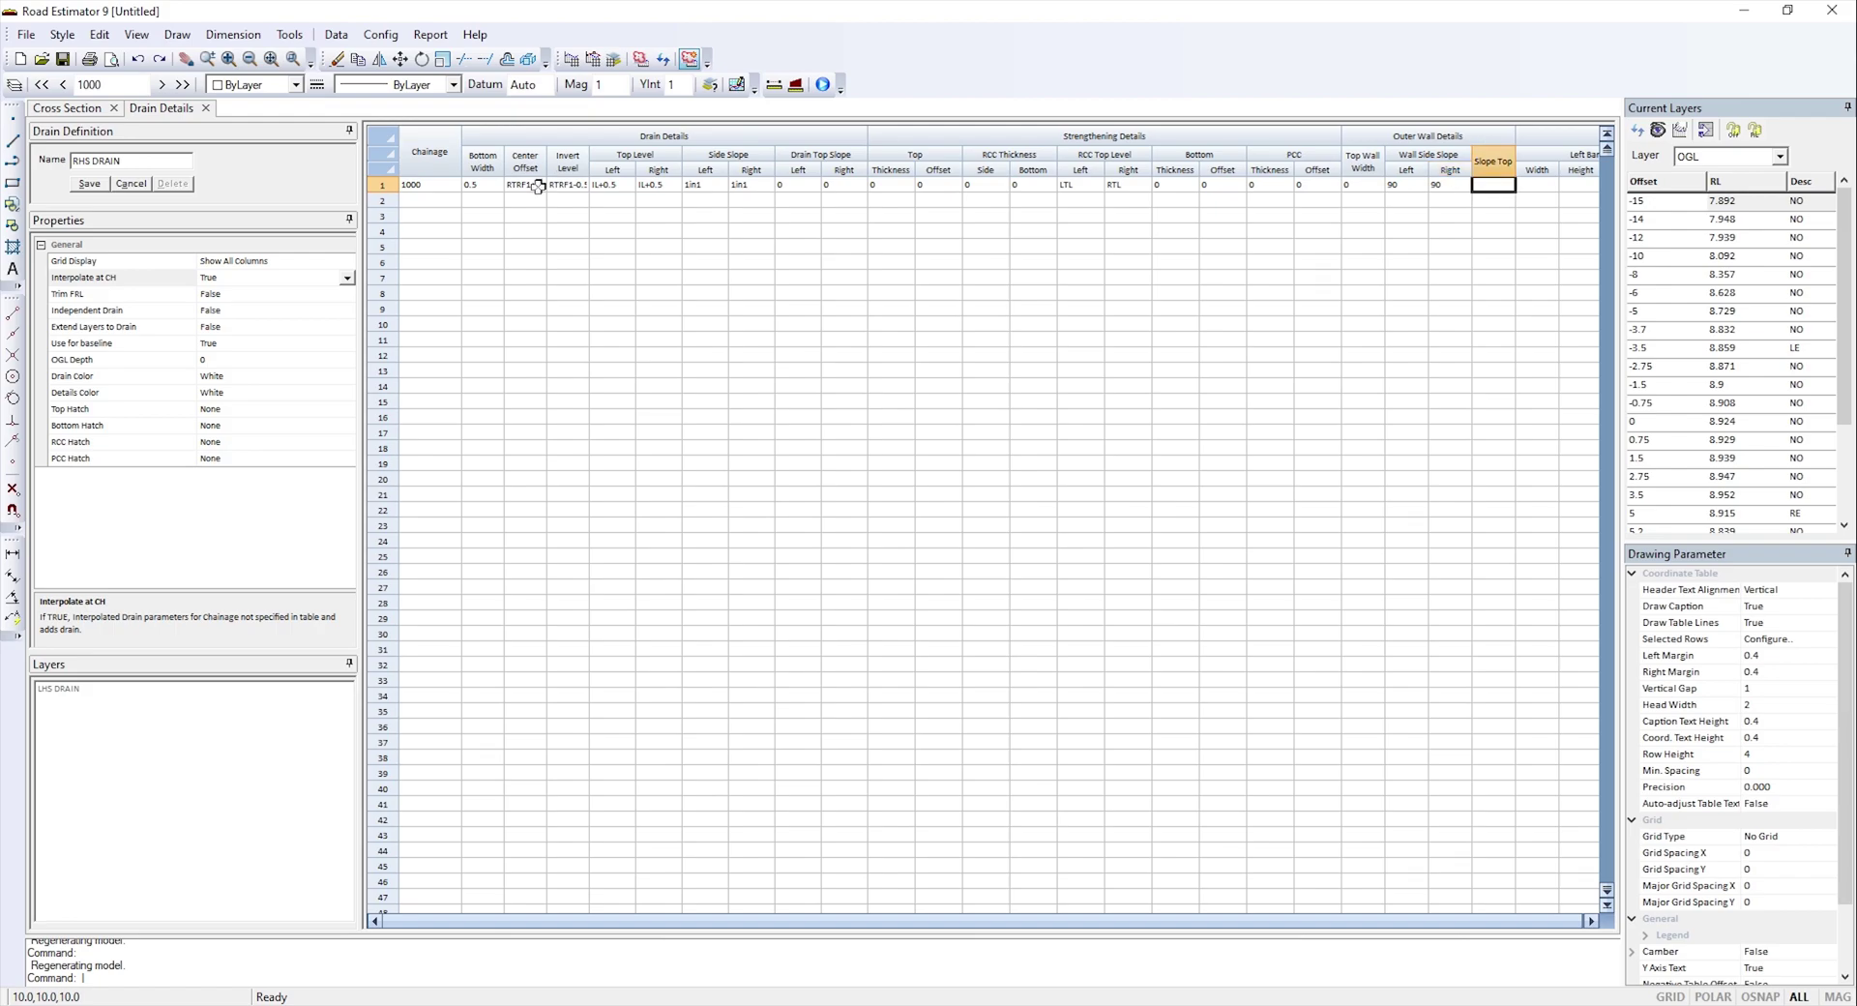
text(IL+0.5)
key(Tab)
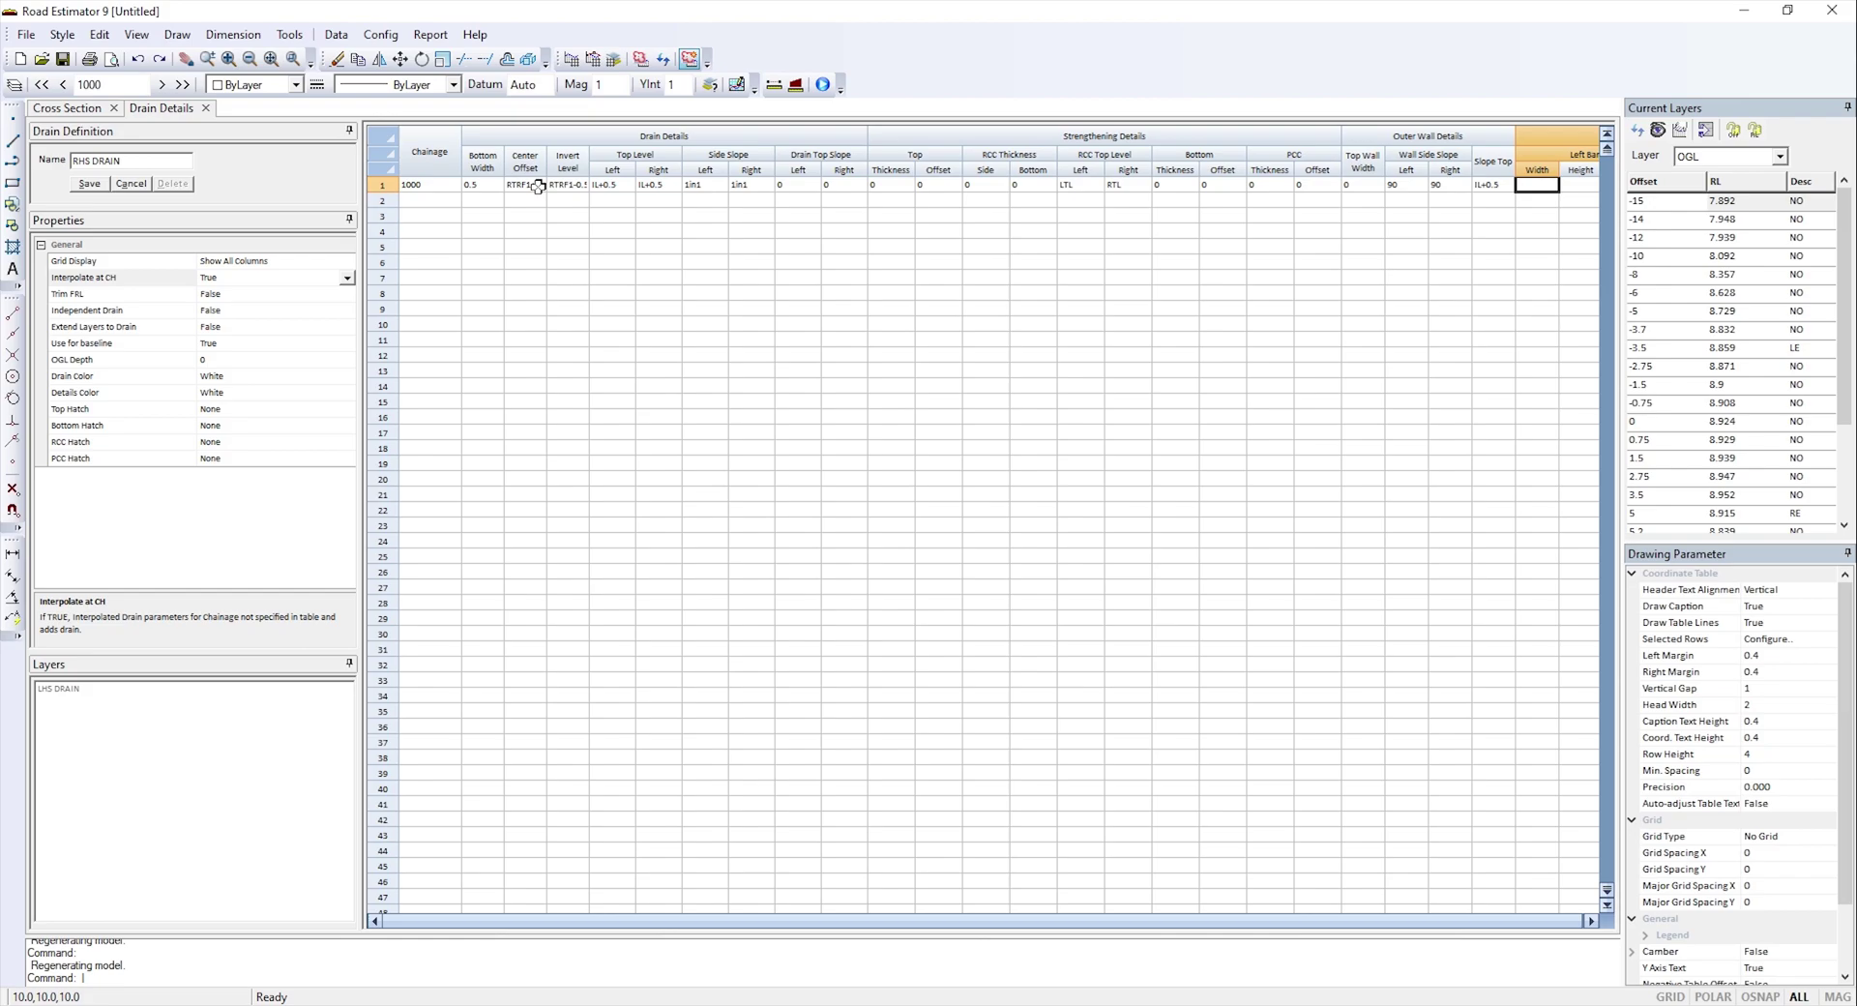
- Set the width and height that follow RHS DRAIN's slope top to 0 and save the drain definition
text(0)
key(Tab)
text(0)
key(Tab)
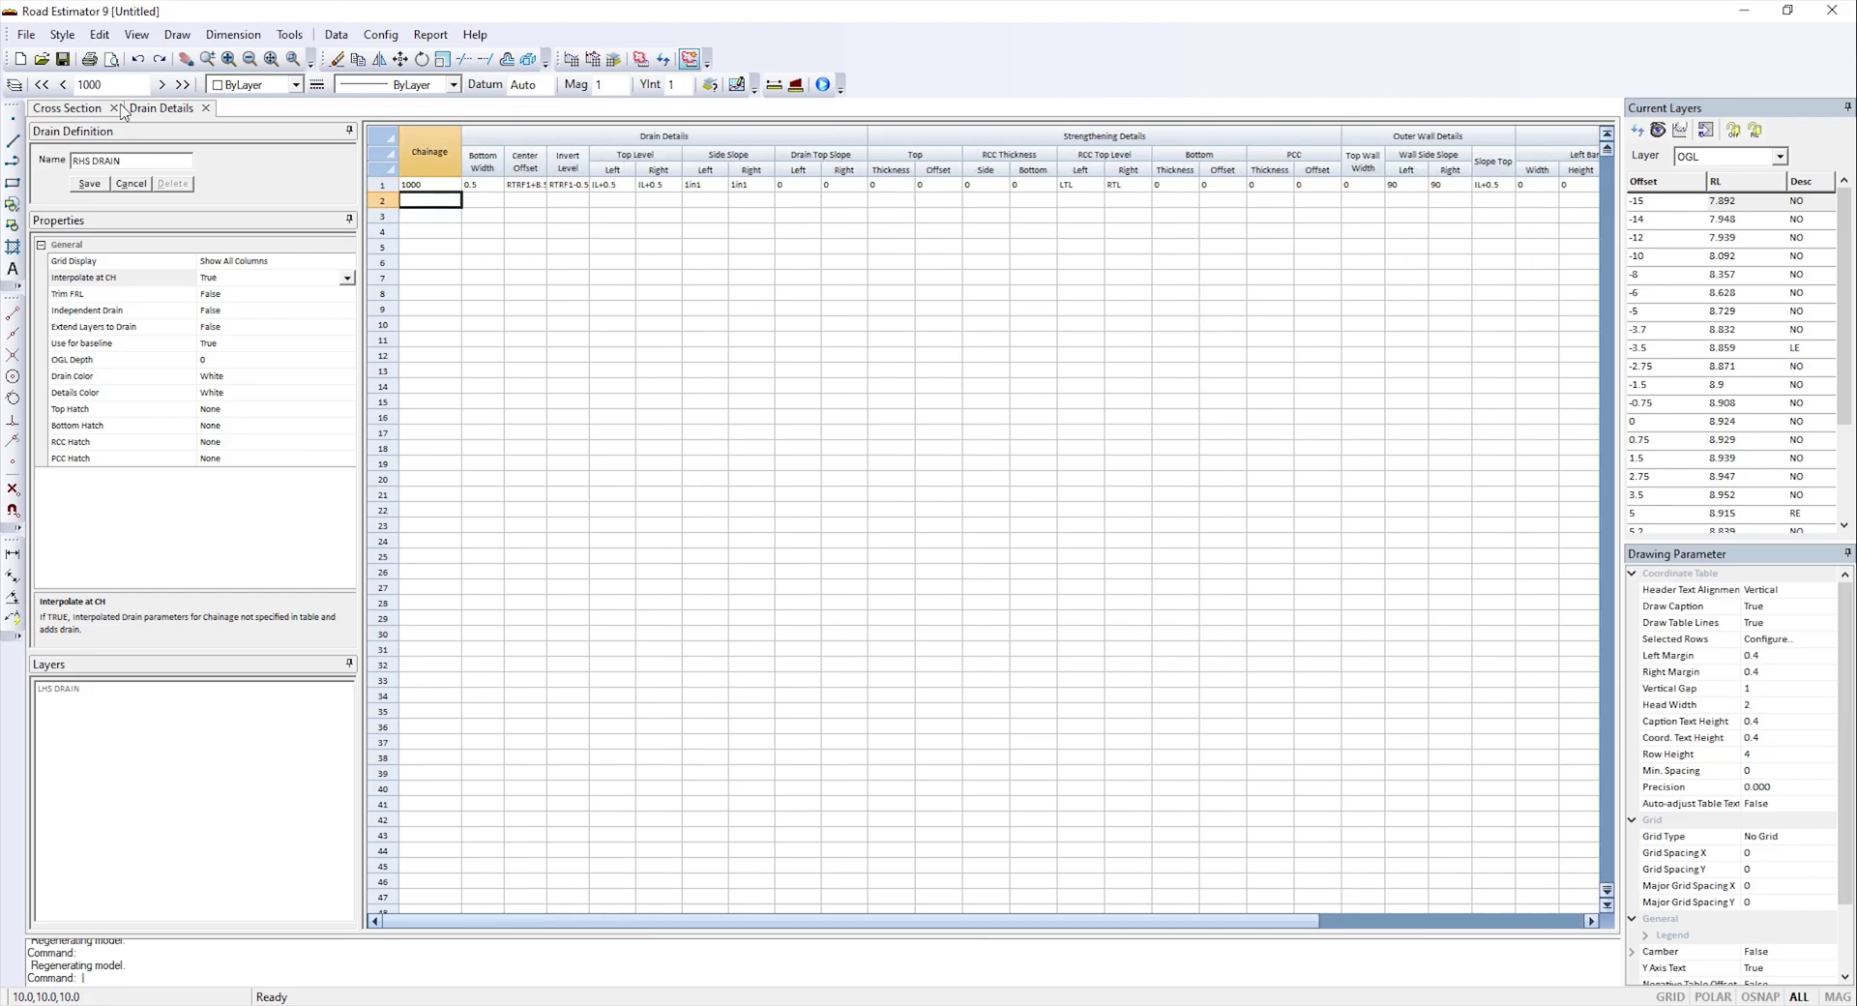
click(98, 186)
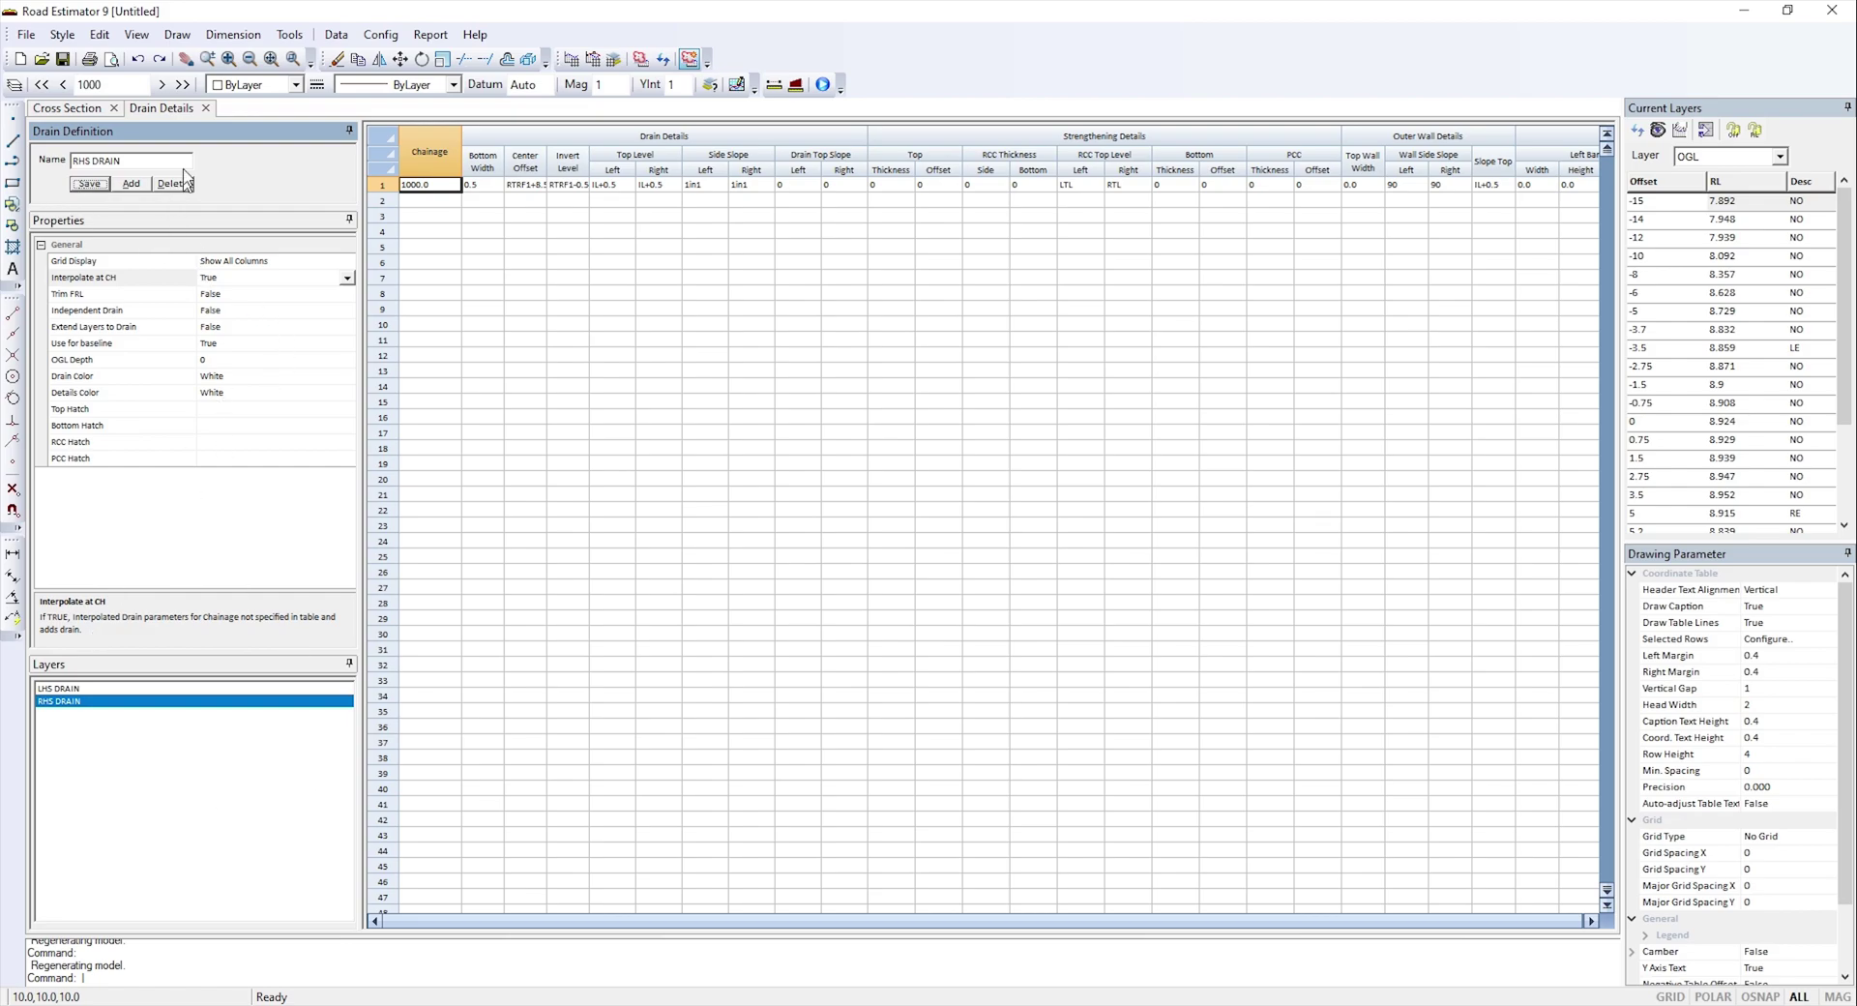
- Review the saved LHS DRAIN definition, then close the drain details and return to the cross section
click(94, 688)
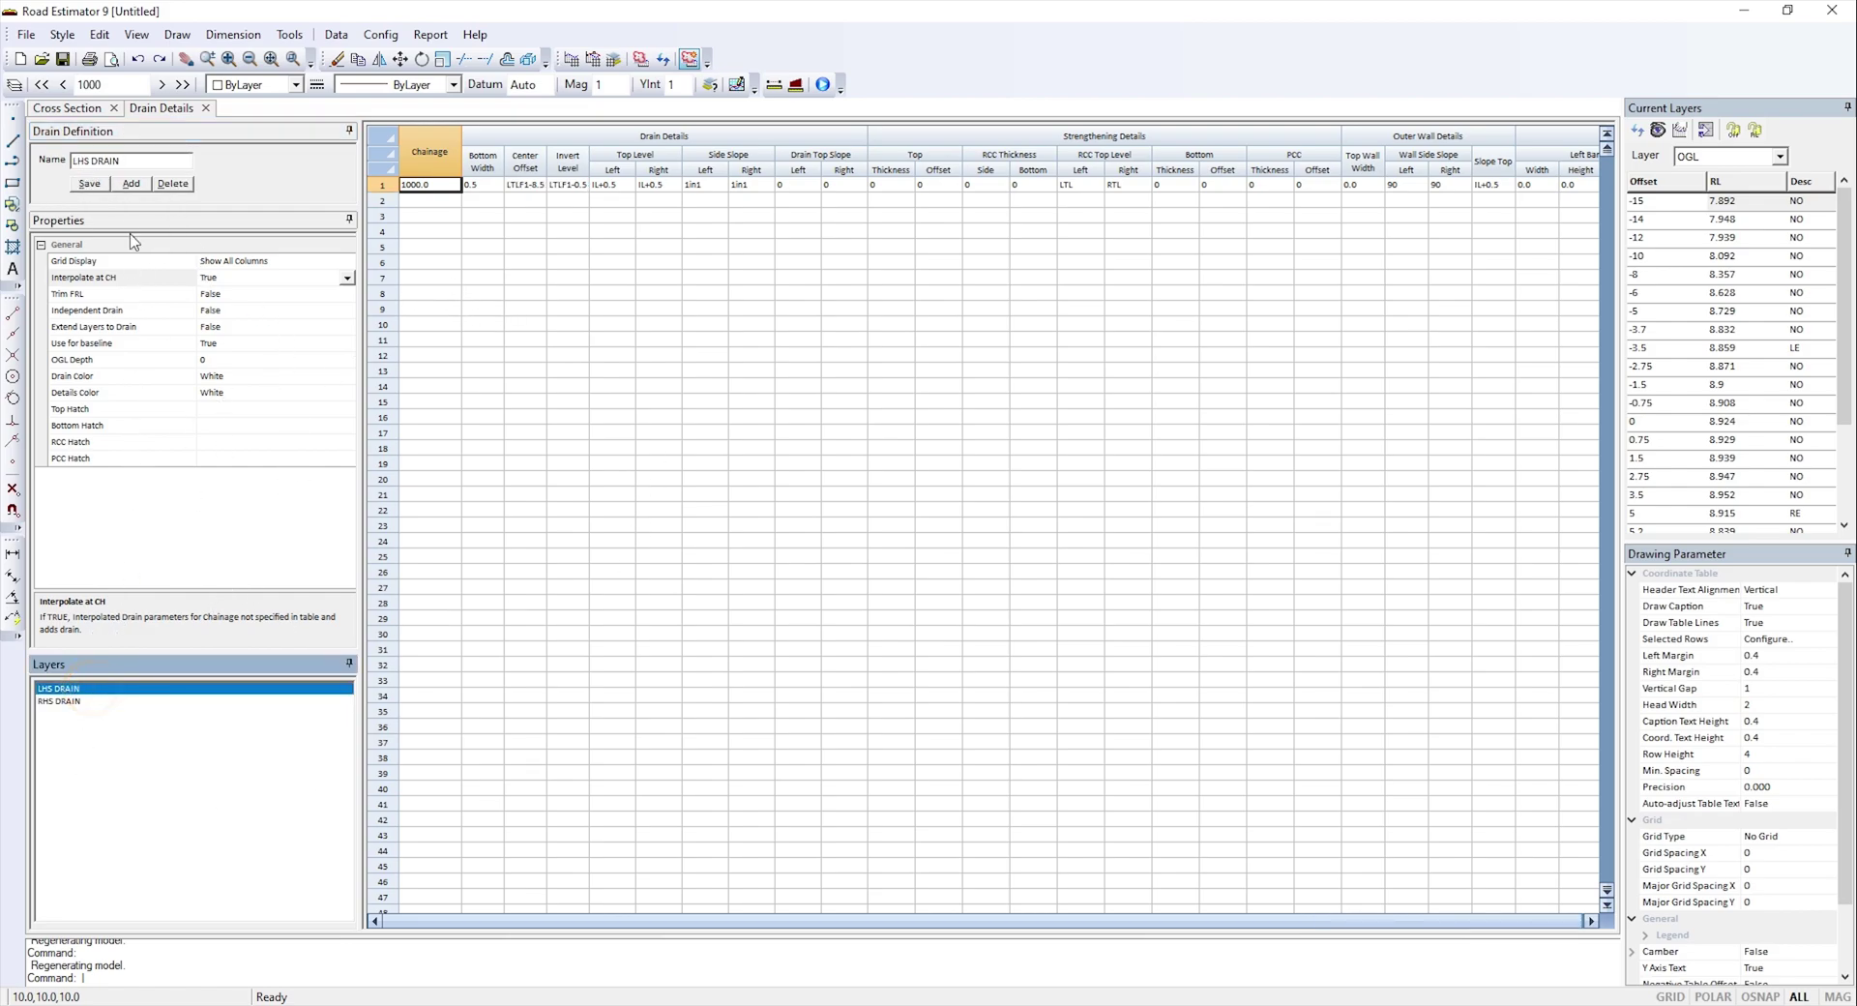
click(205, 107)
drag(1441, 607, 609, 606)
scroll(639, 603, up, 5)
scroll(672, 542, down, 3)
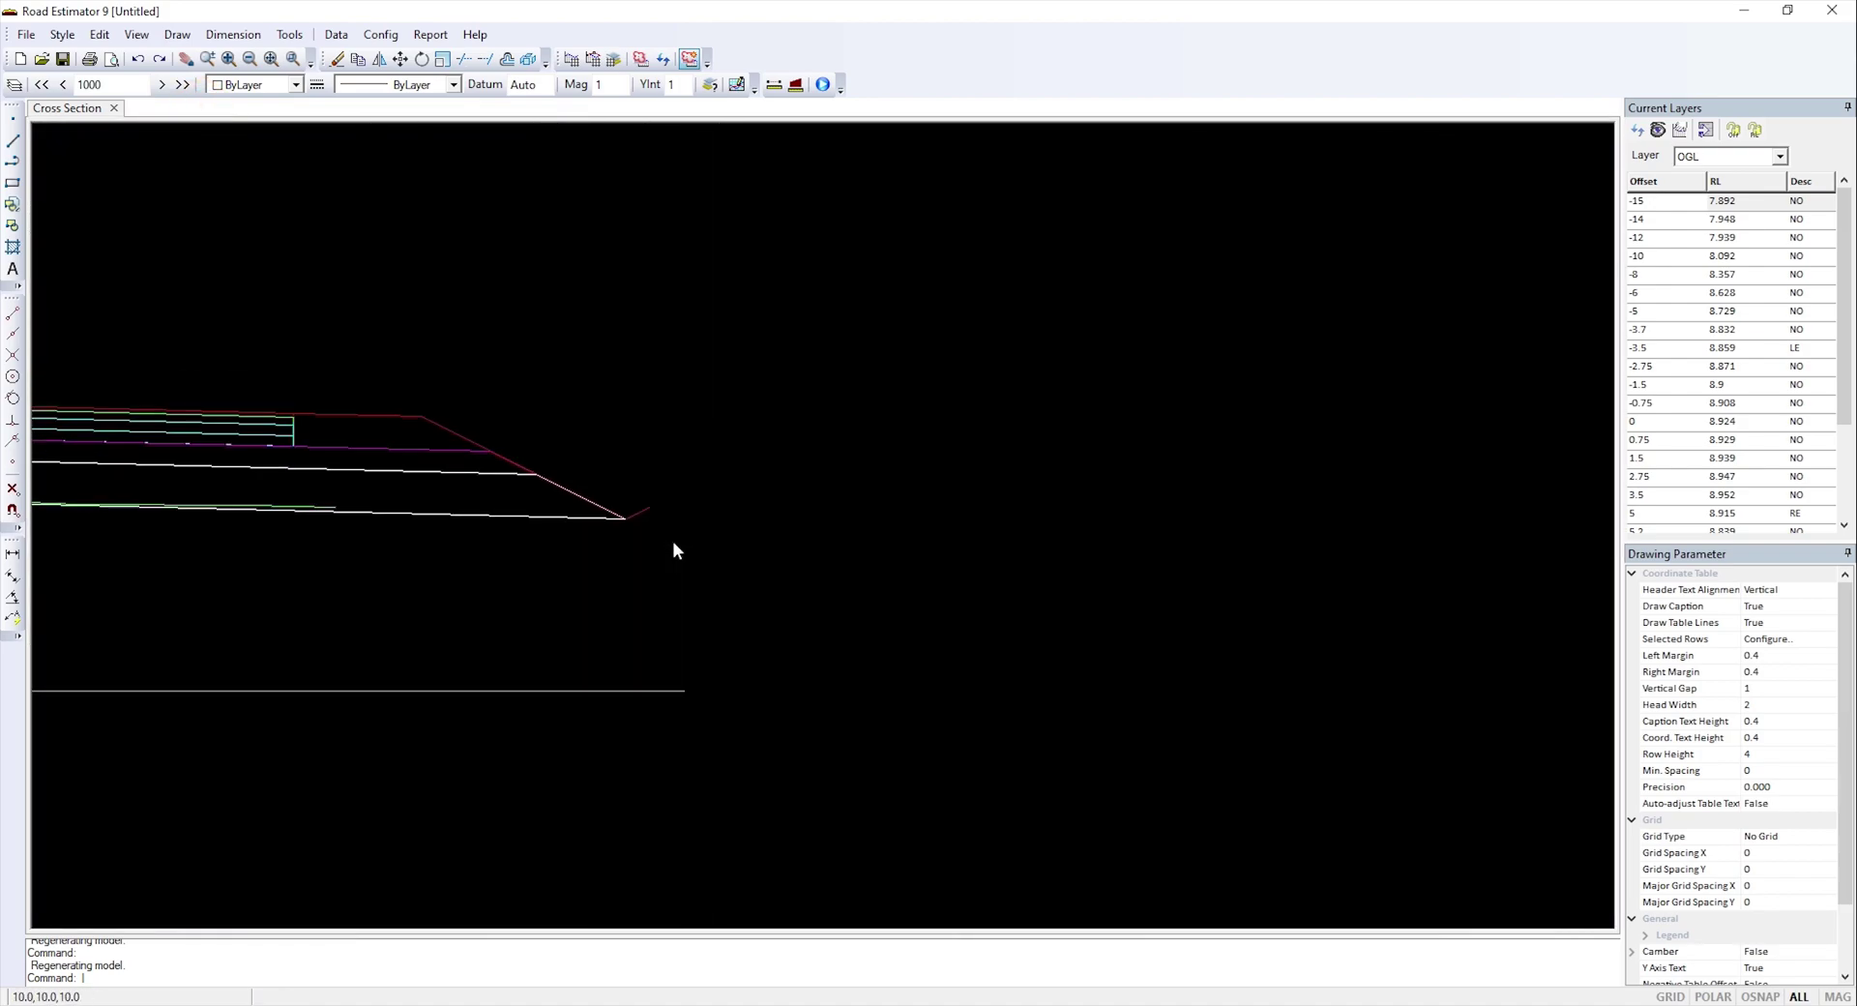
- Process the data with Insert Drains enabled to add both drains to the cross section
click(640, 59)
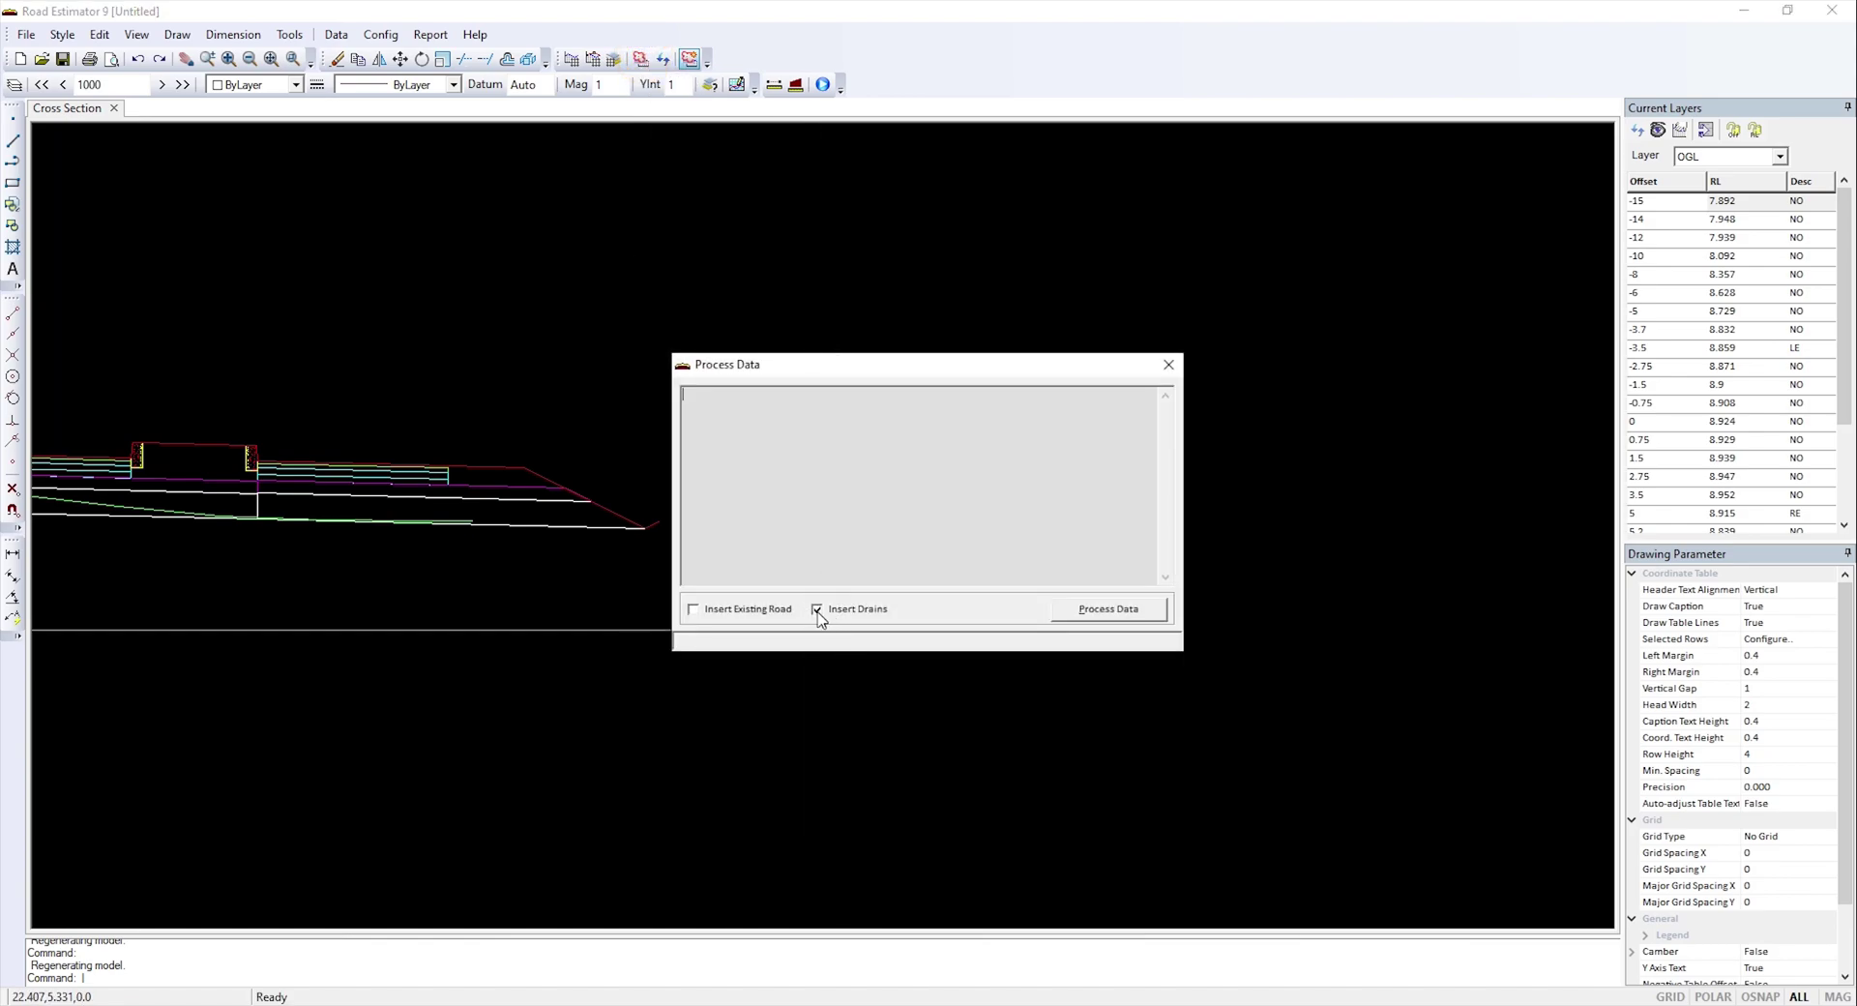
click(818, 611)
click(946, 593)
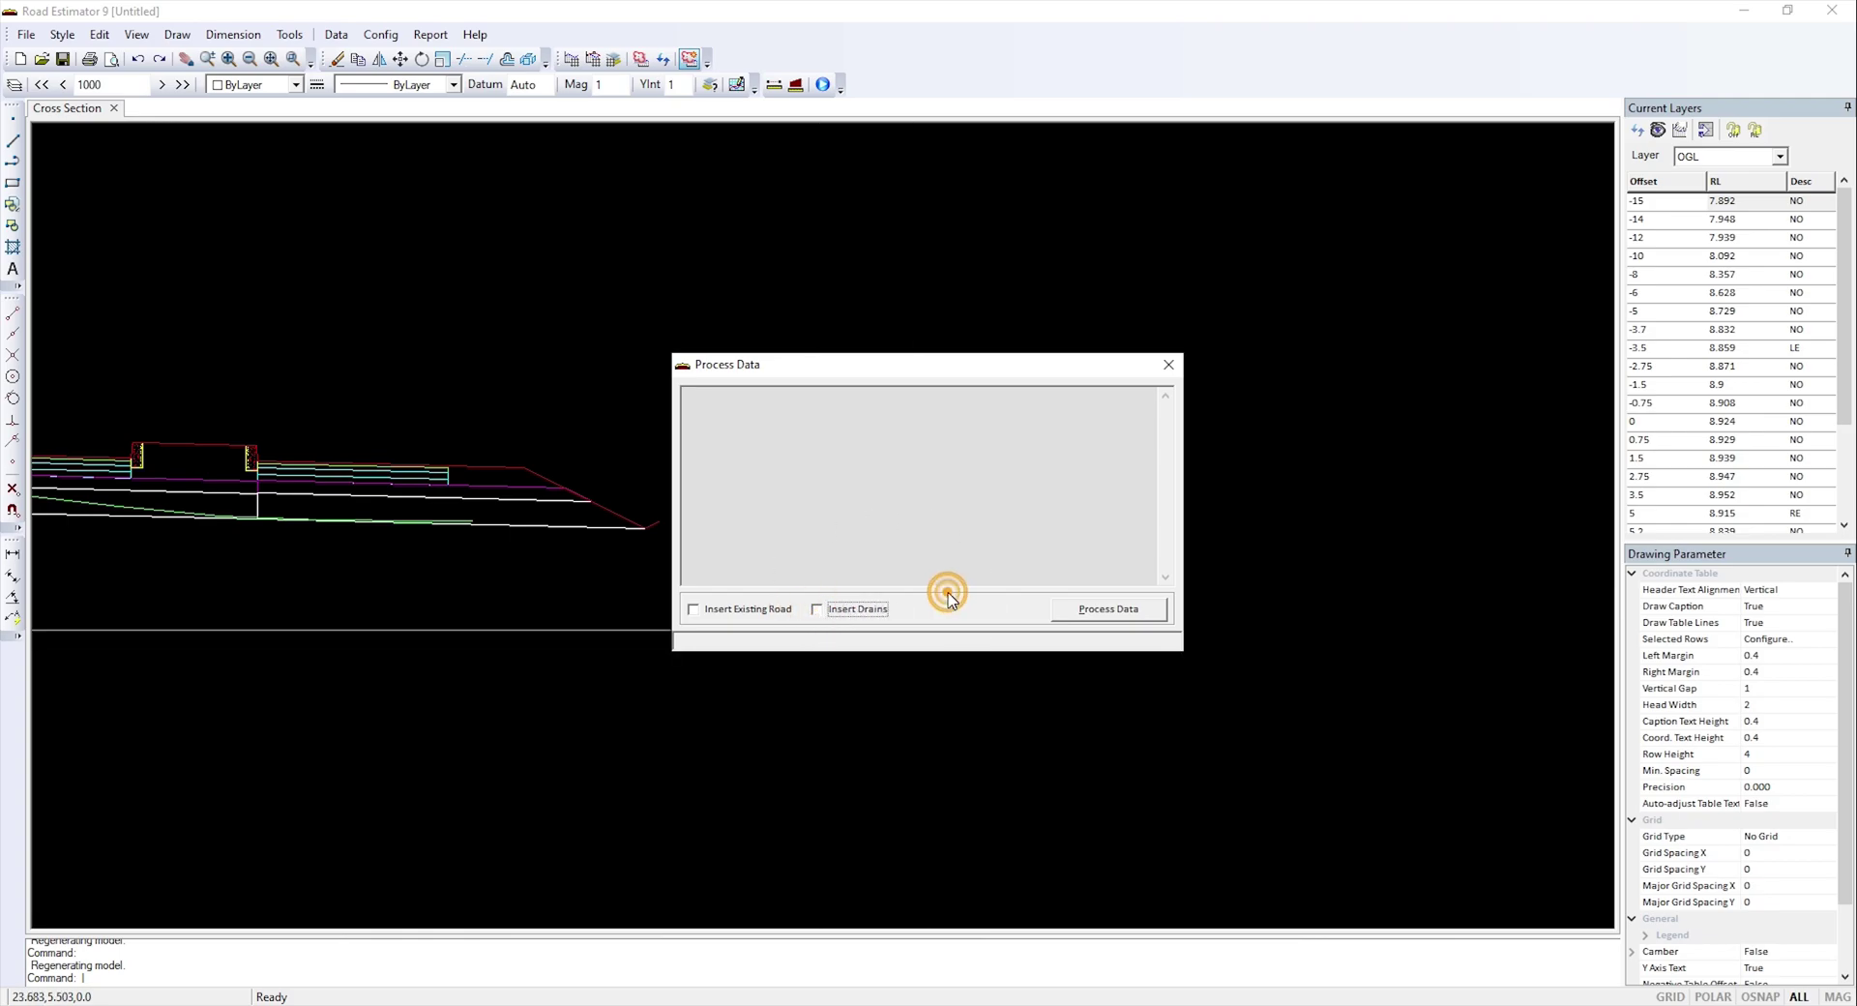
click(817, 610)
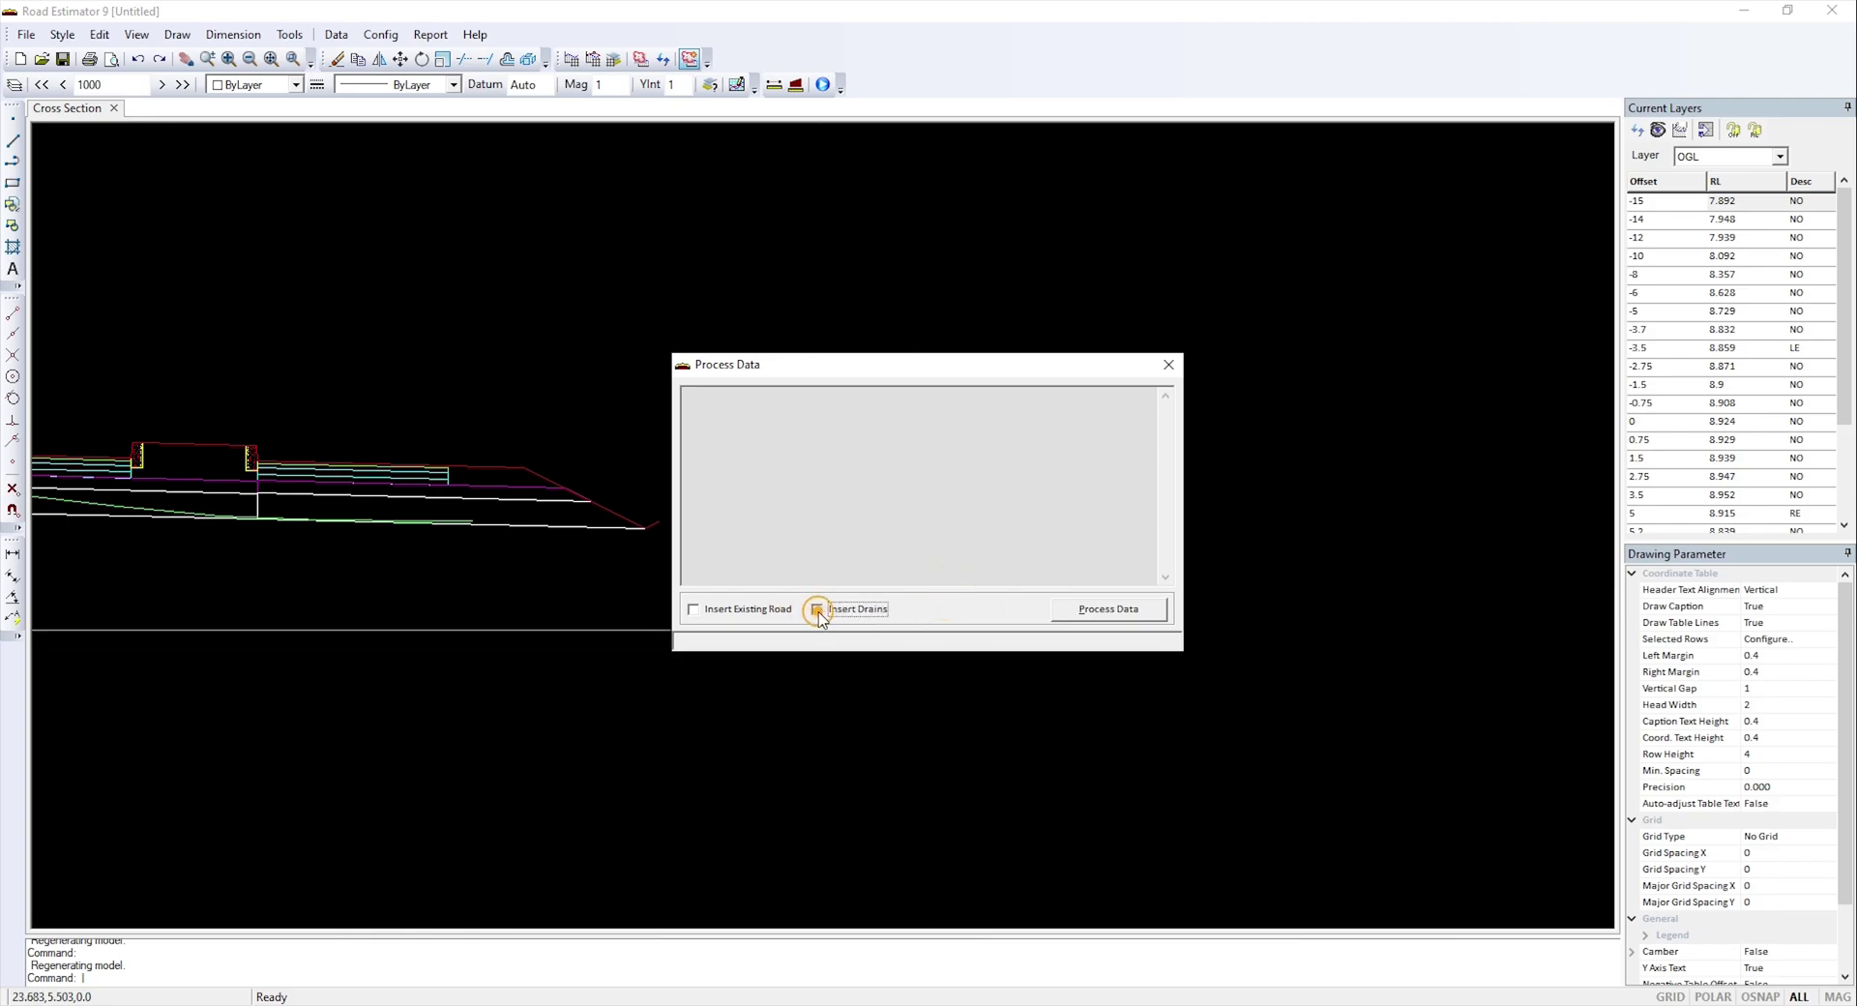
click(1130, 613)
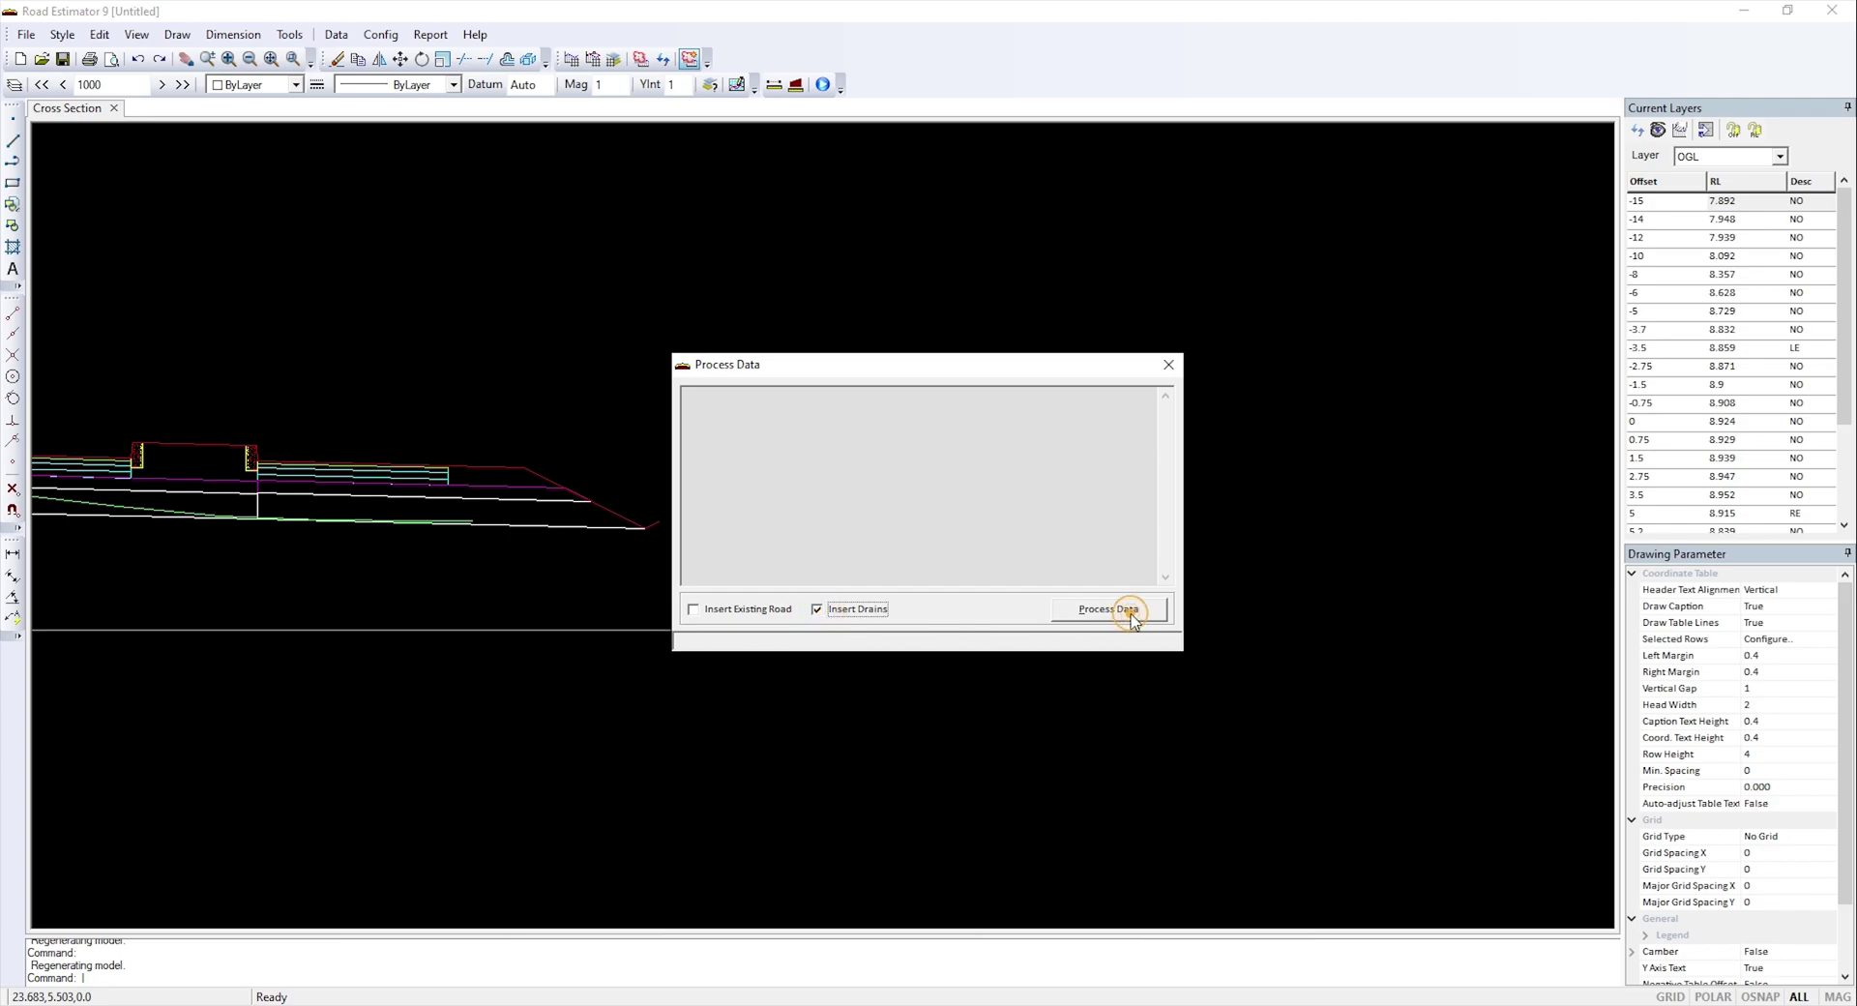
click(1169, 366)
- Examine the inserted drains at the left and right embankment toes and the full cross section at chainage 1000
scroll(83, 549, up, 4)
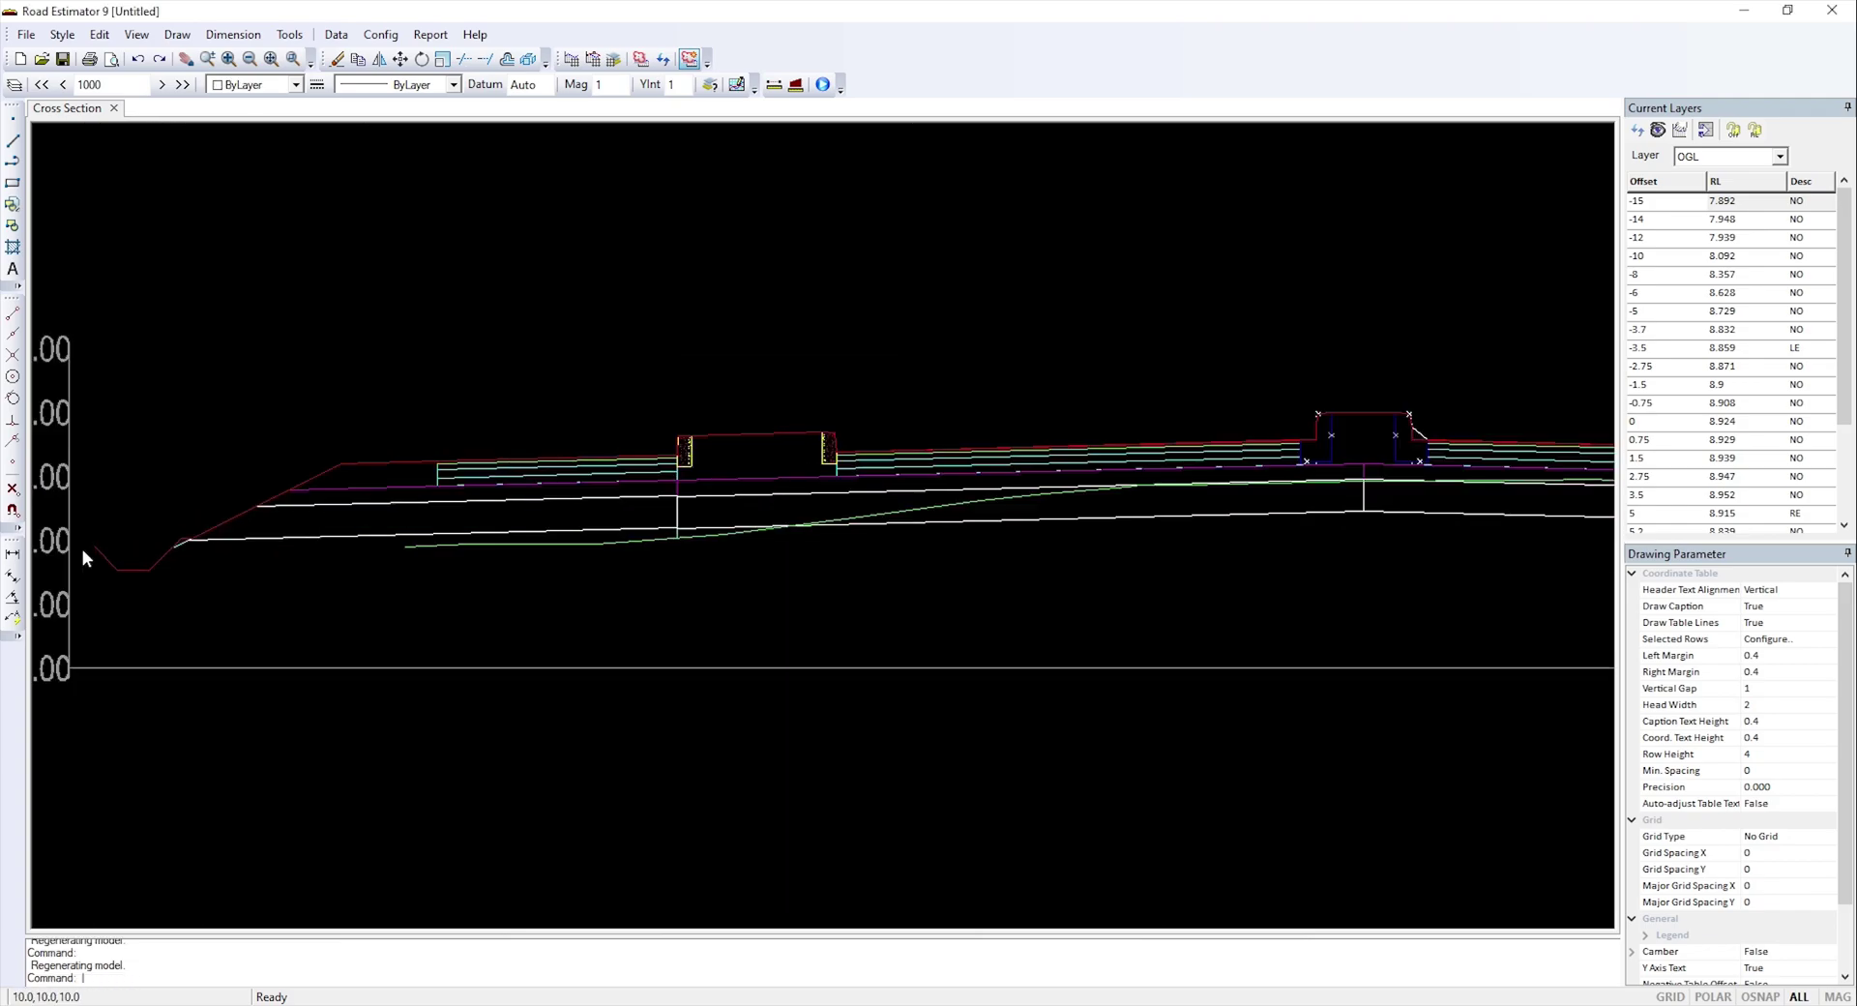
scroll(182, 568, down, 2)
scroll(149, 579, down, 3)
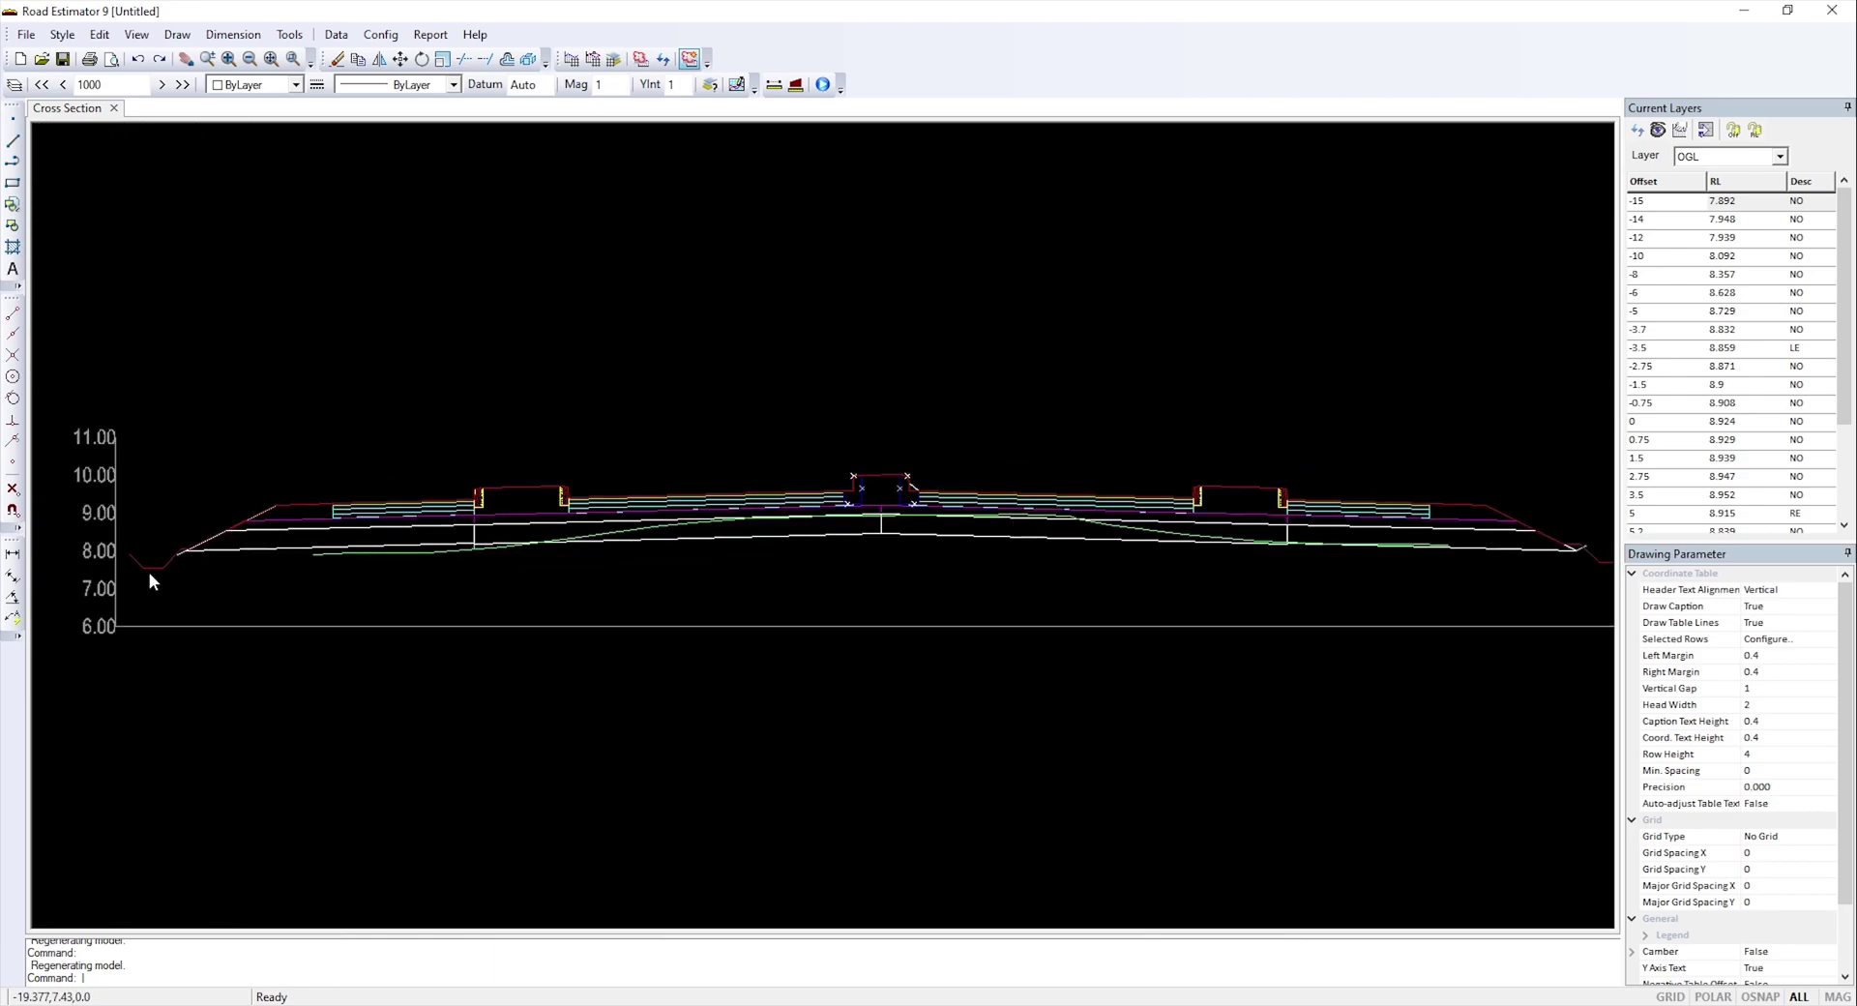
scroll(1286, 580, up, 2)
scroll(1119, 435, up, 2)
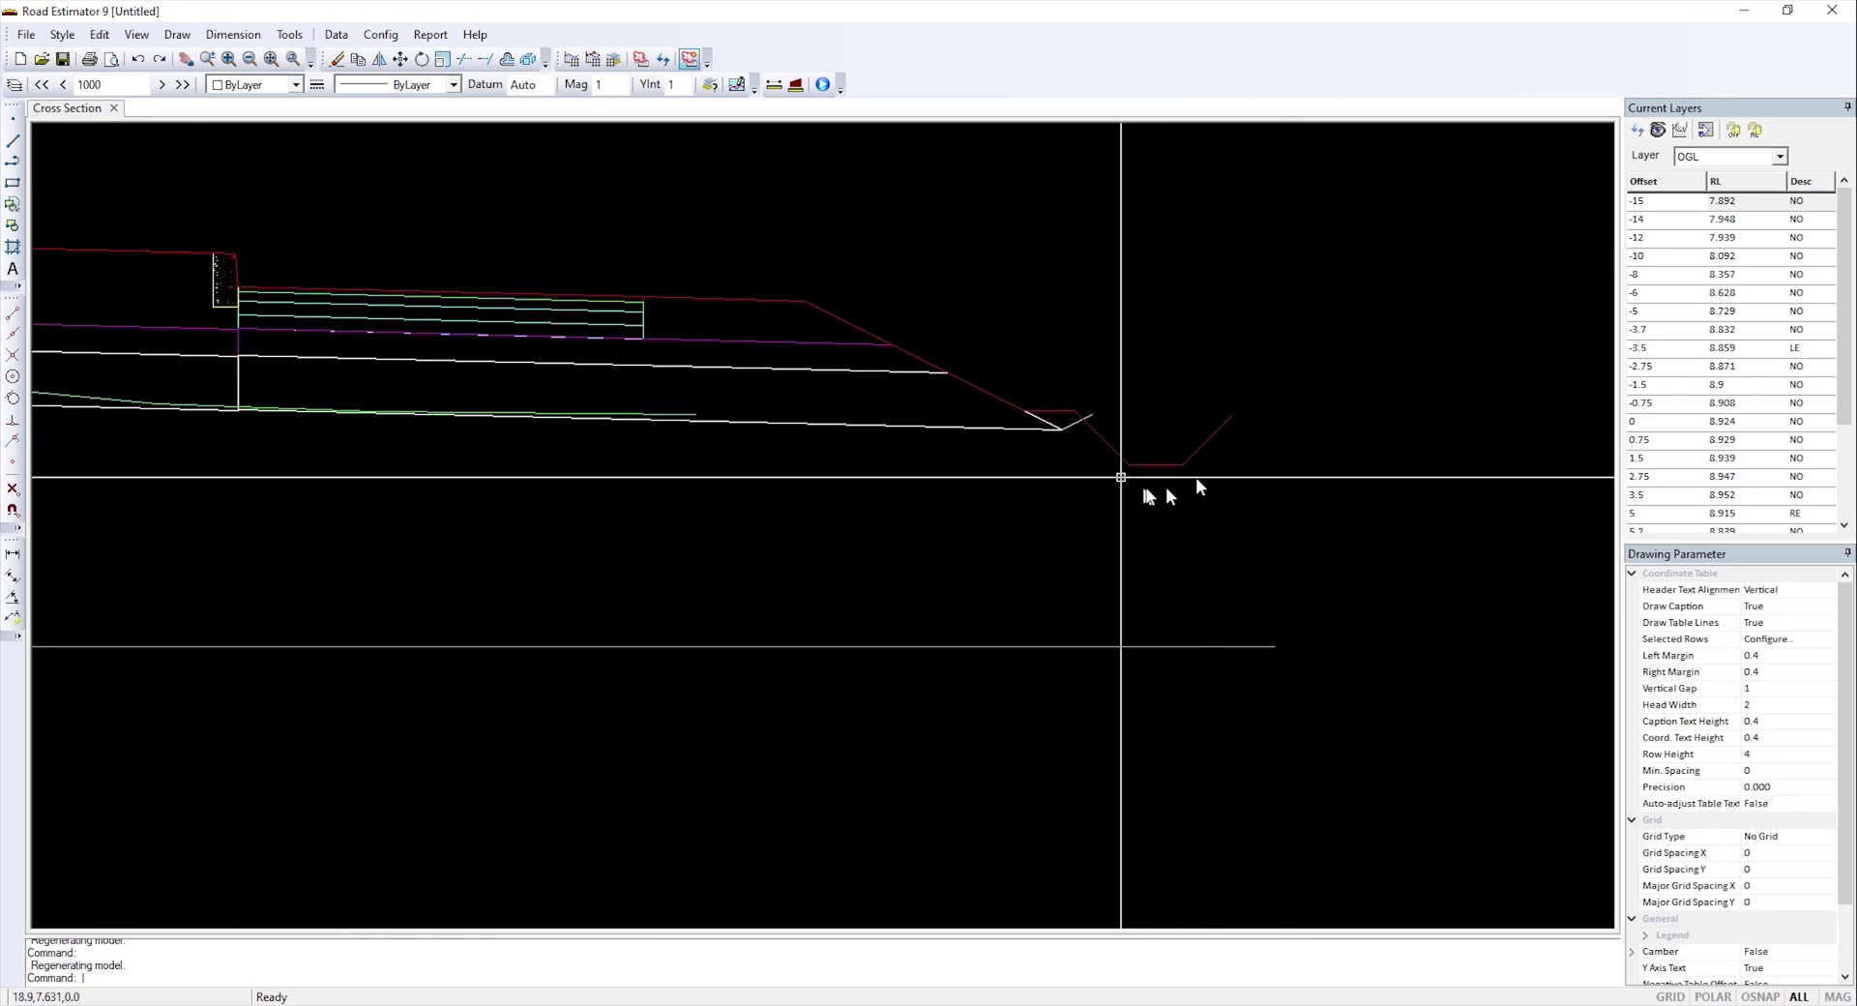
scroll(1030, 418, up, 3)
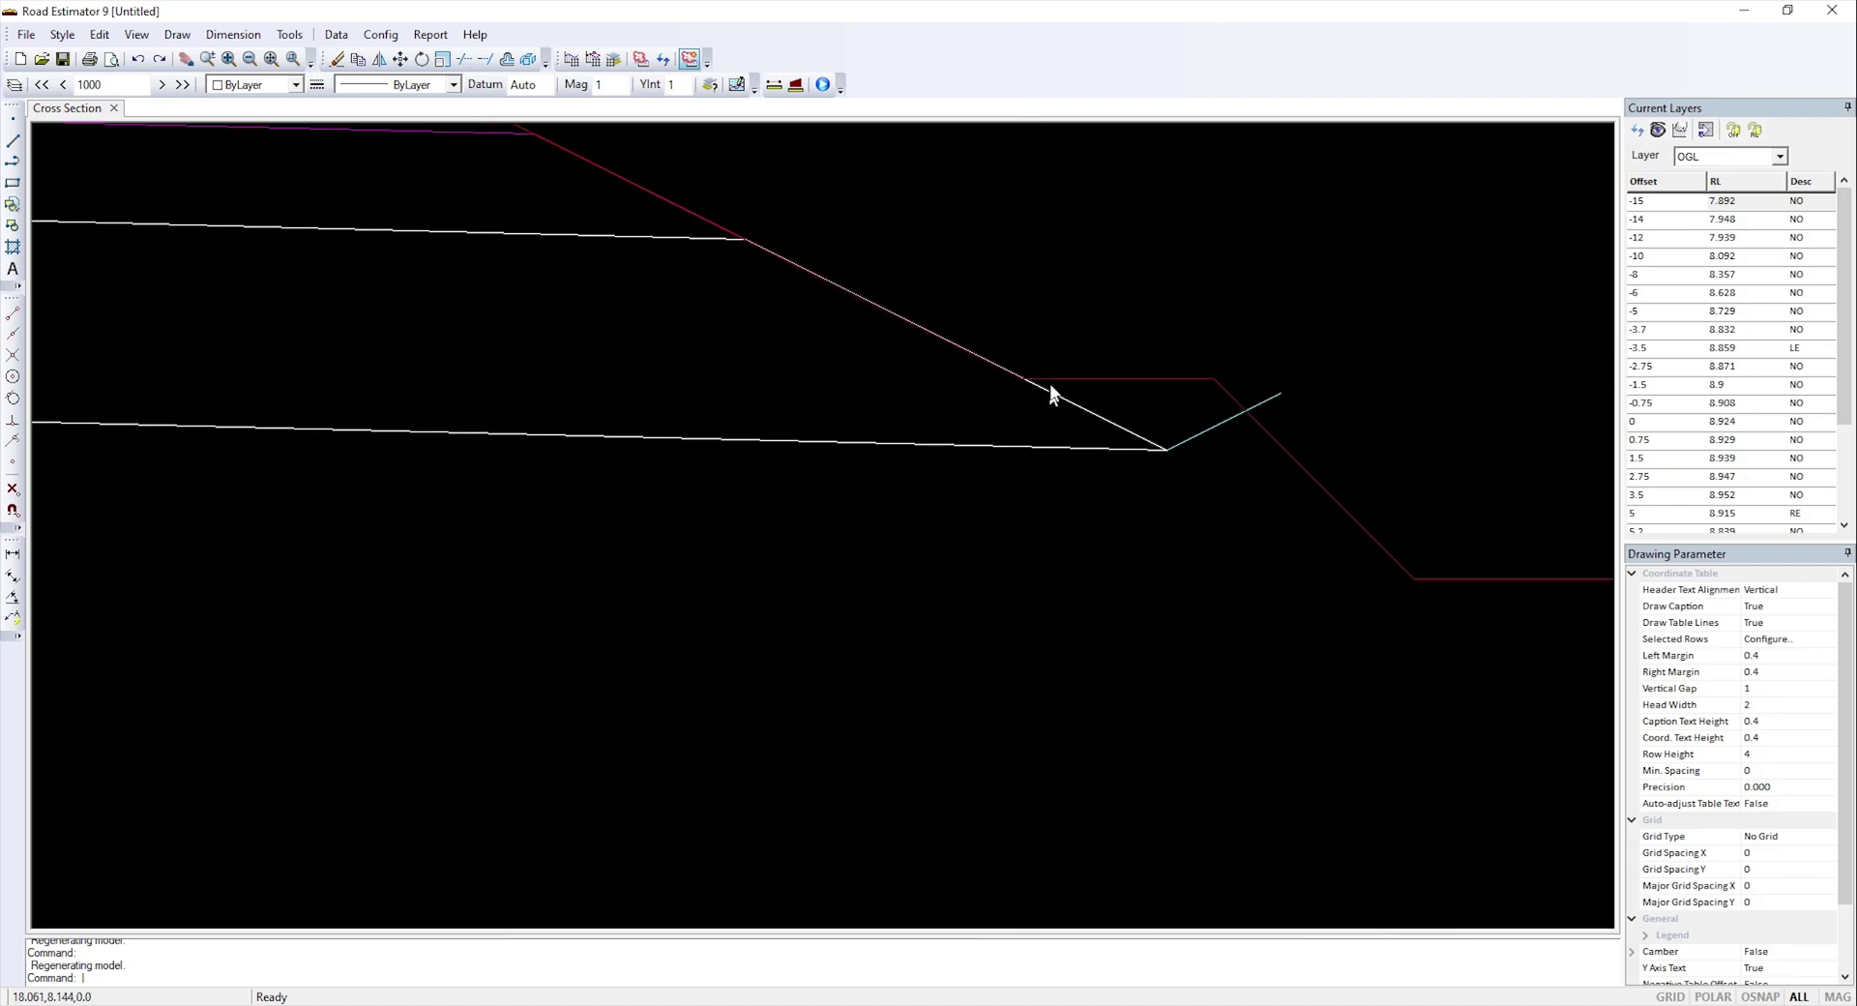
scroll(1127, 508, down, 10)
scroll(815, 513, up, 2)
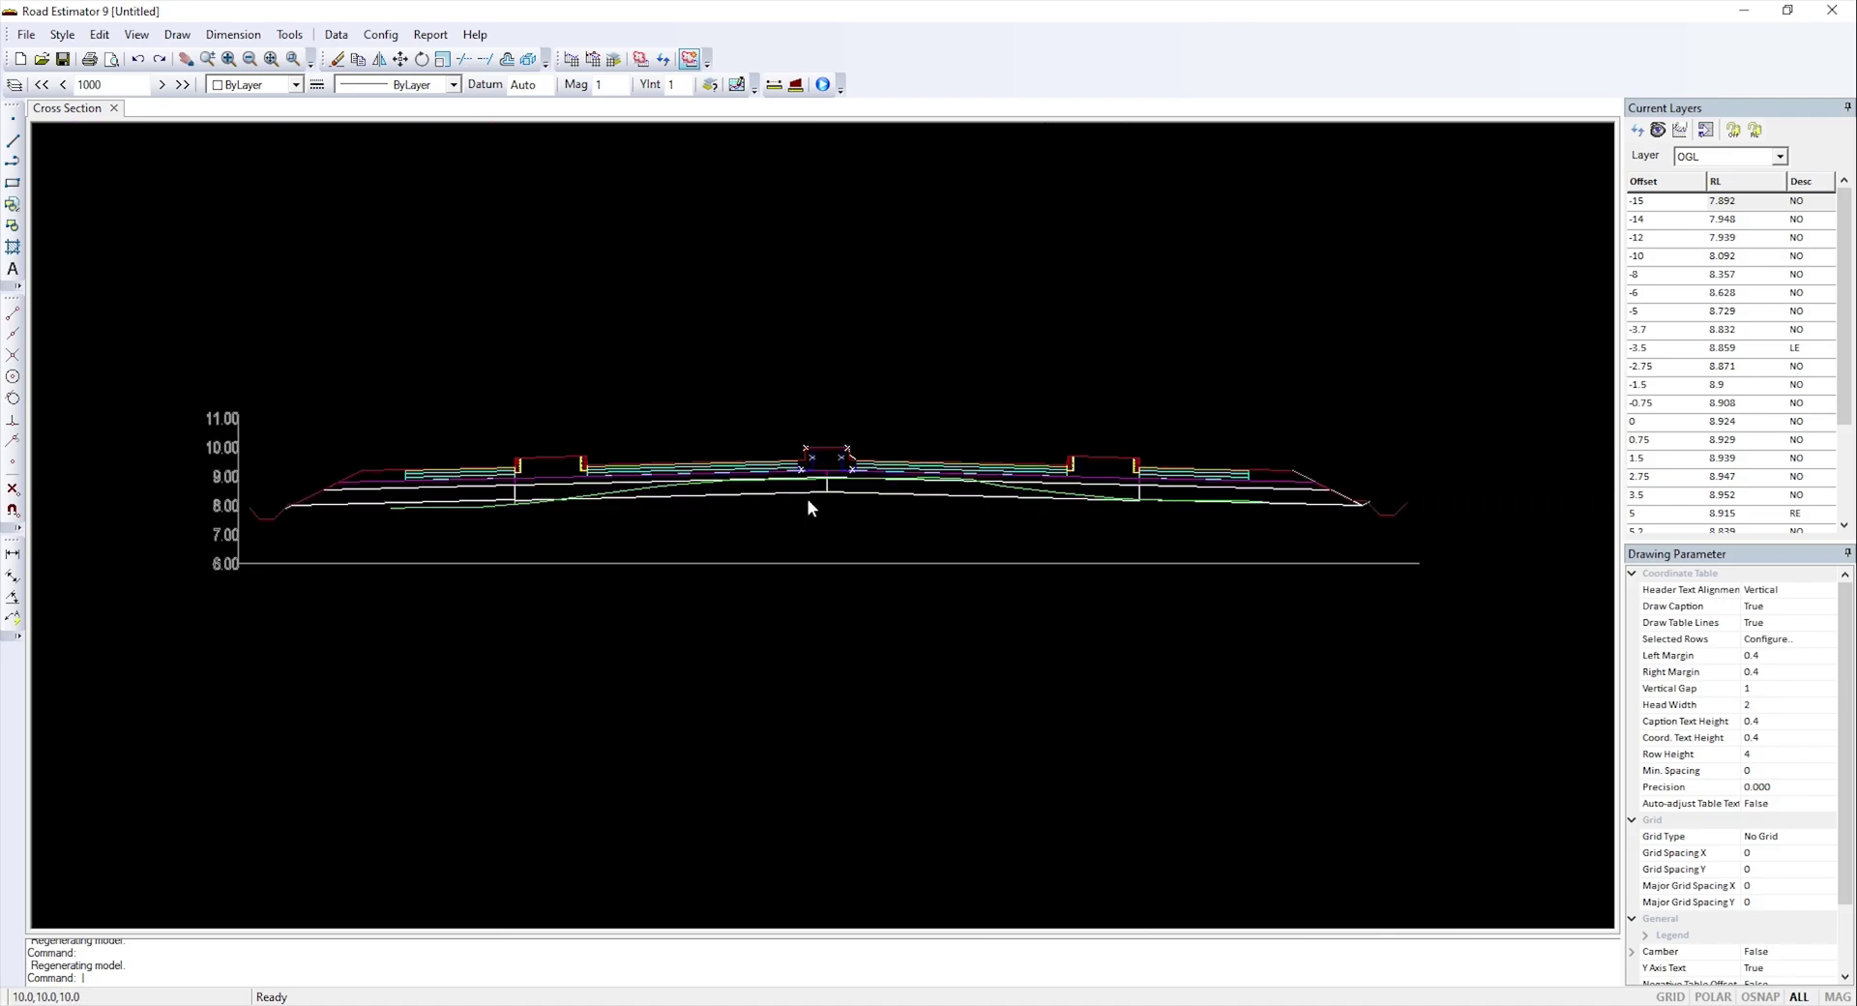
drag(807, 522, 814, 543)
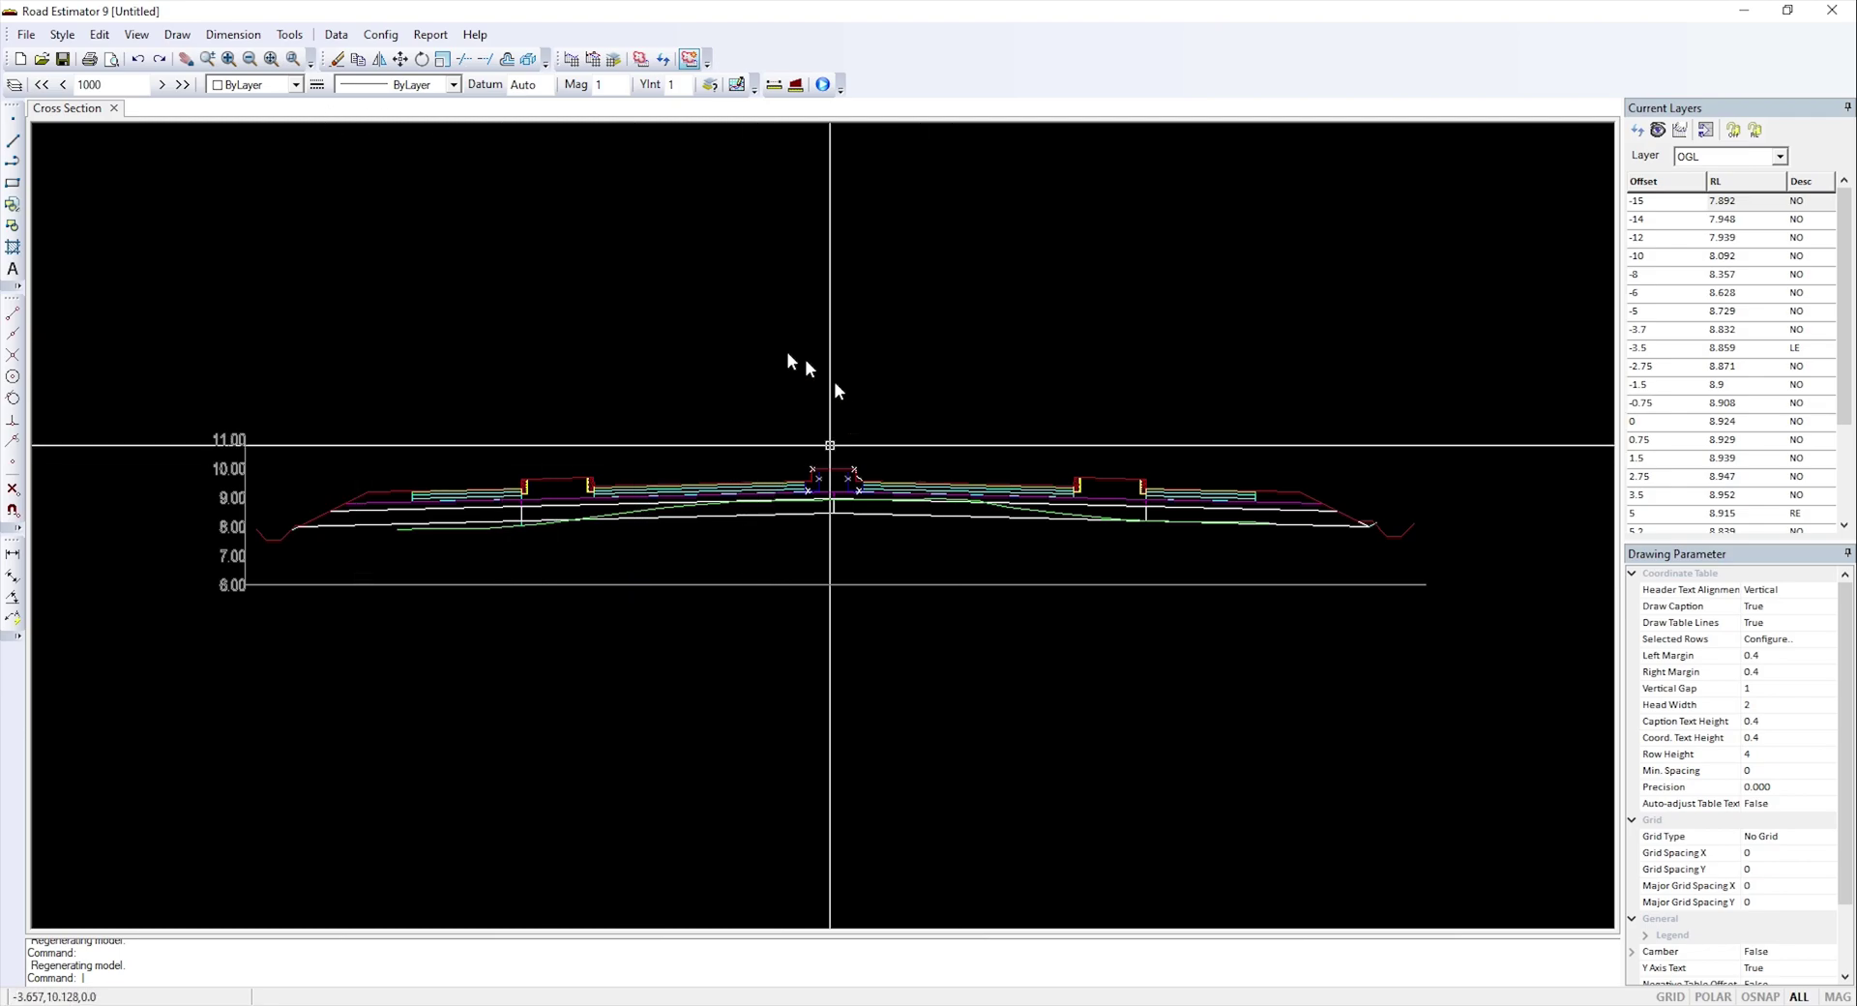
- Add a dimension set of type Default Detailed in the cross section drawing parameters
click(381, 39)
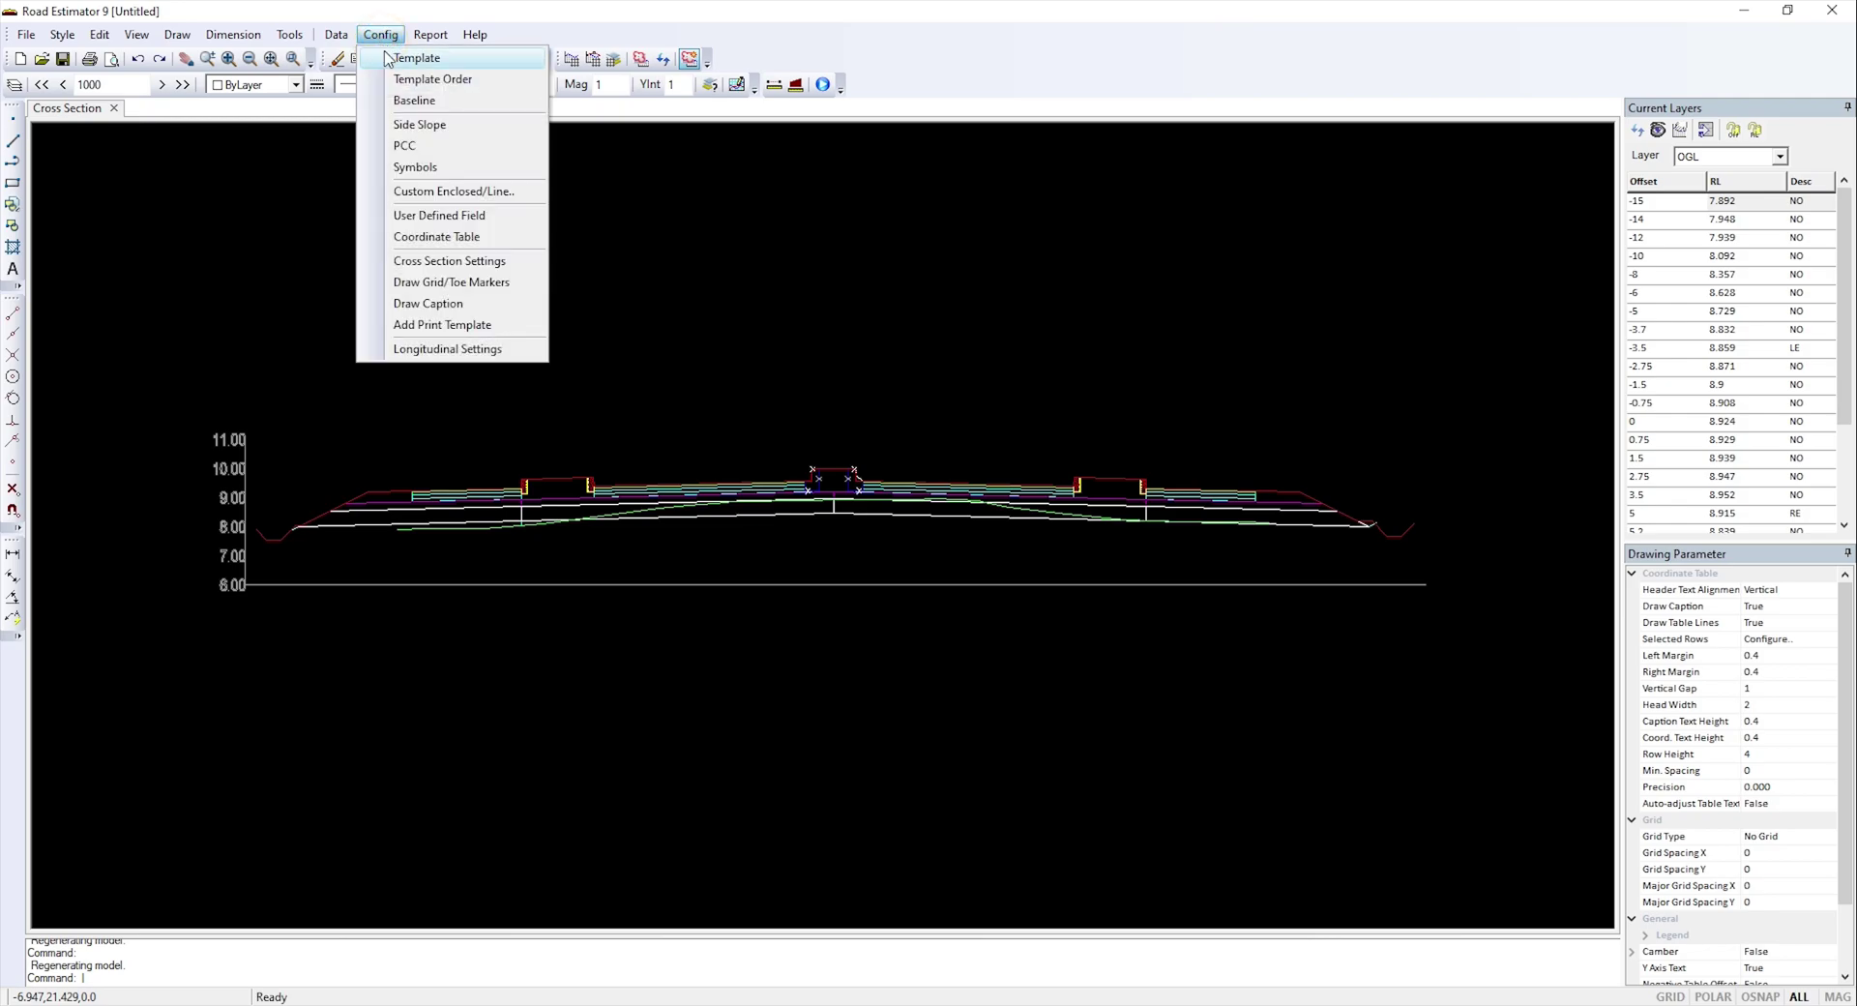
click(459, 263)
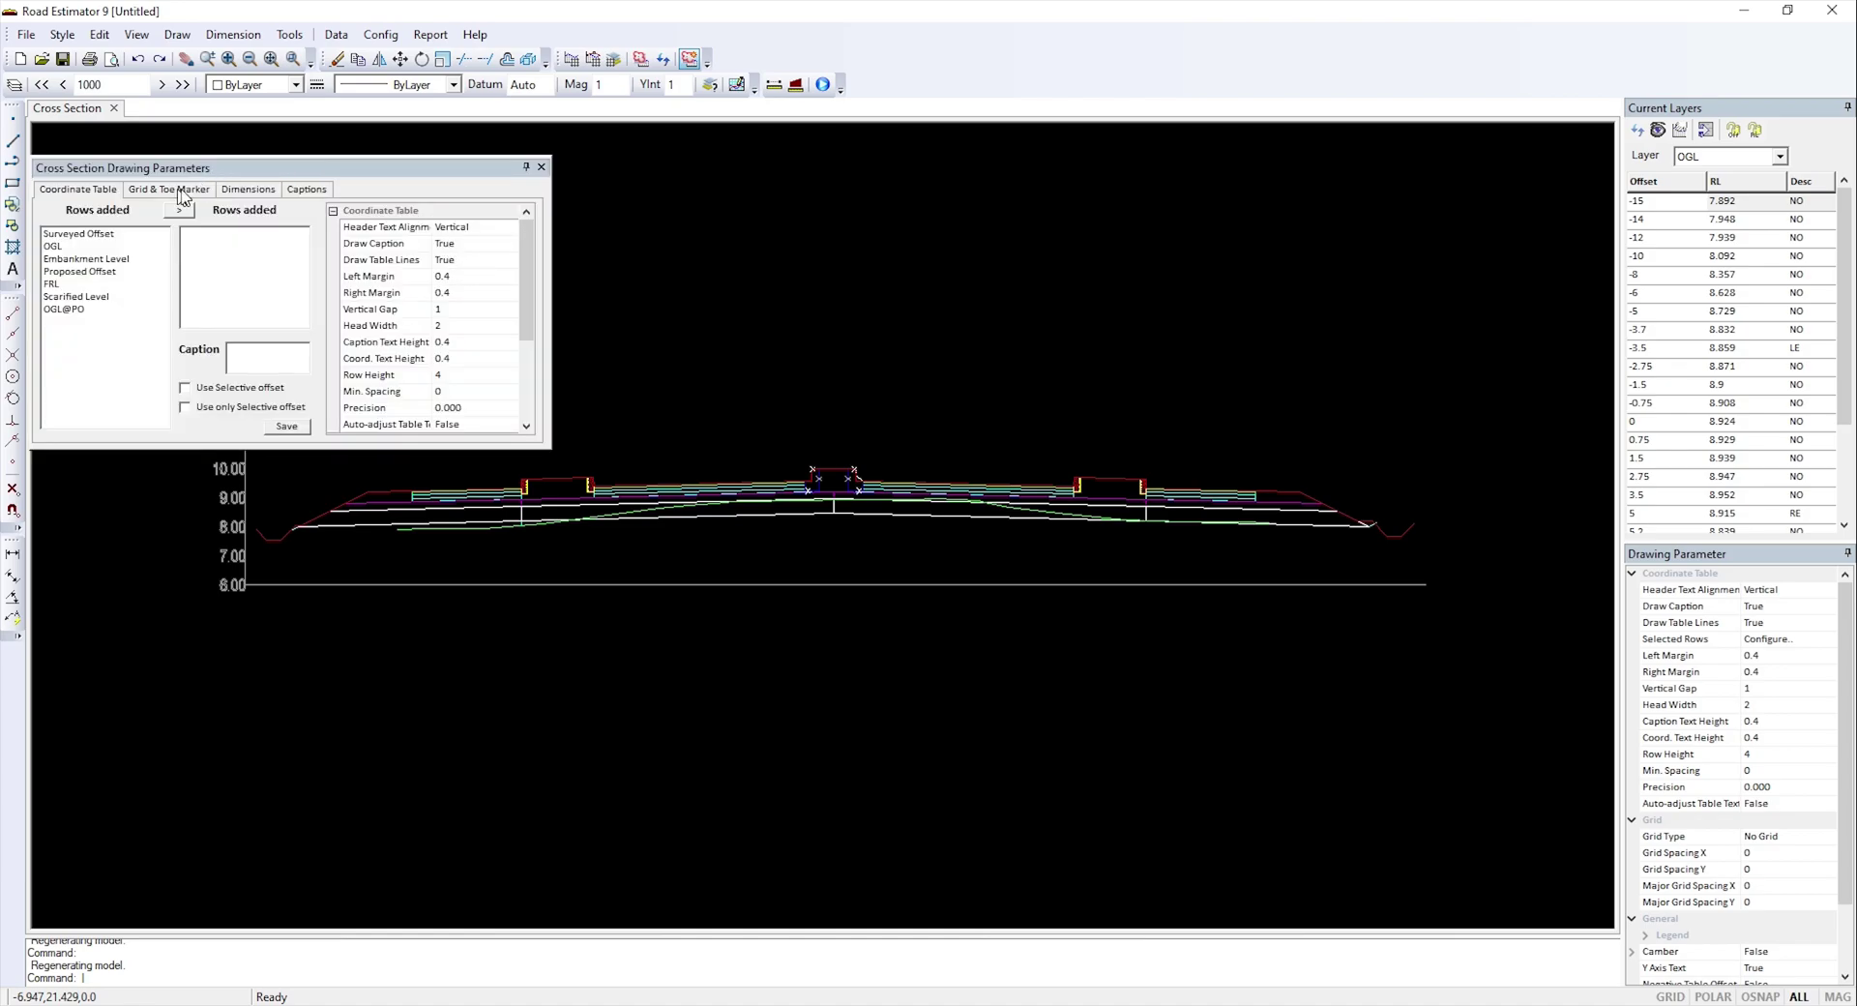
click(253, 191)
drag(300, 174, 745, 171)
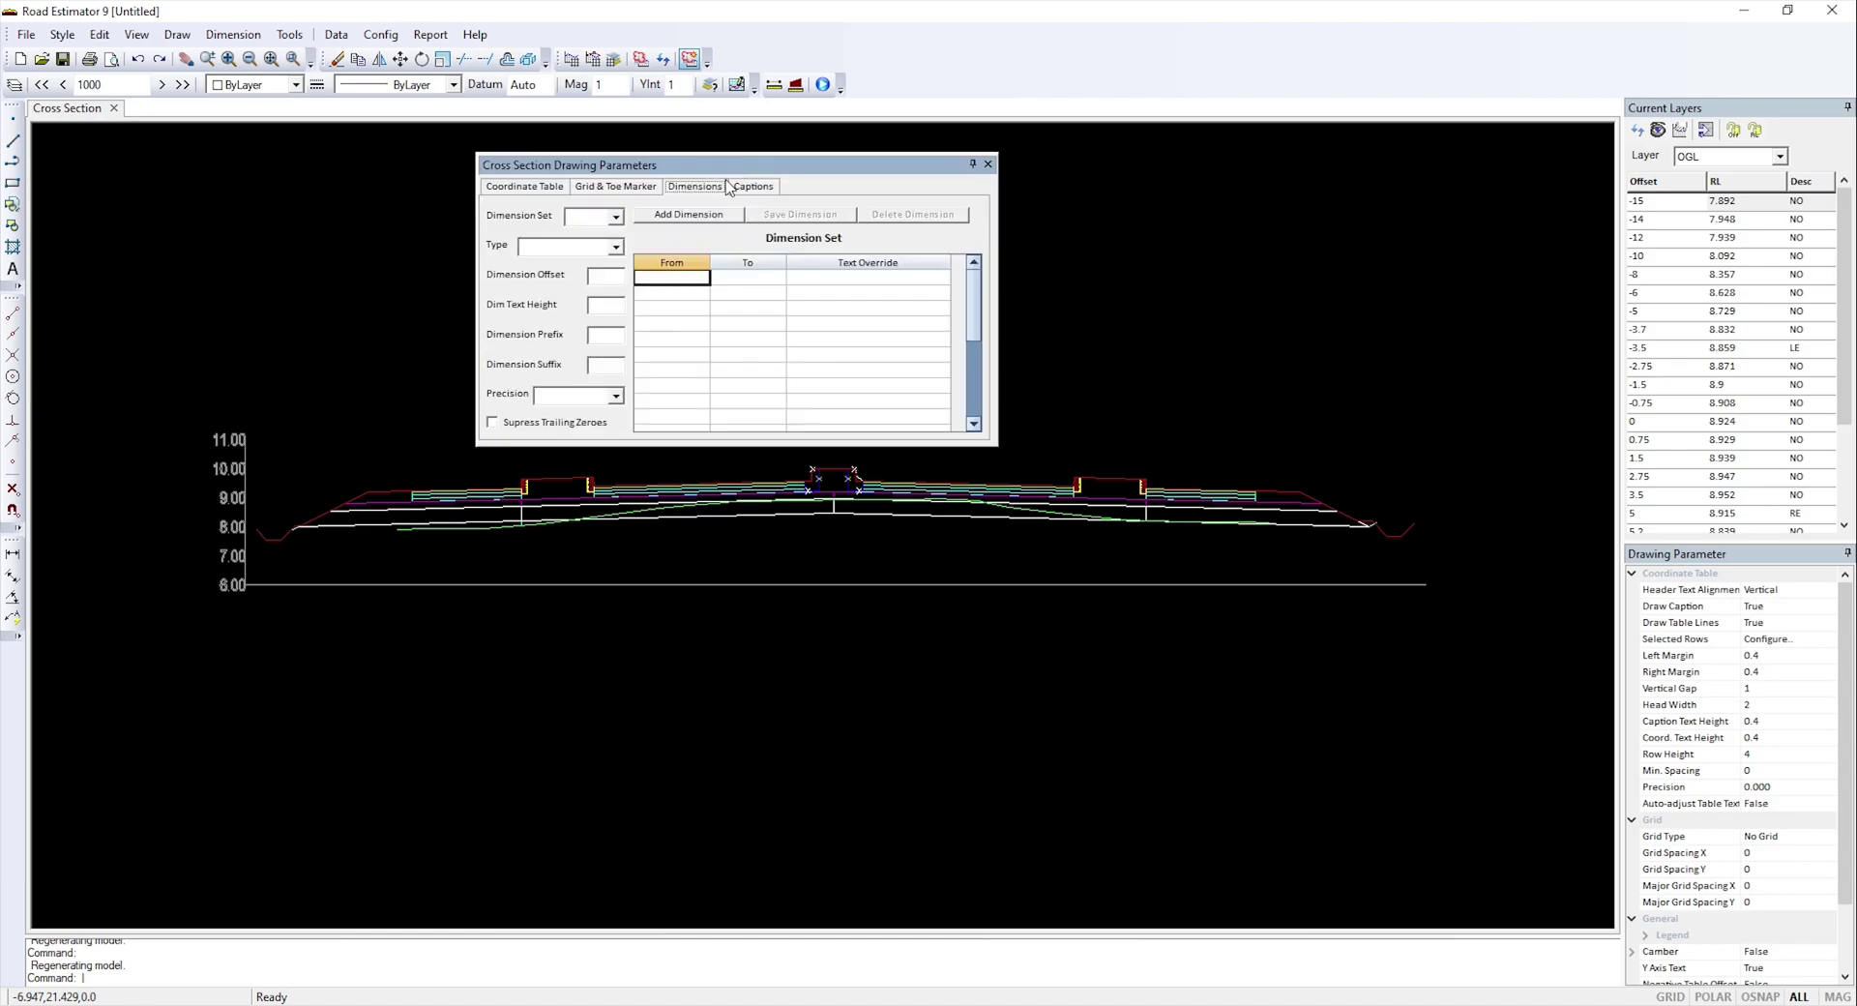
click(684, 214)
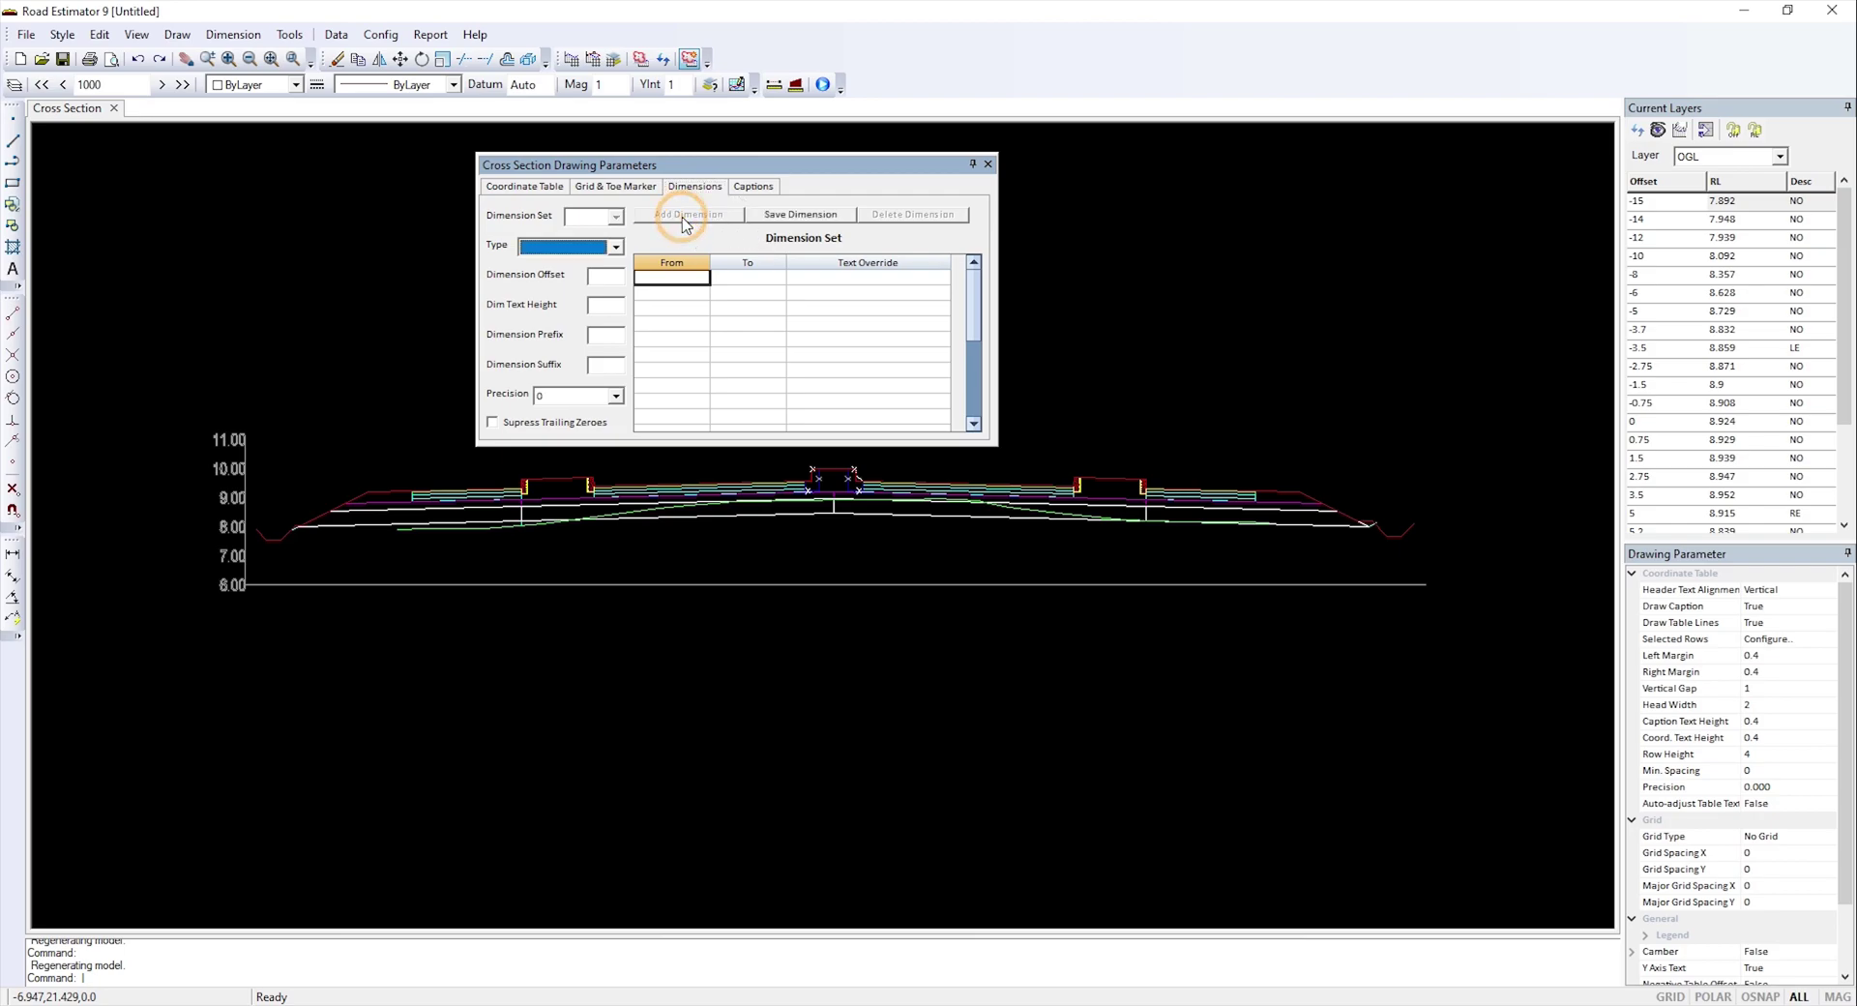
click(619, 246)
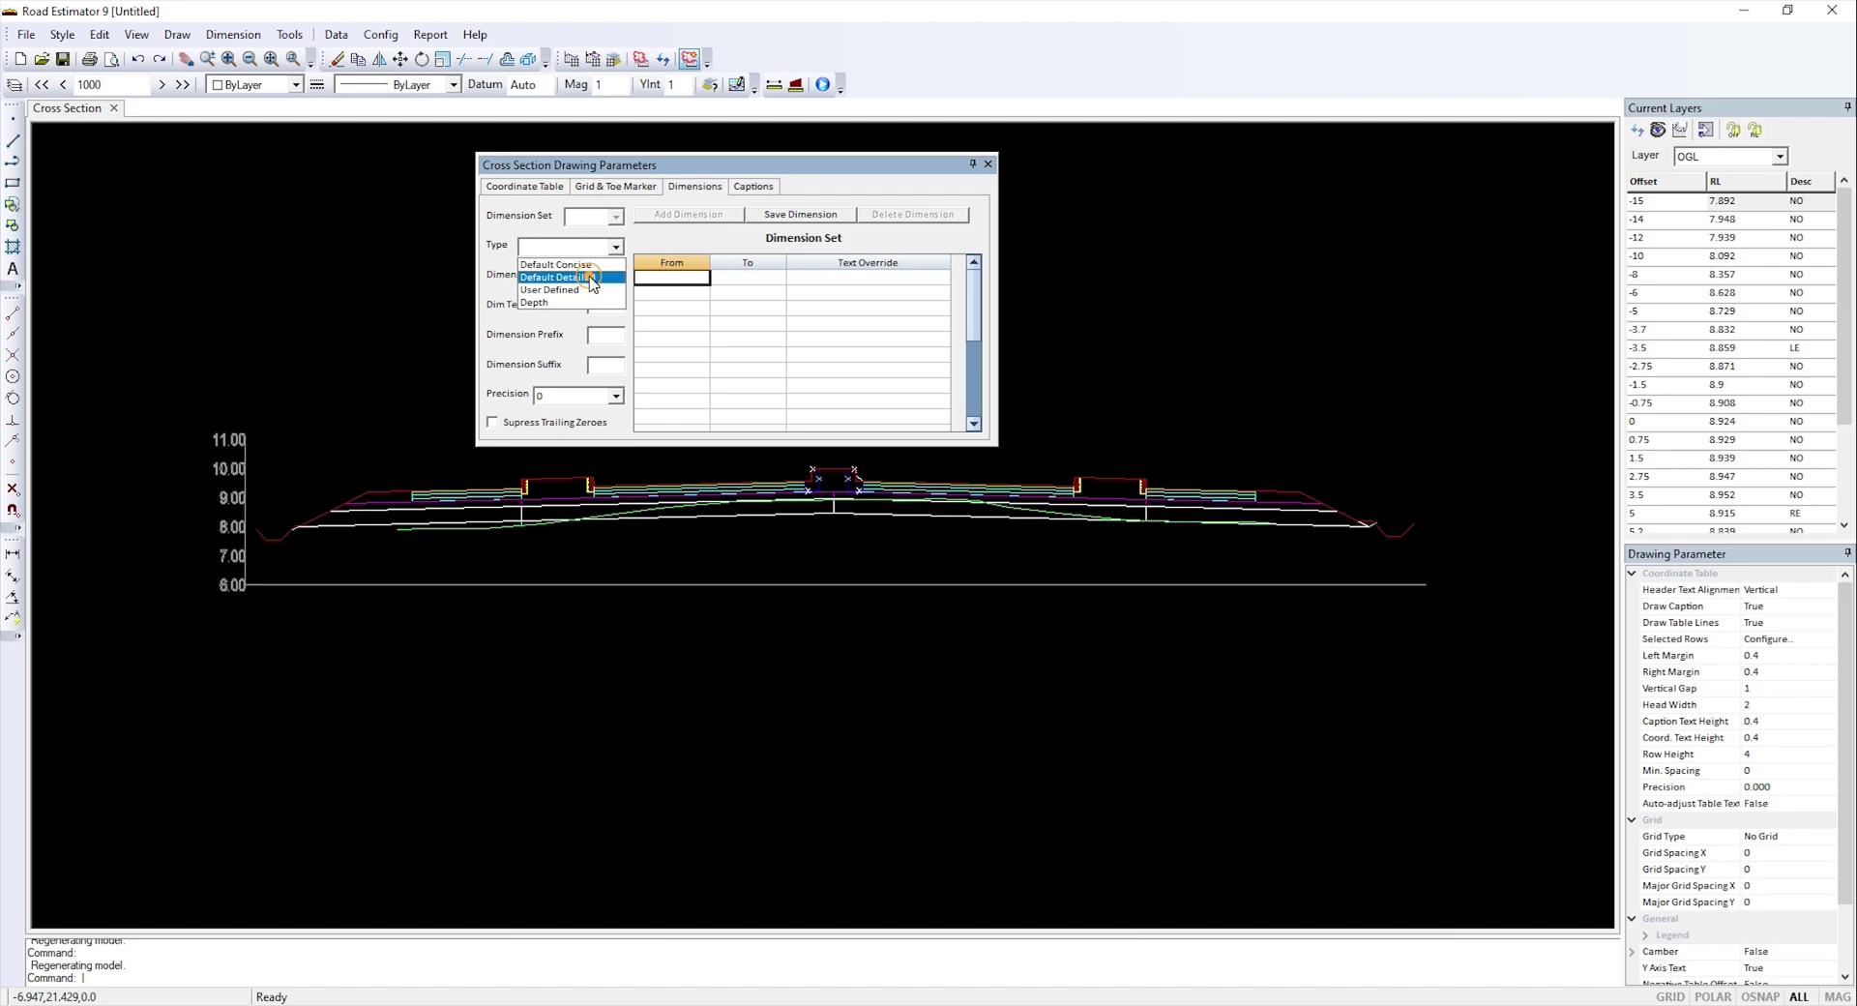
click(590, 277)
- Set the dimension offset to 1.5, text height to 0.25 and precision to 0.000, and save the dimension set
click(609, 277)
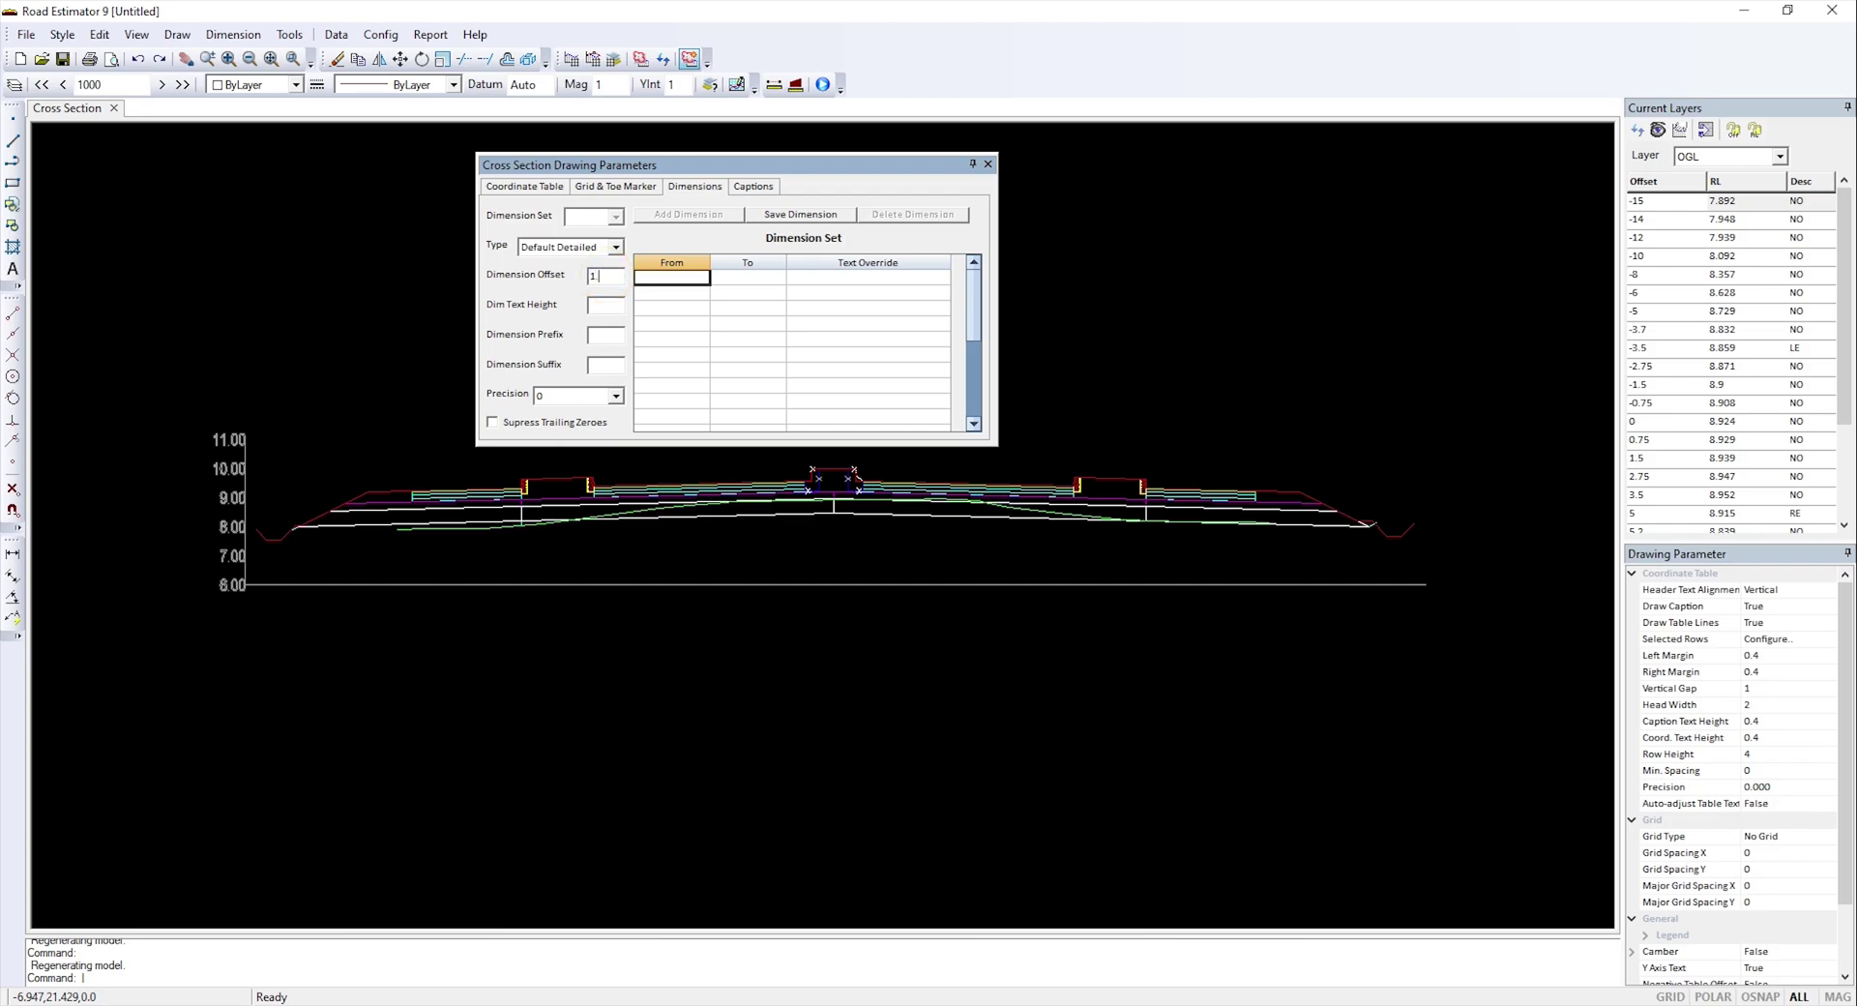
click(601, 307)
click(580, 396)
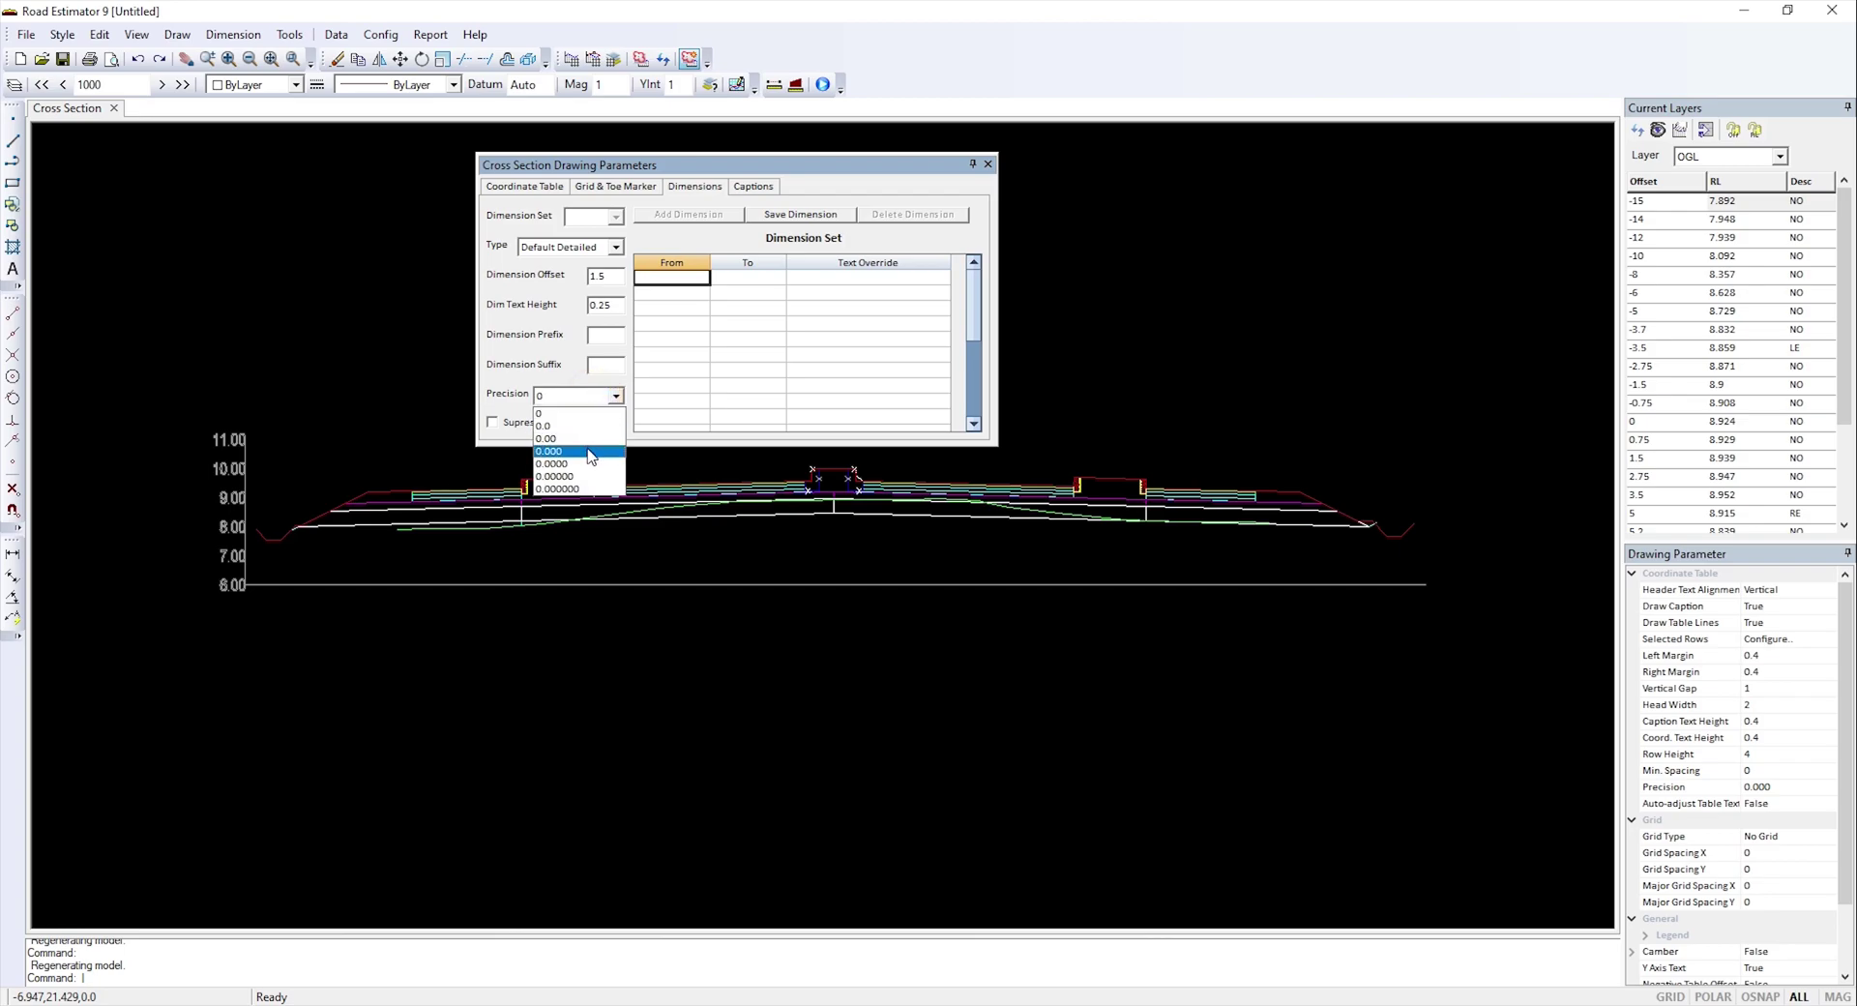
click(591, 452)
click(795, 215)
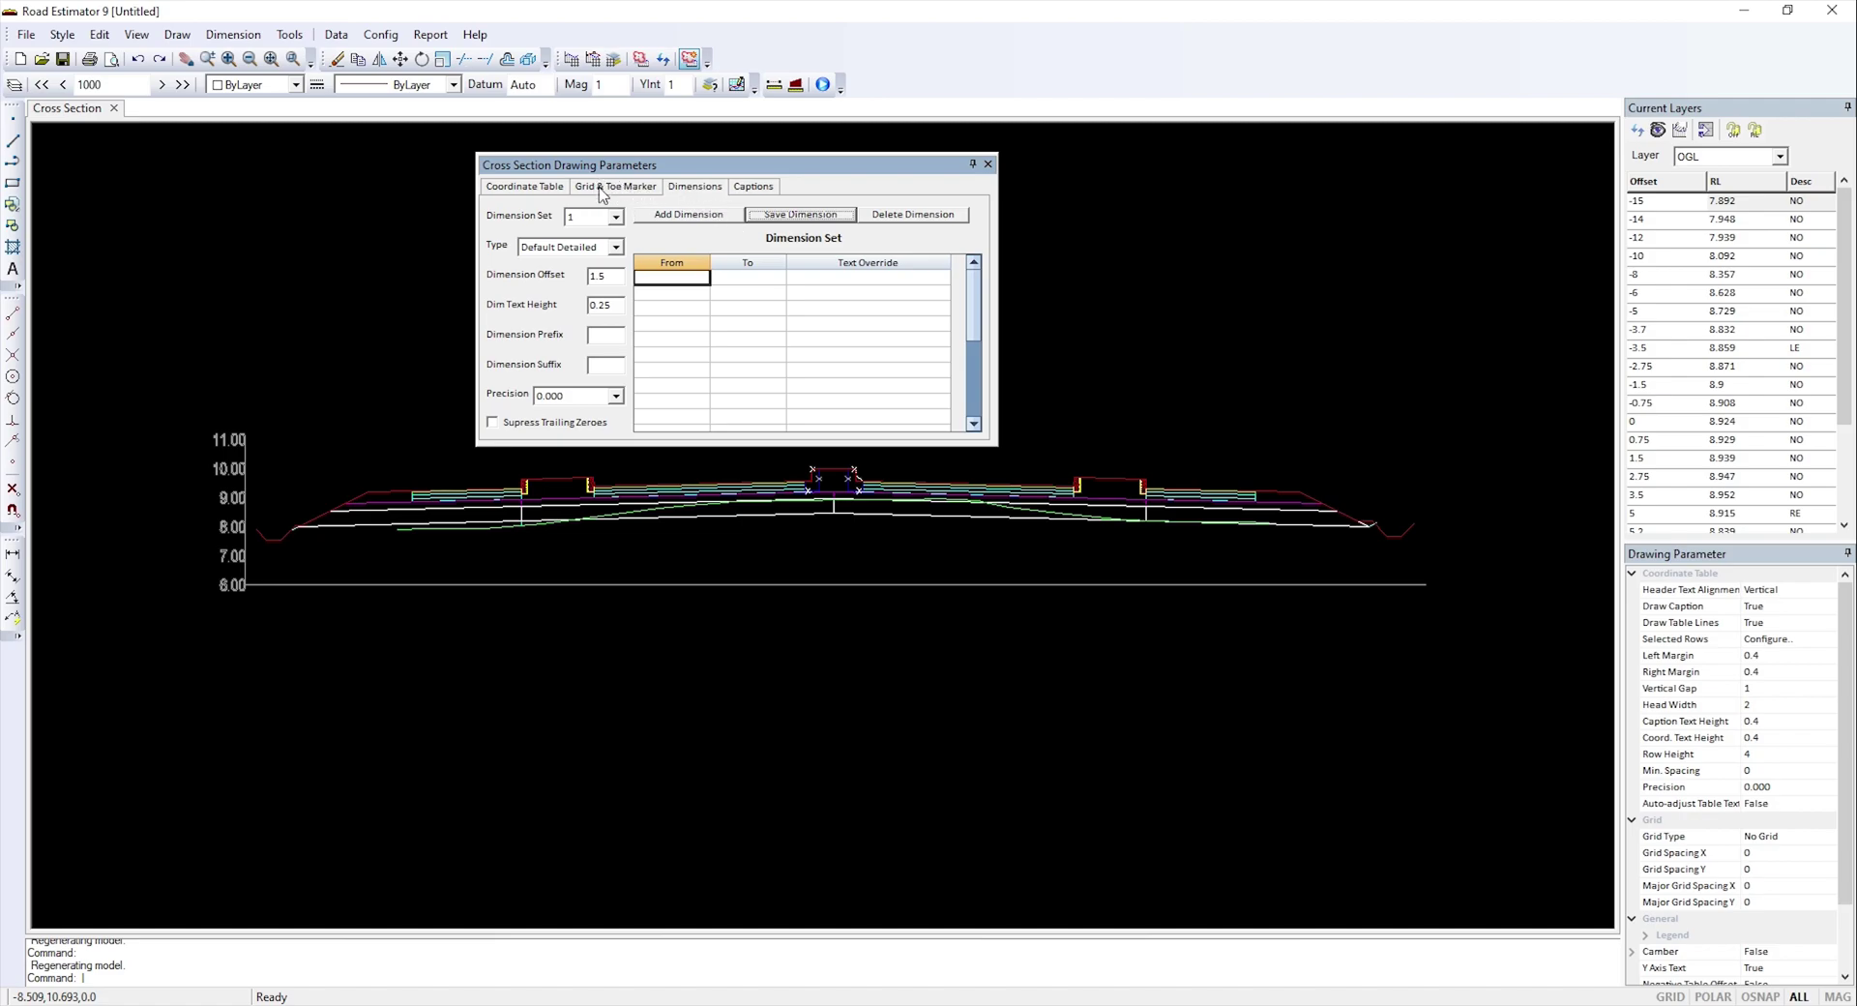
- Set the cross section's toe marker option to At Specified
click(638, 190)
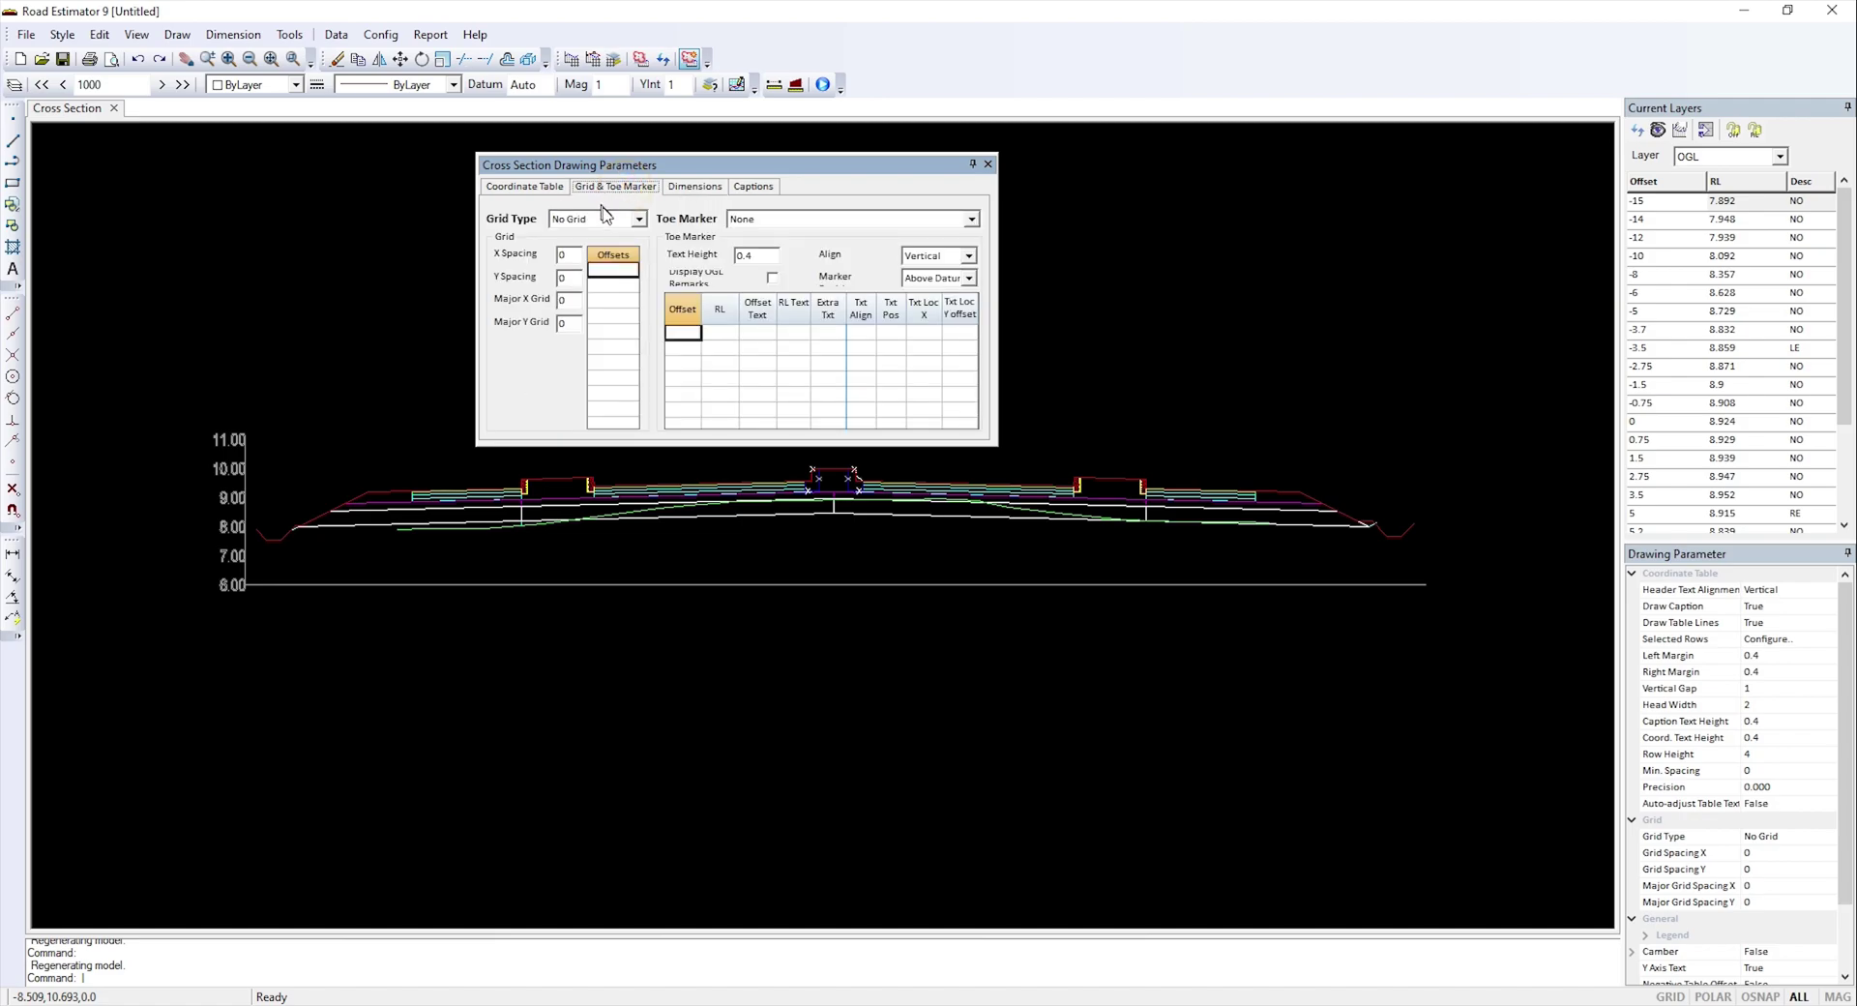
click(797, 223)
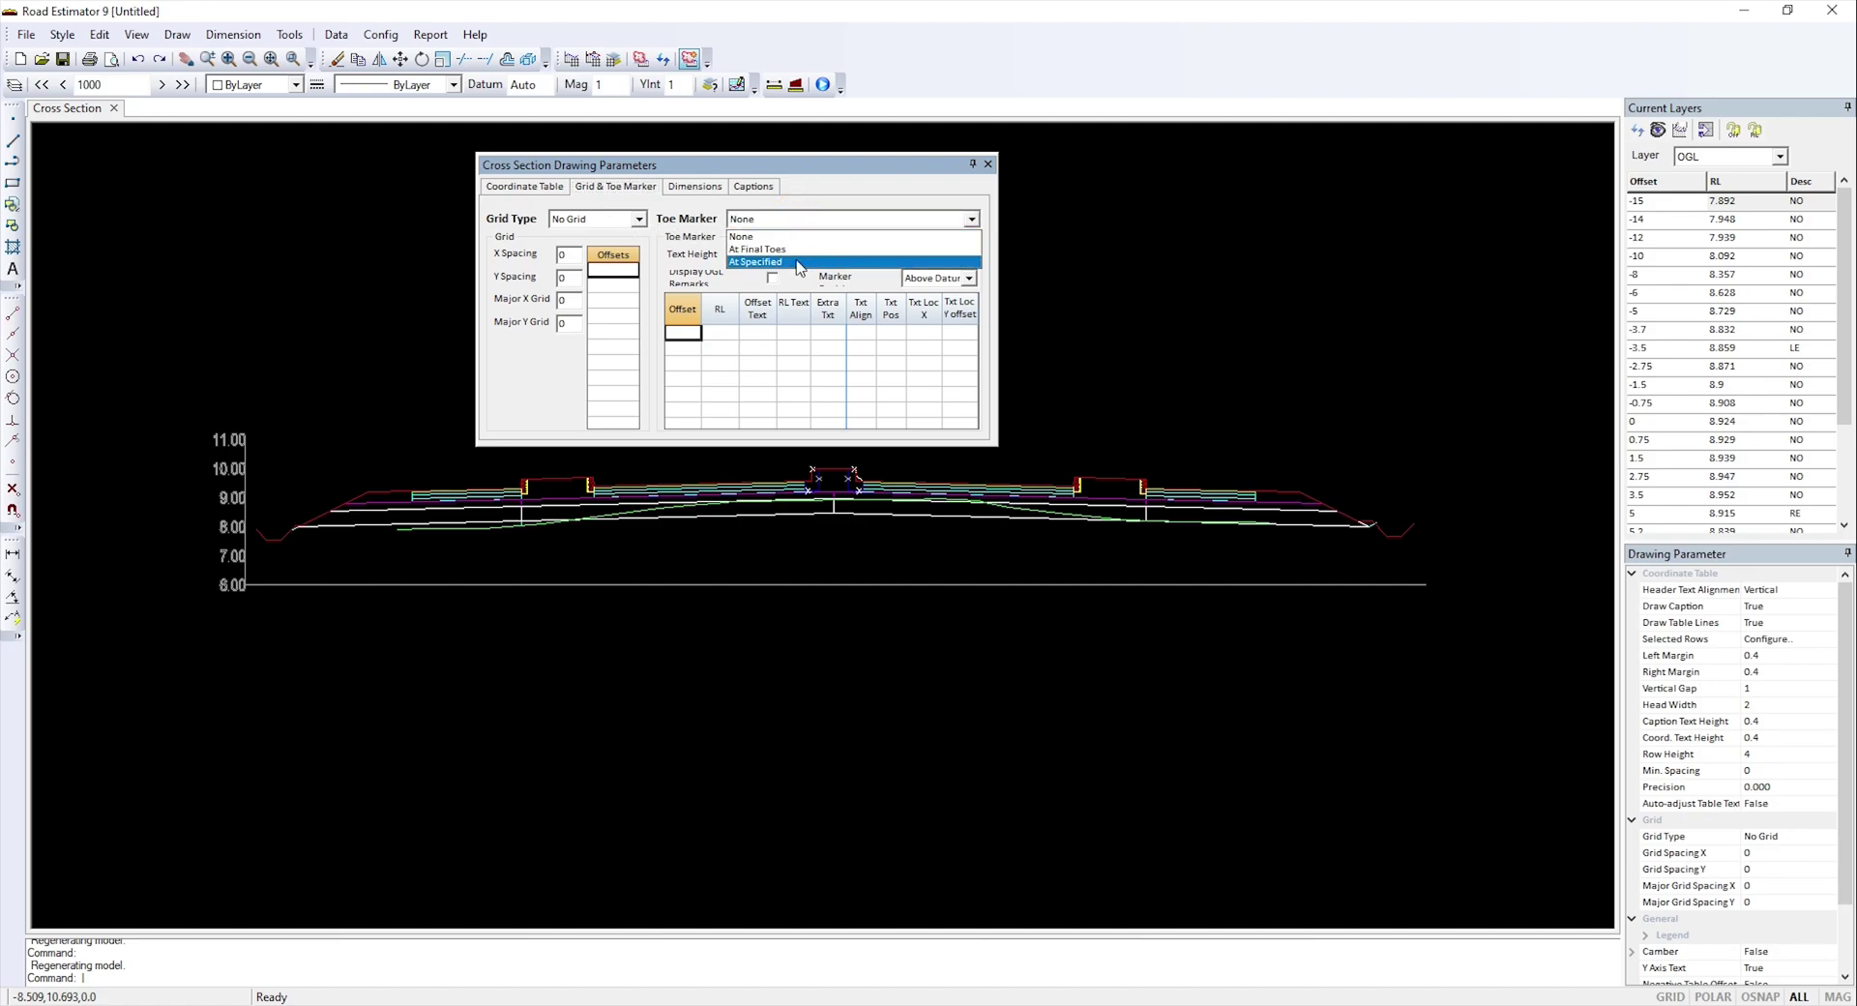
click(799, 262)
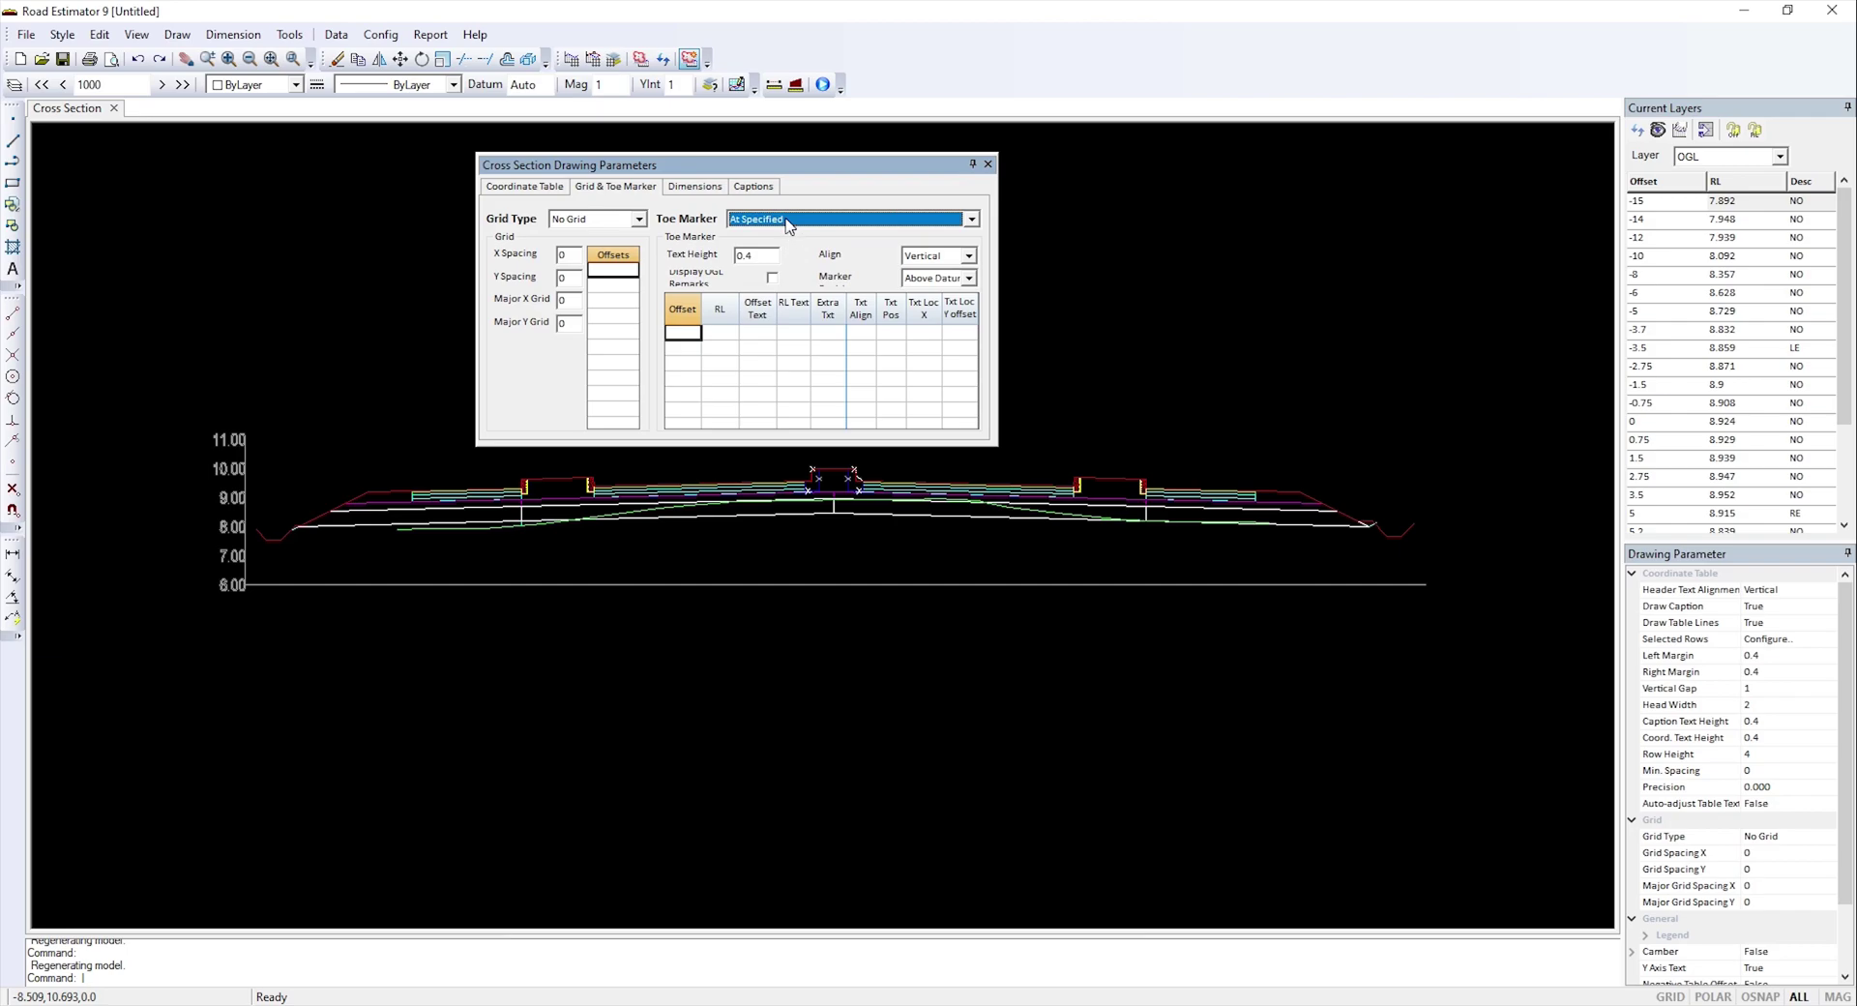
- Set the toe marker option to At Final Toes, enable Display OGL Remarks, and close the drawing parameters
click(790, 221)
click(791, 246)
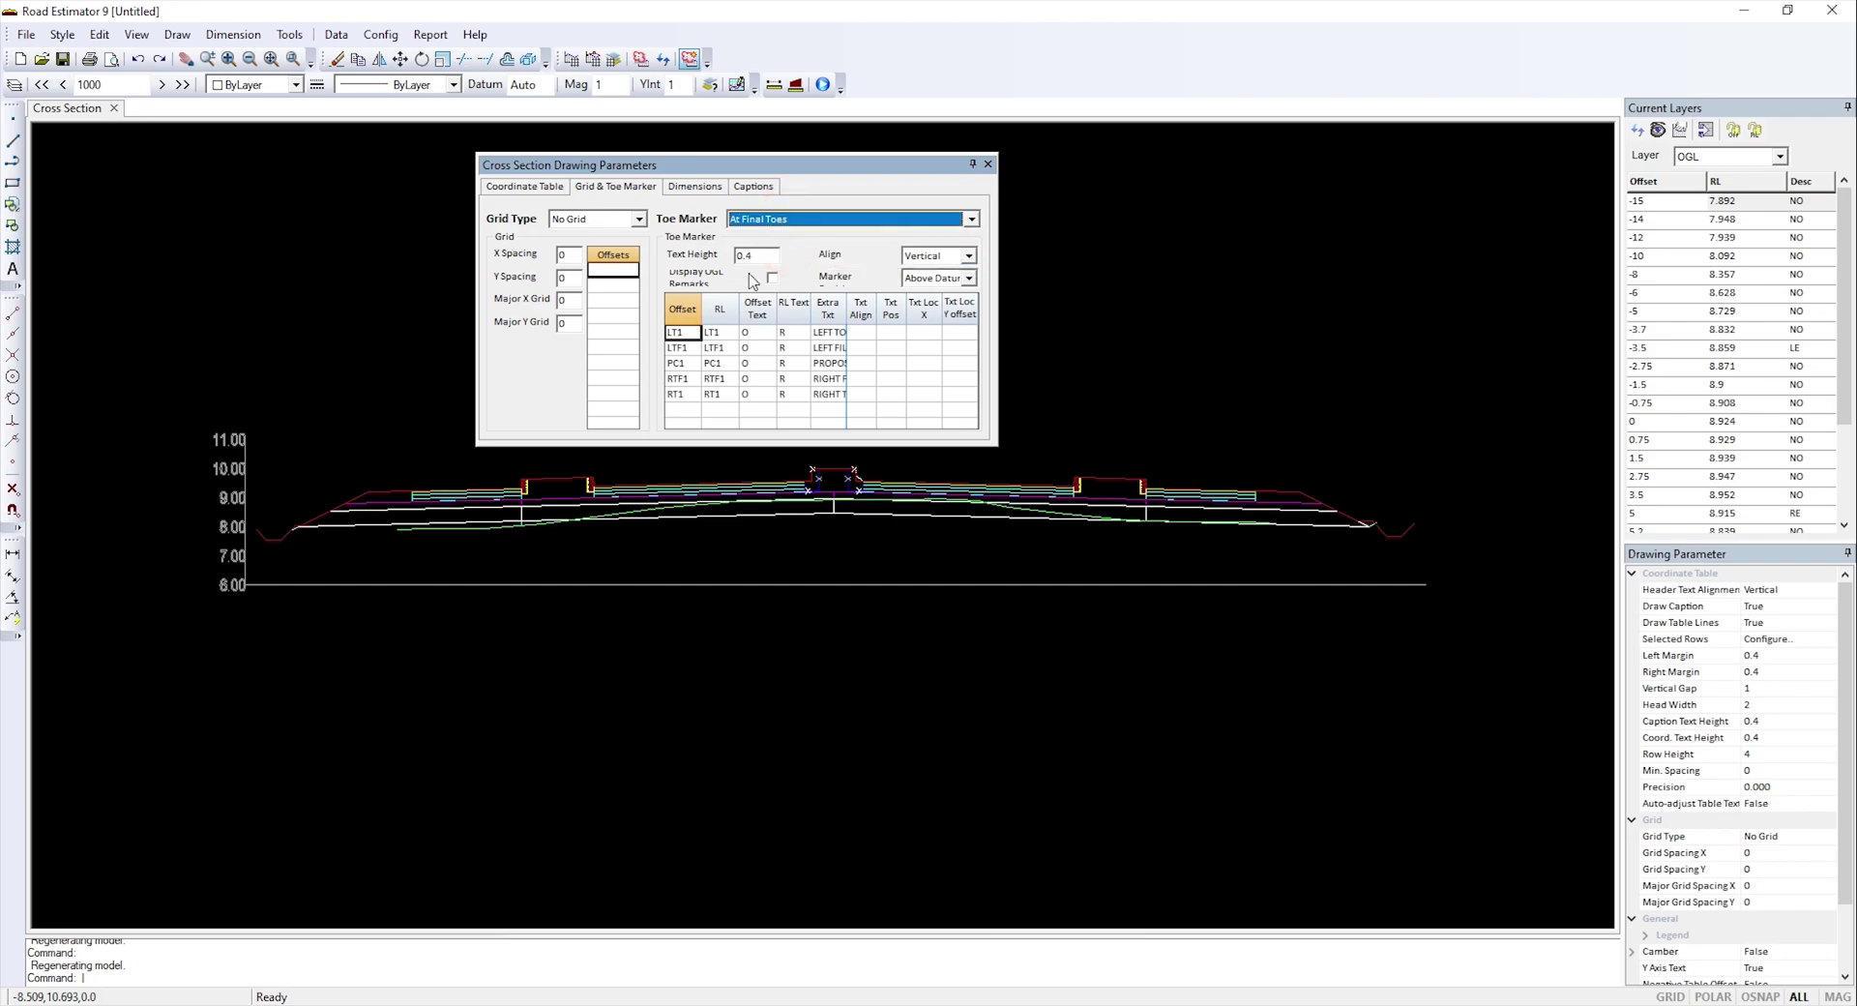
drag(685, 334, 827, 396)
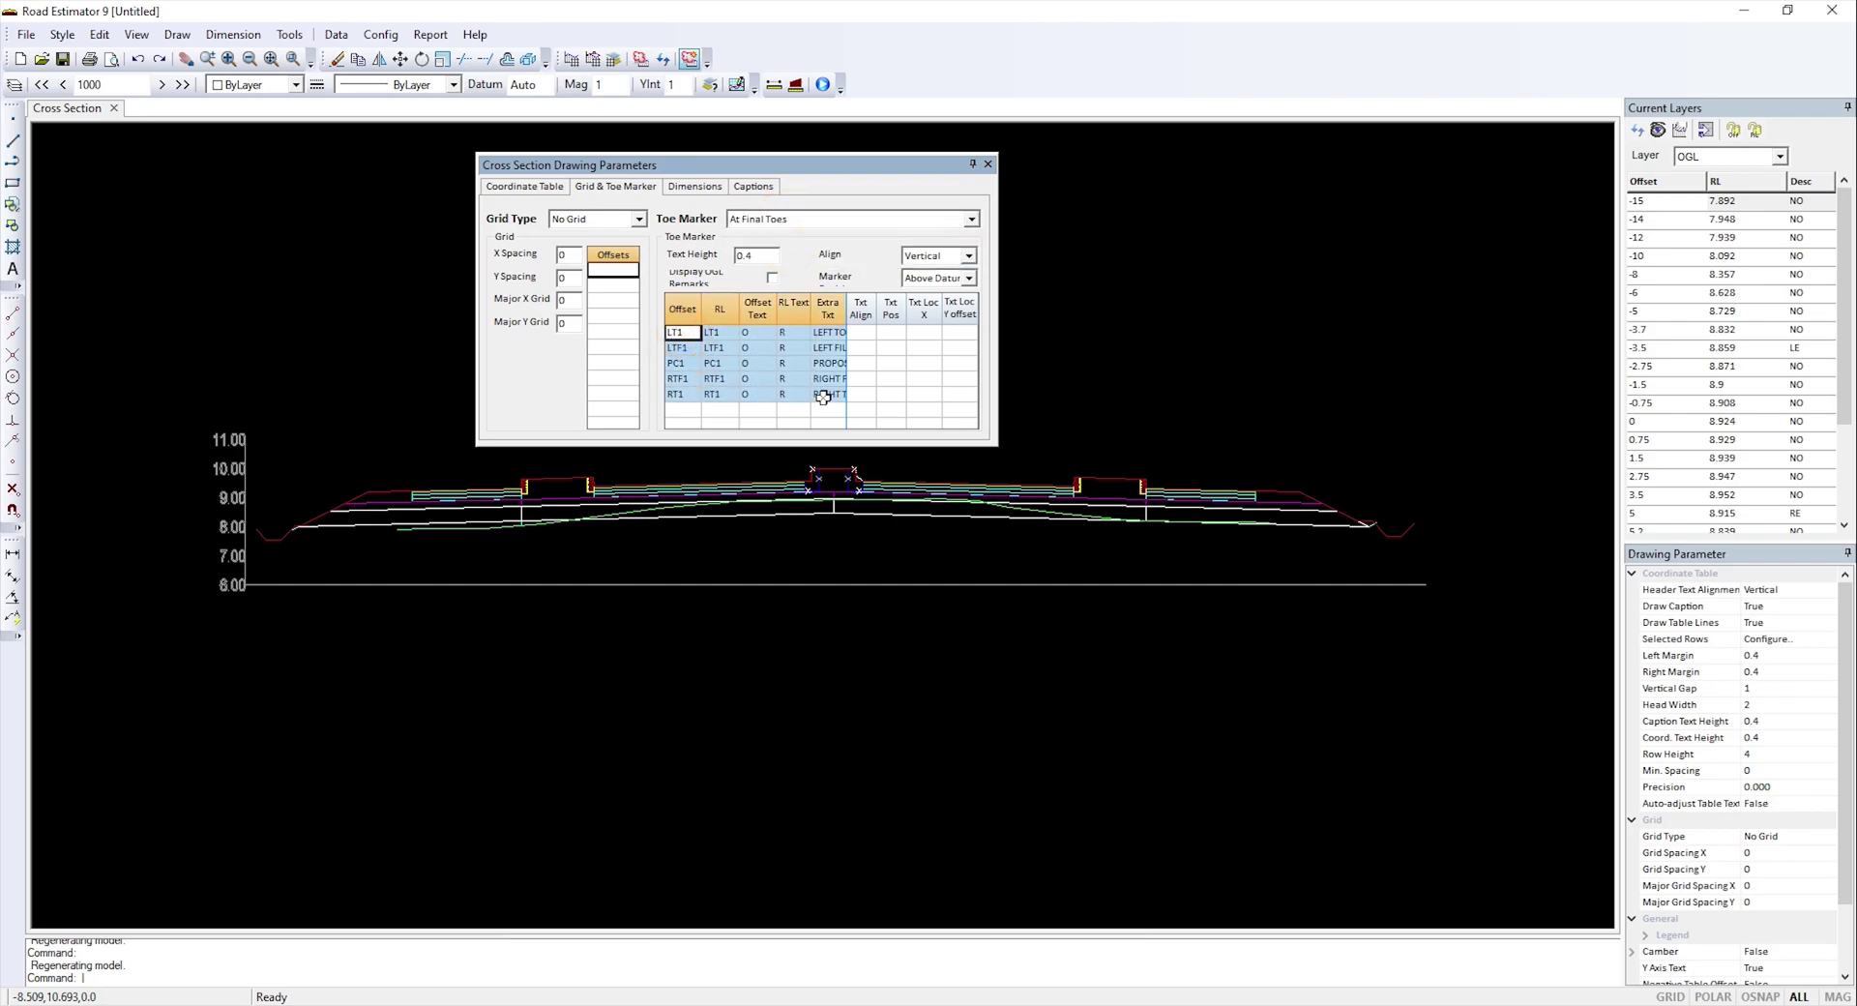
click(769, 410)
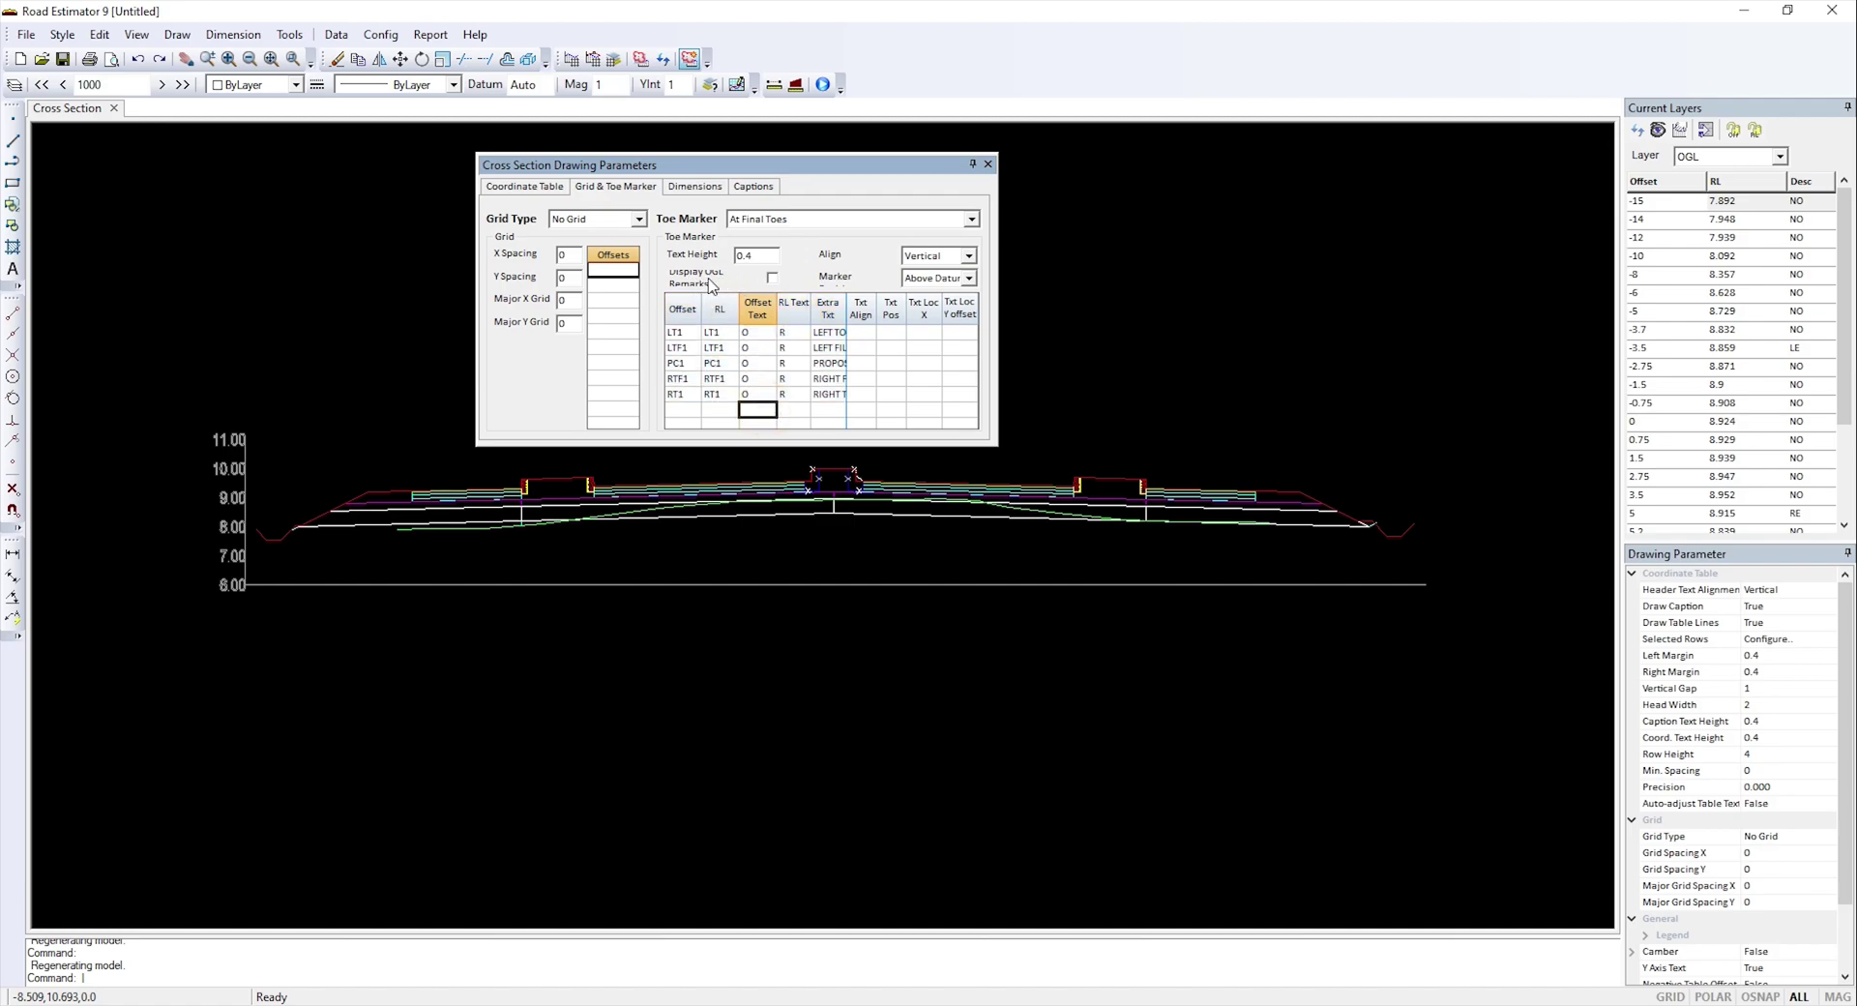
click(772, 279)
click(987, 164)
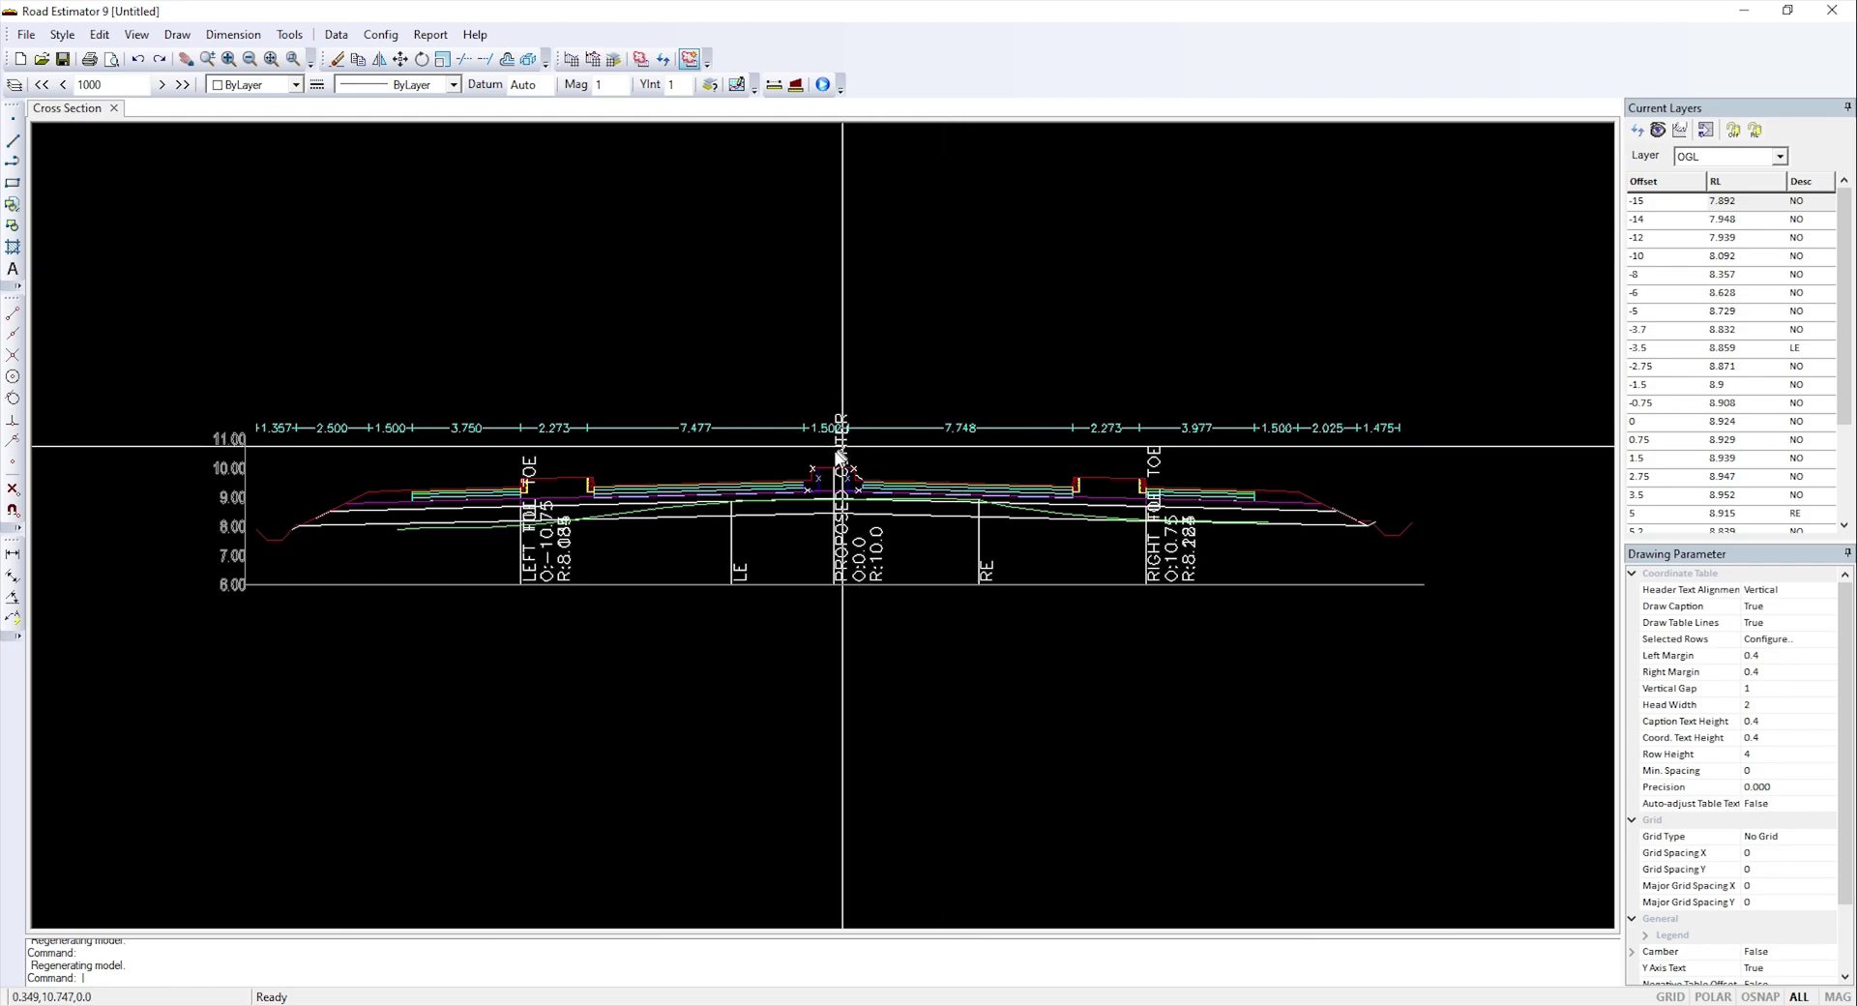
- Reduce the toe marker text height and set the dimension text height to 0.15 in the cross section settings
scroll(850, 580, up, 1)
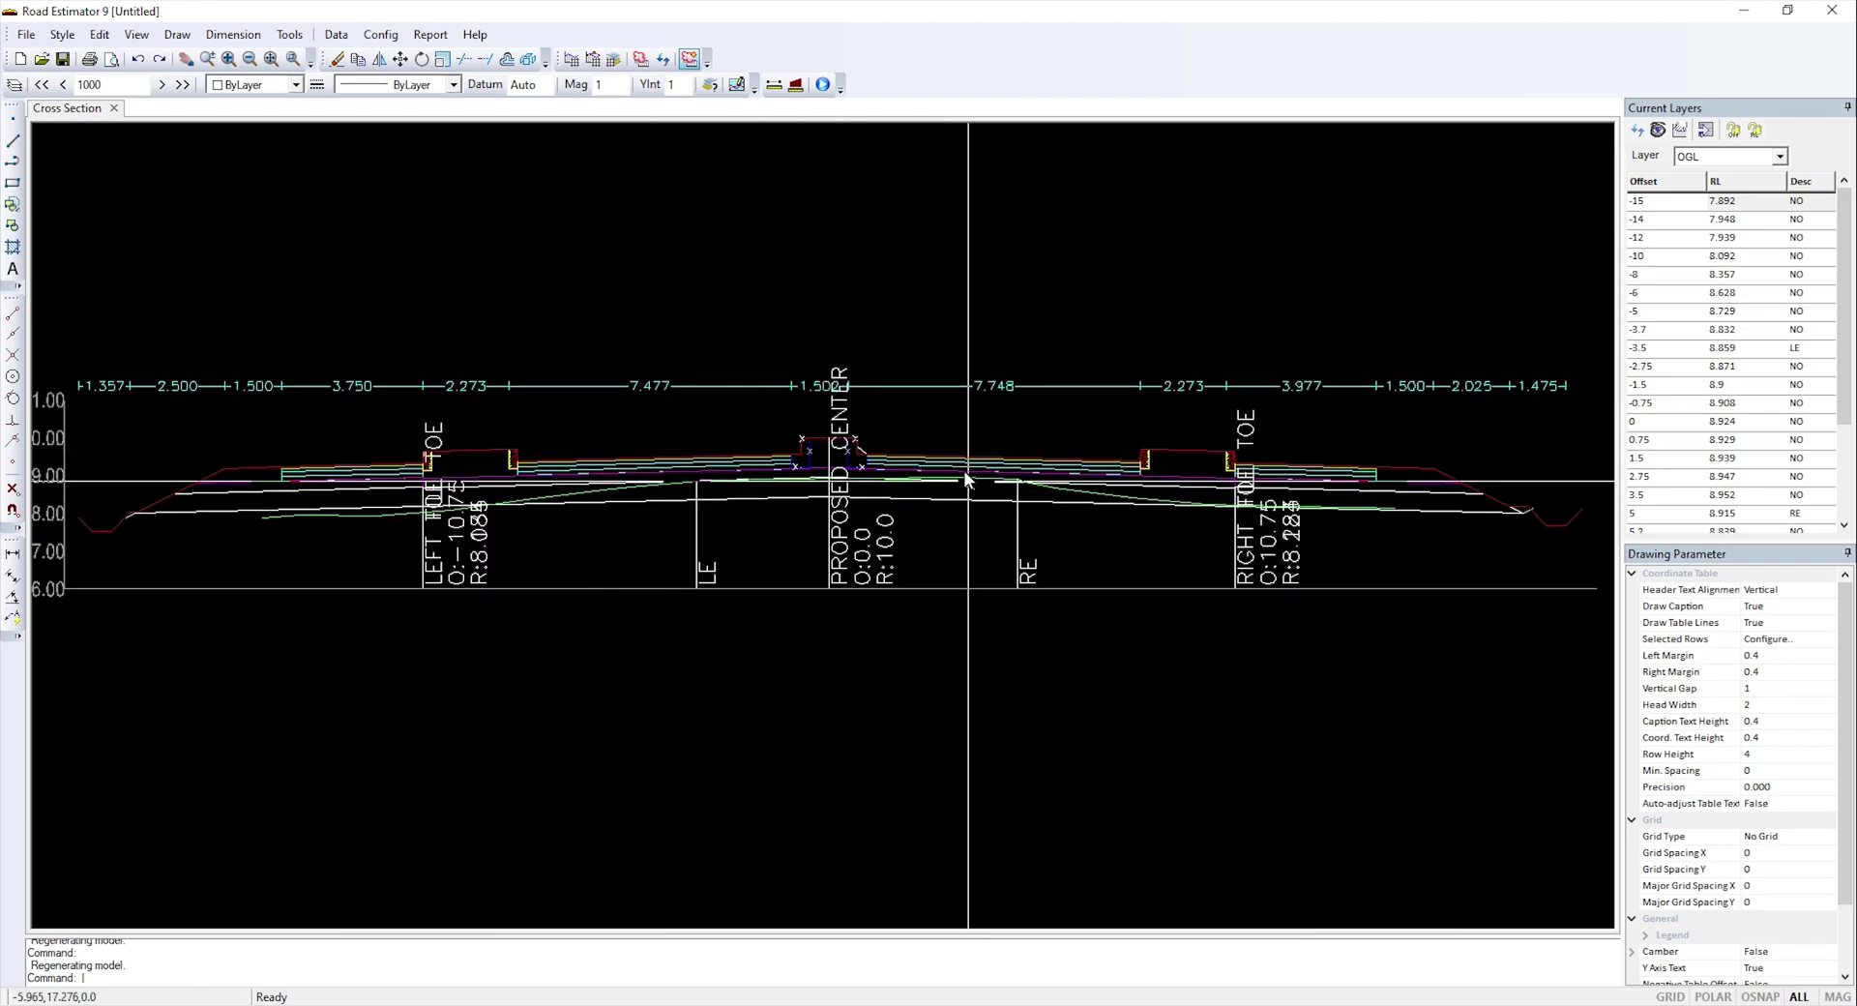
click(380, 34)
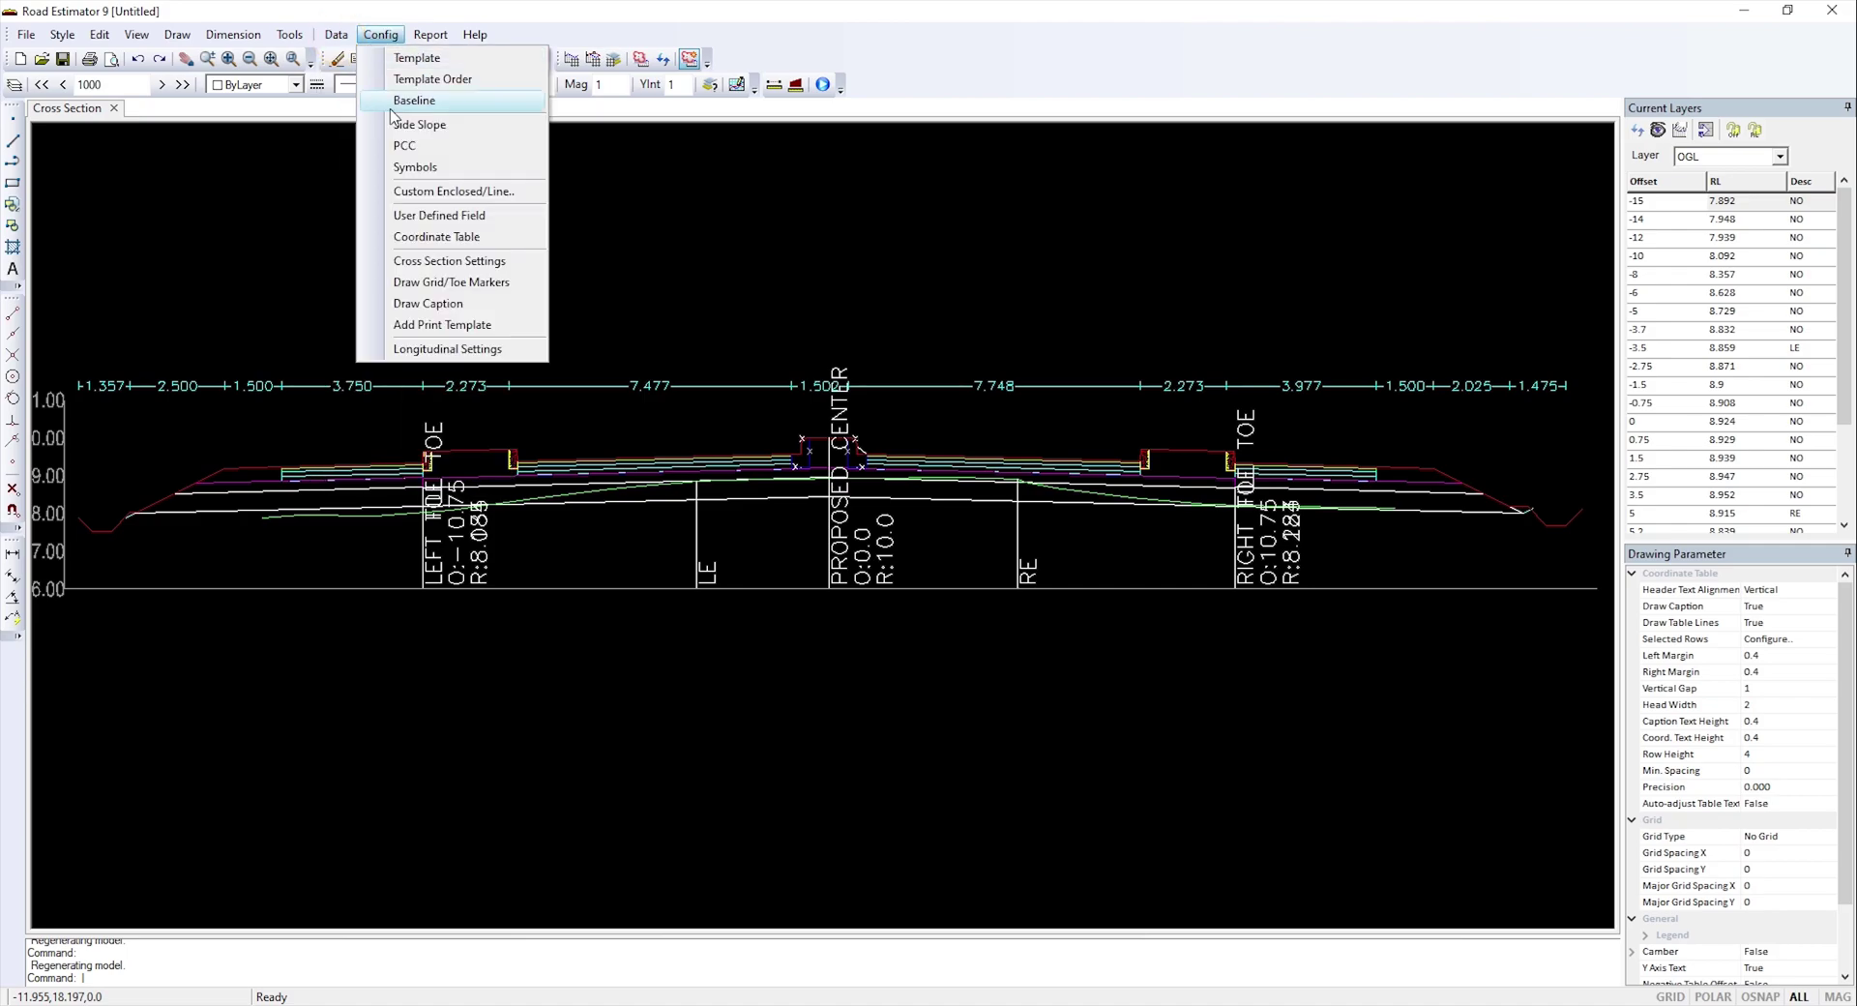
click(435, 261)
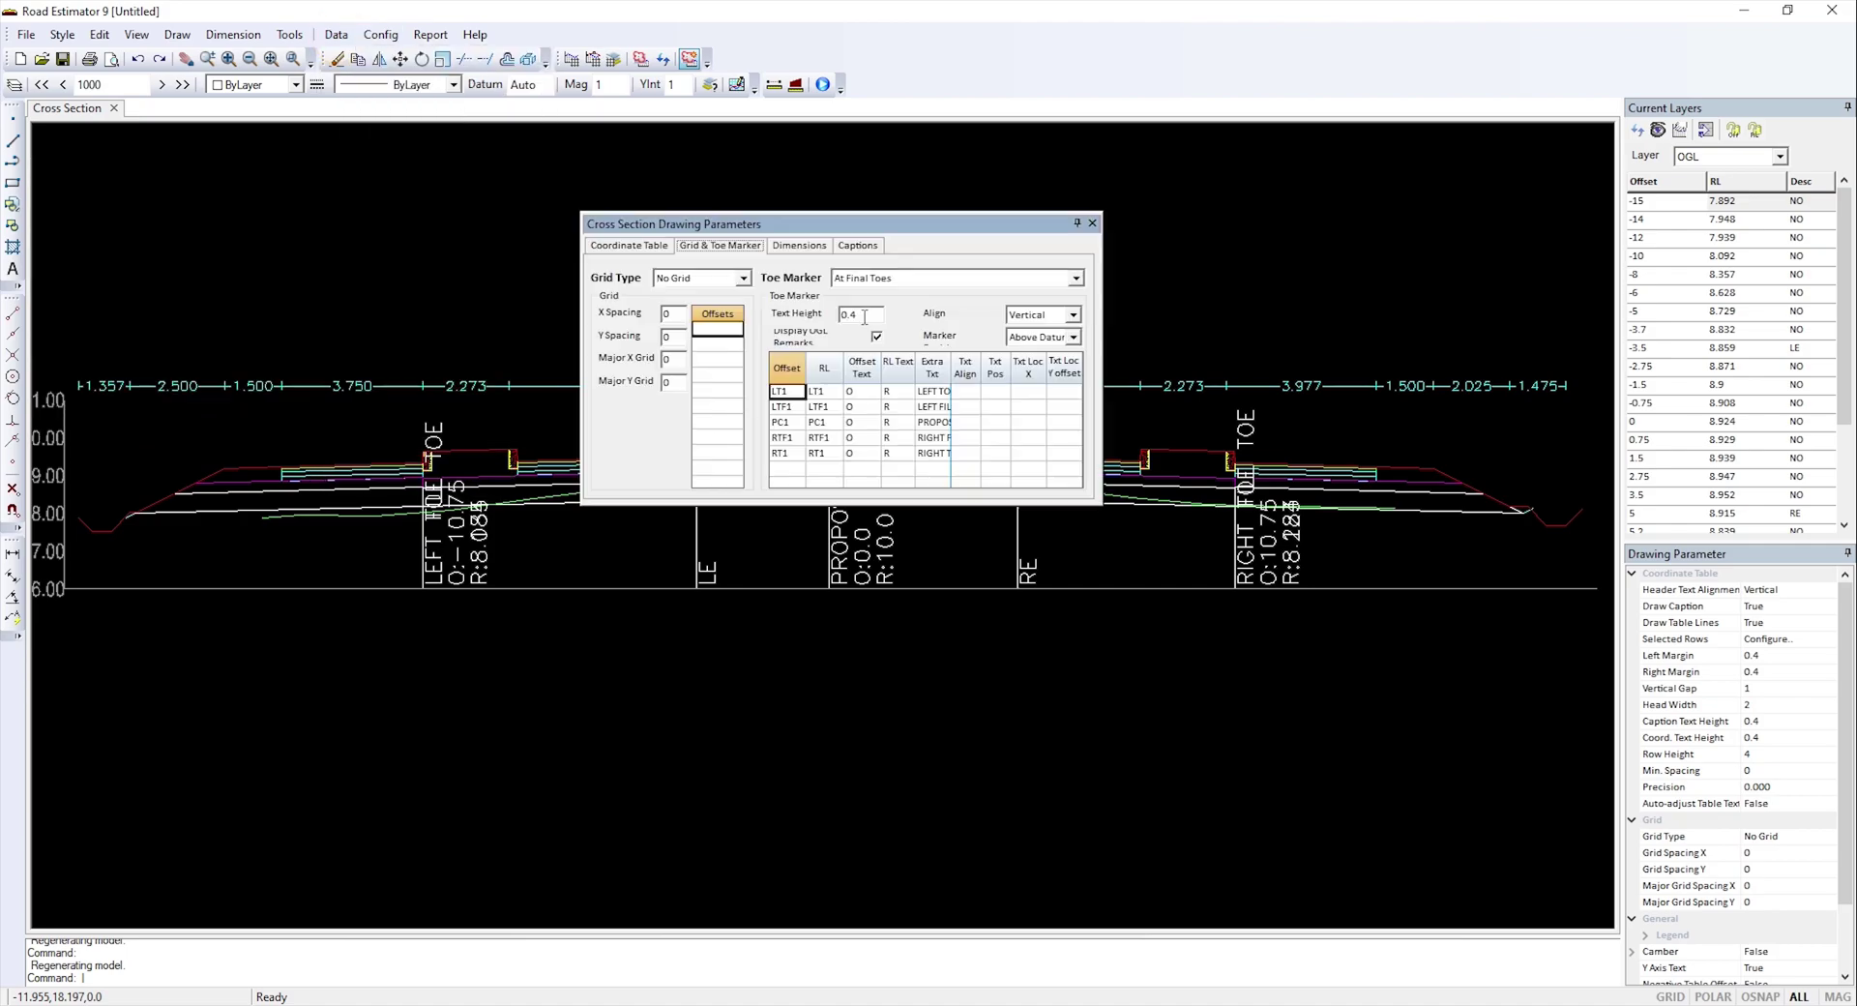
click(860, 315)
click(799, 247)
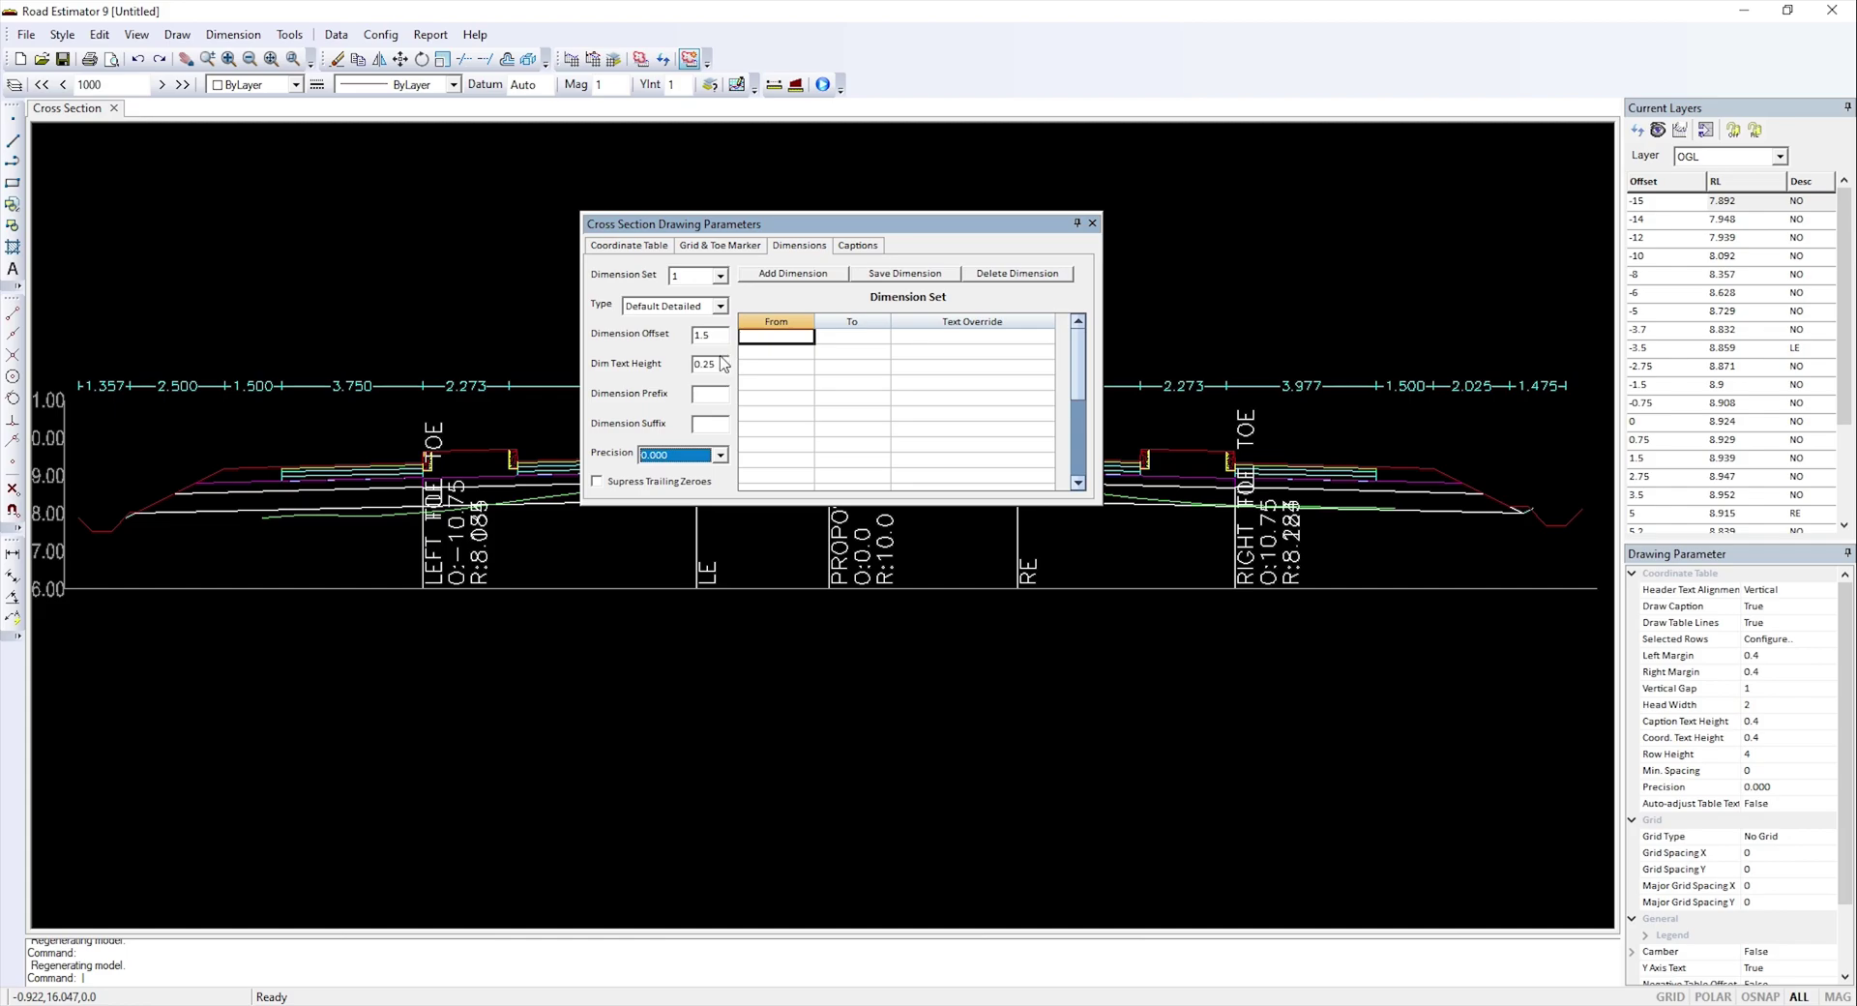
drag(719, 364, 709, 366)
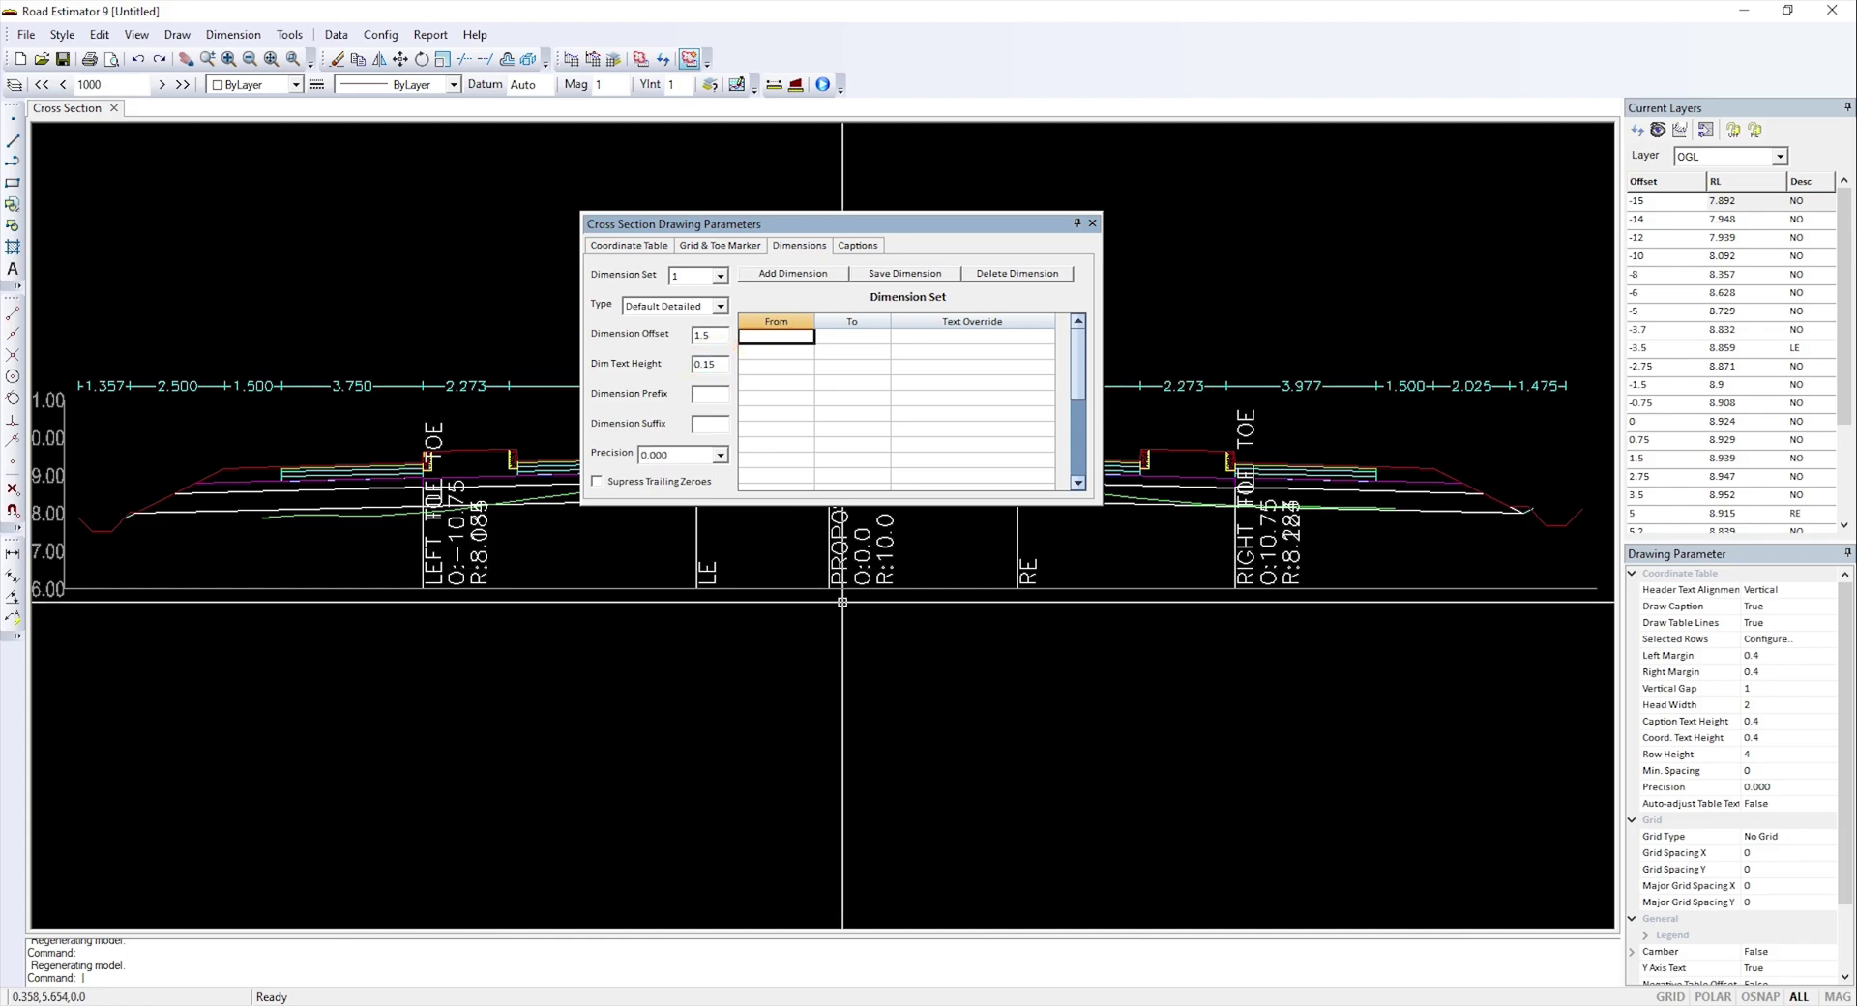
click(727, 248)
click(1093, 223)
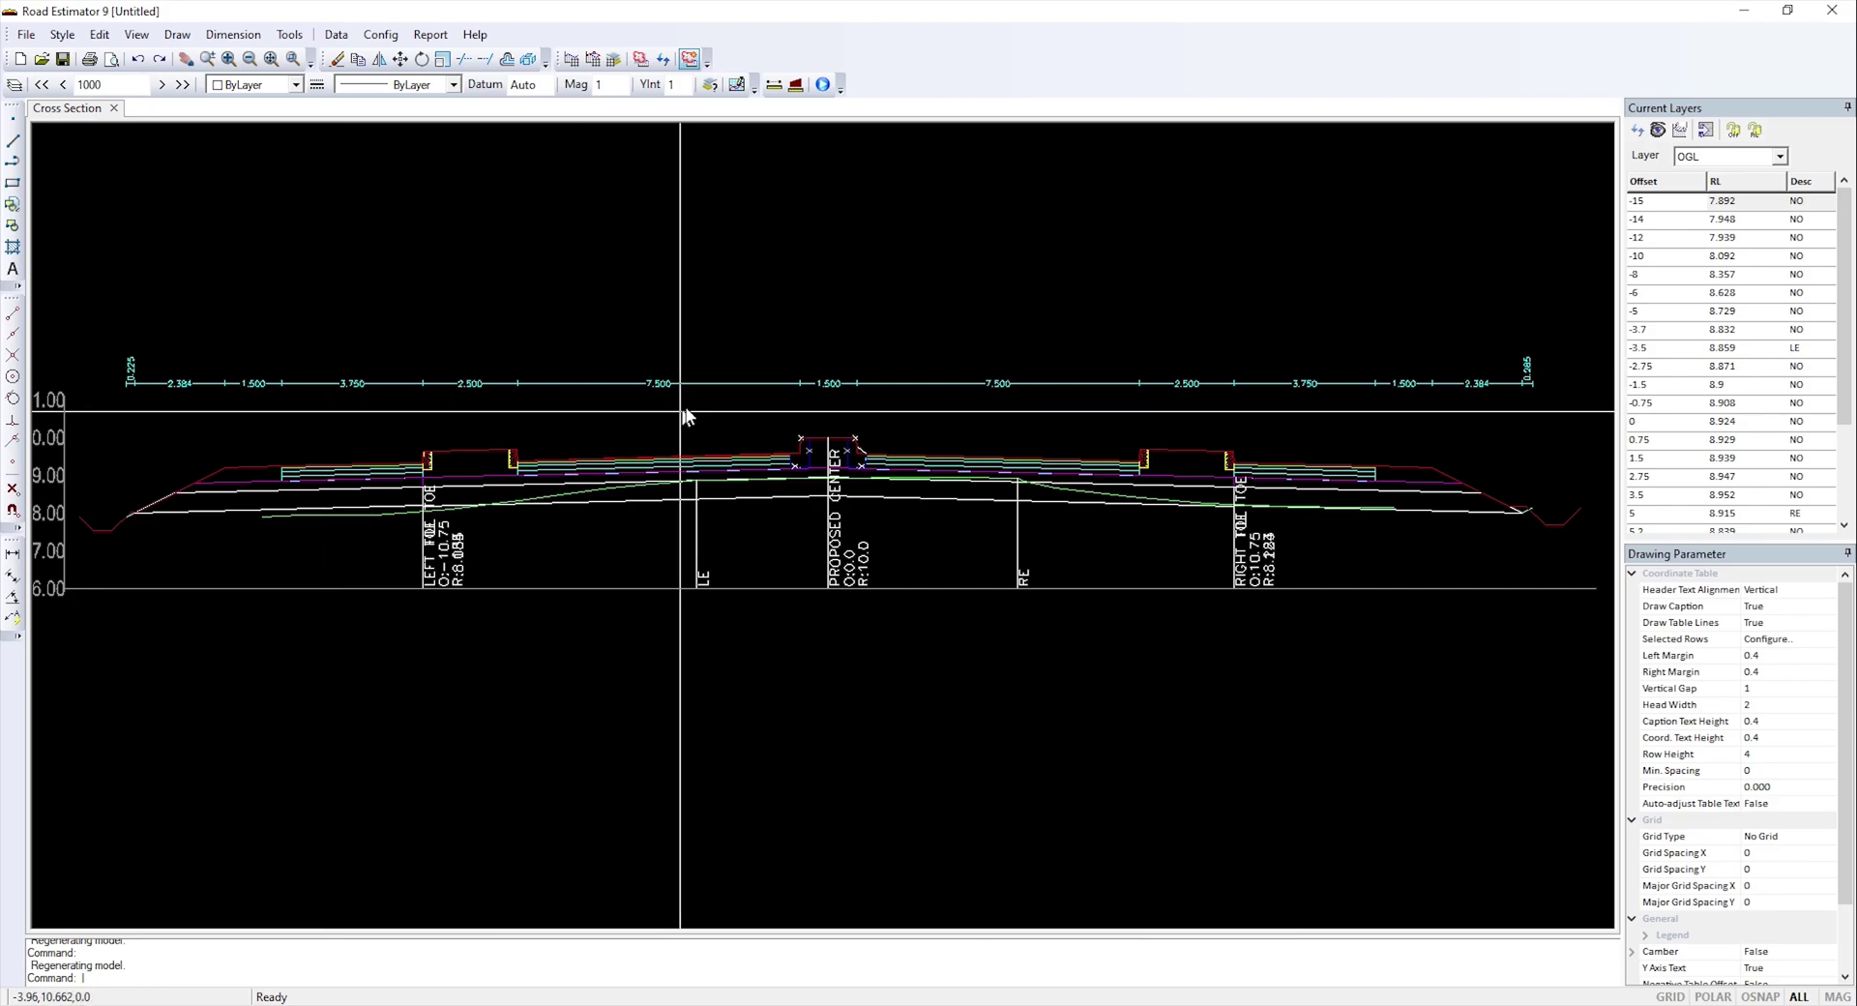
- Examine the dimension line and the left toe, right toe and proposed center markers across the cross section
scroll(685, 416, up, 2)
scroll(712, 464, down, 3)
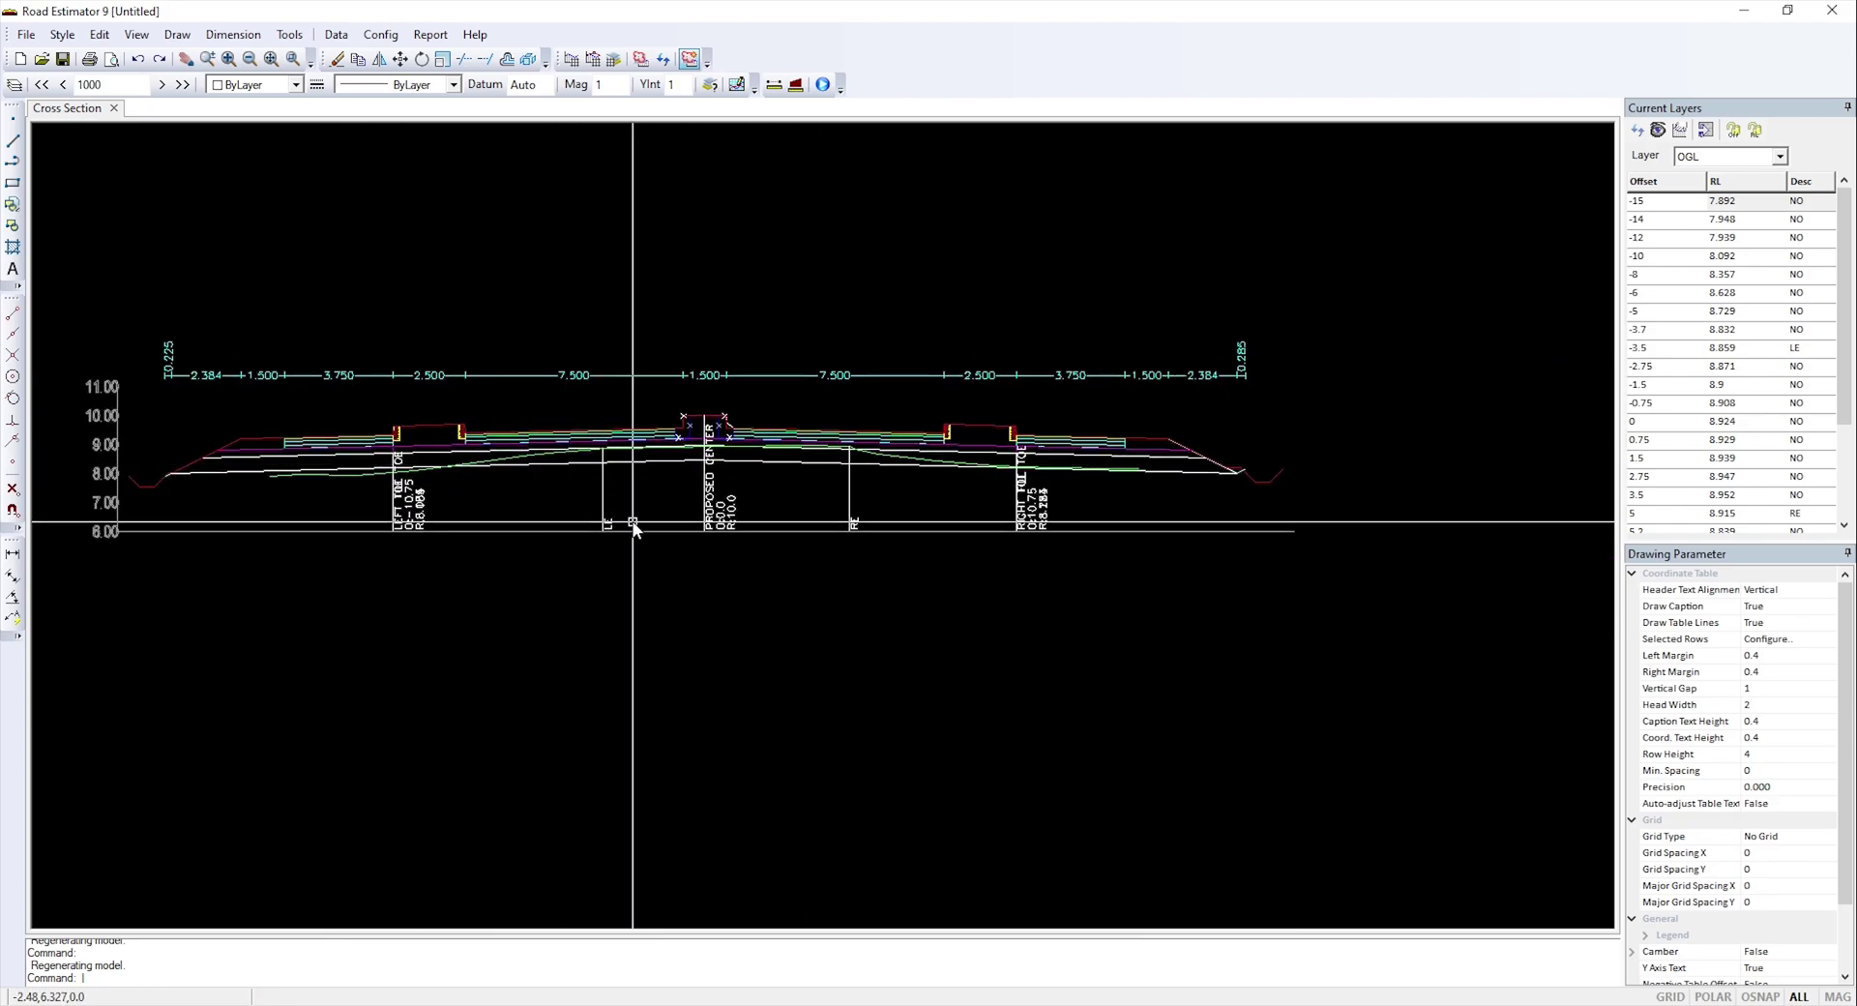
scroll(686, 477, up, 3)
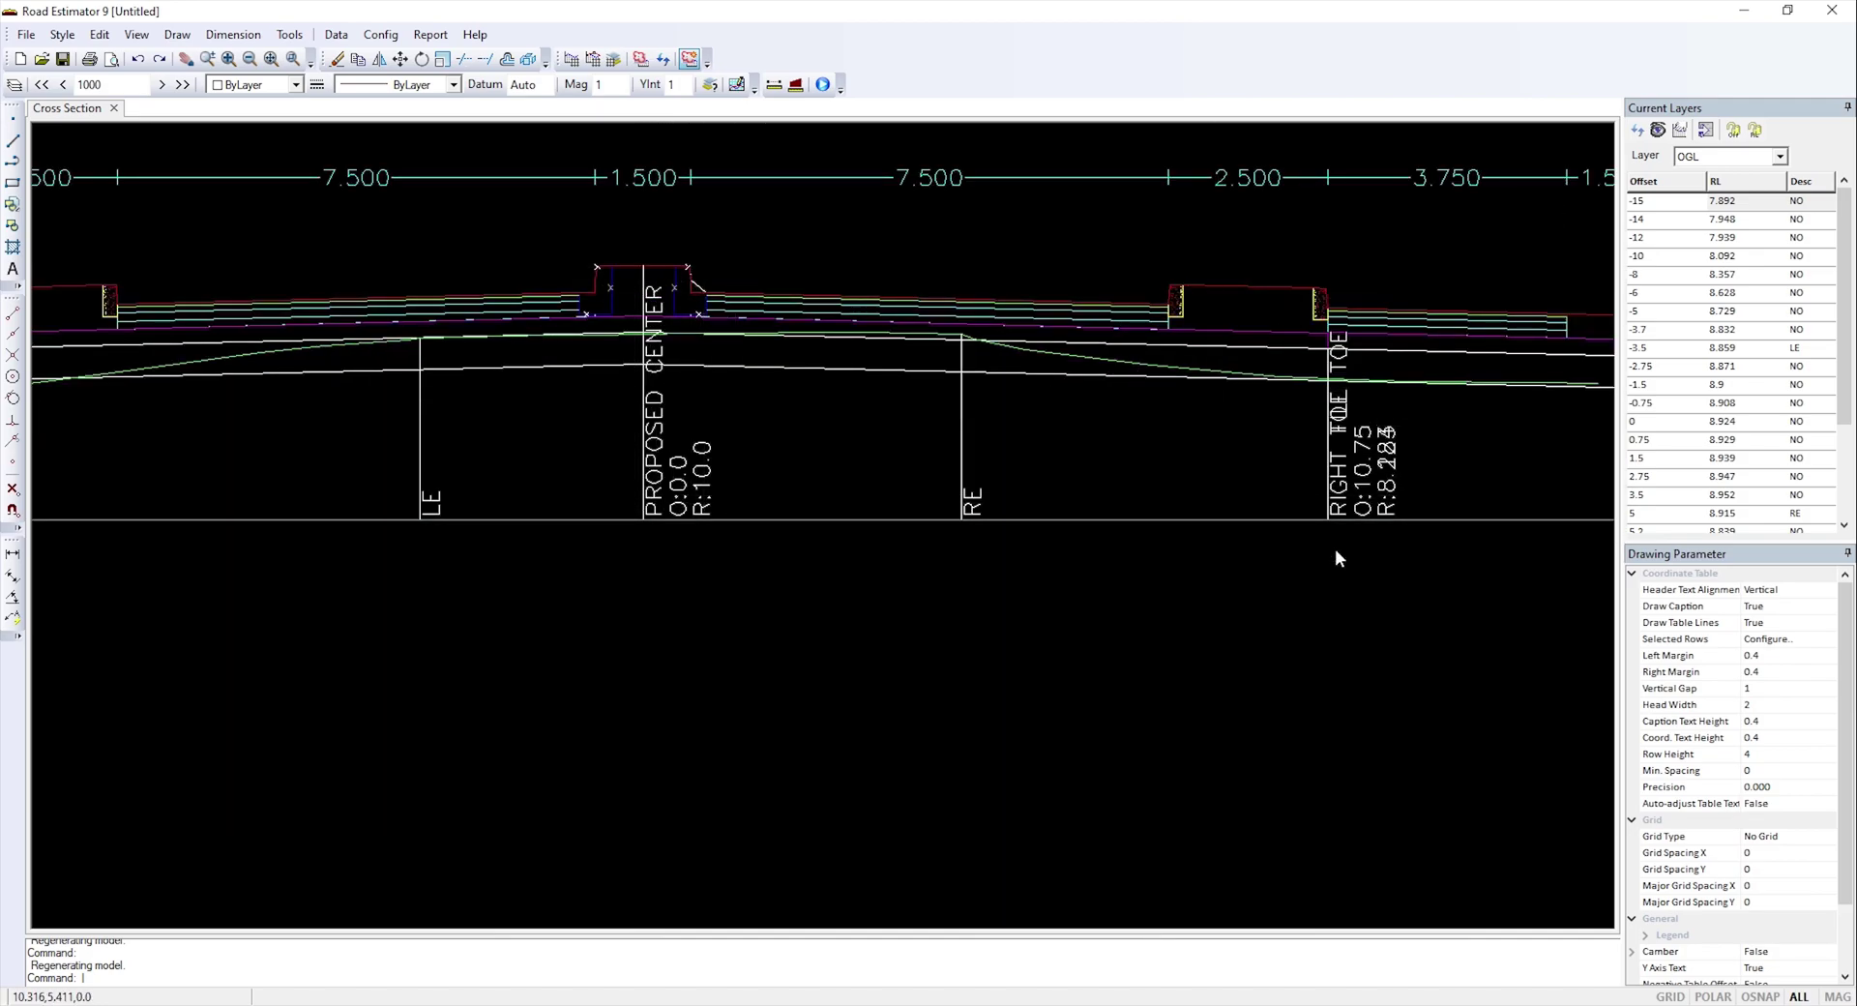
scroll(1206, 530, up, 3)
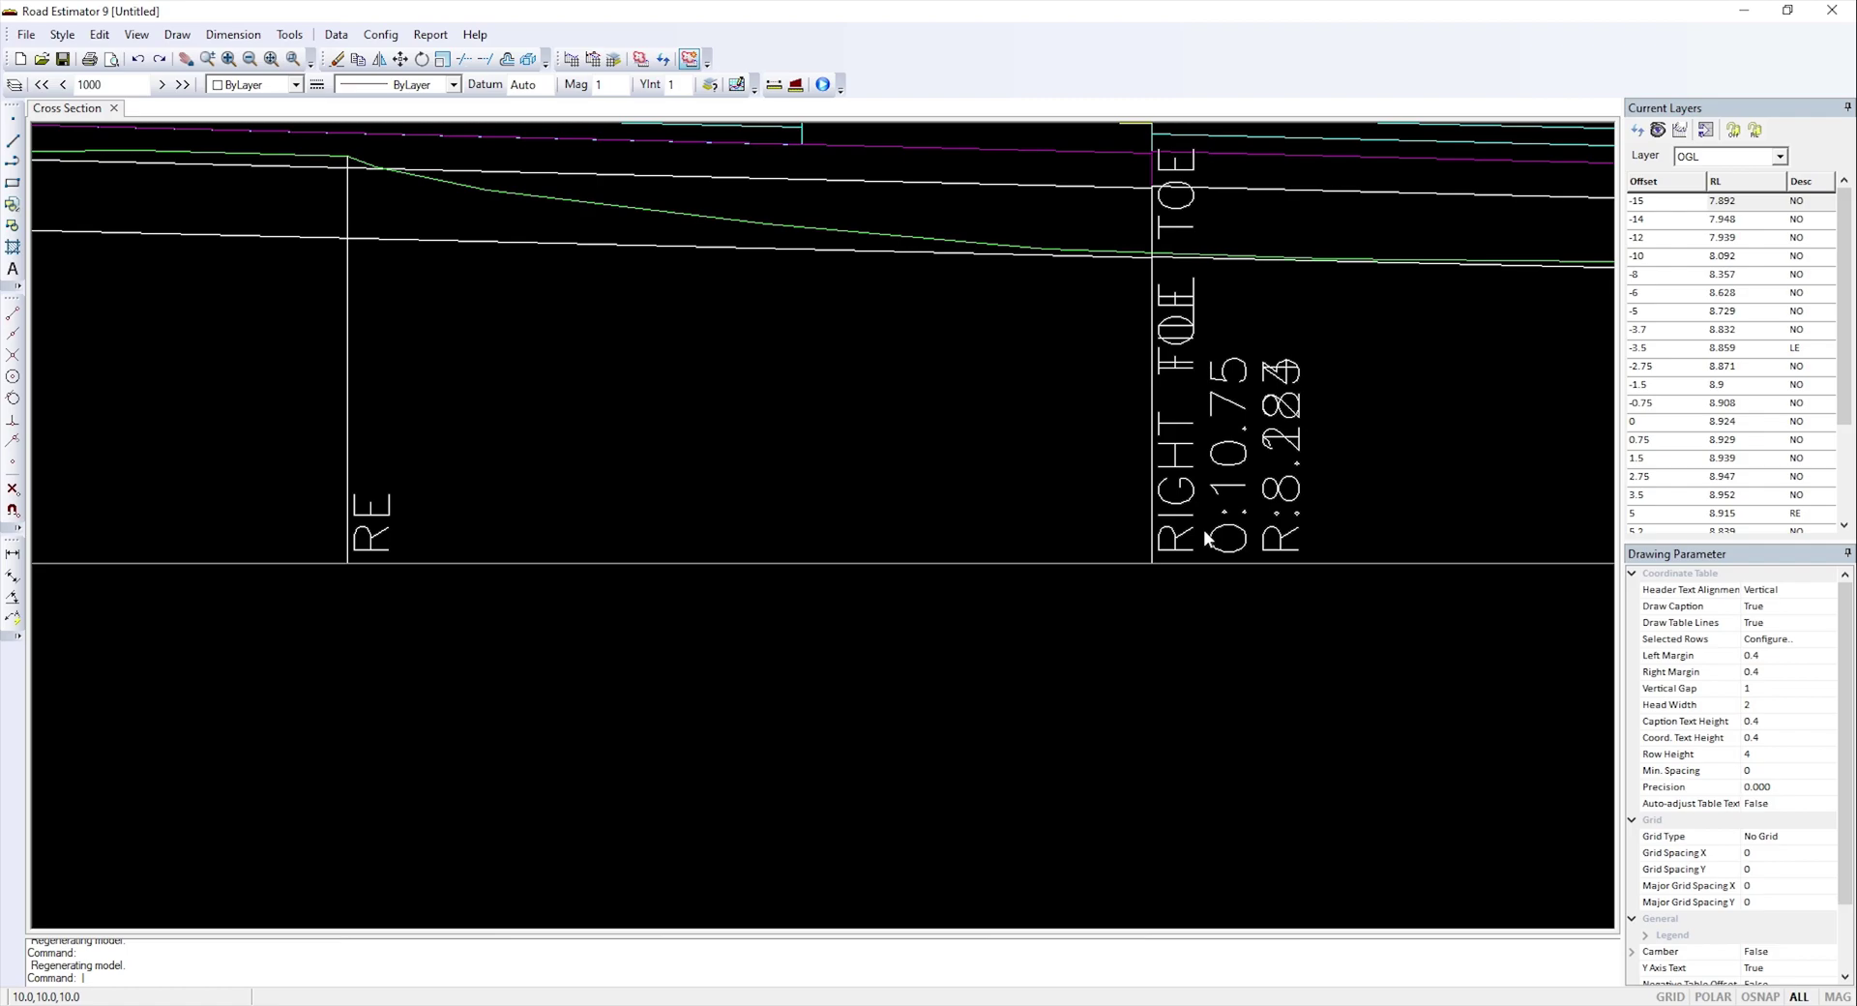
scroll(1178, 297, down, 3)
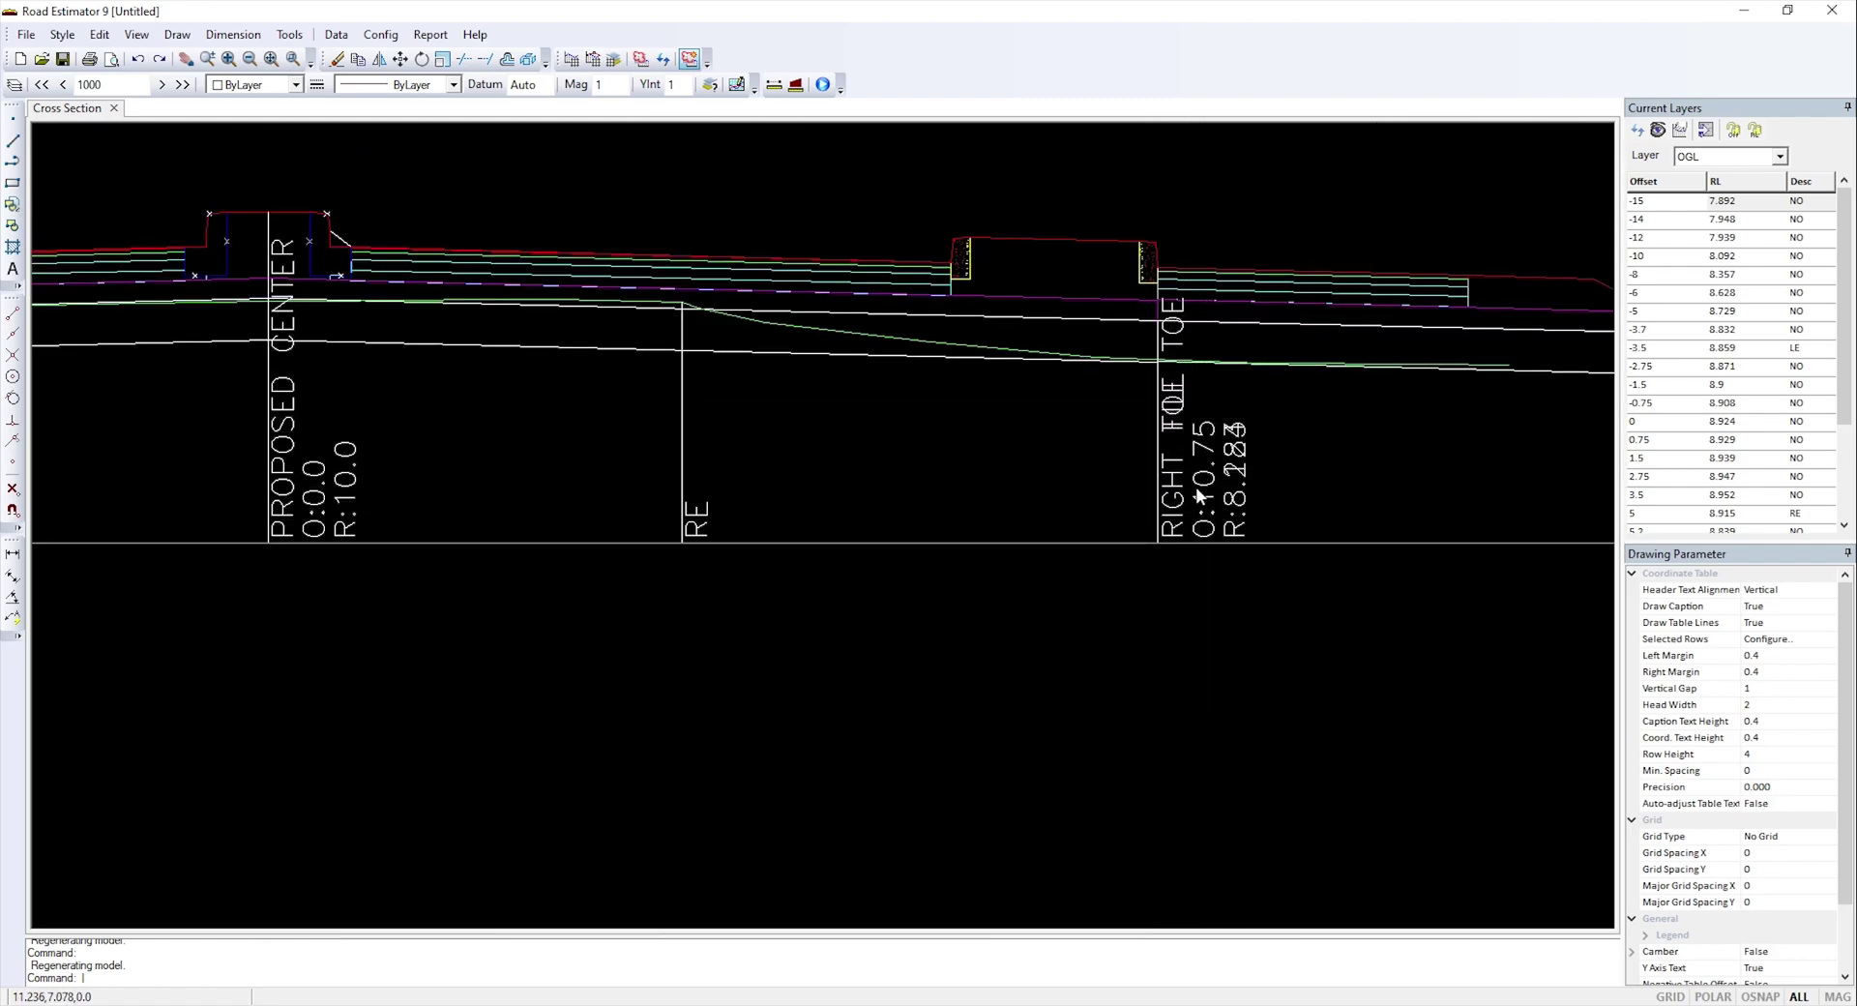
drag(484, 521, 1126, 524)
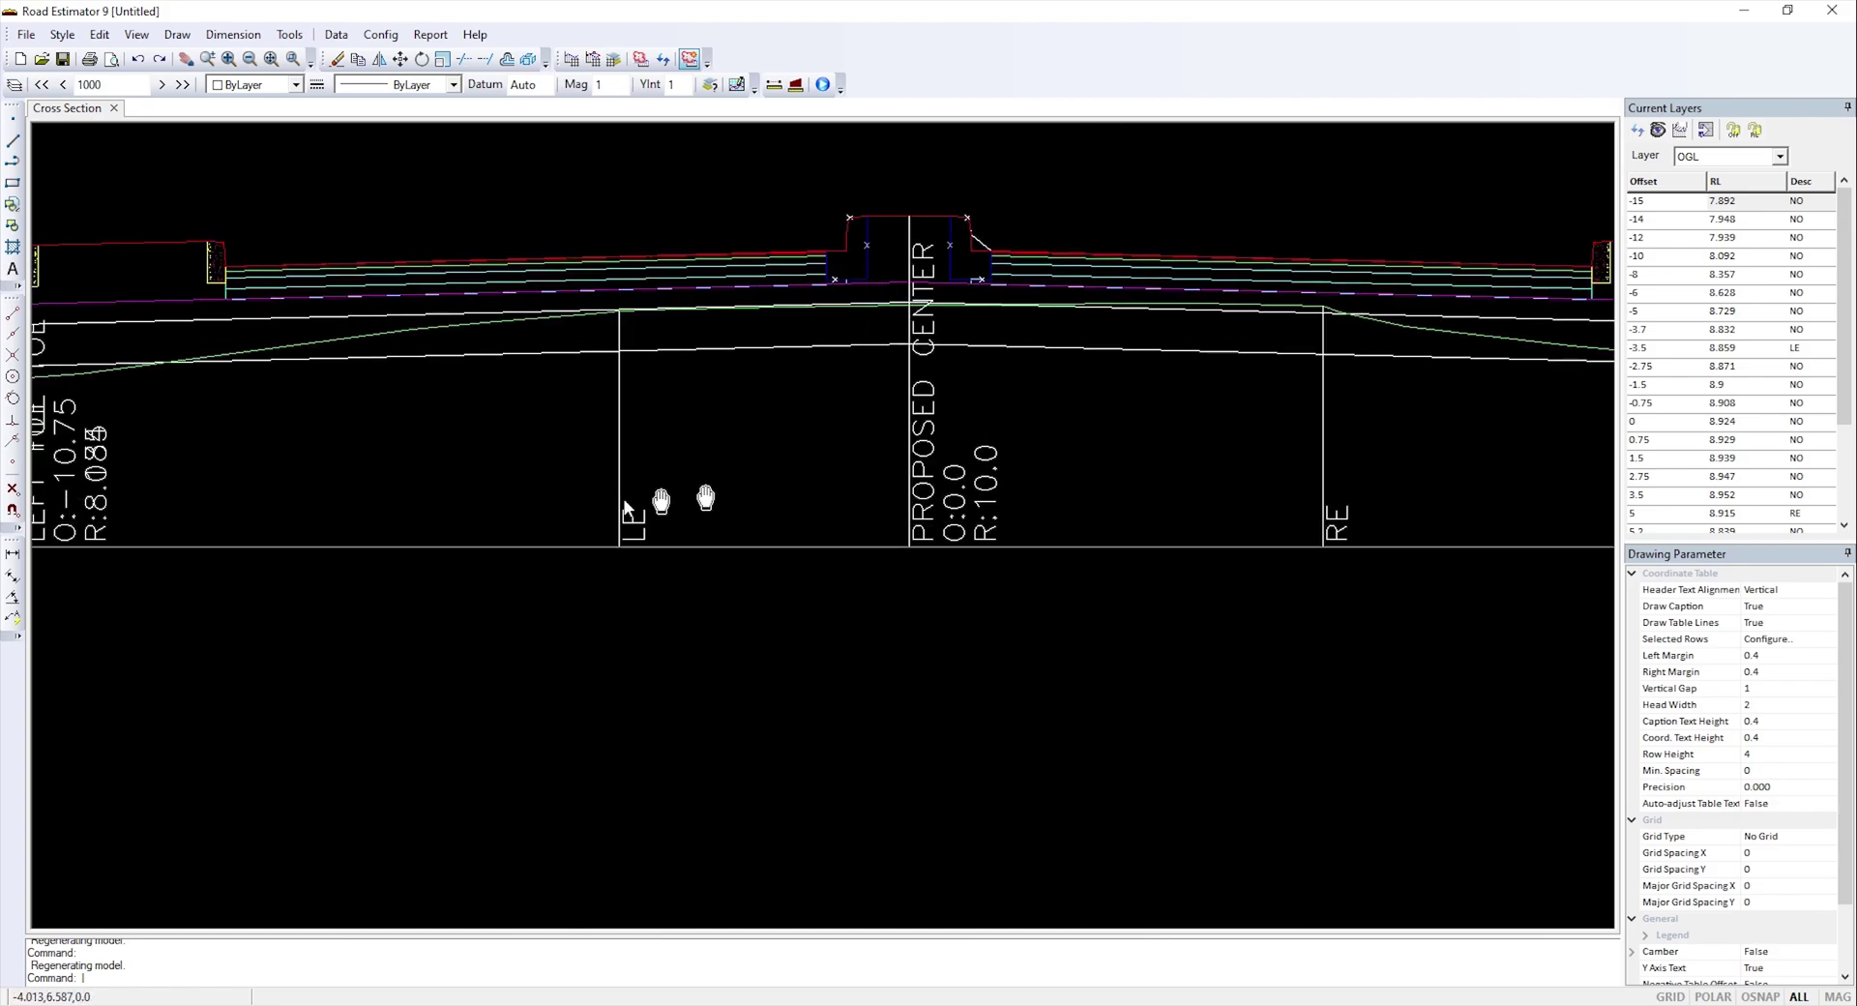
drag(705, 501, 1022, 504)
scroll(488, 523, down, 3)
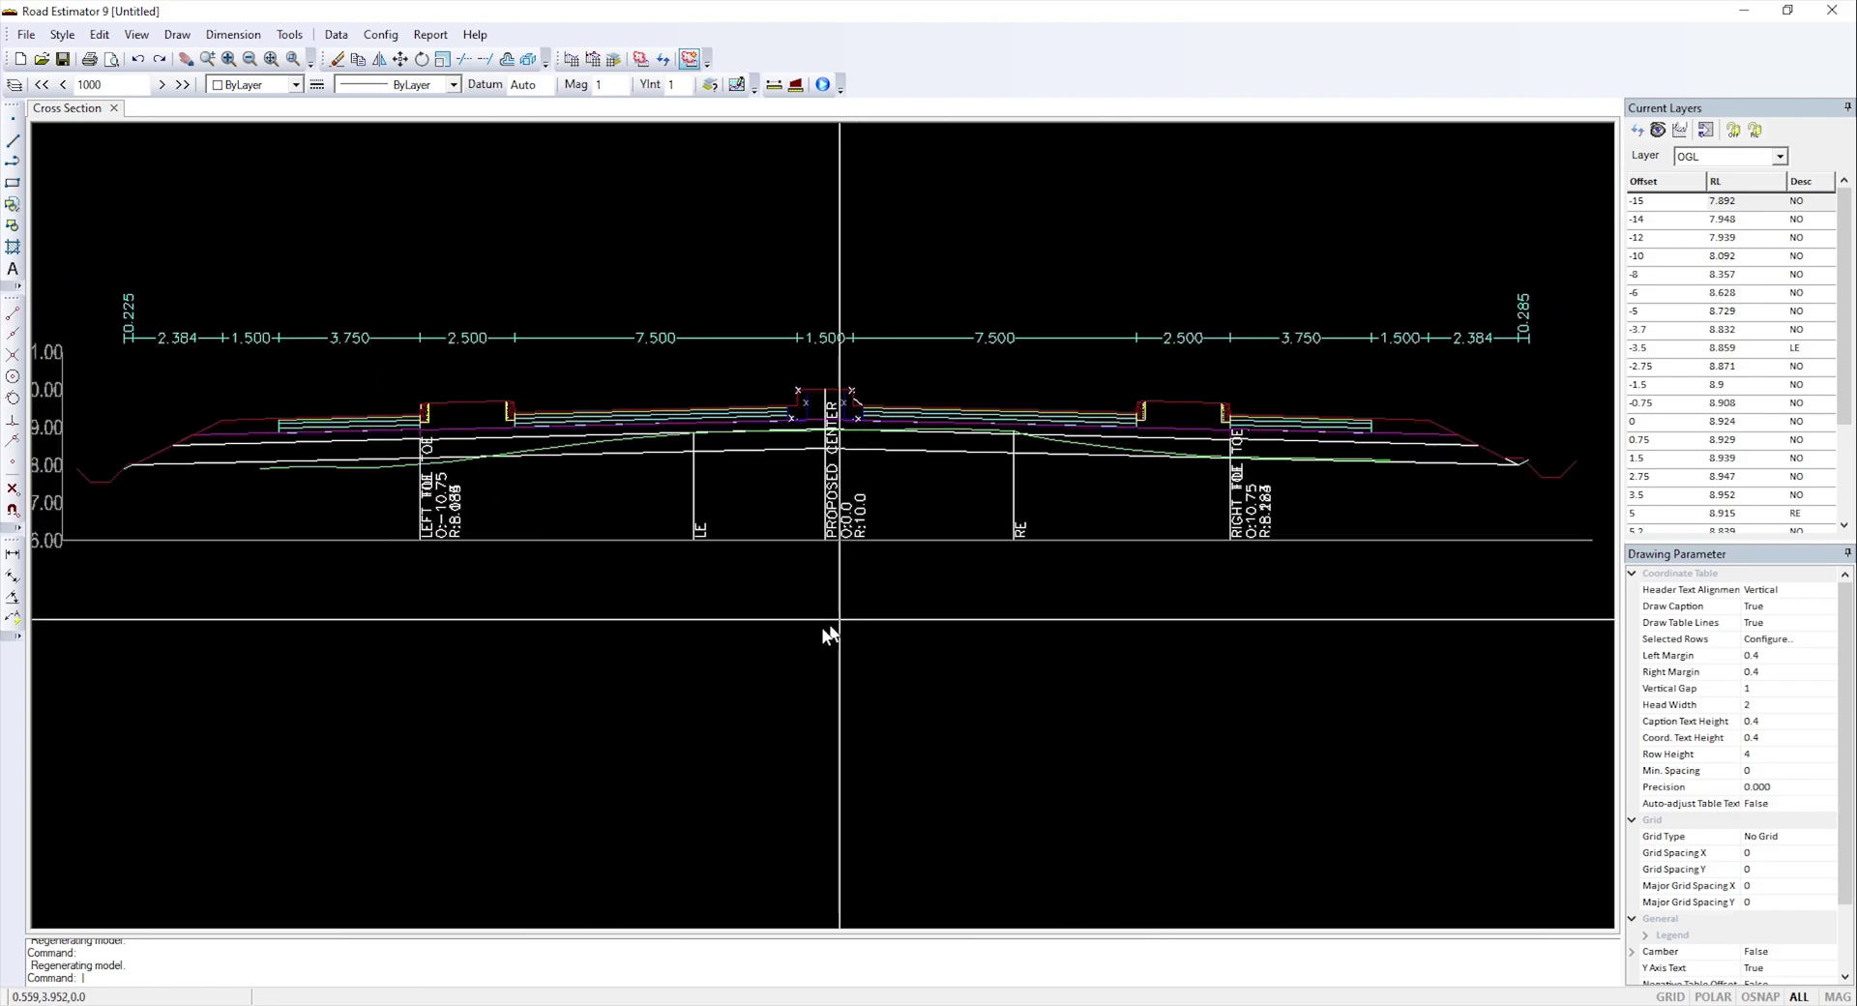
drag(818, 622, 792, 512)
scroll(677, 425, up, 3)
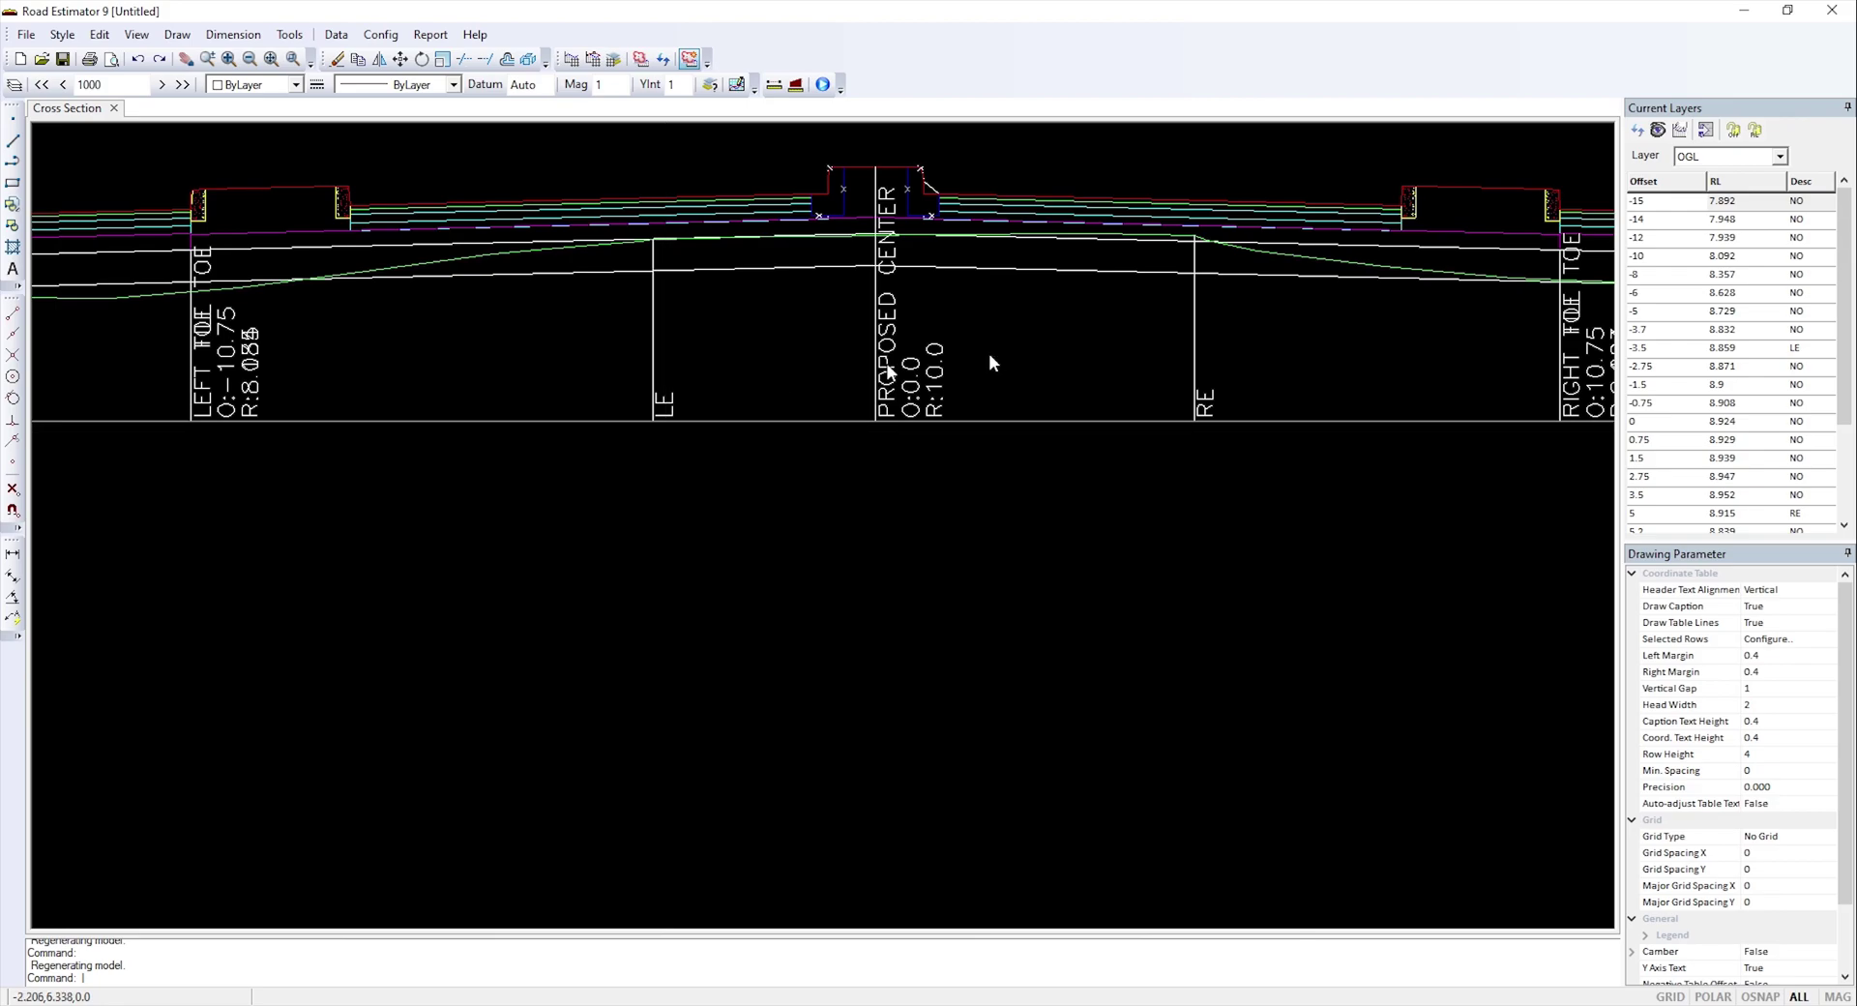
scroll(915, 530, down, 4)
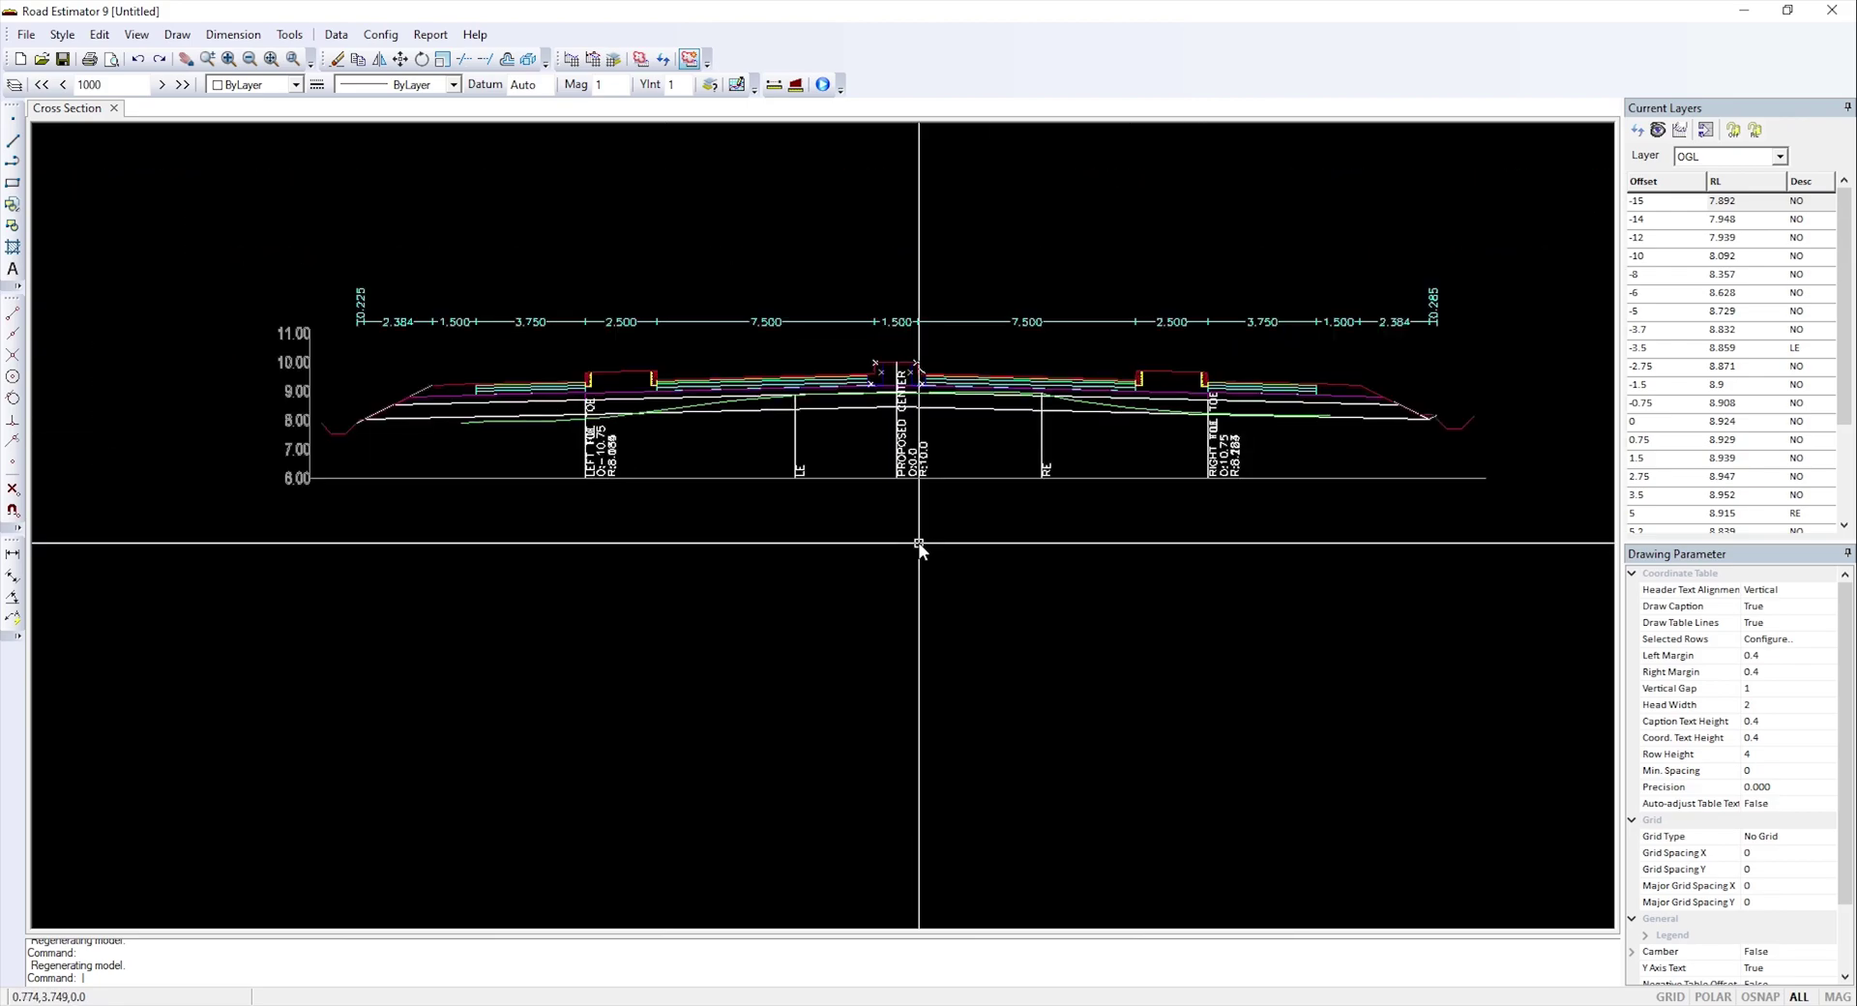
drag(851, 561, 816, 345)
scroll(817, 340, down, 2)
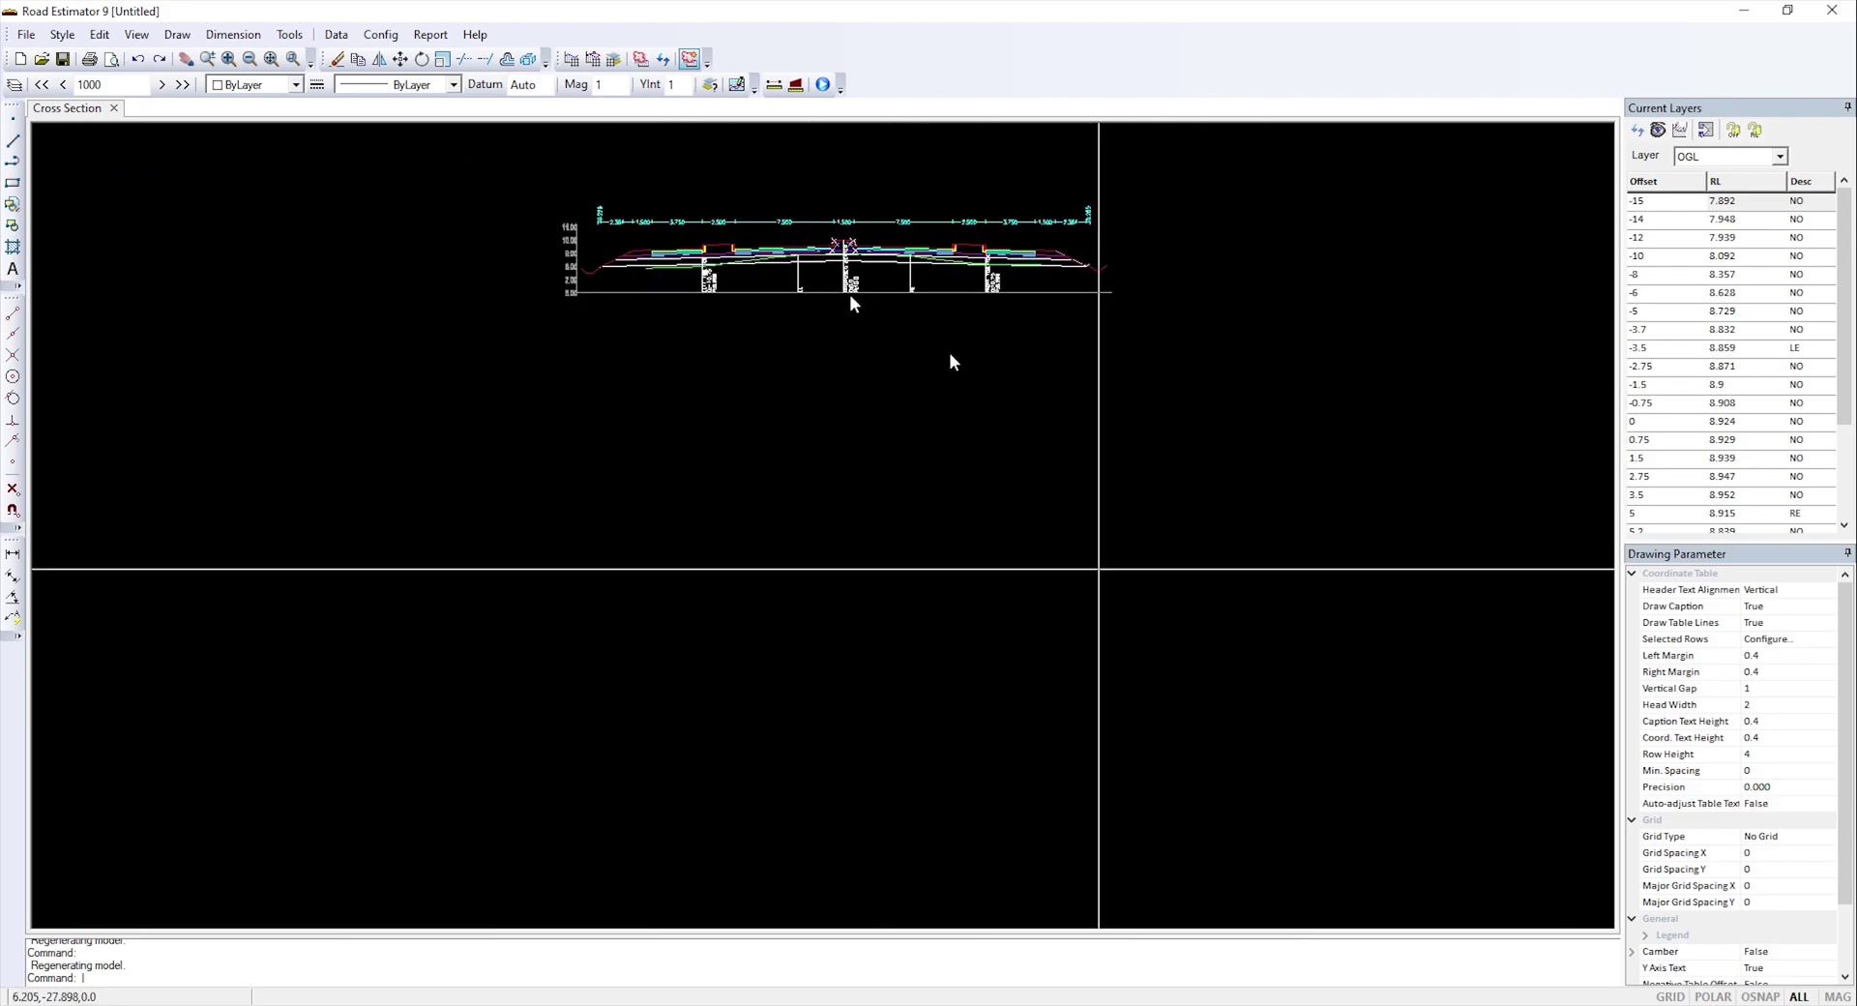
drag(845, 430, 750, 532)
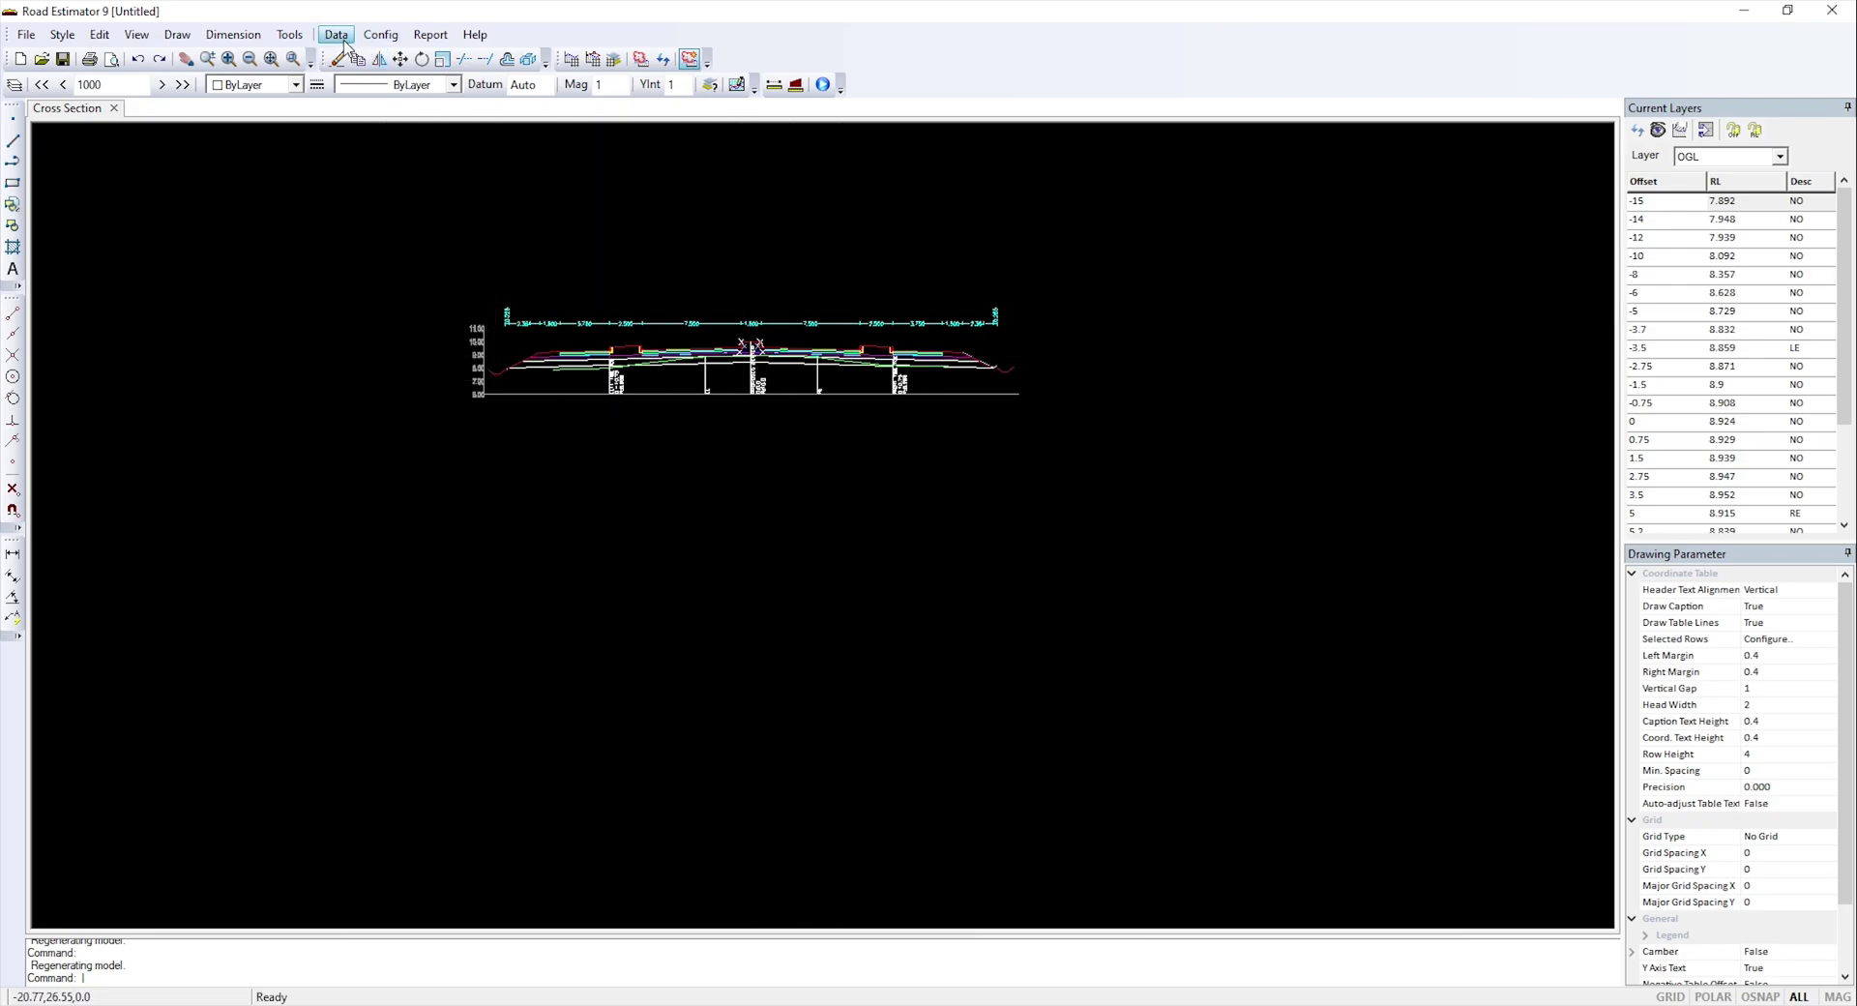
- Add the Surveyed Offset and OGL rows to the cross section's coordinate table
click(378, 37)
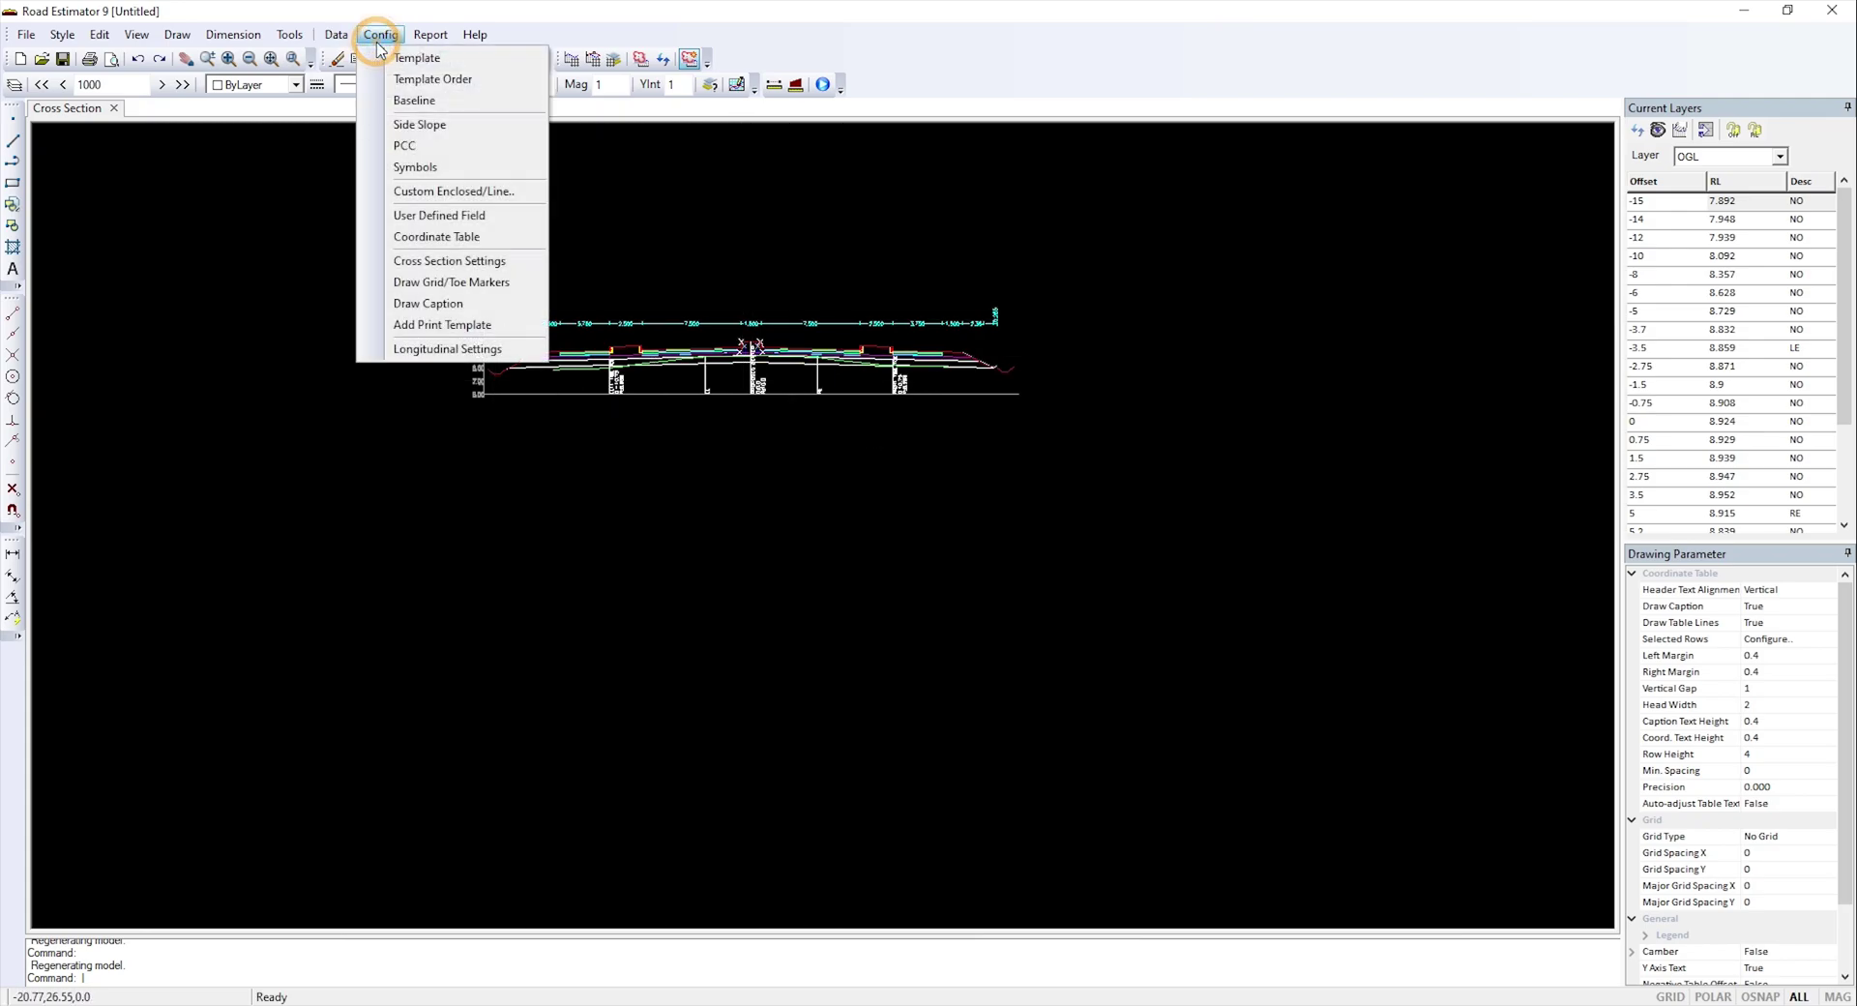
click(428, 261)
drag(254, 160, 625, 215)
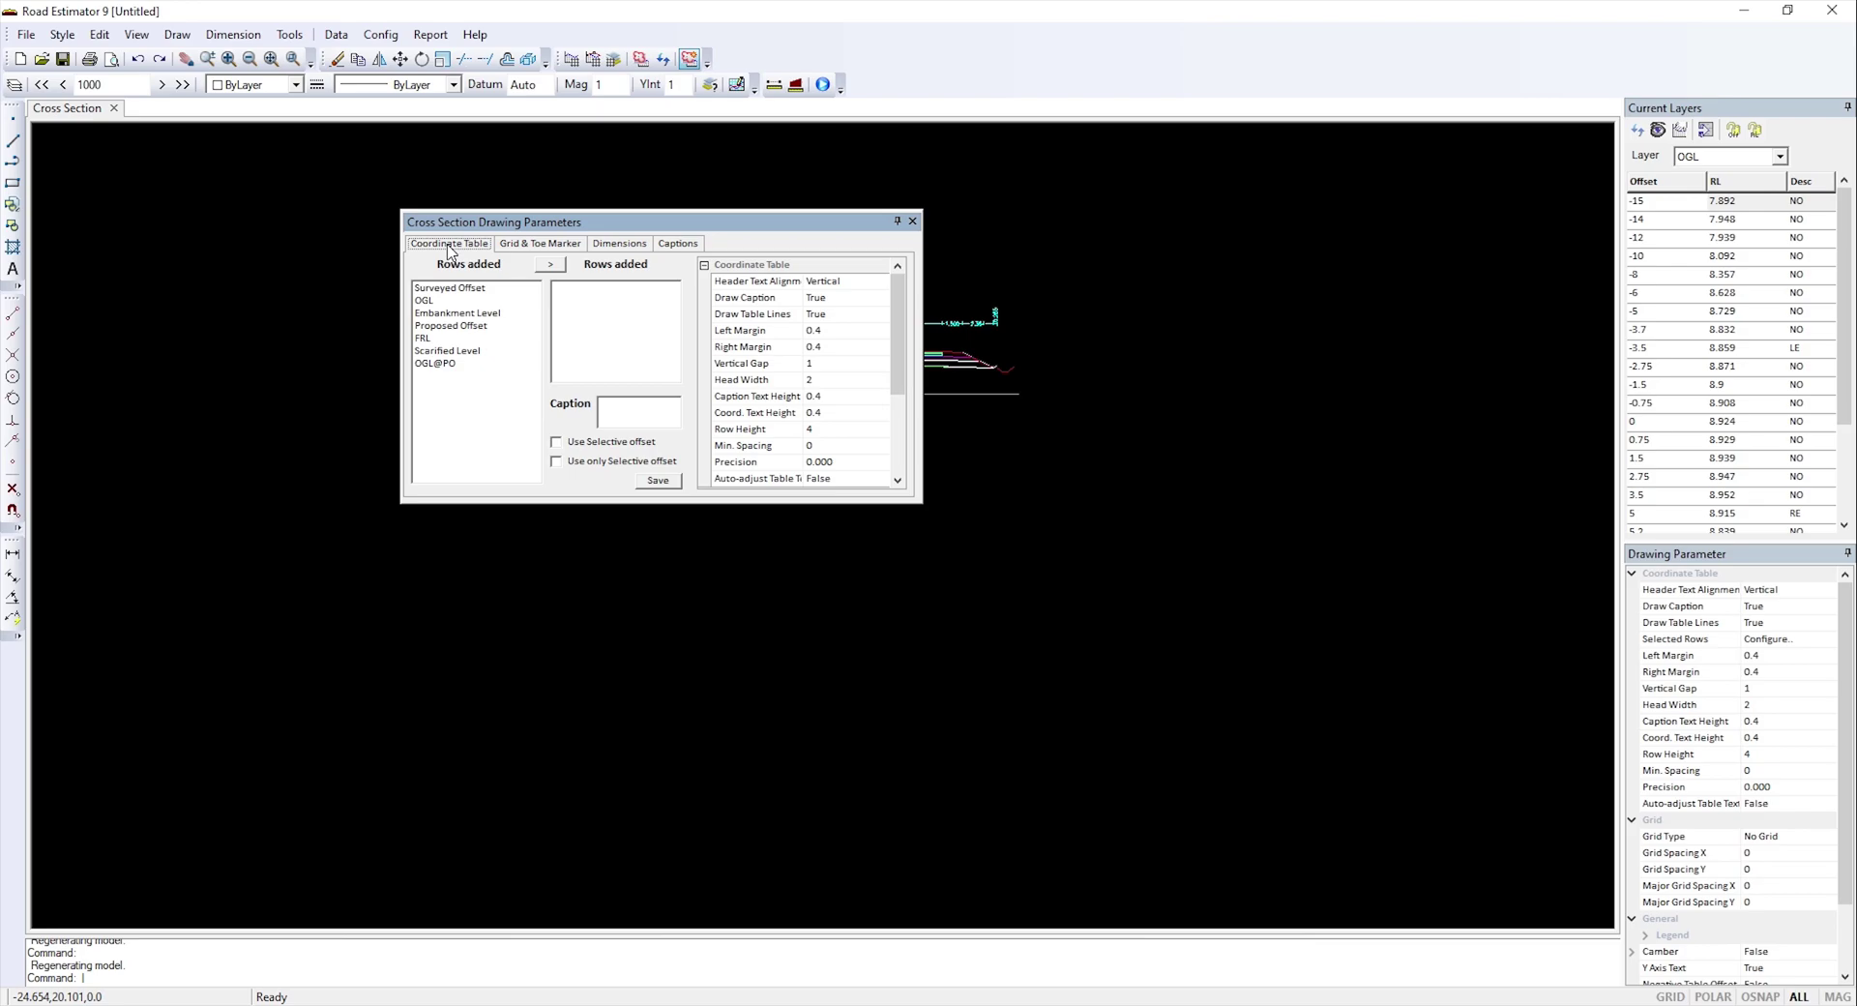
click(453, 288)
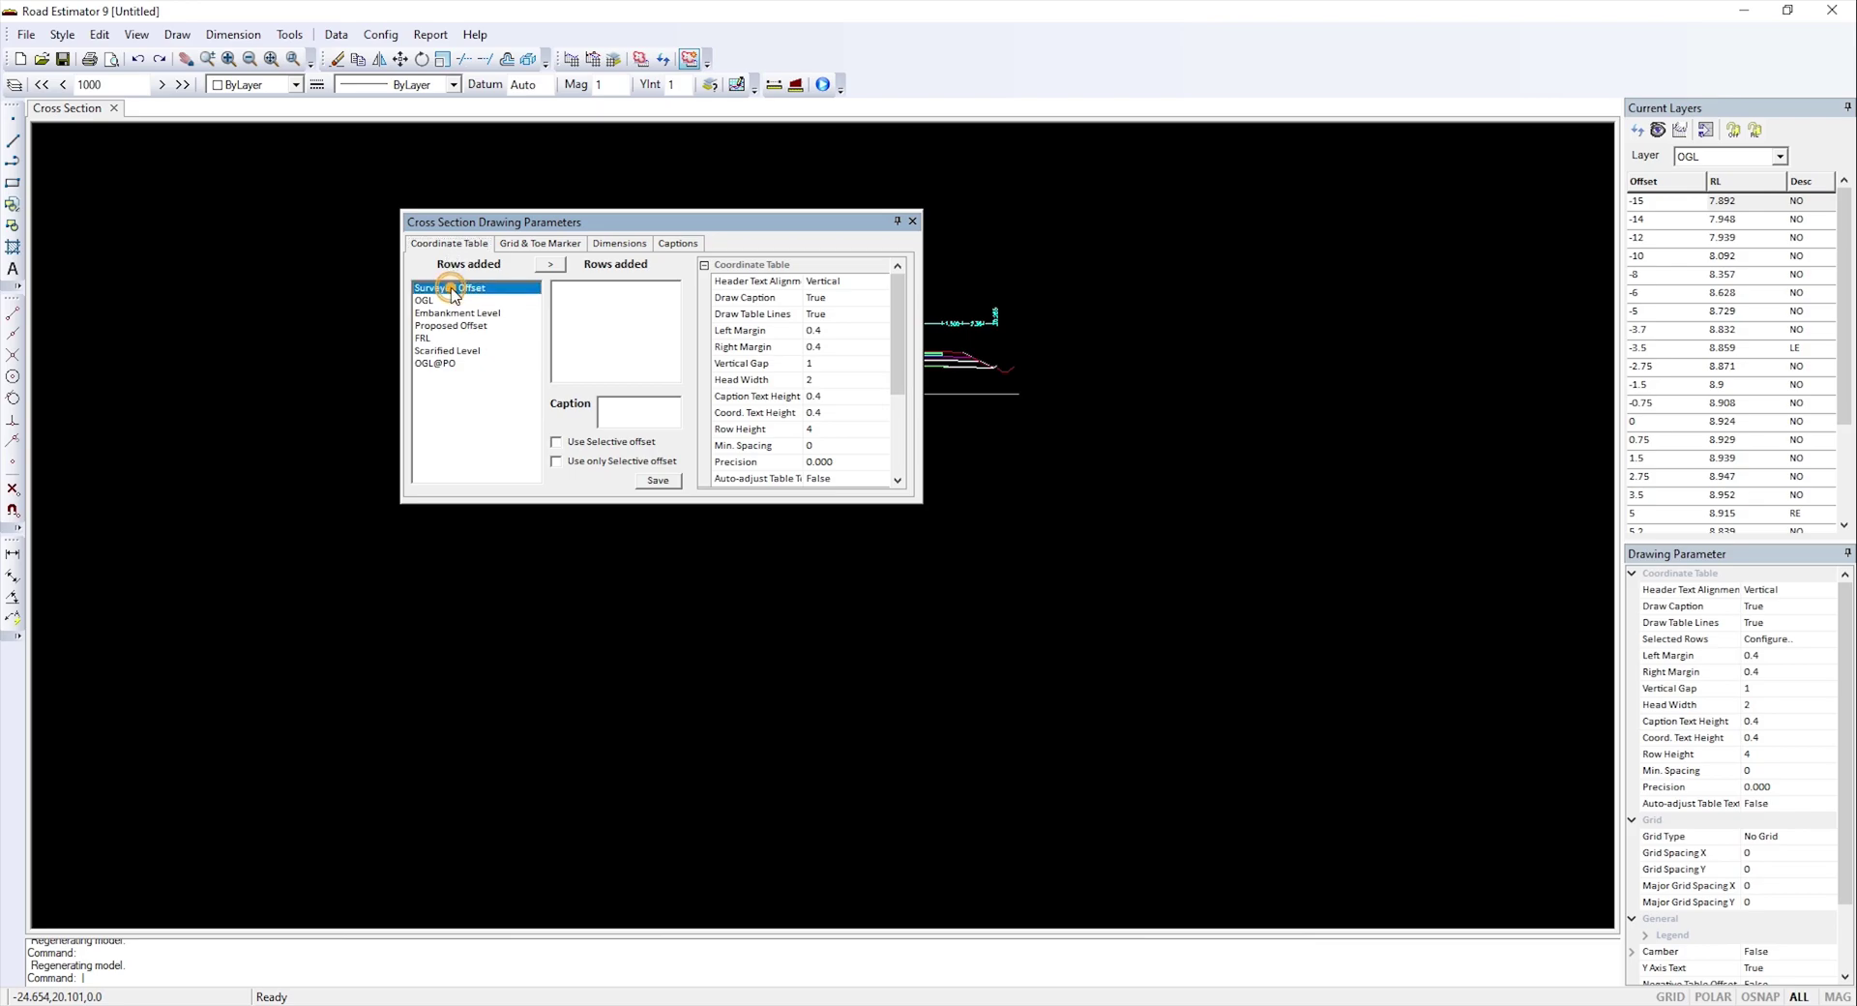
click(550, 264)
click(430, 301)
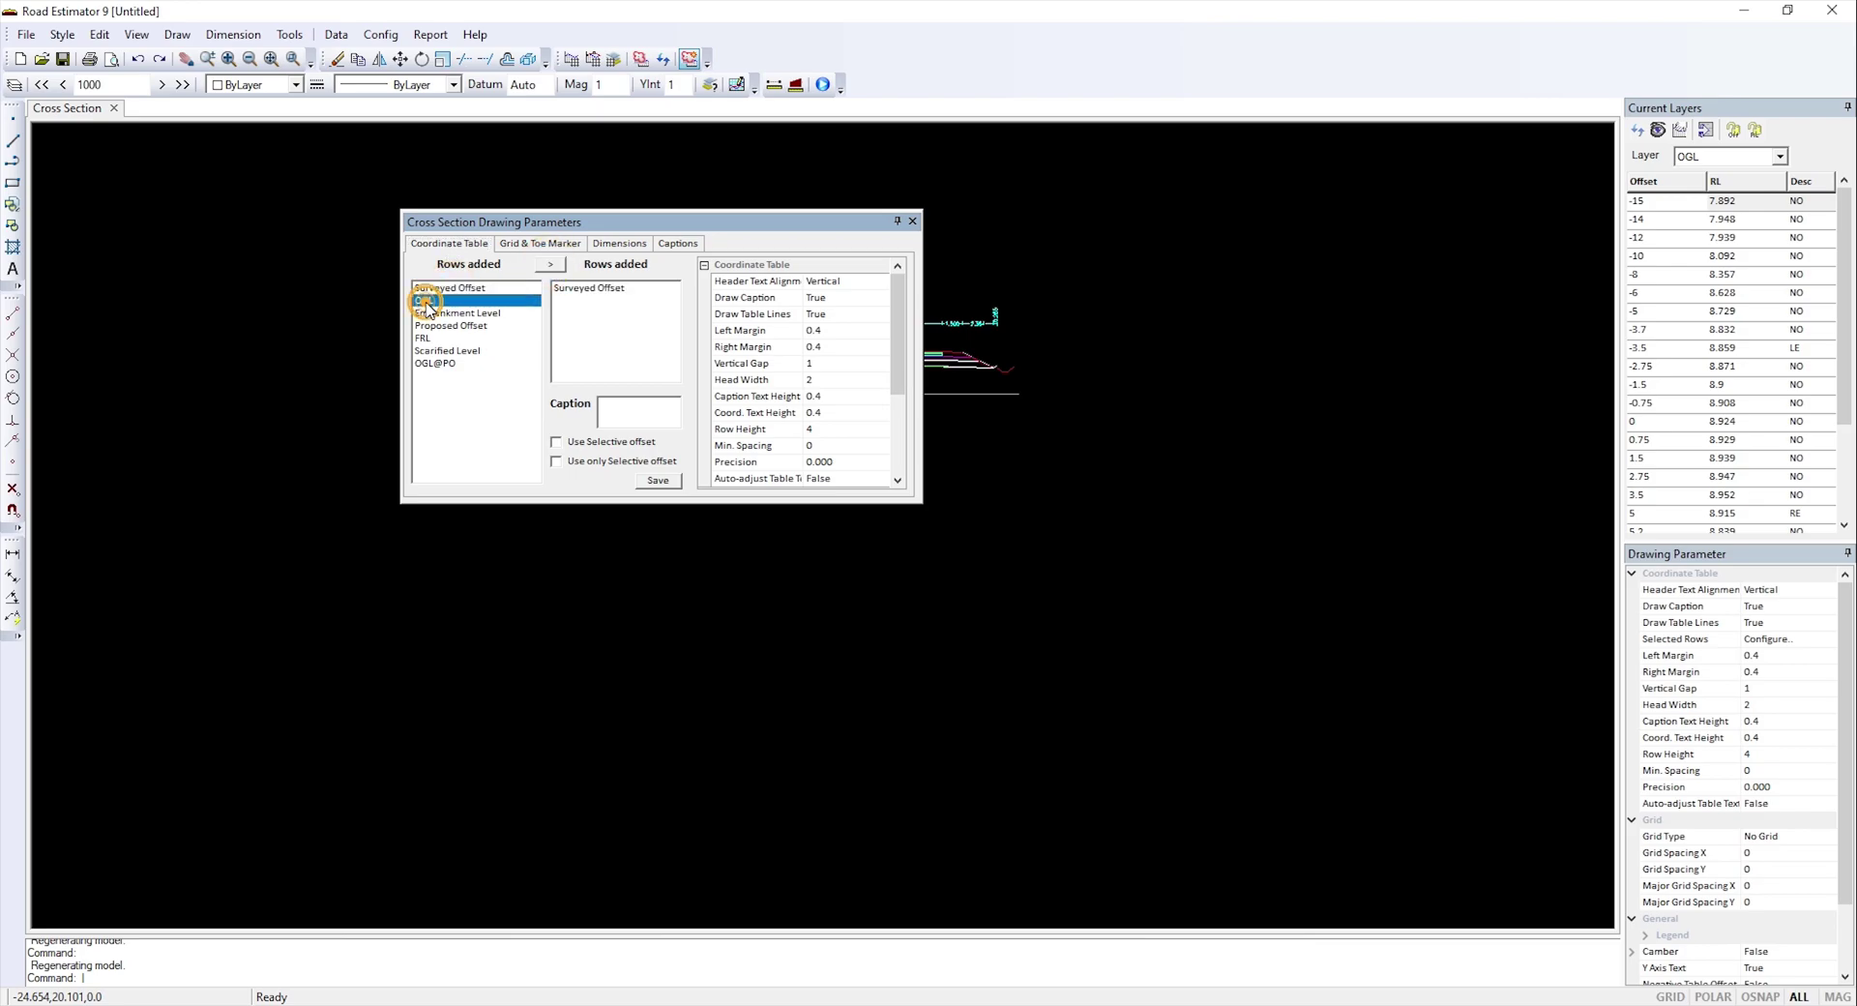
click(550, 264)
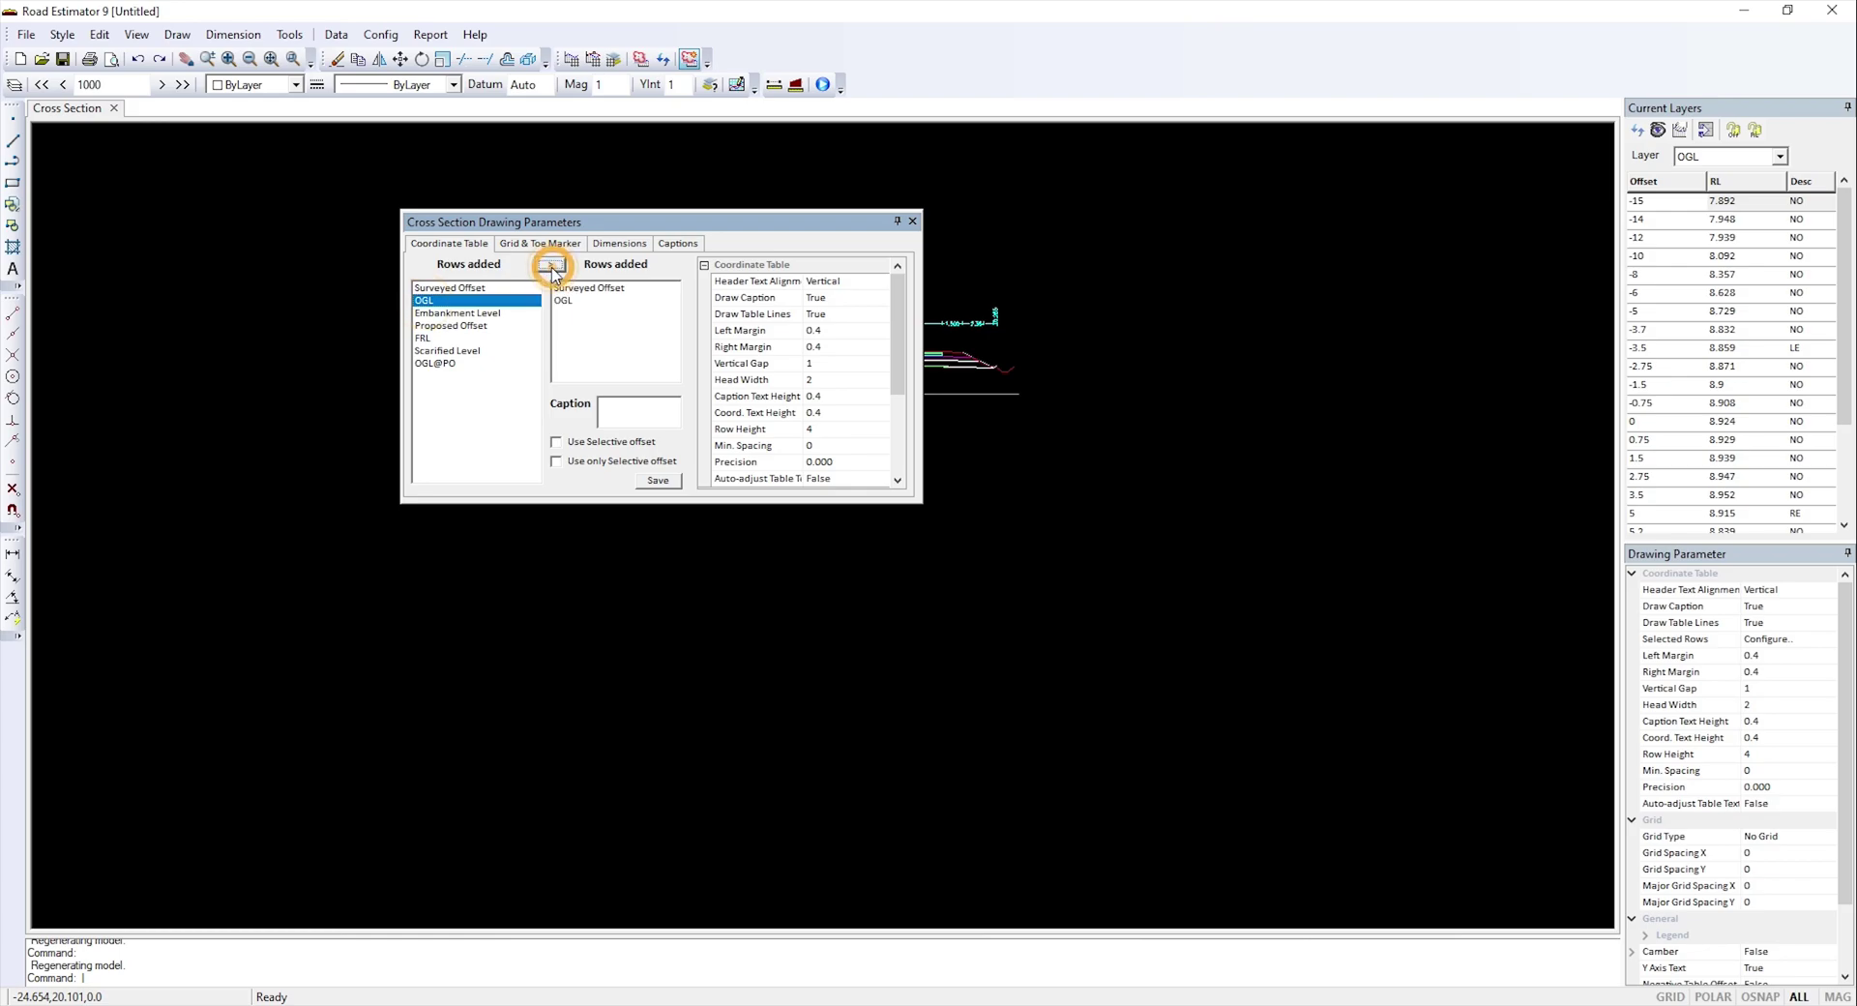
- Add the Proposed Offset and FRL rows to the coordinate table, then save the rows and close the drawing parameters
click(454, 326)
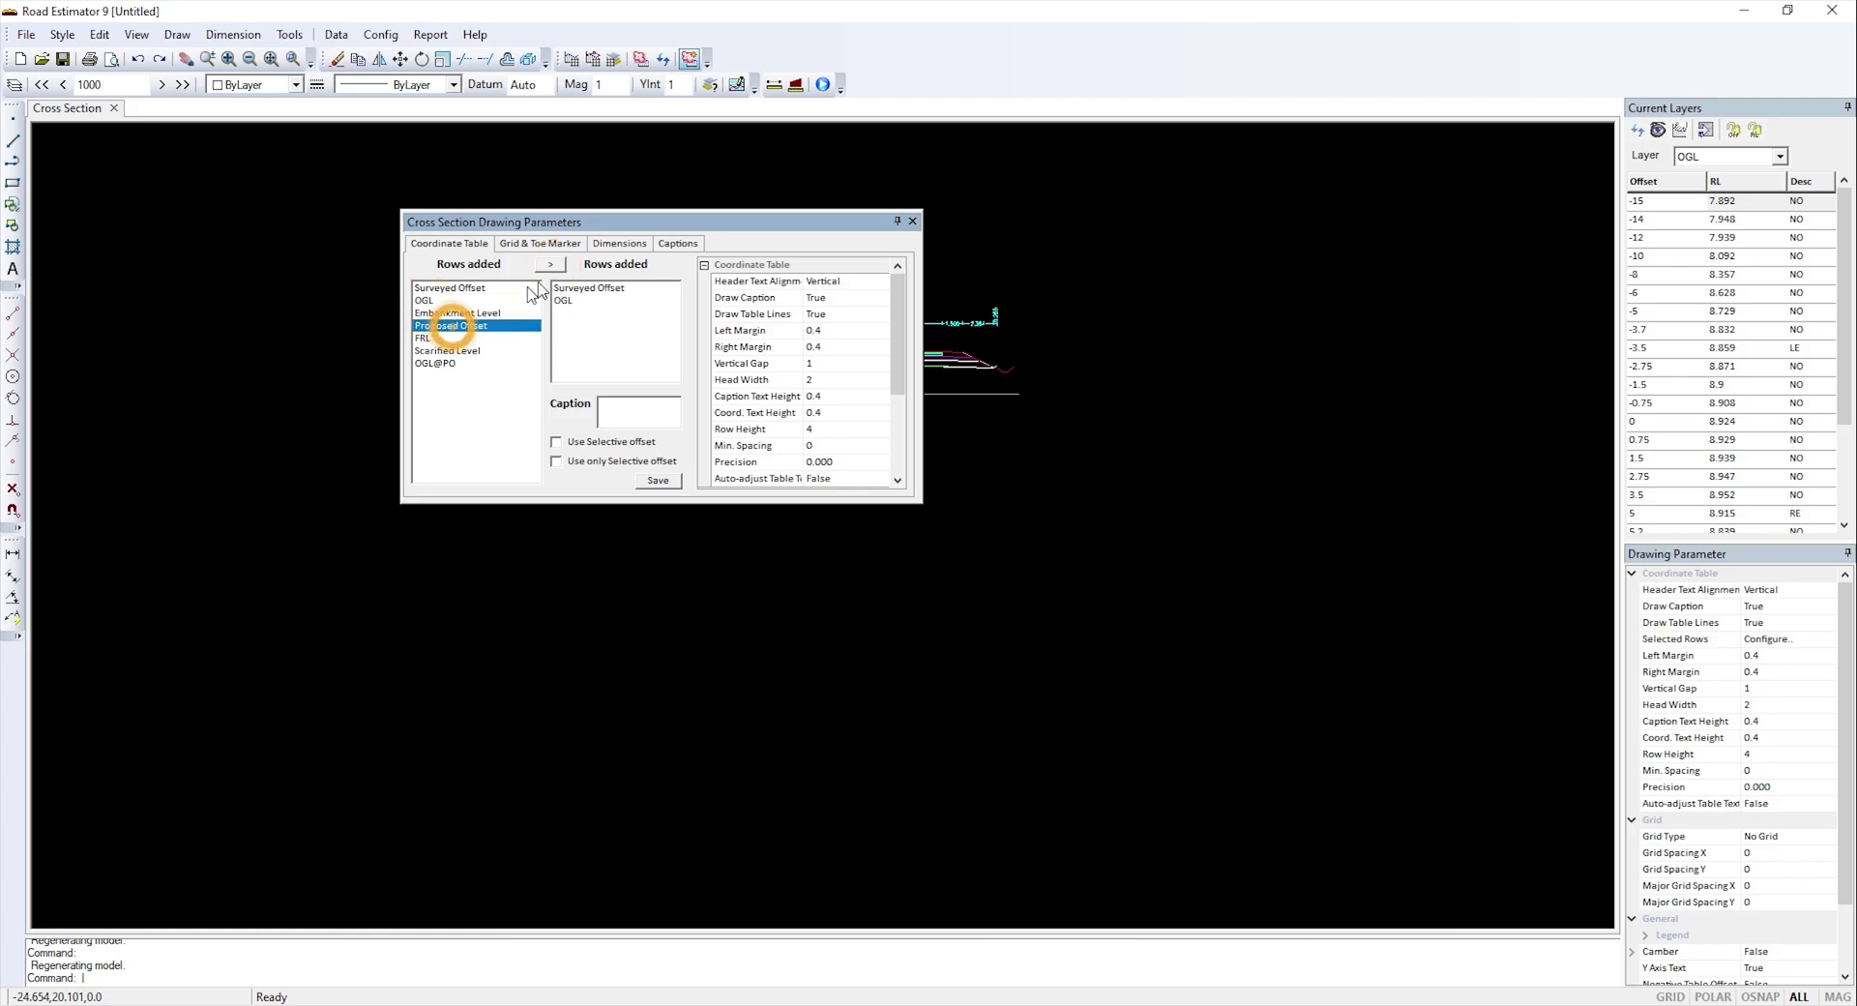
click(550, 264)
click(423, 338)
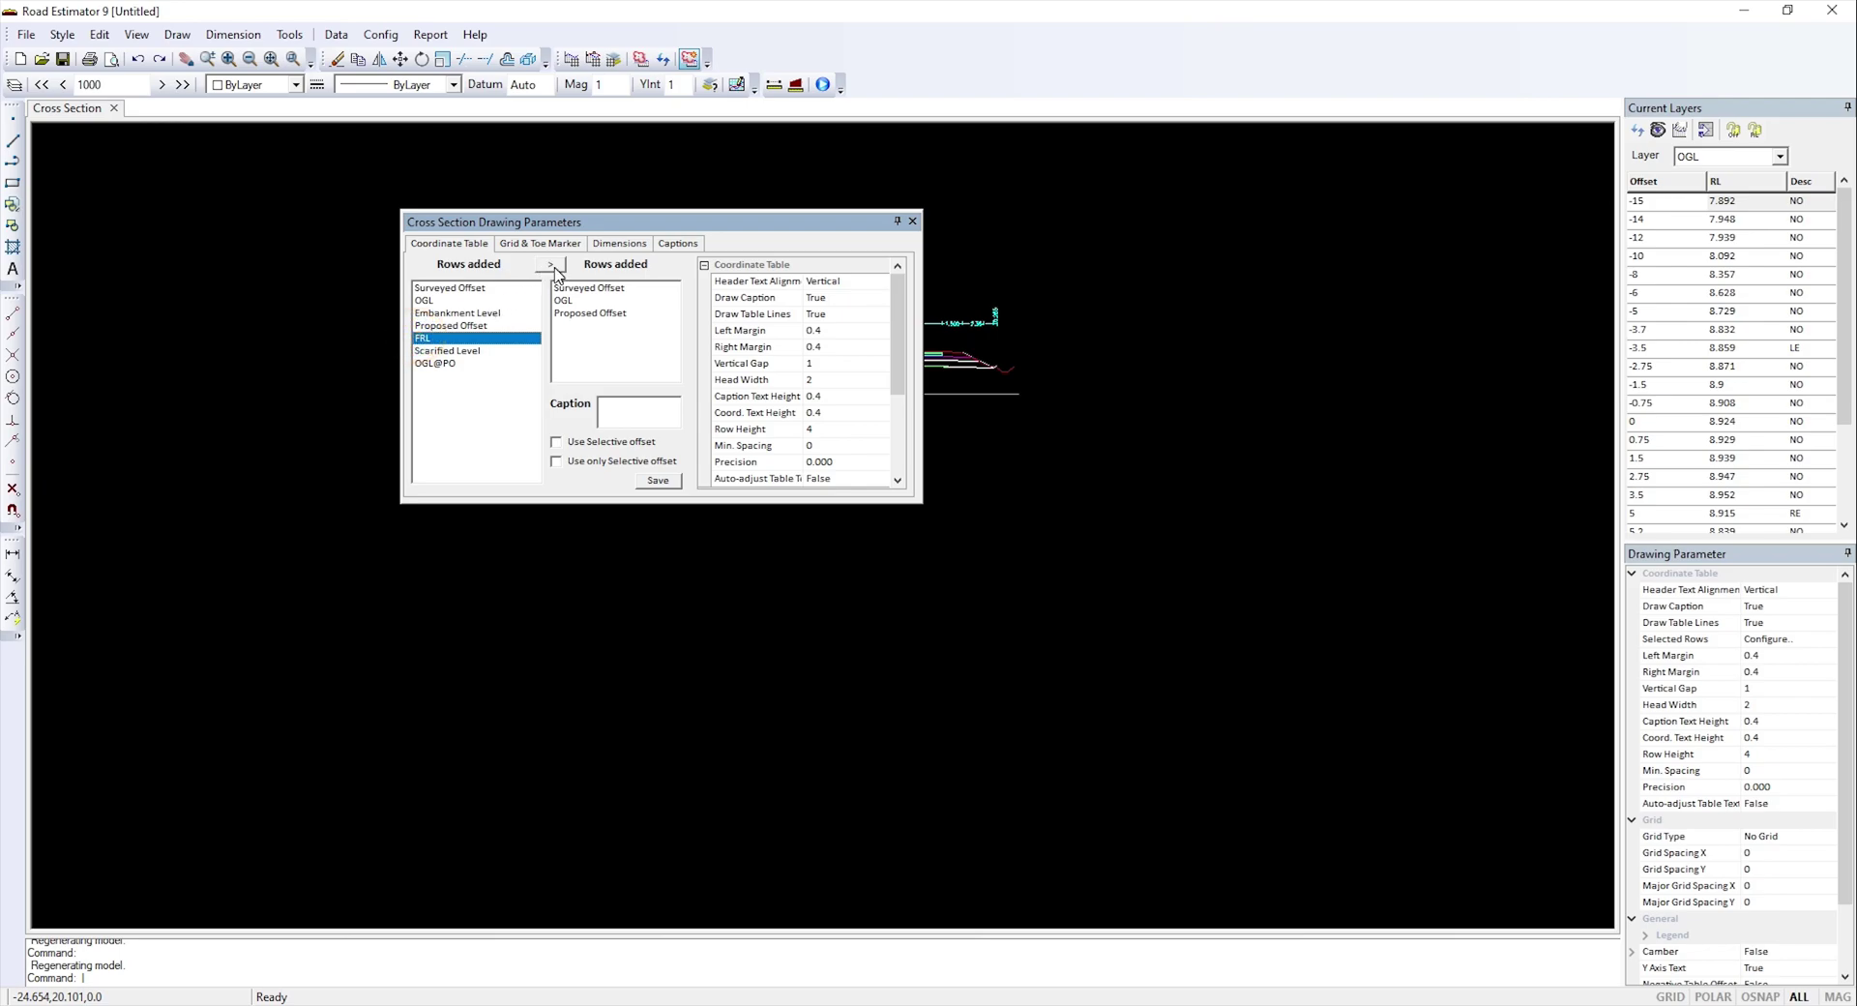
click(550, 264)
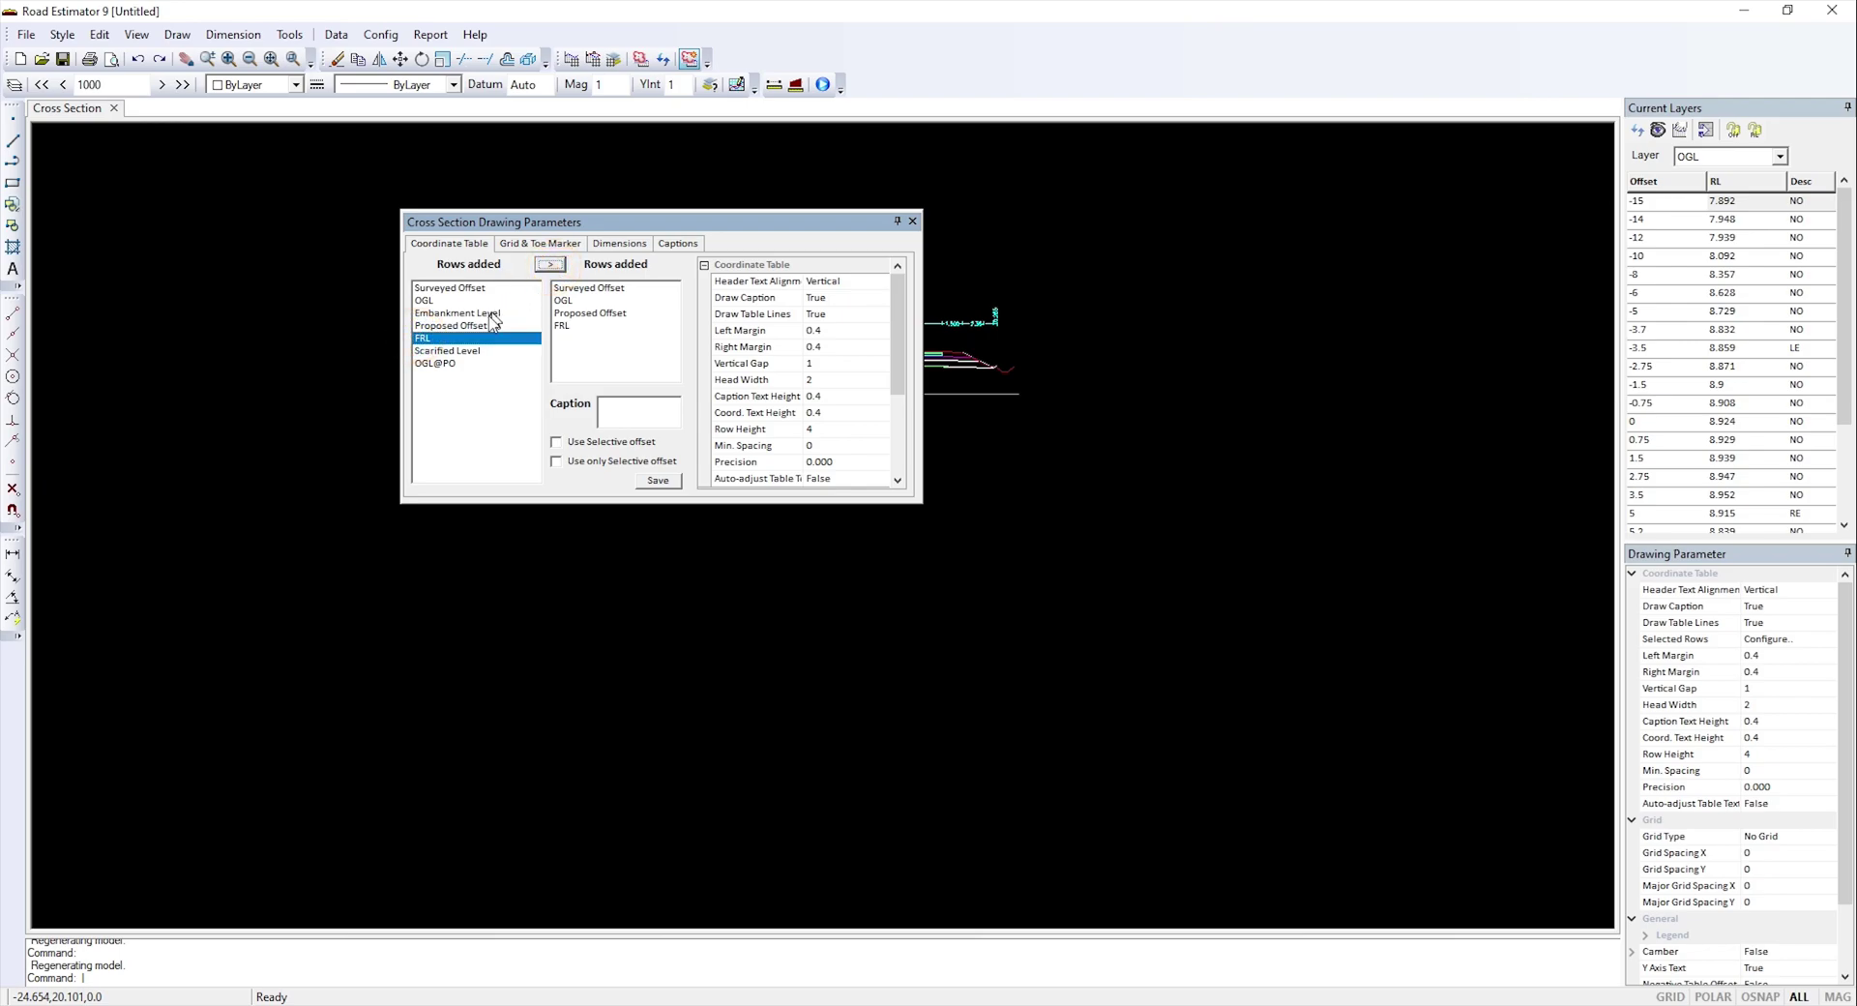
click(656, 480)
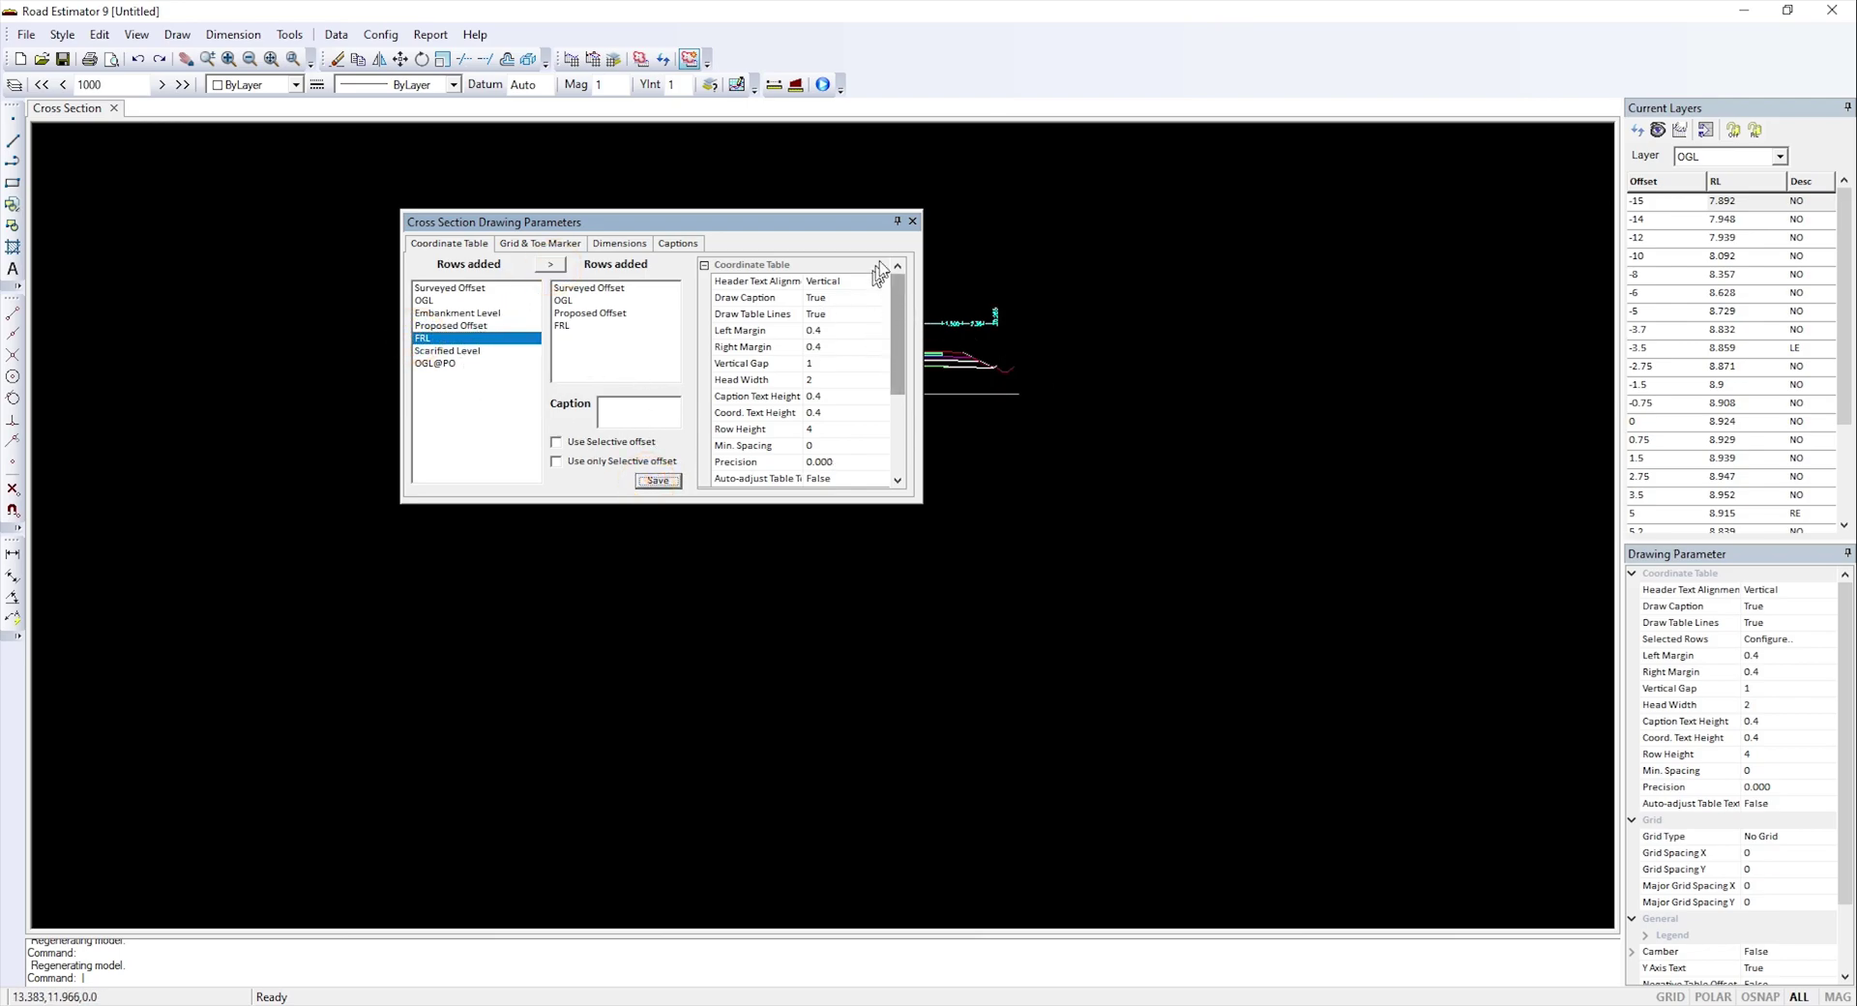
click(913, 222)
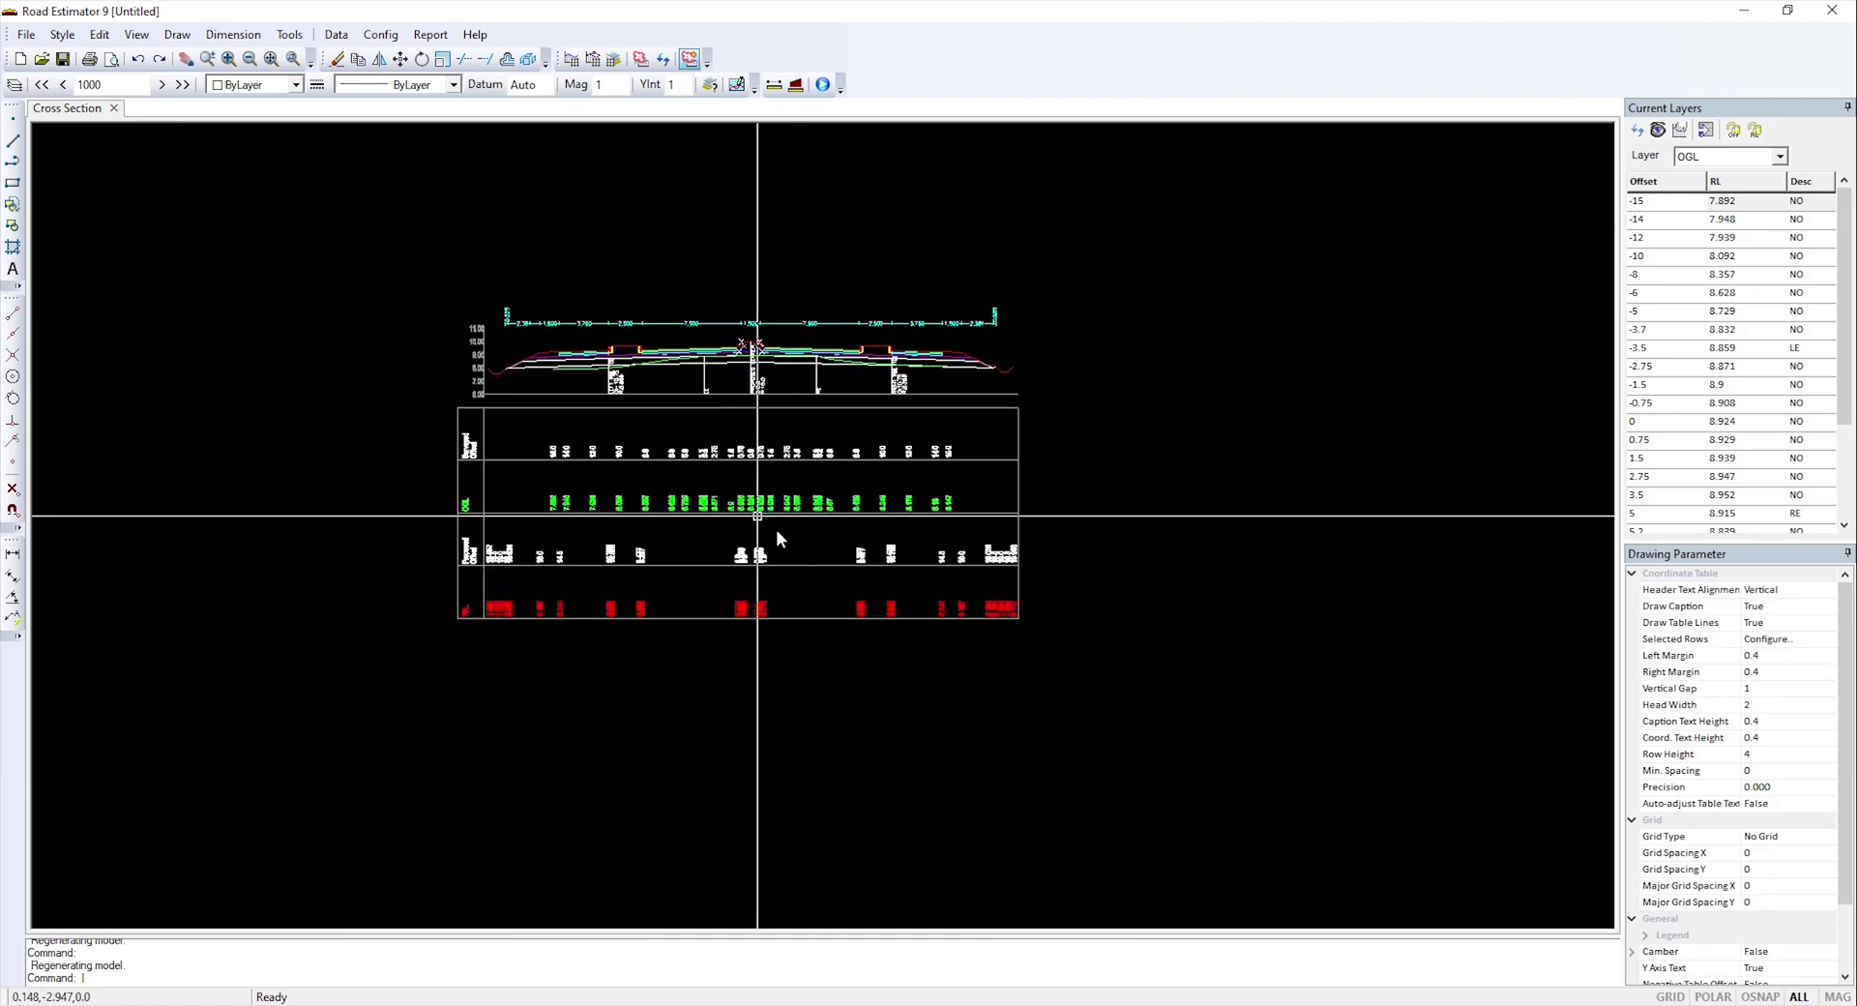
- In the cross section settings, set the coordinate table's coordinate text height to 0.5 and row height to 3
scroll(602, 519, up, 3)
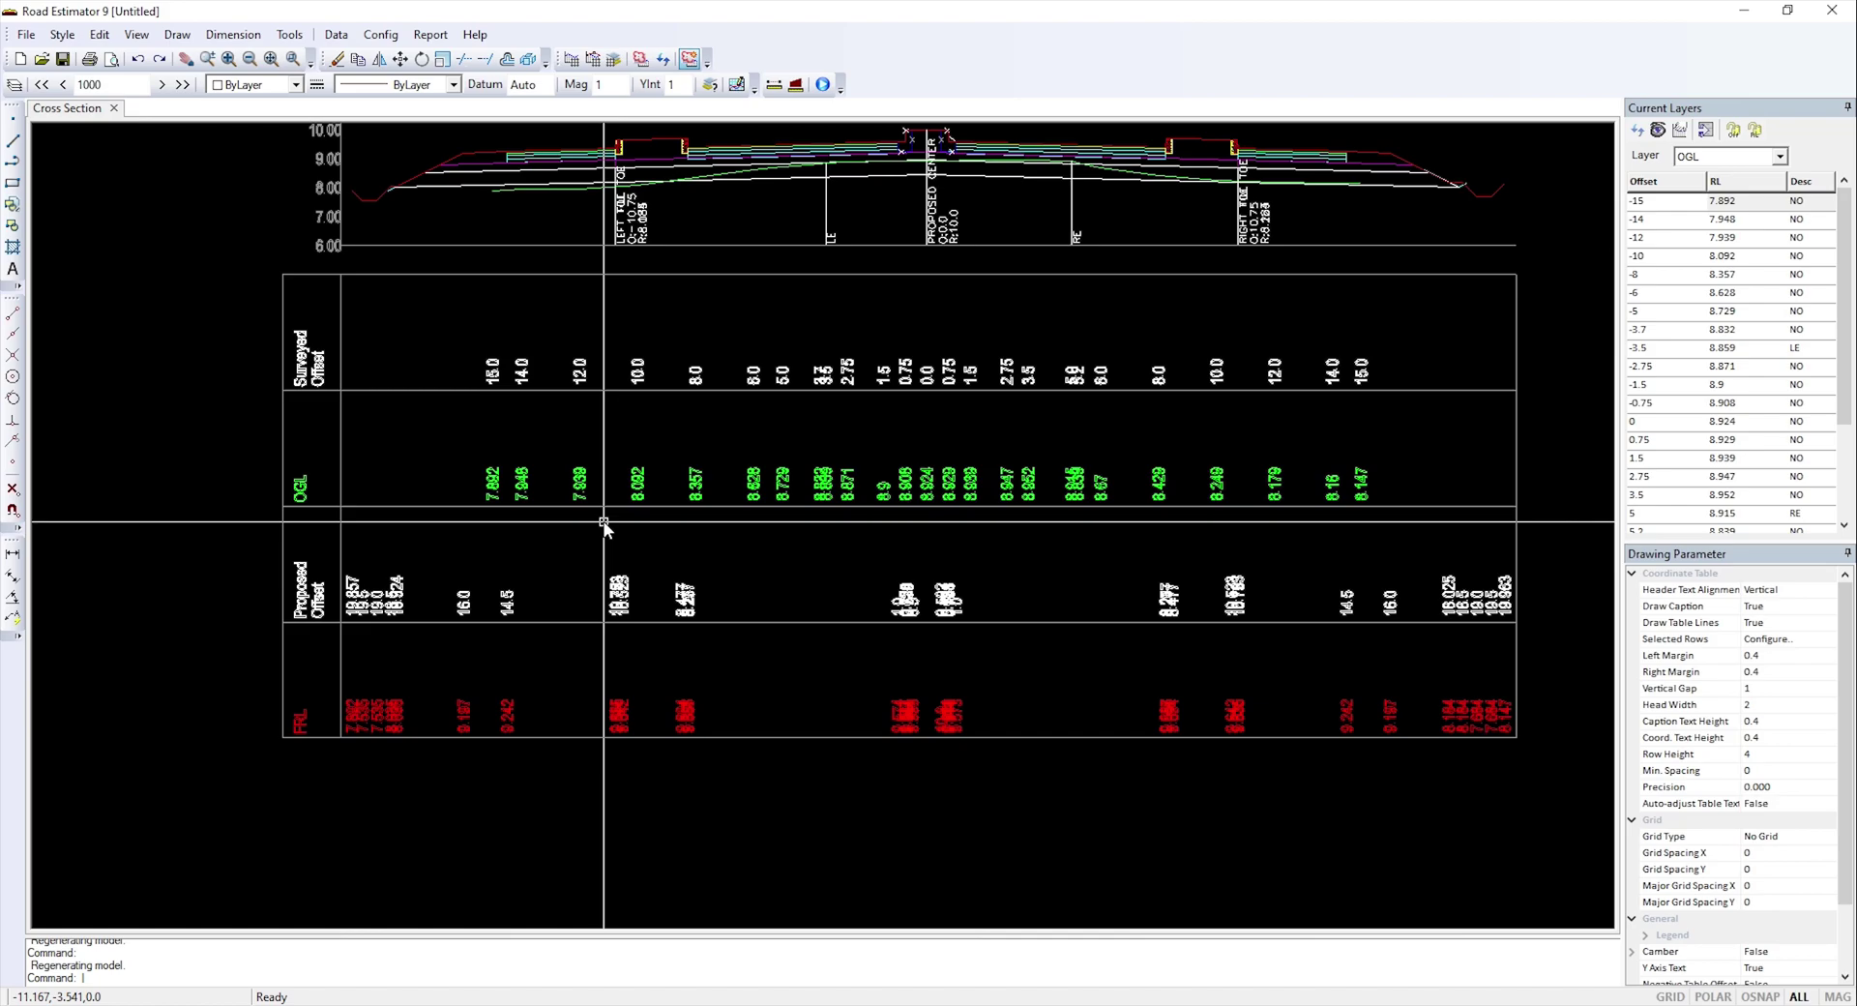
click(380, 35)
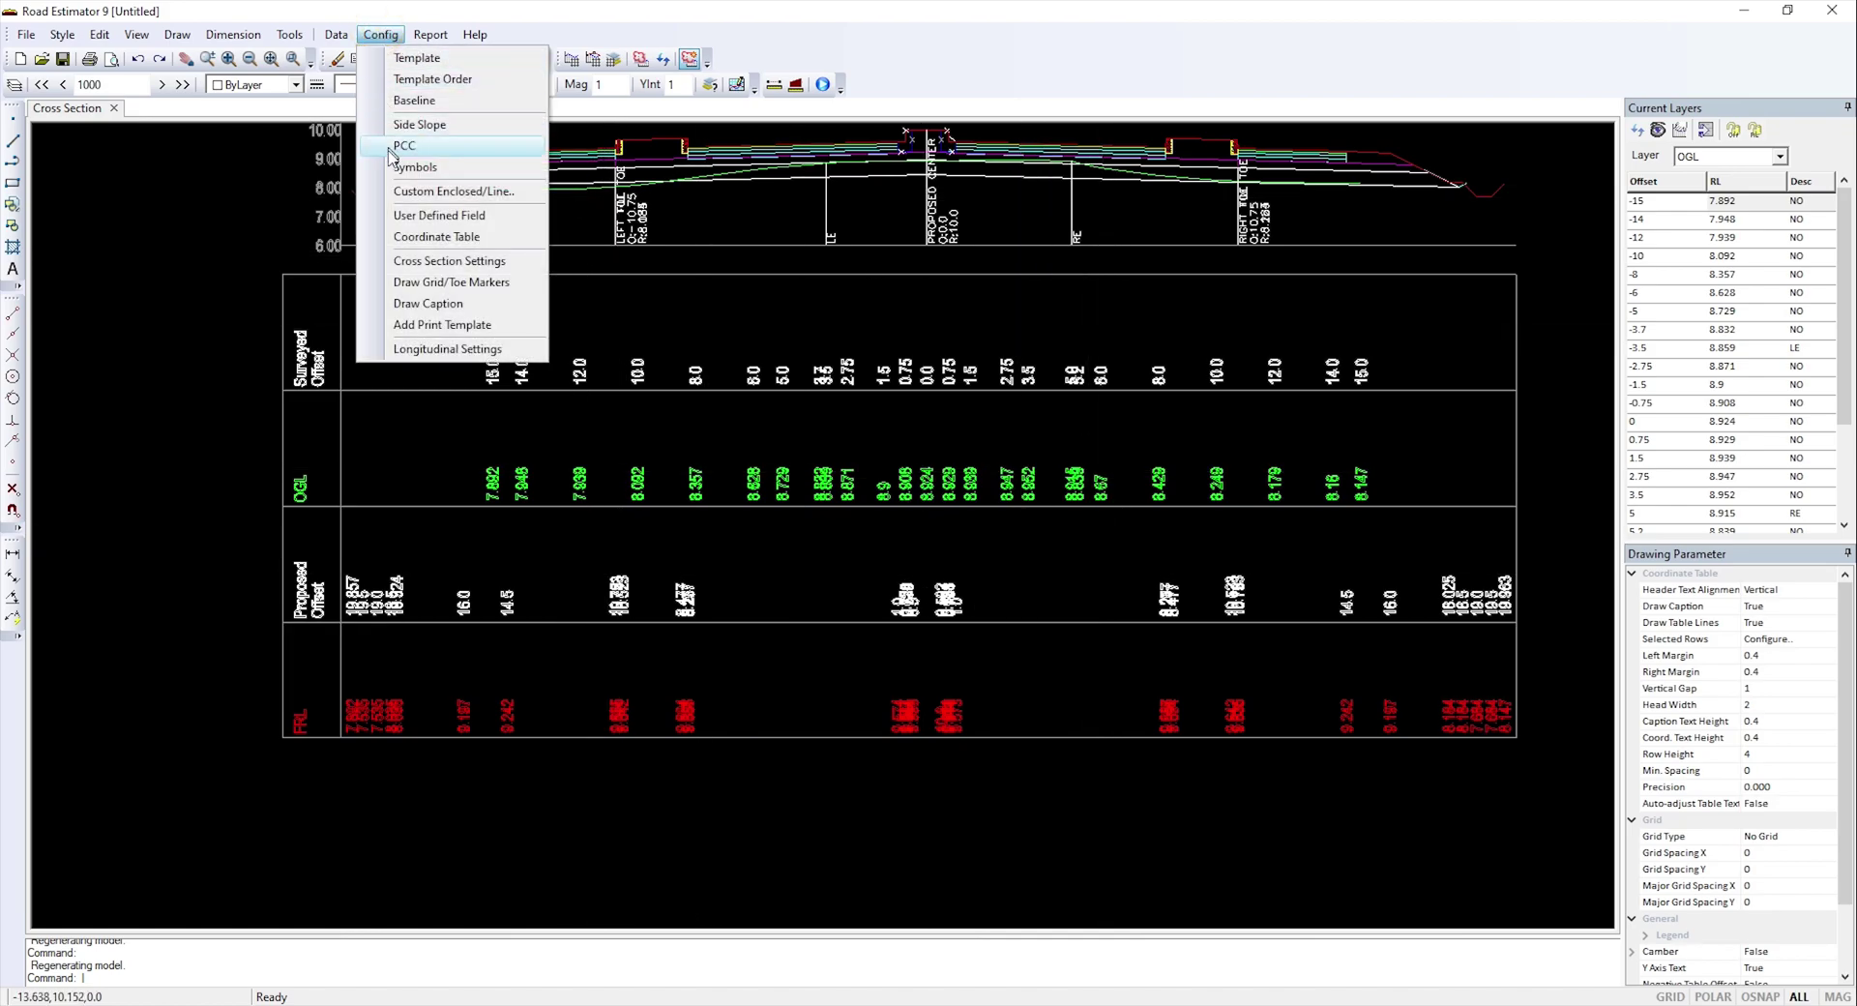
click(406, 263)
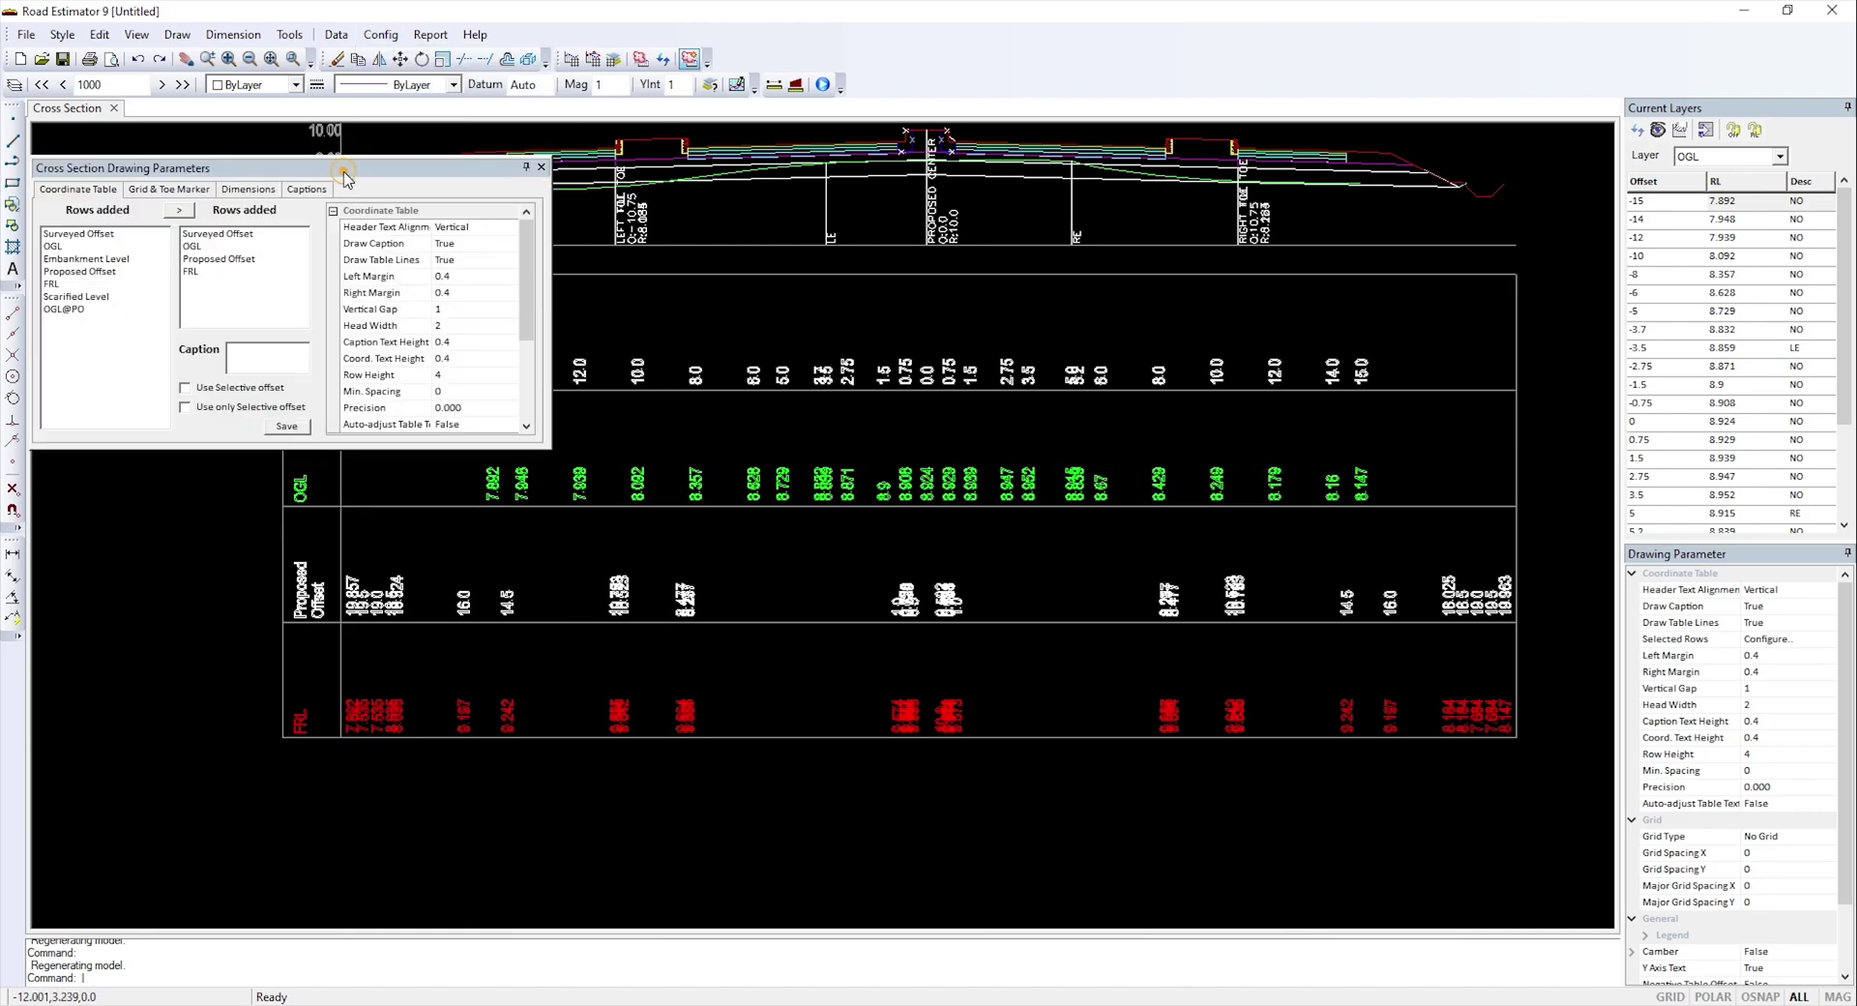
drag(345, 177, 1357, 296)
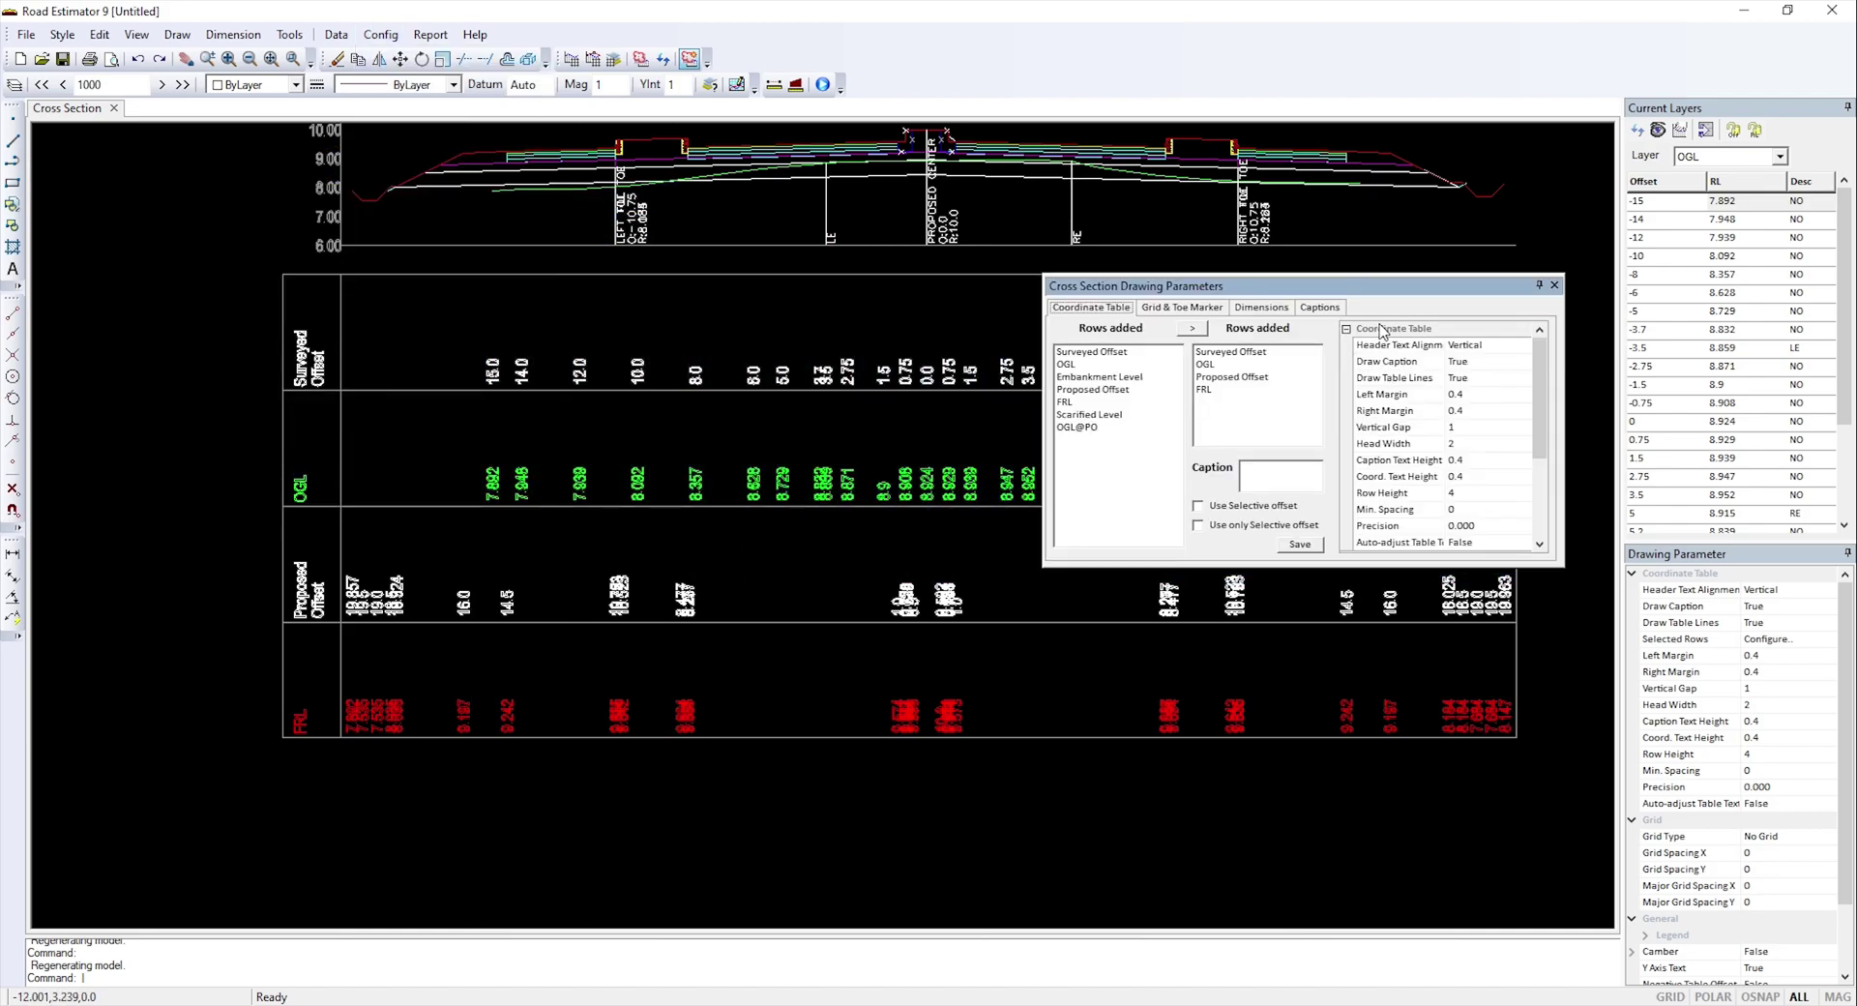
scroll(1426, 474, down, 3)
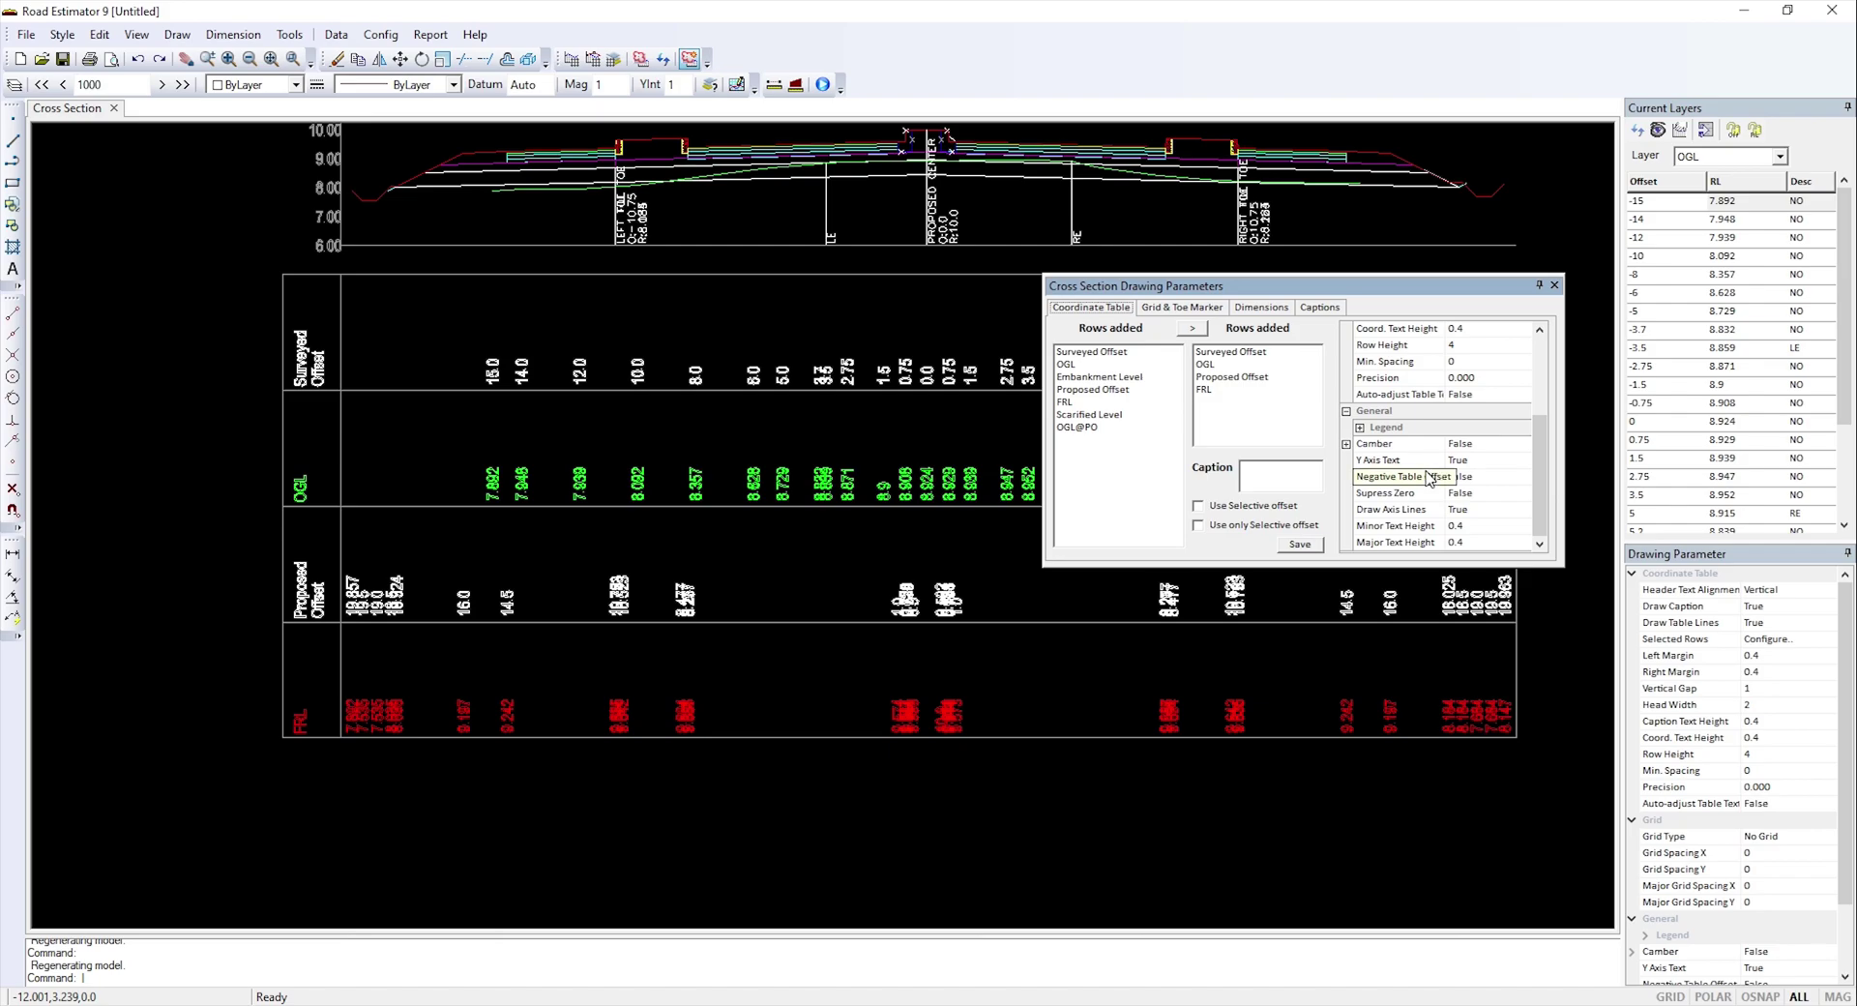
scroll(1450, 455, up, 3)
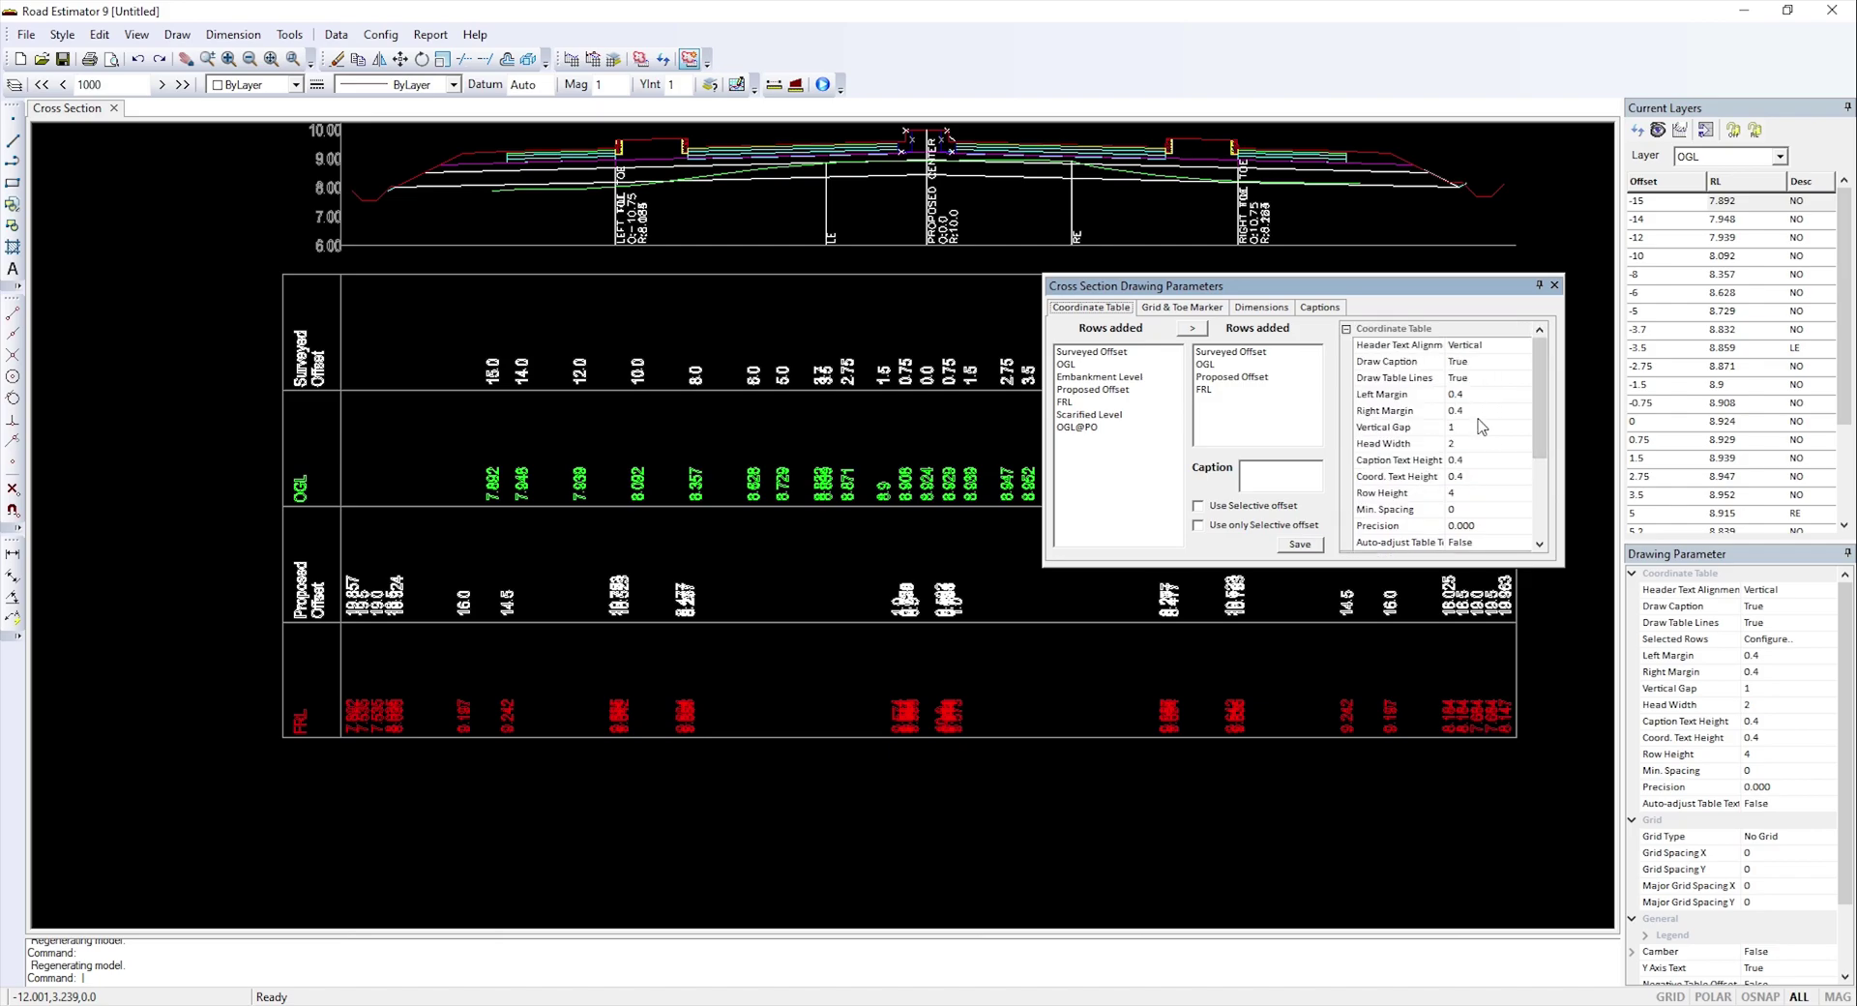
click(1479, 456)
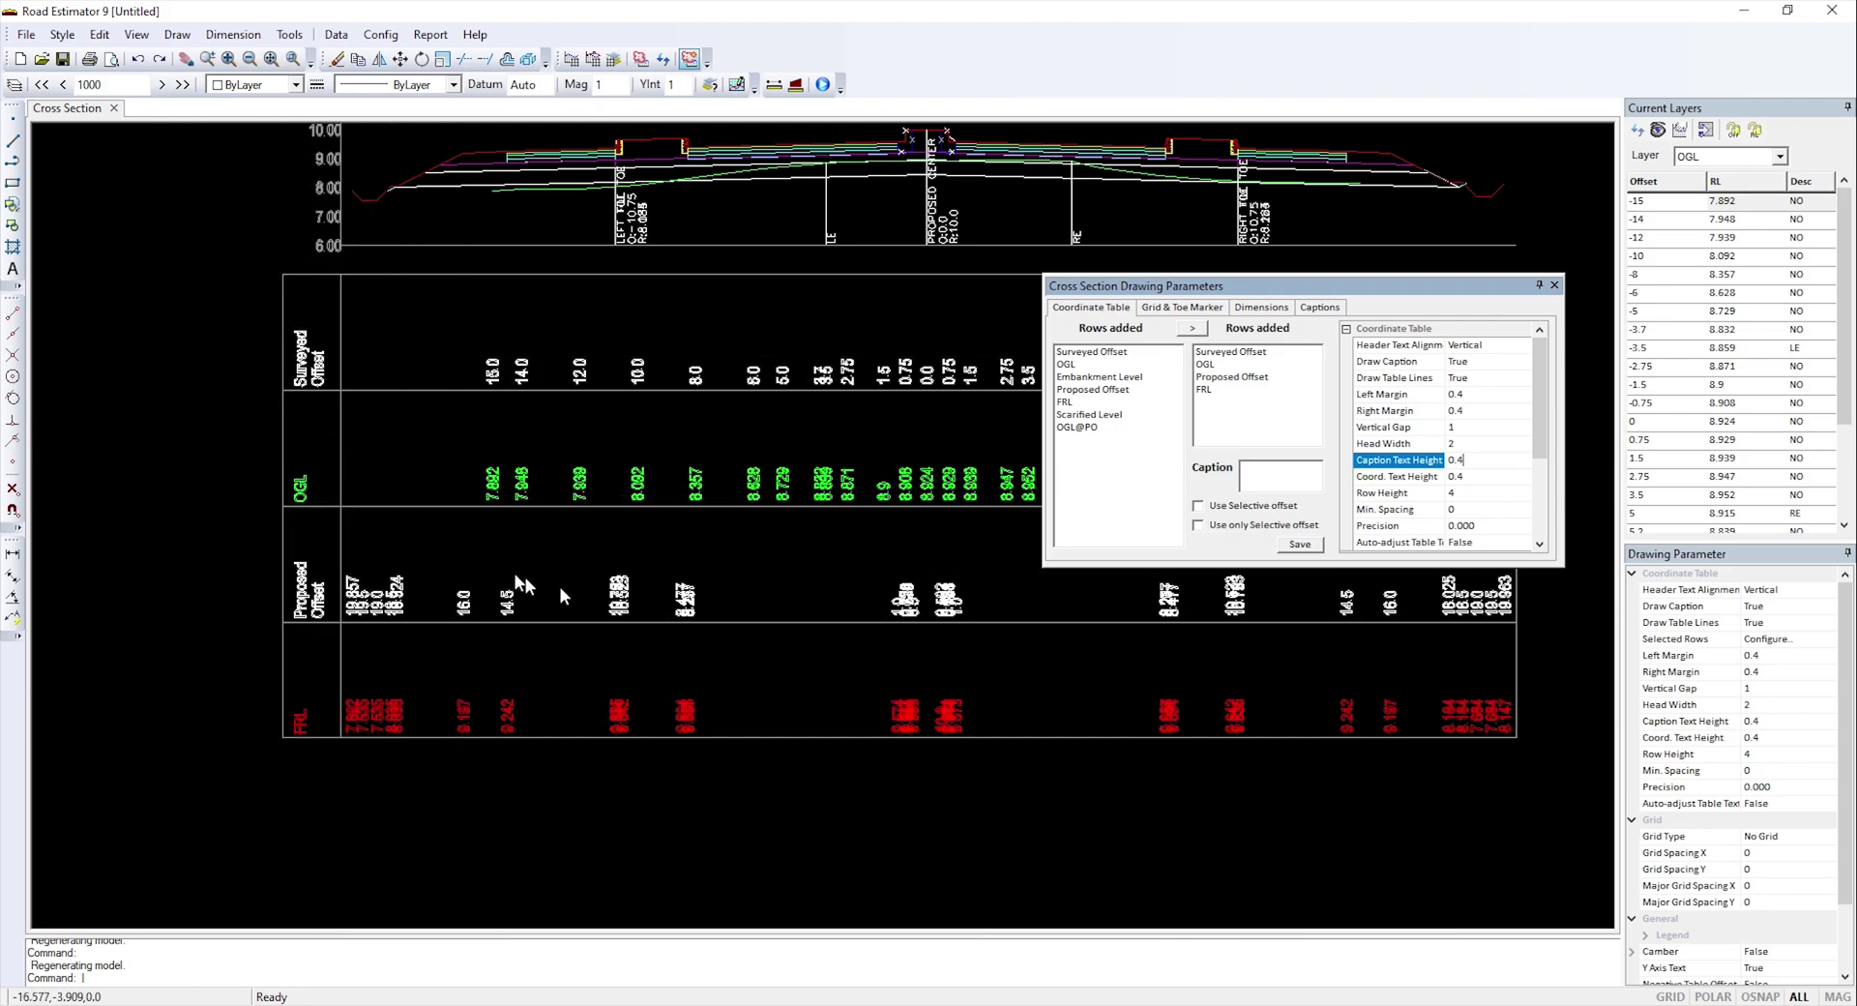
click(1432, 475)
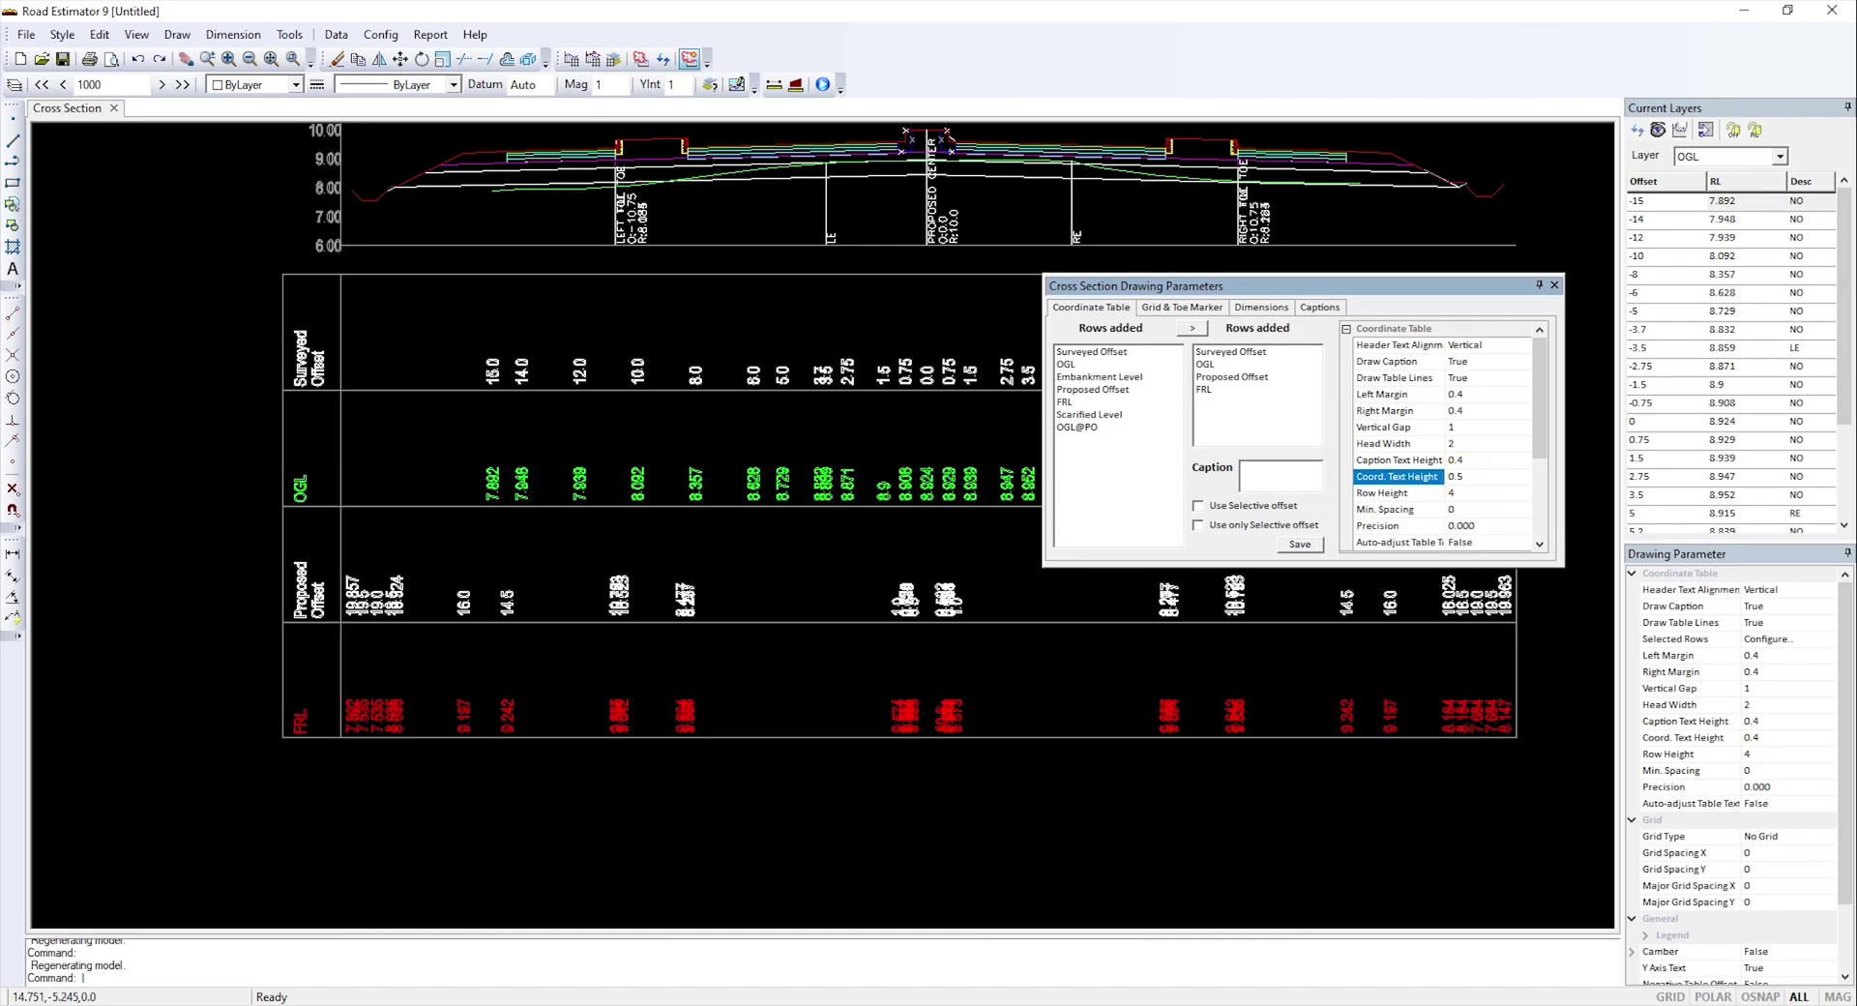
click(1470, 493)
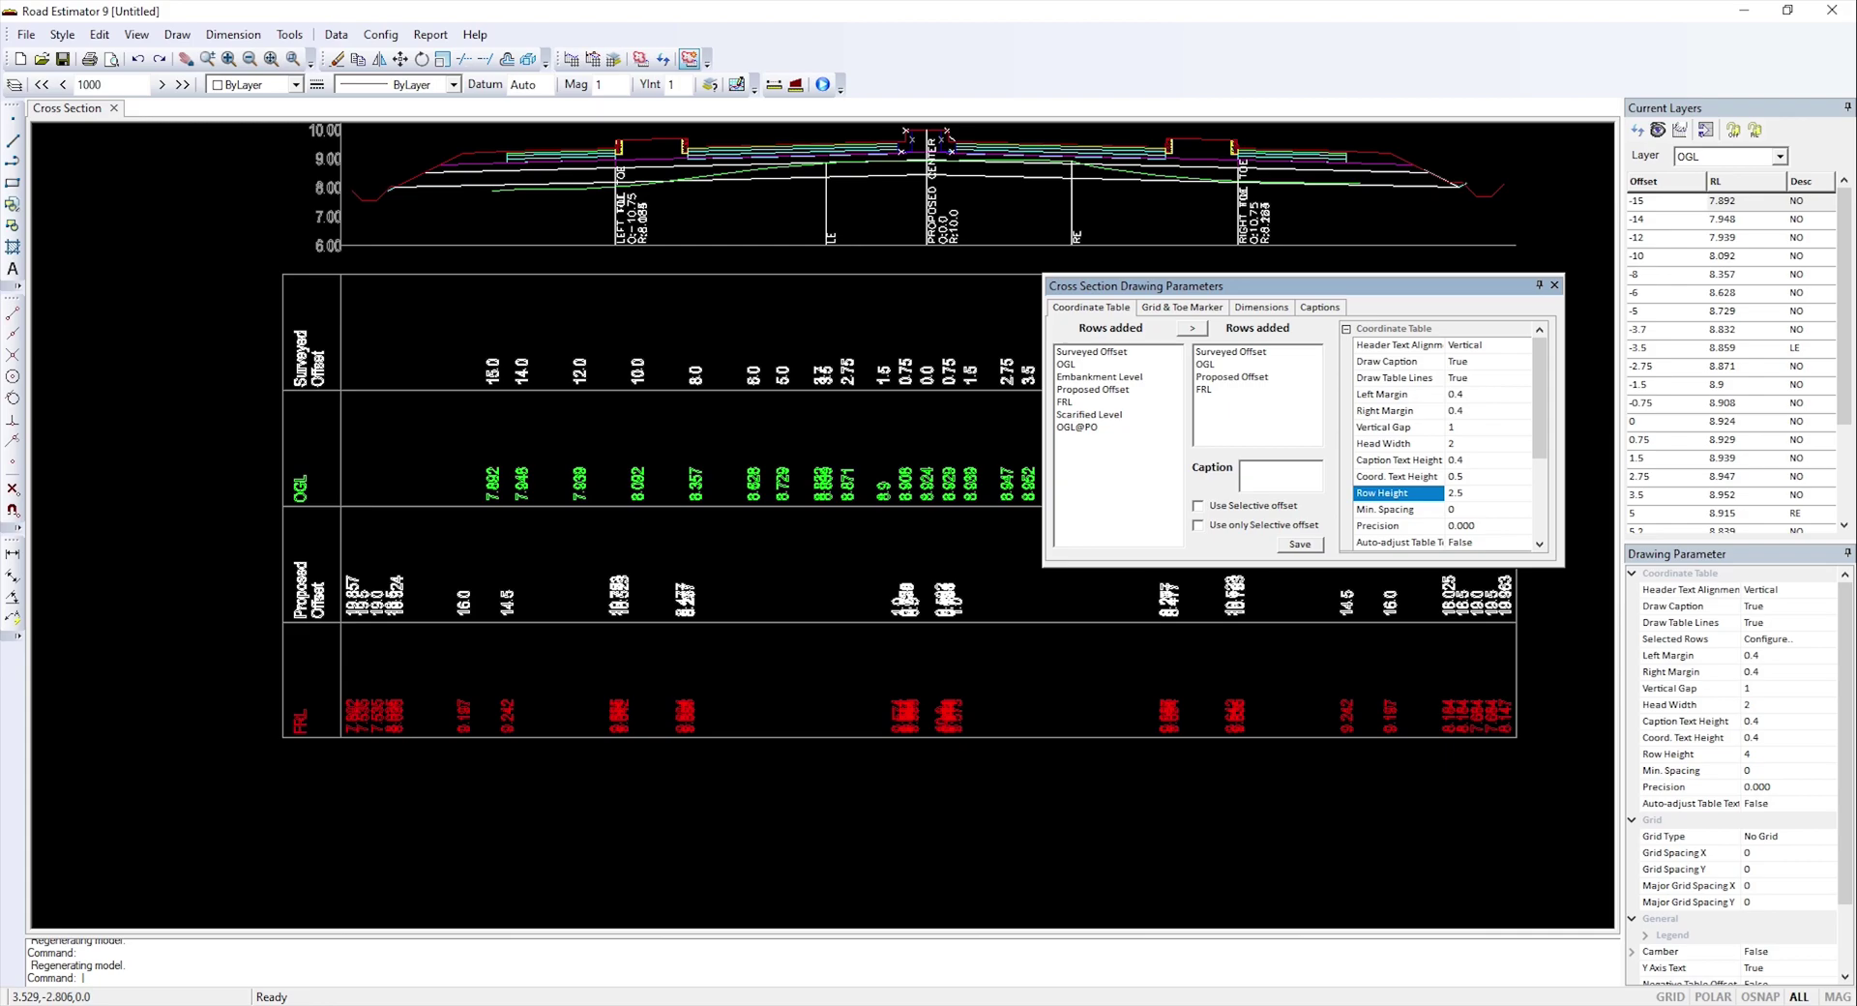
text(3)
- Set the coordinate table's minimum spacing to 1 and review its precision options
click(1460, 511)
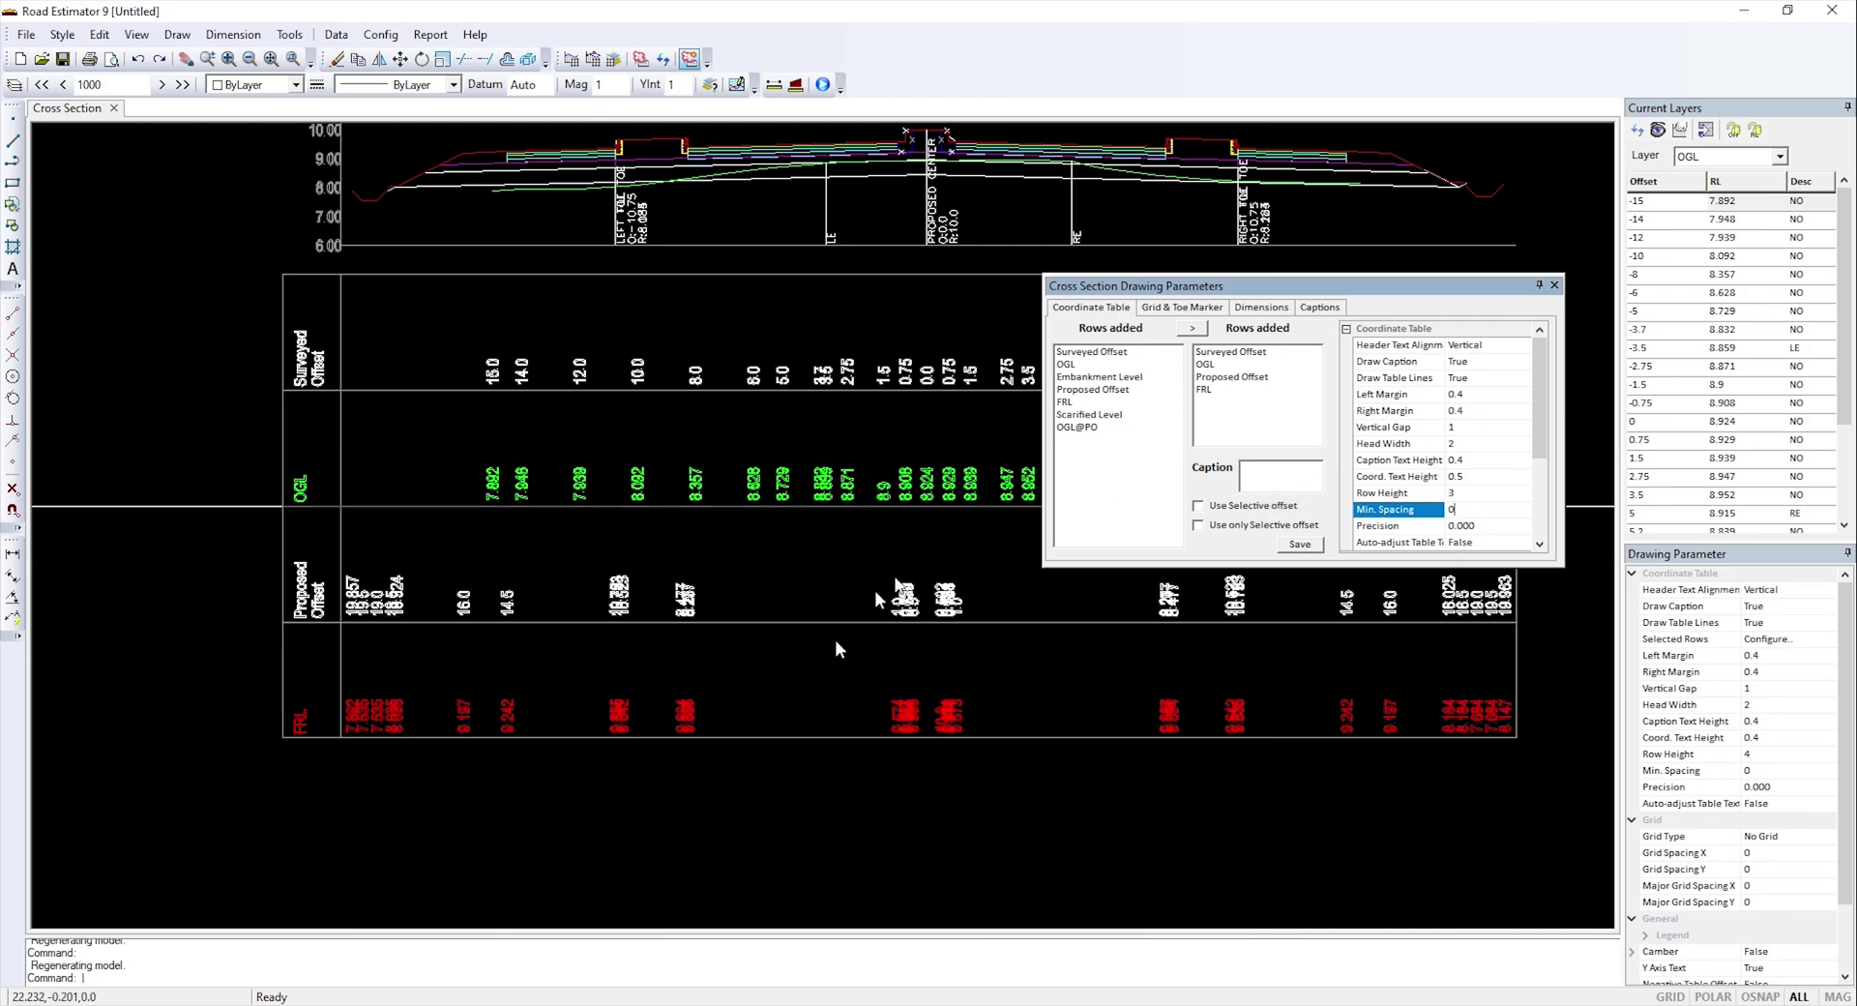
scroll(614, 725, up, 4)
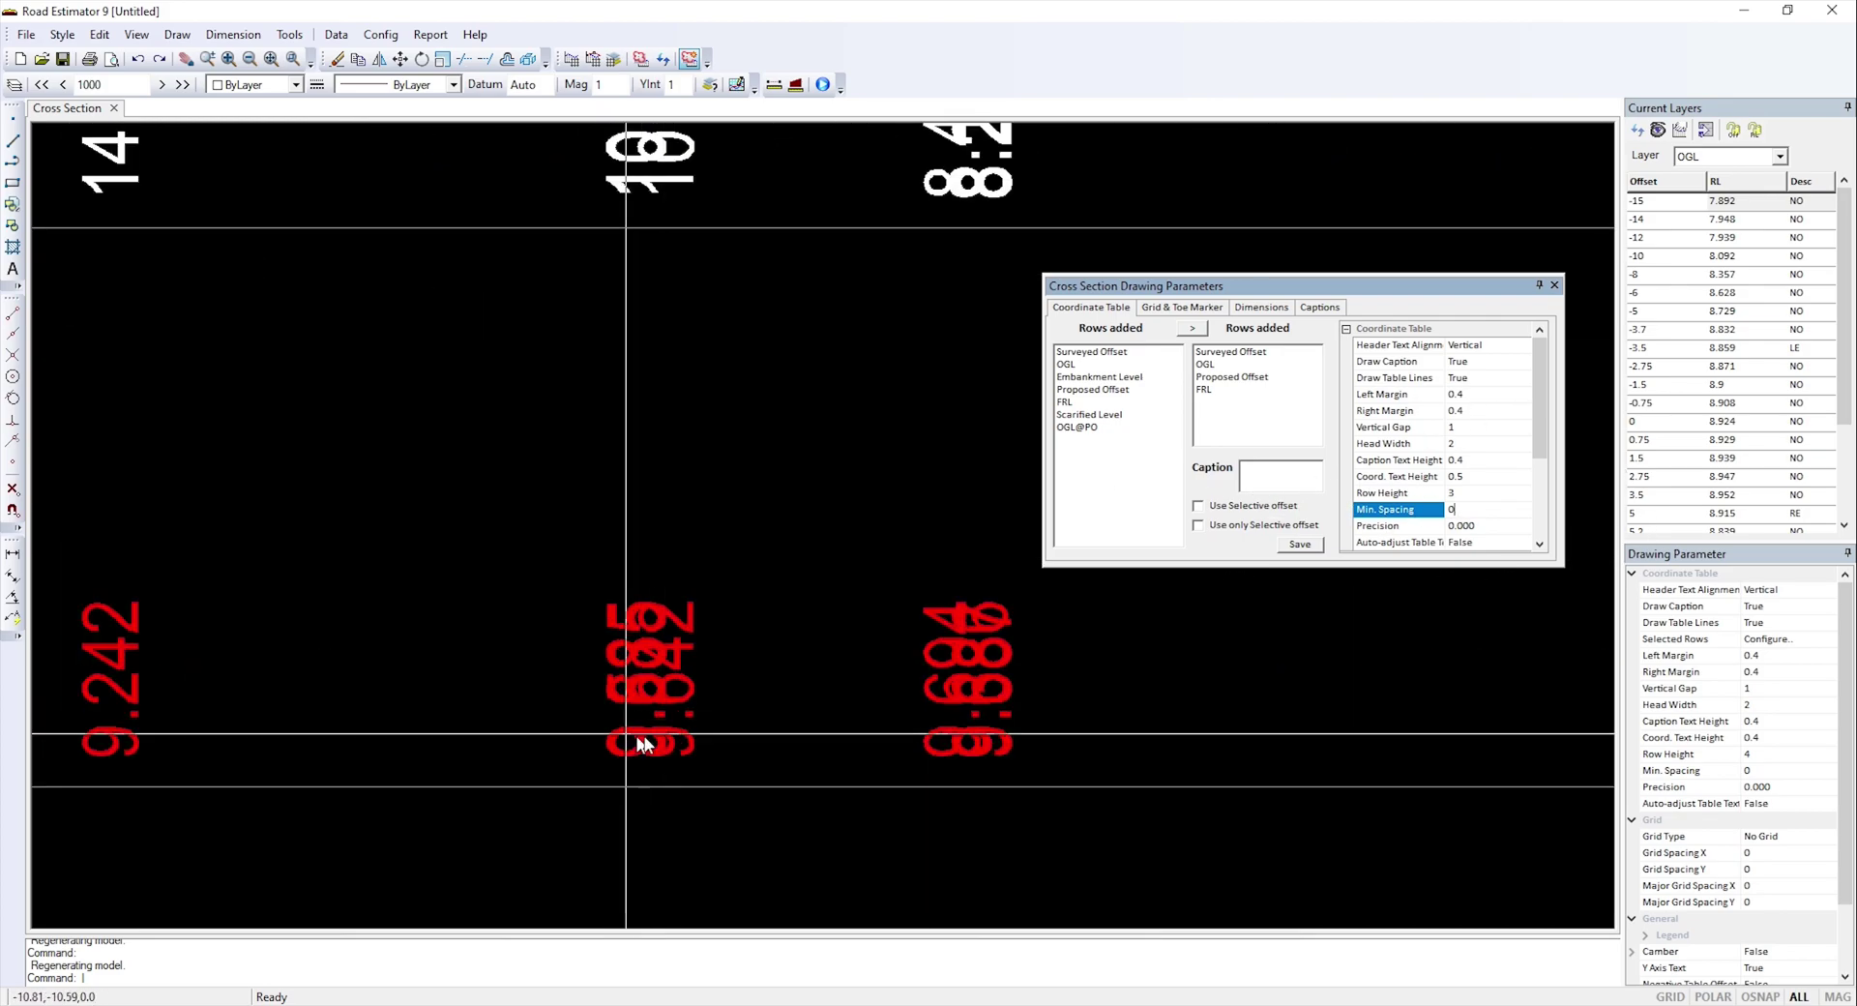
scroll(639, 743, down, 5)
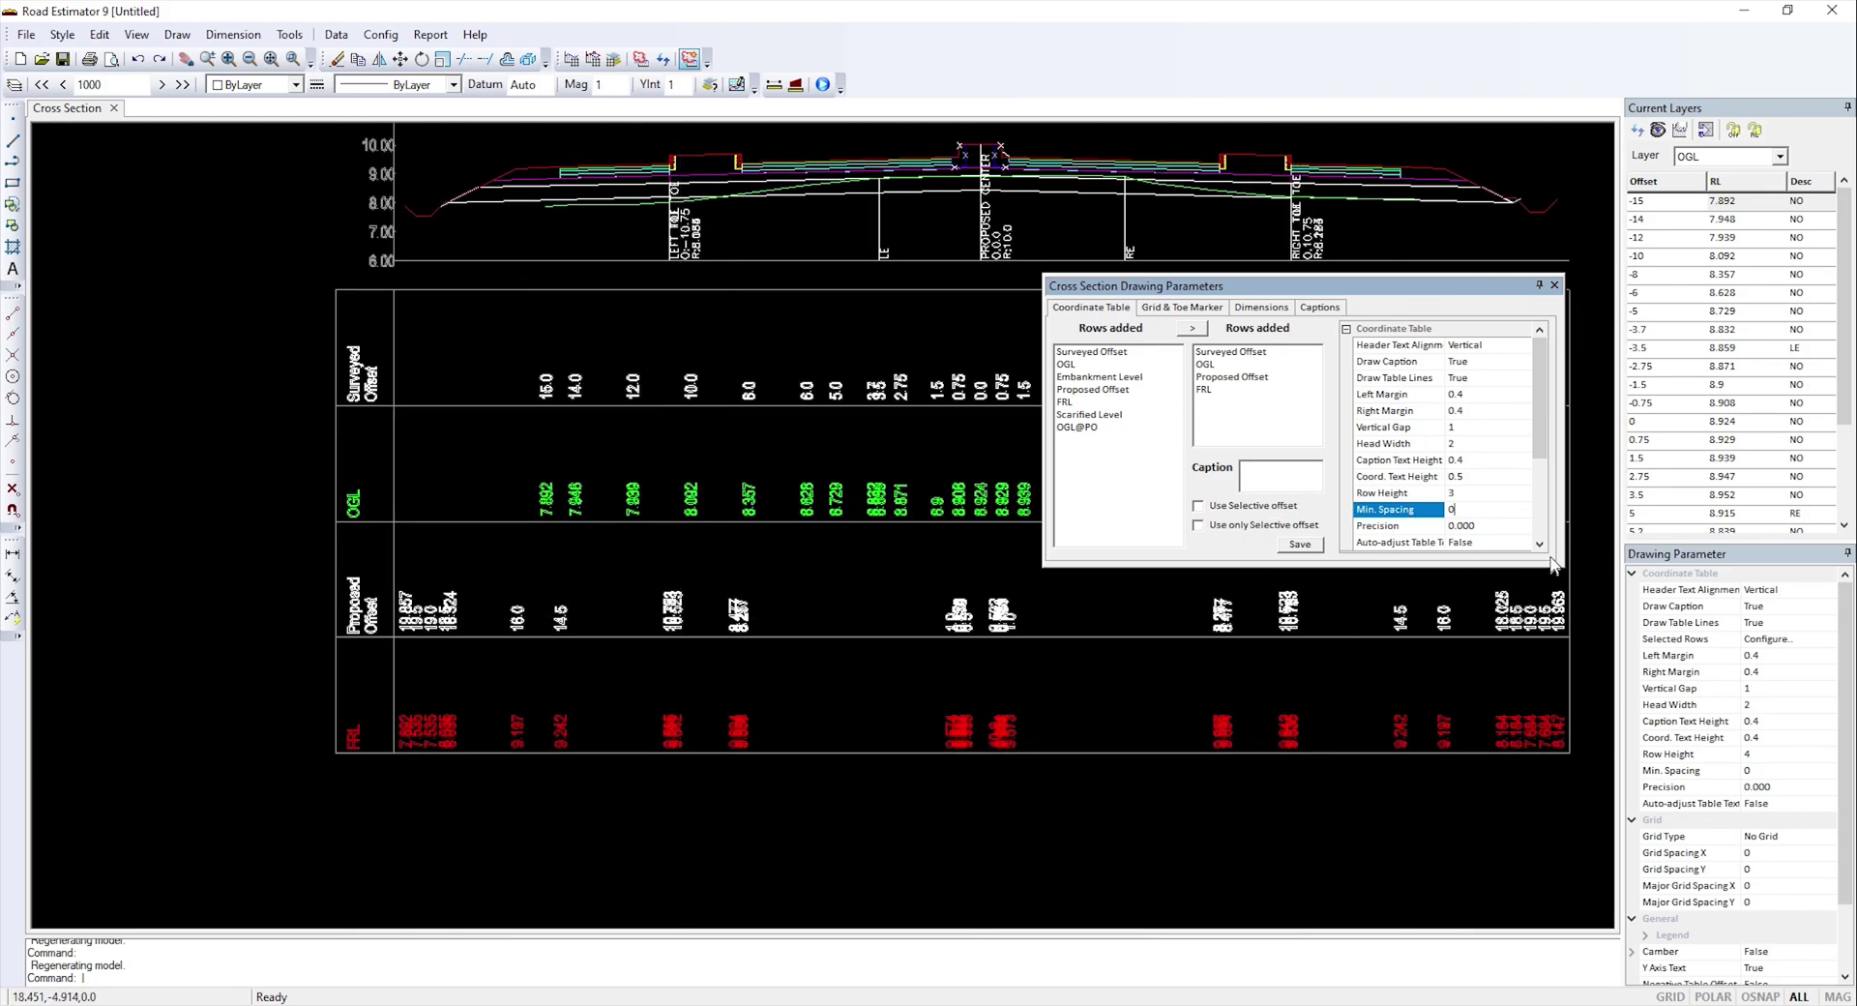
double_click(1452, 508)
scroll(1543, 418, down, 1)
drag(1541, 411, 1541, 436)
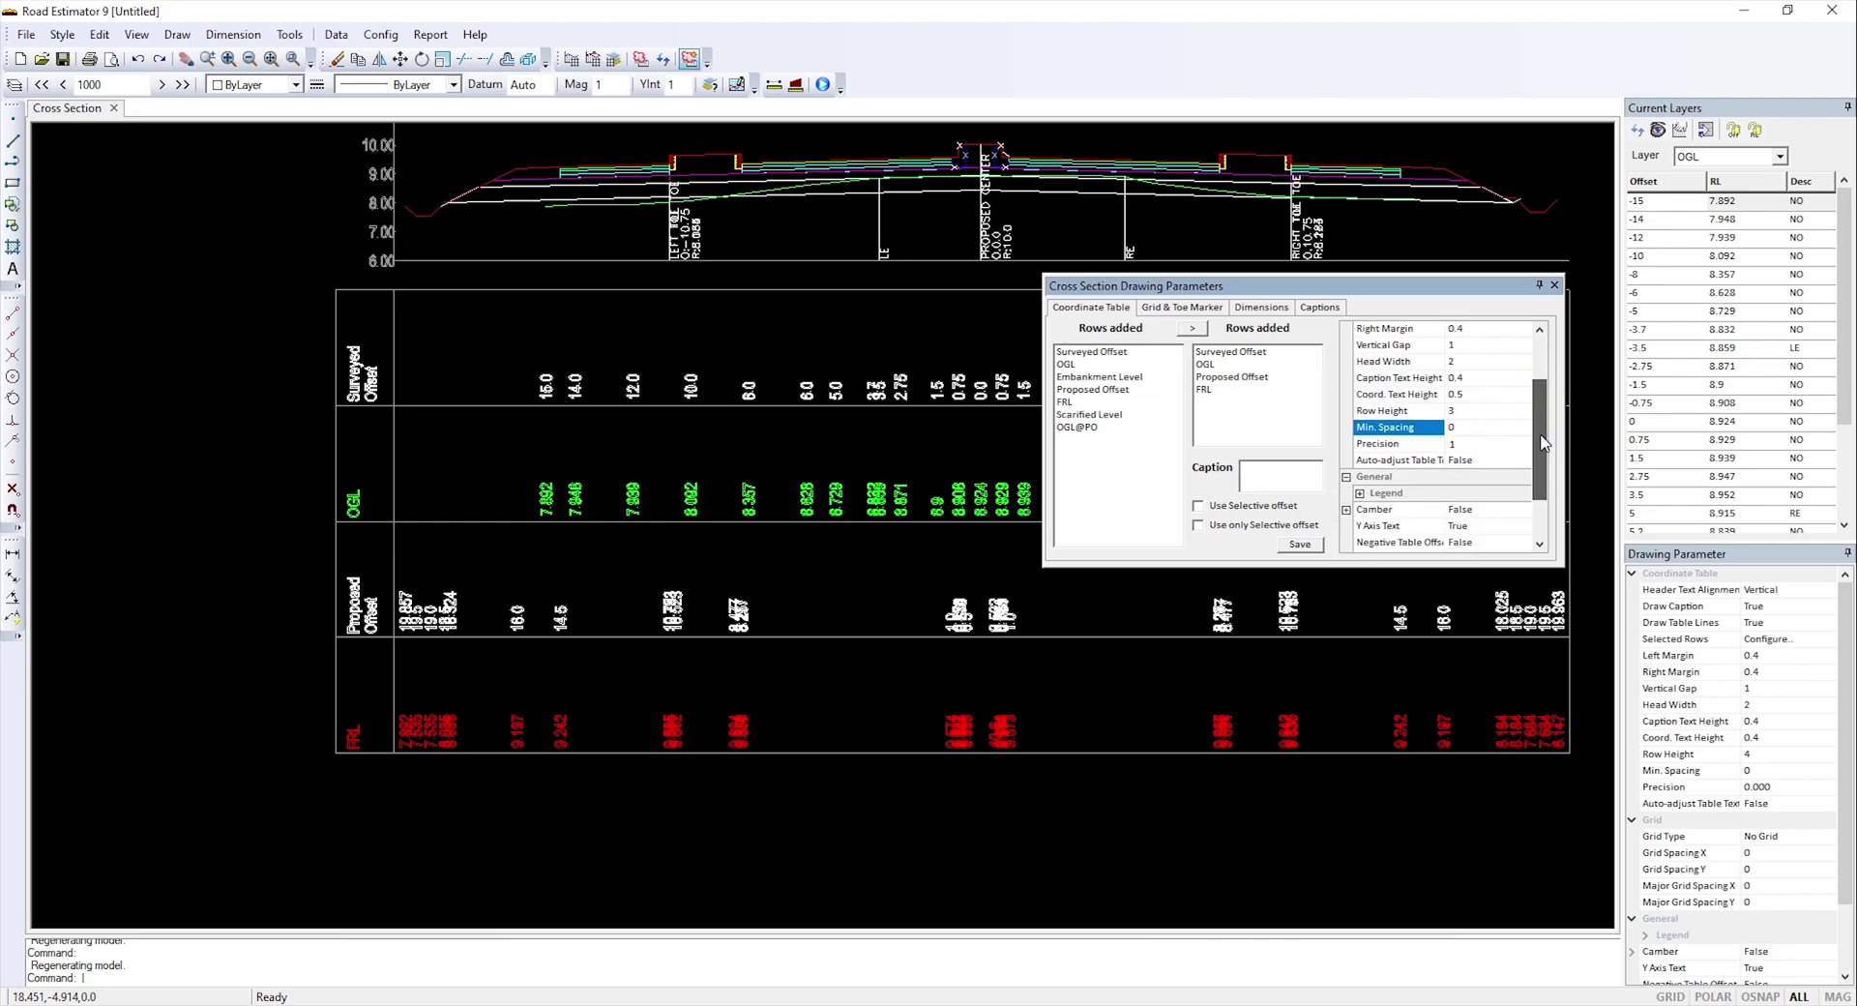
click(1496, 442)
scroll(1545, 472, down, 2)
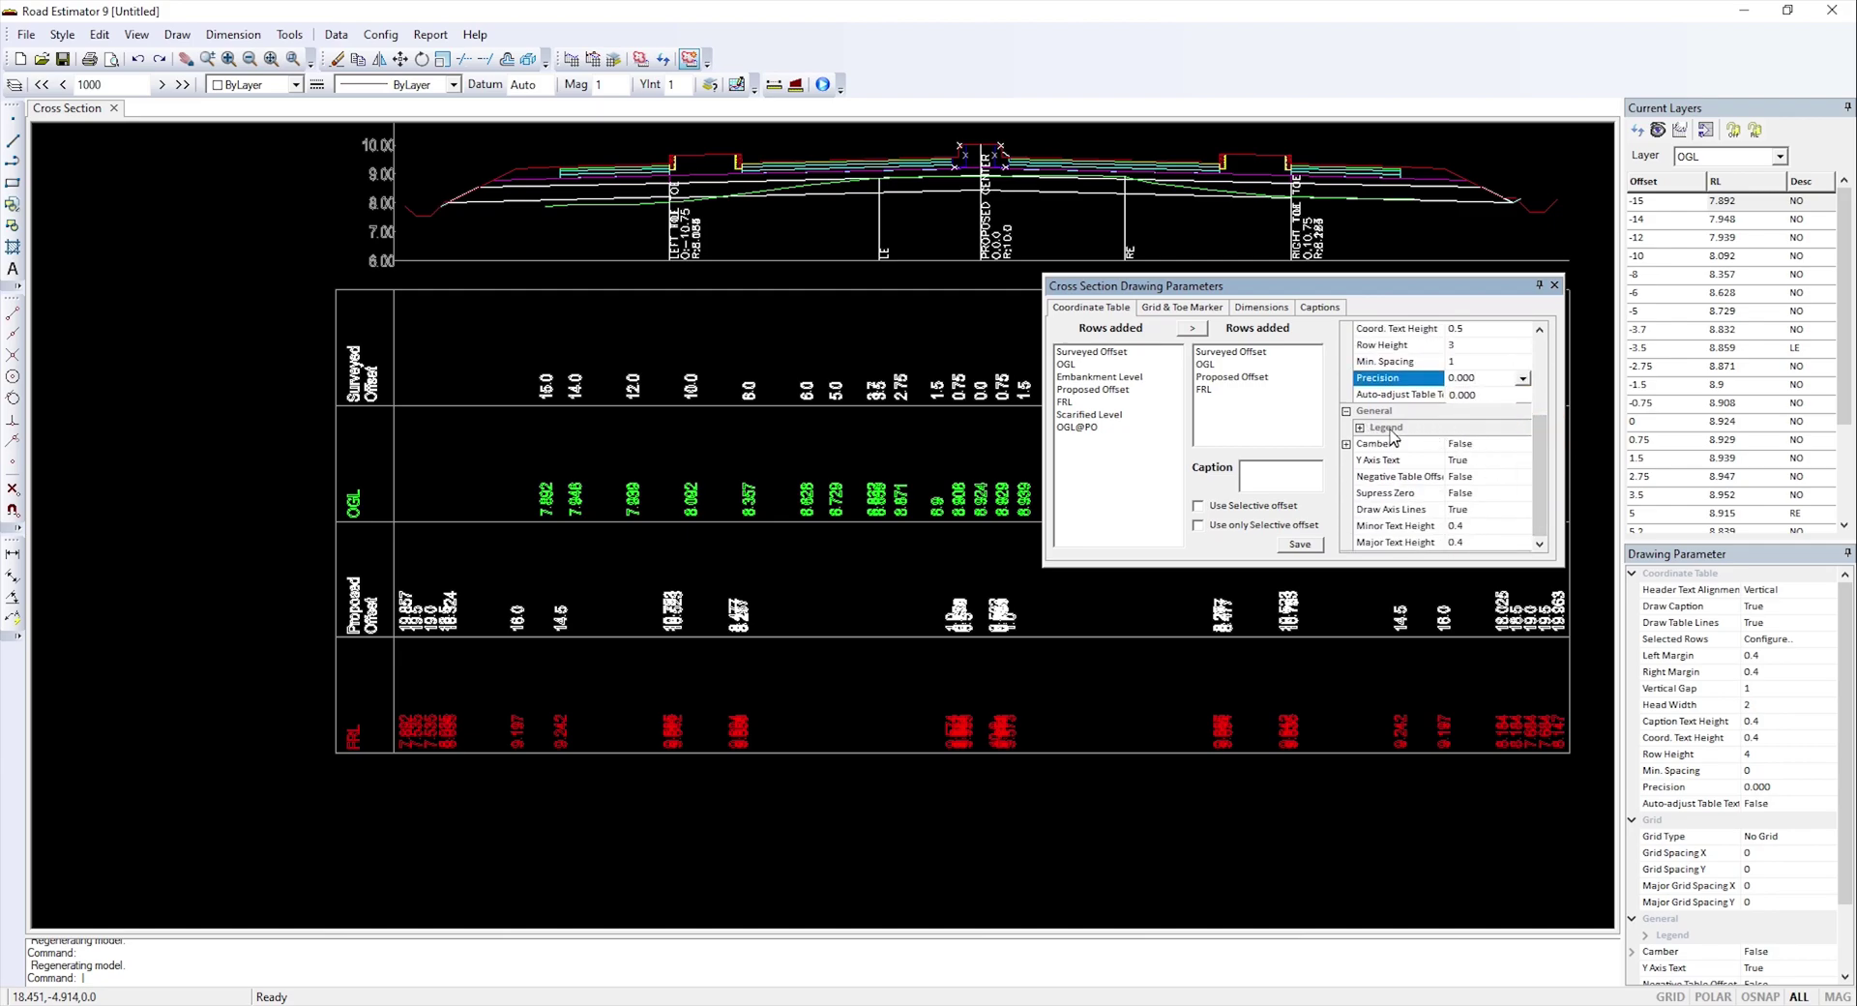
- Expand the general legend settings and show the choices for displaying thickness in the legend
click(1360, 429)
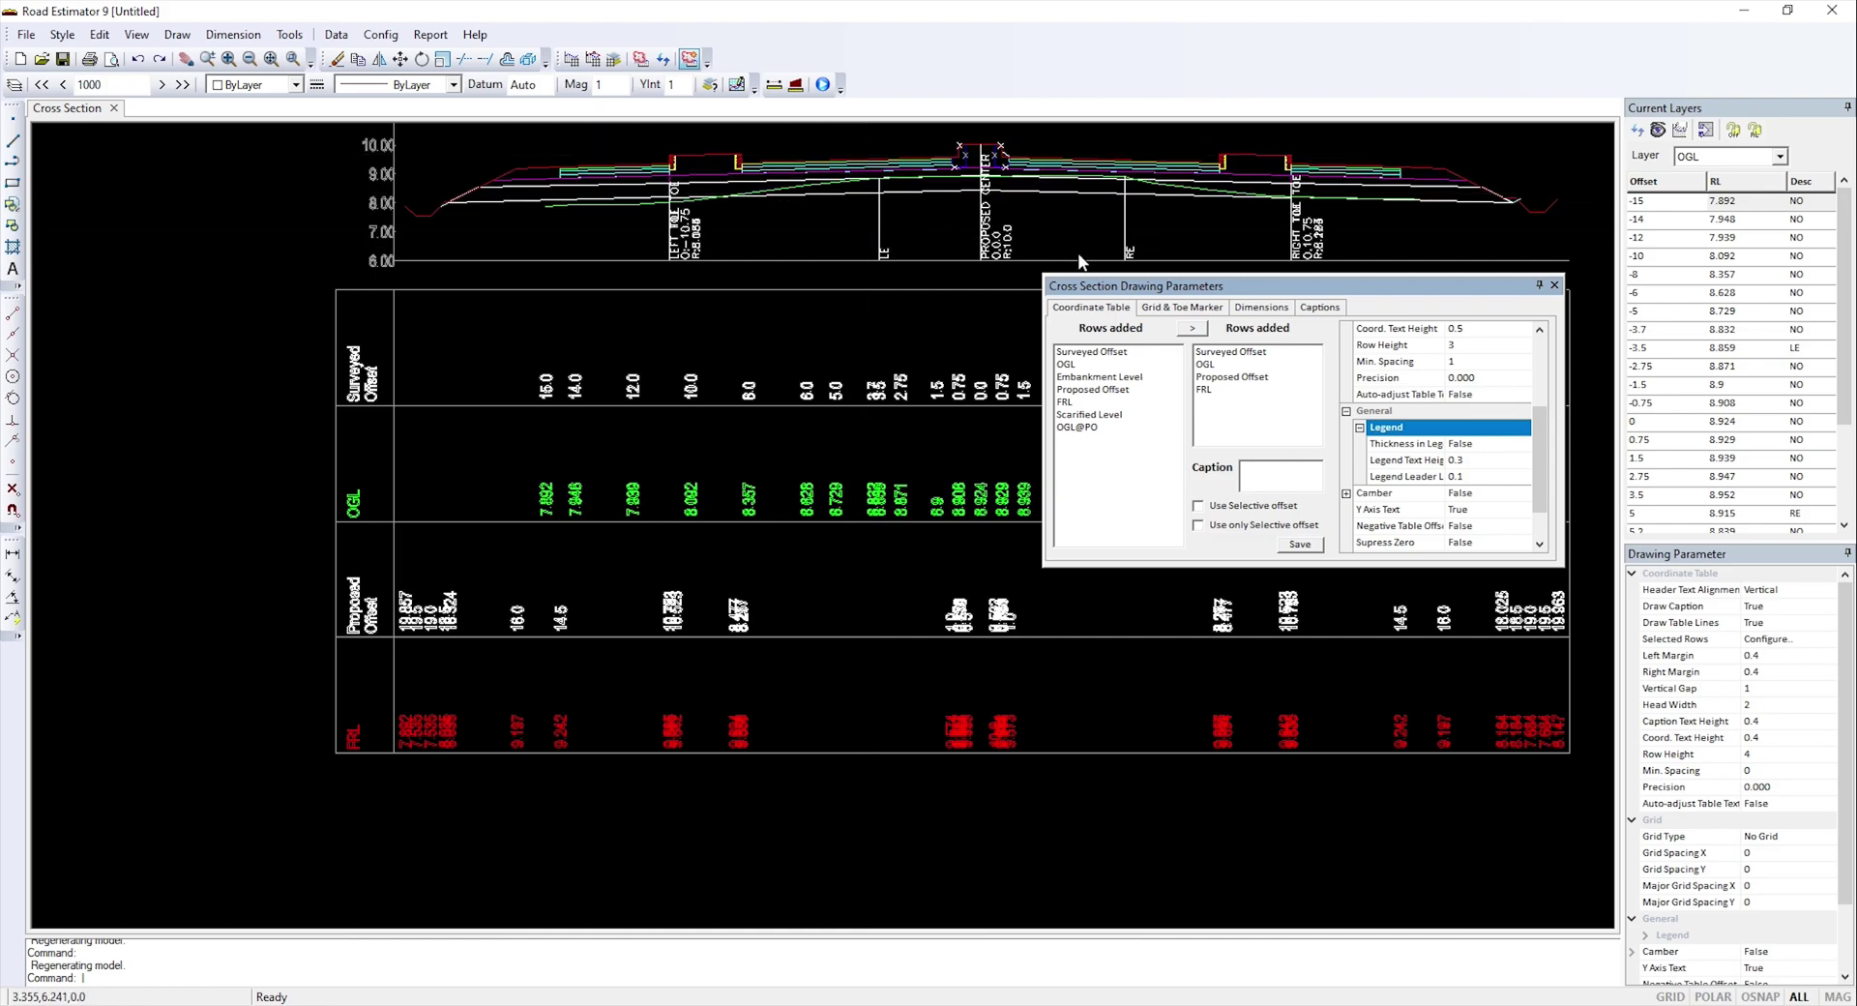
click(1514, 444)
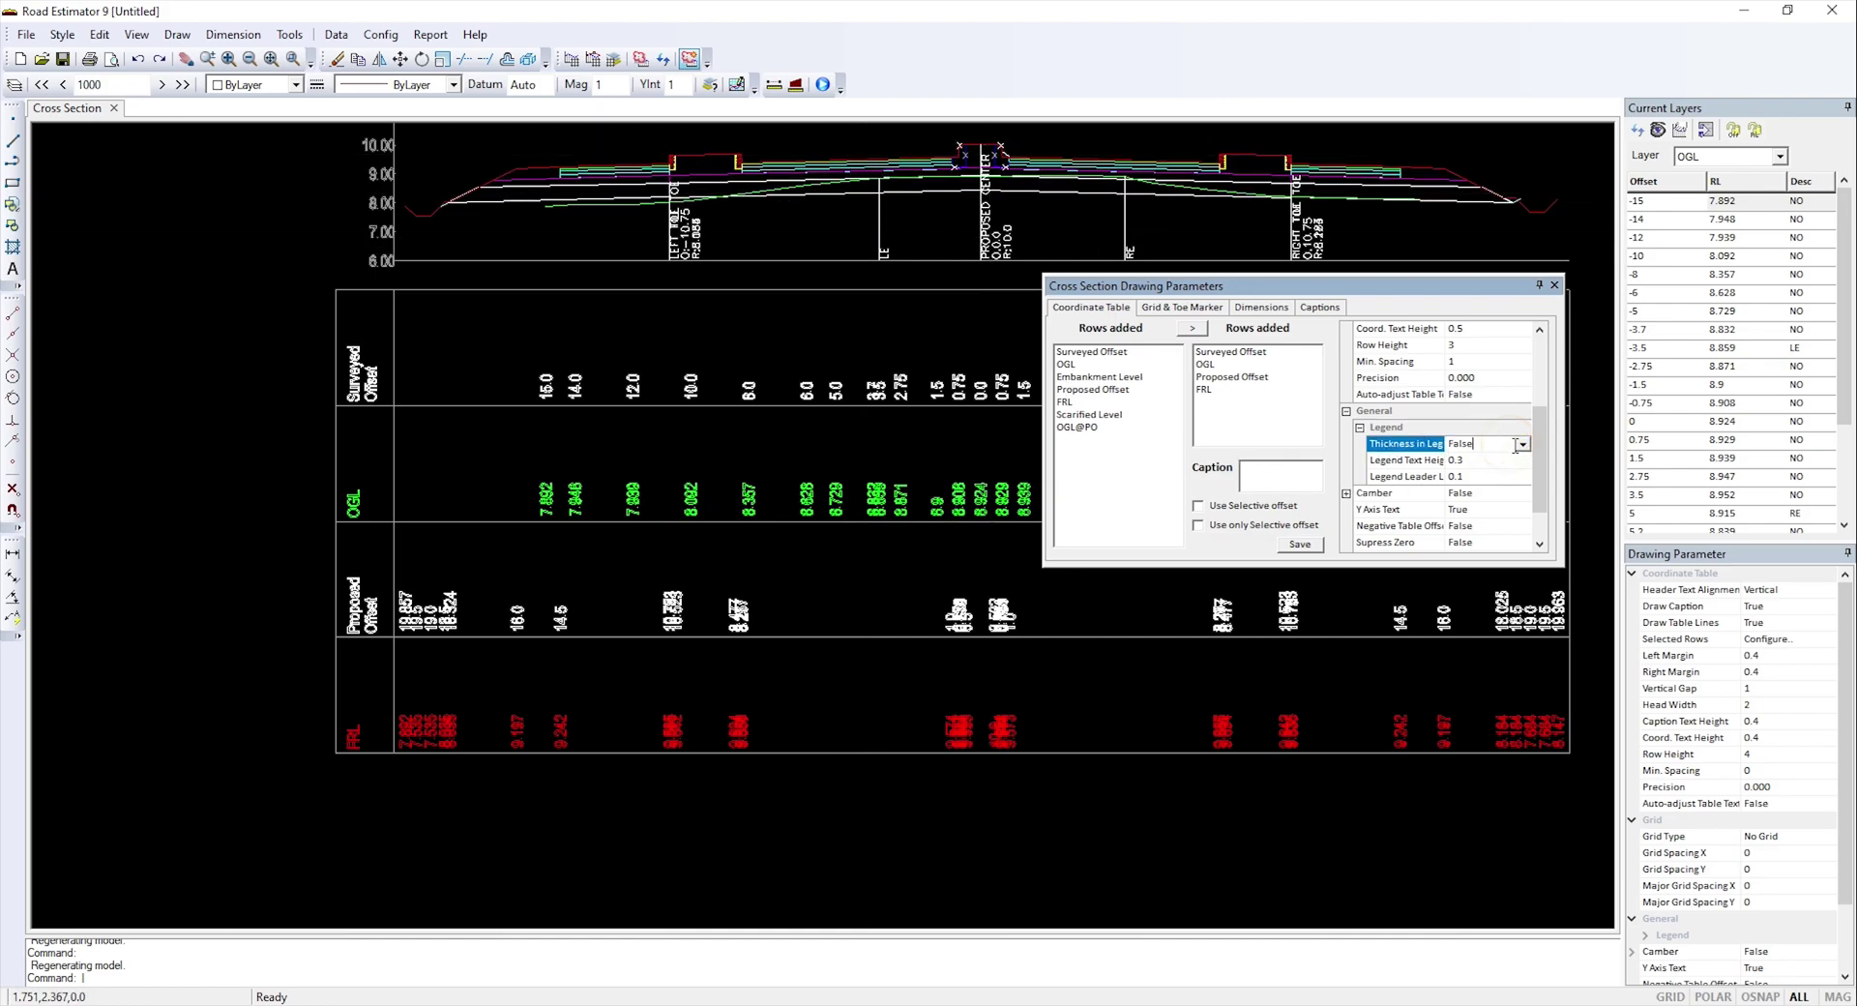
click(1522, 444)
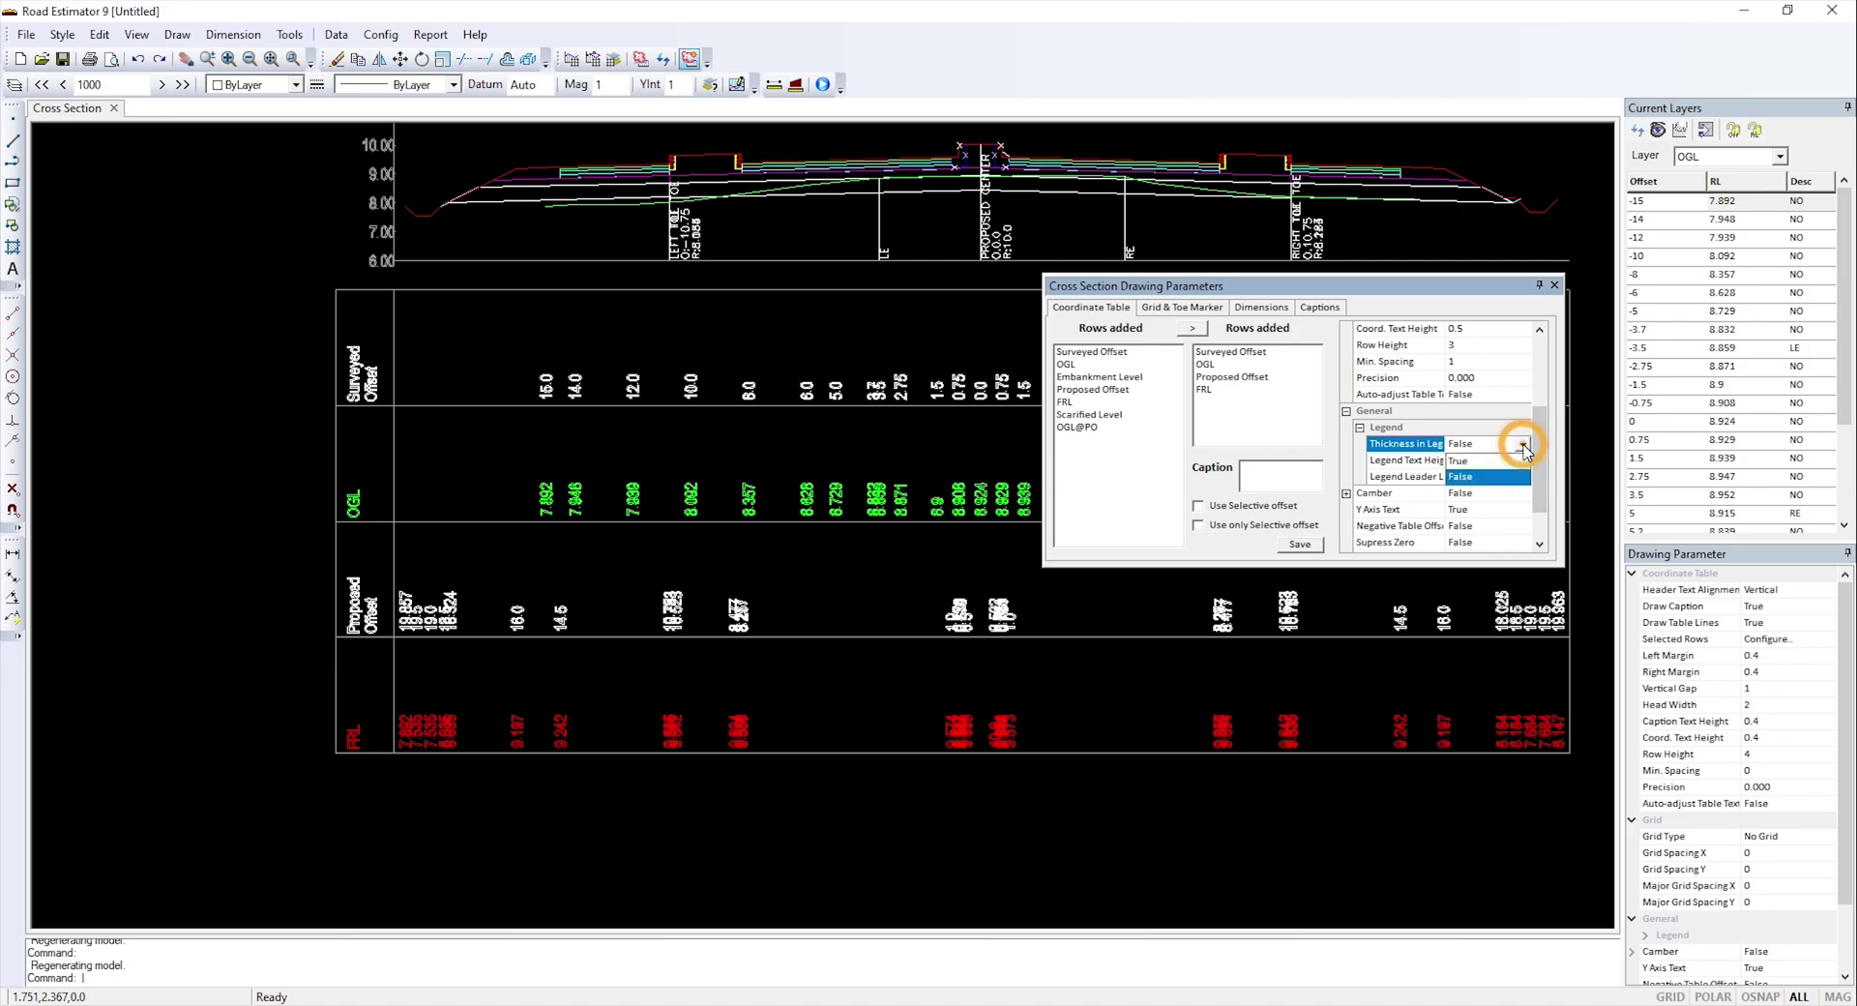
- Turn on thickness in the legend, set legend text height to 0.3 and leader value to 0.2, and save the drawing parameters
click(1511, 468)
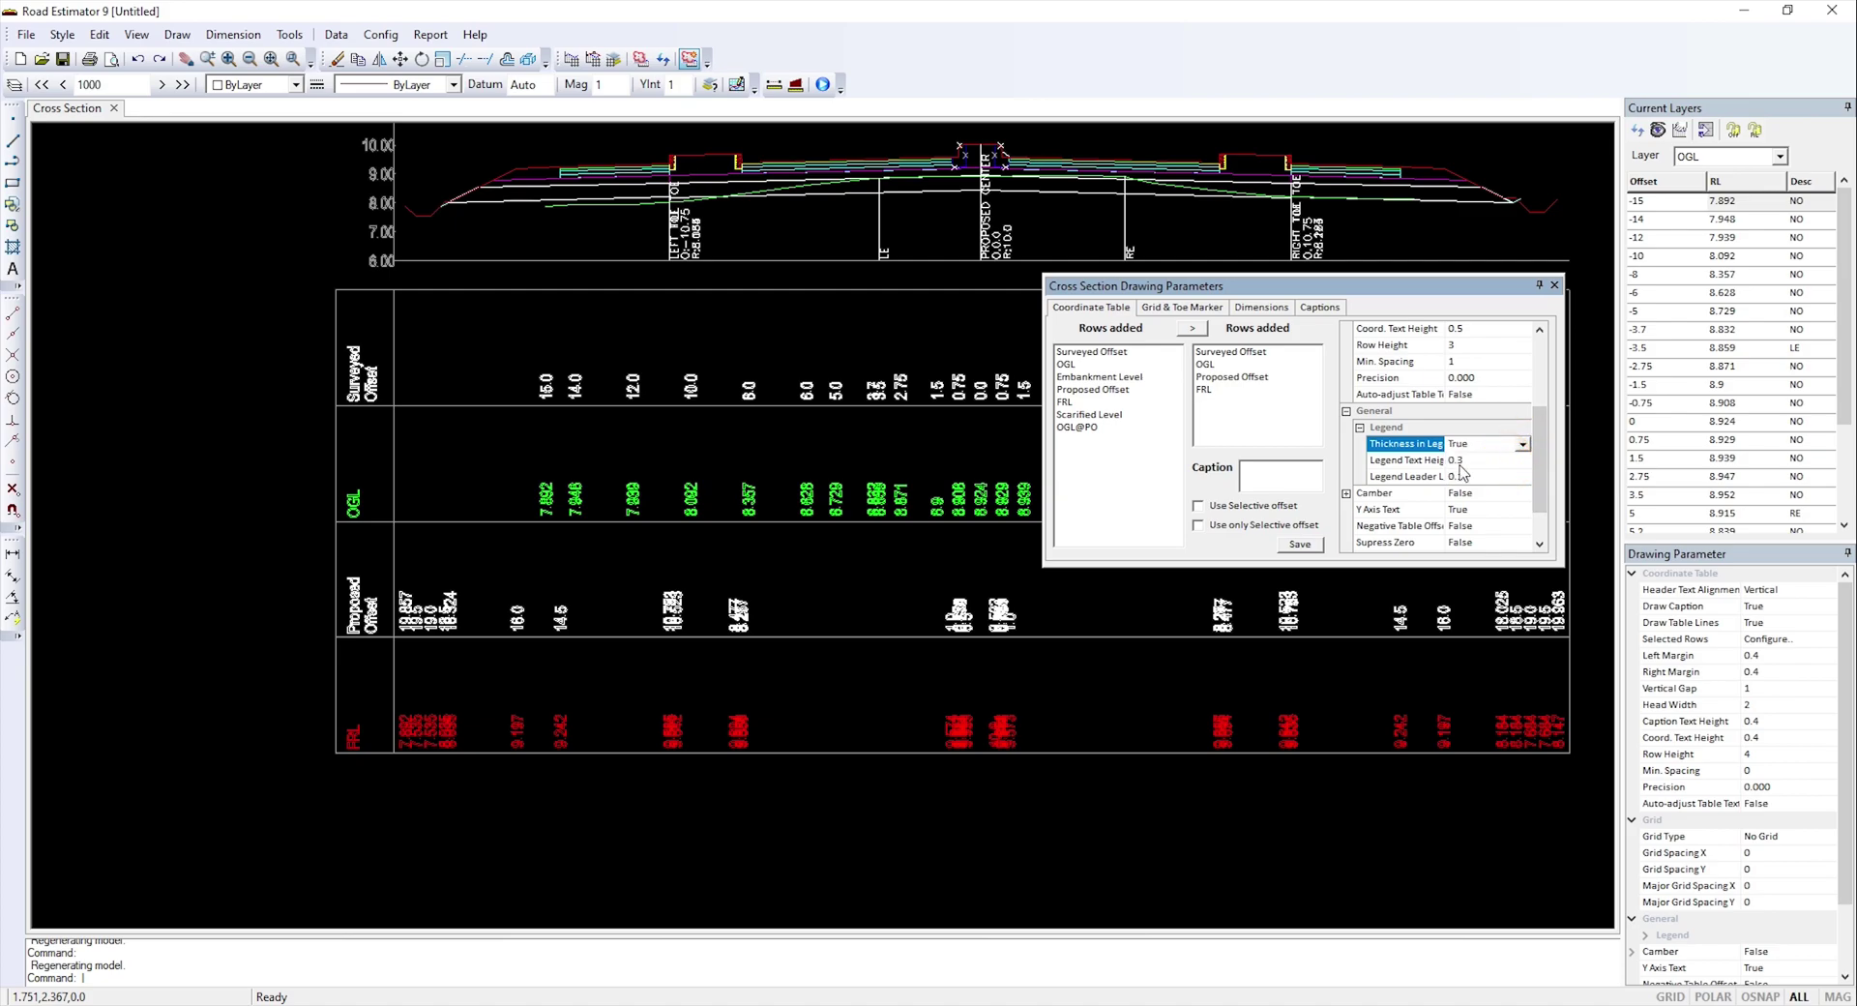
click(1477, 461)
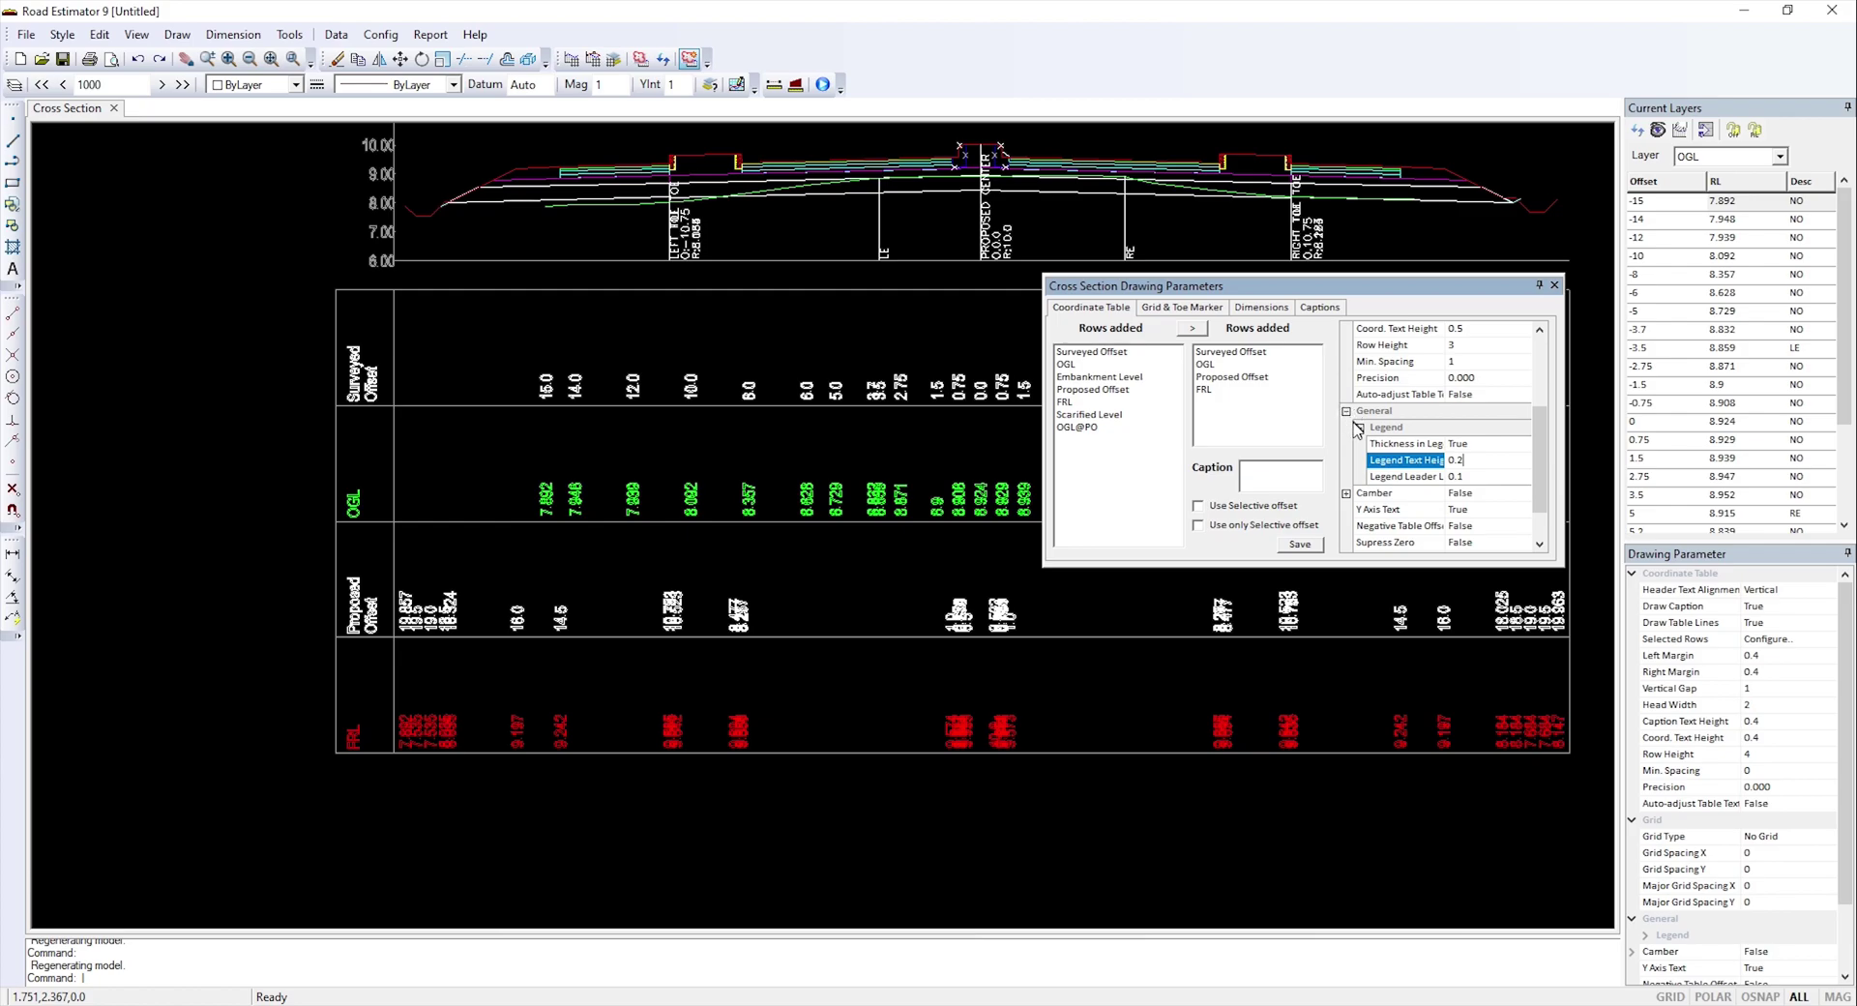
scroll(1552, 467, down, 1)
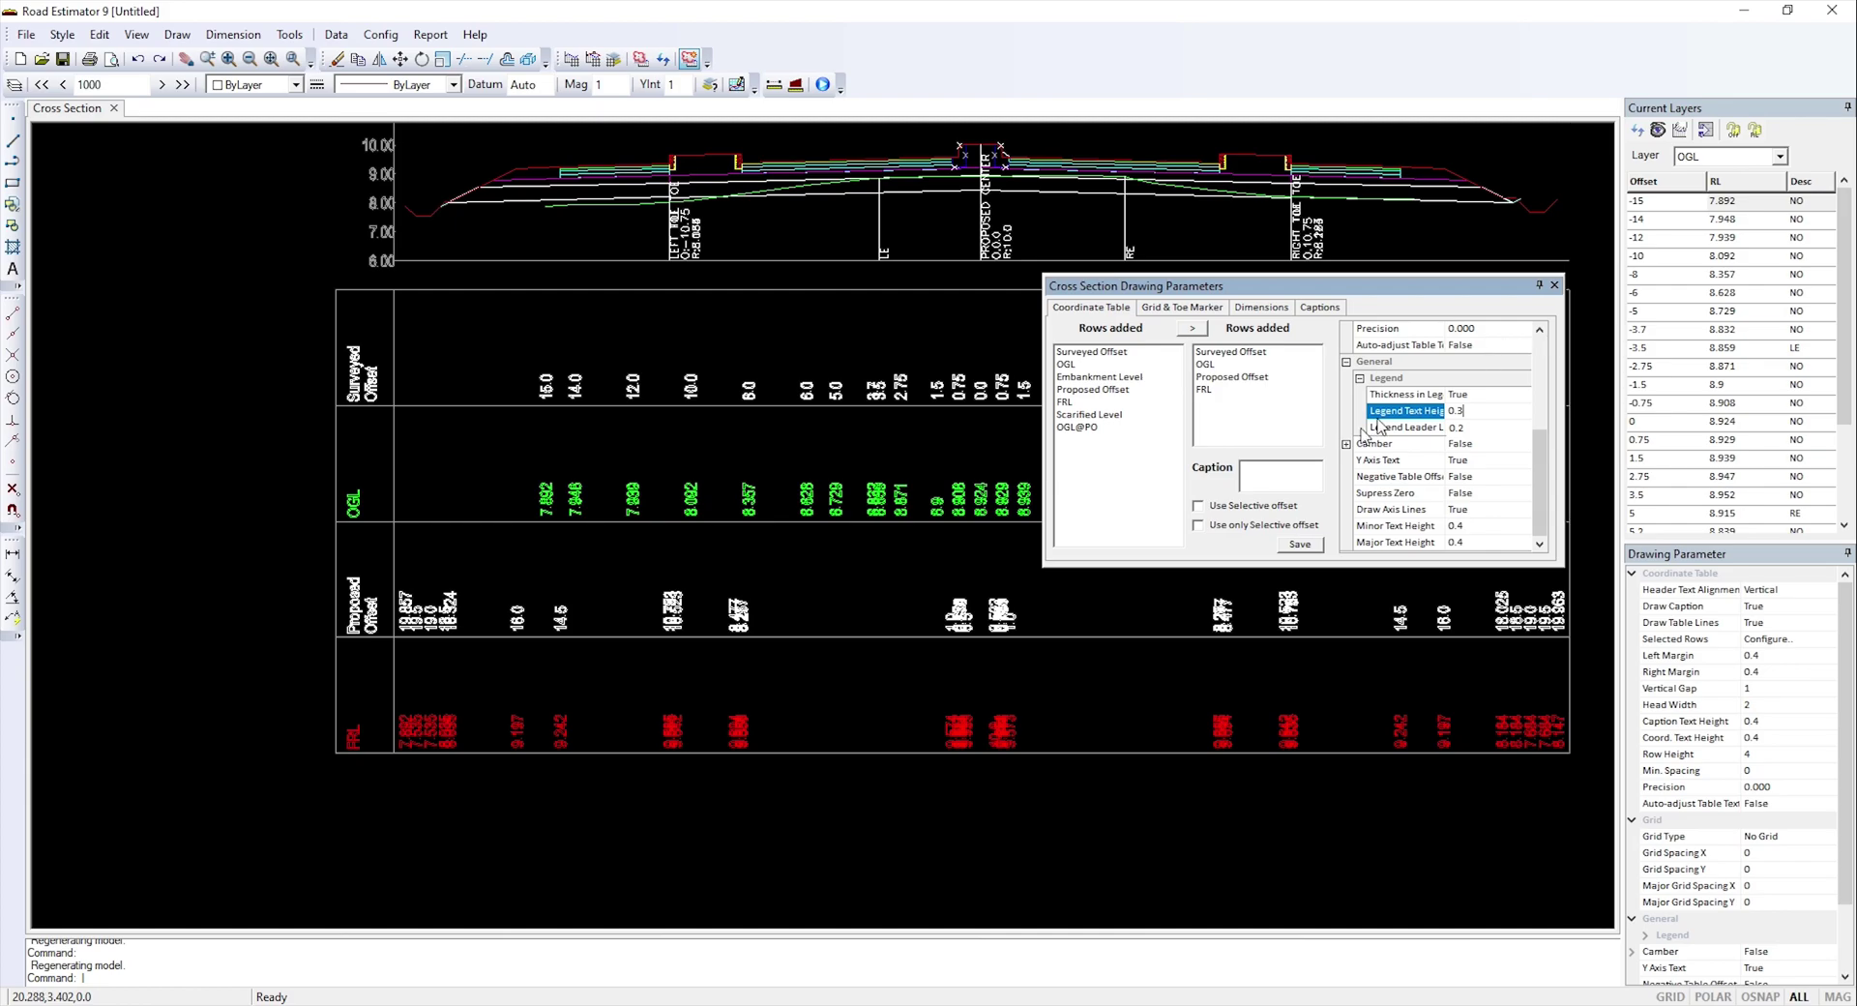
click(1300, 543)
click(1554, 286)
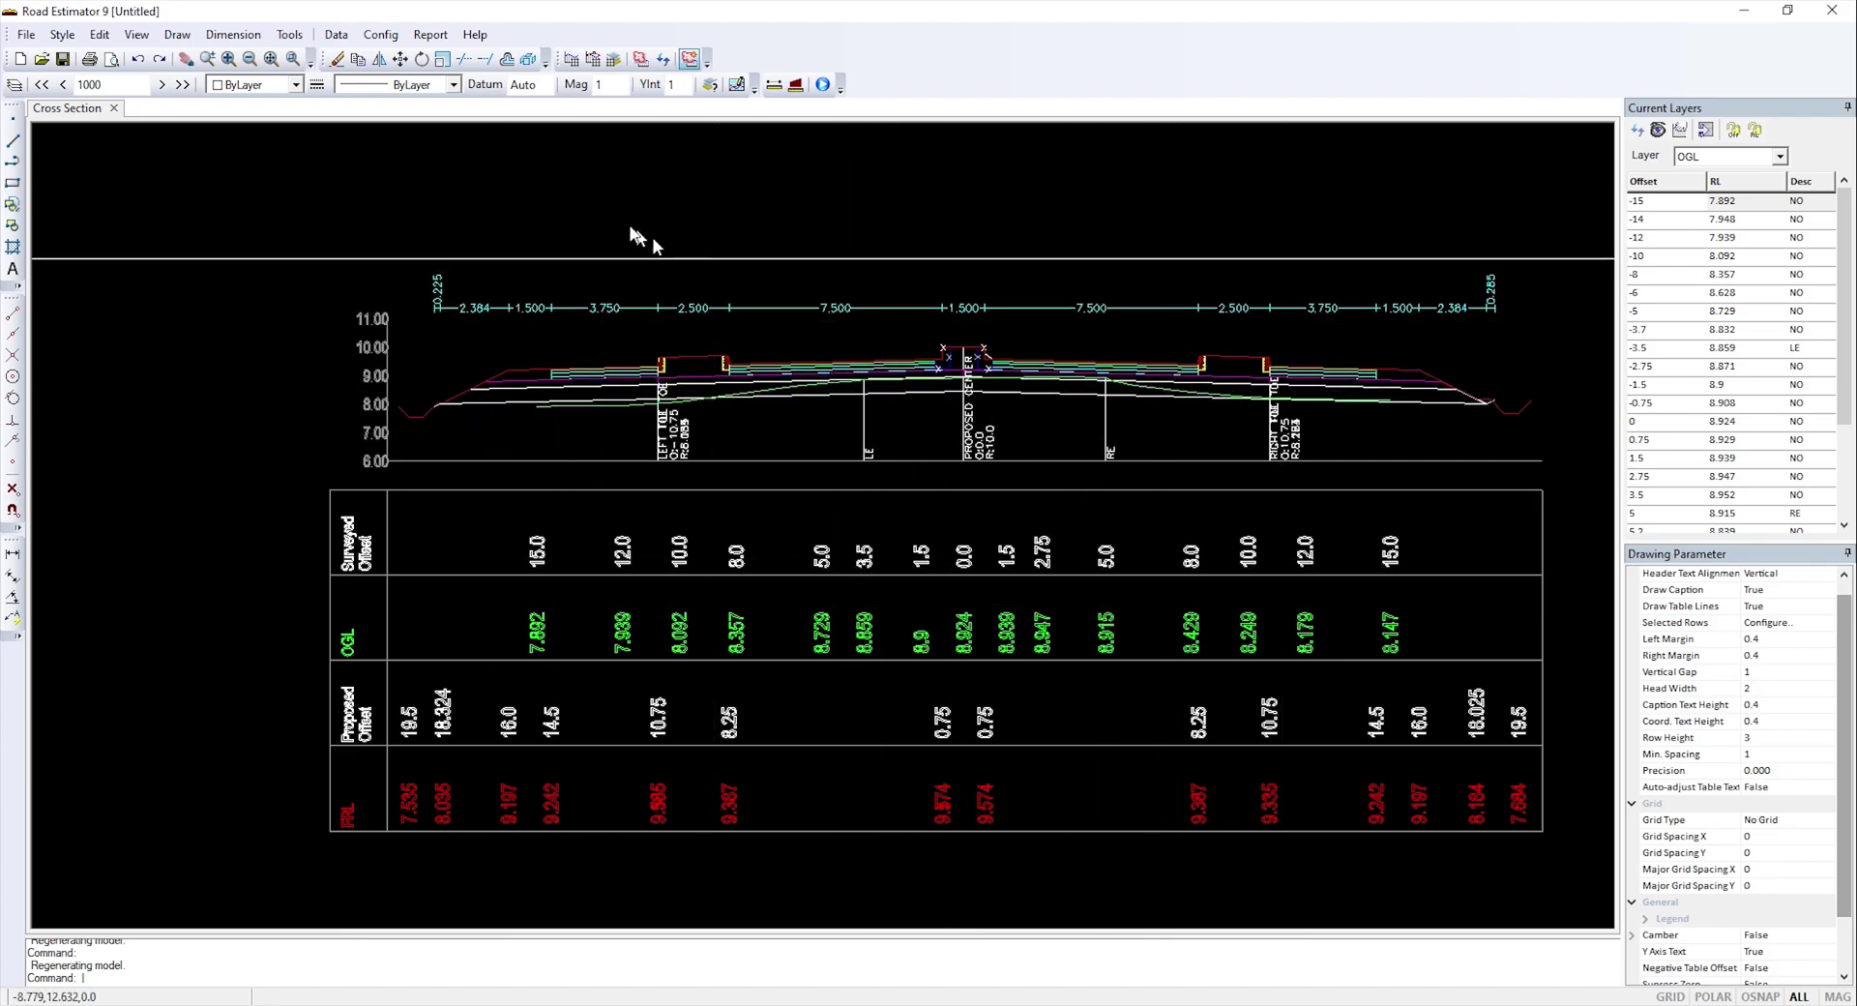
- Enable legend display for the LHS design layer group of the Main Carriageway template, save it and refresh the cross section
click(335, 35)
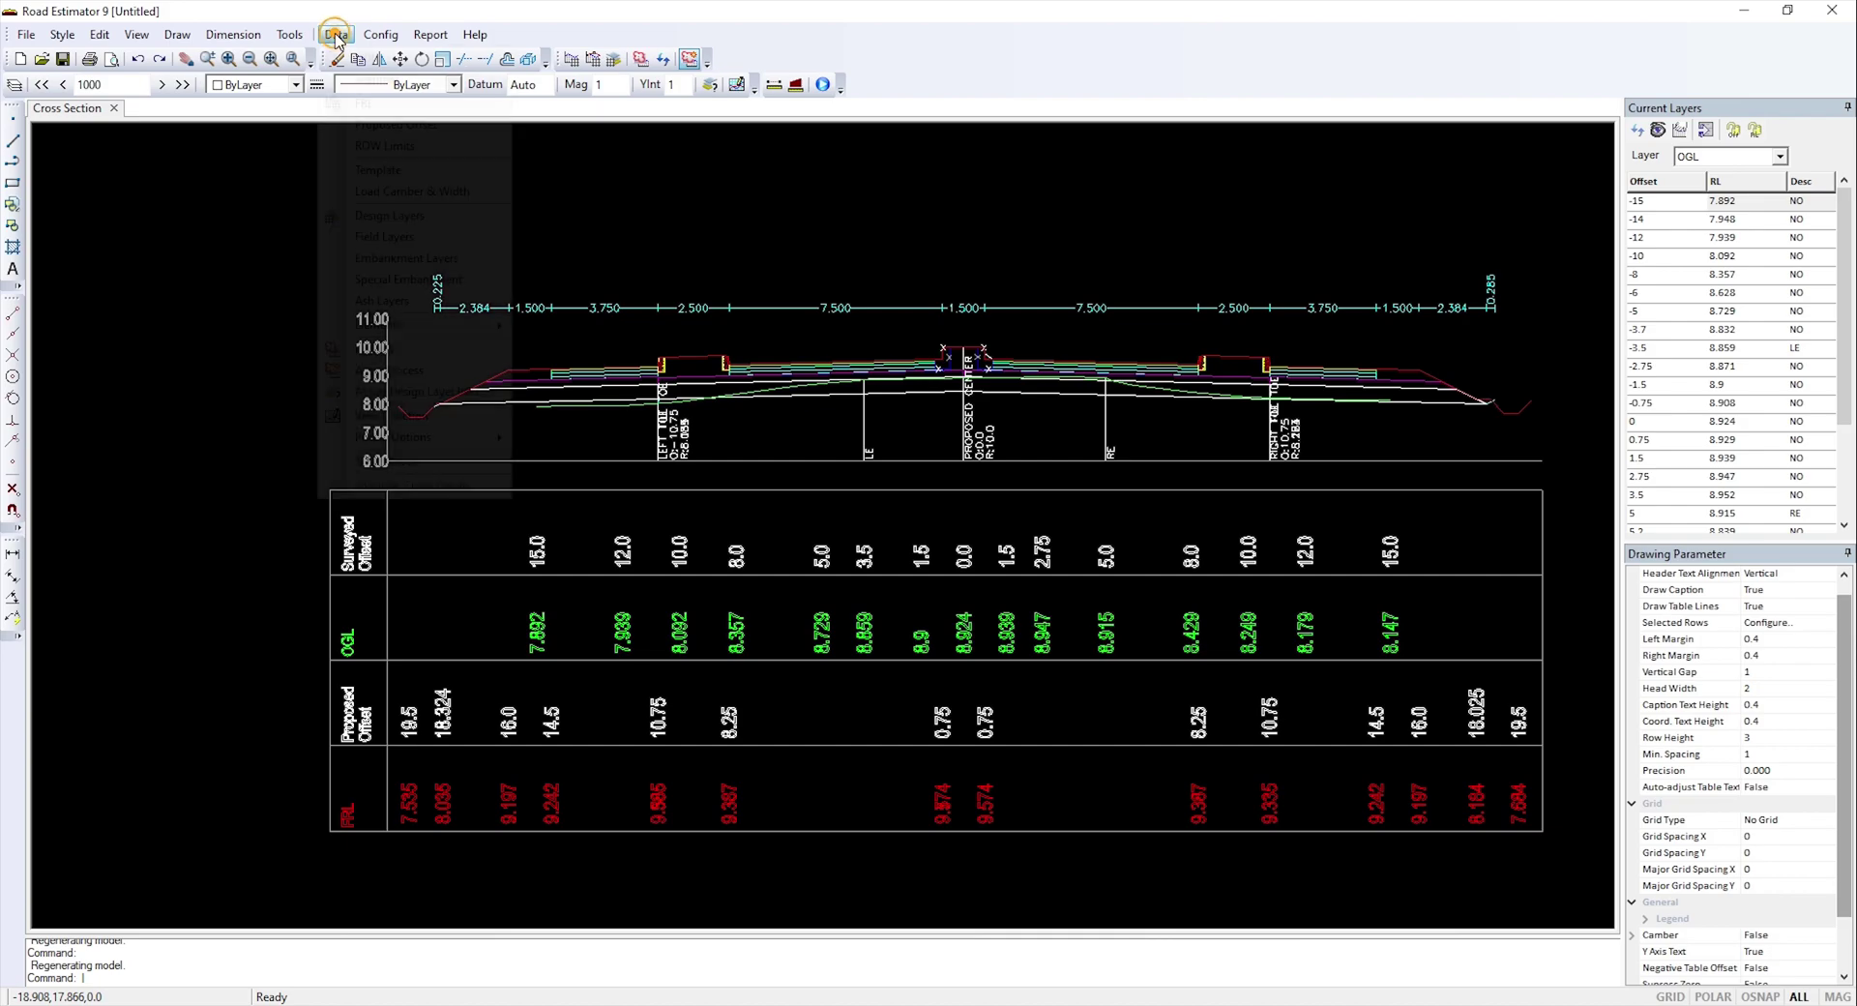
click(372, 215)
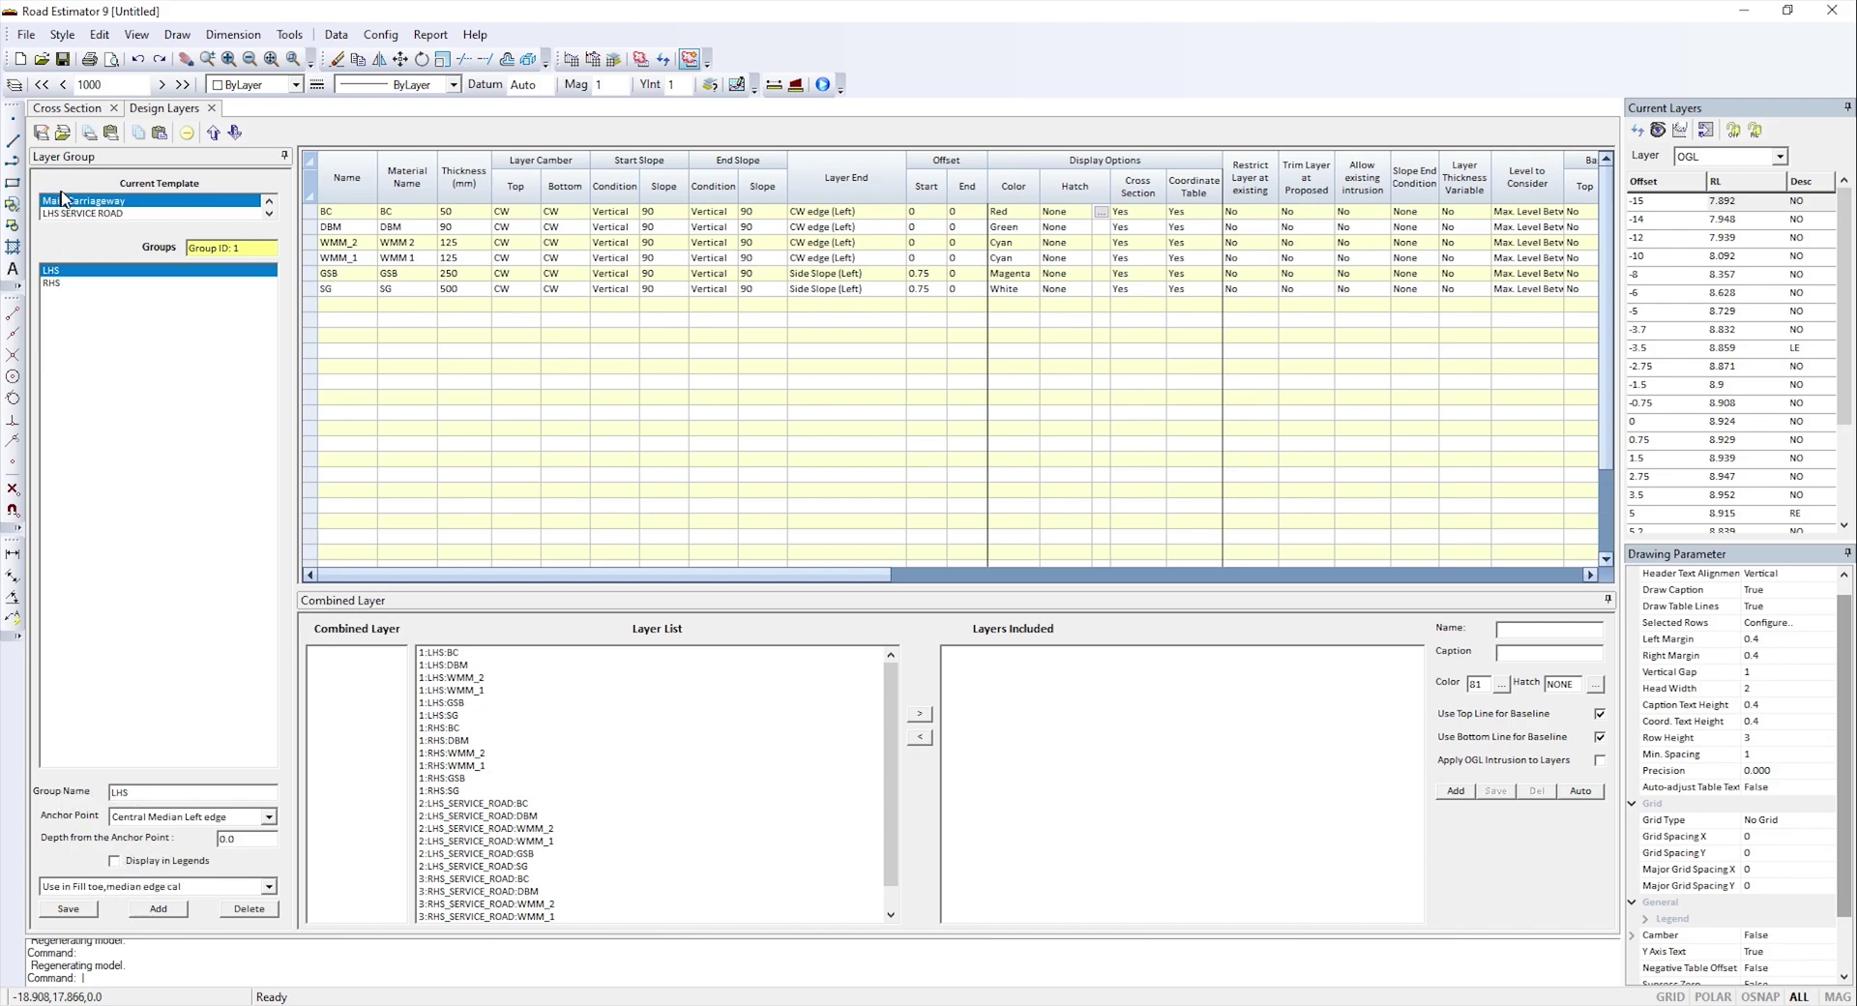
click(58, 274)
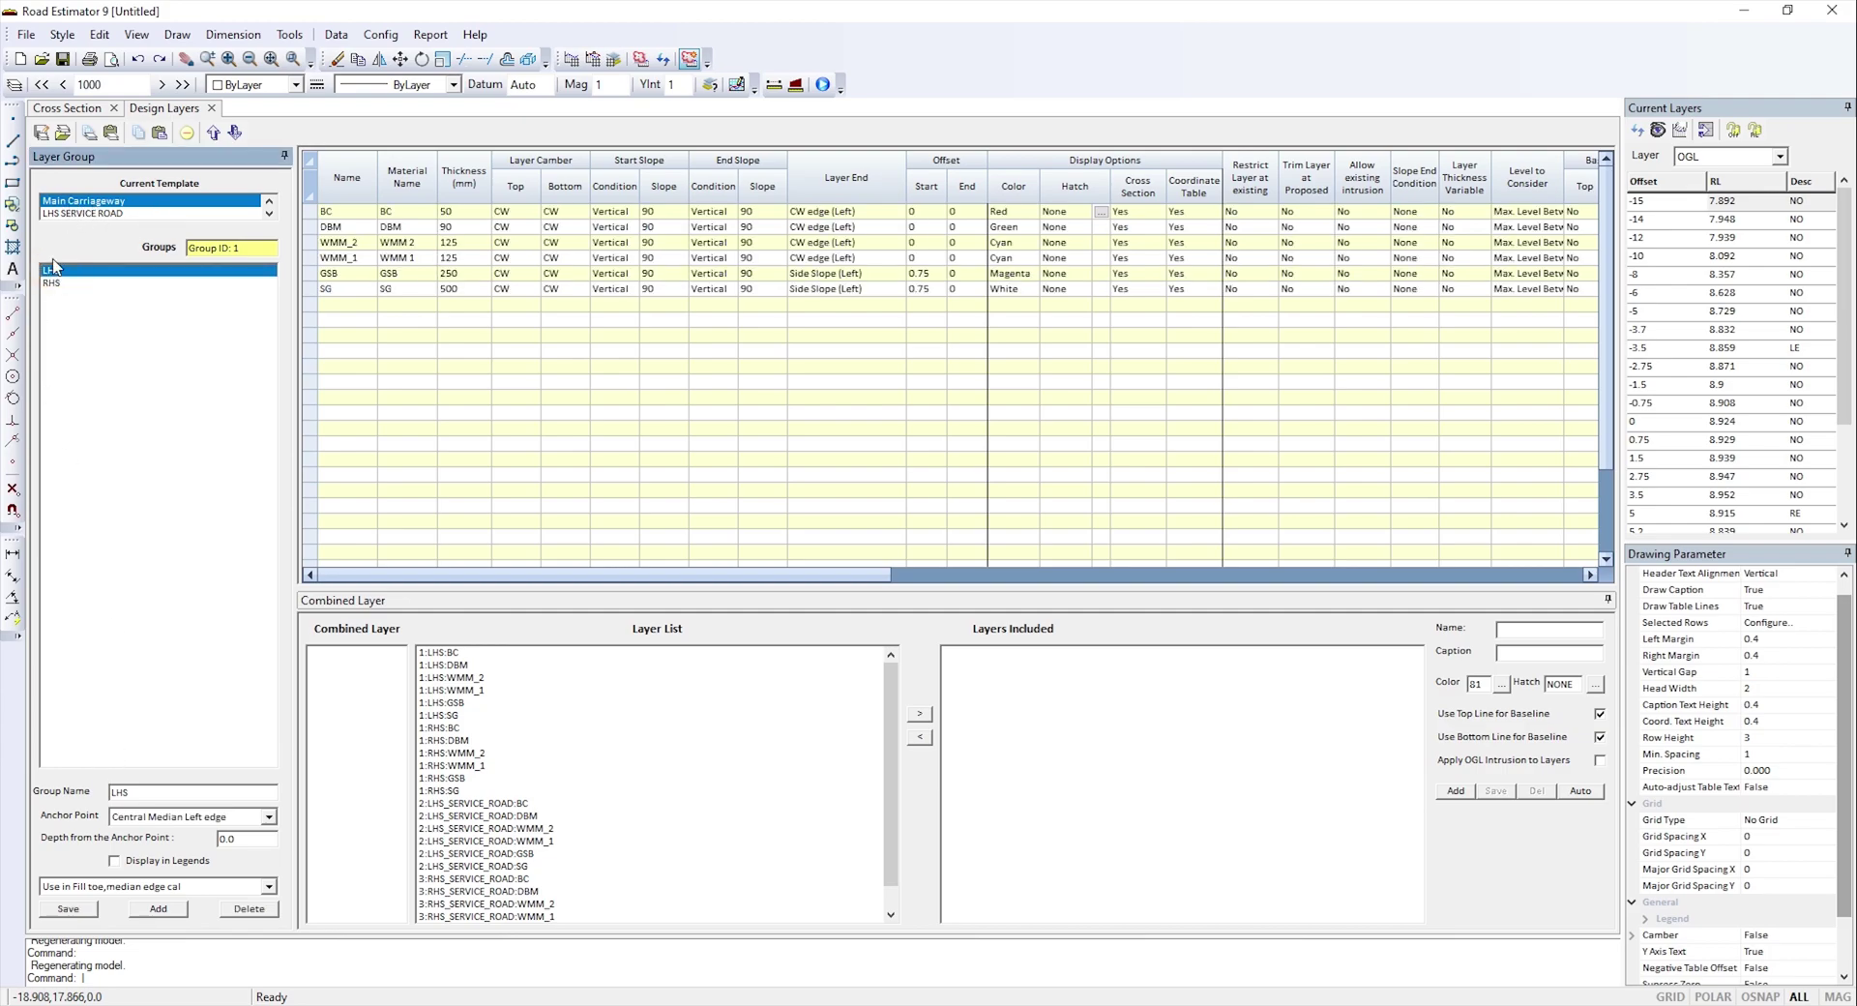
click(115, 862)
click(82, 911)
click(78, 108)
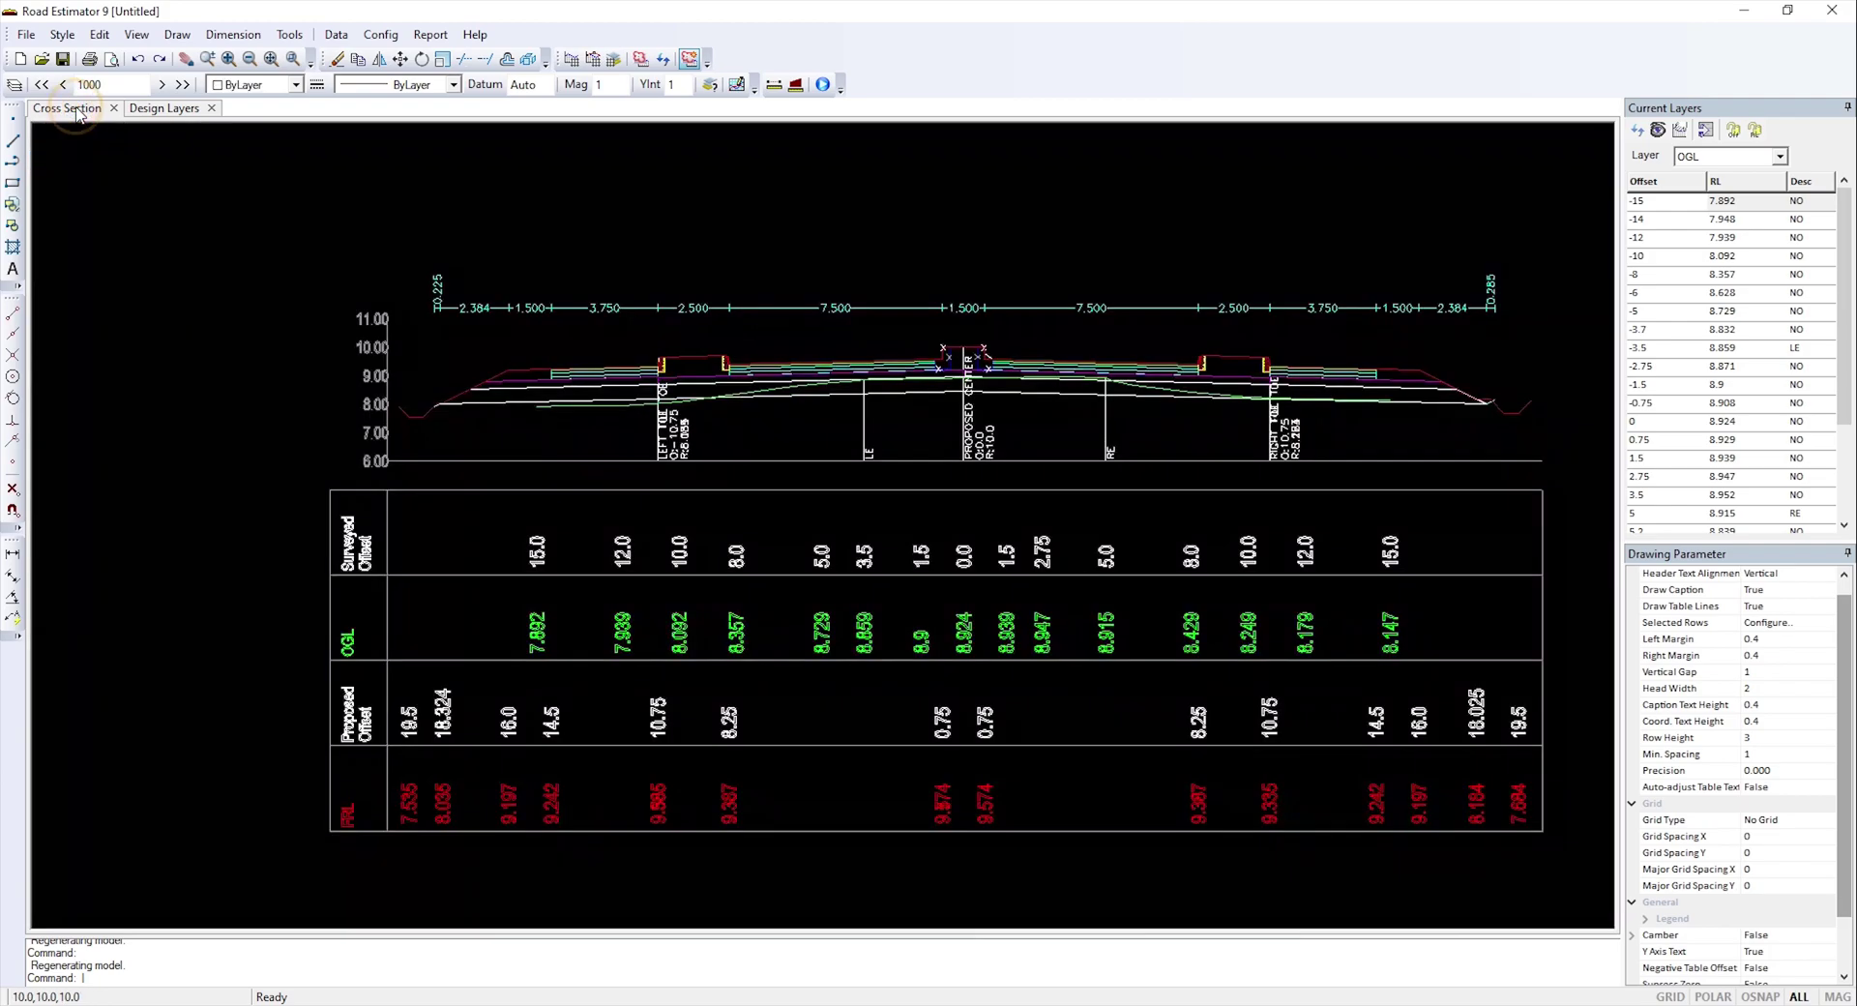
click(664, 59)
scroll(772, 281, up, 3)
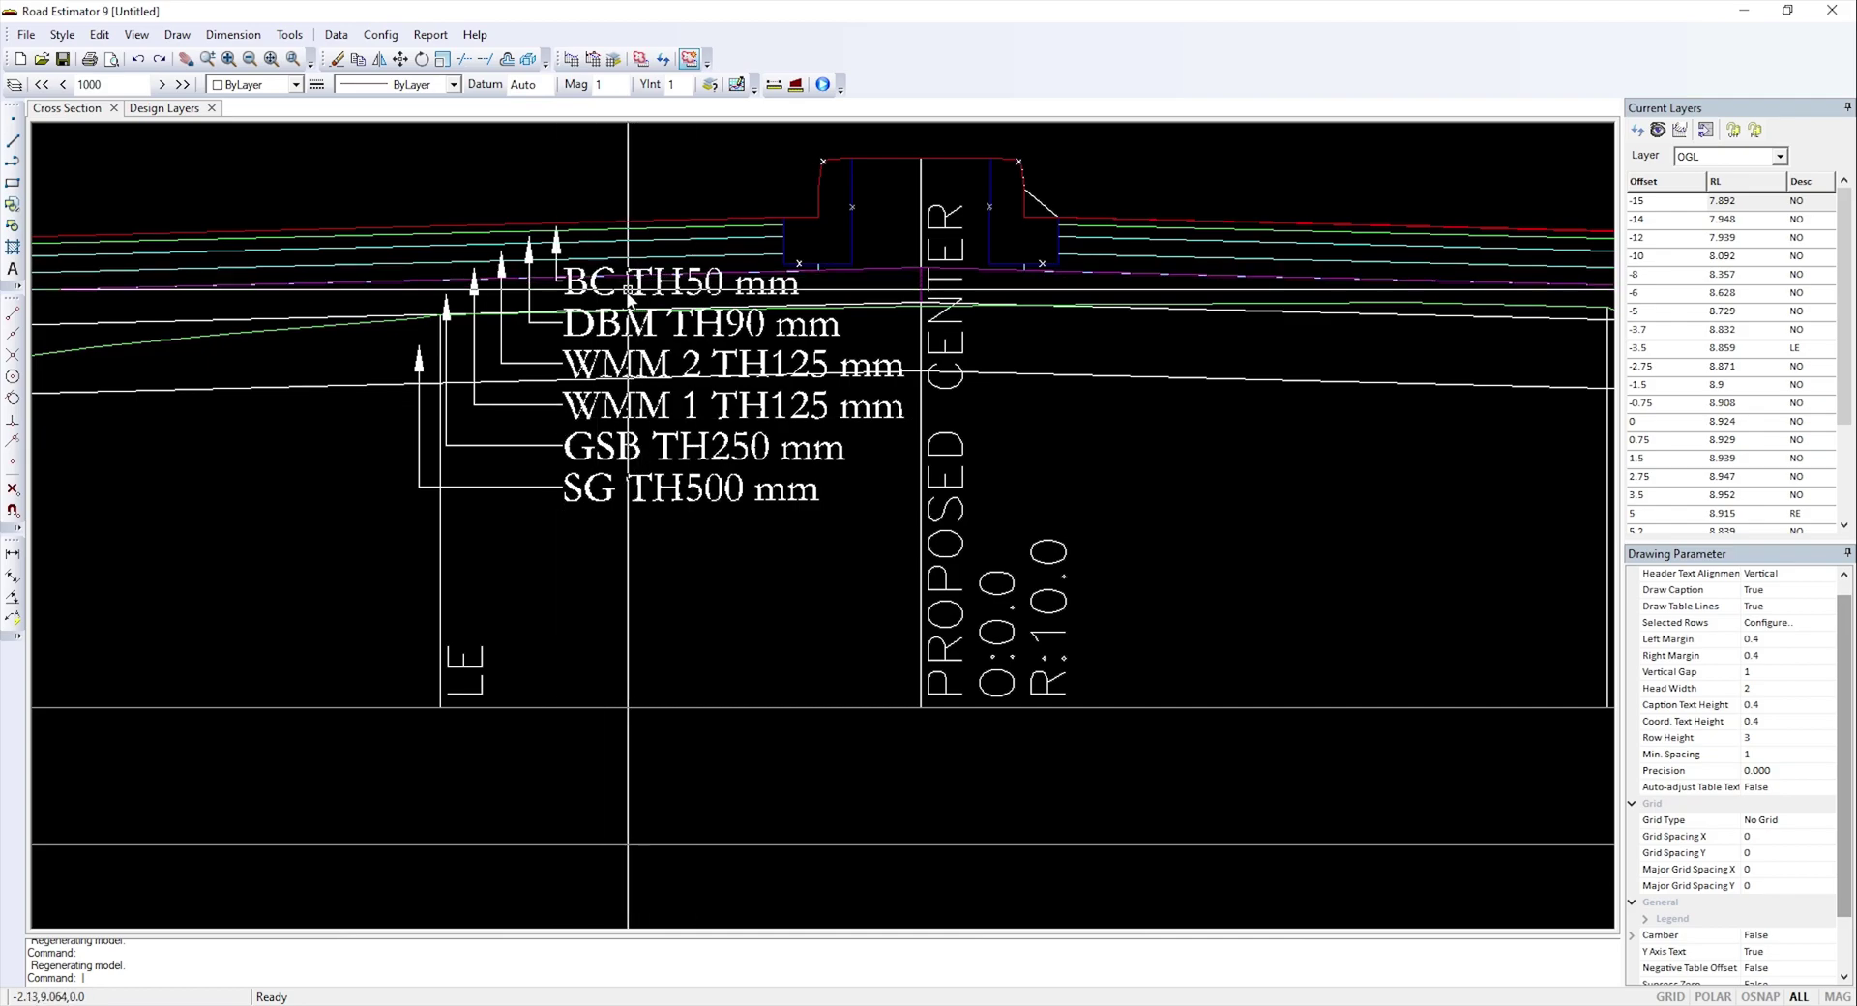
- Close the Design Layers view and return to the full cross section
click(164, 109)
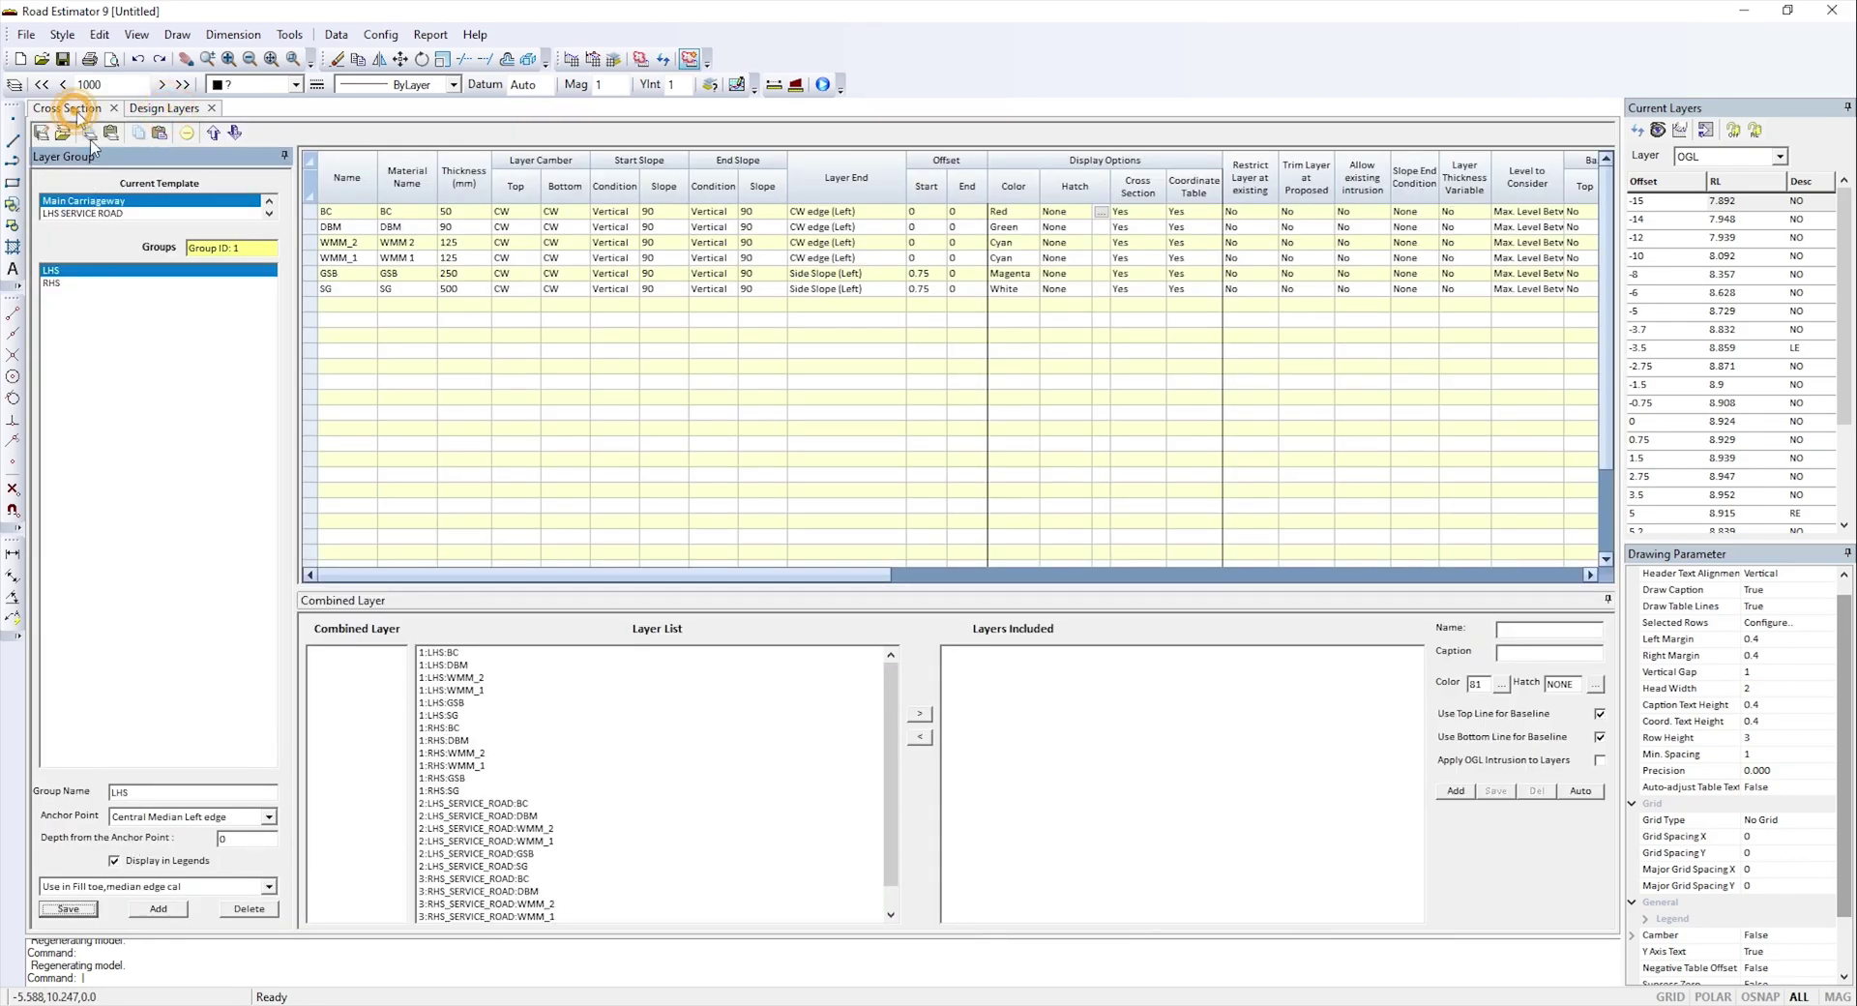
click(73, 109)
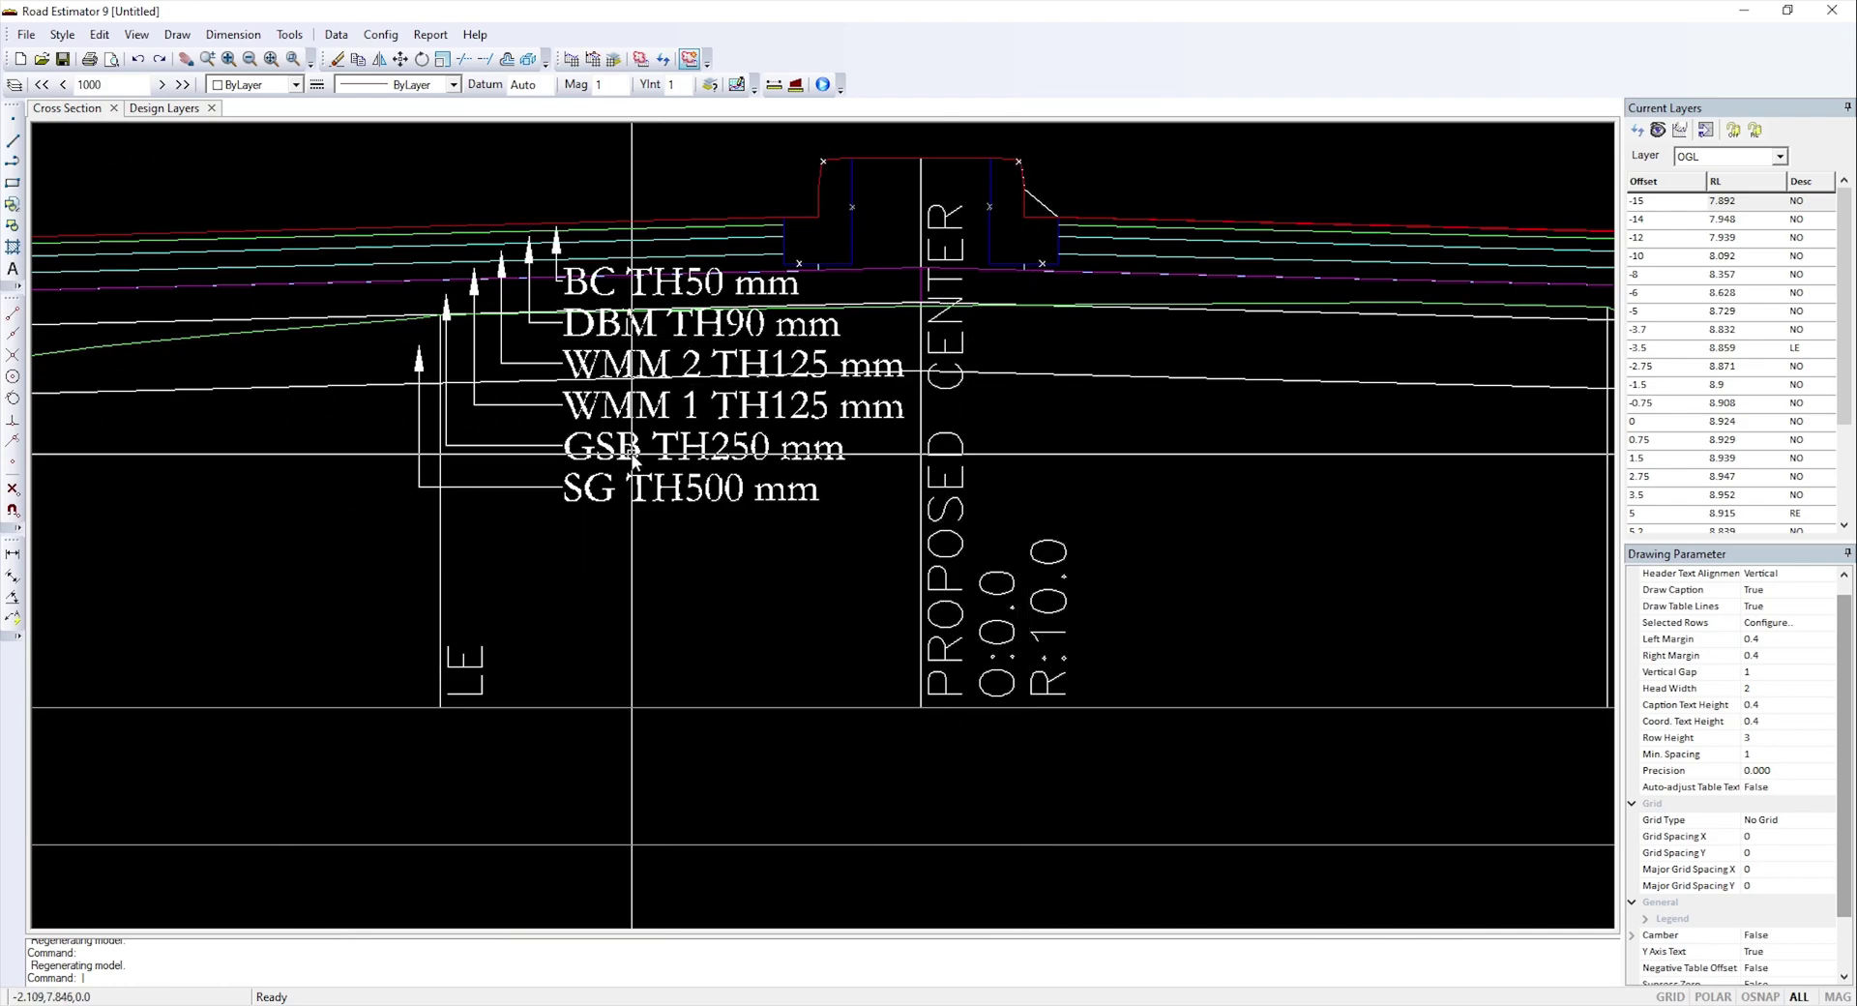
click(211, 109)
drag(633, 303, 646, 395)
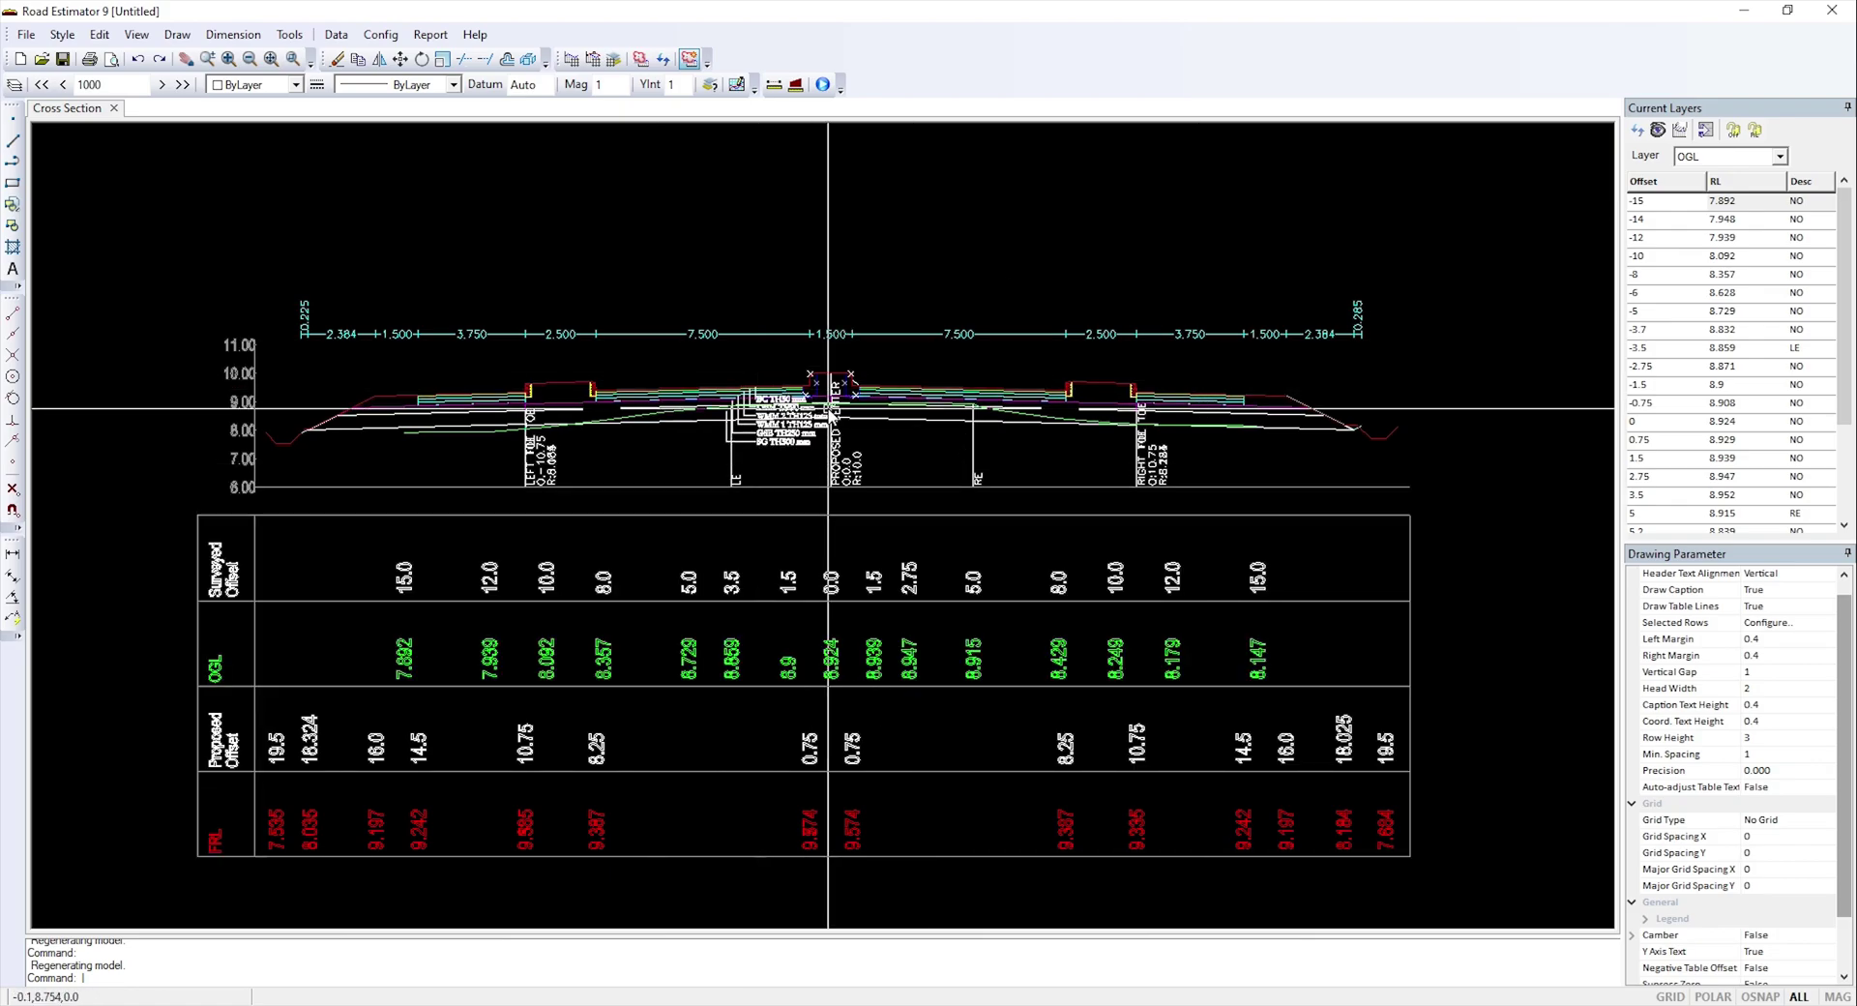
- Set Camber and Negative Camber to True in the general settings of the cross section drawing parameters
click(379, 35)
click(417, 254)
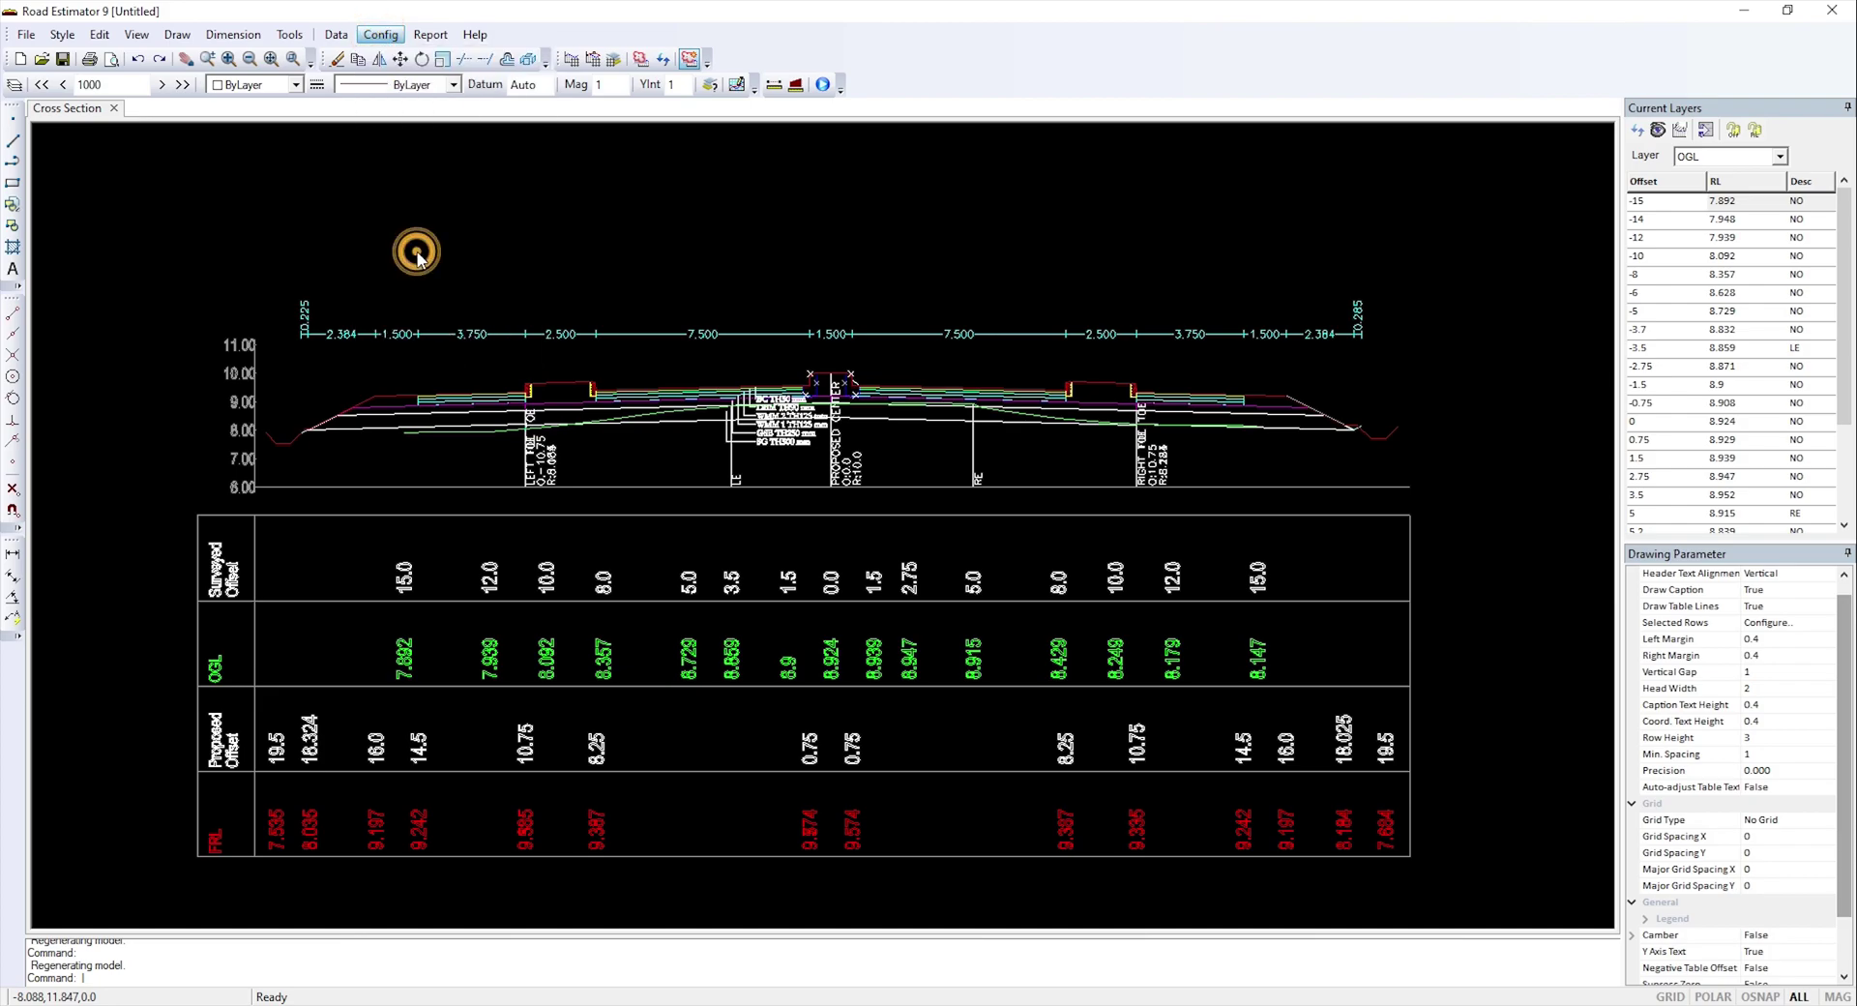
drag(309, 174, 657, 272)
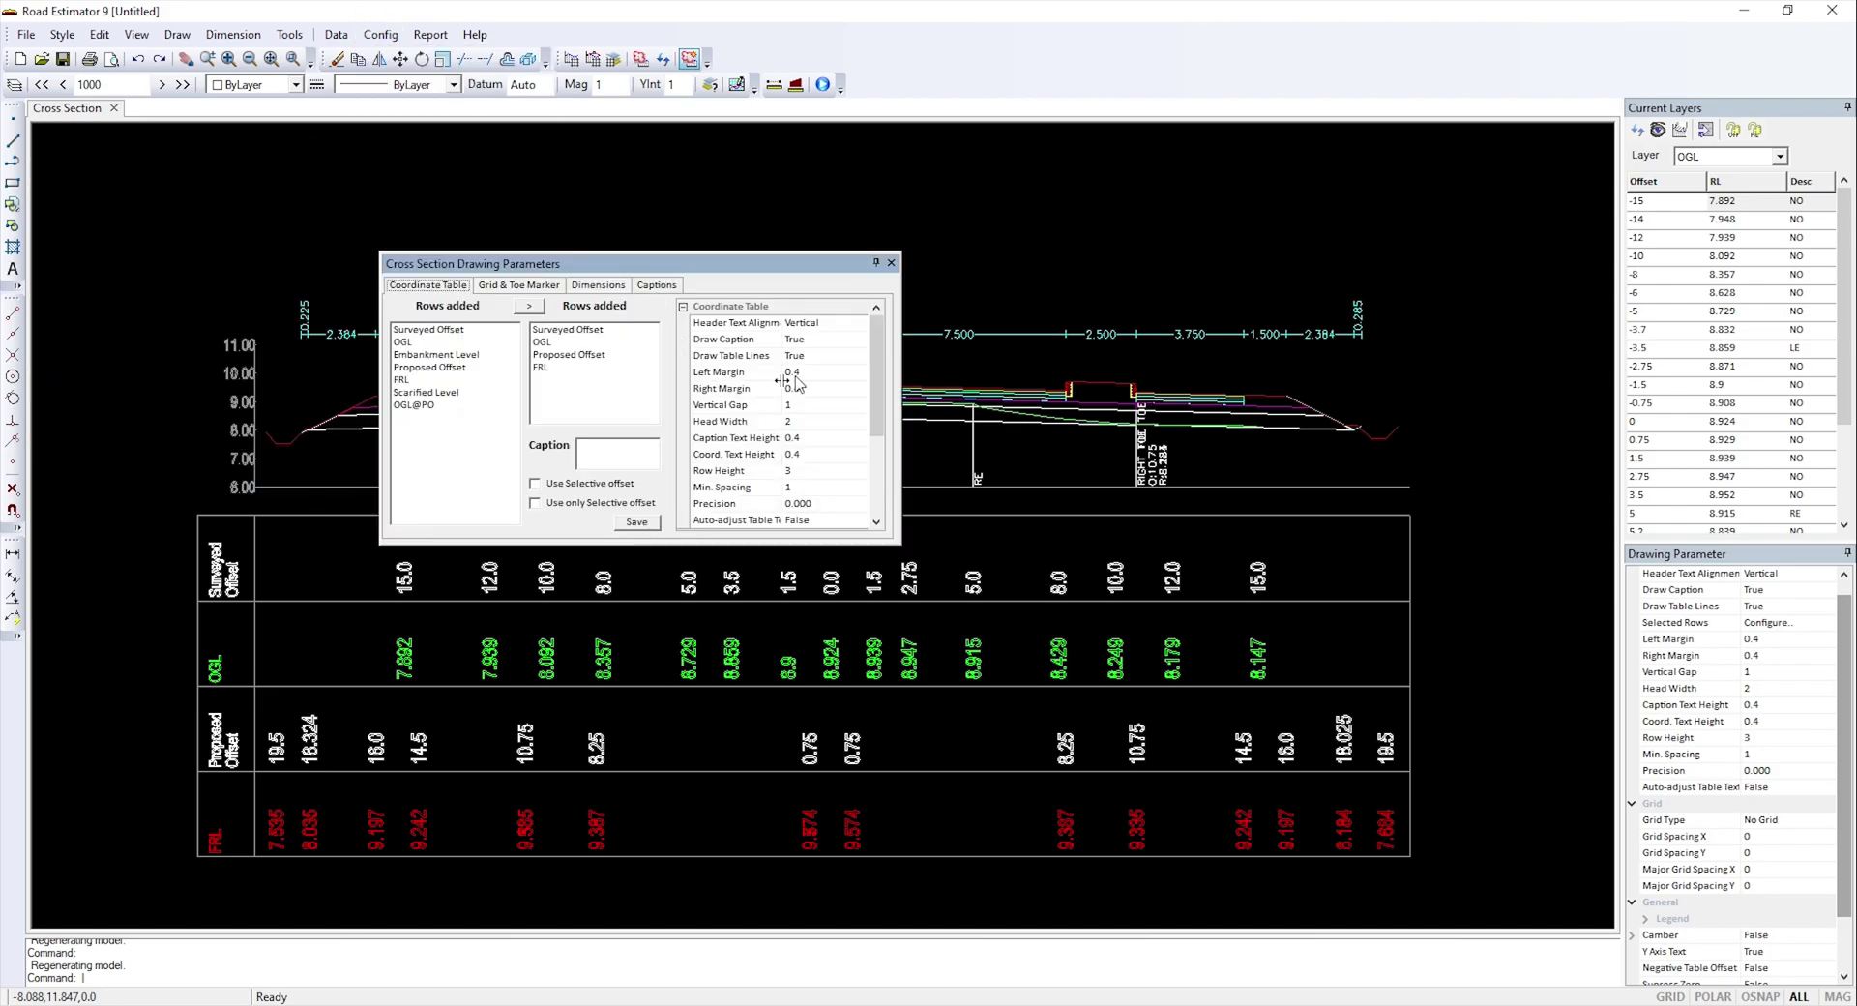
drag(876, 350, 877, 427)
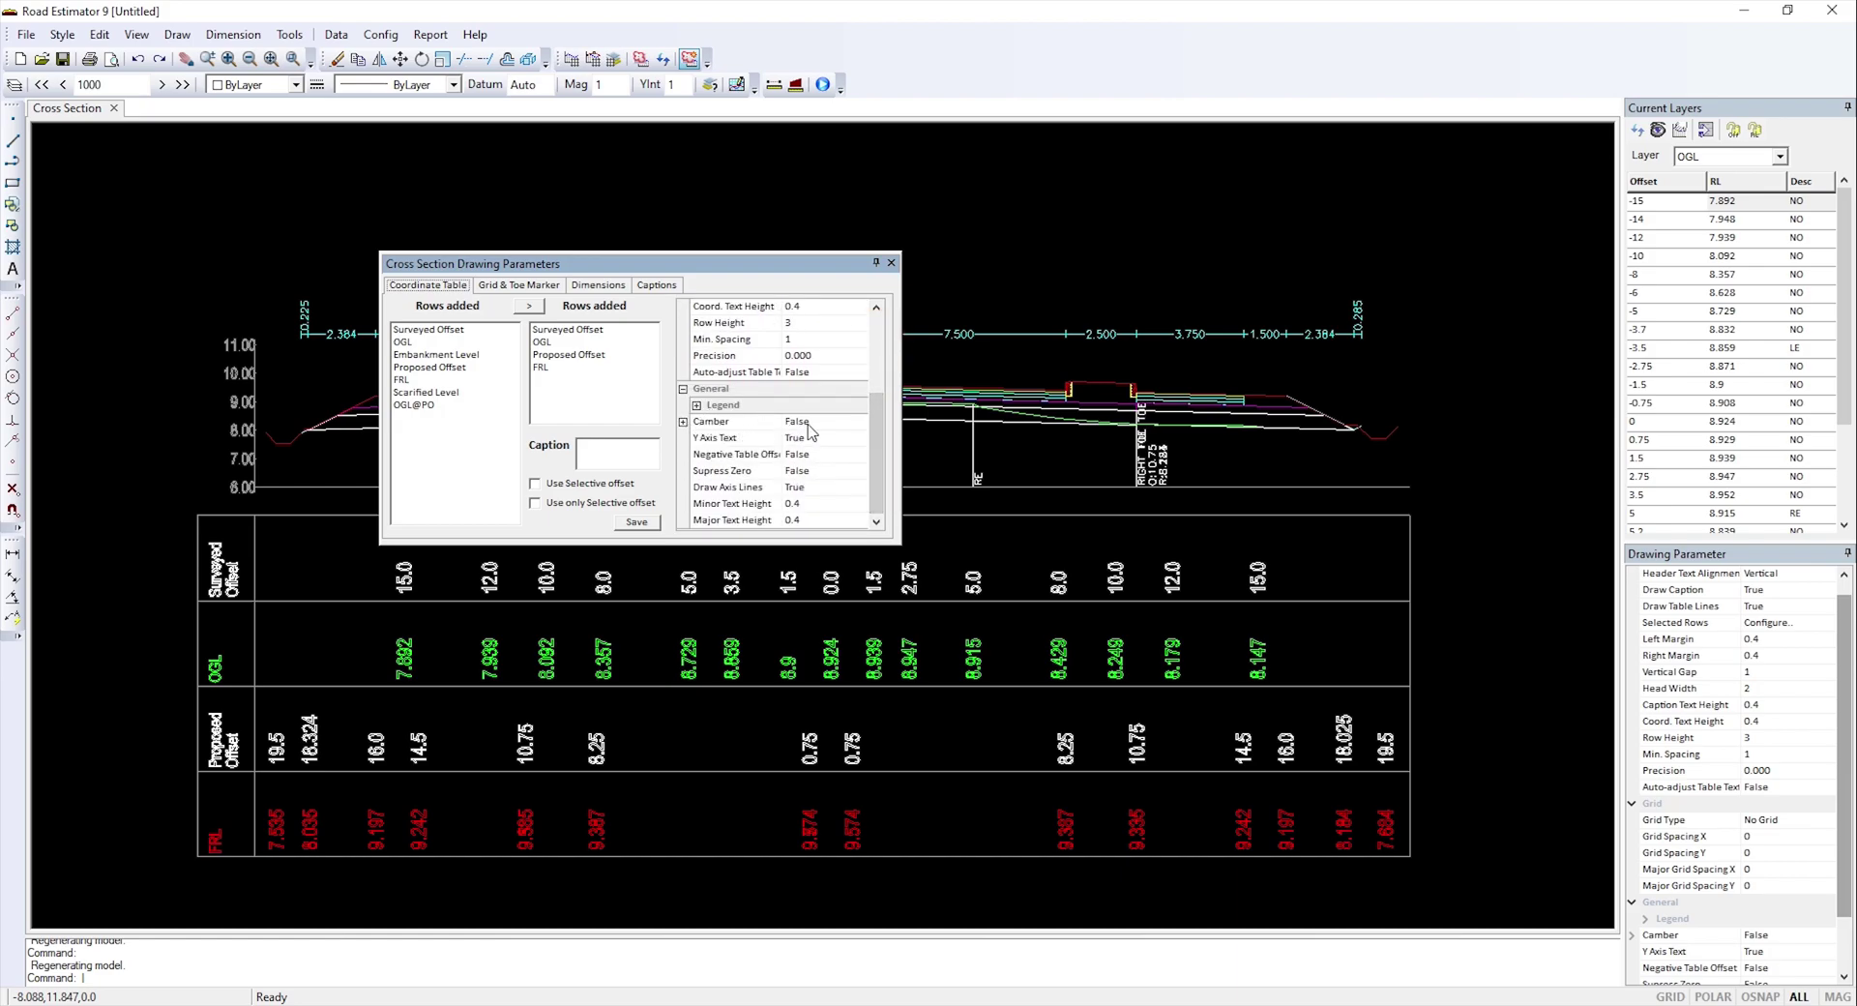
click(683, 422)
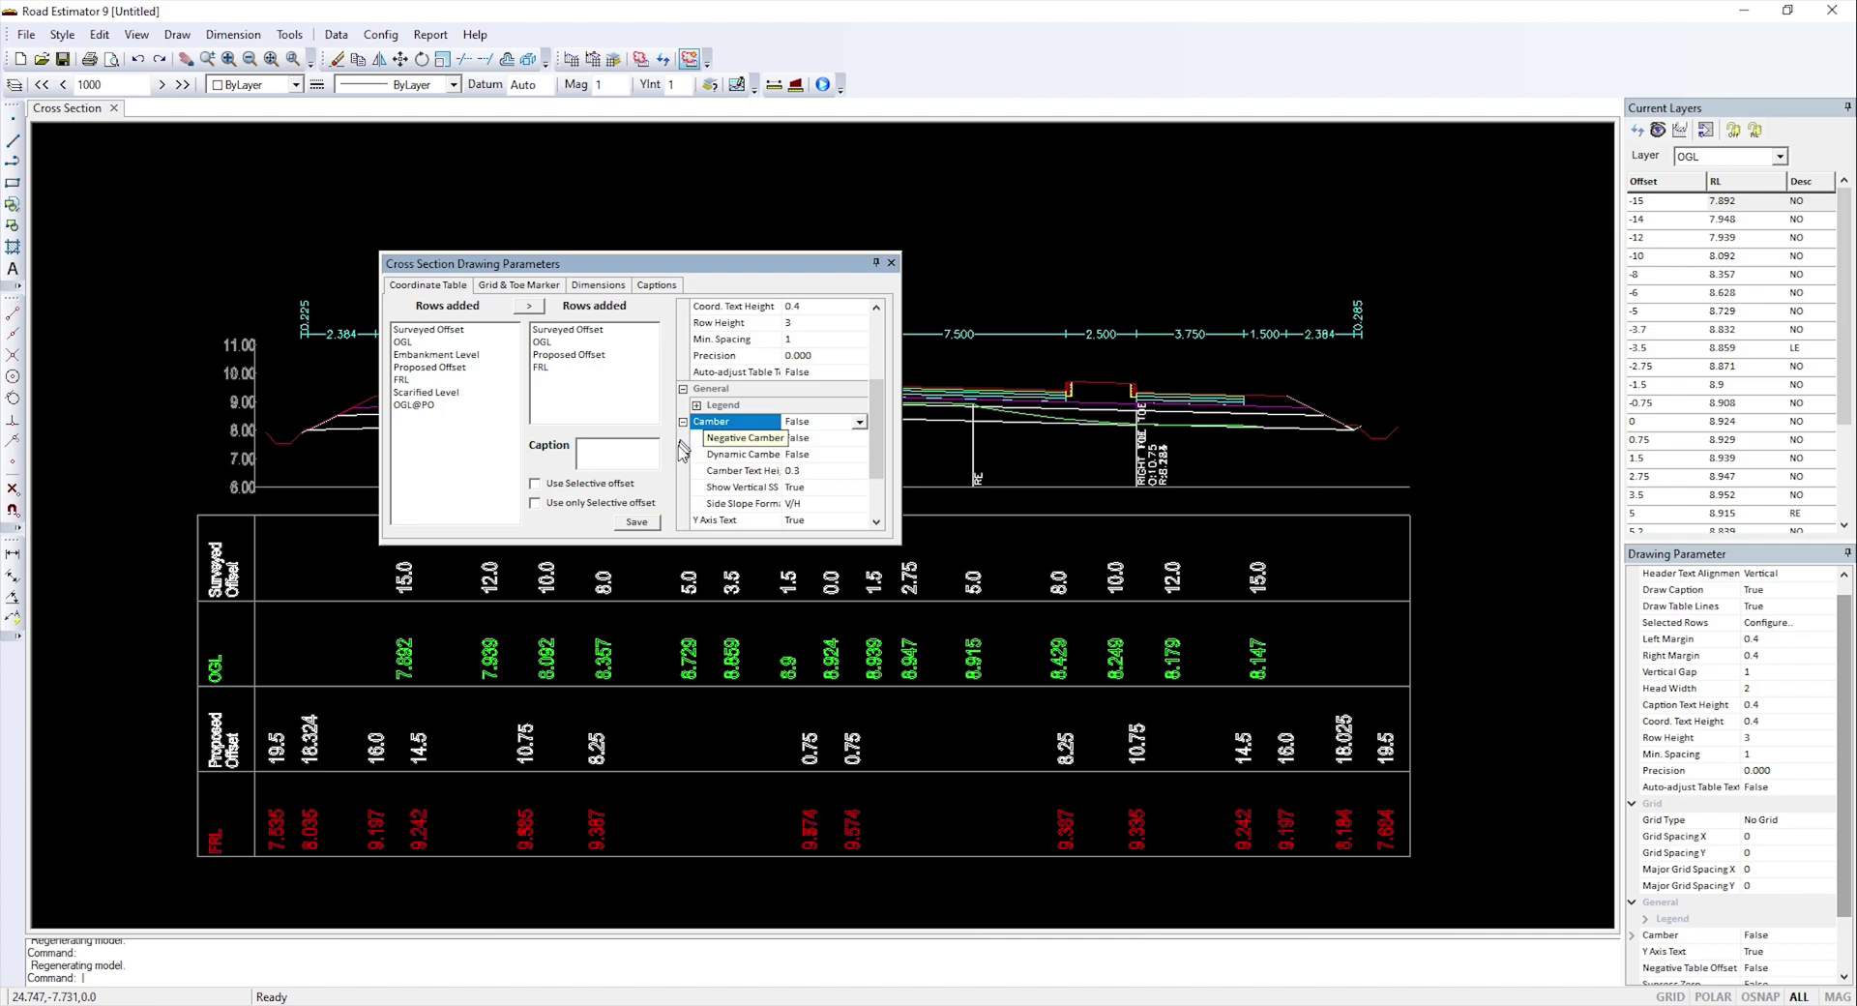
click(861, 423)
click(844, 436)
click(859, 441)
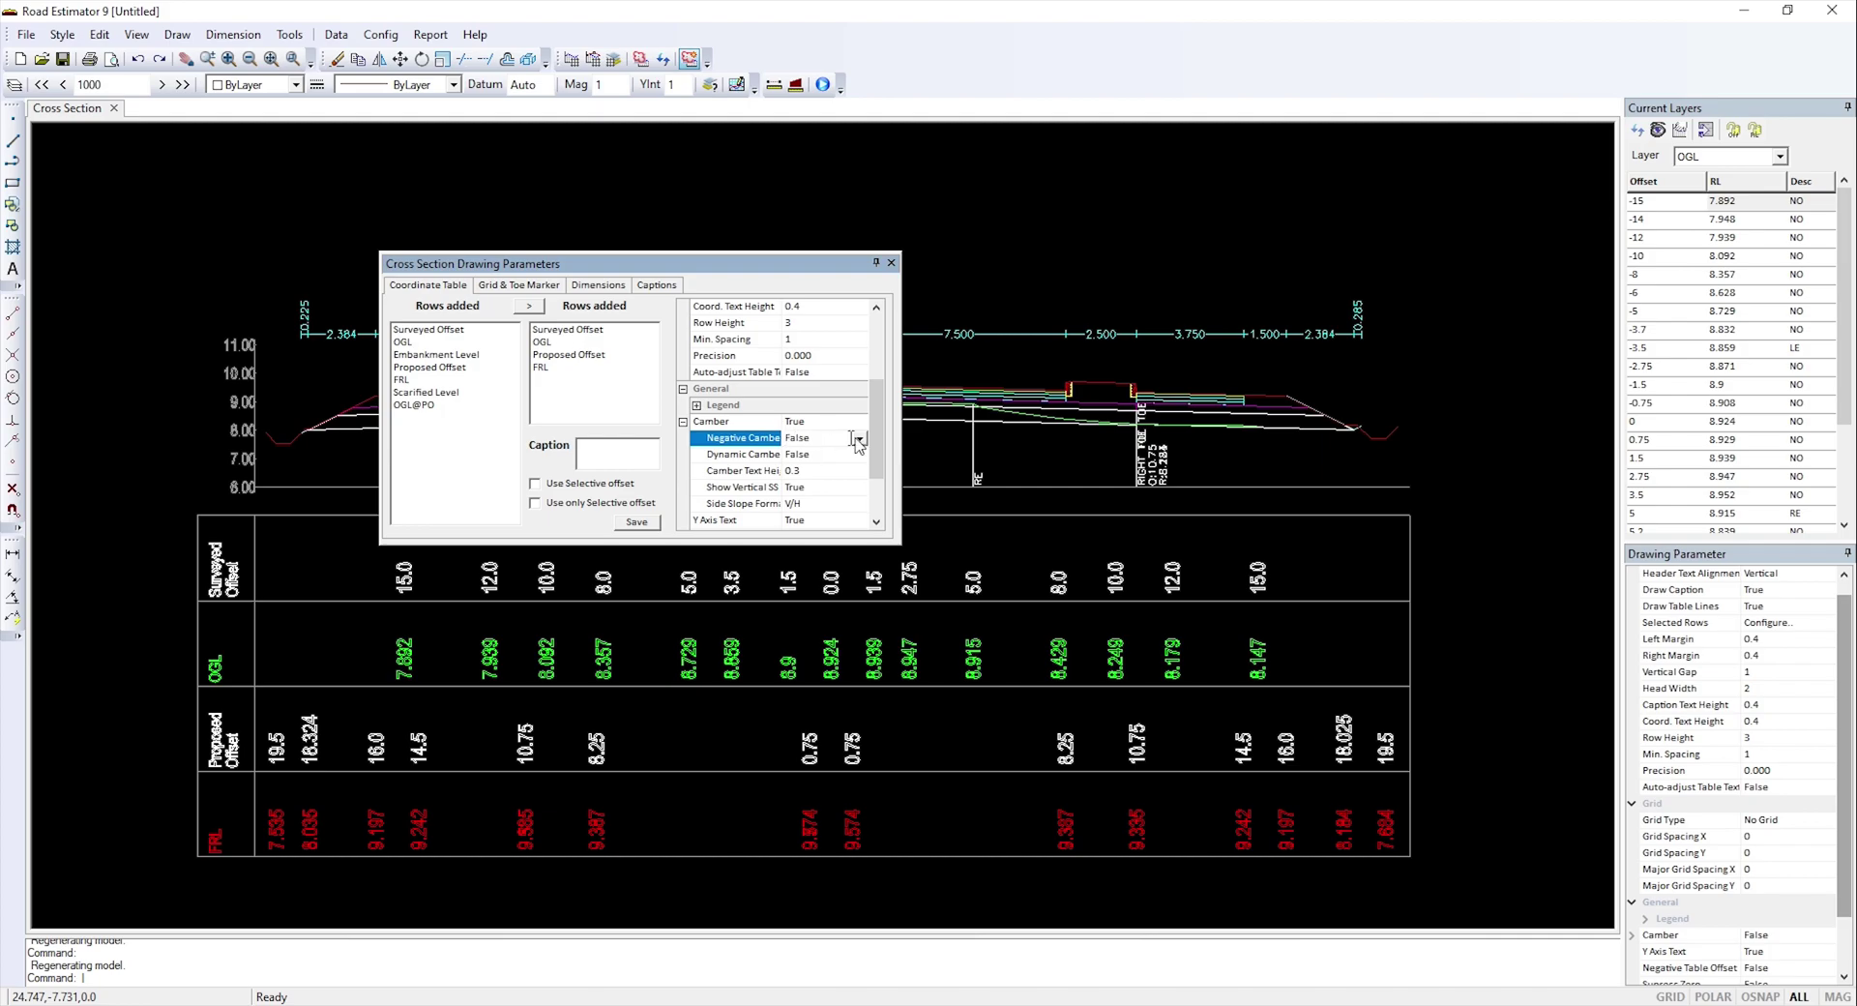
click(858, 439)
click(835, 465)
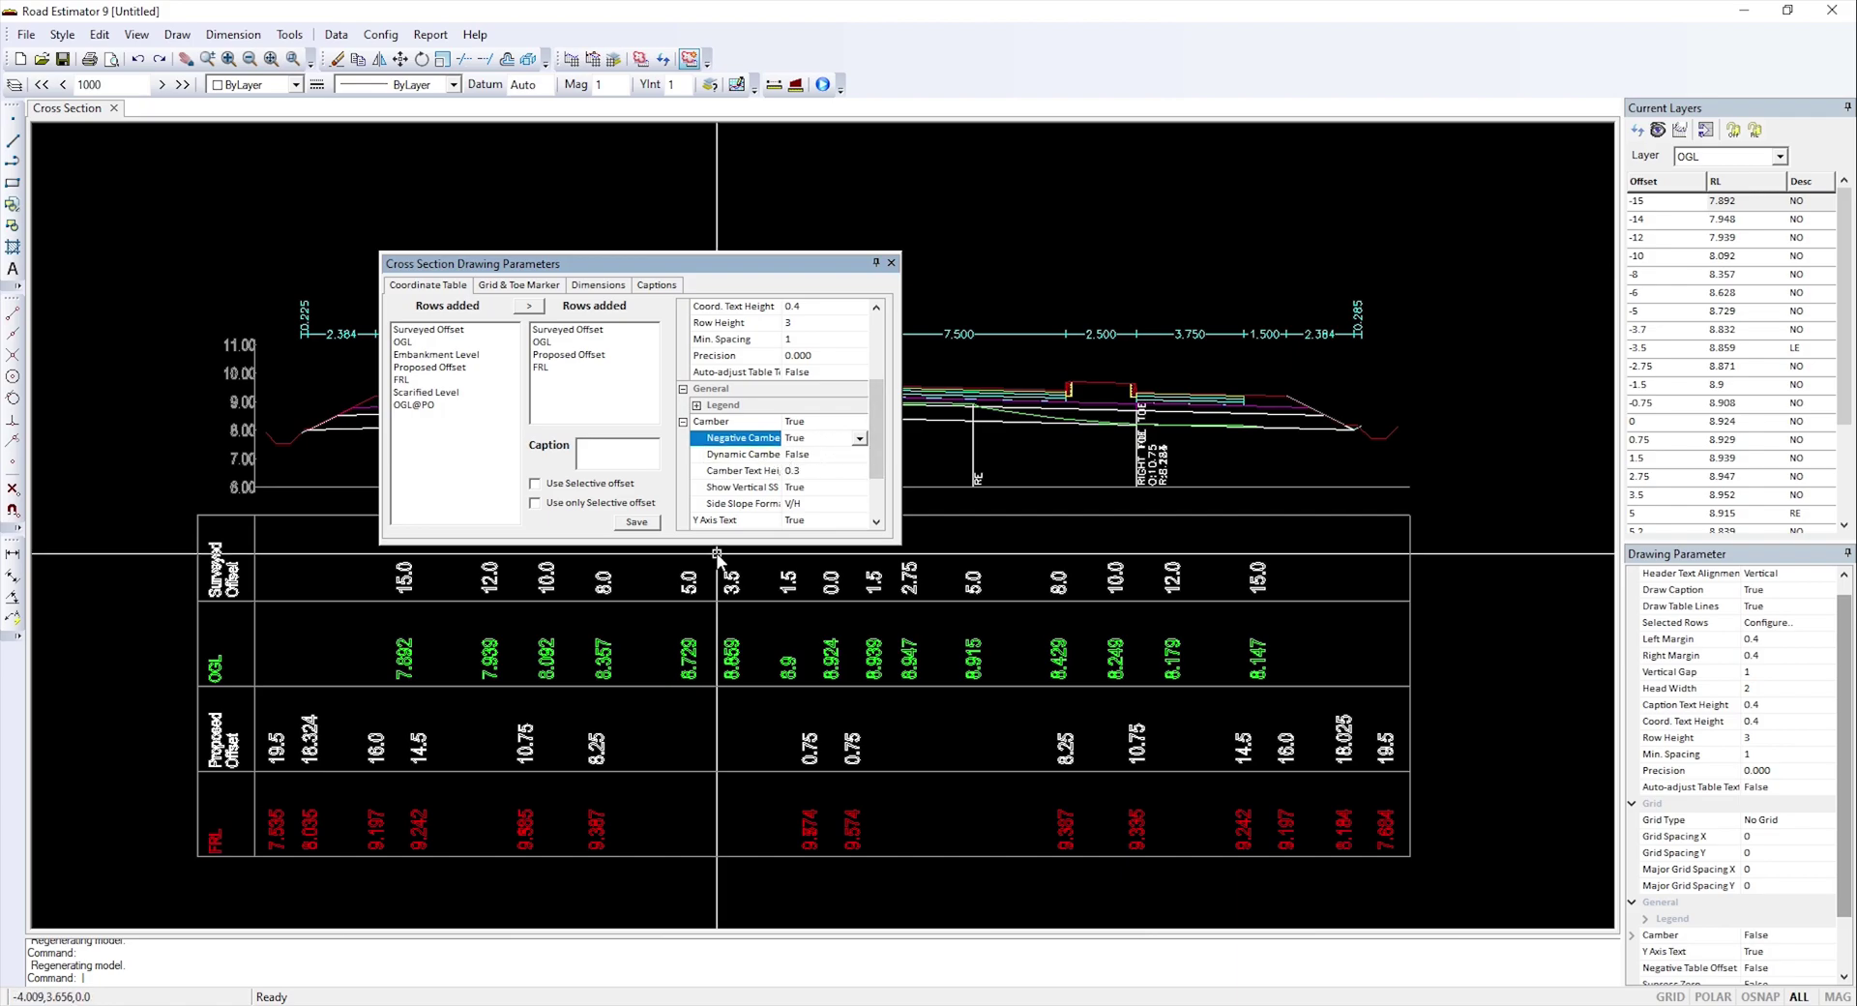
- Set the camber text height to 0.25, check the vertical side slope option and save the drawing parameters
click(822, 469)
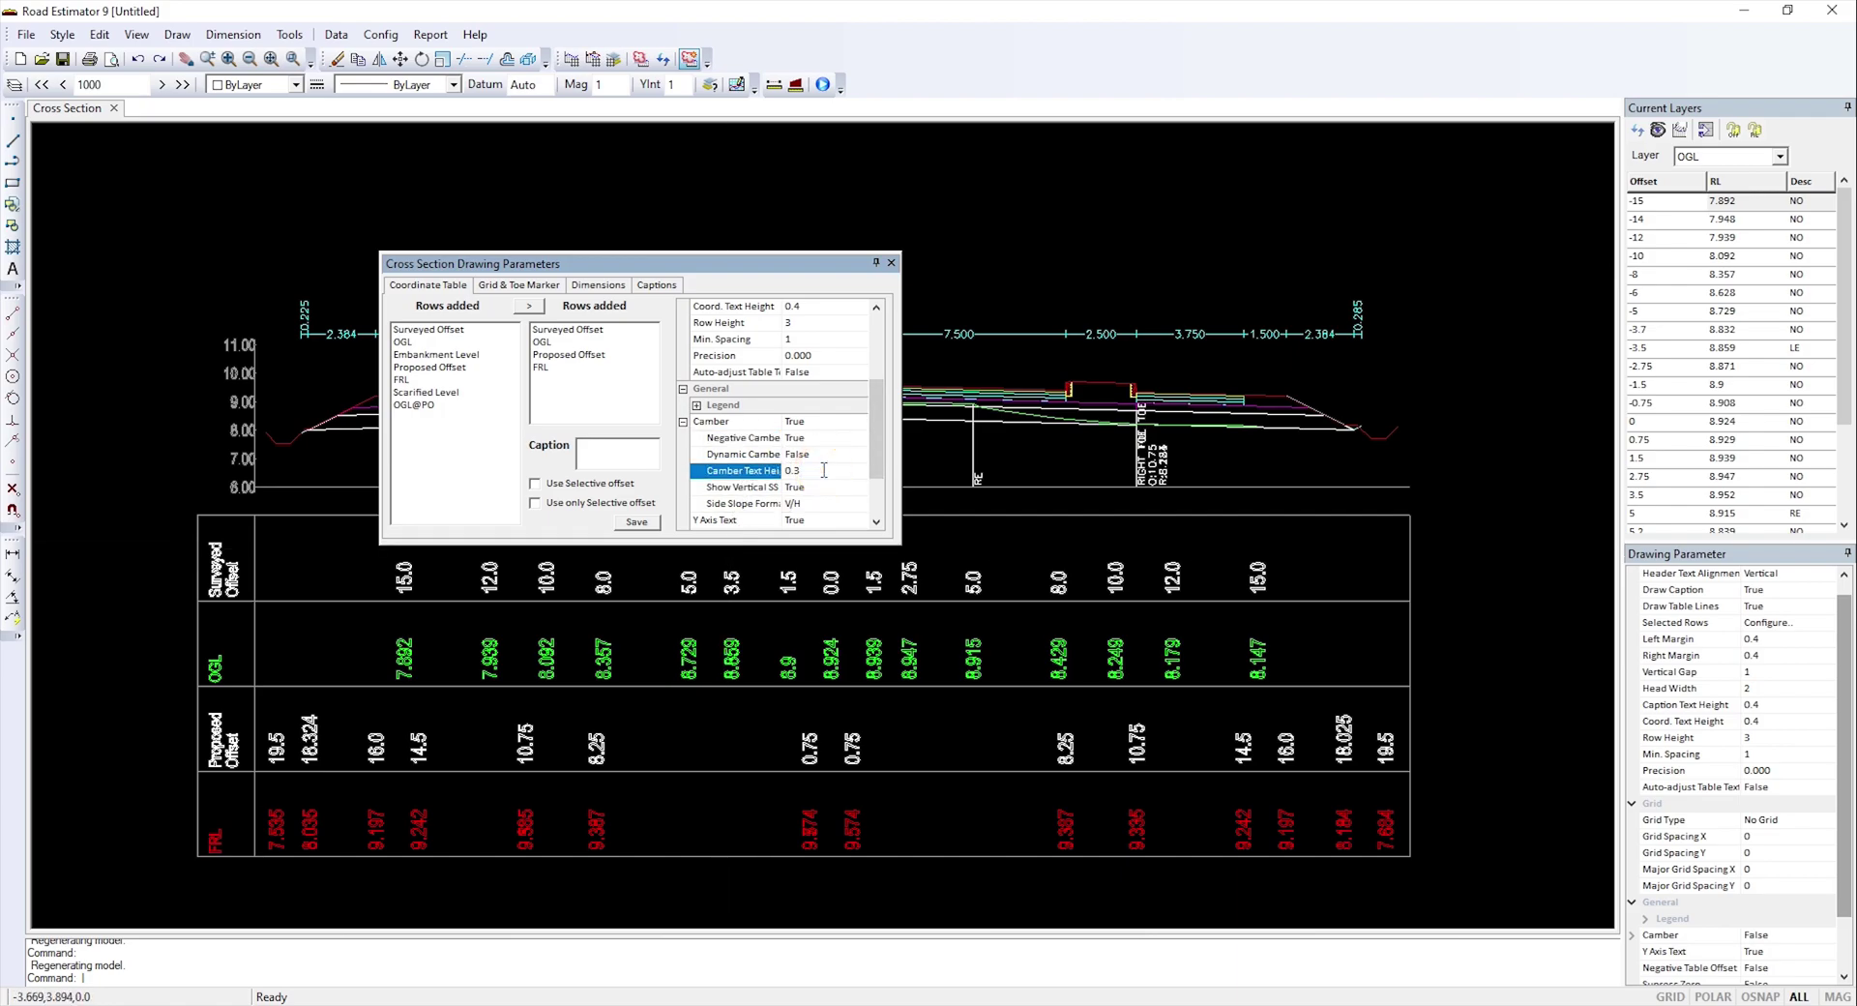
click(737, 493)
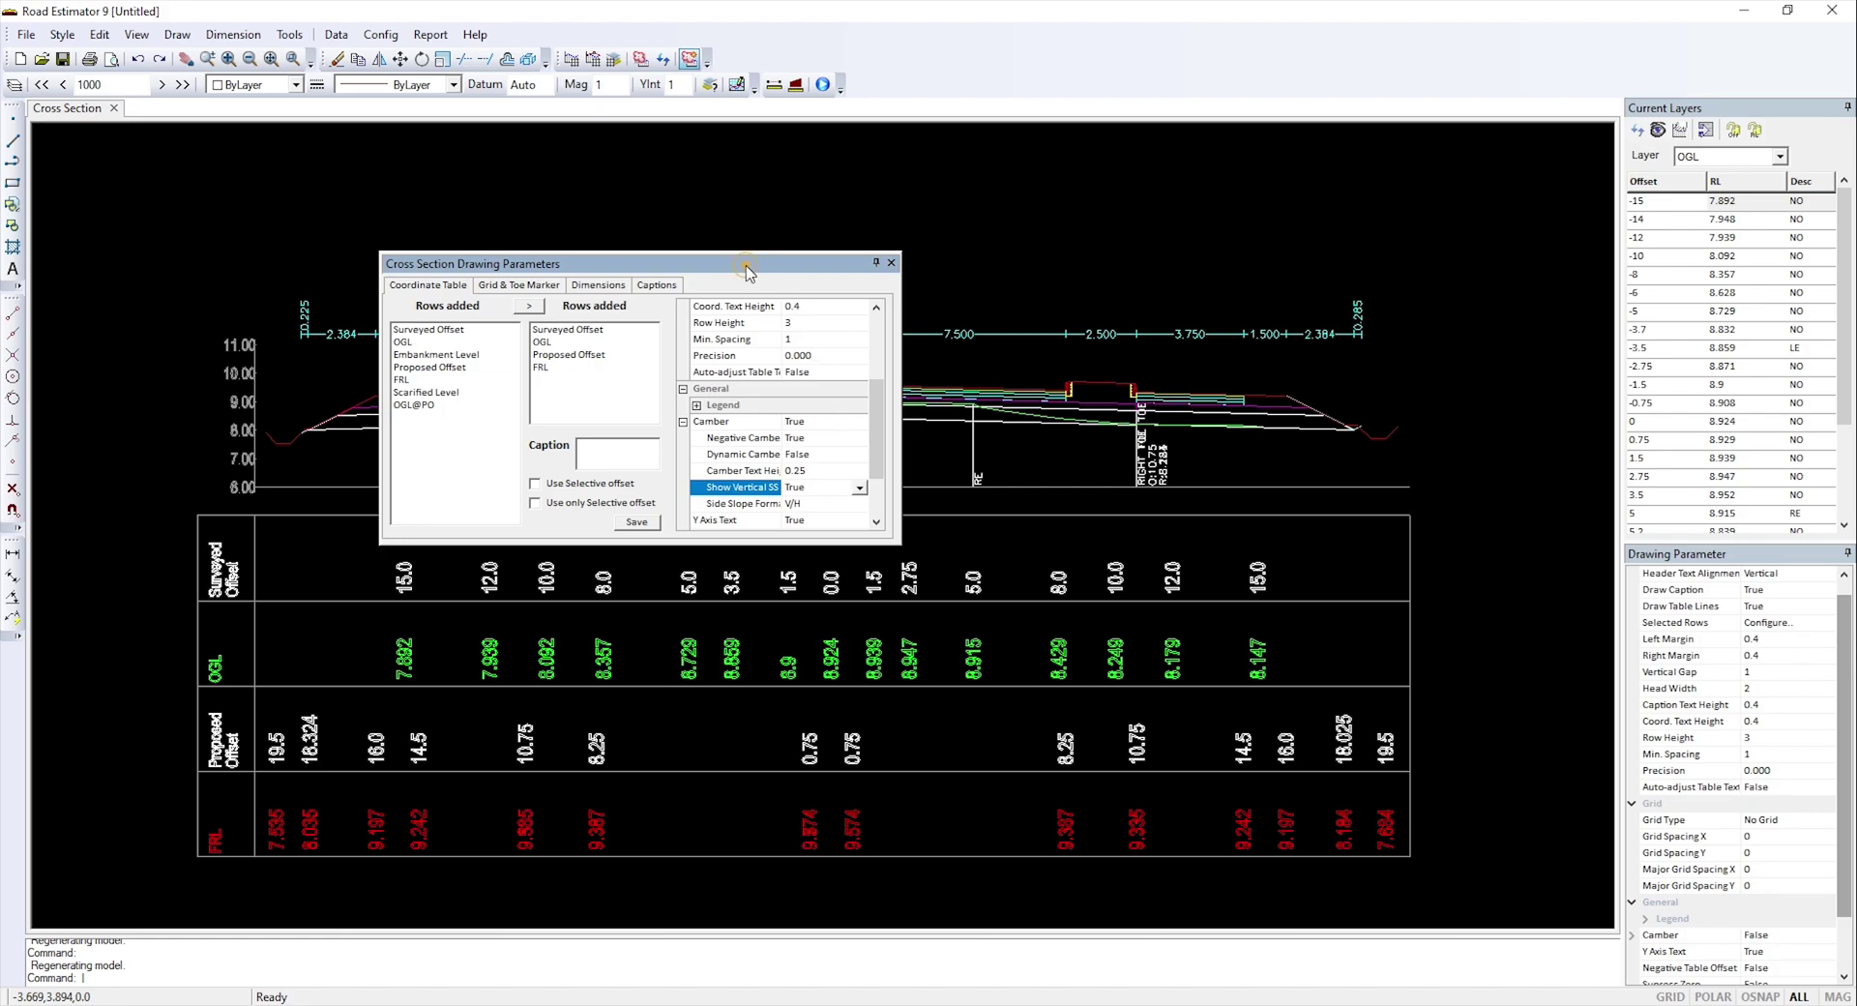
drag(746, 270, 818, 619)
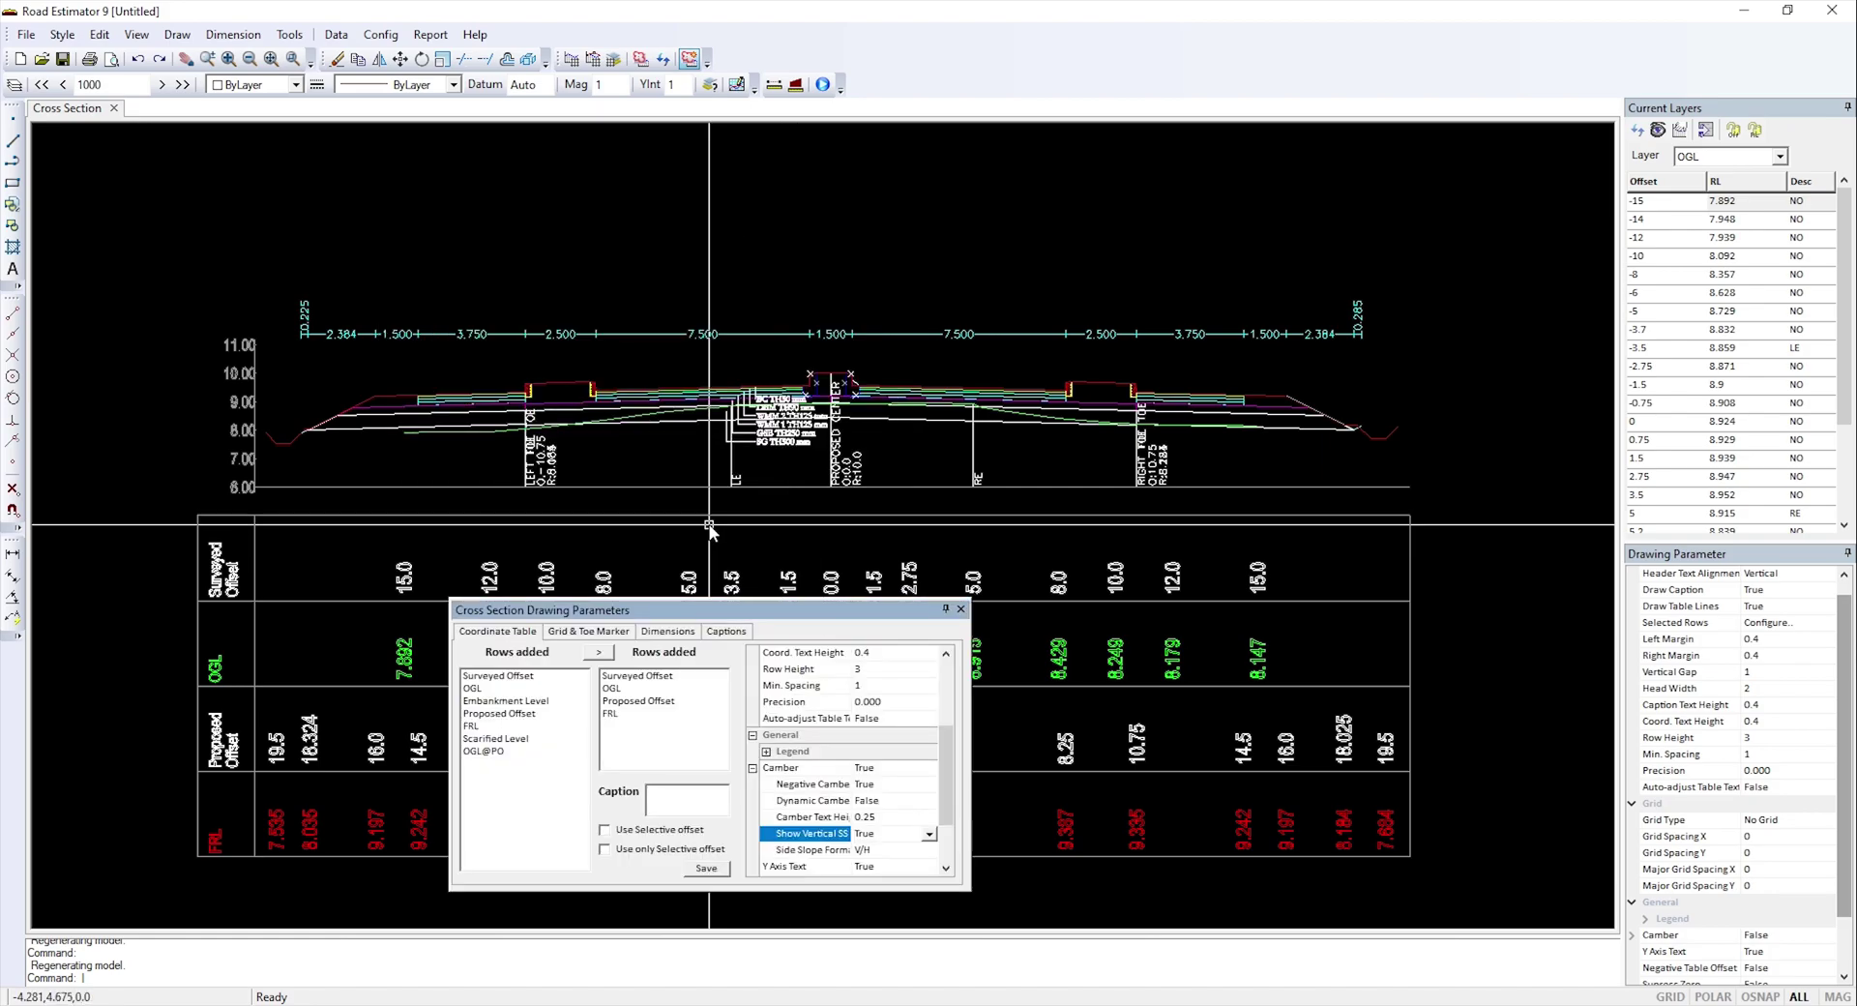
scroll(559, 414, up, 3)
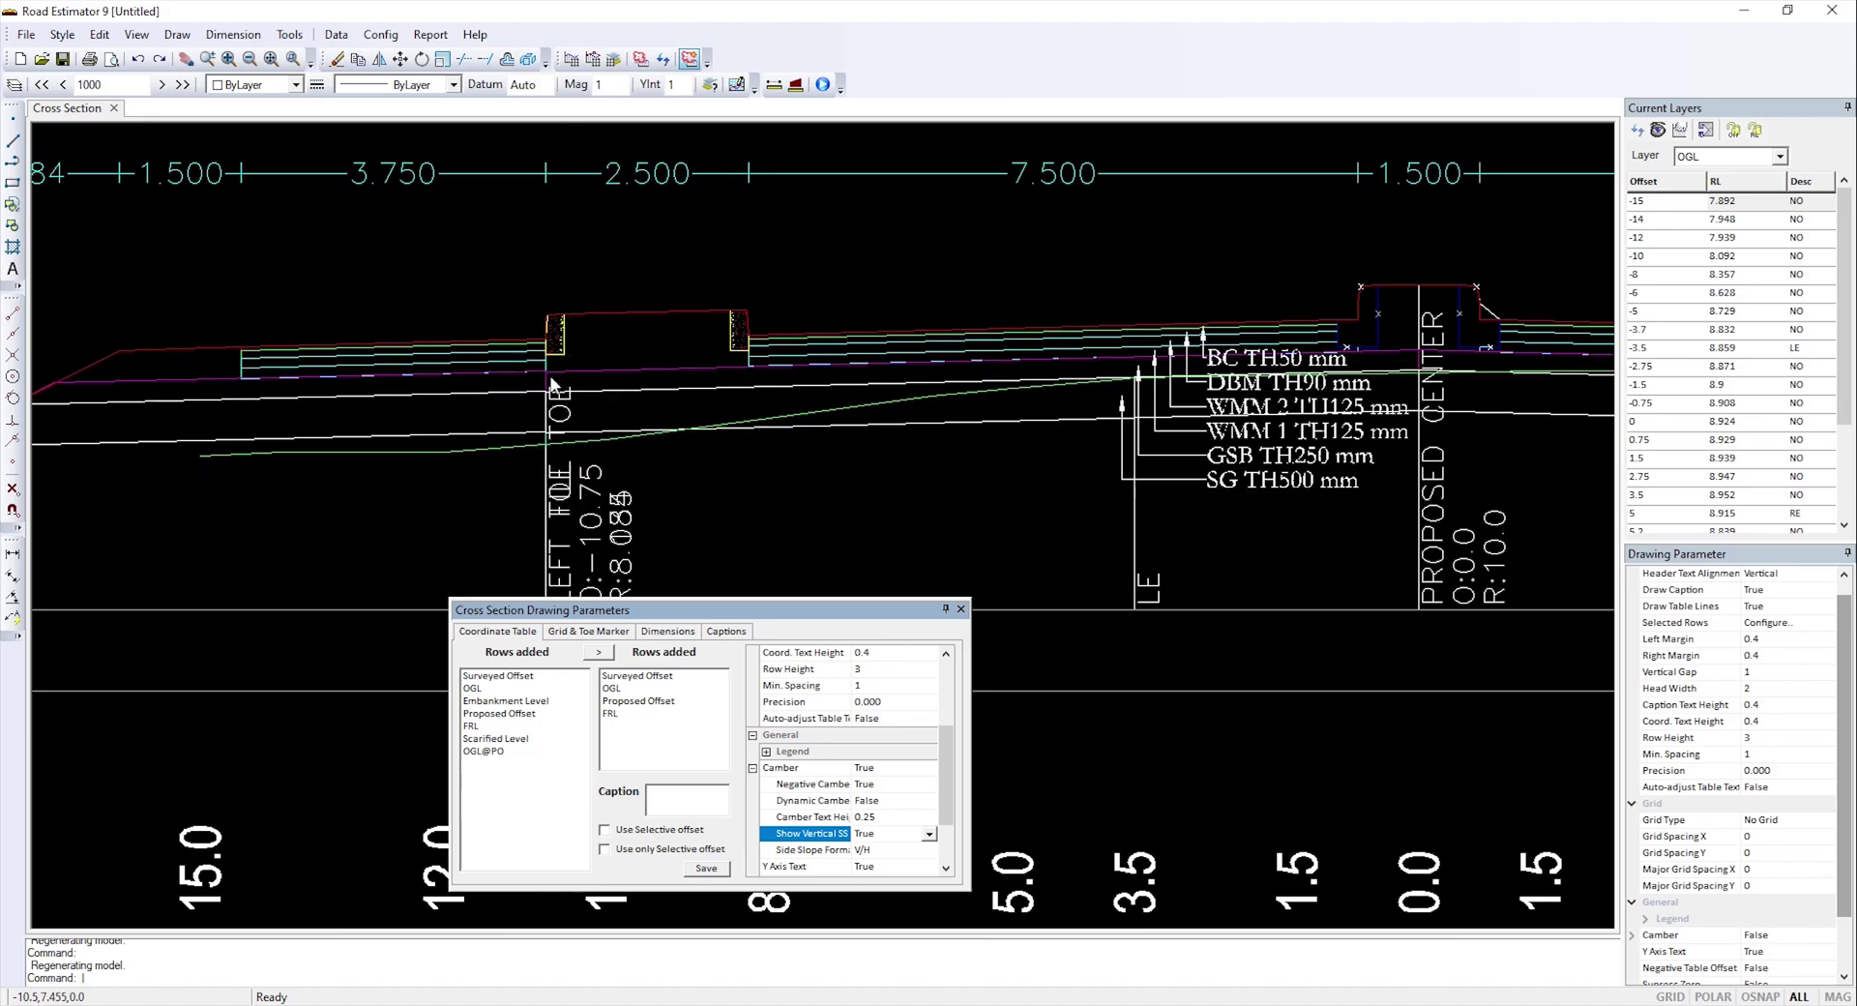
scroll(566, 447, down, 3)
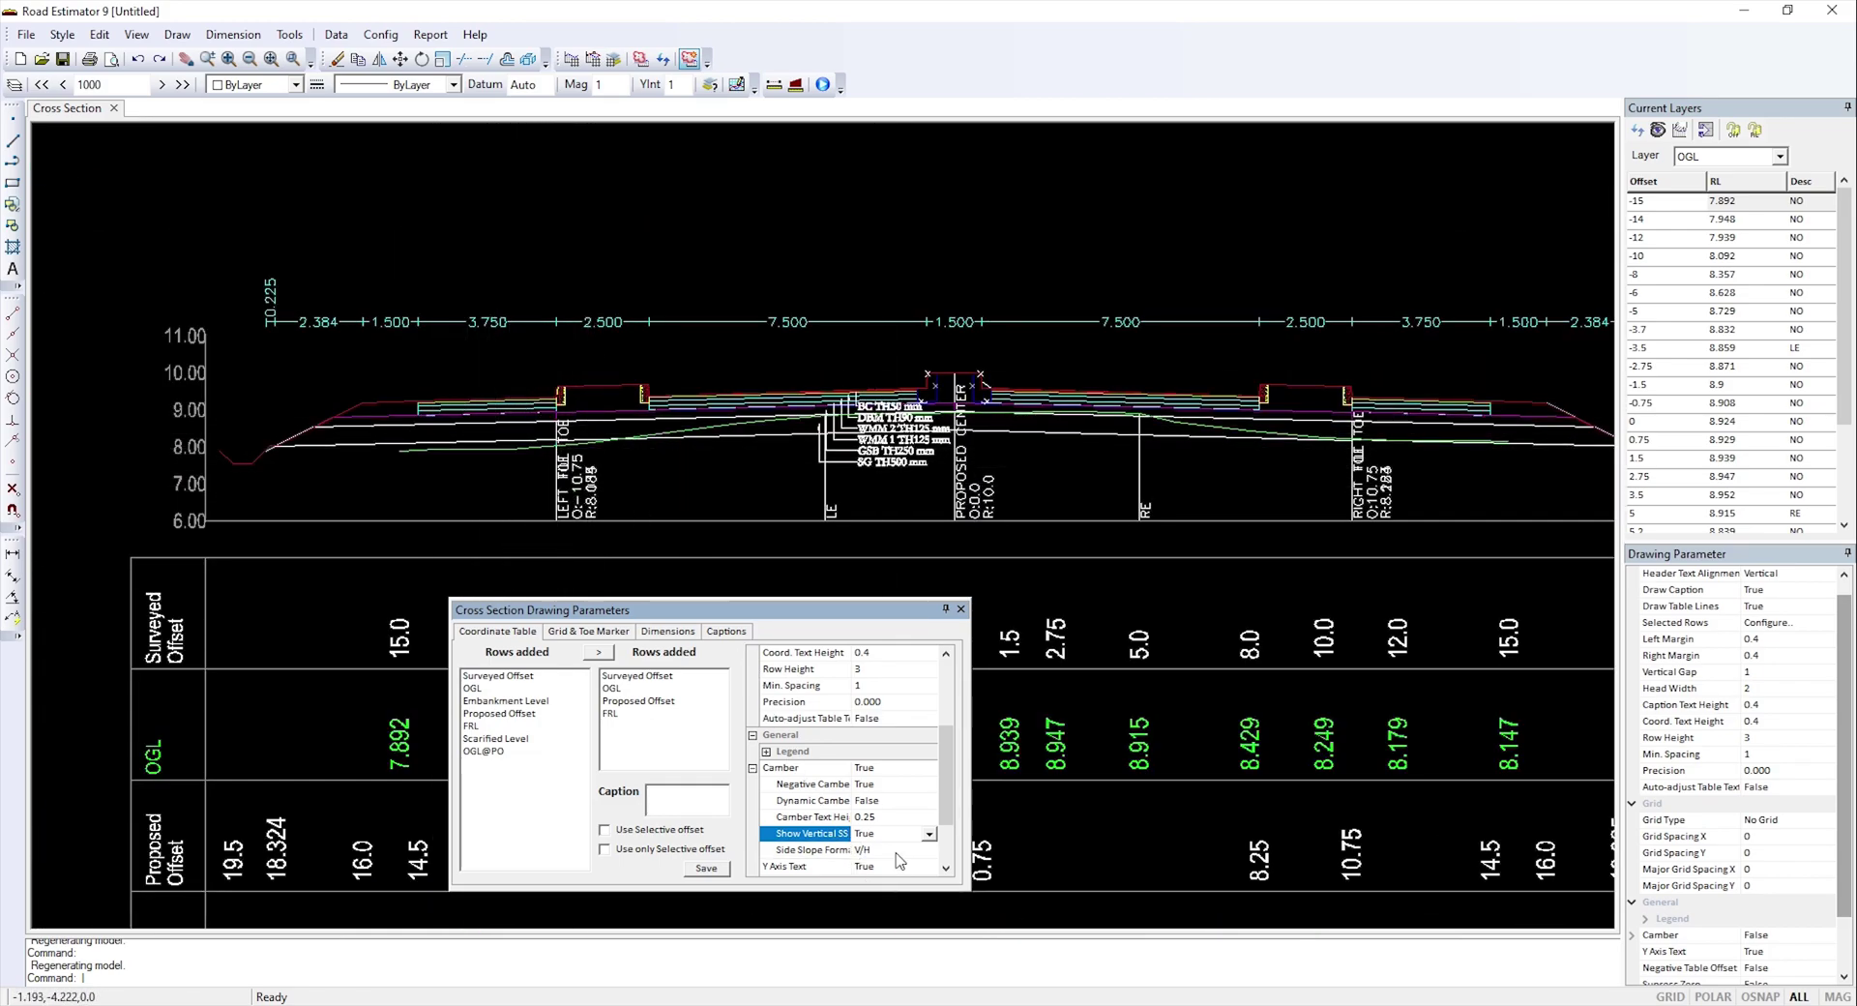
click(927, 834)
click(705, 868)
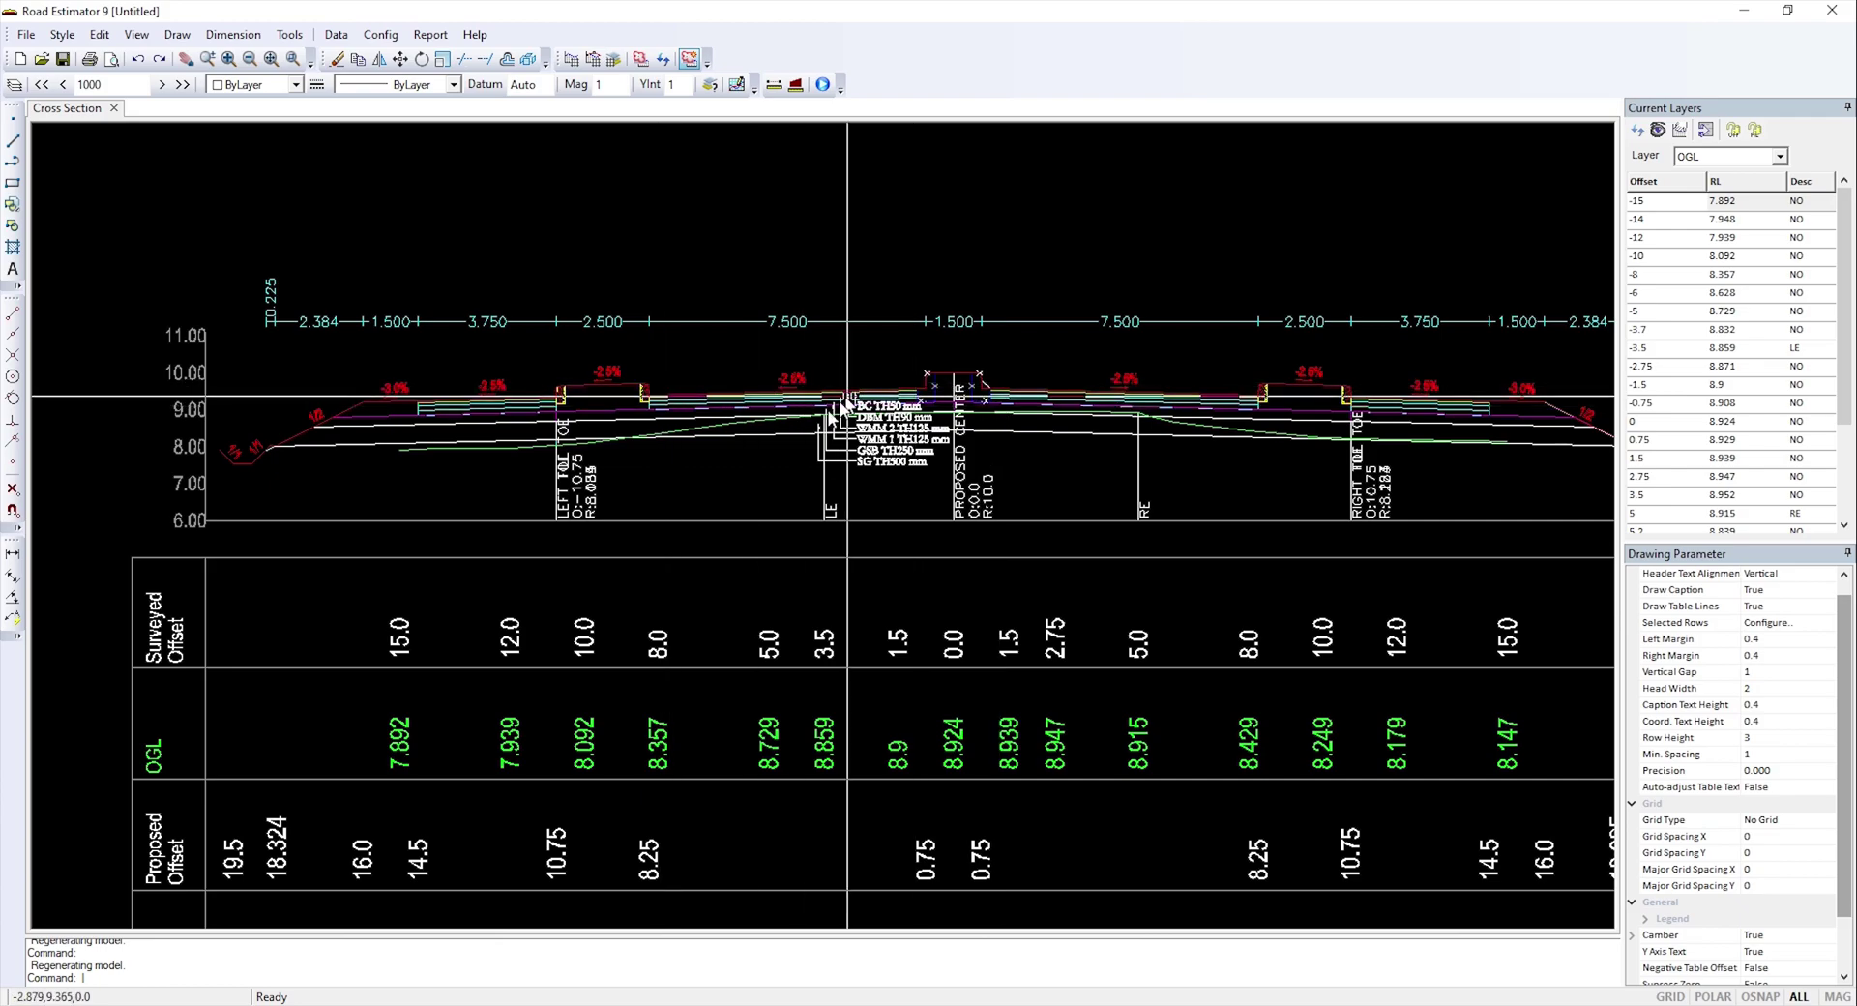
- Examine the camber and side slope labels along both sides of the cross section and the full drawing with its table
scroll(898, 460, up, 5)
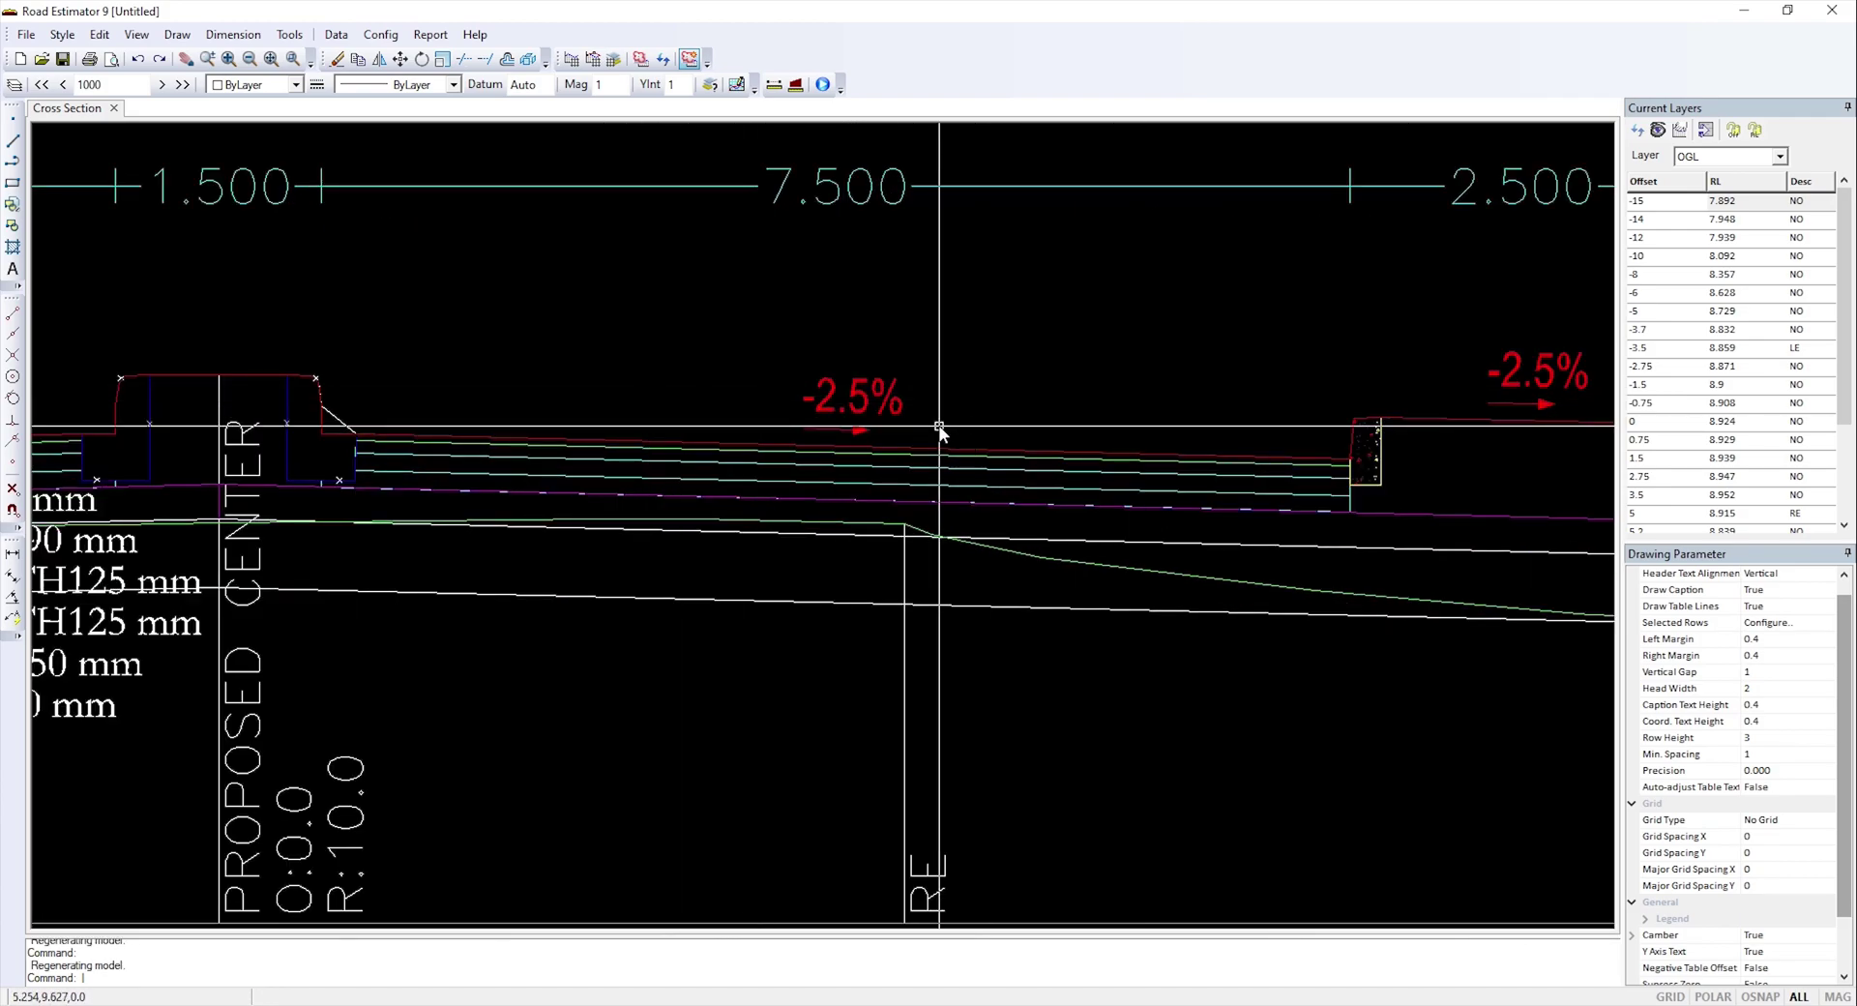
scroll(793, 406, down, 5)
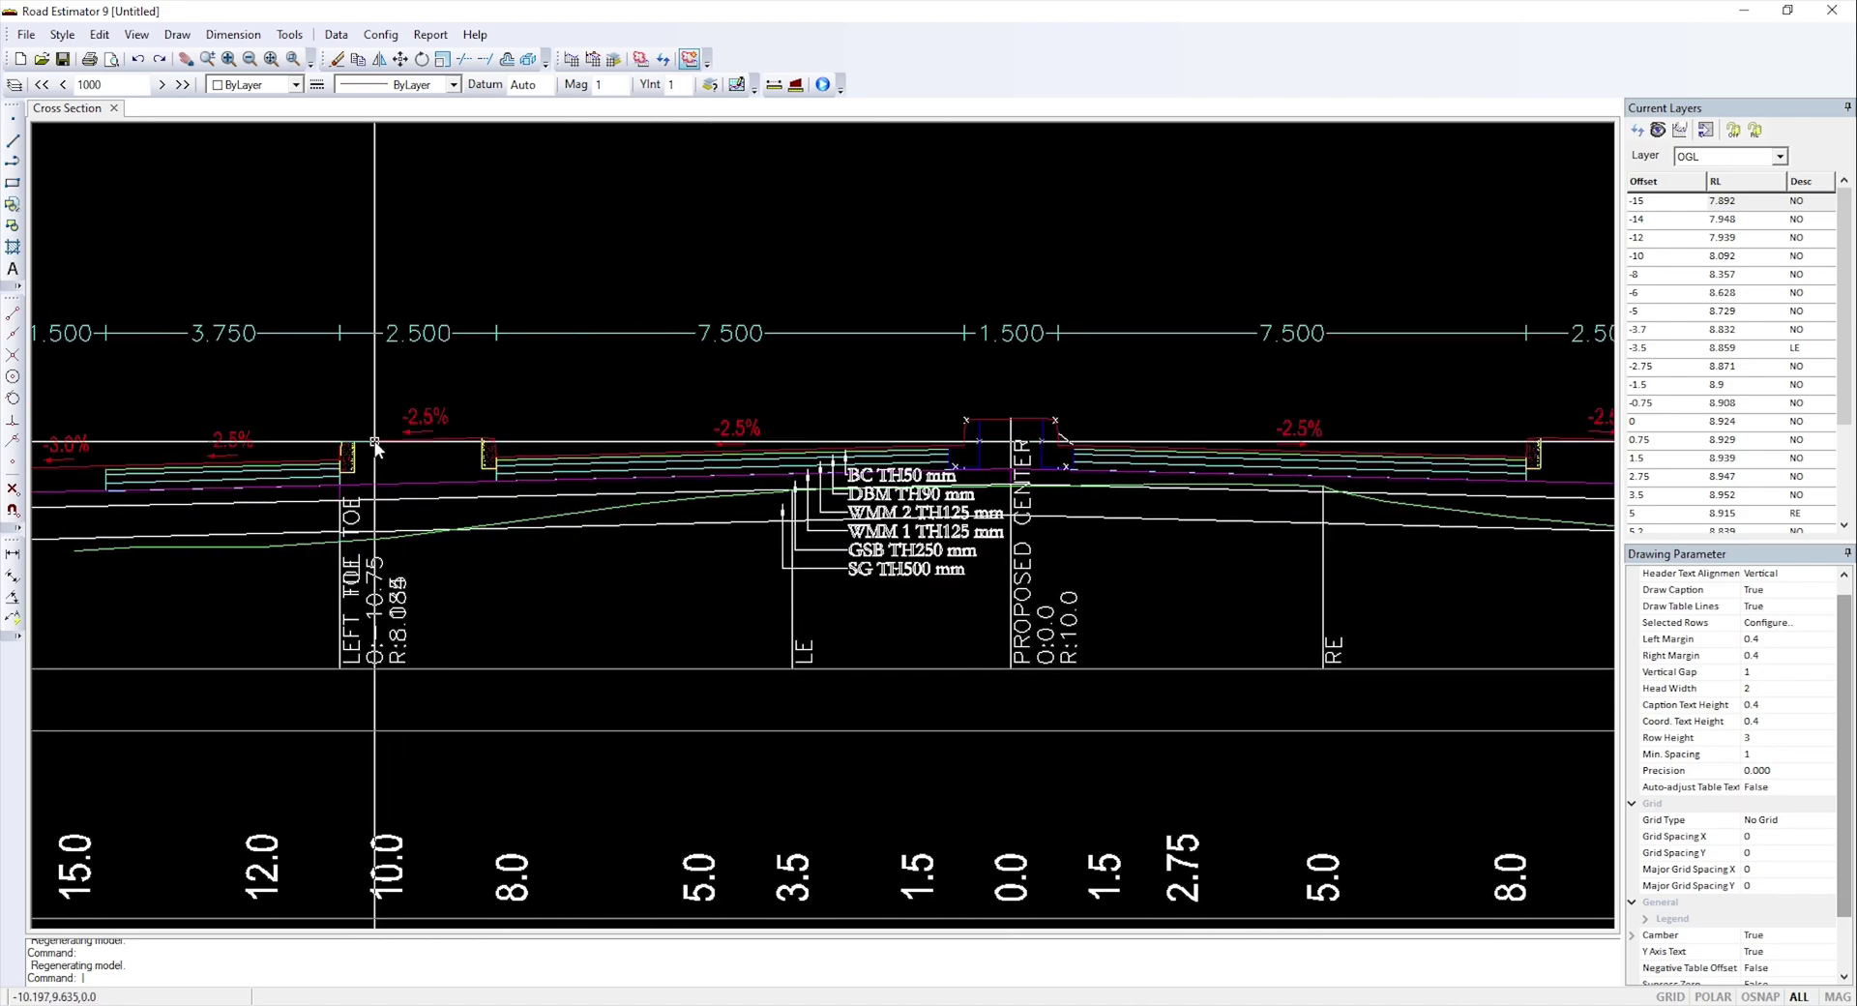
scroll(375, 439, up, 3)
mouse_move(390, 462)
mouse_down()
mouse_move(903, 484)
mouse_move(957, 465)
mouse_up()
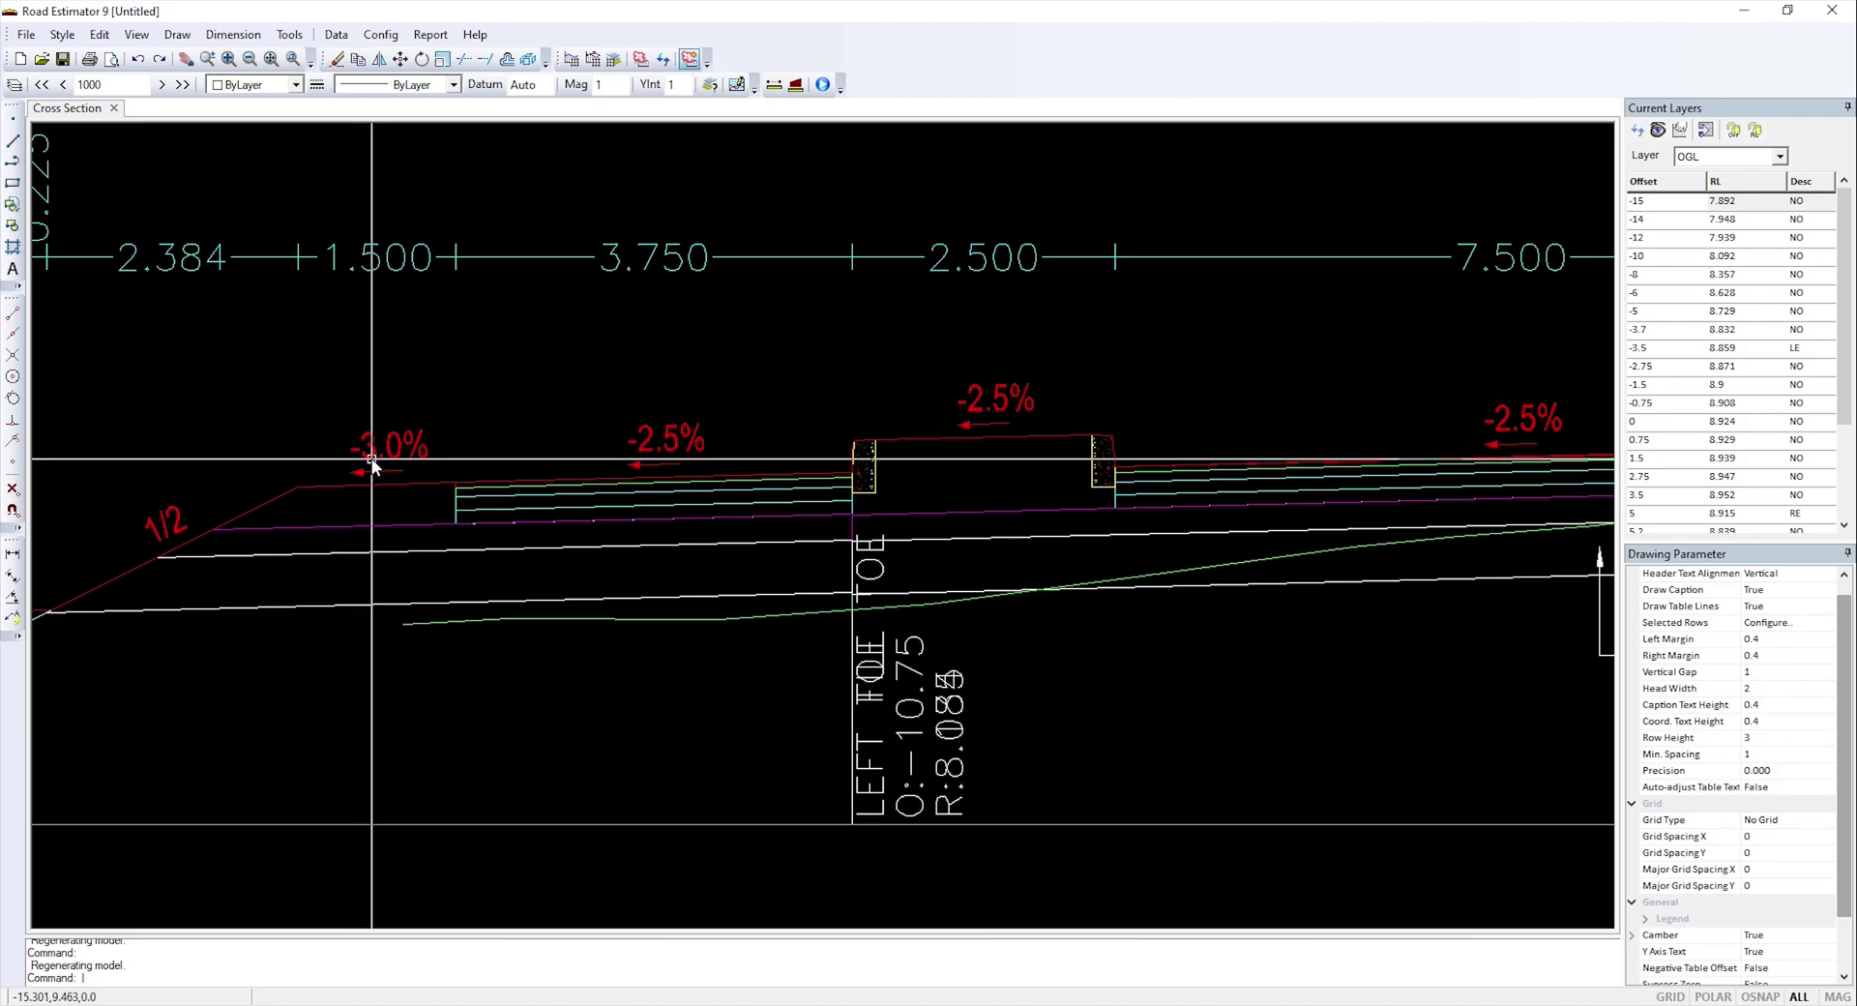
scroll(328, 468, down, 5)
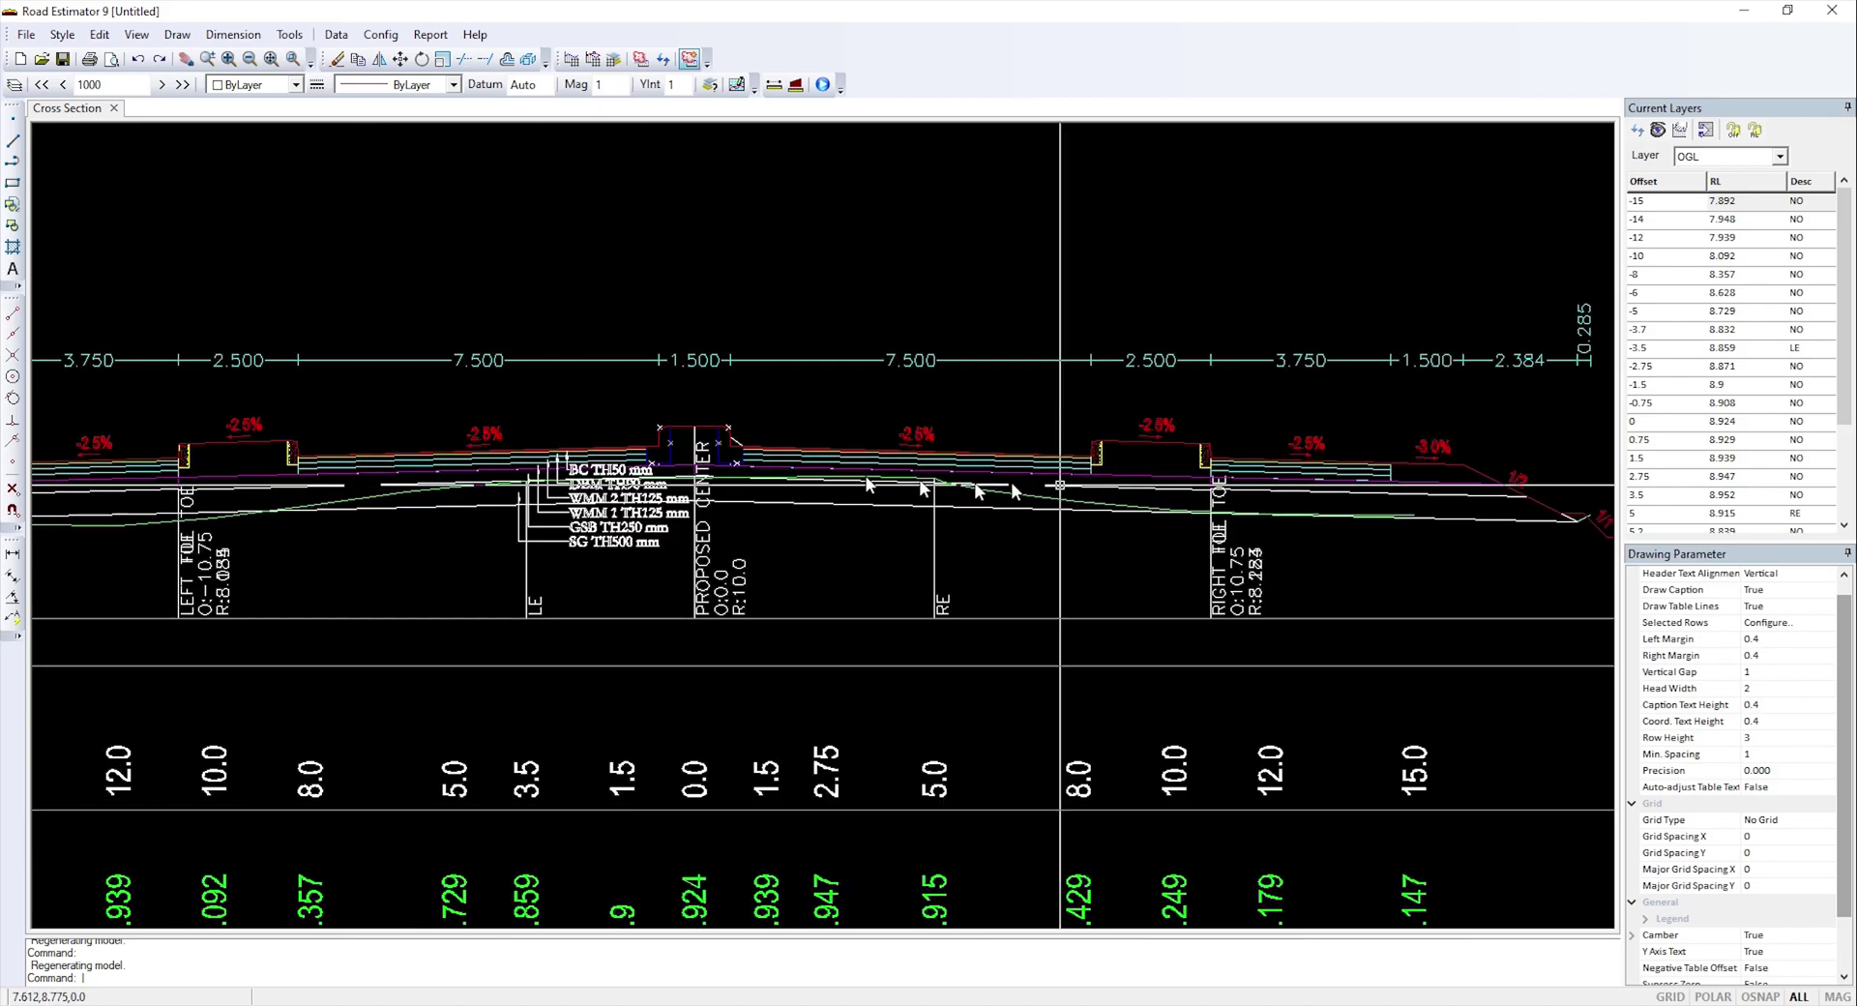
drag(683, 512, 786, 431)
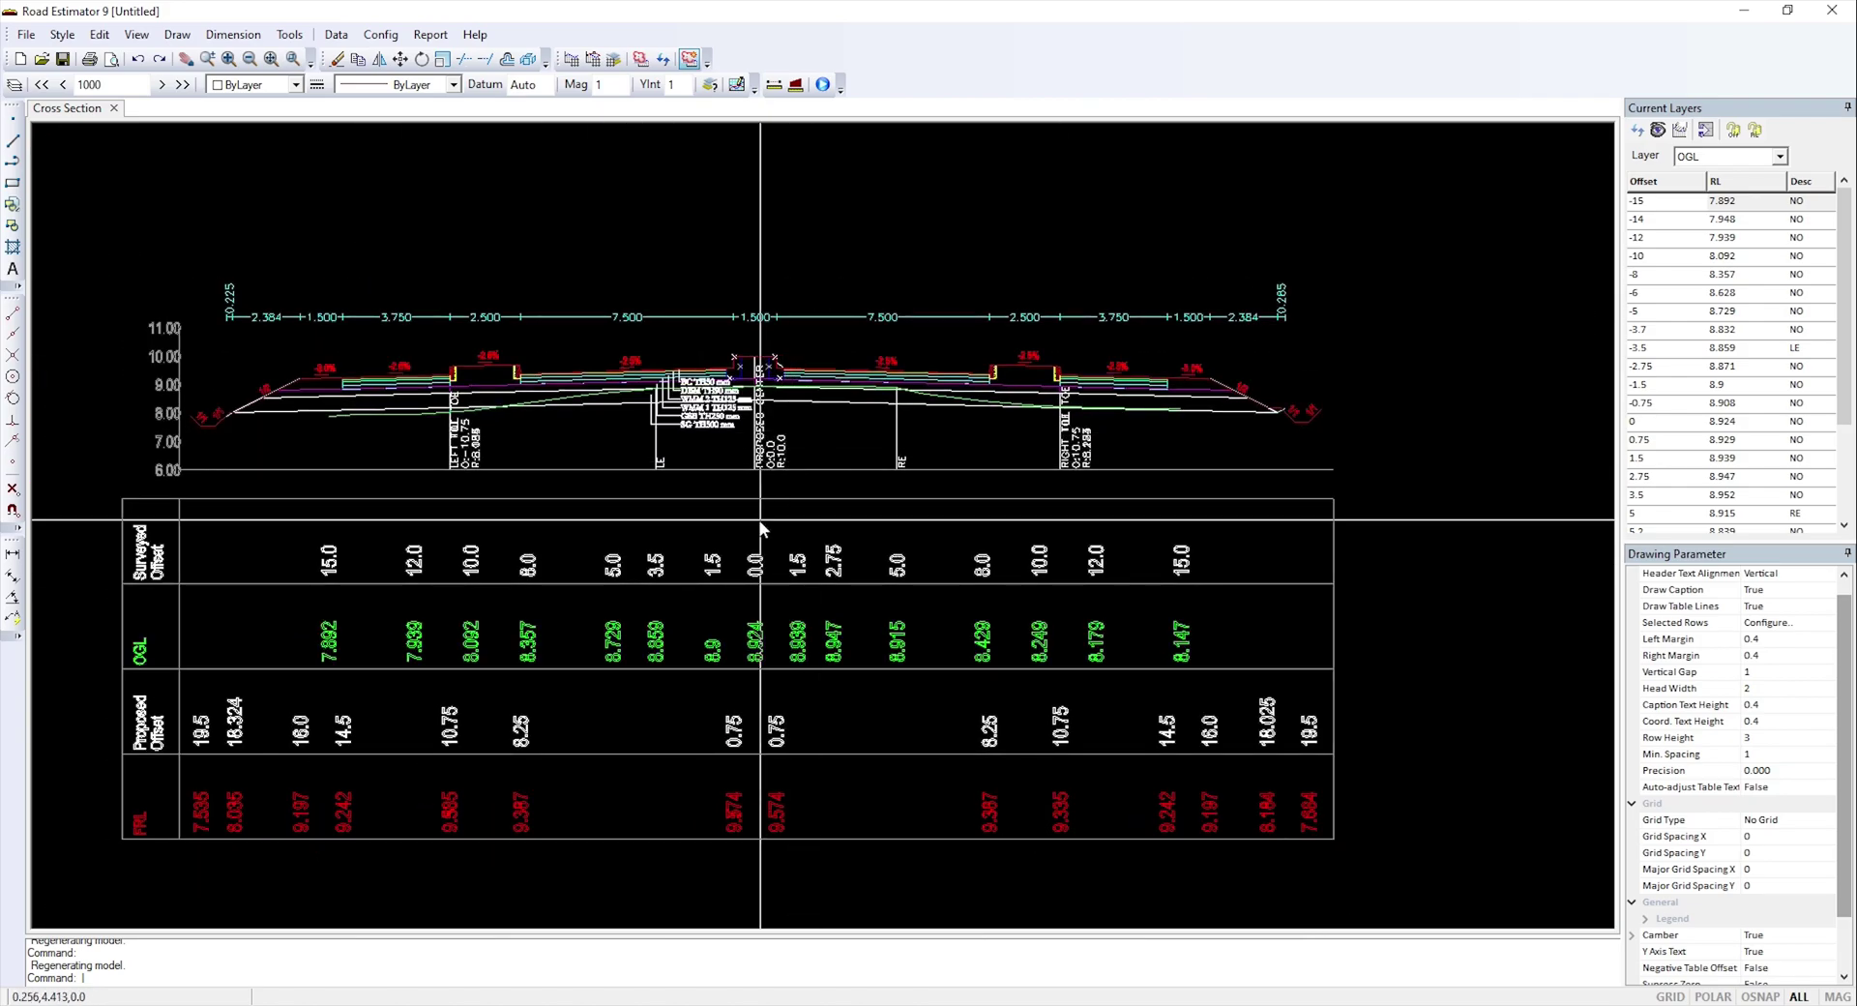
drag(760, 519, 892, 453)
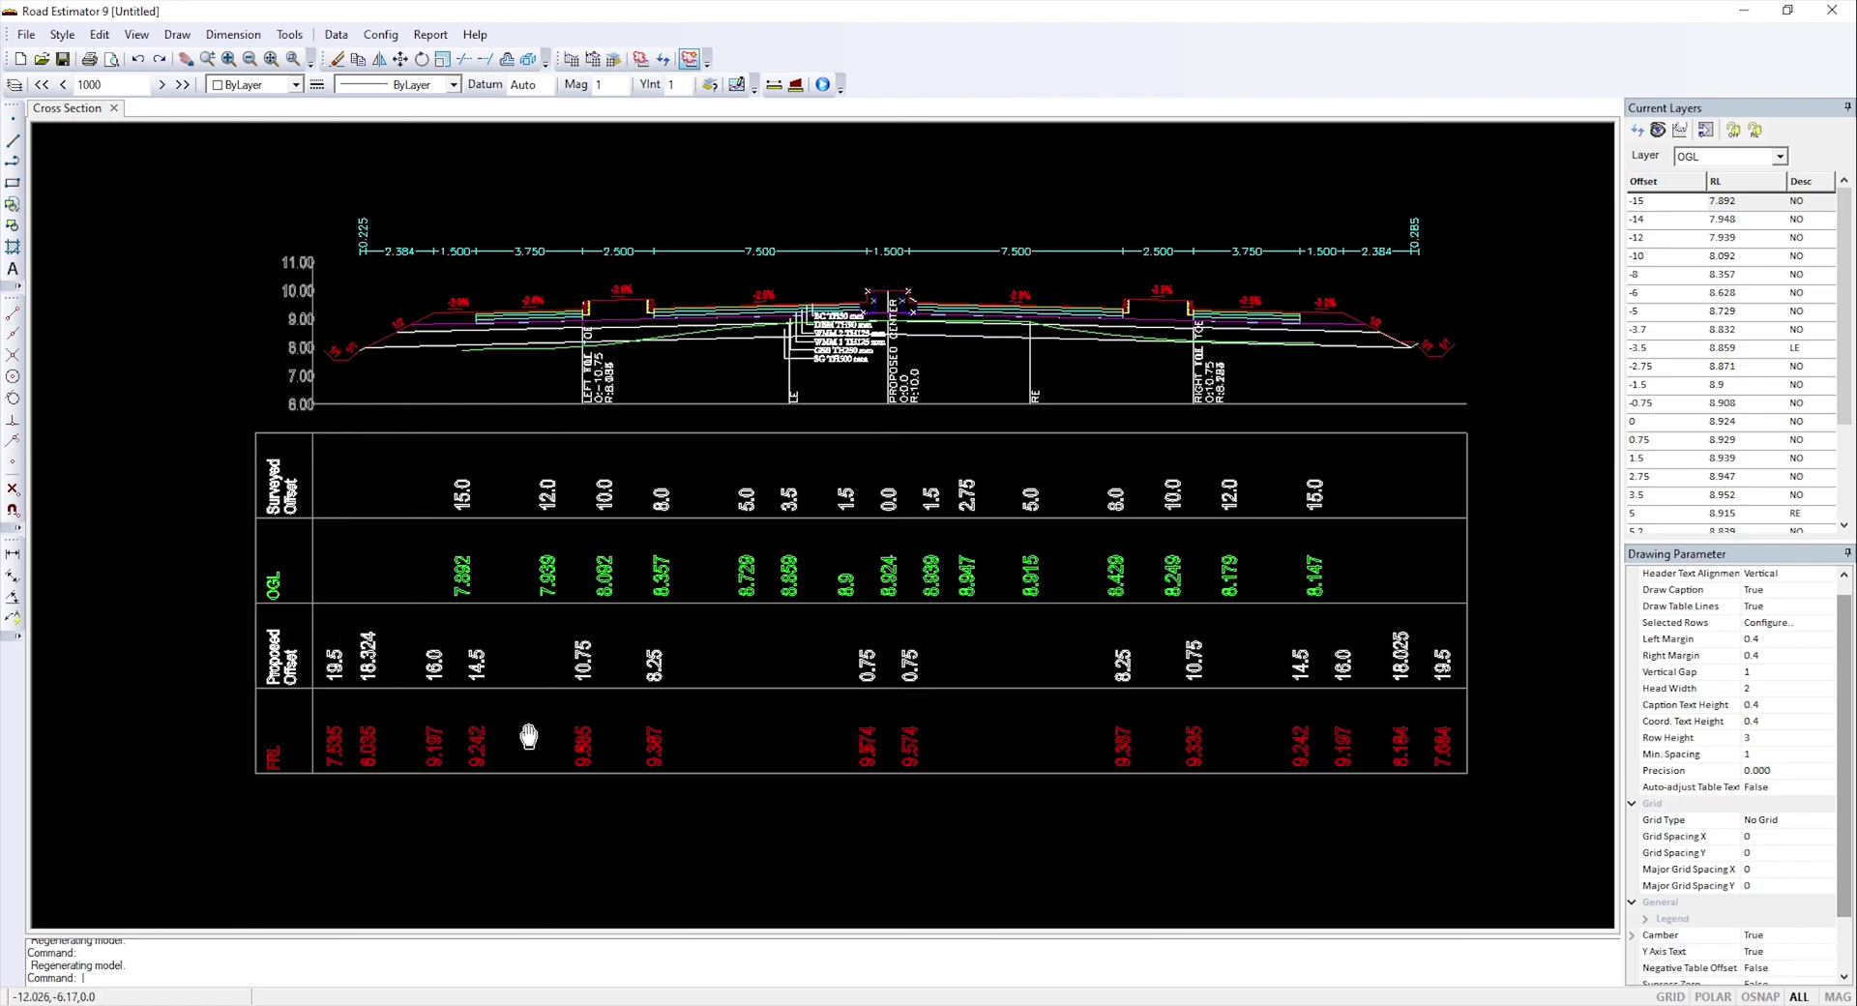
scroll(528, 737, down, 3)
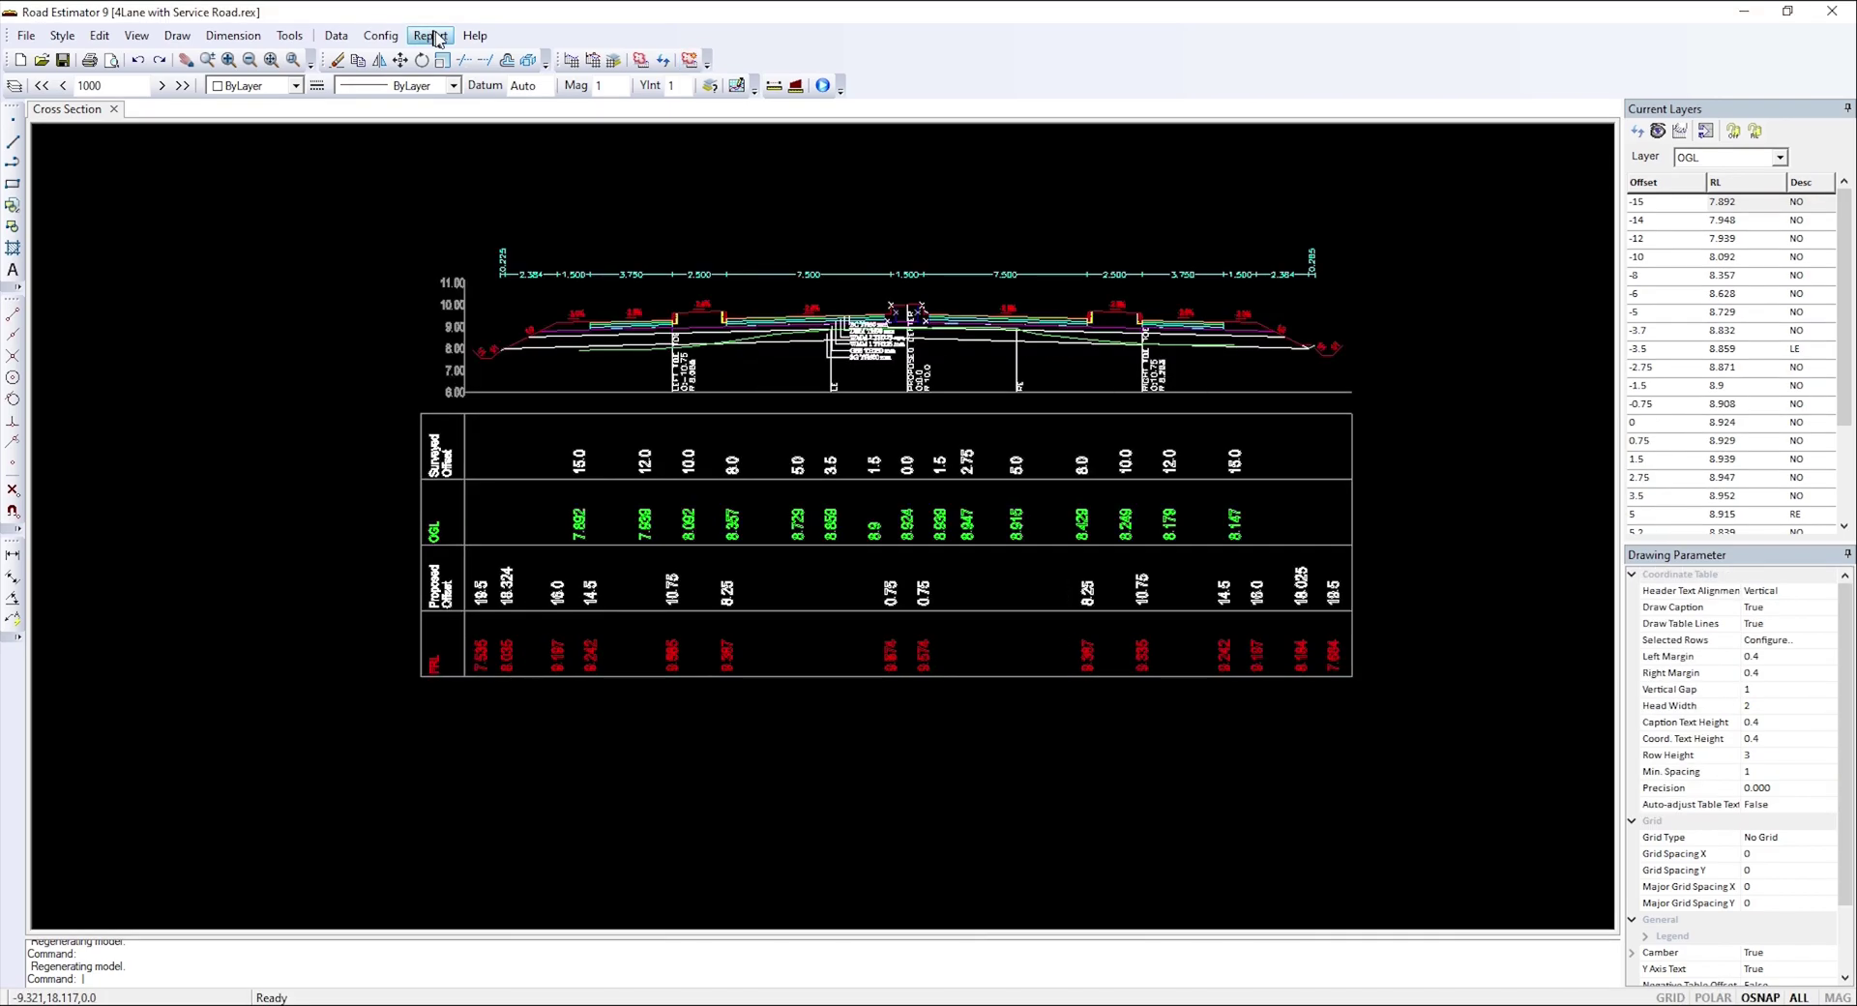
- Open the Dynamic Table report configuration and return to the cross section to inspect its pavement layers
click(430, 35)
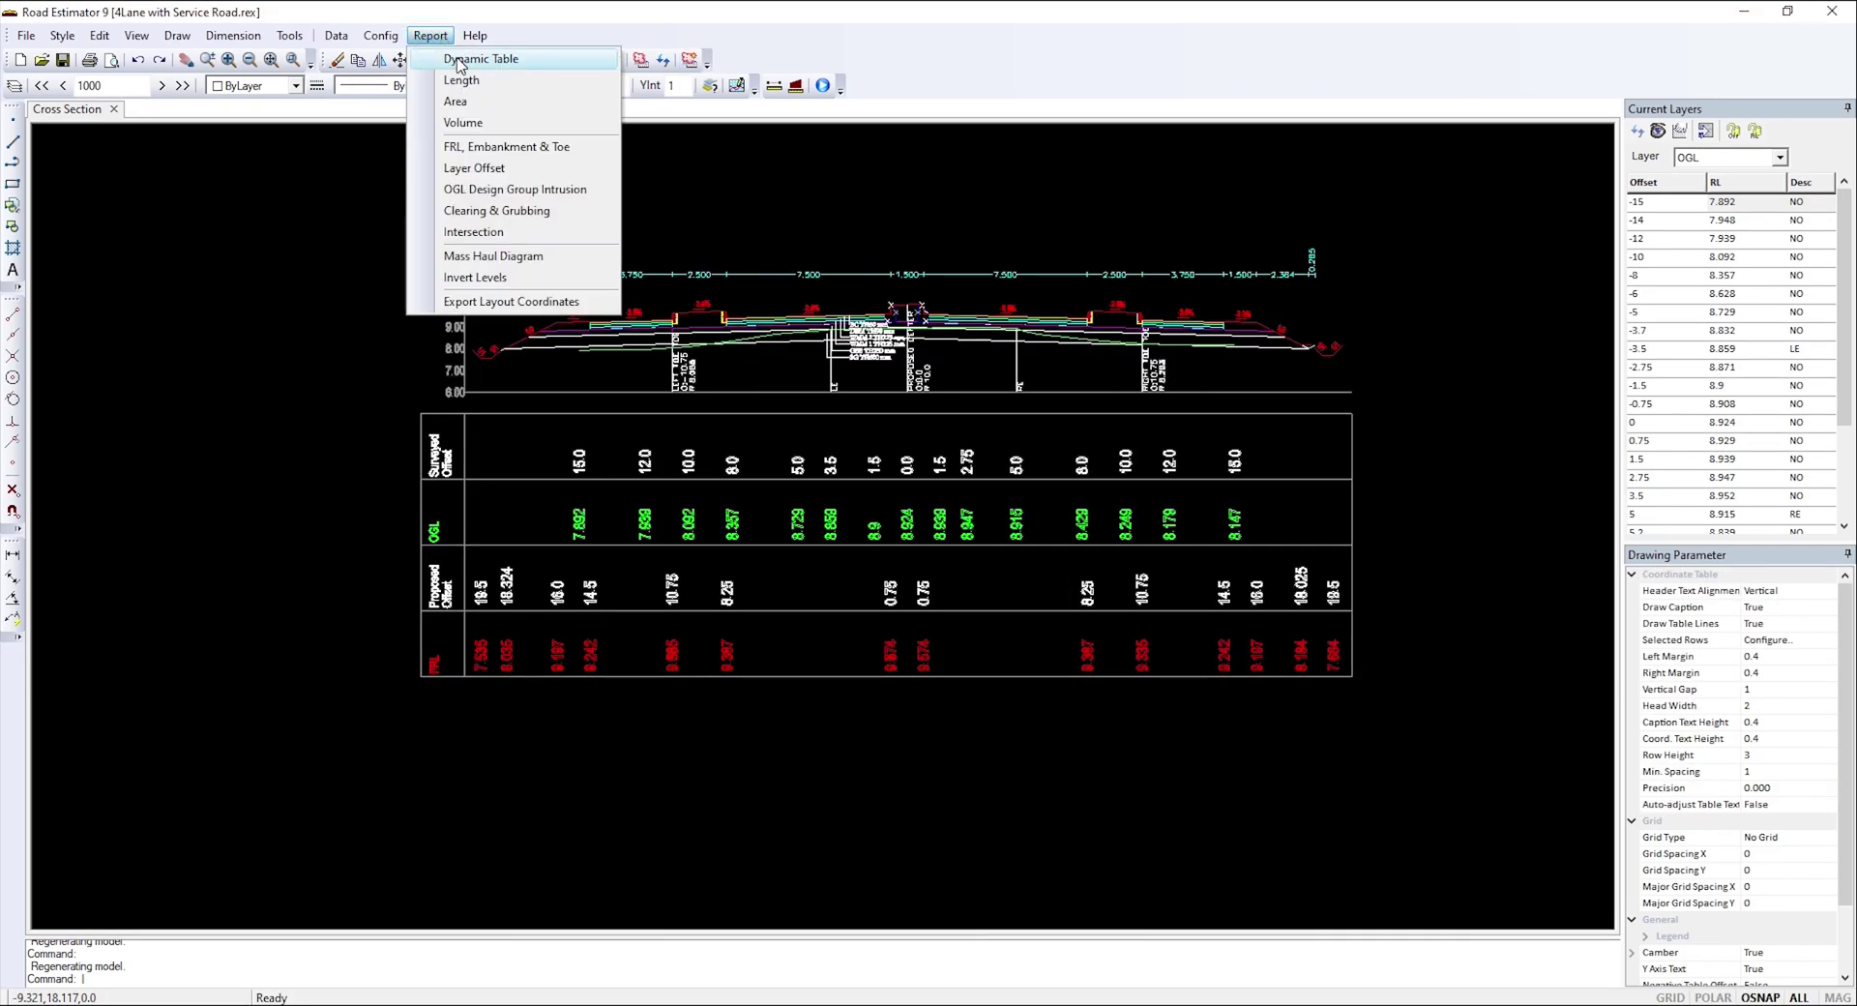
click(458, 61)
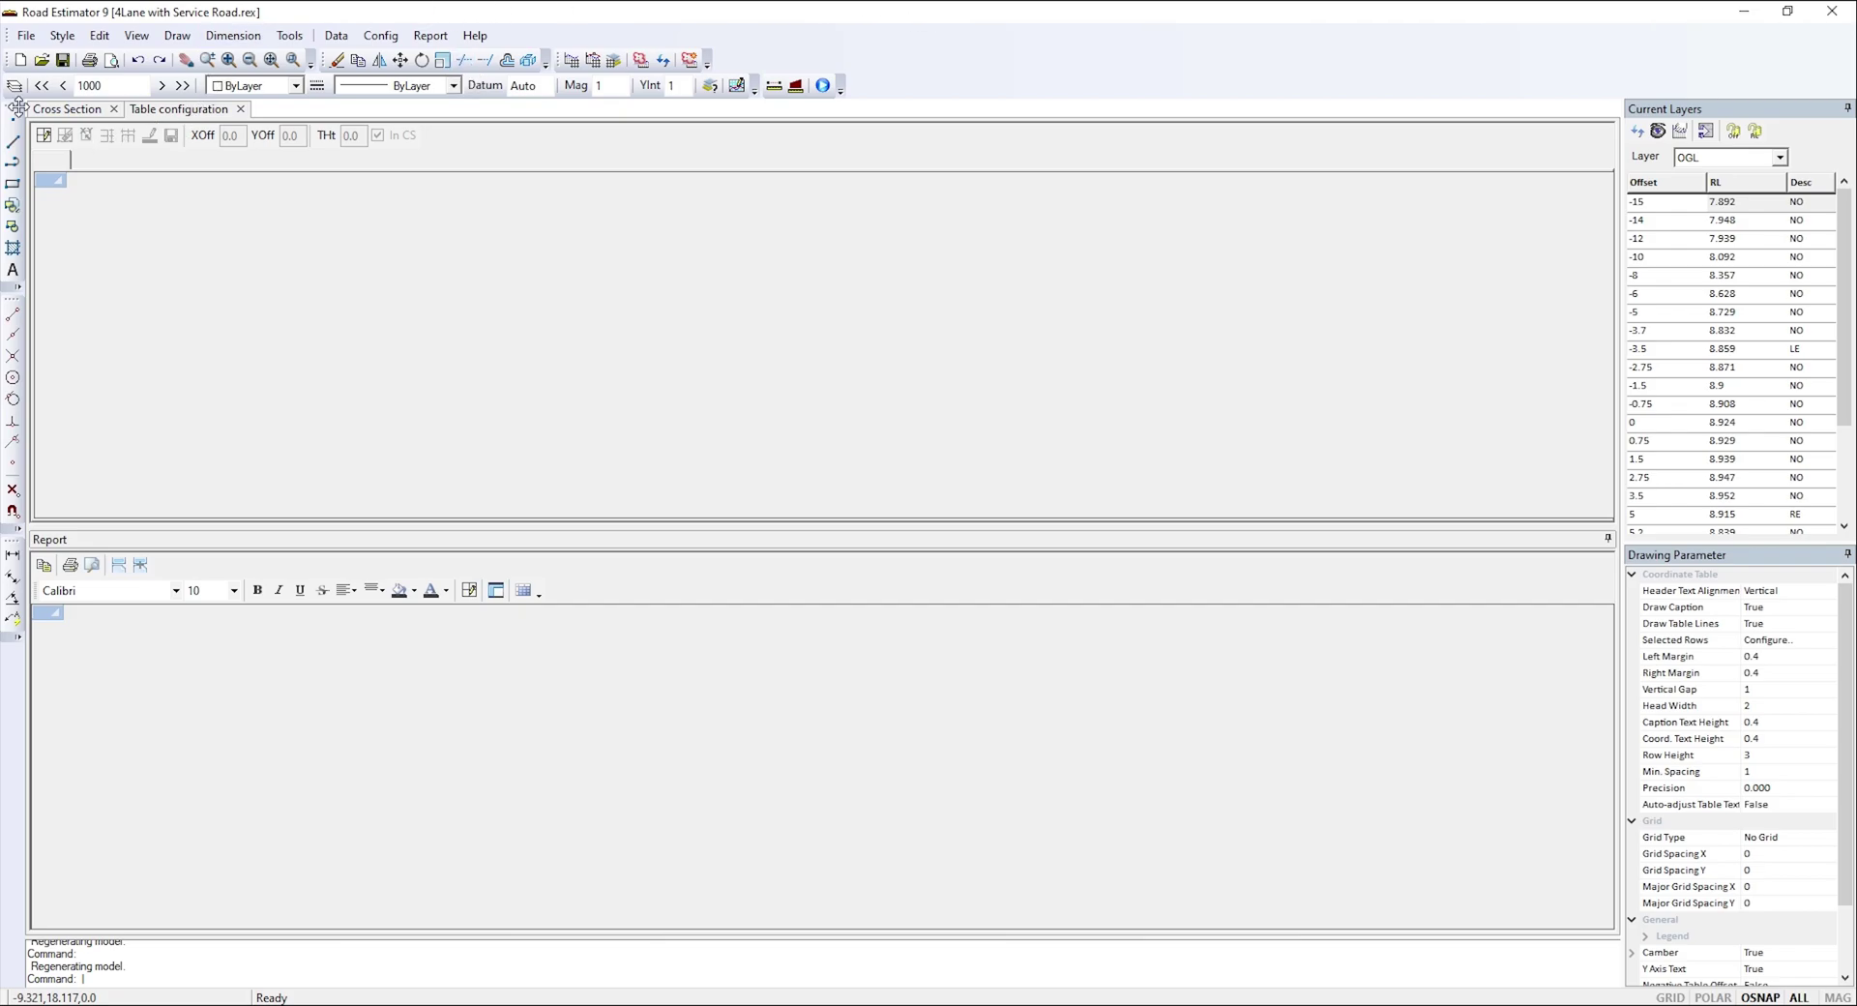
click(64, 109)
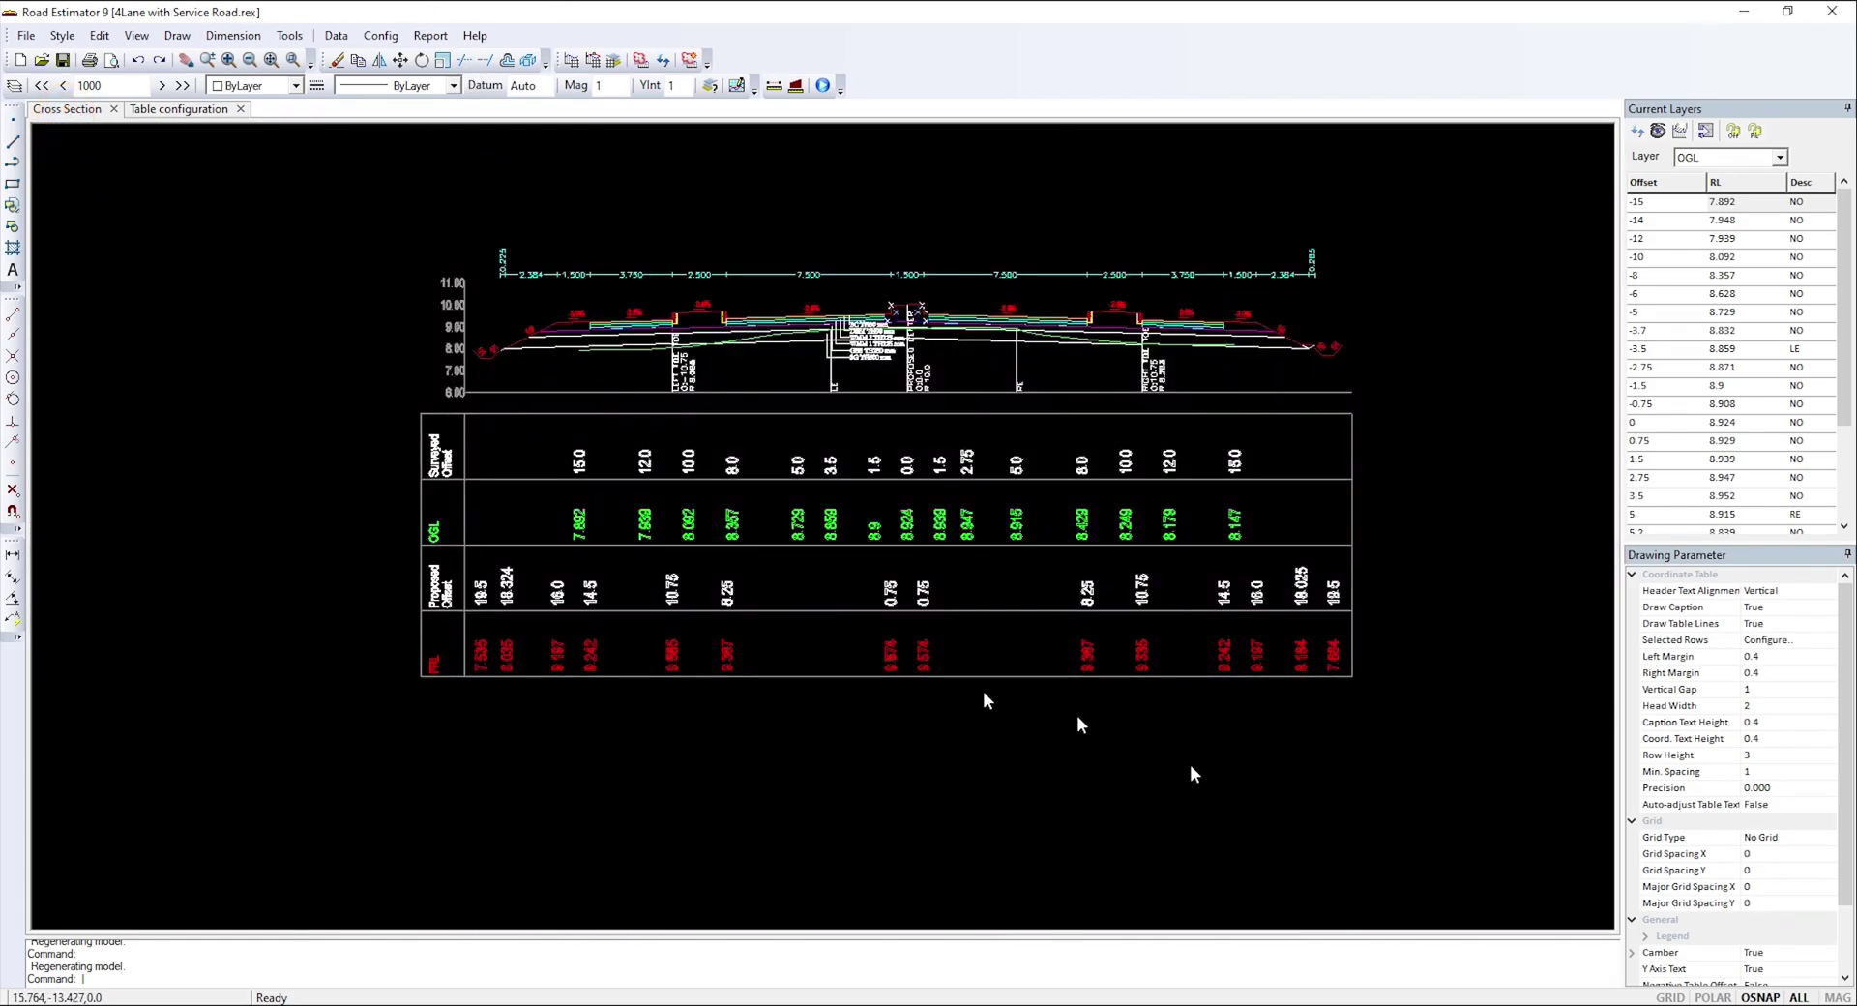
scroll(1077, 716, up, 3)
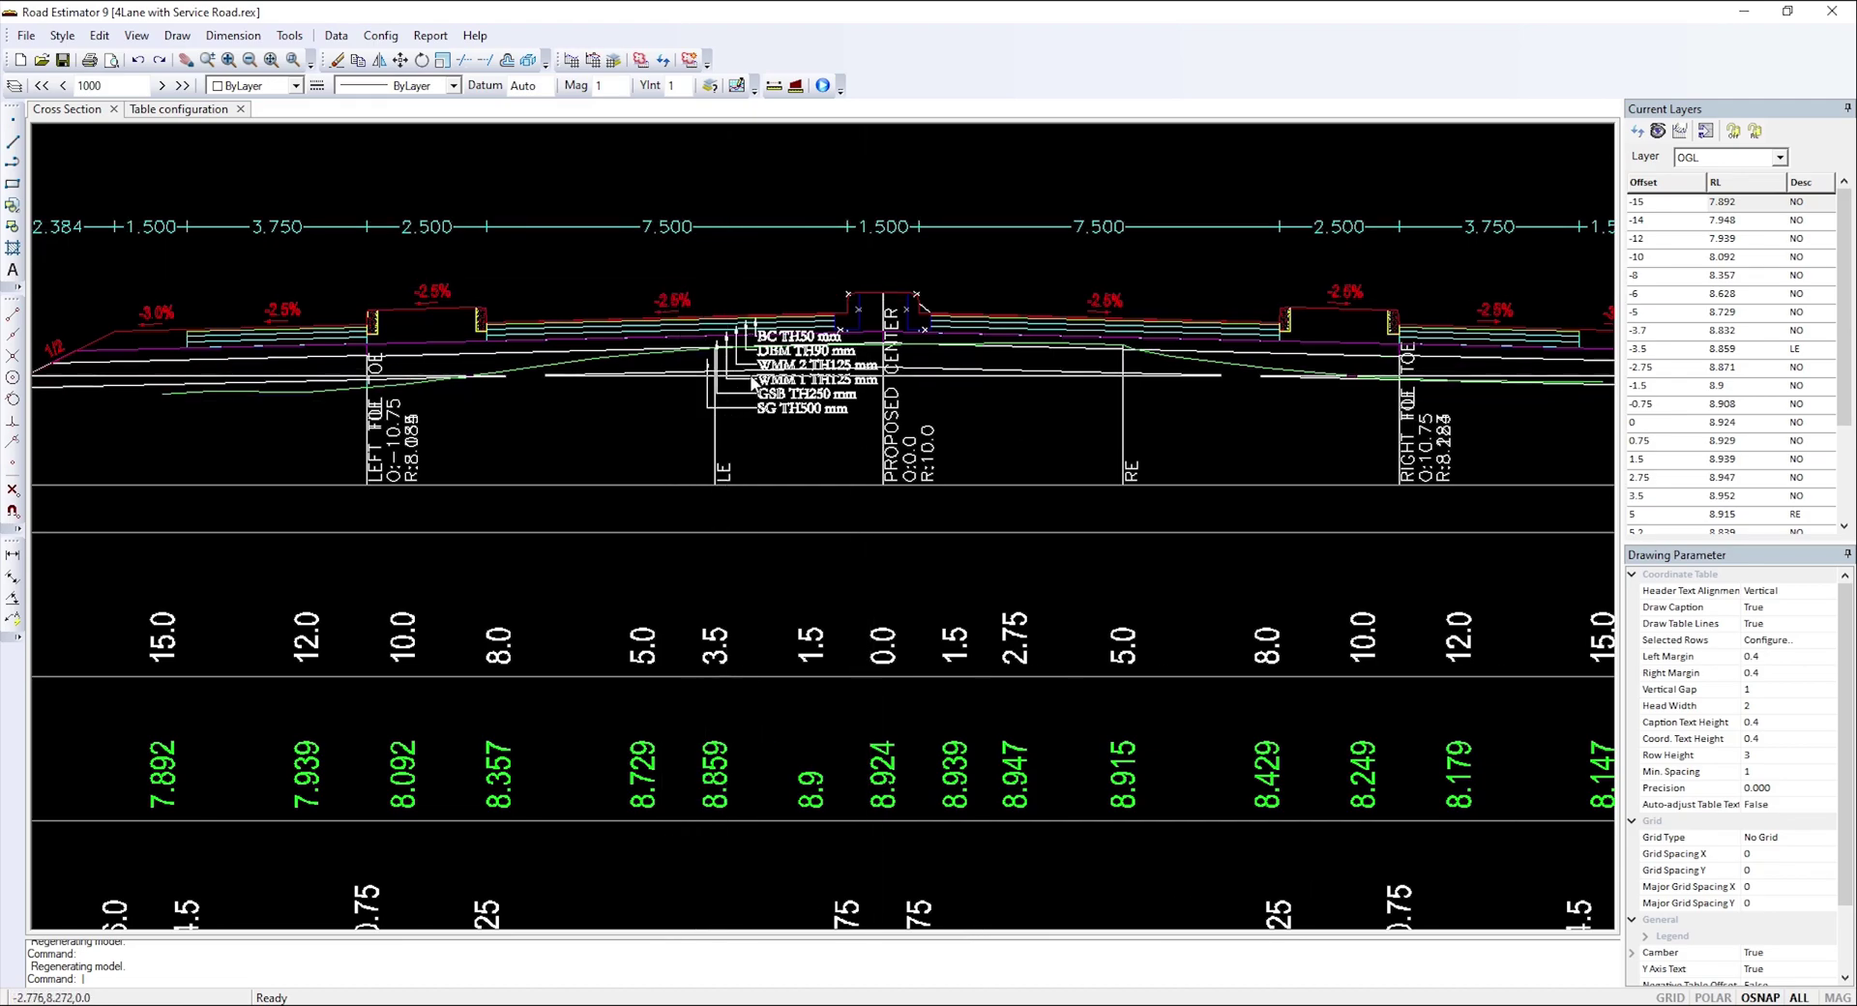
- Start a new table in the table configuration with 11 columns and 4 rows
scroll(677, 387, down, 3)
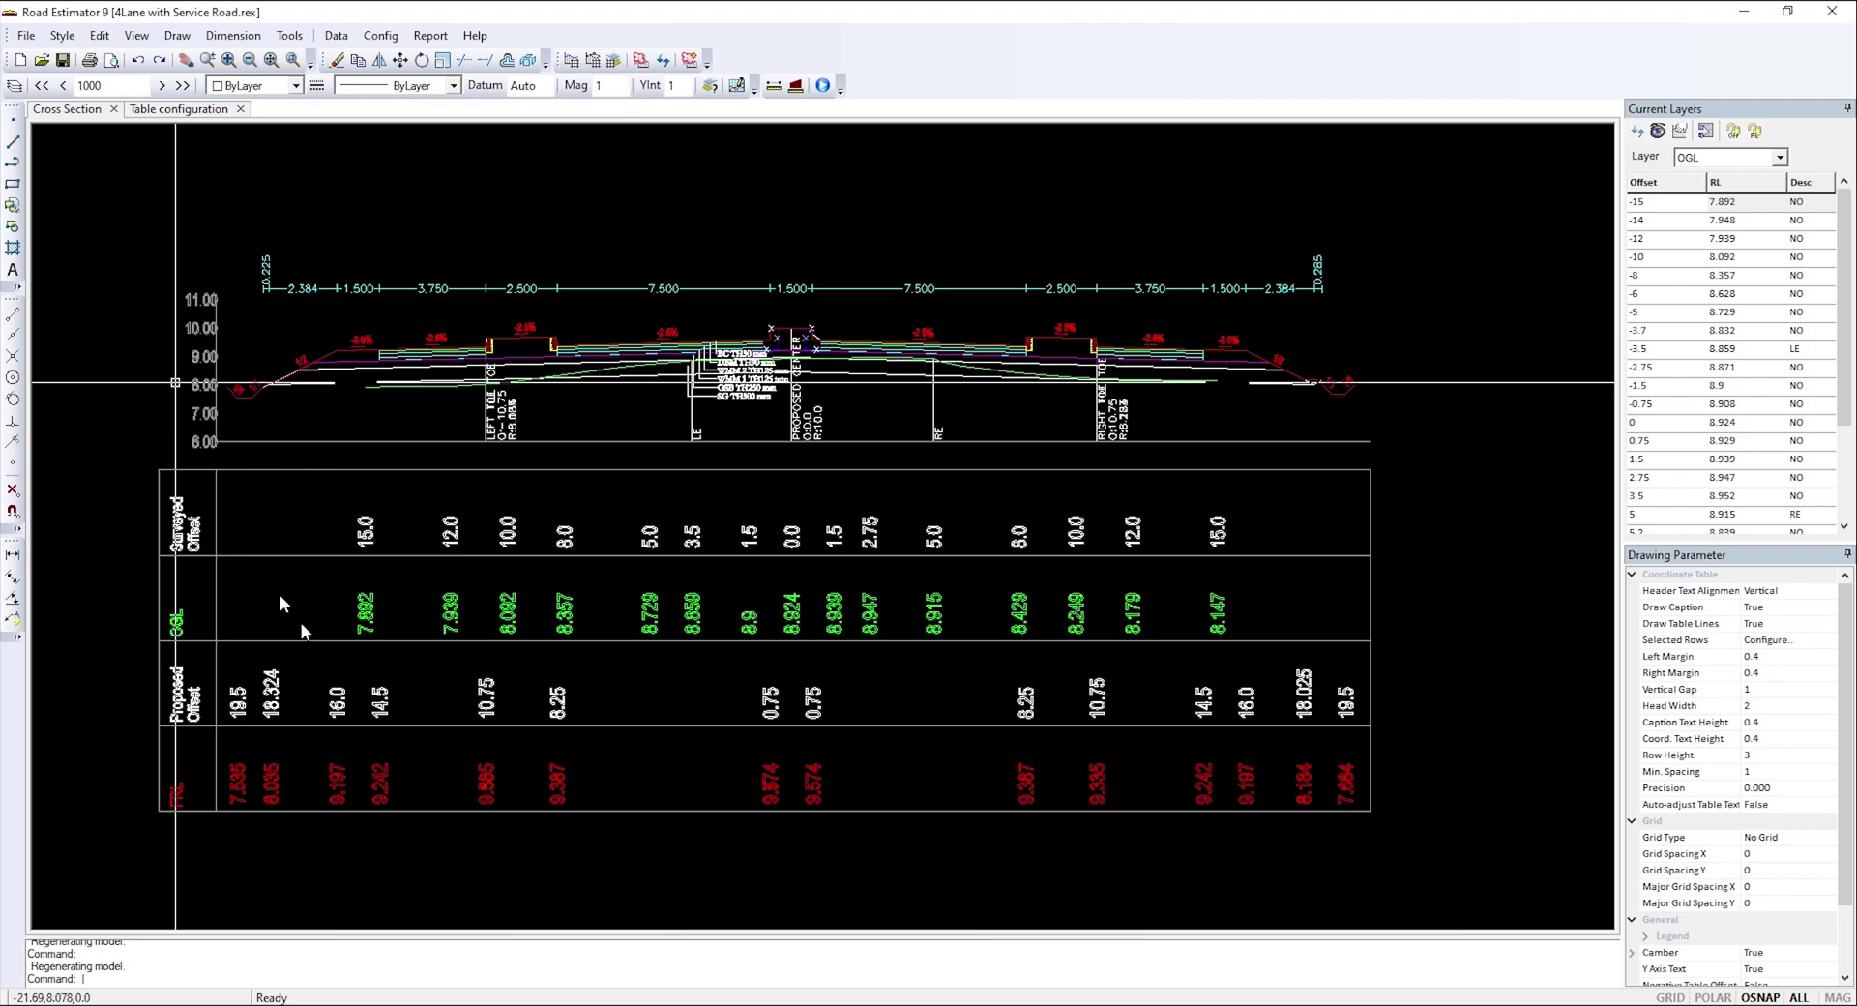
drag(535, 882, 545, 643)
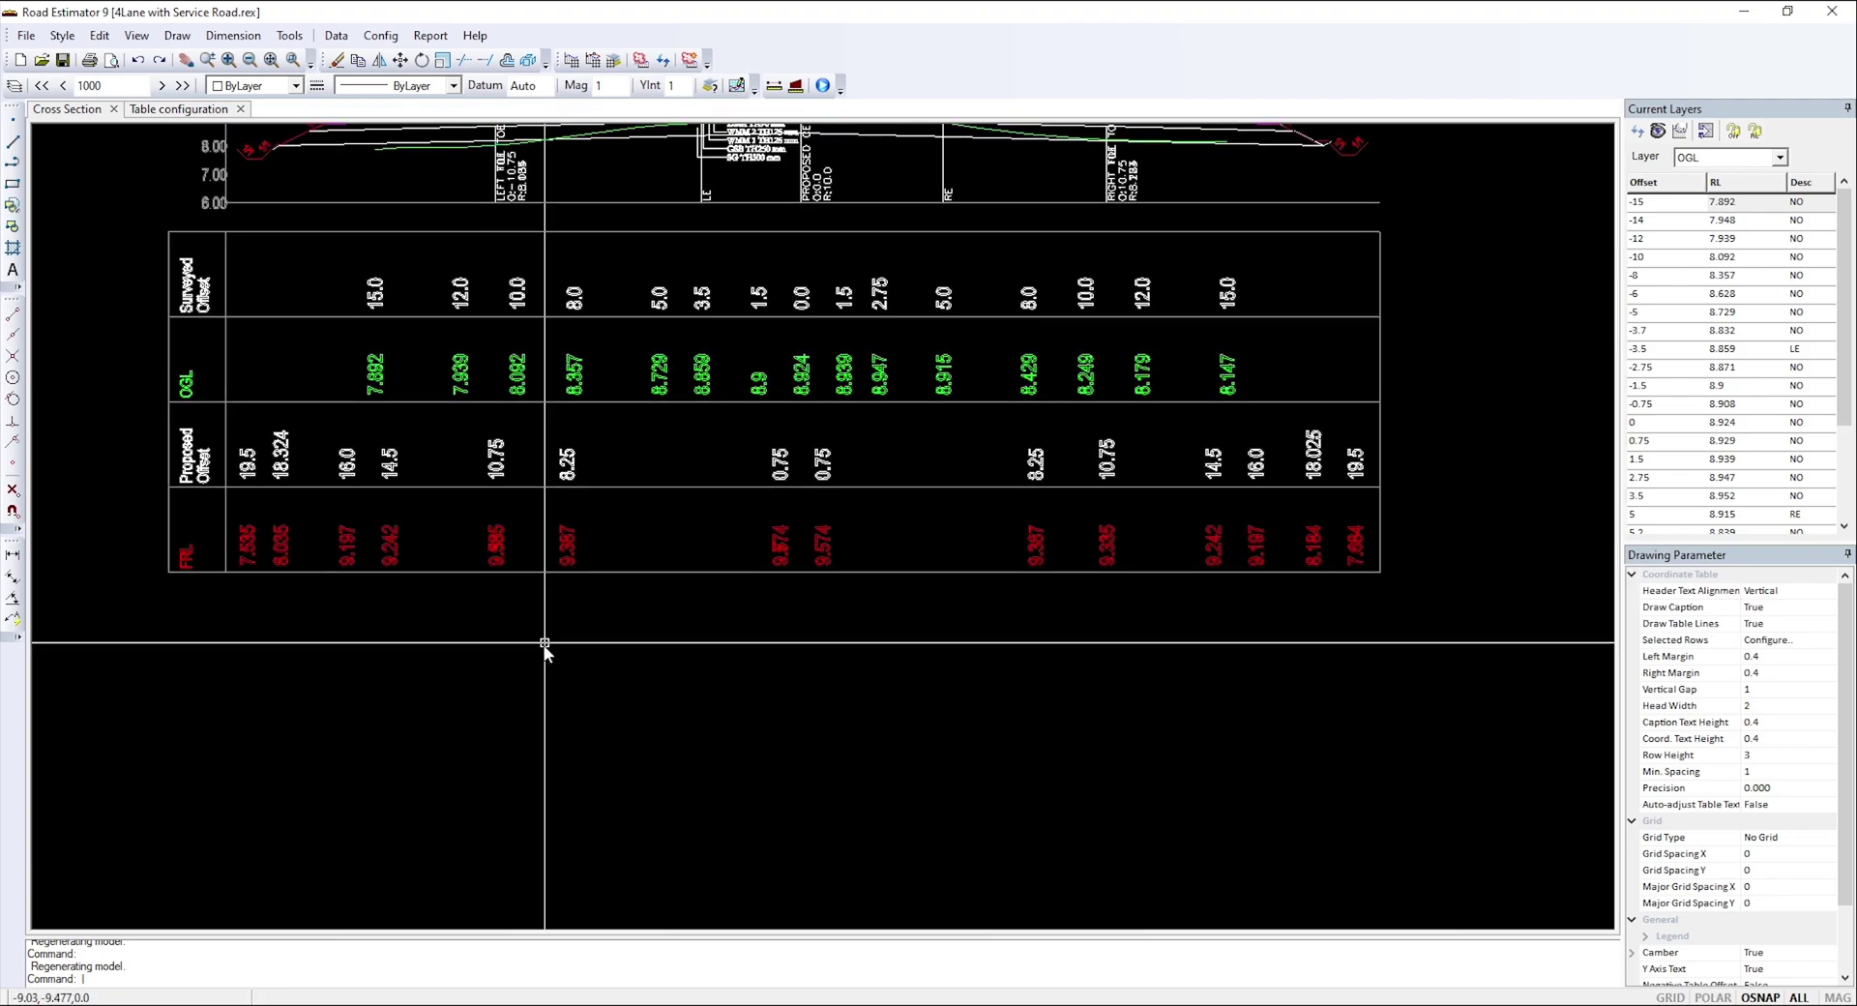
scroll(550, 677, down, 1)
click(184, 111)
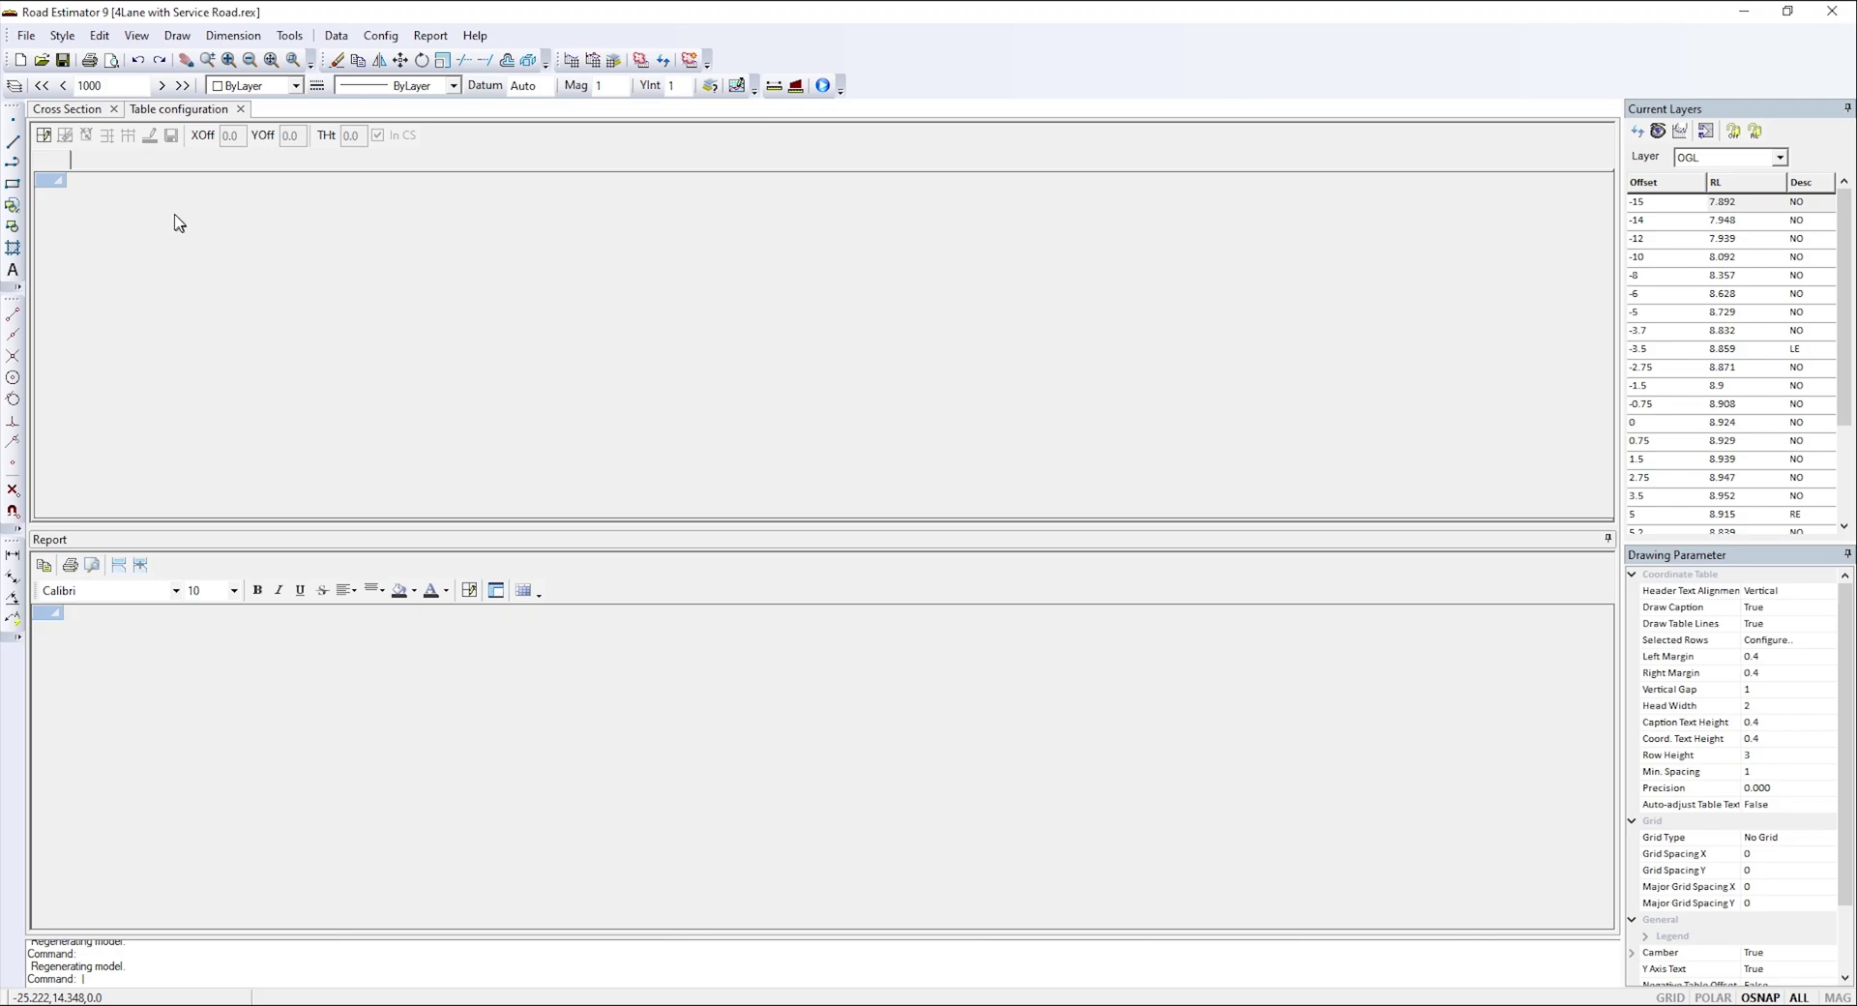
click(44, 135)
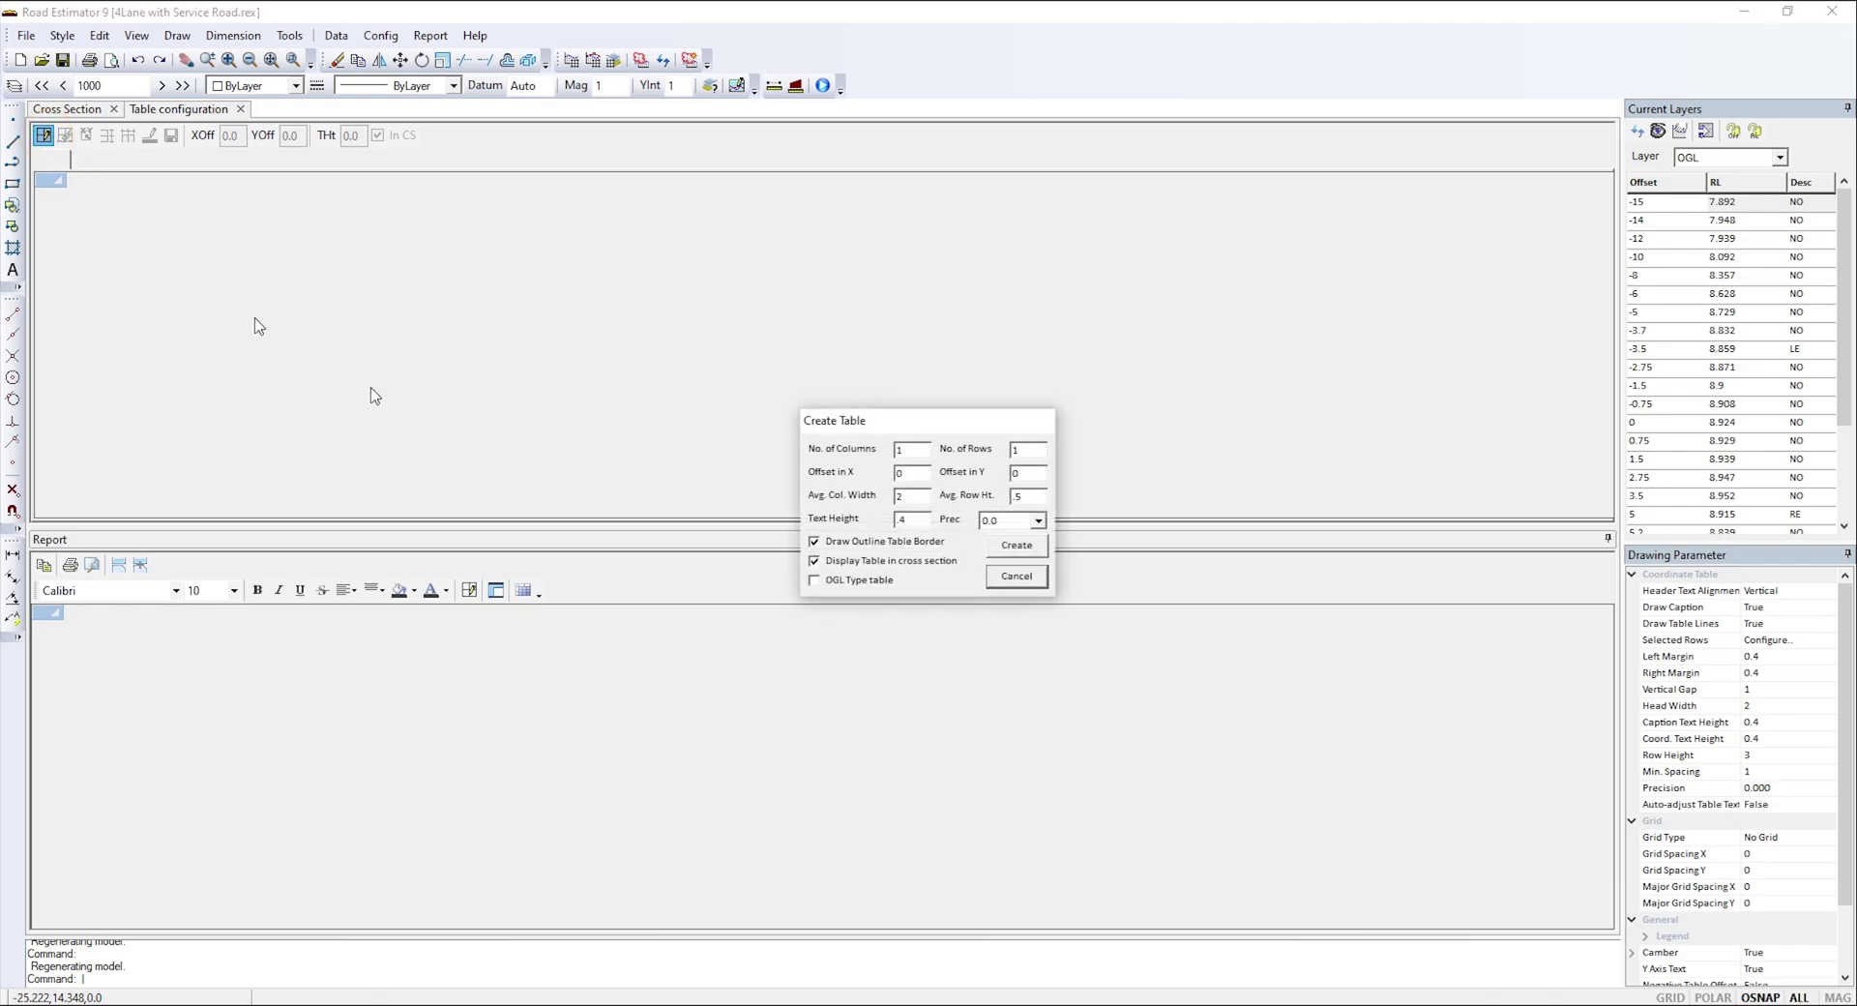
drag(943, 422, 853, 299)
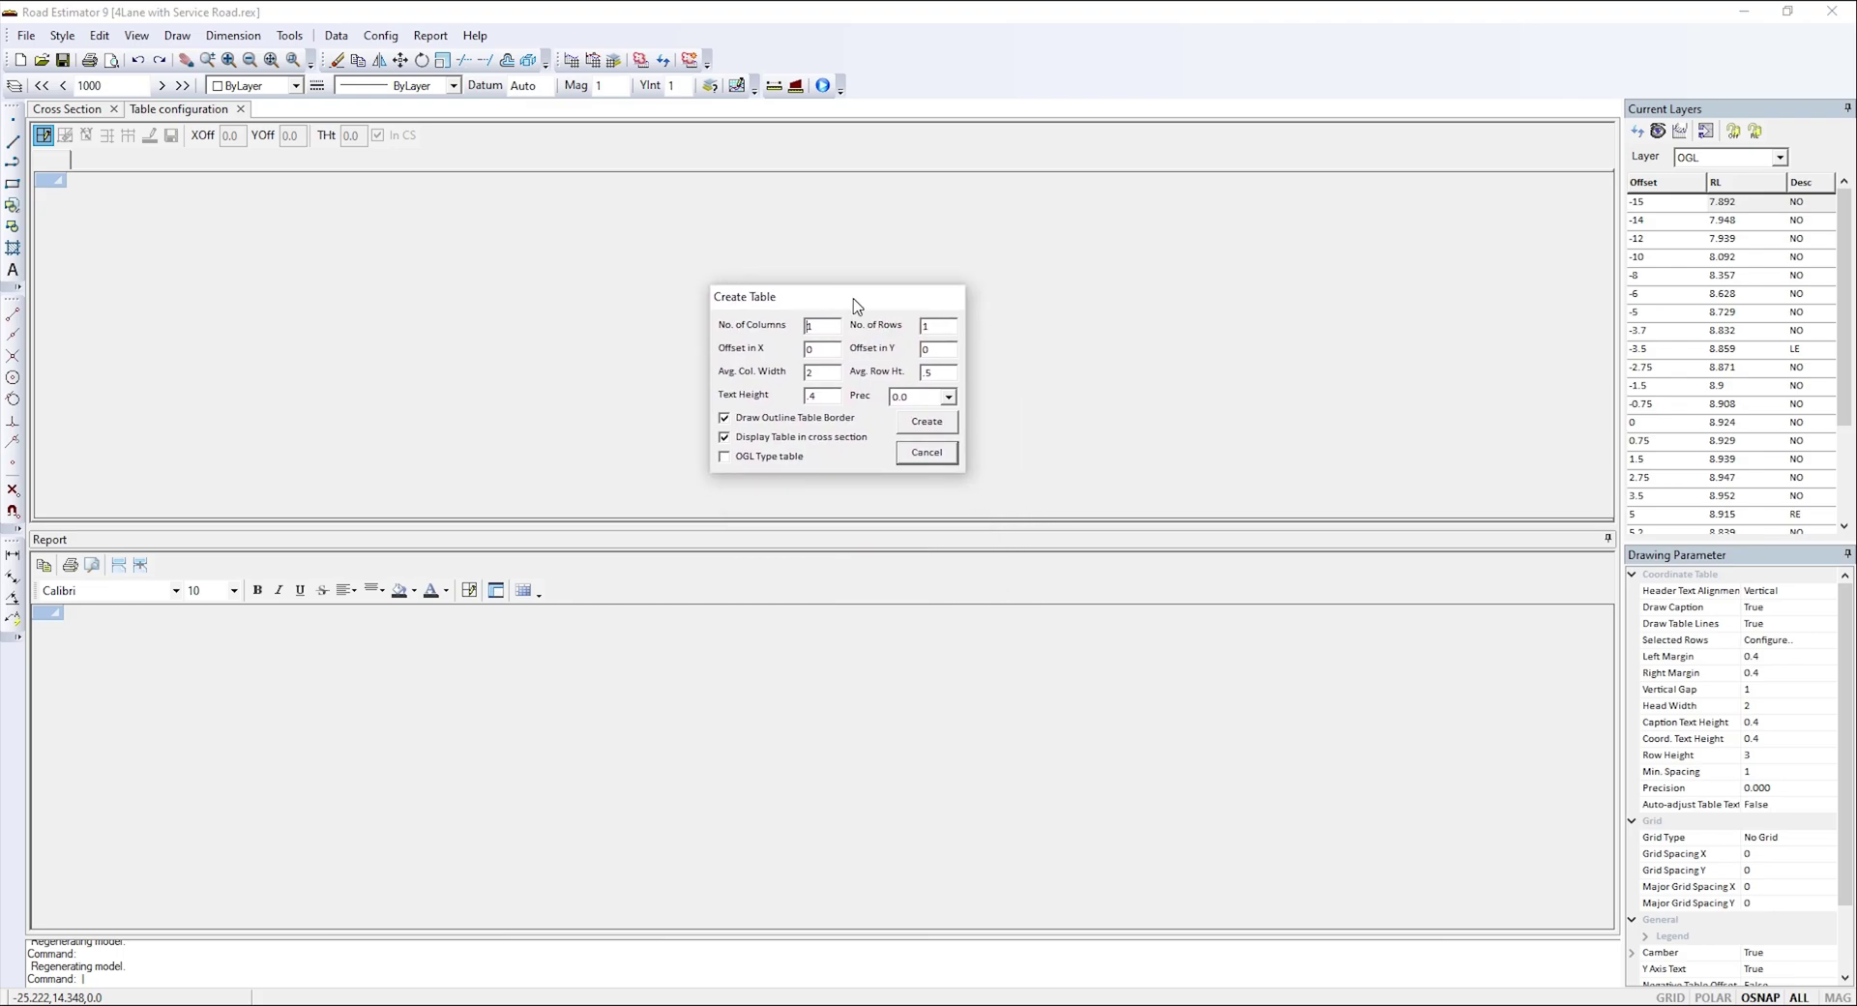
click(824, 331)
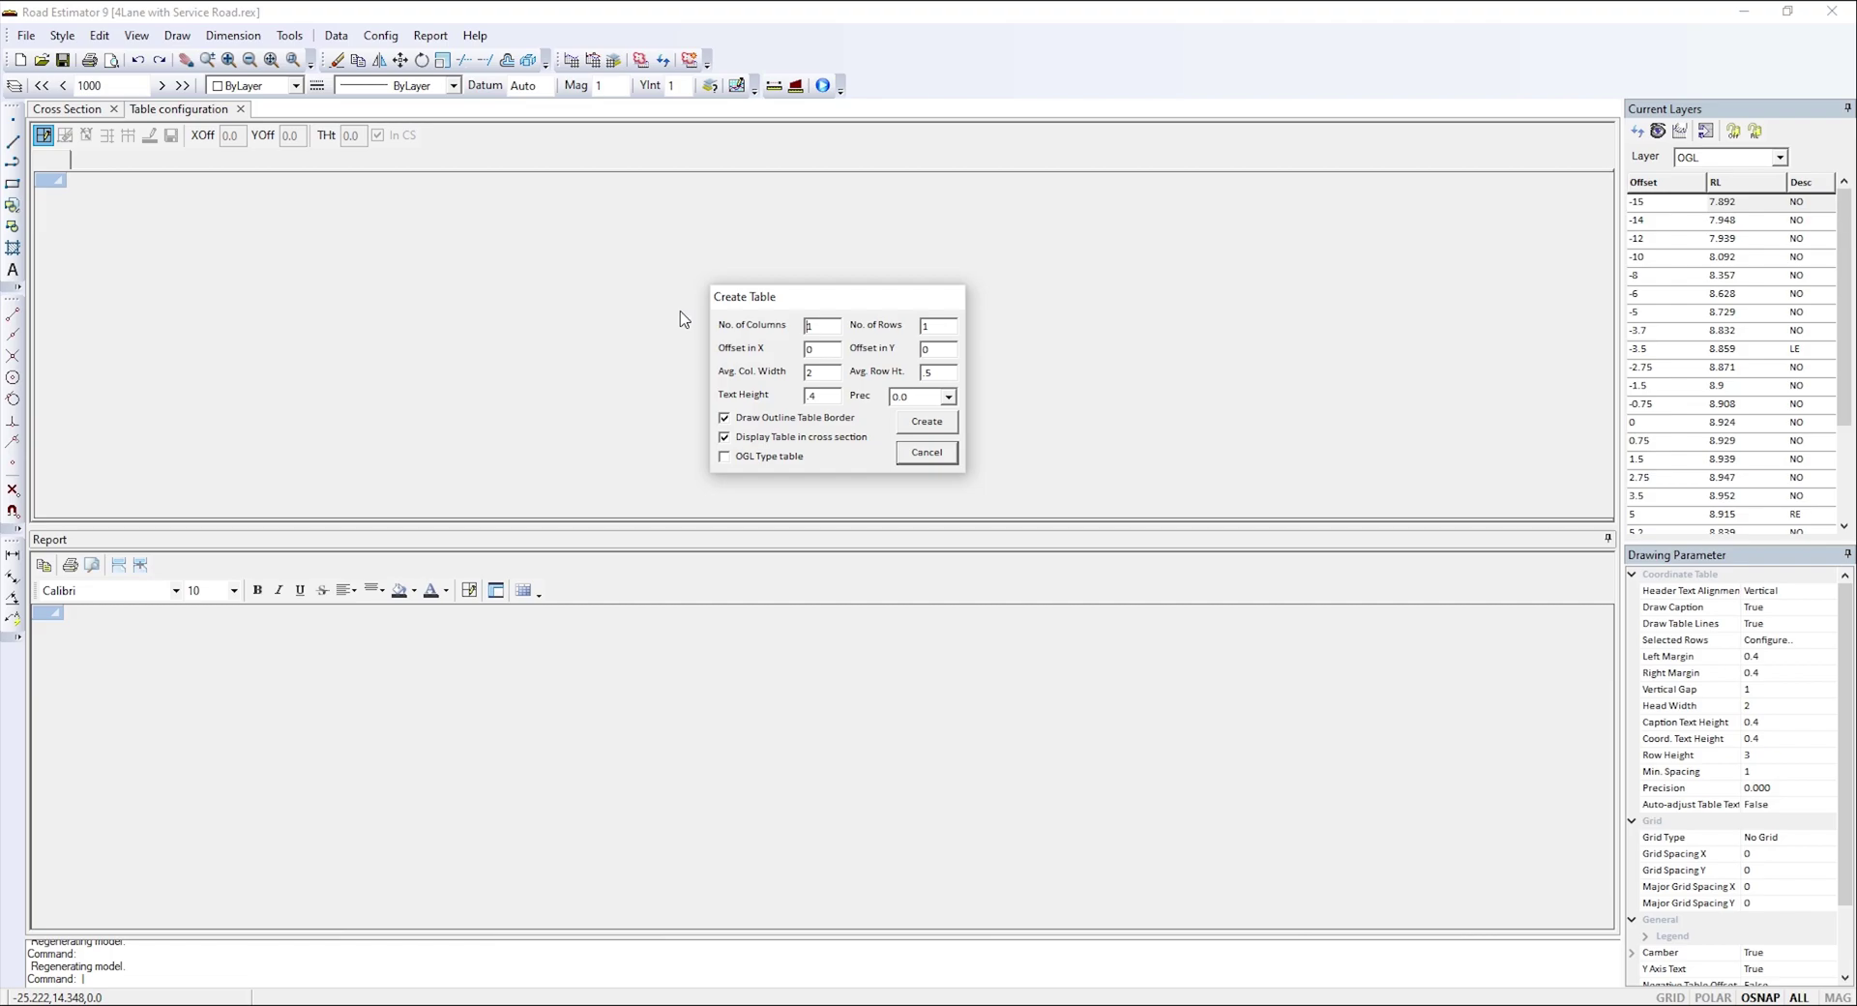
double_click(803, 329)
text(11)
double_click(930, 327)
text(4)
- Set the new table's average column width to 2.5 and average row height to .4
click(830, 376)
key(BackSpace)
text(1)
drag(825, 372, 778, 370)
text(2.5)
click(935, 374)
key(BackSpace)
key(BackSpace)
text(.4)
- Set the table's text height to .3 and precision to 0.000, and create the table
click(829, 396)
key(BackSpace)
key(BackSpace)
text(.3)
click(925, 405)
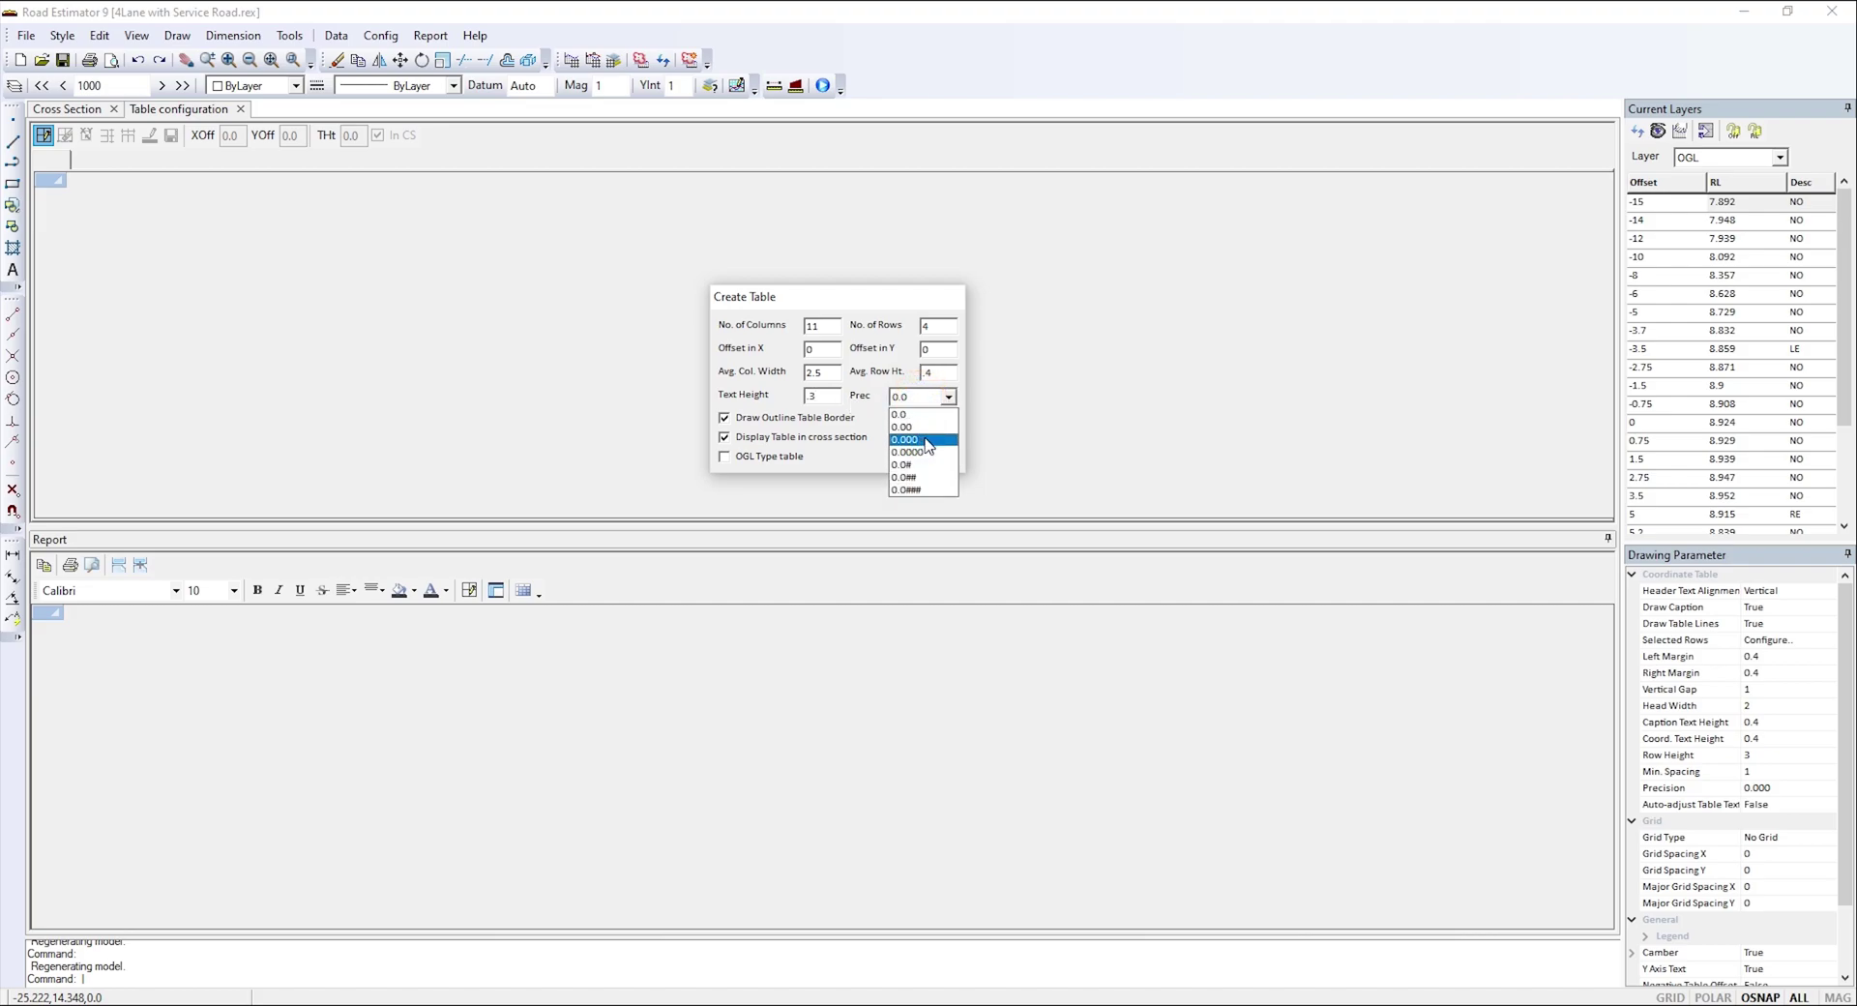
click(925, 440)
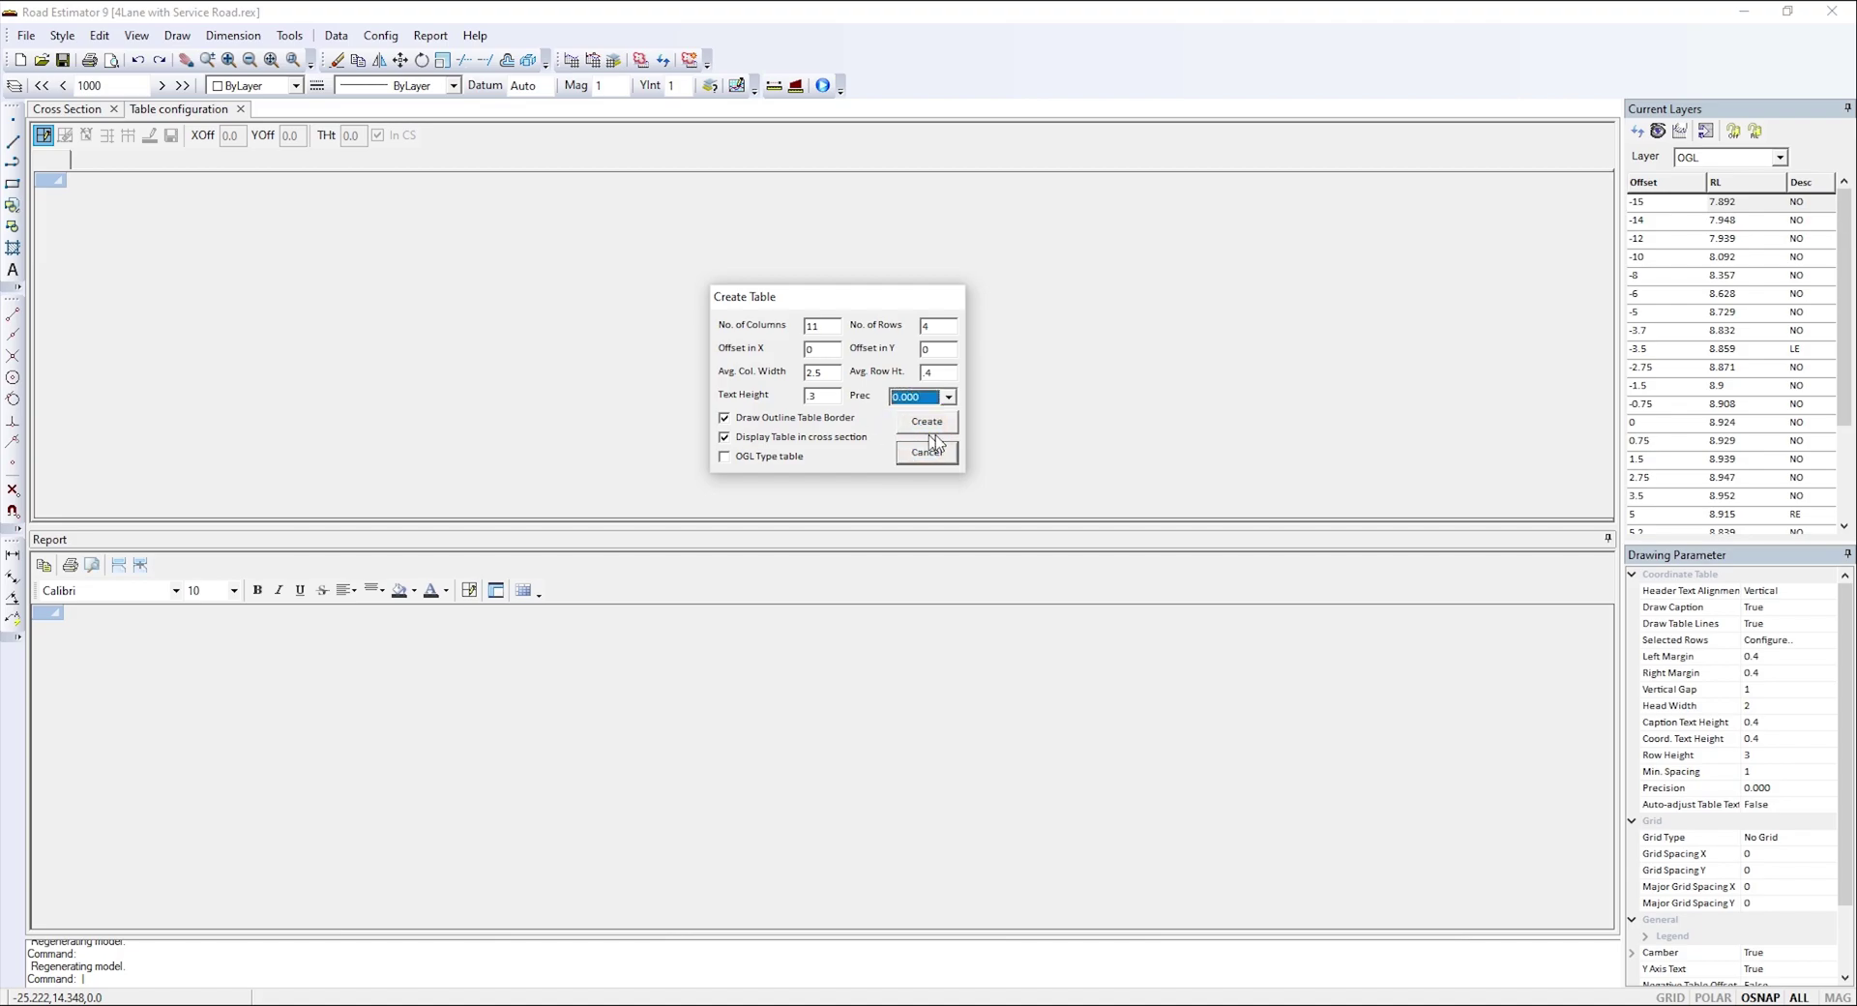
click(928, 423)
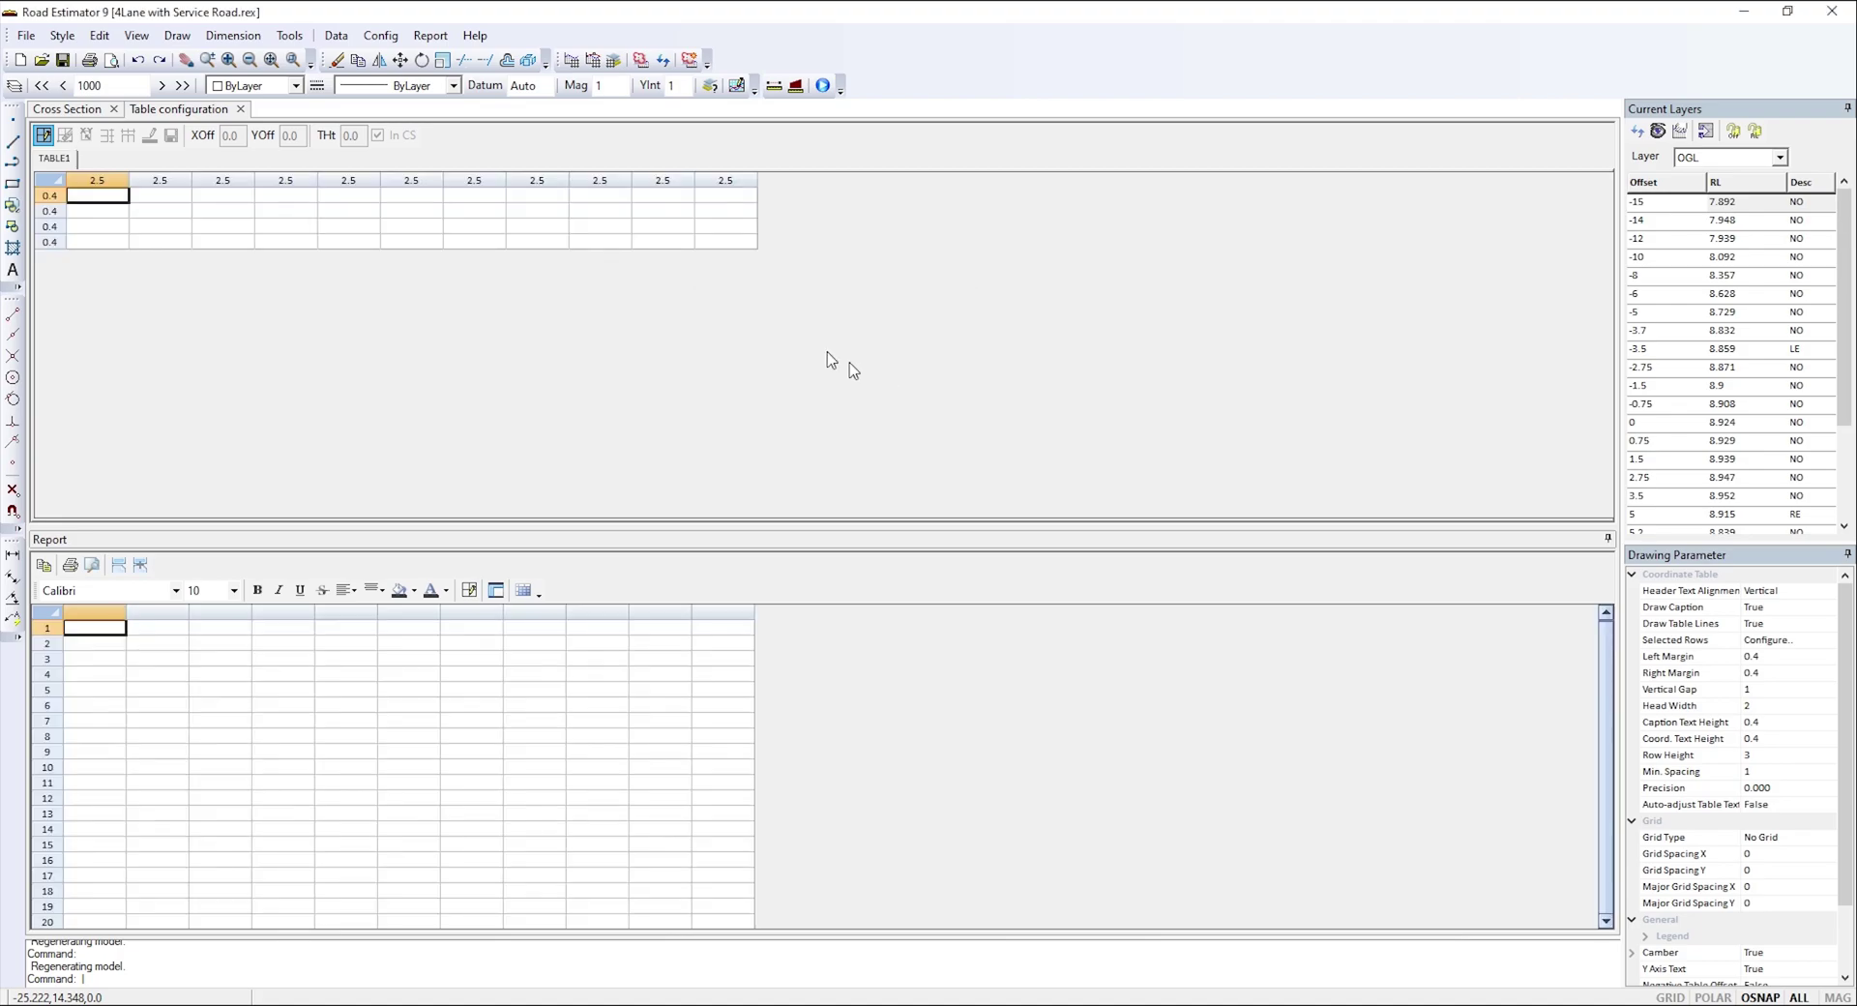
- Insert the $CHK chainage variable in the table's first cell and enter the heading "Cross Sectional Area" in the cell beside it
click(104, 196)
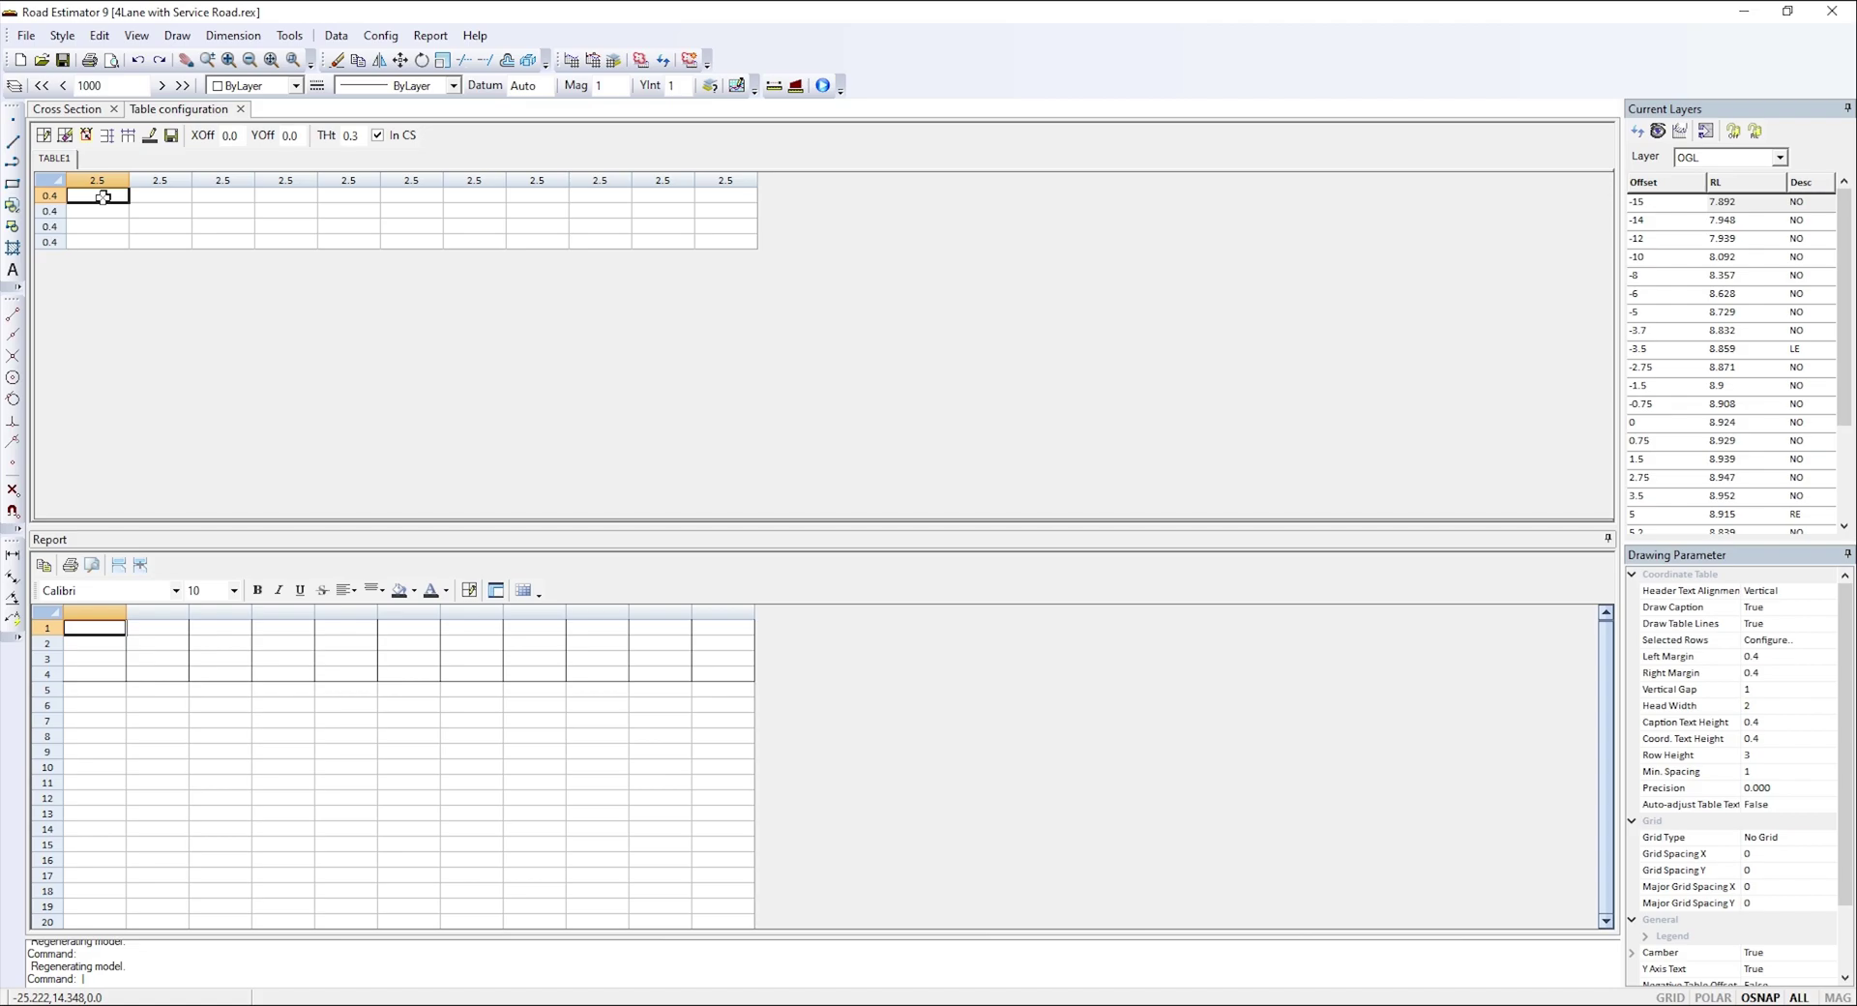
click(115, 198)
double_click(97, 195)
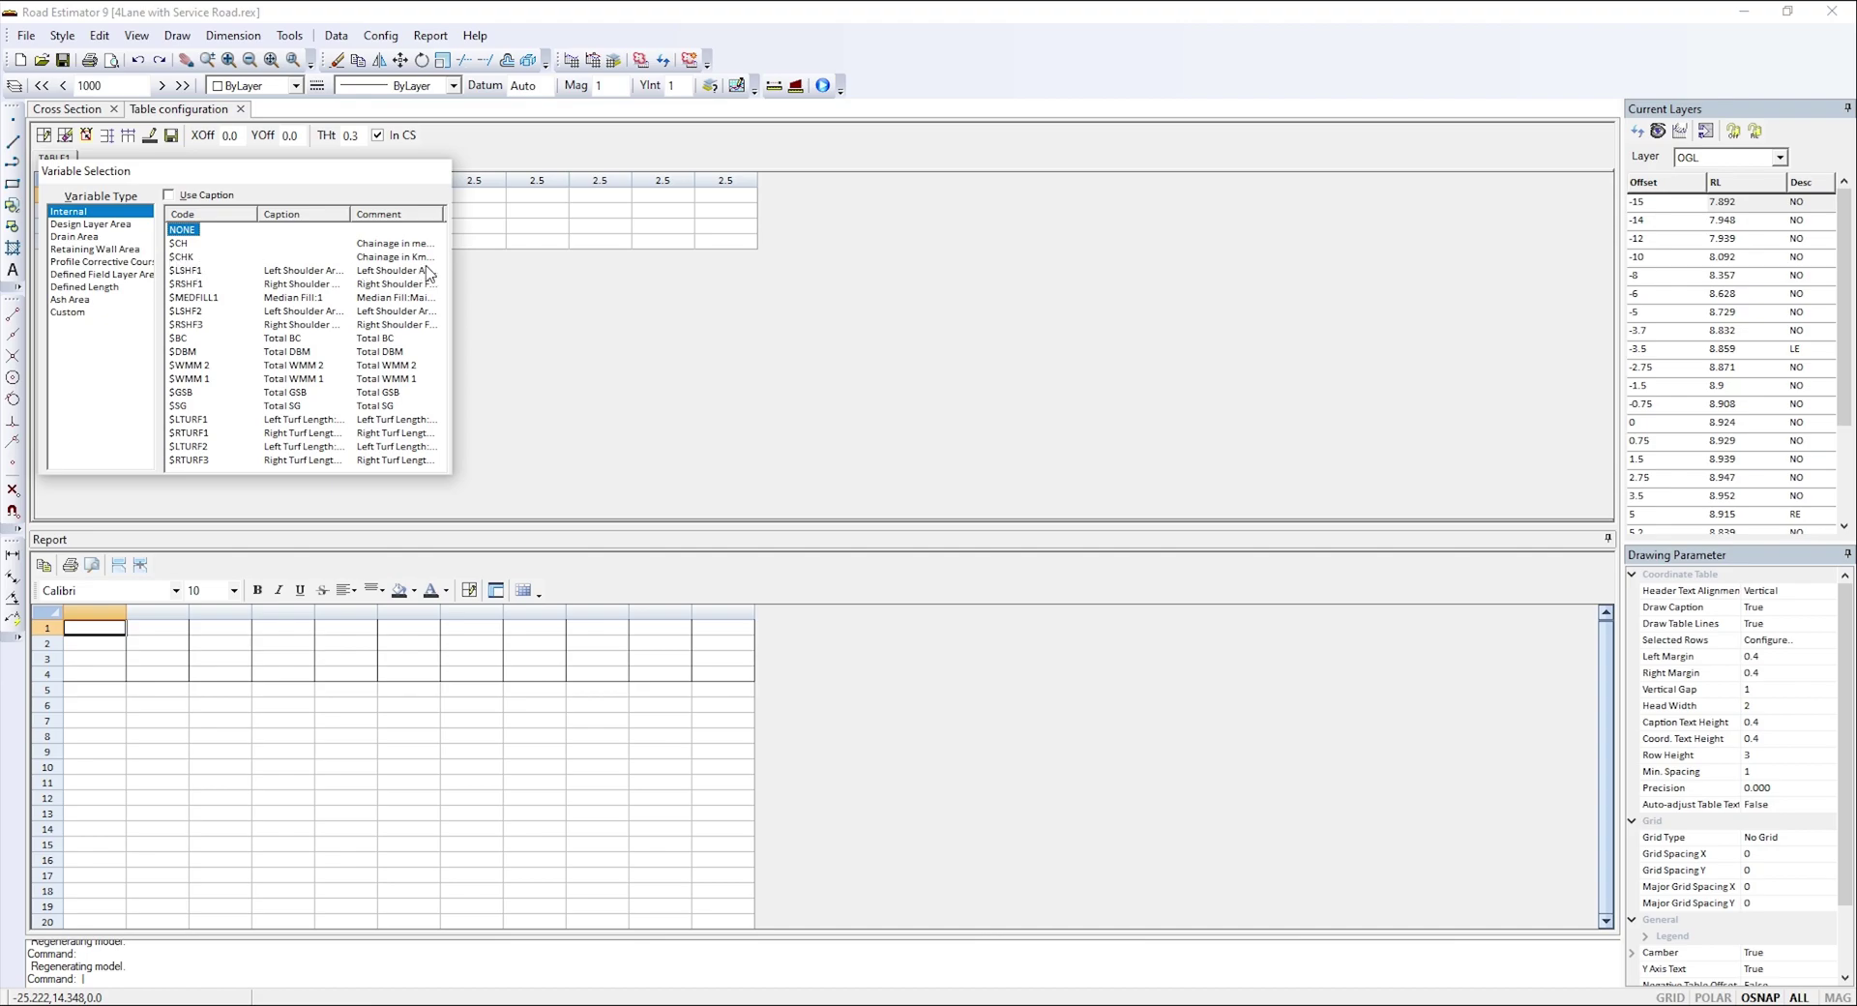
double_click(186, 262)
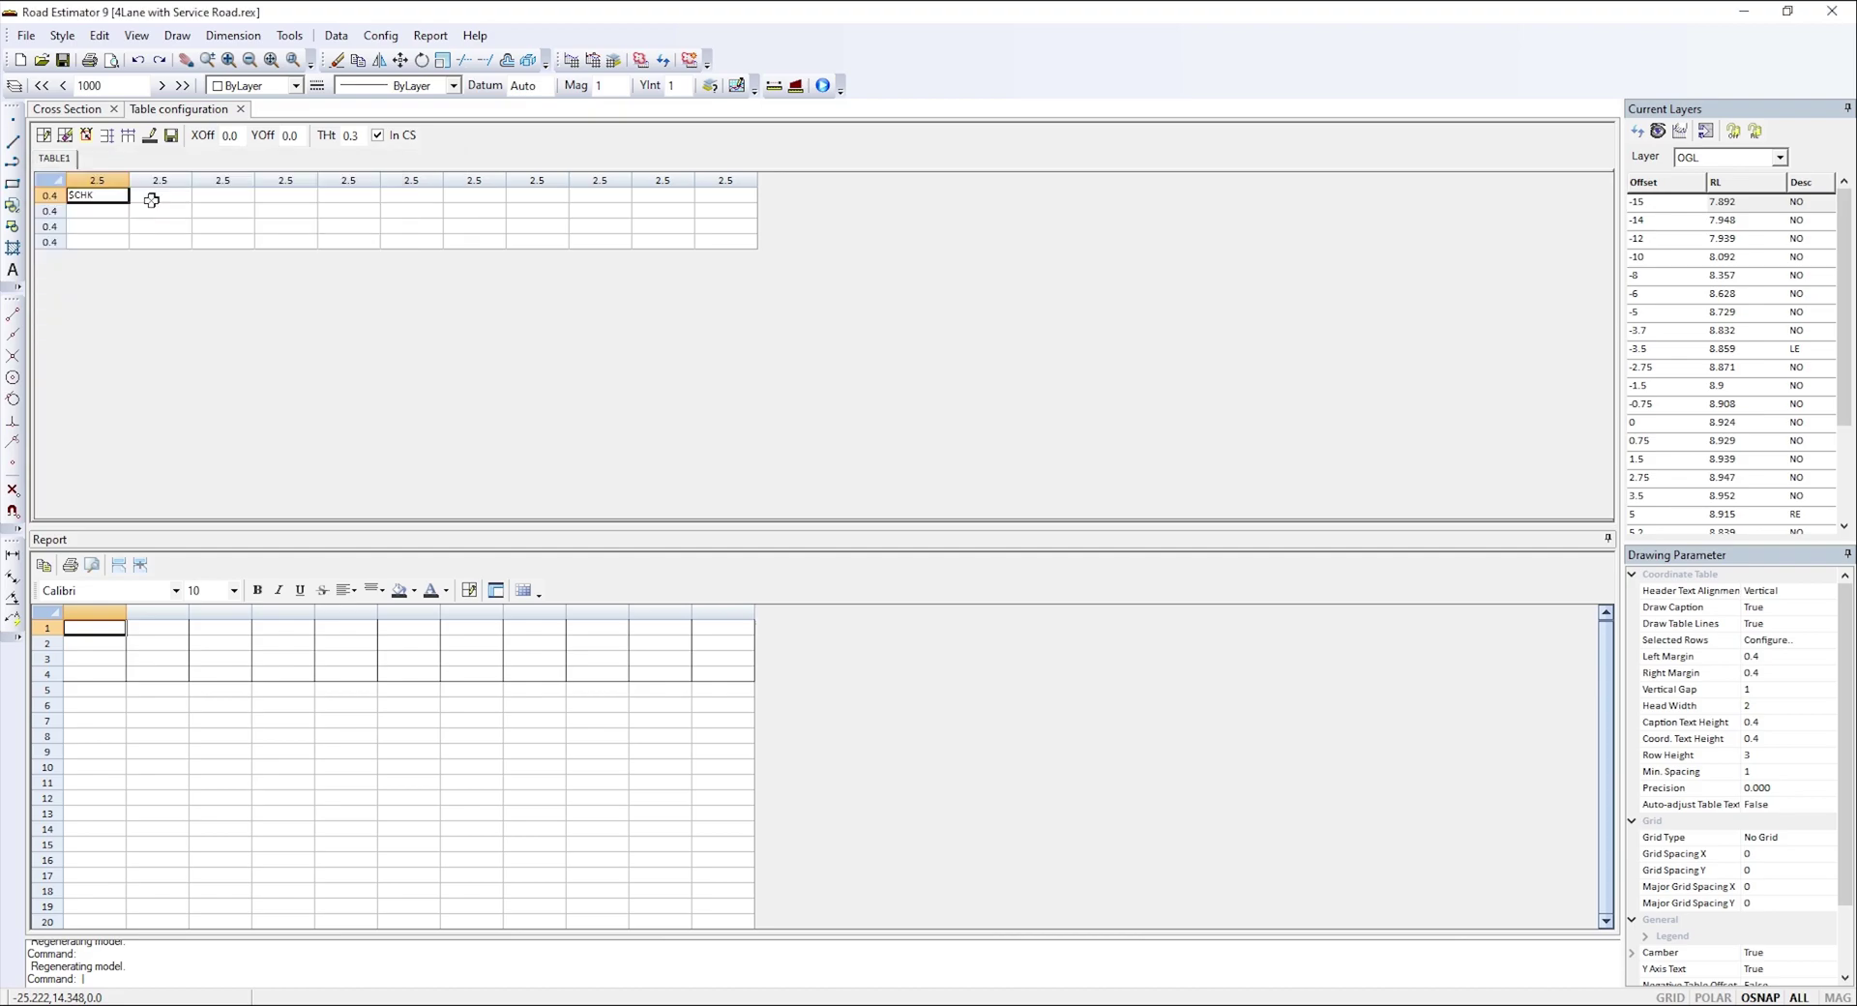
click(164, 199)
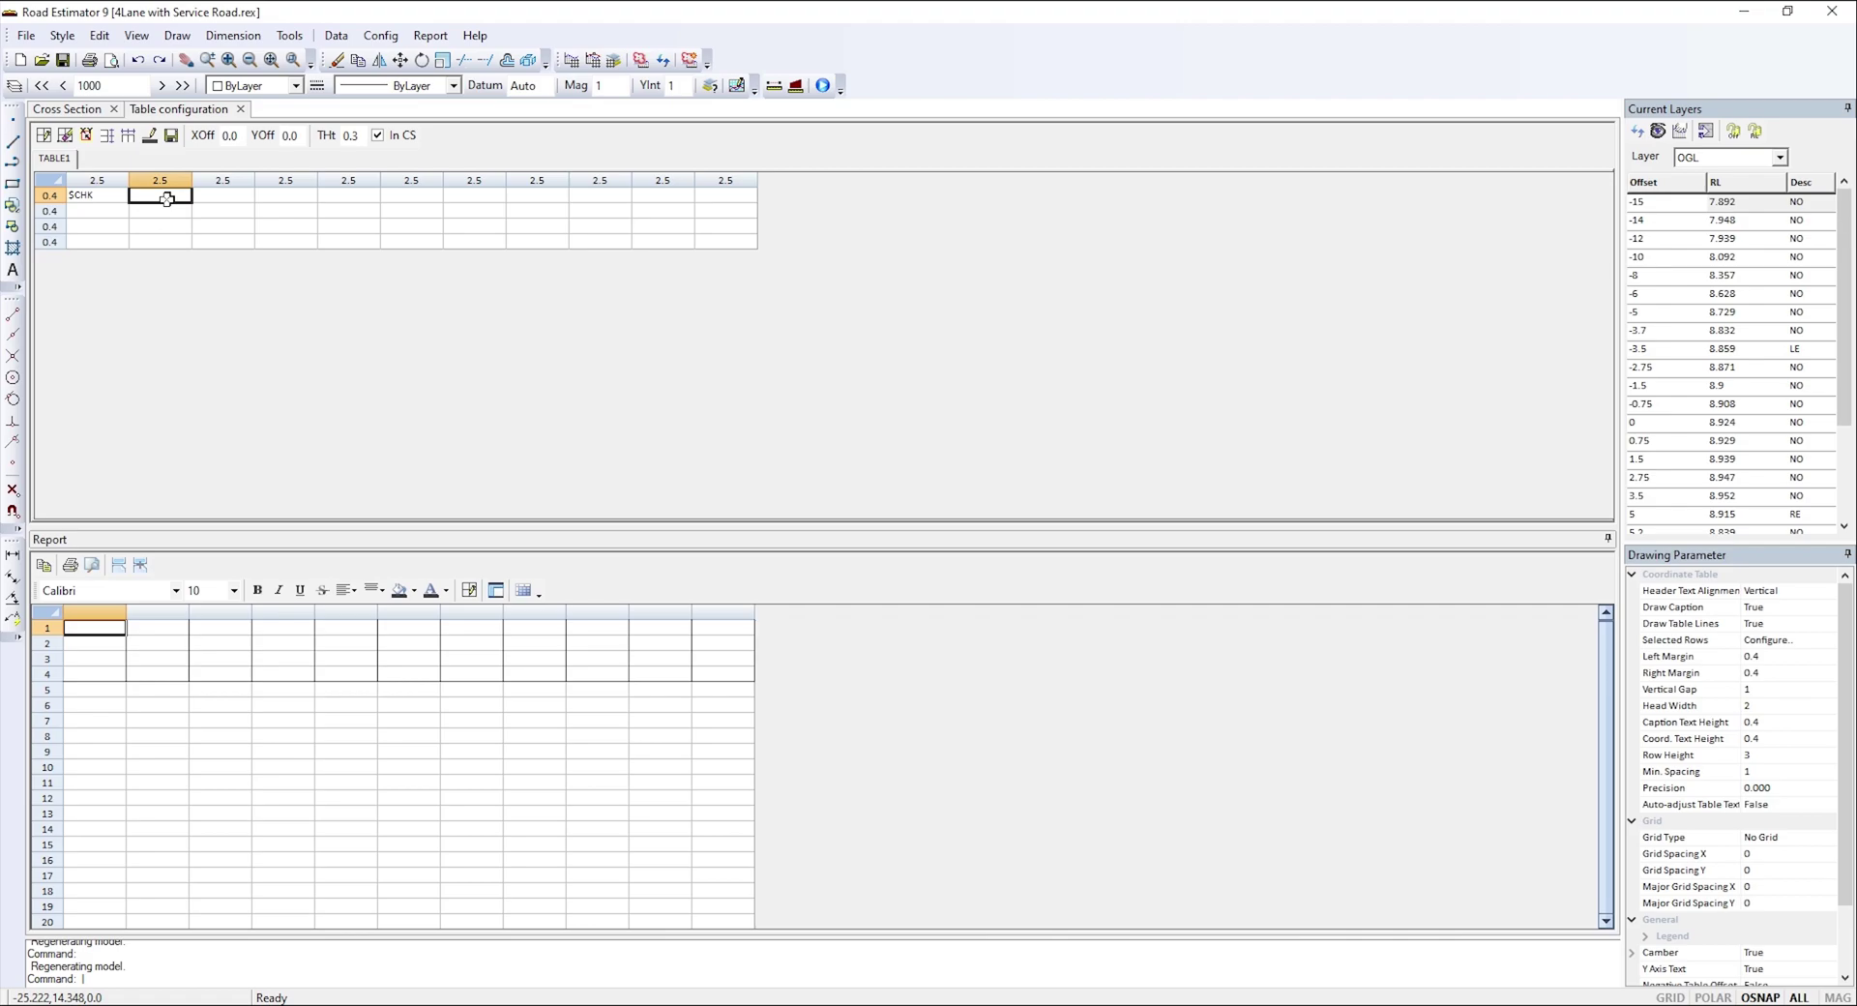
text(Cross Sectional Area)
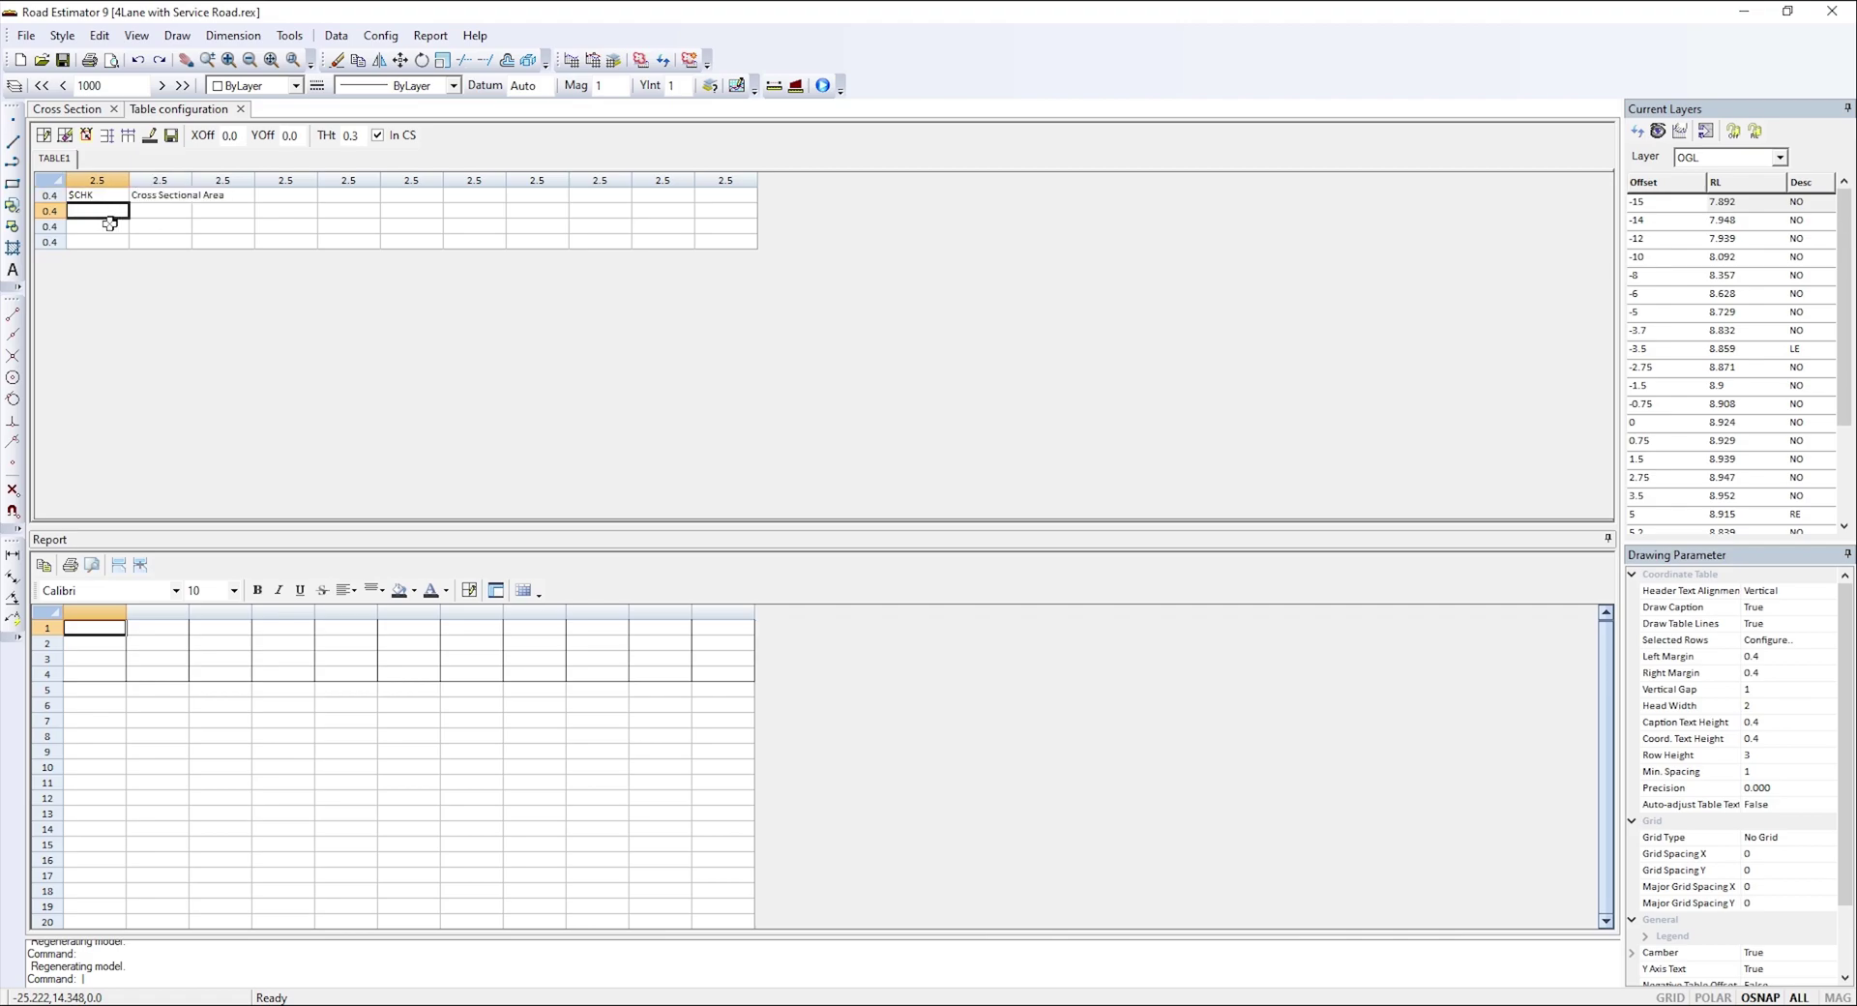
- Enter the second-row headings Side, Units, BC, DBM and WMM 2 in the first five columns
text(Side)
key(Return)
key(Right)
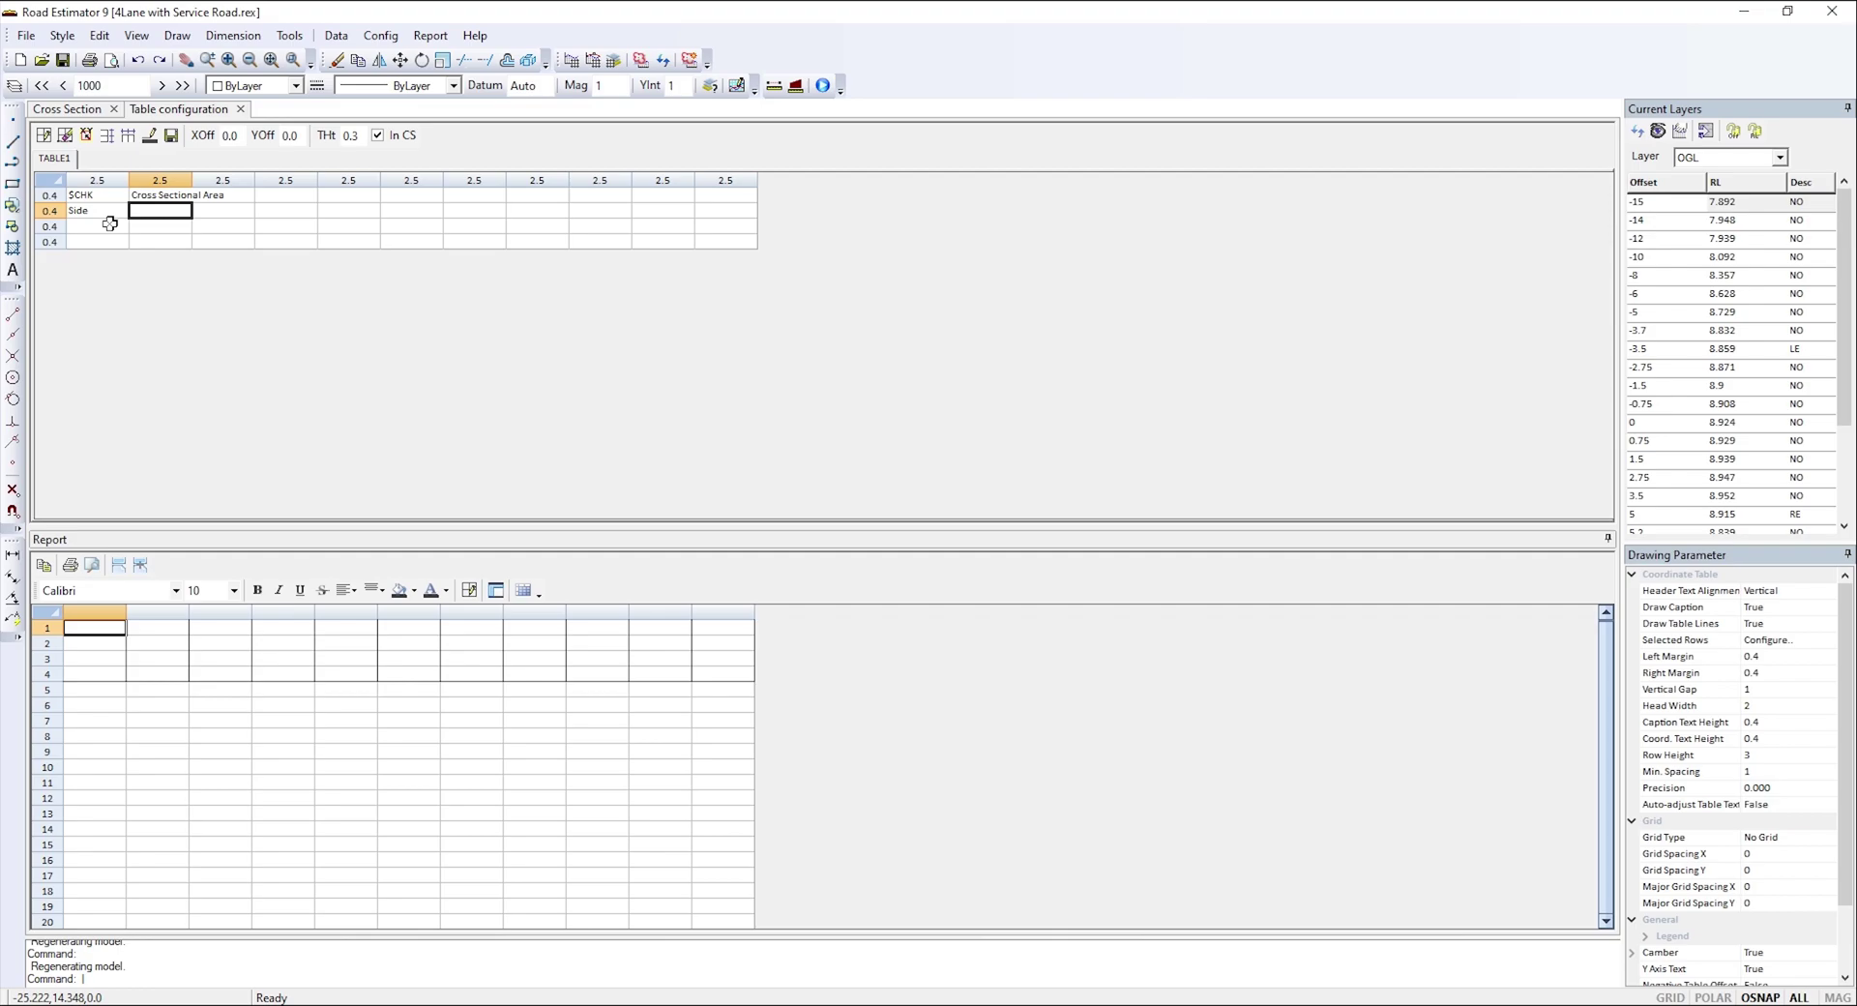
text(Units)
key(Tab)
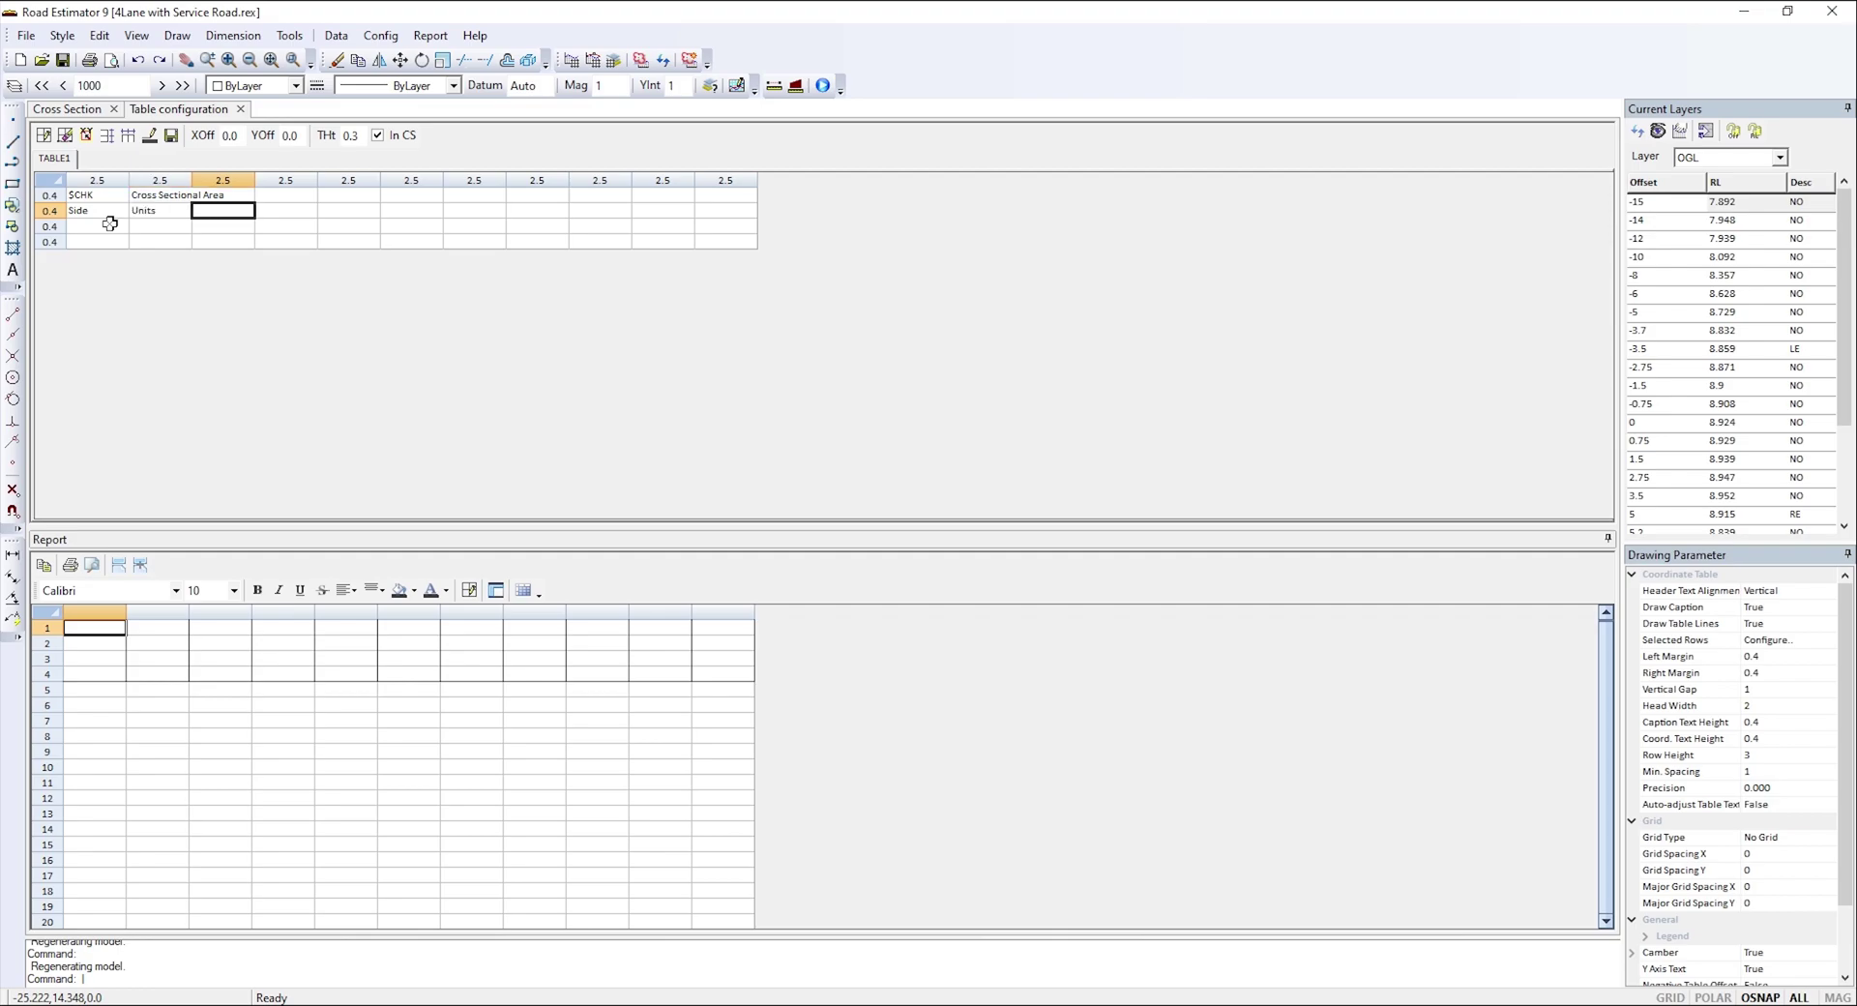
text(BC)
key(Tab)
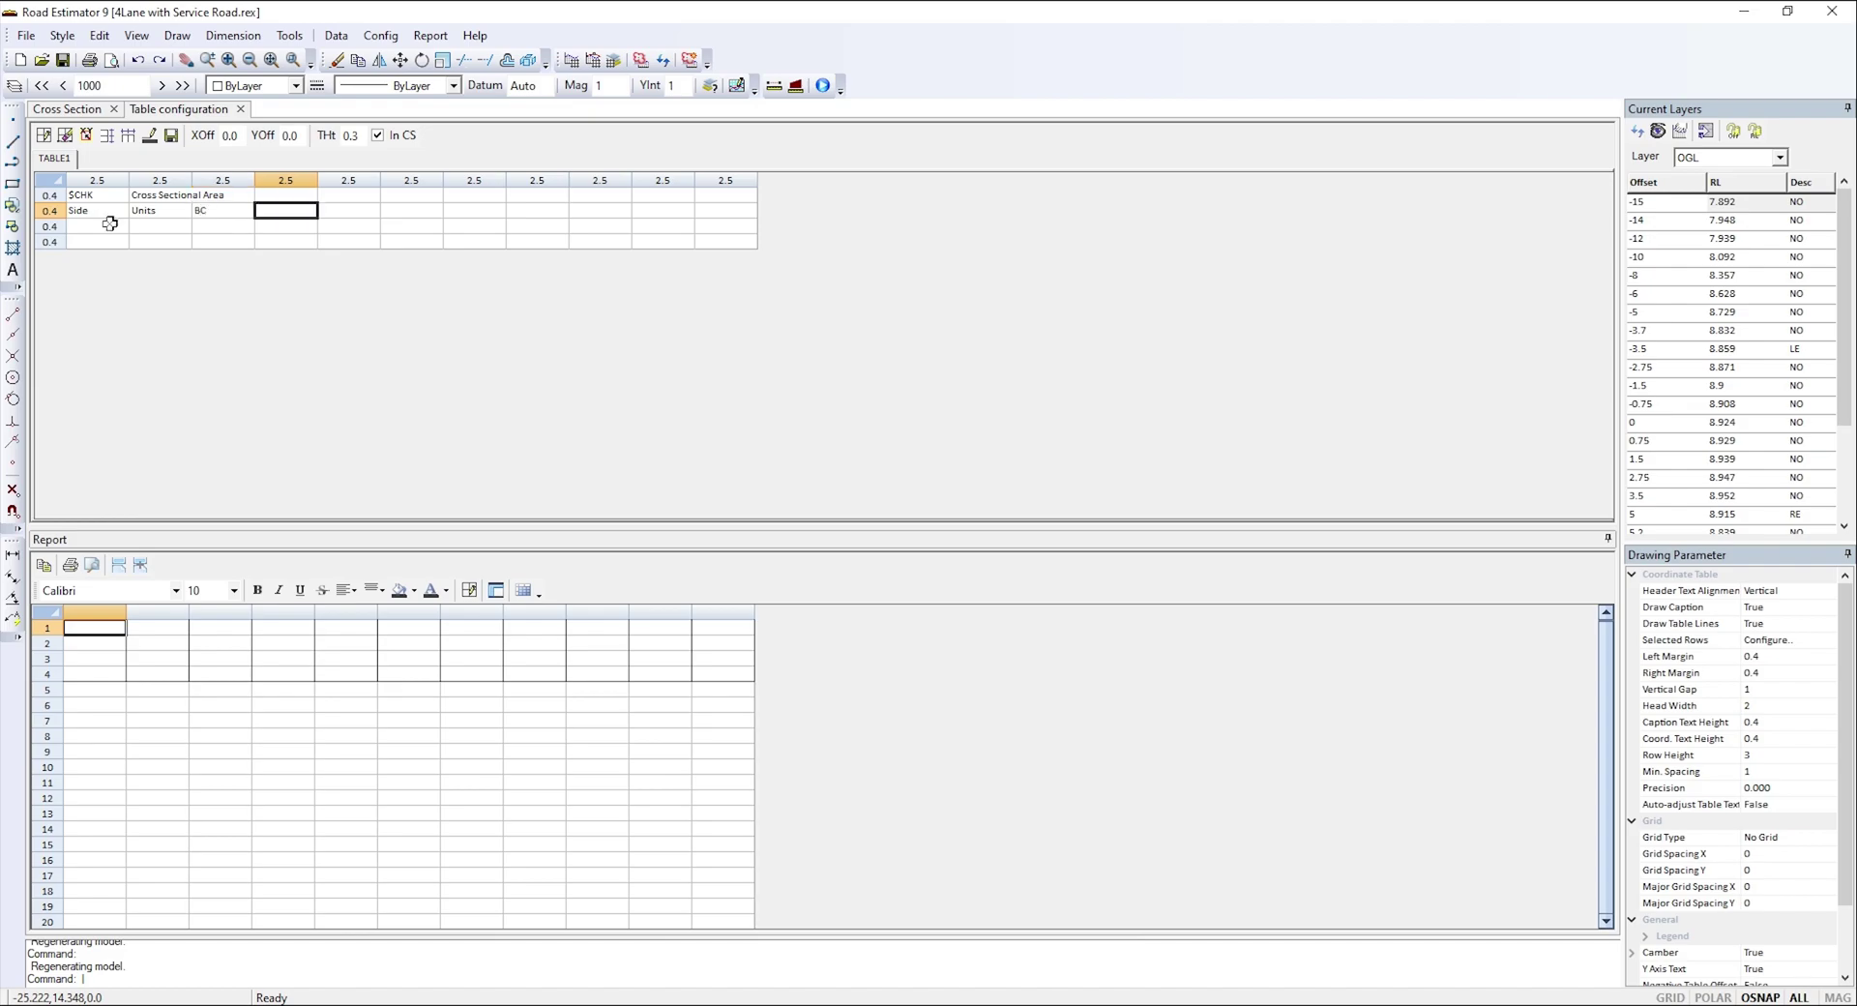
text(DBM)
key(Tab)
text(WM)
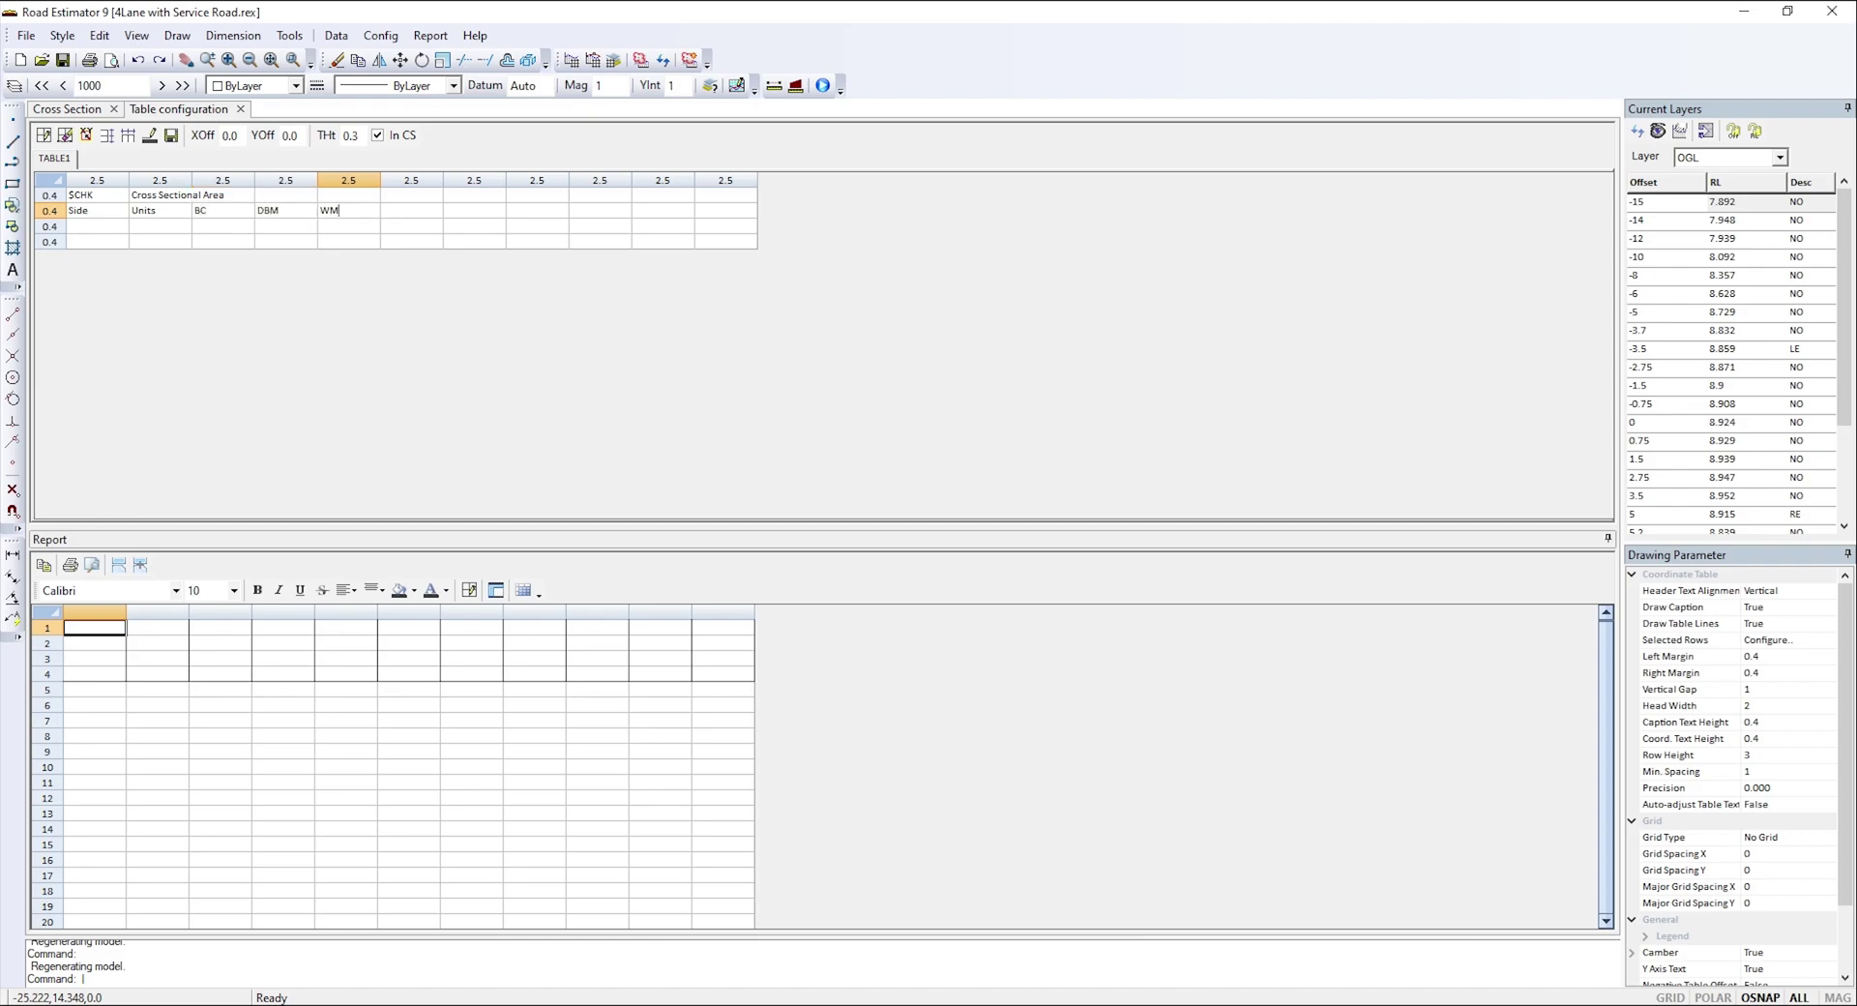
key(Tab)
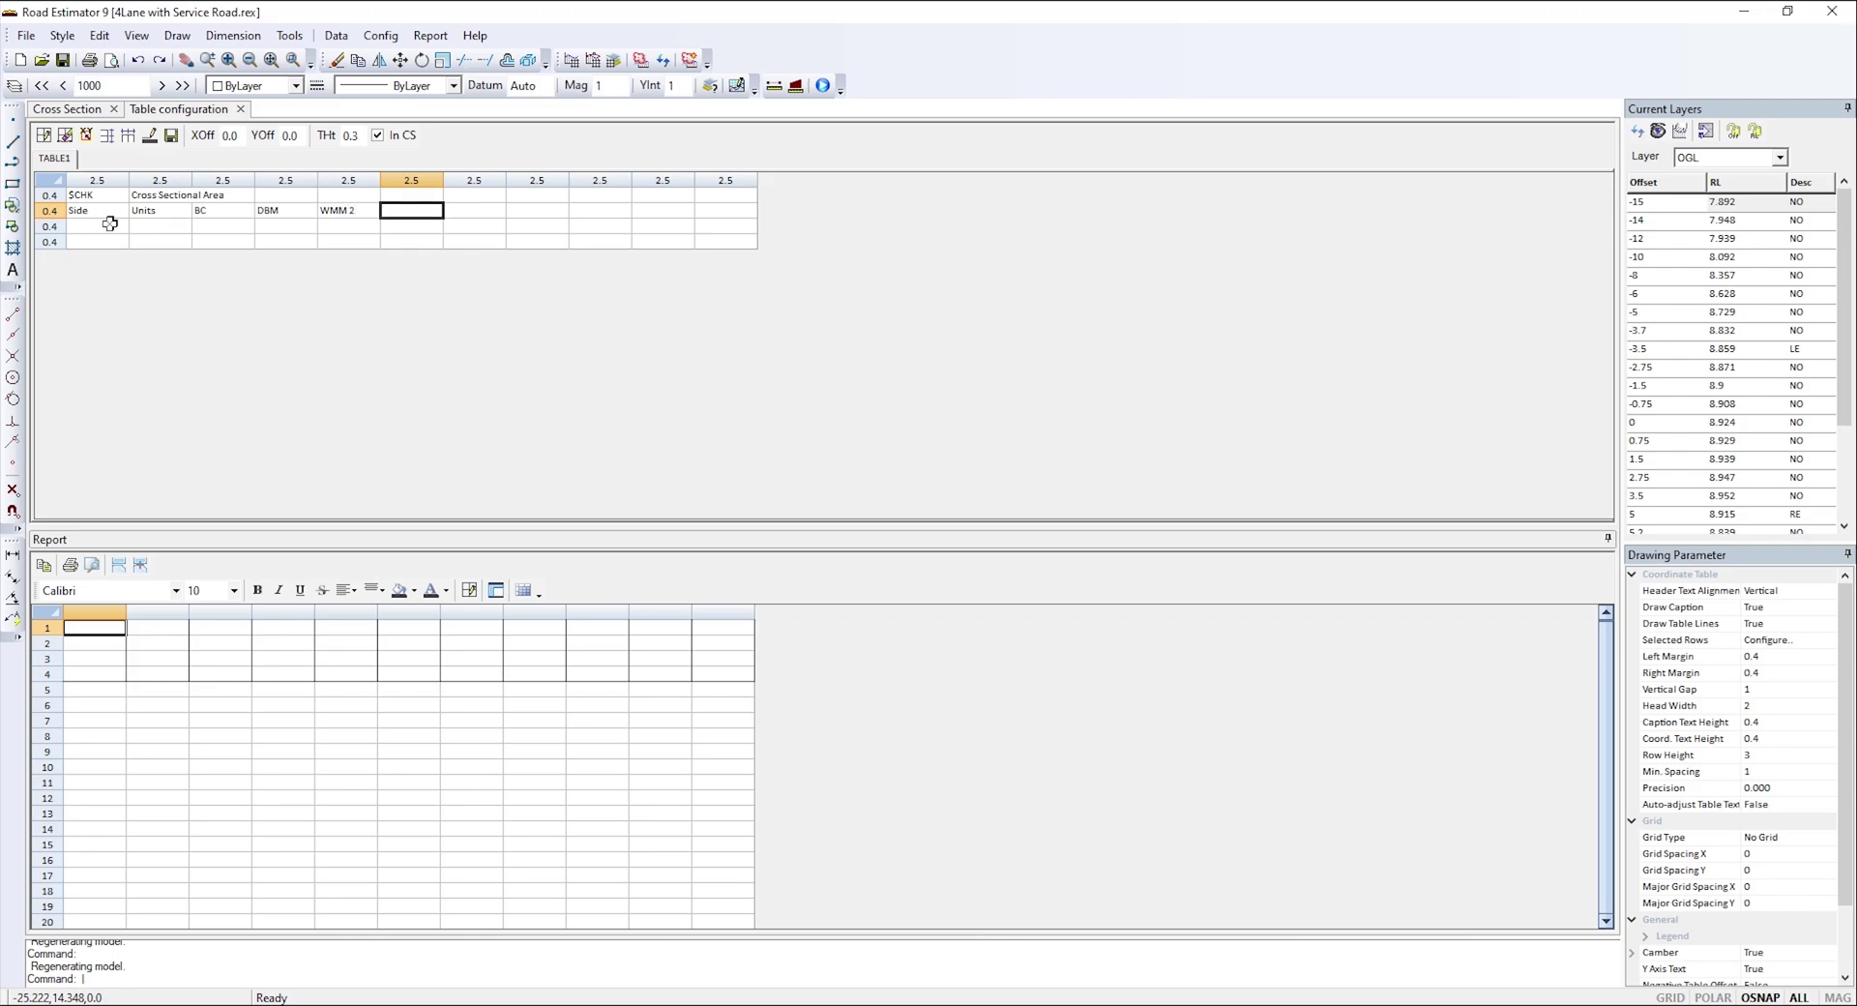
- Complete the second-row headings with WMM 1, GSB, SG, CUTTING, FILLING and SHOULDER in the remaining columns
text(WMM 1)
key(Tab)
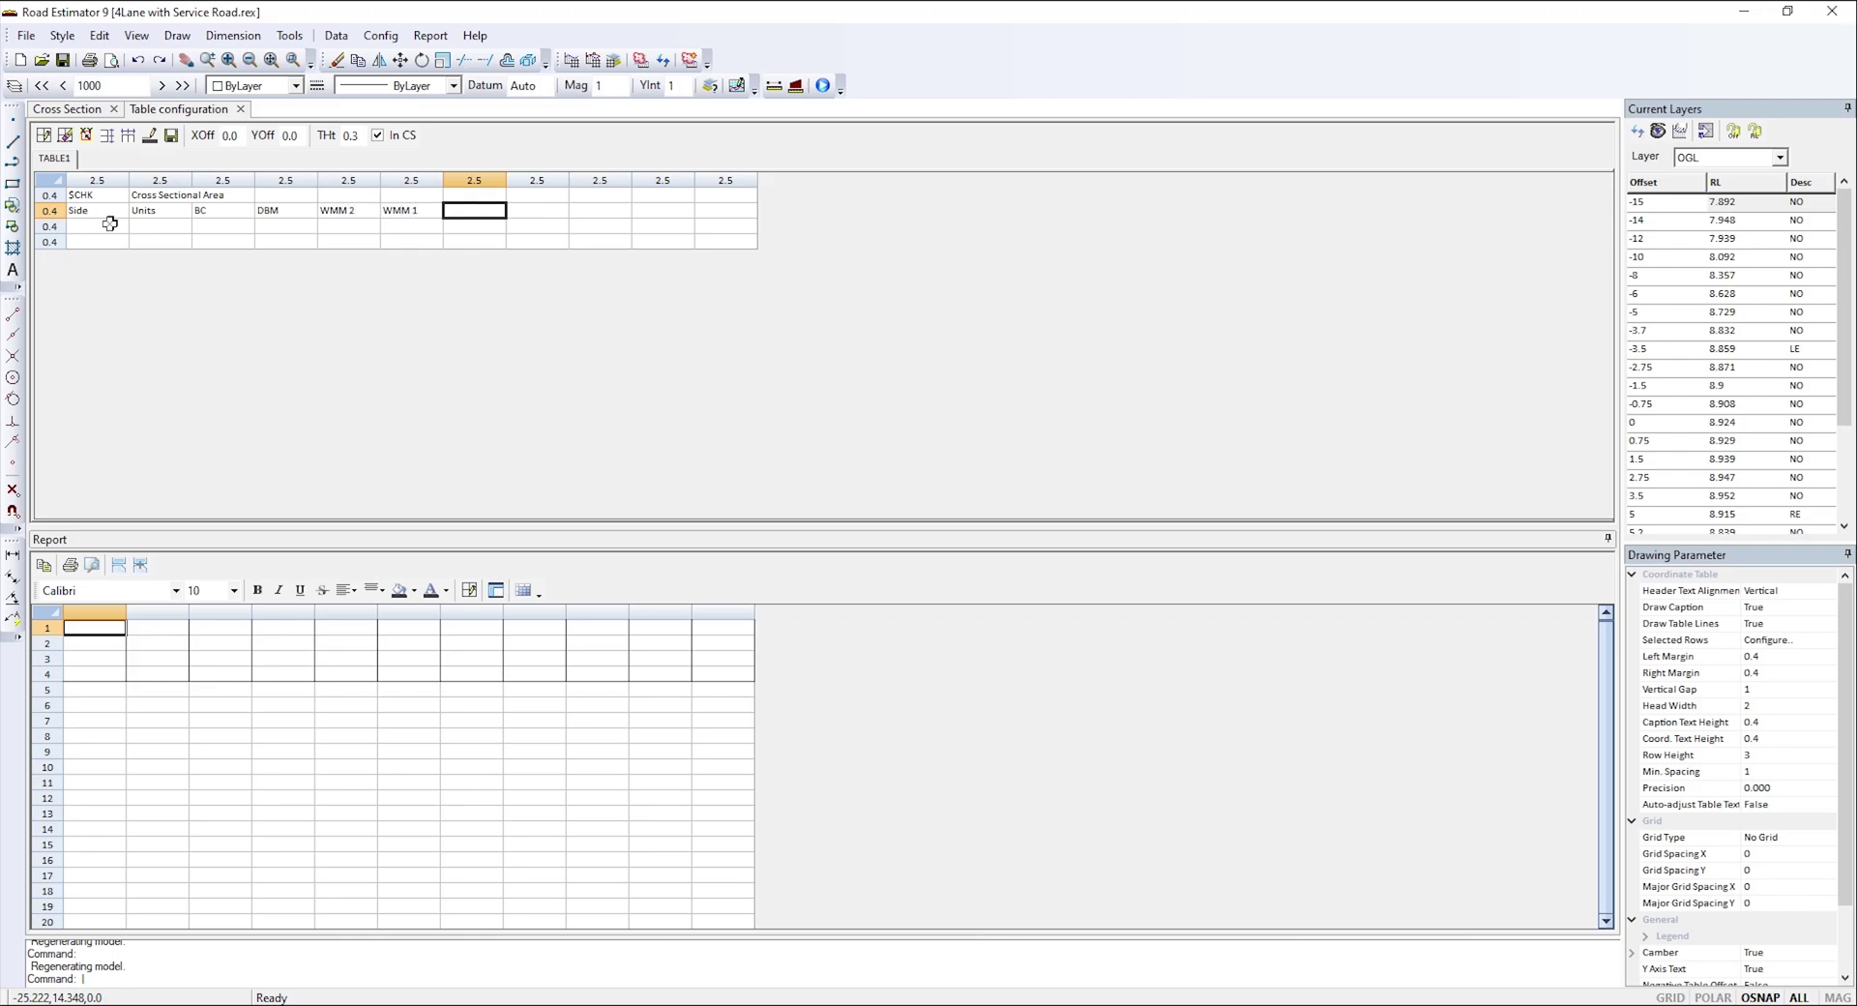
text(GSB)
key(Tab)
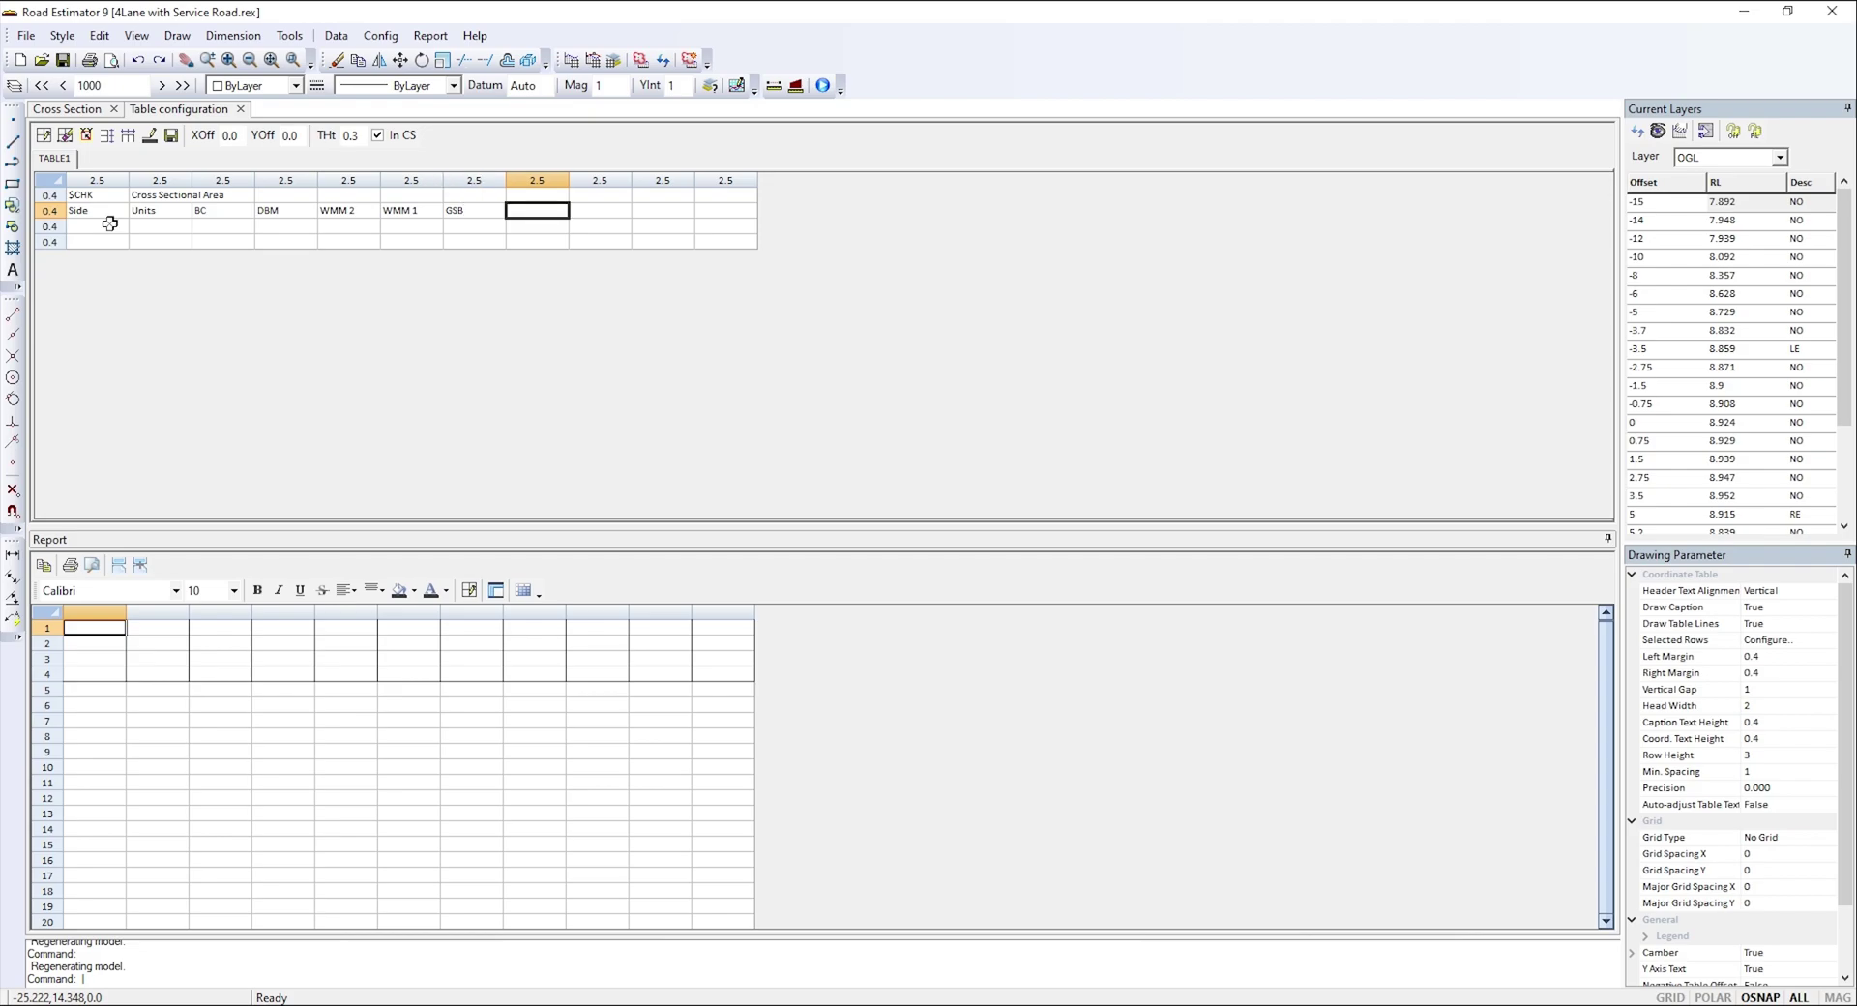
text(SG)
key(Tab)
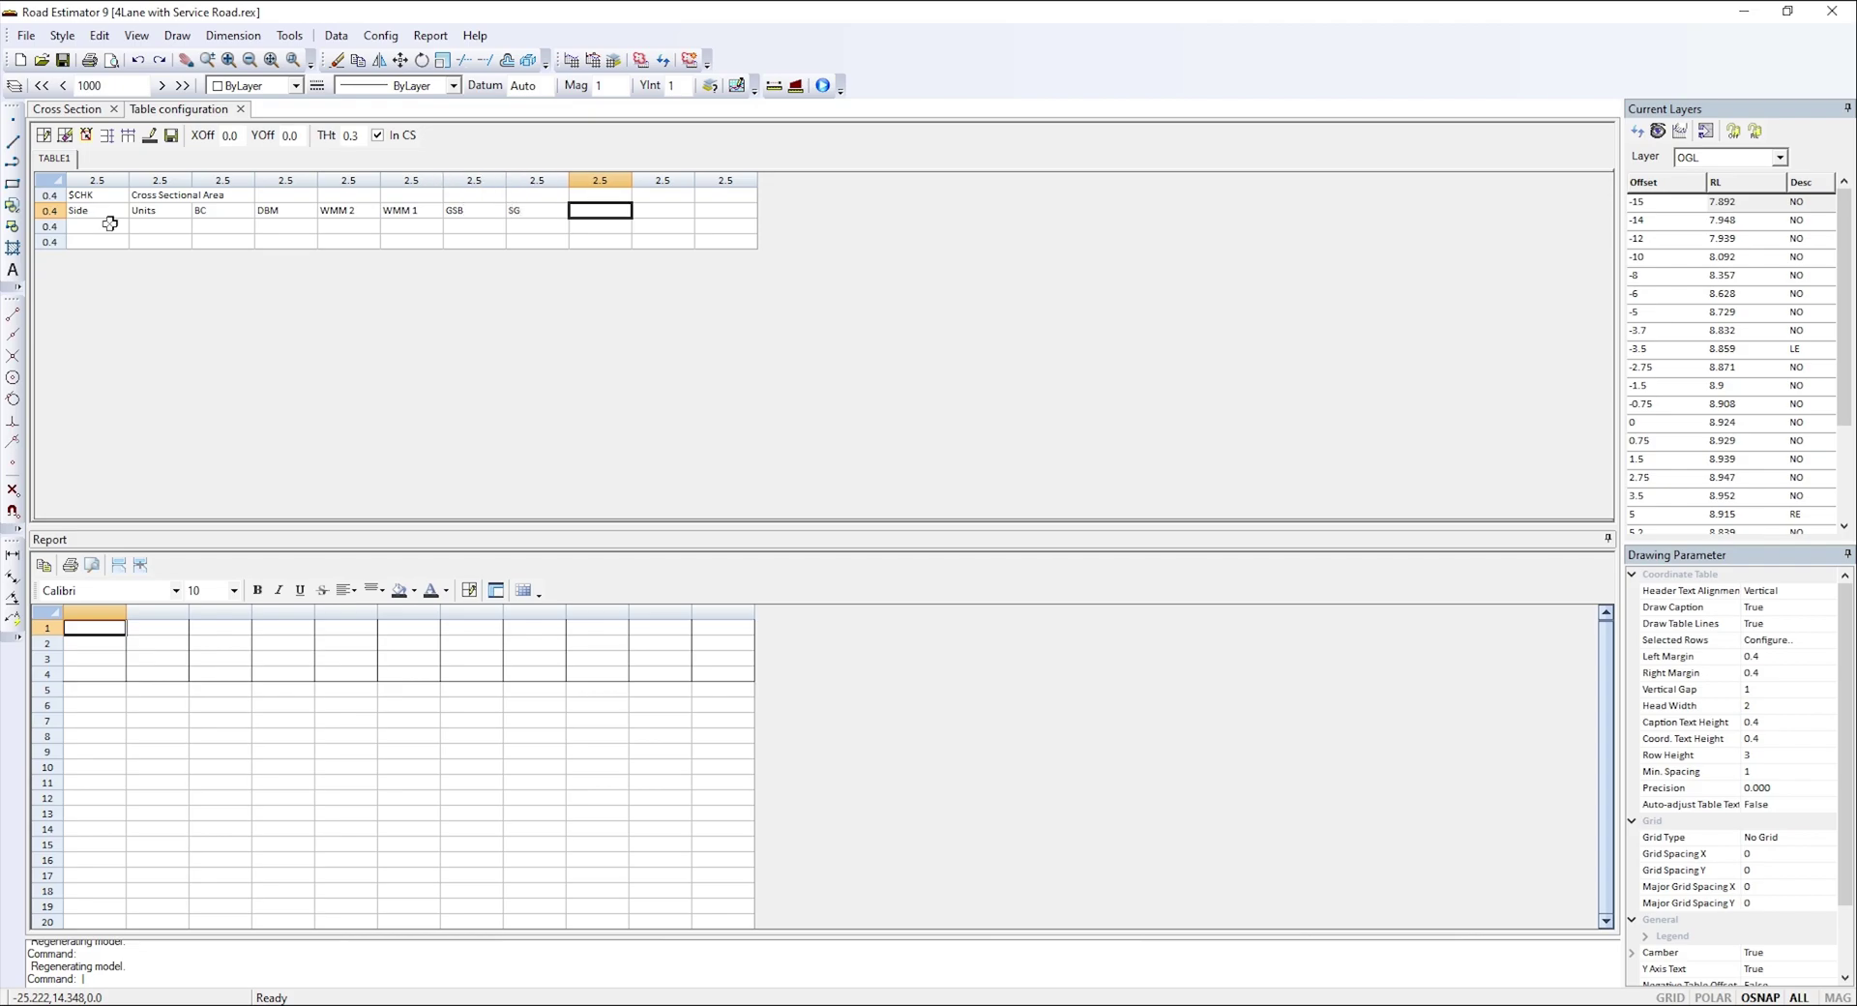
text(CUTTING)
key(Tab)
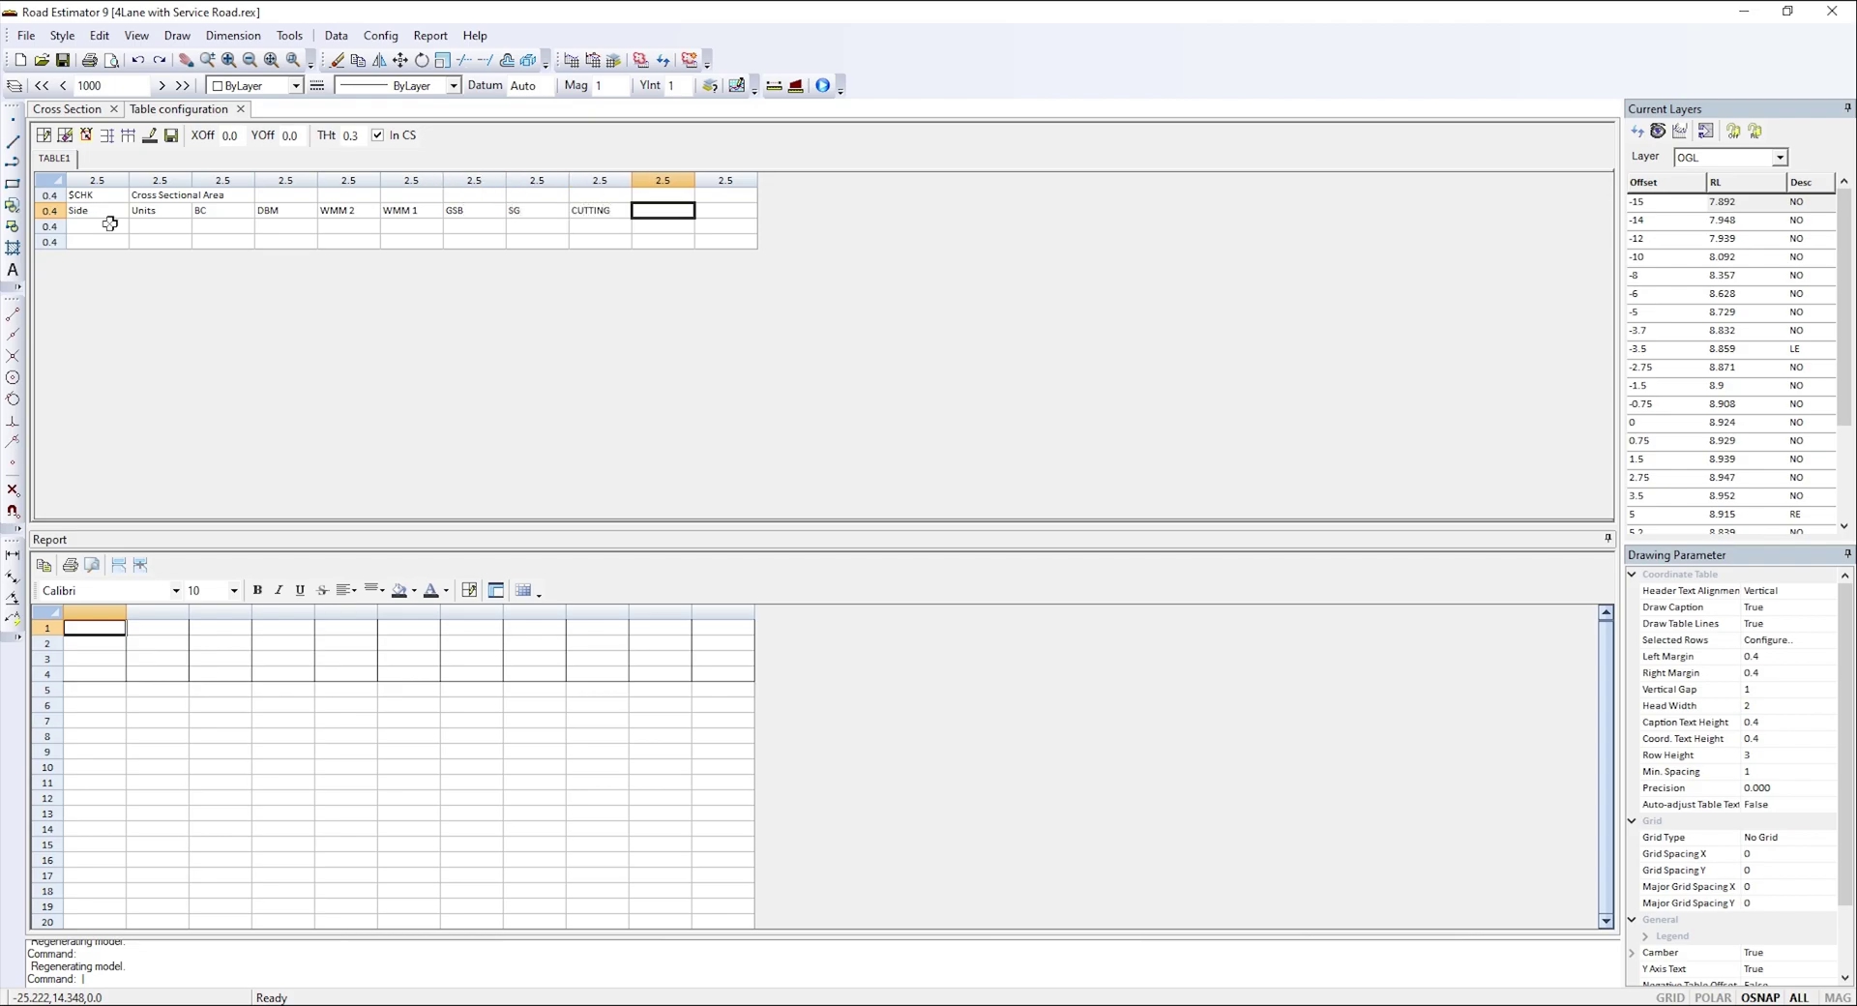
text(FILLING)
key(Tab)
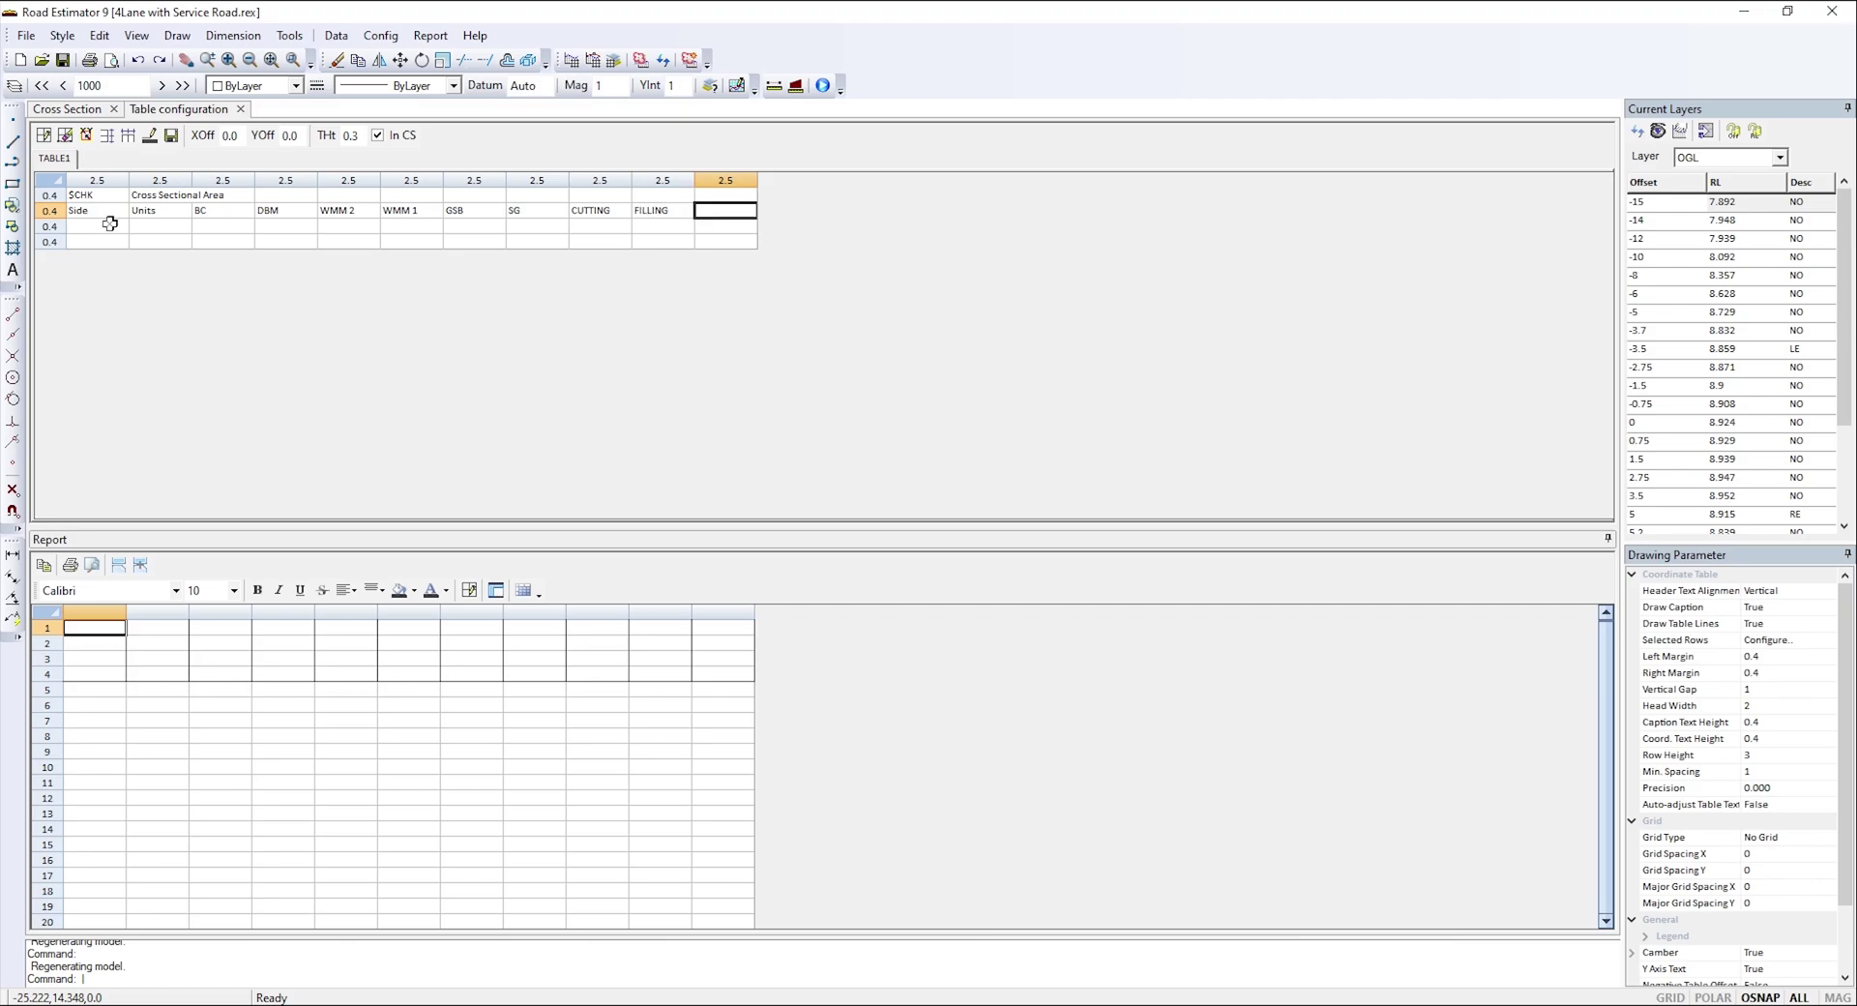
text(SHOULDER)
- Label the two rows under Side as LHS and RHS, and enter SQM as the unit for both
click(105, 225)
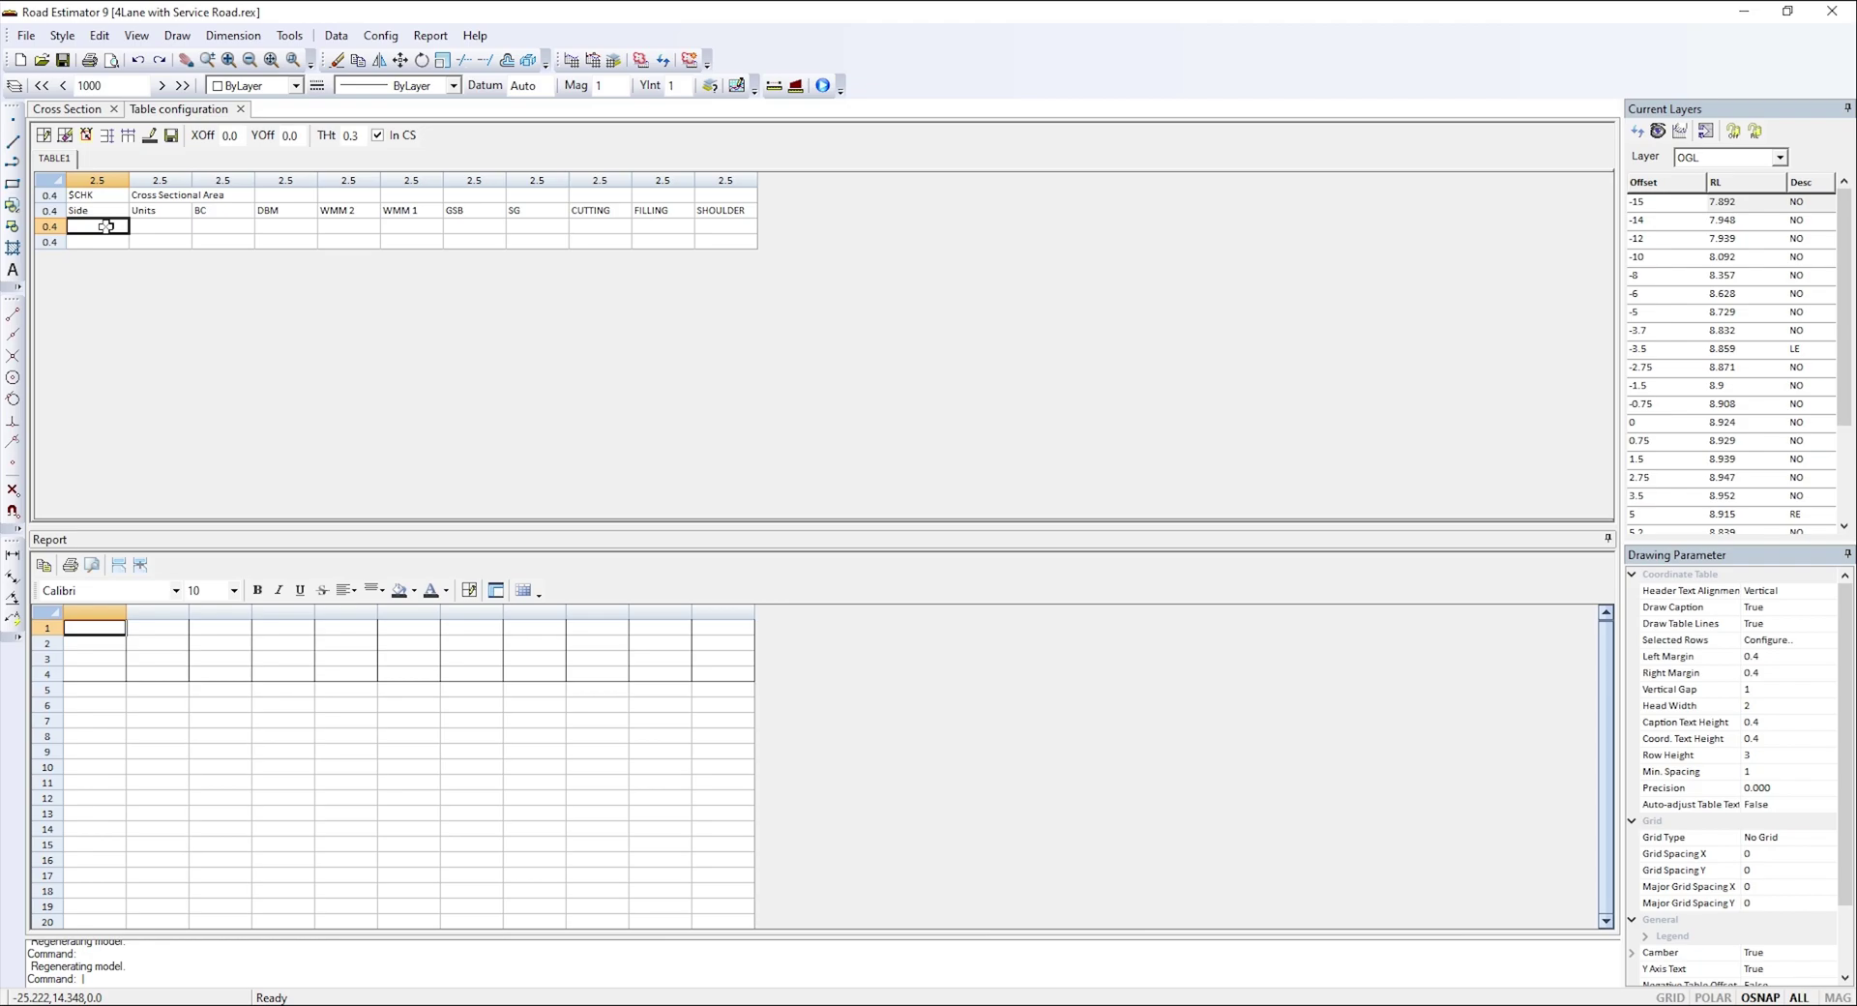
text(LHS)
key(Return)
text(RHS)
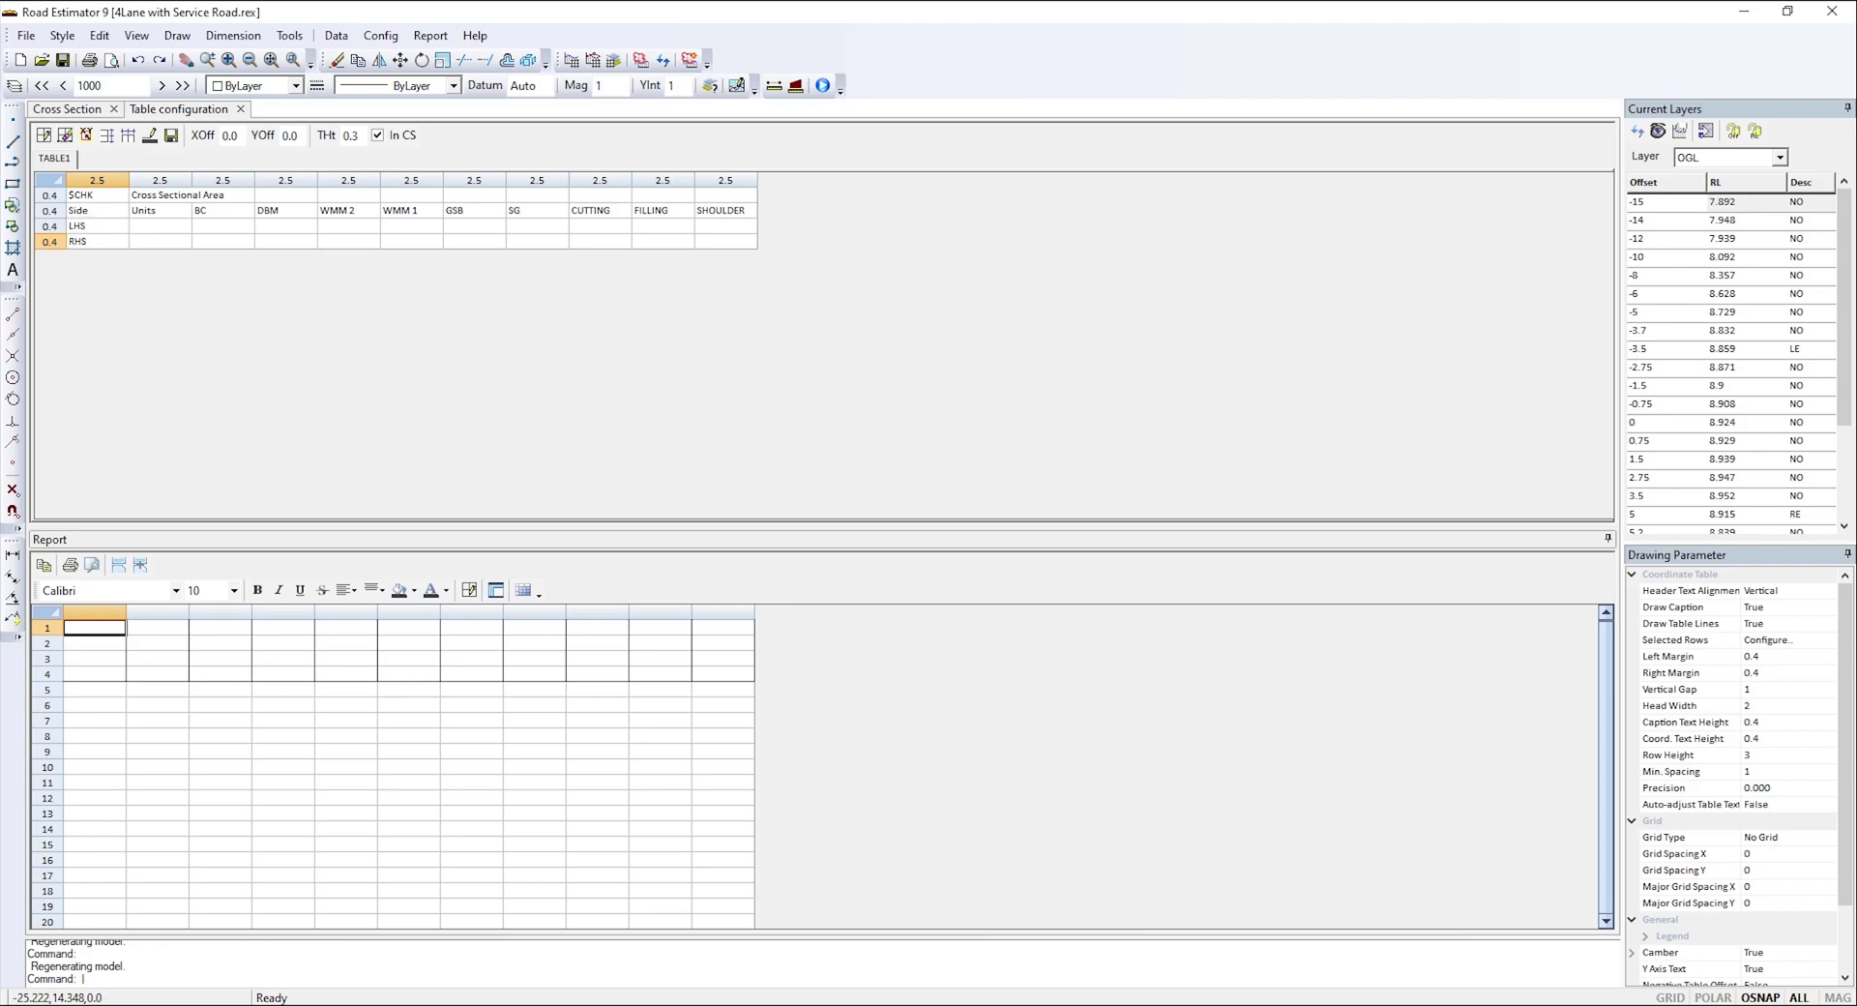
click(107, 226)
key(Tab)
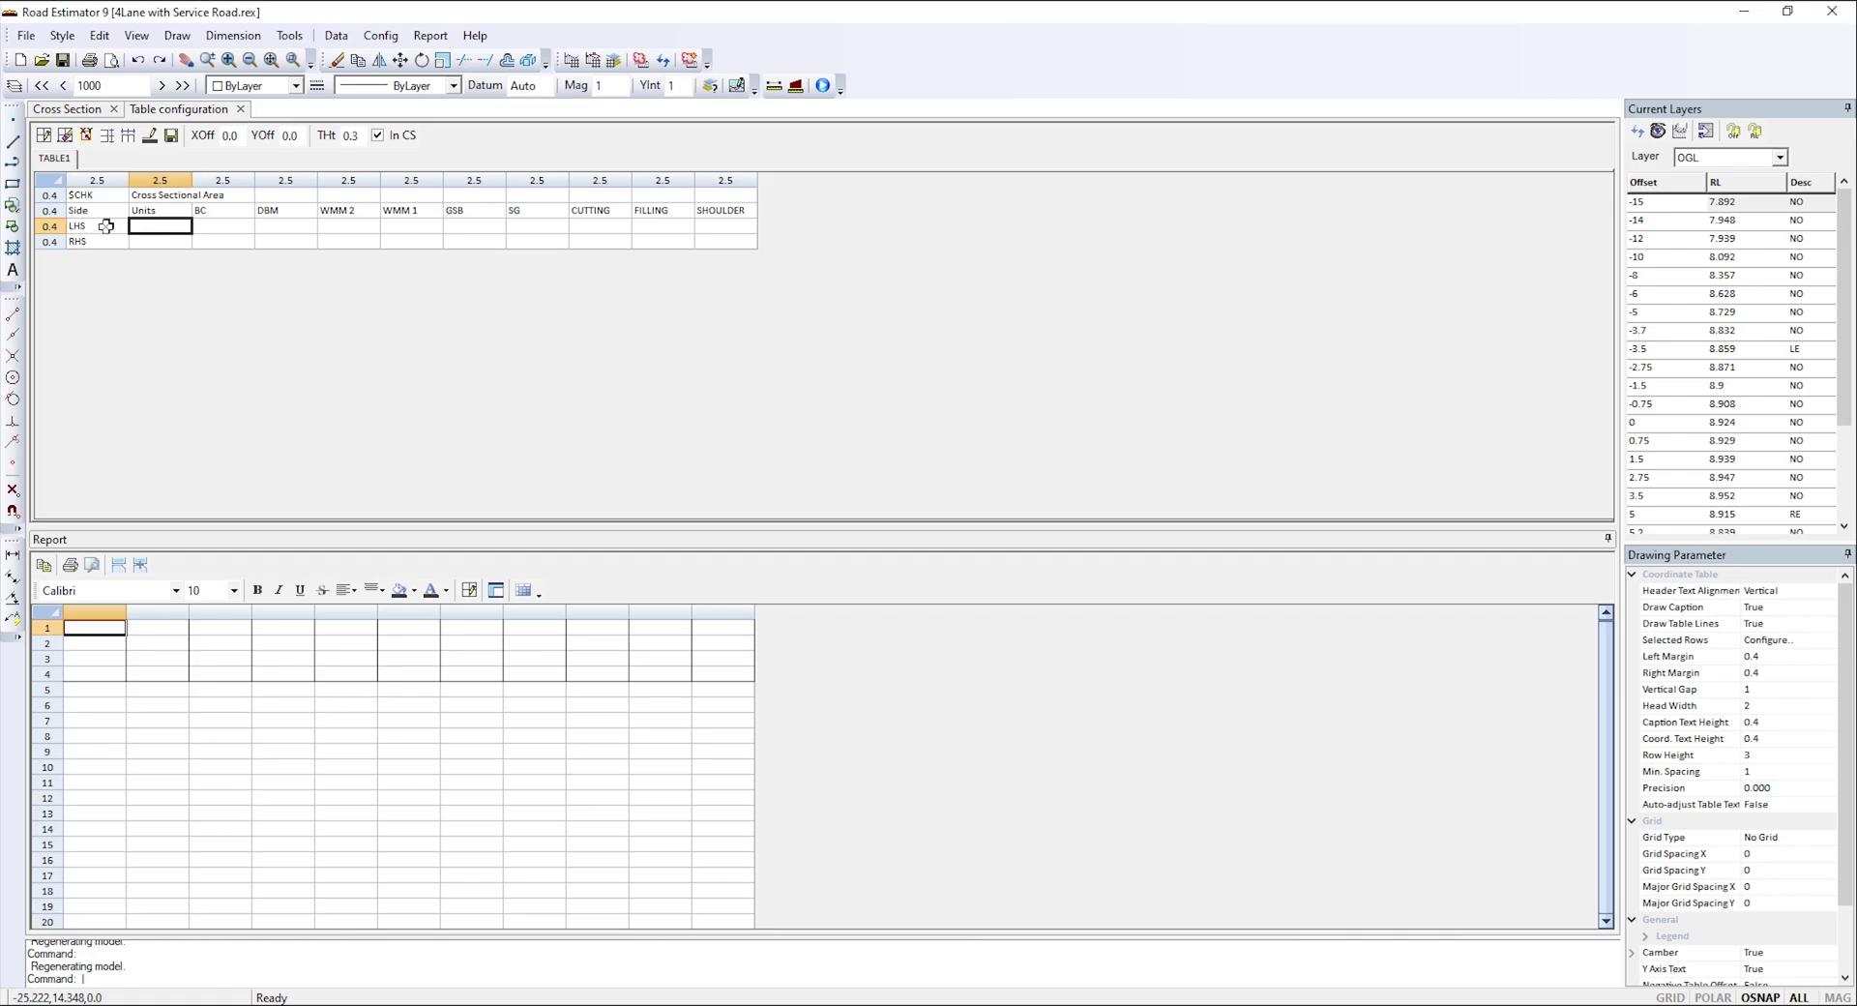
text(SQM)
key(Tab)
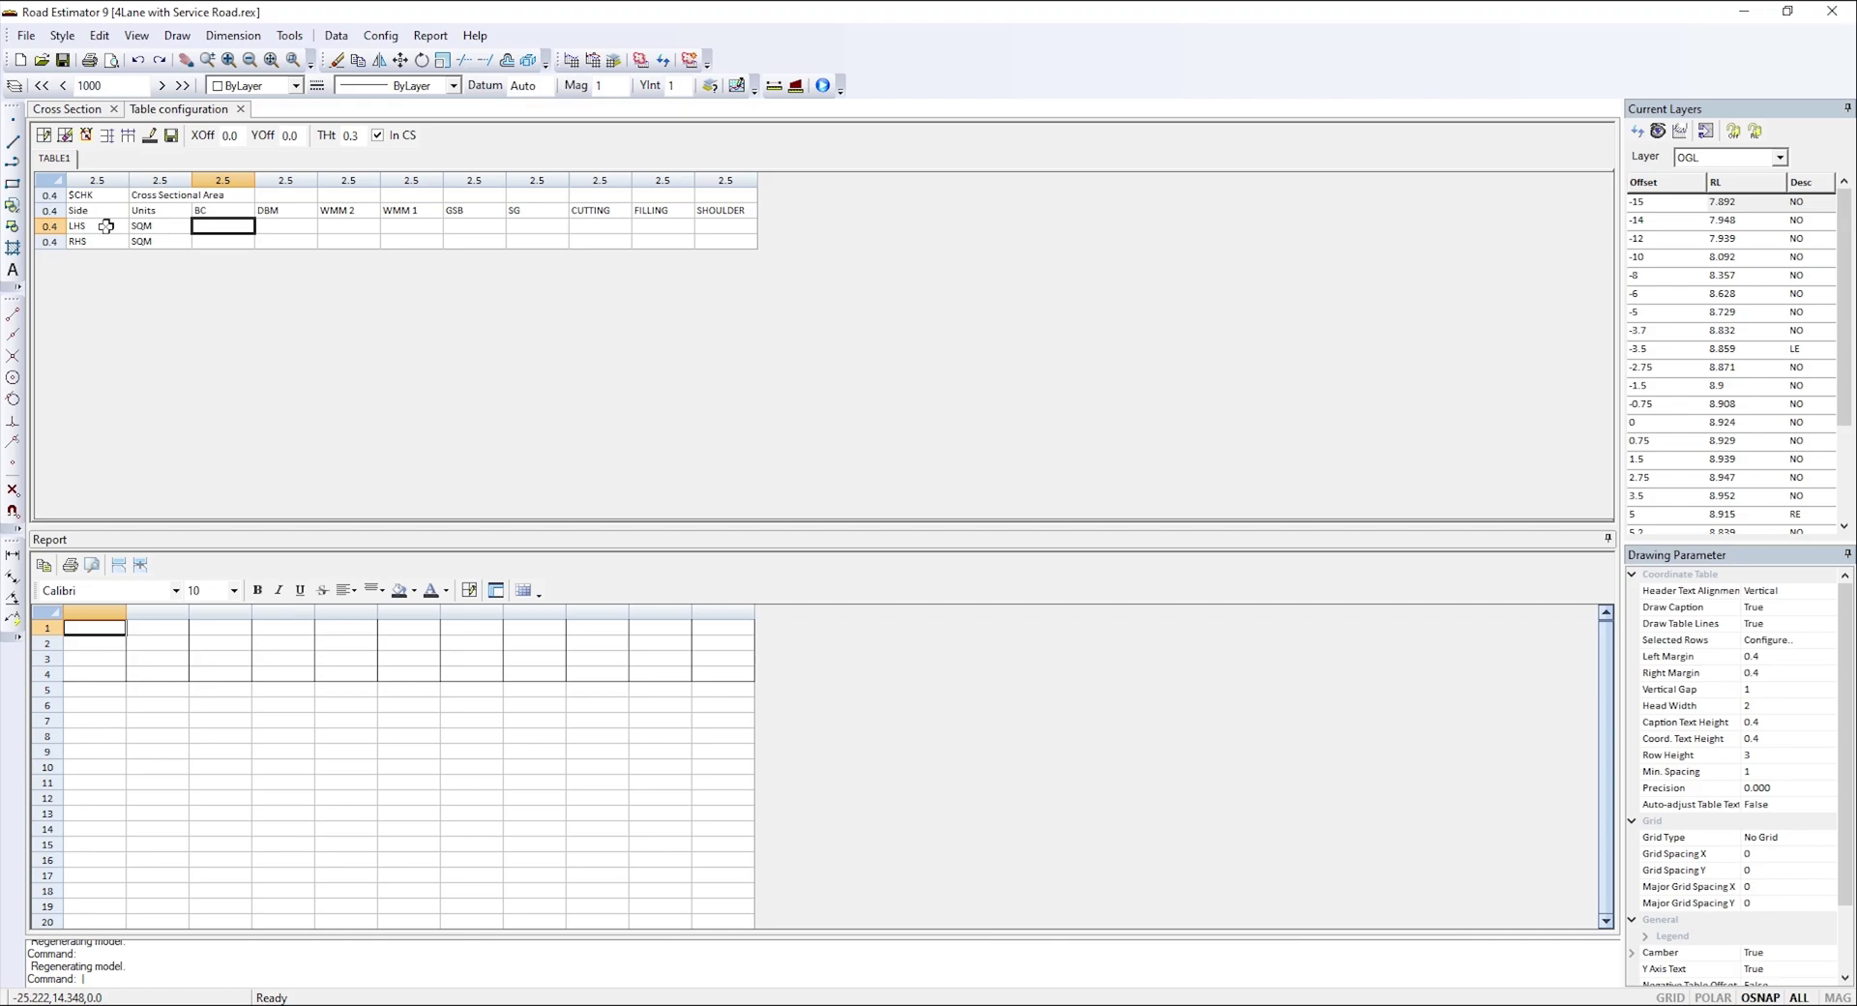
- Insert the Design Layer Area variable $1:1:BC in the BC cell of the LHS row
double_click(234, 225)
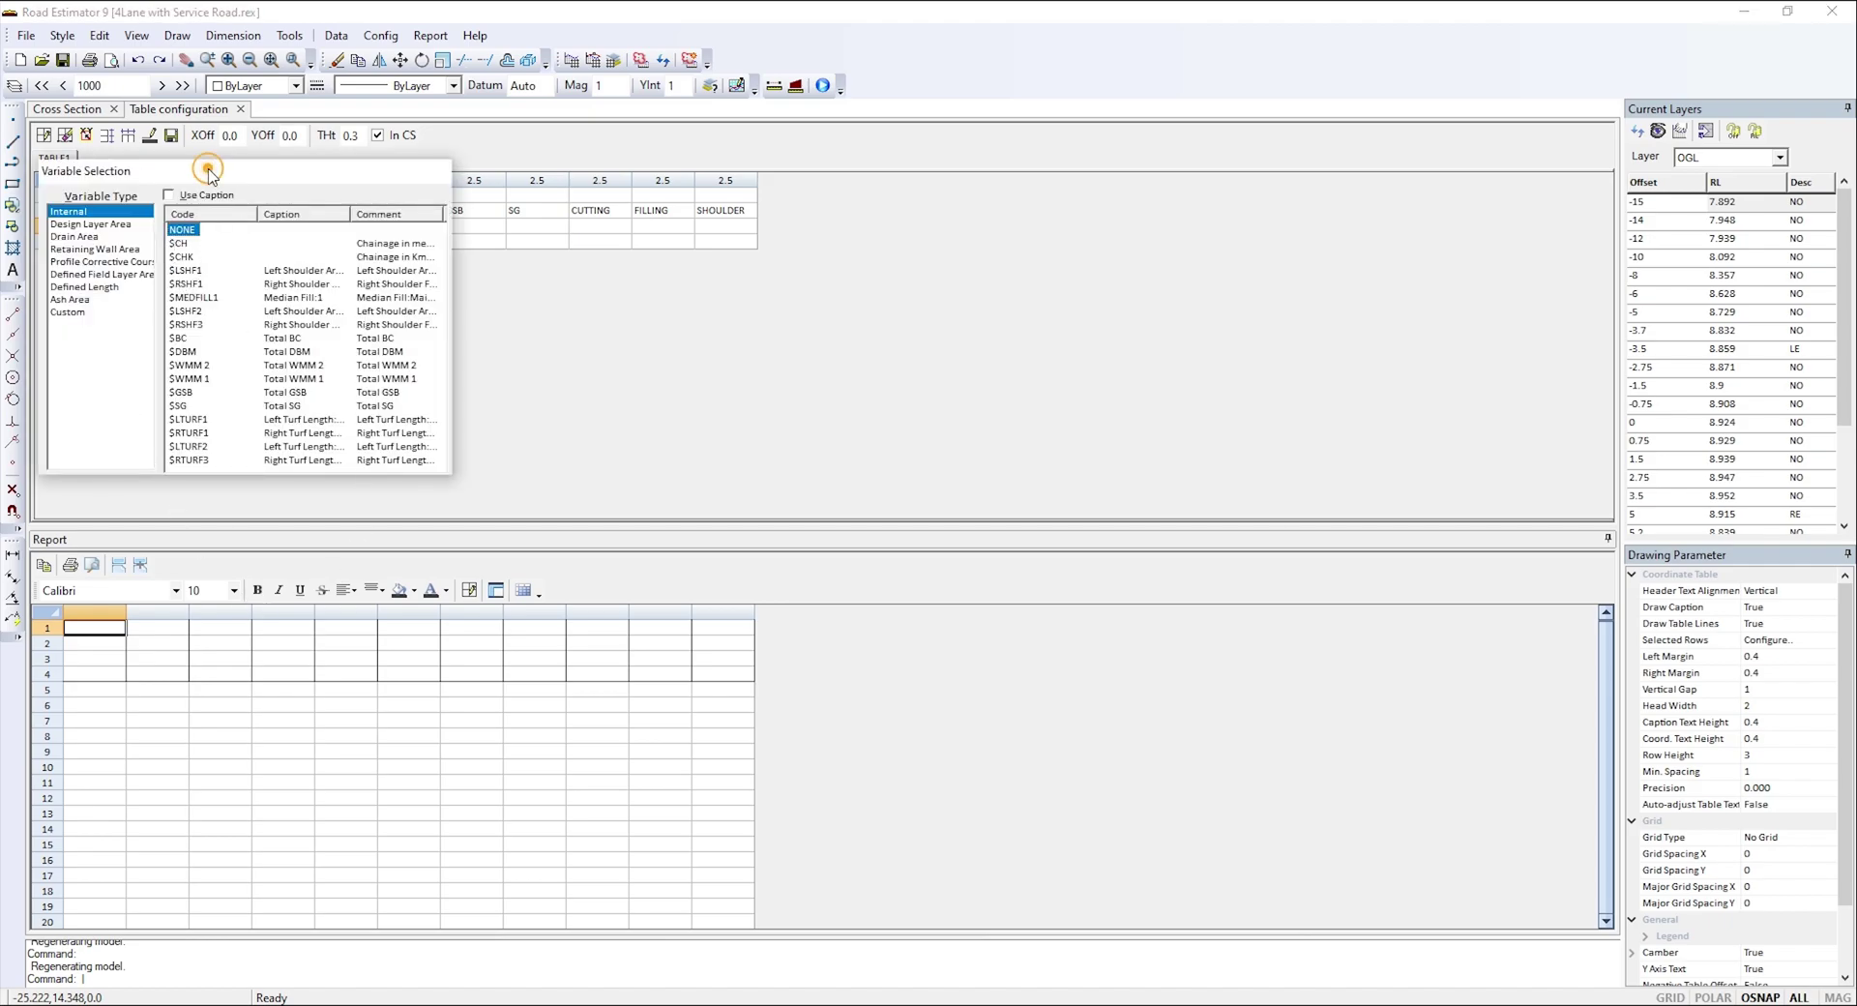
drag(209, 170, 617, 175)
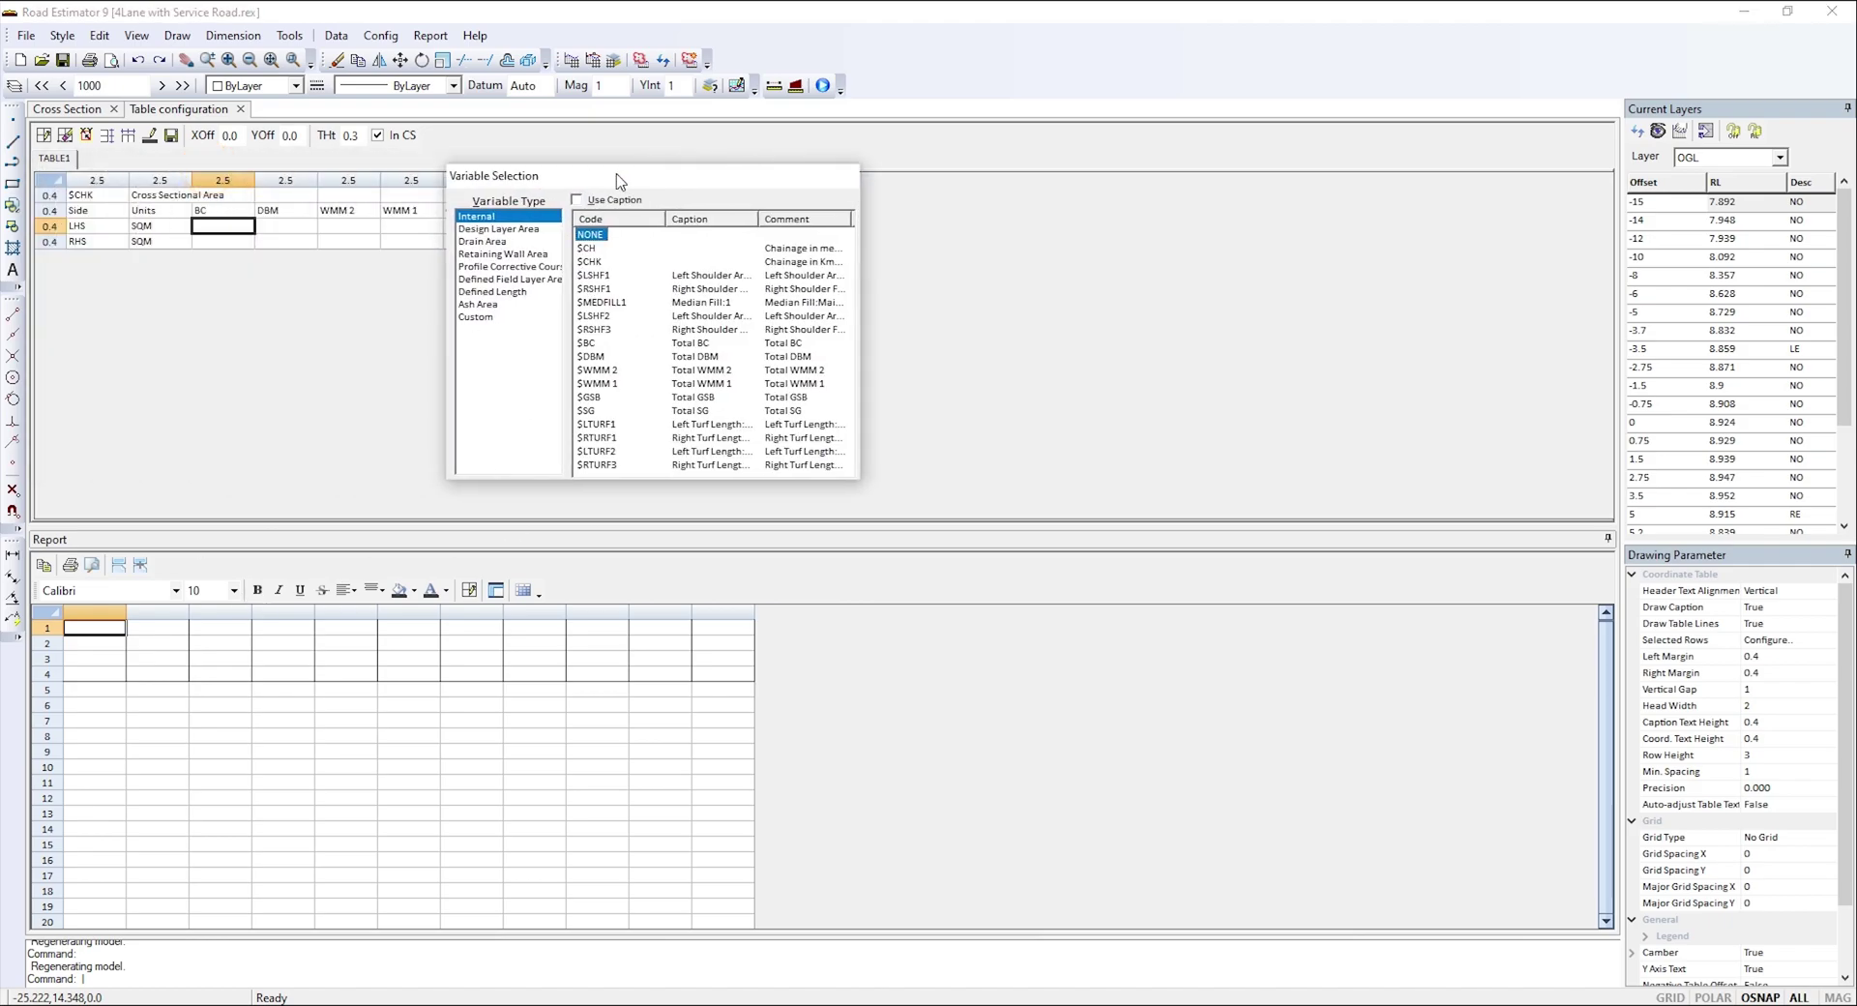
click(530, 230)
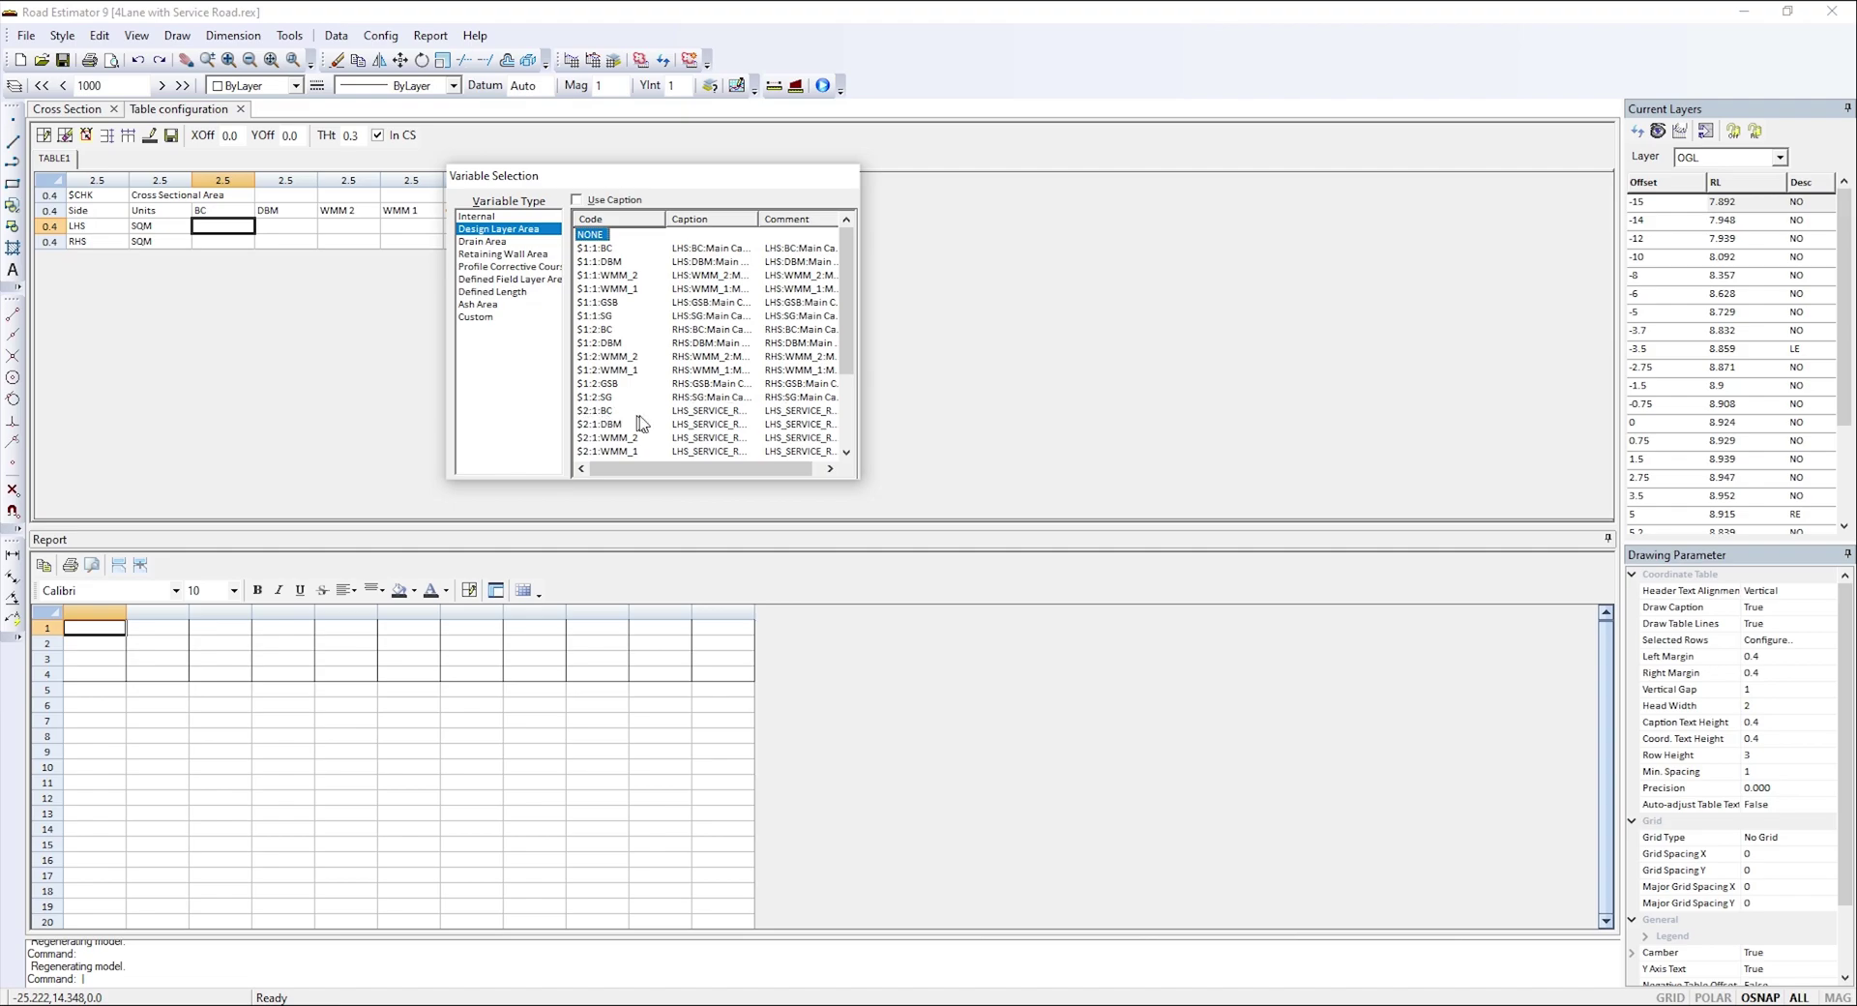
scroll(732, 424, down, 1)
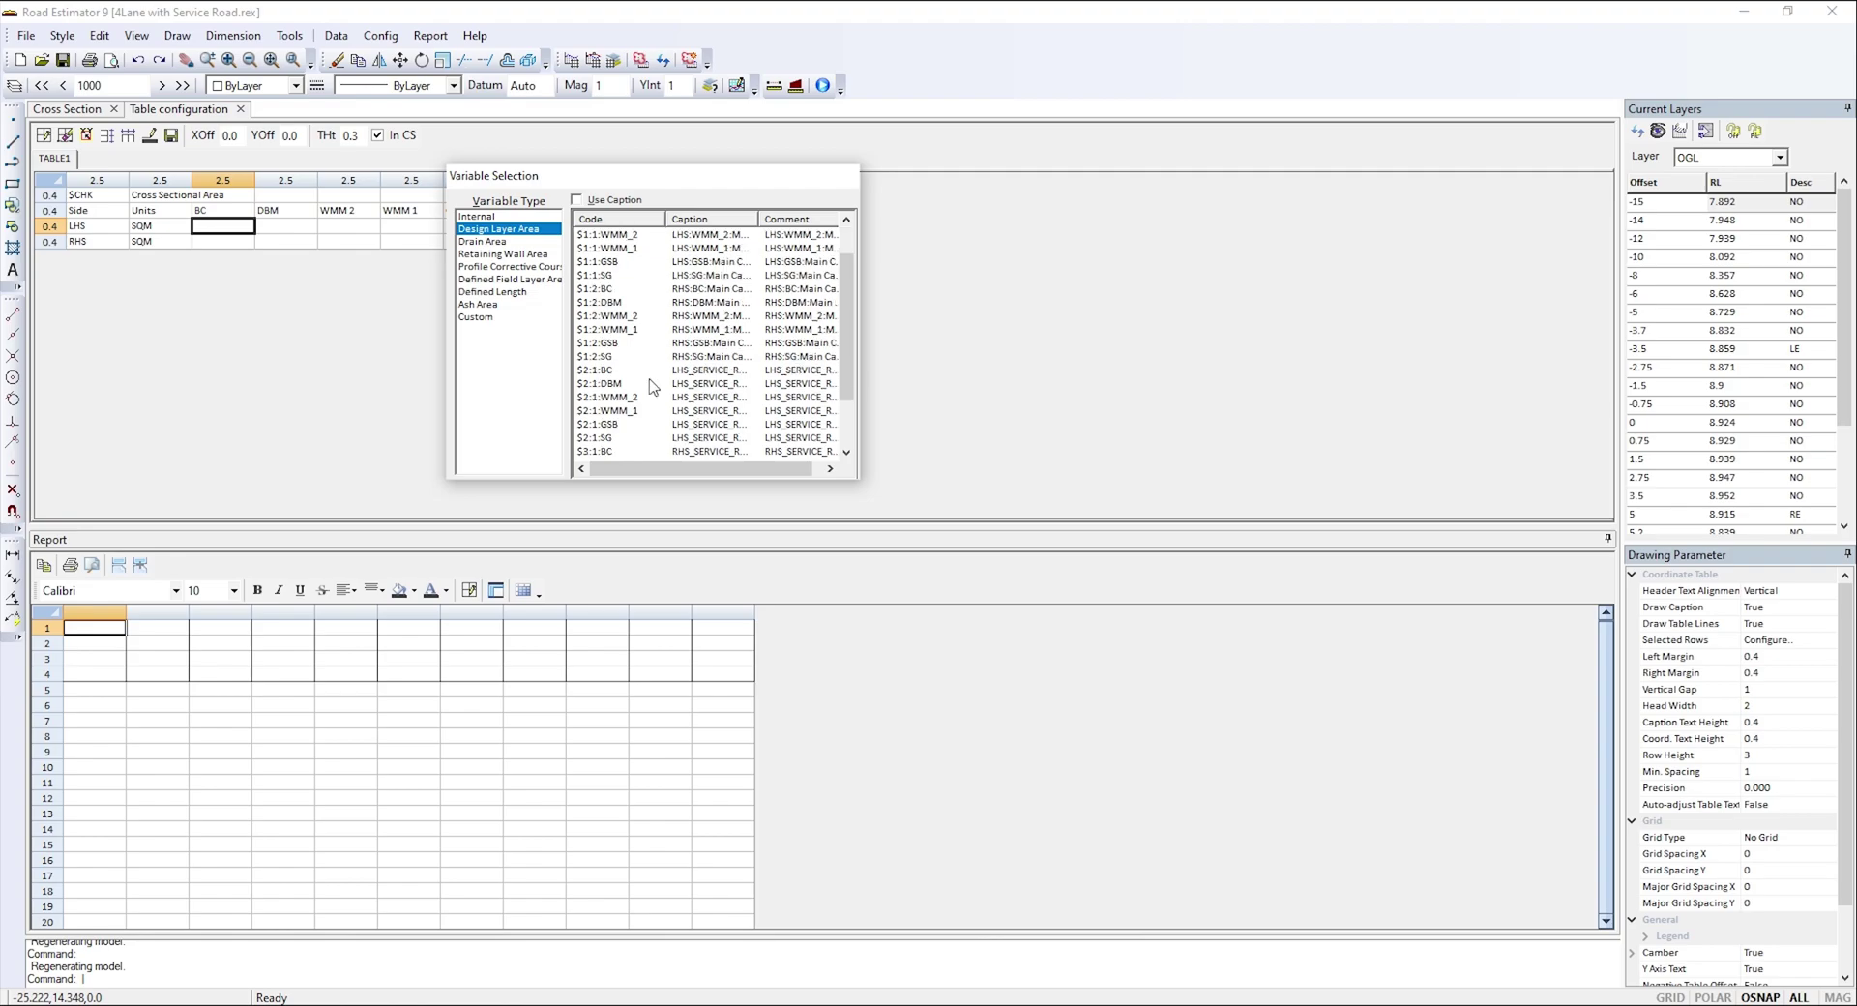
scroll(612, 441, down, 2)
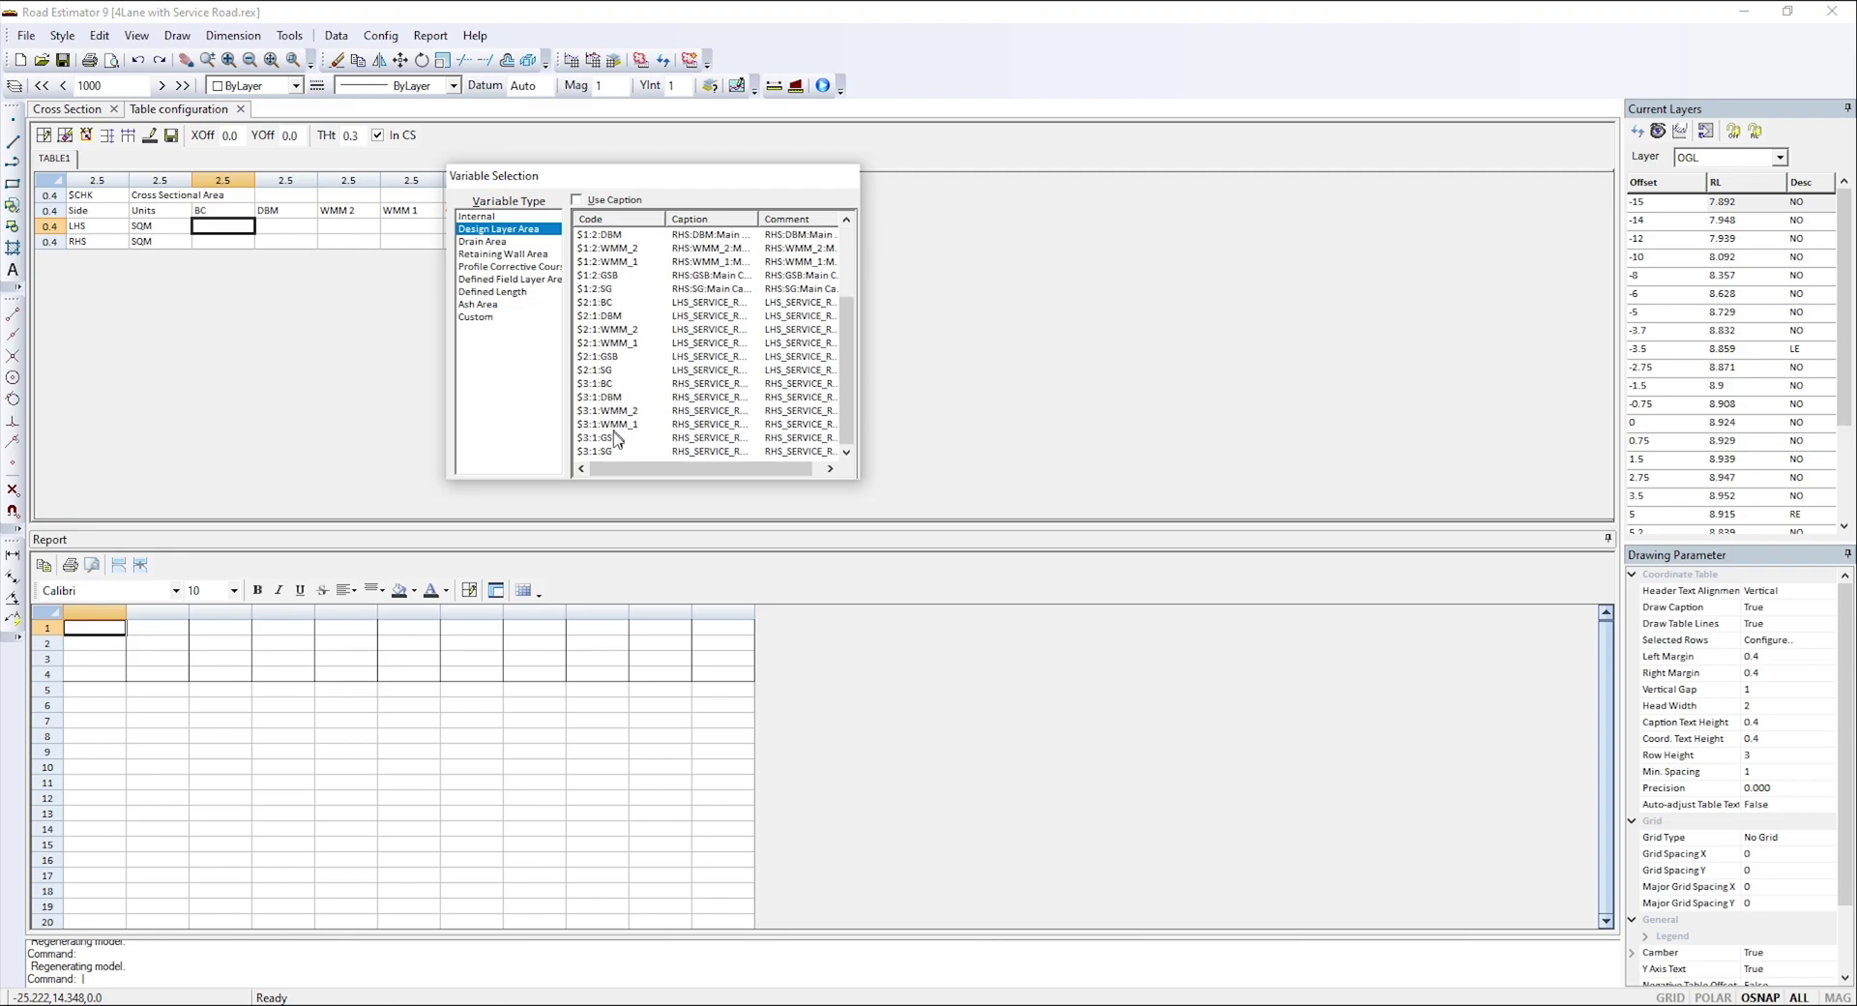
scroll(627, 416, up, 3)
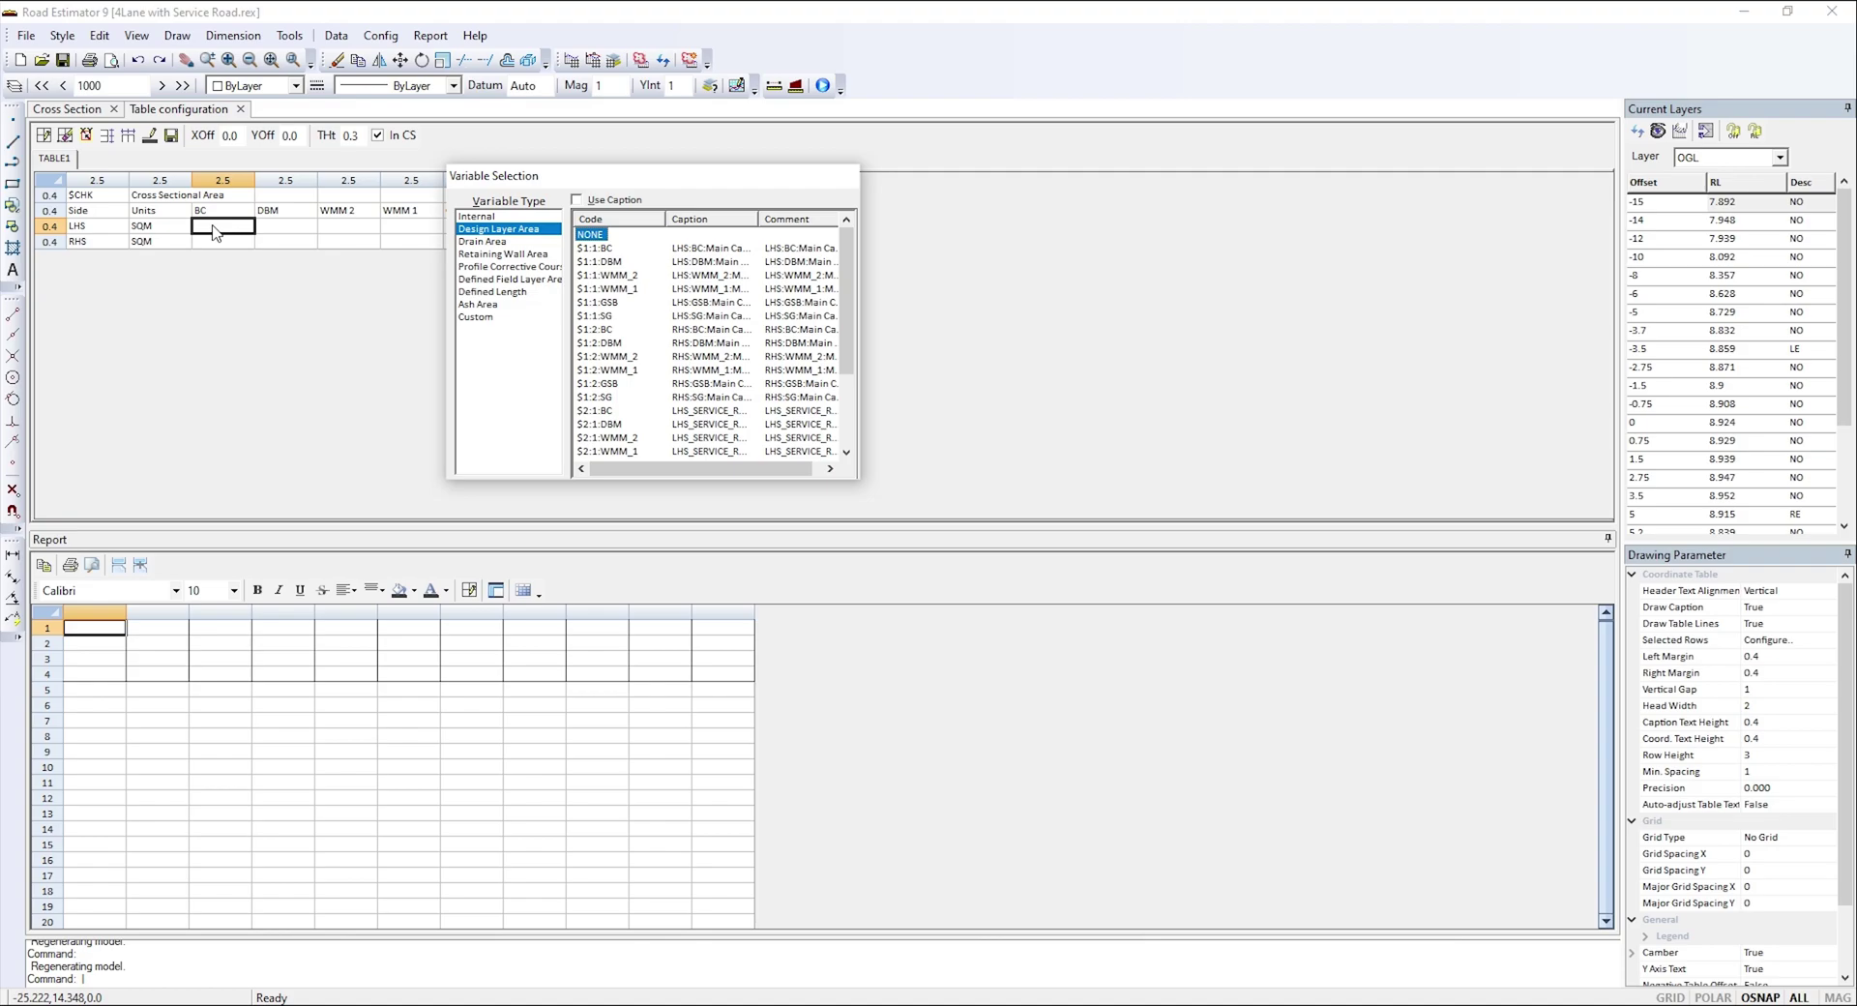
double_click(608, 250)
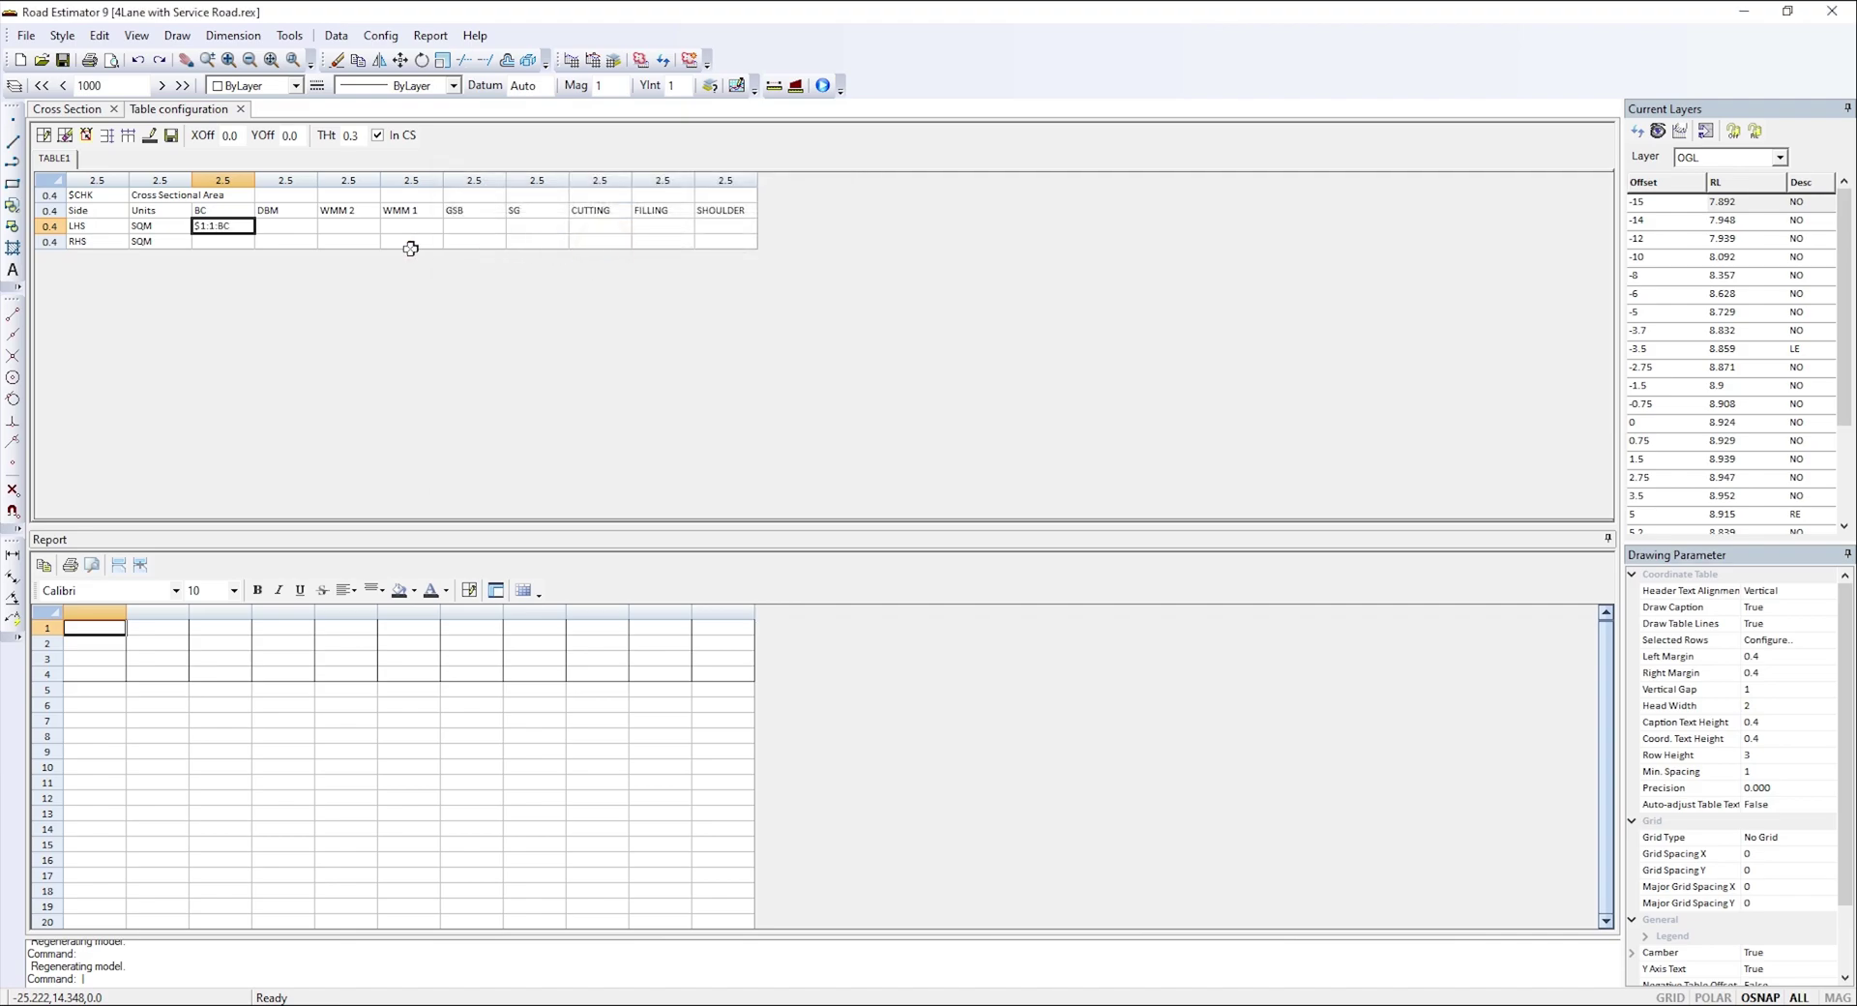
- Insert the Design Layer Area variable $1:2:BC in the BC cell of the RHS row
click(236, 243)
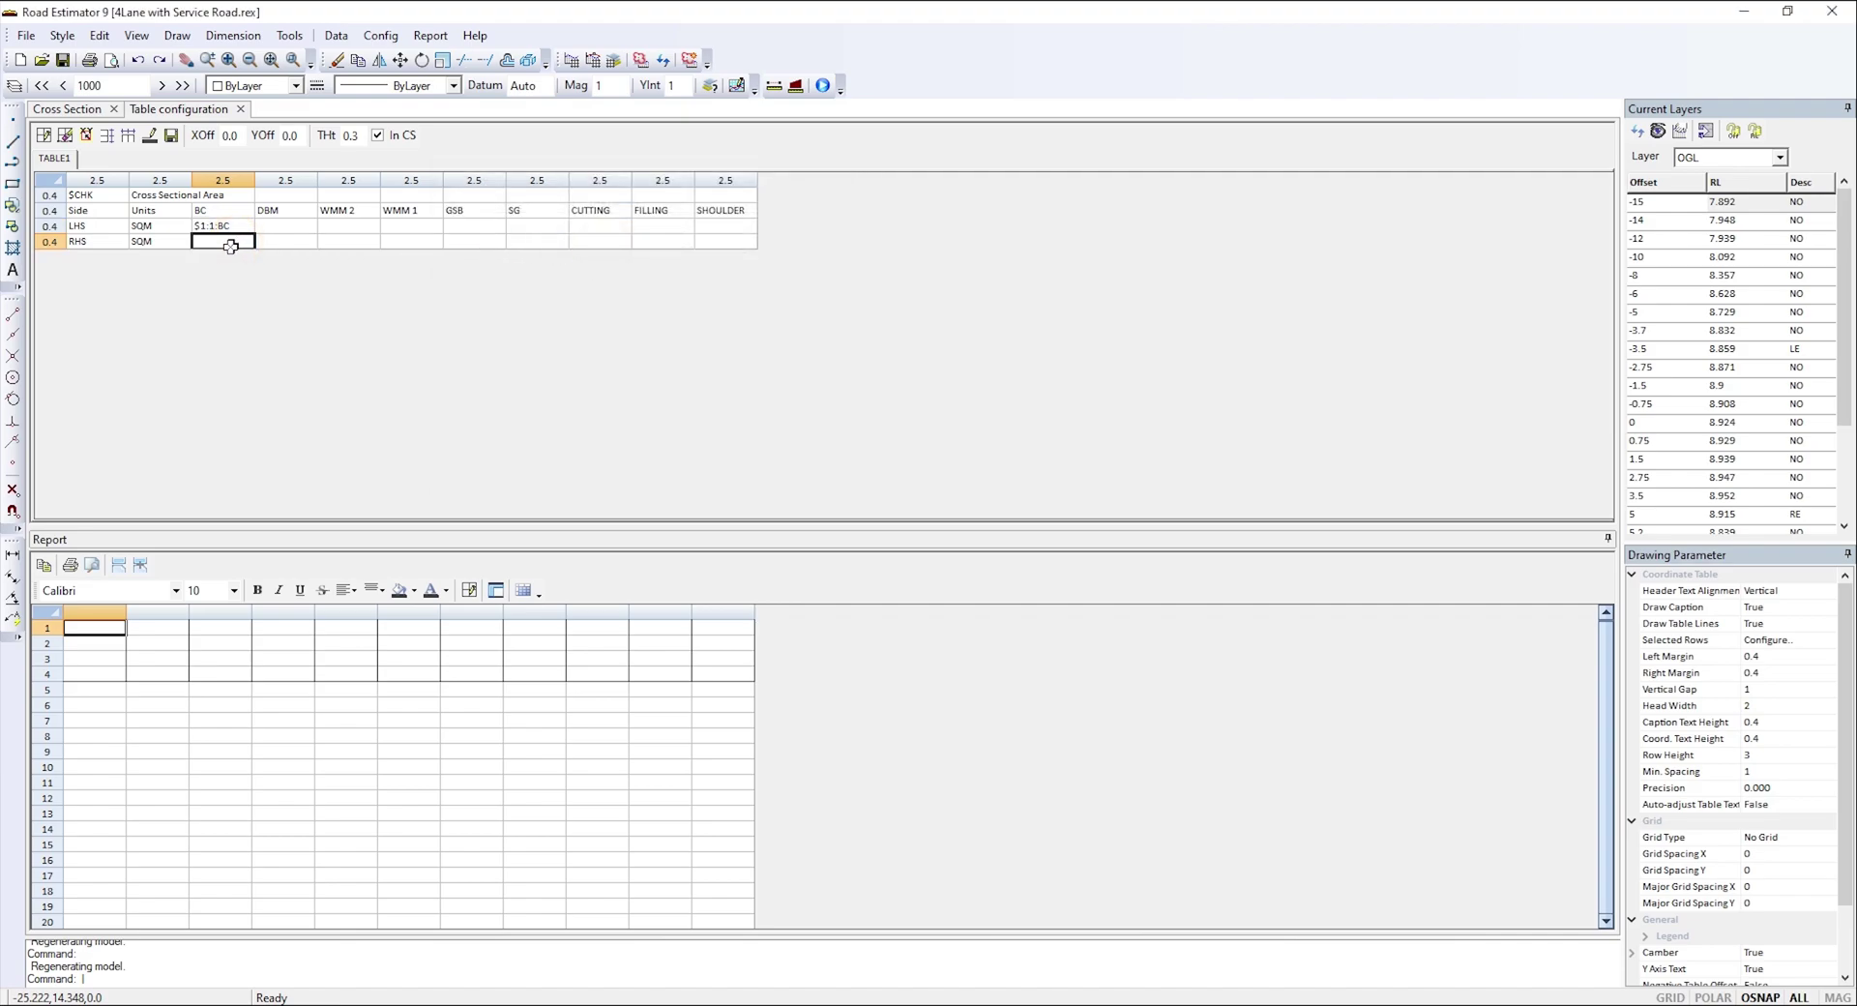
double_click(230, 243)
click(81, 225)
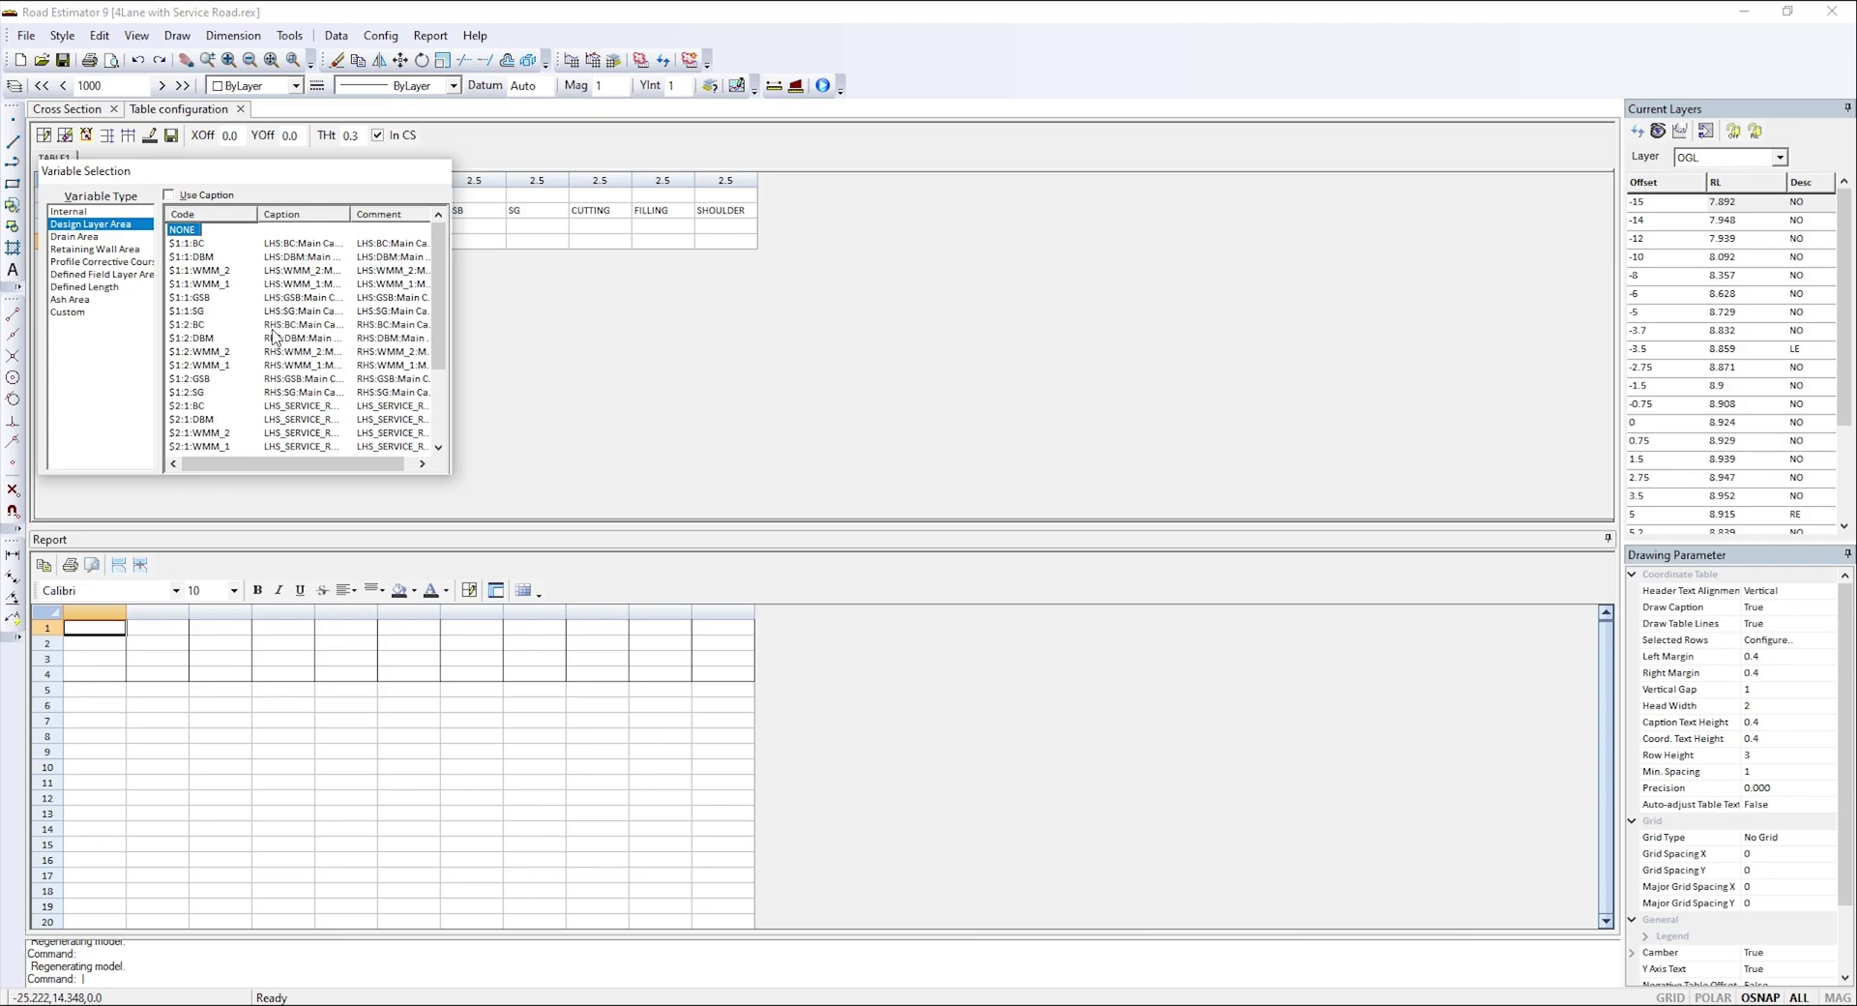
double_click(205, 326)
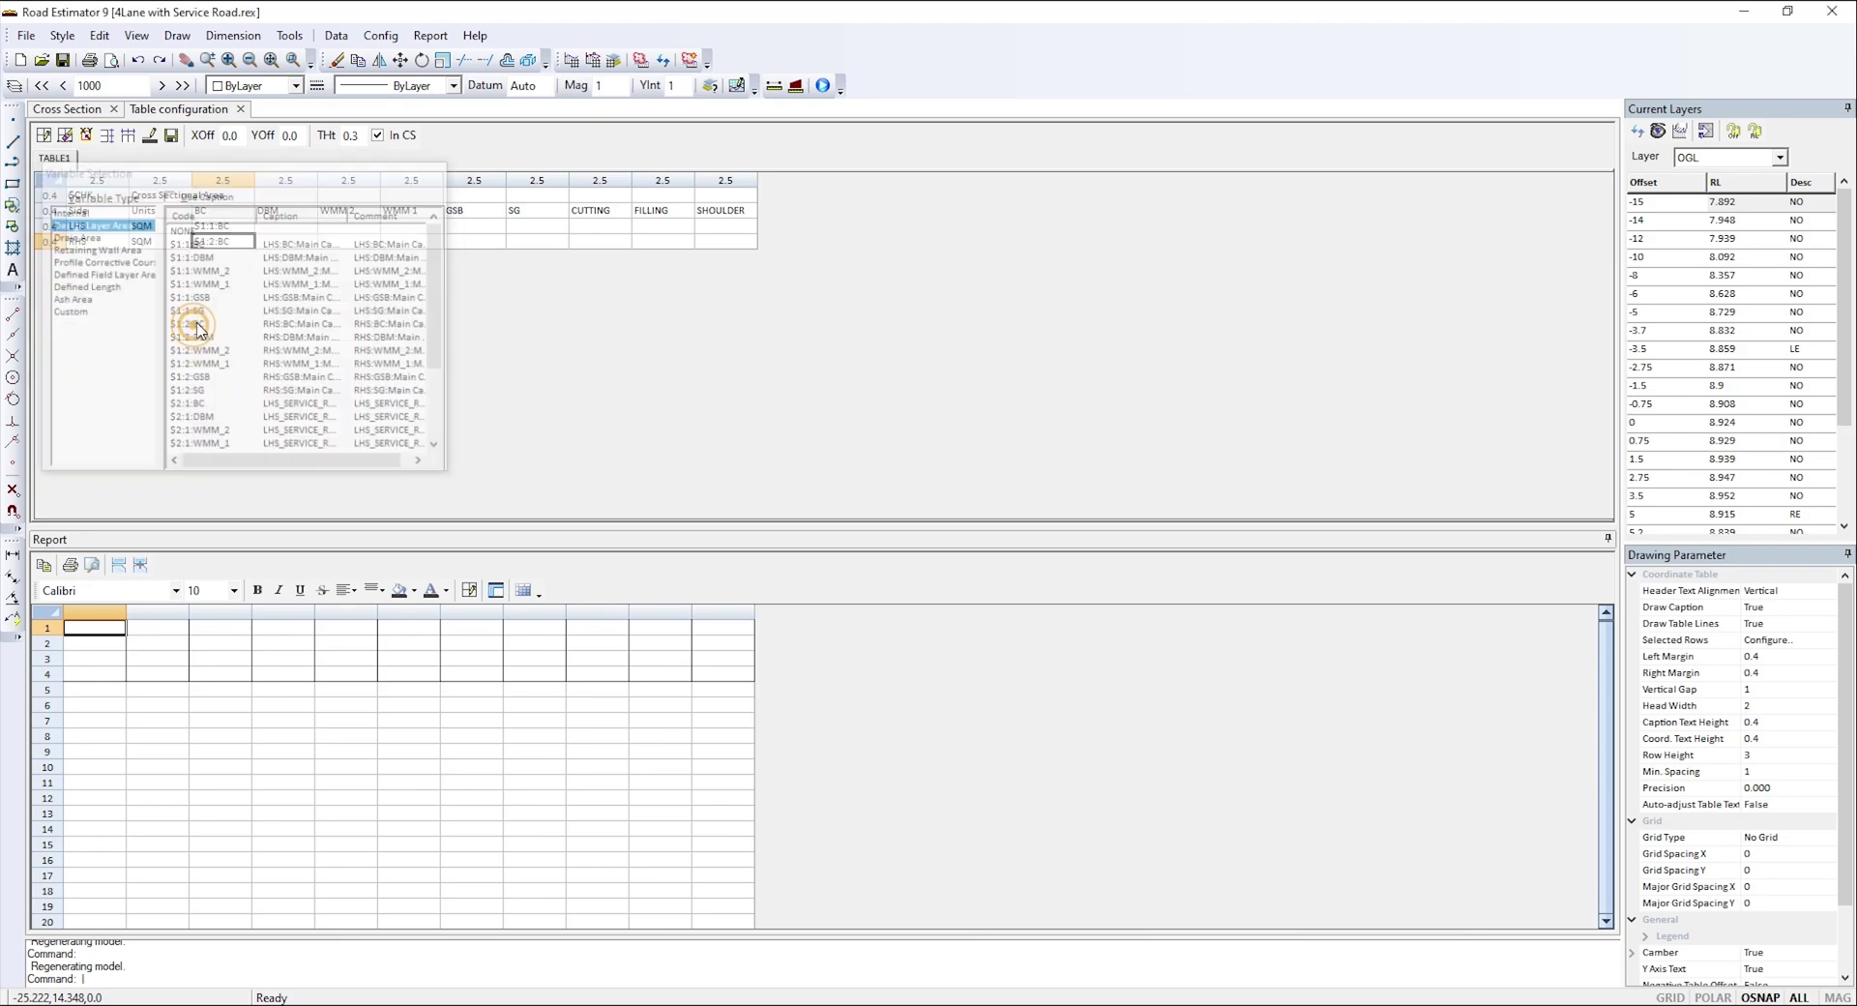
- Fill the DBM, WMM 2 and WMM 1 cells with the matching Design Layer Area variables, $1:1 for LHS and $1:2 for RHS
double_click(286, 225)
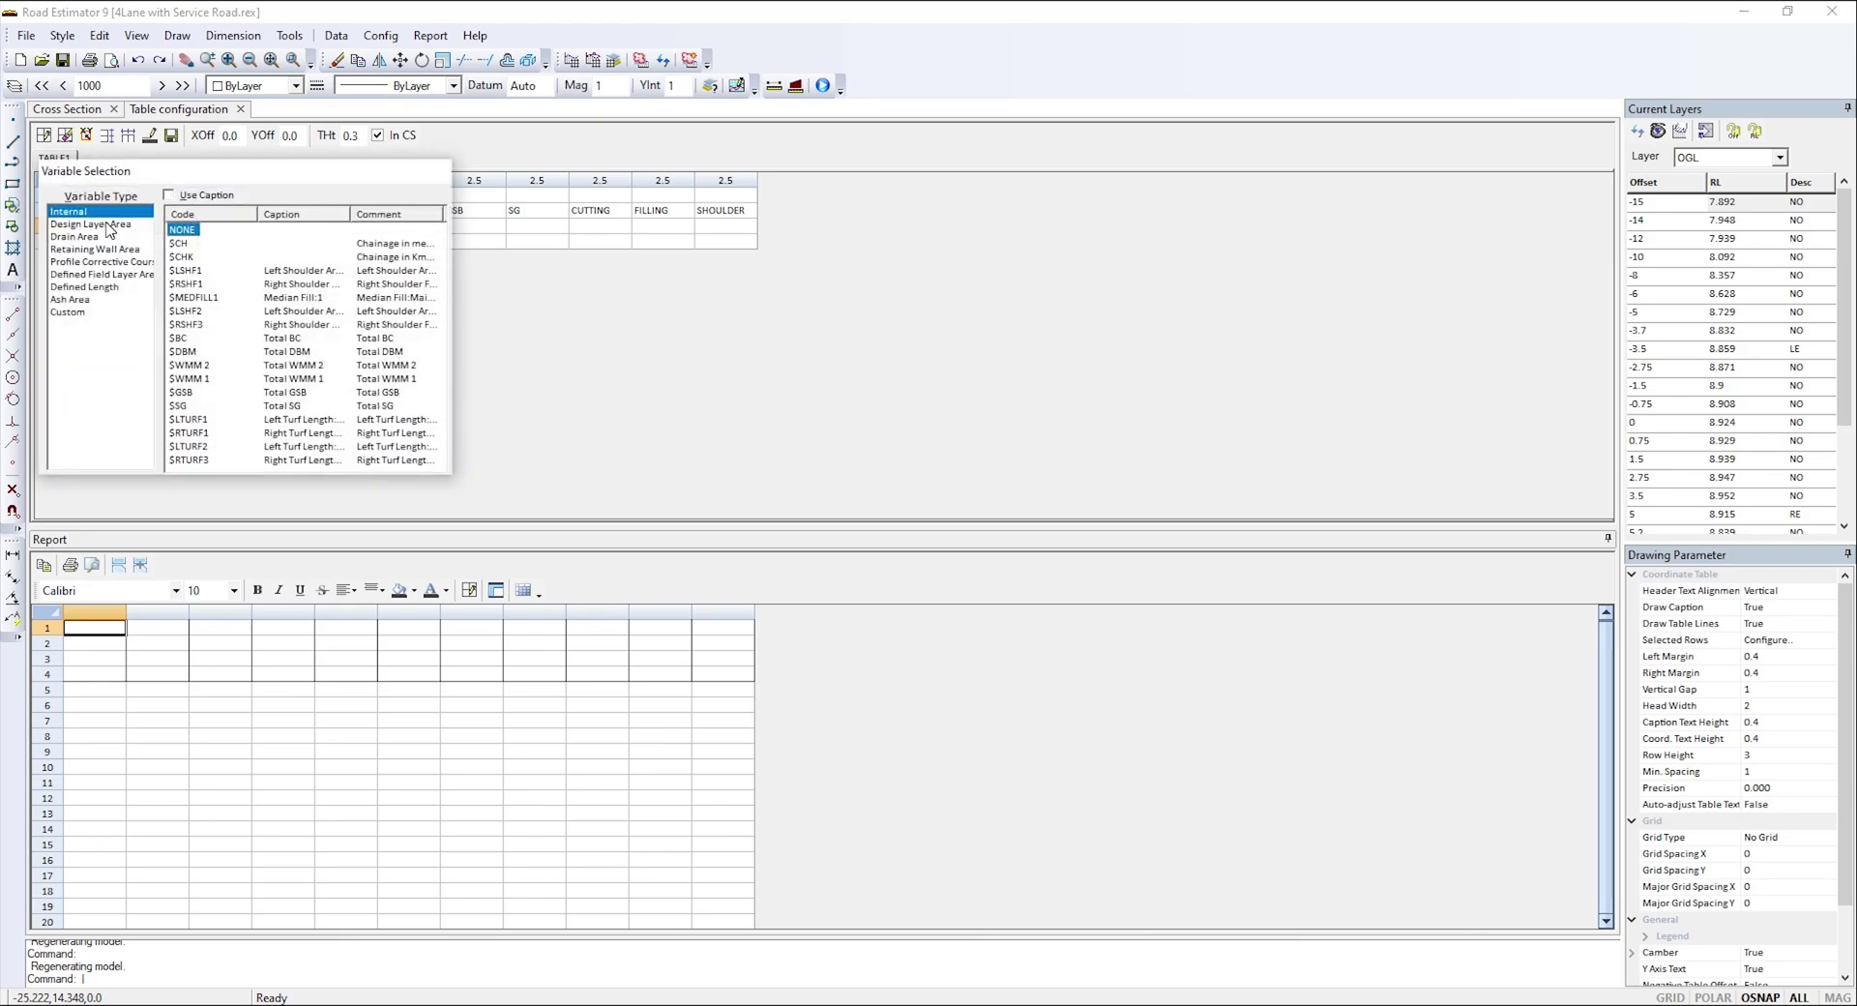
double_click(198, 256)
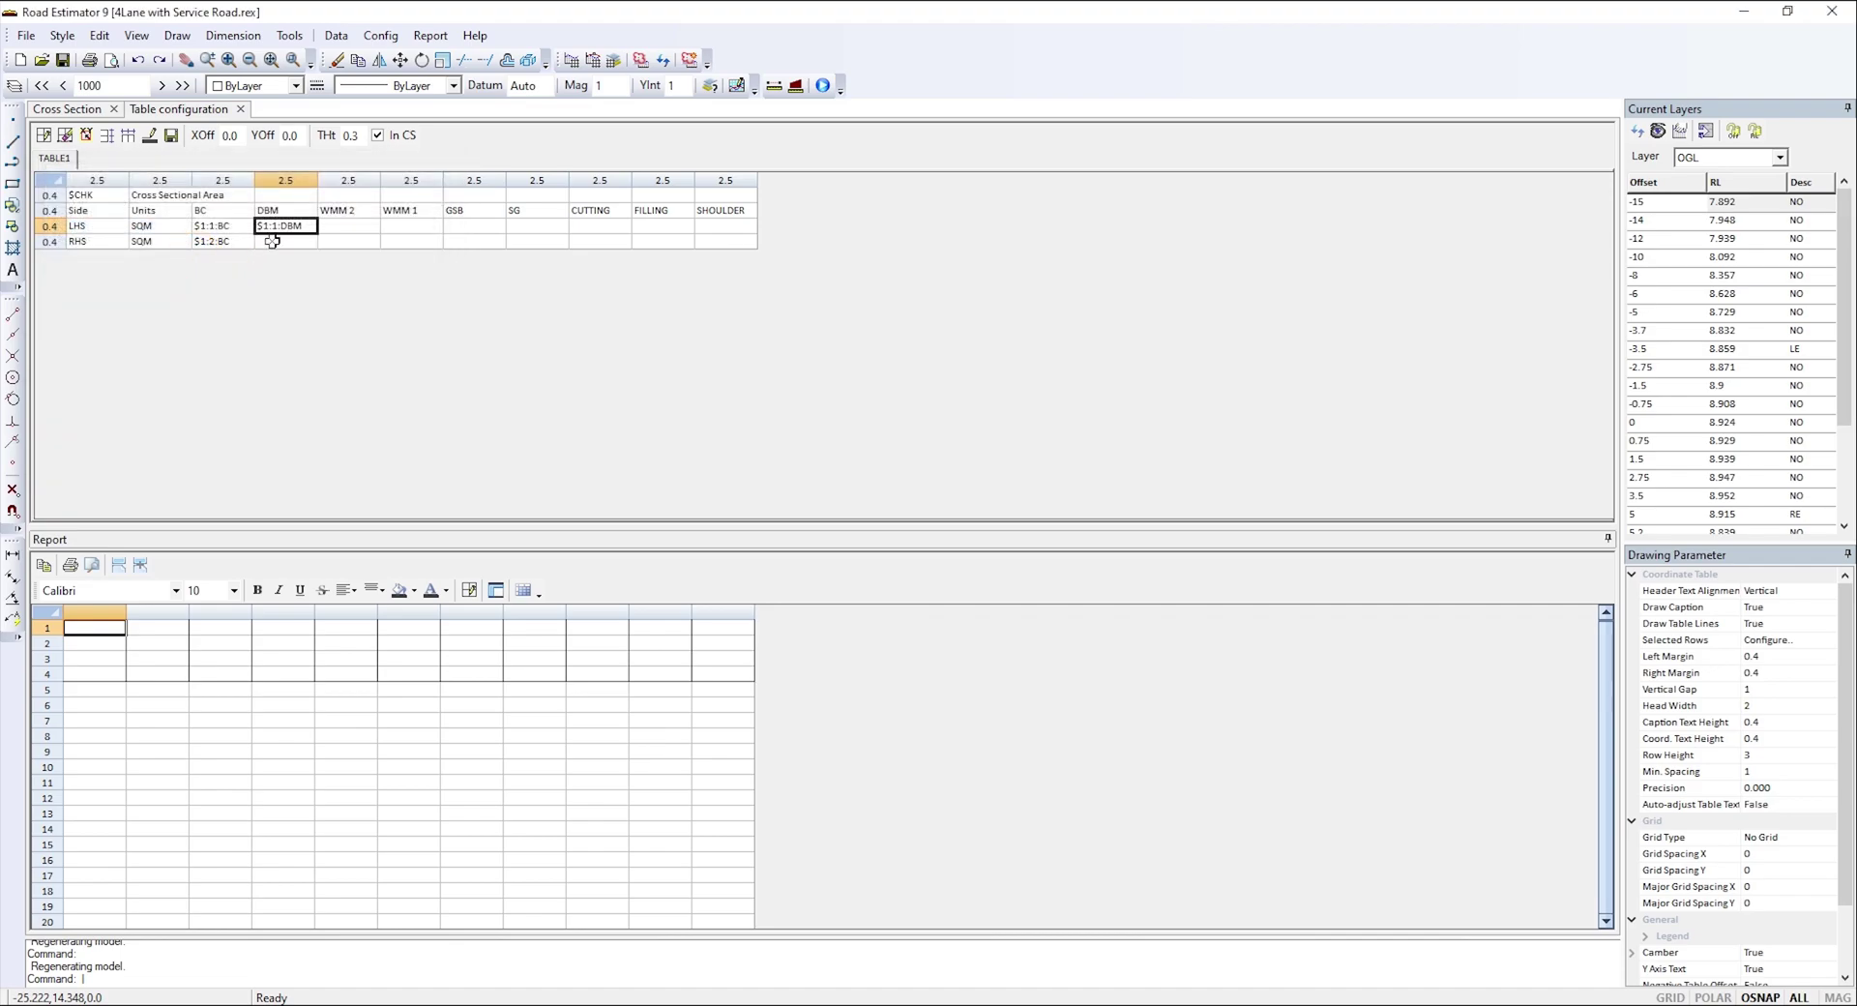
click(274, 239)
double_click(274, 240)
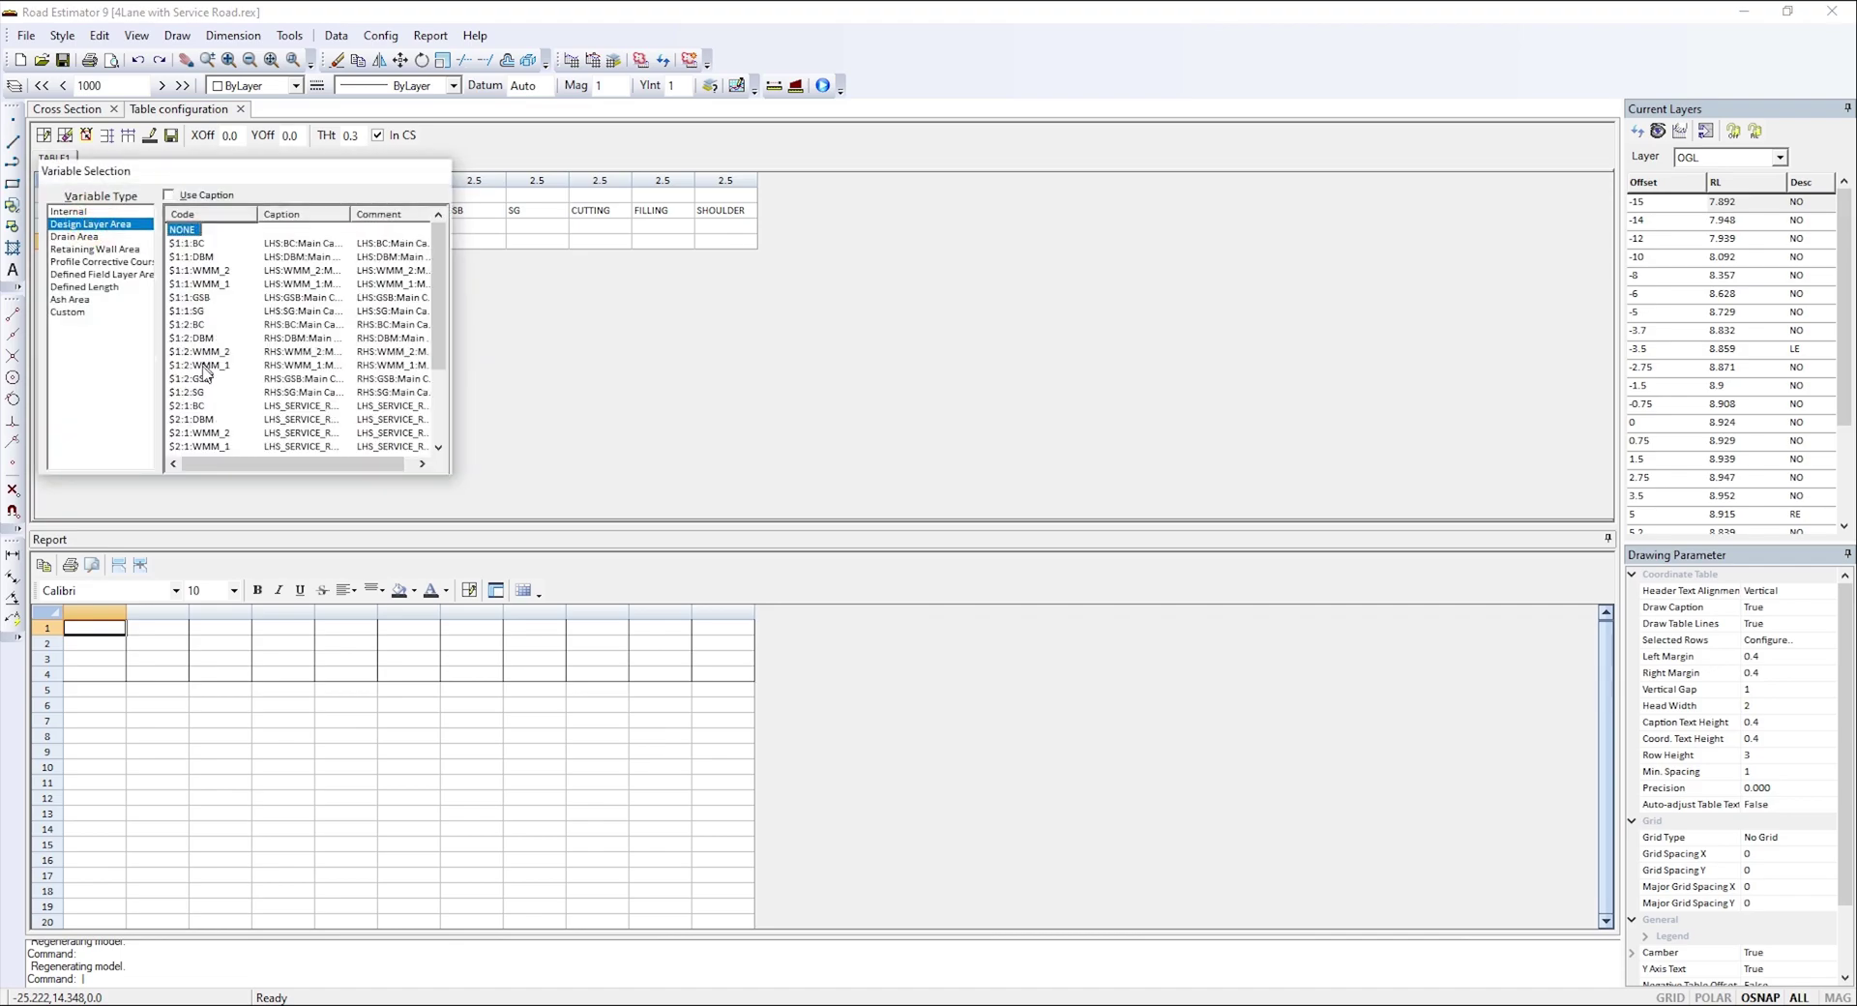
click(109, 225)
double_click(196, 338)
click(108, 226)
double_click(196, 338)
- Insert the Design Layer Area variables $1:1:GSB and $1:2:GSB in the GSB cells of the LHS and RHS rows
double_click(474, 225)
click(109, 225)
double_click(197, 297)
double_click(474, 240)
click(108, 225)
double_click(196, 378)
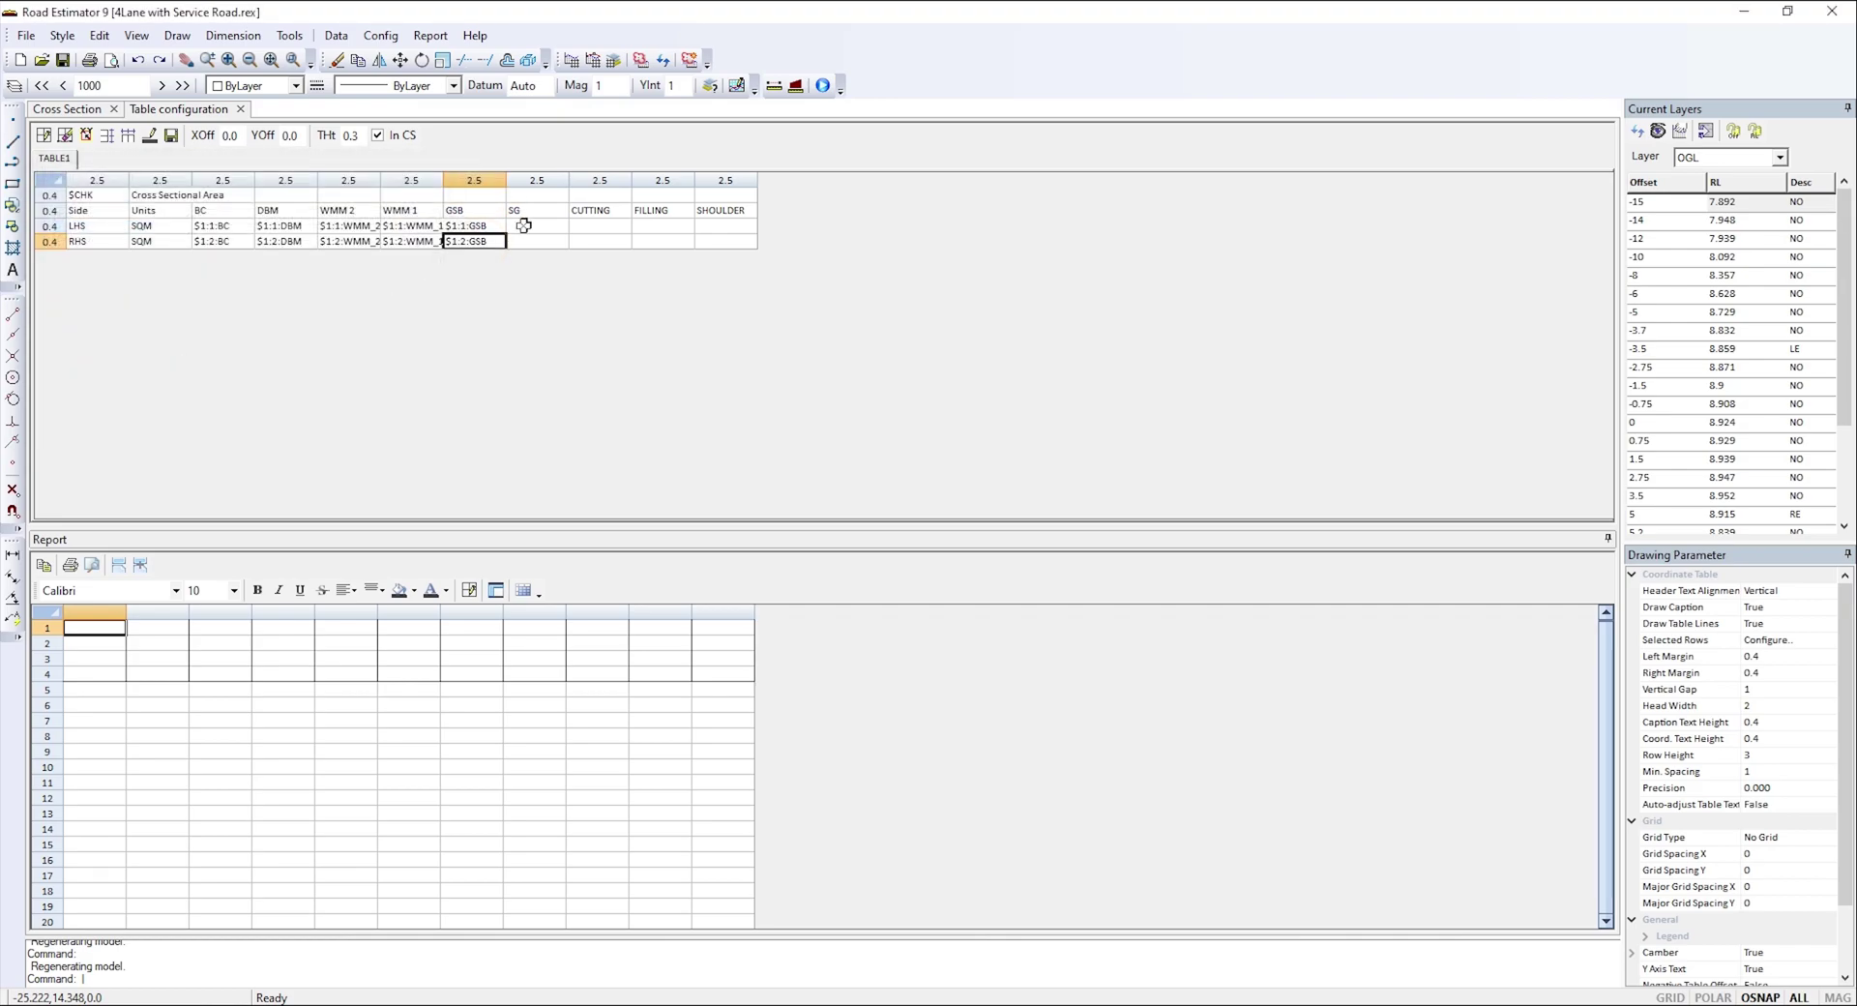
- Insert the Design Layer Area variables $1:1:SG and $1:2:SG in the SG cells of the LHS and RHS rows
double_click(527, 225)
click(109, 225)
double_click(195, 311)
double_click(527, 240)
click(108, 225)
double_click(198, 392)
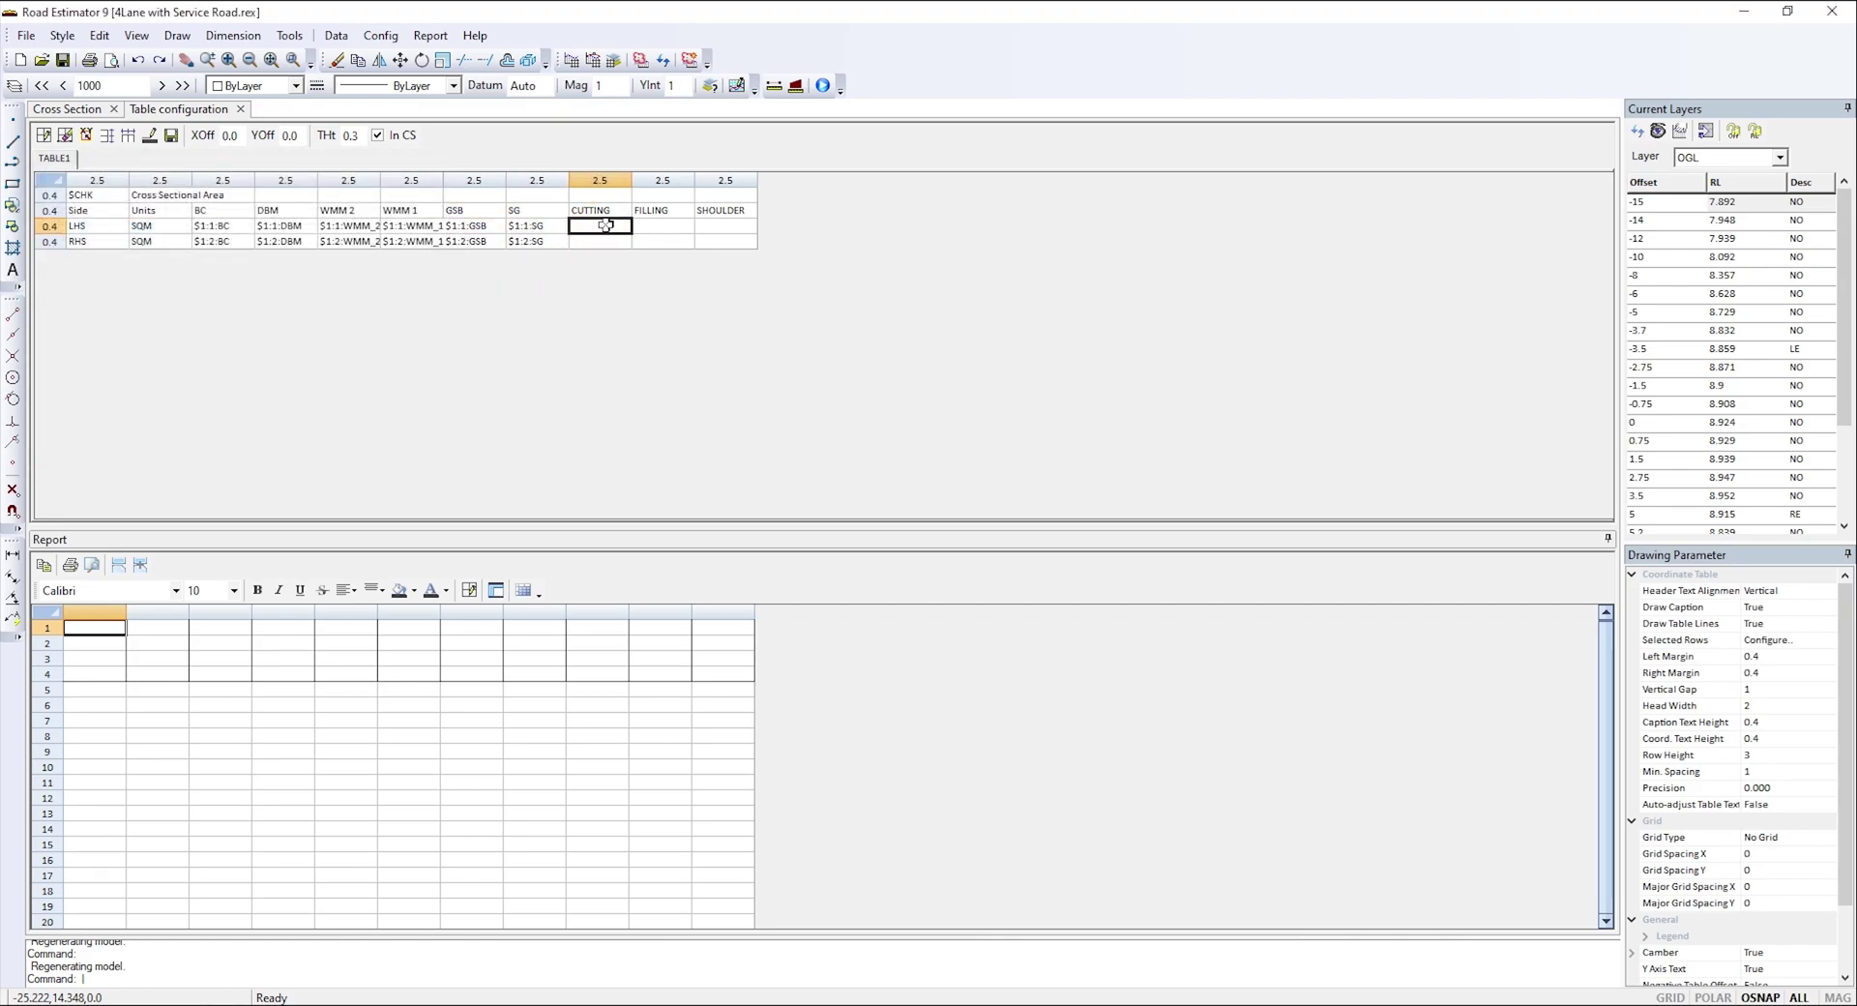
- Insert the Internal variables $LSHF1 and $RSHF1 in the SHOULDER cells of the LHS and RHS rows
drag(613, 228, 658, 241)
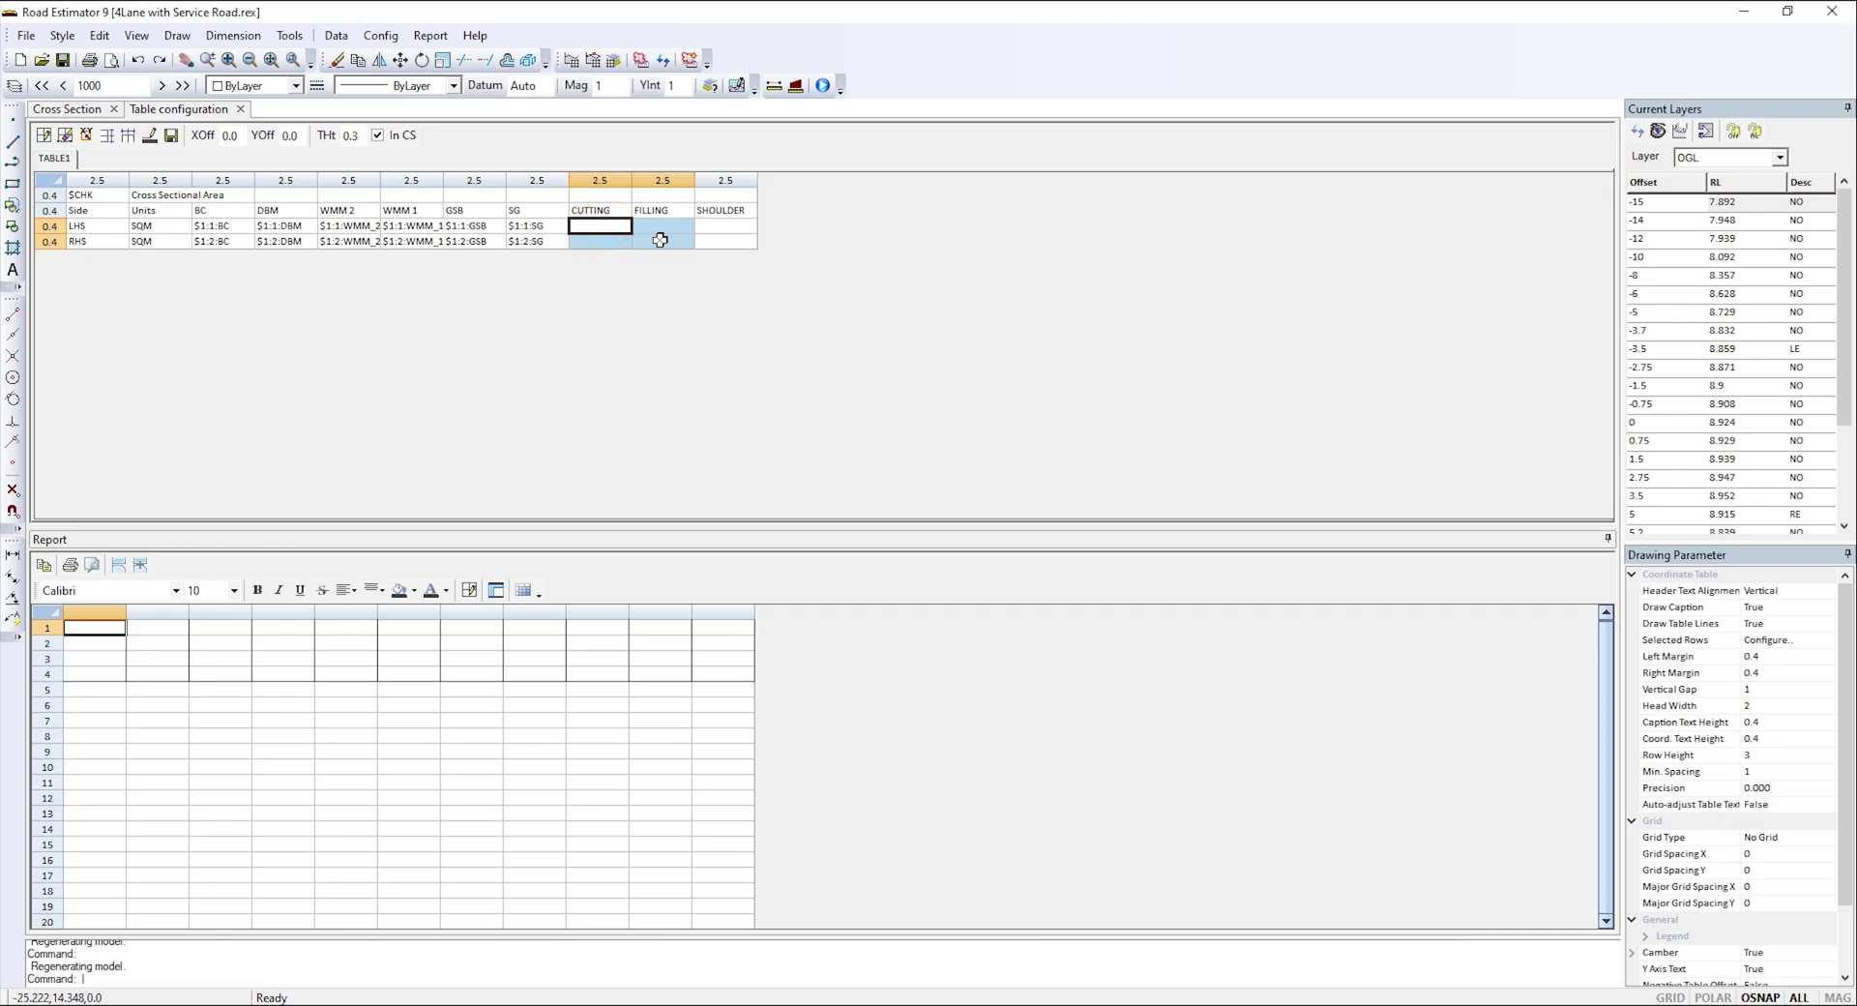
click(723, 233)
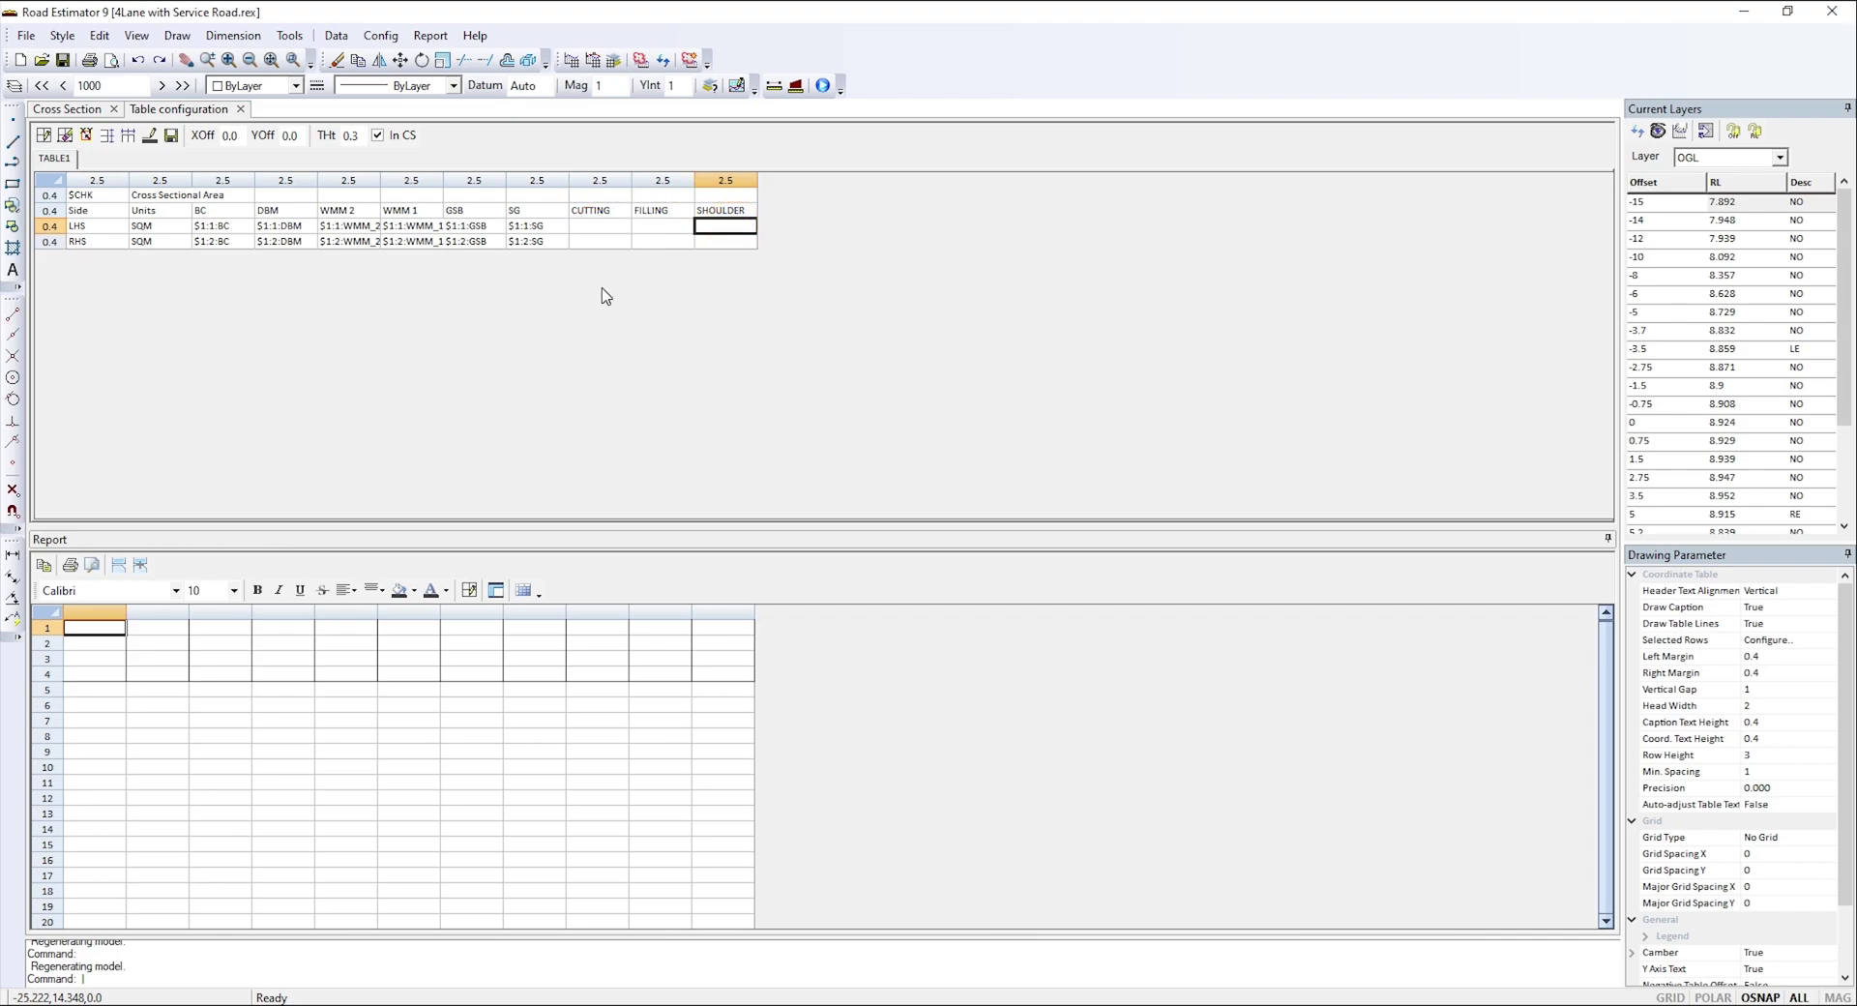
click(86, 135)
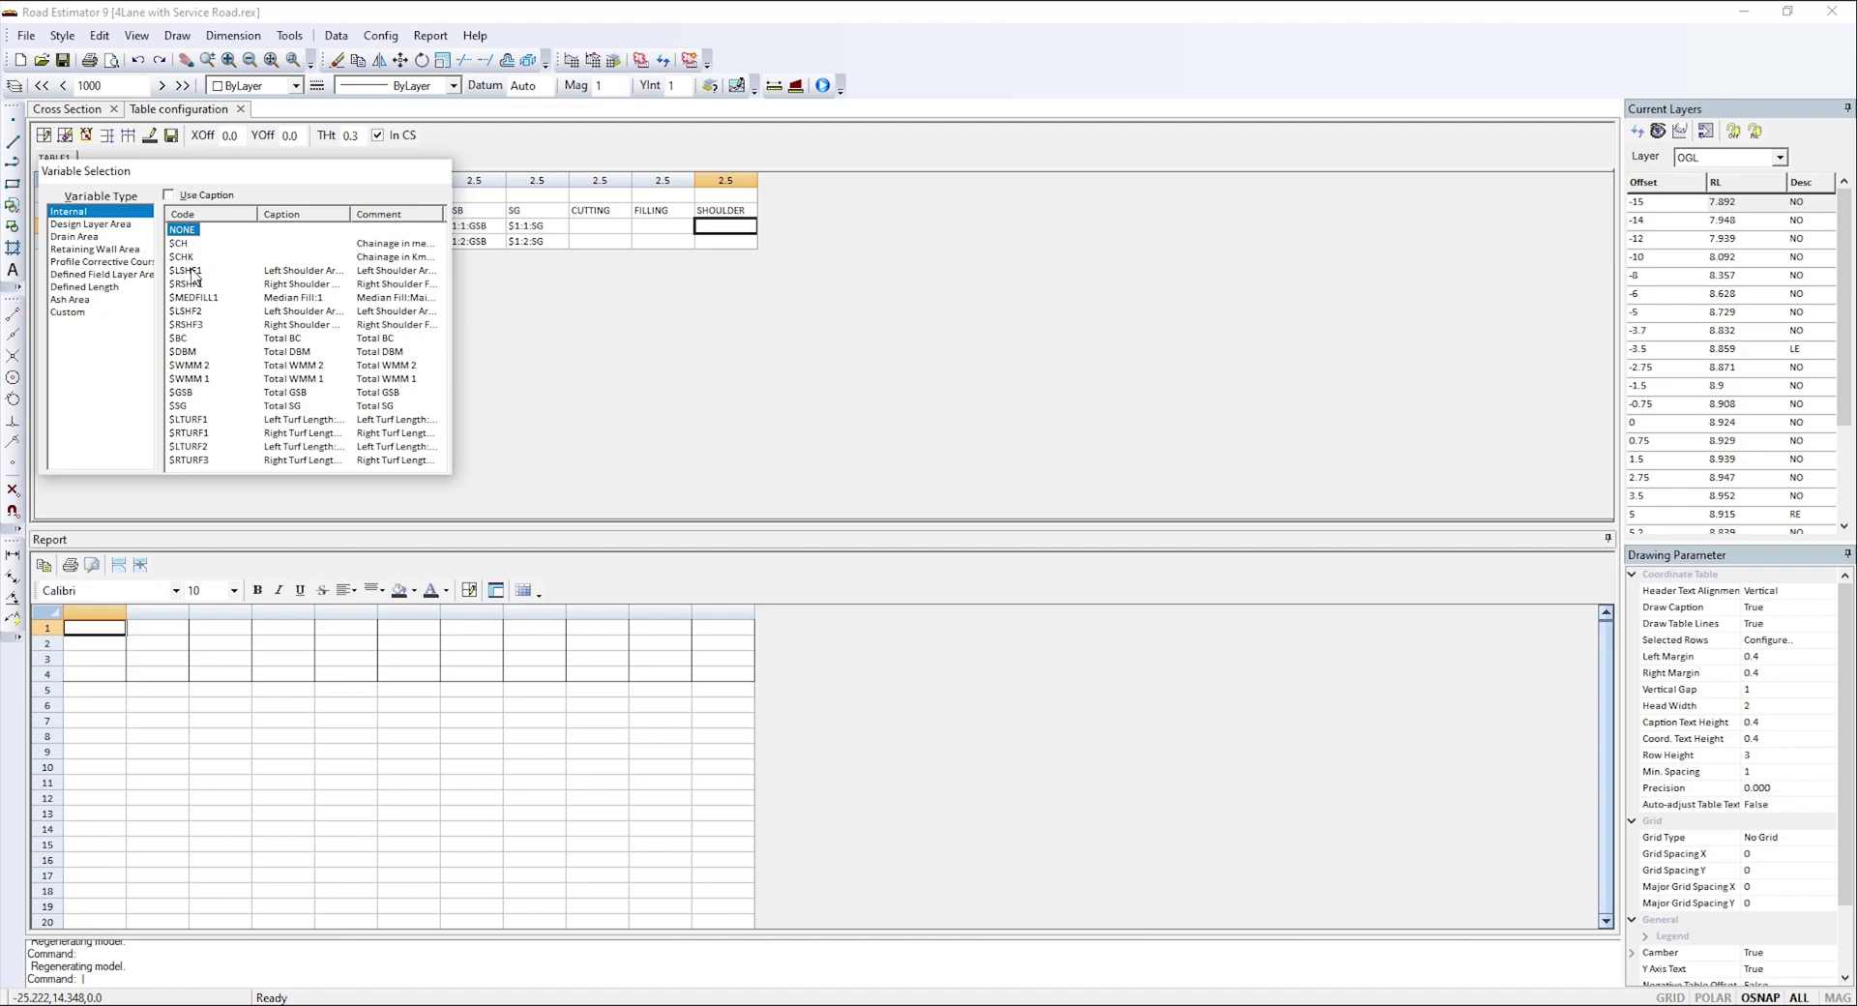
double_click(194, 284)
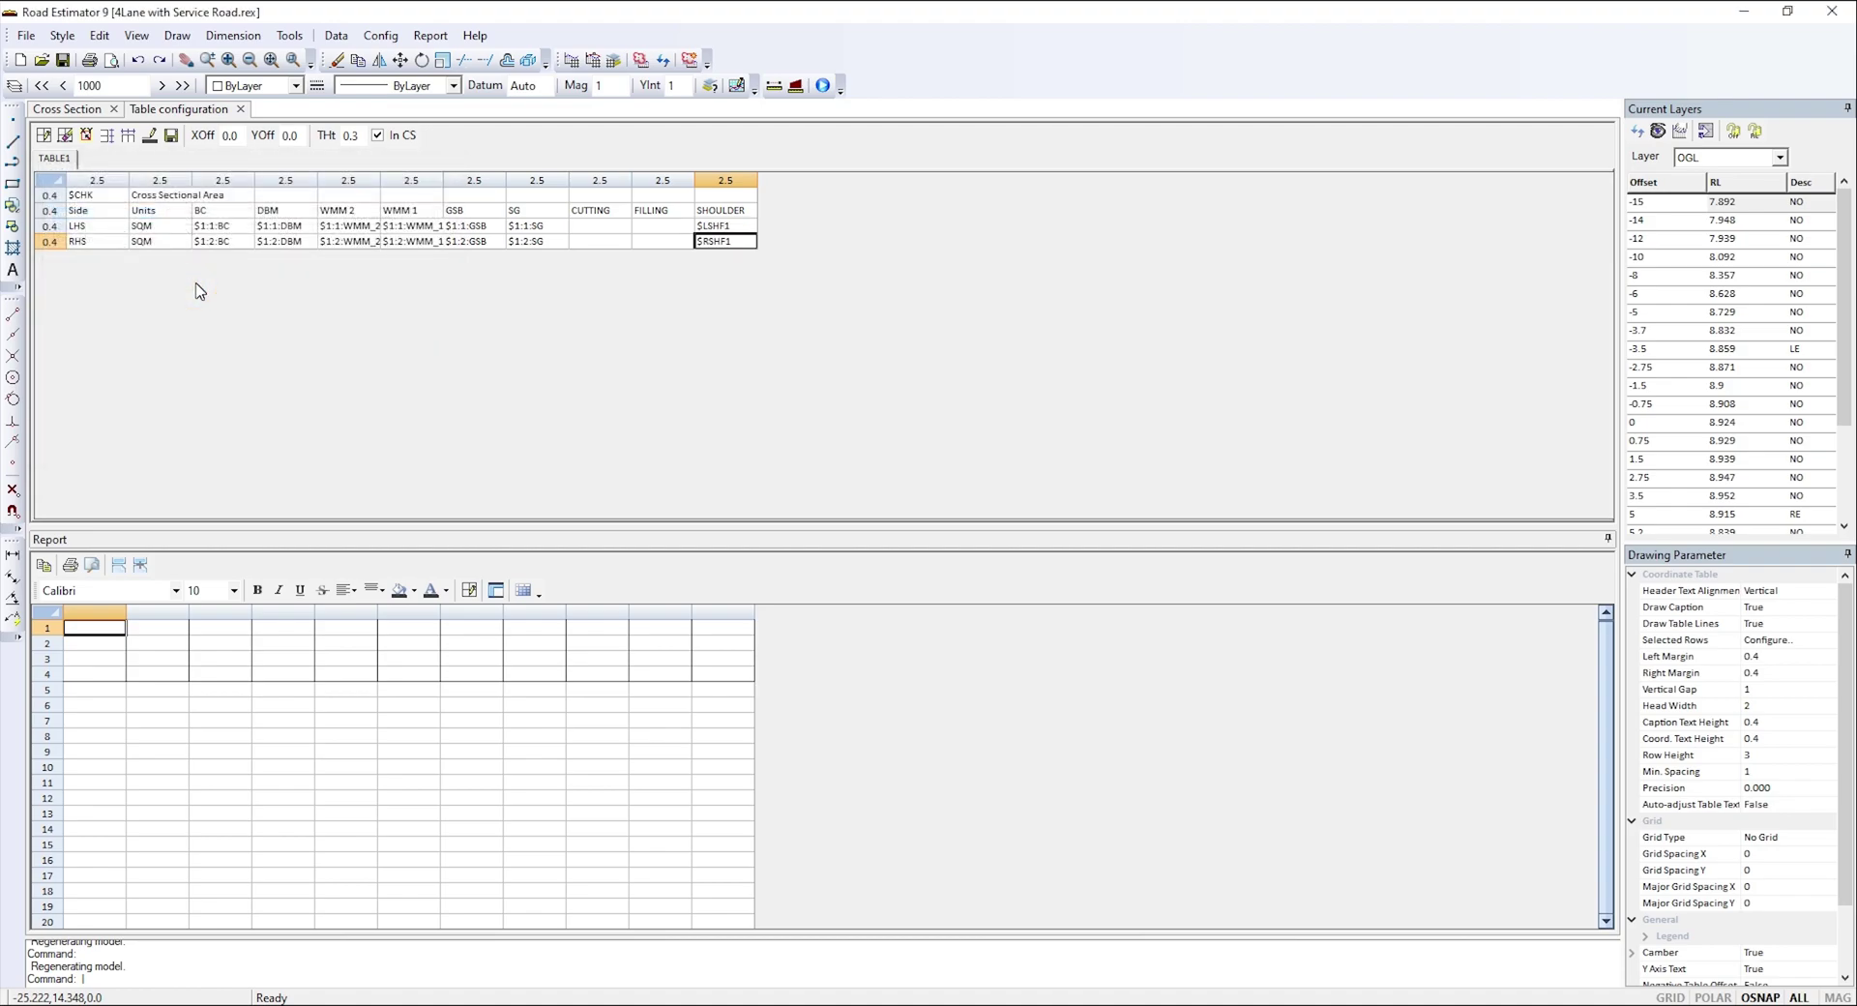
- Open the field areas settings of the user defined variables for the cutting and filling quantities
click(601, 226)
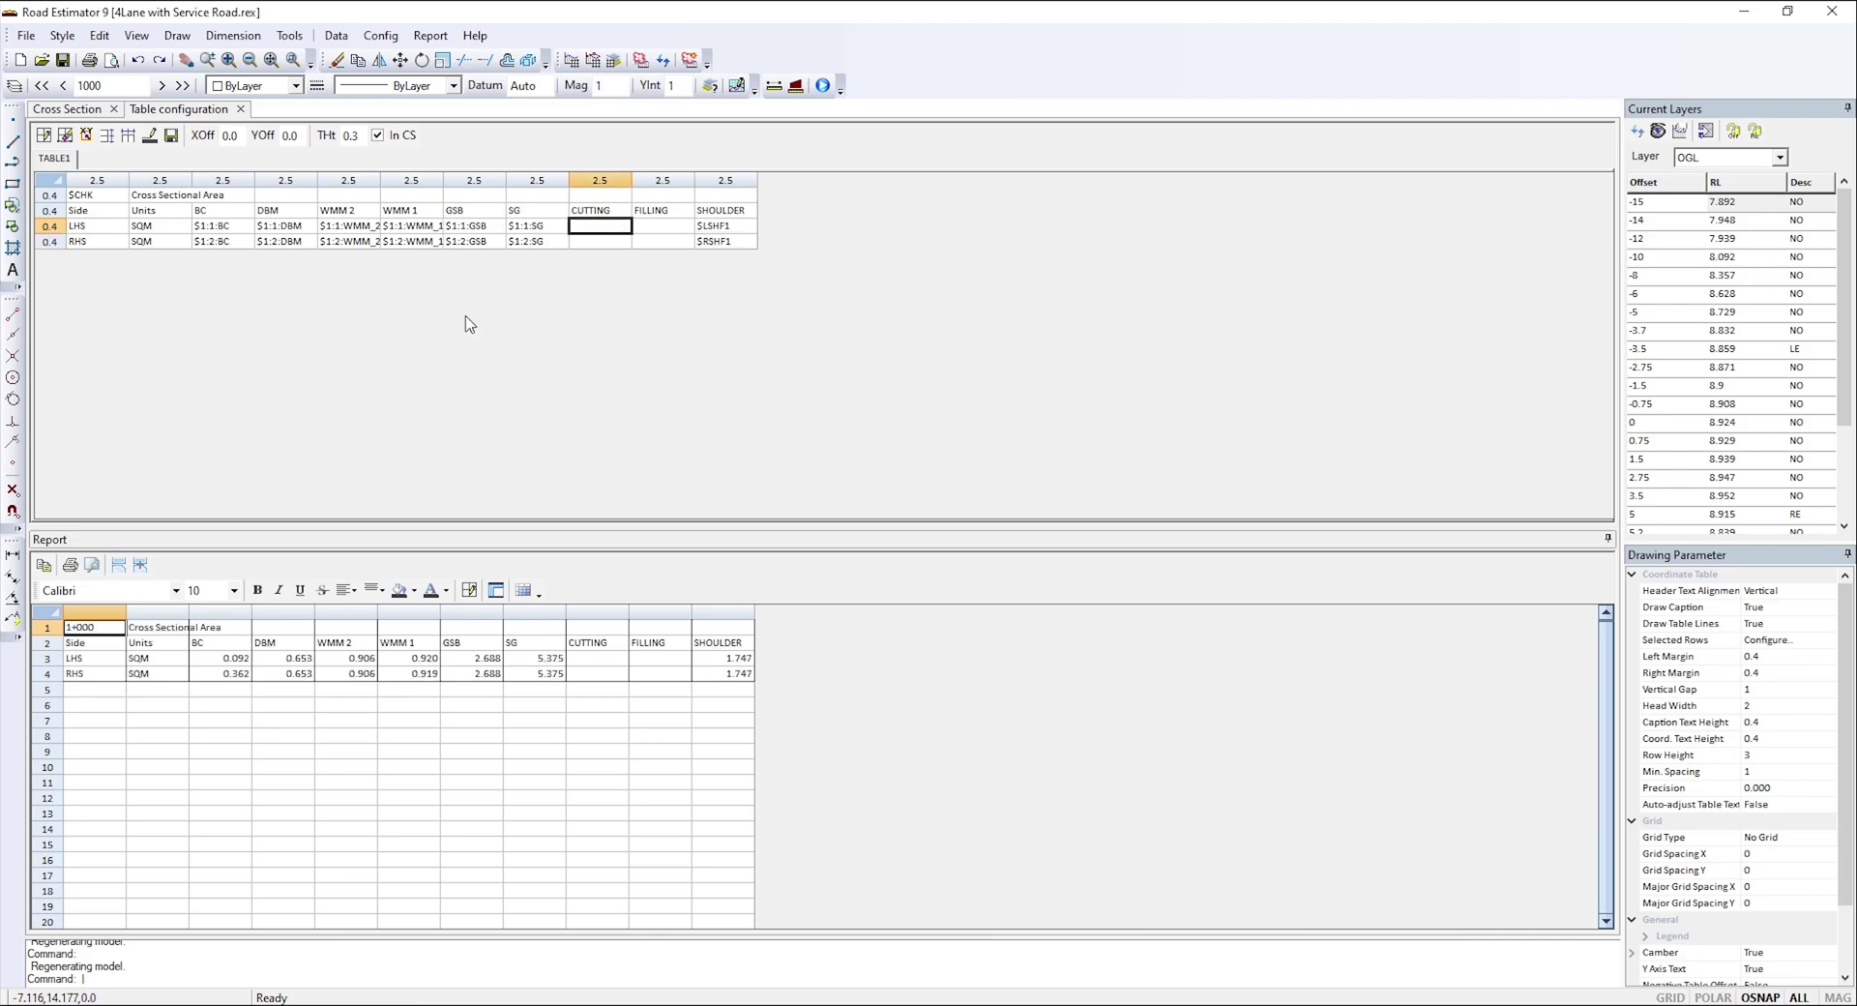
drag(619, 226, 643, 230)
click(613, 231)
click(383, 39)
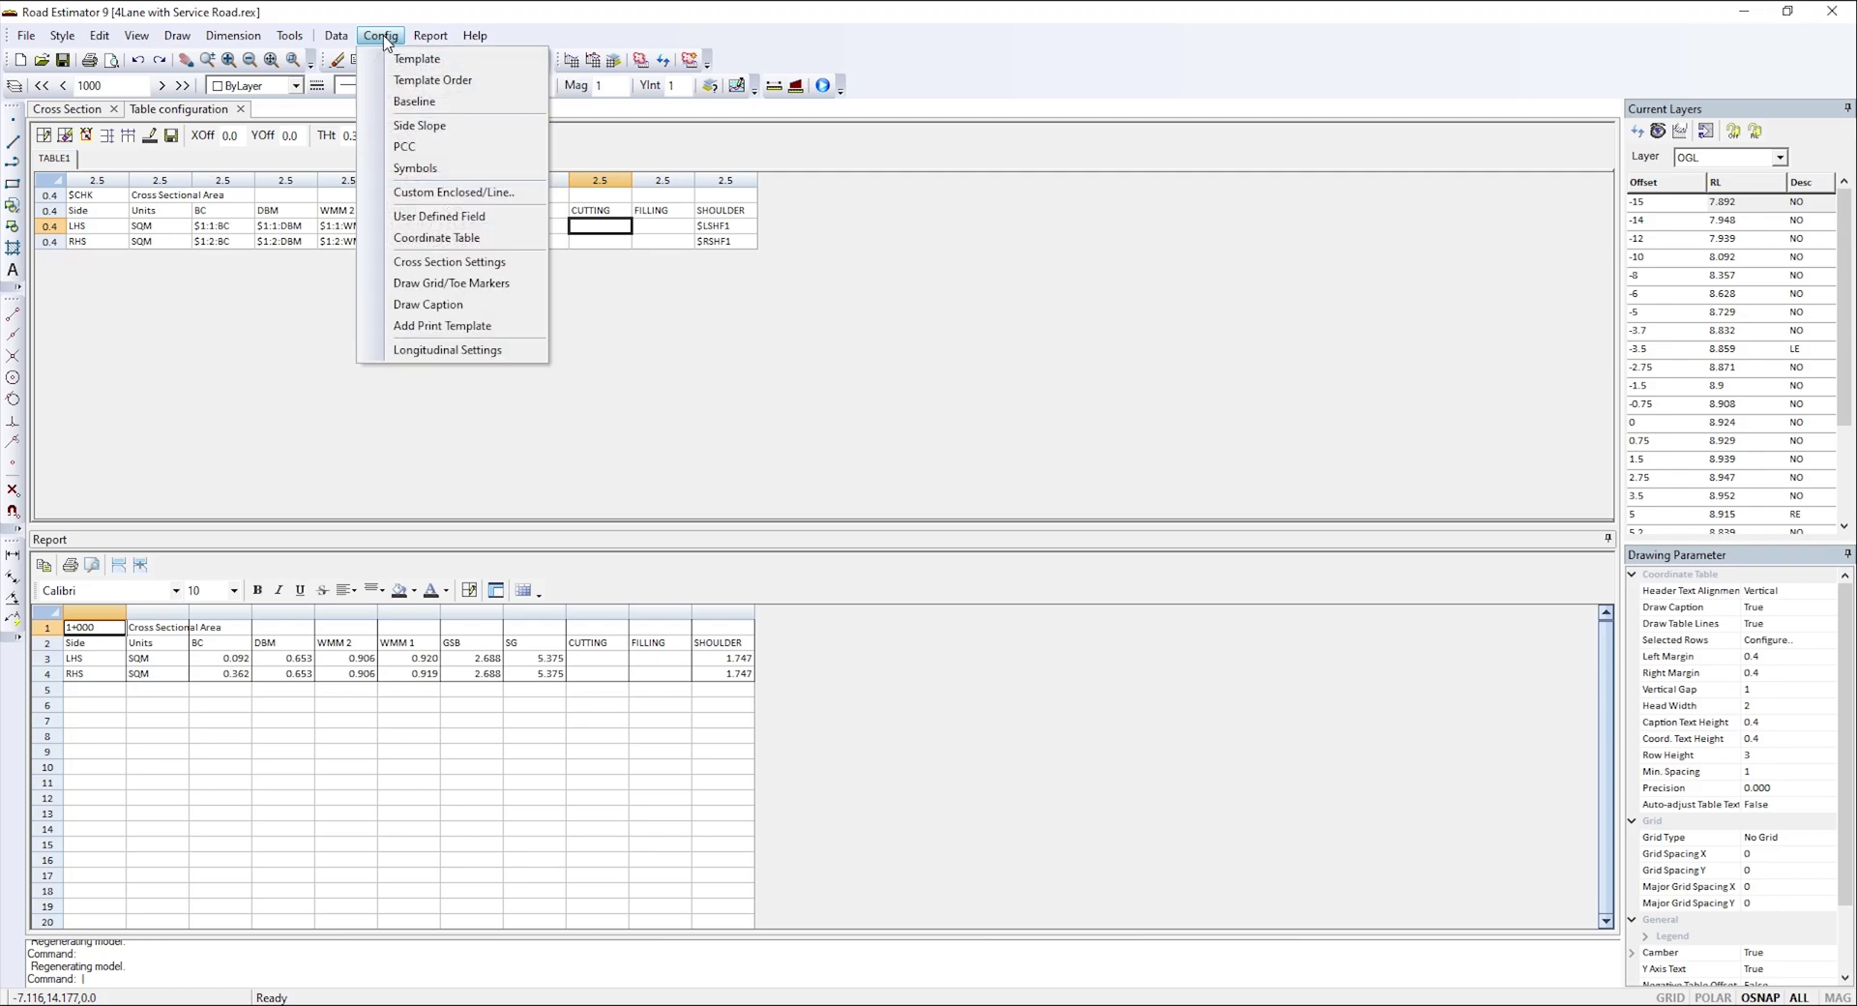
click(452, 219)
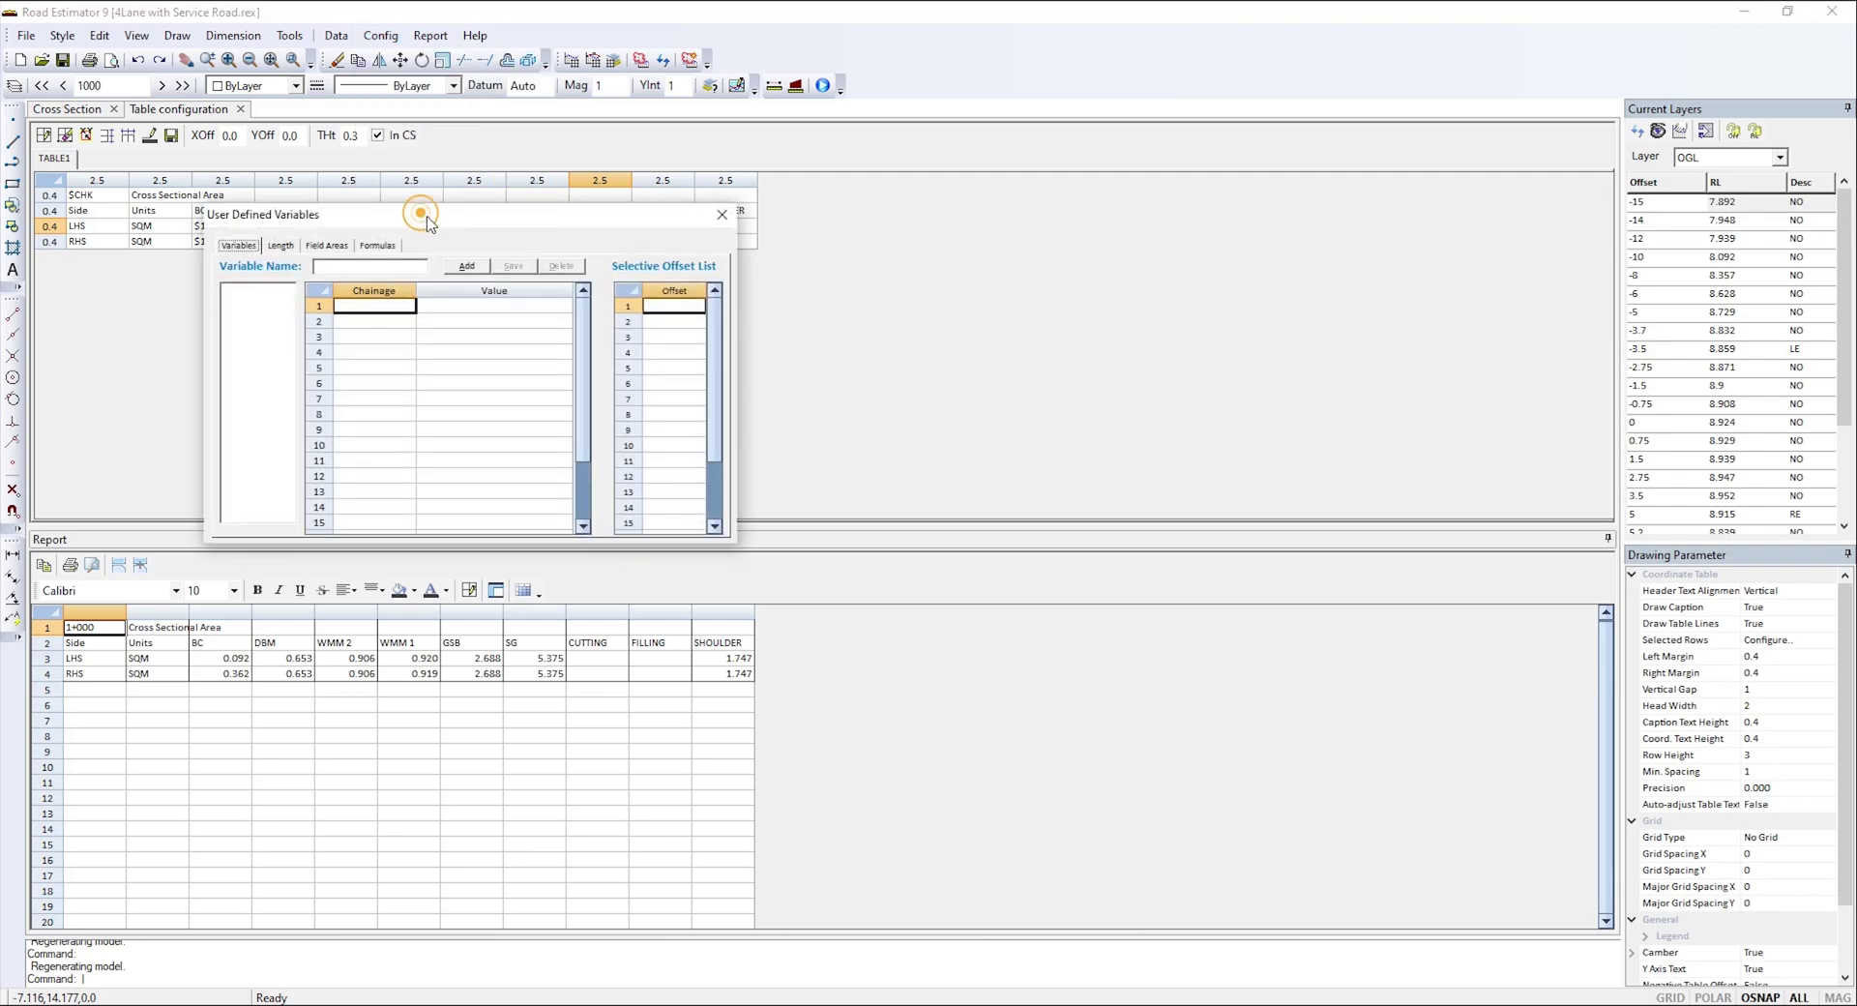
drag(424, 219, 491, 253)
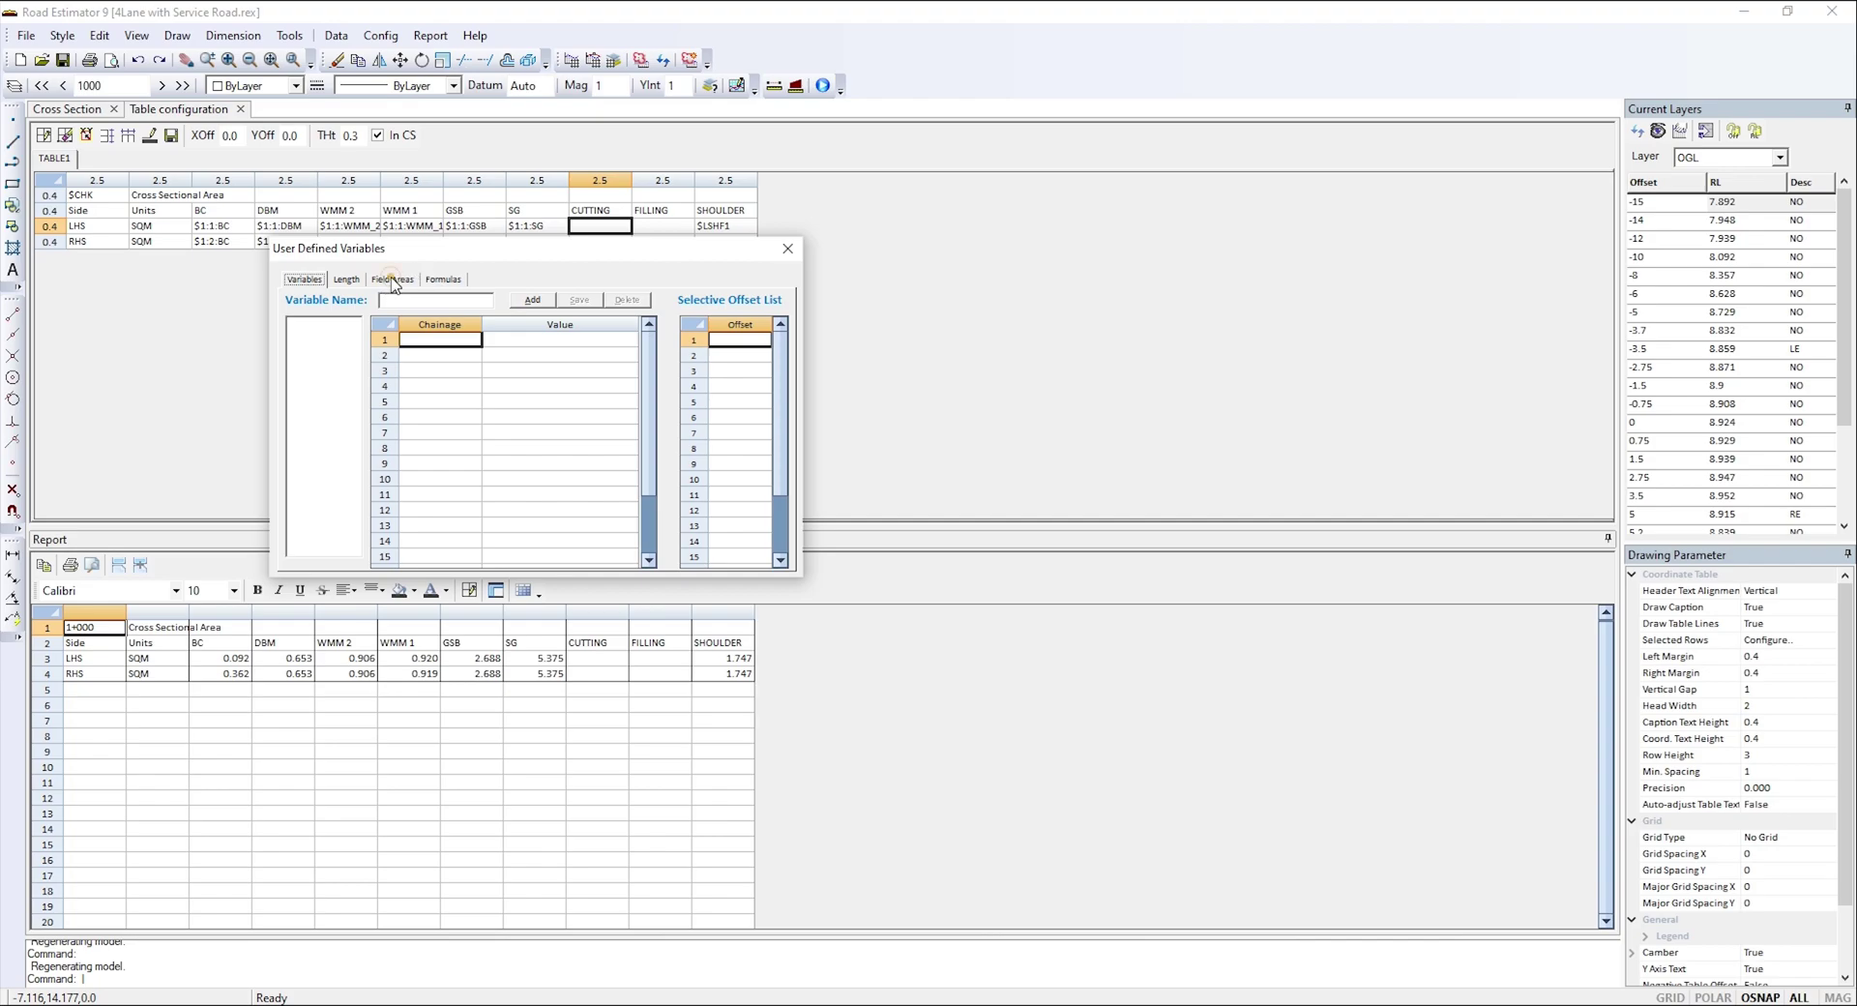
click(391, 279)
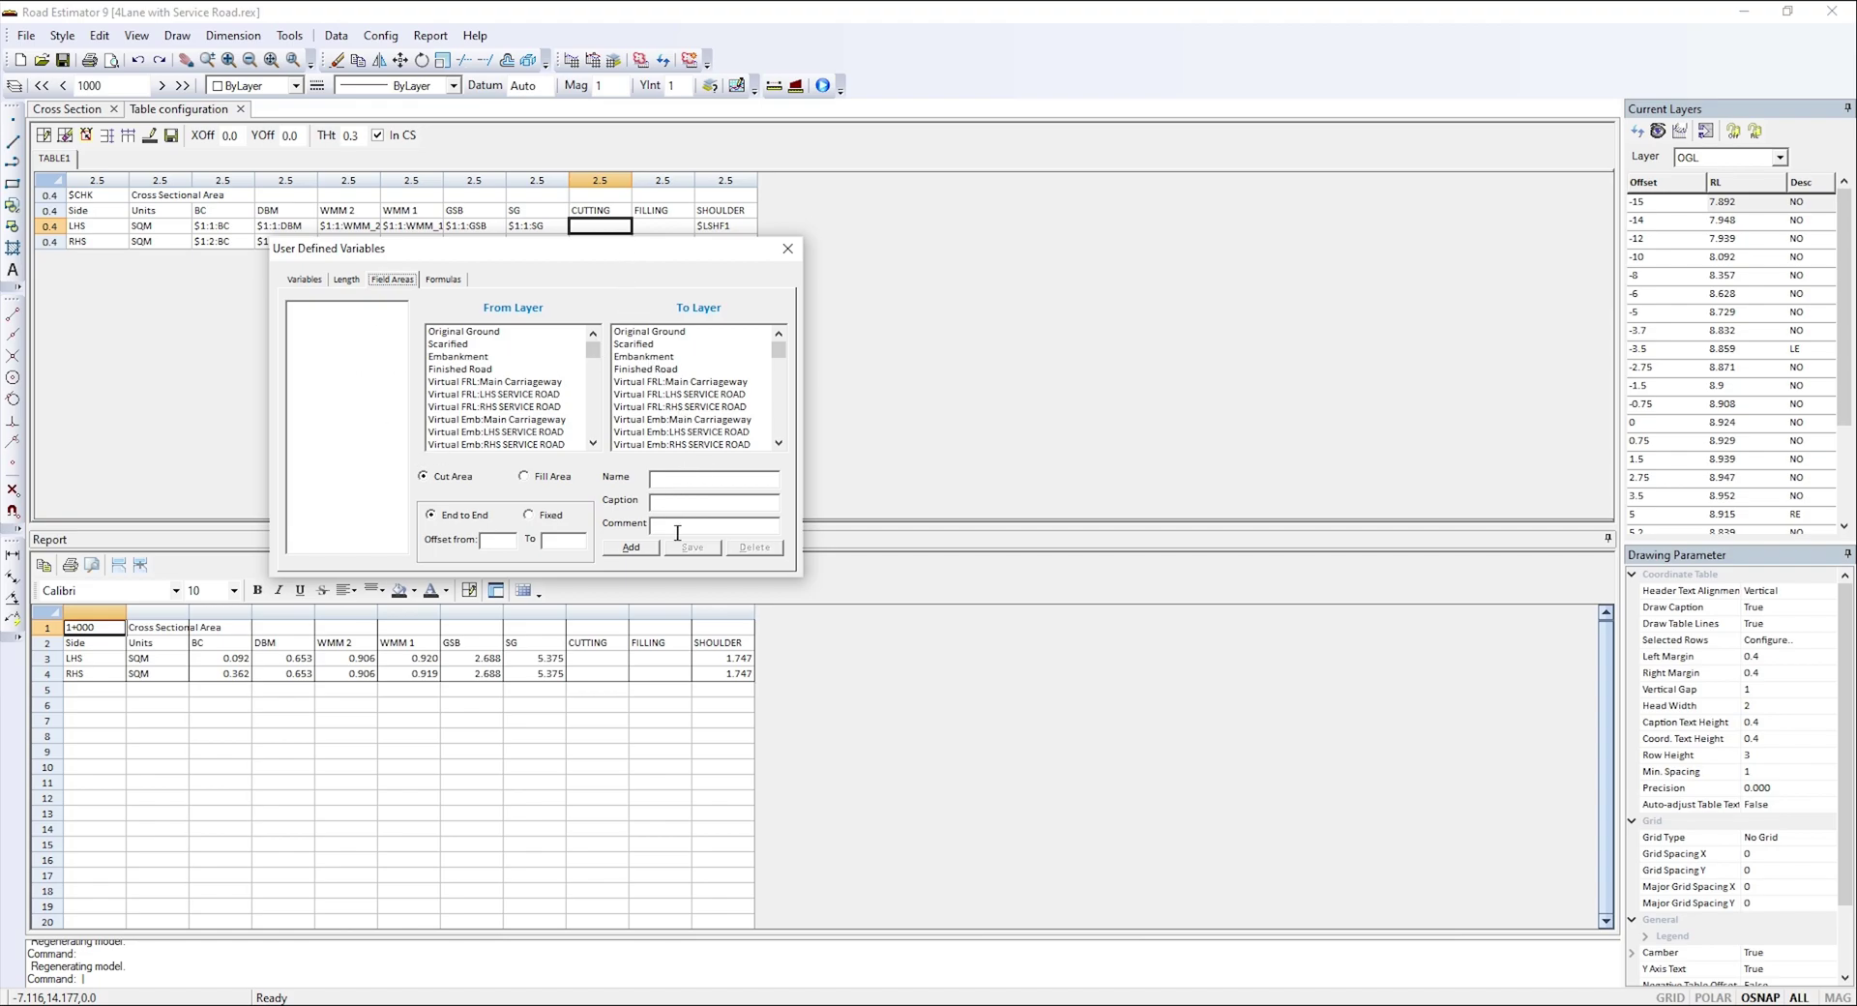
- Add a cut area variable with name and caption LHS CUT, from layer DLBOT:1:LHS:SG to Original Ground
click(633, 547)
click(691, 499)
scroll(467, 396, down, 1)
scroll(467, 397, down, 10)
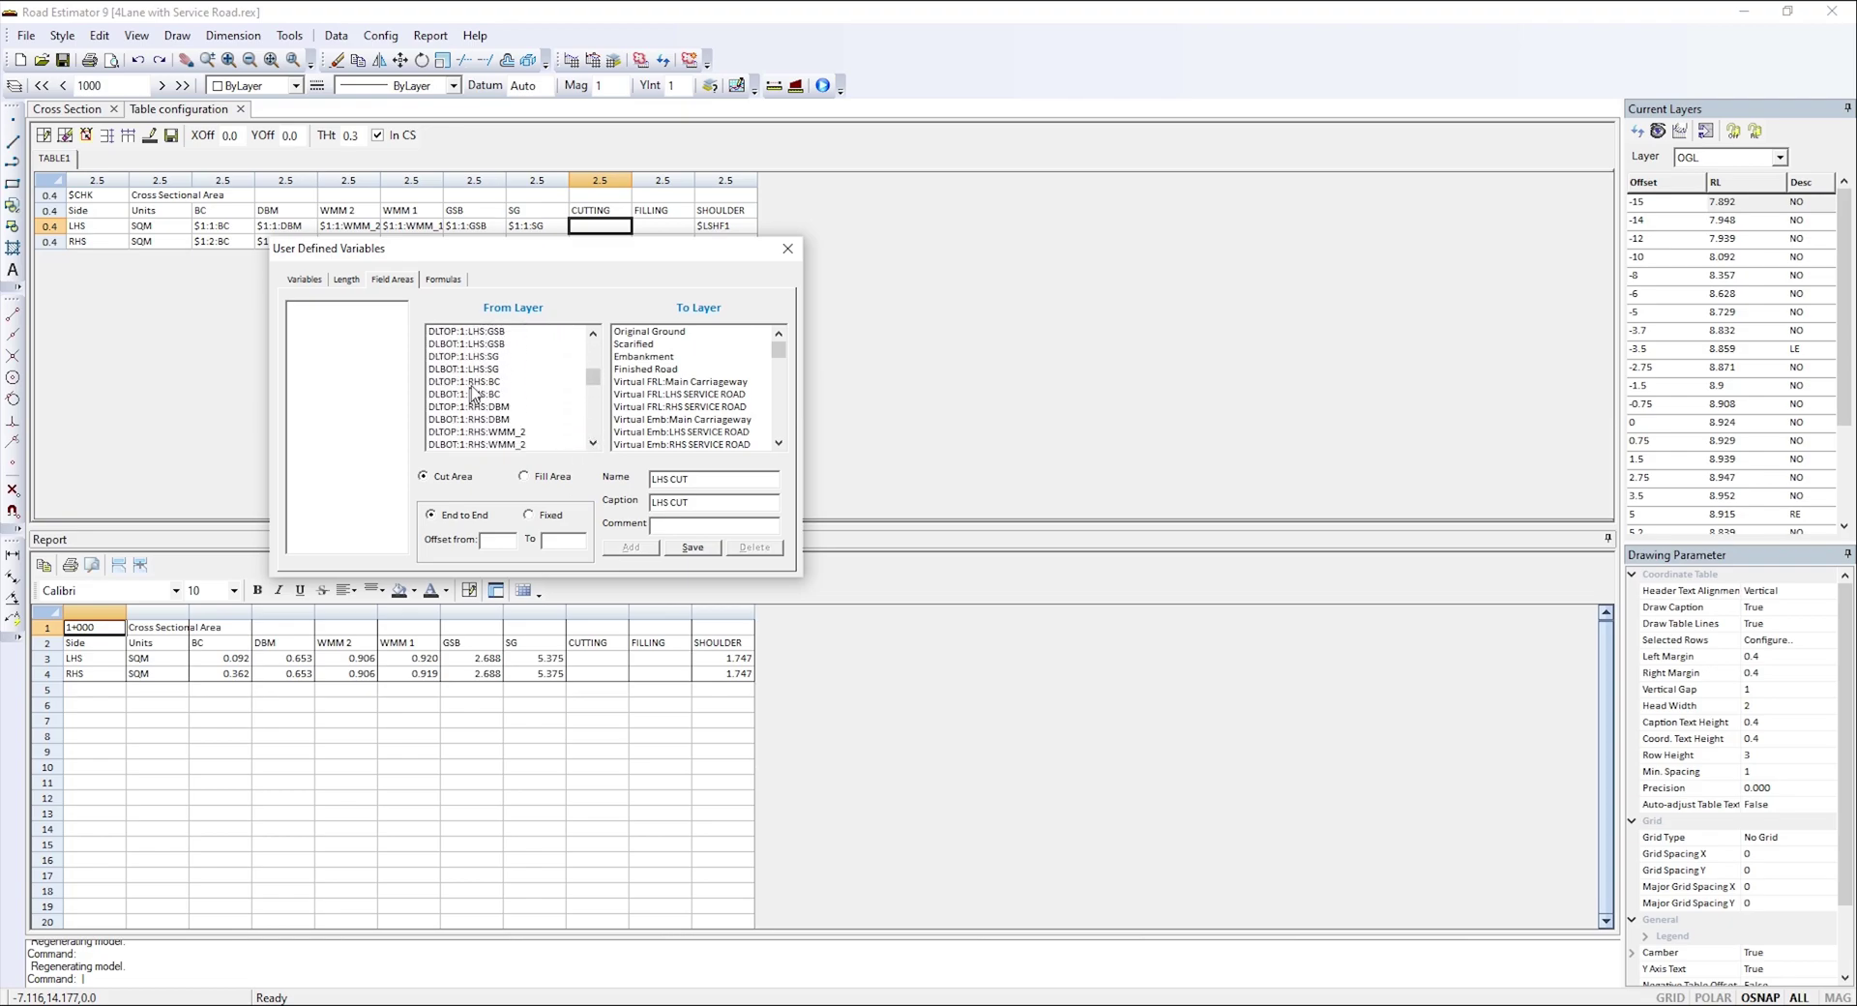
click(449, 371)
click(677, 334)
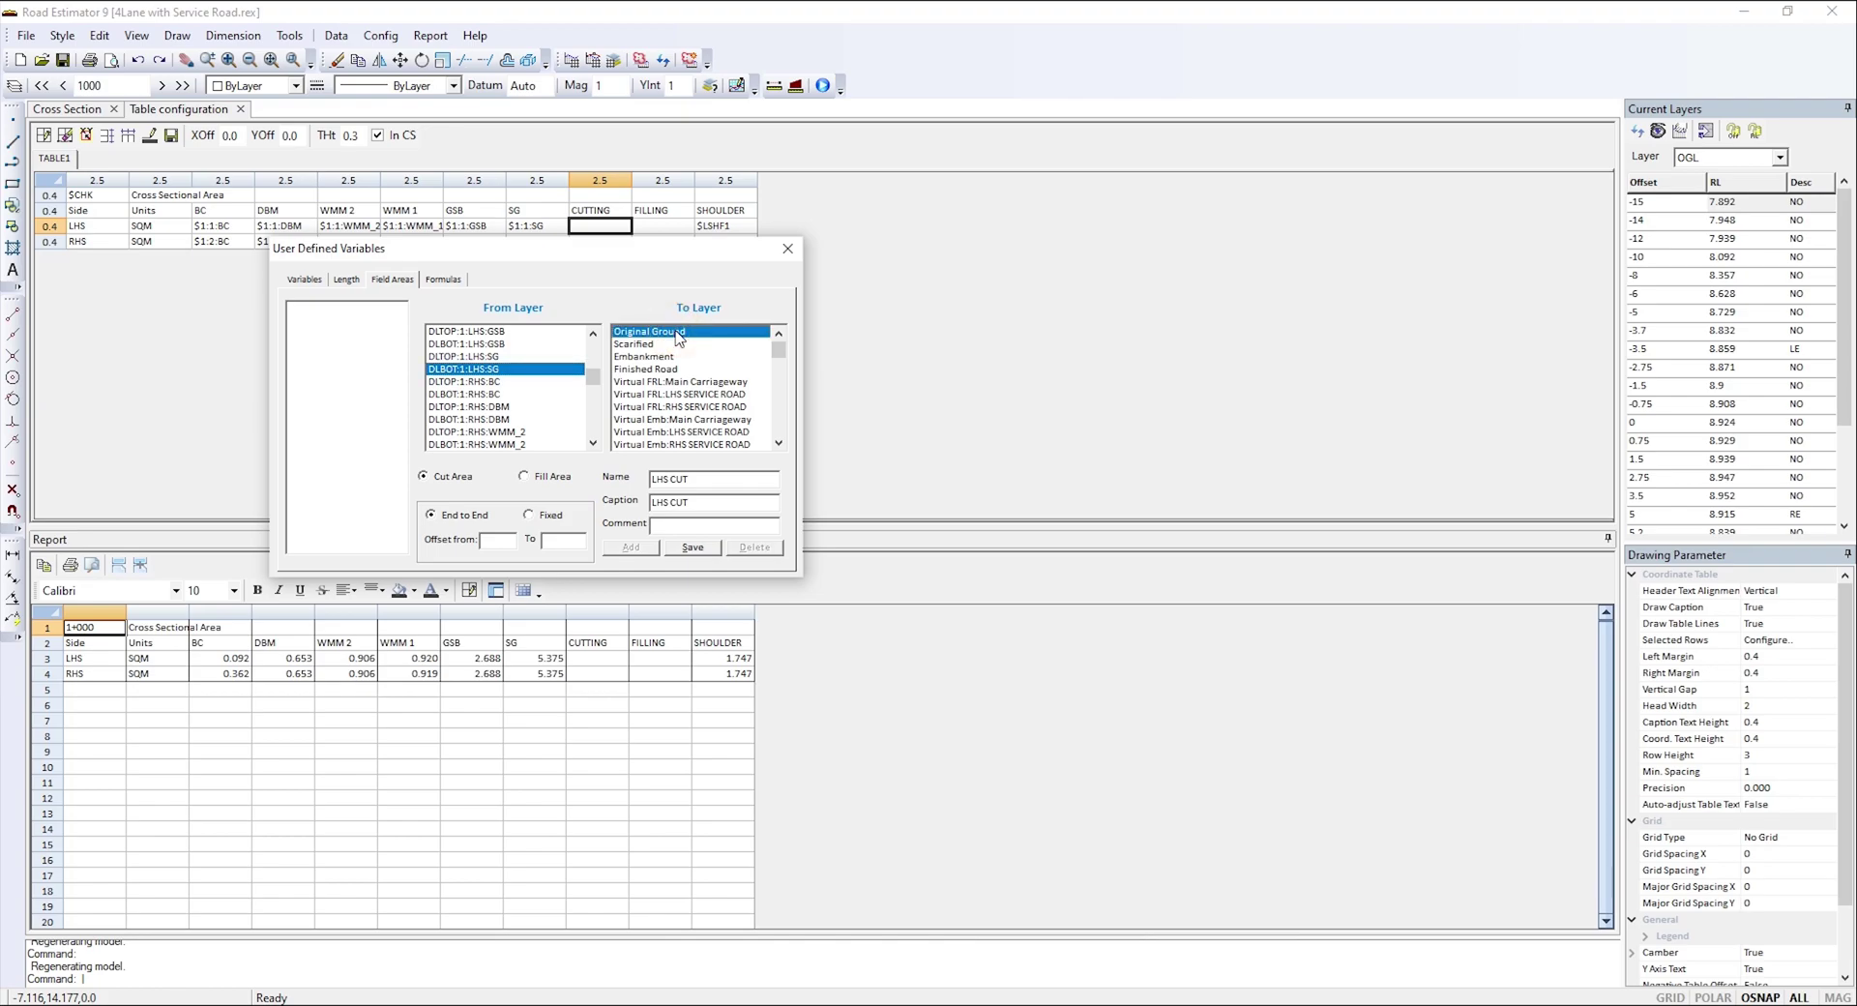
- Set the LHS CUT offsets from left carriageway LCW1 to proposed center PC1 and save the variable
click(493, 541)
double_click(493, 541)
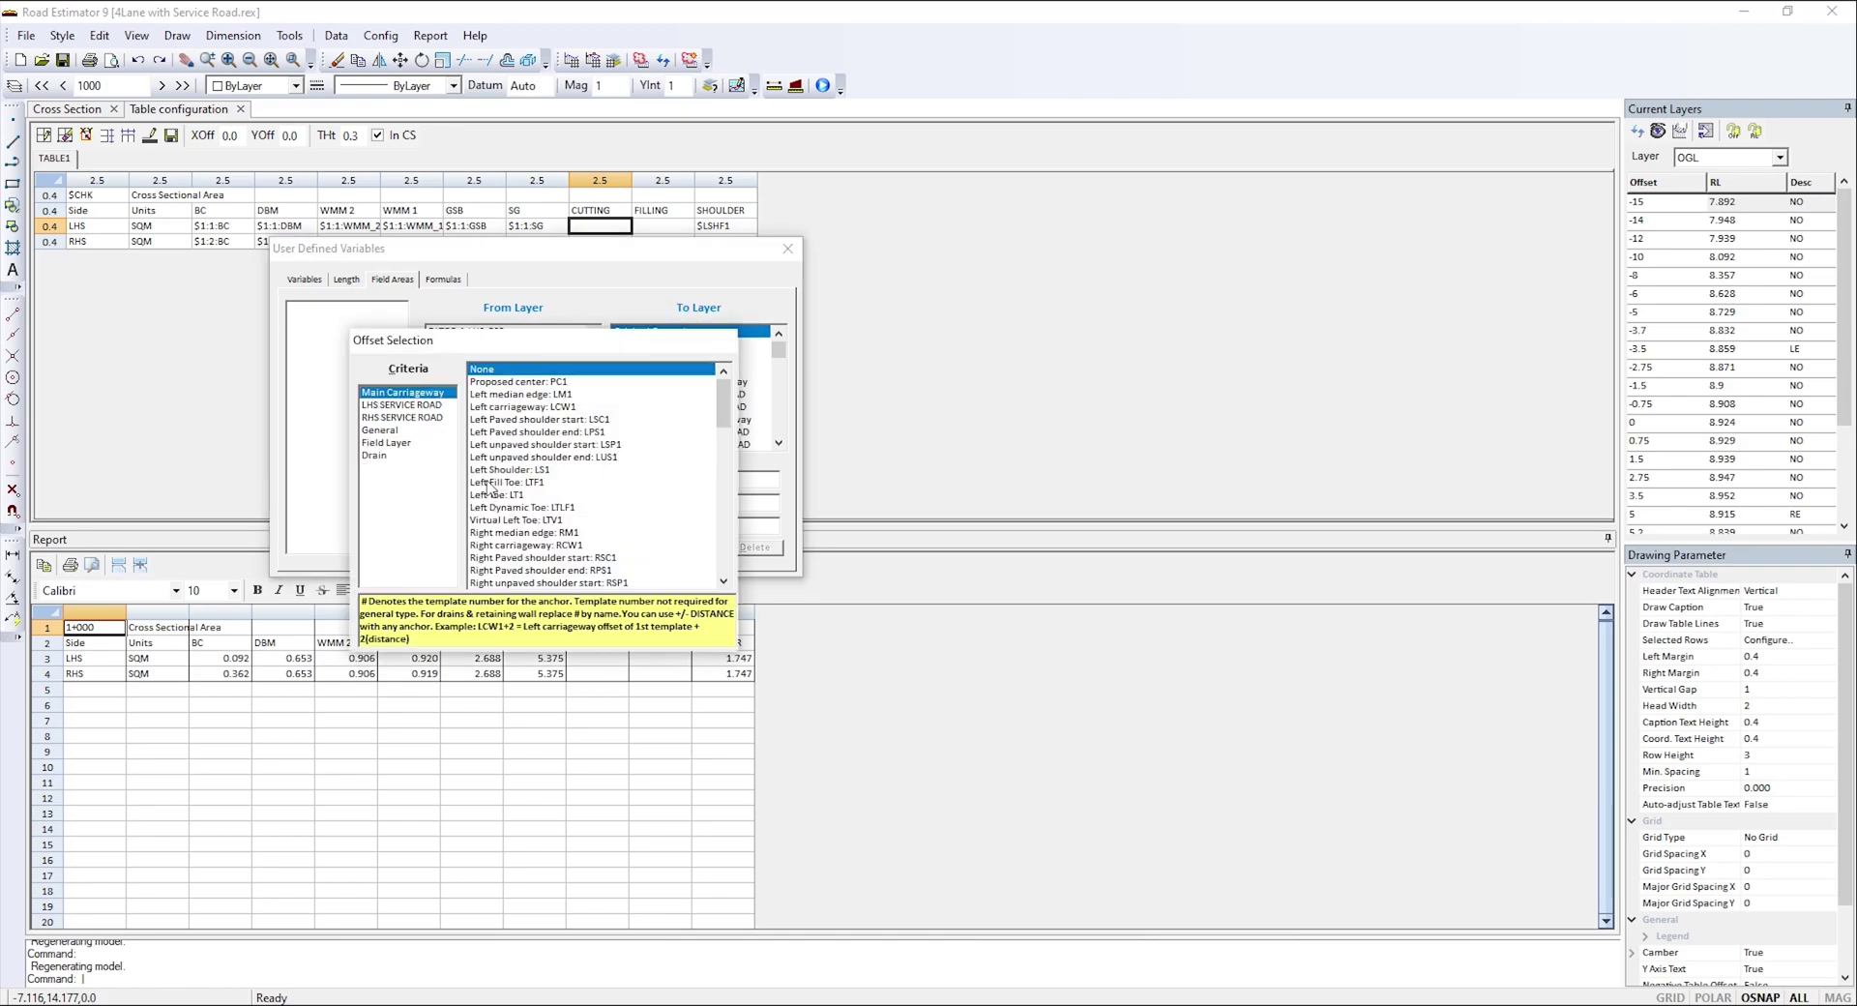
double_click(534, 407)
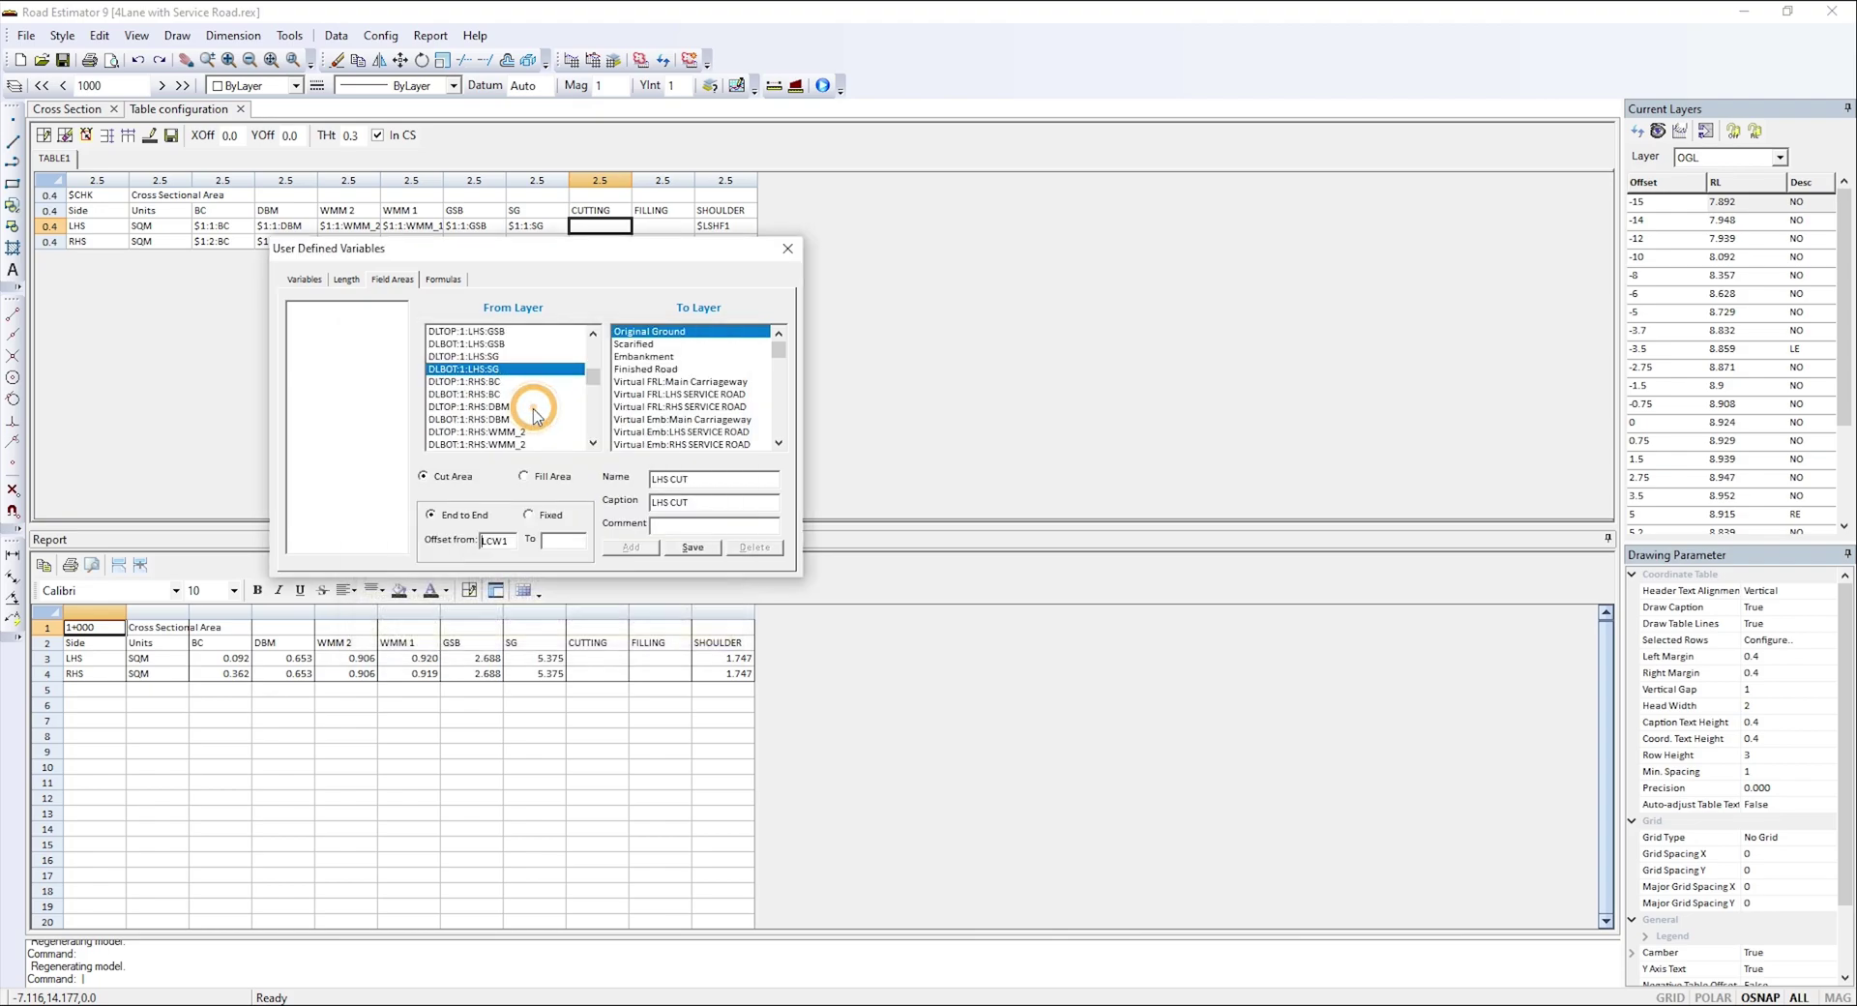
double_click(558, 546)
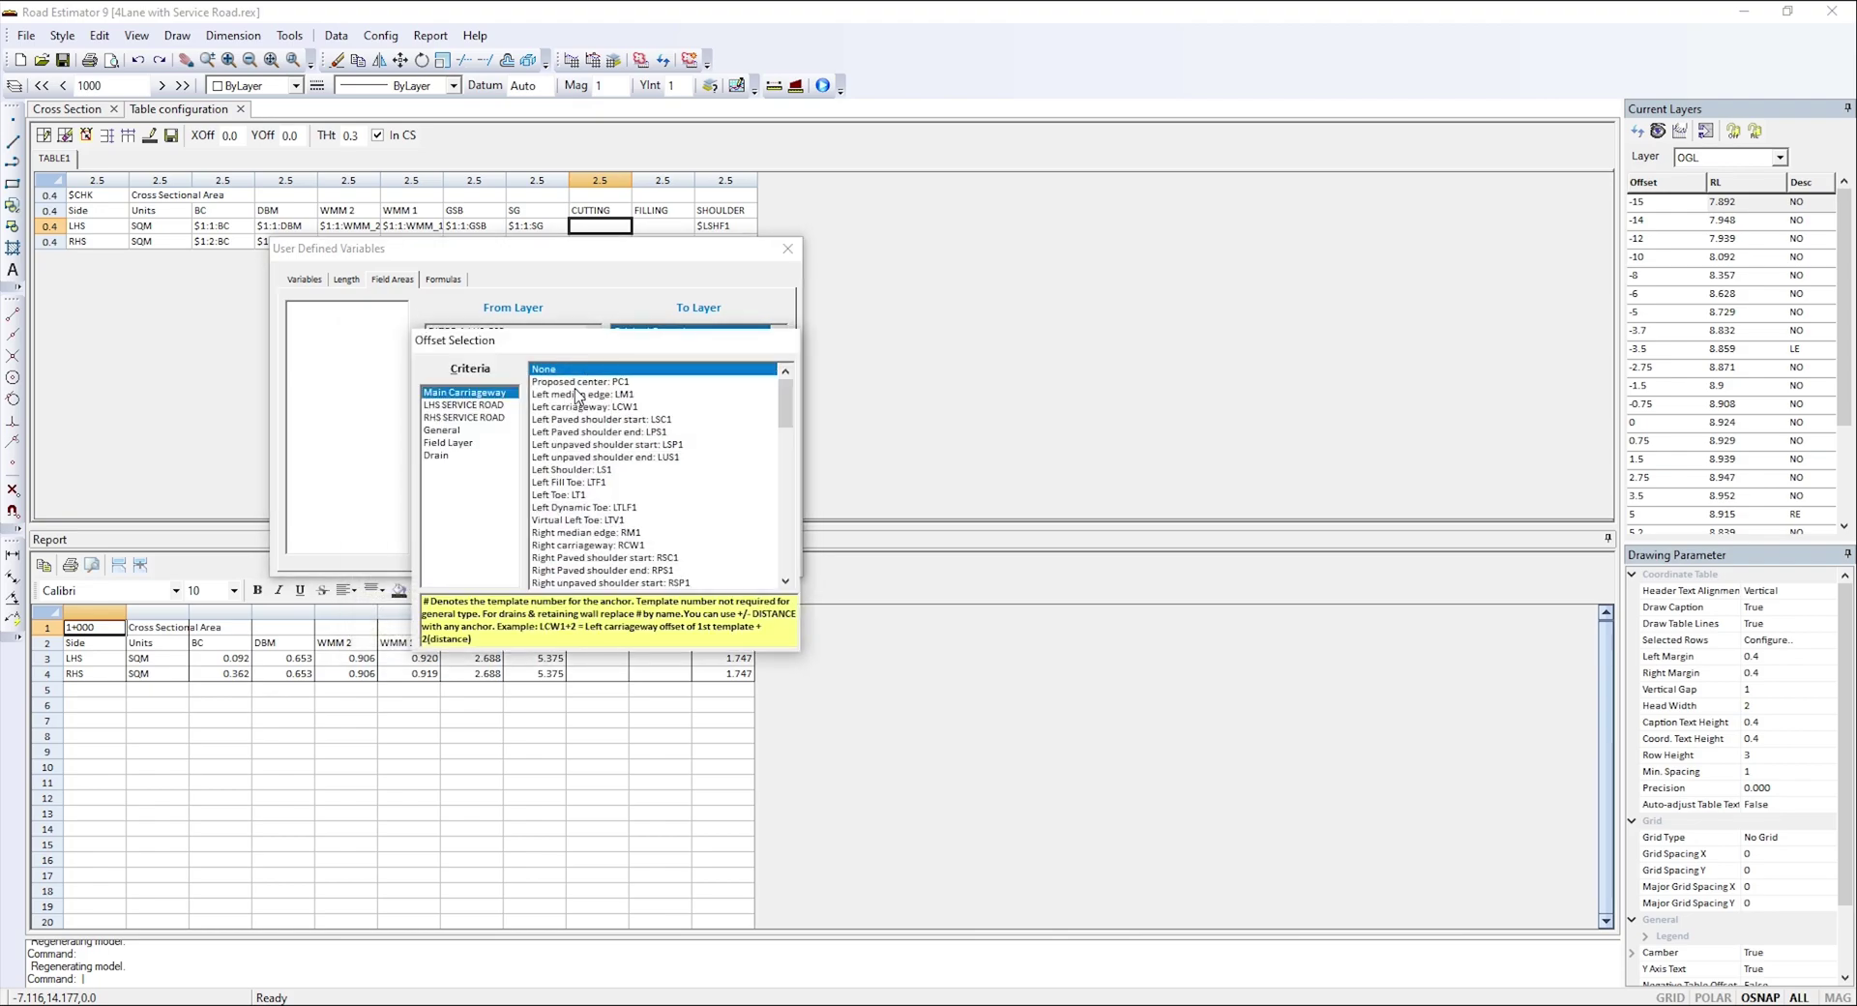
double_click(578, 382)
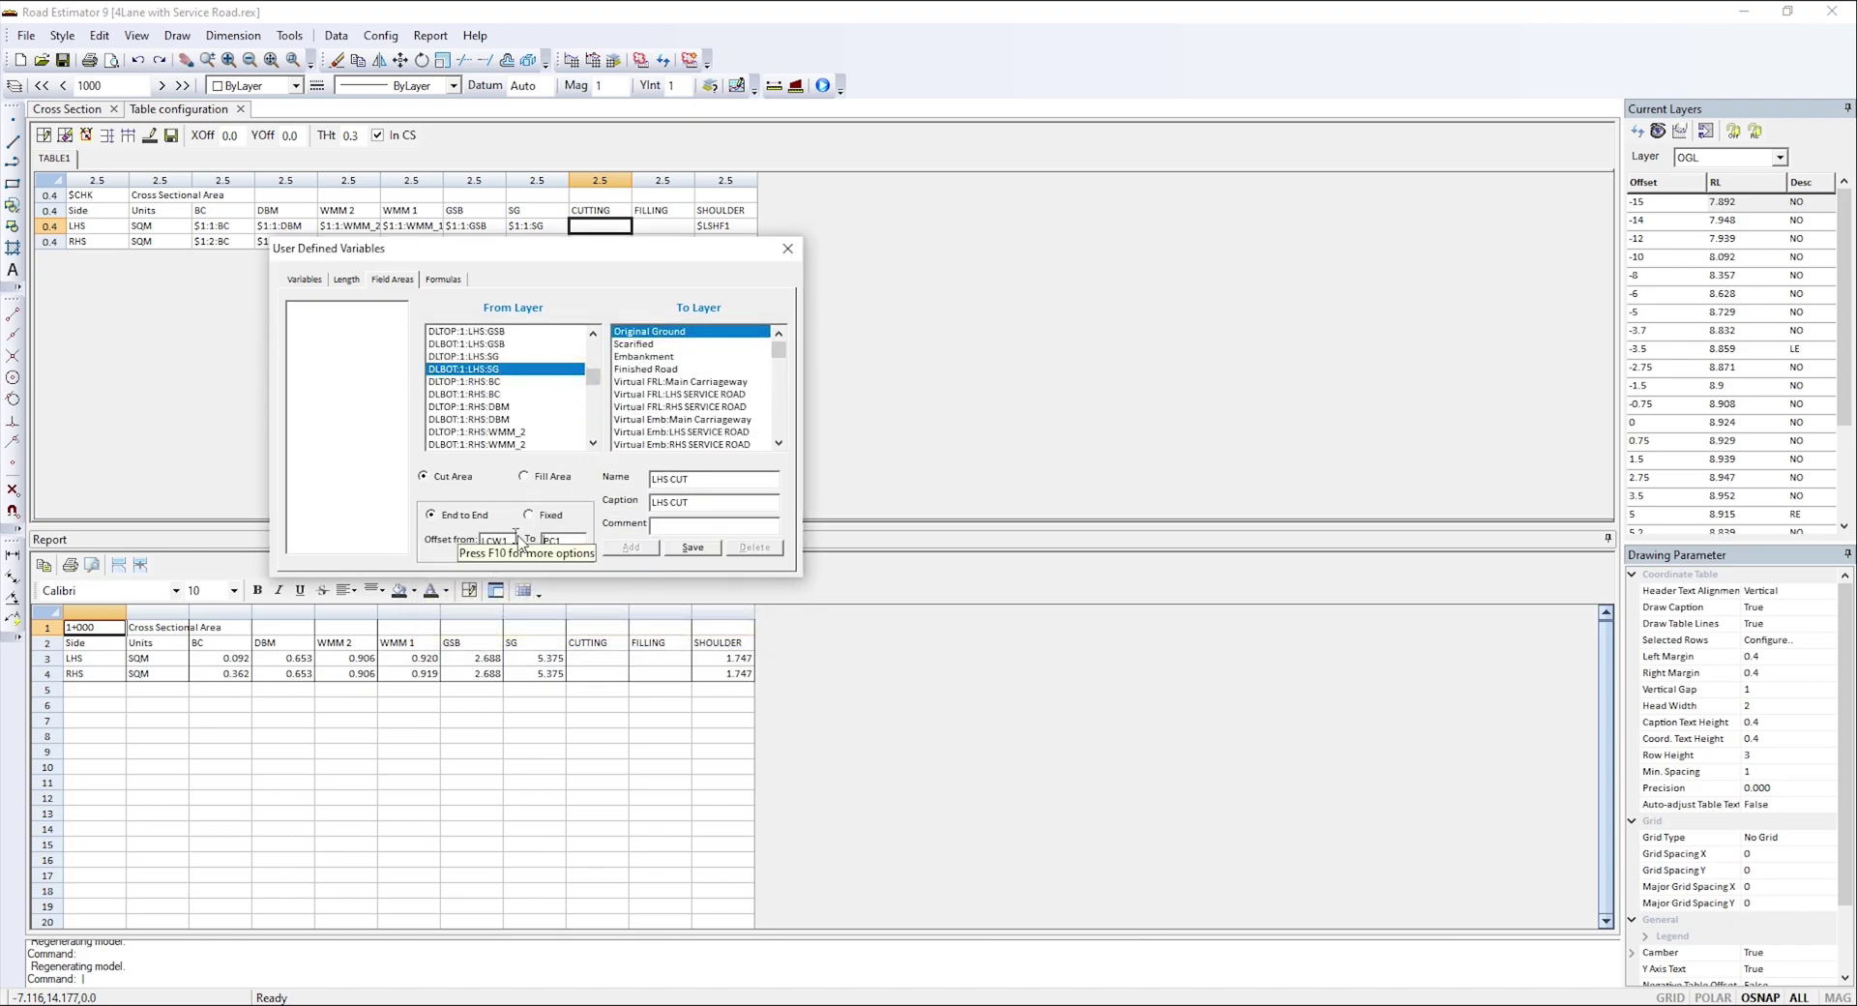
click(692, 549)
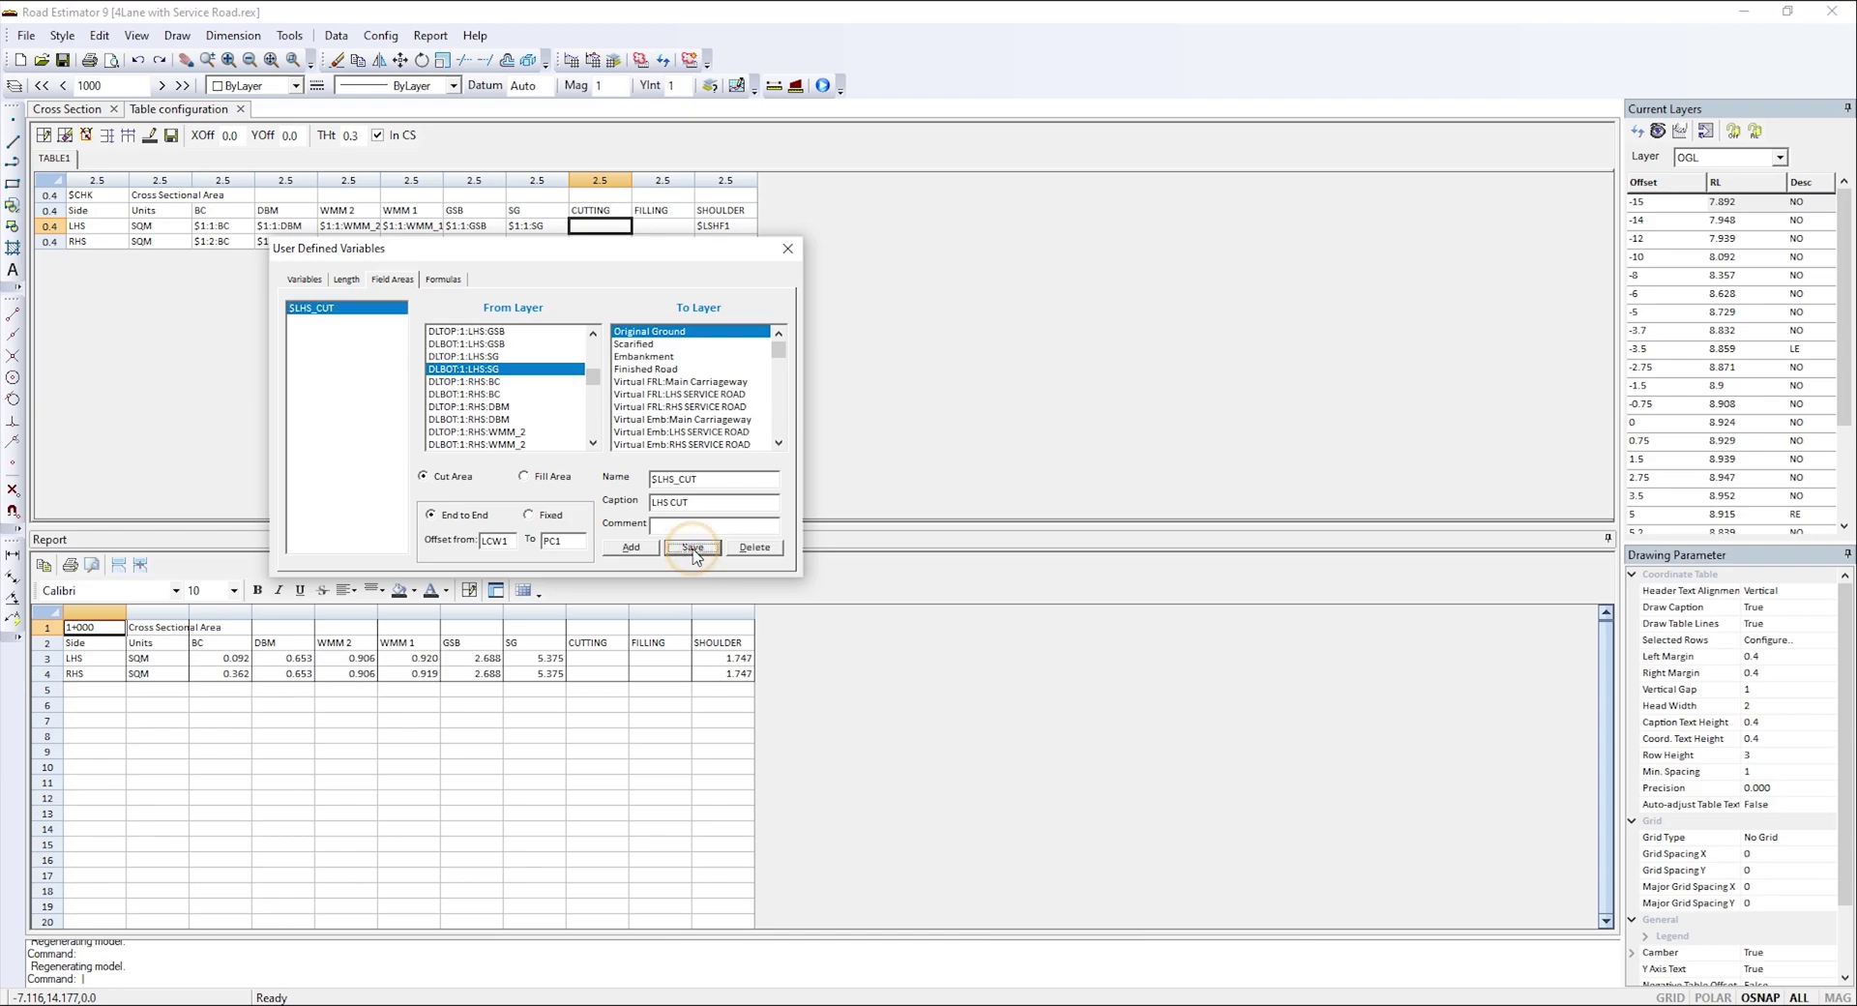
- Add a cut area variable with name and caption RHS CUT, using DLBOT:1:RHS:SG as its from layer
click(632, 547)
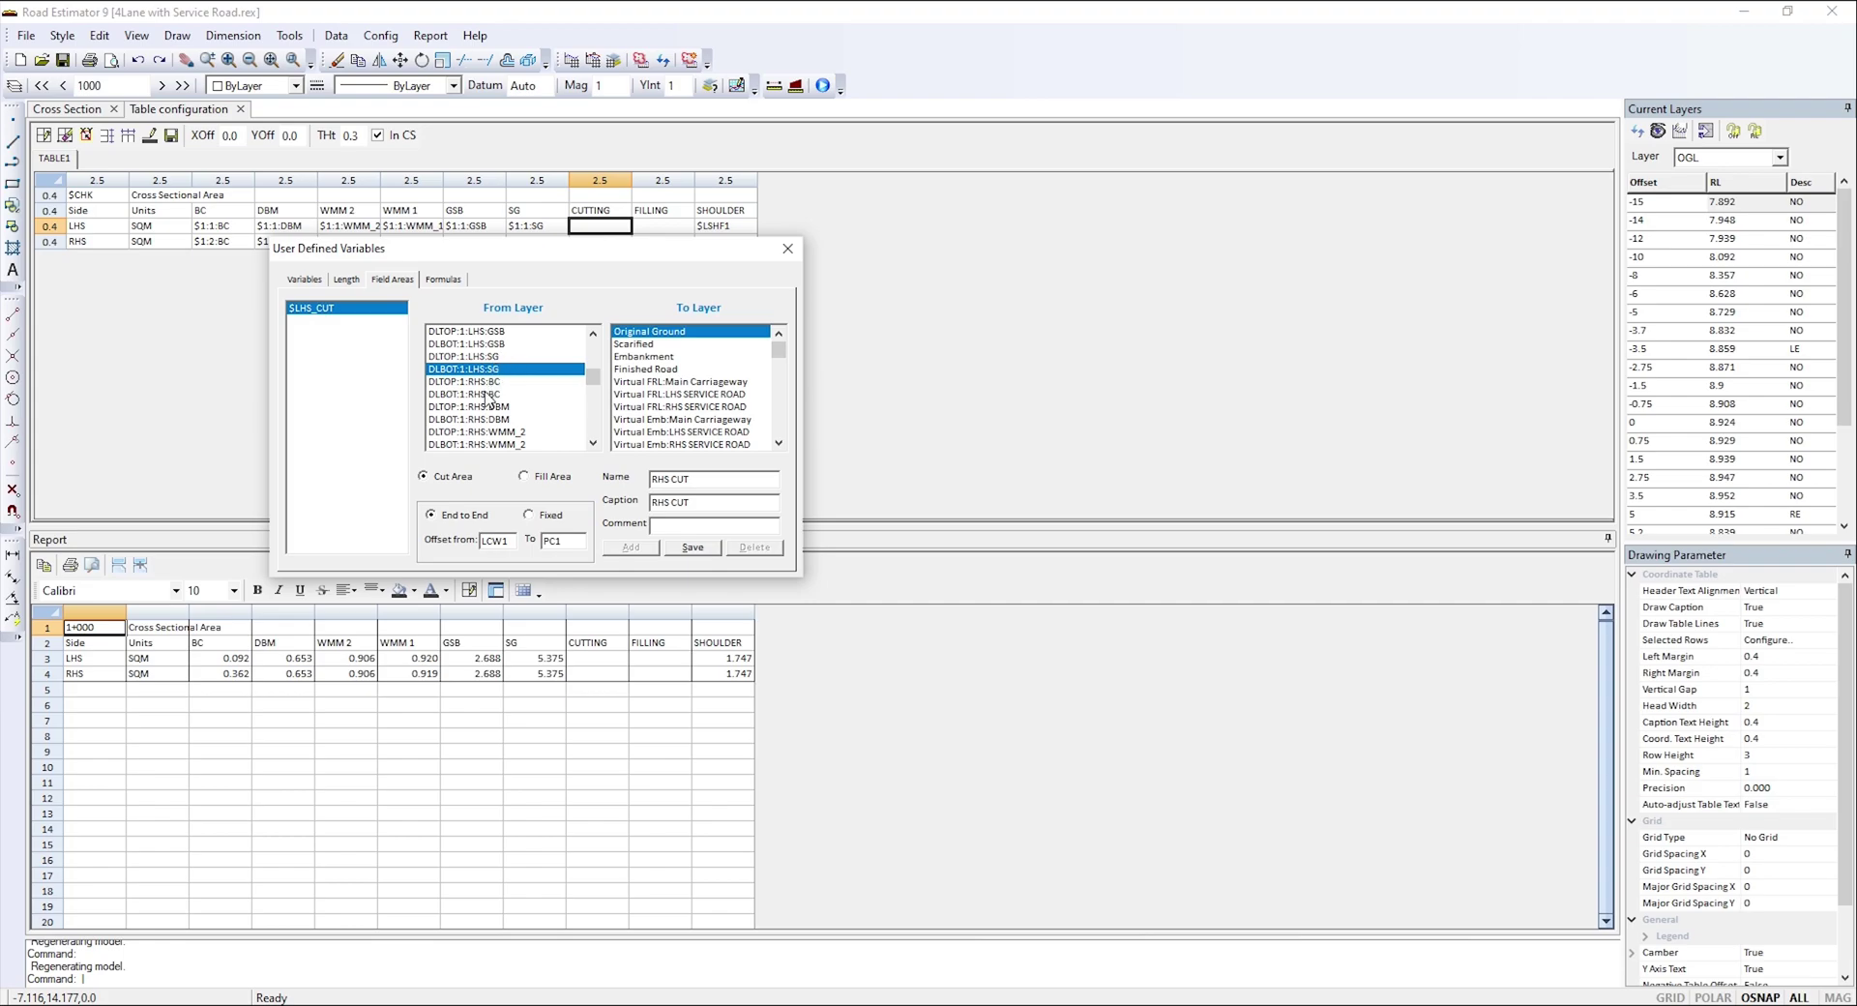
scroll(488, 408, down, 2)
scroll(488, 408, down, 1)
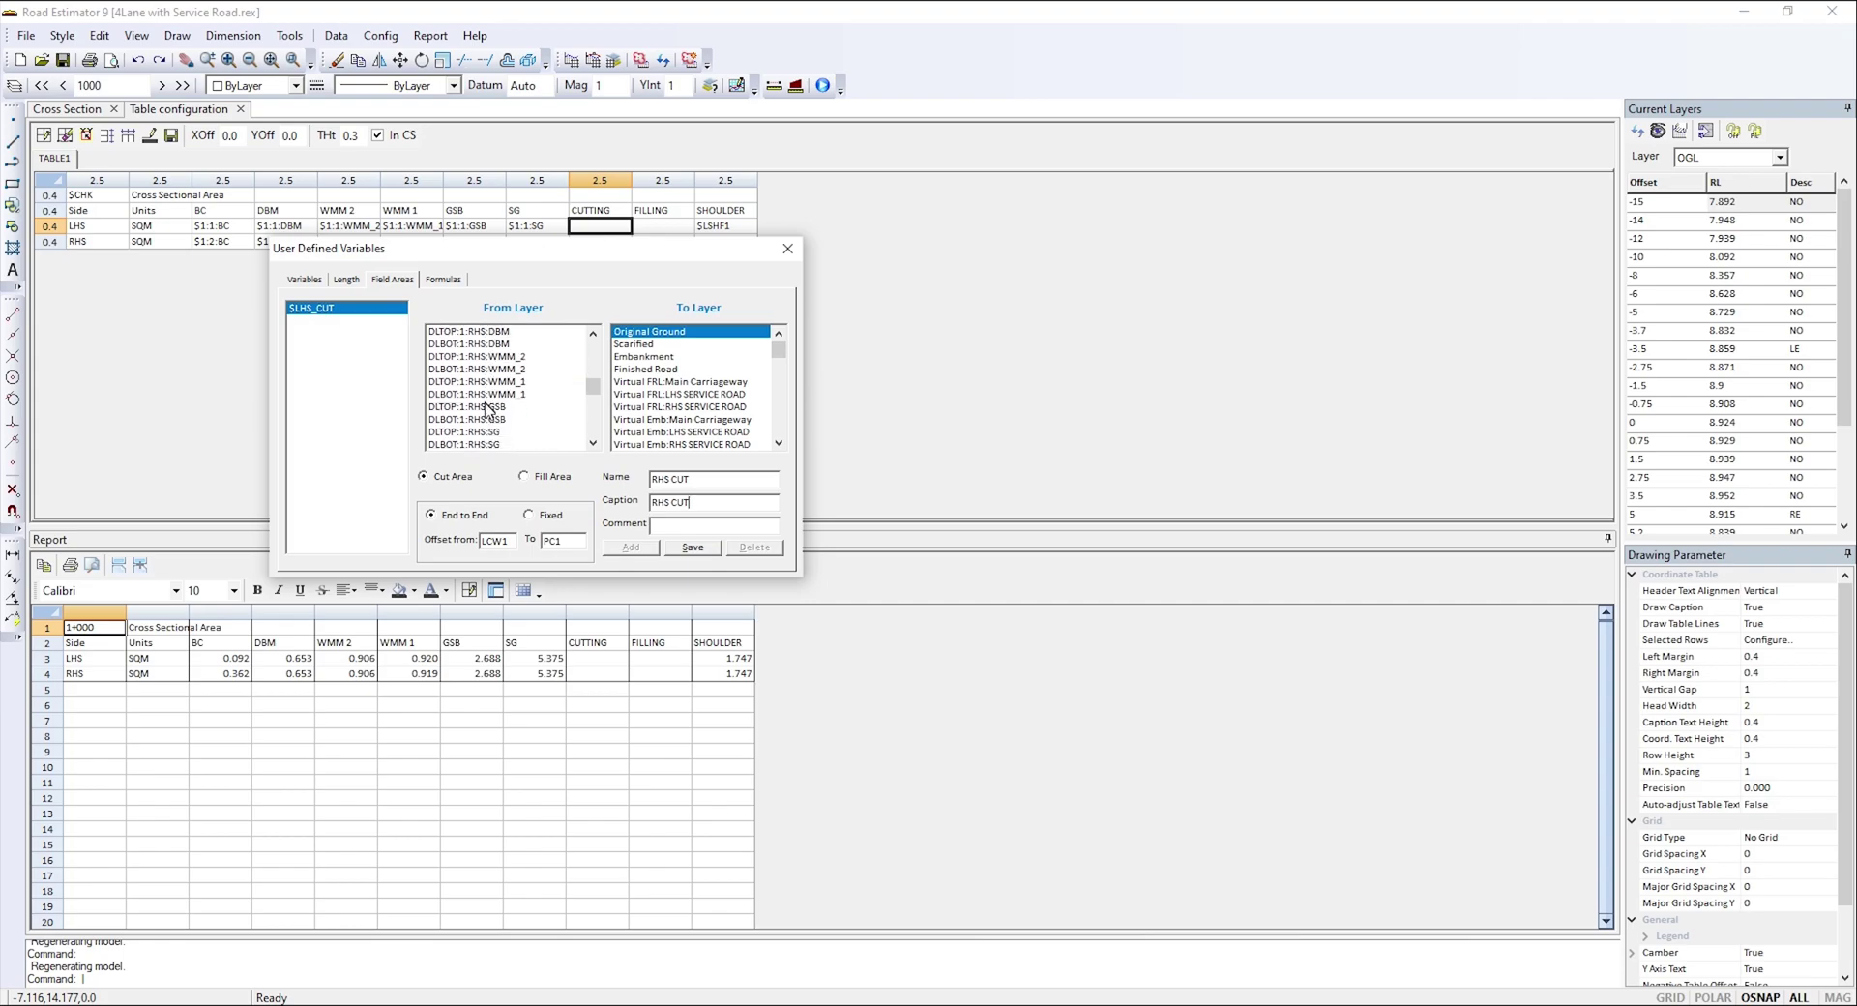
click(455, 445)
- Set the RHS CUT offsets from proposed center PC1 to right carriageway RCW1 and save the variable
click(512, 541)
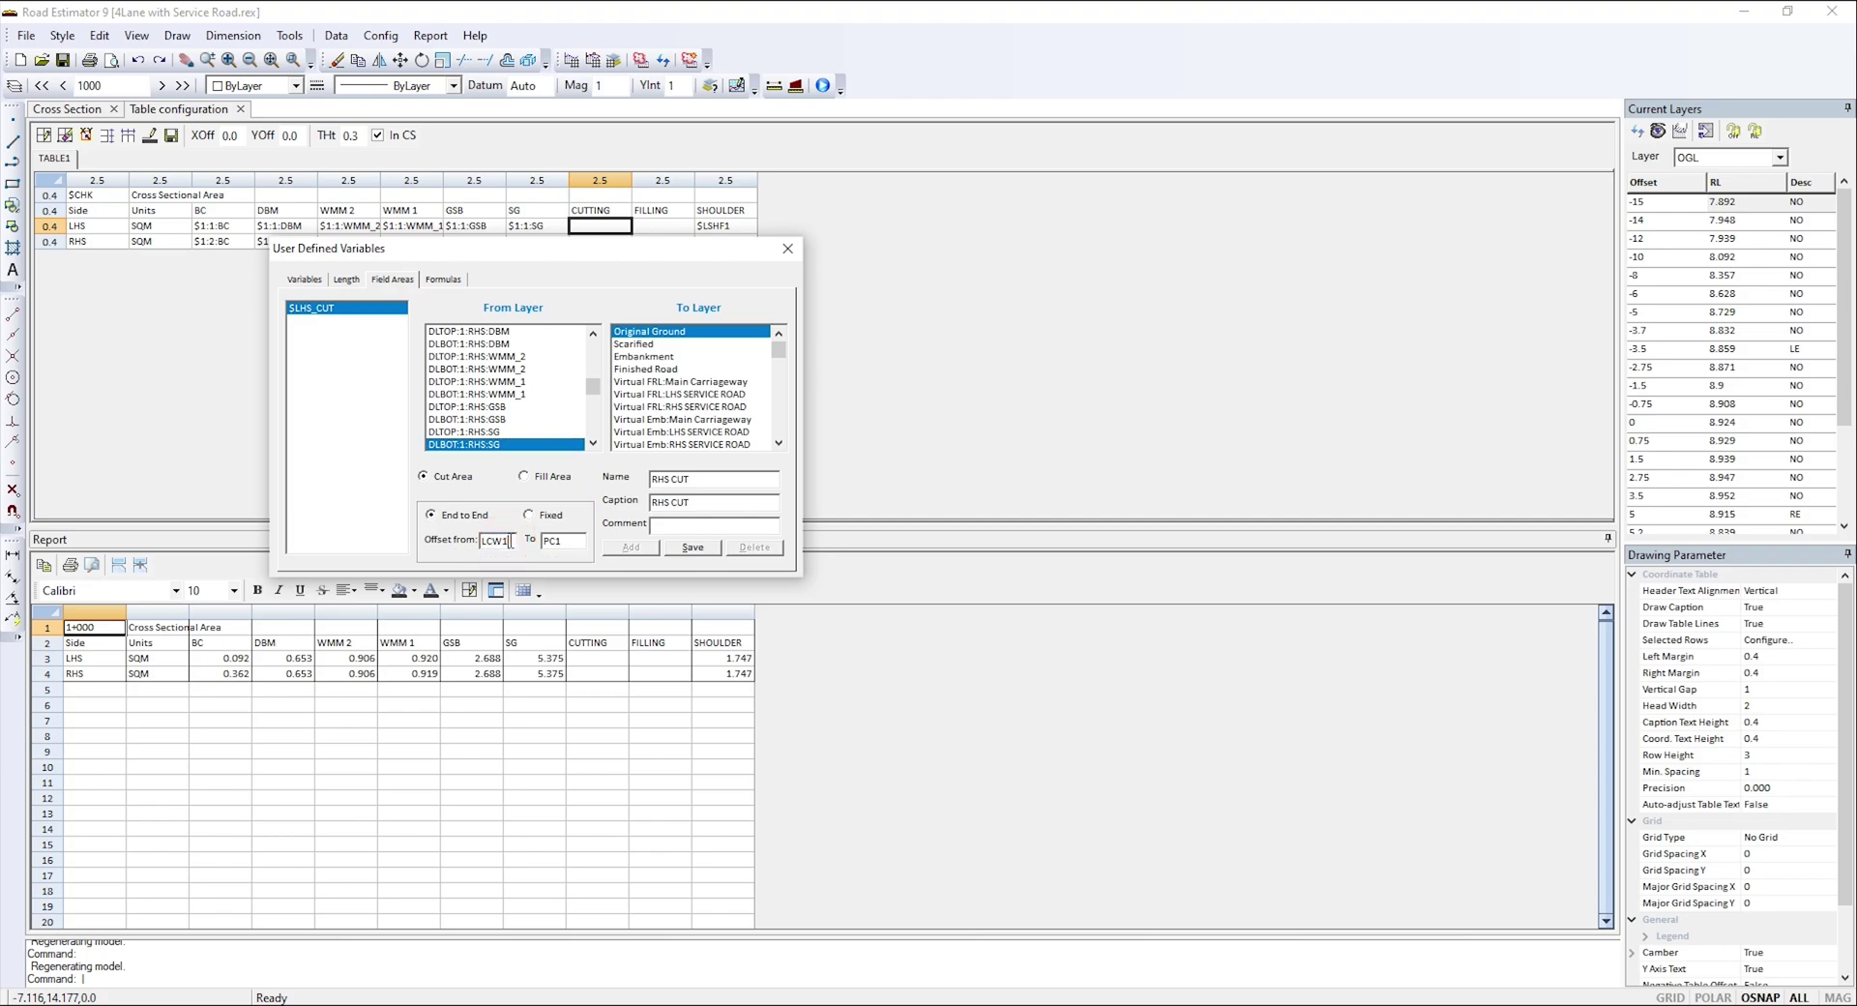
double_click(512, 541)
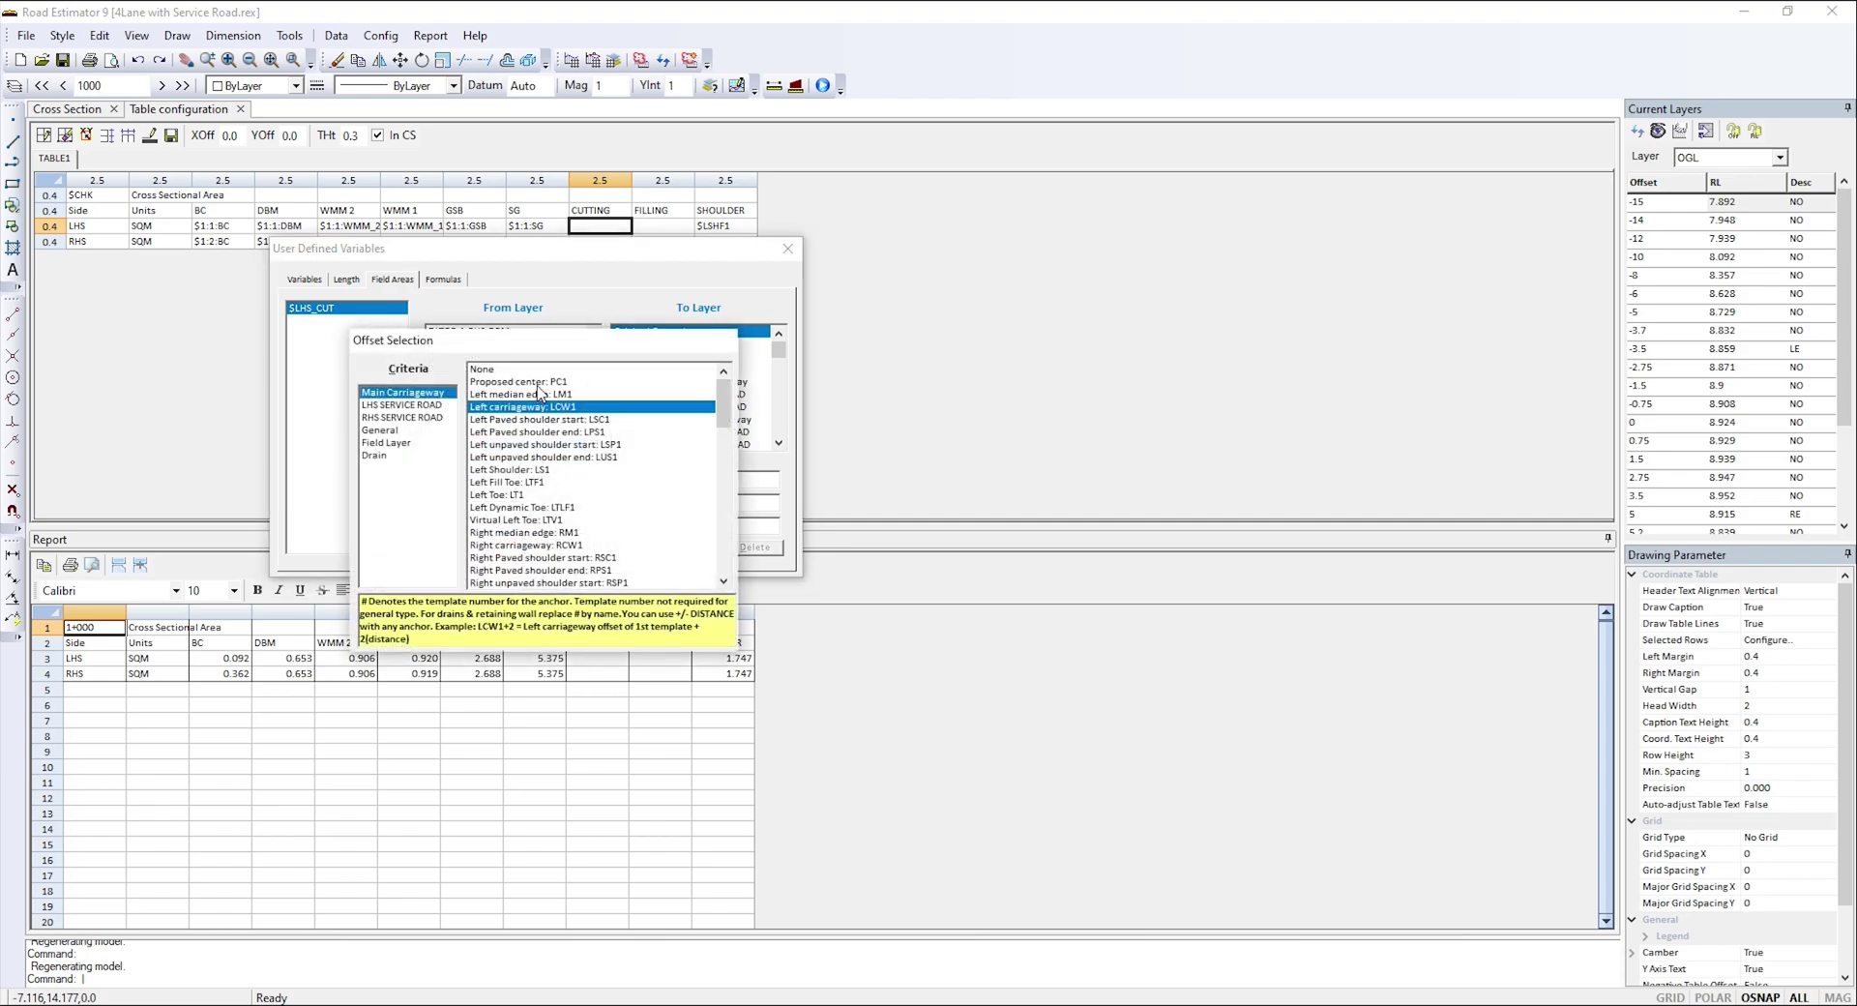
double_click(536, 384)
double_click(568, 538)
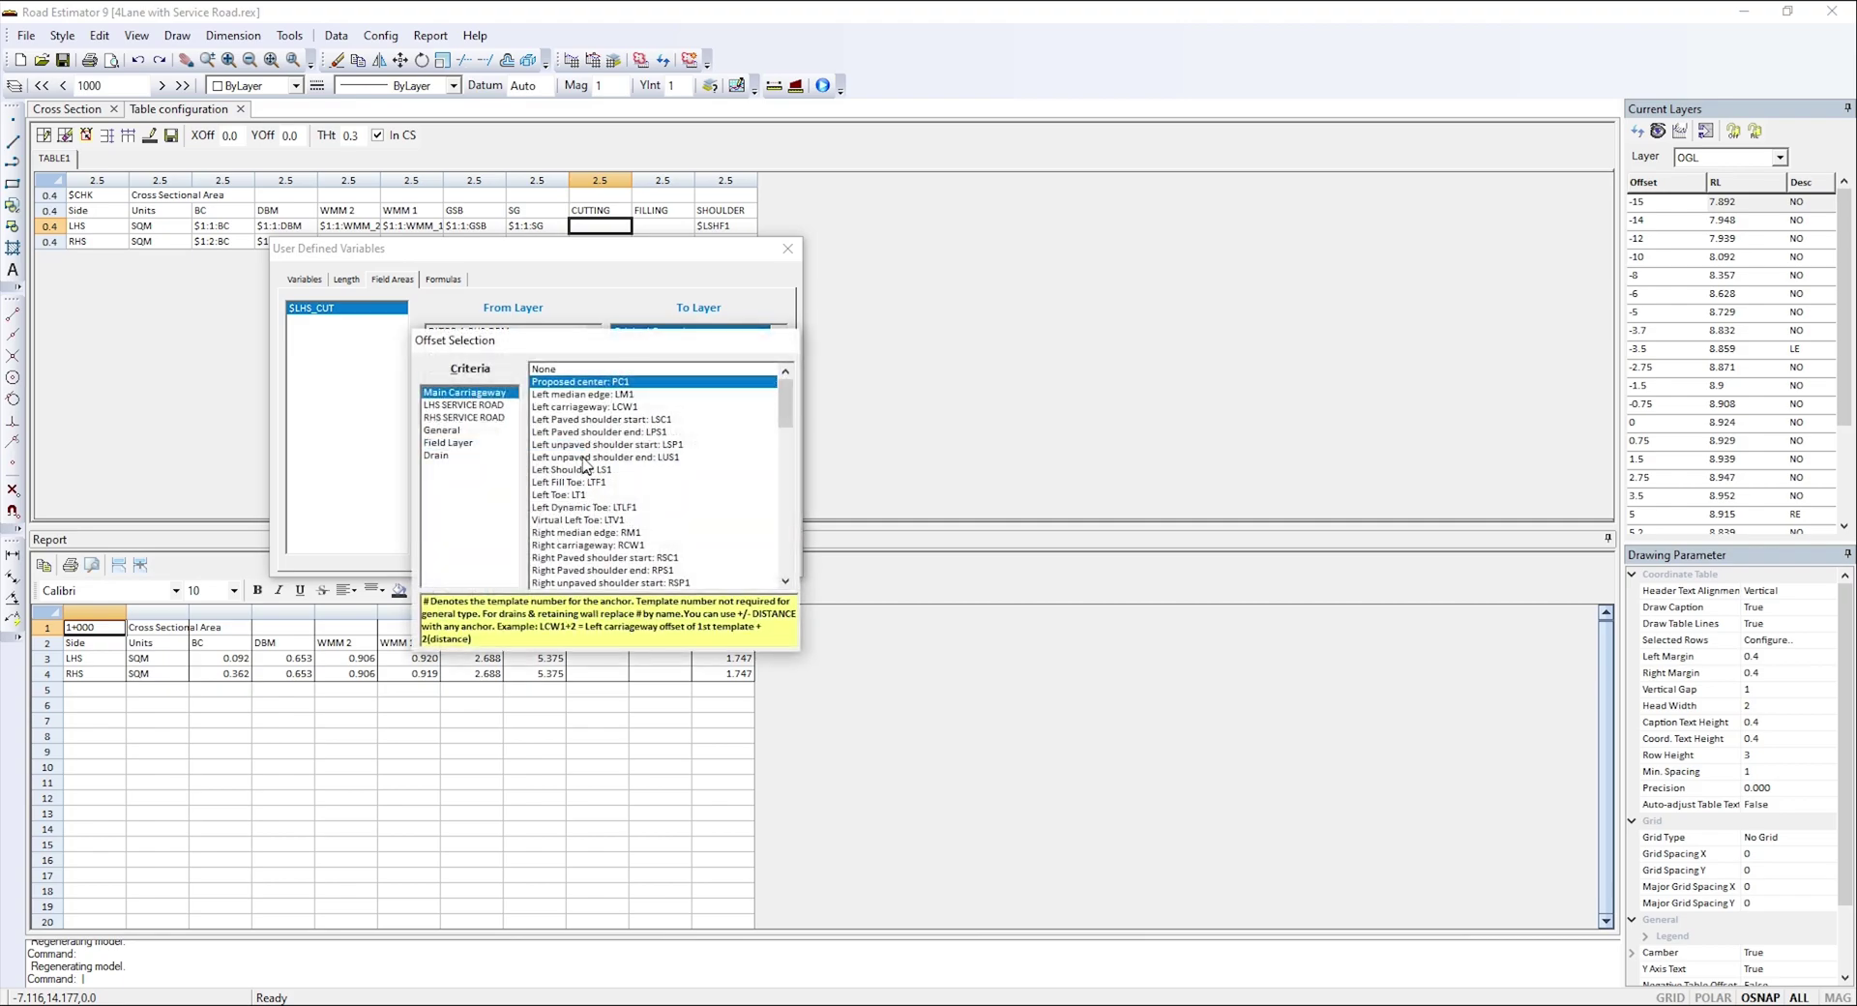
double_click(586, 546)
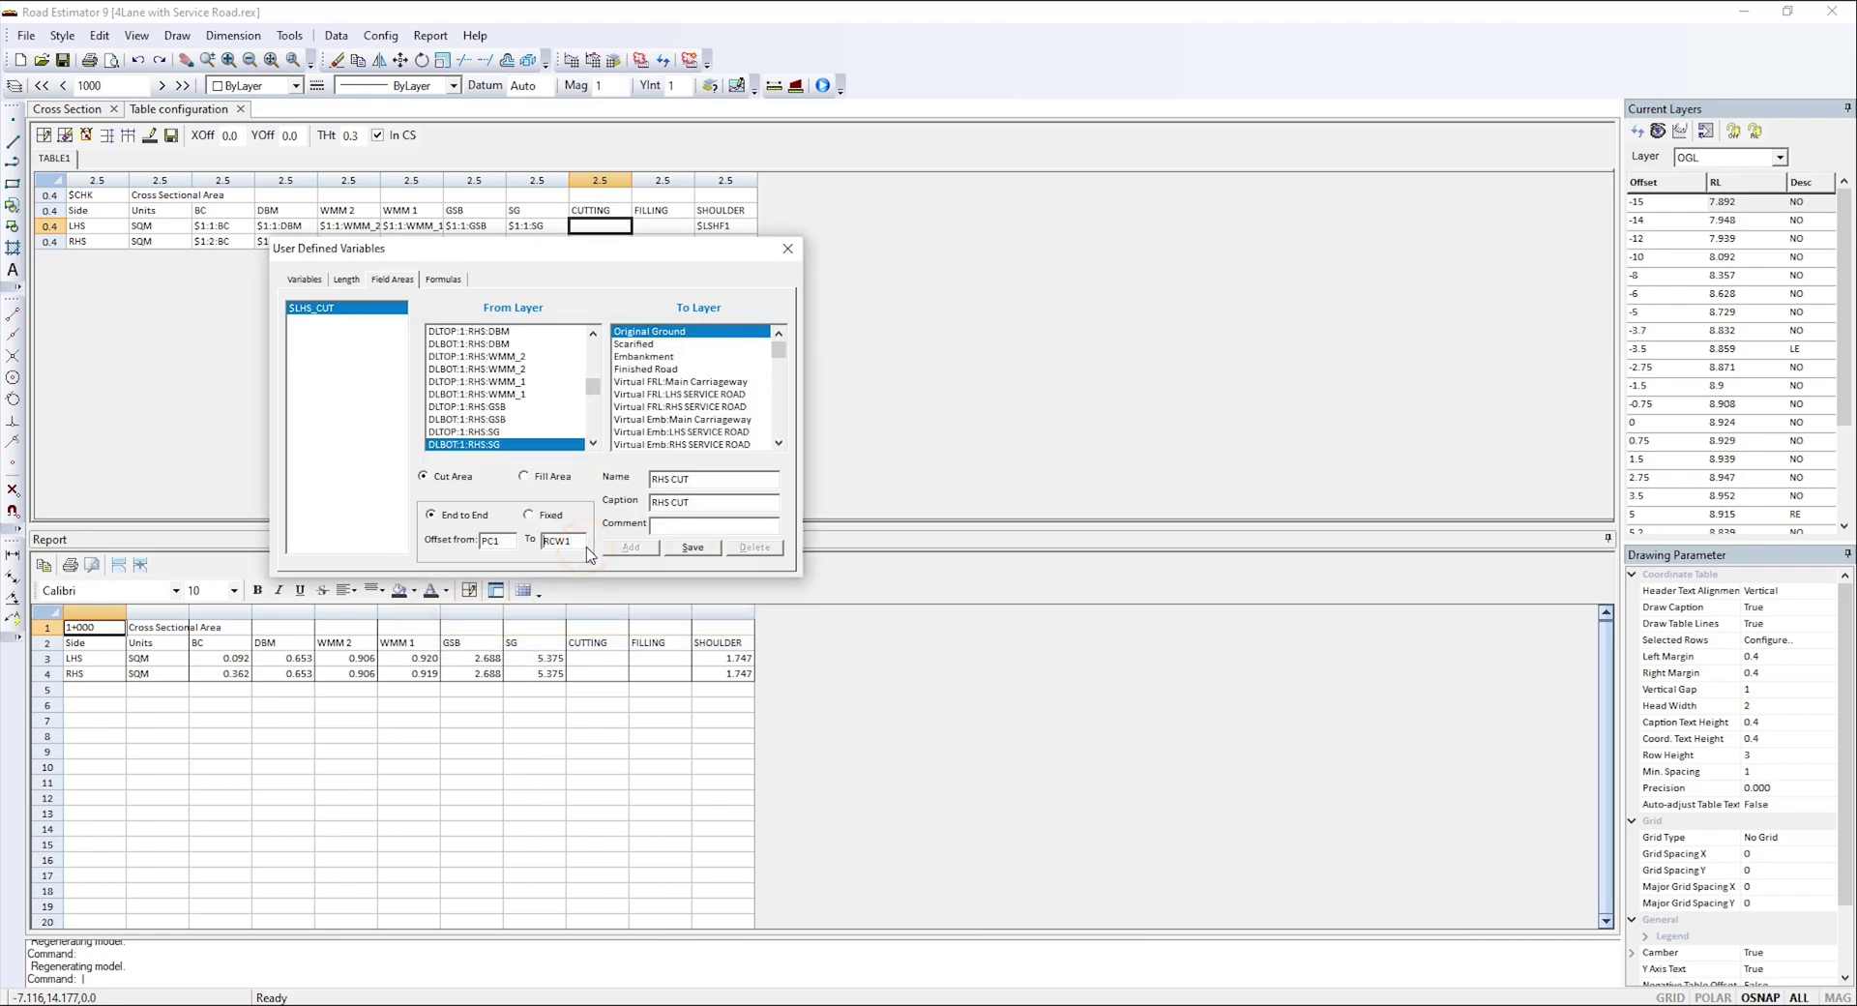
click(697, 549)
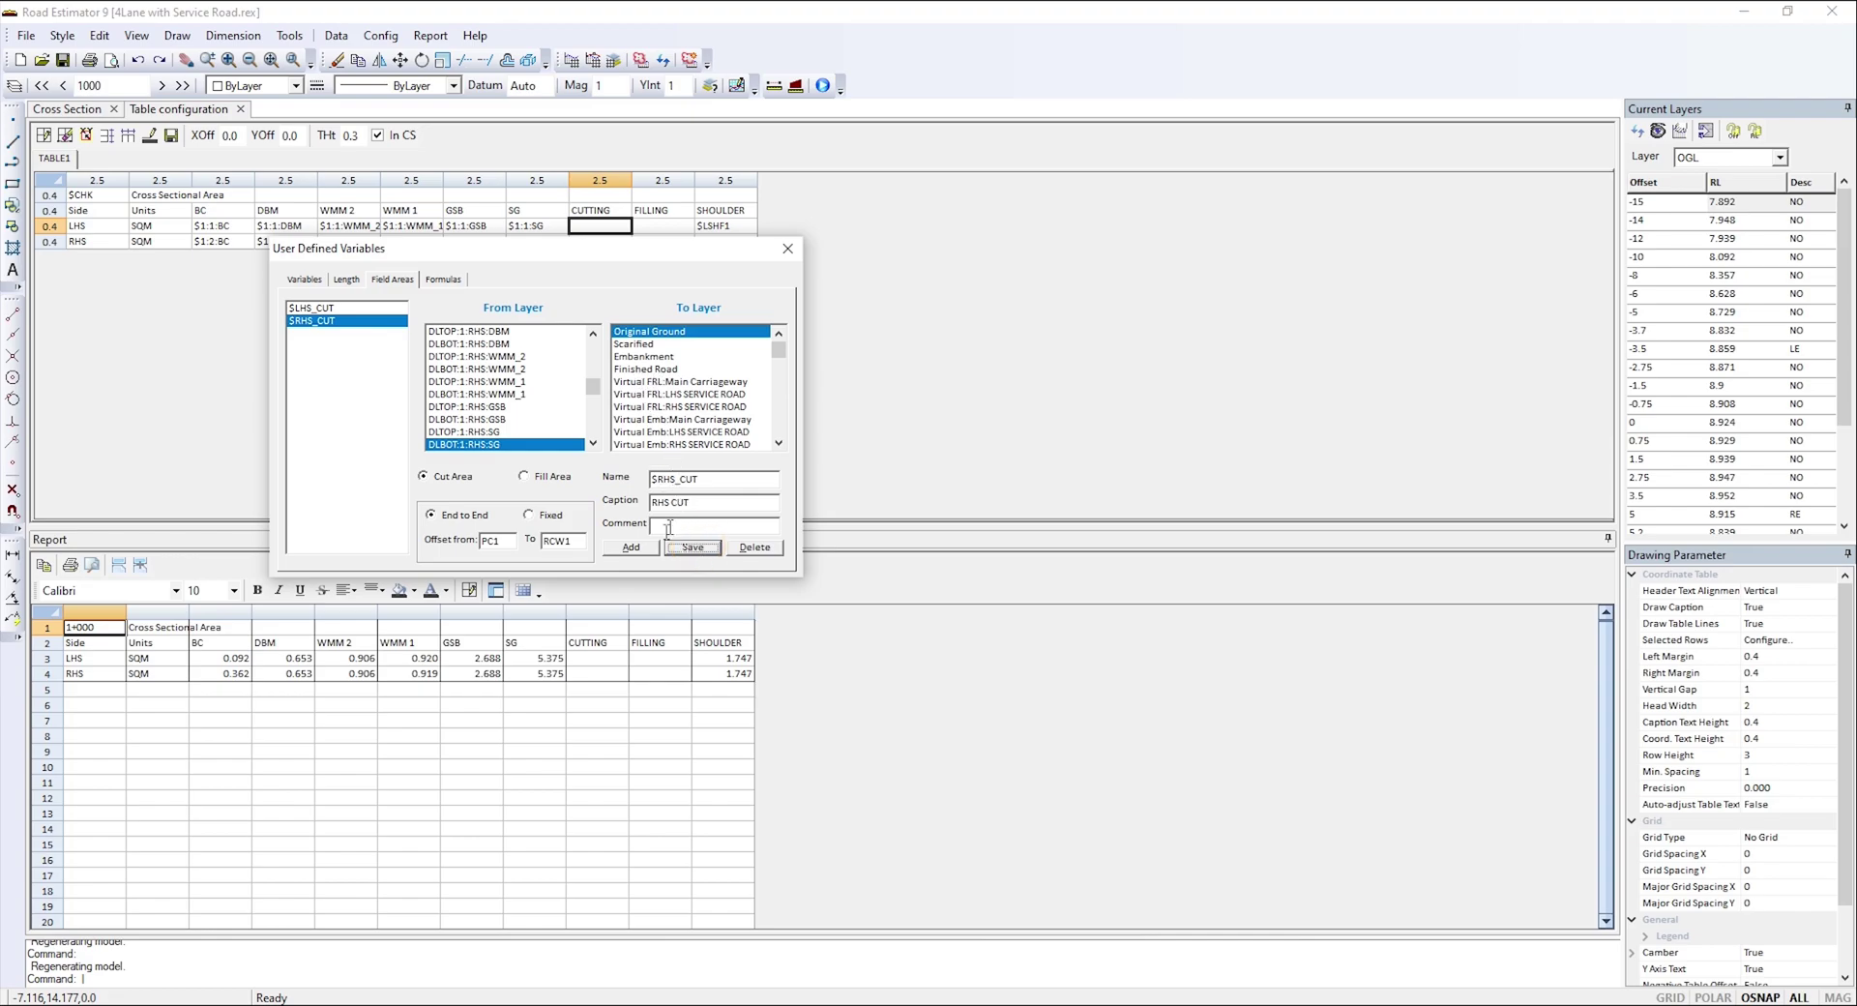
- Add a fill area variable with name and caption LHS FILL, using DLBOT:1:LHS:SG as its from layer
click(630, 547)
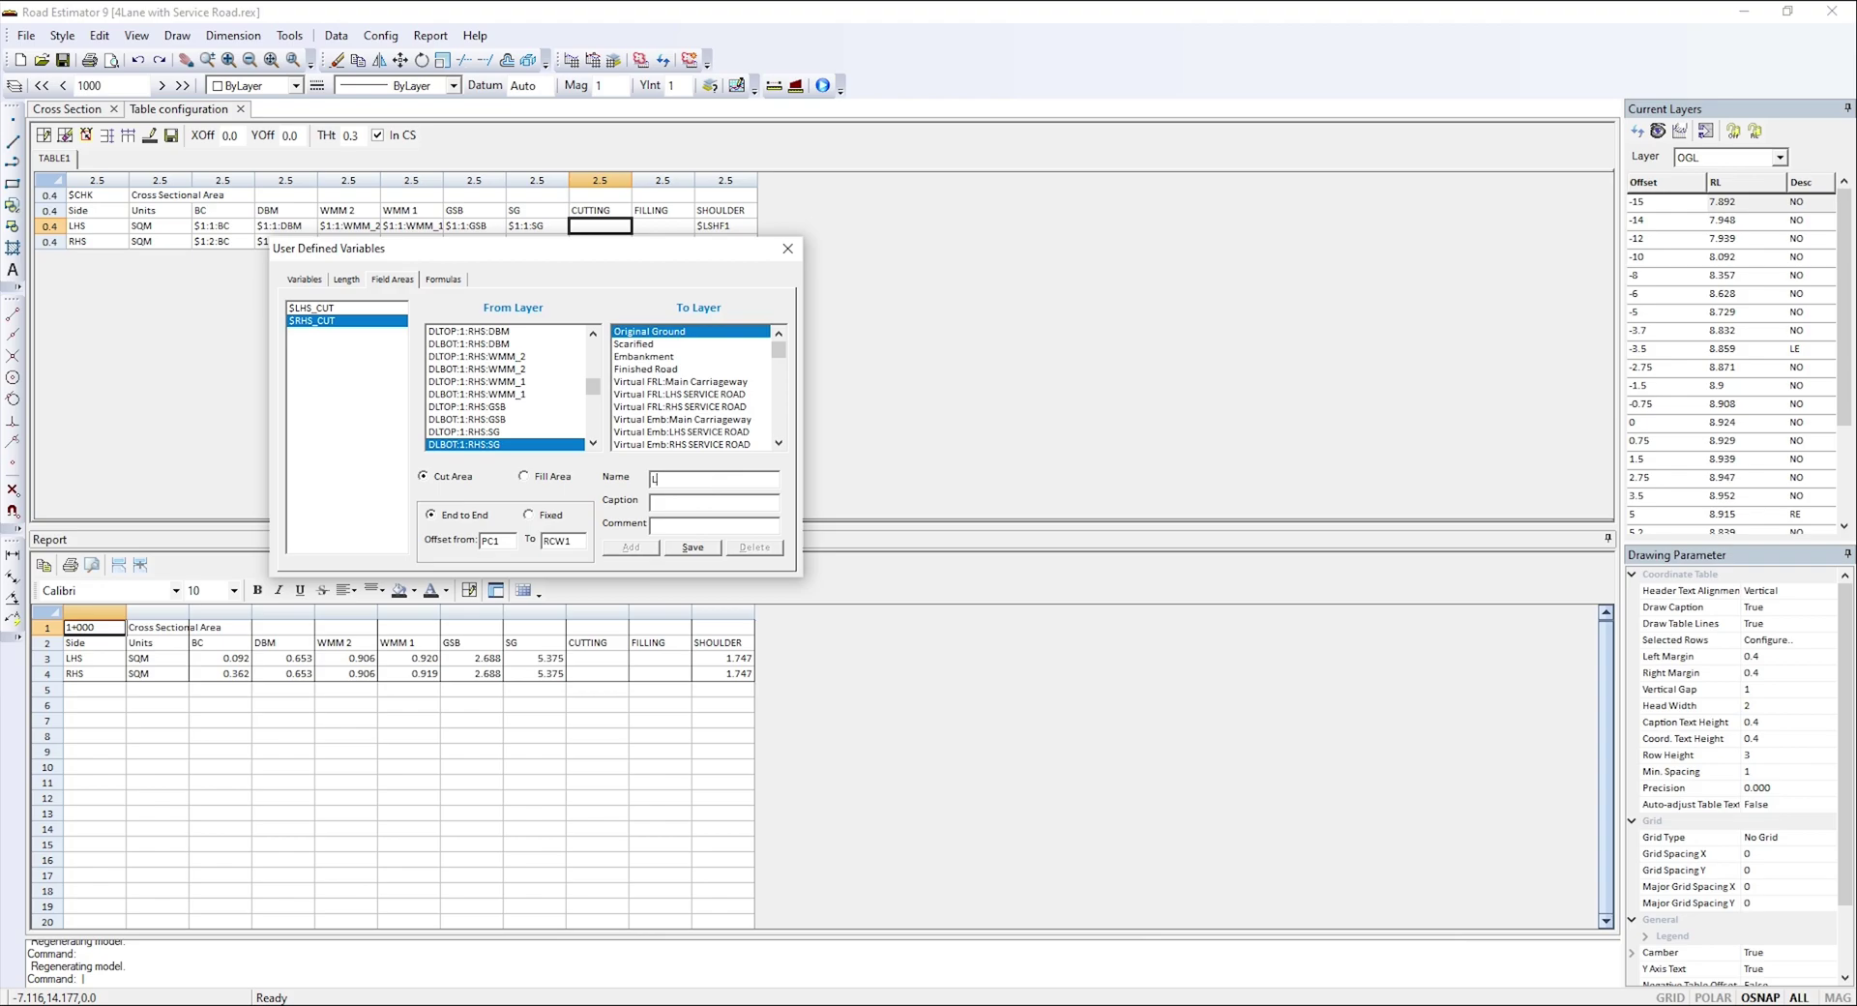
text(LHS FILL)
click(535, 476)
scroll(469, 388, up, 2)
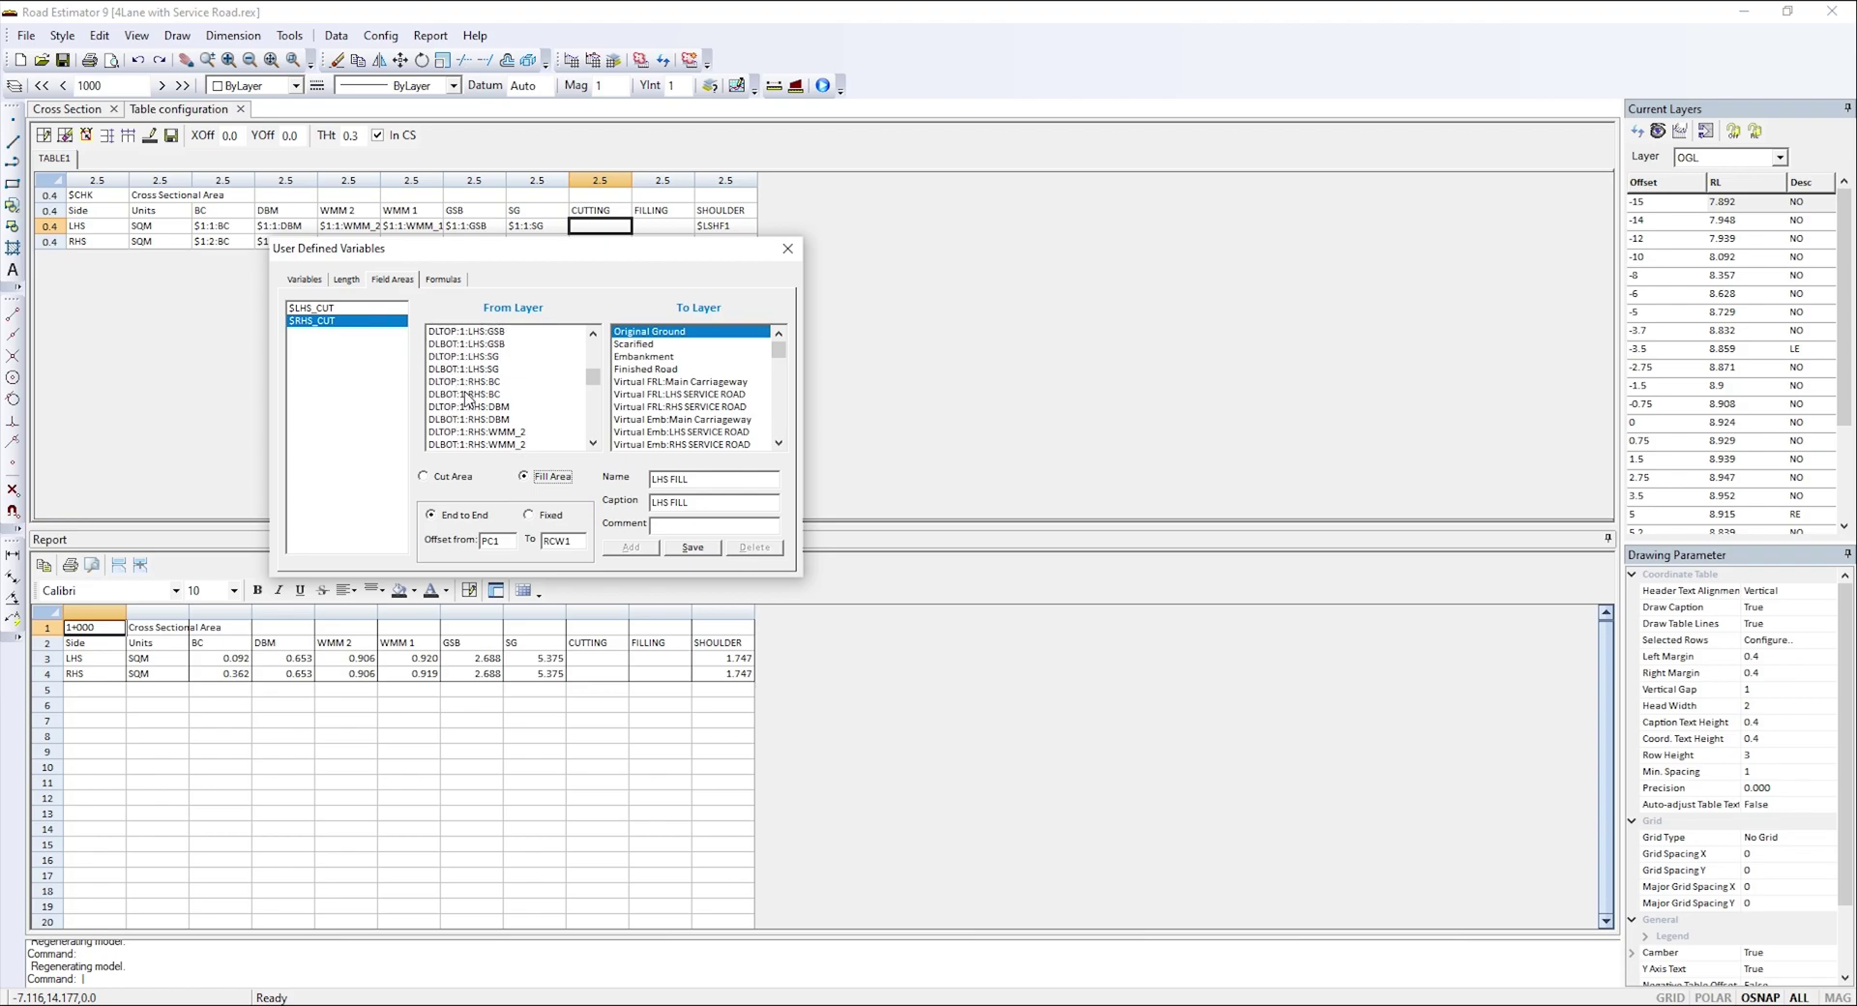
click(473, 369)
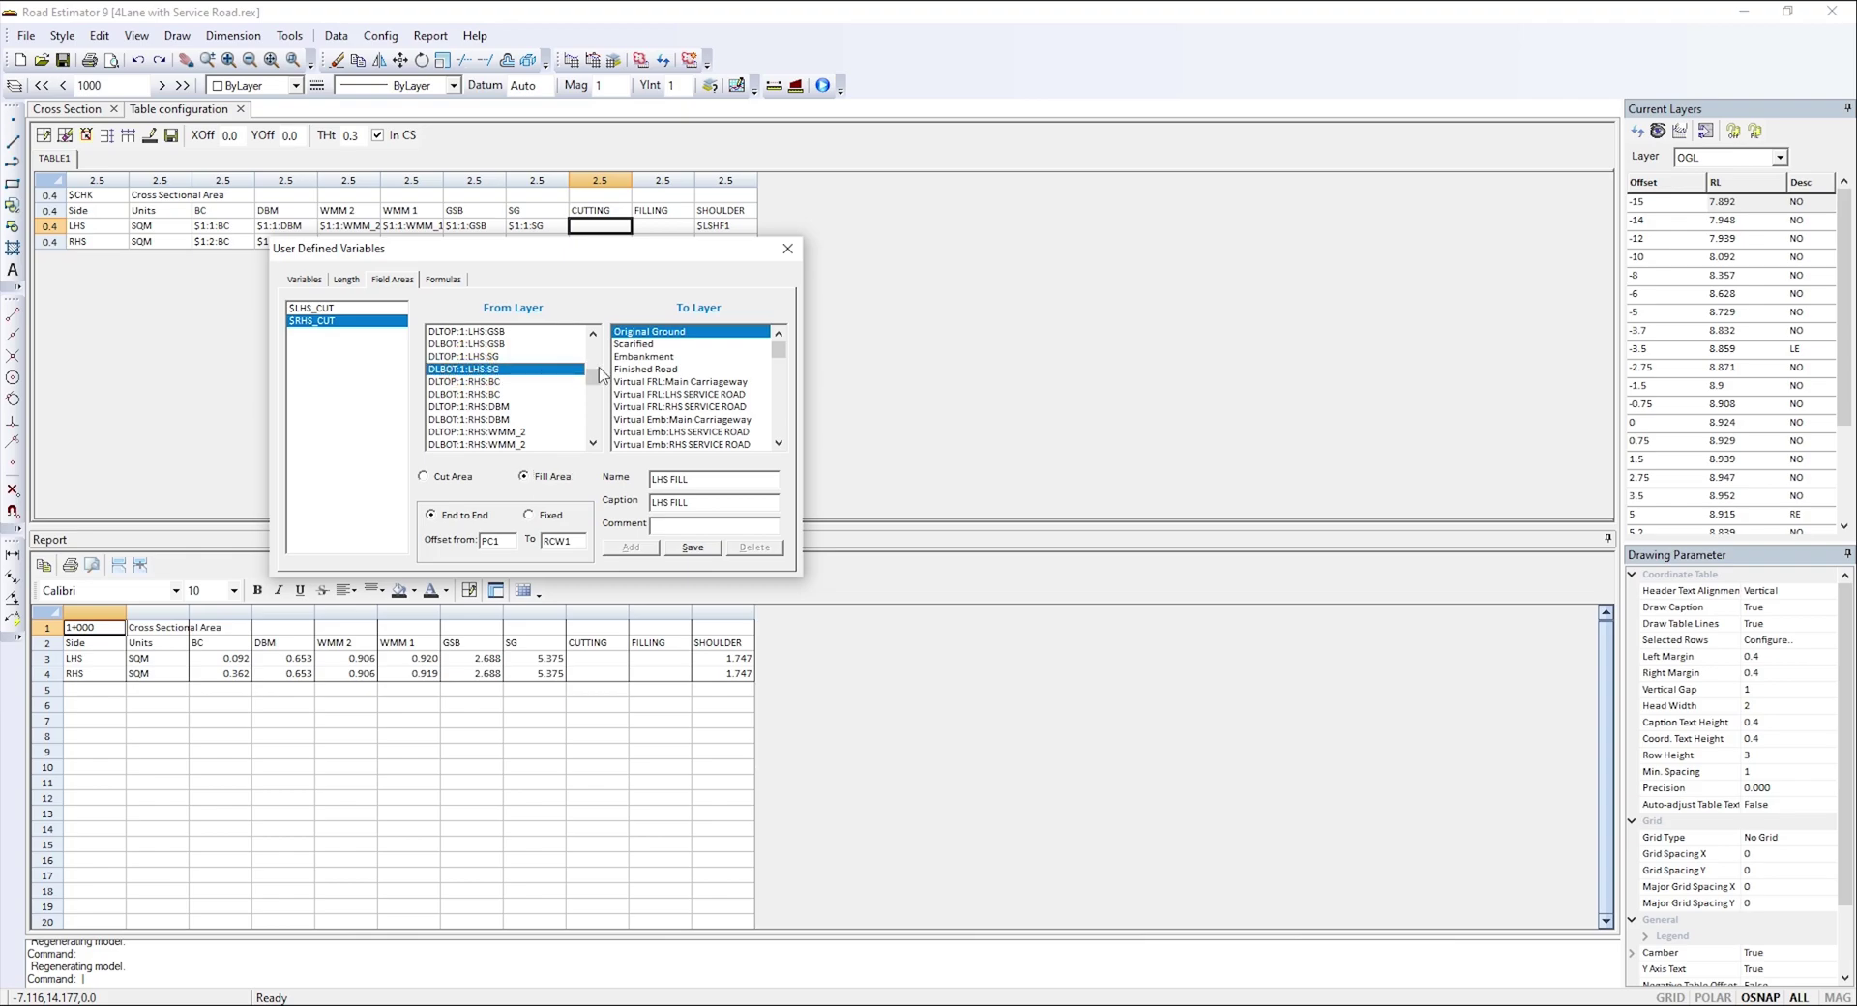
- Set the LHS FILL offsets from left carriageway LCW1 to proposed center PC1 and save the variable
double_click(497, 540)
click(433, 544)
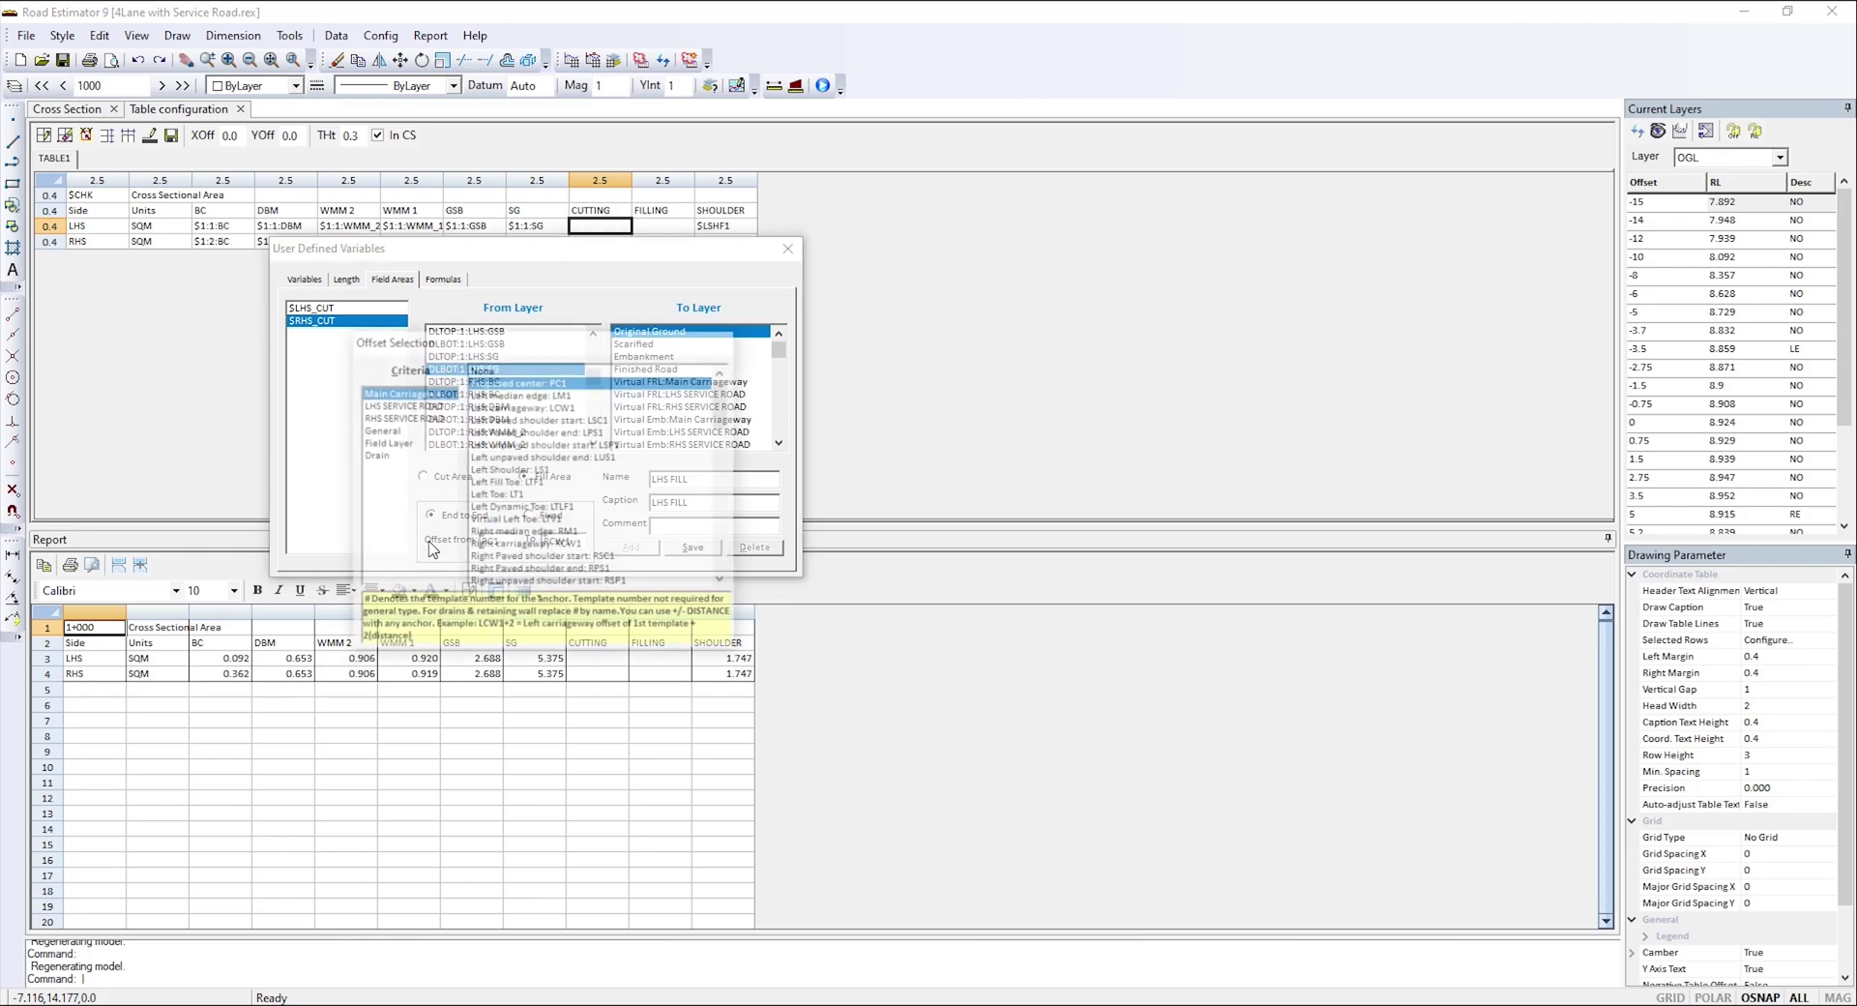
double_click(519, 408)
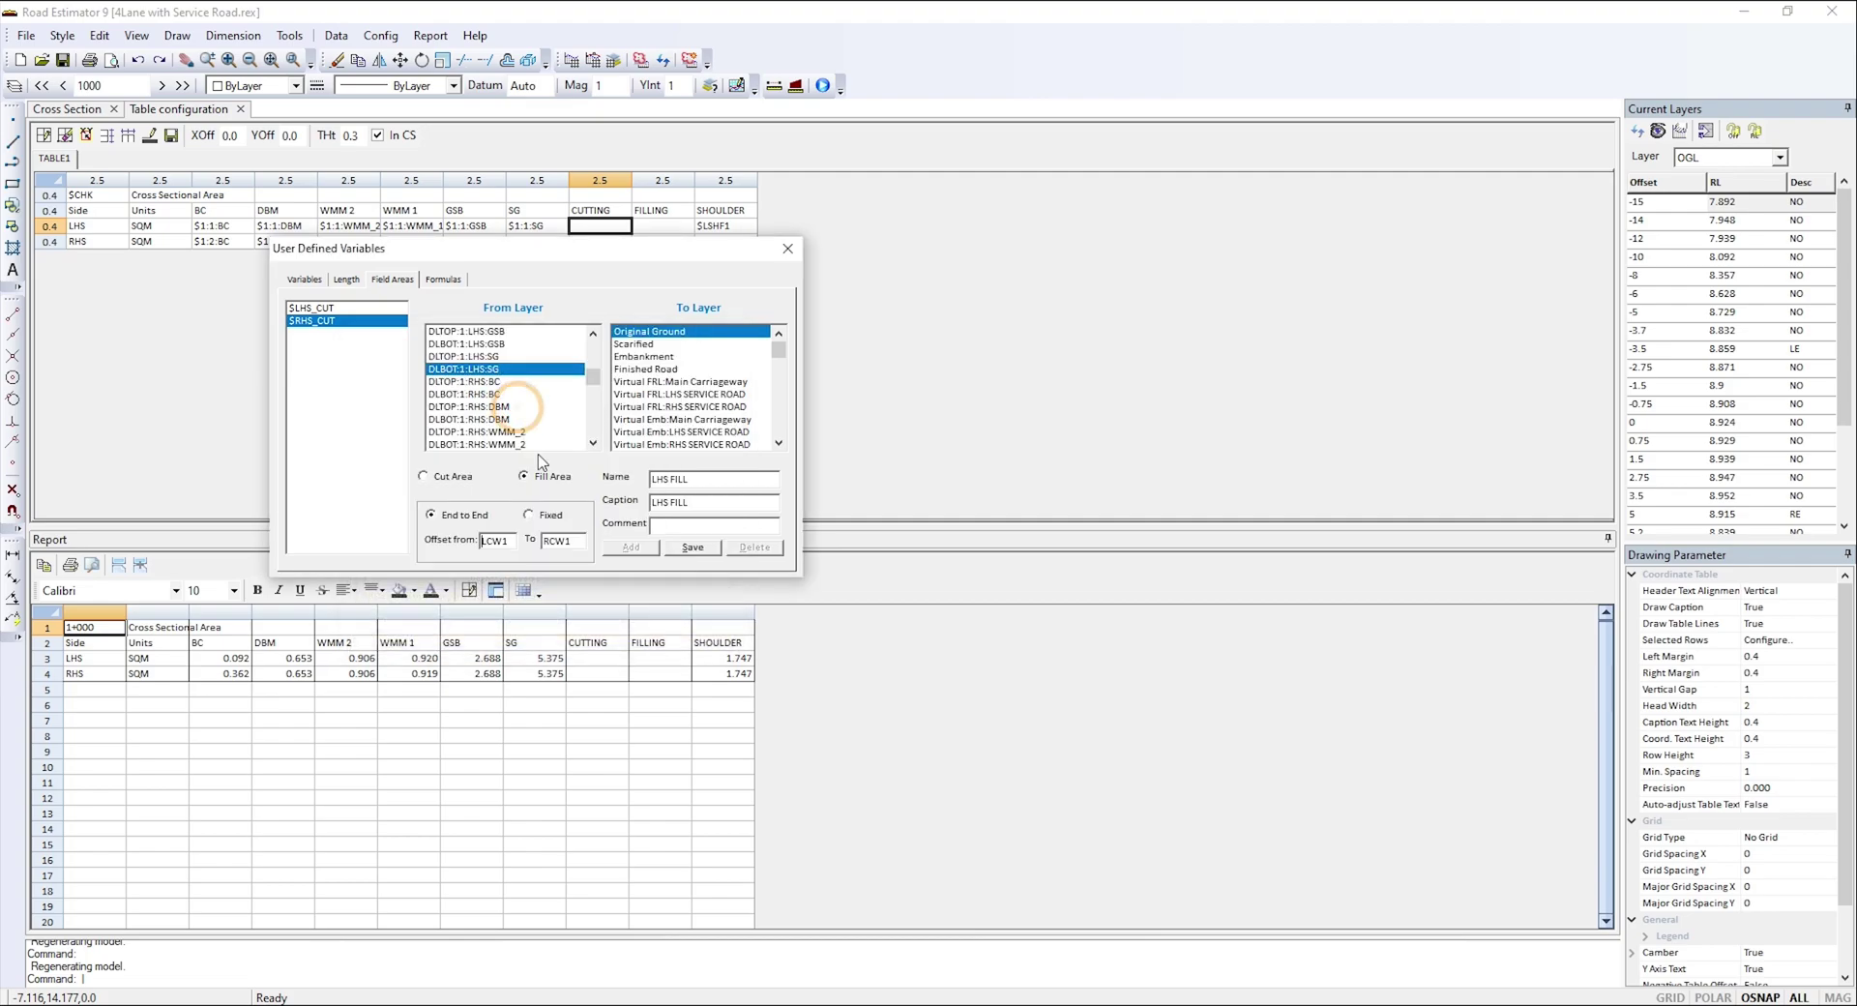
double_click(566, 539)
double_click(573, 383)
click(692, 546)
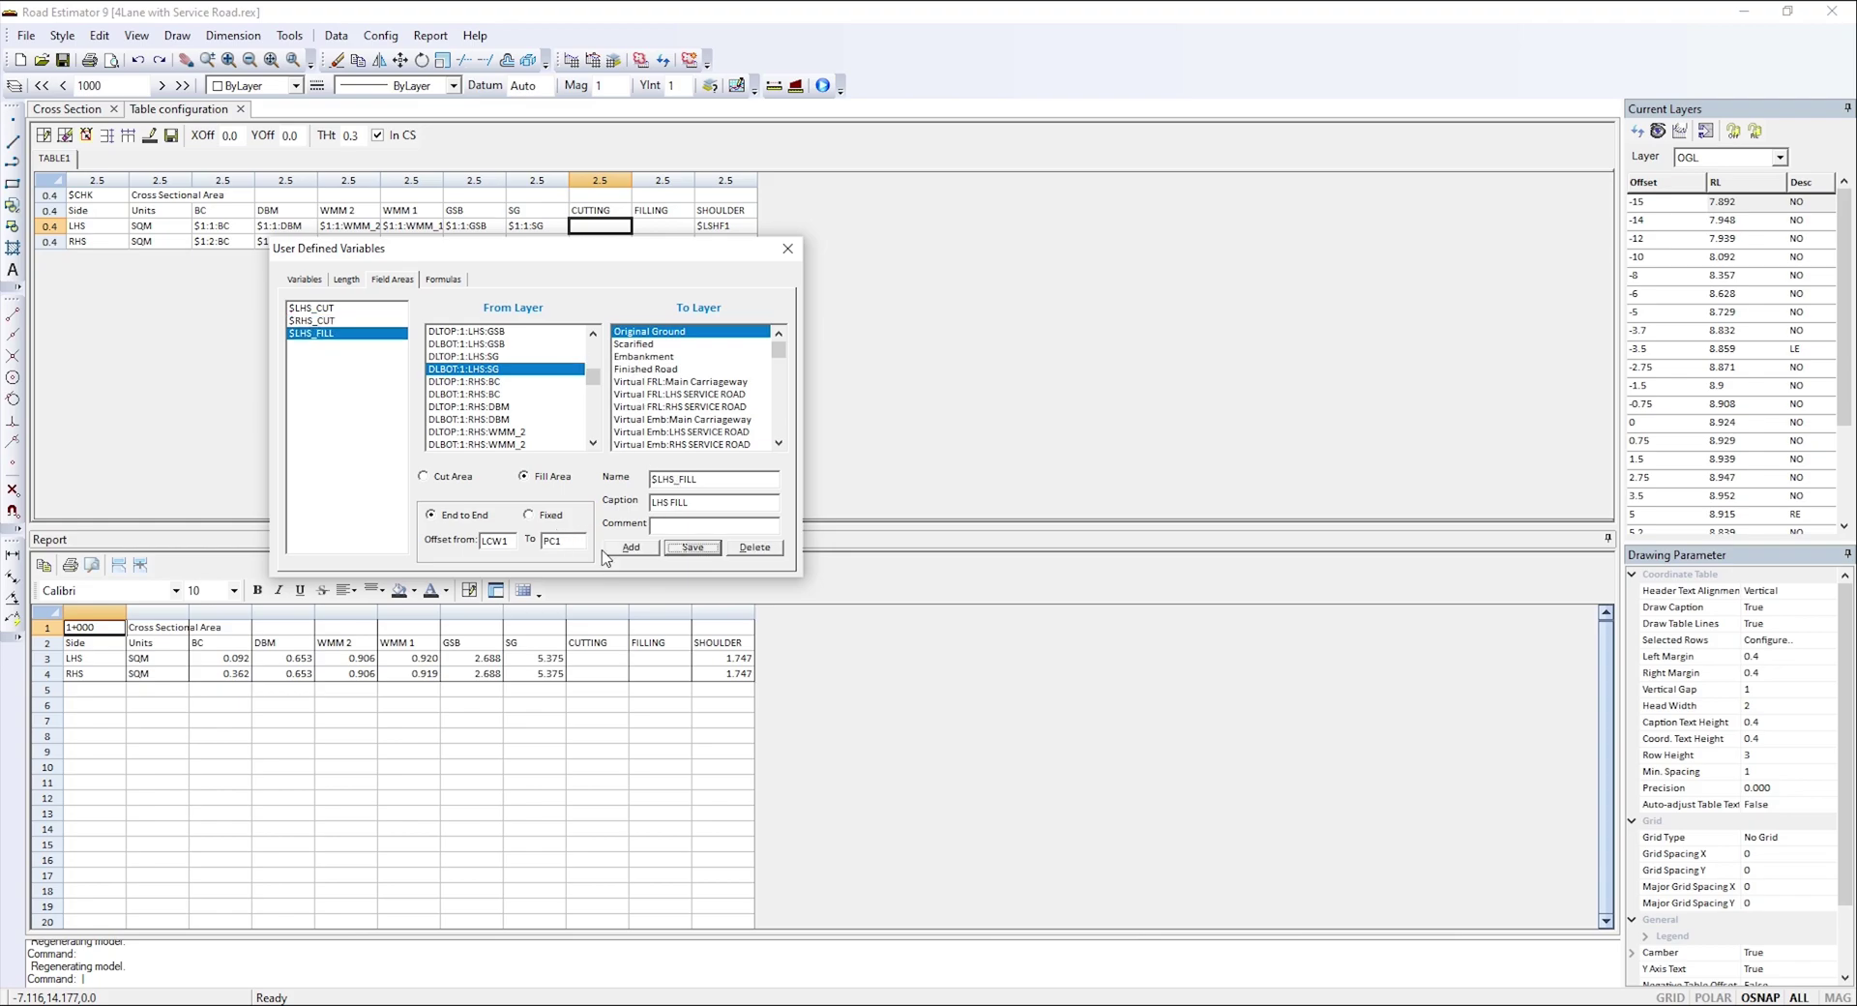
- Add a fill area variable with name and caption RHS FILL, using DLBOT:1:RHS:SG as its from layer
click(329, 321)
click(631, 548)
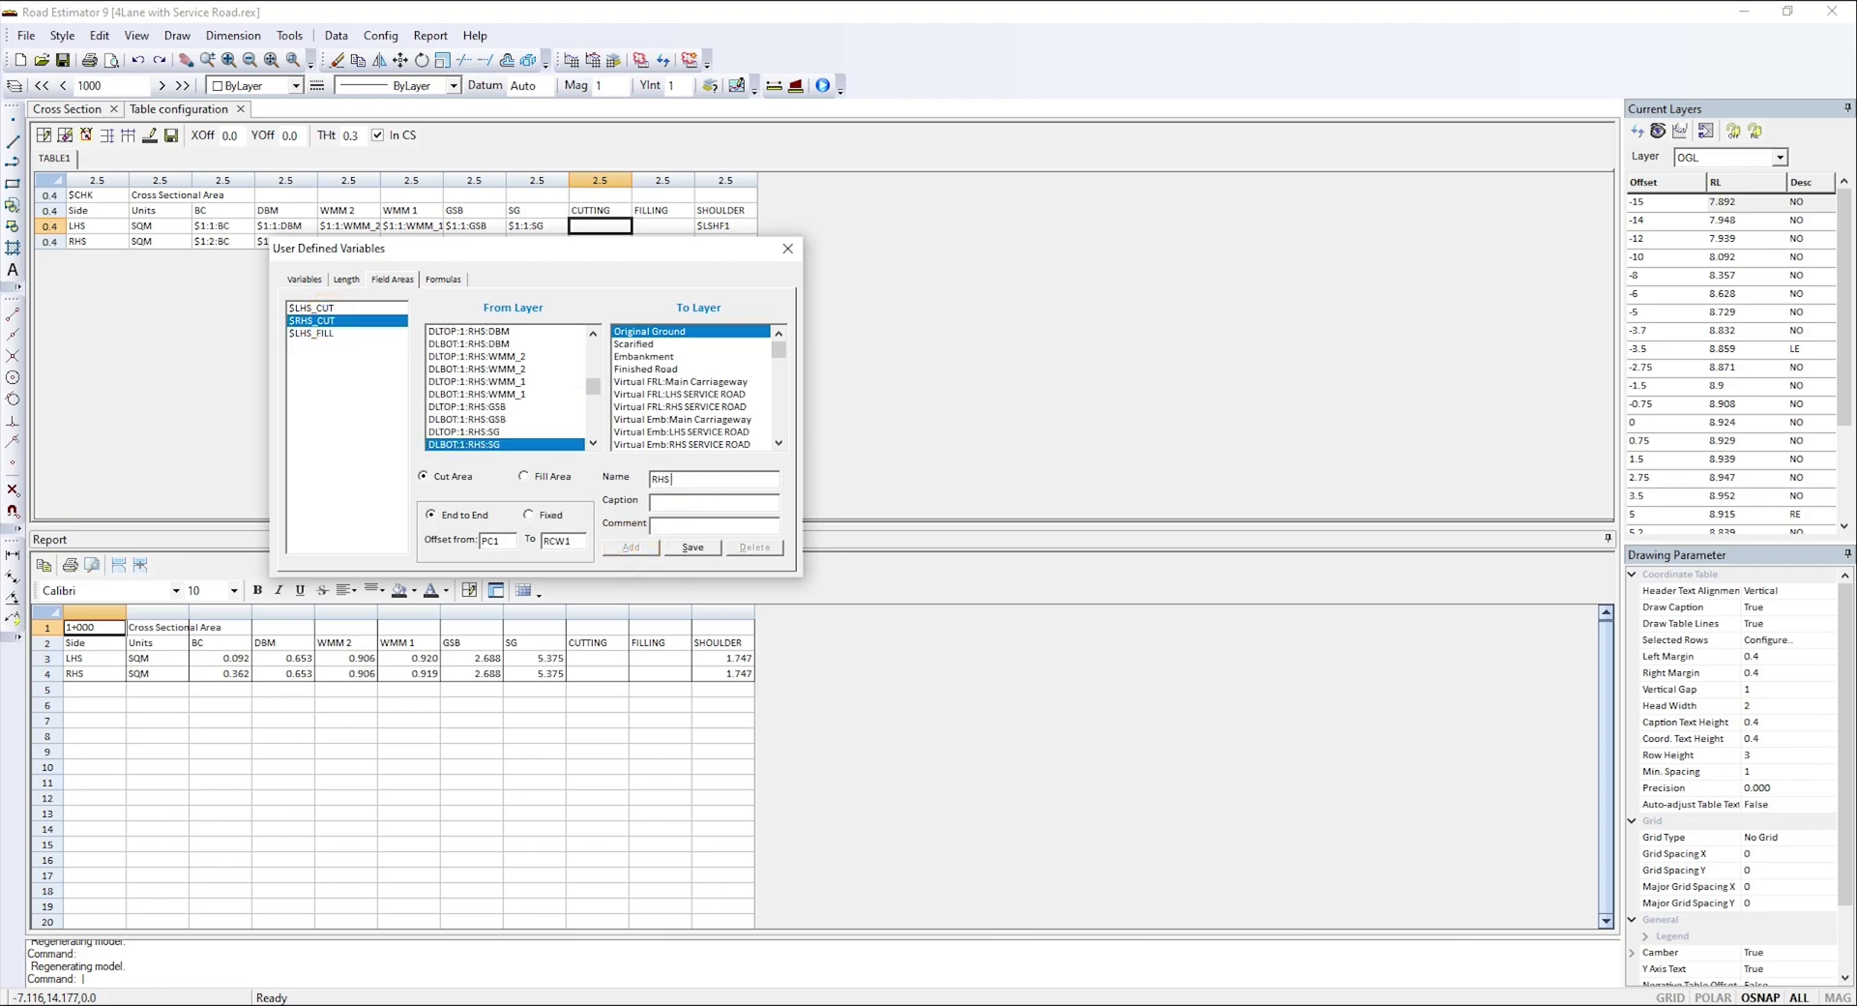
click(680, 503)
click(525, 477)
click(469, 446)
- Set the RHS FILL offsets from right carriageway RCW1 to proposed center PC1 and save the variable
double_click(505, 542)
click(464, 542)
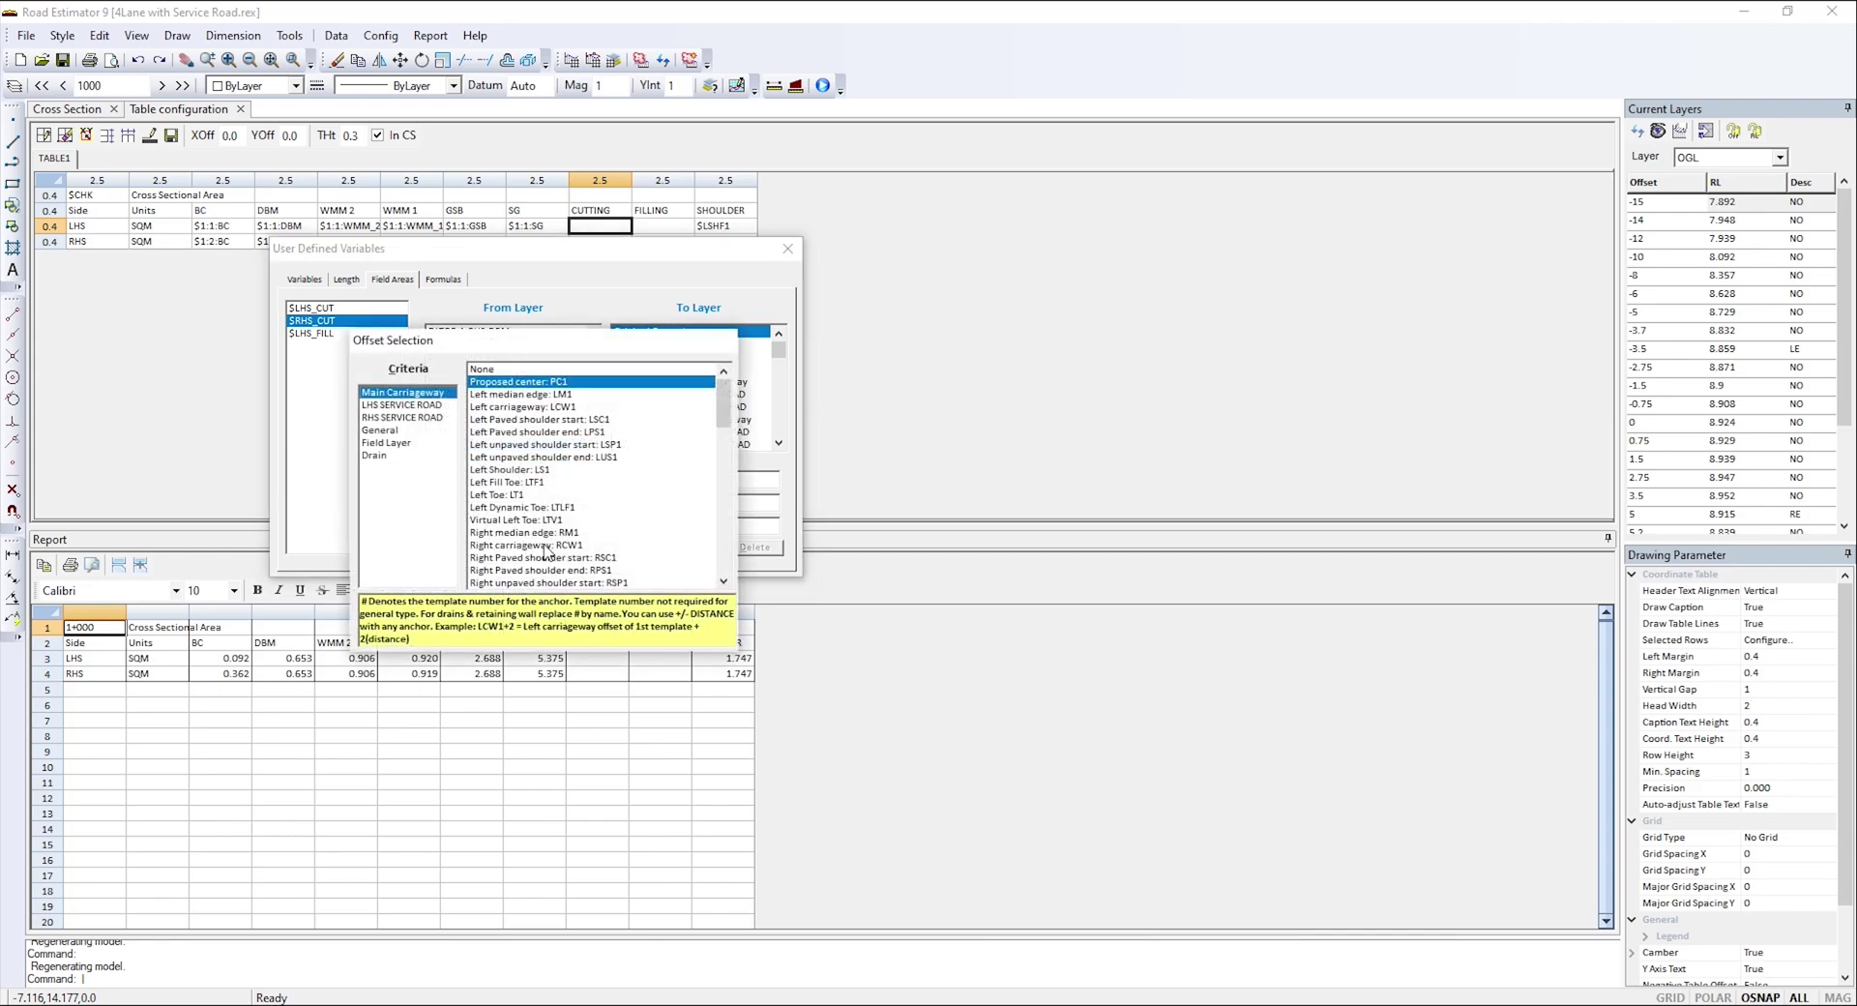
click(533, 547)
double_click(533, 546)
double_click(574, 543)
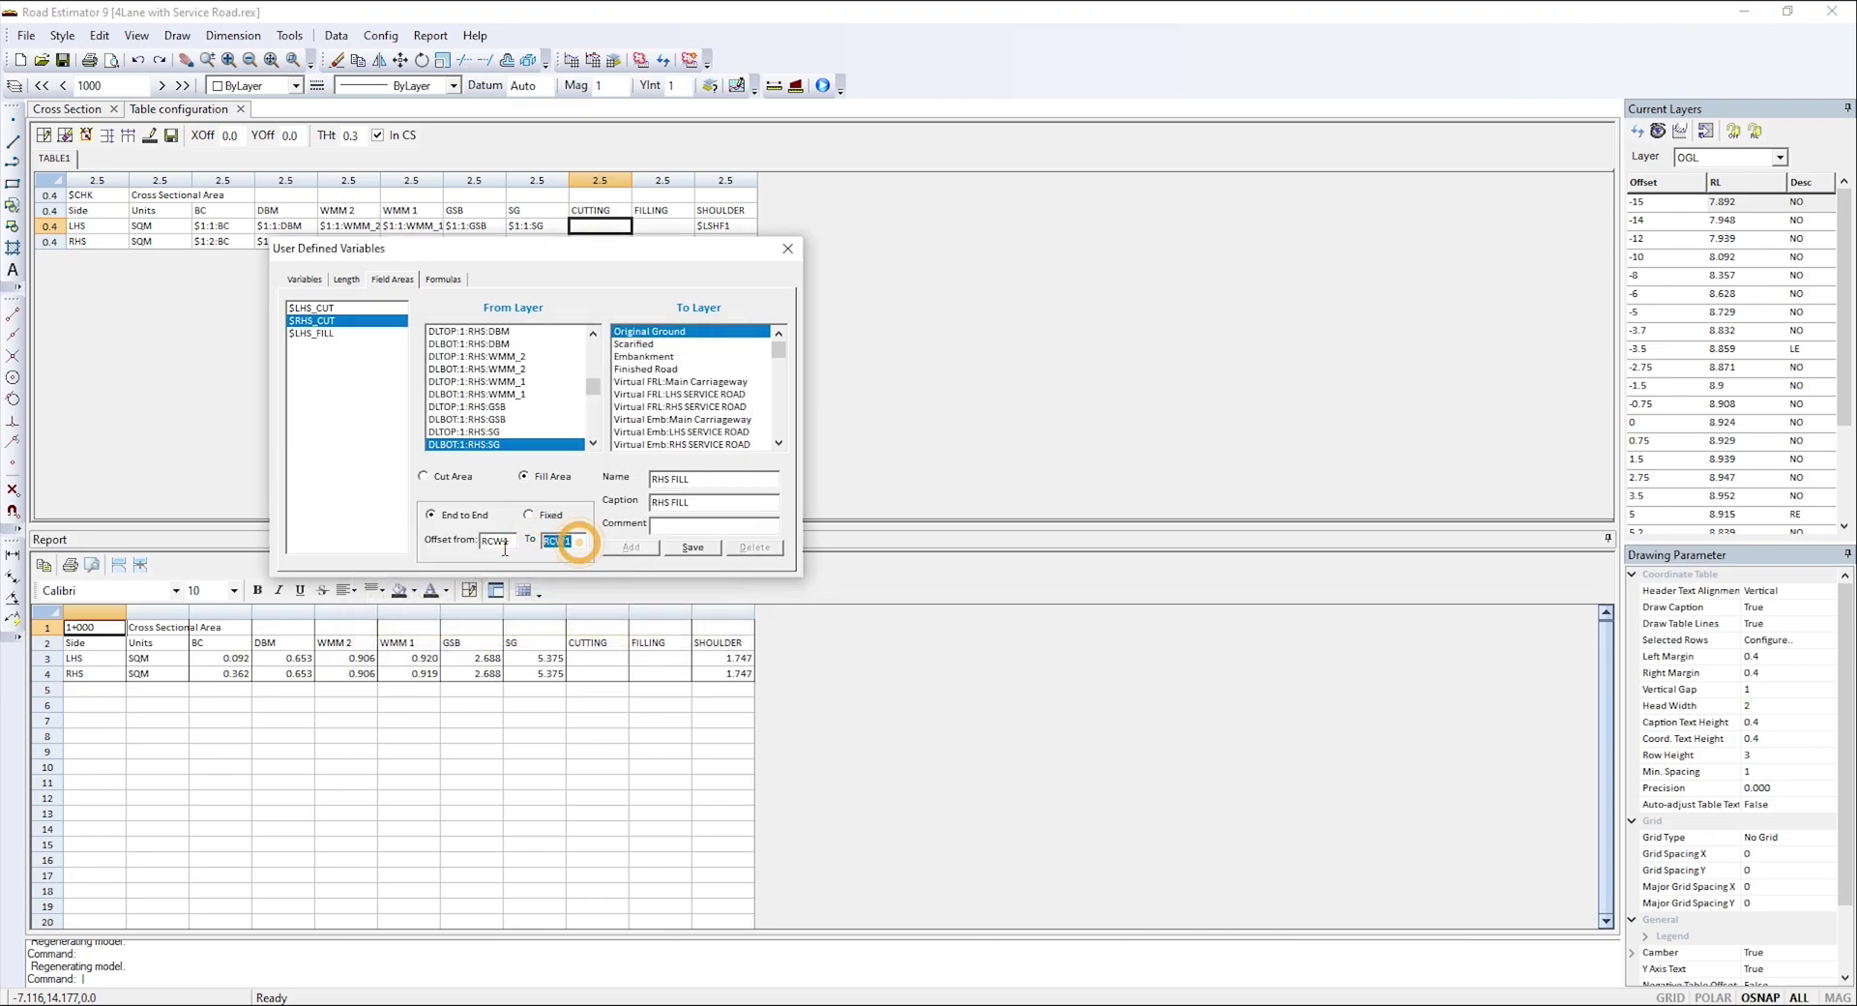
double_click(583, 383)
click(692, 547)
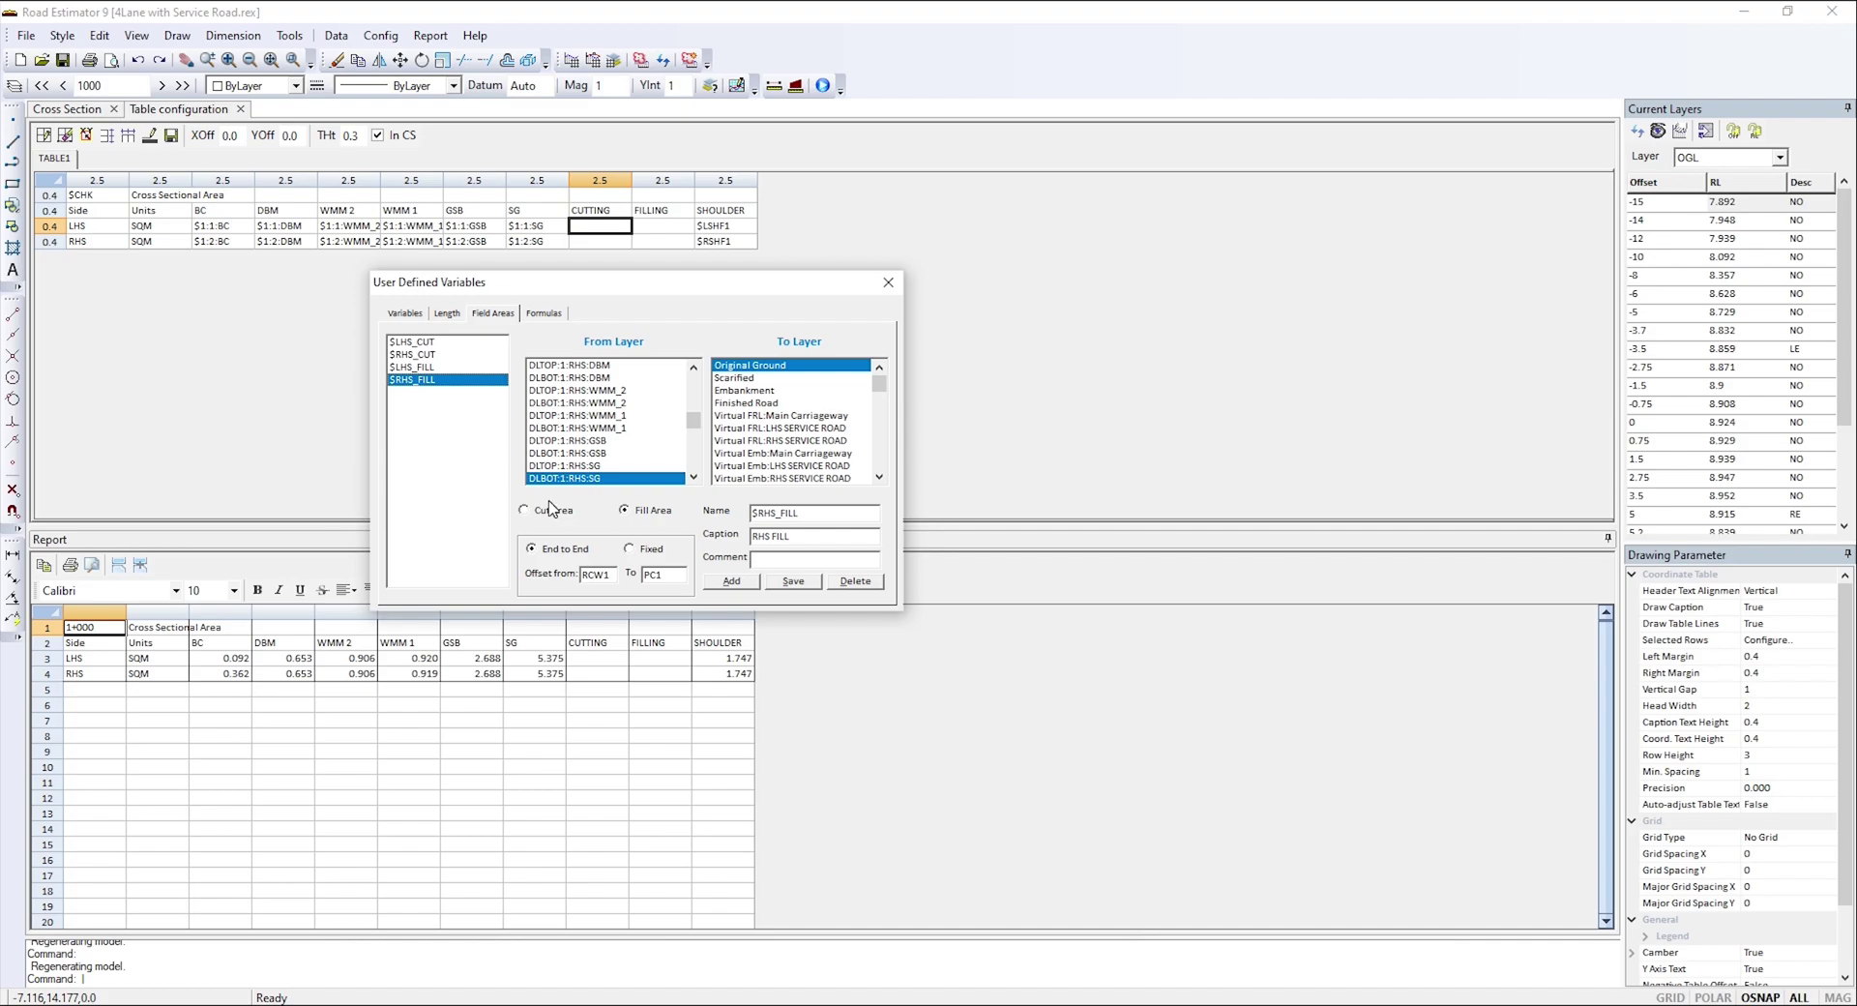
- Add a cut area variable with name and caption LHS S CUT, using DLBOT:2:LHS_SERVICE_ROAD:SG as its from layer
click(731, 581)
click(795, 536)
click(527, 512)
scroll(573, 474, down, 3)
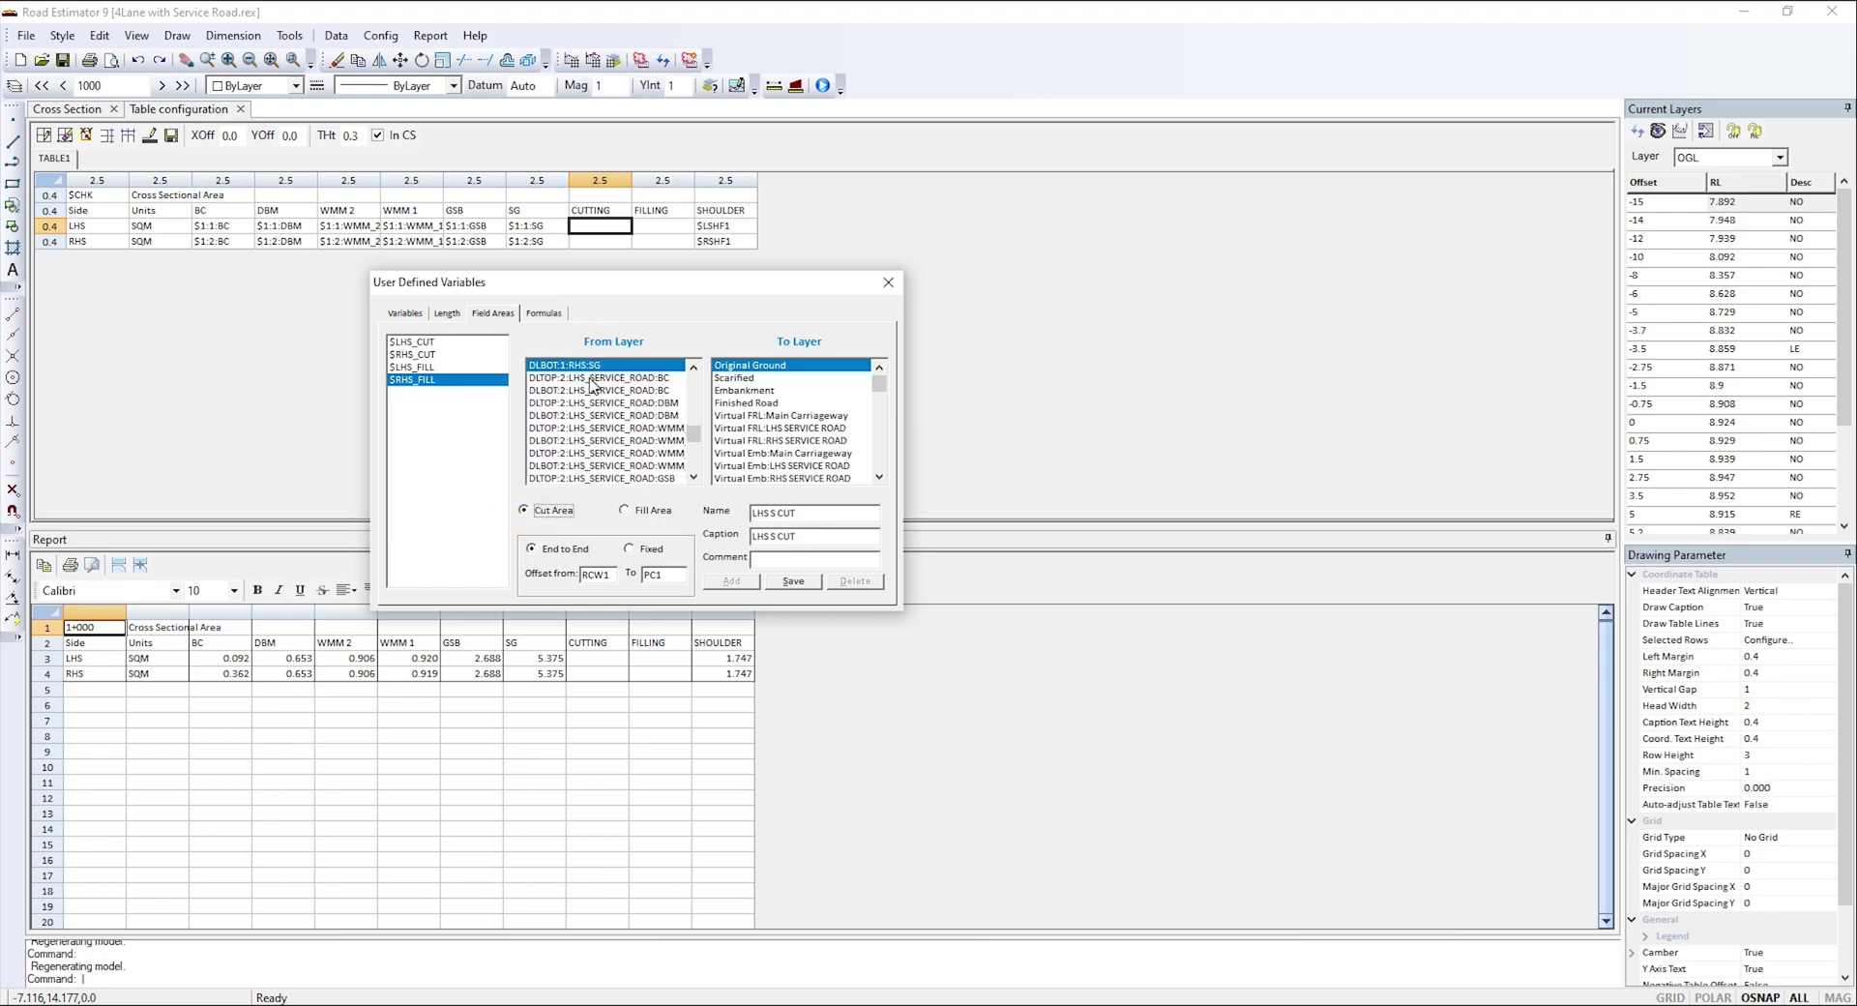
scroll(586, 422, down, 2)
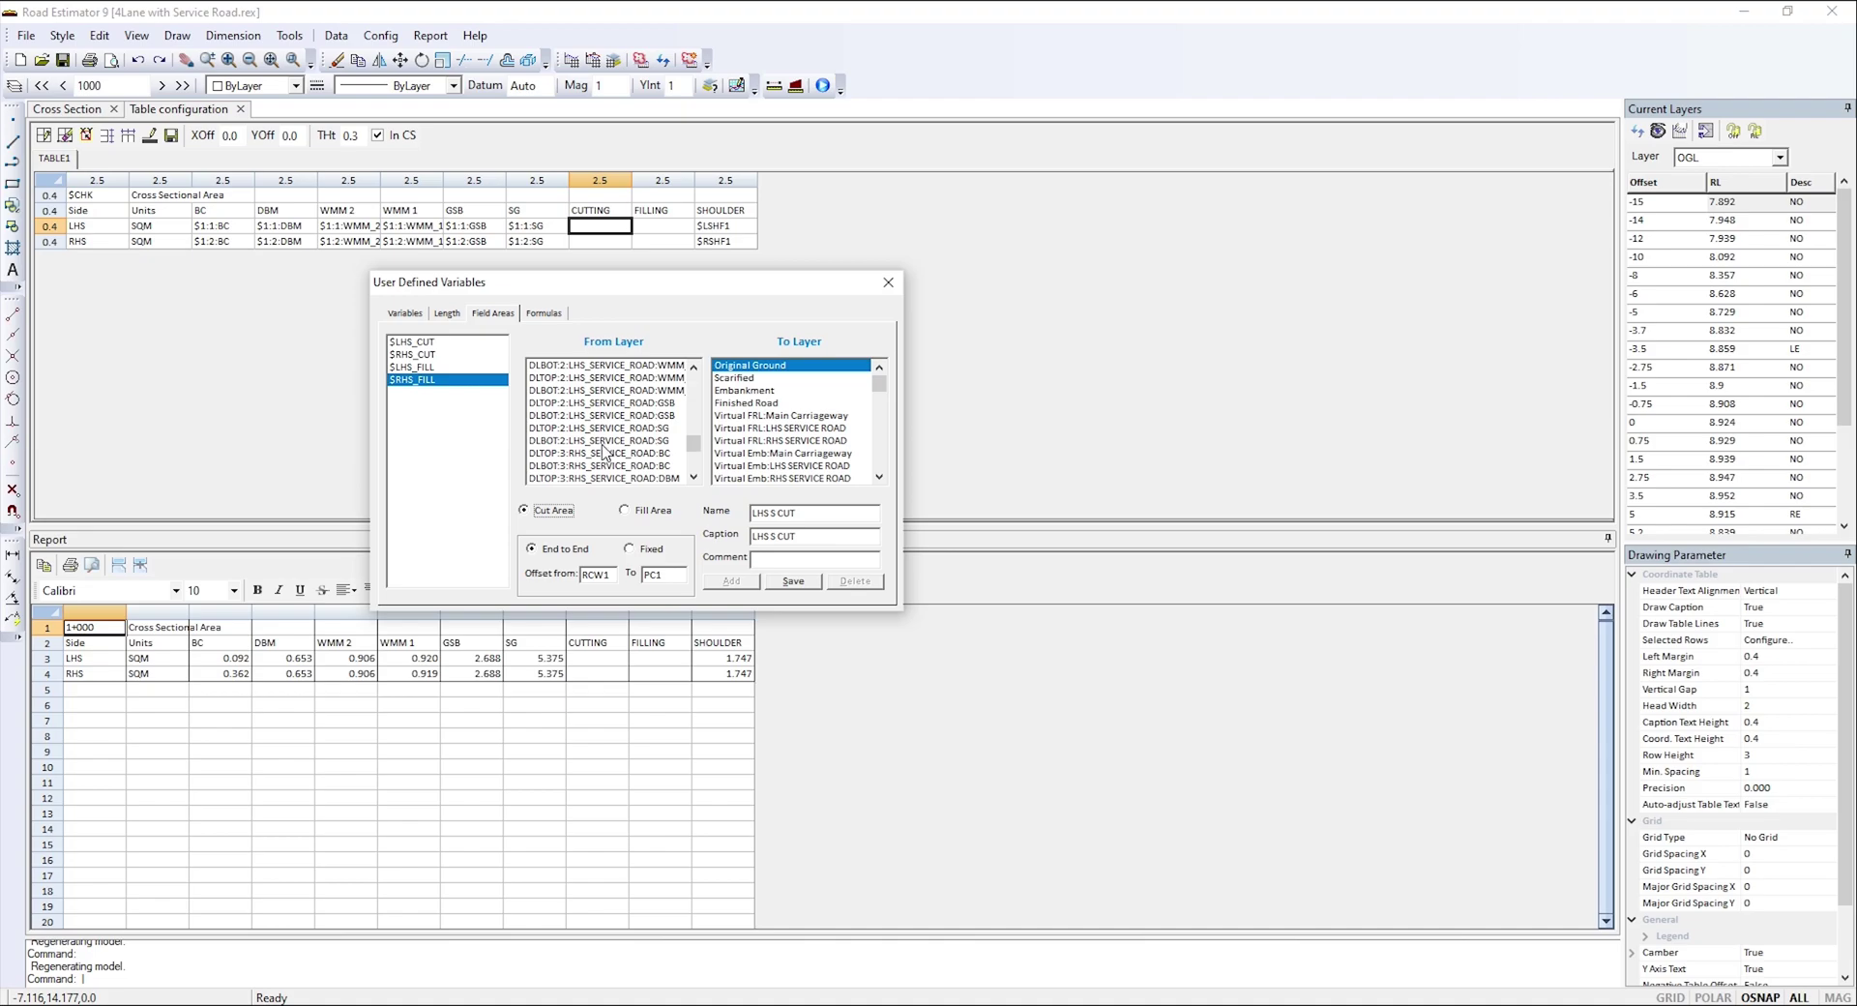
click(579, 441)
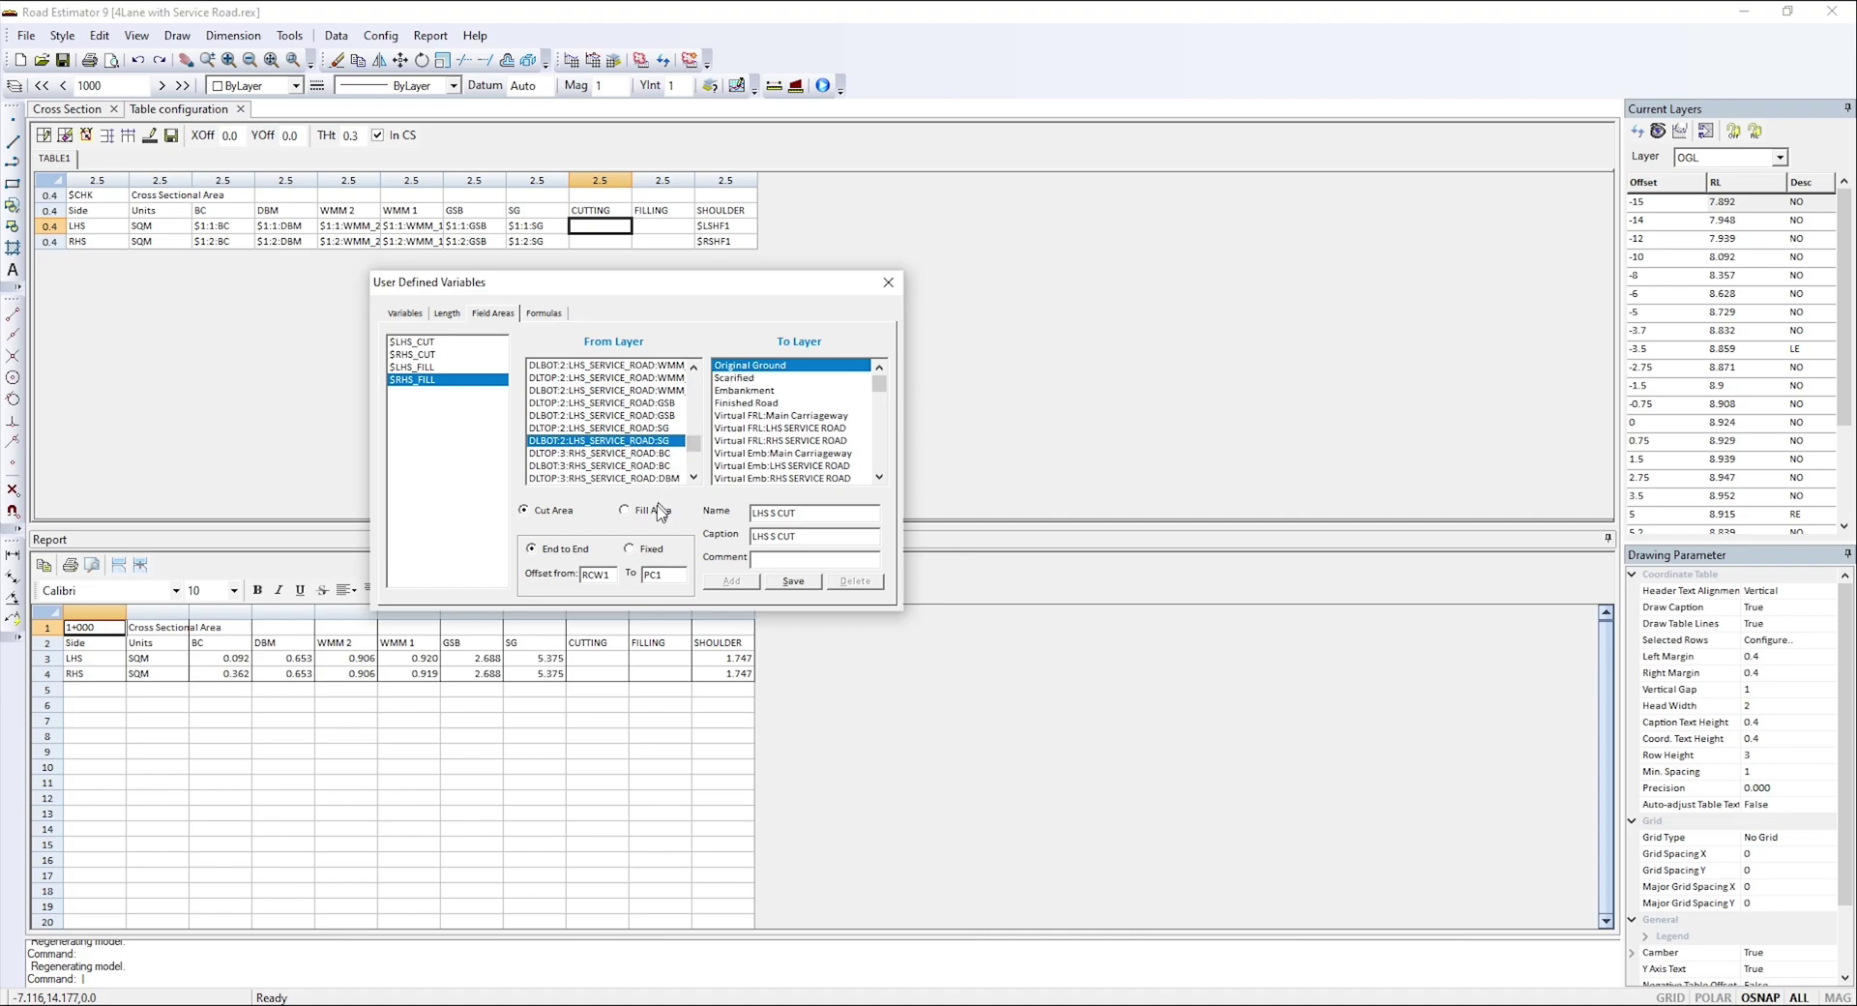
- Set the LHS S CUT starting offset to the LHS service road's left shoulder LS2
click(609, 574)
double_click(598, 574)
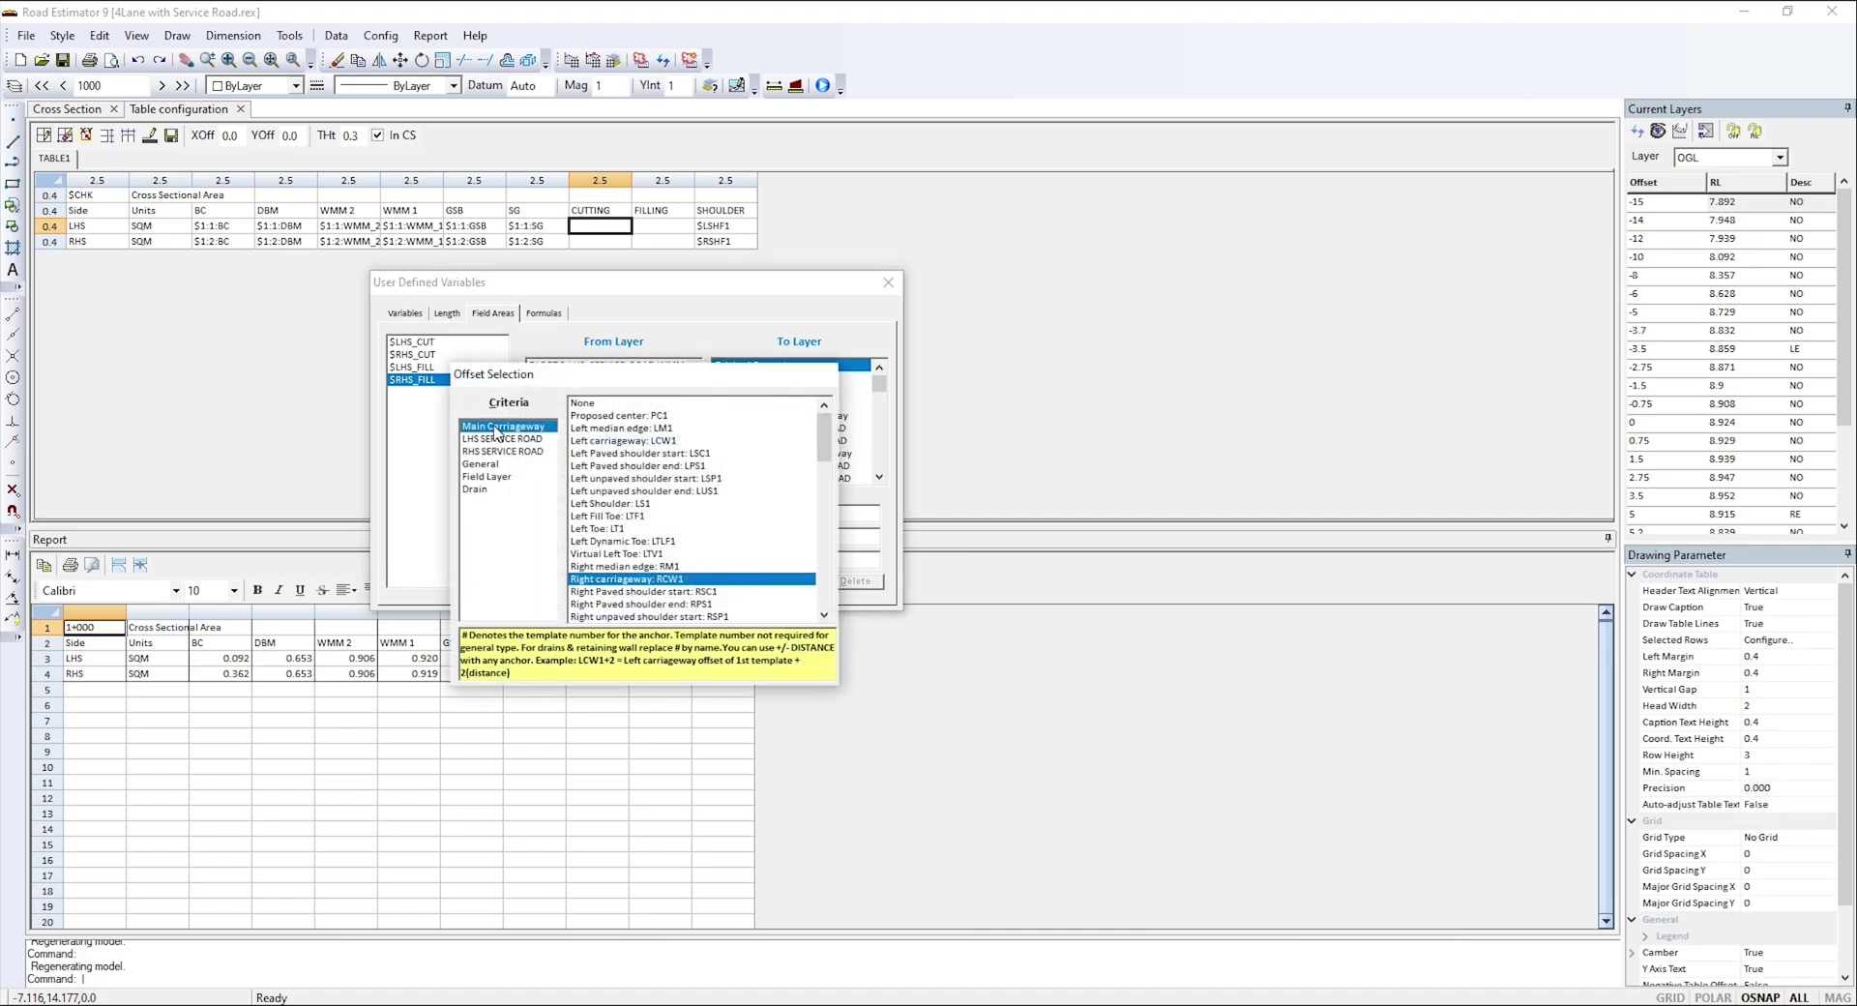
drag(570, 378, 512, 376)
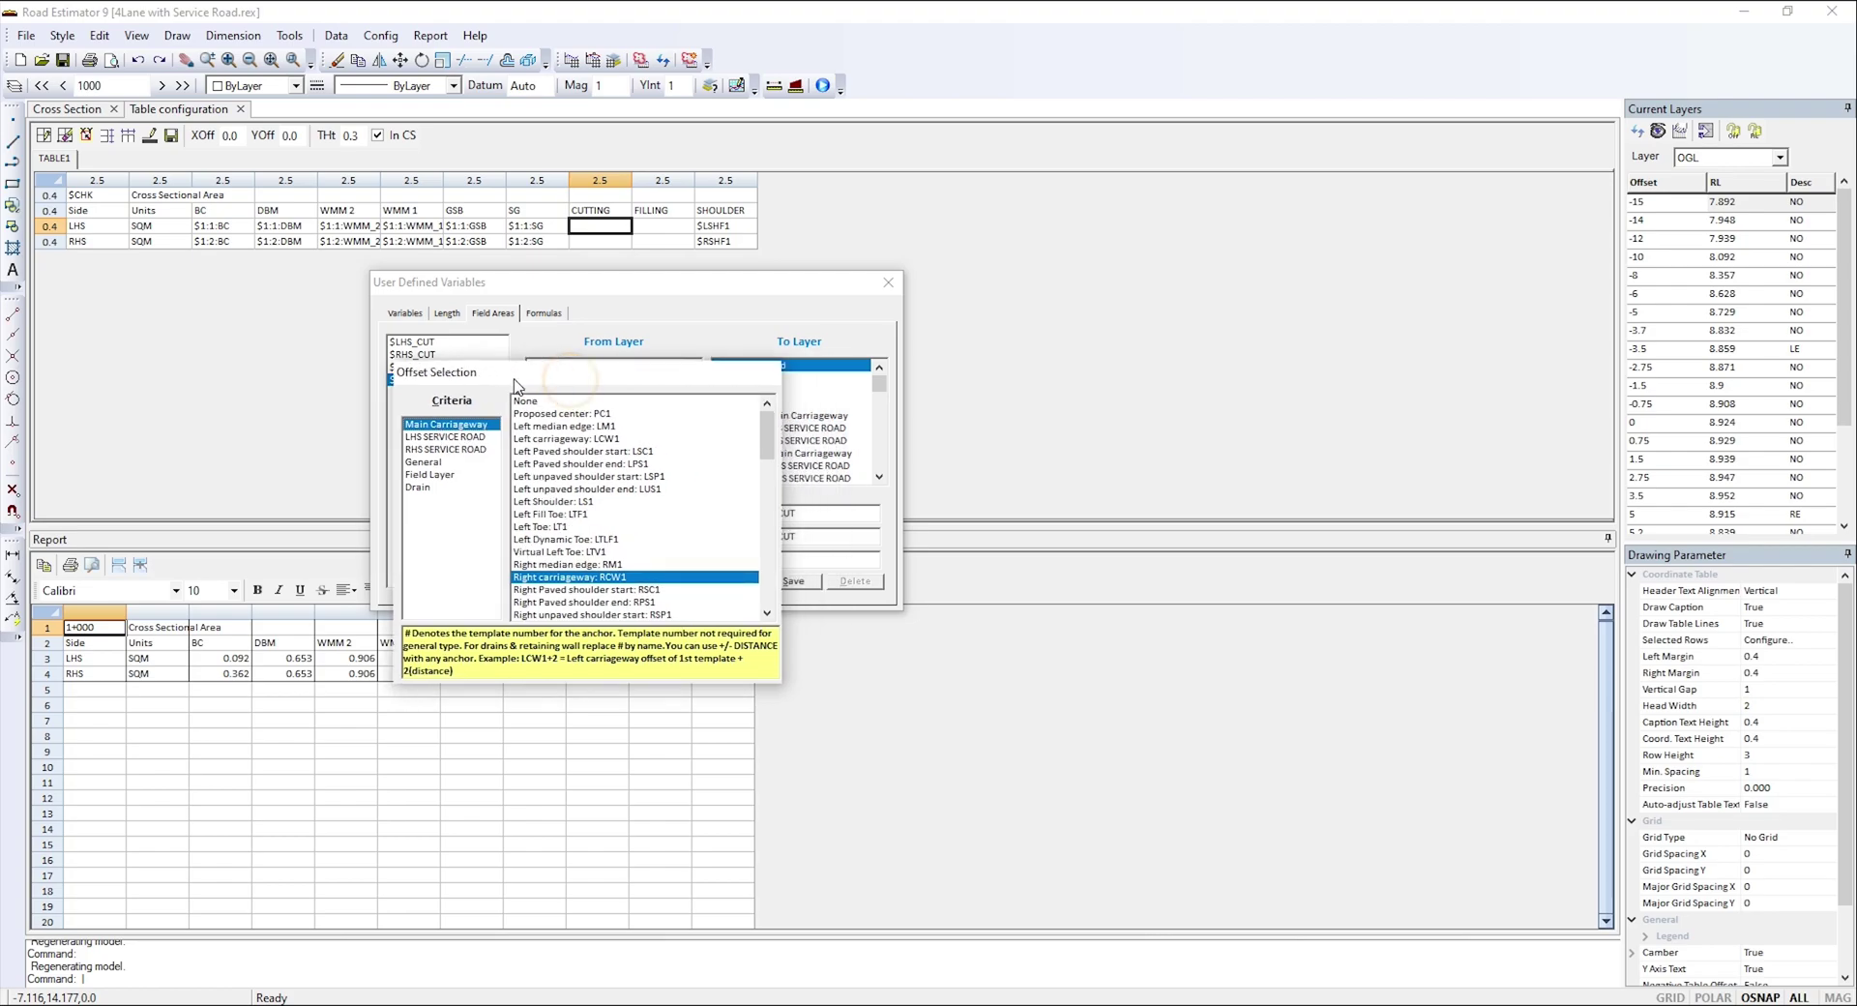
click(469, 442)
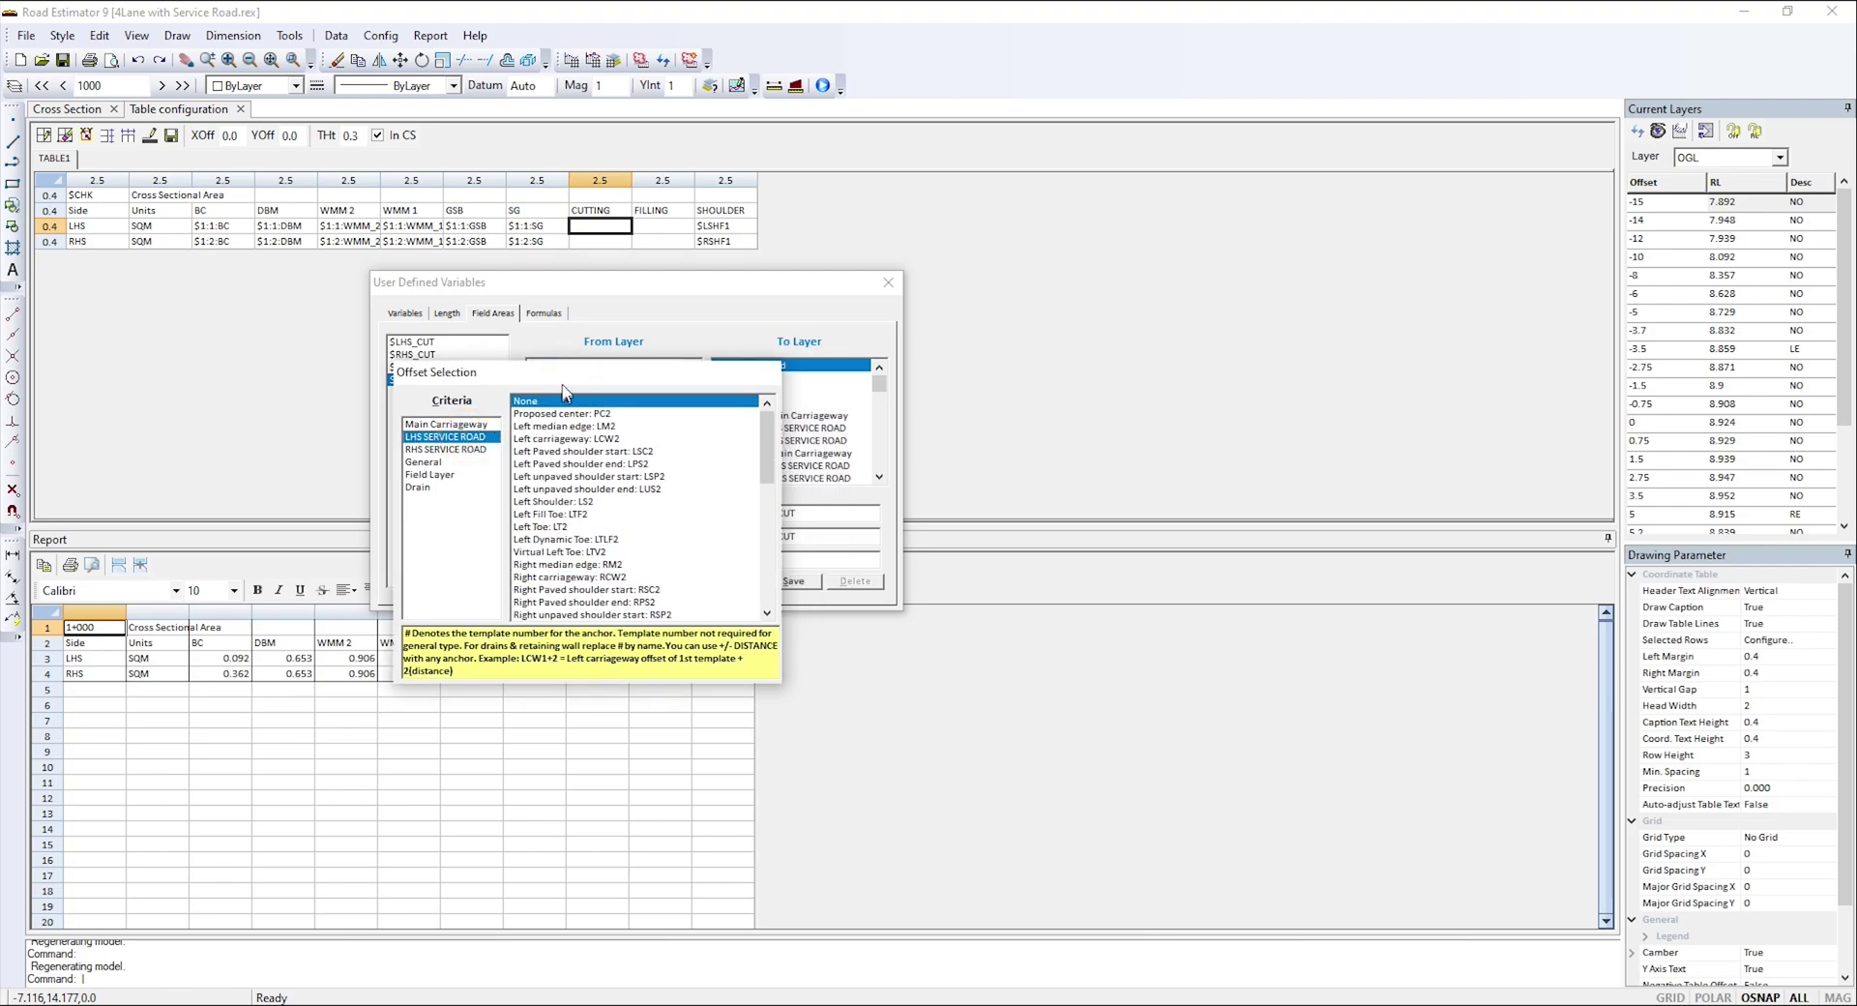
drag(561, 371, 300, 431)
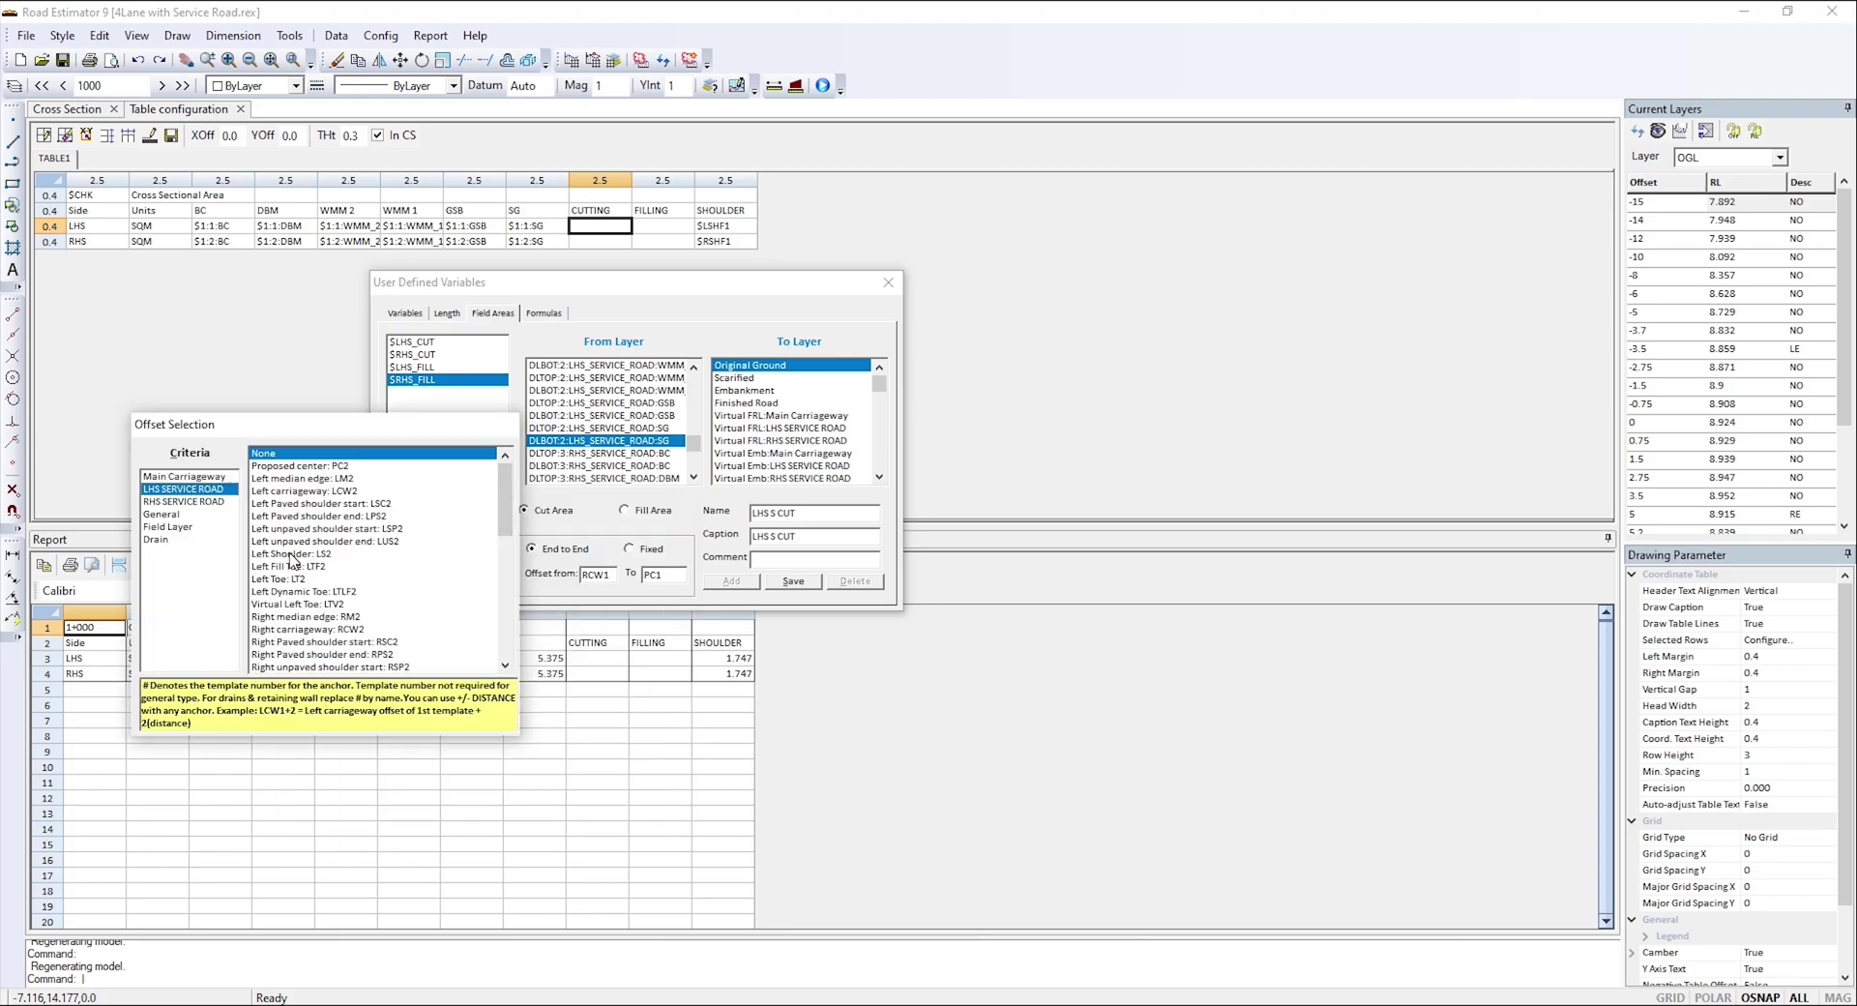
double_click(291, 554)
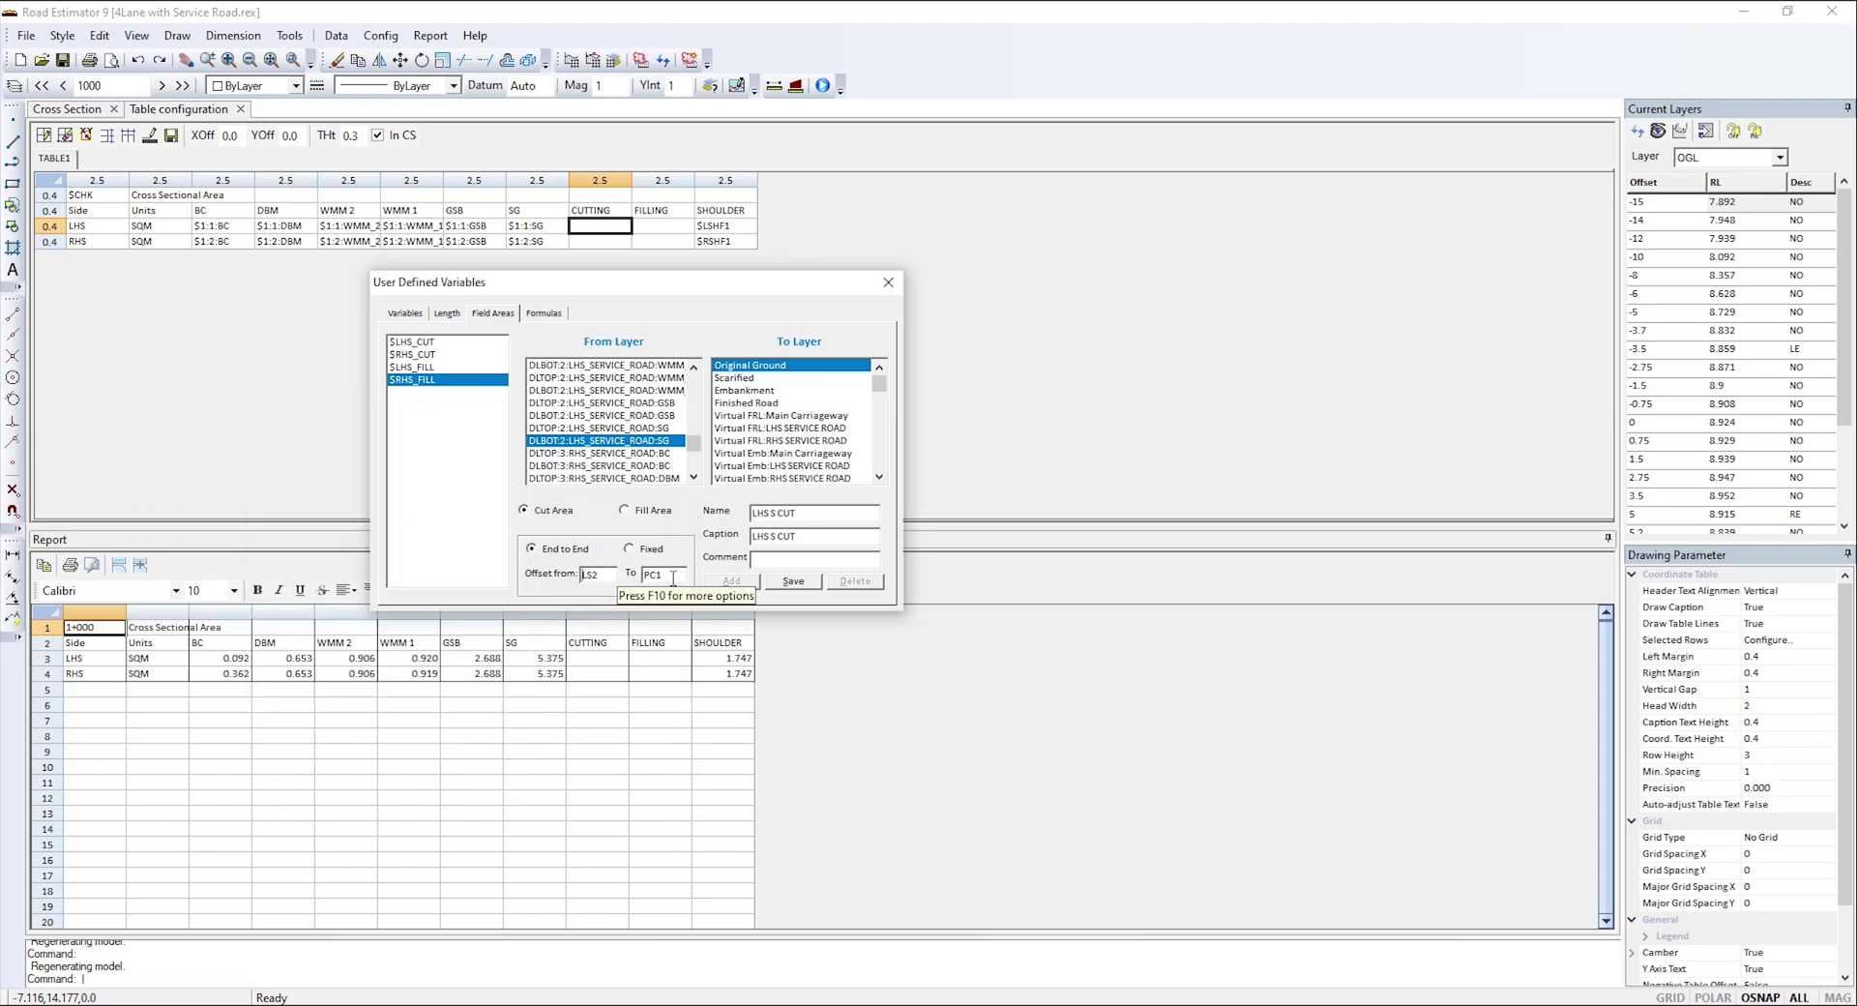
- Set the LHS S CUT end offset to the LHS service road's proposed center PC2 and save the variable
click(673, 575)
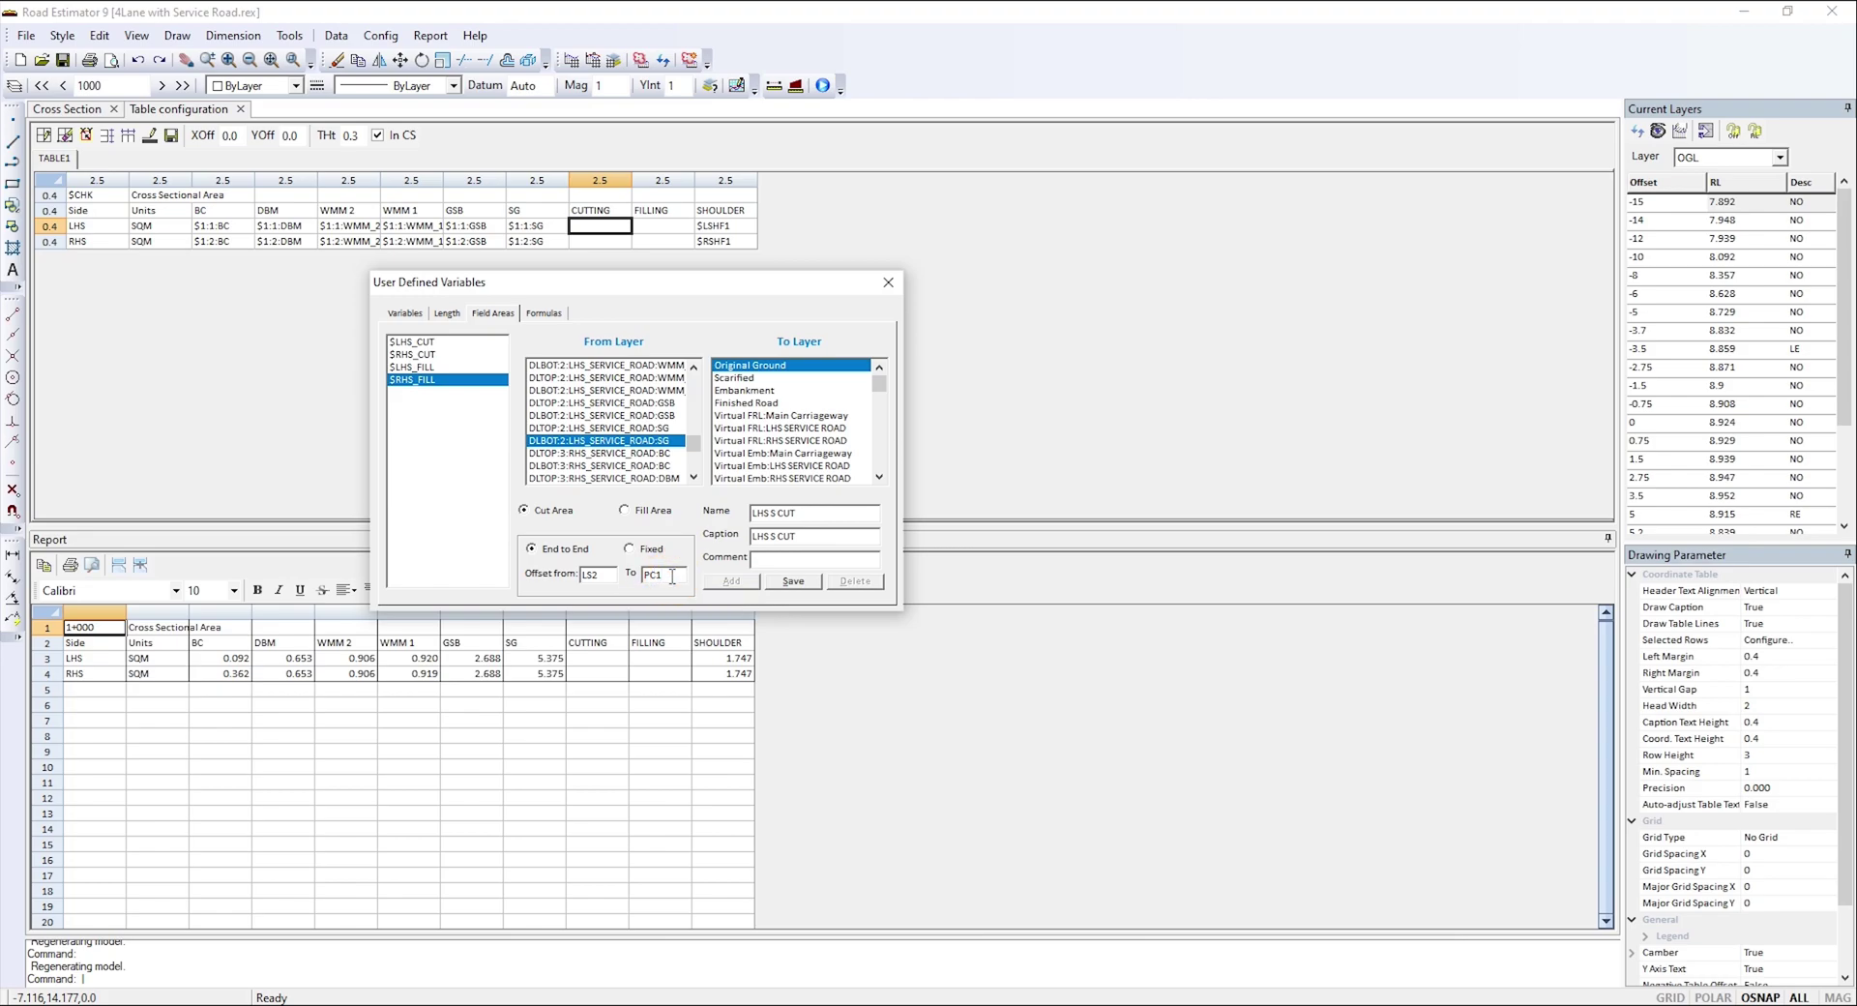
key(F10)
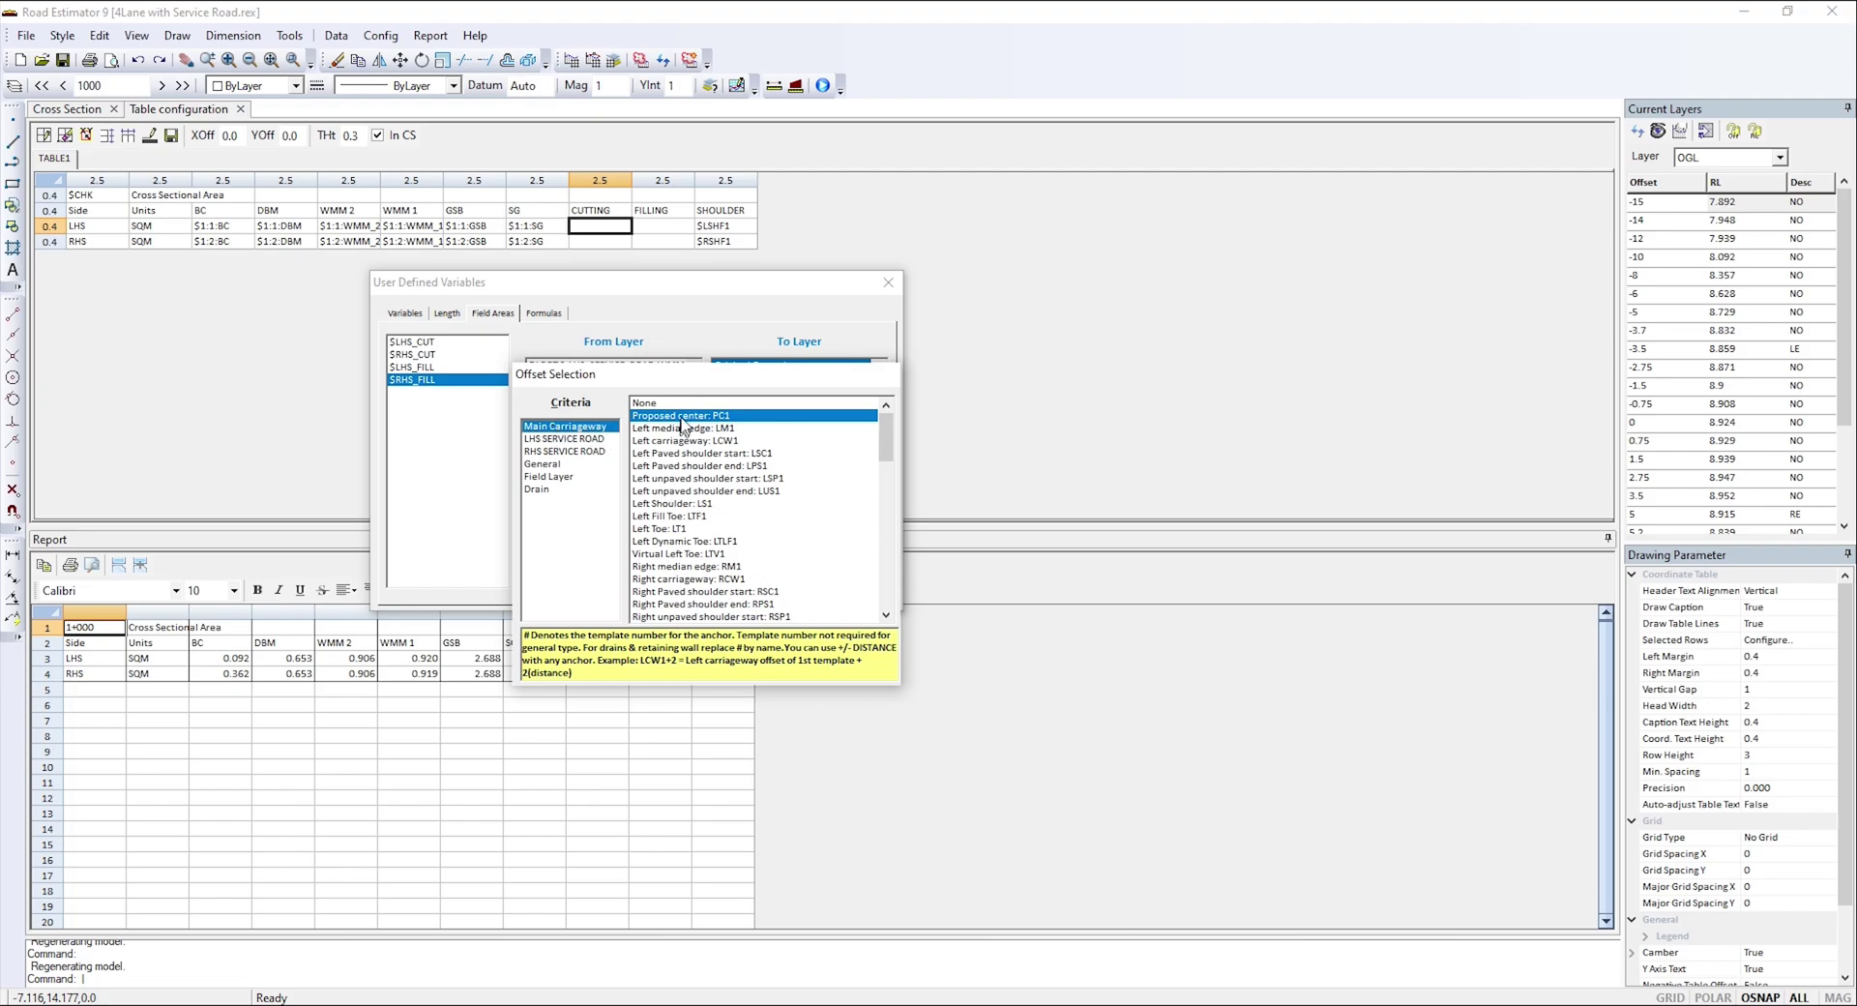
drag(685, 383, 637, 359)
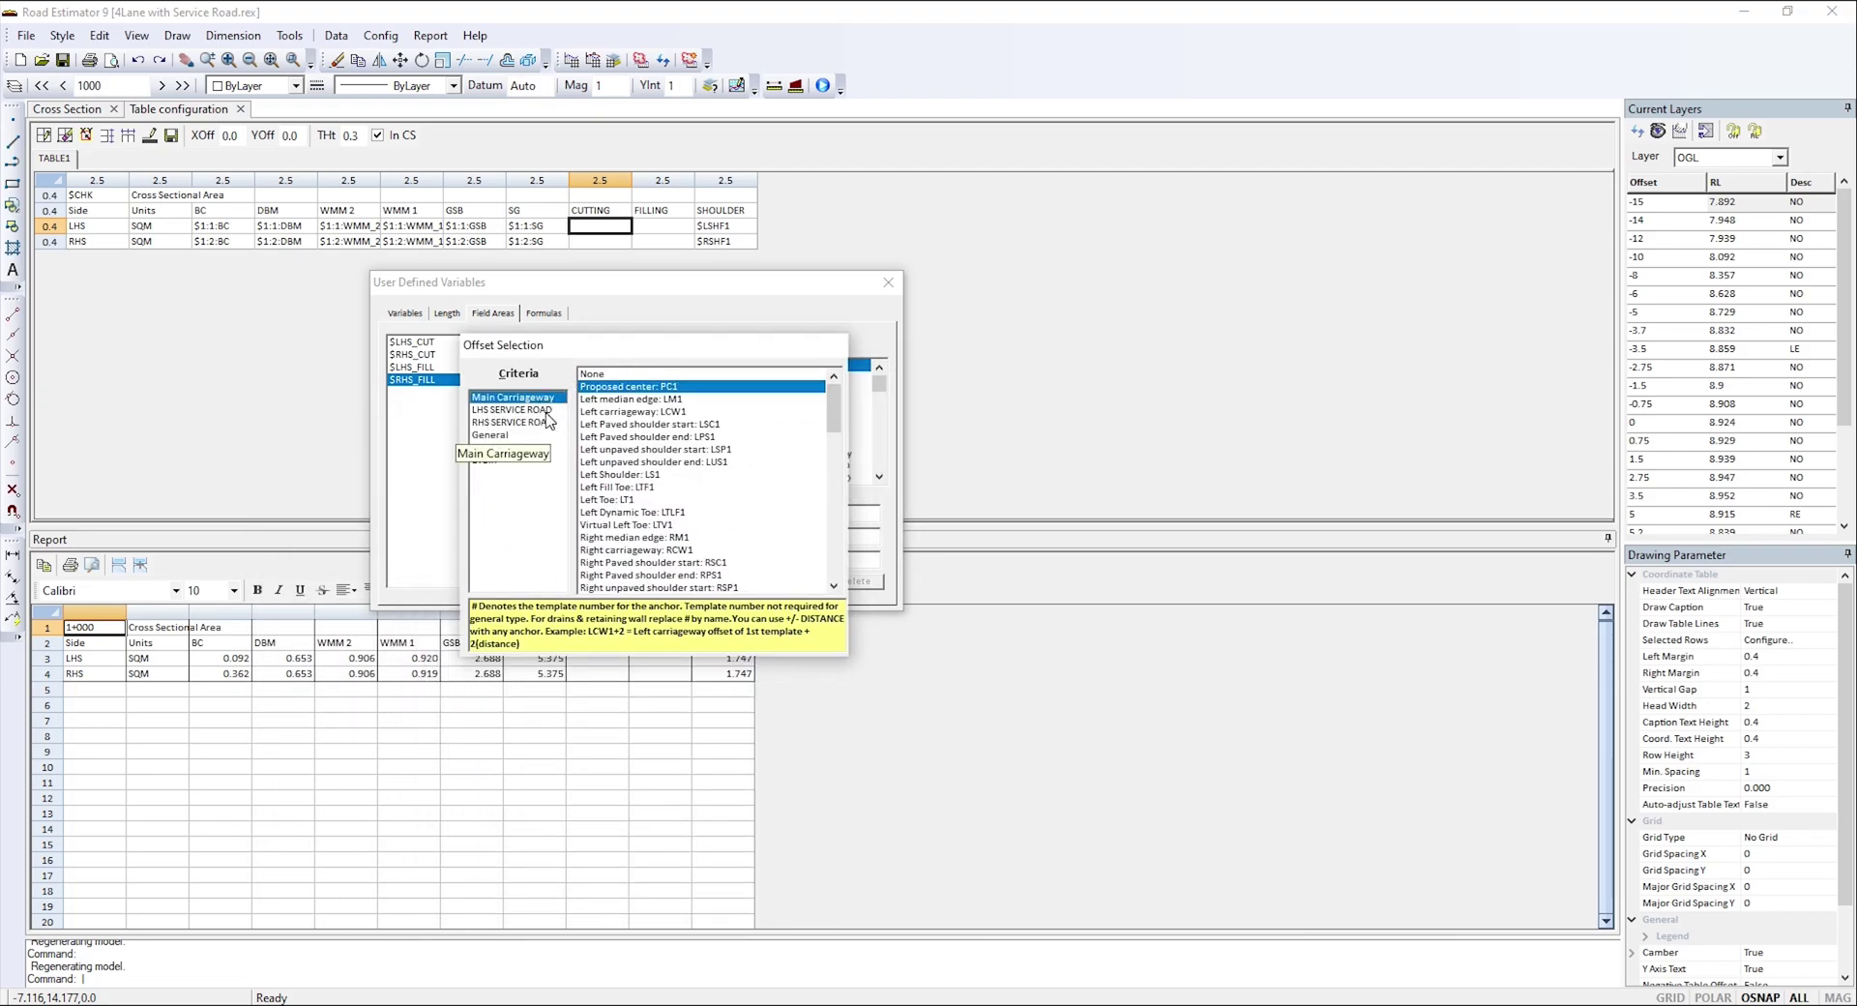
click(510, 411)
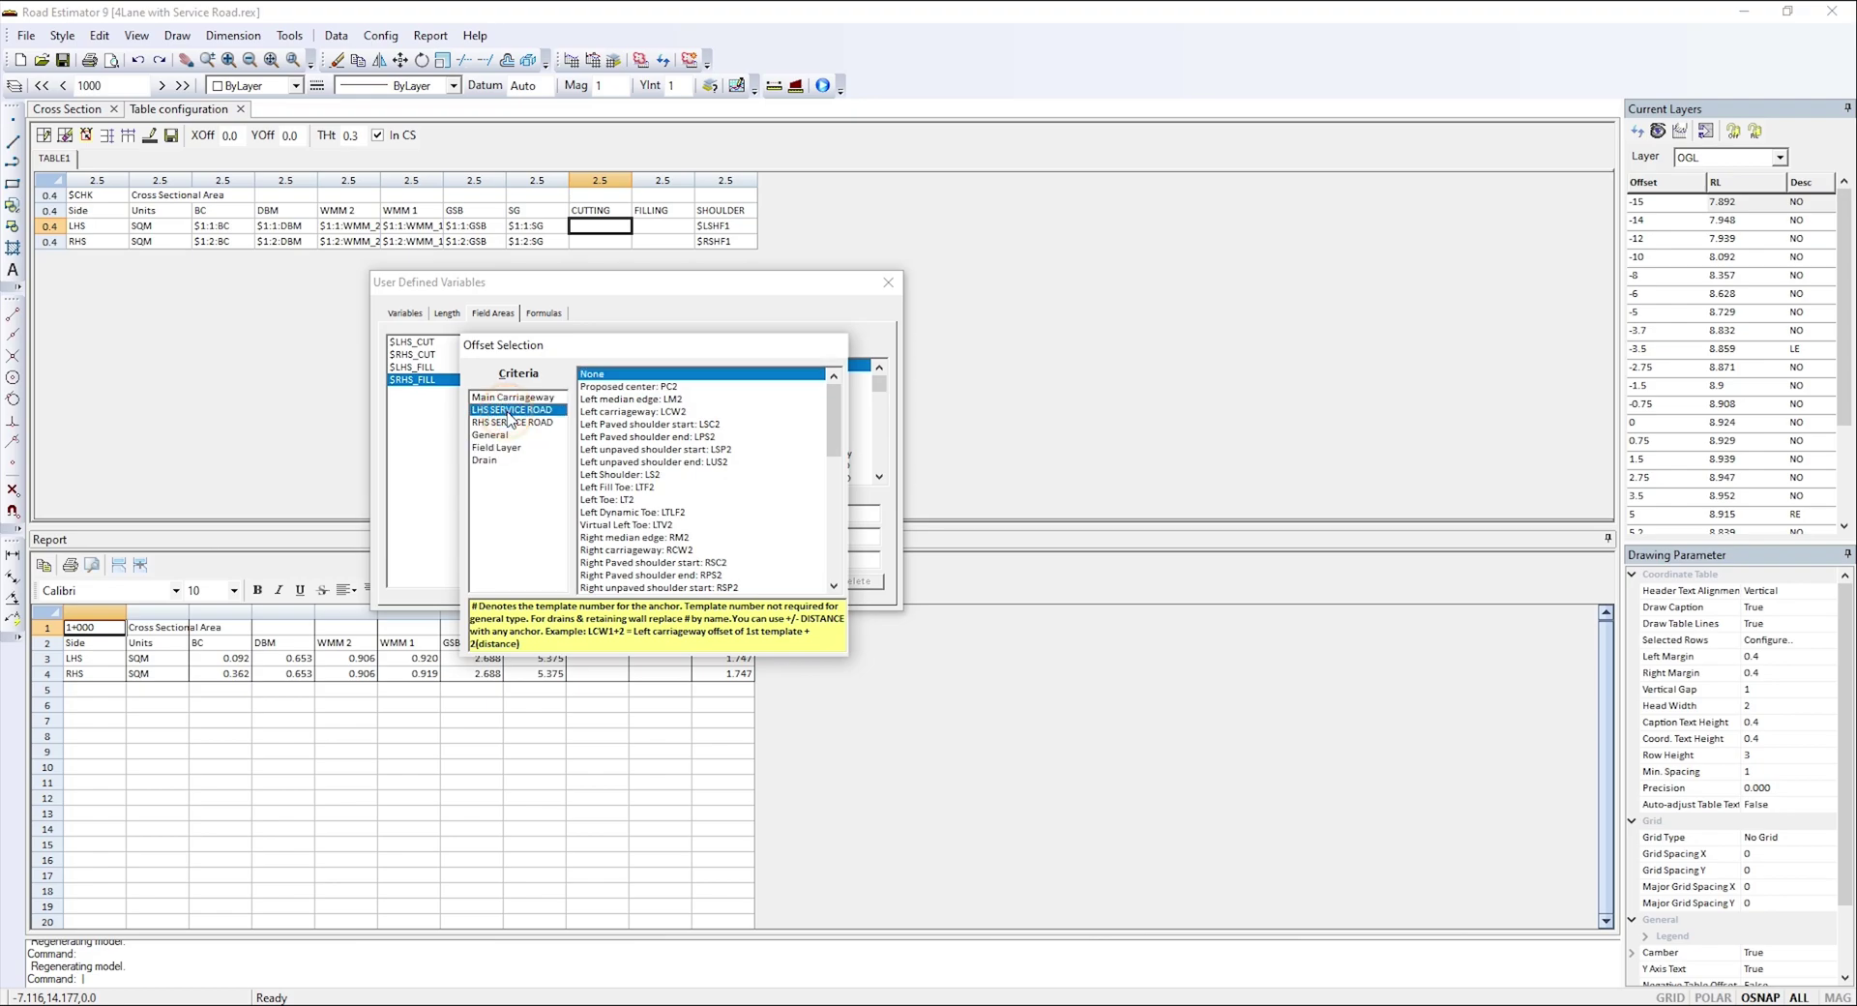
double_click(631, 387)
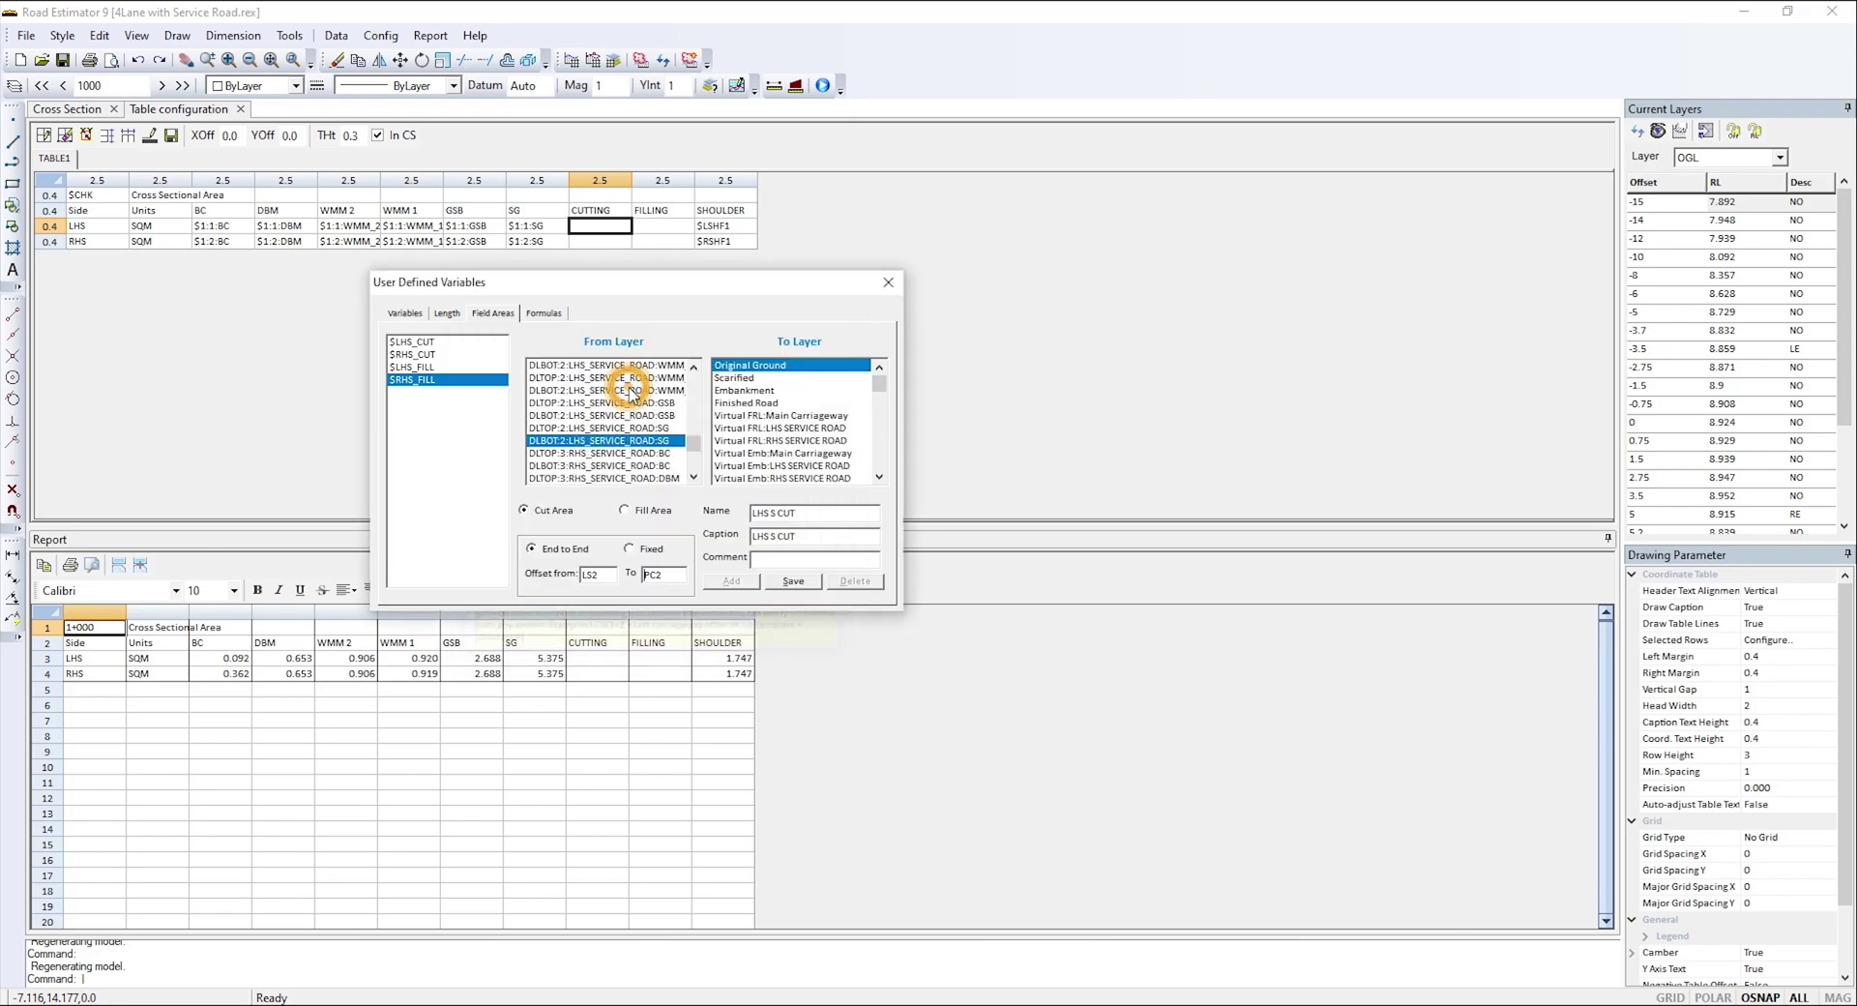
click(792, 581)
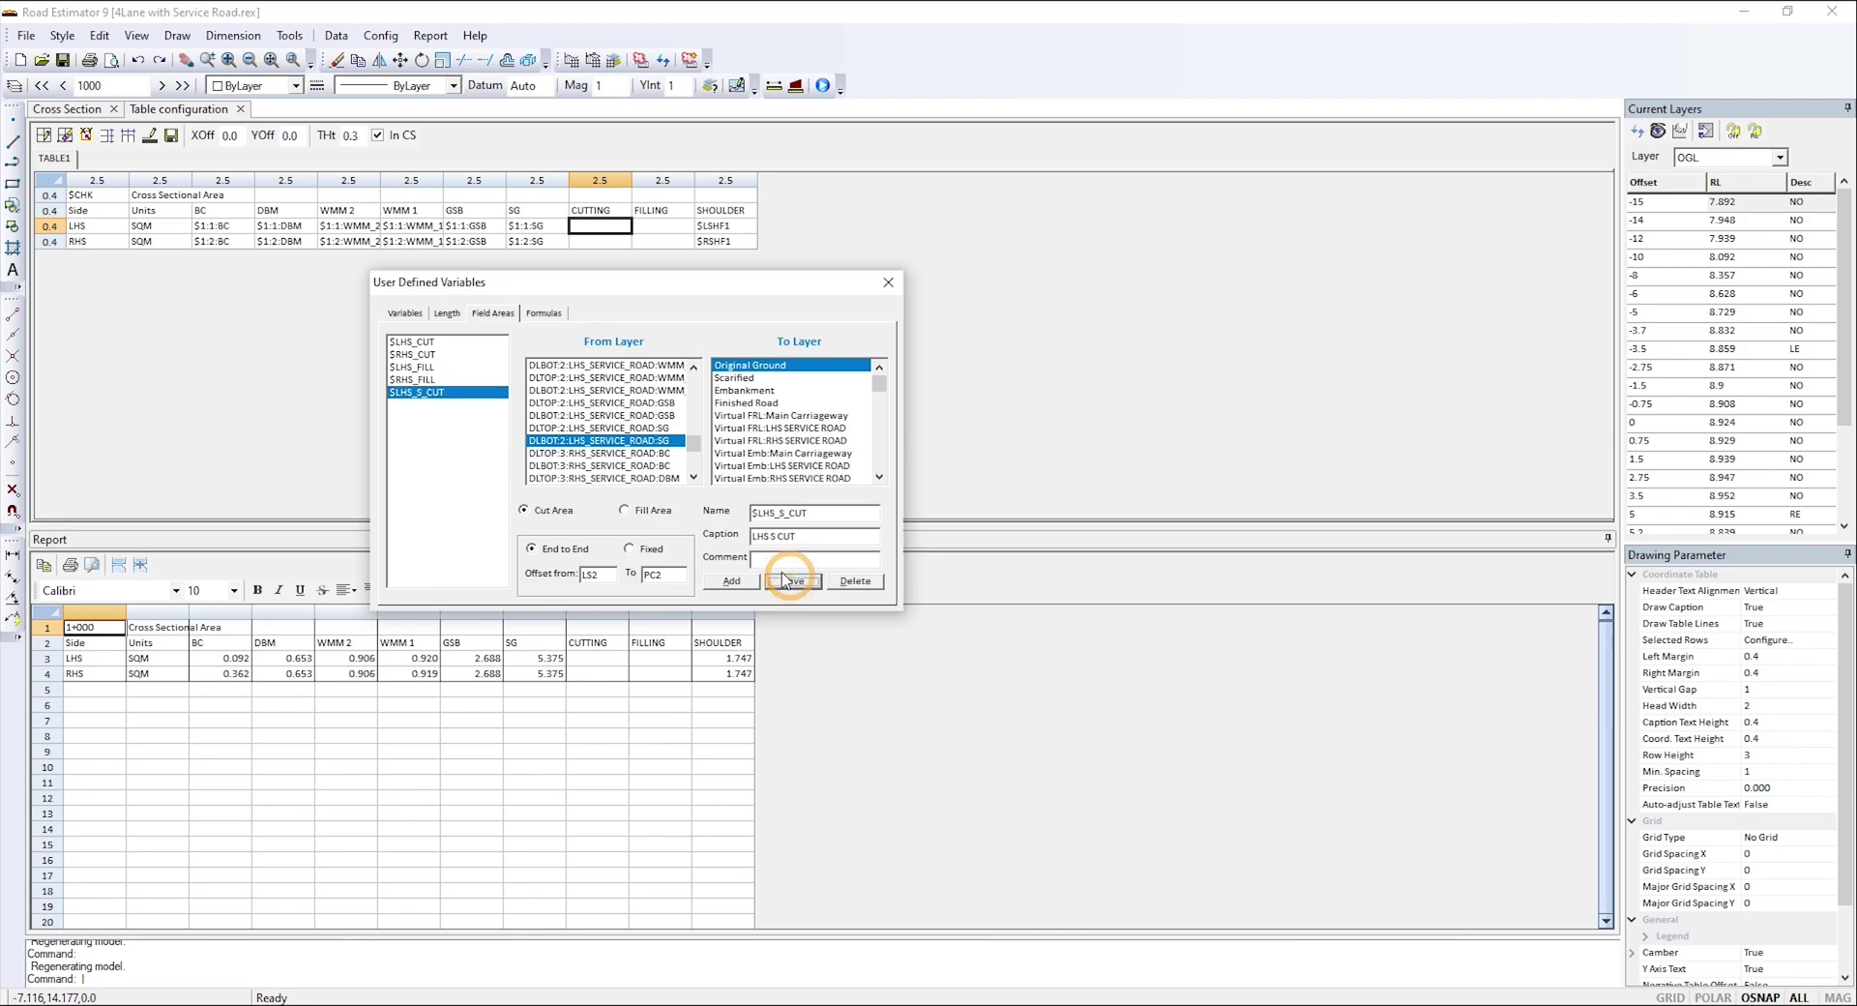
- Add a cut area variable with name and caption LHS DRAIN CUT, using DRAINB:LHS DRAIN as its from layer
click(731, 580)
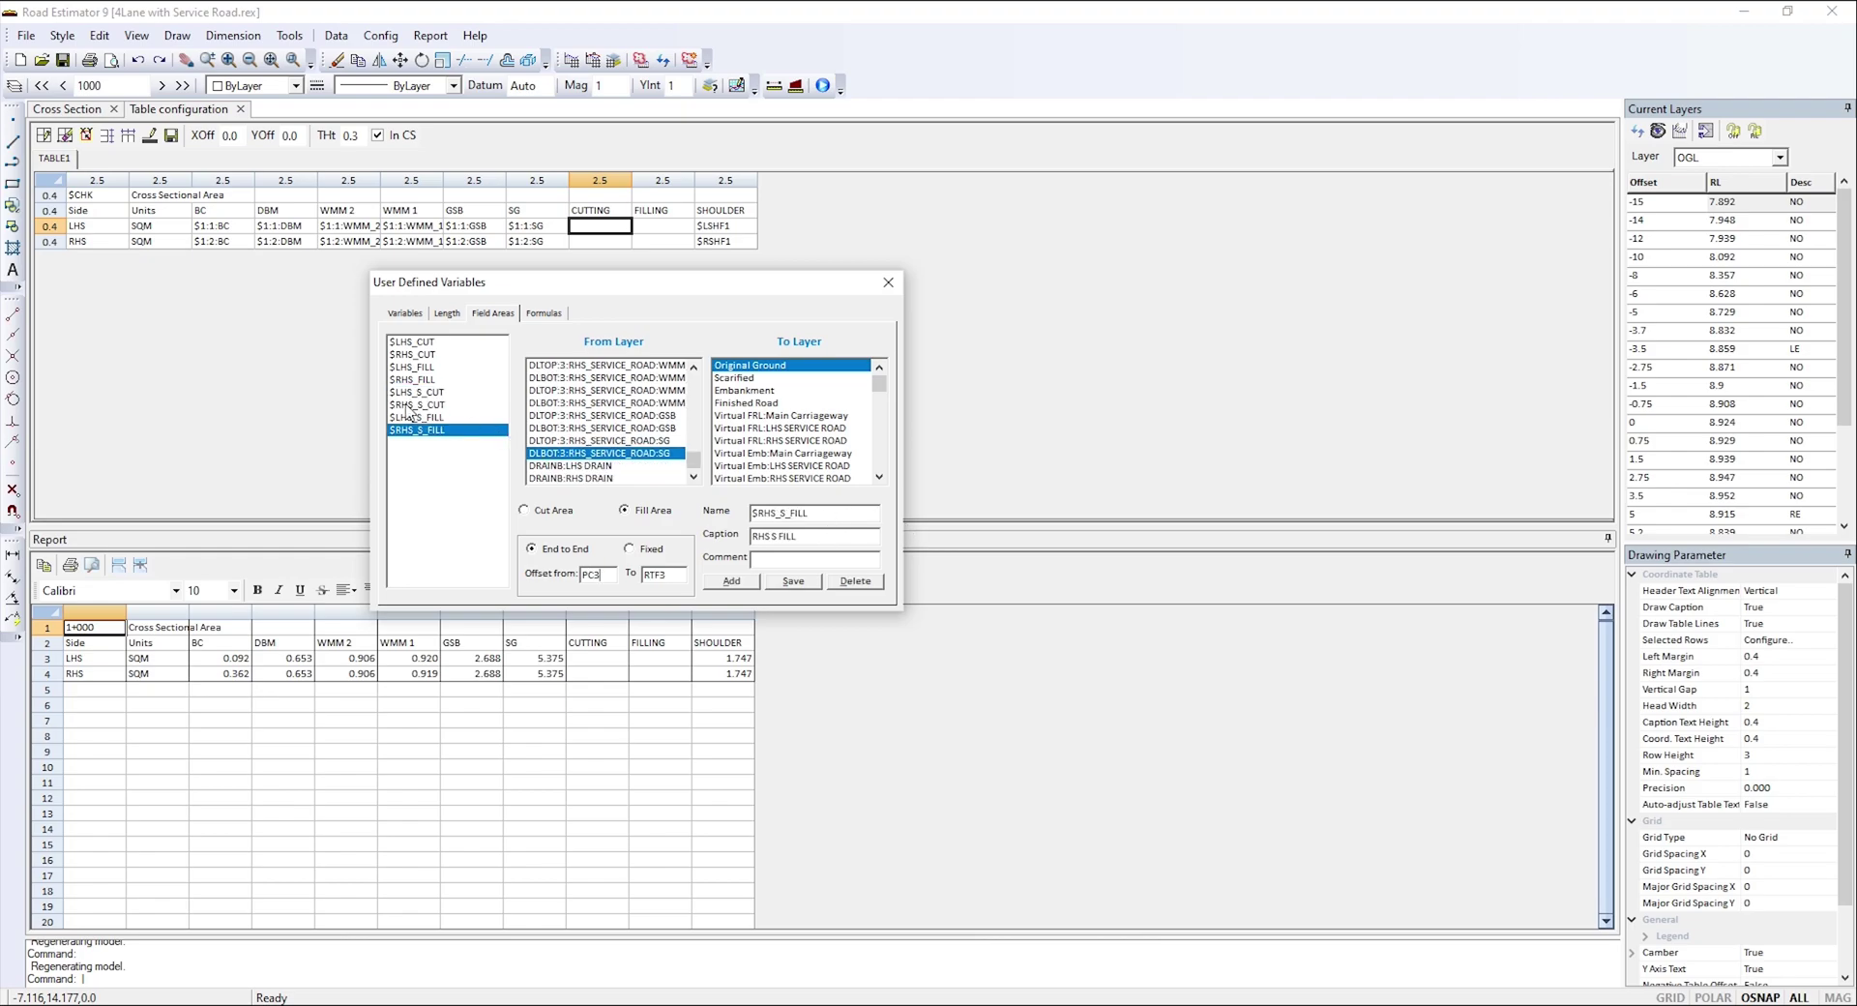
click(733, 581)
text(LHS DRAIN CUT)
click(795, 541)
click(525, 509)
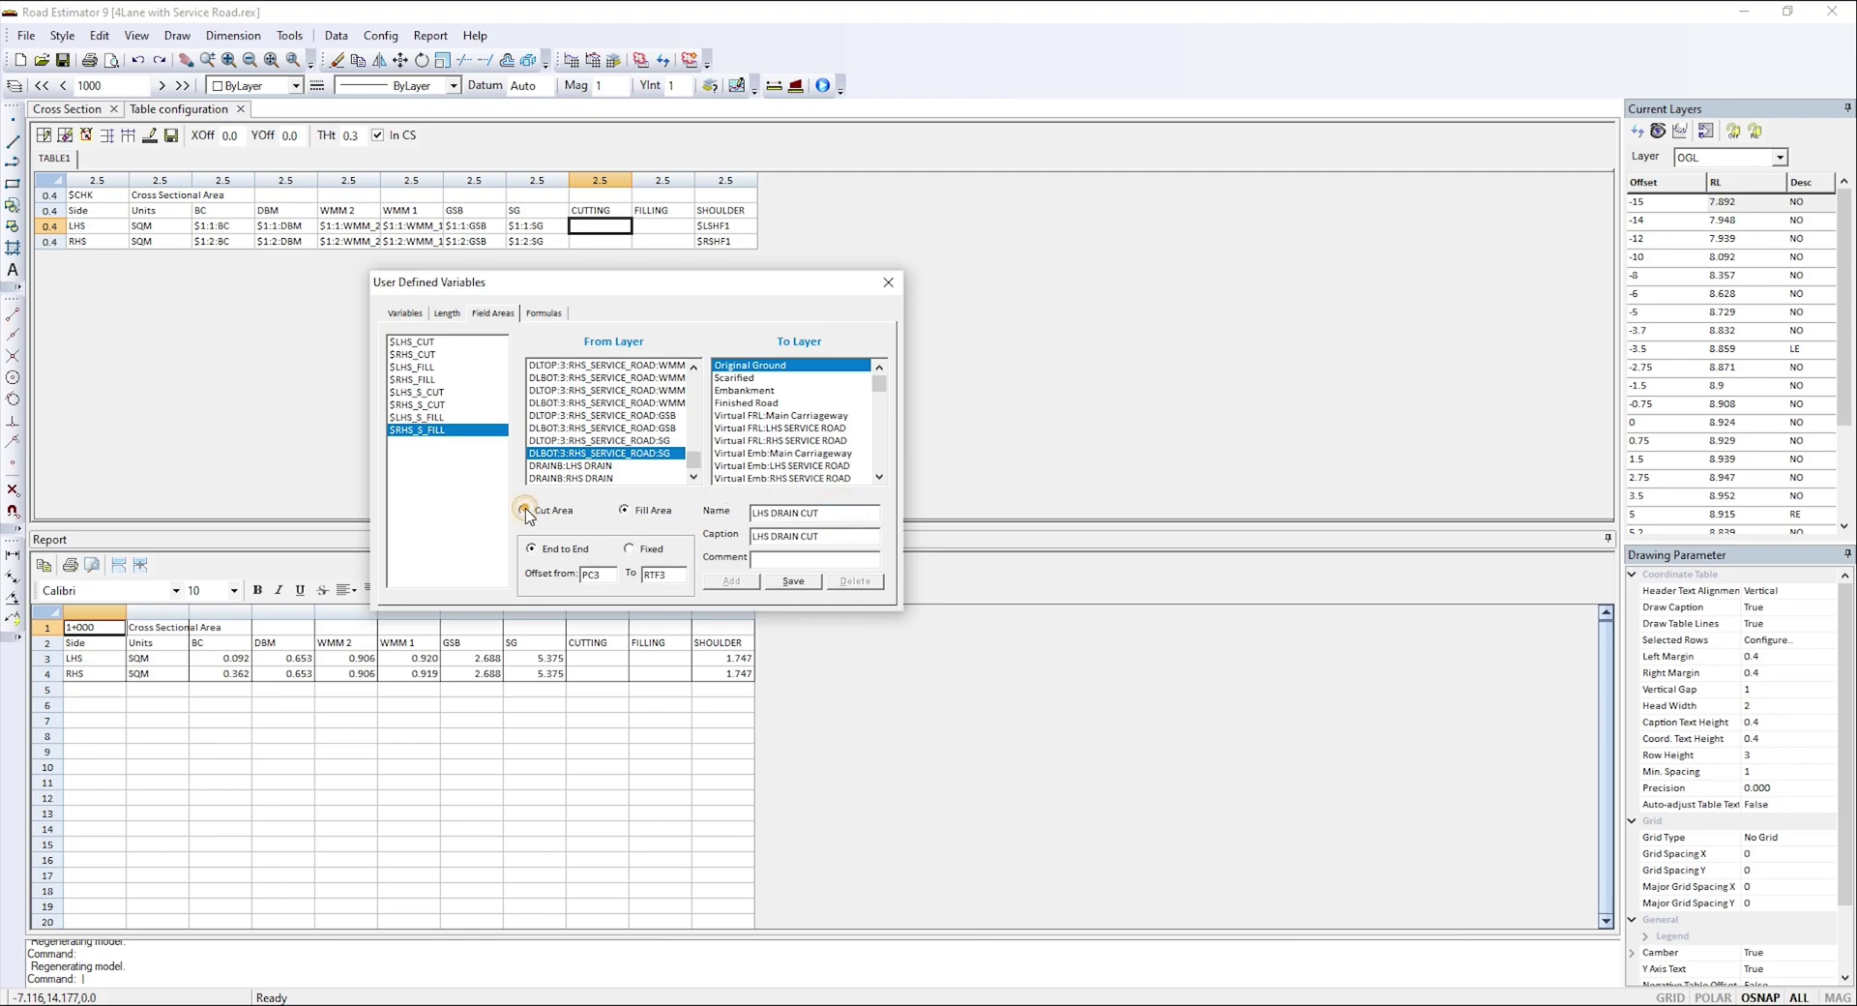
click(594, 467)
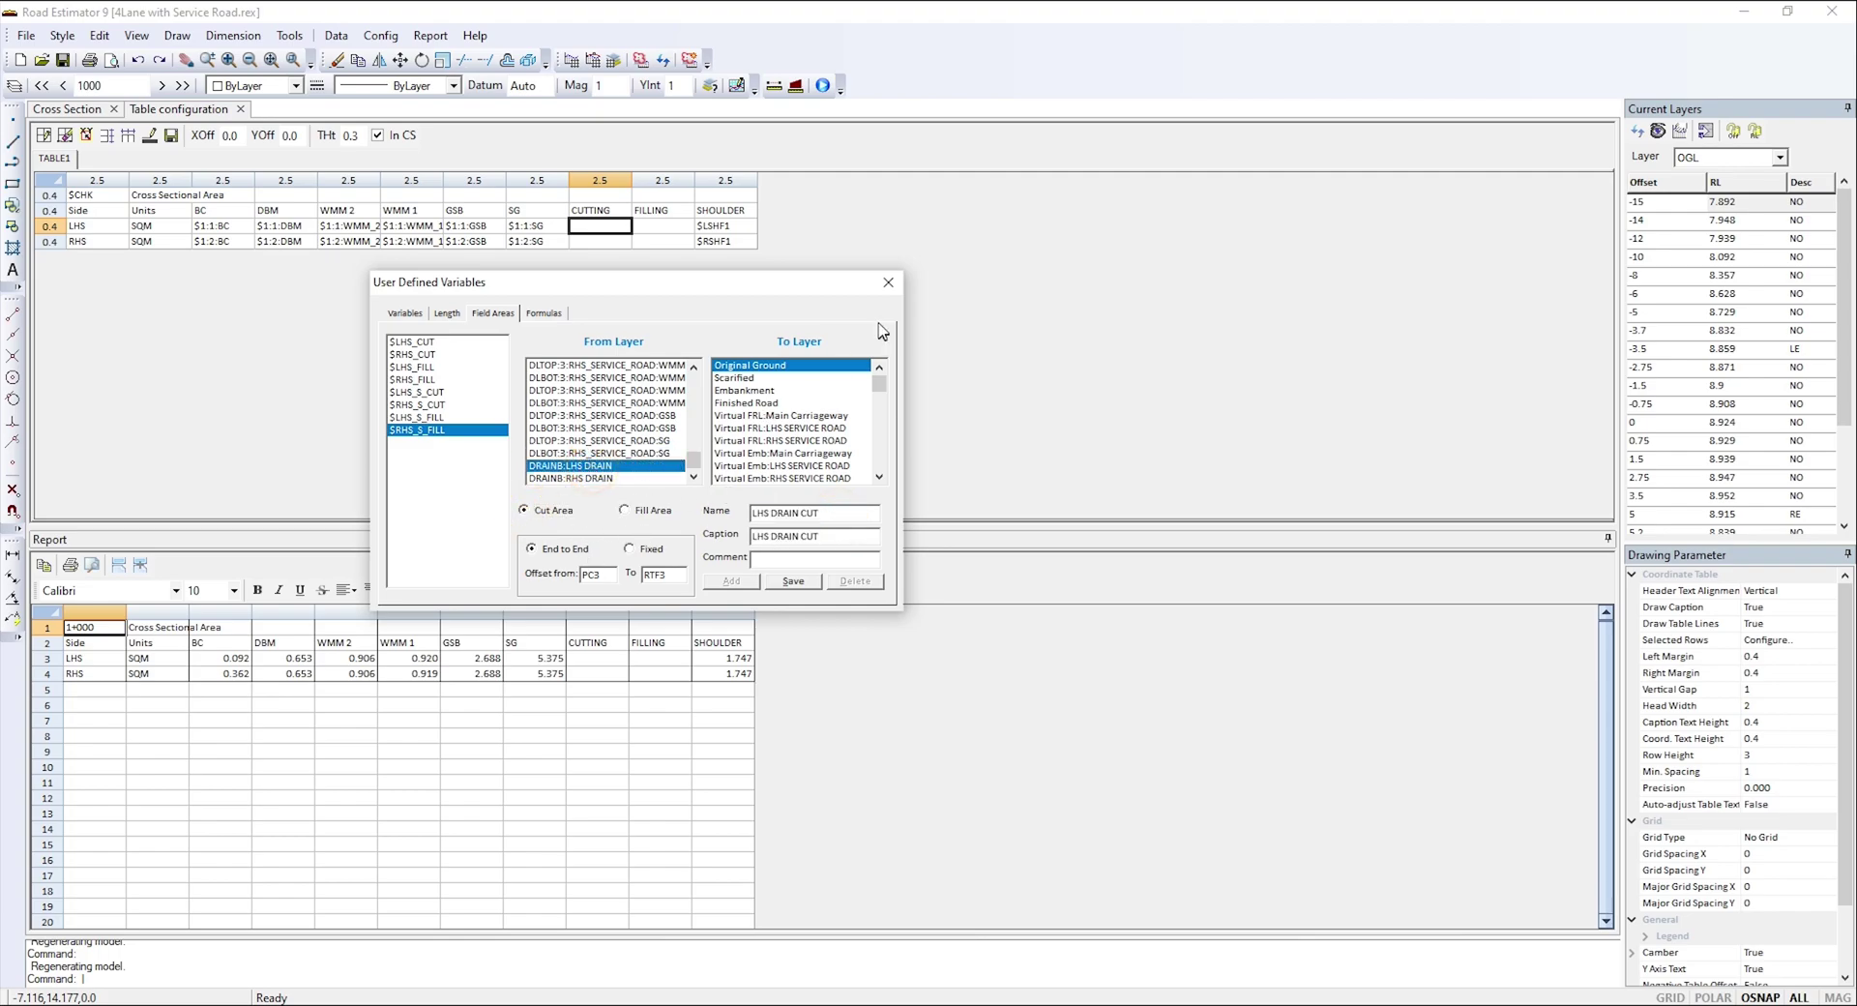
- Set the LHS DRAIN CUT offsets from drain slope start DF!LHS DRAIN to drain slope end DL!LHS DRAIN and save the variable
double_click(609, 574)
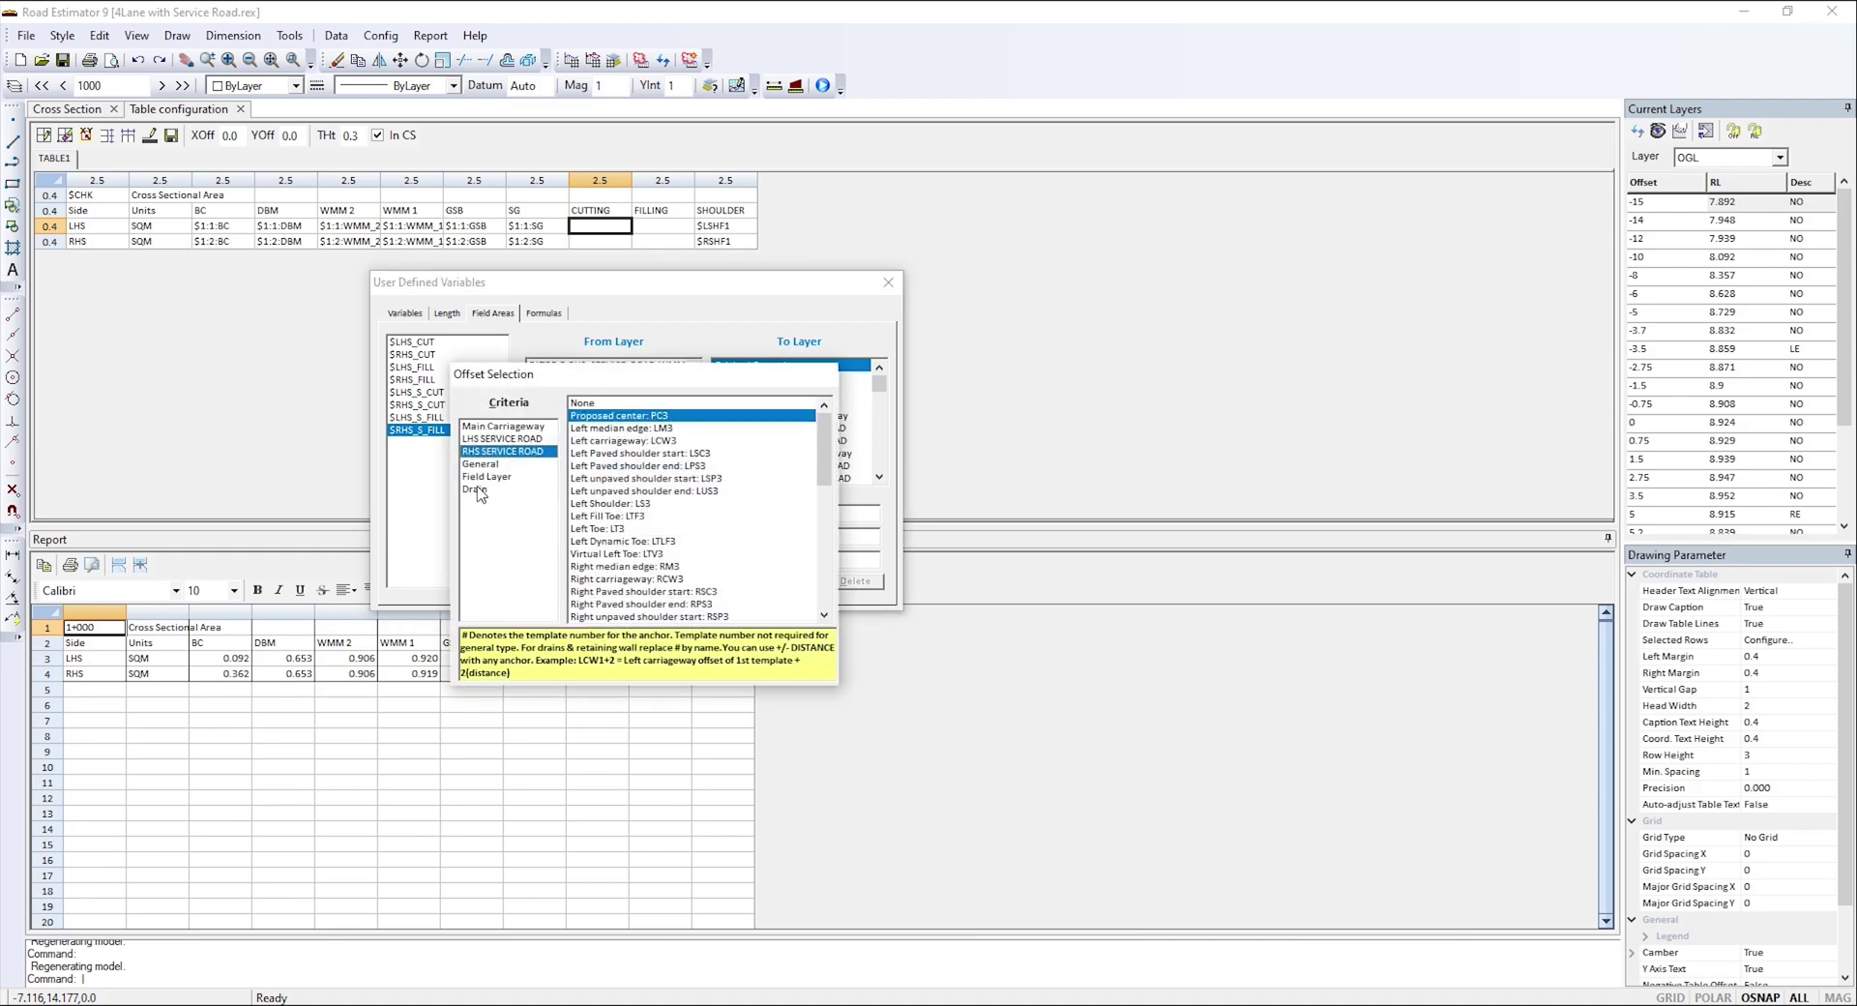
click(478, 490)
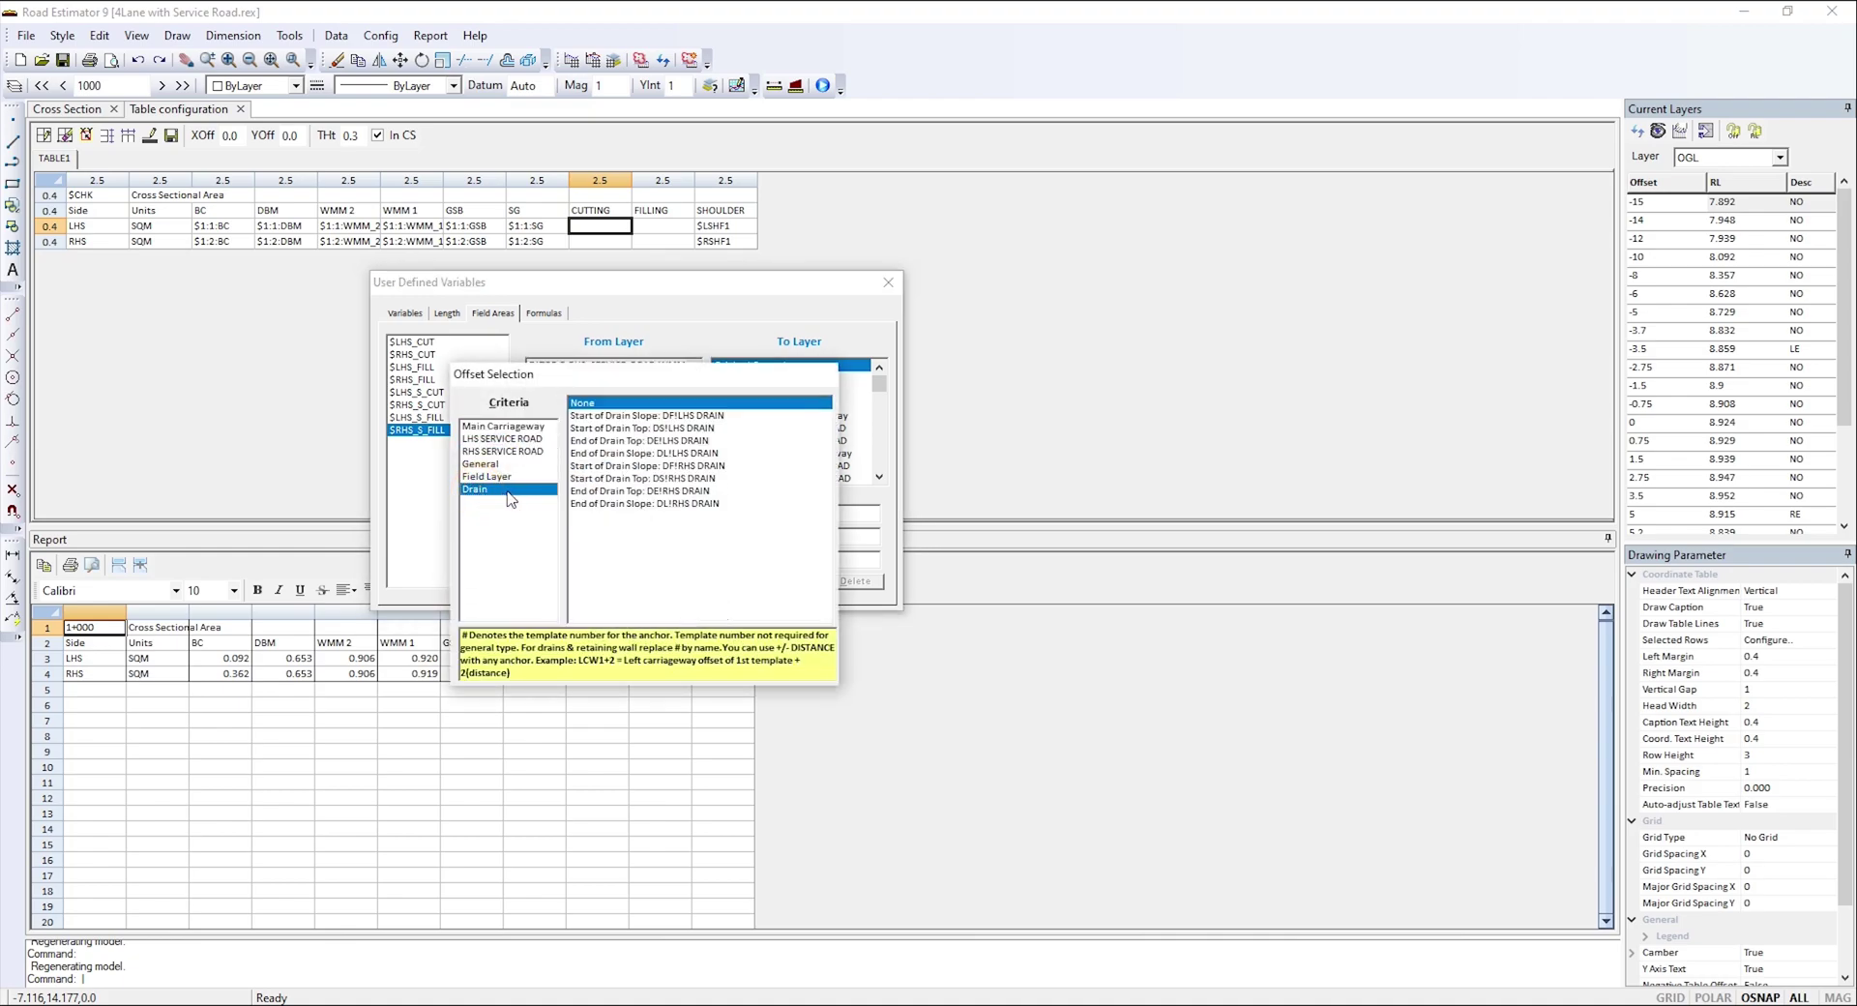
double_click(638, 417)
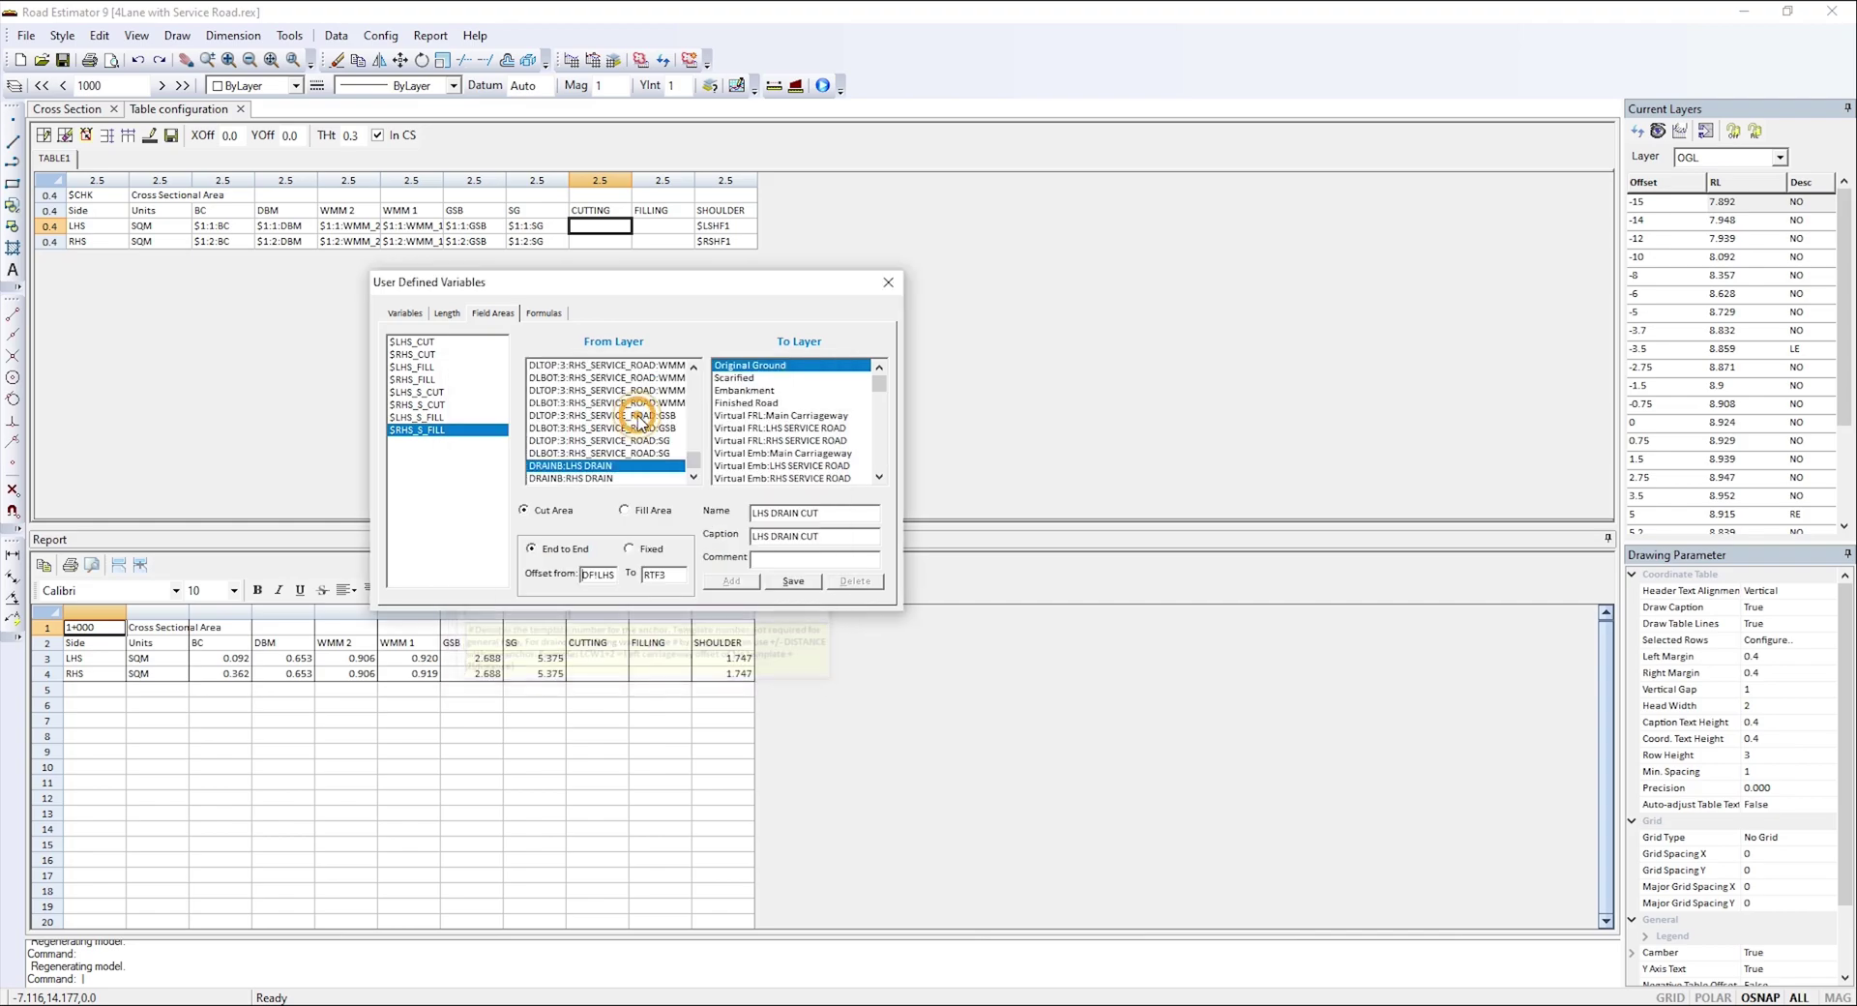
double_click(663, 578)
click(538, 490)
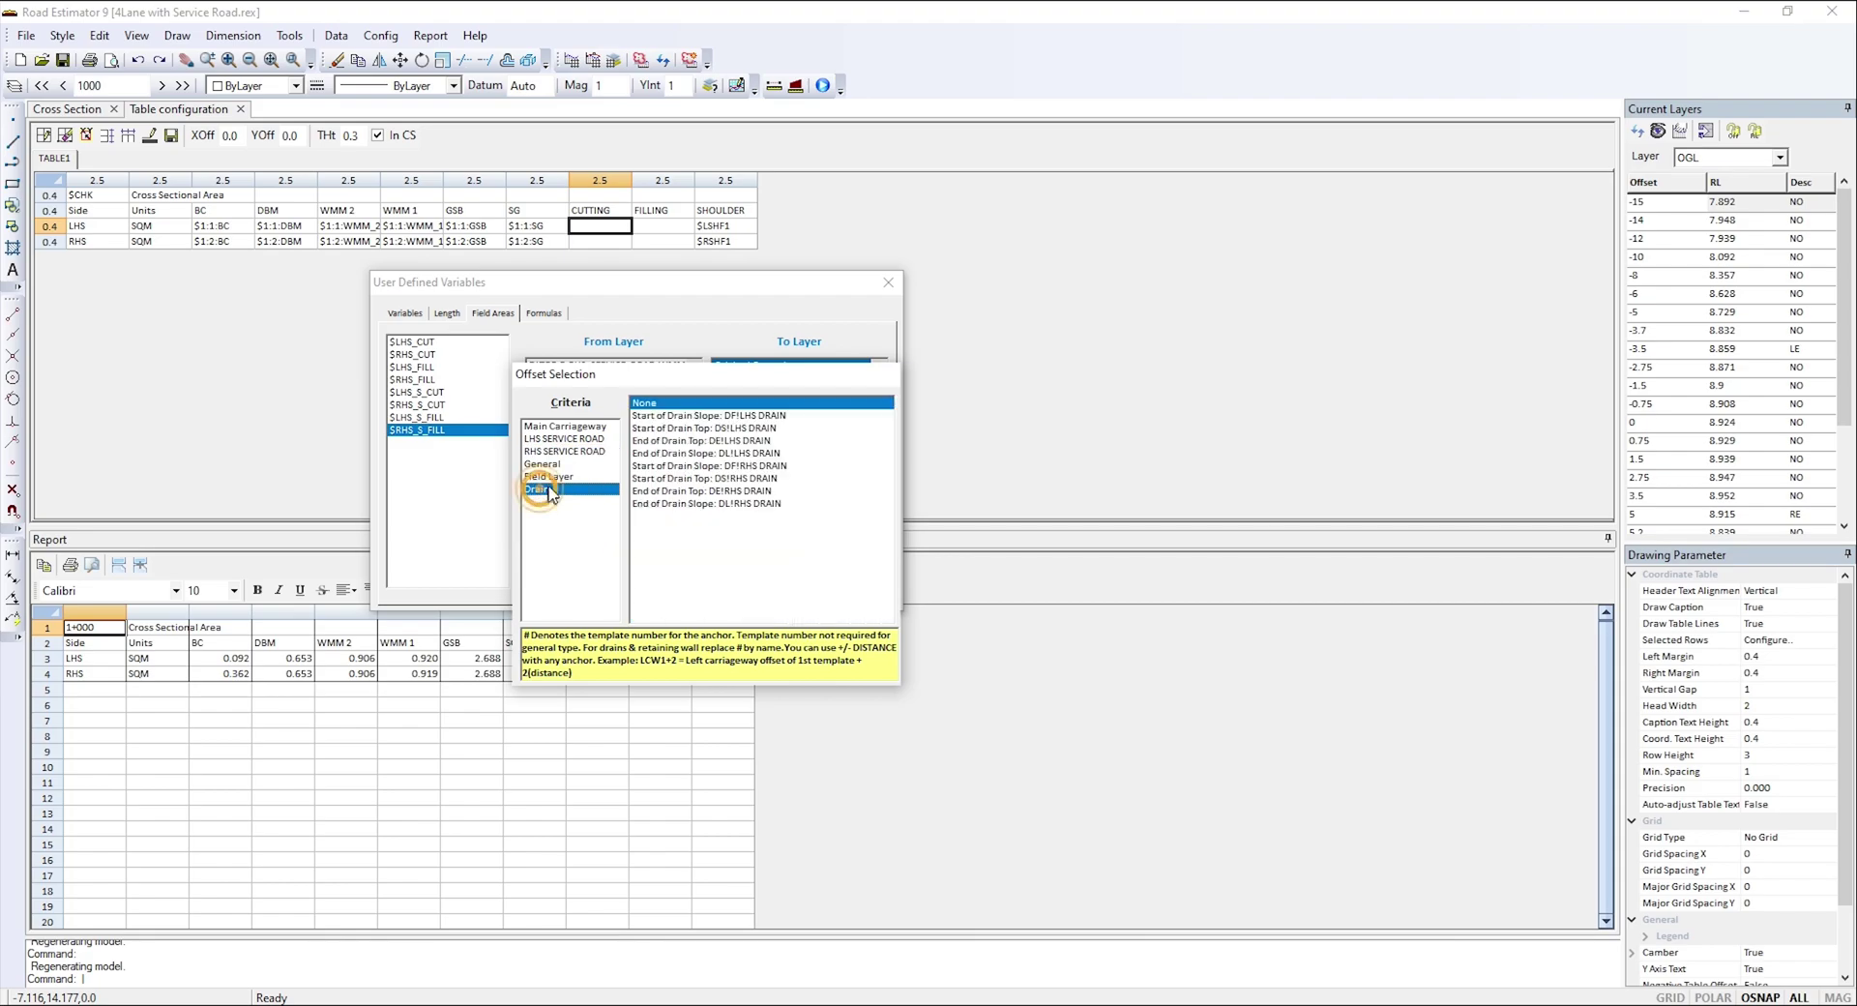
double_click(686, 453)
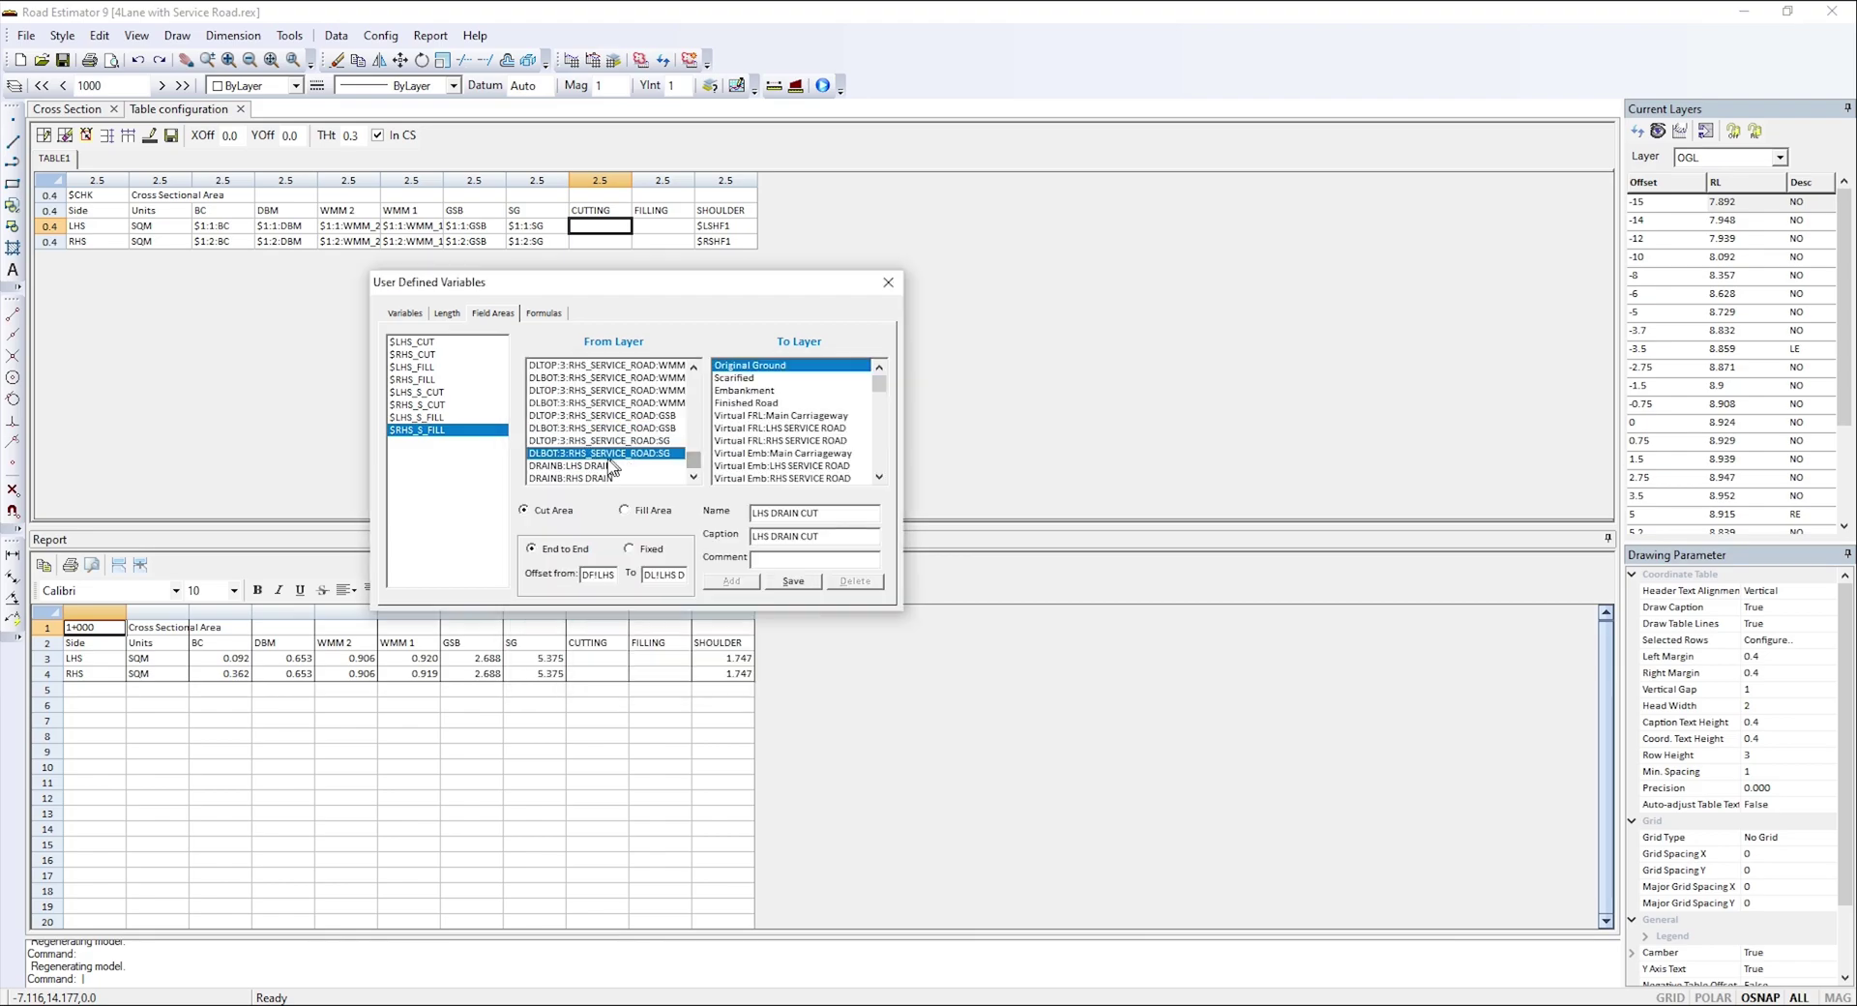
click(600, 466)
click(793, 580)
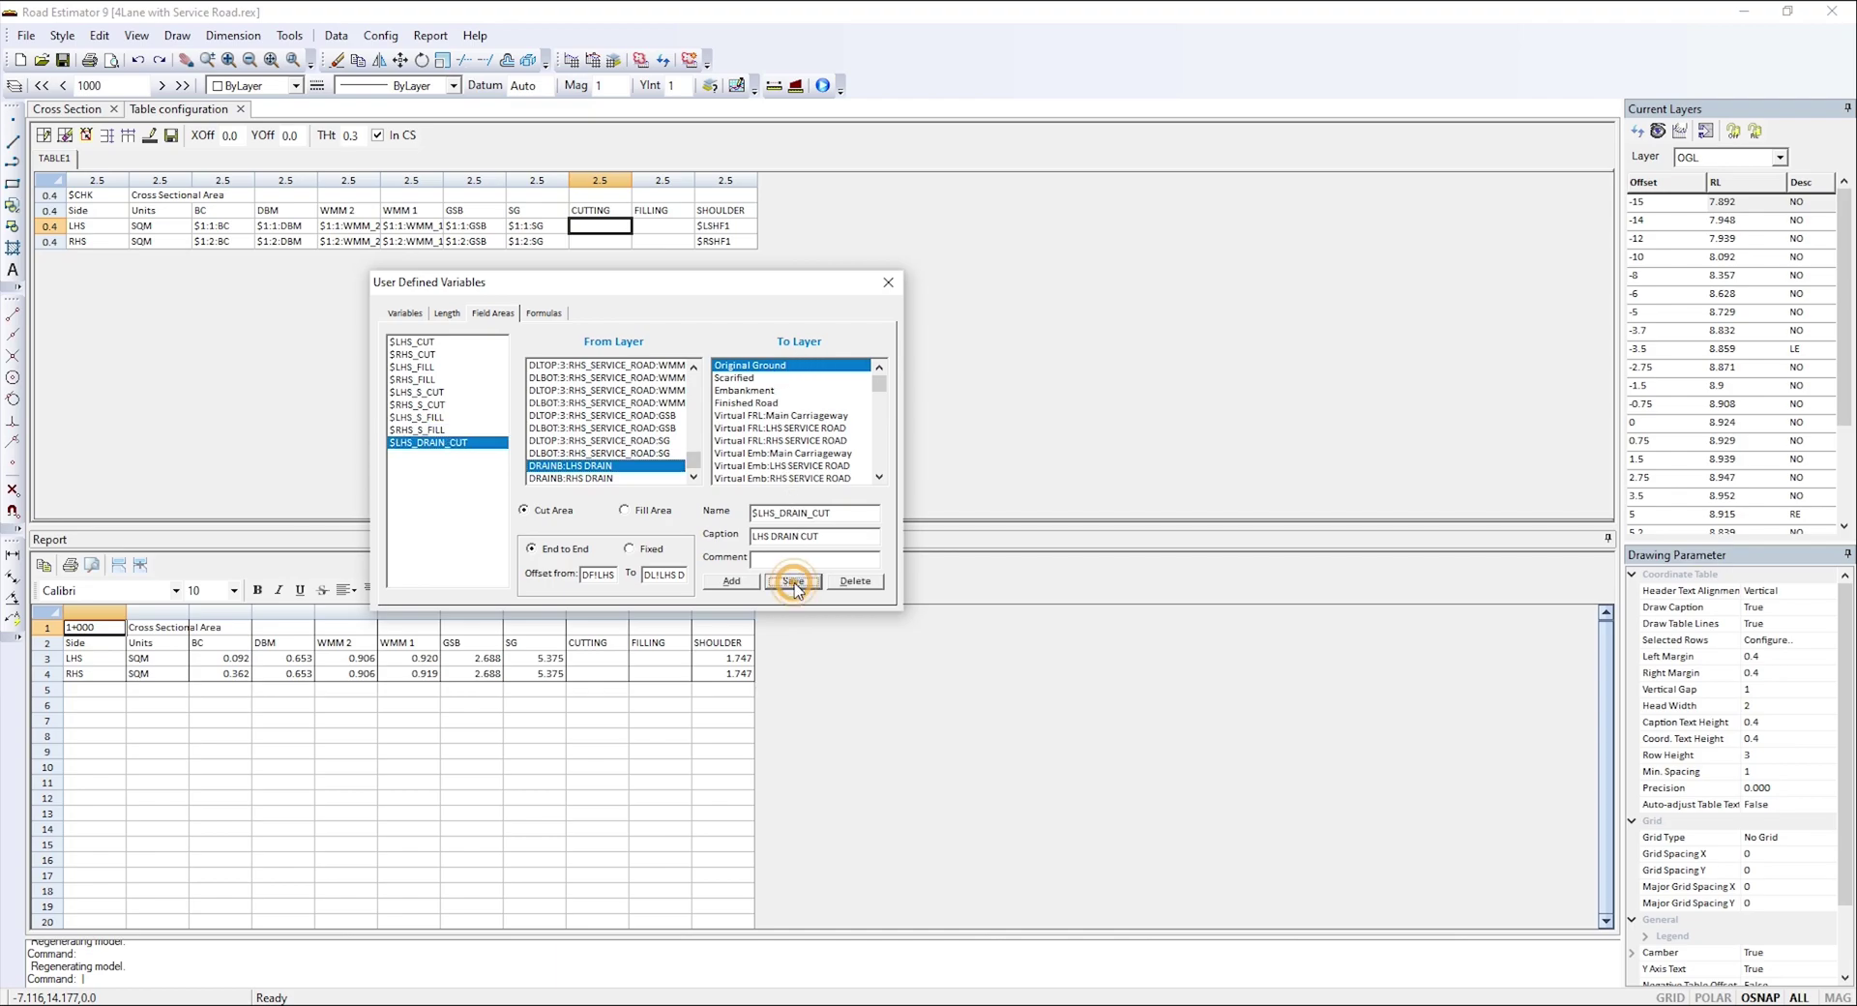
- Add and save a fill area variable with name and caption LHS DRAIN FILL for the LHS drain
click(735, 583)
text(LH)
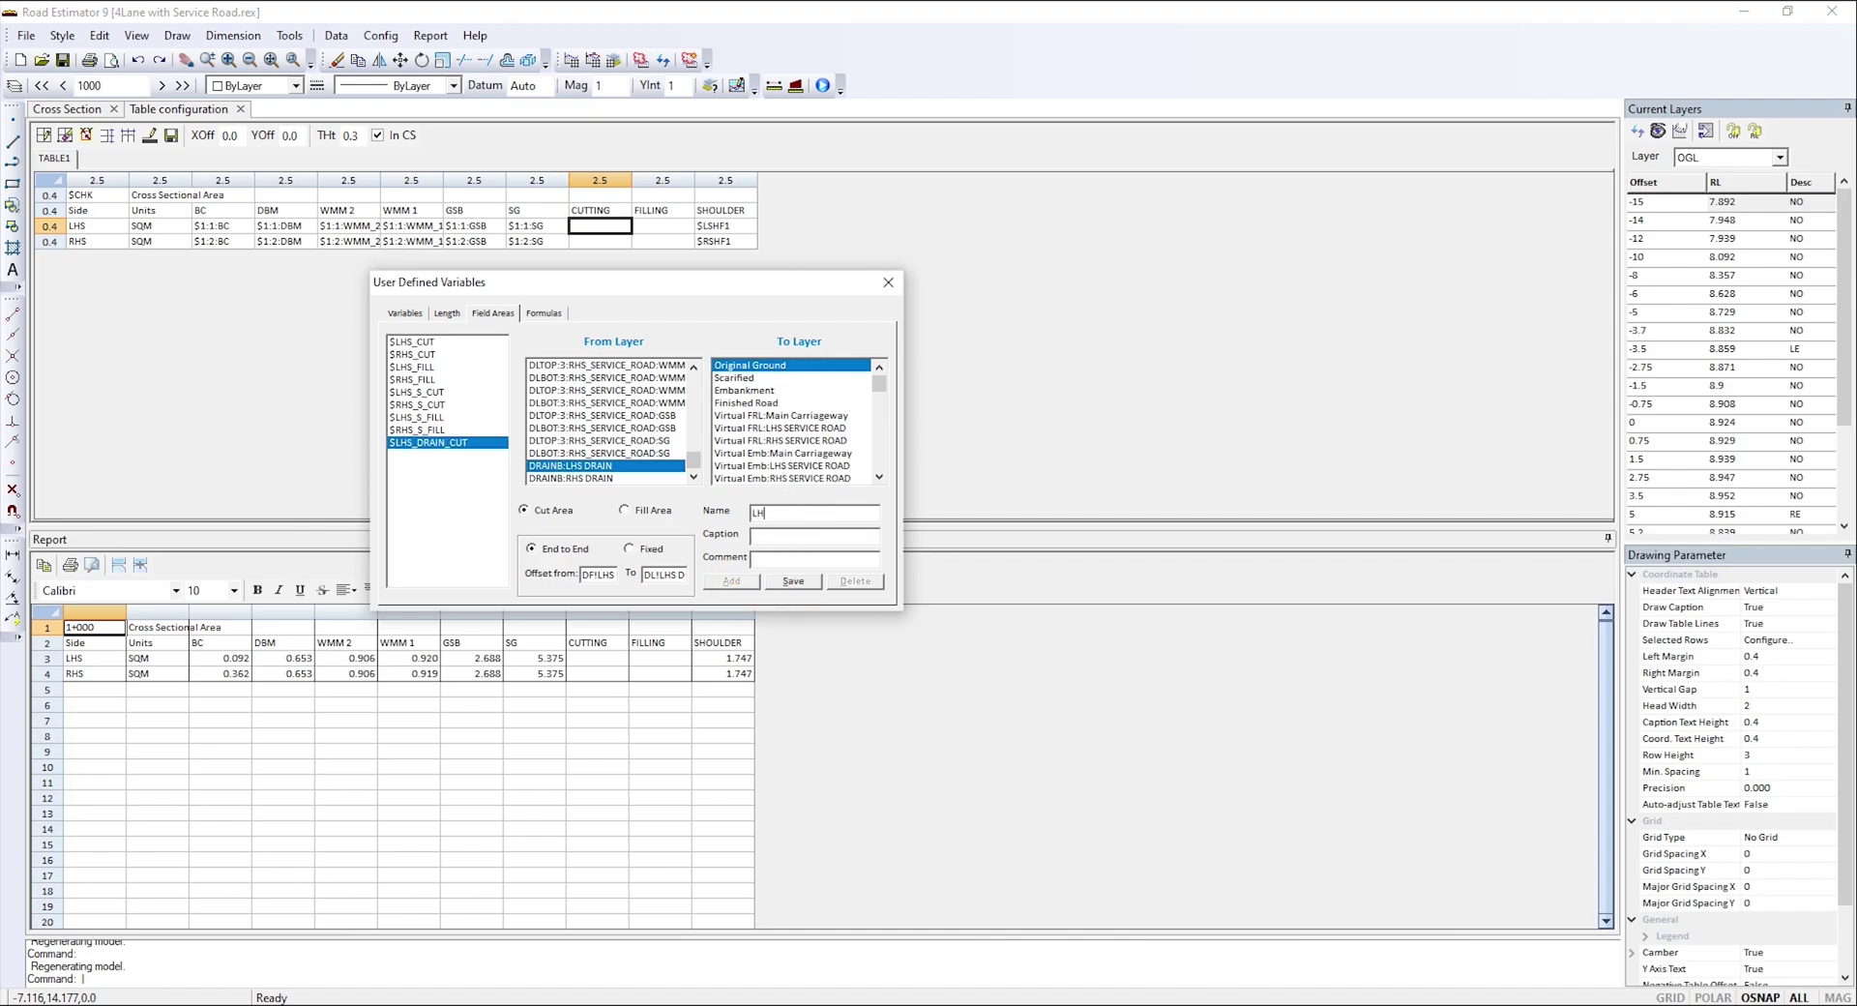
text(S DRAIN FILL)
click(778, 536)
text(LHS DRAIN FILL)
click(627, 511)
click(794, 583)
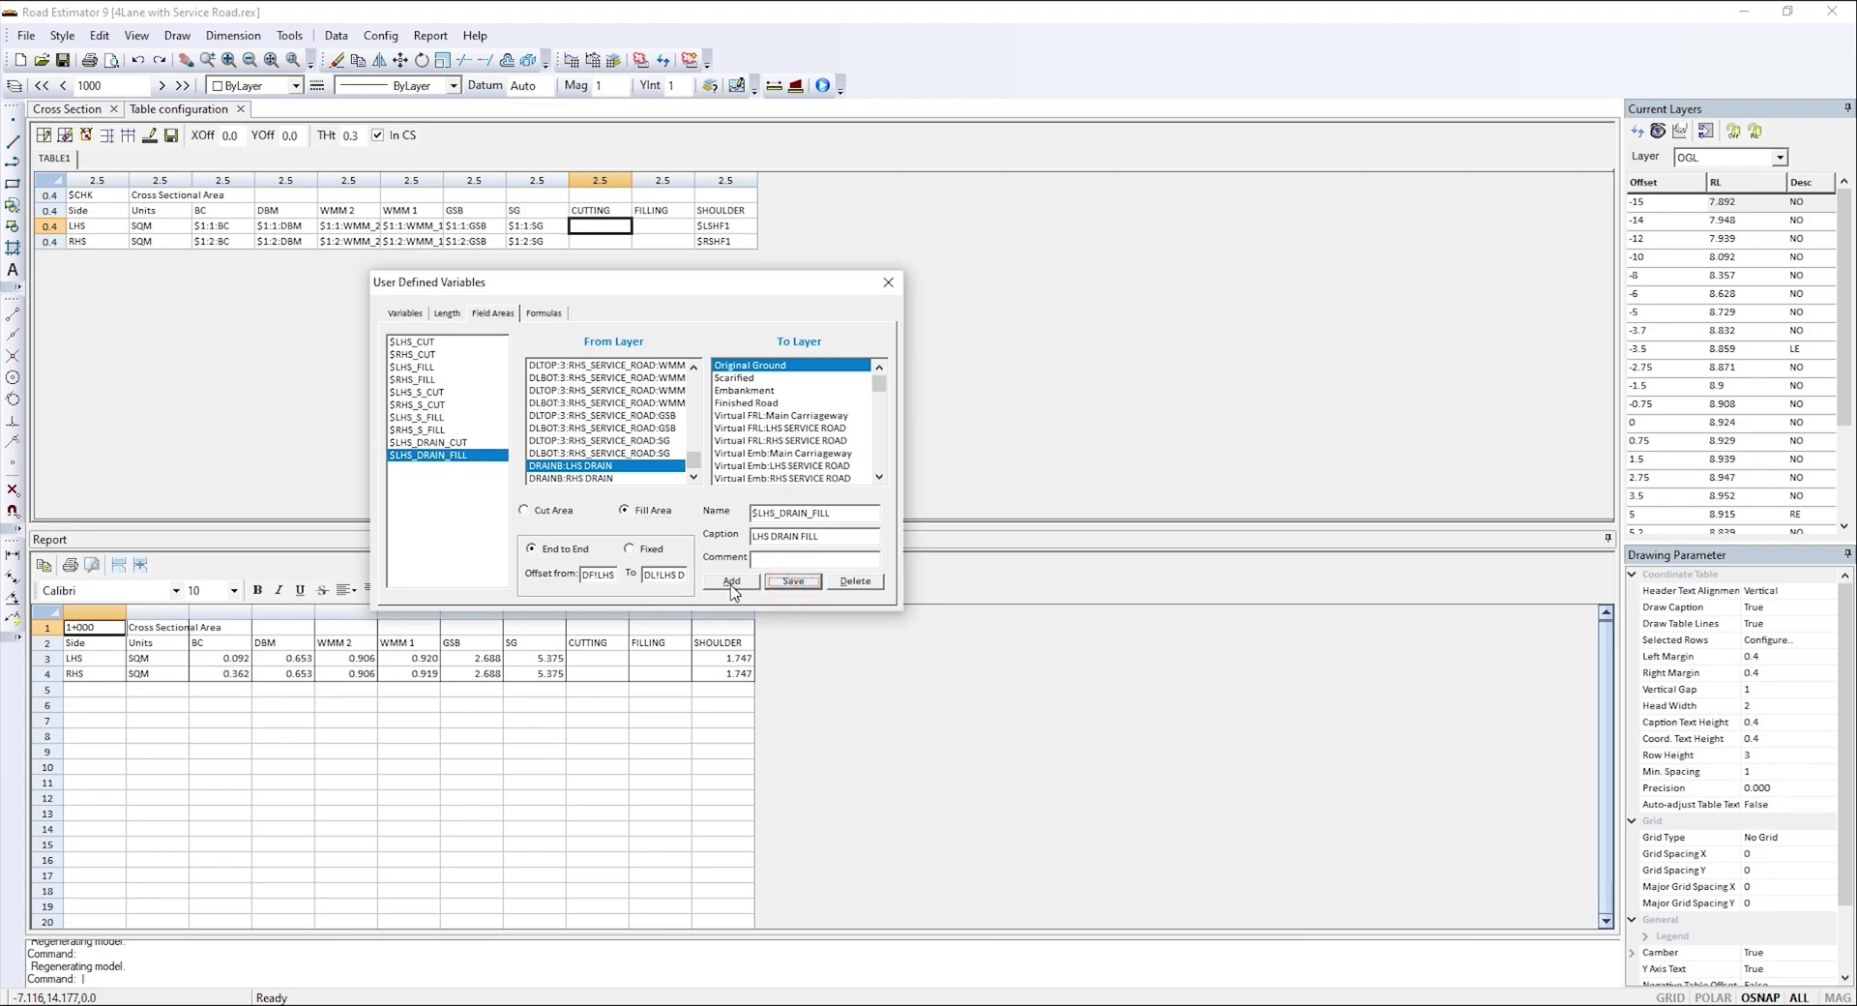
- Add a cut area variable with name and caption RHS DRIAN CUT, using DRAINB:RHS DRAIN as its from layer
click(731, 583)
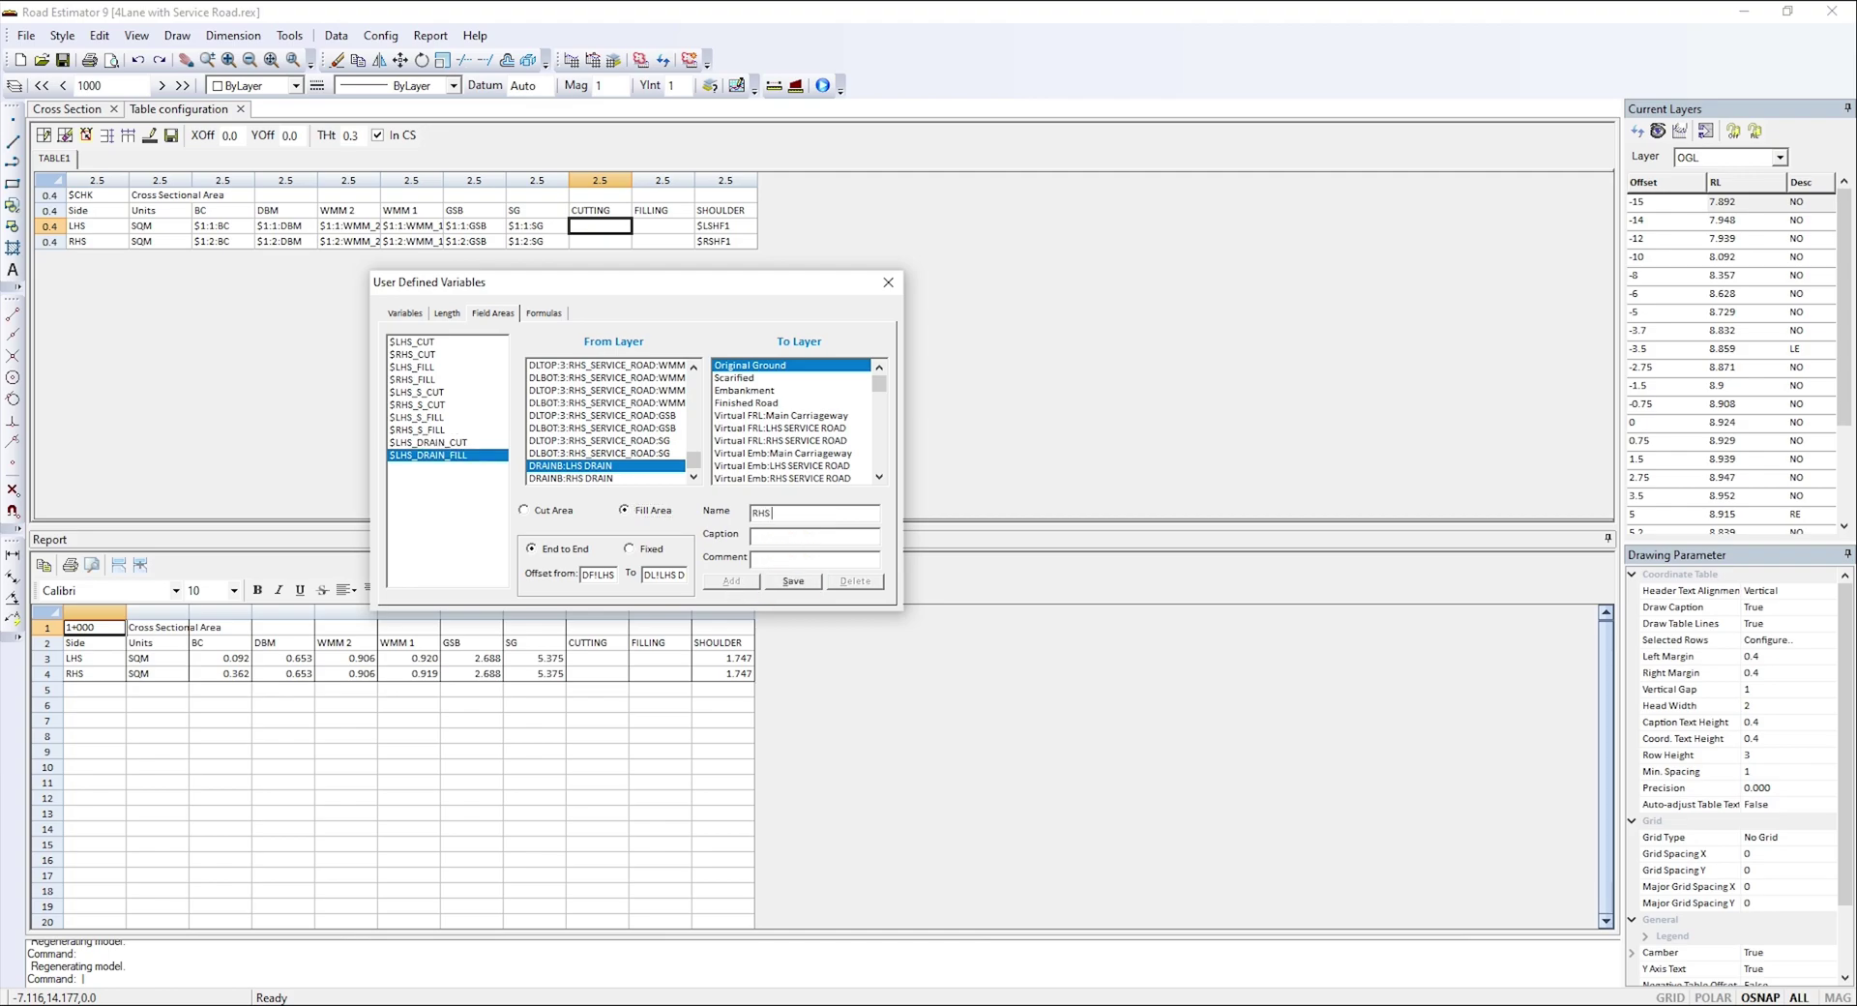
key(Tab)
click(580, 478)
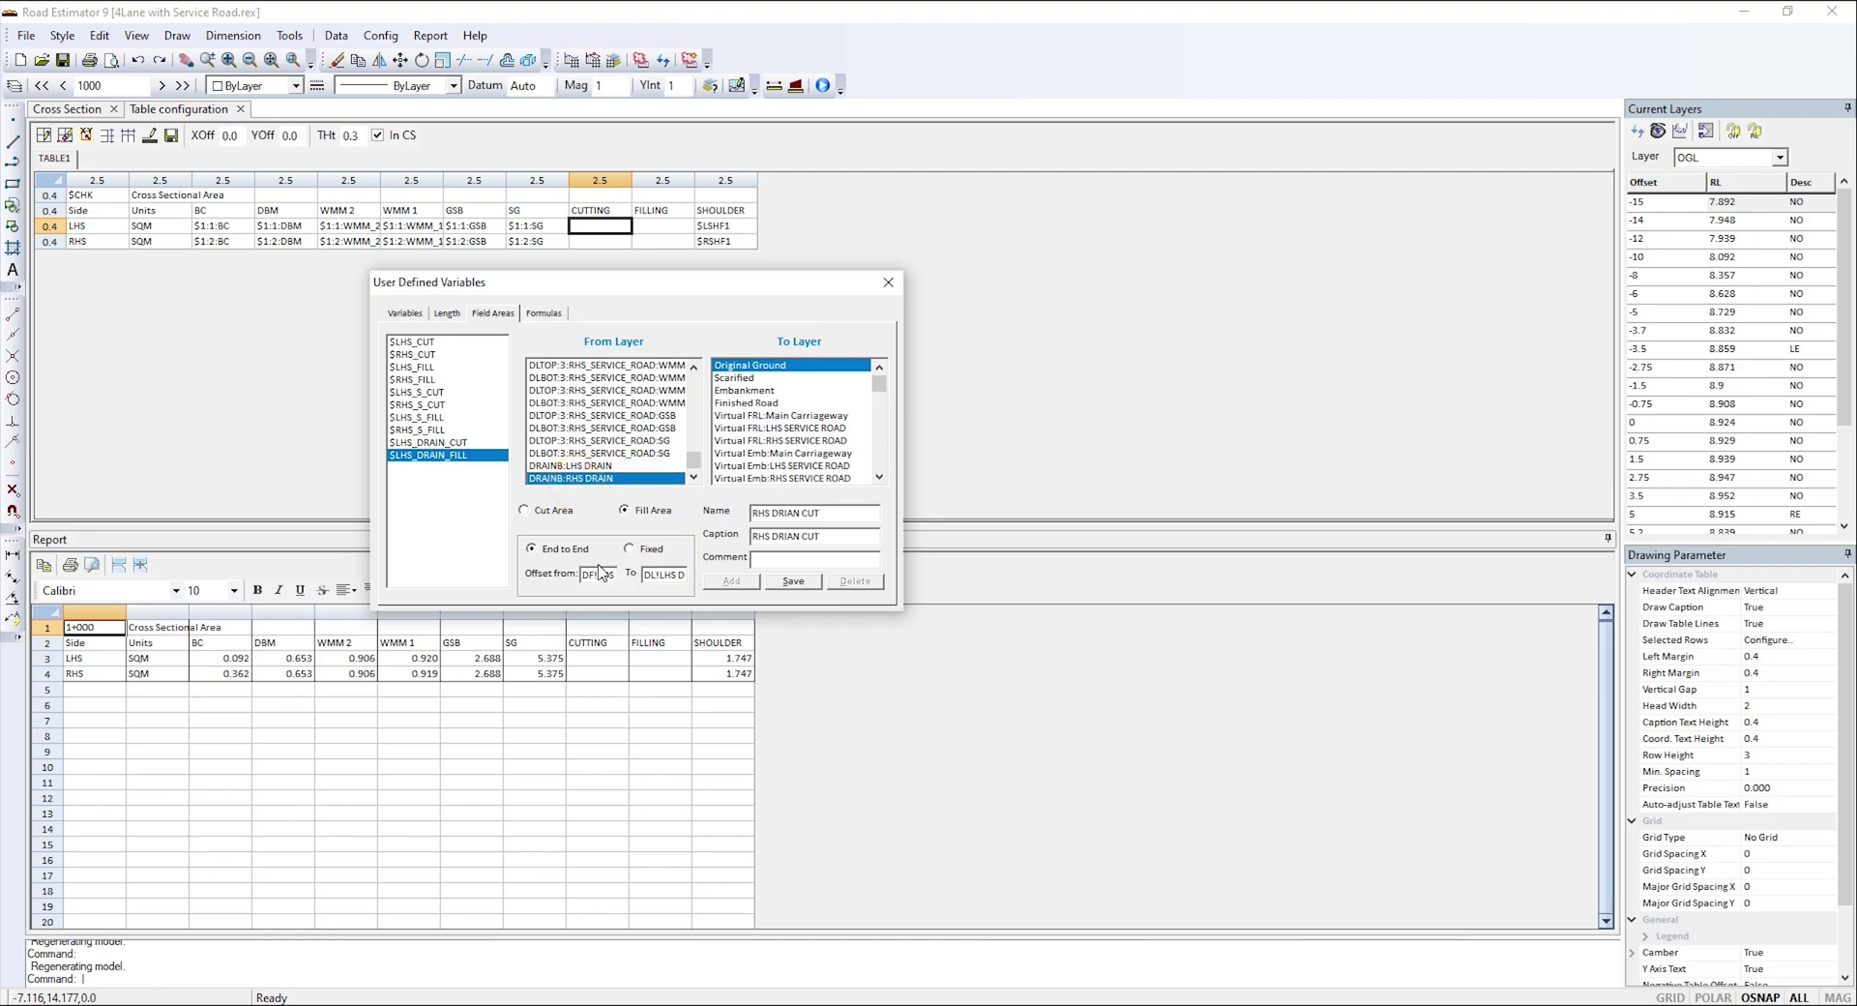
click(555, 510)
- Set the RHS drain cut offsets from drain slope start DF!RHS DRAIN to drain slope end DL!RHS DRAIN and save the variable
click(596, 575)
double_click(596, 575)
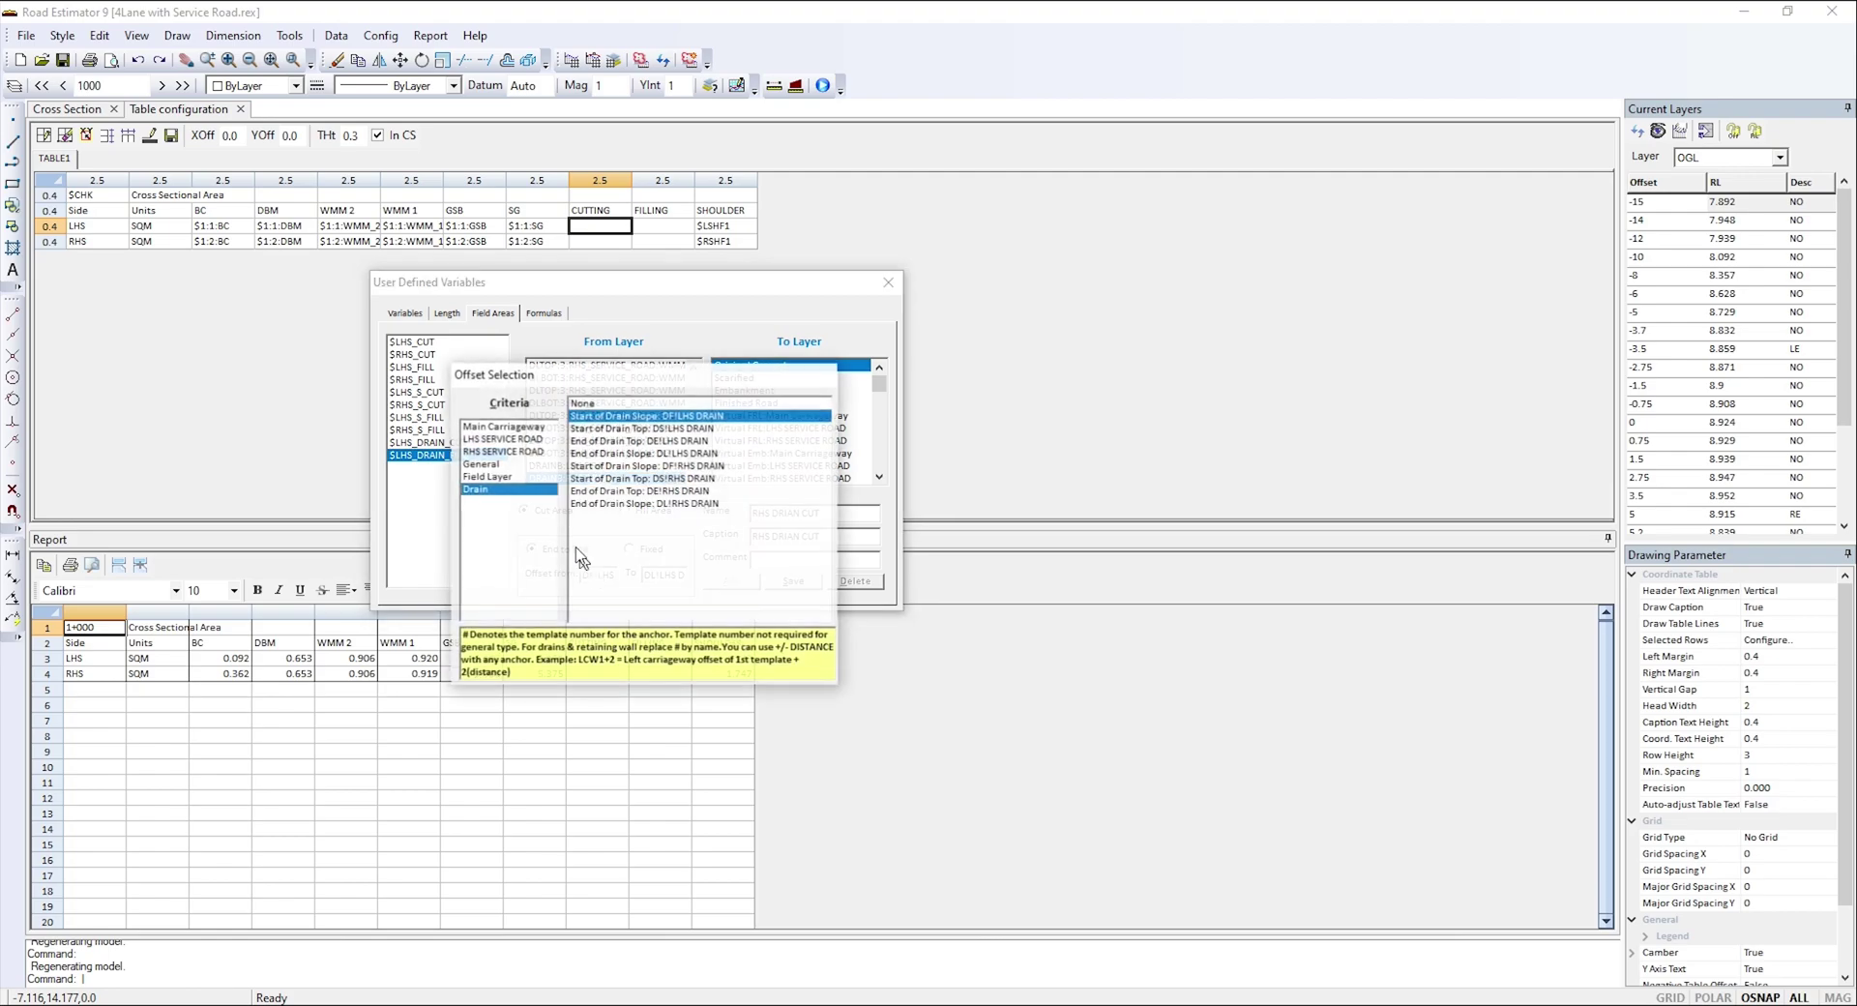
click(498, 489)
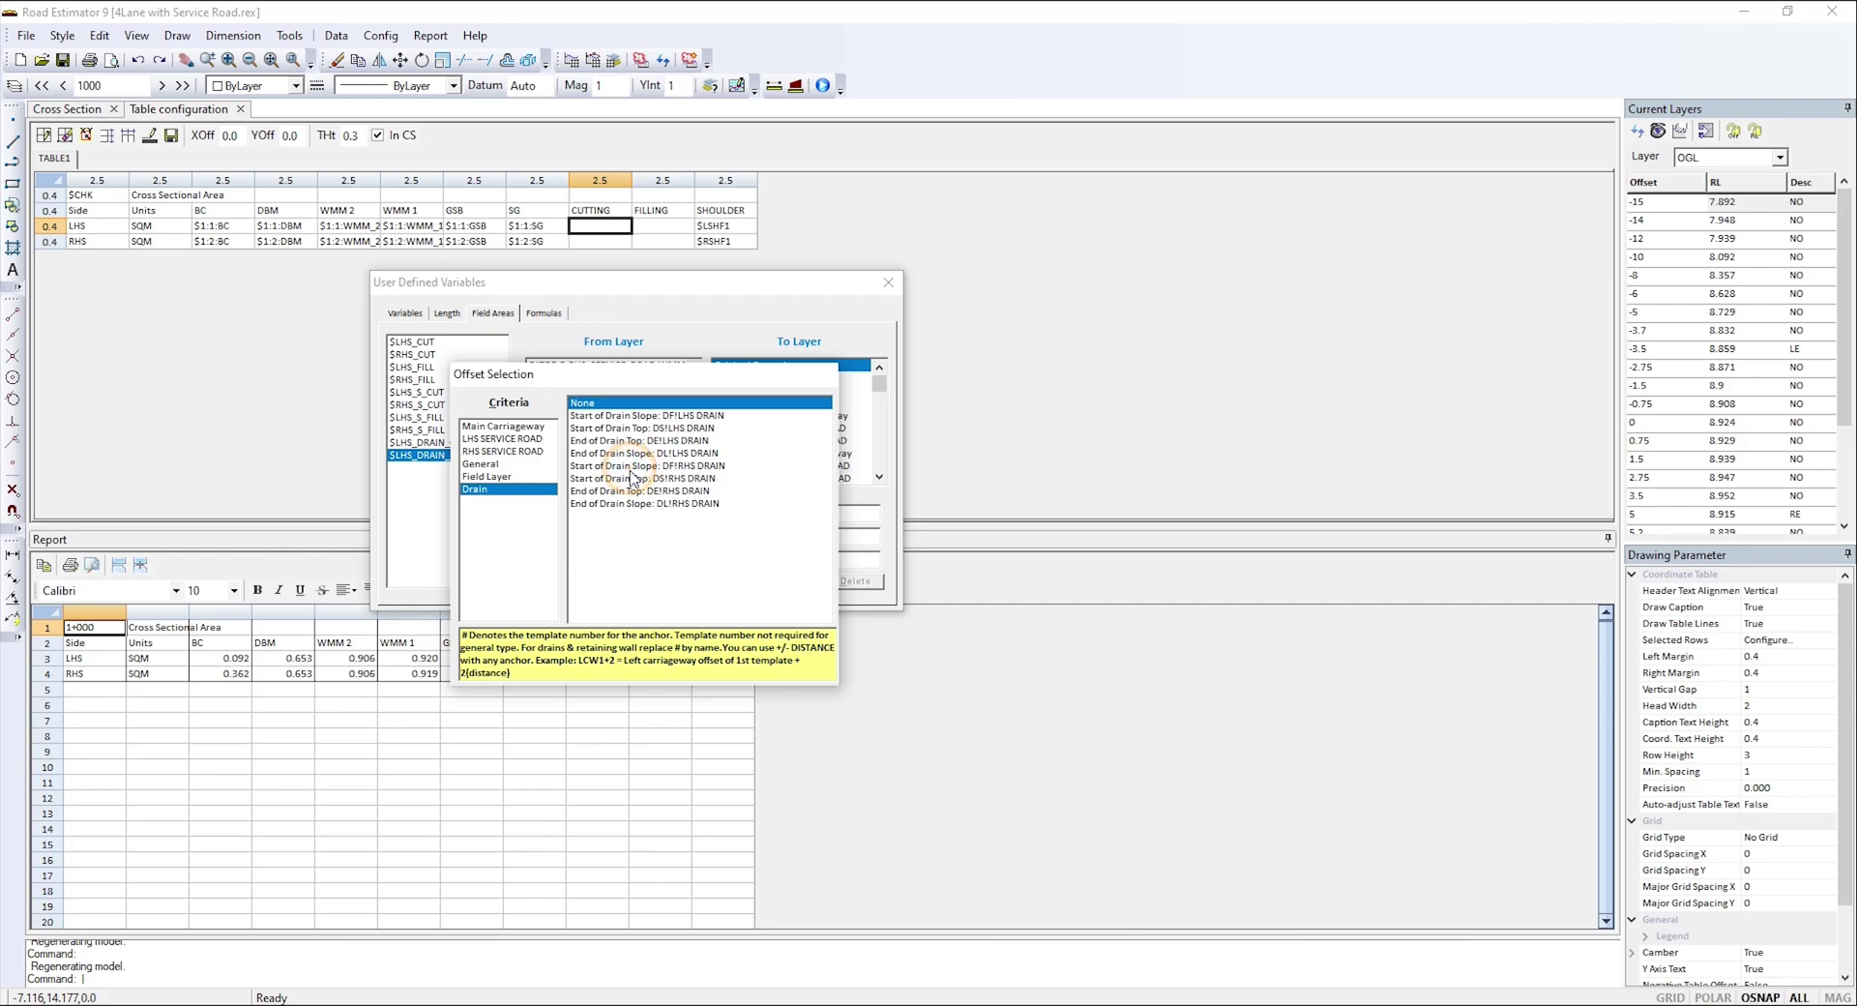
double_click(643, 502)
click(661, 577)
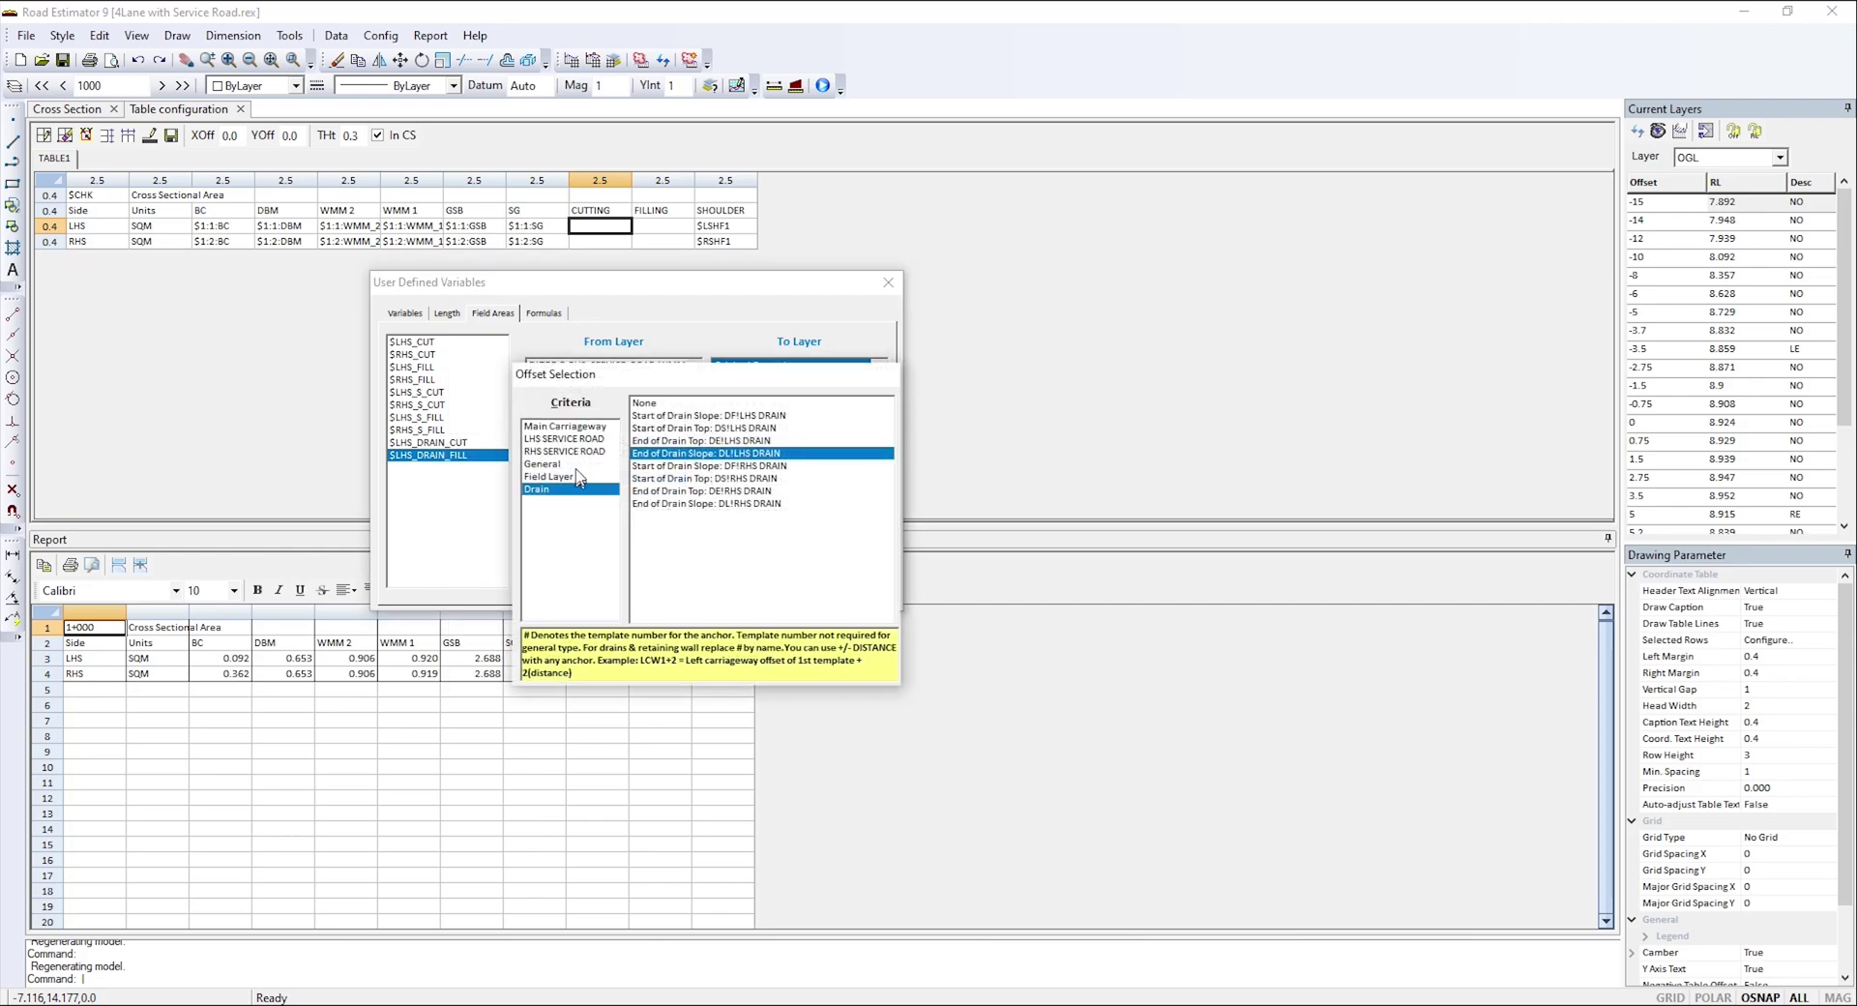
double_click(692, 504)
click(794, 581)
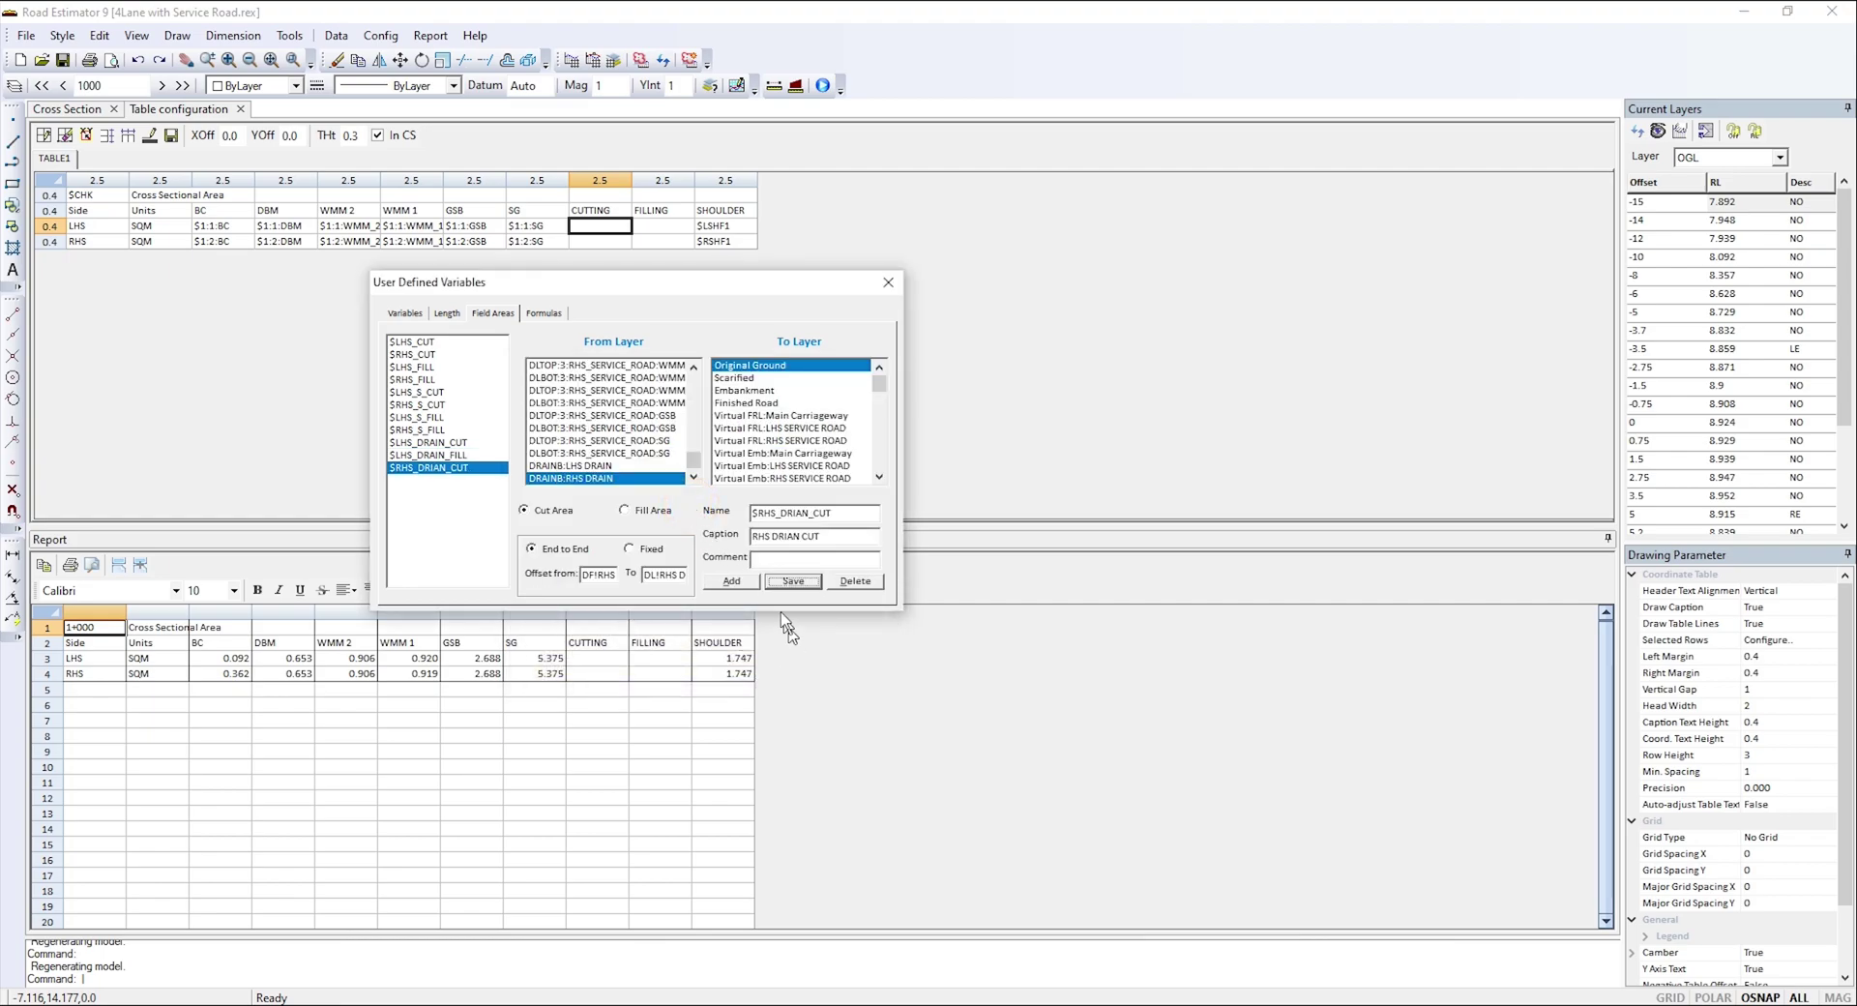
- Add and save a fill area variable with name and caption RHS DRAIN FILL, and close the user defined variables
click(731, 581)
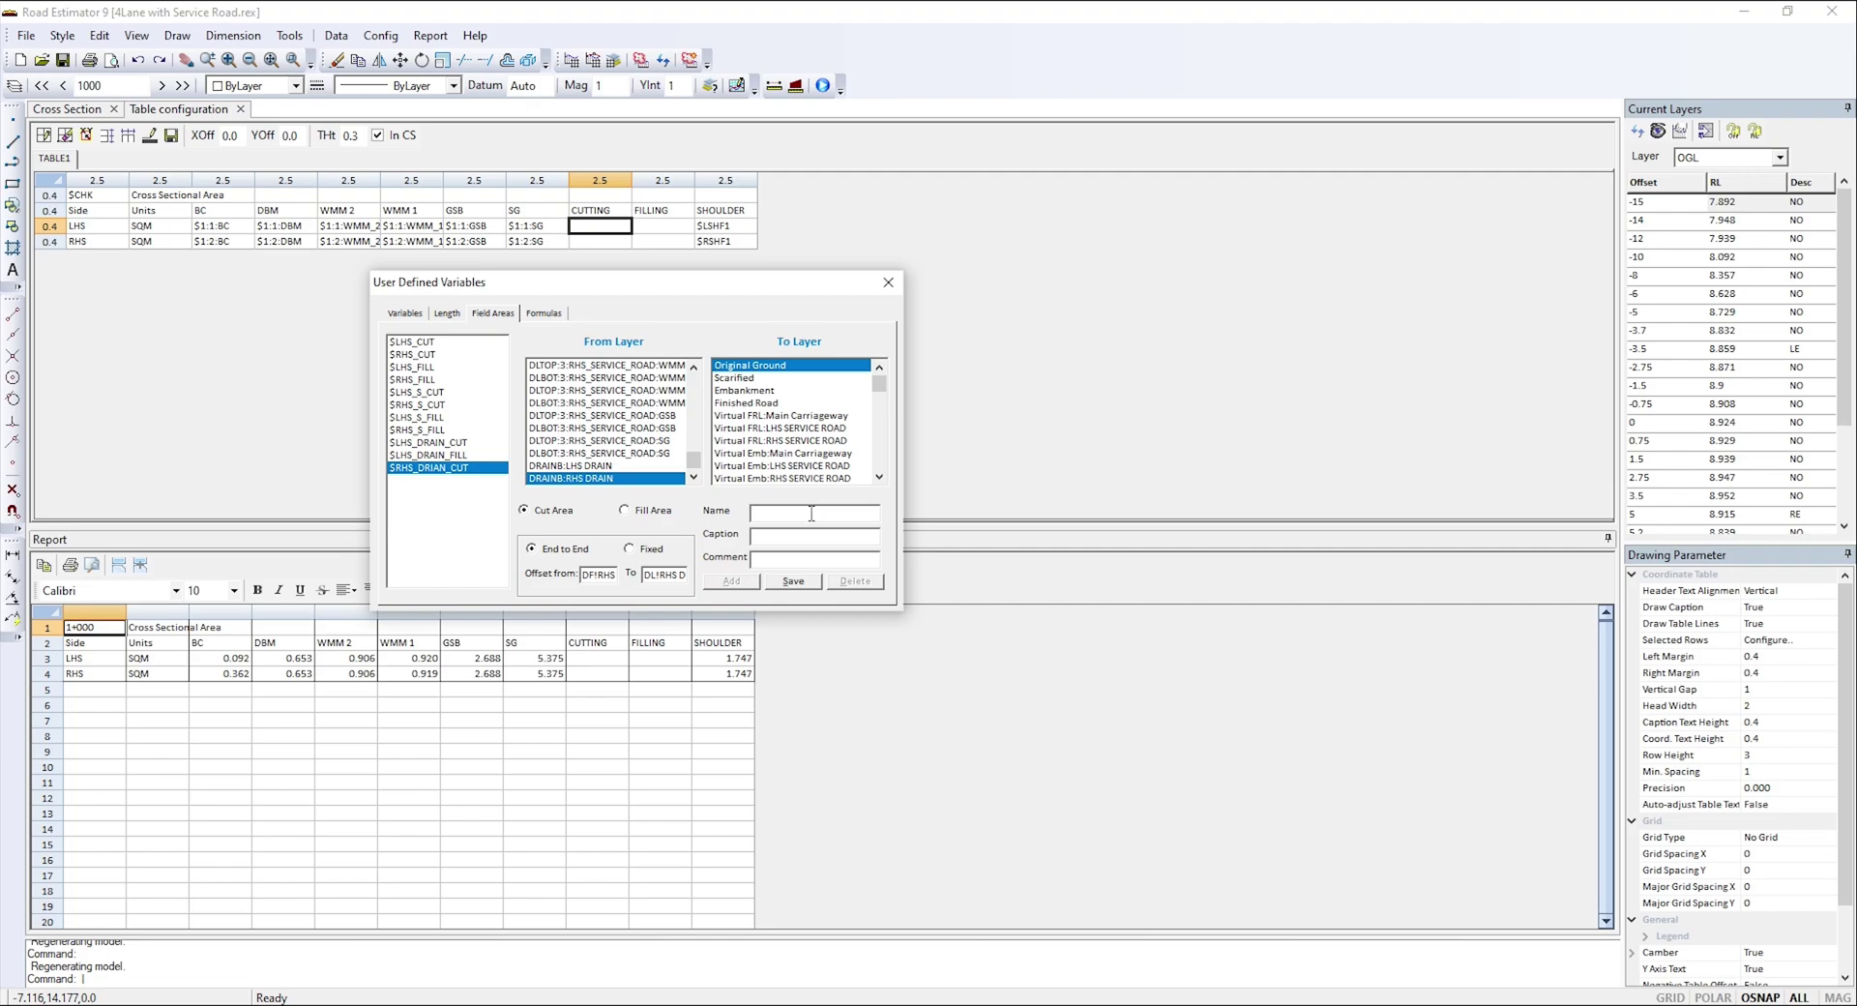
text(RHS DRAIN FILL)
click(775, 541)
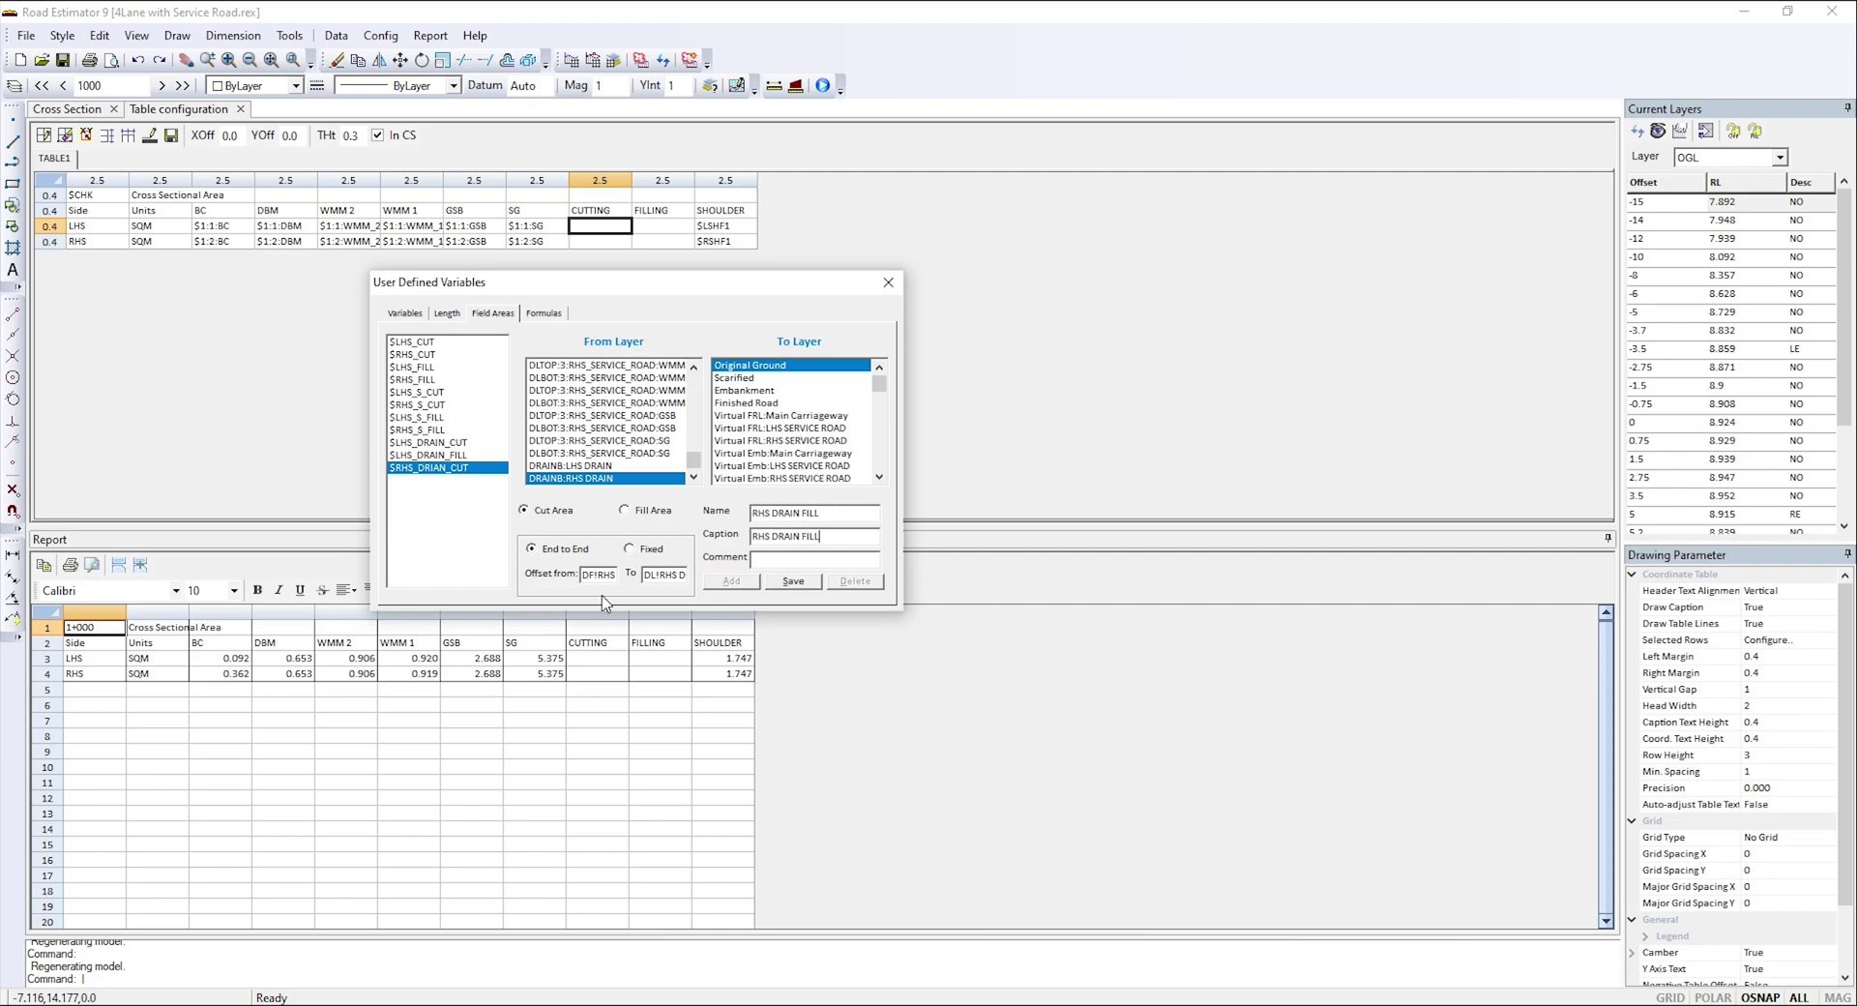
click(625, 511)
click(793, 582)
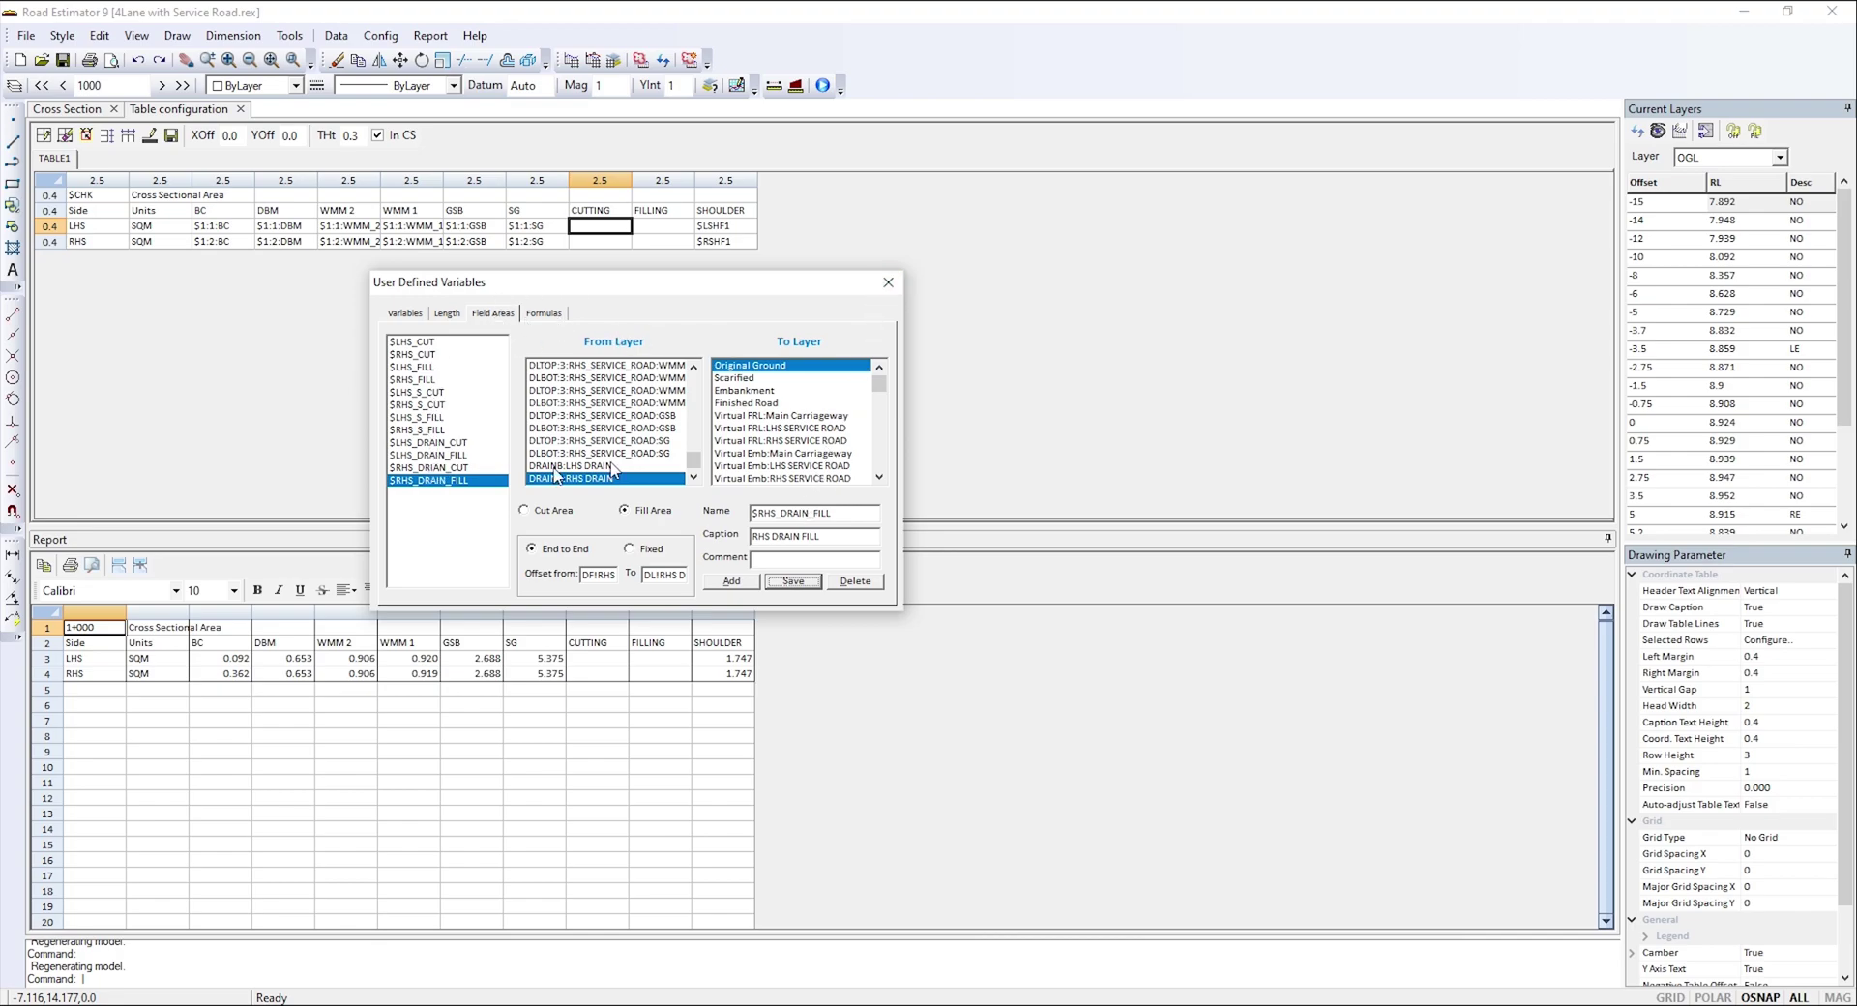
click(889, 288)
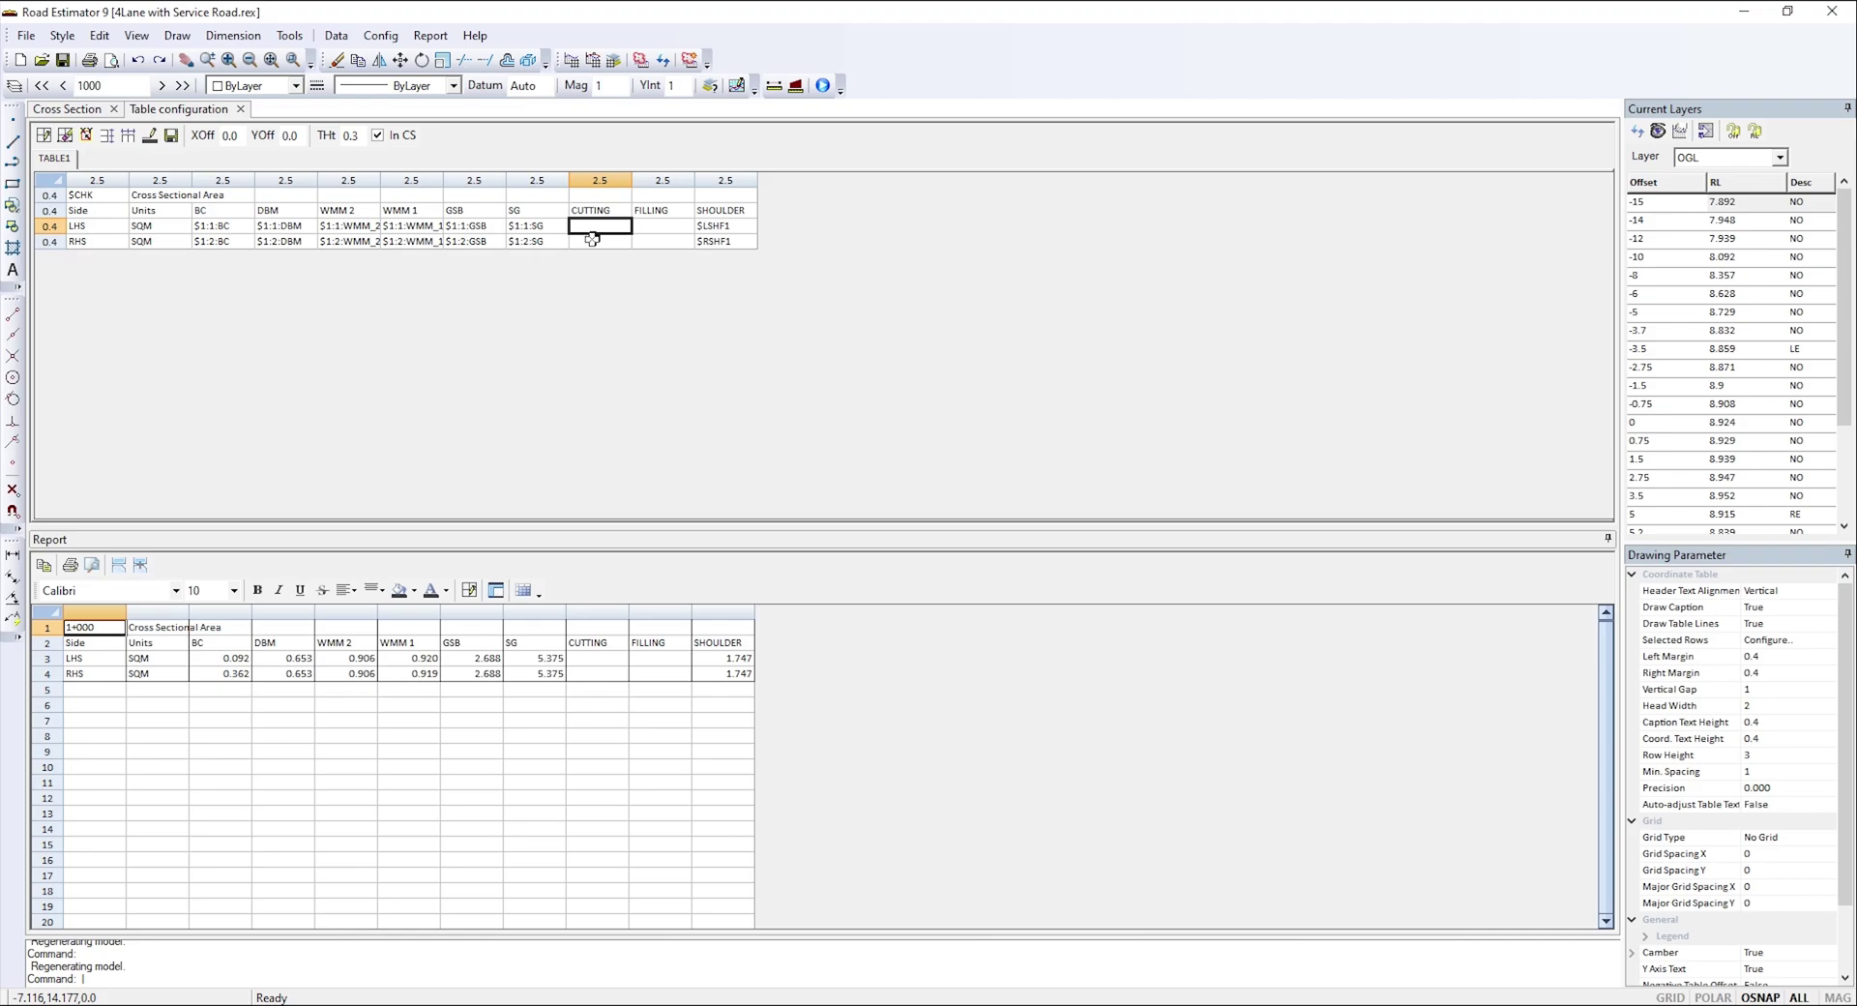
- Assign the defined field layer area variable $LHS_CUT to the CUTTING cell of the LHS row
key(F2)
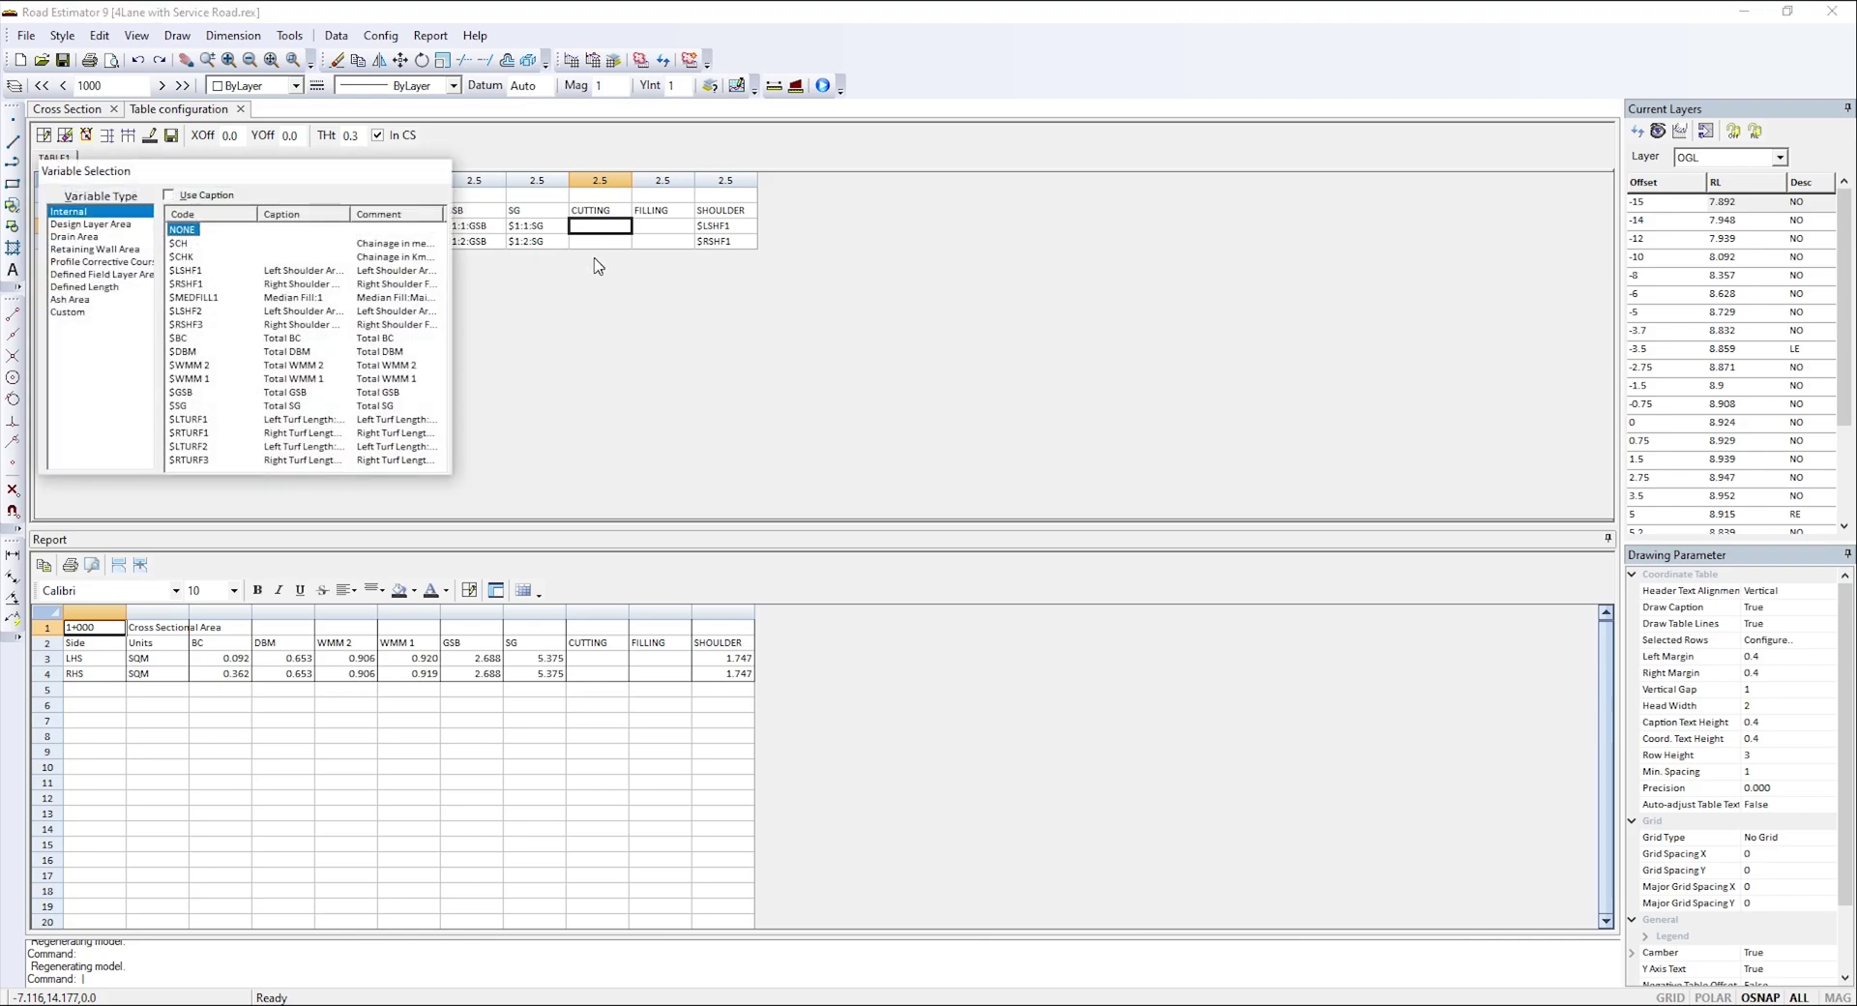
click(87, 276)
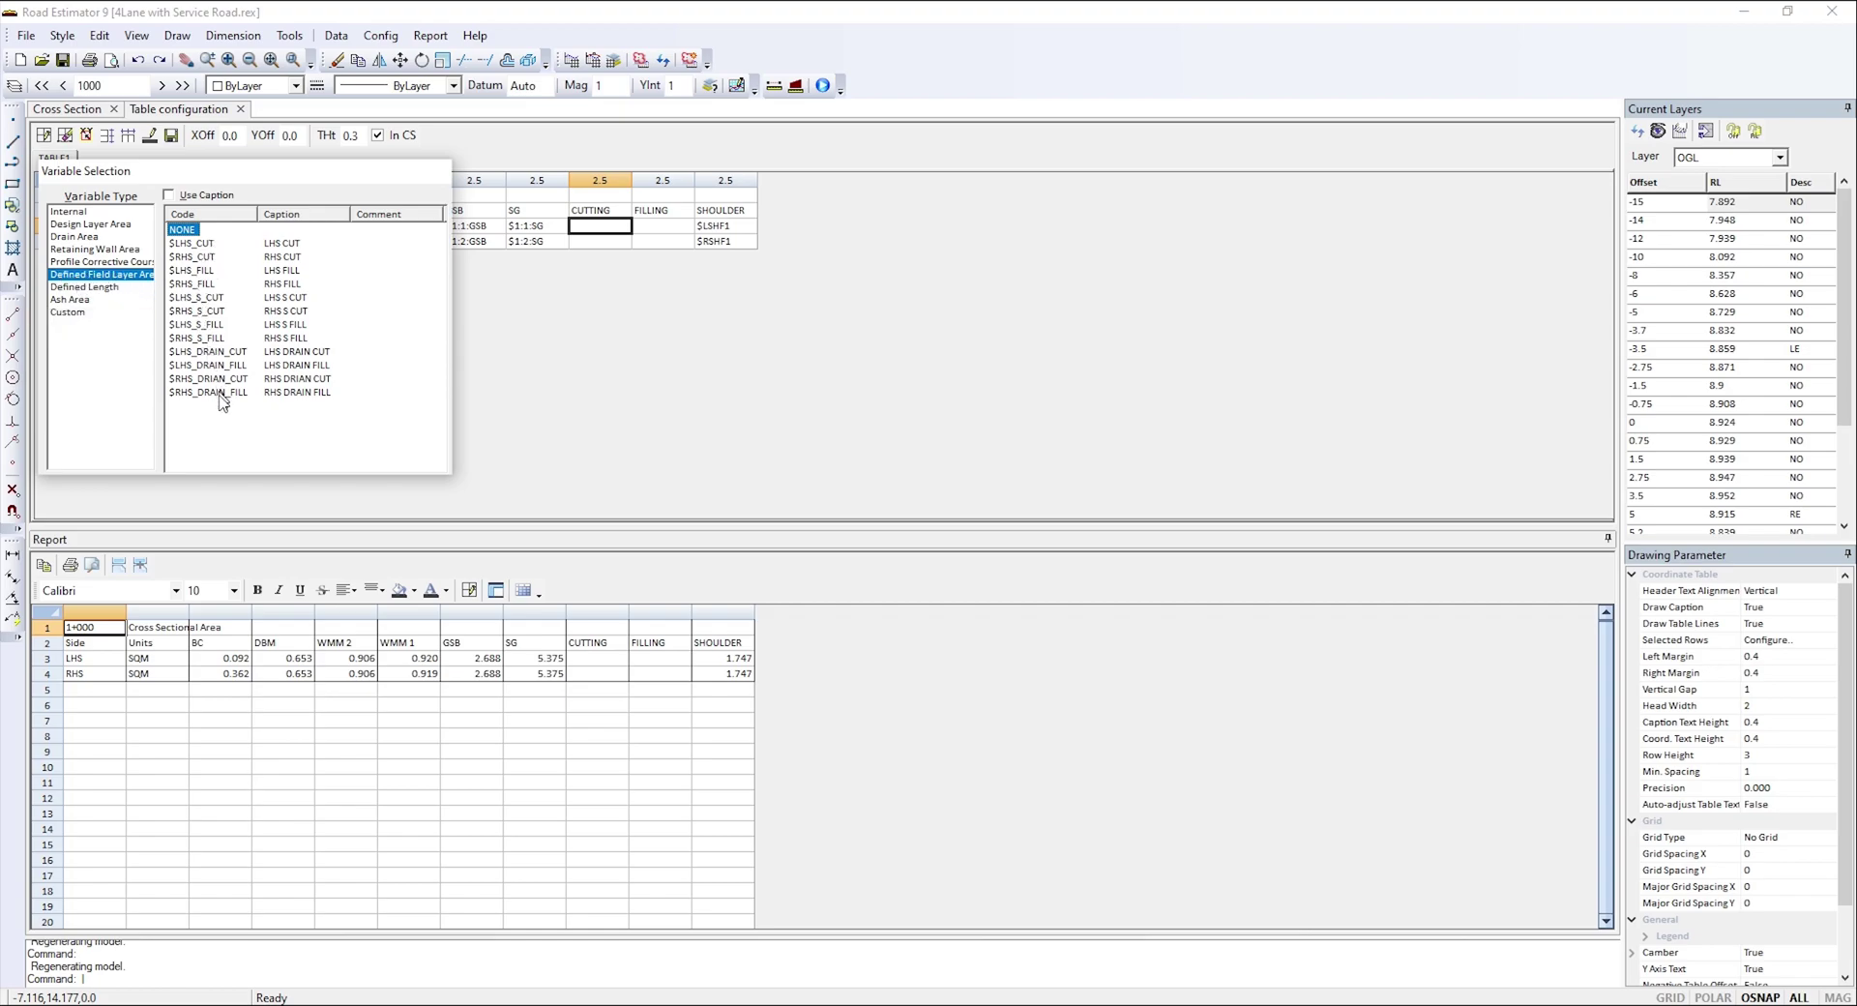
drag(319, 186, 624, 291)
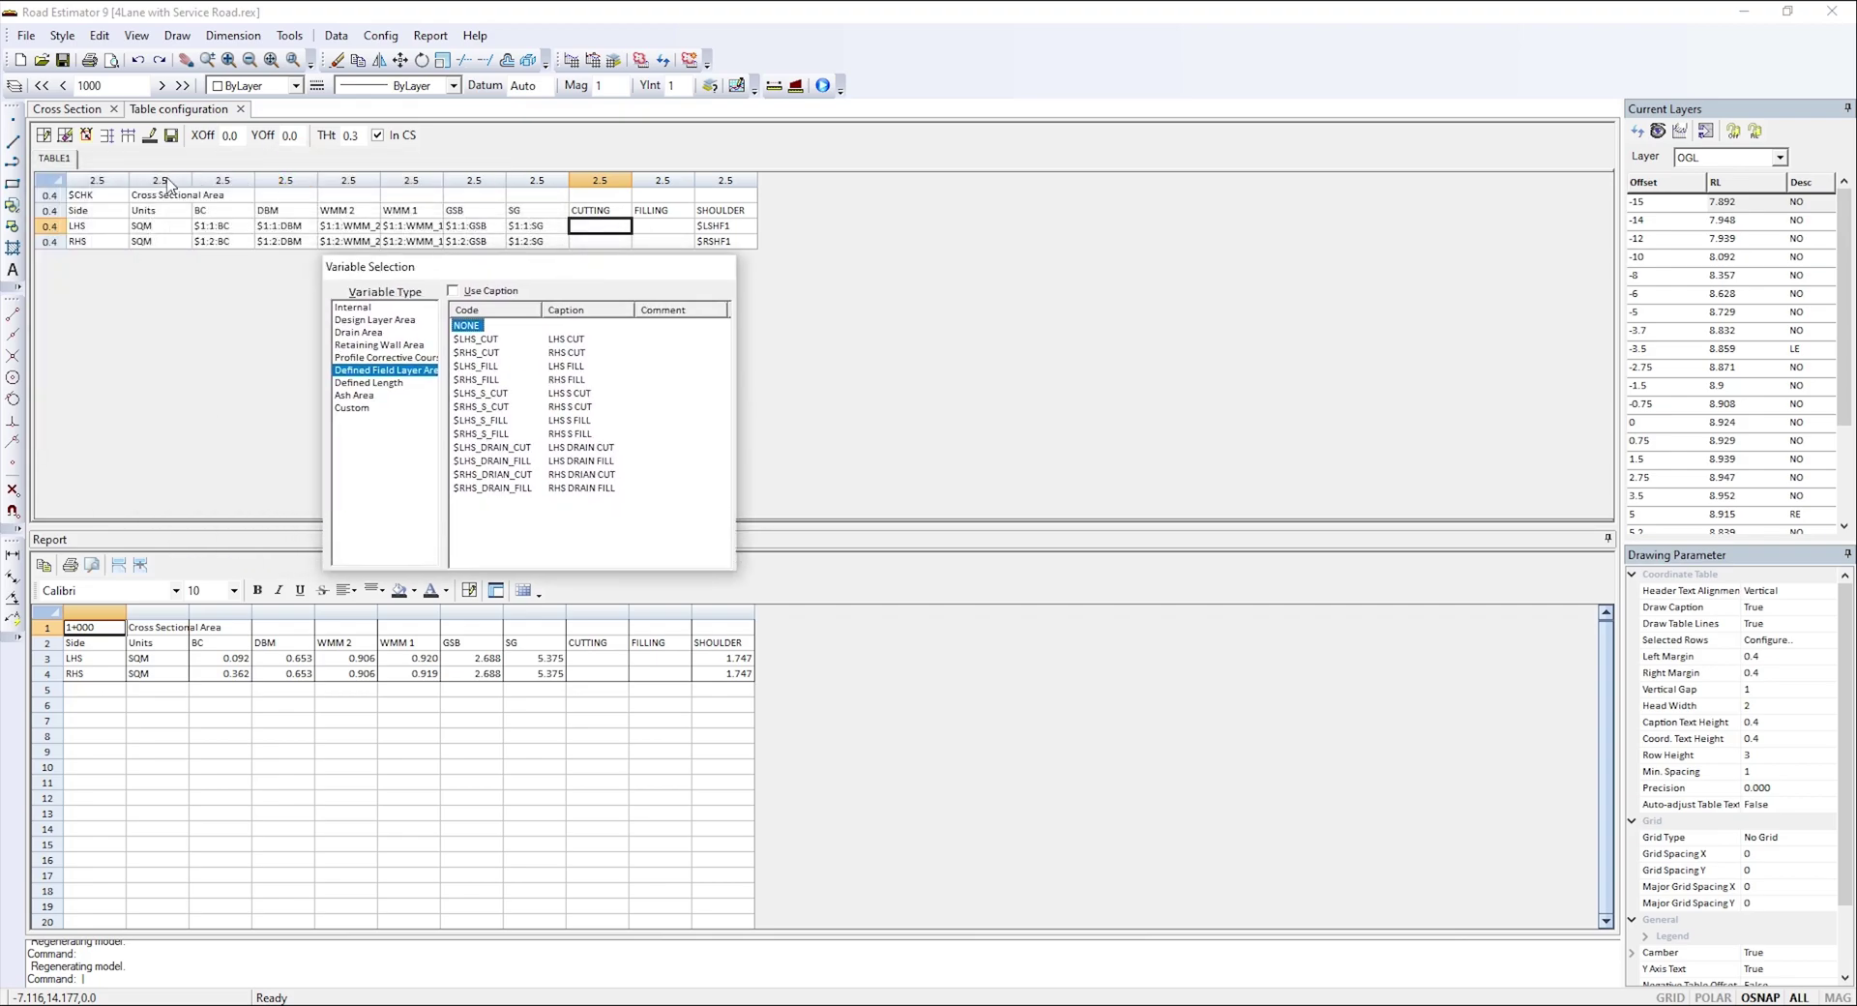
drag(489, 279, 357, 231)
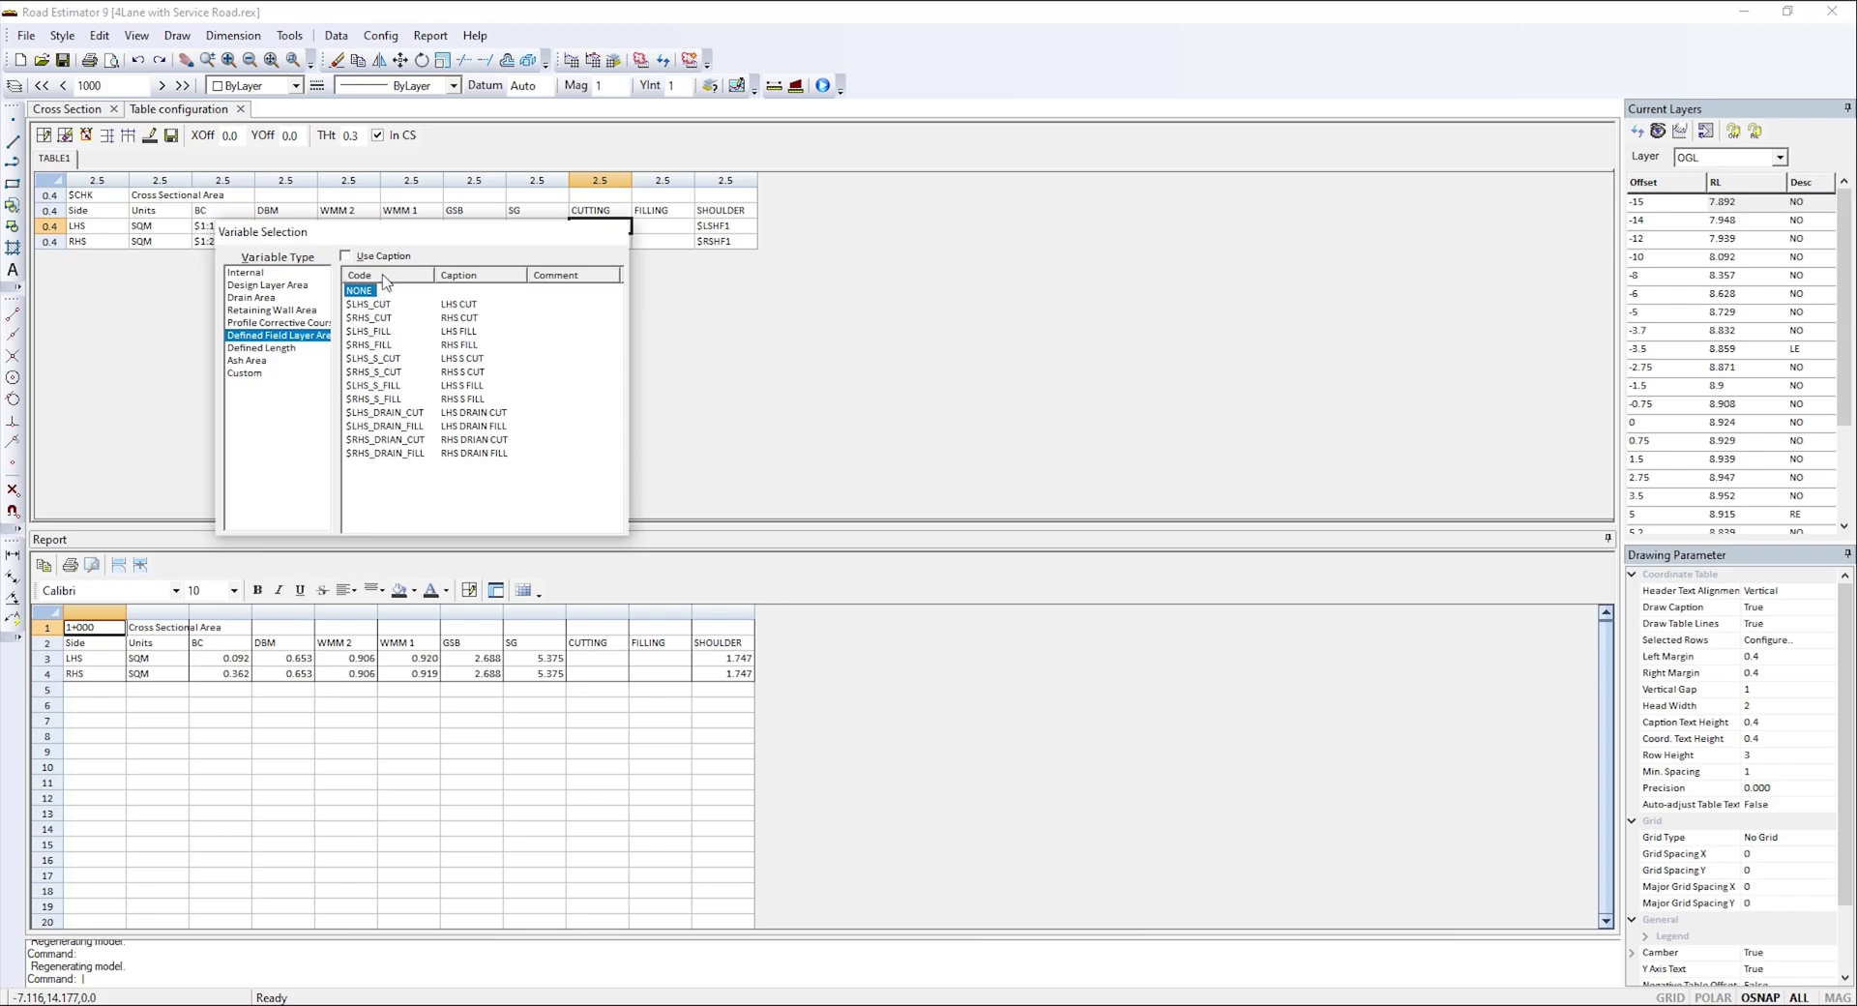
drag(392, 233, 385, 289)
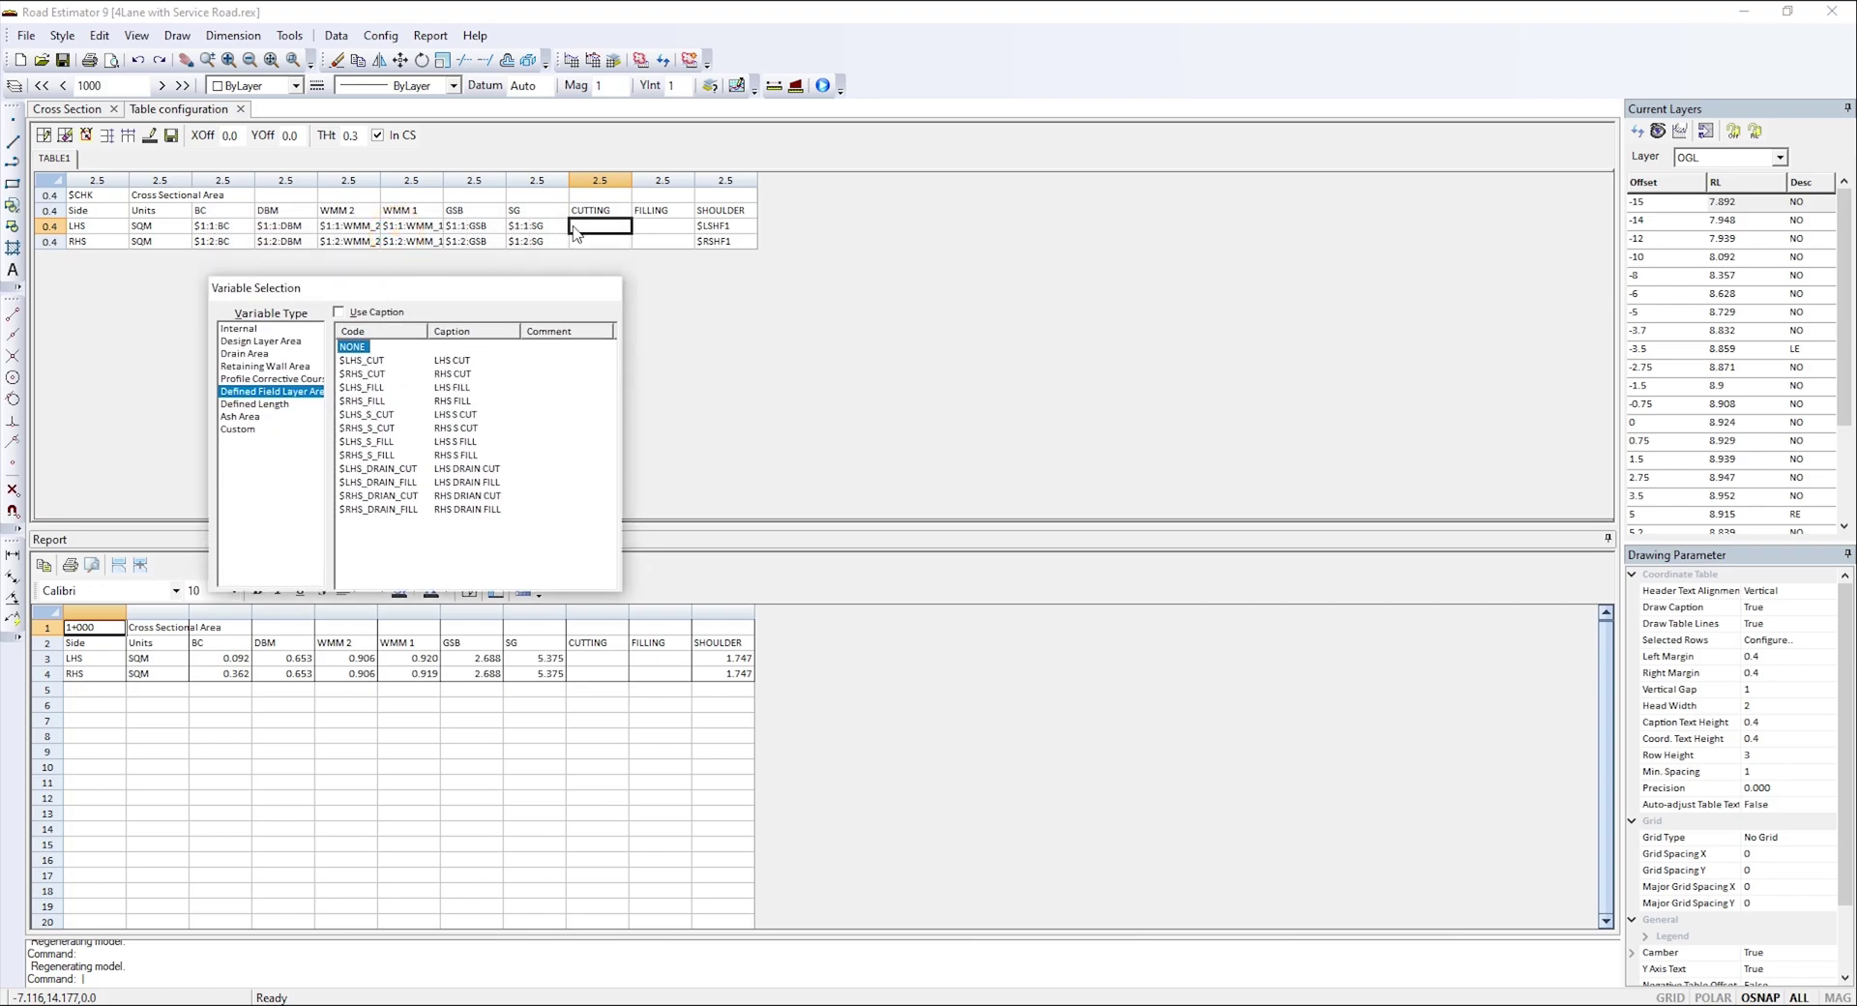
double_click(371, 362)
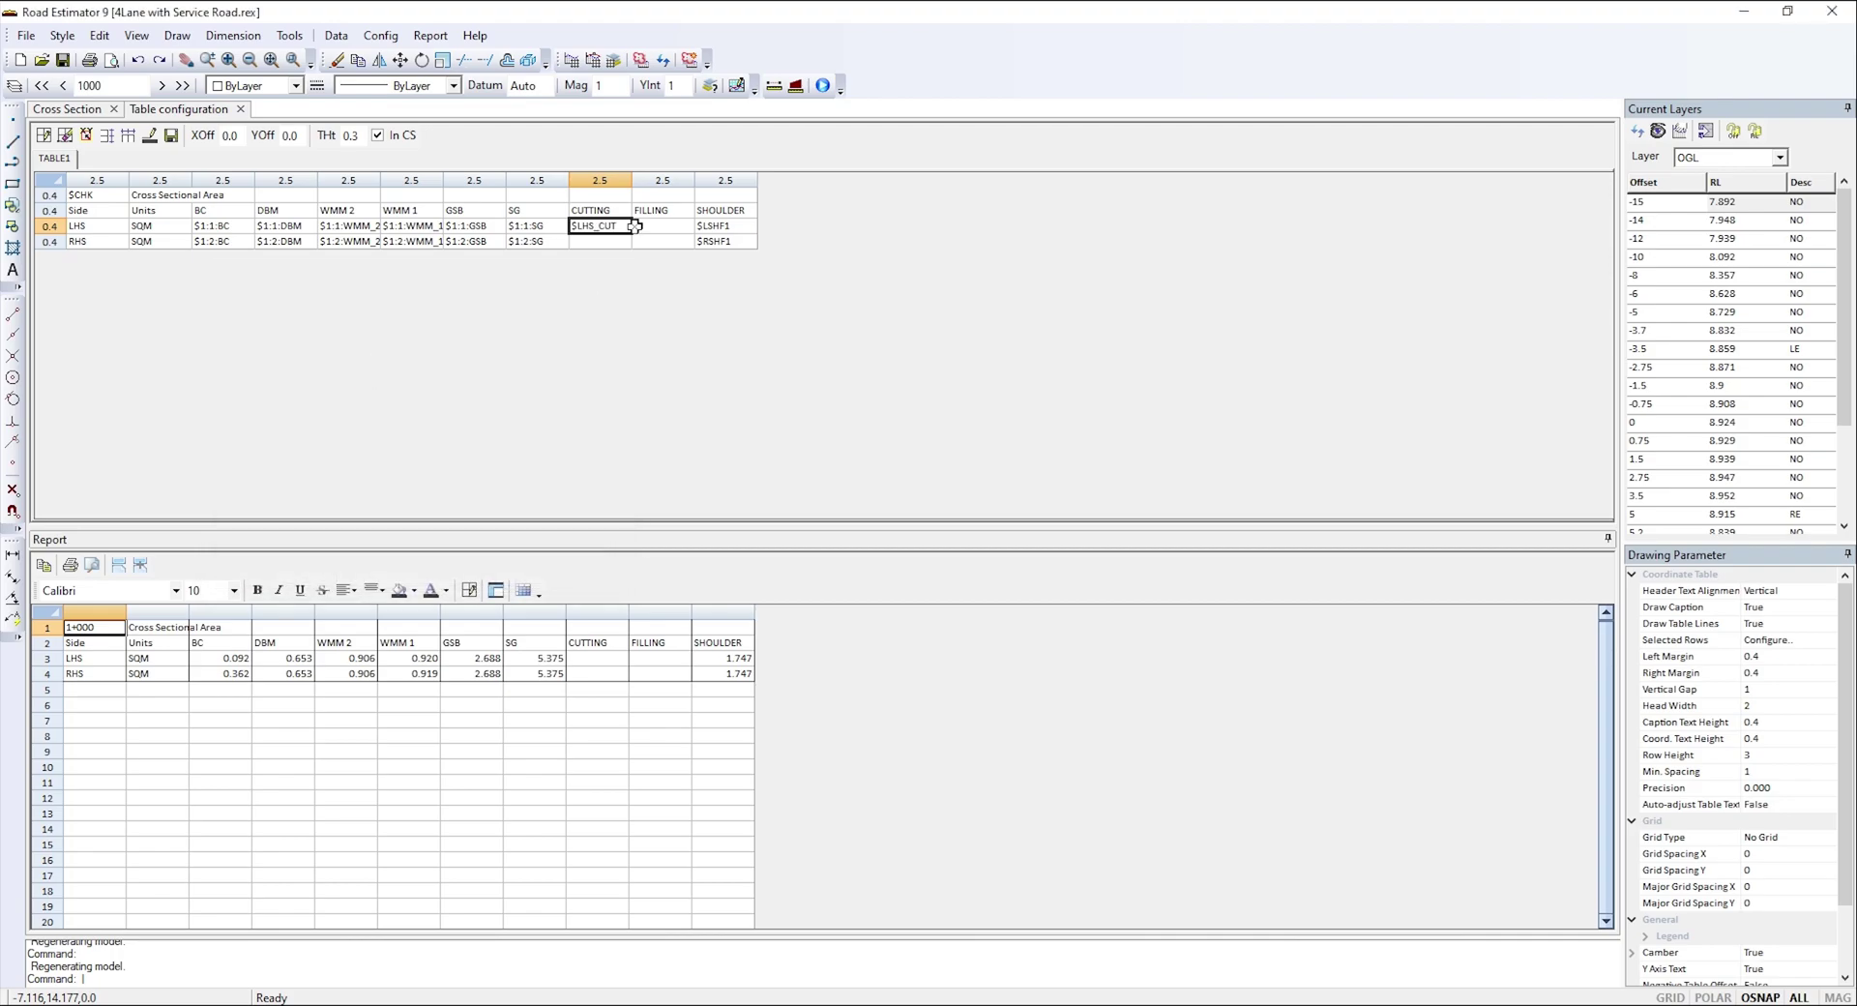
- Assign the defined field layer area variable $RHS_CUT to the CUTTING cell of the RHS row
click(609, 242)
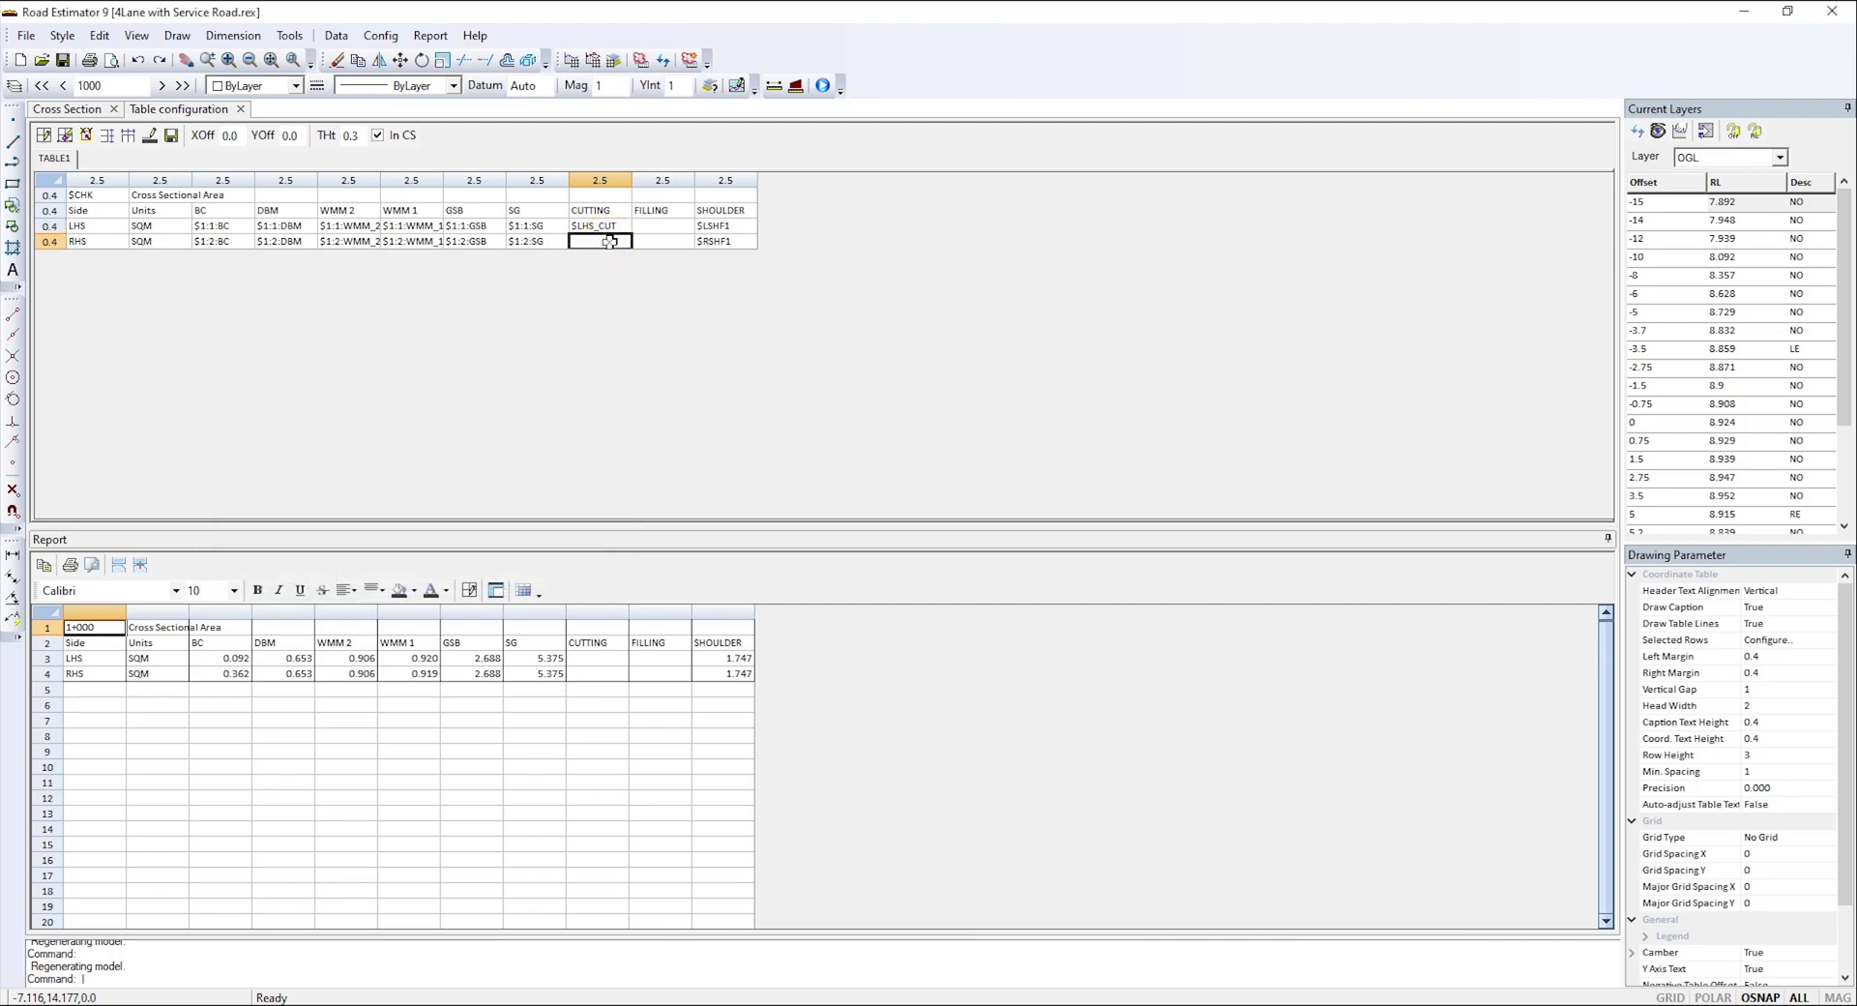
double_click(610, 241)
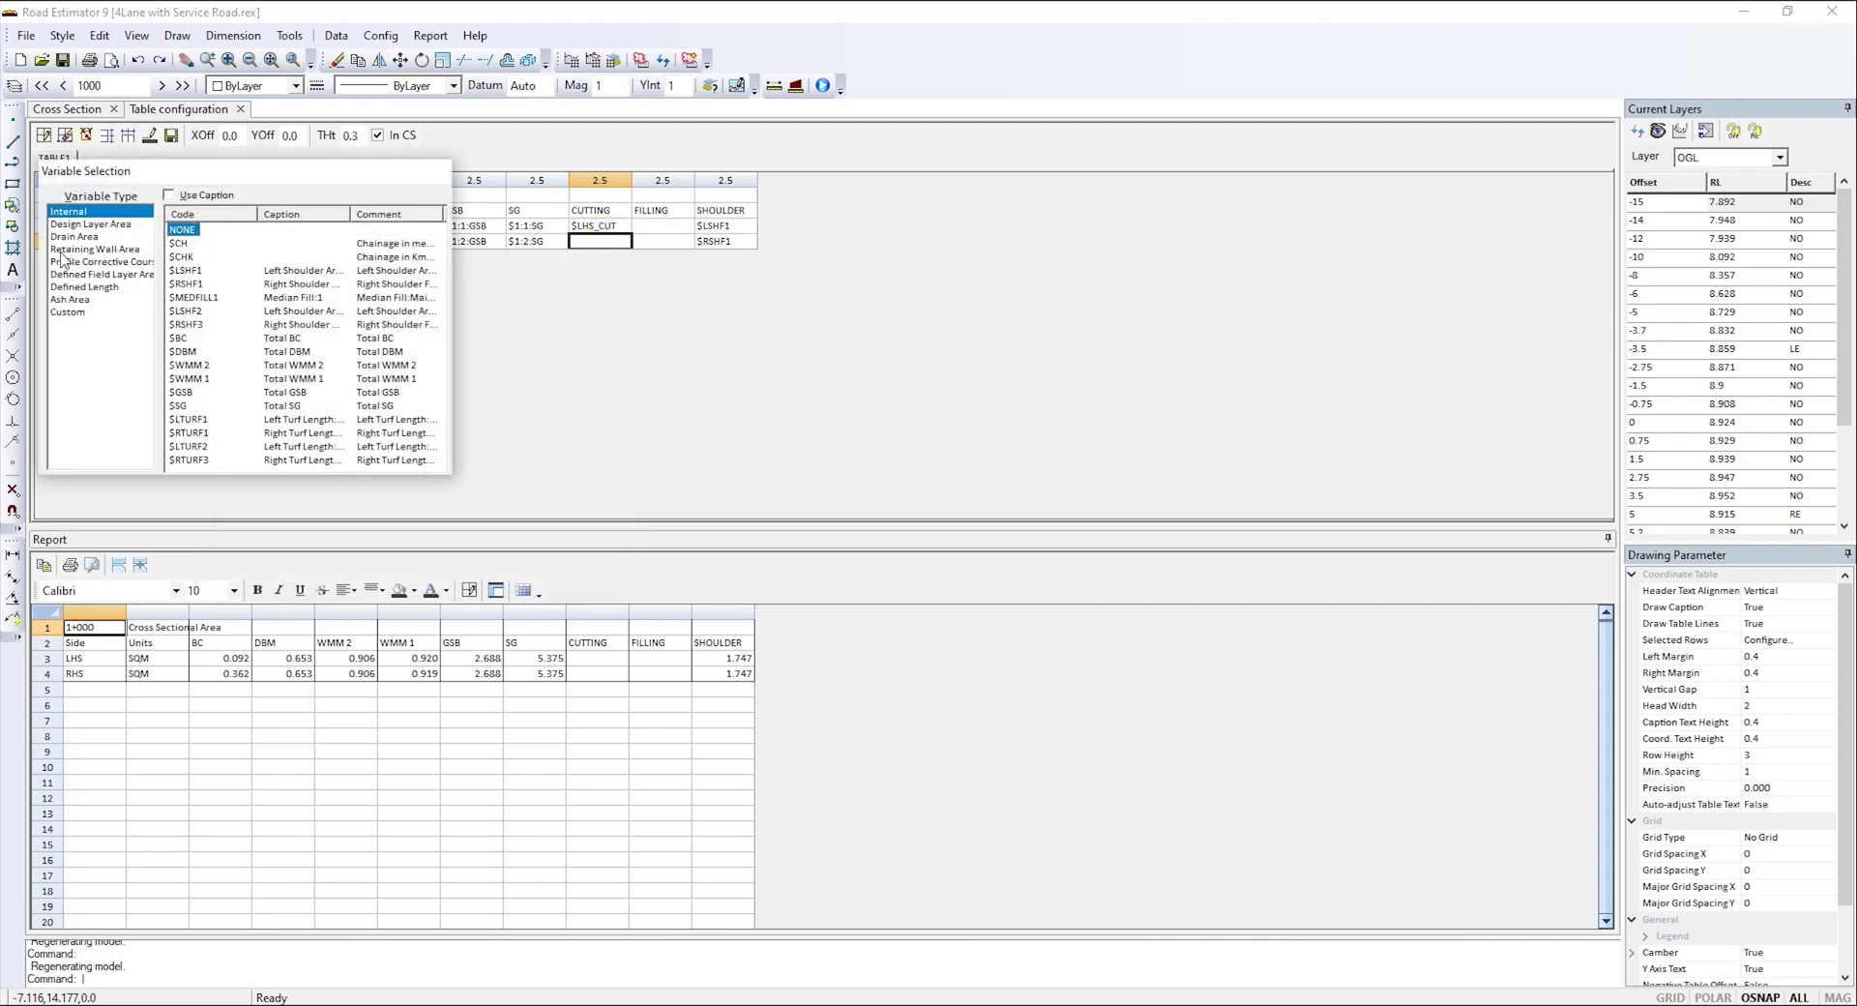
click(79, 275)
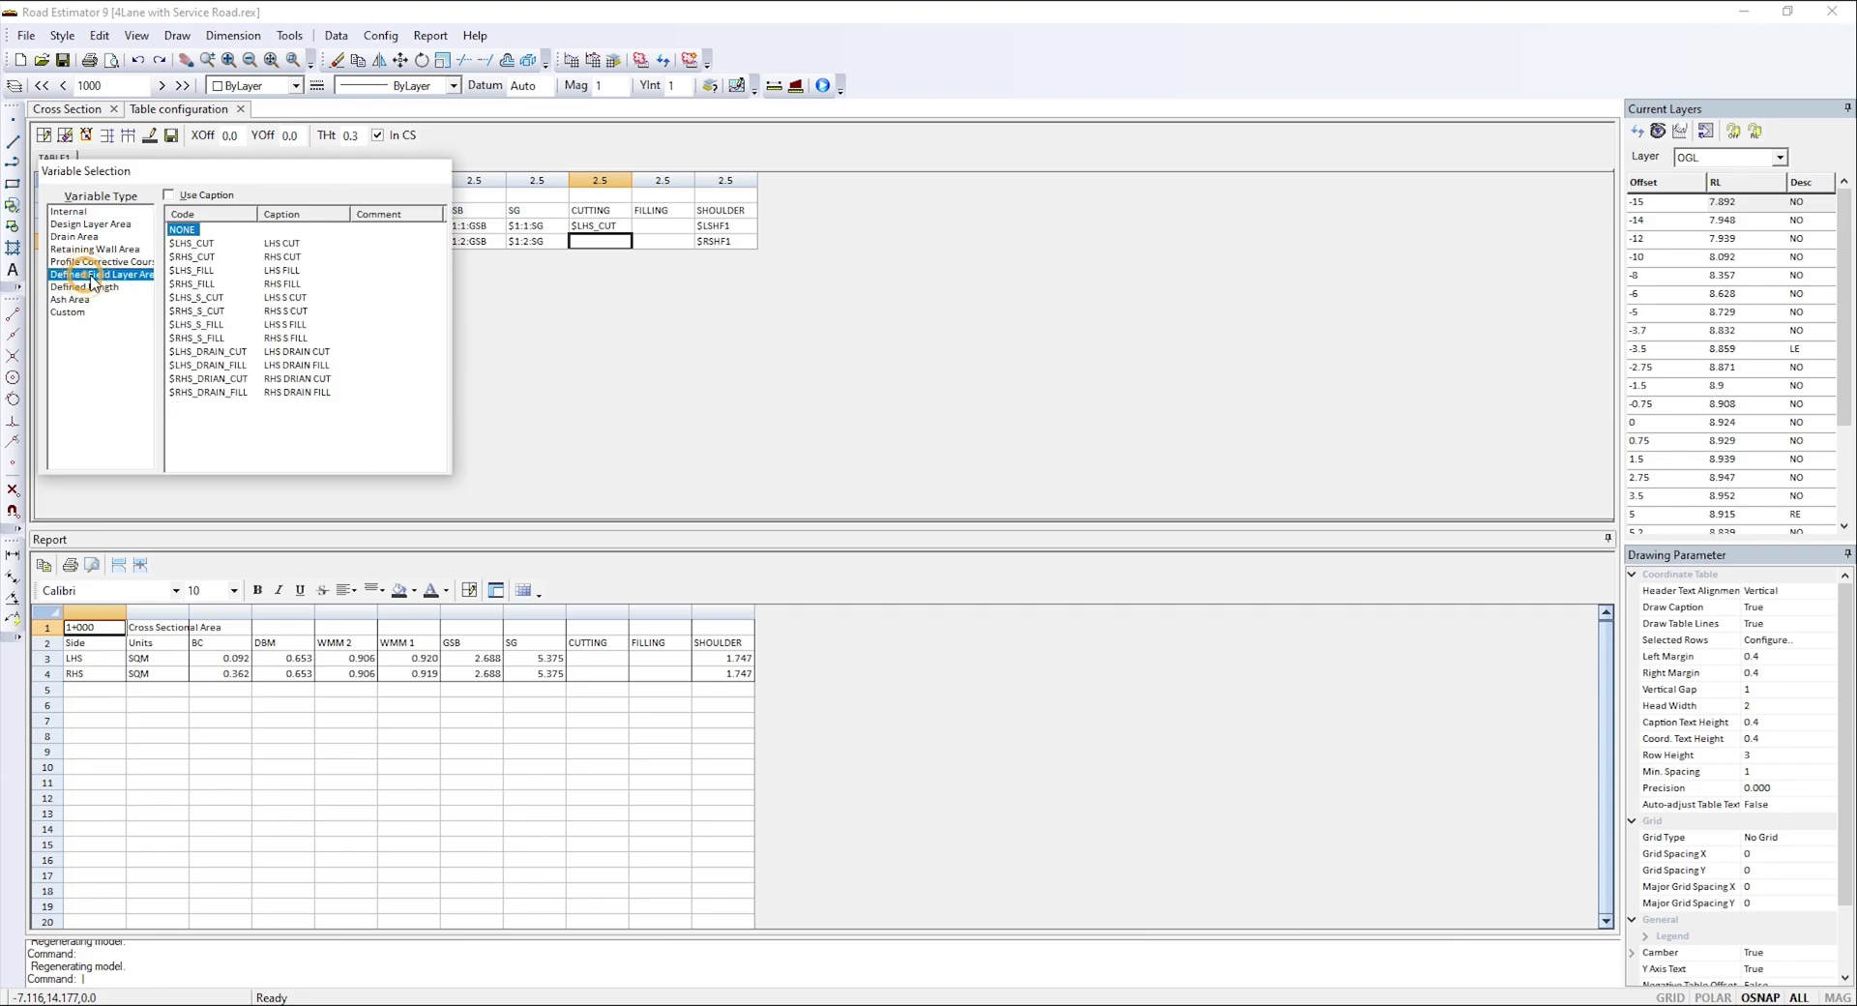
click(198, 257)
double_click(198, 256)
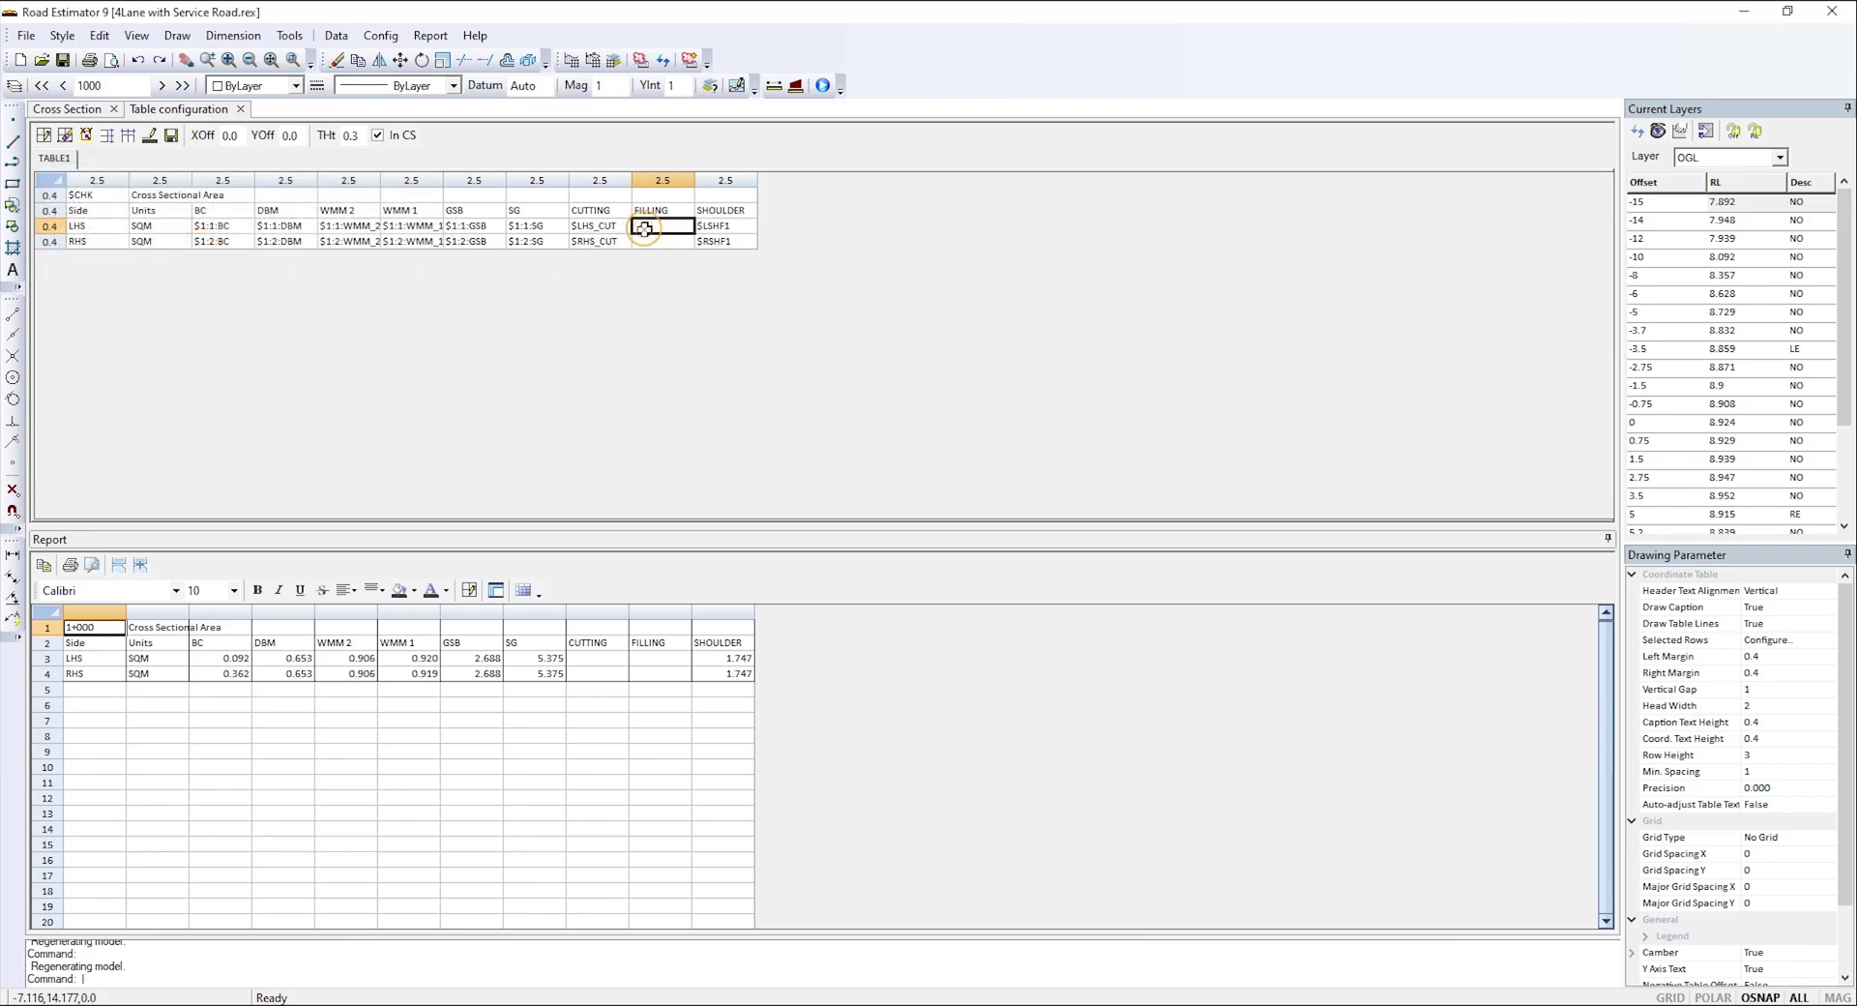
- Assign $LHS_FILL and $RHS_FILL to the FILLING cells of the LHS and RHS rows and save the table configuration
double_click(662, 241)
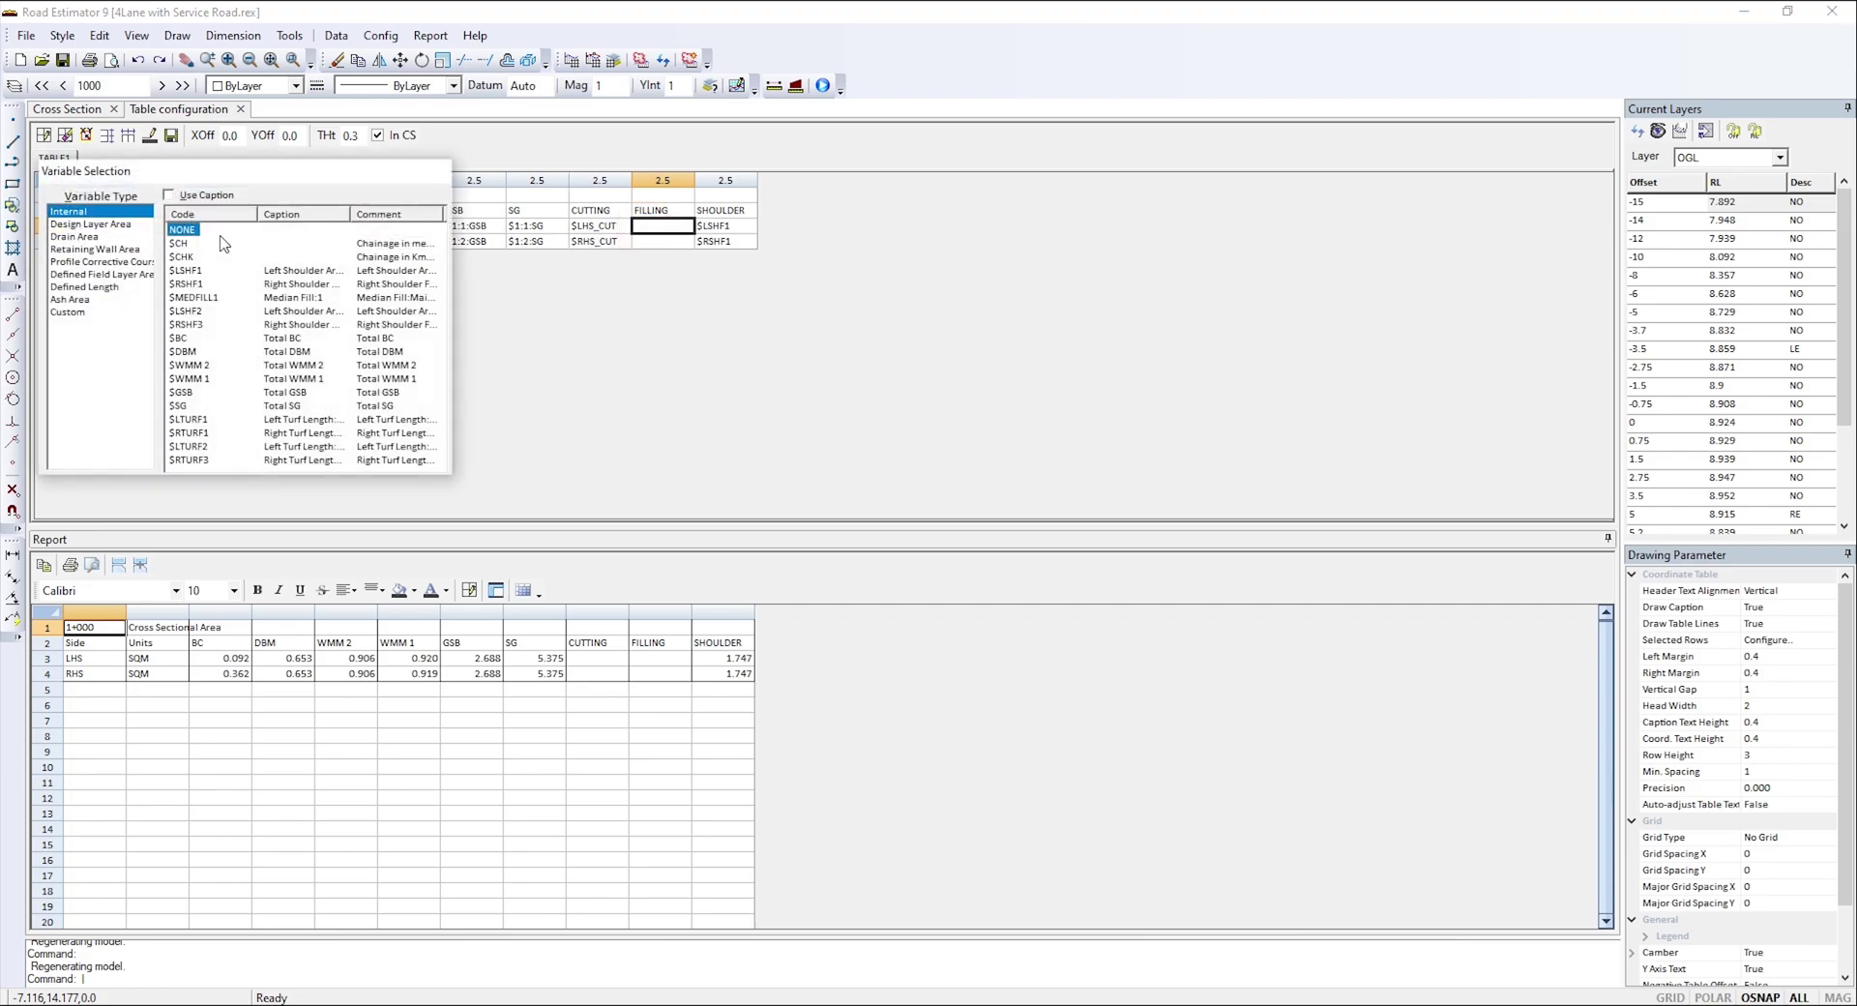
click(101, 275)
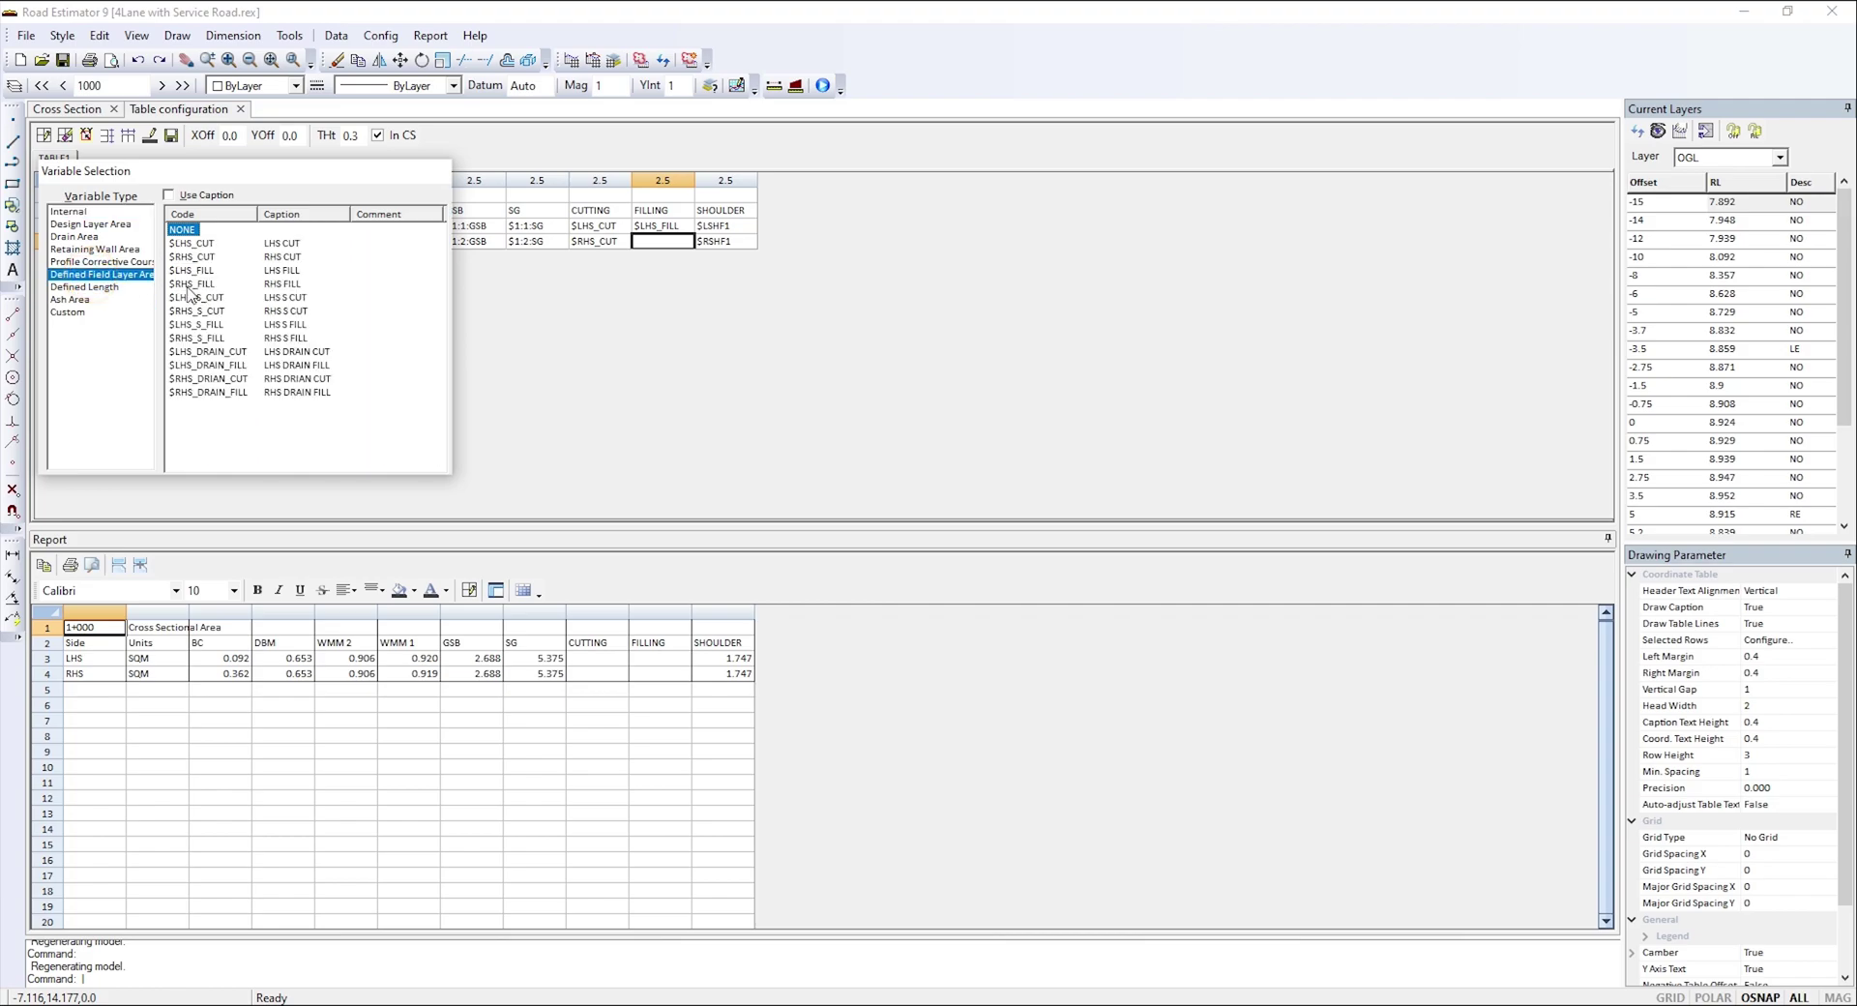
double_click(203, 285)
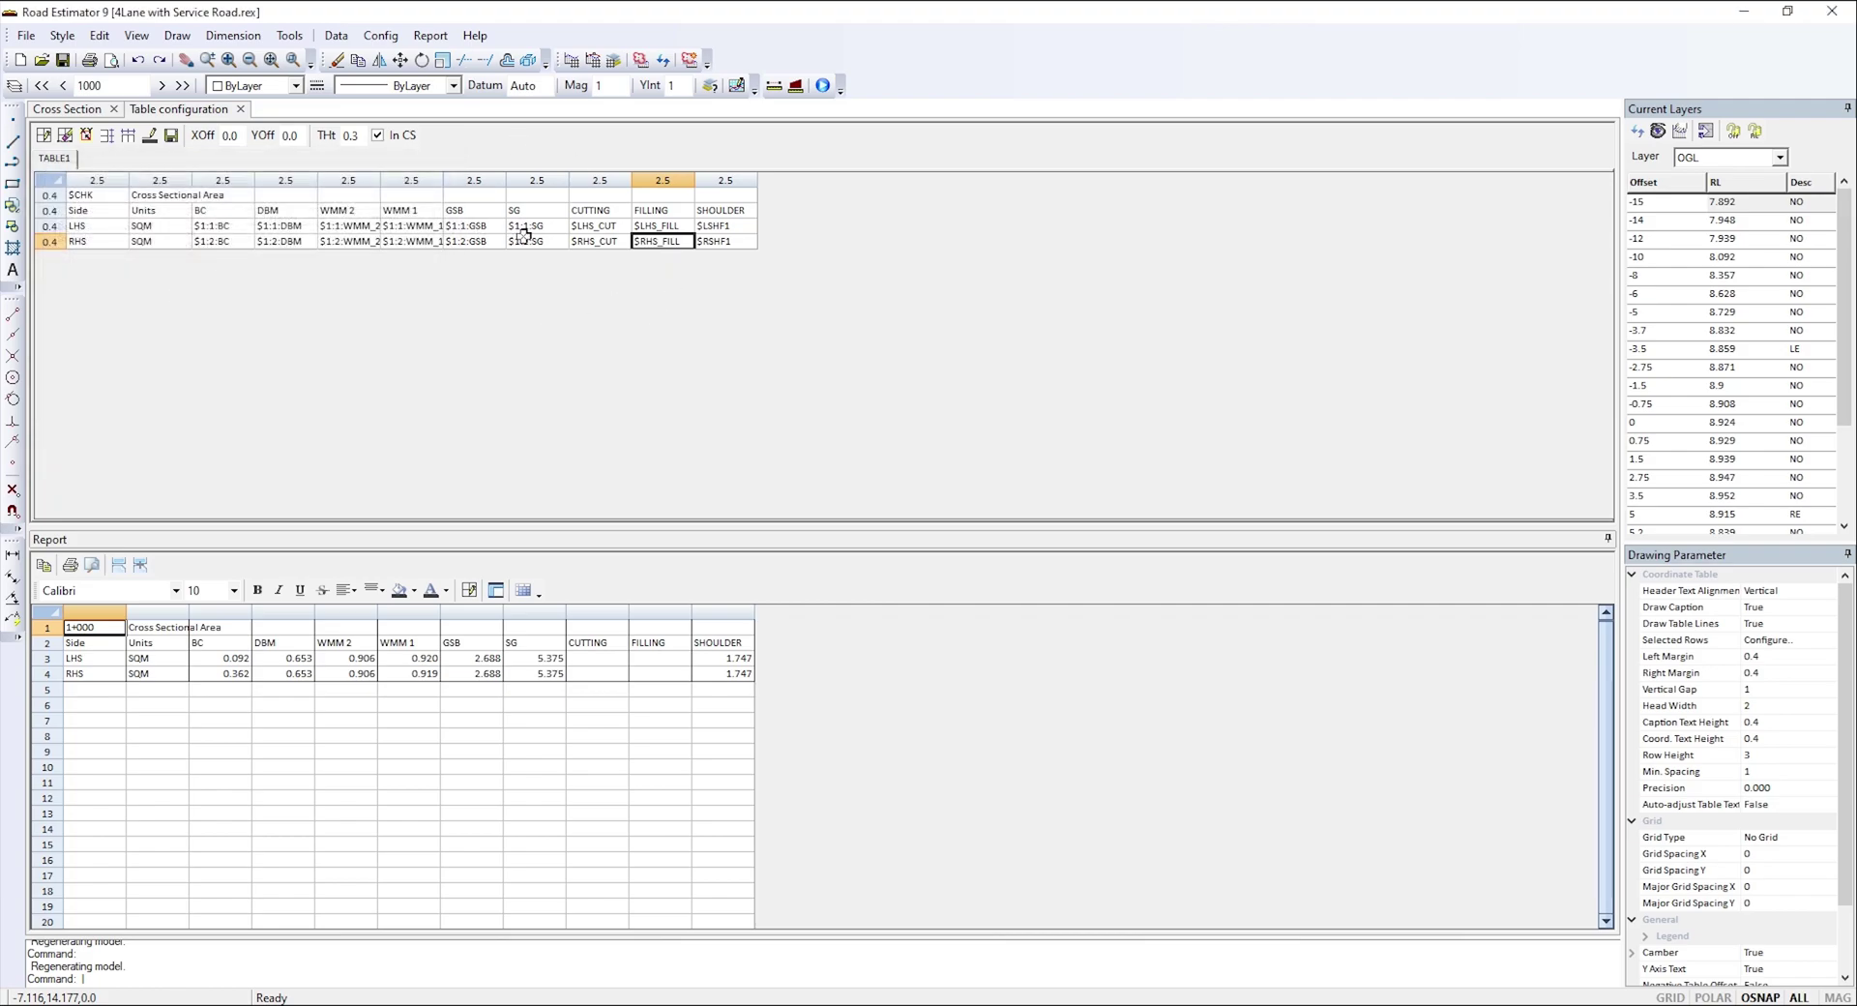
click(172, 137)
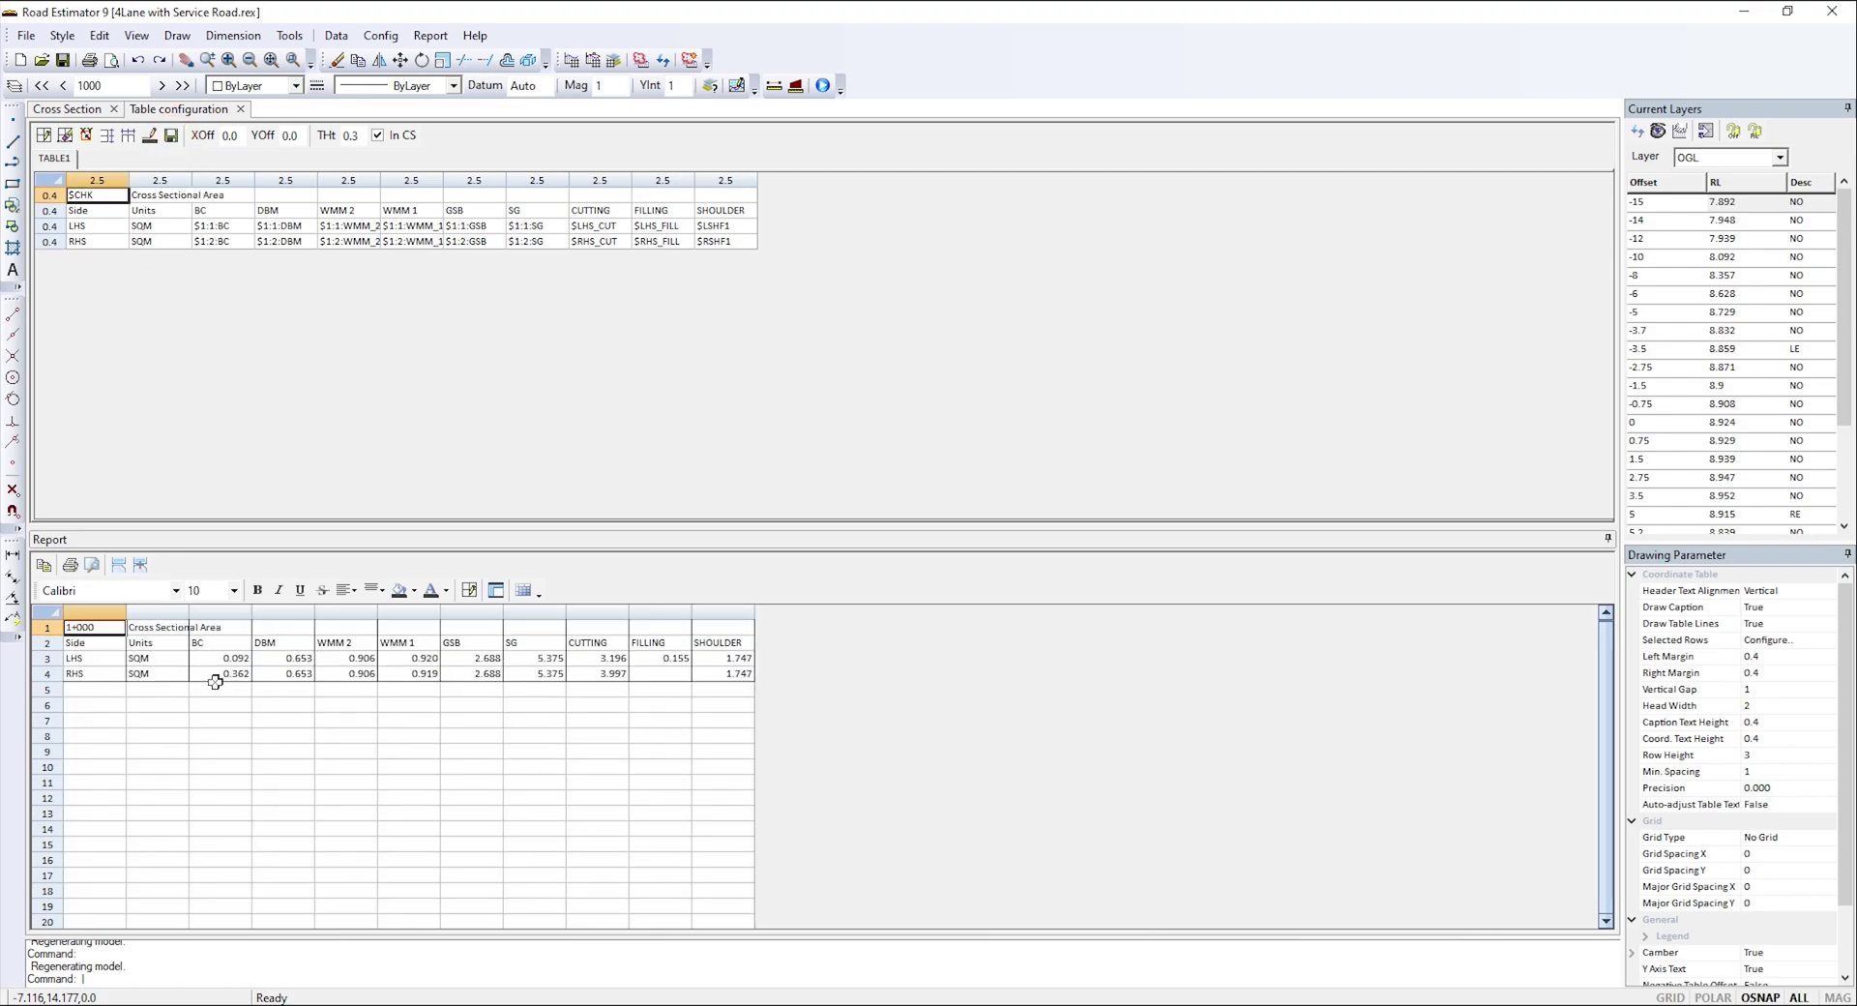
- Center the Cross Sectional Area title across its columns, and center the header row and the LHS row's side and units cells
click(149, 136)
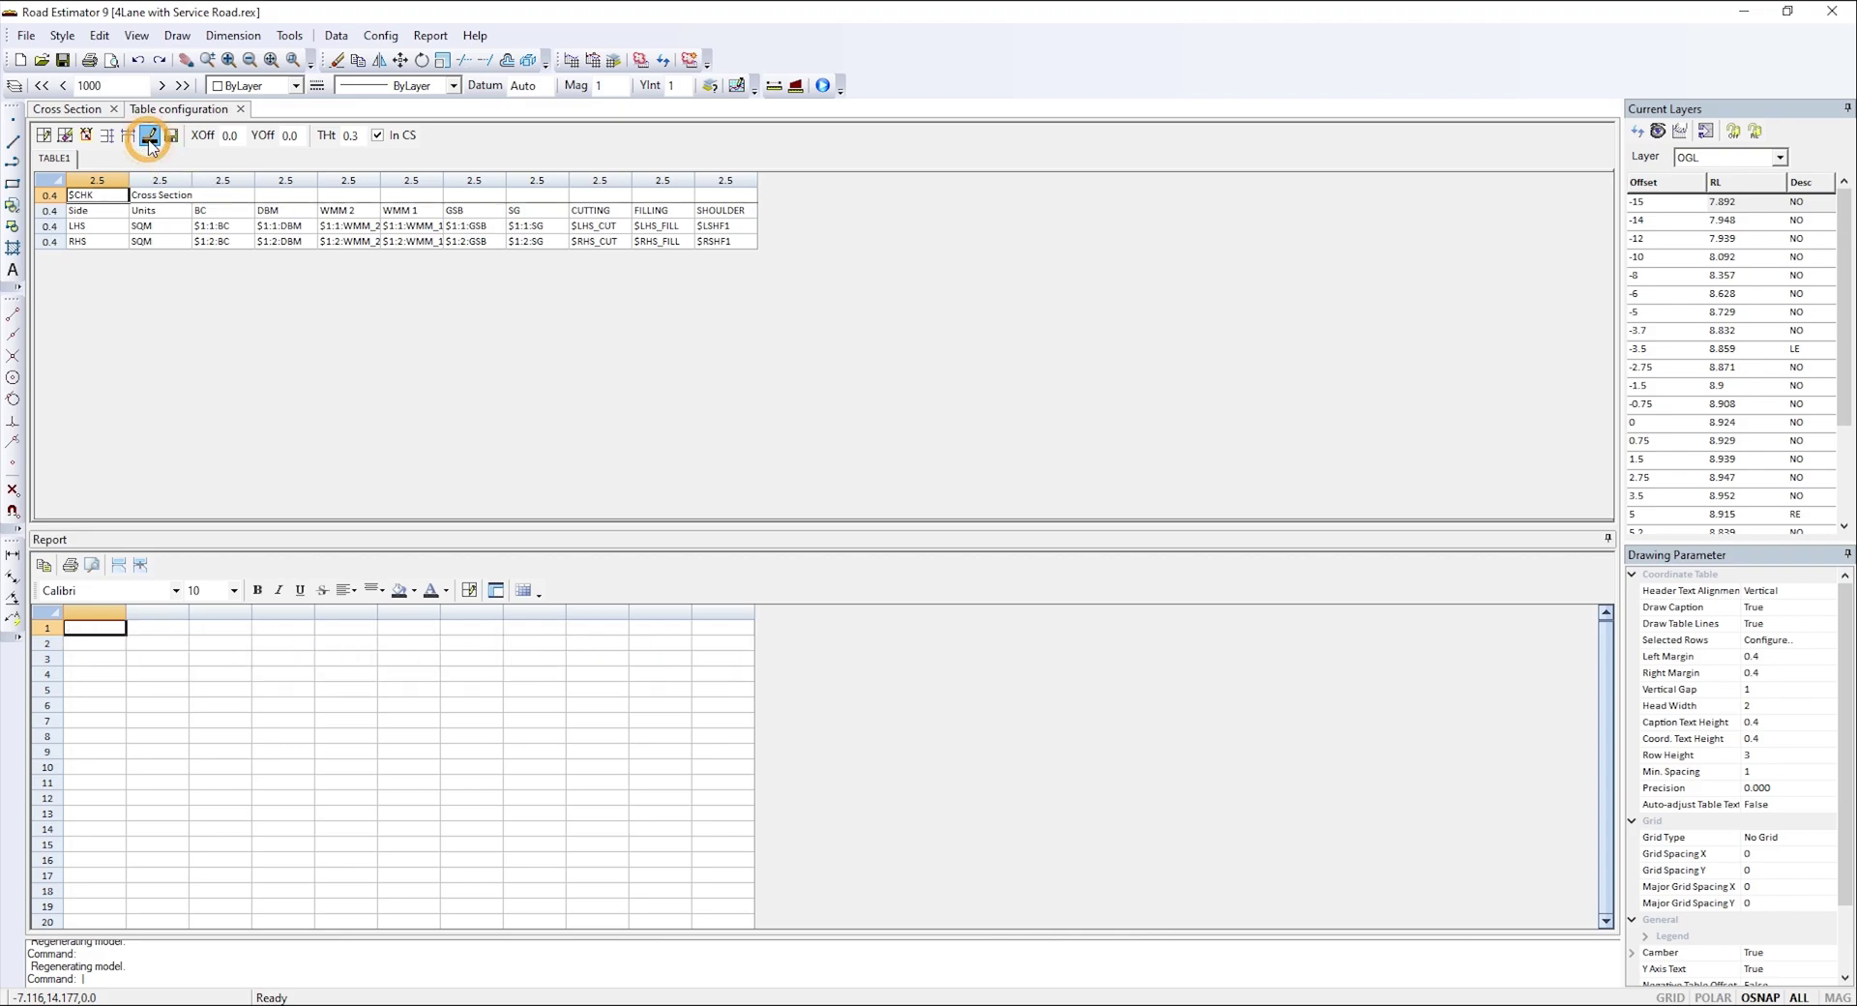
click(67, 630)
click(113, 211)
click(149, 136)
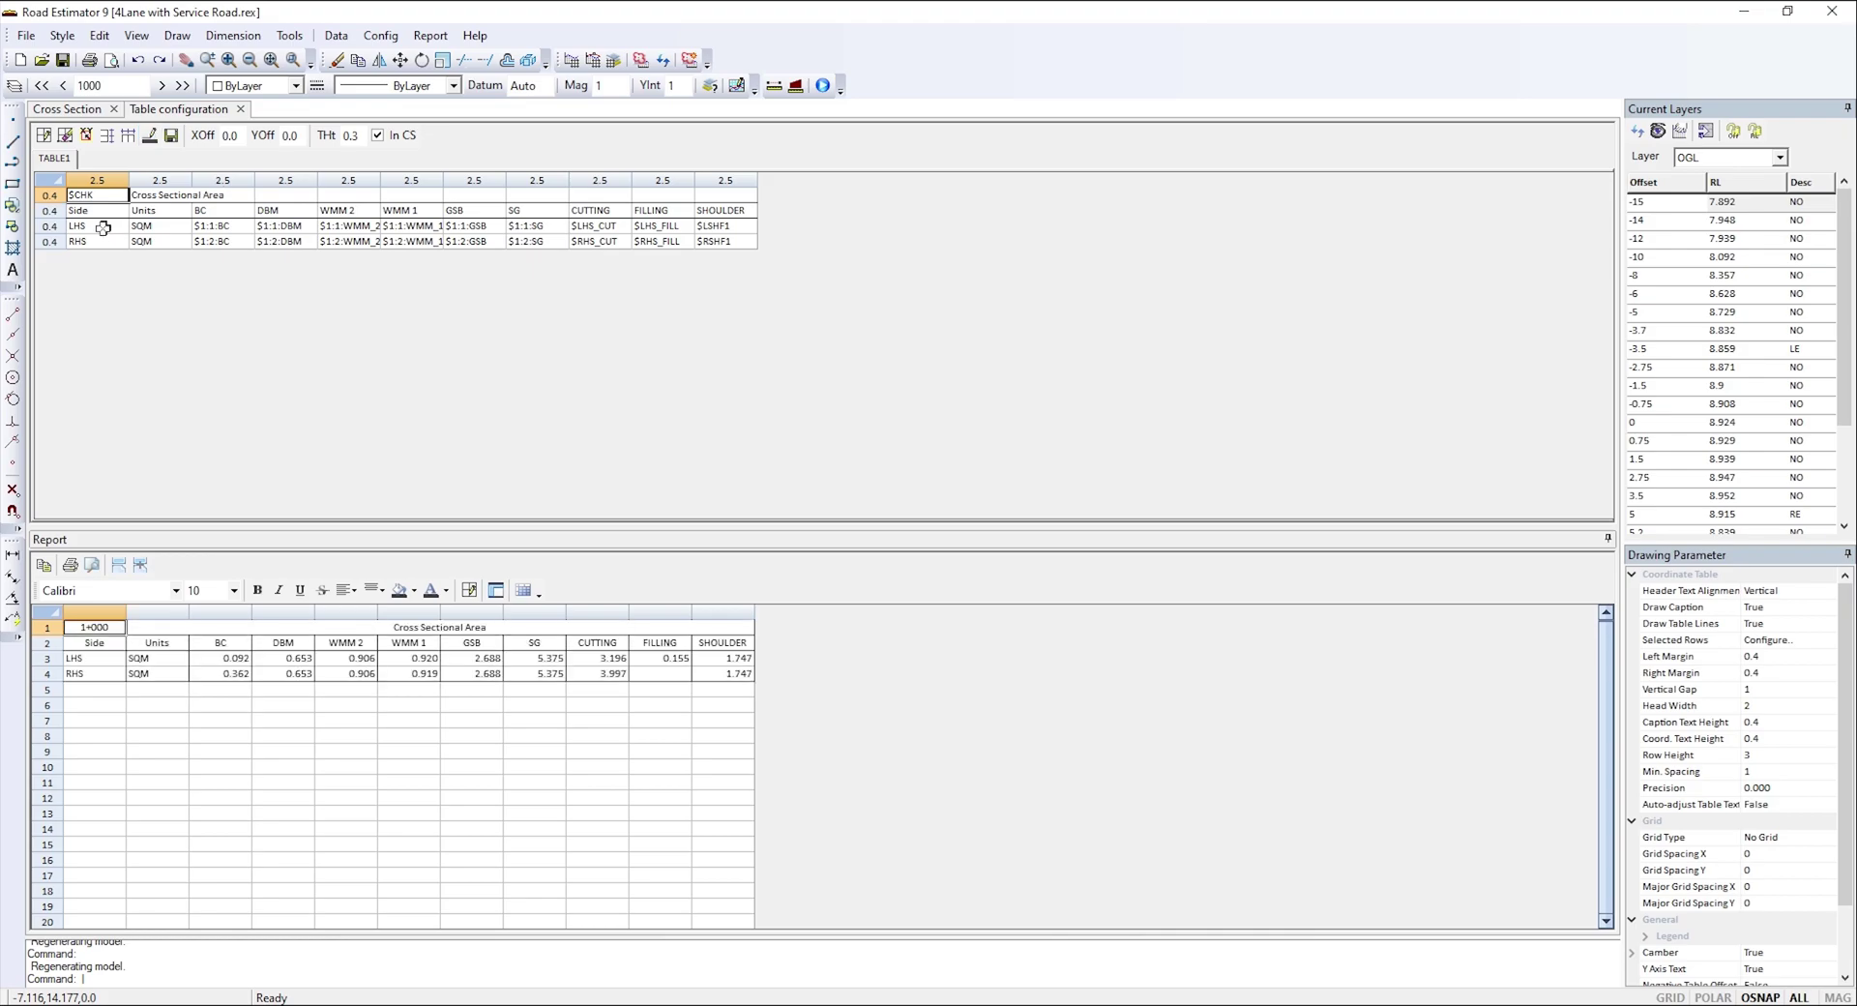
click(104, 229)
click(149, 136)
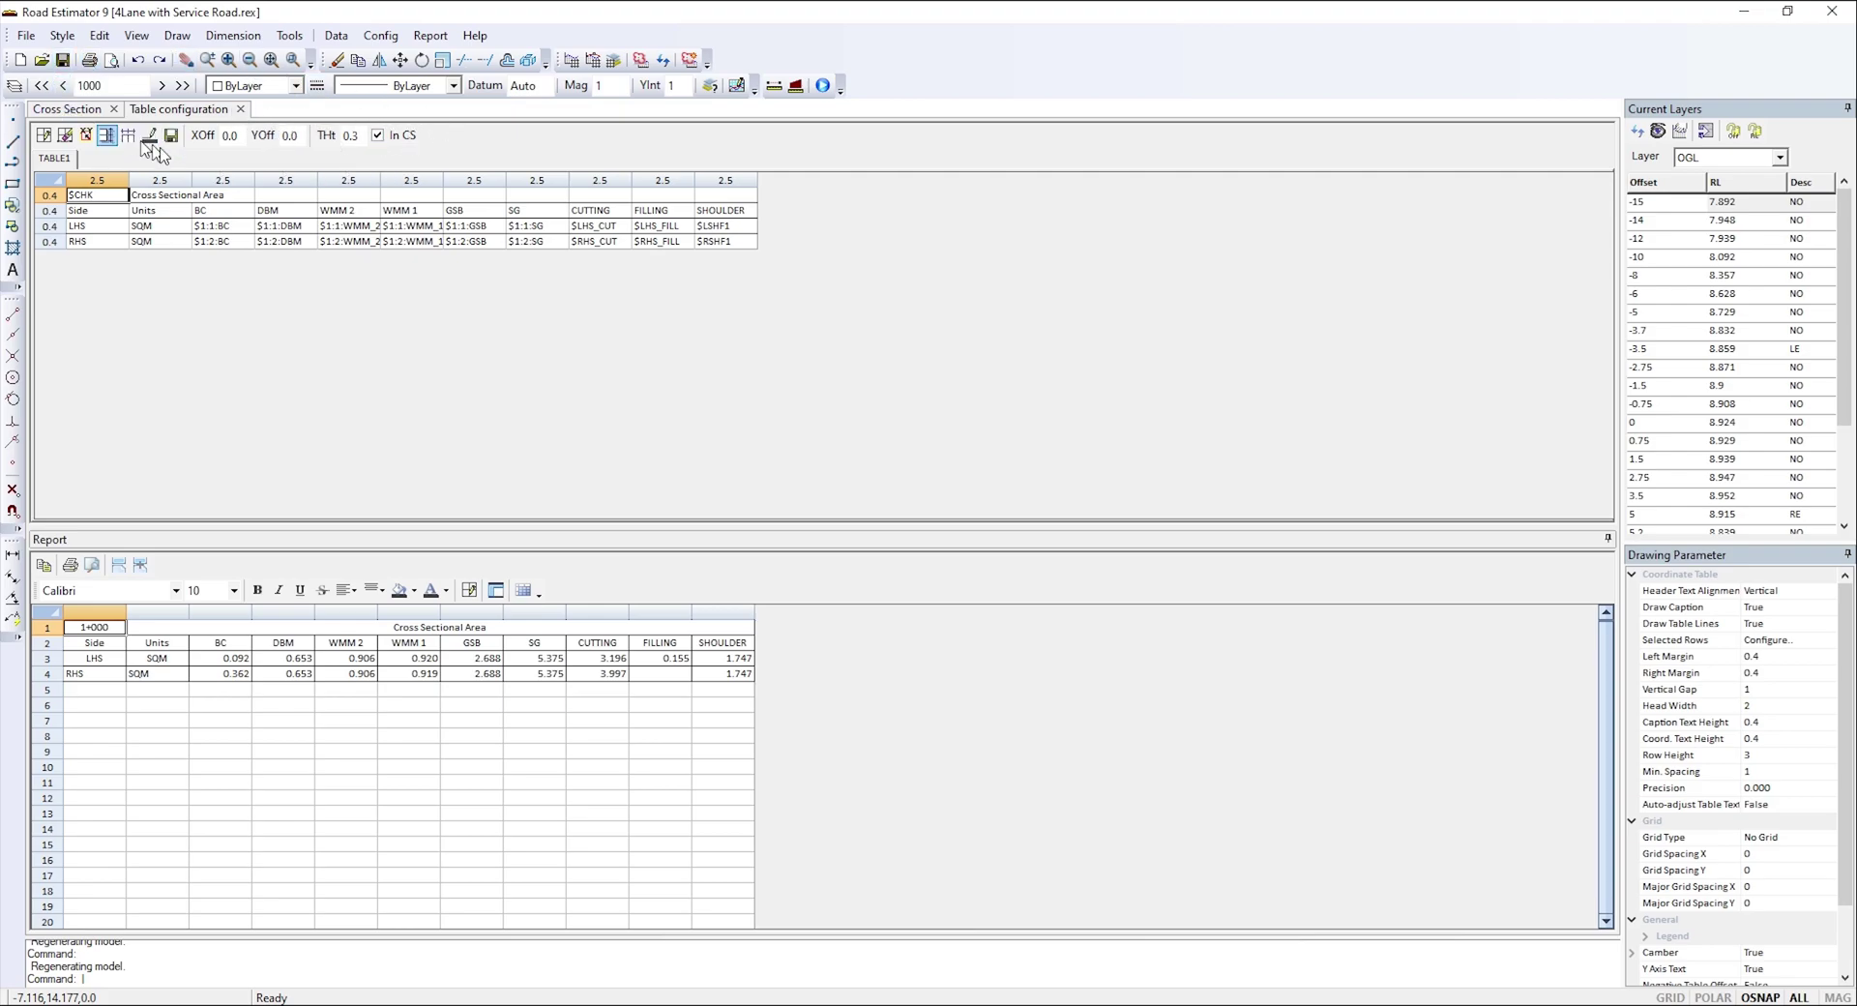
- Redraw the cross section and examine where the area table sits relative to the offset and level rows
click(66, 108)
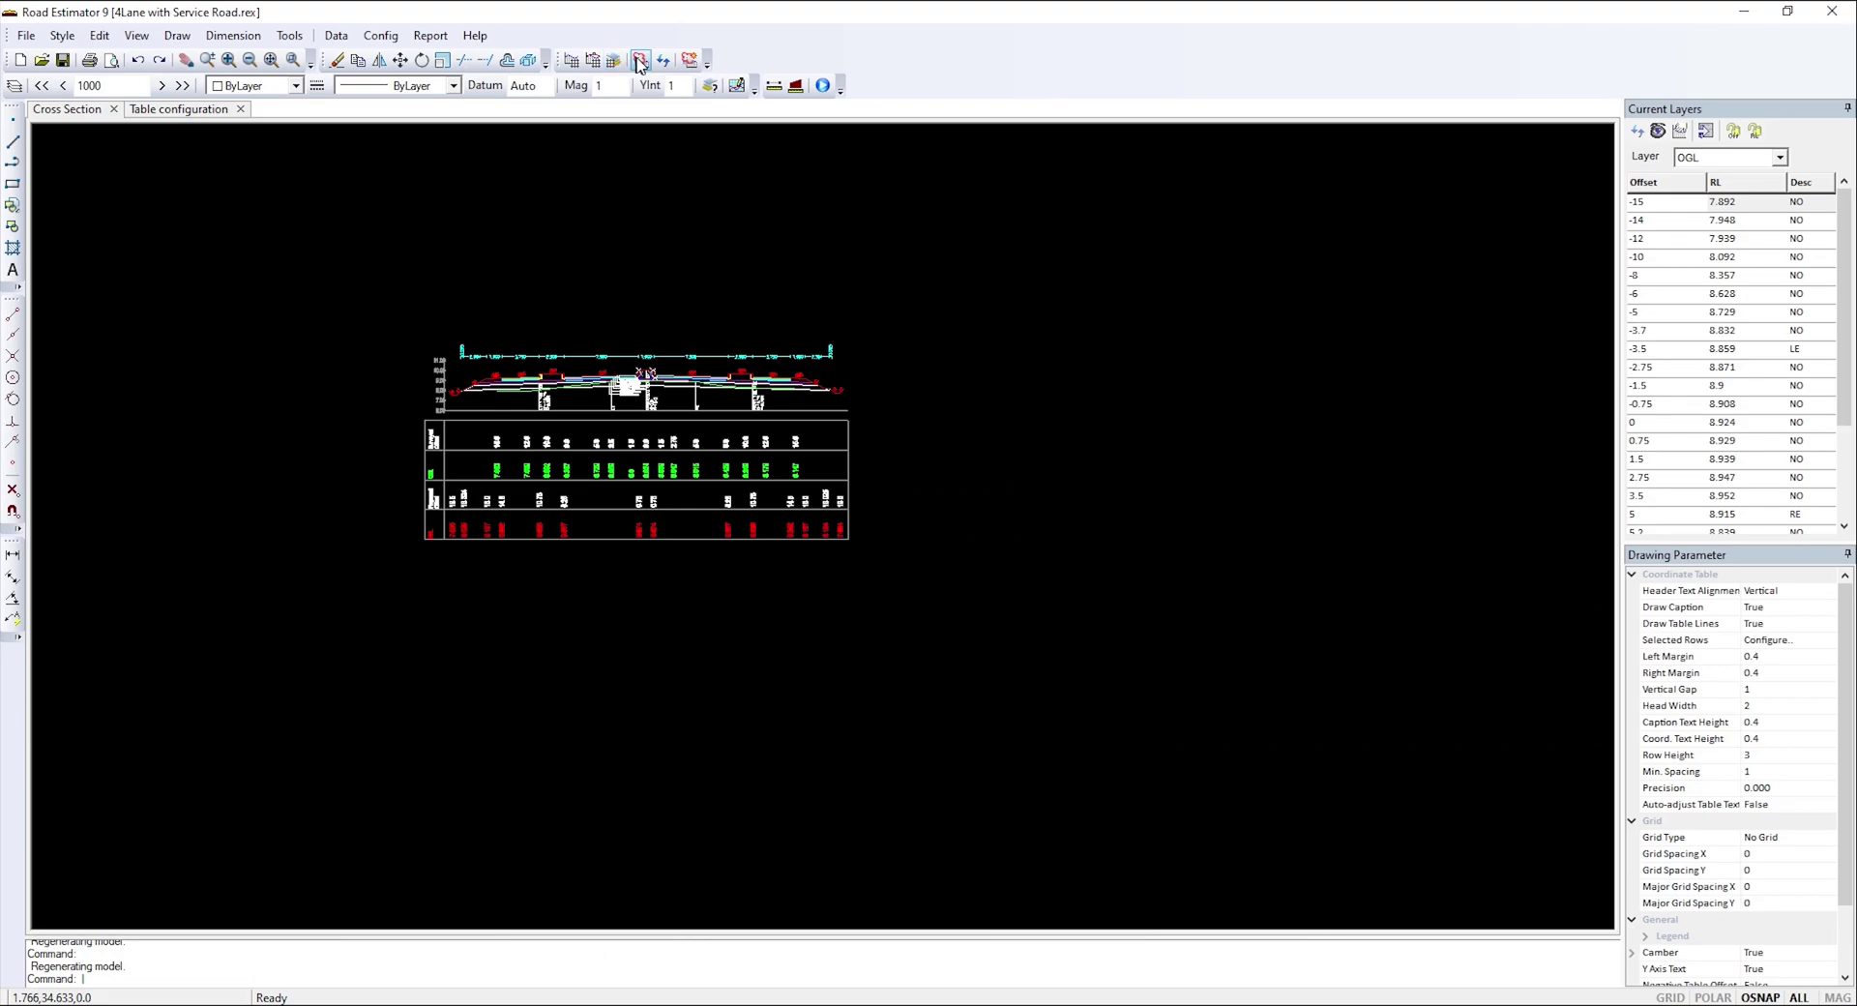
scroll(495, 478, down, 2)
scroll(495, 478, up, 5)
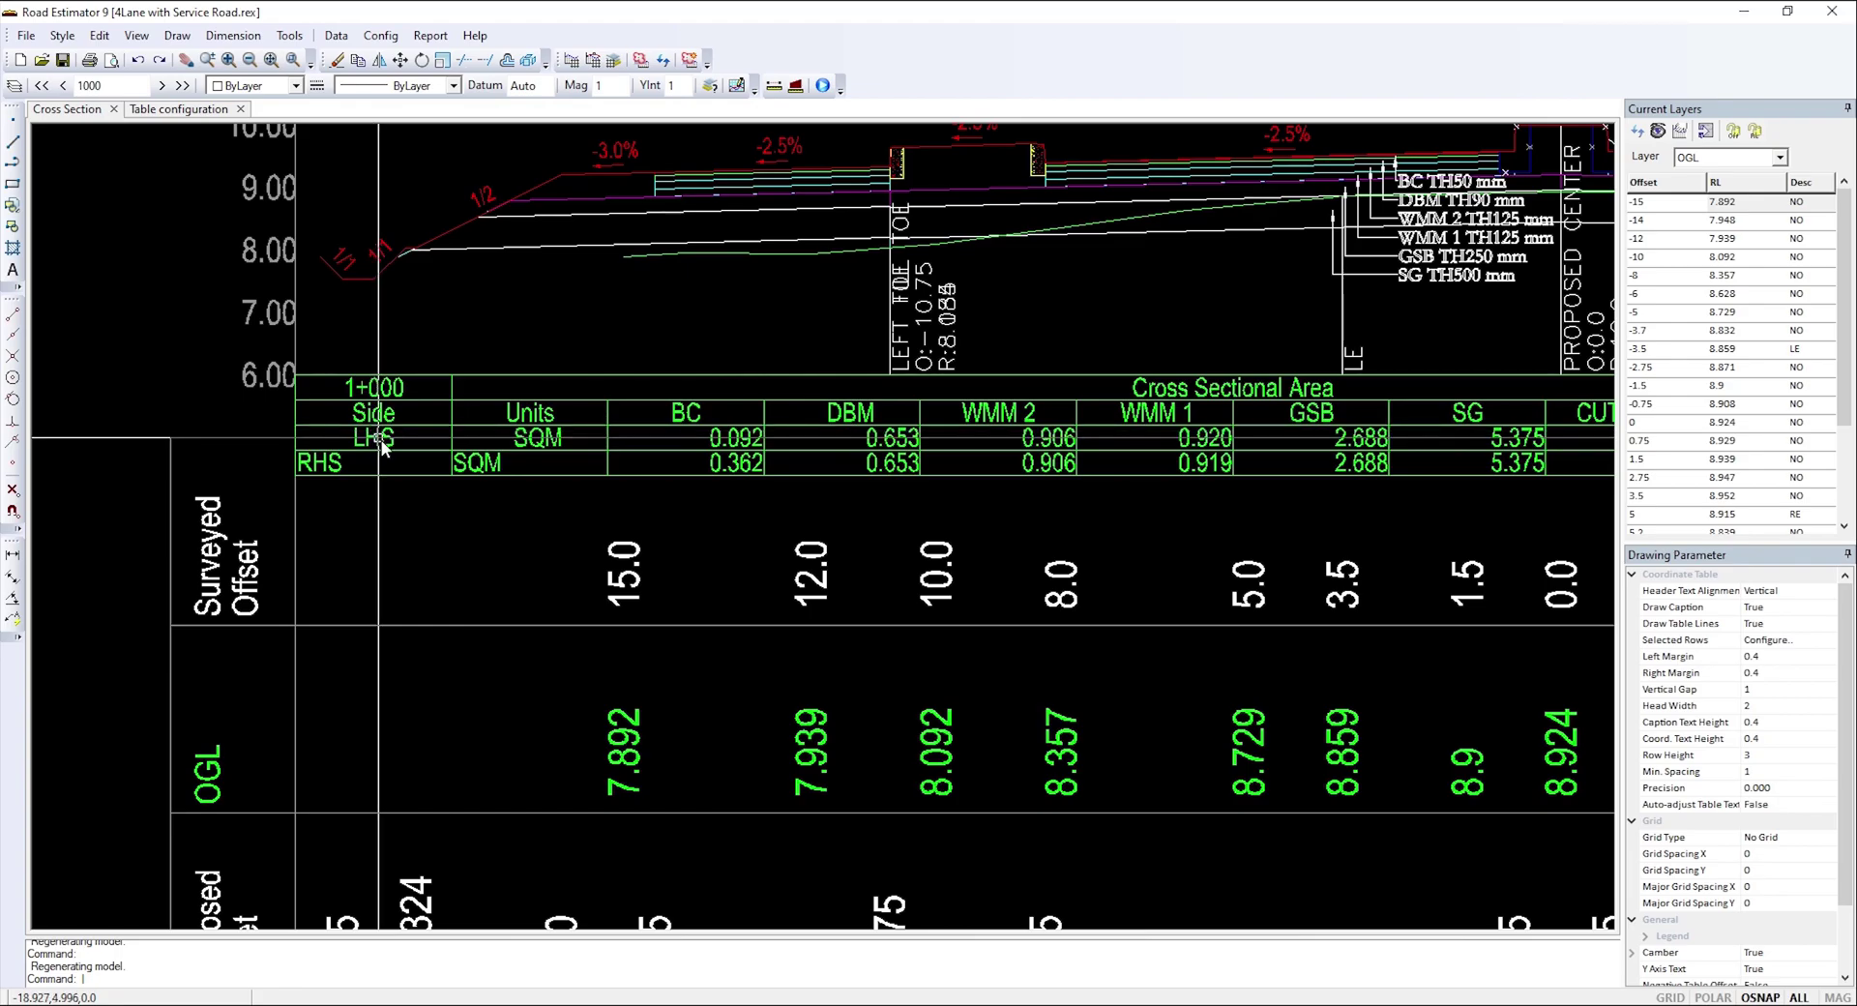
scroll(382, 445, down, 4)
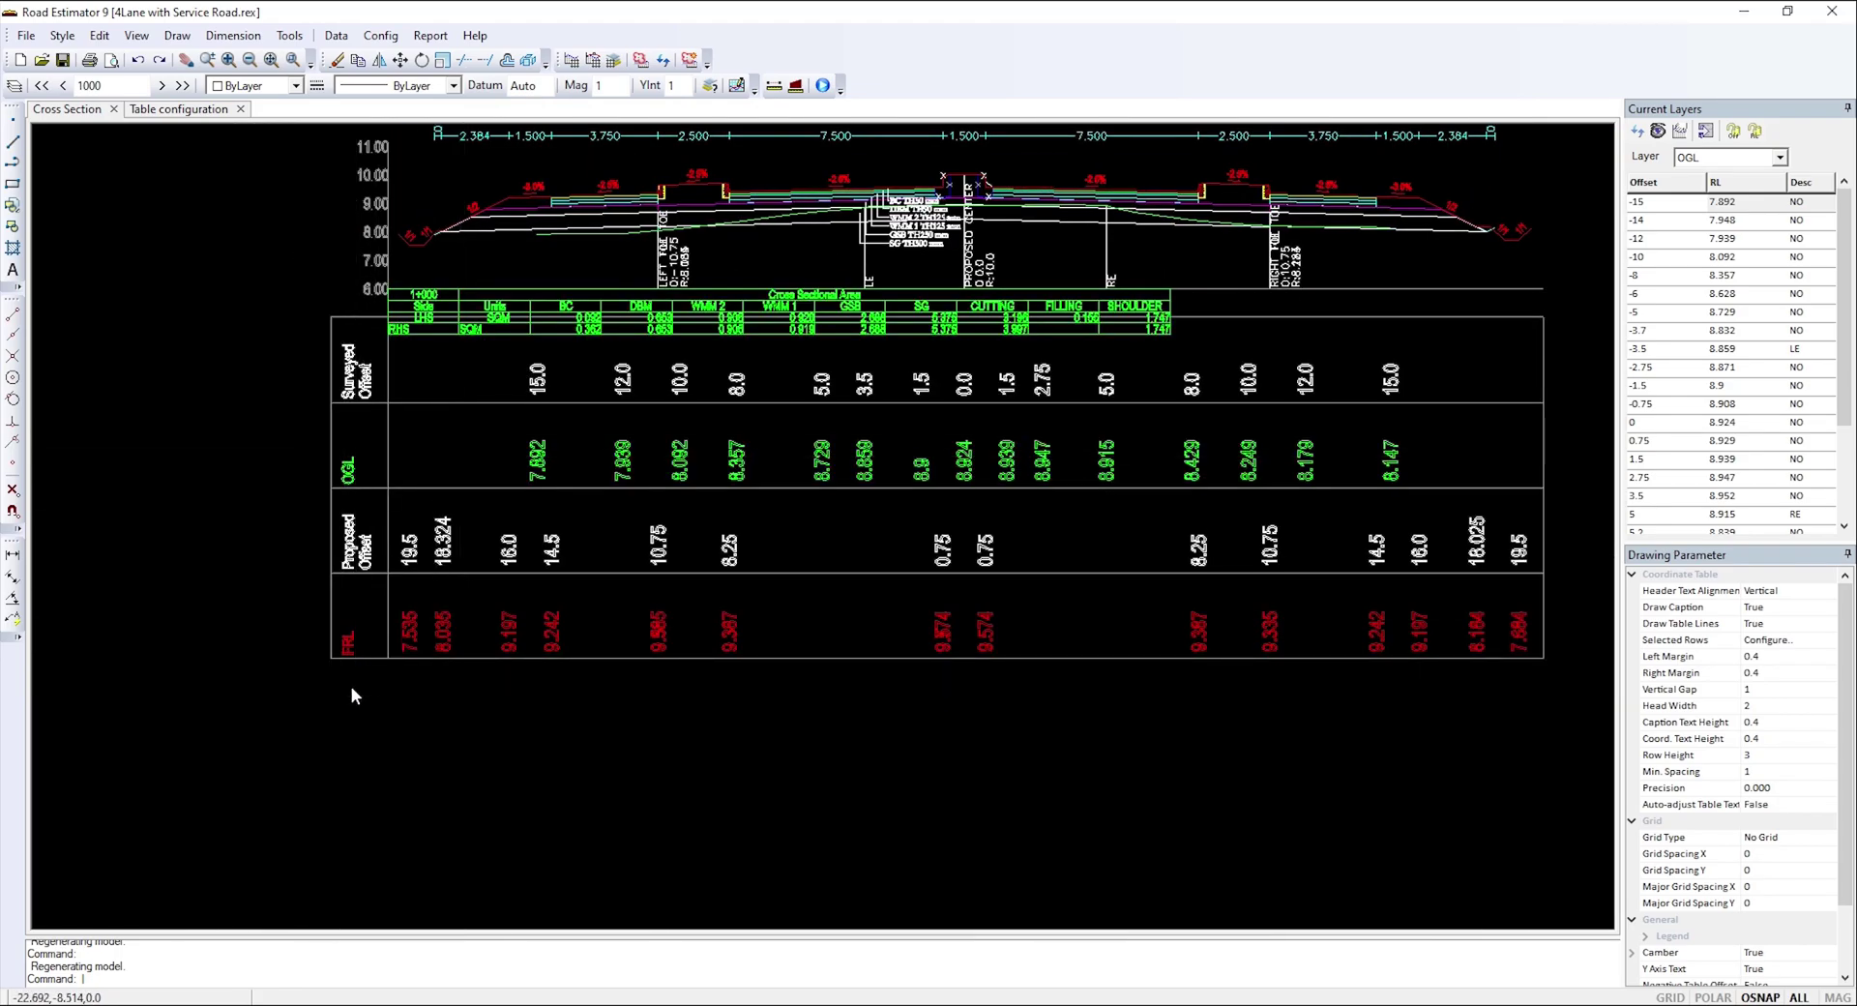
- Set the area table's upper left point to the lower-left corner of the offset and level table, save, and return to the drawing
click(171, 110)
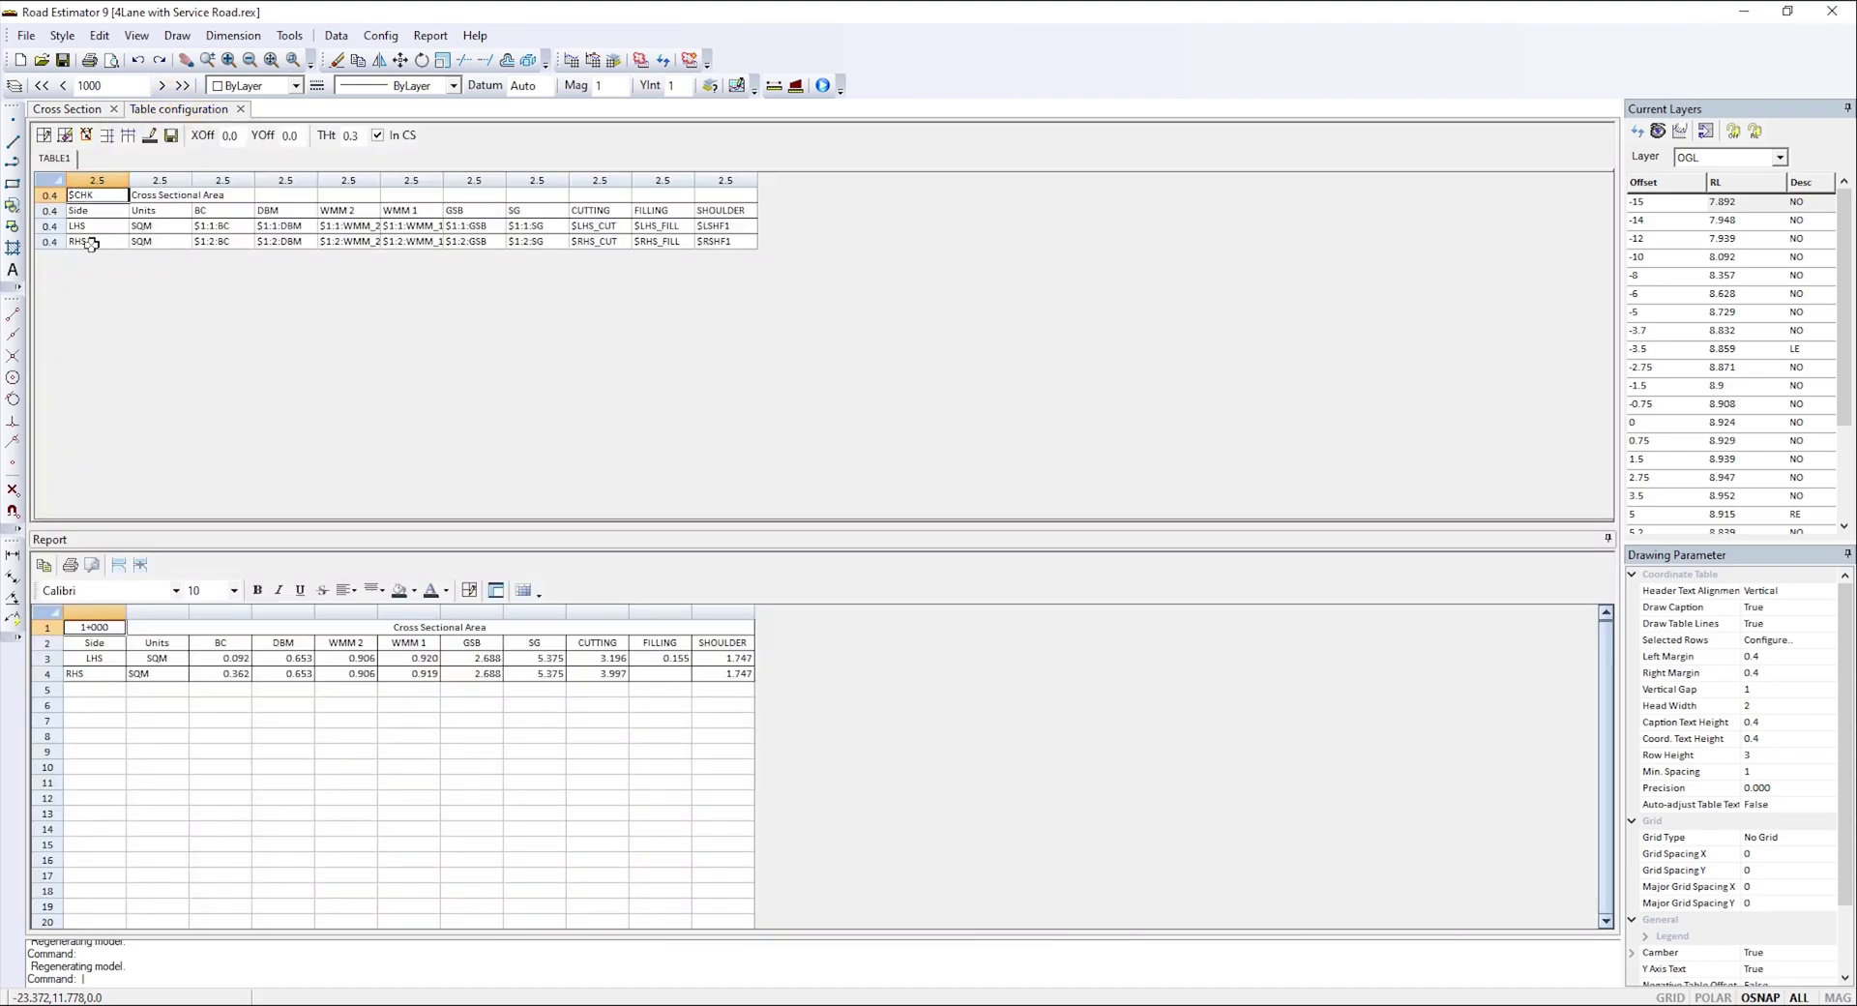
click(102, 183)
click(85, 135)
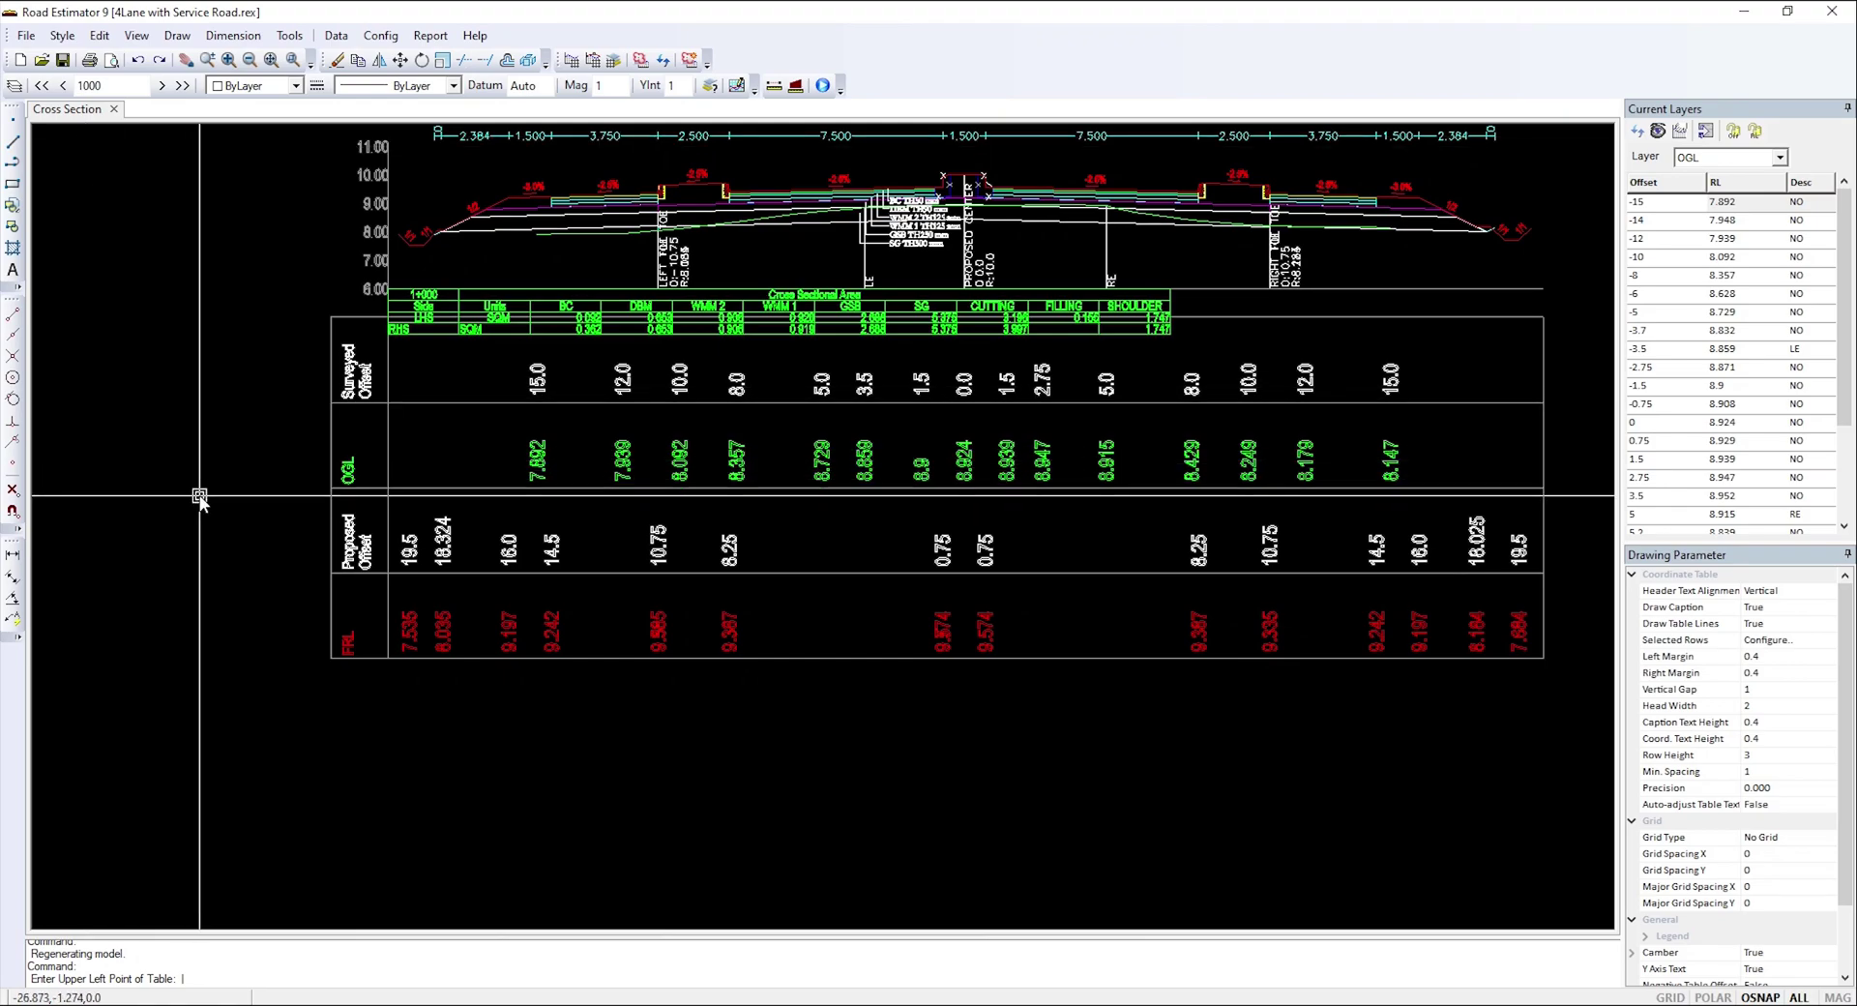
click(330, 658)
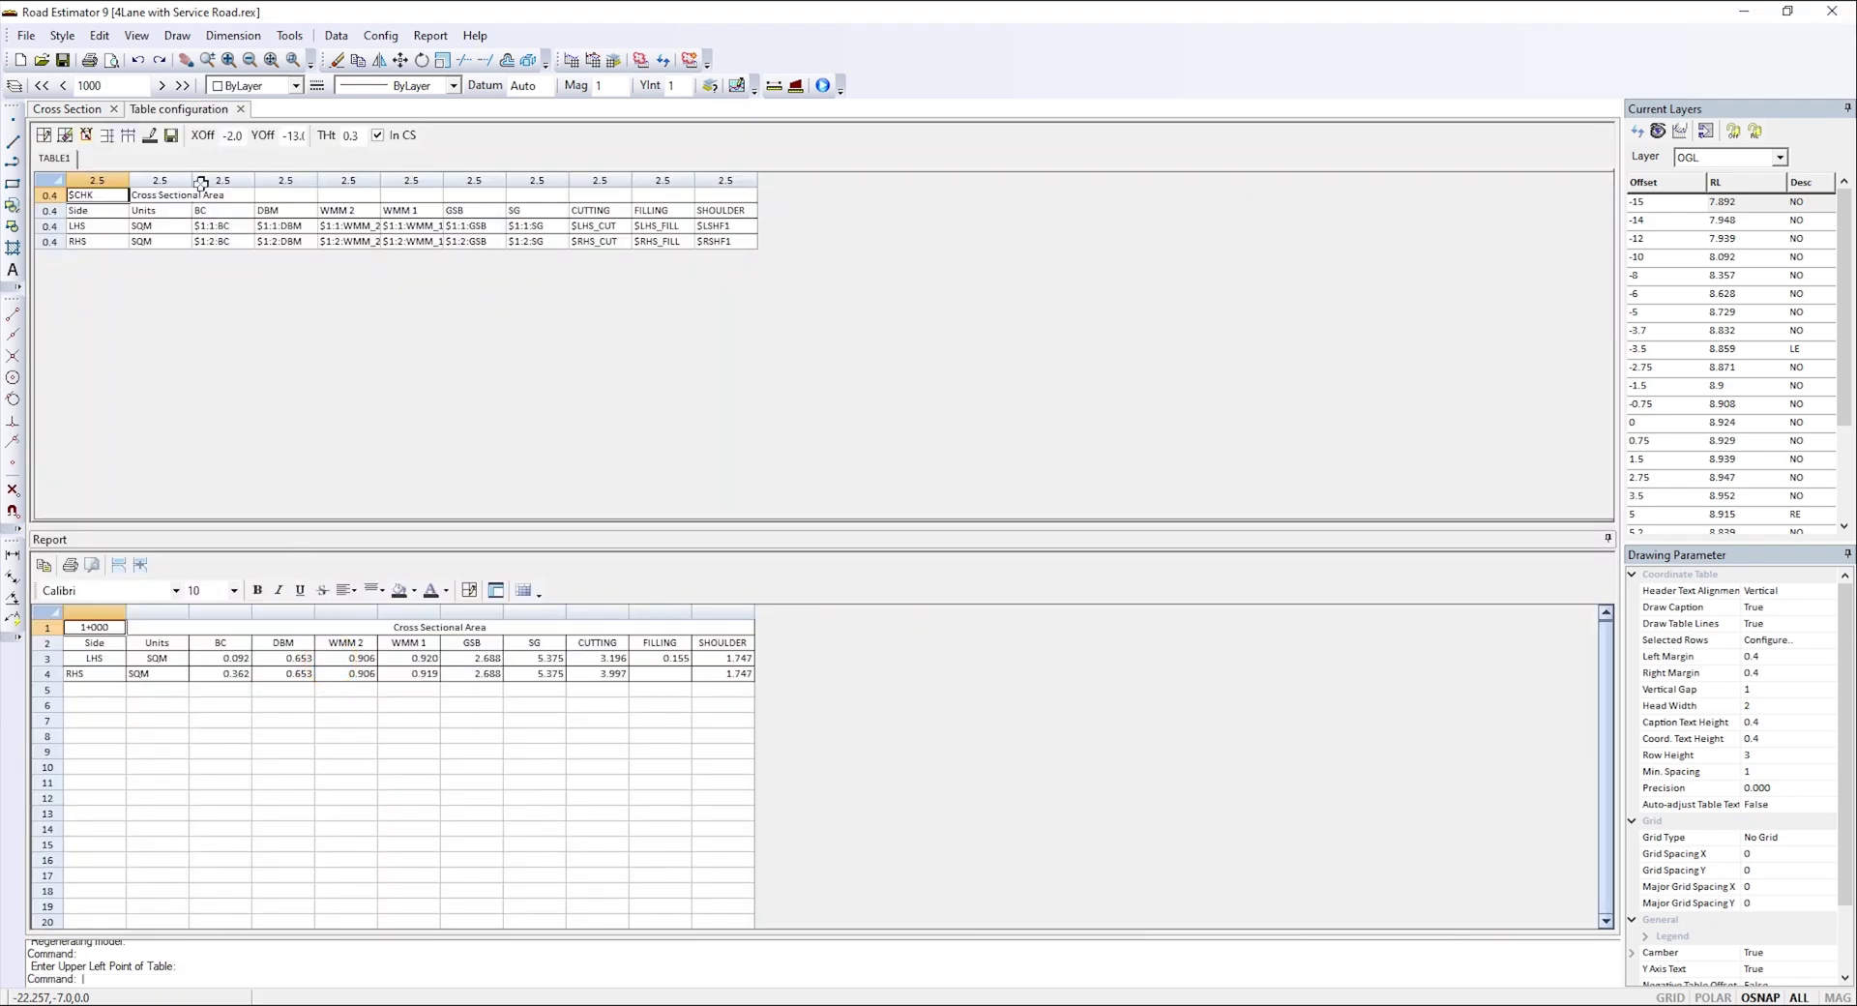
click(171, 136)
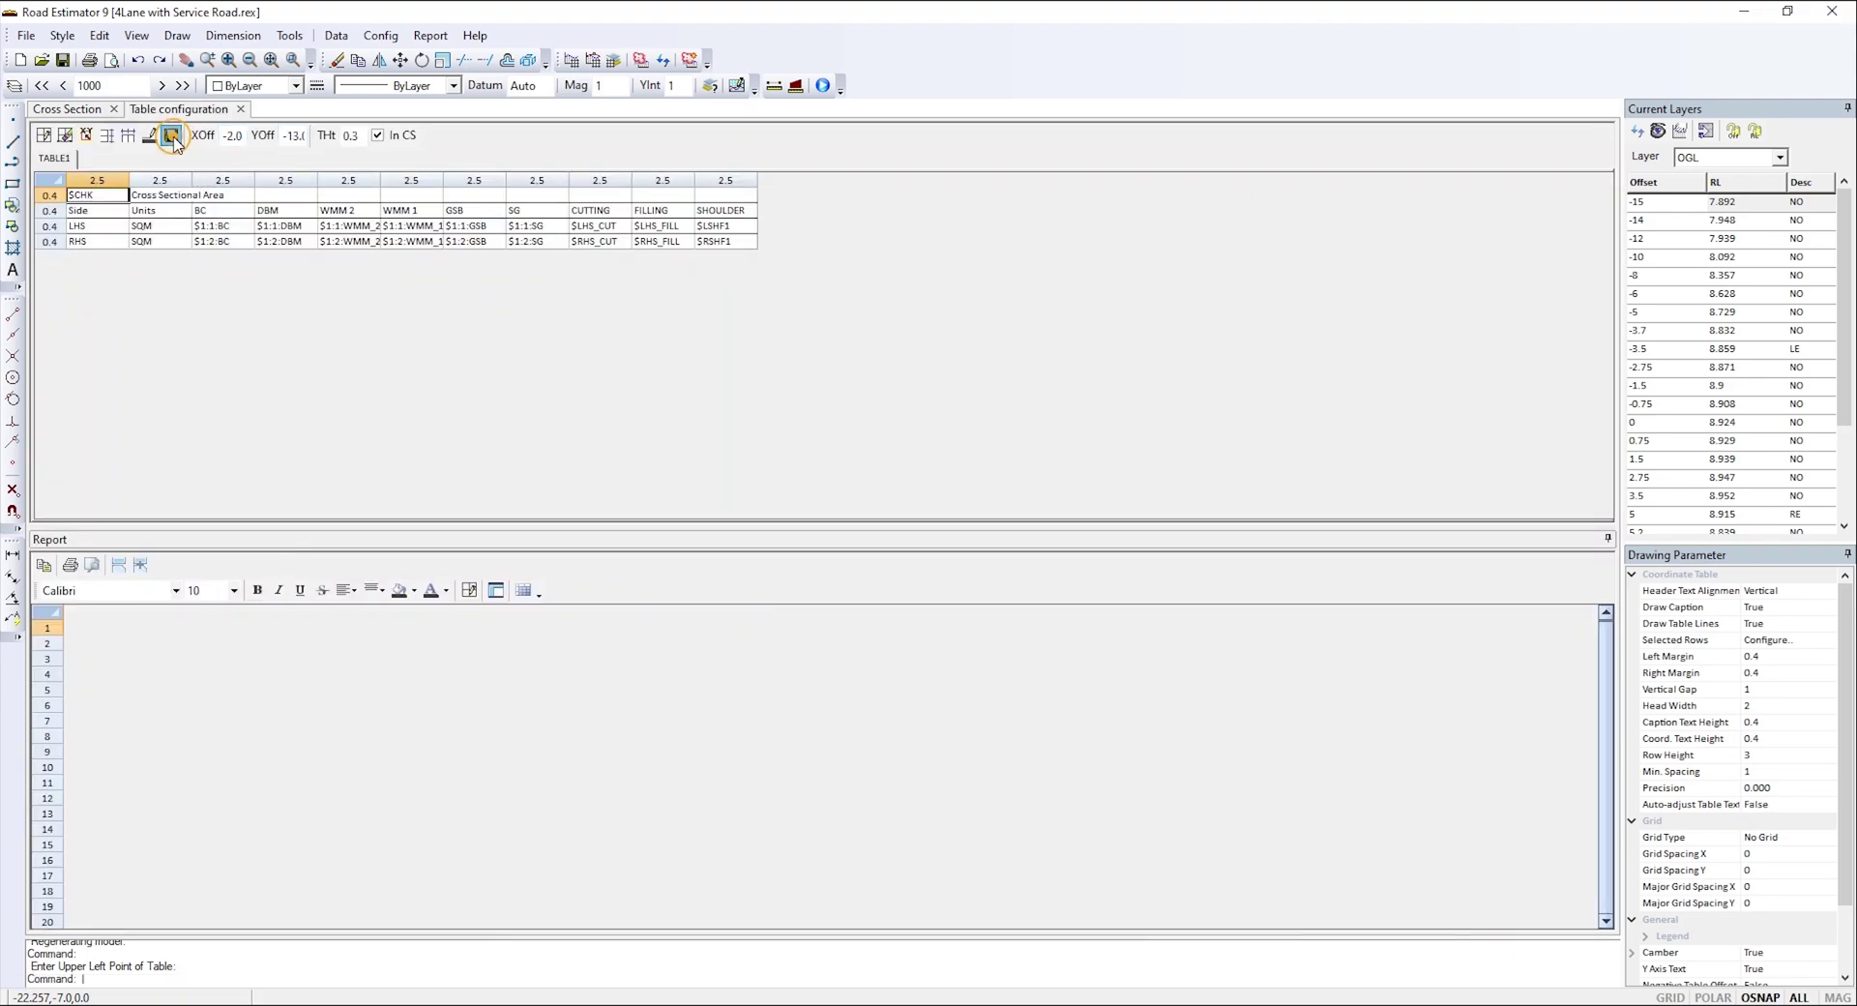
click(85, 115)
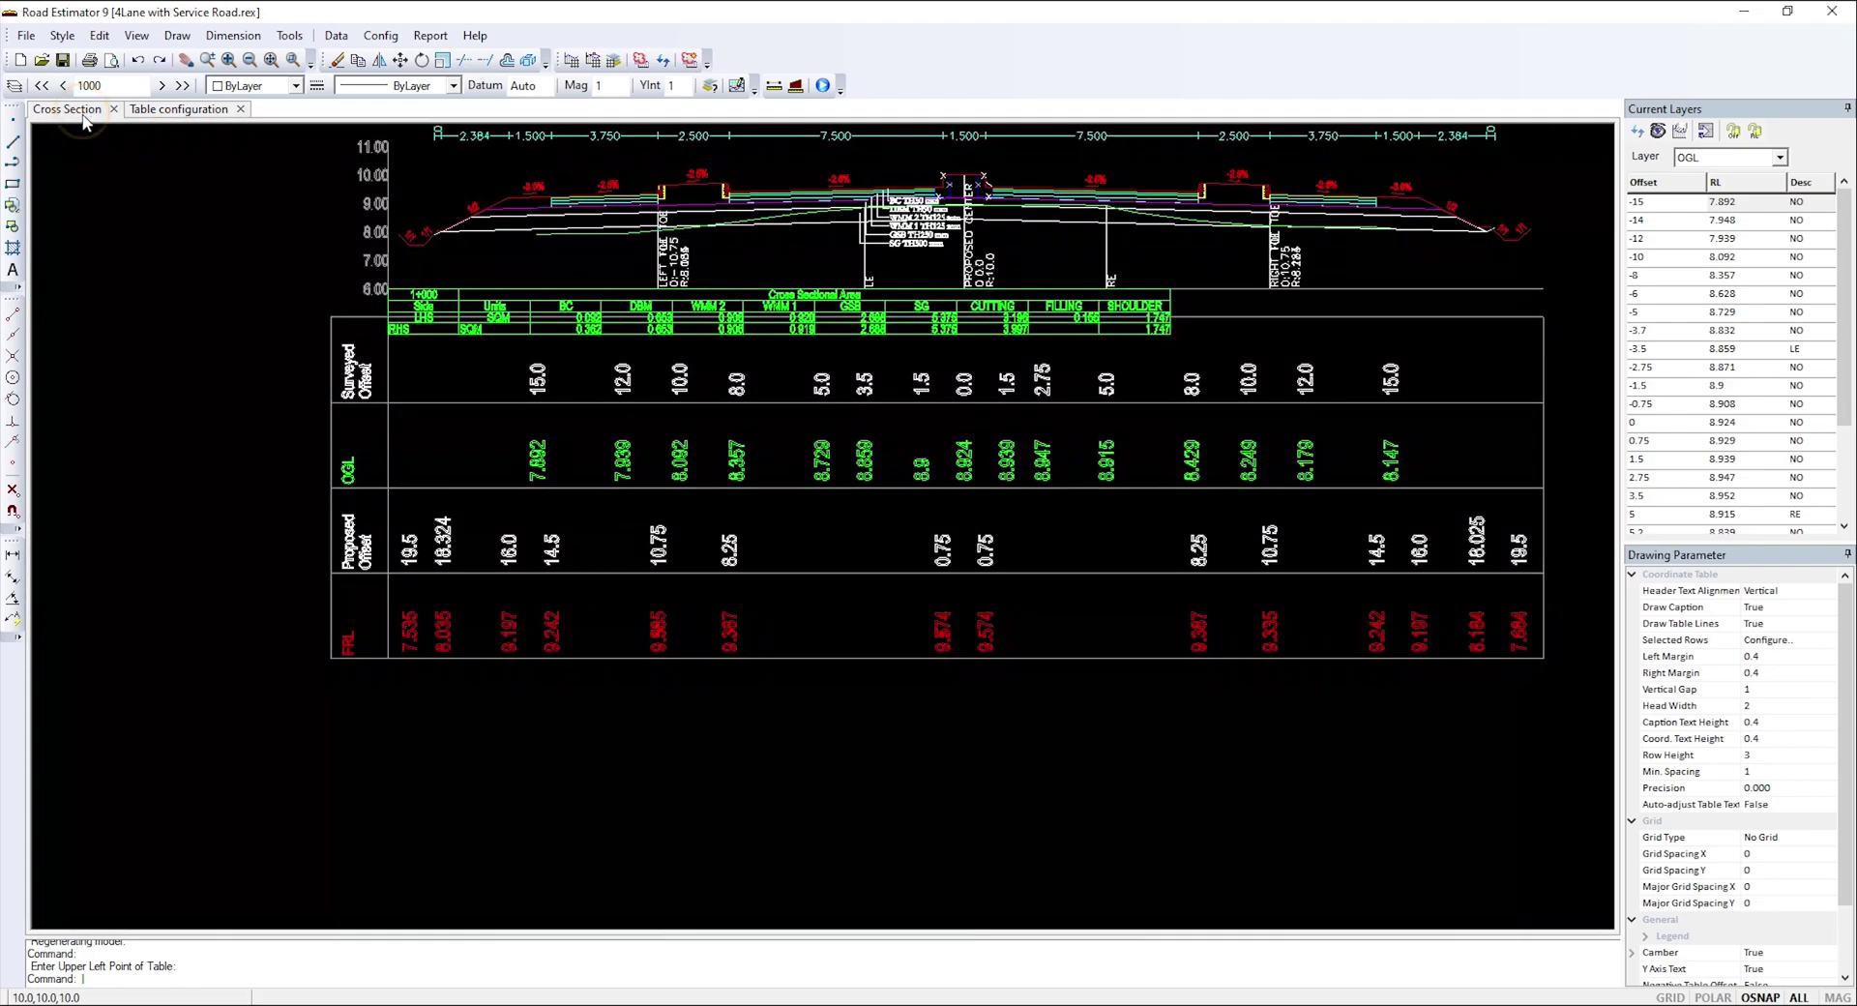
- Redraw the cross section and check the area table's placement below the offset and level rows
click(689, 60)
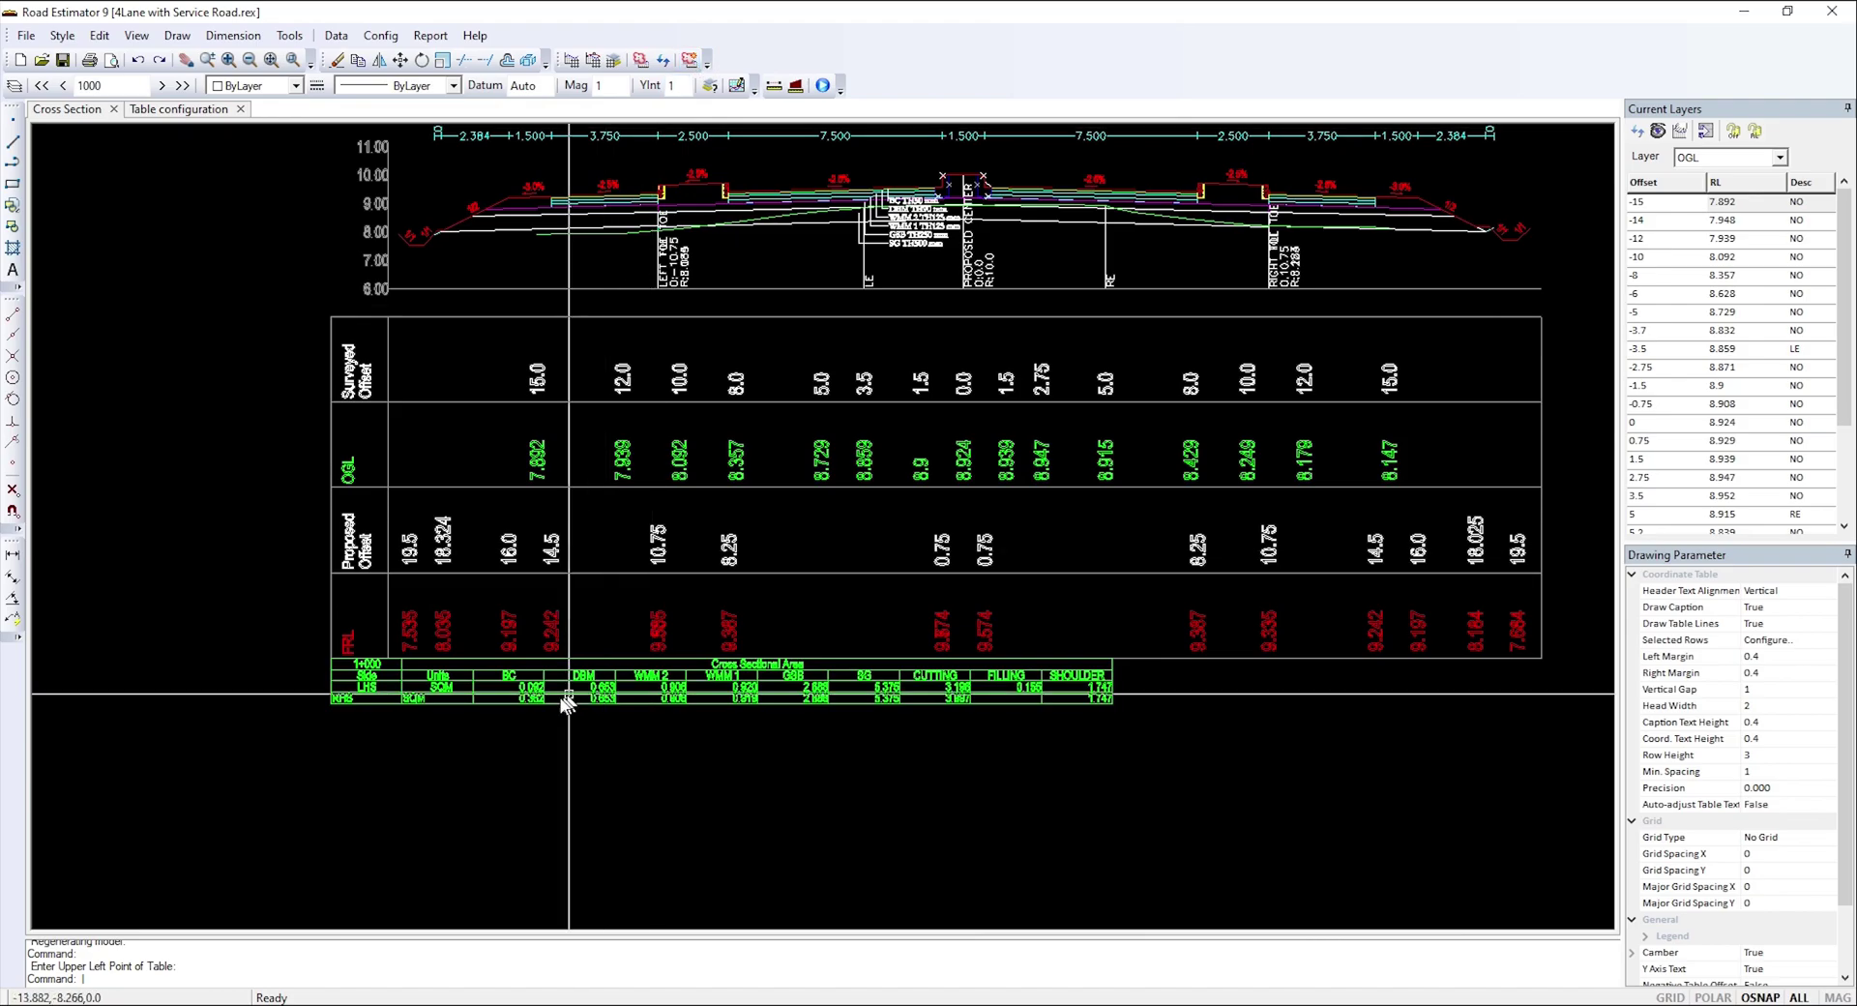
scroll(541, 696, up, 4)
scroll(648, 730, down, 2)
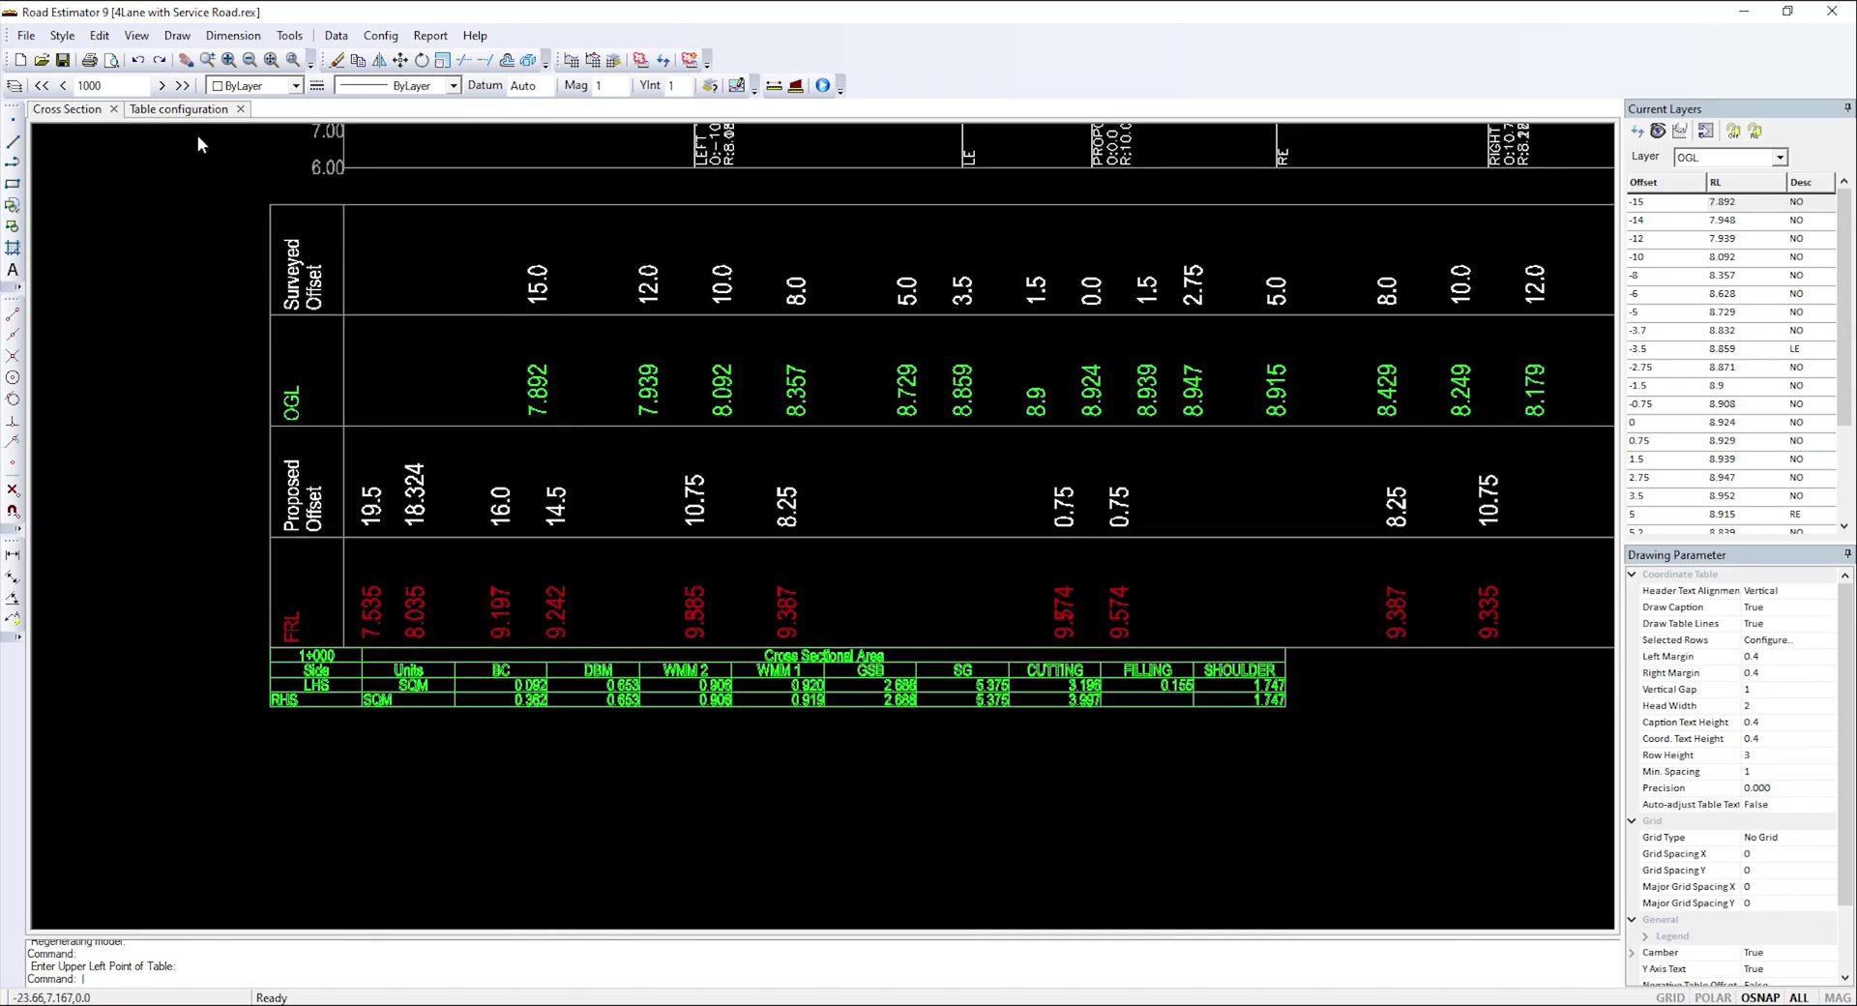
- Set the height of all four rows of the area table to 1 and save the table configuration
click(160, 111)
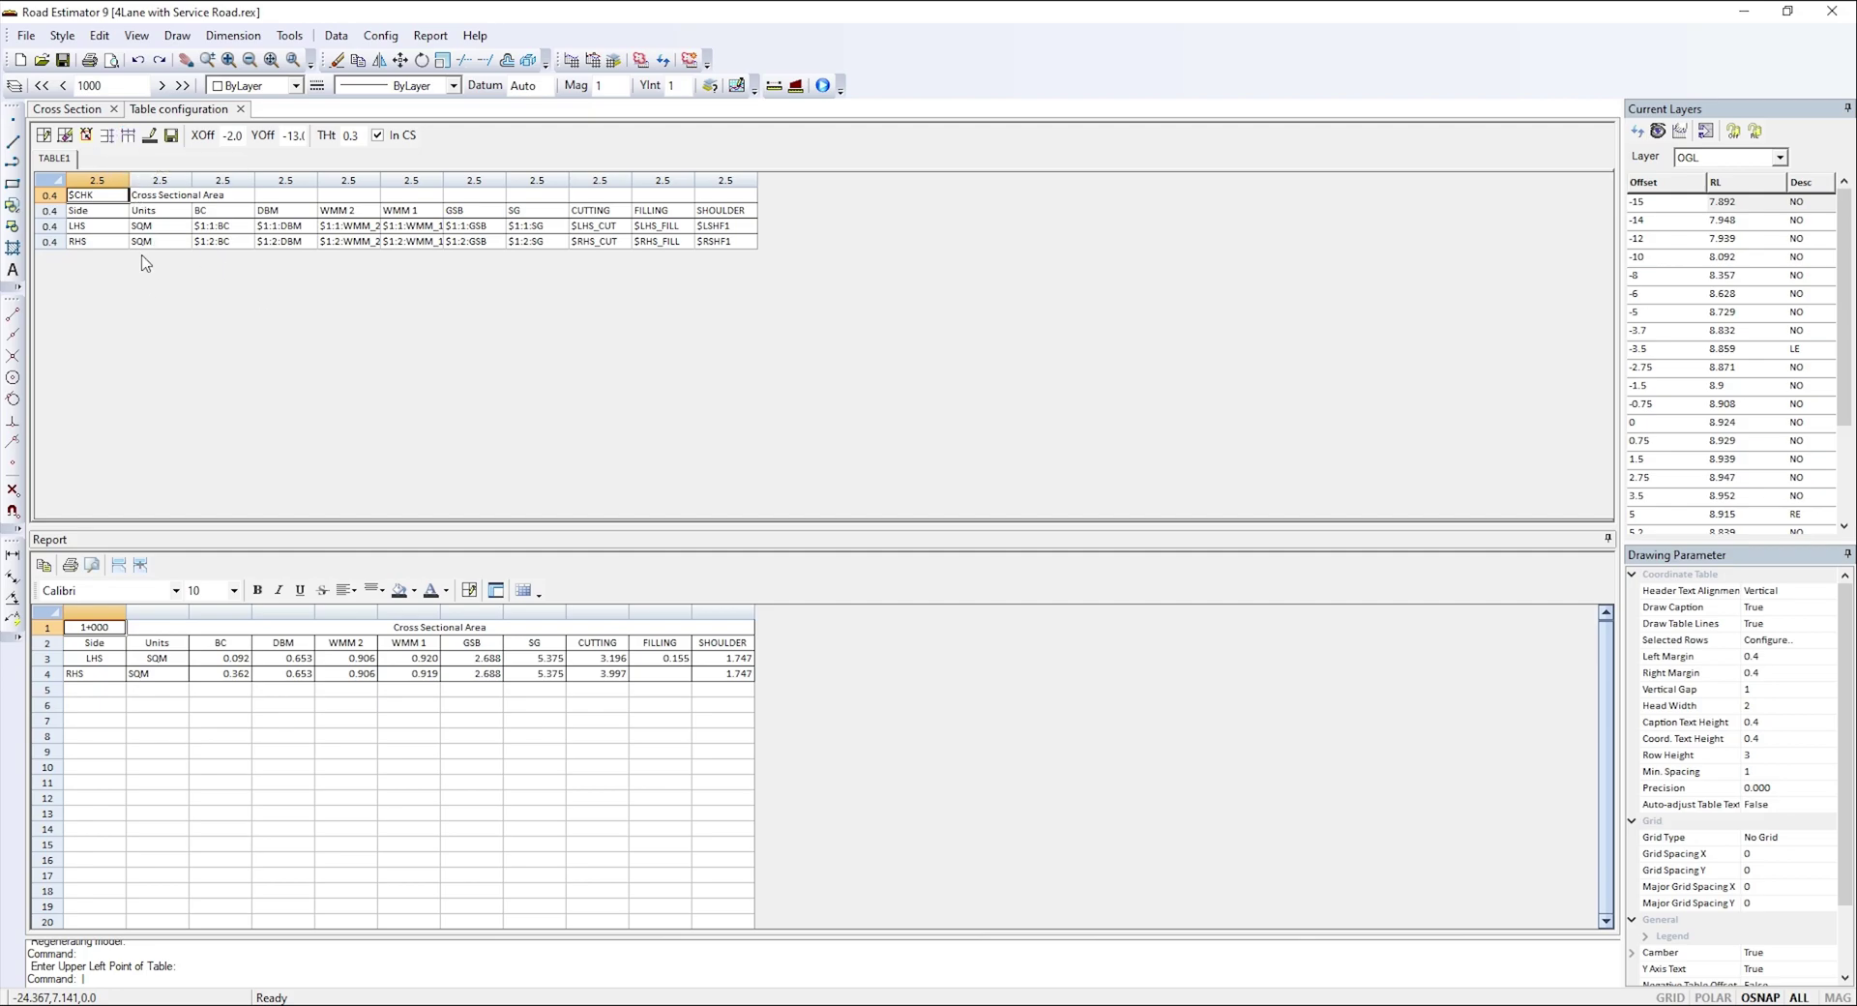
drag(46, 198, 46, 241)
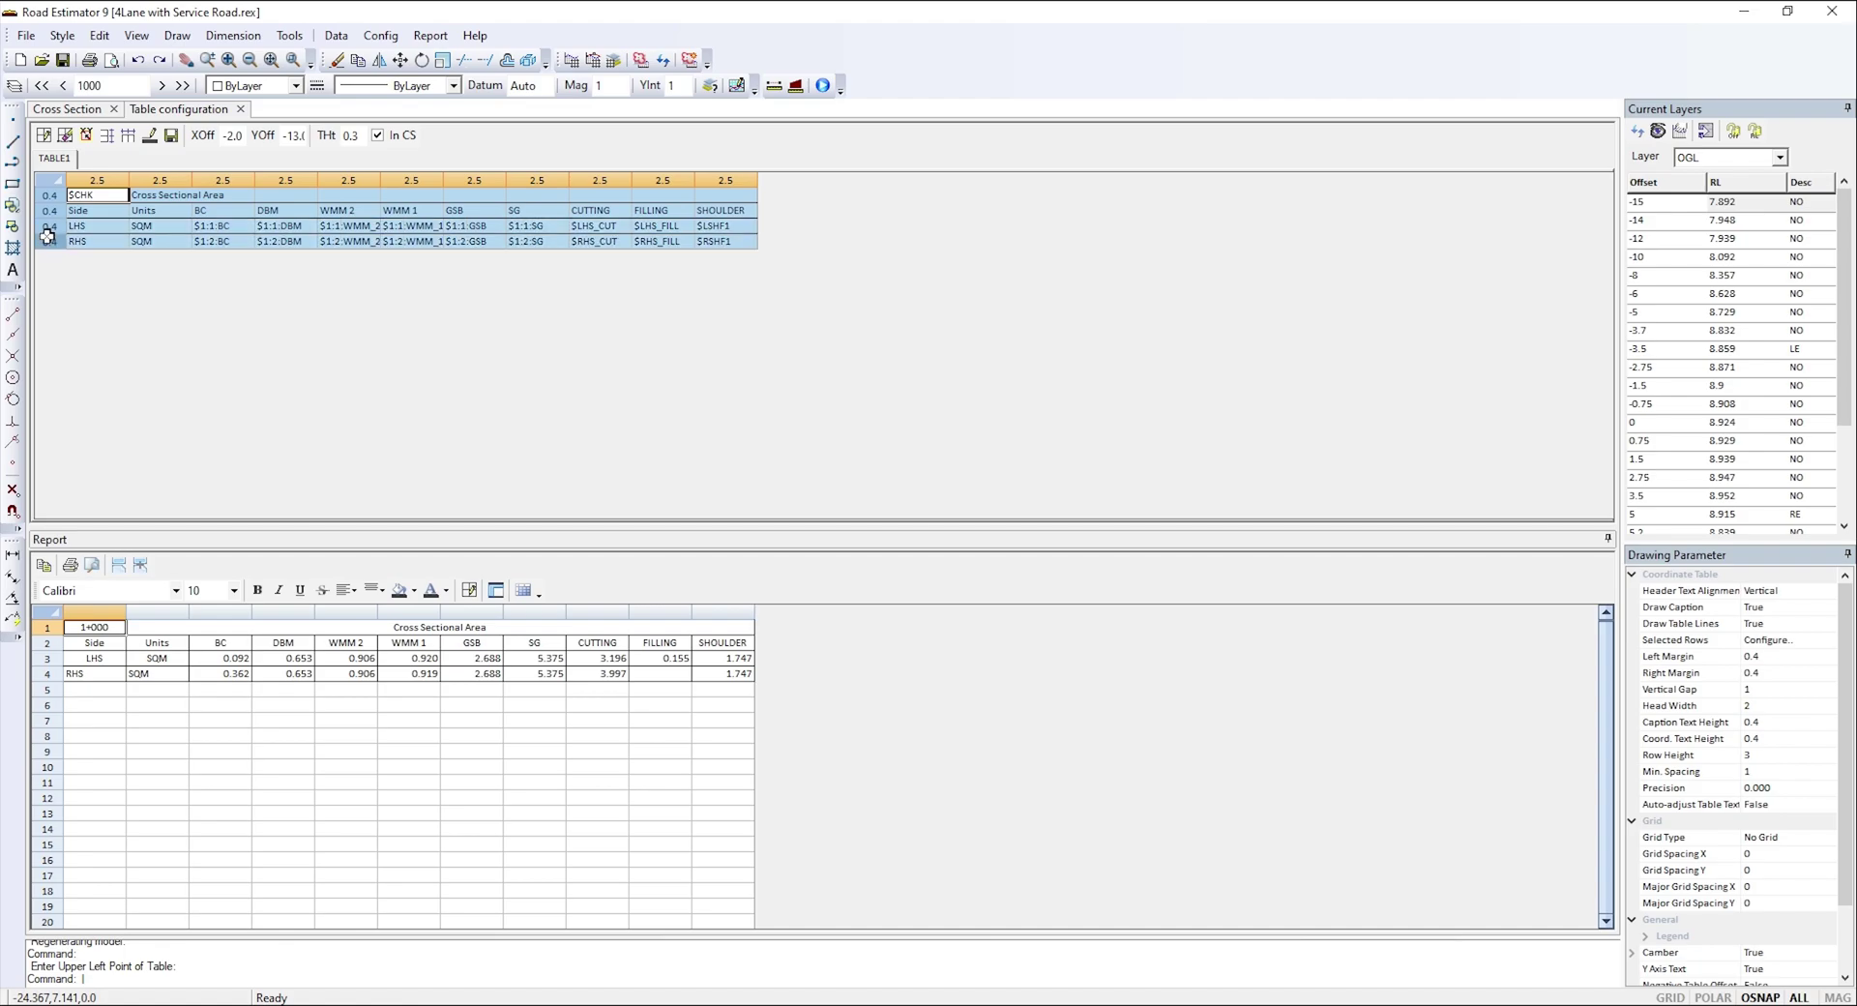
click(106, 136)
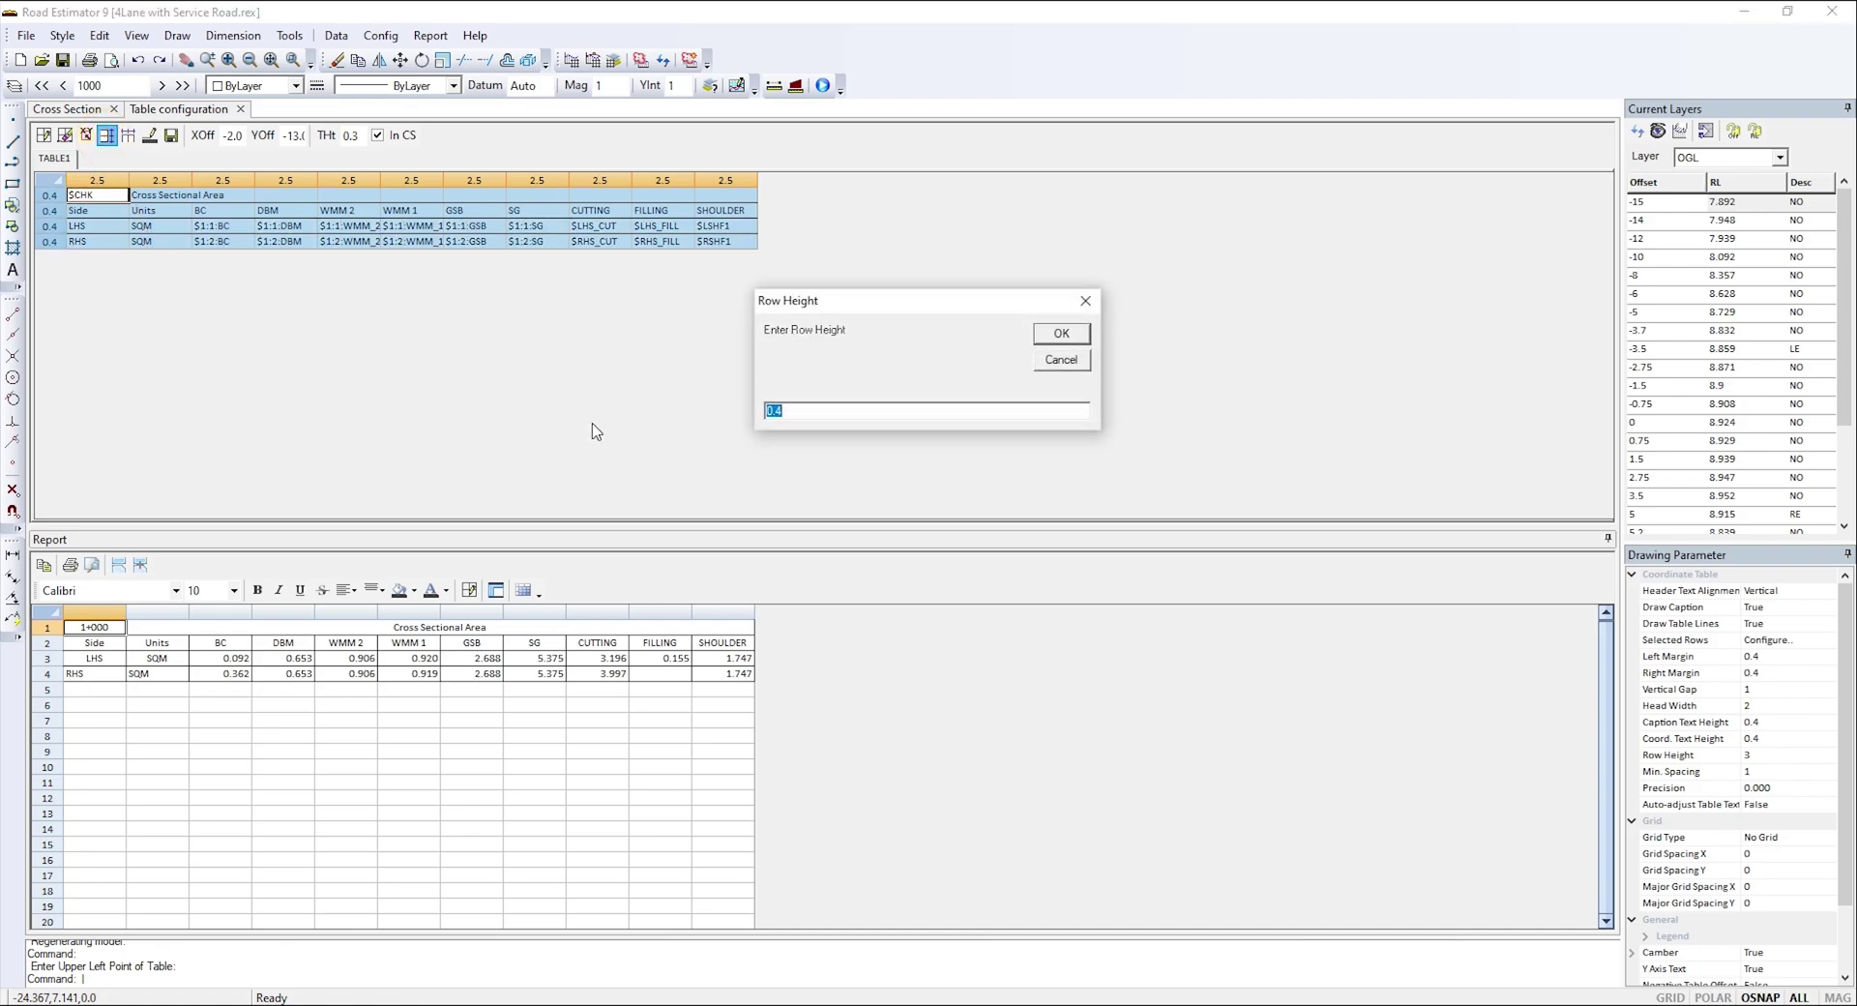
key(BackSpace)
click(1057, 335)
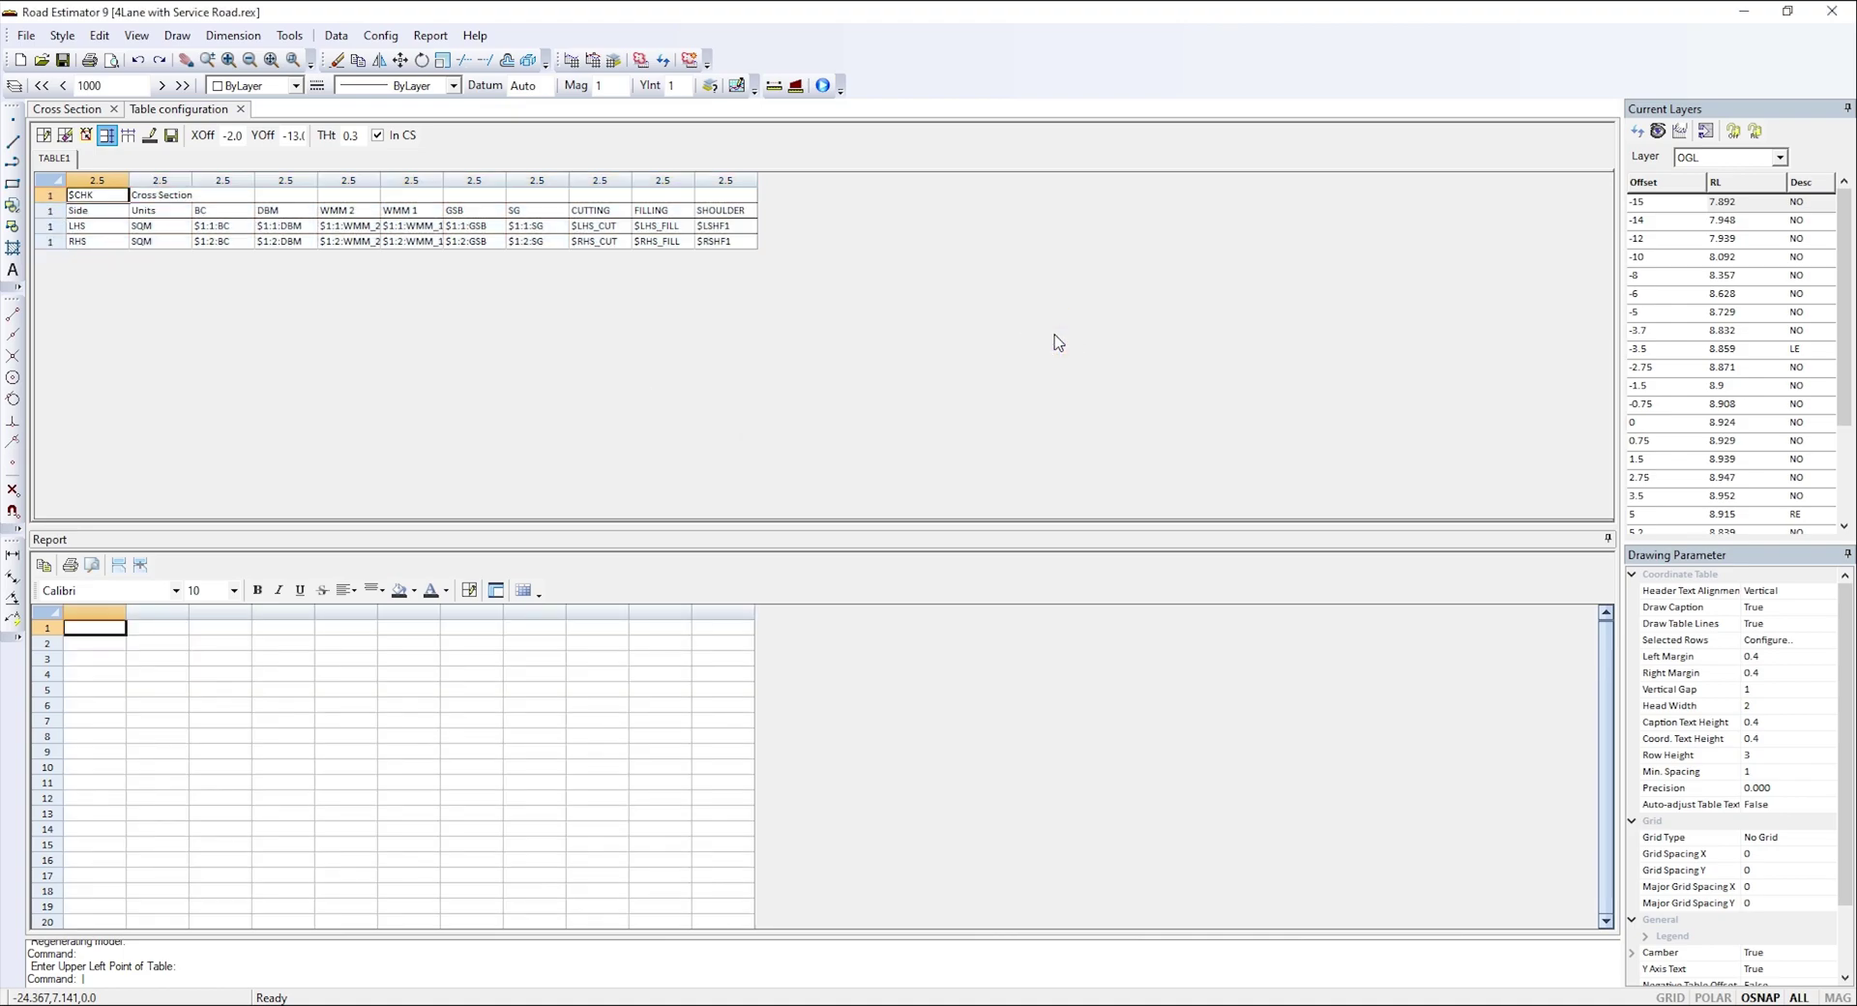
click(171, 135)
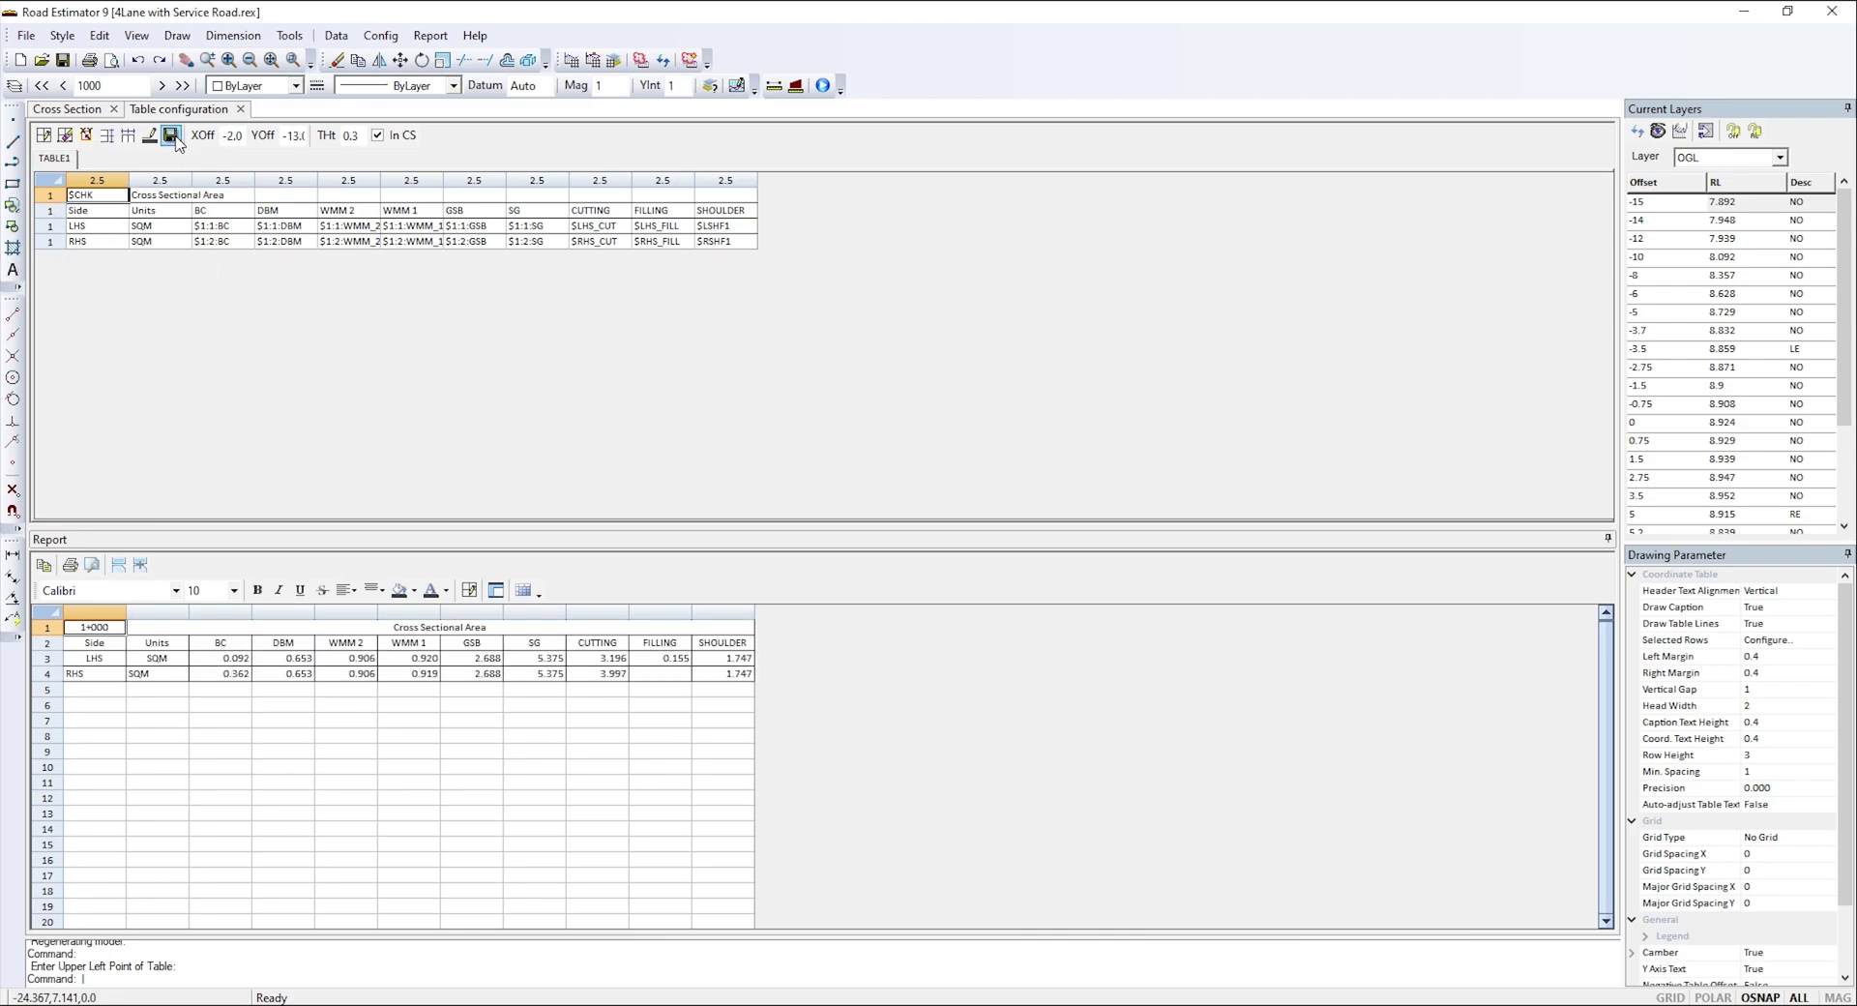
click(173, 138)
- Redraw the cross section and inspect the row heights and text of the area table
click(79, 110)
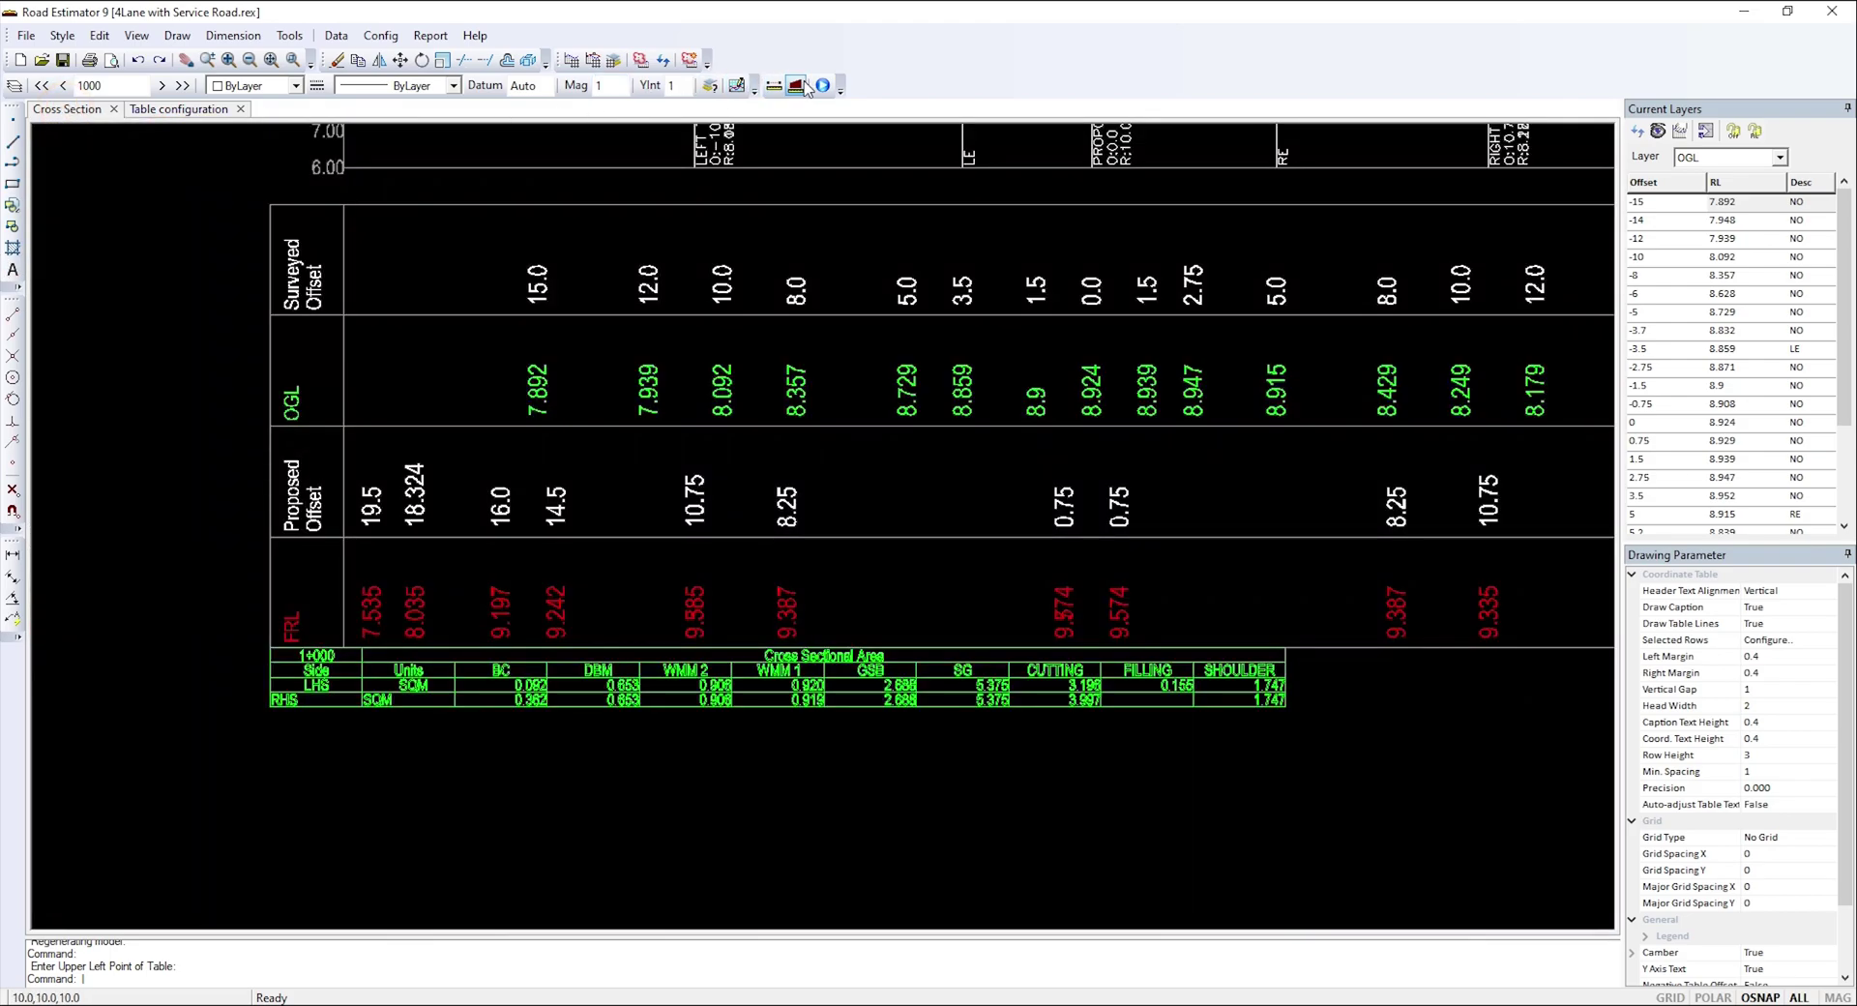
click(688, 60)
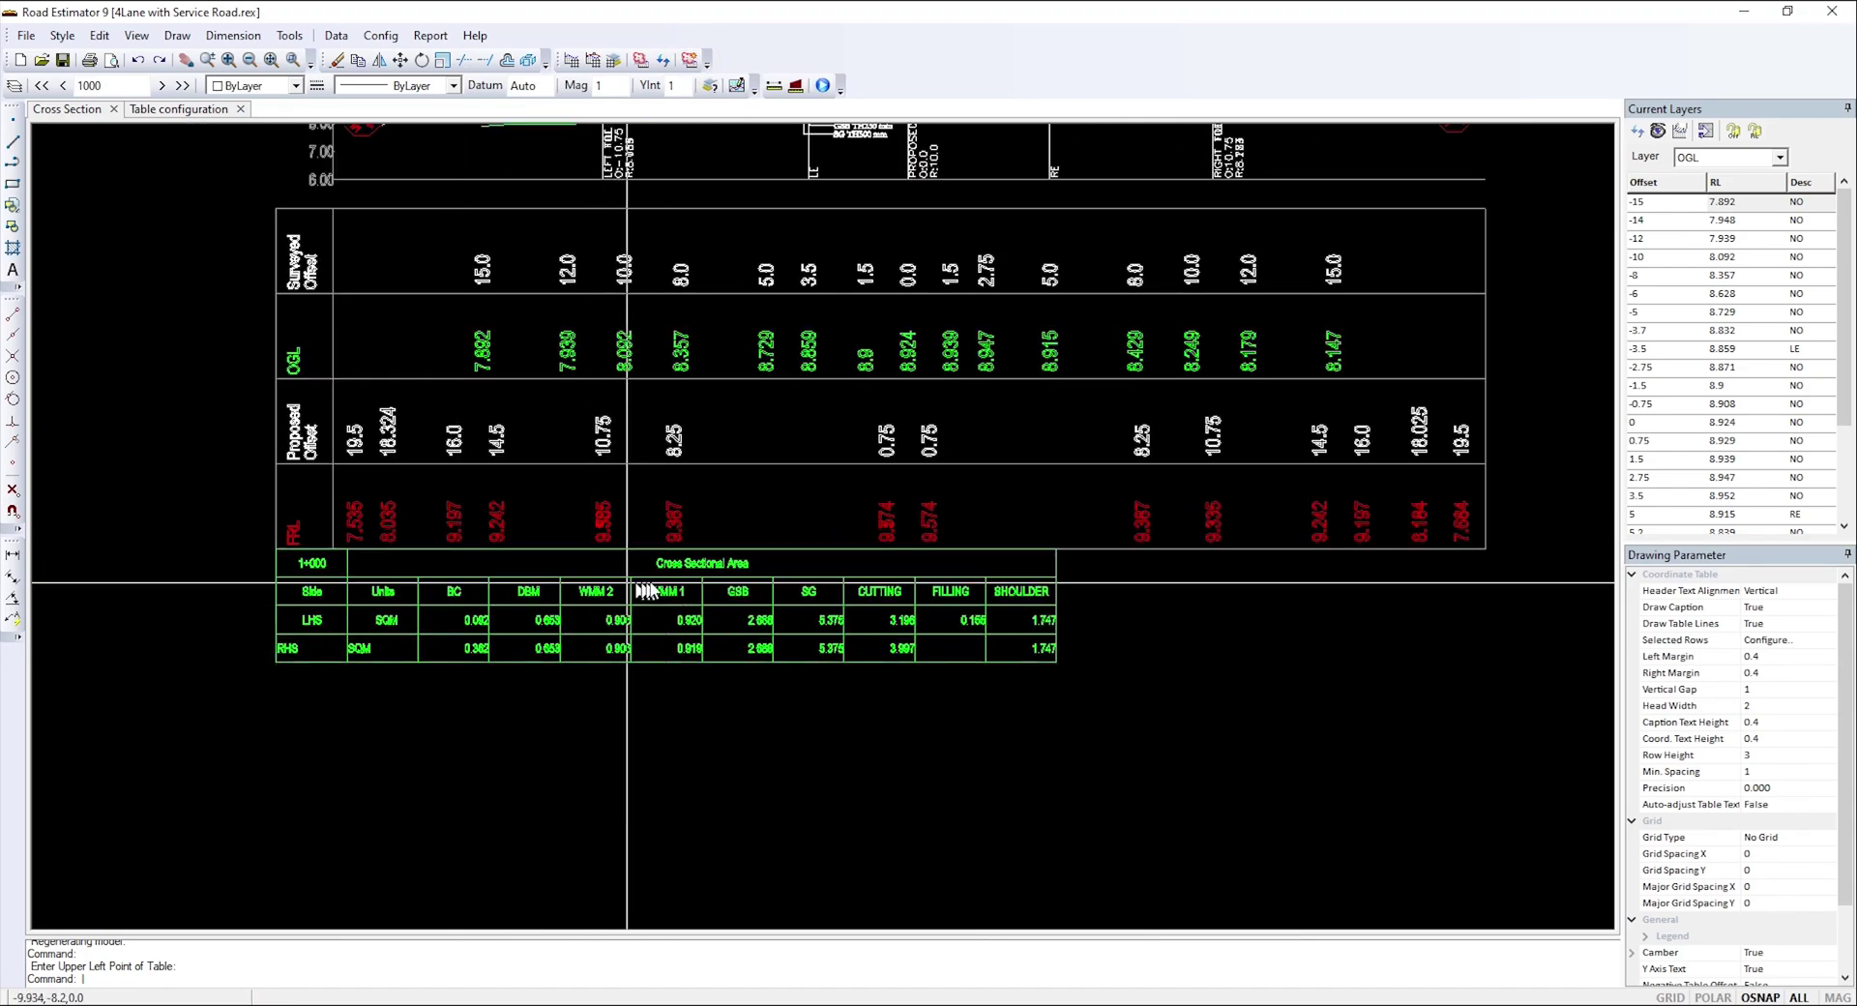
scroll(700, 563, up, 2)
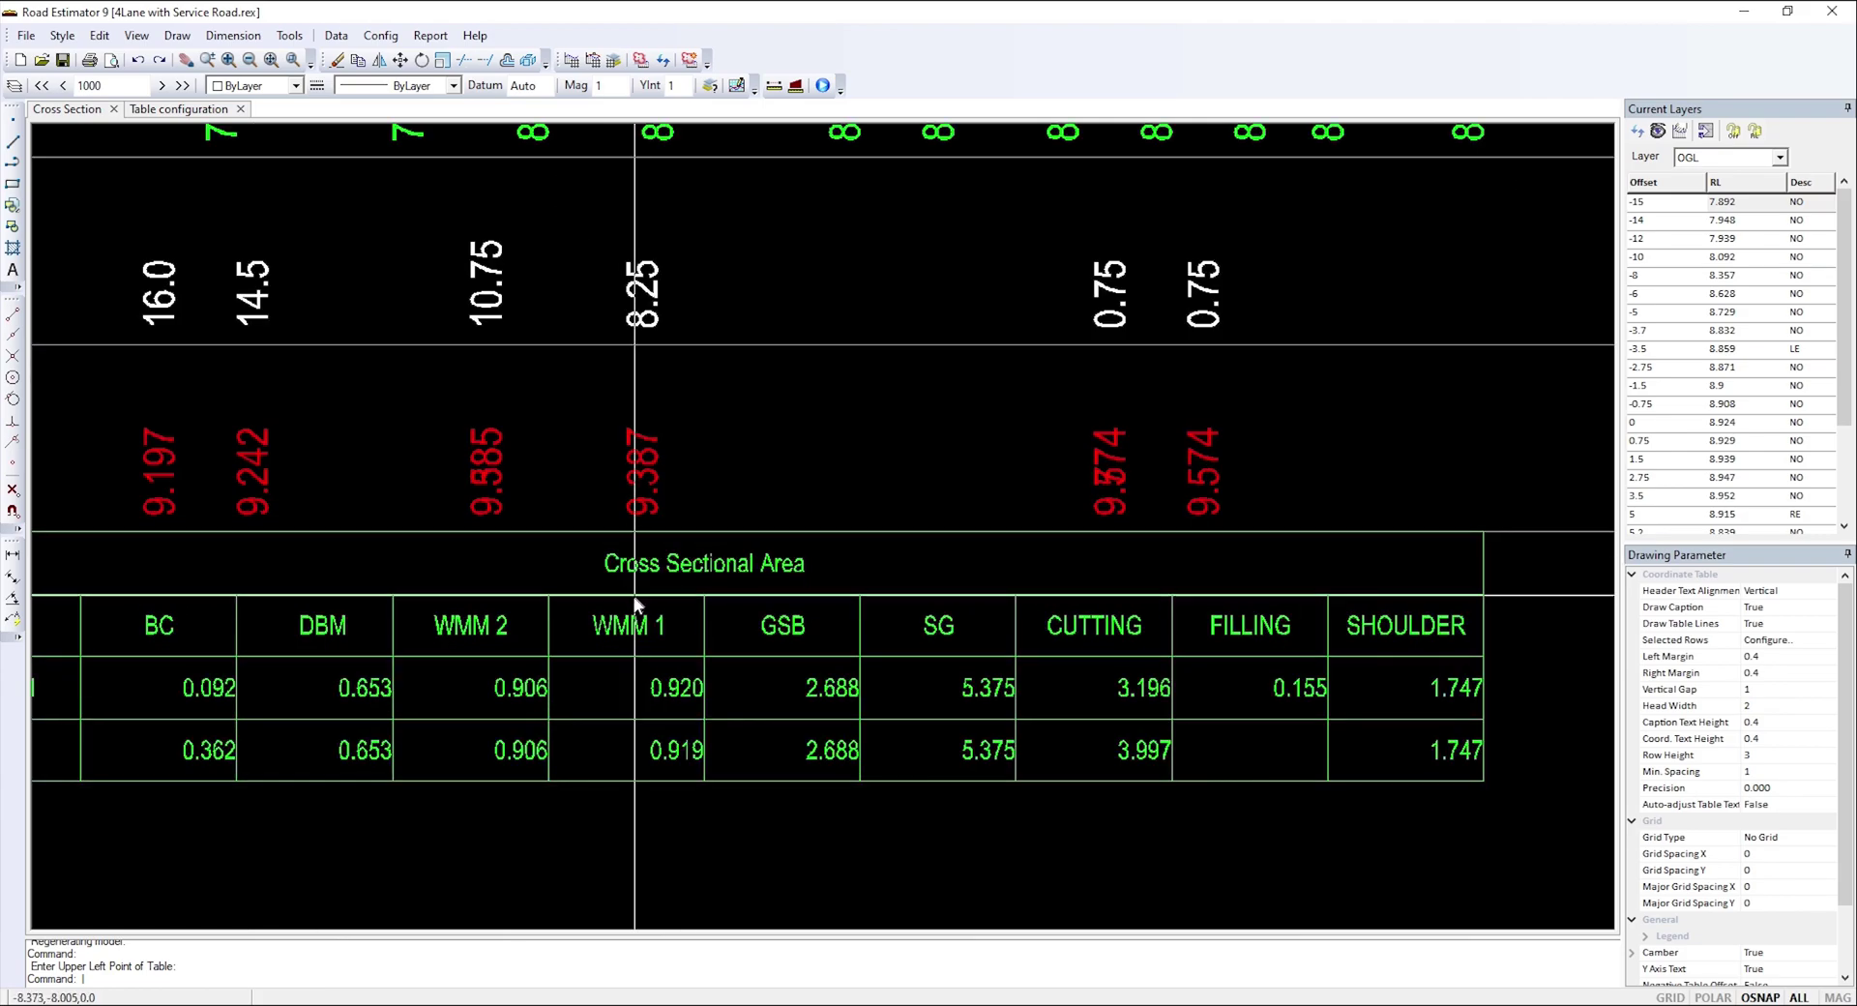
drag(459, 596, 616, 617)
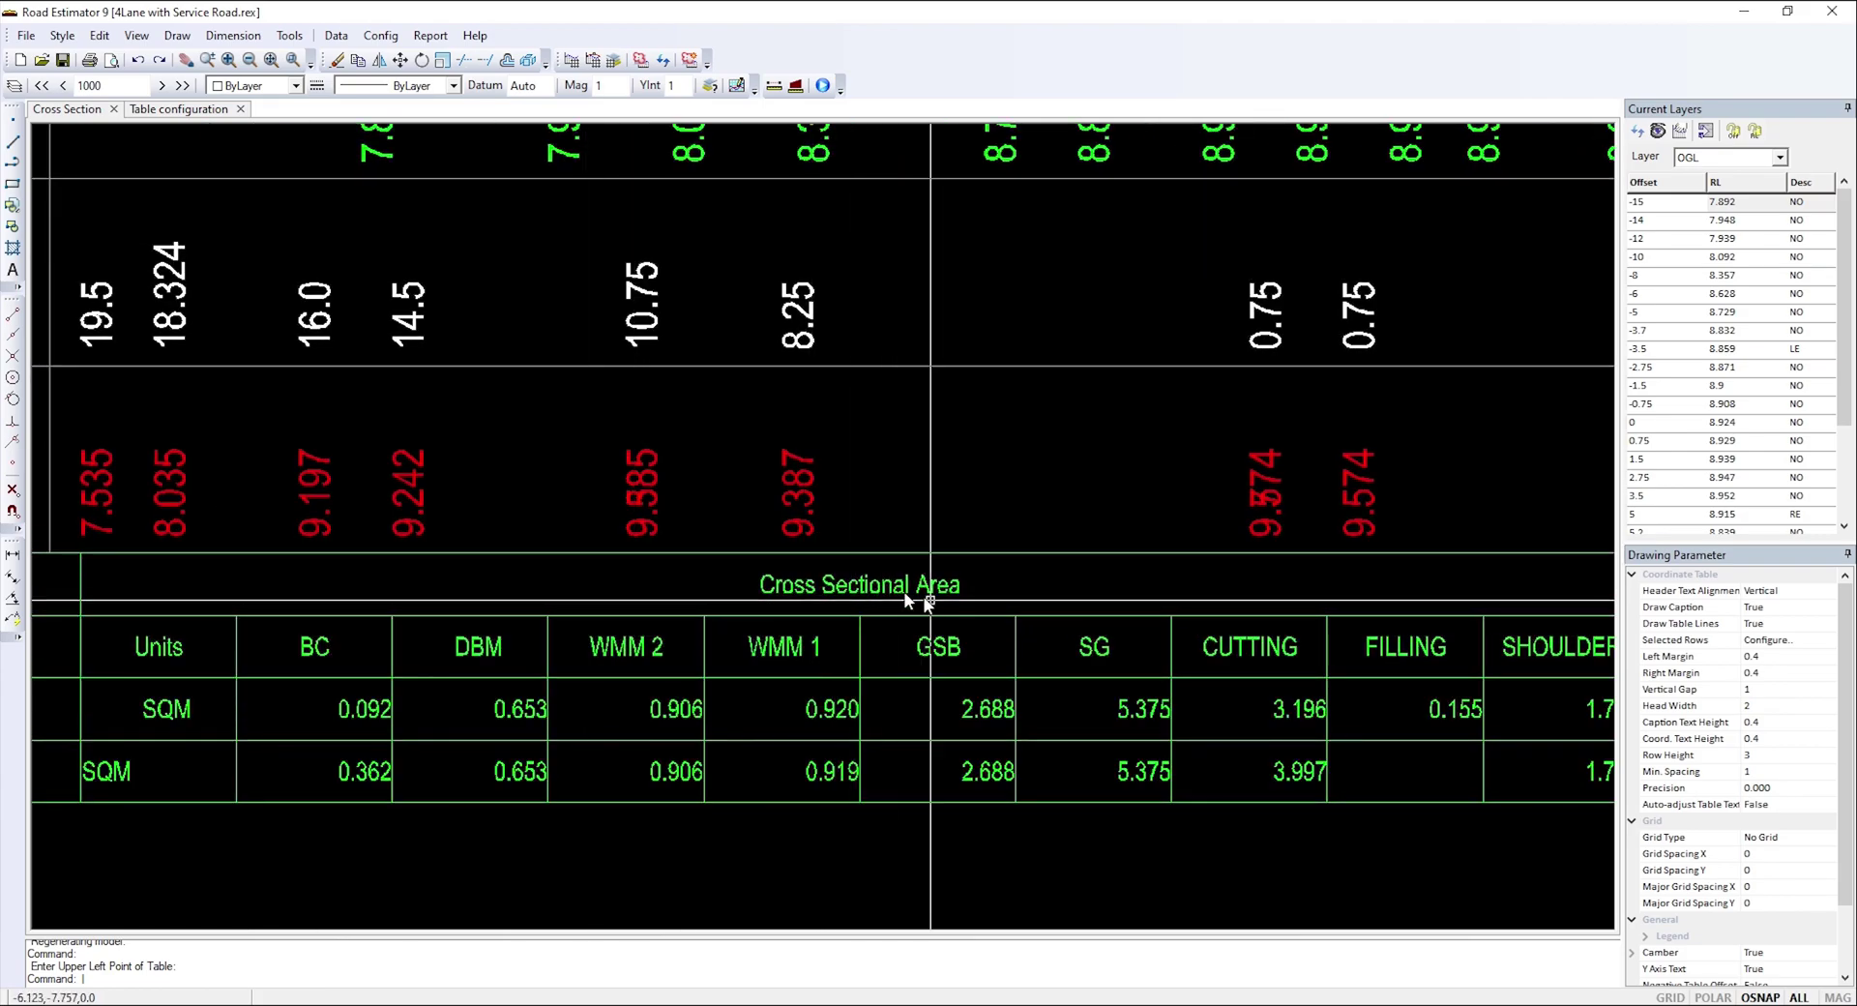
- Change the area table's title to Main Carriage Way Cross Sectional Area and save the table configuration
click(178, 110)
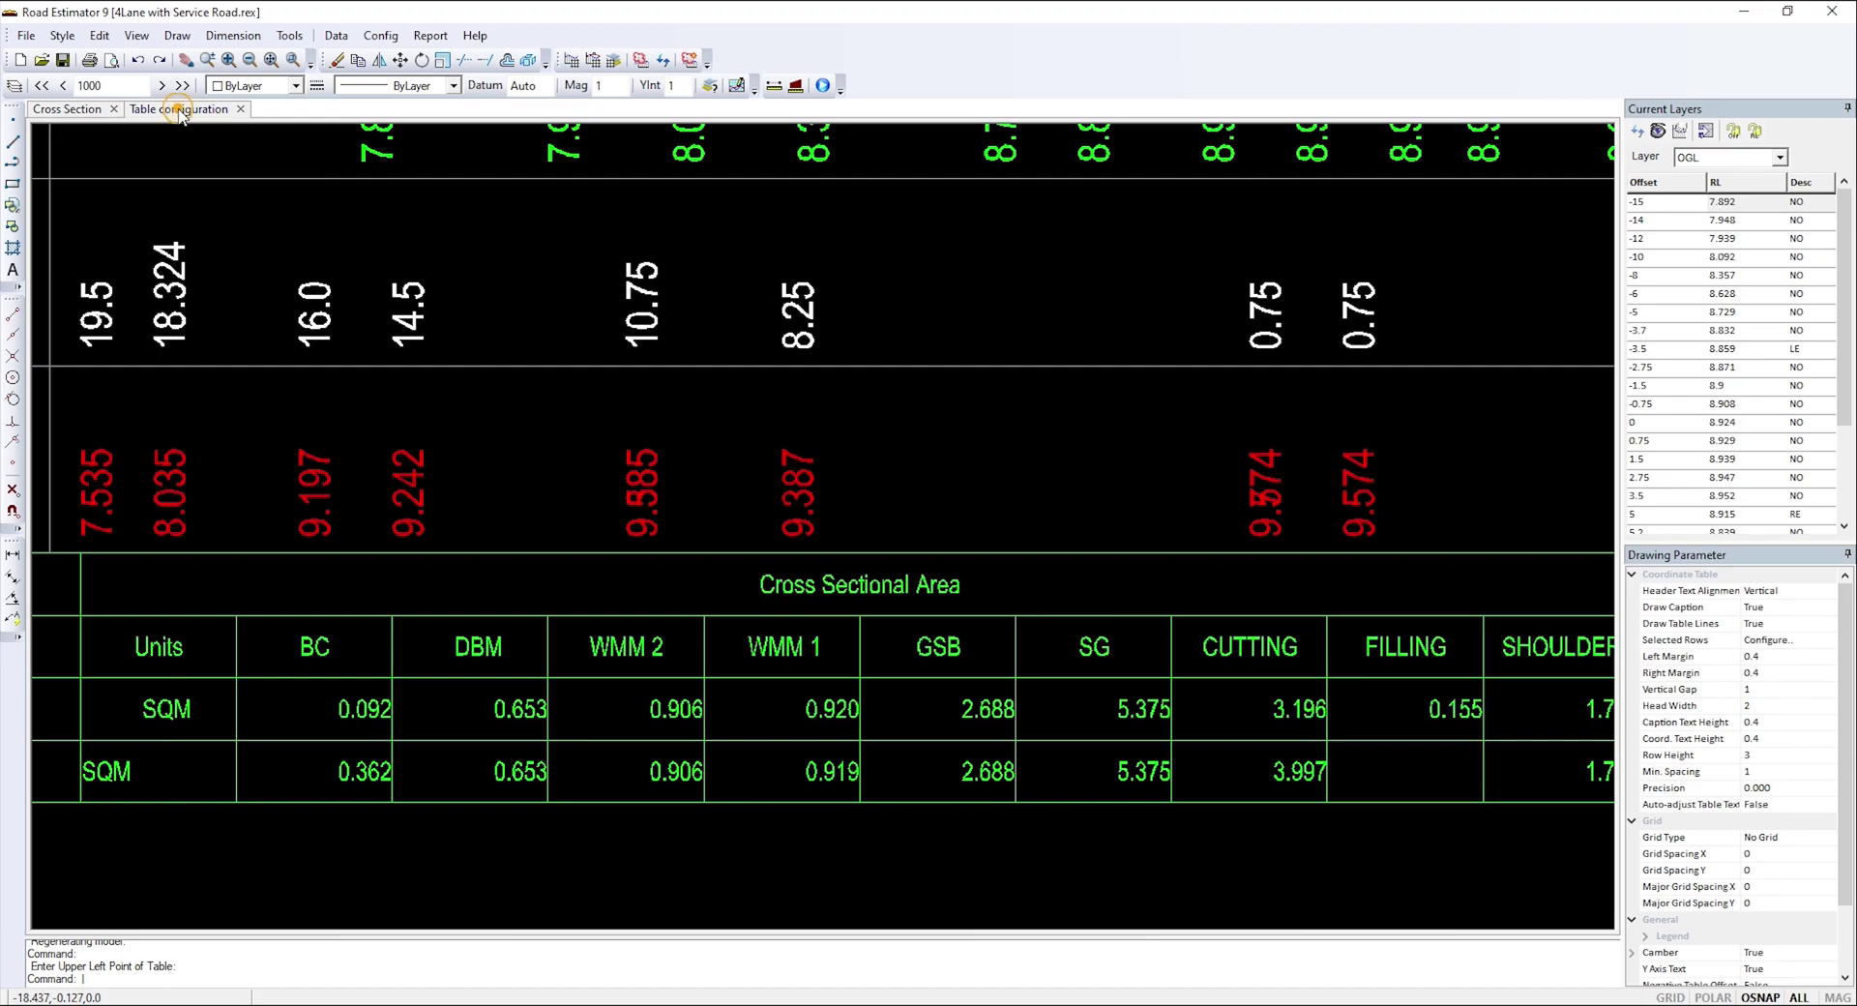
double_click(150, 199)
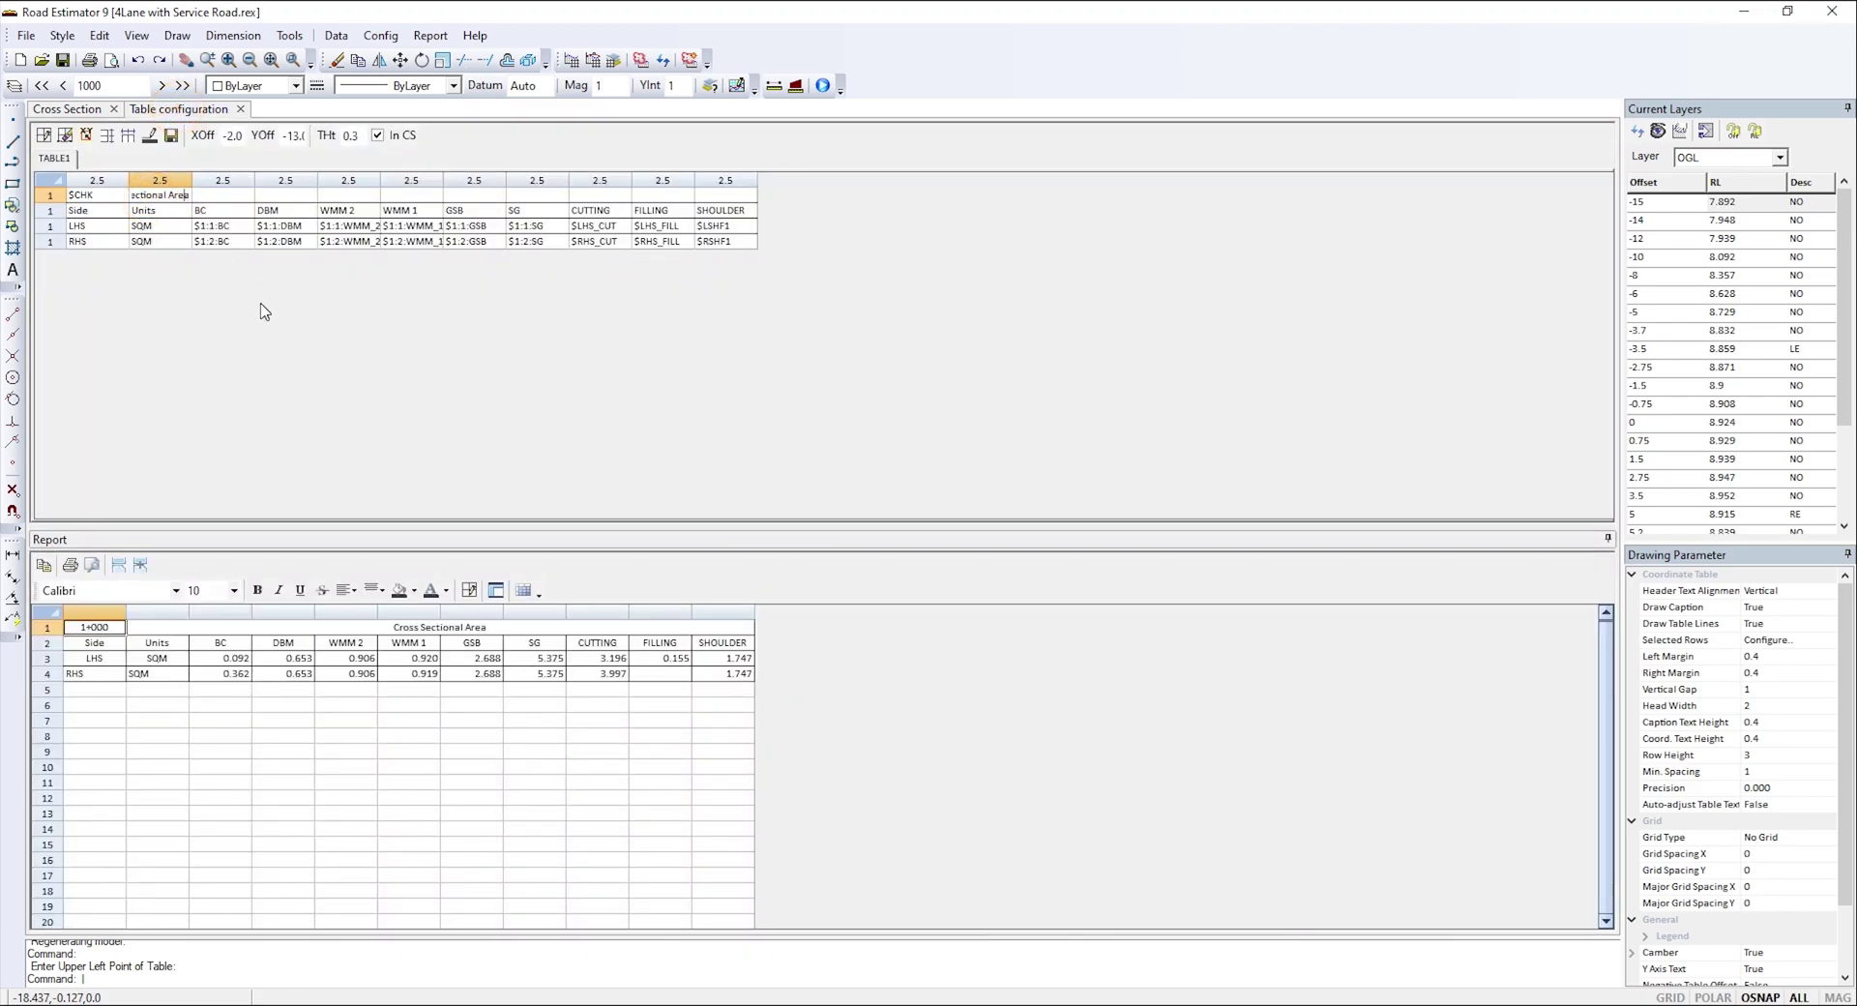
key(Left)
key(Left)
key(Left)
key(Left)
key(Left)
key(Left)
text(Carriage)
click(162, 228)
click(171, 137)
- Return to the cross section drawing and view the retitled area table together with the whole section
click(70, 109)
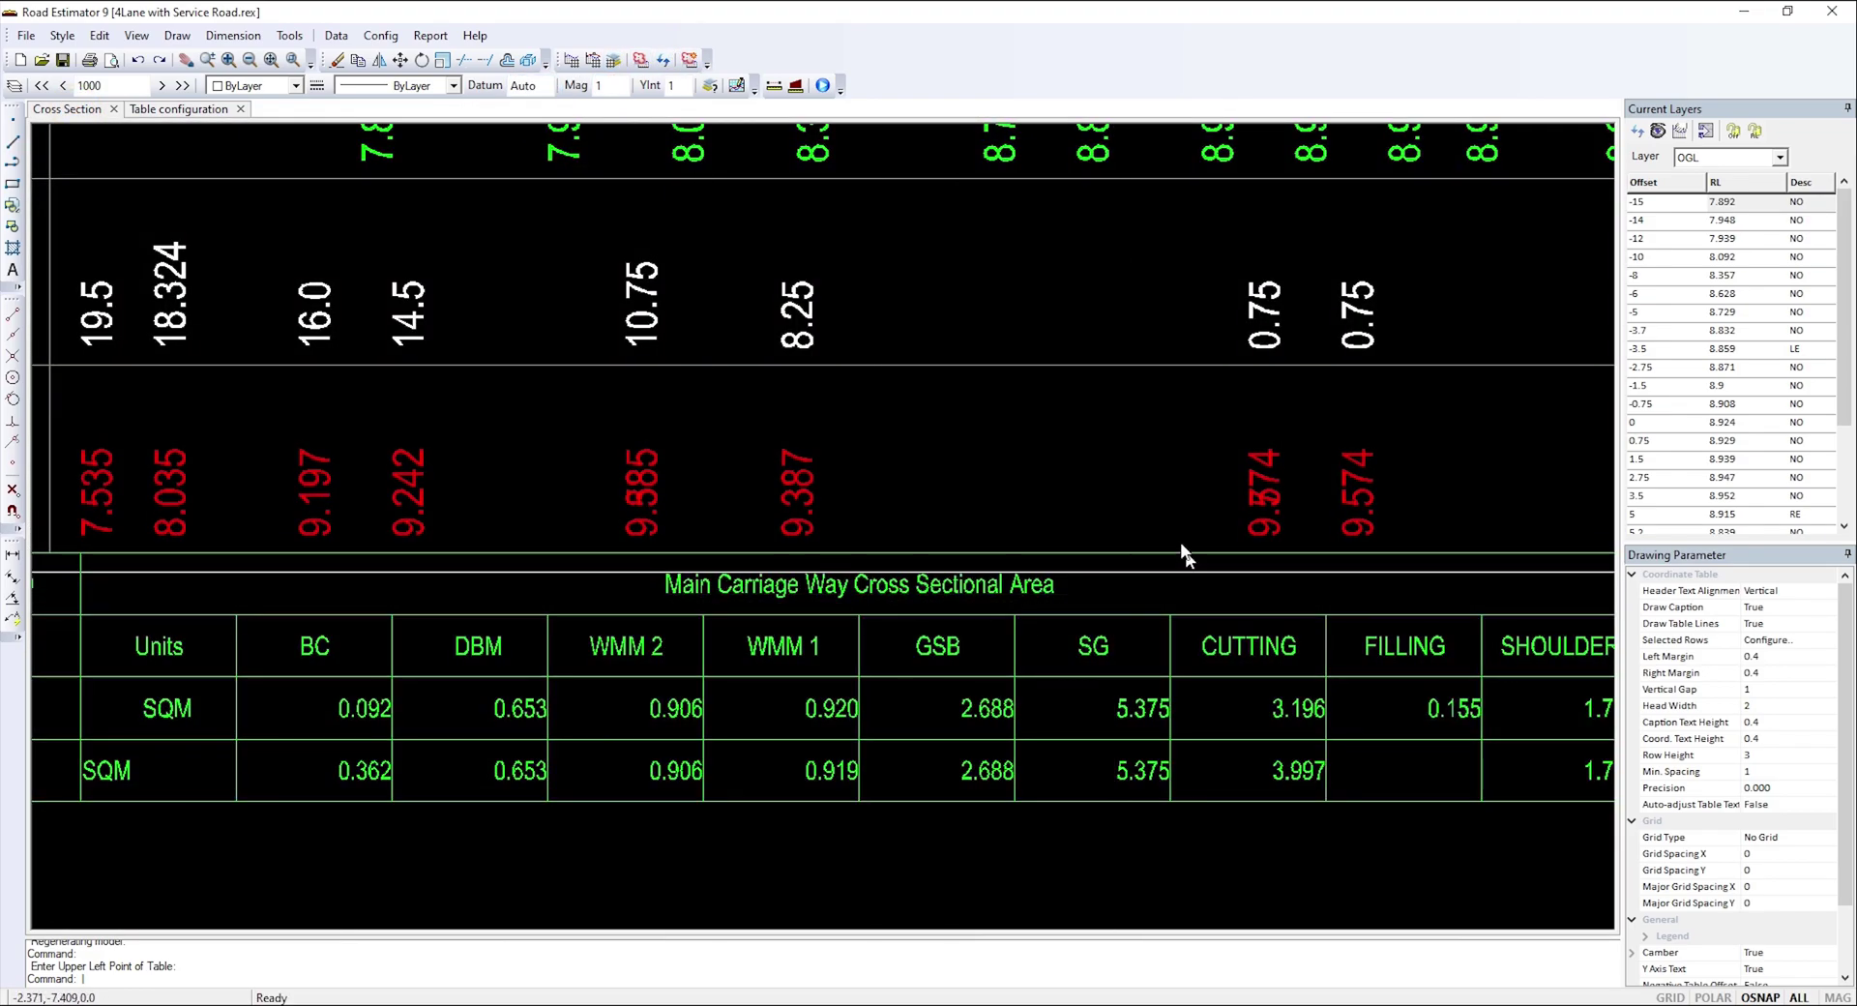
scroll(822, 594, down, 3)
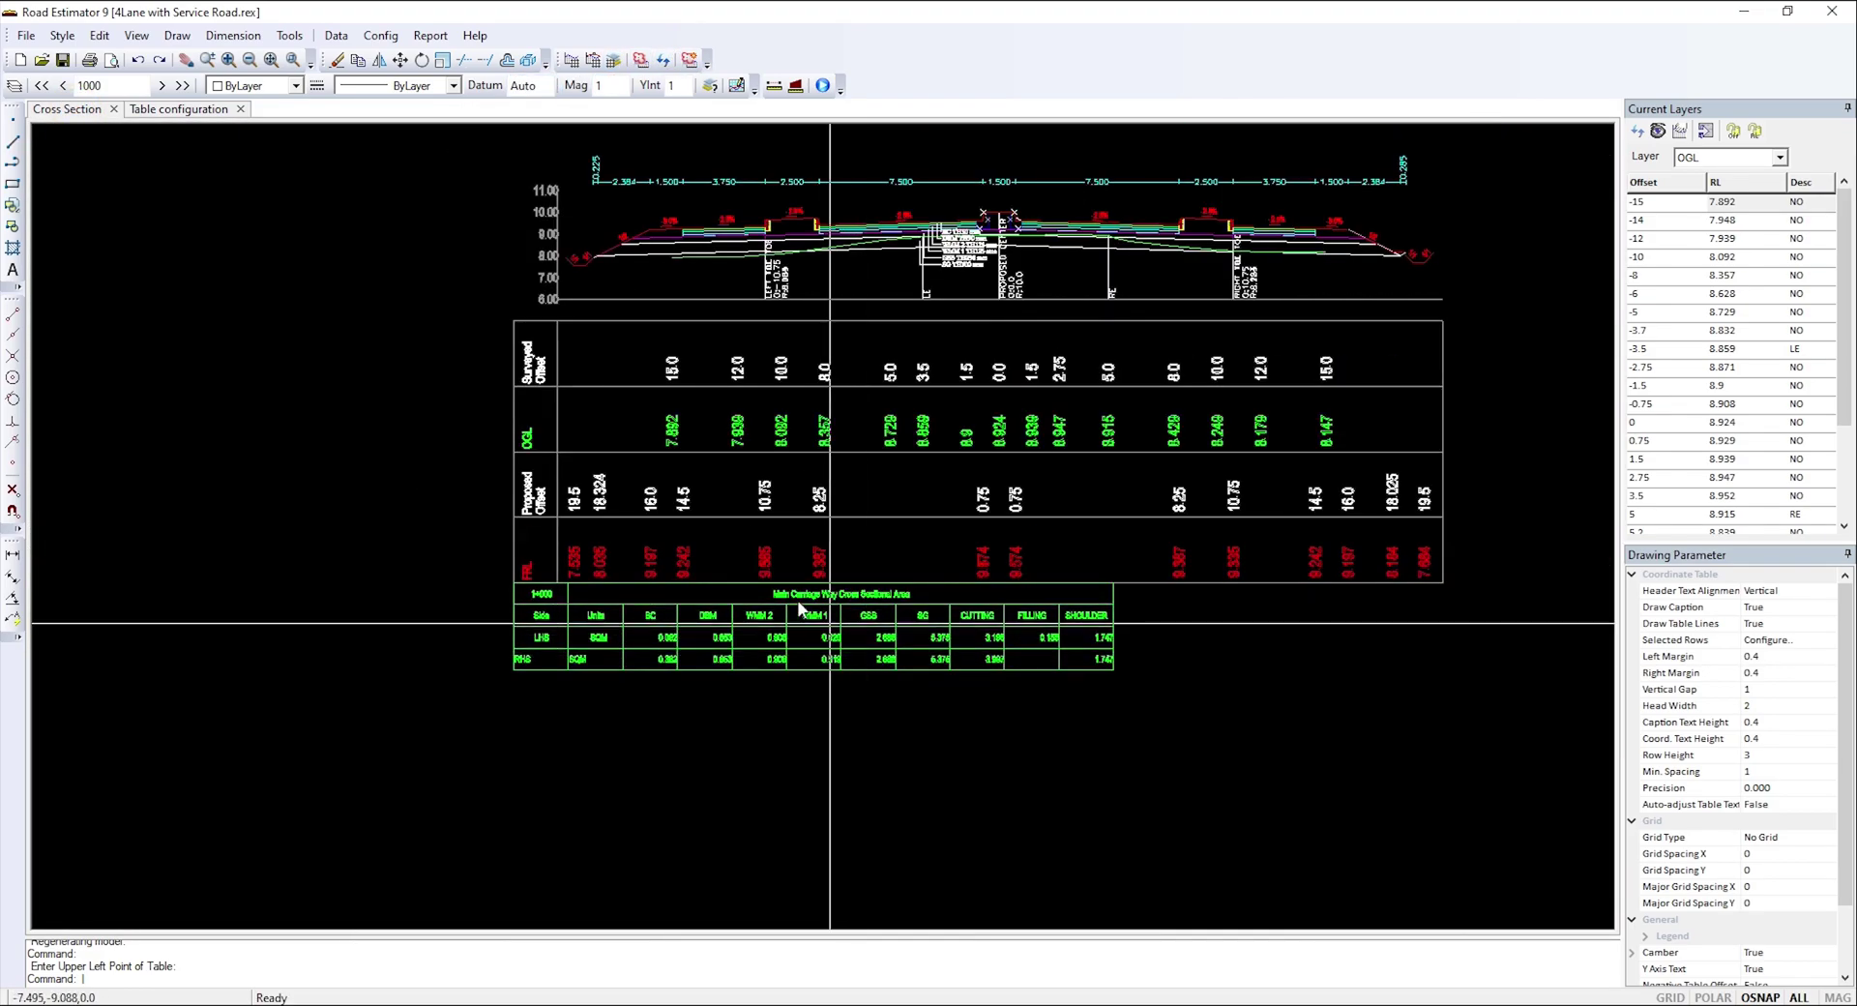
drag(655, 549, 589, 548)
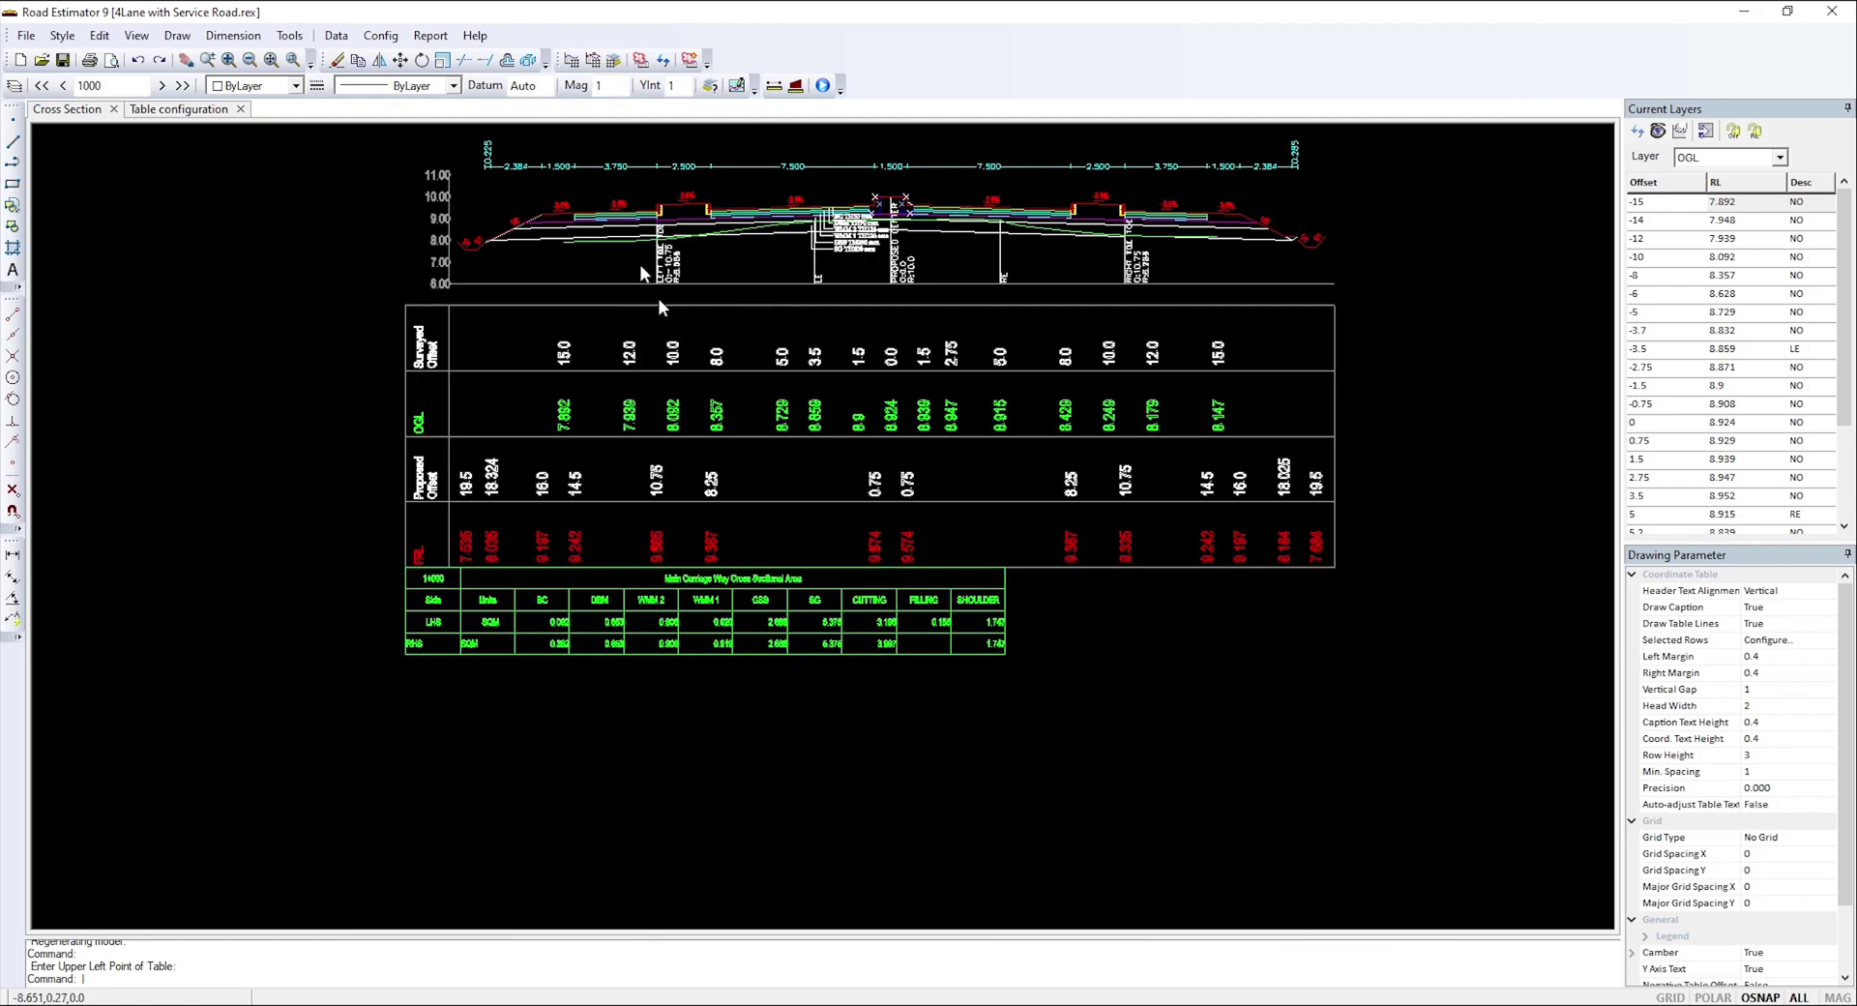
- Review the title row and the chainage, Side, LHS and RHS cells of the main carriageway table's configuration
click(160, 109)
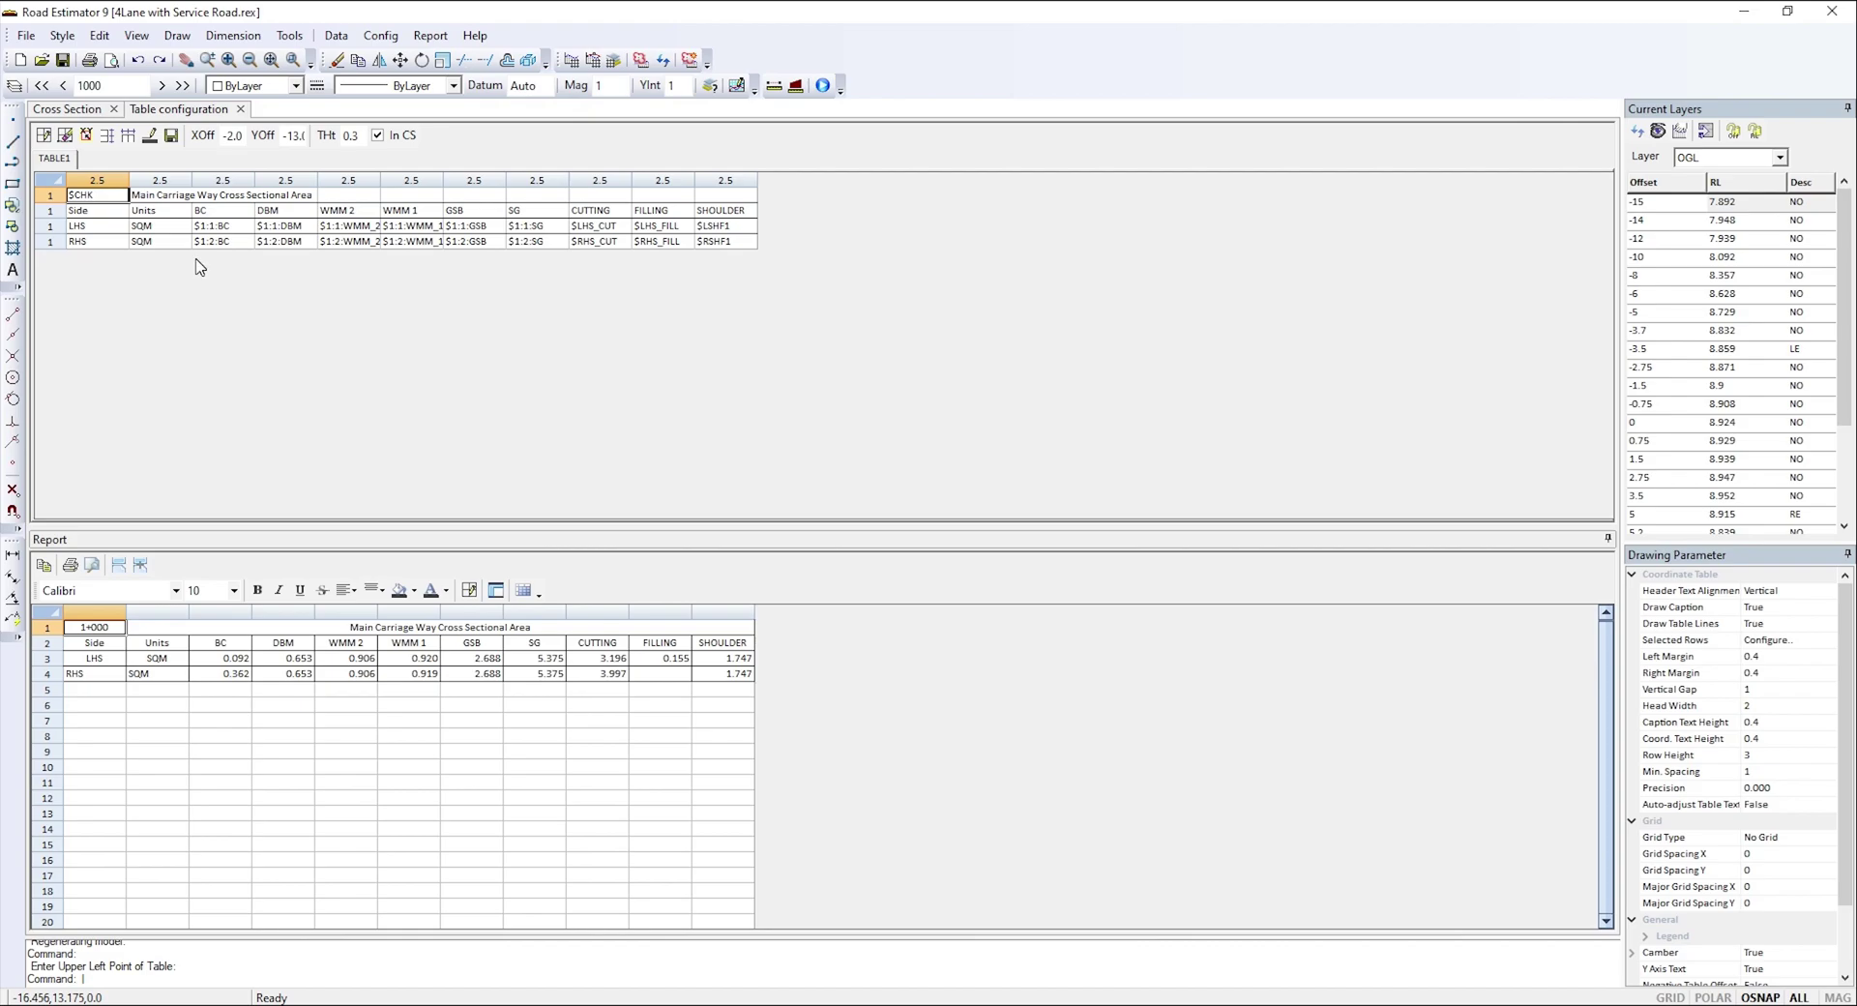
drag(97, 194, 721, 198)
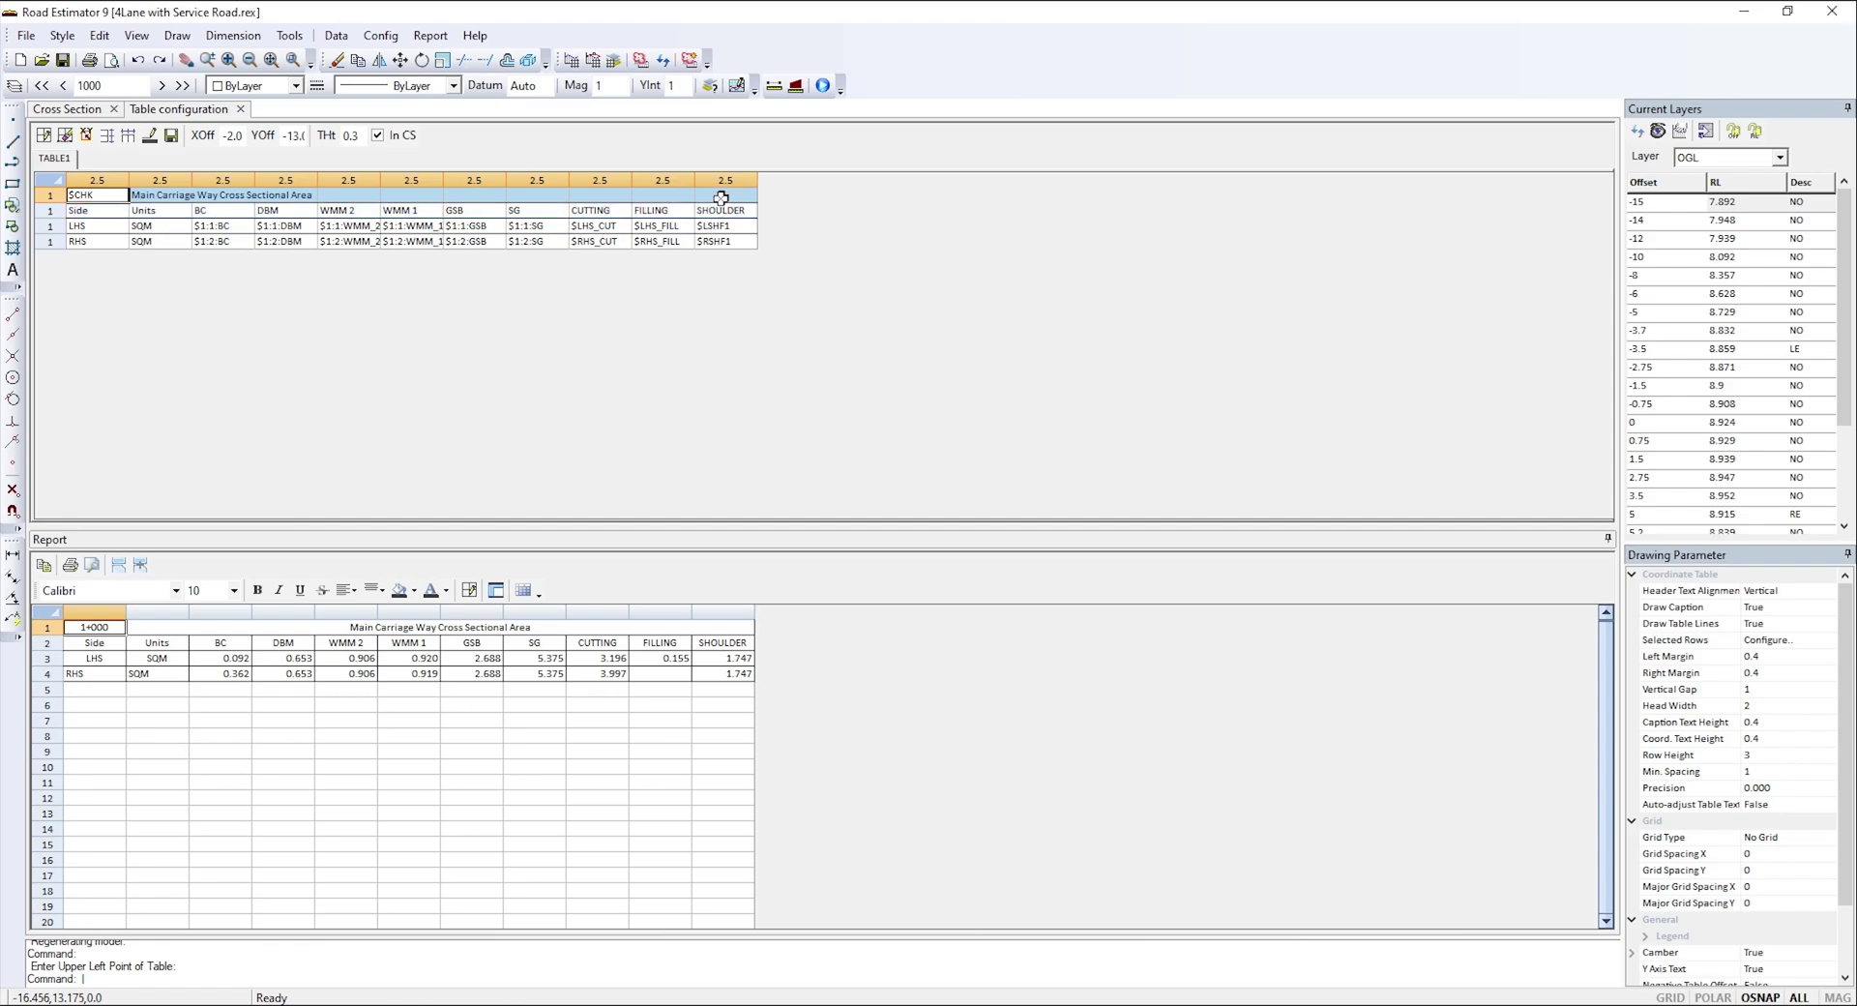
click(88, 197)
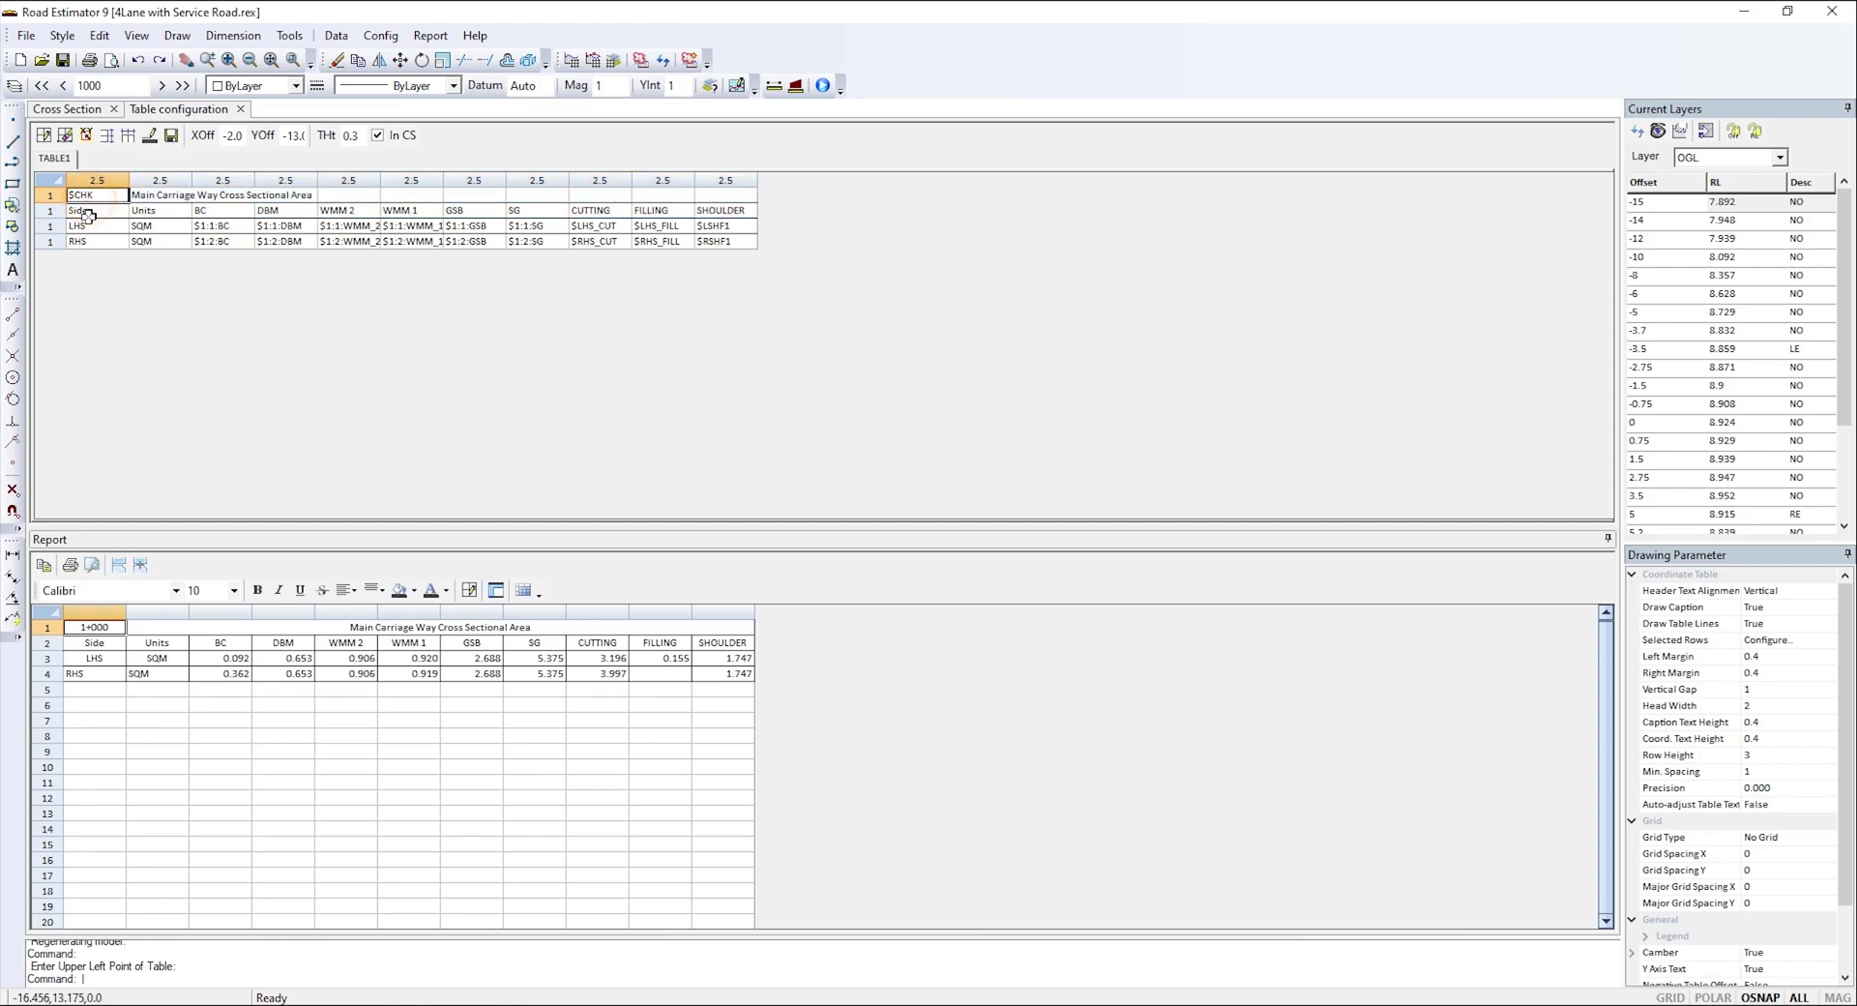
click(90, 211)
click(88, 230)
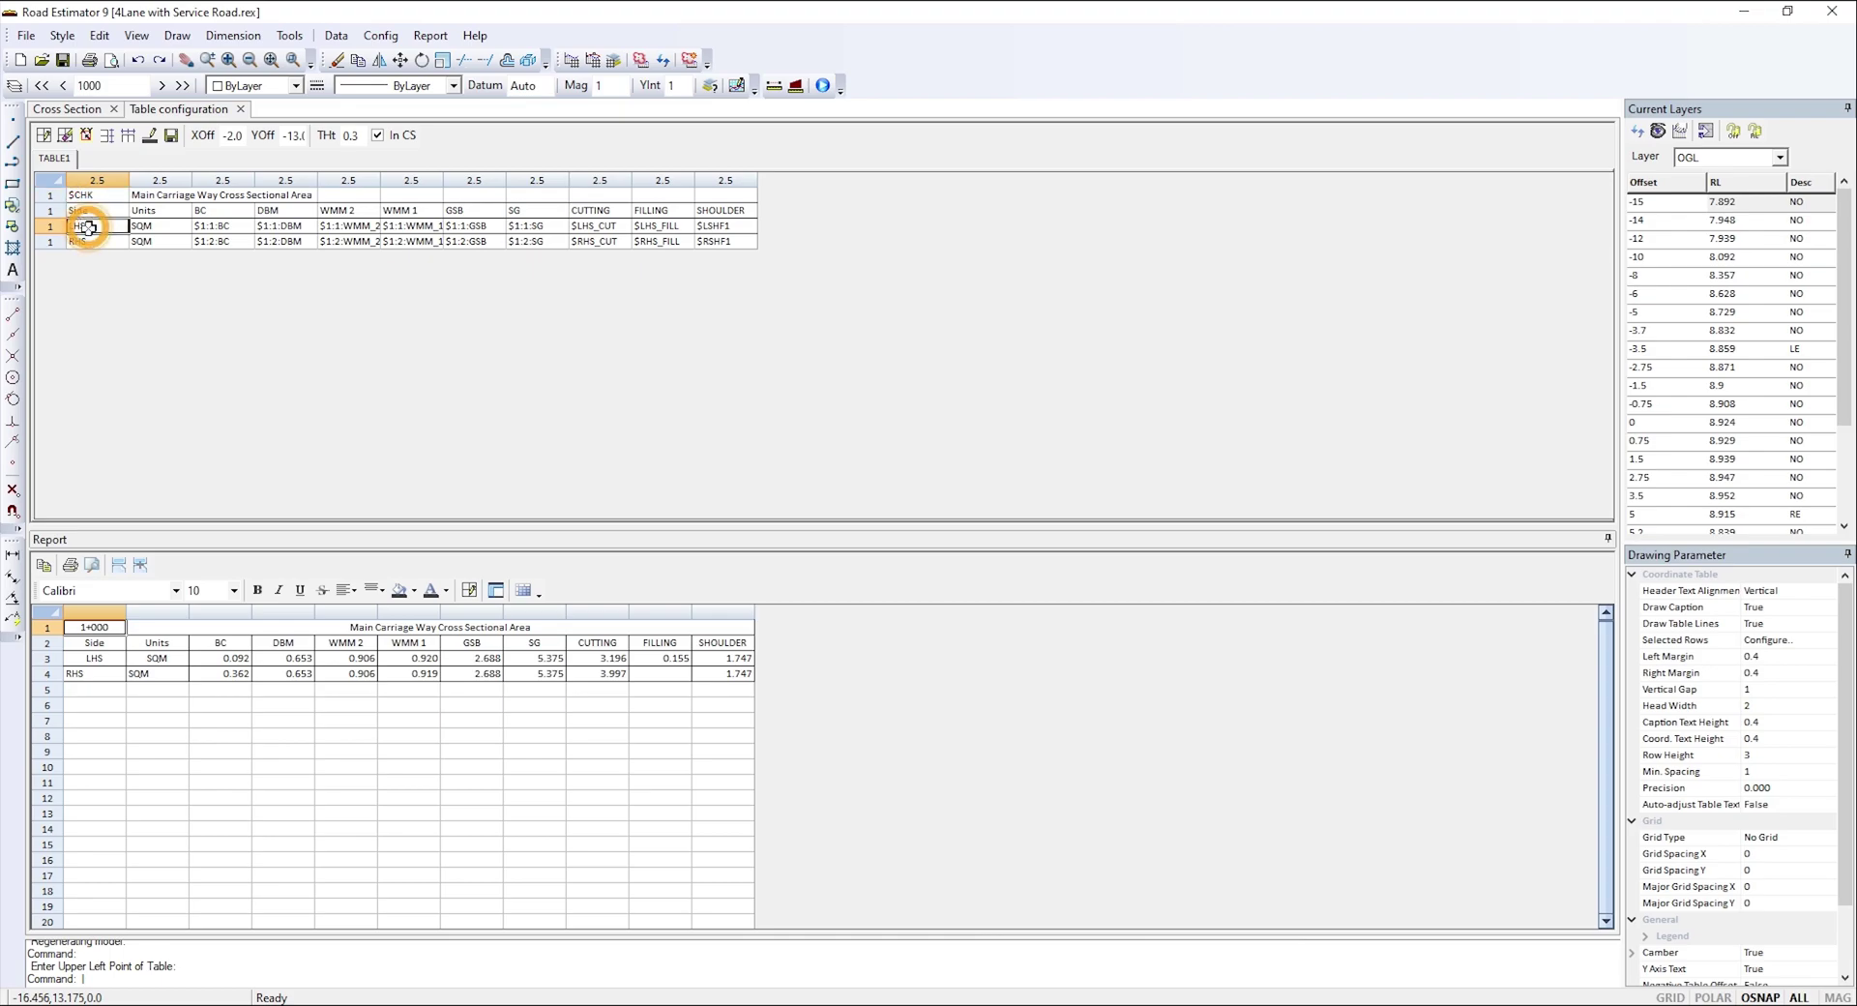
click(87, 243)
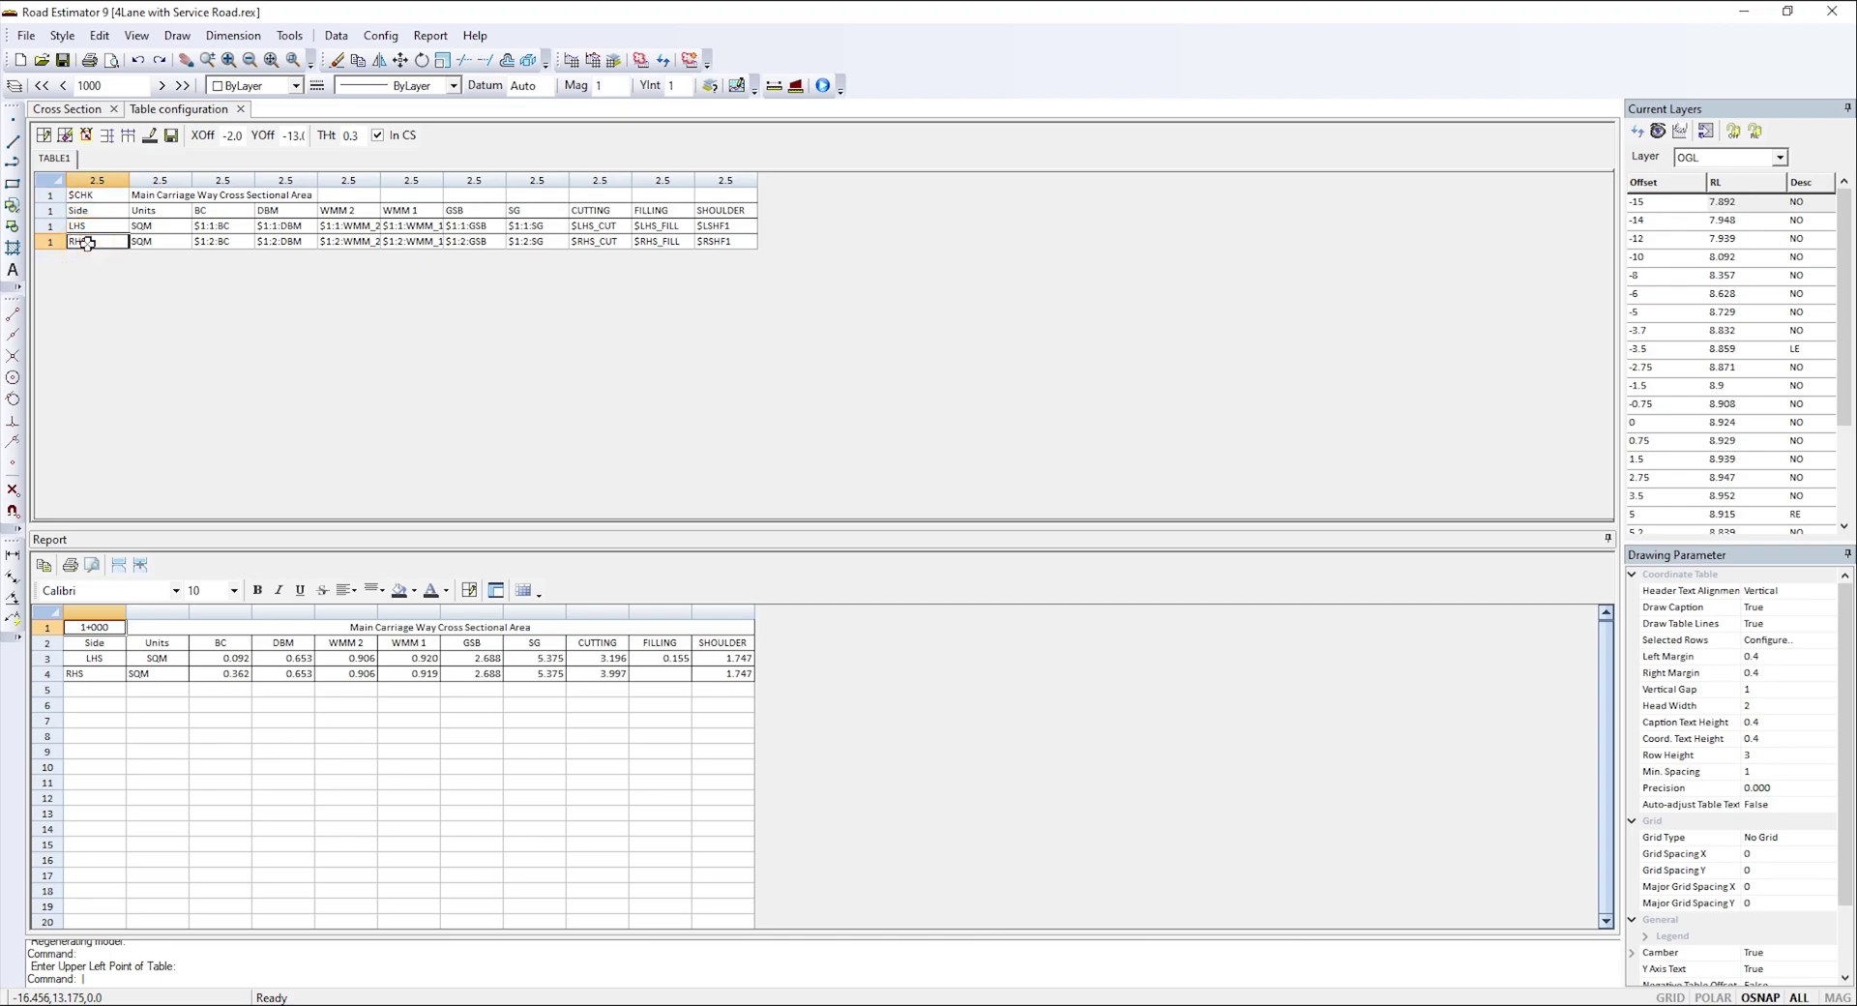
drag(96, 195, 98, 225)
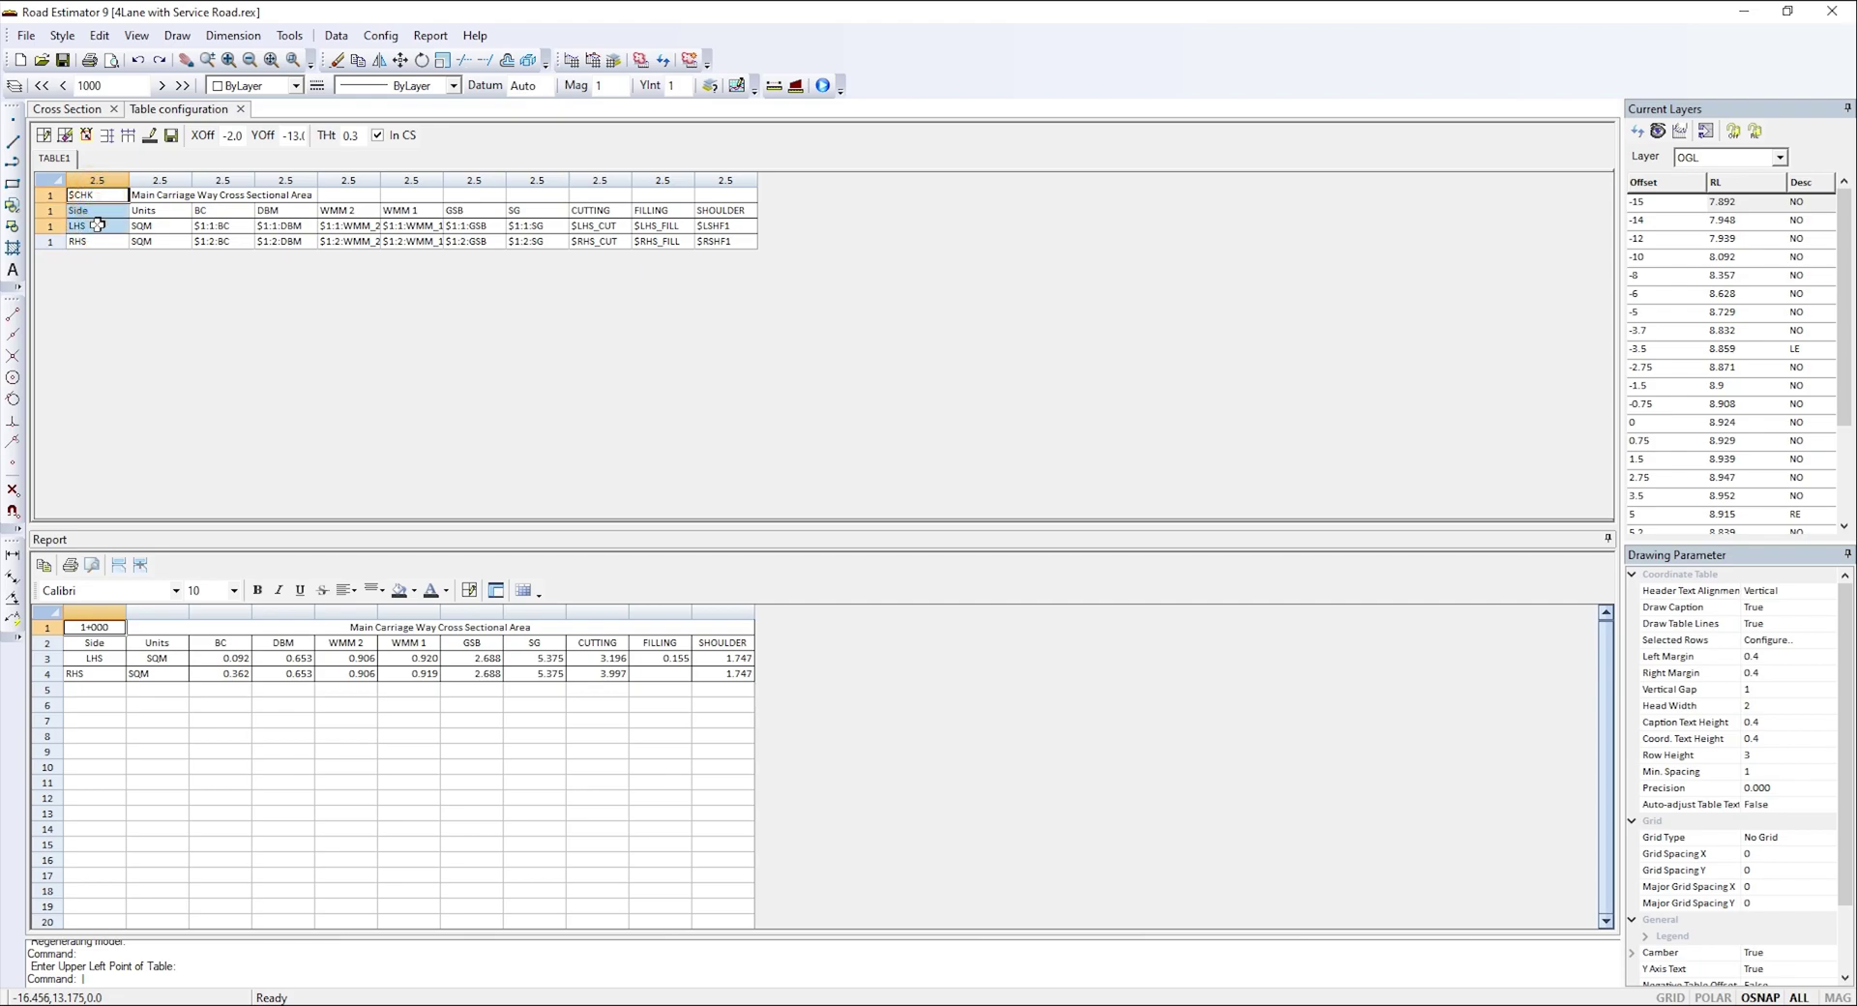
click(98, 224)
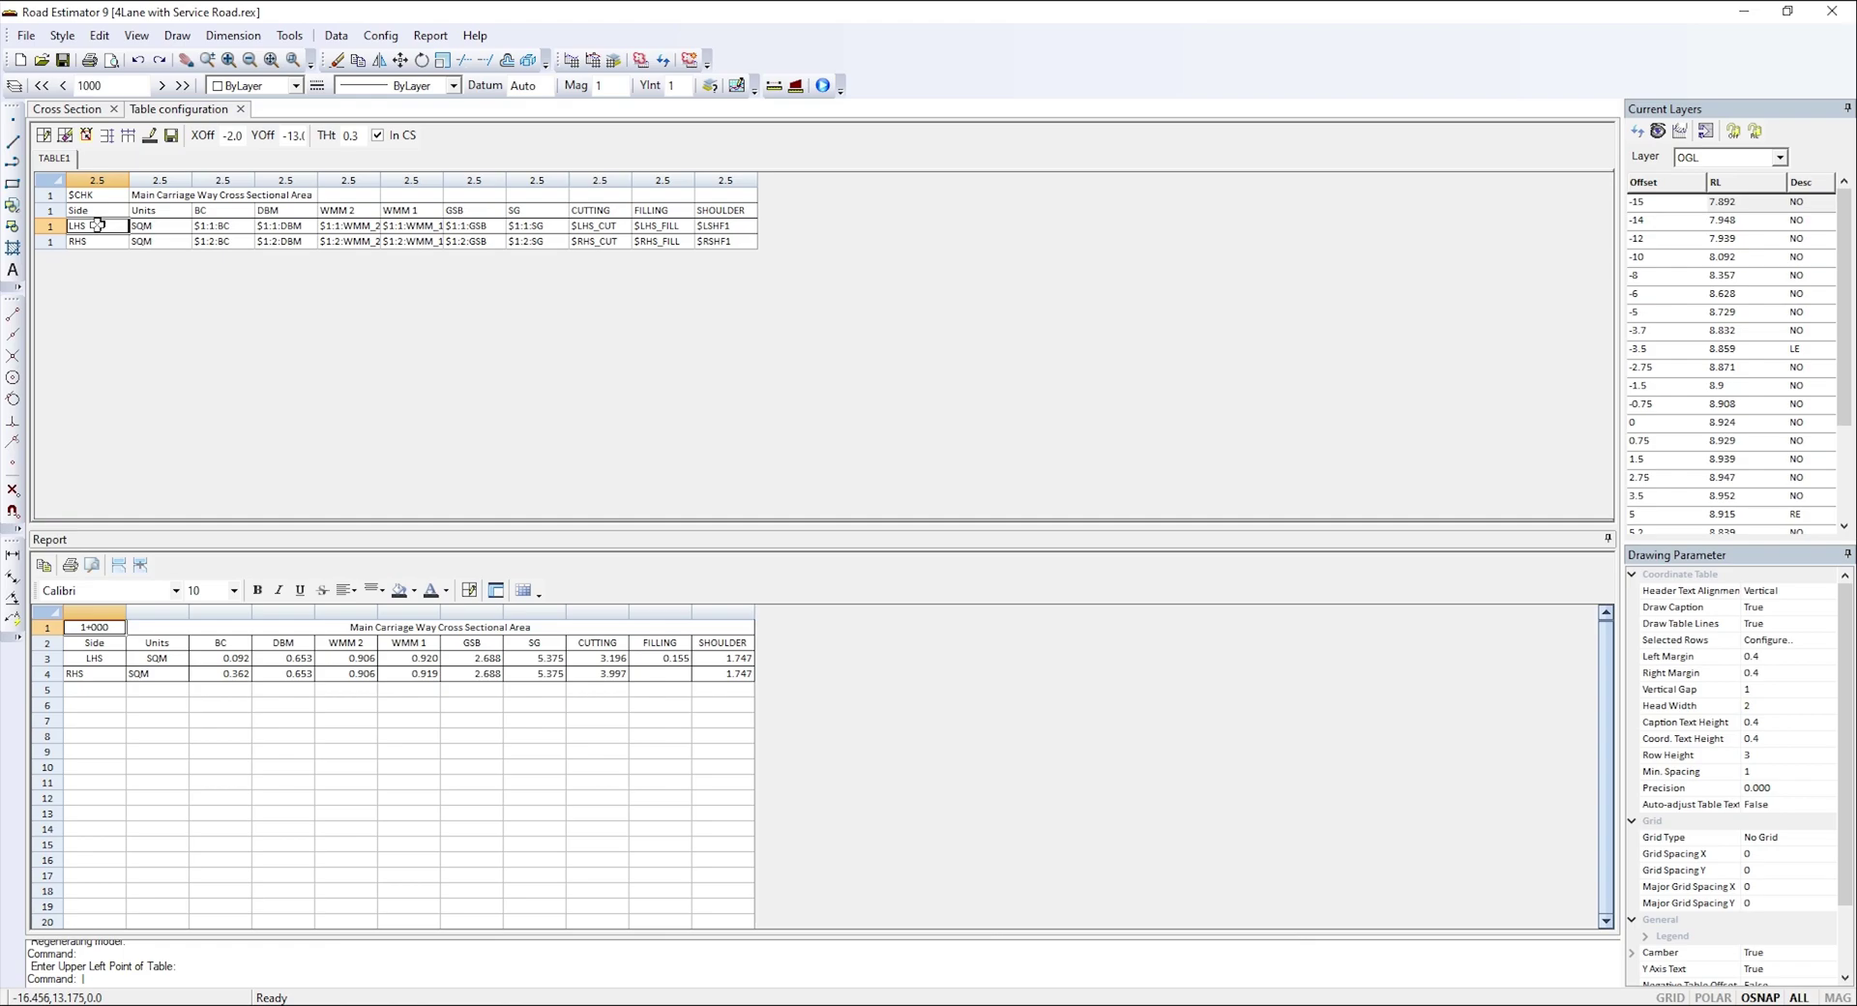
- Create a second table with 11 columns, 3 rows, average row height 1, text height .35 and precision 0.000
click(46, 135)
drag(909, 451, 886, 453)
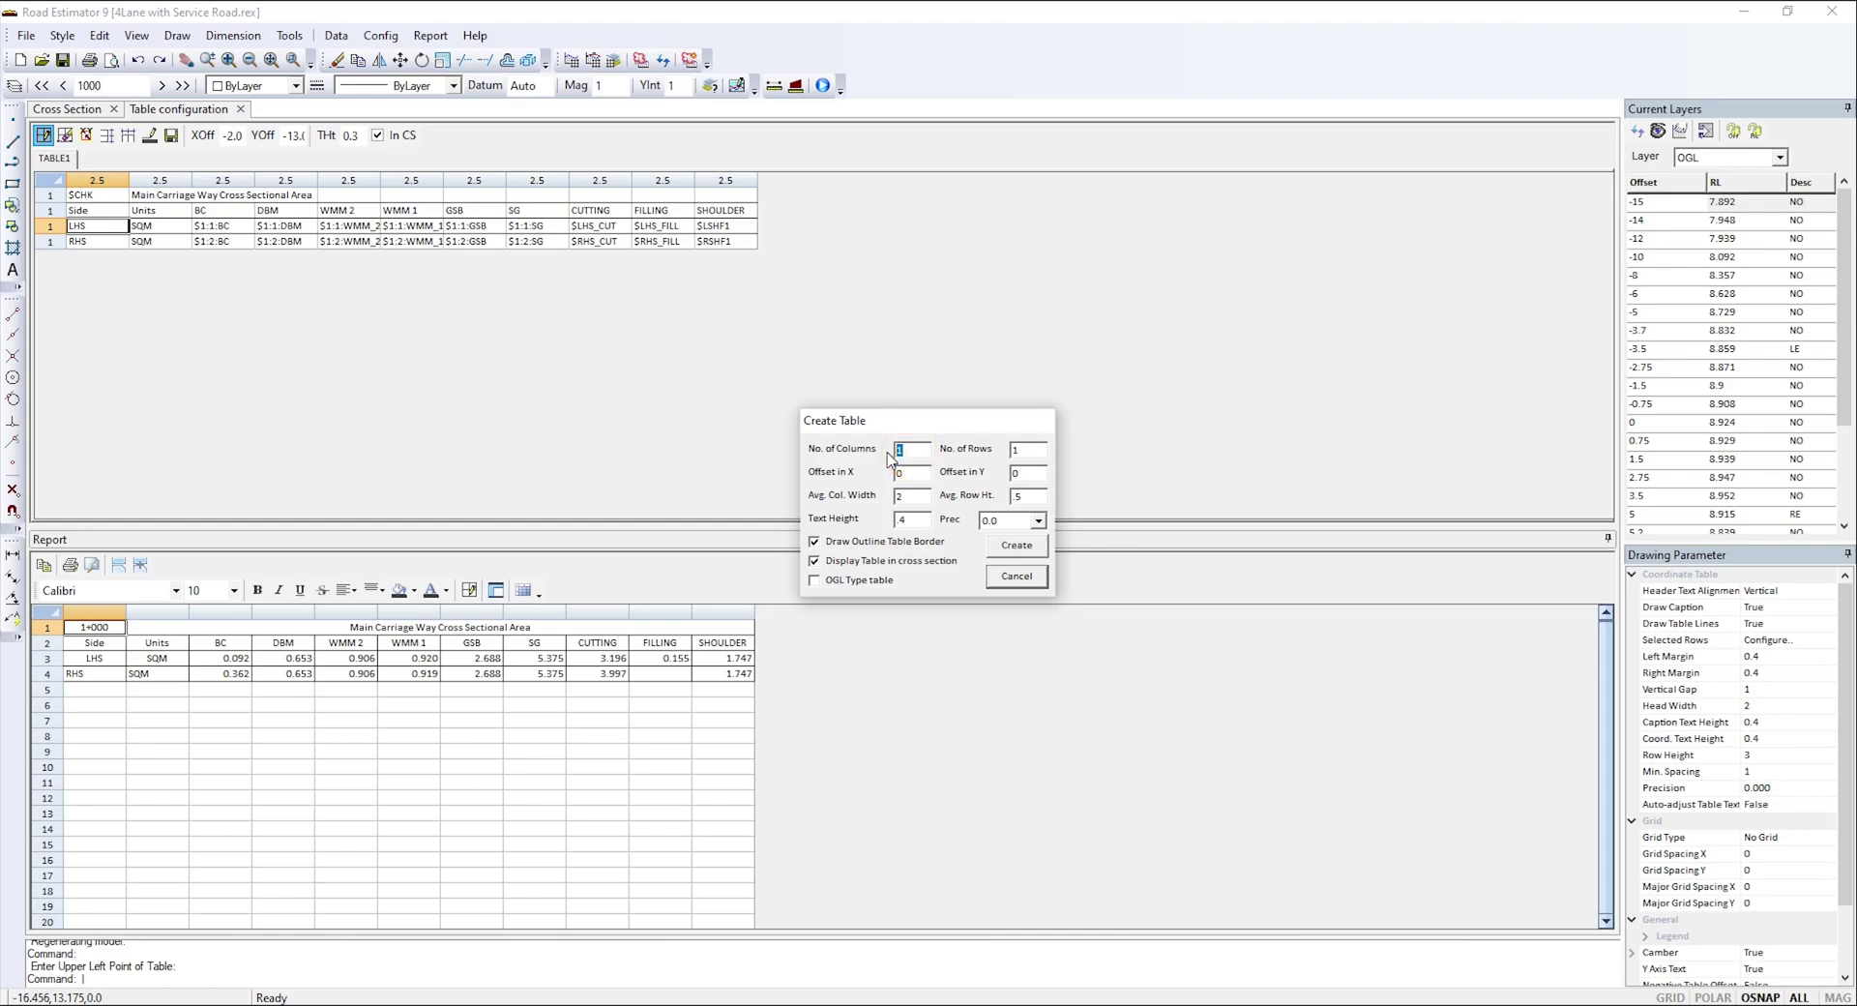
text(11)
double_click(1029, 450)
text(3)
double_click(916, 499)
double_click(1033, 498)
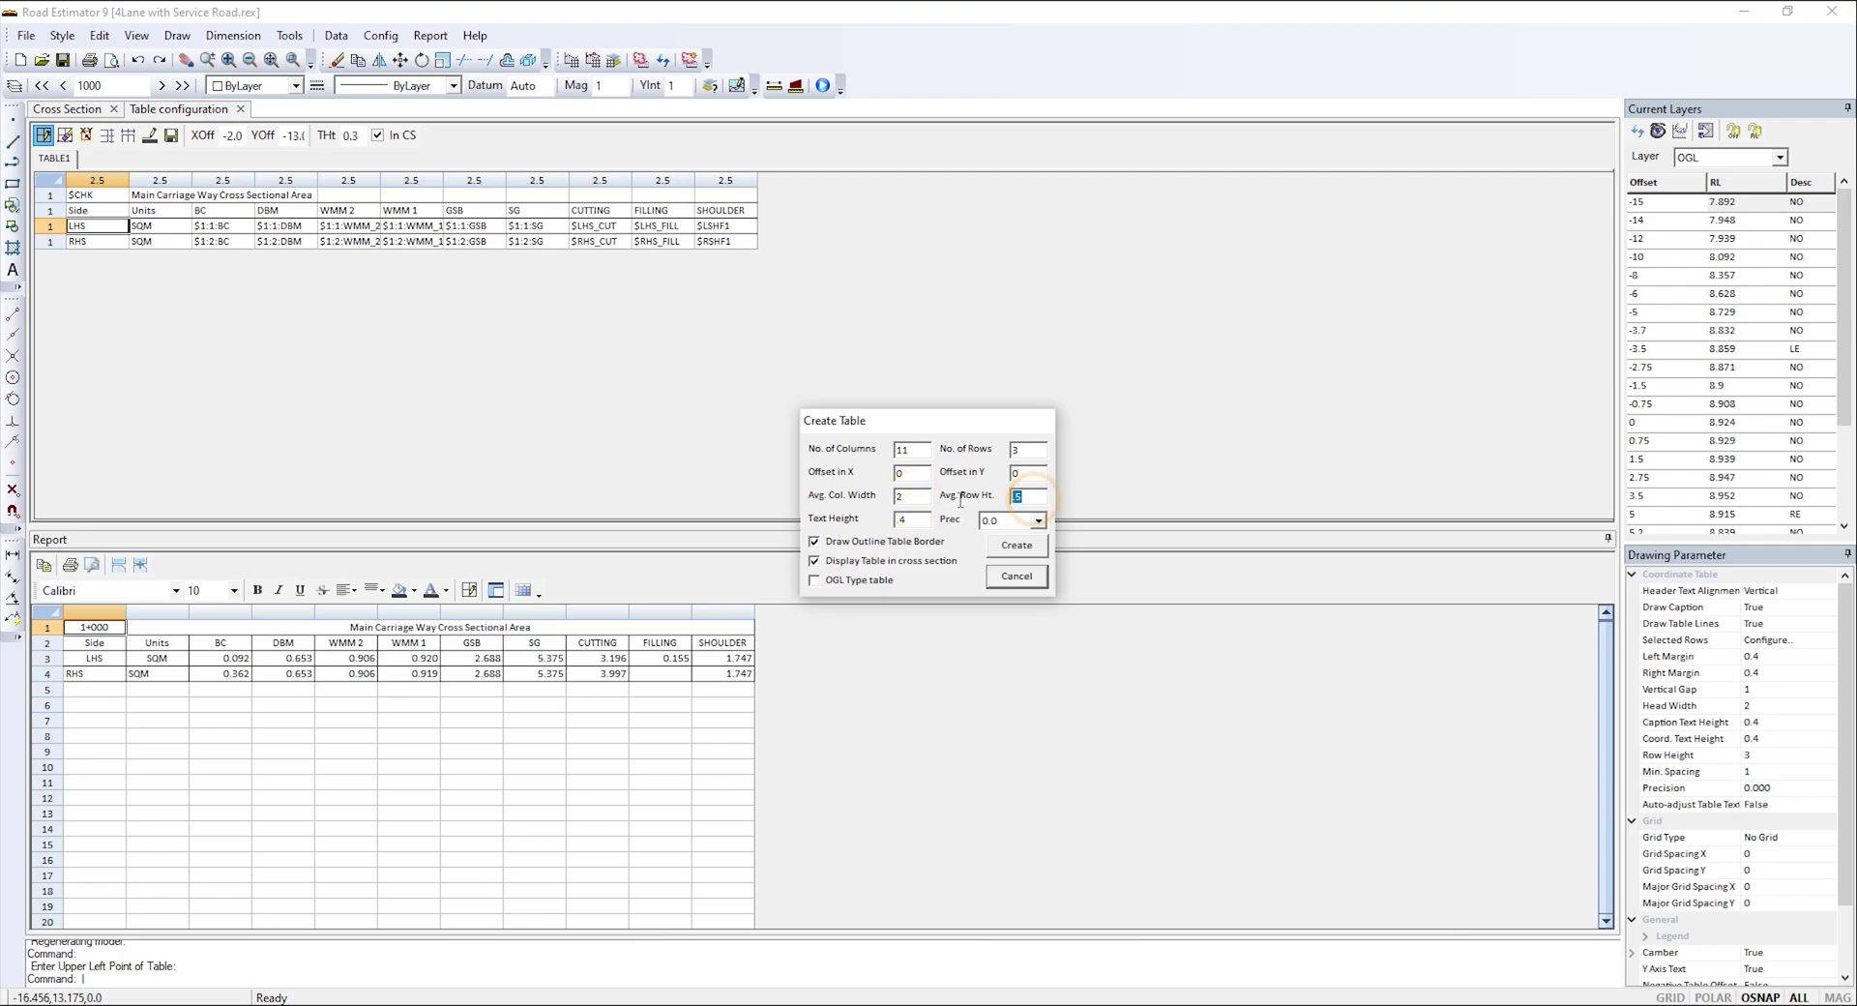
click(915, 519)
click(1037, 522)
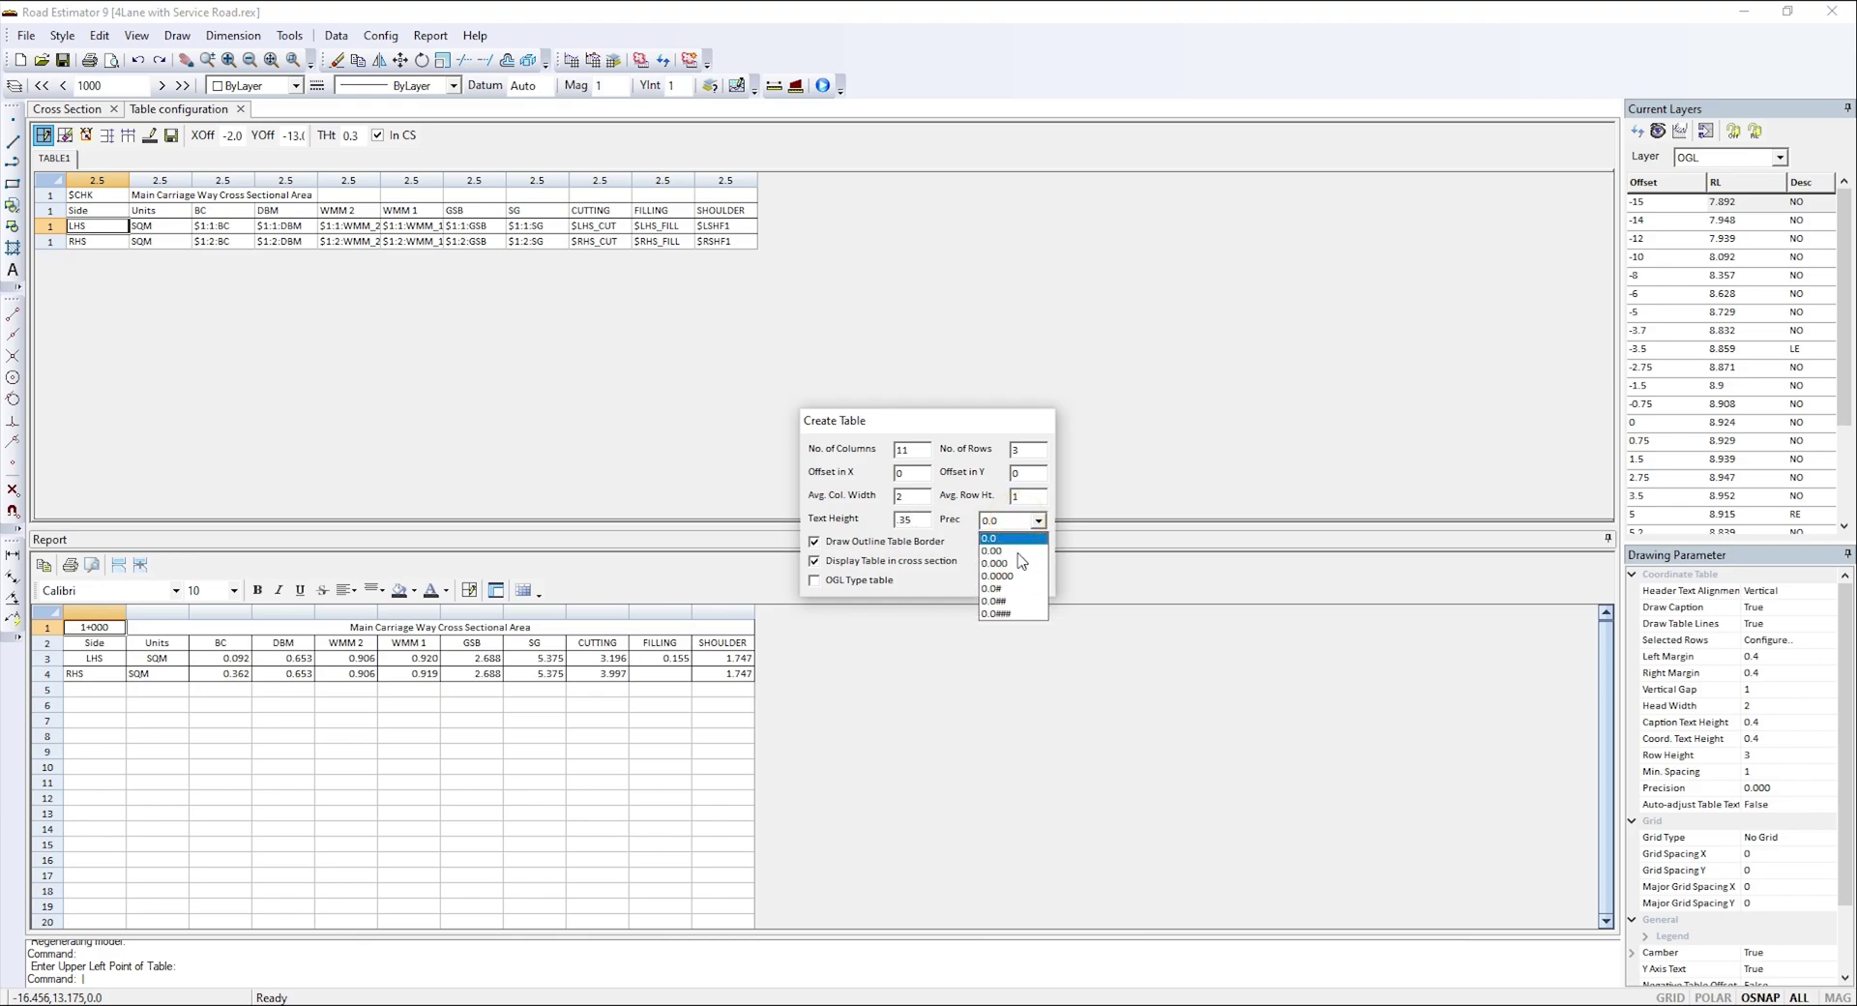
click(1002, 563)
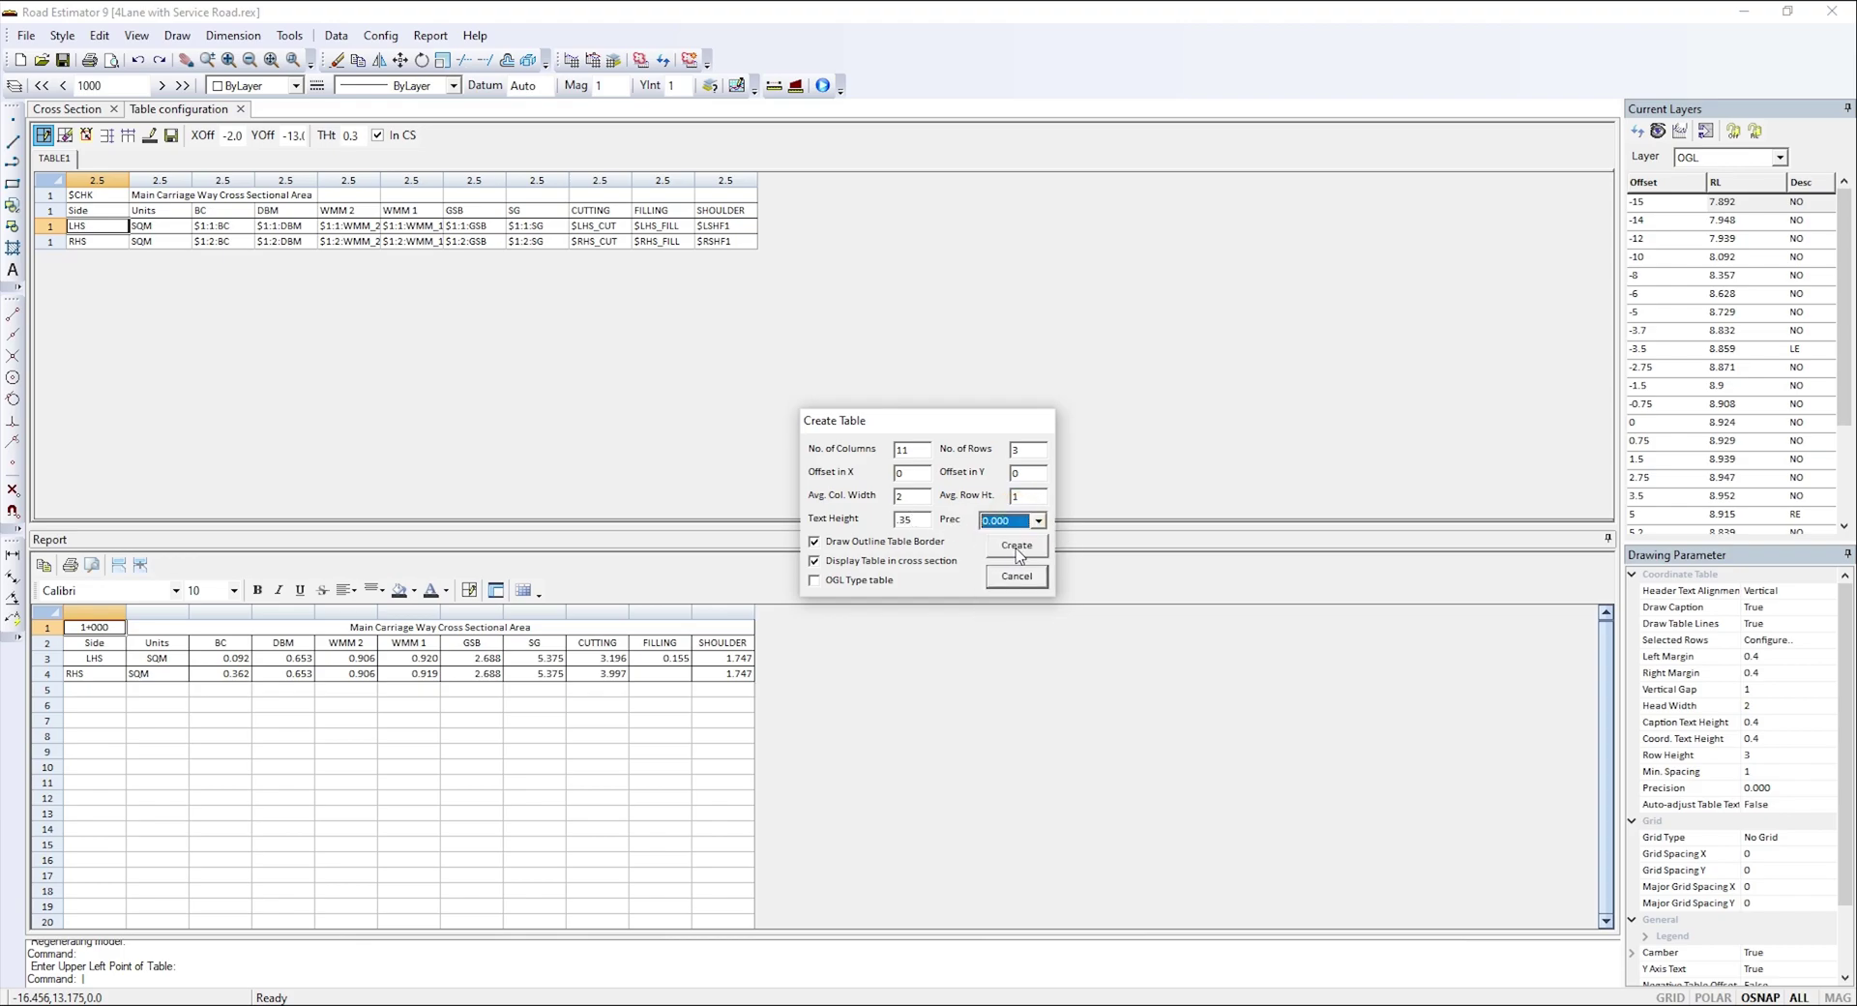
click(1016, 547)
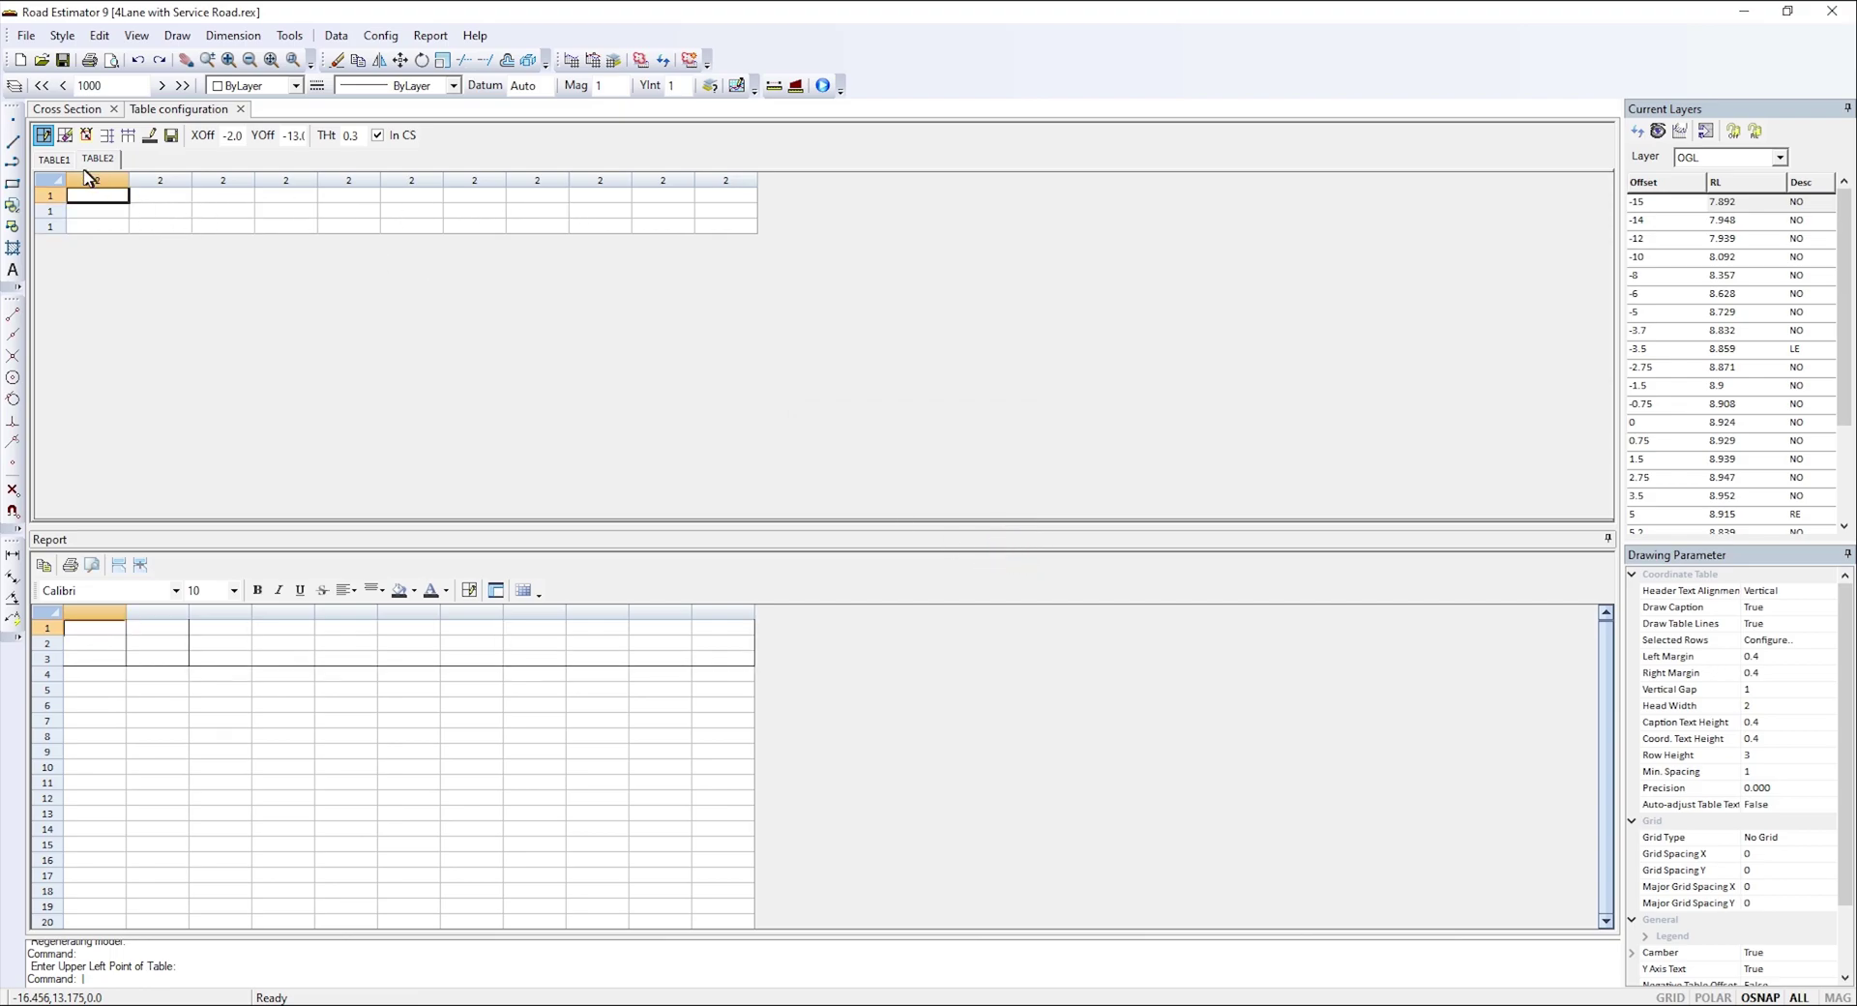
- Review the configurations of TABLE1, TABLE2 and TABLE3, and select the LHS row's BC cell in the left service road table
click(55, 159)
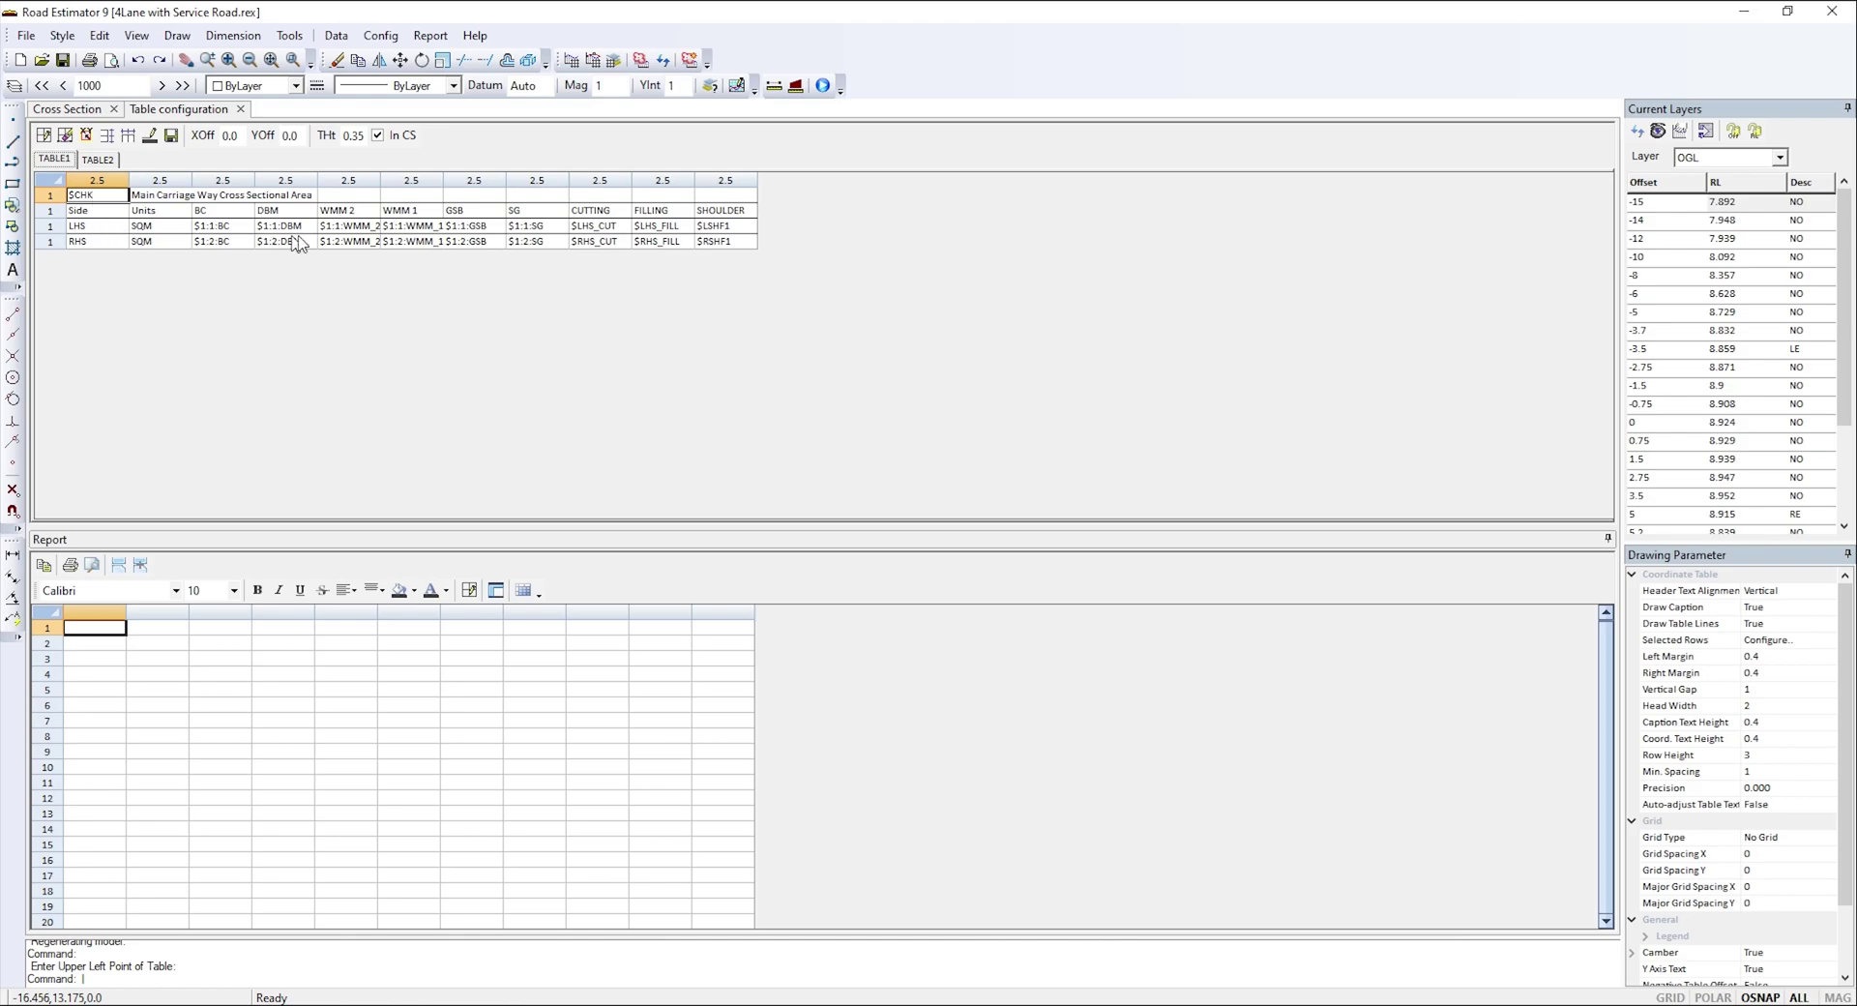
click(96, 161)
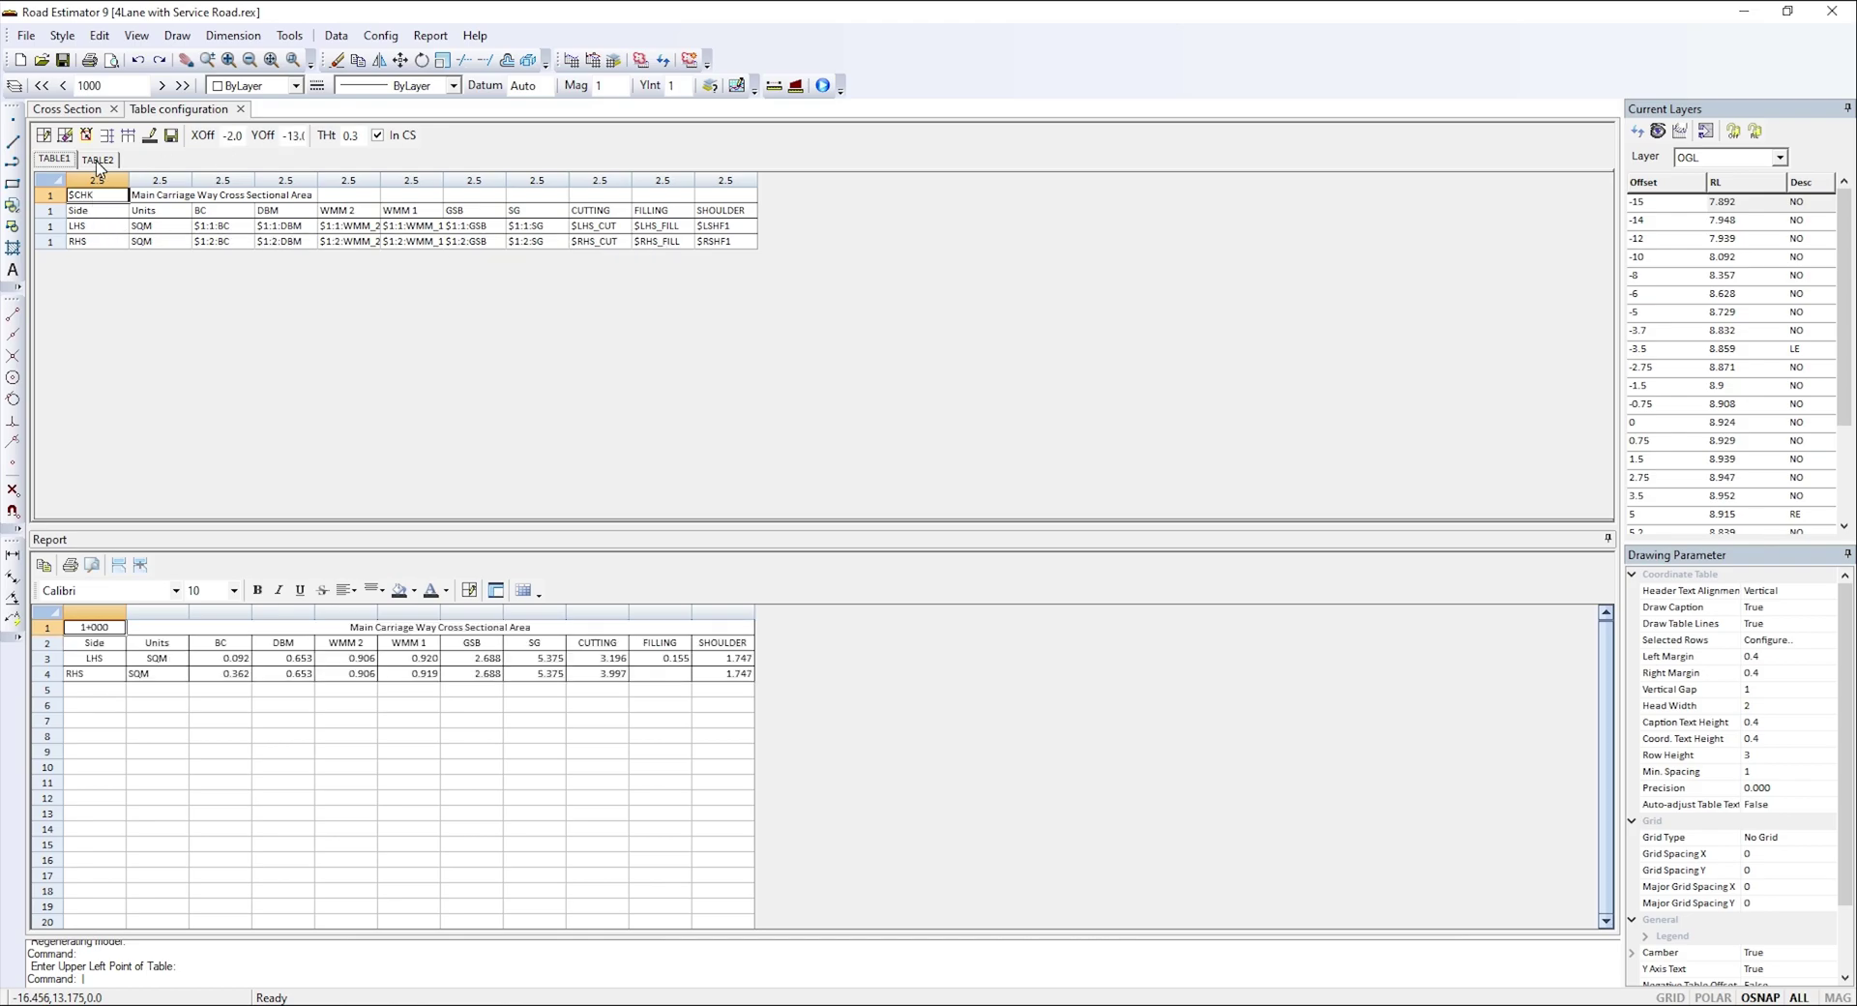
click(98, 161)
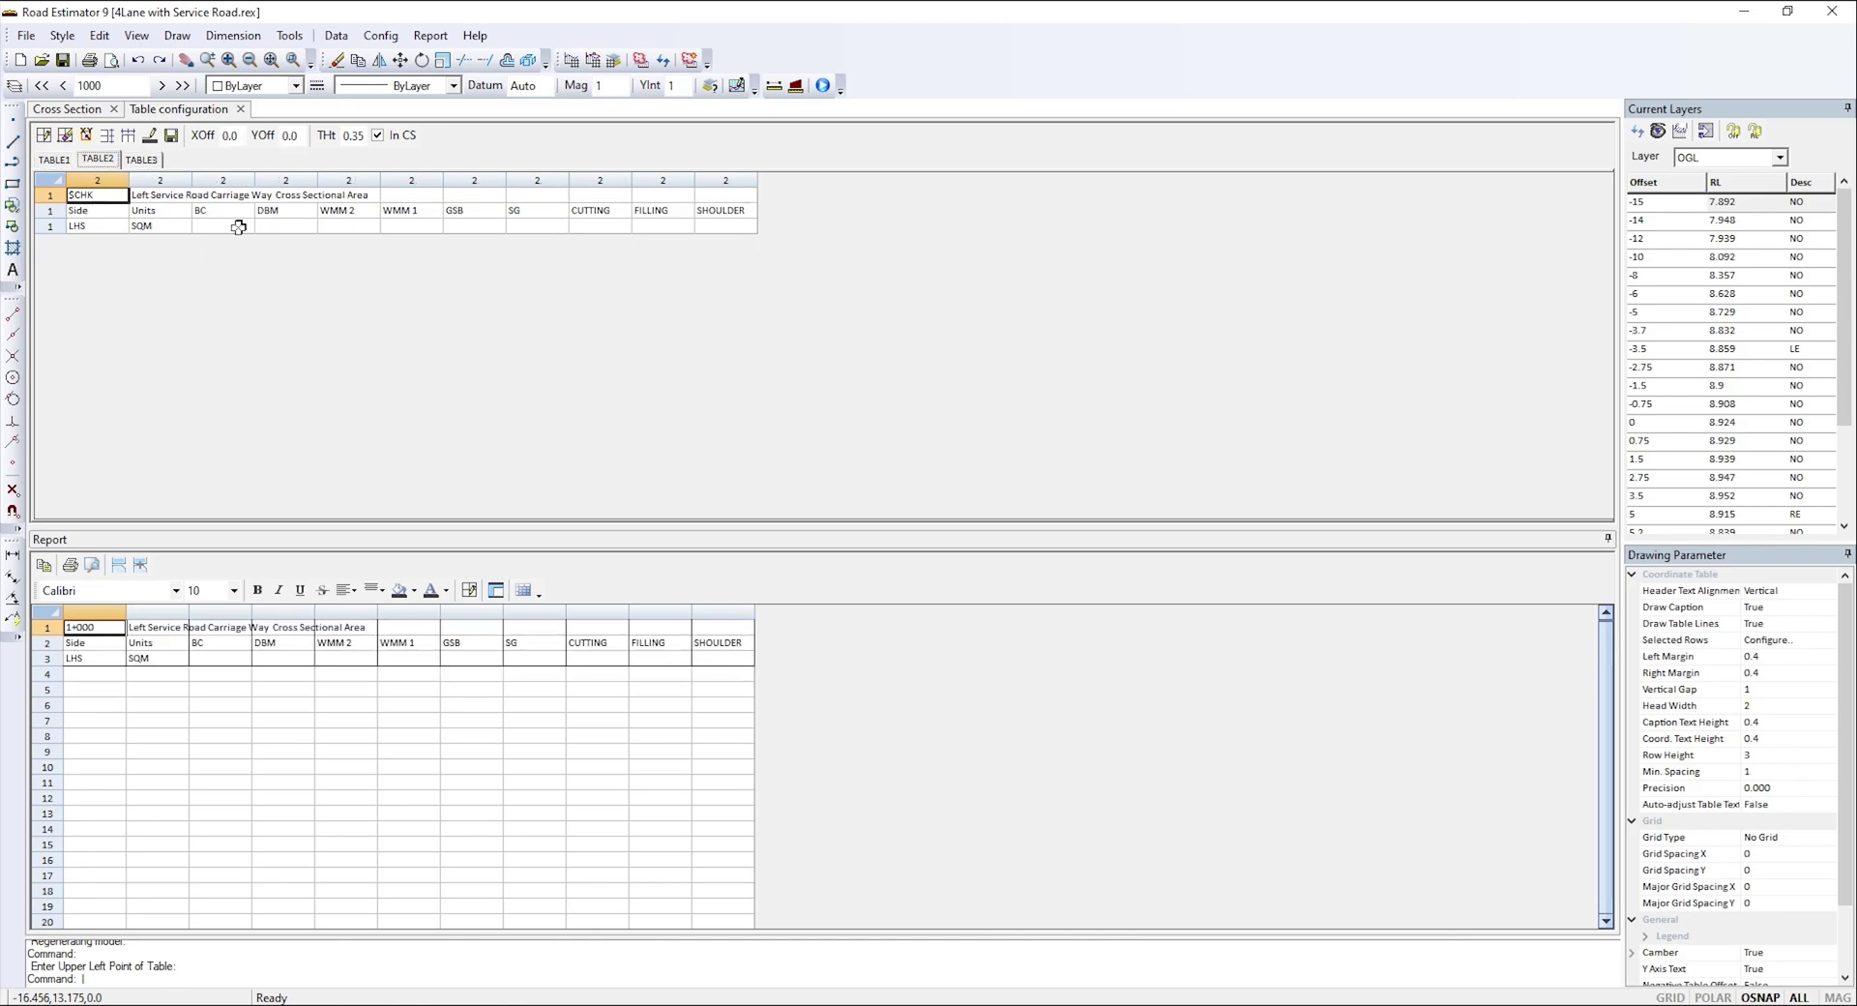
click(87, 225)
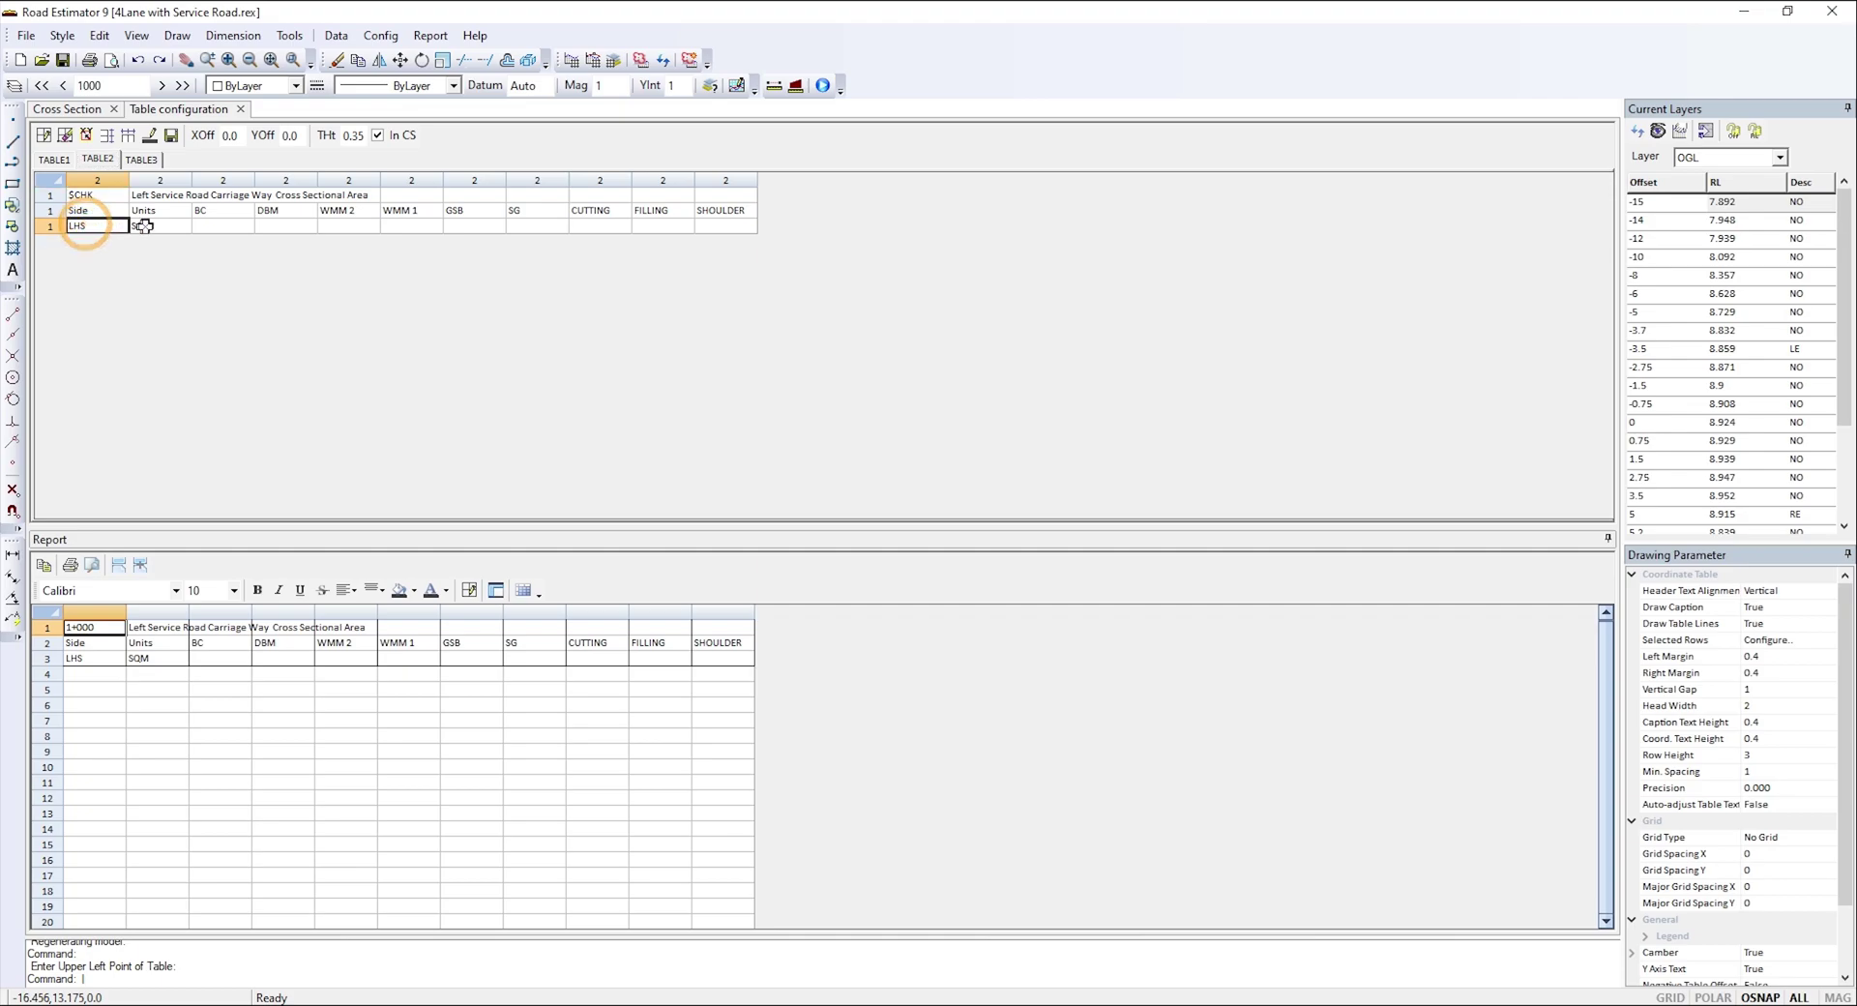
click(222, 225)
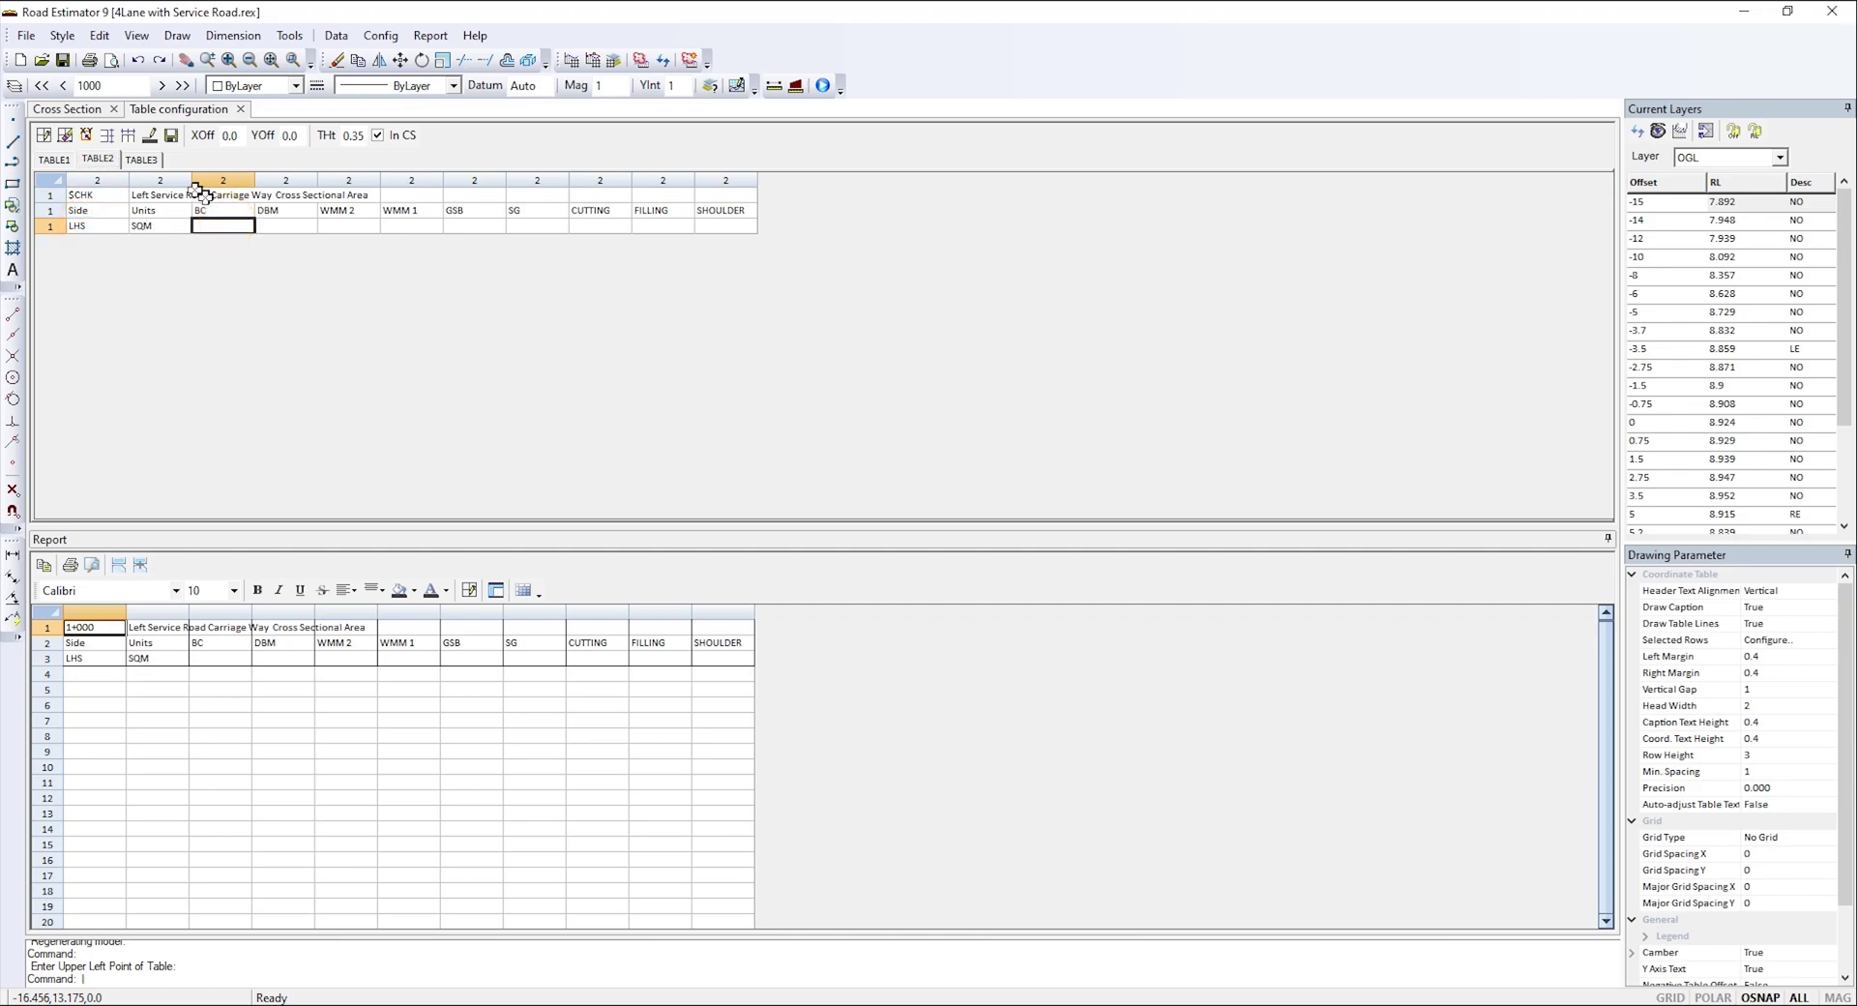
click(150, 161)
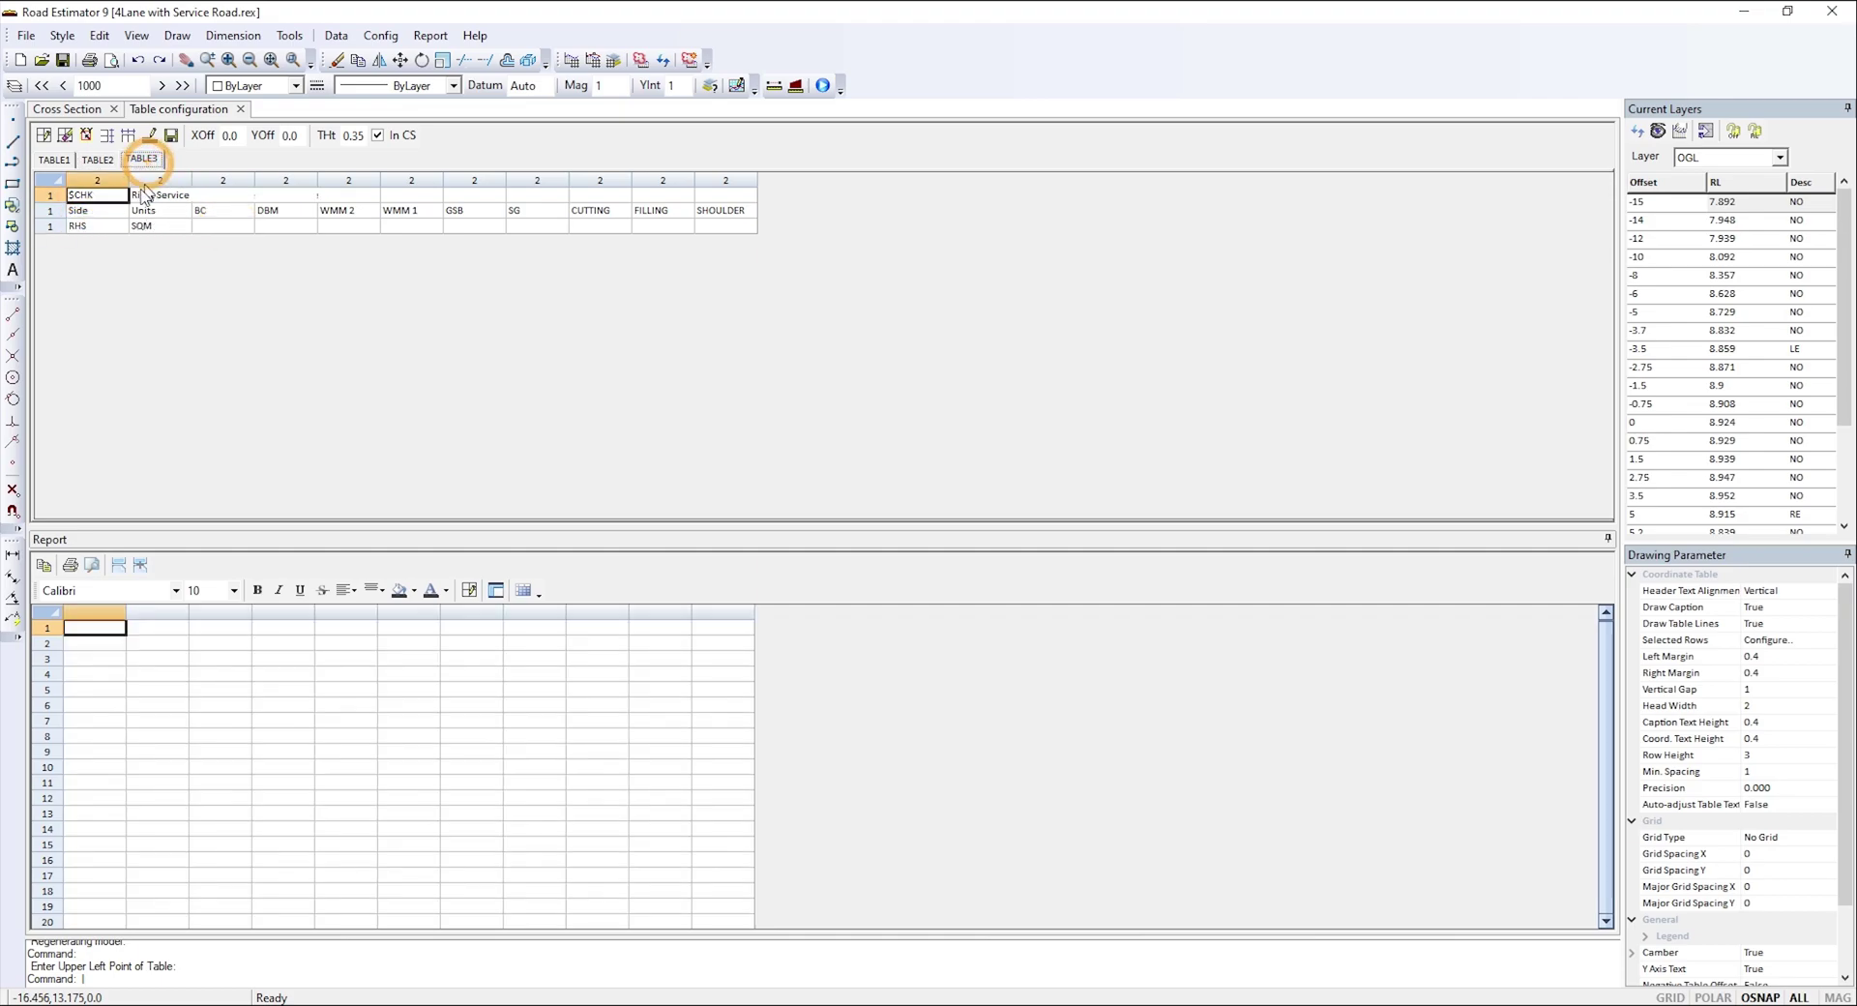
click(101, 161)
click(215, 223)
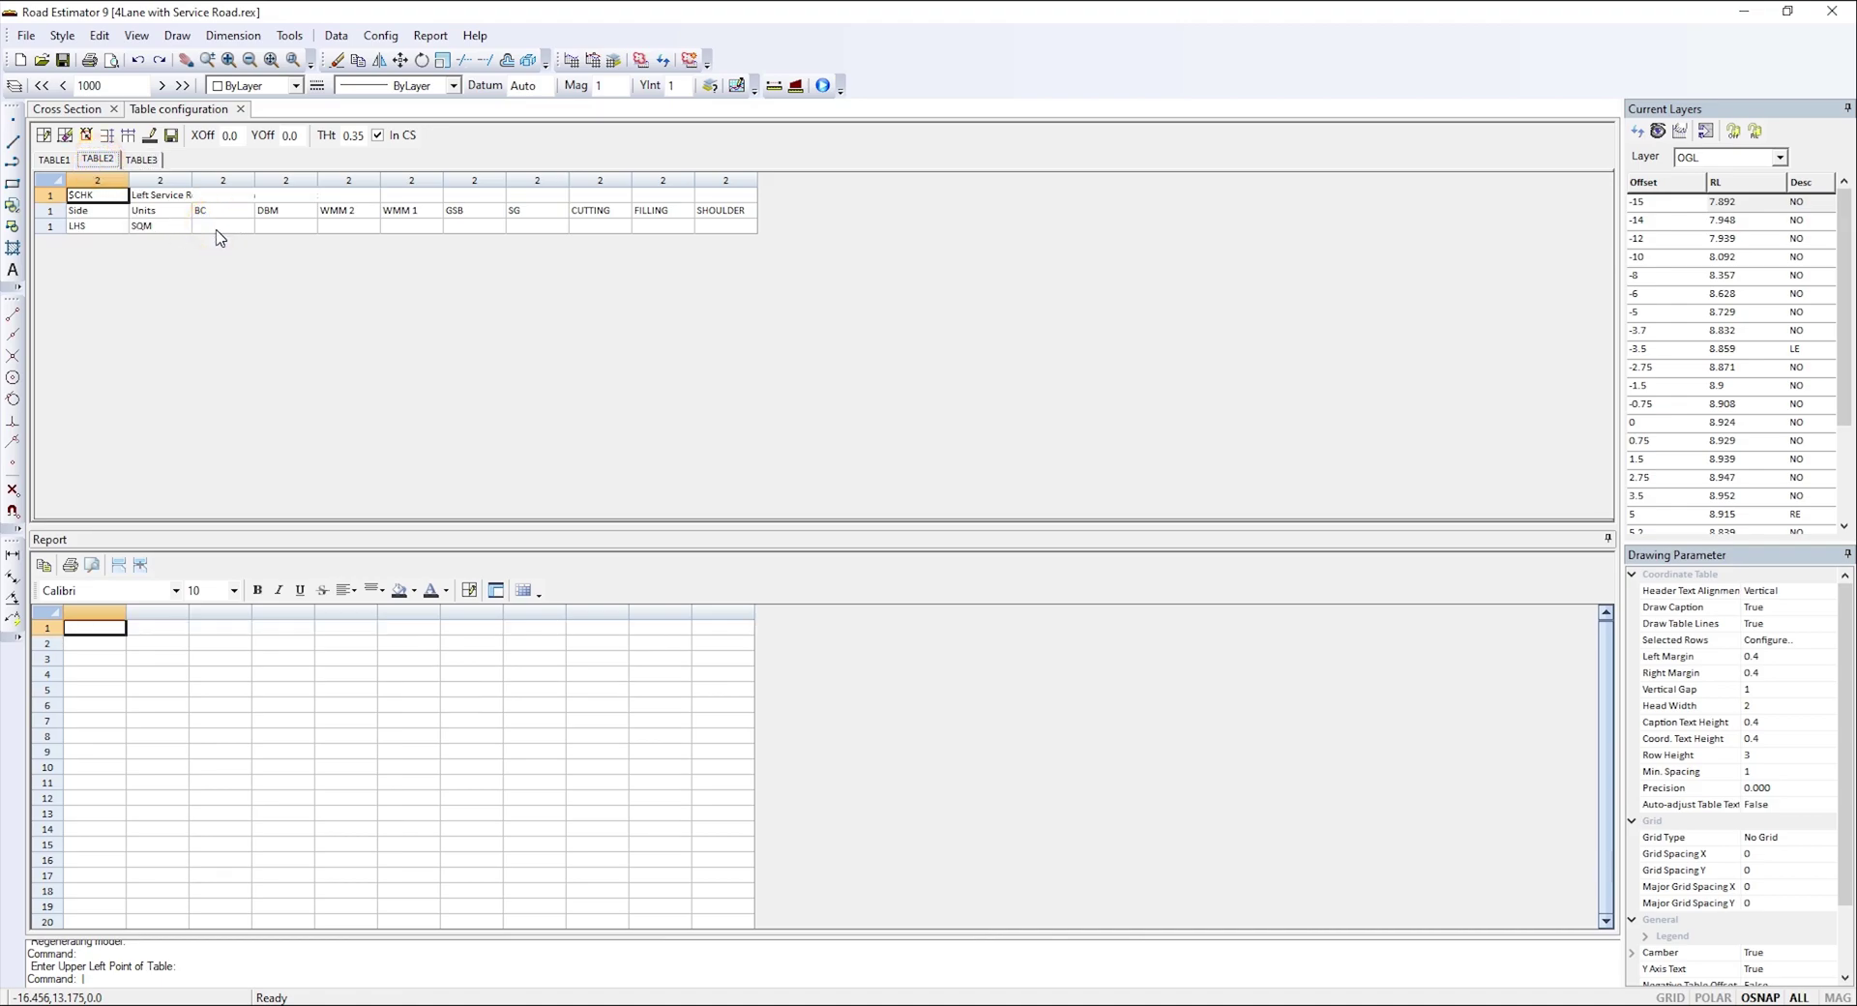
- Assign the design layer area variables $2:1:BC and $2:1:DBM to the LHS row's BC and DBM cells in the left service road table
click(221, 225)
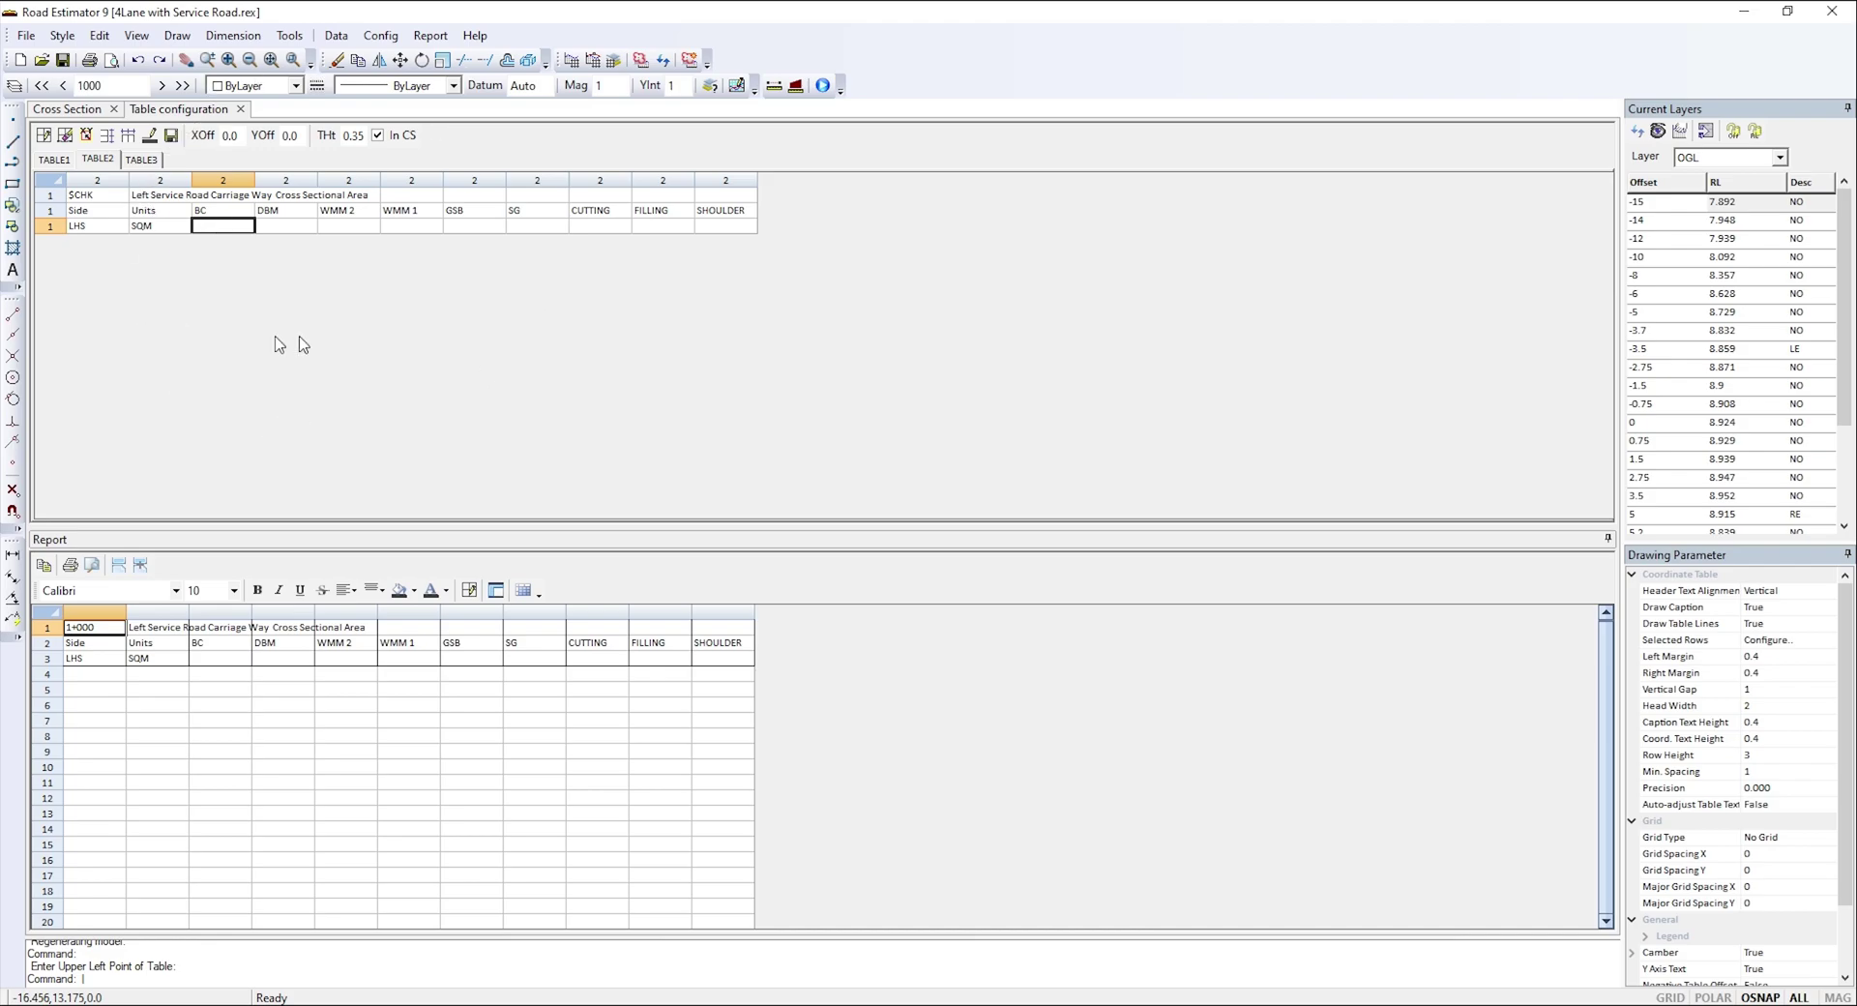
double_click(219, 226)
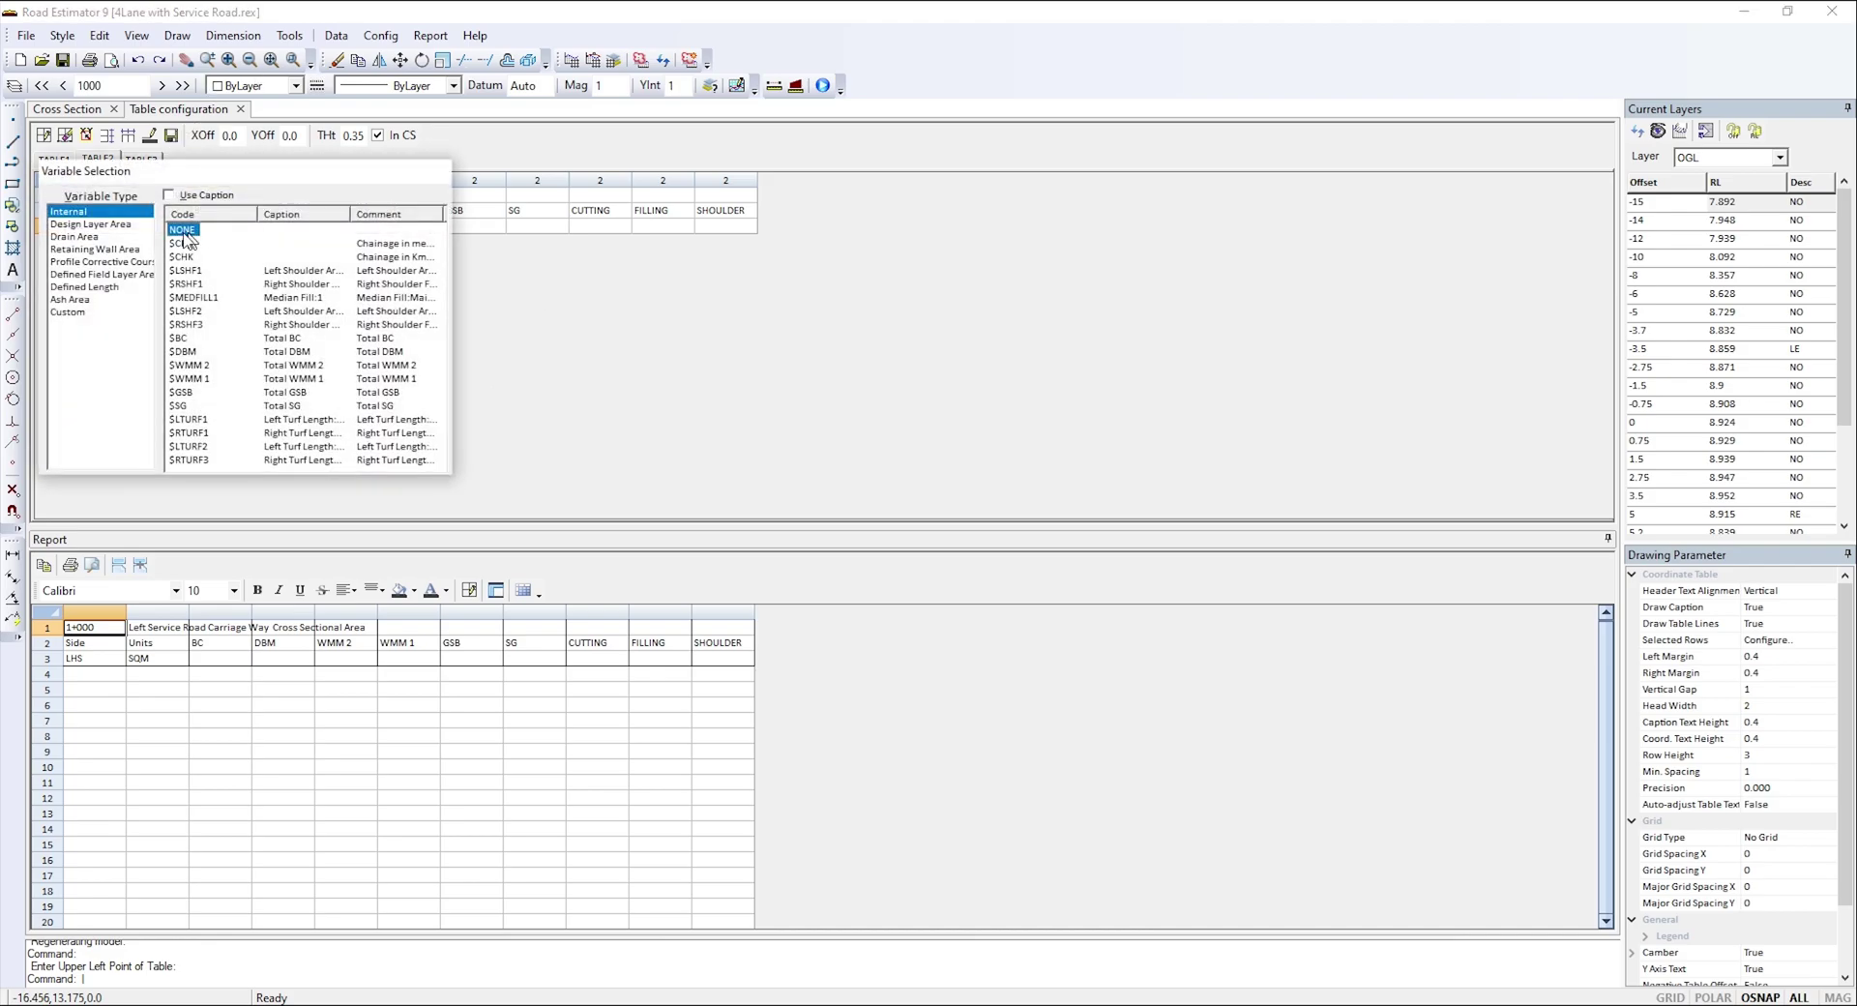
click(96, 225)
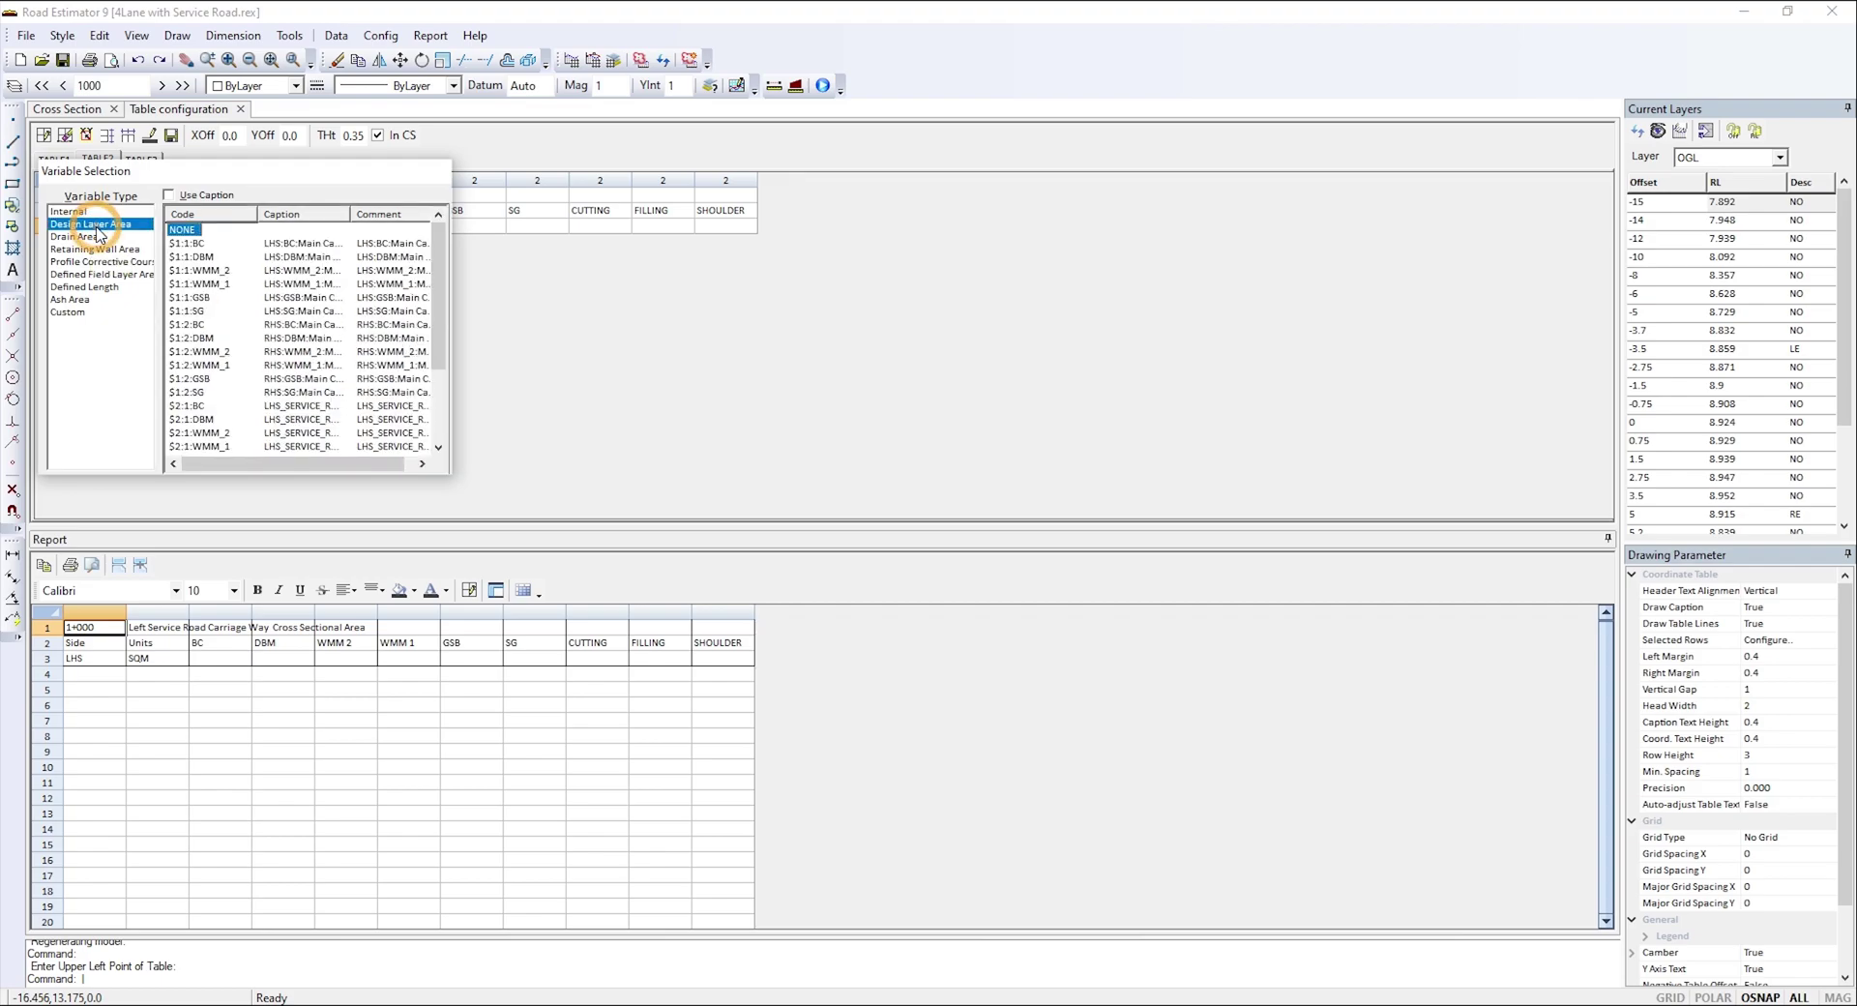
double_click(199, 406)
double_click(287, 228)
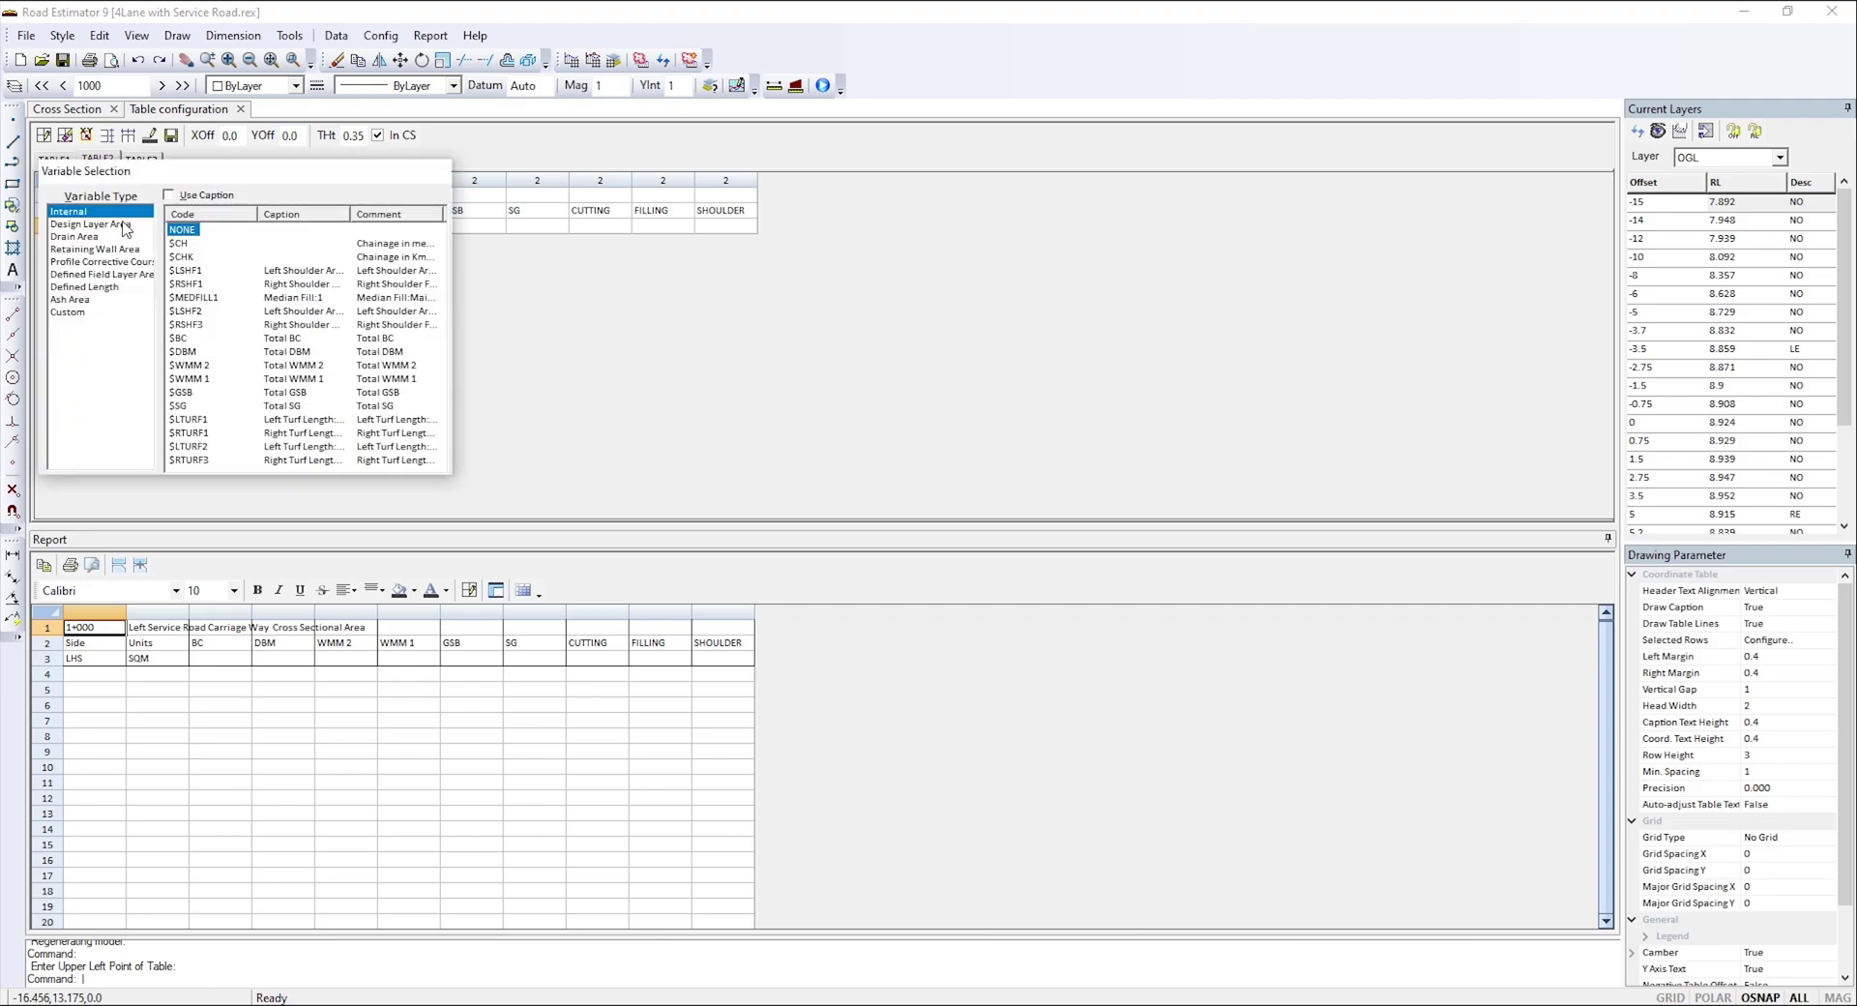
click(121, 225)
double_click(196, 417)
- Assign $2:1:WMM_2 and $2:1:WMM_1 to the LHS row's WMM 2 and WMM 1 cells
double_click(349, 228)
click(107, 224)
double_click(201, 433)
double_click(411, 228)
click(106, 224)
scroll(193, 367, down, 1)
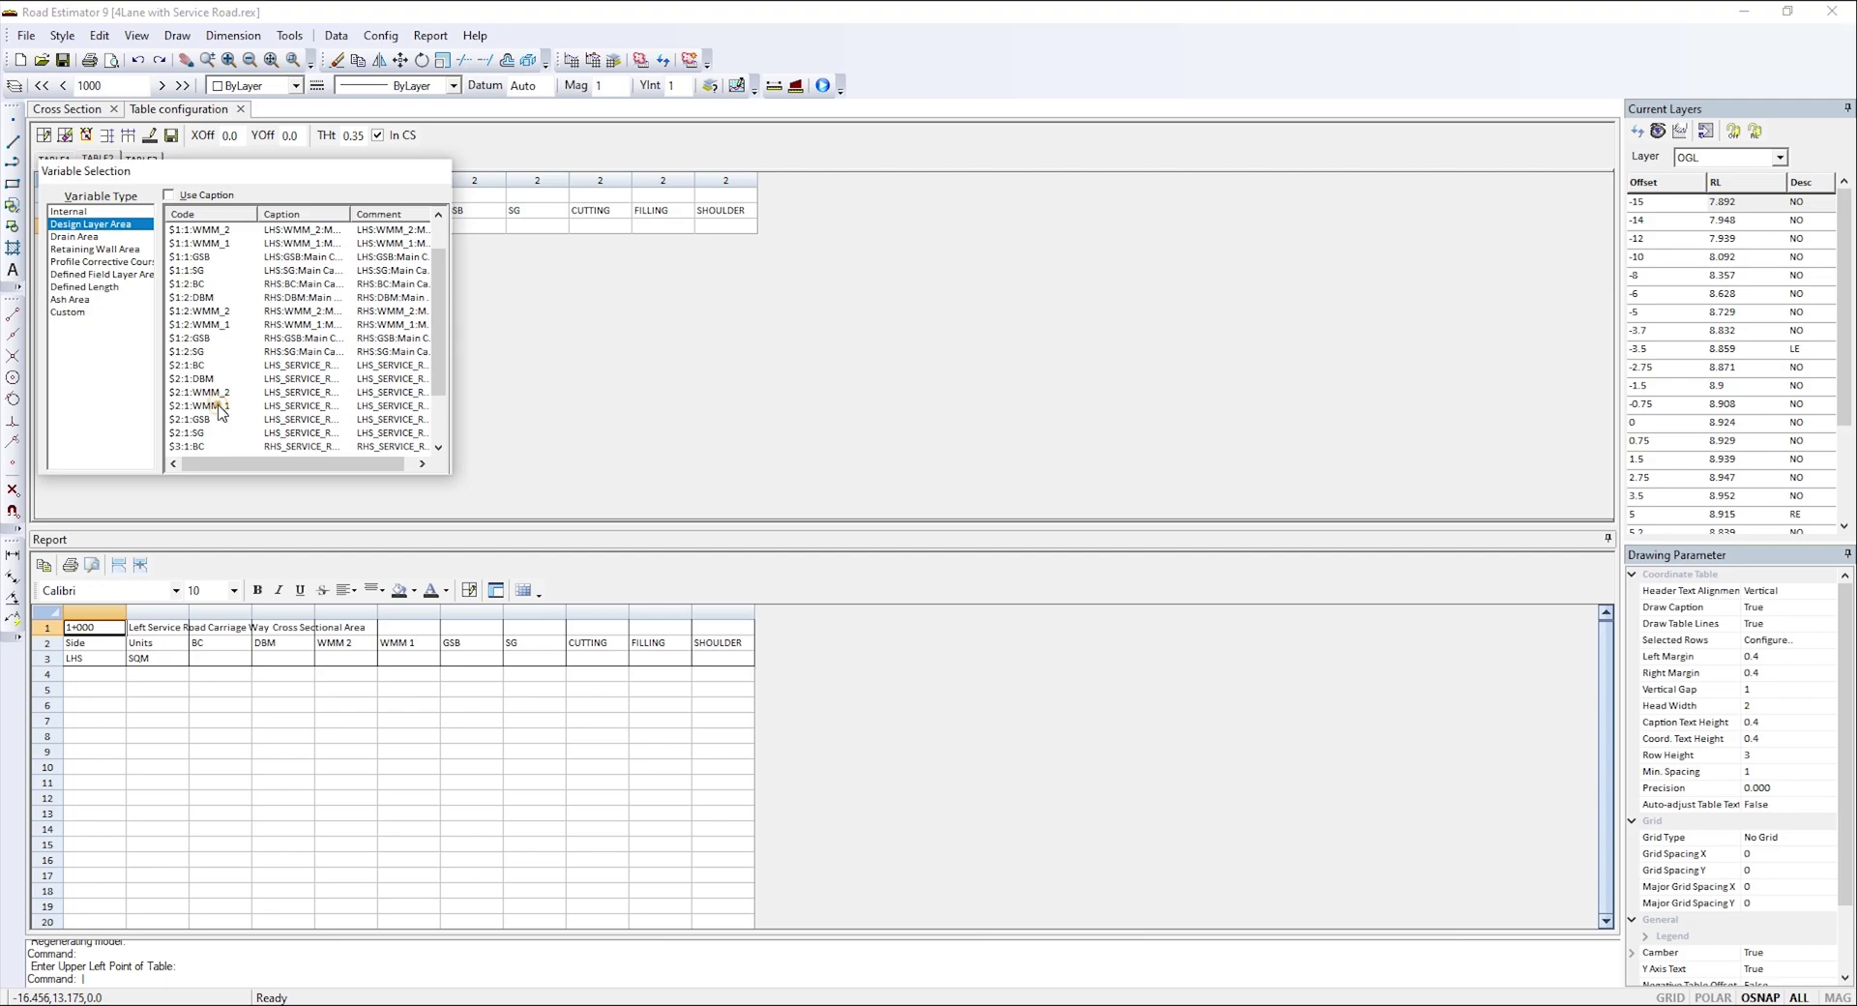
double_click(218, 406)
- Assign the design layer area variables $2:1:GSB and $2:1:SG to the LHS row's GSB and SG cells
double_click(476, 228)
click(108, 224)
scroll(205, 406, down, 3)
double_click(205, 432)
double_click(480, 227)
click(111, 225)
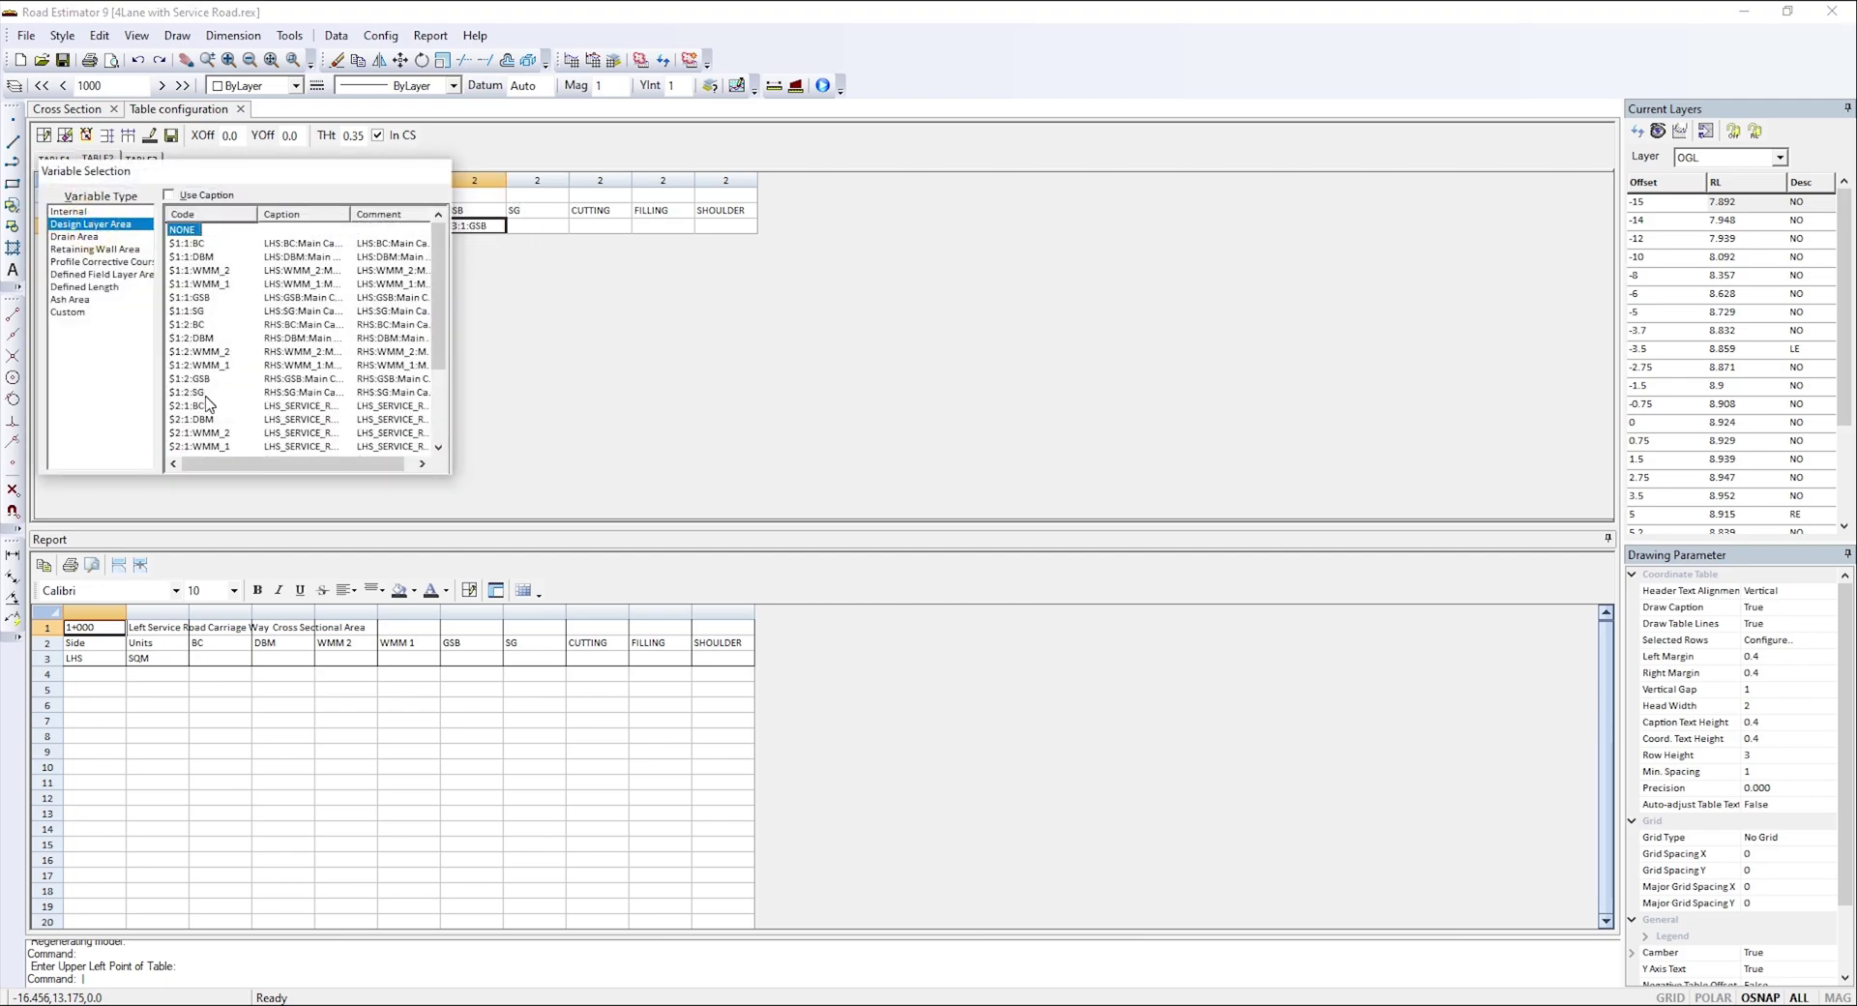
scroll(207, 404, down, 3)
double_click(203, 419)
double_click(536, 226)
click(110, 225)
scroll(207, 435, down, 3)
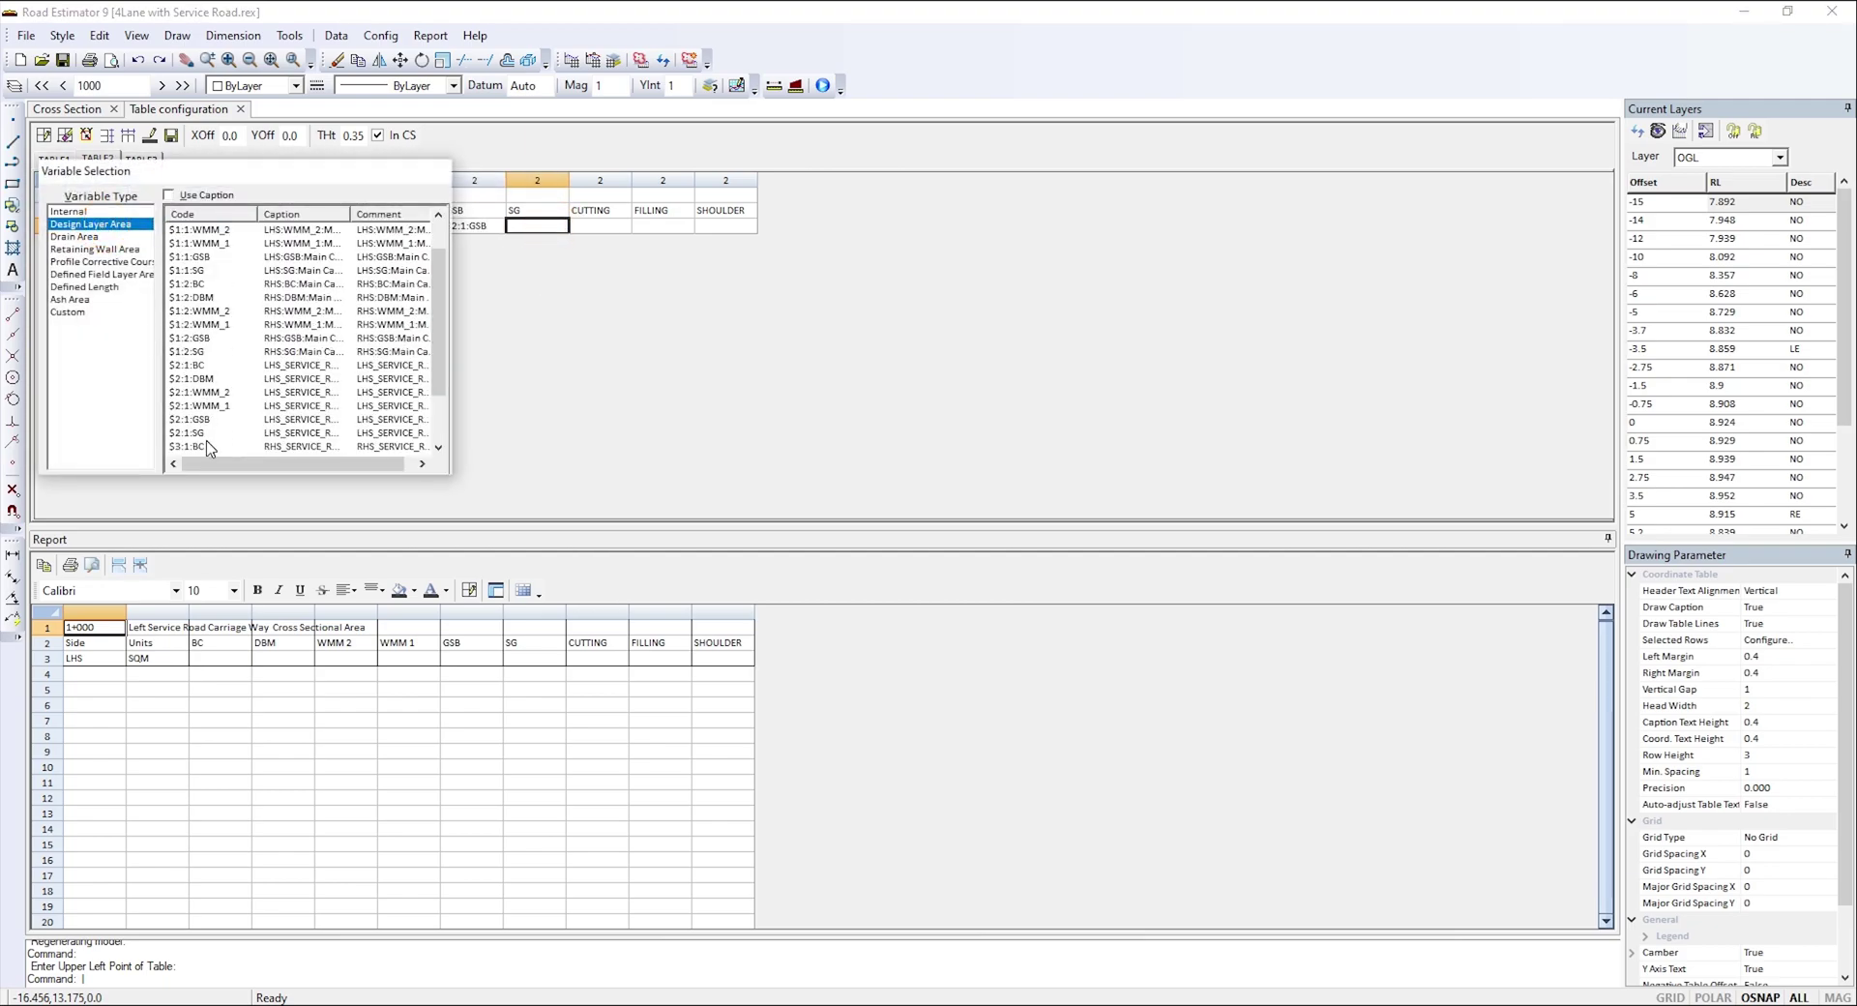
double_click(198, 433)
- Fill the LHS row's CUTTING, FILLING and SHOULDER cells with $LHS_S_CUT, $LHS_S_FILL and $LSHF2
click(600, 225)
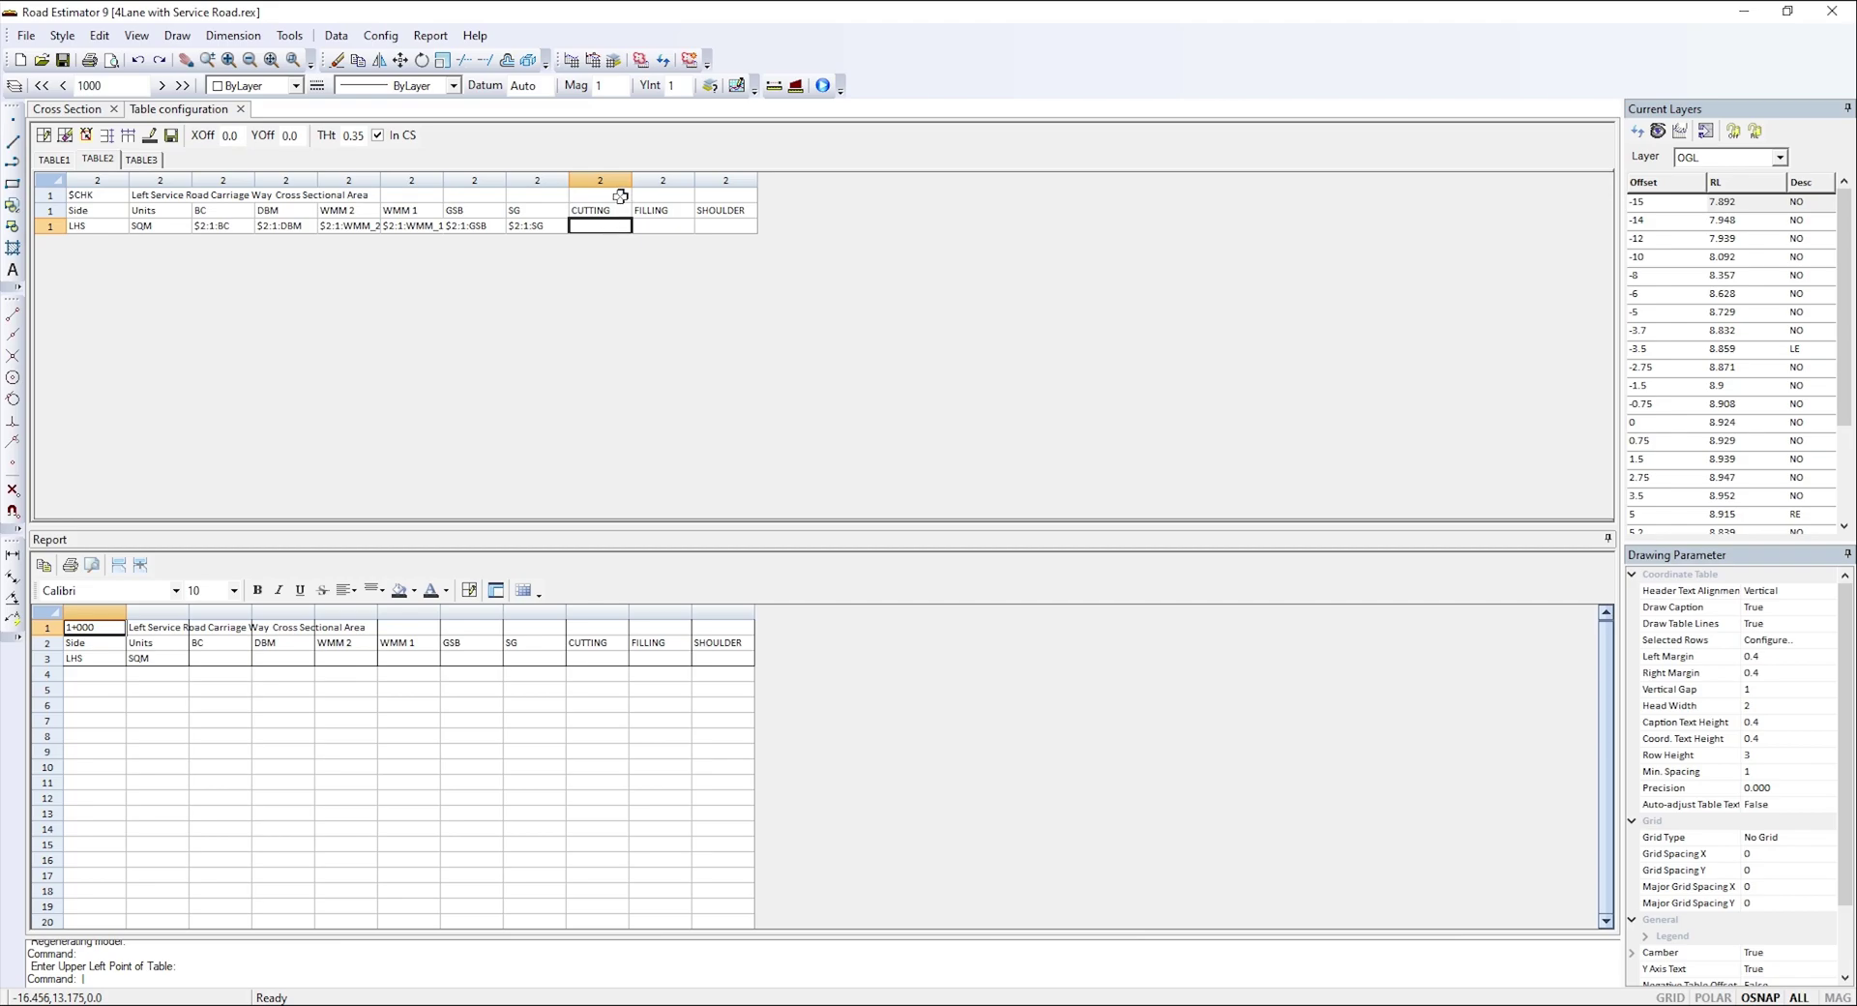
double_click(621, 226)
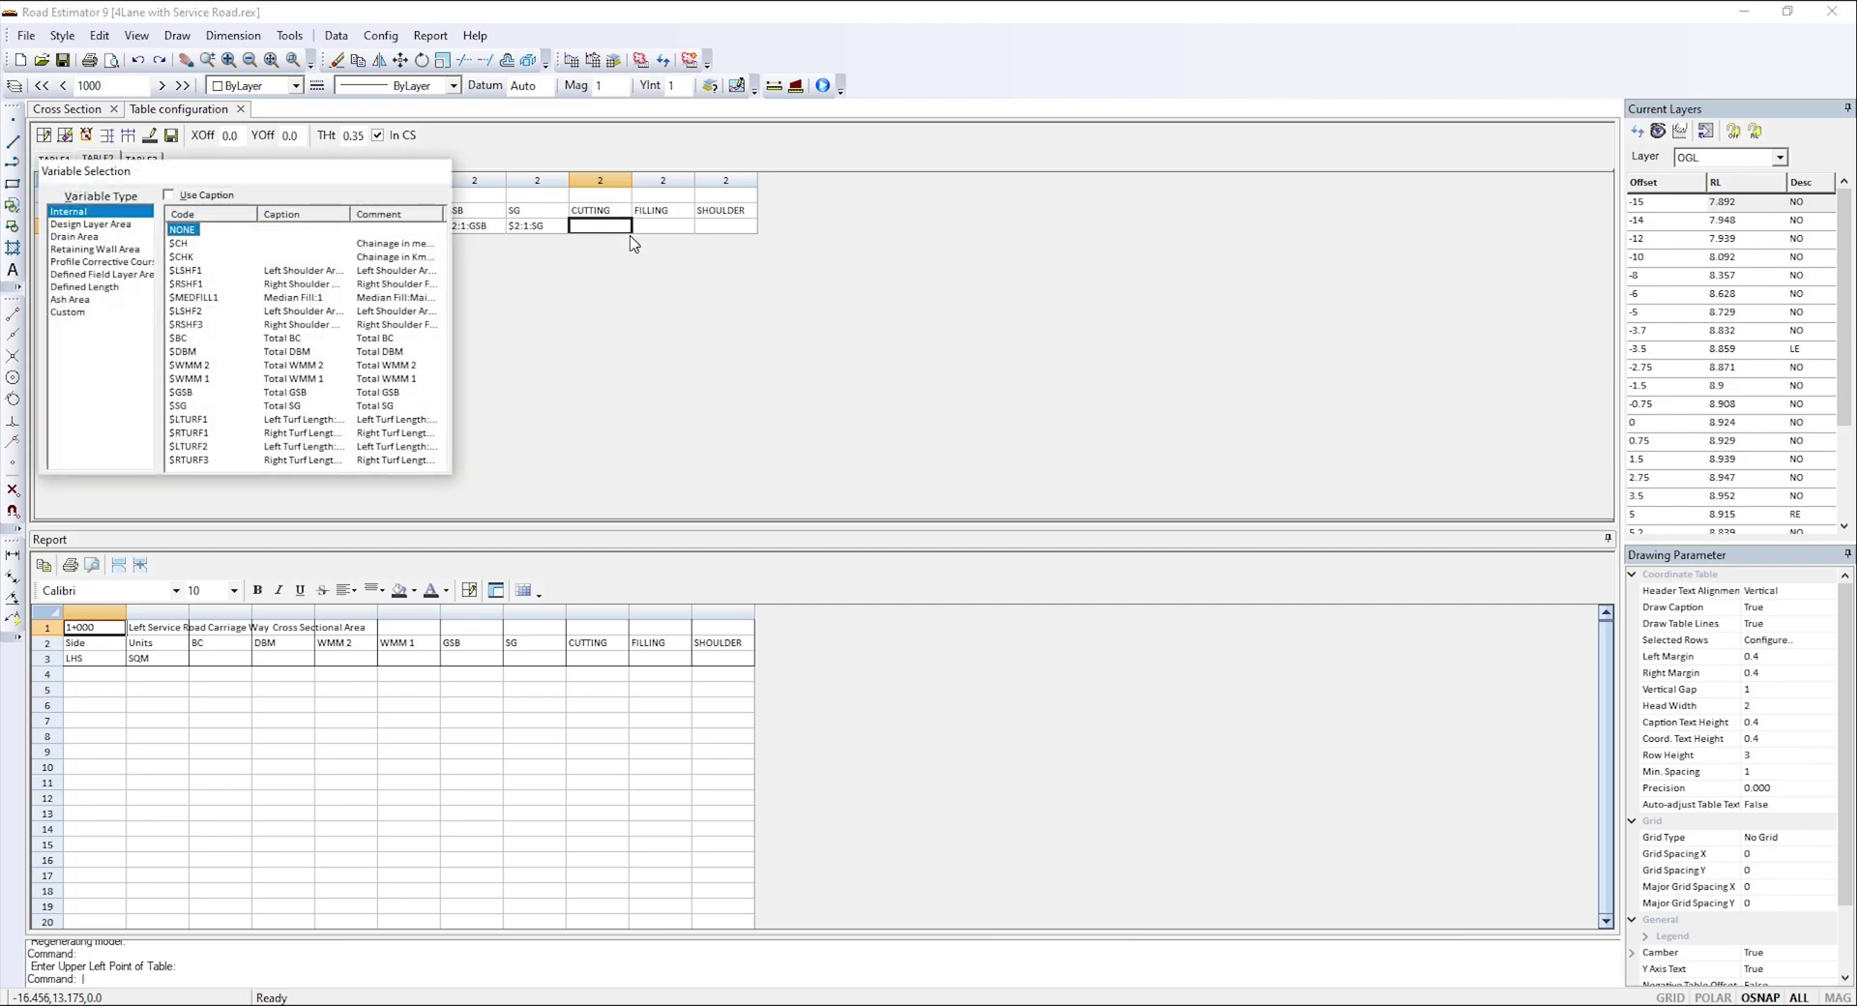
click(97, 275)
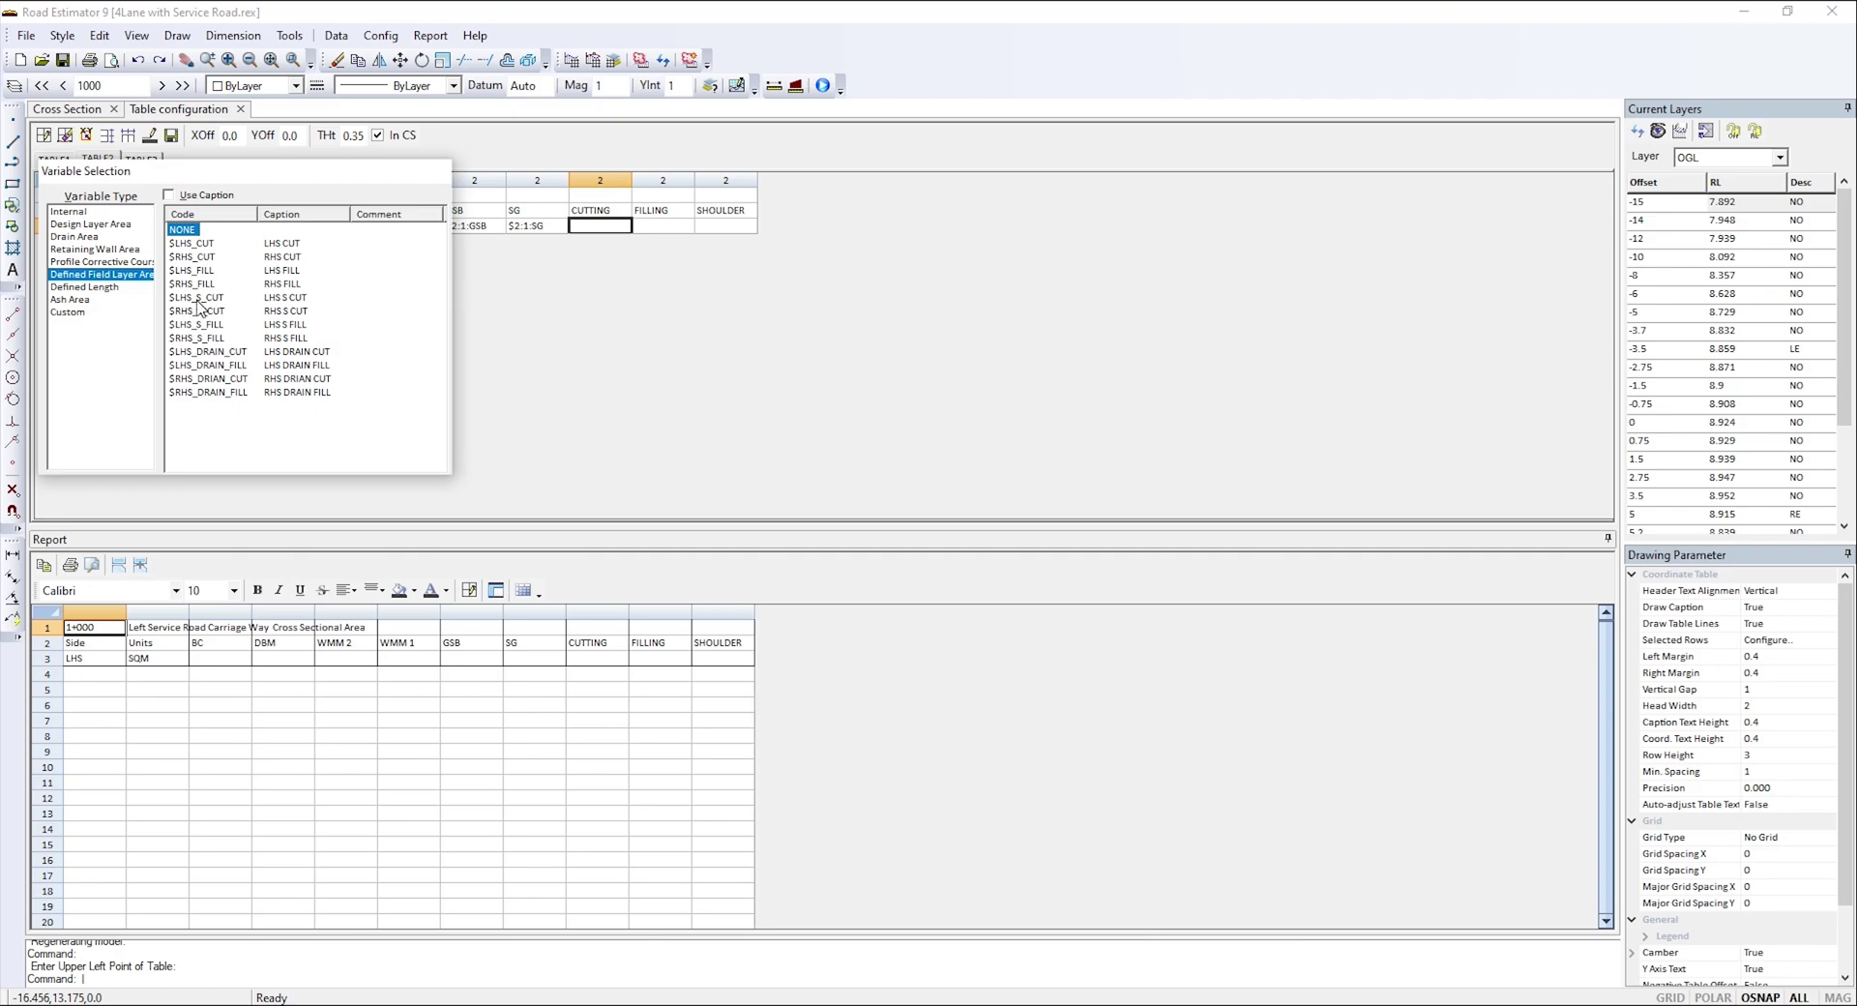
double_click(204, 298)
double_click(677, 223)
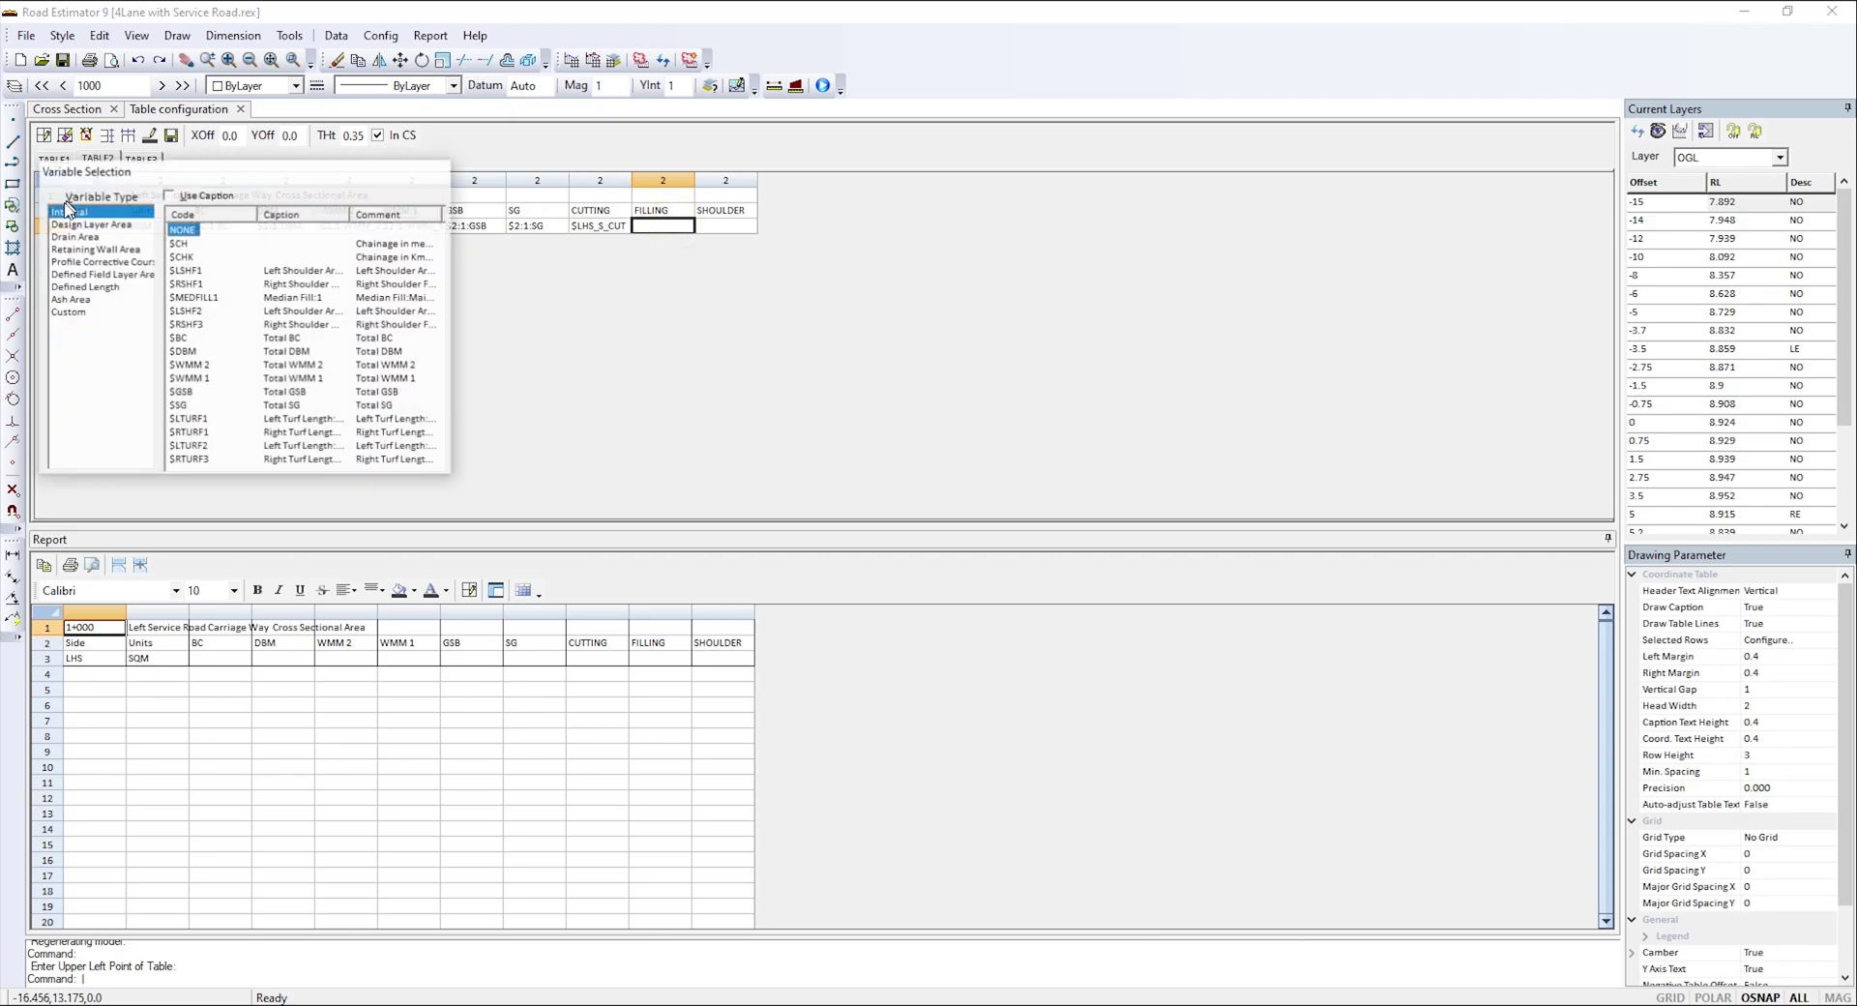
click(92, 274)
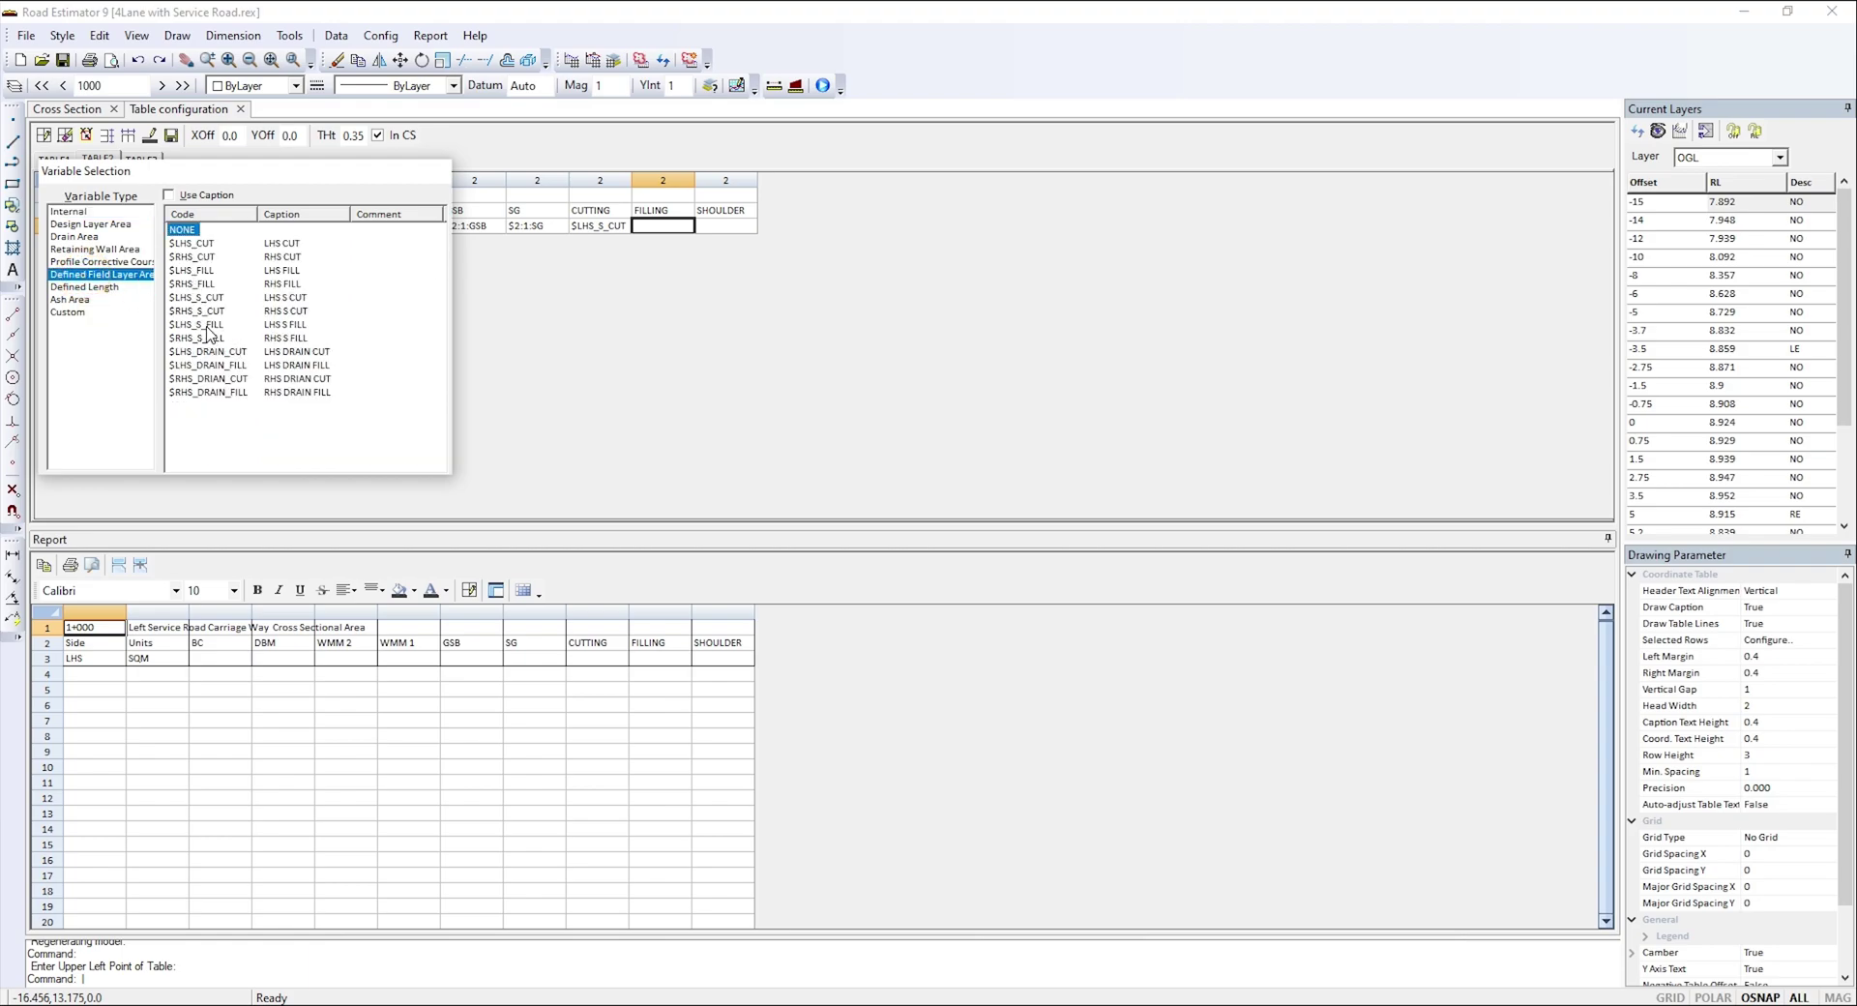
double_click(207, 326)
double_click(715, 226)
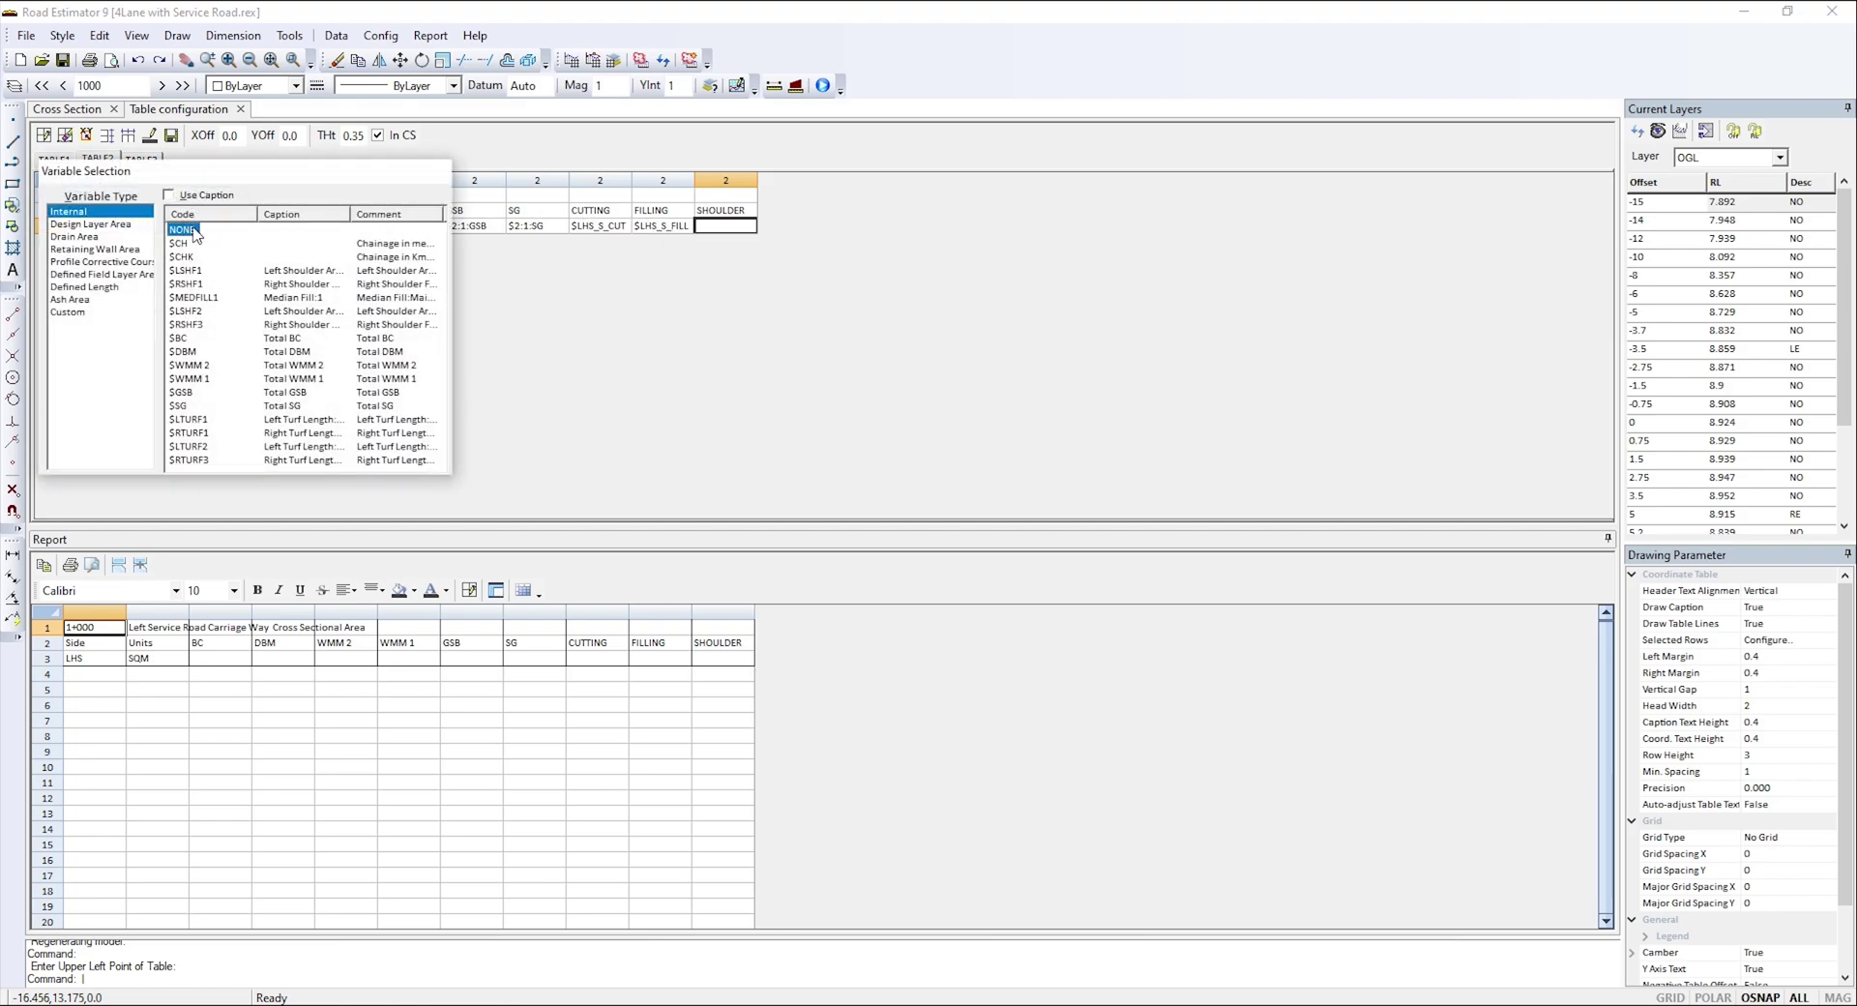
double_click(193, 311)
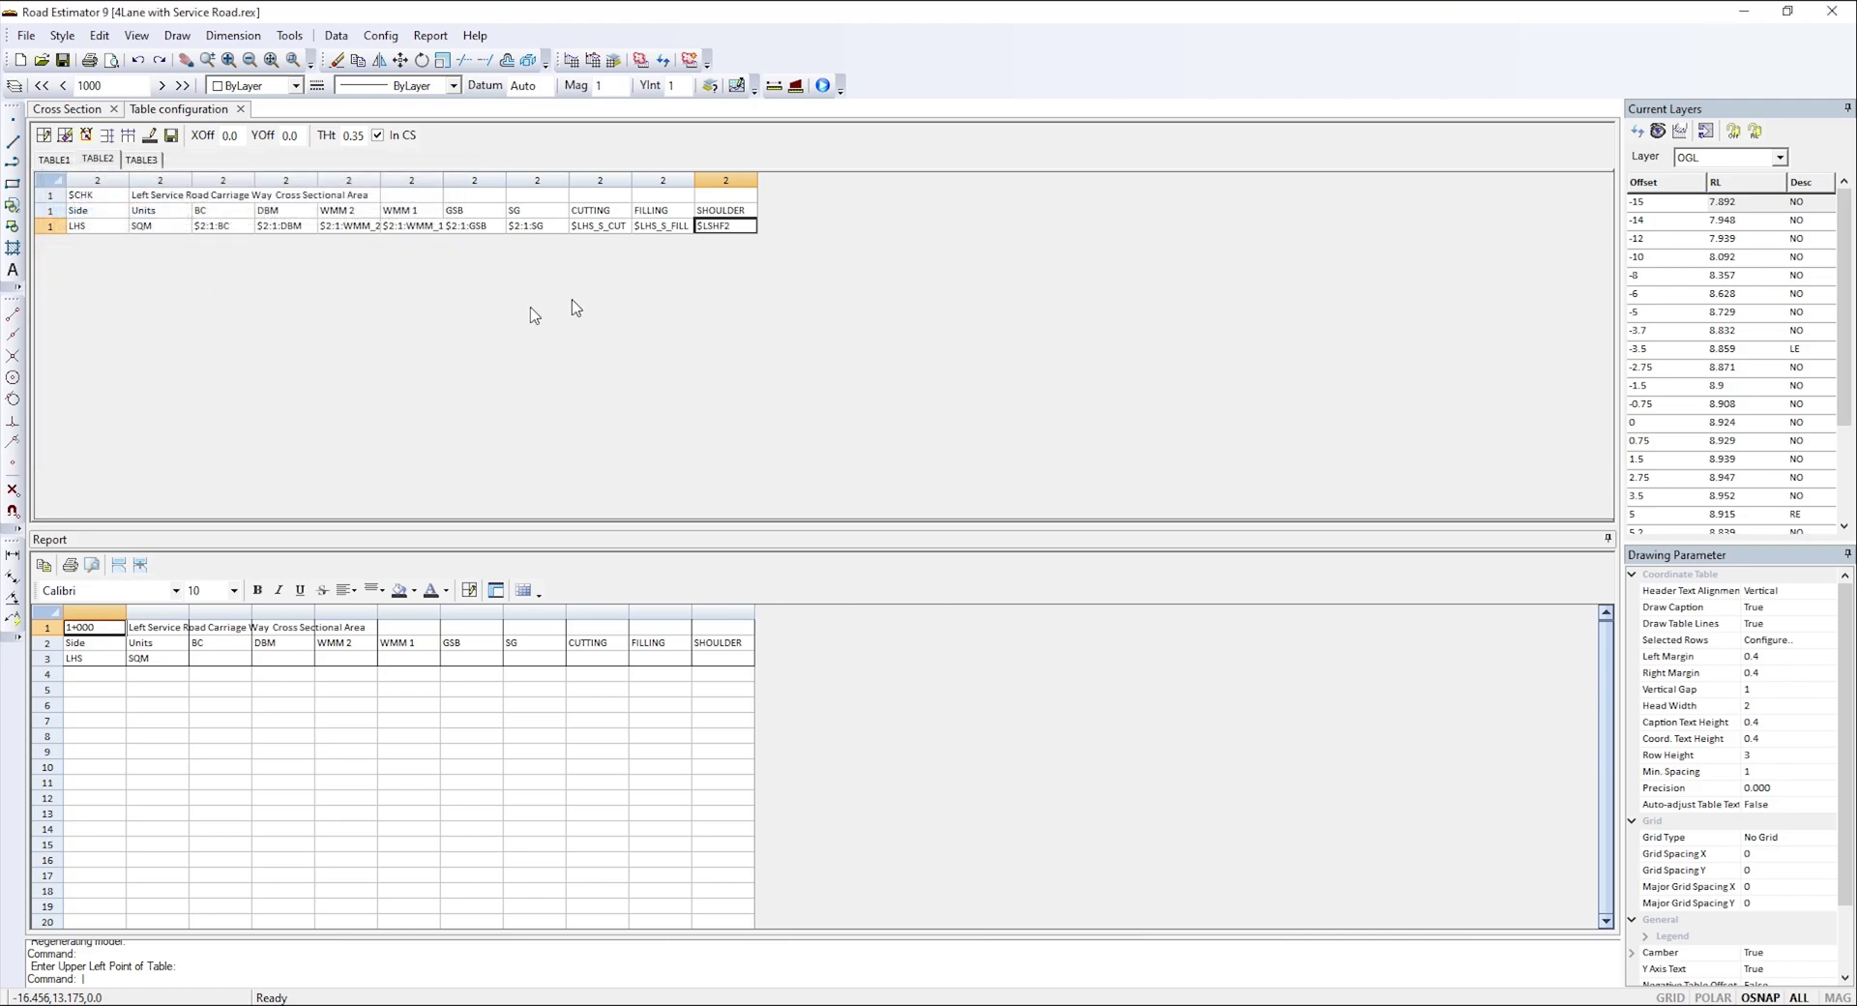
- Save the left service road table and place its upper left point at the main carriageway table's lower left corner
click(173, 137)
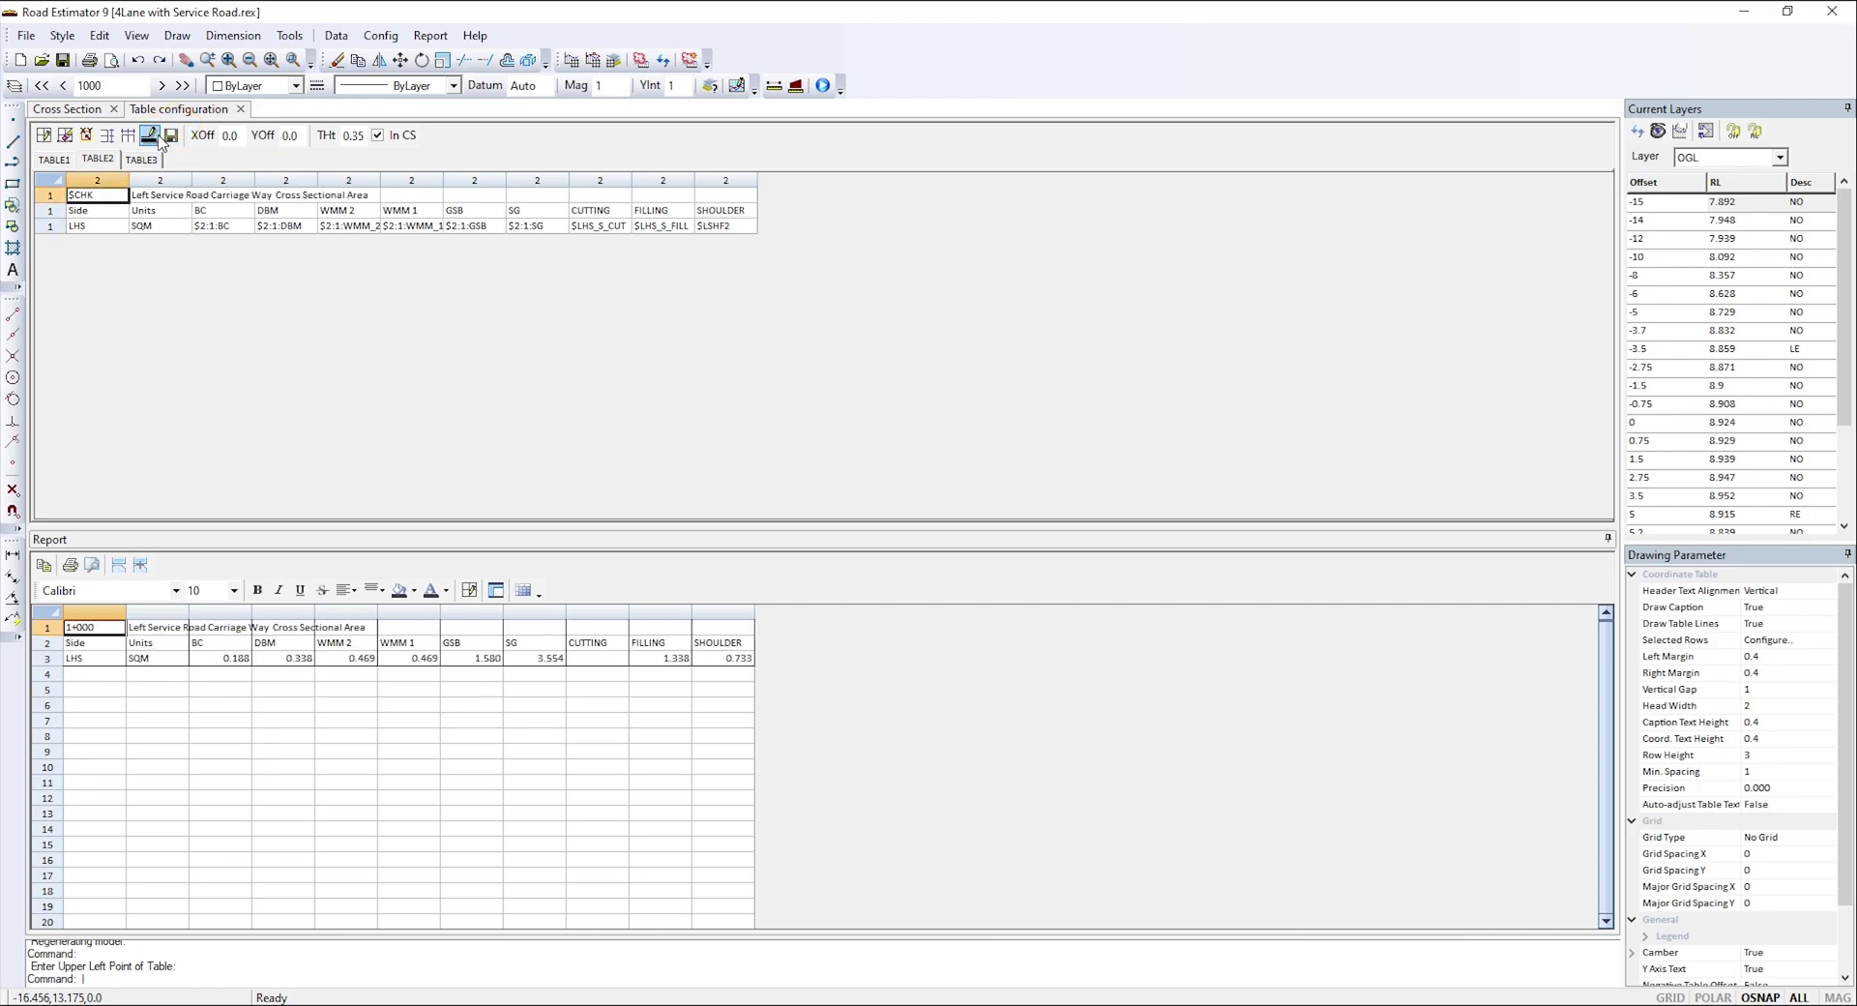
click(152, 137)
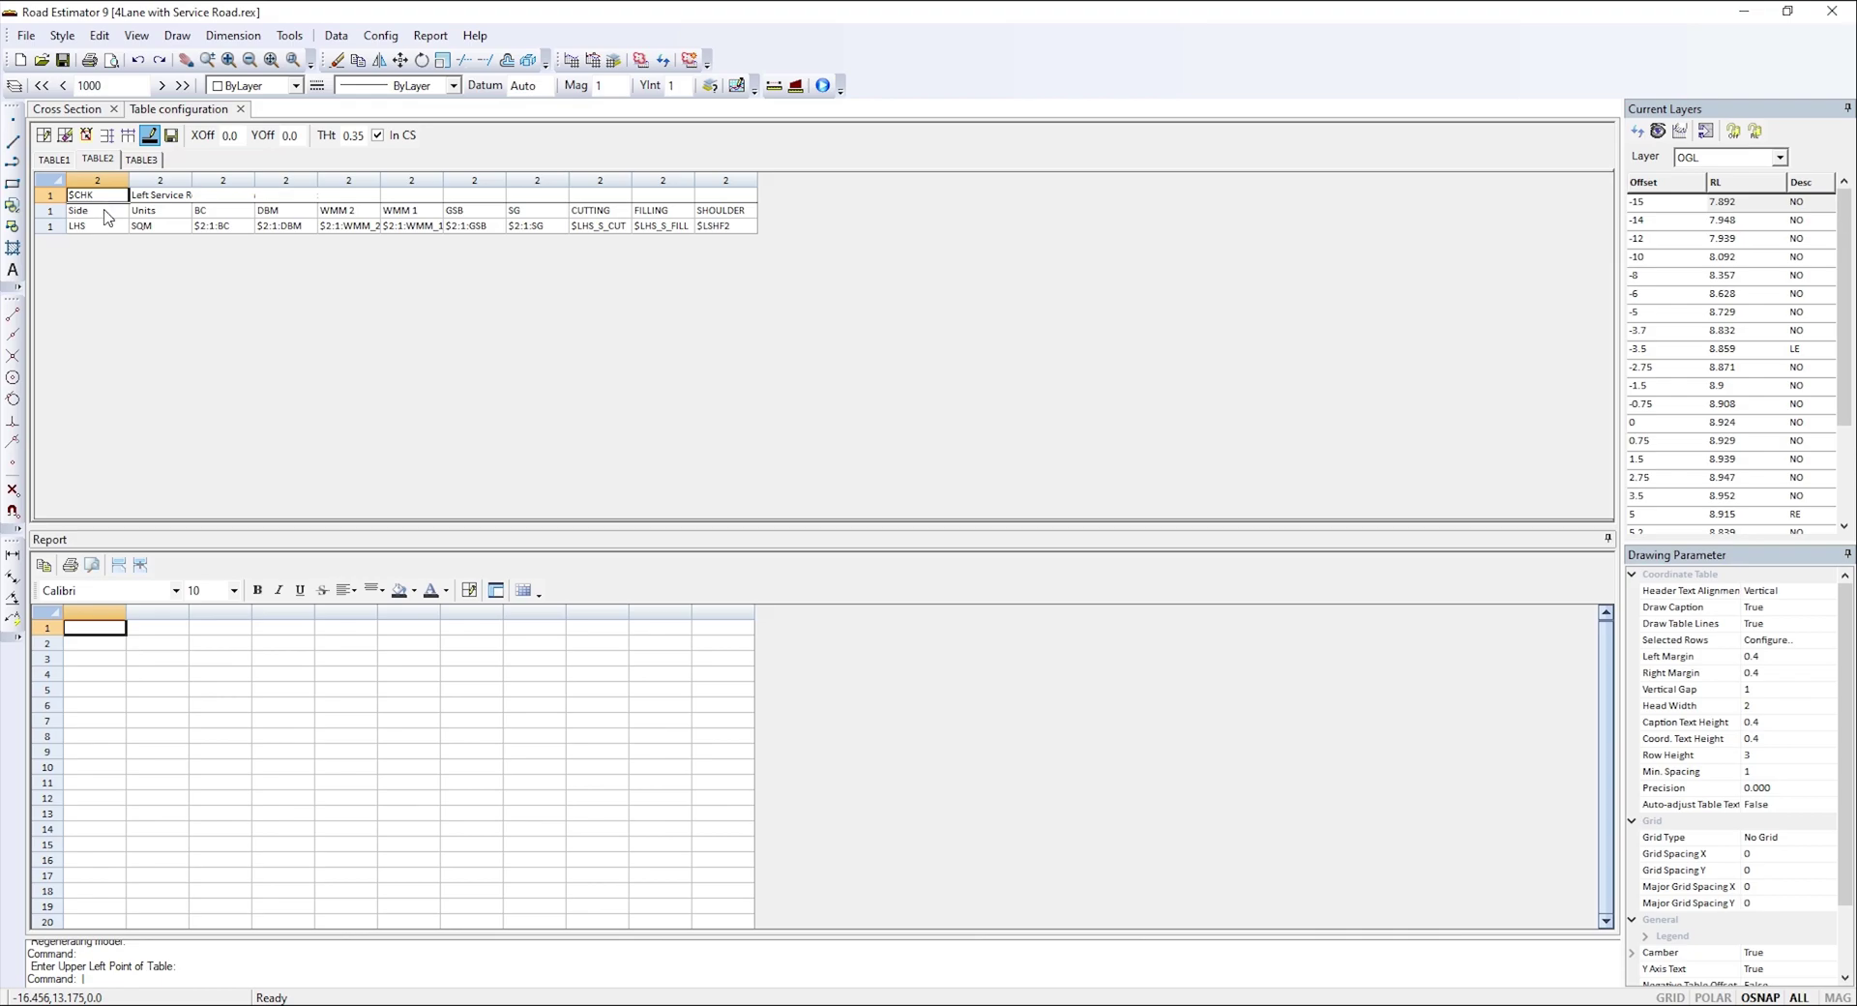
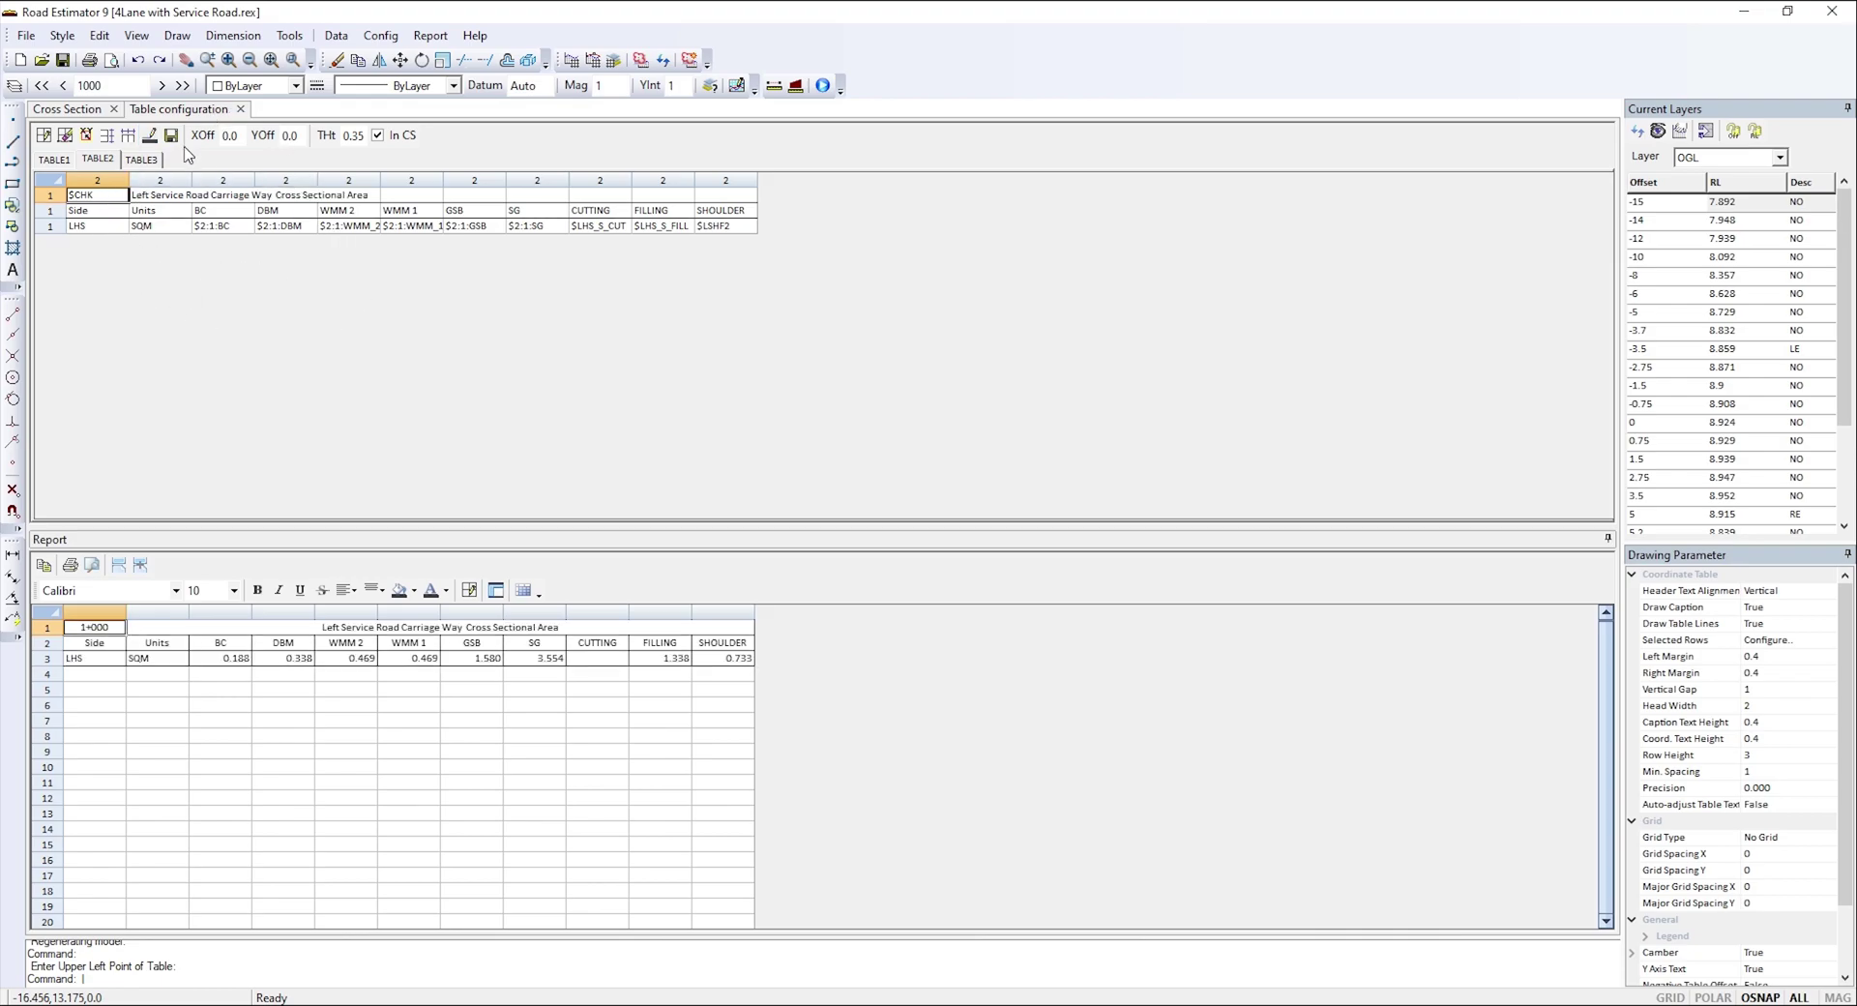
click(86, 135)
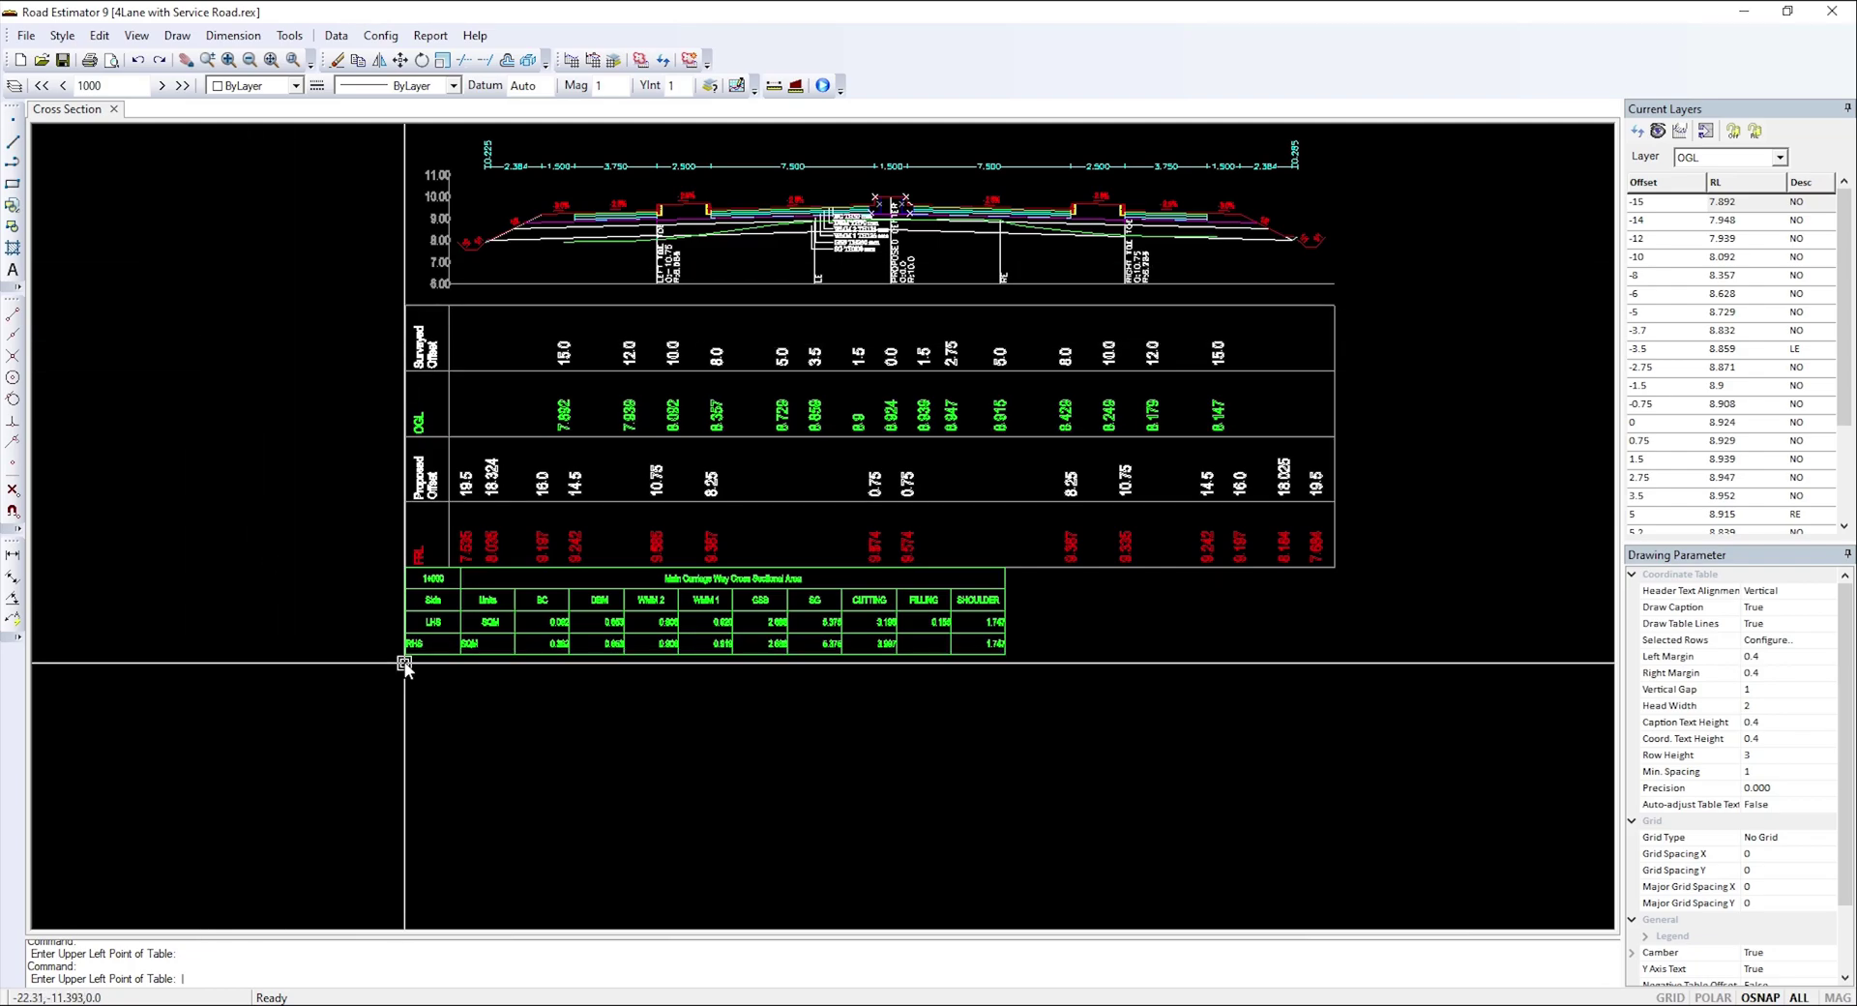
scroll(404, 658, up, 4)
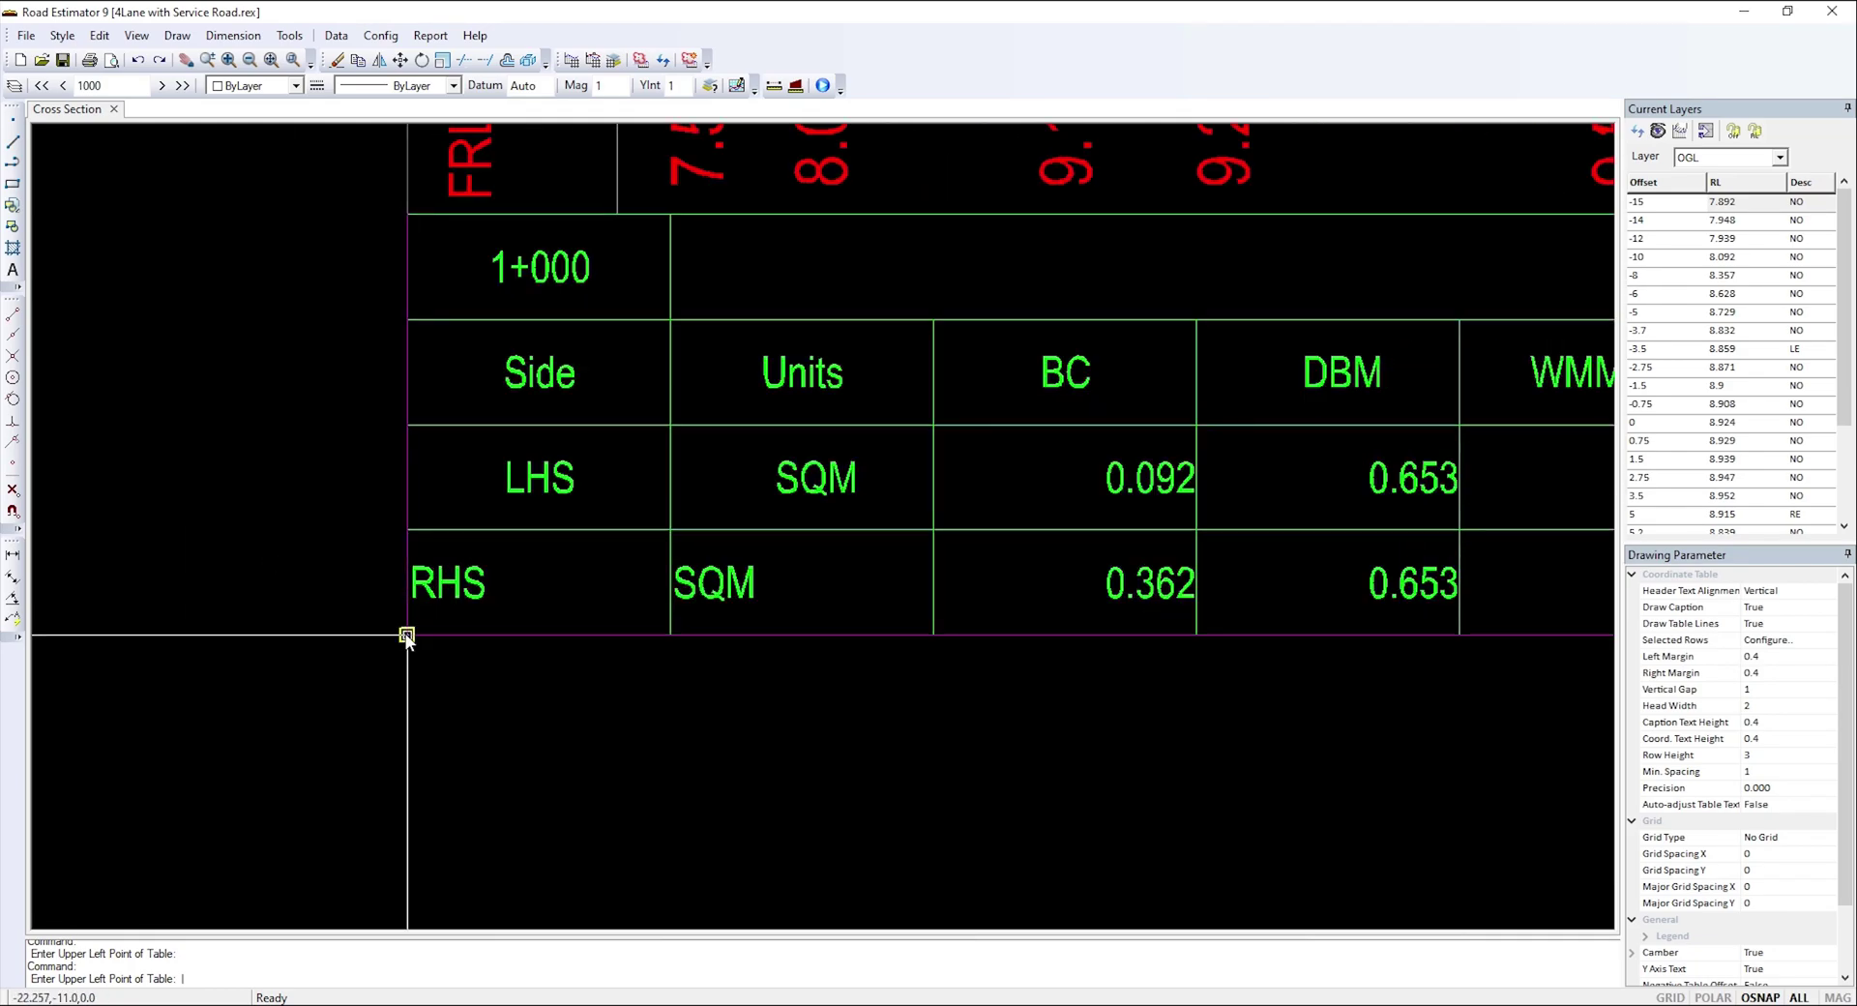
click(405, 639)
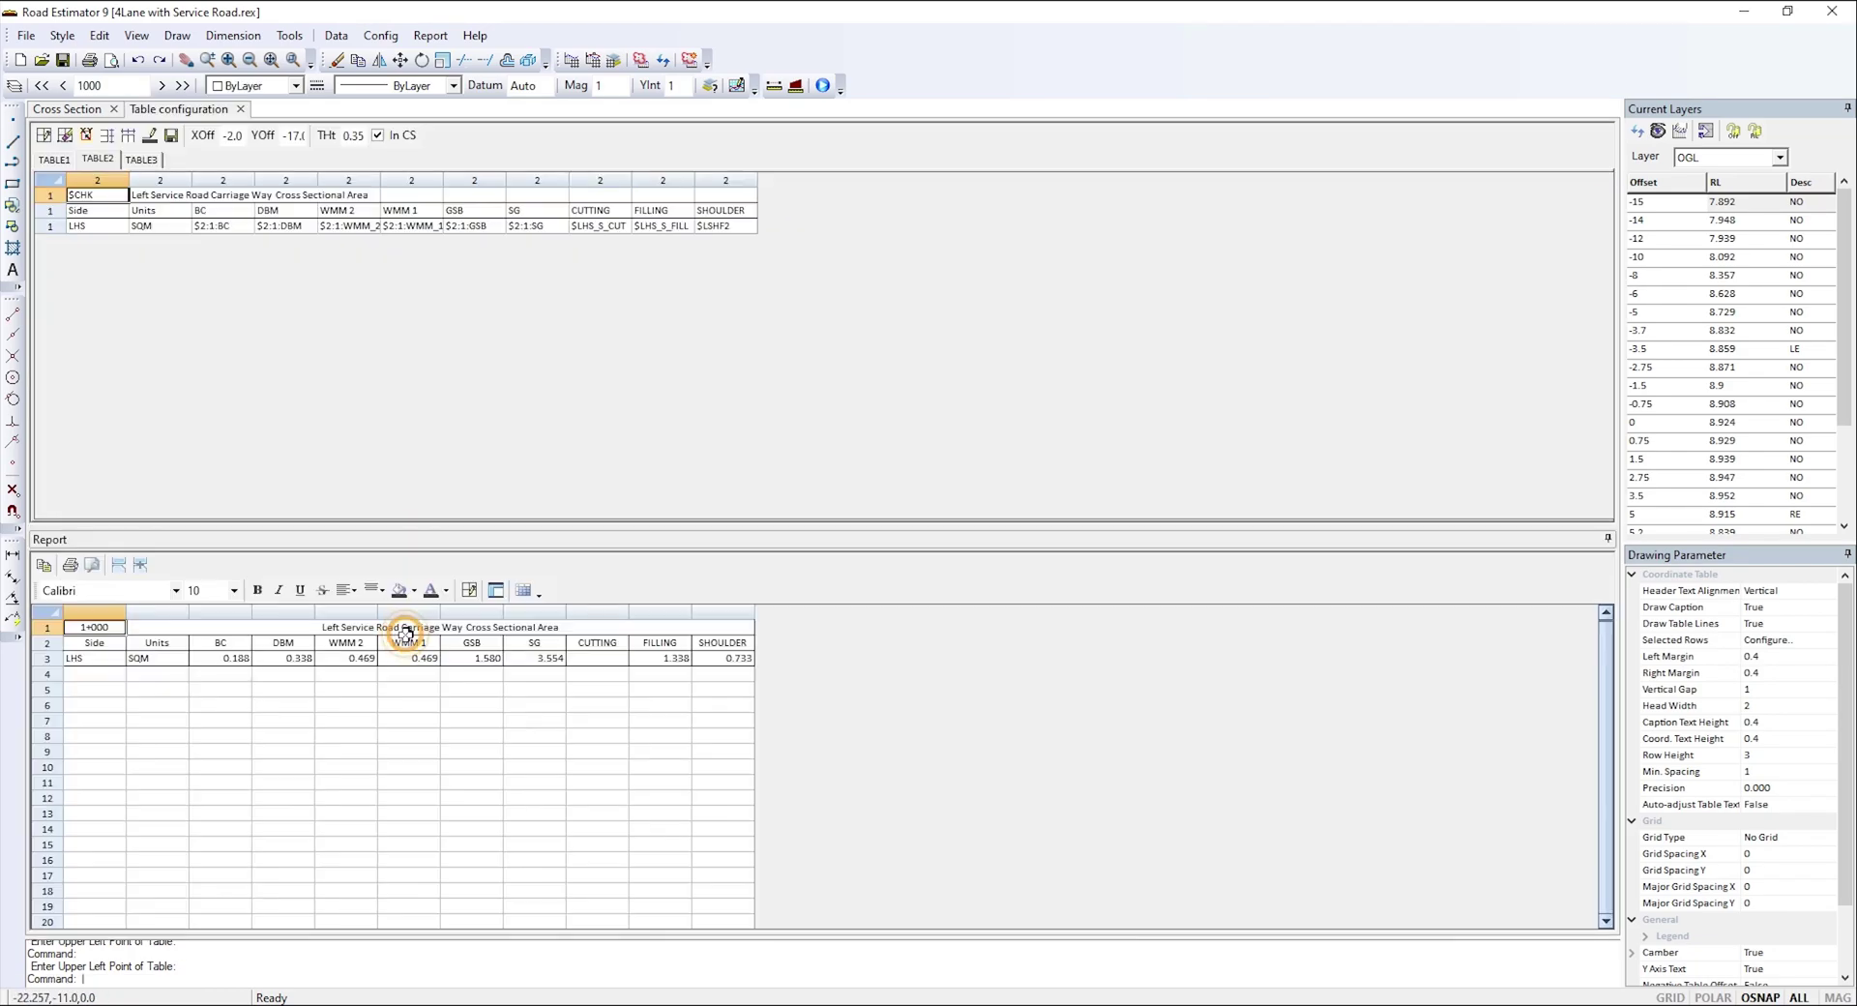
click(177, 142)
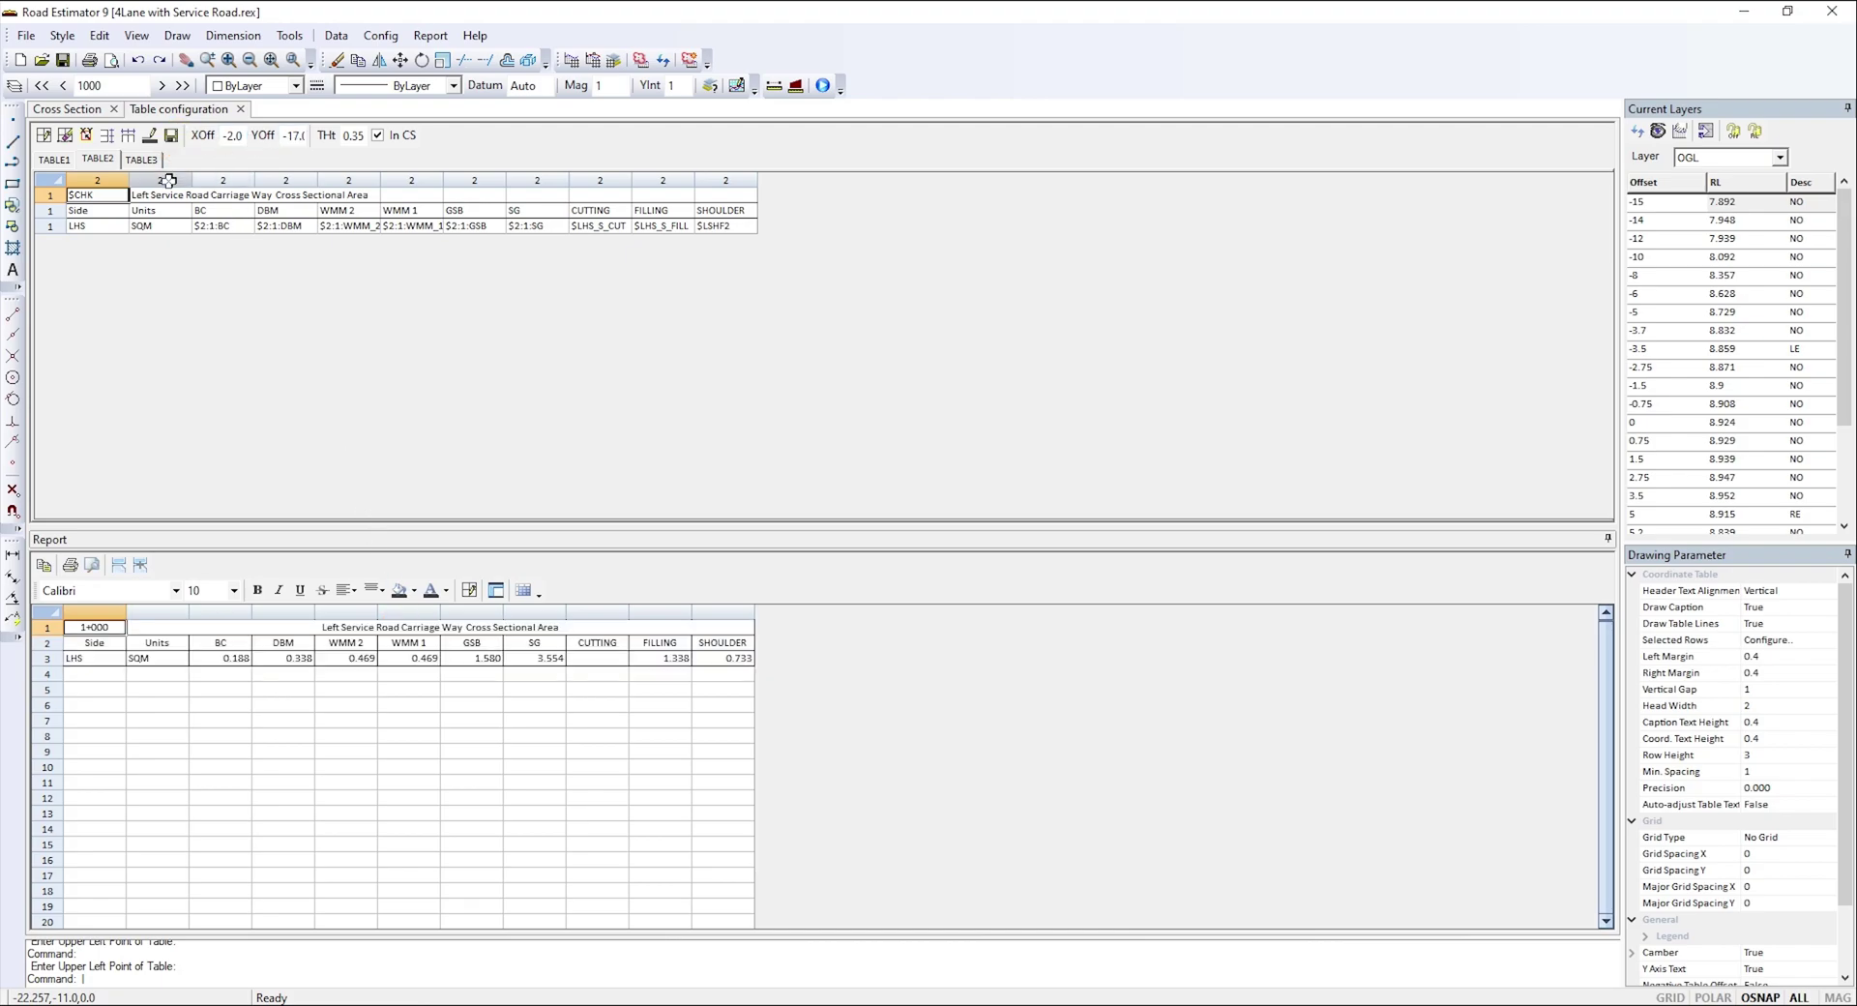
- Process the cross section data with drains inserted and inspect the left service road table beneath the main carriageway table
click(83, 136)
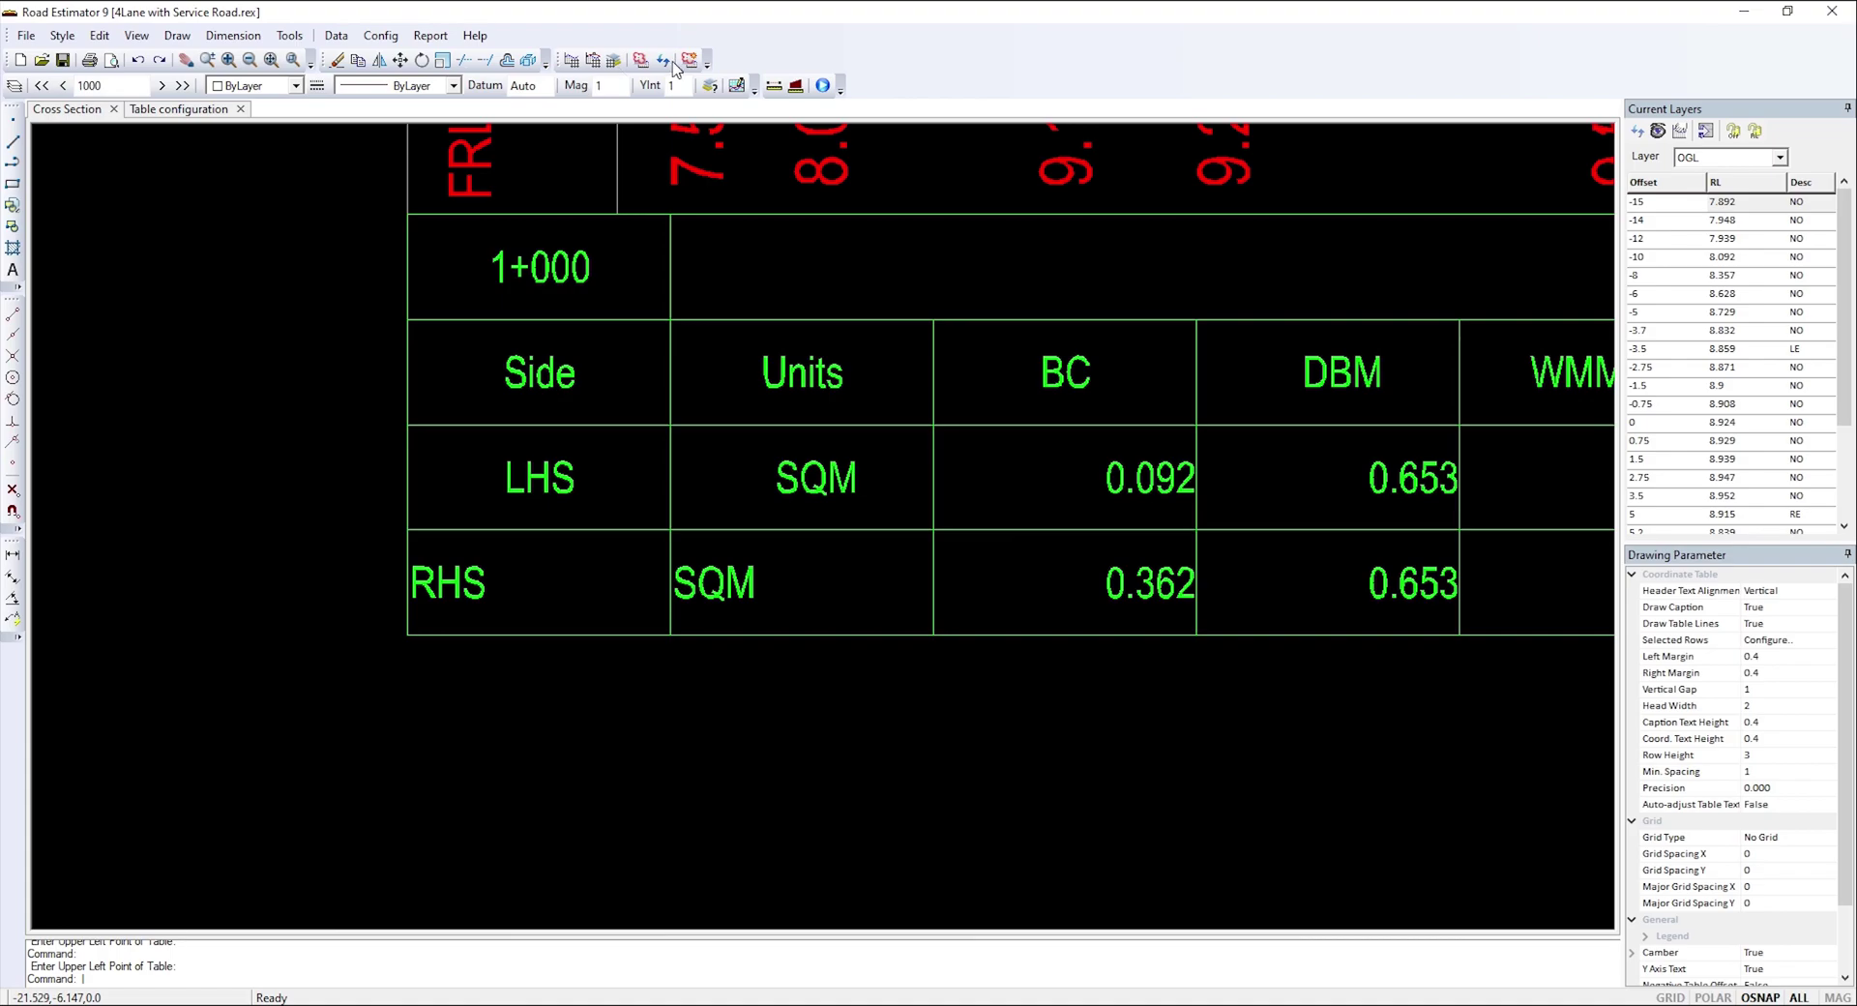
click(654, 63)
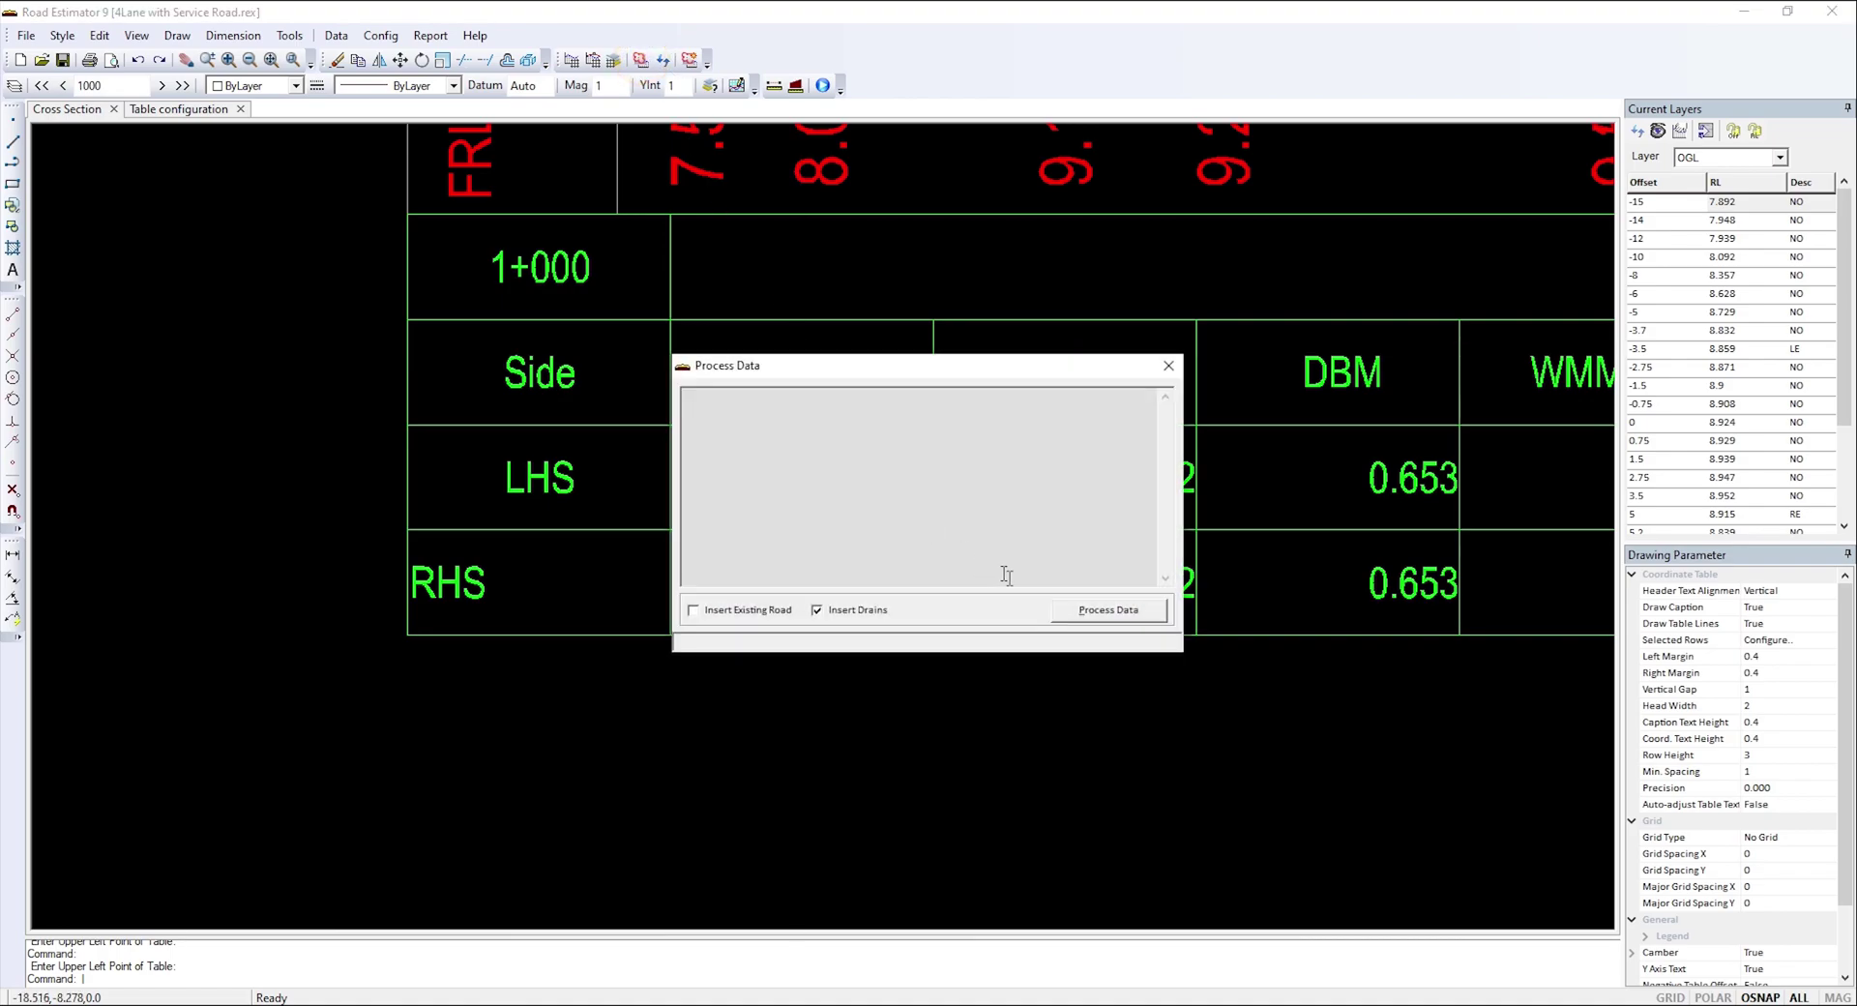
drag(518, 841, 783, 676)
scroll(785, 679, up, 4)
scroll(767, 682, down, 2)
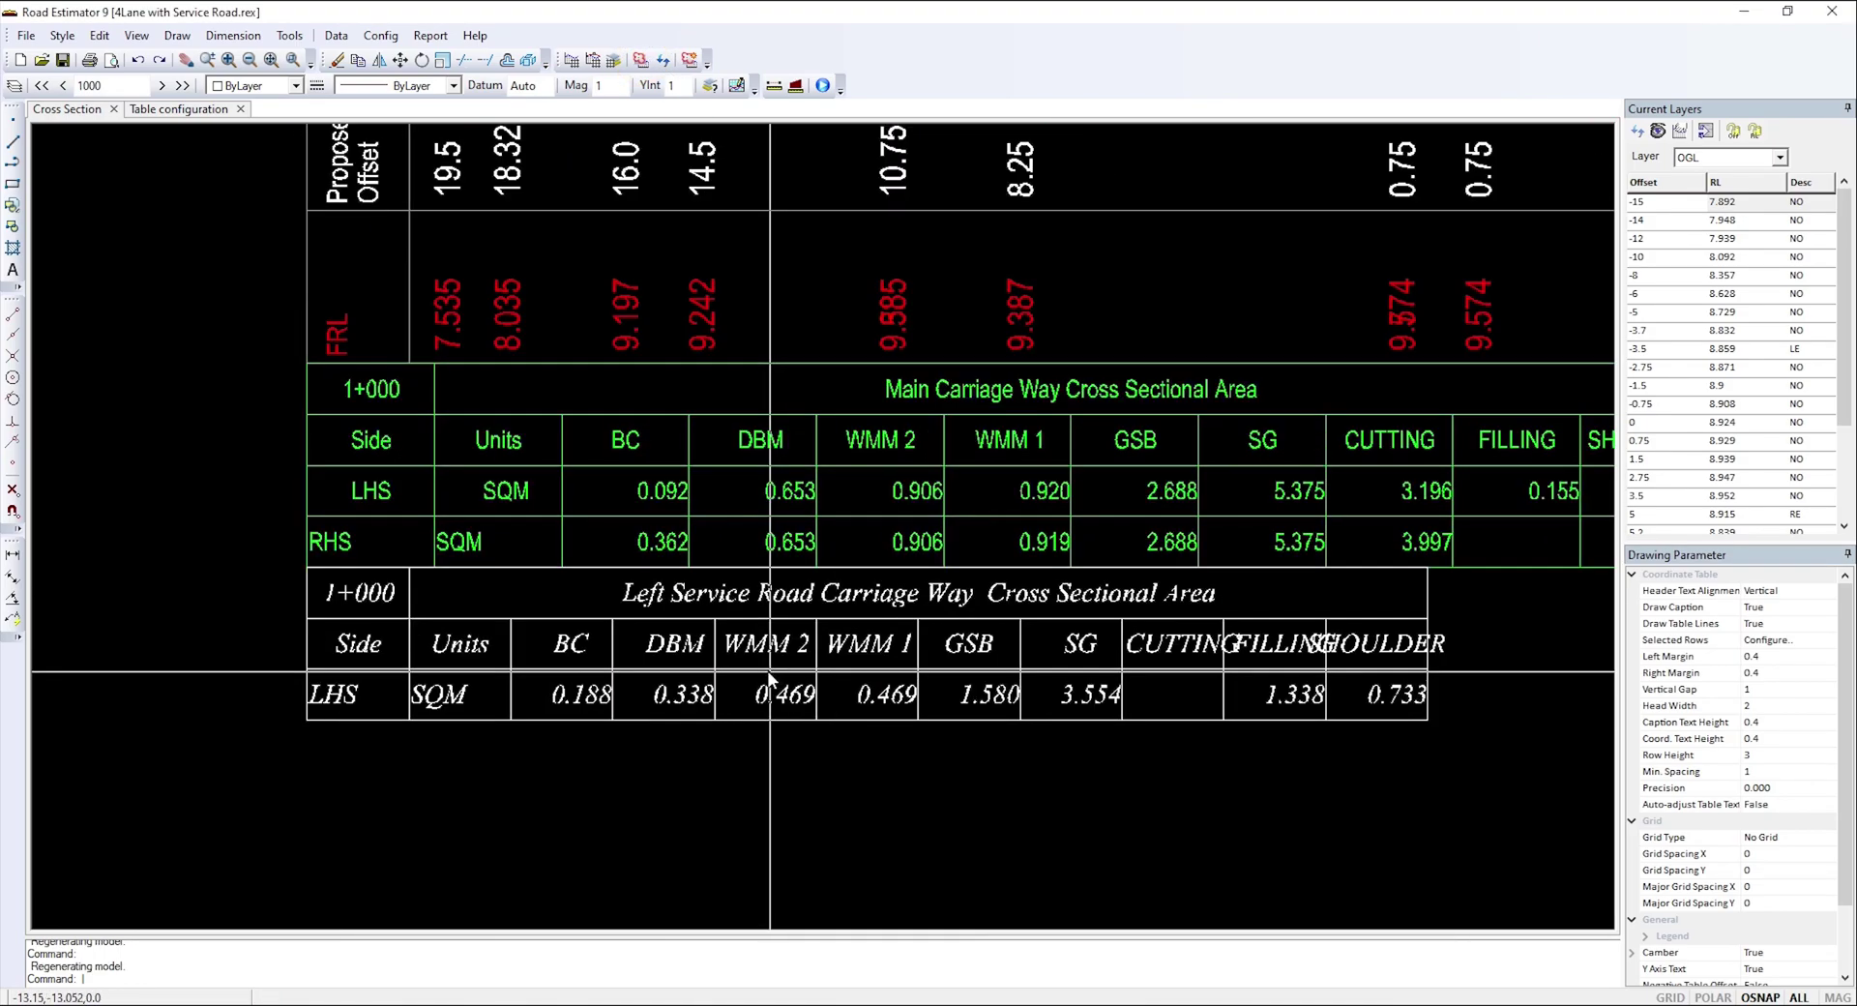
scroll(1049, 671, up, 3)
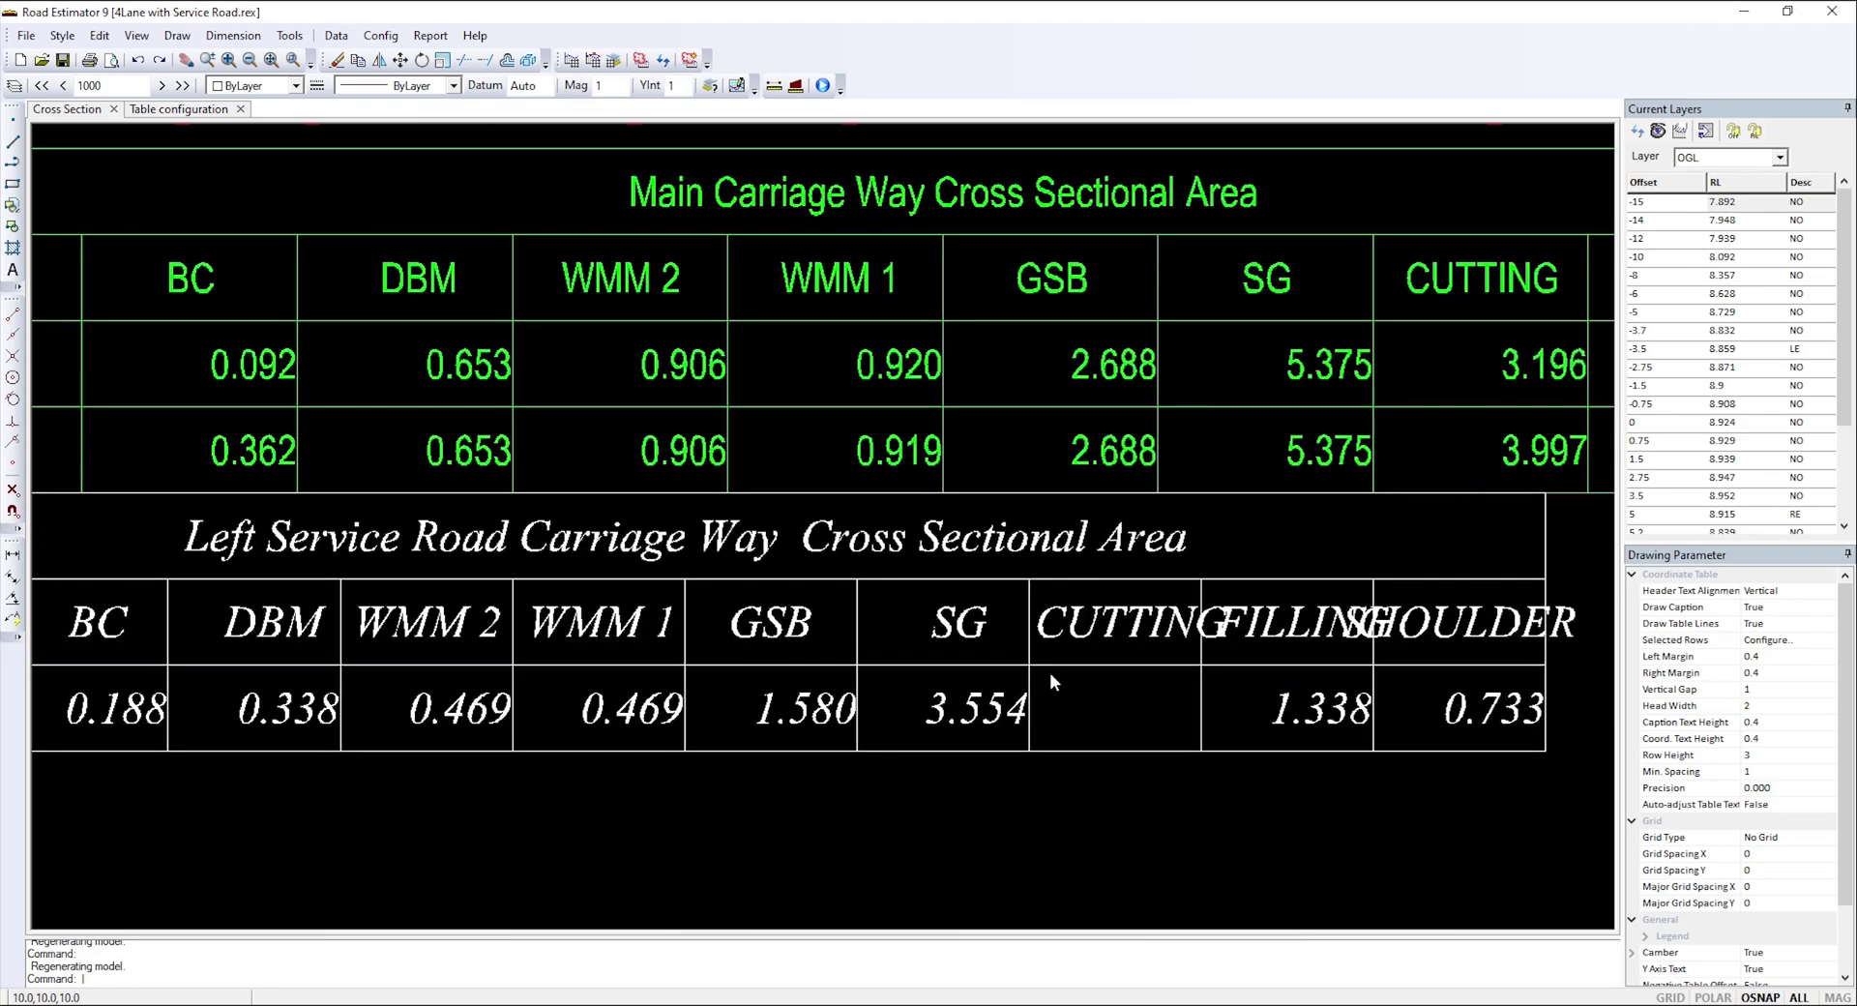
scroll(947, 706, down, 2)
- In TABLE3 for the right service road, assign $3:1:BC and $3:1:DBM to the RHS row's BC and DBM cells
click(179, 108)
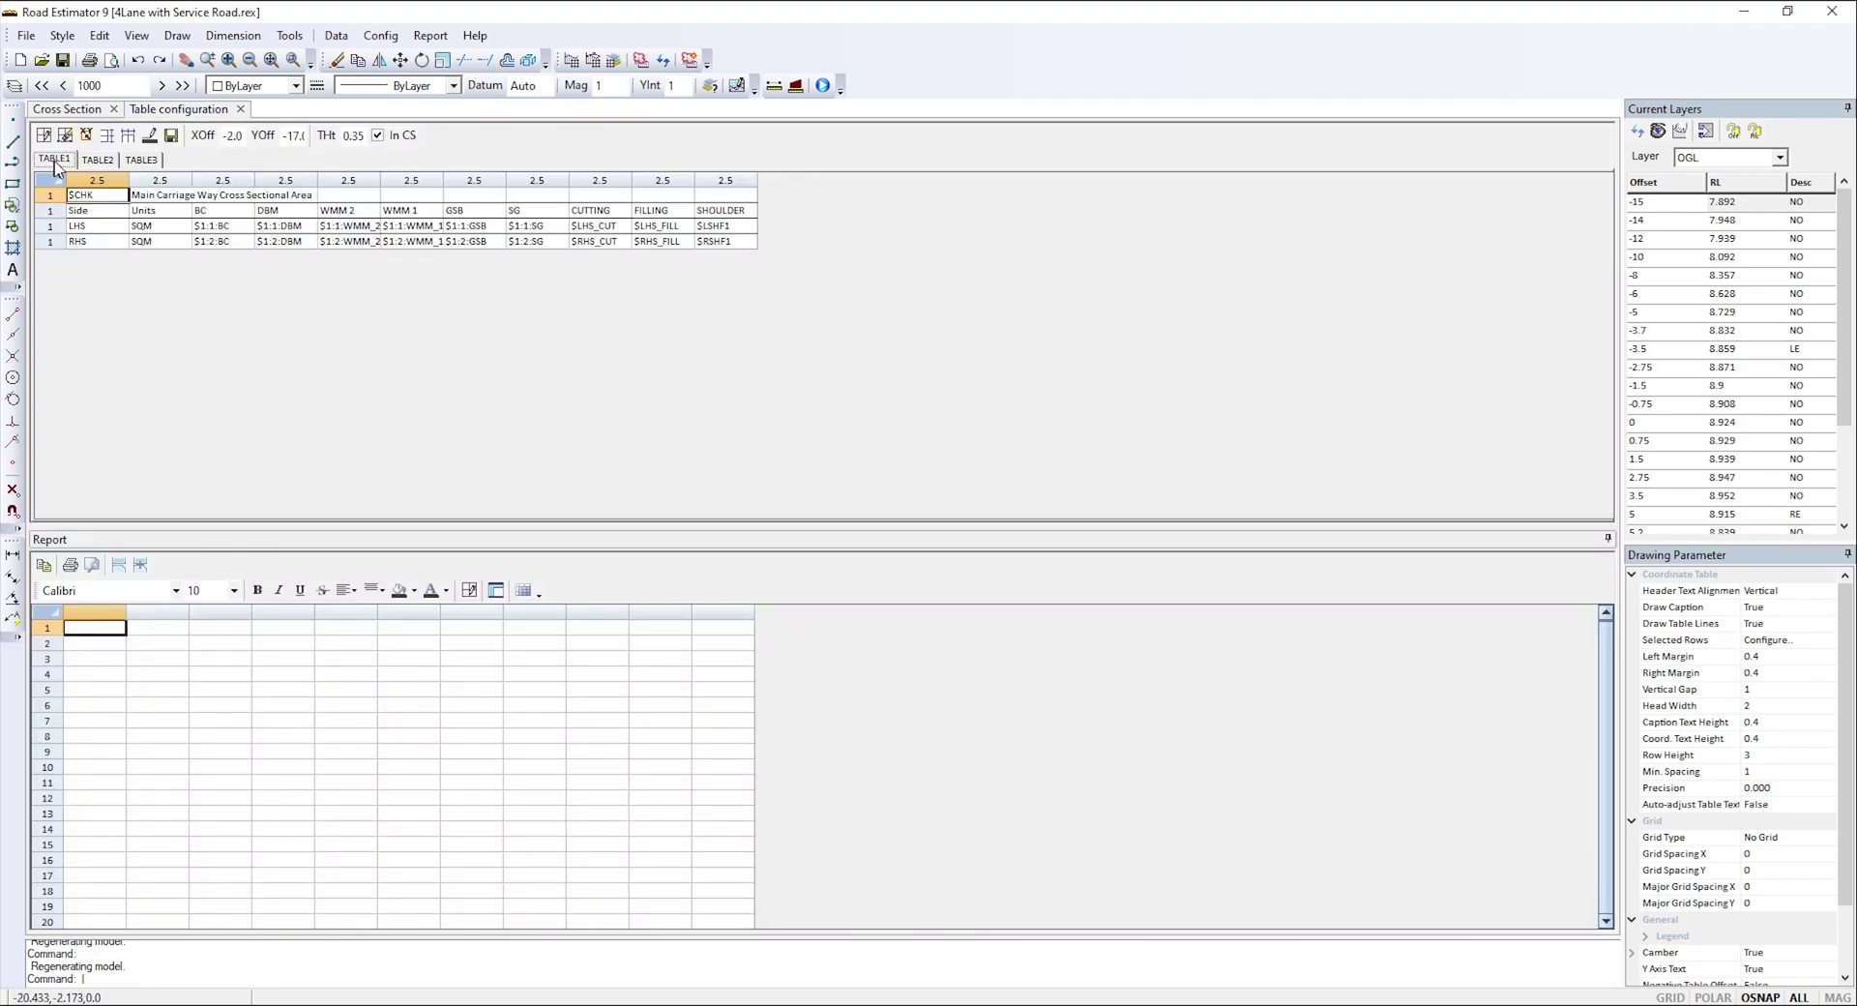
click(97, 160)
click(141, 160)
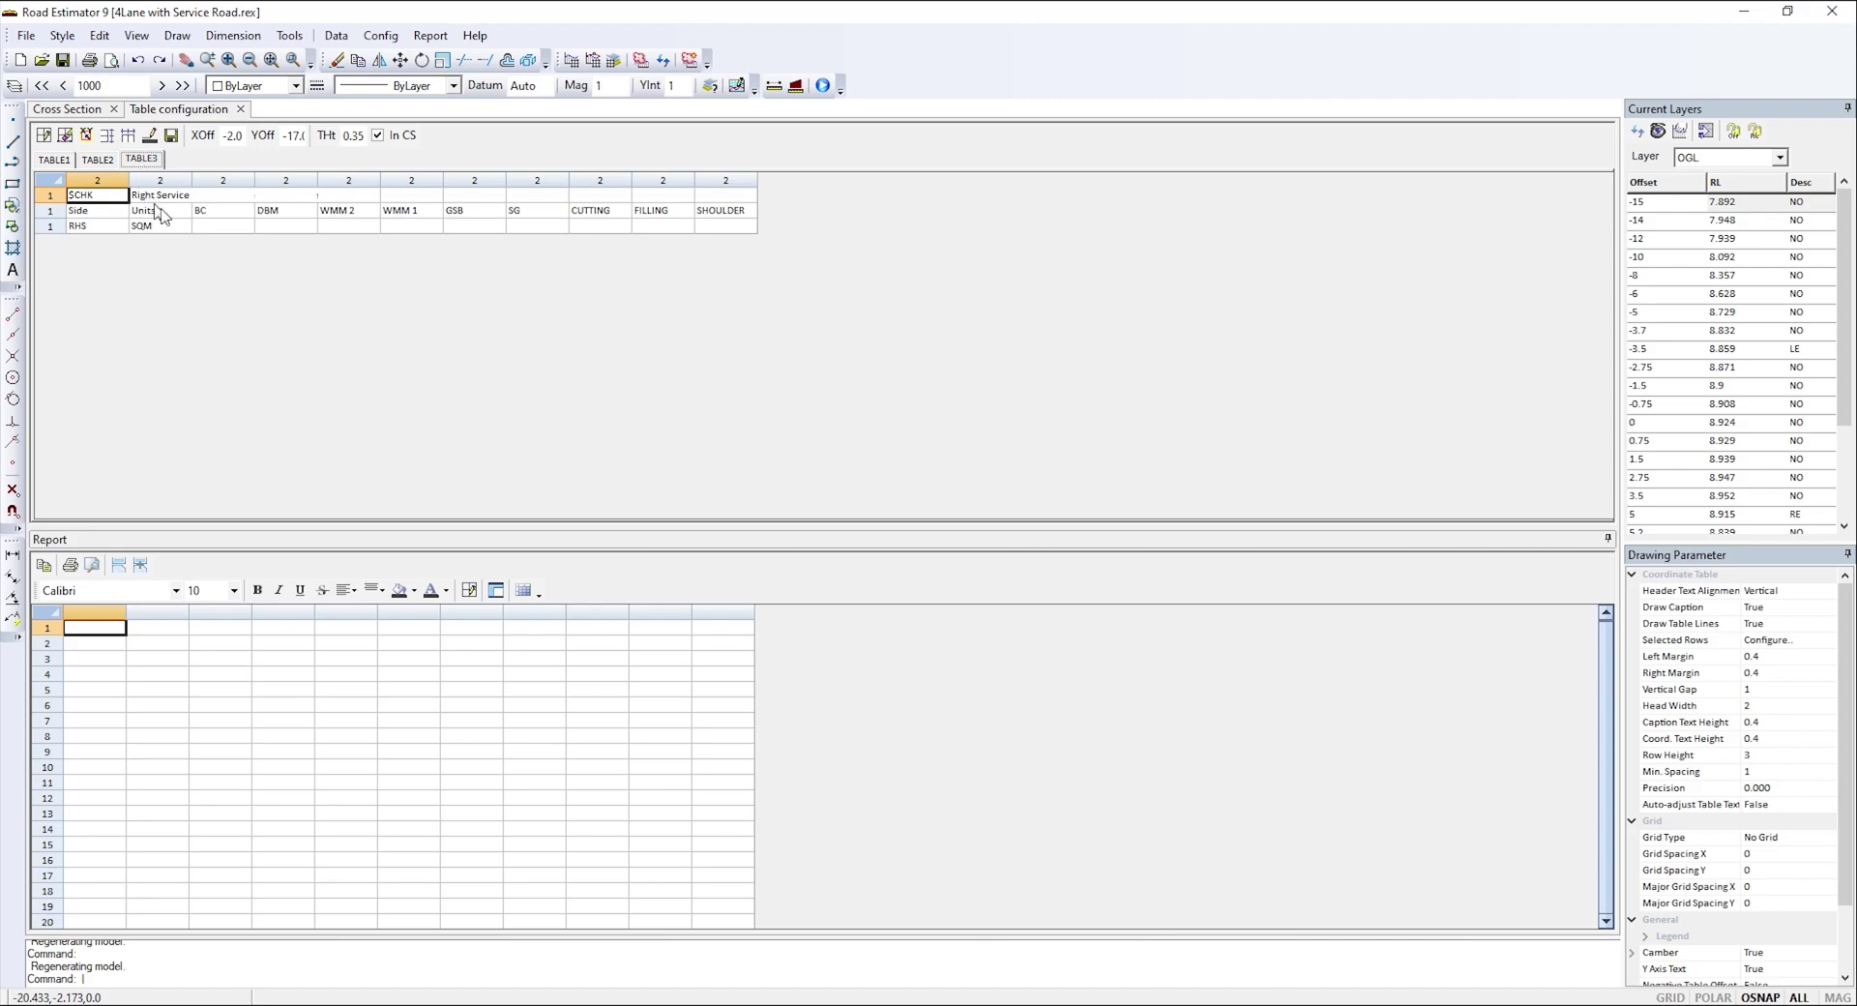
click(213, 226)
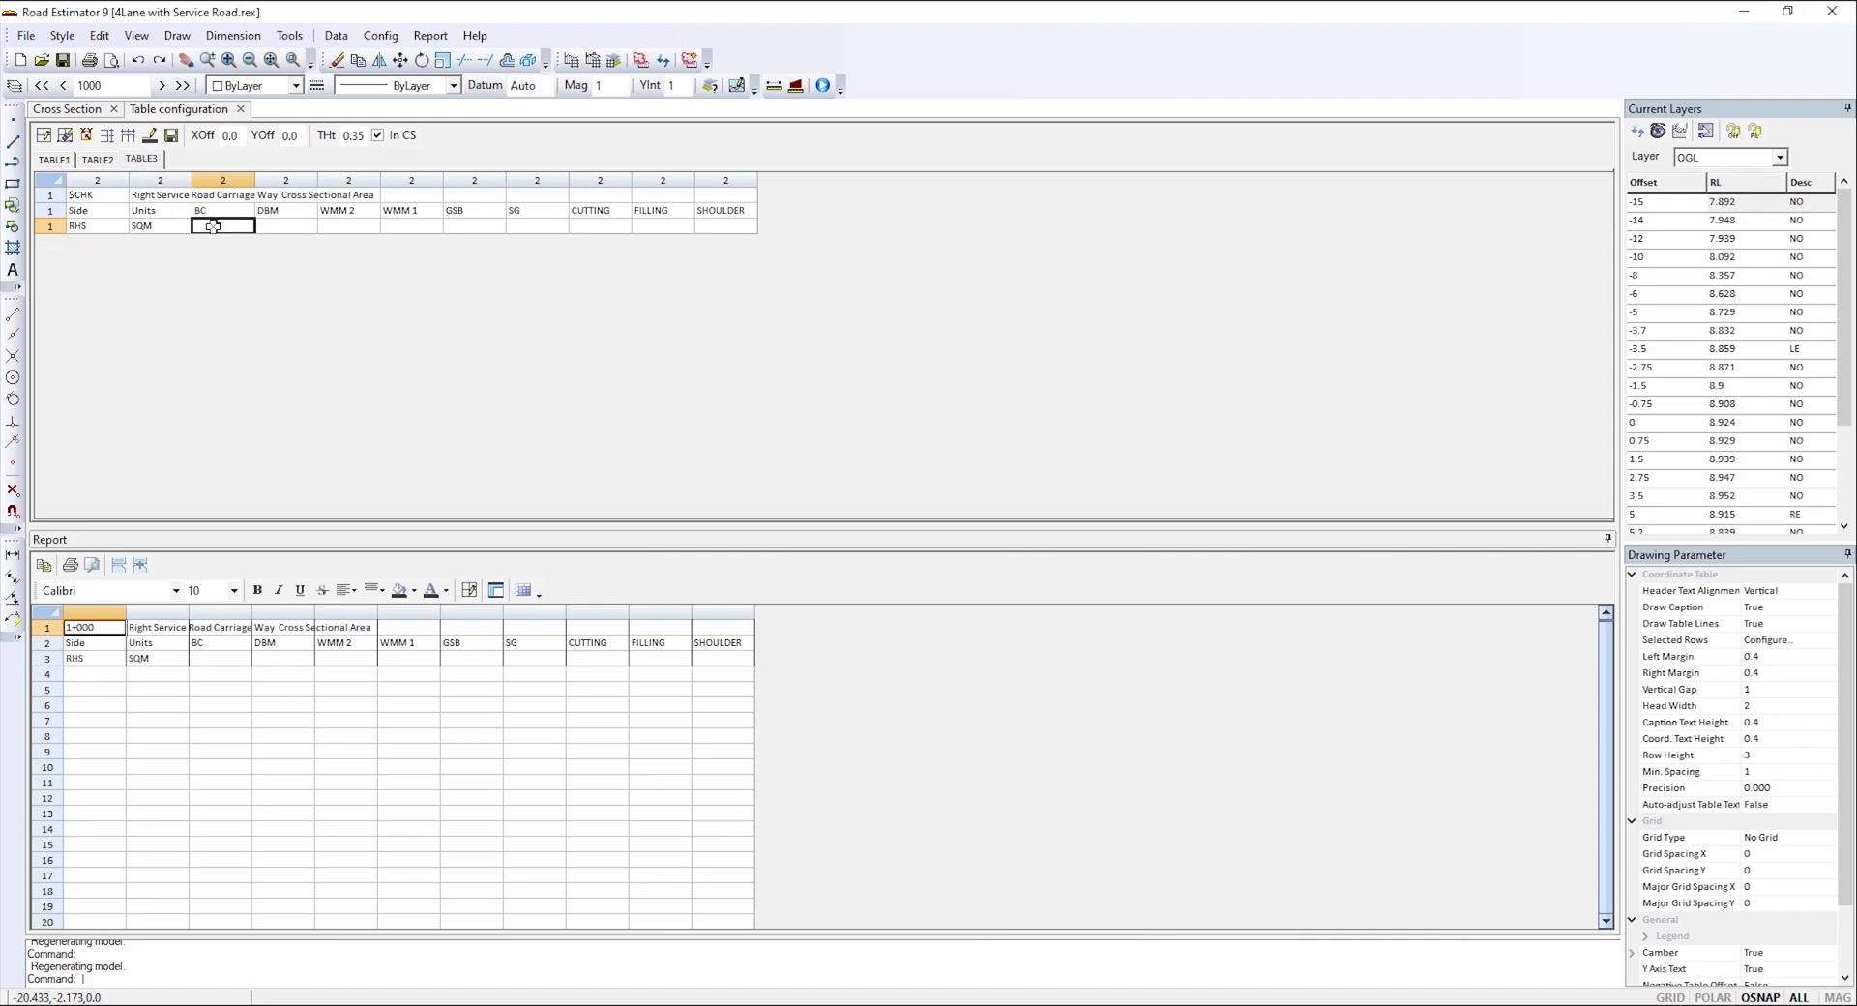
double_click(212, 226)
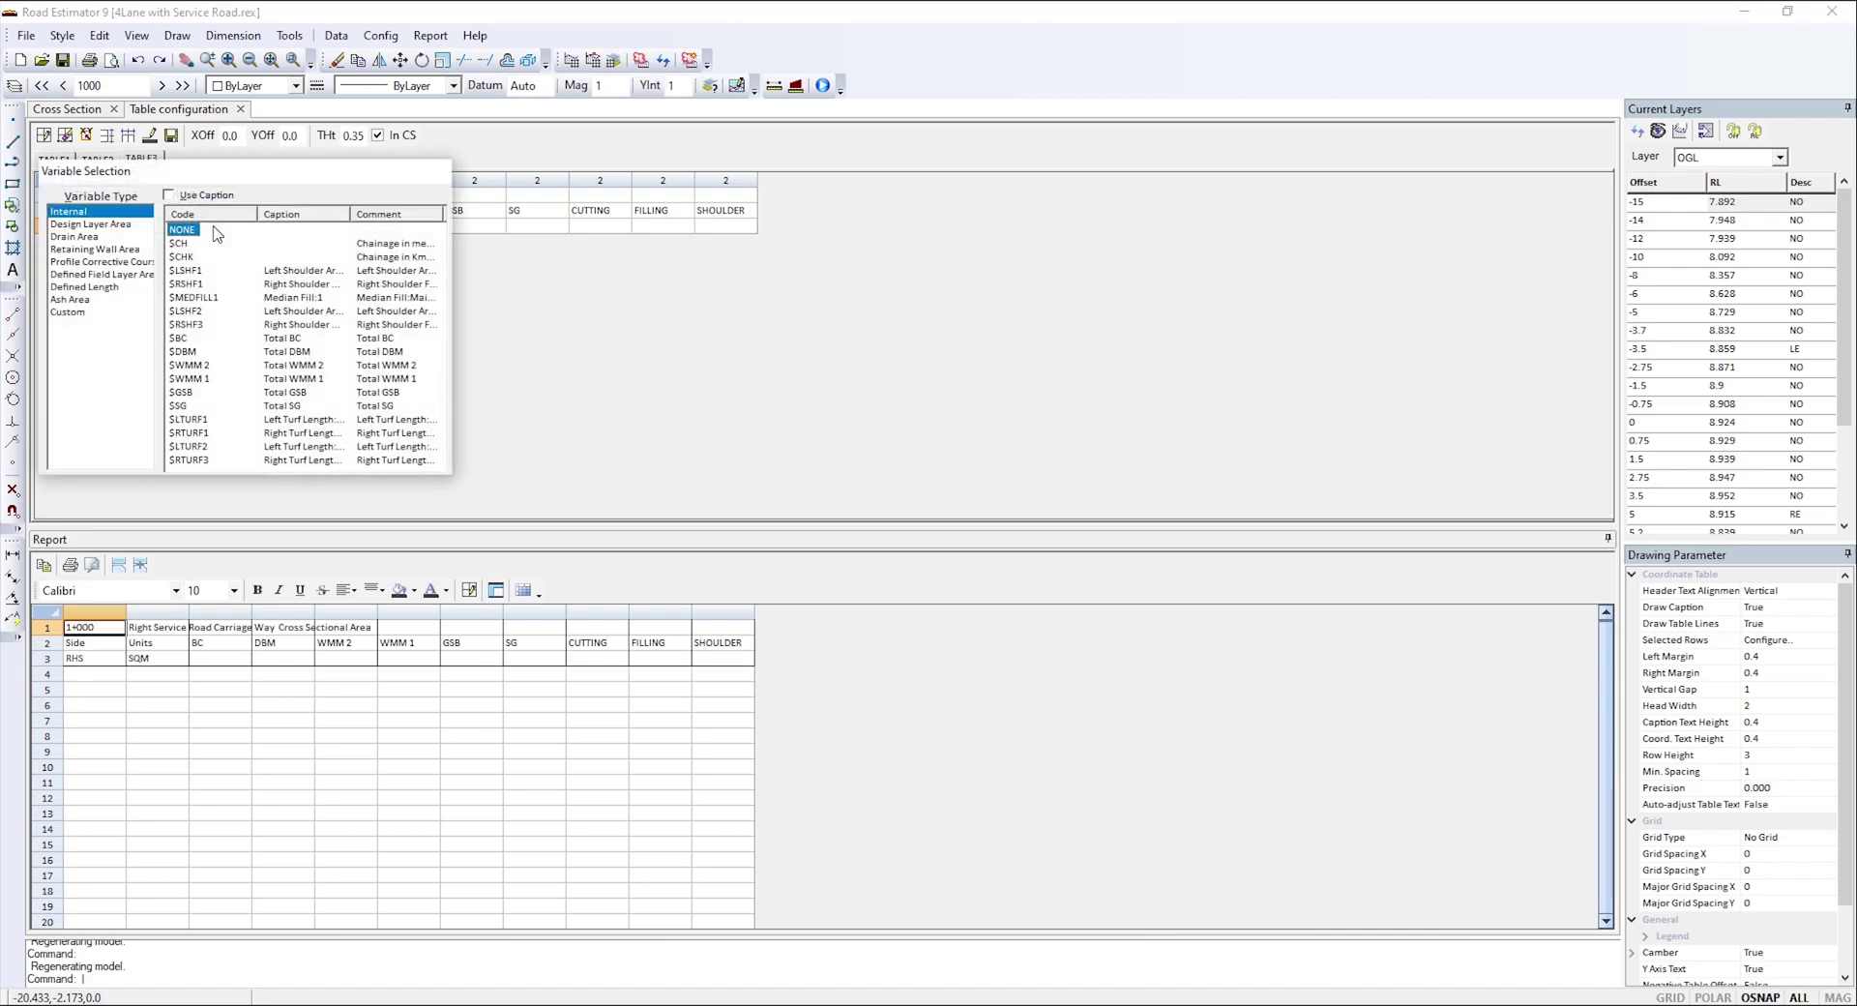
click(67, 224)
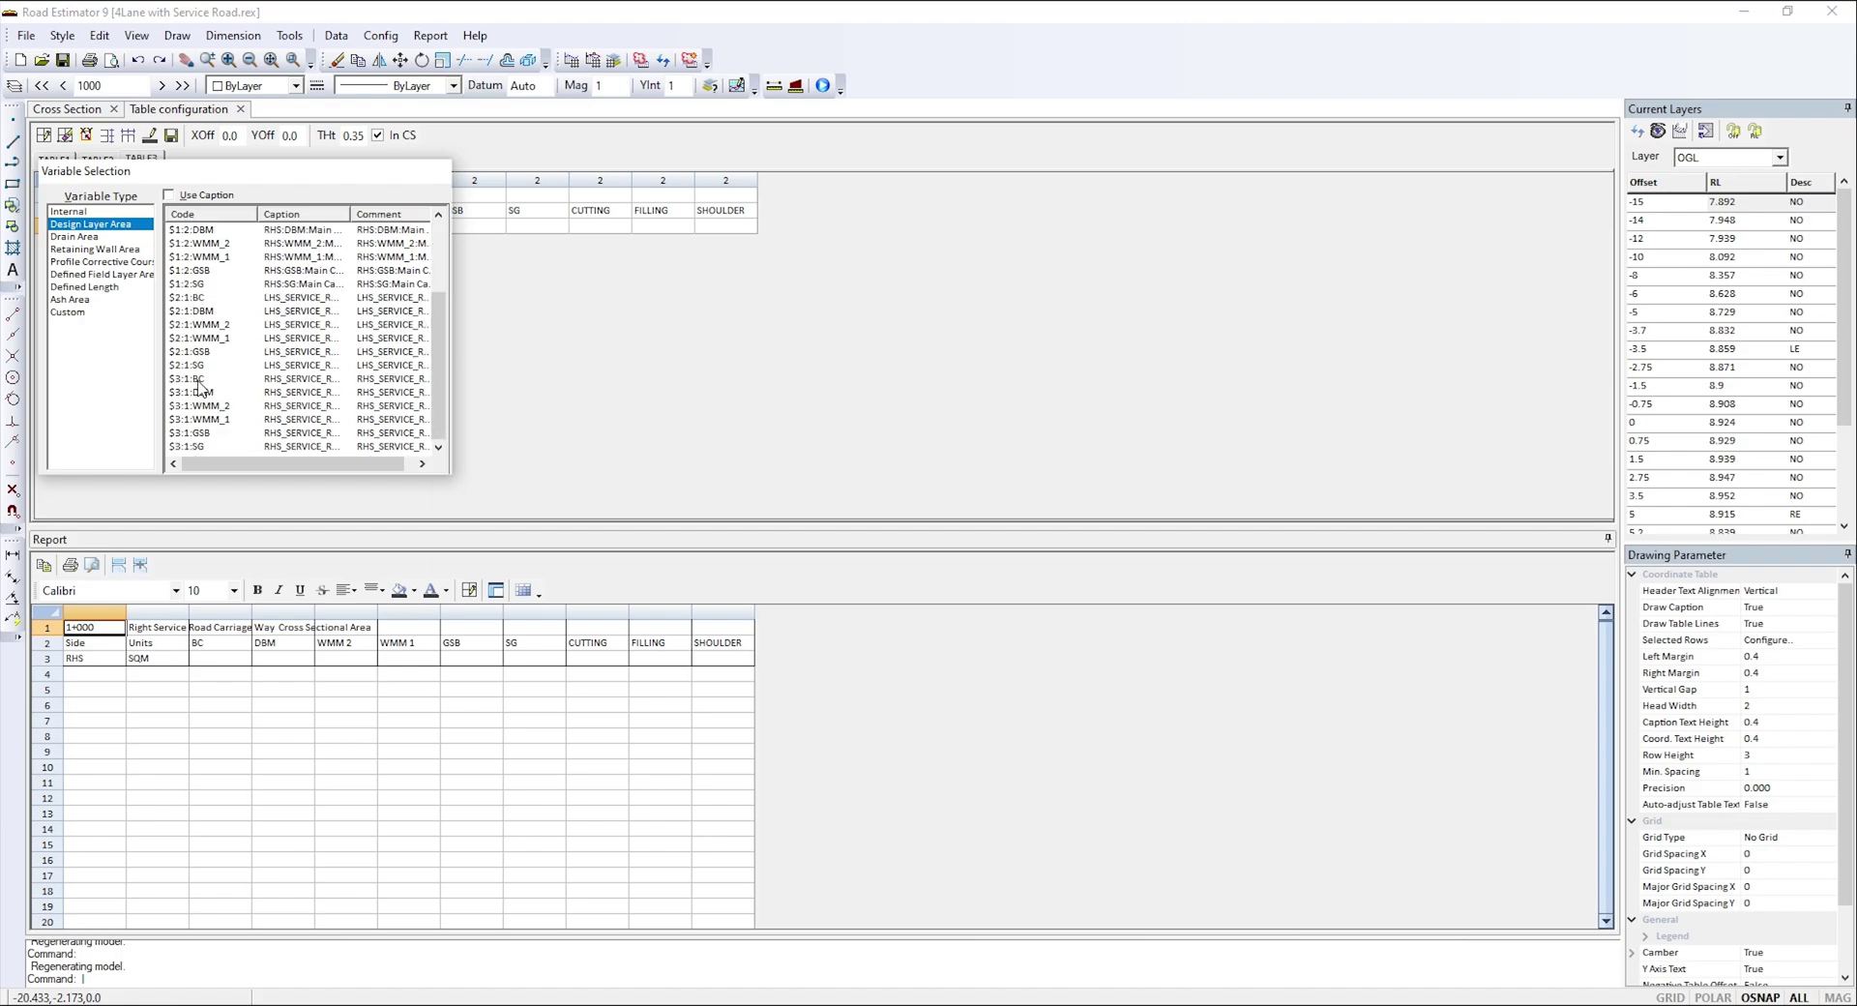
double_click(198, 381)
double_click(268, 225)
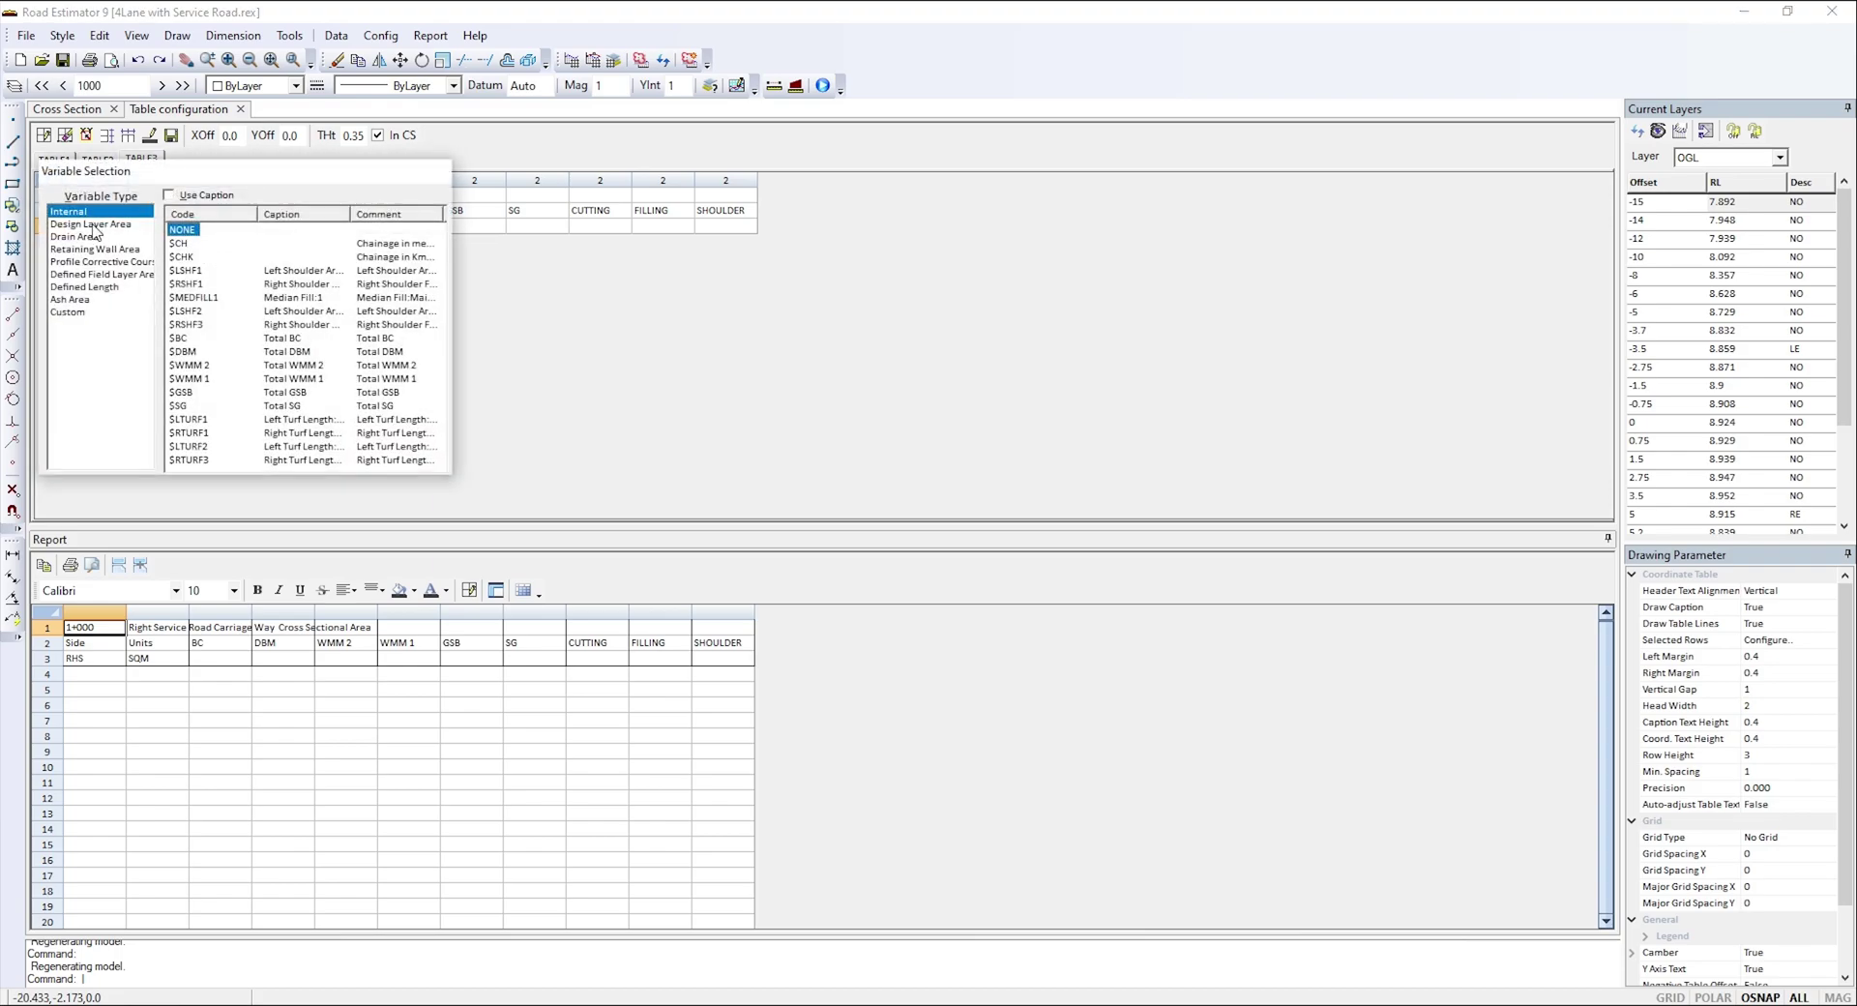
click(87, 225)
click(199, 391)
- Assign $3:1:WMM_2 and $3:1:WMM_1 to the RHS row's WMM 2 and WMM 1 cells
double_click(348, 225)
click(89, 225)
double_click(196, 404)
double_click(411, 225)
click(89, 224)
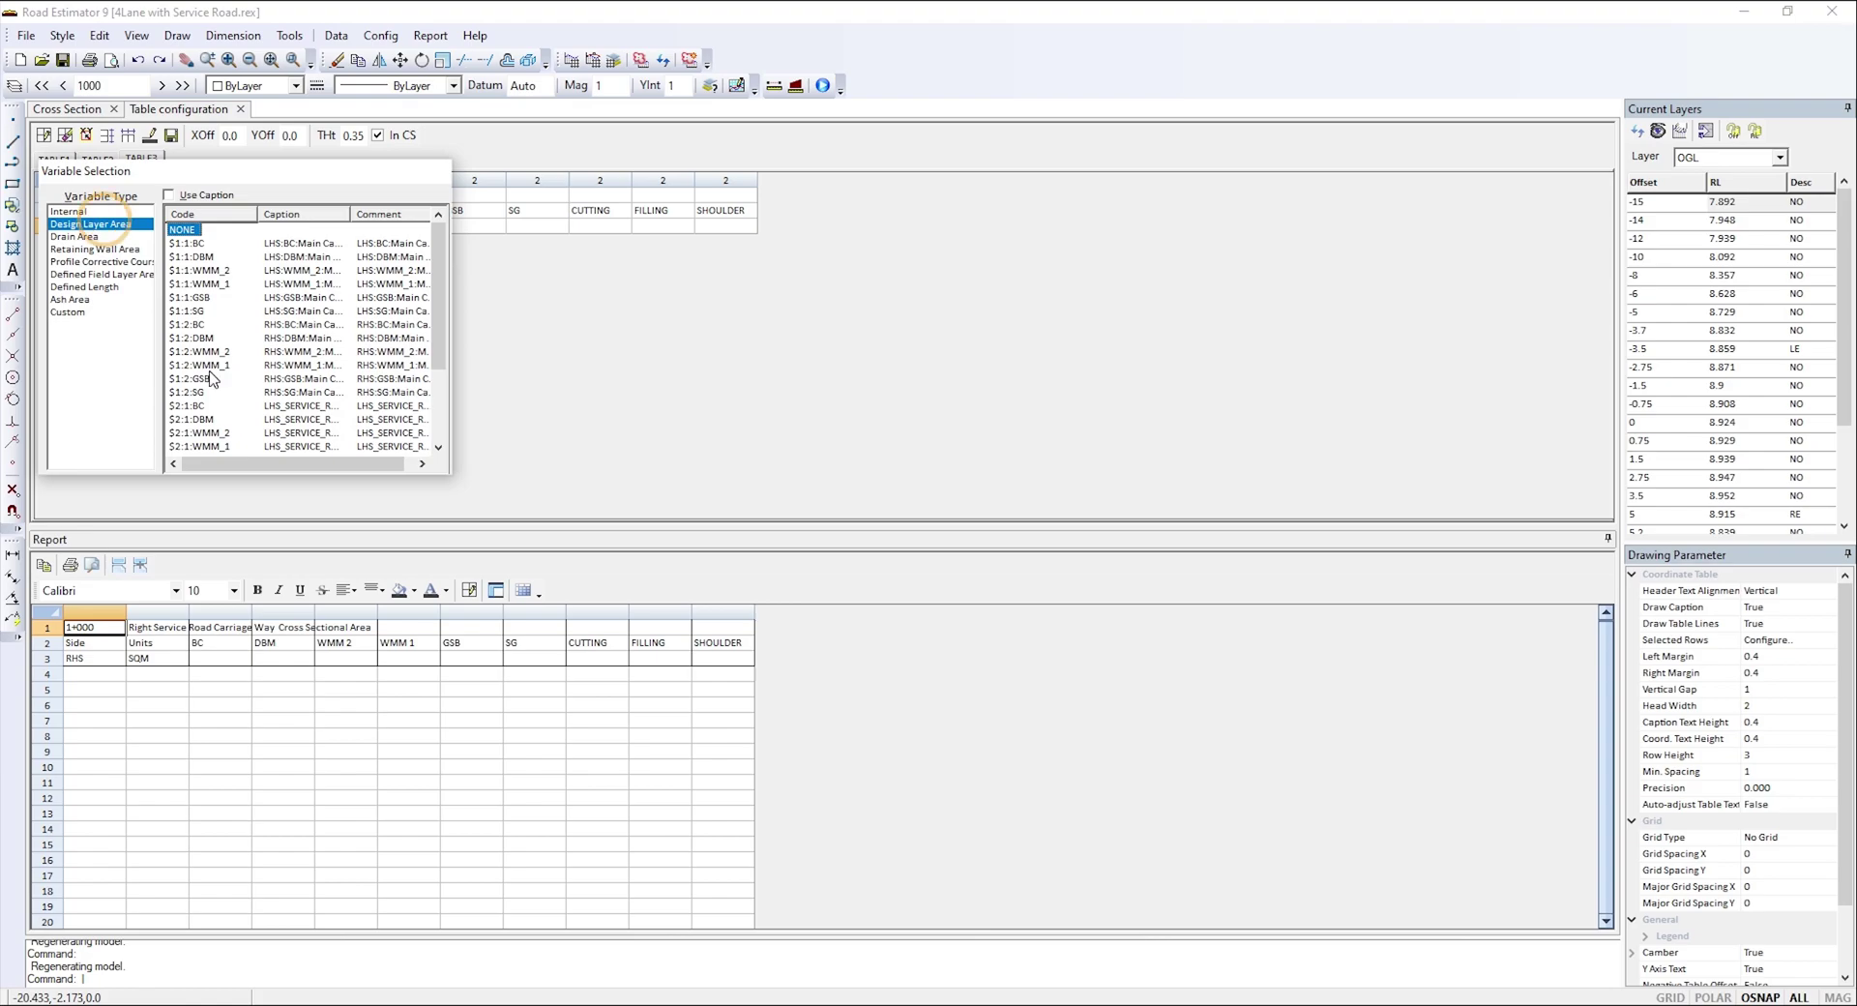
scroll(206, 383, down, 5)
double_click(201, 419)
- Assign the design layer area variables $3:1:GSB and $3:1:SG to the RHS row's GSB and SG cells
click(471, 225)
double_click(471, 224)
click(89, 225)
double_click(198, 426)
double_click(537, 225)
click(89, 224)
scroll(207, 383, down, 2)
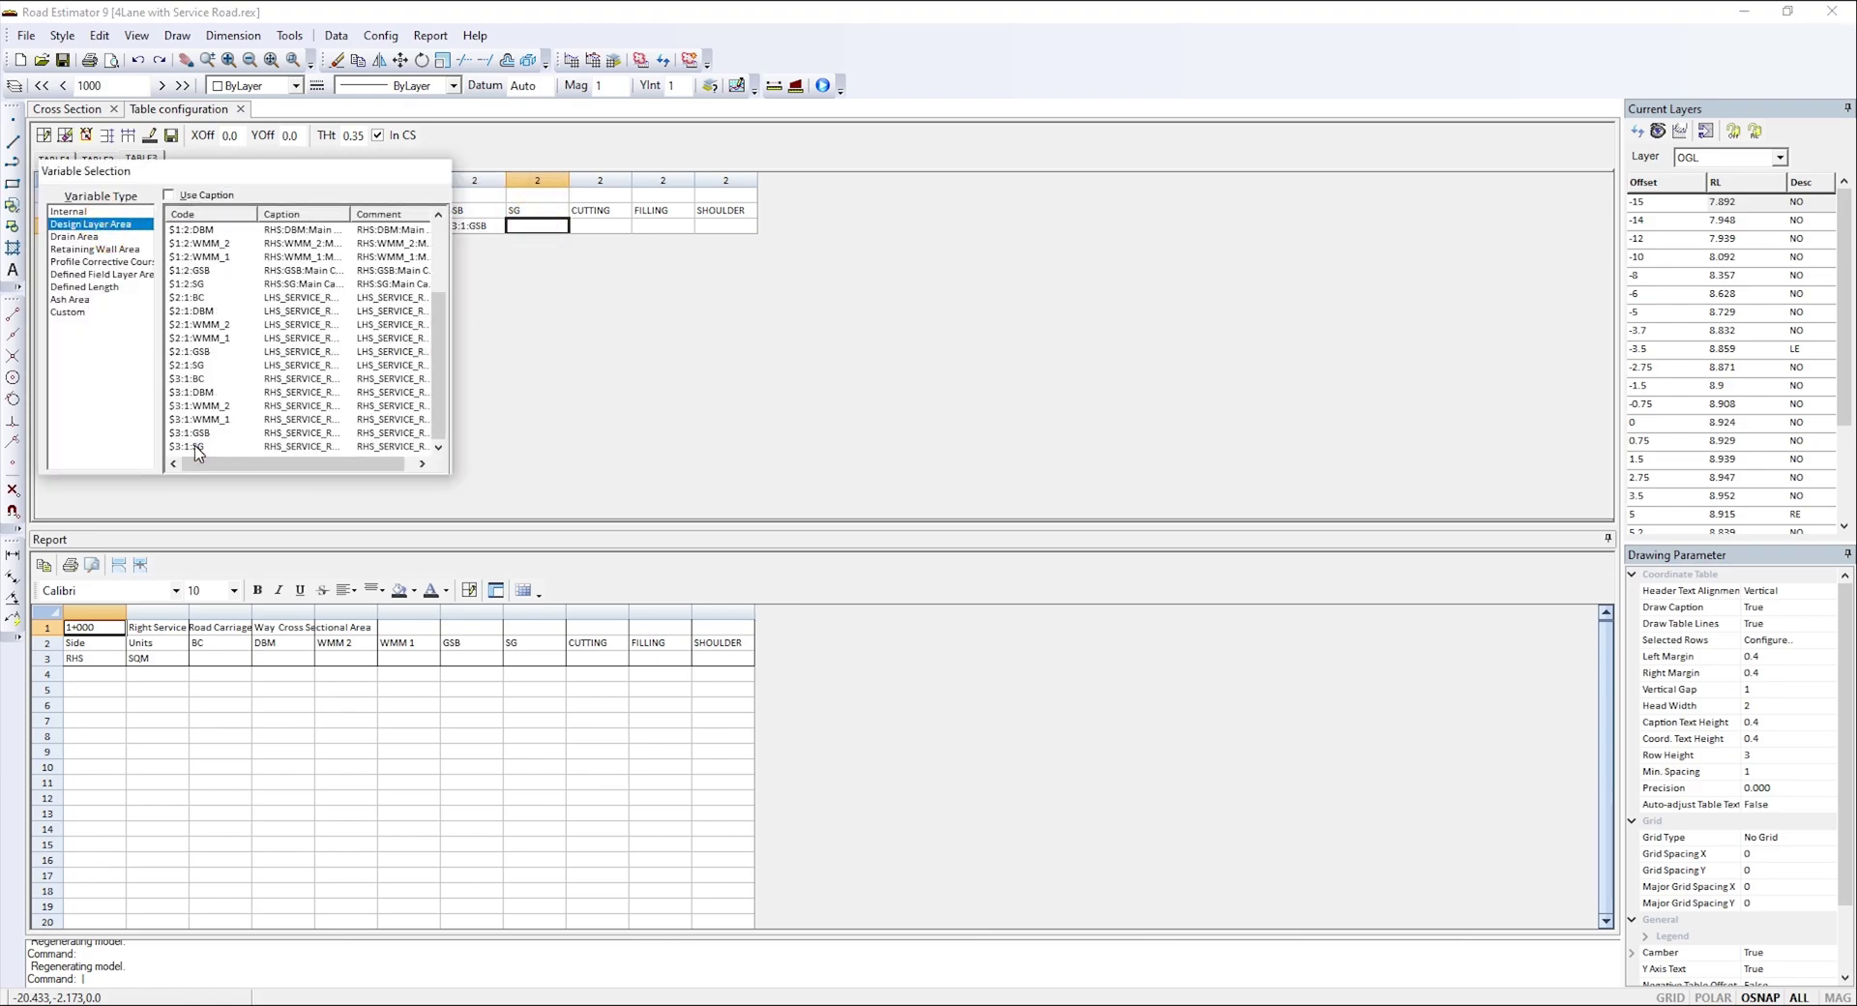
double_click(201, 426)
- In TABLE3, assign the defined field layer variables $RHS_S_CUT and $RHS_S_FILL to the RHS row's CUTTING and FILLING cells
click(598, 225)
double_click(597, 224)
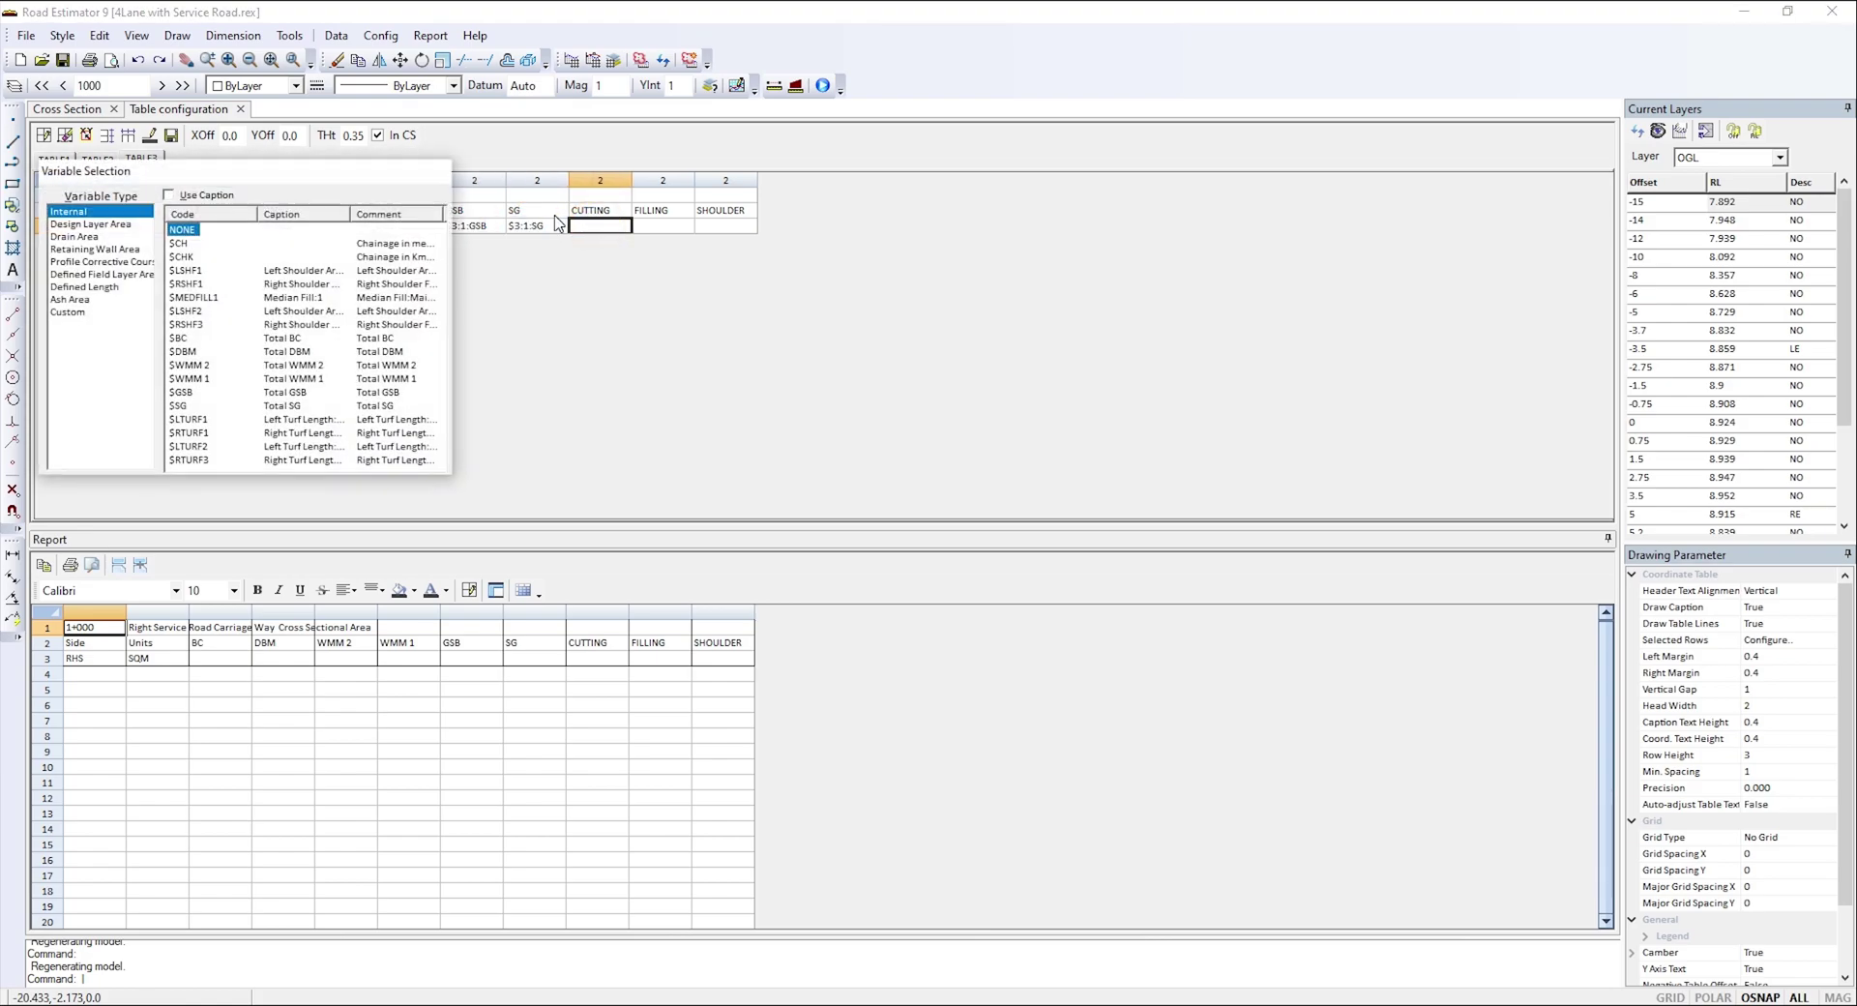
click(91, 275)
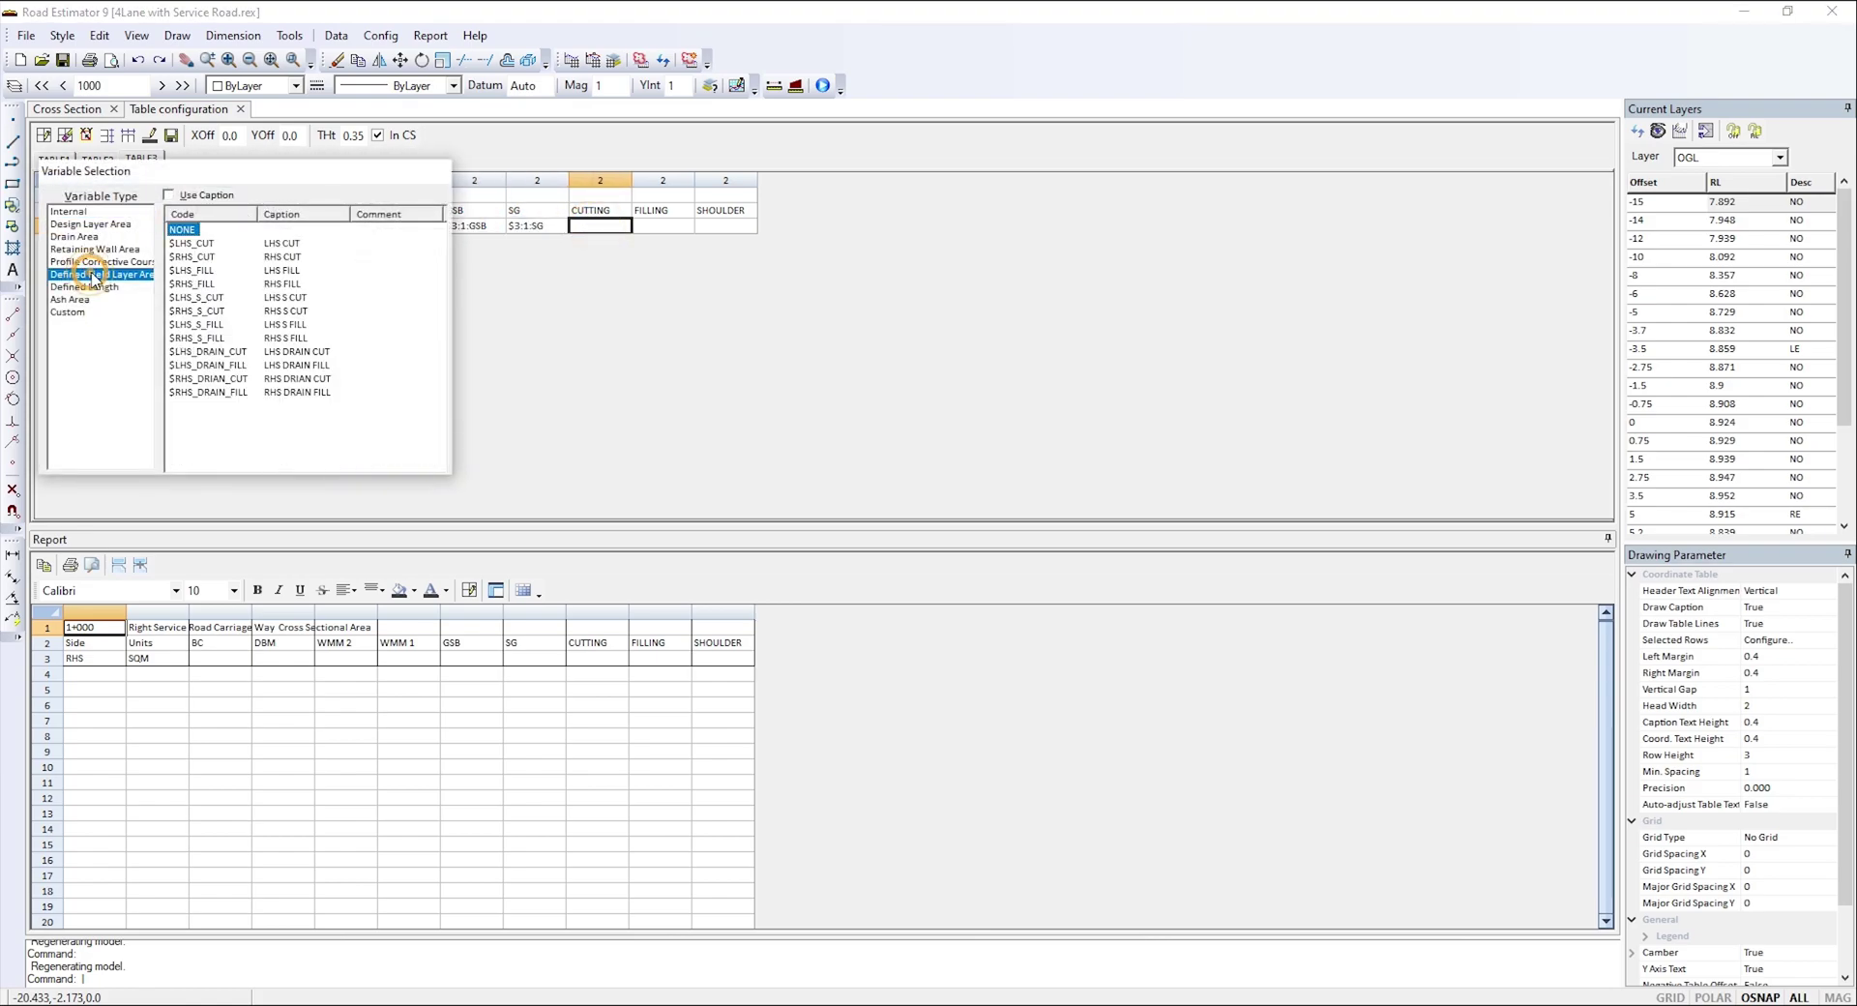
double_click(194, 312)
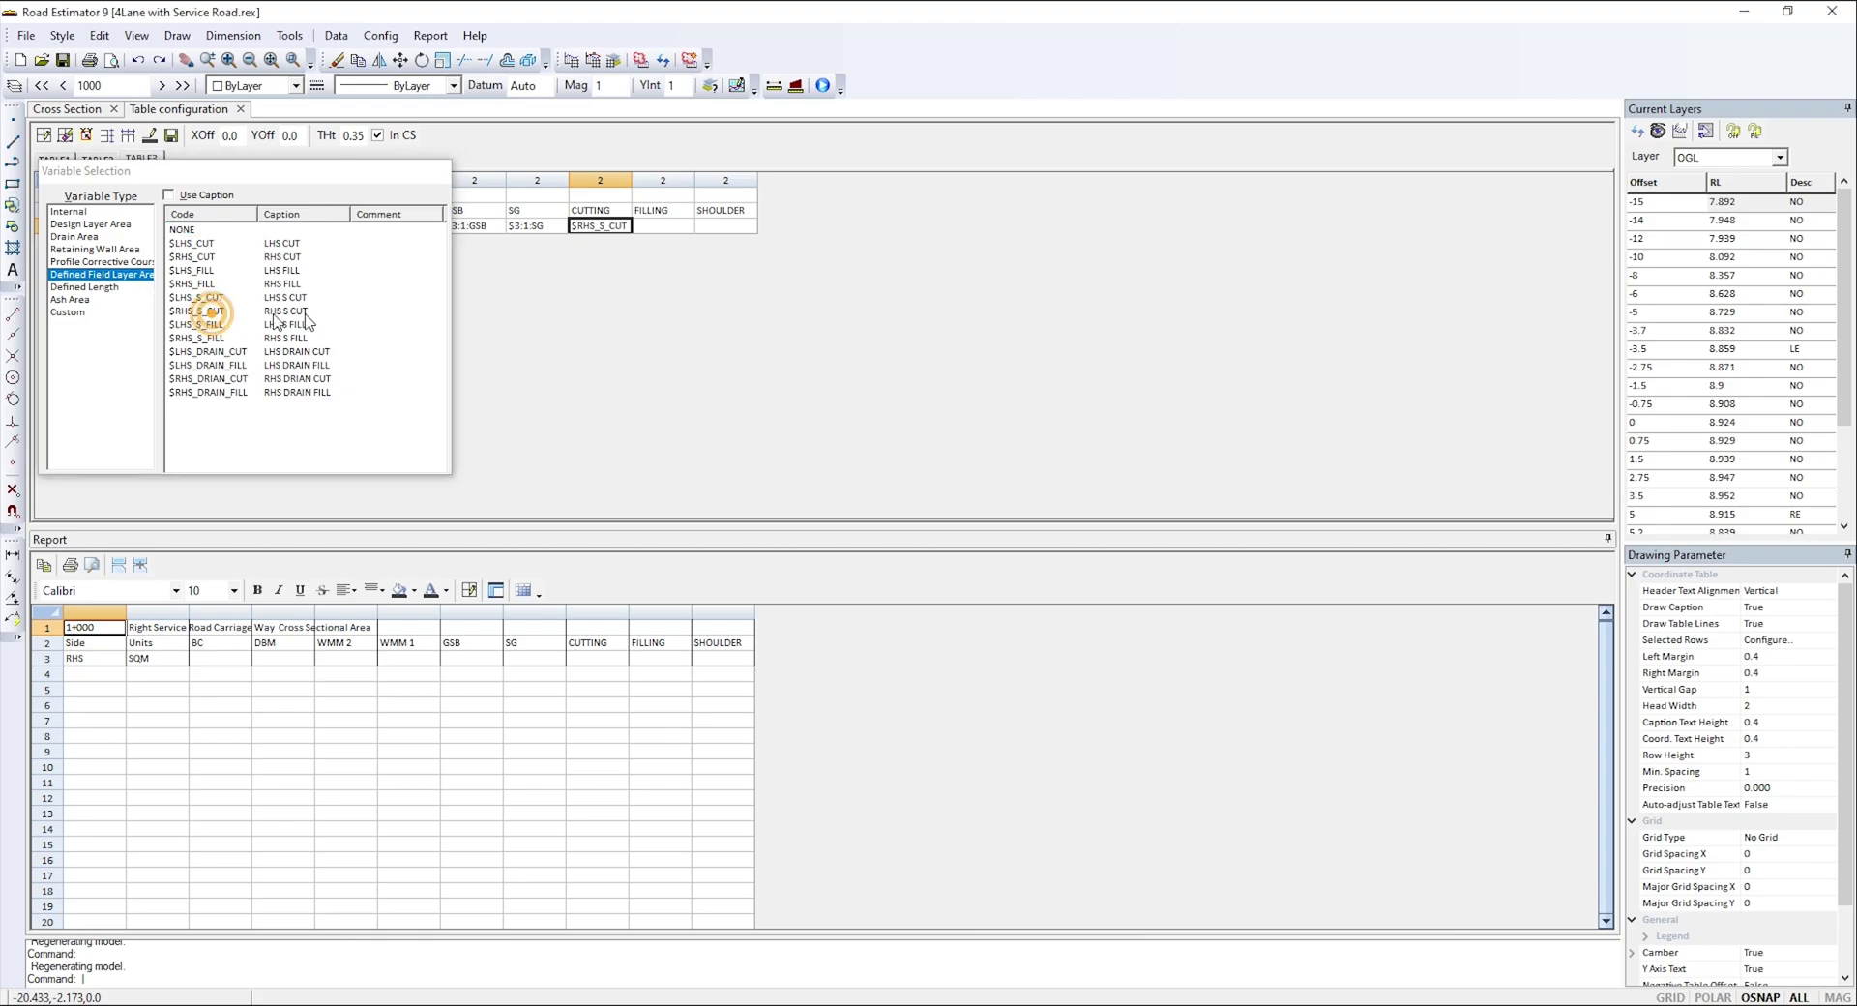
click(663, 225)
click(96, 236)
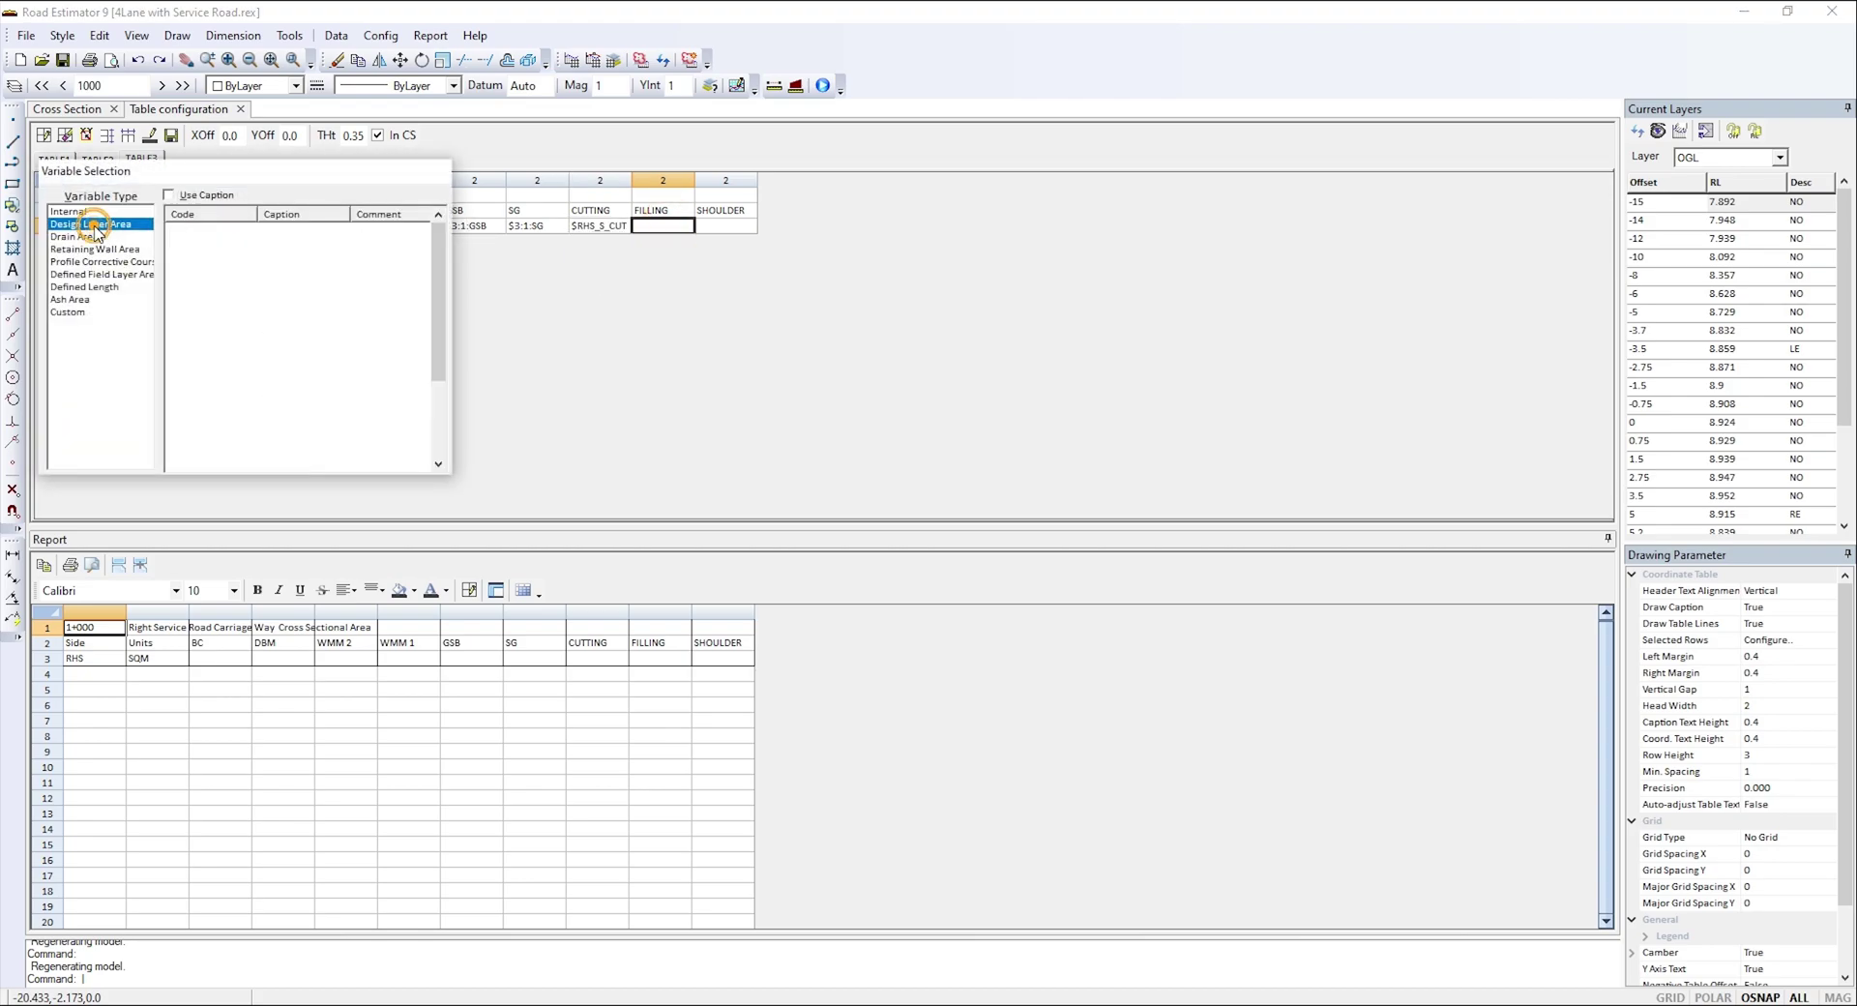
click(103, 275)
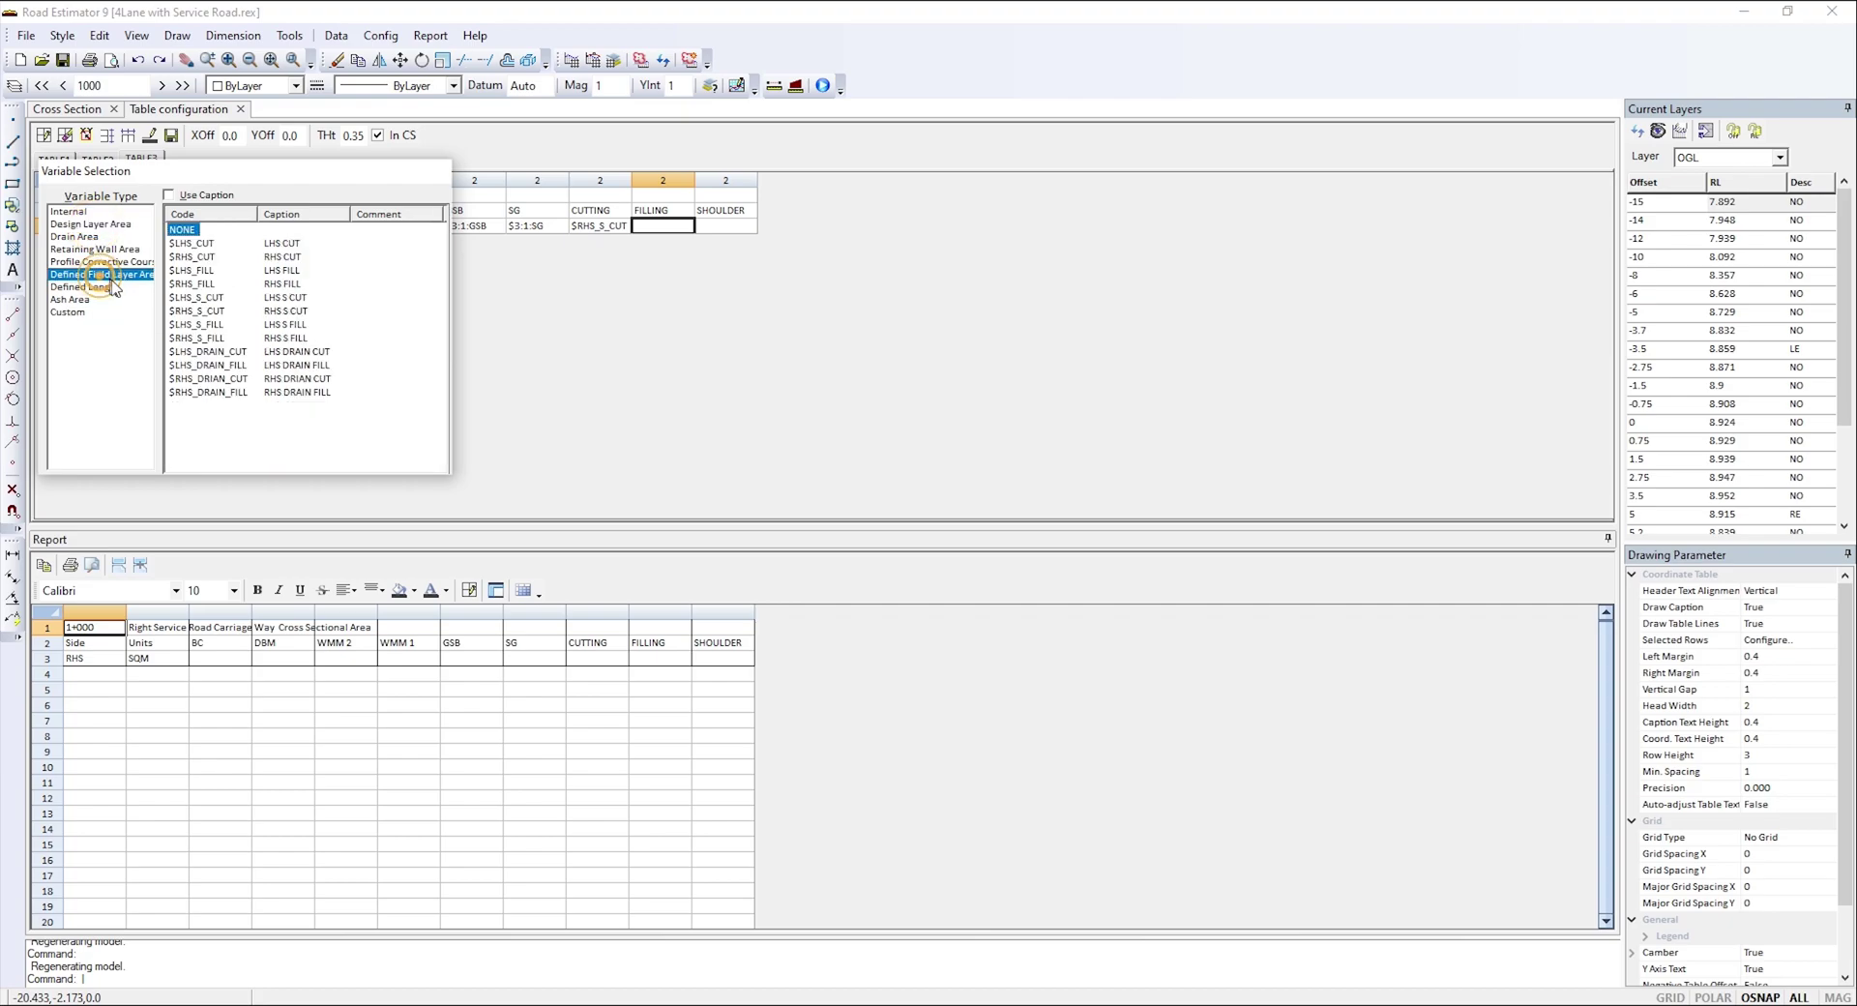
double_click(213, 340)
- Assign the internal variable $RSHF1 to the RHS row's SHOULDER cell and save the right service road table
click(725, 226)
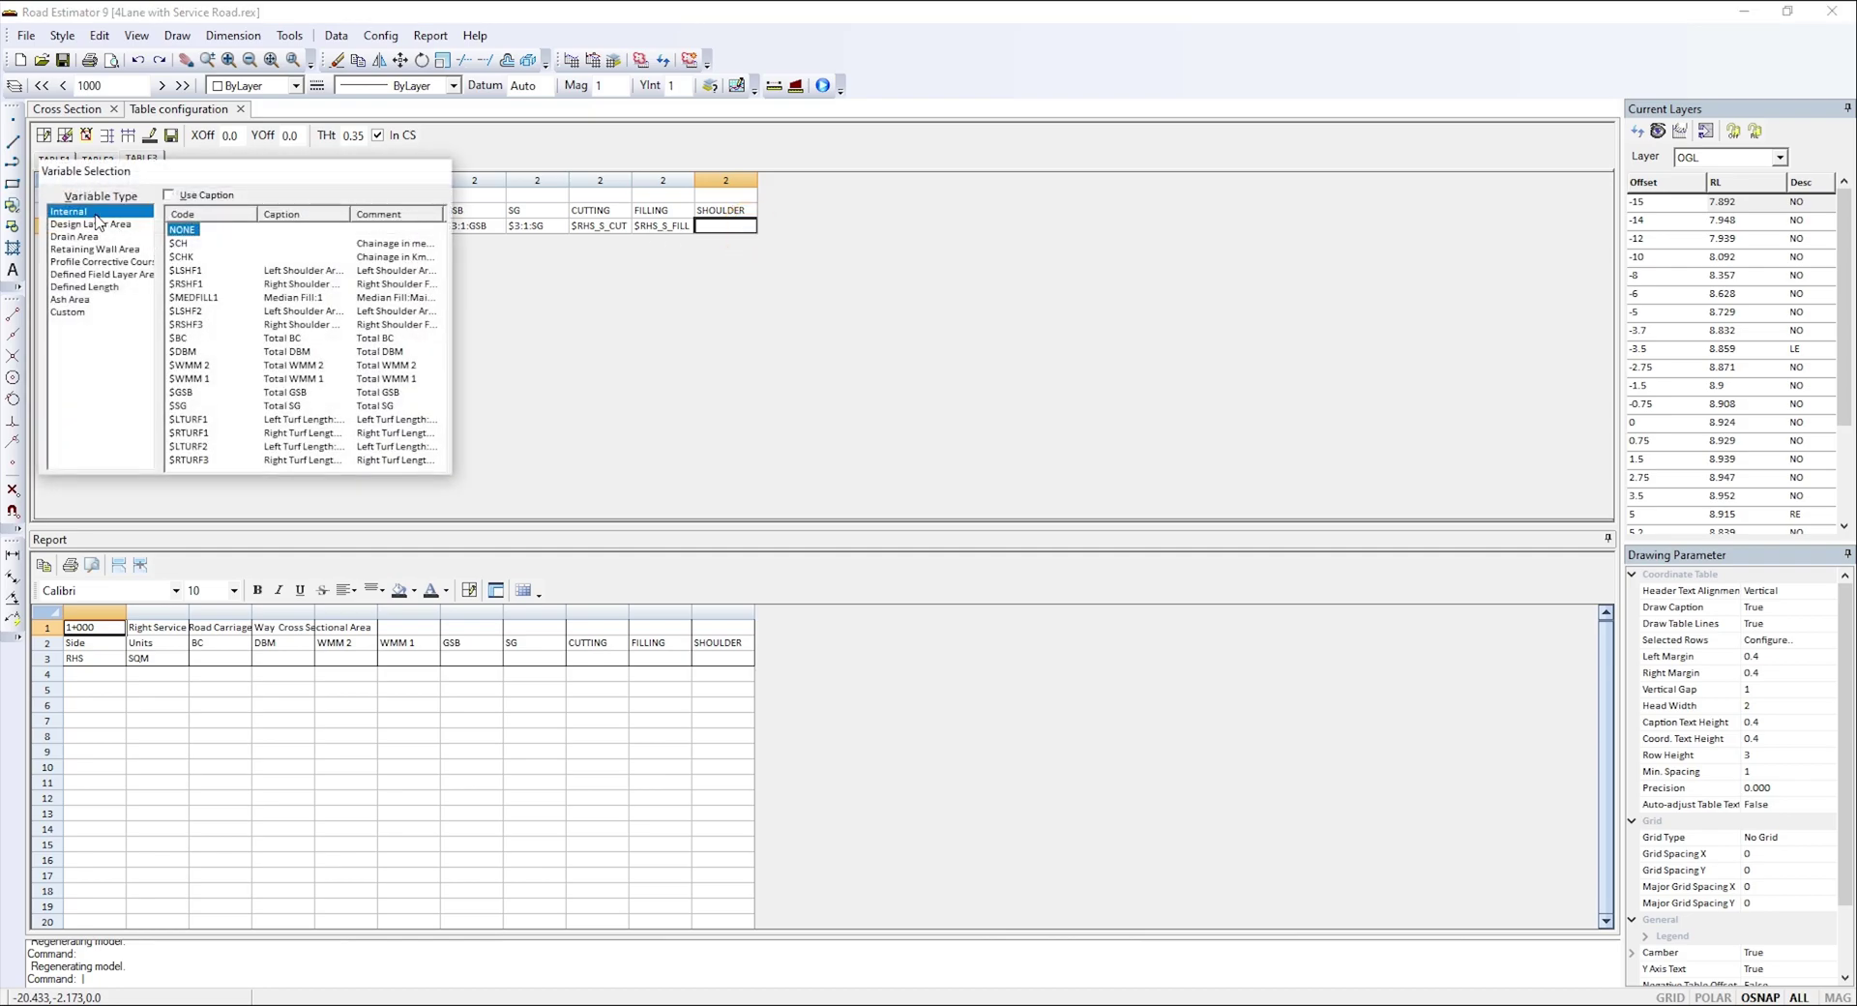
double_click(195, 285)
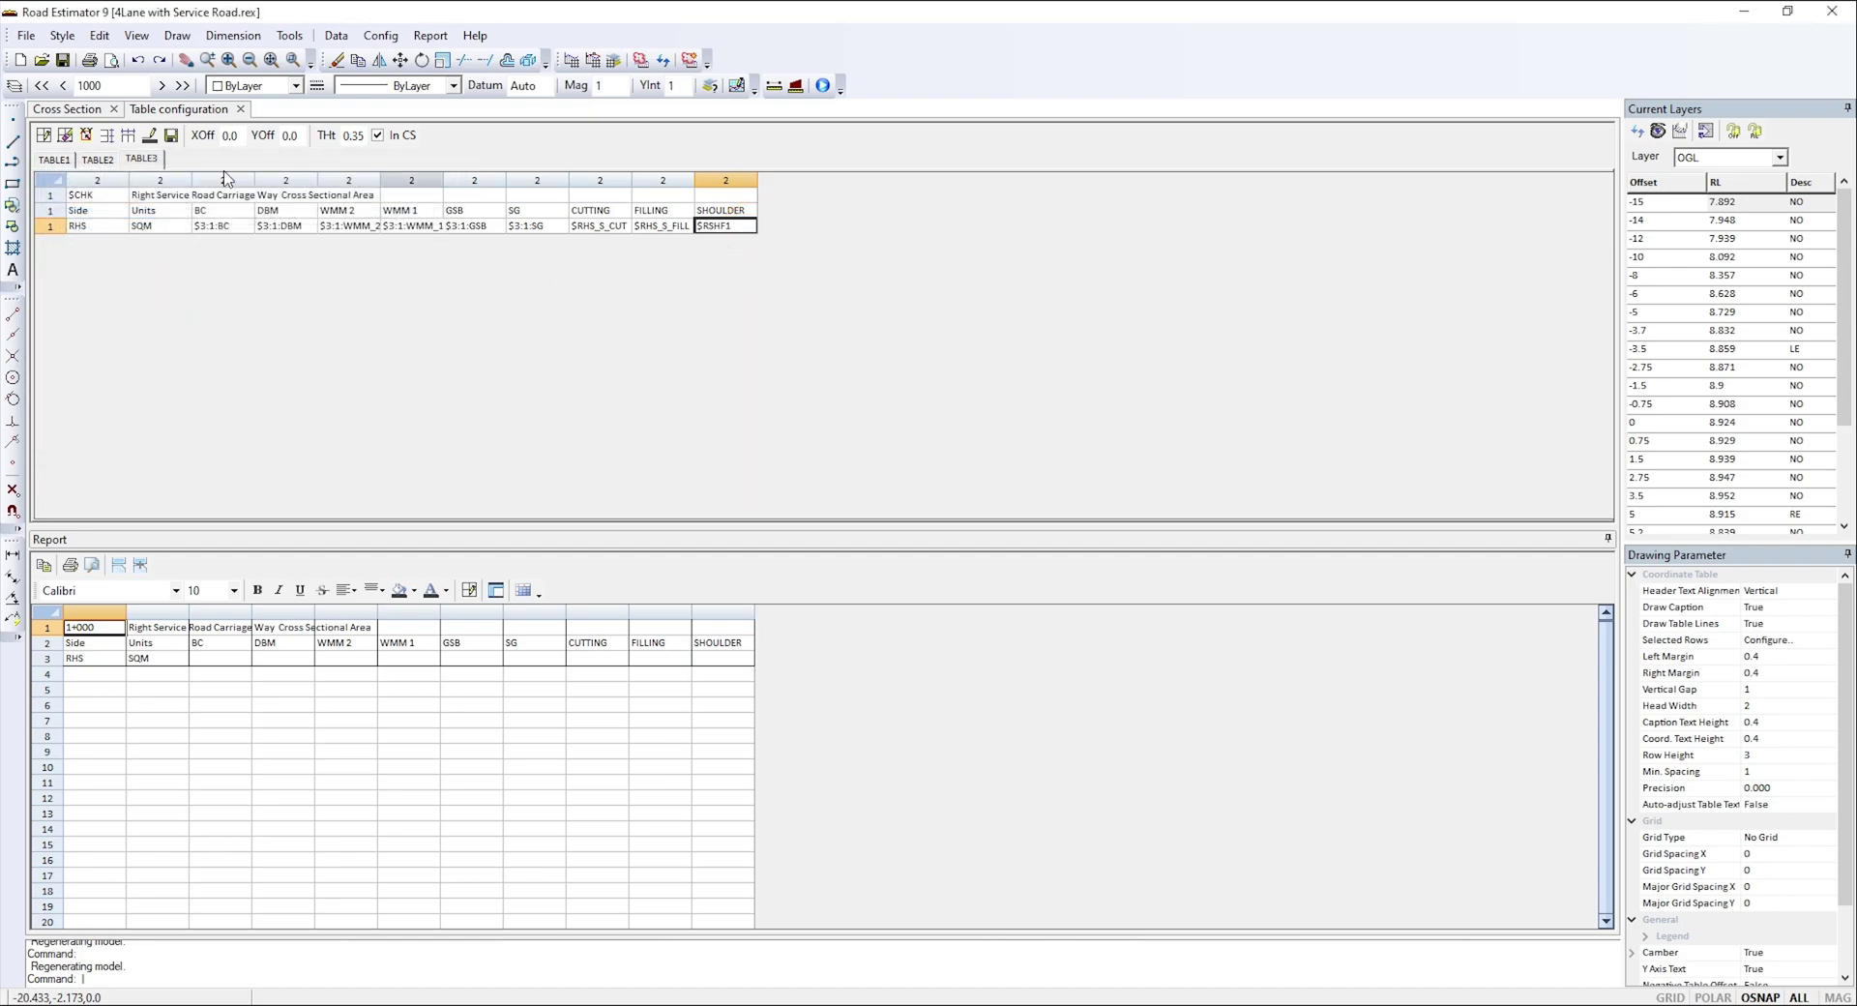
click(170, 134)
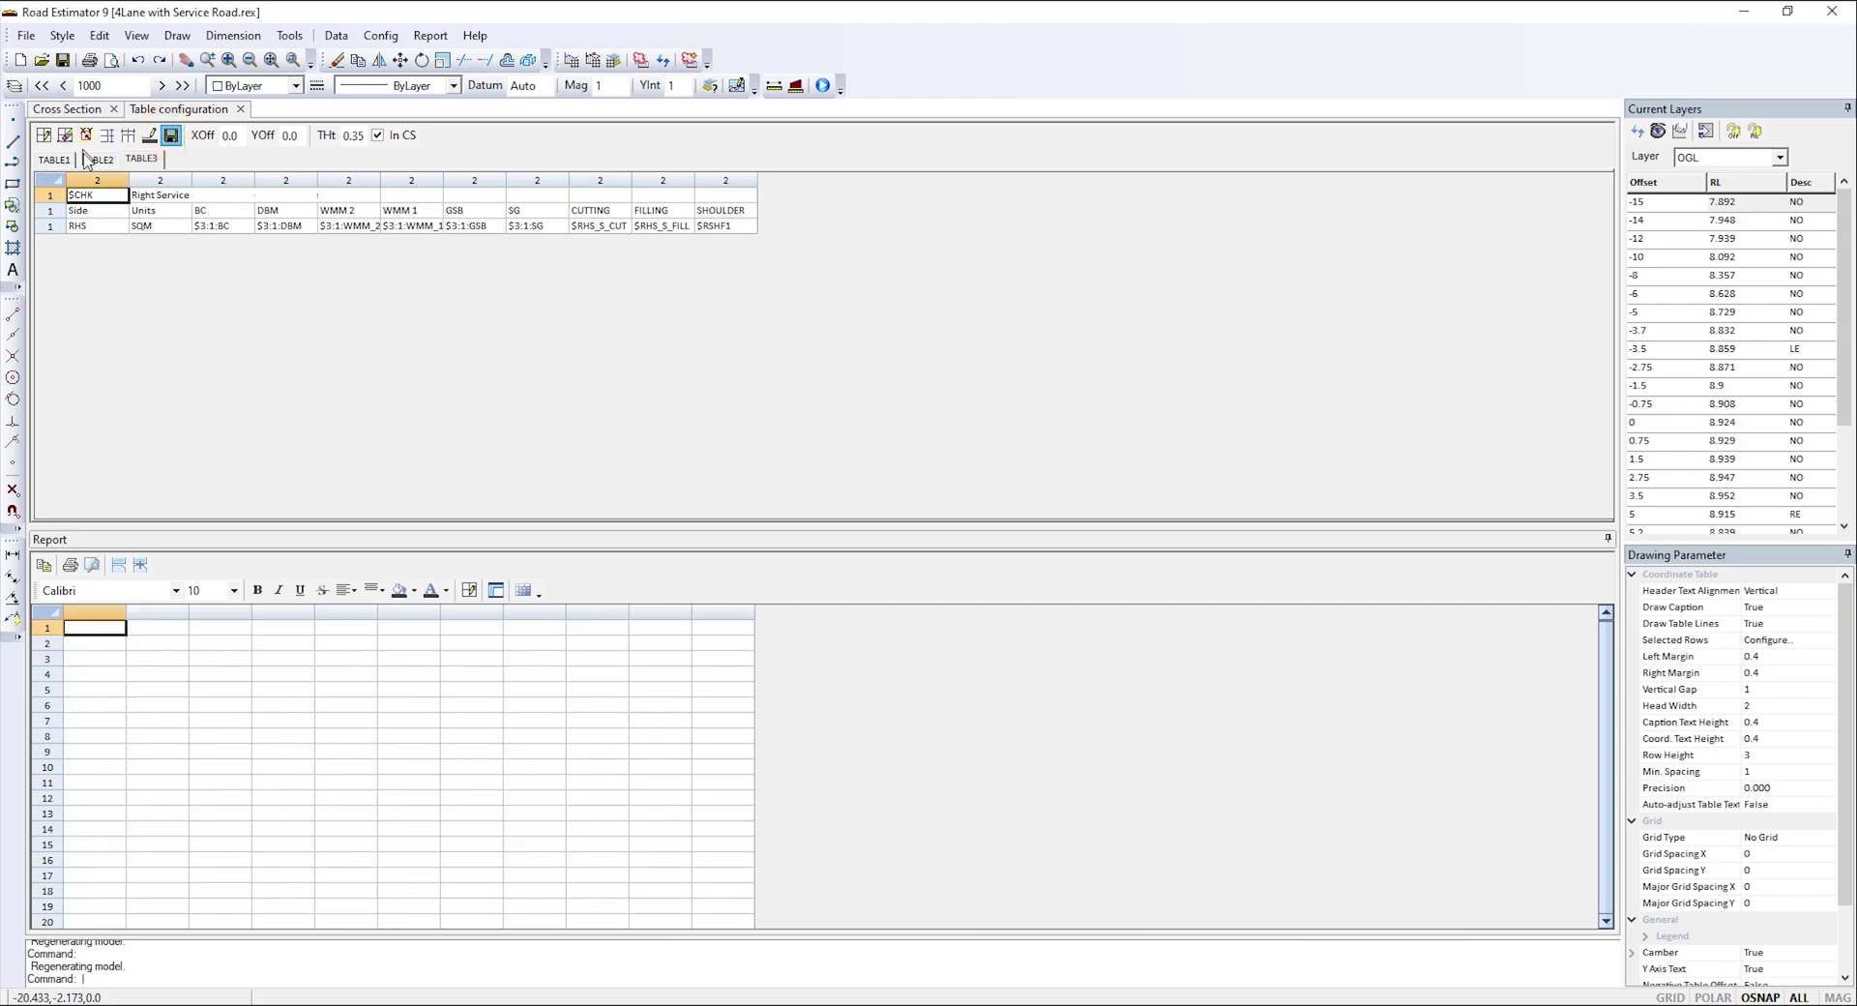
click(149, 135)
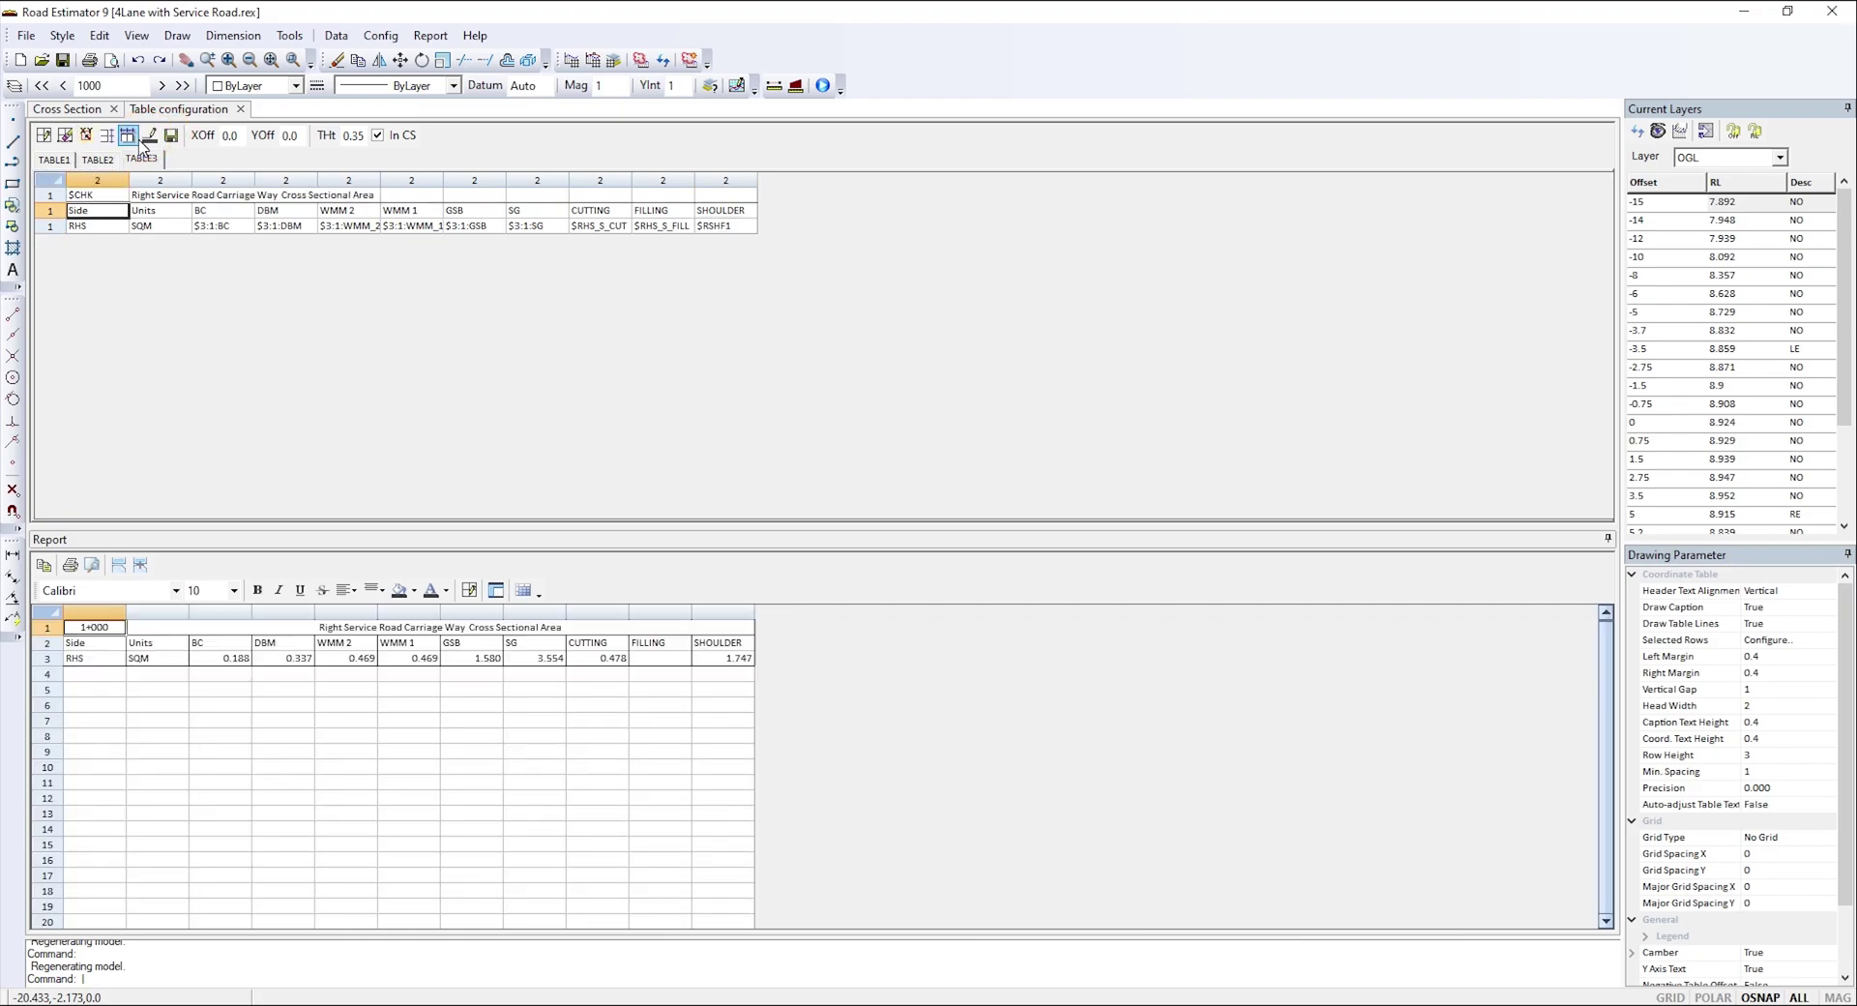
- Place the right service road table's upper left point at the lower left corner of the left service road table and save it
click(86, 135)
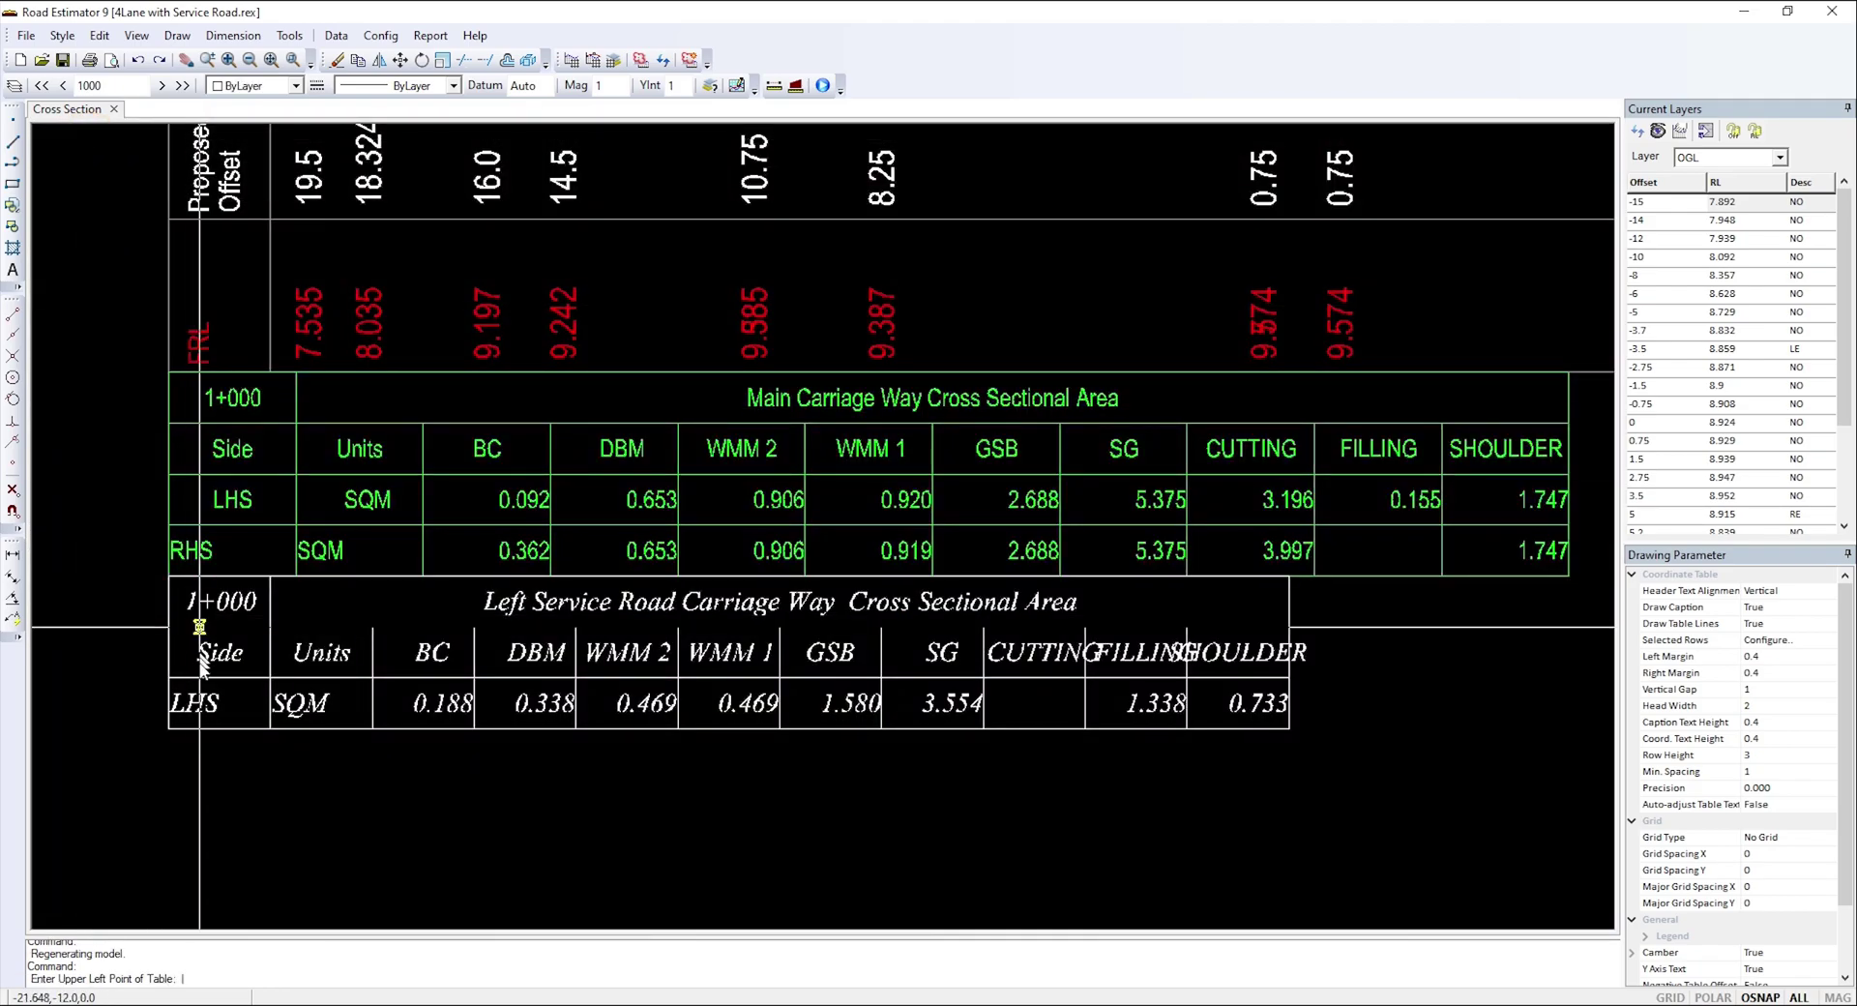
click(169, 729)
click(171, 136)
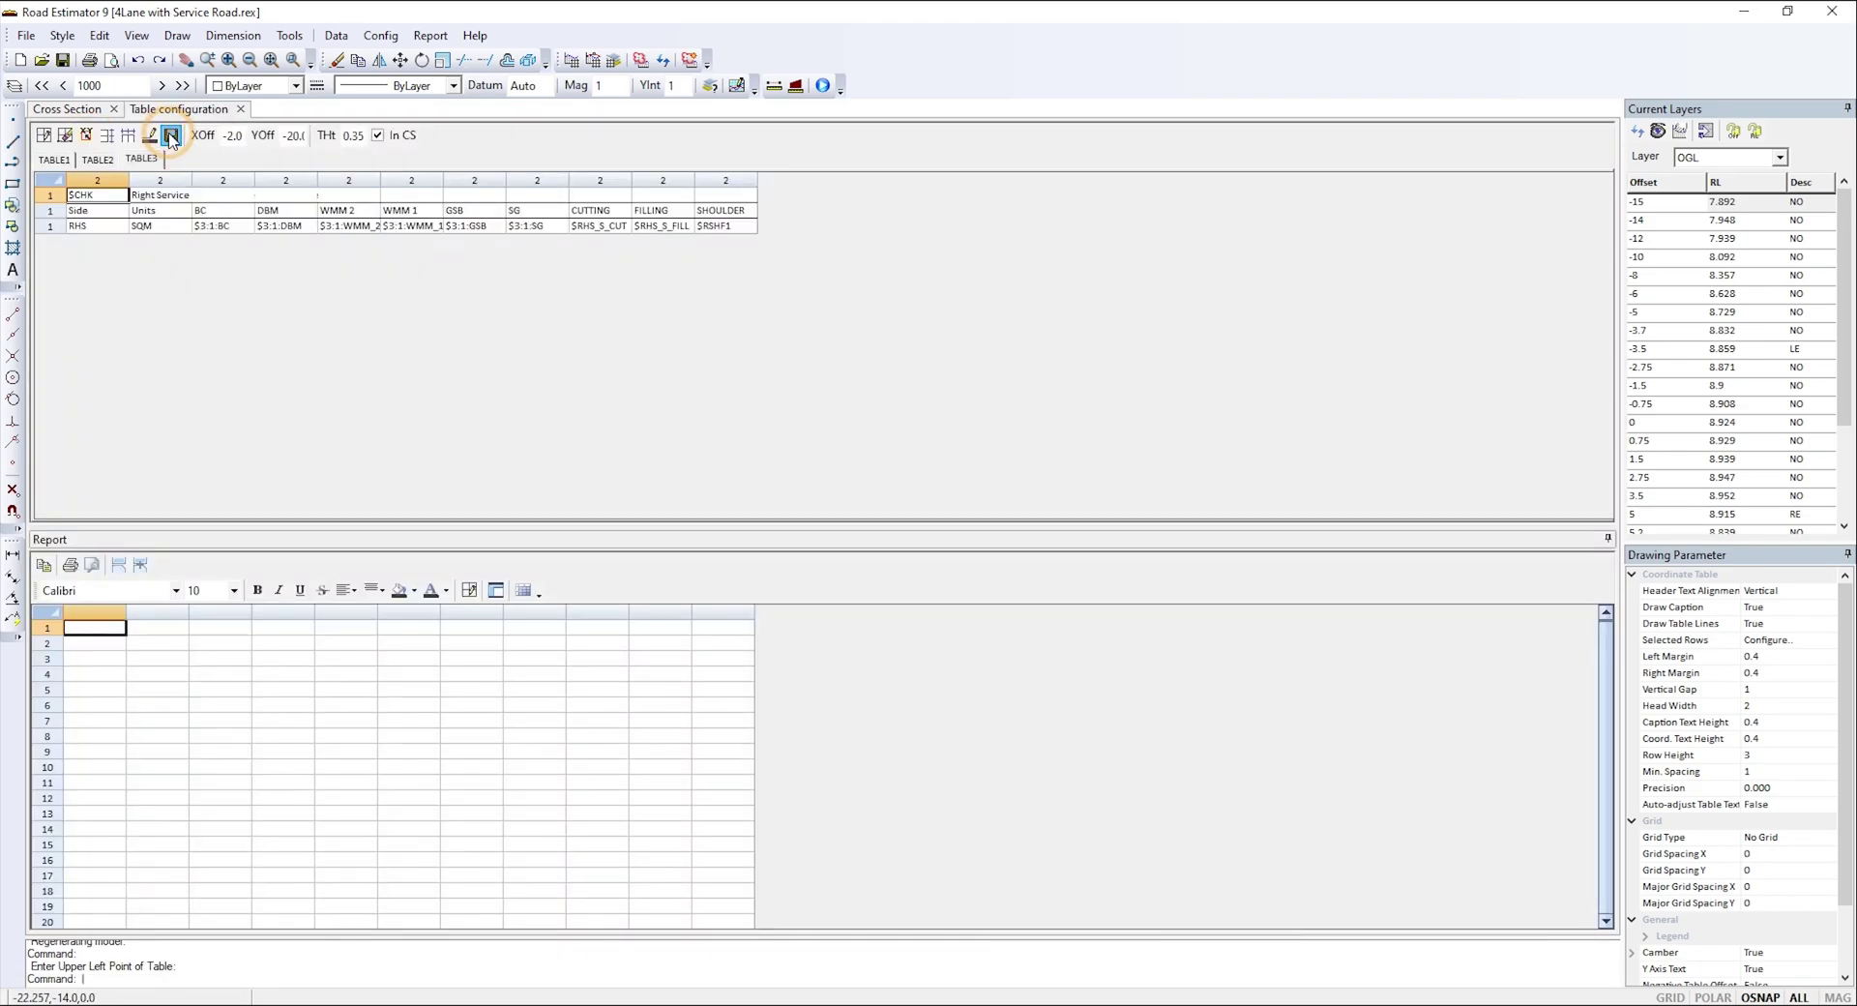
- Process the cross section data with drains inserted and inspect the right service road table beneath the left service road table
click(64, 110)
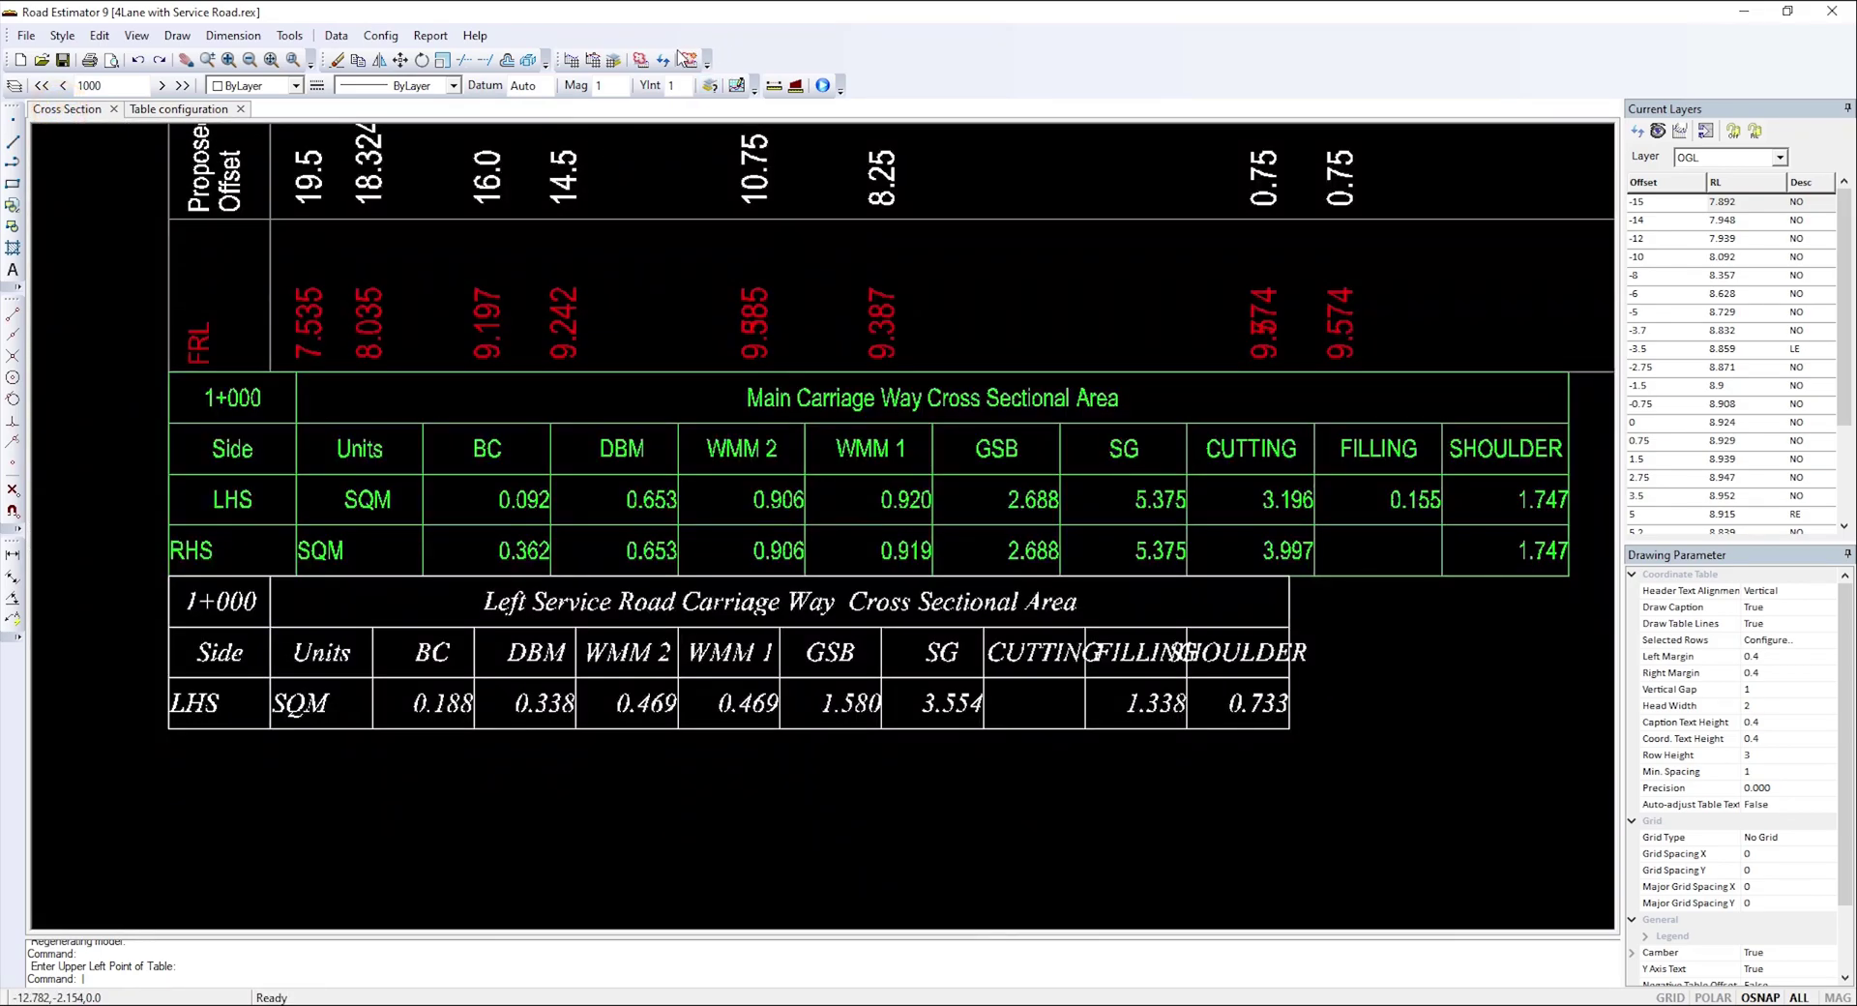
click(642, 64)
click(1118, 617)
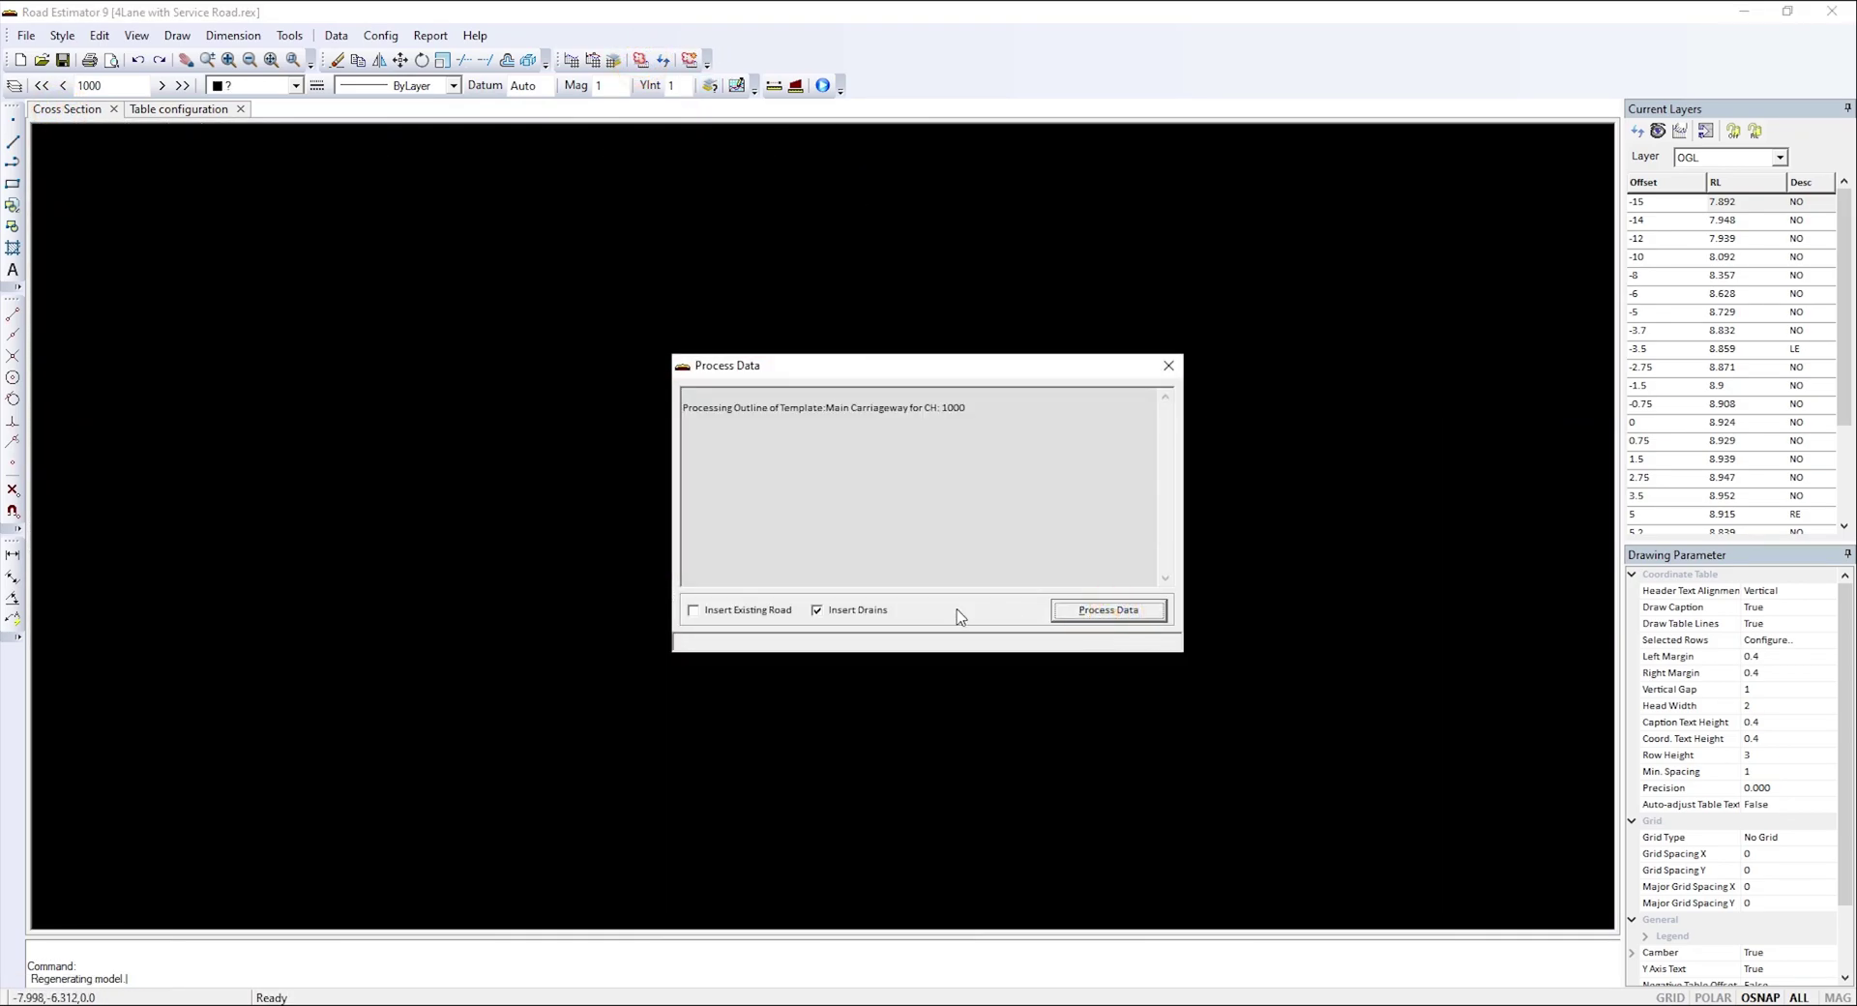
click(1168, 365)
scroll(839, 619, up, 5)
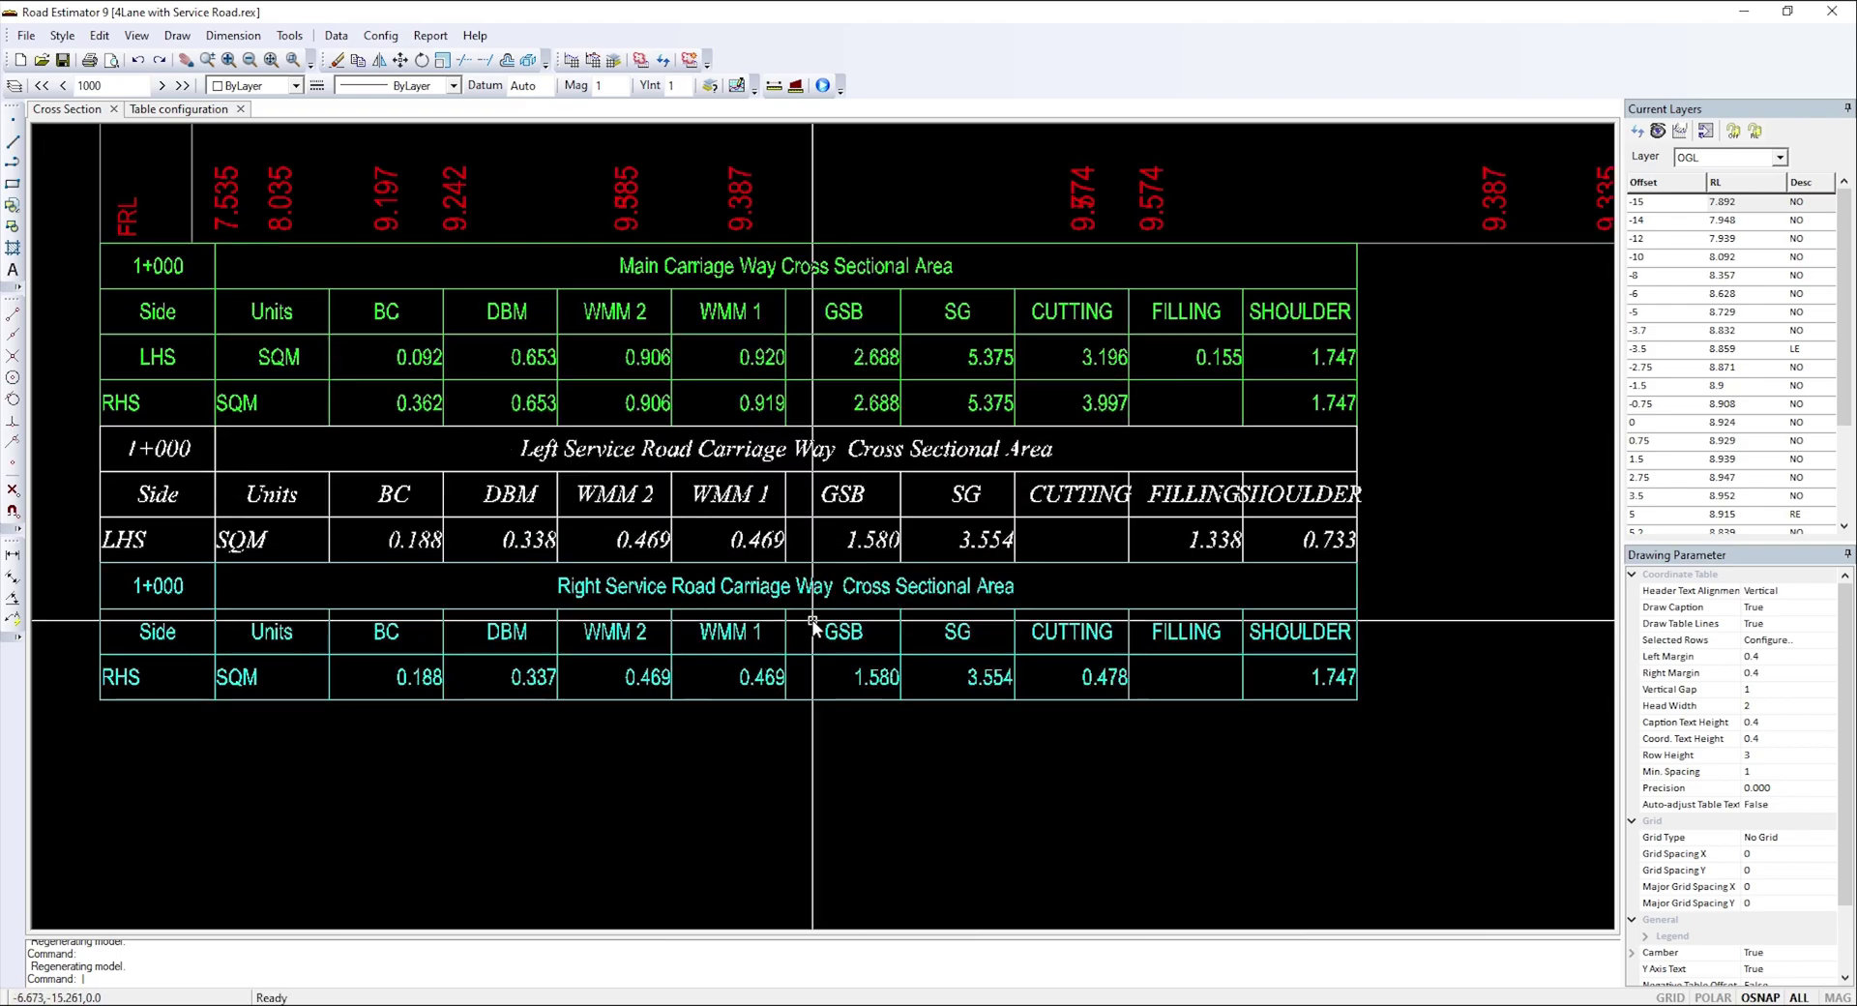
scroll(643, 667, down, 4)
scroll(847, 696, up, 3)
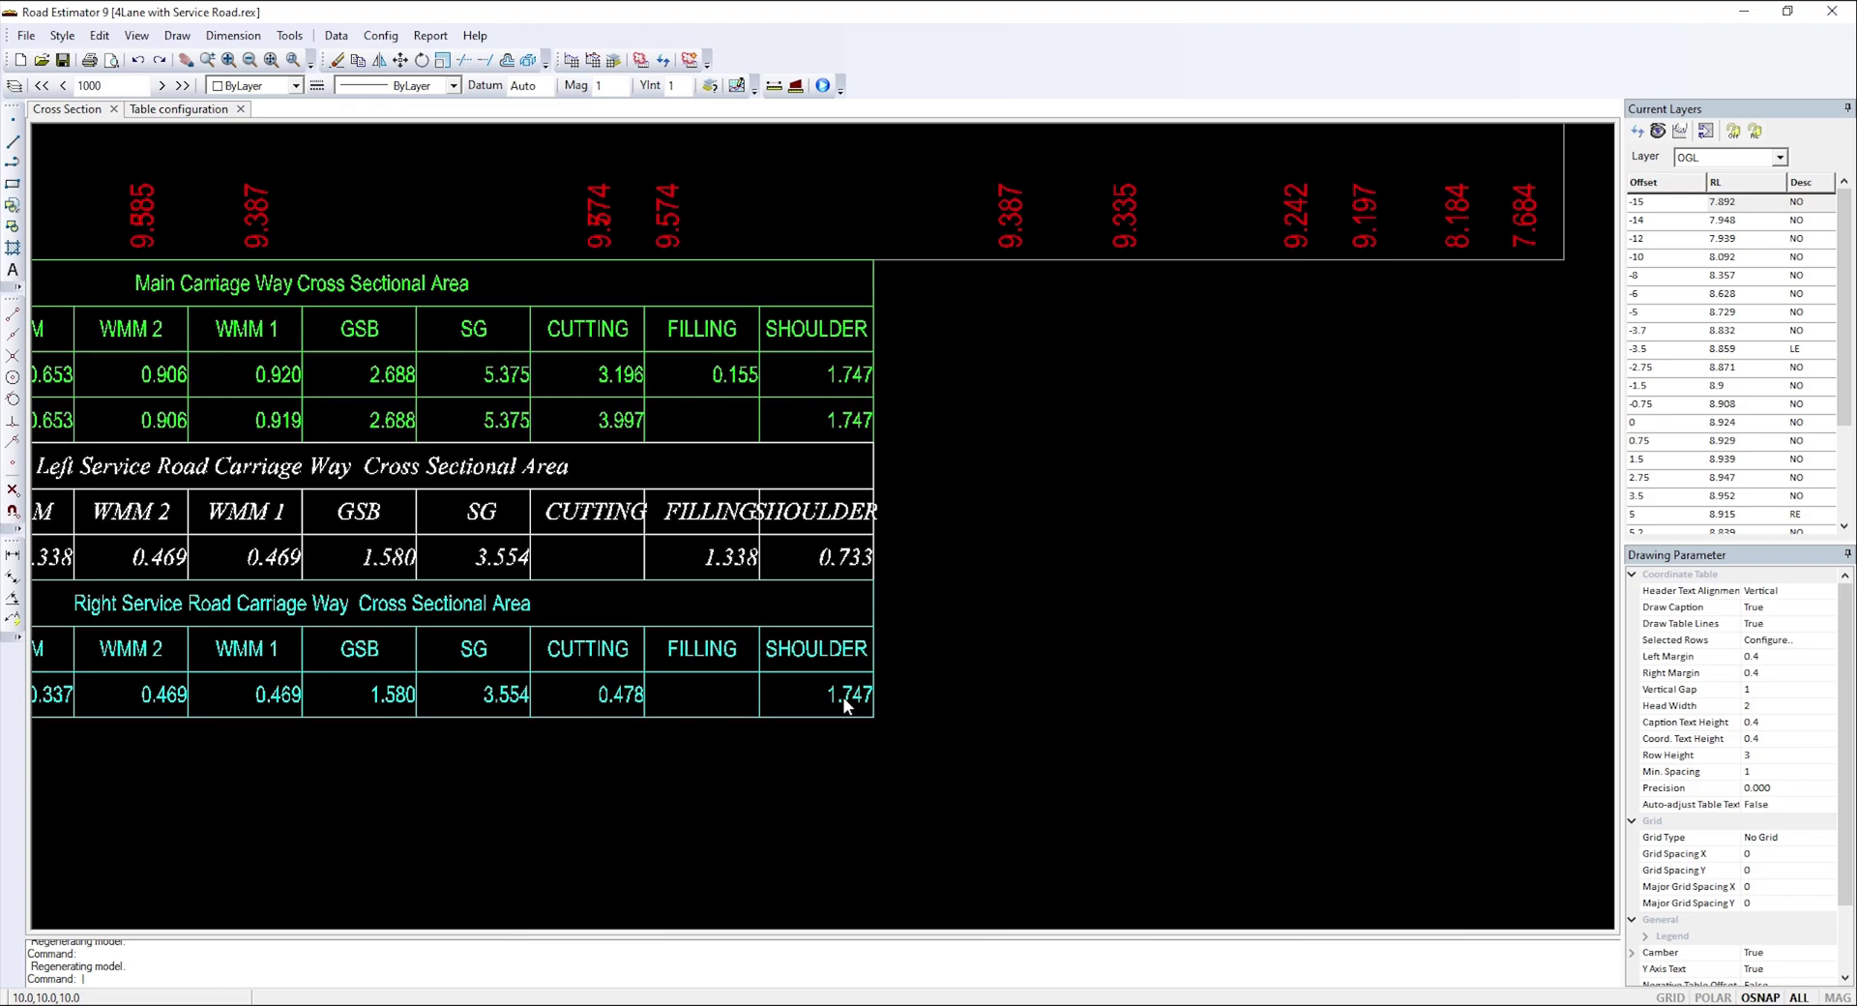
scroll(843, 696, down, 3)
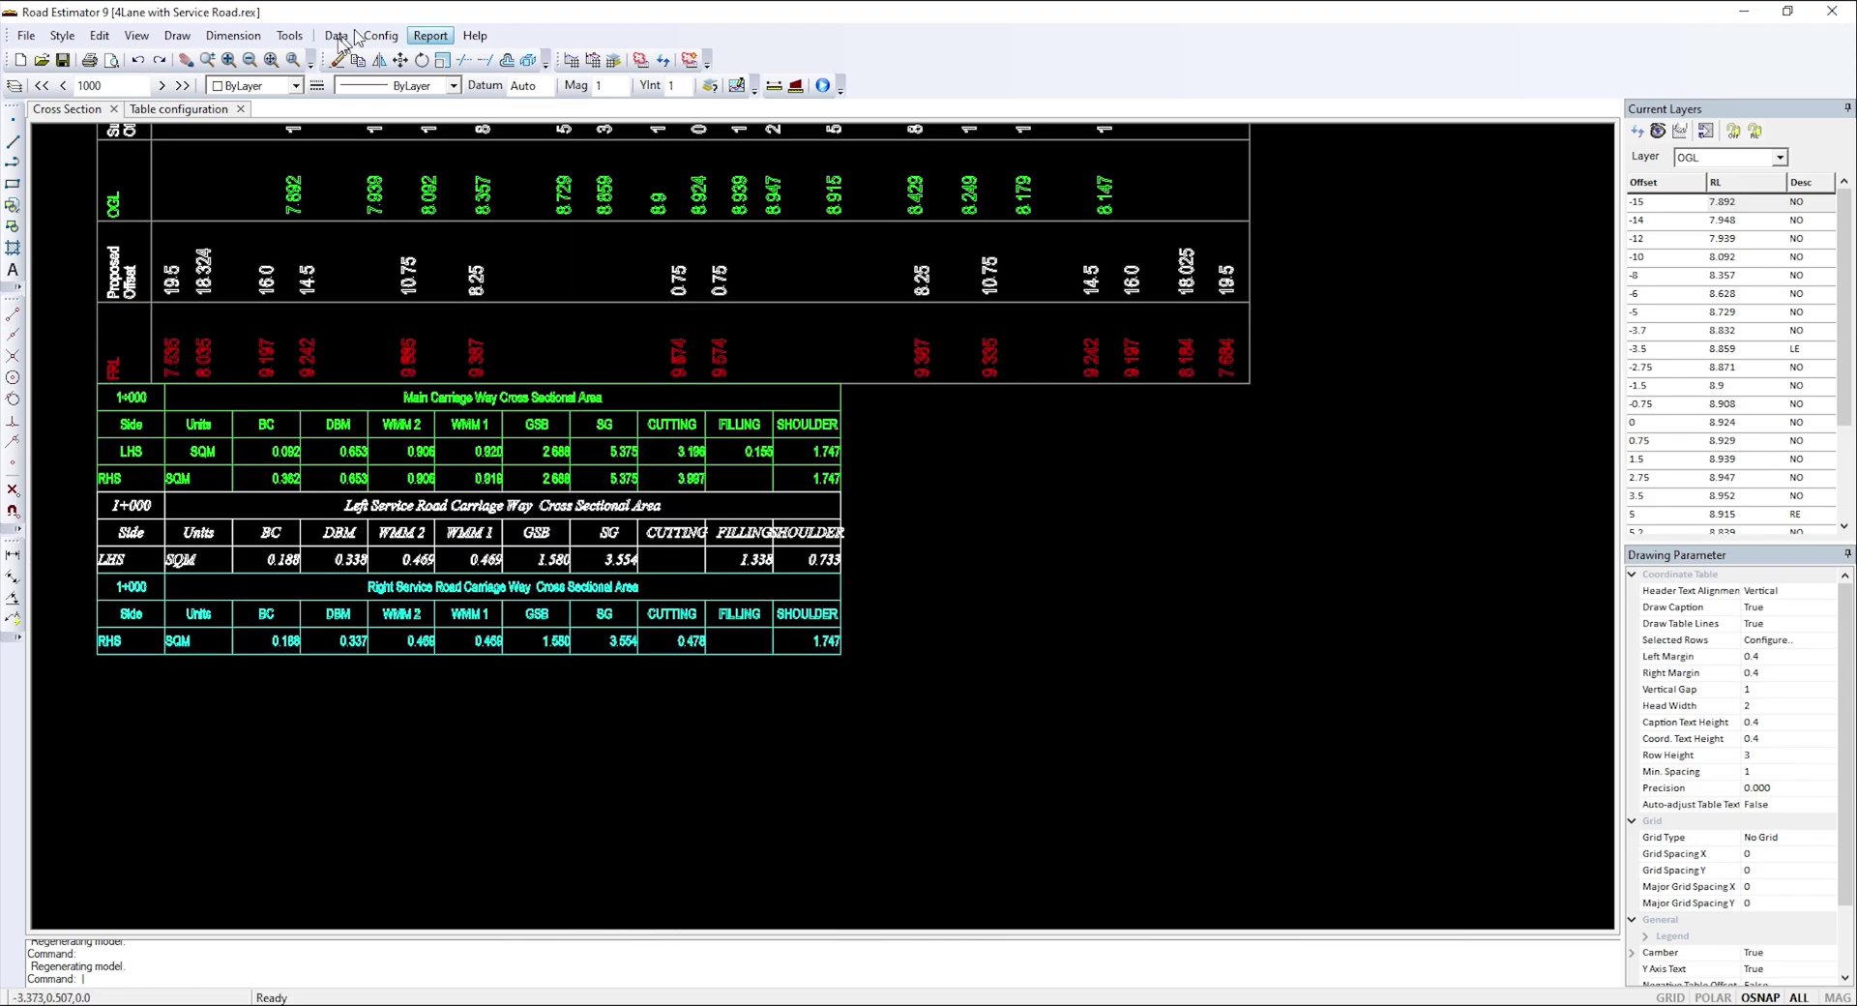
- Create a new table with 4 columns, 4 rows, column width 2.5, row height 1, text height 0.35 and precision 0.000
click(188, 114)
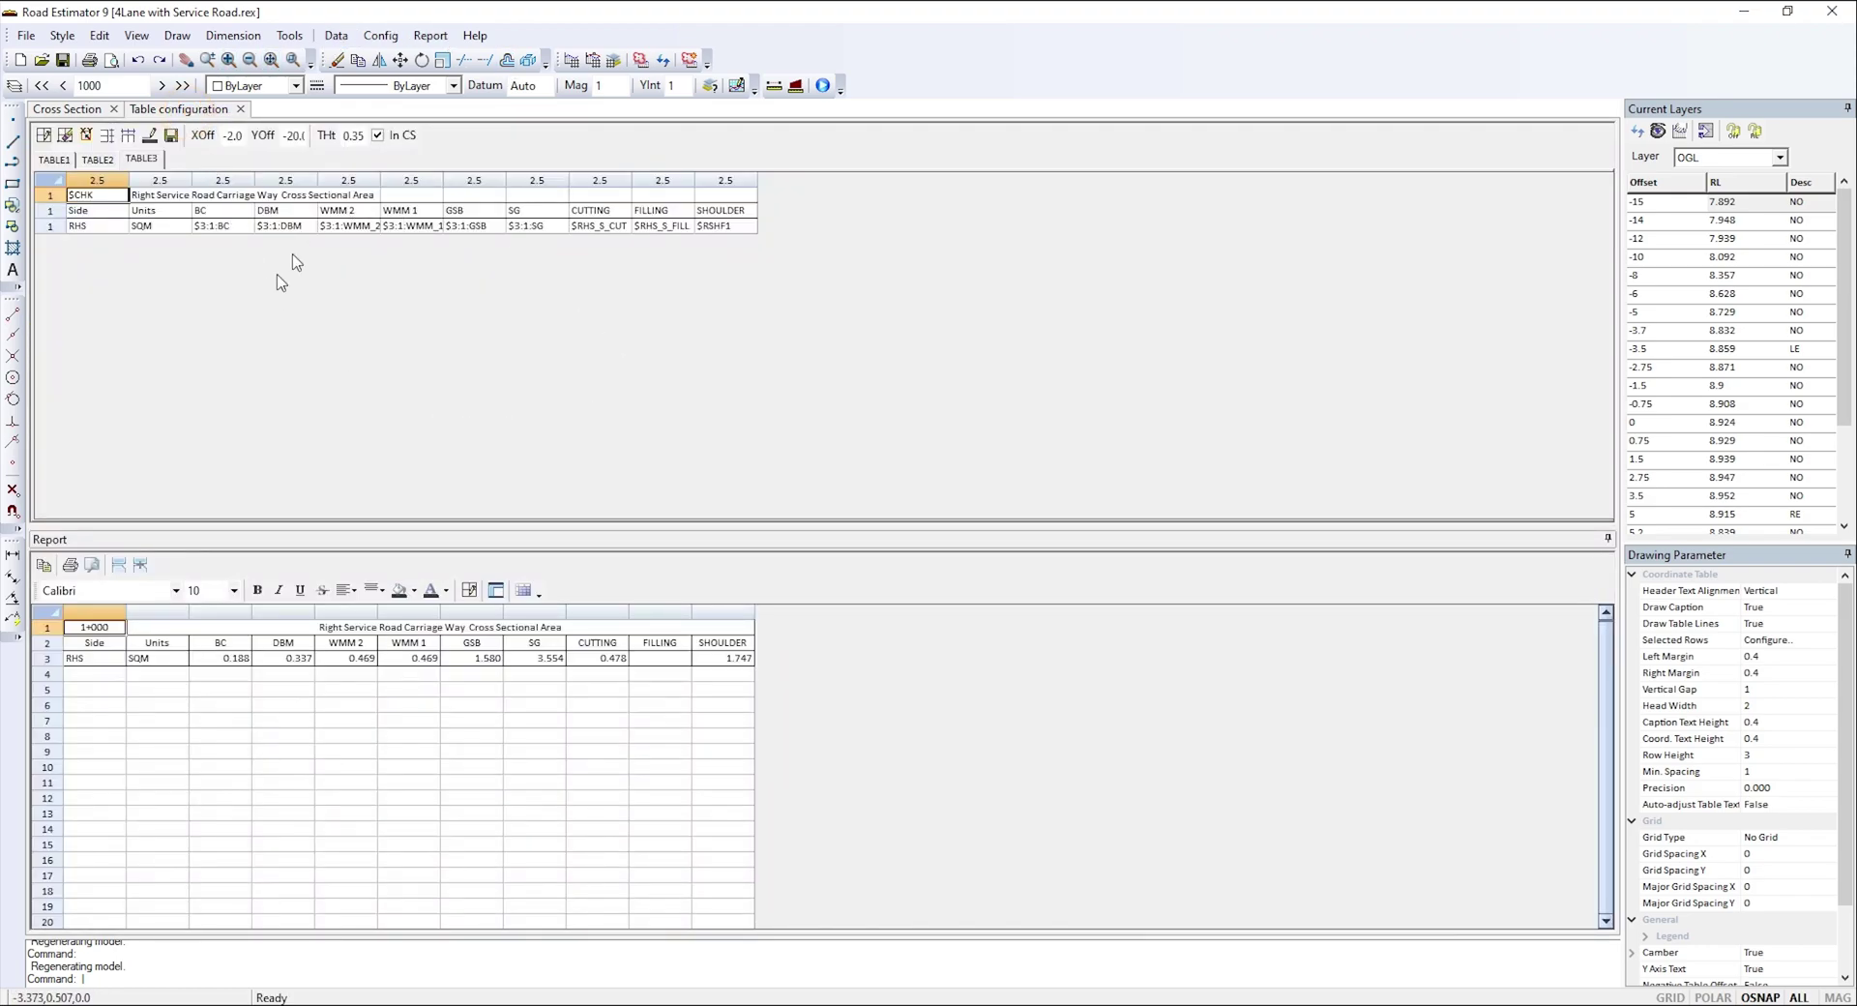
click(43, 134)
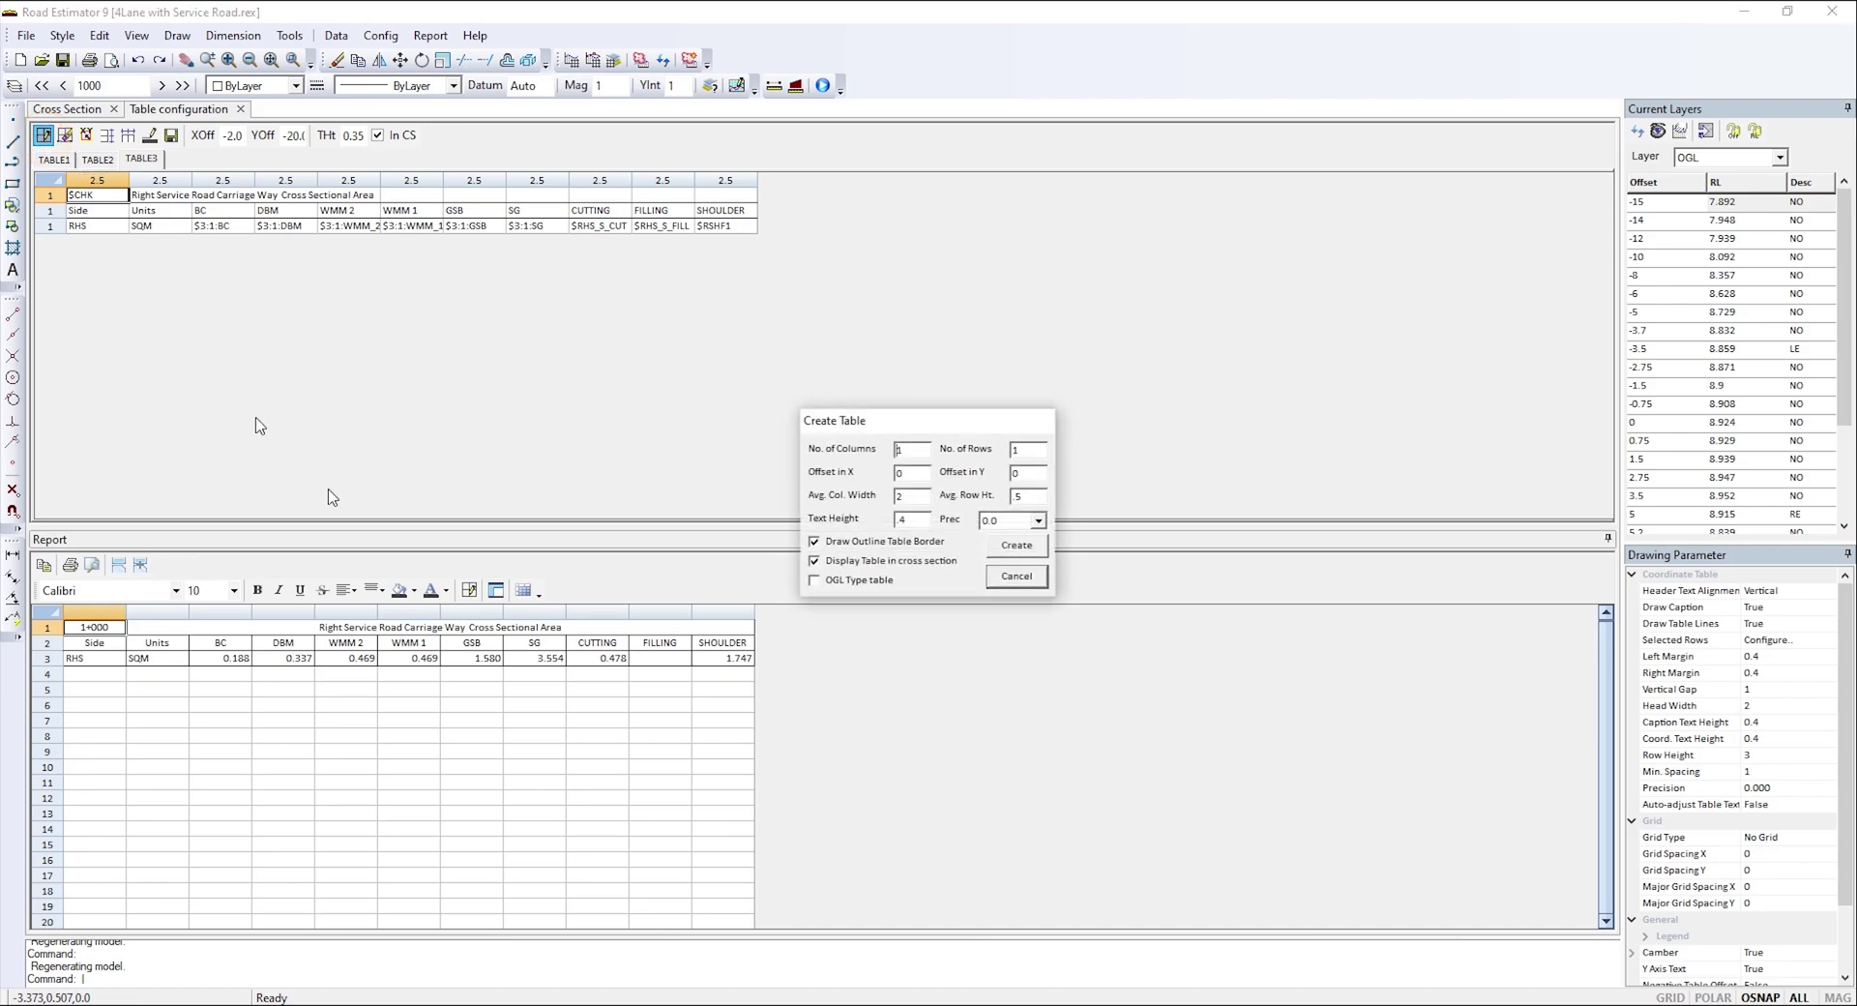
double_click(909, 449)
text(4)
double_click(1023, 448)
text(4)
double_click(921, 497)
text(2.5)
click(1027, 496)
text(1)
key(Tab)
text(.35)
click(1013, 522)
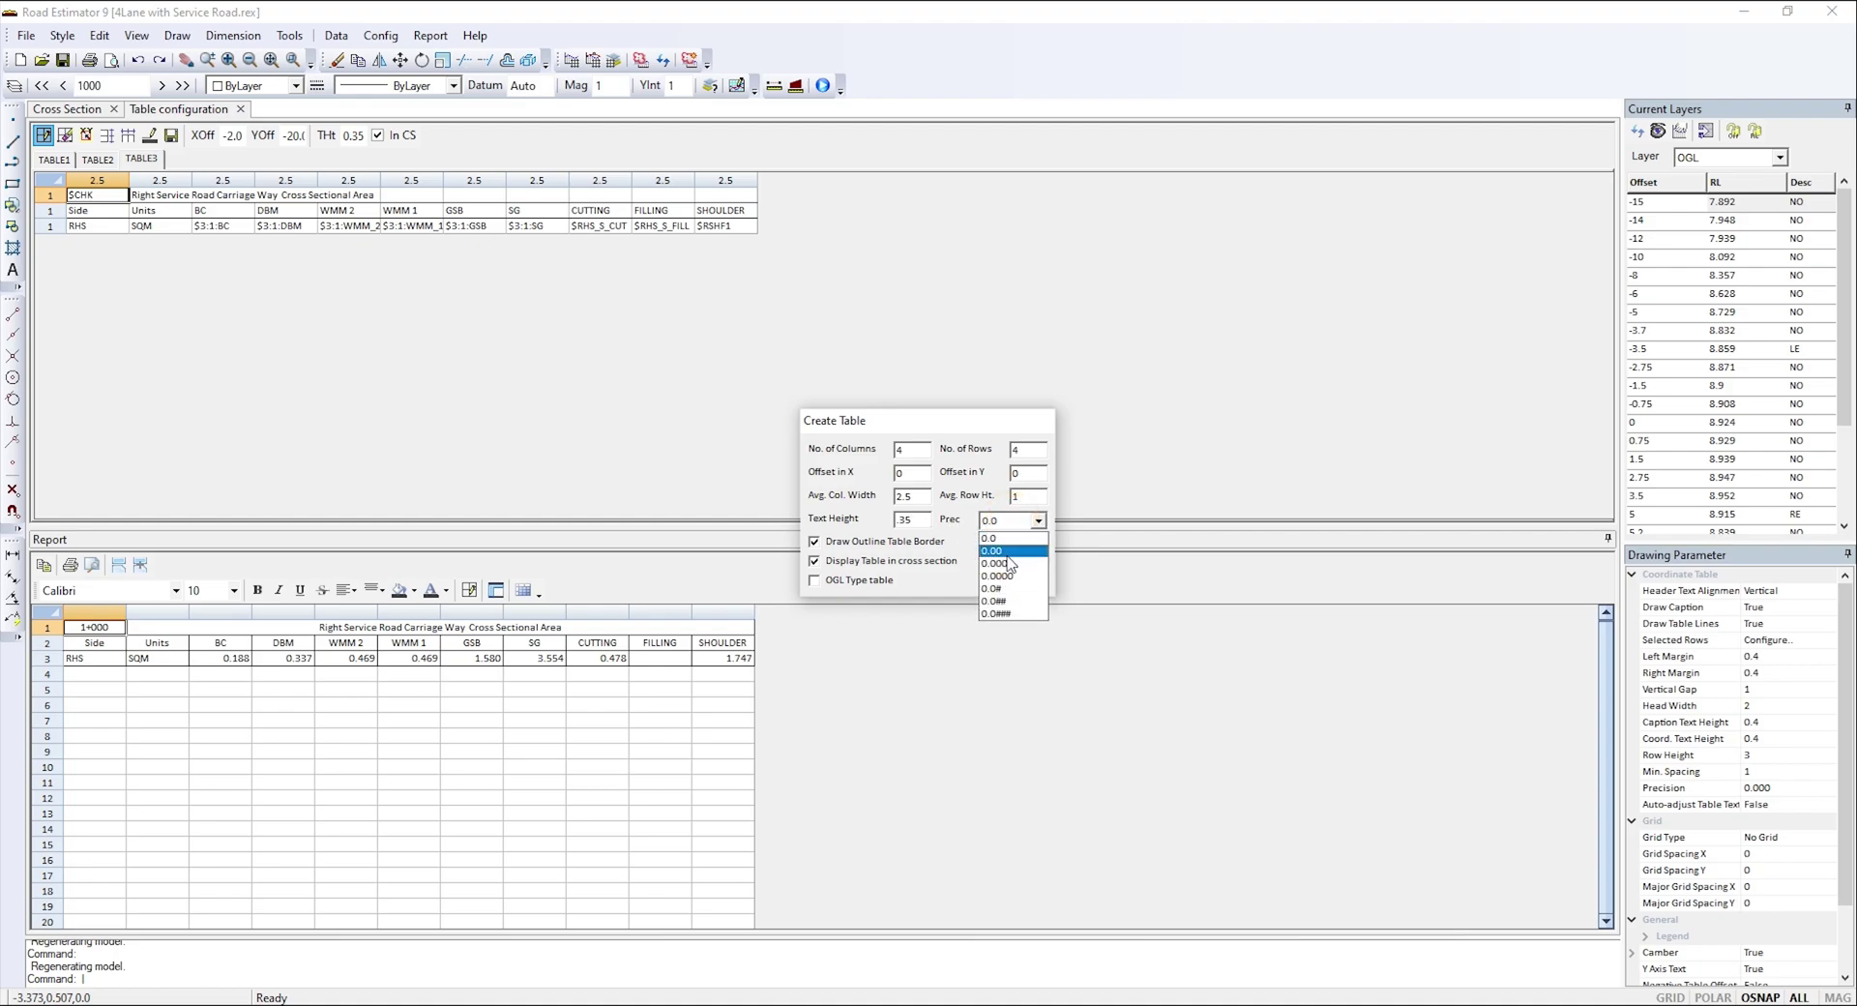
click(1006, 564)
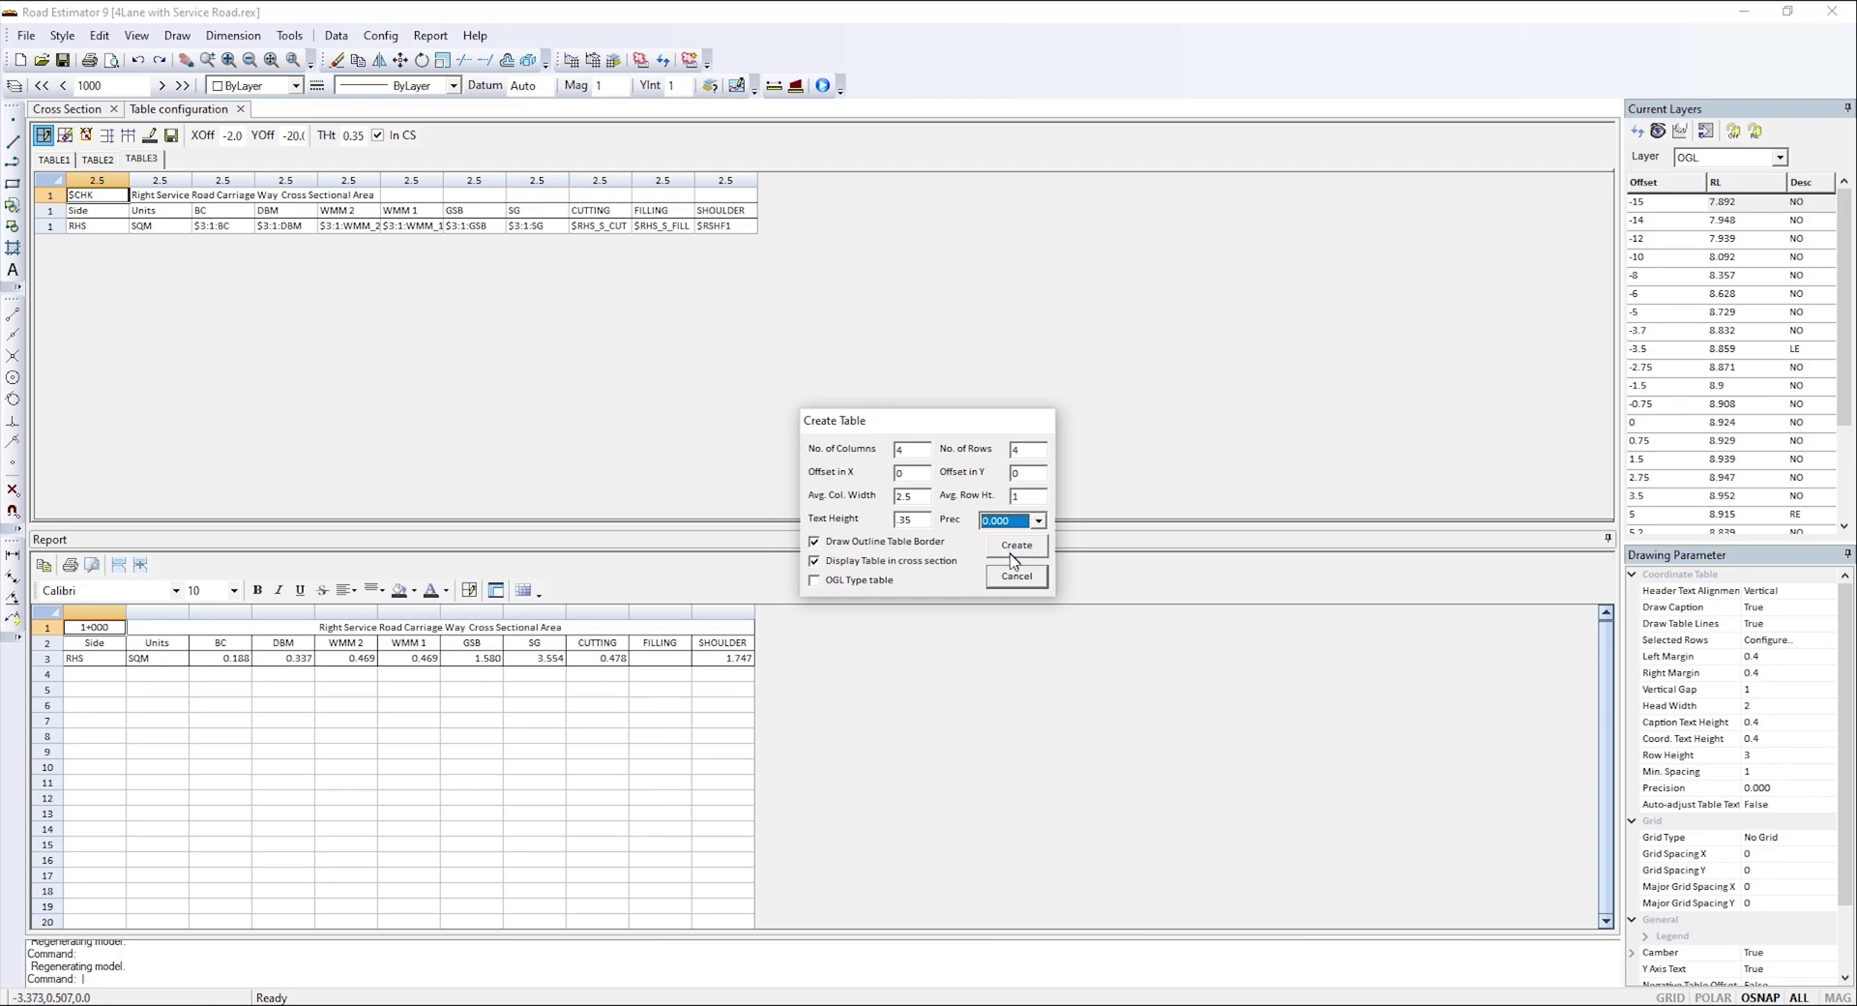
click(1014, 547)
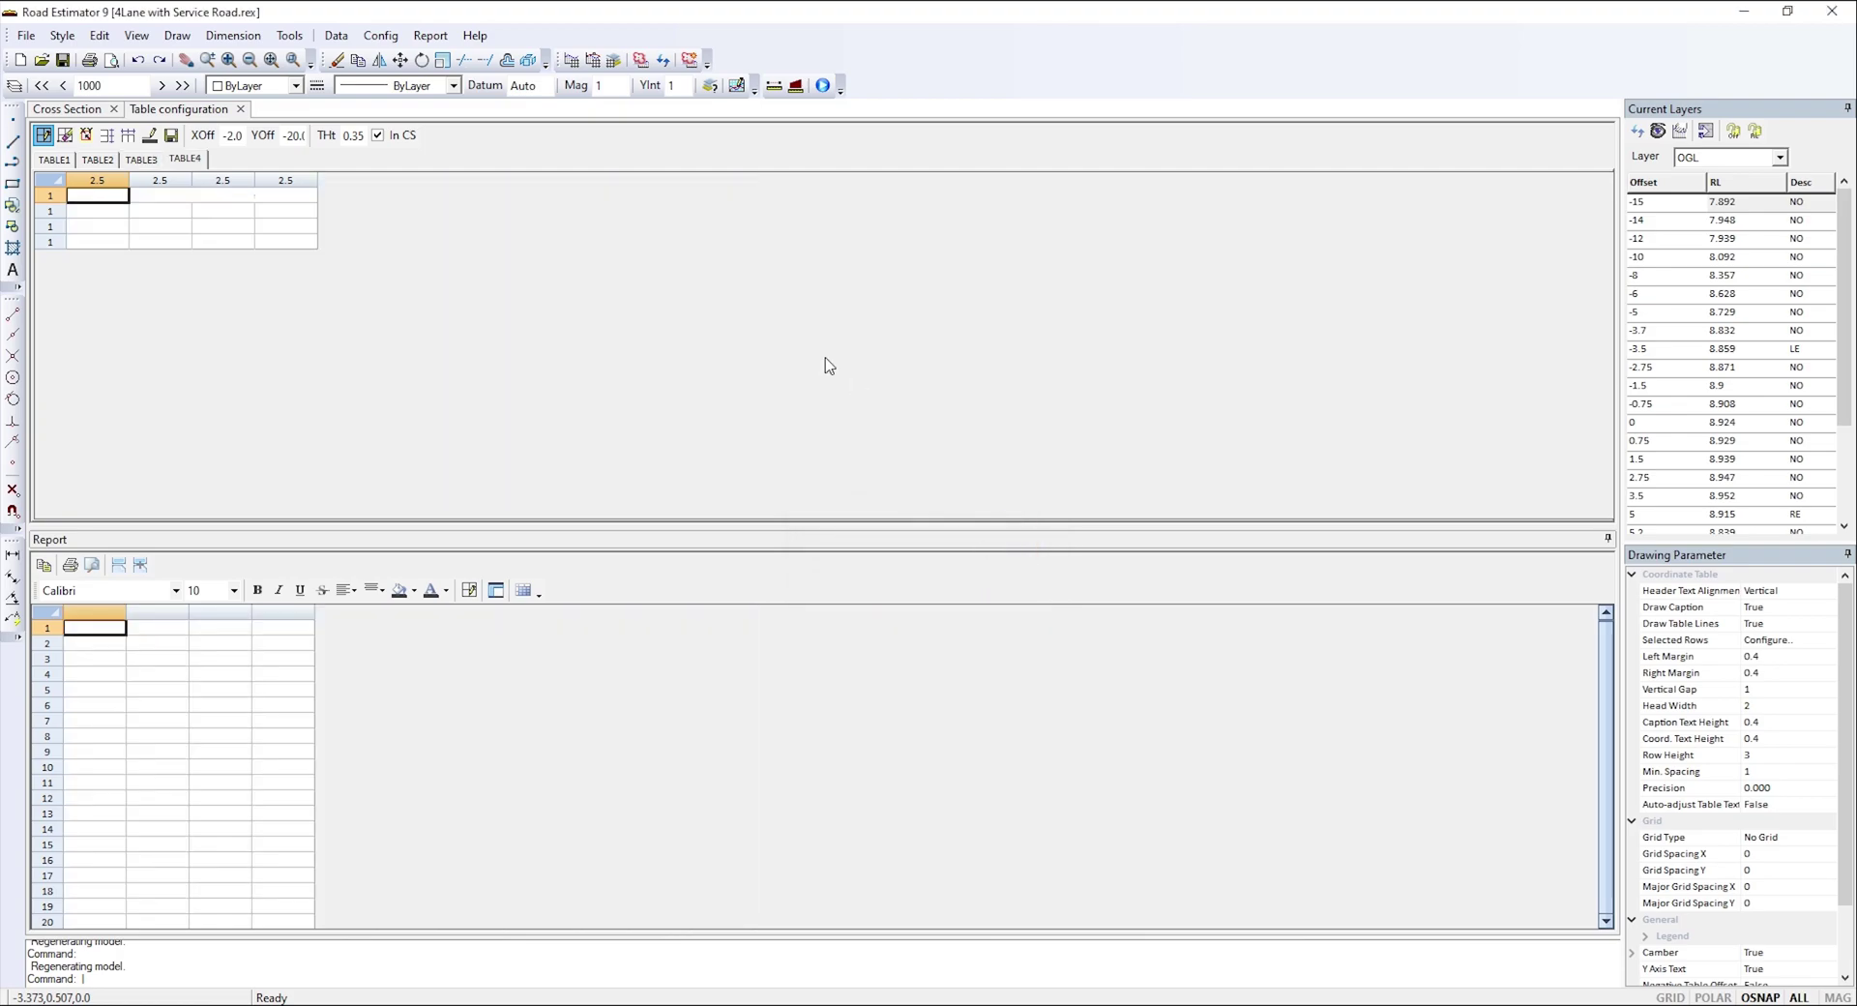
- In TABLE4, assign $CHK to the first cell and enter the title Earthen Drain Cross Section Areas beside it
double_click(91, 197)
click(186, 258)
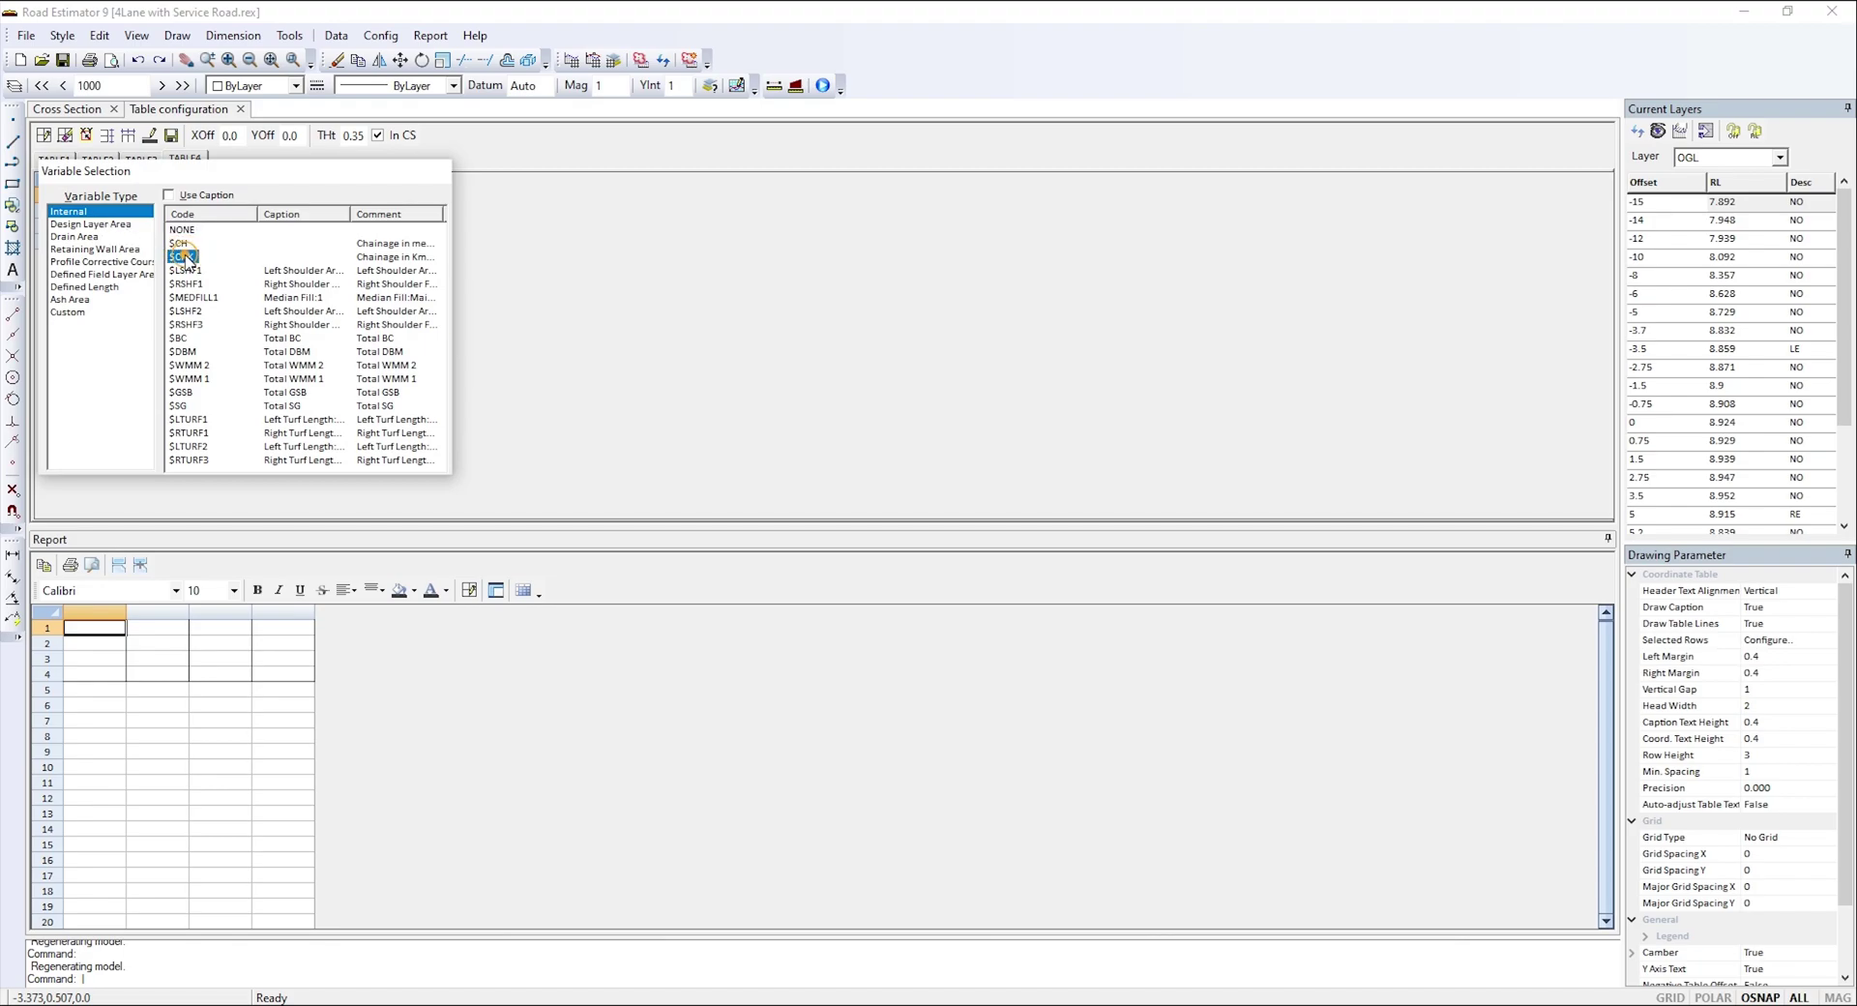
double_click(186, 257)
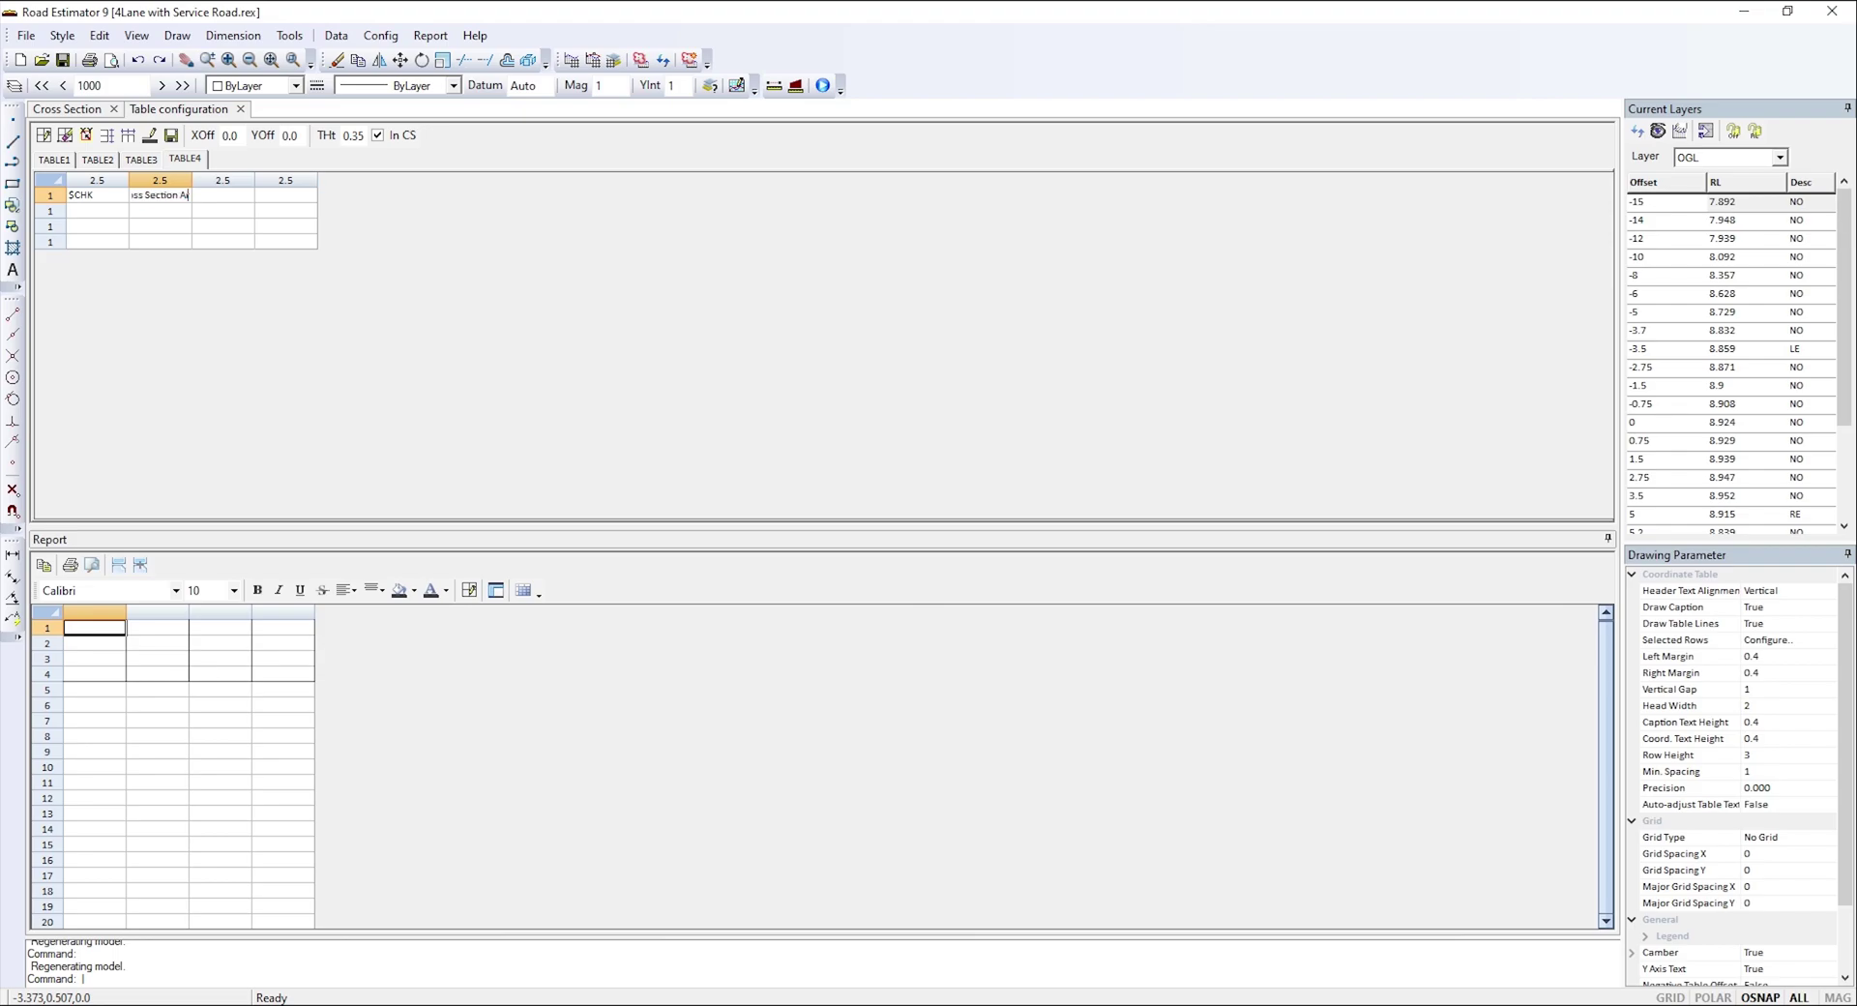
click(158, 198)
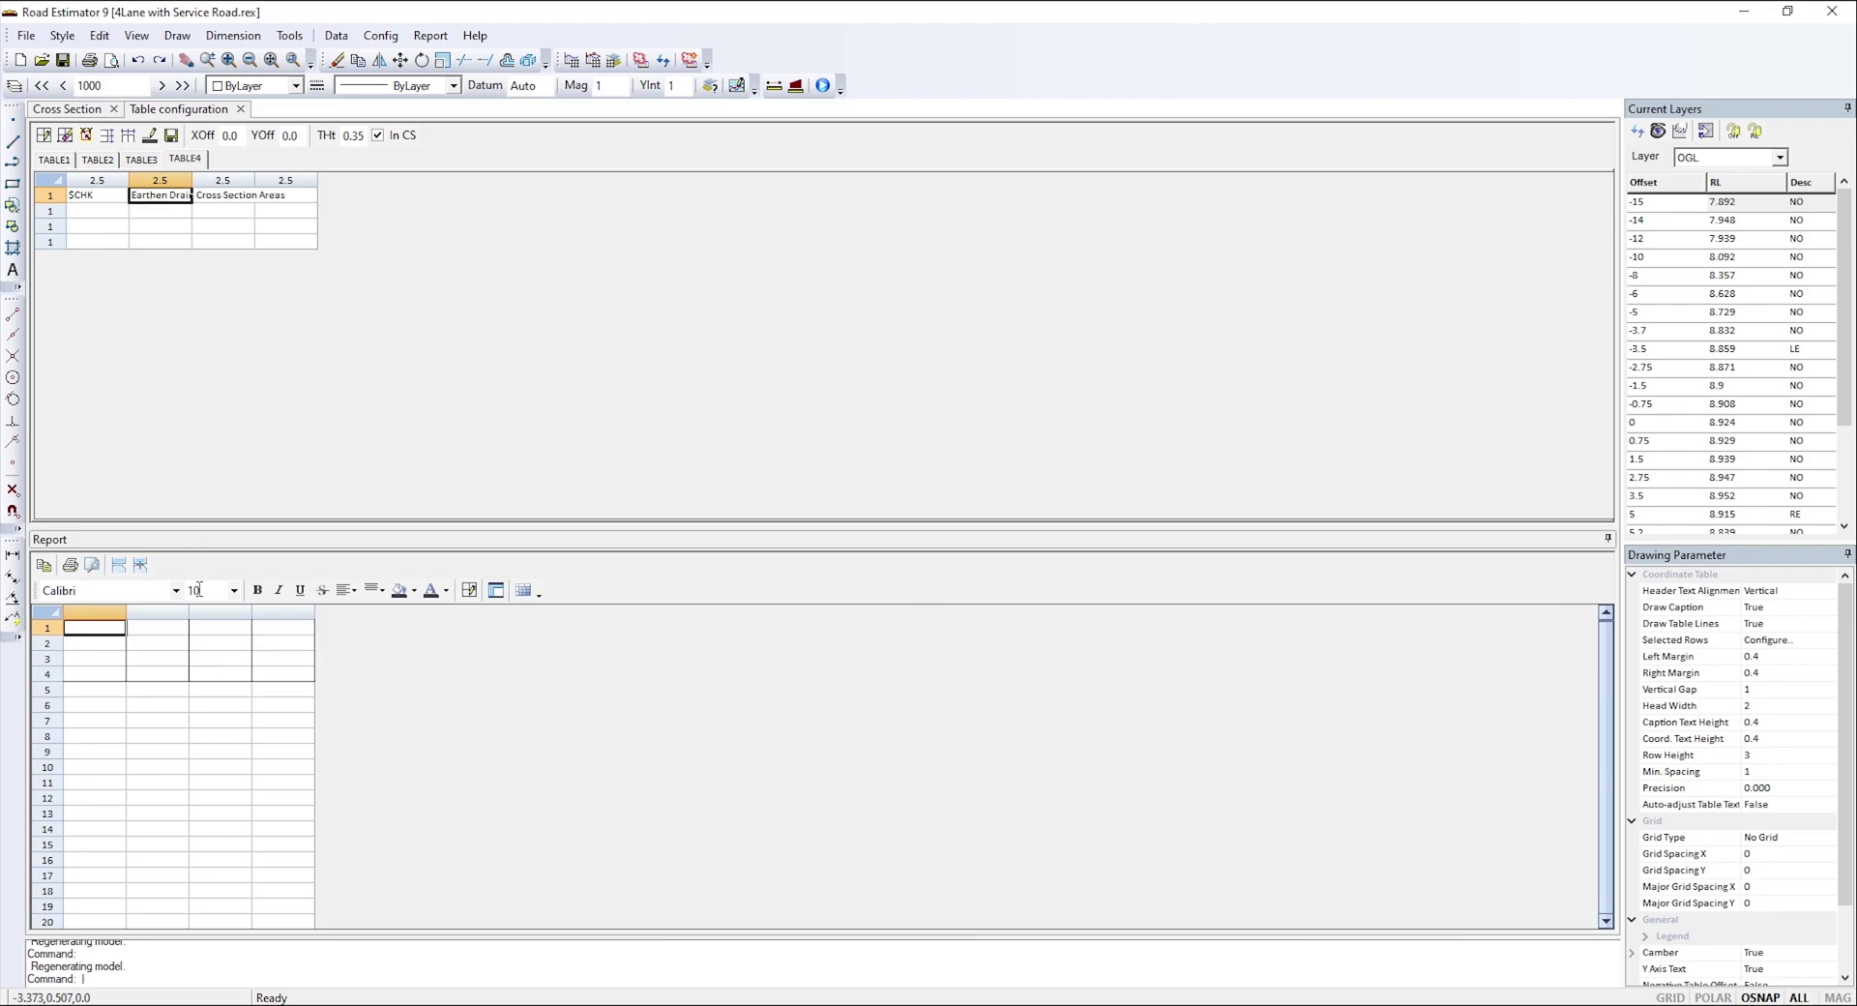
- Enter the column headings Side and Units in the second row of the earthen drain table
click(95, 210)
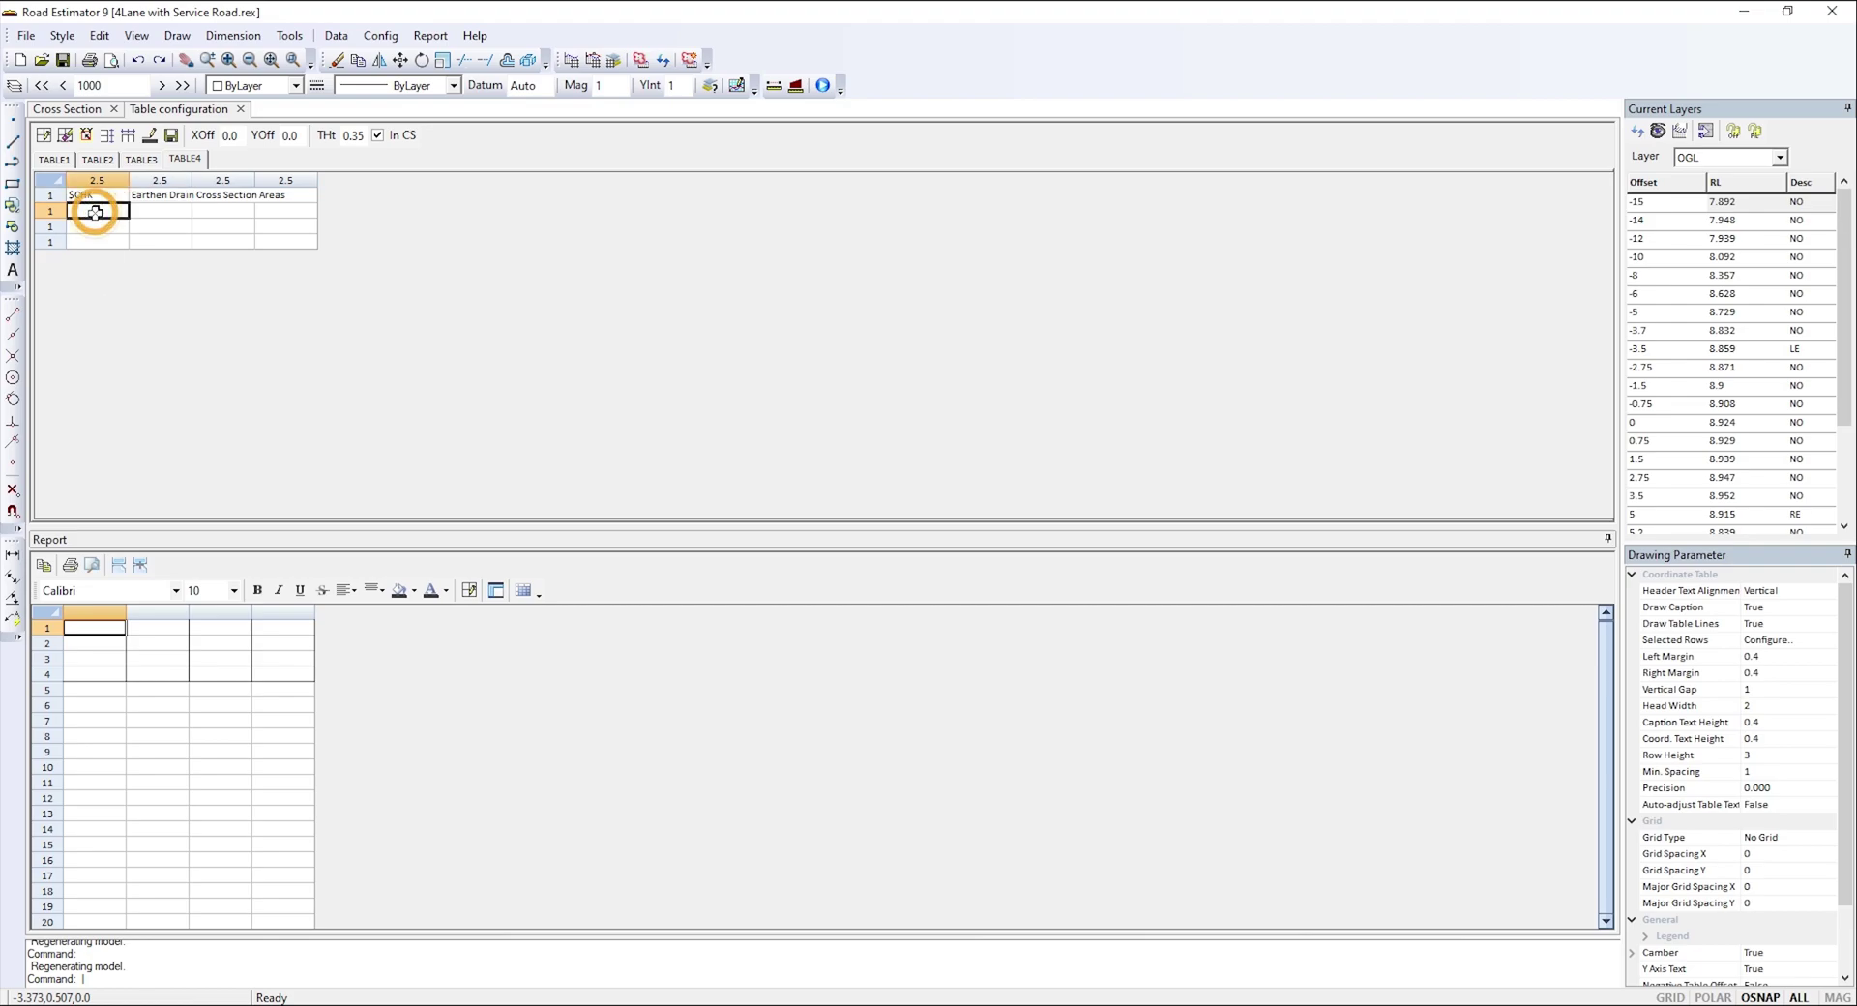
text($ide)
key(Right)
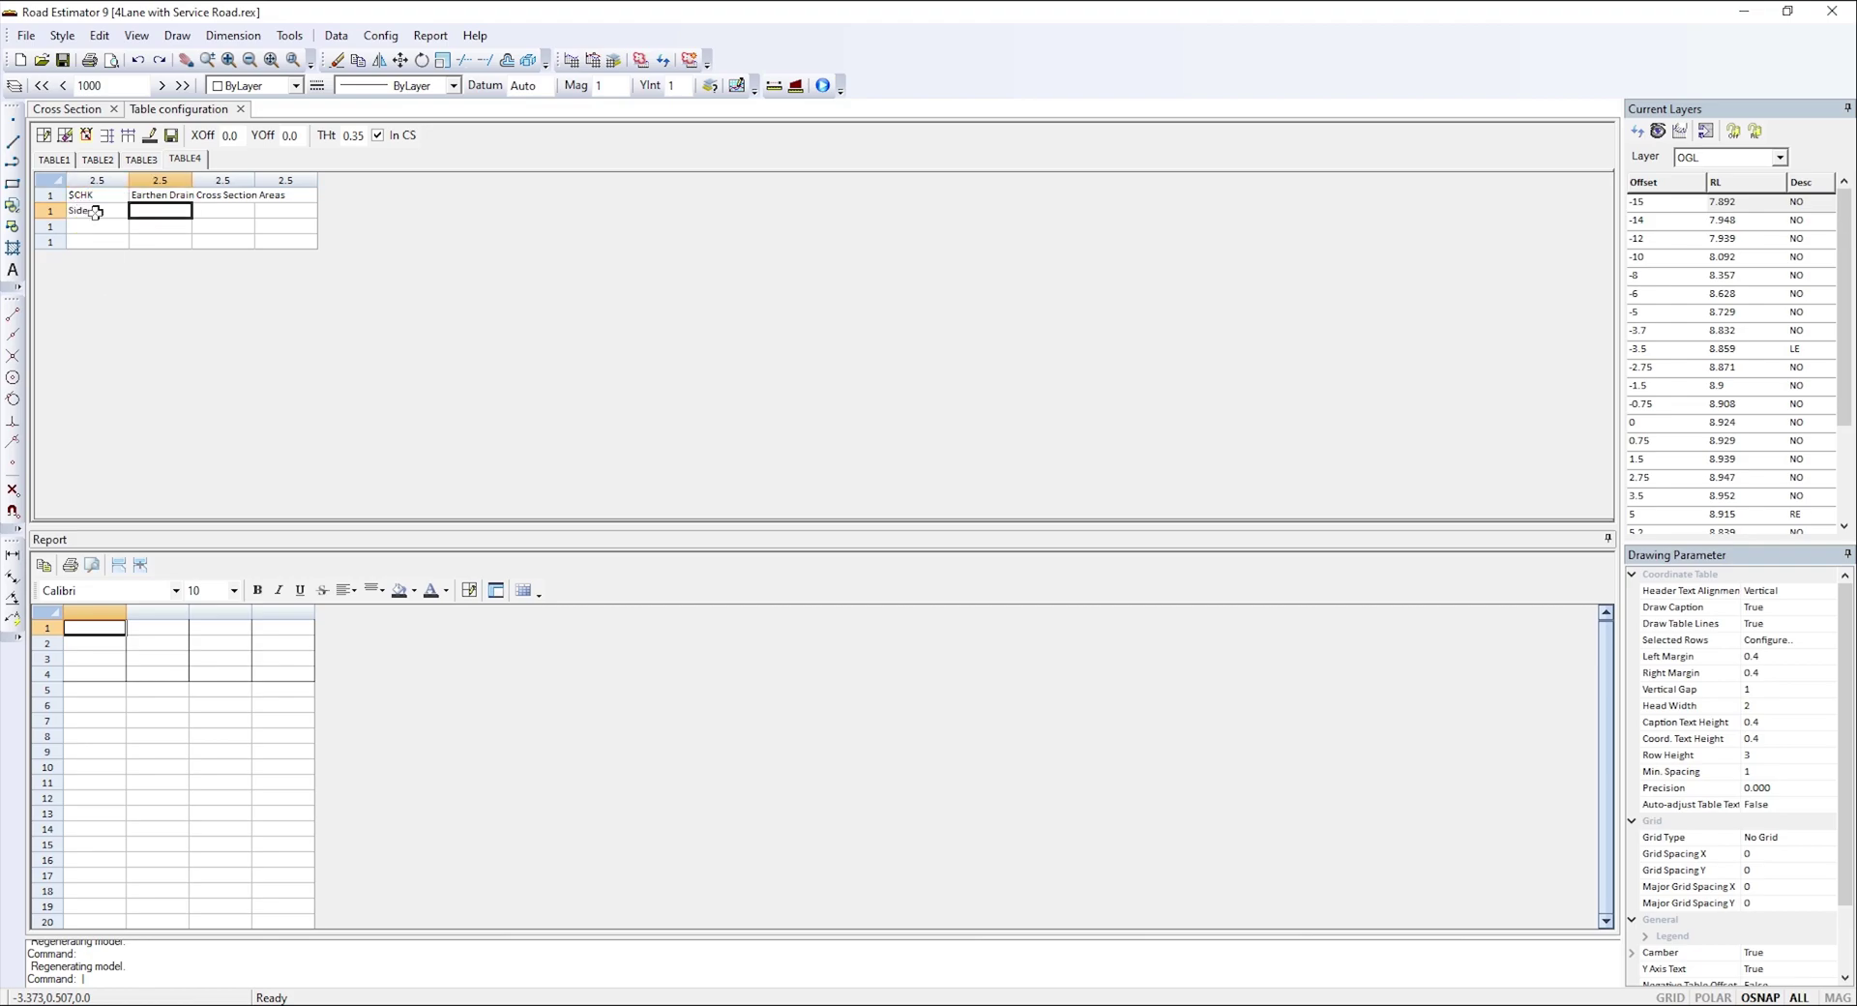
text(Units)
key(Return)
- Fill in the two rows below the headings with the sides LHS and RHS, each with the unit Sqm
key(Down)
key(Left)
text(LHS)
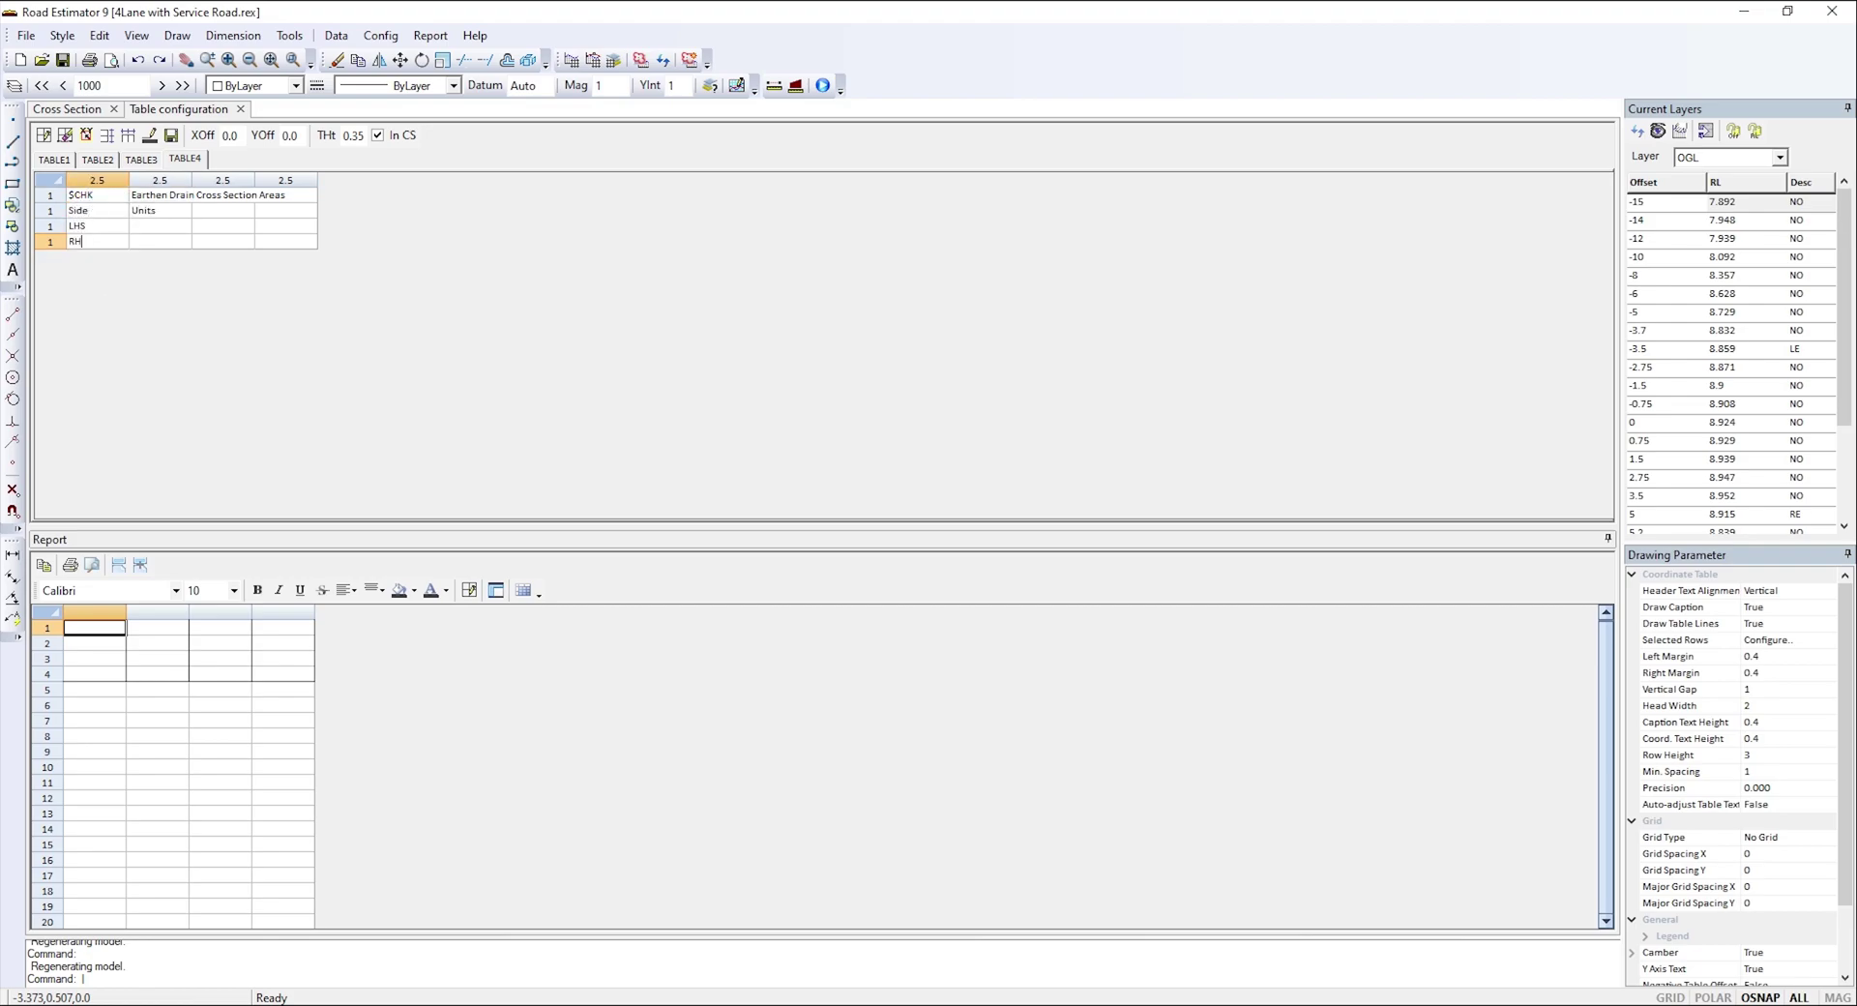
key(Right)
text(Sqm)
key(Return)
key(Down)
key(Left)
text(RHS)
key(Right)
text(Sqm)
- Add the column headings CUTTING and FILLING after Units in the earthen drain table
key(Right)
key(Up)
key(Up)
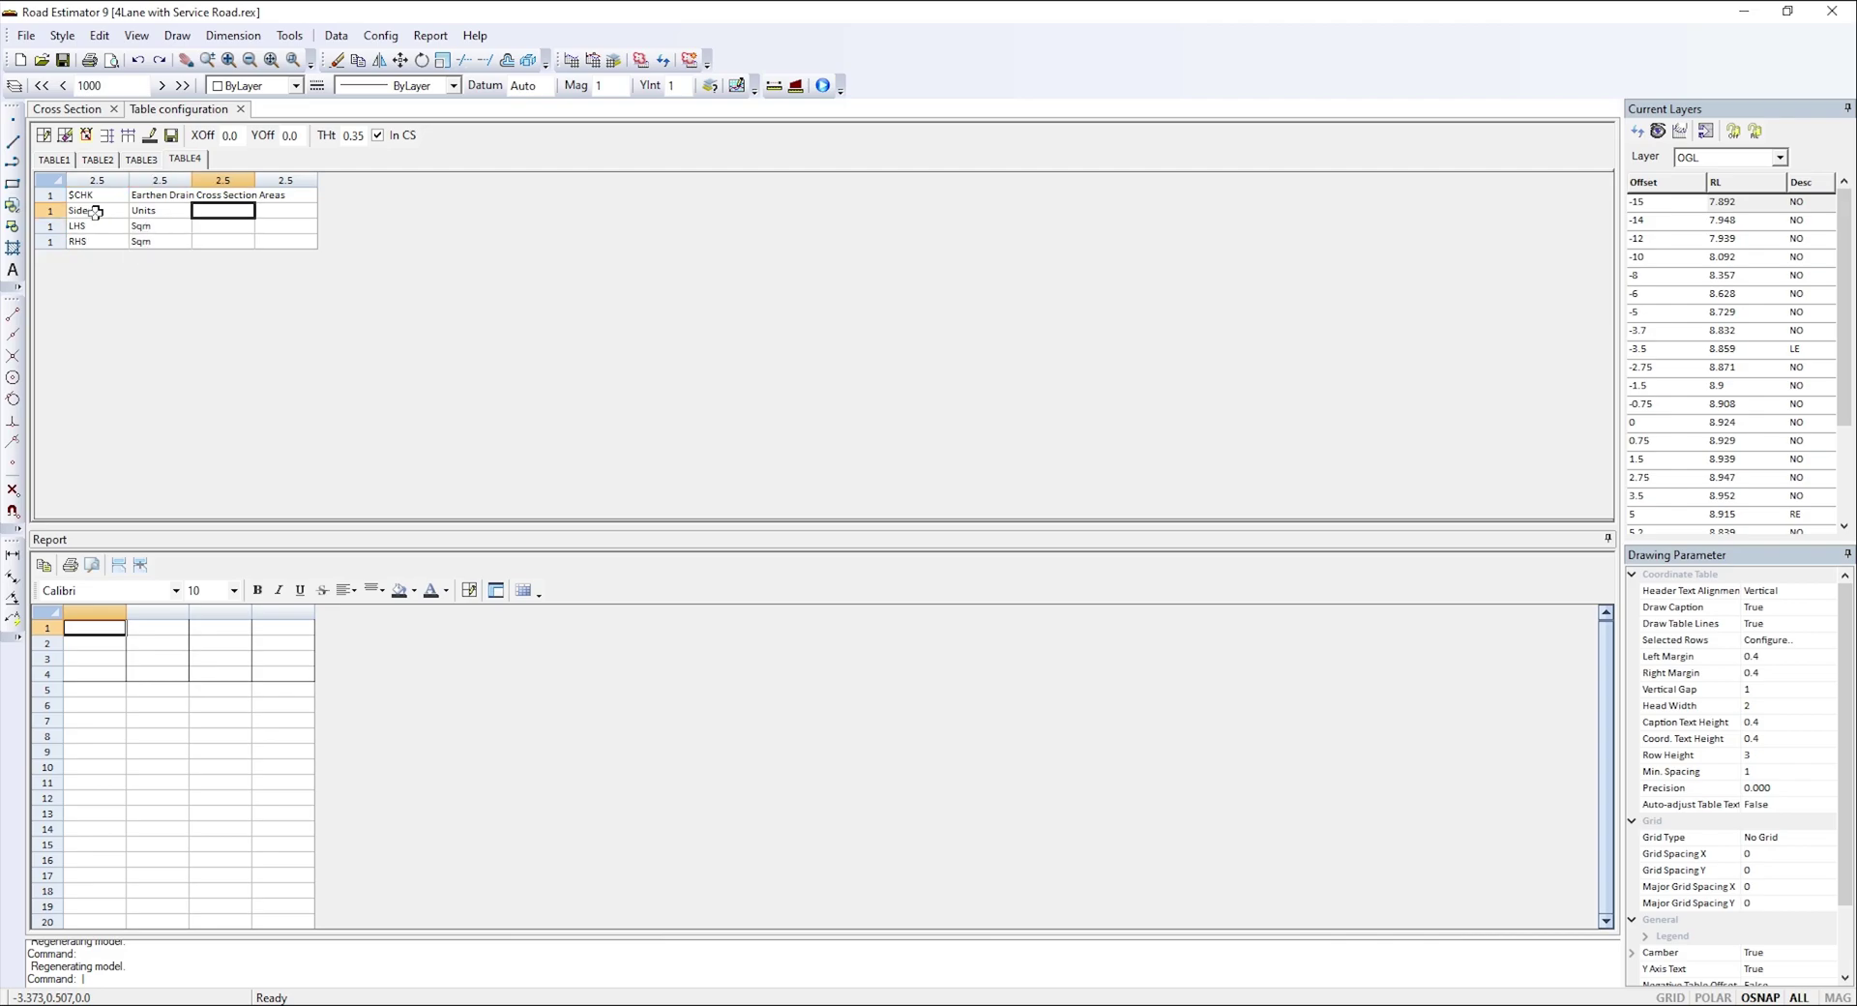
text(CUTTING)
key(Right)
text(FILLING)
key(Left)
- Assign the defined field layer variables $LHS_DRAIN_CUT and $RHS_DRIAN_CUT to the LHS and RHS cells of the CUTTING column
key(Down)
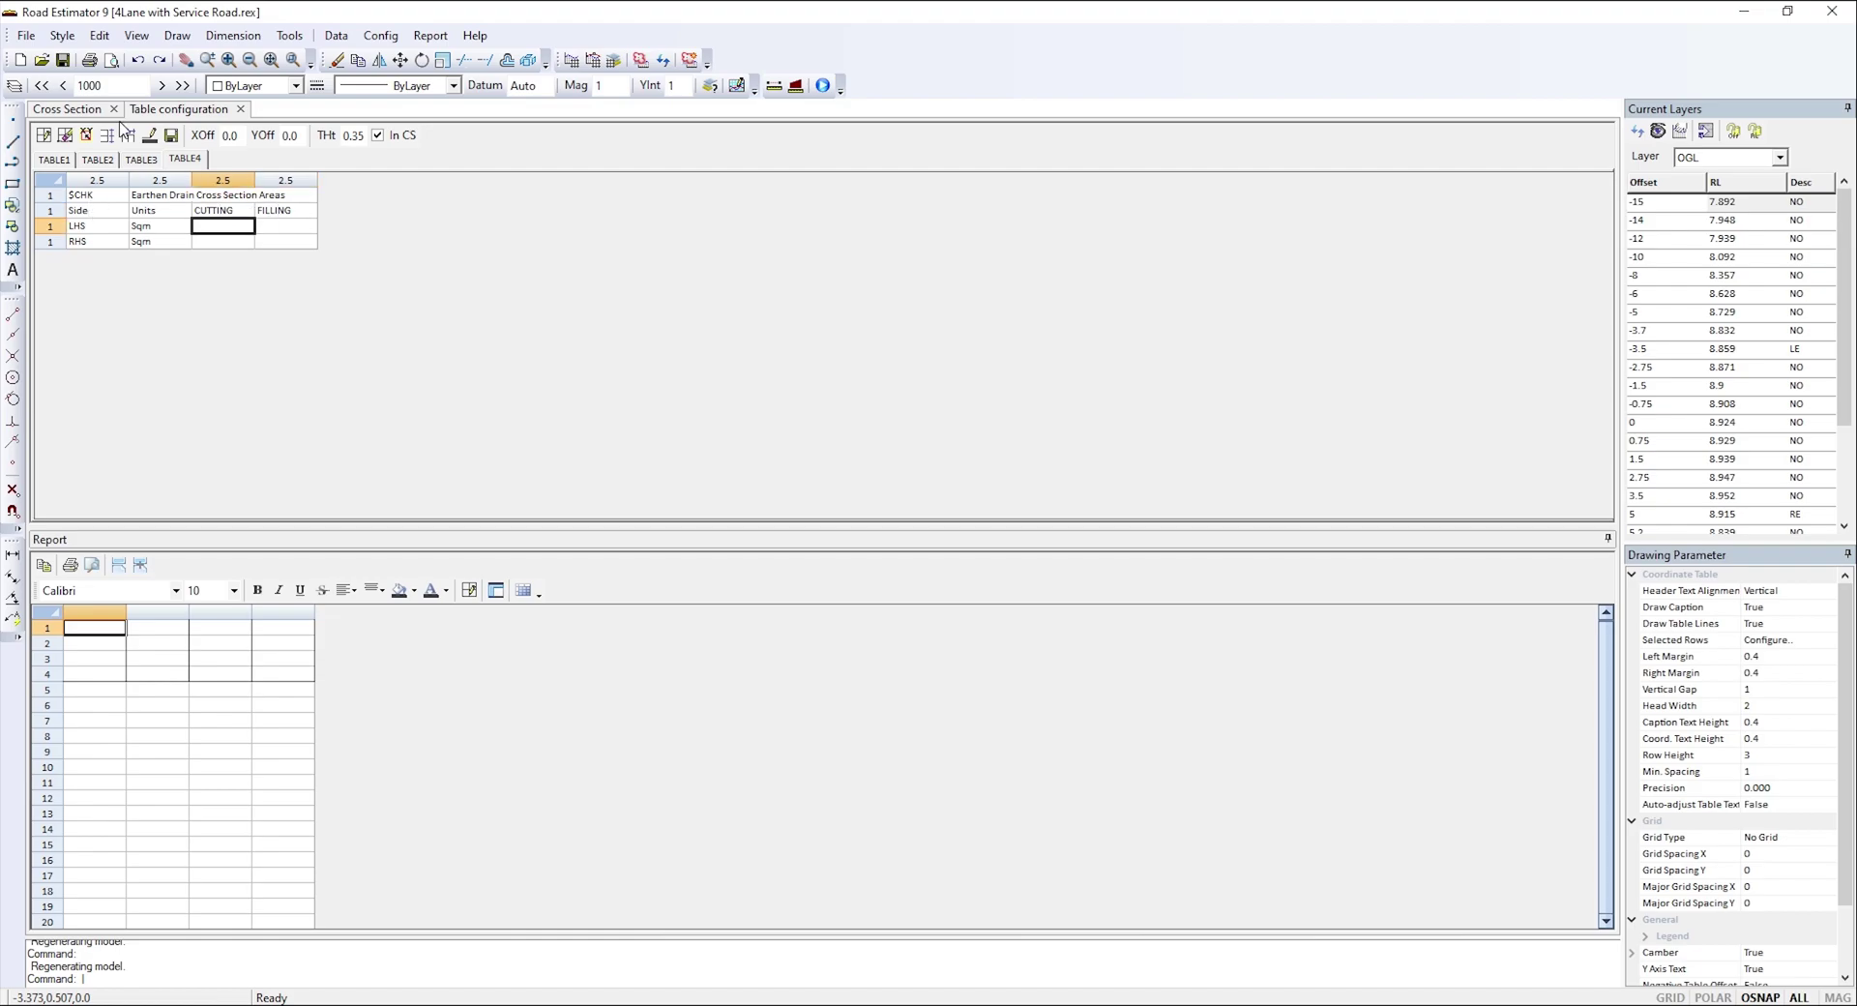
key(F2)
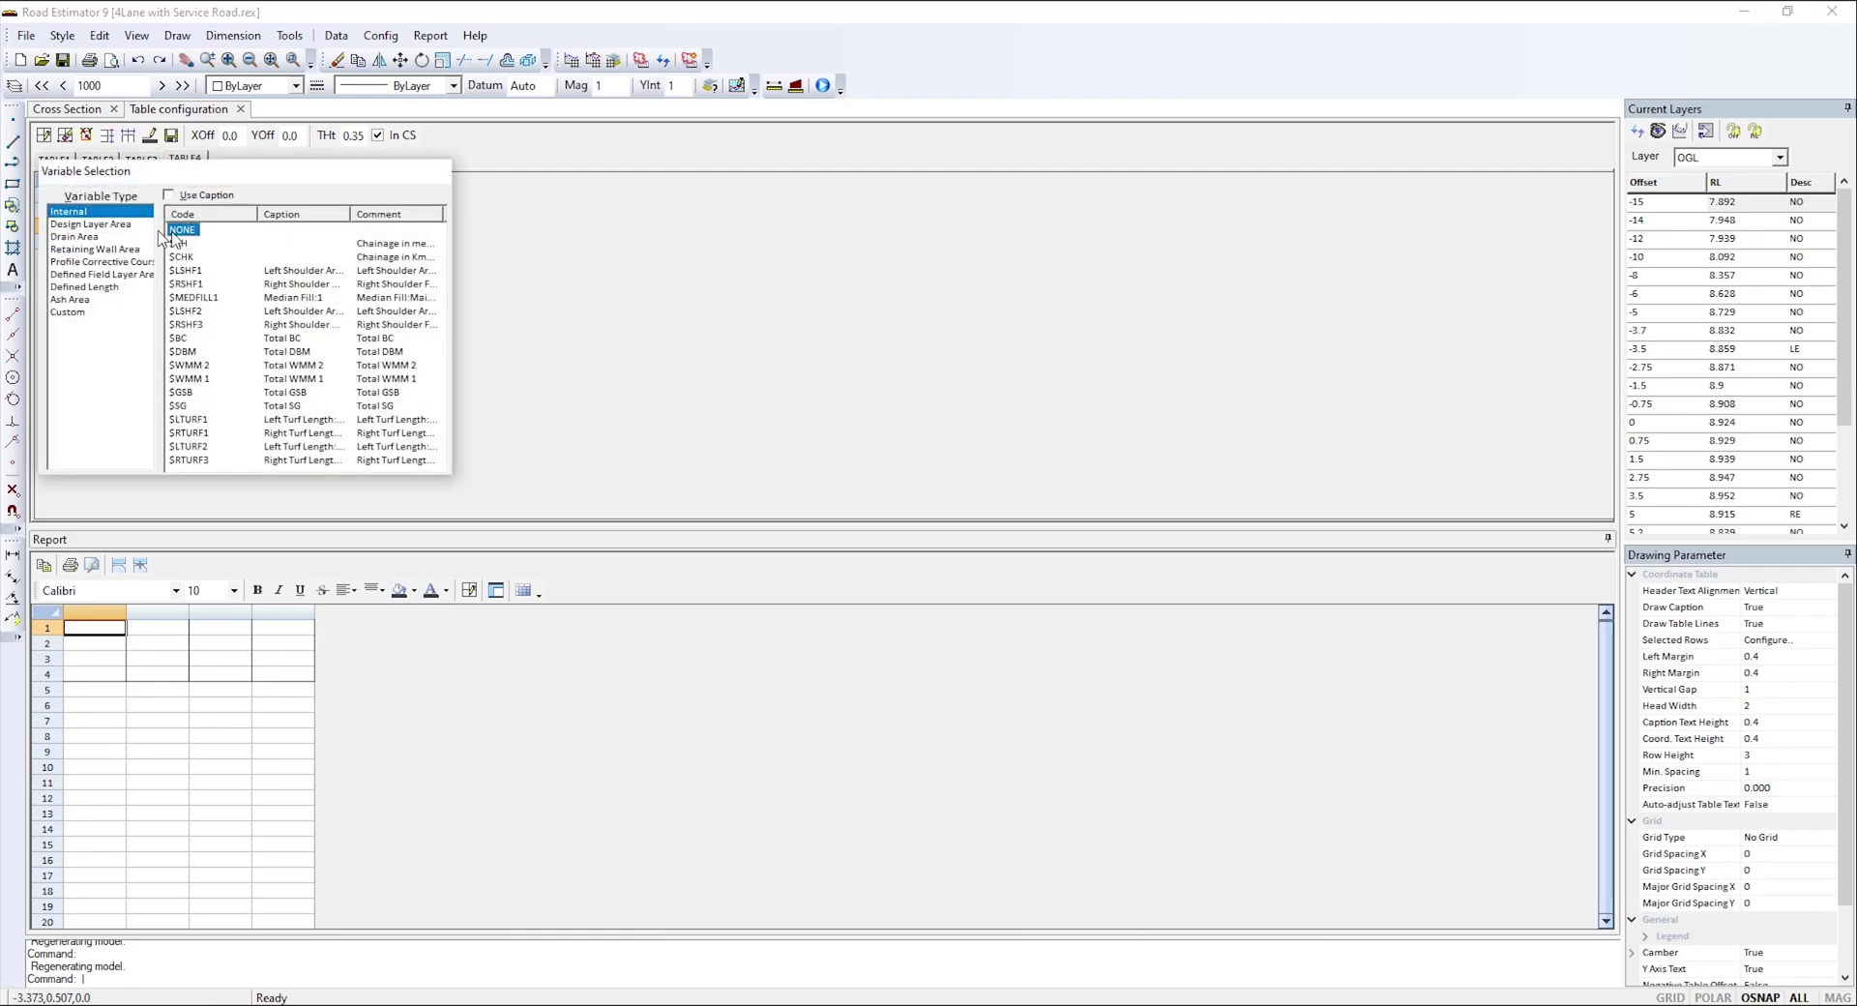
click(92, 275)
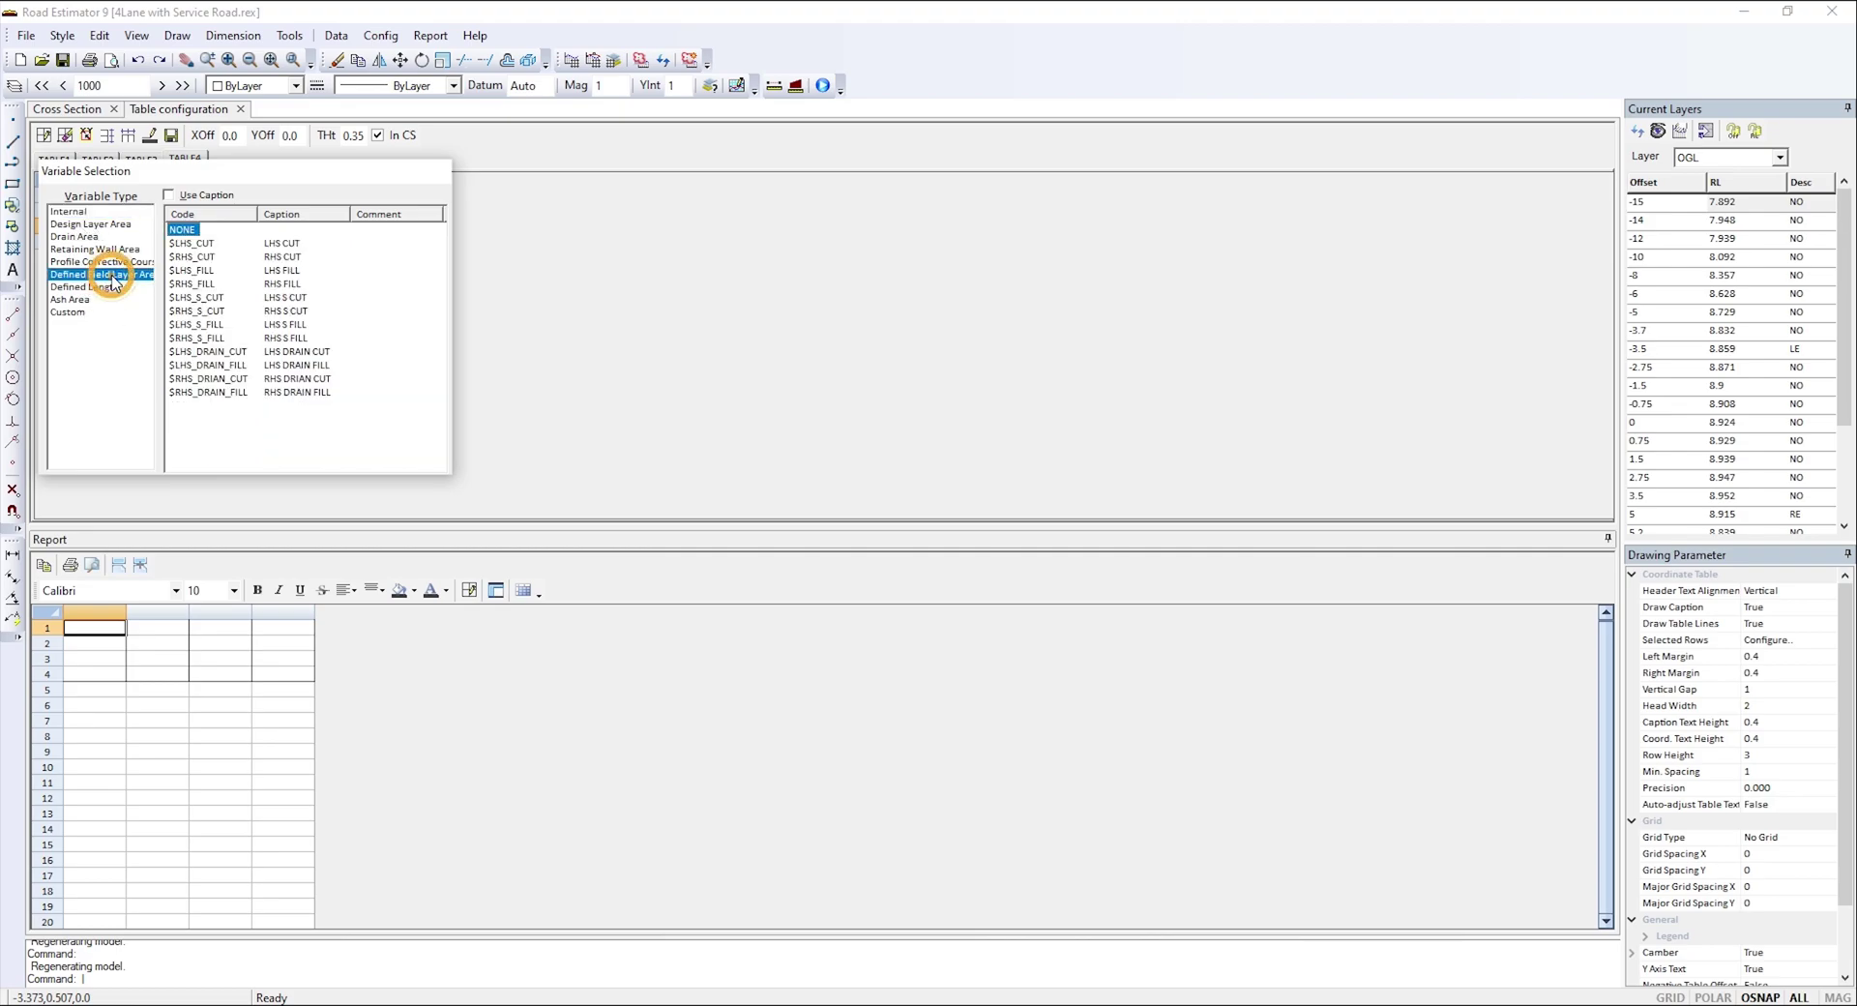
double_click(208, 353)
click(223, 241)
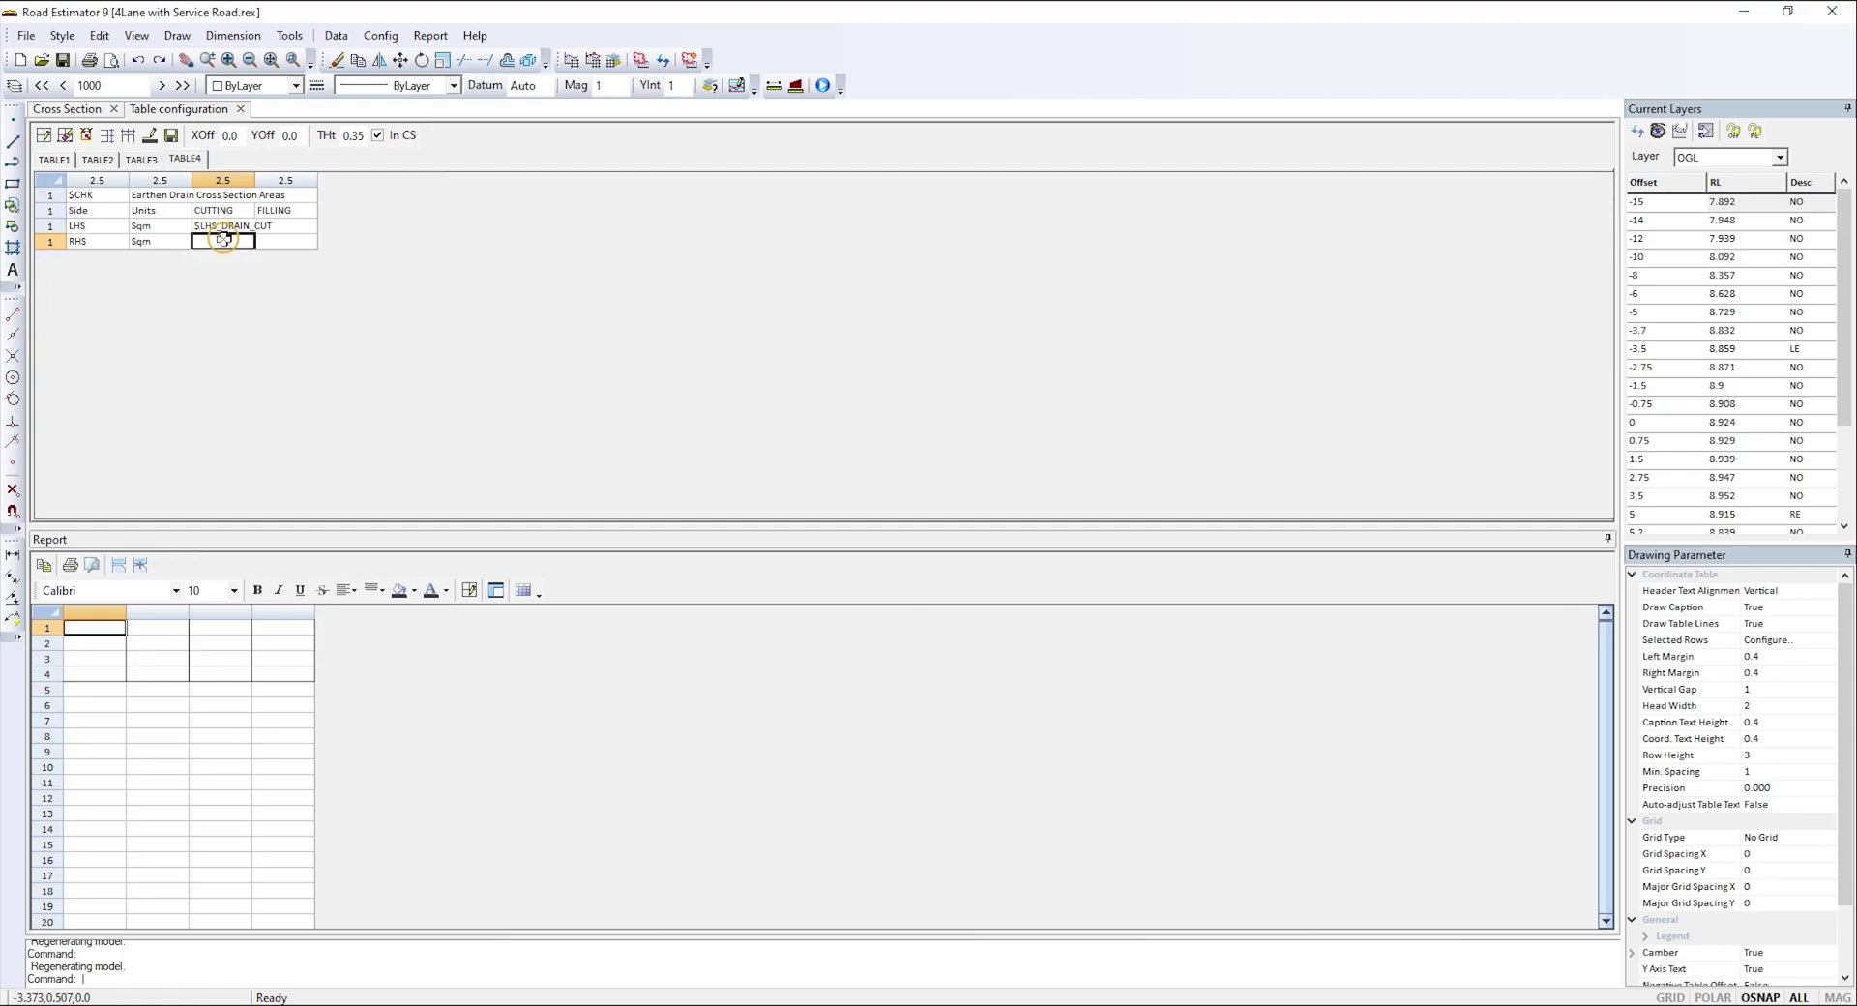
key(F2)
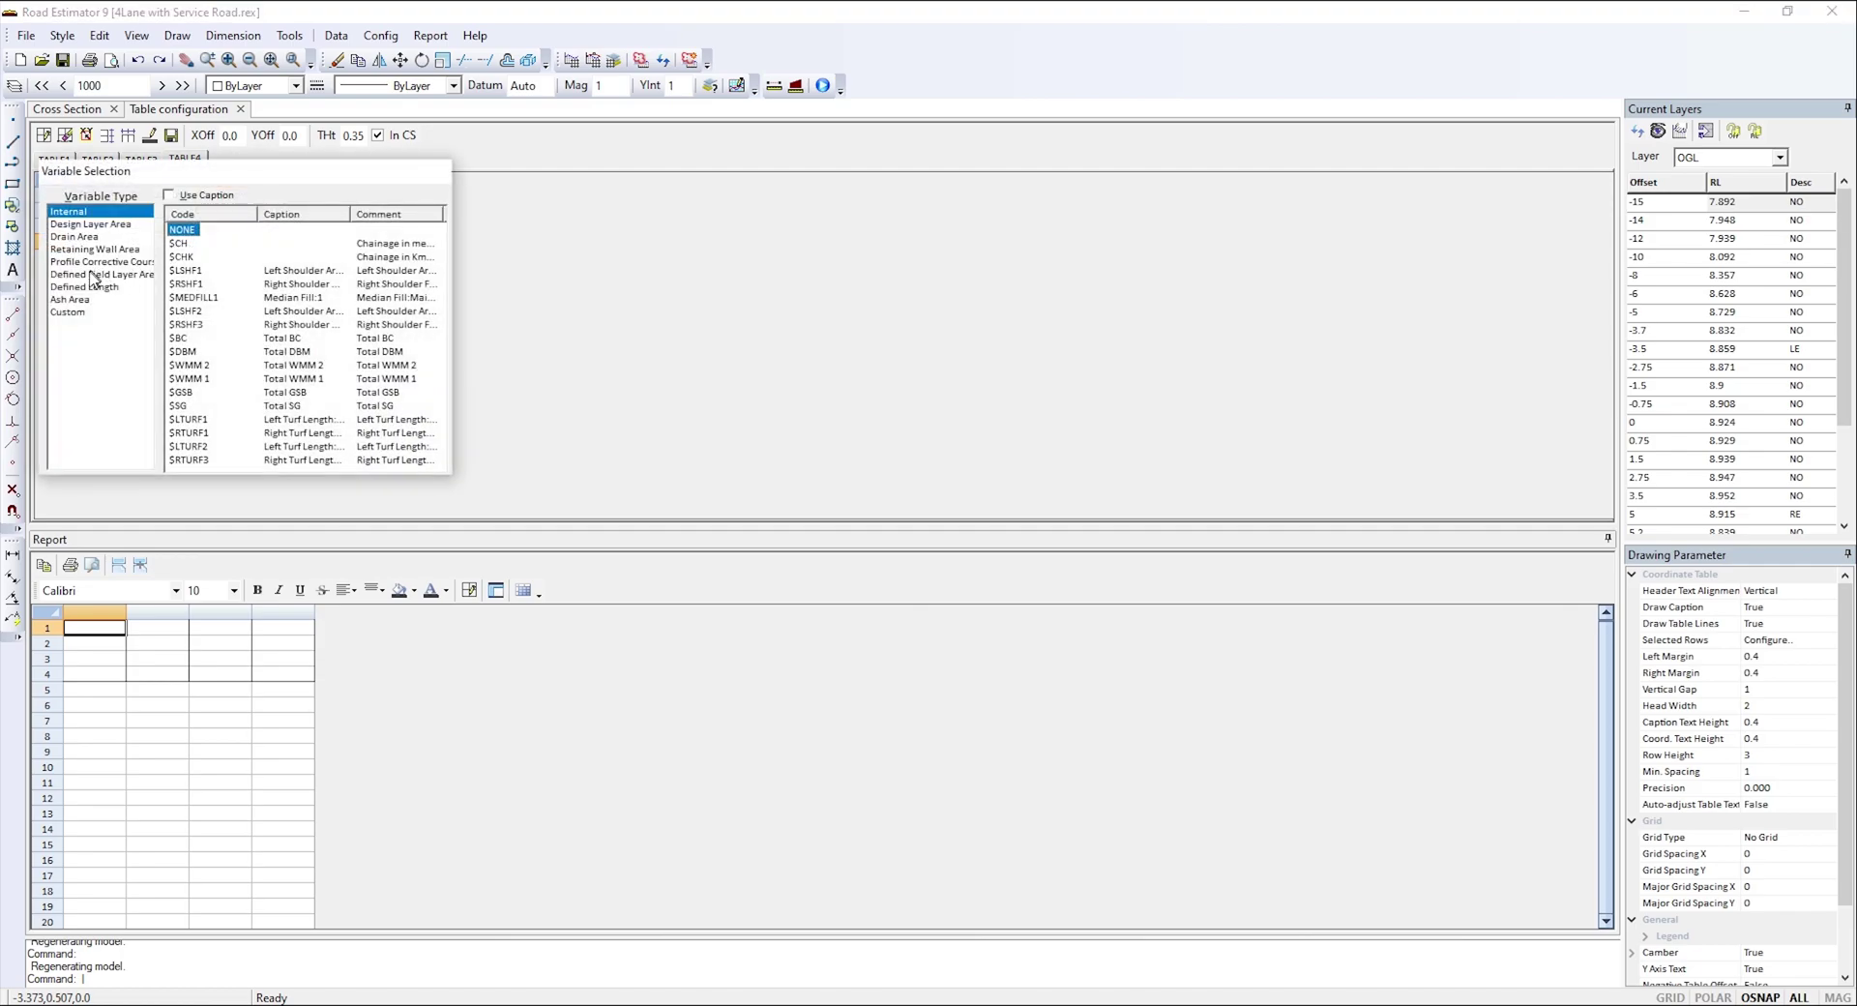
click(93, 276)
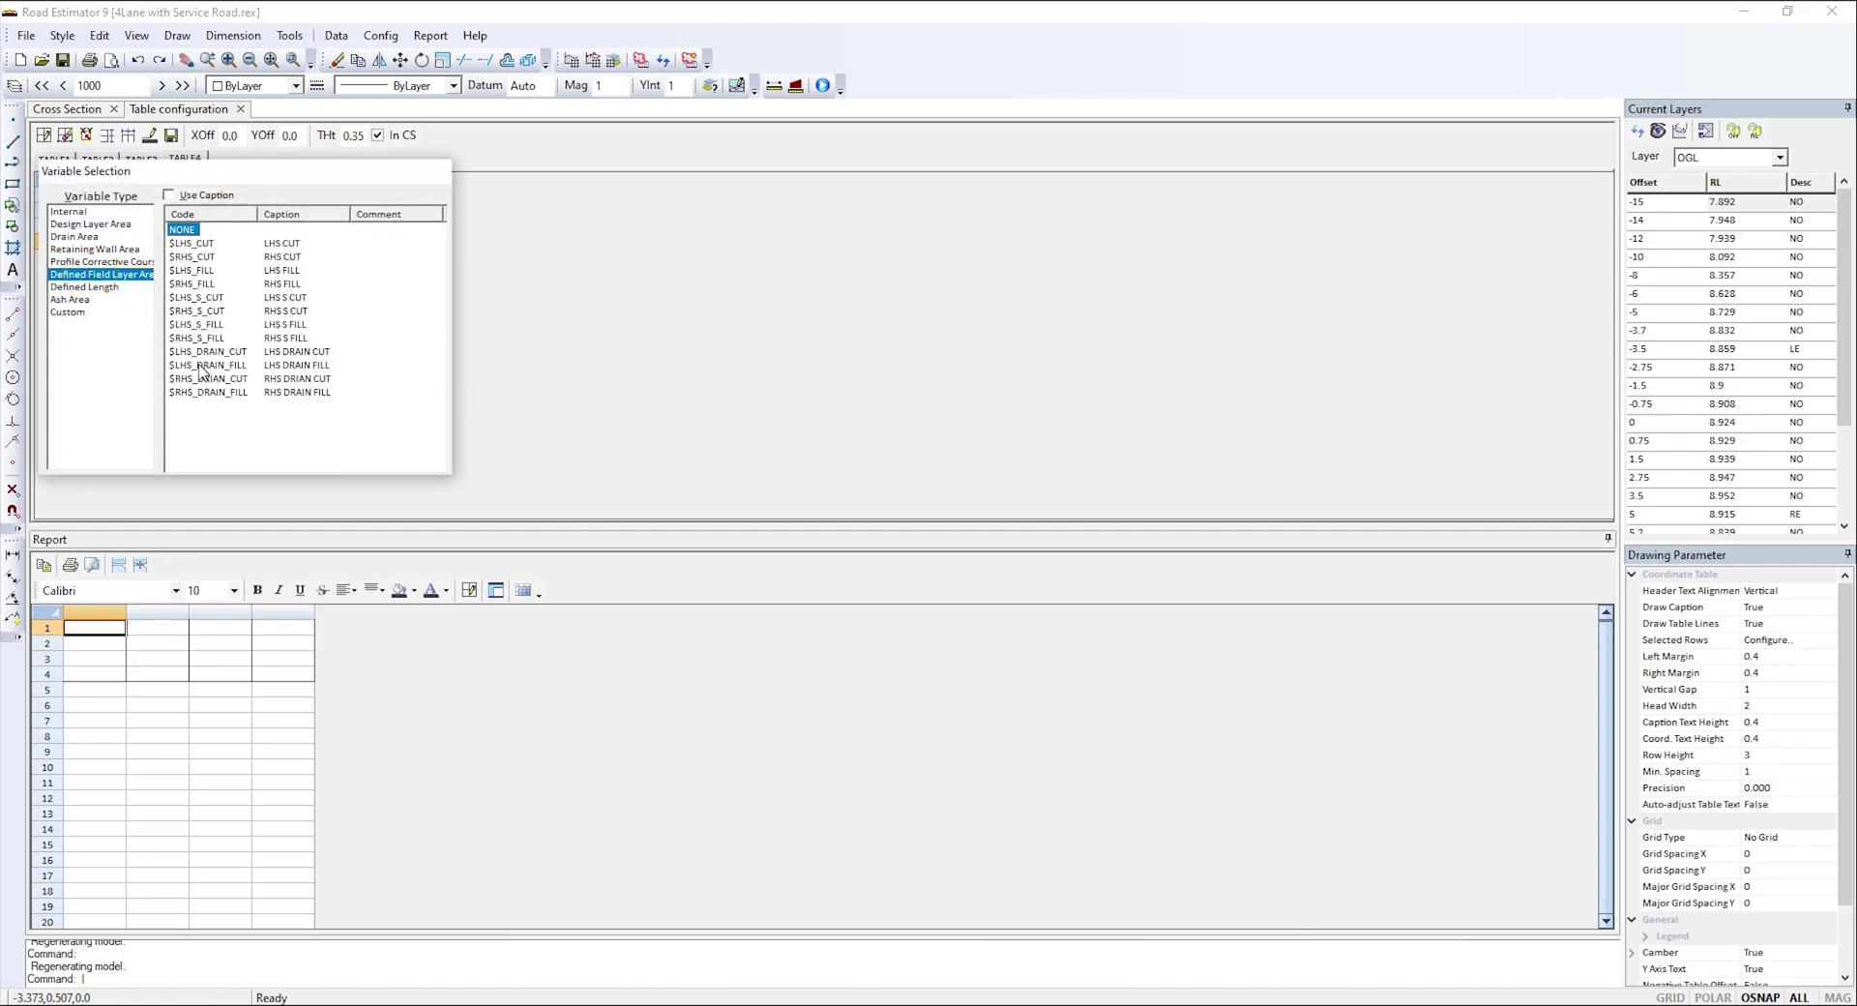
double_click(206, 380)
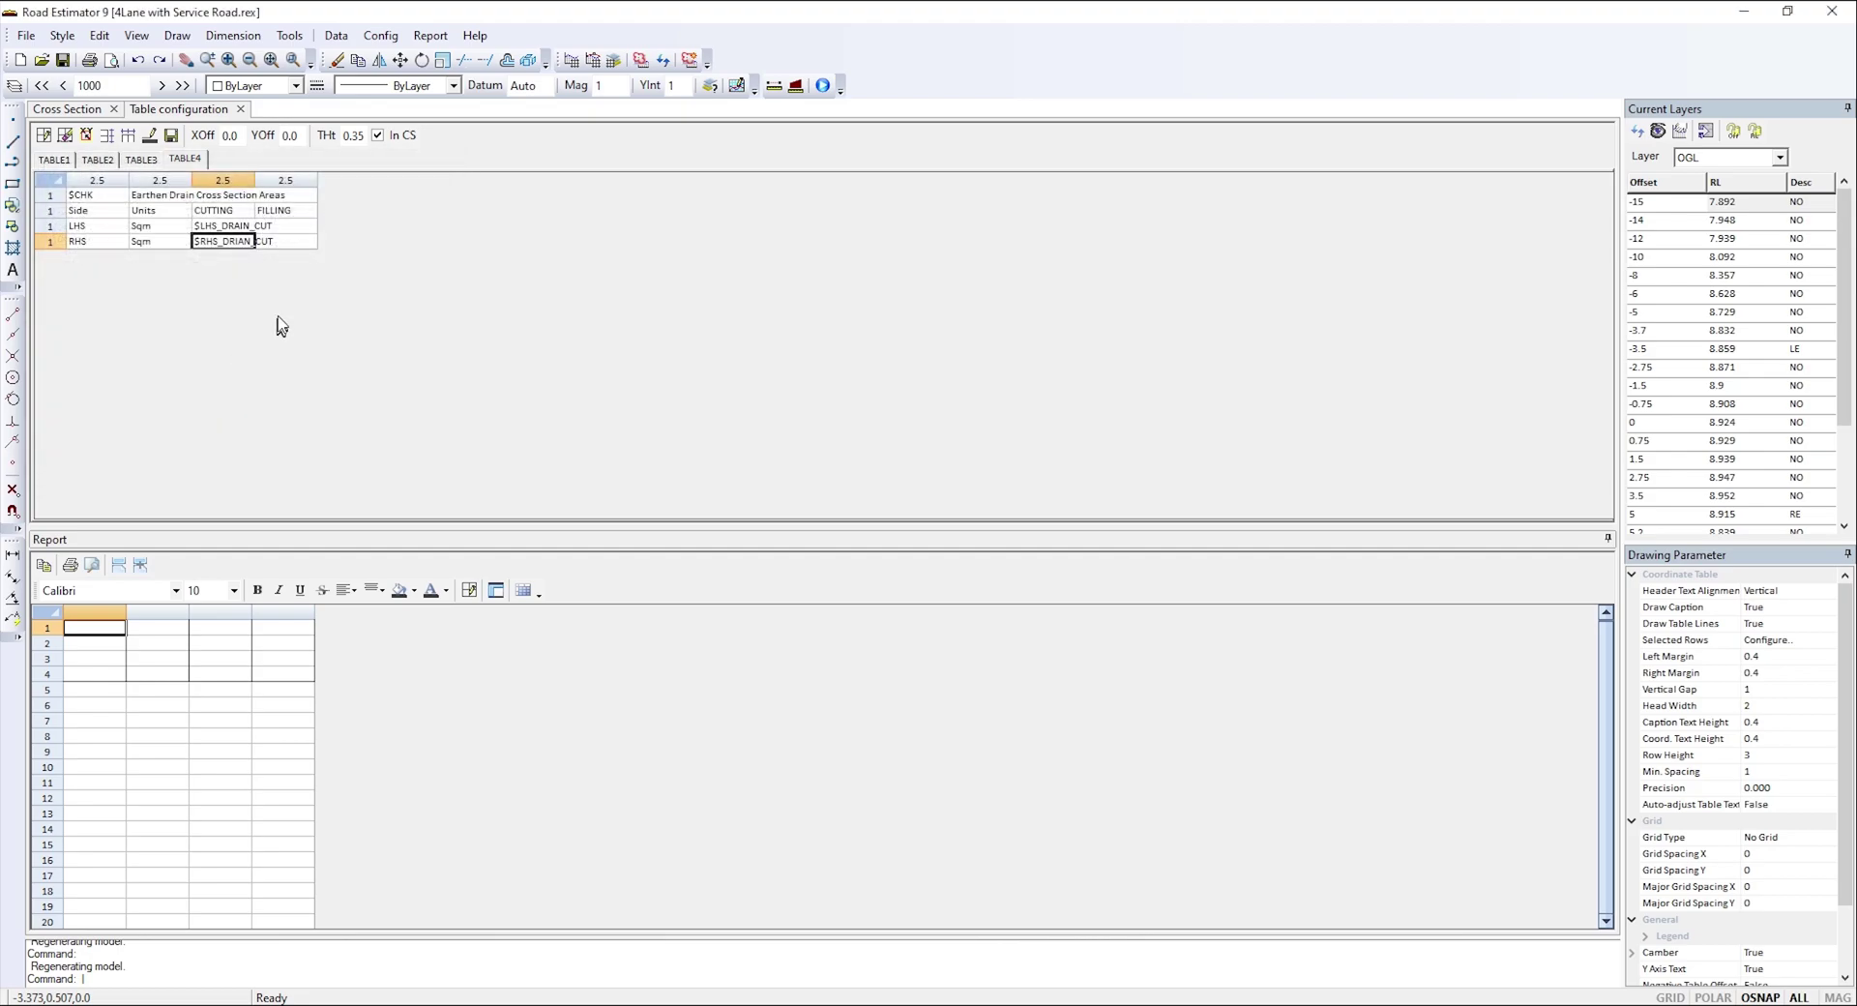
- Assign the defined field layer variables $LHS_DRAIN_FILL and $RHS_DRAIN_FILL to the LHS and RHS cells of the FILLING column
double_click(279, 228)
click(97, 275)
double_click(228, 366)
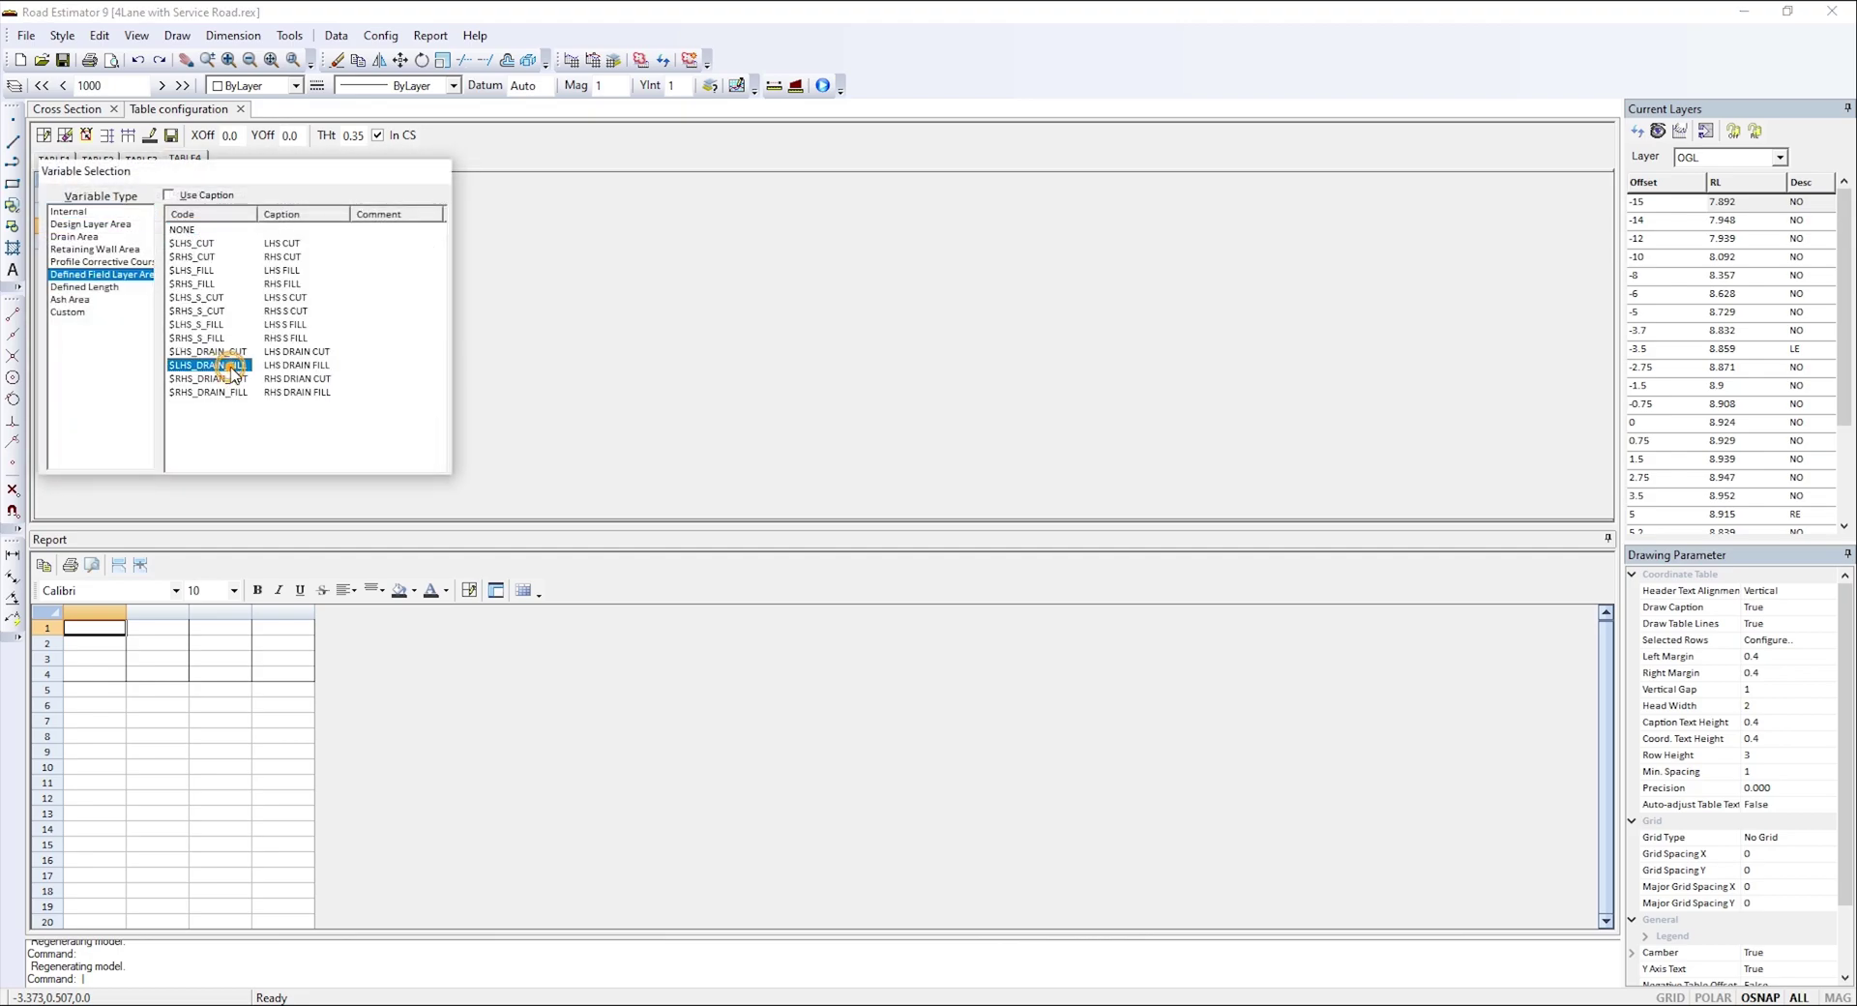
double_click(266, 245)
double_click(228, 398)
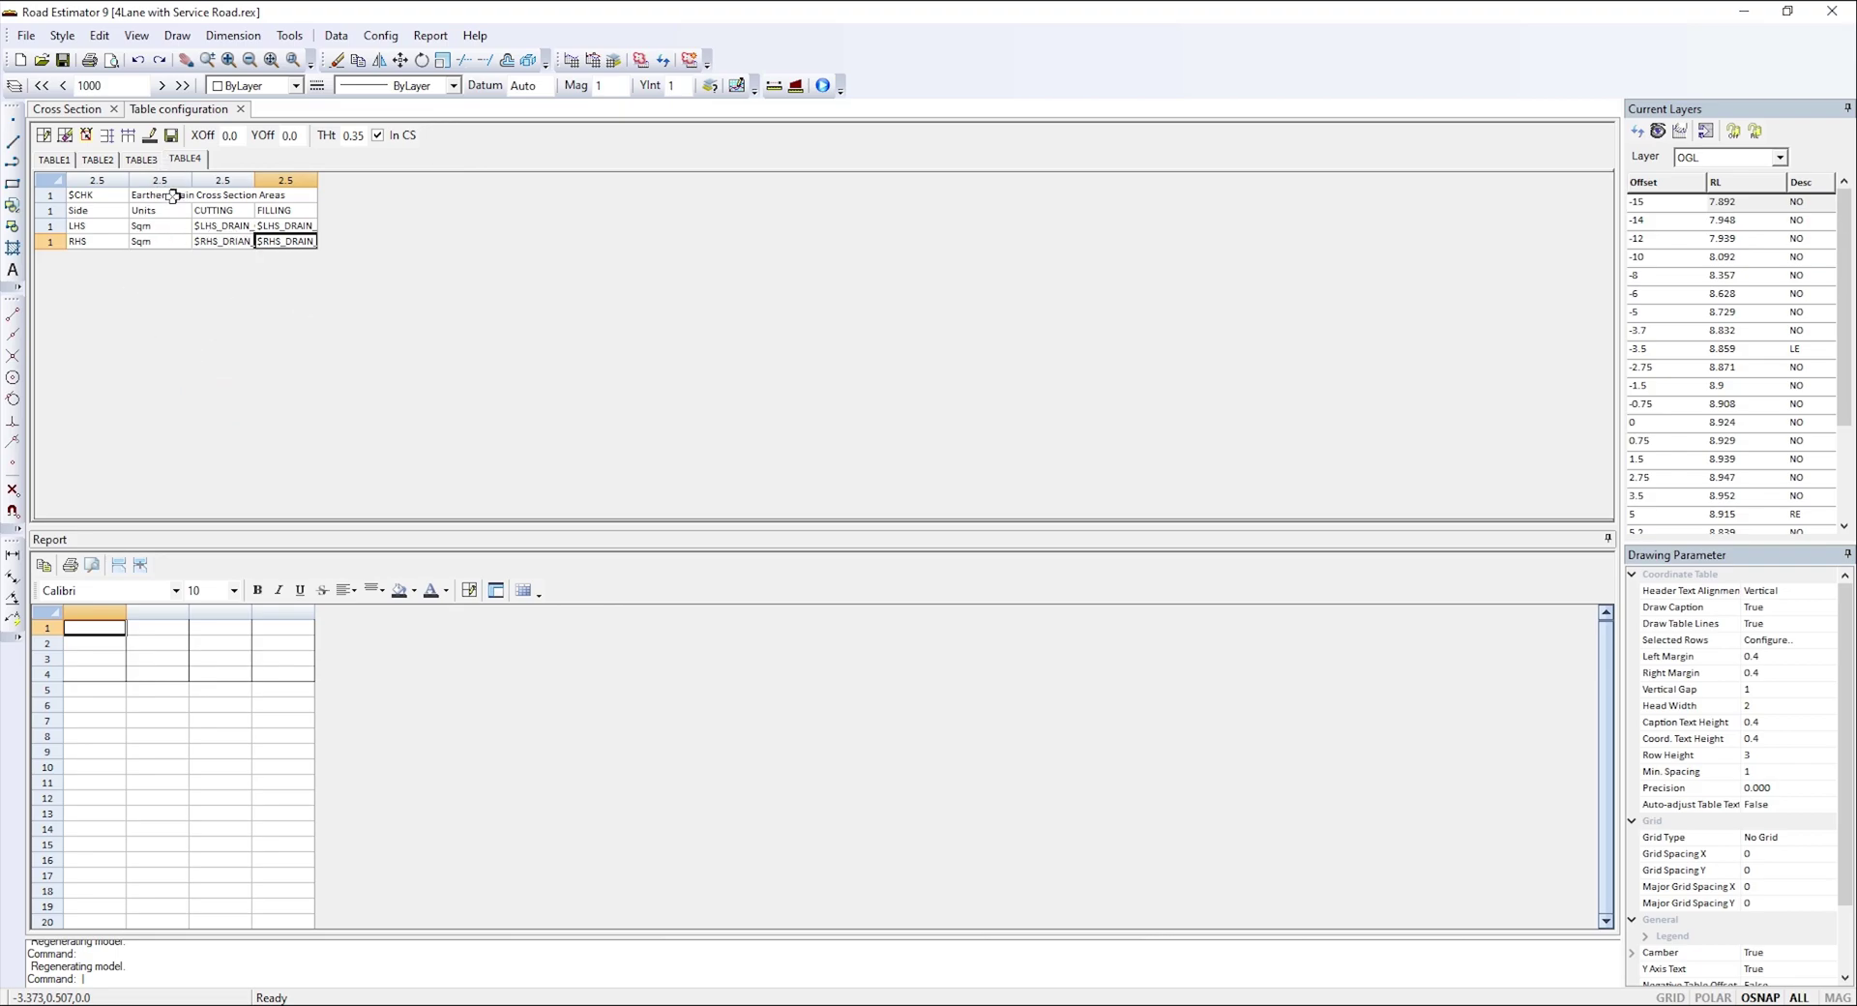
- Position the earthen drain table with its upper left point at the main carriageway table's upper right corner, and save the configuration
click(87, 138)
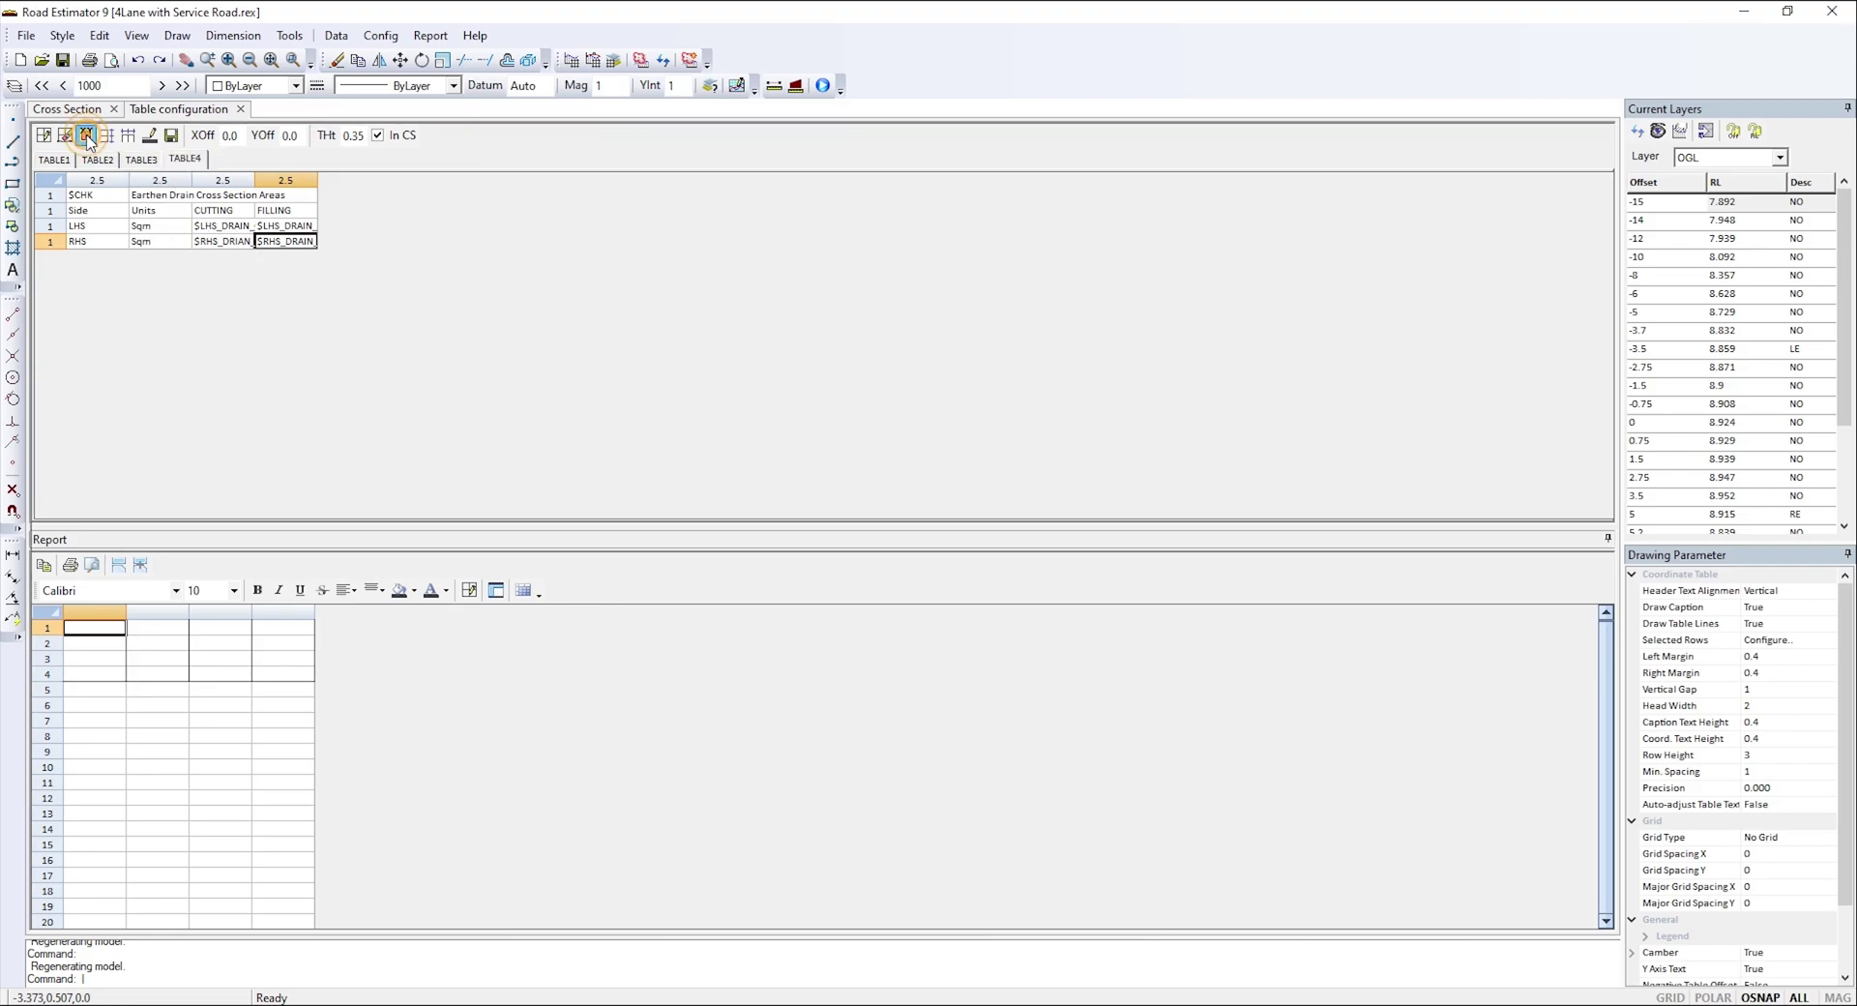
scroll(837, 387, up, 3)
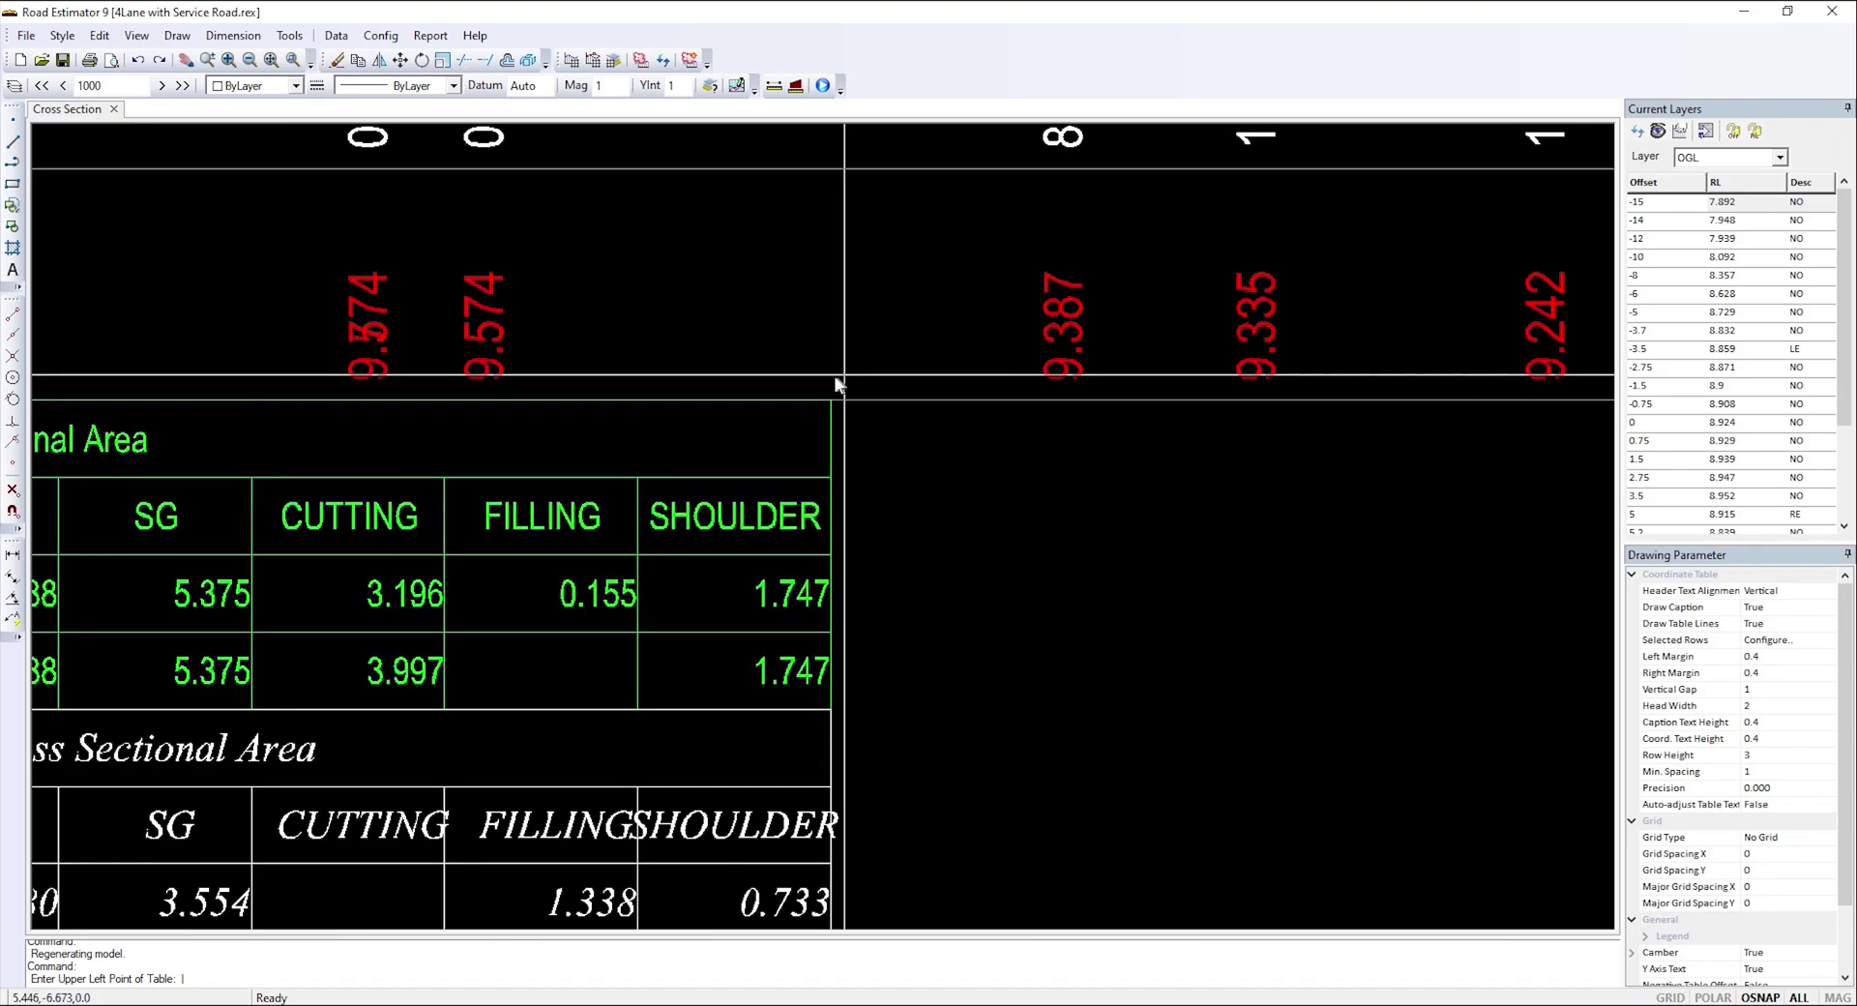
click(833, 391)
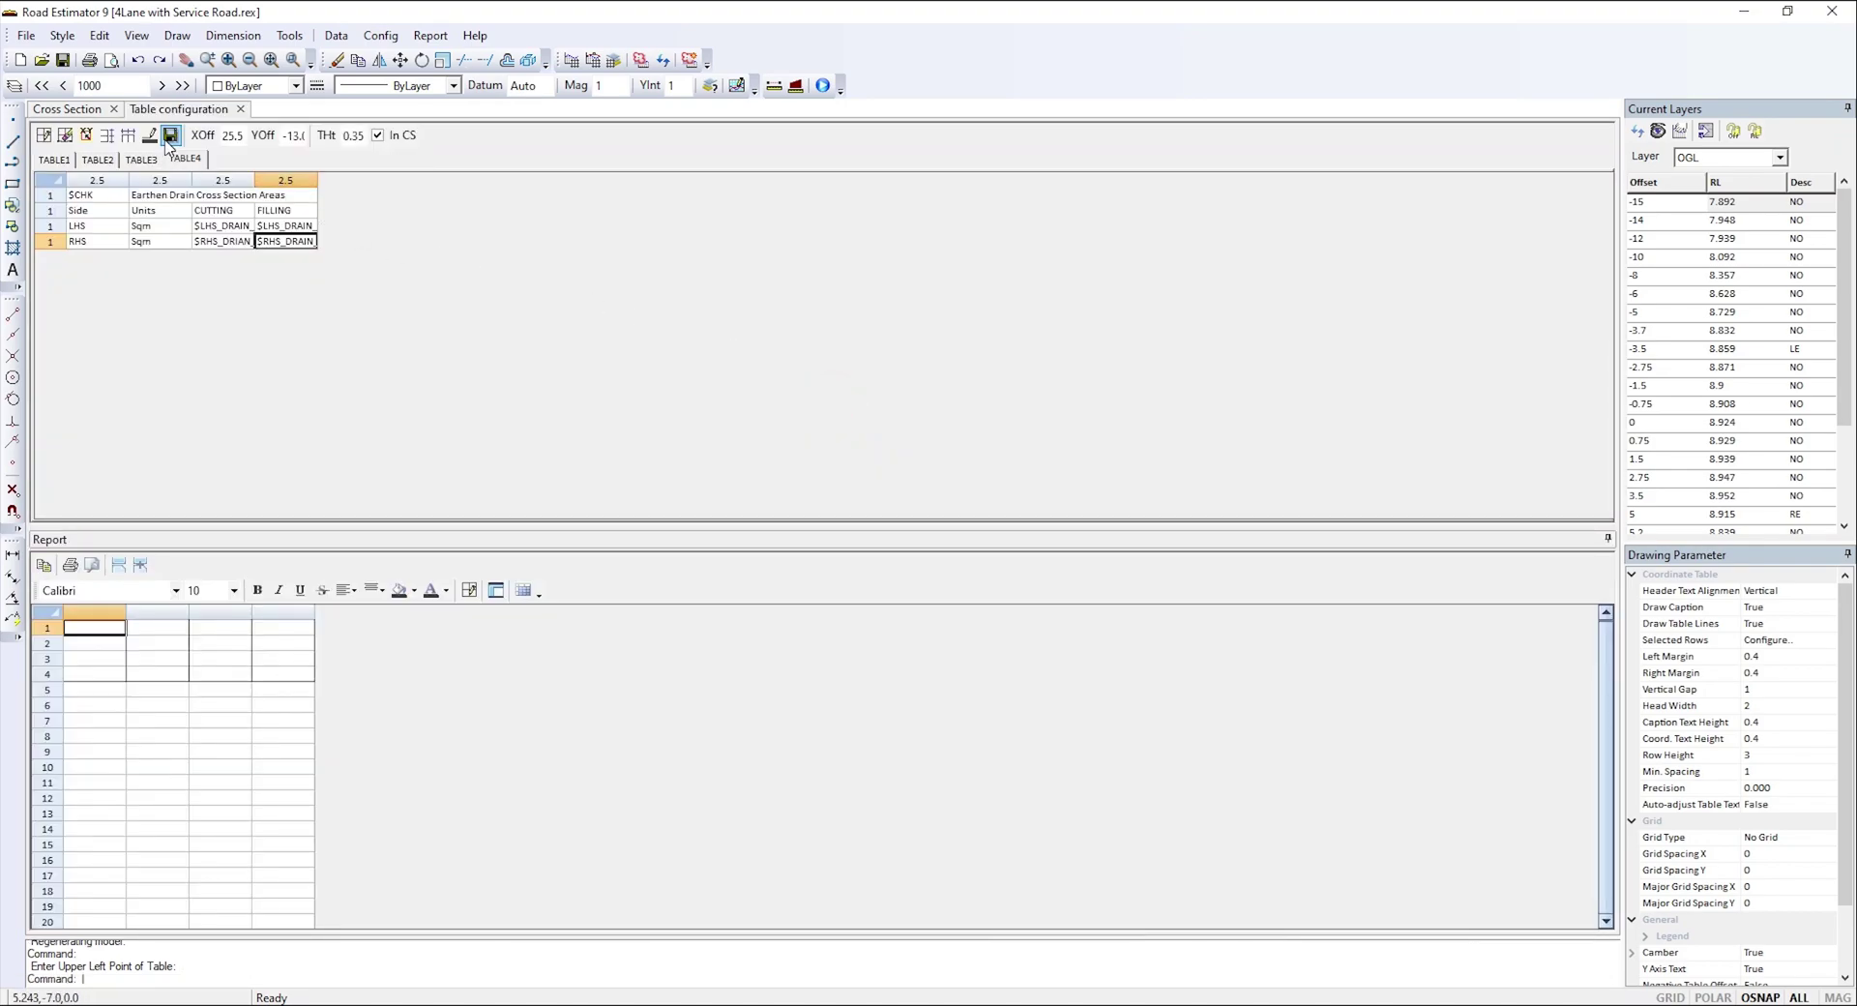
click(94, 199)
click(150, 135)
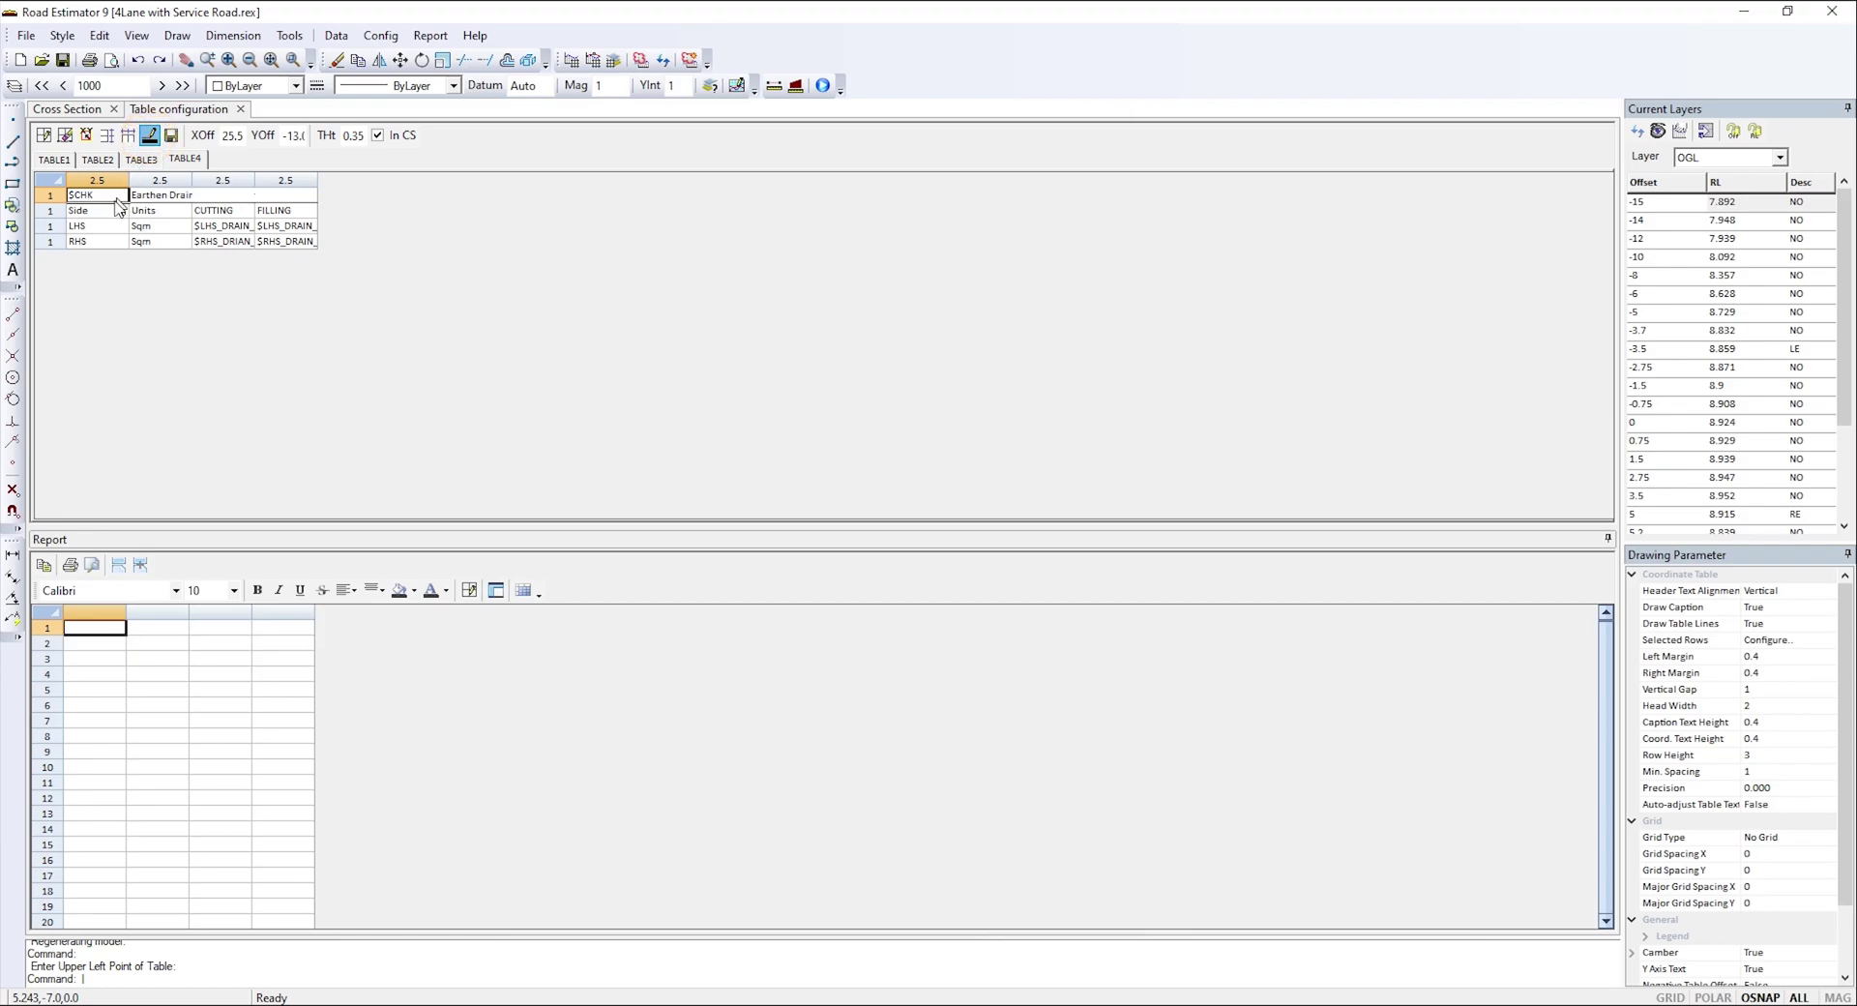
- Process the cross section data with Insert Drains enabled and check the text alignment in the redrawn area tables
click(94, 114)
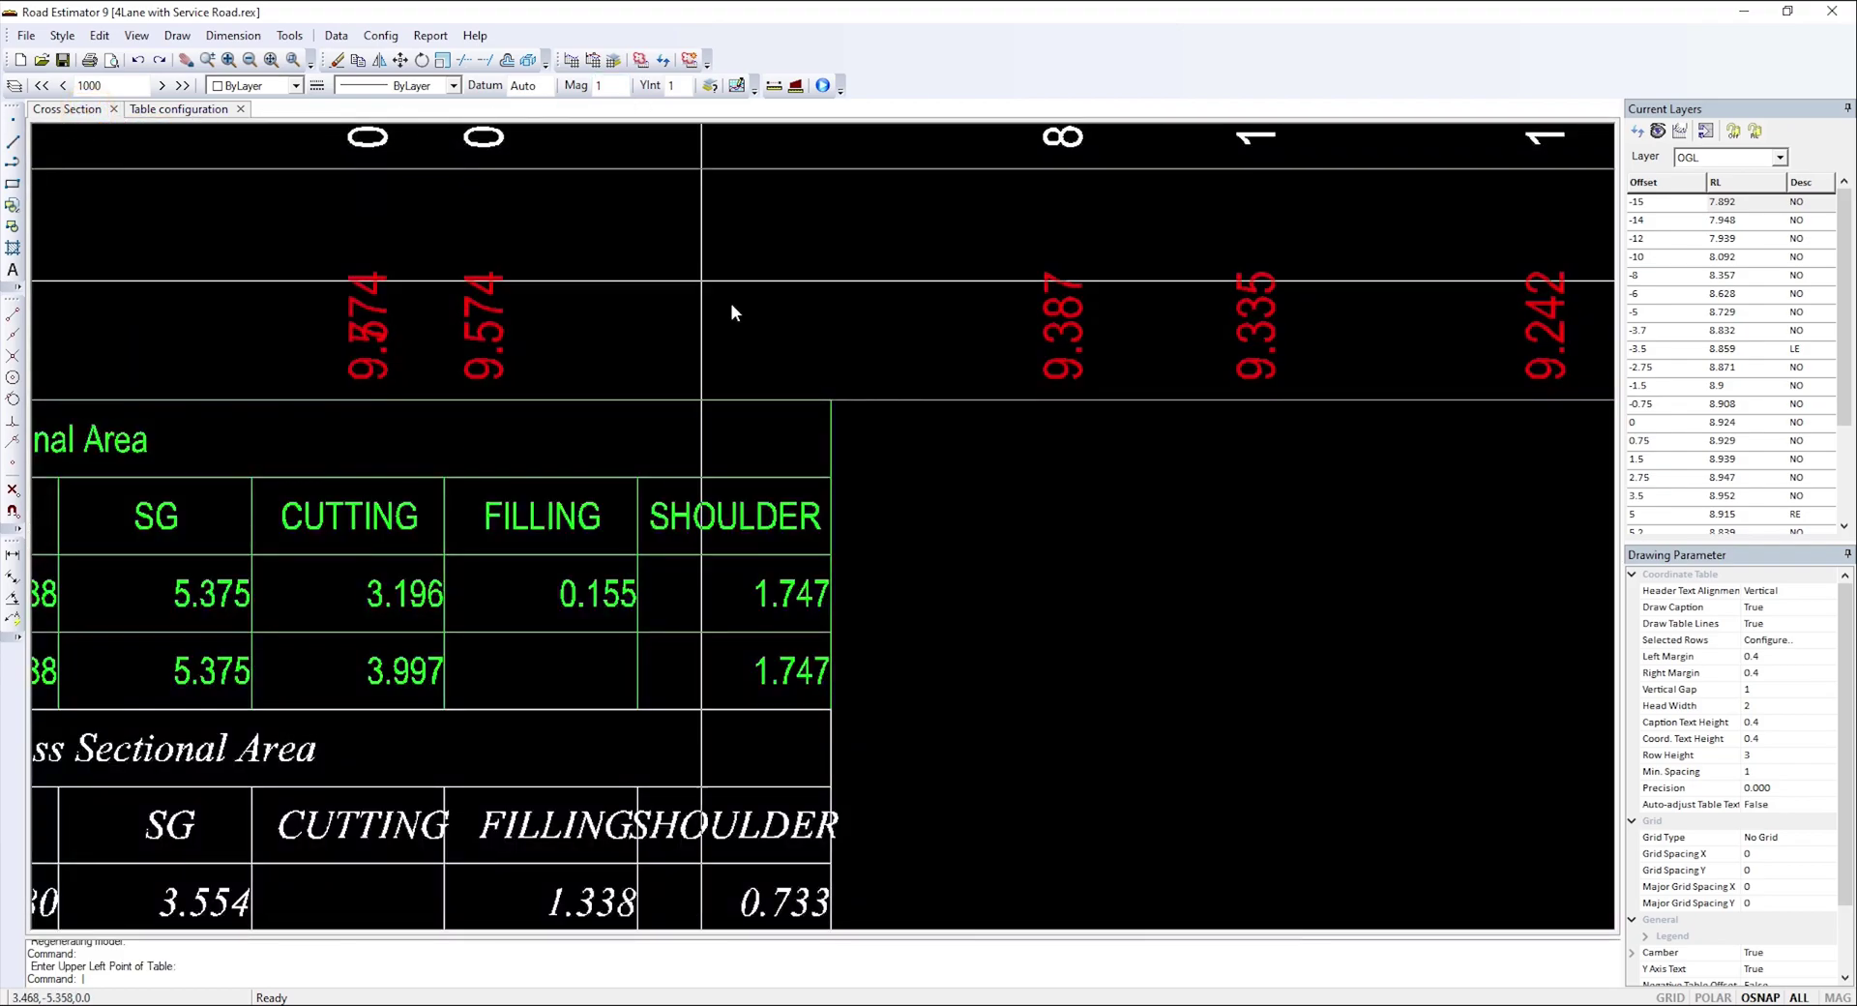
scroll(729, 310, down, 5)
scroll(717, 387, up, 3)
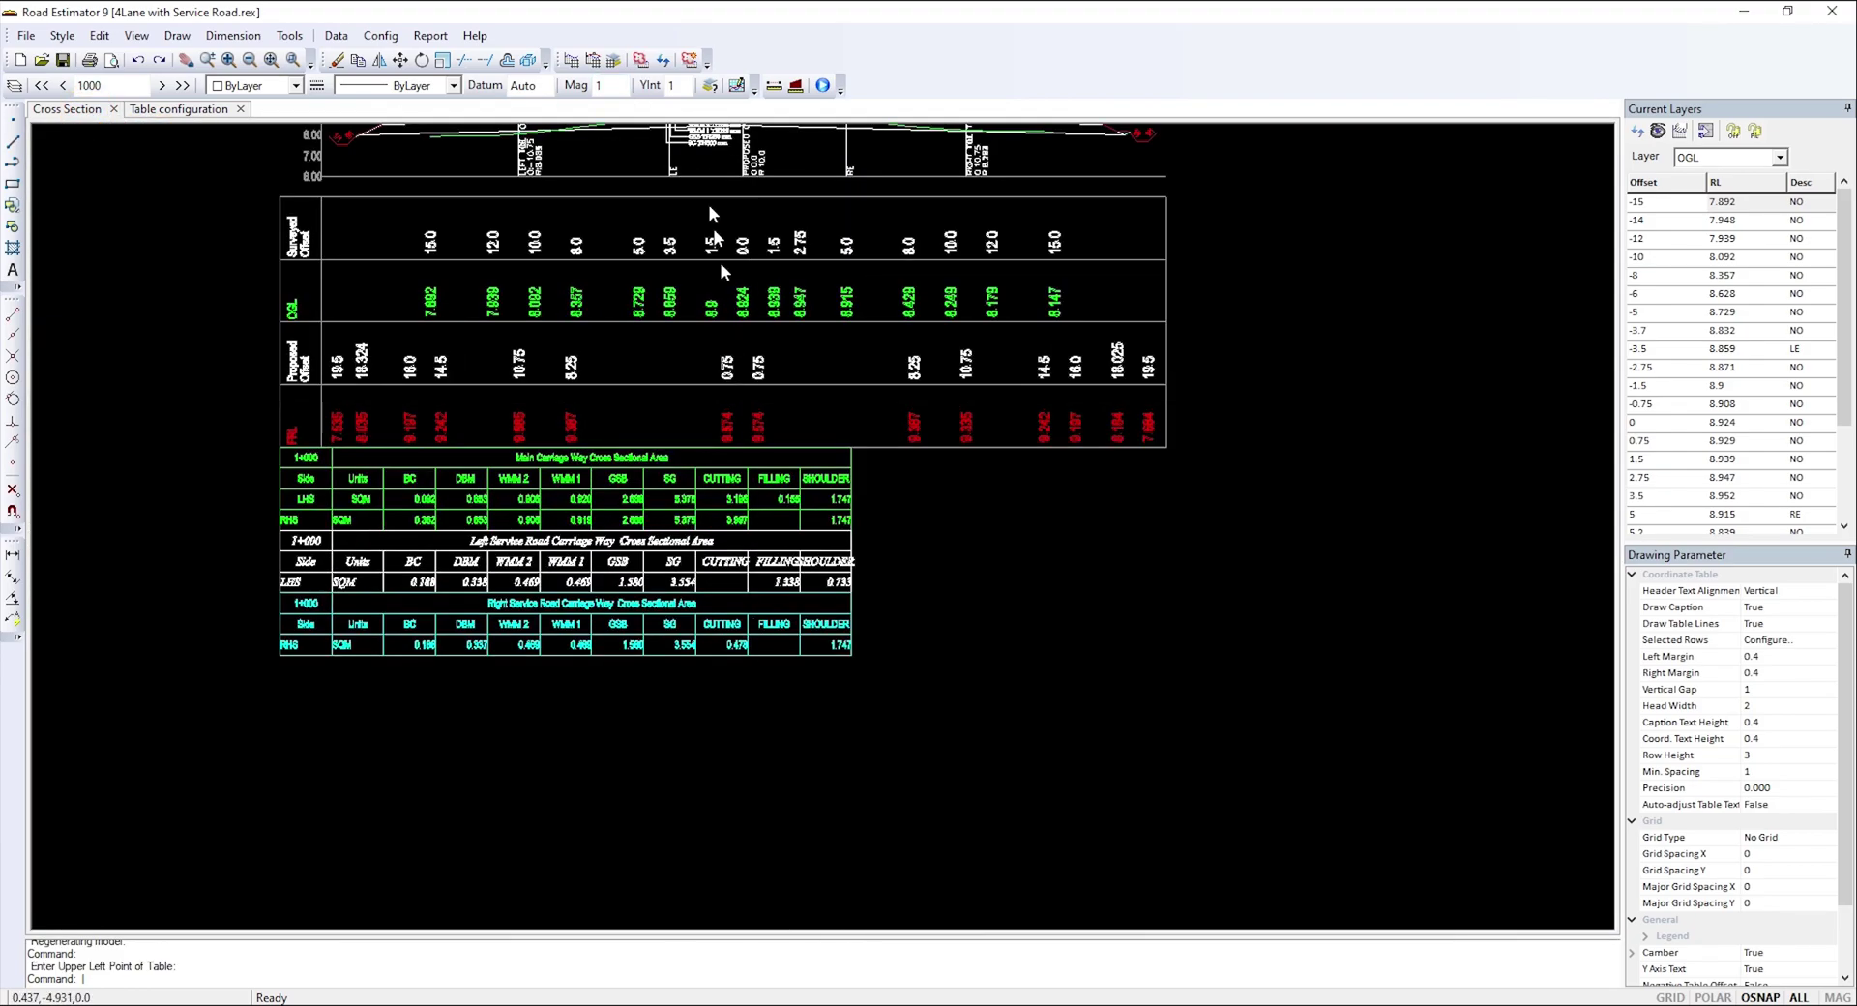
click(640, 59)
click(1100, 609)
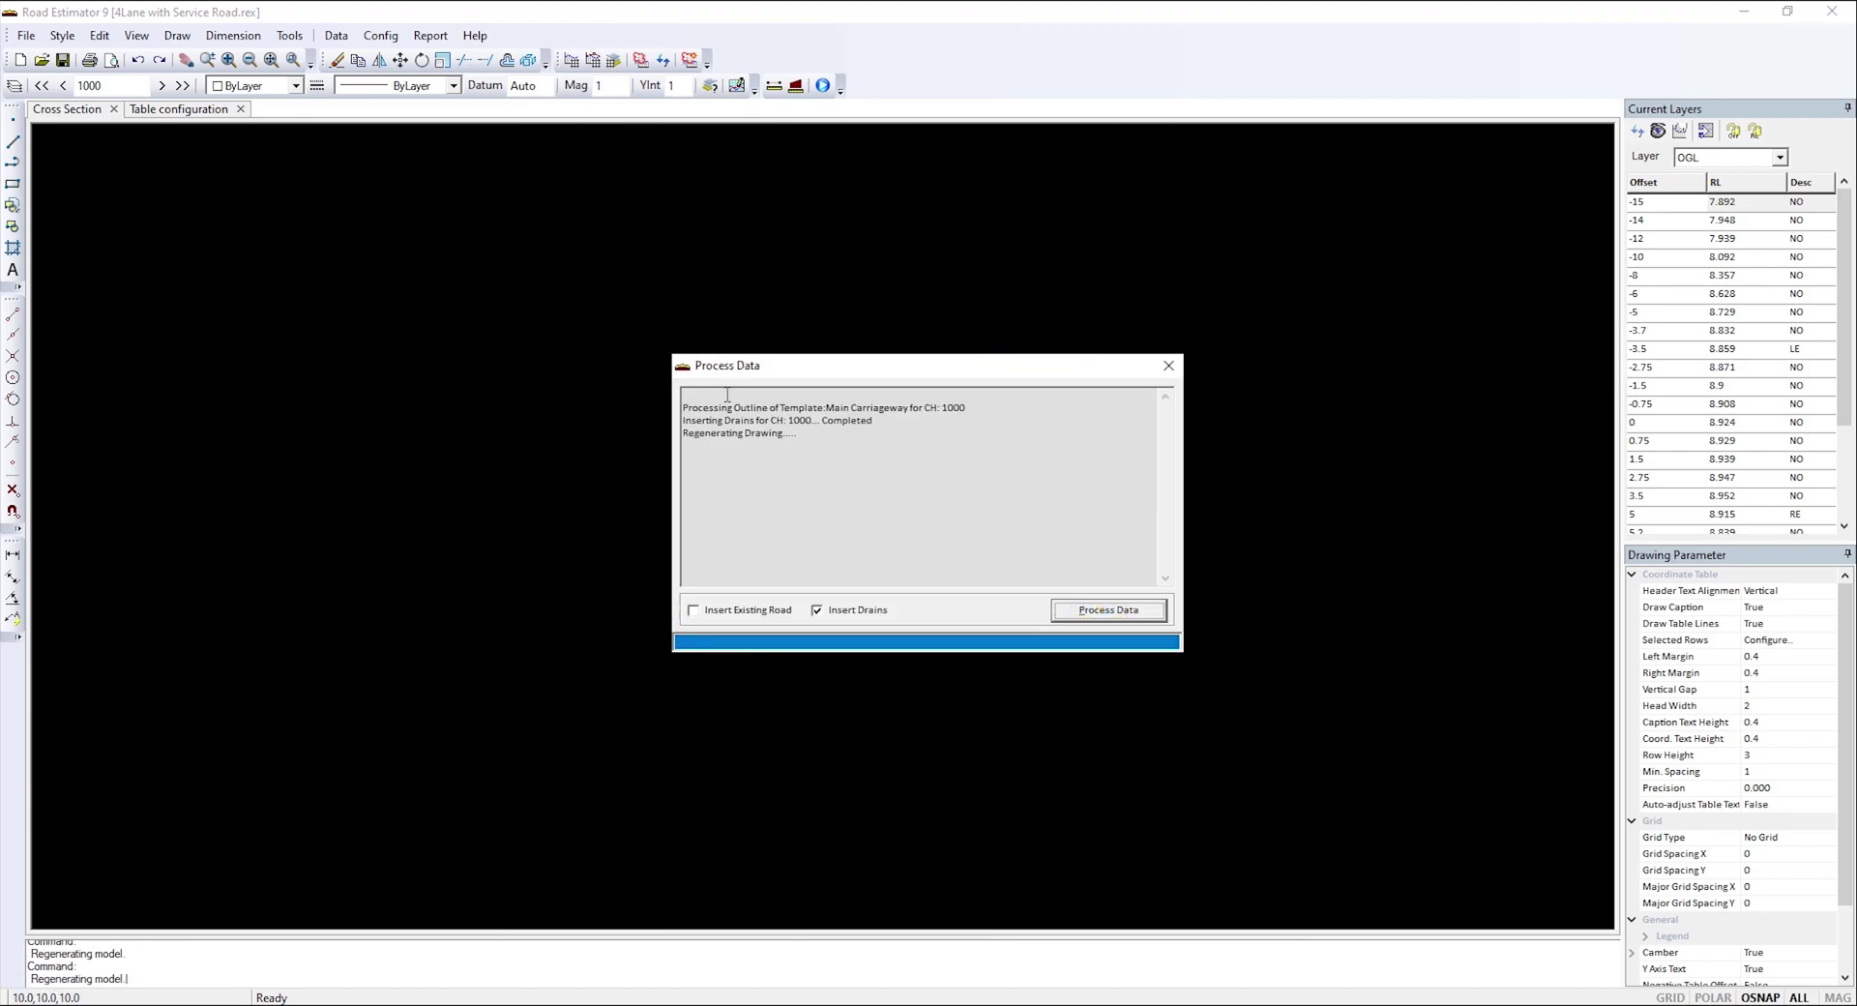
click(1168, 367)
scroll(911, 799, up, 2)
drag(911, 799, 967, 557)
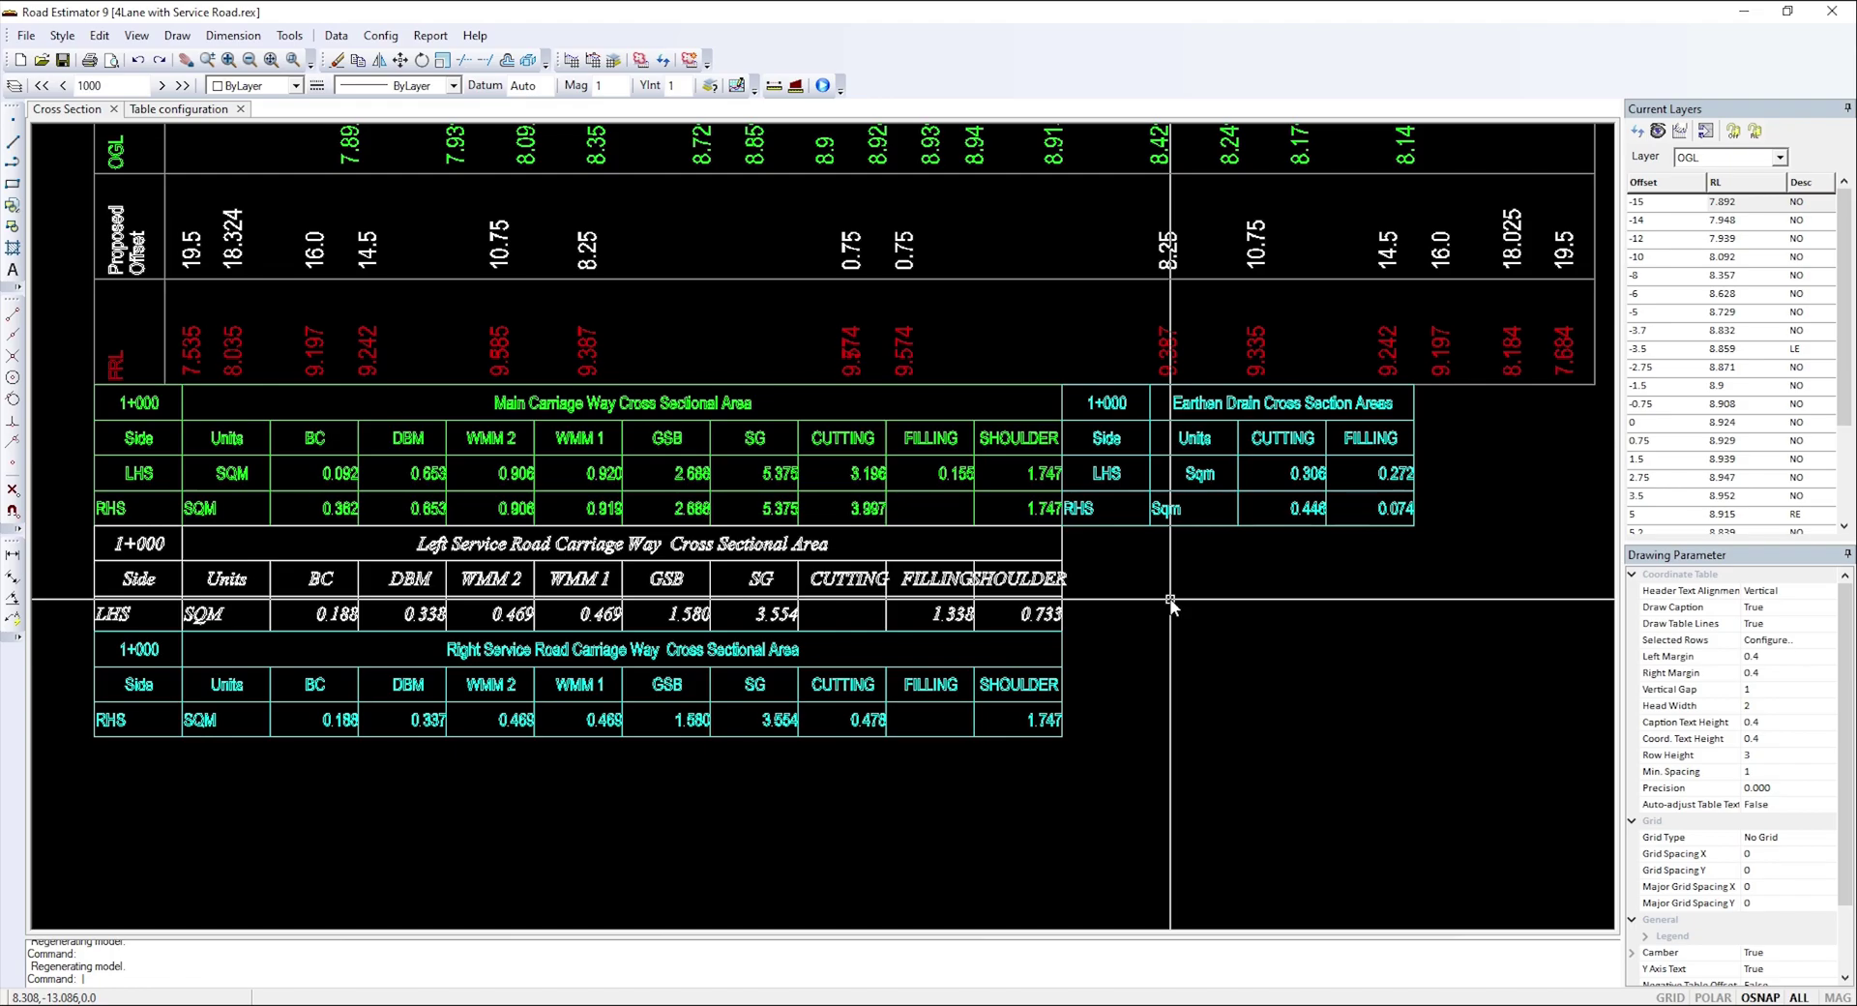
scroll(377, 494, up, 3)
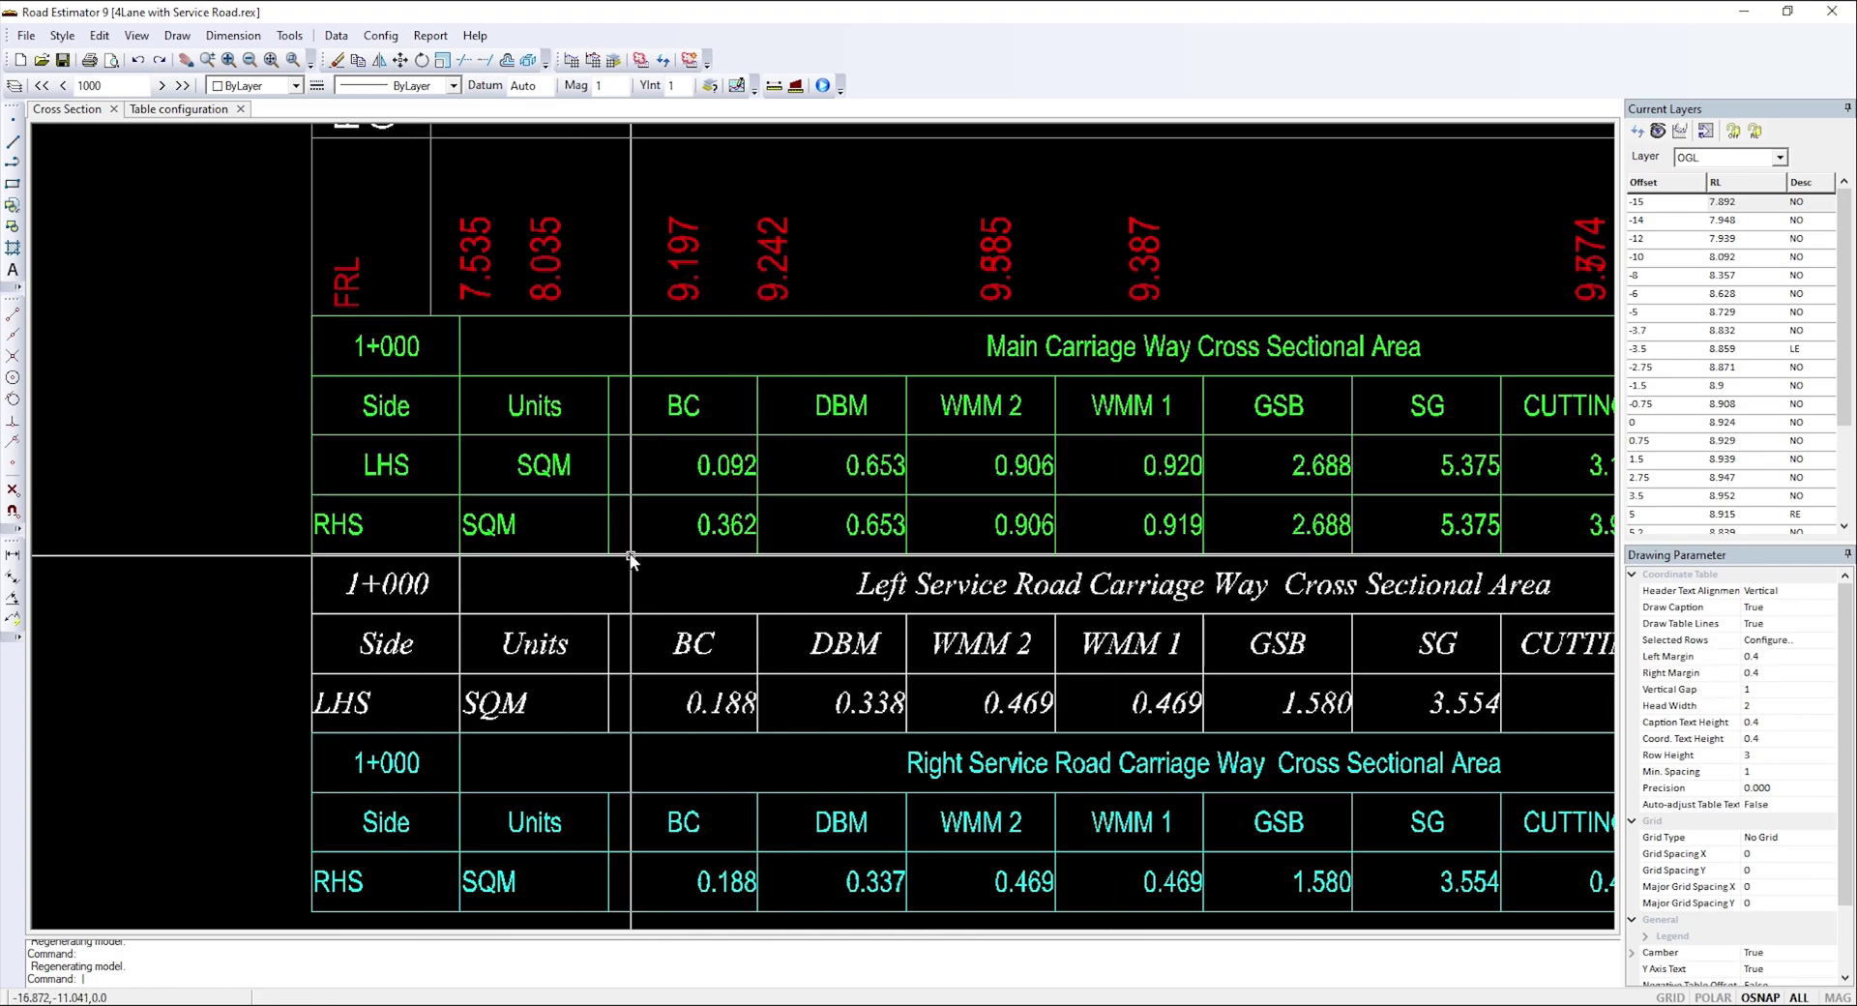
scroll(630, 553, down, 2)
drag(802, 605, 554, 550)
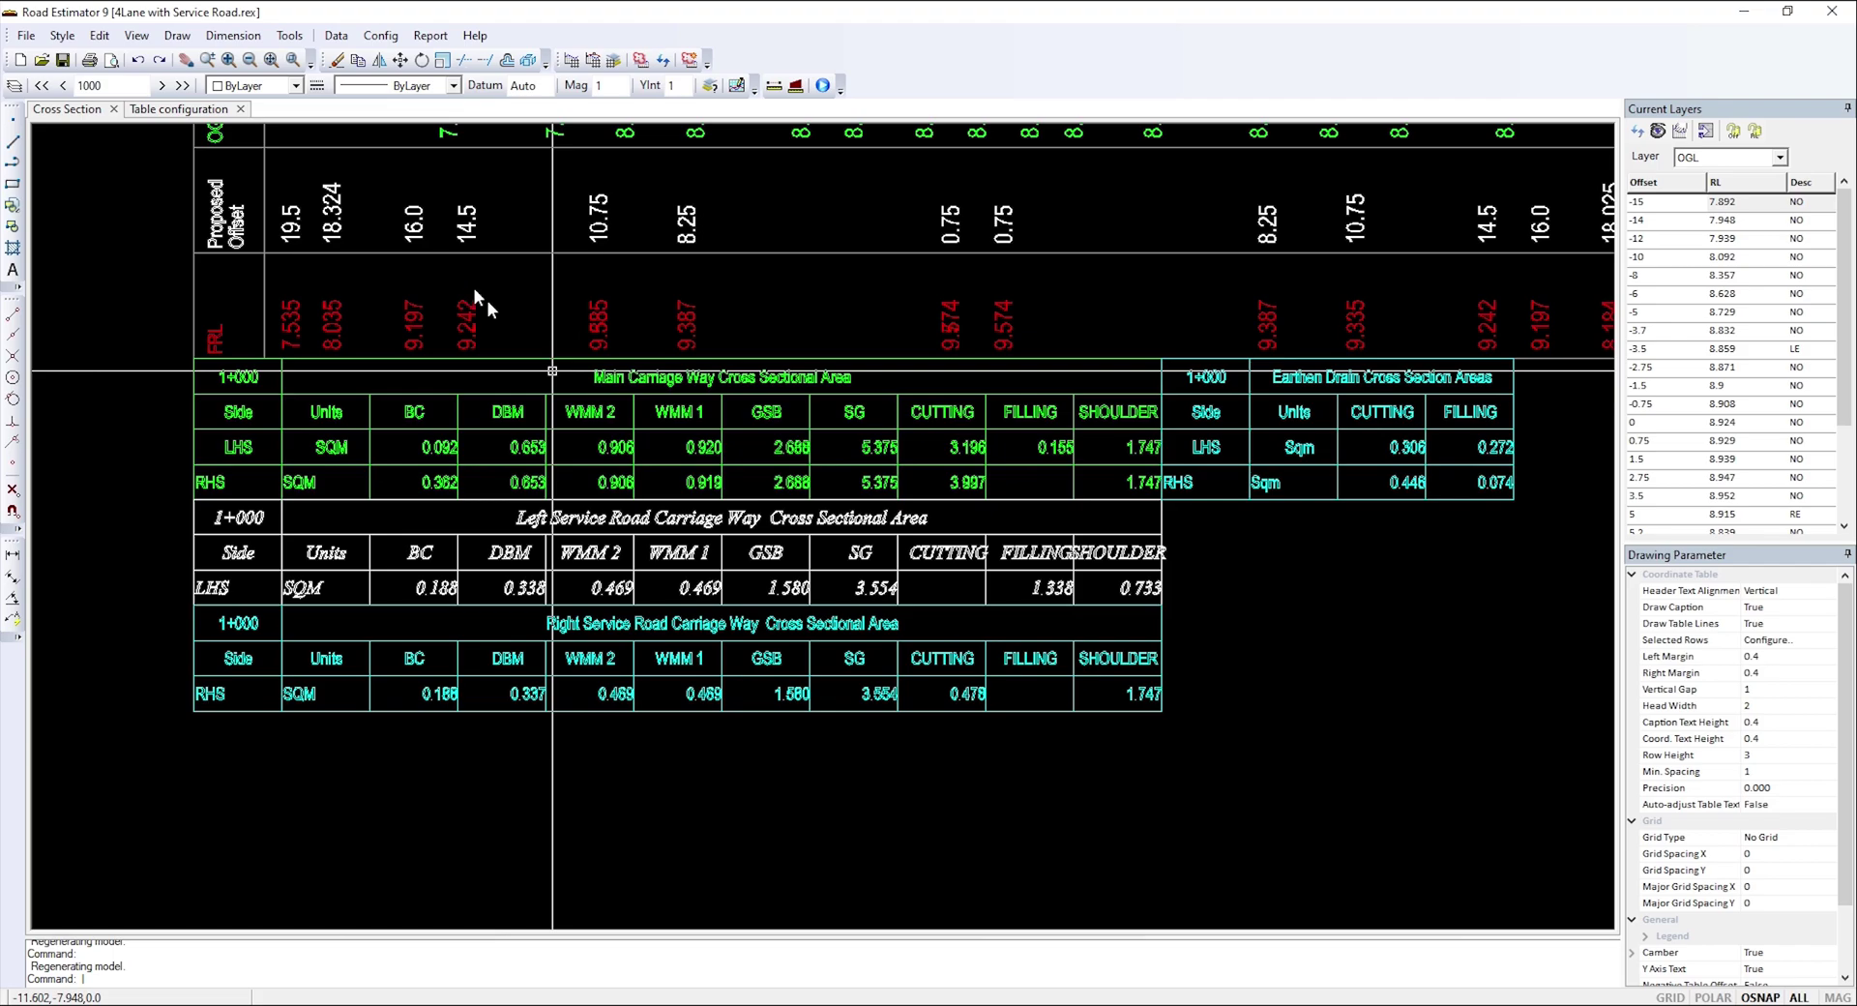
- Add the centring code <C> before RHS in the earthen drain table's Side column and save the configuration
click(178, 108)
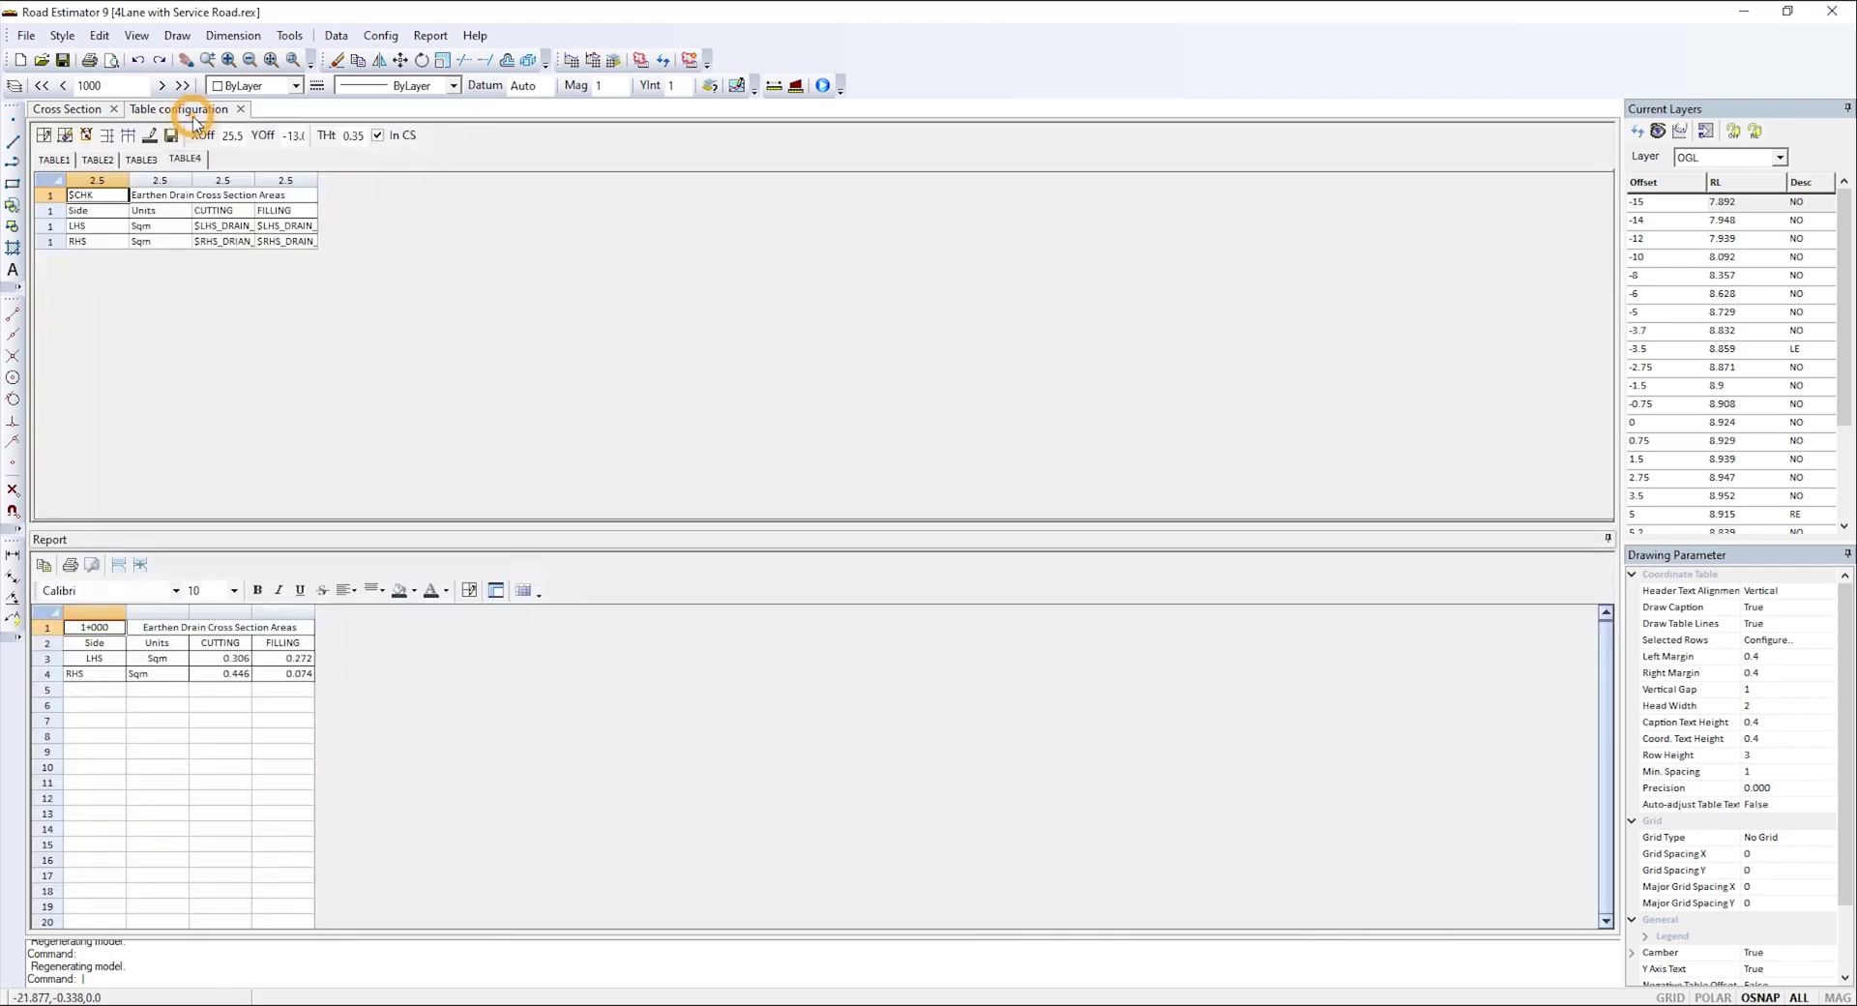
double_click(93, 243)
click(70, 241)
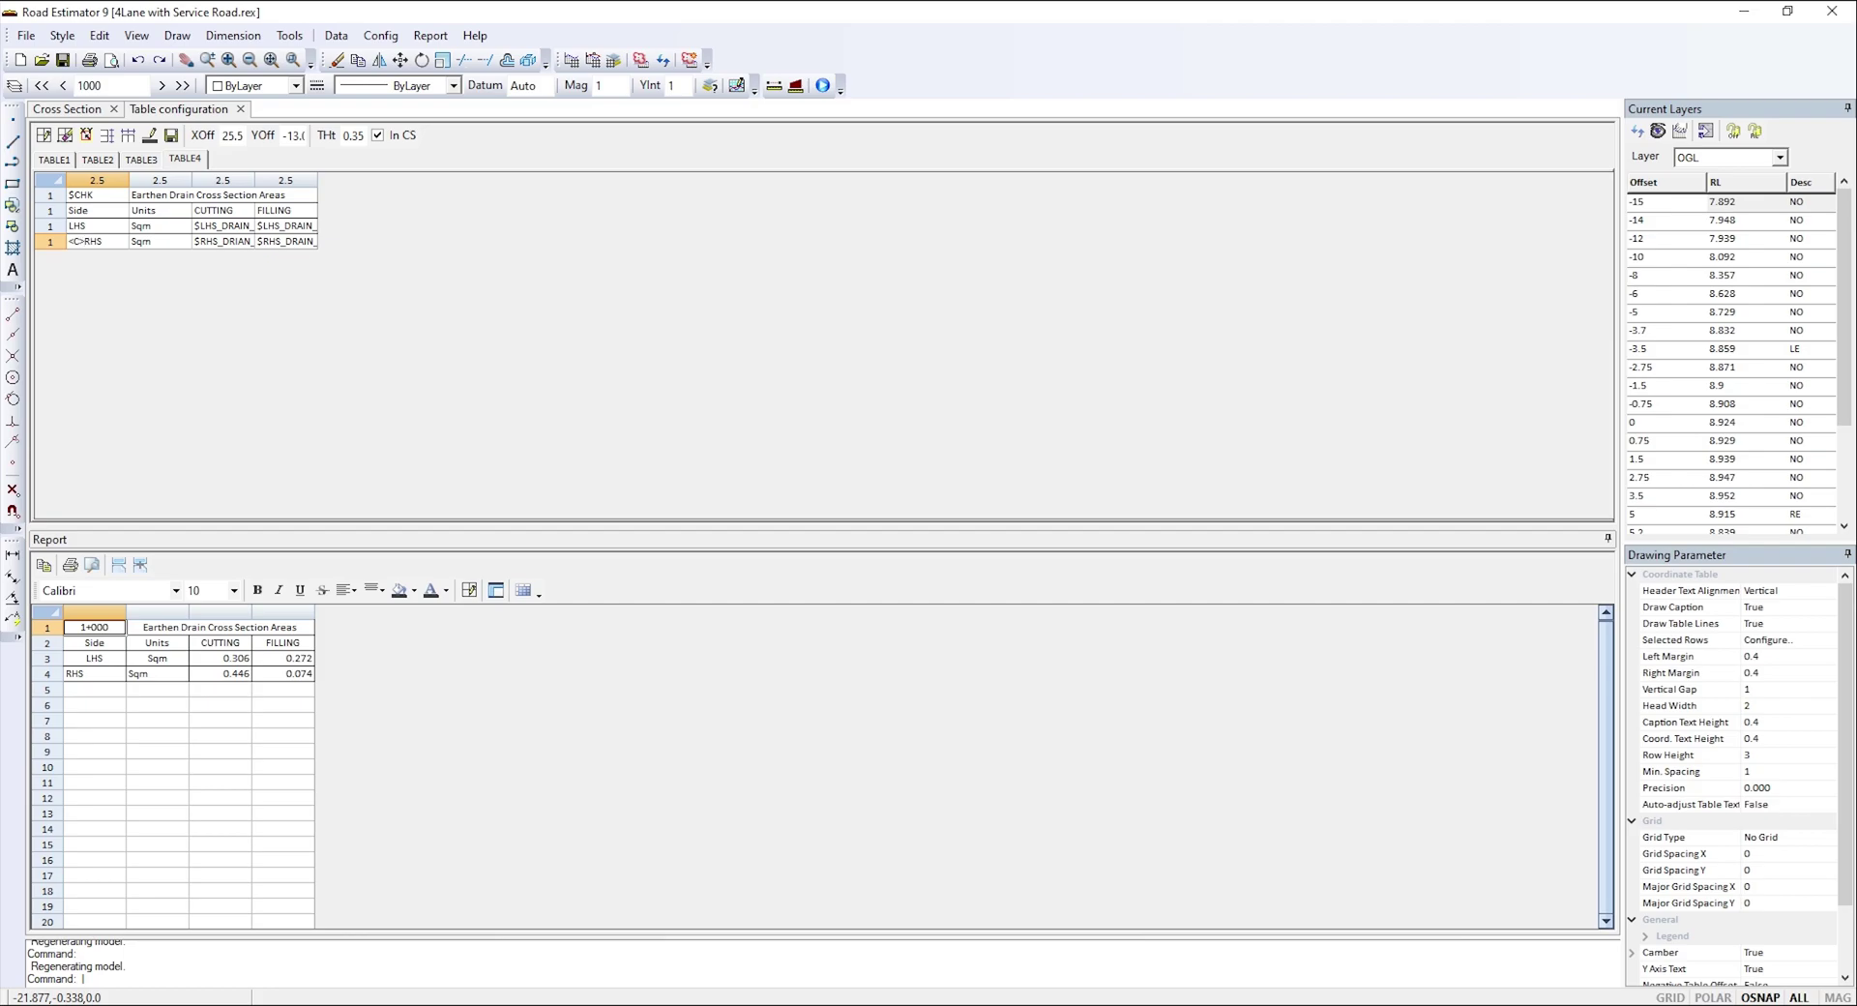
click(491, 380)
click(171, 136)
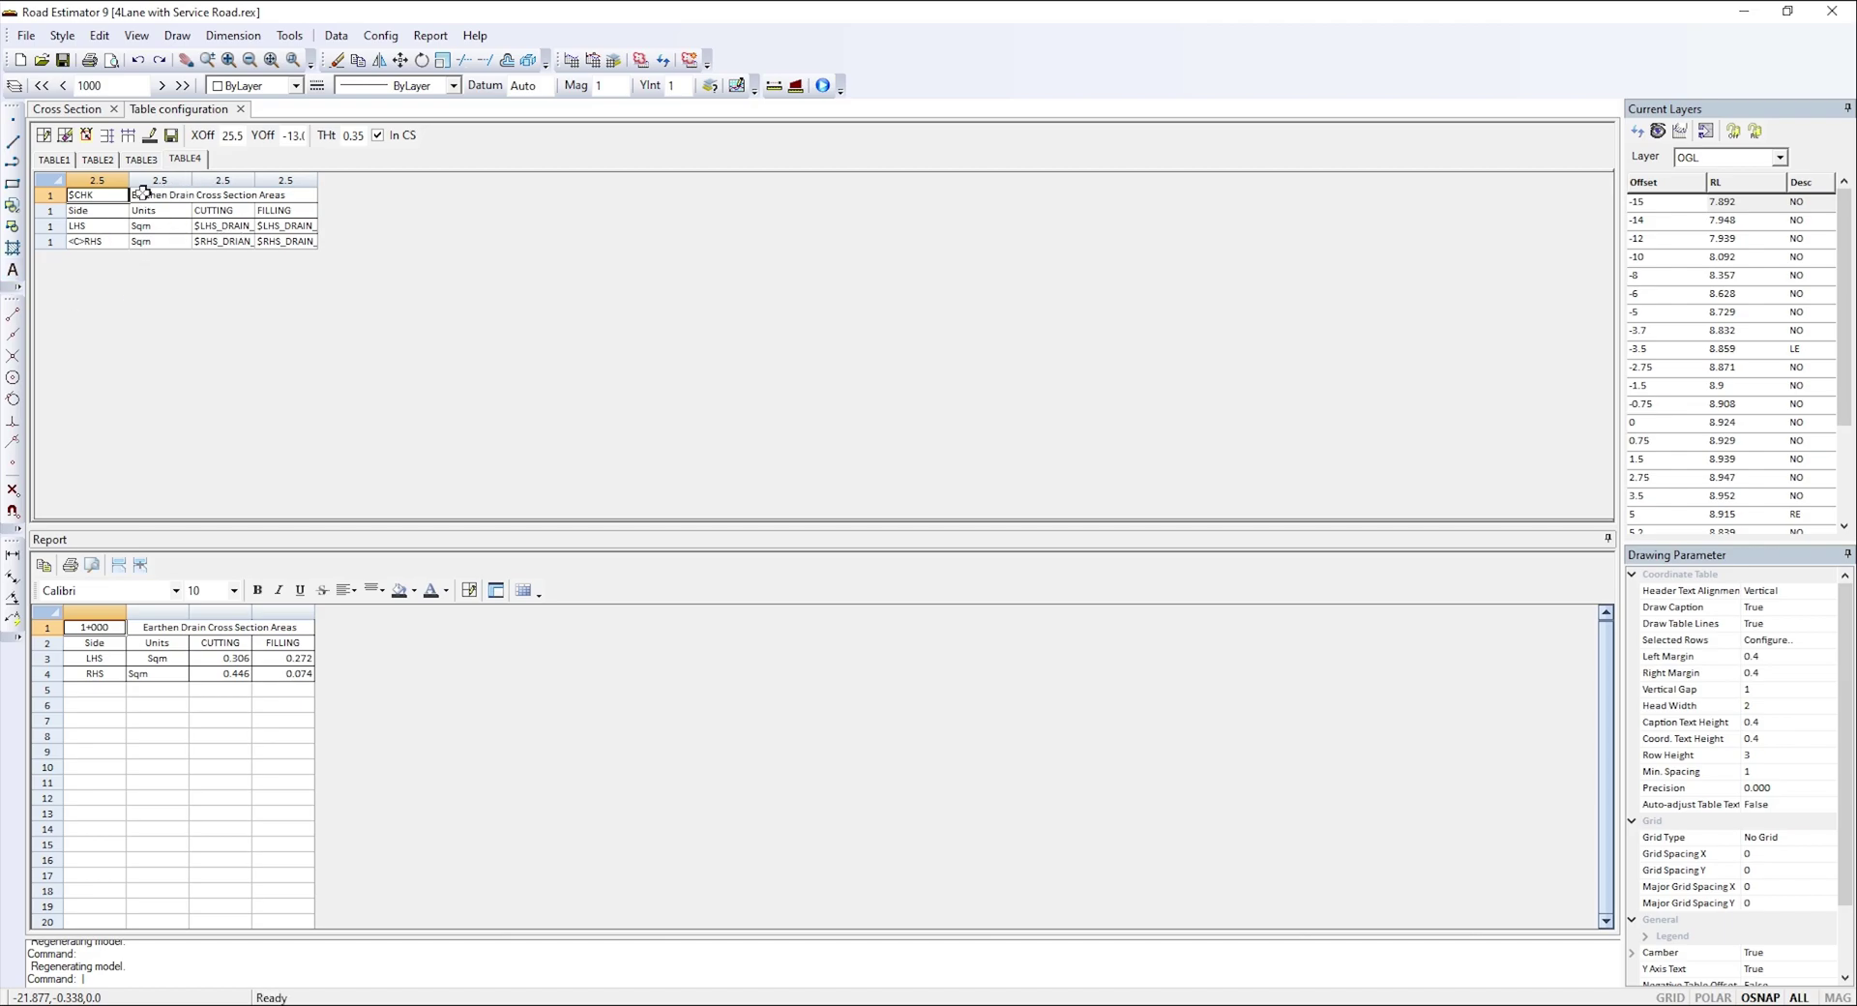
- Go through the four tables to check the <C> centring codes in their cells and save the table configuration
click(48, 195)
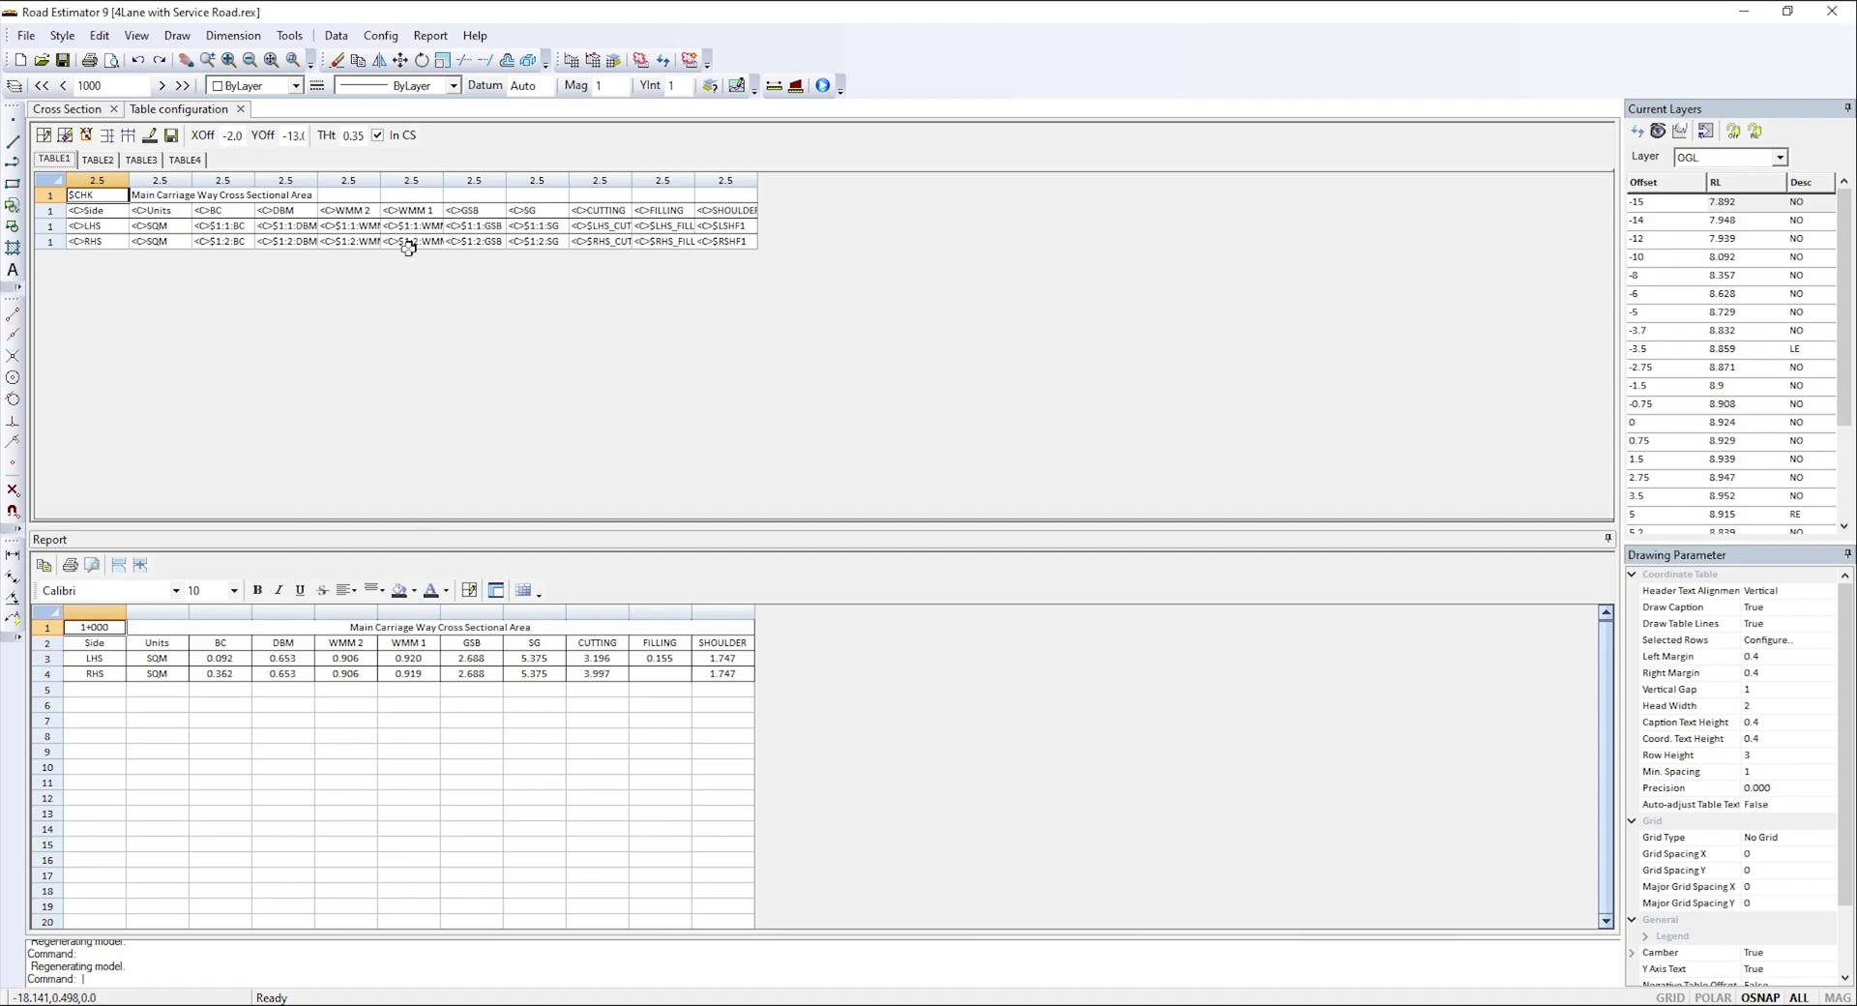
click(85, 226)
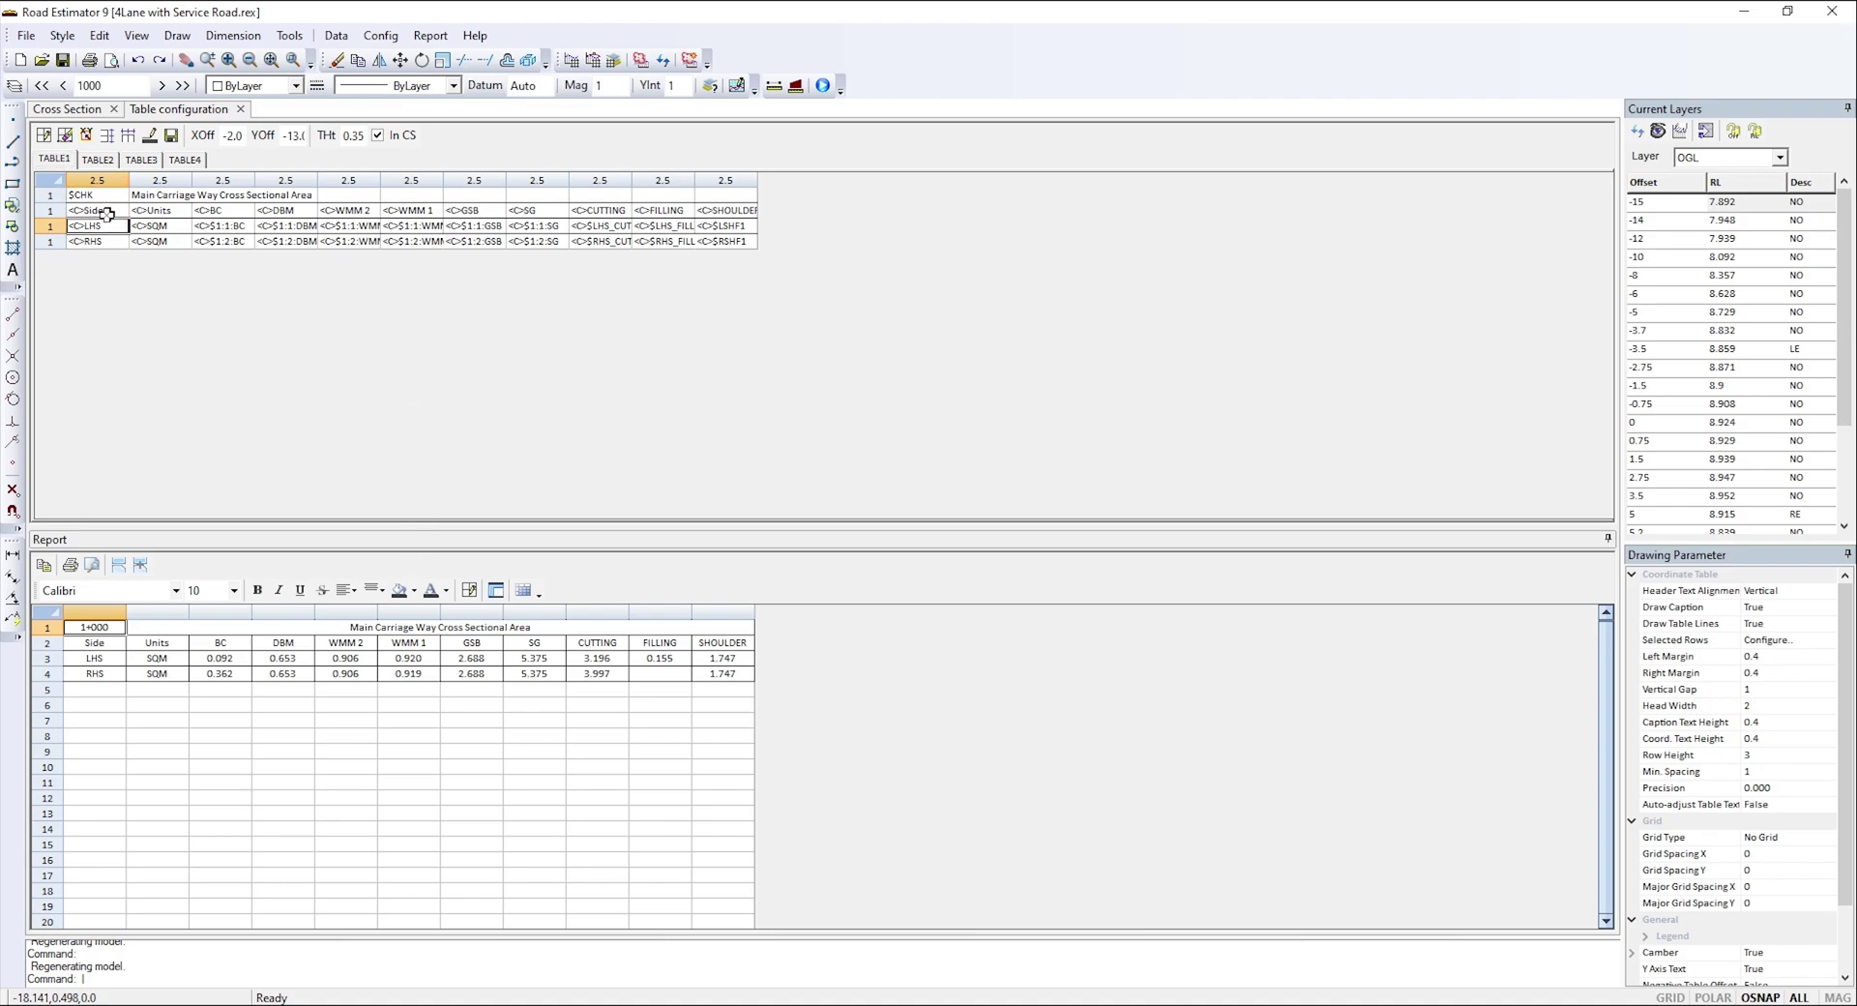
click(99, 160)
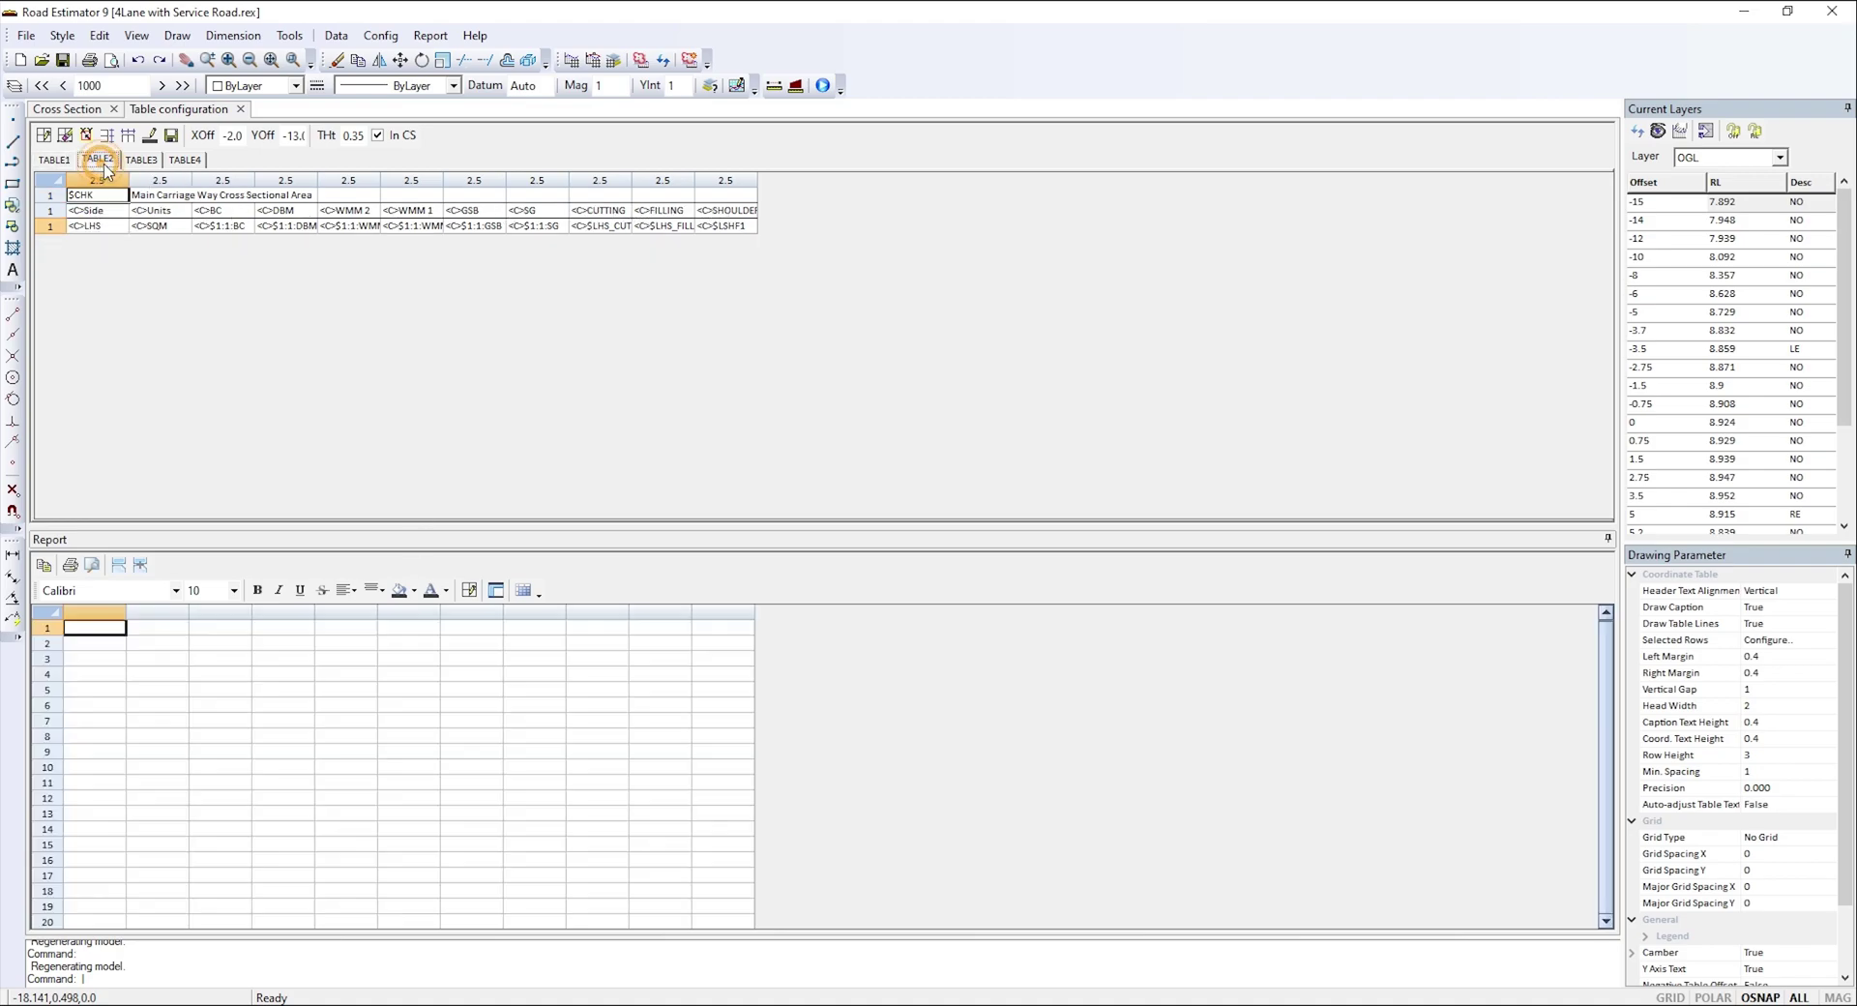
click(133, 161)
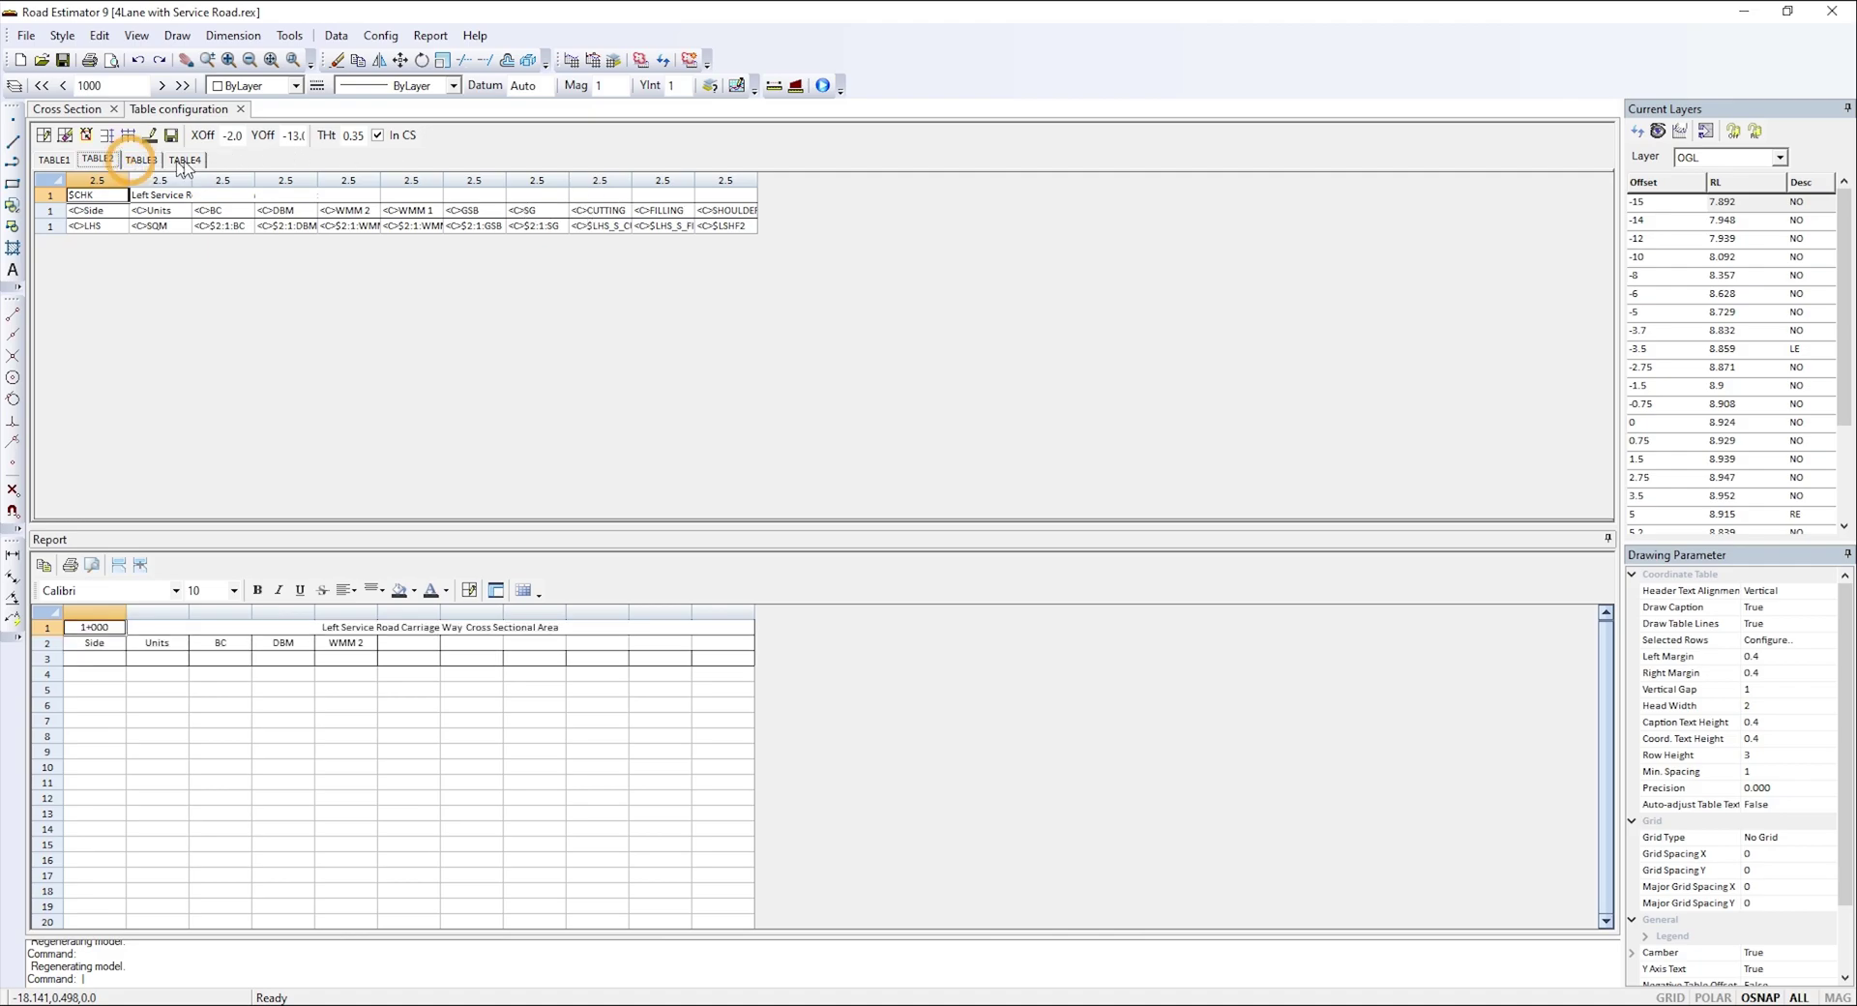
click(190, 160)
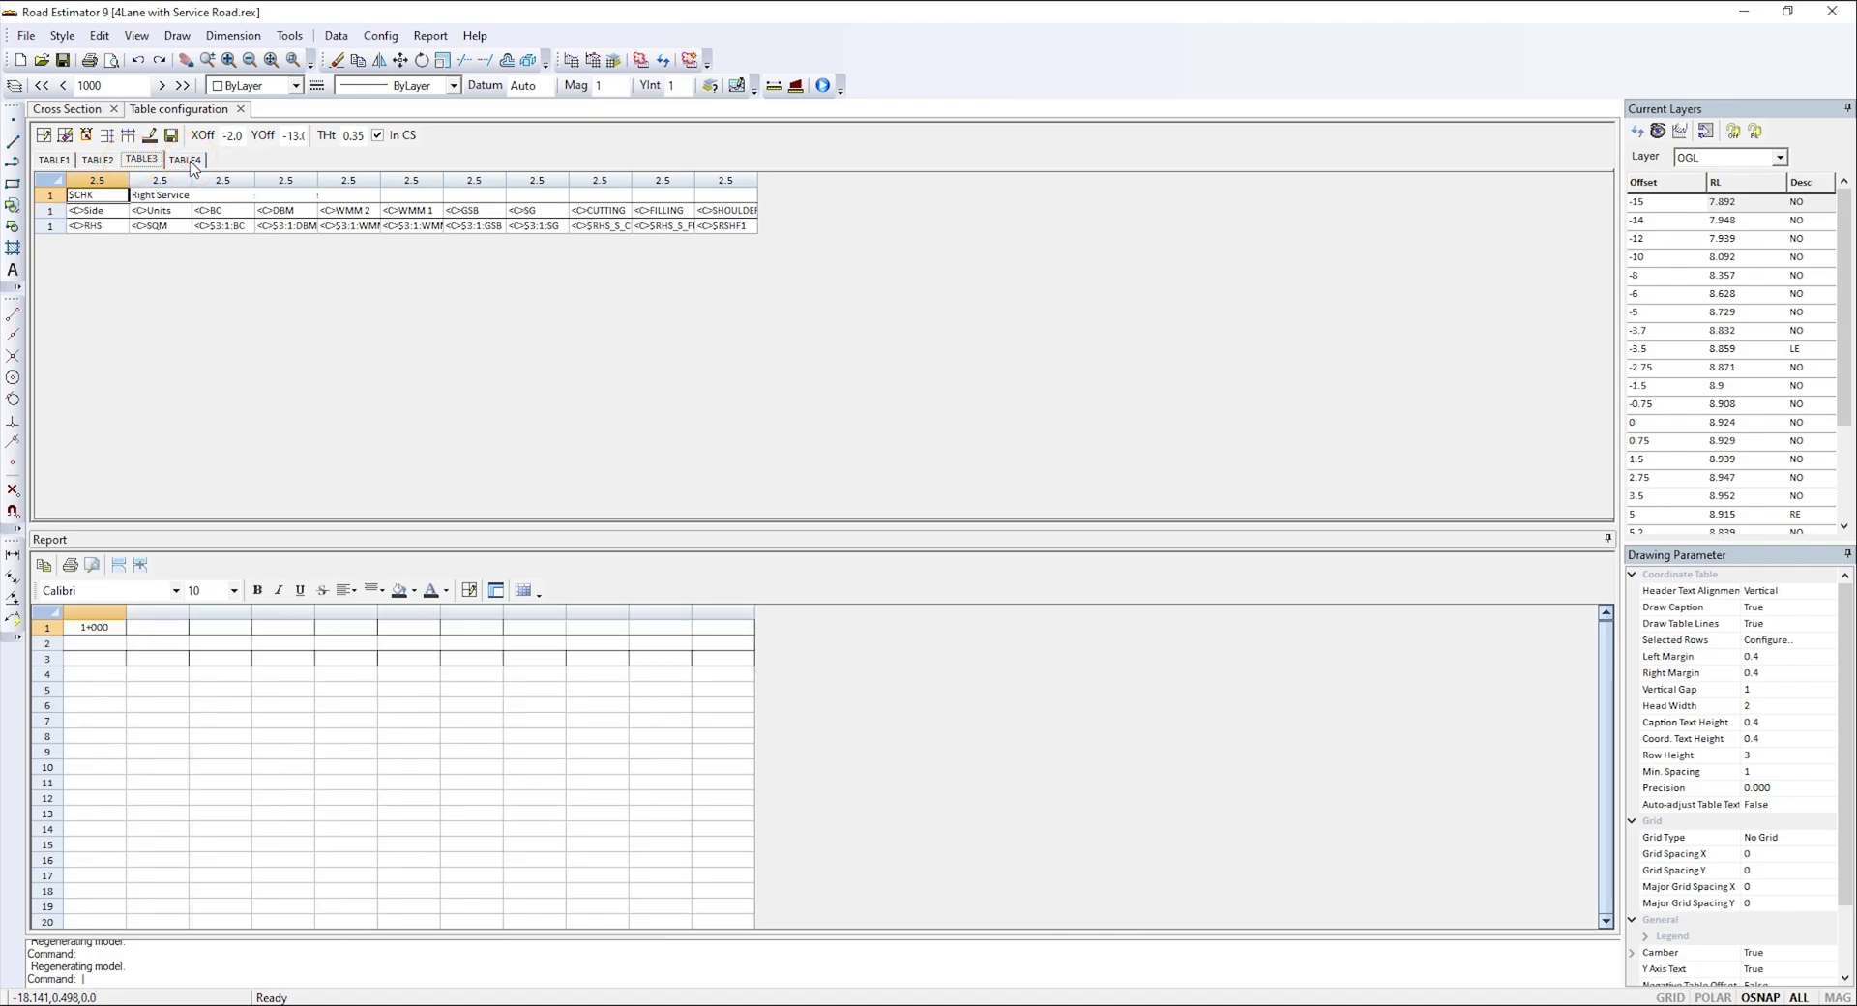
click(60, 160)
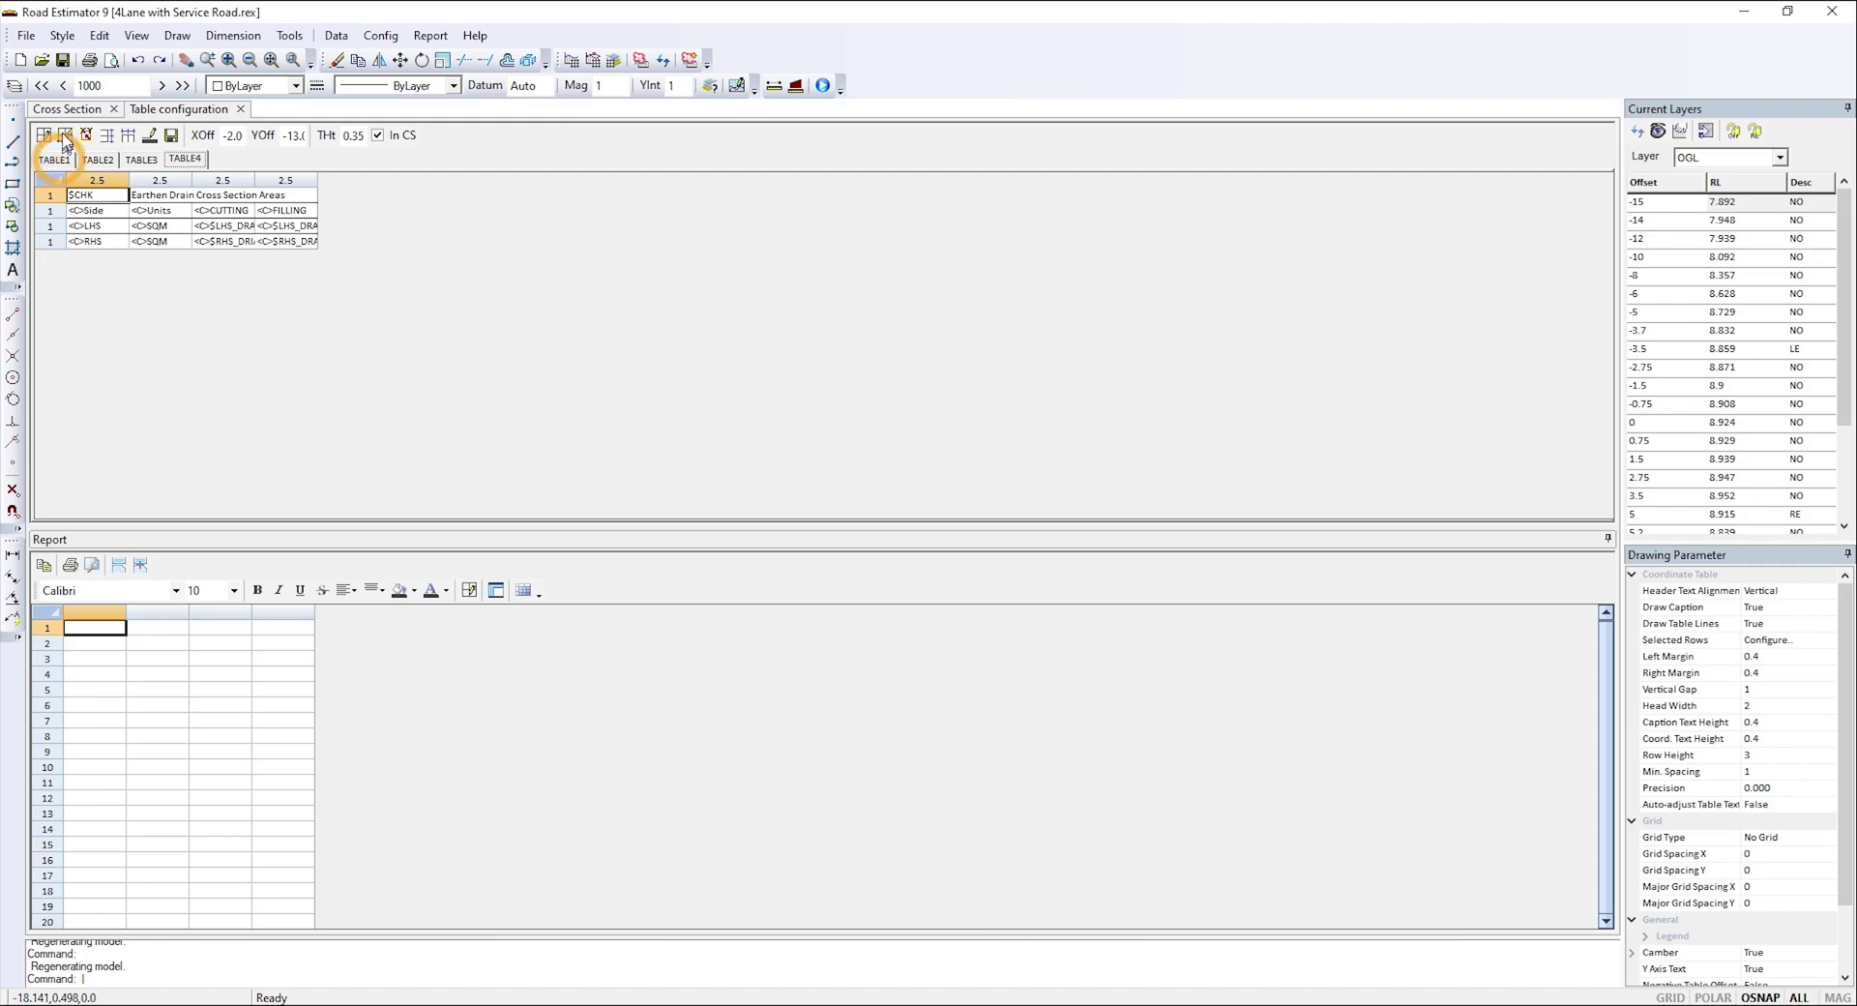
click(172, 138)
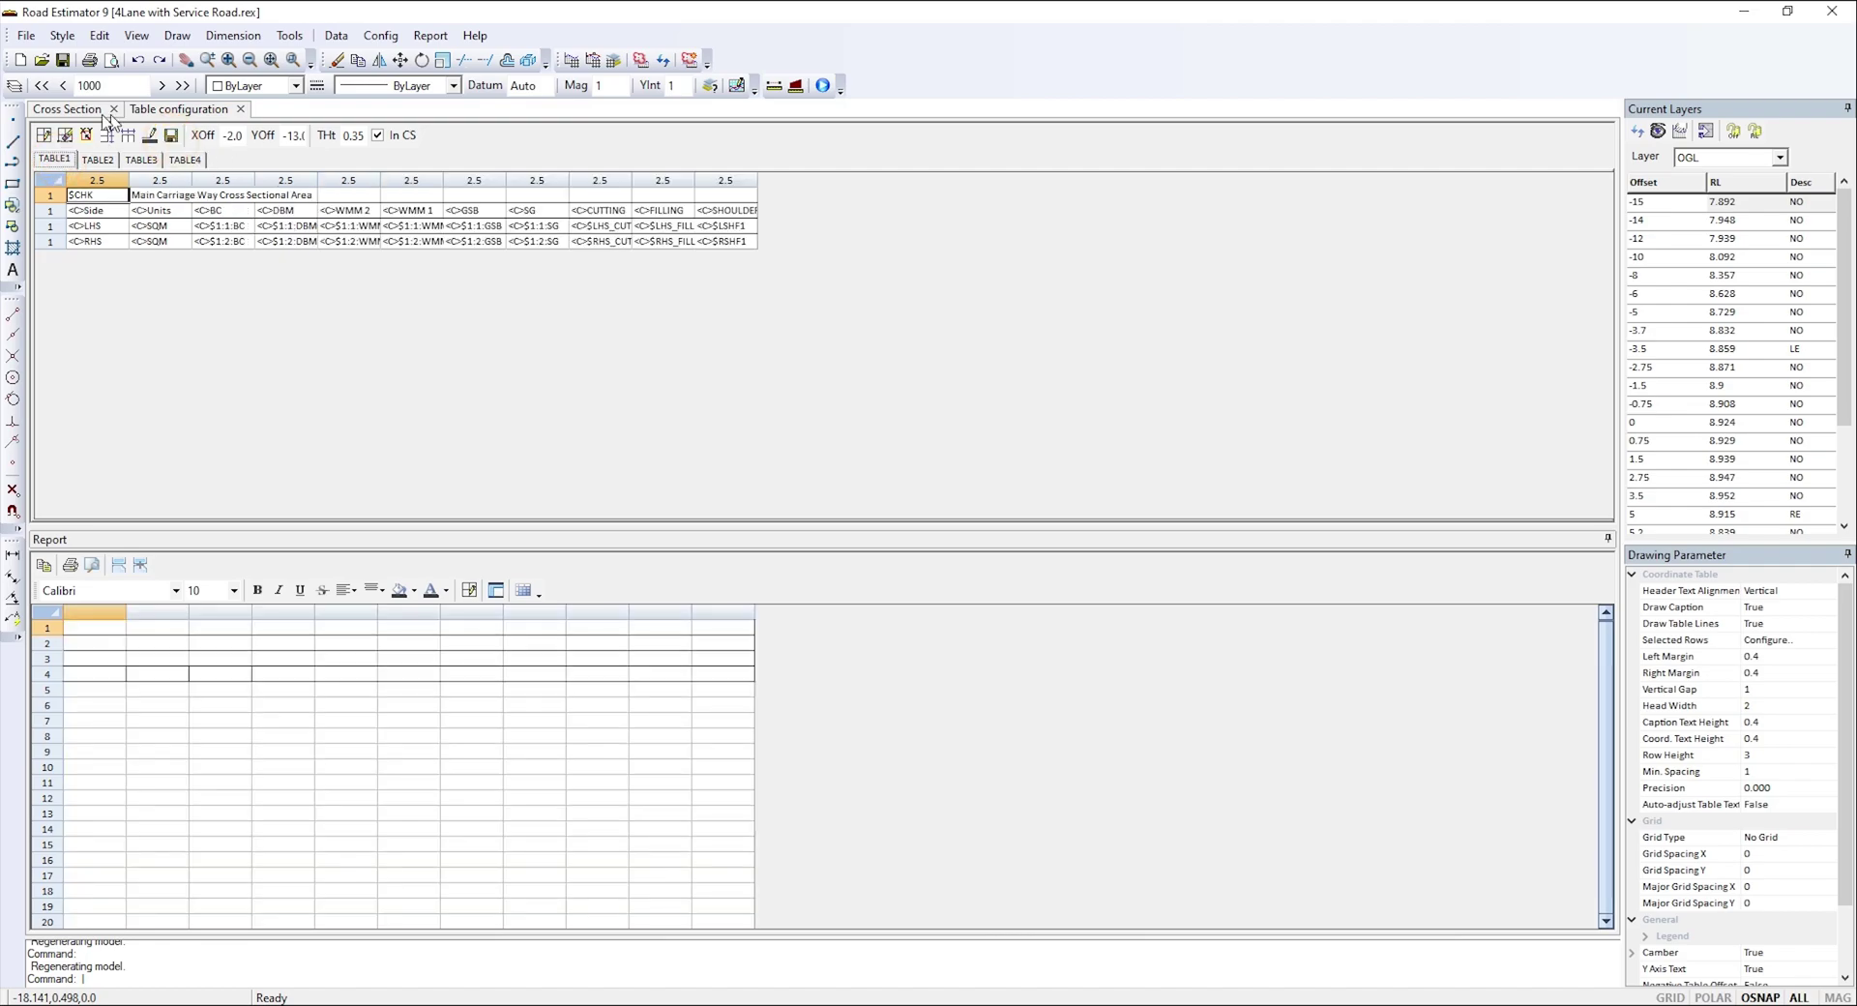
- Reprocess the cross section data to redraw the area tables with centred cell text
click(646, 59)
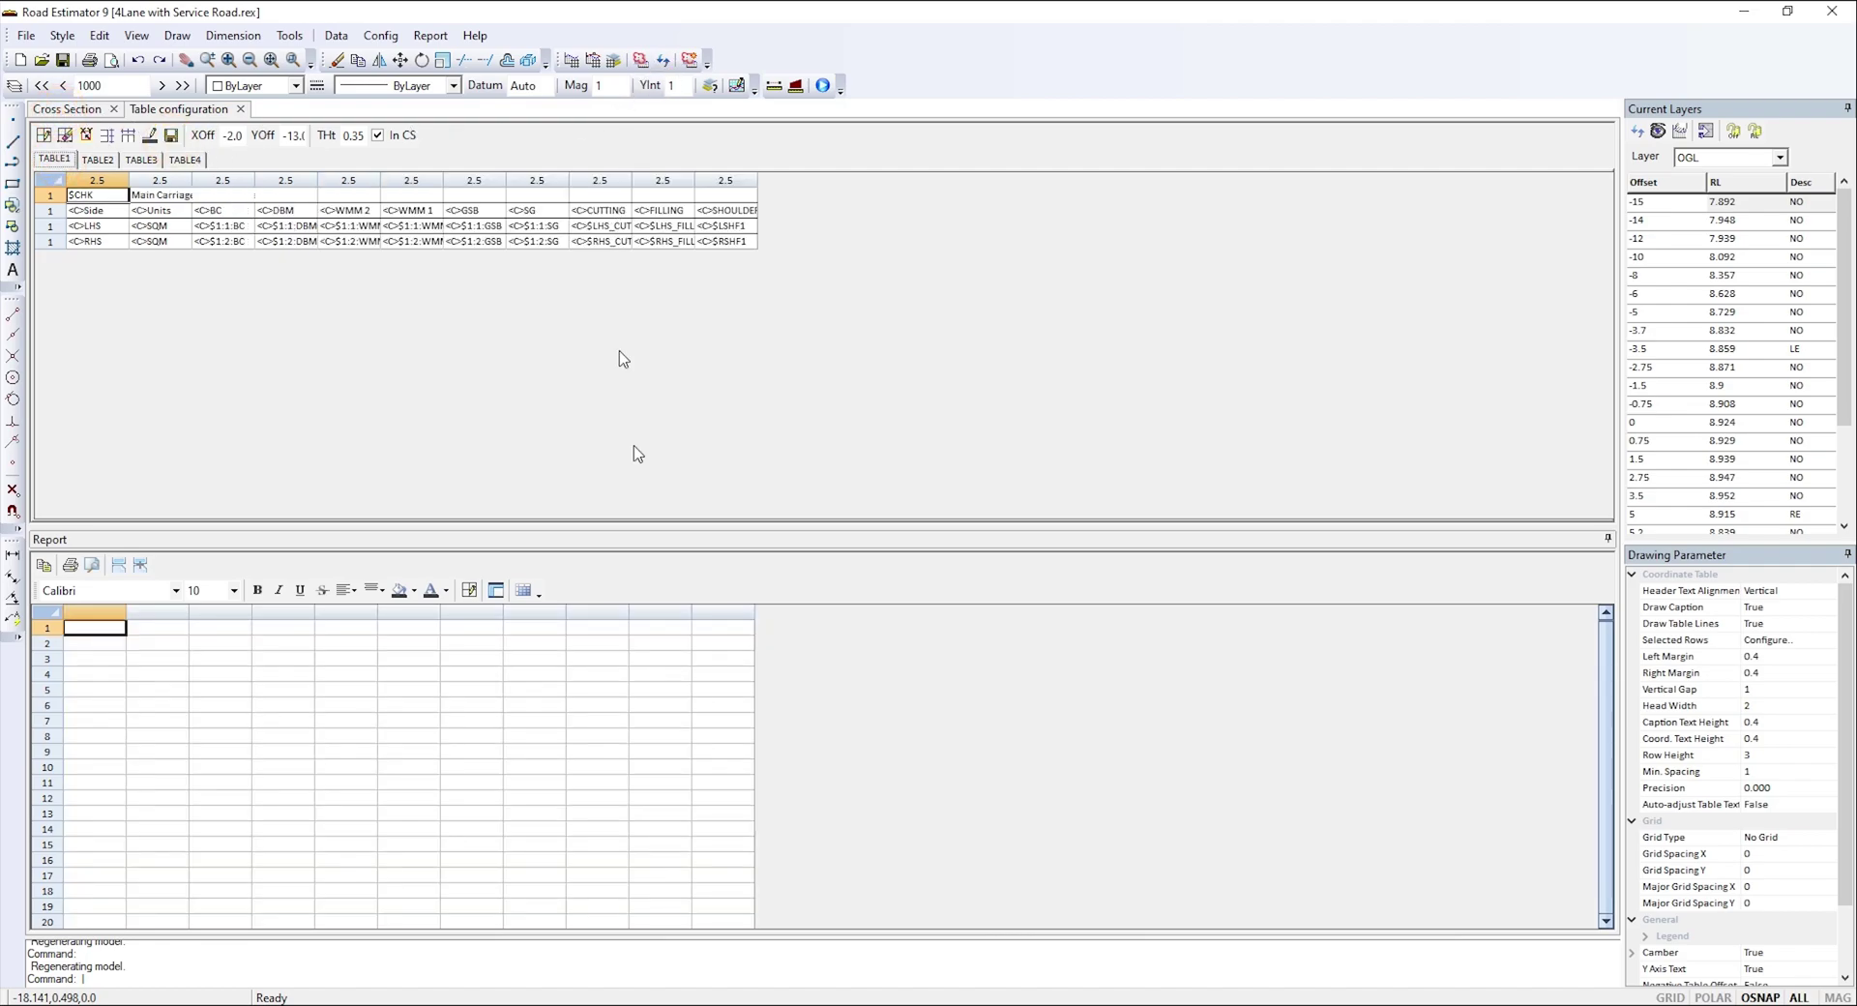
click(1100, 610)
click(1167, 366)
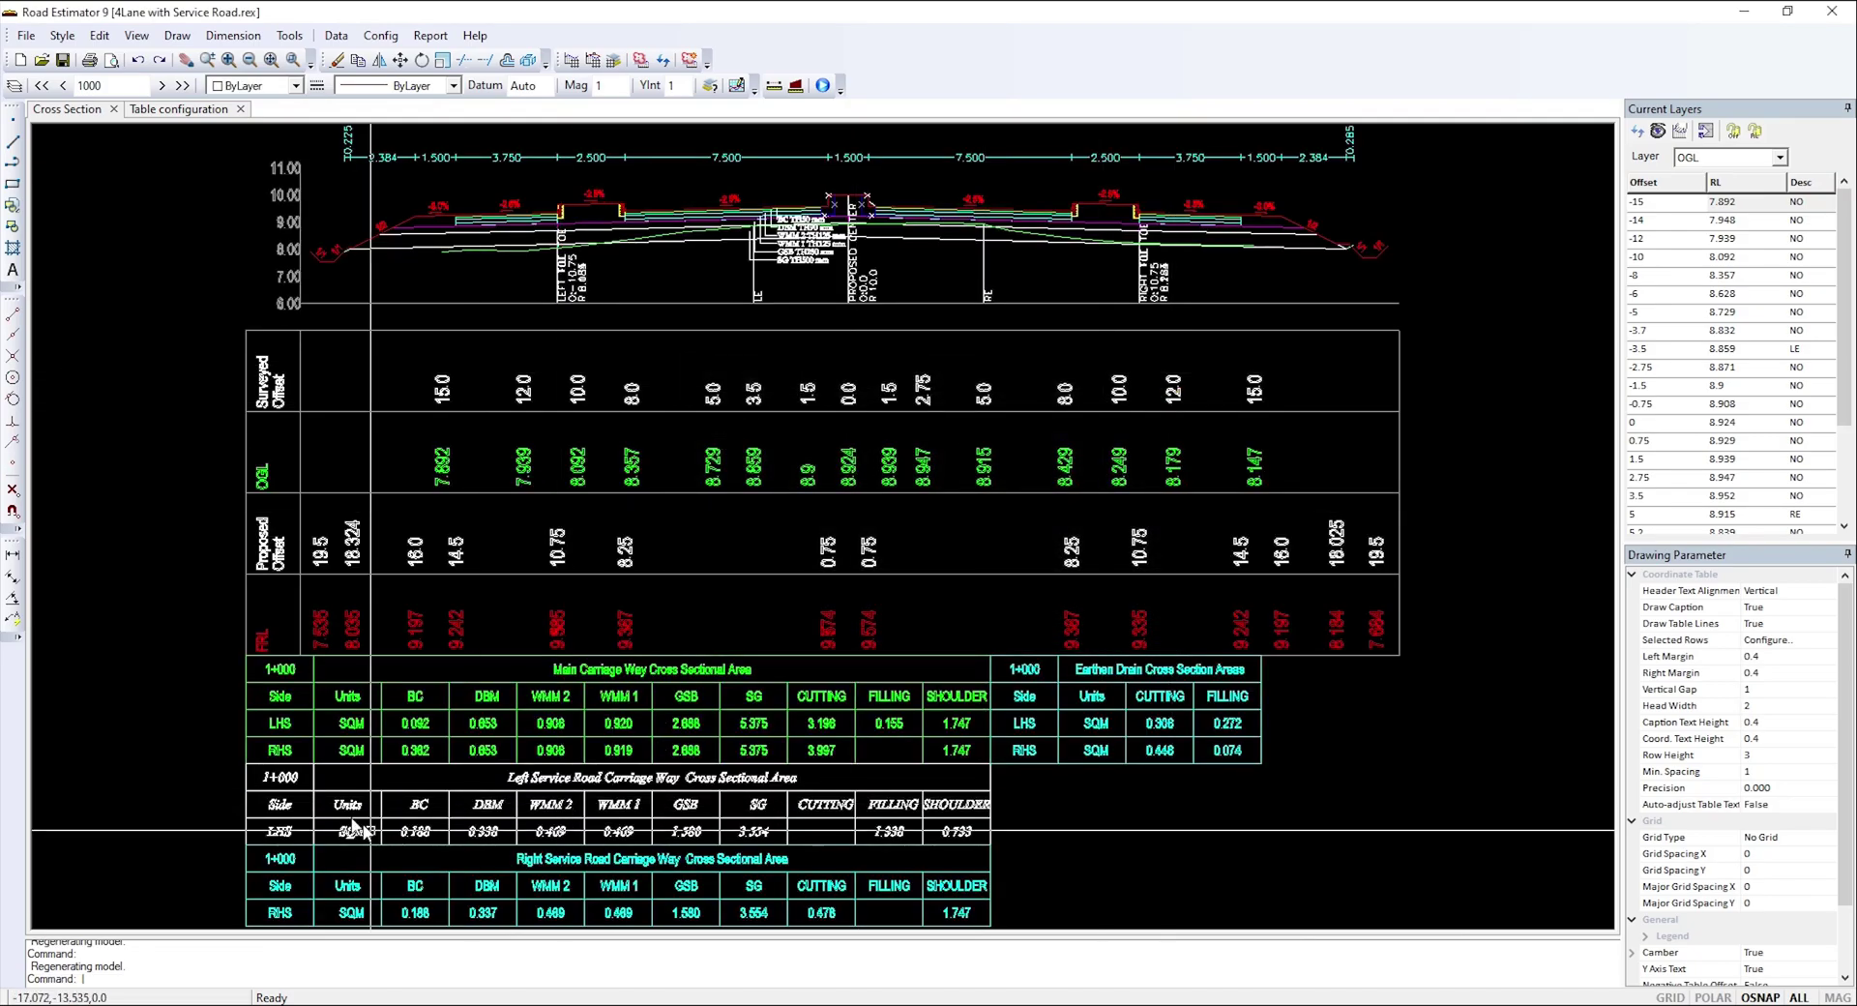
- Examine the centred main carriageway, service road and earthen drain area tables below the cross section's data rows
scroll(273, 786, up, 2)
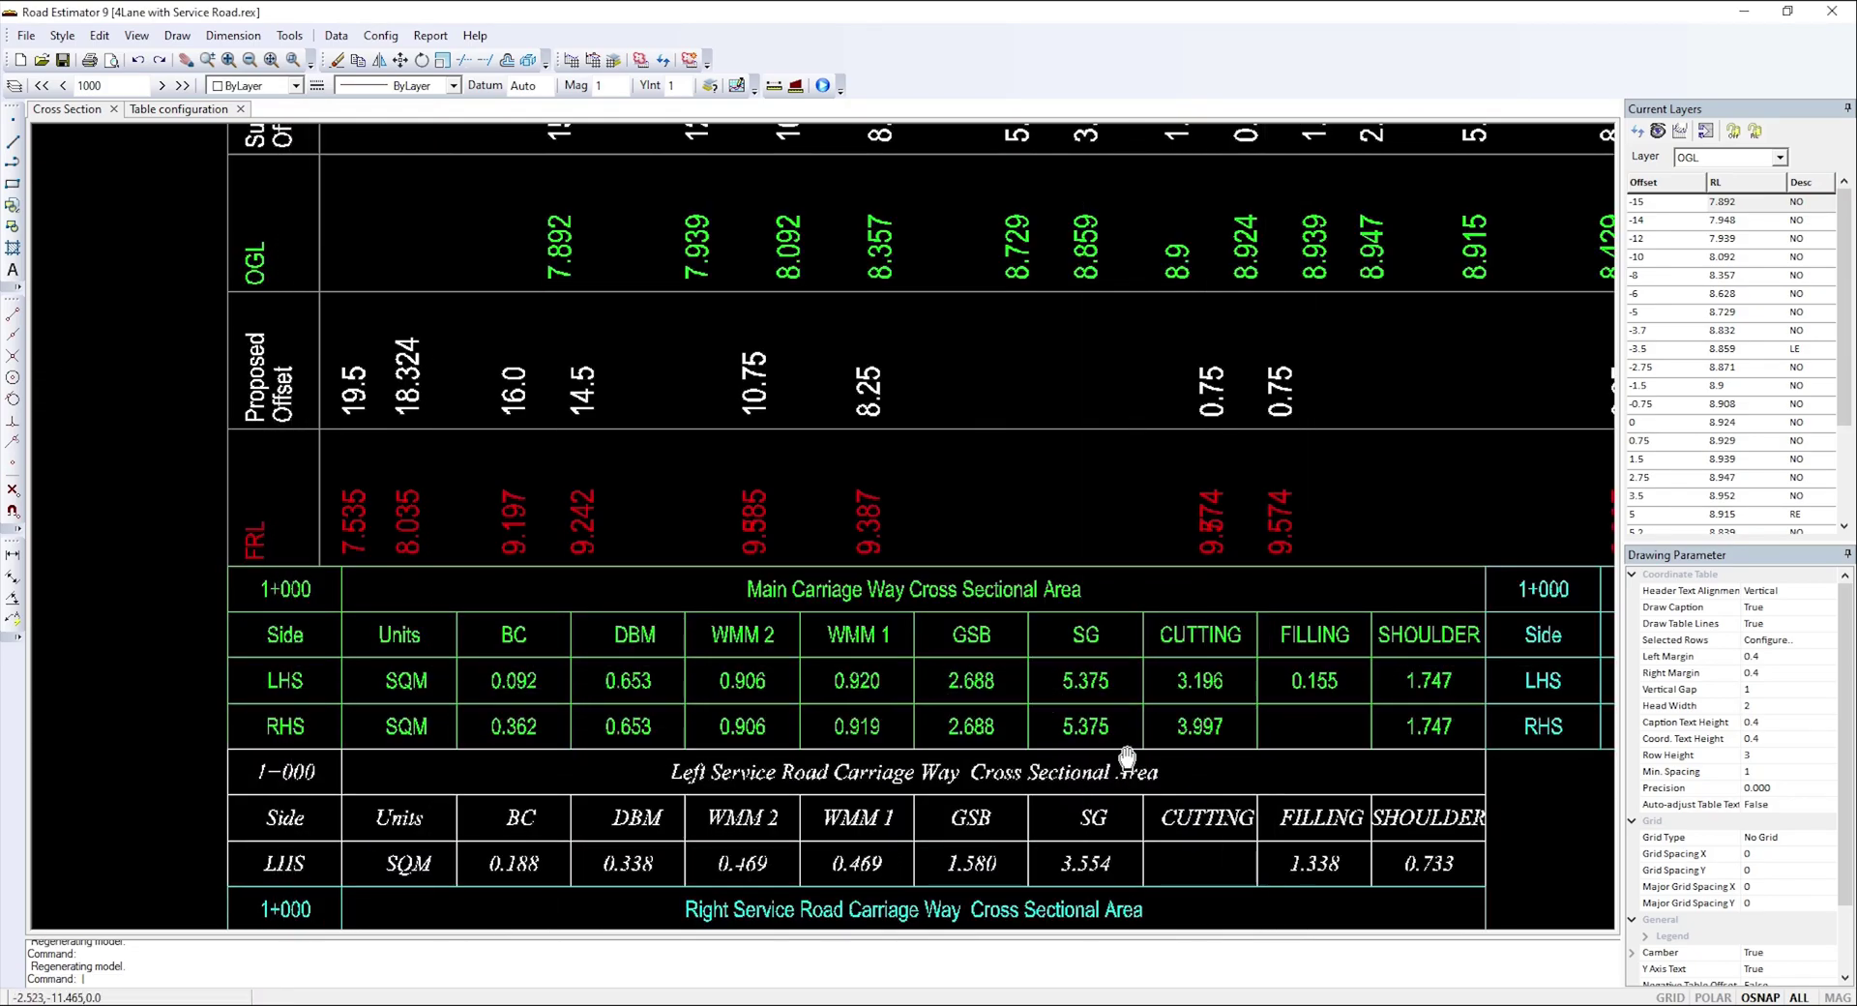
drag(1125, 762, 1023, 477)
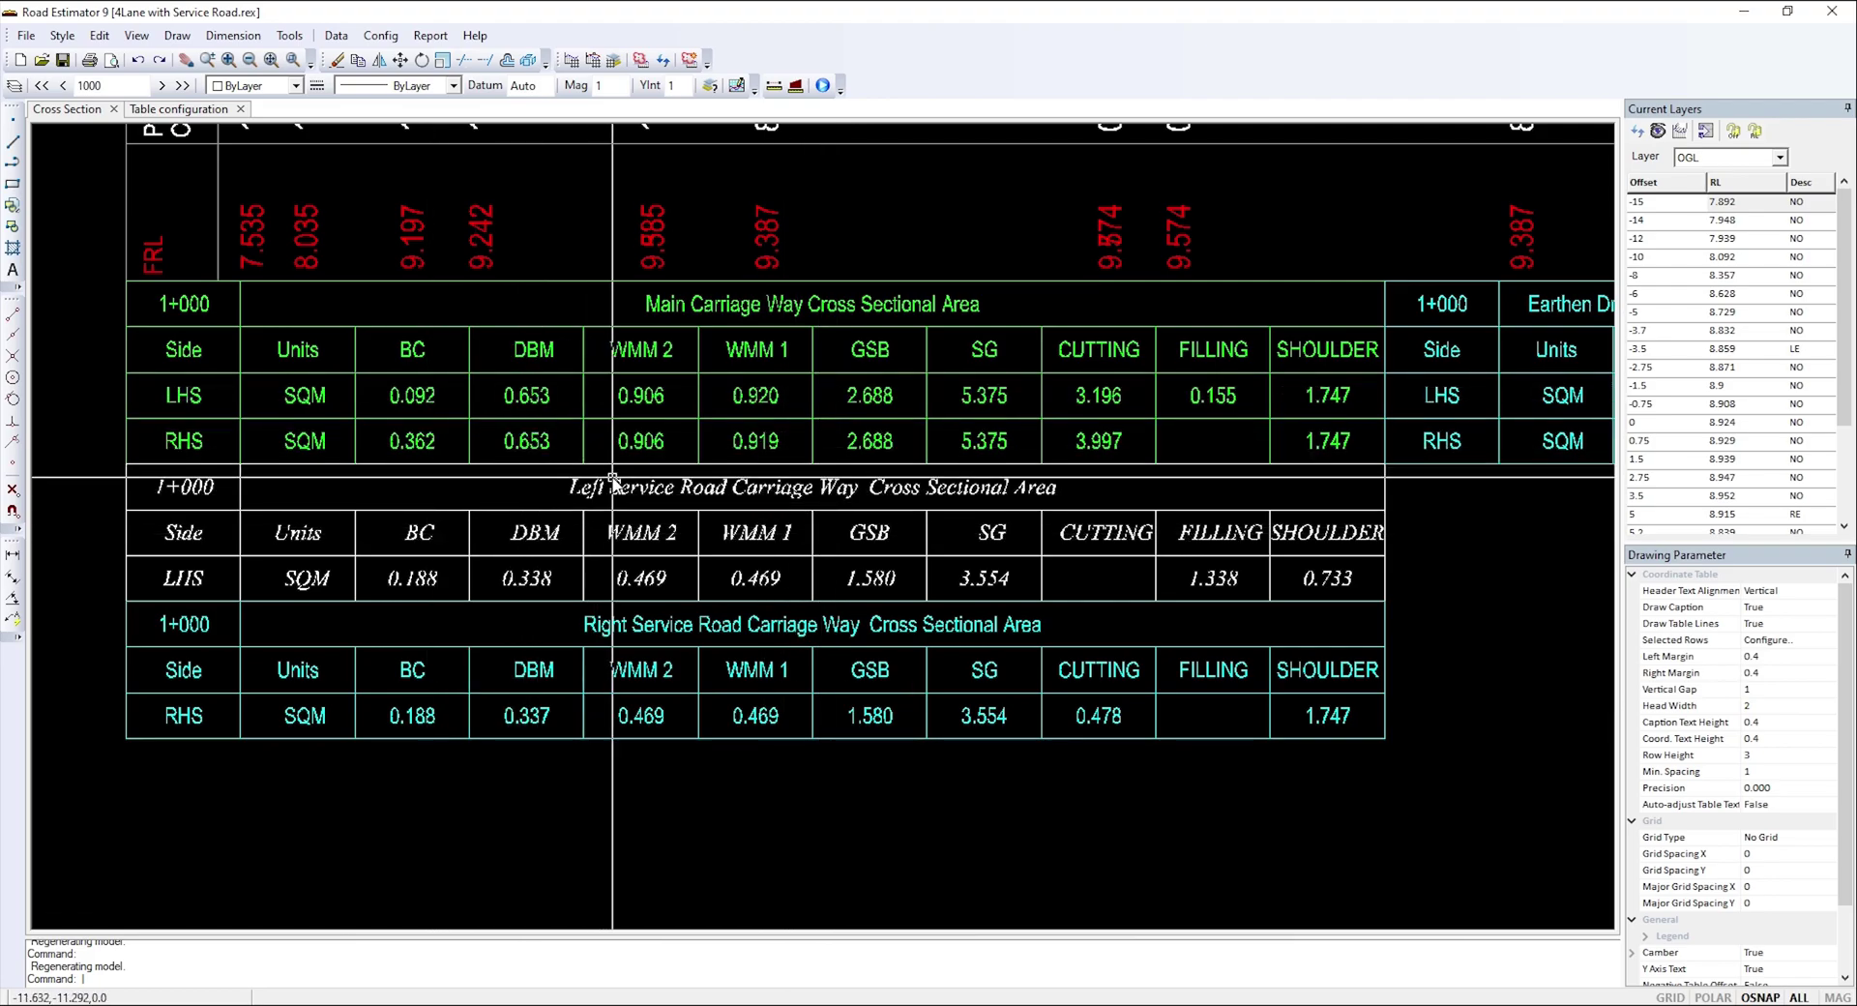
scroll(613, 484, down, 2)
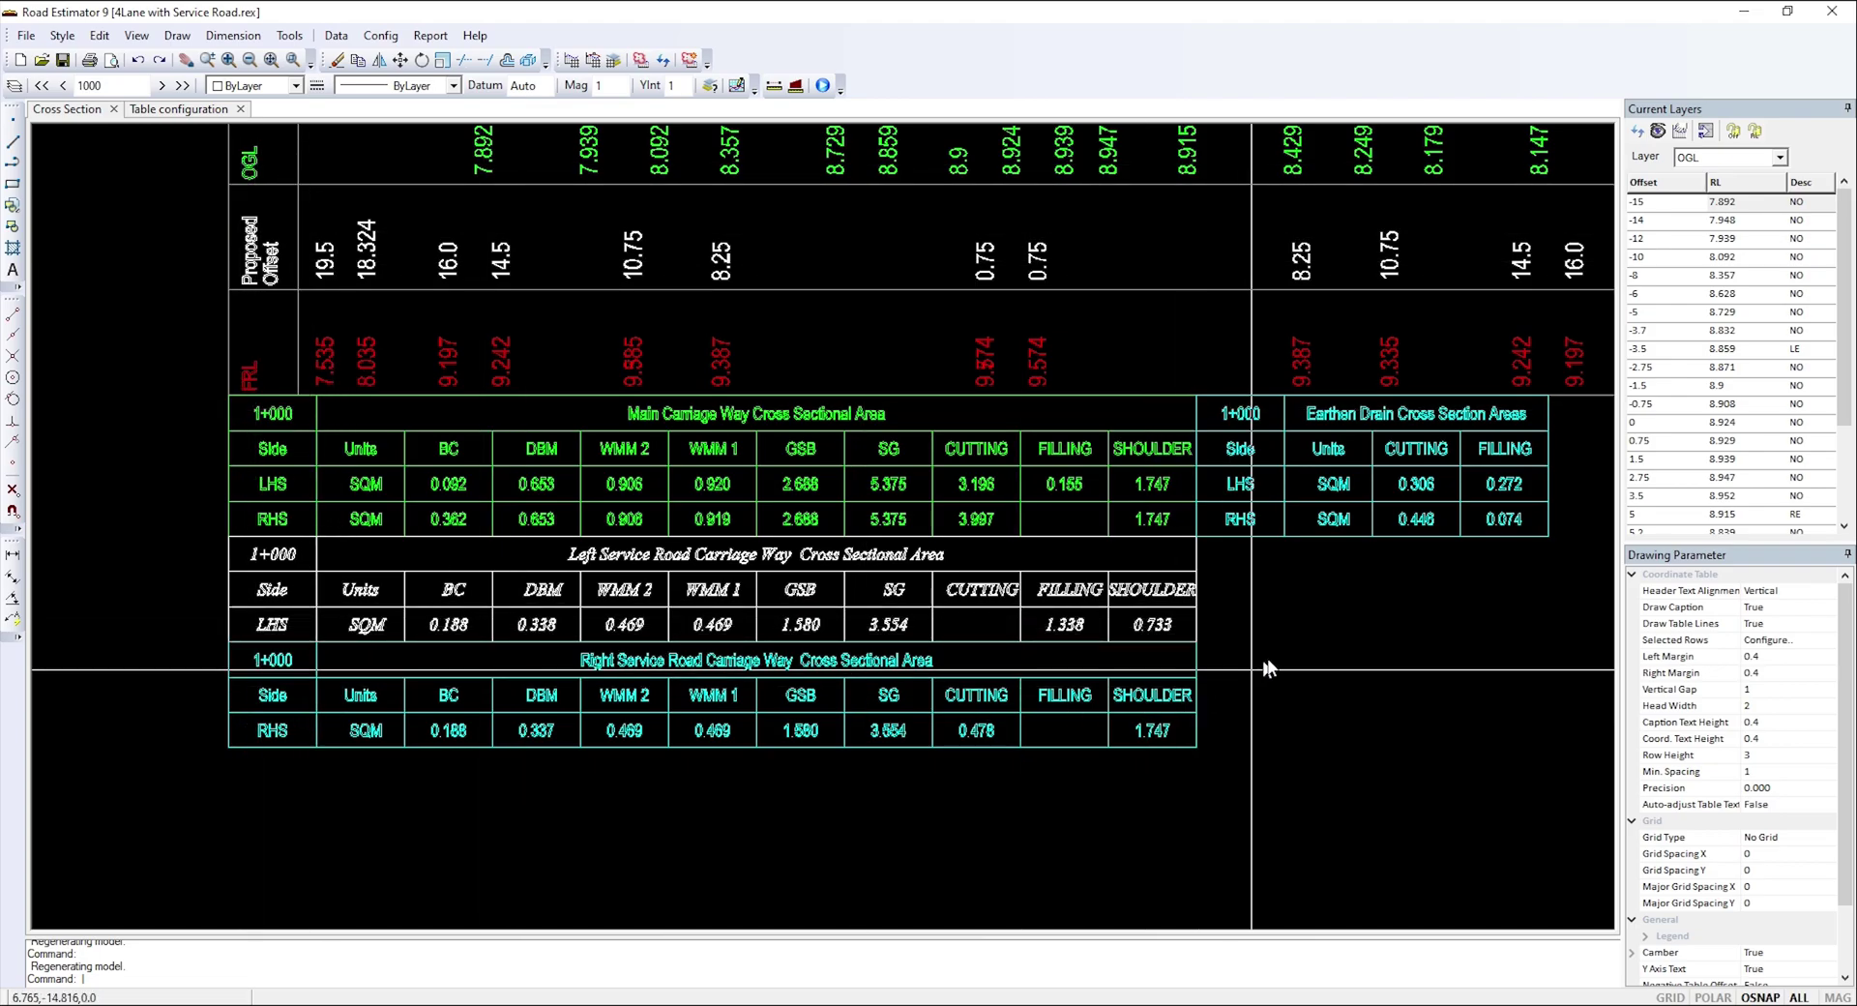
drag(1251, 665, 1148, 717)
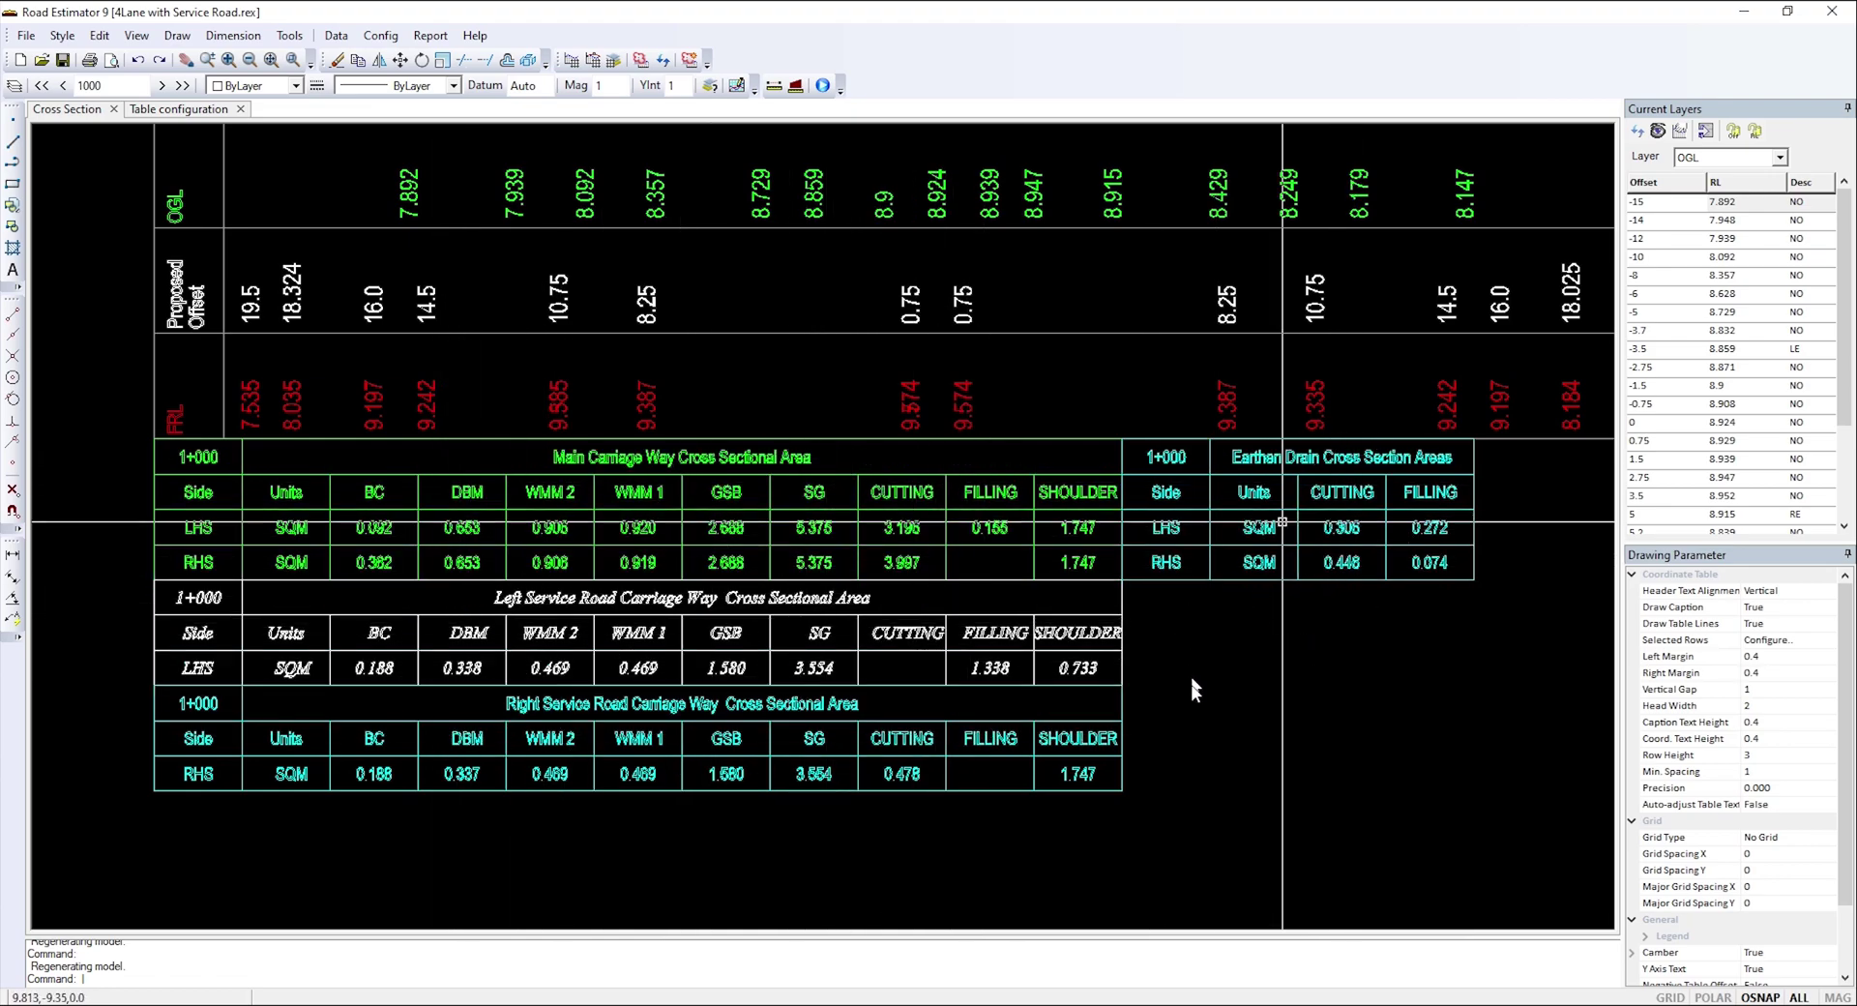
scroll(1201, 687, down, 3)
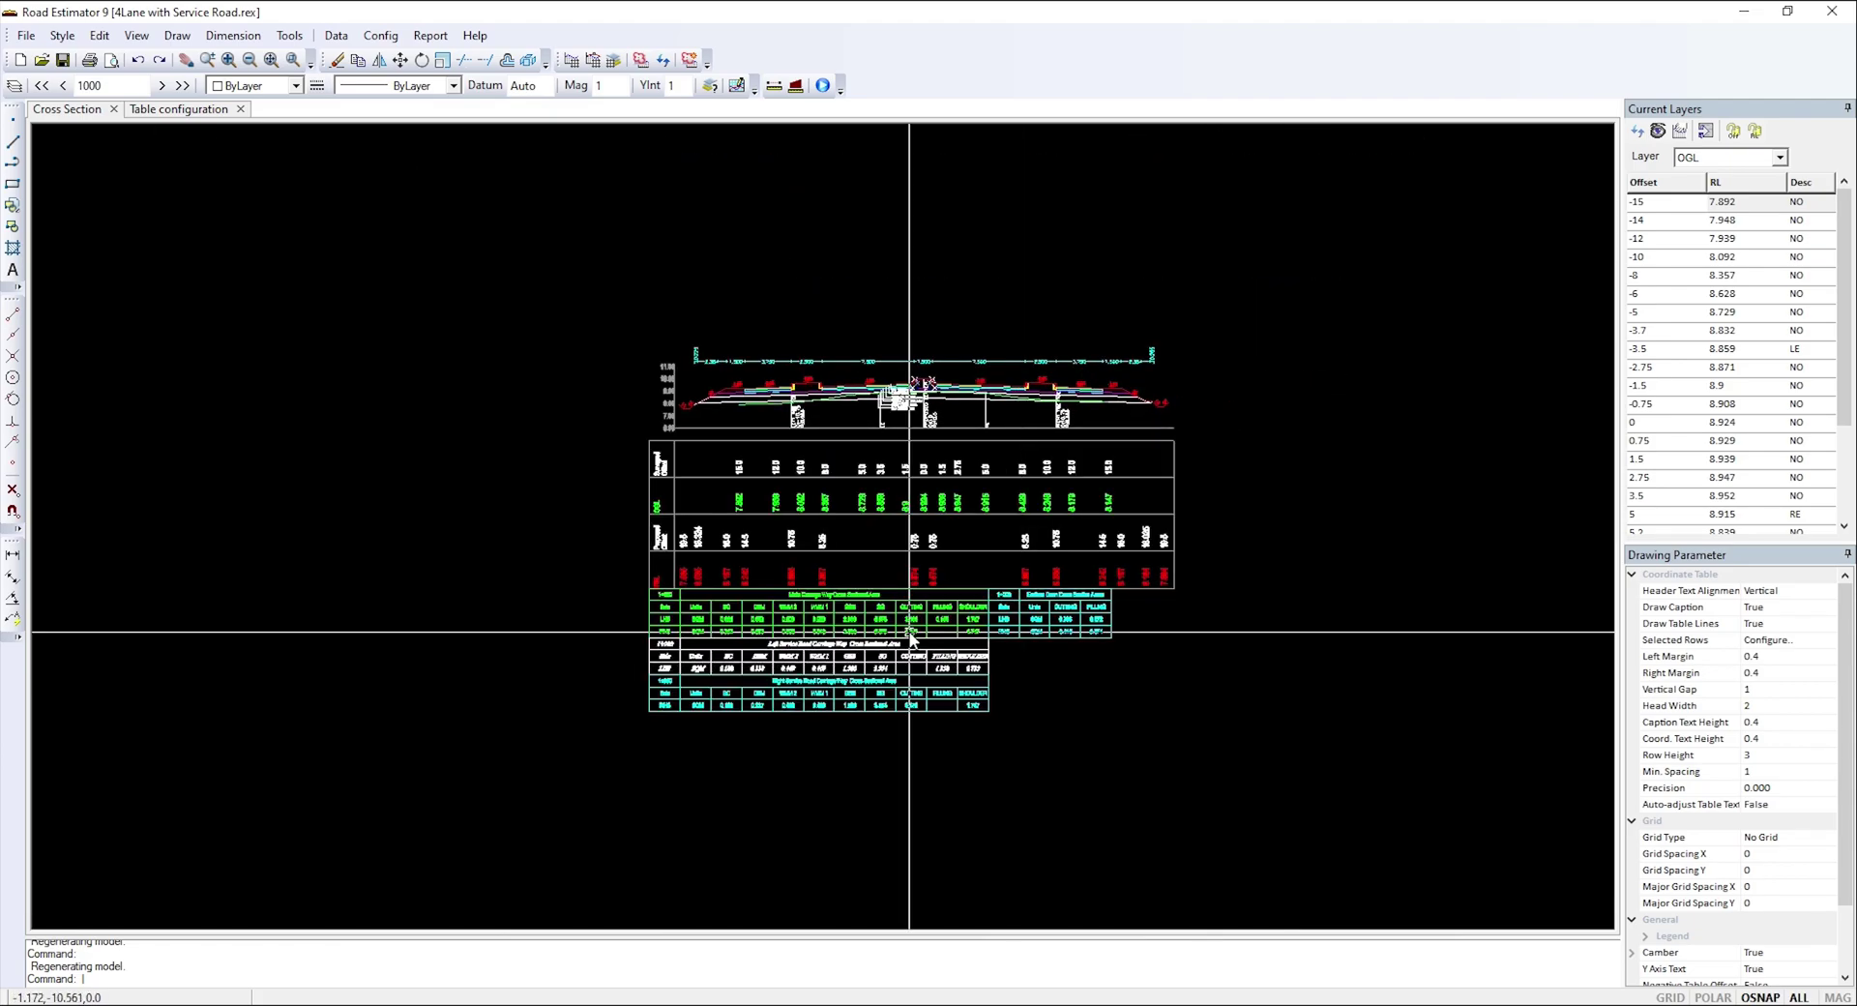
scroll(967, 635, up, 3)
scroll(764, 517, down, 1)
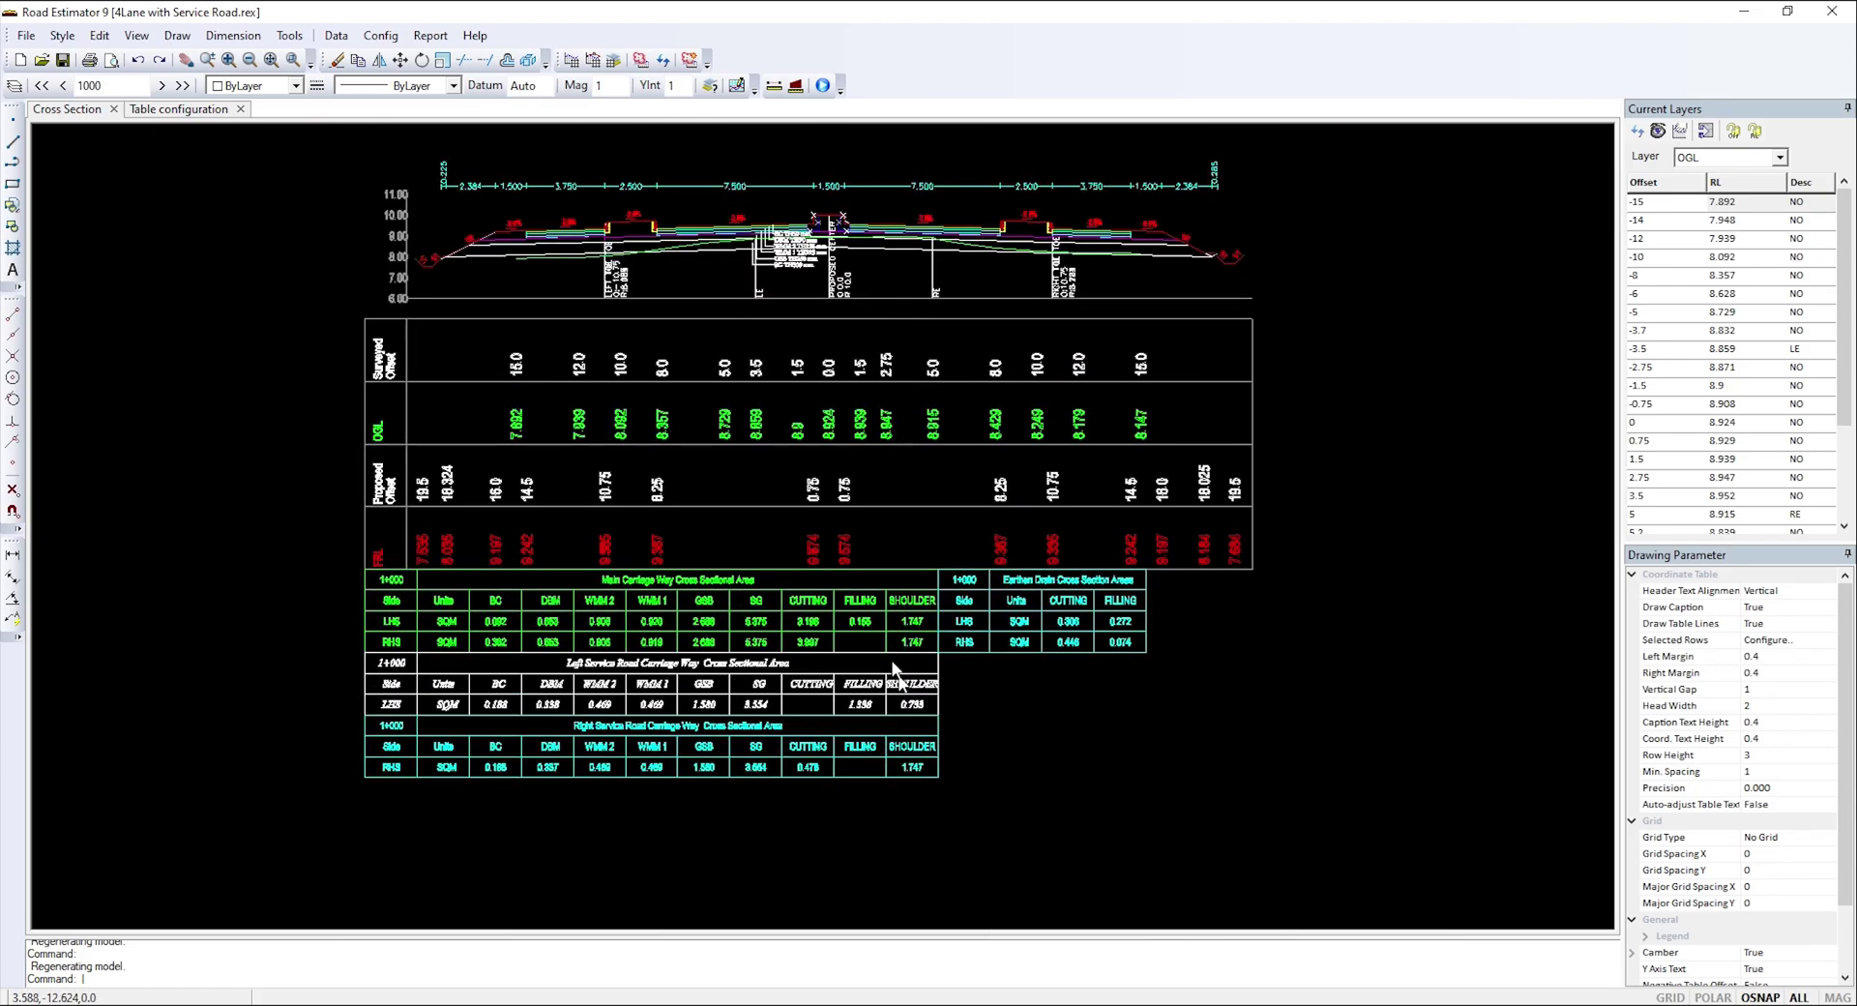
- Close the table configuration and review the user defined field area variables for cutting and filling
click(242, 109)
click(380, 35)
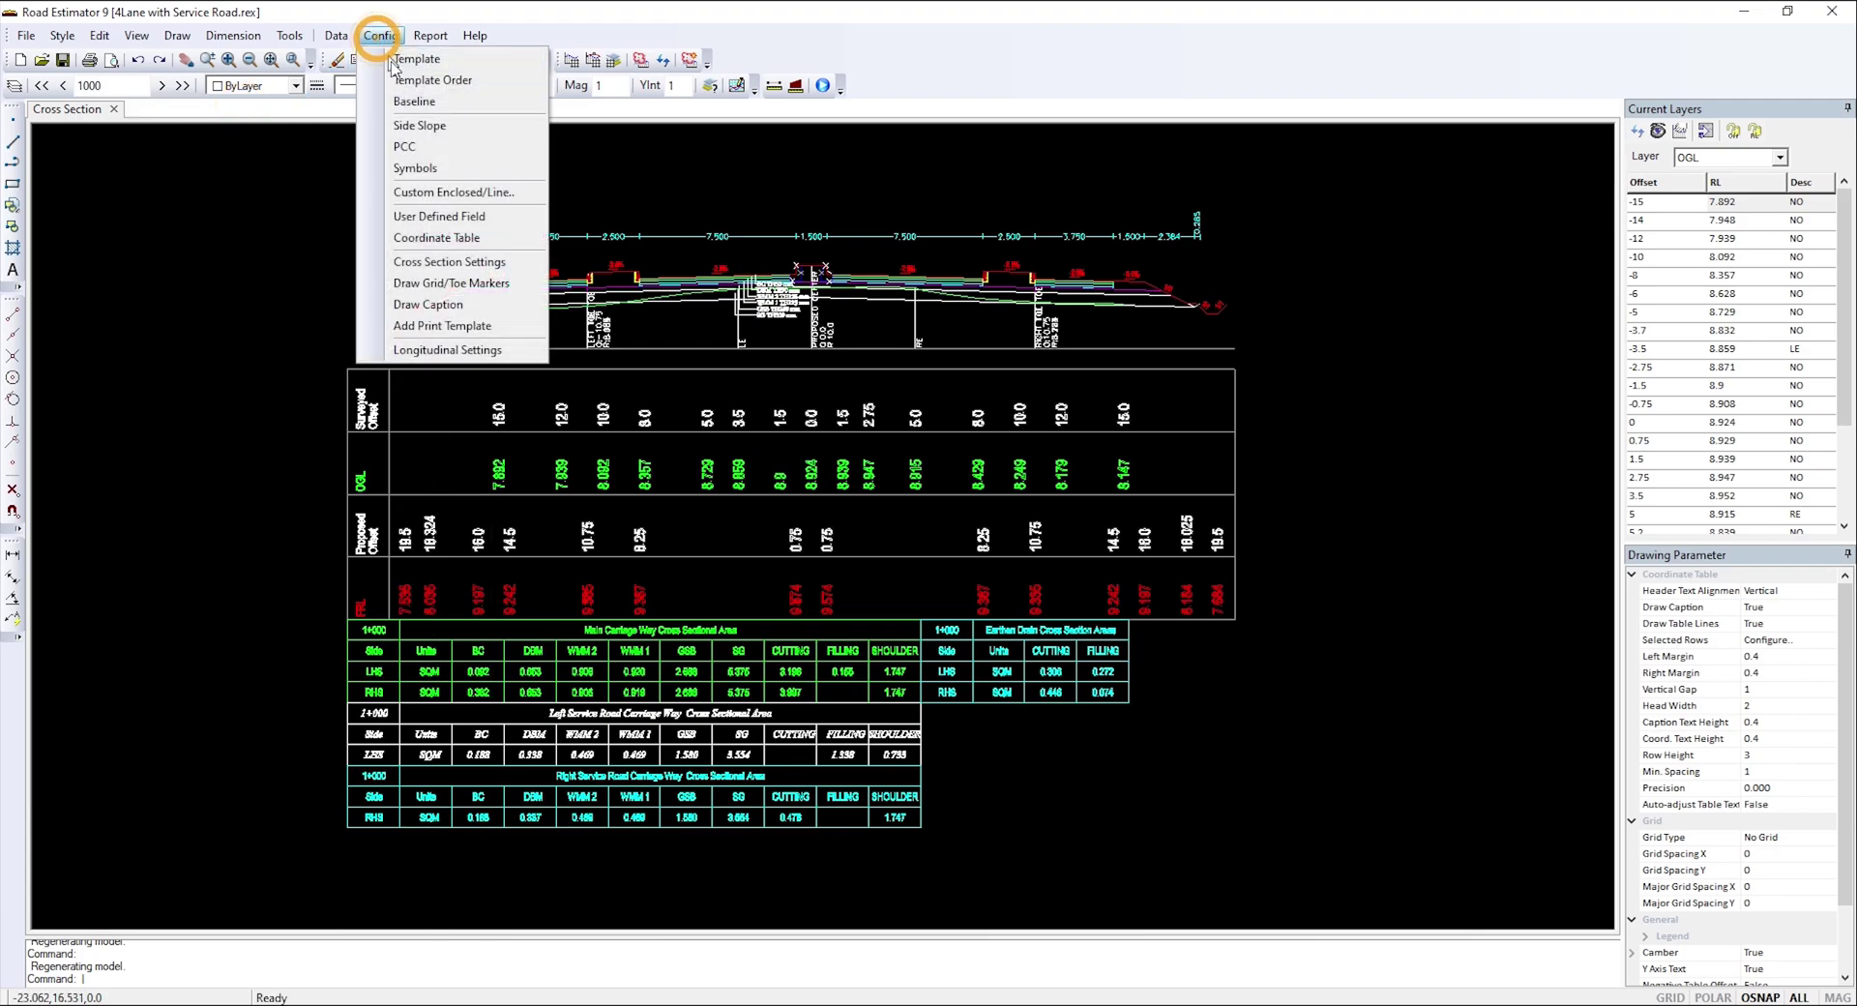
click(440, 217)
click(174, 93)
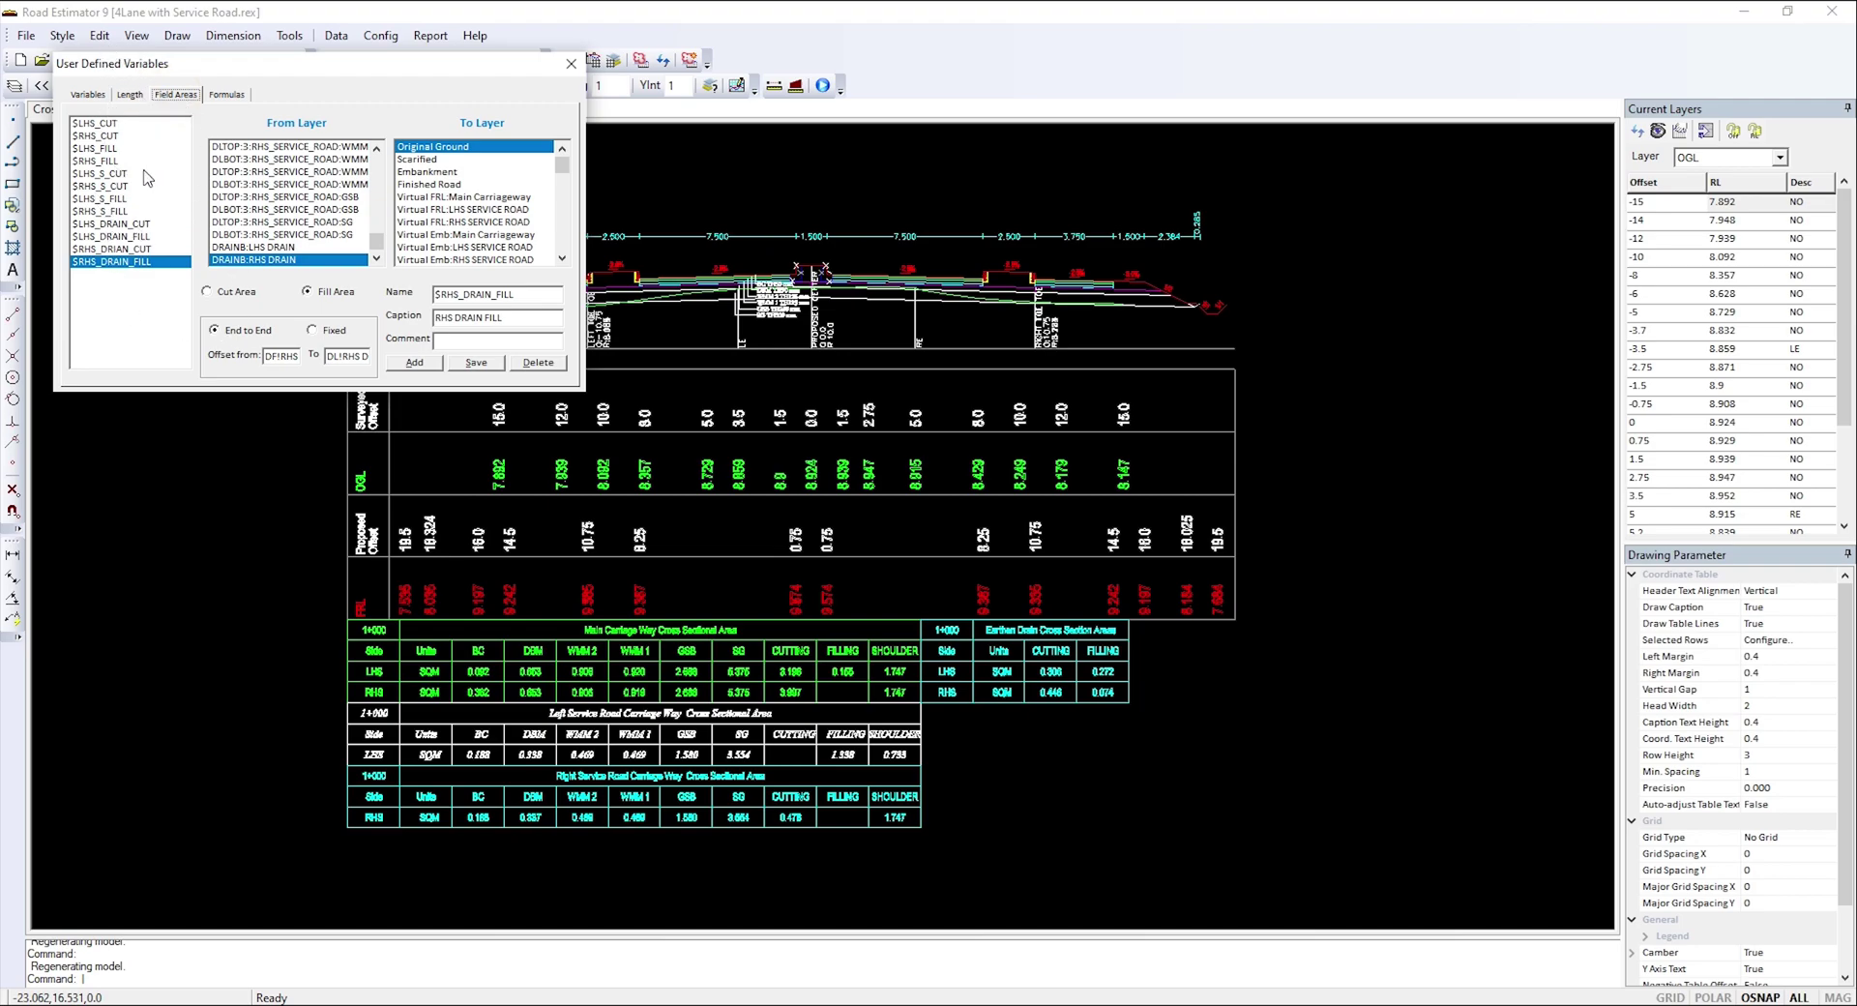
click(572, 64)
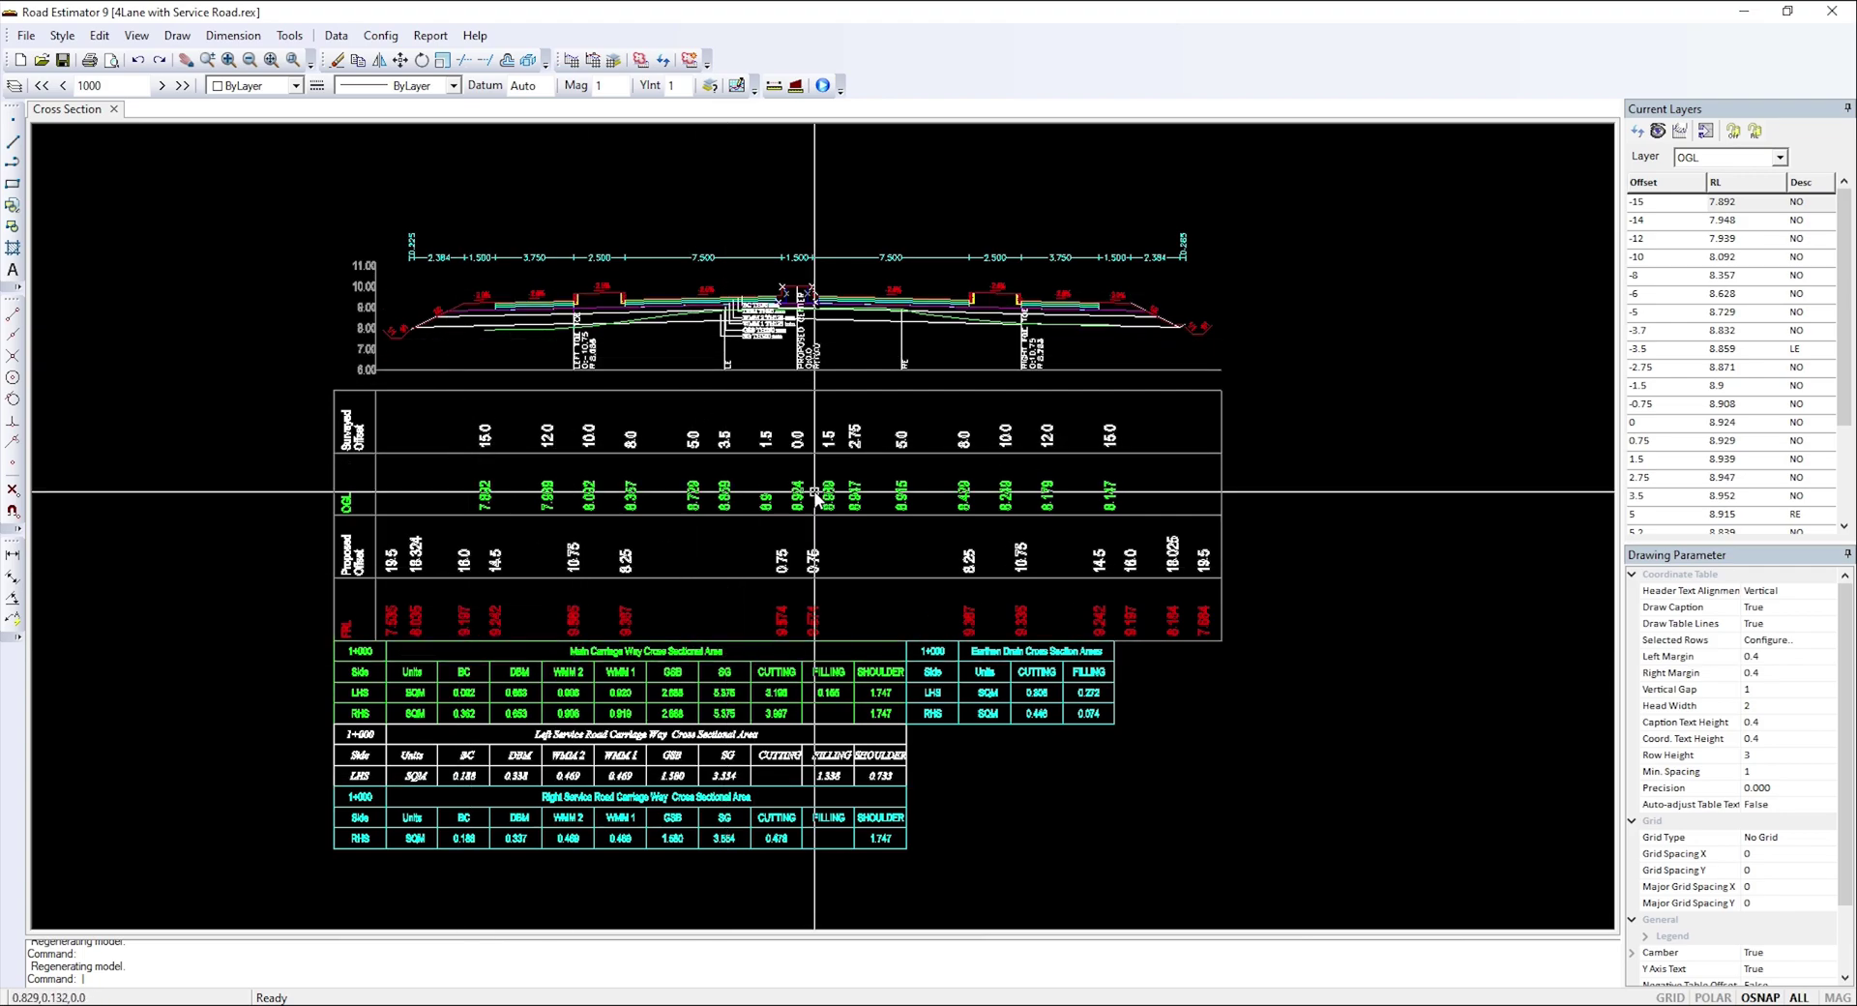
- Open the volume report and set its number format to 0.000
click(431, 39)
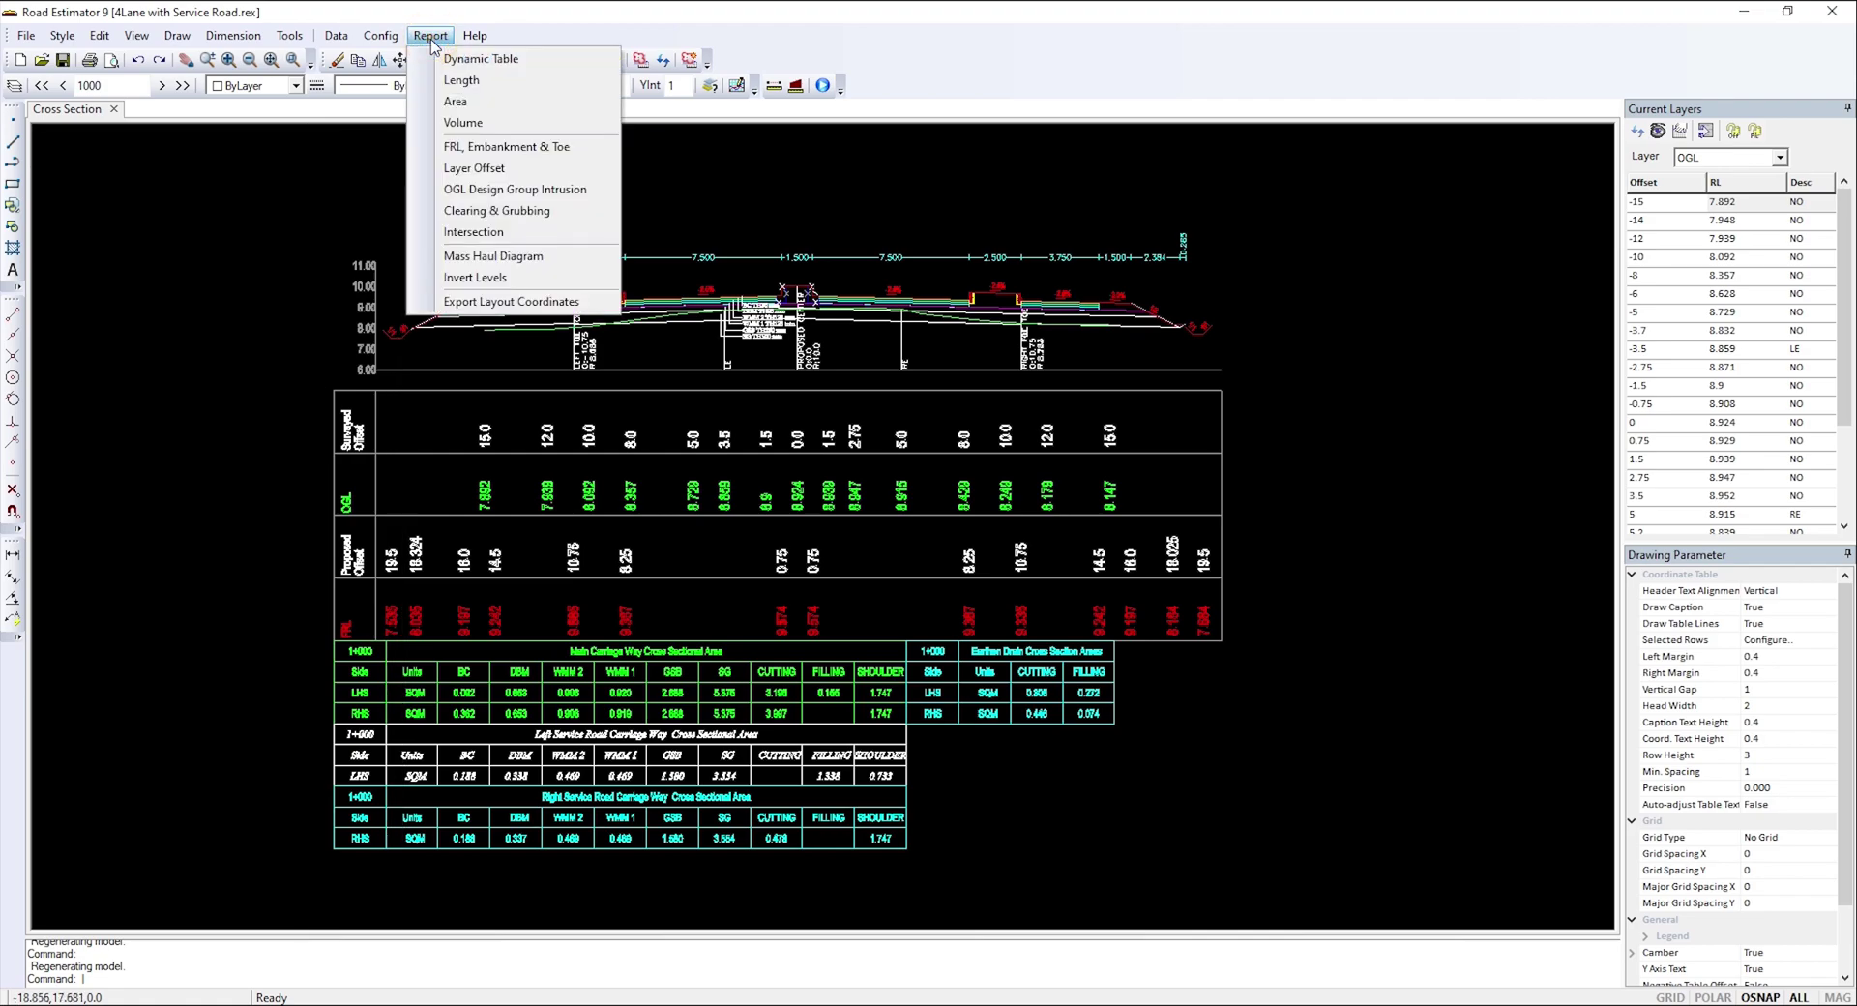
click(461, 124)
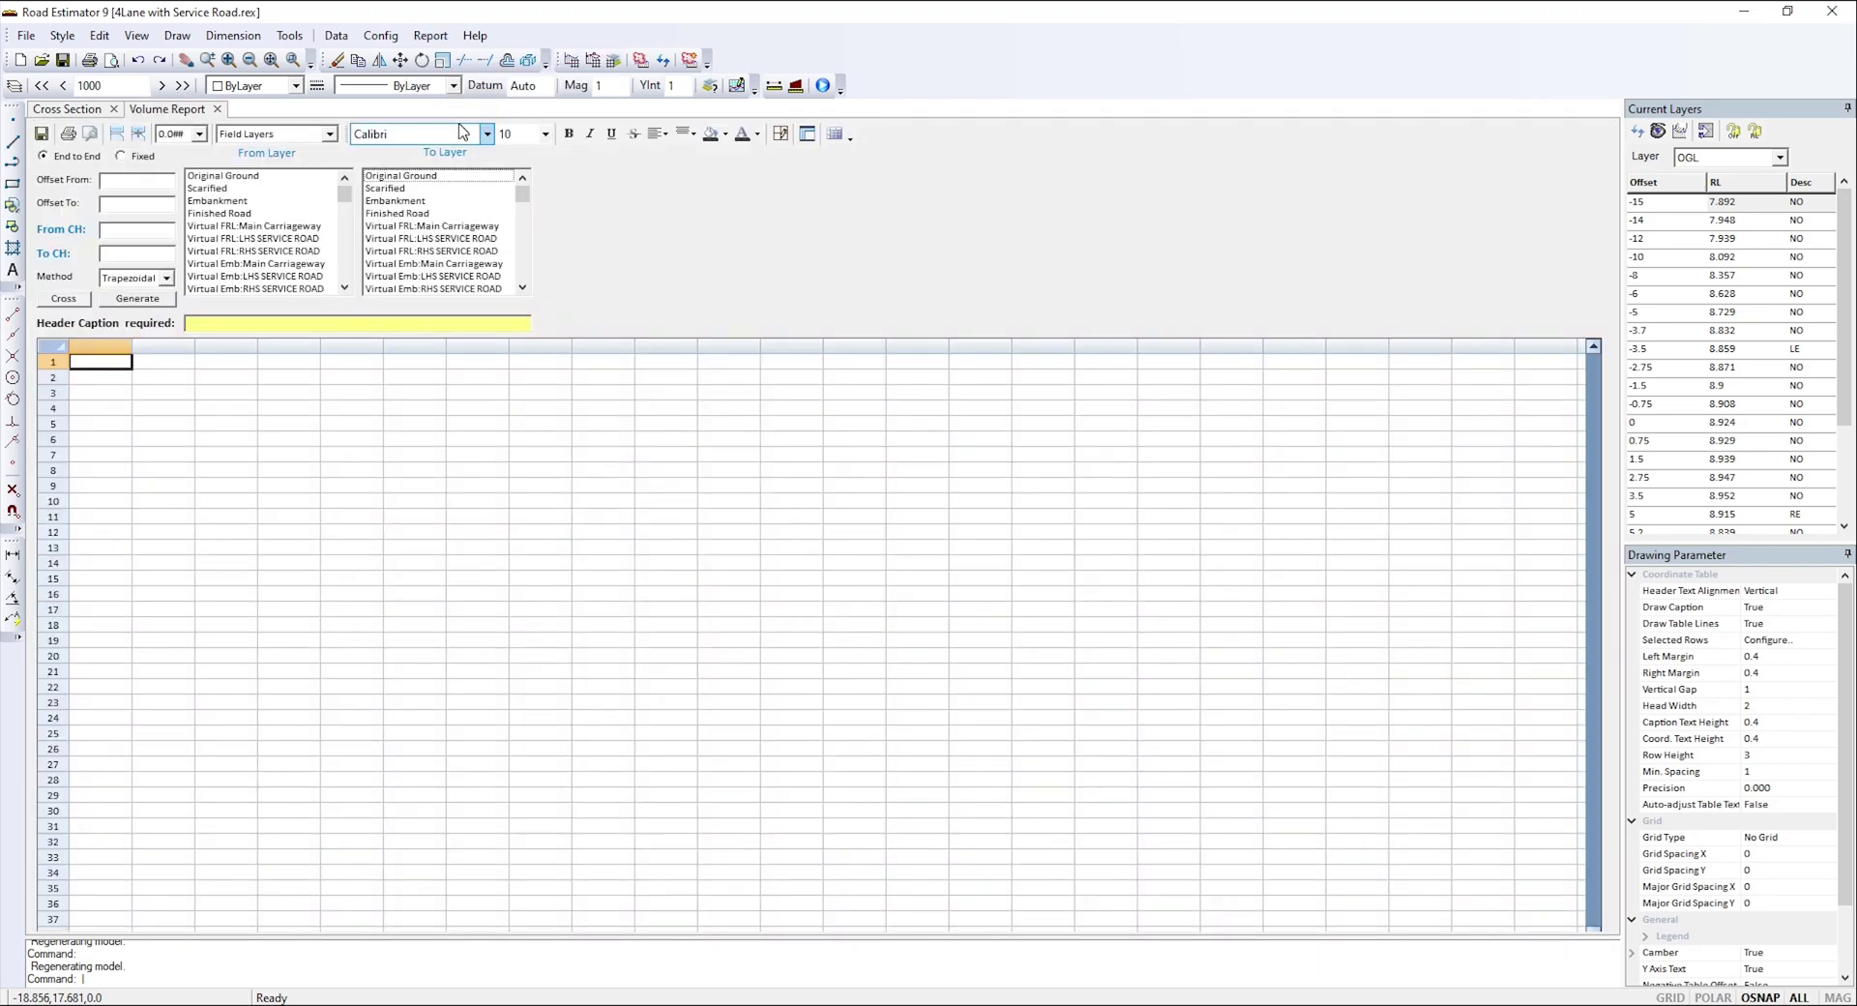
click(182, 143)
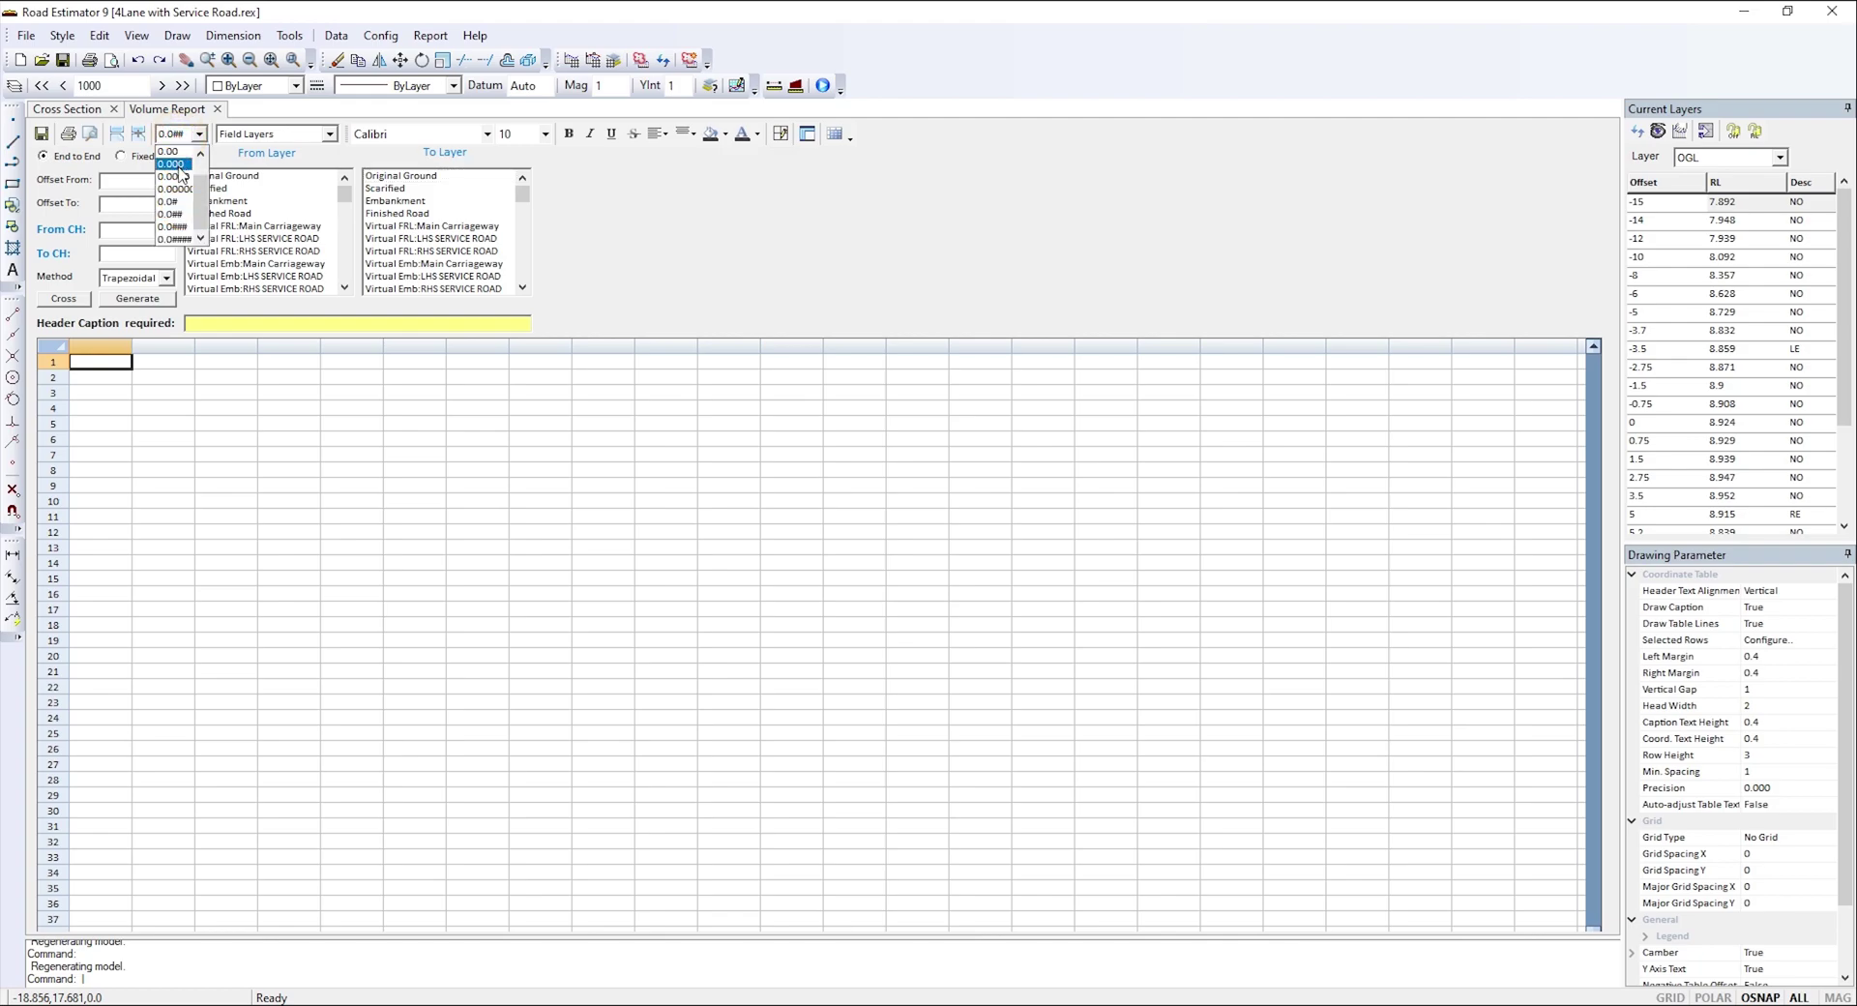
click(183, 177)
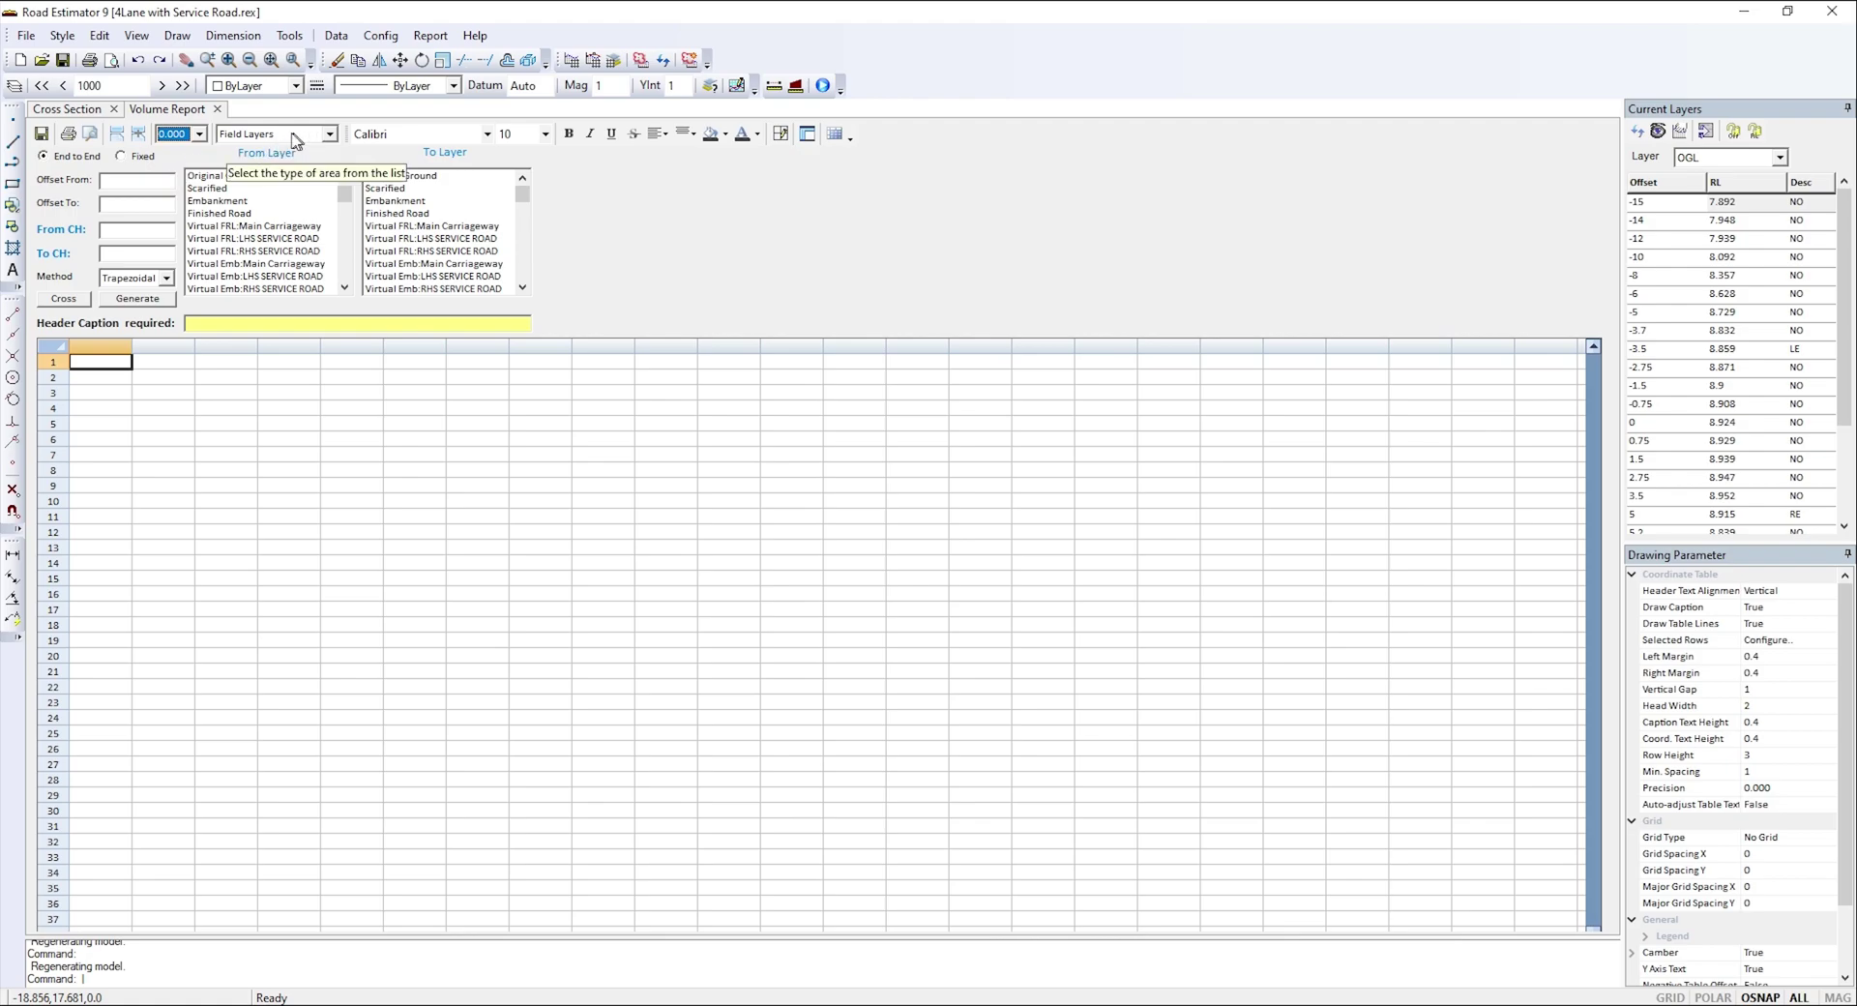
- Generate the design layers volume report for the LHS group using template 1 and the Trapezoidal method
click(302, 141)
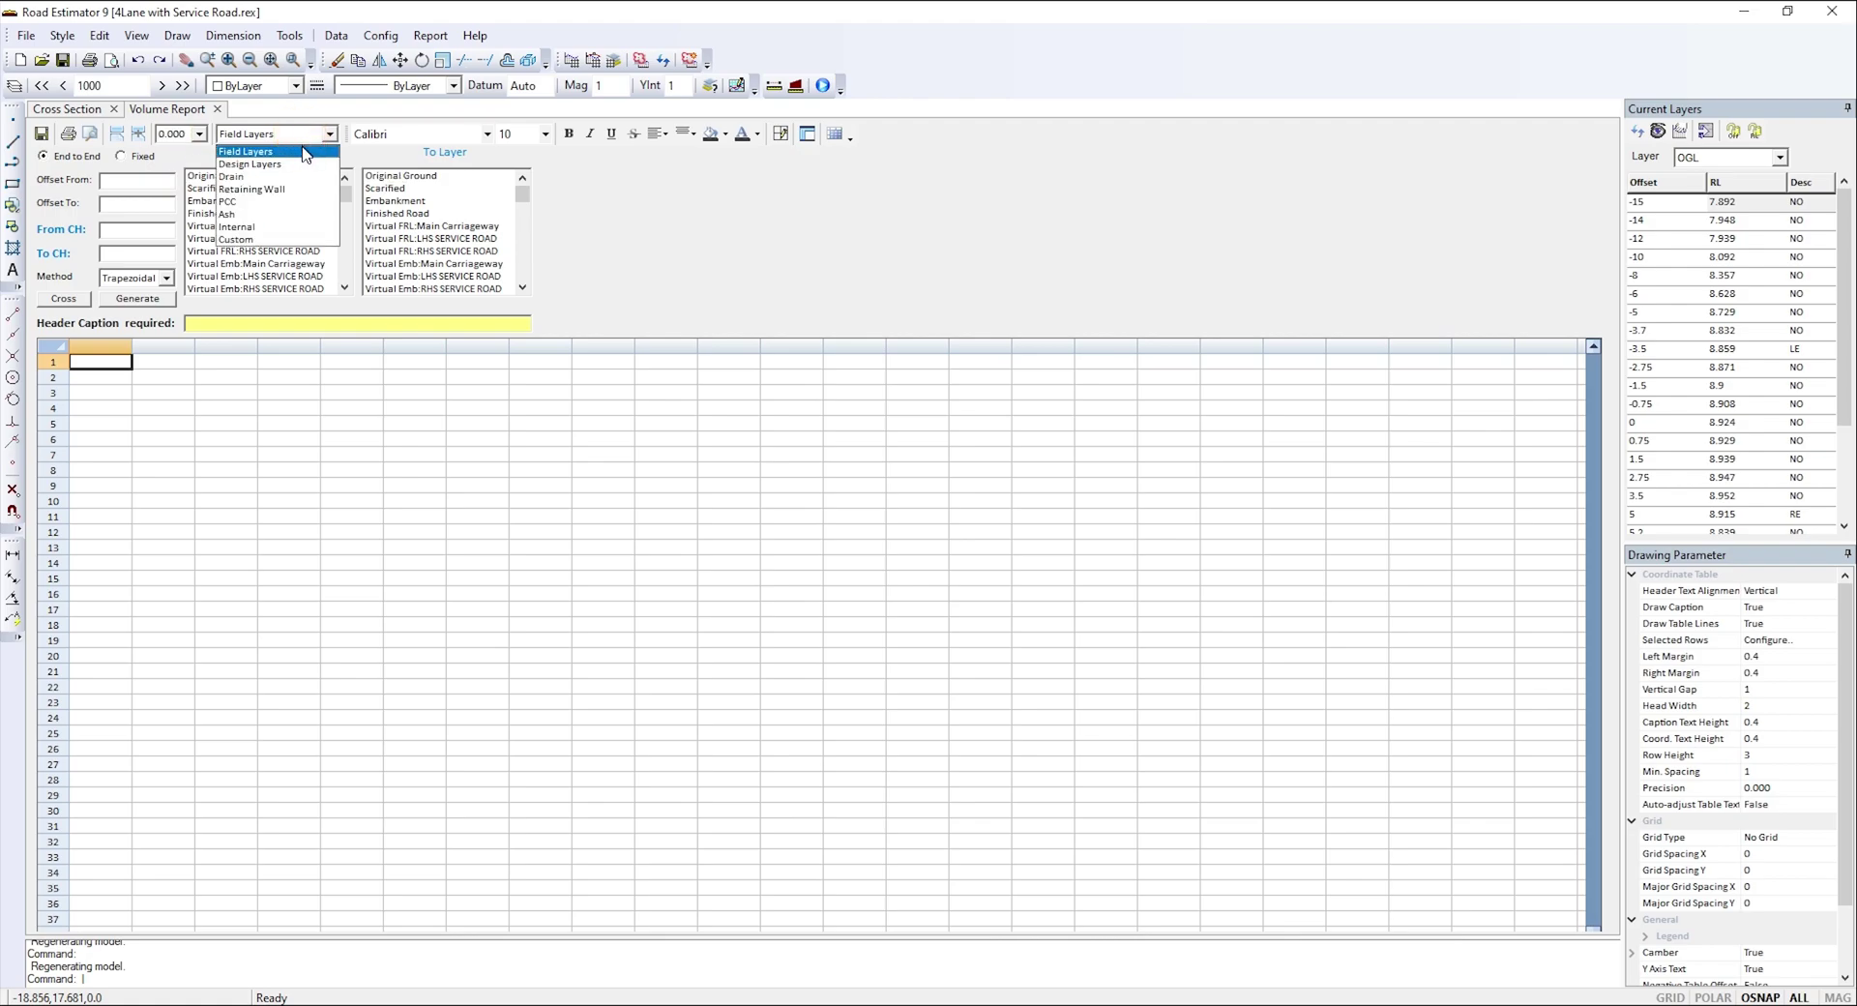
click(271, 166)
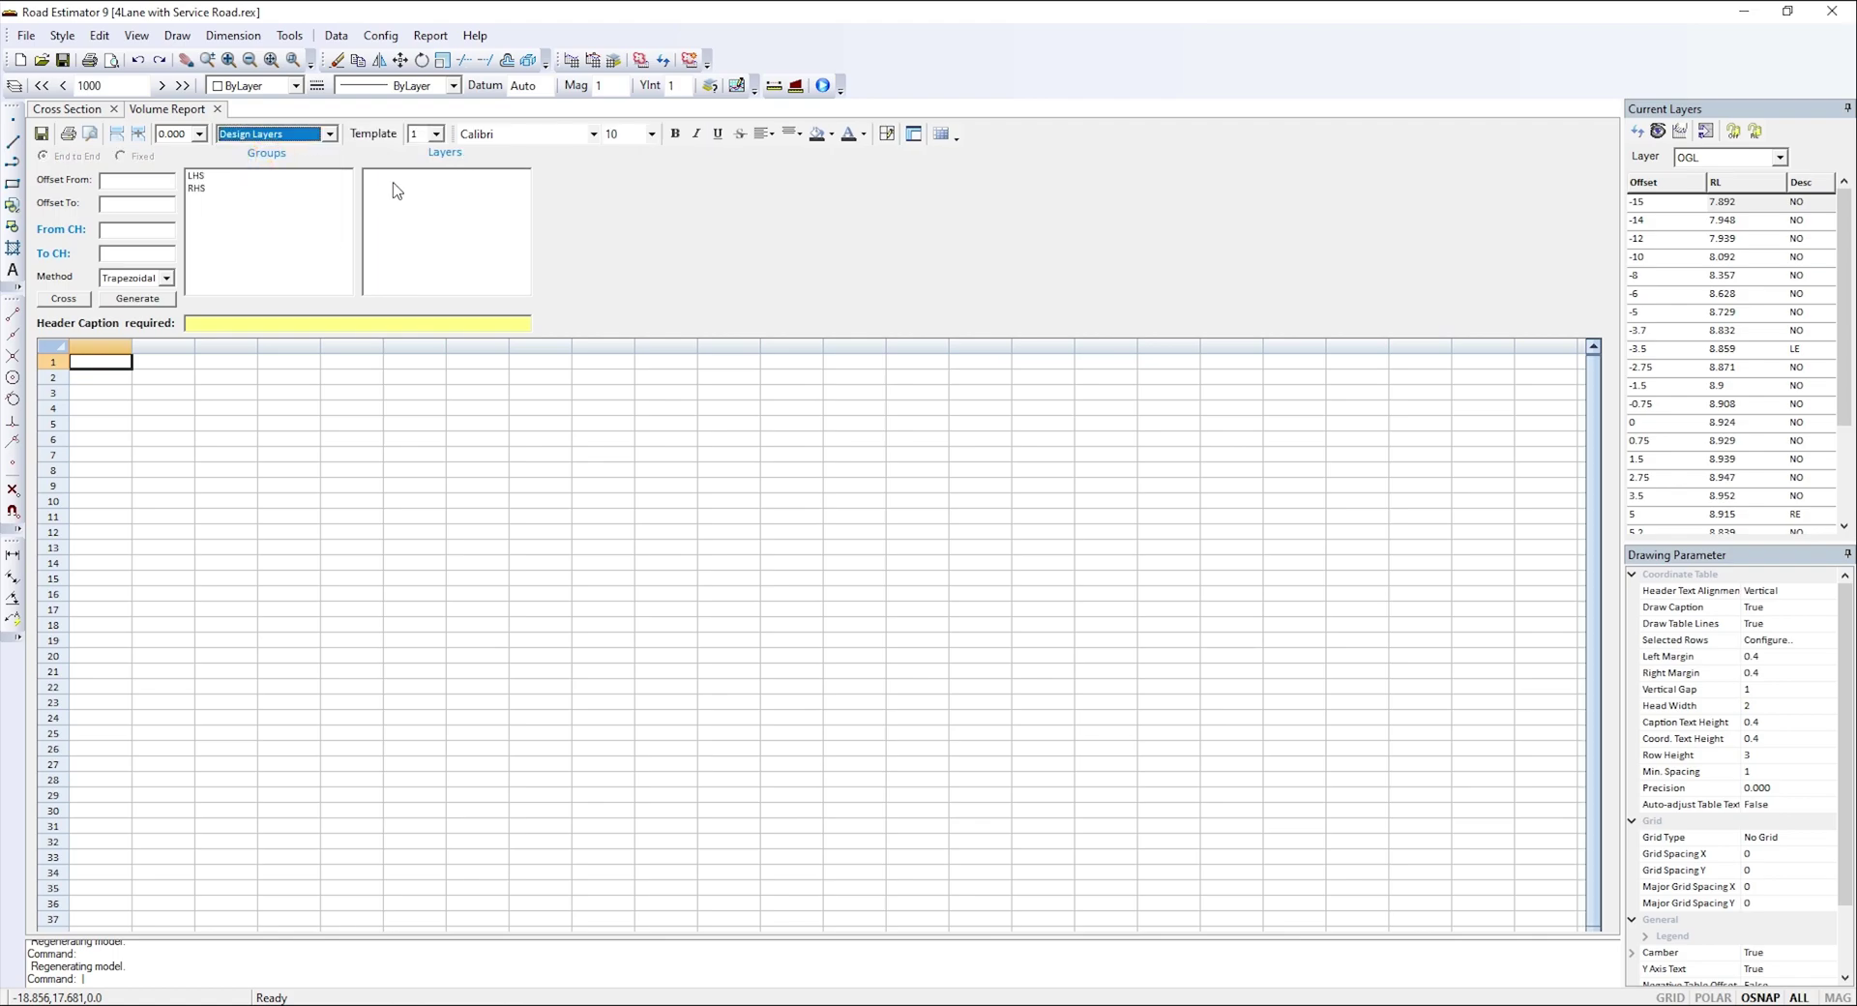
click(440, 135)
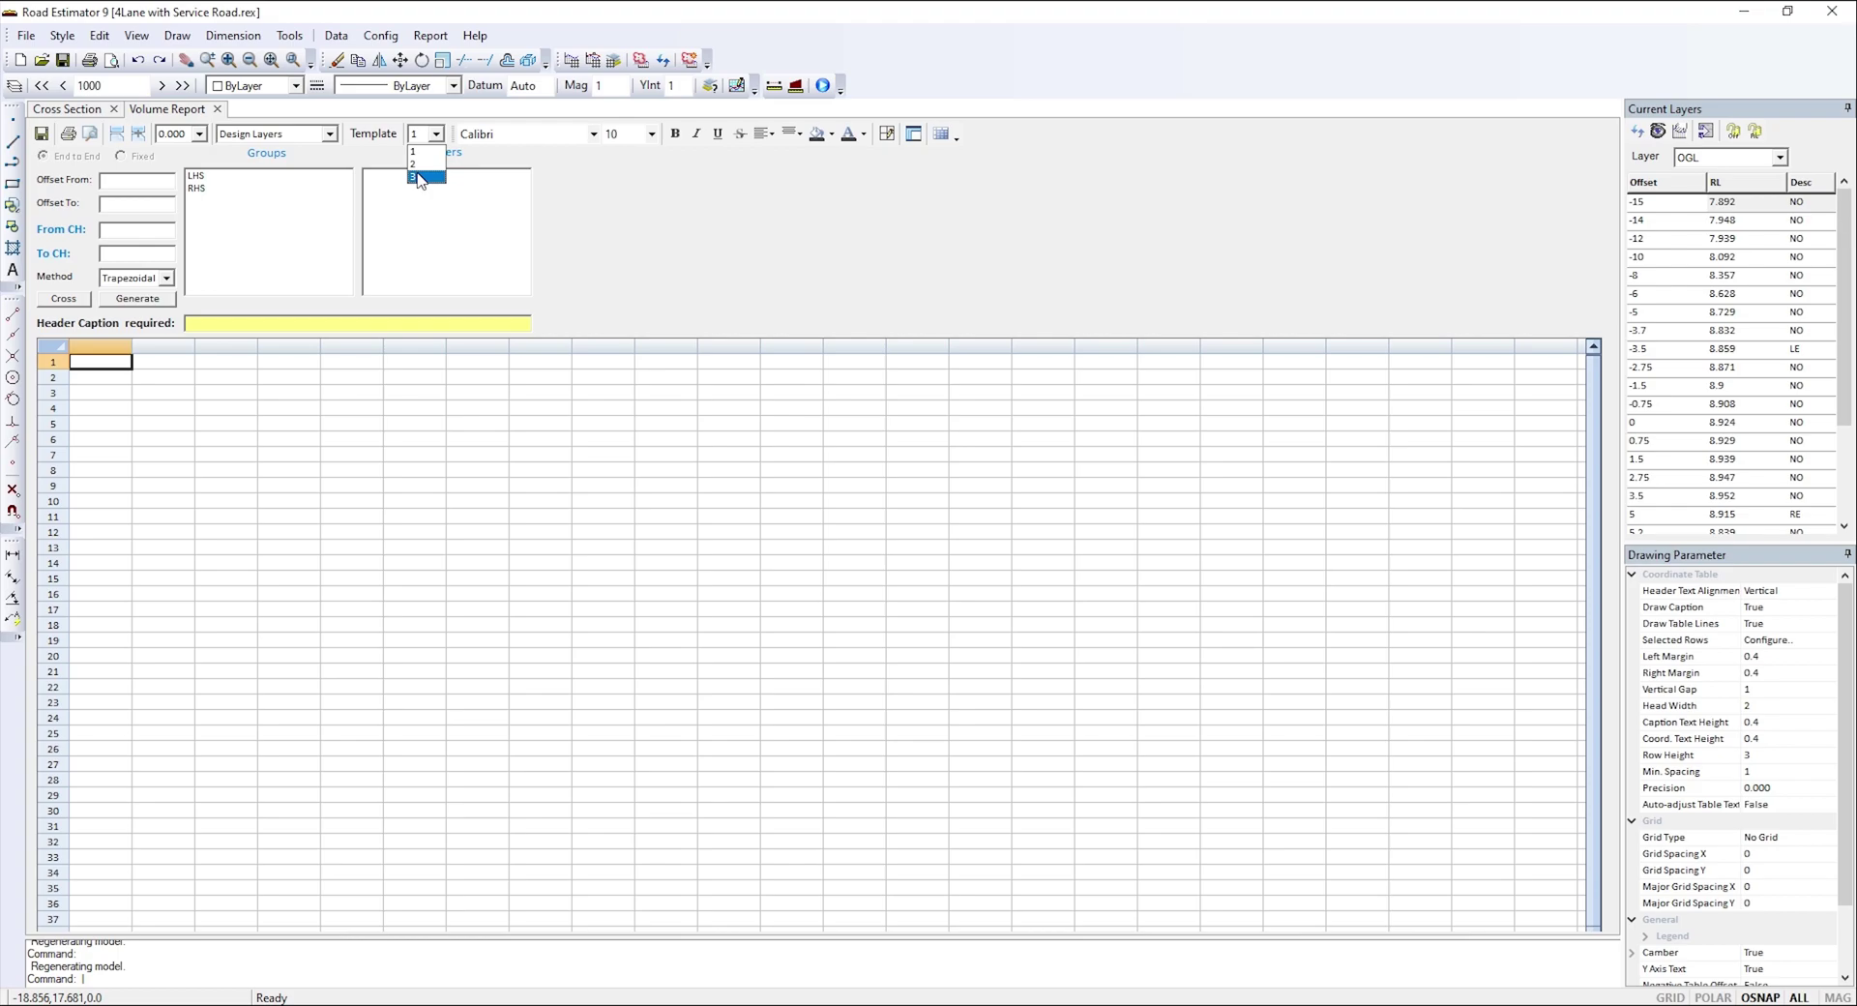
click(311, 151)
click(307, 137)
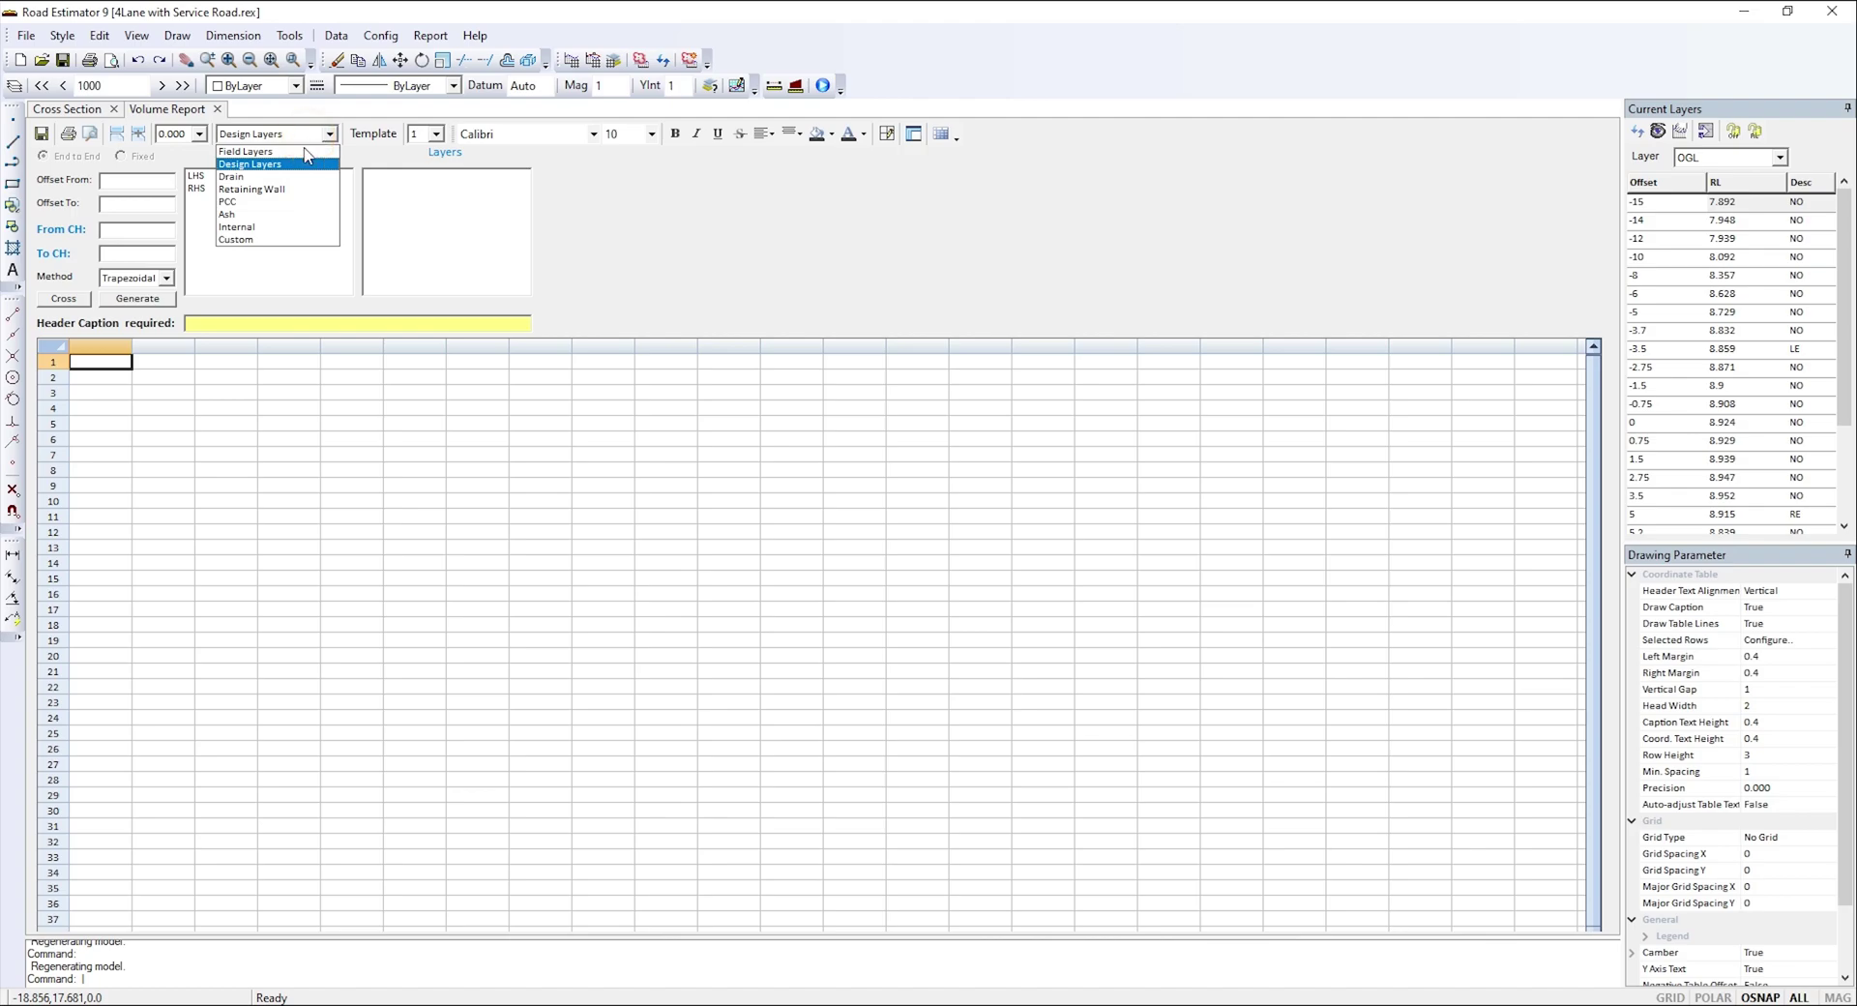
click(302, 165)
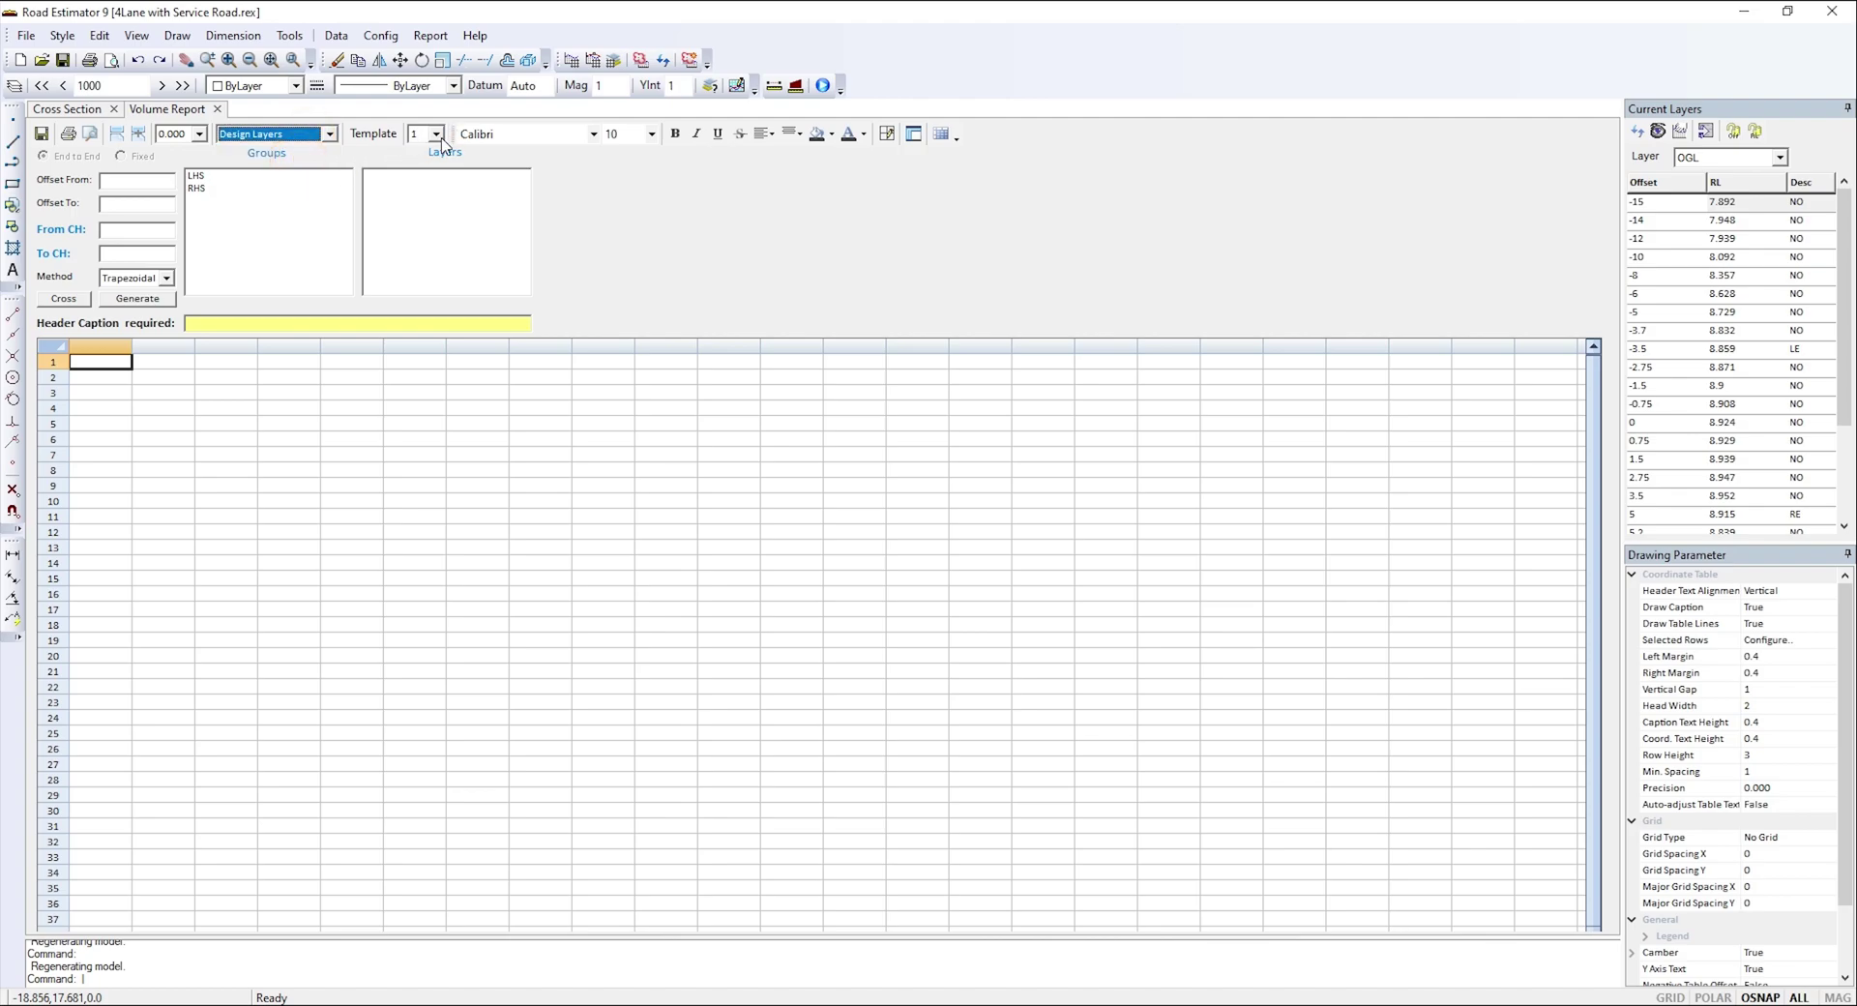
click(198, 176)
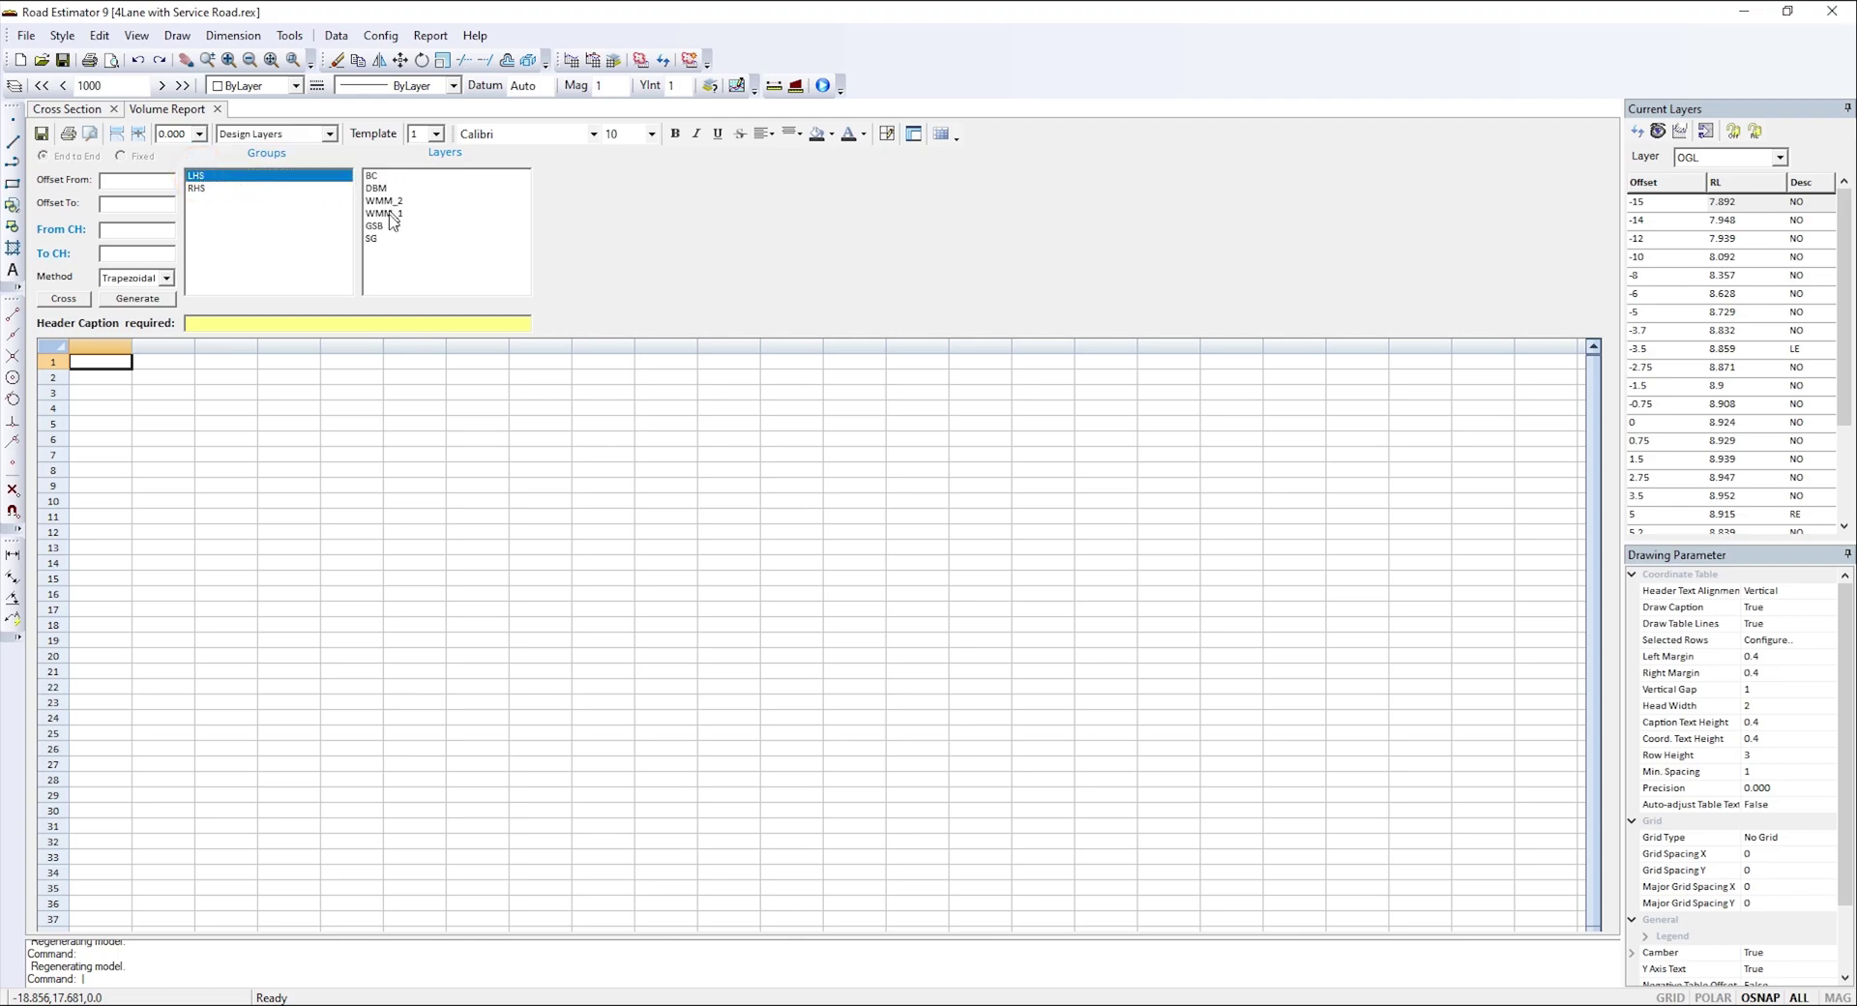
click(141, 305)
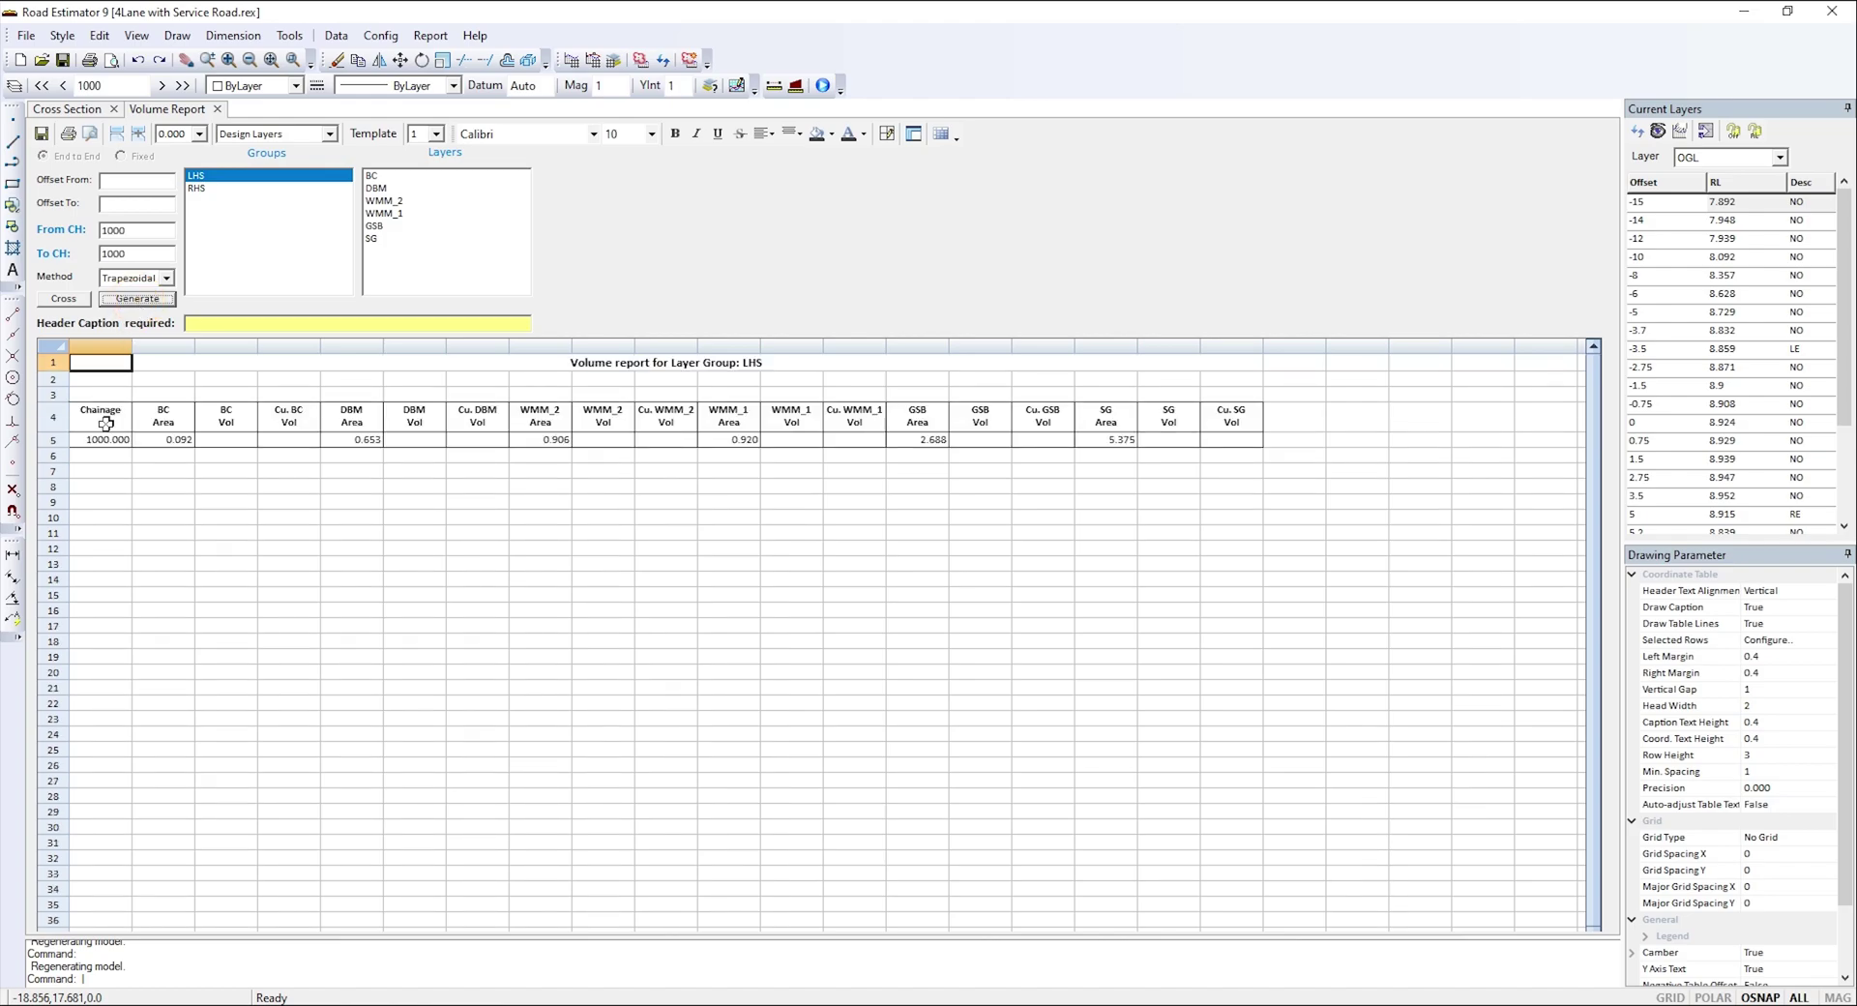
- Examine the chainage, layer area and volume columns of the LHS design layer report
click(104, 419)
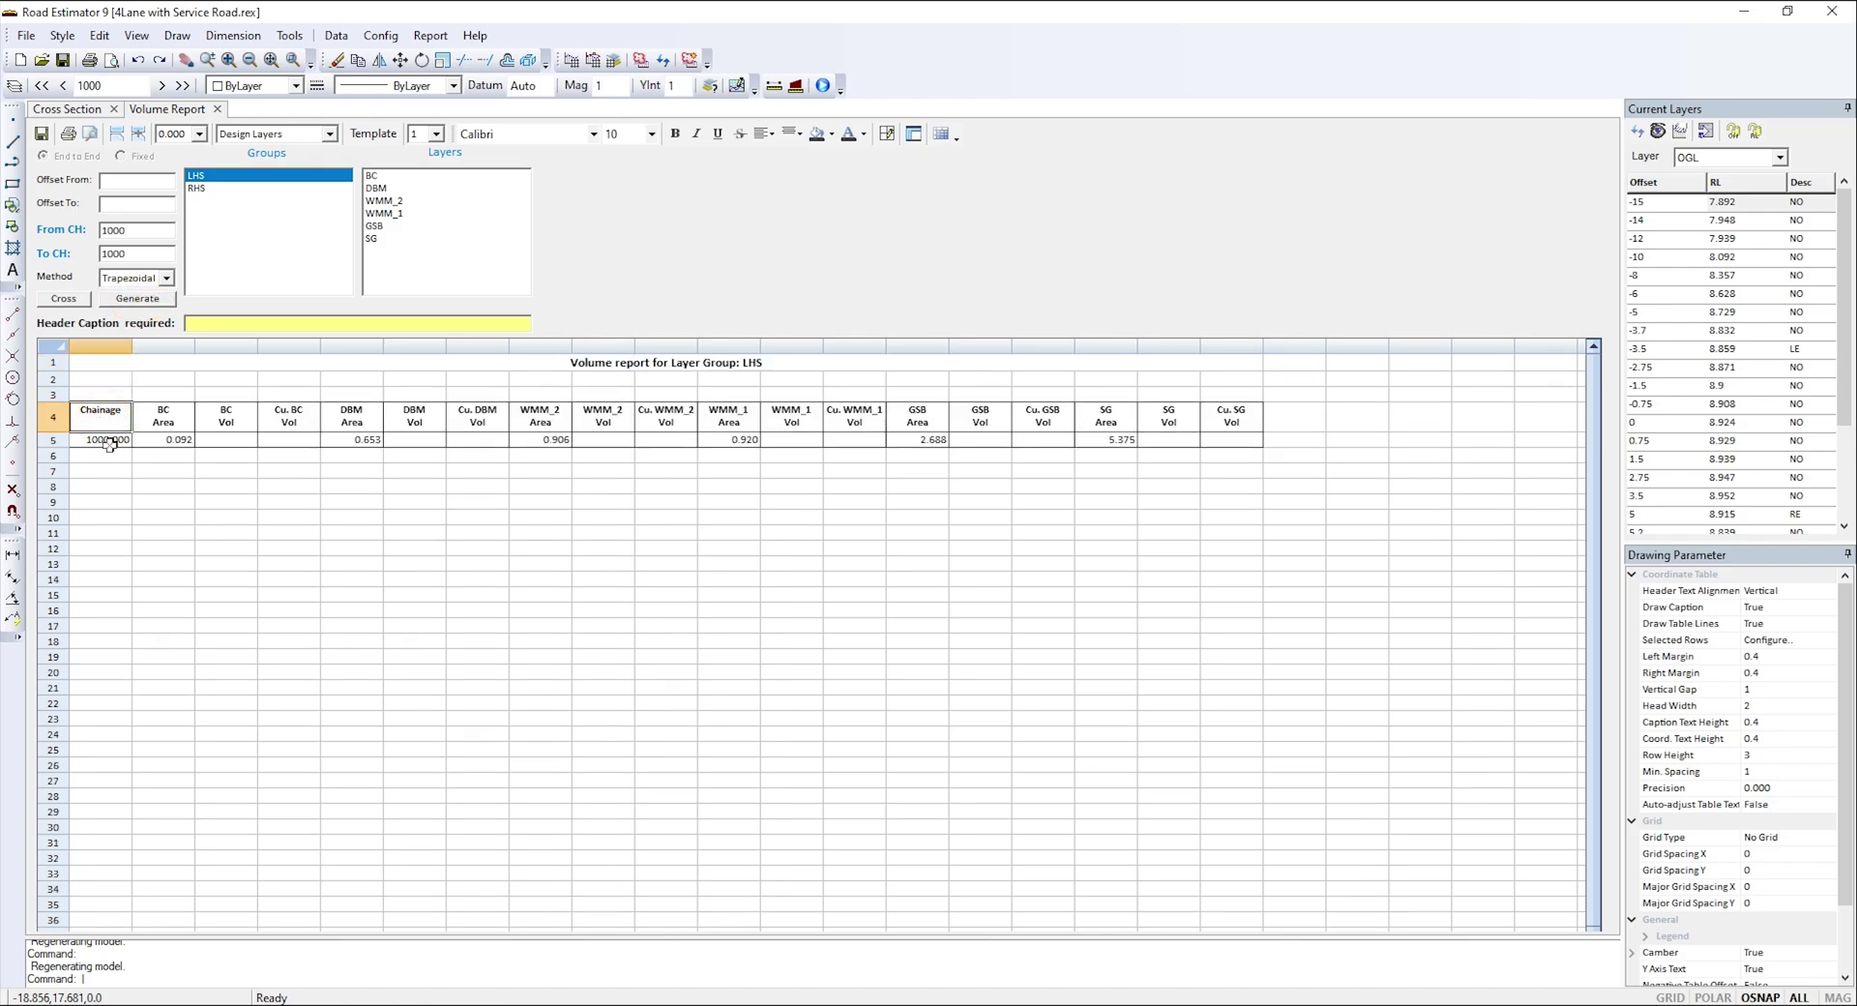
drag(109, 441, 1220, 443)
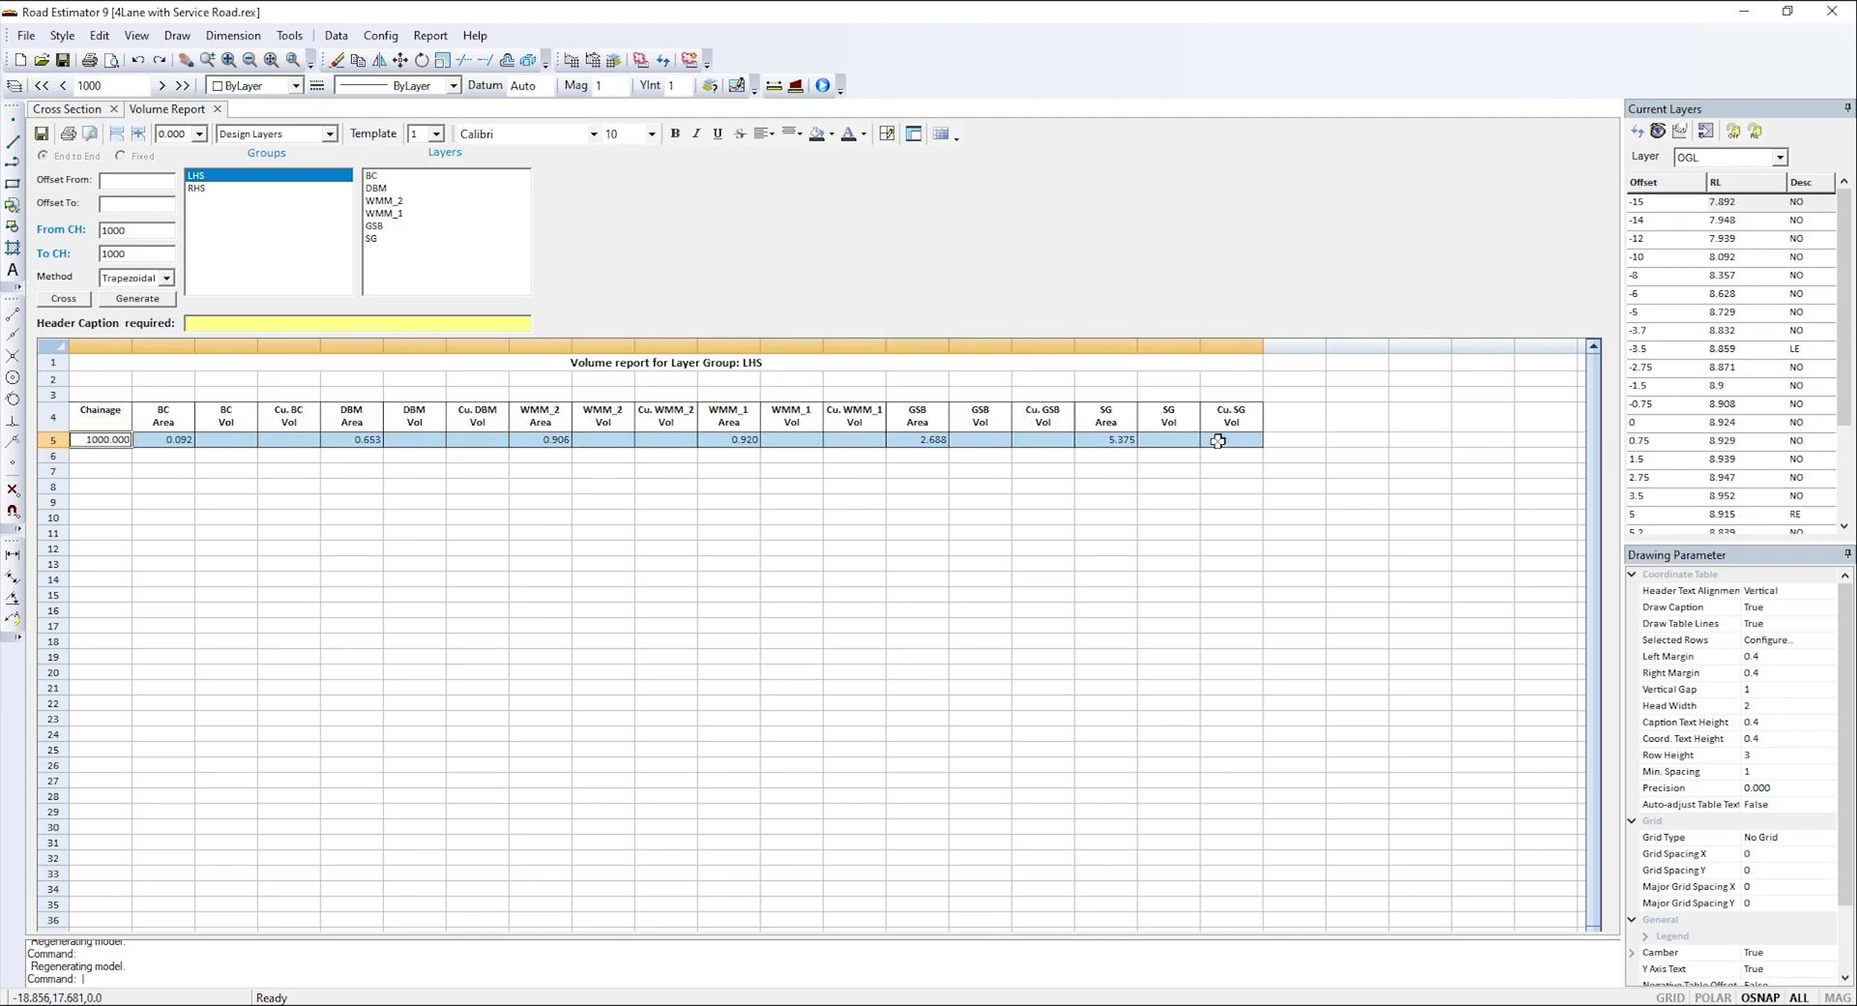
click(124, 418)
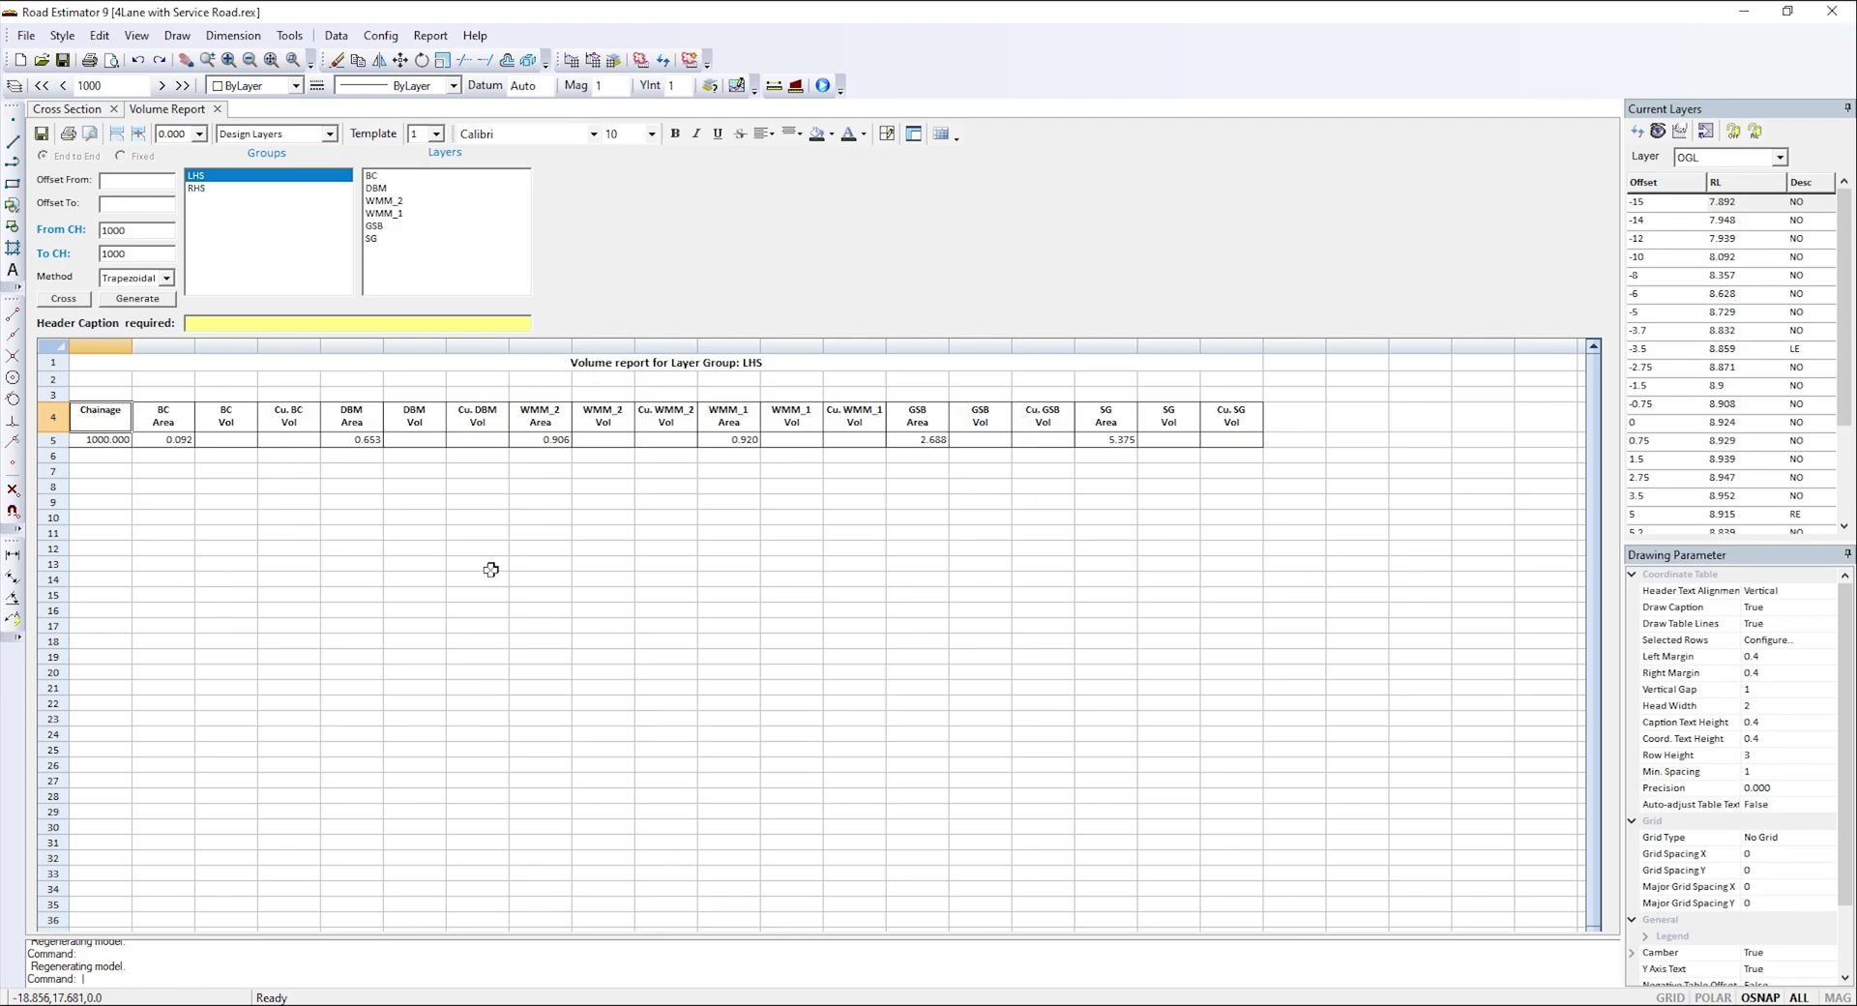
- Check the file formats offered for exporting the LHS volume report and leave the export without saving
click(41, 133)
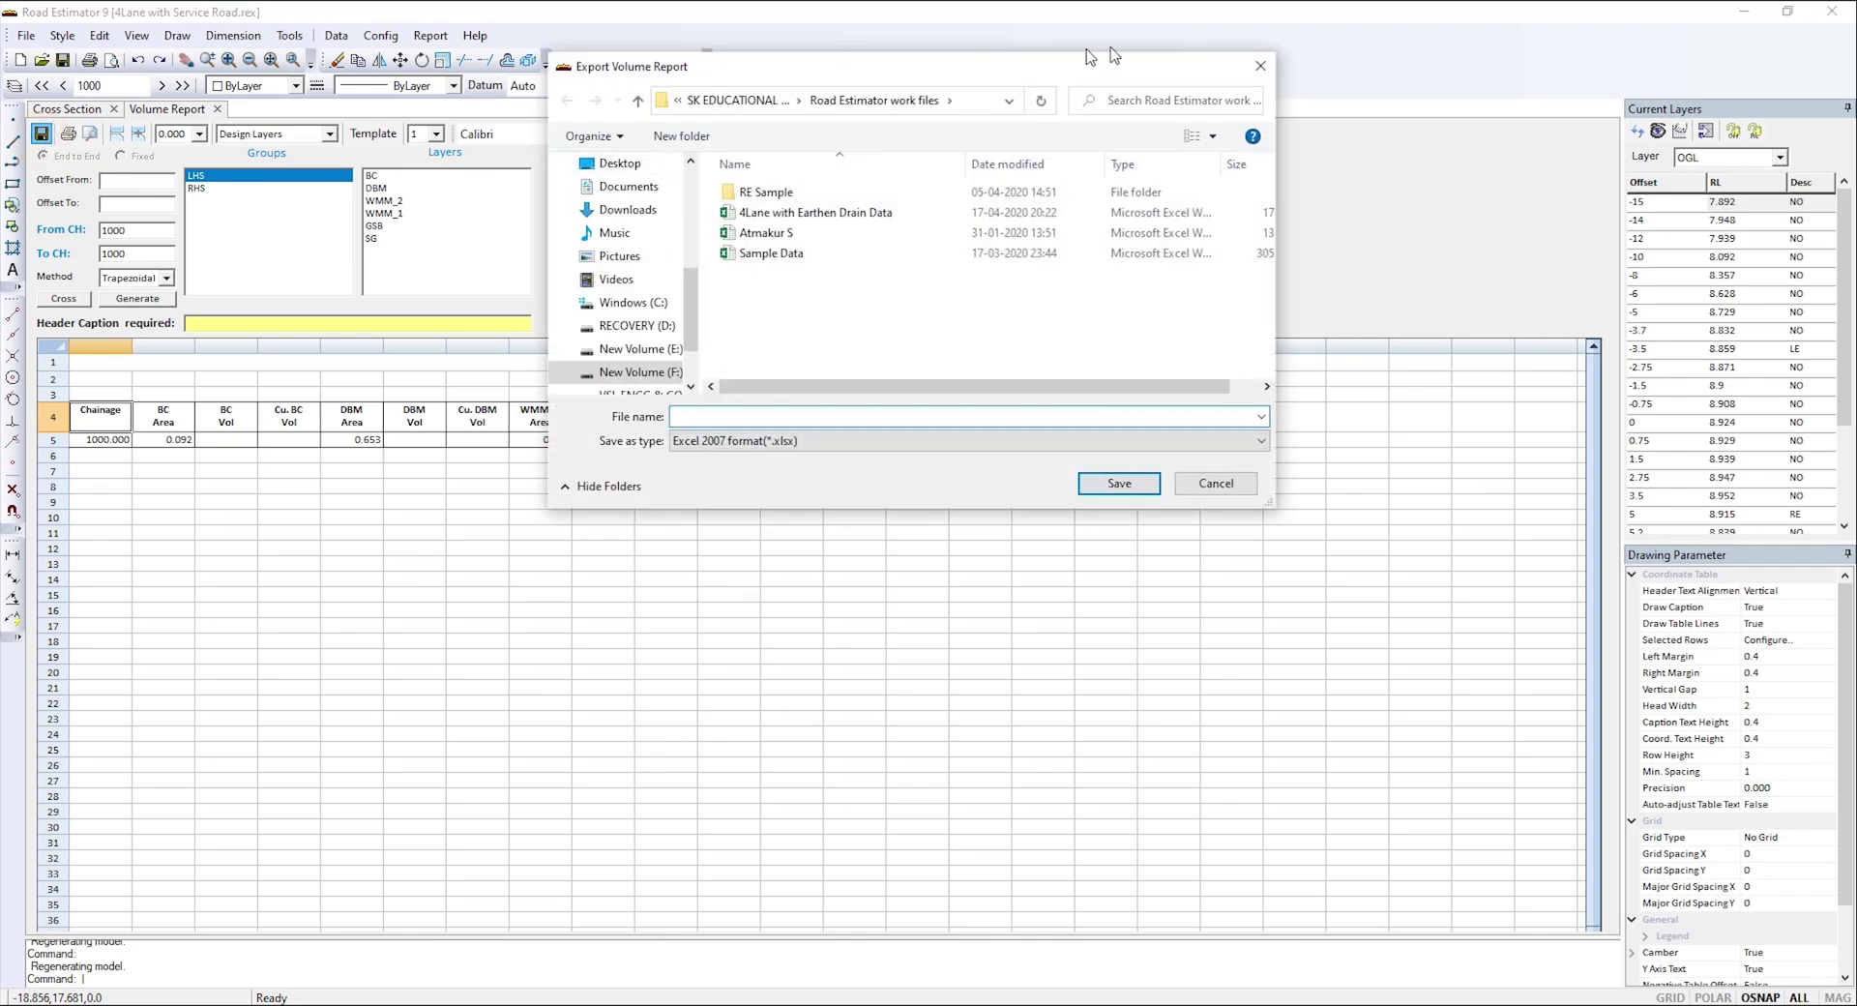
click(1260, 66)
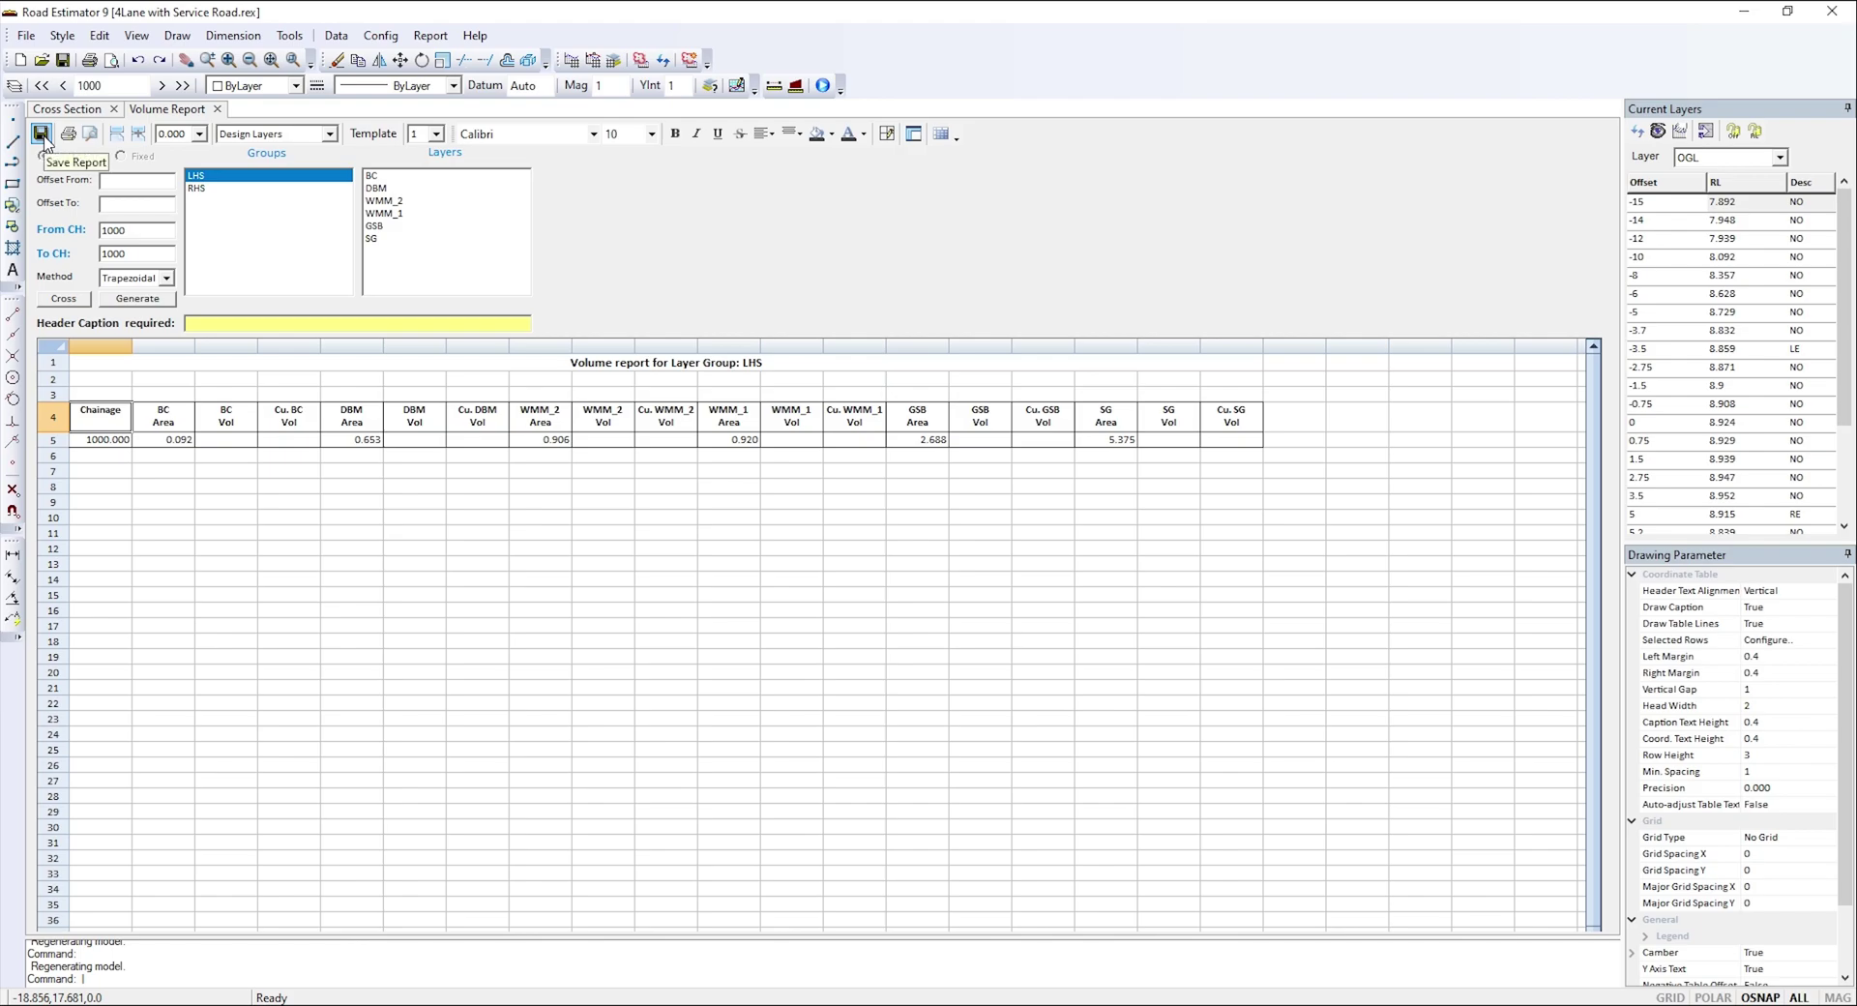
click(43, 140)
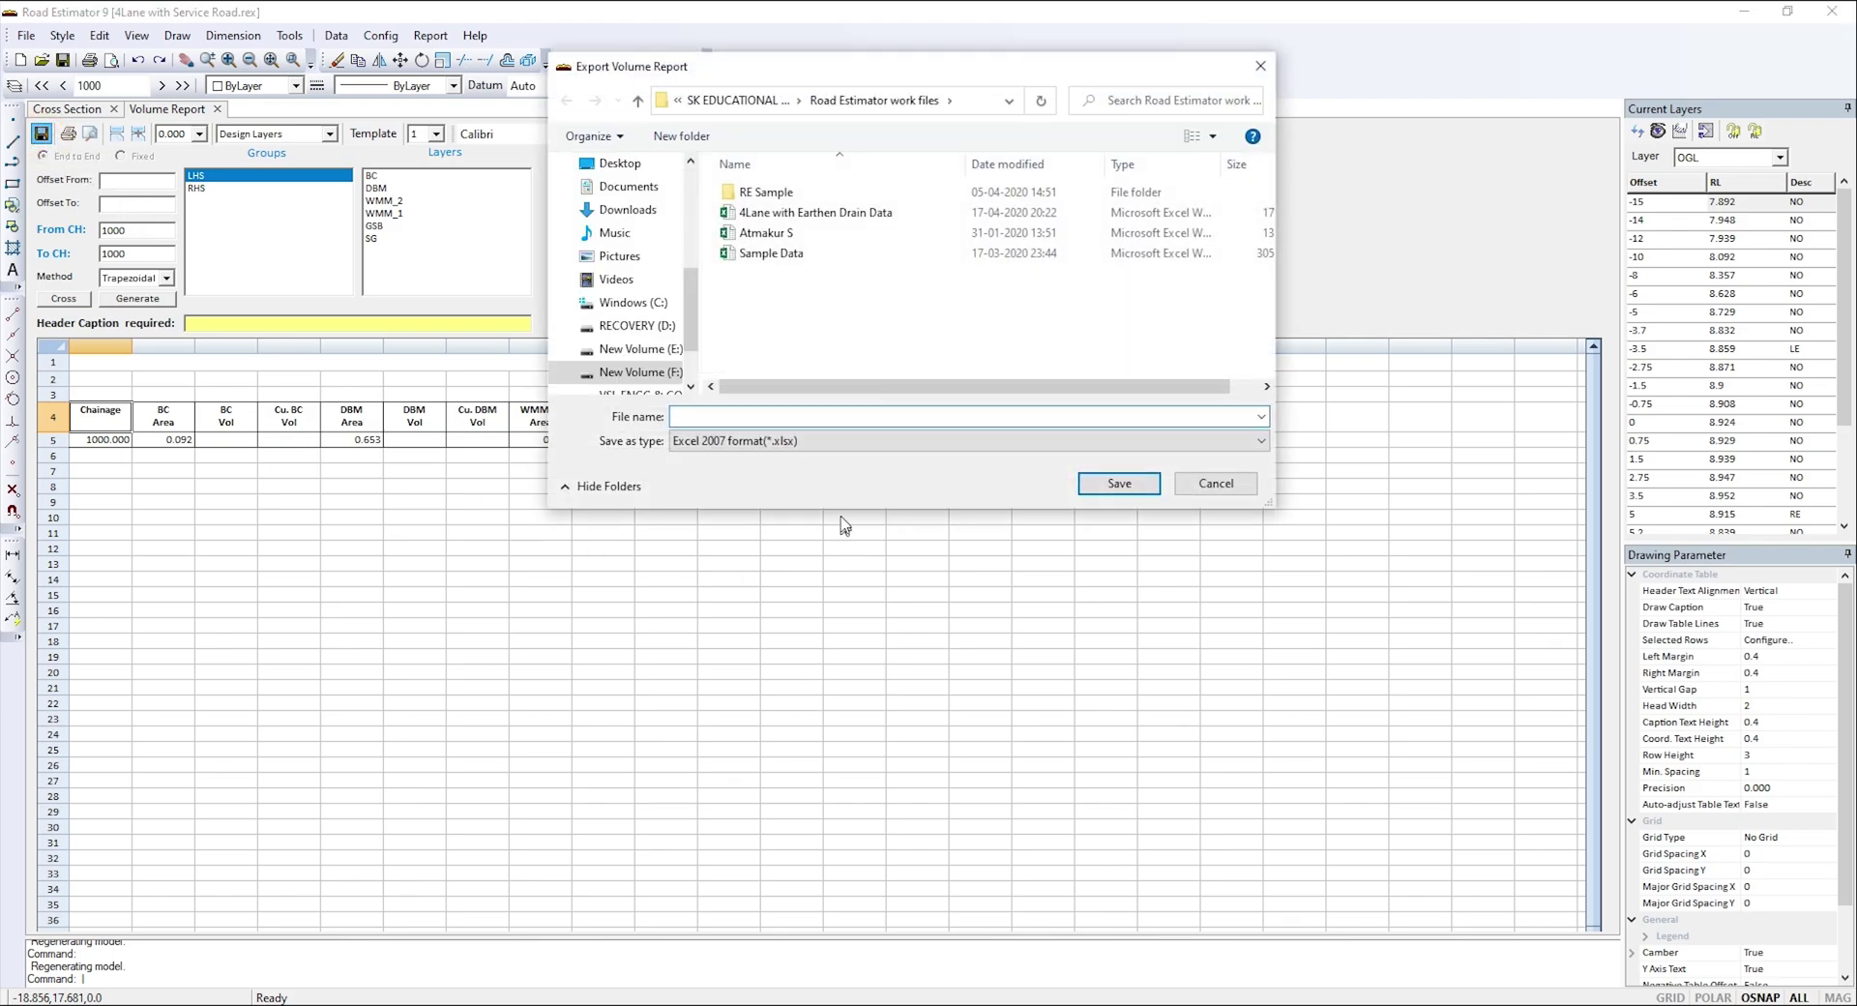
drag(812, 82, 626, 114)
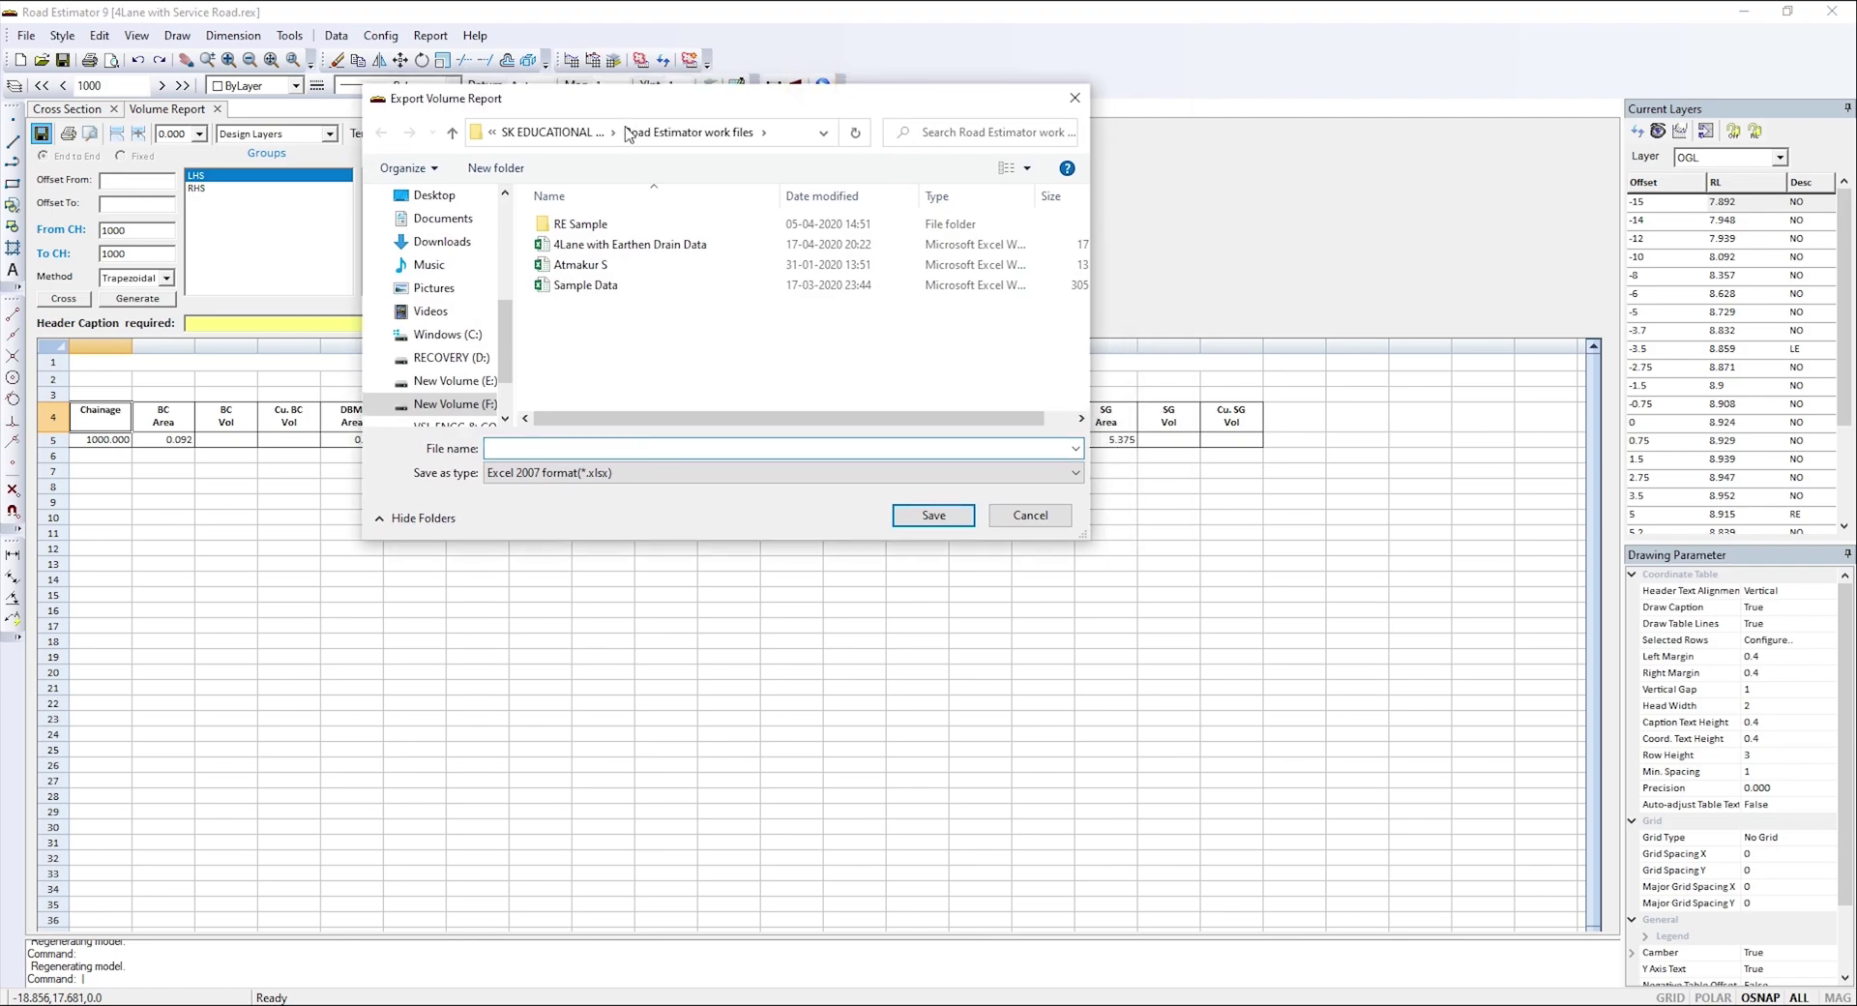
click(619, 447)
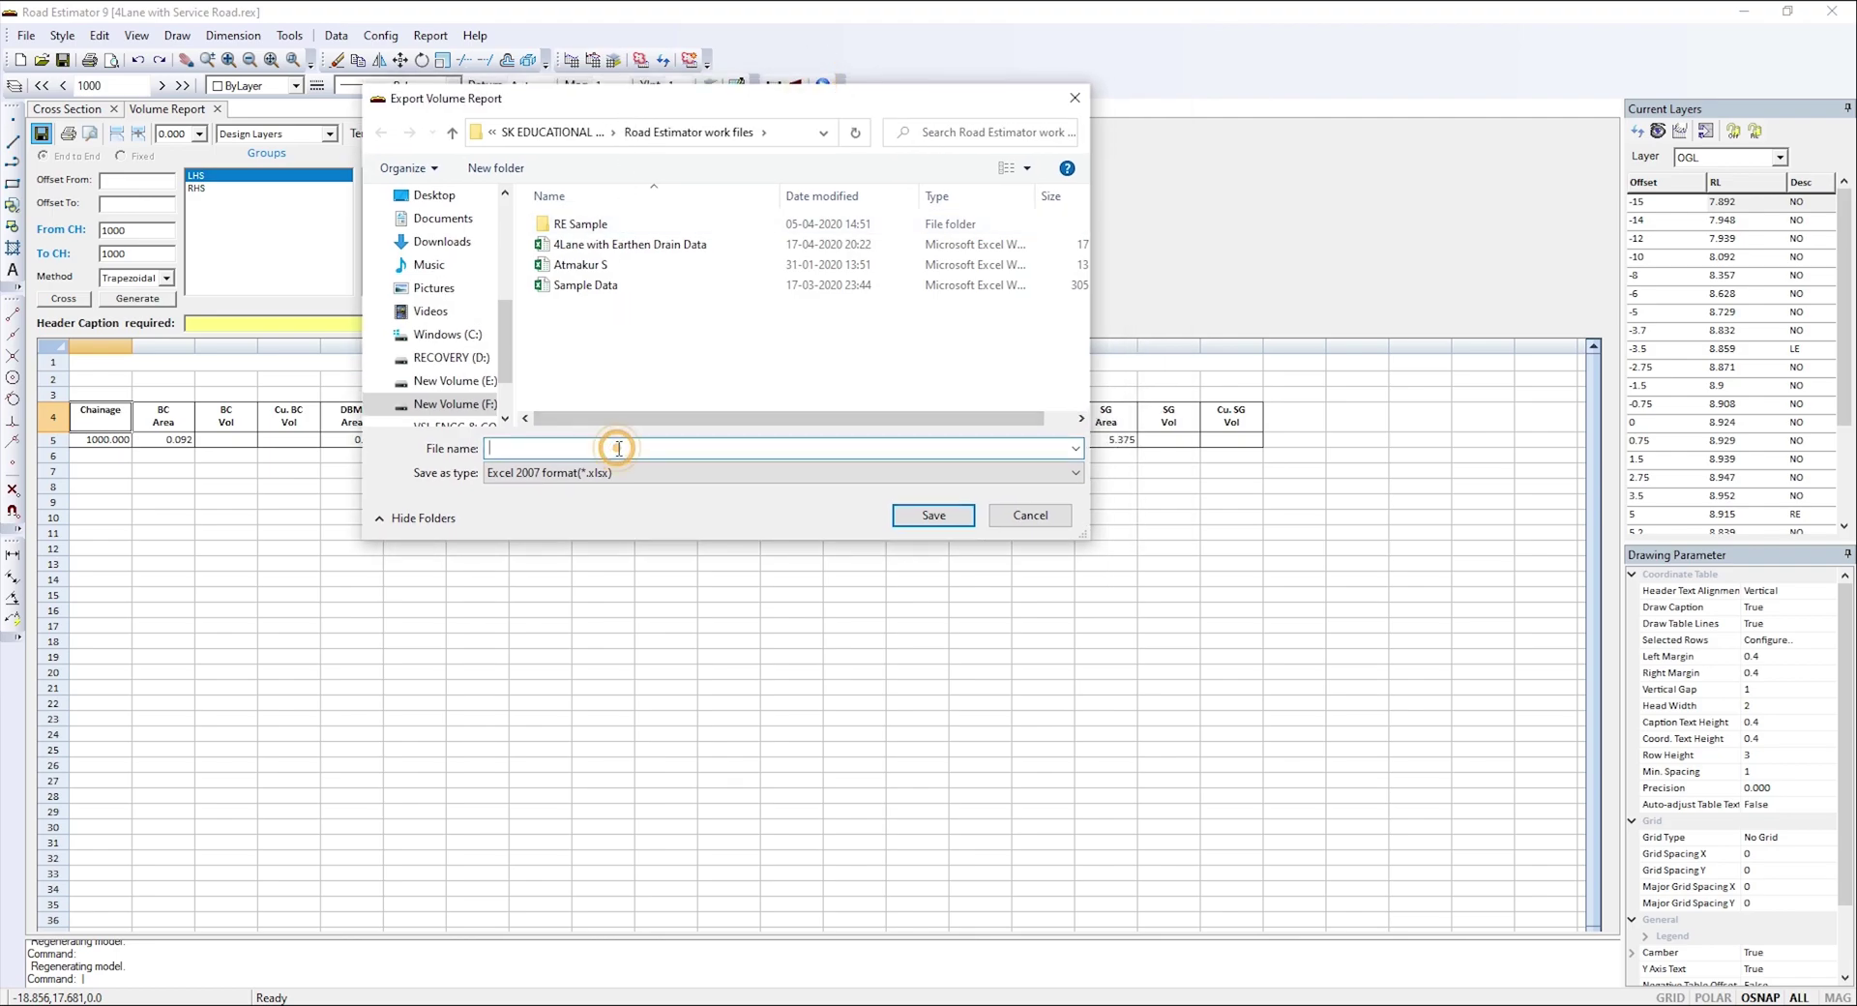
click(578, 476)
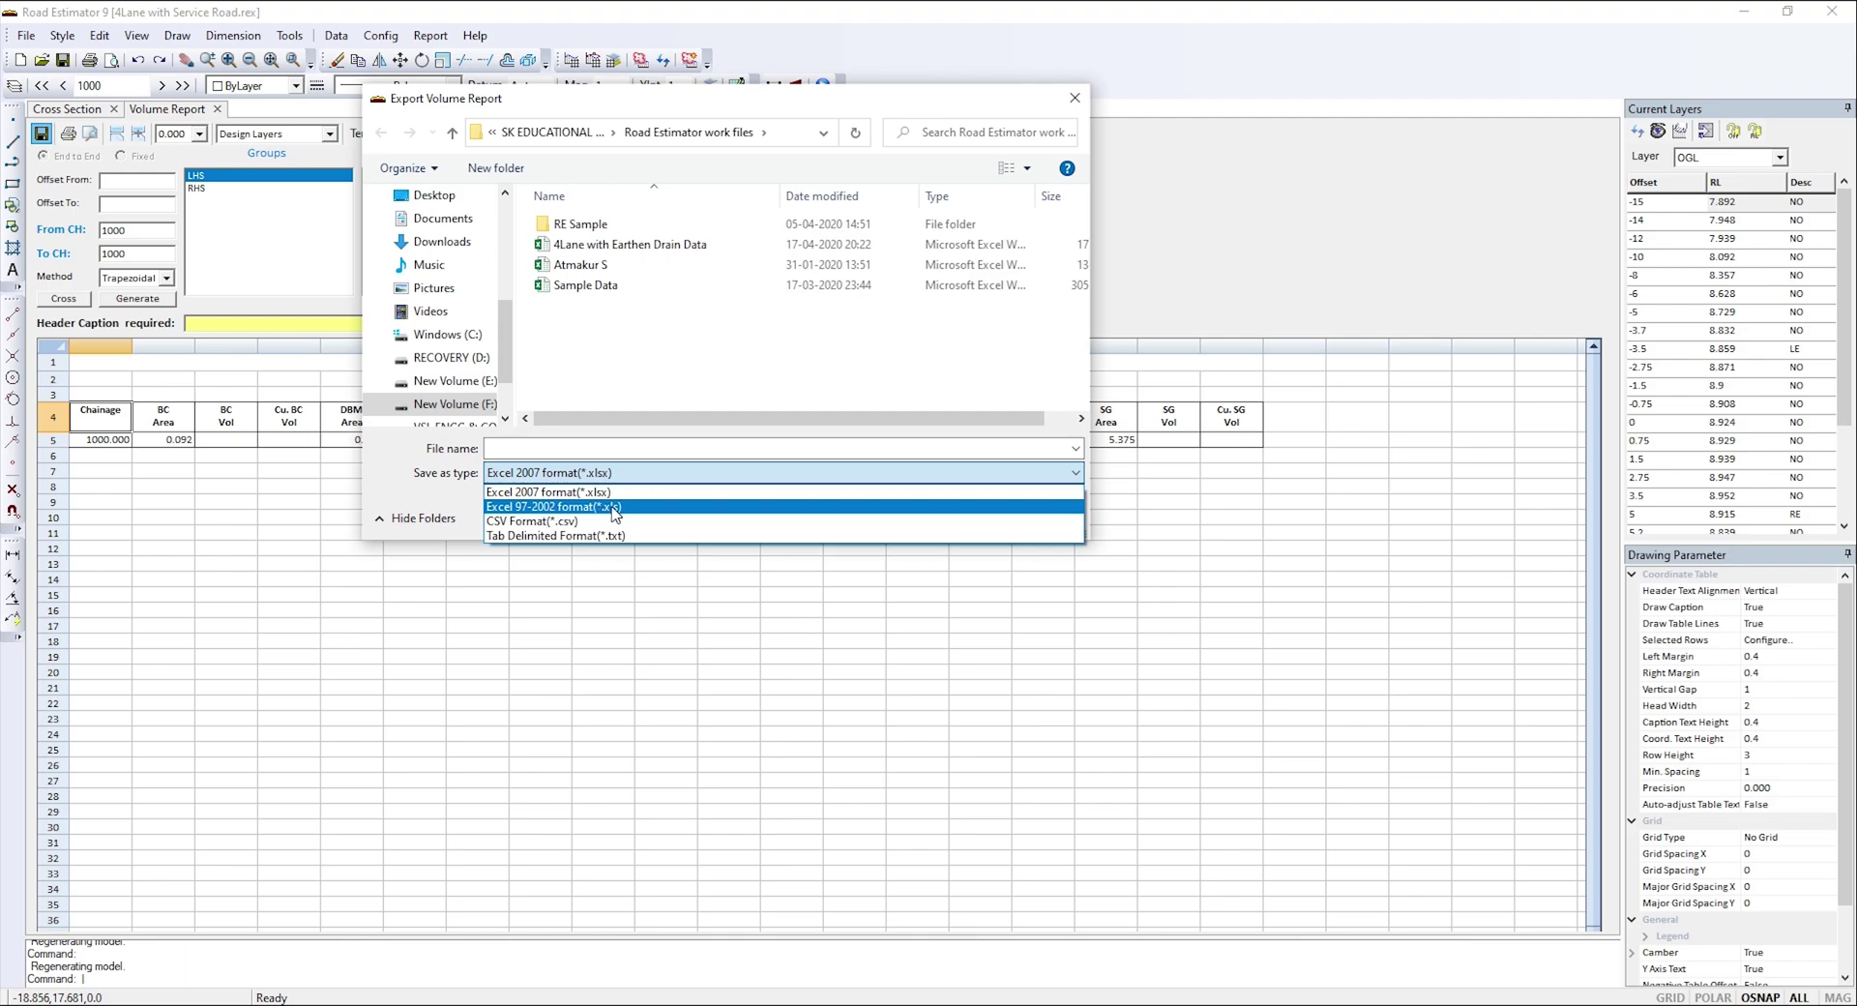
click(462, 498)
key(Escape)
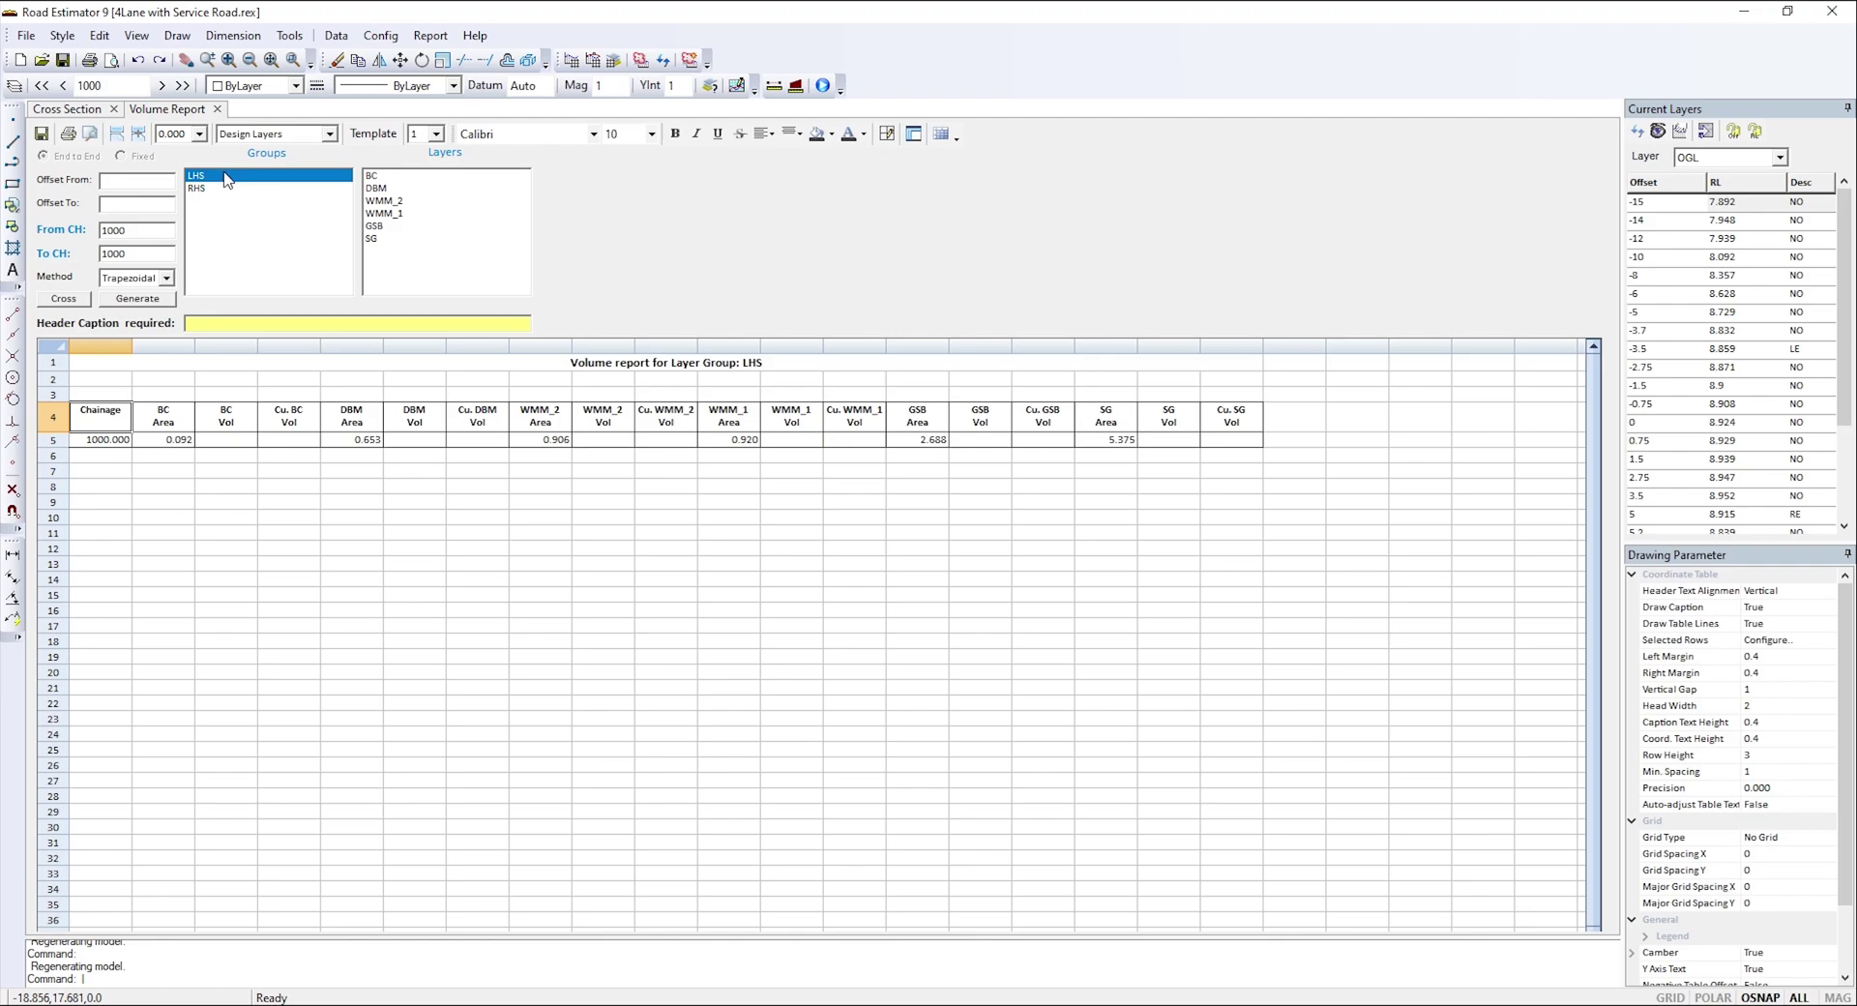
- Switch the report to the Drain area type and generate the volume report for LHS DRAIN
click(199, 190)
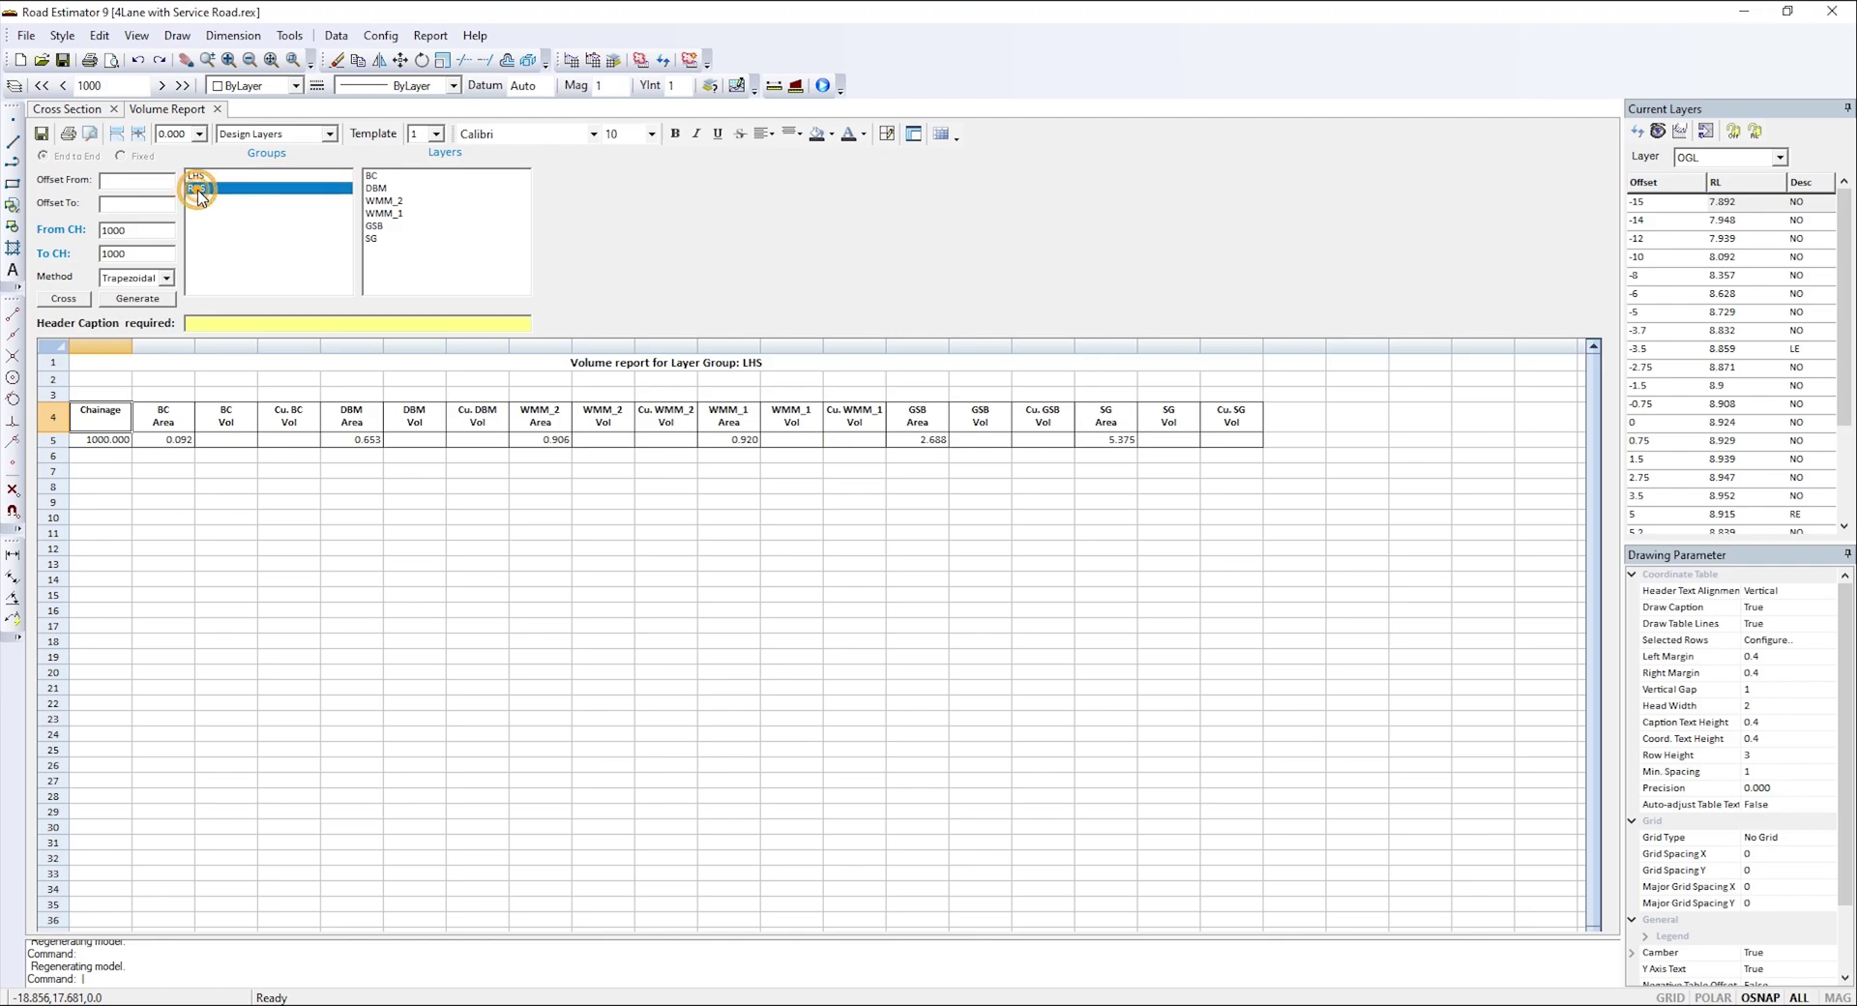
click(302, 137)
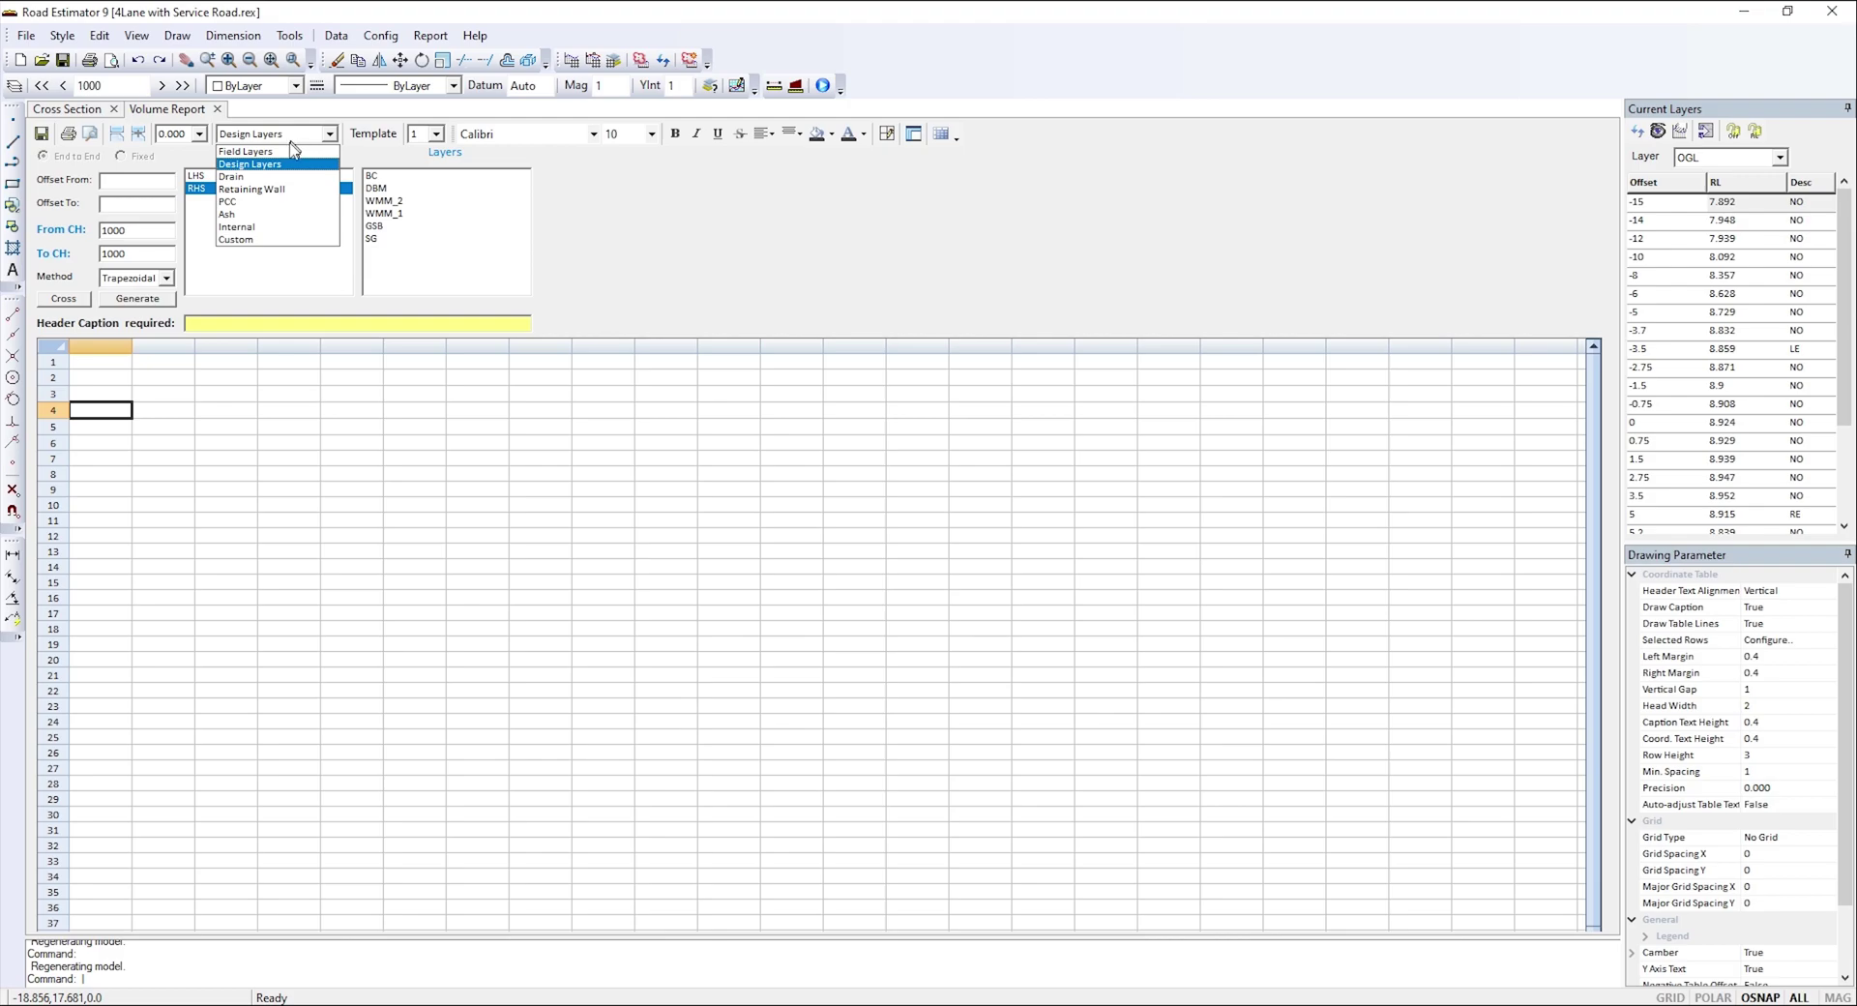
click(239, 178)
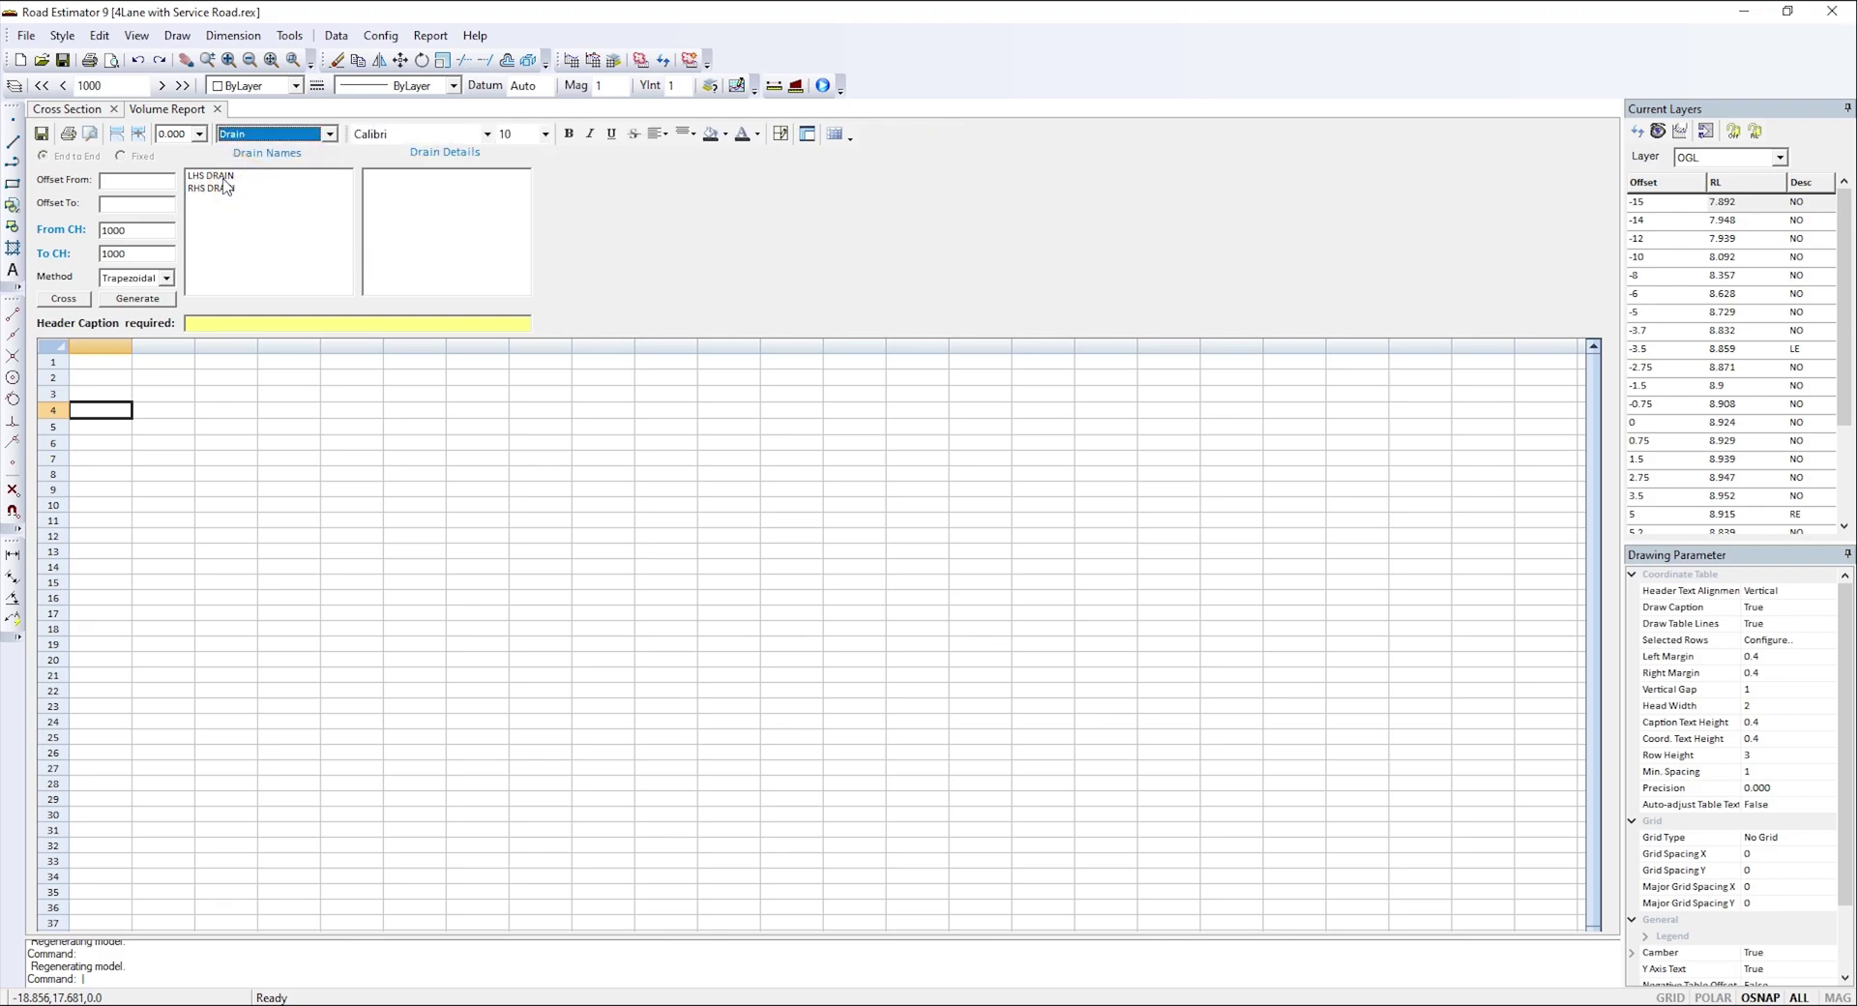
click(224, 176)
click(147, 300)
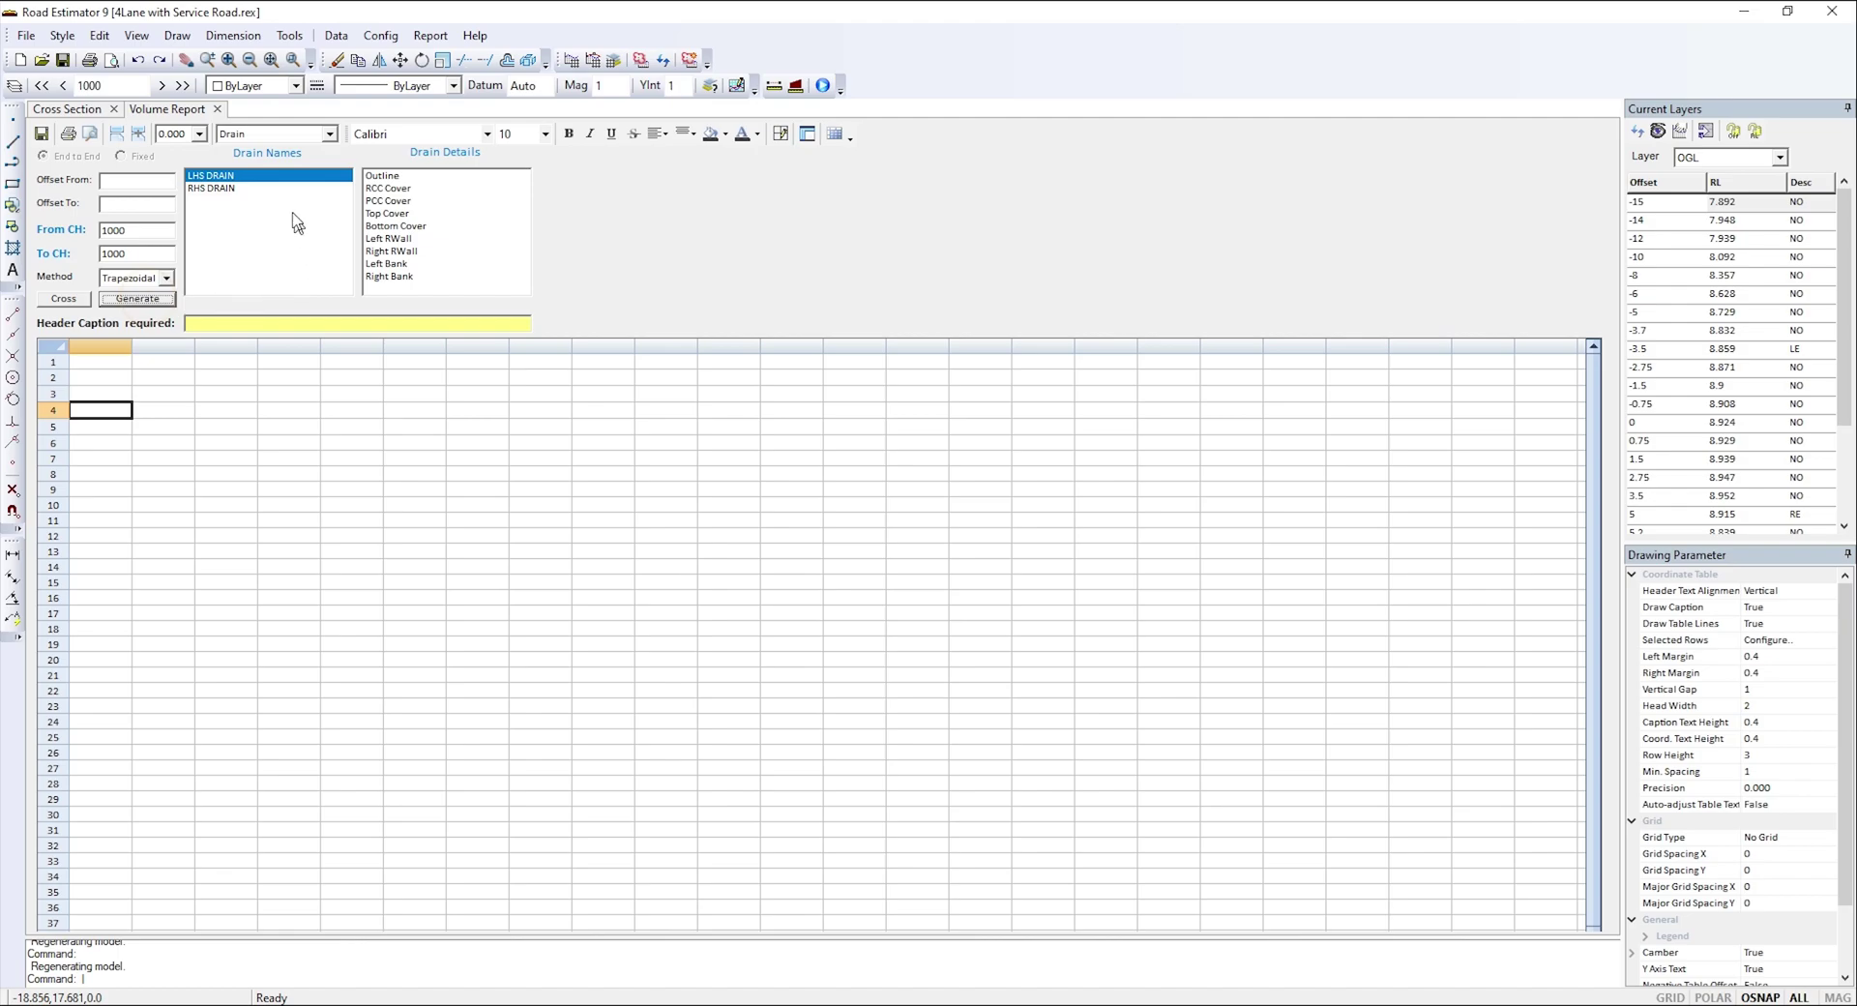
- Switch to the Internal area type, generate the volume report for Left Shoulder Area:1 and check its title row
click(314, 133)
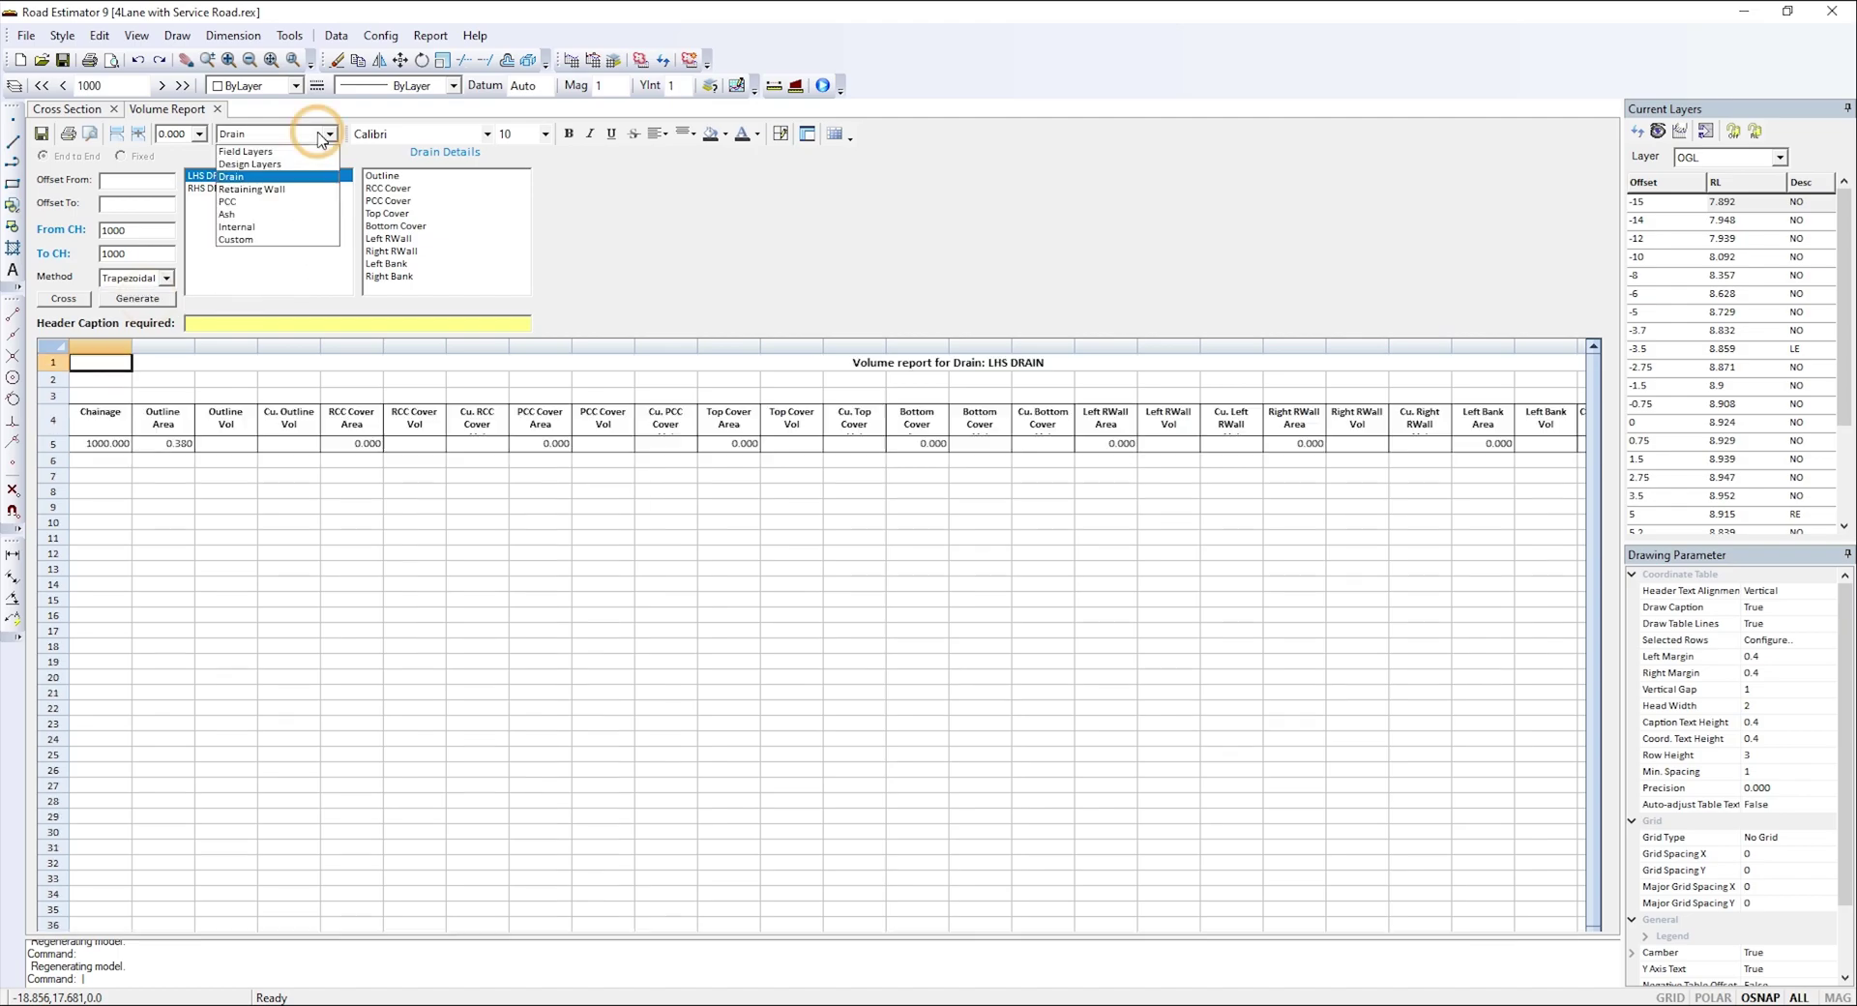
click(277, 228)
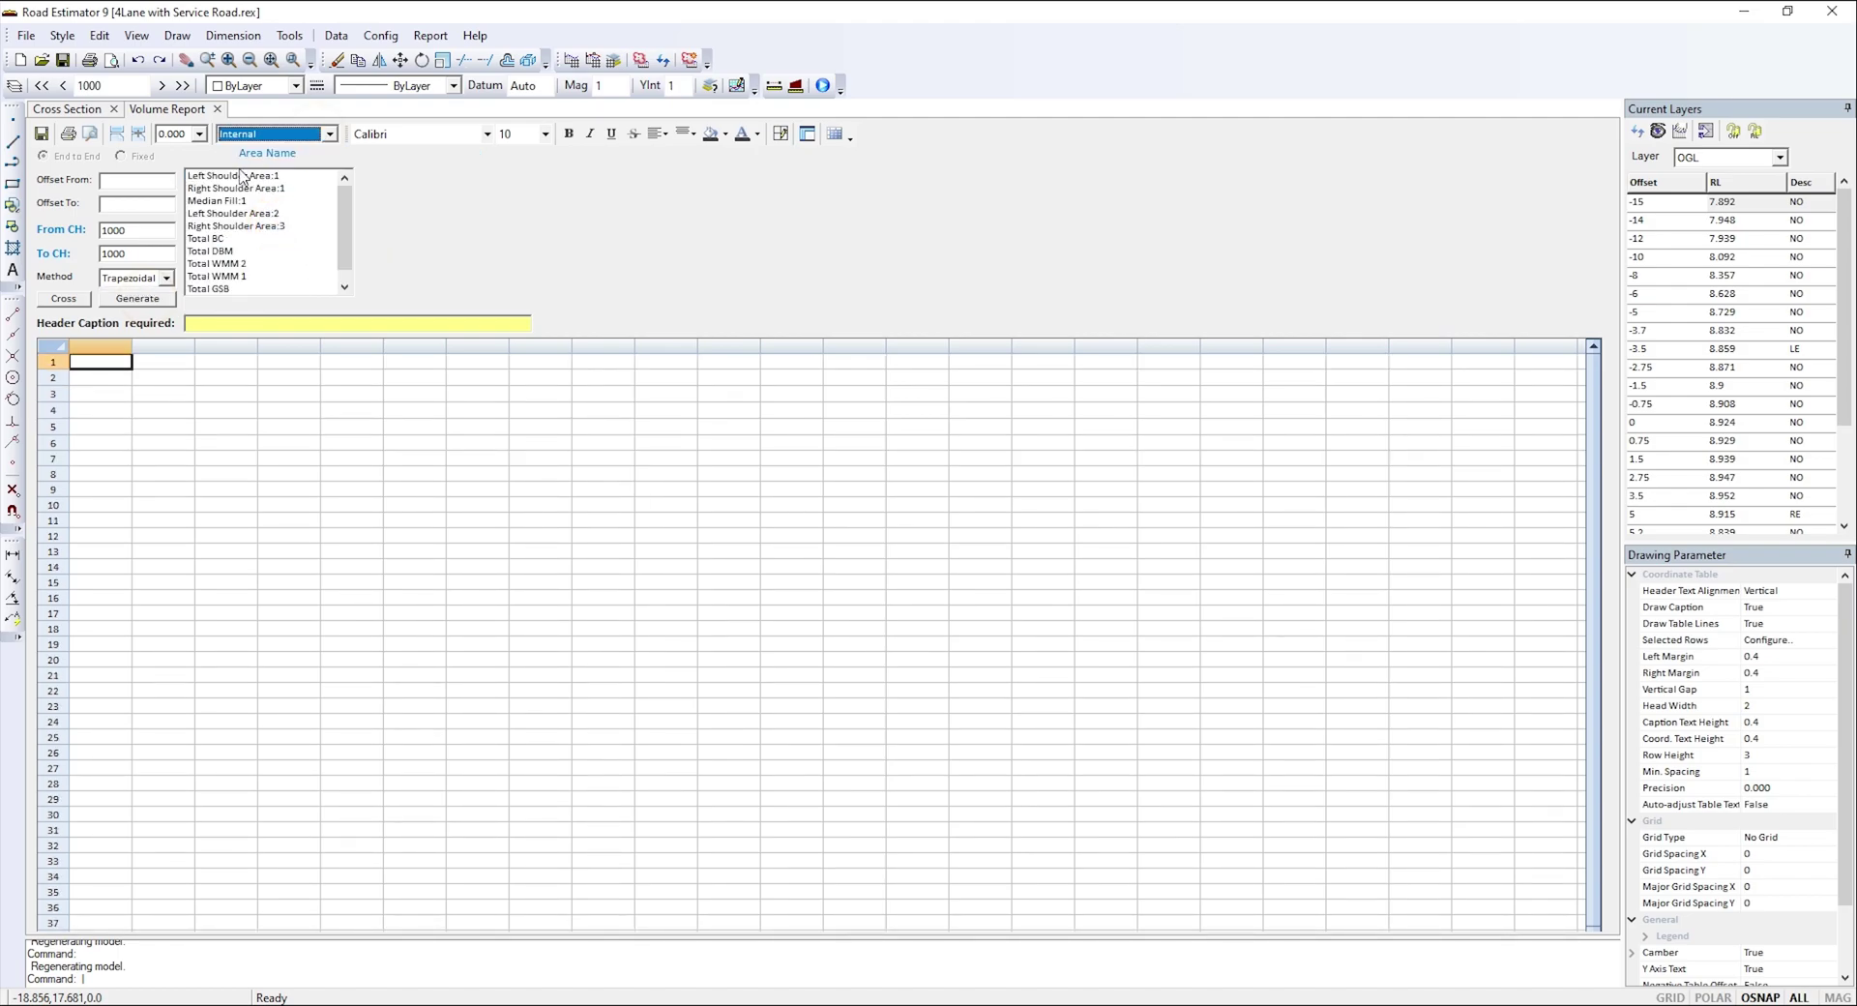
click(228, 176)
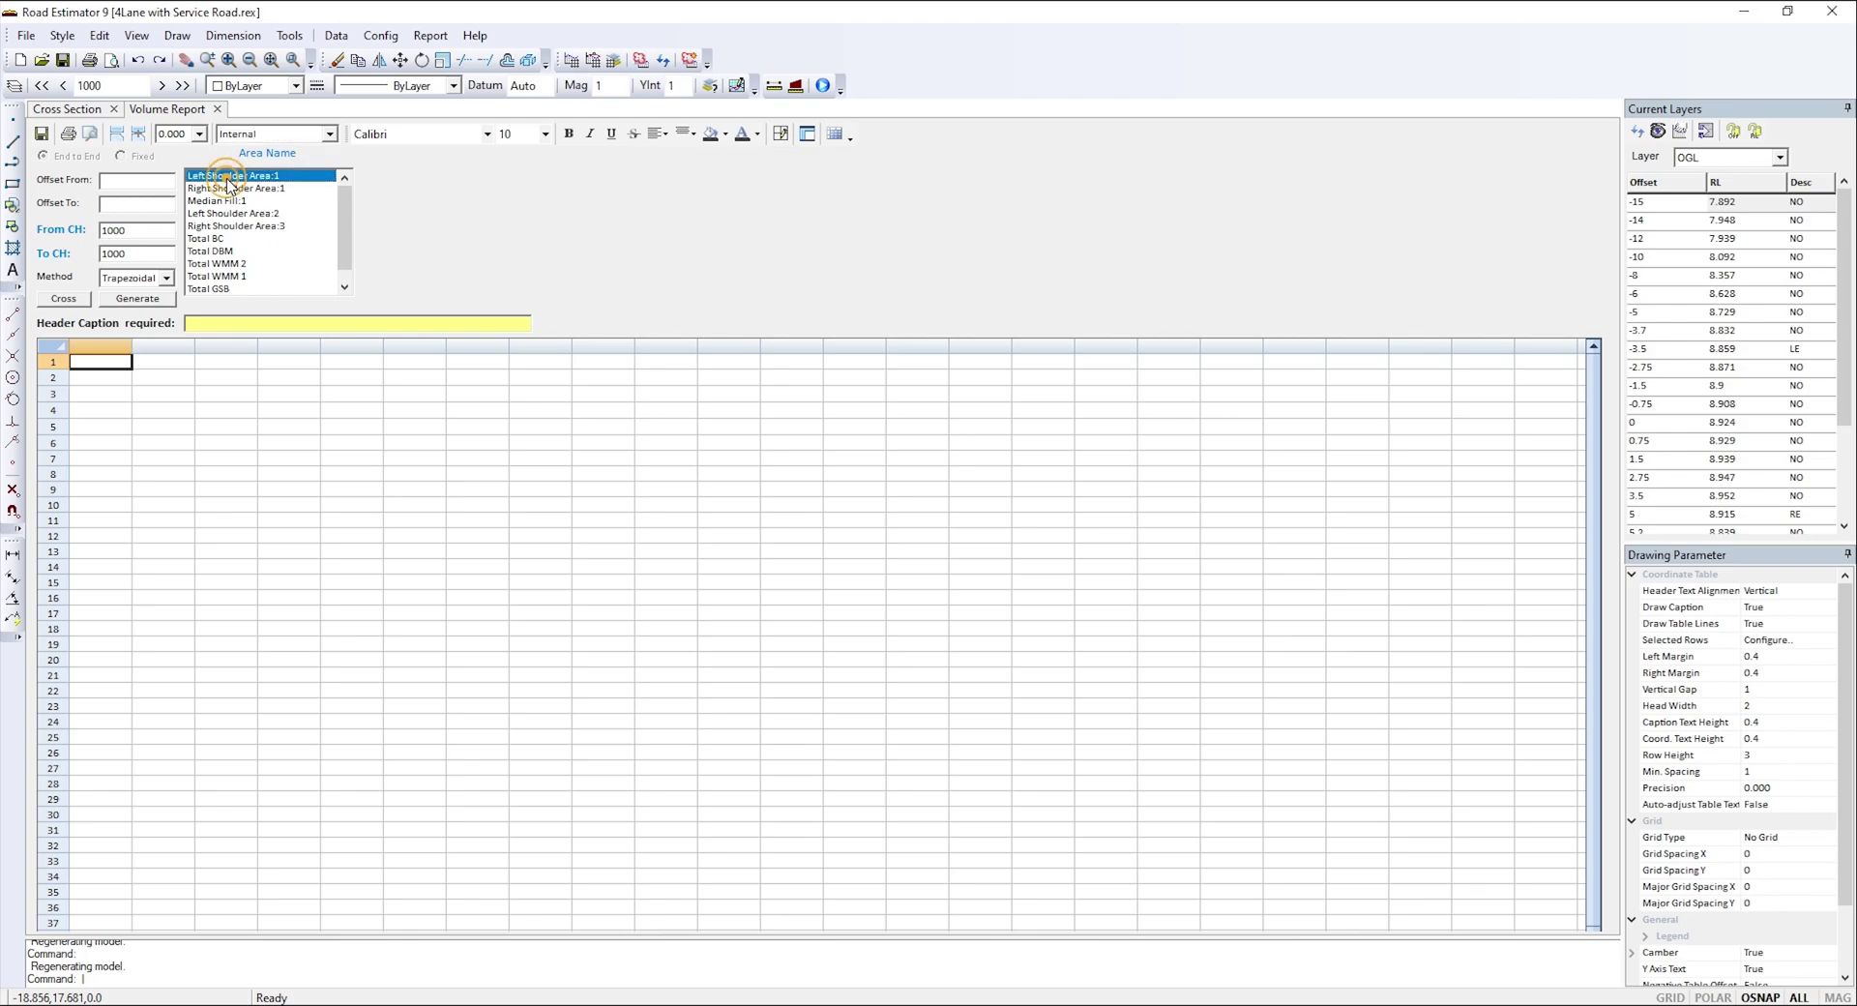
click(136, 300)
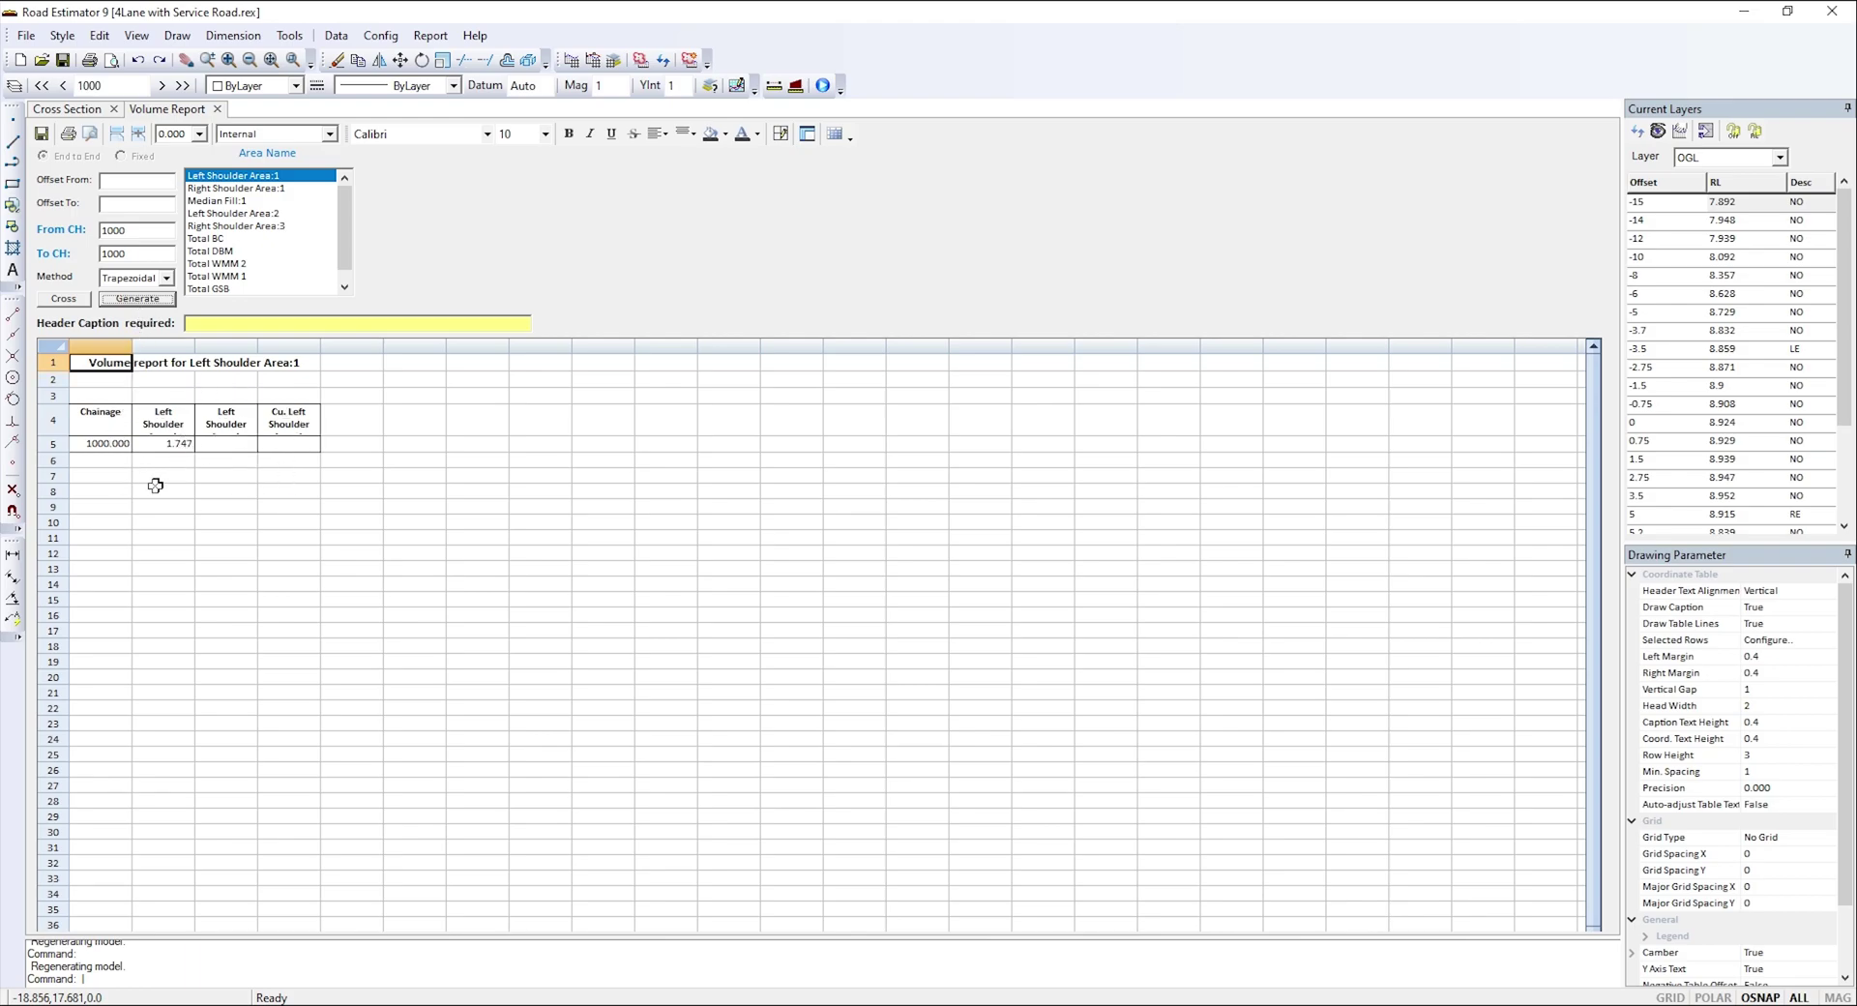
click(53, 362)
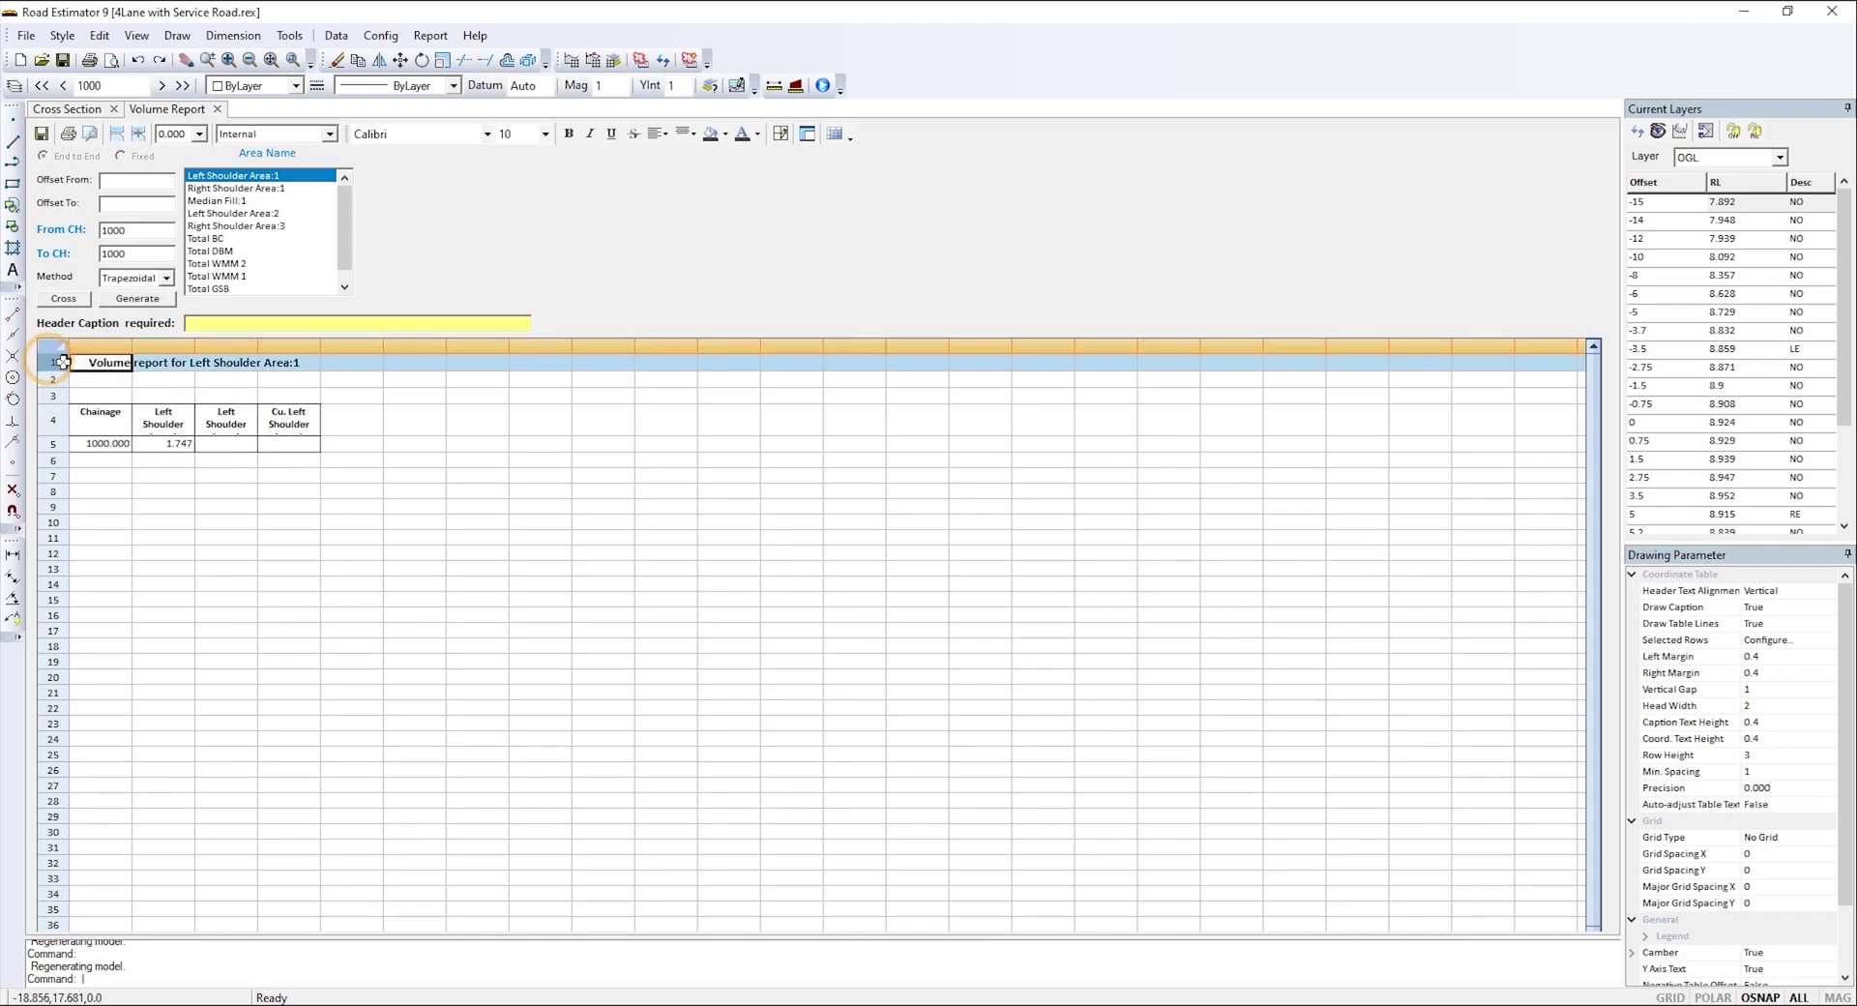
click(201, 365)
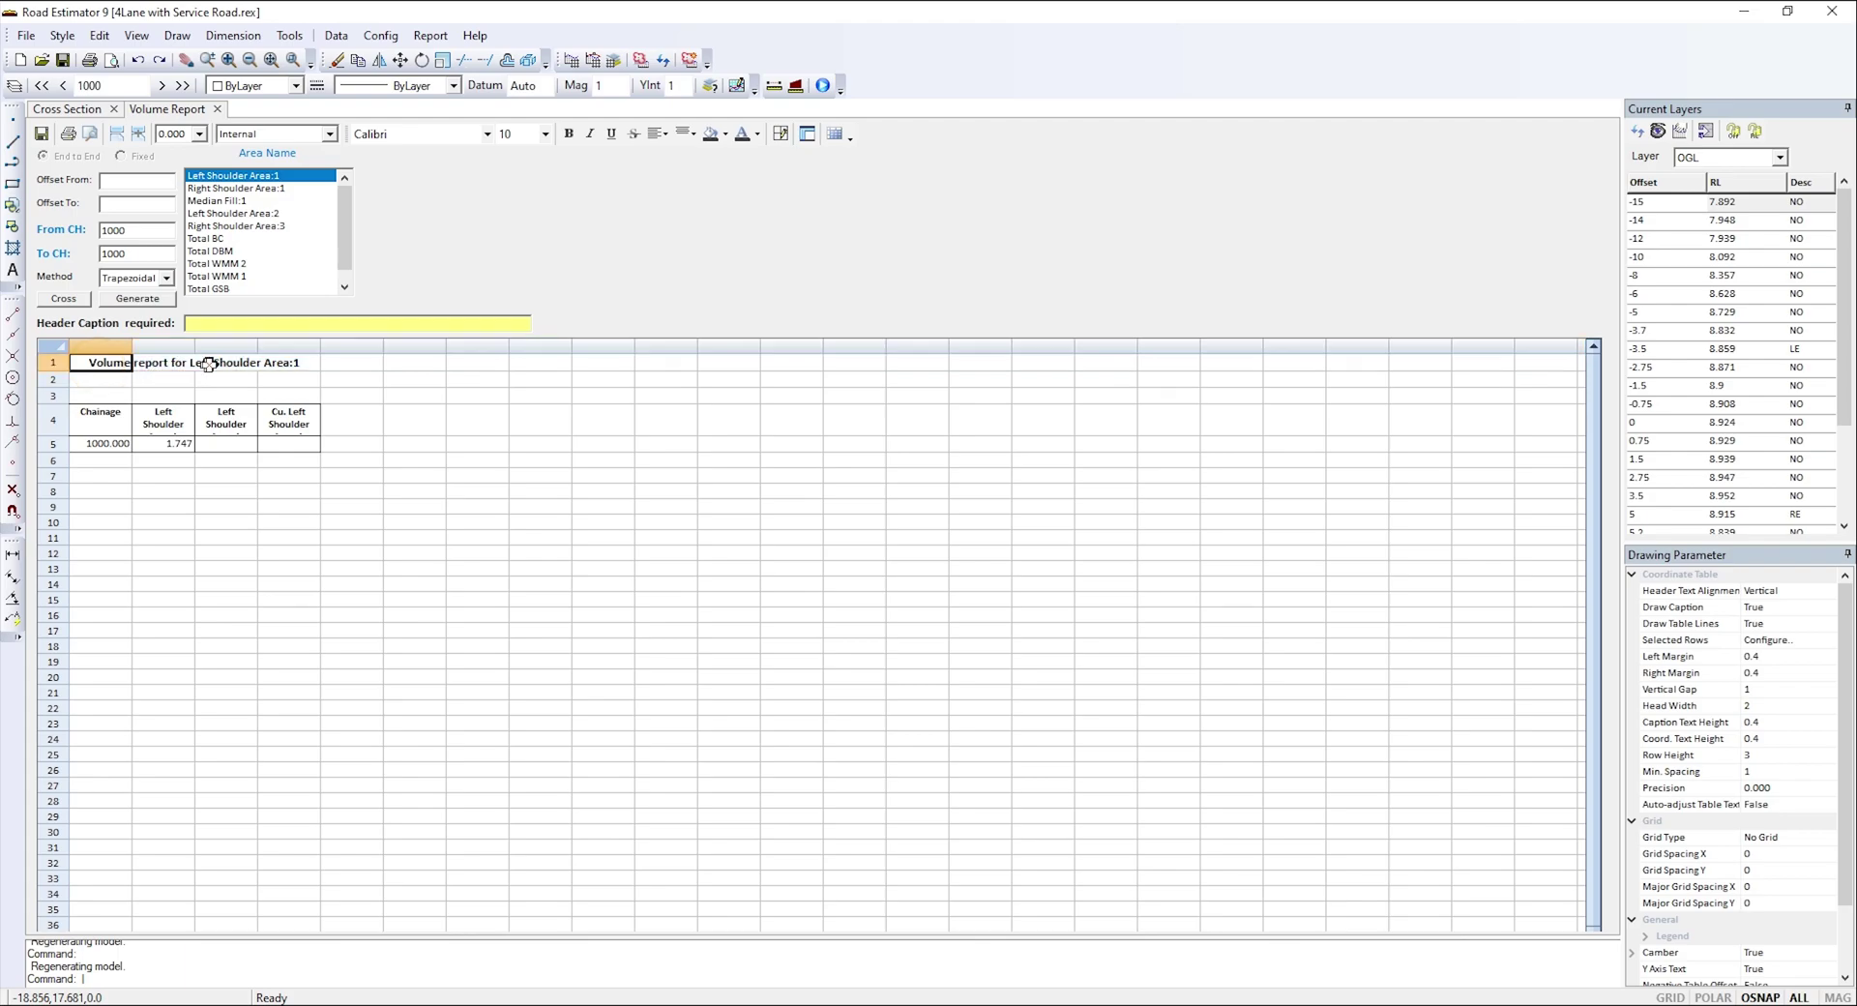
- Set the header caption to LEFT SHOULDER AREA and regenerate the Left Shoulder Area:1 report with that title
click(241, 326)
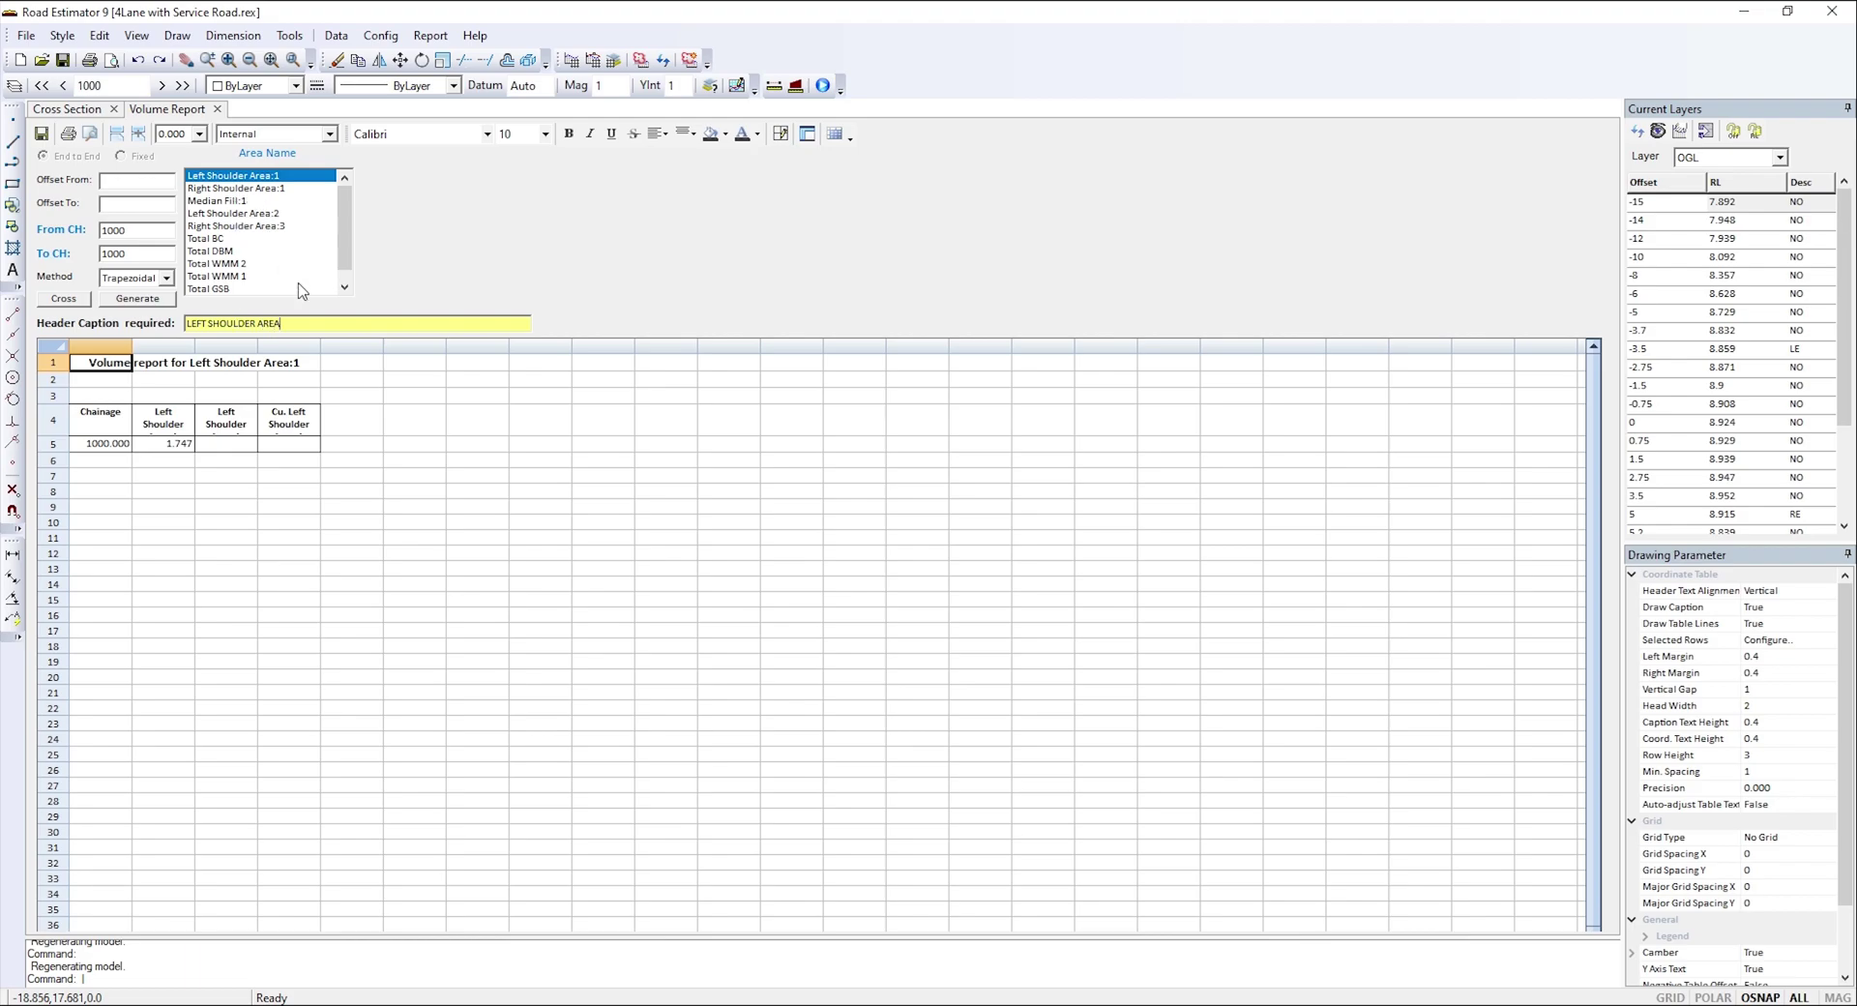
click(137, 299)
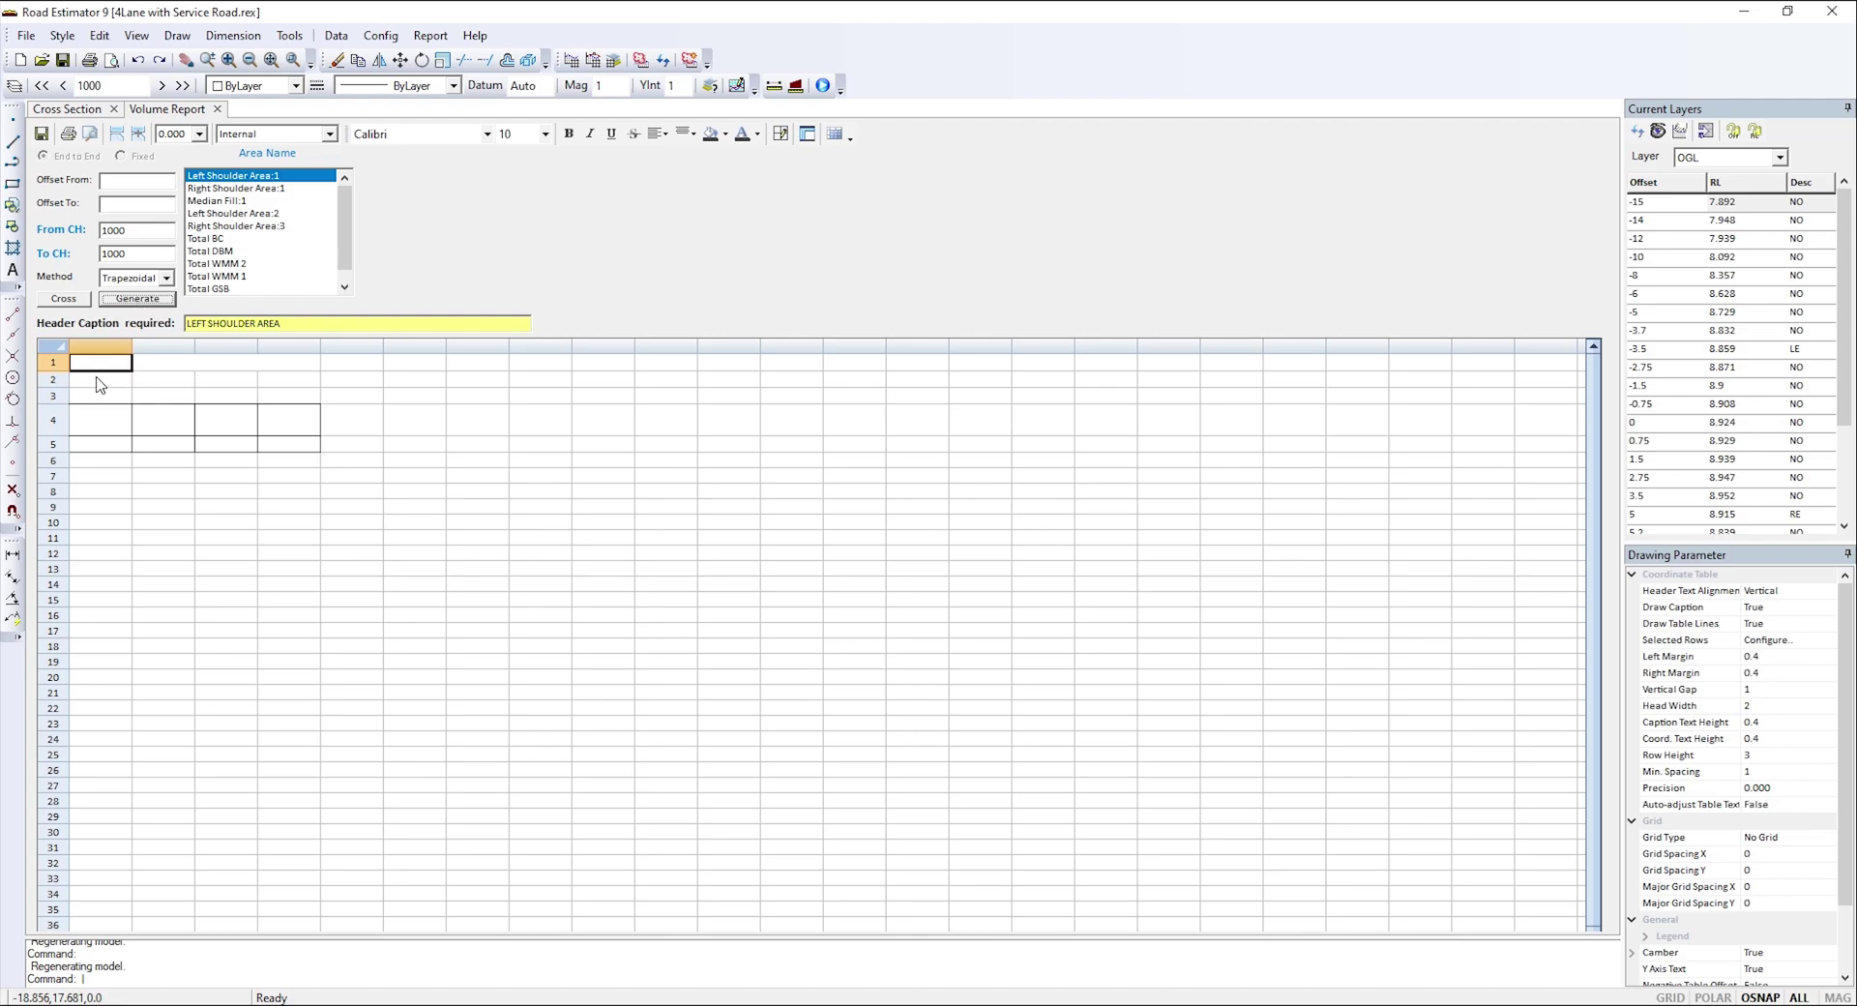
drag(155, 366, 279, 367)
click(179, 366)
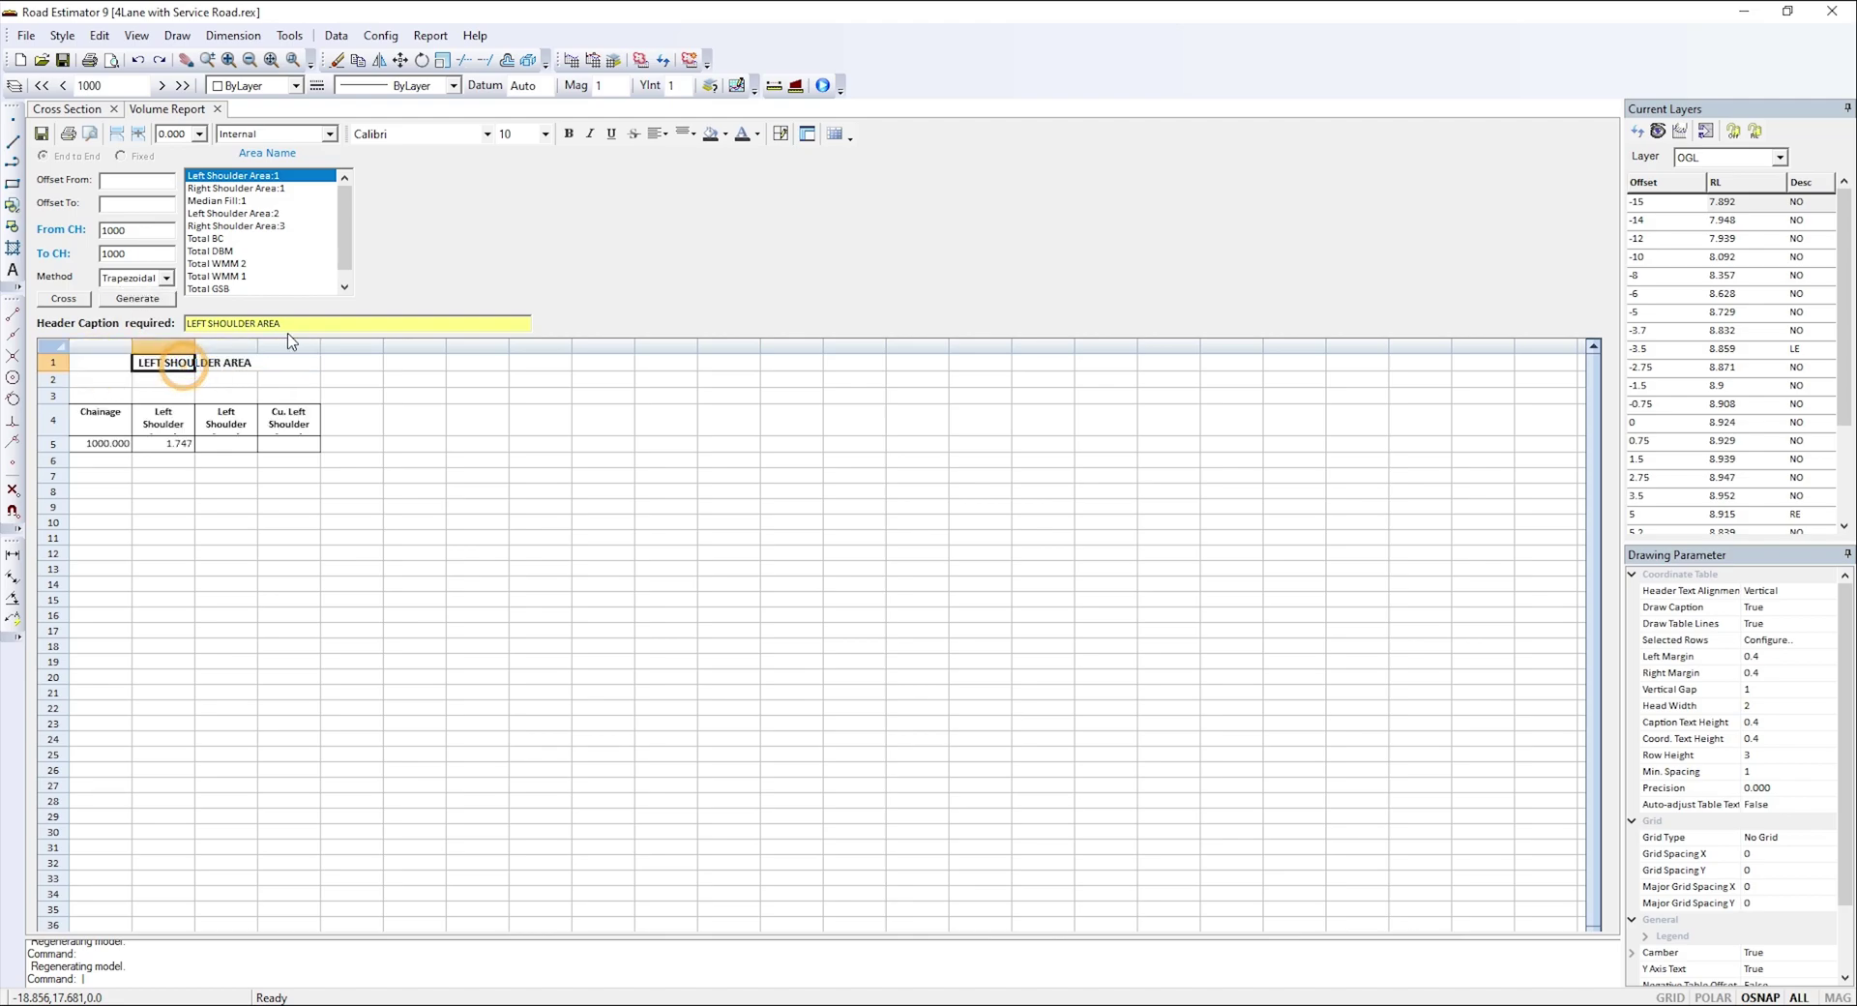
- Look through the other internal areas available for reporting: Right Shoulder Area:1, Left Shoulder Area:2 and Right Shoulder Area:3
click(242, 190)
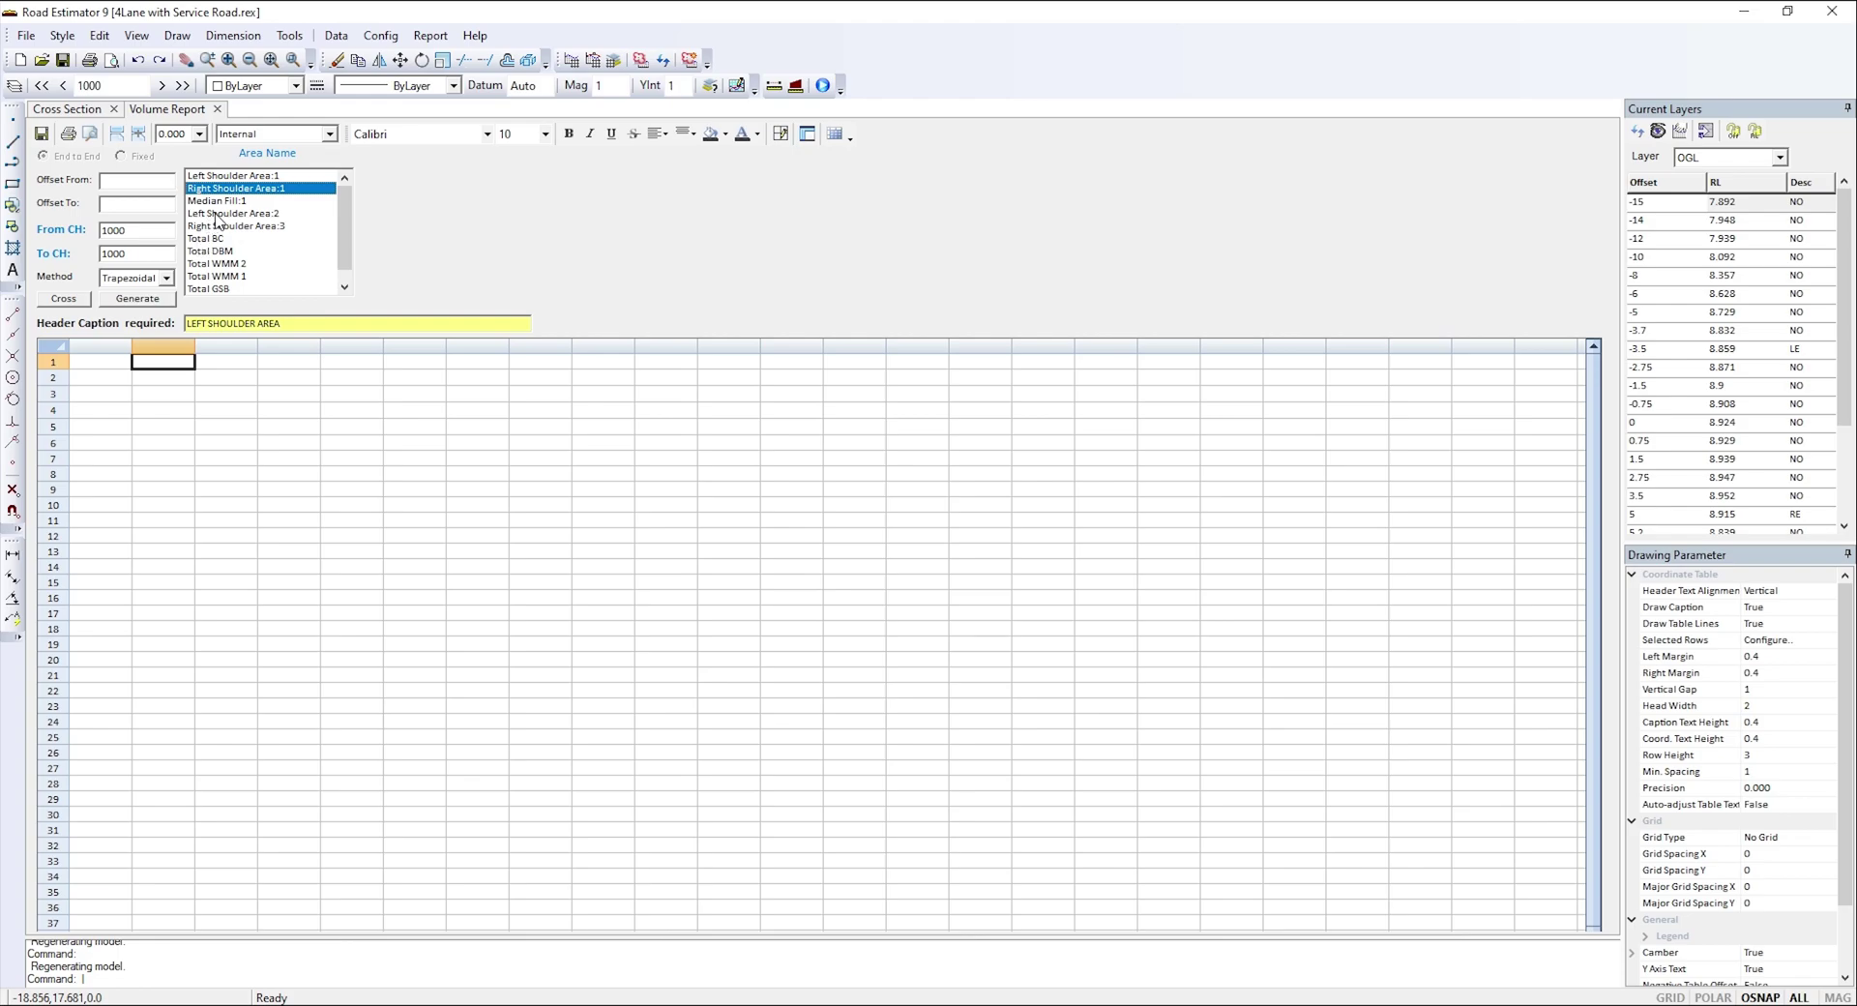
click(216, 214)
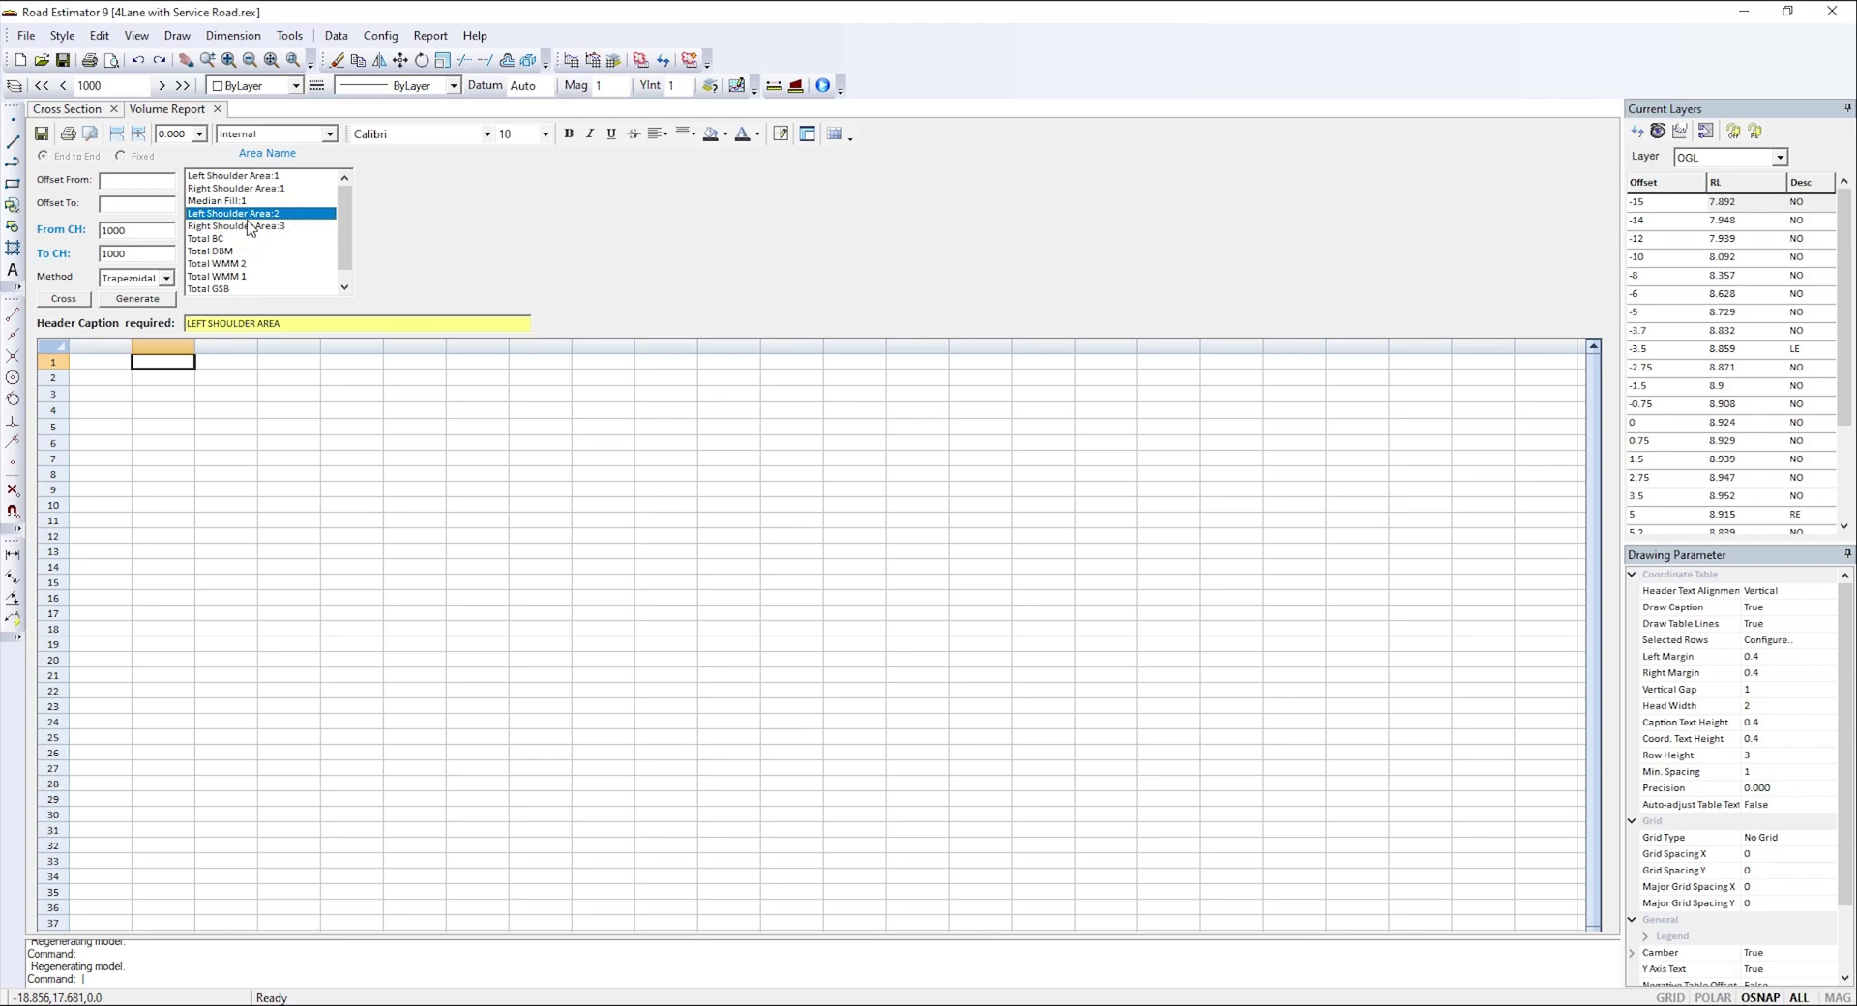
click(249, 227)
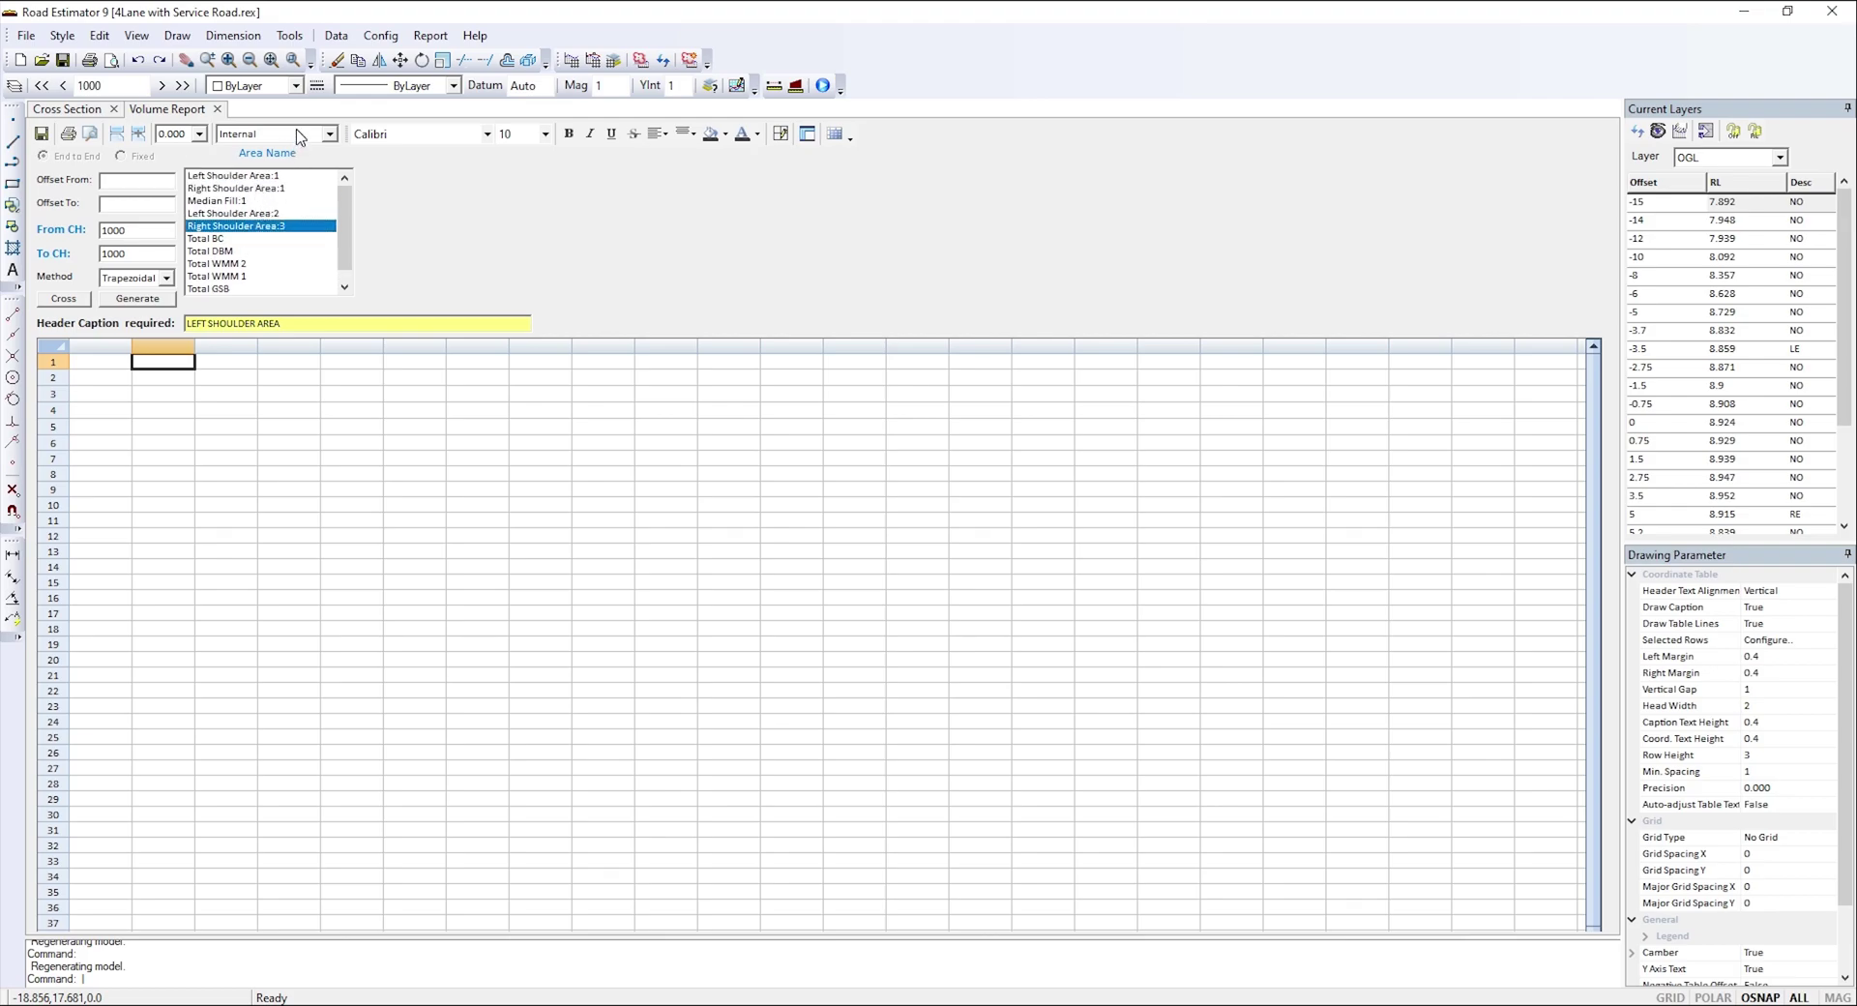
- Switch the report to the Custom area type and generate the volume report for LHS CUT
click(300, 136)
click(273, 242)
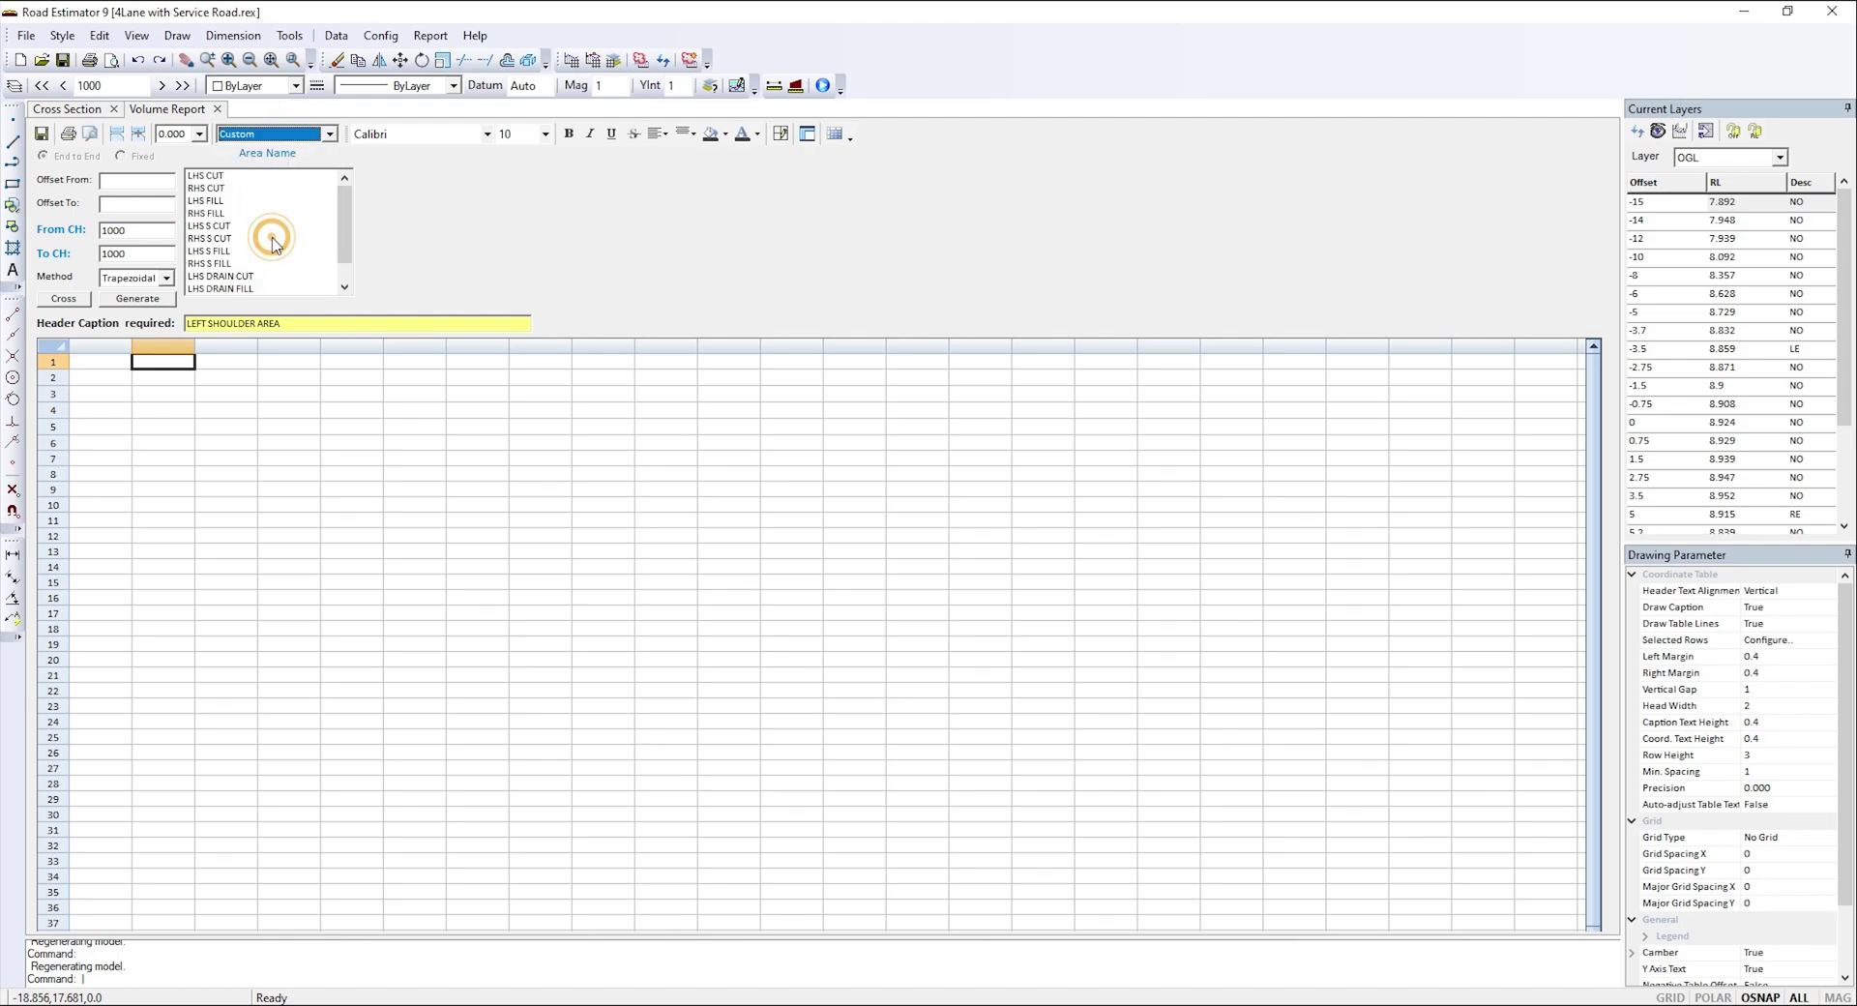
click(214, 176)
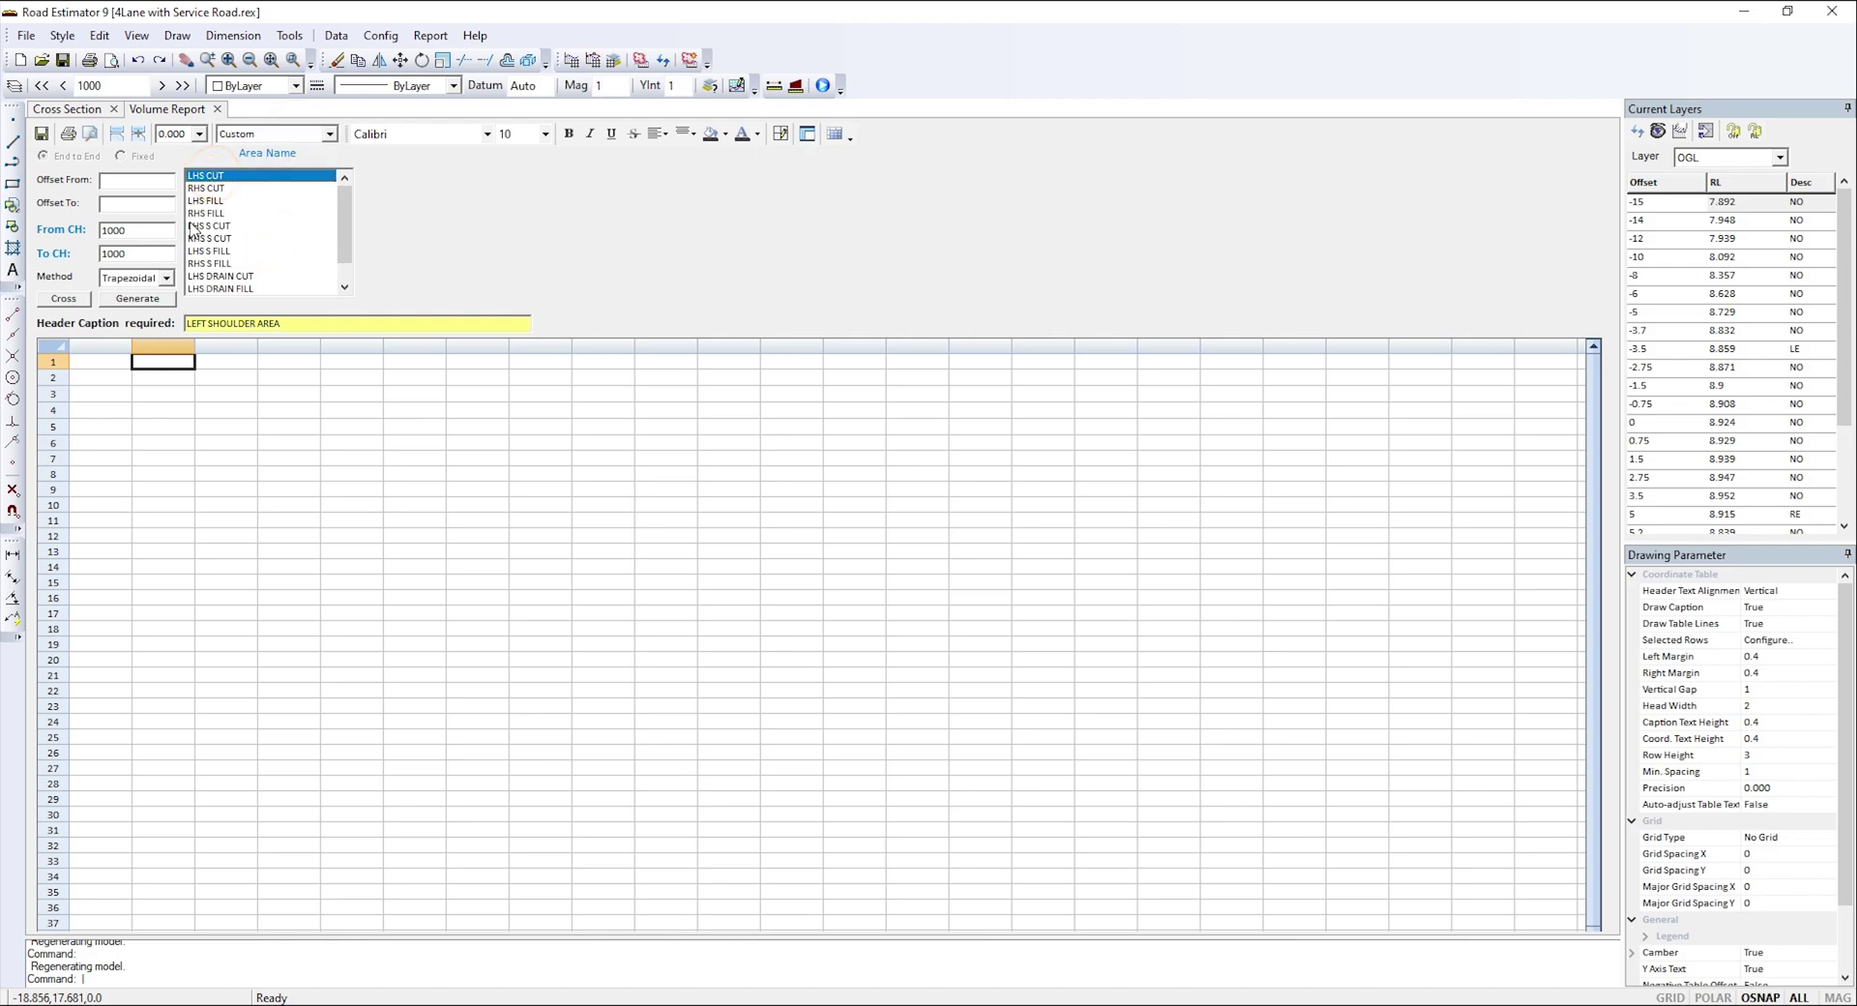
click(165, 301)
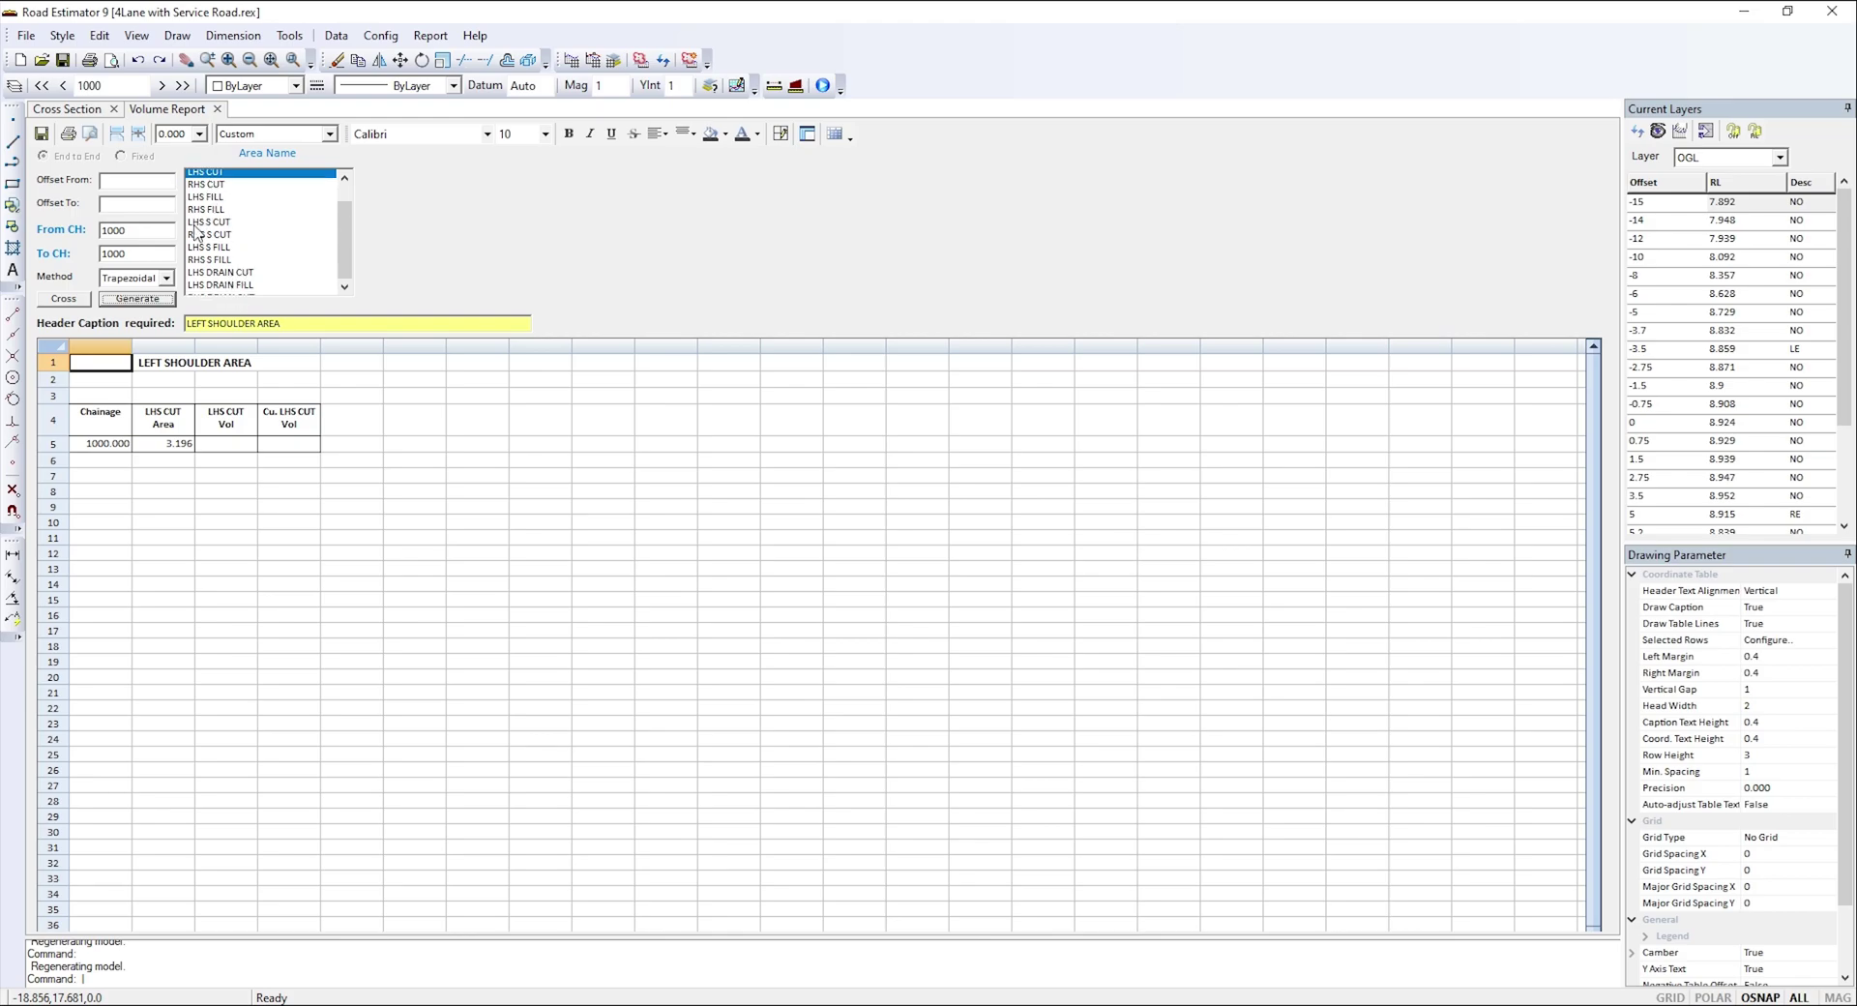
- Review the remaining custom areas offered for reporting, from RHS CUT through RHS DRAIN FILL
click(215, 190)
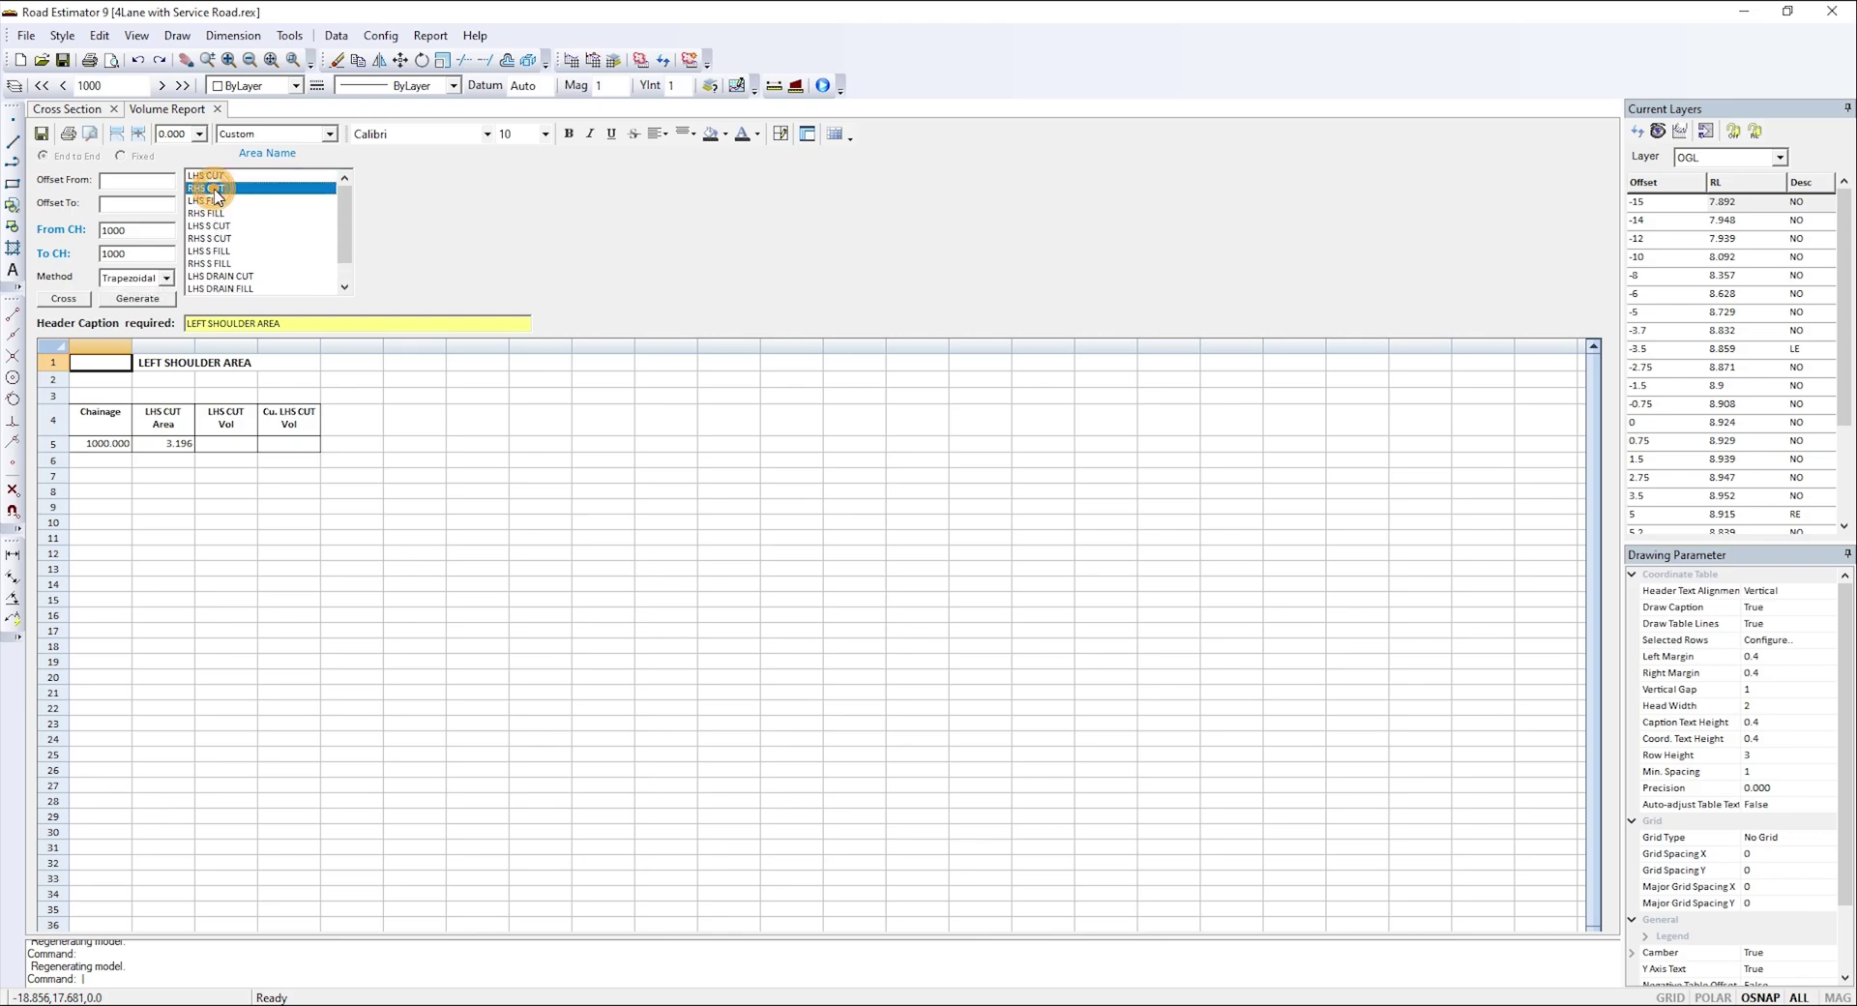
click(215, 201)
click(218, 212)
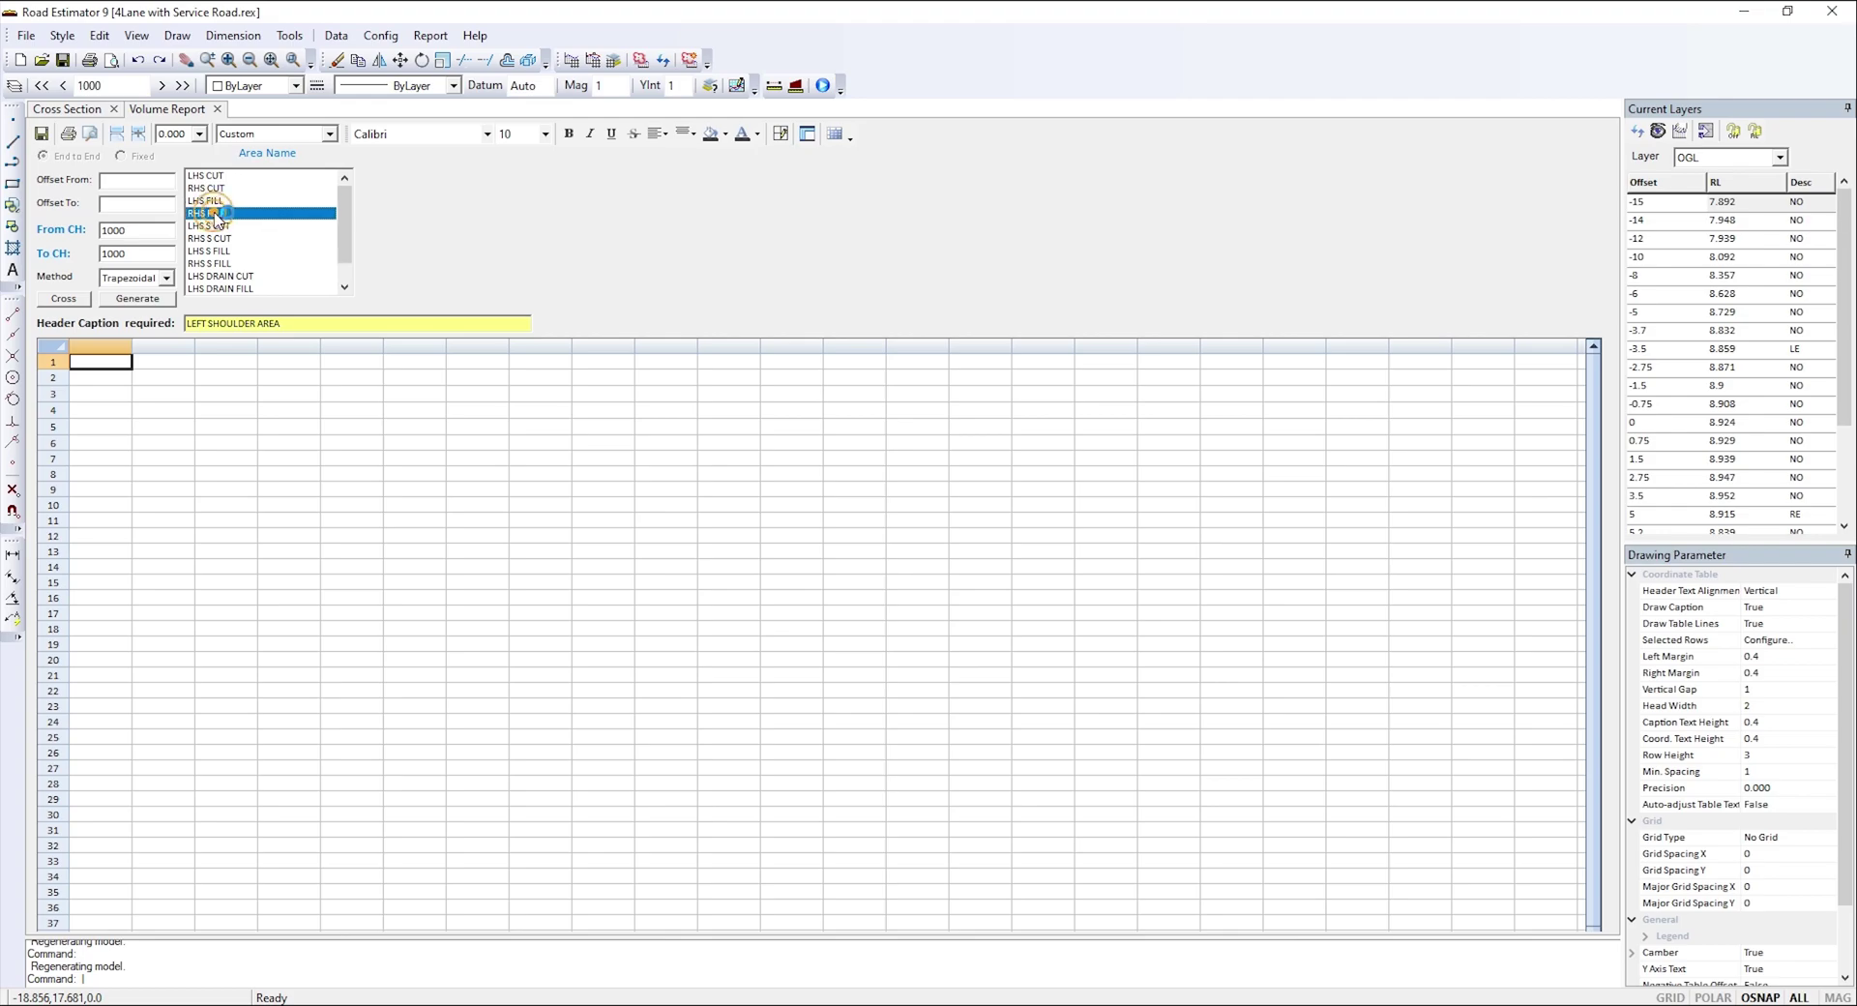
click(220, 228)
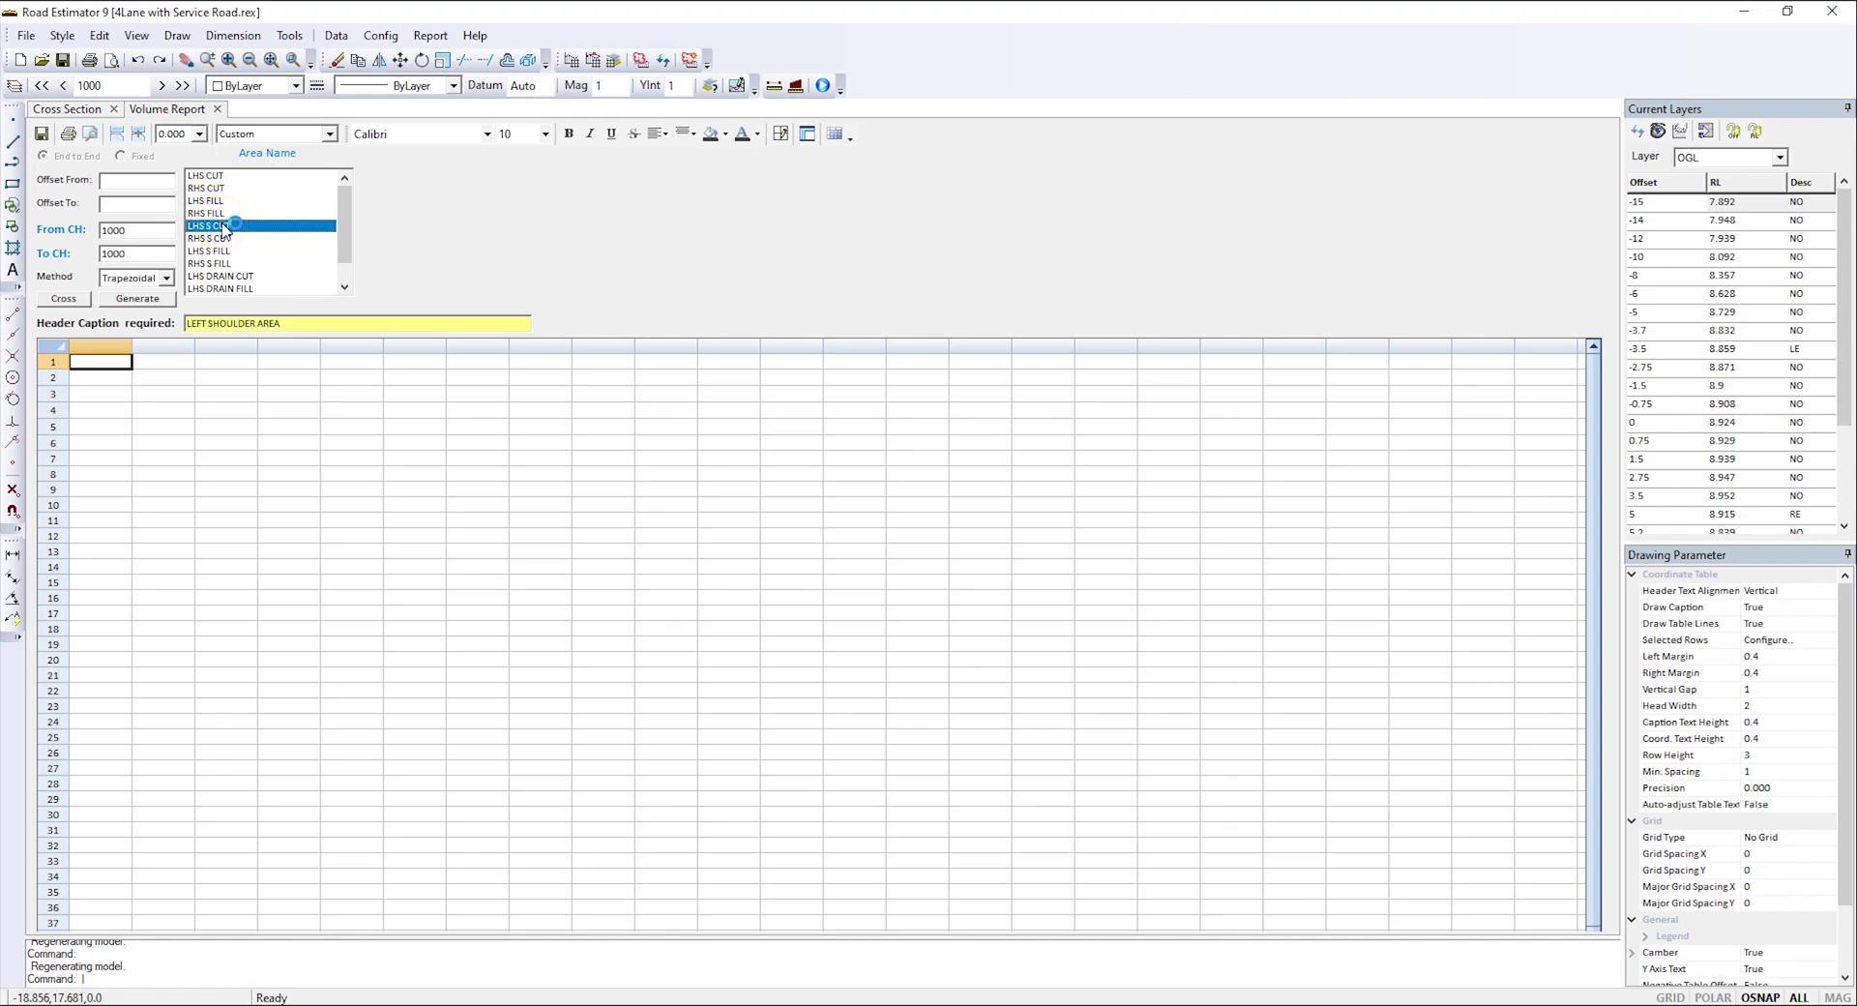
click(222, 240)
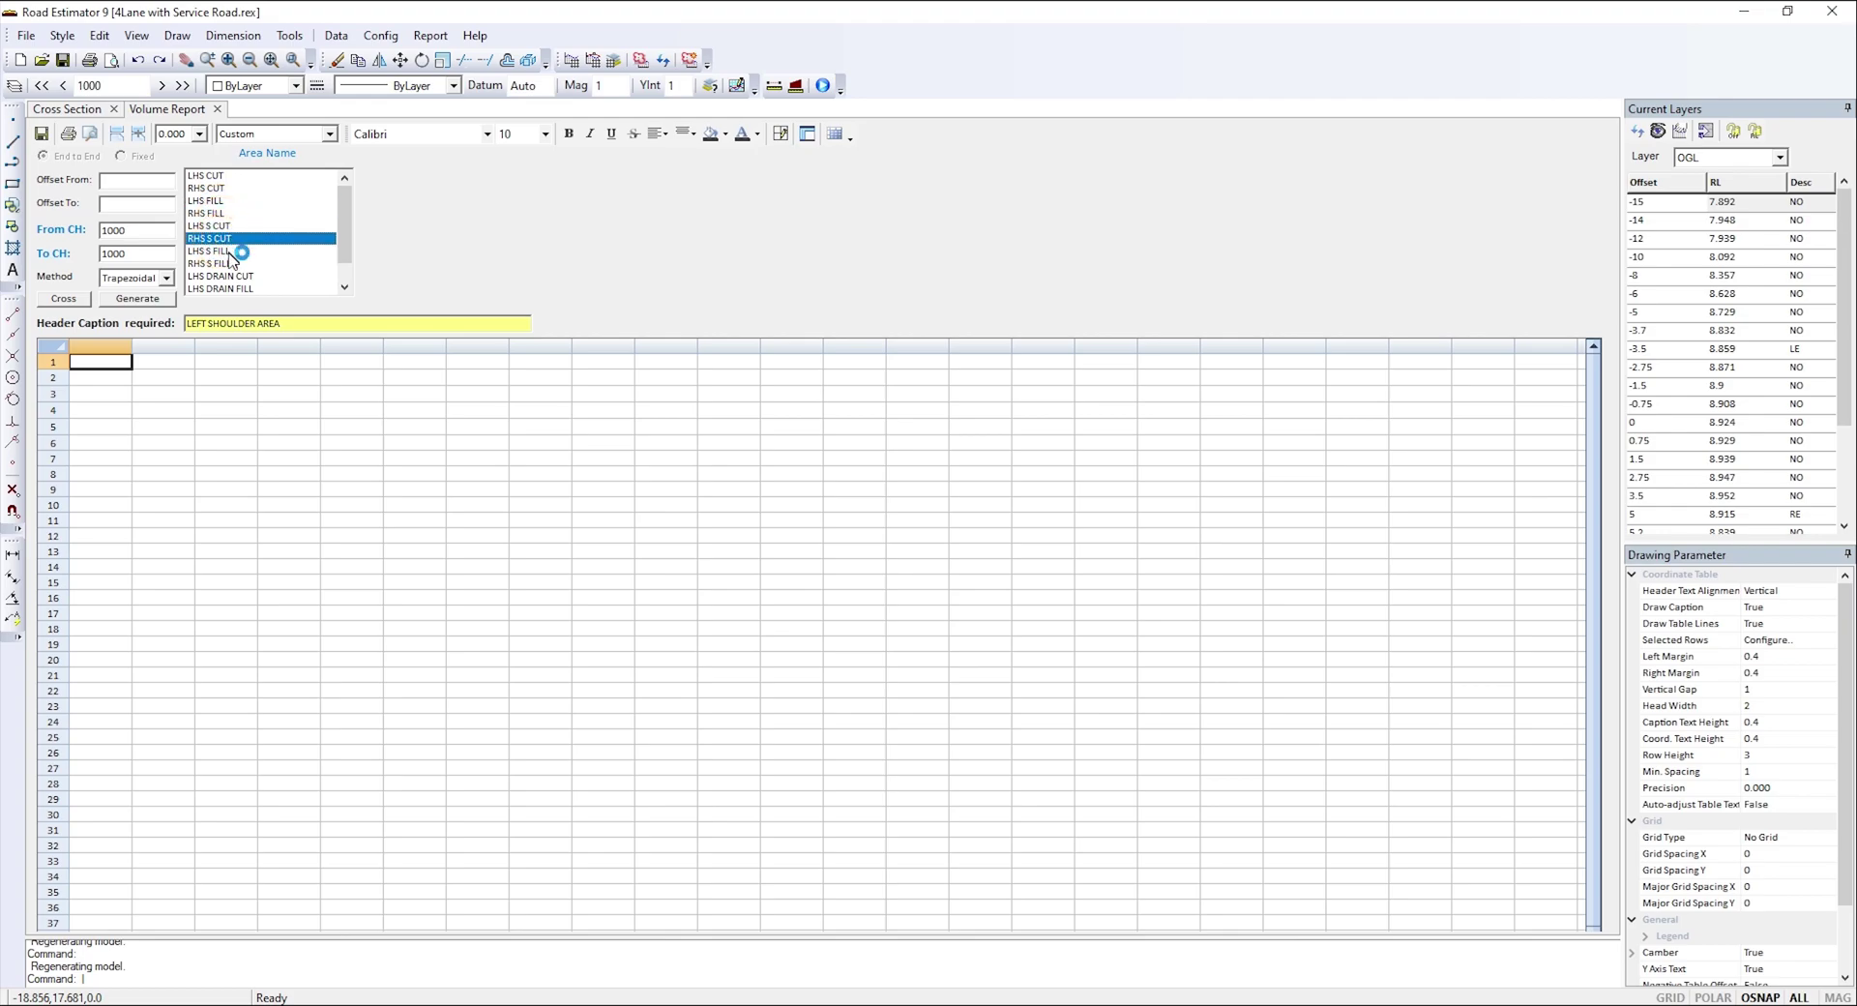
click(229, 265)
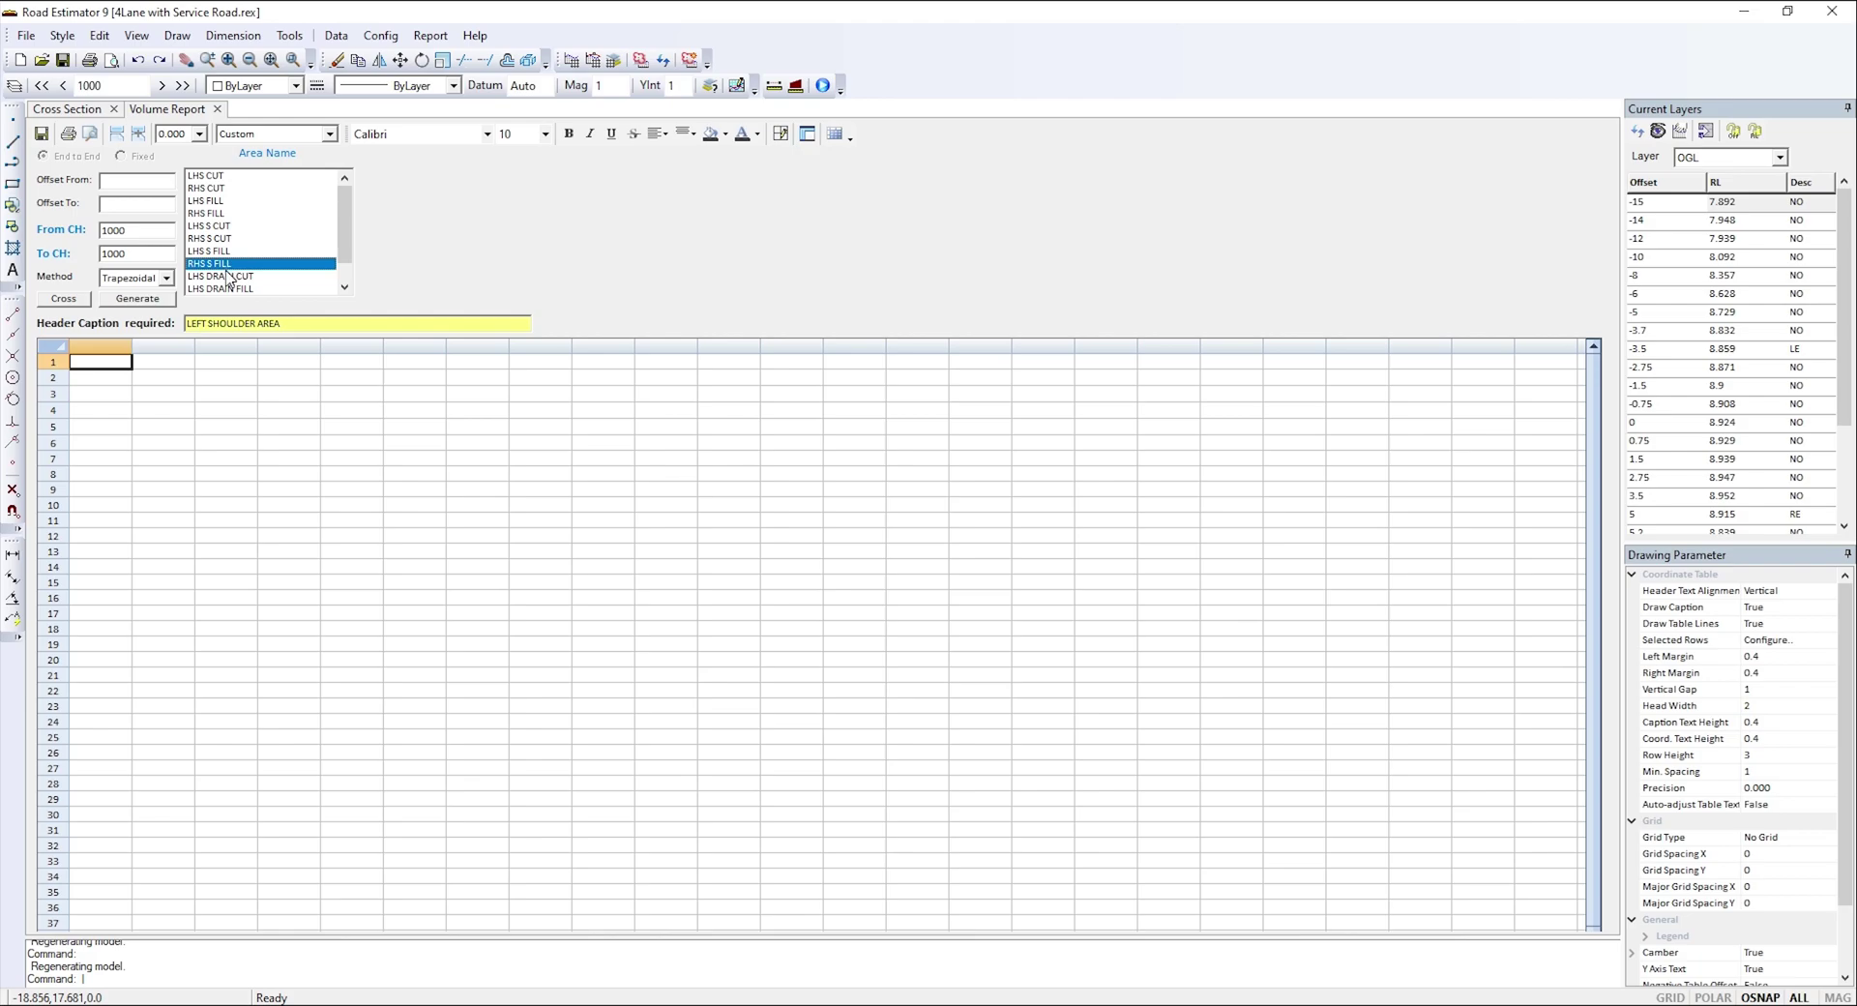
scroll(229, 277, down, 1)
click(231, 264)
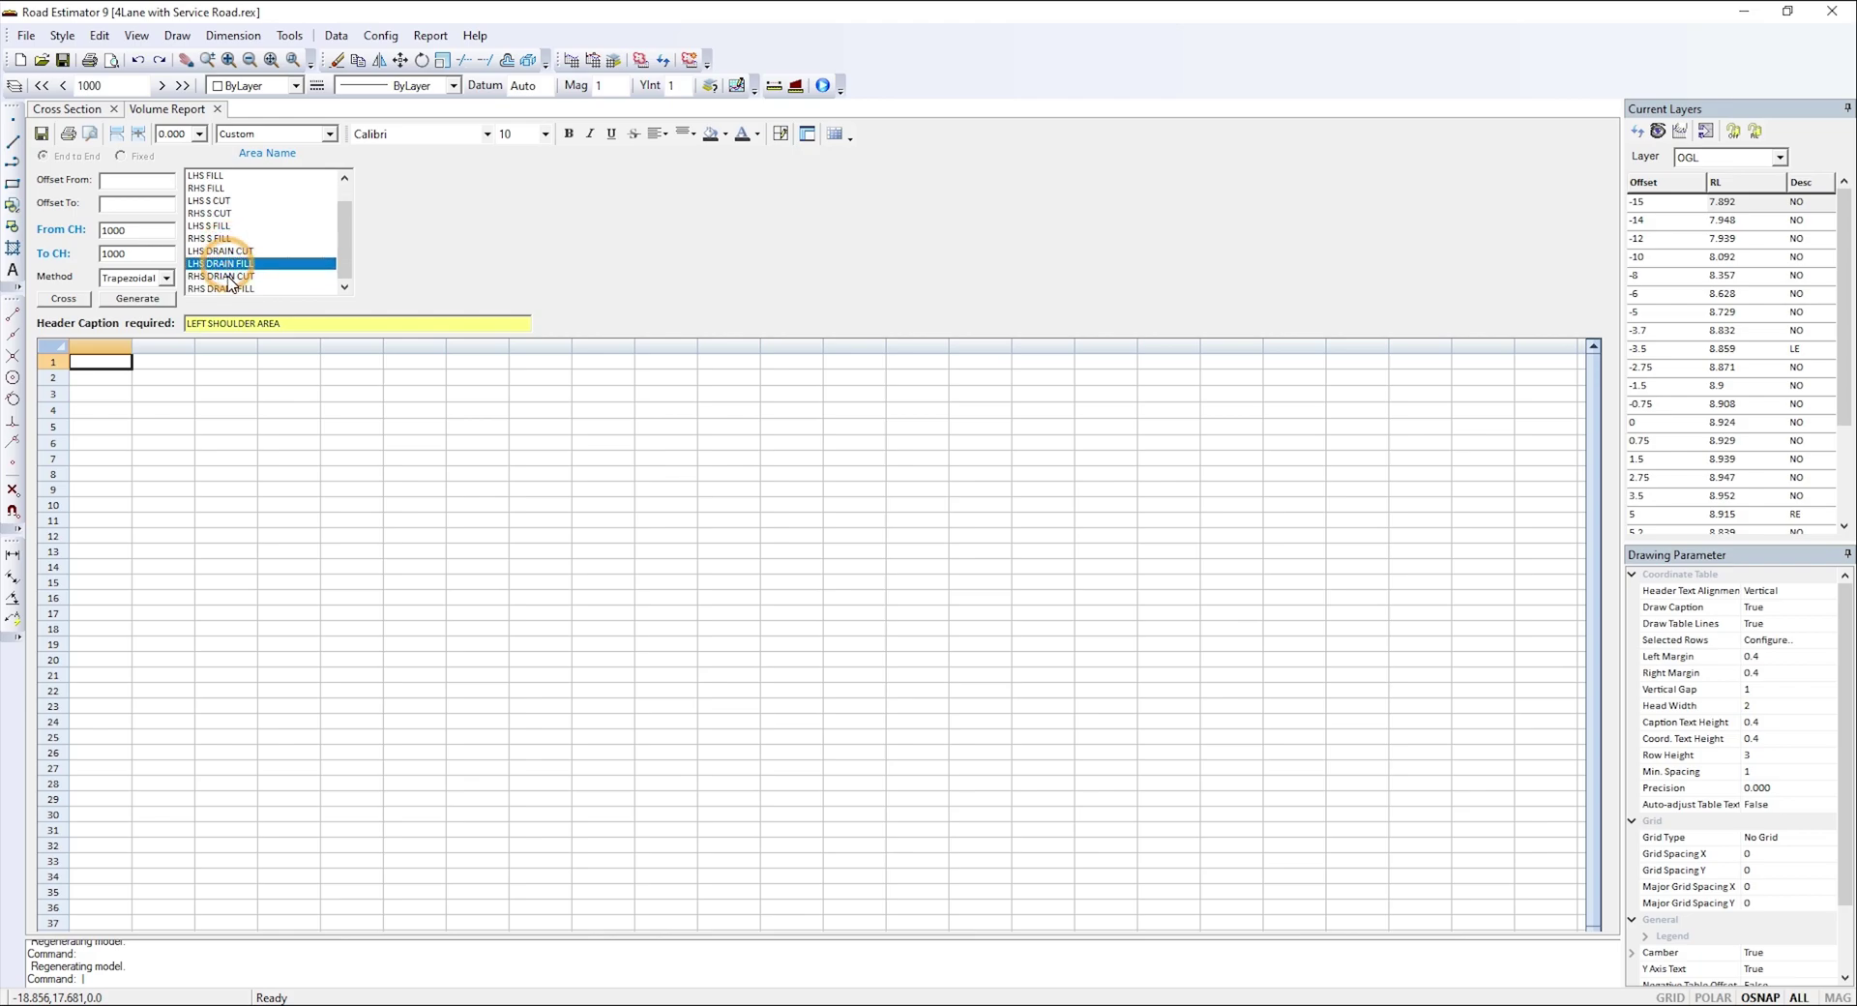
click(230, 277)
click(229, 288)
- Check the area types available for the report and close the volume report
click(287, 135)
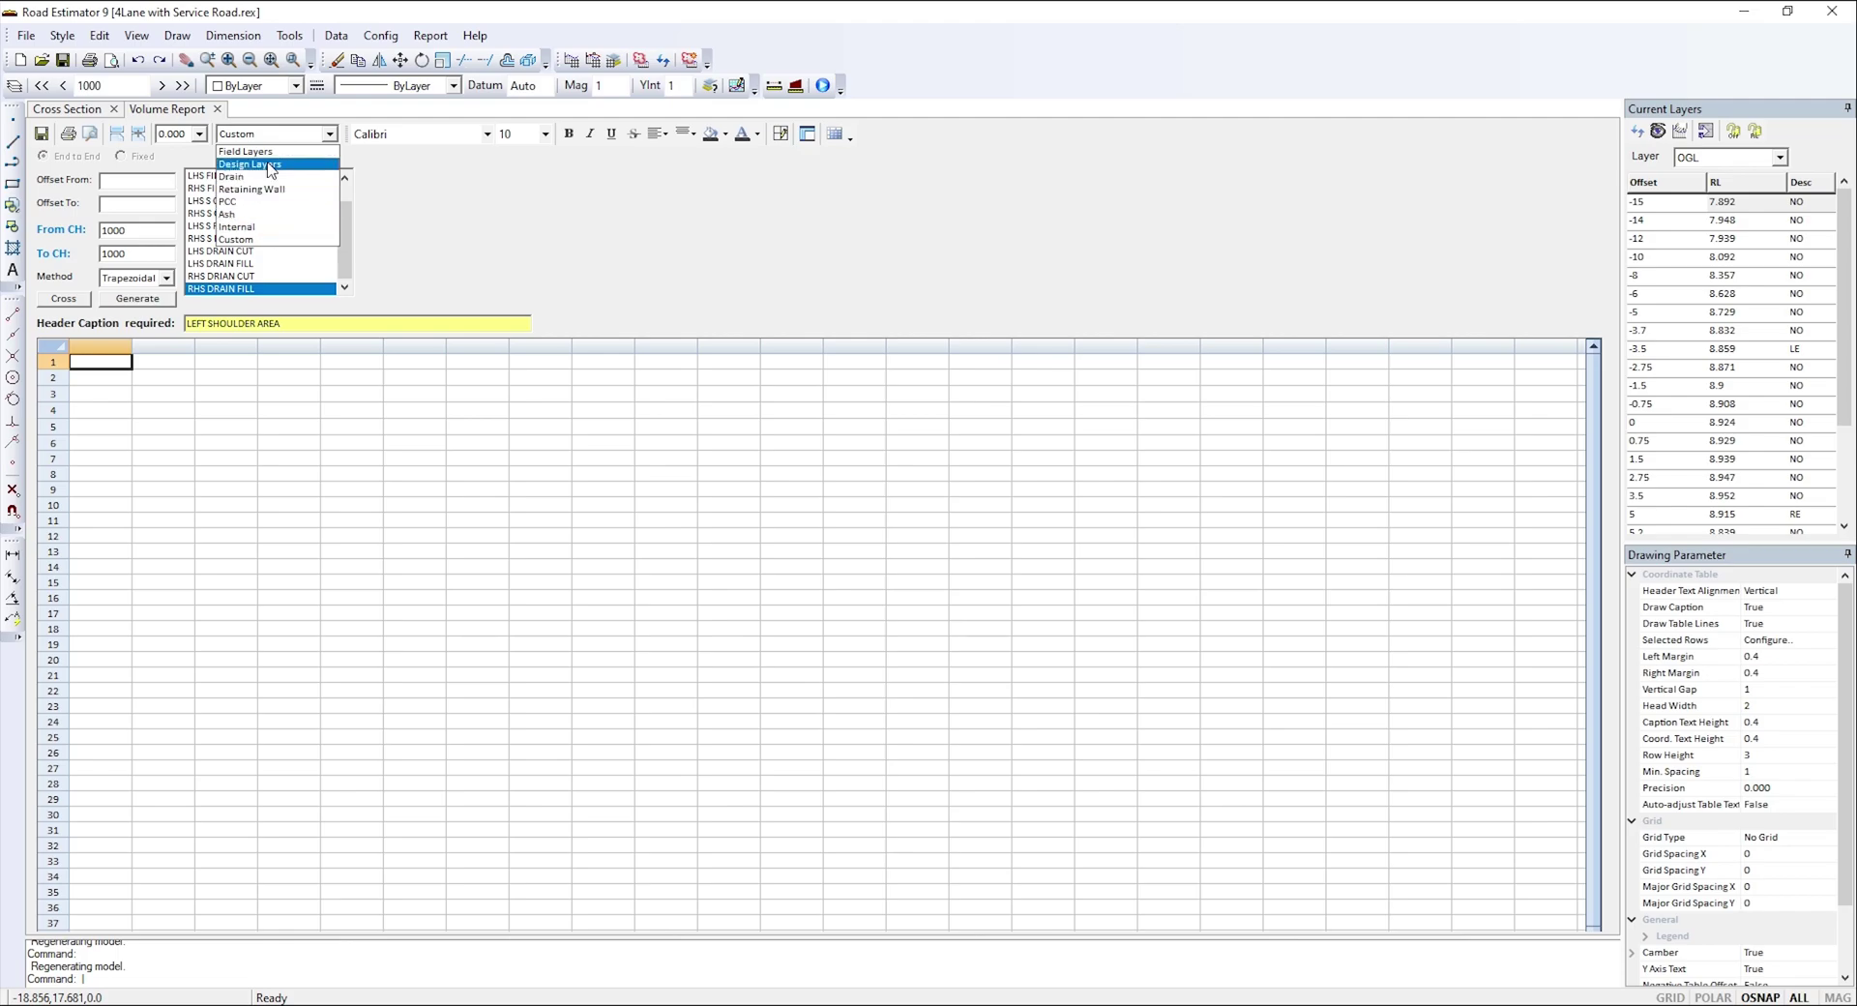
click(428, 193)
click(218, 109)
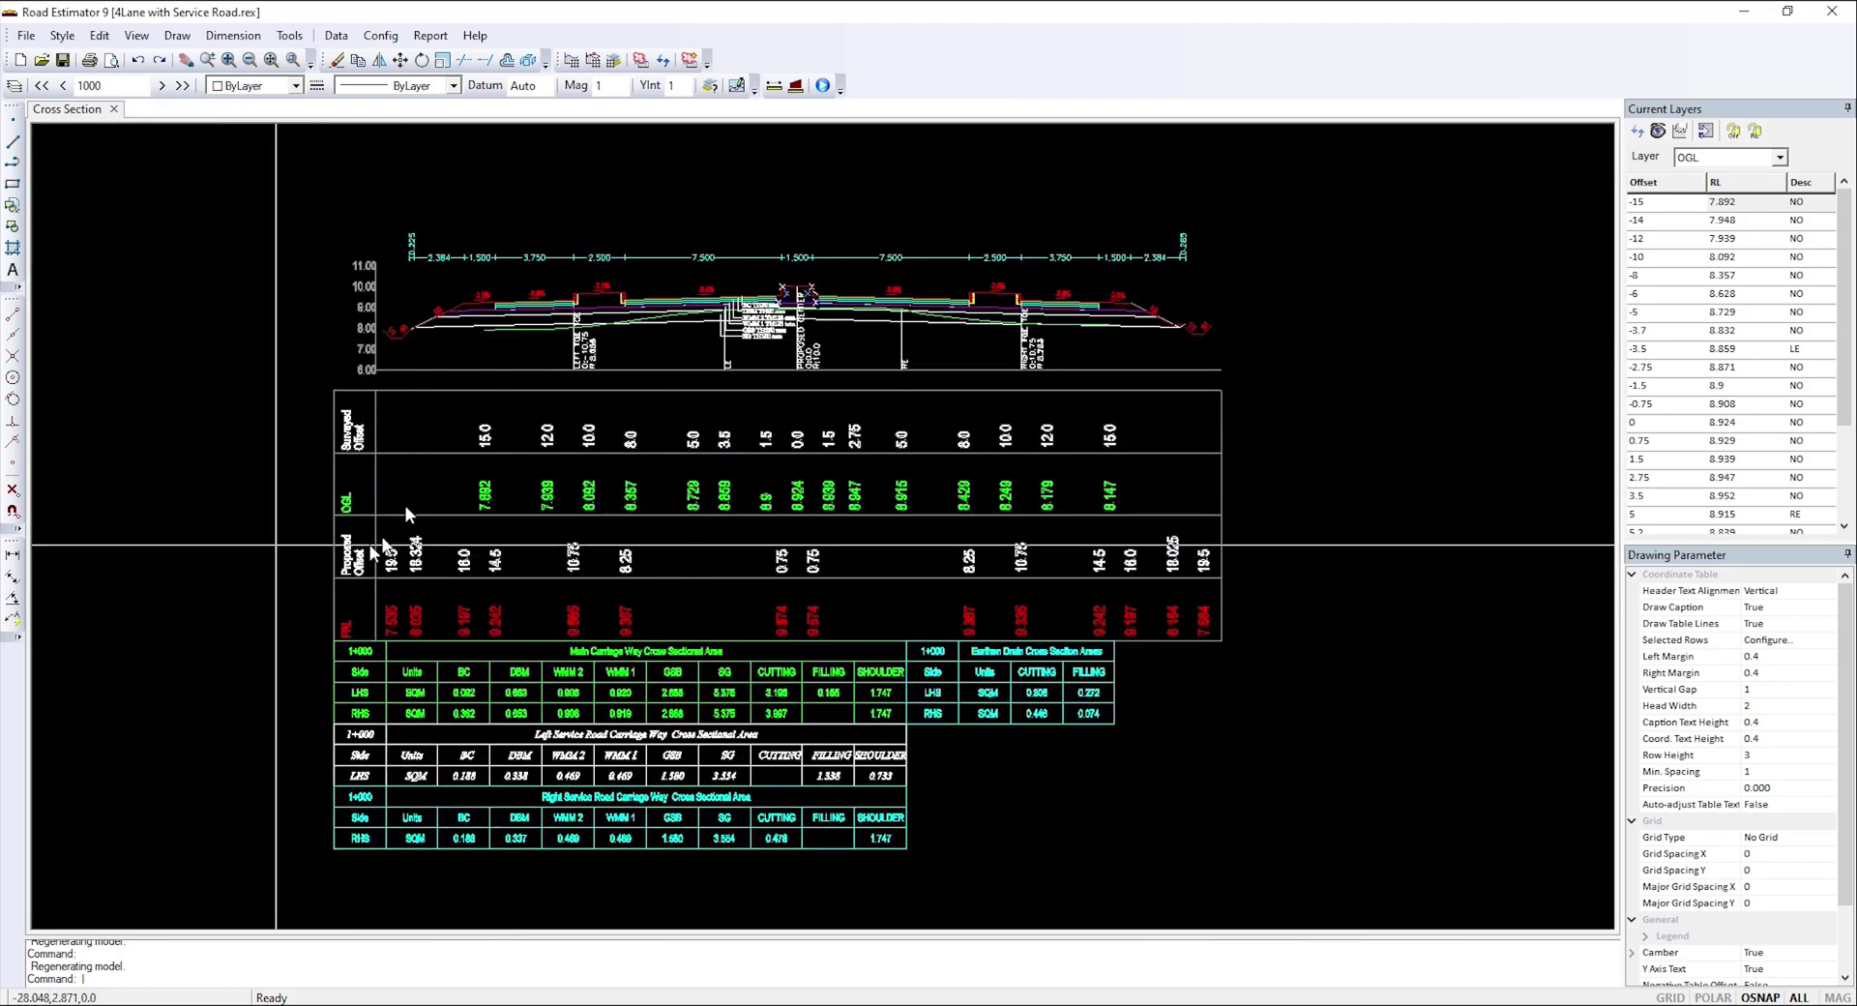
- Open Auto Print Cross Sections, compare the two sheet layout options and choose Multiple CS per sheet
click(27, 36)
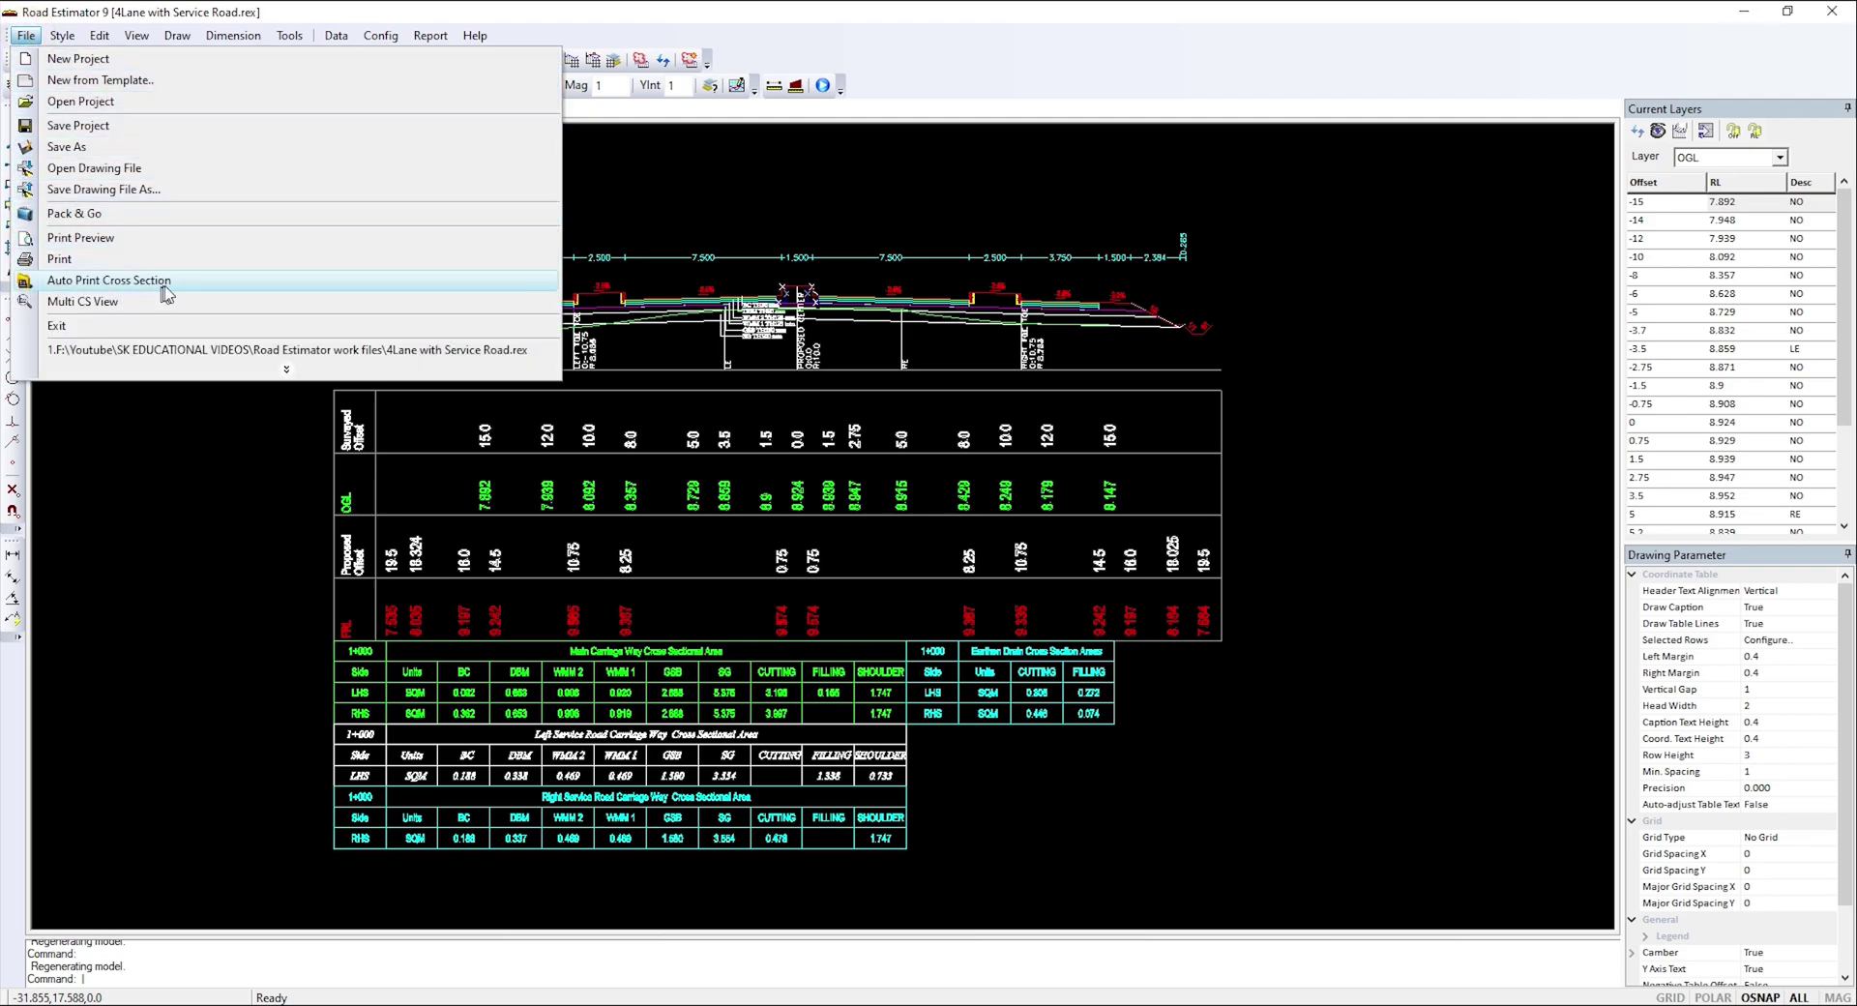
click(103, 280)
drag(926, 286, 667, 252)
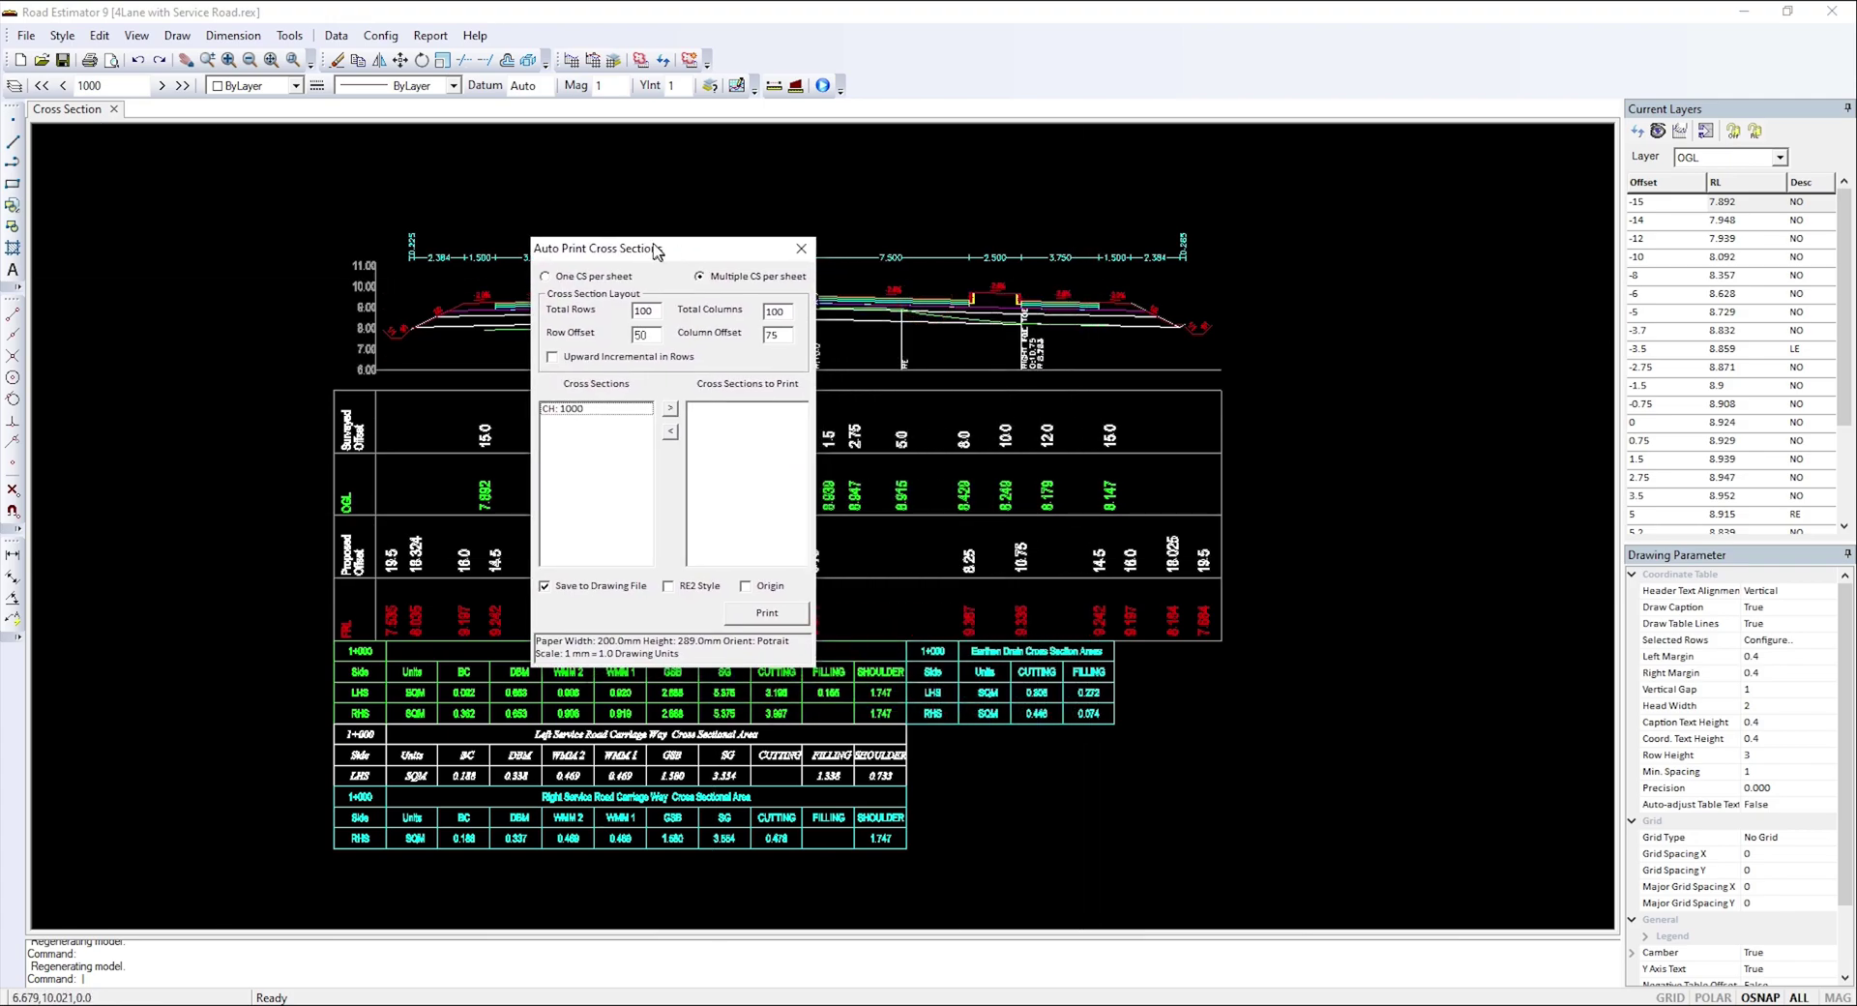
drag(545, 257, 469, 241)
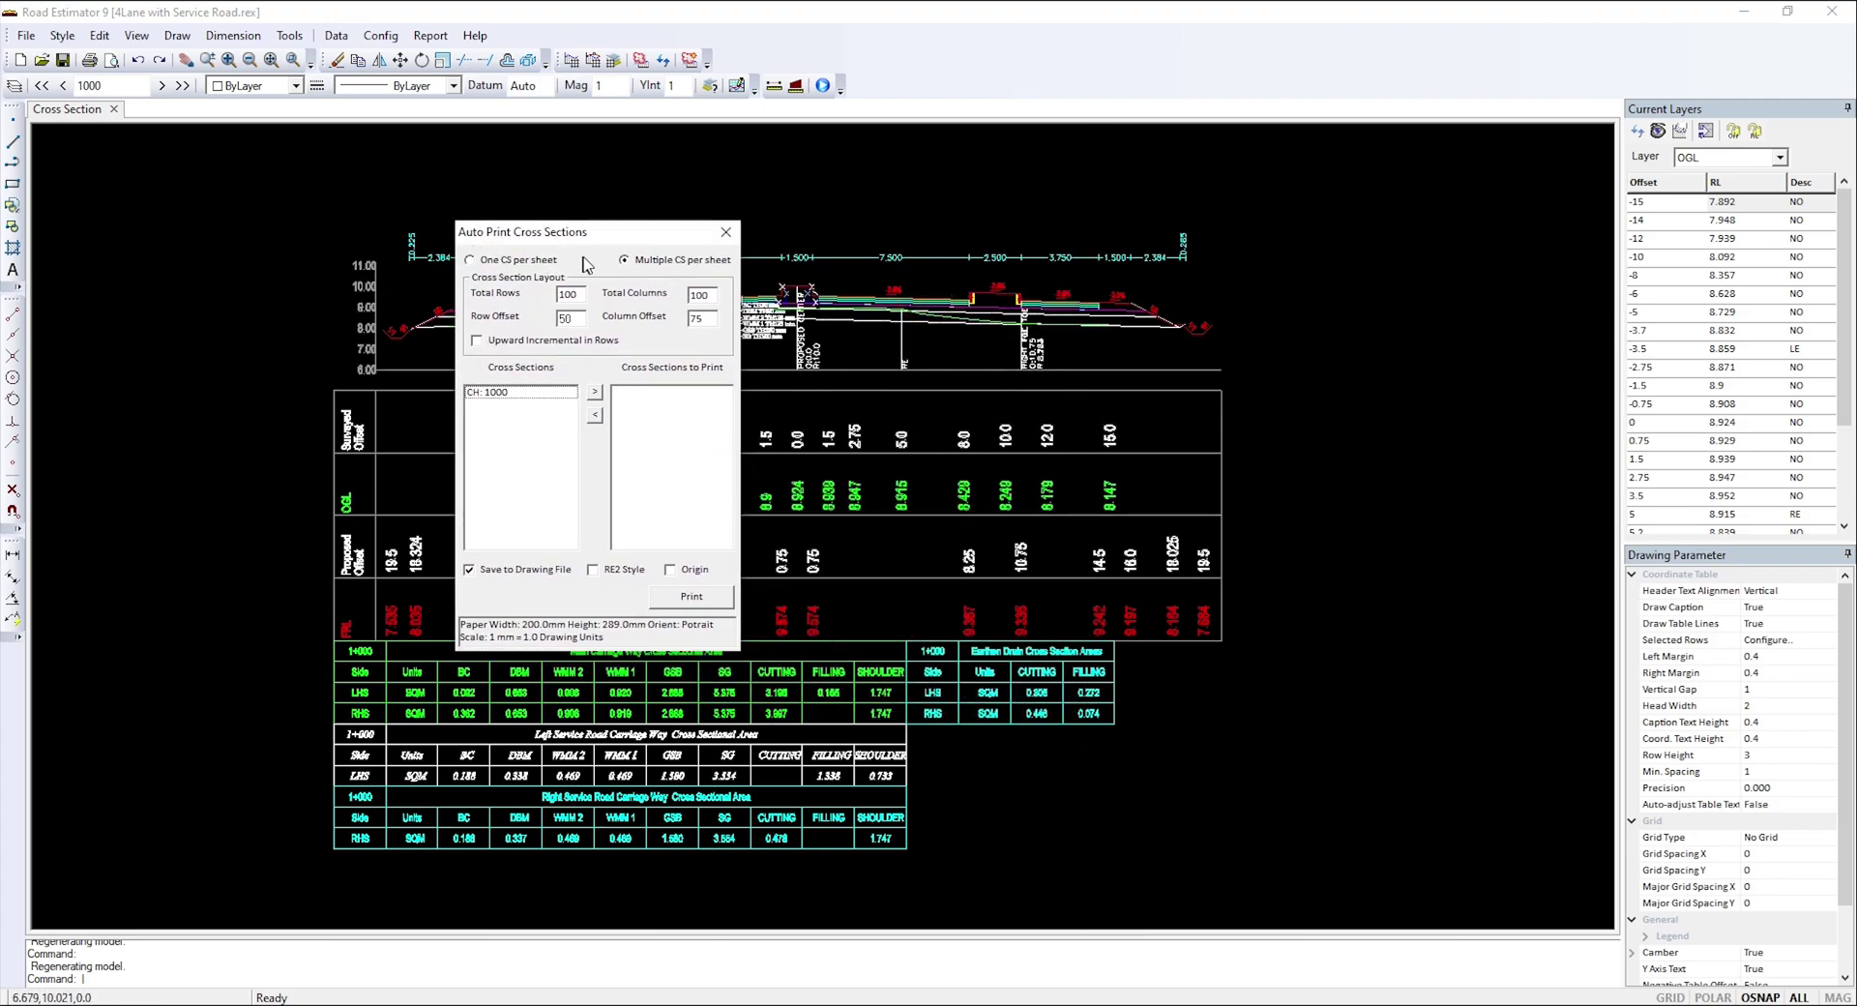
click(471, 260)
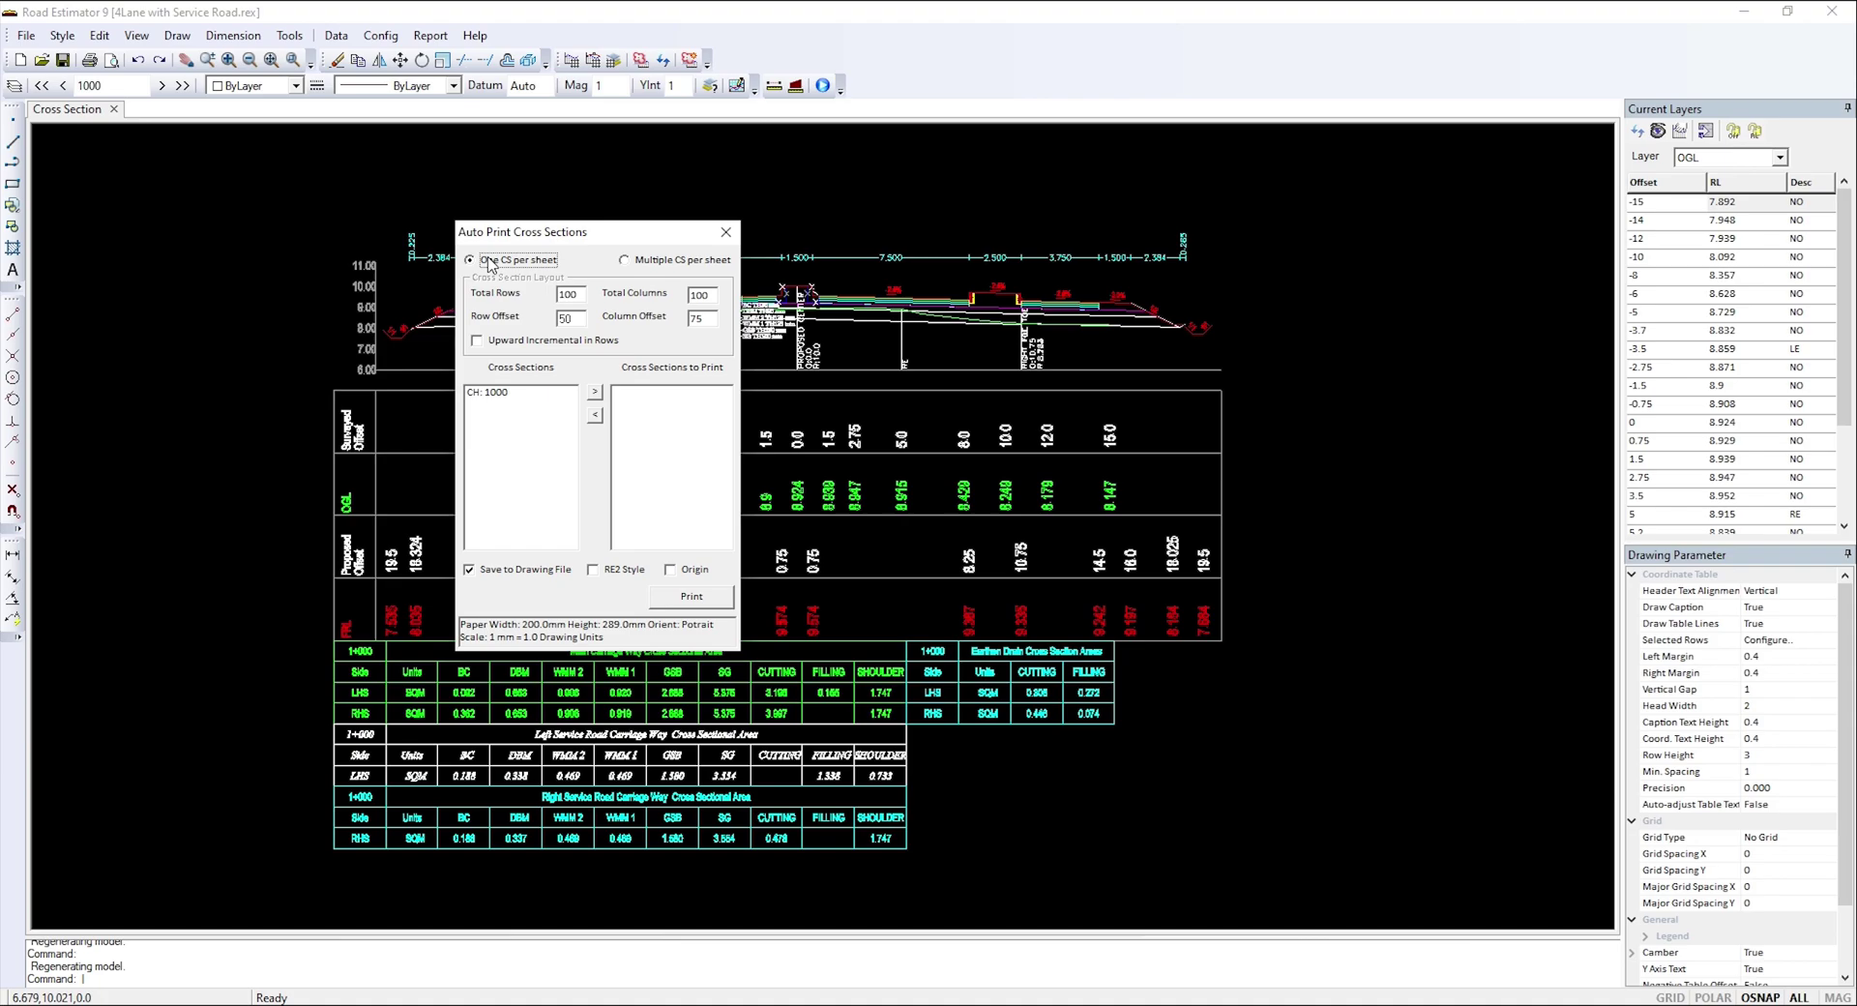
click(625, 261)
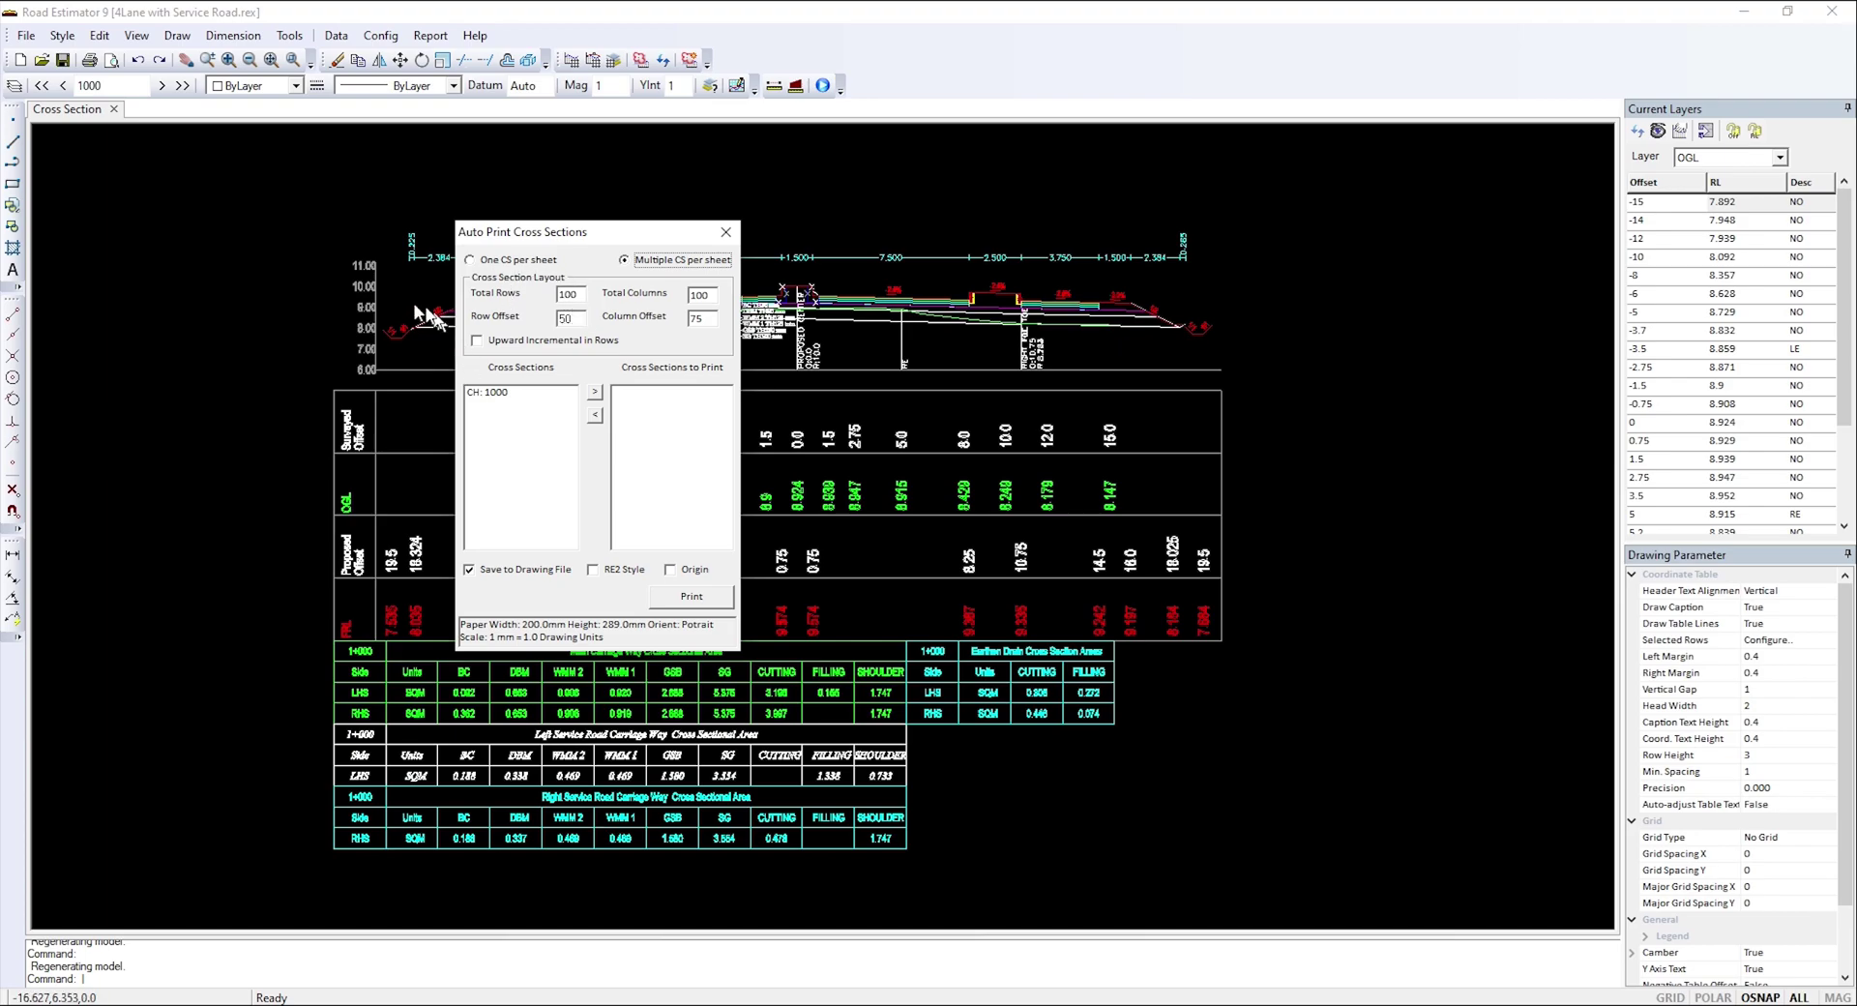
- Add CH: 1000 to the cross sections to print and keep Save to Drawing File enabled
drag(532, 233, 818, 229)
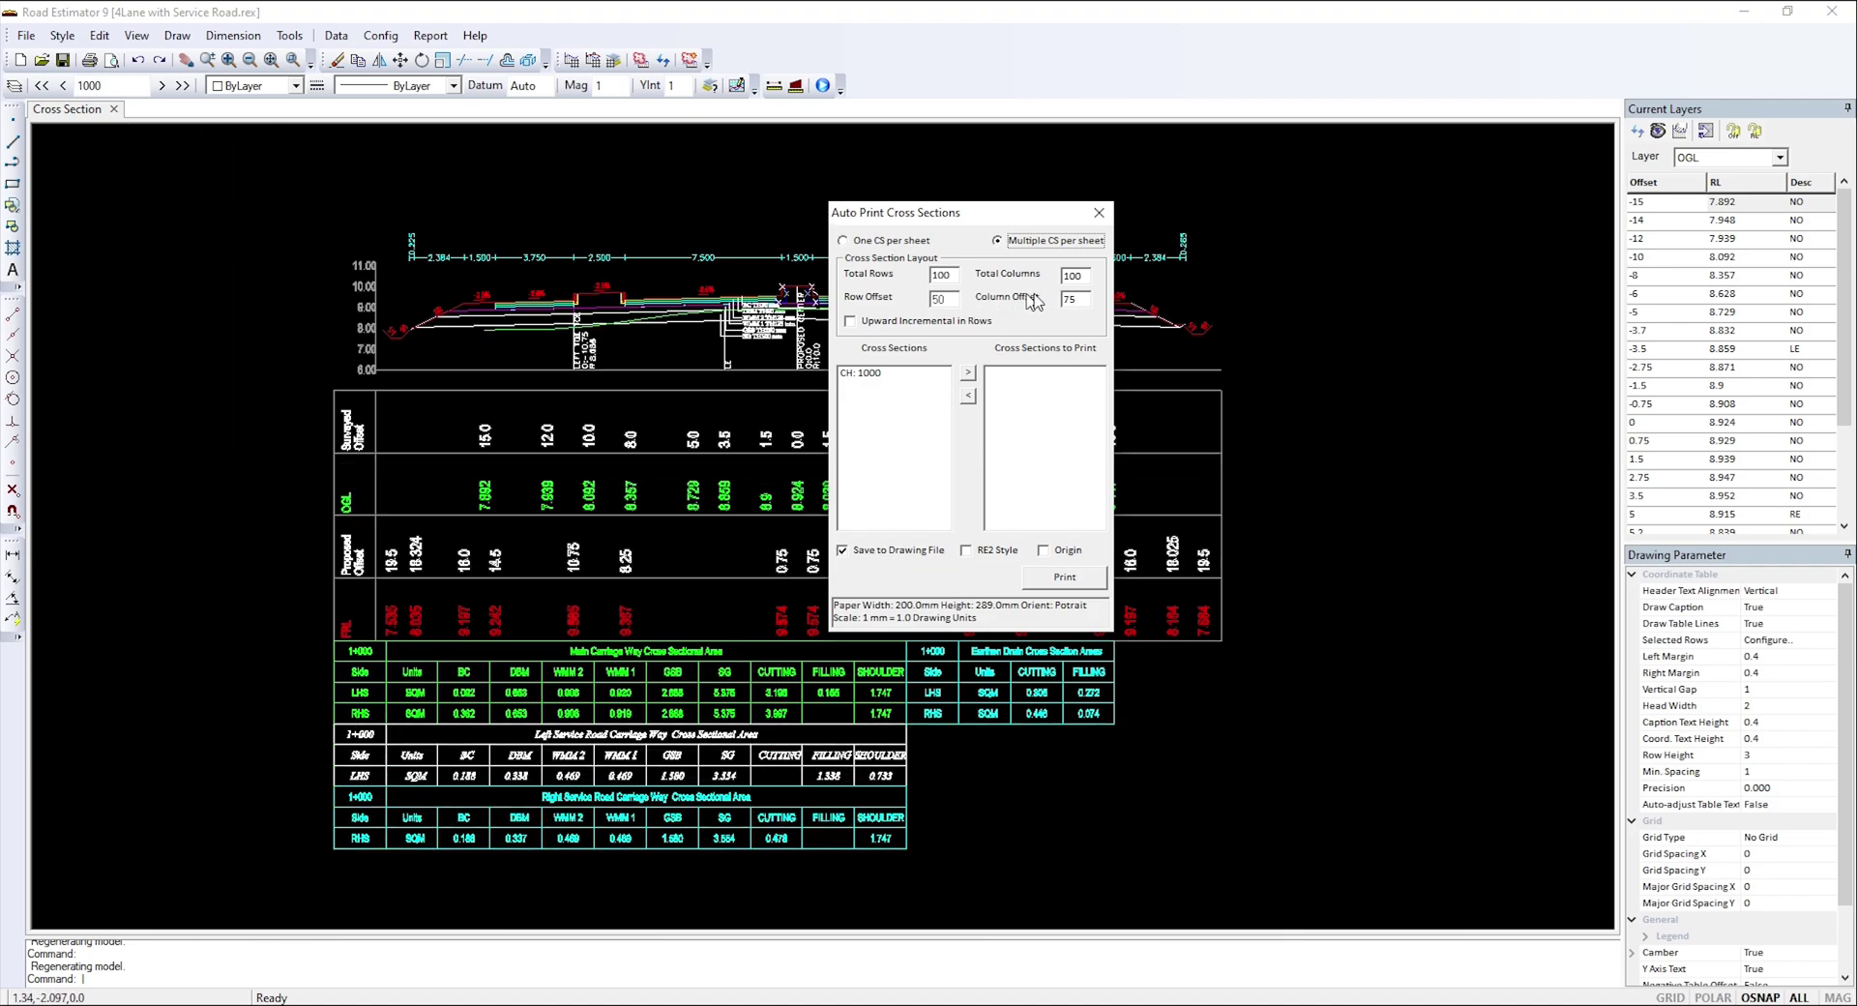
click(873, 374)
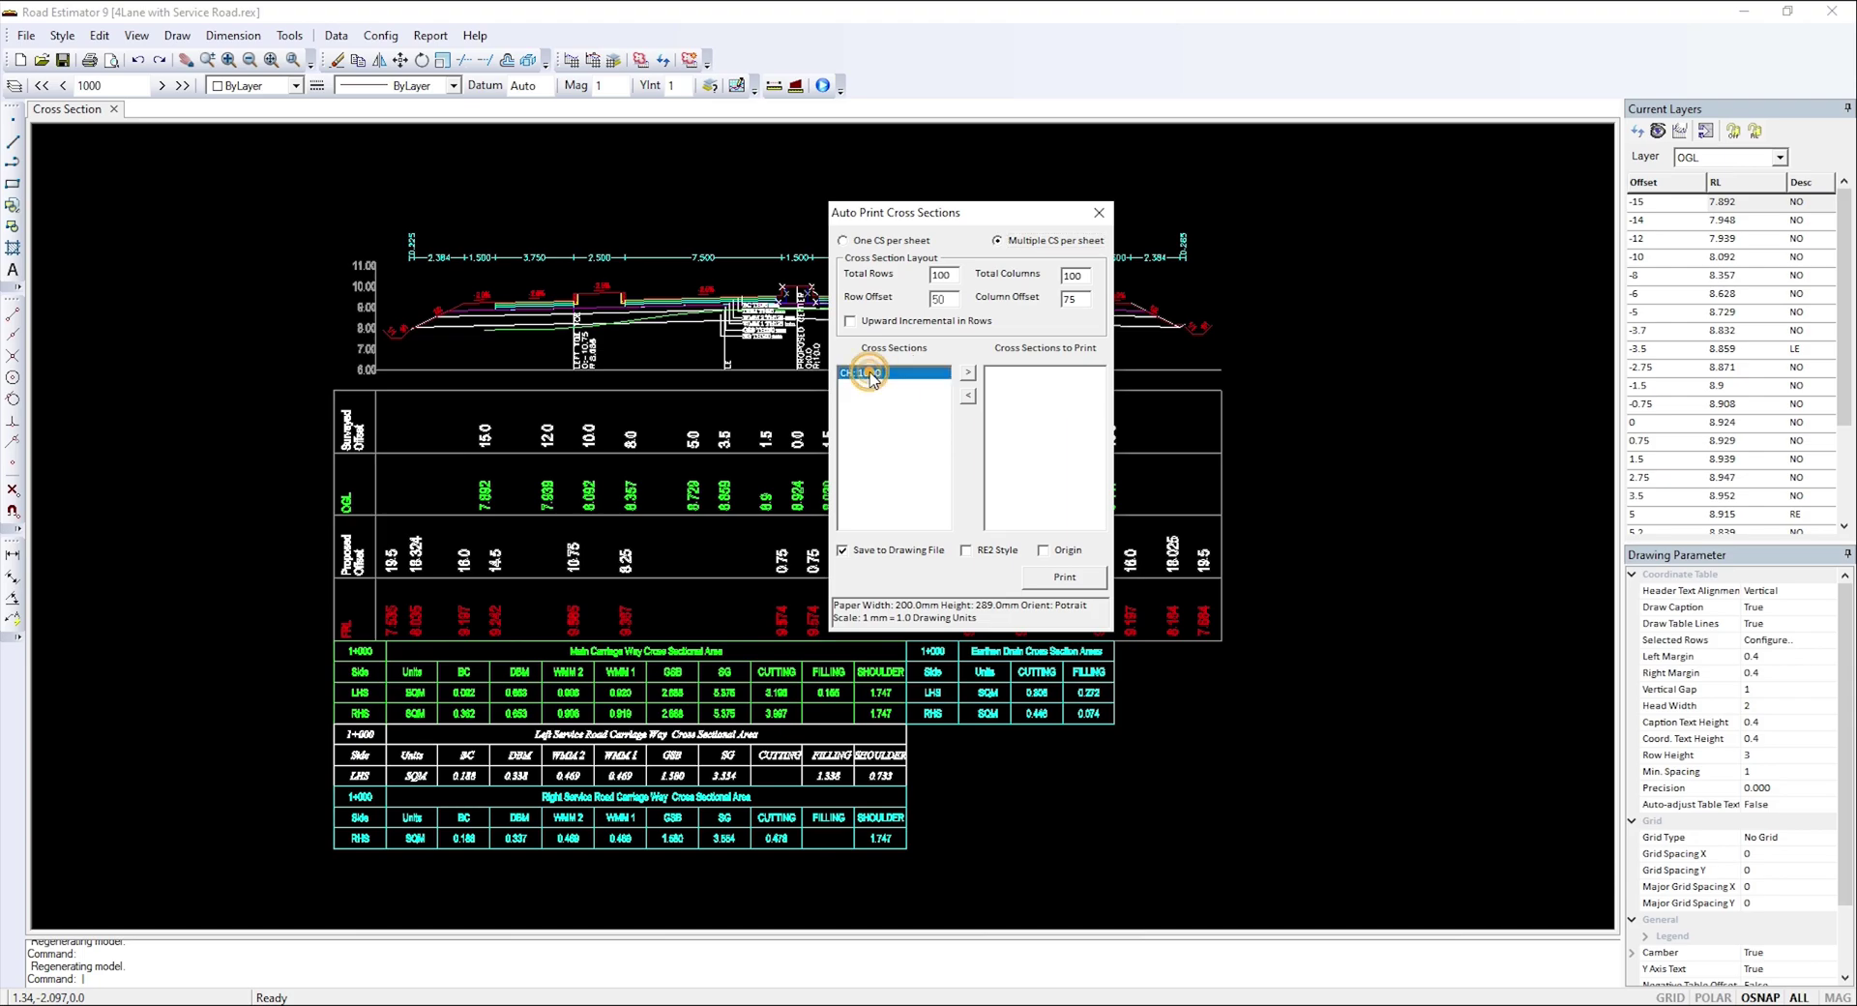
click(863, 552)
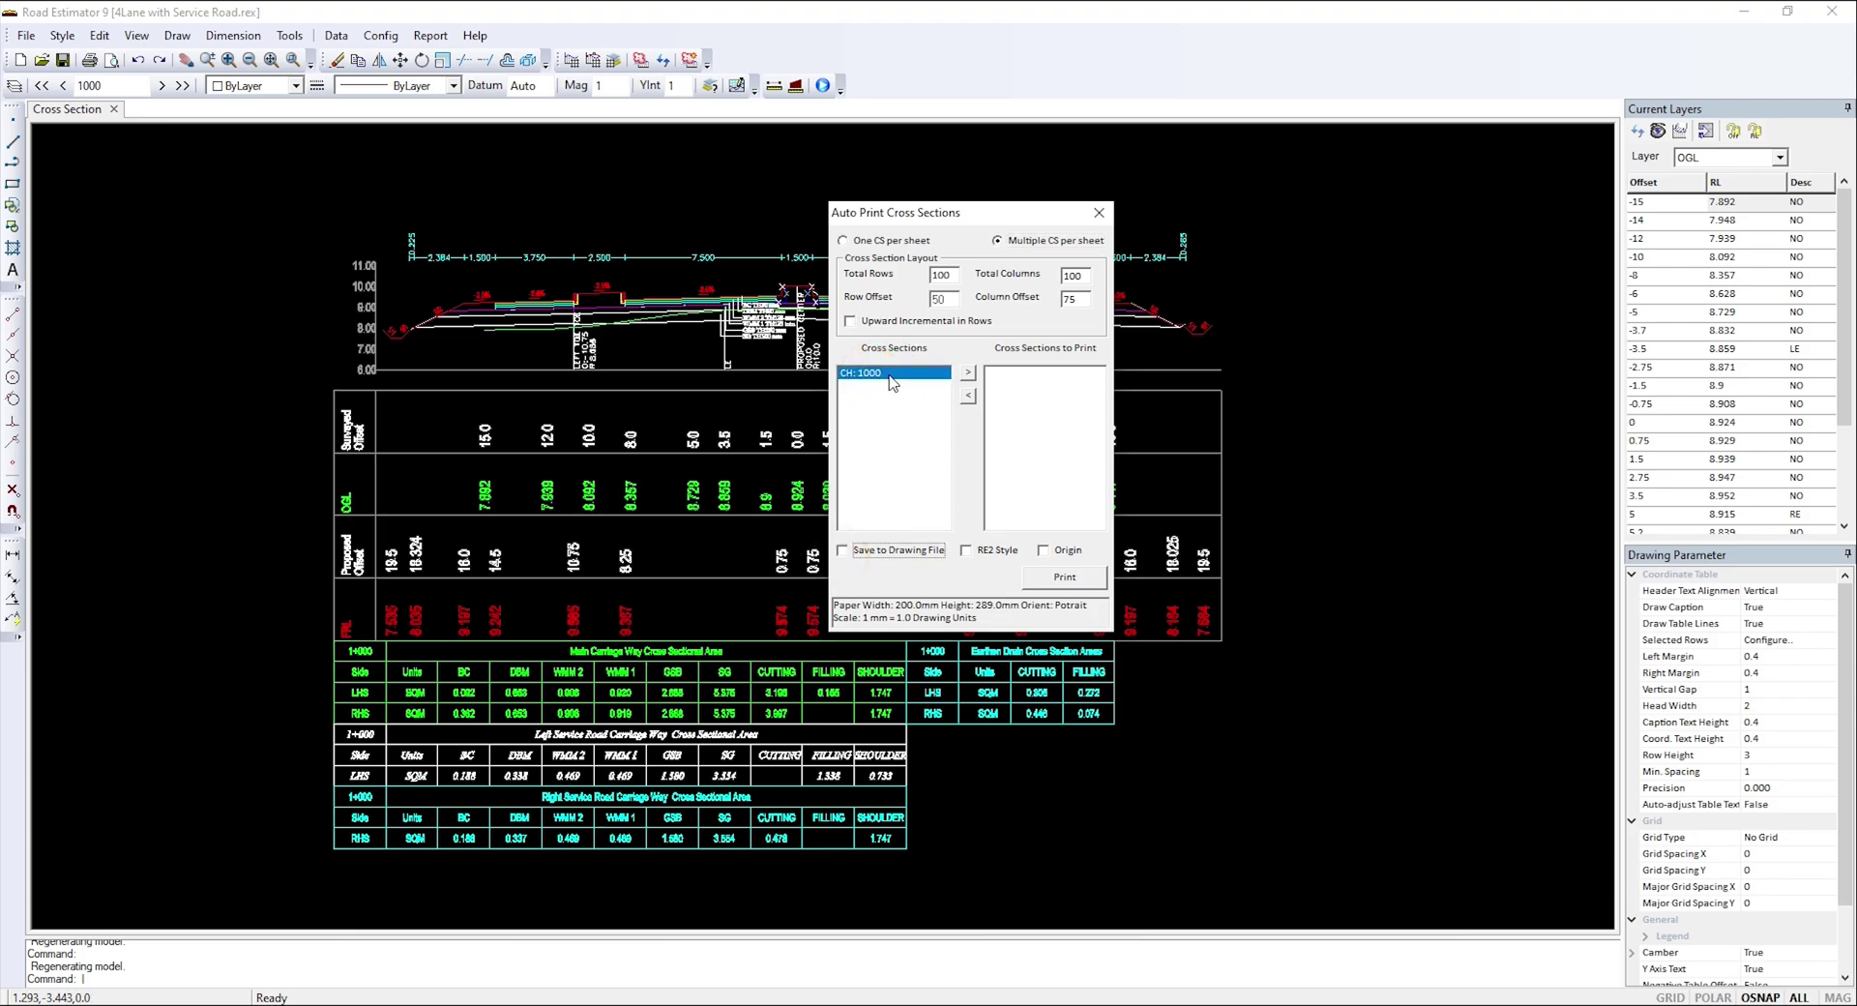
click(880, 377)
click(969, 373)
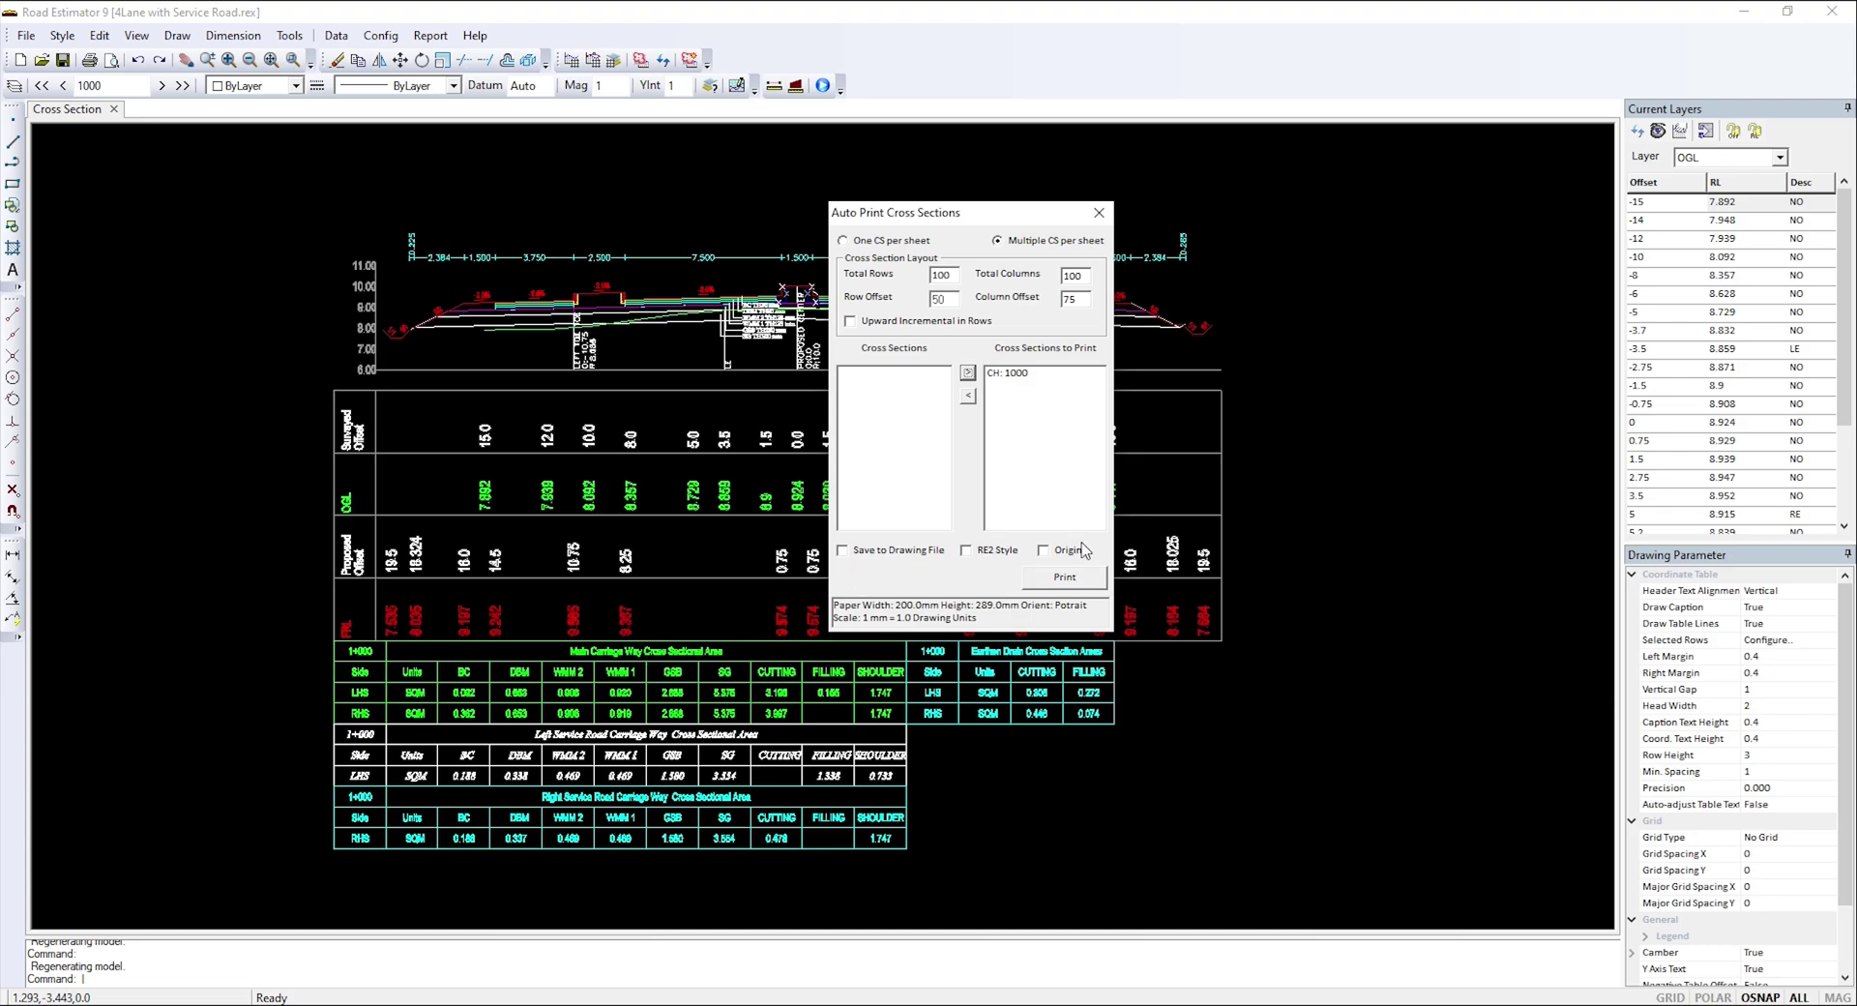
click(842, 550)
- Print the cross section to an AutoCAD DWG file named Cross Sectional Drawings in the Road Estimator work files folder
click(1064, 577)
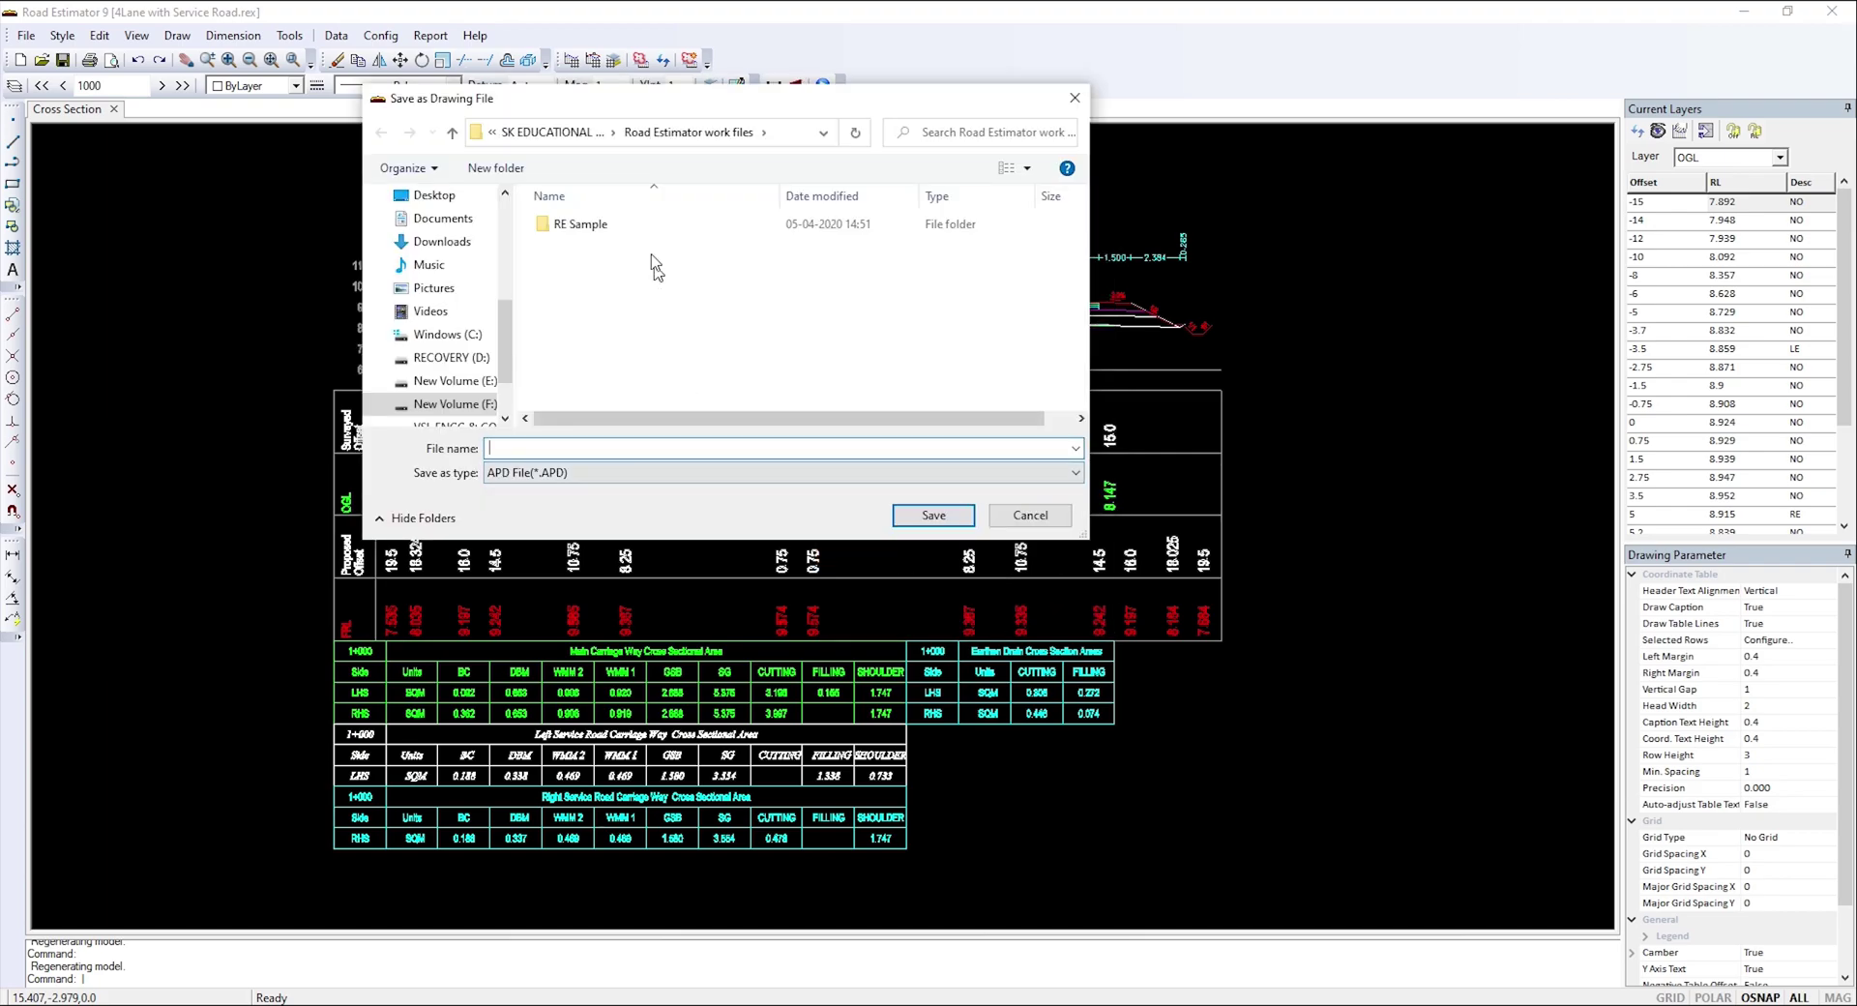
drag(648, 101, 633, 162)
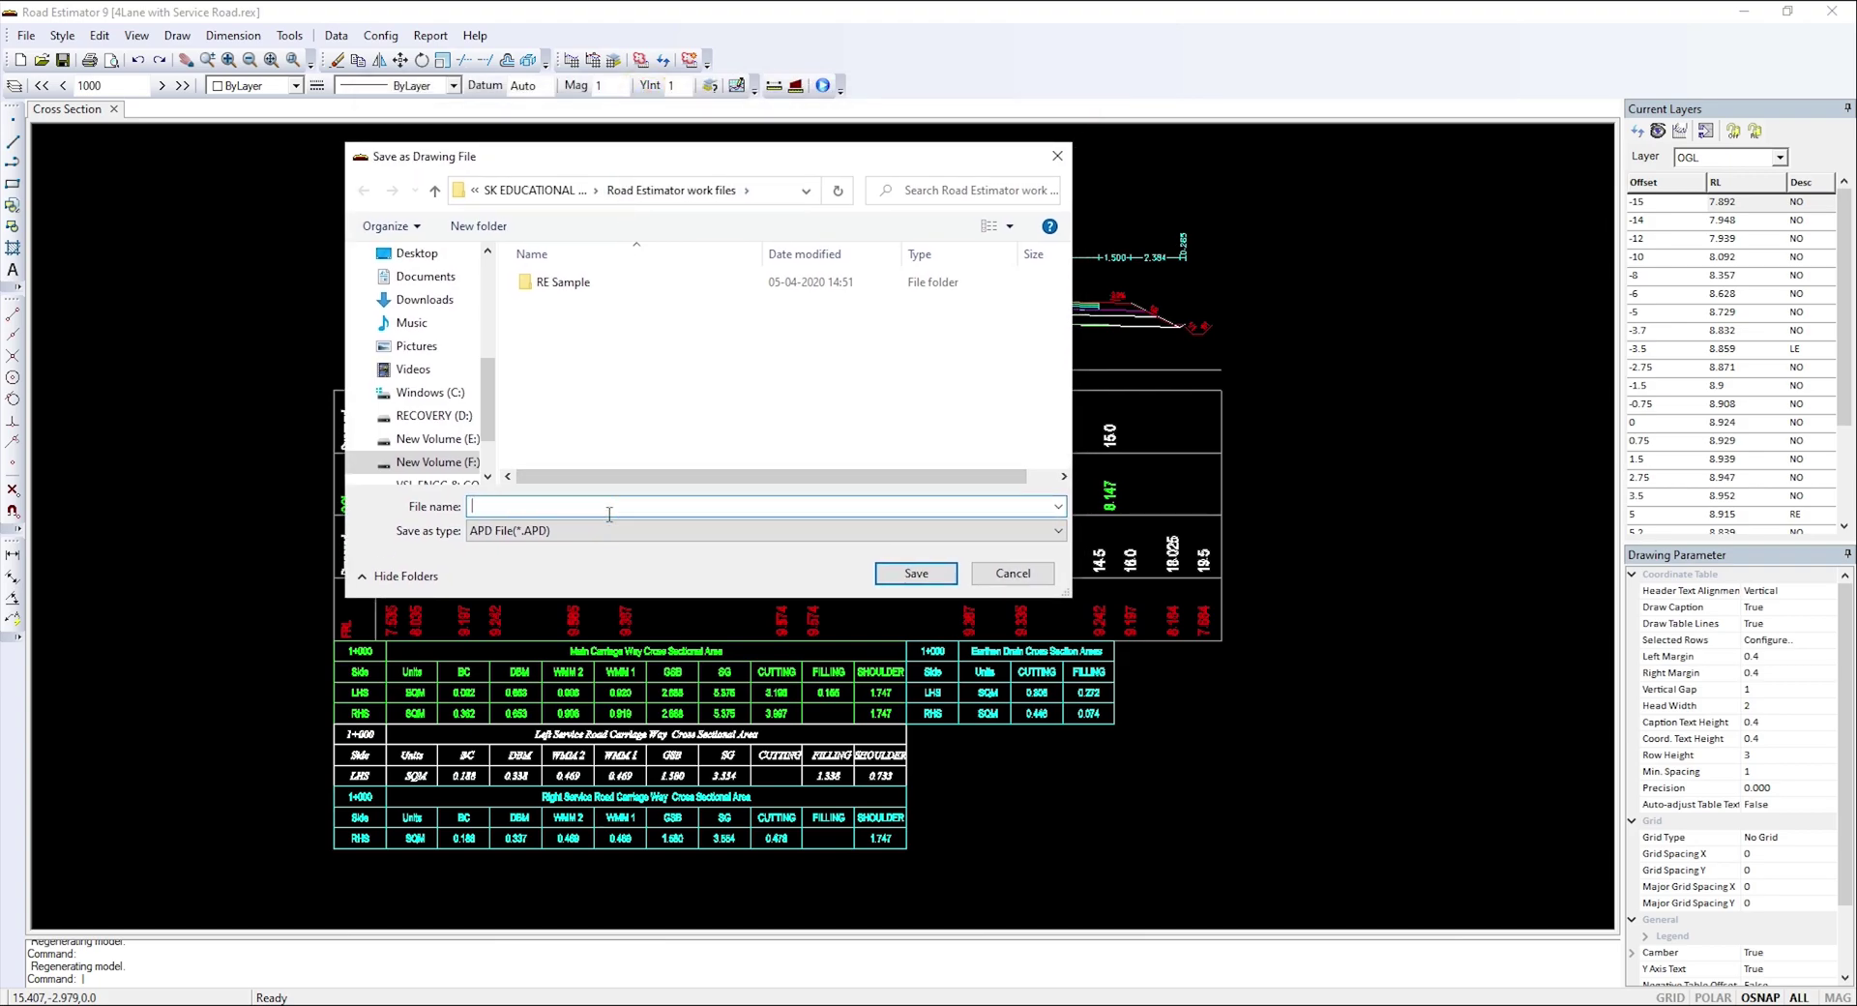
text(Cross Sectional Drawings)
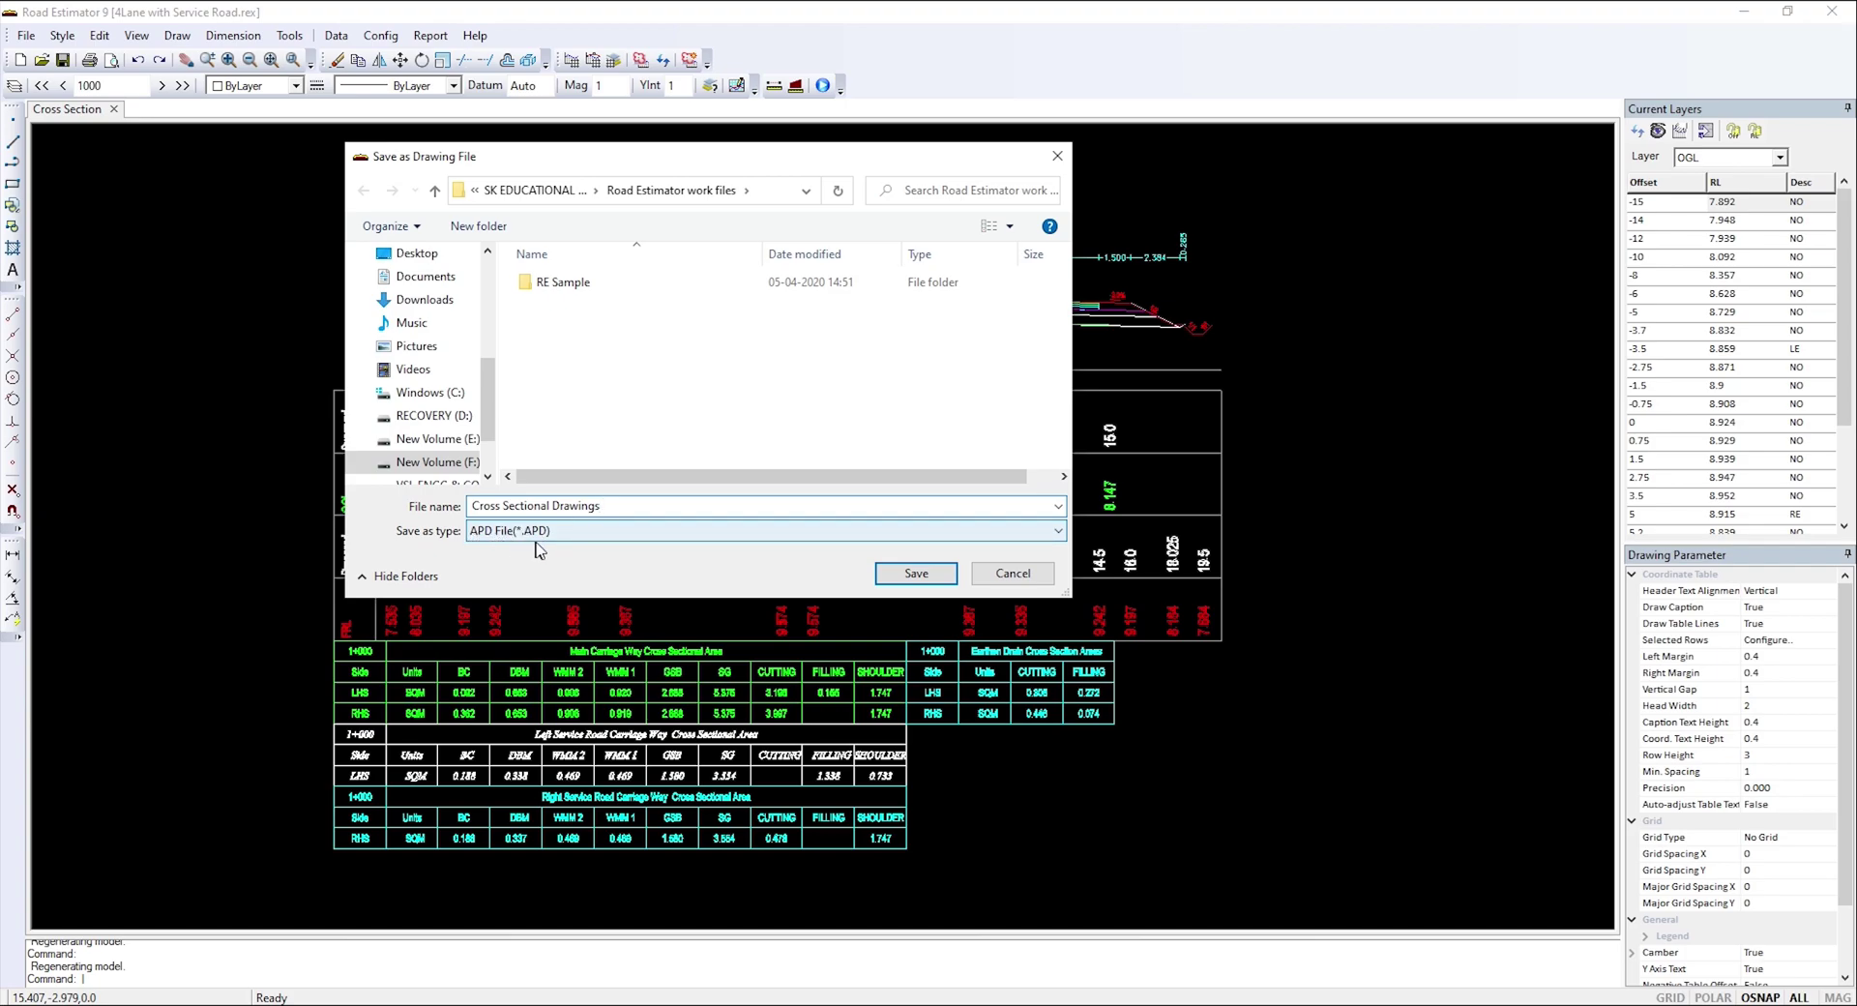
click(576, 539)
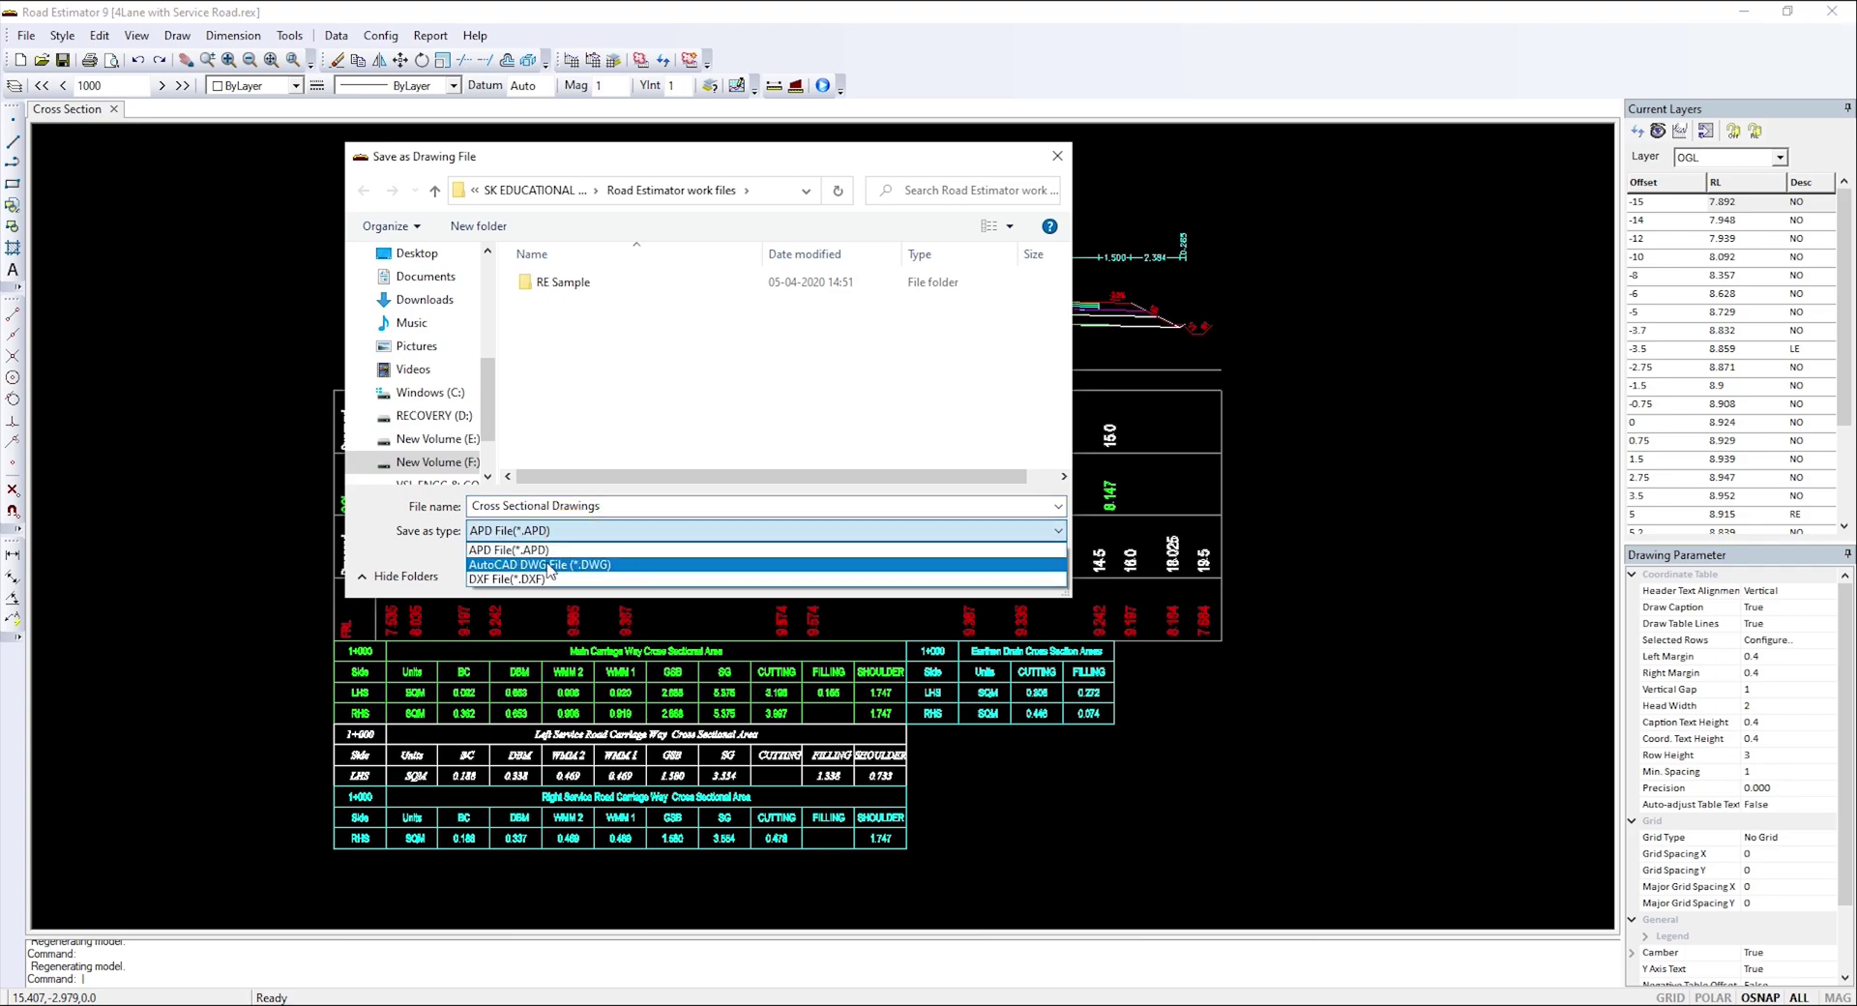
click(603, 566)
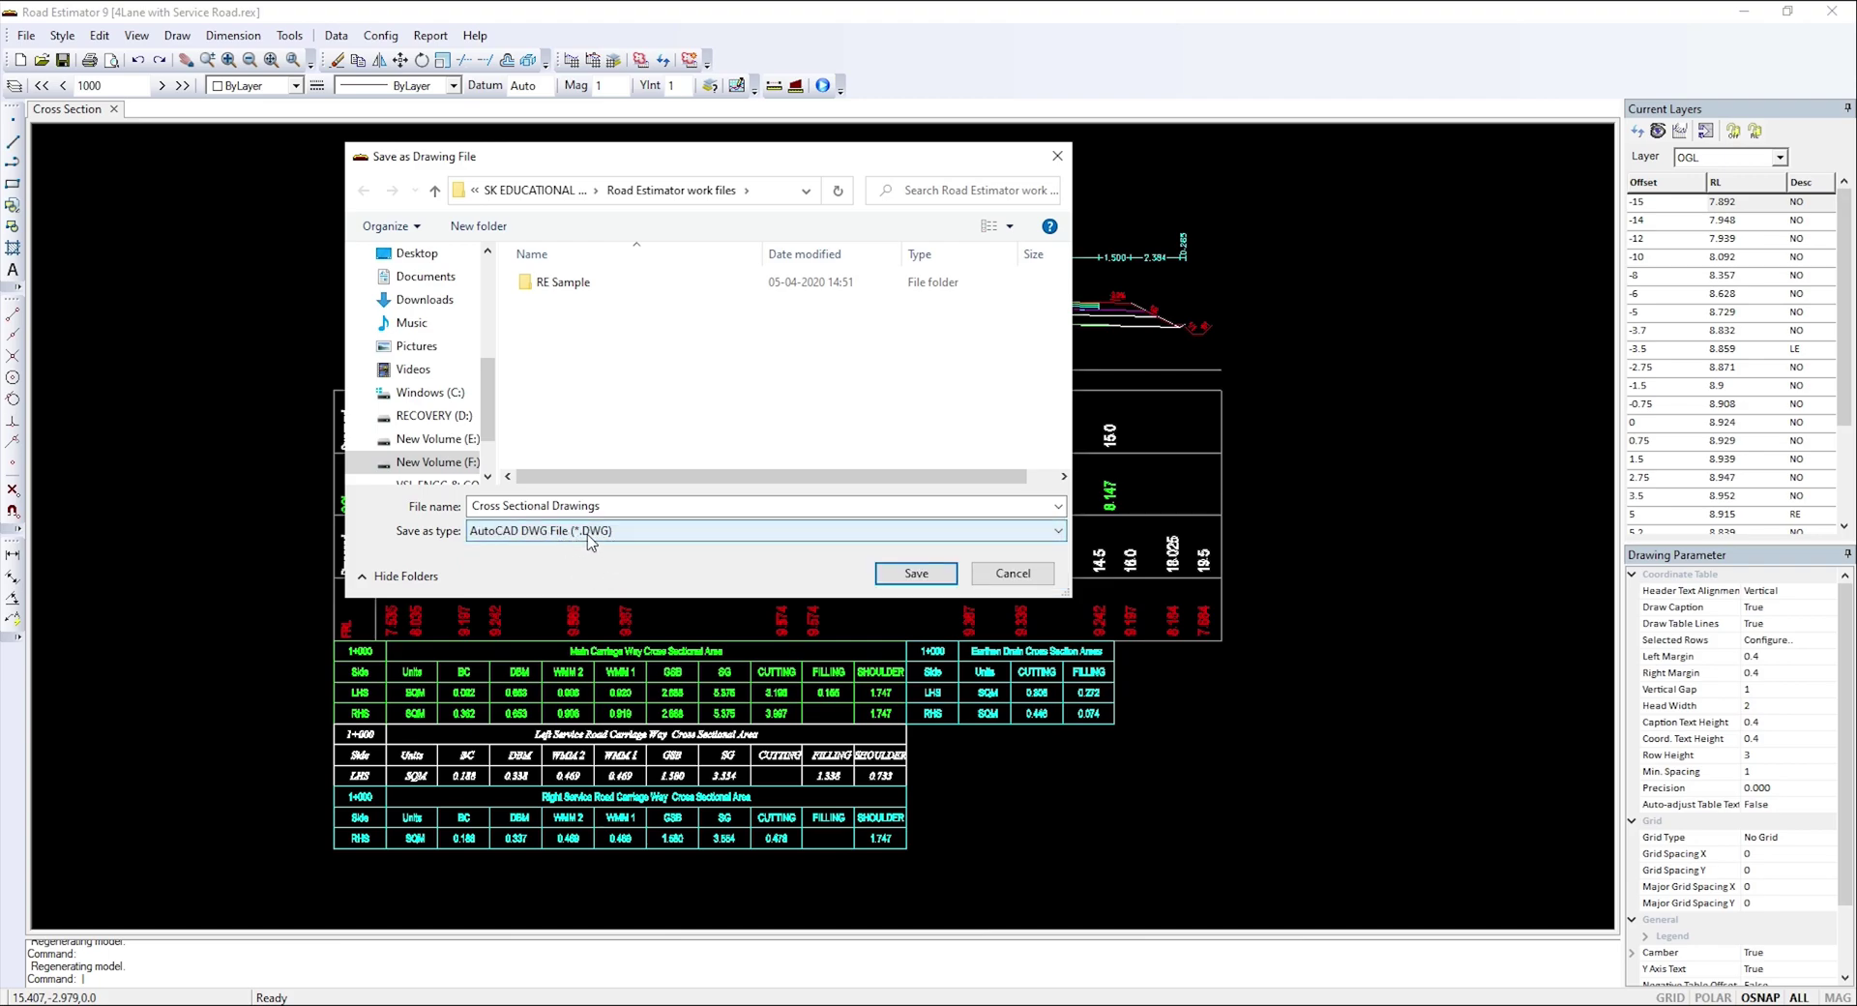
click(590, 541)
click(591, 532)
click(591, 532)
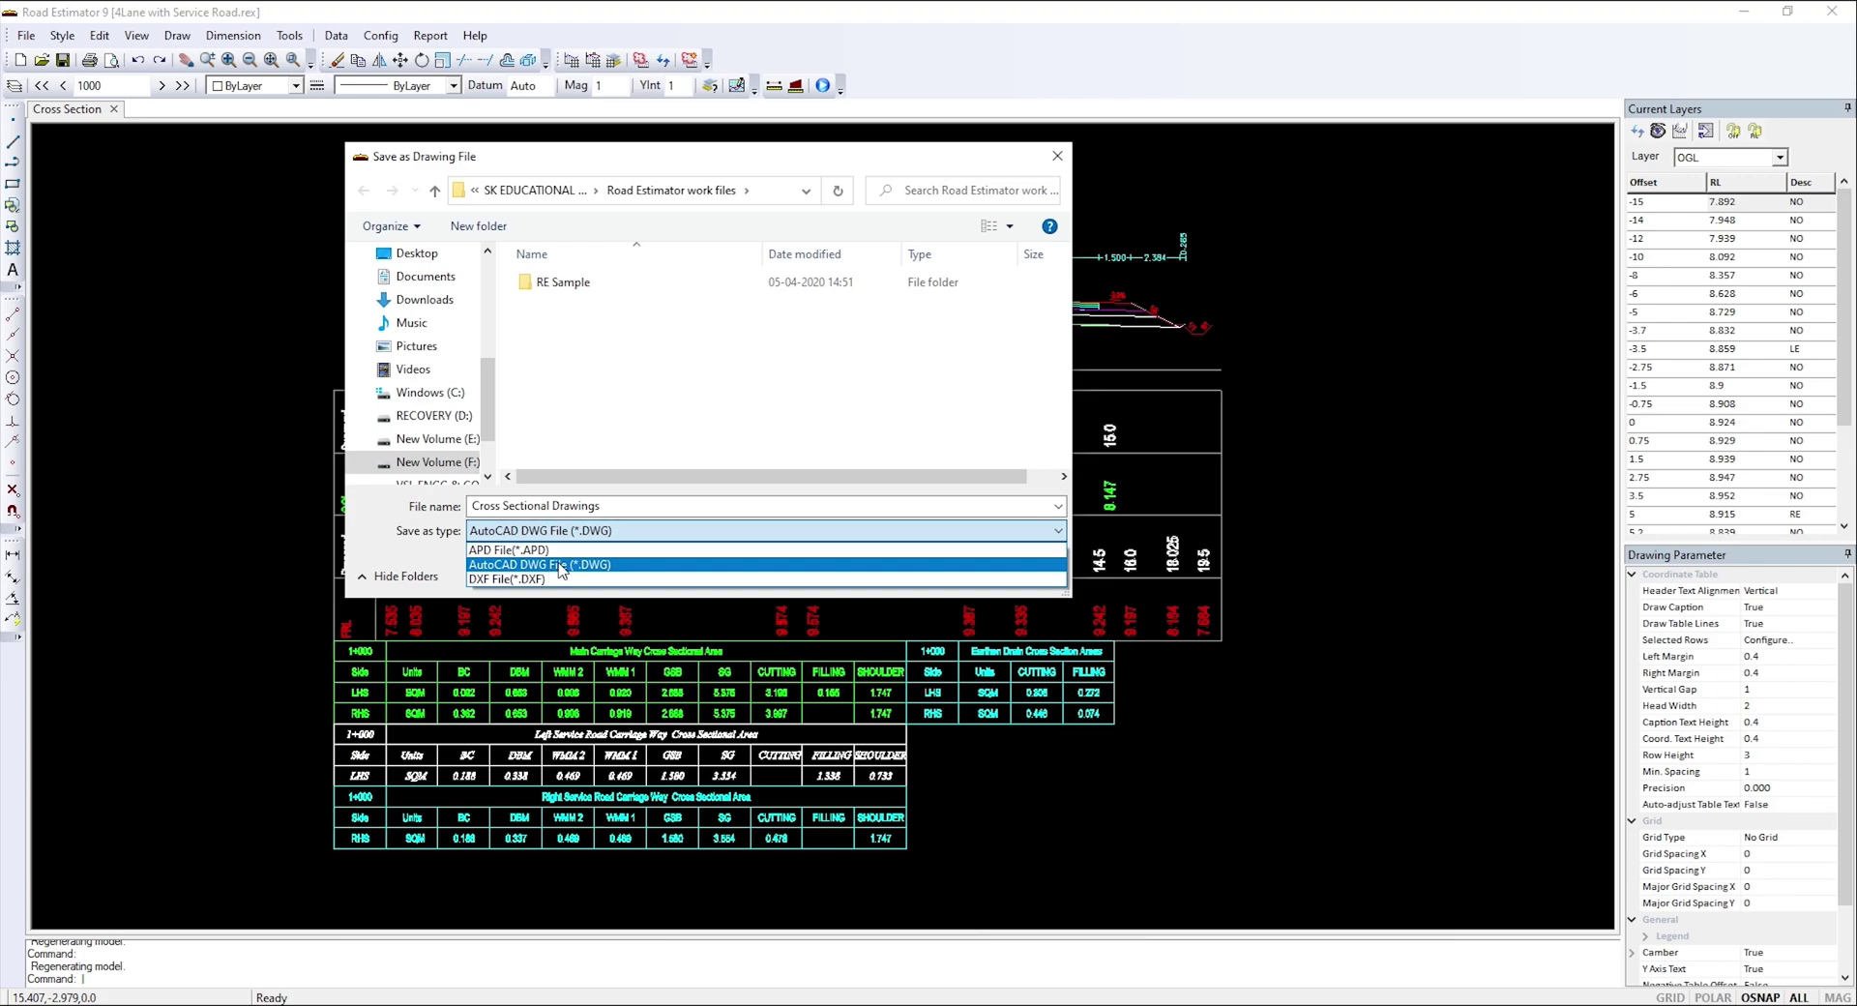
click(609, 567)
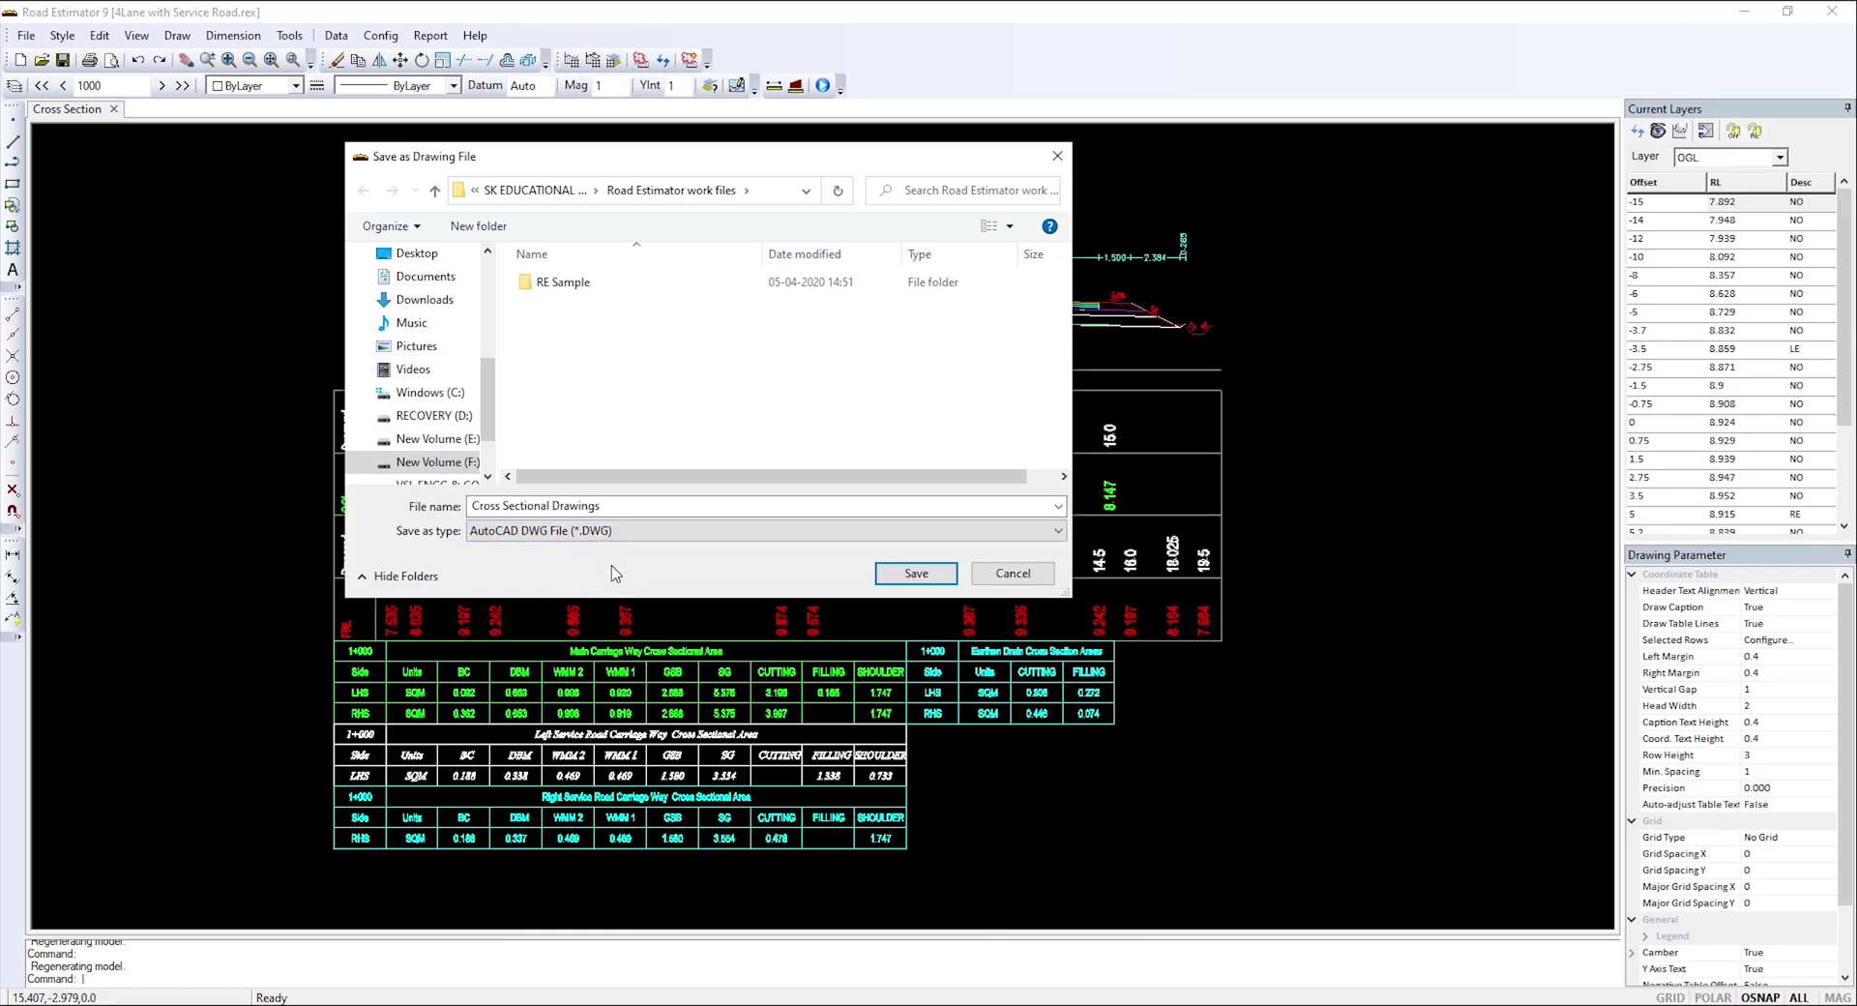
click(902, 575)
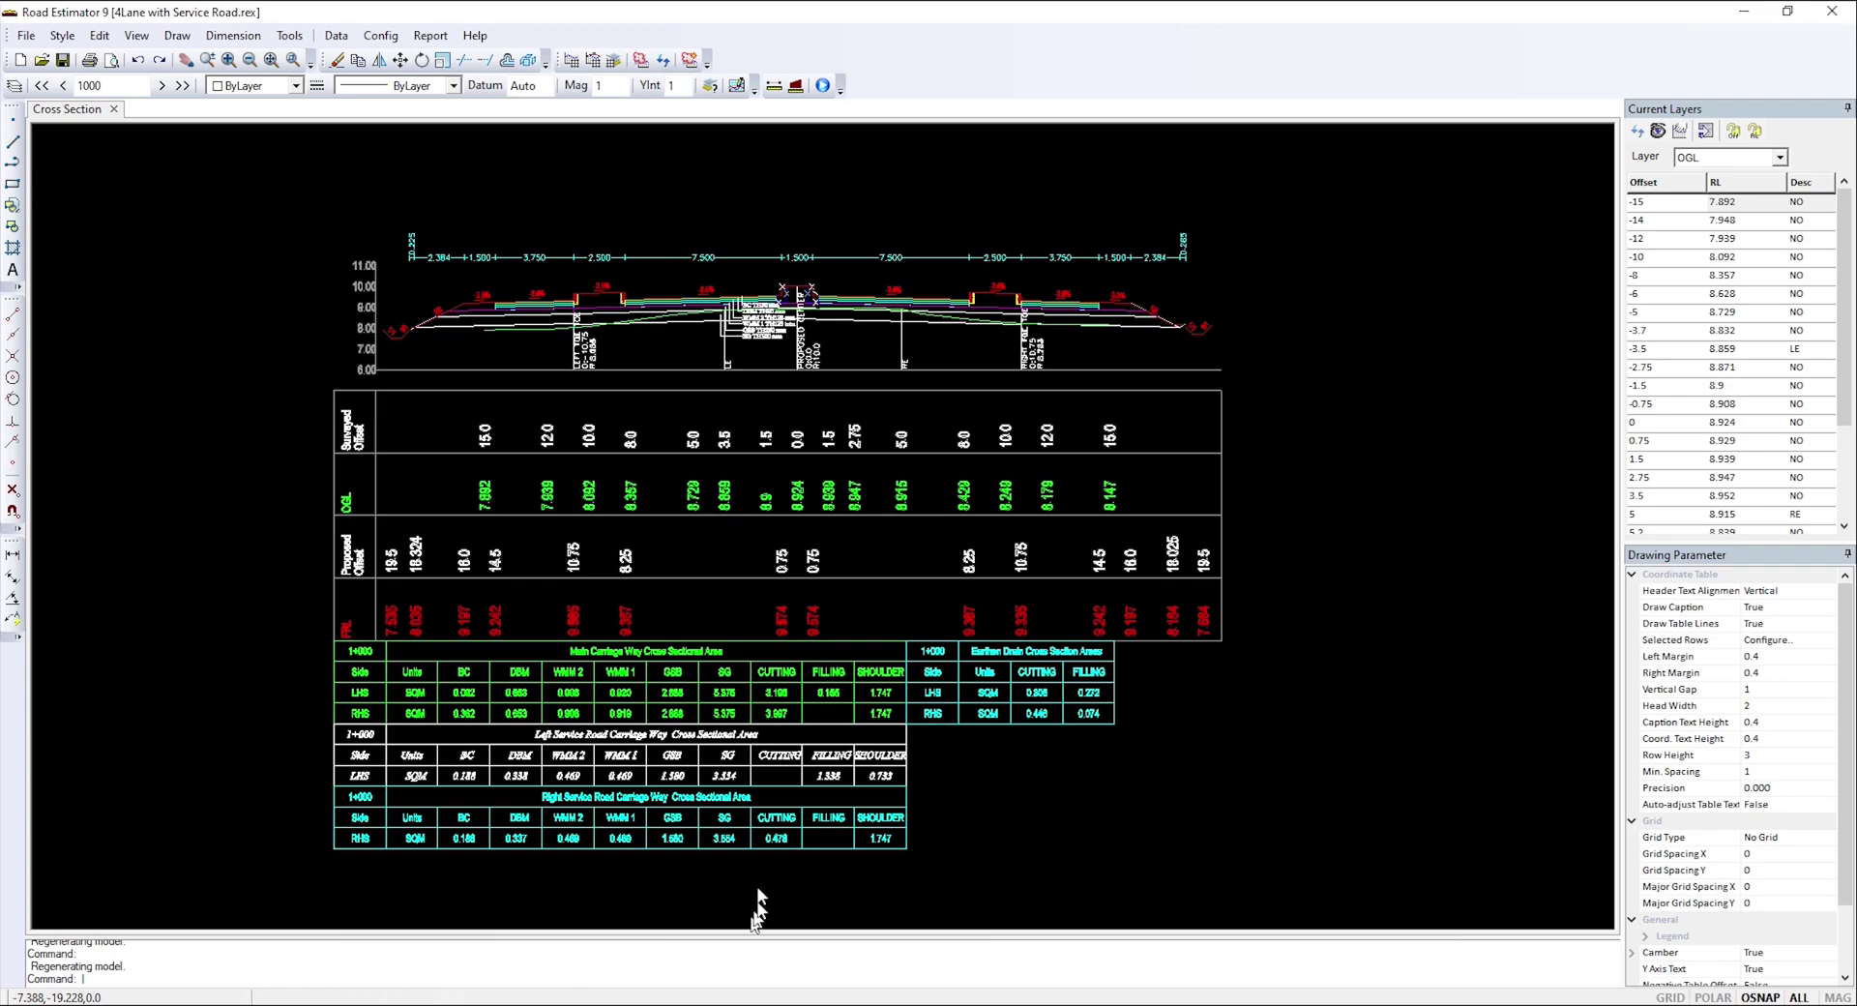
- Open the exported Cross Sectional Drawings file in AutoCAD and examine the cross section, its level rows and the area tables
click(1742, 11)
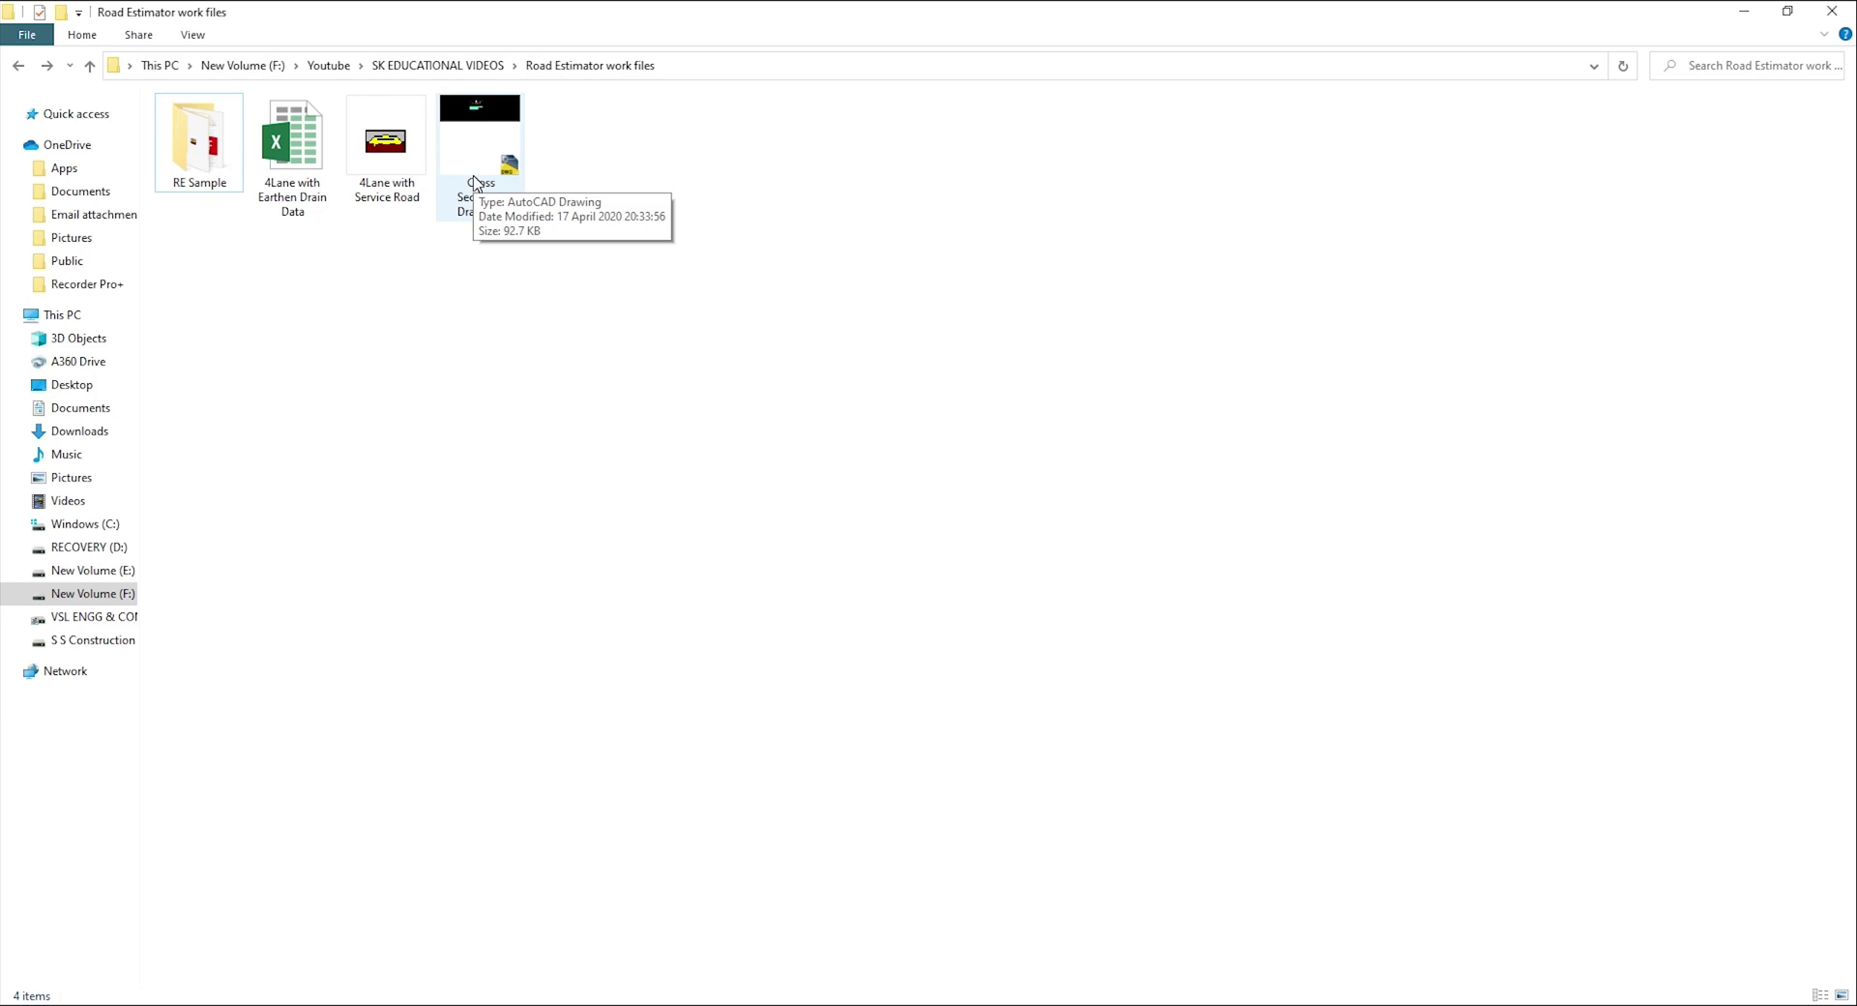
double_click(476, 184)
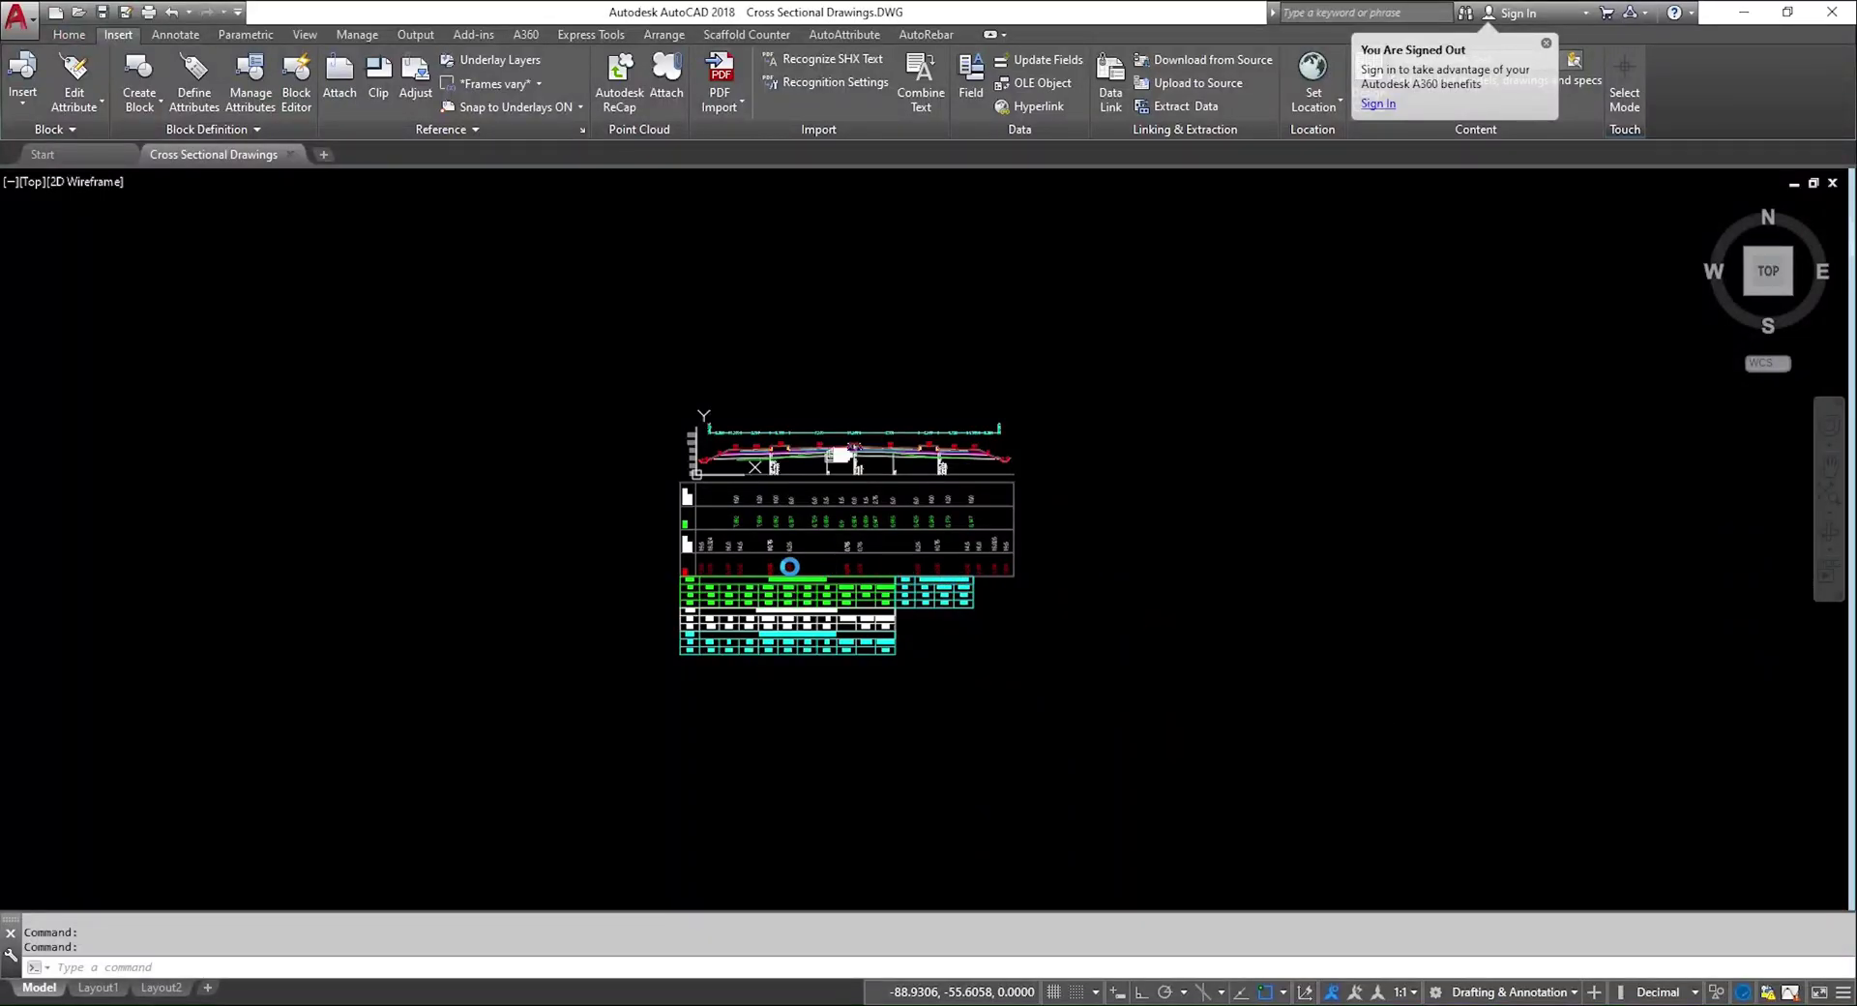
scroll(788, 563, up, 10)
scroll(787, 570, down, 5)
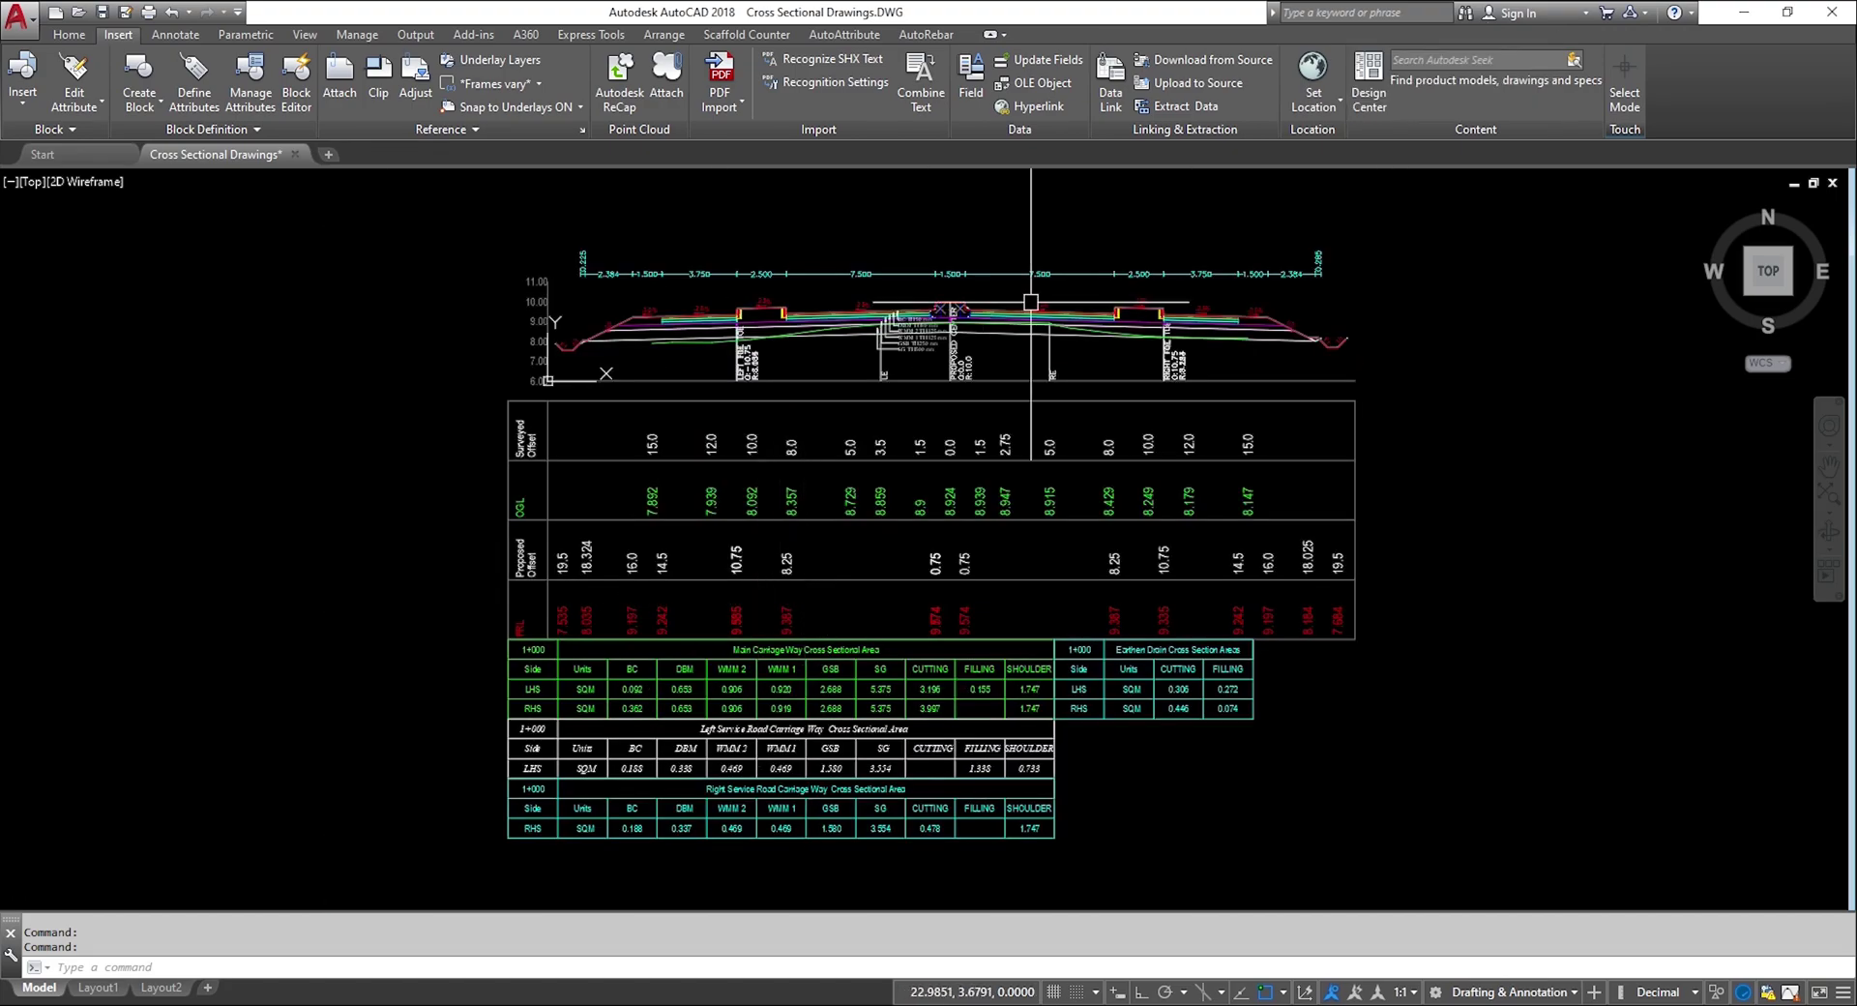
scroll(758, 808, up, 4)
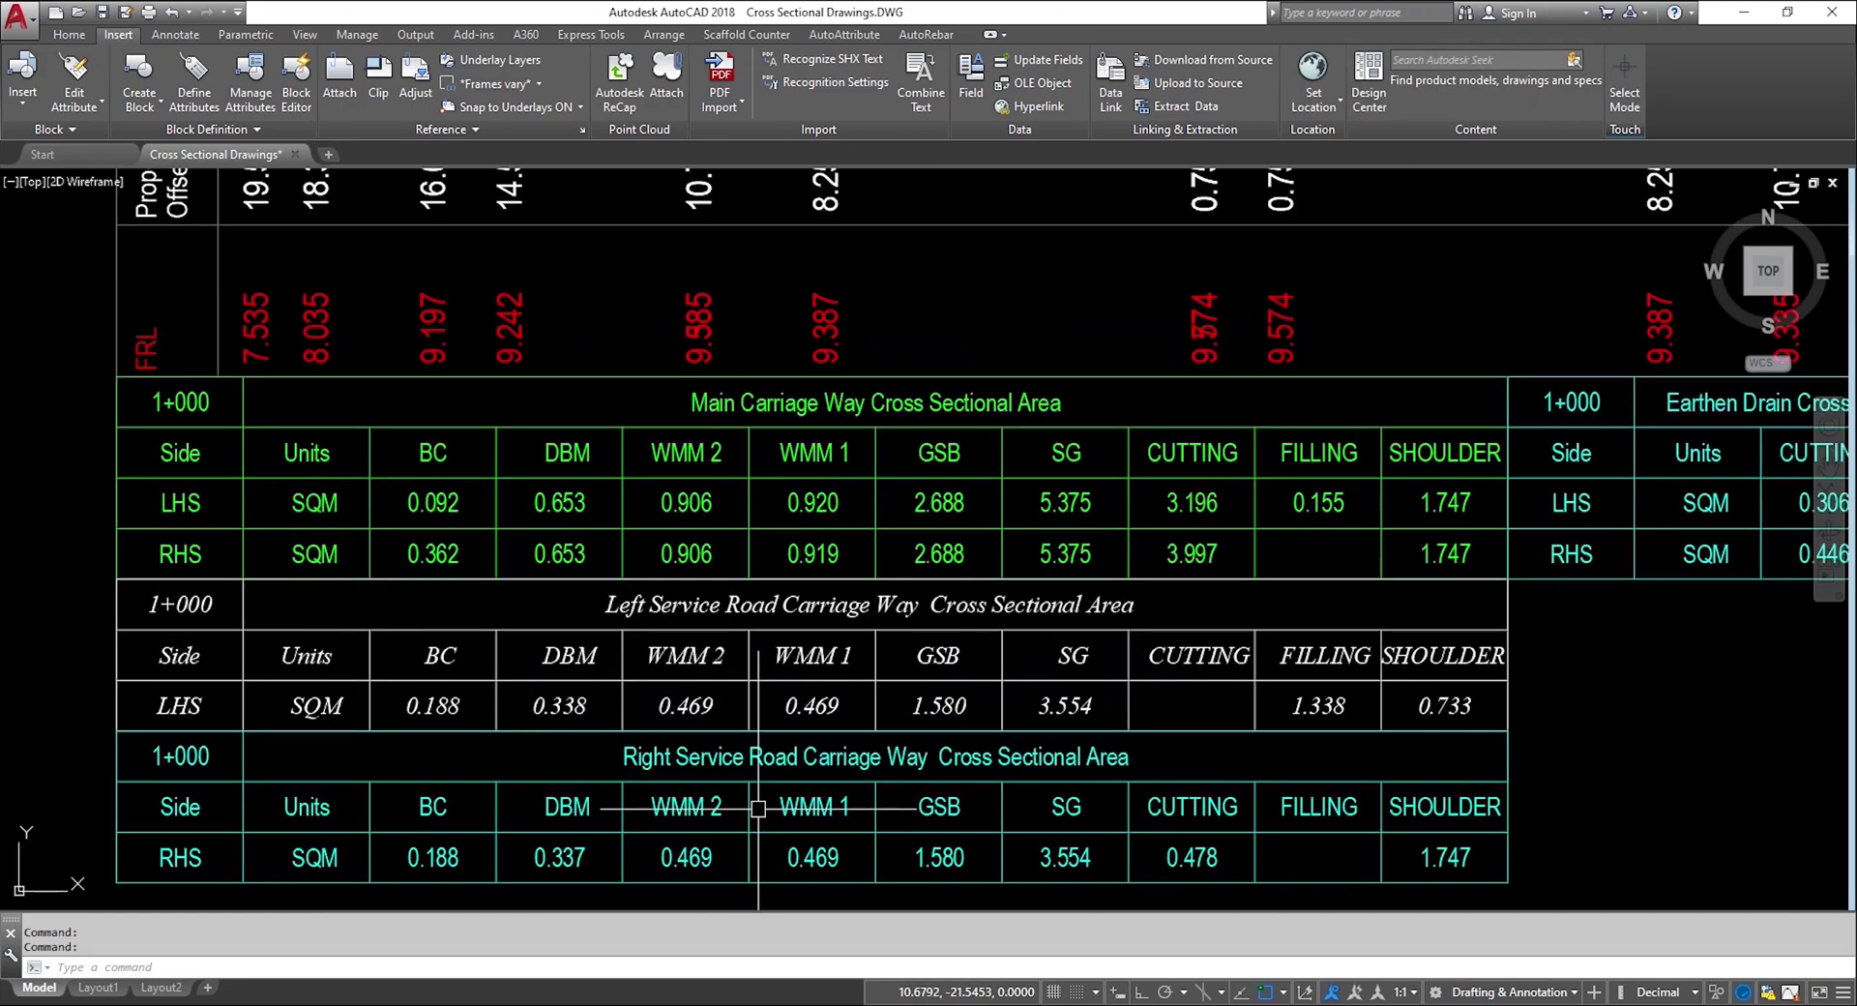
scroll(758, 808, down, 2)
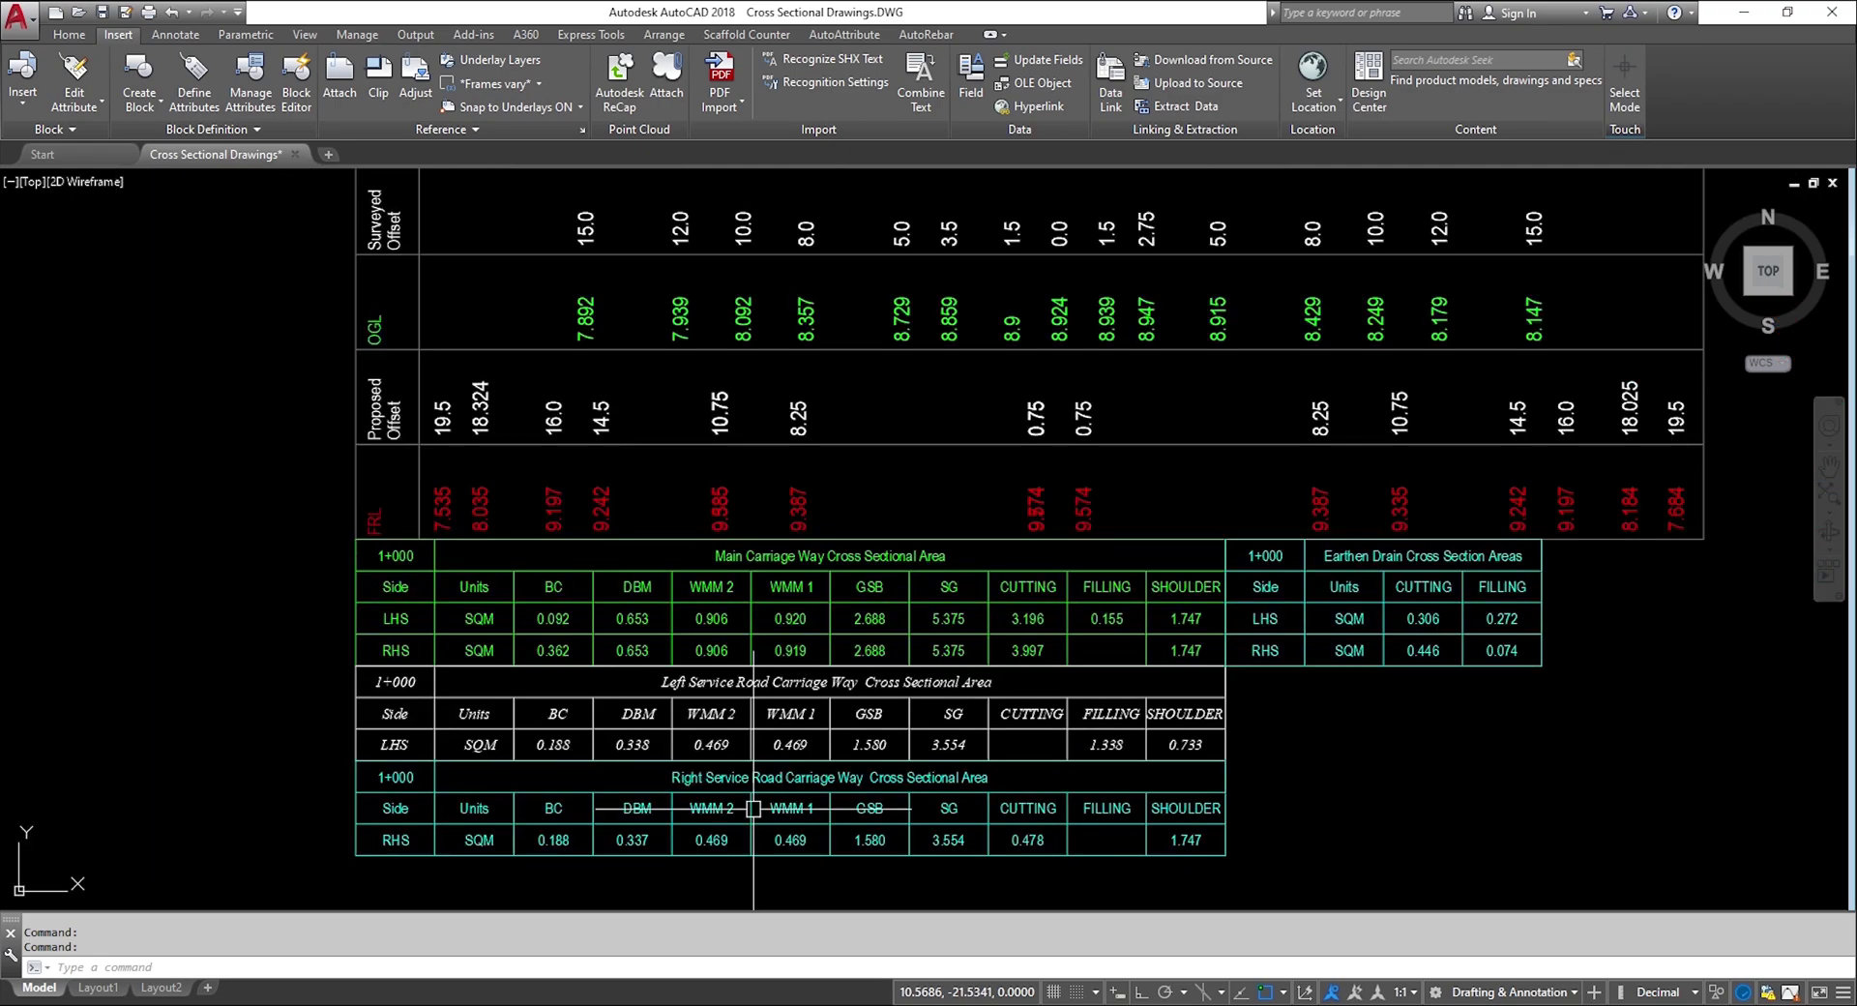
scroll(893, 495, down, 2)
drag(892, 495, 832, 651)
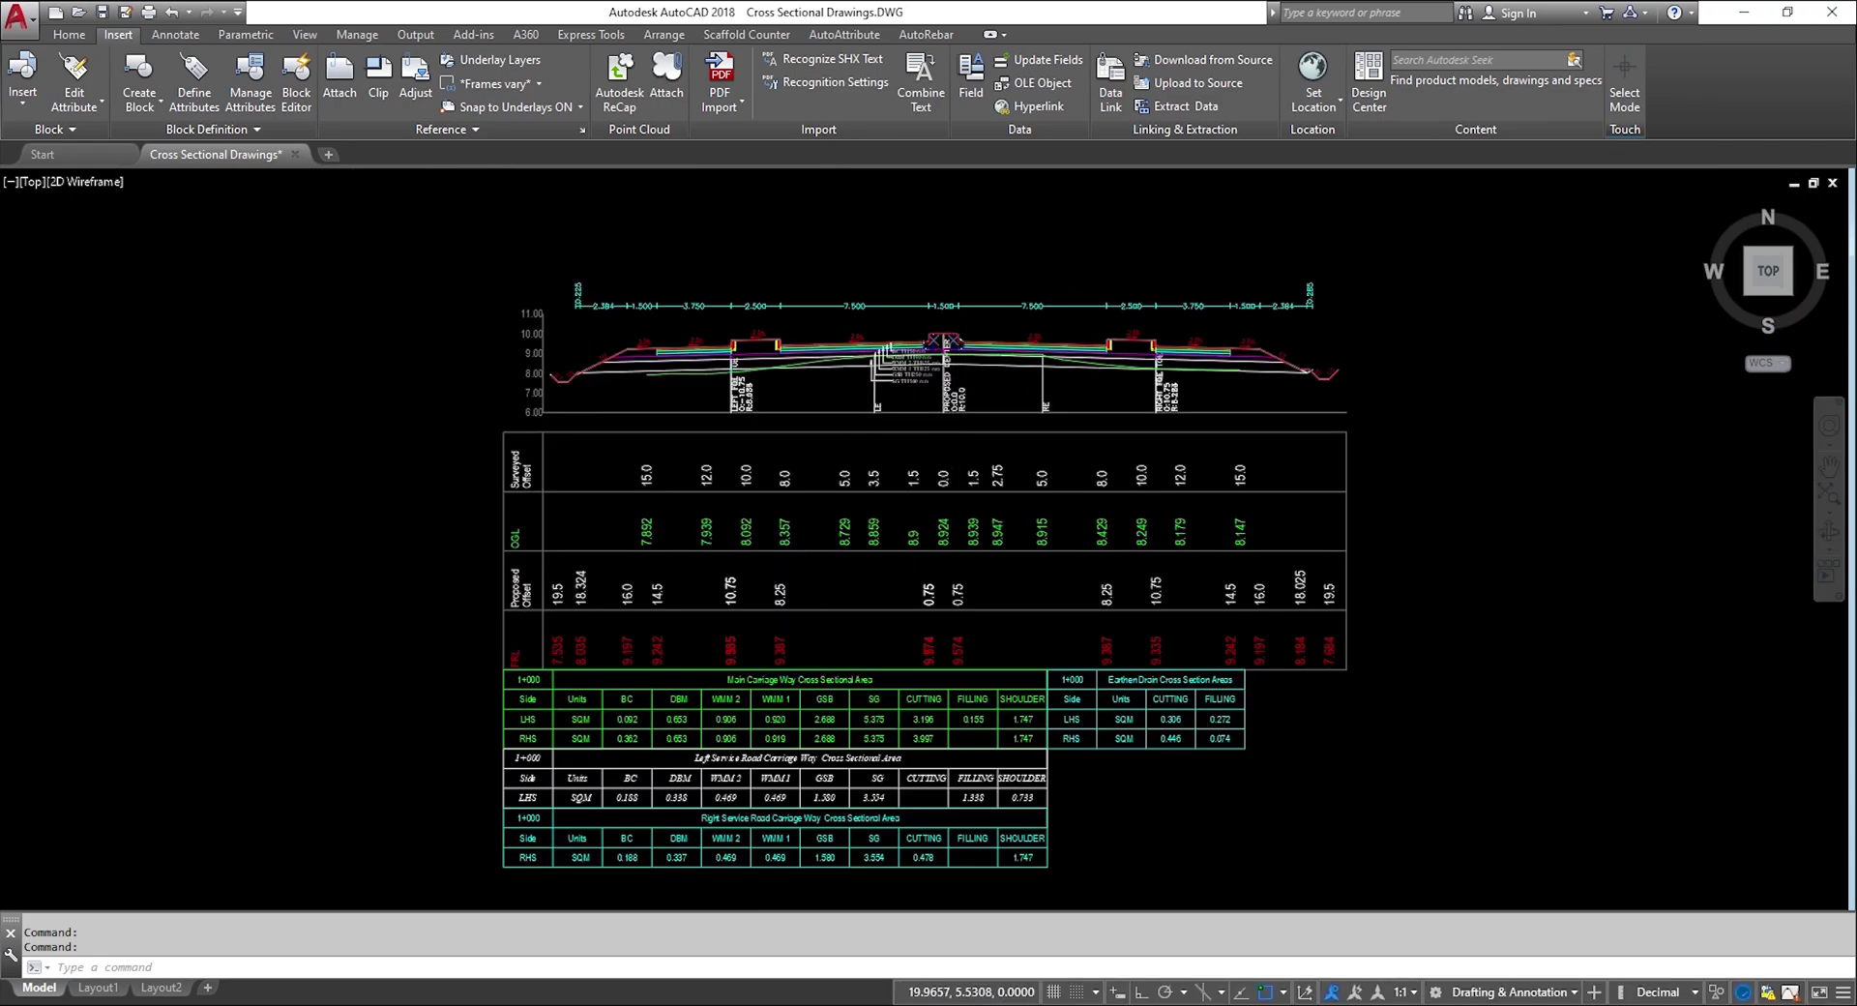
scroll(928, 310, up, 3)
scroll(904, 315, down, 4)
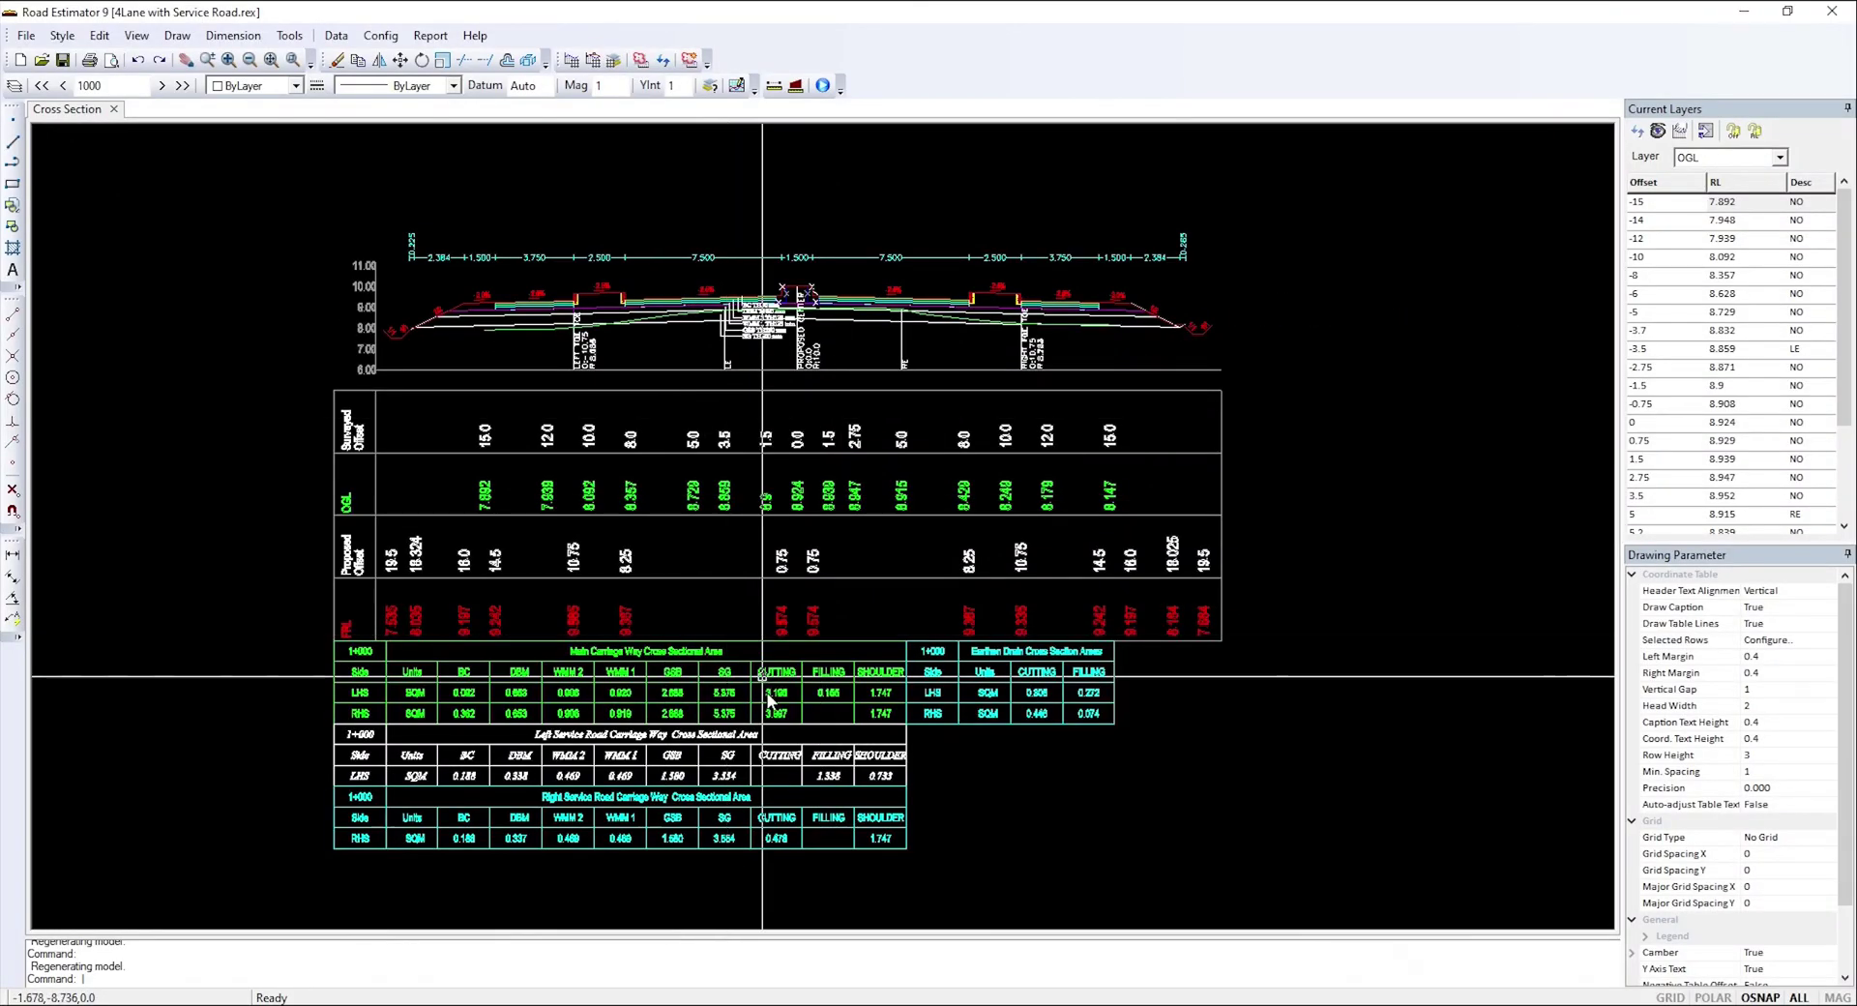